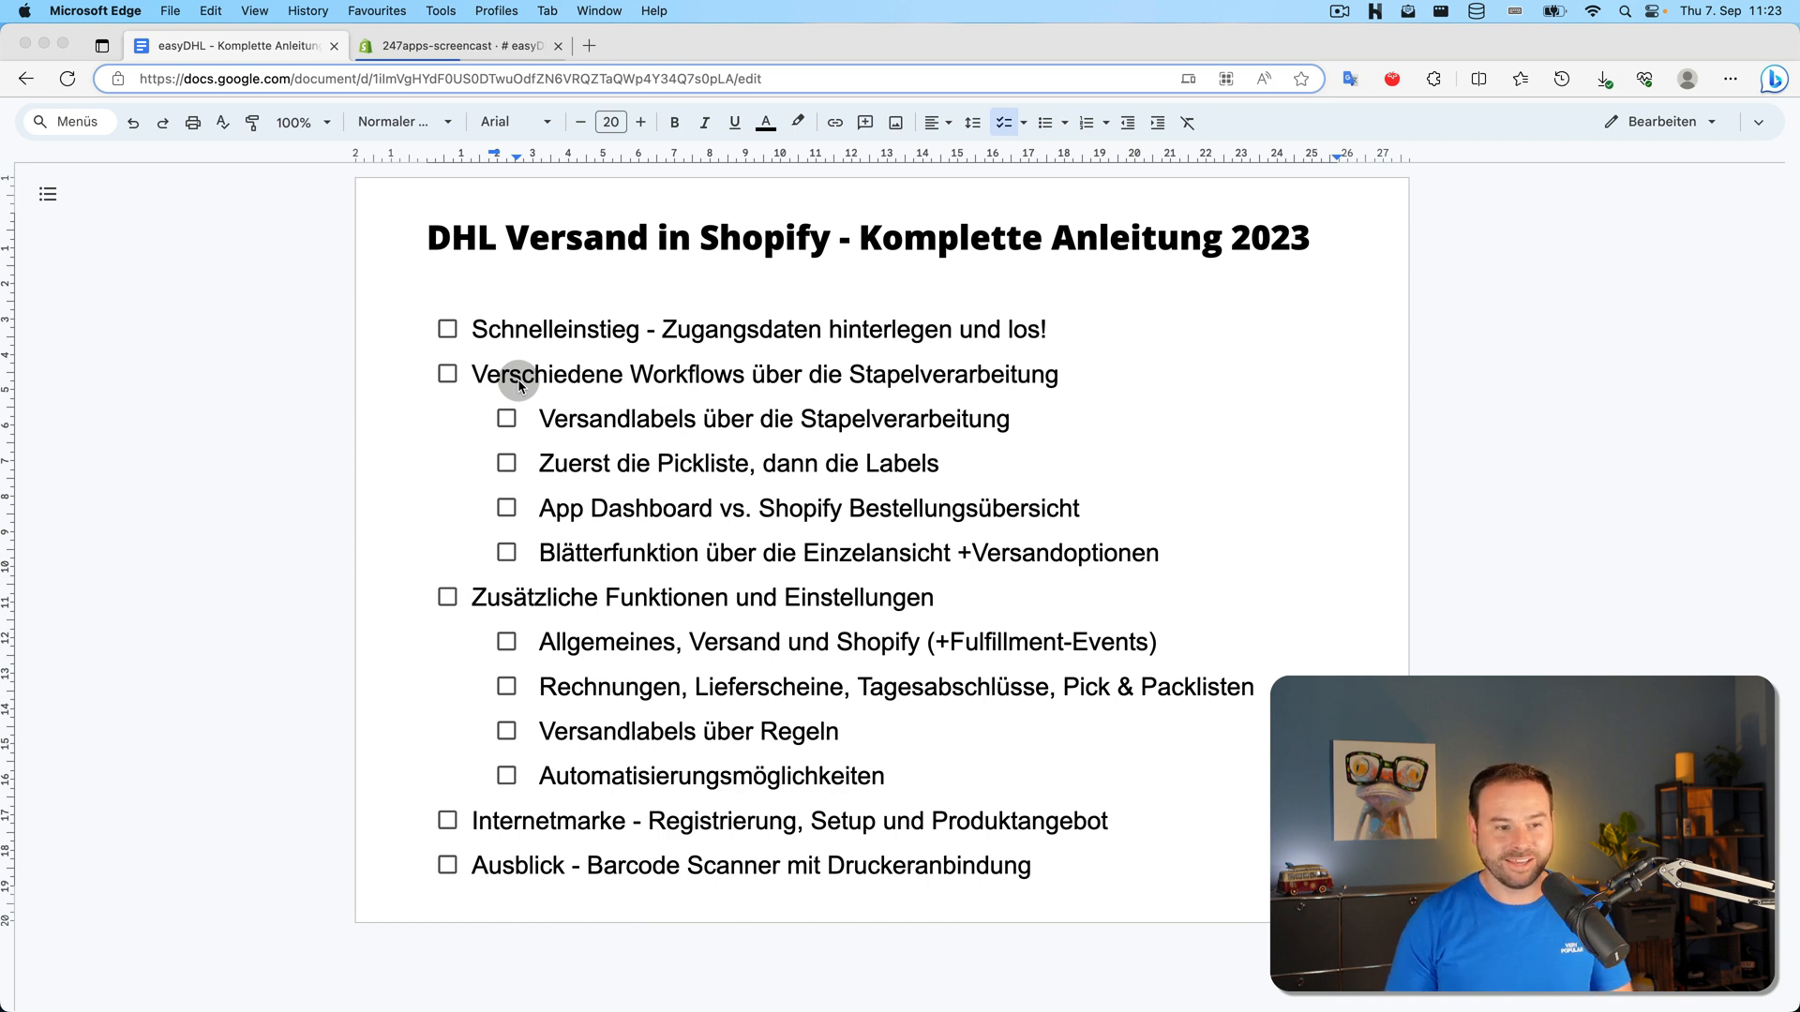
# Switch from the Google Doc to the Shopify admin tab showing the easyDHL dashboard
pyautogui.click(430, 45)
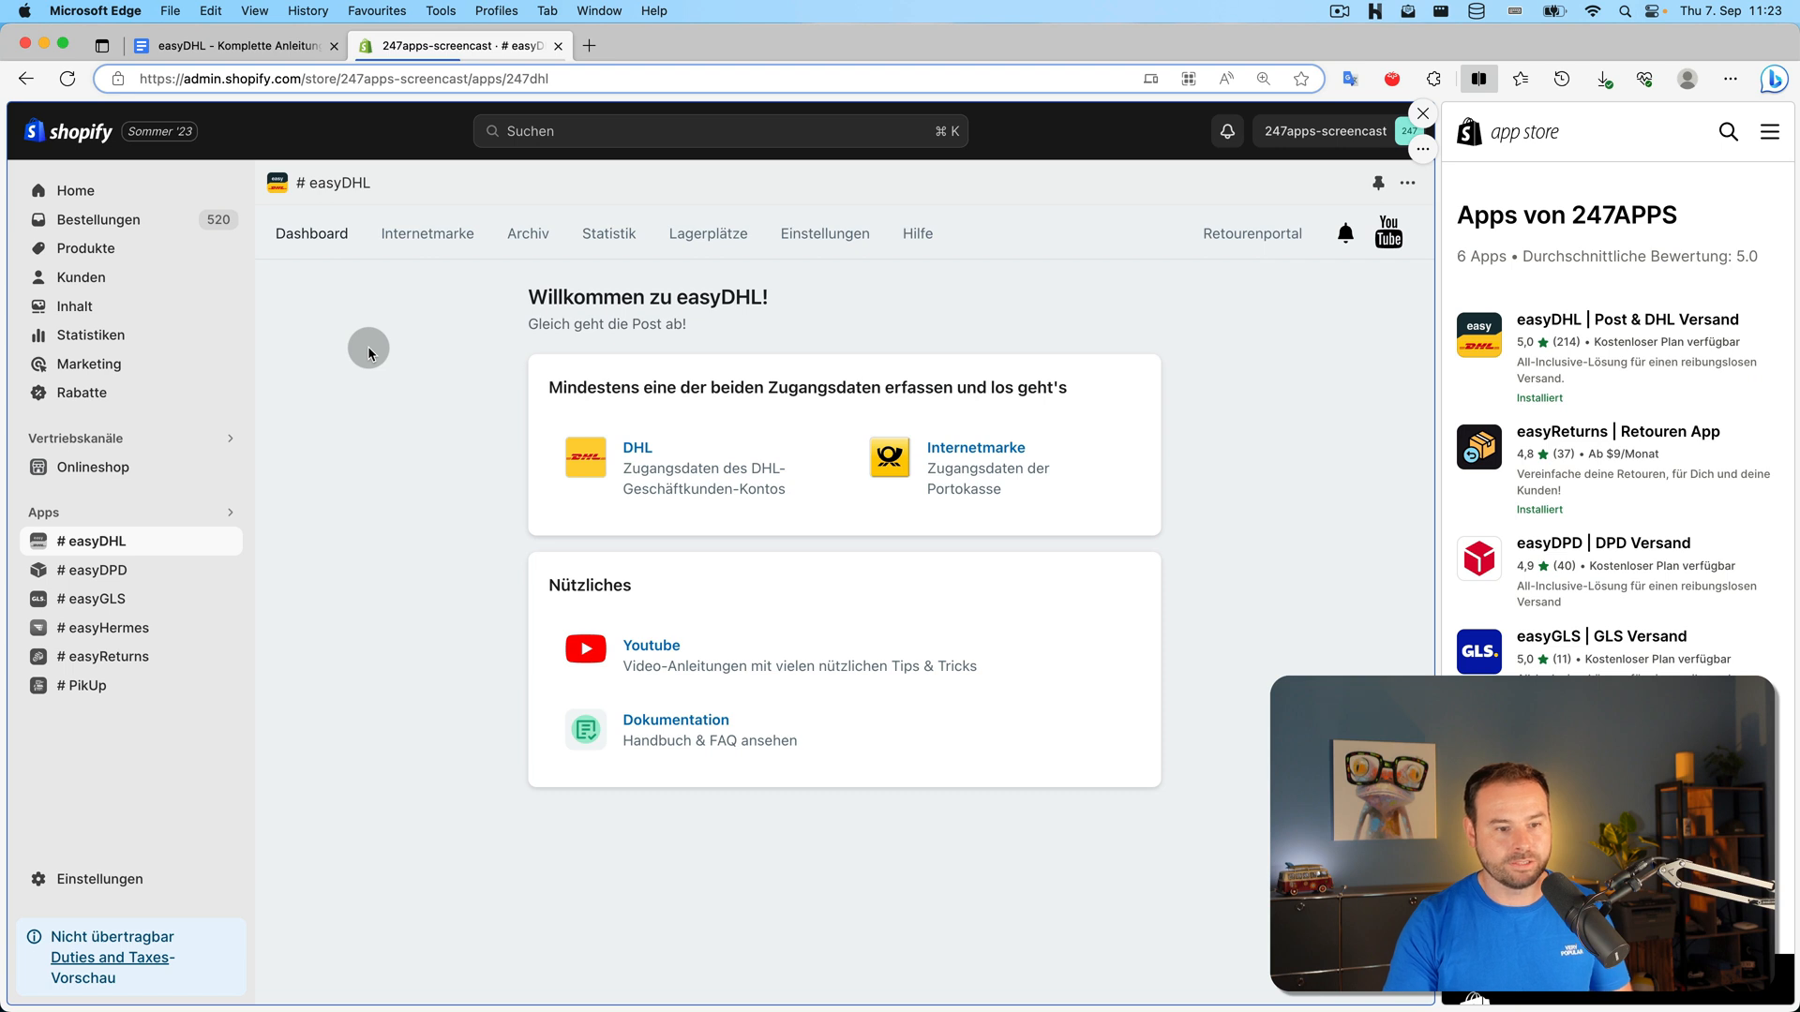
pyautogui.click(109, 542)
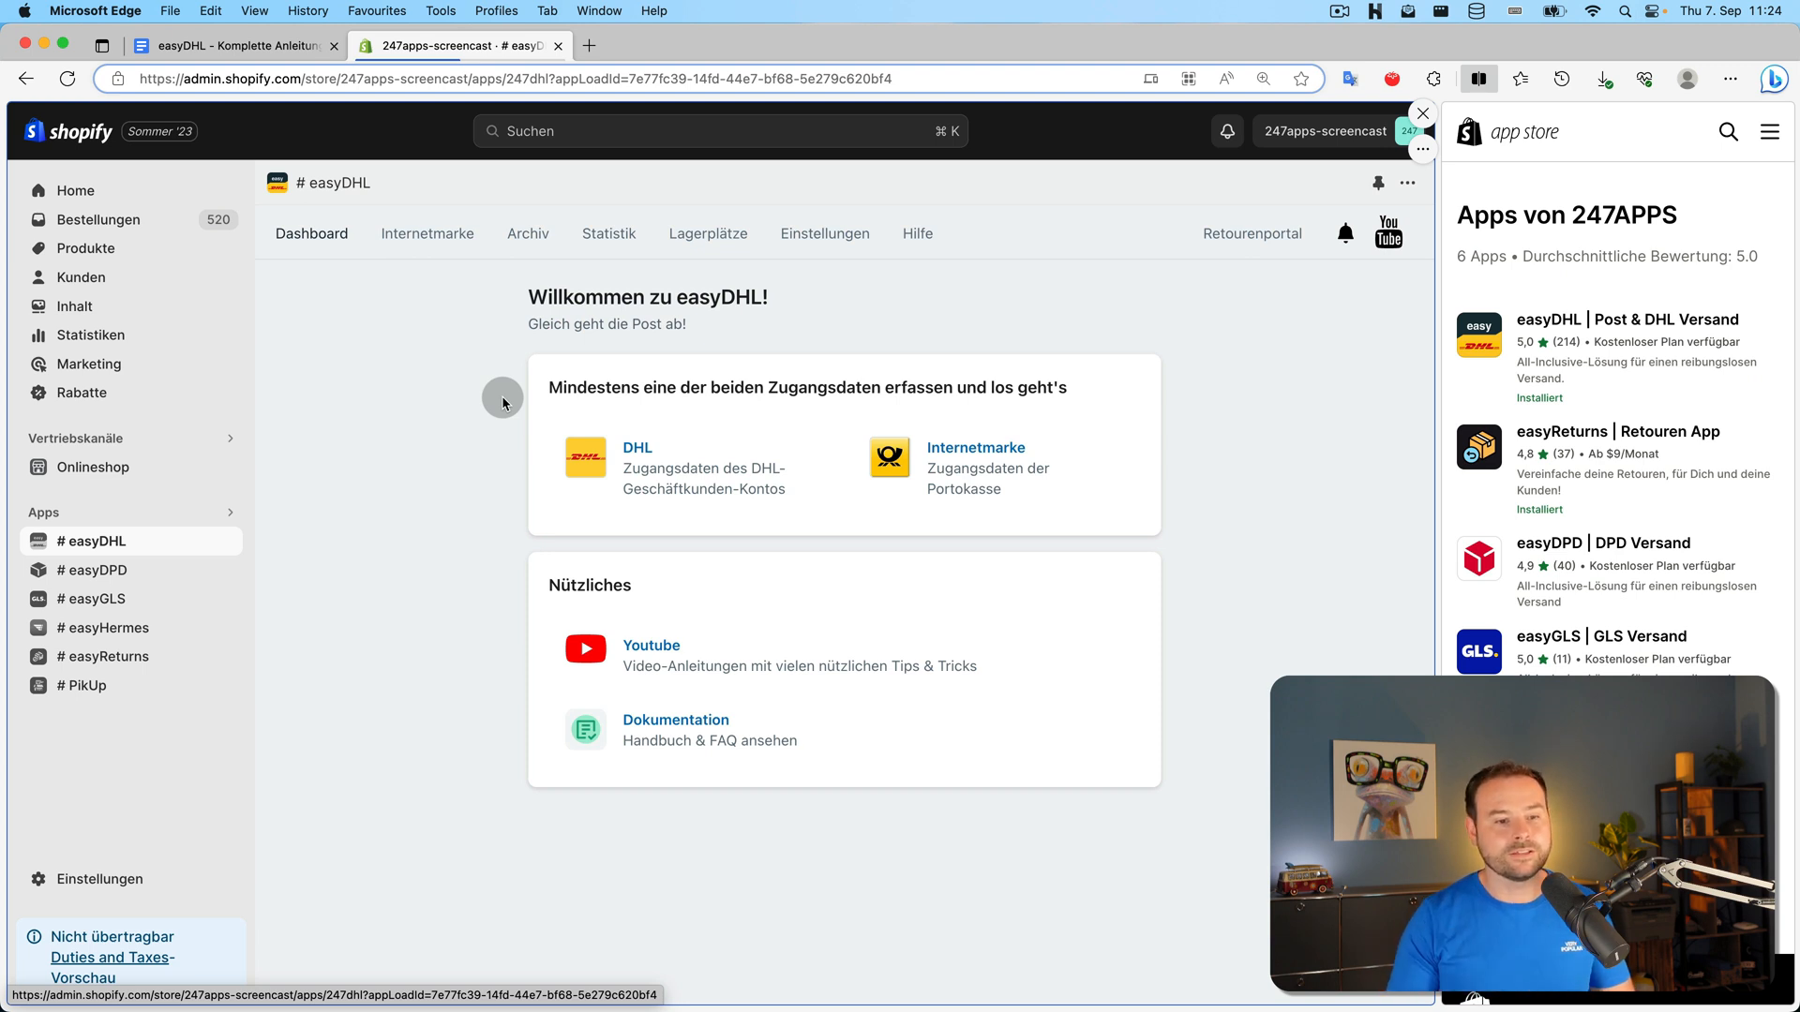
# Enter the DHL sandbox username and account password in the DHL settings and save them
pyautogui.click(670, 452)
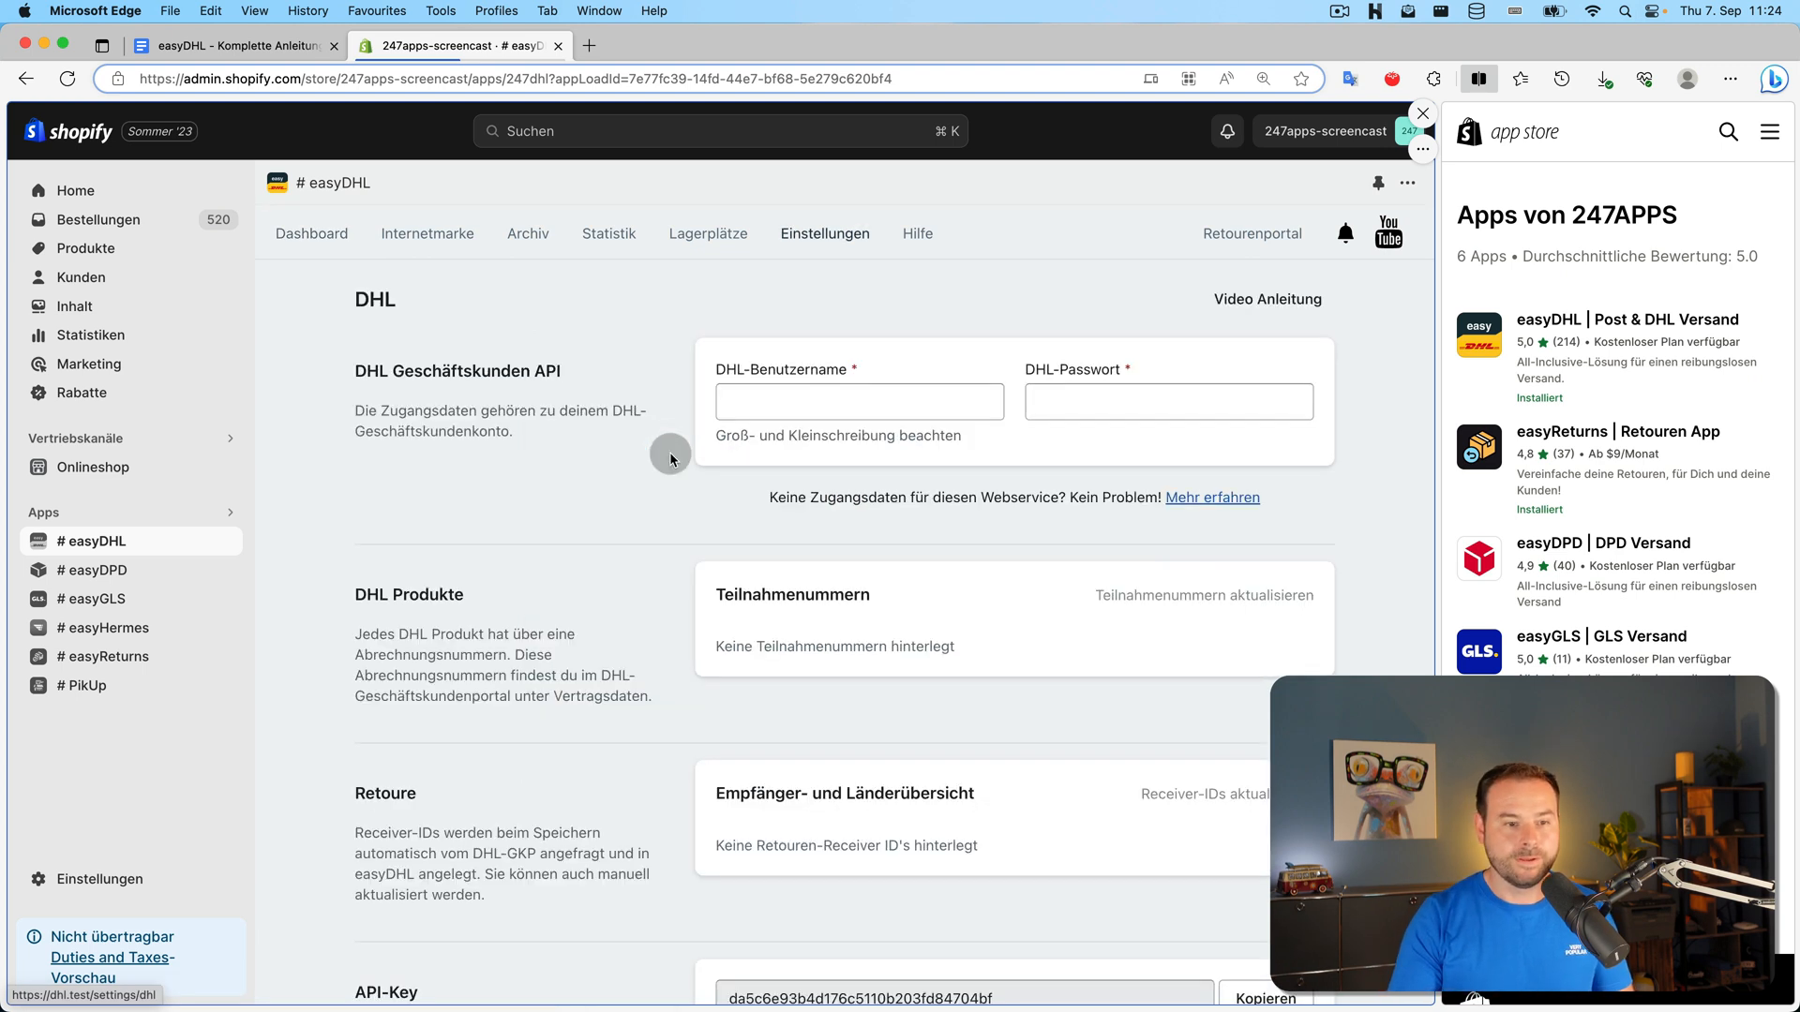
pyautogui.click(775, 407)
pyautogui.write('sand')
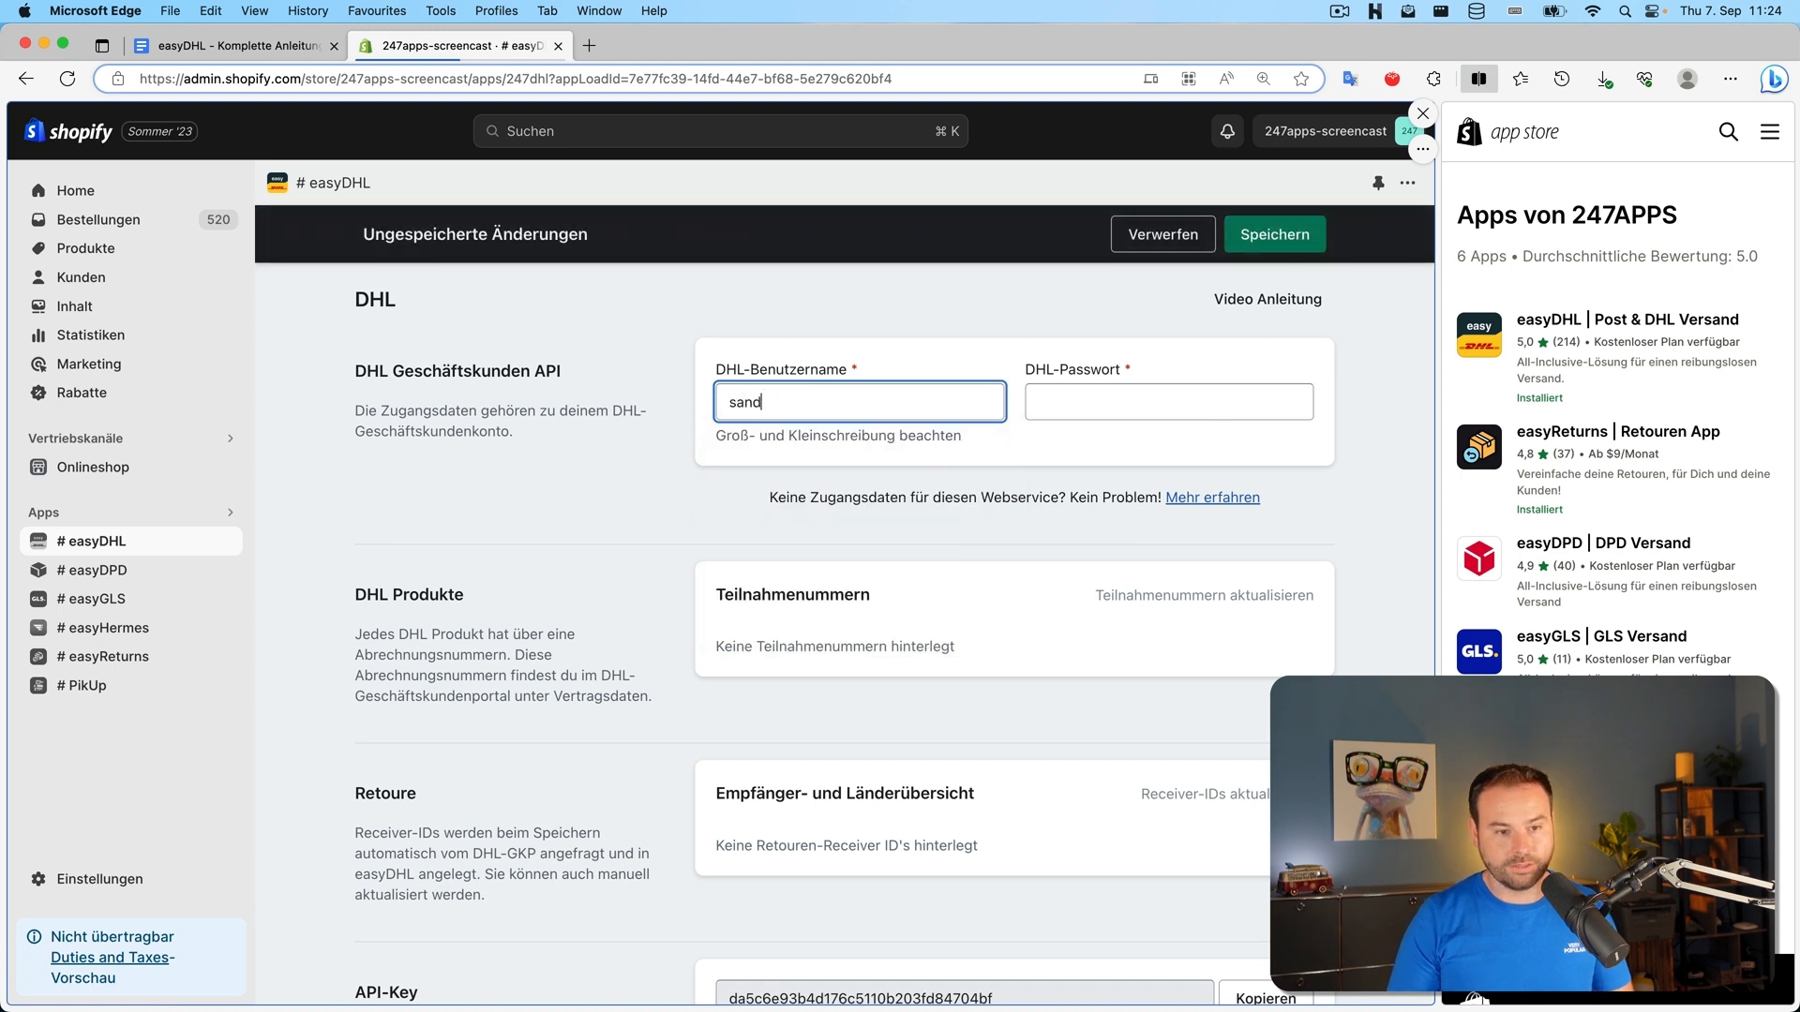
pyautogui.write('y_')
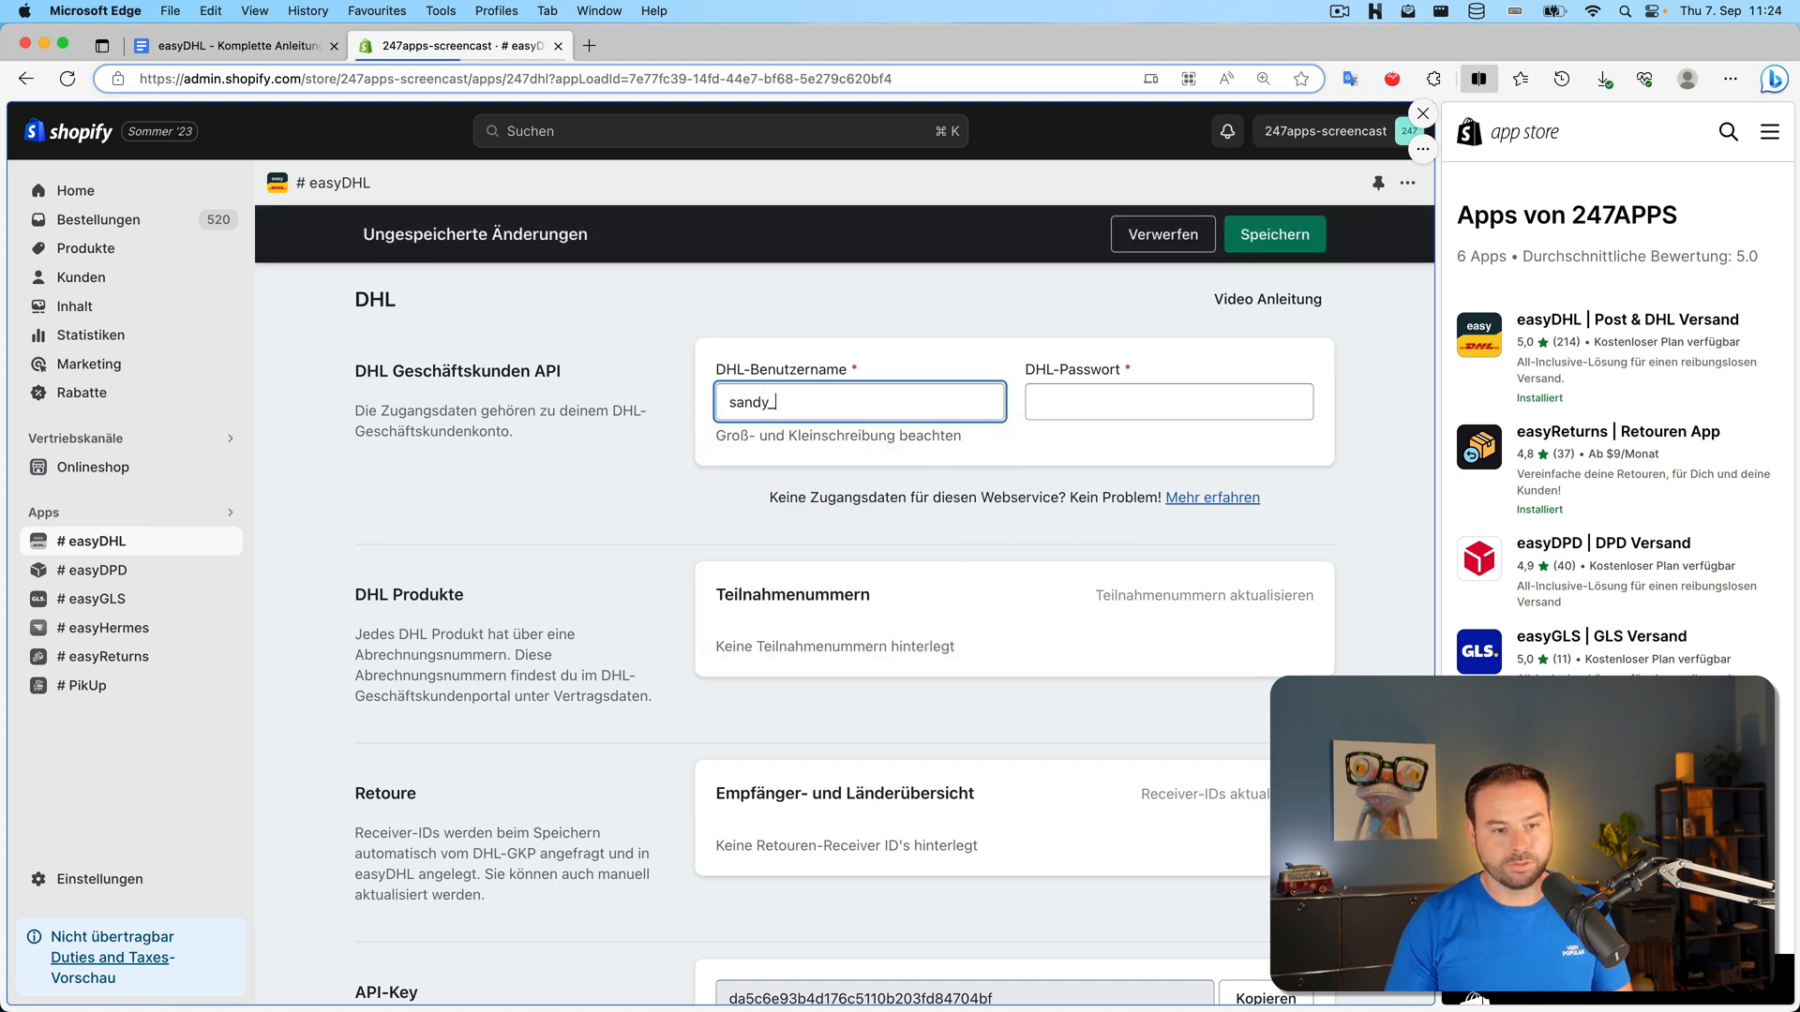
pyautogui.write('sandbox')
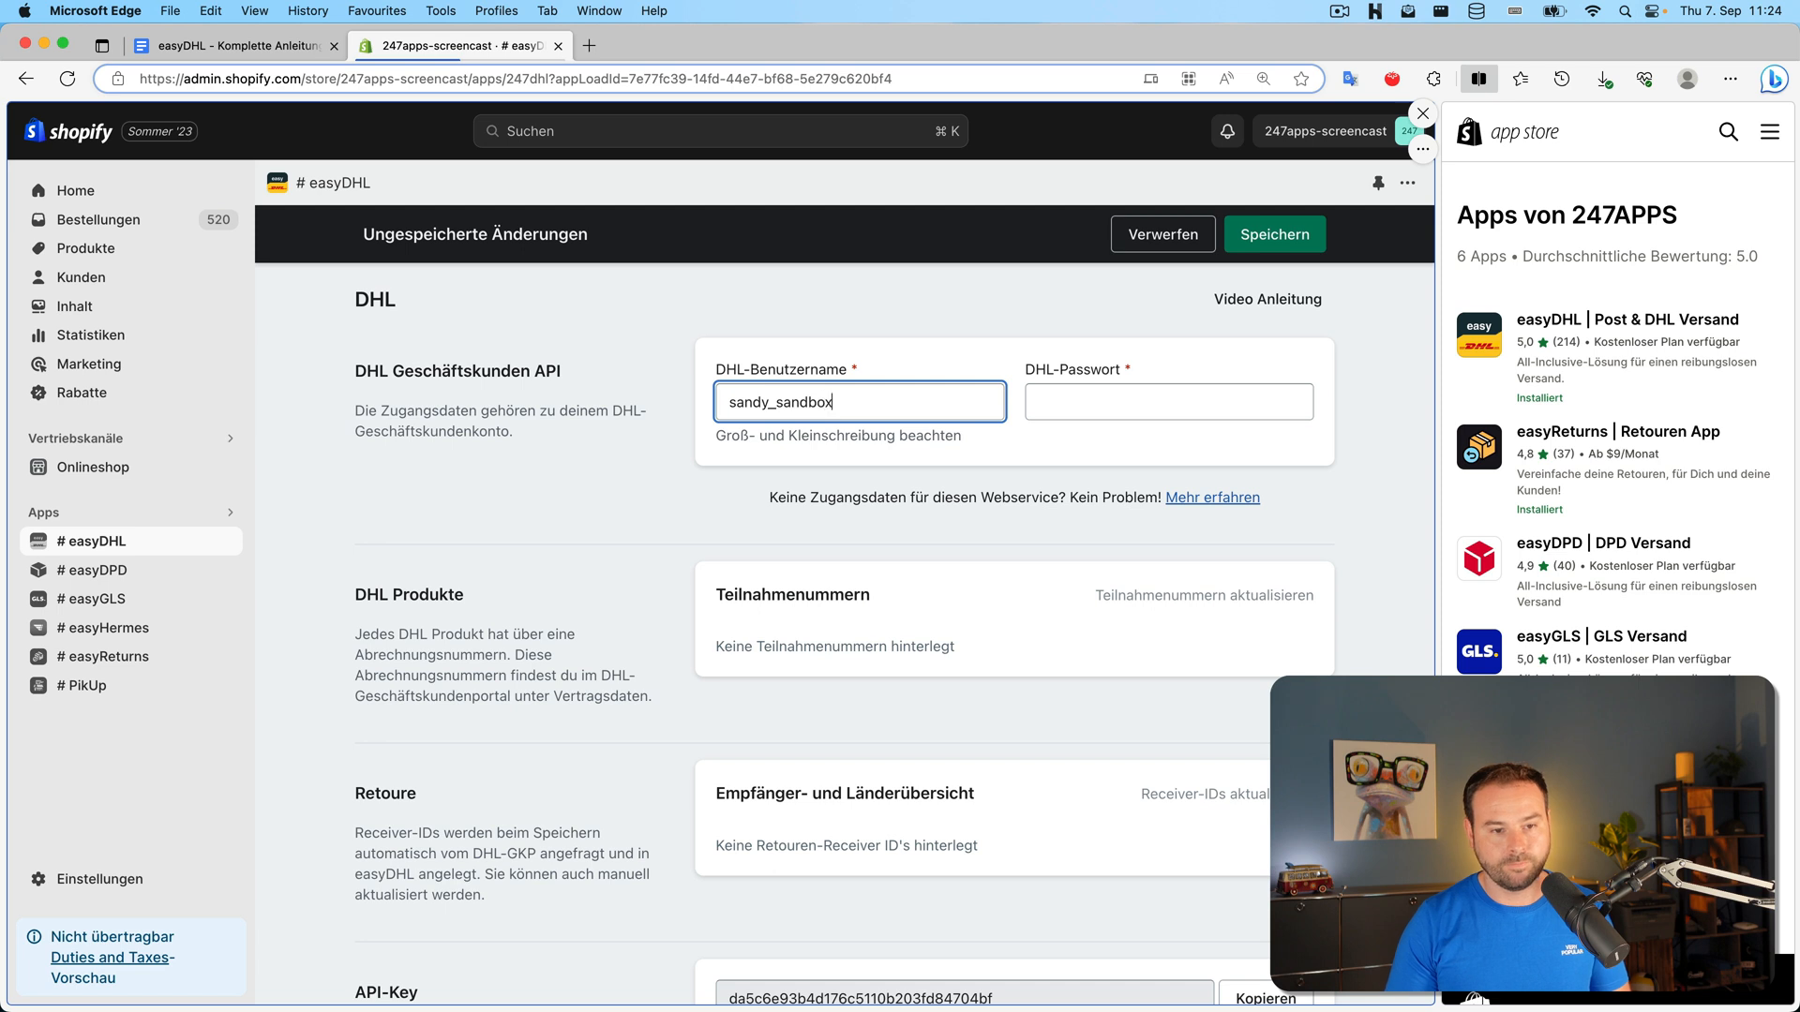
pyautogui.press('Tab')
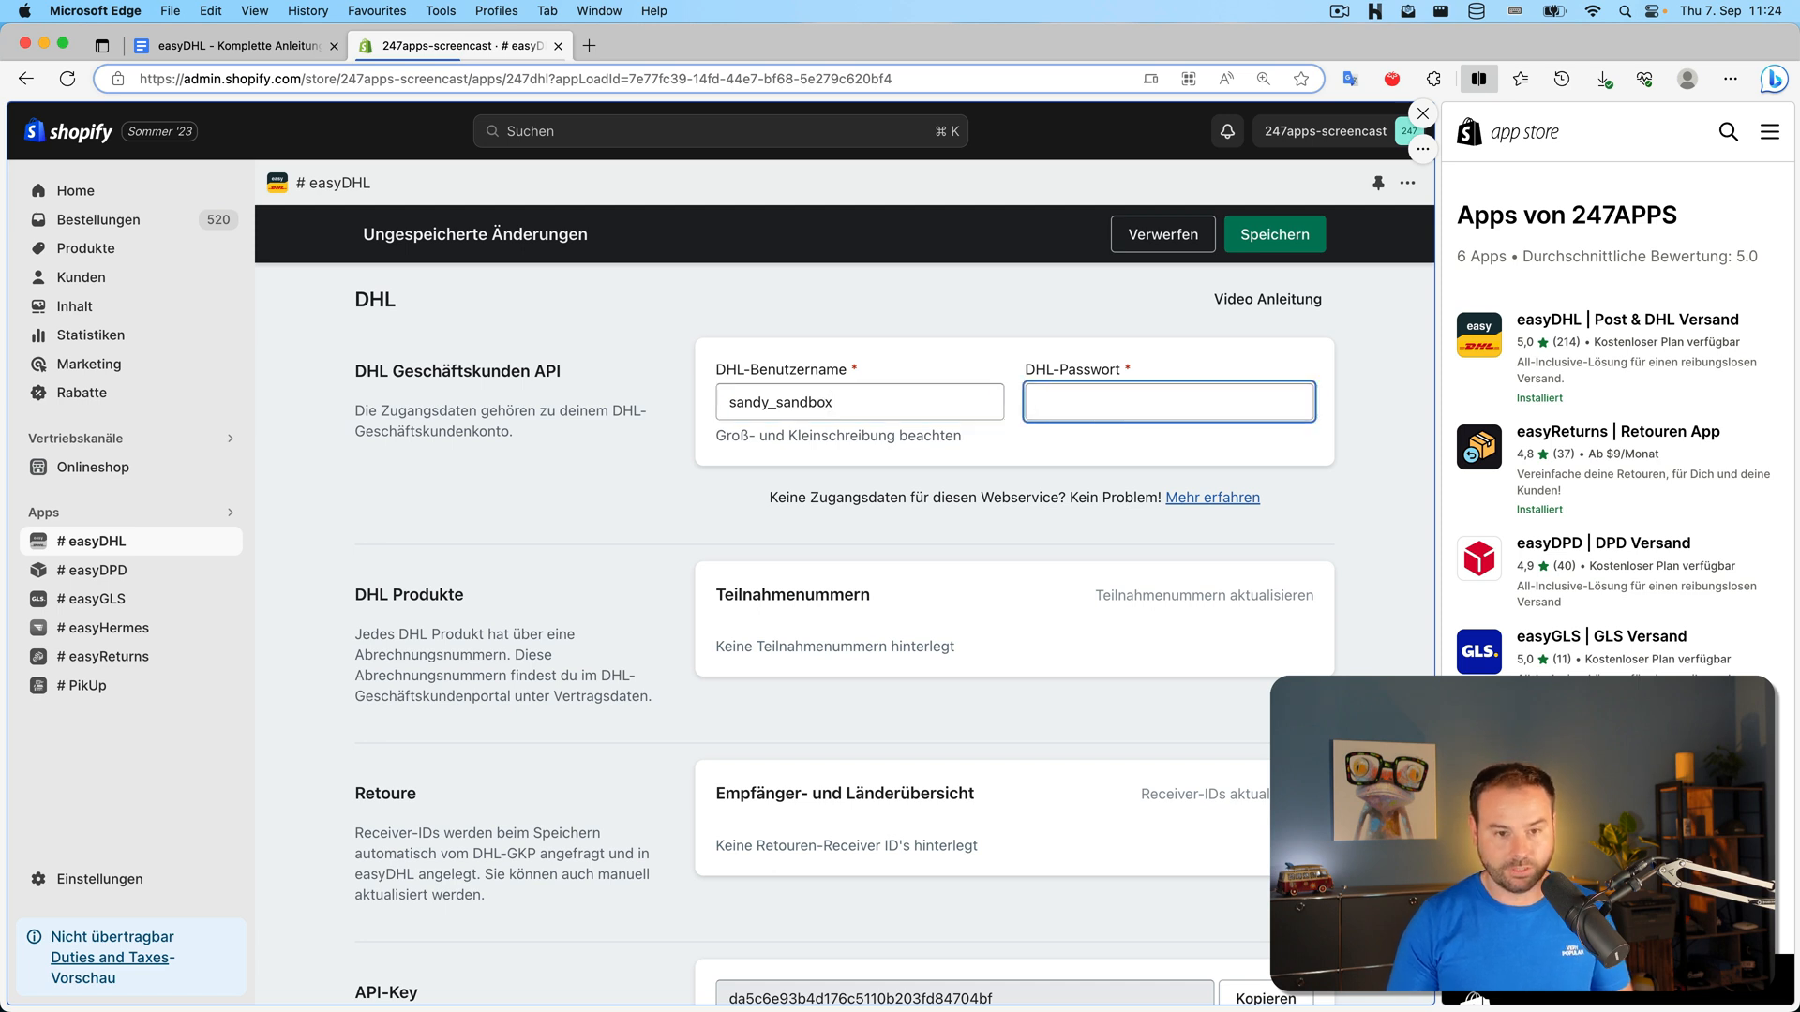
pyautogui.write('pass')
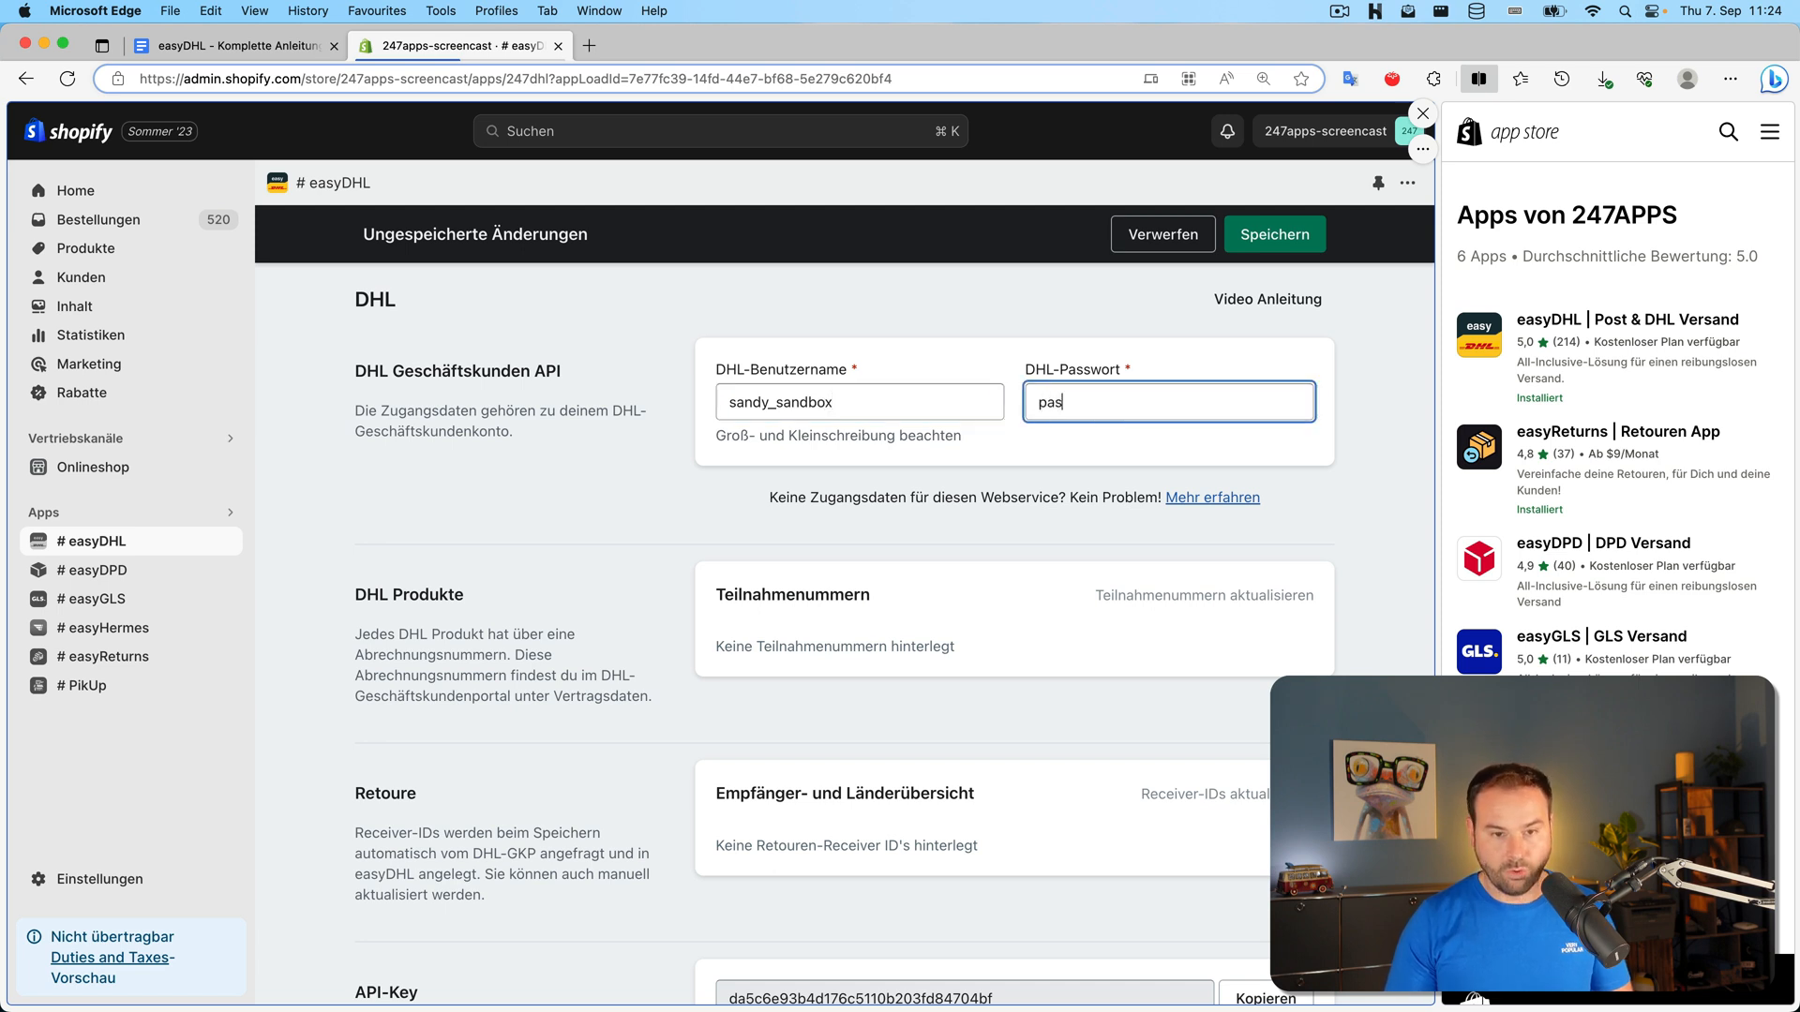
pyautogui.click(1247, 239)
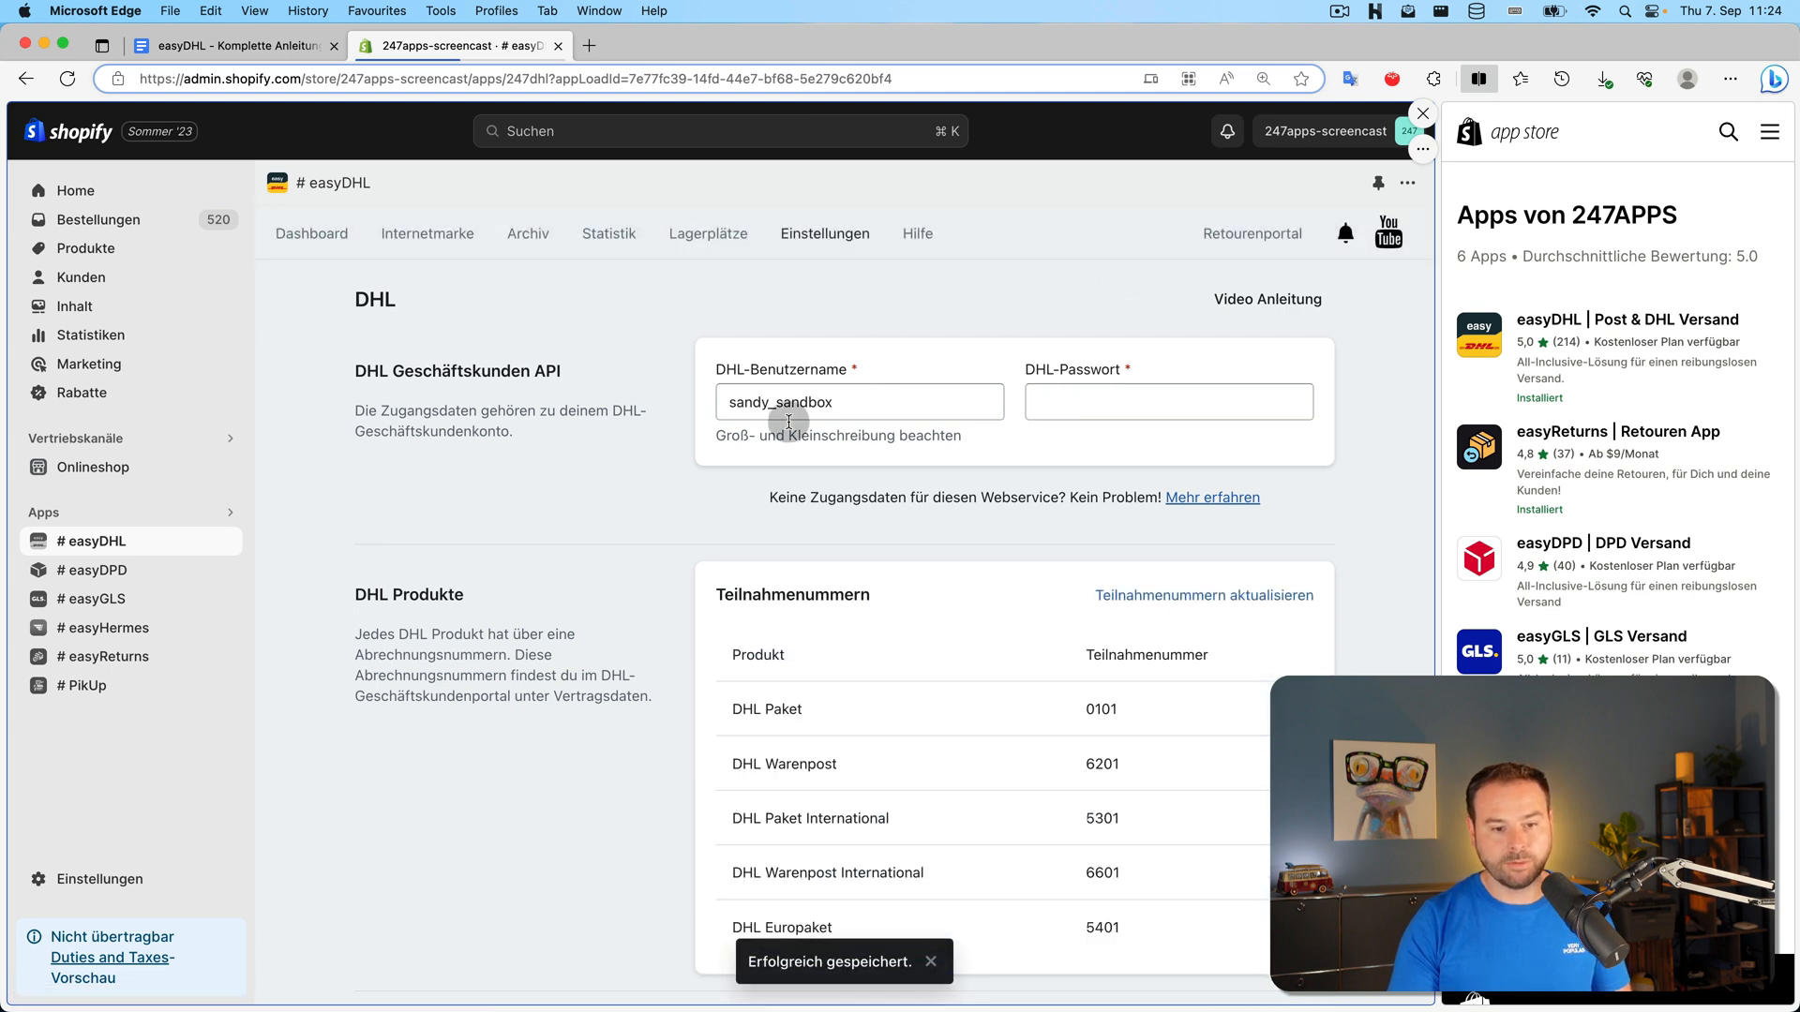
# Scroll through the participation numbers now loaded for each DHL product
pyautogui.scroll(-3, 722, 454)
pyautogui.scroll(-1, 719, 461)
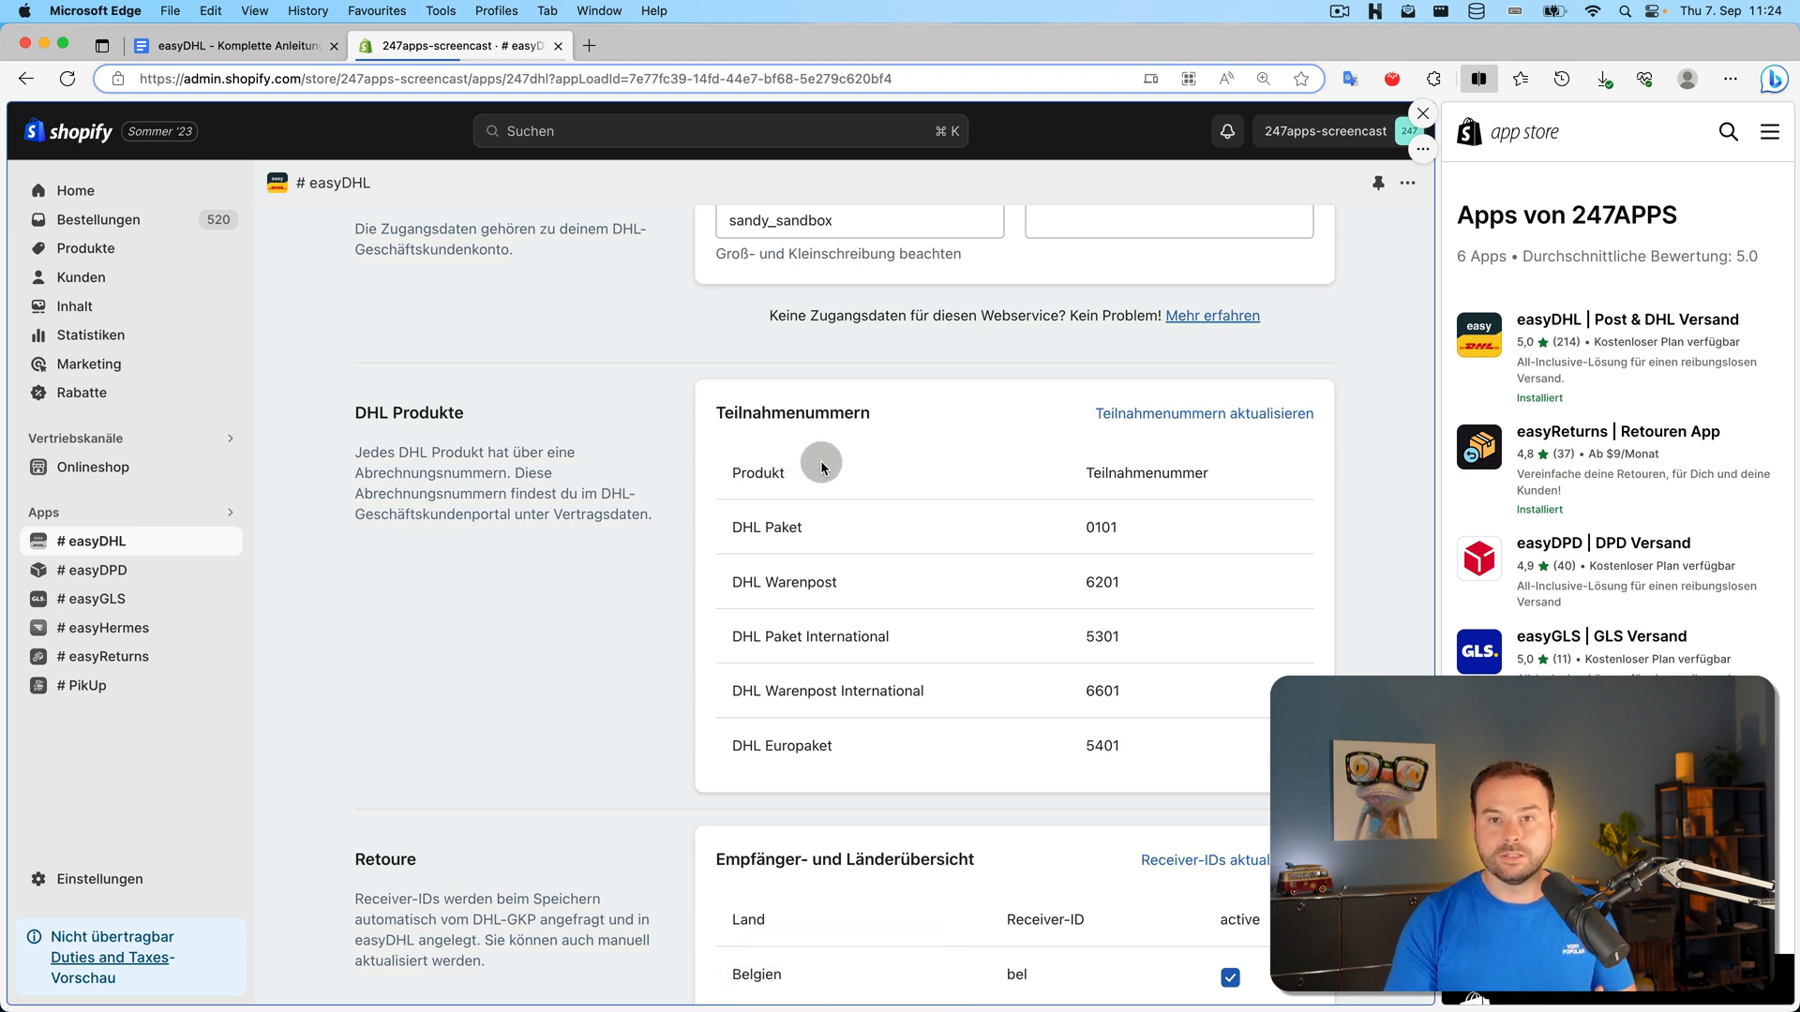
pyautogui.scroll(-1, 835, 473)
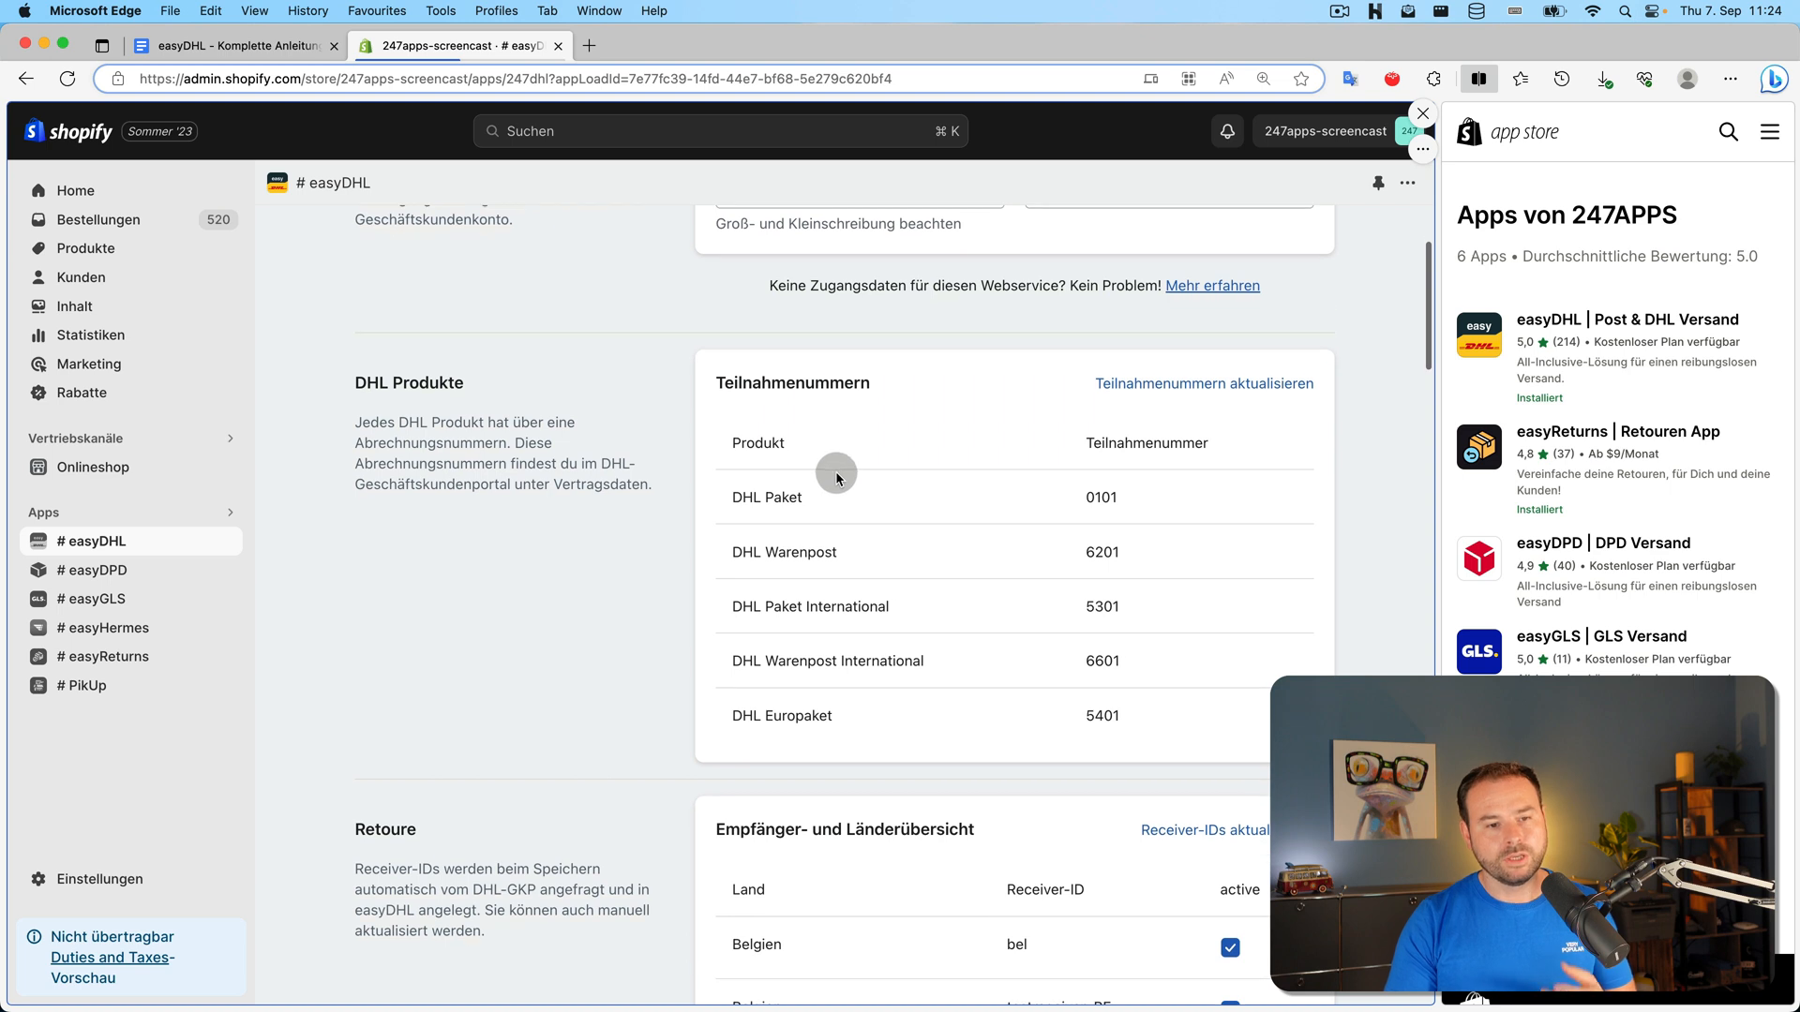
pyautogui.scroll(2, 783, 289)
pyautogui.scroll(-2, 757, 485)
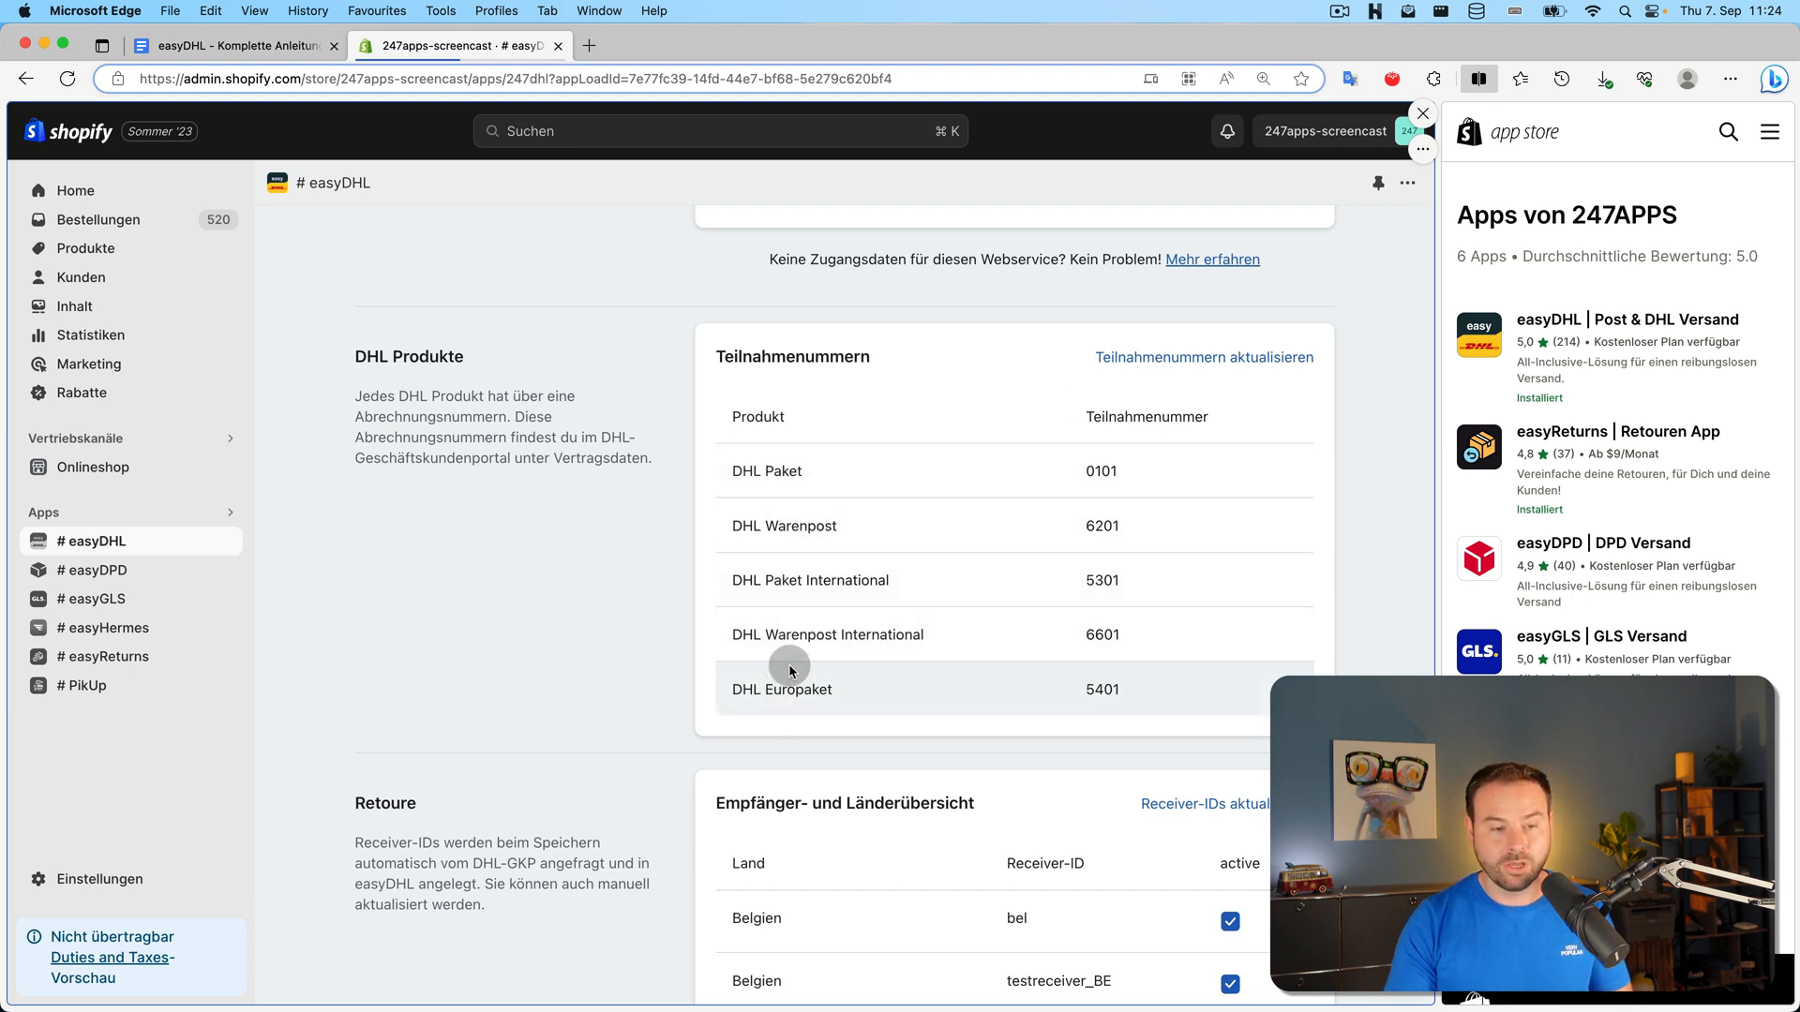
pyautogui.scroll(-4, 790, 666)
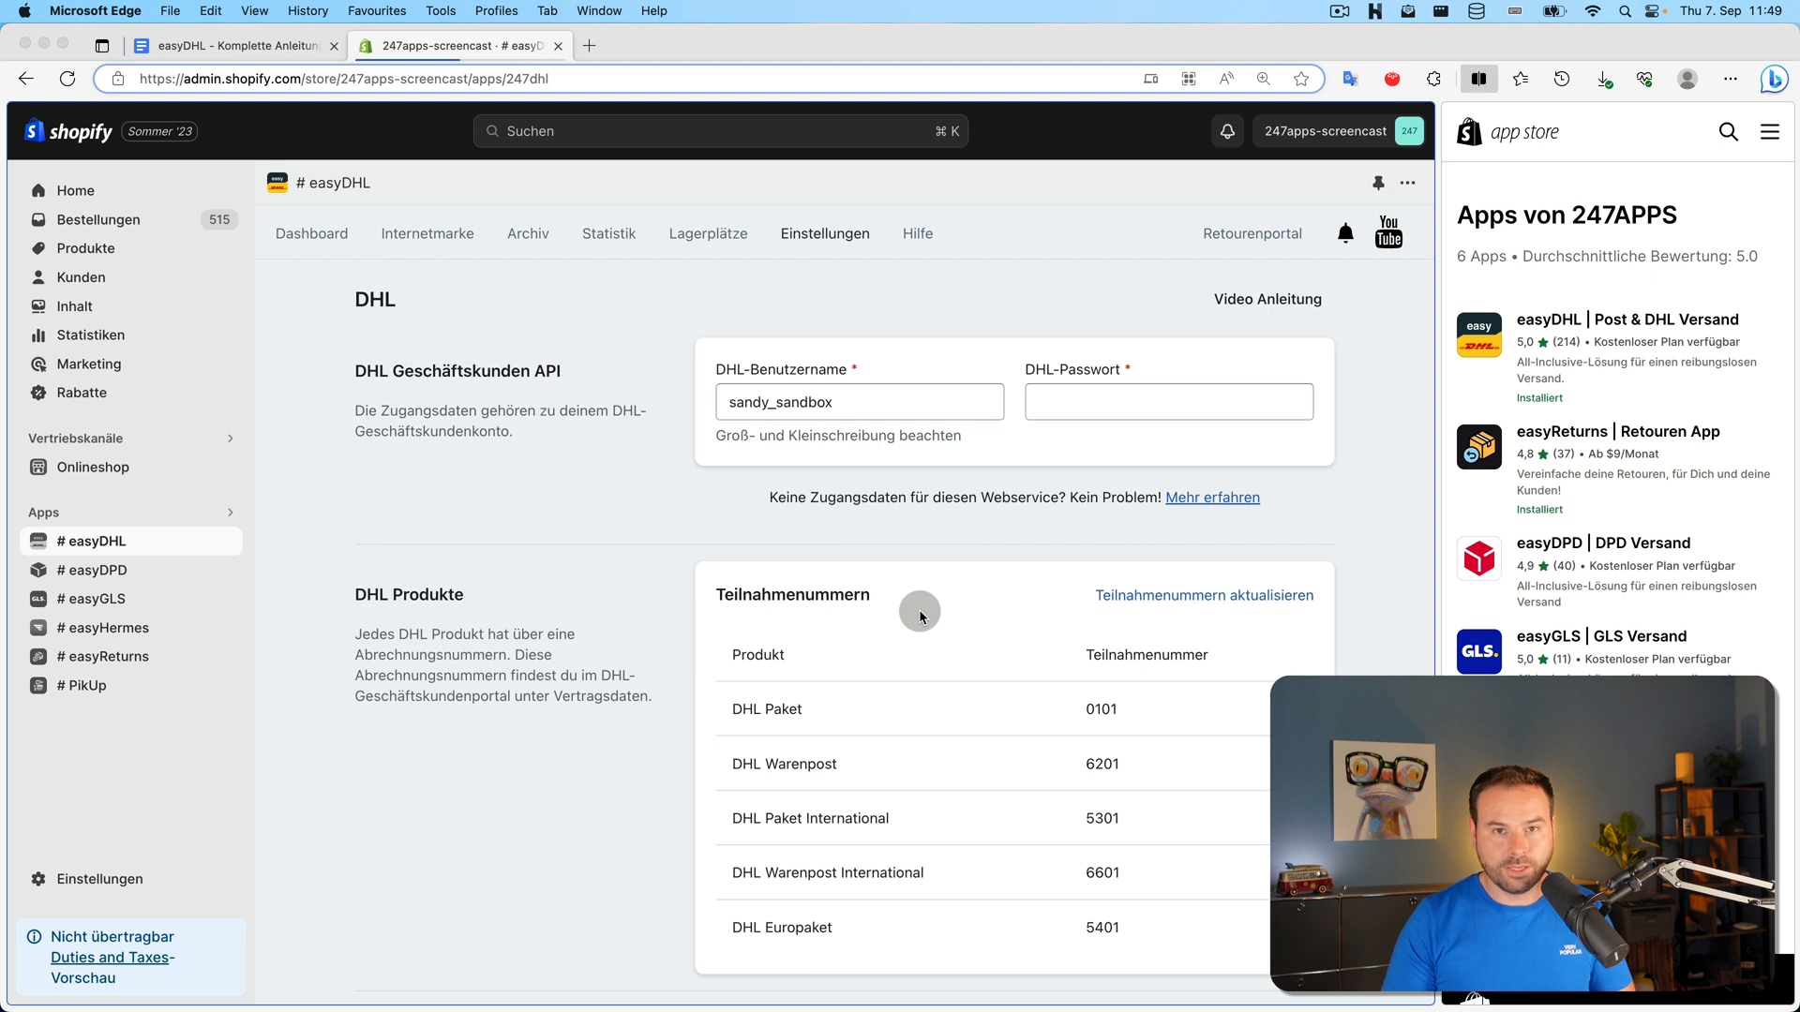
# On the Dashboard, tick orders #2101, #2100, #2080, #2078 and #2077
pyautogui.click(352, 237)
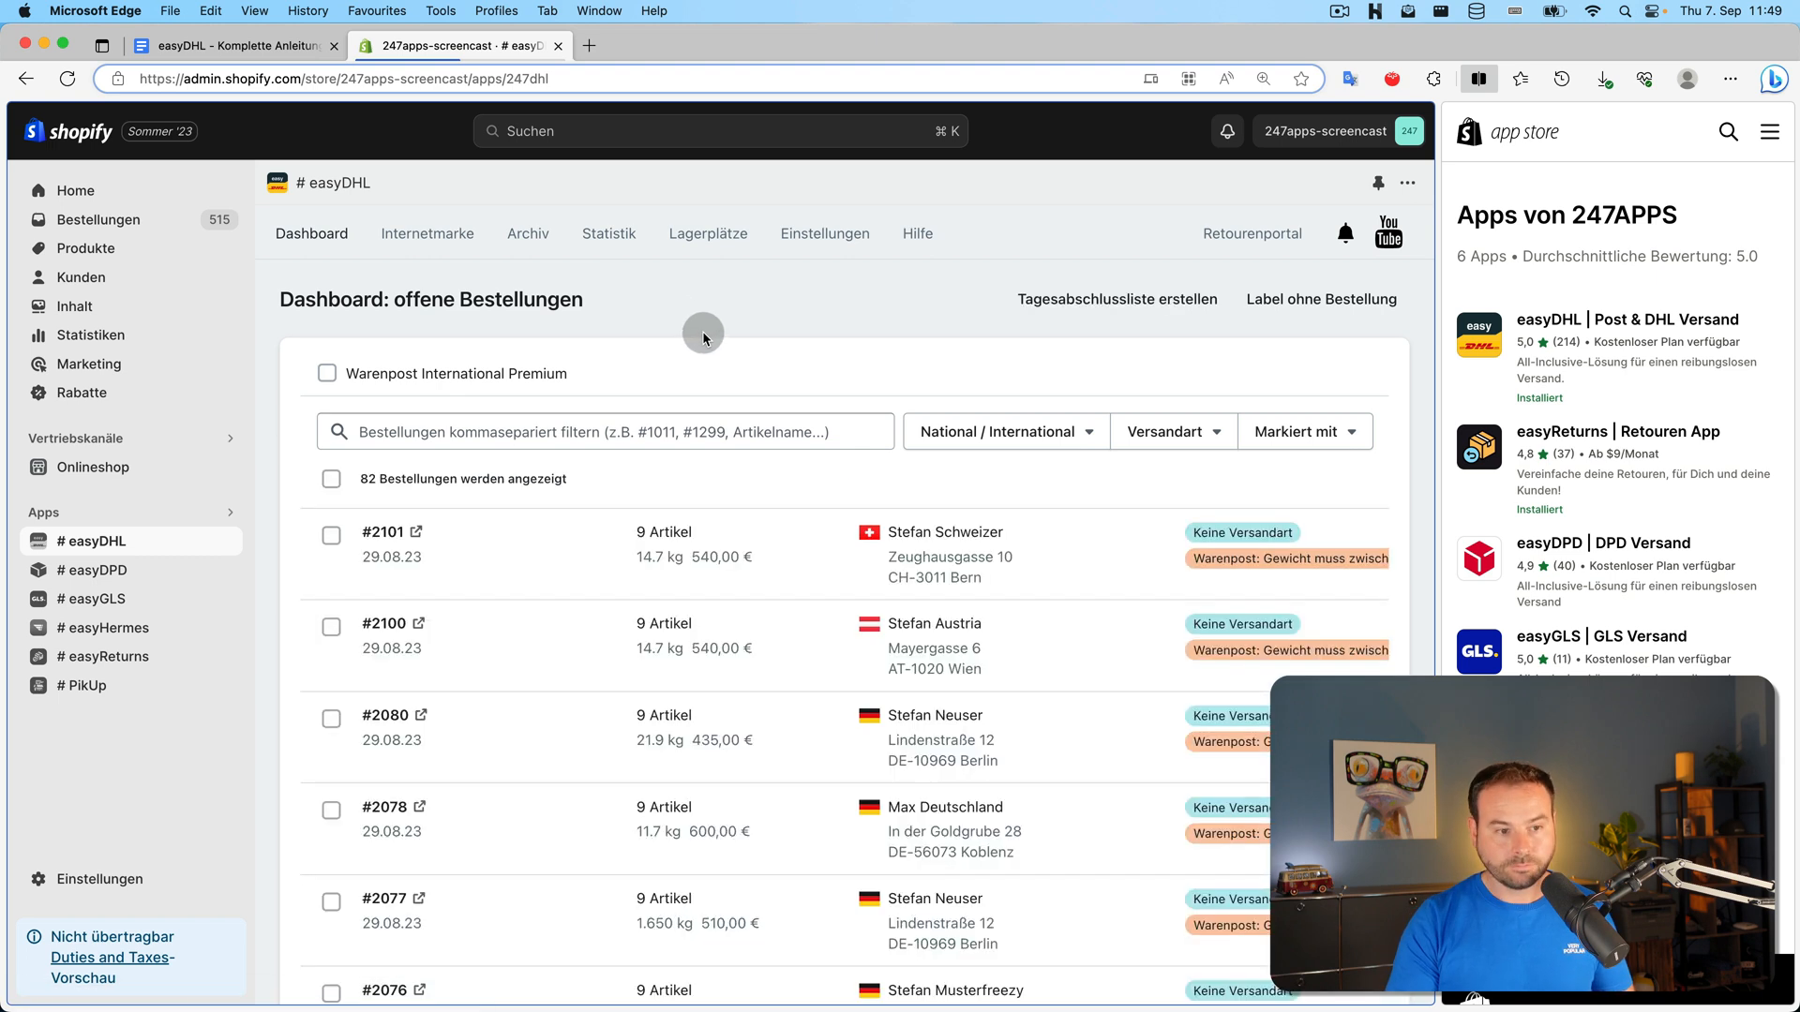
pyautogui.click(331, 535)
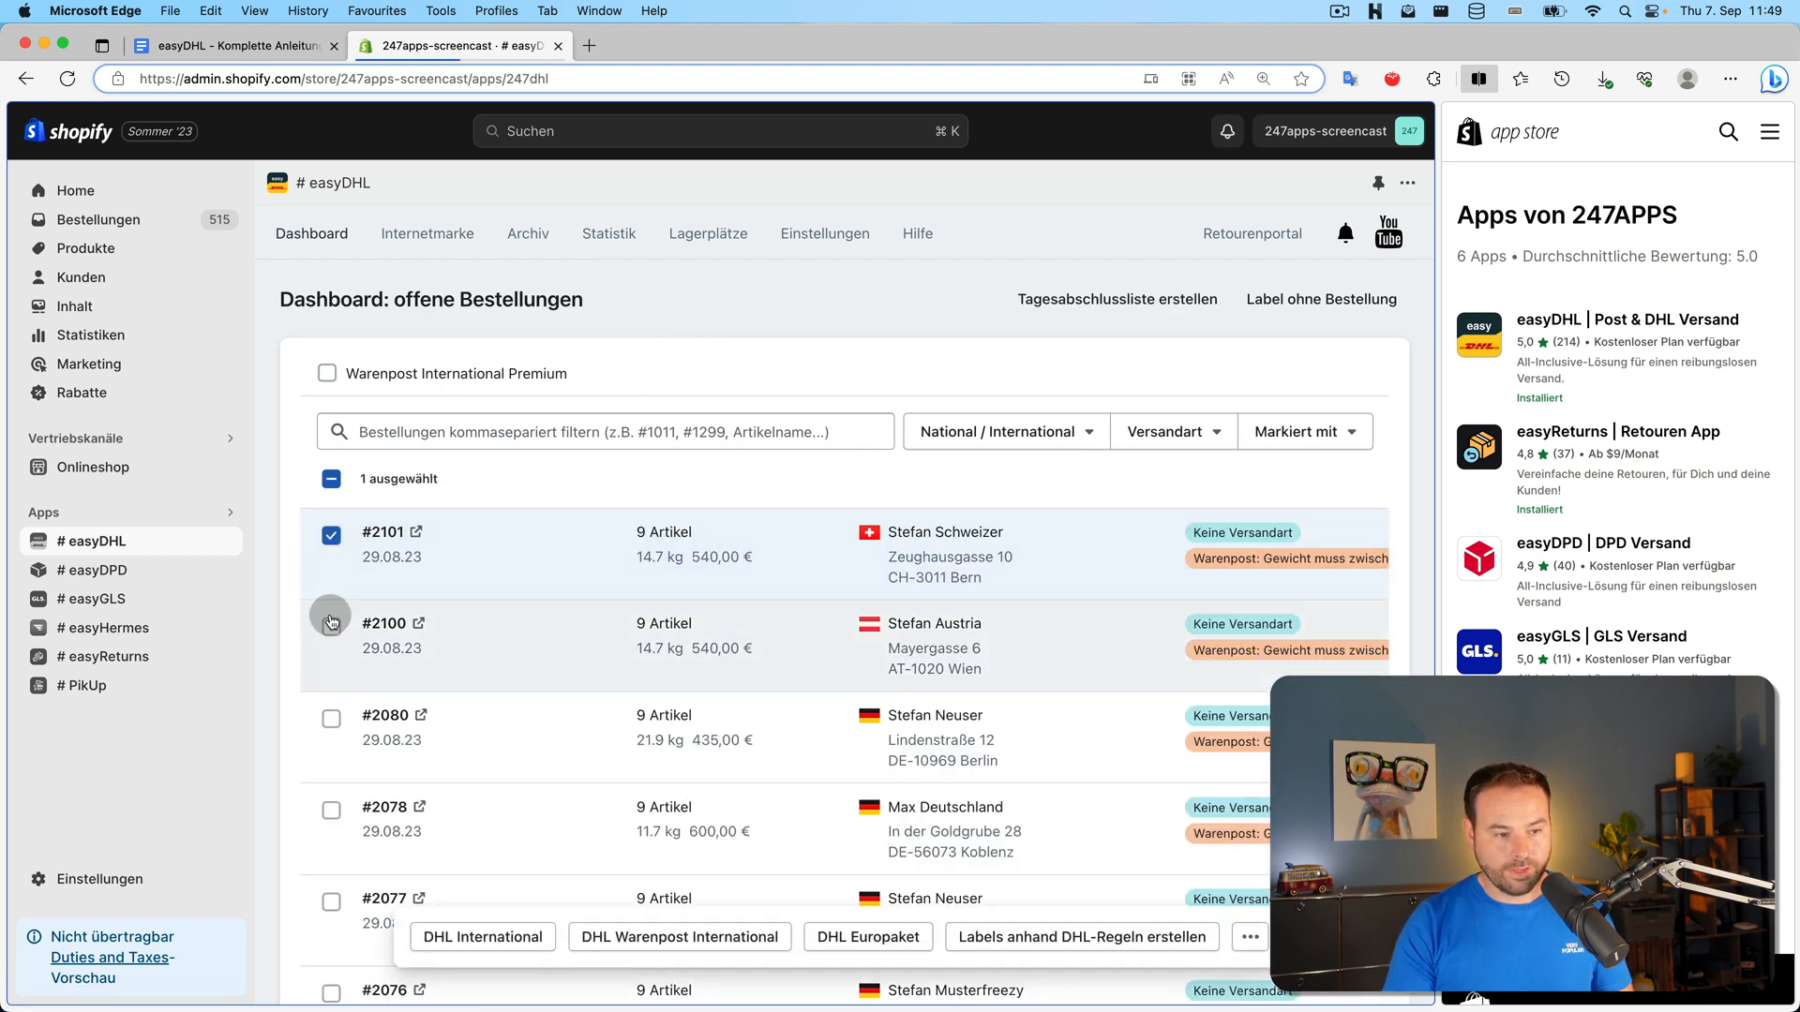
pyautogui.click(333, 626)
pyautogui.click(331, 718)
pyautogui.click(331, 810)
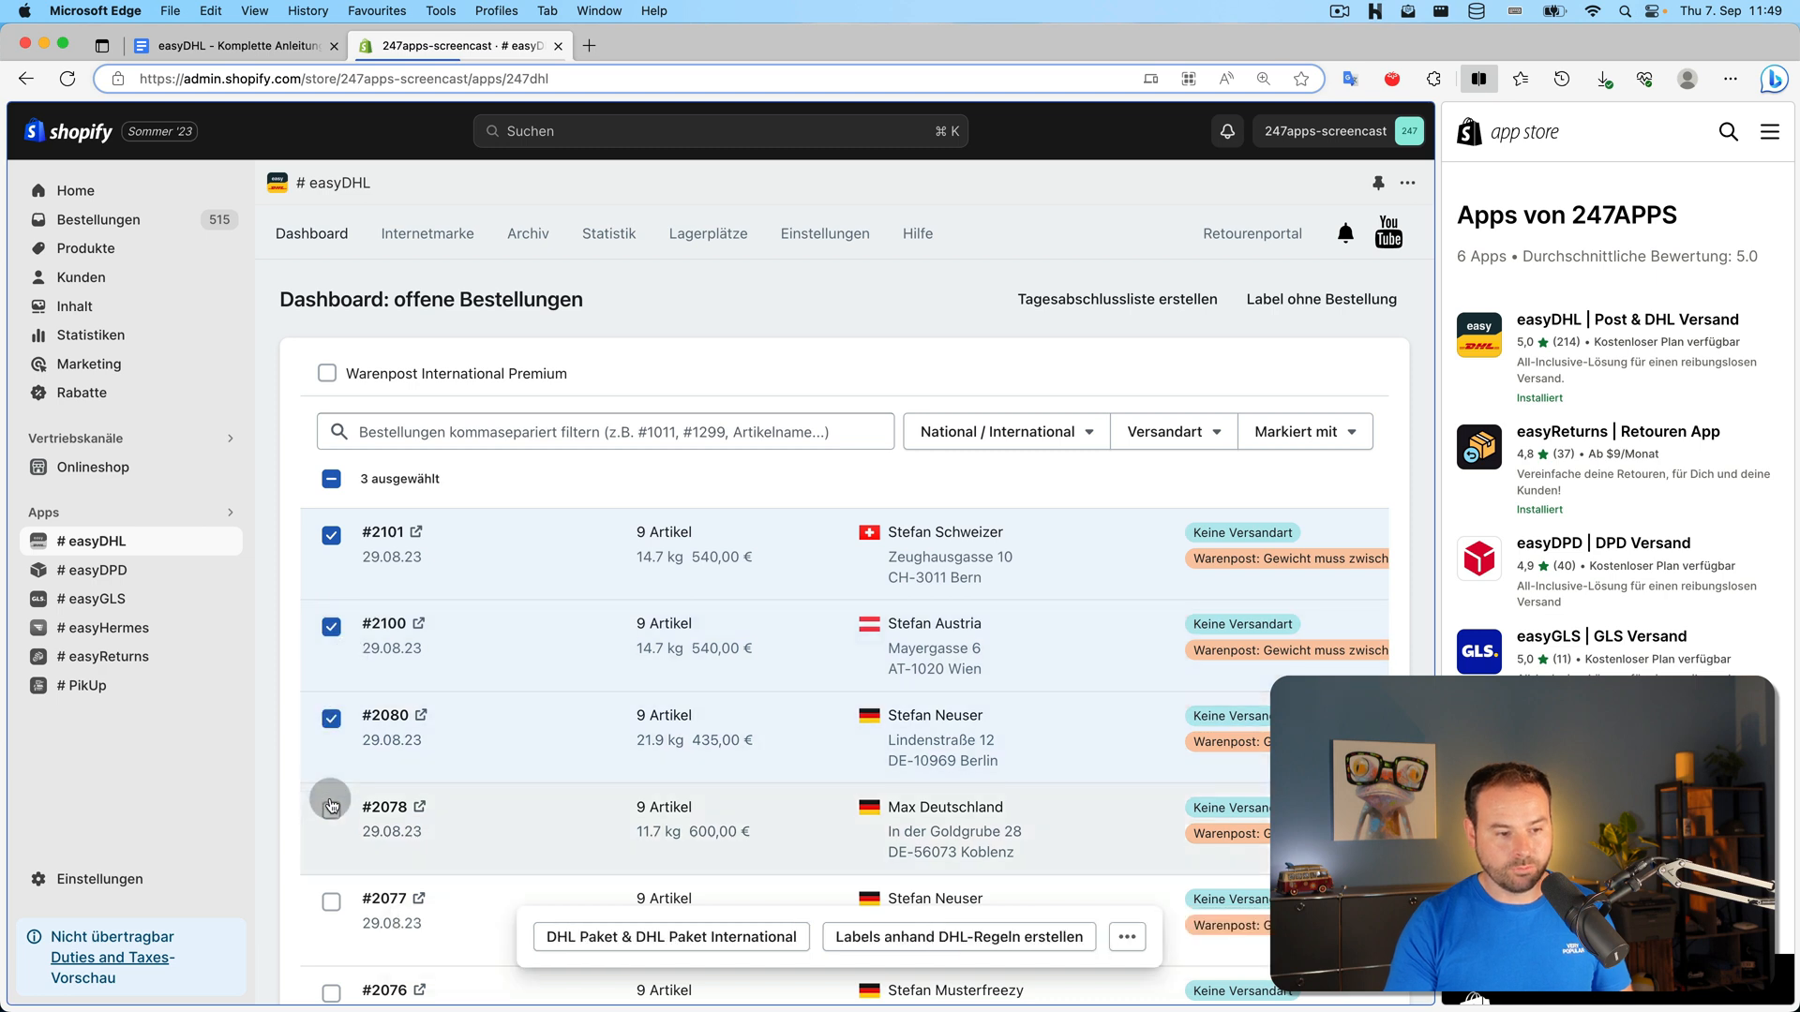
pyautogui.click(332, 903)
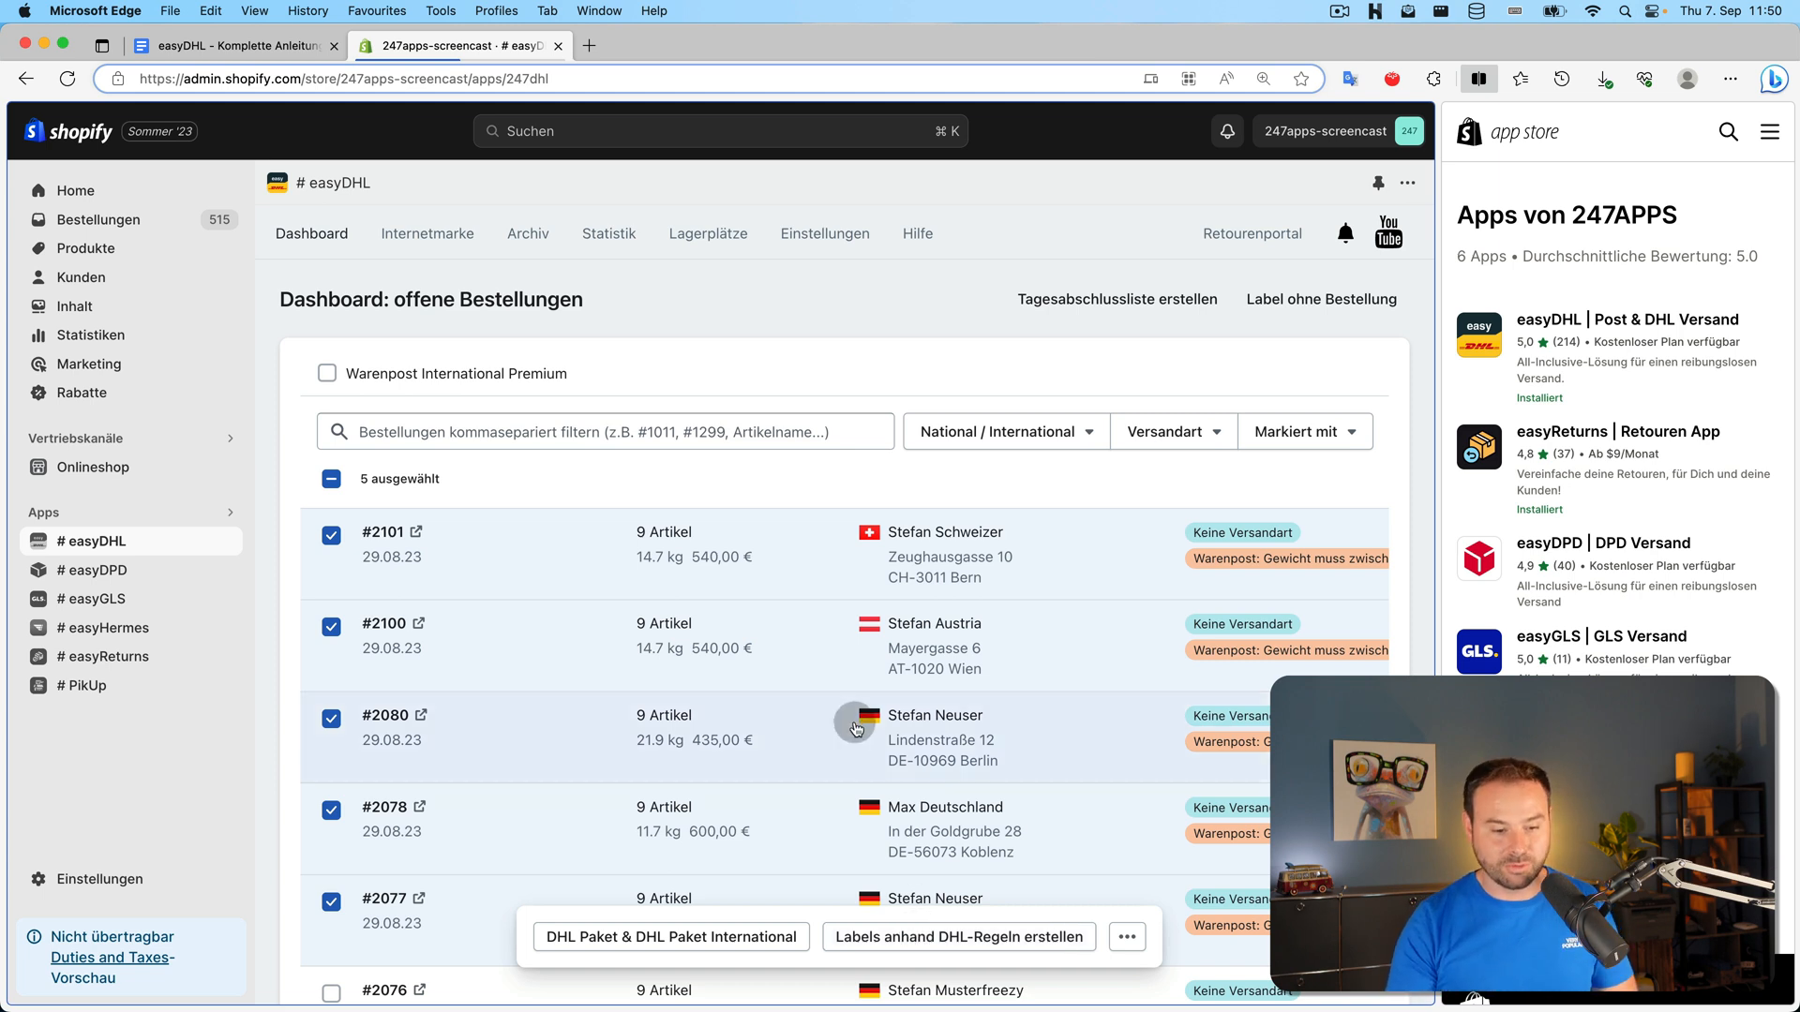
# Create DHL Paket labels for the selected orders and preview the customs declaration without printing
pyautogui.click(720, 939)
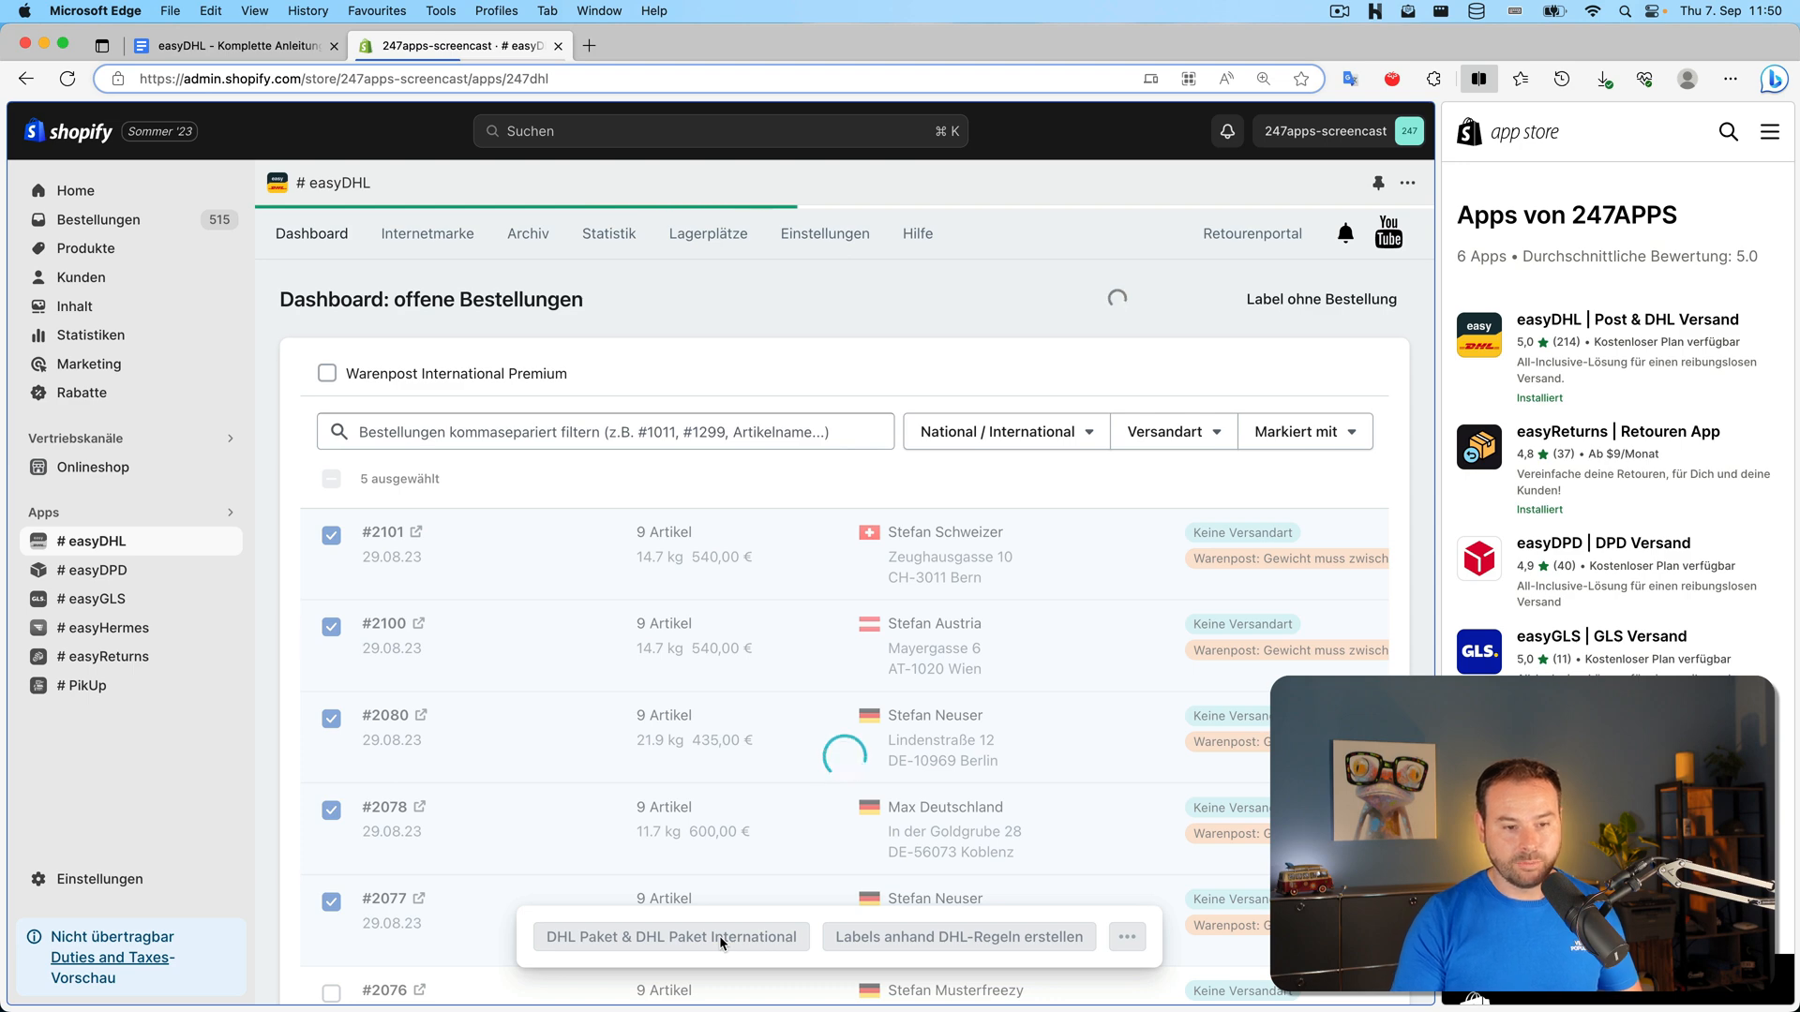
pyautogui.click(930, 795)
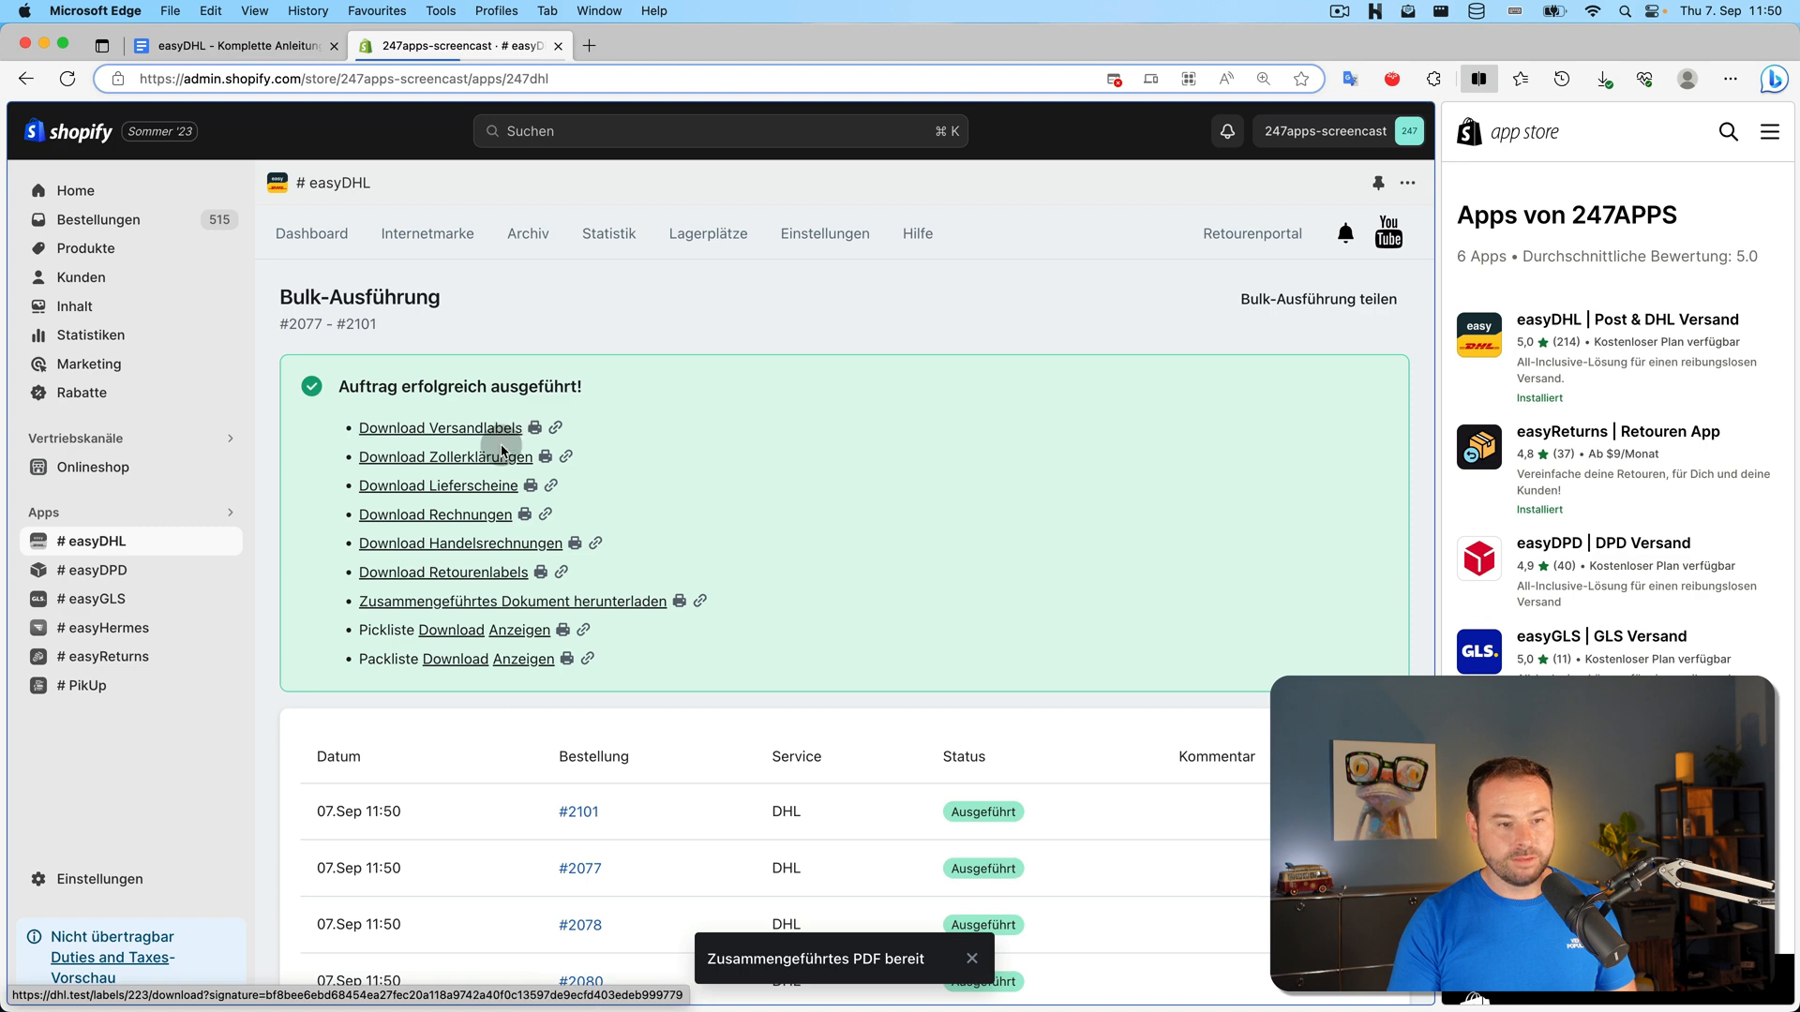
pyautogui.click(545, 458)
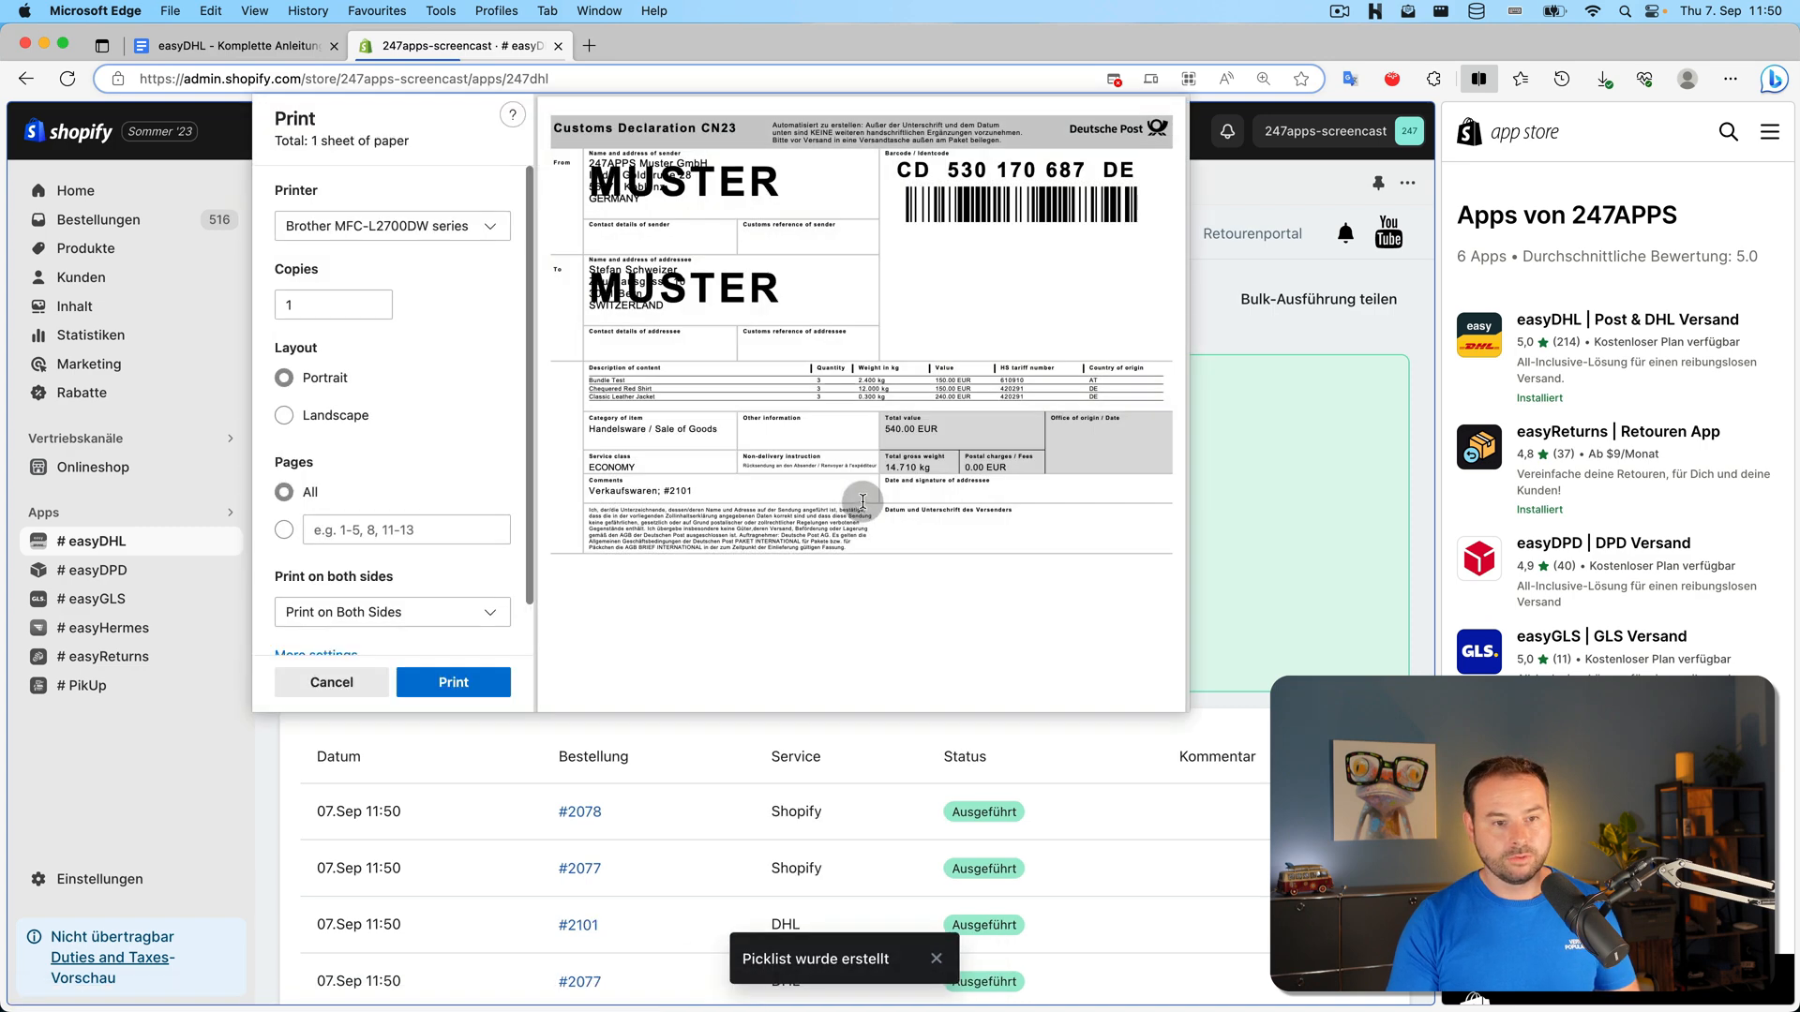
pyautogui.scroll(-5, 812, 354)
pyautogui.scroll(5, 810, 354)
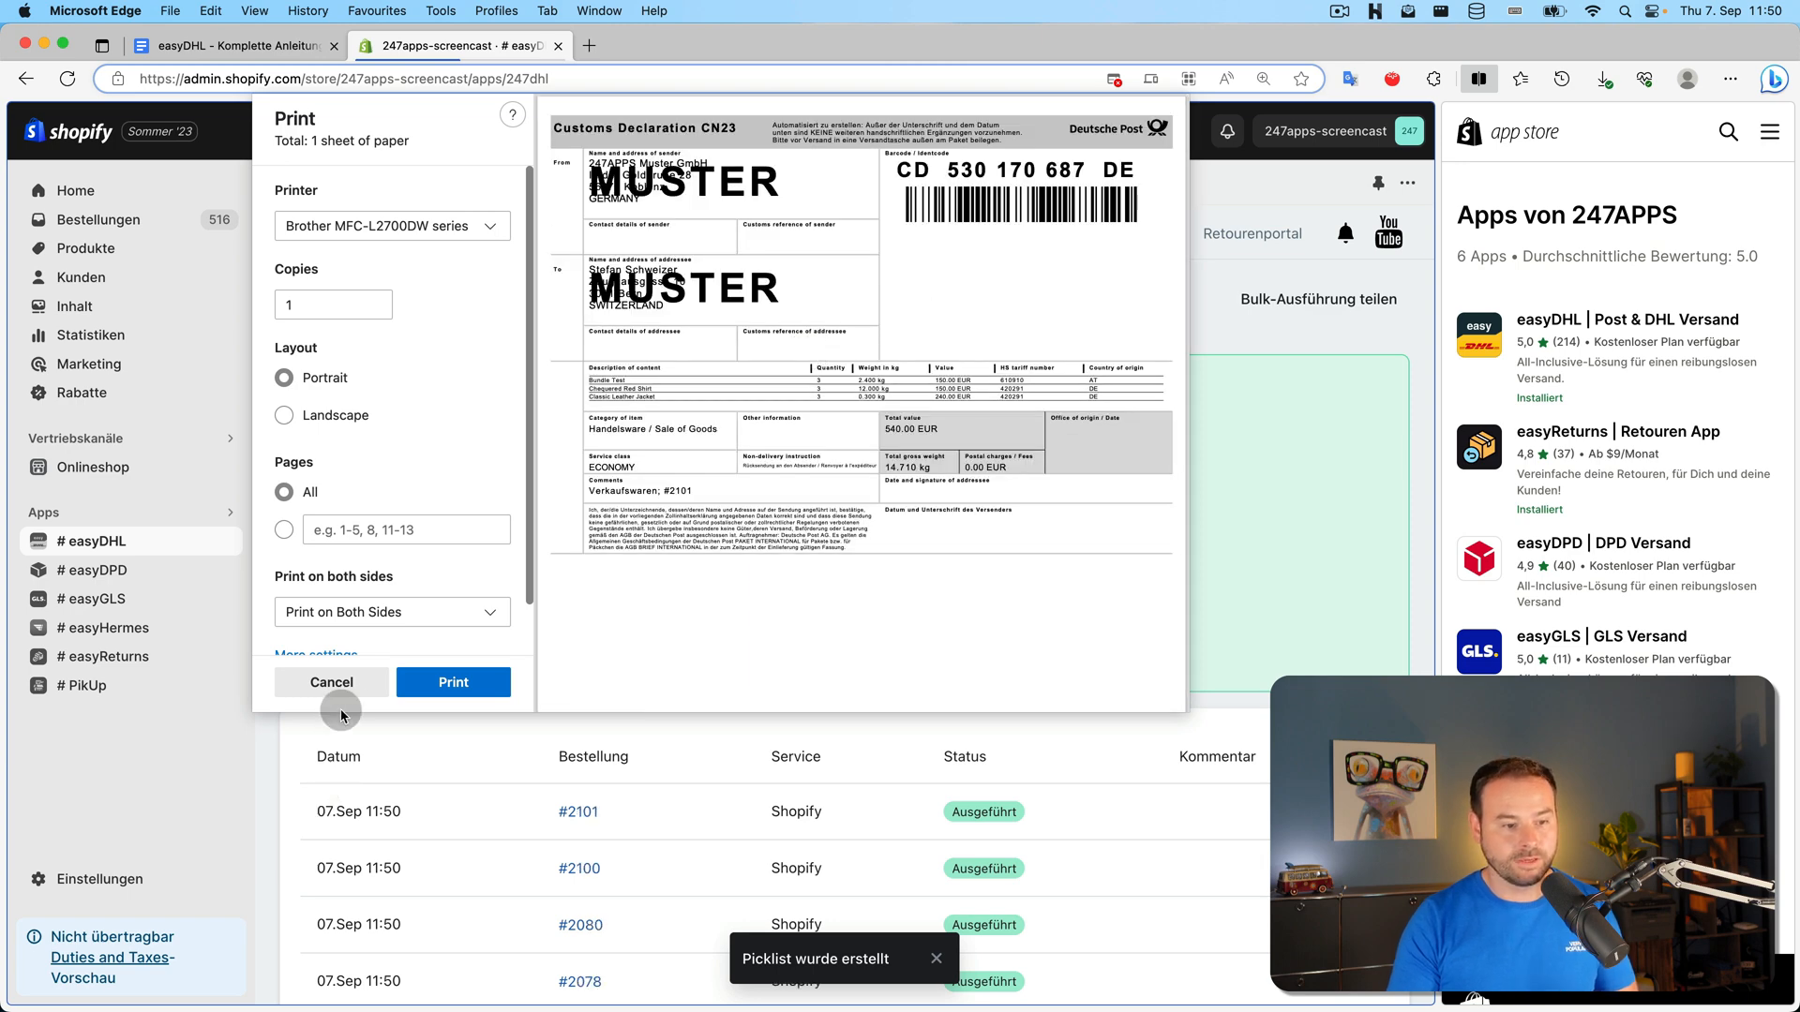
pyautogui.click(328, 683)
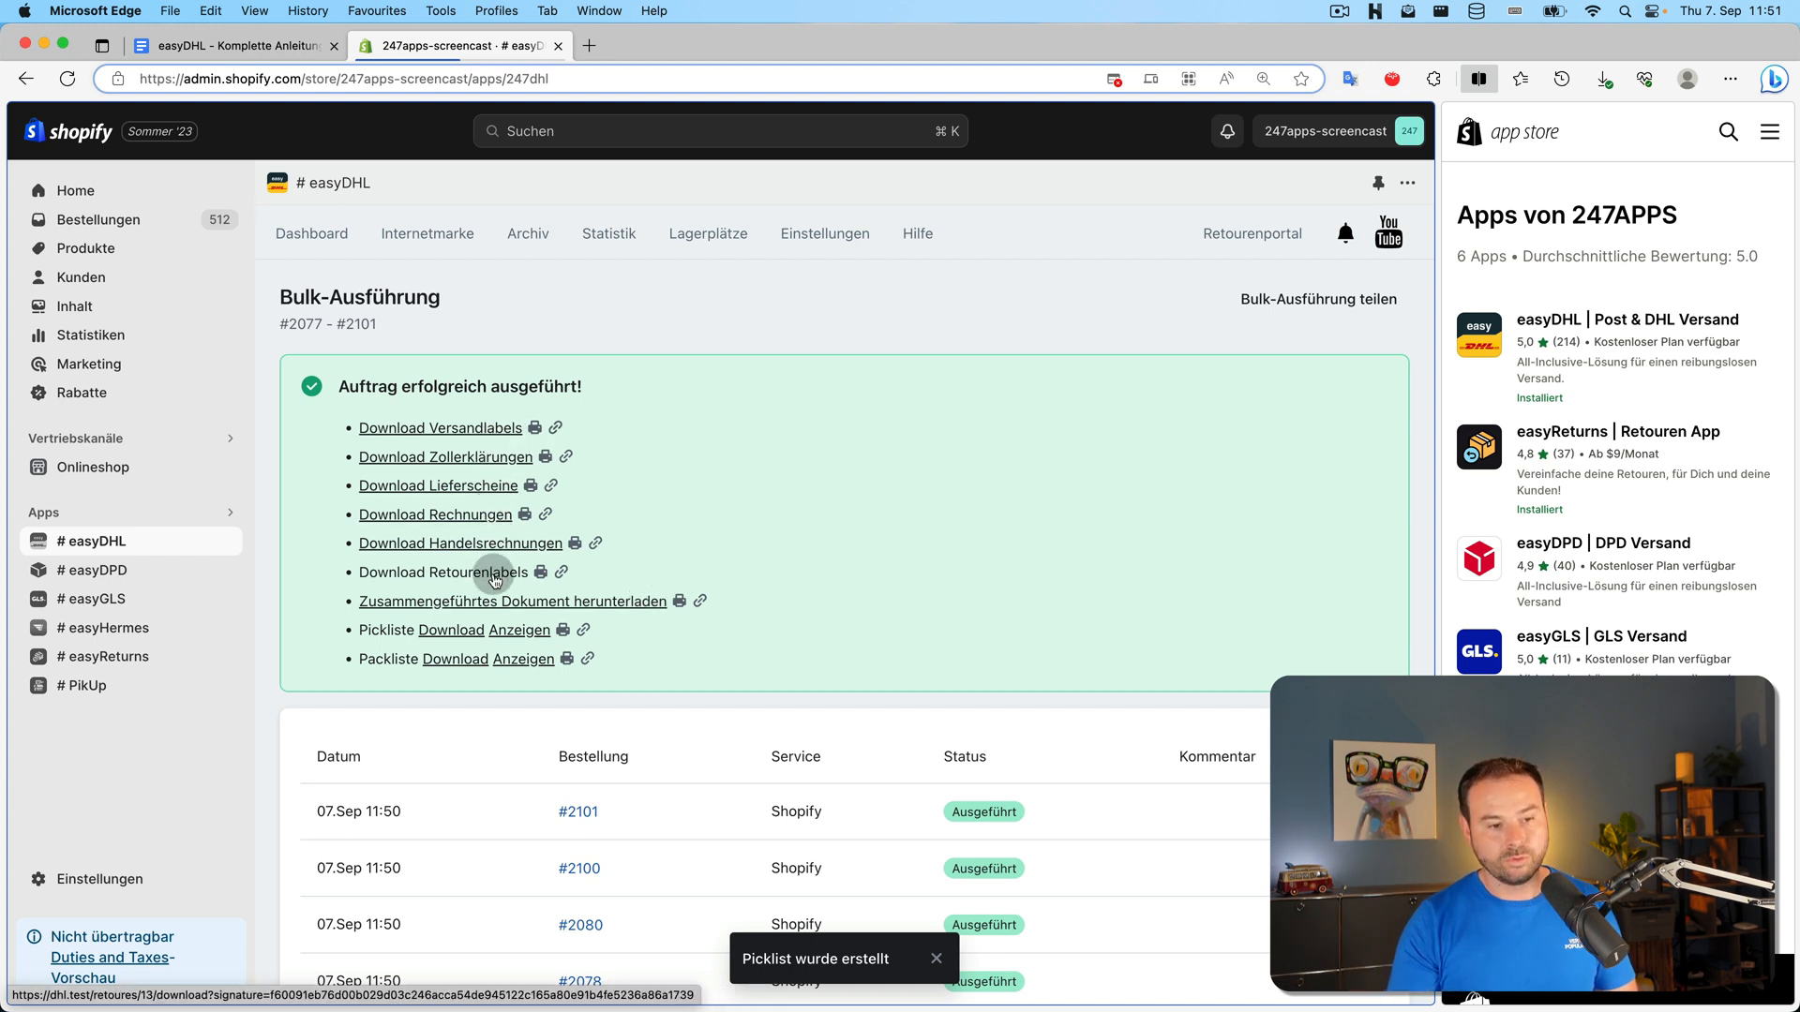
# Scroll through the 11-sheet merged shipping-papers print preview, then cancel without printing
pyautogui.click(680, 600)
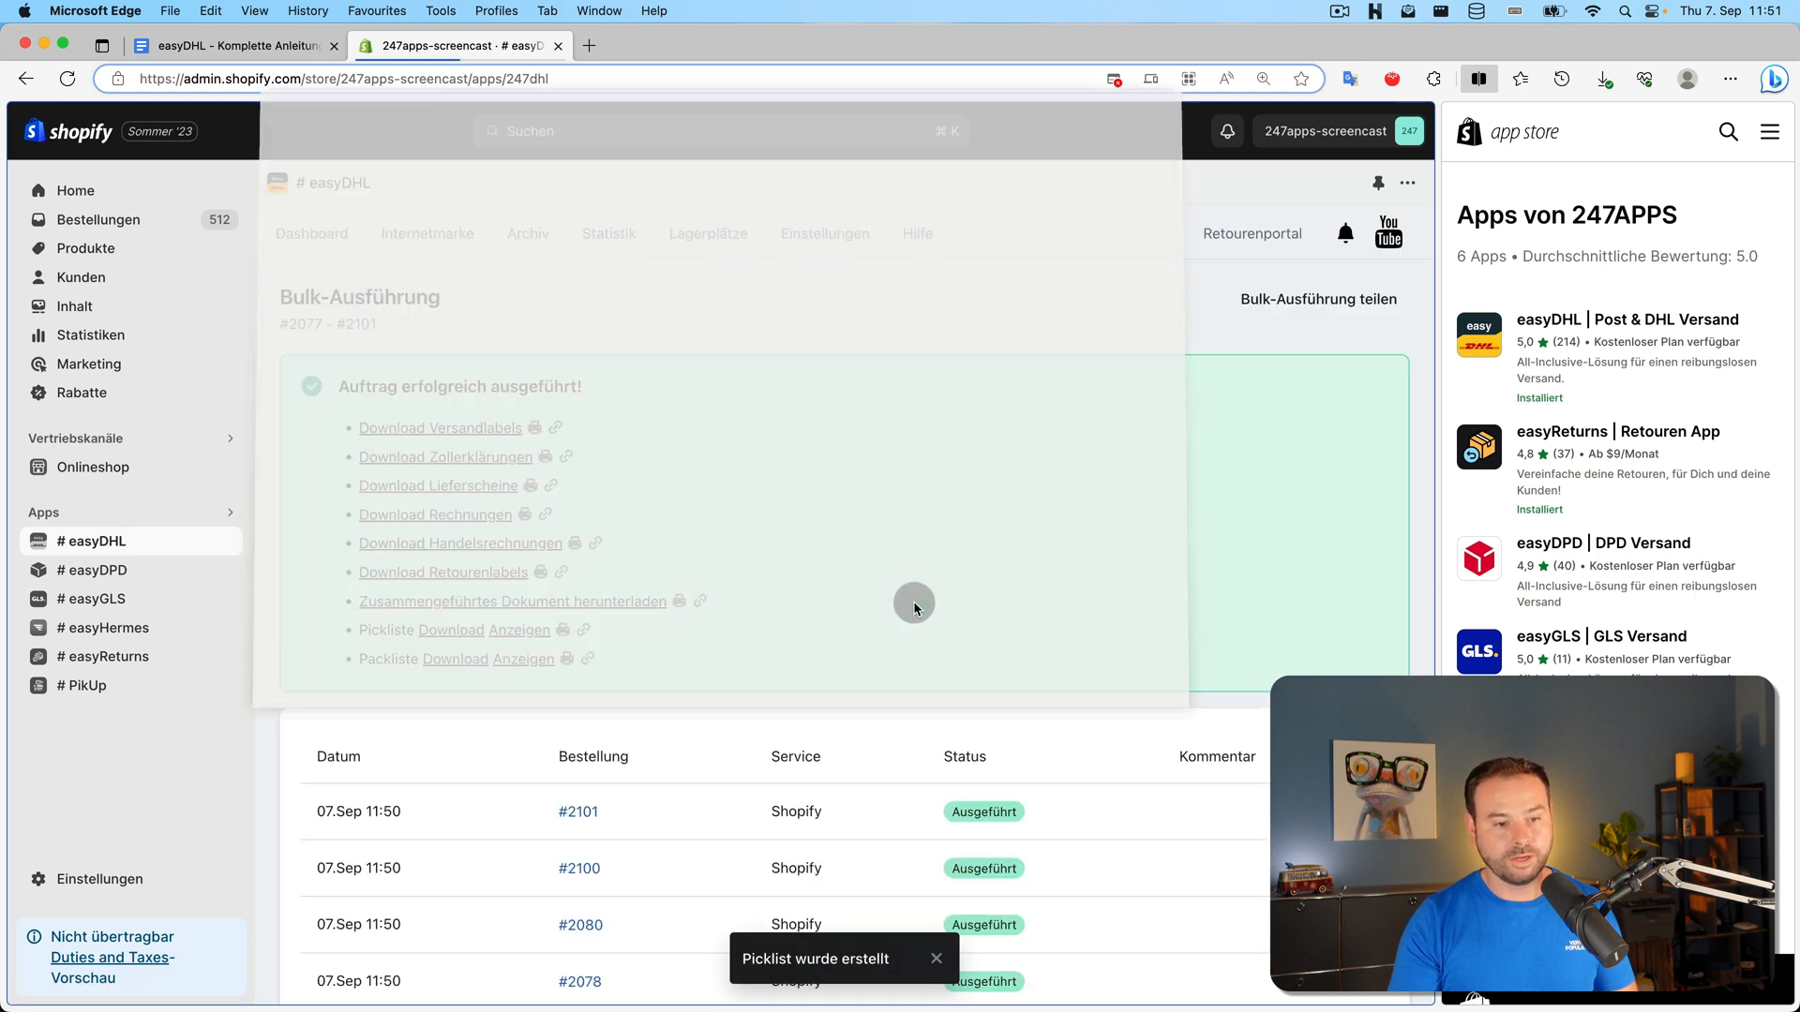
pyautogui.scroll(-3, 800, 242)
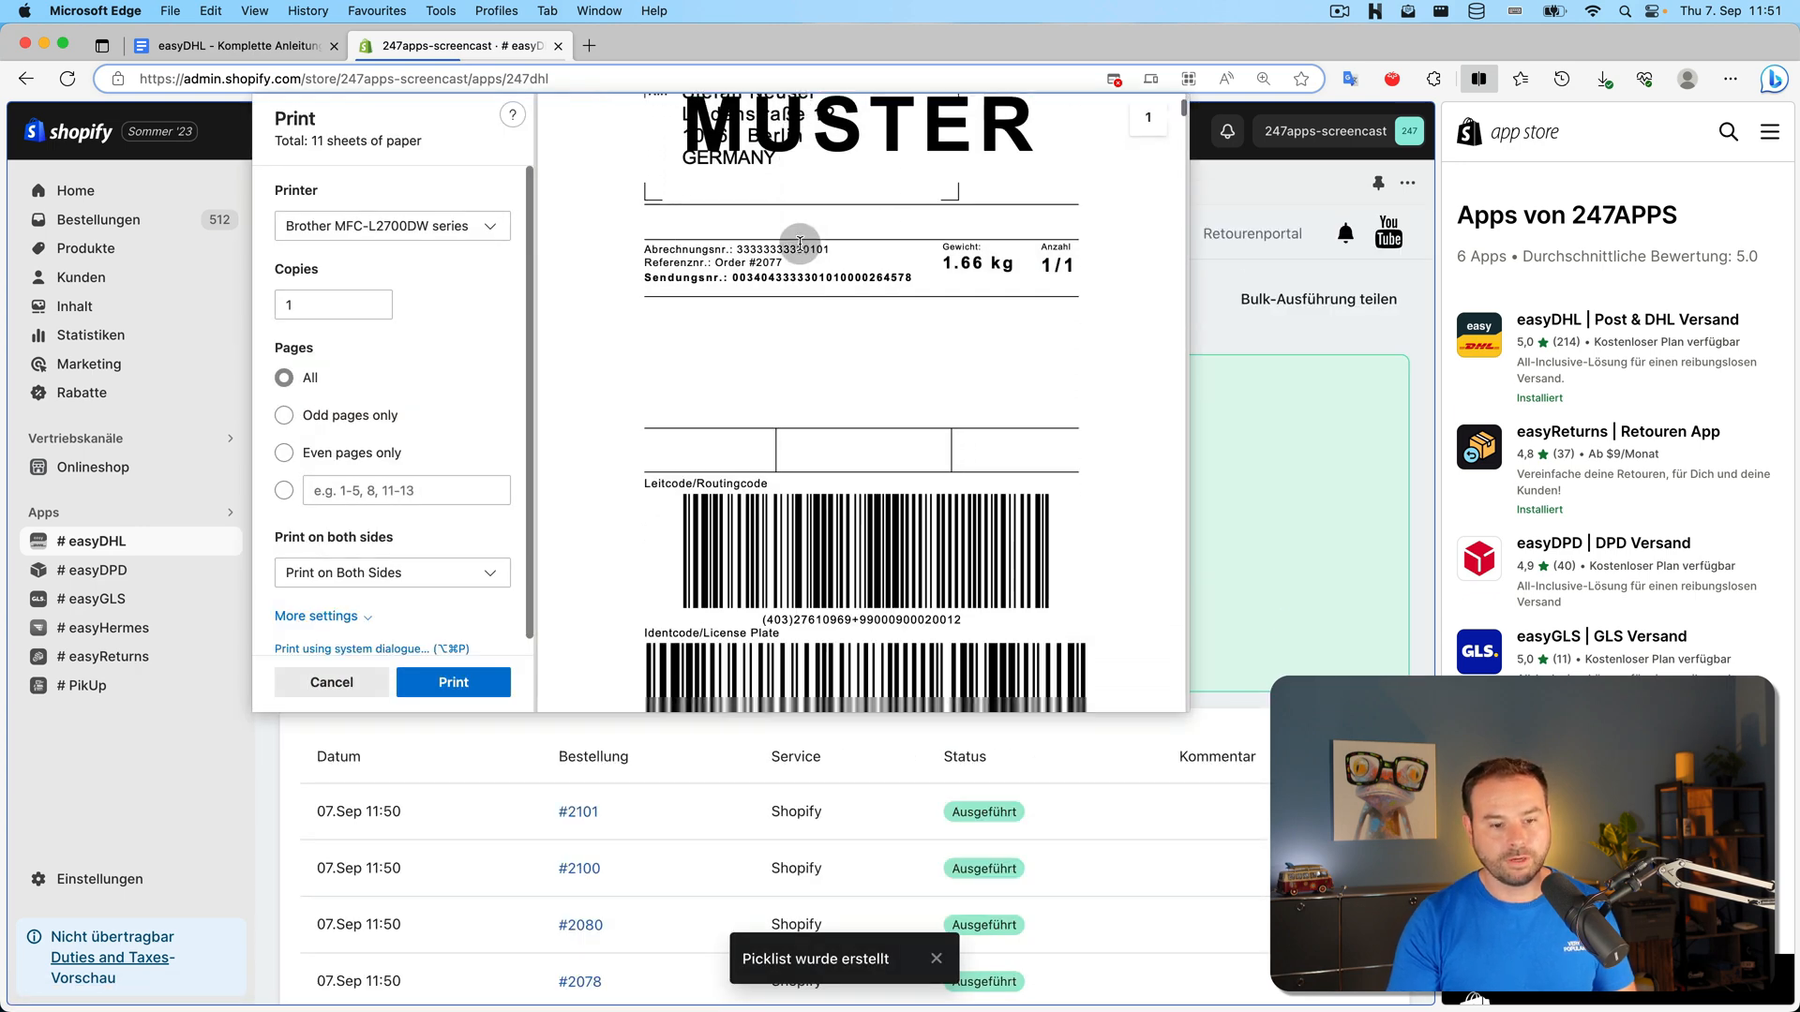
pyautogui.scroll(-10, 800, 244)
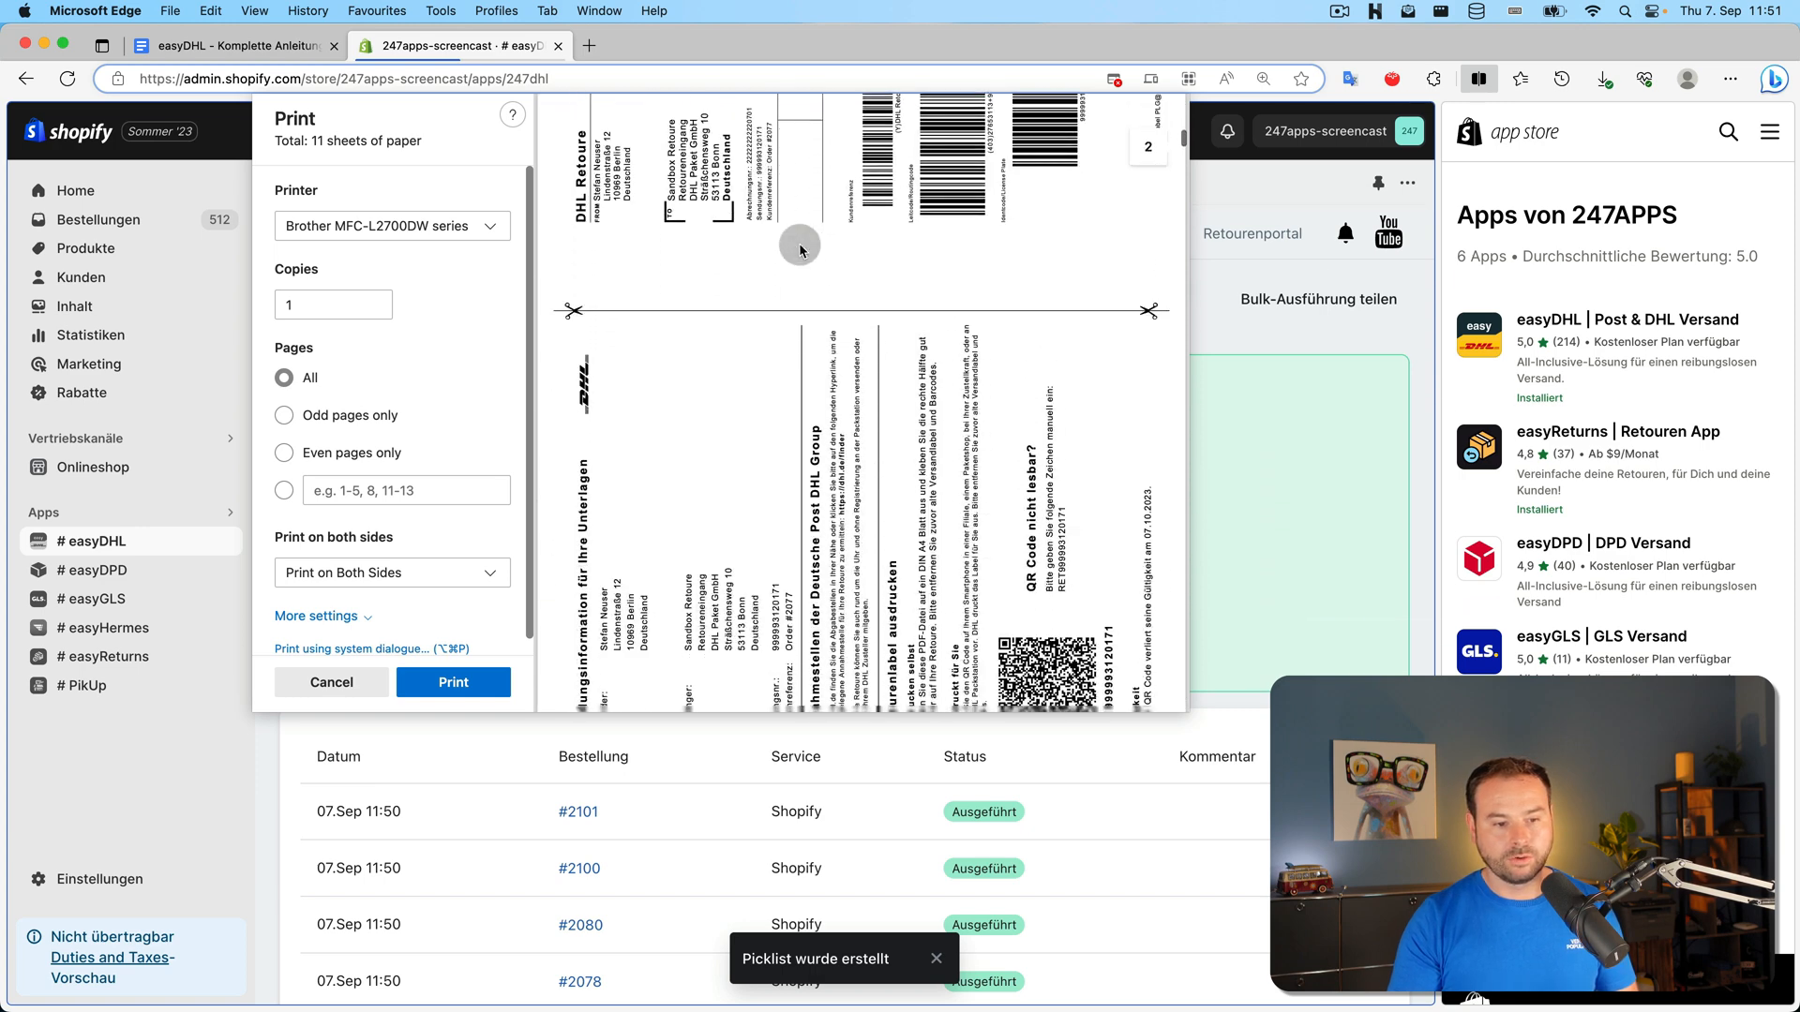
pyautogui.scroll(-10, 798, 245)
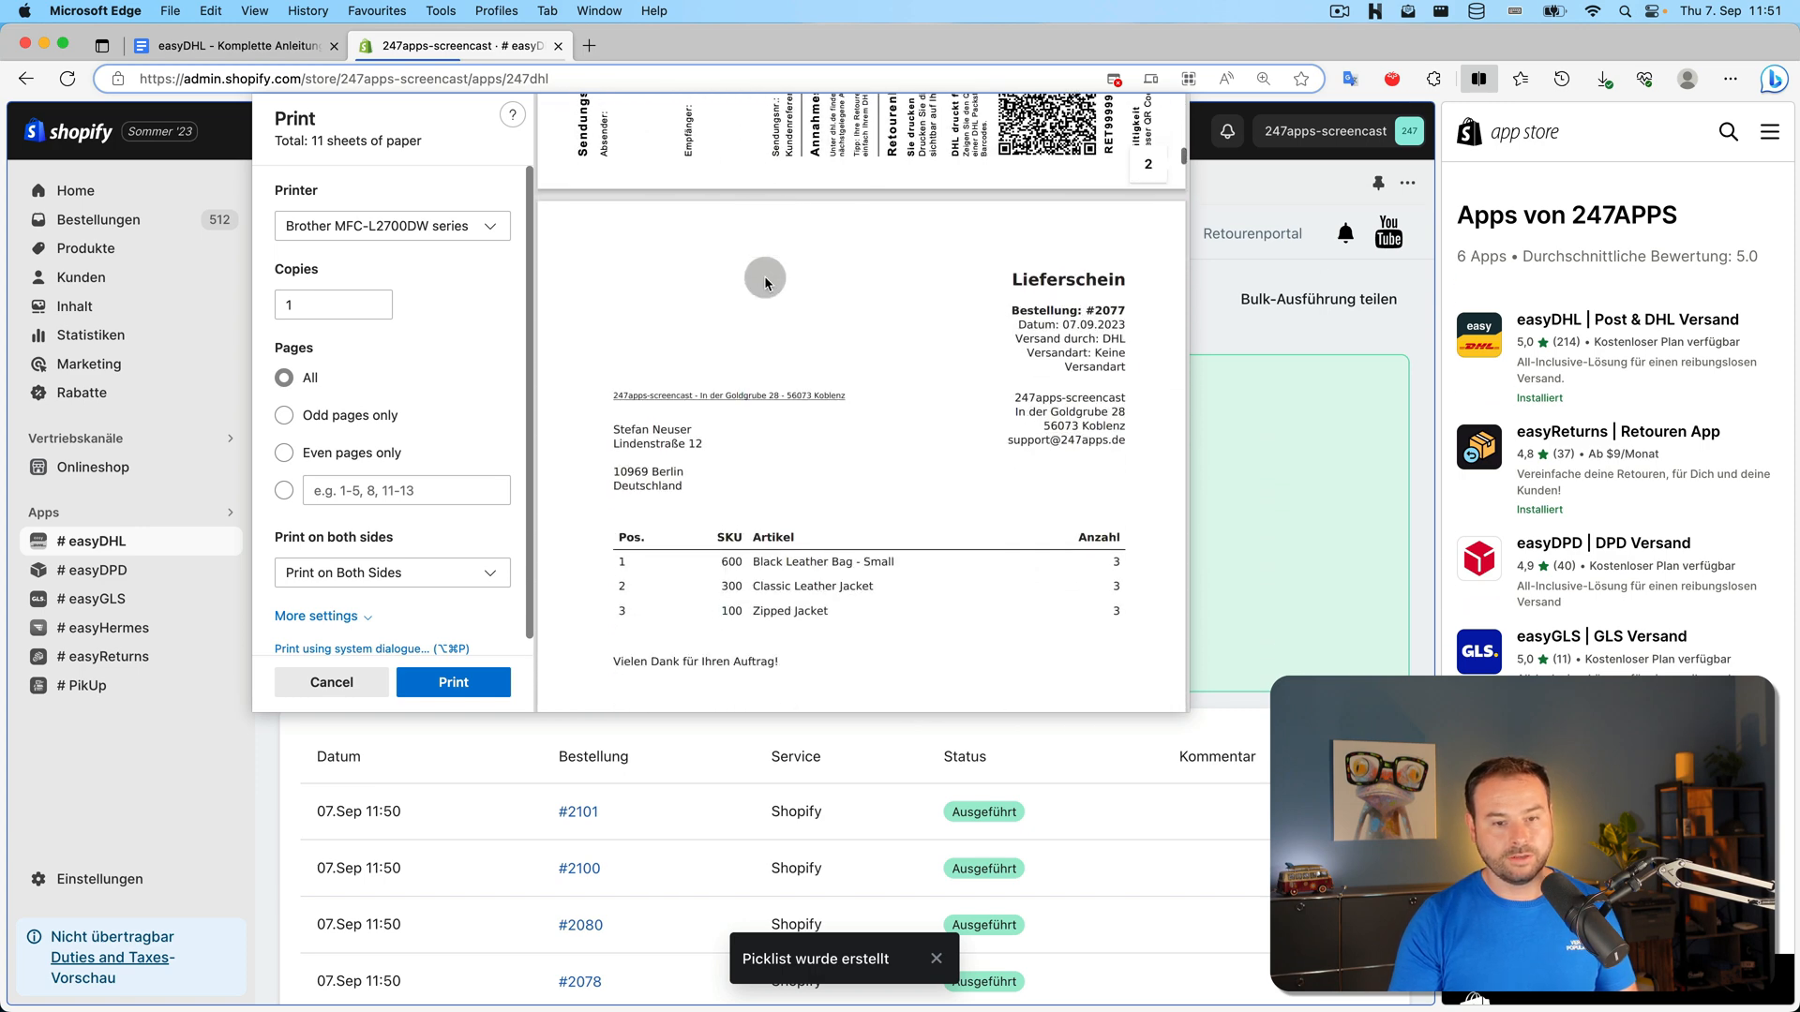
pyautogui.scroll(-10, 765, 282)
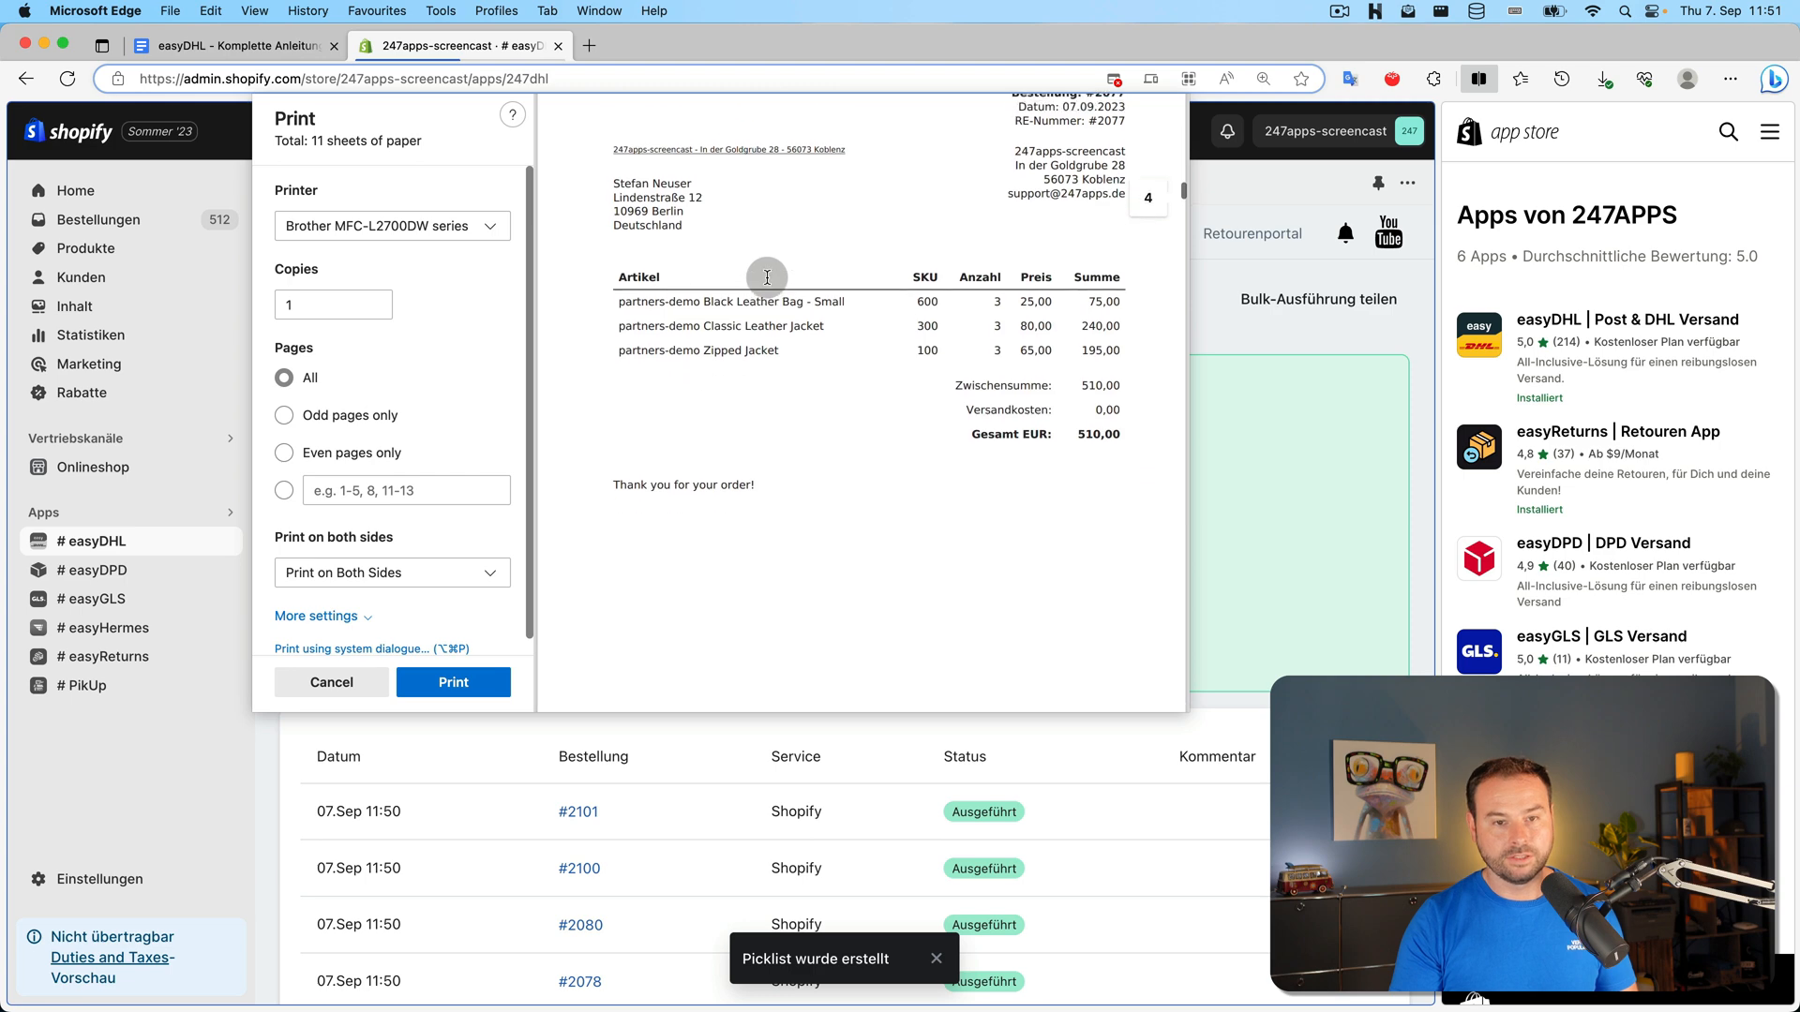
pyautogui.scroll(-10, 767, 277)
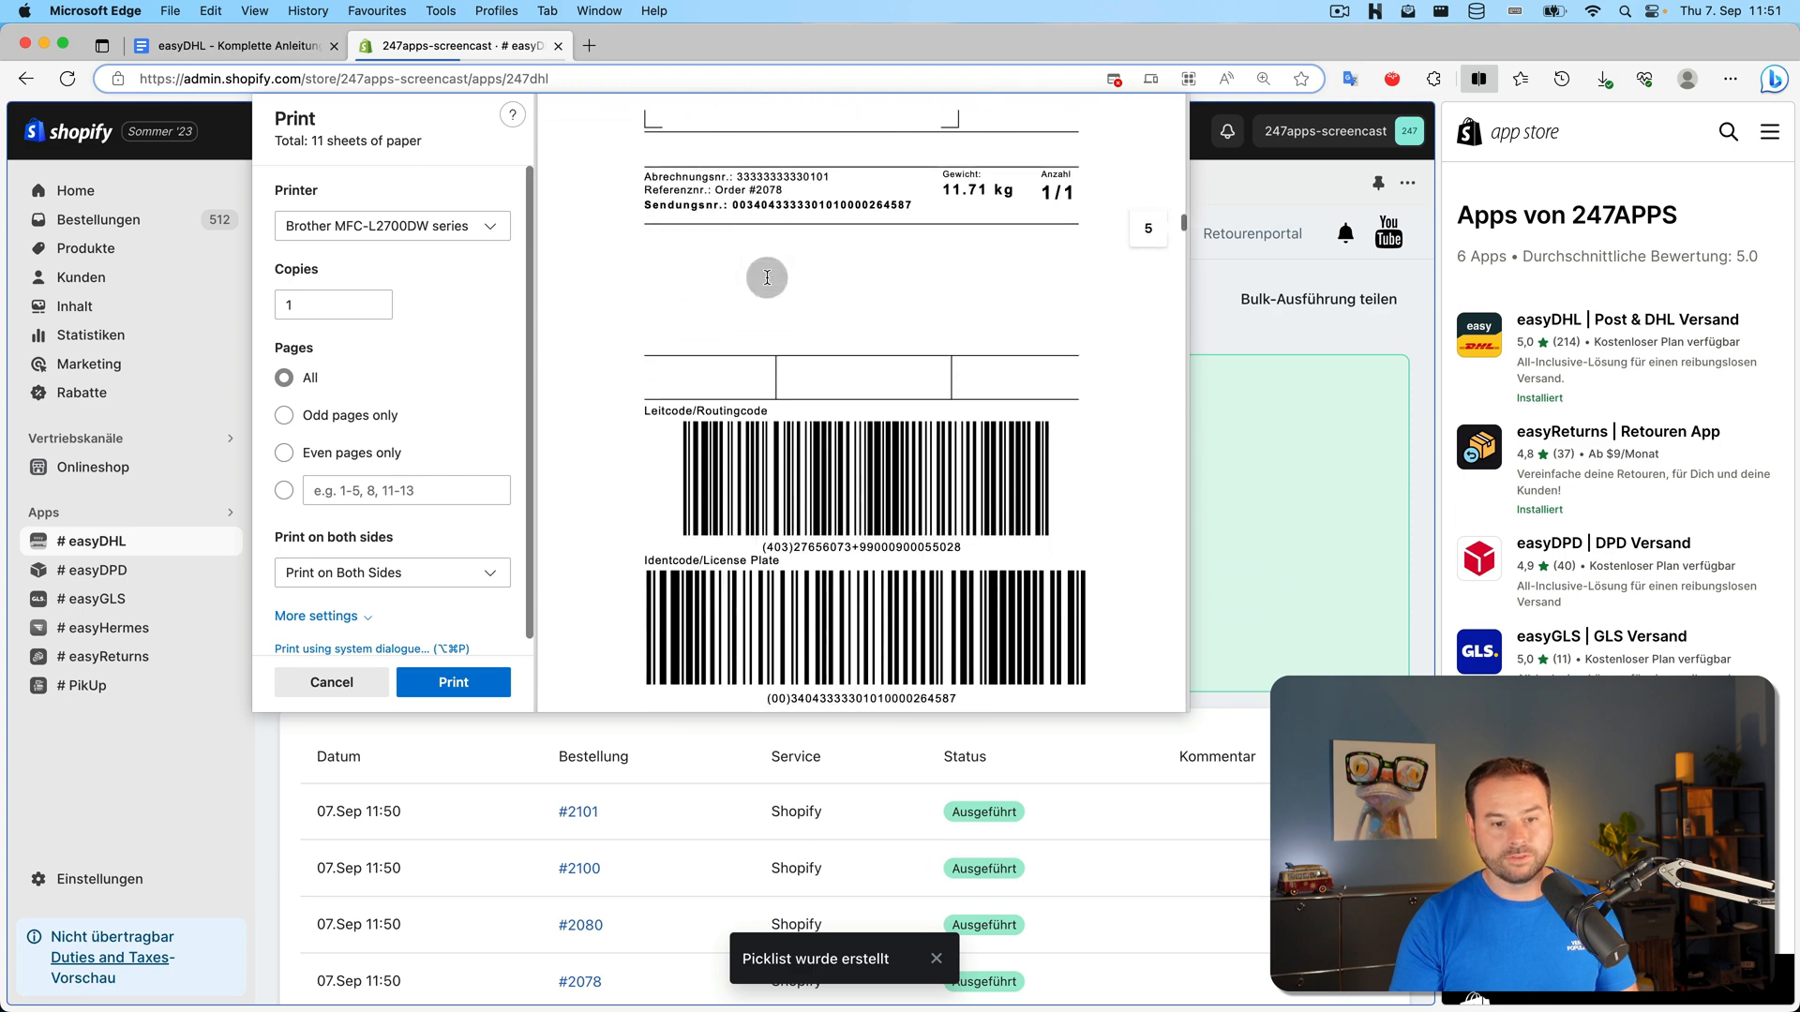
pyautogui.scroll(-10, 767, 277)
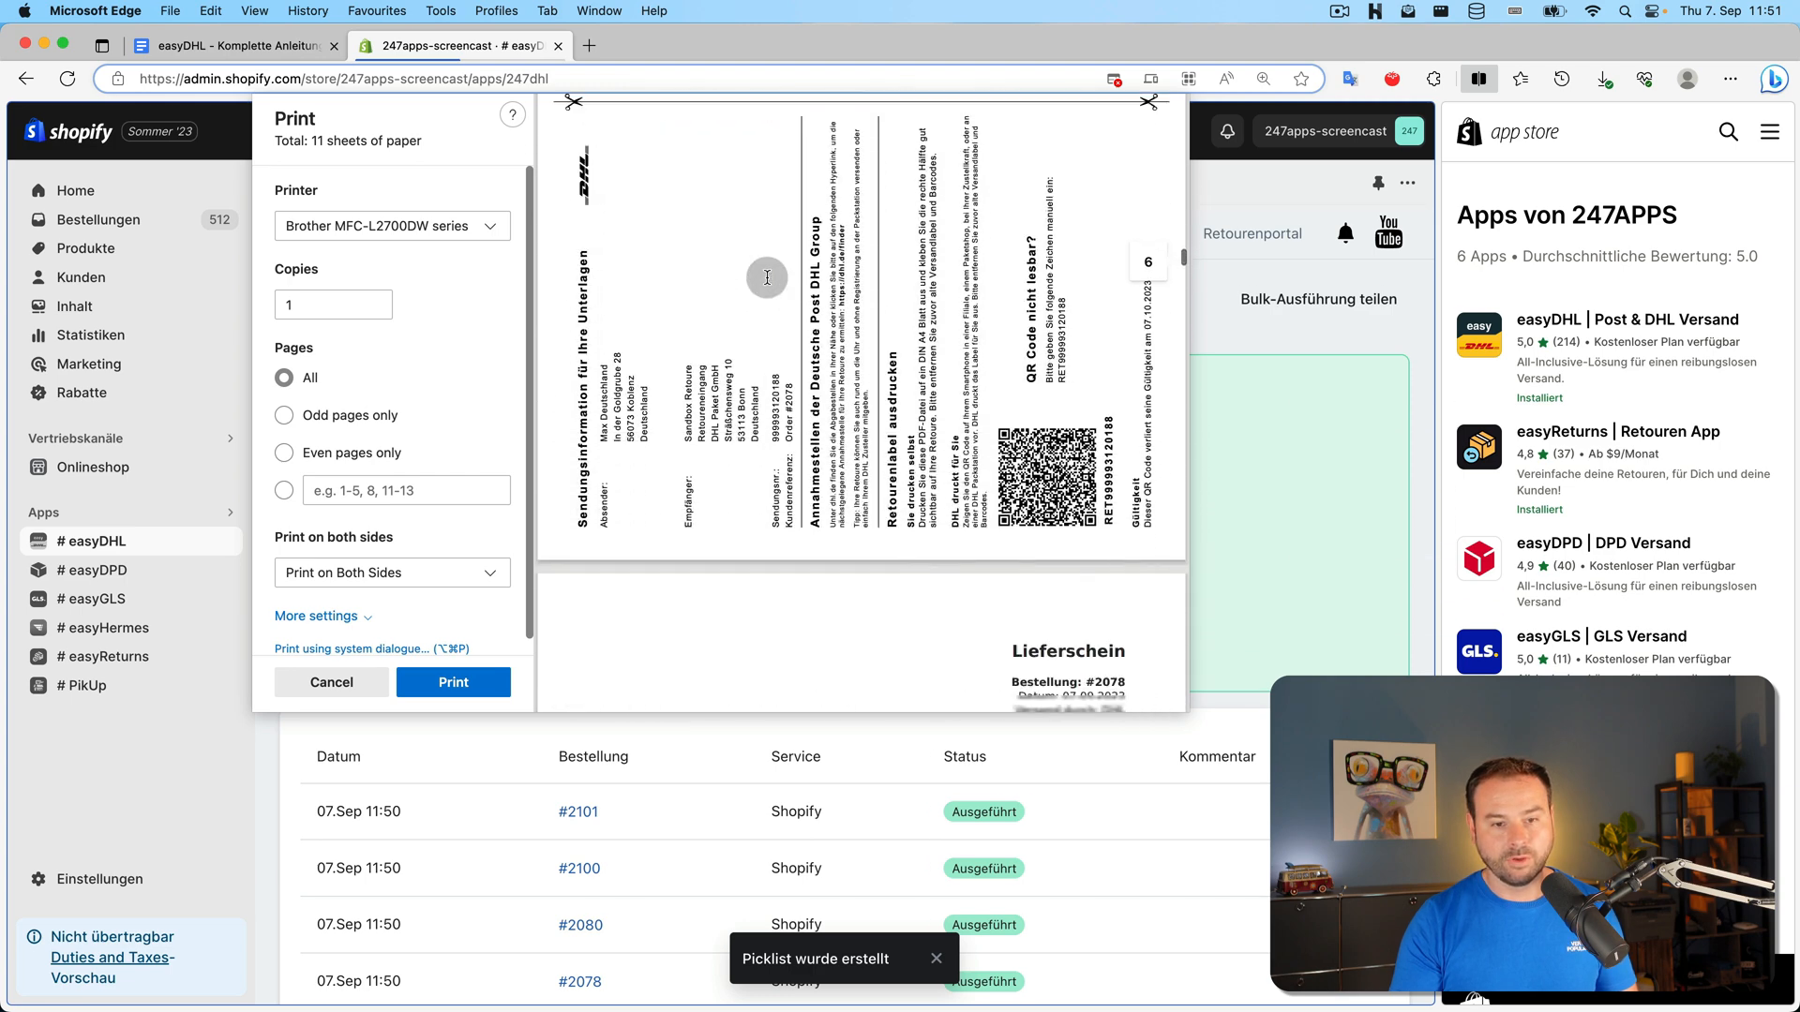
pyautogui.scroll(-10, 767, 278)
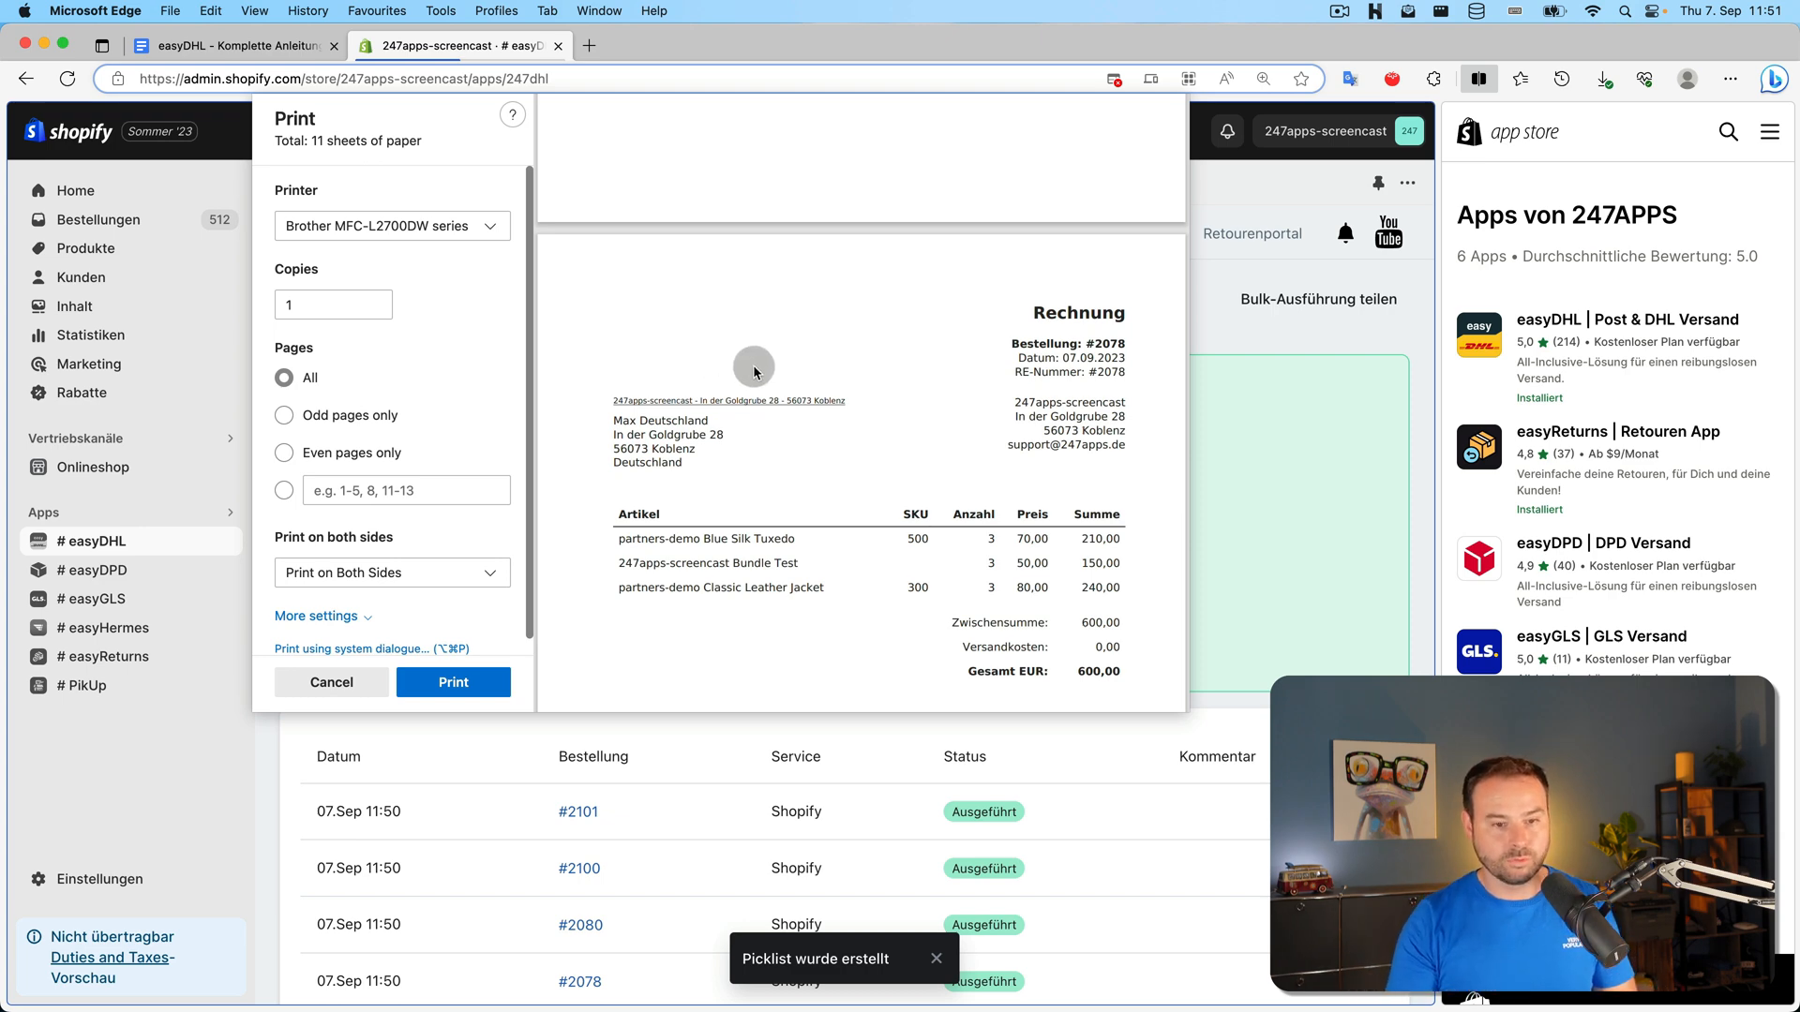
pyautogui.scroll(-5, 769, 375)
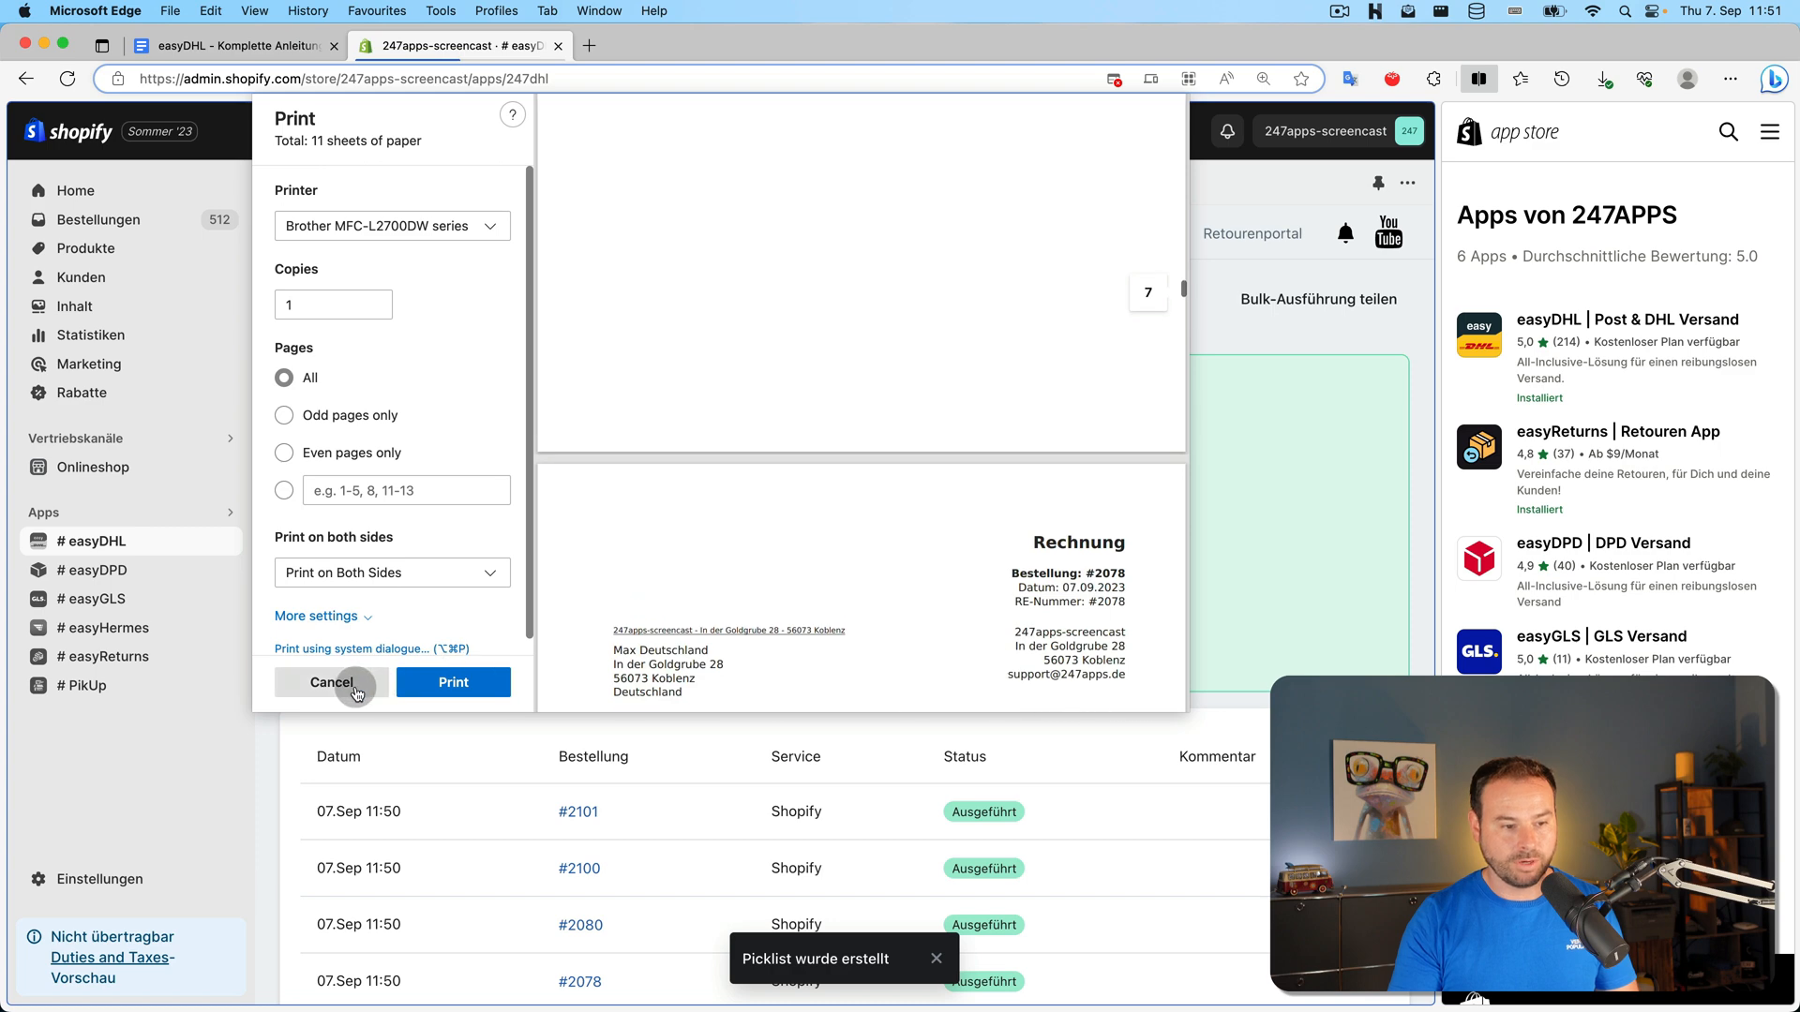
pyautogui.click(331, 682)
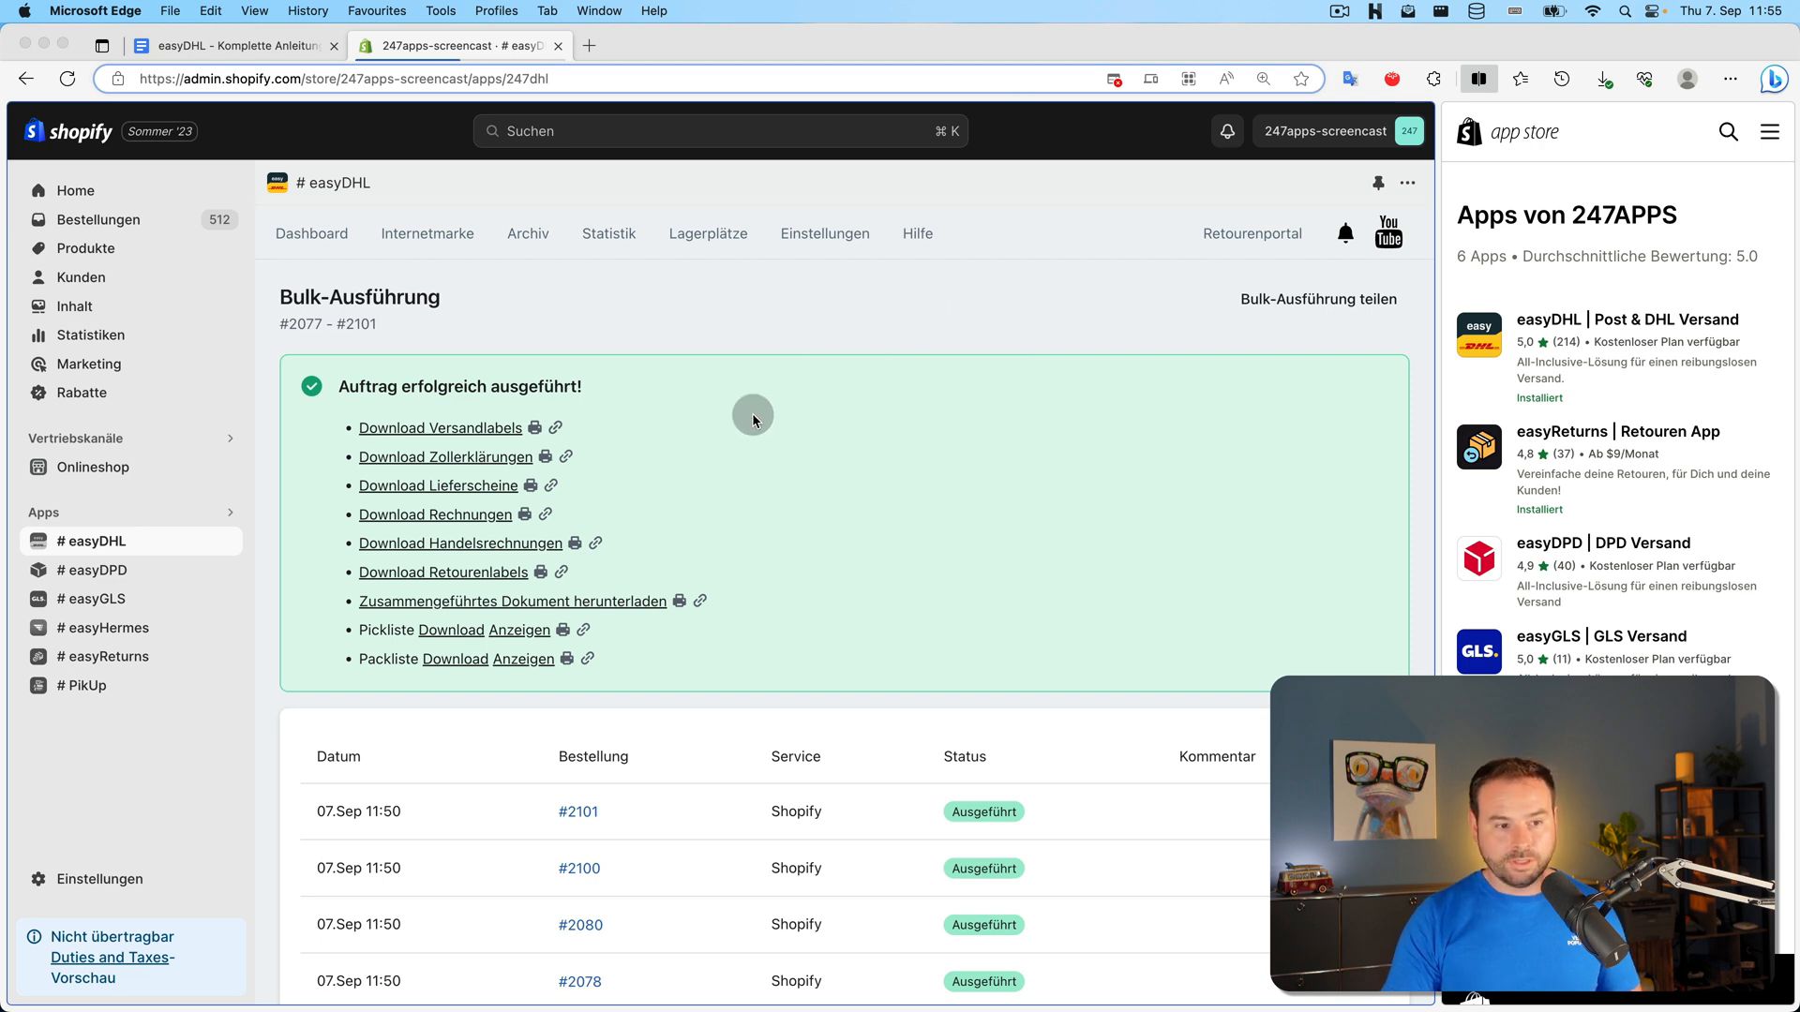
# Copy the bulk run's share link and open a new InPrivate browser window
pyautogui.click(1313, 302)
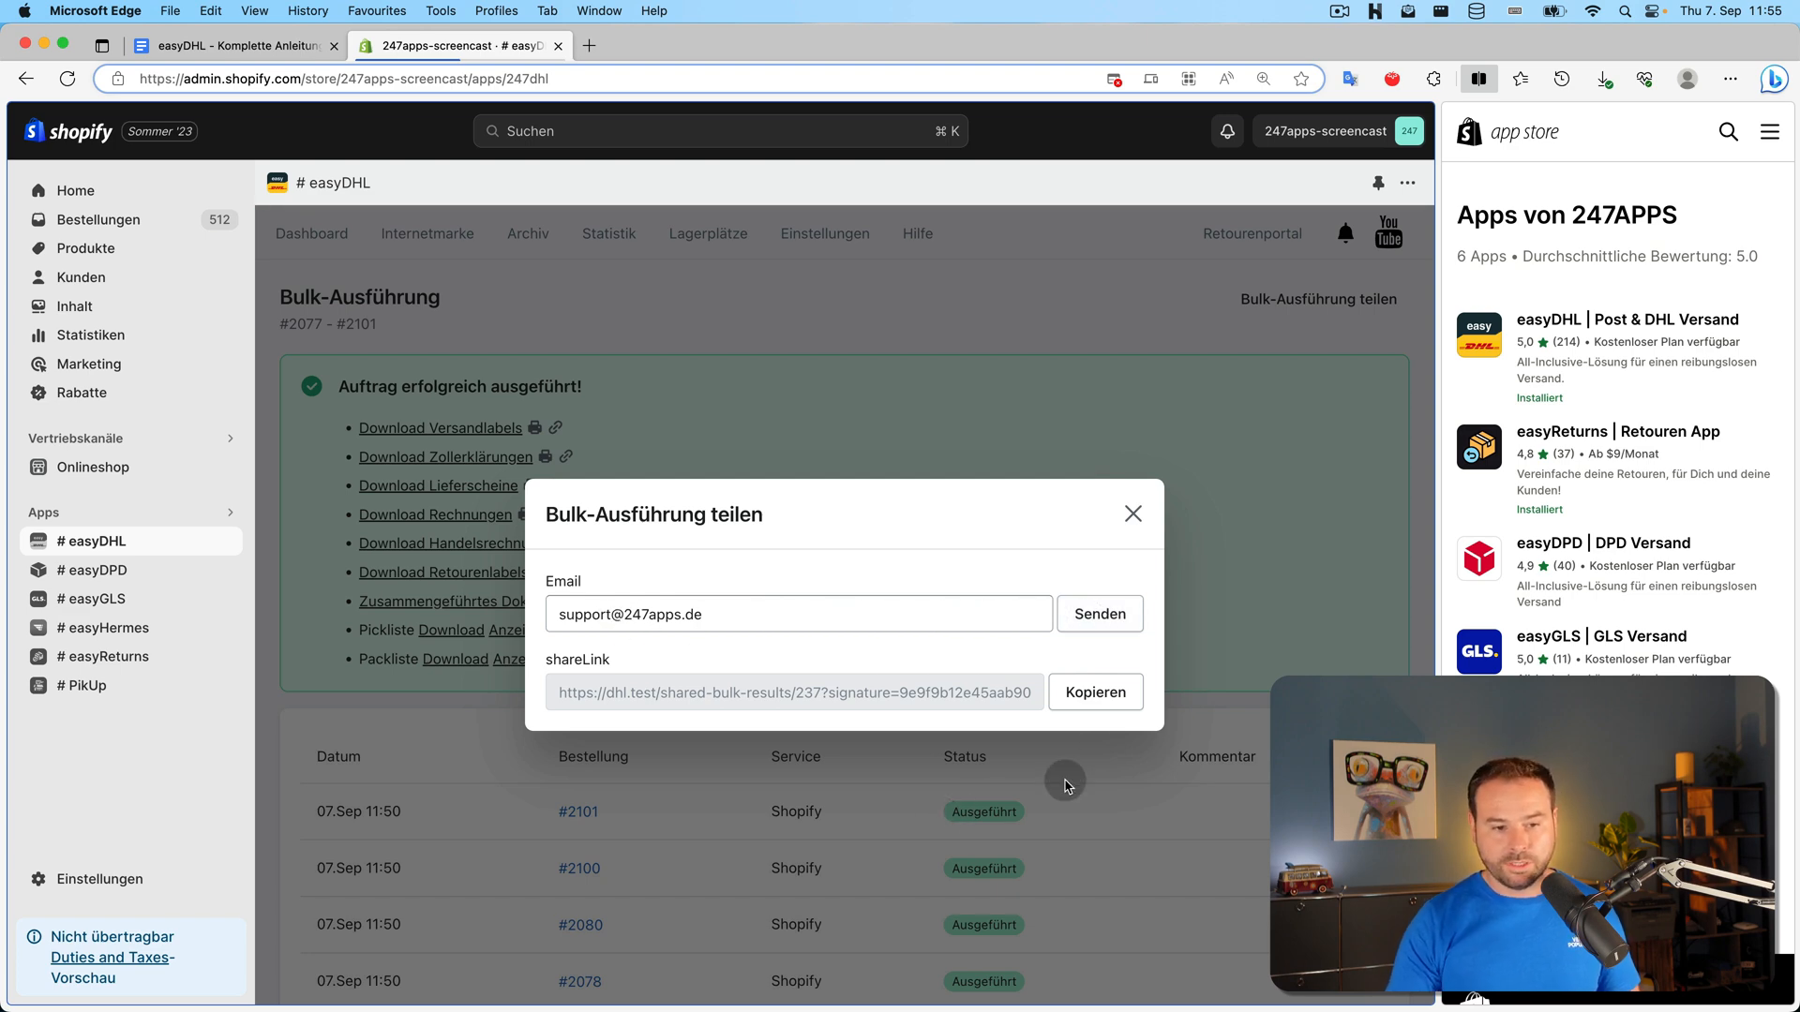
pyautogui.click(1095, 692)
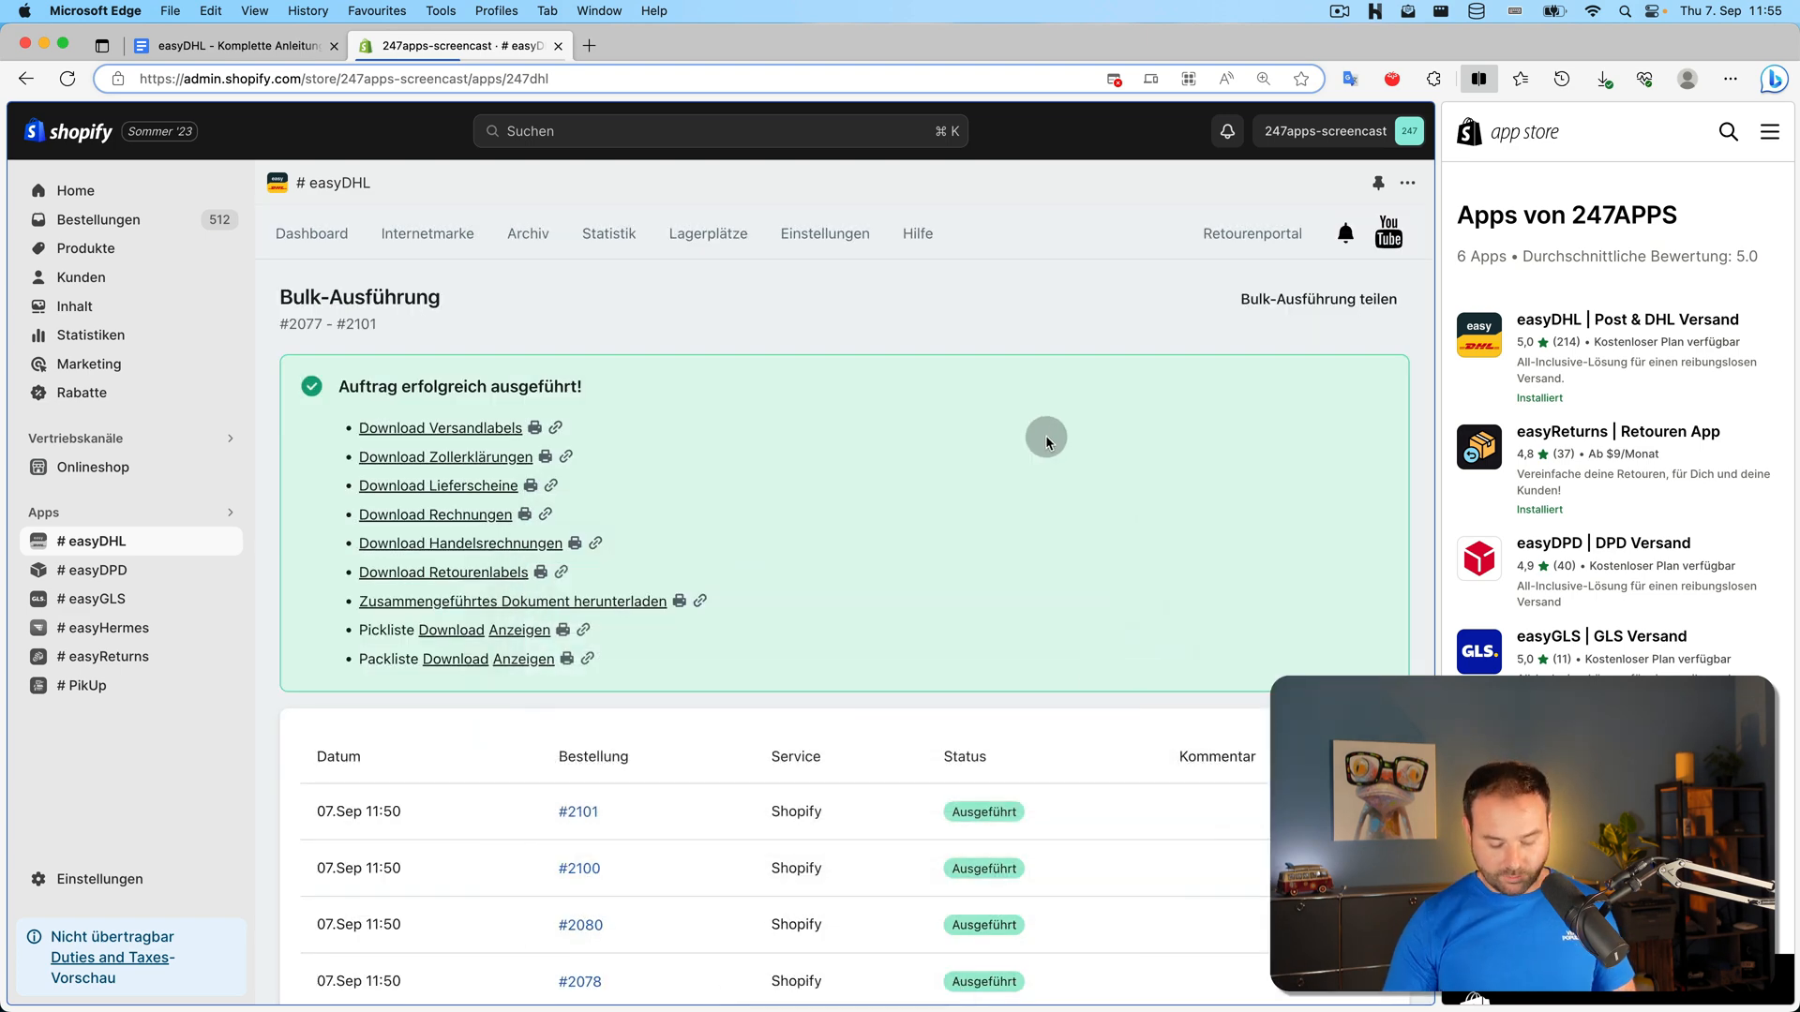
pyautogui.press('super+shift+n')
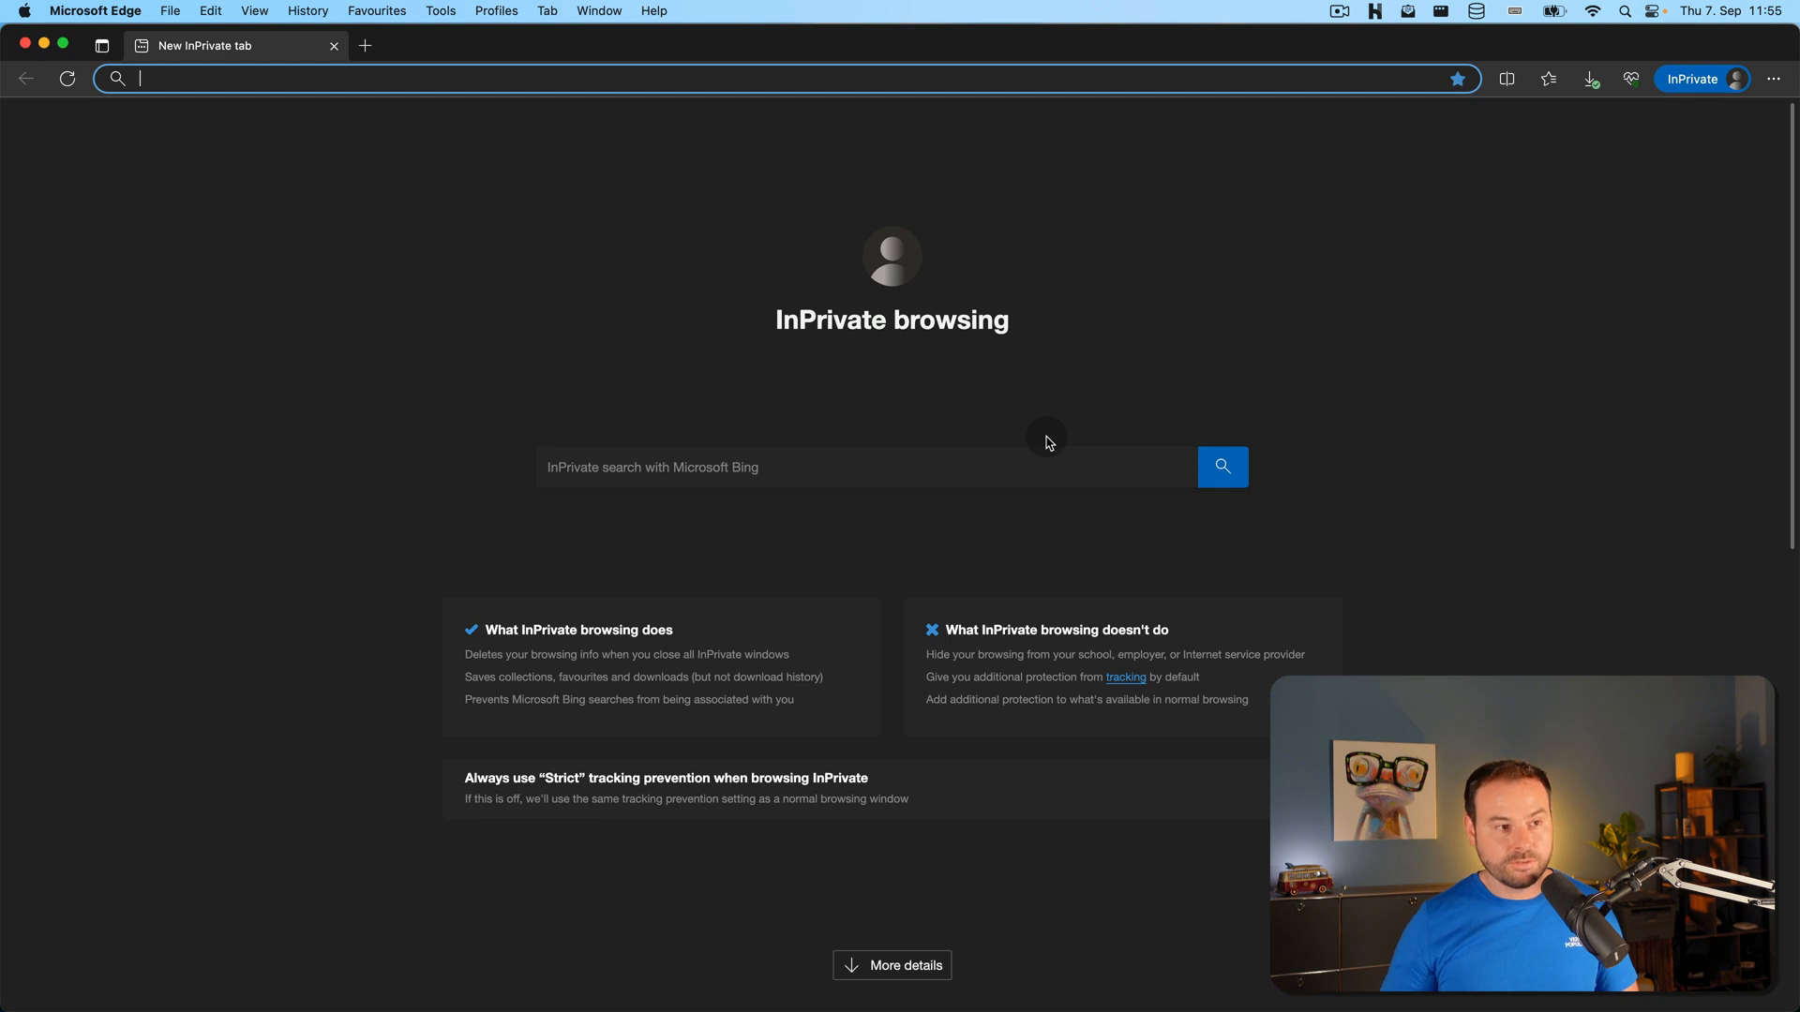
# Load the pasted share link in the private window, then close that window
pyautogui.press('super+v')
pyautogui.press('Return')
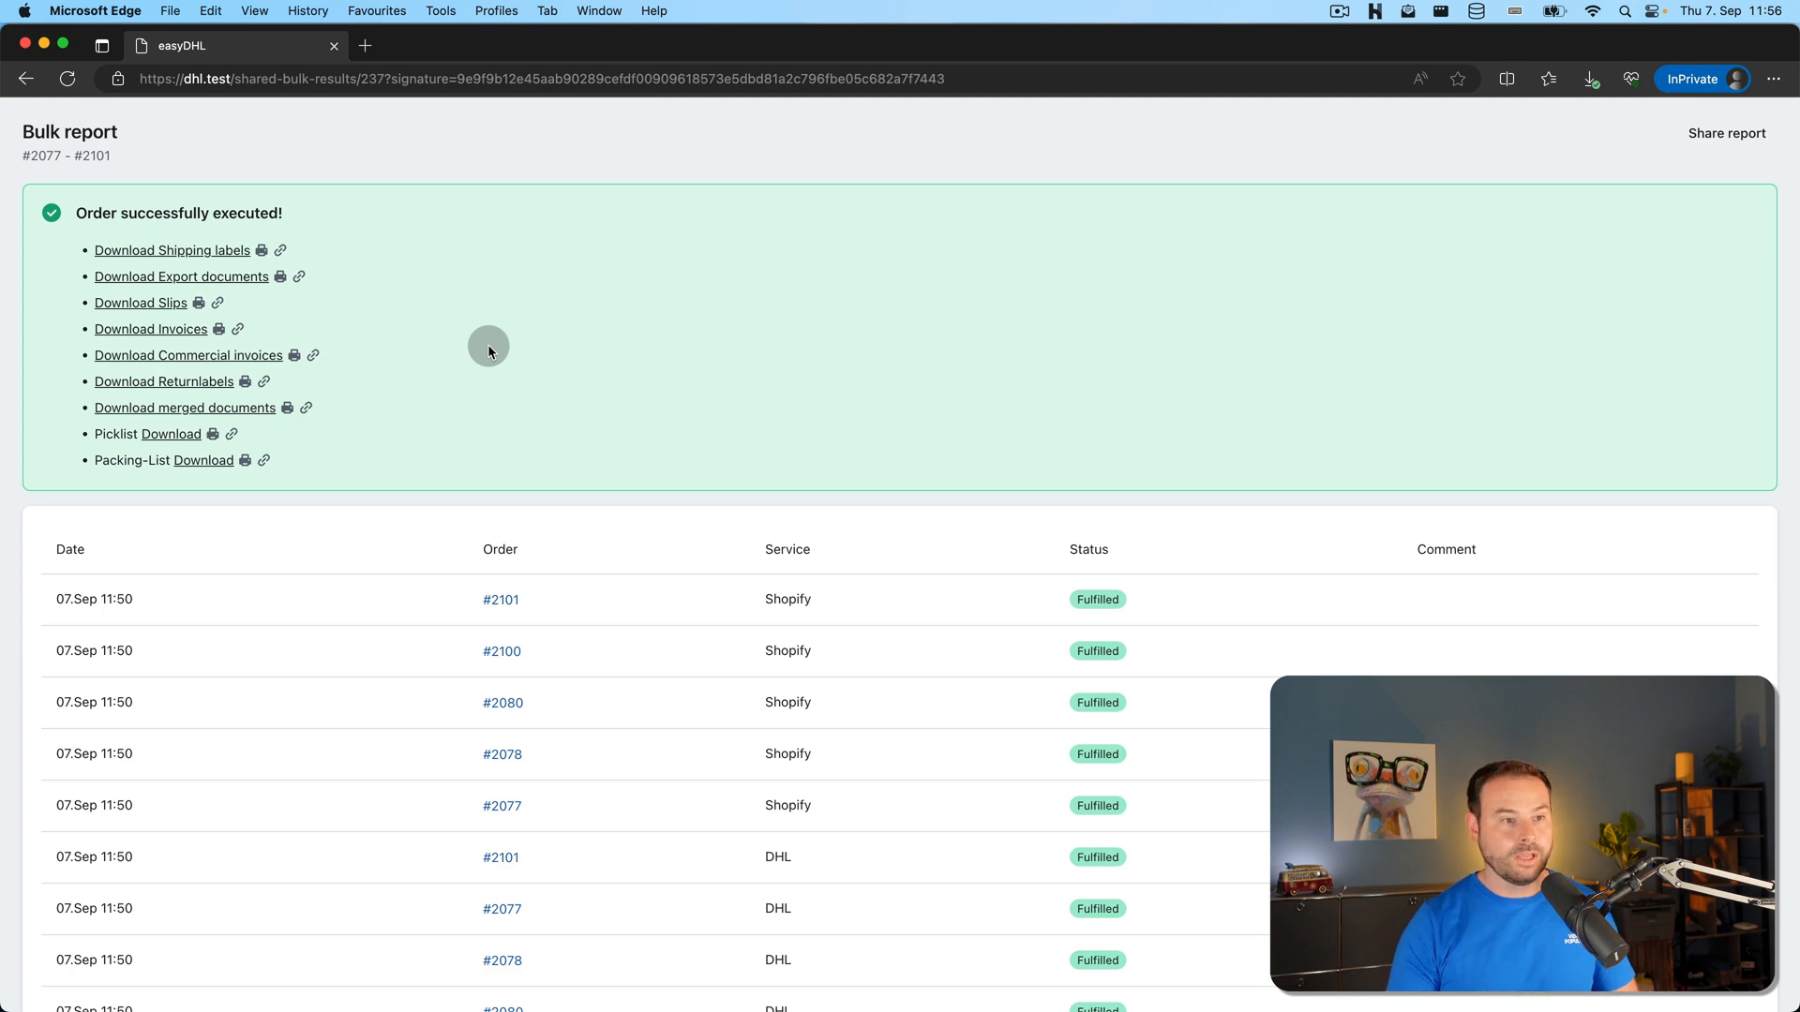
pyautogui.click(334, 45)
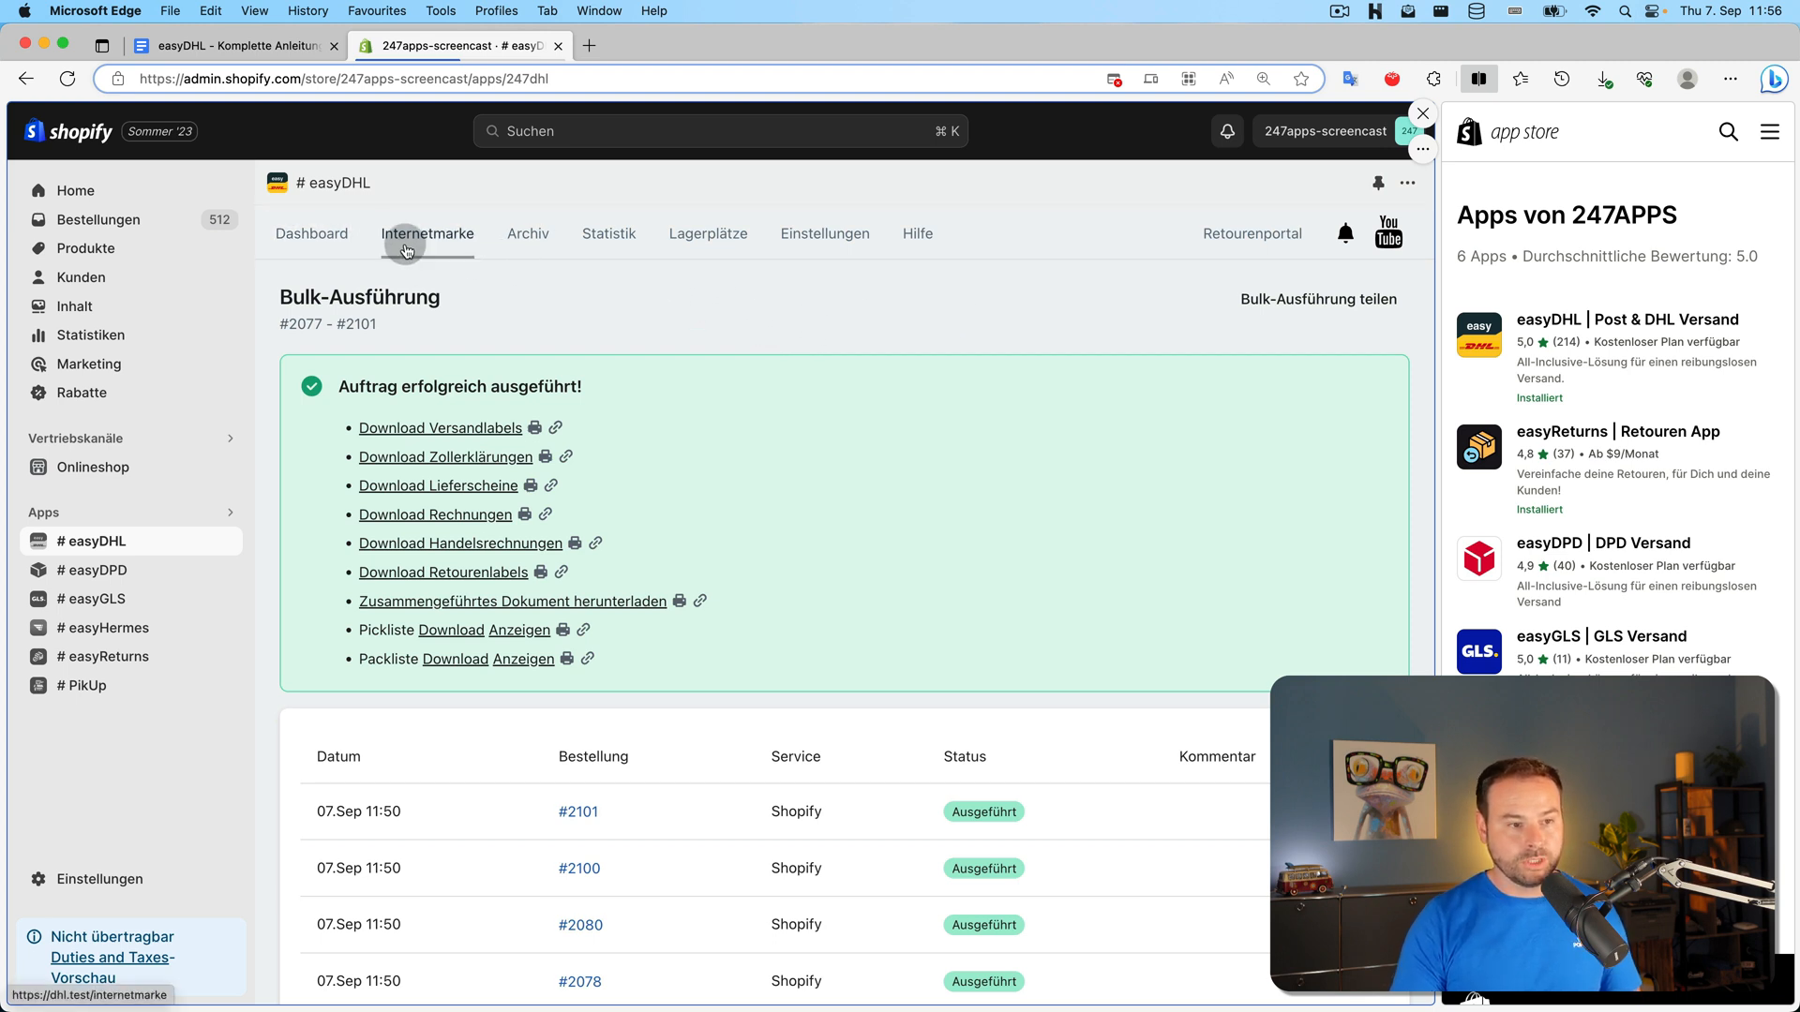
# Go to the Dashboard, then the Archiv of 93 processed shipments
pyautogui.click(317, 239)
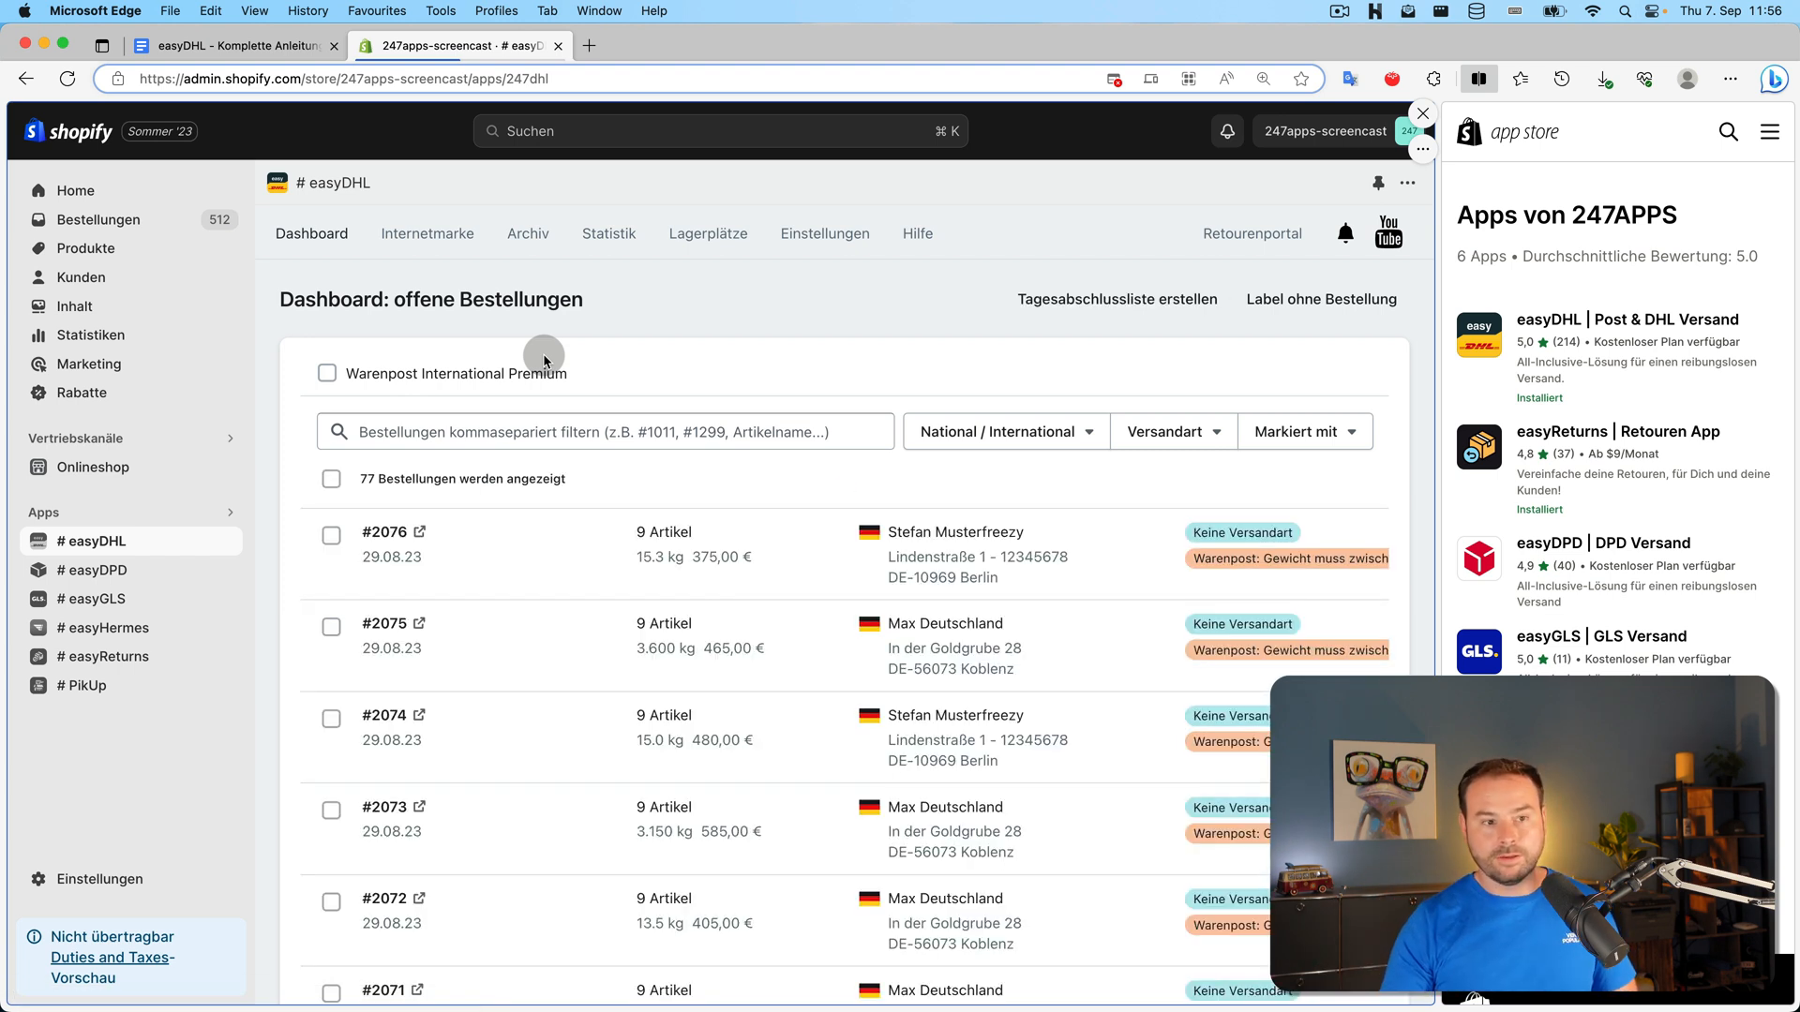
pyautogui.click(531, 240)
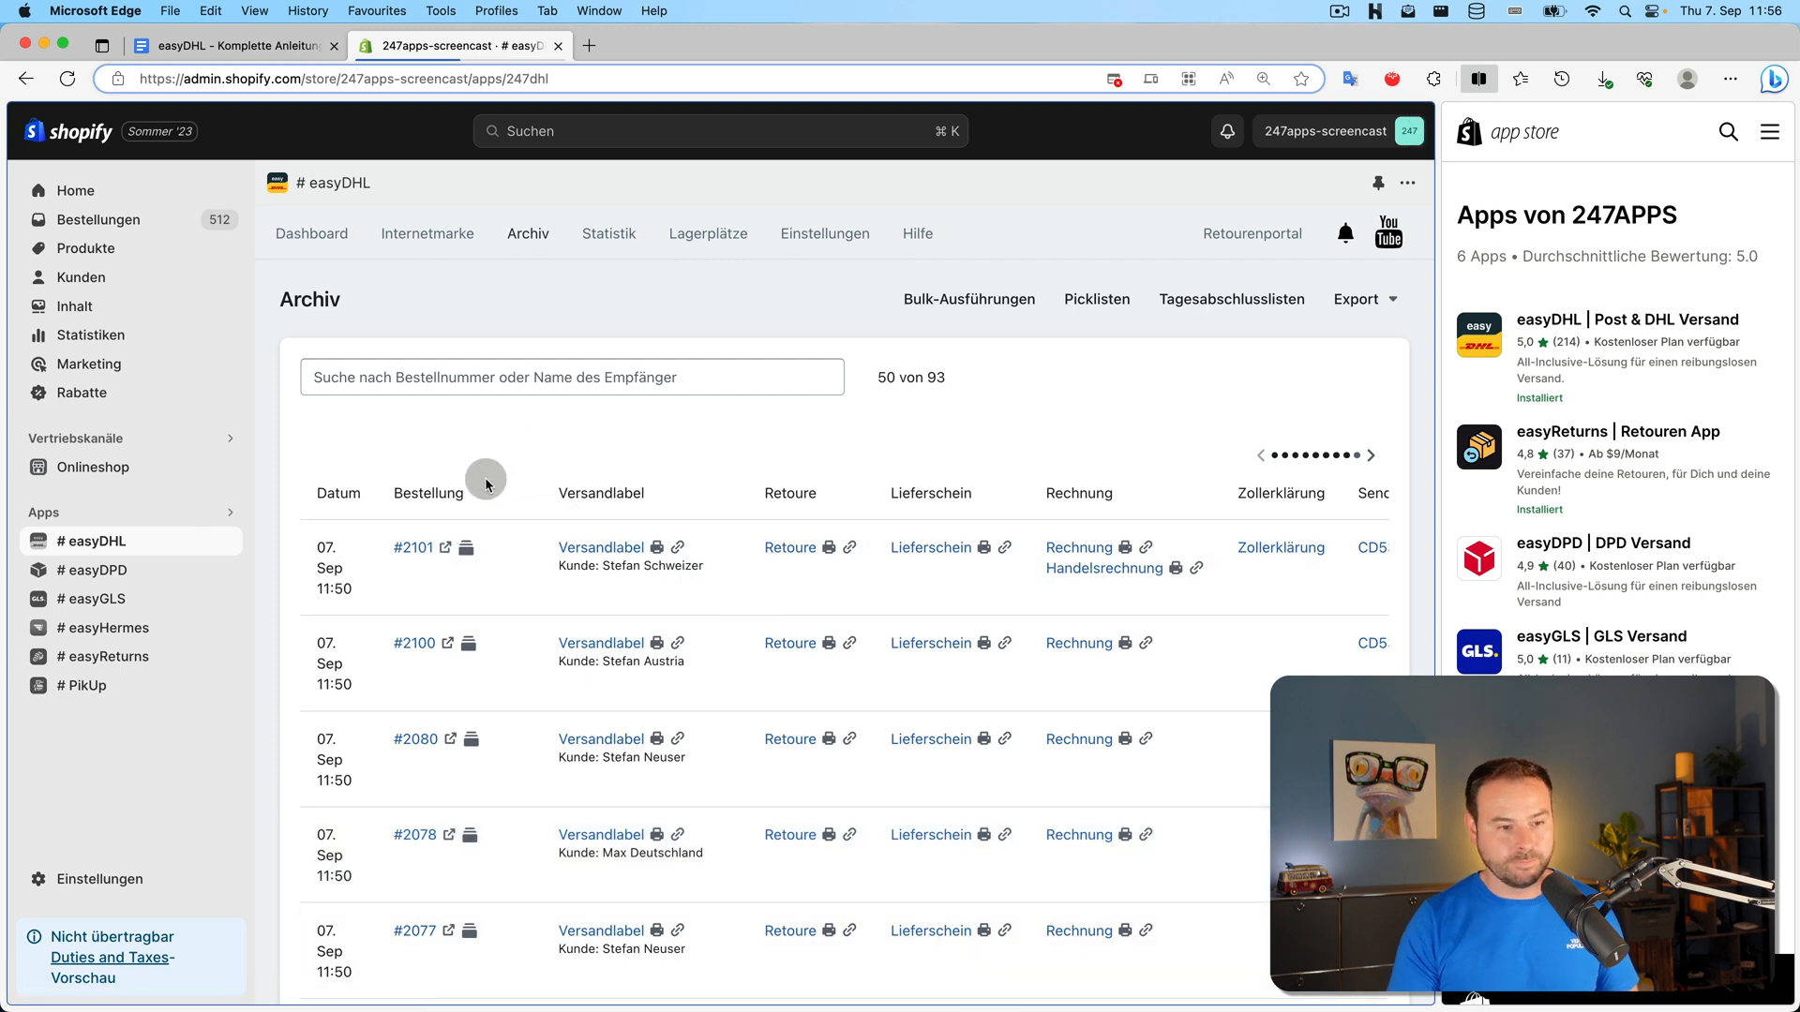
# Reopen the 07 Sep 11:50 bulk run for #2077–#2101 from the Bulk-Ausführungen list
pyautogui.click(471, 557)
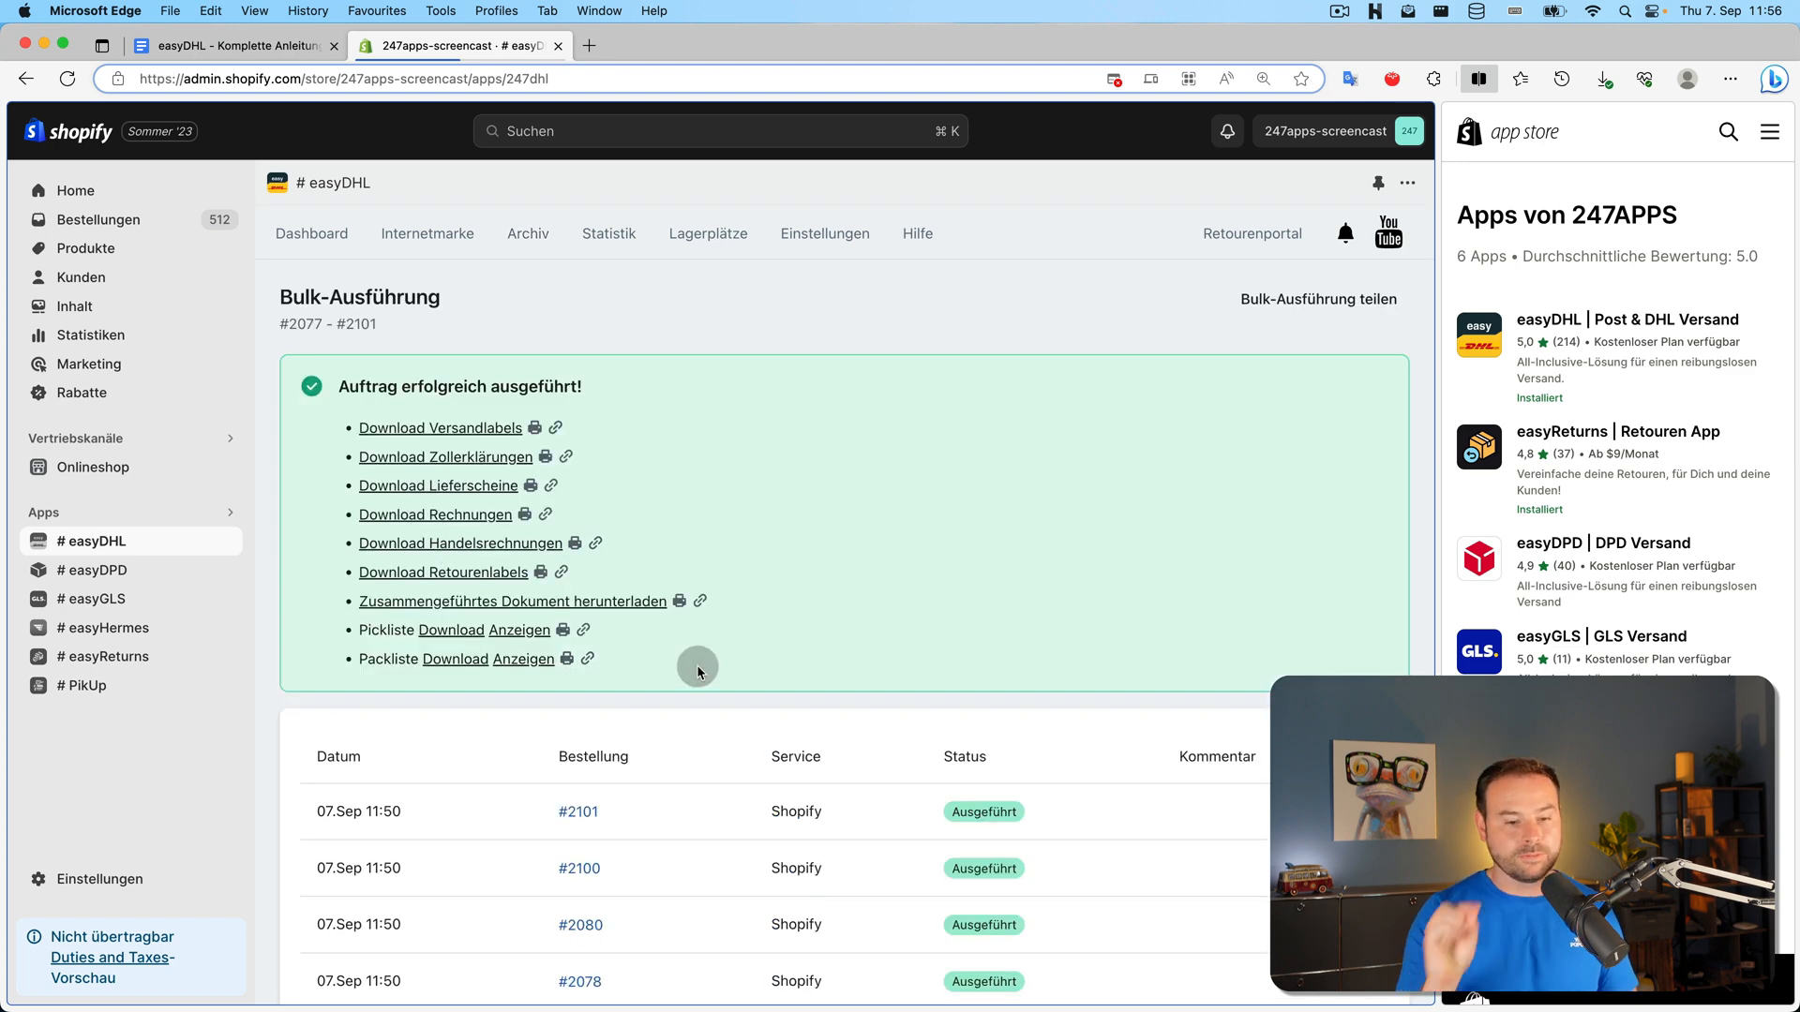
pyautogui.click(28, 81)
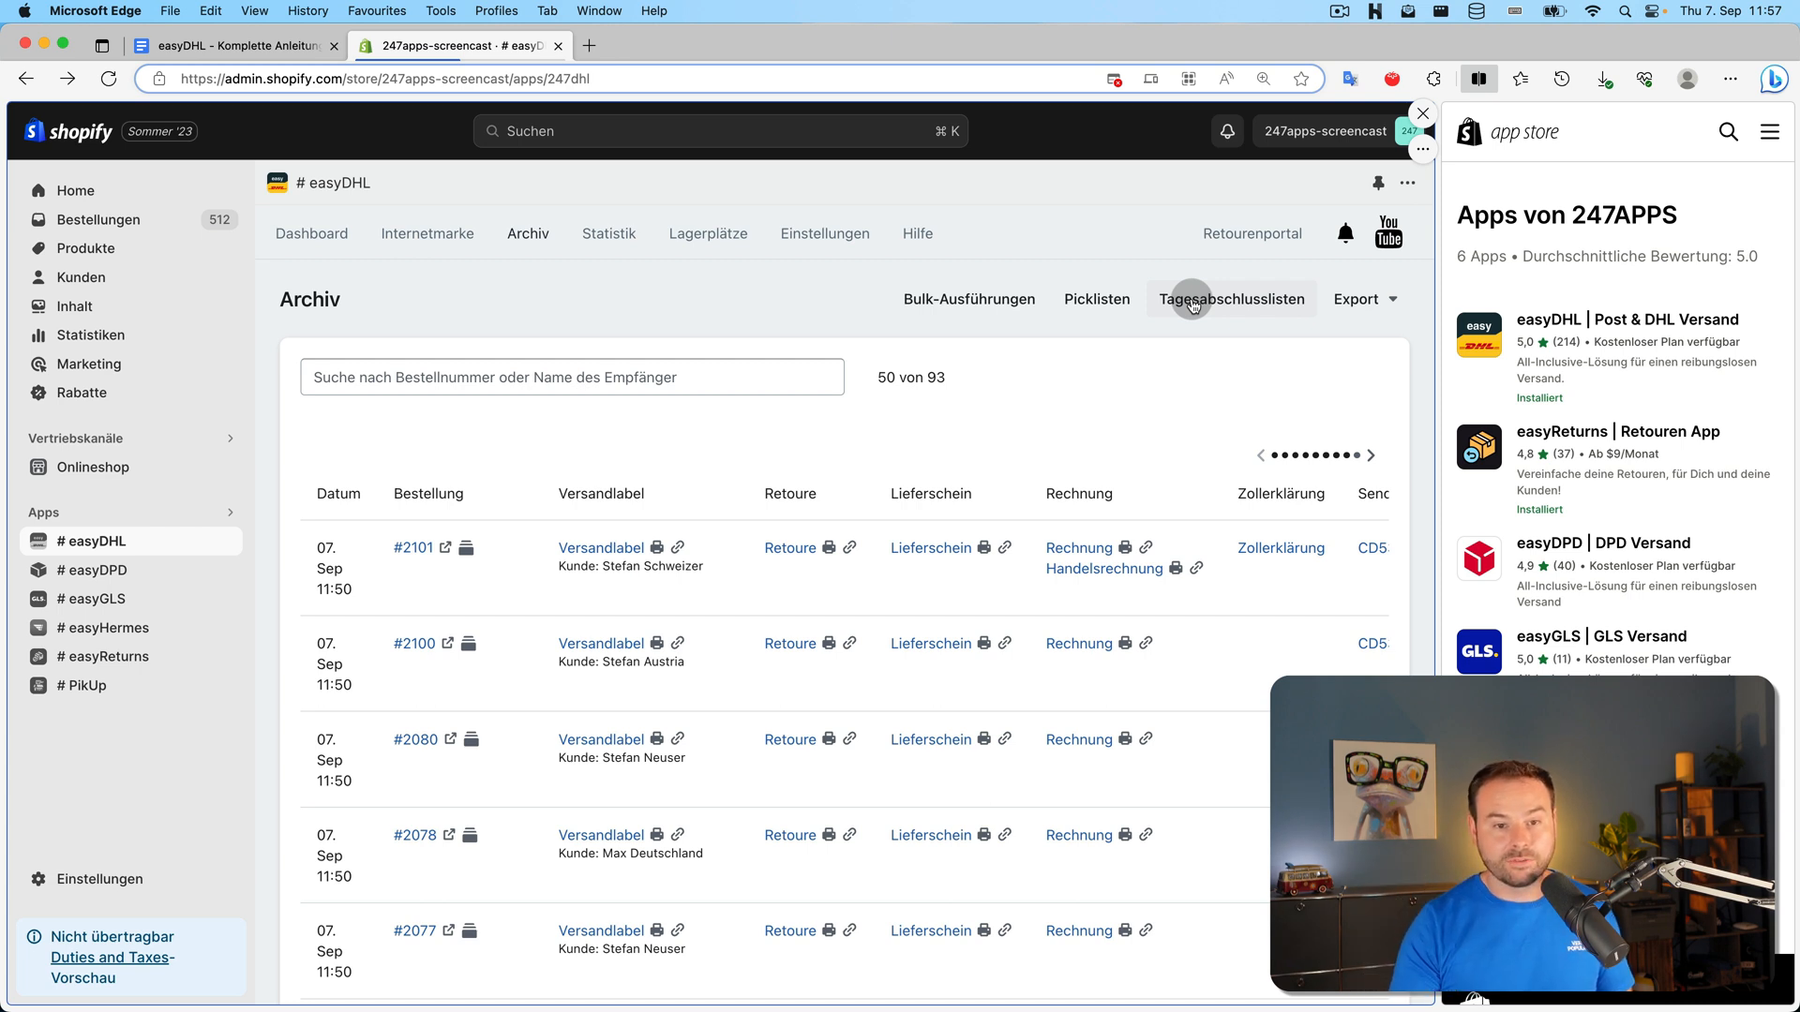
pyautogui.click(982, 302)
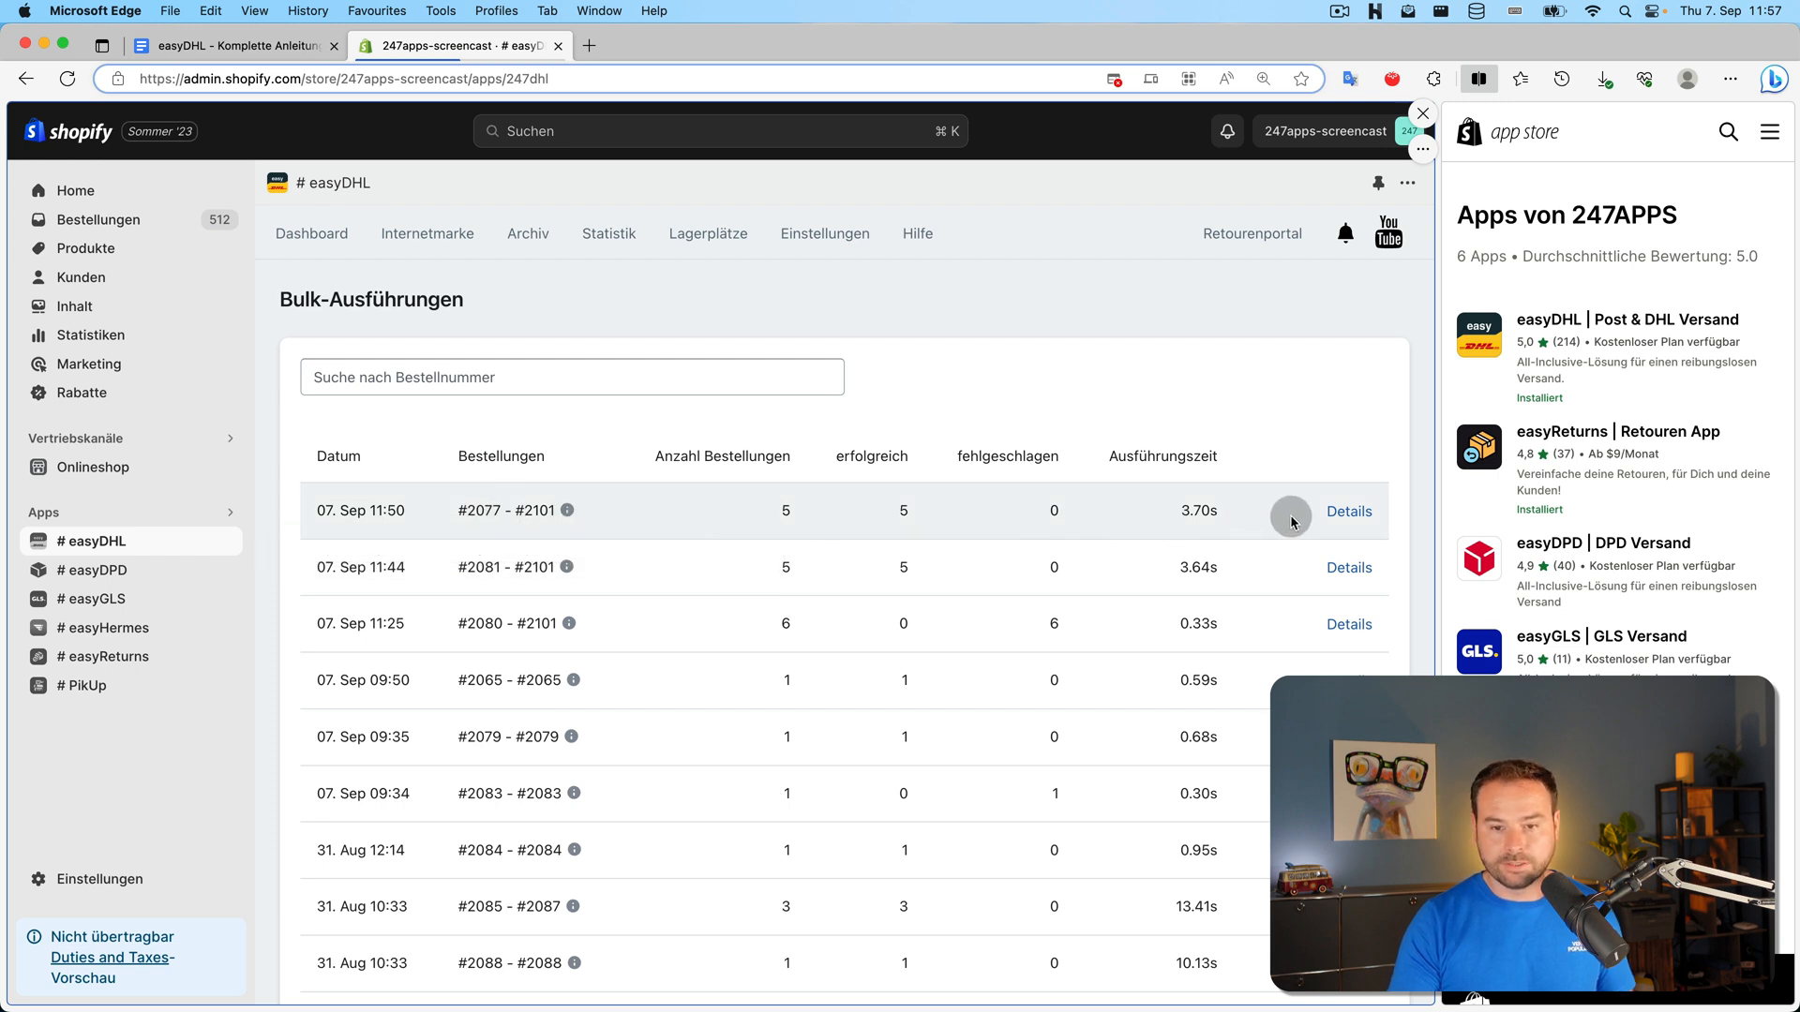
pyautogui.click(1343, 518)
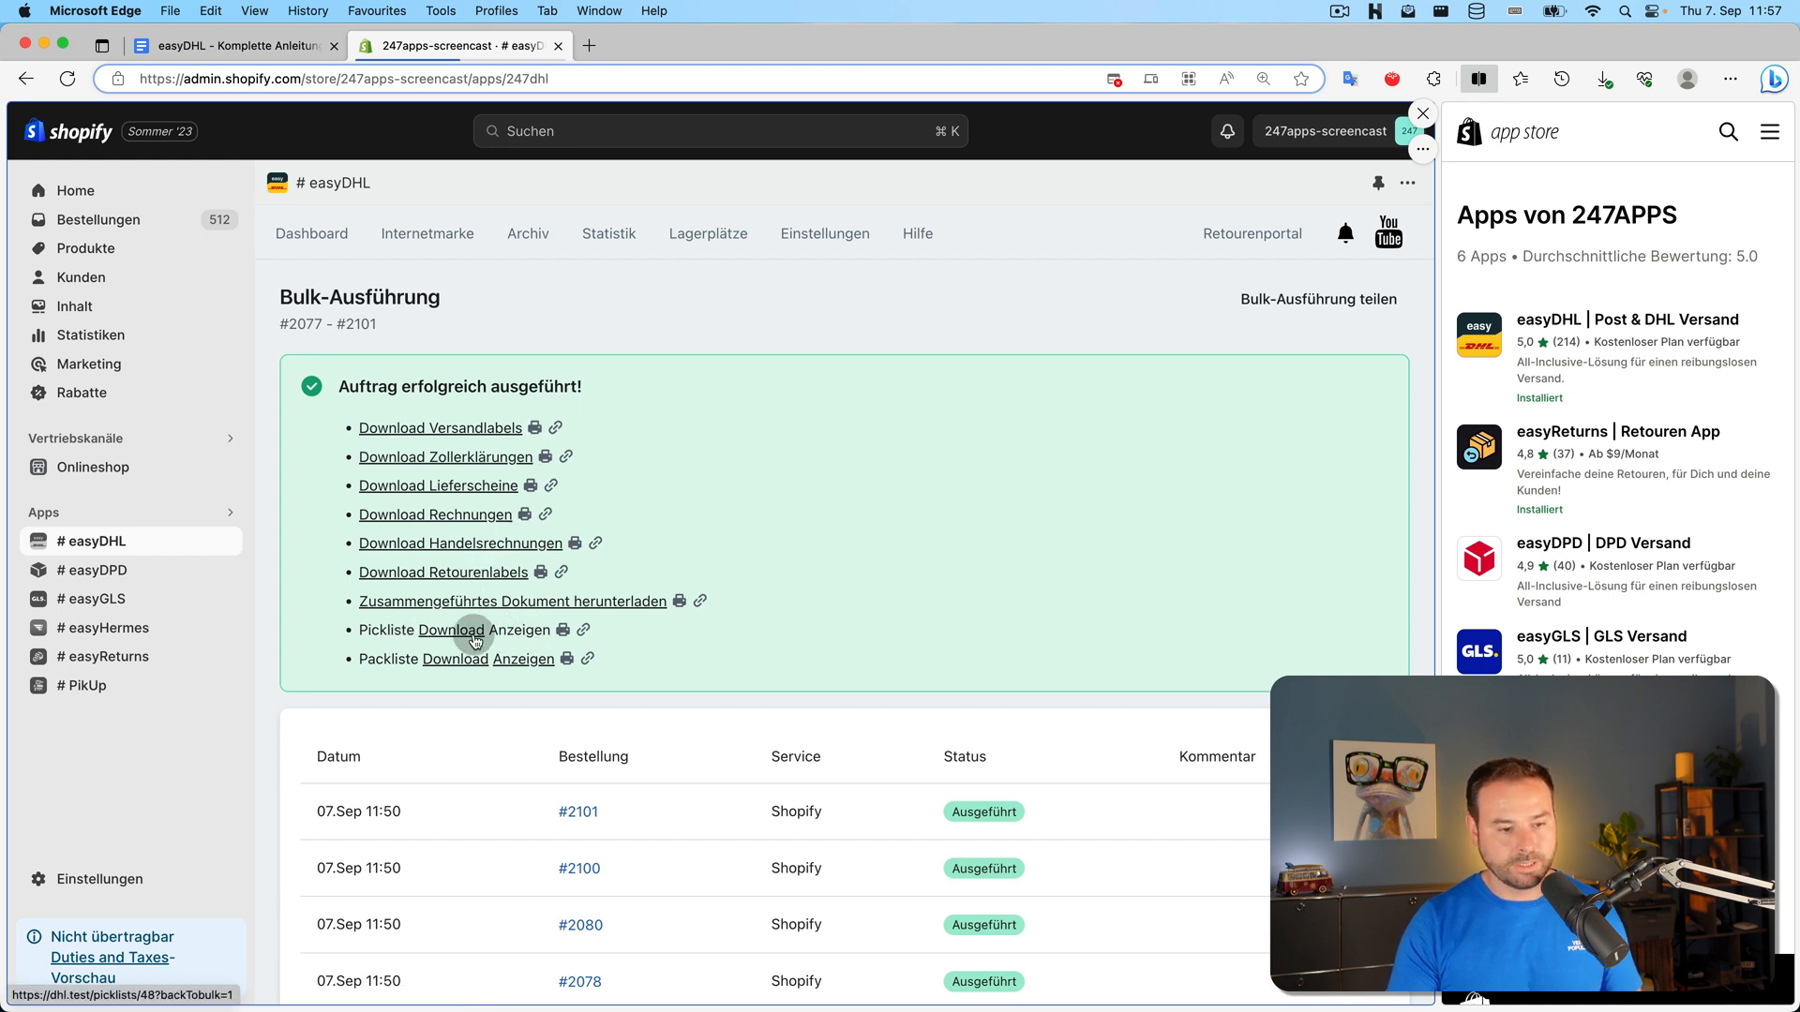
# Show the #2077–#2101 Pickliste and its print preview, then cancel without printing
pyautogui.click(529, 633)
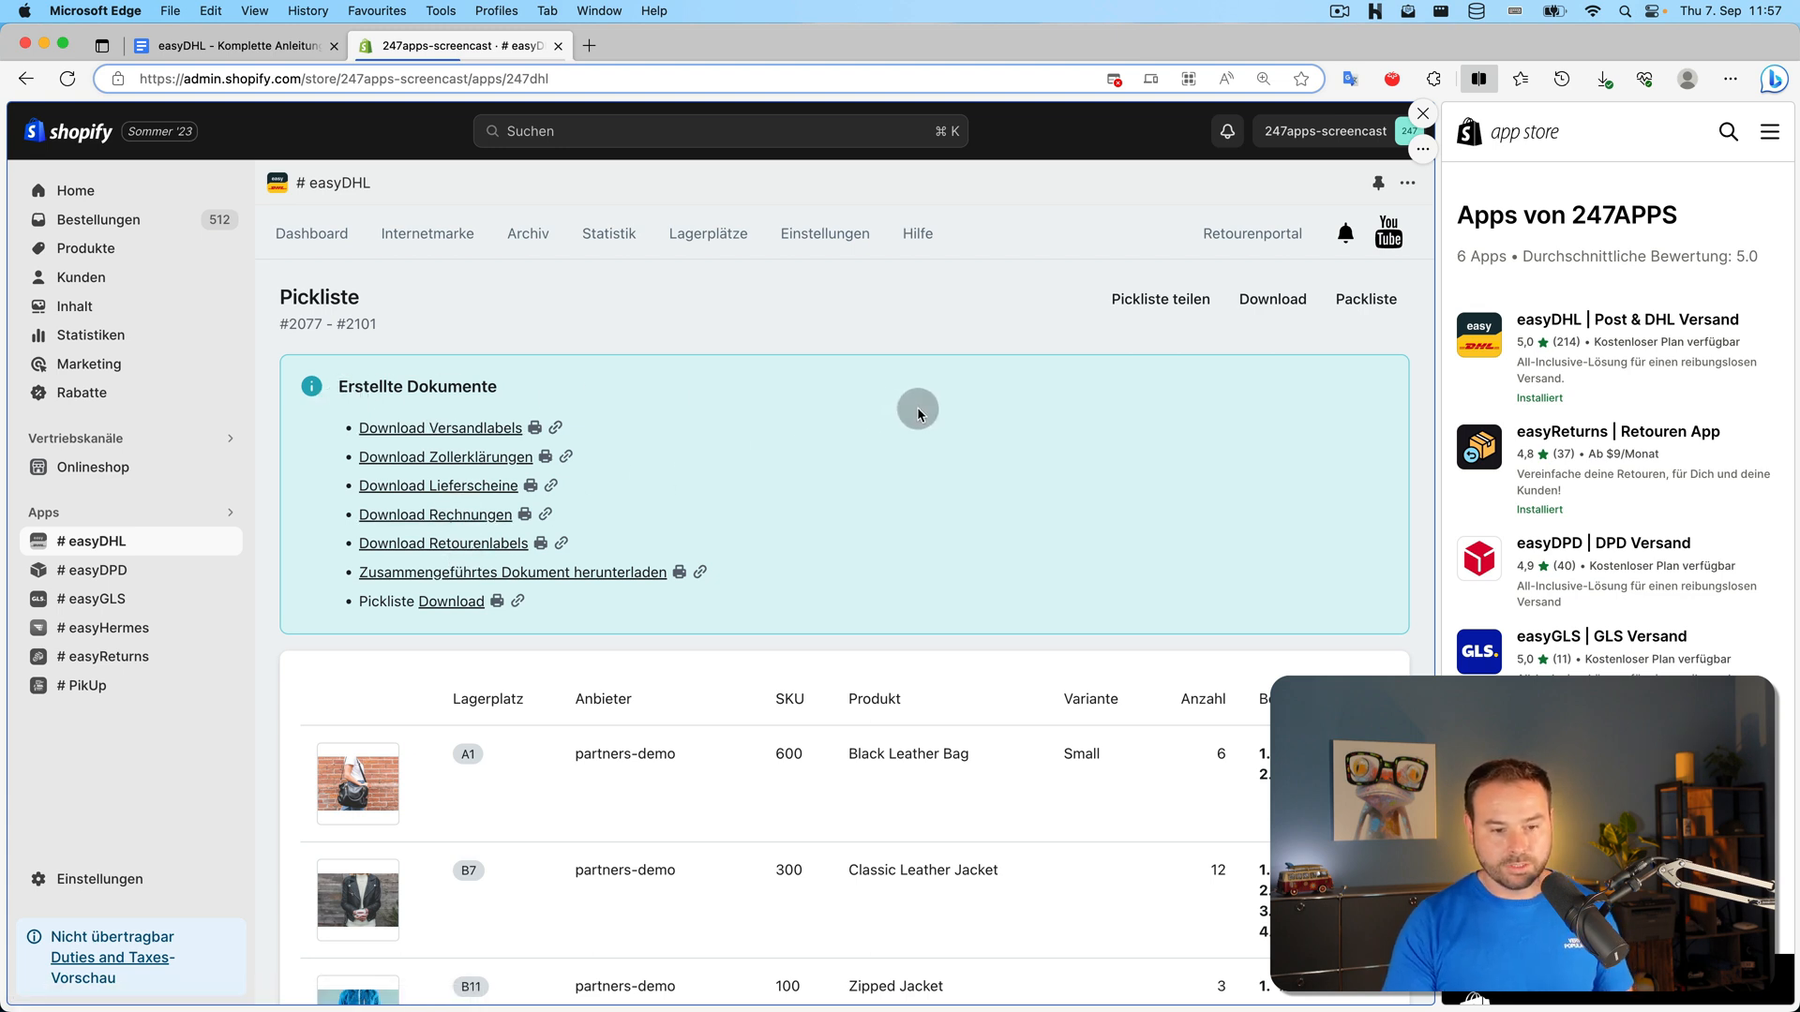
pyautogui.scroll(-4, 923, 407)
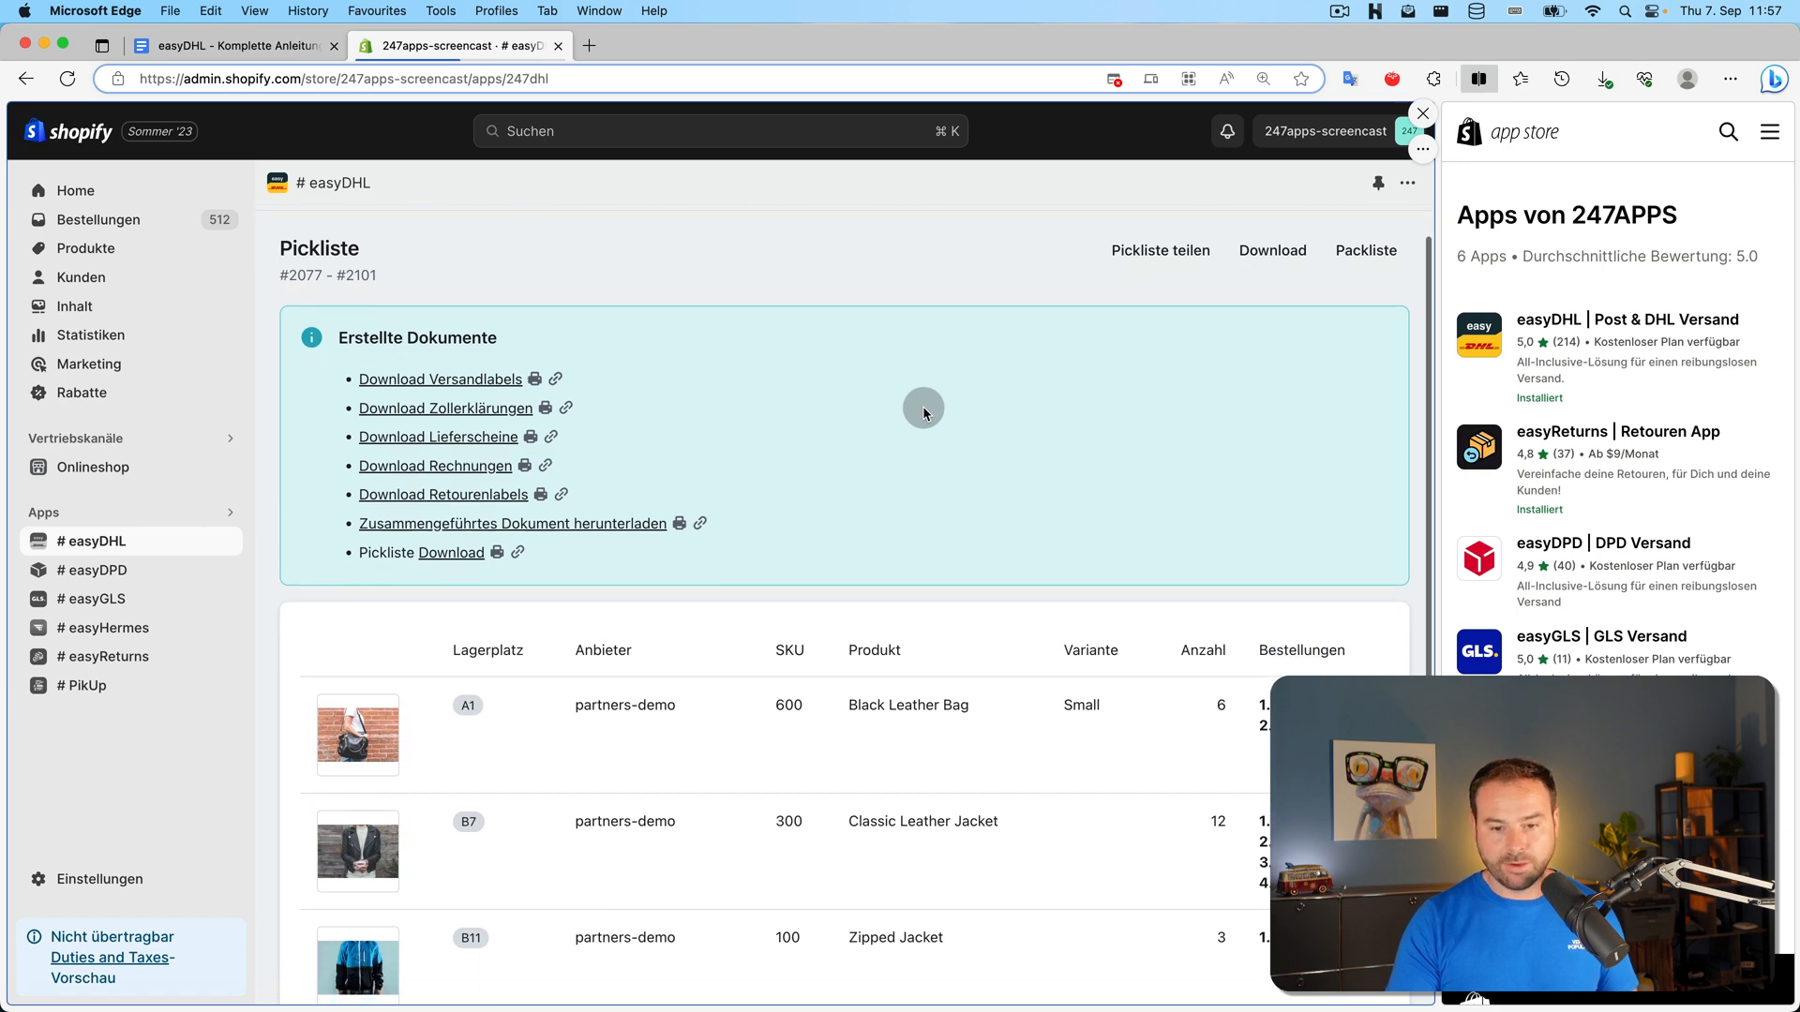
pyautogui.scroll(-5, 923, 411)
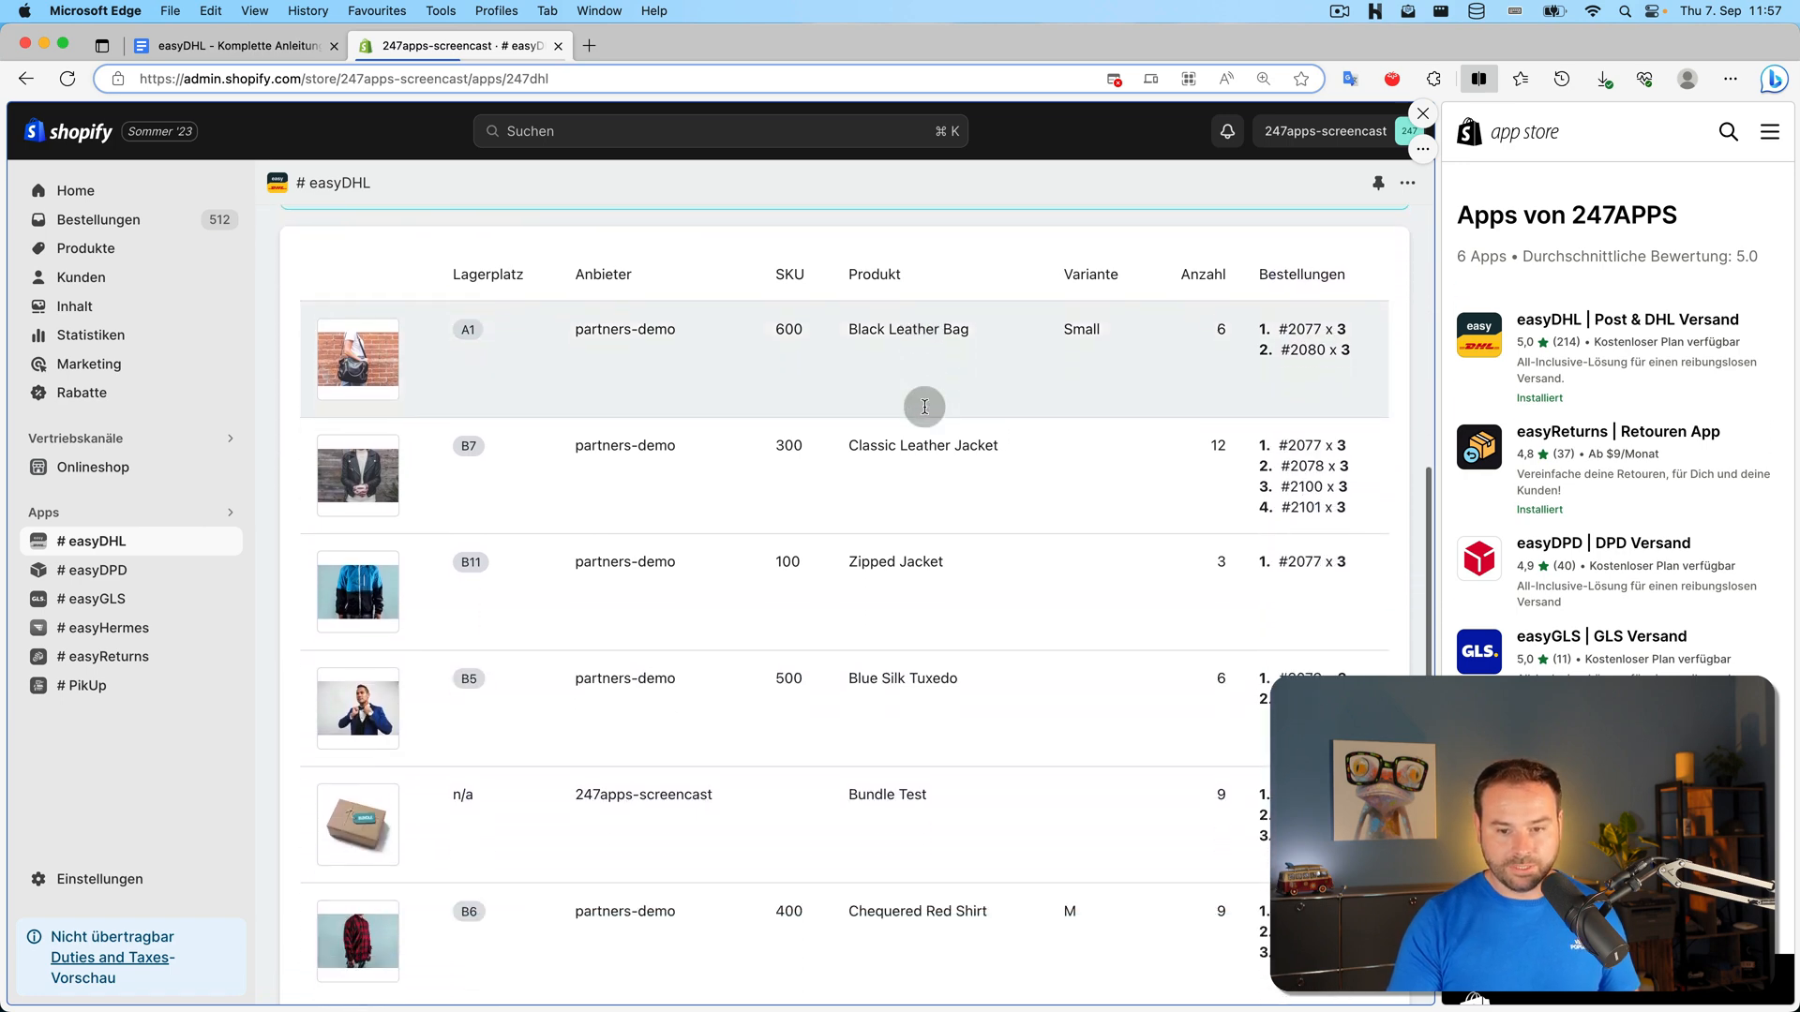
pyautogui.scroll(6, 924, 413)
pyautogui.scroll(2, 924, 406)
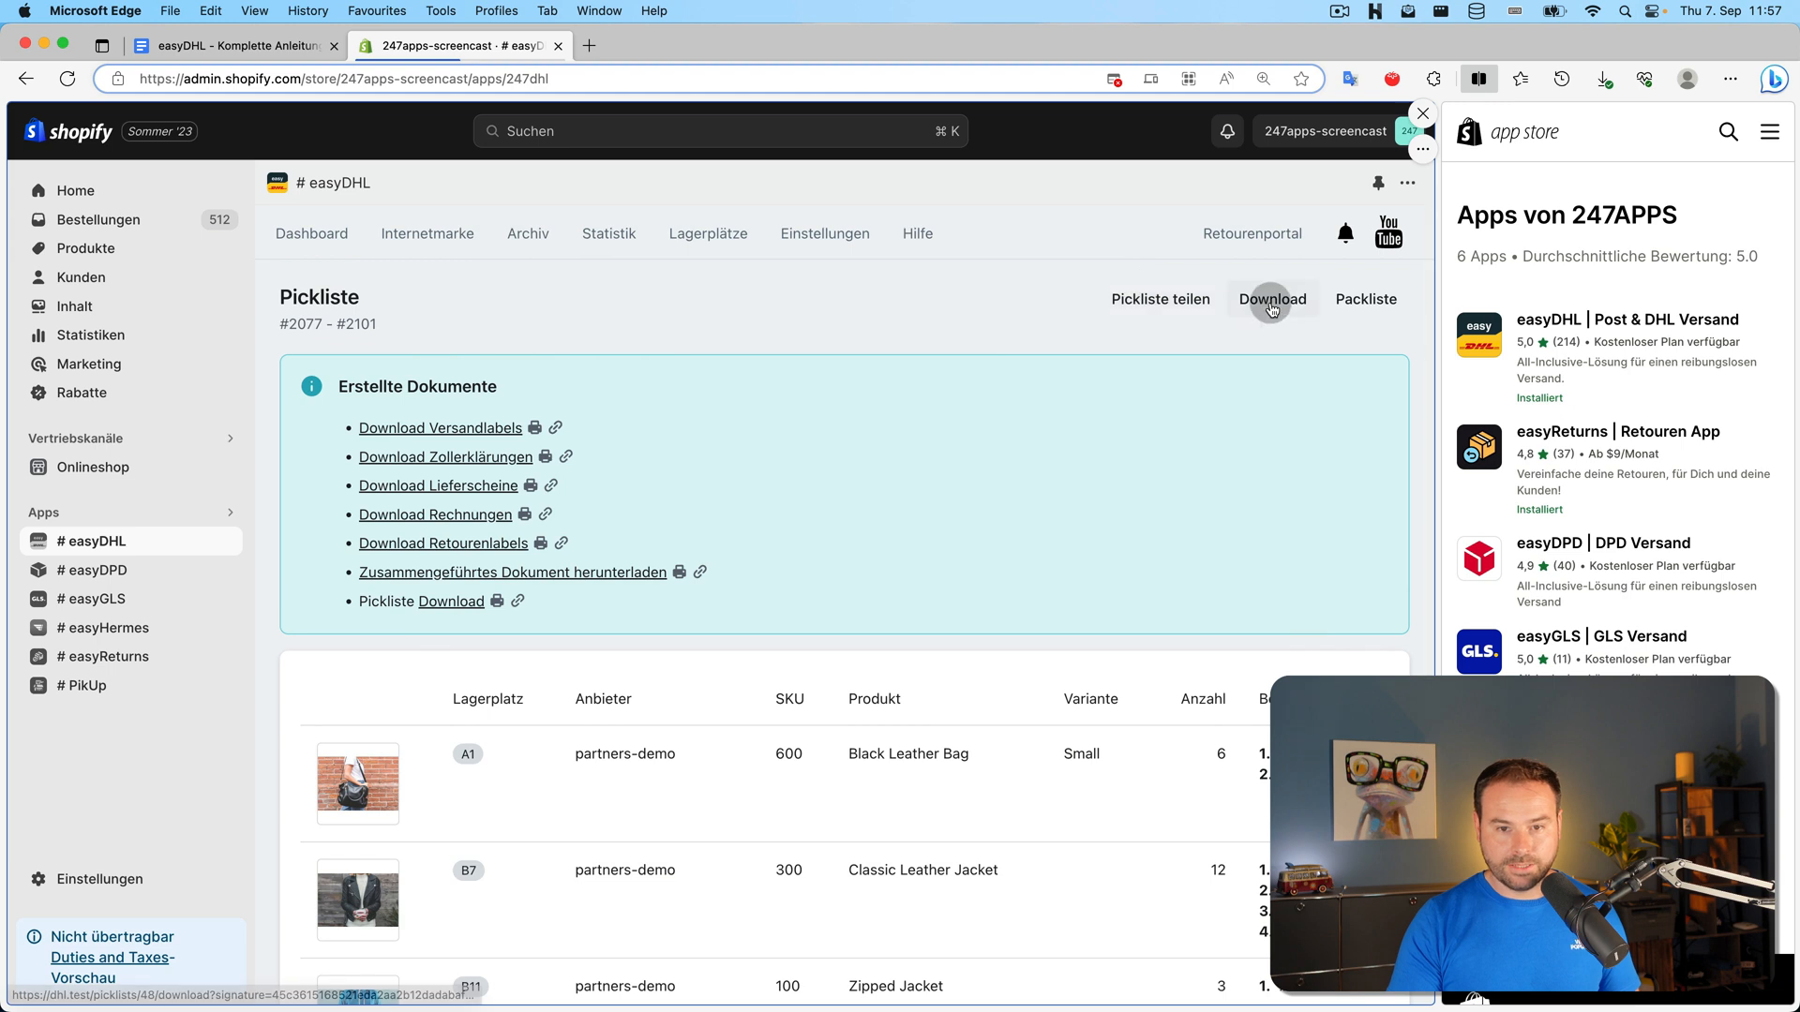
pyautogui.click(497, 601)
pyautogui.click(517, 603)
pyautogui.click(889, 491)
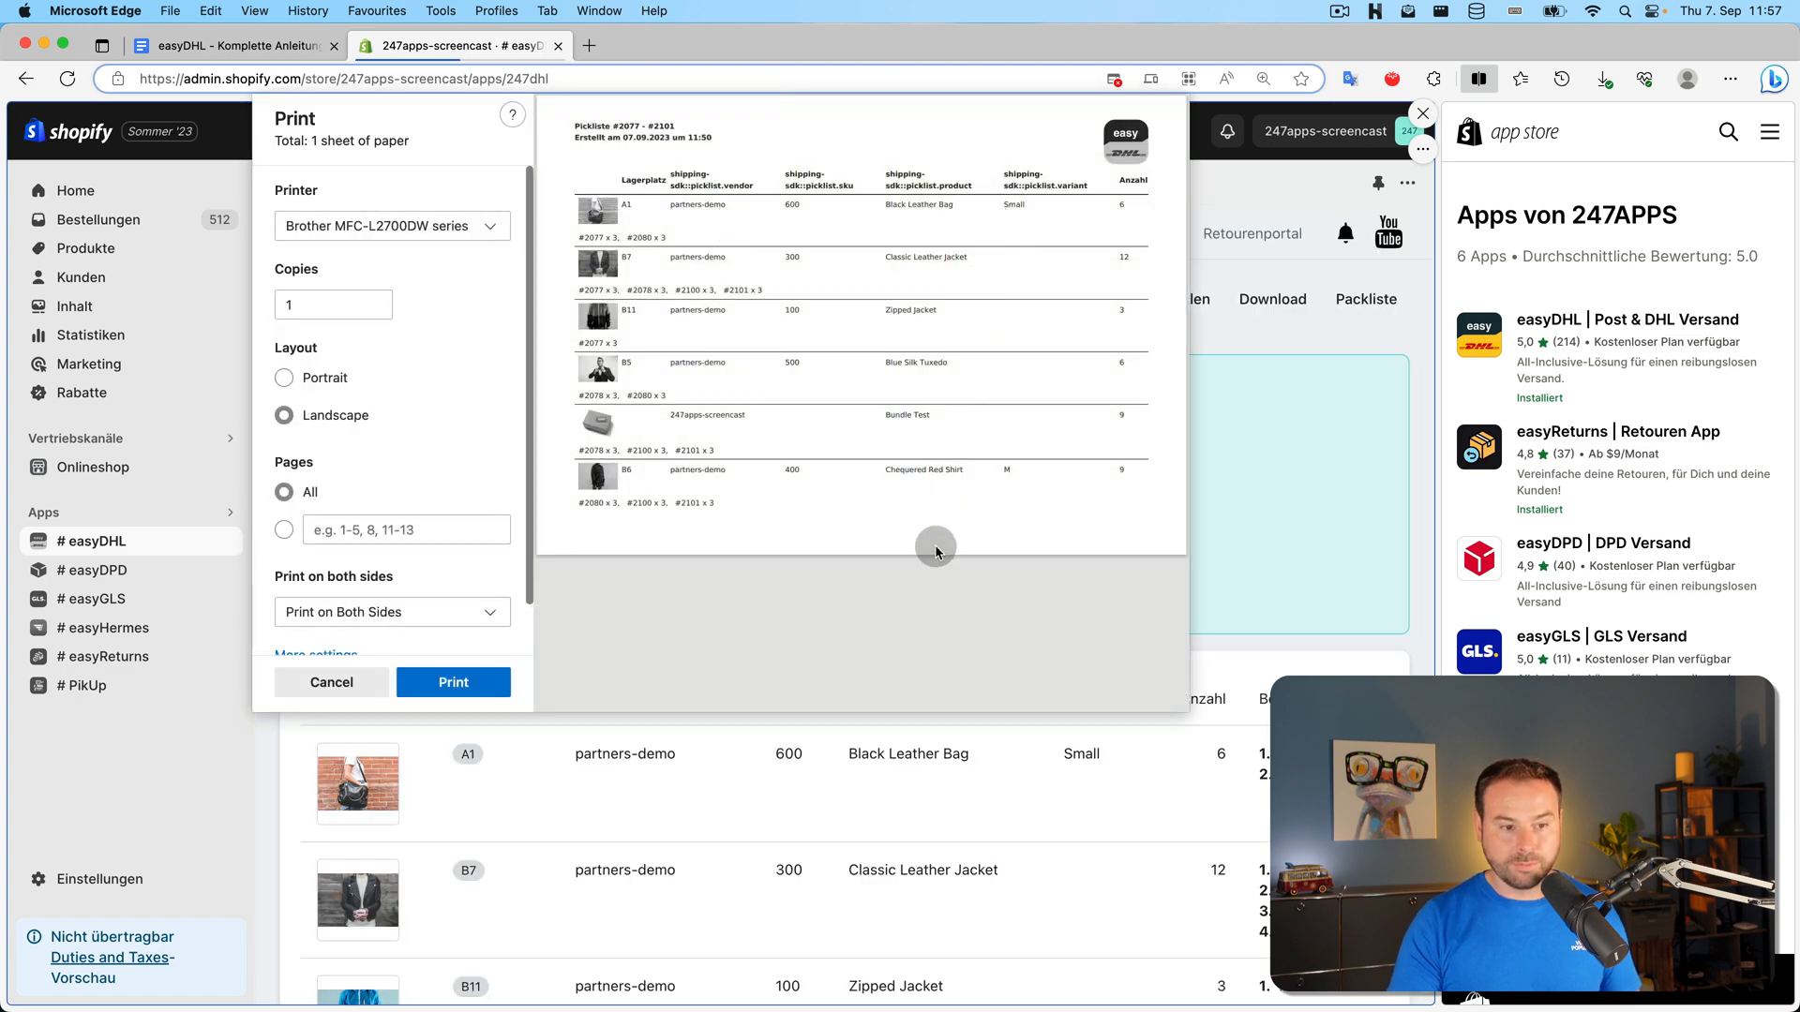
pyautogui.click(336, 682)
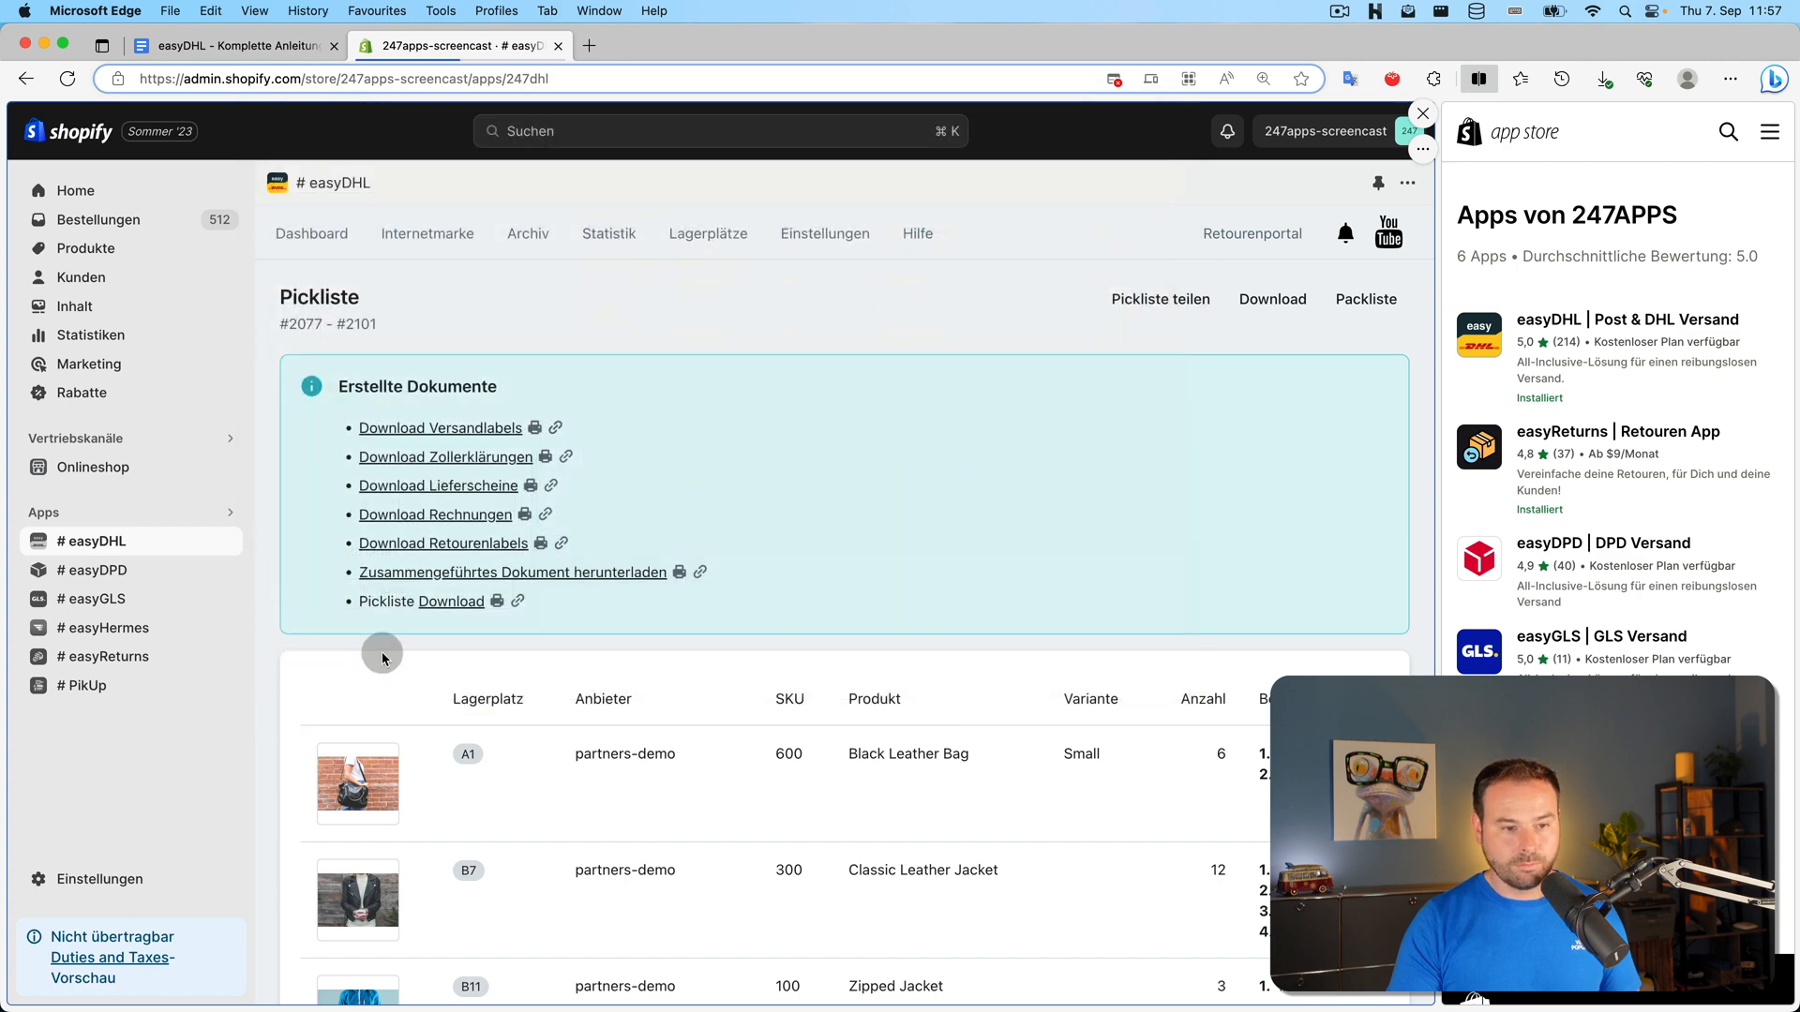
# Download the packing list for #2077–#2101 as packlist_#2077-#2101.pdf and review the PDF
pyautogui.click(1367, 301)
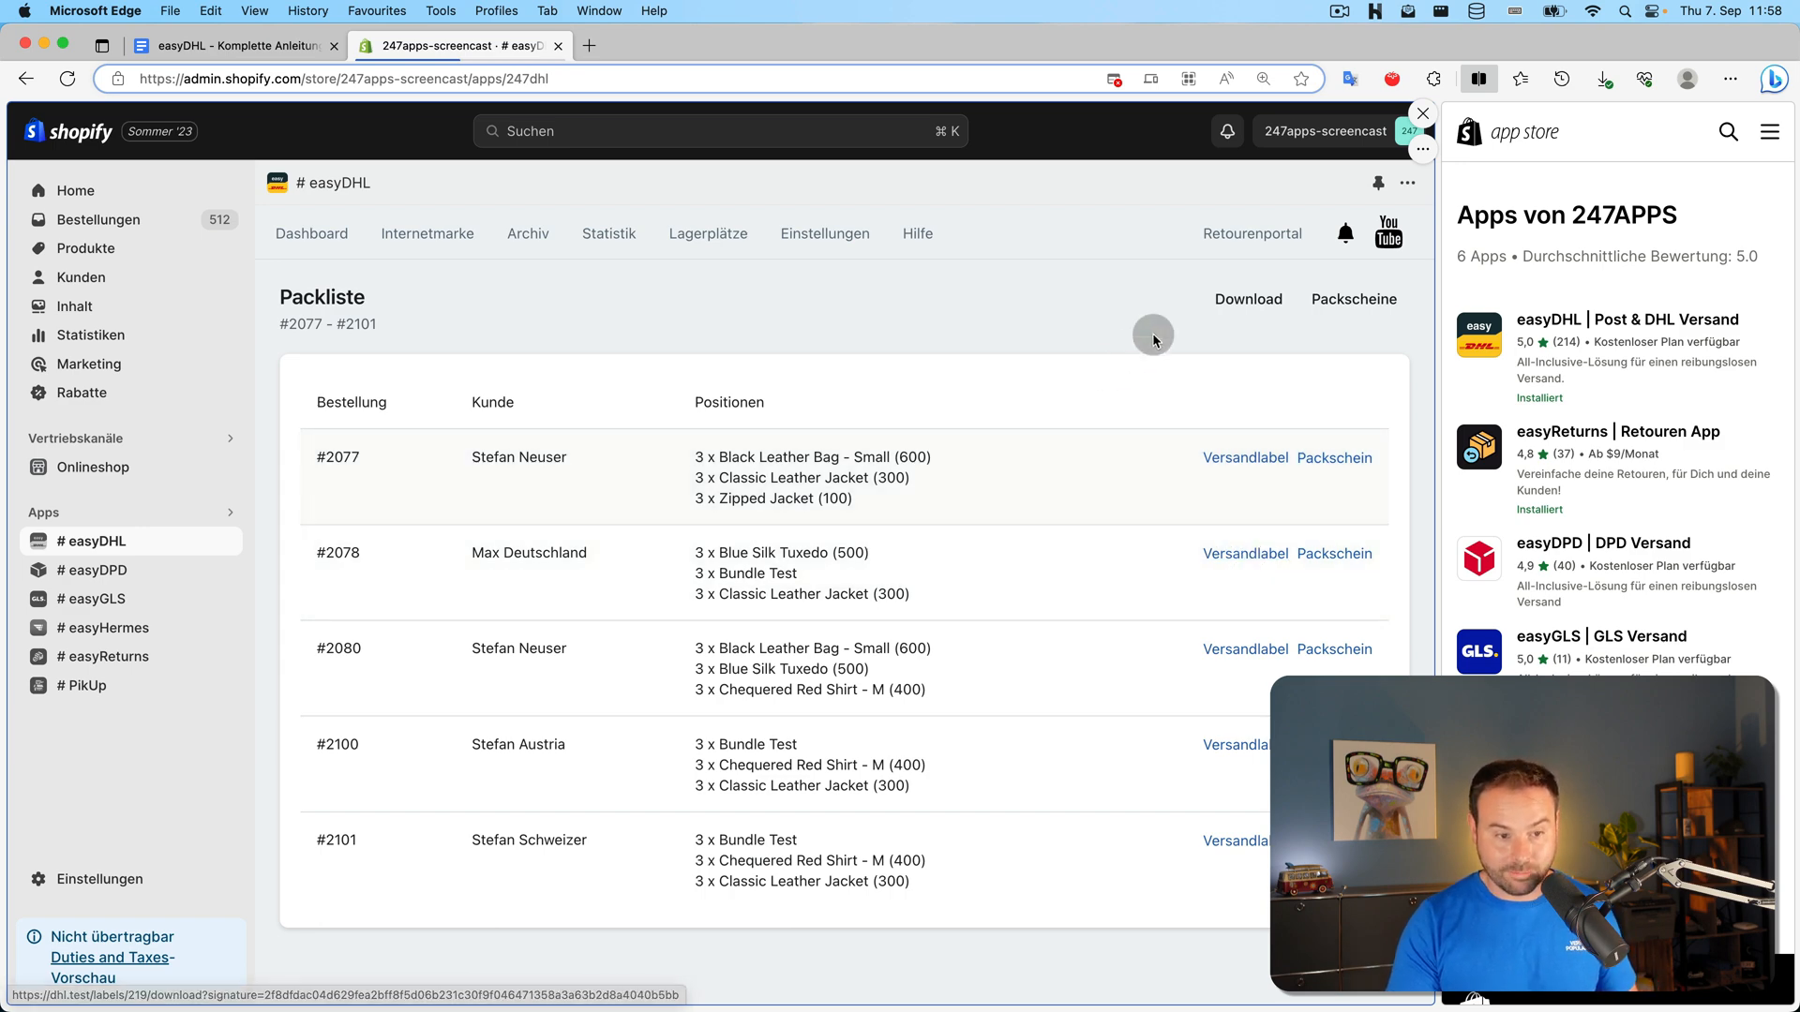
pyautogui.click(1229, 305)
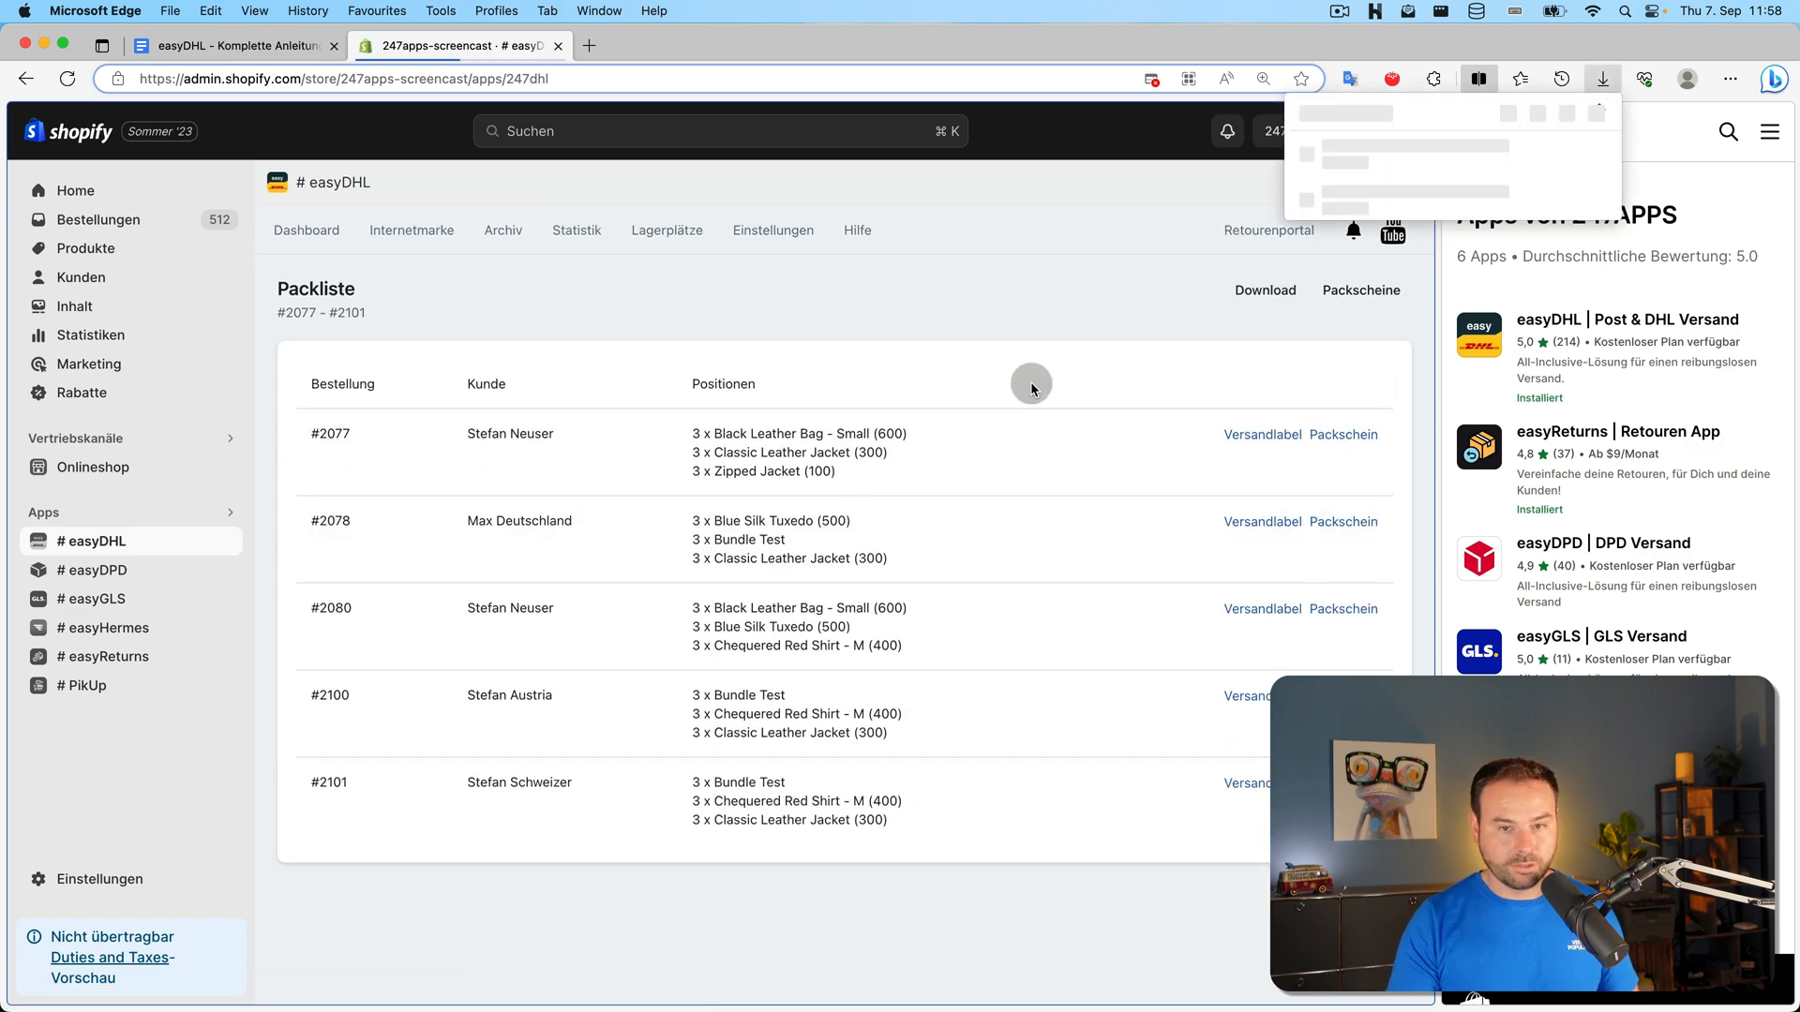
pyautogui.click(1413, 150)
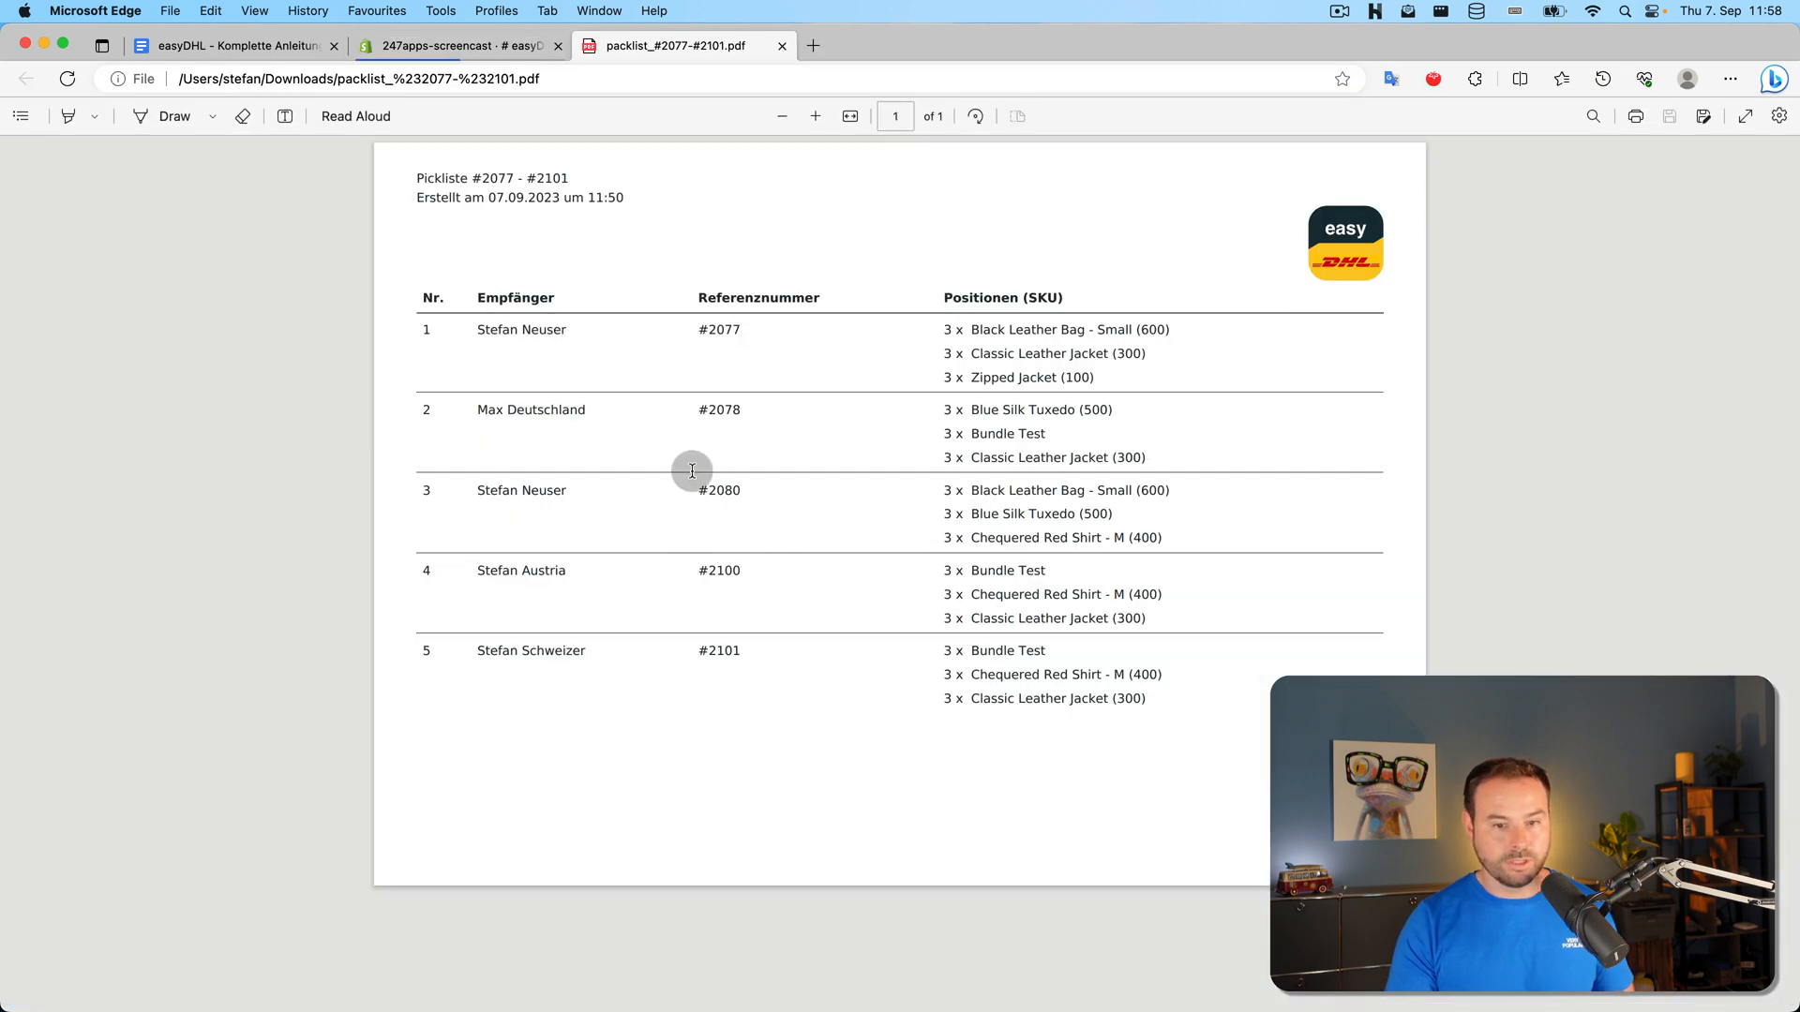
pyautogui.click(782, 45)
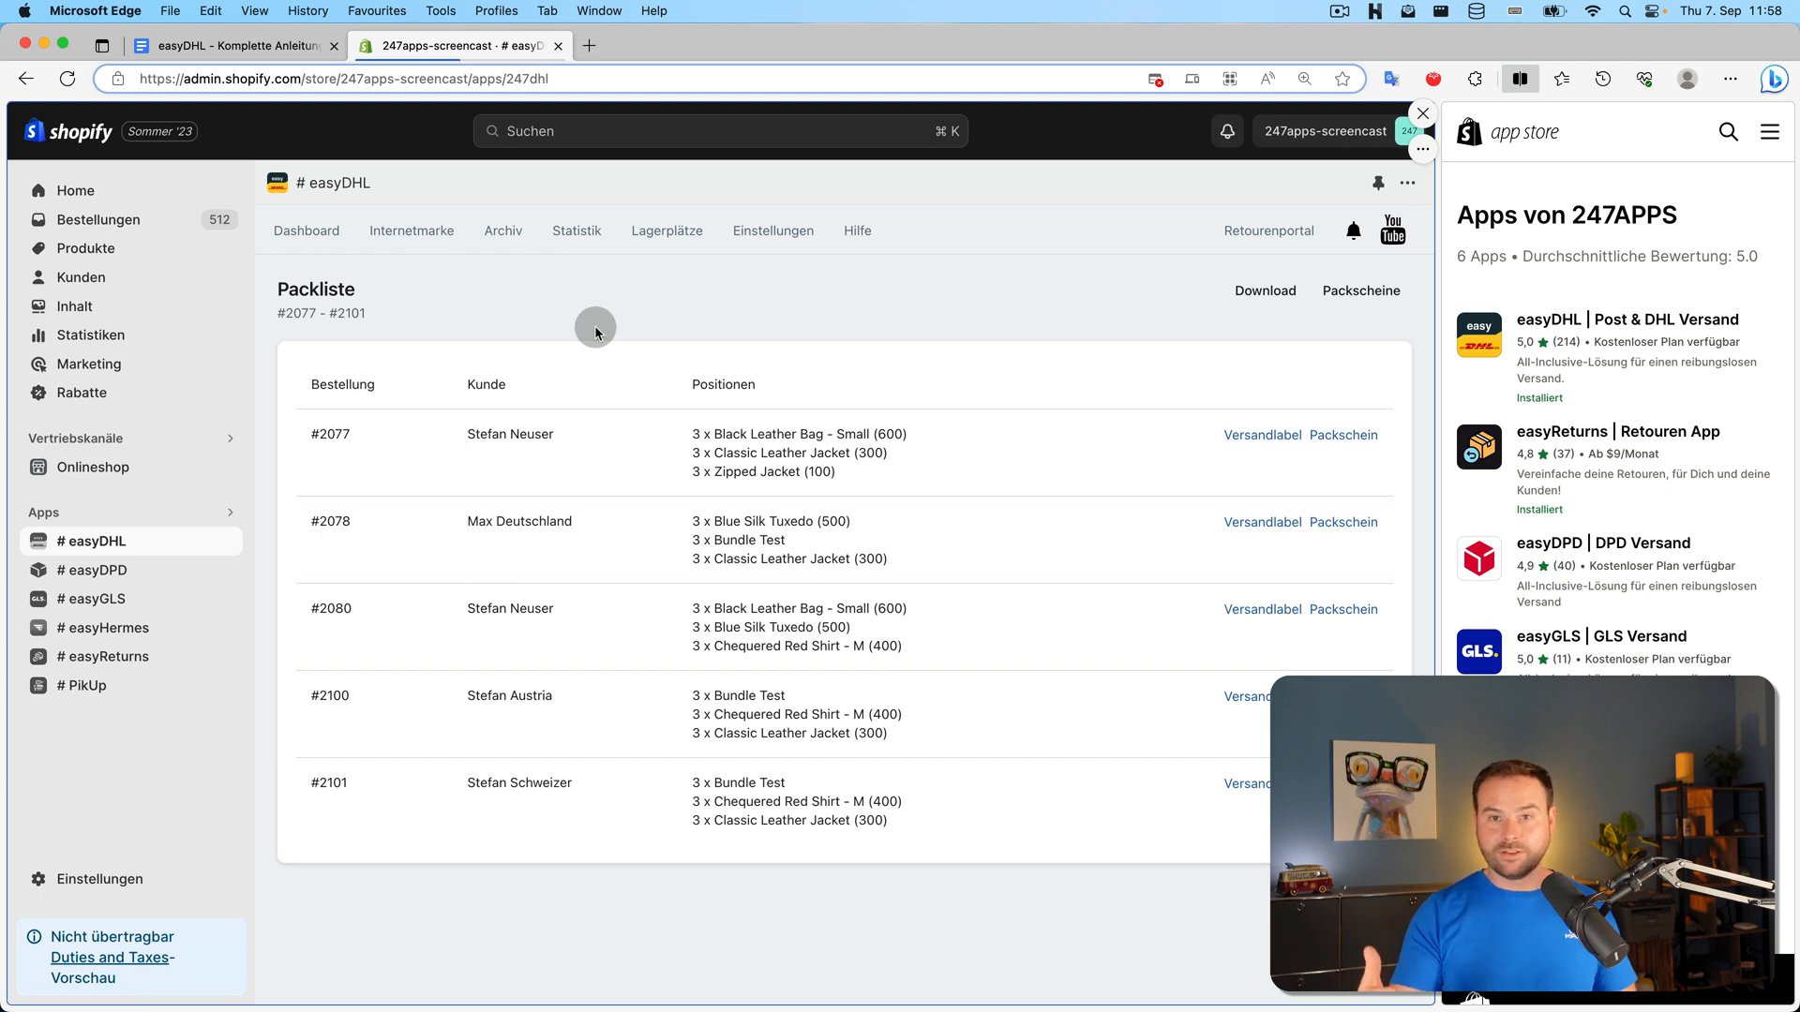
# On the dashboard, select orders #2076, #2075 and #2074 and create a picklist for them
pyautogui.click(306, 230)
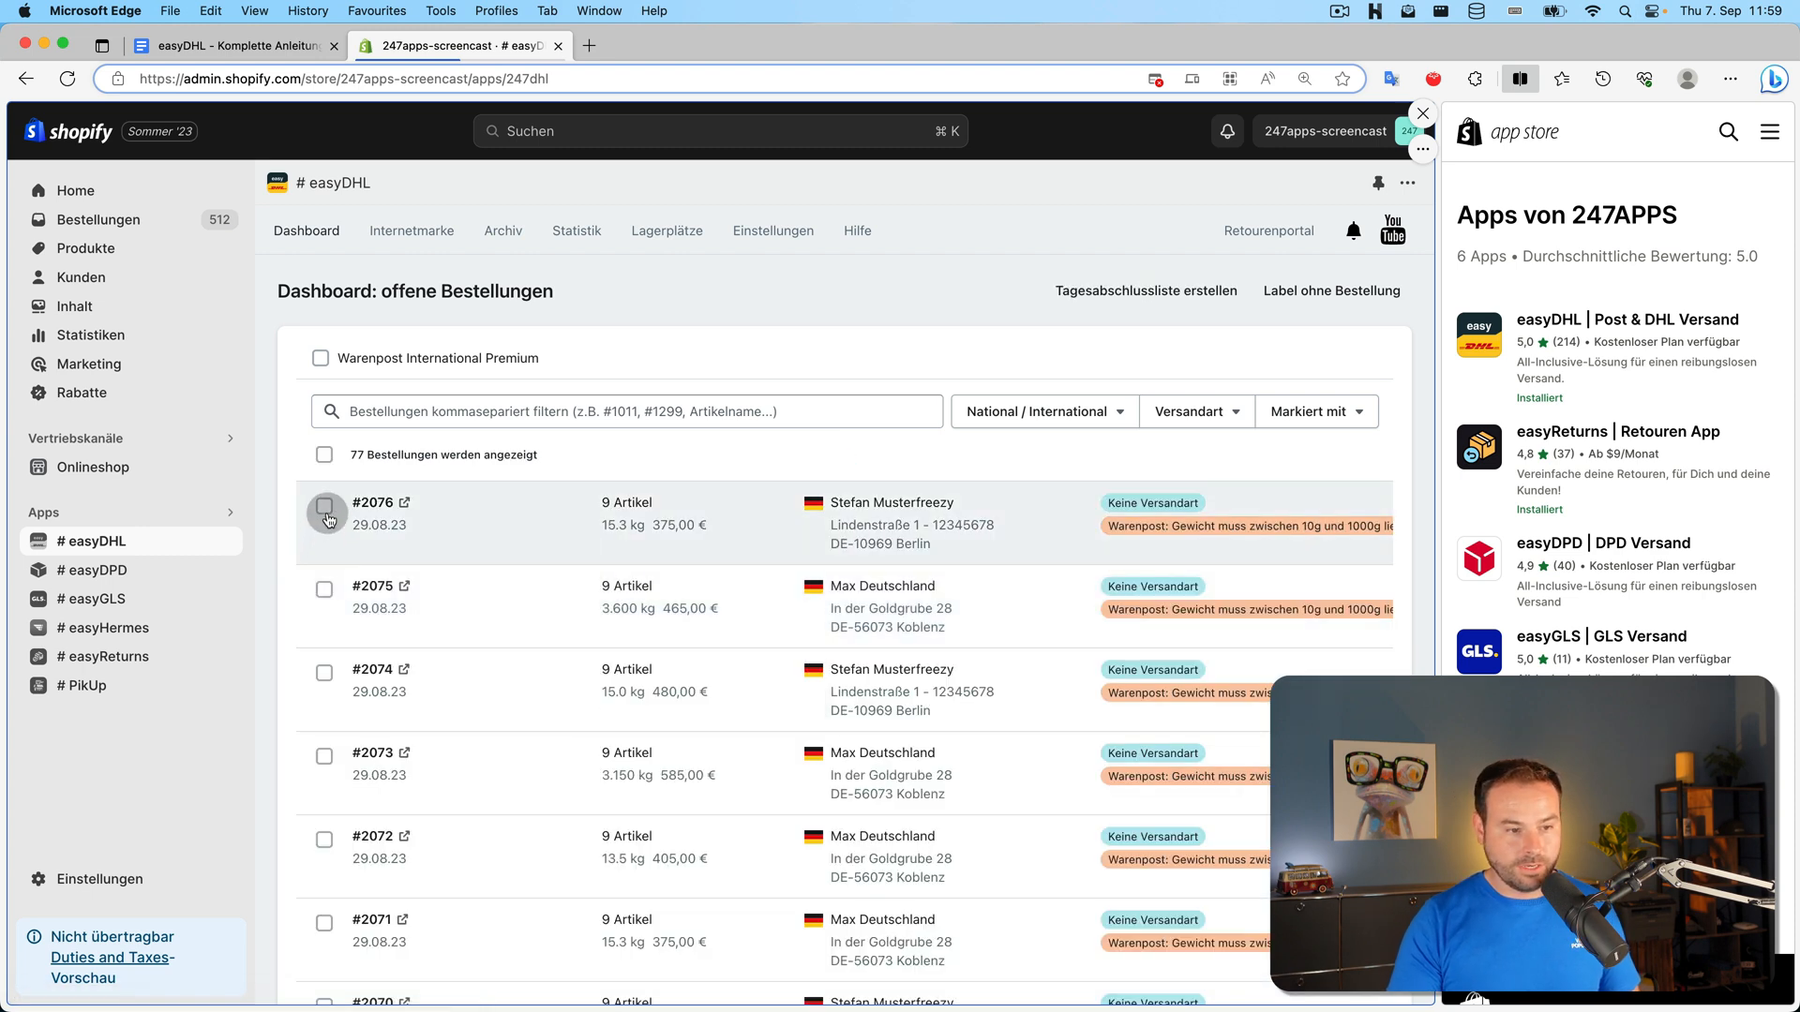
pyautogui.click(324, 506)
pyautogui.click(324, 590)
pyautogui.click(326, 668)
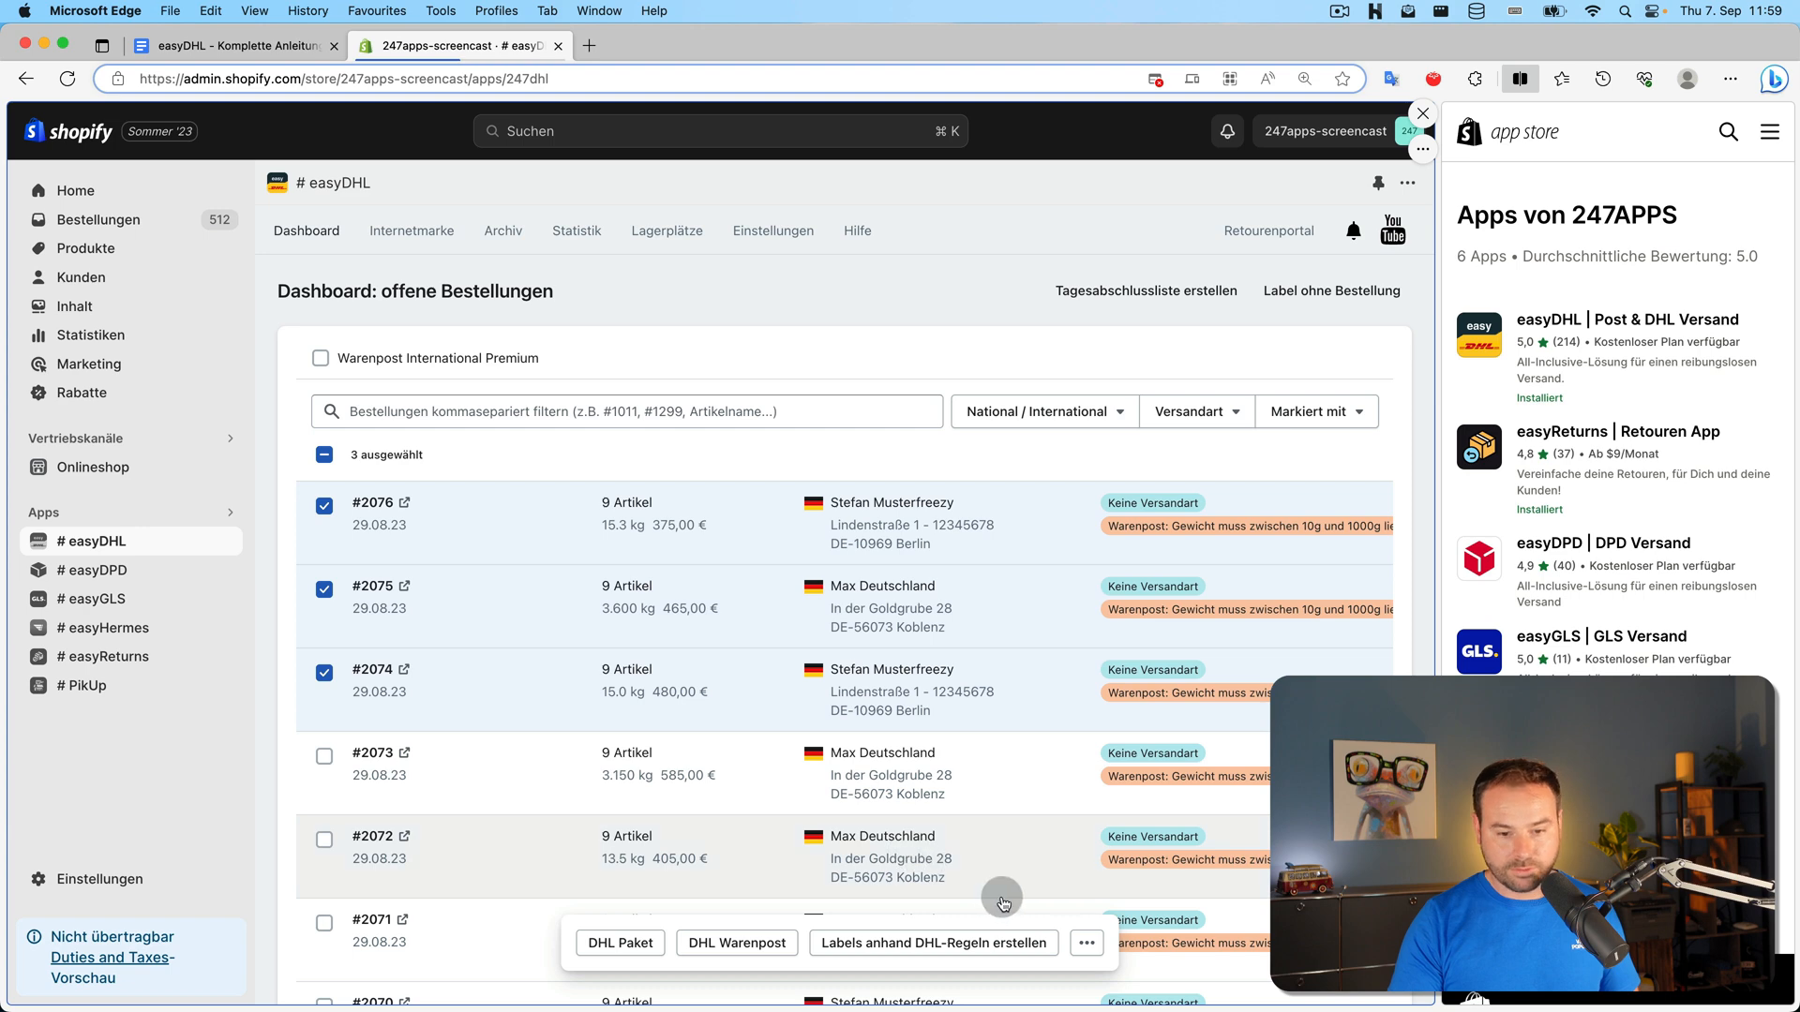
pyautogui.click(1088, 947)
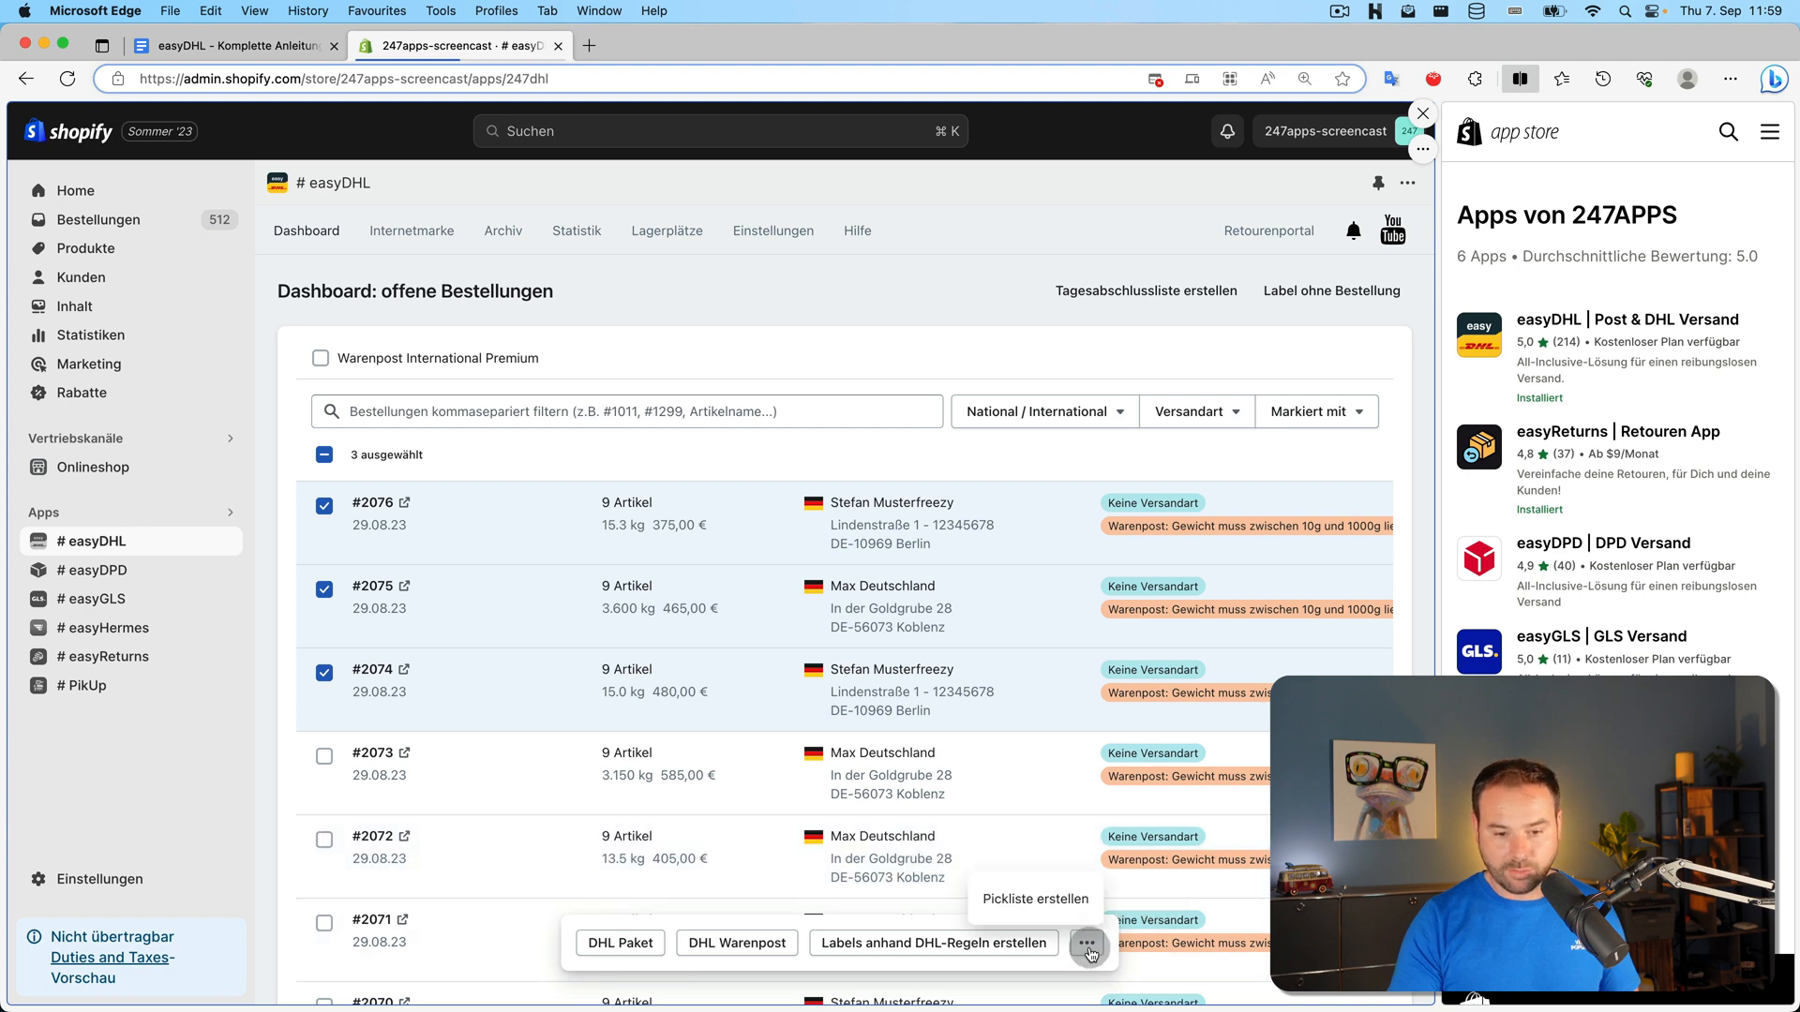
pyautogui.click(1052, 905)
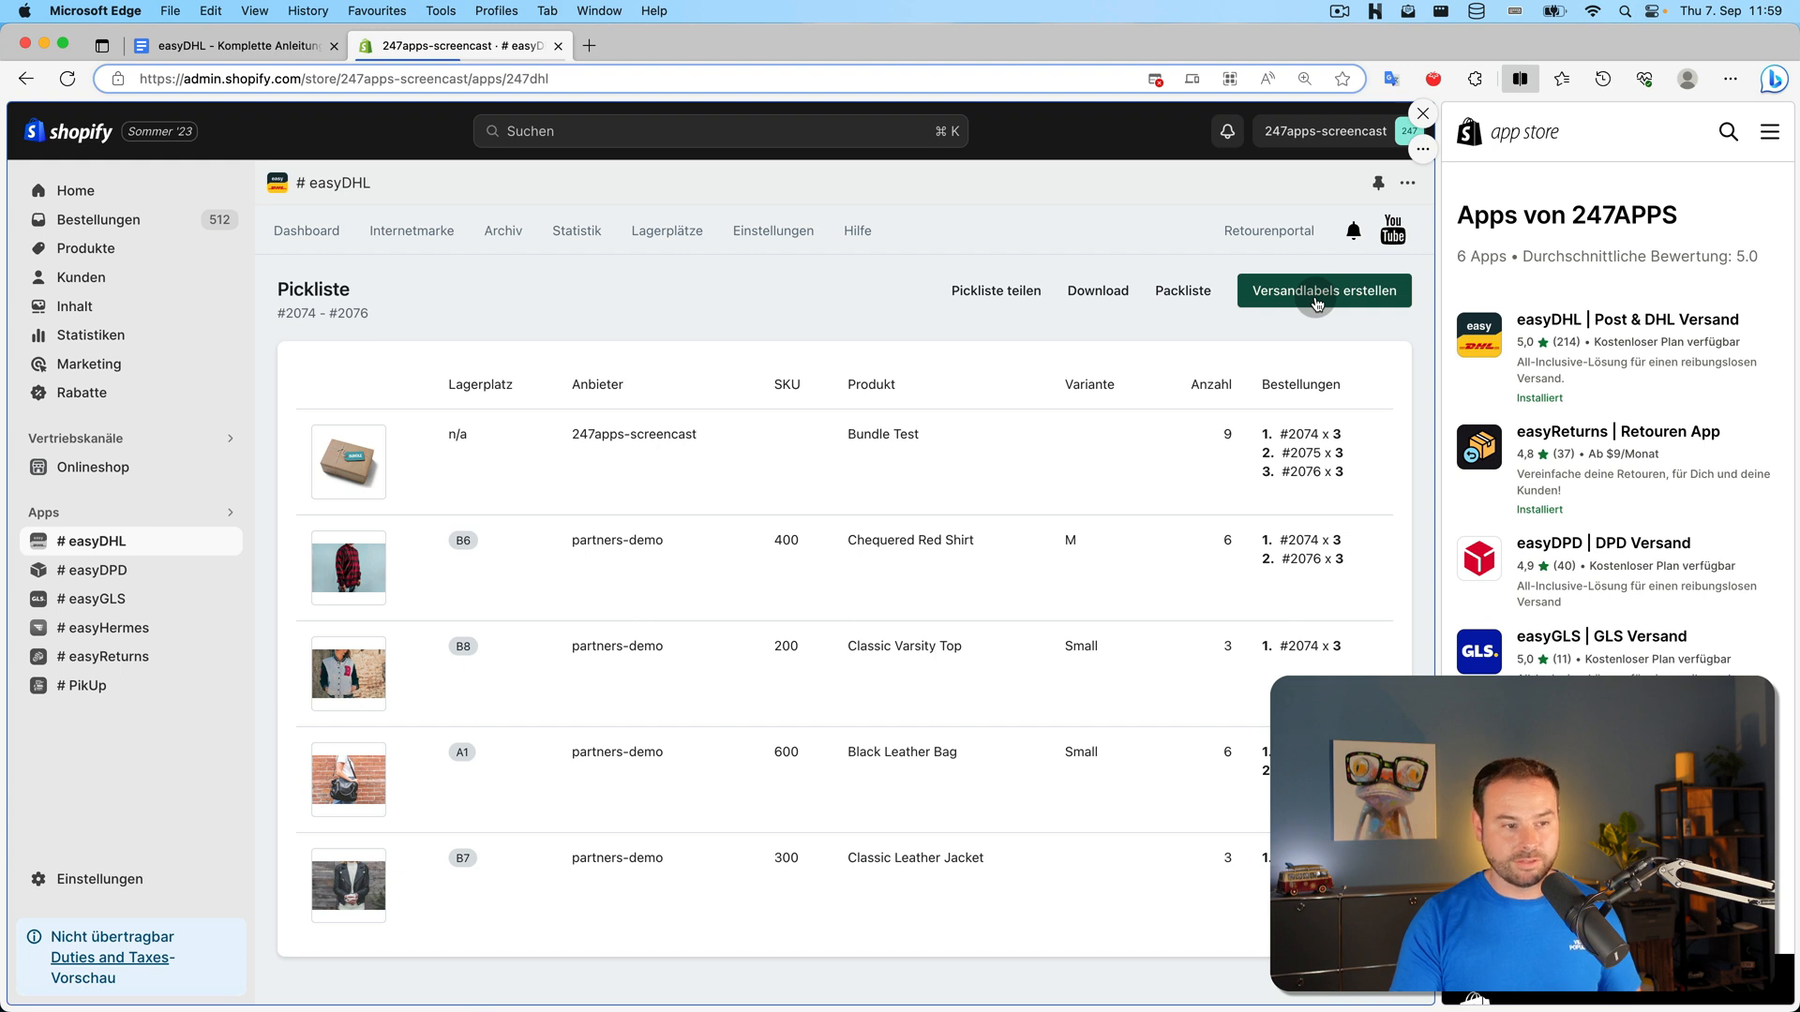
# Create DHL Paket labels for the three orders according to the DHL rules
pyautogui.click(1317, 293)
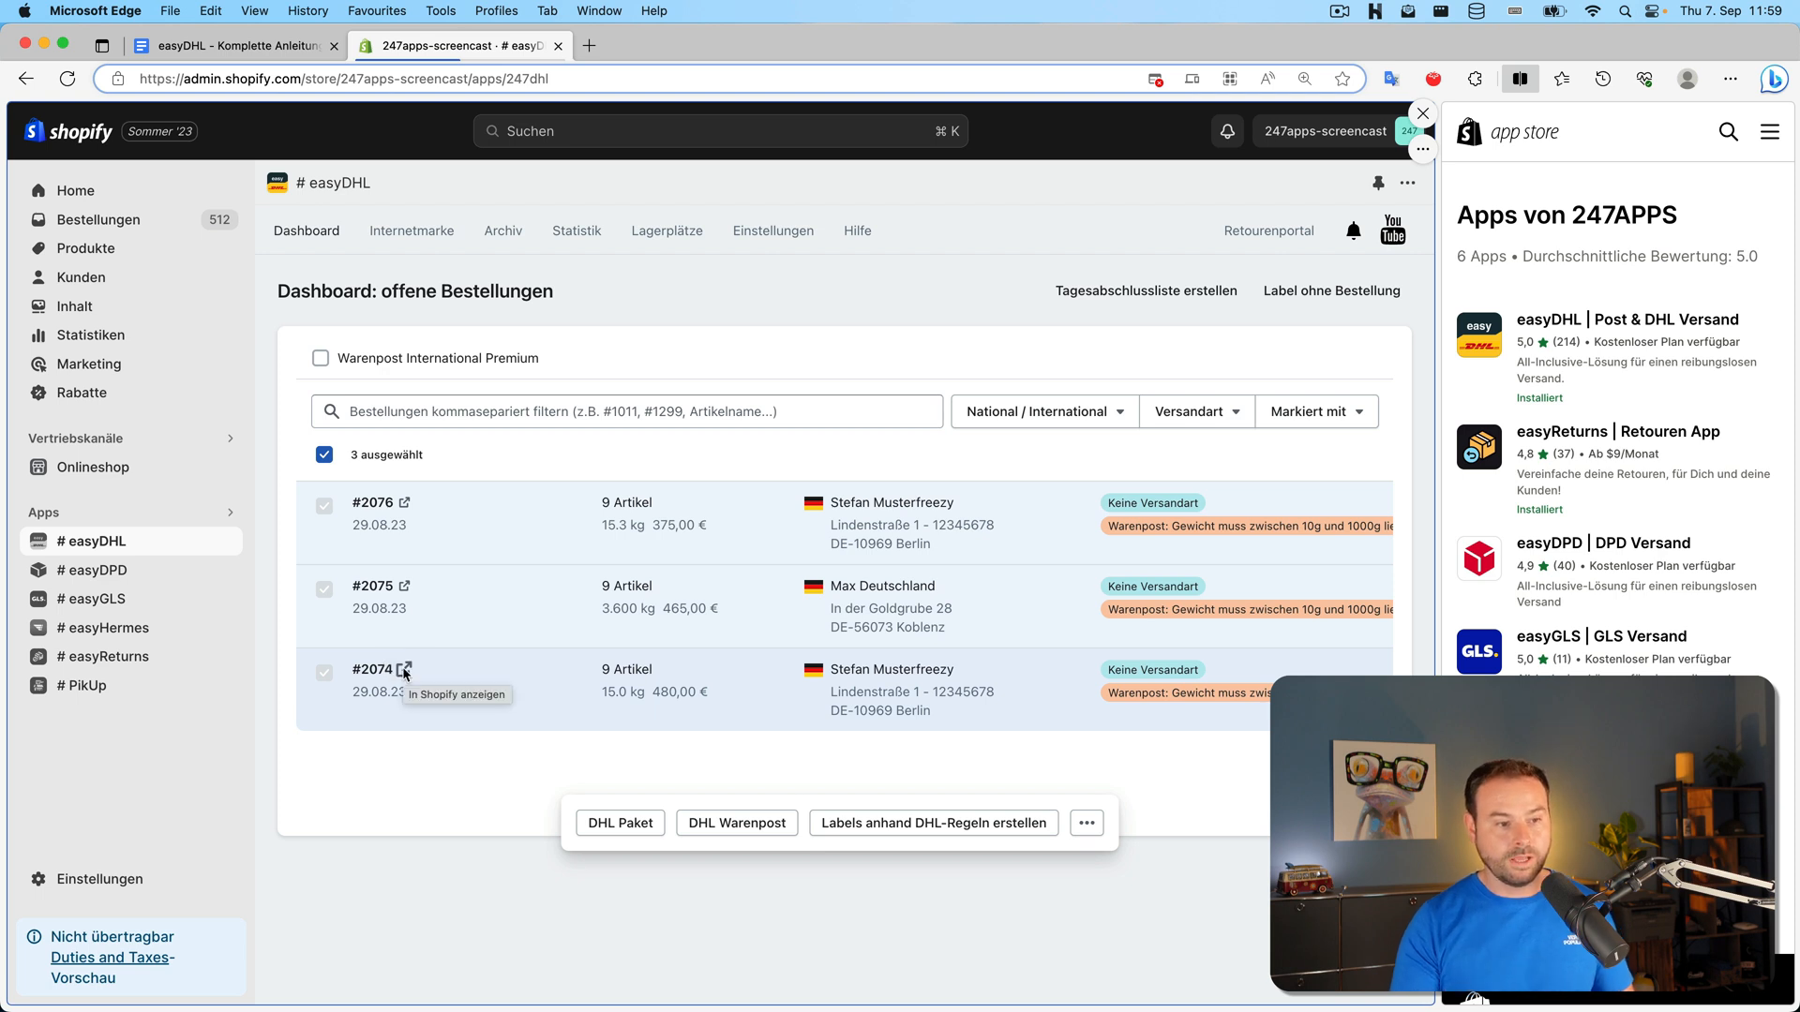
pyautogui.click(970, 832)
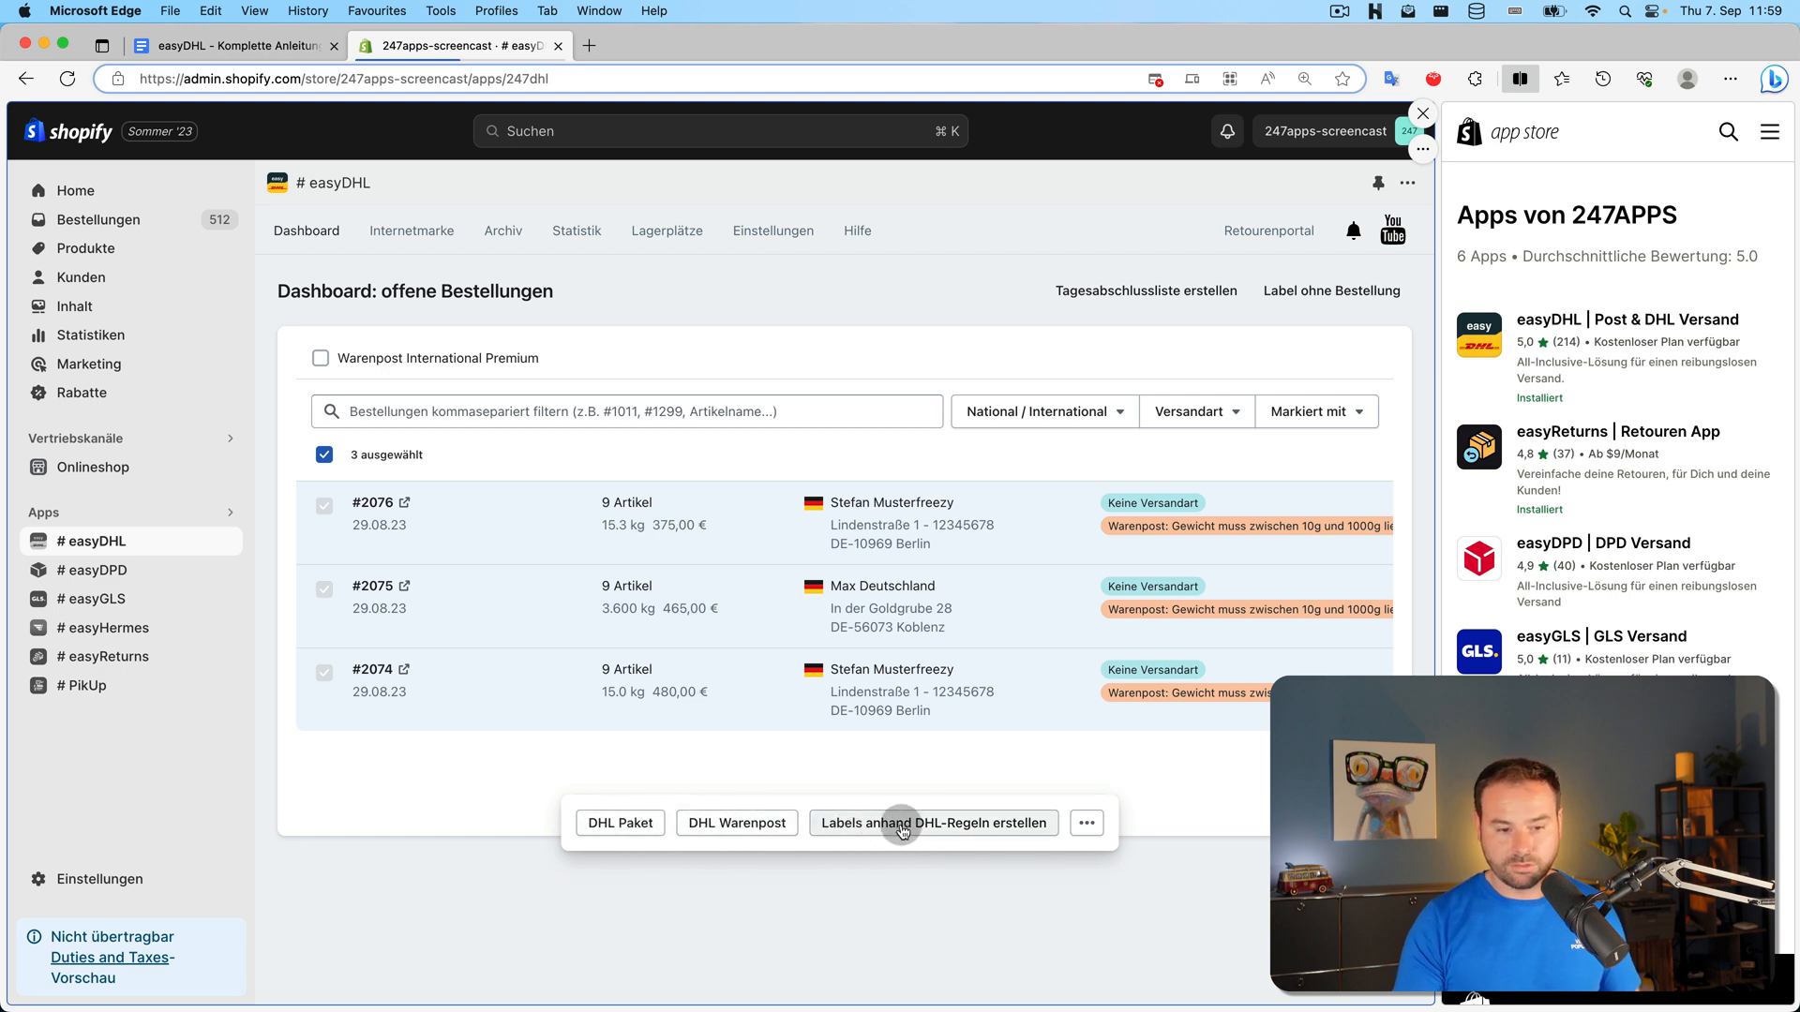
pyautogui.click(623, 834)
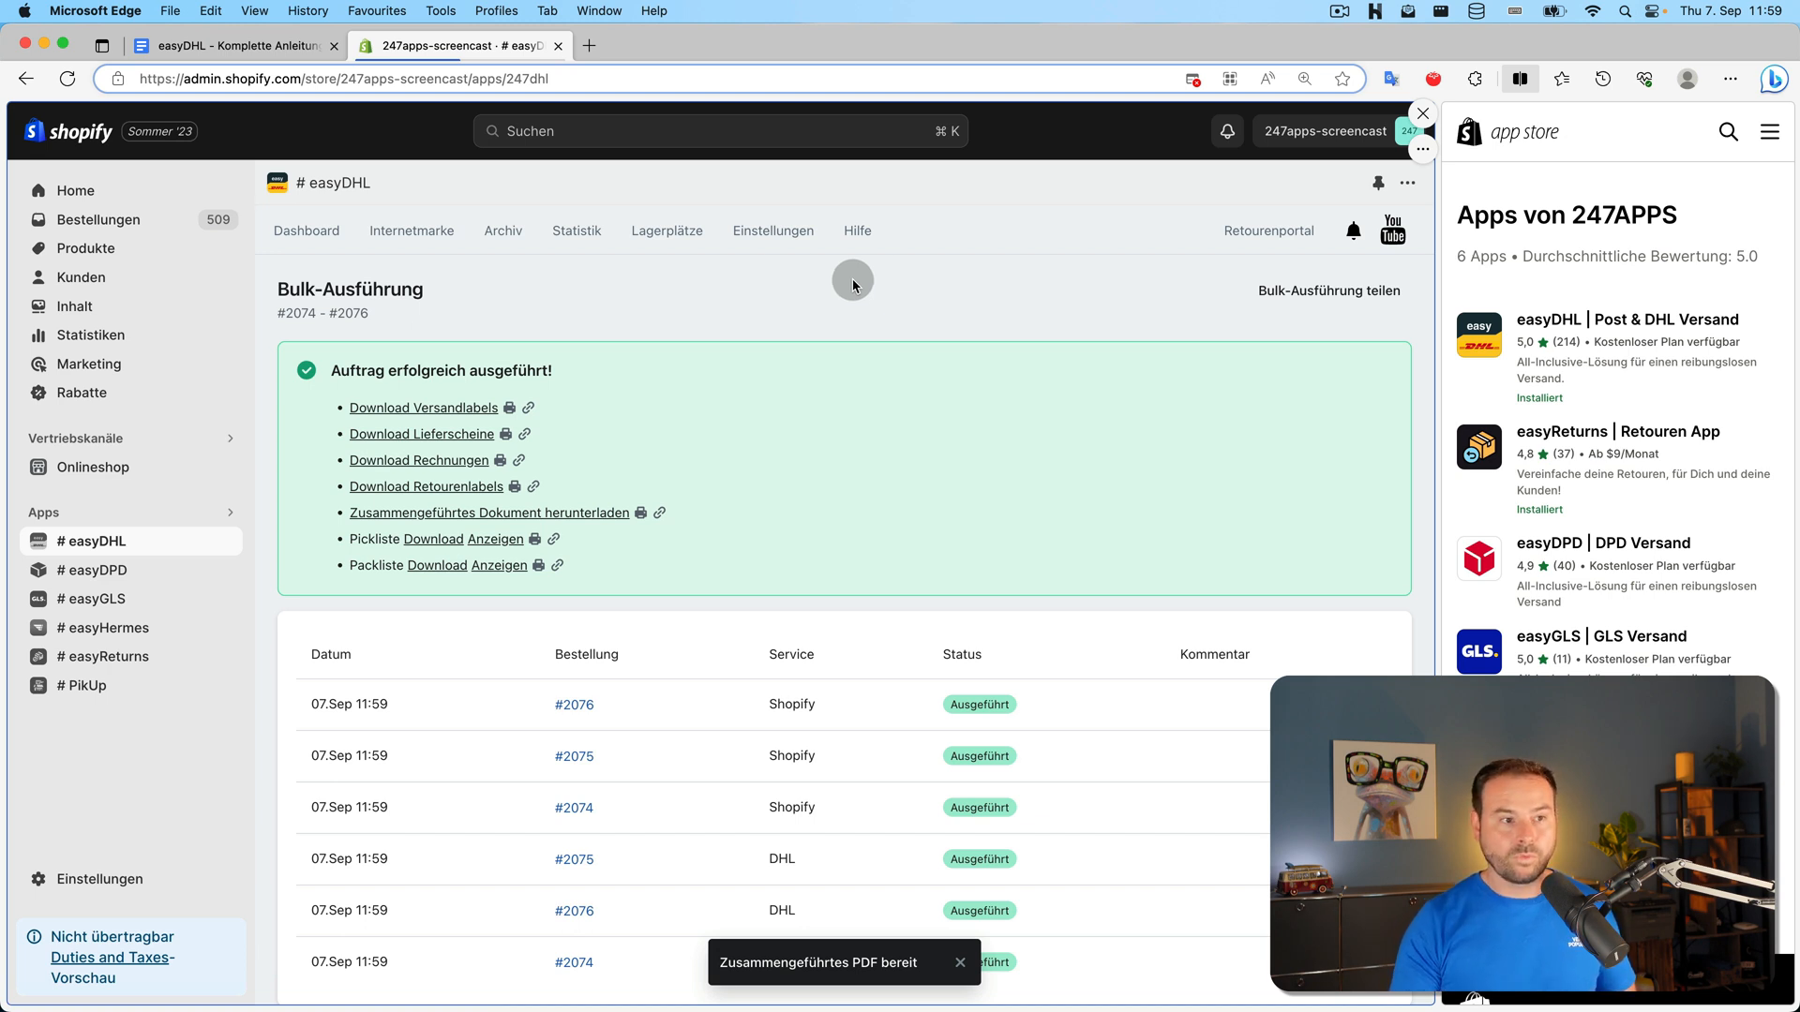
pyautogui.click(271, 48)
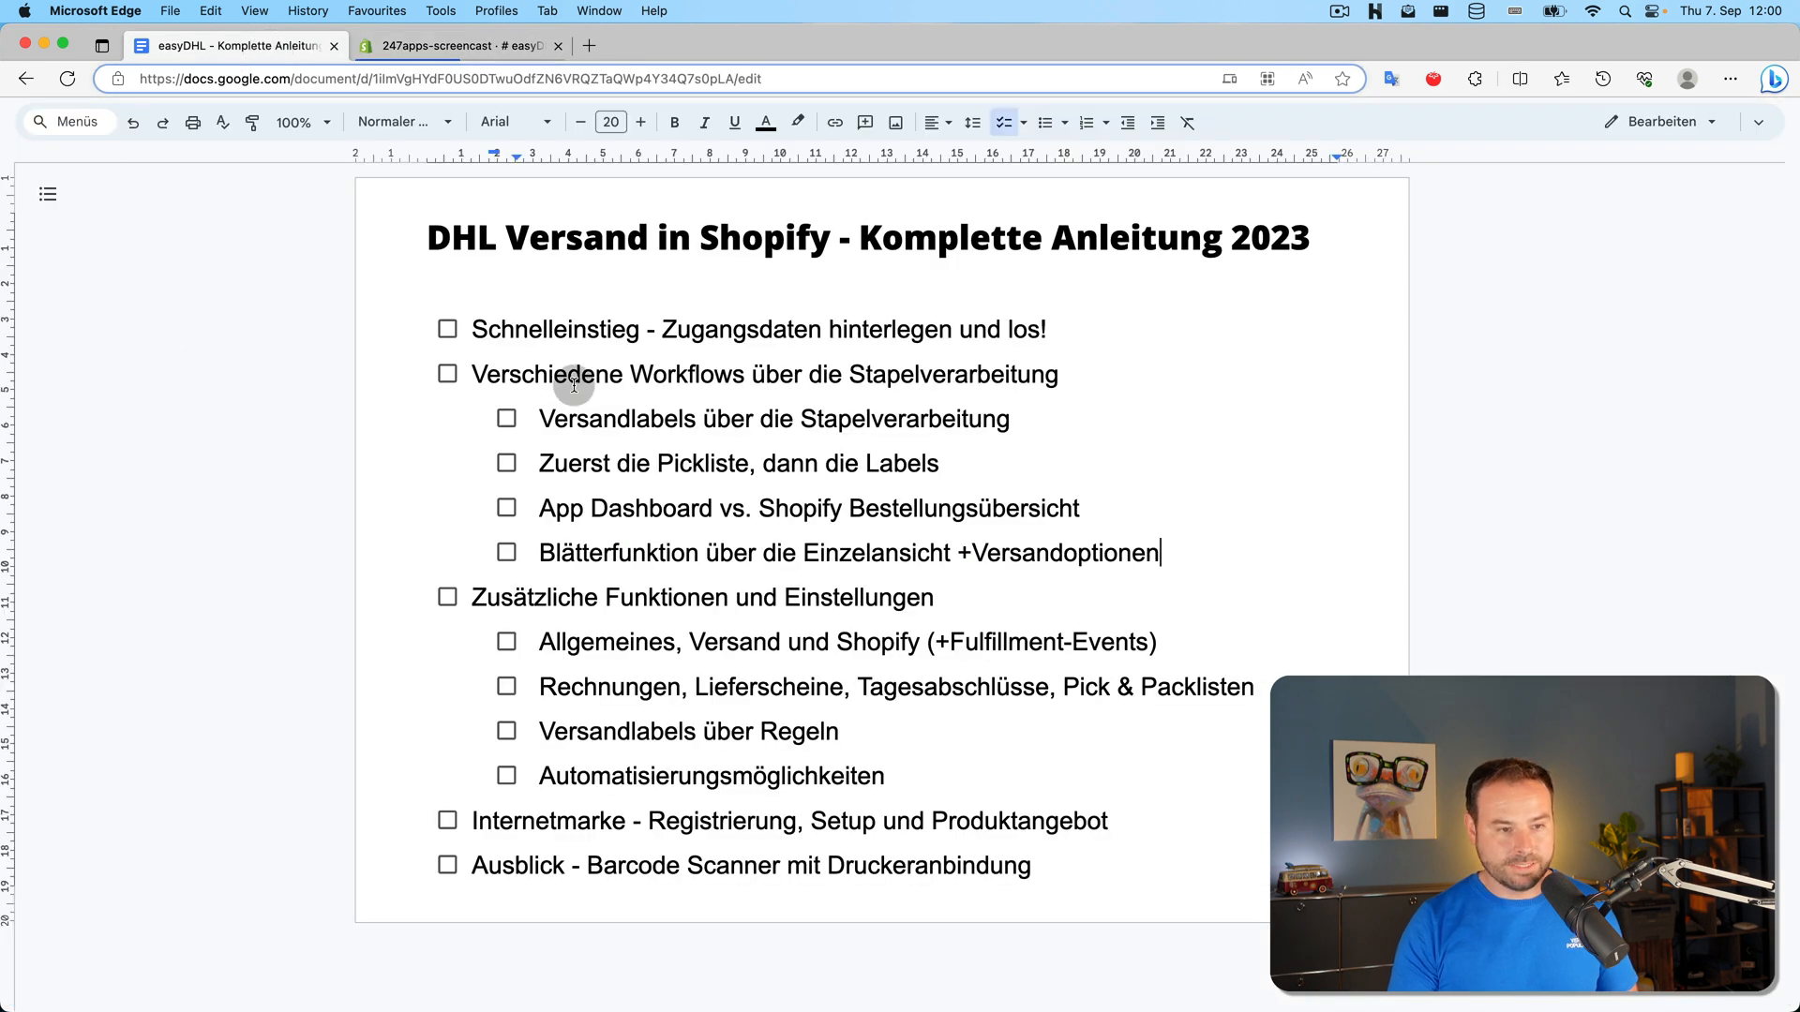
# Tick Schnelleinstieg, Versandlabels über die Stapelverarbeitung and Zuerst die Pickliste, dann die Labels as done
pyautogui.click(446, 332)
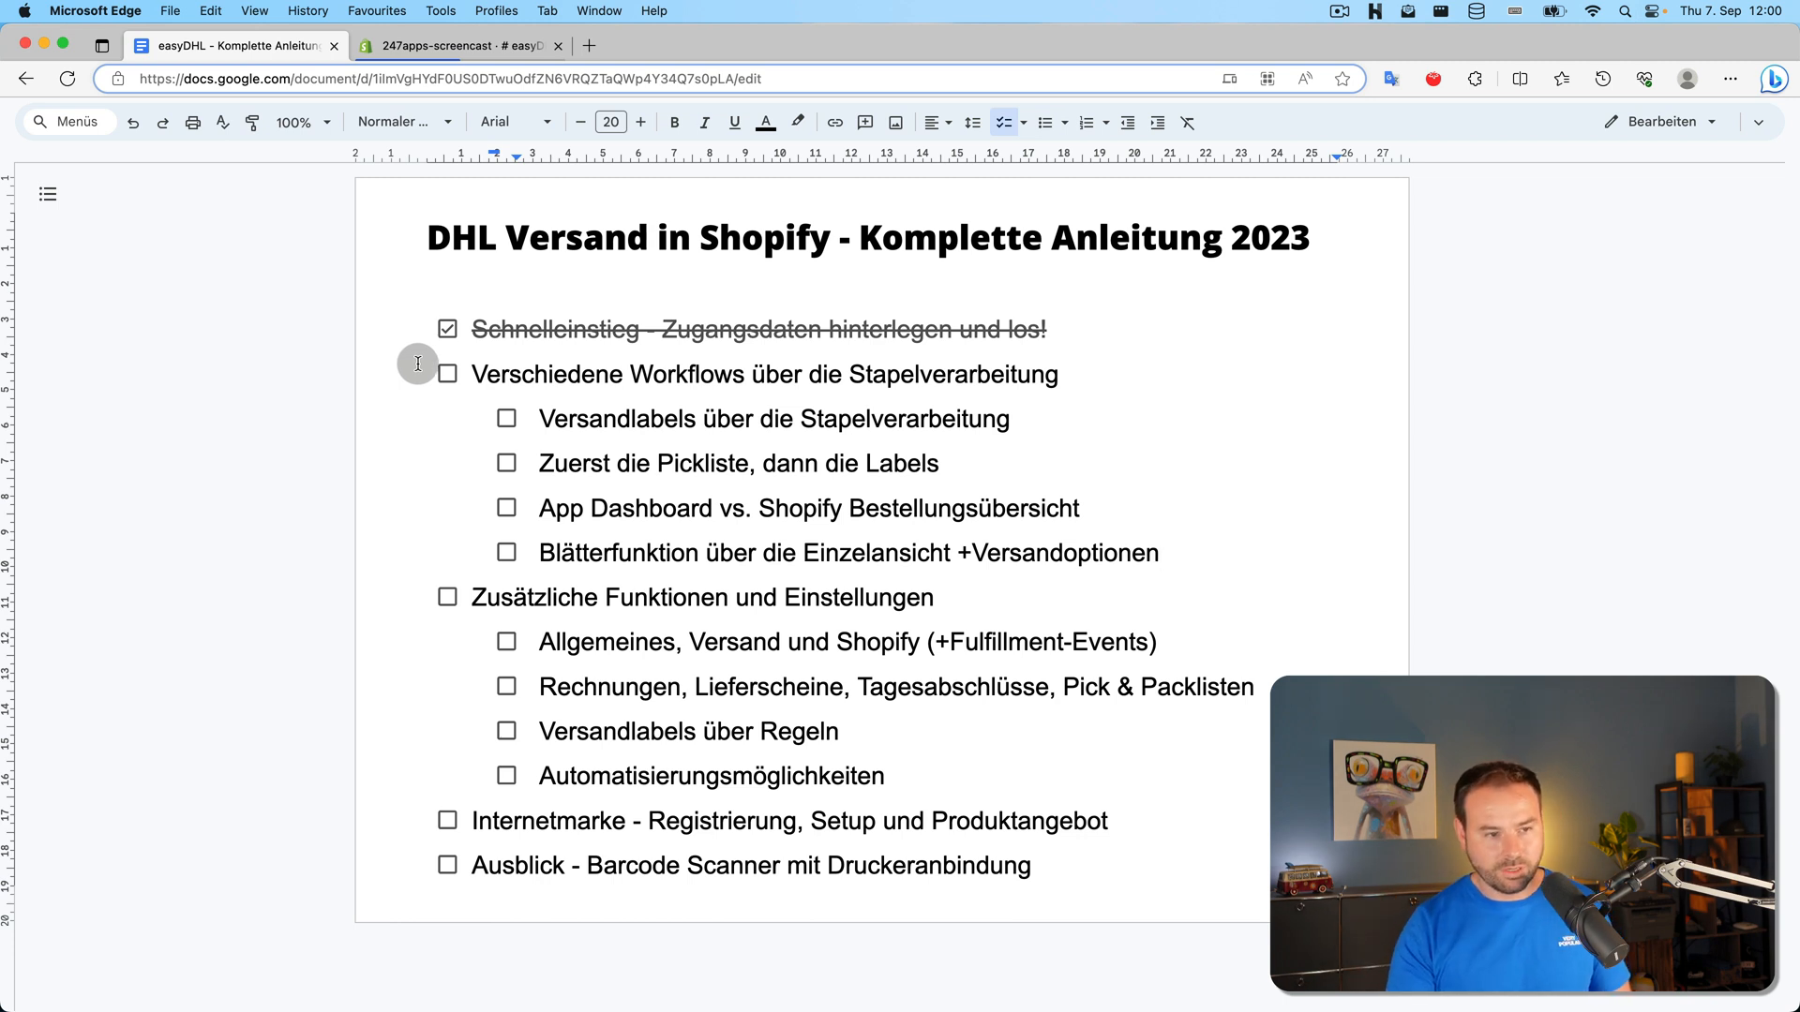
pyautogui.click(507, 421)
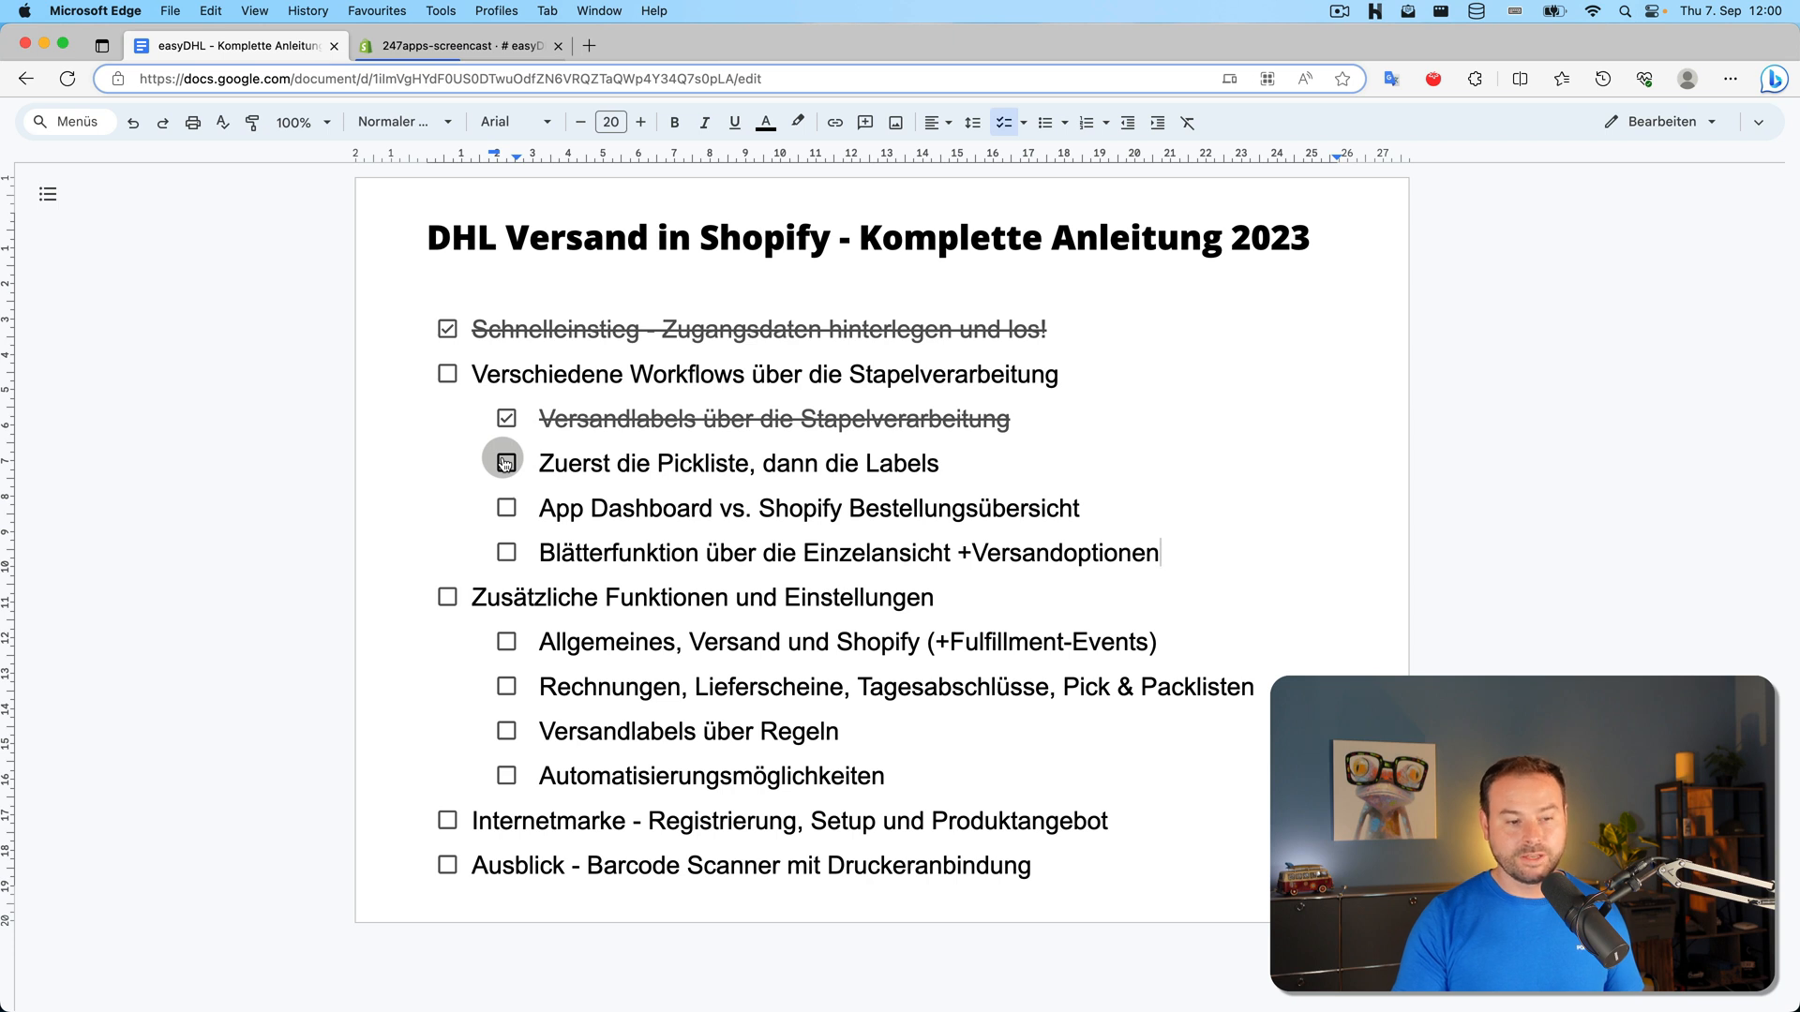
pyautogui.click(505, 463)
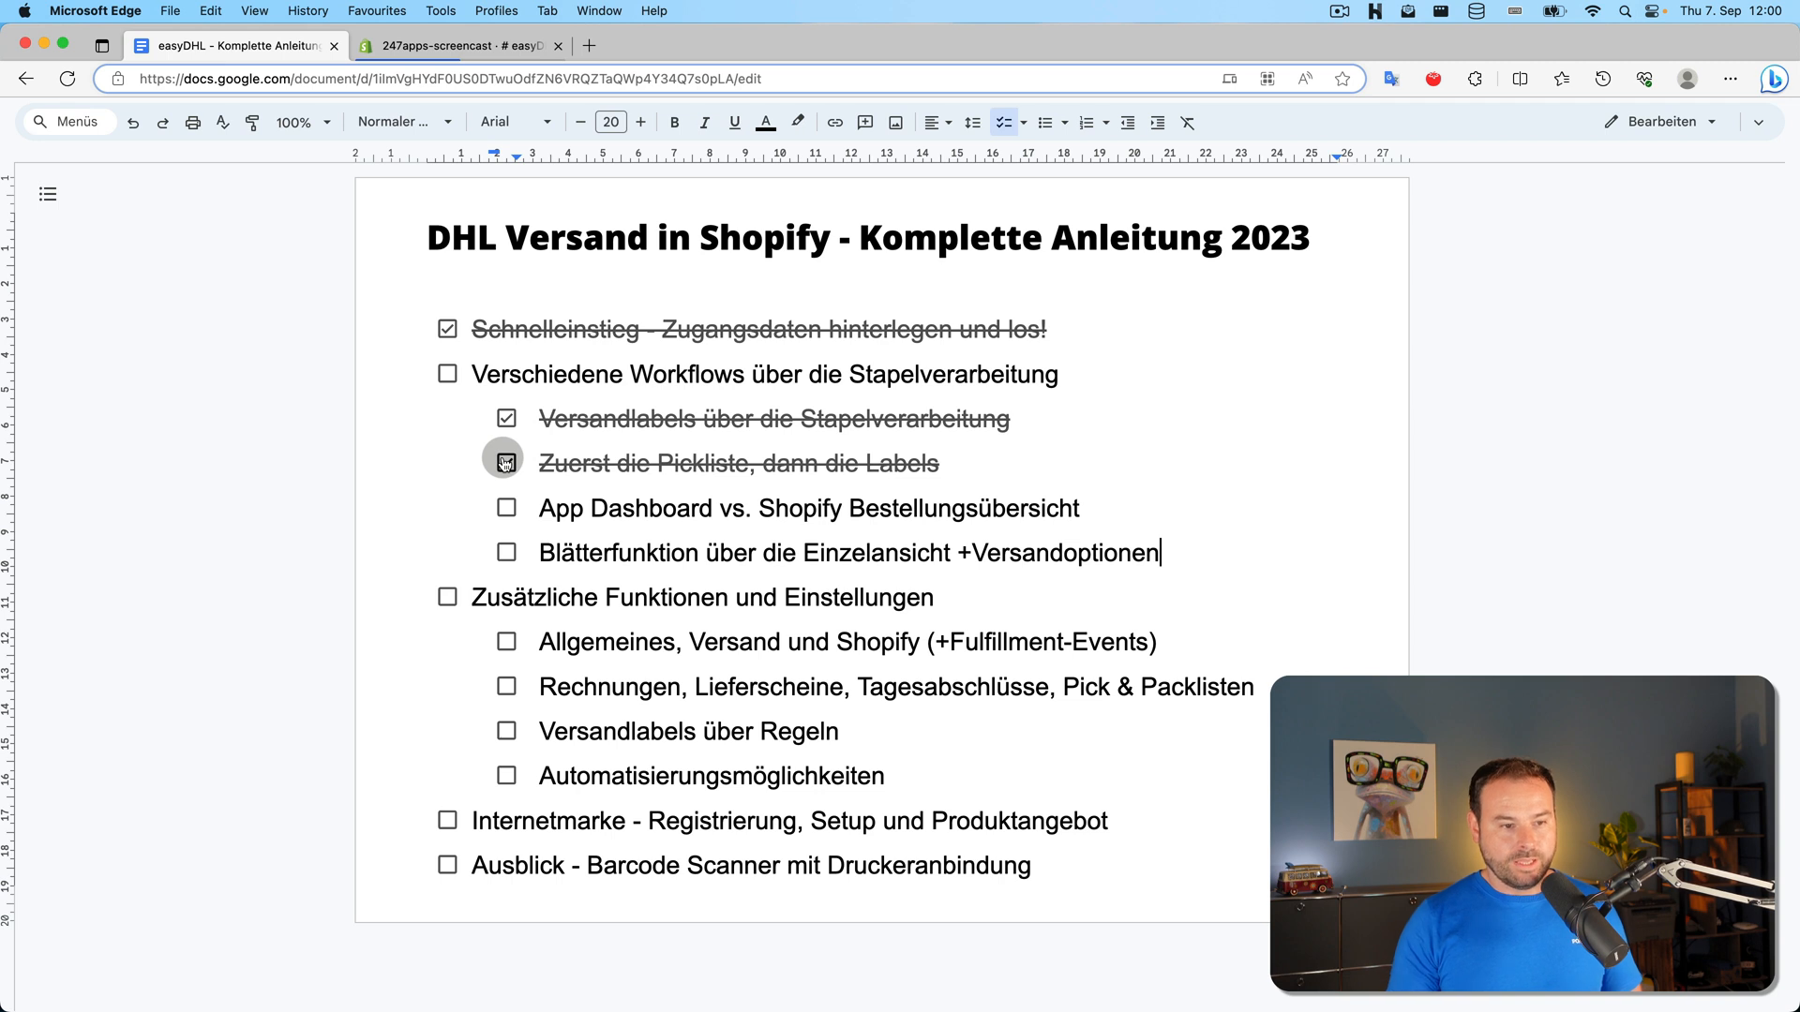
pyautogui.click(931, 456)
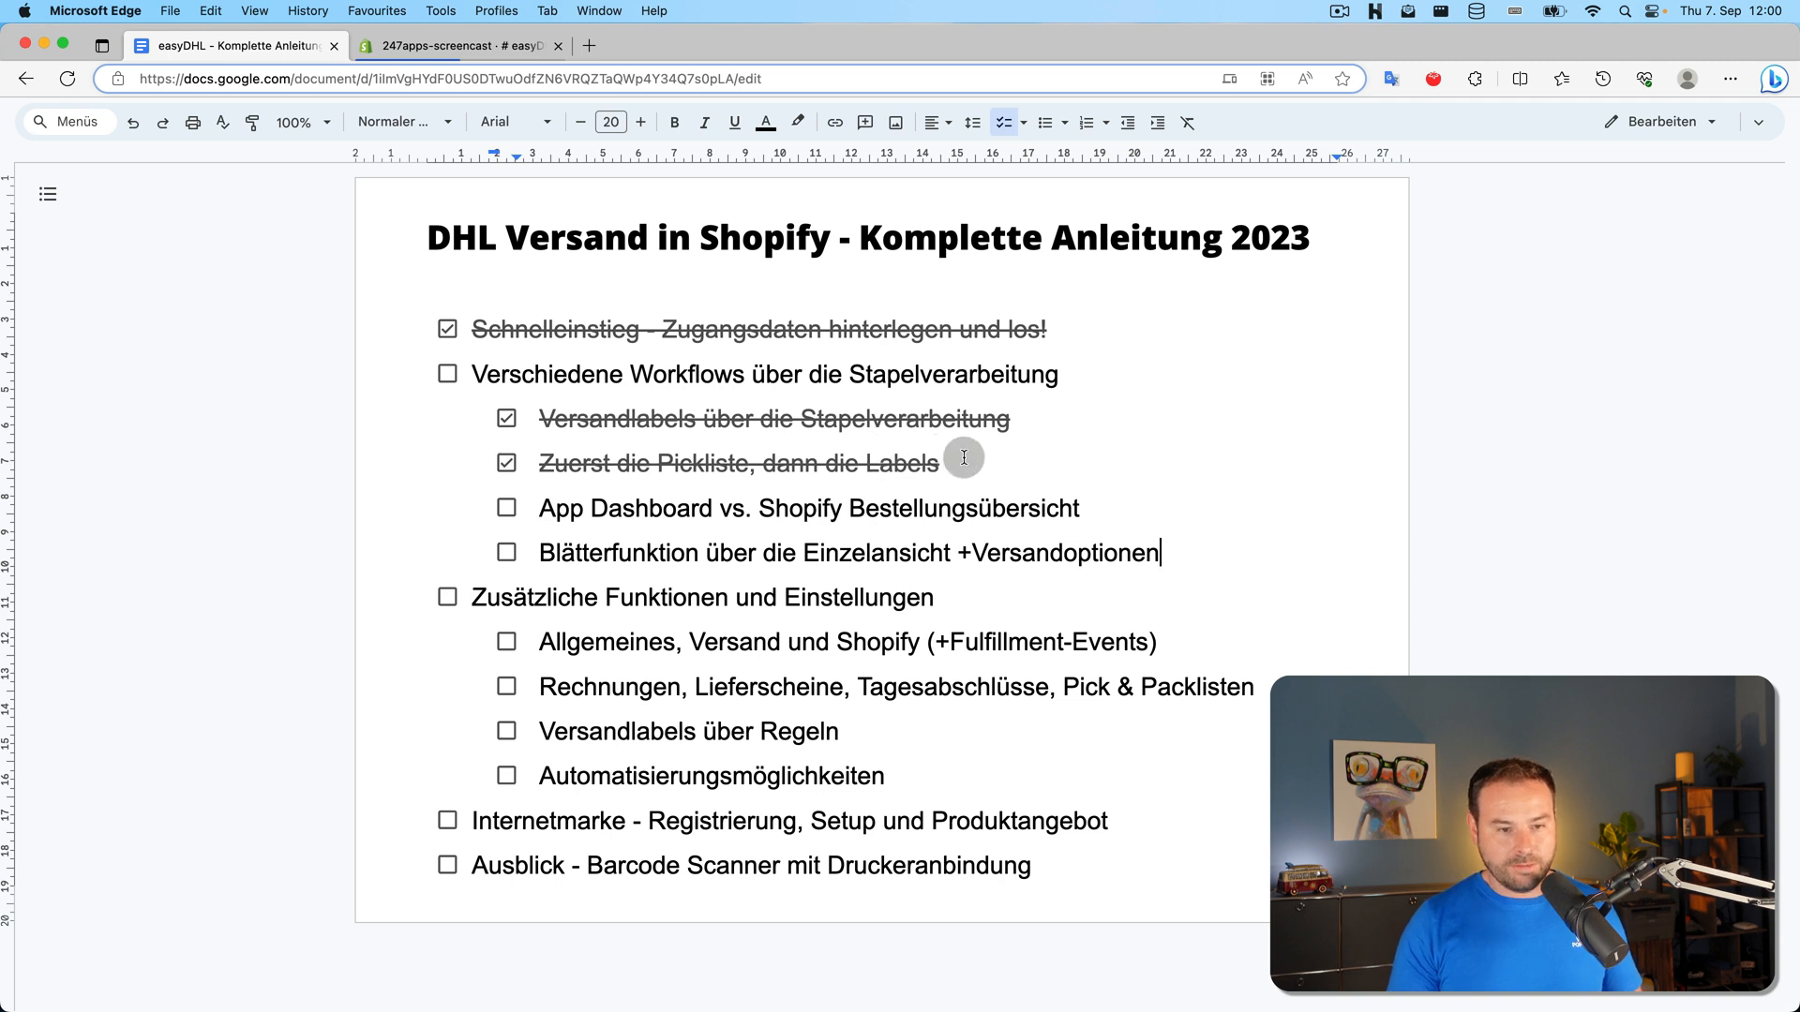
pyautogui.click(483, 47)
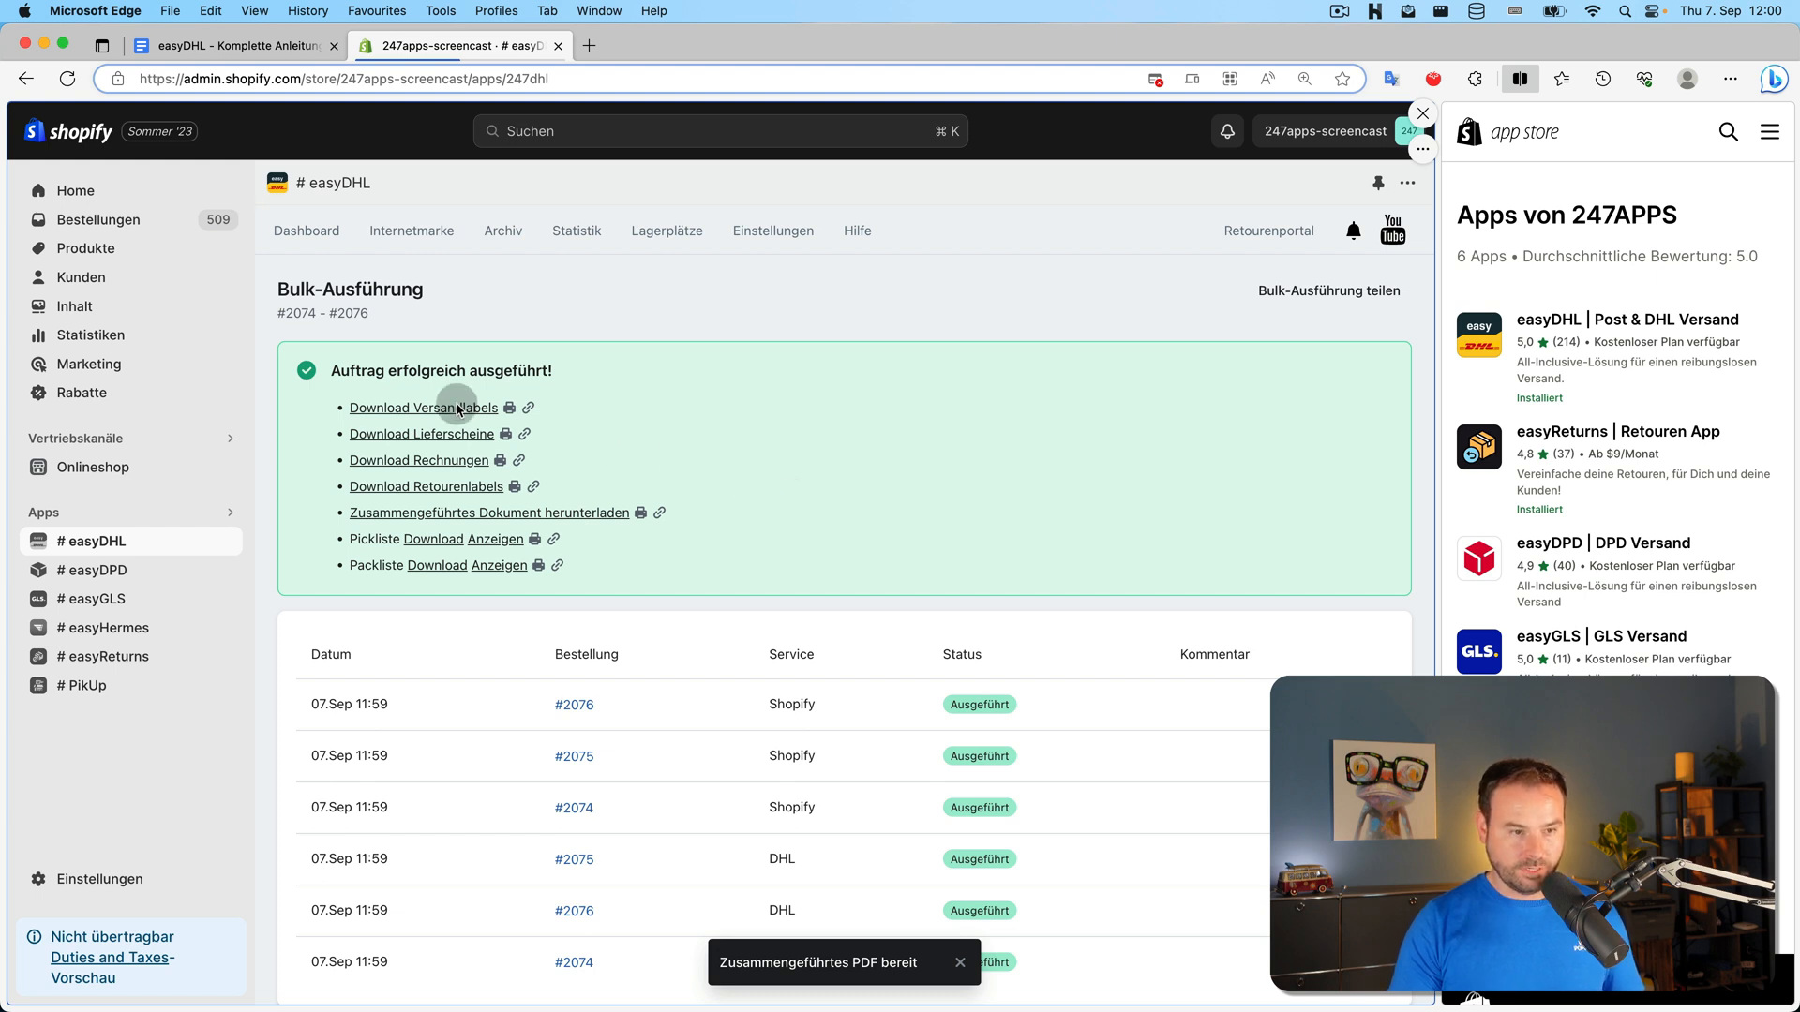
# View the easyDHL Archiv listing shipments #2074–#2076 with their labels, delivery notes and invoices
pyautogui.click(491, 229)
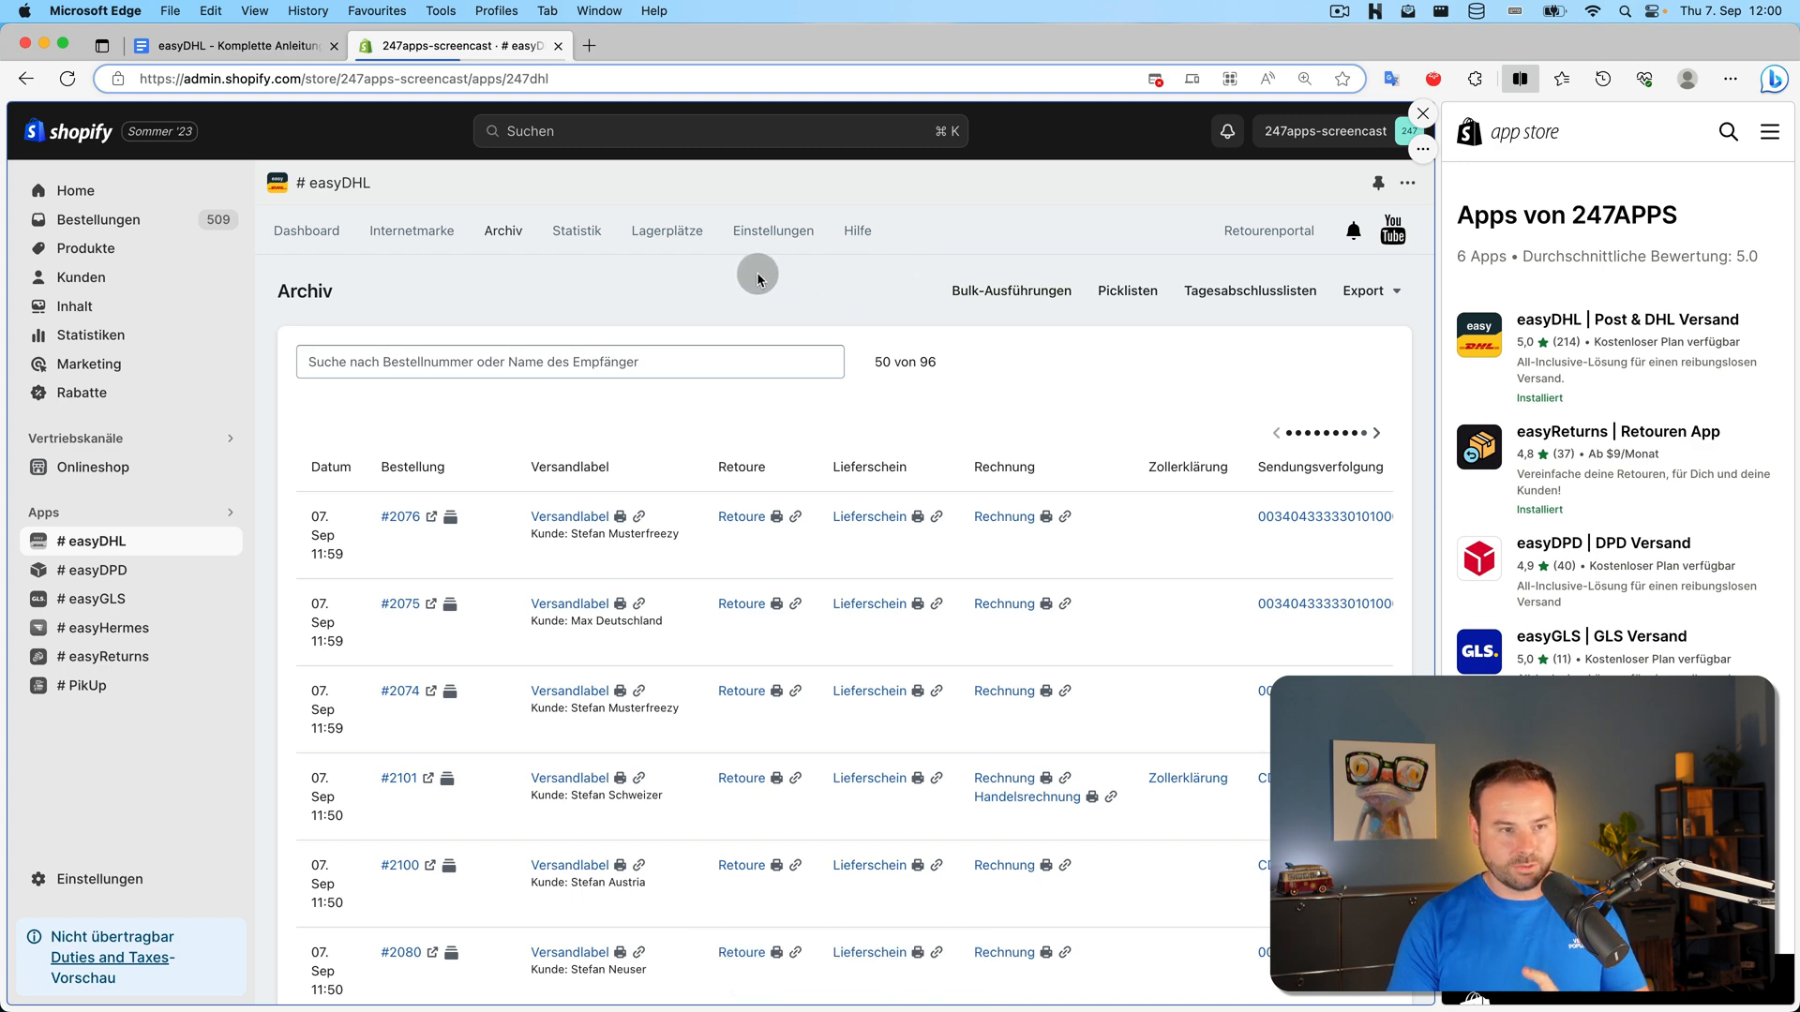
pyautogui.click(235, 44)
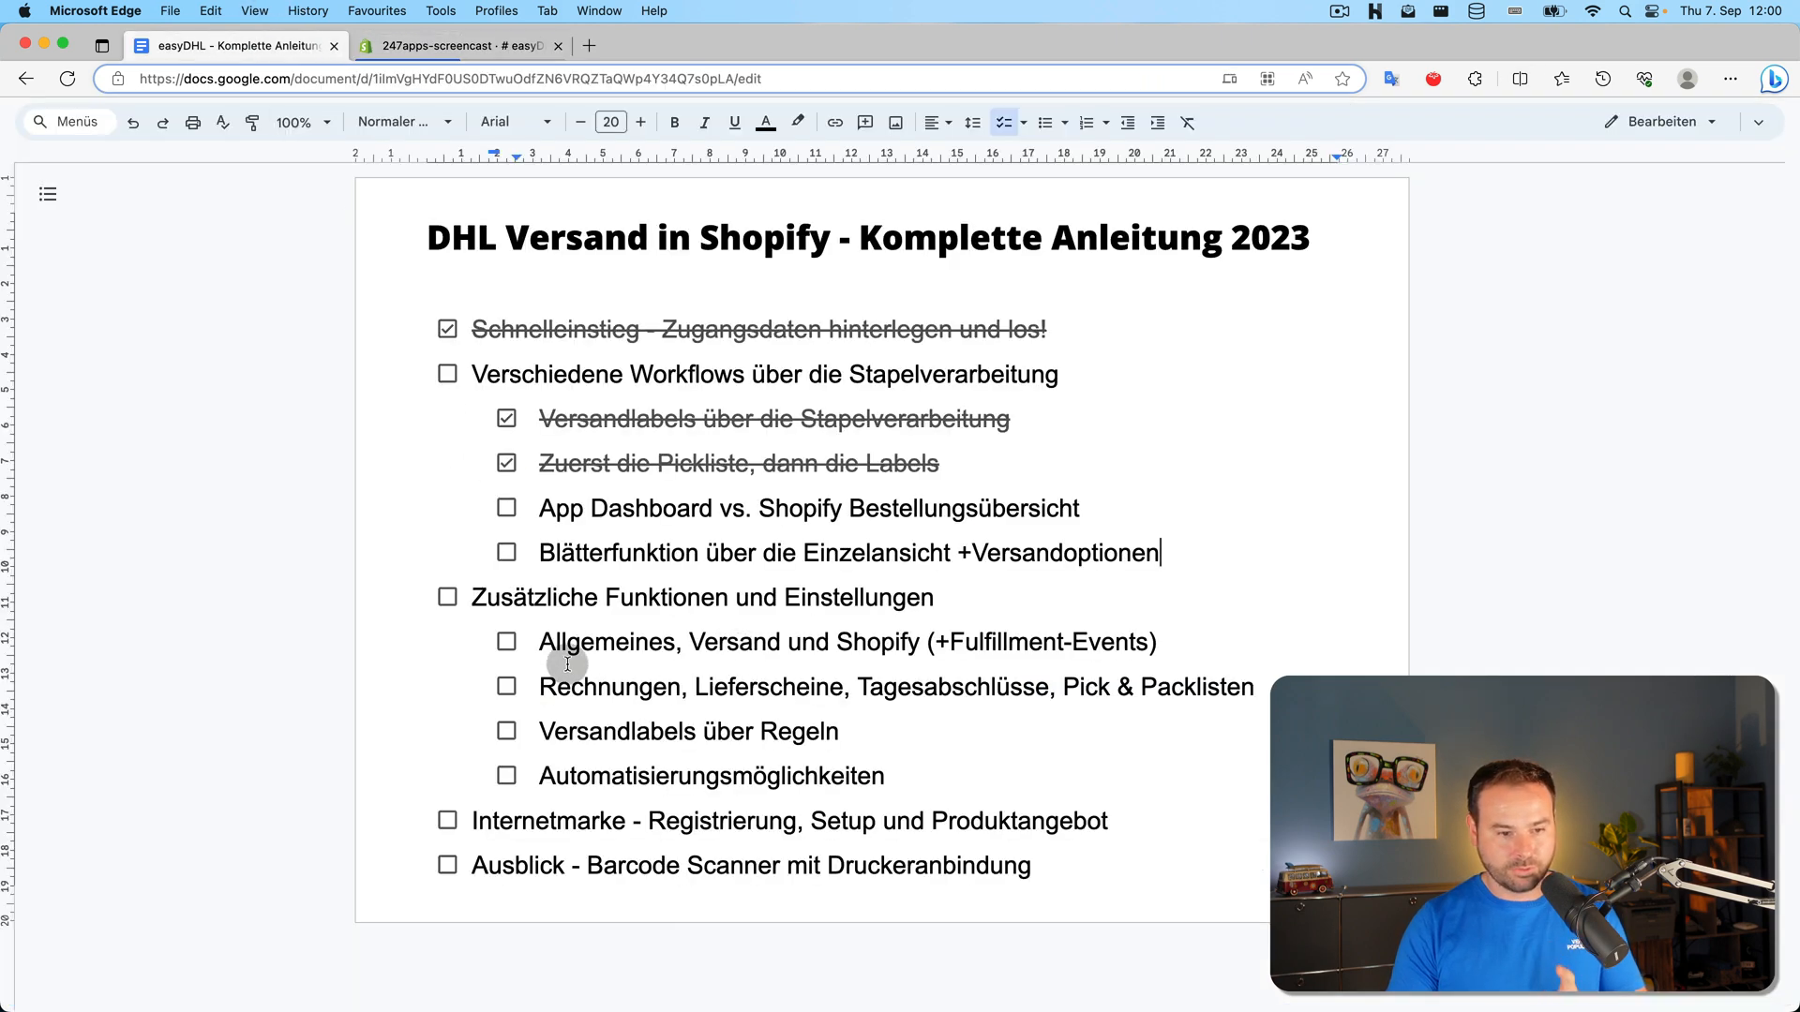
pyautogui.doubleClick(978, 691)
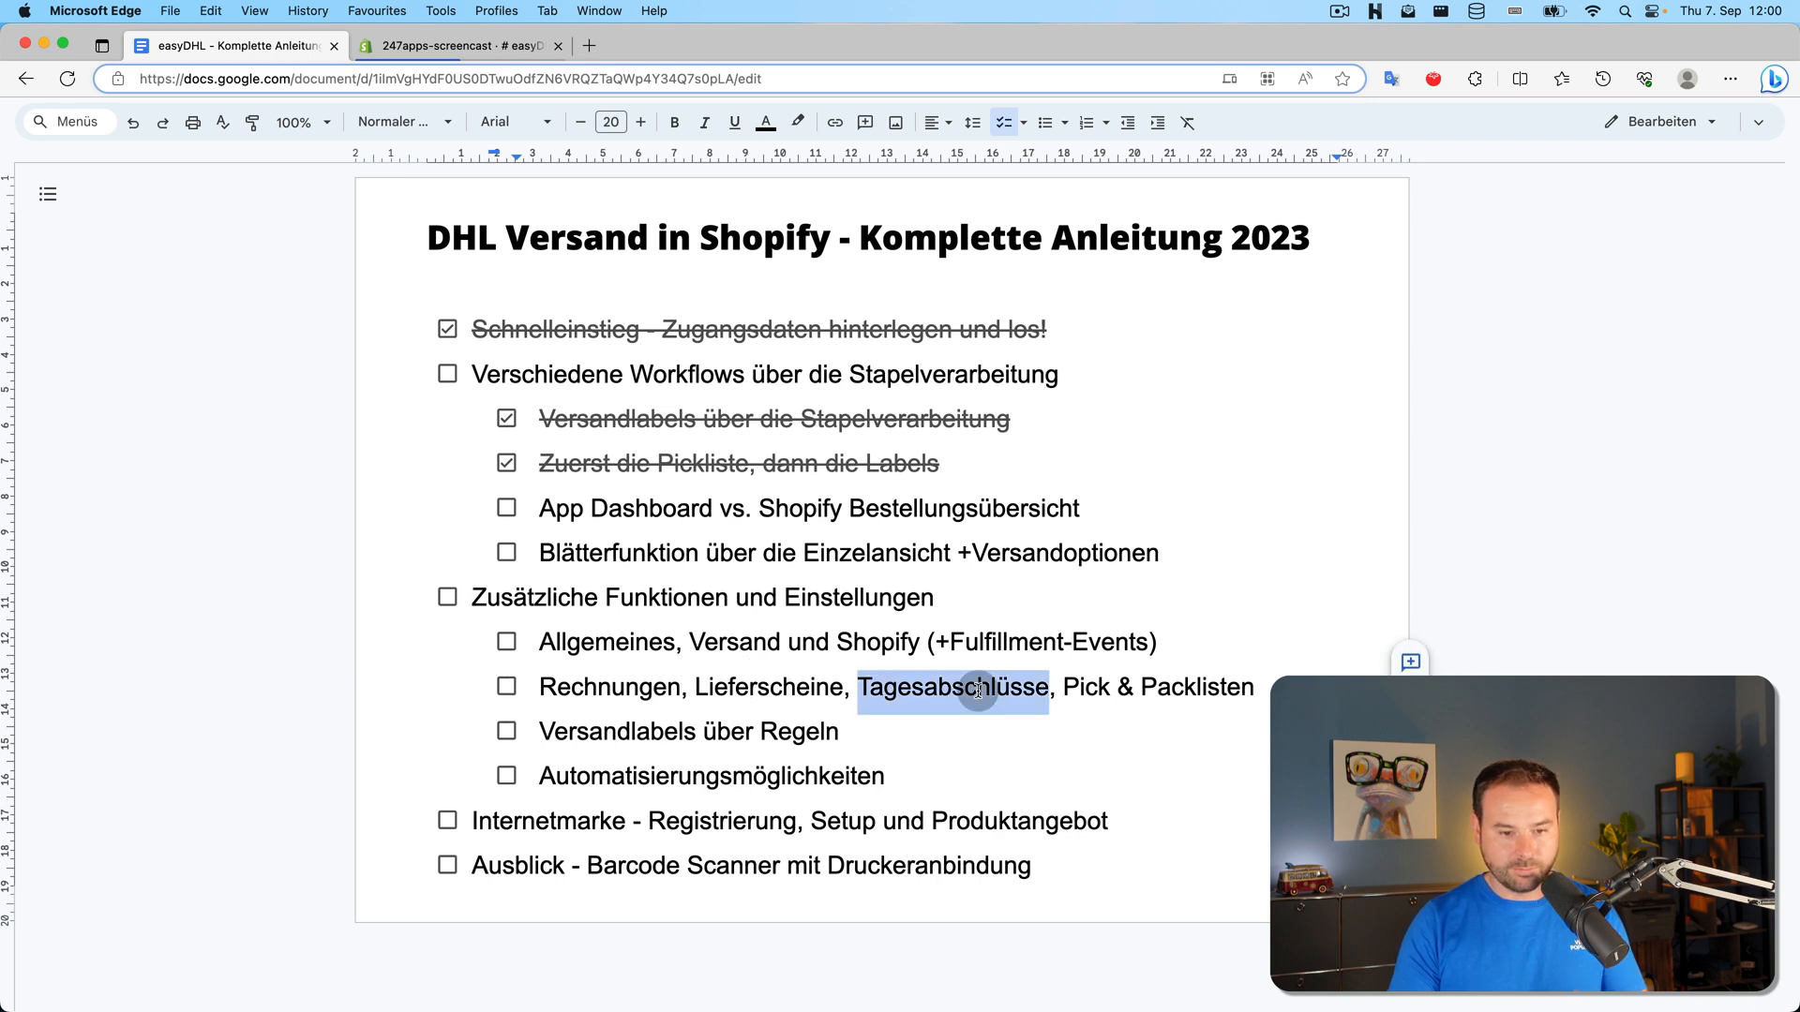
pyautogui.doubleClick(610, 506)
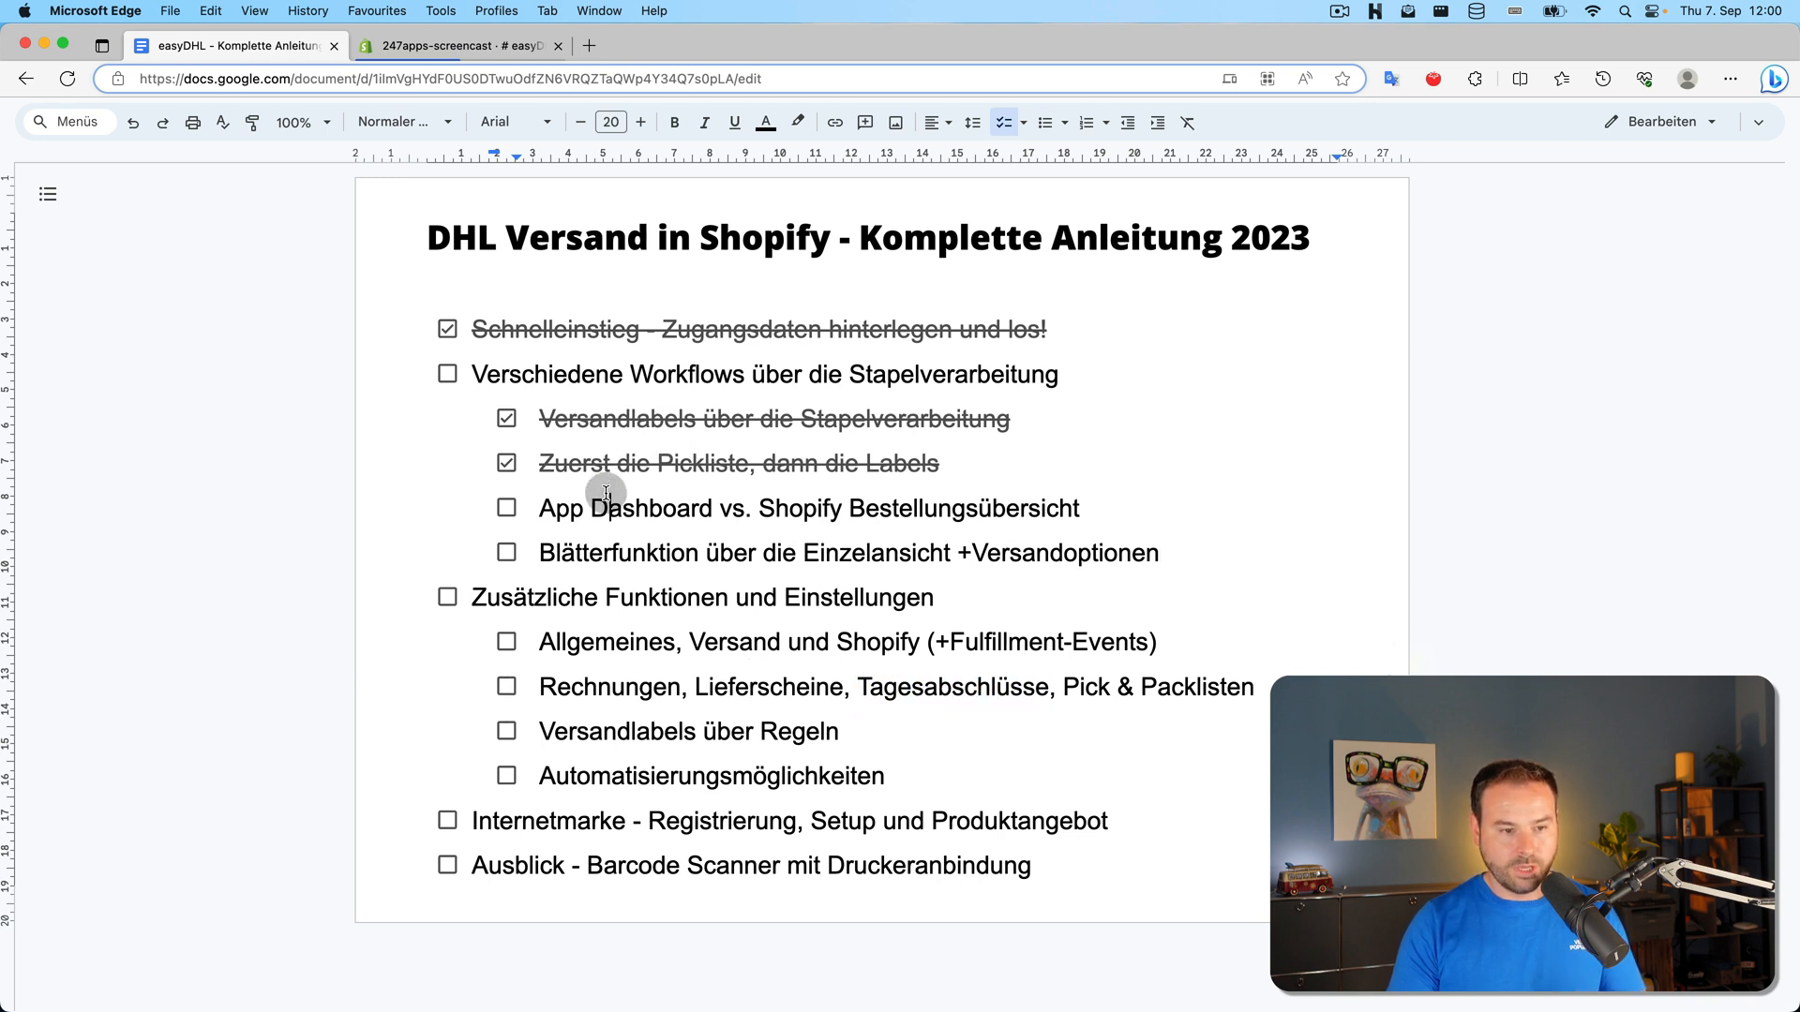
pyautogui.doubleClick(537, 507)
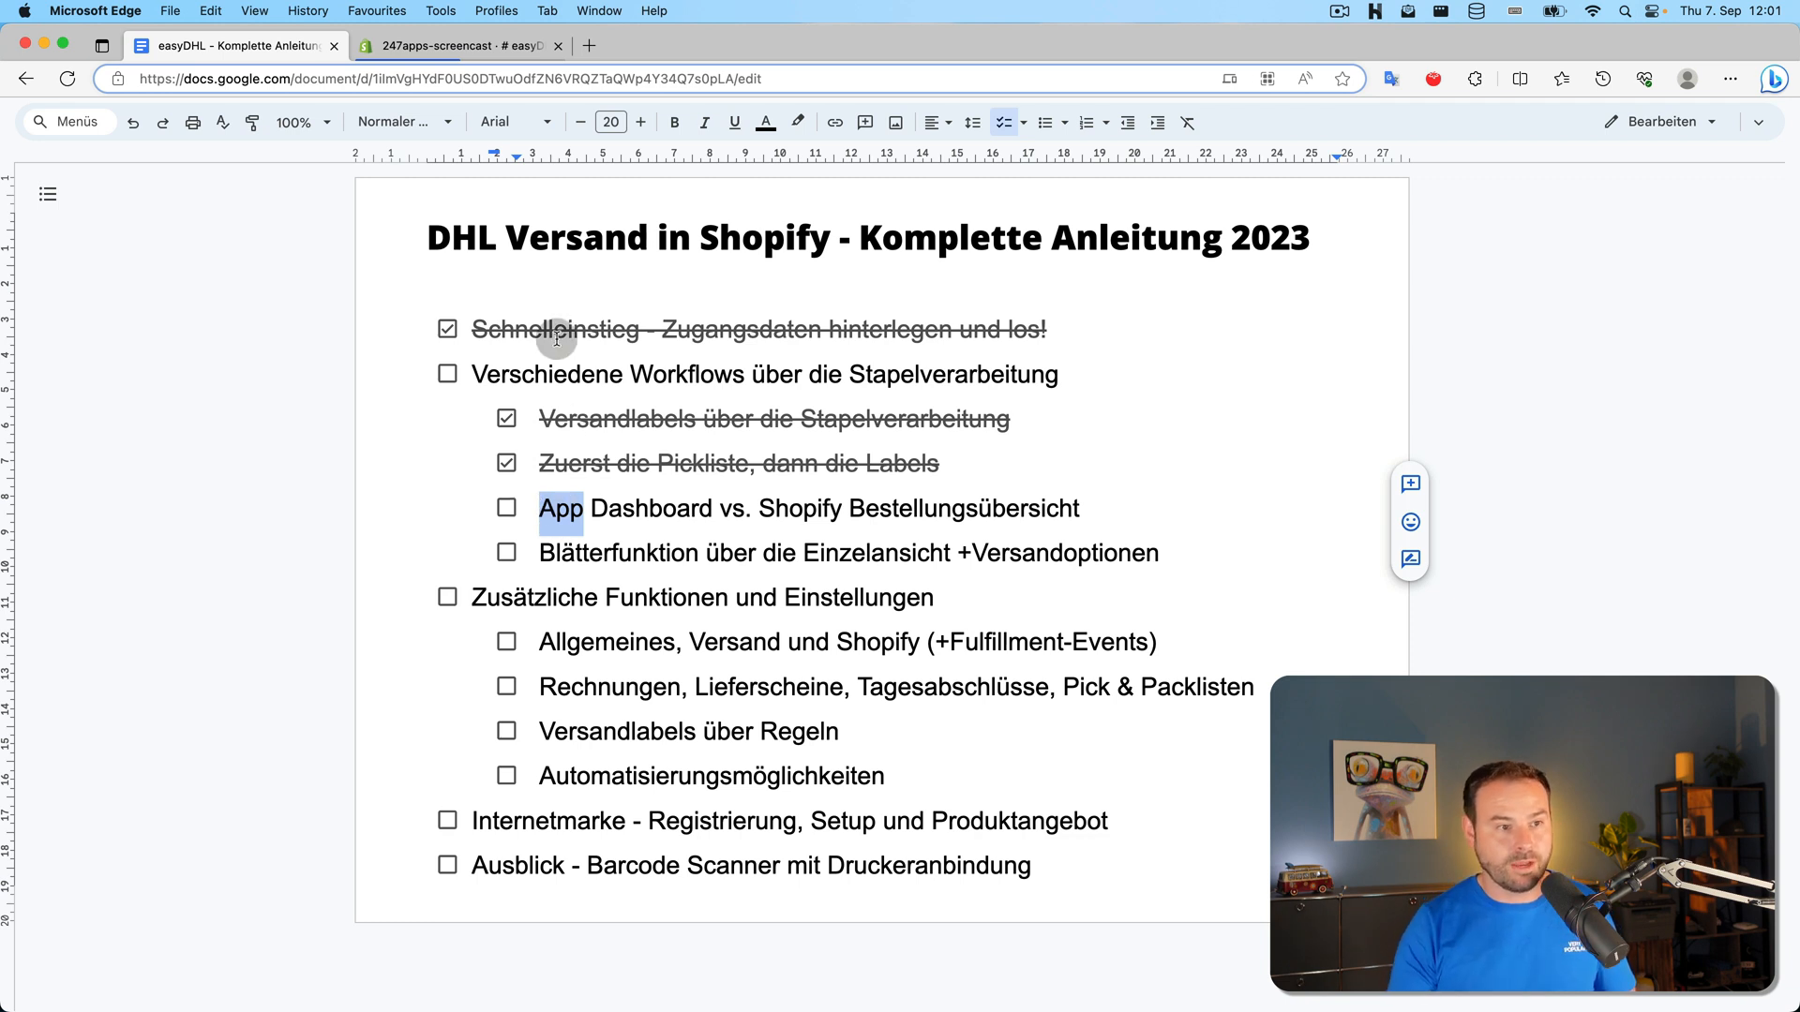
pyautogui.click(231, 499)
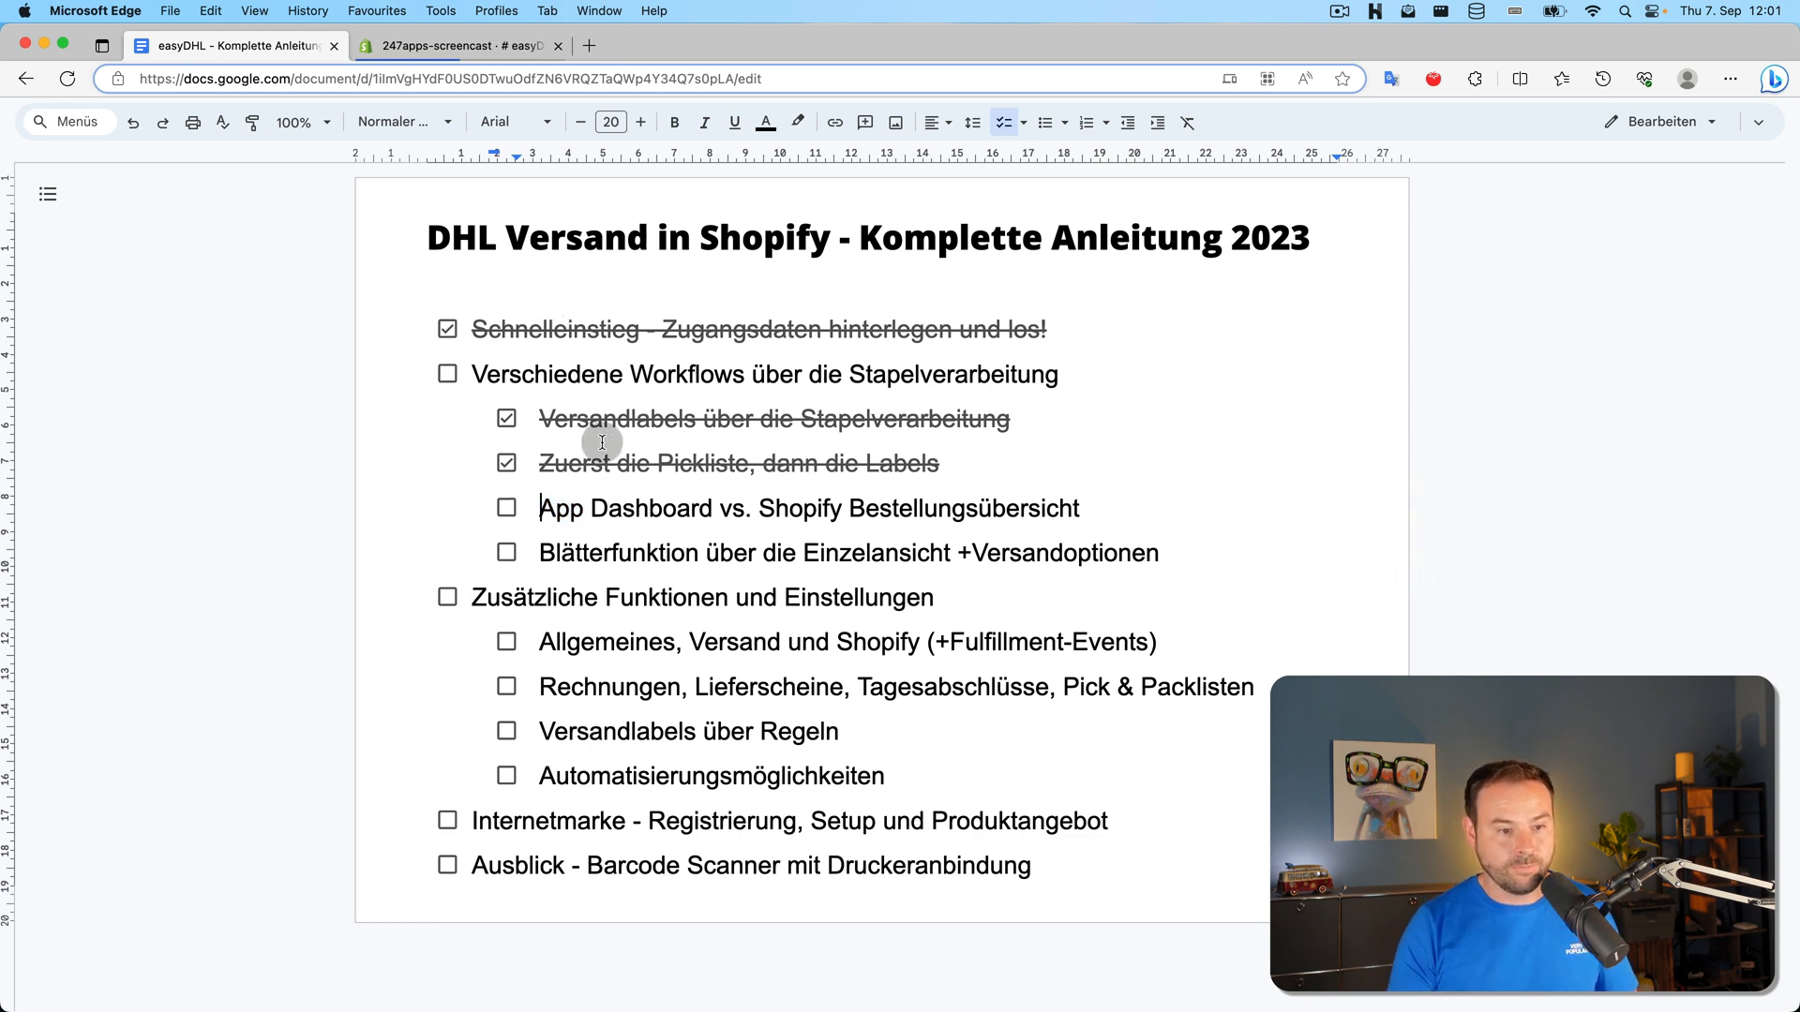
# Return to easyDHL's Dashboard tab showing 74 open orders starting at #2073
pyautogui.click(449, 46)
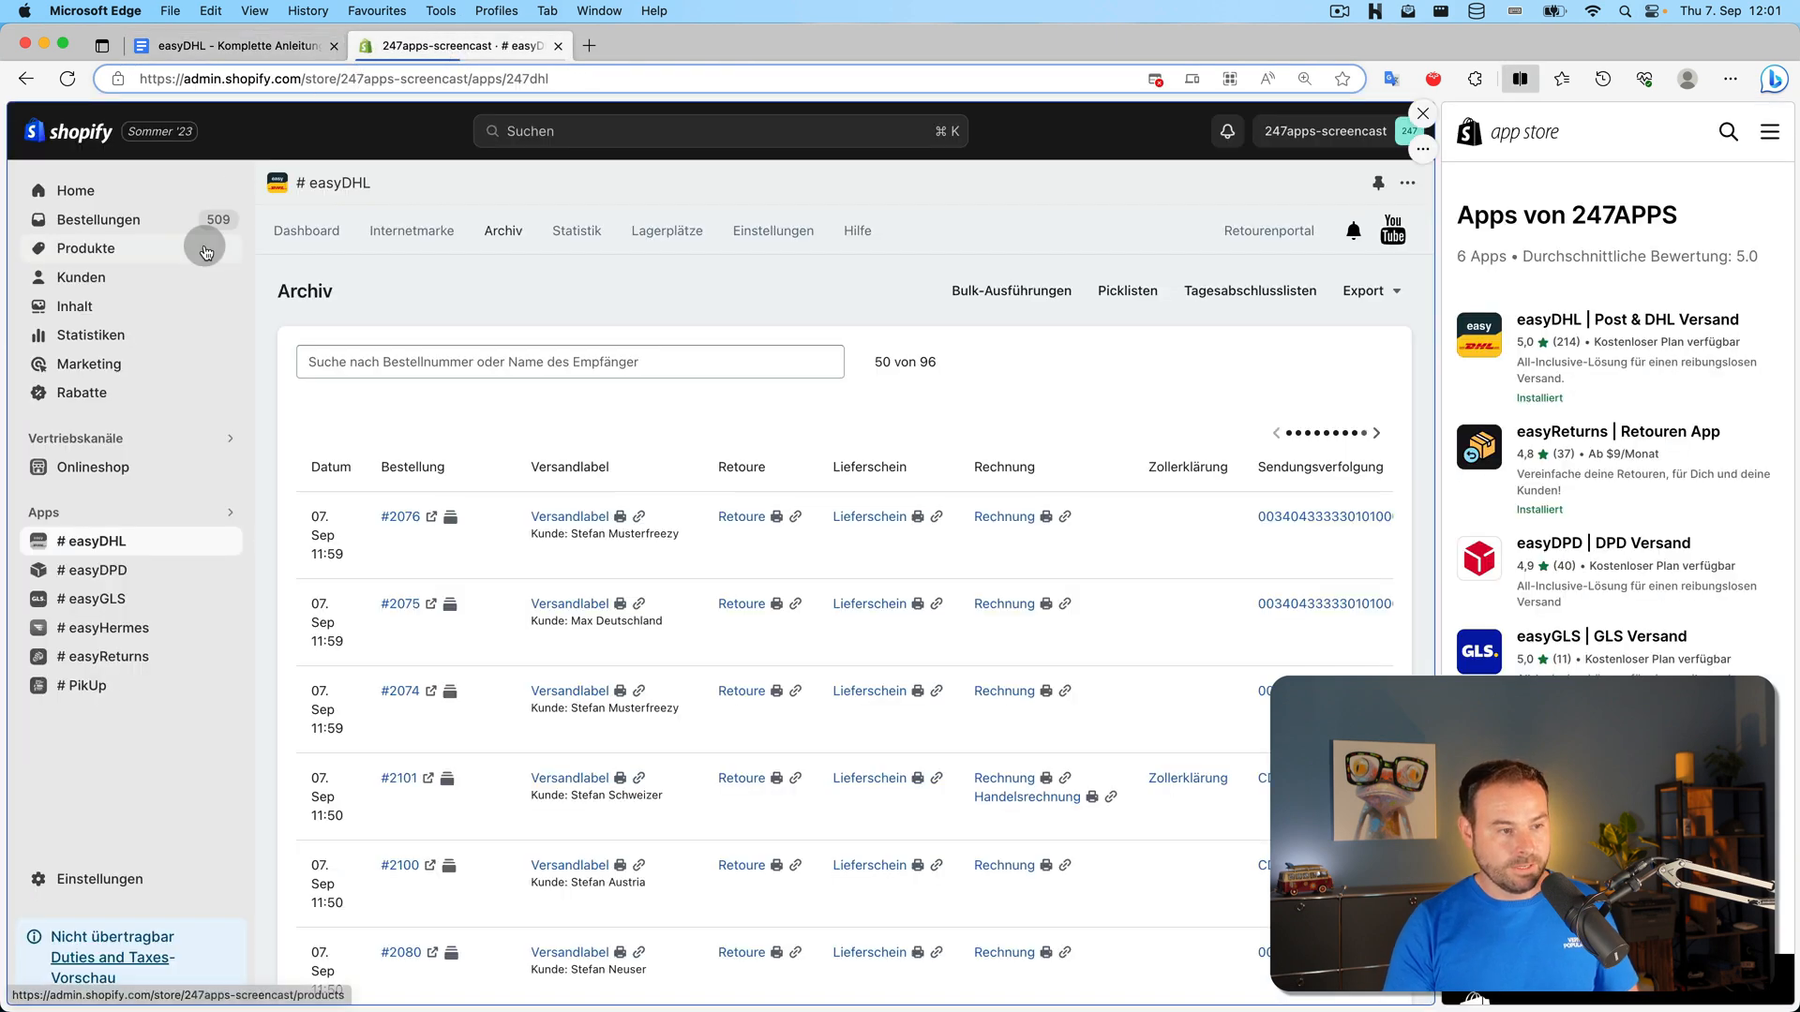
pyautogui.click(306, 231)
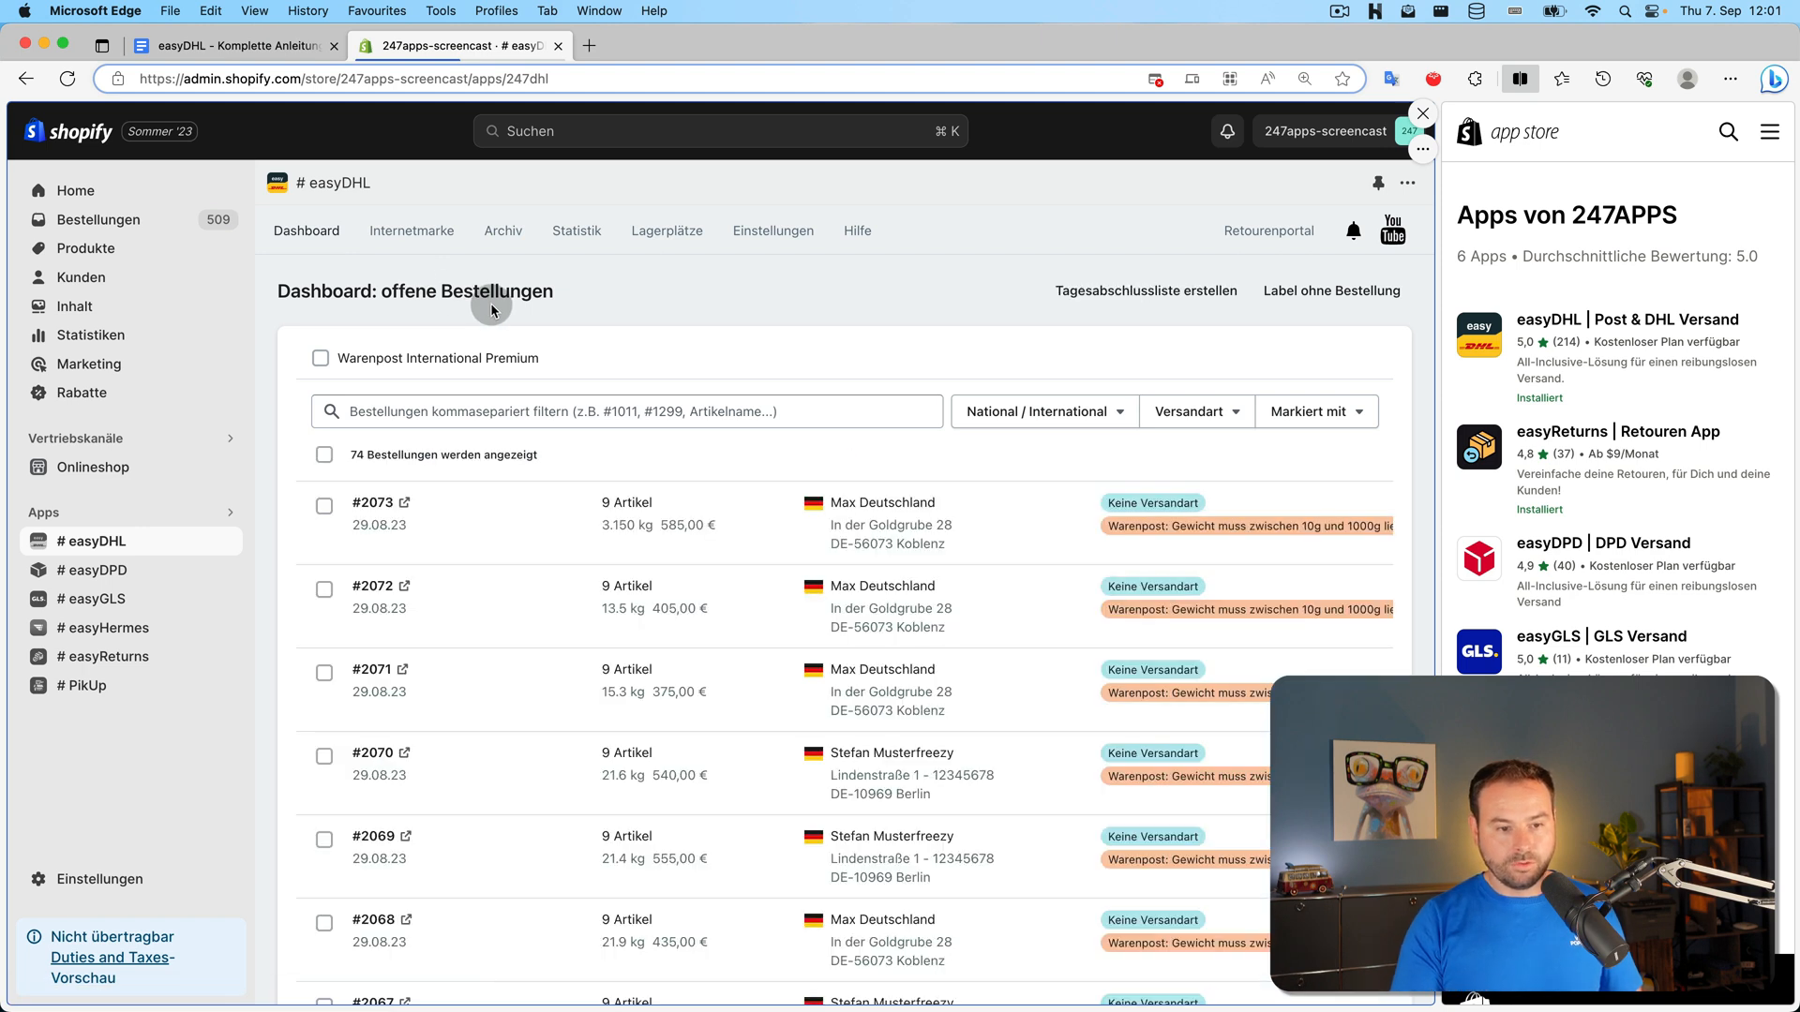
pyautogui.moveTo(780, 696)
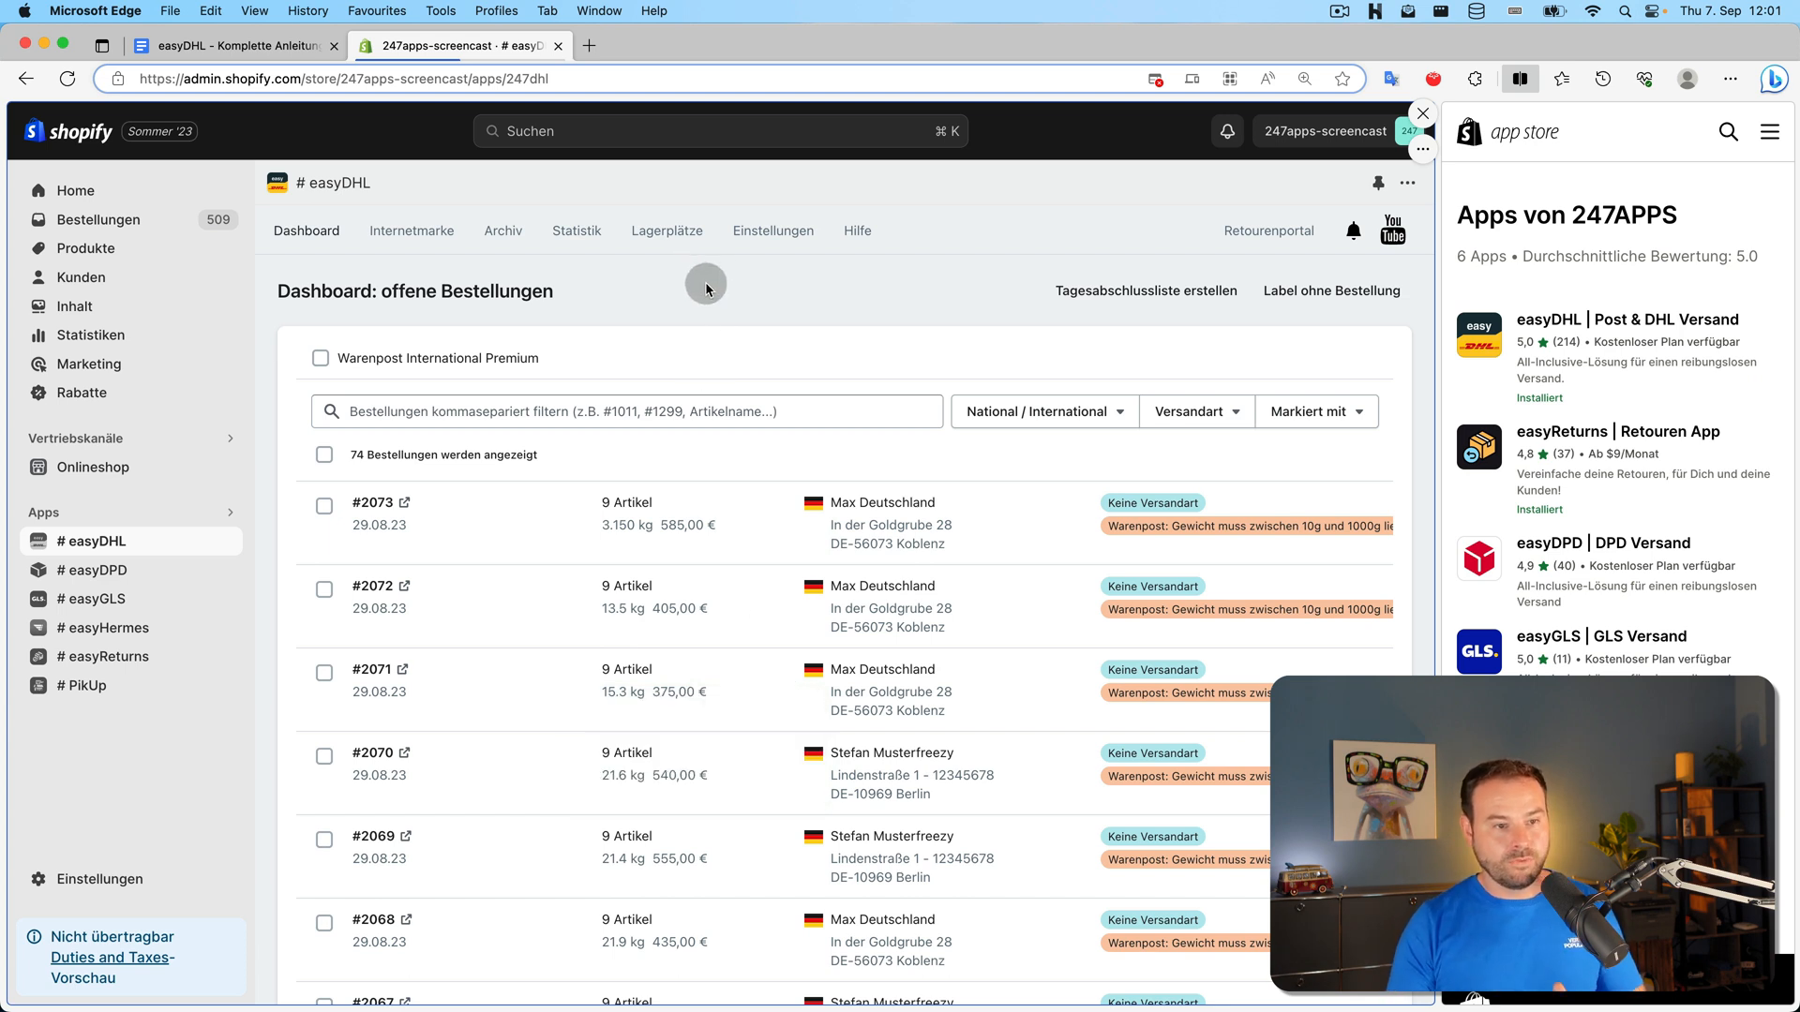
# Filter Shopify's Bestellungen to Nicht ausgeführt and select orders #2073, #2072 and #2071
pyautogui.click(110, 225)
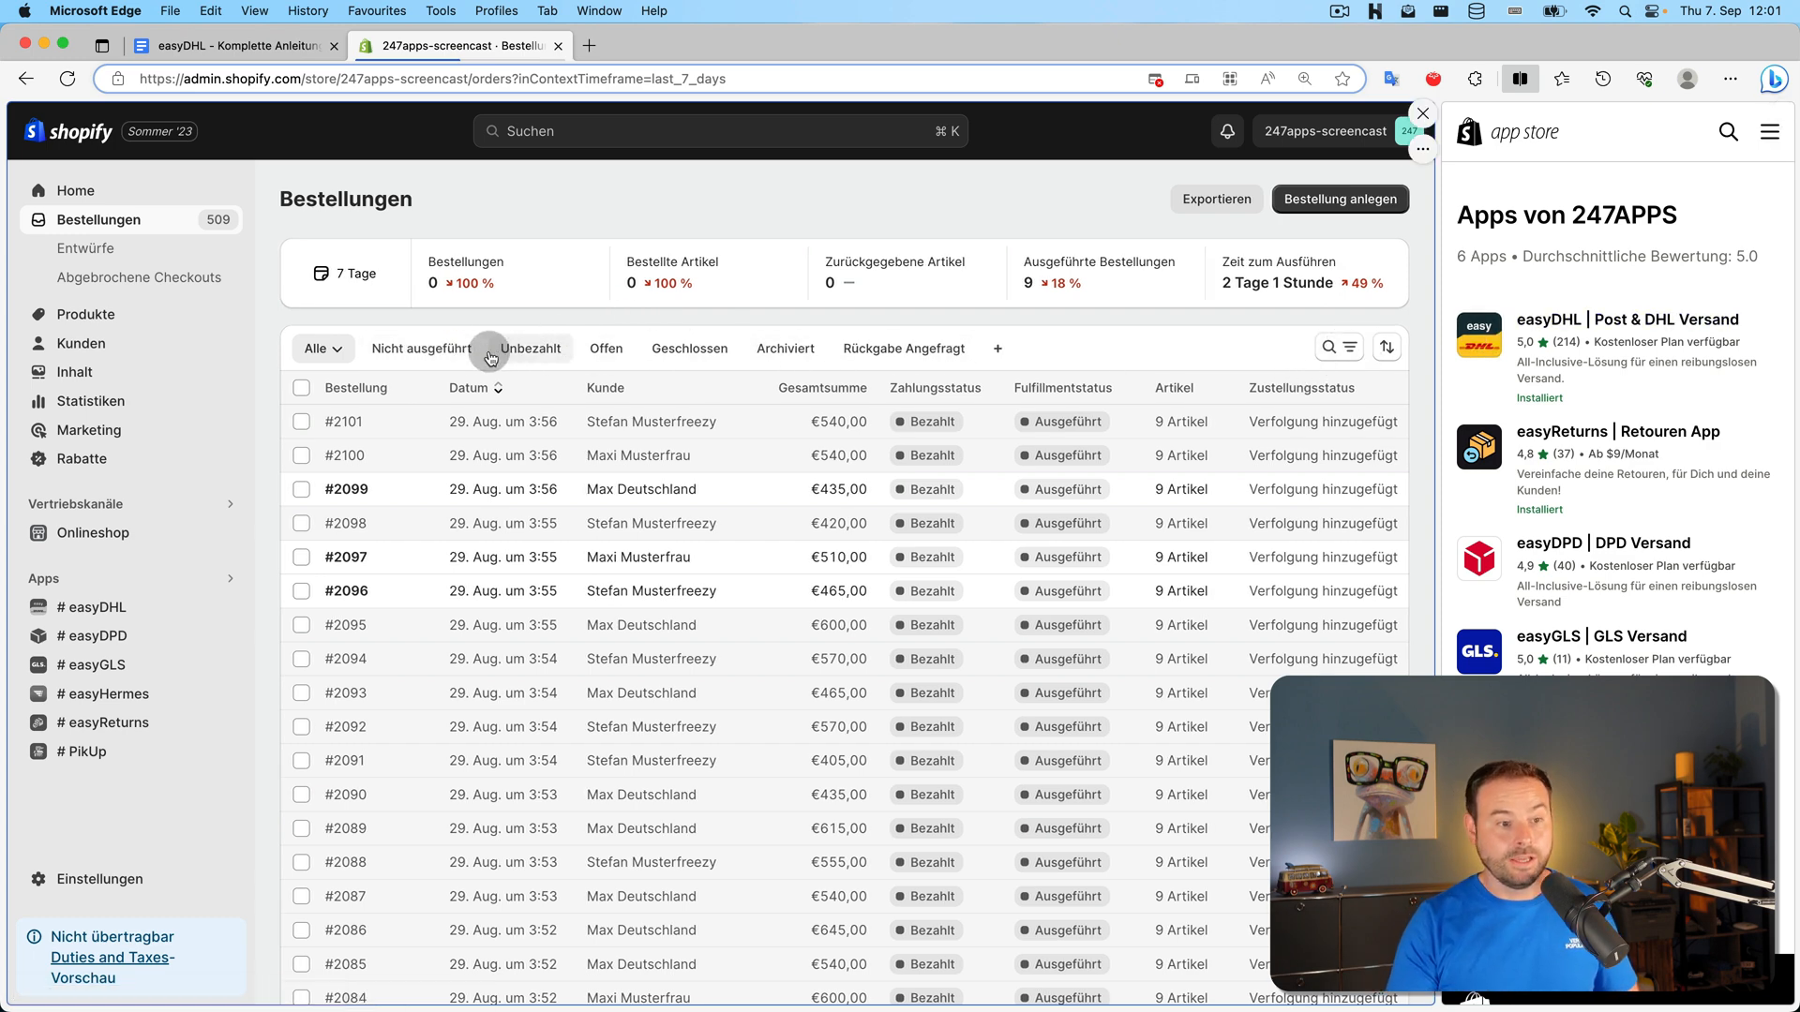
pyautogui.click(422, 352)
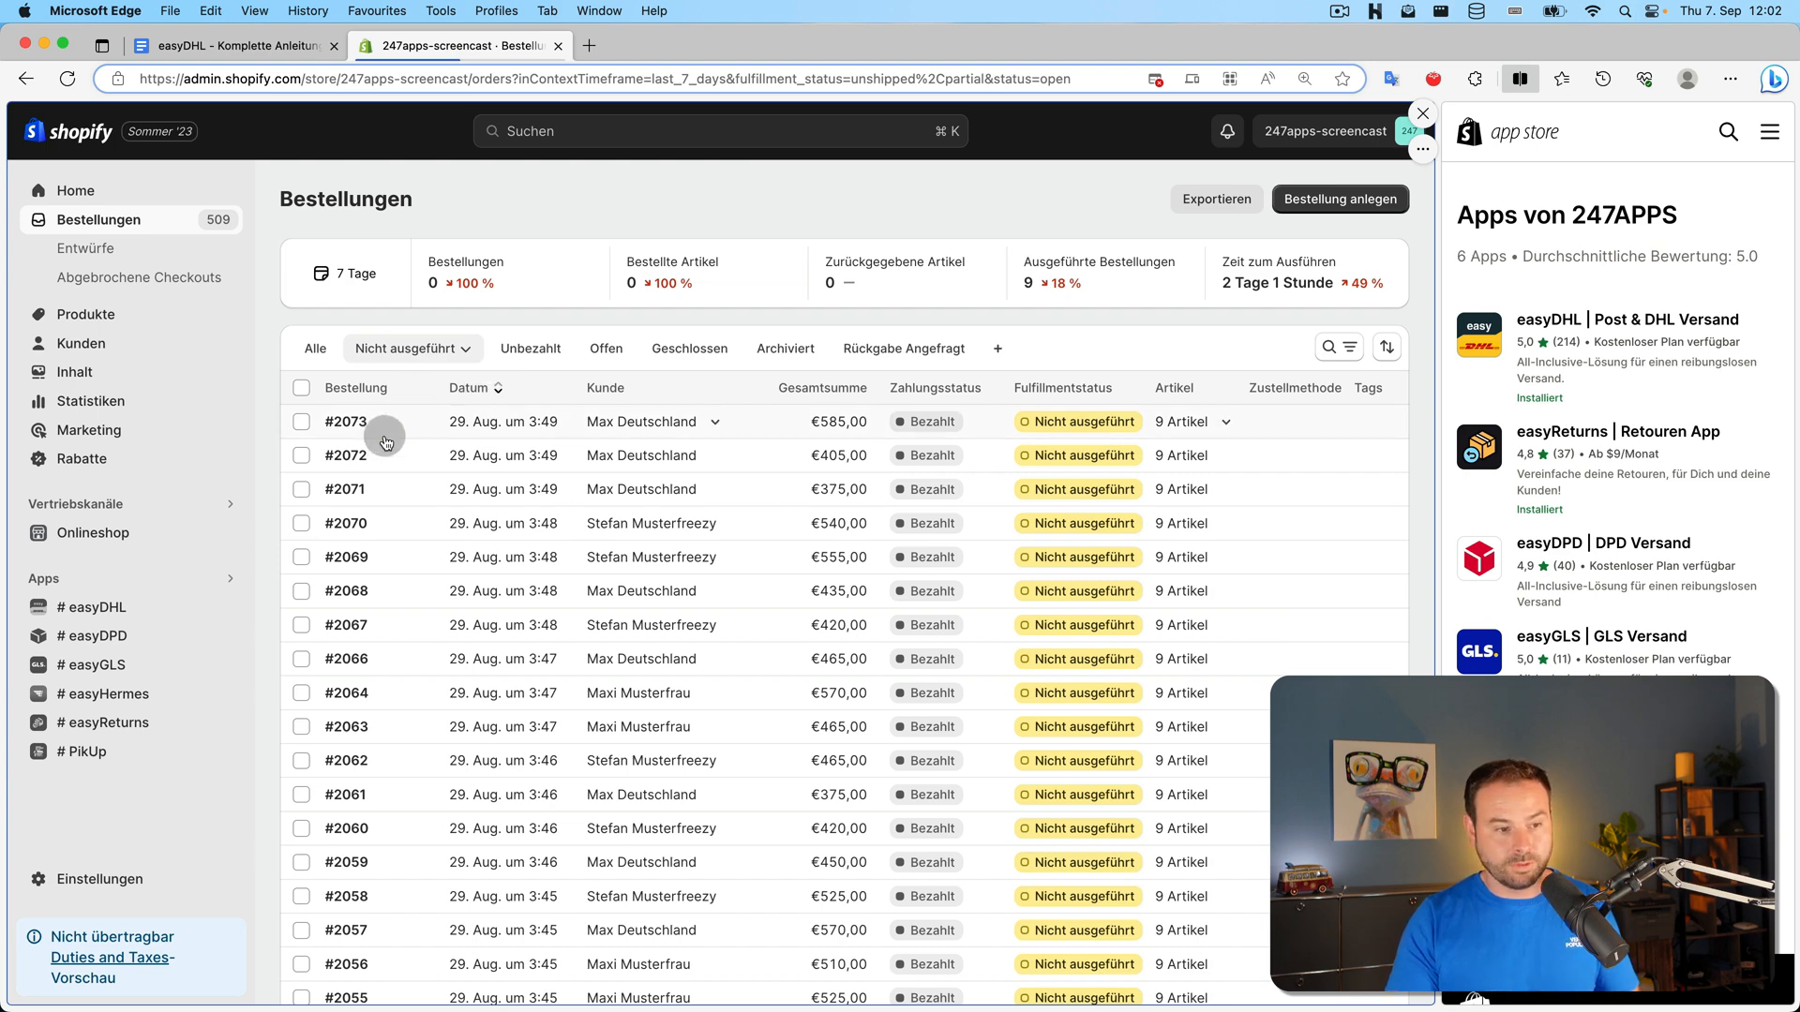
pyautogui.click(301, 422)
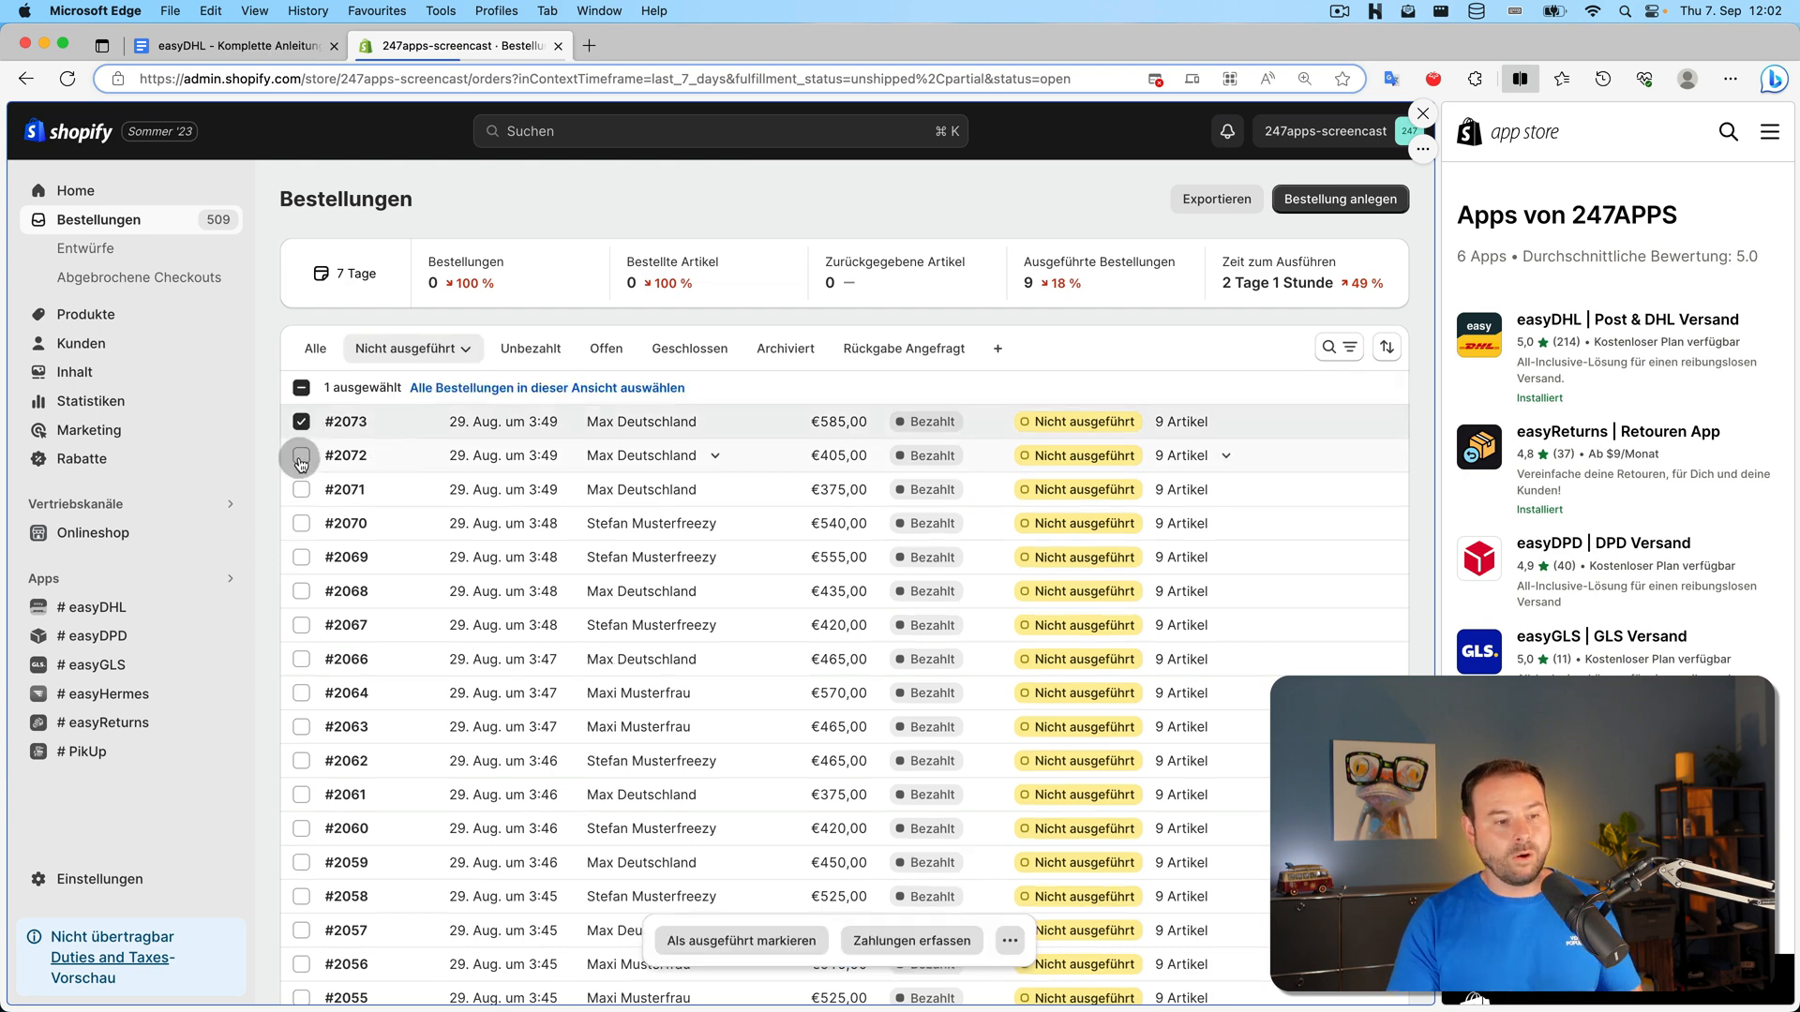
pyautogui.click(301, 455)
pyautogui.click(301, 490)
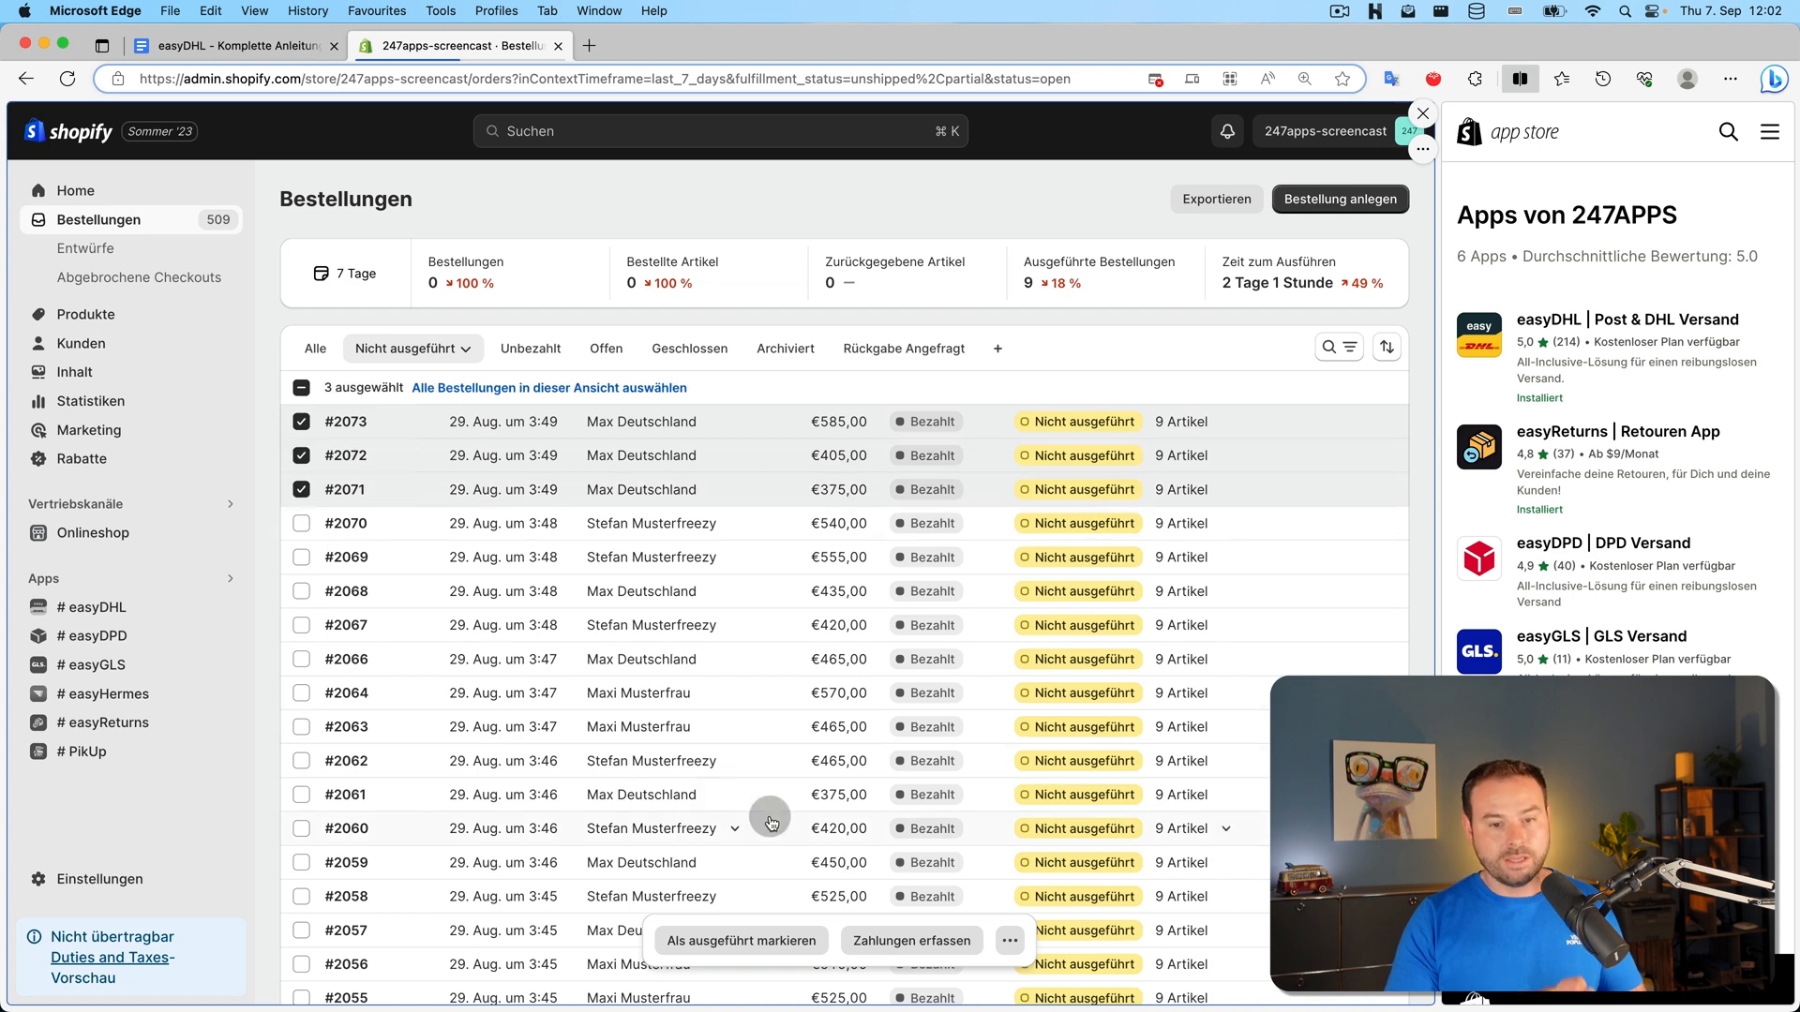
# Send the three selected orders to easyDHL via the '# Labels' app action
pyautogui.click(1010, 943)
pyautogui.scroll(-5, 947, 787)
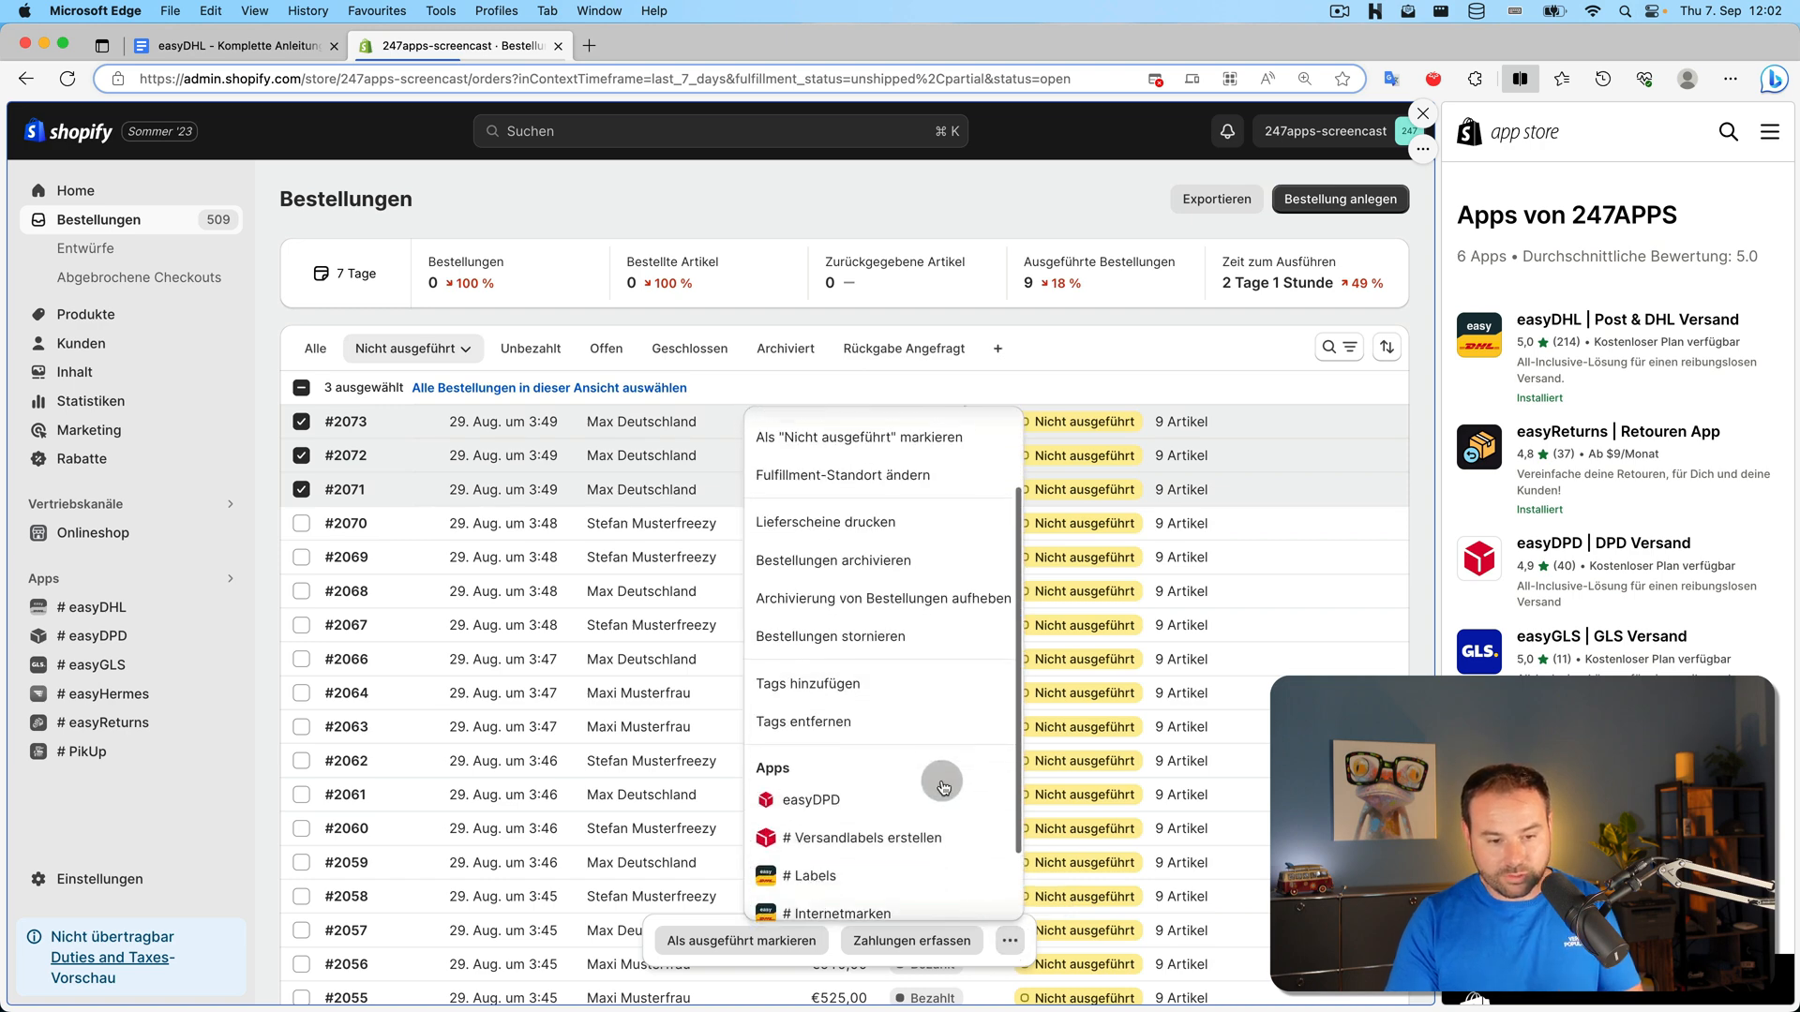
pyautogui.click(815, 787)
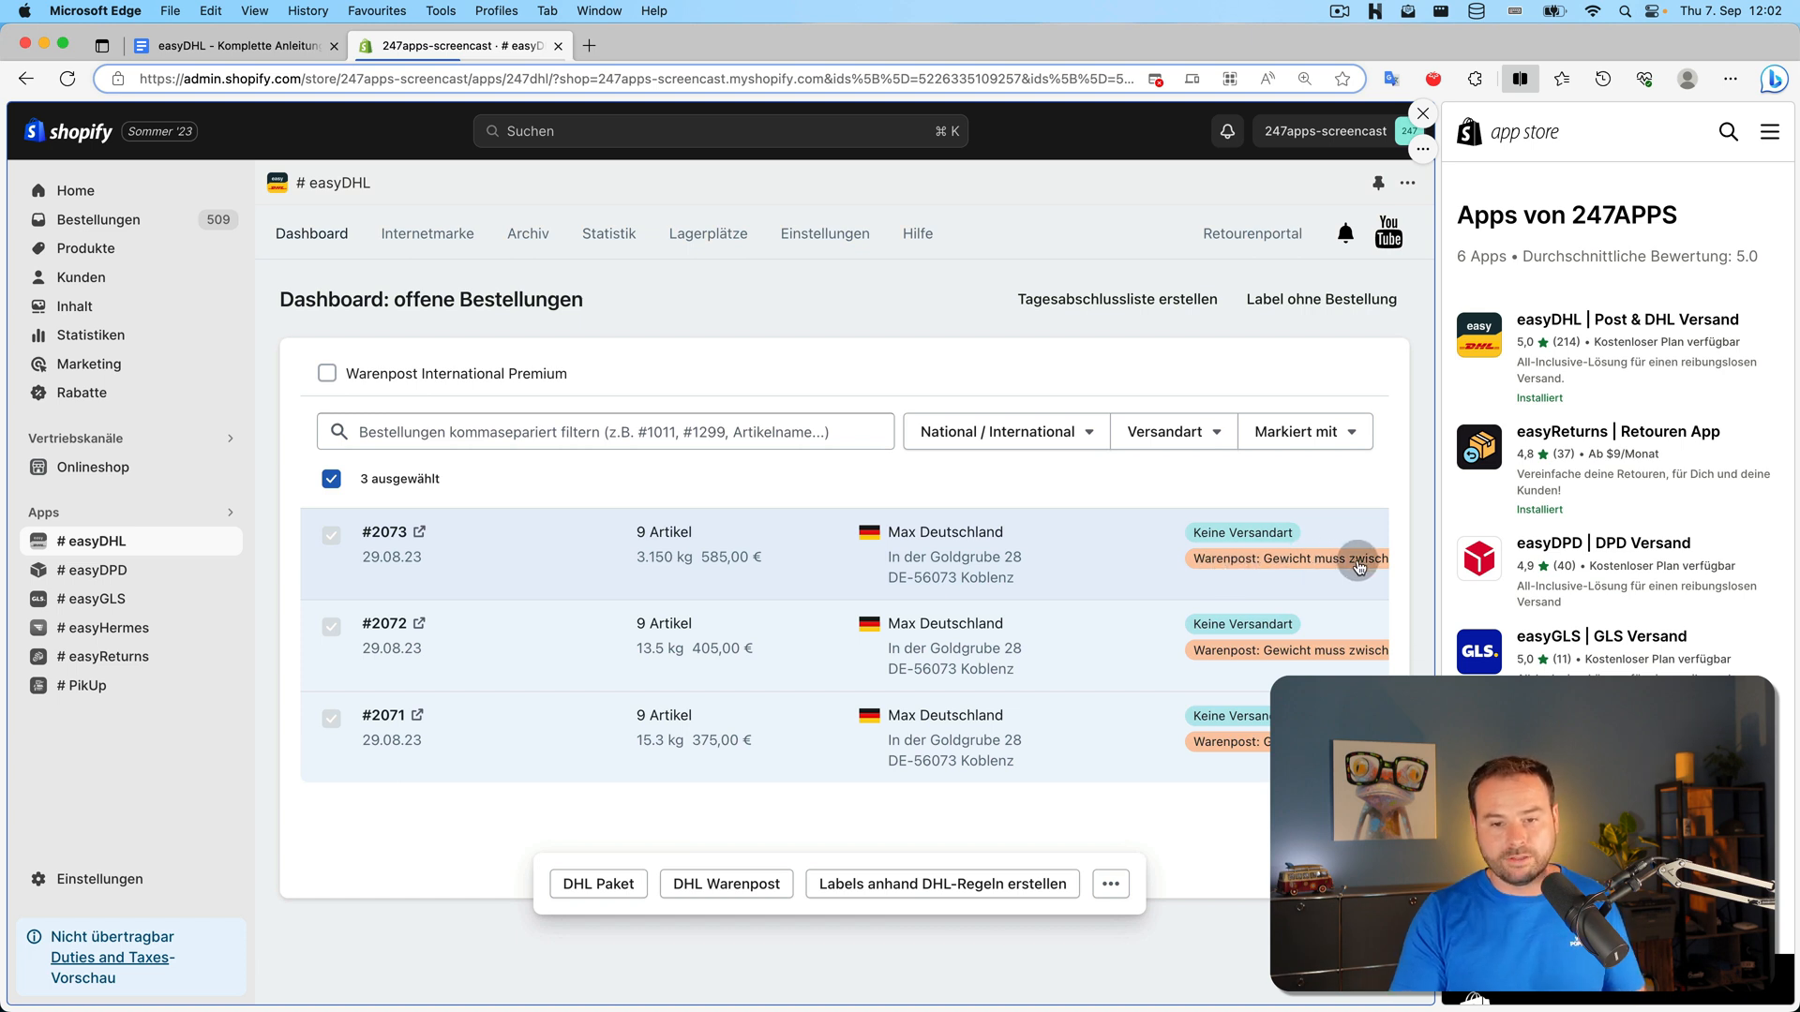
# Create DHL Paket labels for #2071–#2073 in a bulk run, then go back to Bestellungen
pyautogui.click(598, 884)
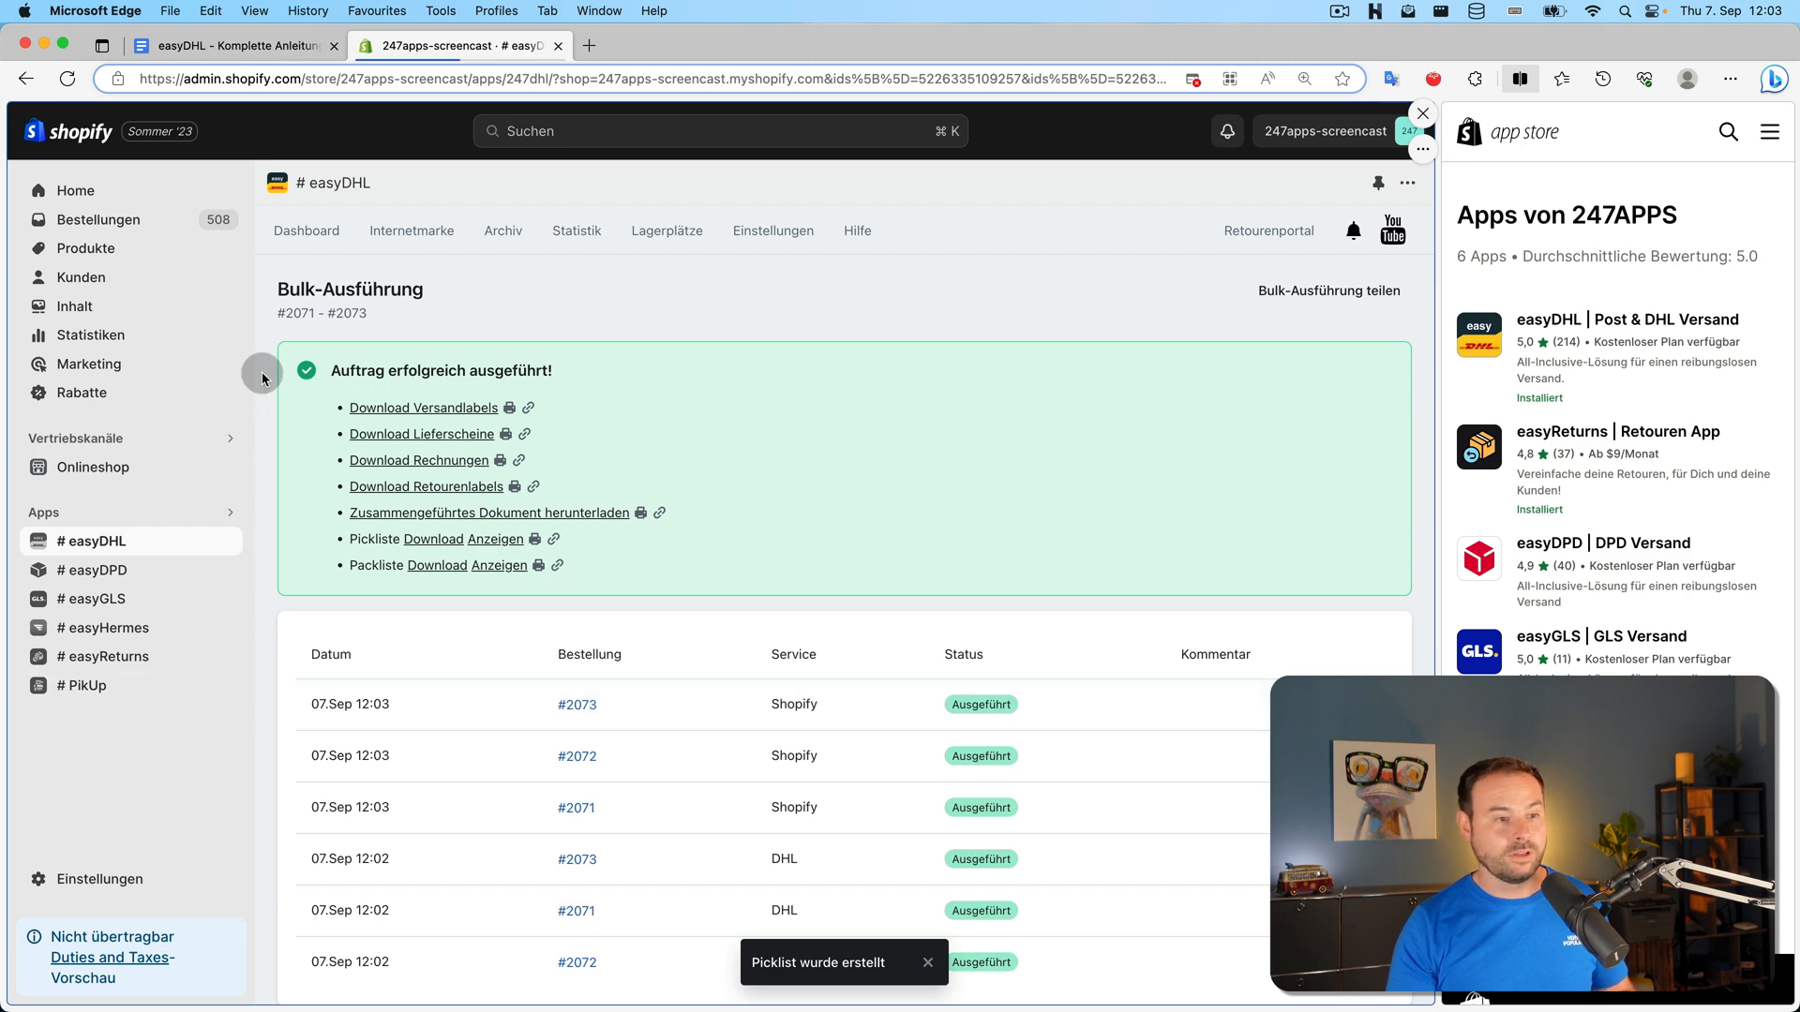
pyautogui.click(196, 221)
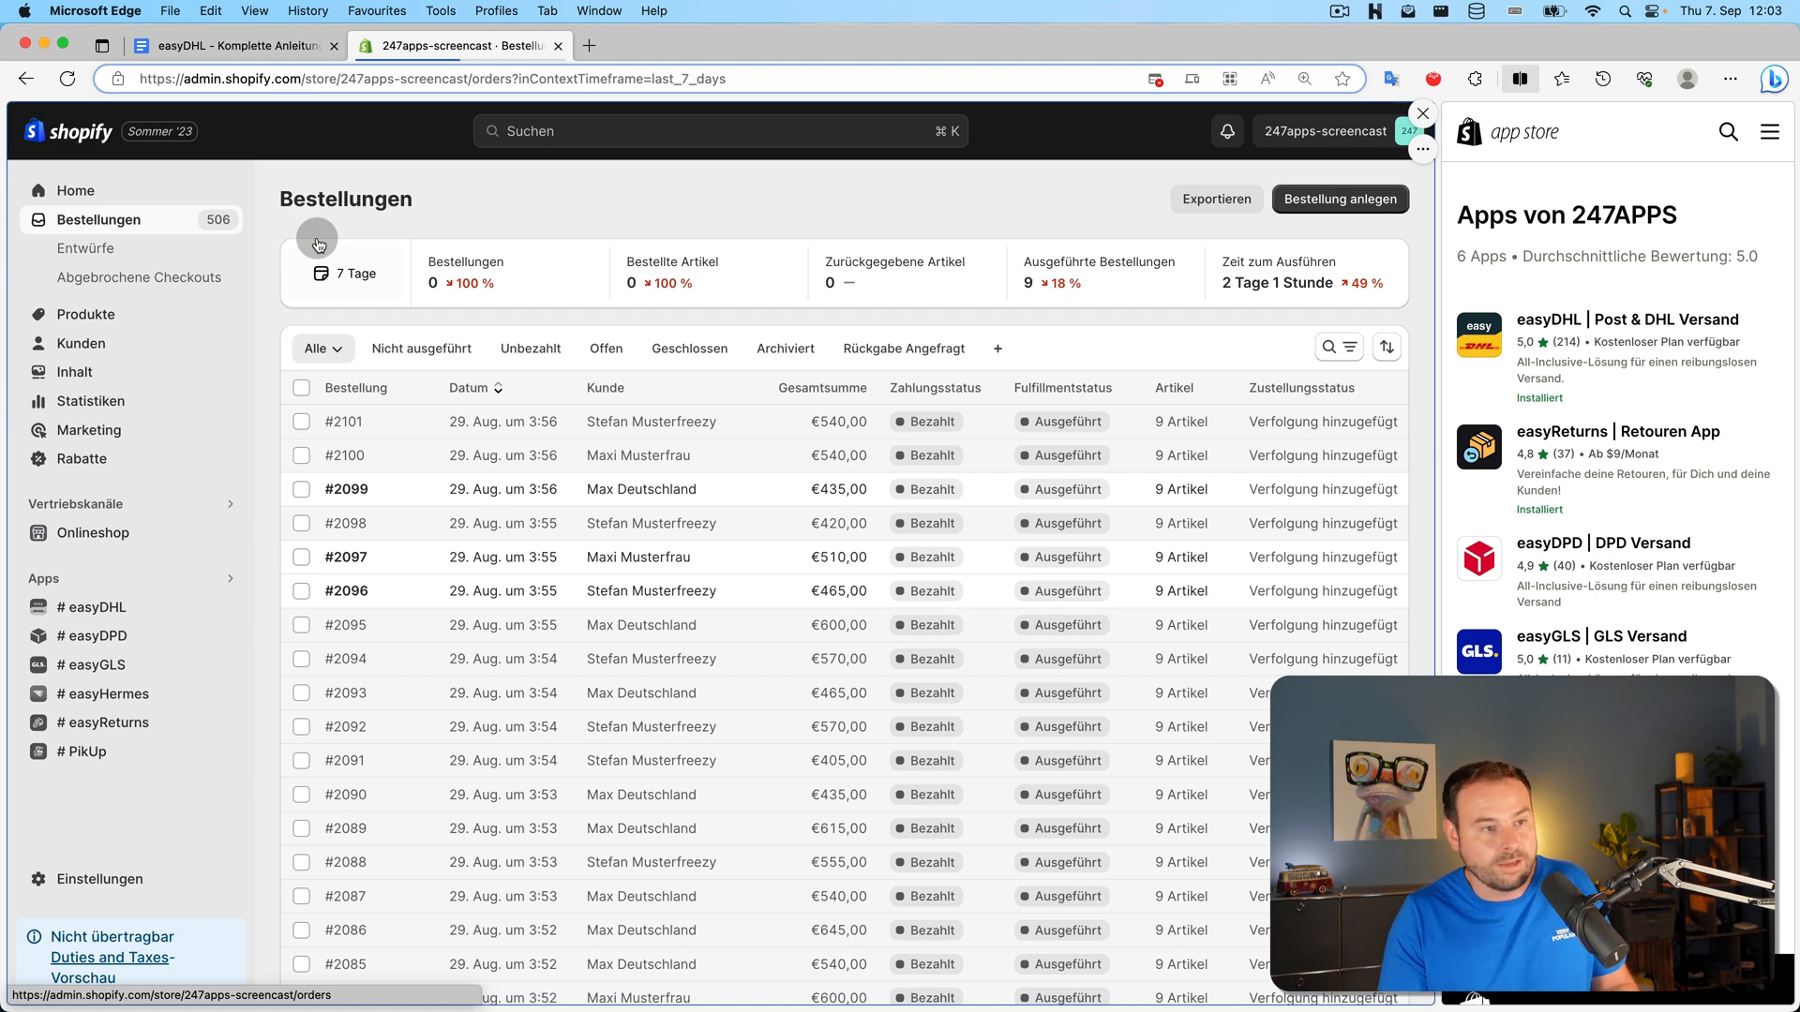
# Mark 'App Dashboard vs. Shopify Bestellungsübersicht' as done in the tutorial checklist
pyautogui.click(276, 46)
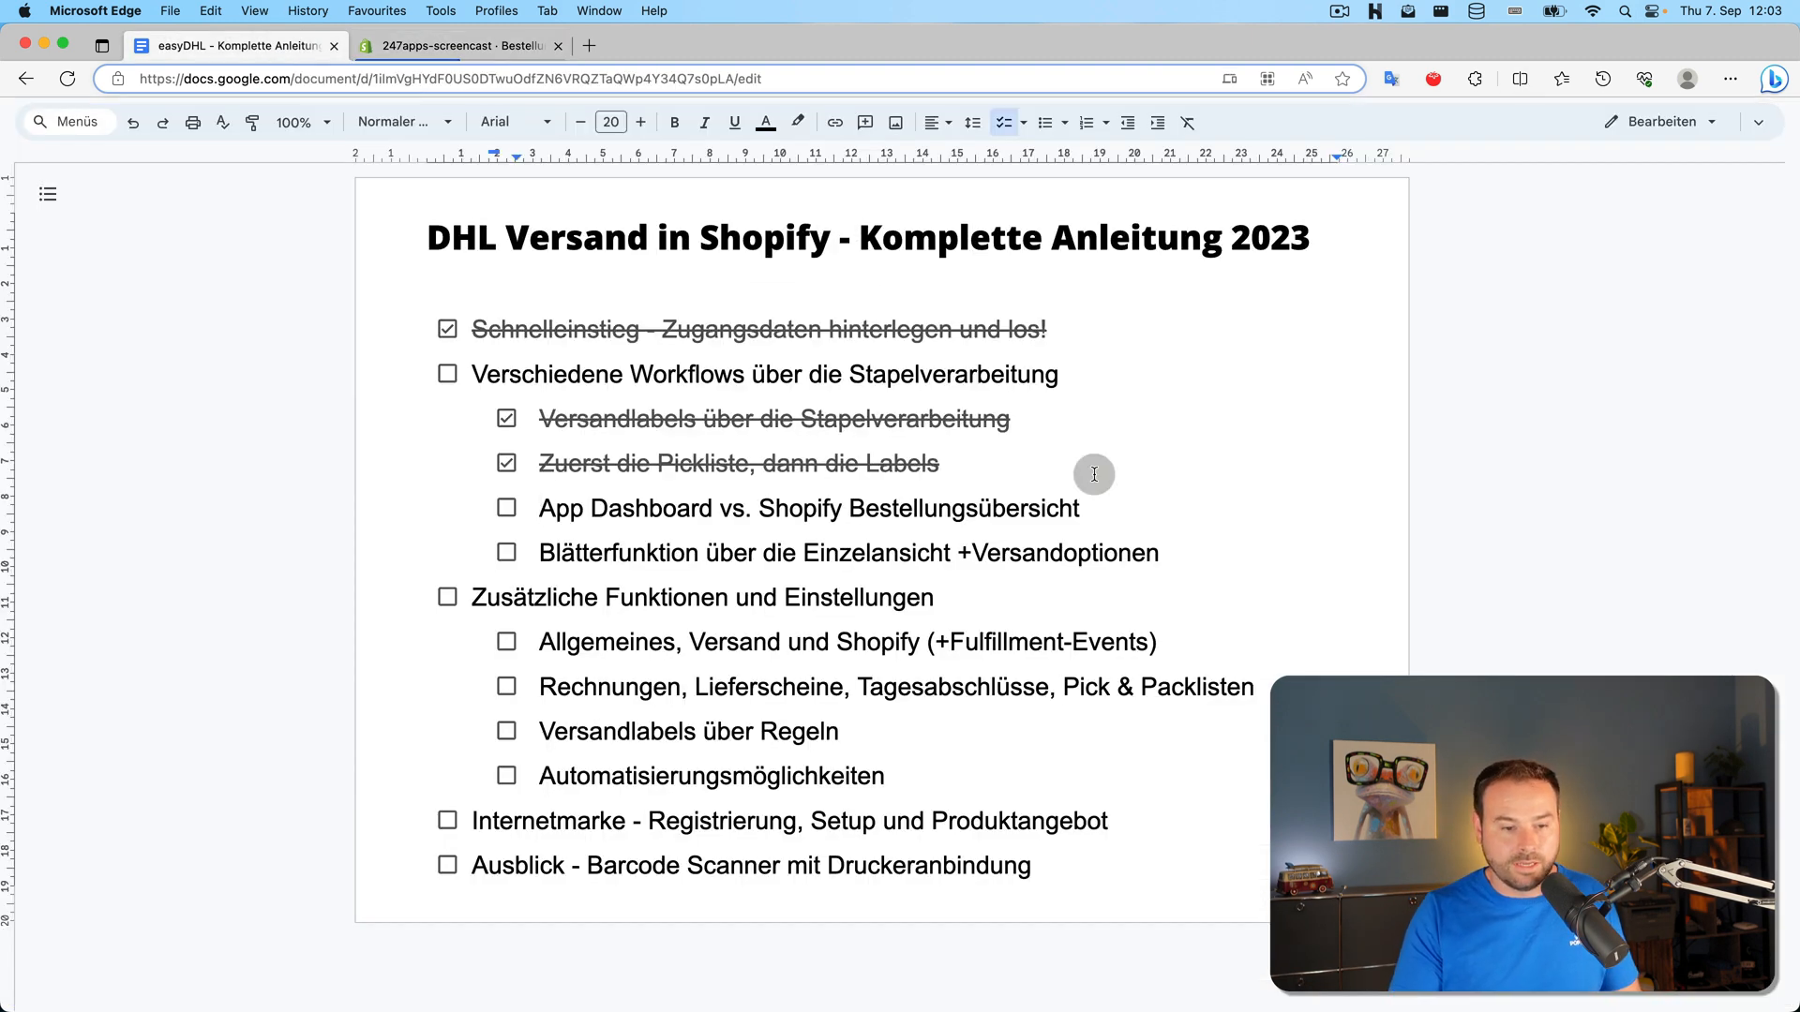
pyautogui.tripleClick(1329, 491)
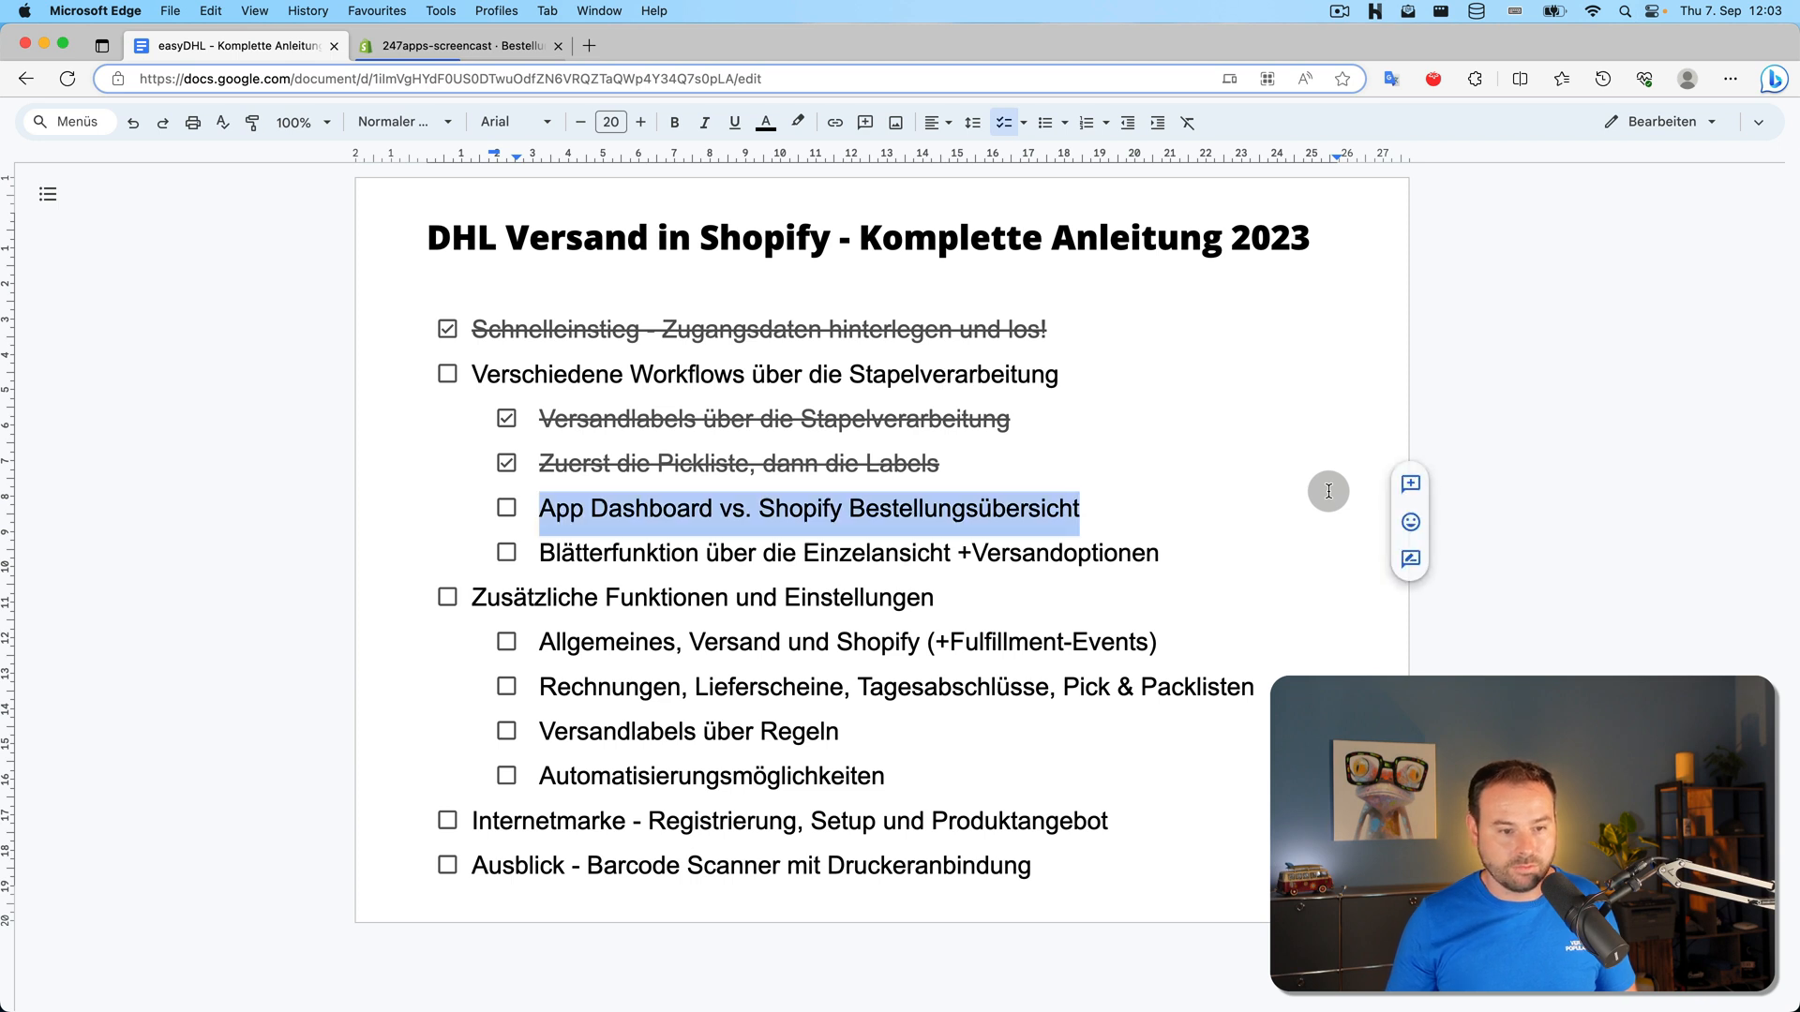
pyautogui.click(624, 508)
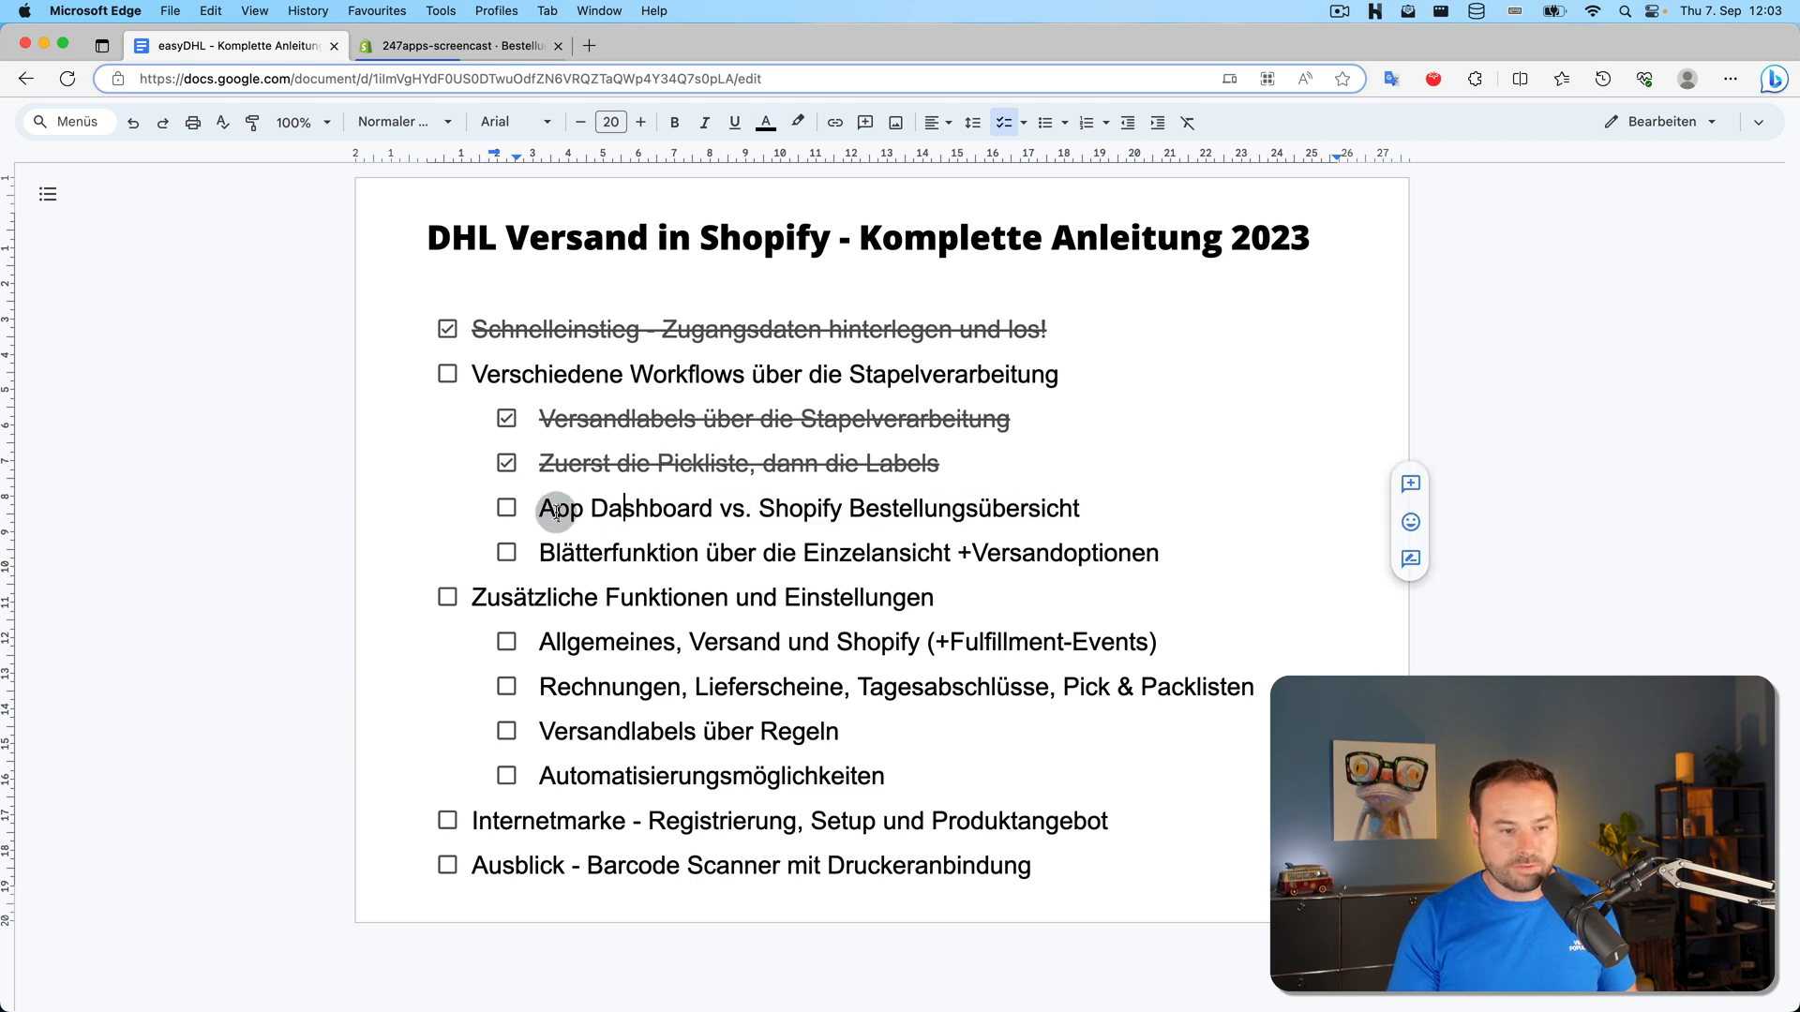
pyautogui.click(506, 507)
pyautogui.click(787, 506)
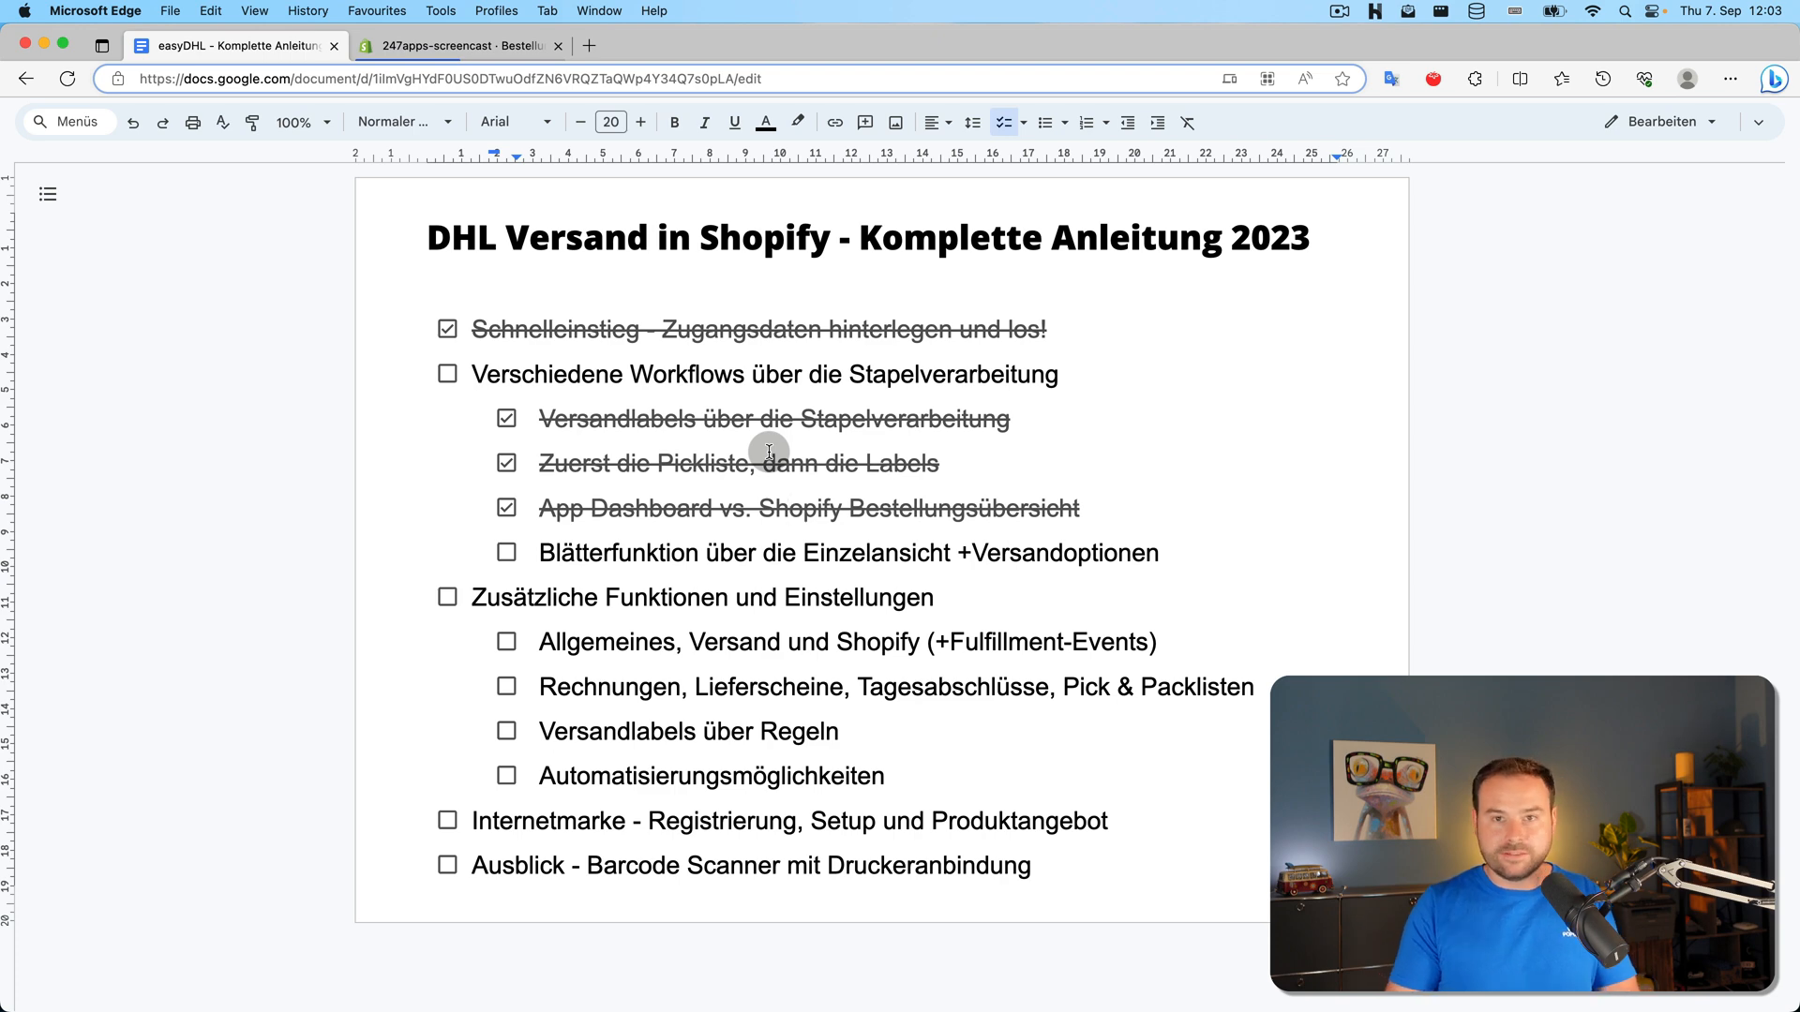
pyautogui.click(459, 45)
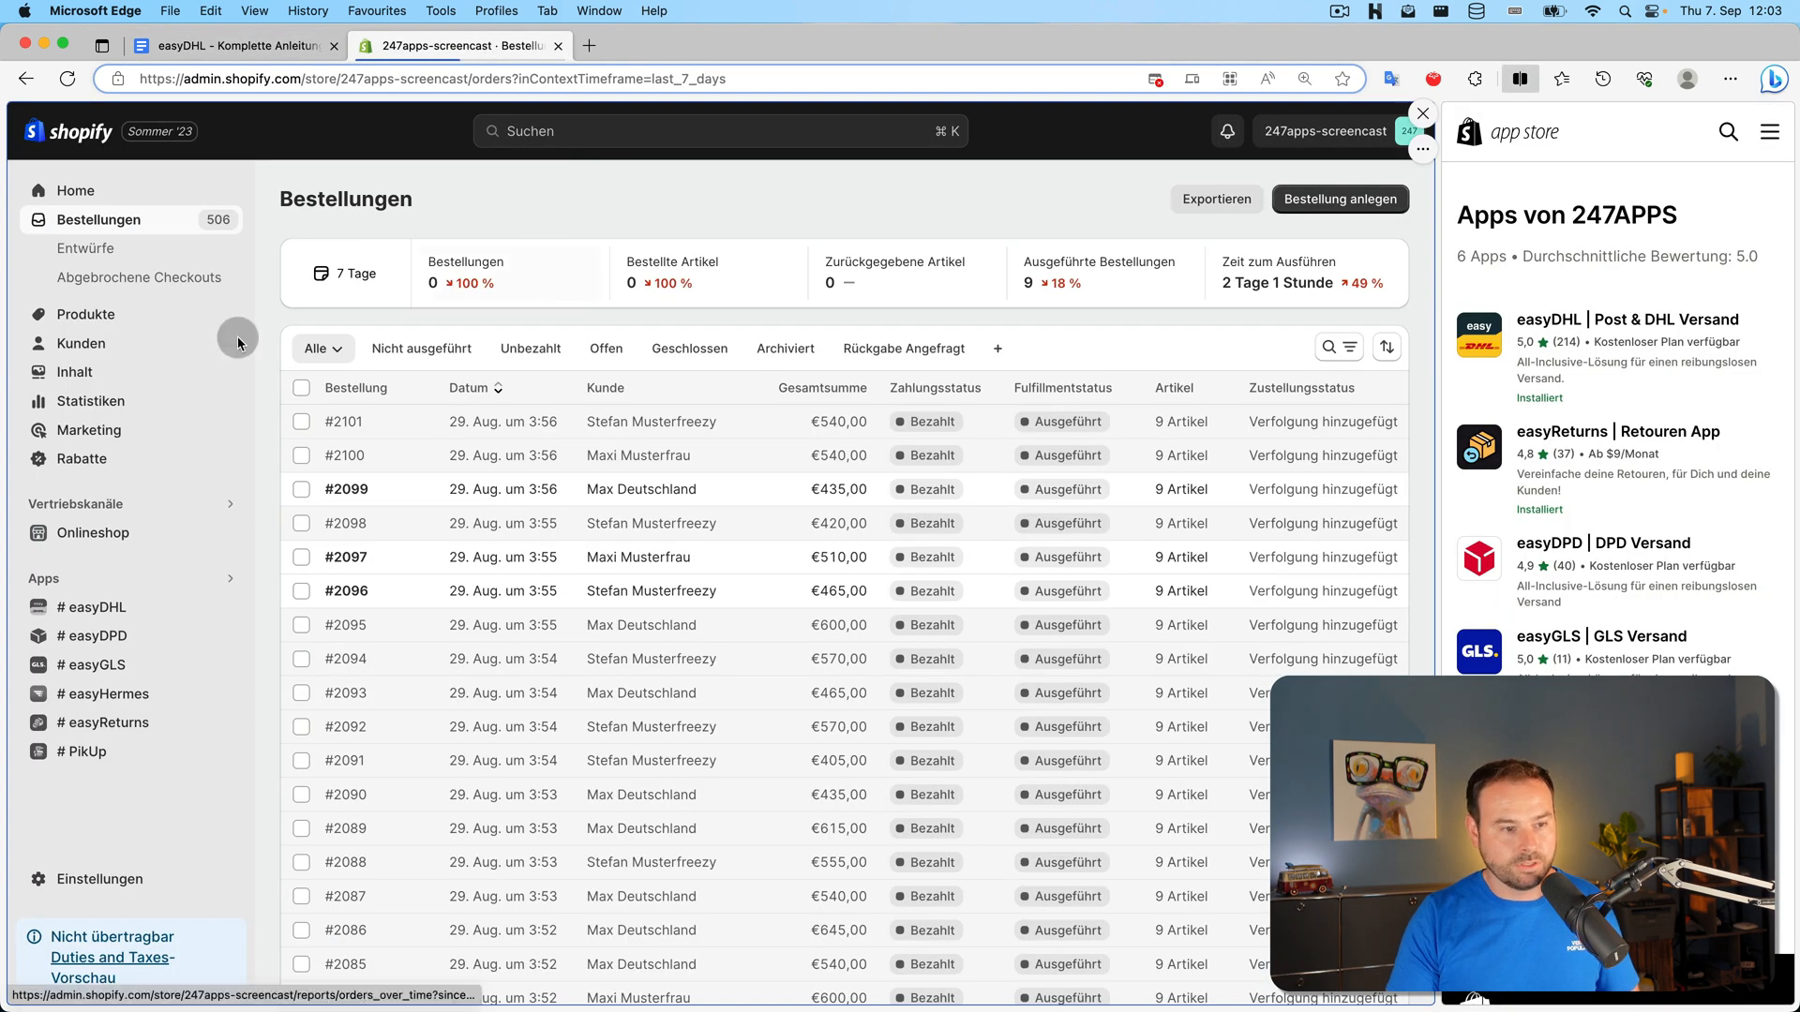
# After viewing order #2070 in easyDHL, open unfulfilled order #2069 from Bestellungen's Nicht ausgeführt tab
pyautogui.click(103, 607)
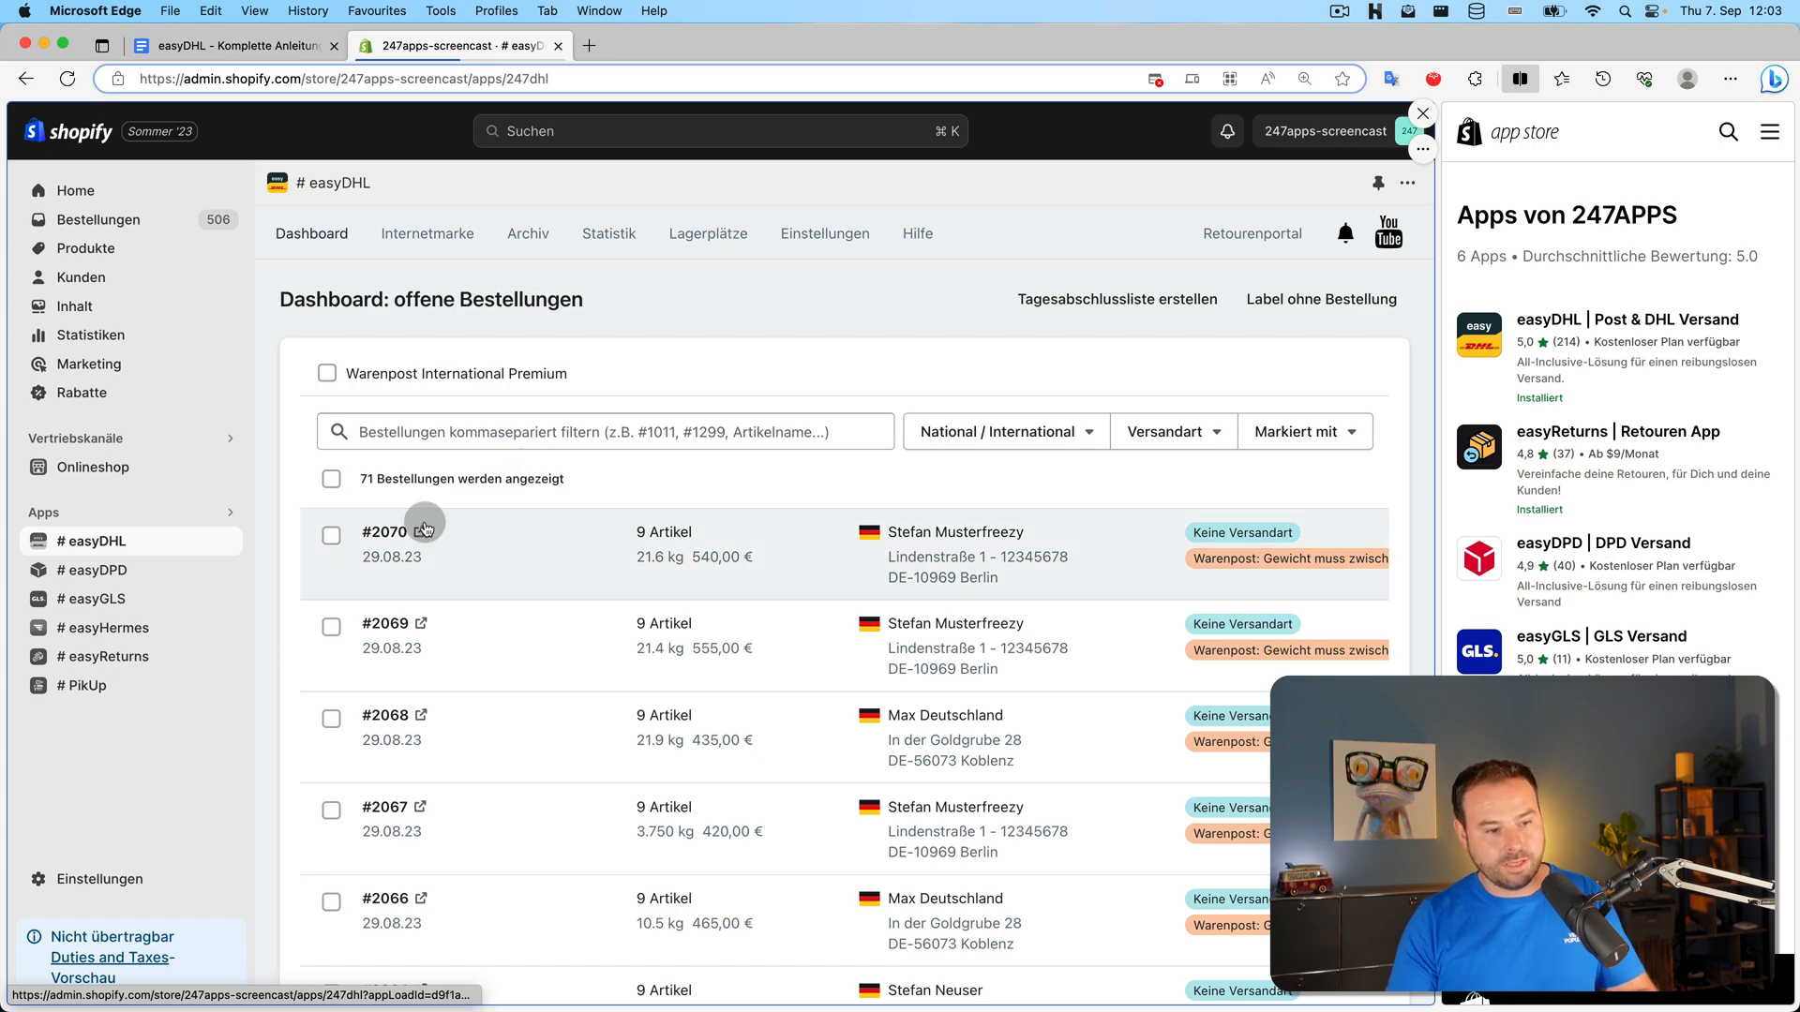
pyautogui.click(384, 532)
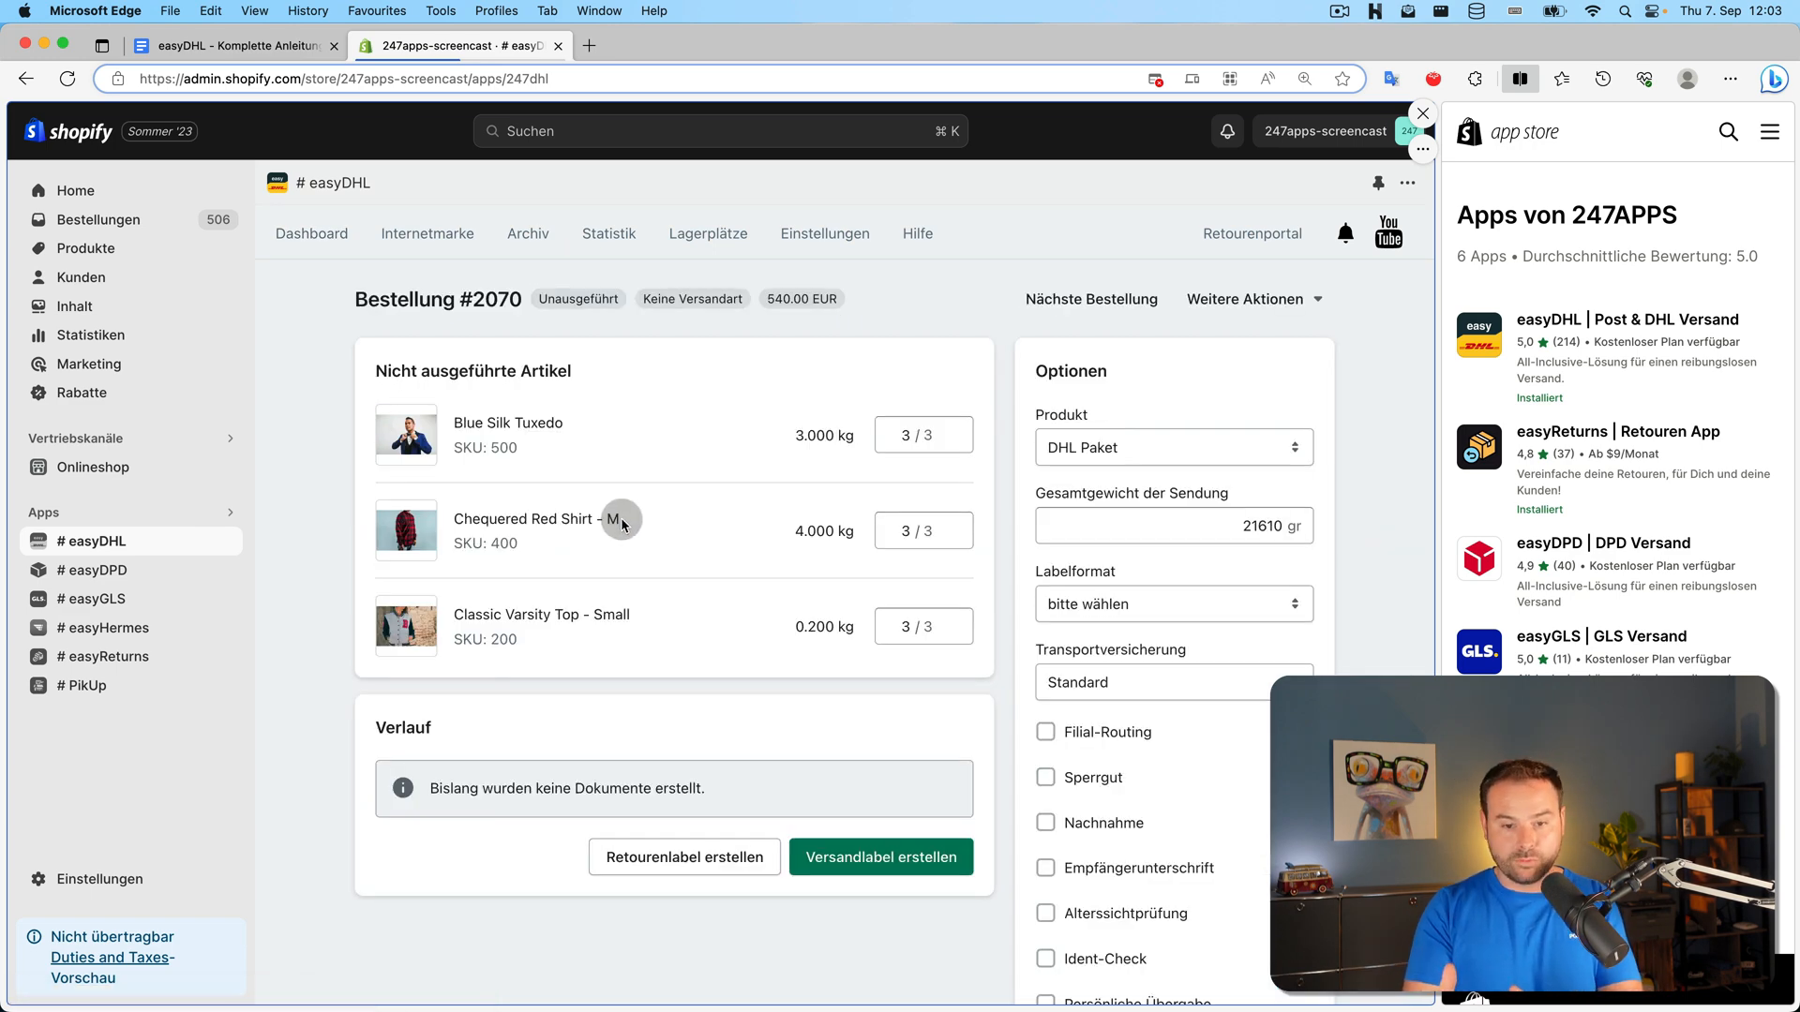
pyautogui.click(119, 225)
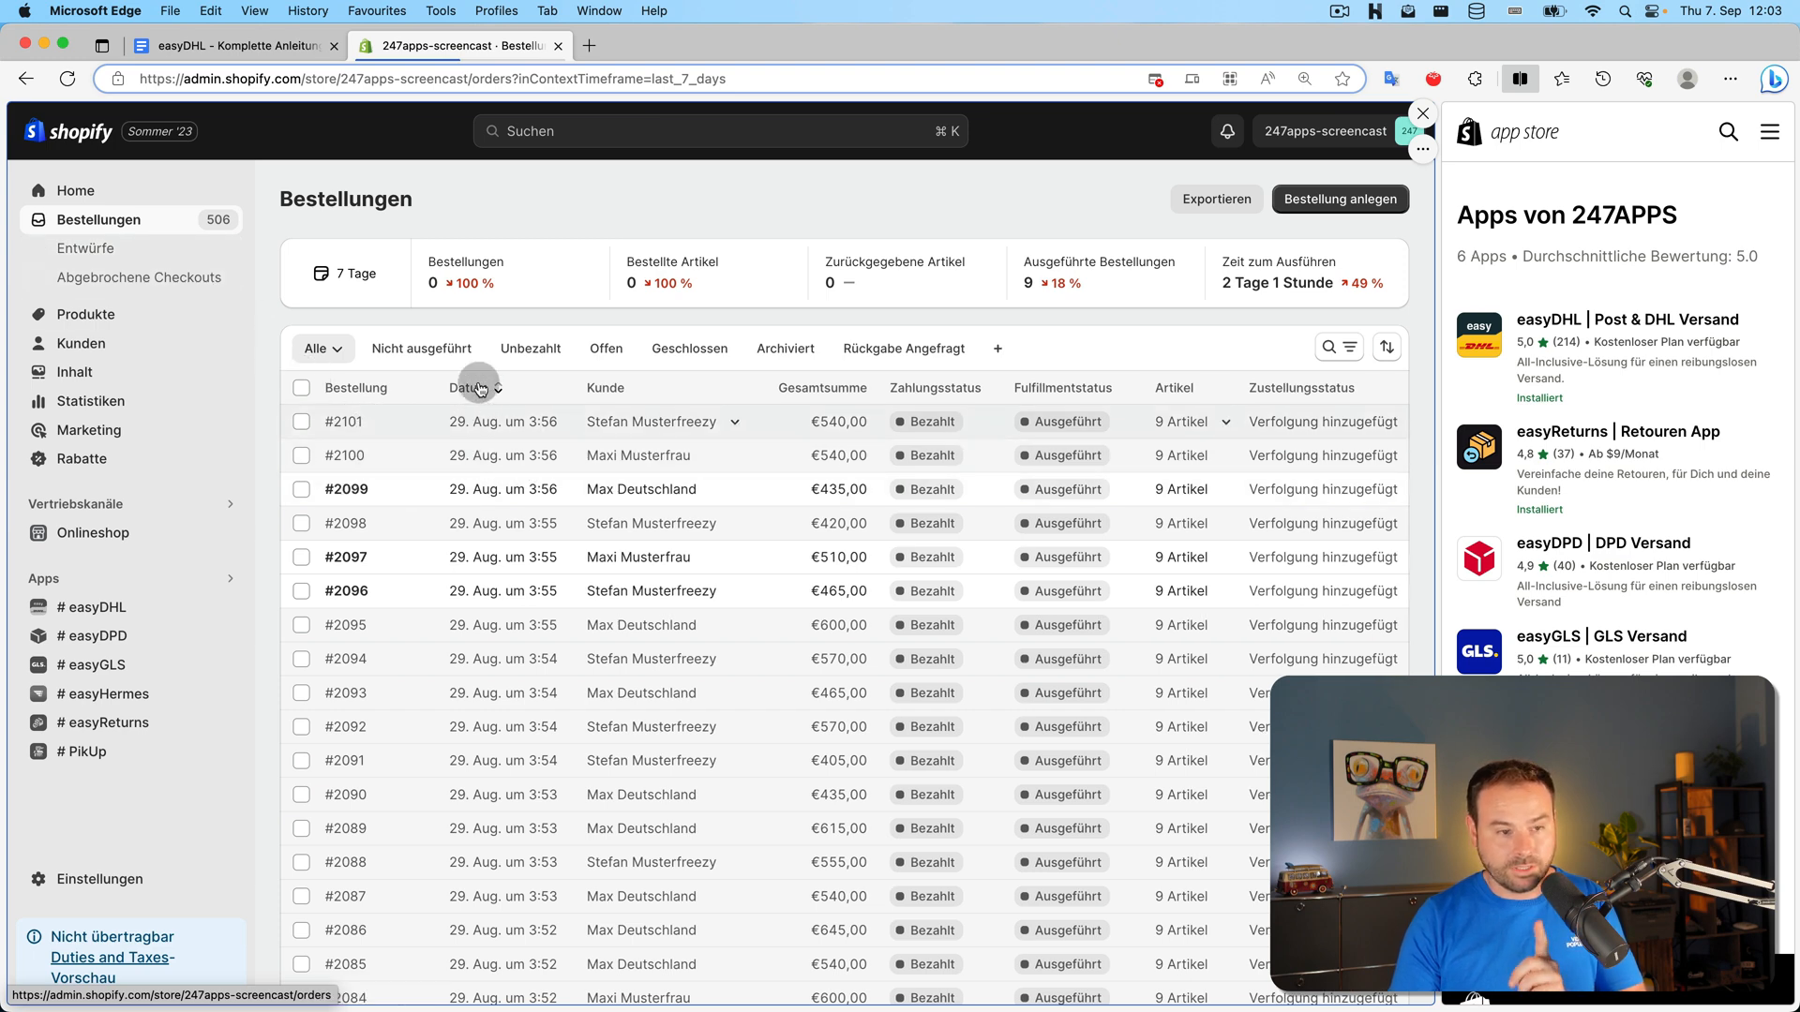
pyautogui.click(429, 349)
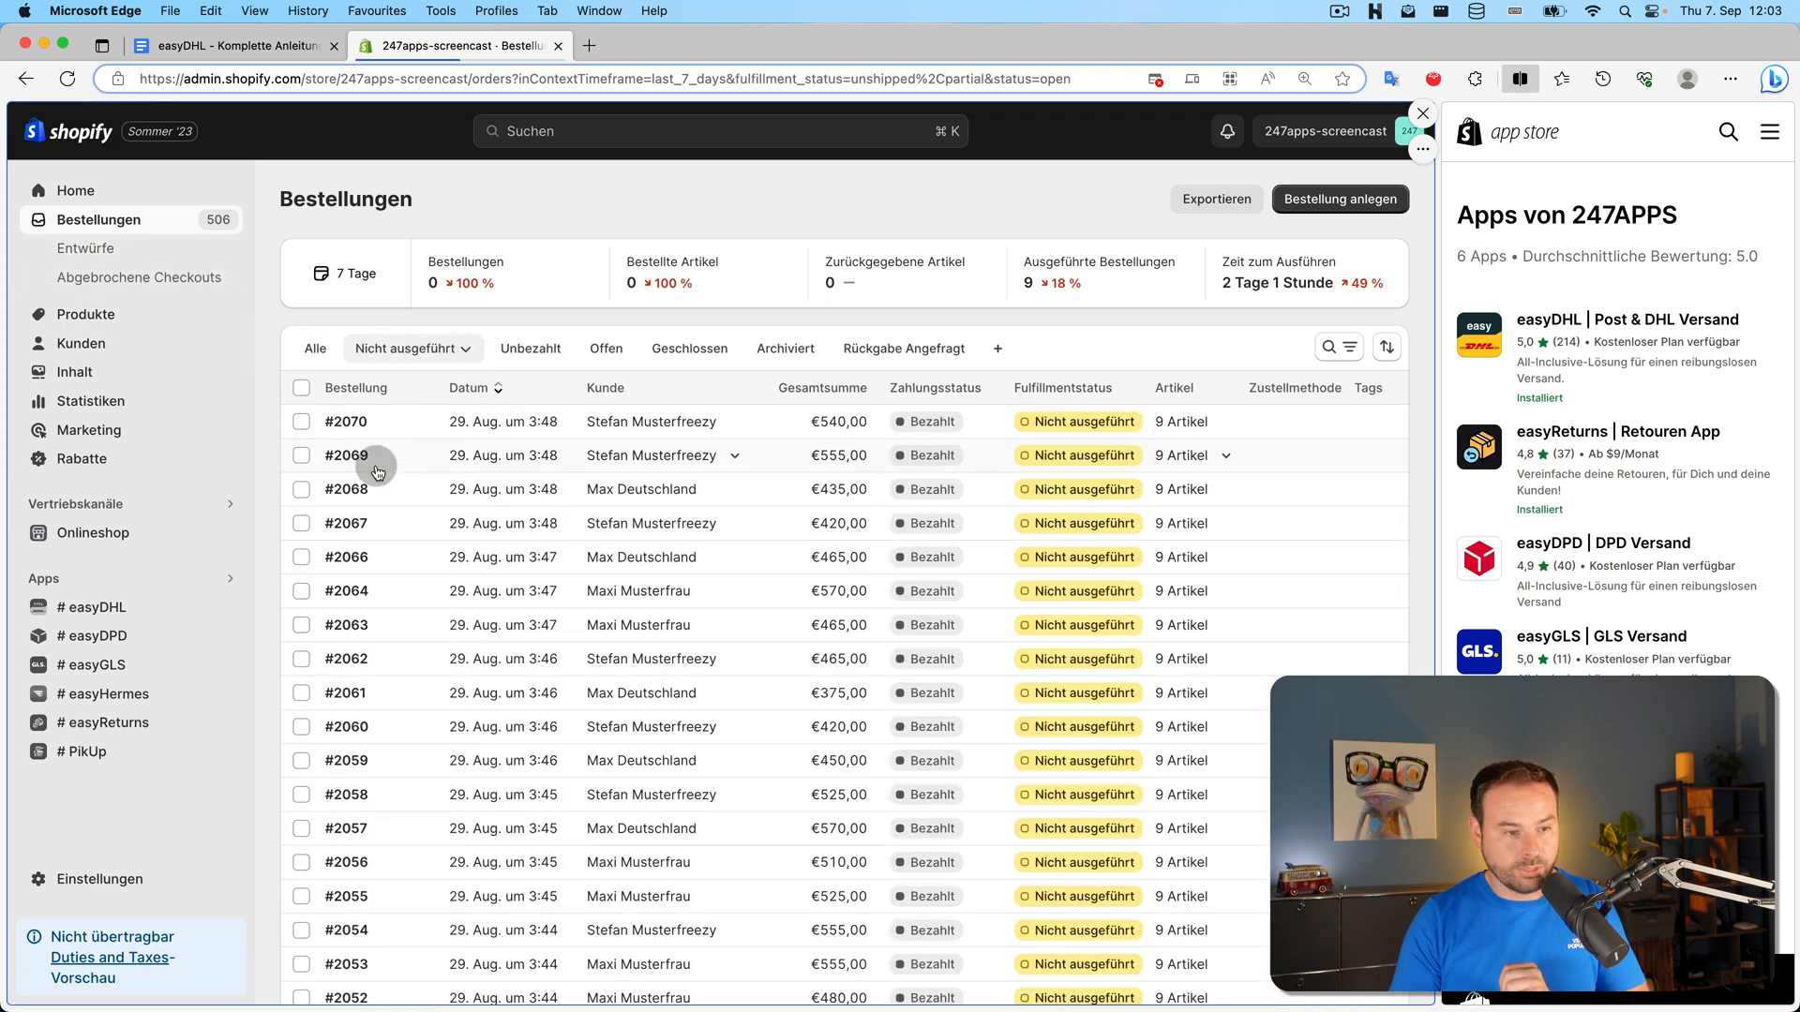
pyautogui.click(343, 455)
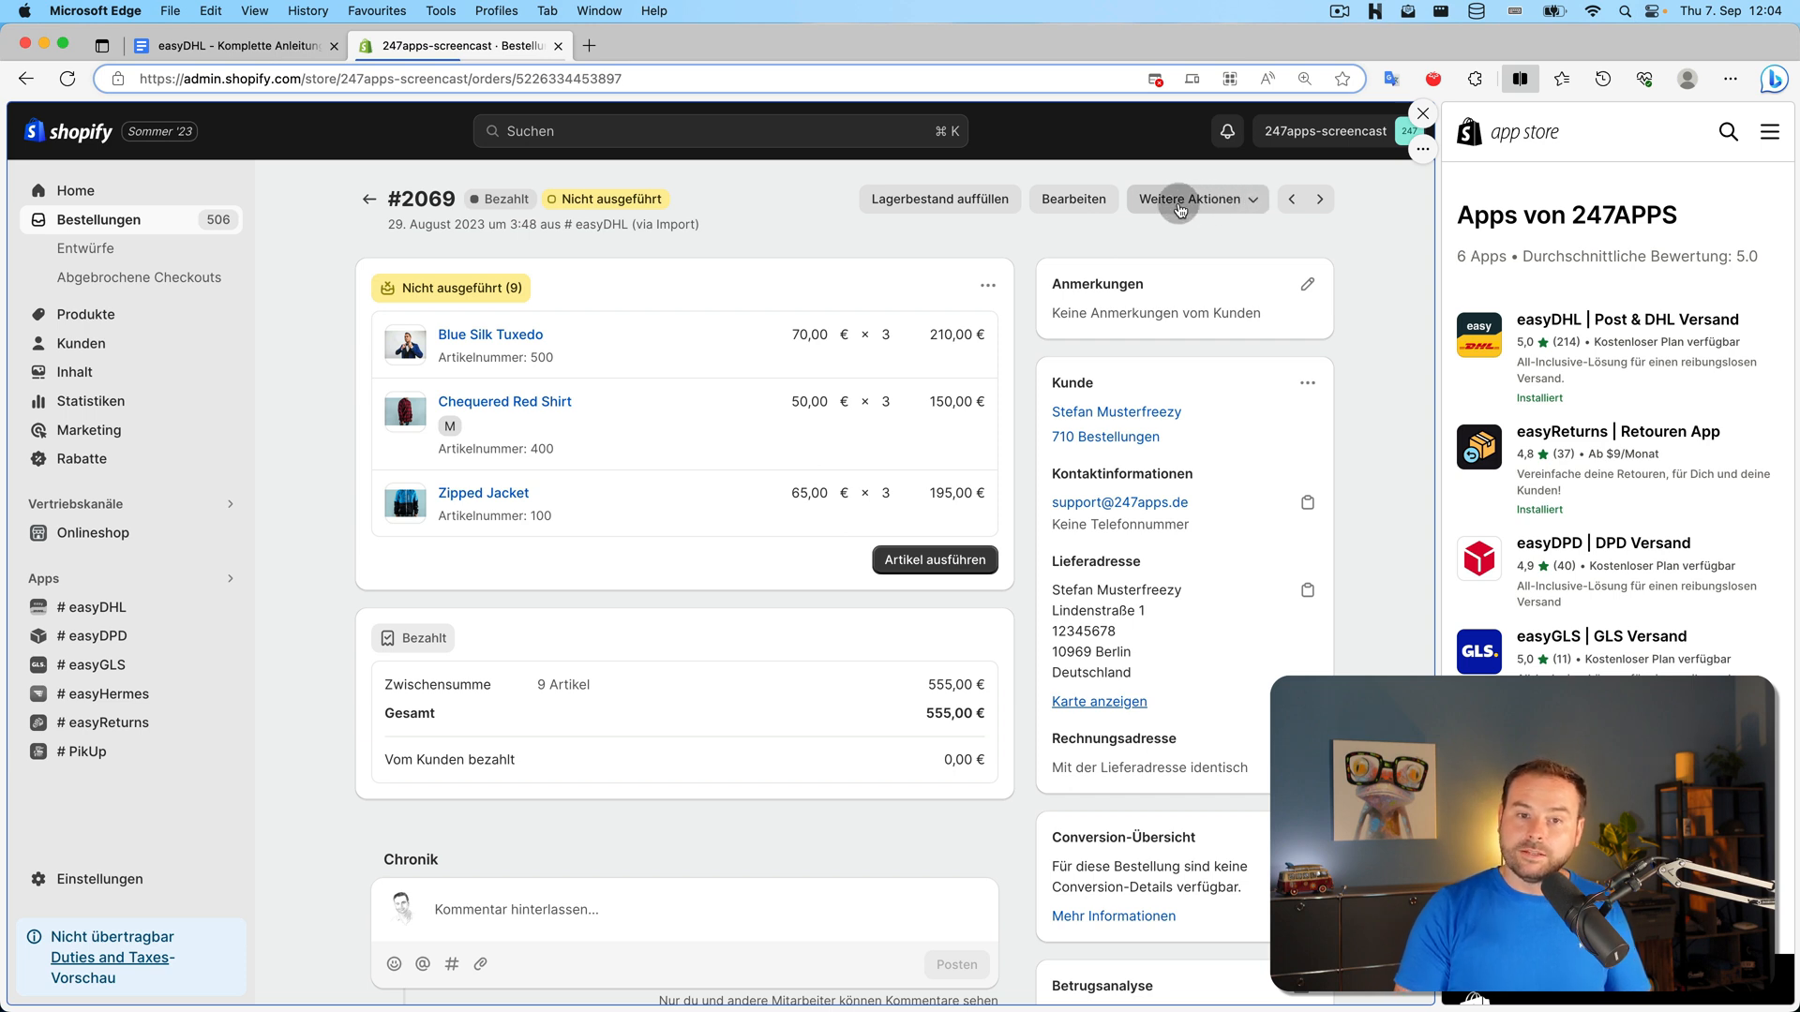
# Send order #2069 to easyDHL's shipping page via Weitere Aktionen › '# Label'
pyautogui.click(1240, 200)
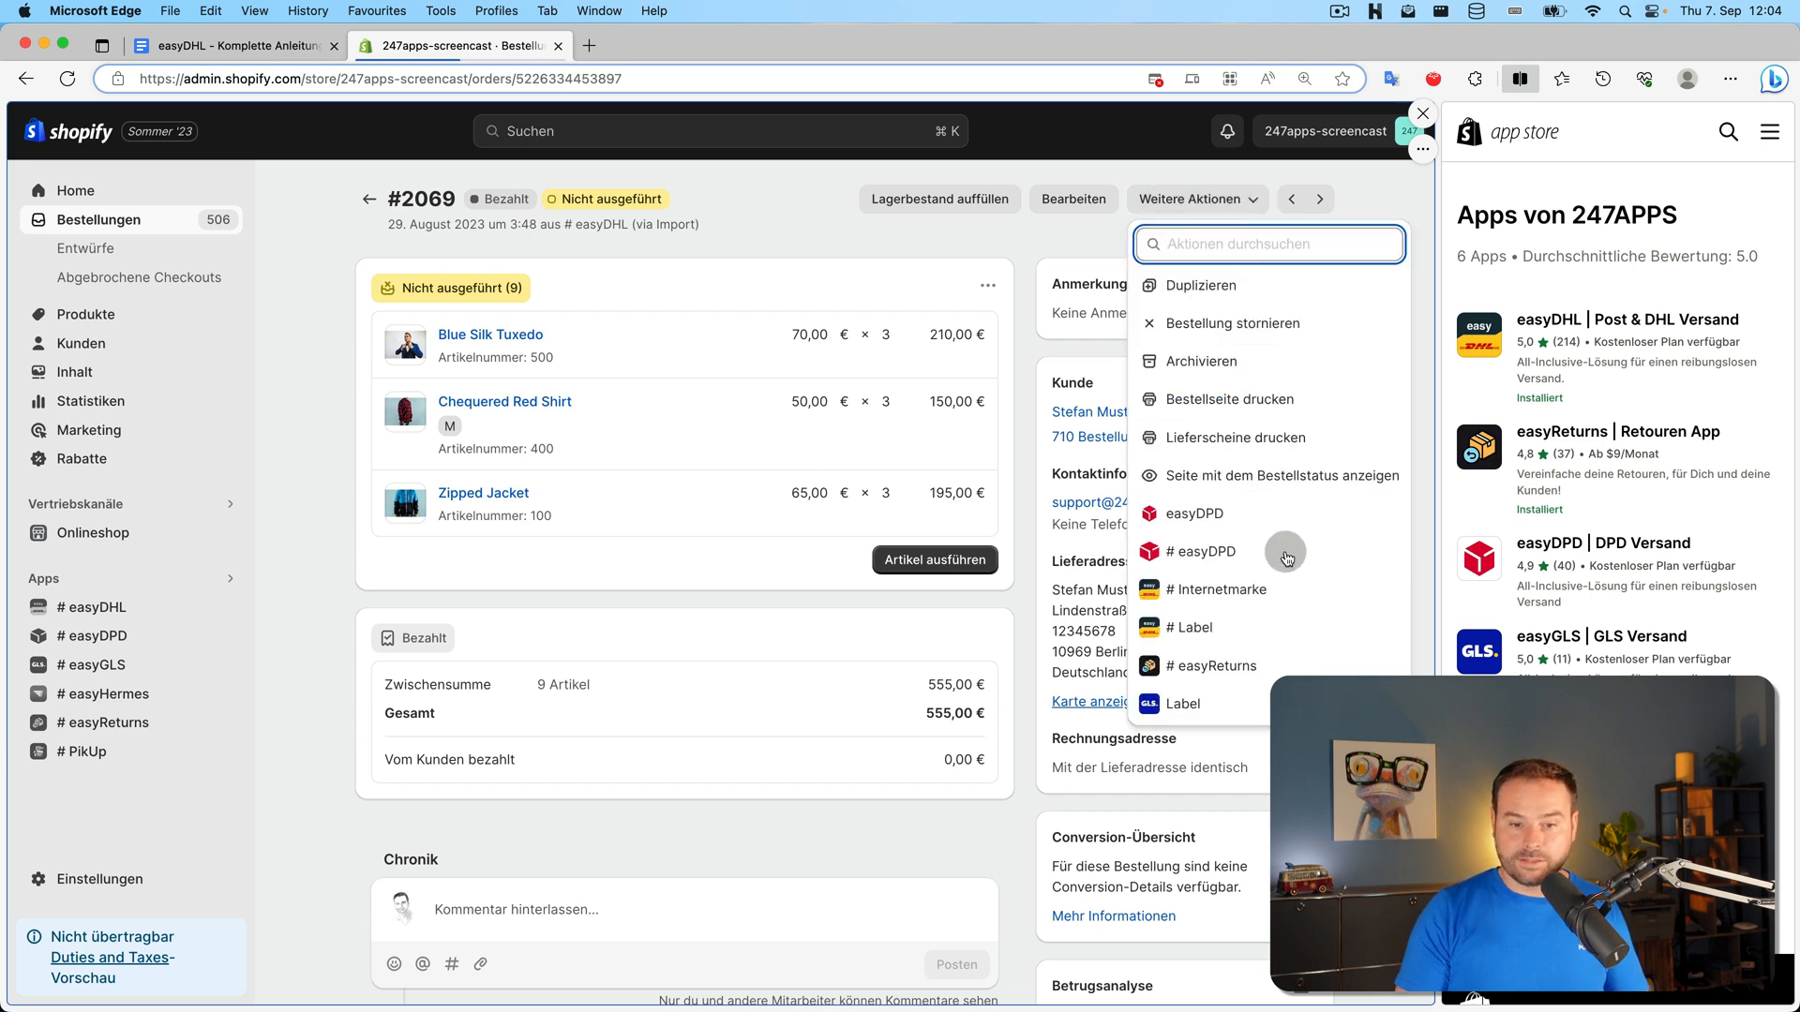
pyautogui.click(1219, 630)
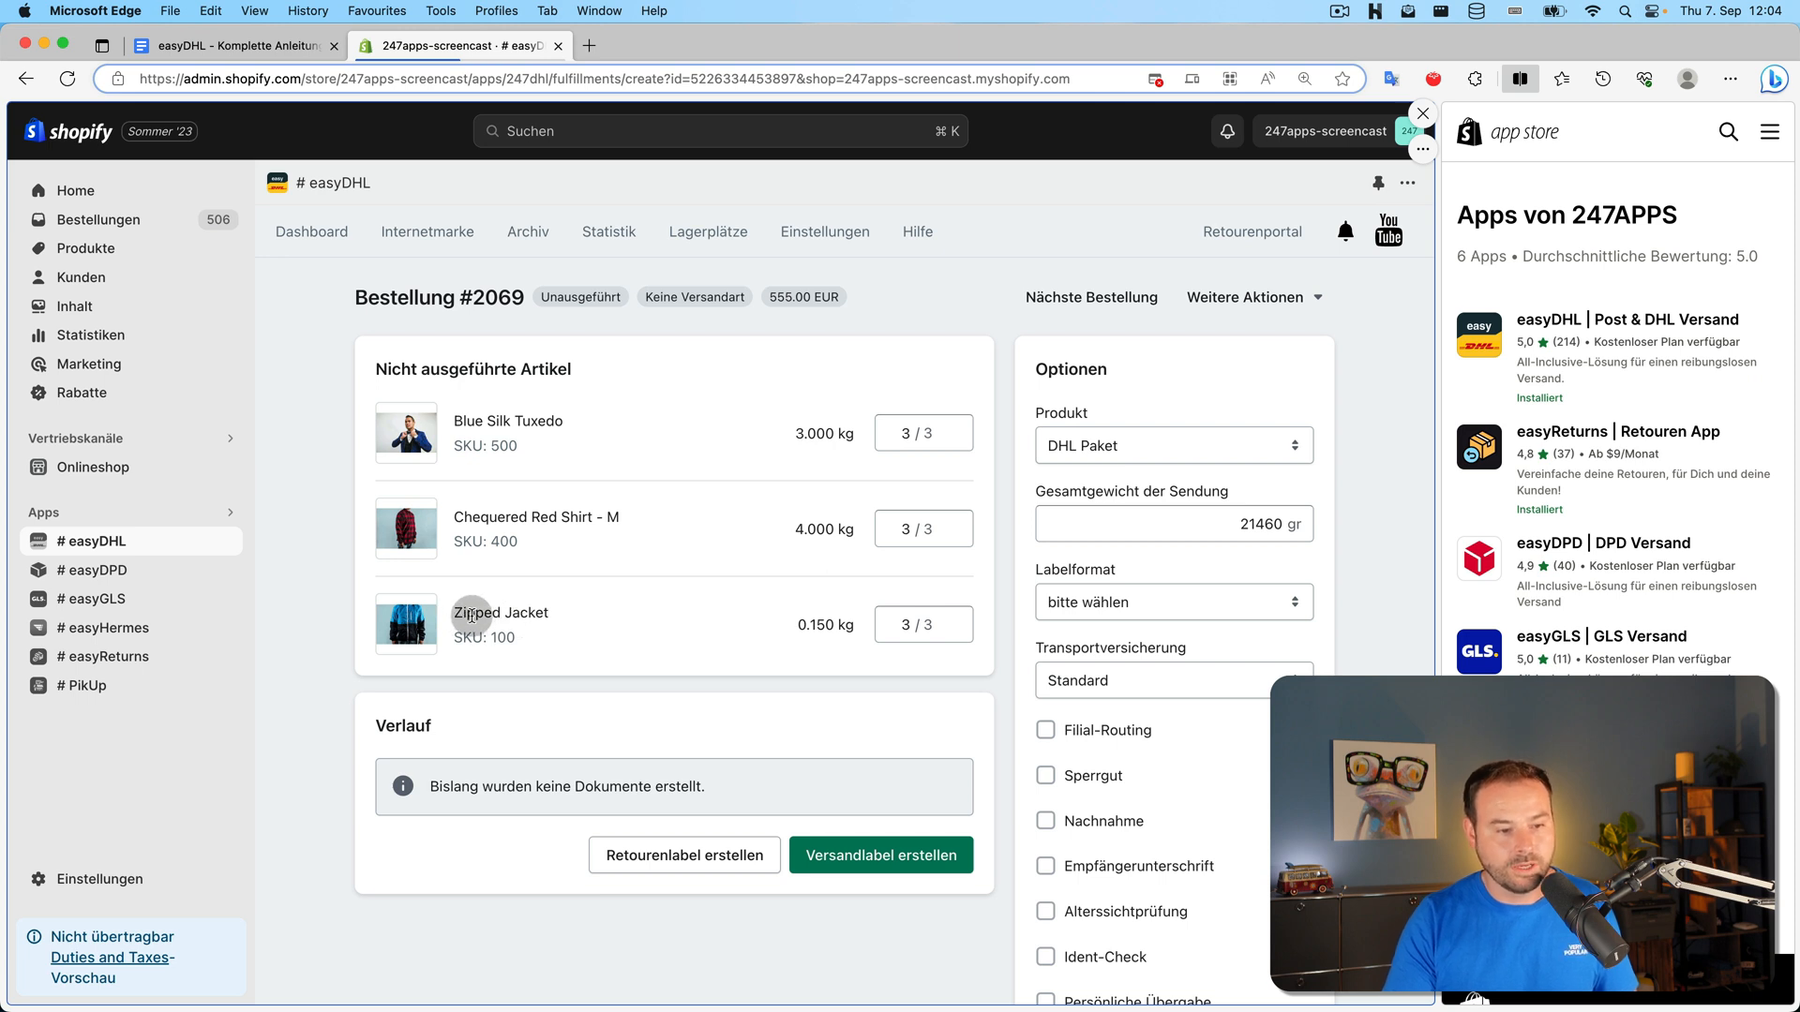
# Set the Blue Silk Tuxedo and Chequered Red Shirt quantities to 0, shipping only the Zipped Jacket
pyautogui.tripleClick(959, 442)
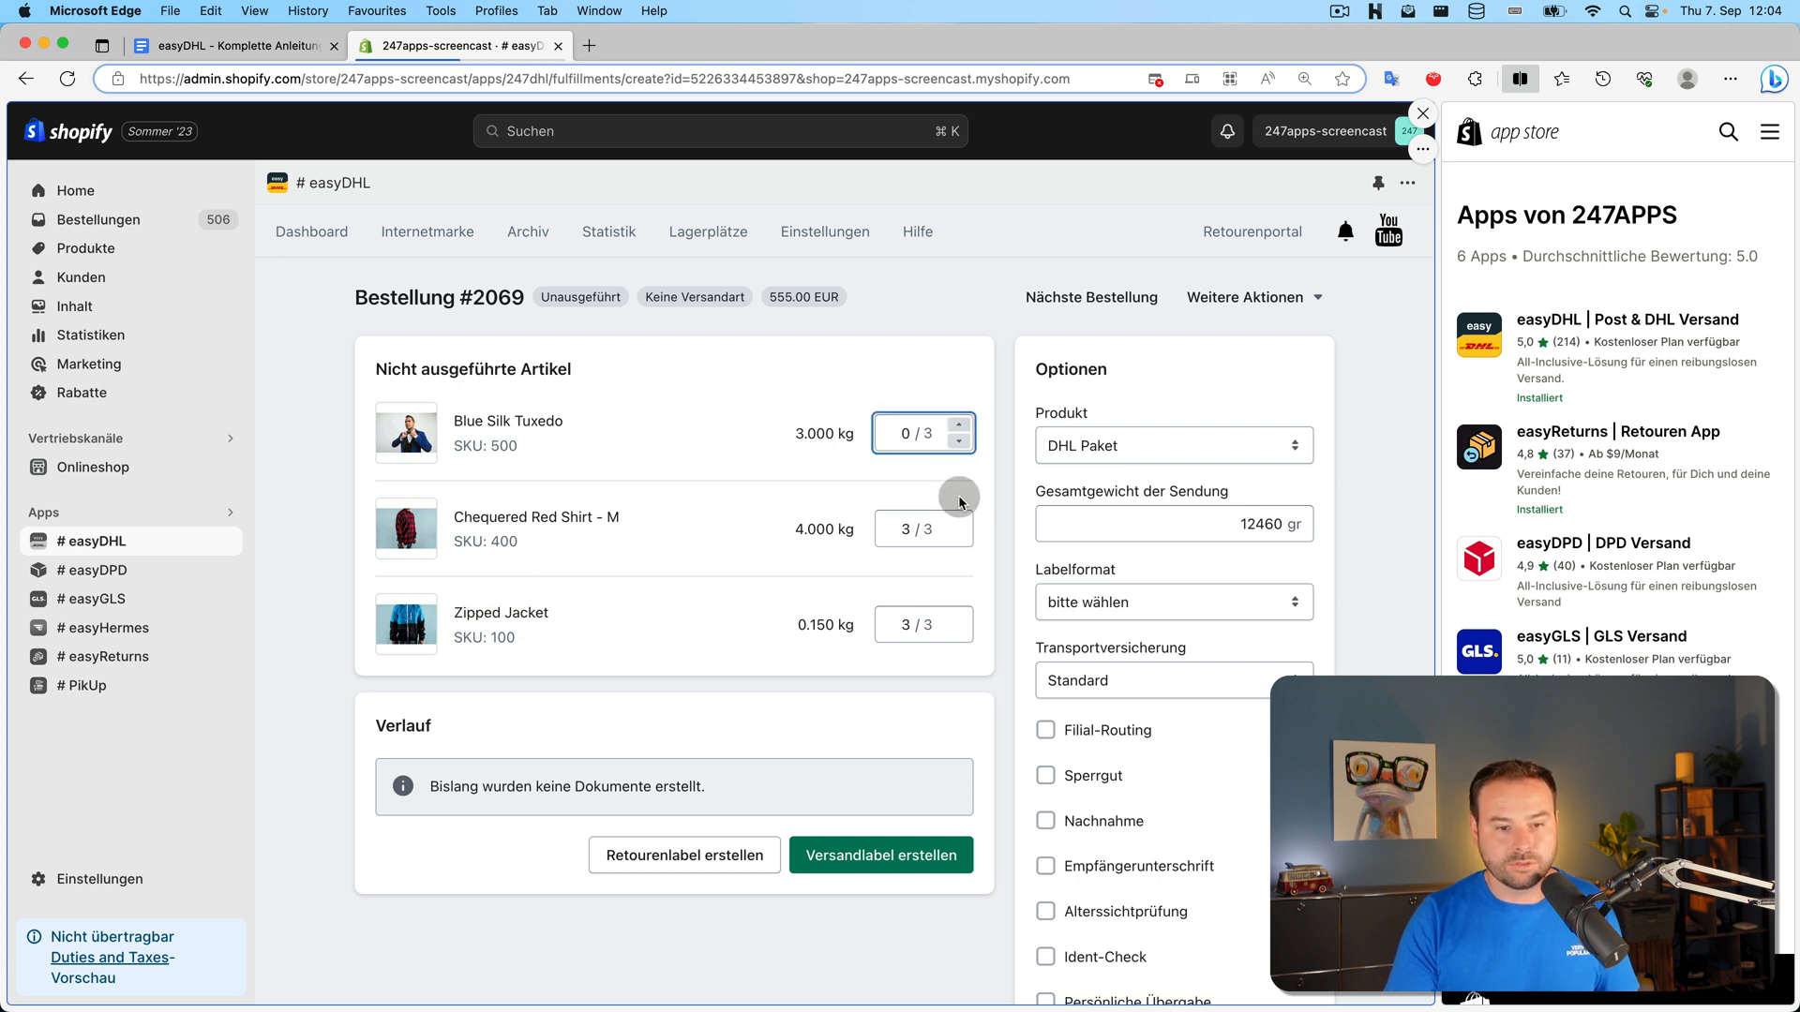
pyautogui.tripleClick(961, 539)
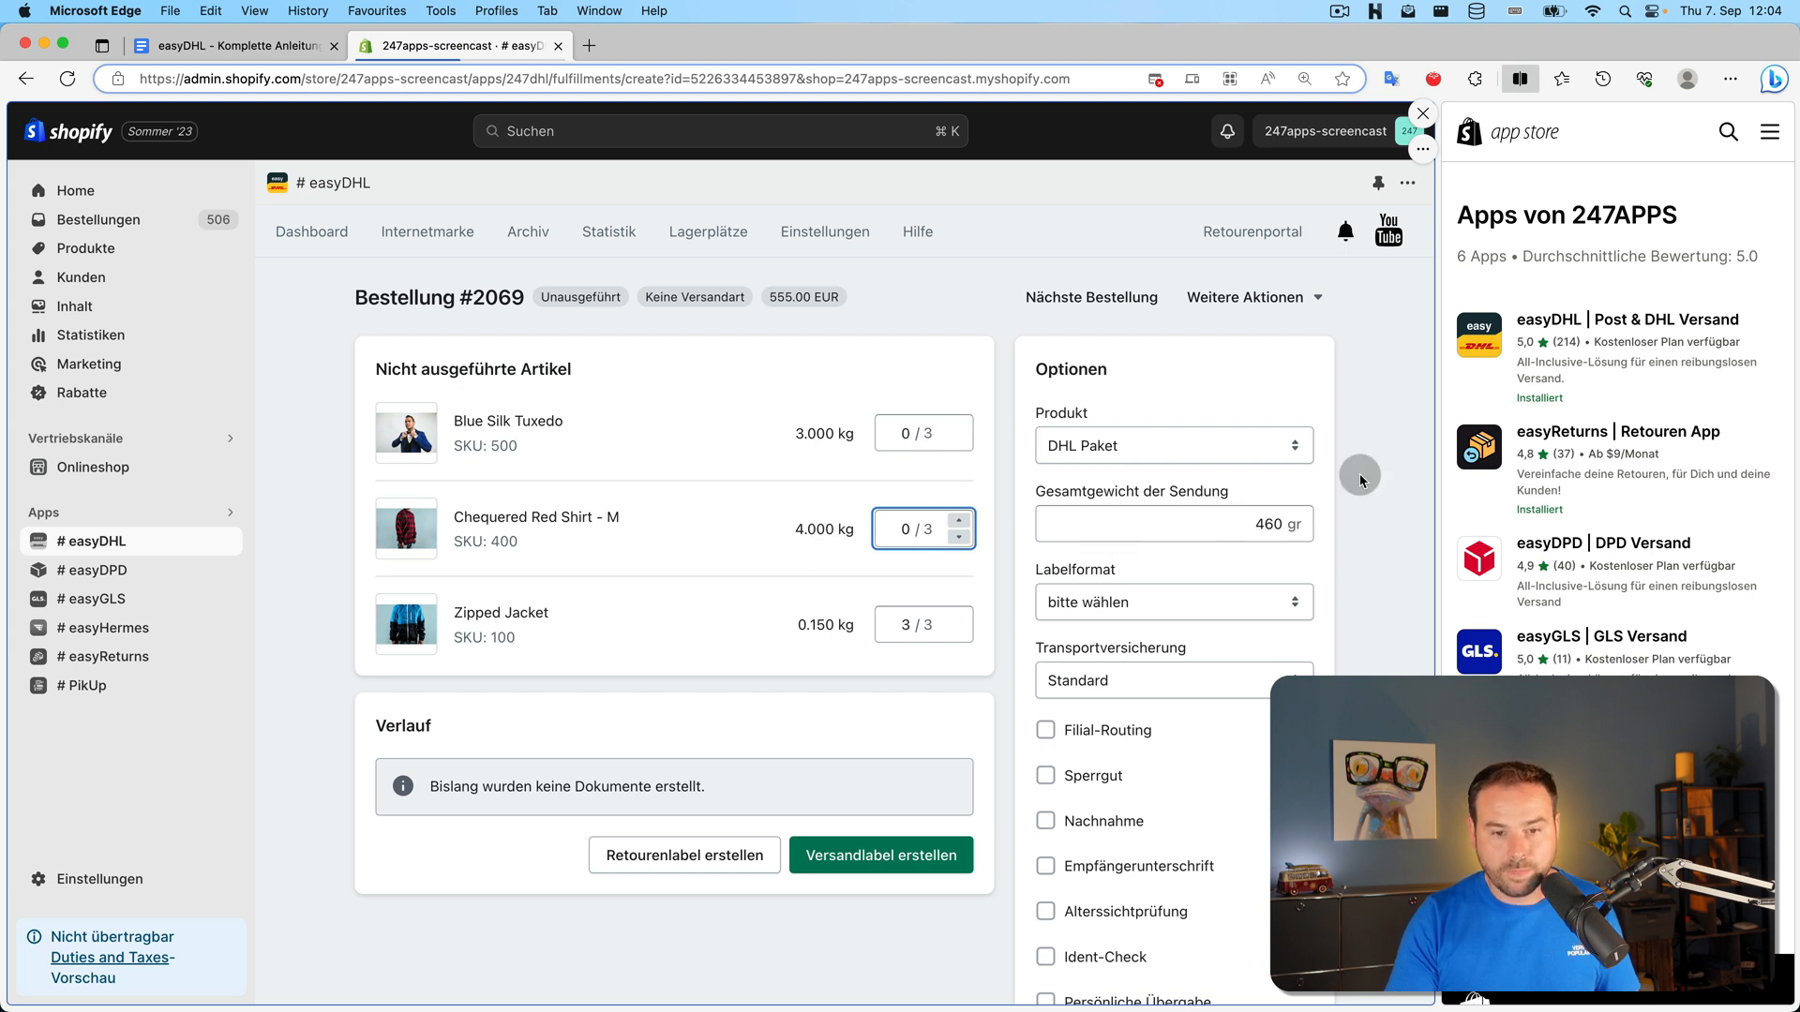
pyautogui.scroll(-1, 1317, 448)
pyautogui.scroll(-3, 1316, 447)
# Choose DHL Warenpost as the product and open the Lieferadresse editor
pyautogui.click(1287, 349)
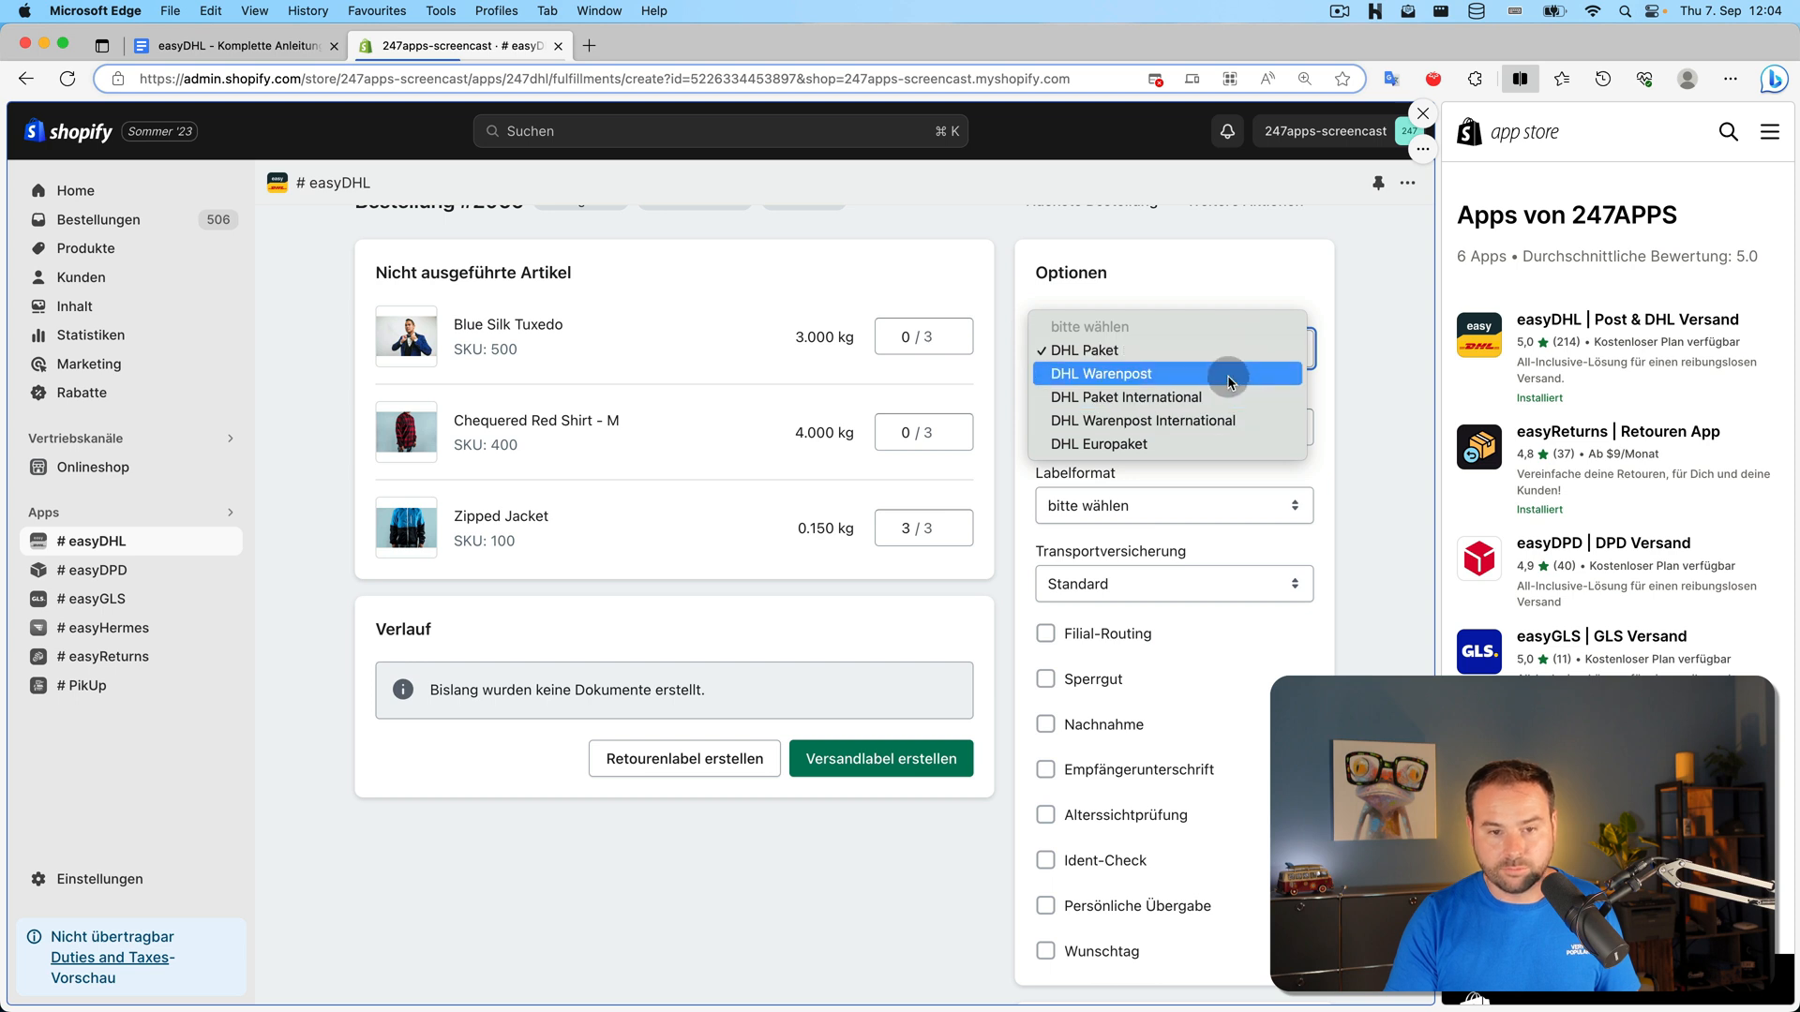
pyautogui.click(1230, 379)
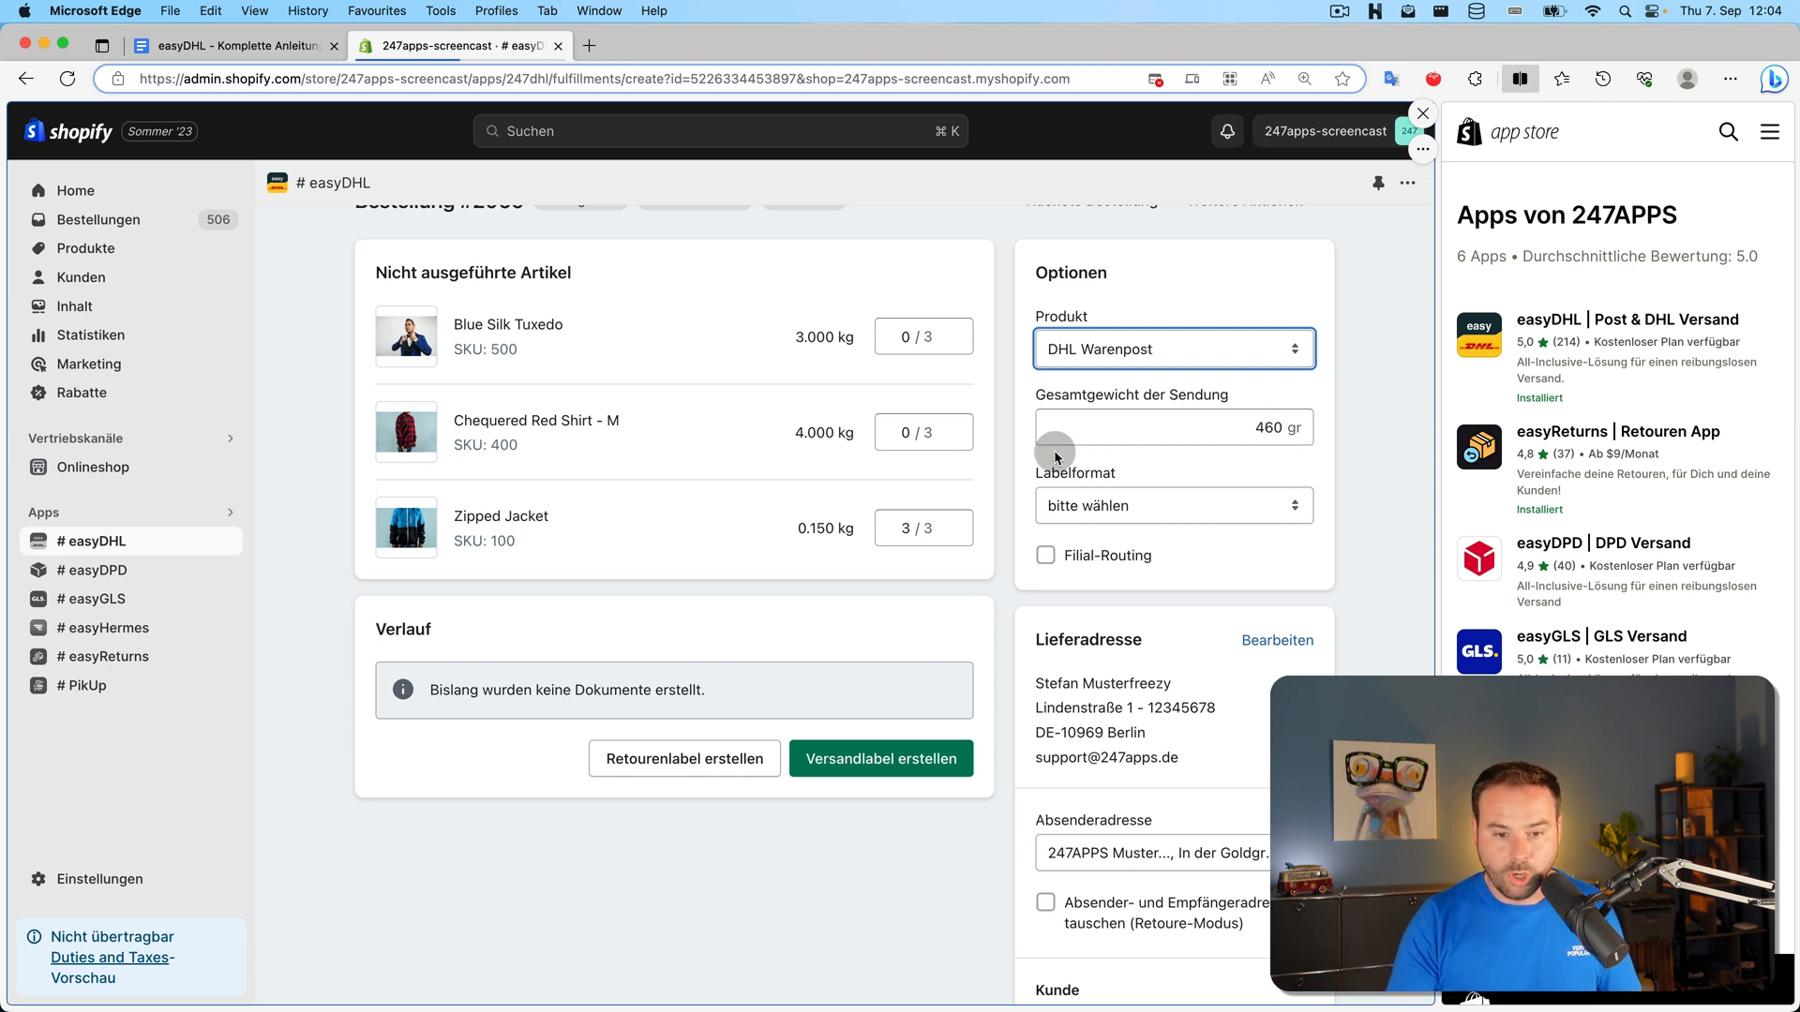
pyautogui.scroll(-3, 1059, 468)
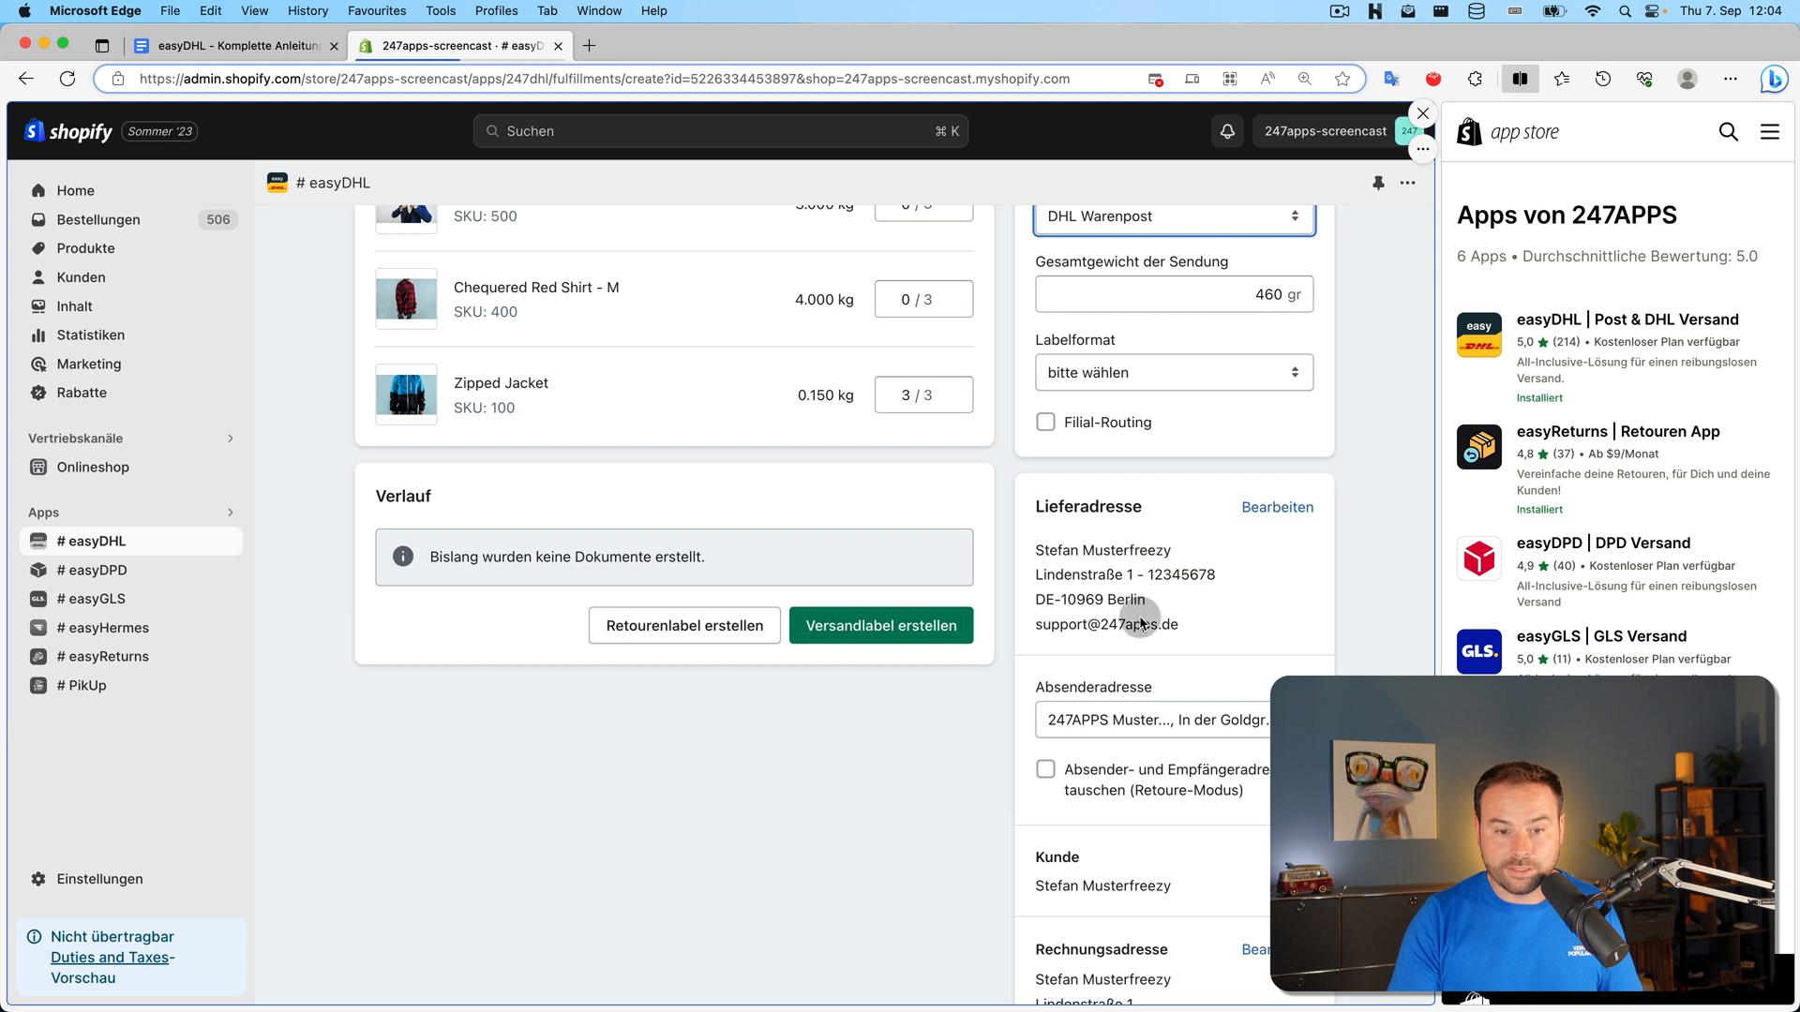
pyautogui.click(1289, 507)
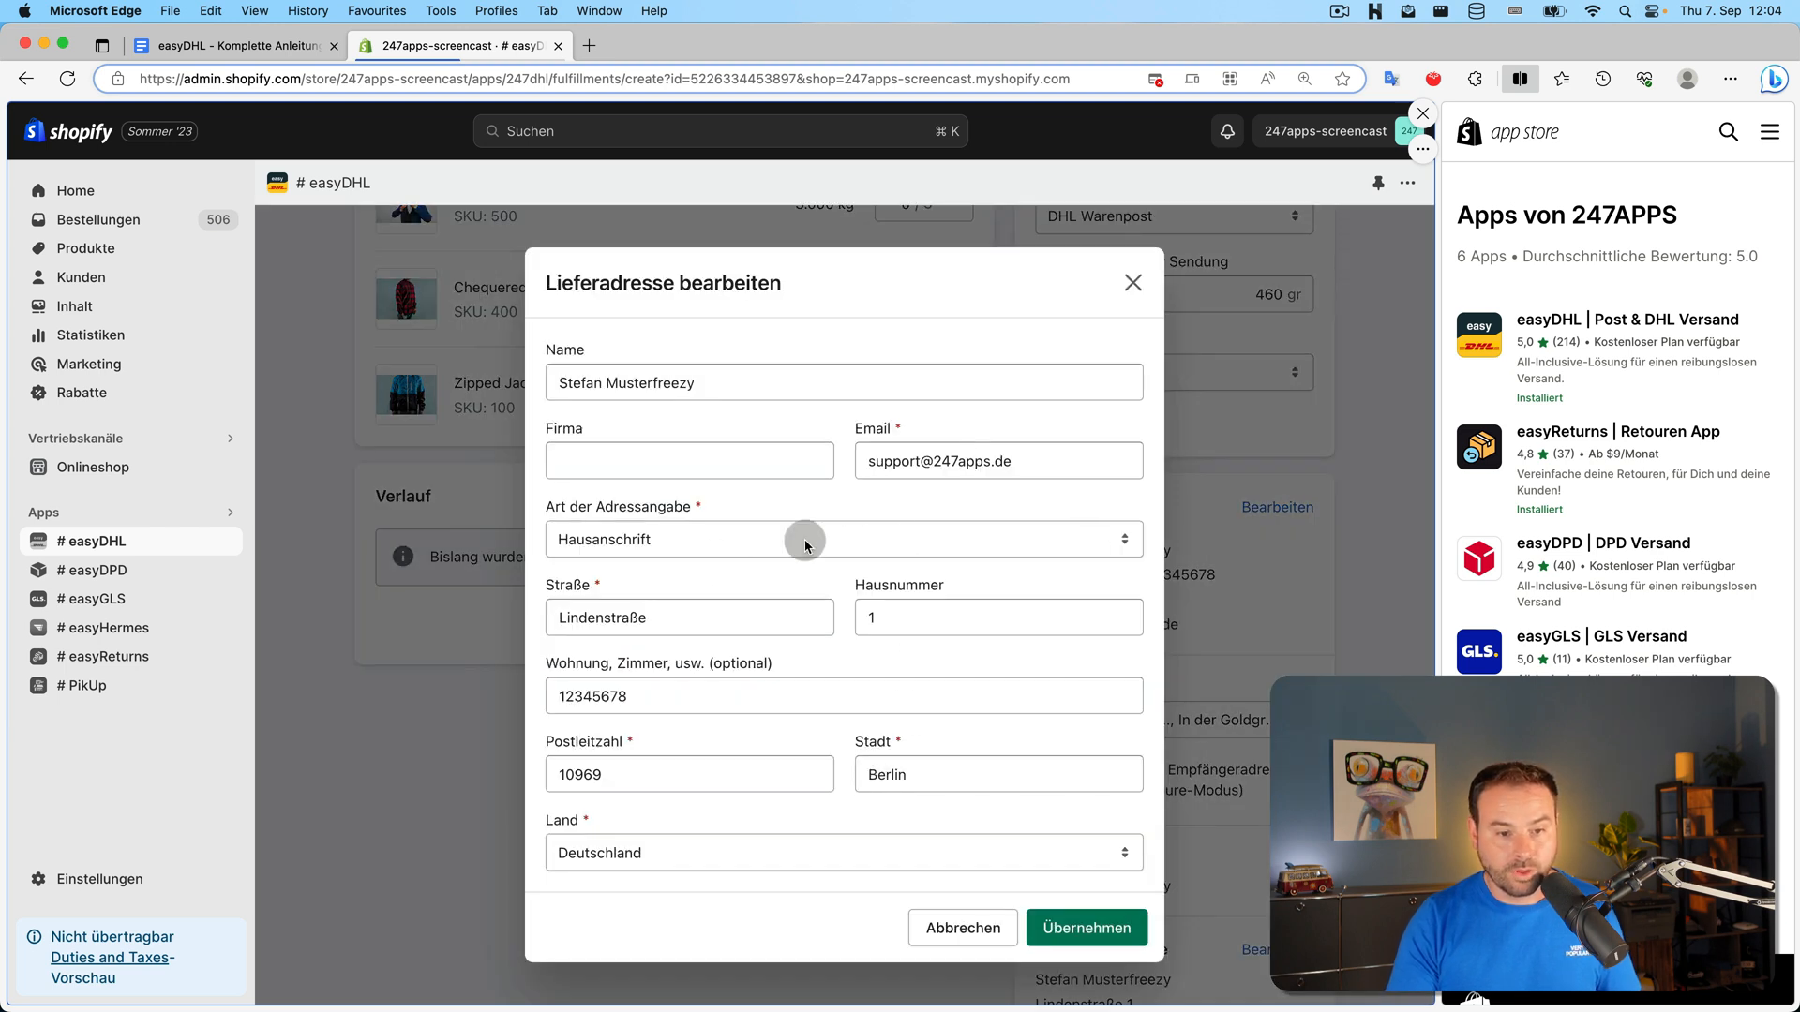
# Keep Hausanschrift as the address type and cancel the delivery address editor unchanged
pyautogui.click(714, 541)
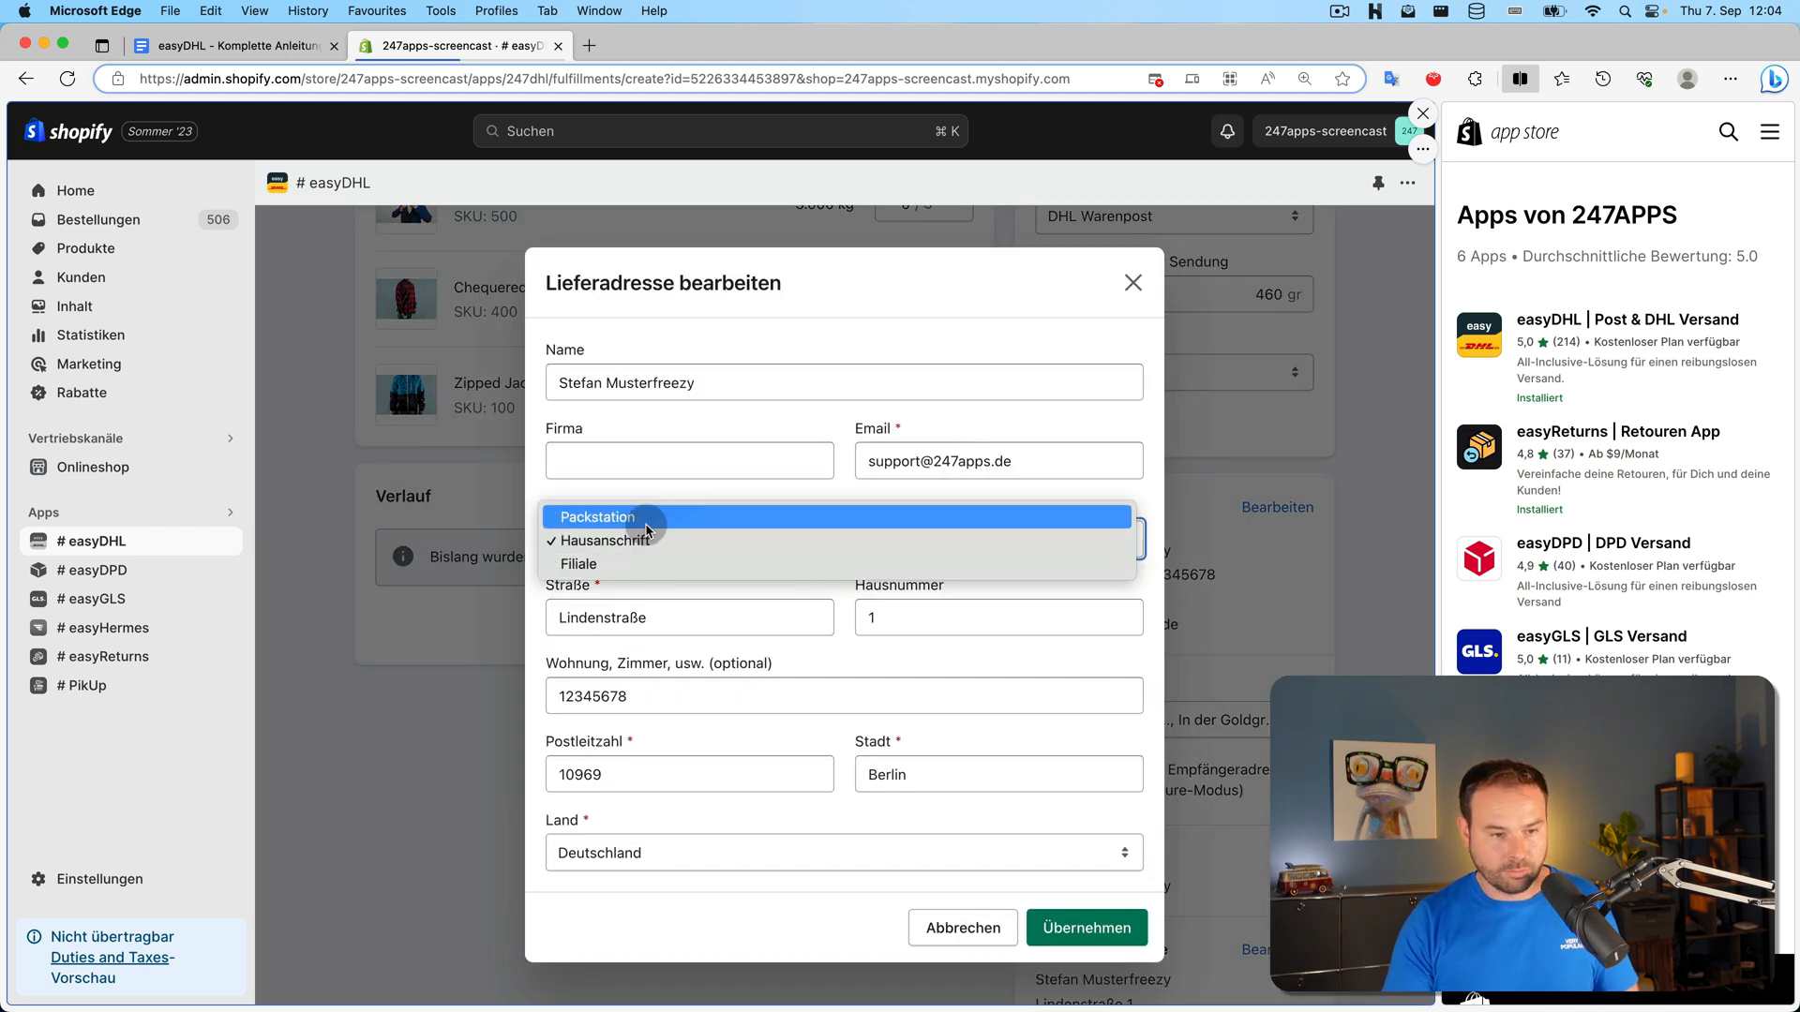
pyautogui.click(992, 936)
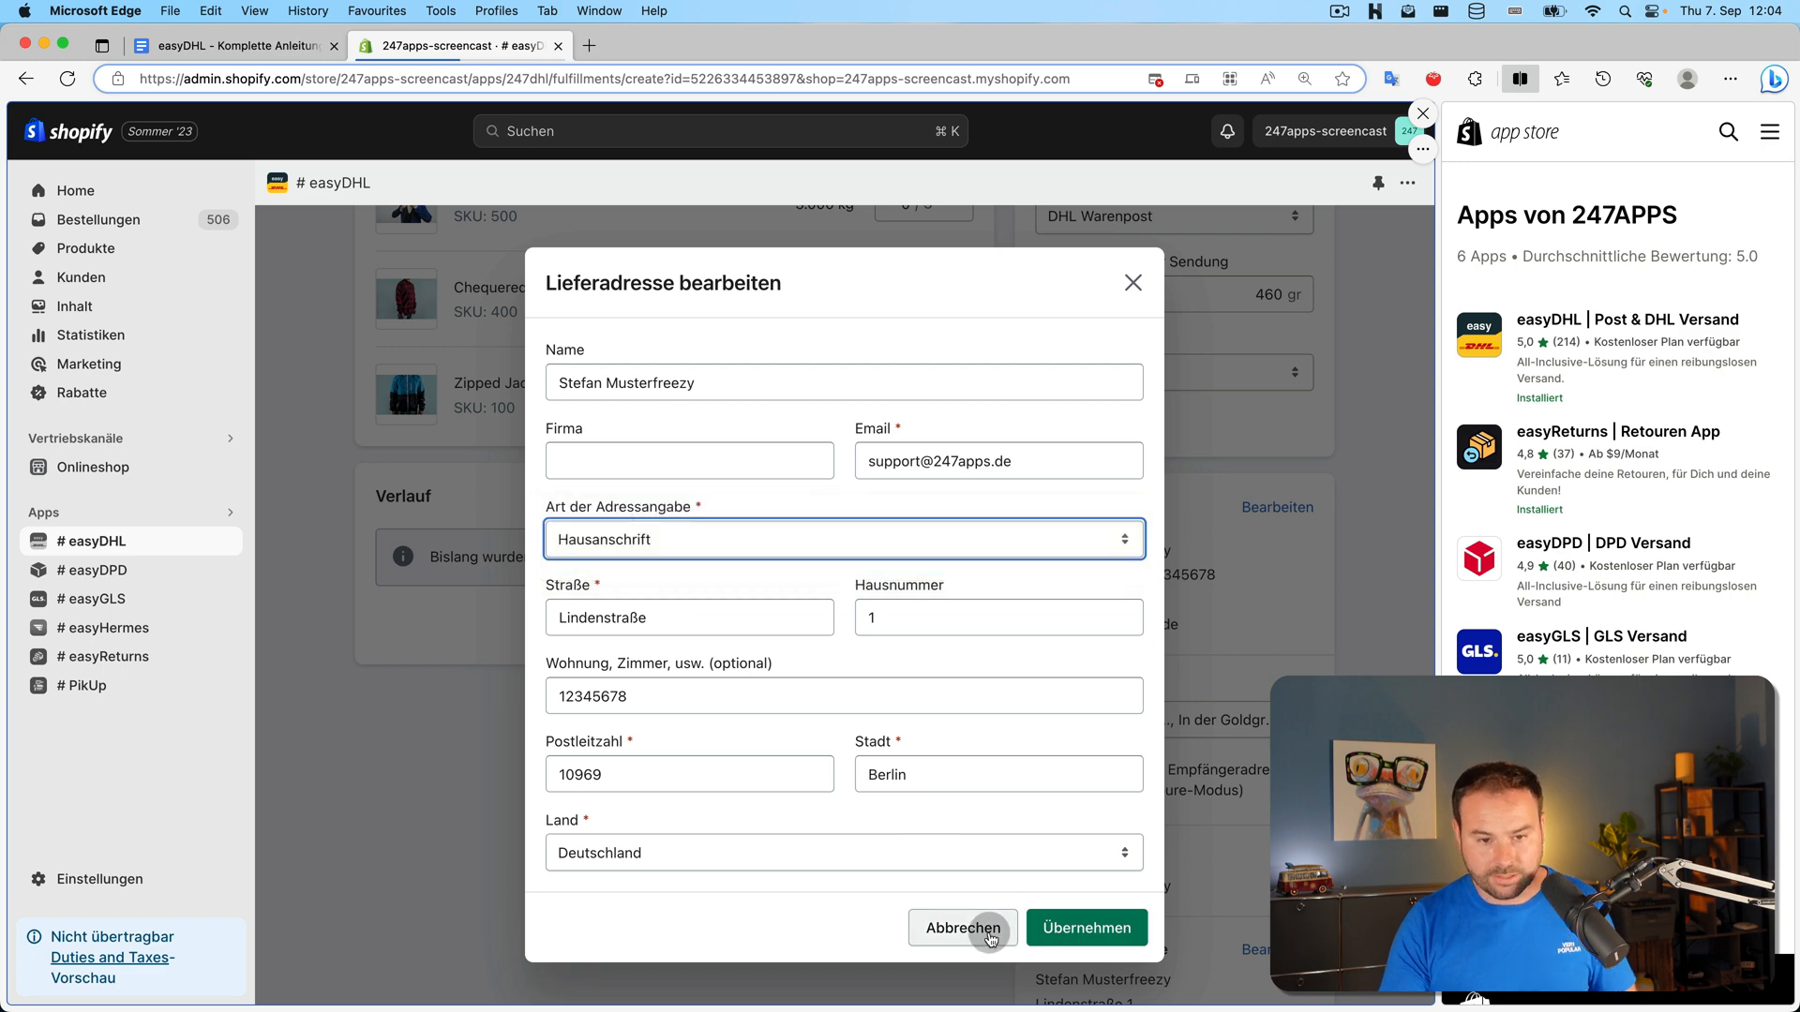
pyautogui.click(992, 936)
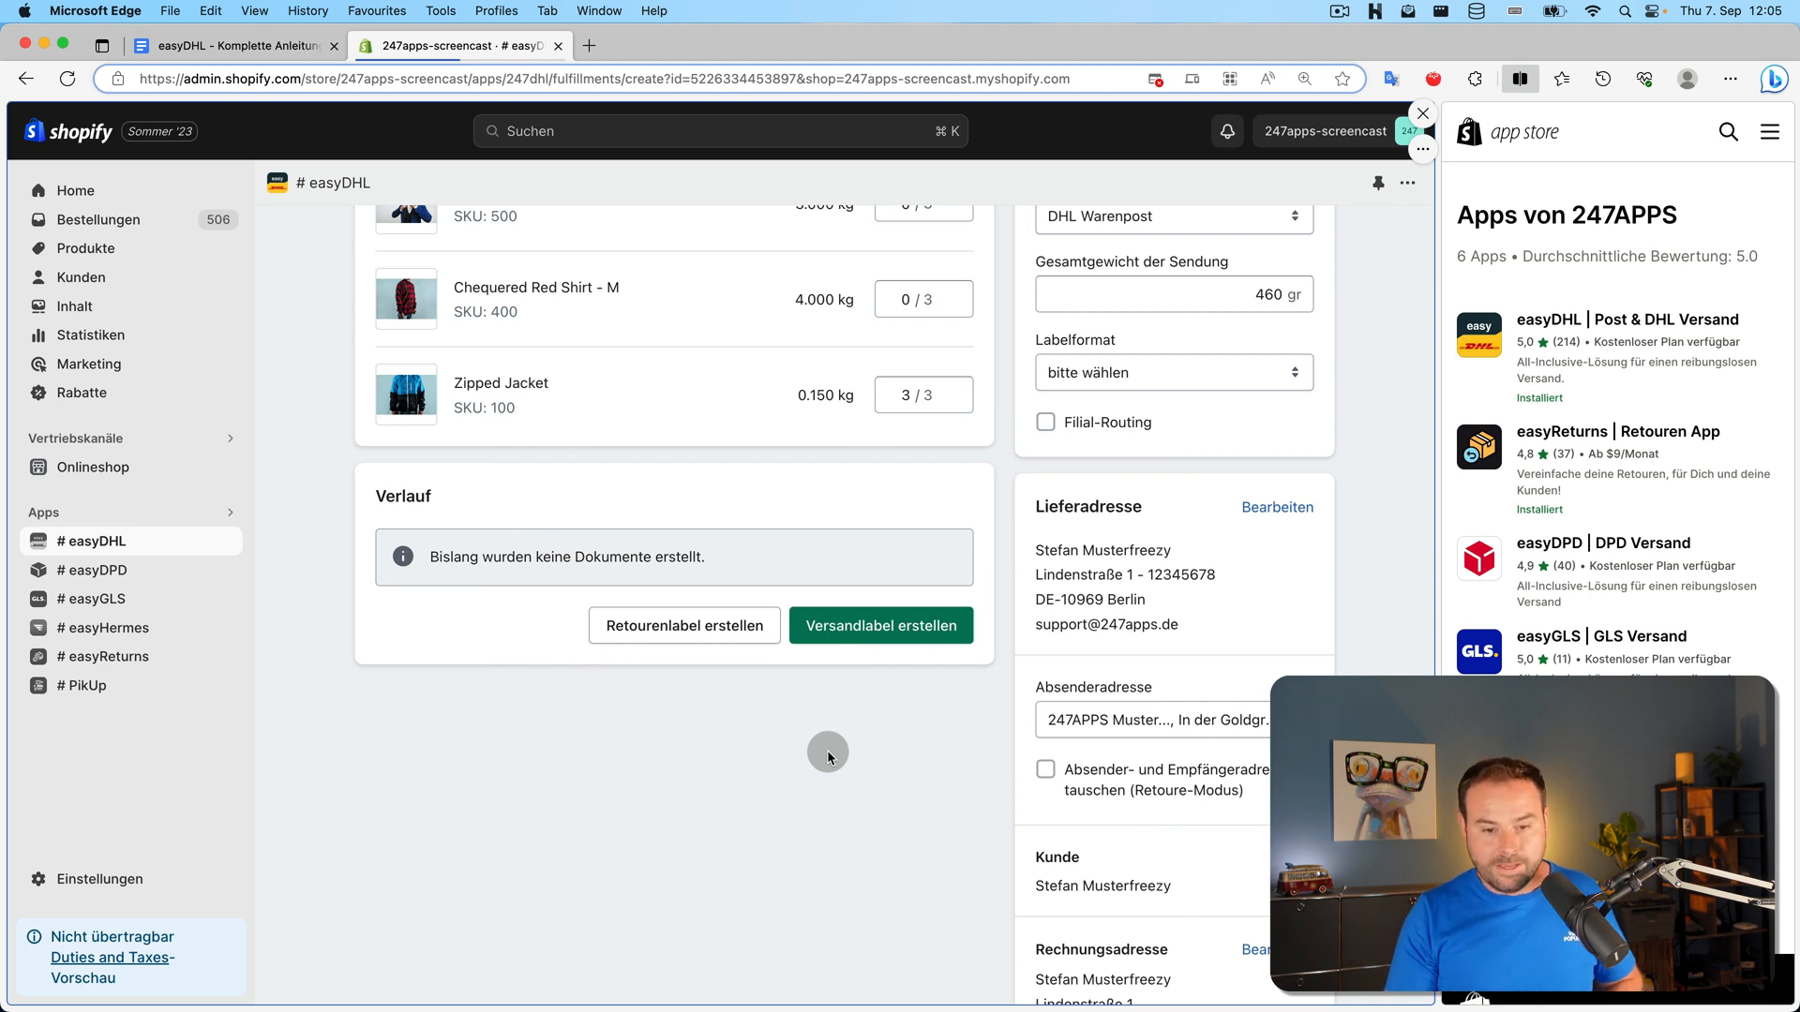
pyautogui.scroll(3, 880, 718)
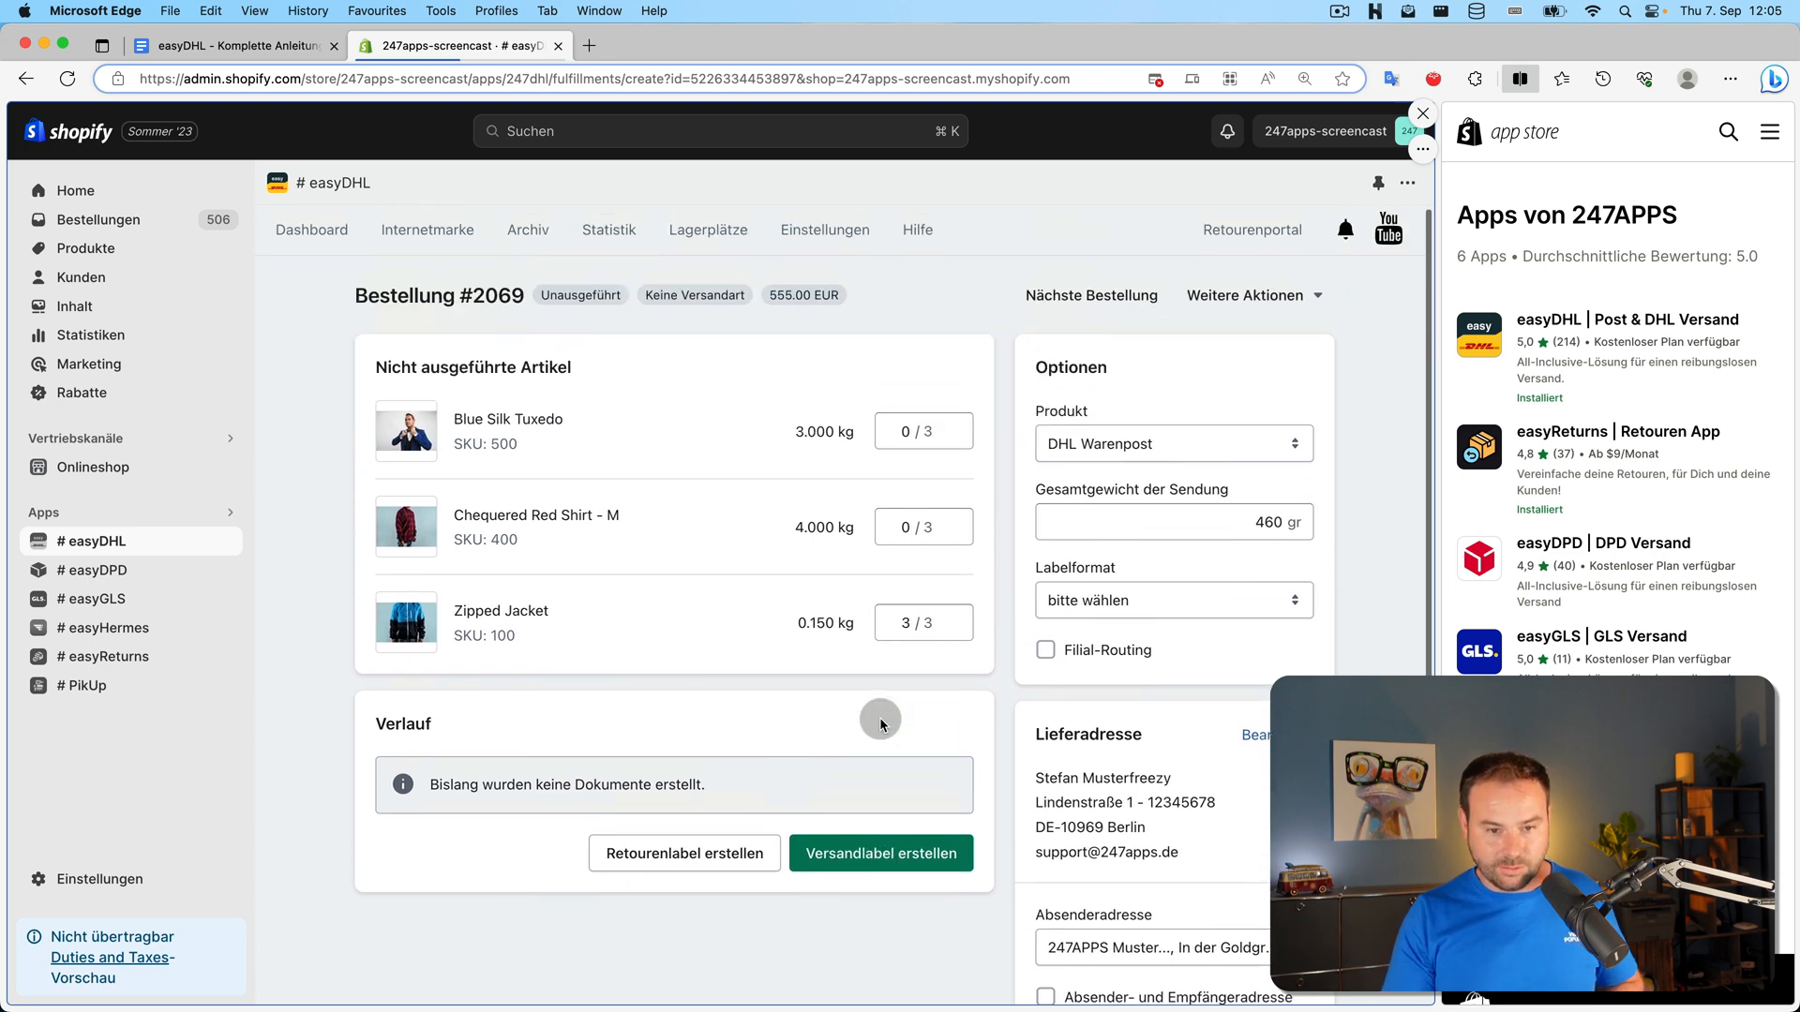
pyautogui.scroll(-3, 887, 717)
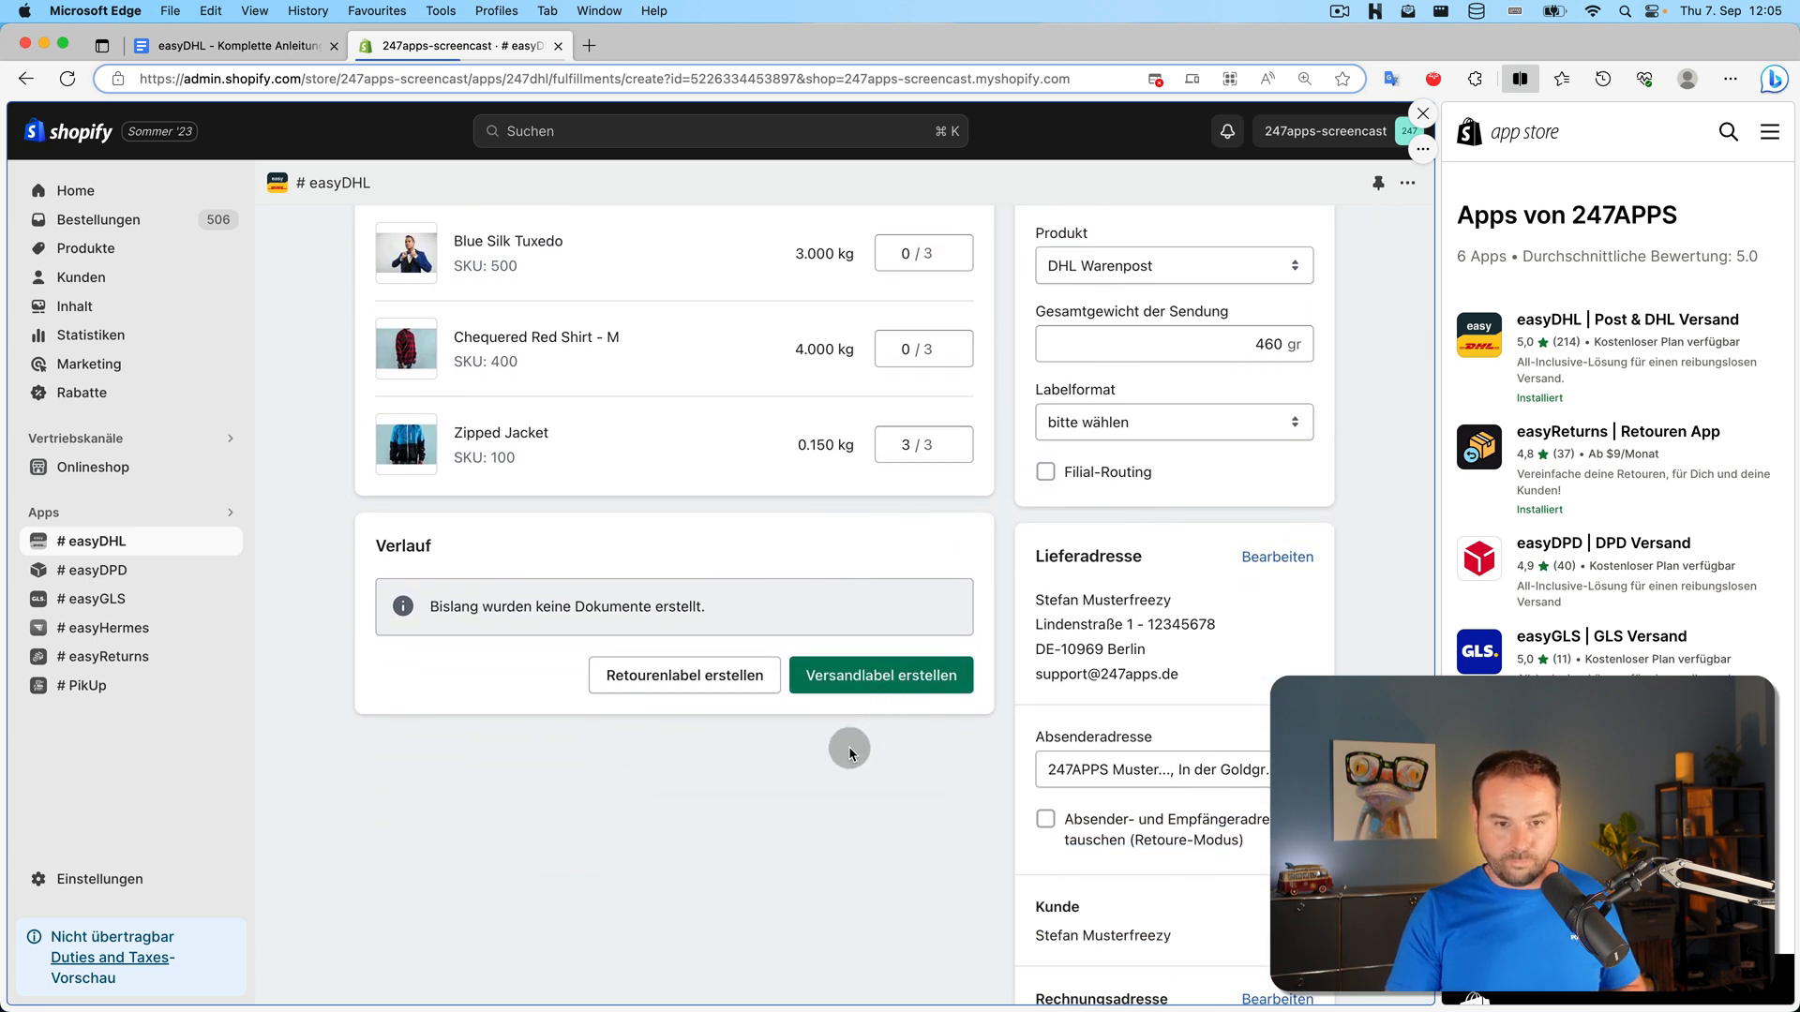
pyautogui.scroll(3, 845, 750)
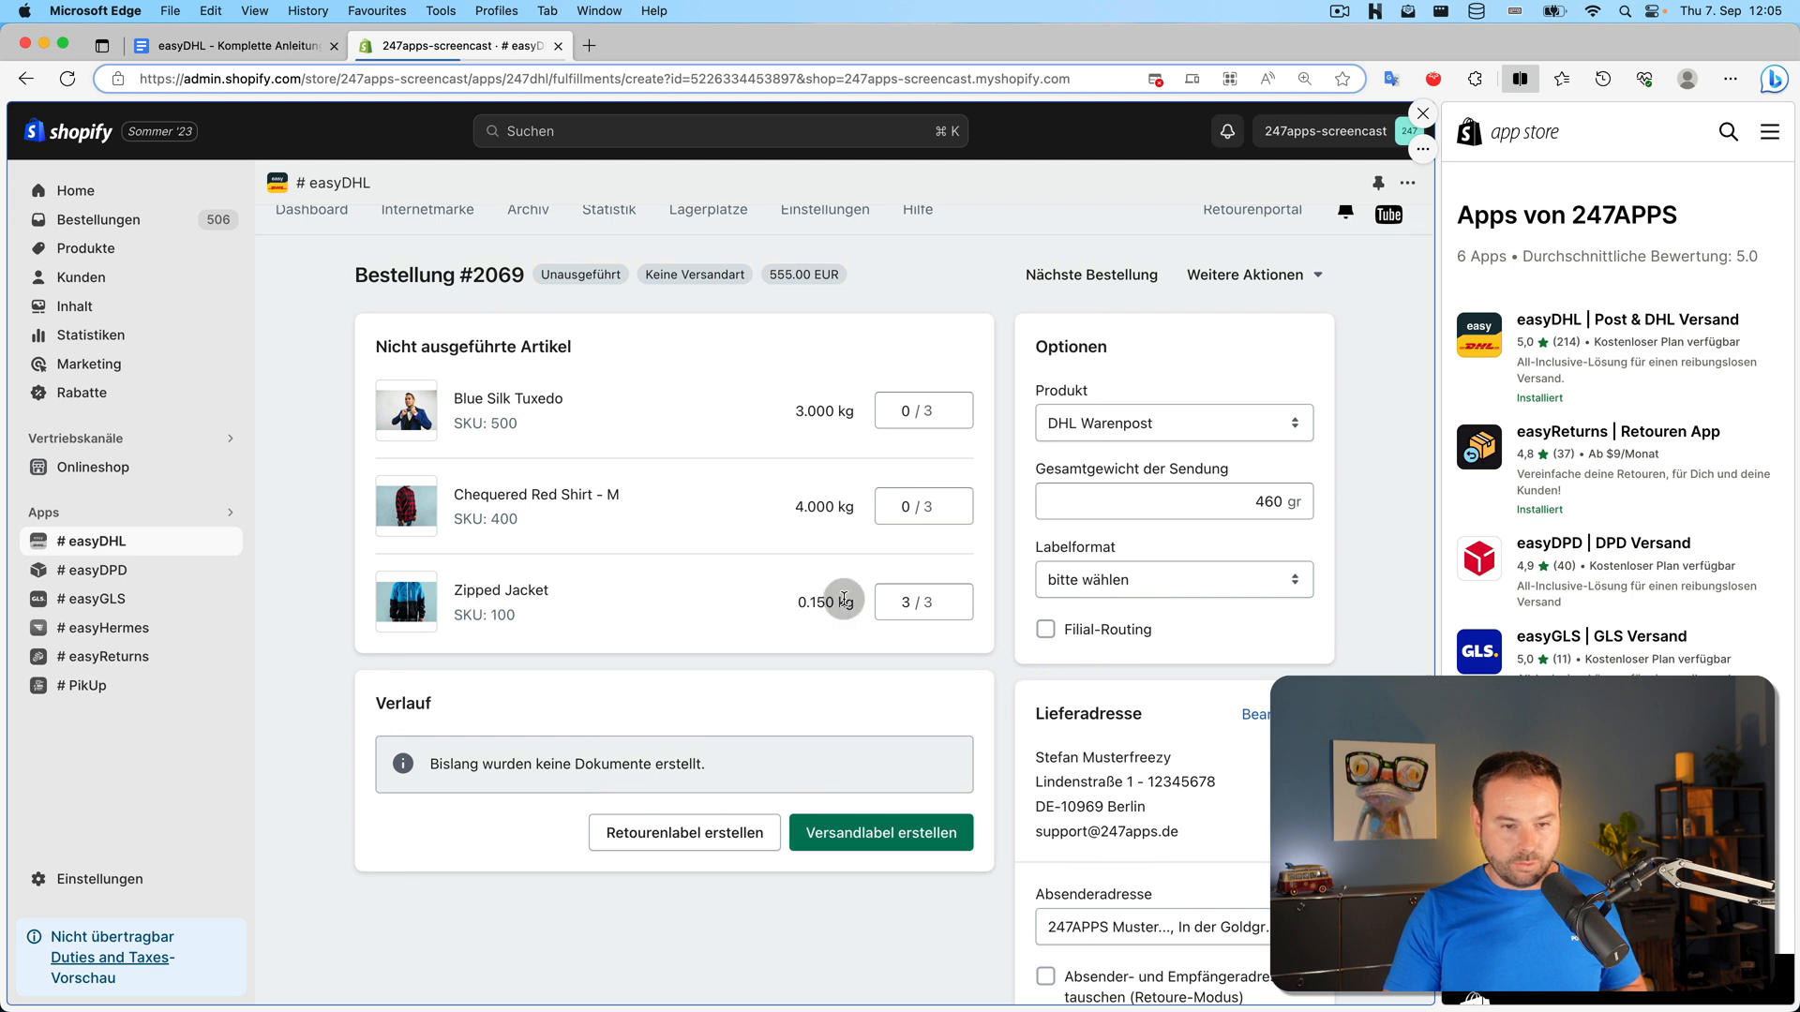
pyautogui.scroll(-2, 551, 590)
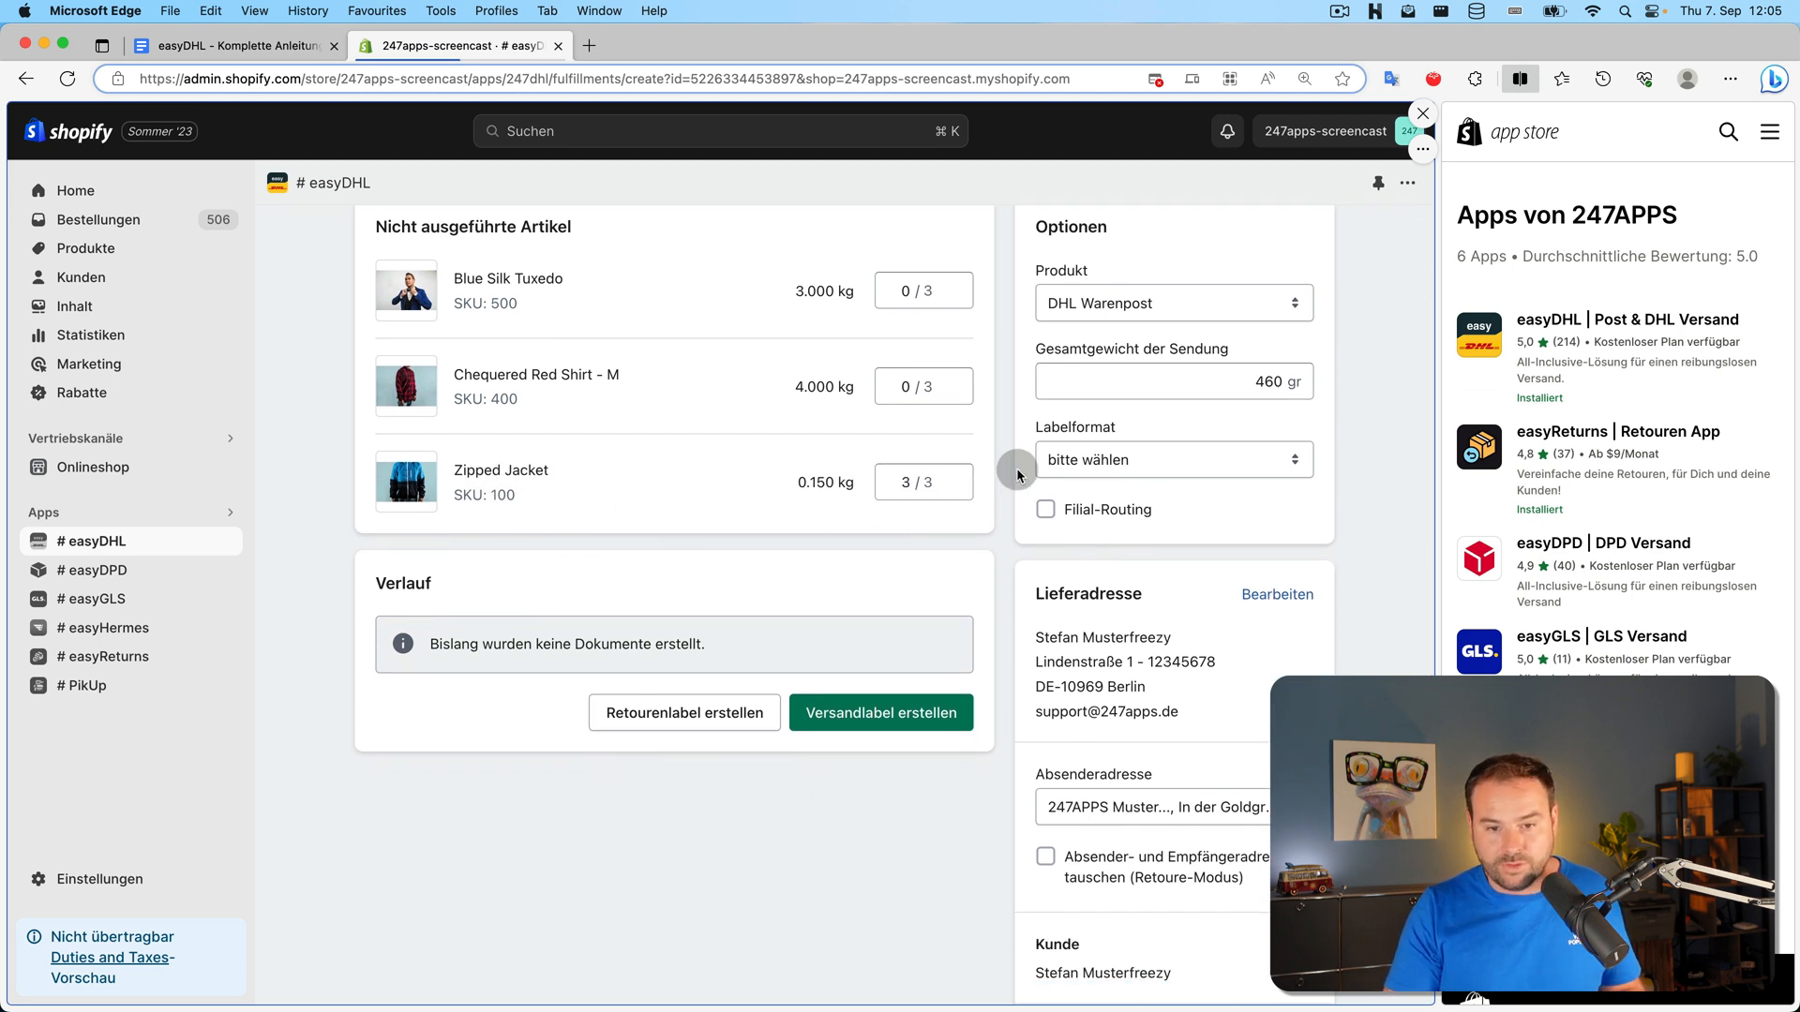
pyautogui.scroll(-1, 1117, 328)
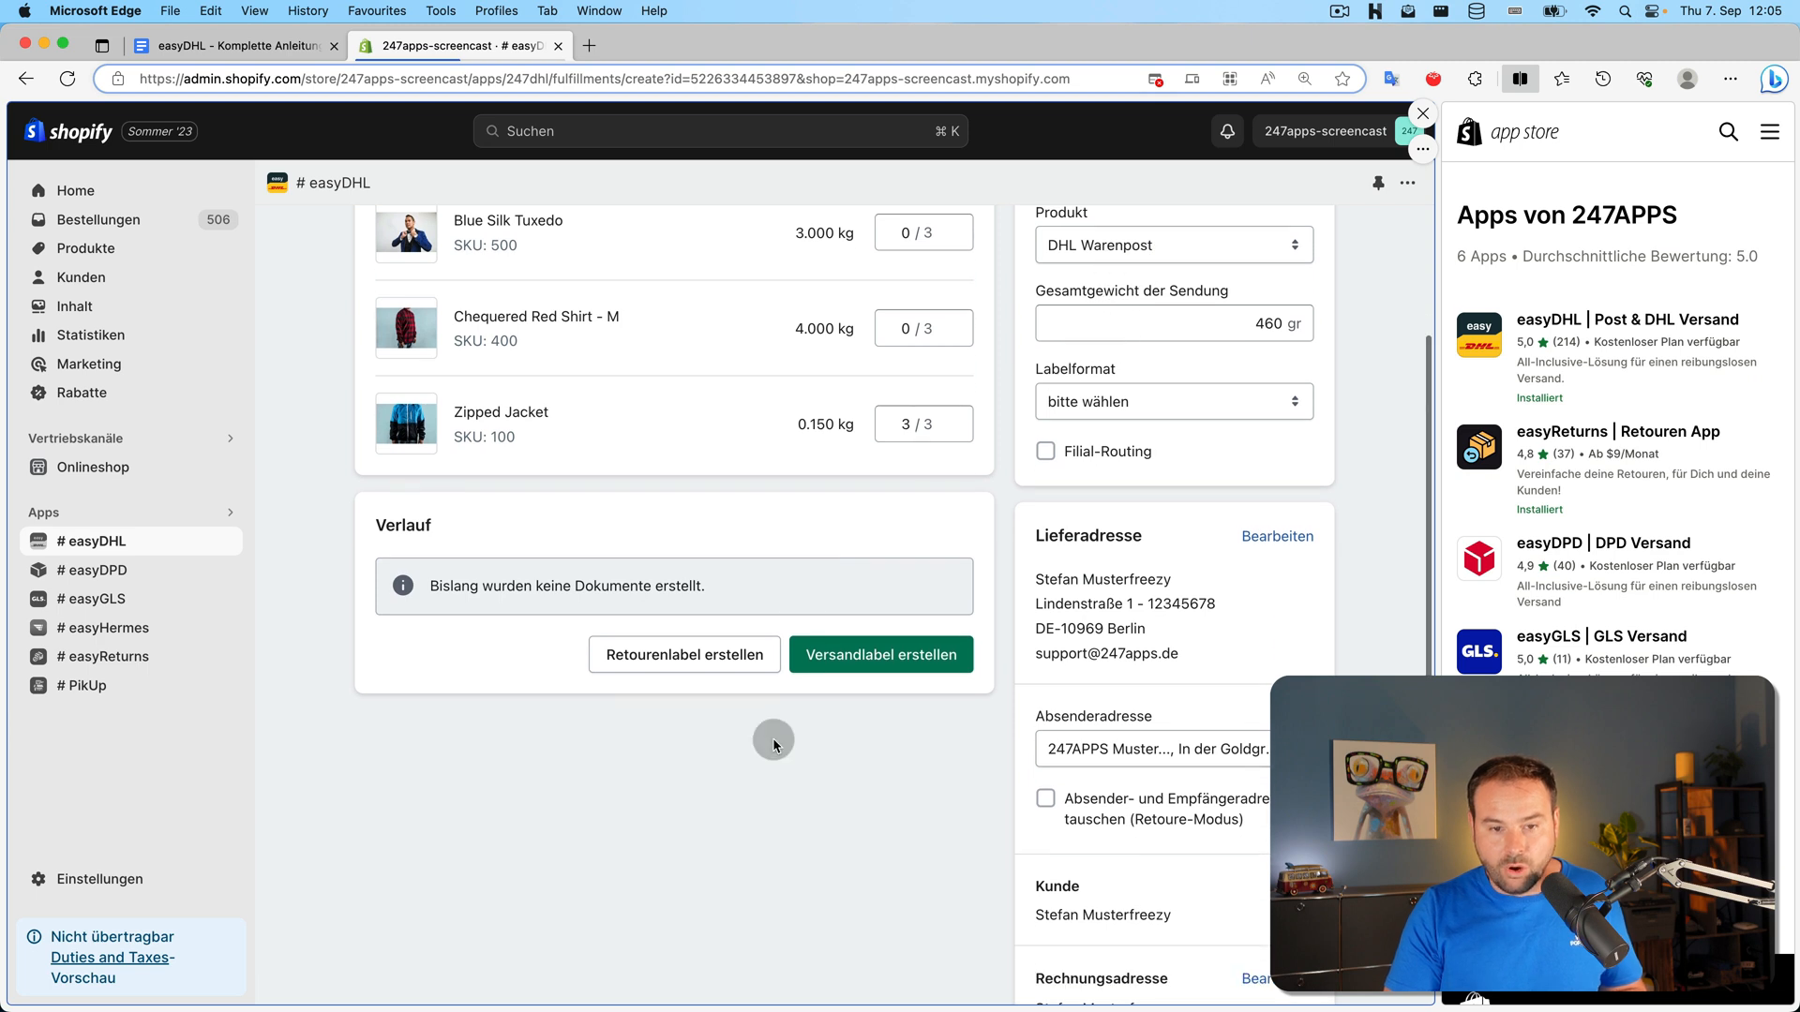
pyautogui.click(1148, 405)
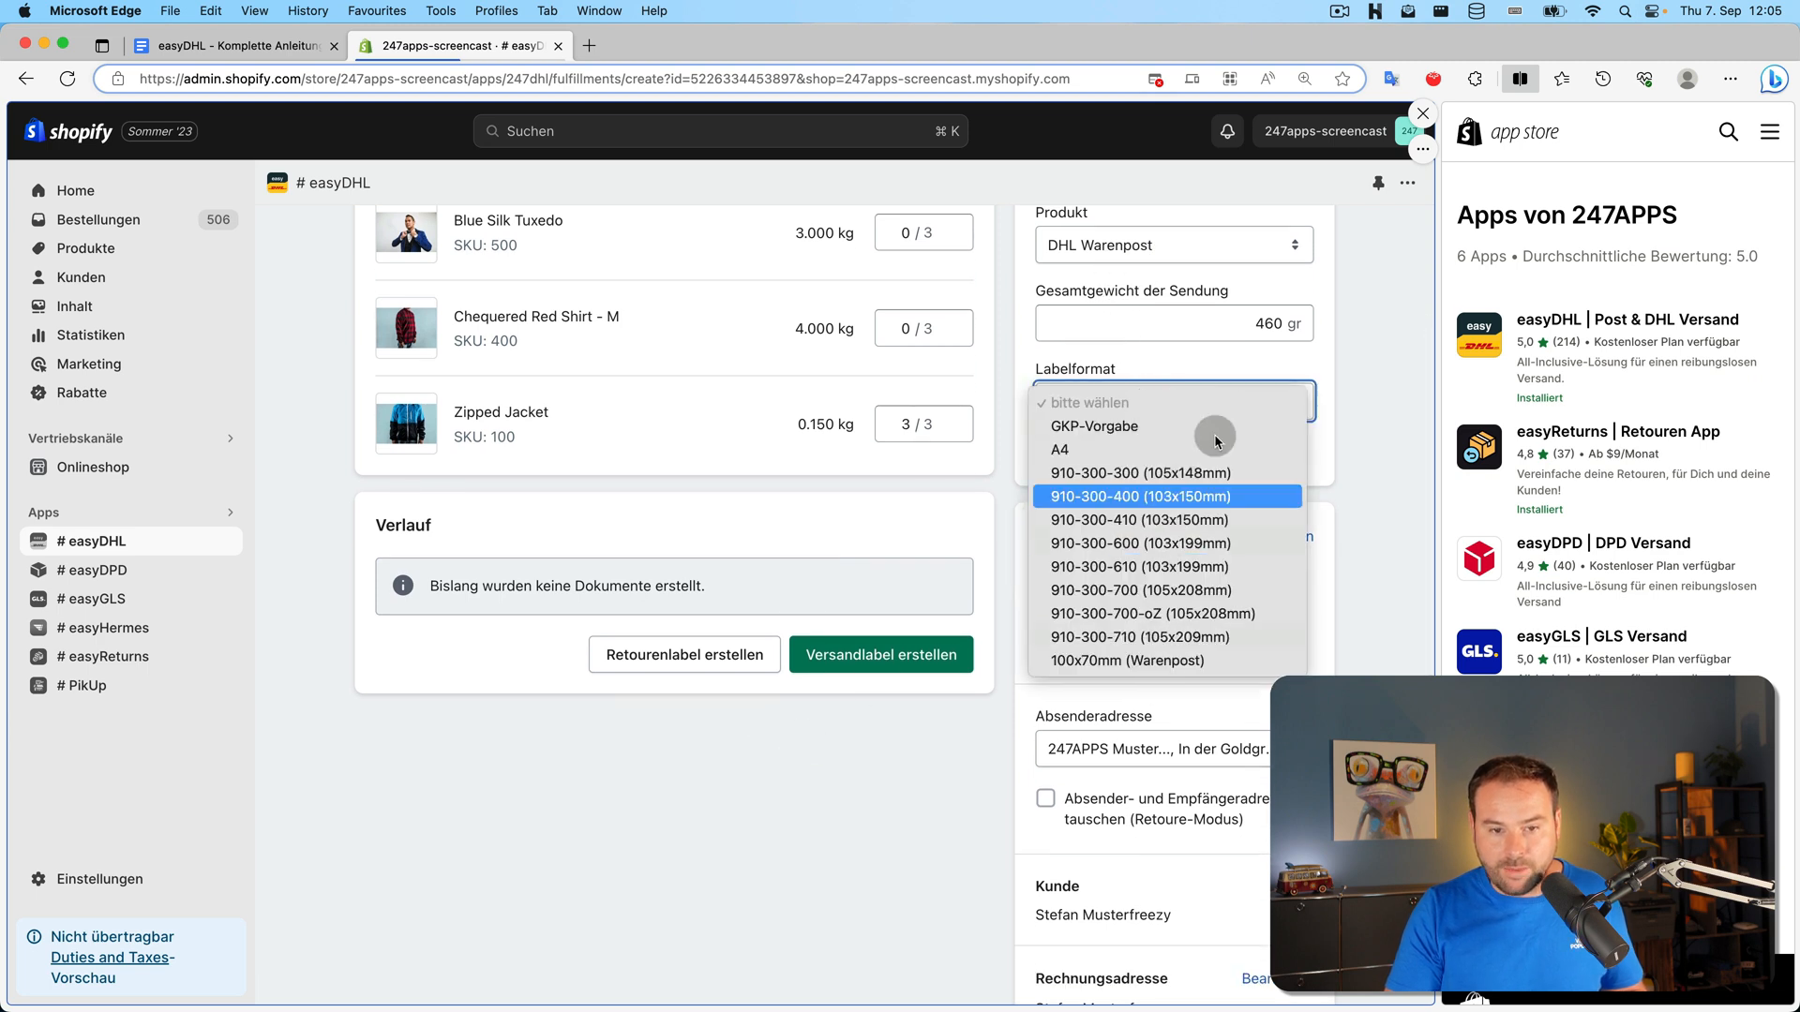
pyautogui.click(1335, 334)
pyautogui.click(1306, 399)
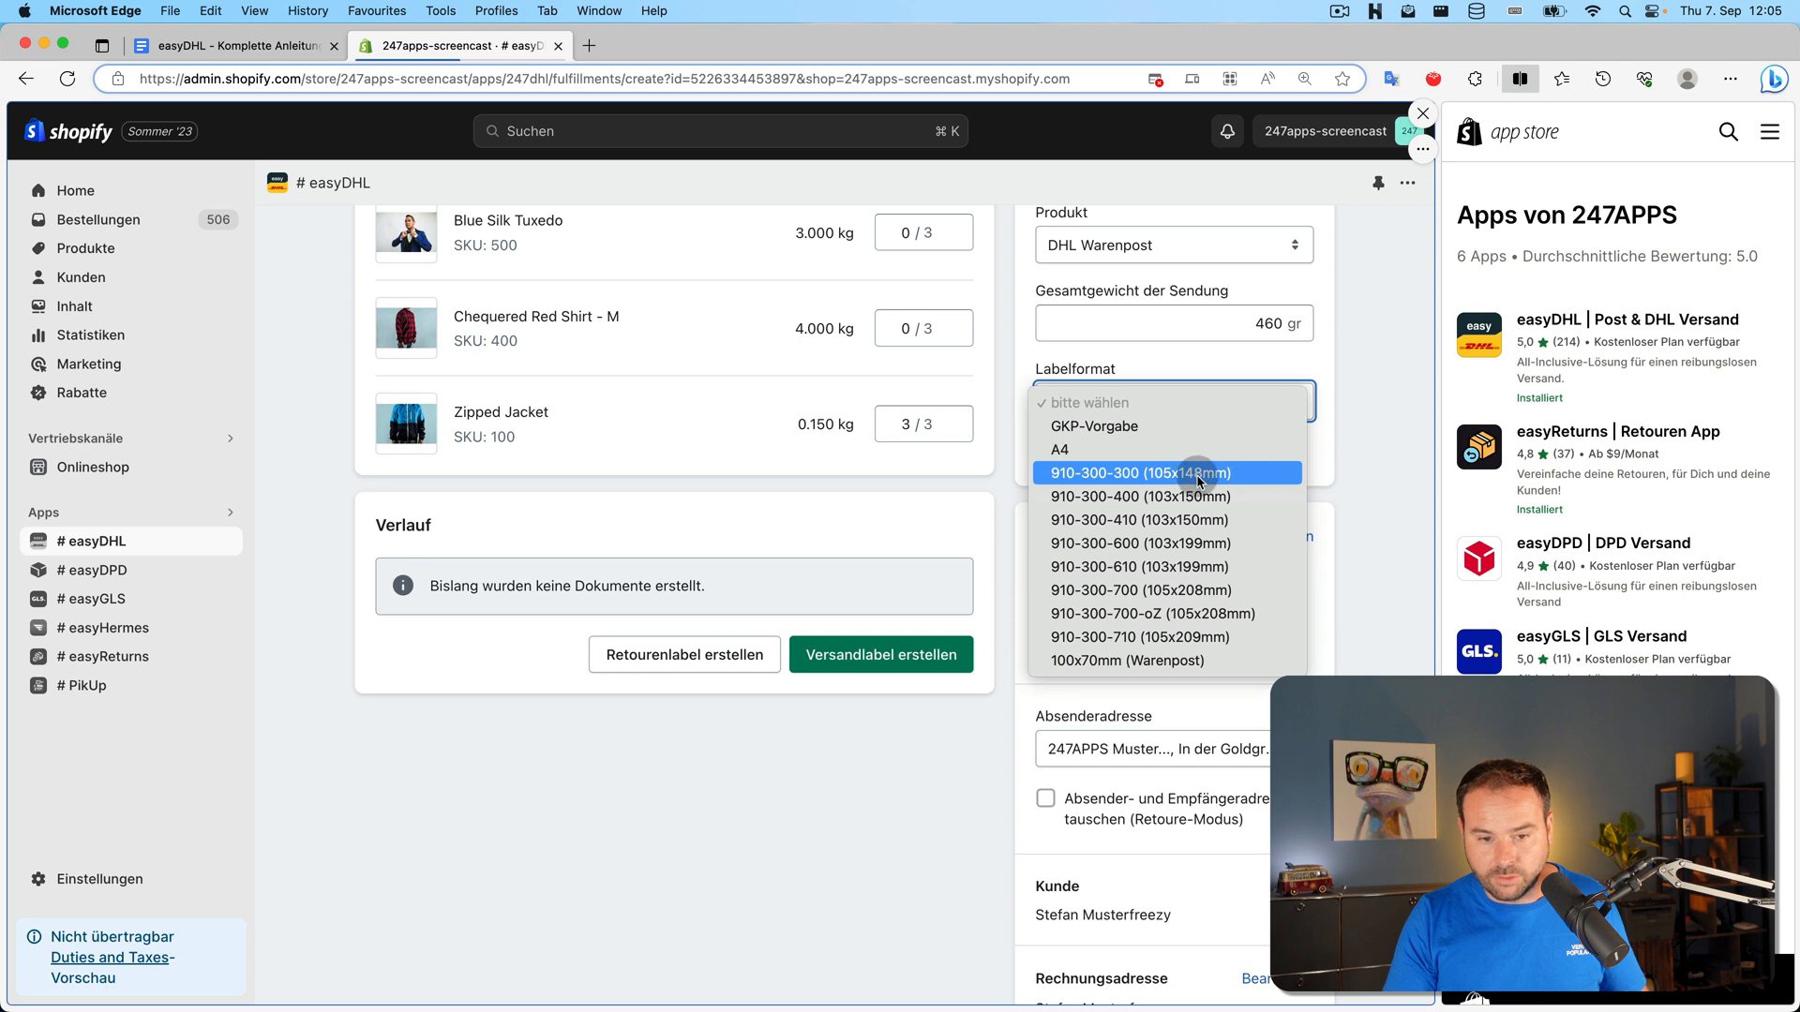
pyautogui.click(1227, 521)
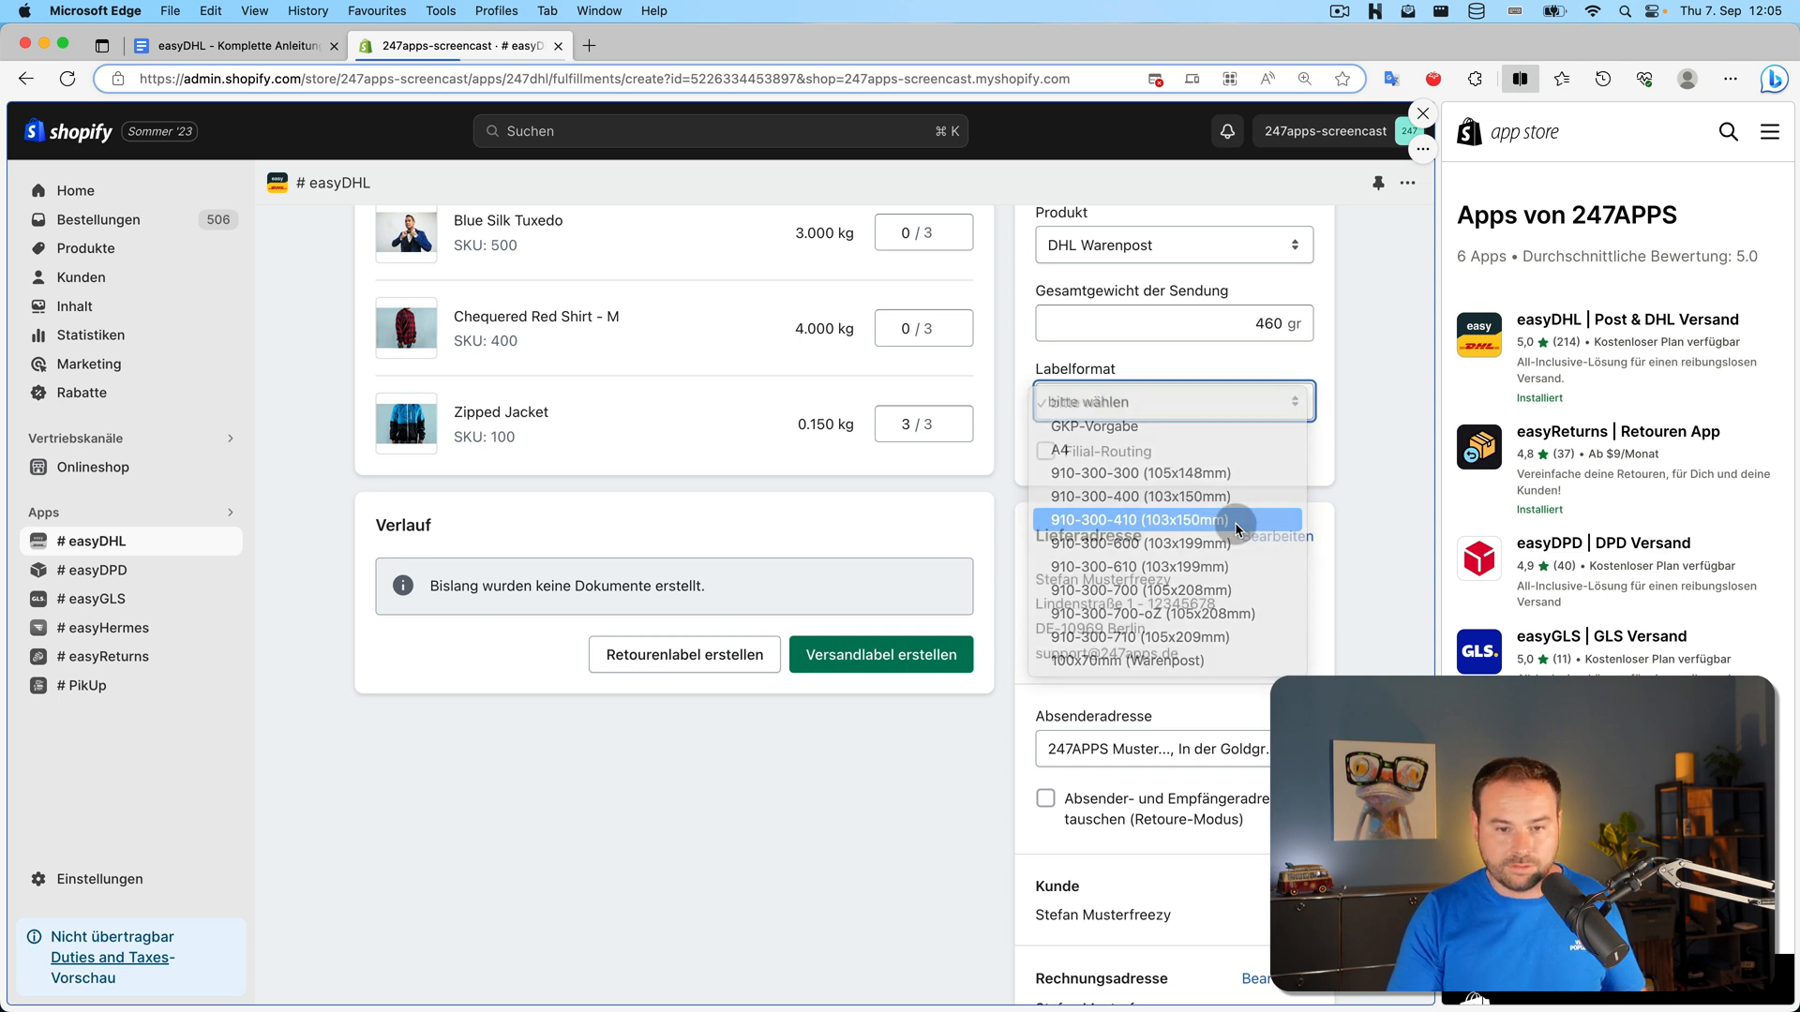
# Check the Absenderadresse options, leaving the 247APPS sender address
pyautogui.scroll(-2, 1205, 510)
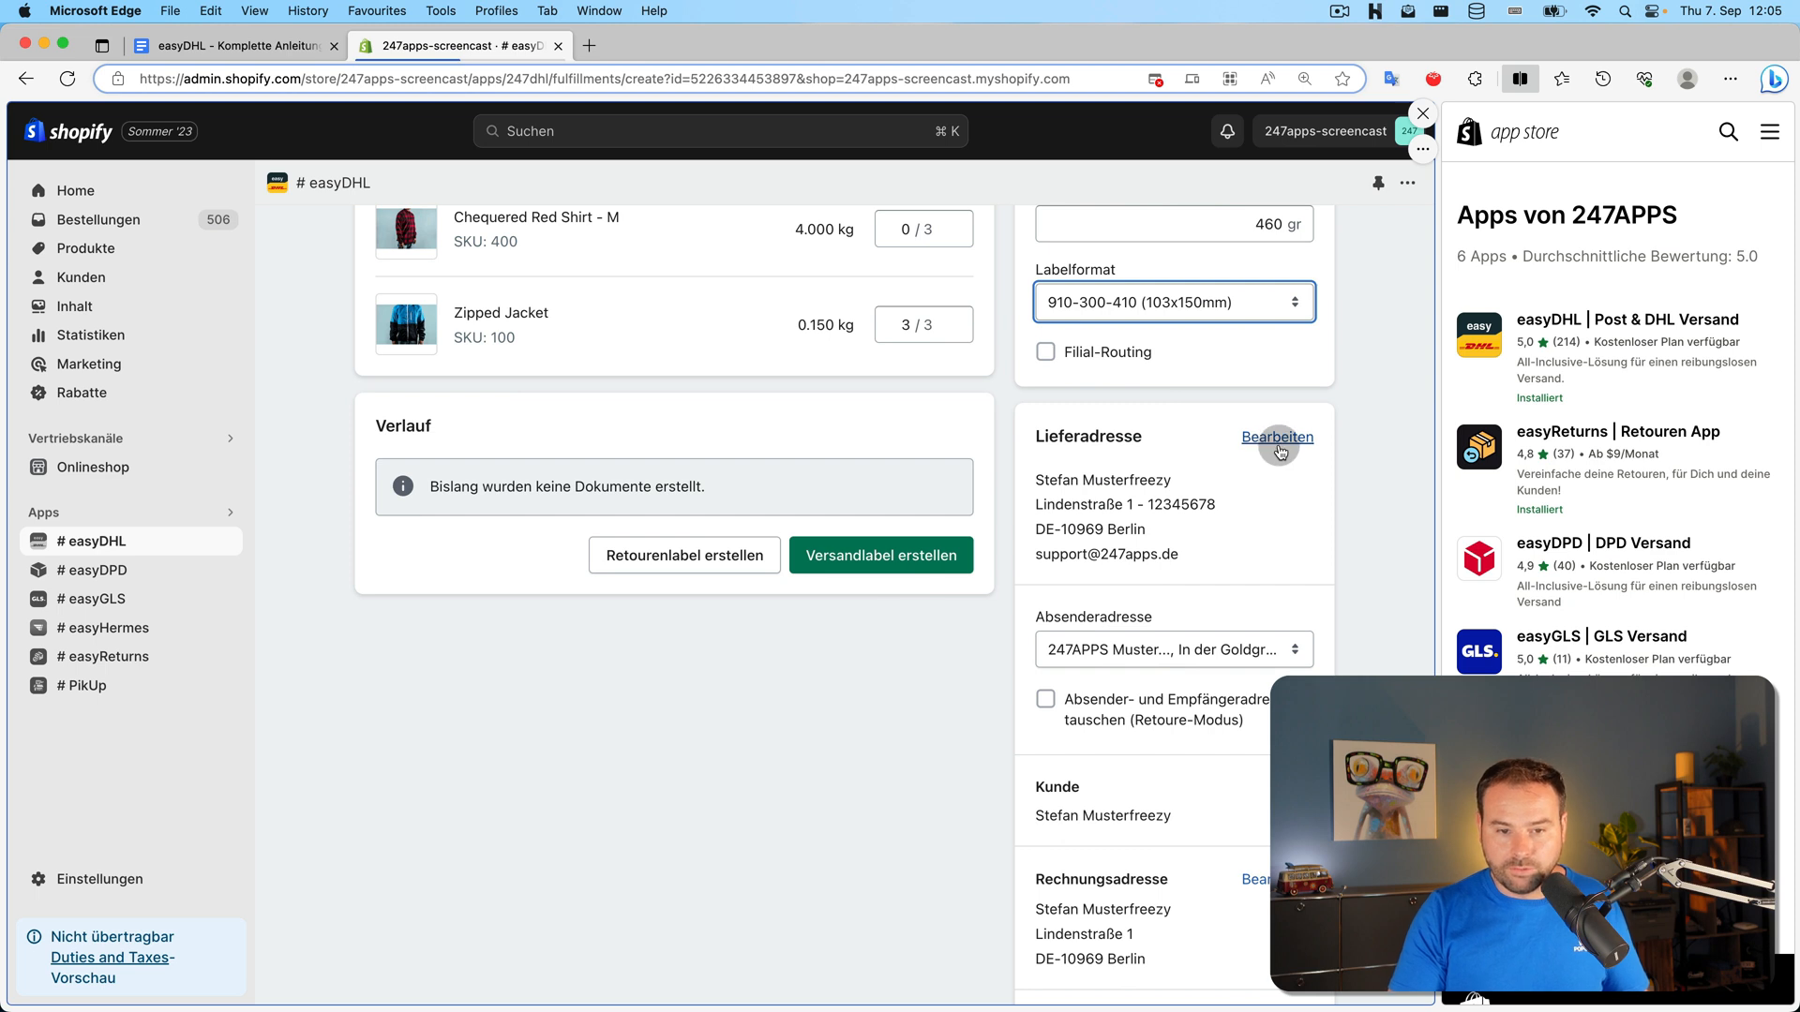
pyautogui.scroll(-3, 1301, 605)
pyautogui.click(1182, 497)
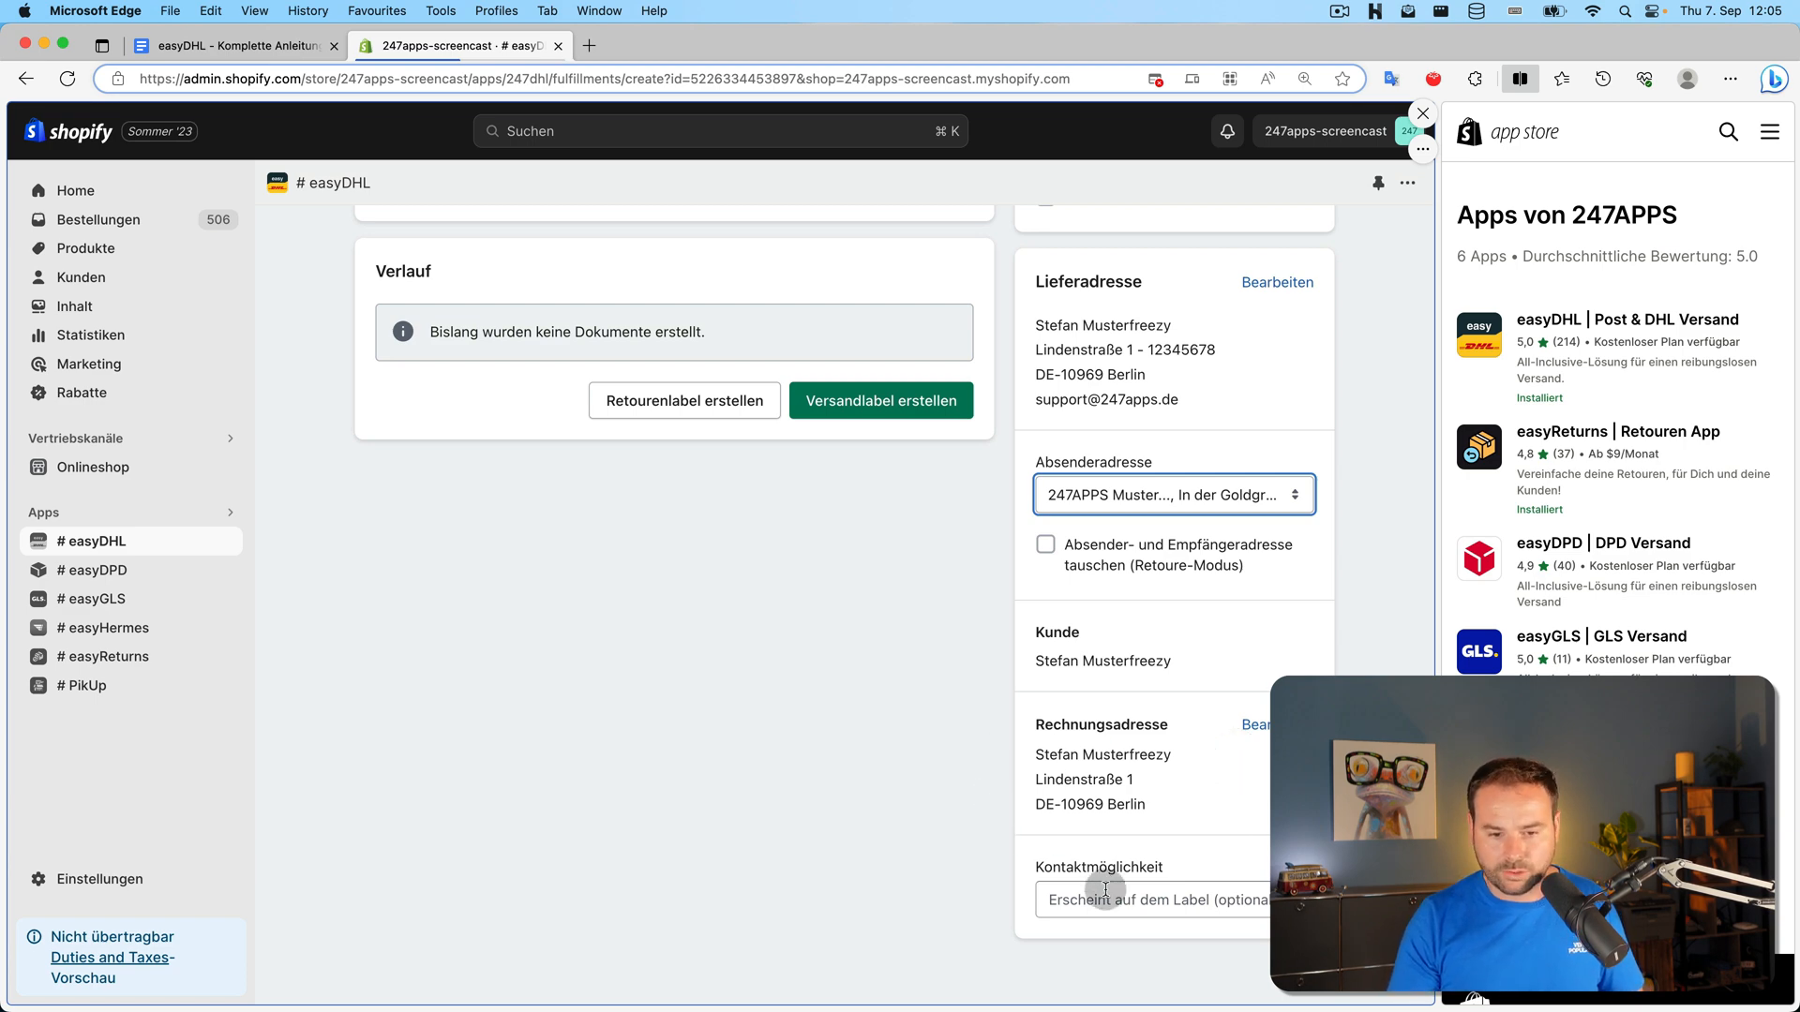
pyautogui.scroll(5, 804, 762)
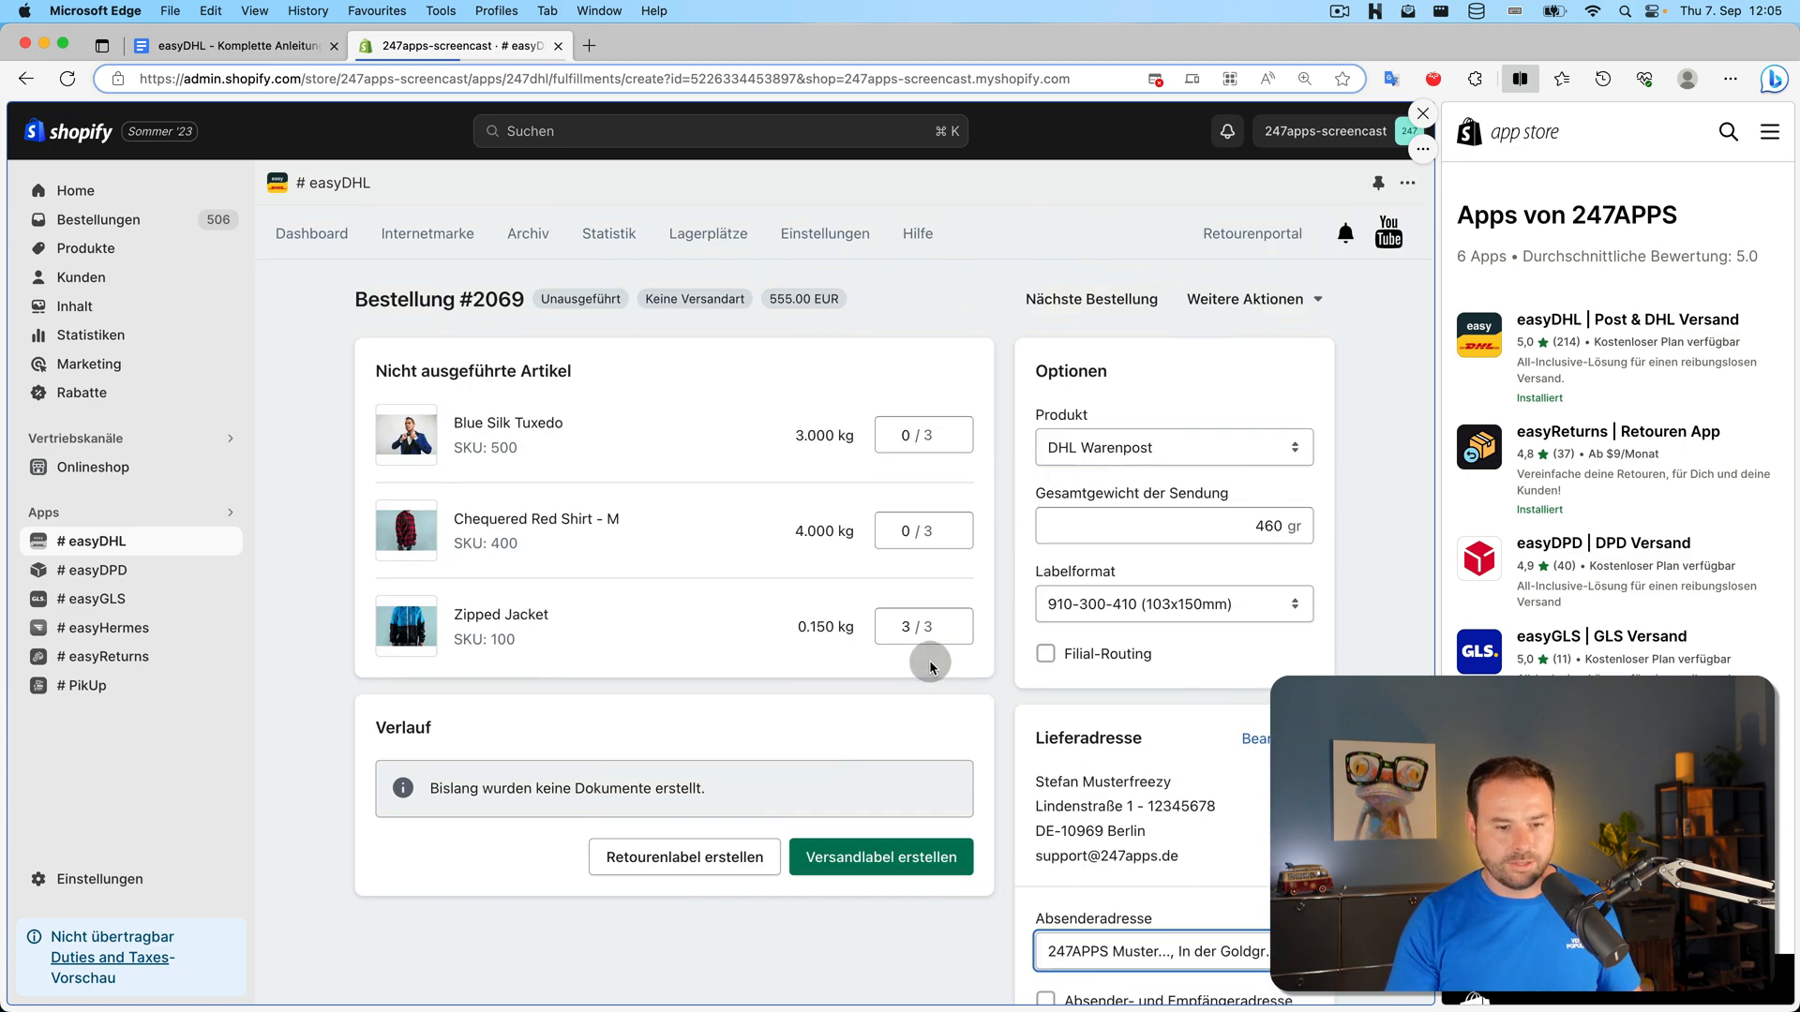
# Create order #2069's Warenpost label and open its copied link in a private window
pyautogui.click(904, 857)
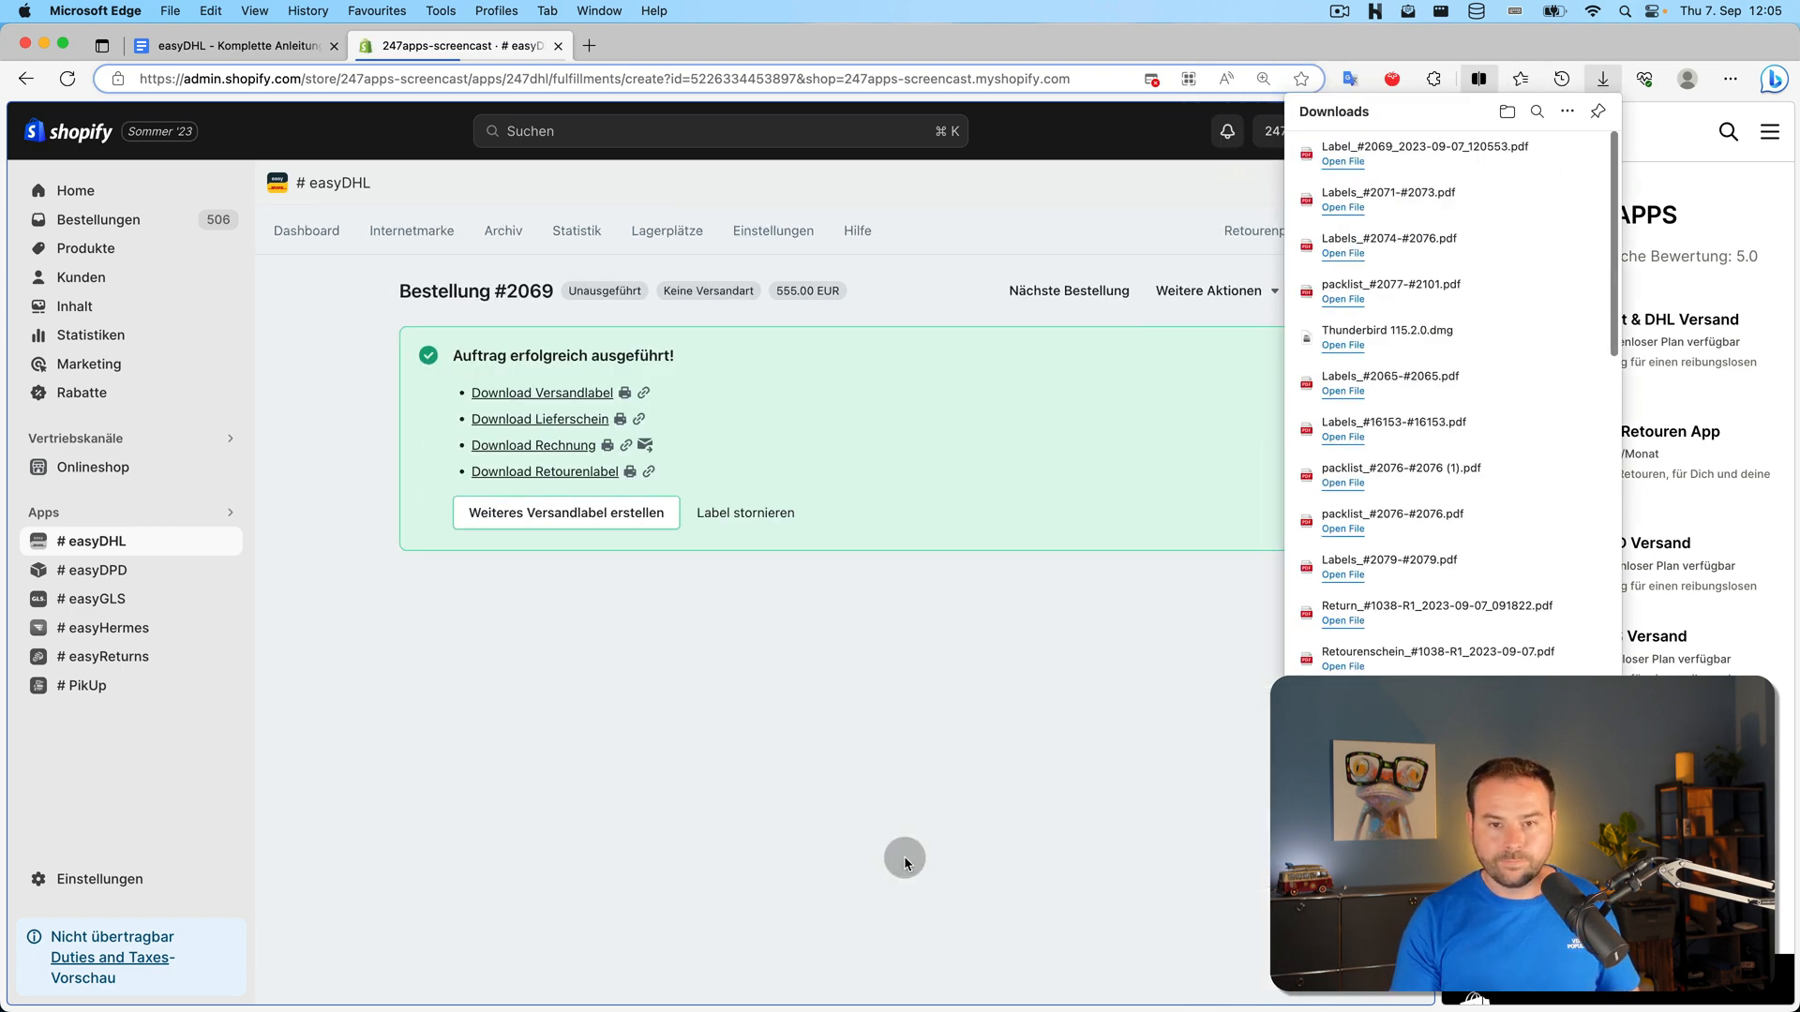
pyautogui.click(1128, 390)
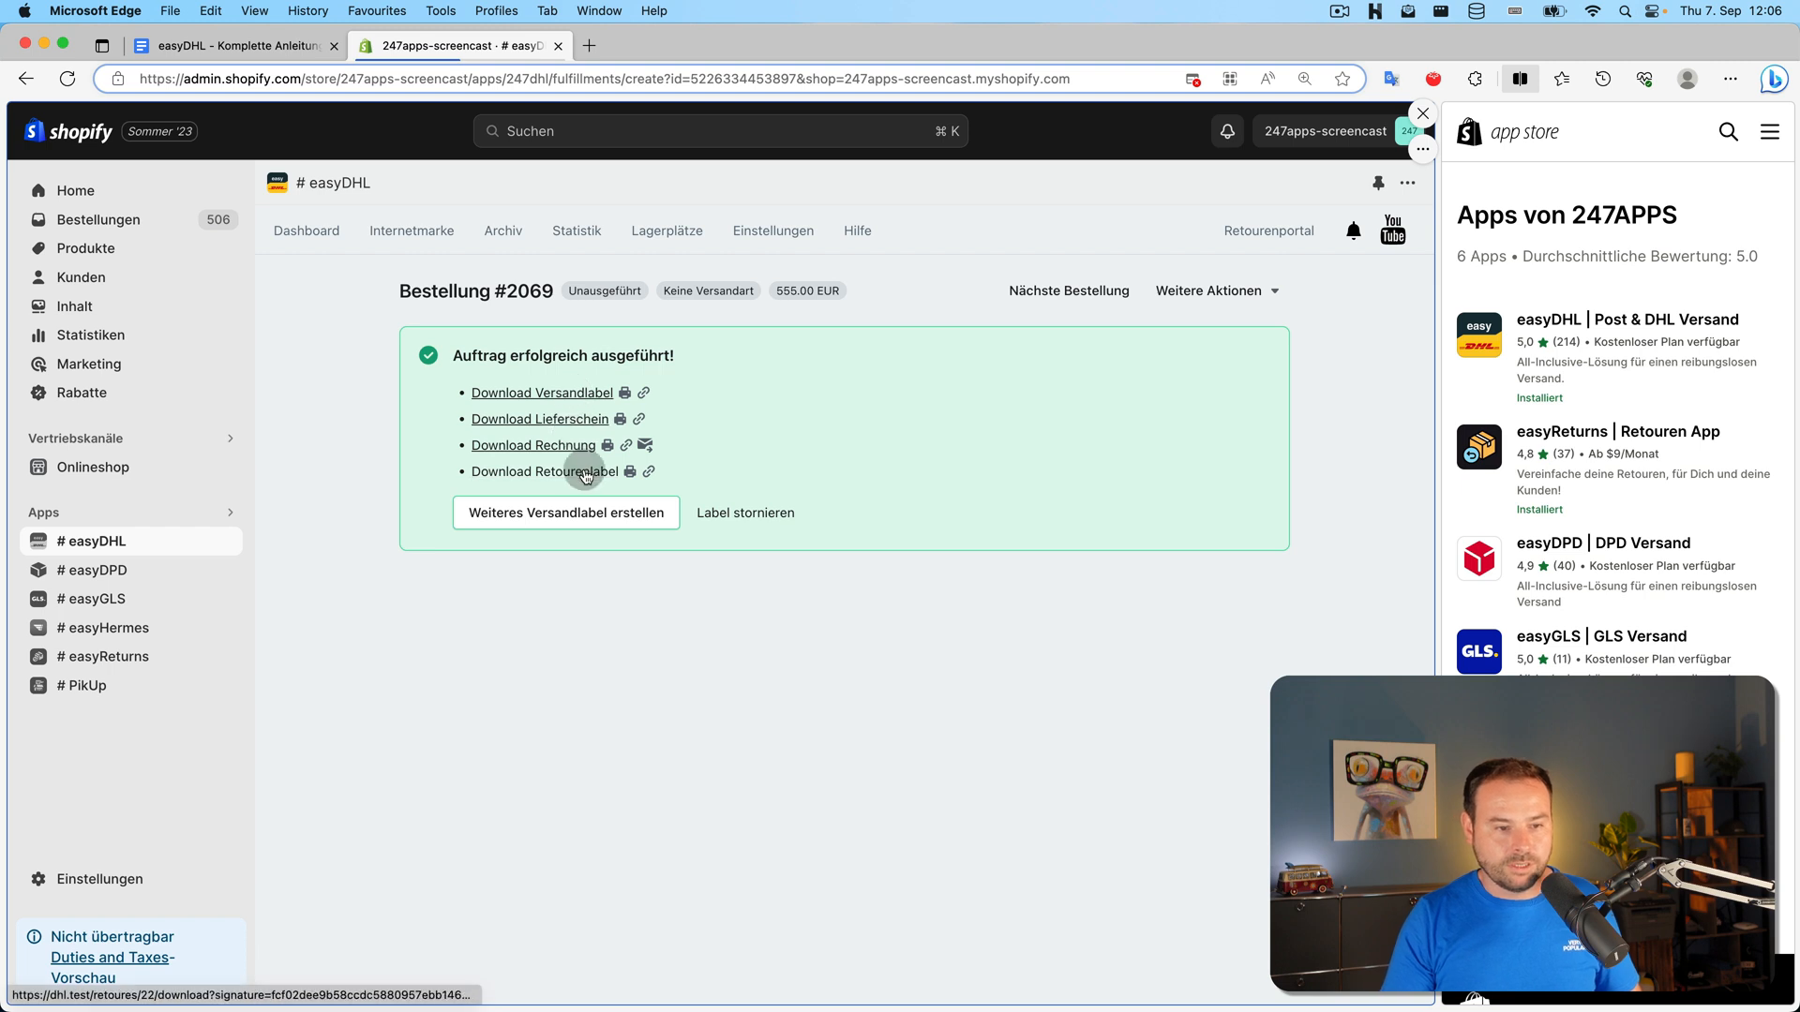
pyautogui.click(643, 393)
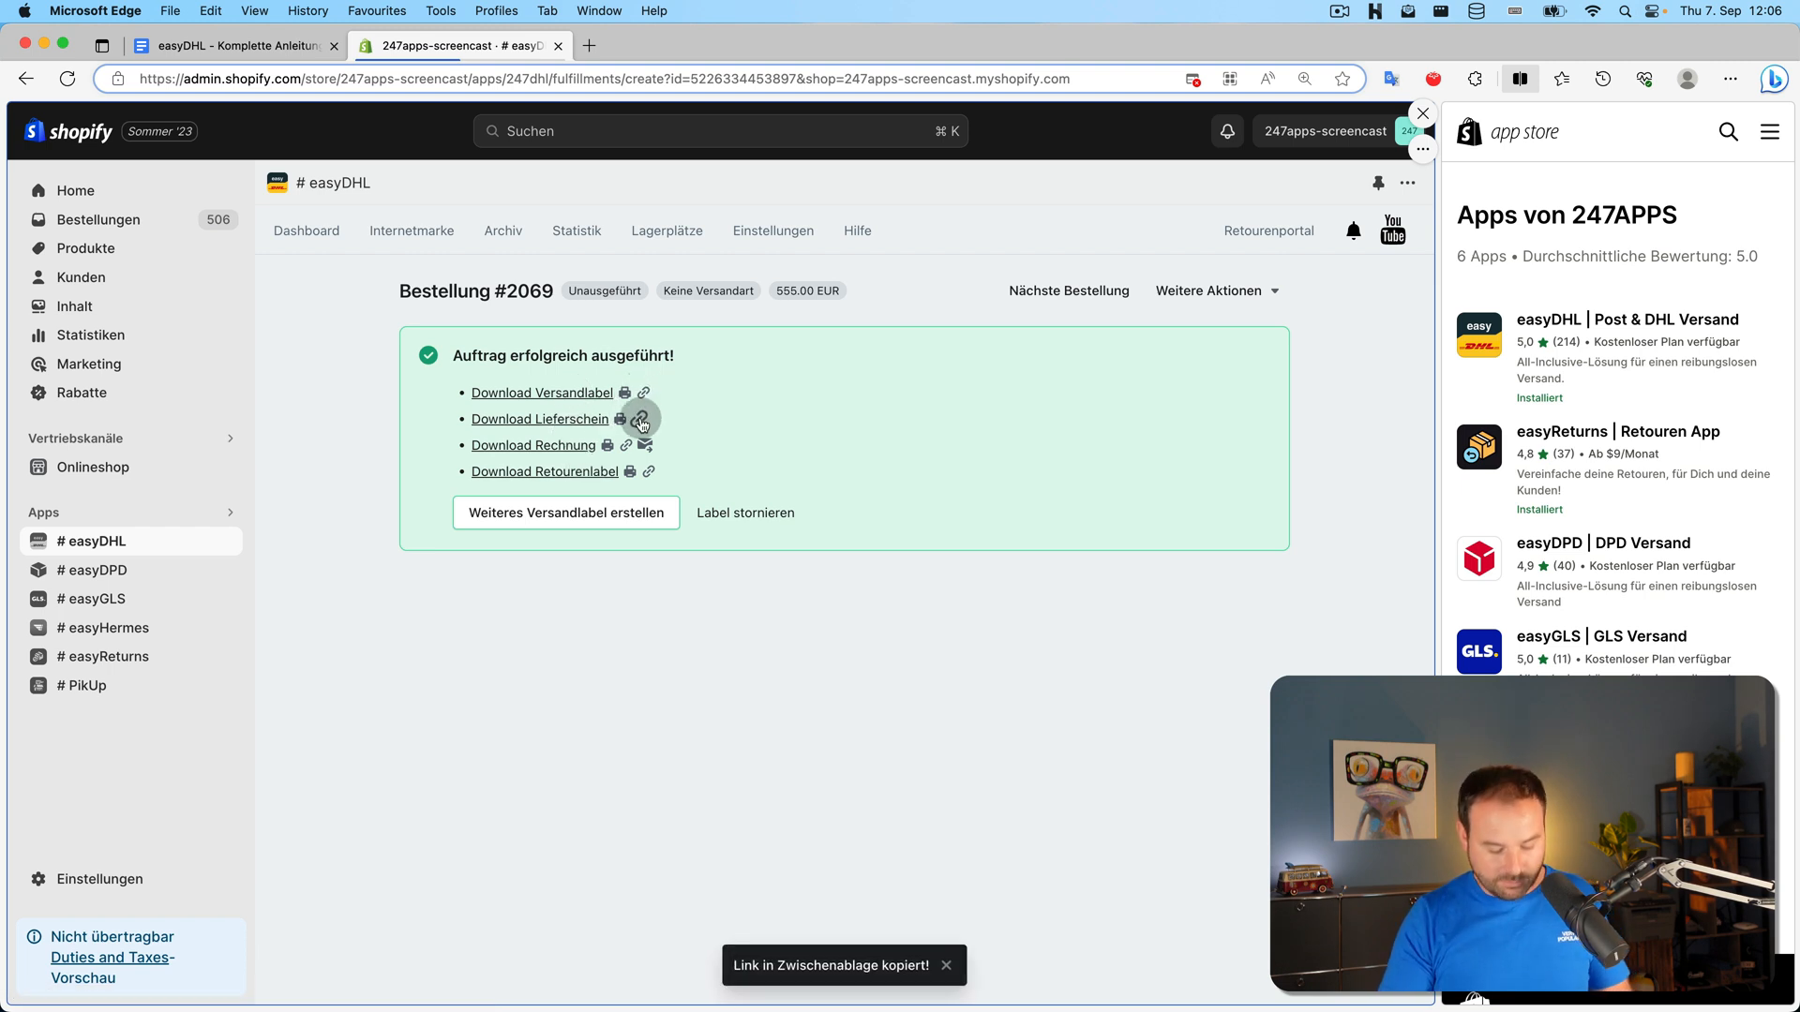
pyautogui.press('super+shift+n')
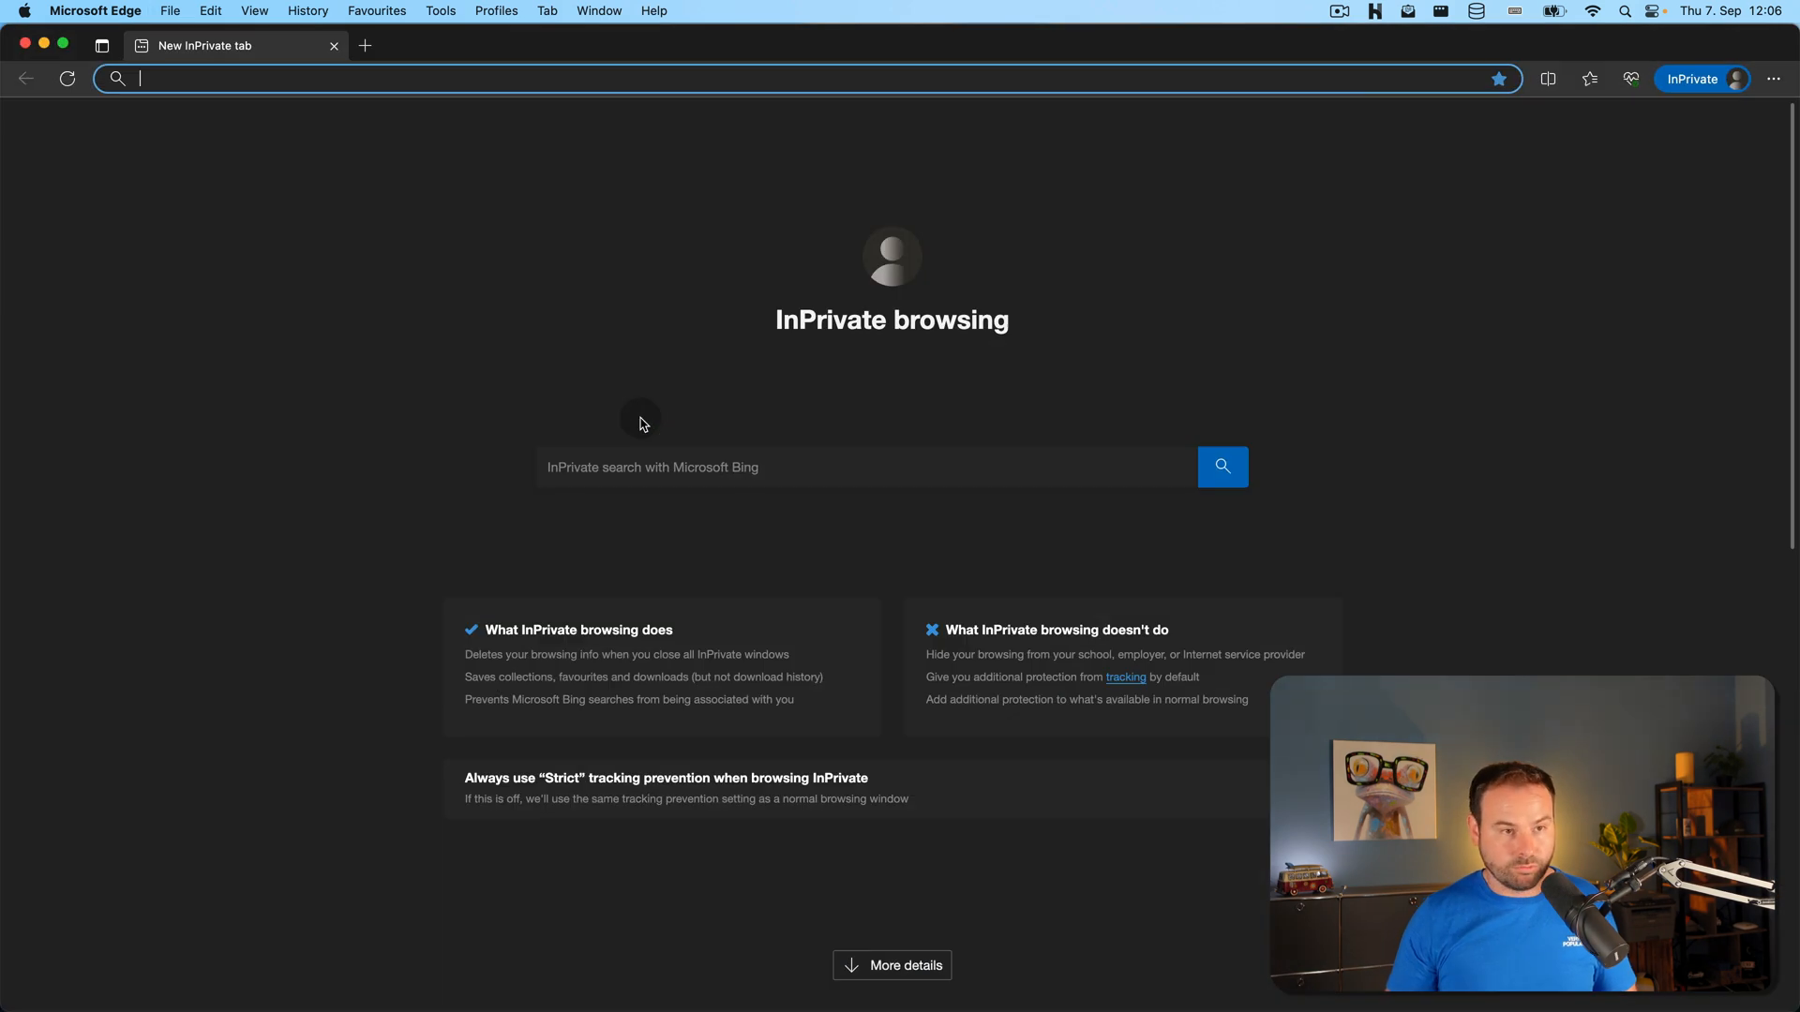
pyautogui.press('super+v')
pyautogui.press('Return')
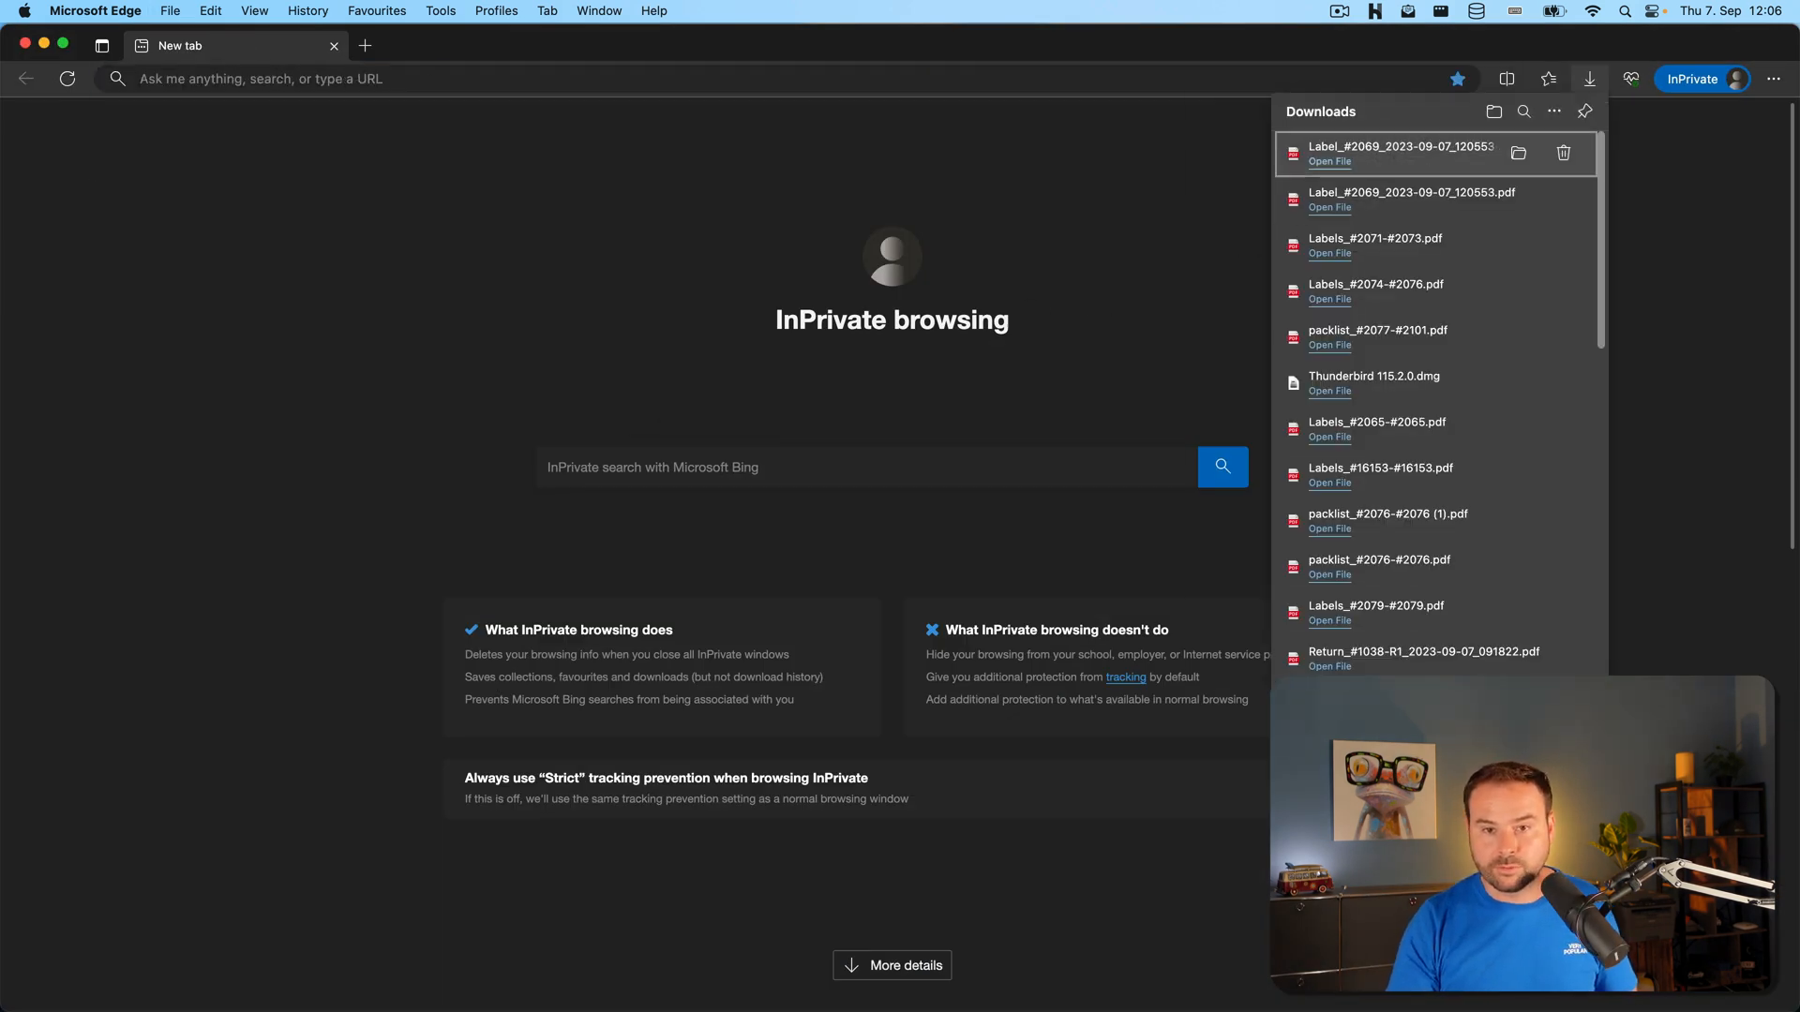
# Check the downloaded label PDF showing 0.46 kg, then close it and the private window
pyautogui.click(1369, 150)
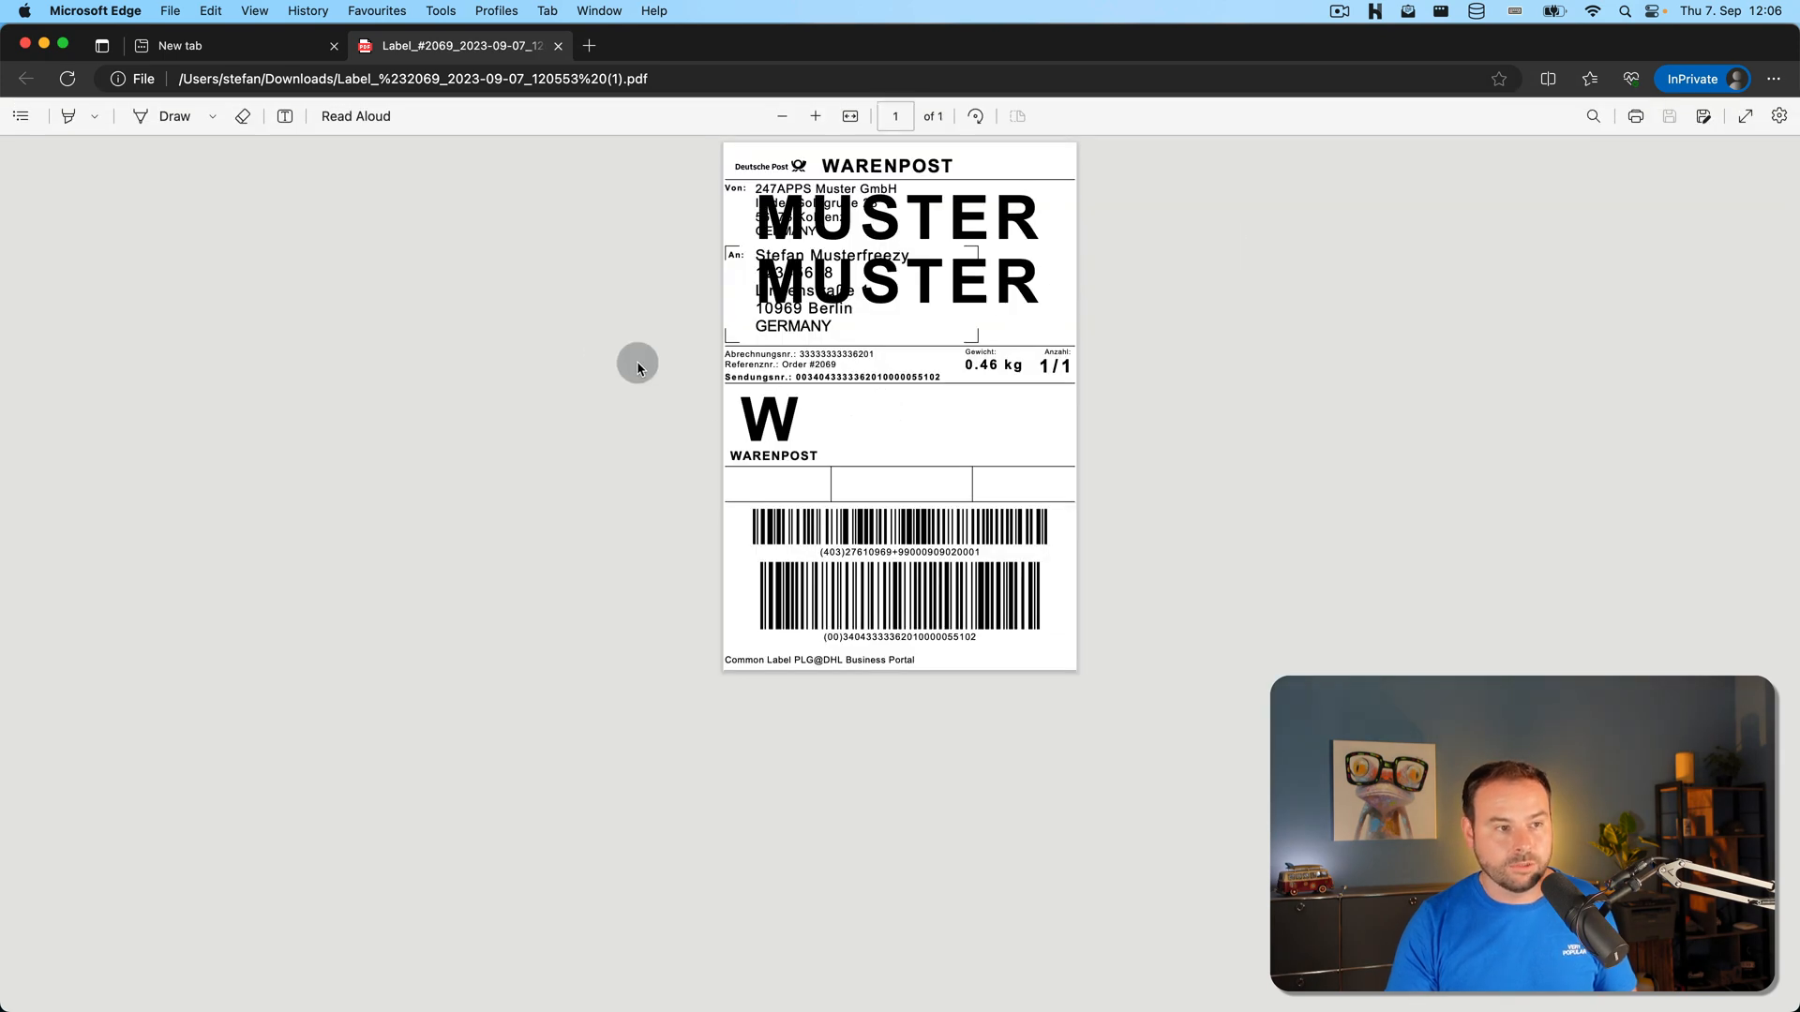
pyautogui.press('super+w')
pyautogui.press('super+w')
pyautogui.click(623, 394)
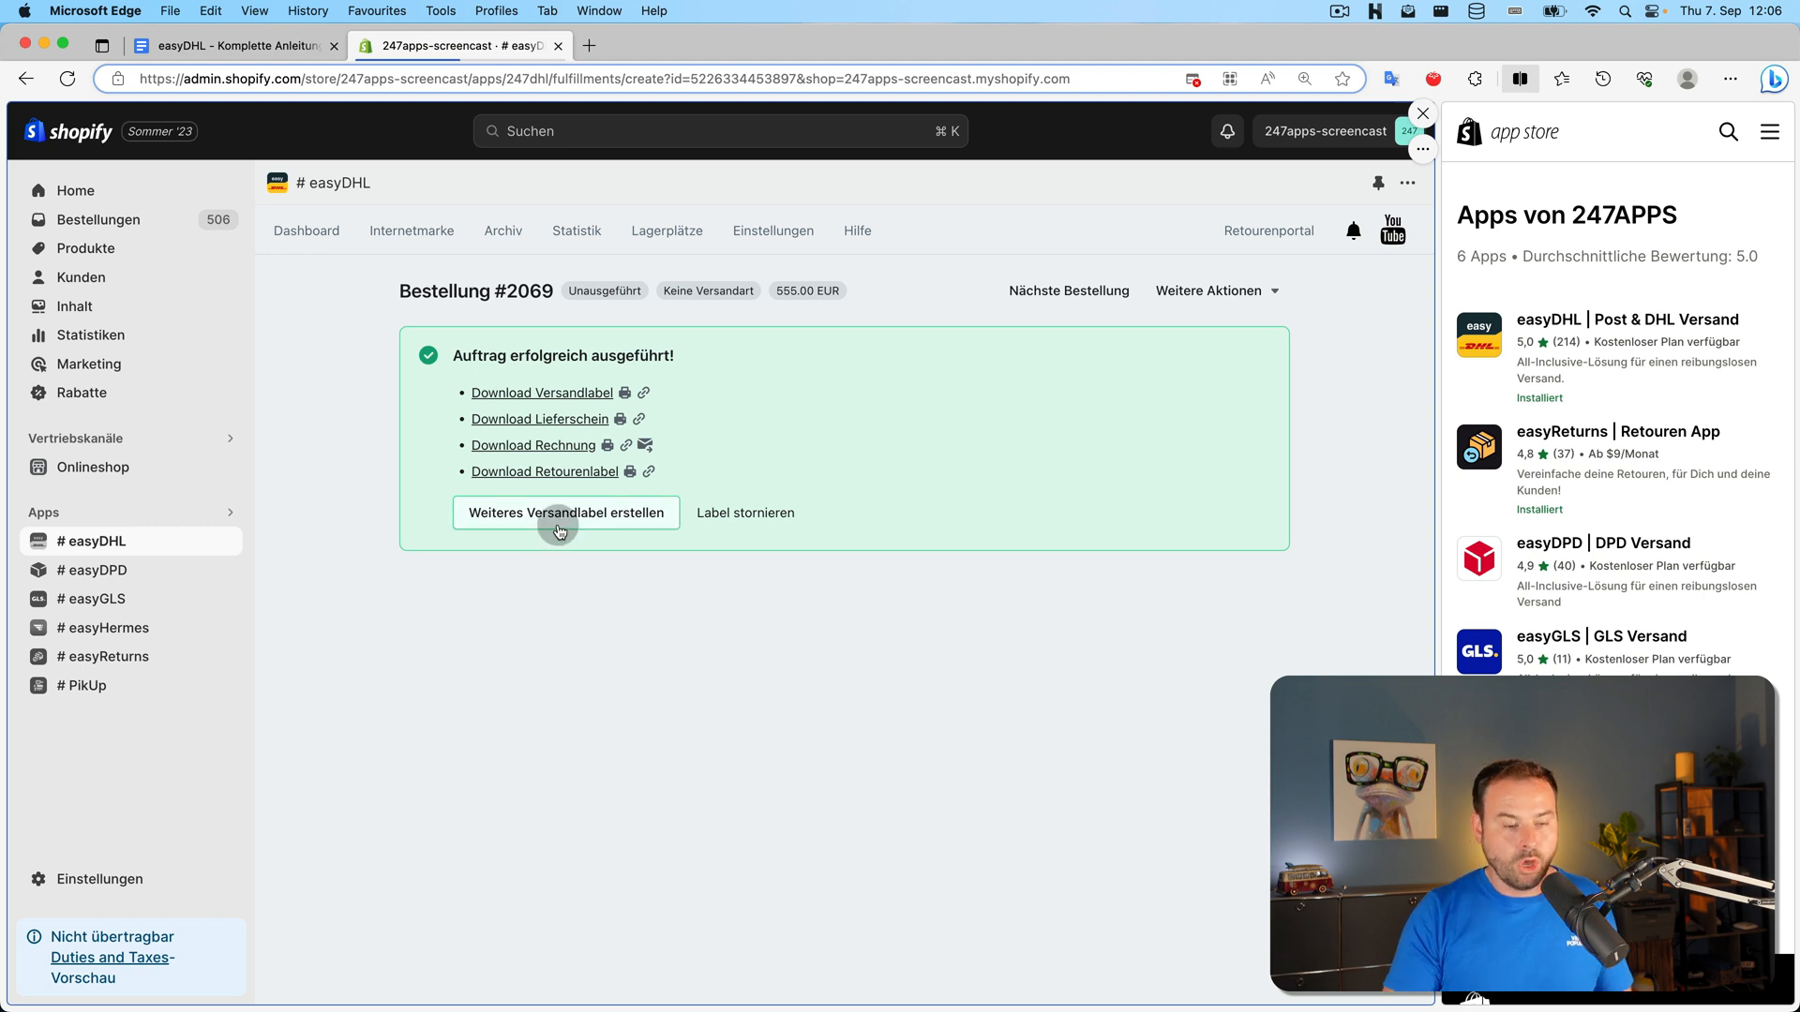
# Start another shipping label for order #2069 via 'Weiteres Versandlabel erstellen'
pyautogui.click(606, 519)
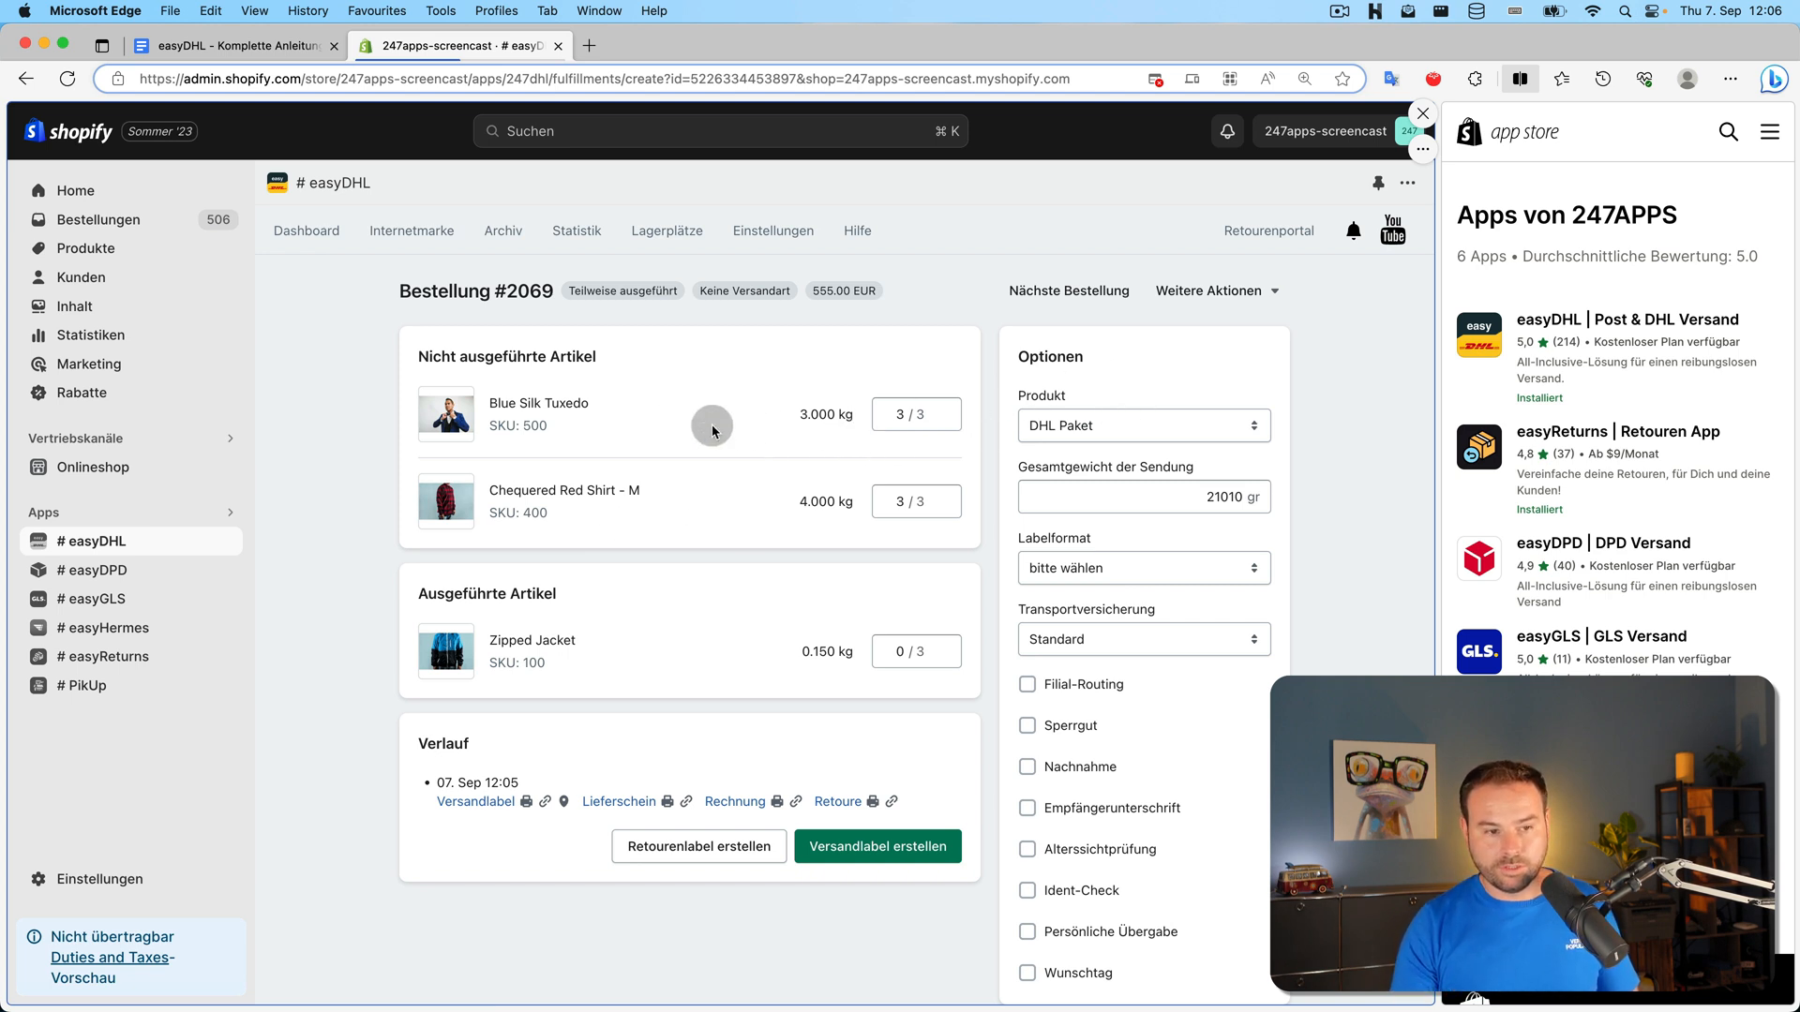
pyautogui.scroll(-2, 1087, 422)
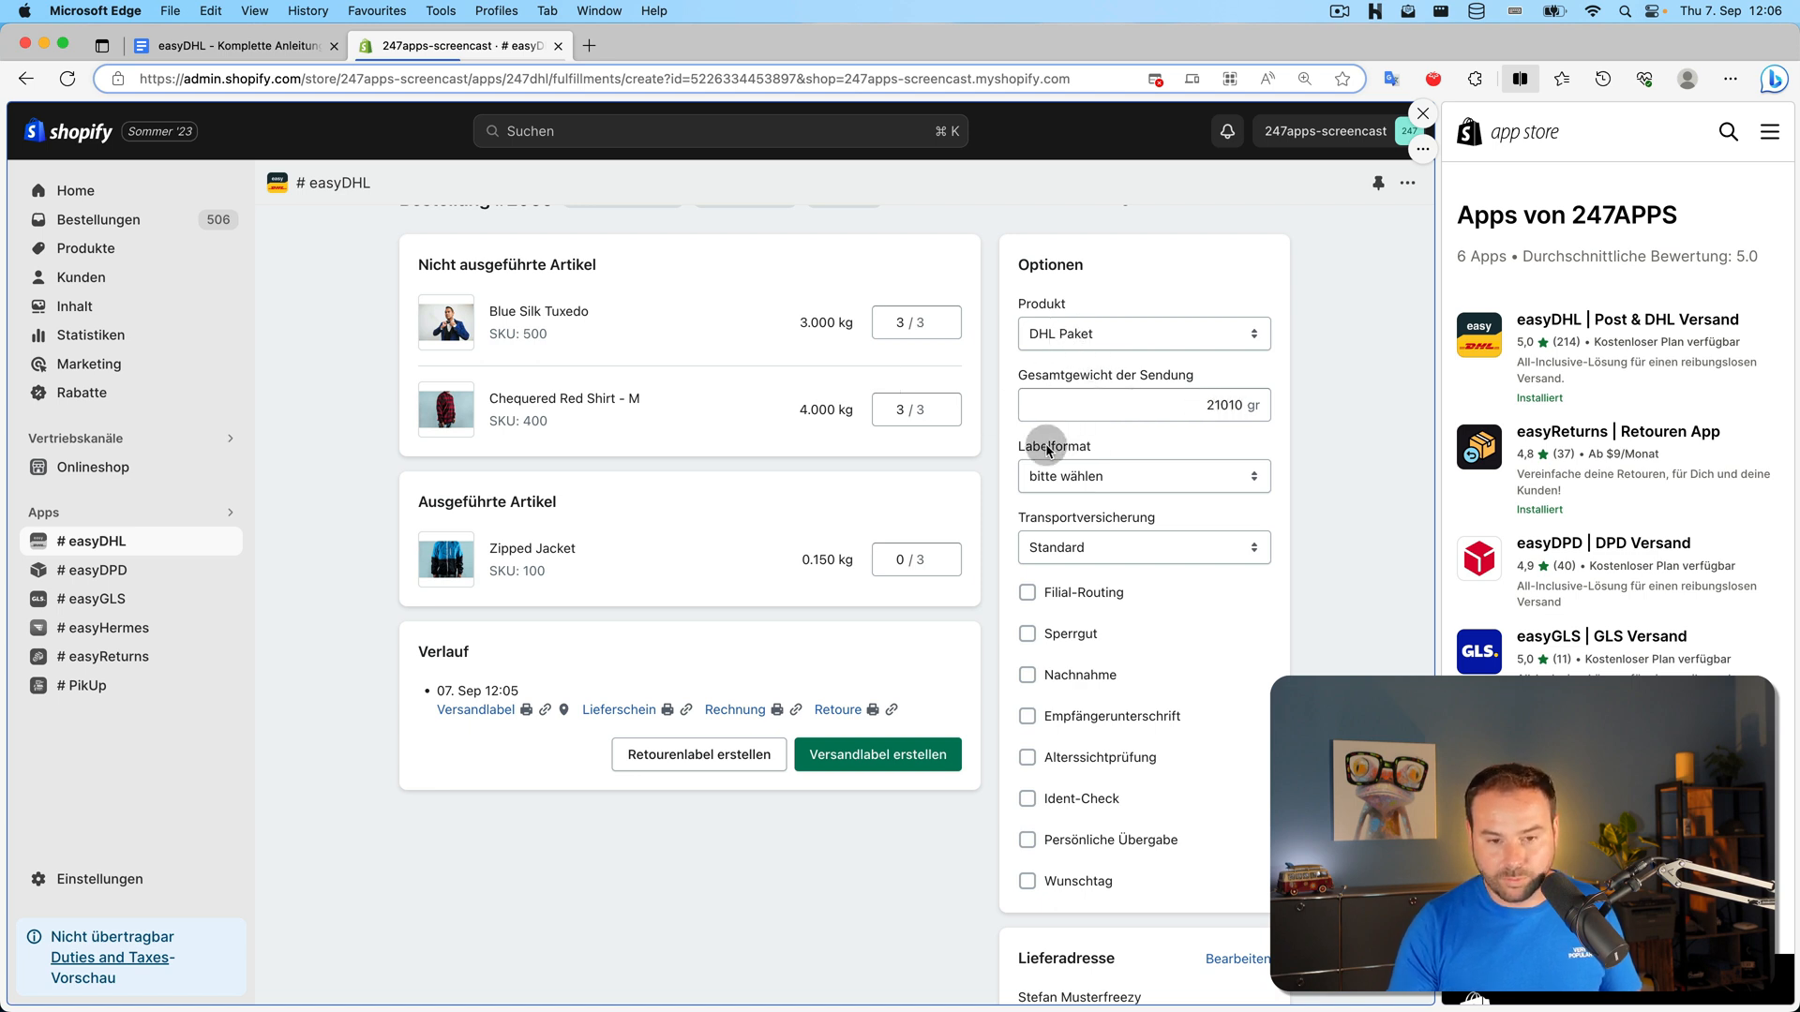
pyautogui.scroll(-2, 1053, 441)
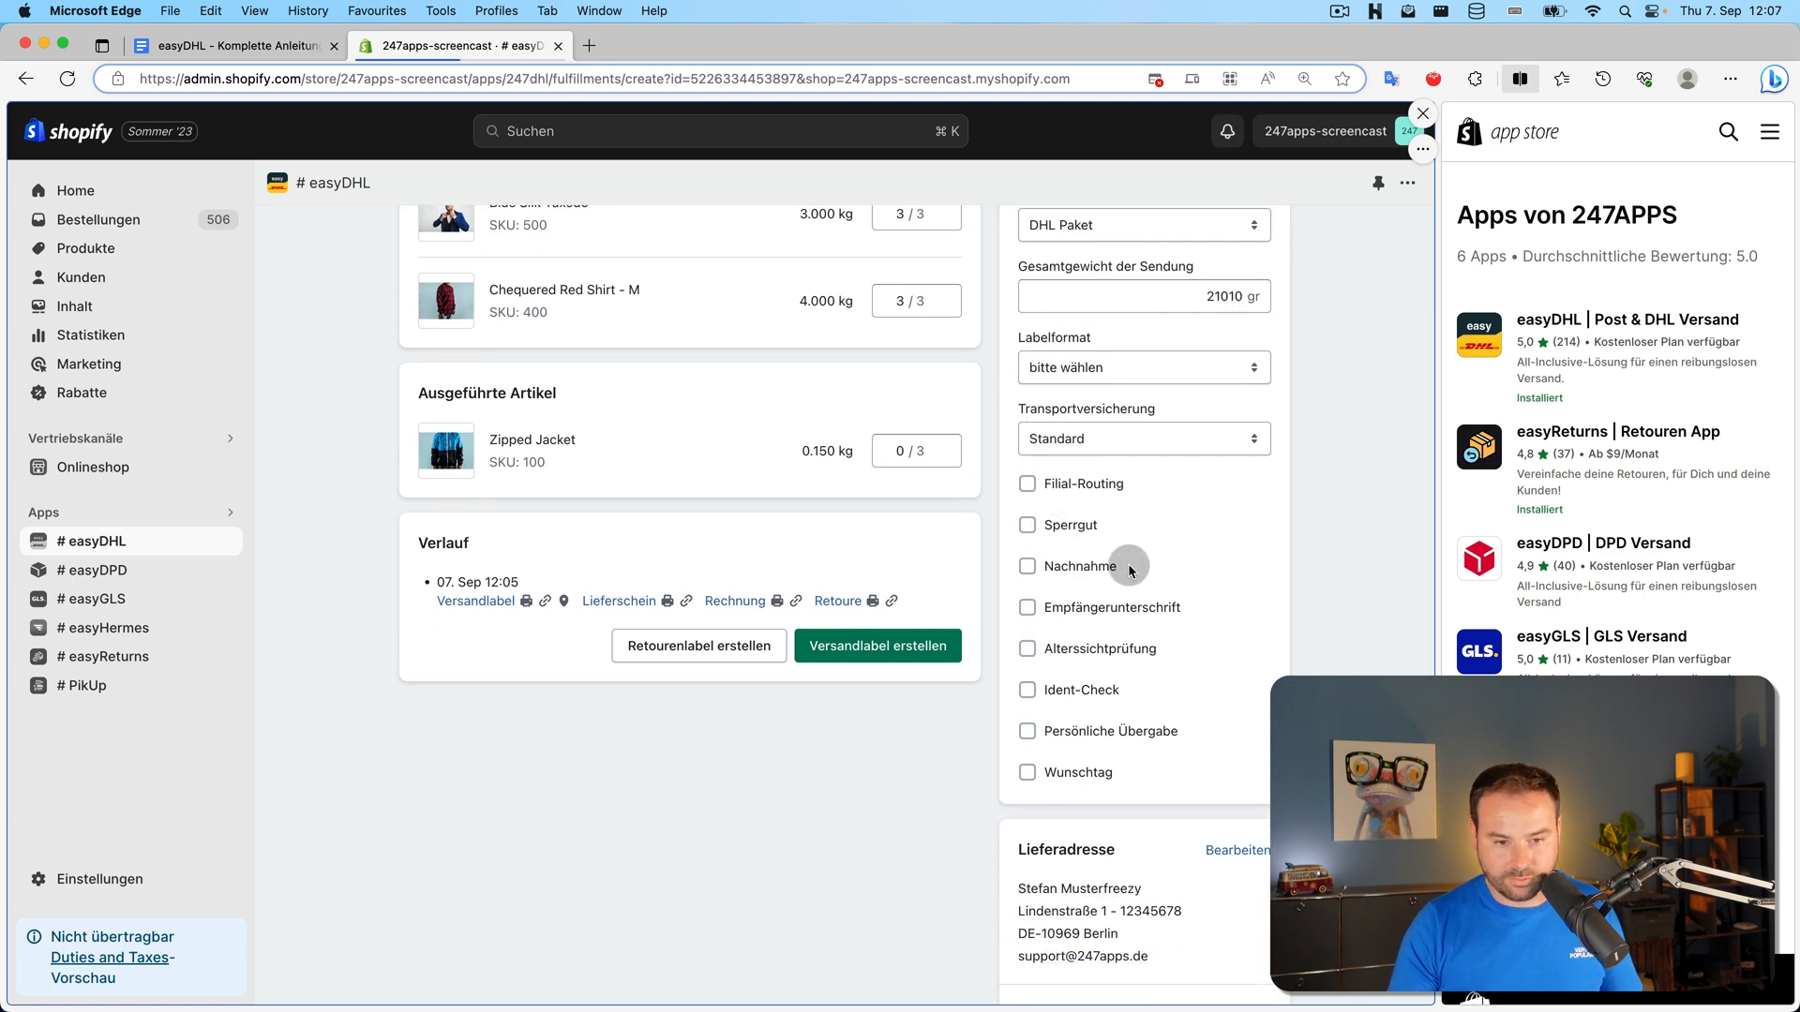
# Preview Nachnahme, Alterssichtprüfung and Ident-Check by ticking and unticking each
pyautogui.click(1103, 569)
pyautogui.click(1103, 570)
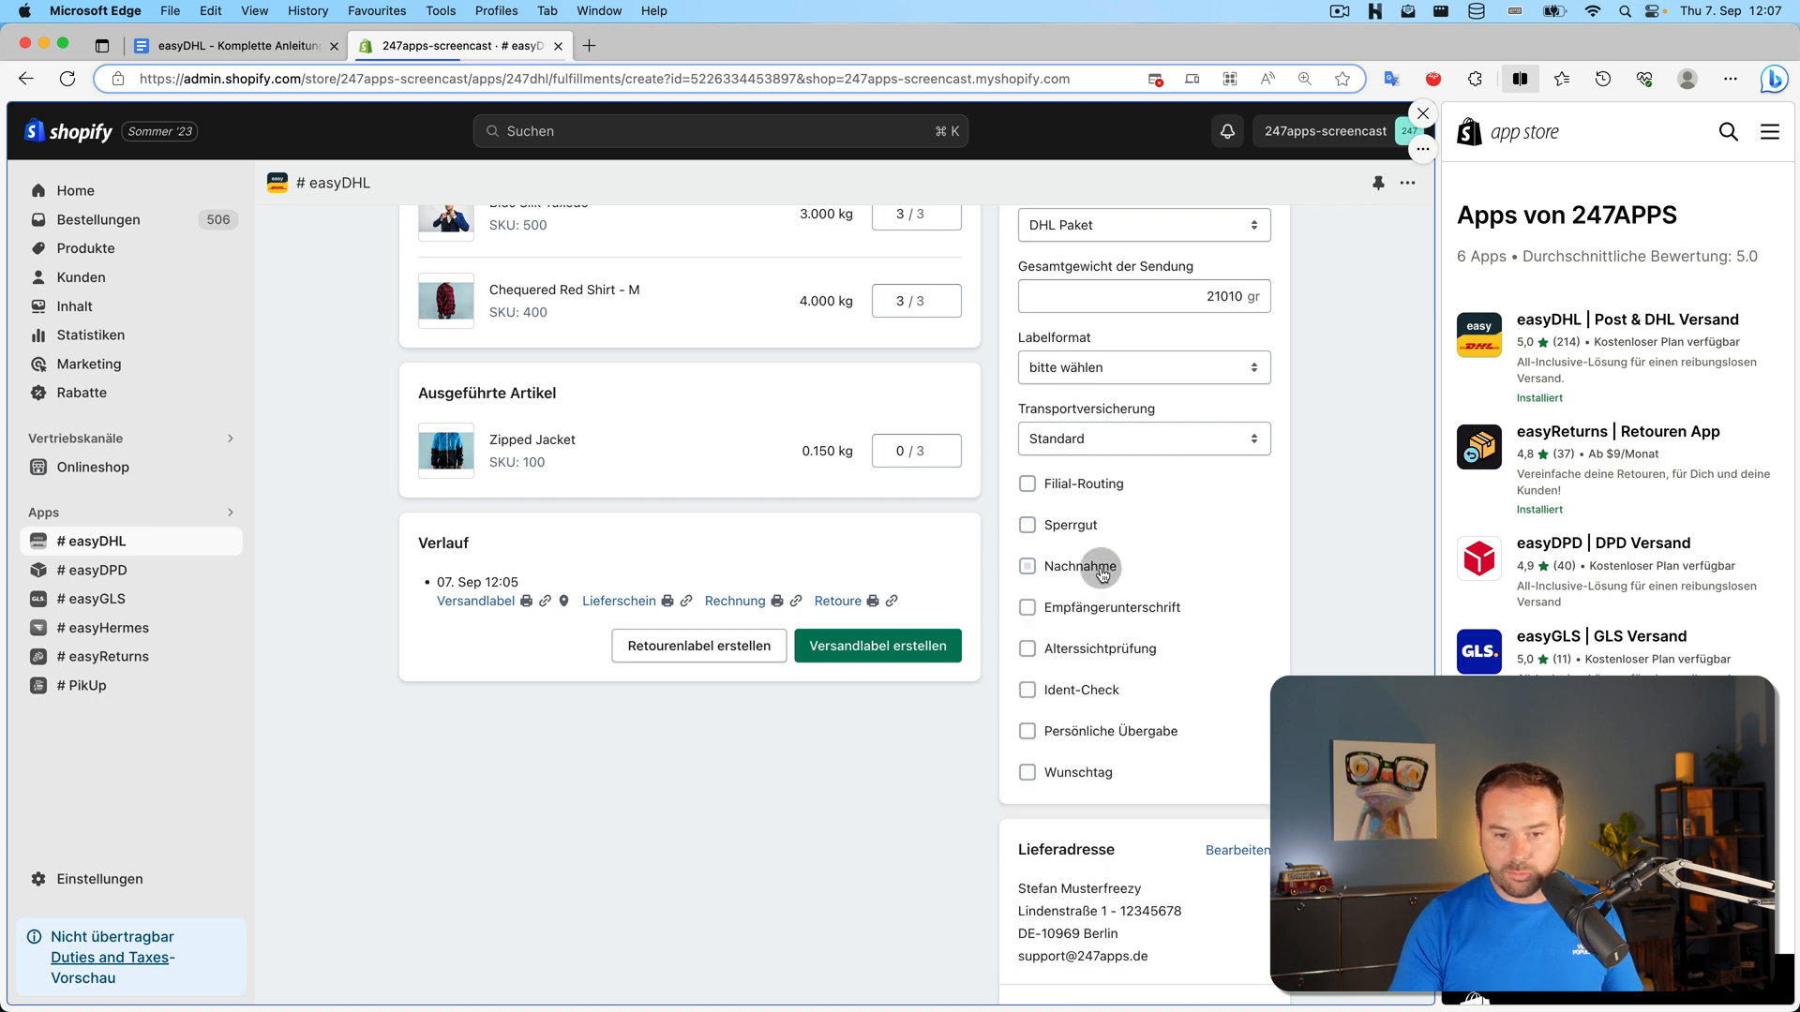
pyautogui.click(1111, 652)
pyautogui.click(1120, 651)
pyautogui.click(1113, 685)
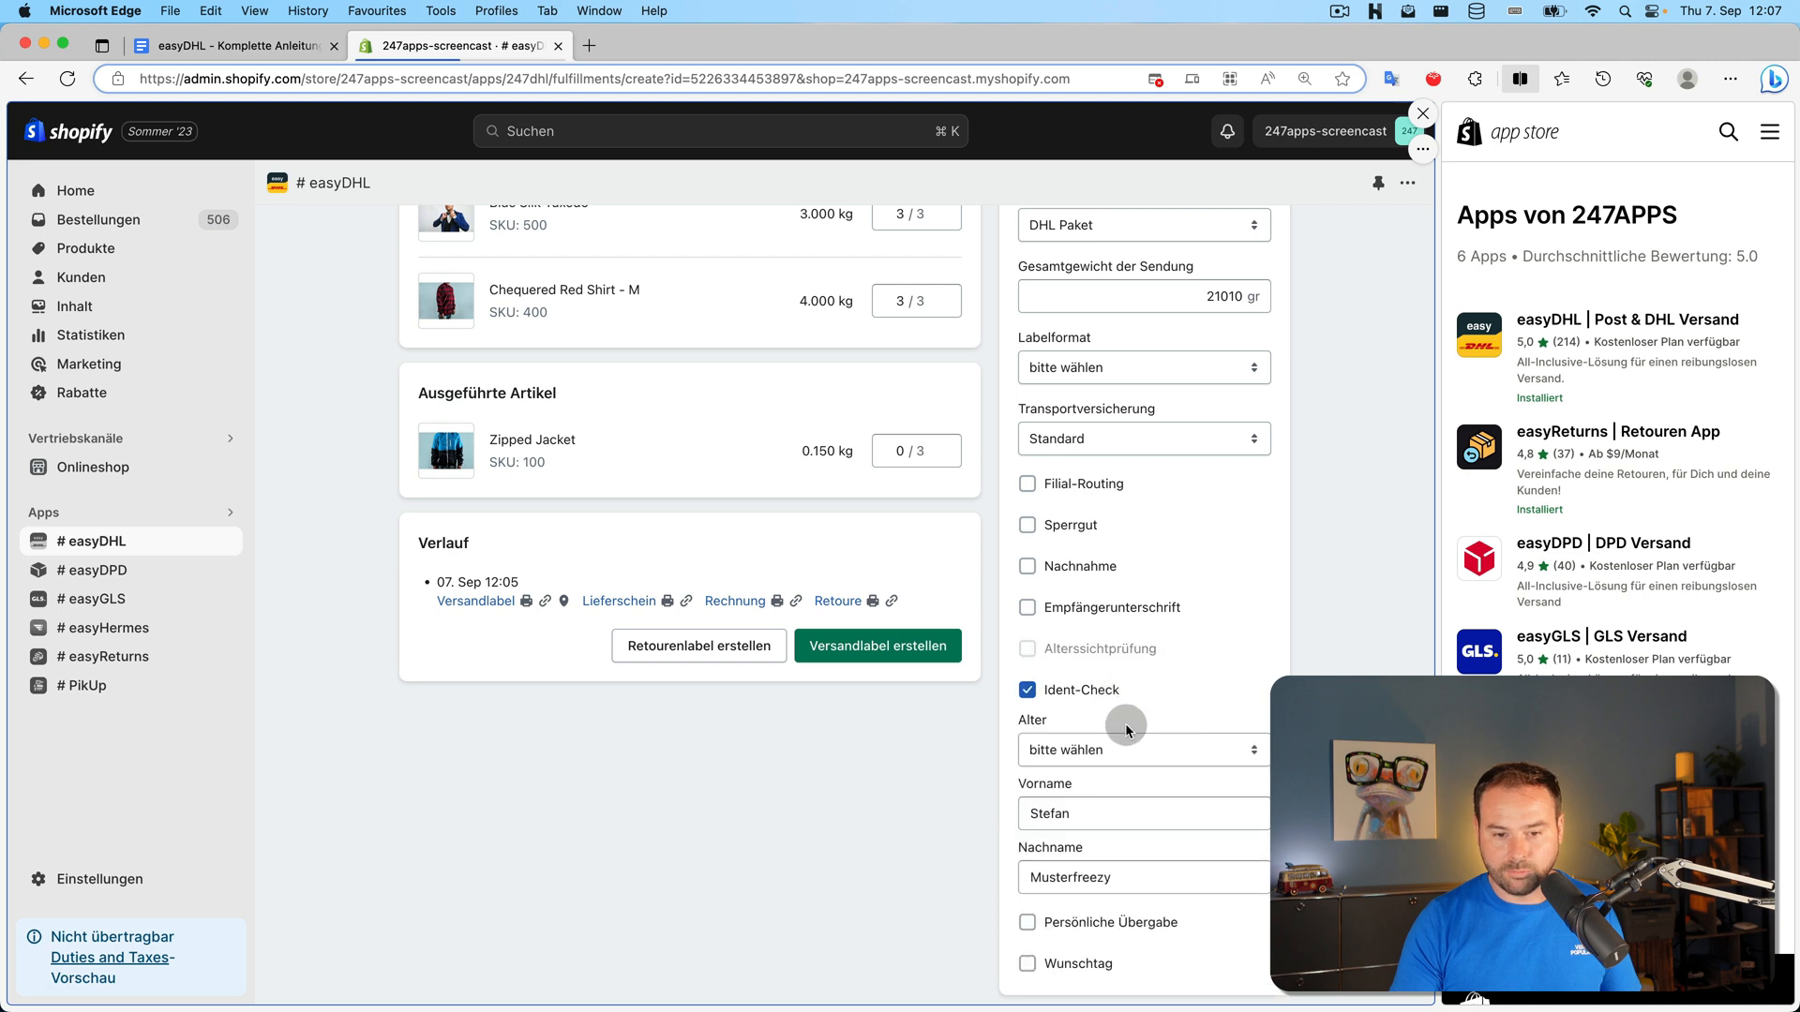
pyautogui.click(1093, 690)
pyautogui.scroll(-1, 1123, 740)
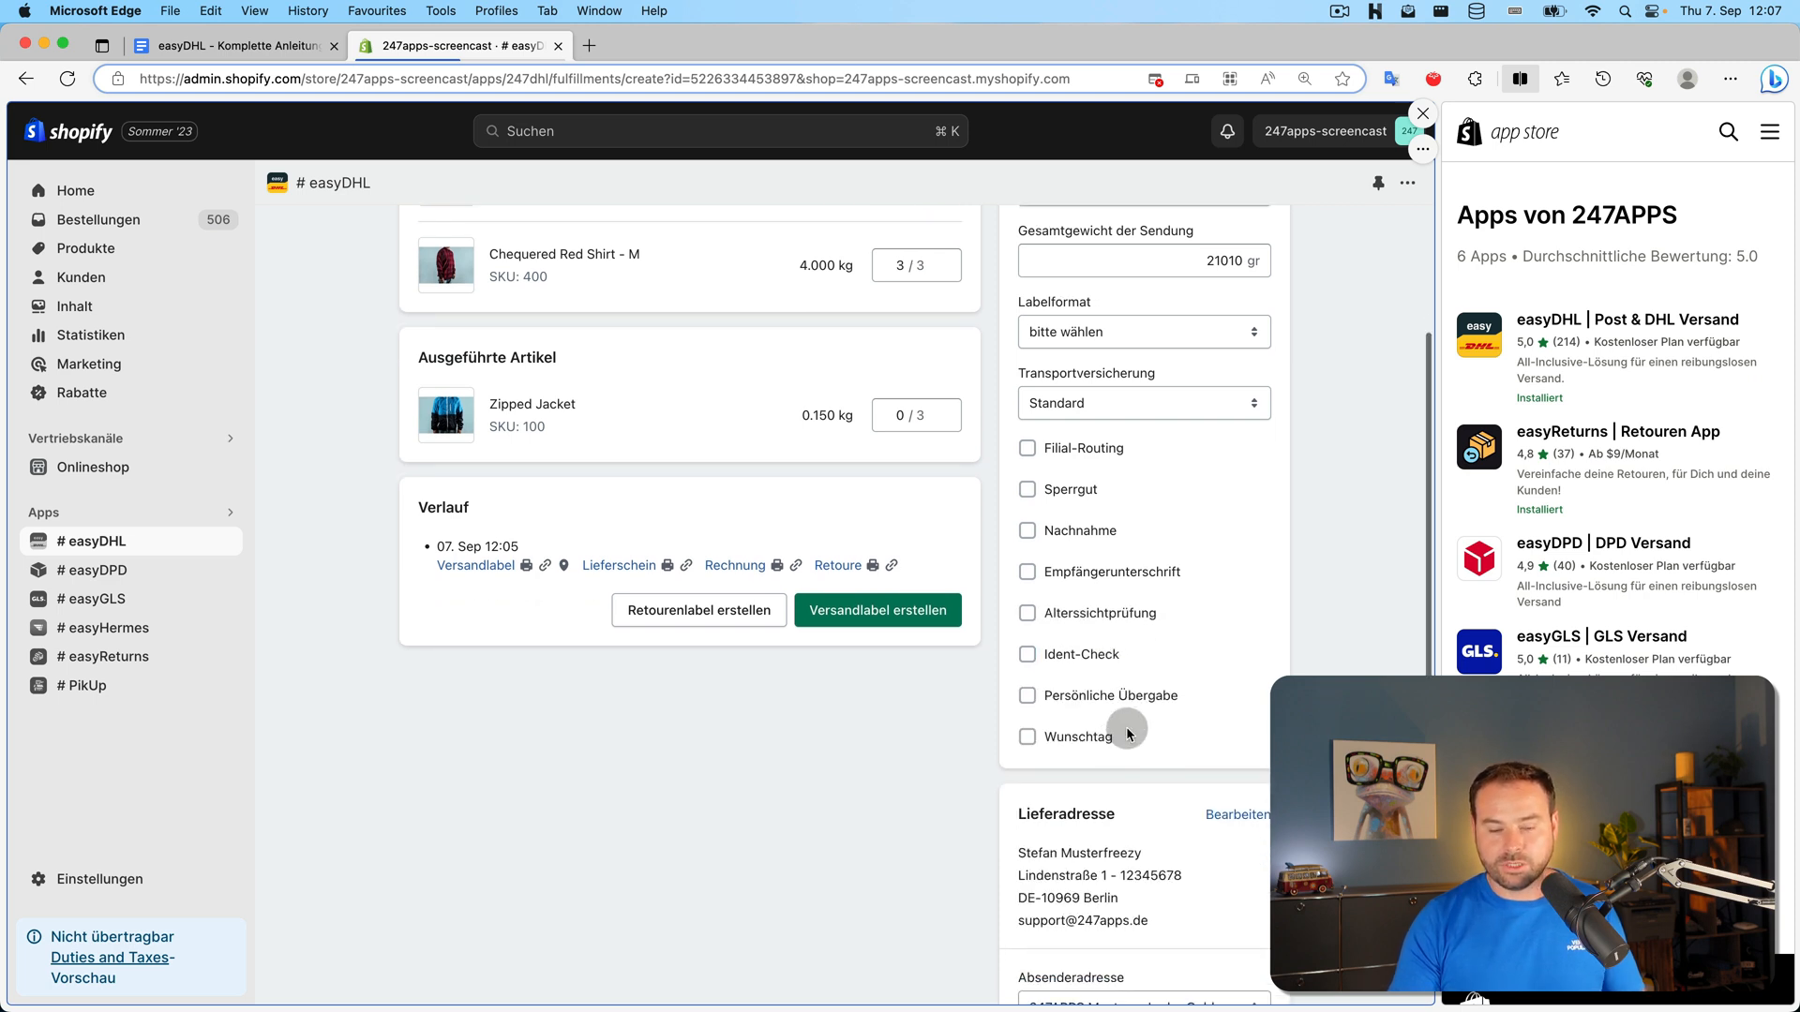
pyautogui.scroll(1, 1148, 734)
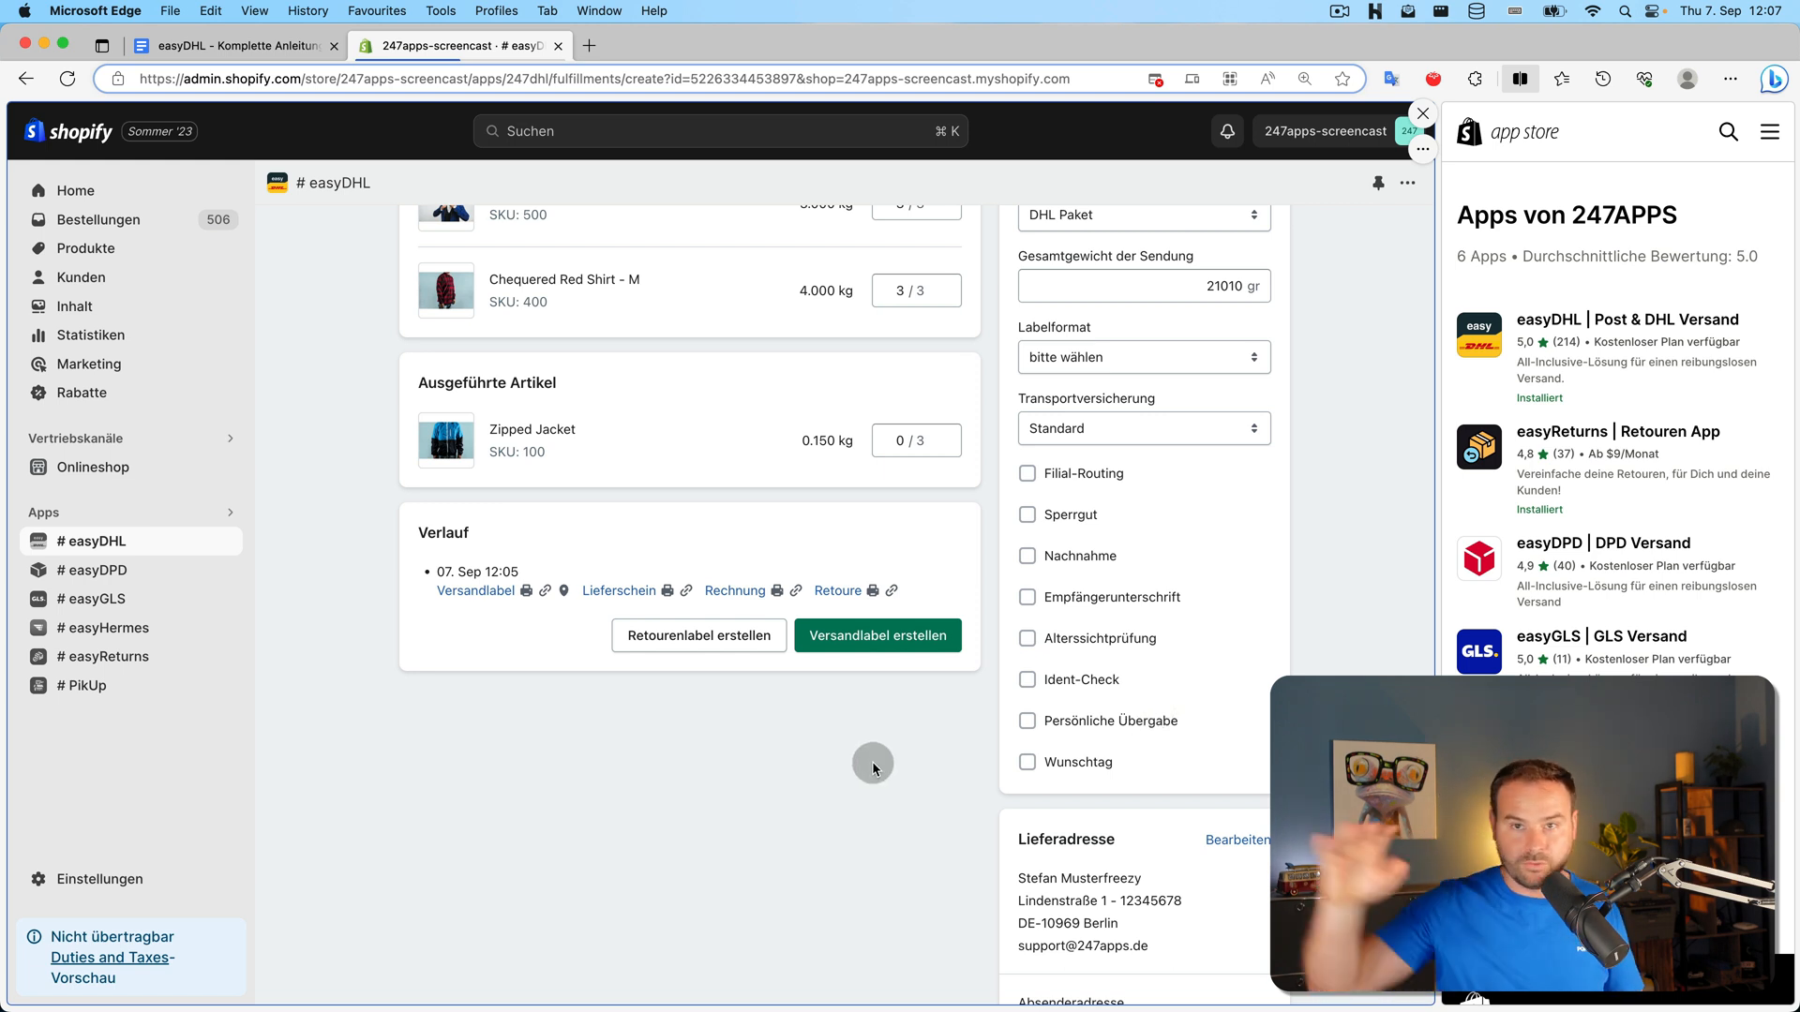
pyautogui.scroll(3, 872, 767)
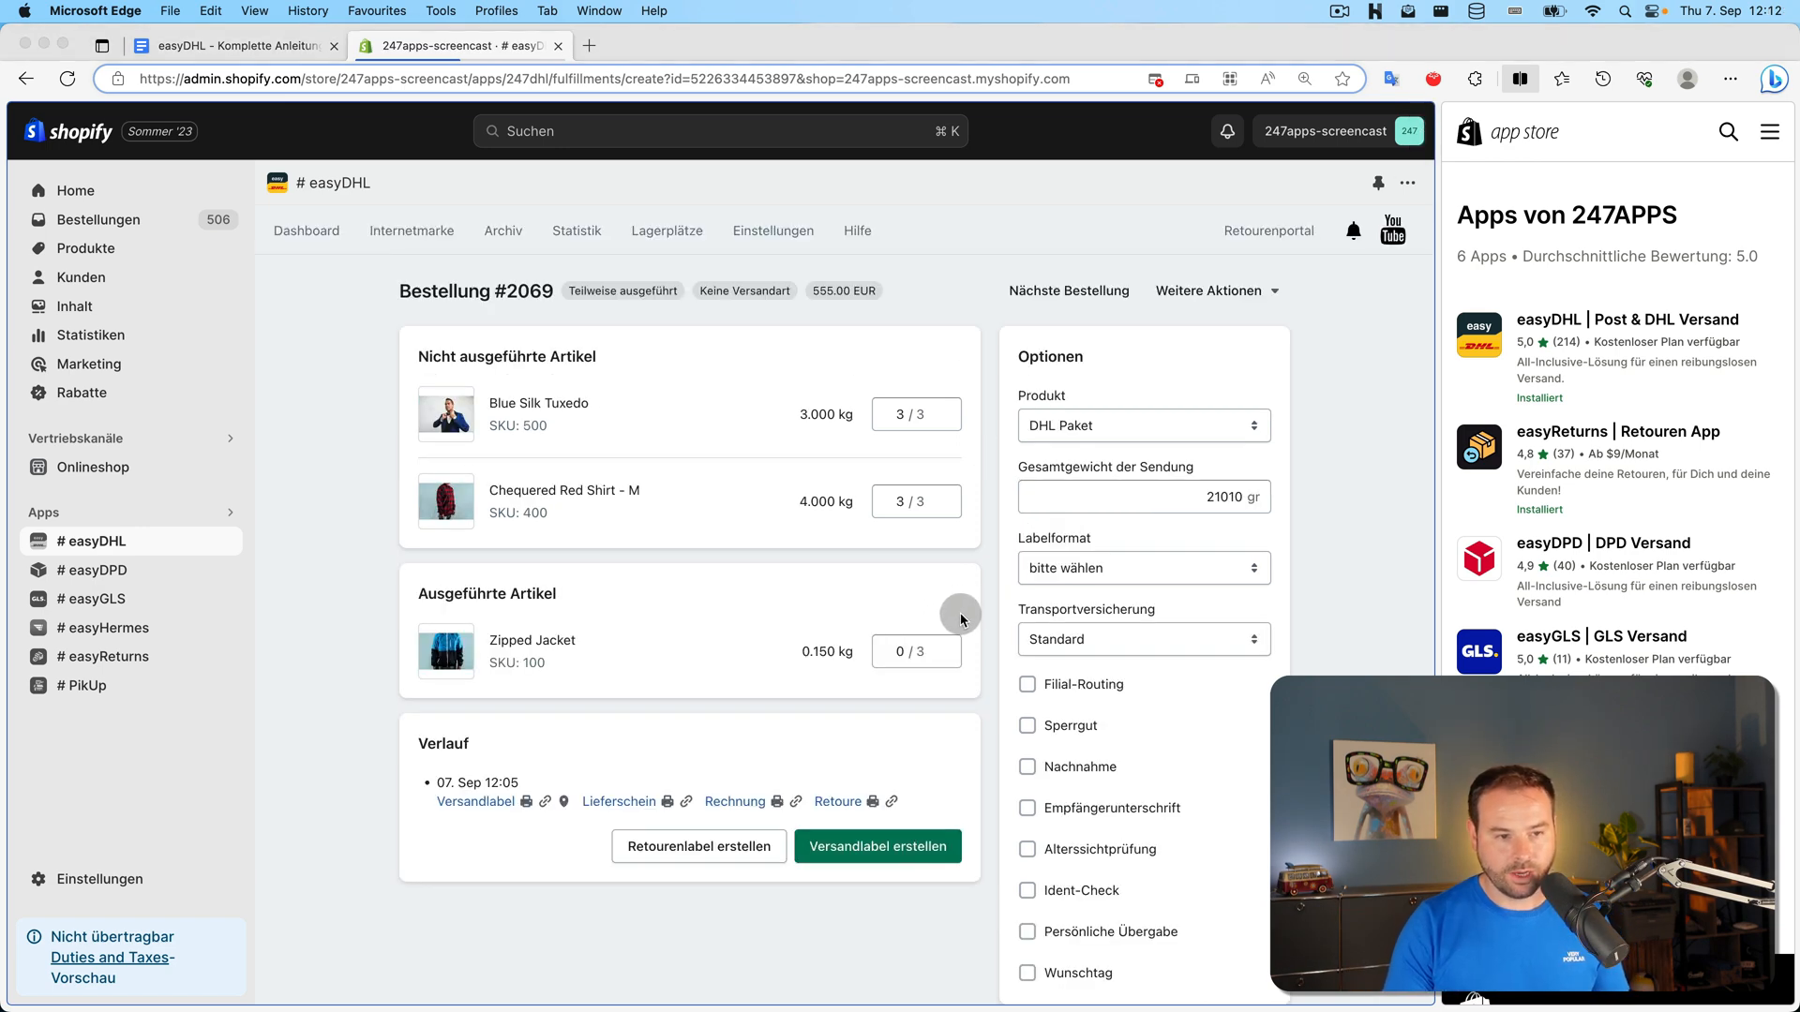
# Mark the DHL Paket shipment as Sperrgut and create its label
pyautogui.click(1075, 730)
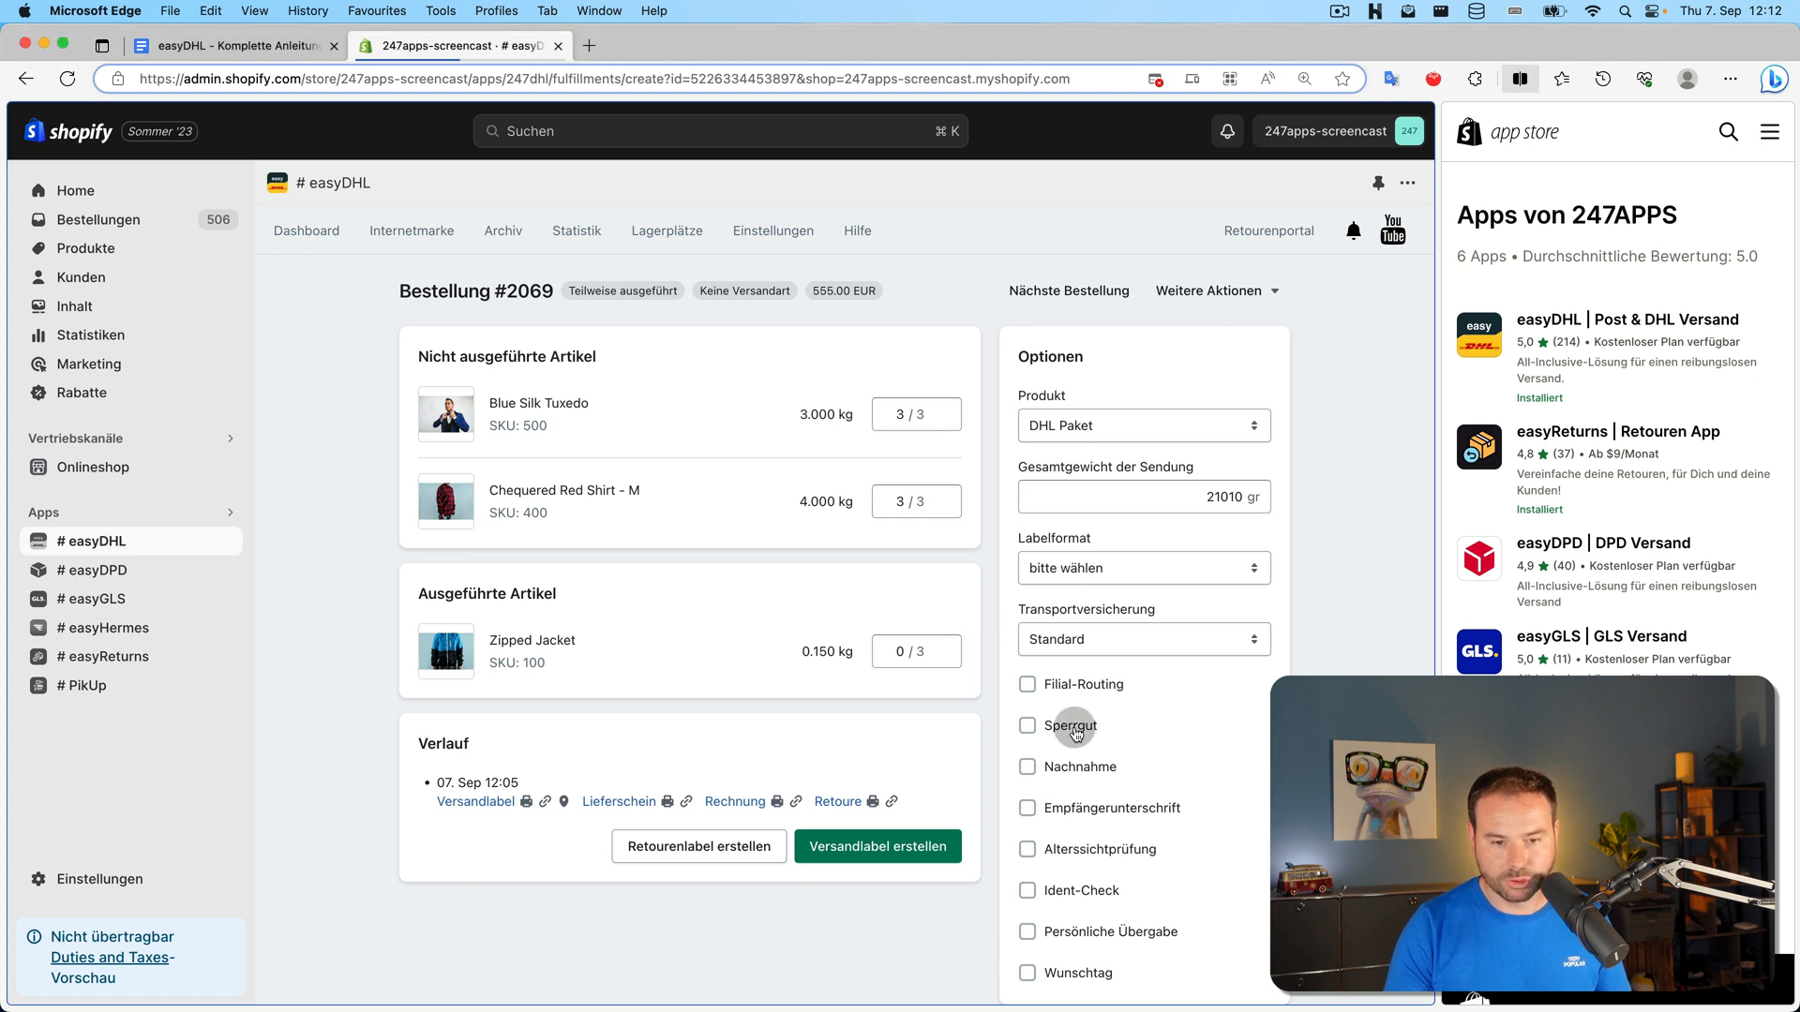
pyautogui.click(1075, 730)
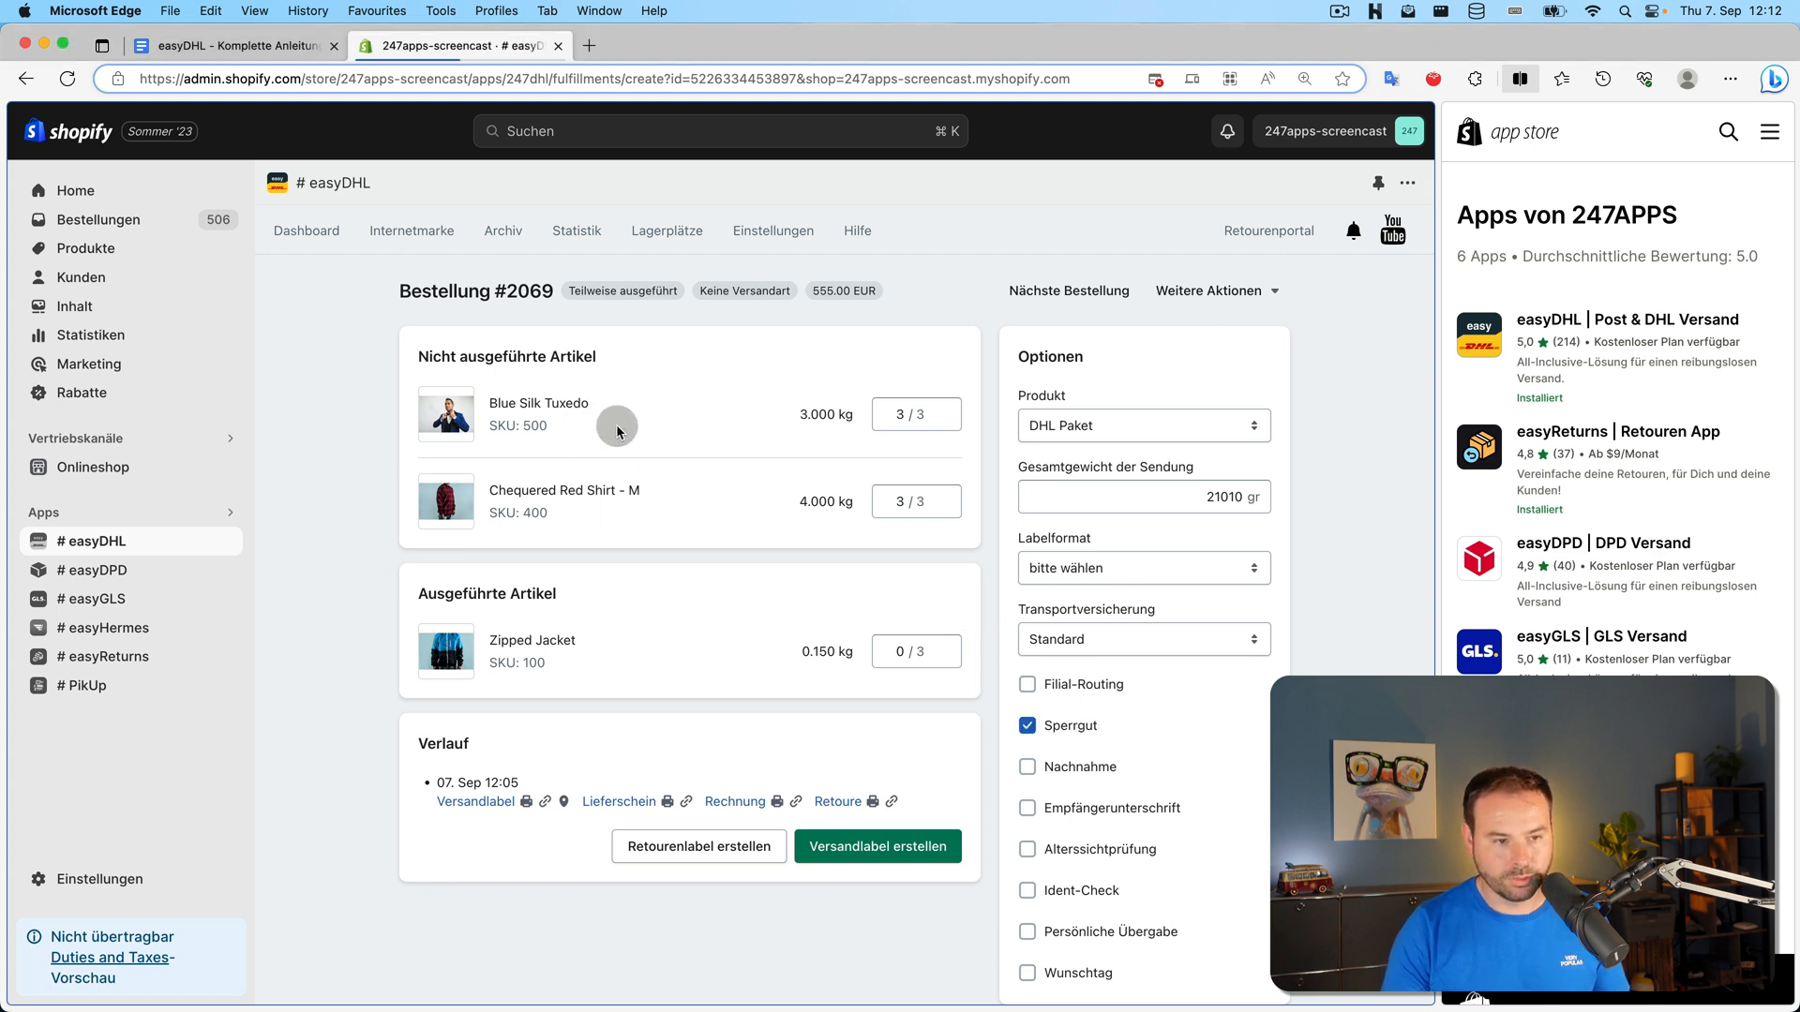
pyautogui.click(867, 849)
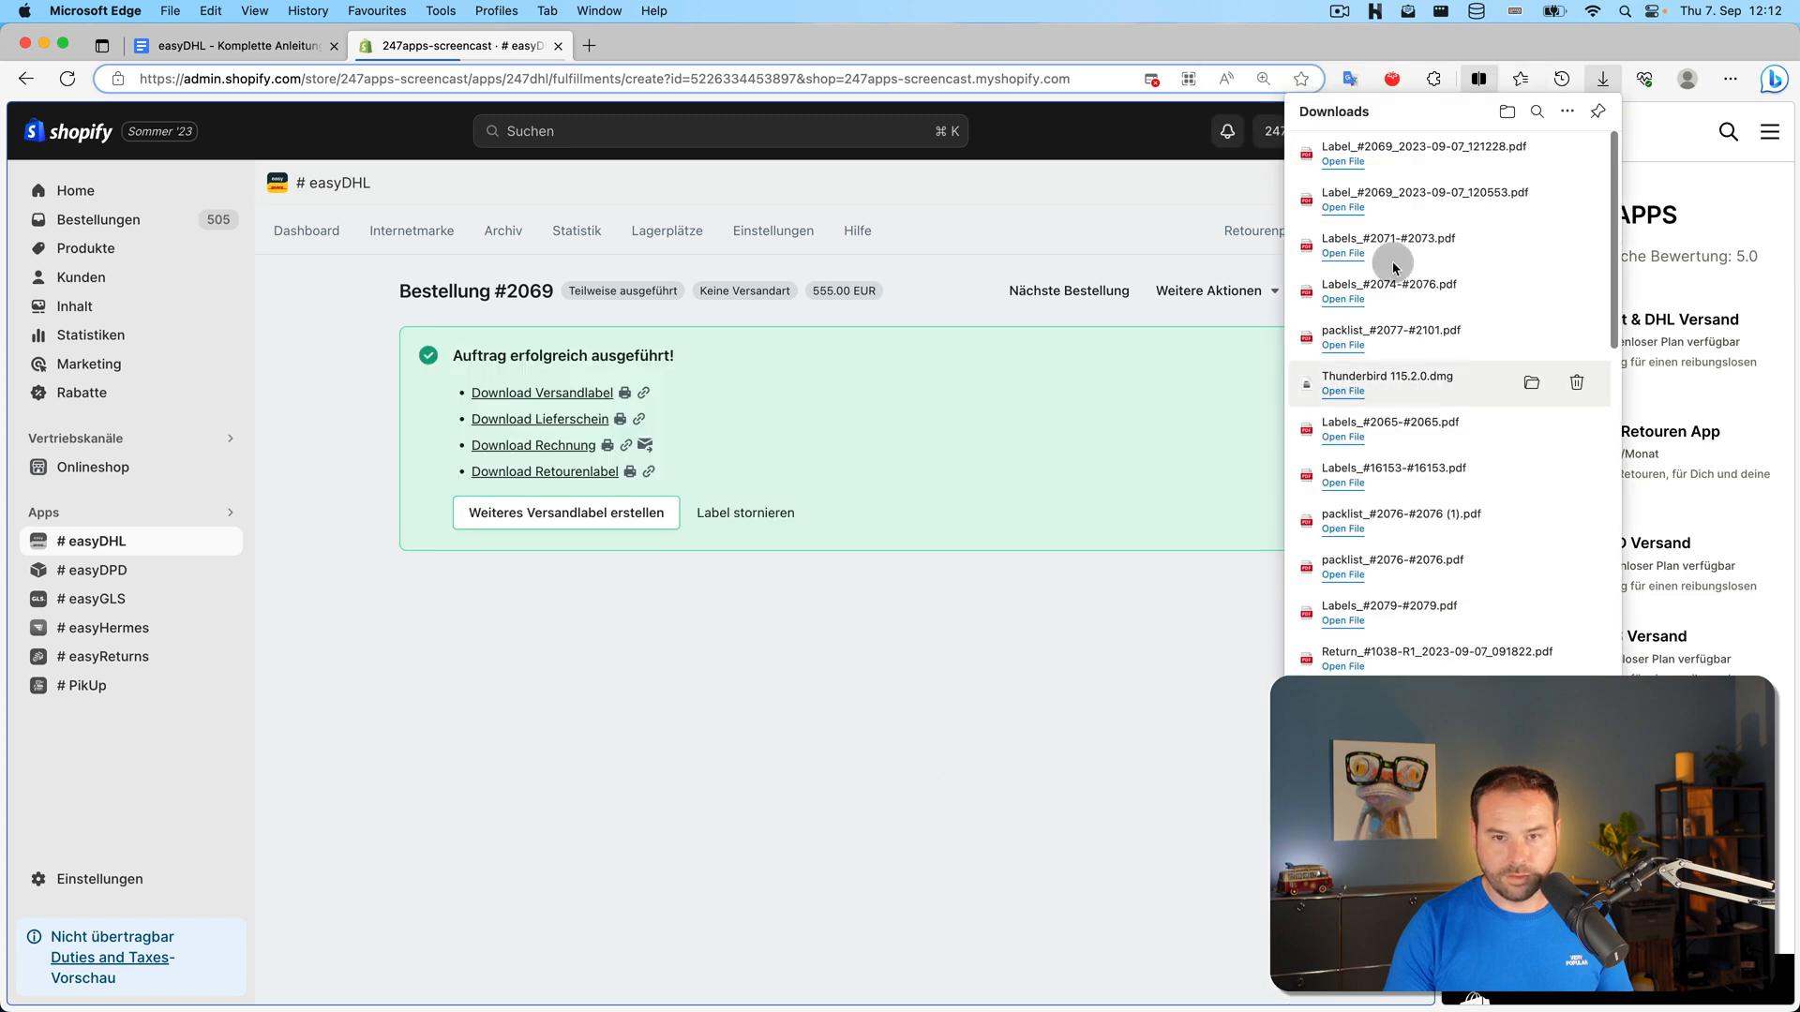
# Review the new label PDF's heavy-parcel notice, close it, and start another label
pyautogui.click(1365, 158)
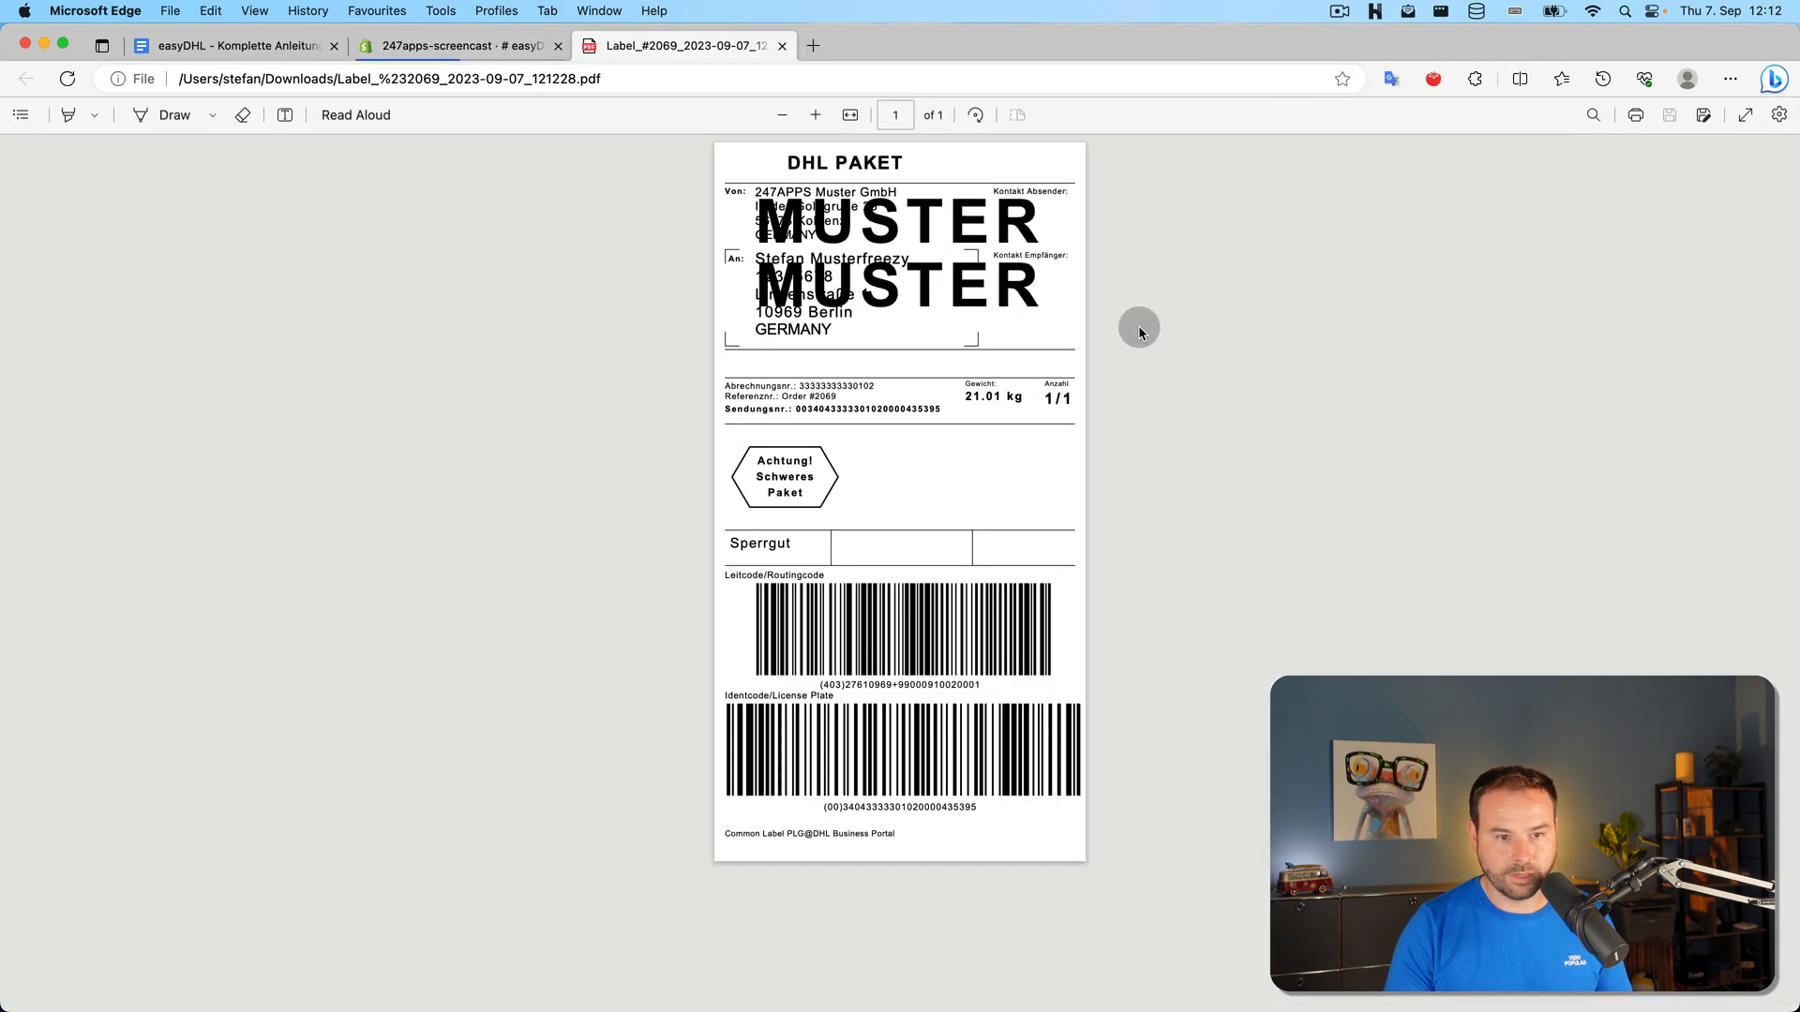
pyautogui.moveTo(758, 460); pyautogui.dragTo(806, 477)
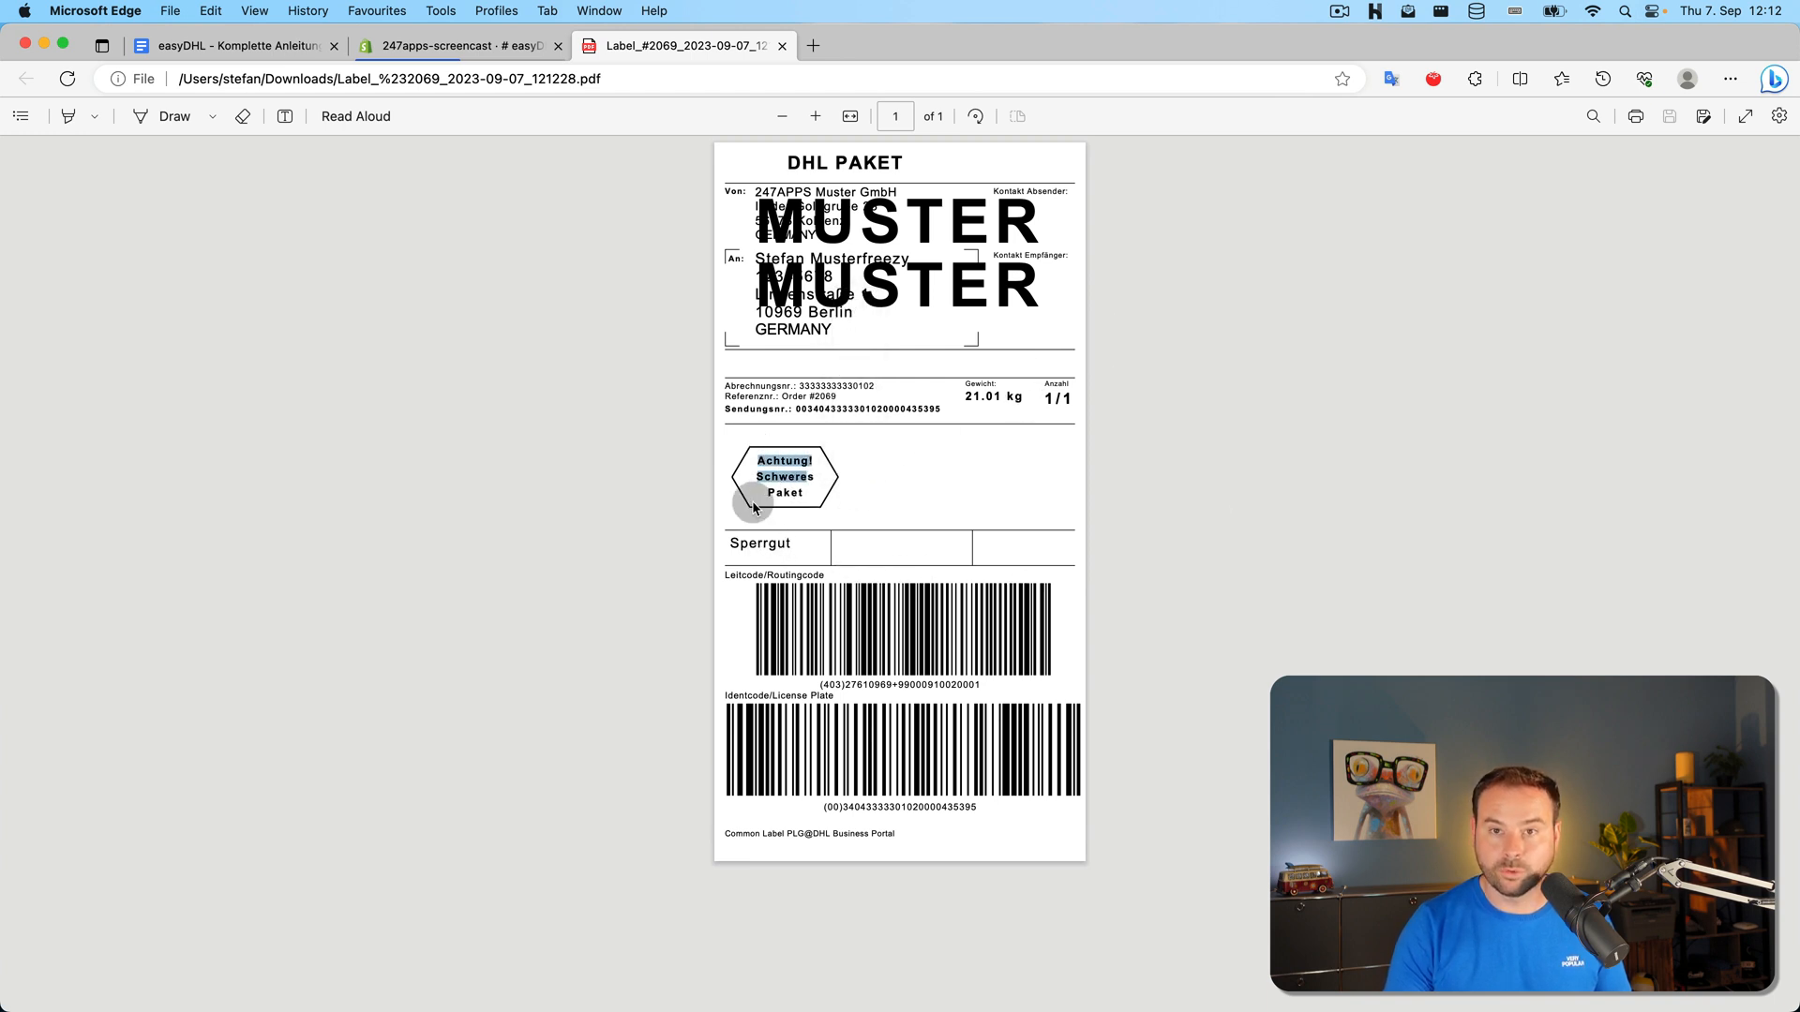
pyautogui.click(781, 45)
pyautogui.click(575, 522)
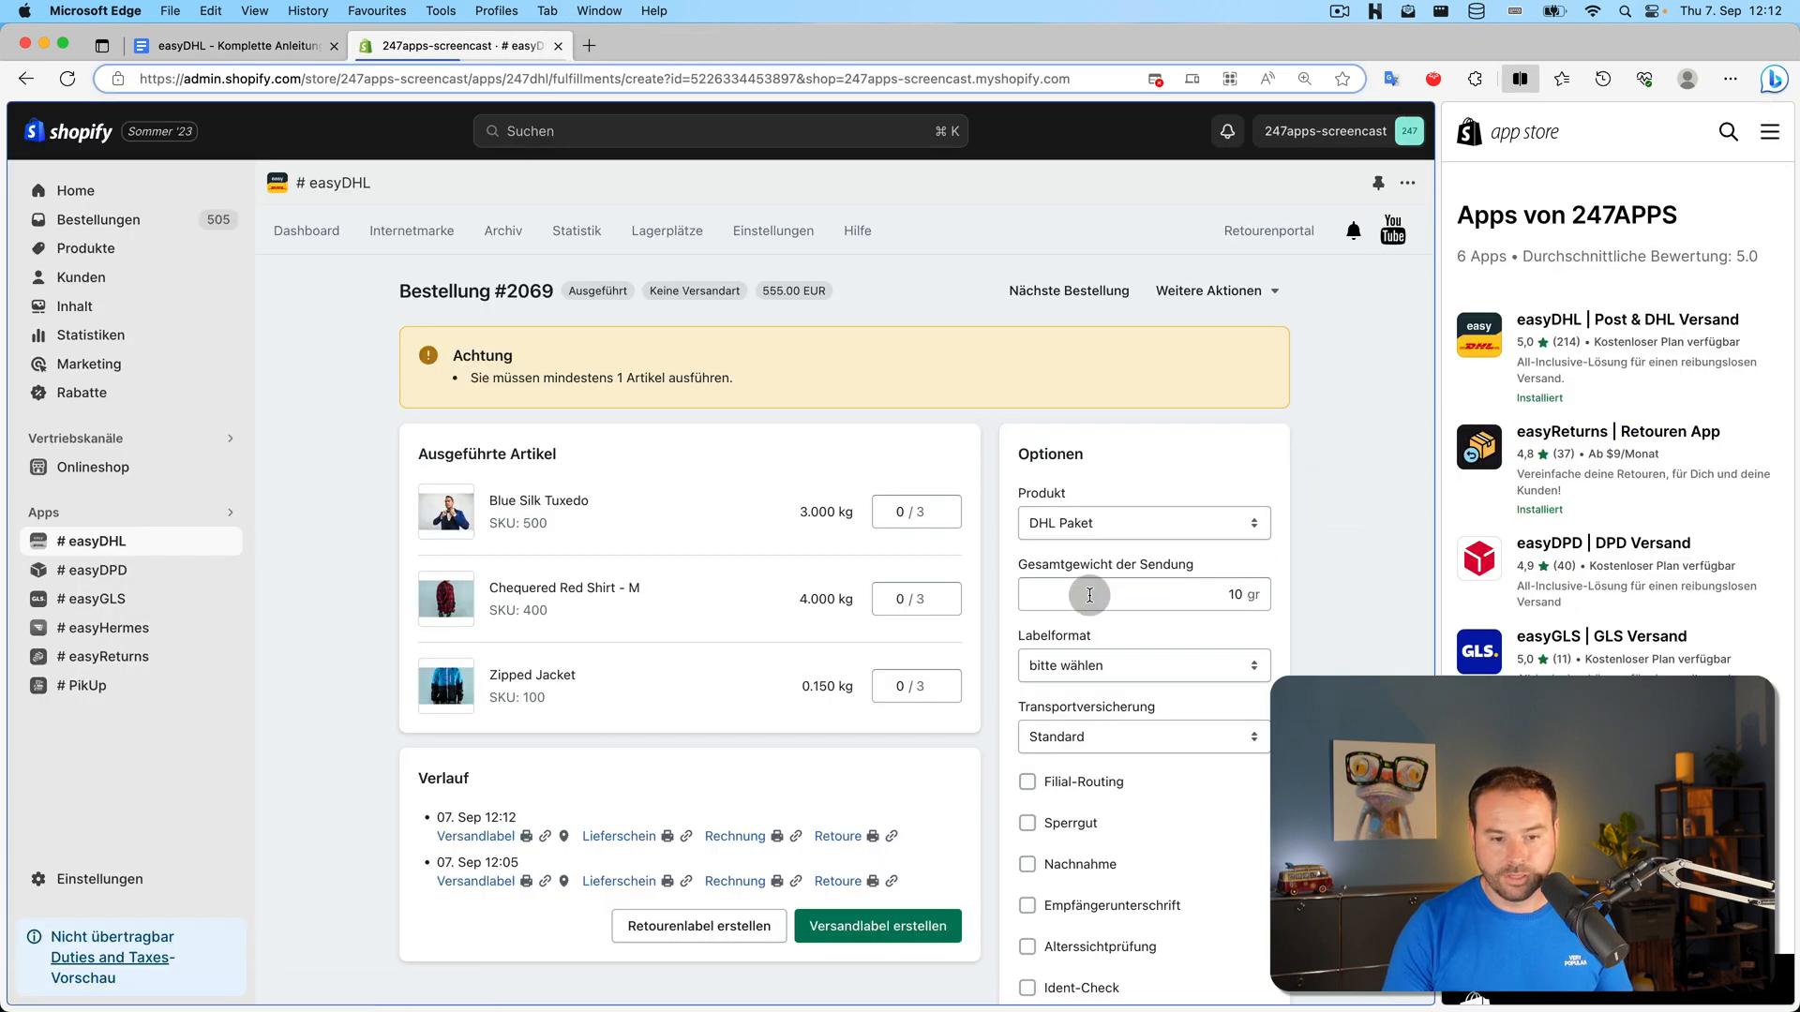
pyautogui.scroll(-2, 1087, 597)
pyautogui.scroll(1, 1075, 675)
pyautogui.scroll(-2, 1079, 681)
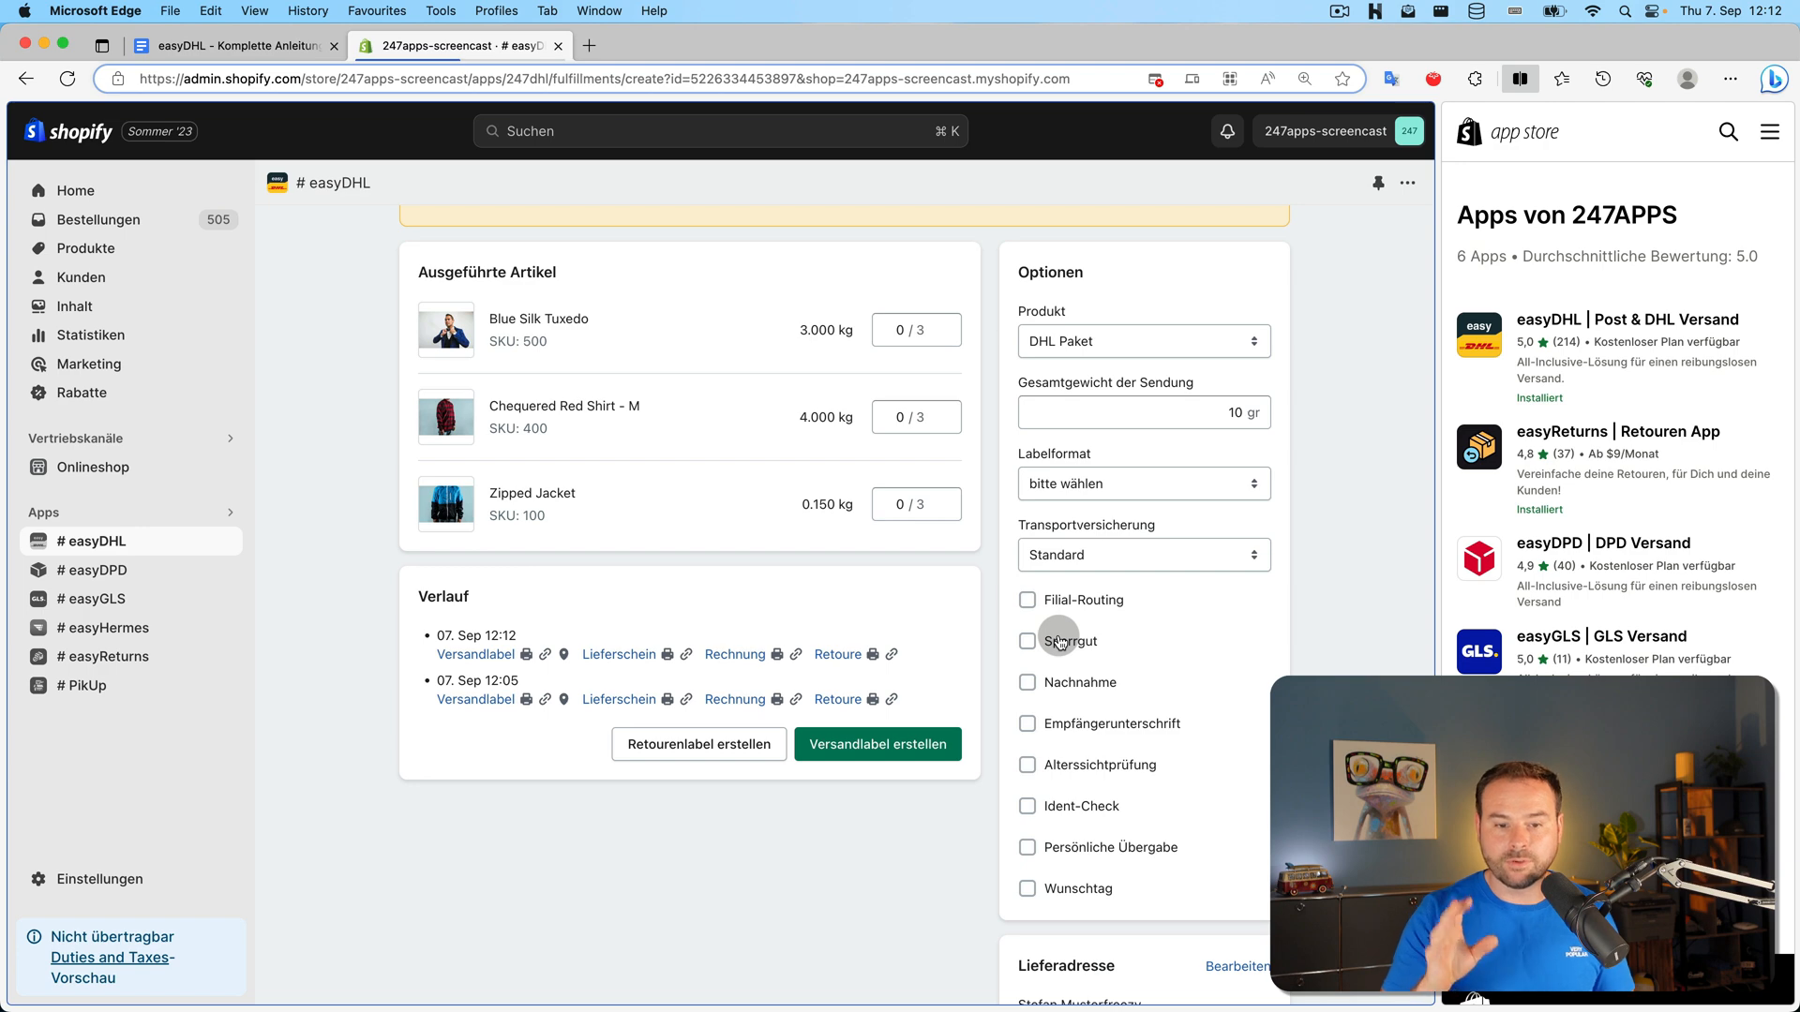
pyautogui.scroll(3, 909, 488)
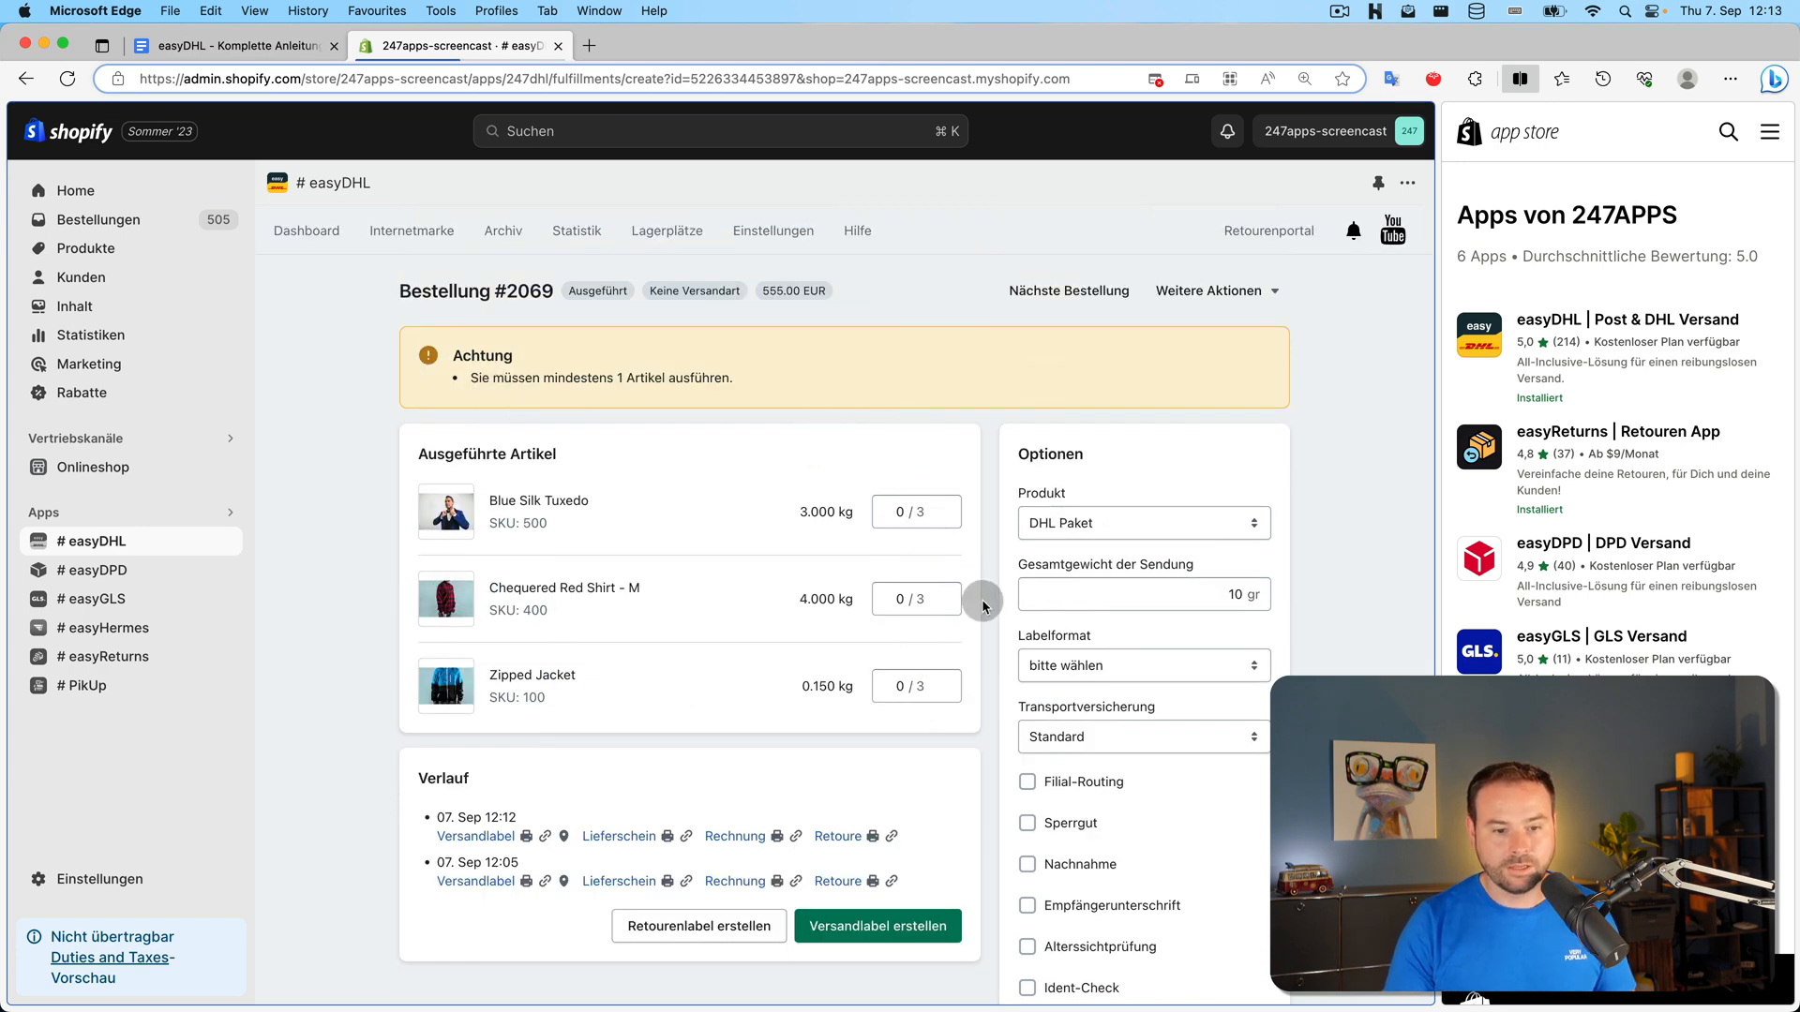
pyautogui.scroll(-1, 395, 339)
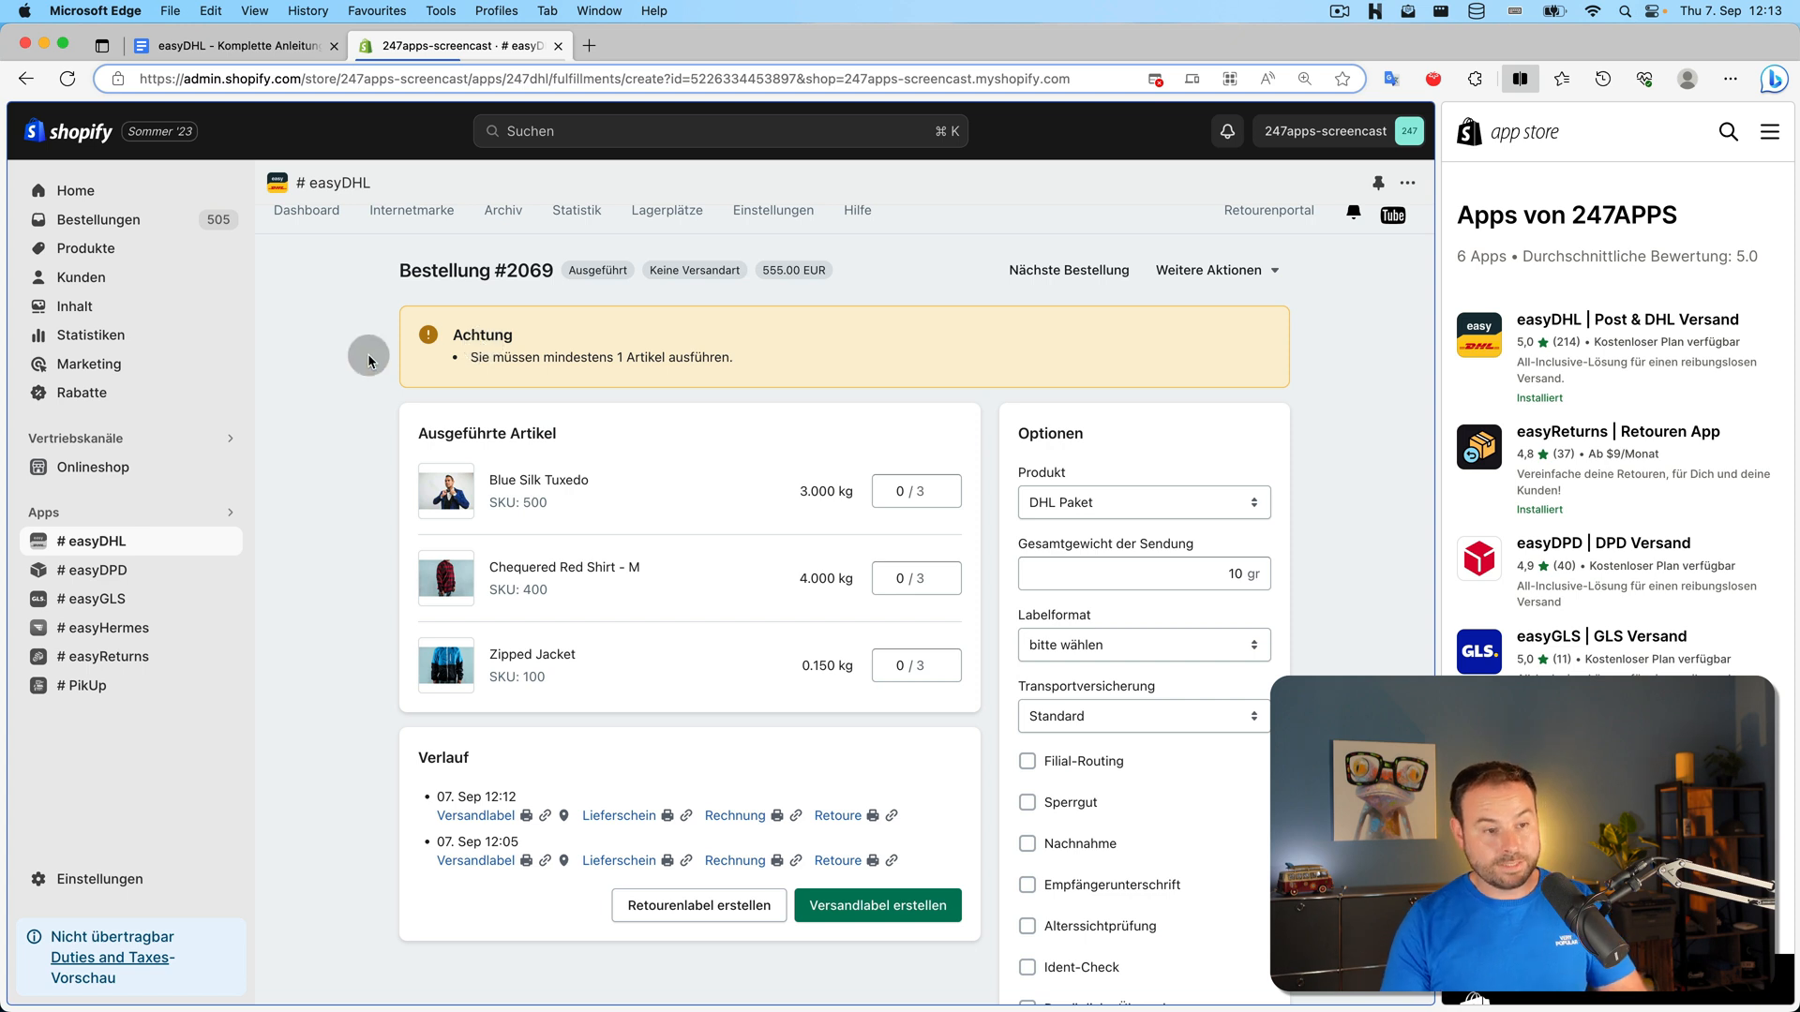
pyautogui.scroll(1, 367, 358)
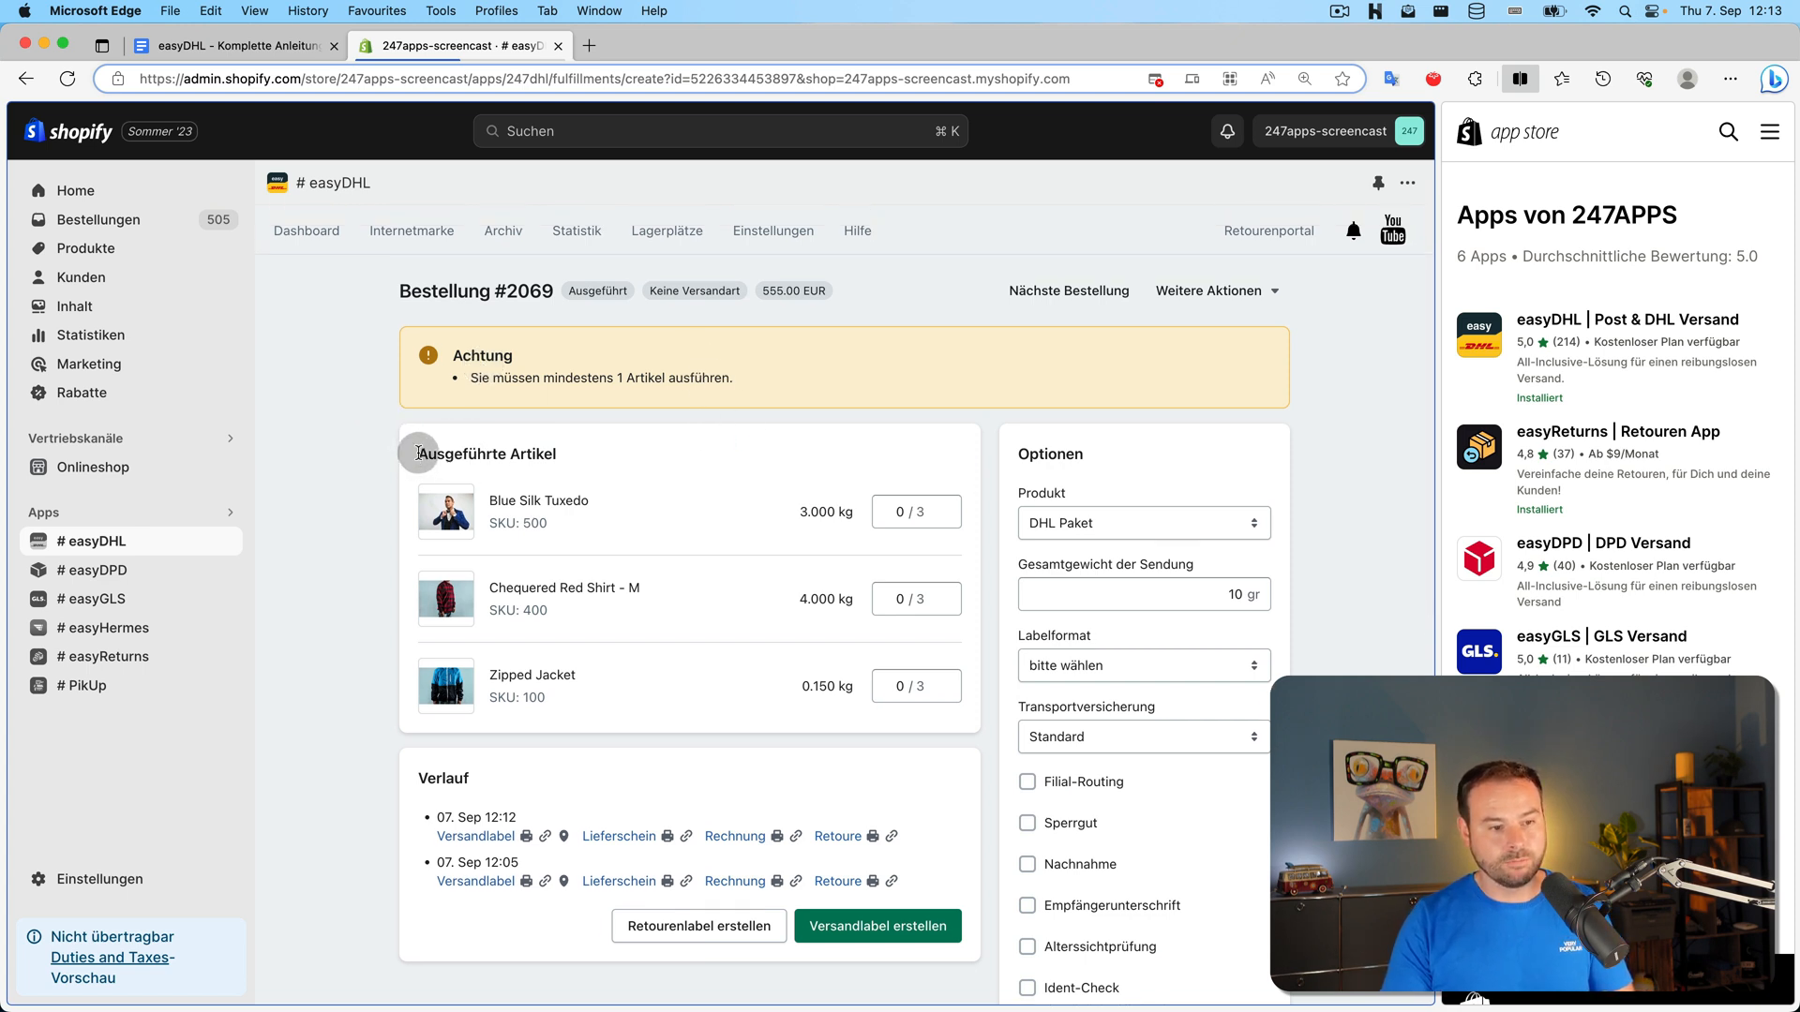
pyautogui.moveTo(418, 452); pyautogui.dragTo(553, 460)
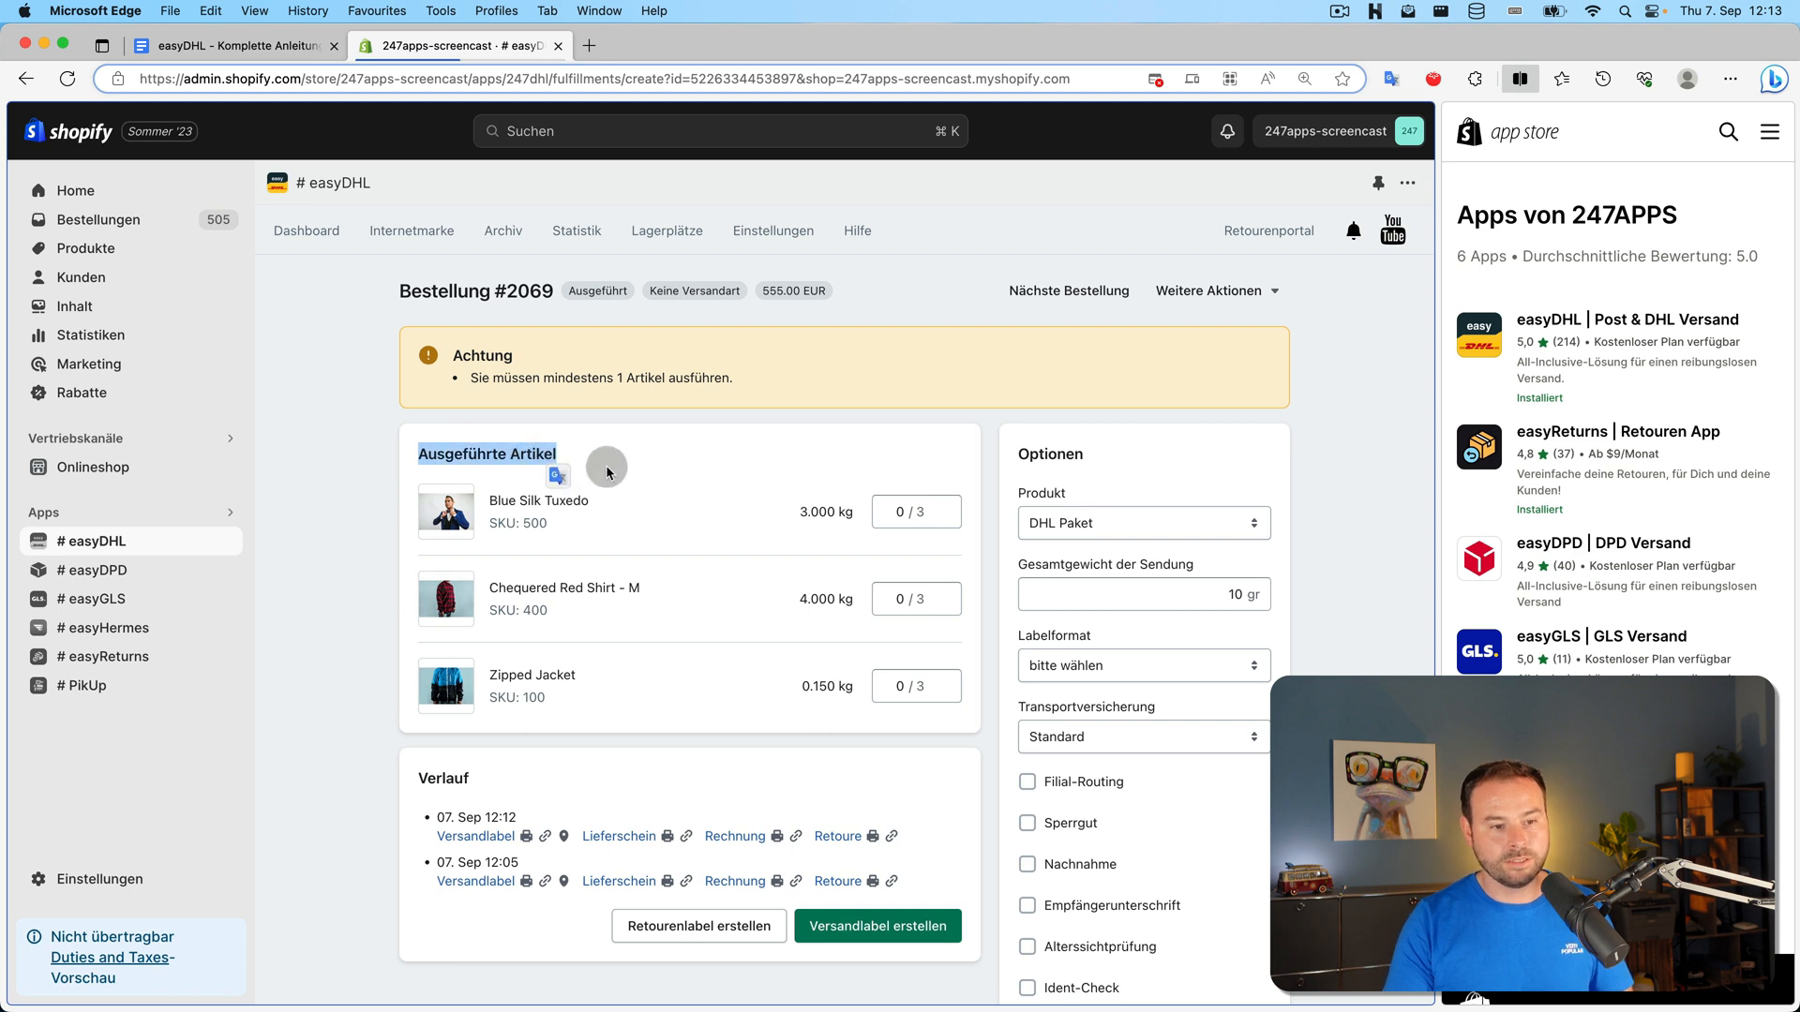
pyautogui.click(659, 474)
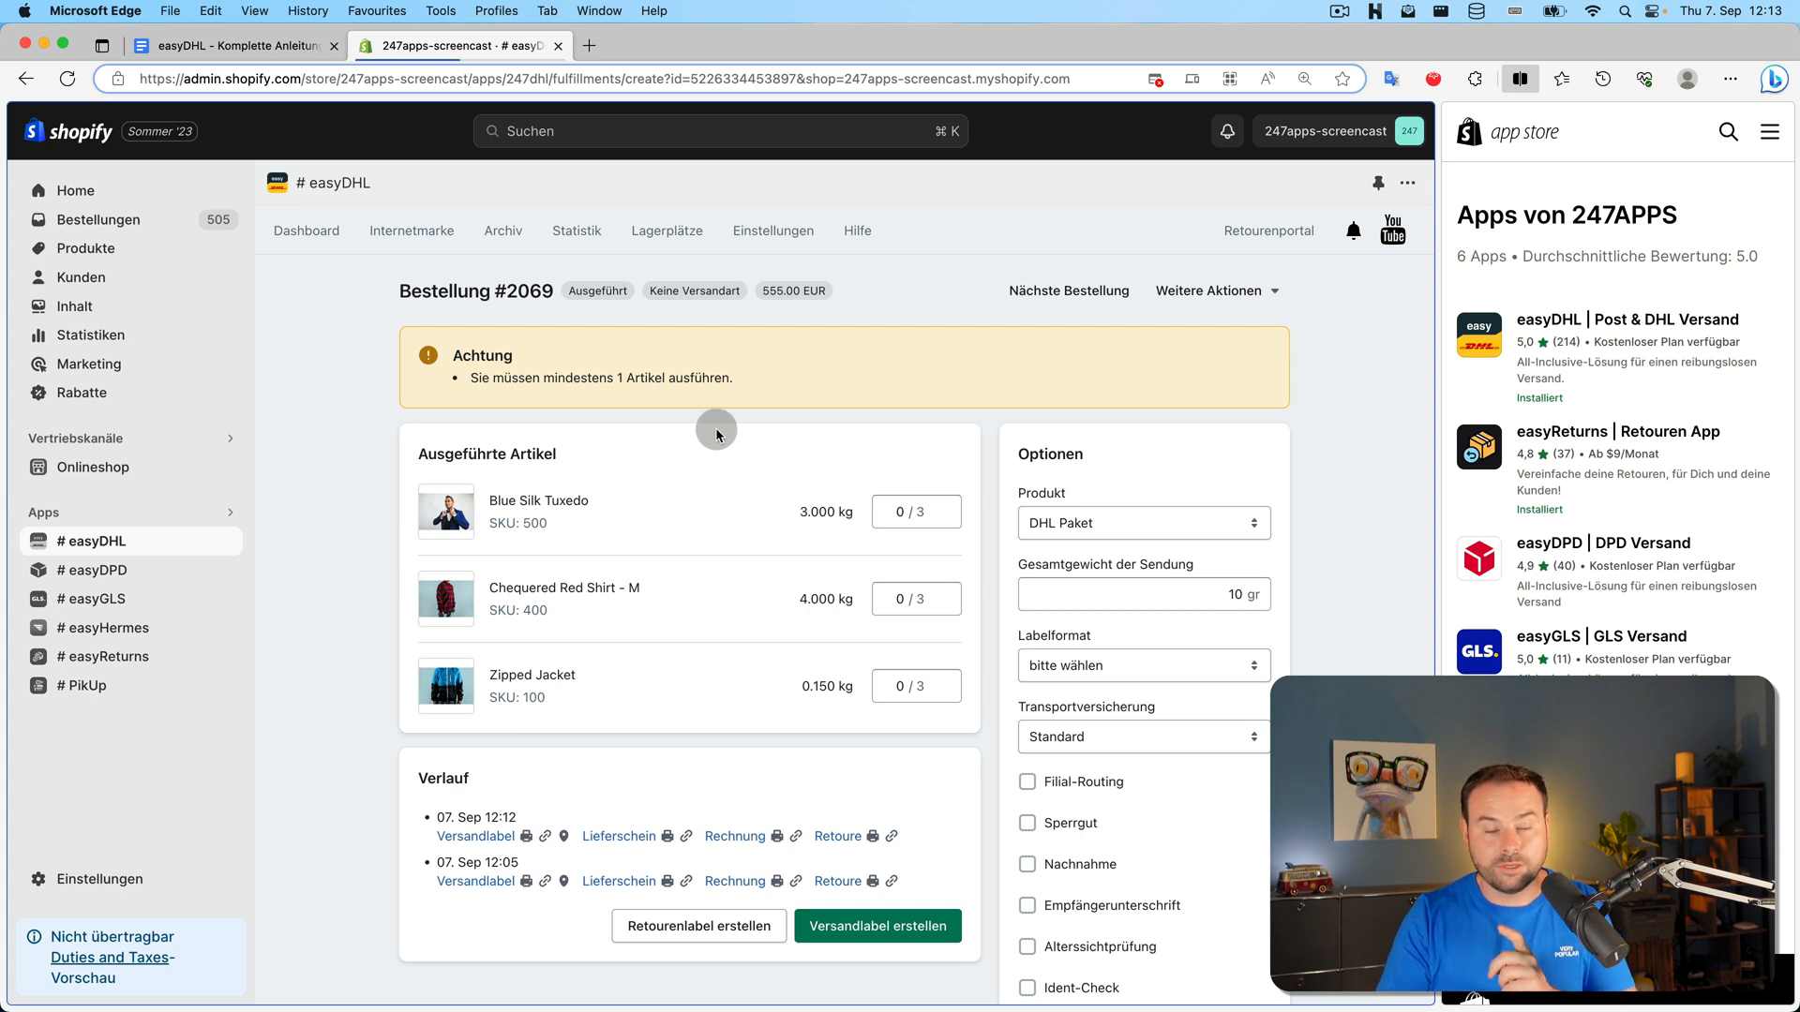
# Open order #2069 in Shopify admin to see fulfillments #2069-F1 and #2069-F2
pyautogui.click(504, 296)
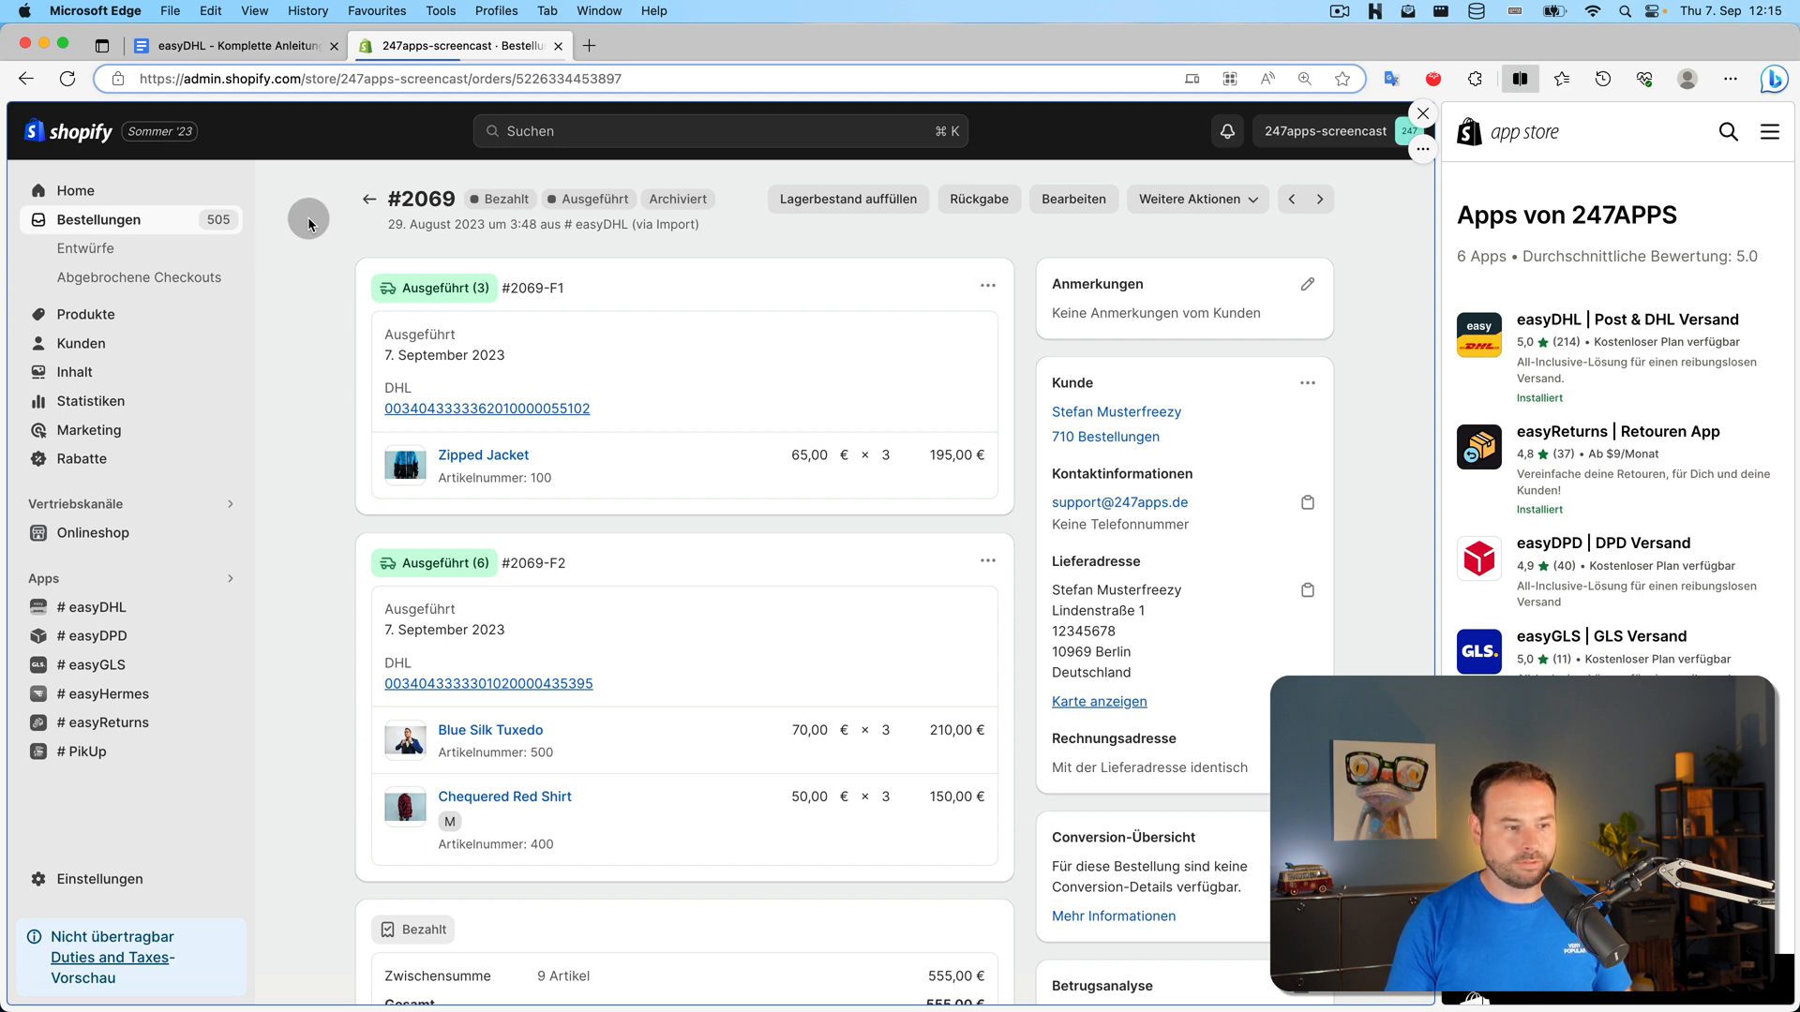
# Review #2069's two shipments in the Archiv and the #2071–#2073 bulk run, then switch to the guide
pyautogui.click(111, 607)
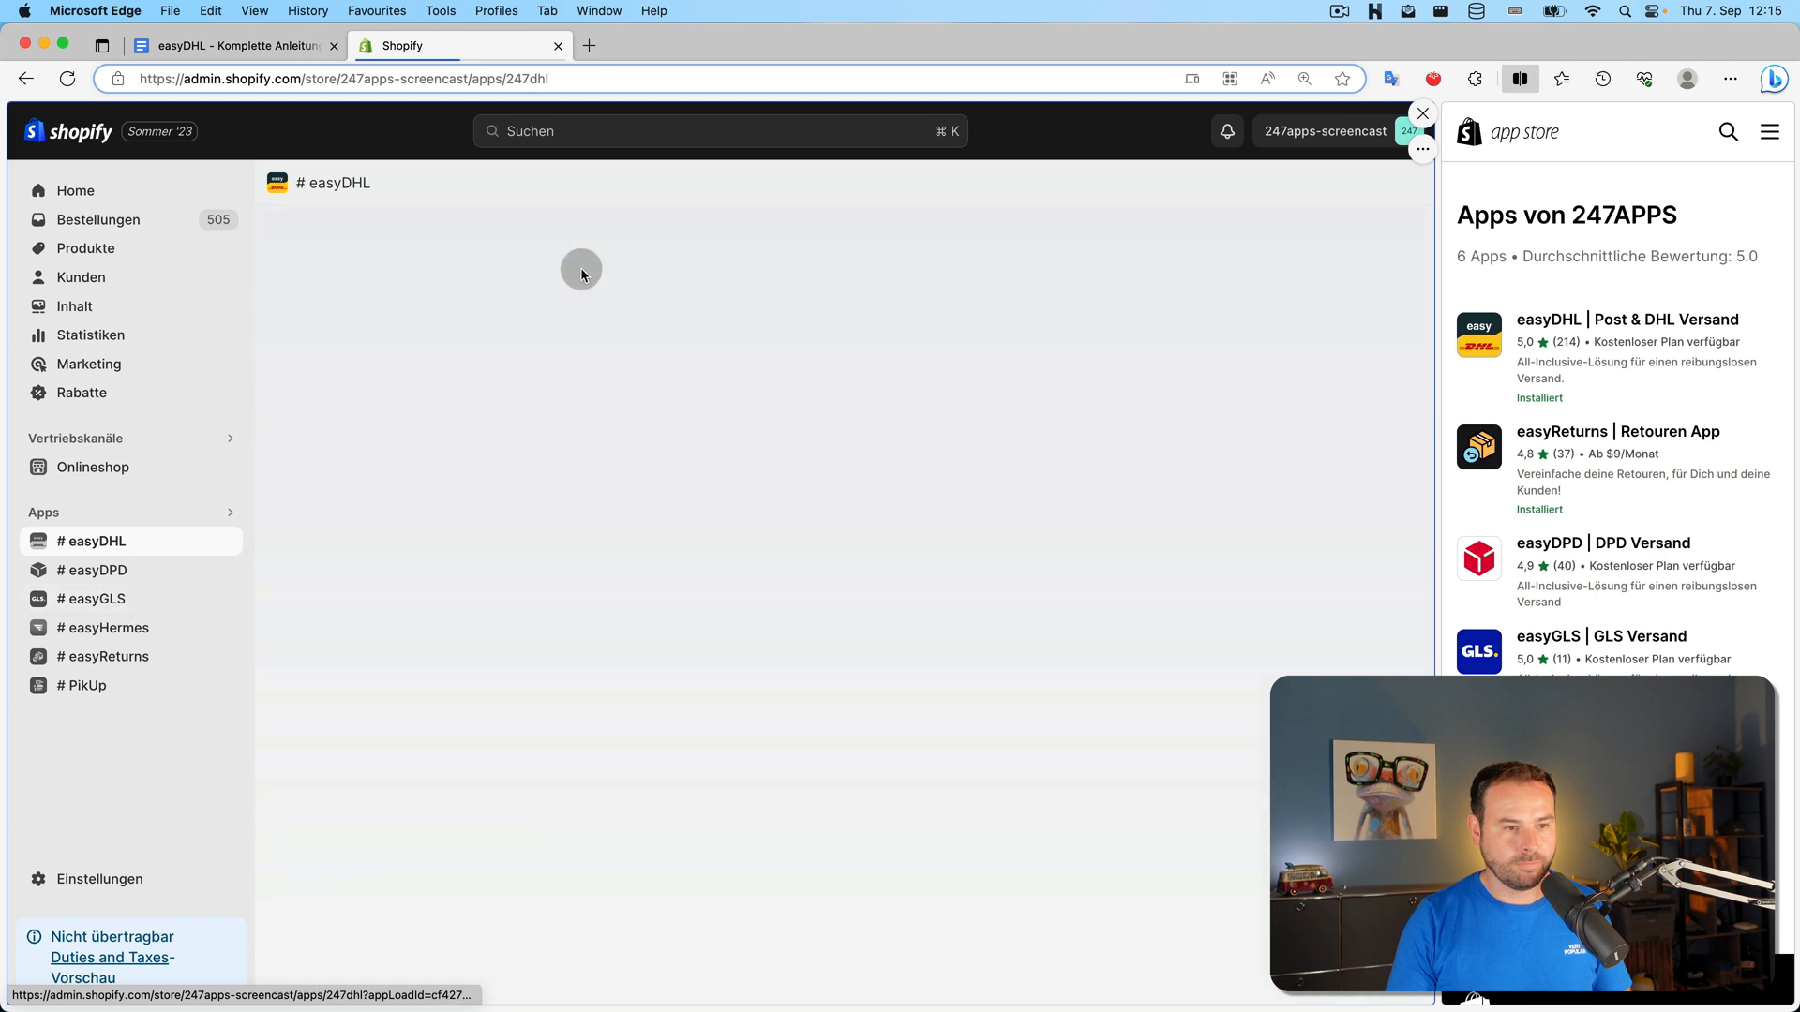
pyautogui.click(527, 241)
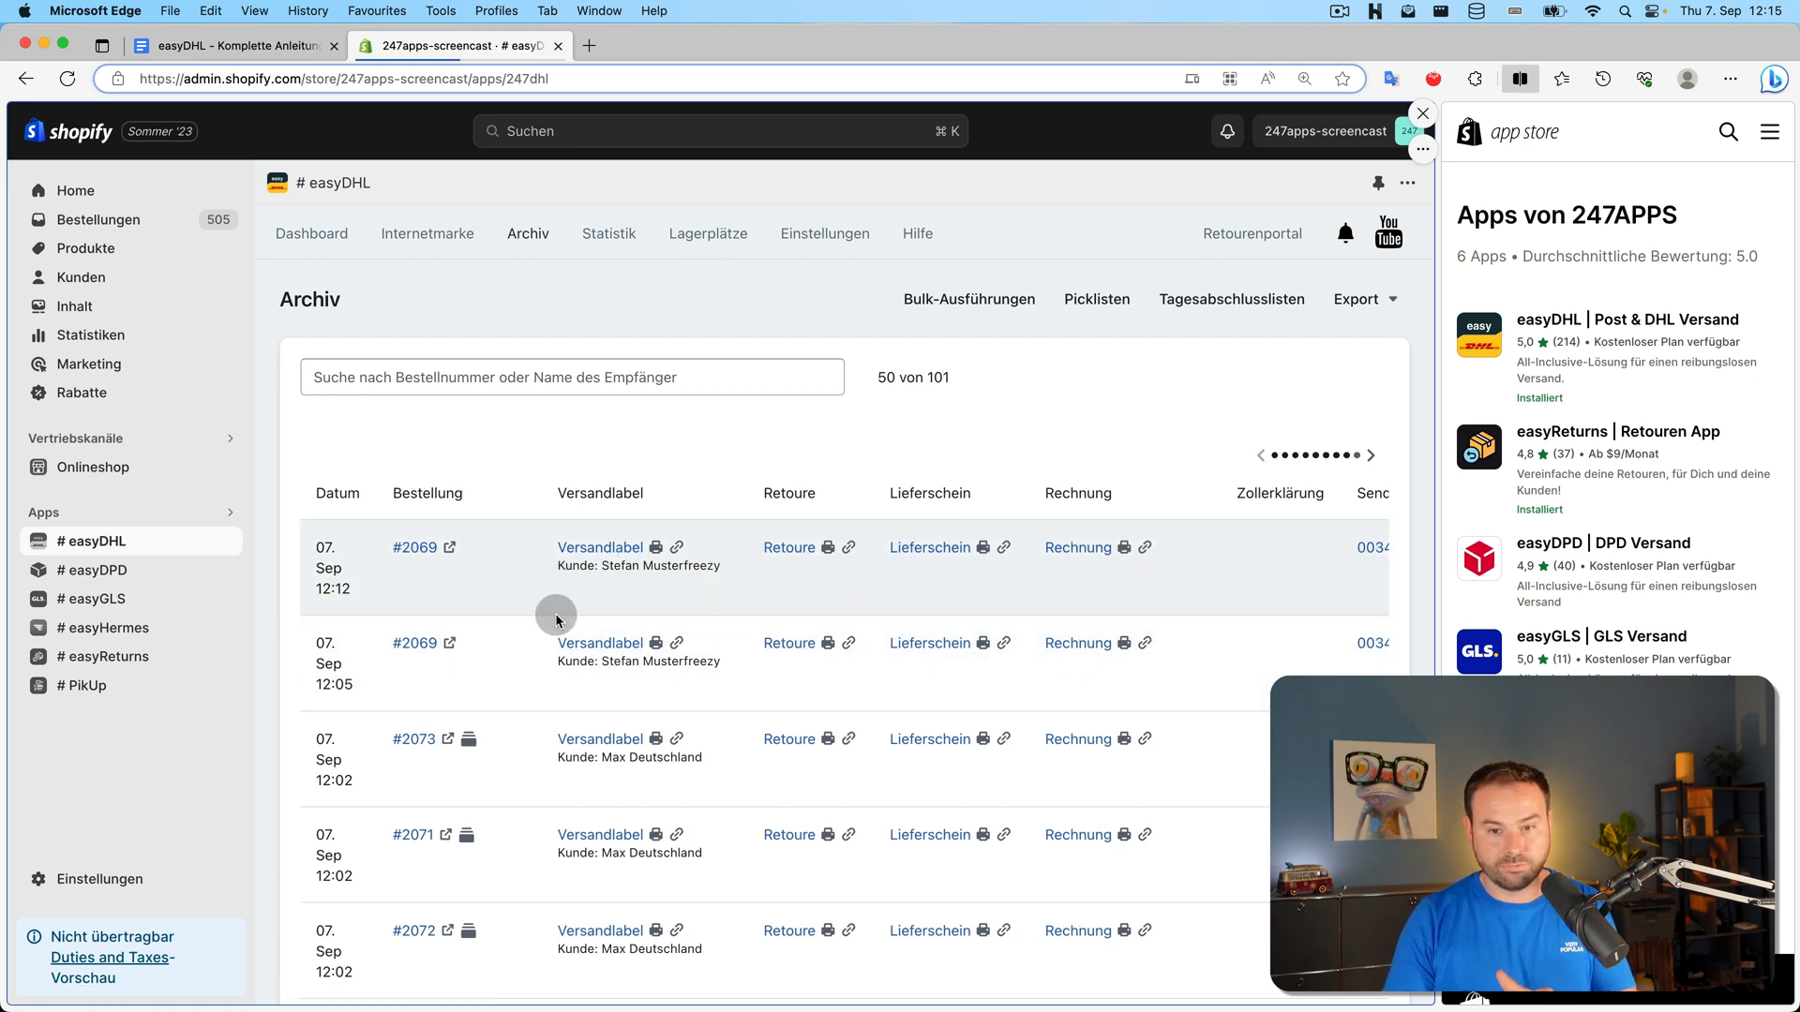
pyautogui.hscroll(5, 572, 617)
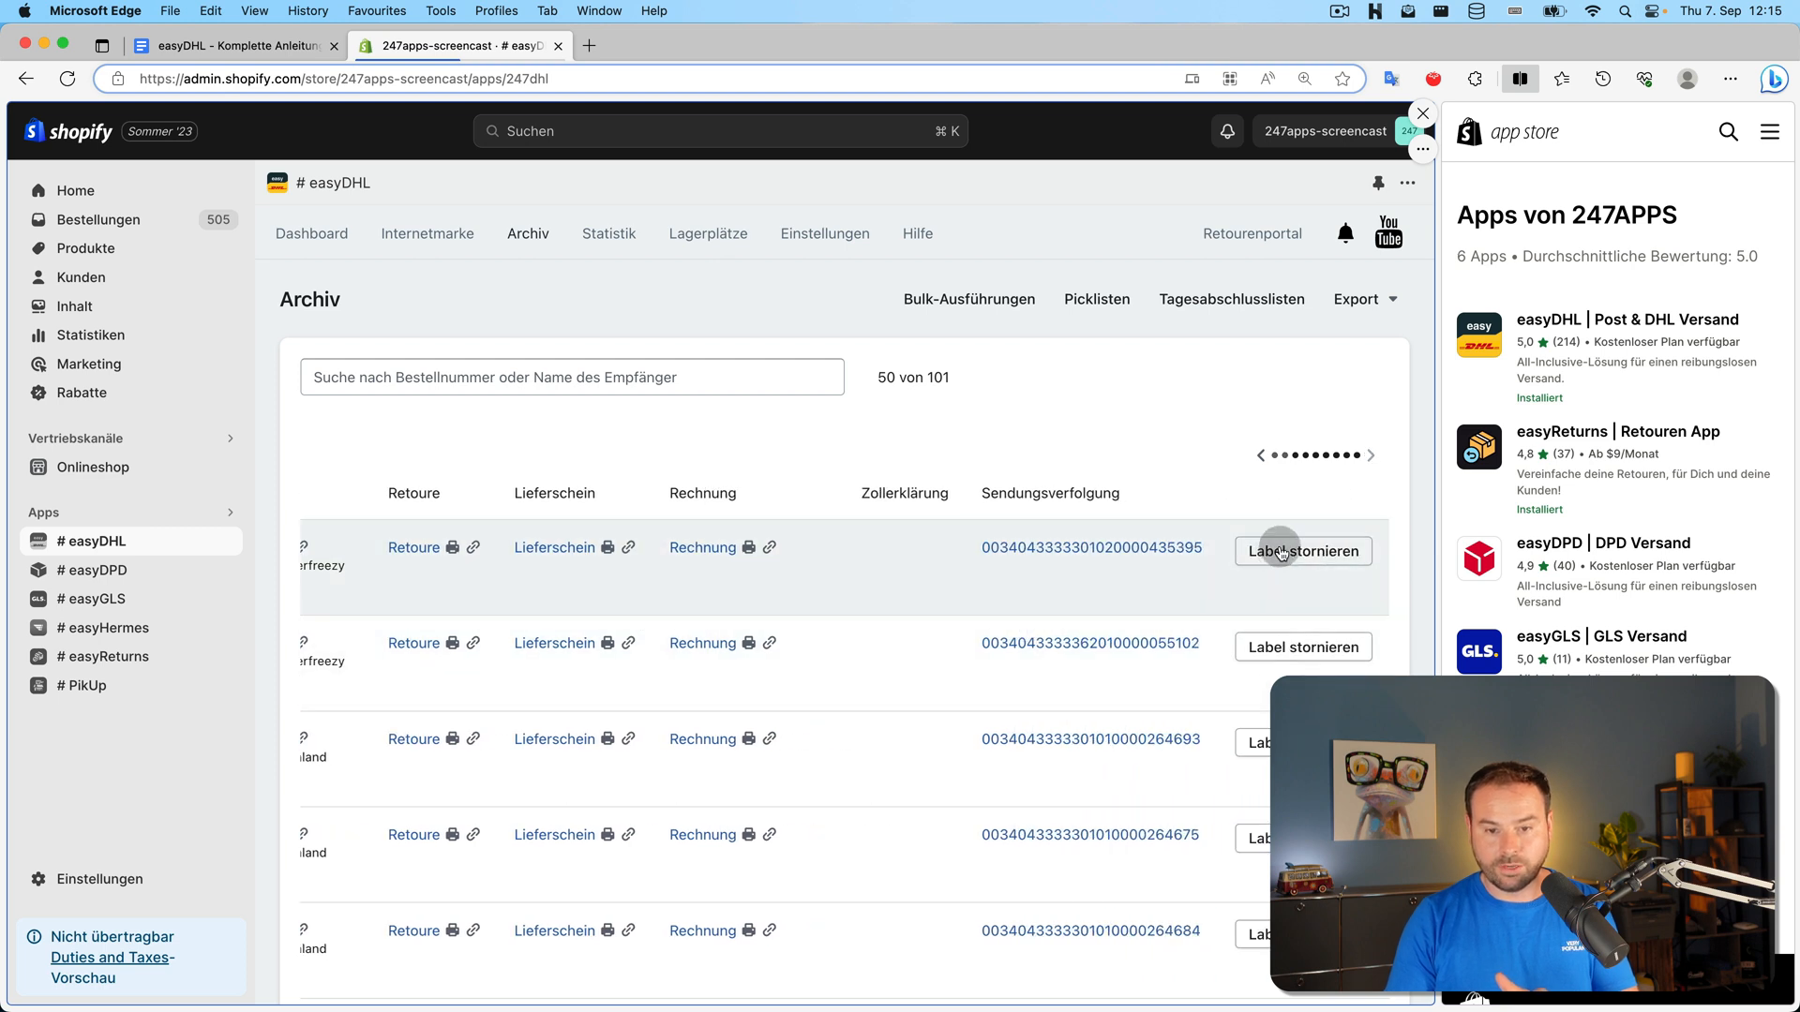
pyautogui.hscroll(-3, 1188, 628)
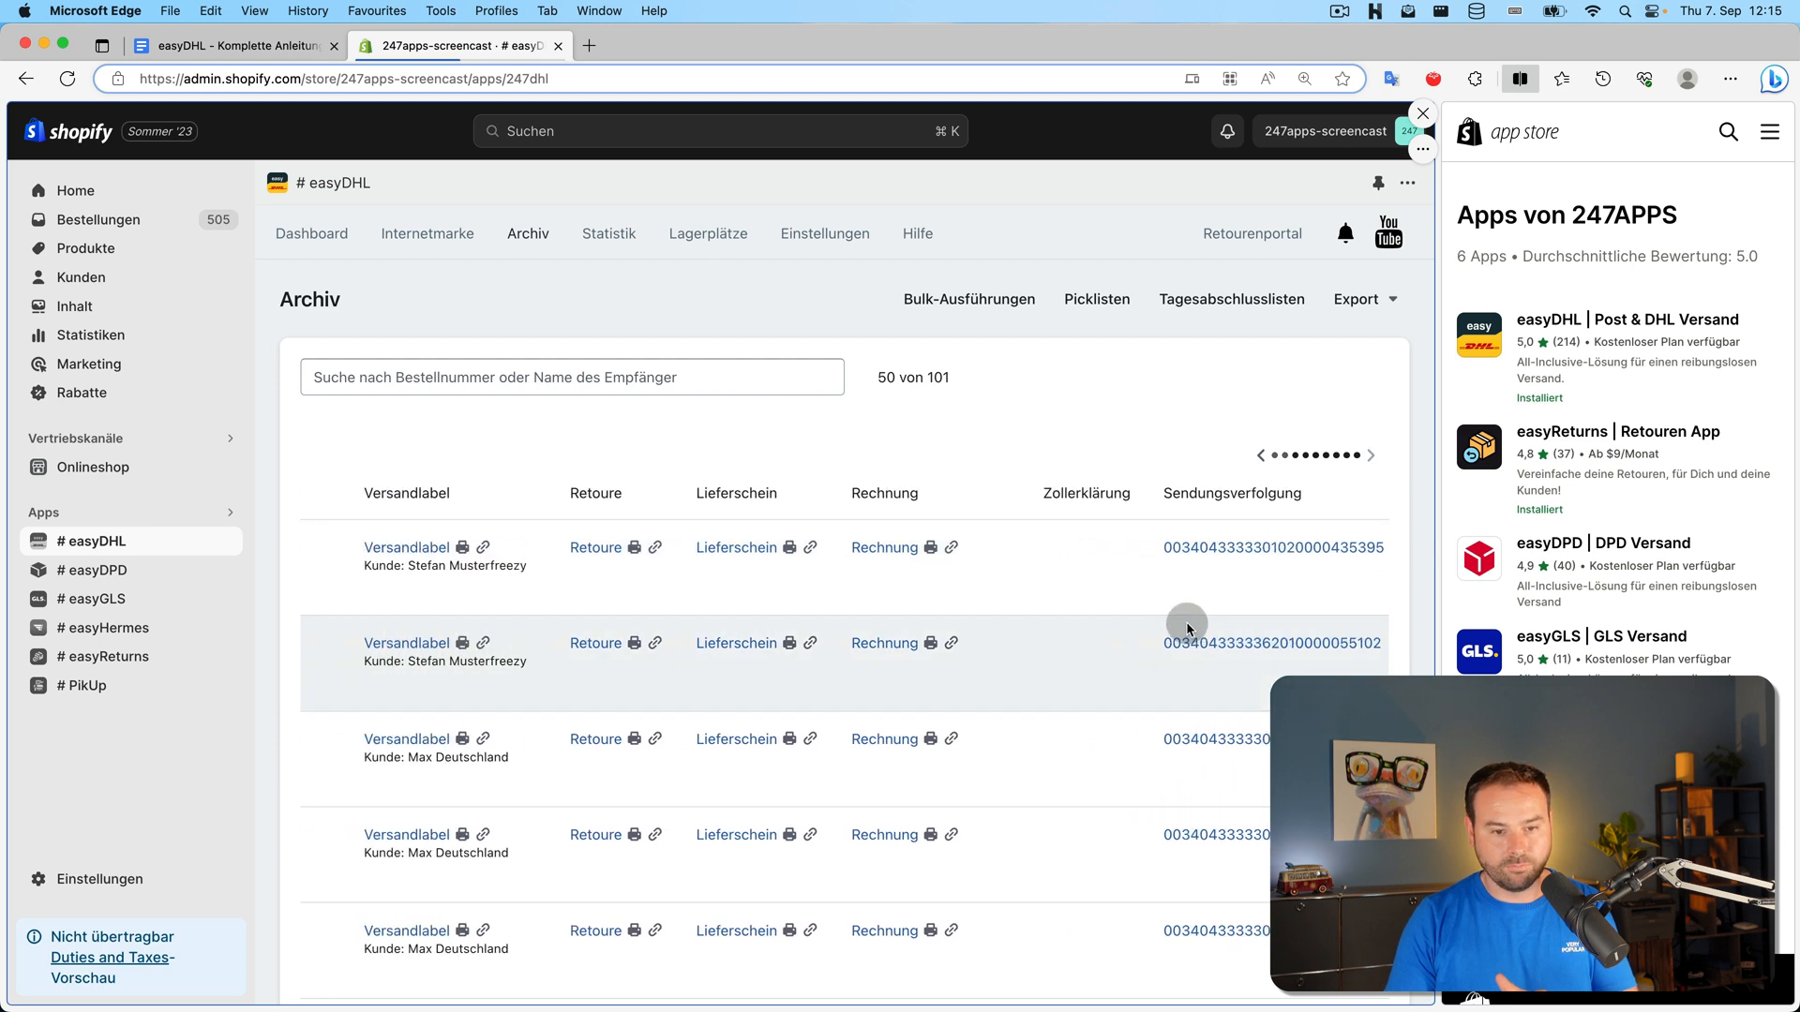
pyautogui.hscroll(-3, 1187, 628)
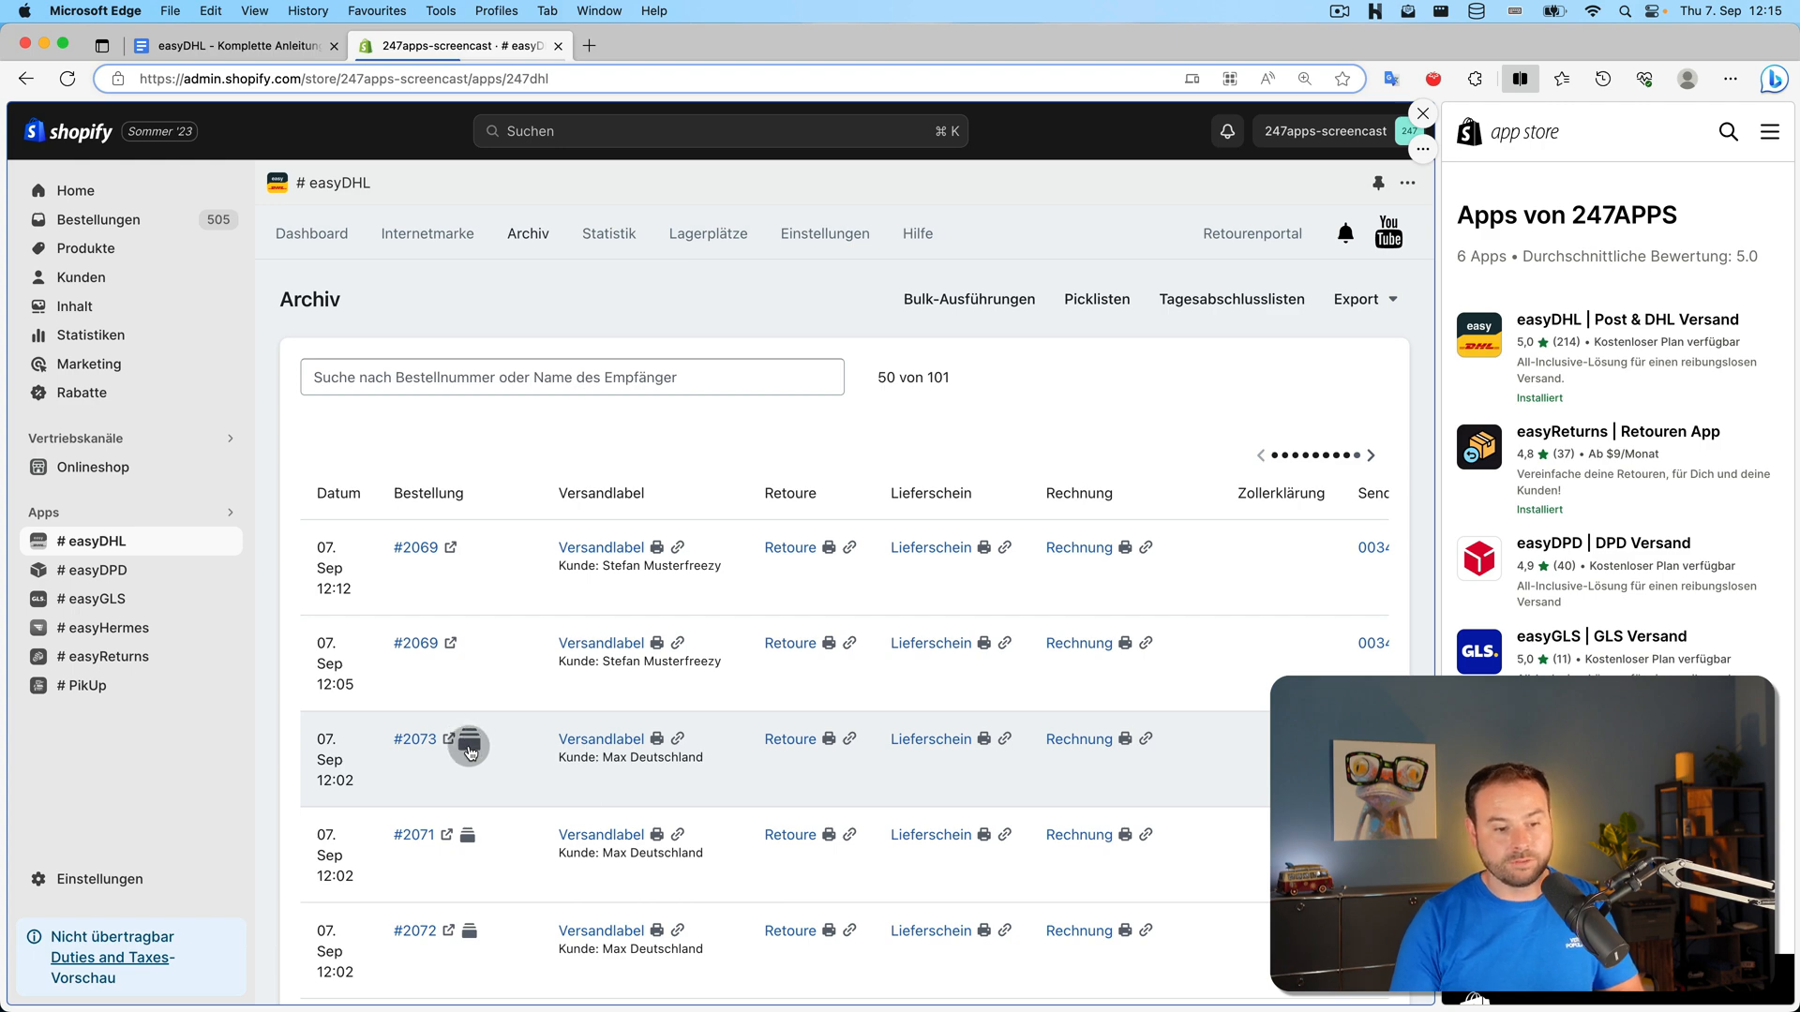
pyautogui.click(469, 747)
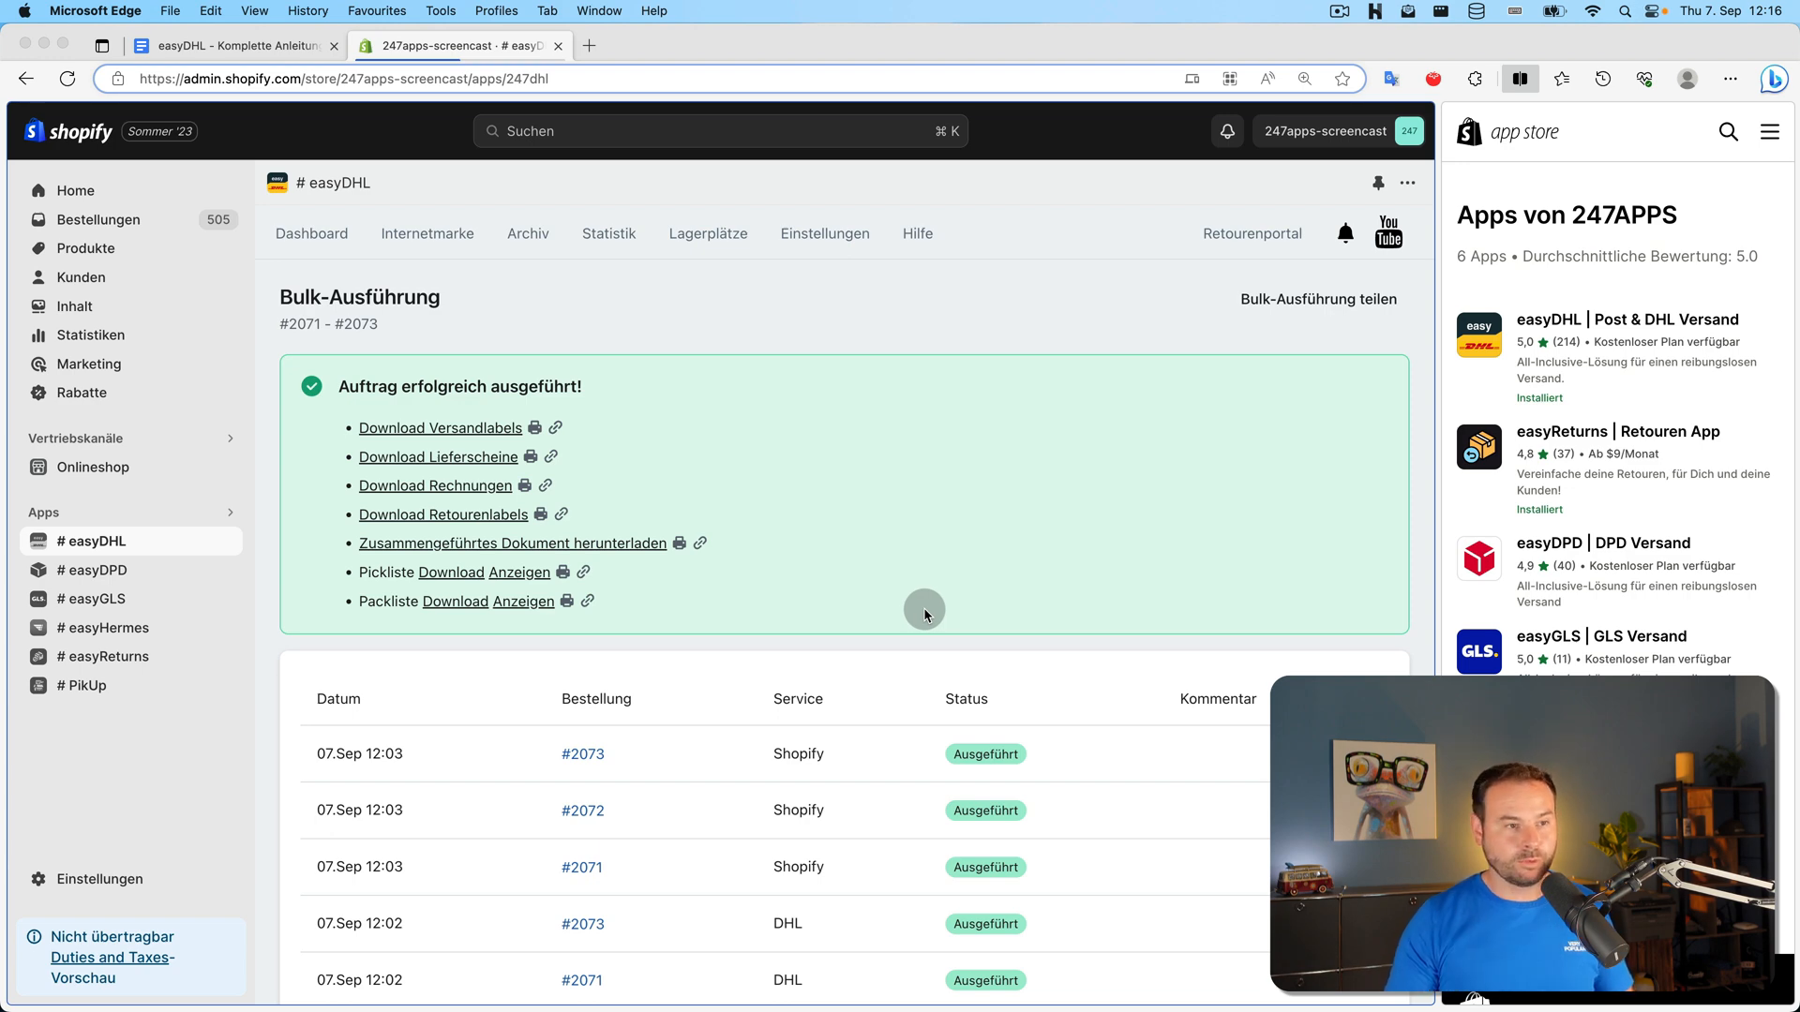
pyautogui.click(267, 45)
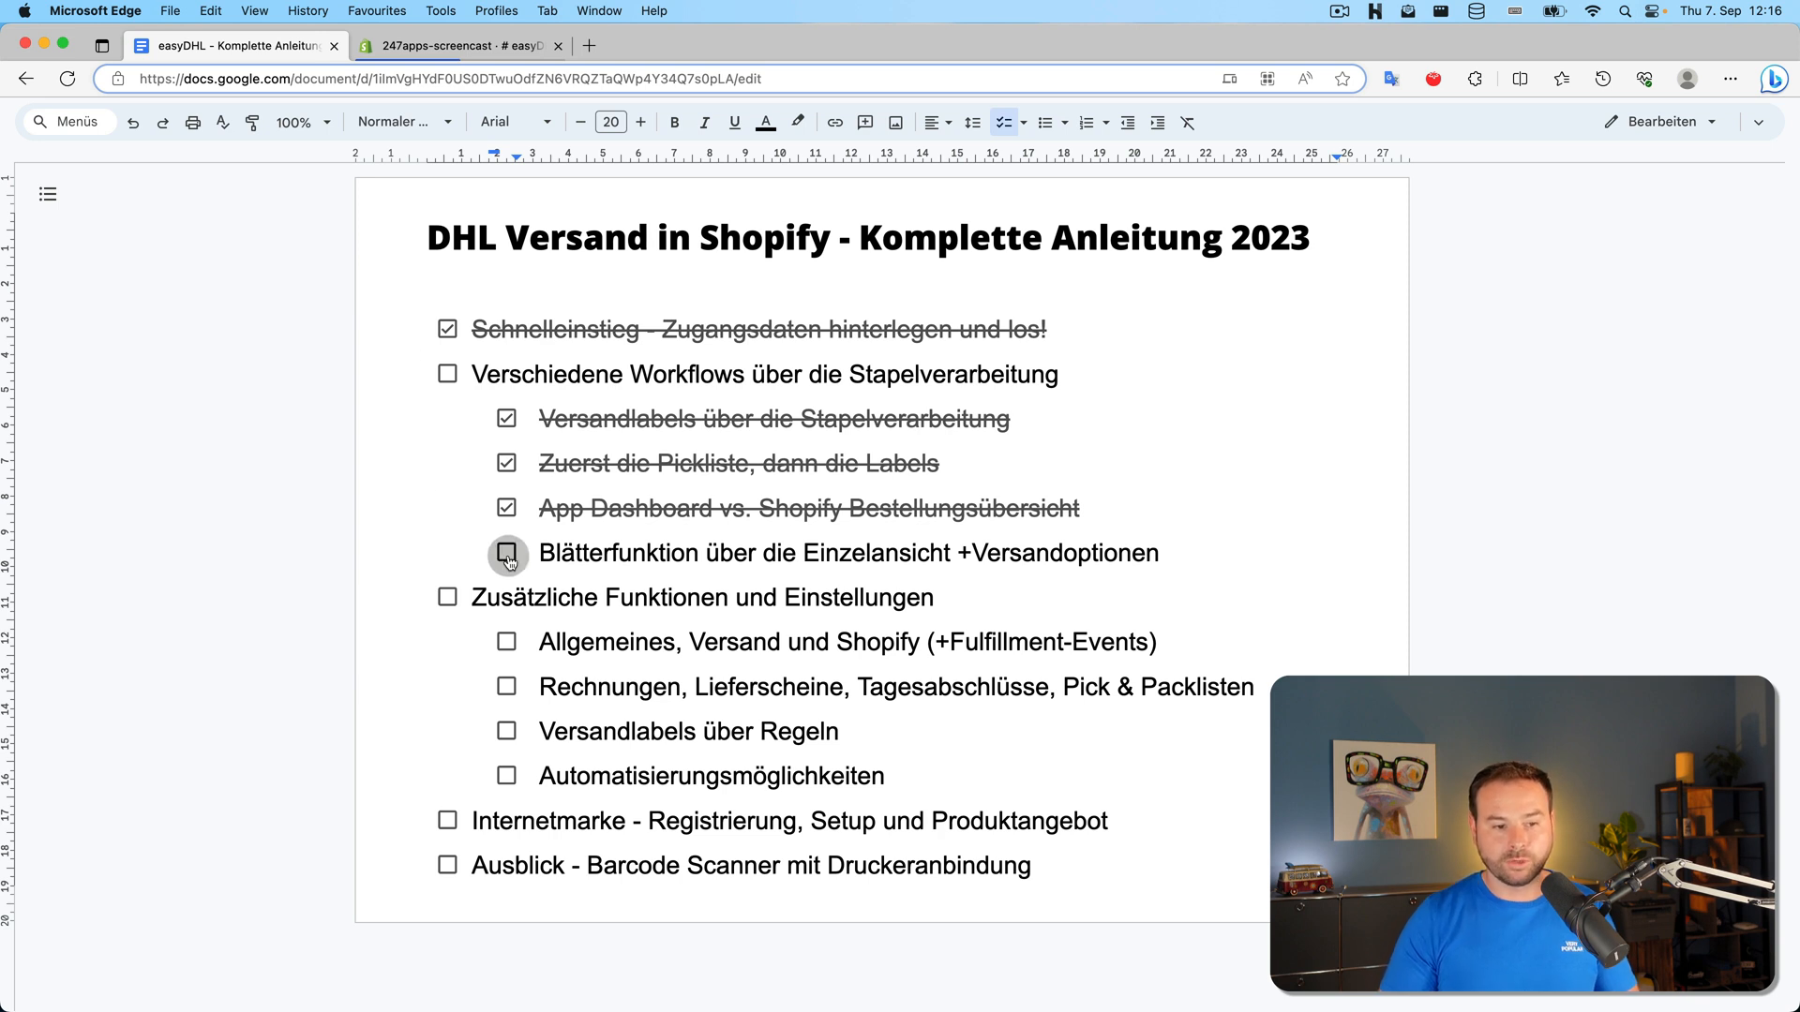
# Click into the Blätterfunktion checklist line, then return to the '247apps-screencast' Shopify tab
pyautogui.click(1117, 553)
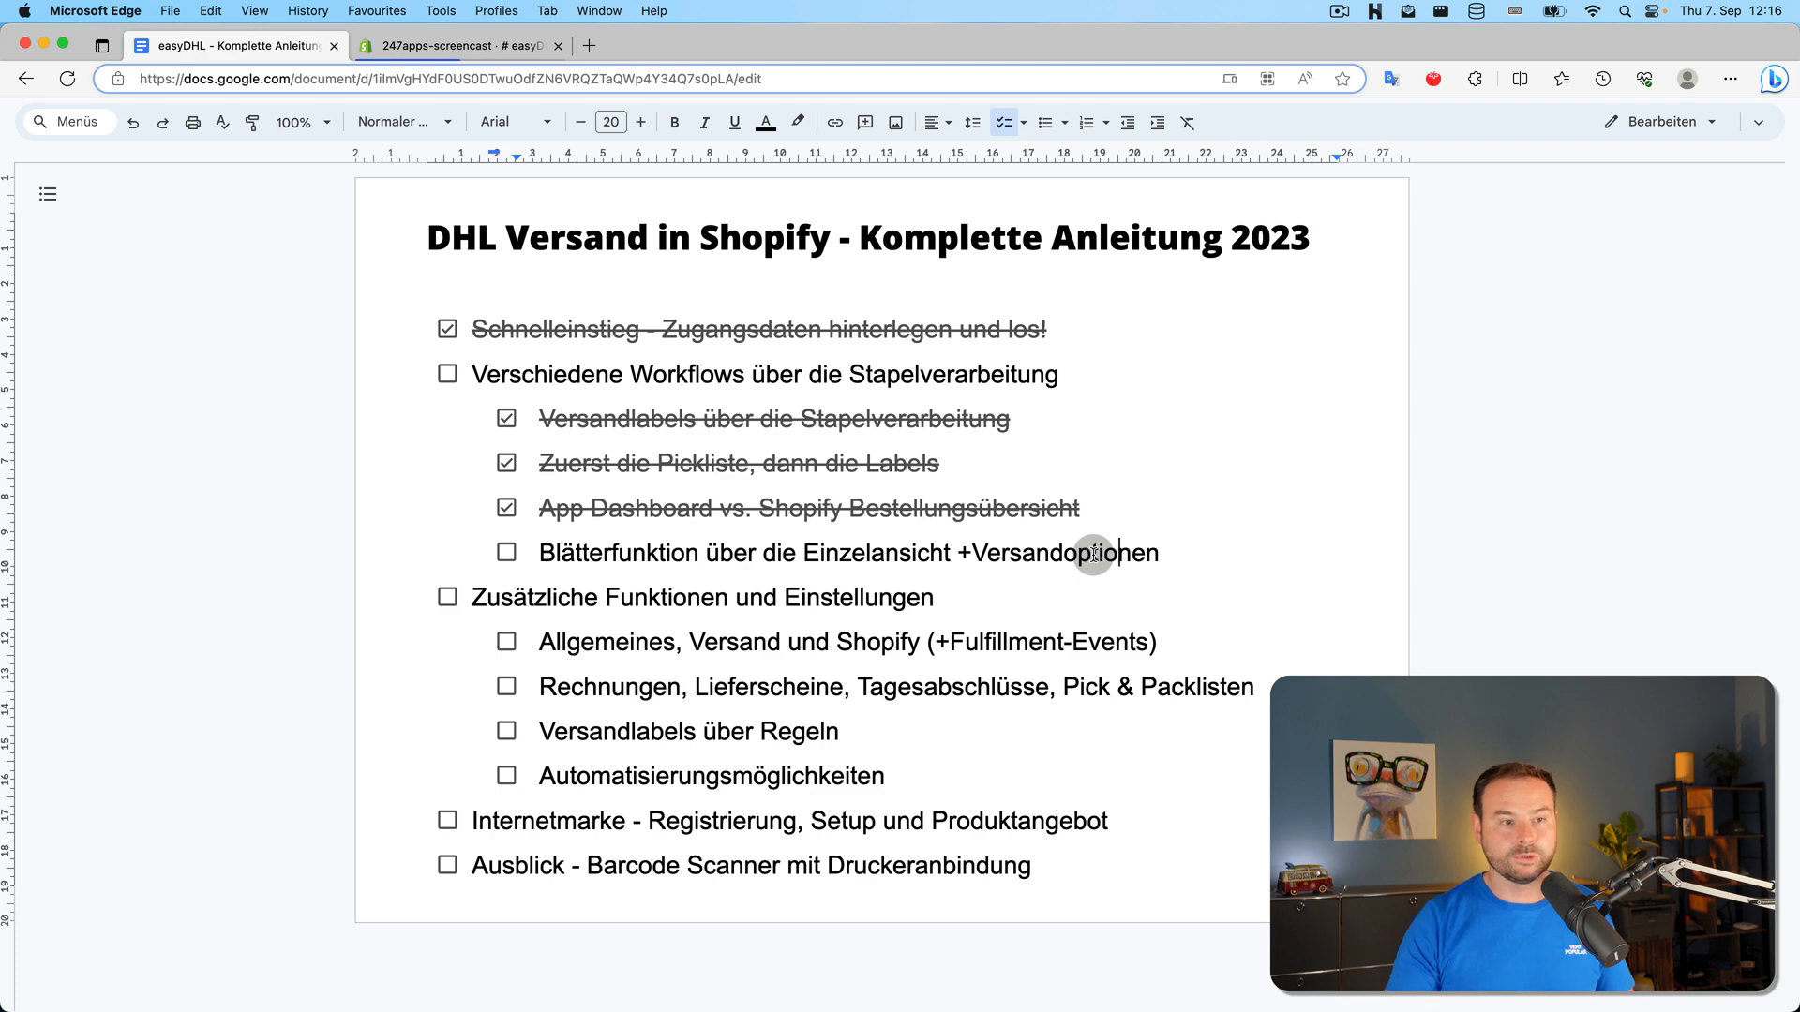
pyautogui.click(474, 45)
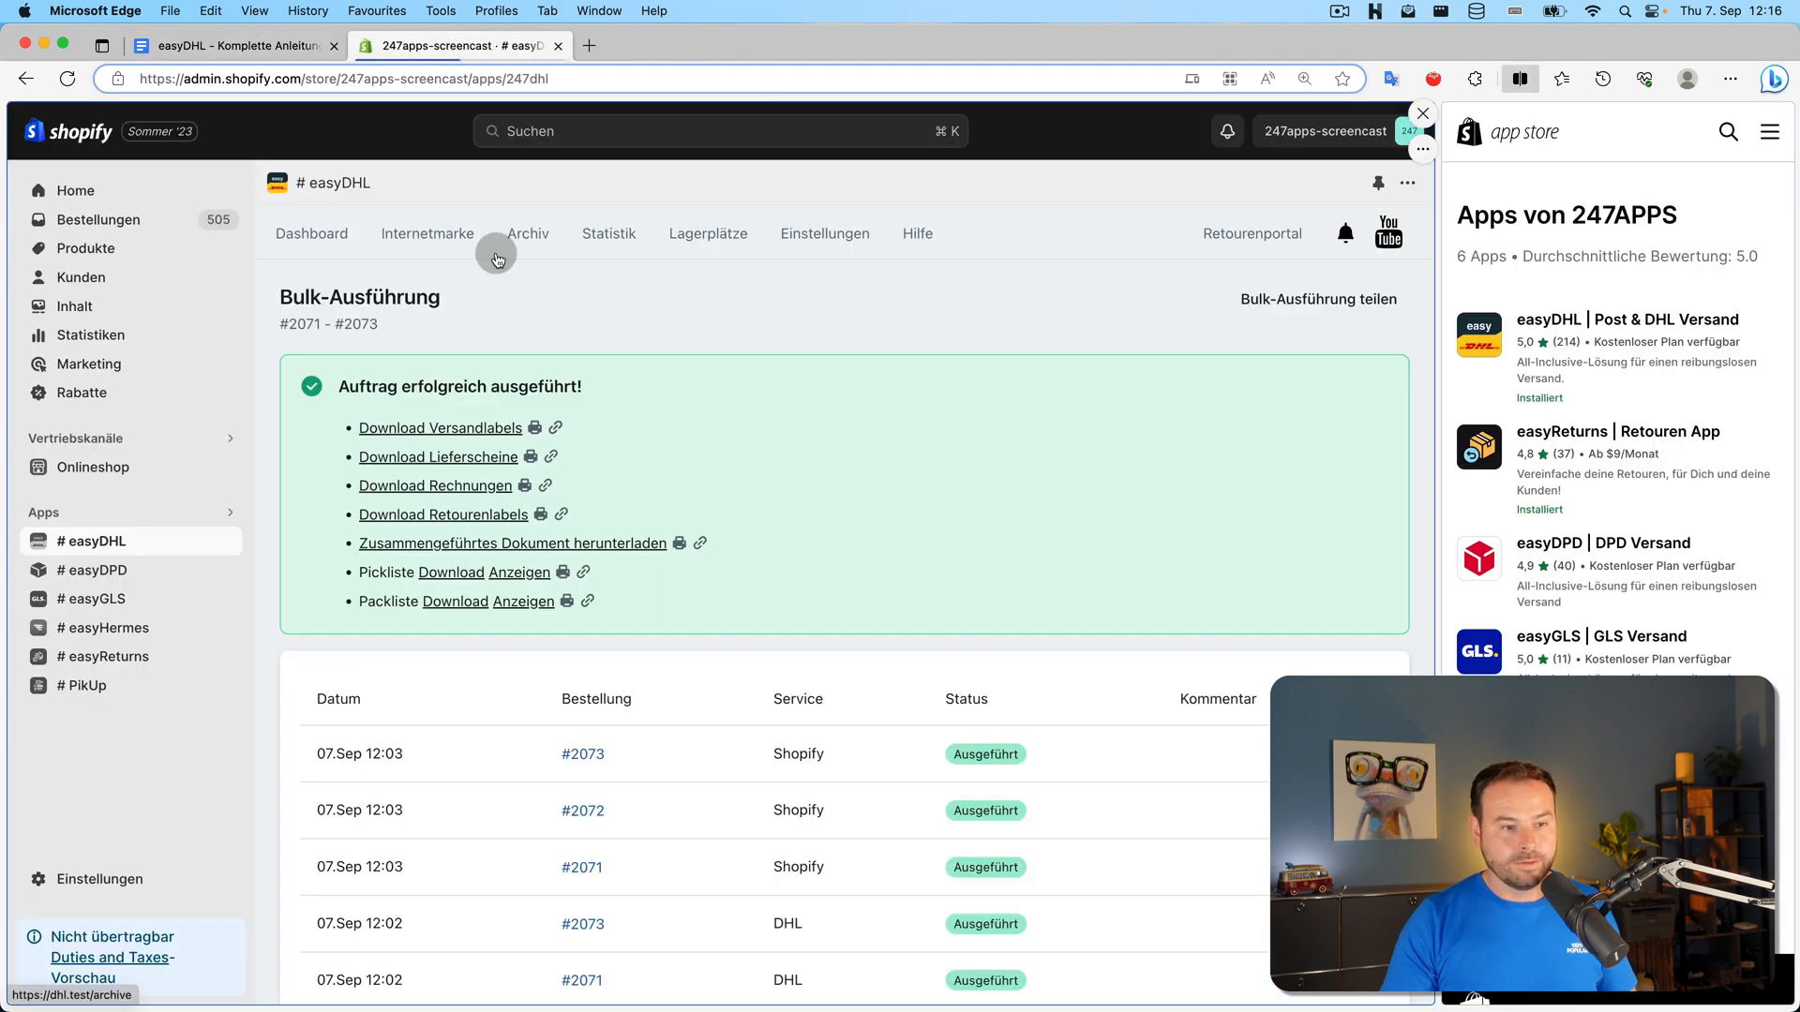
# Create order #2070's shipping label from the Dashboard, then advance to order #2068
pyautogui.click(310, 233)
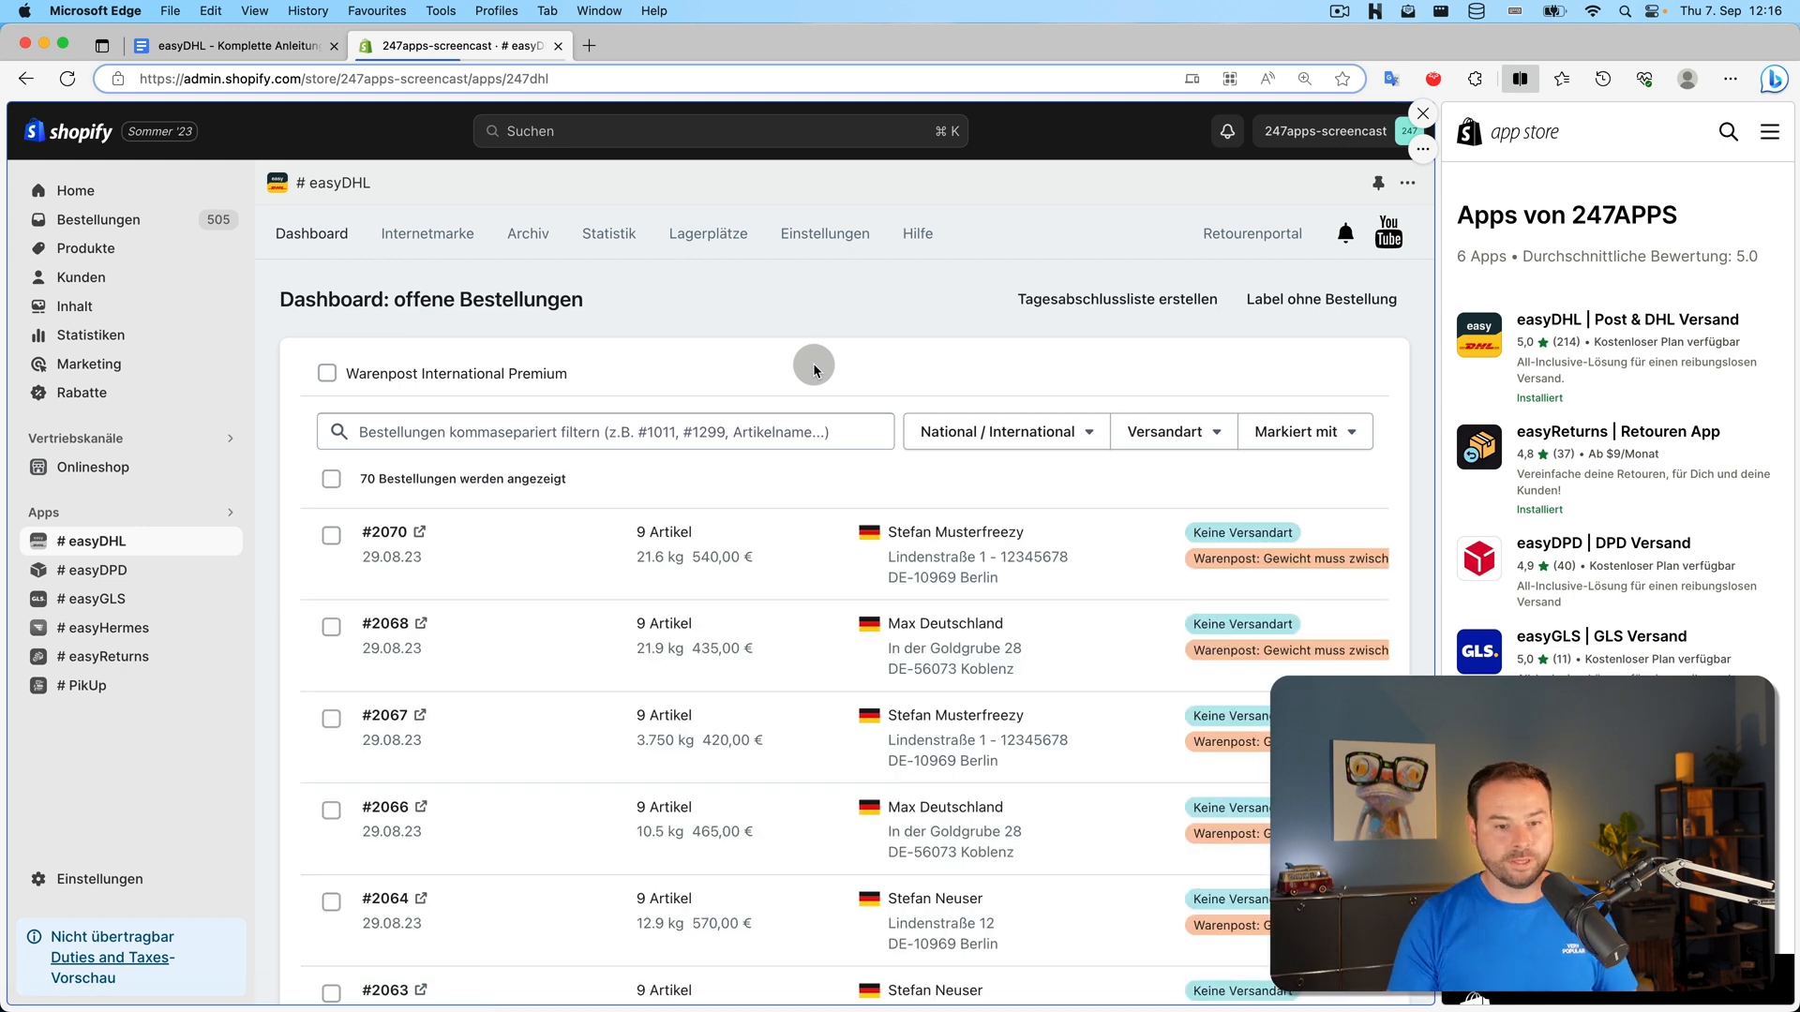
pyautogui.click(382, 528)
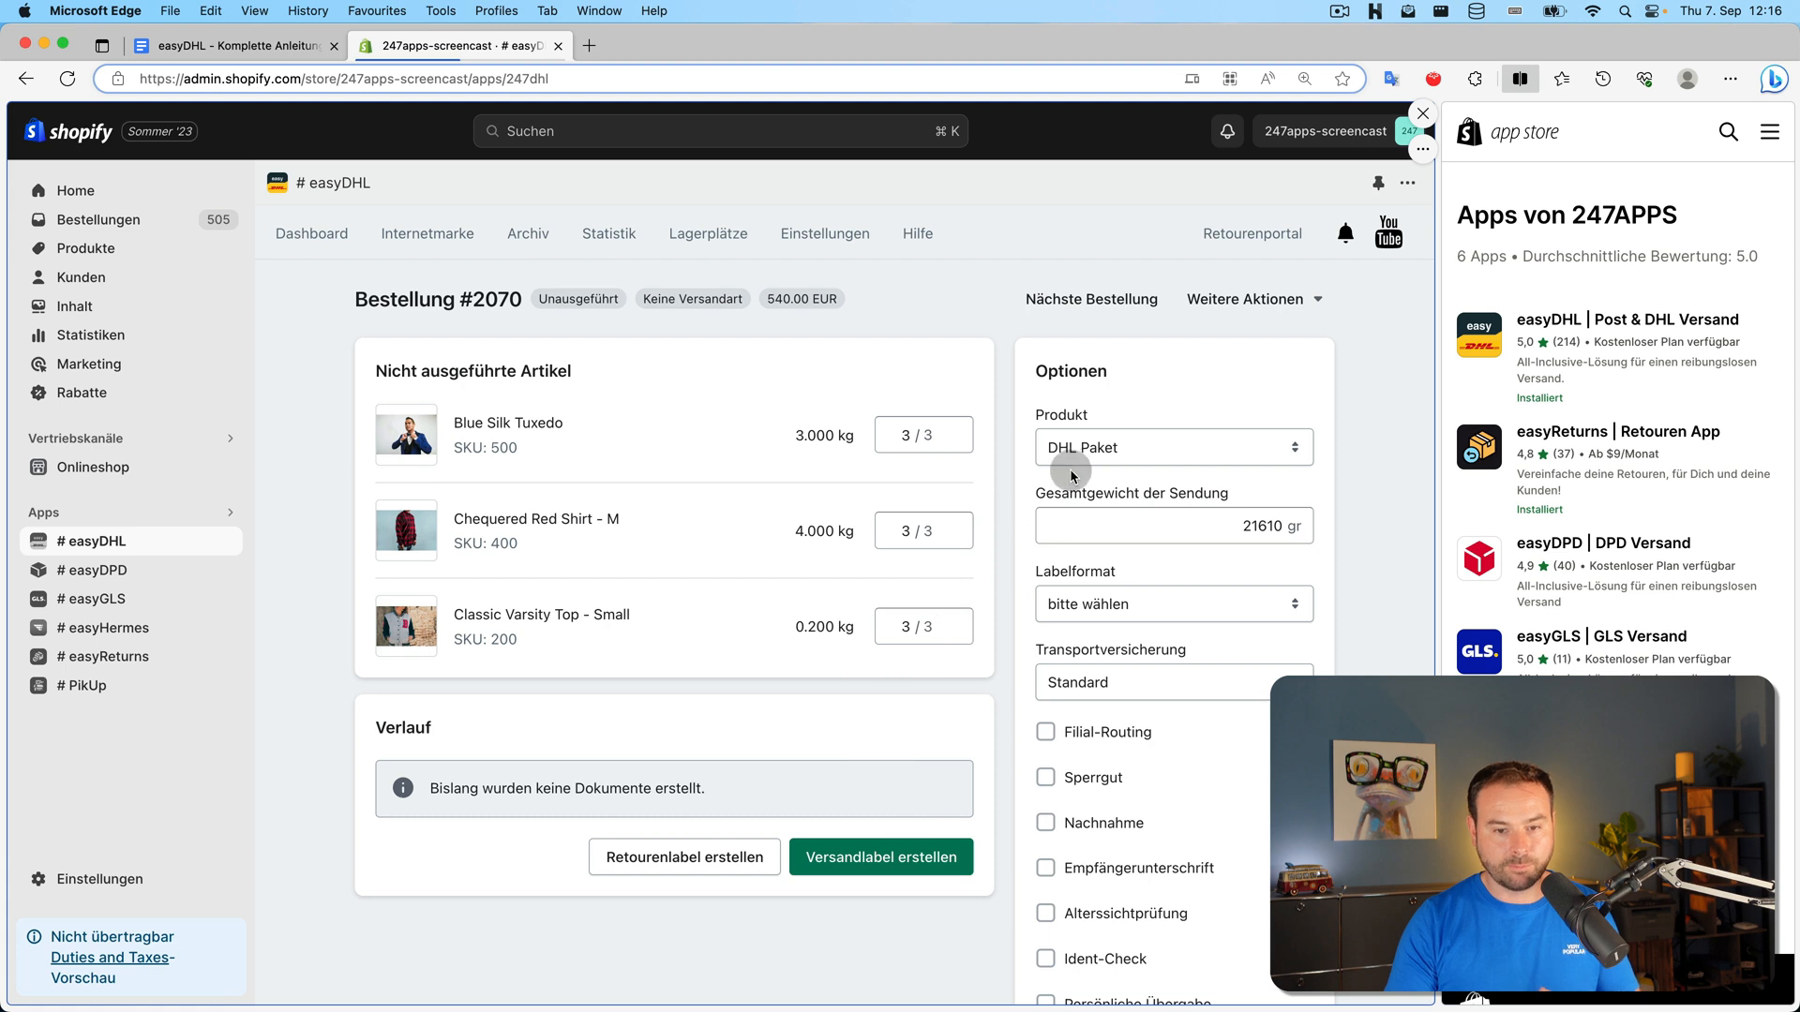
pyautogui.click(900, 856)
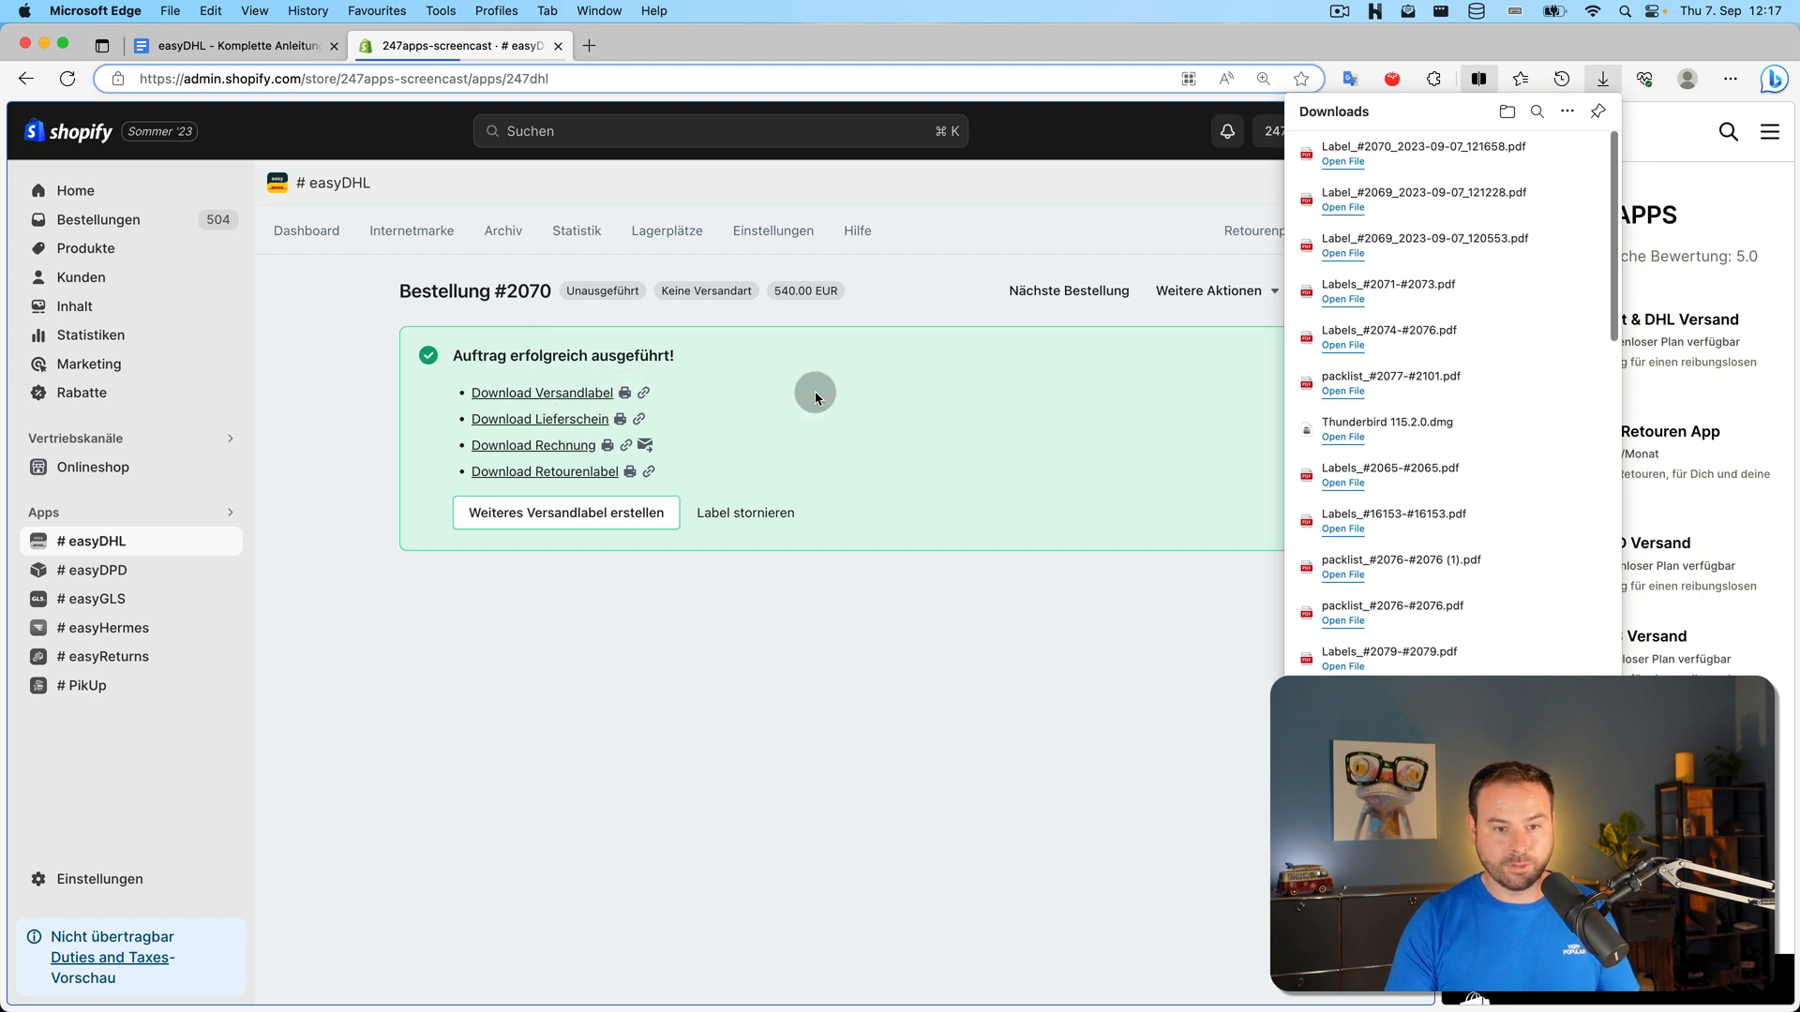
pyautogui.click(1051, 294)
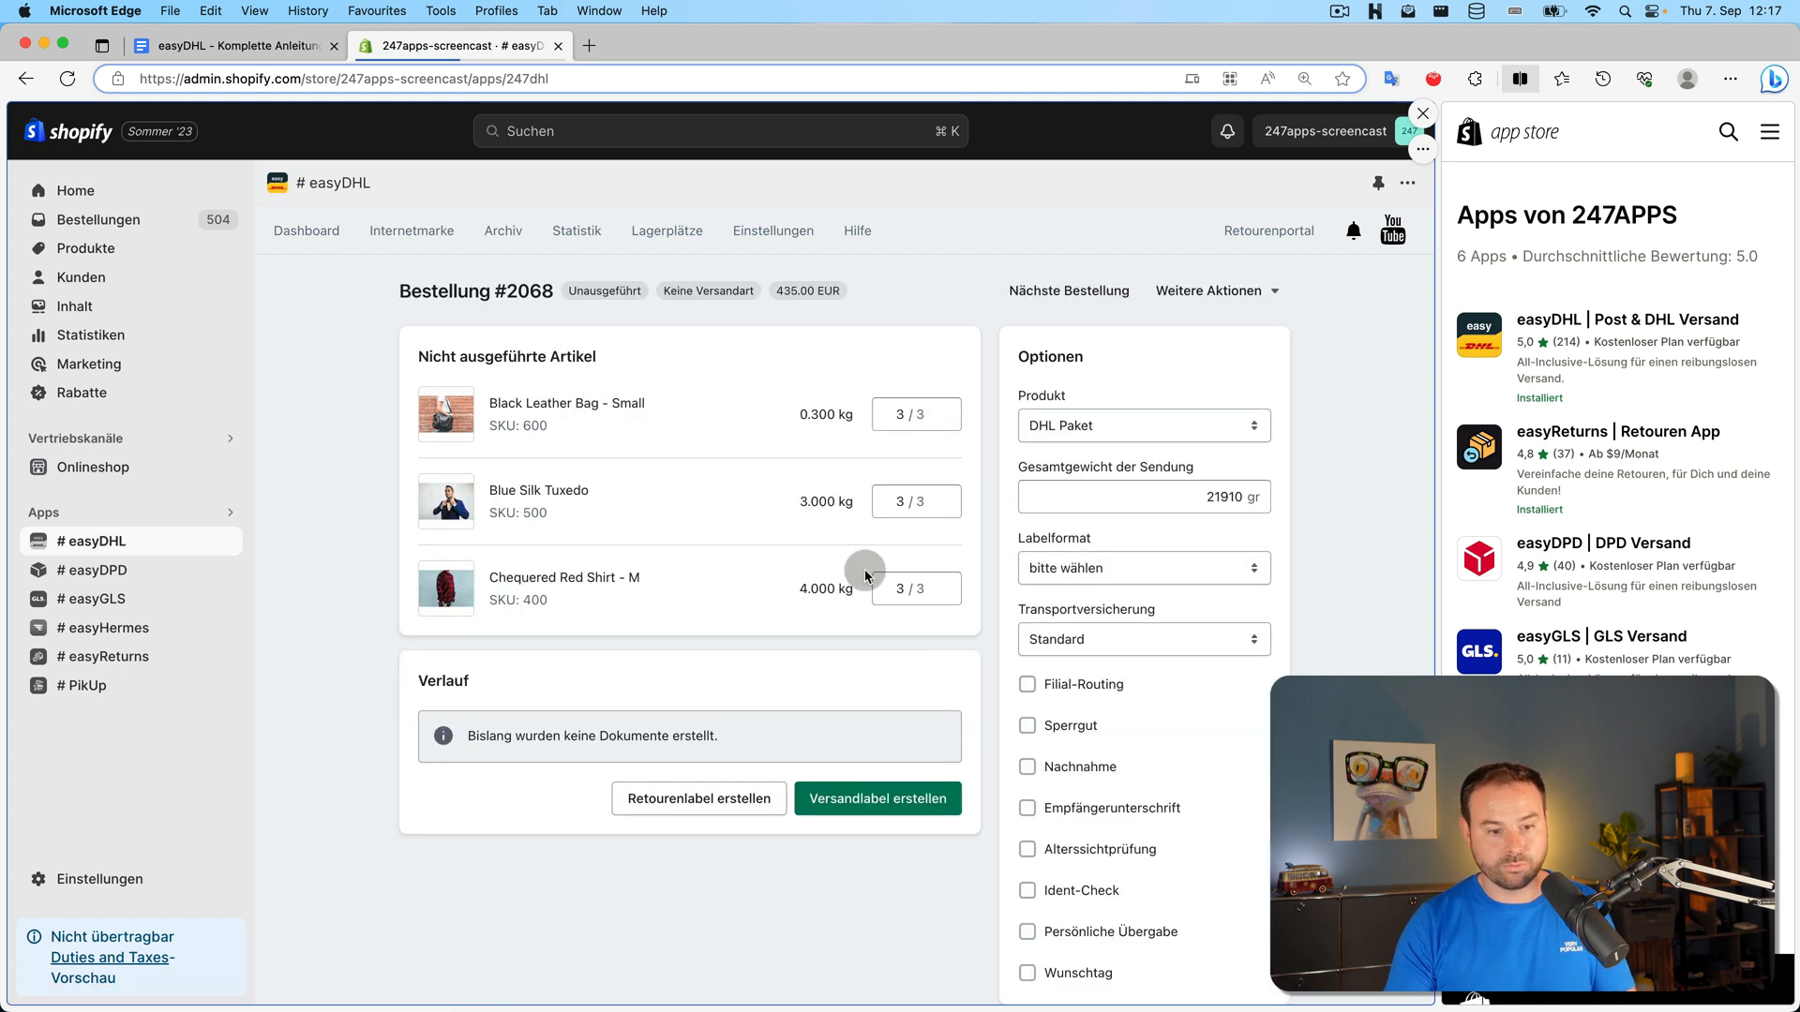
# Create the shipping label for order #2068, then return to the Google Docs checklist
pyautogui.click(857, 787)
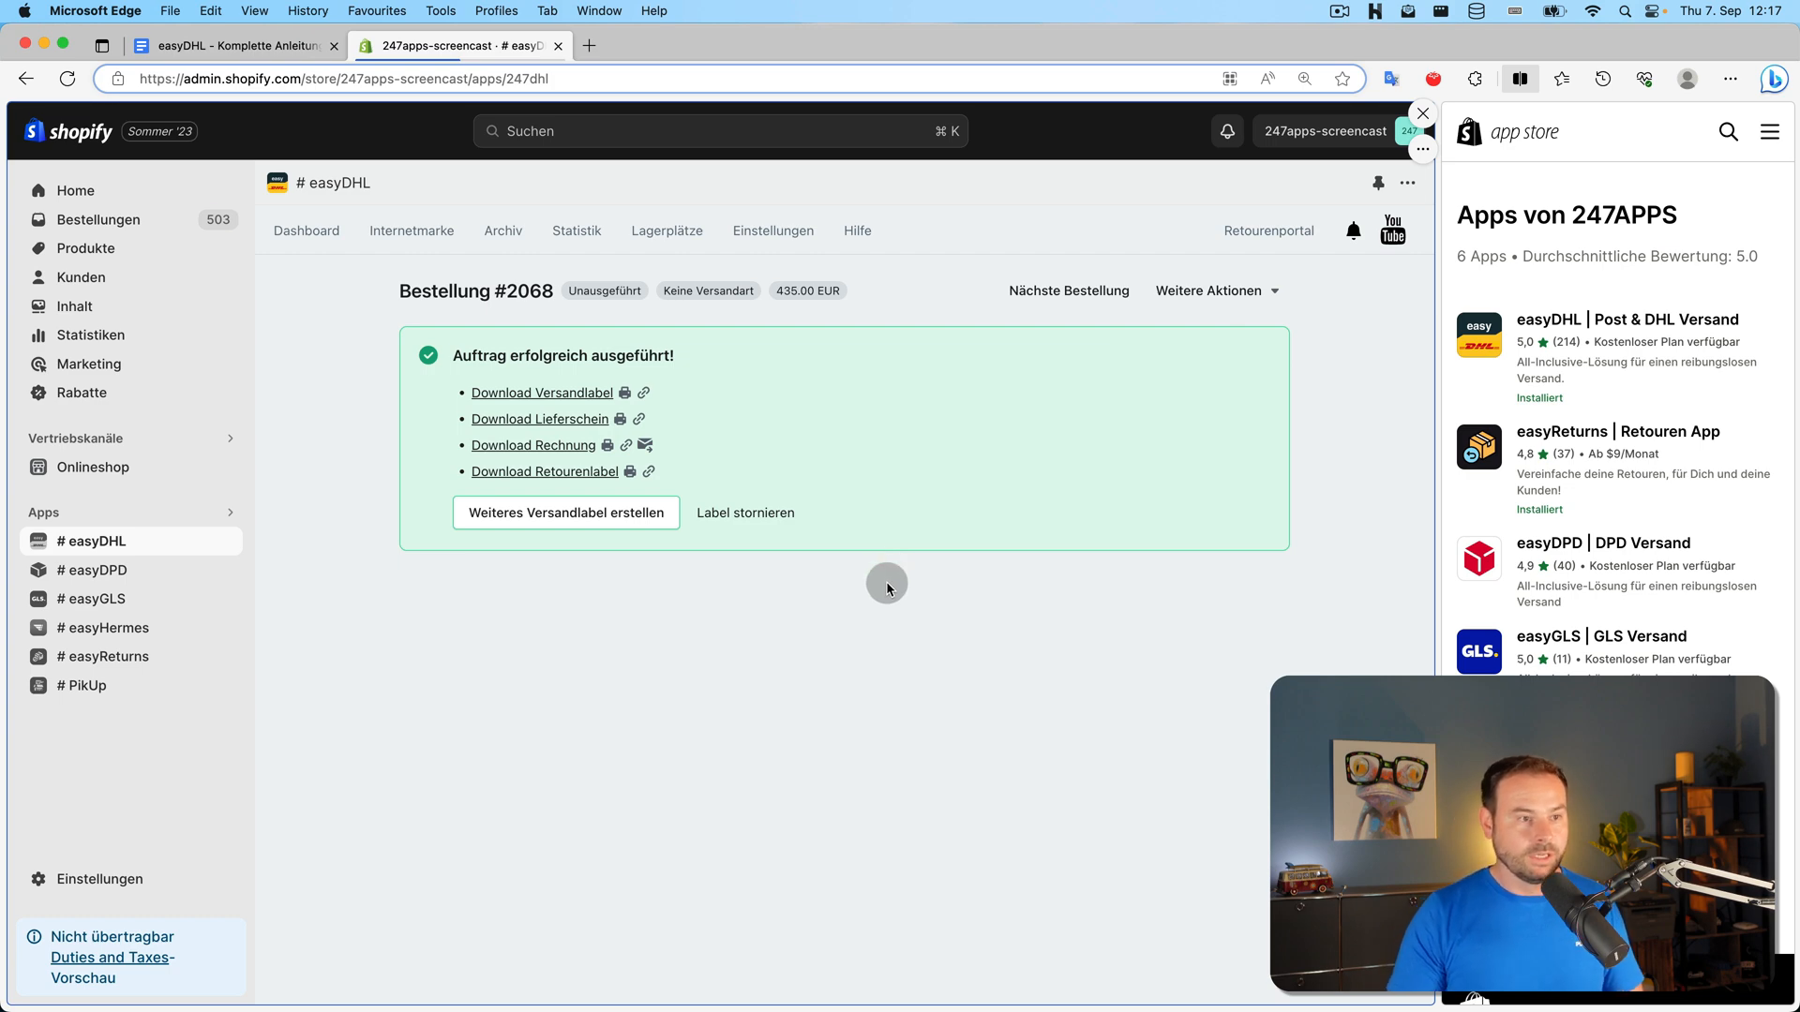
pyautogui.click(277, 54)
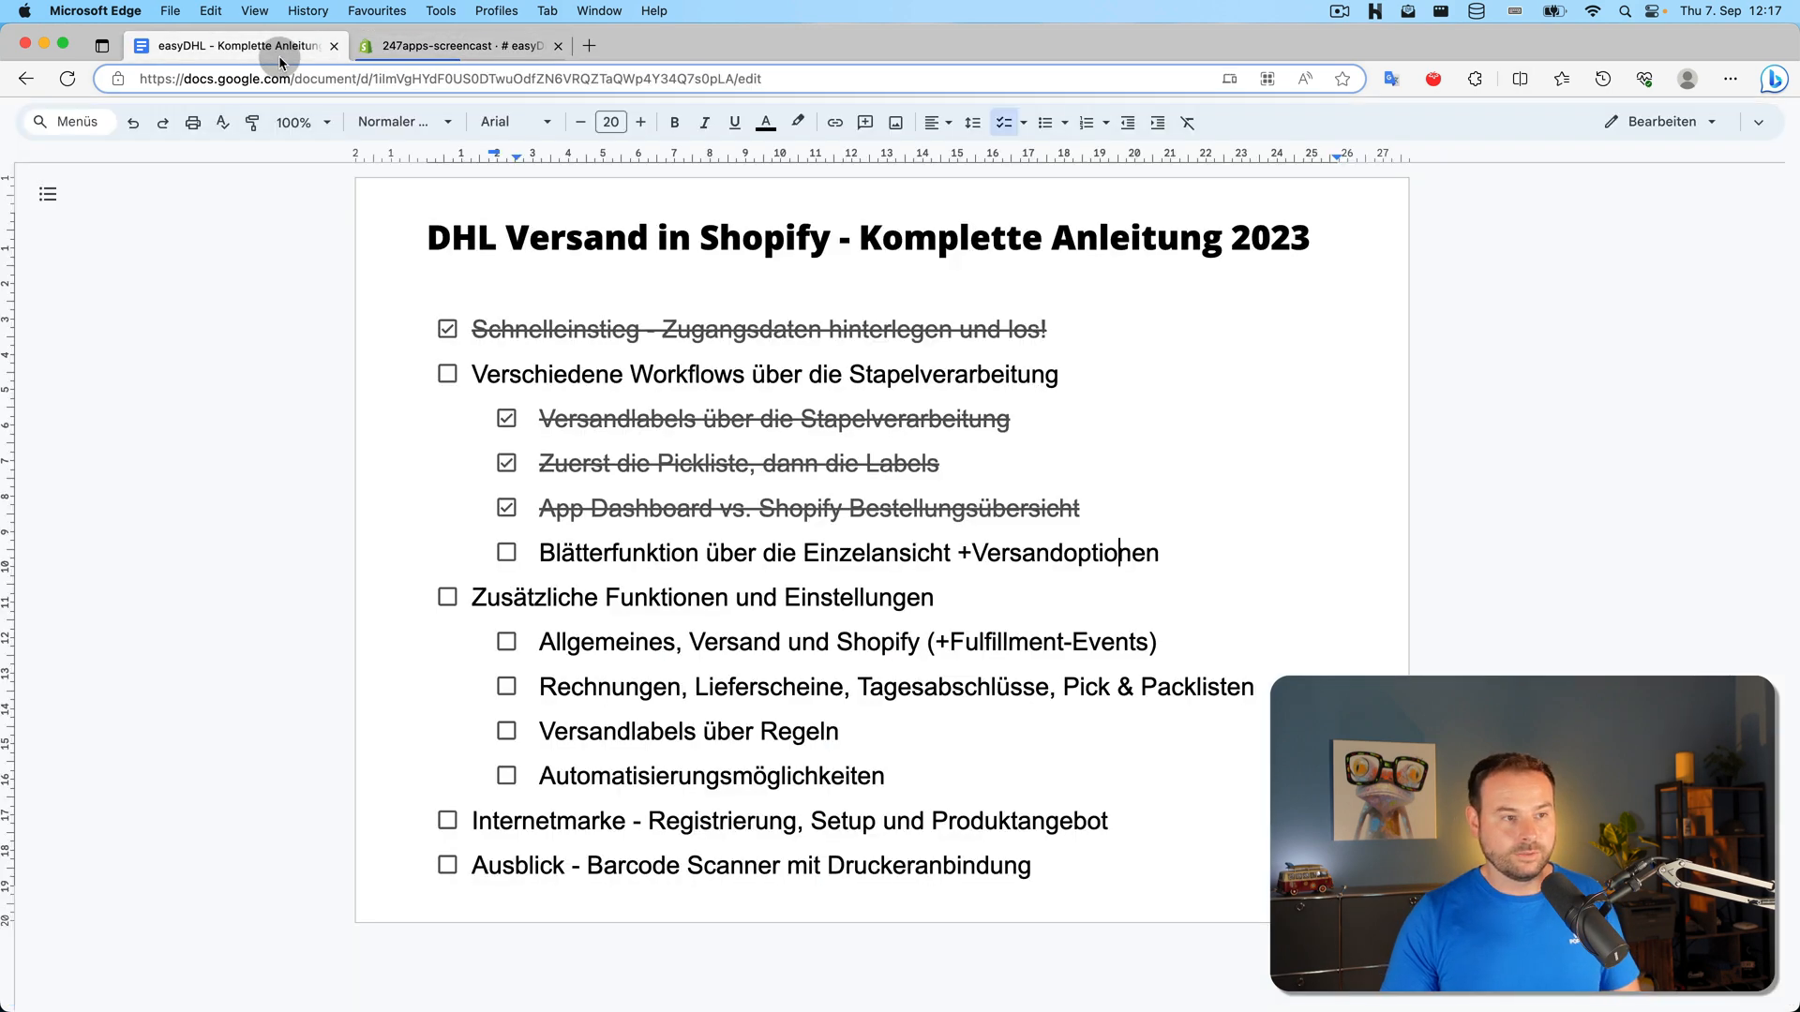
# Switch from the Google Docs checklist back to the easyDHL open-orders dashboard
pyautogui.click(486, 55)
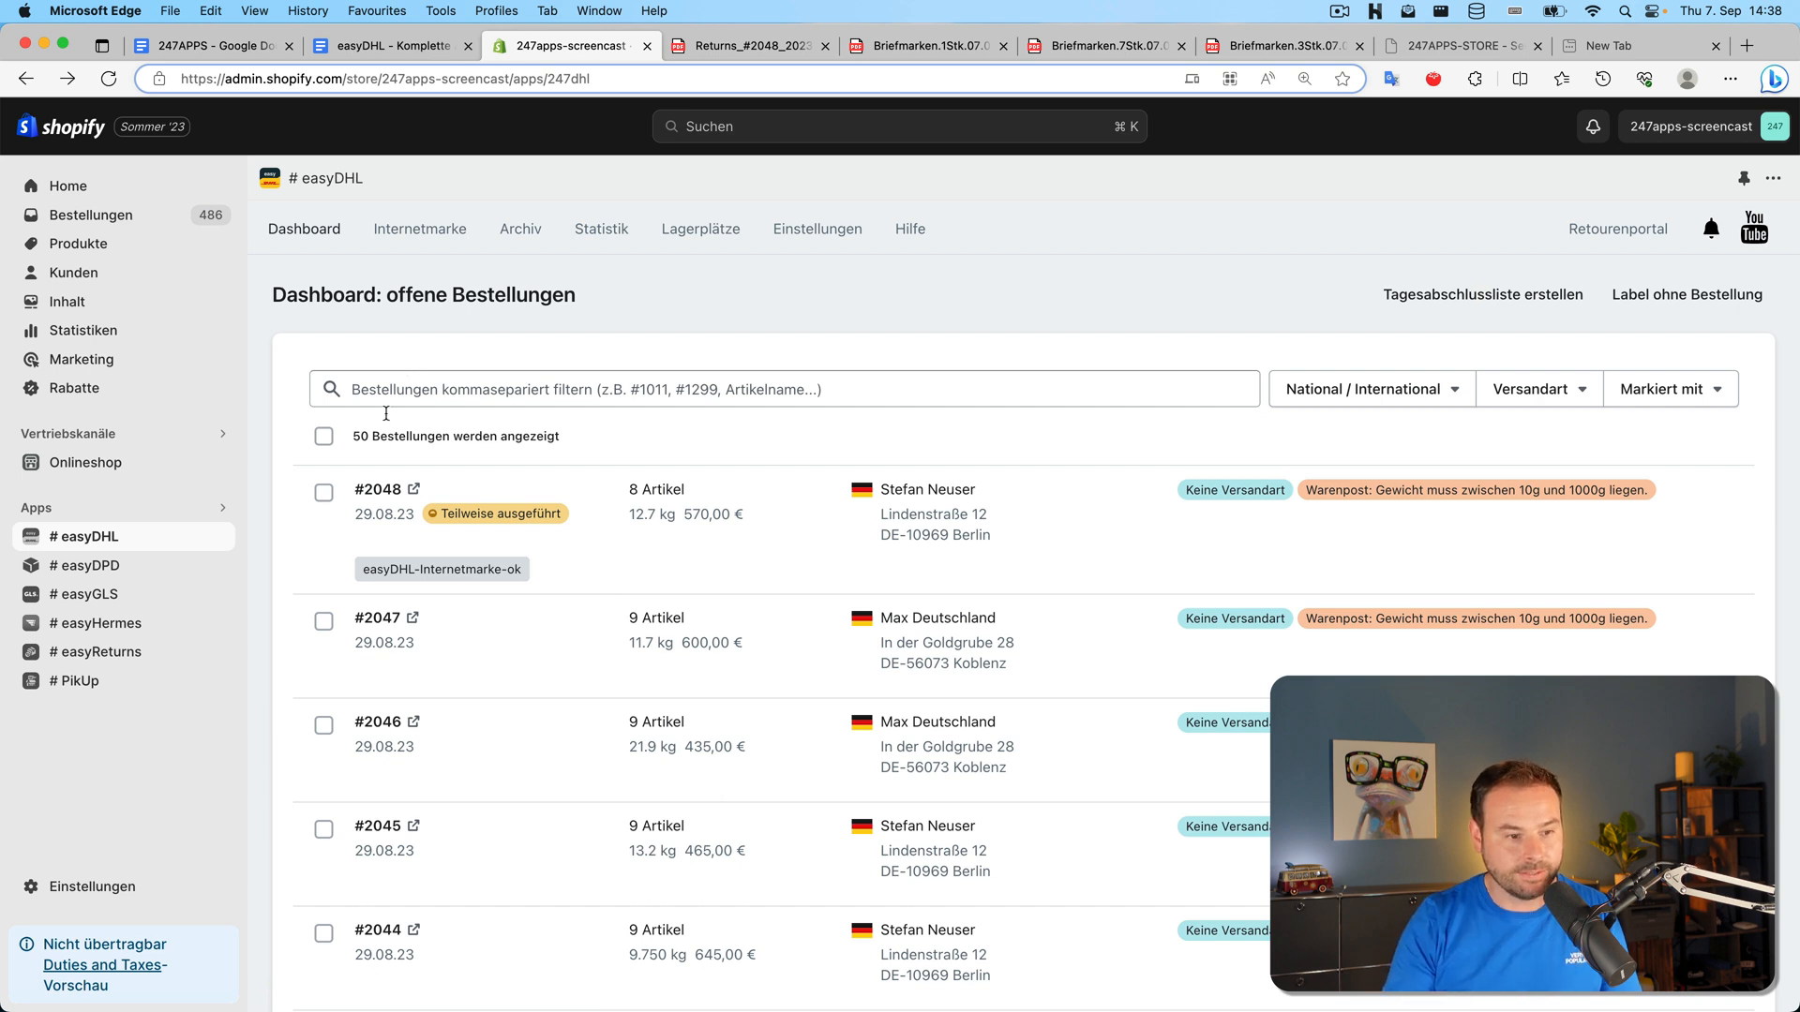
# Open order #2048 and look through its Weitere Aktionen menu
pyautogui.click(380, 490)
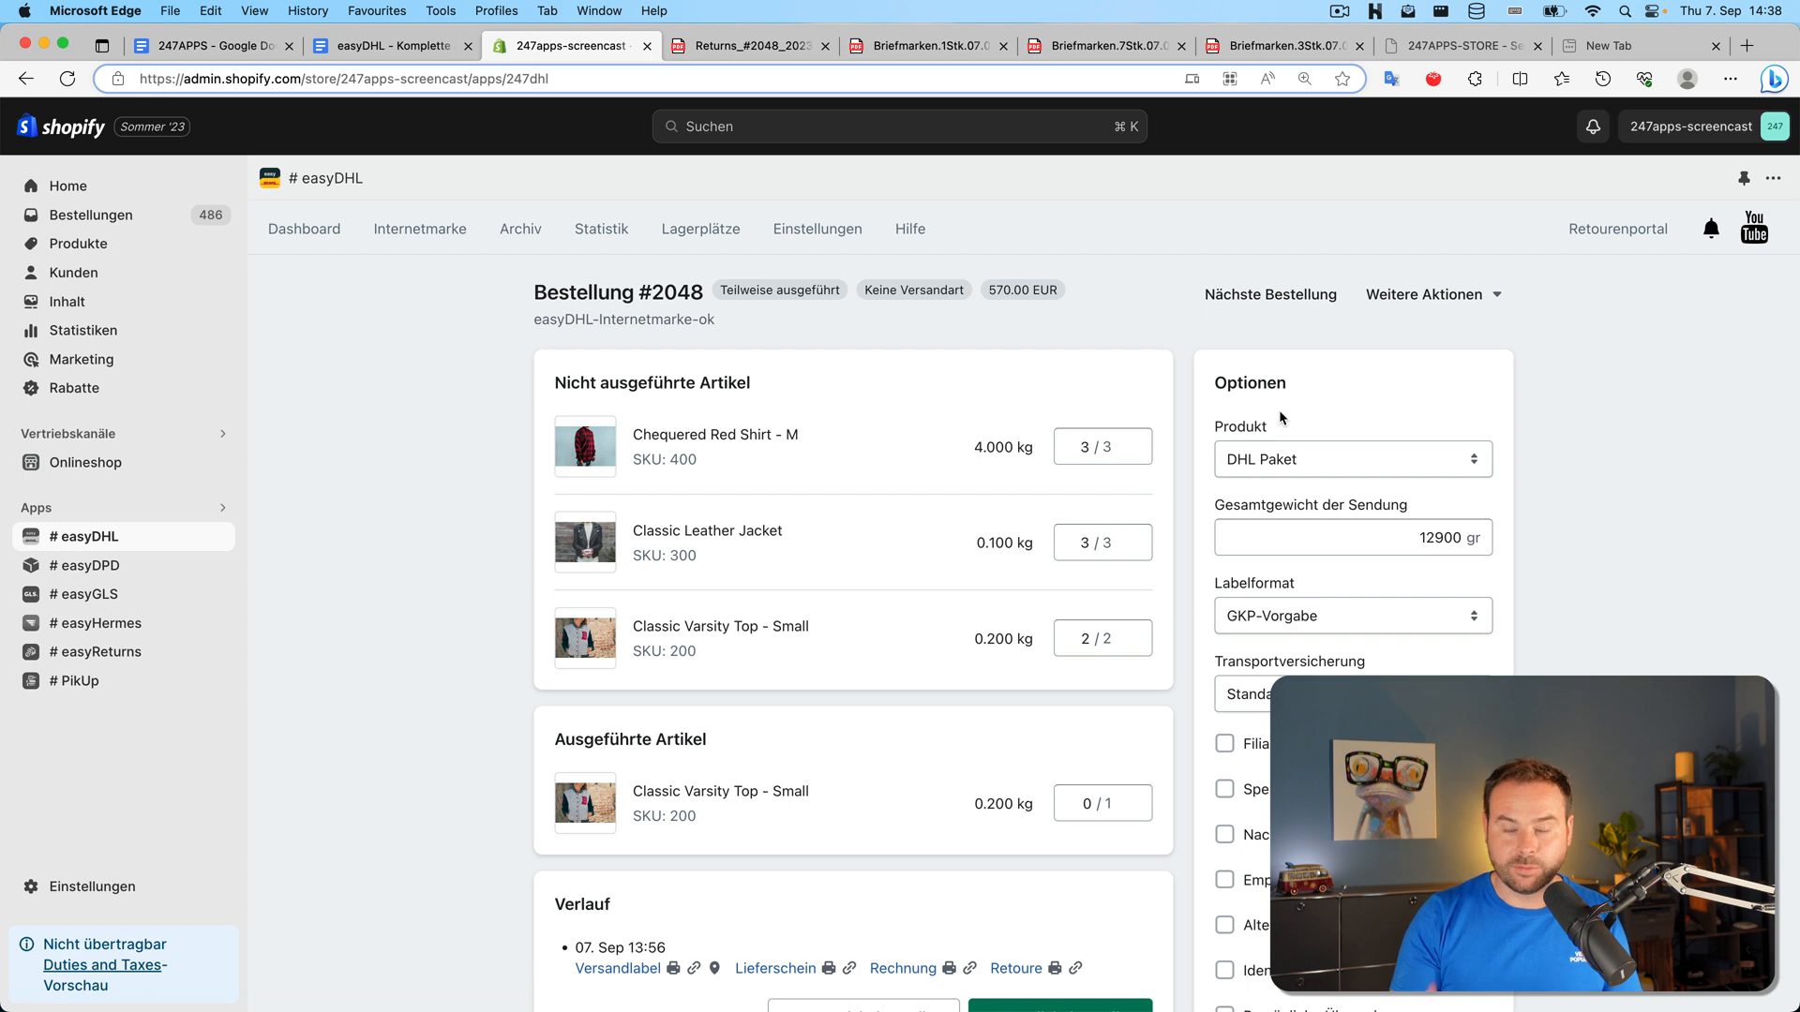
pyautogui.click(1435, 298)
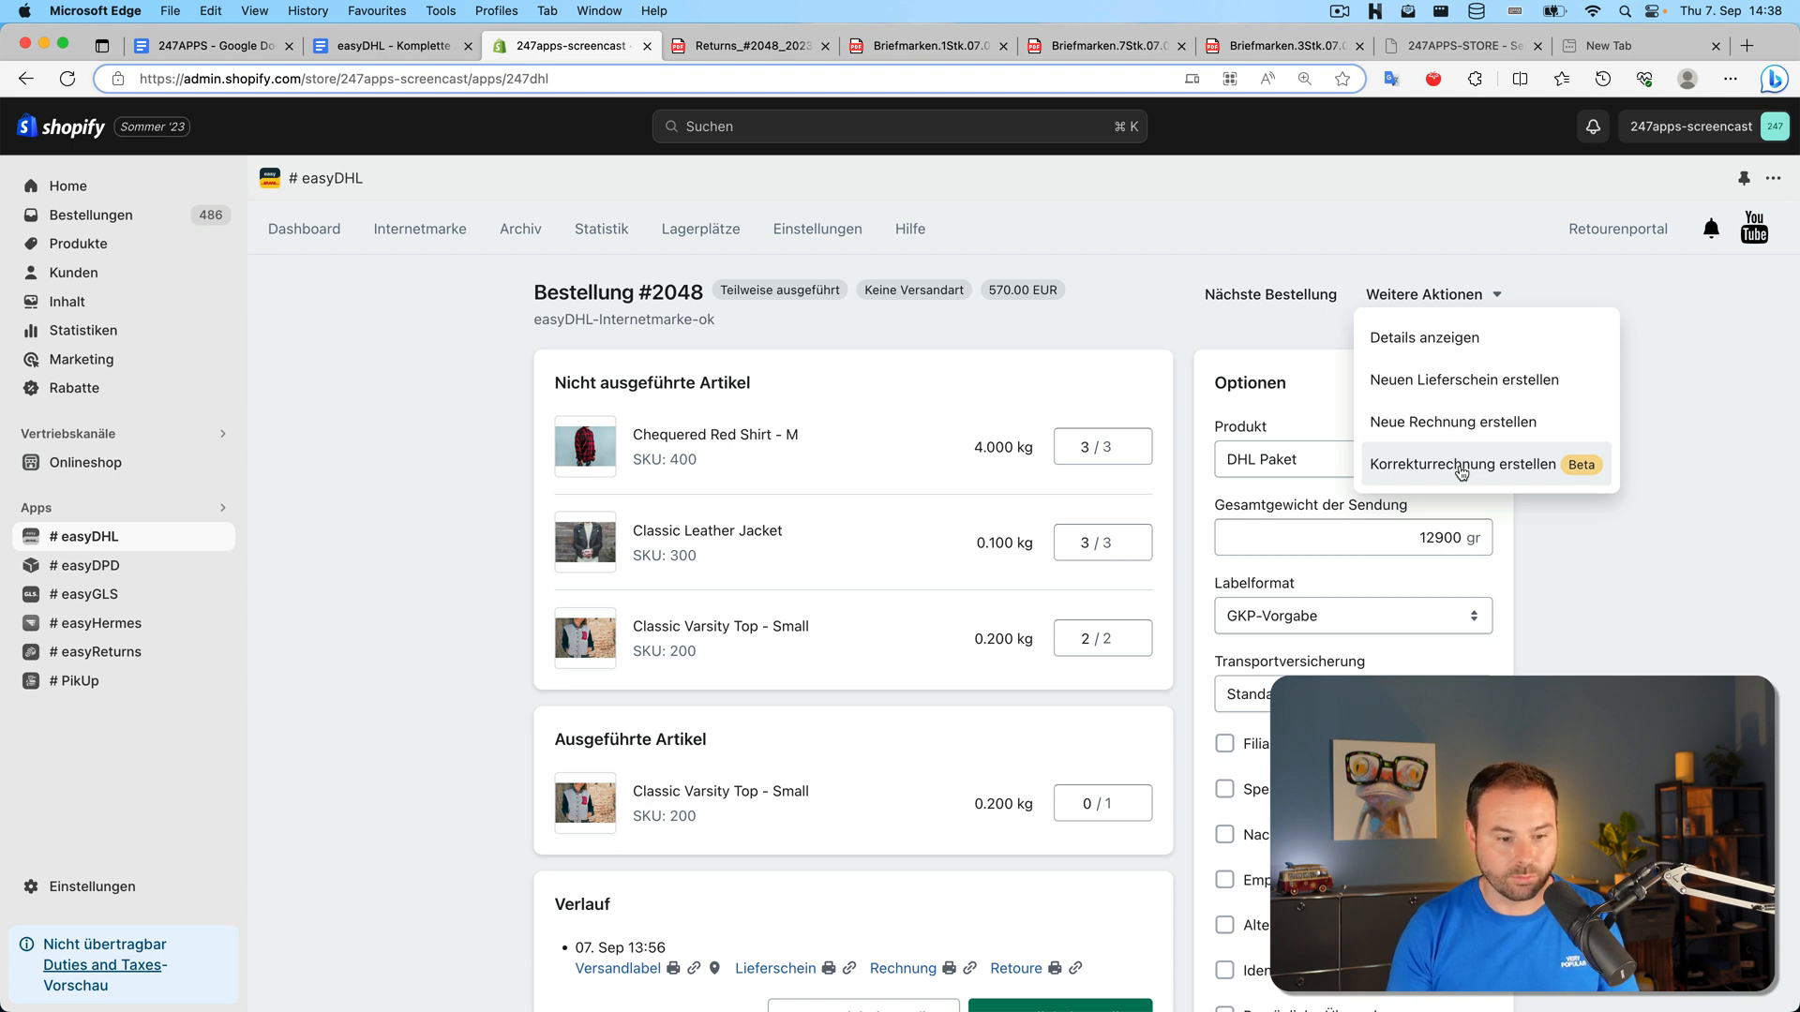
pyautogui.click(423, 452)
pyautogui.scroll(-4, 493, 484)
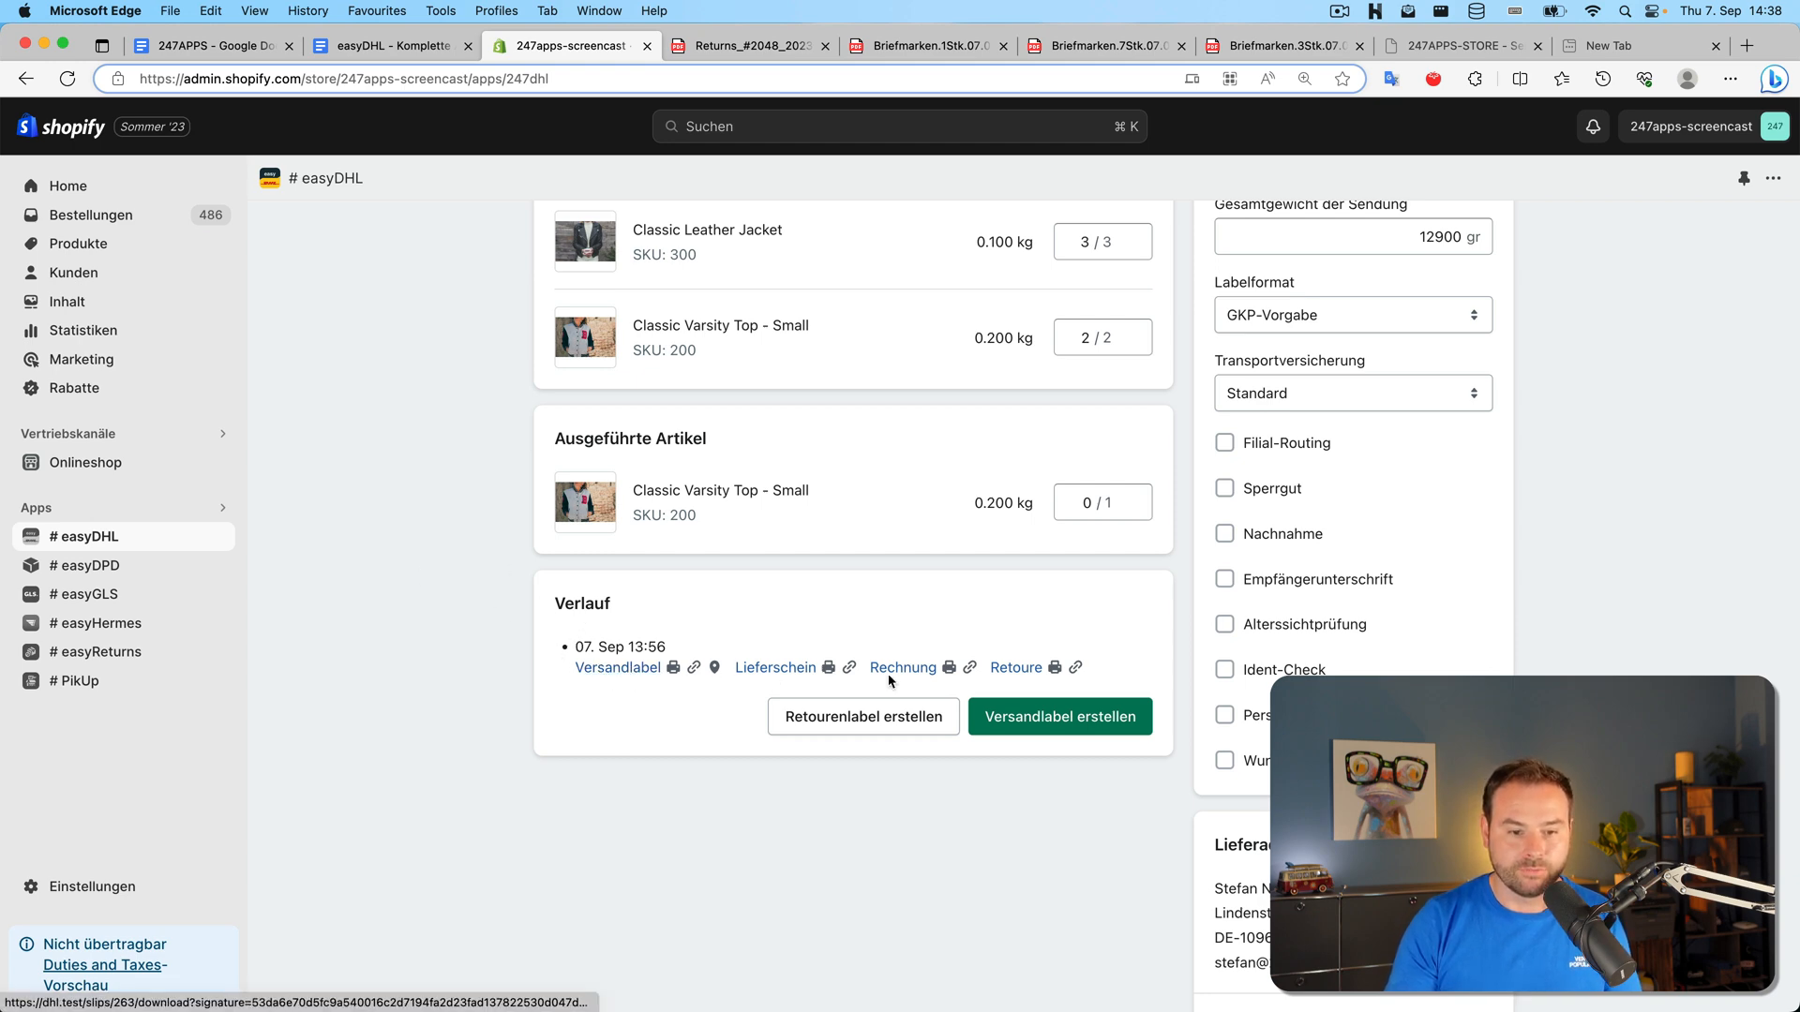
pyautogui.scroll(5, 889, 681)
# Create a new invoice for order #2048 and check its 14:38 Verlauf entry
pyautogui.click(1427, 296)
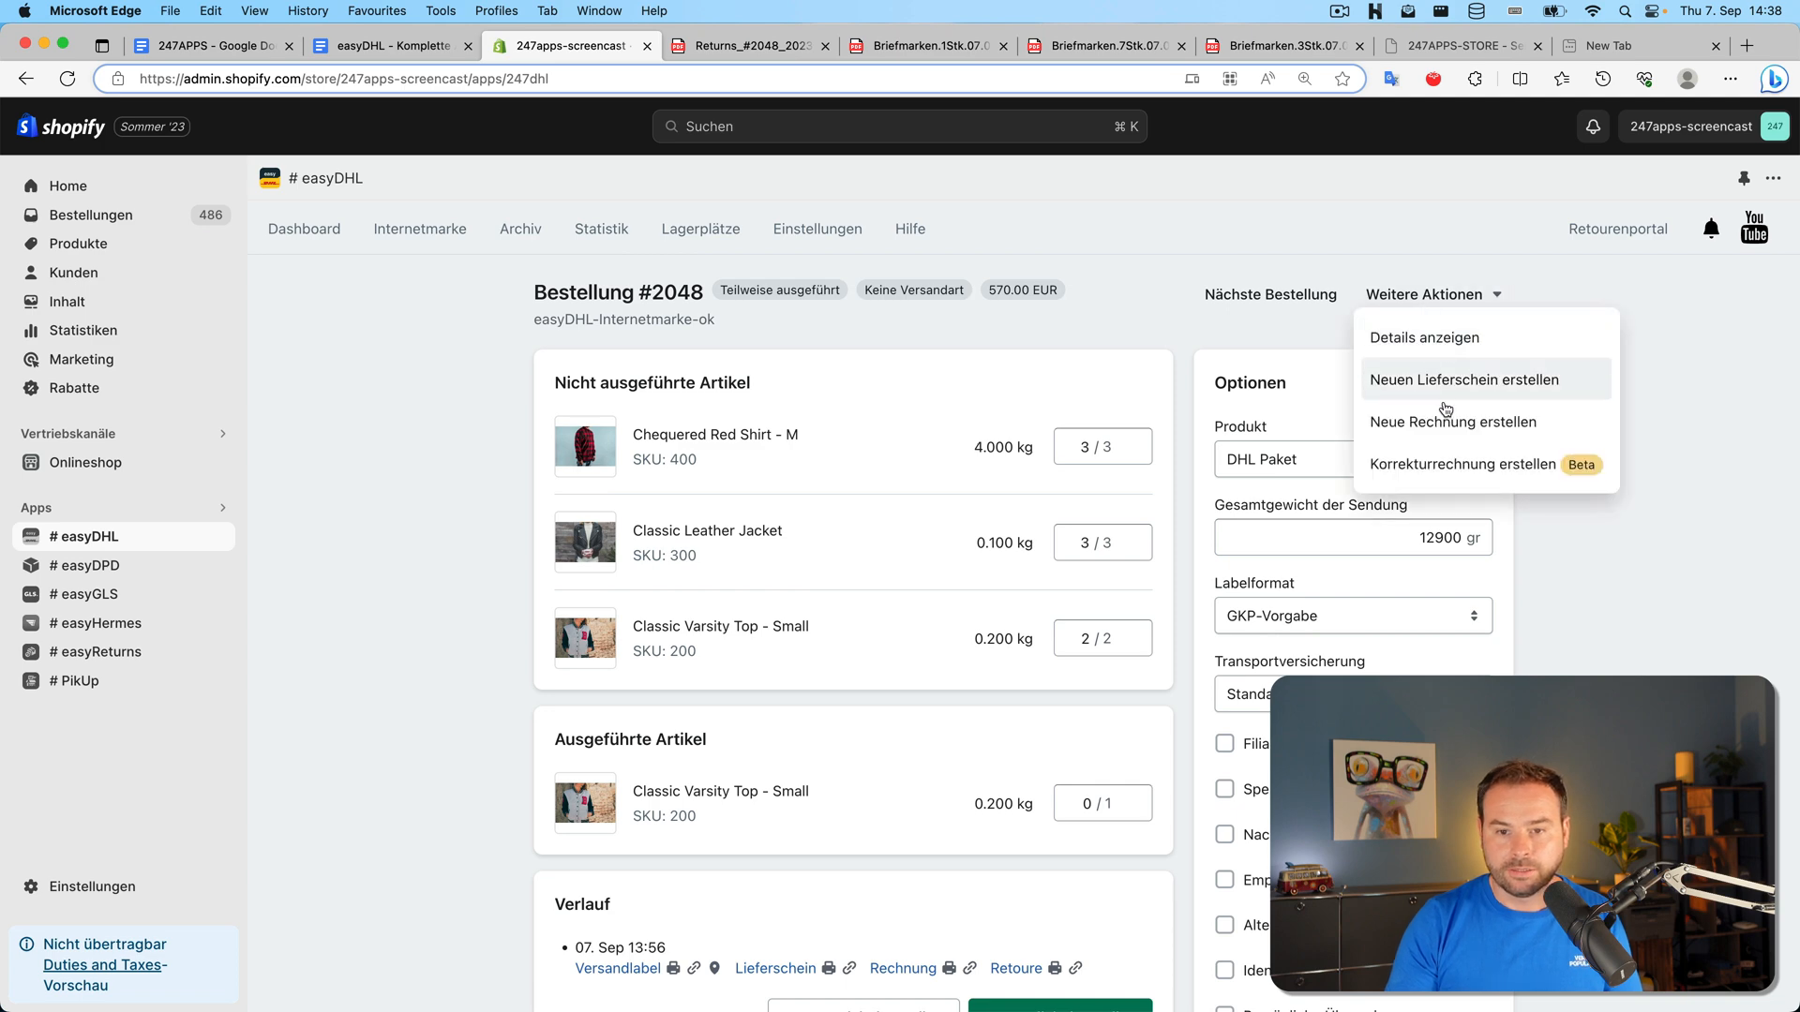
pyautogui.click(1446, 419)
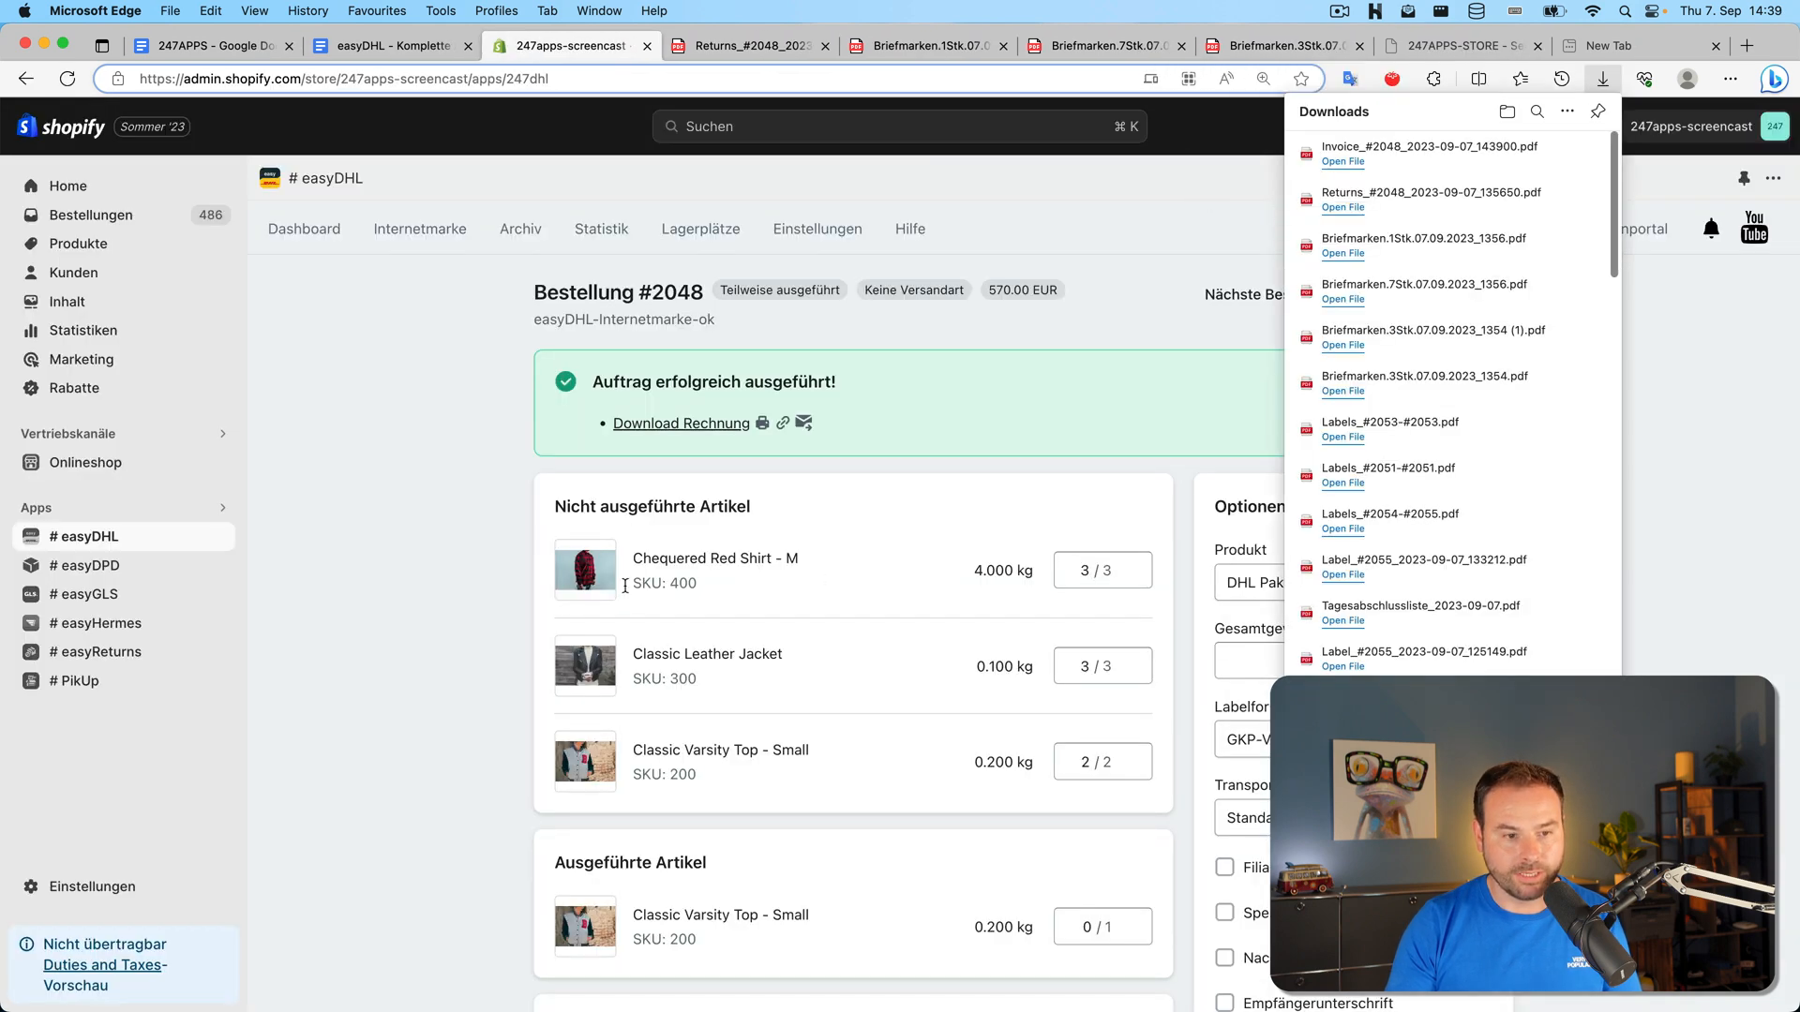
pyautogui.click(498, 463)
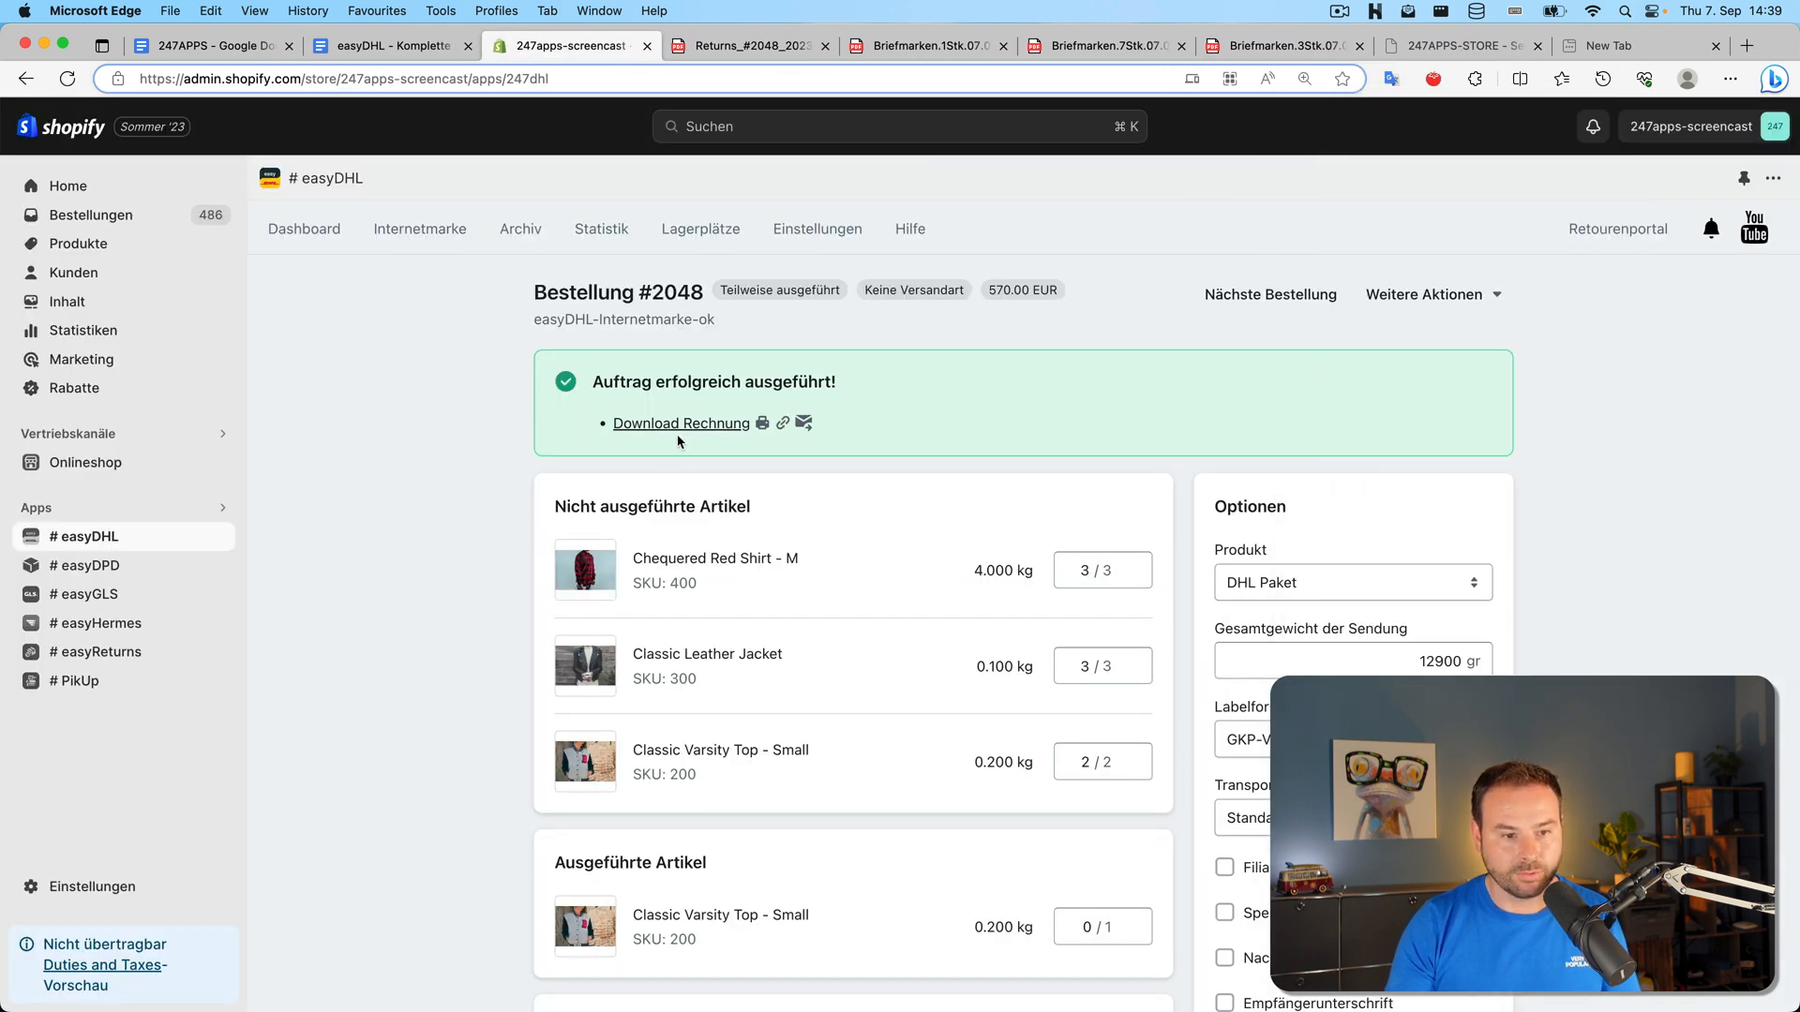
pyautogui.scroll(-3, 700, 532)
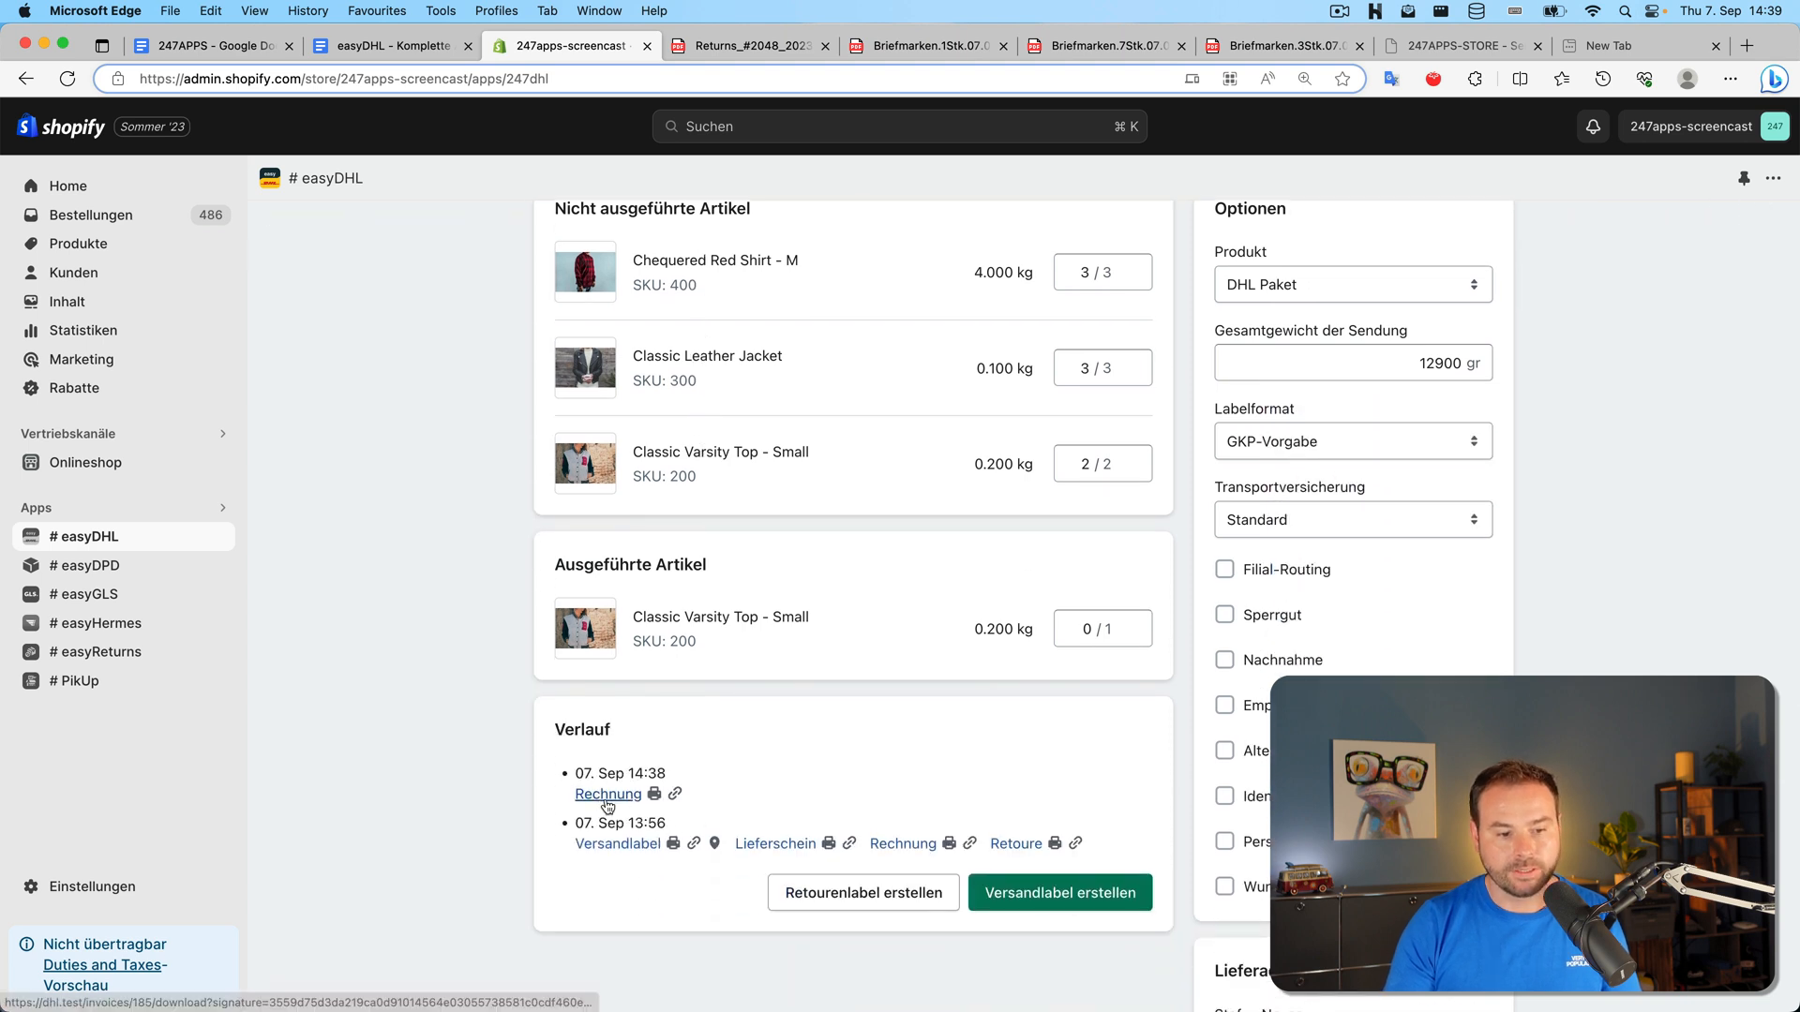
pyautogui.moveTo(673, 776); pyautogui.dragTo(626, 776)
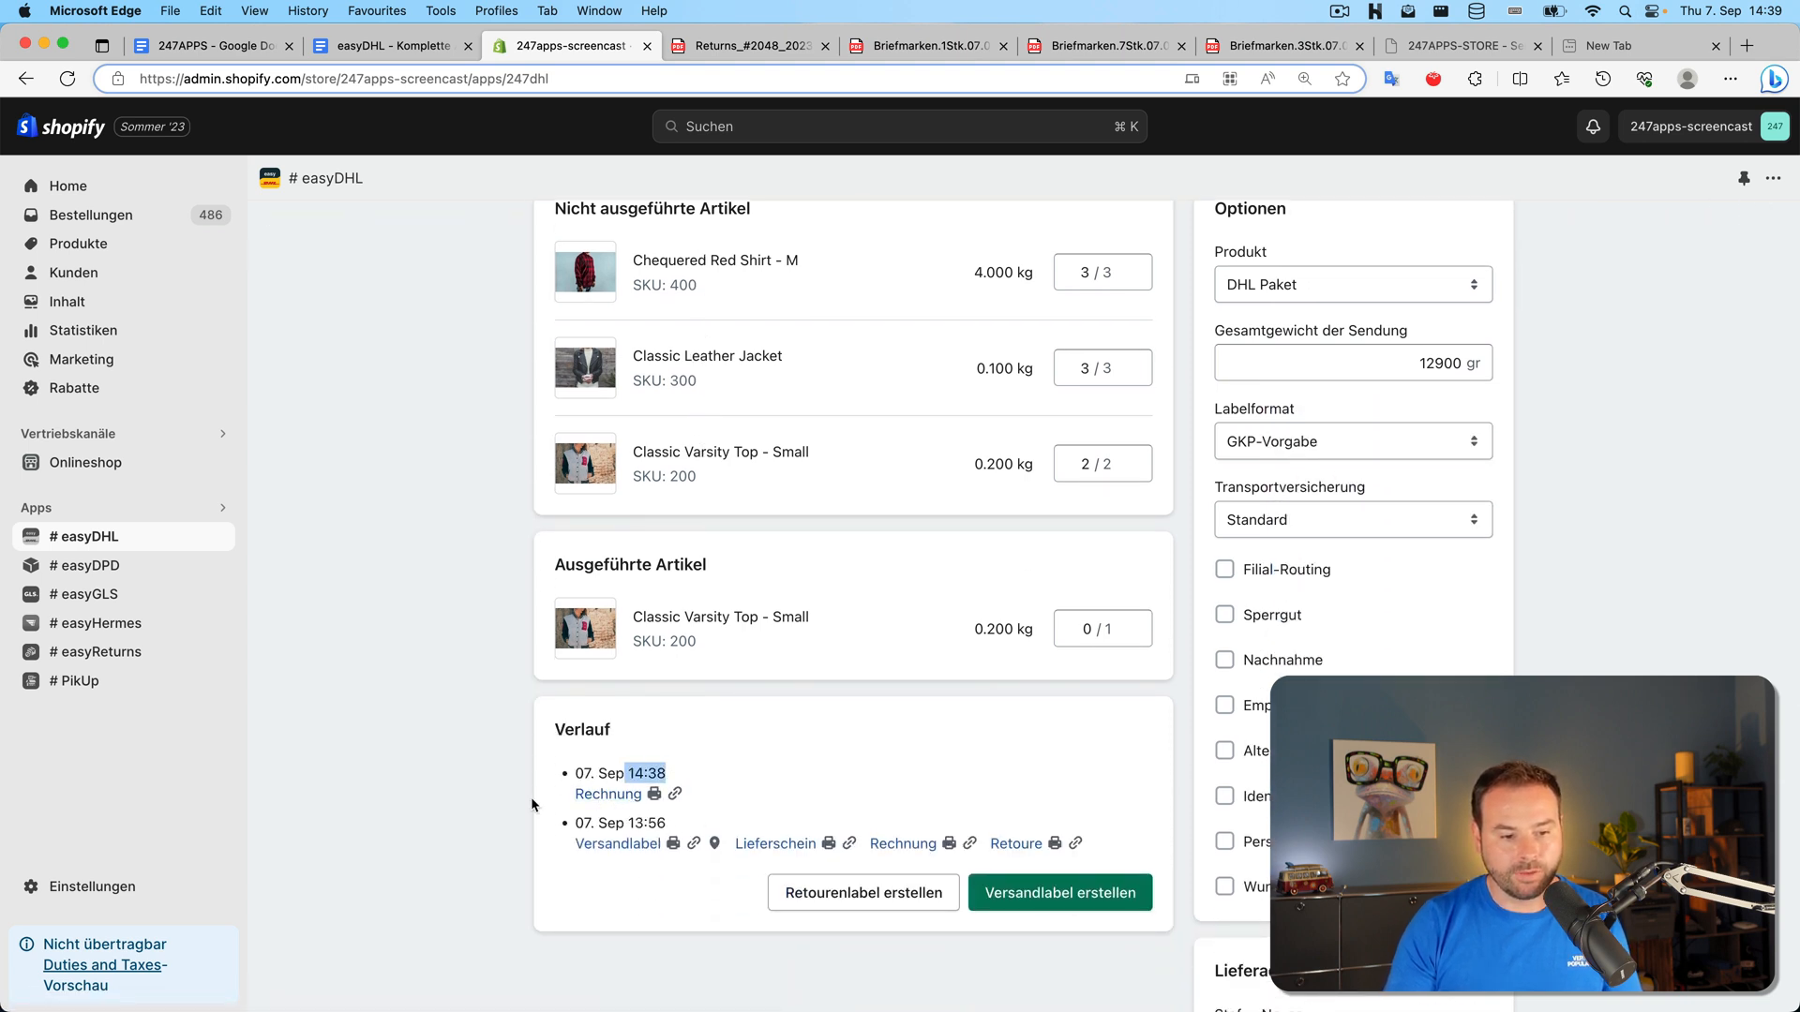
pyautogui.click(531, 797)
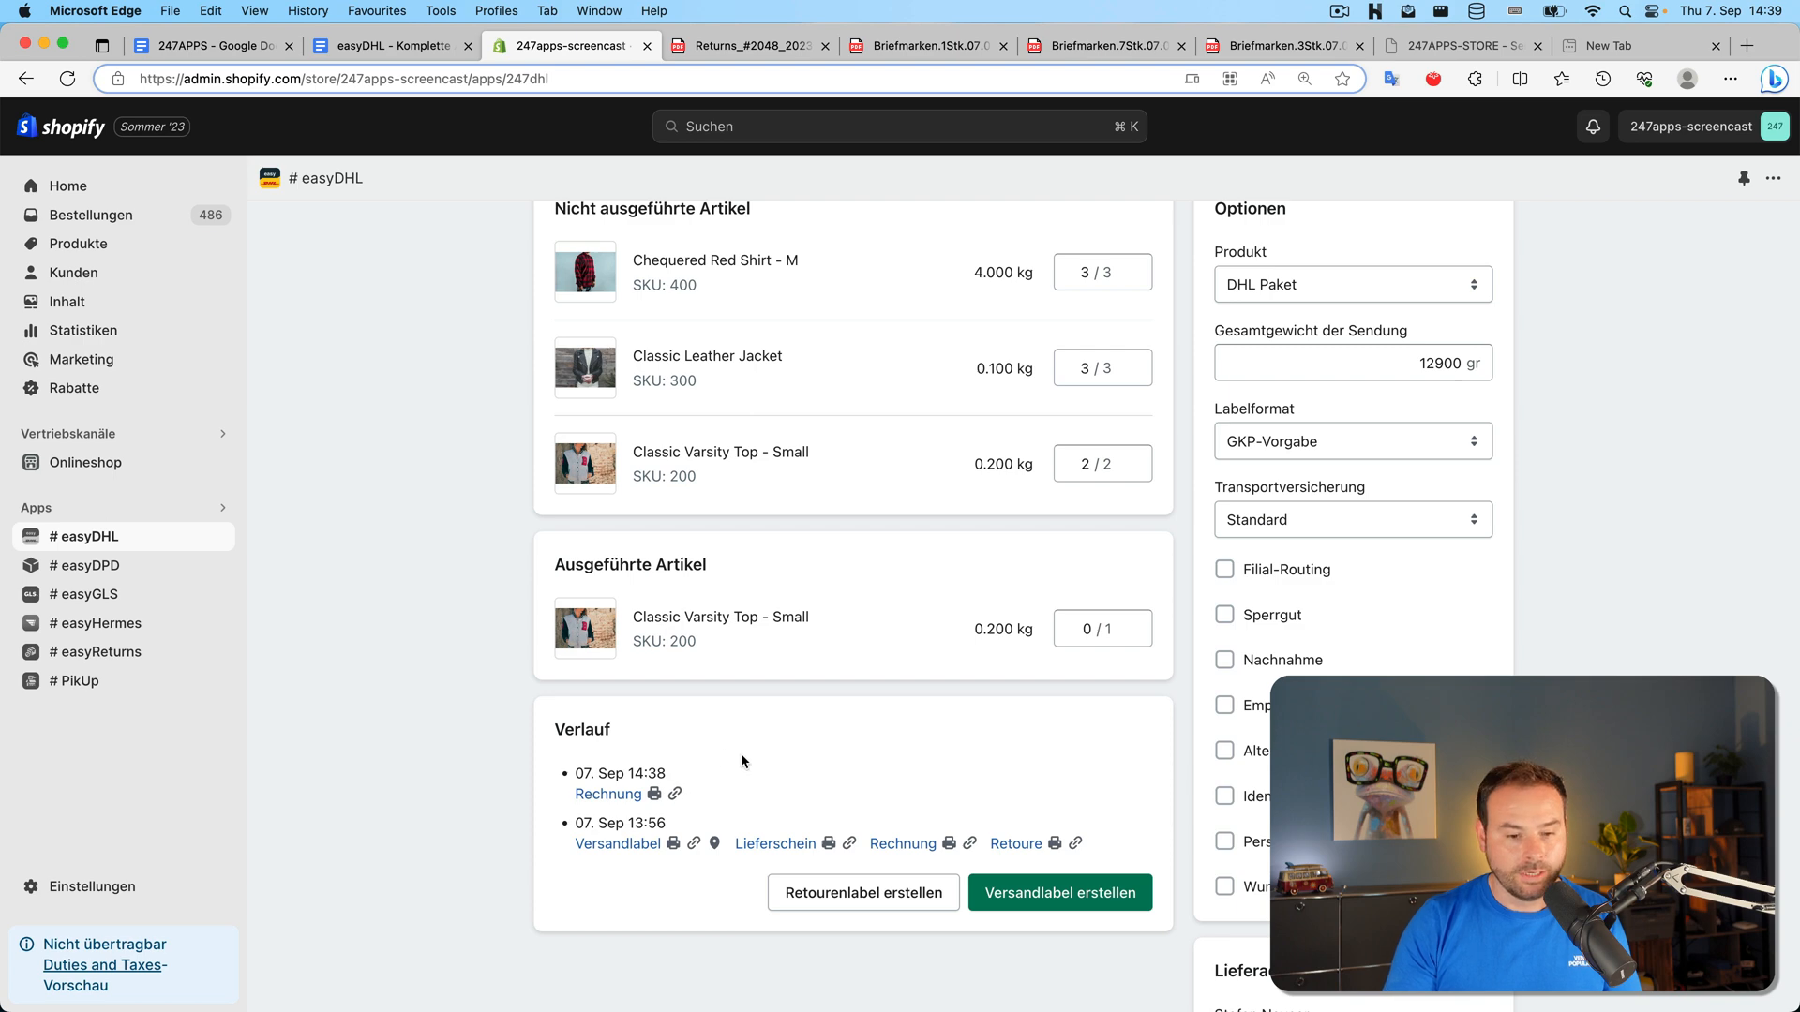
pyautogui.scroll(1, 801, 773)
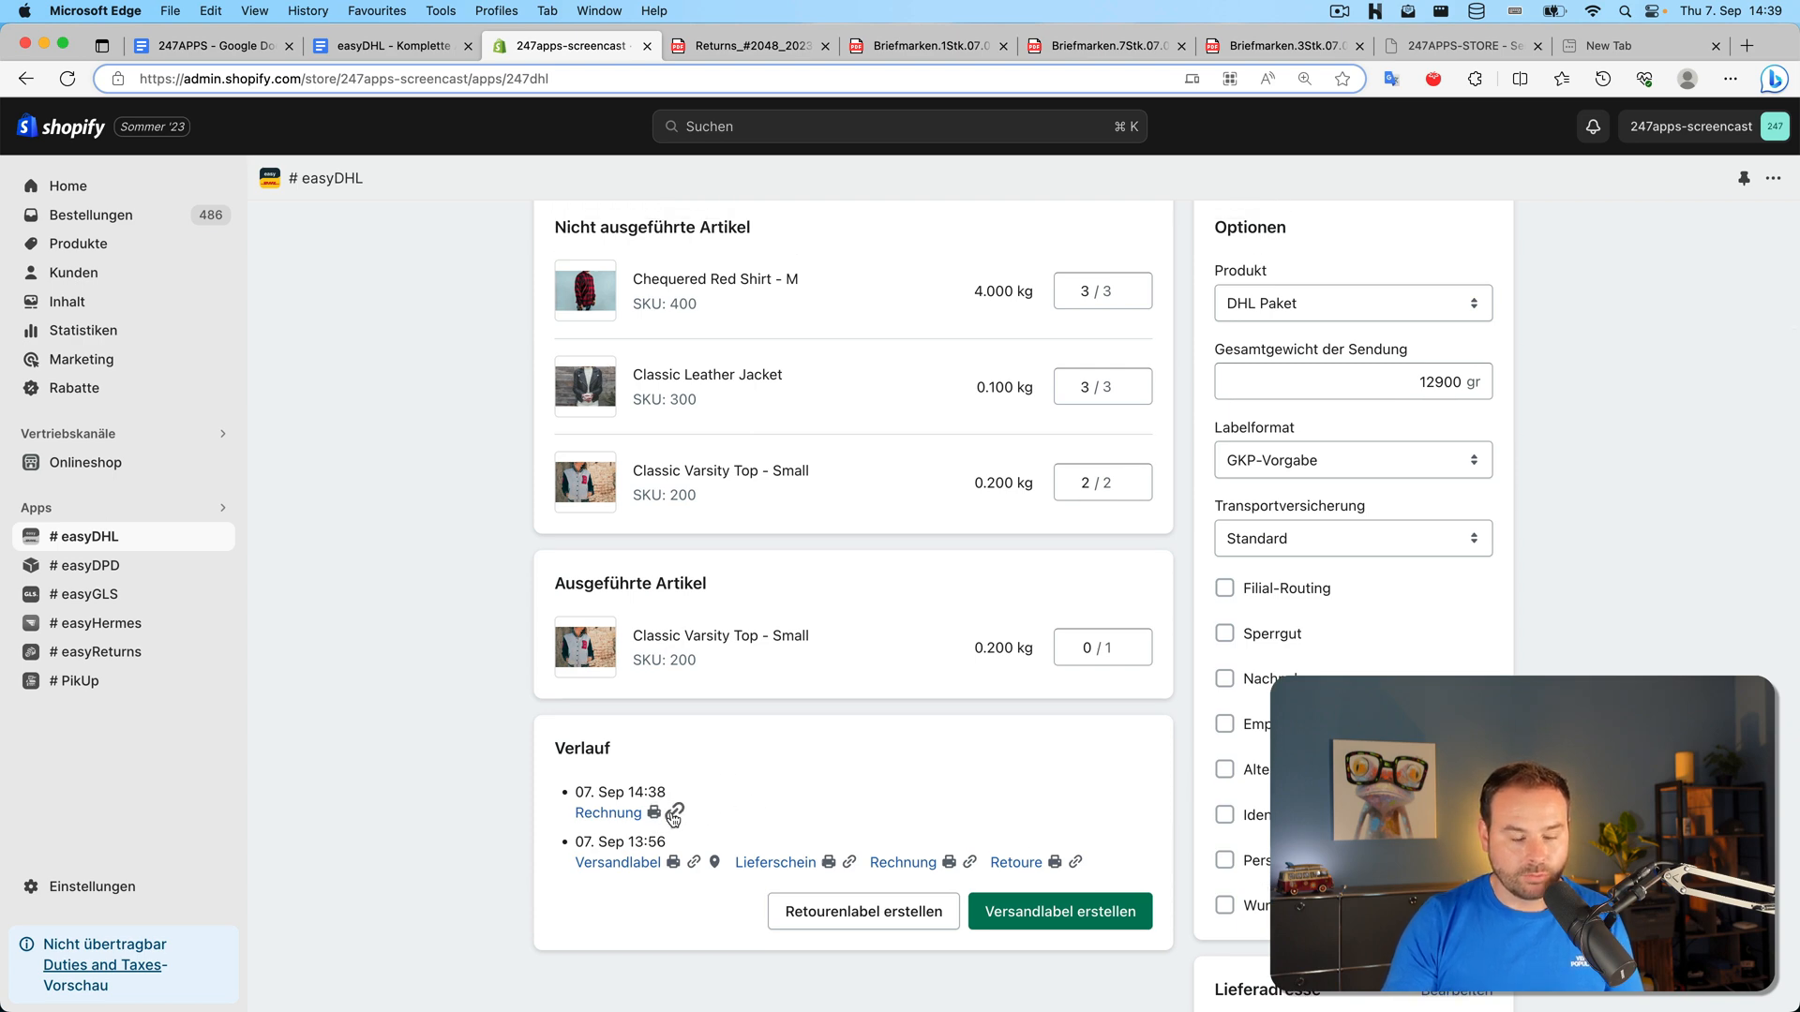
pyautogui.scroll(3, 674, 813)
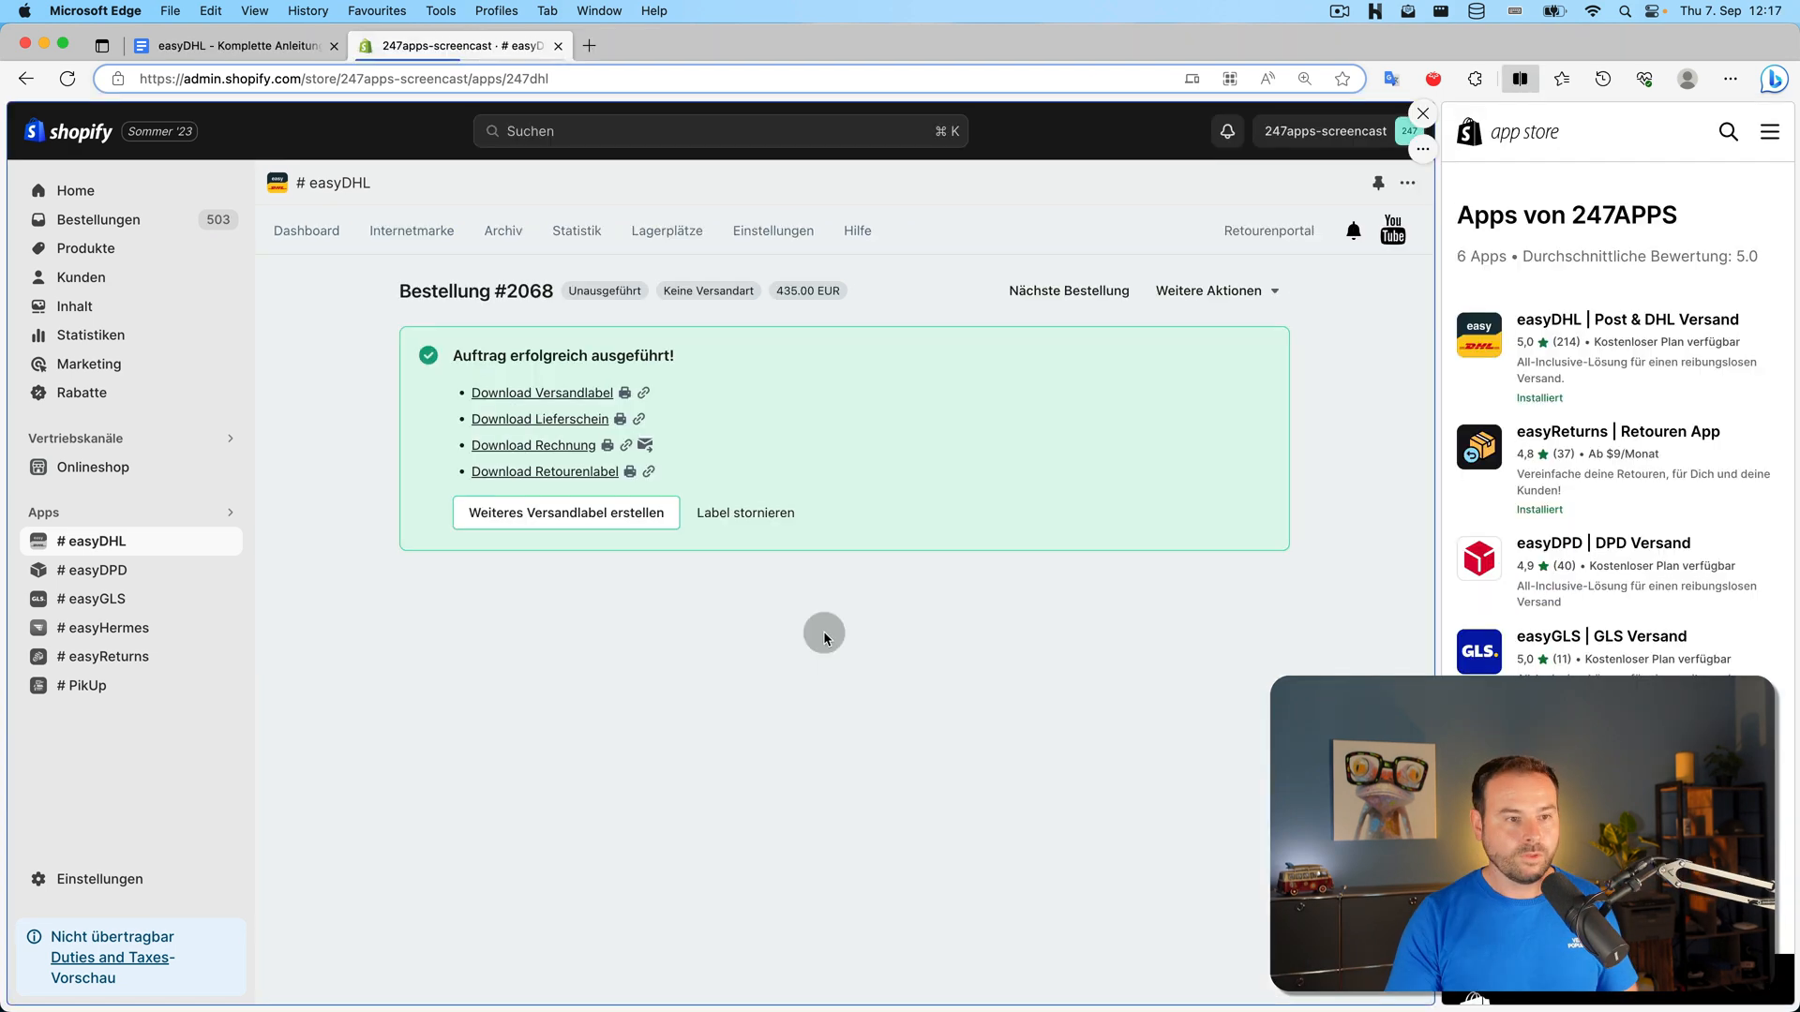
# Tick off the Blätterfunktion item and the Stapelverarbeitung workflows section in the checklist
pyautogui.click(239, 45)
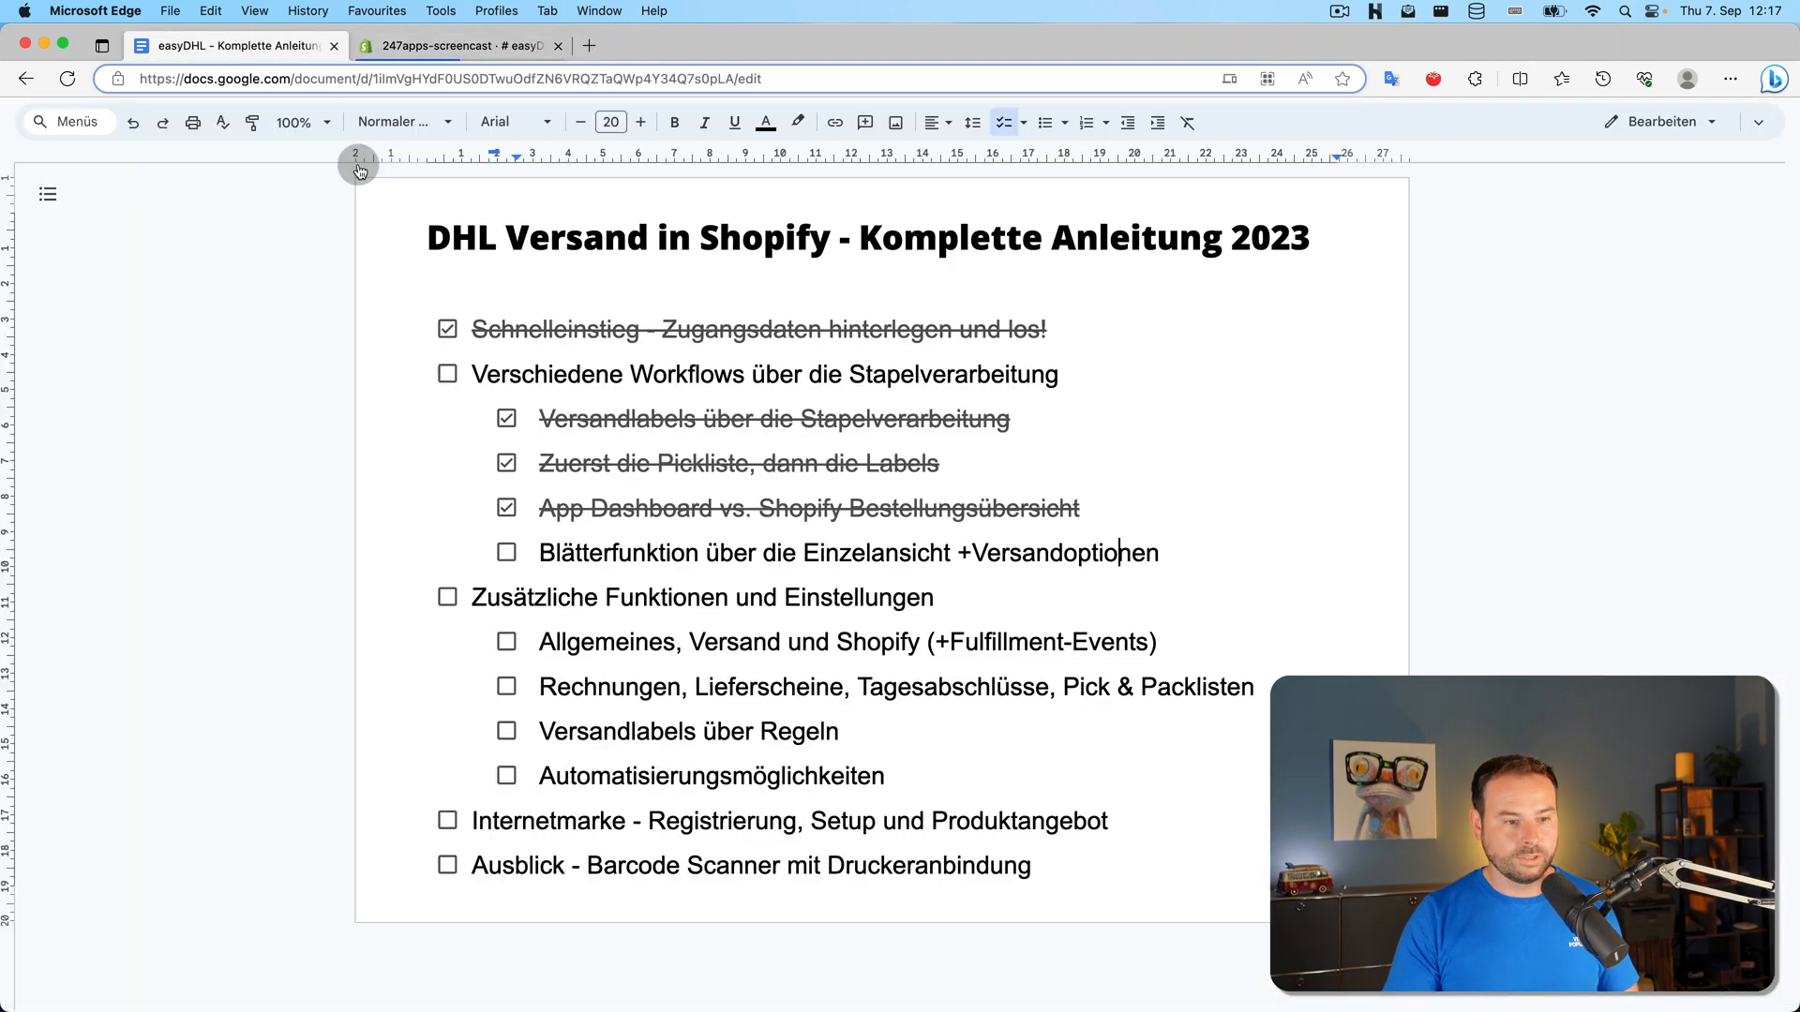
pyautogui.click(510, 555)
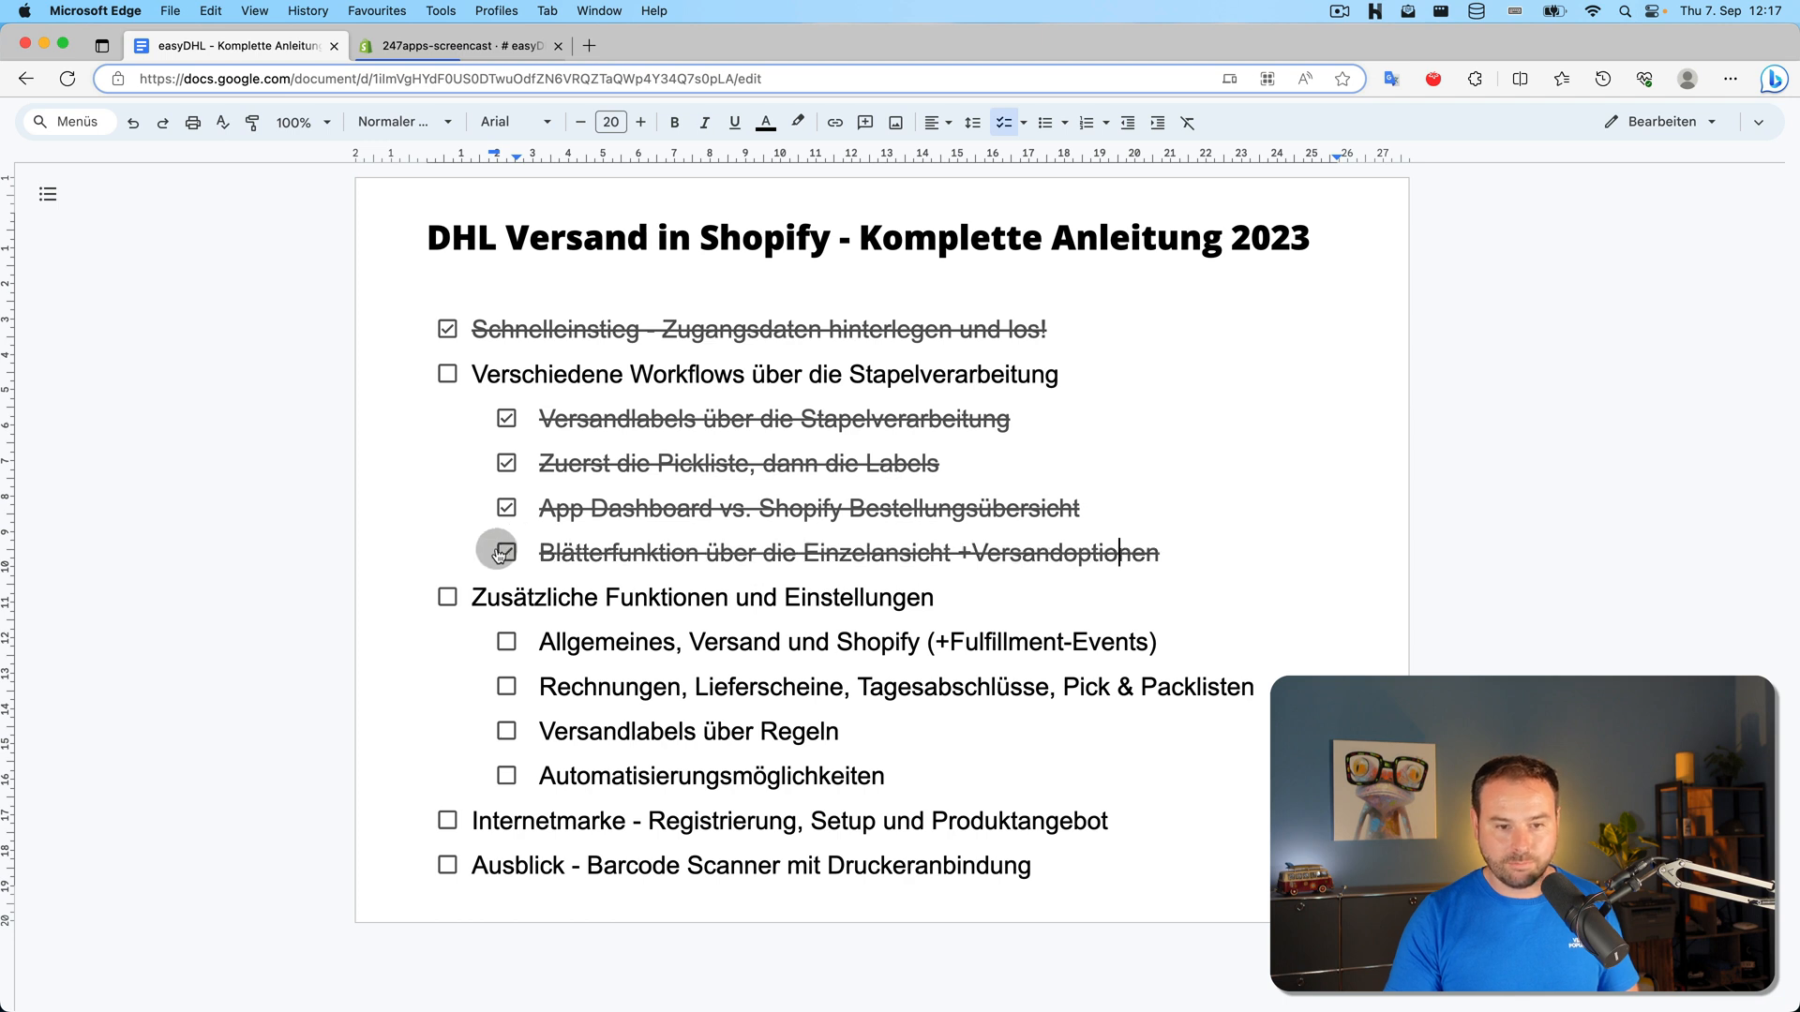
pyautogui.click(448, 377)
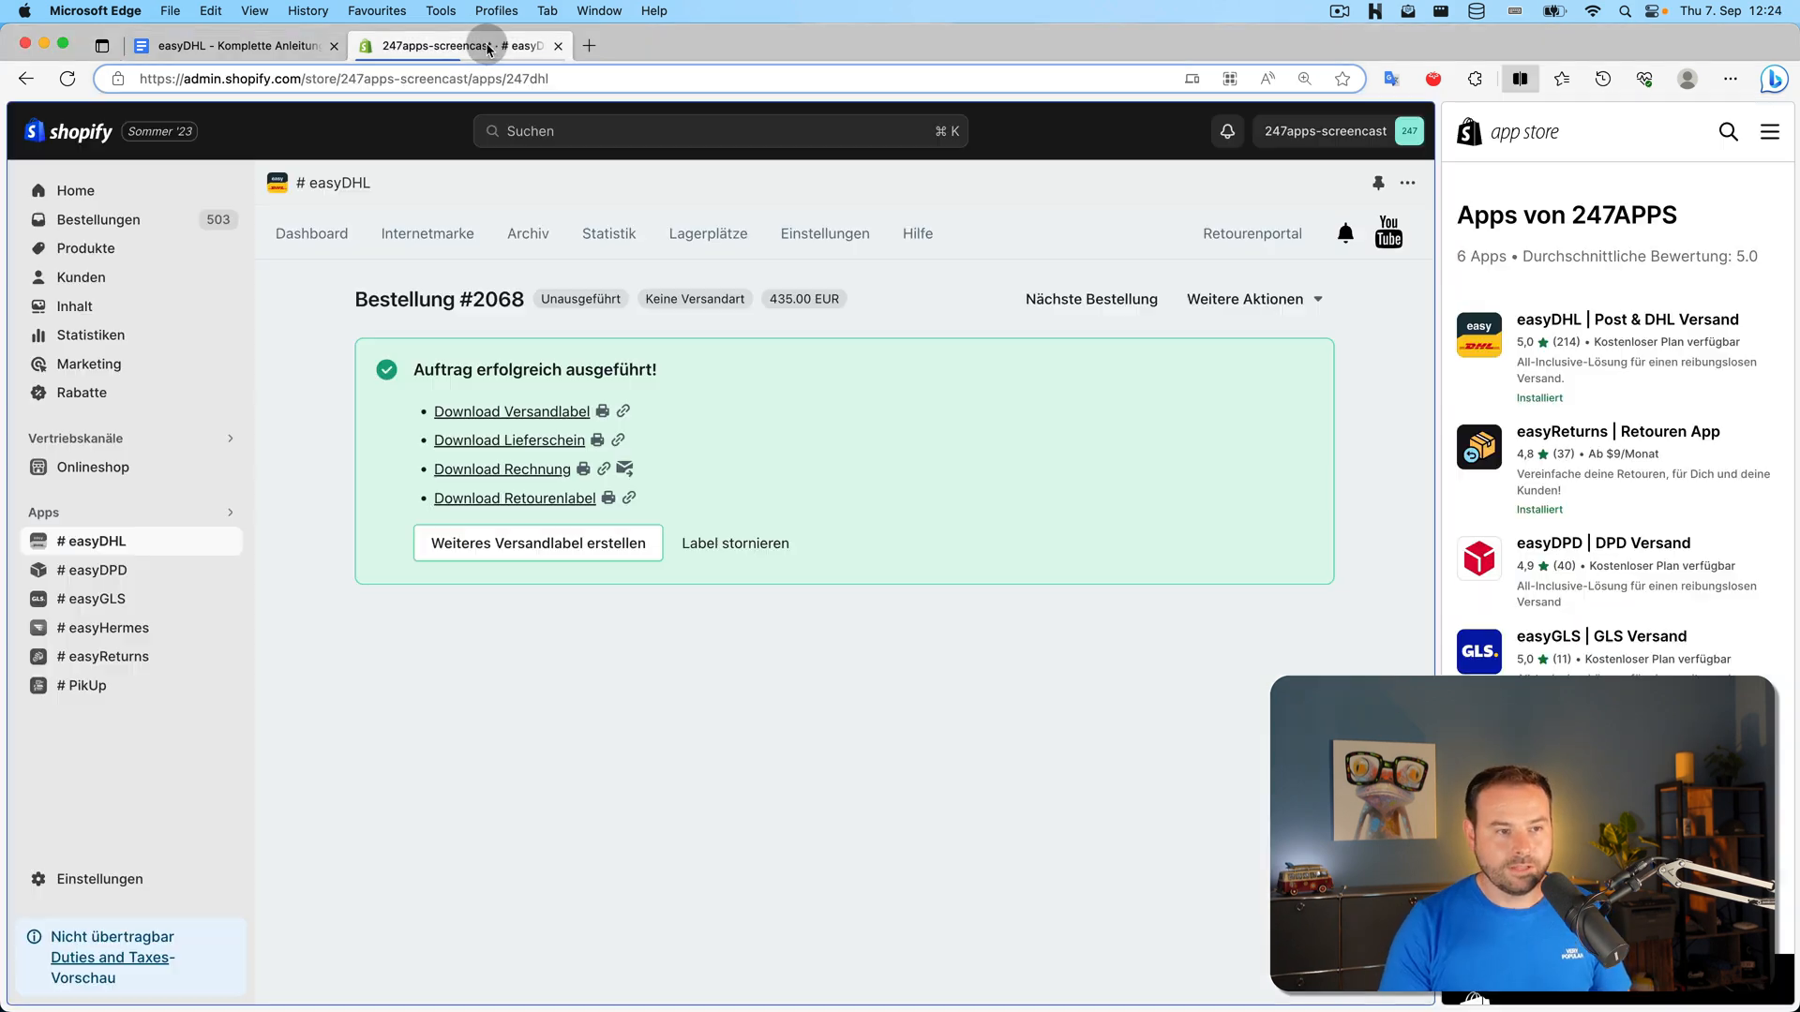
# Open easyDHL's general settings, keeping 100 dashboard orders sorted newest first
pyautogui.click(501, 43)
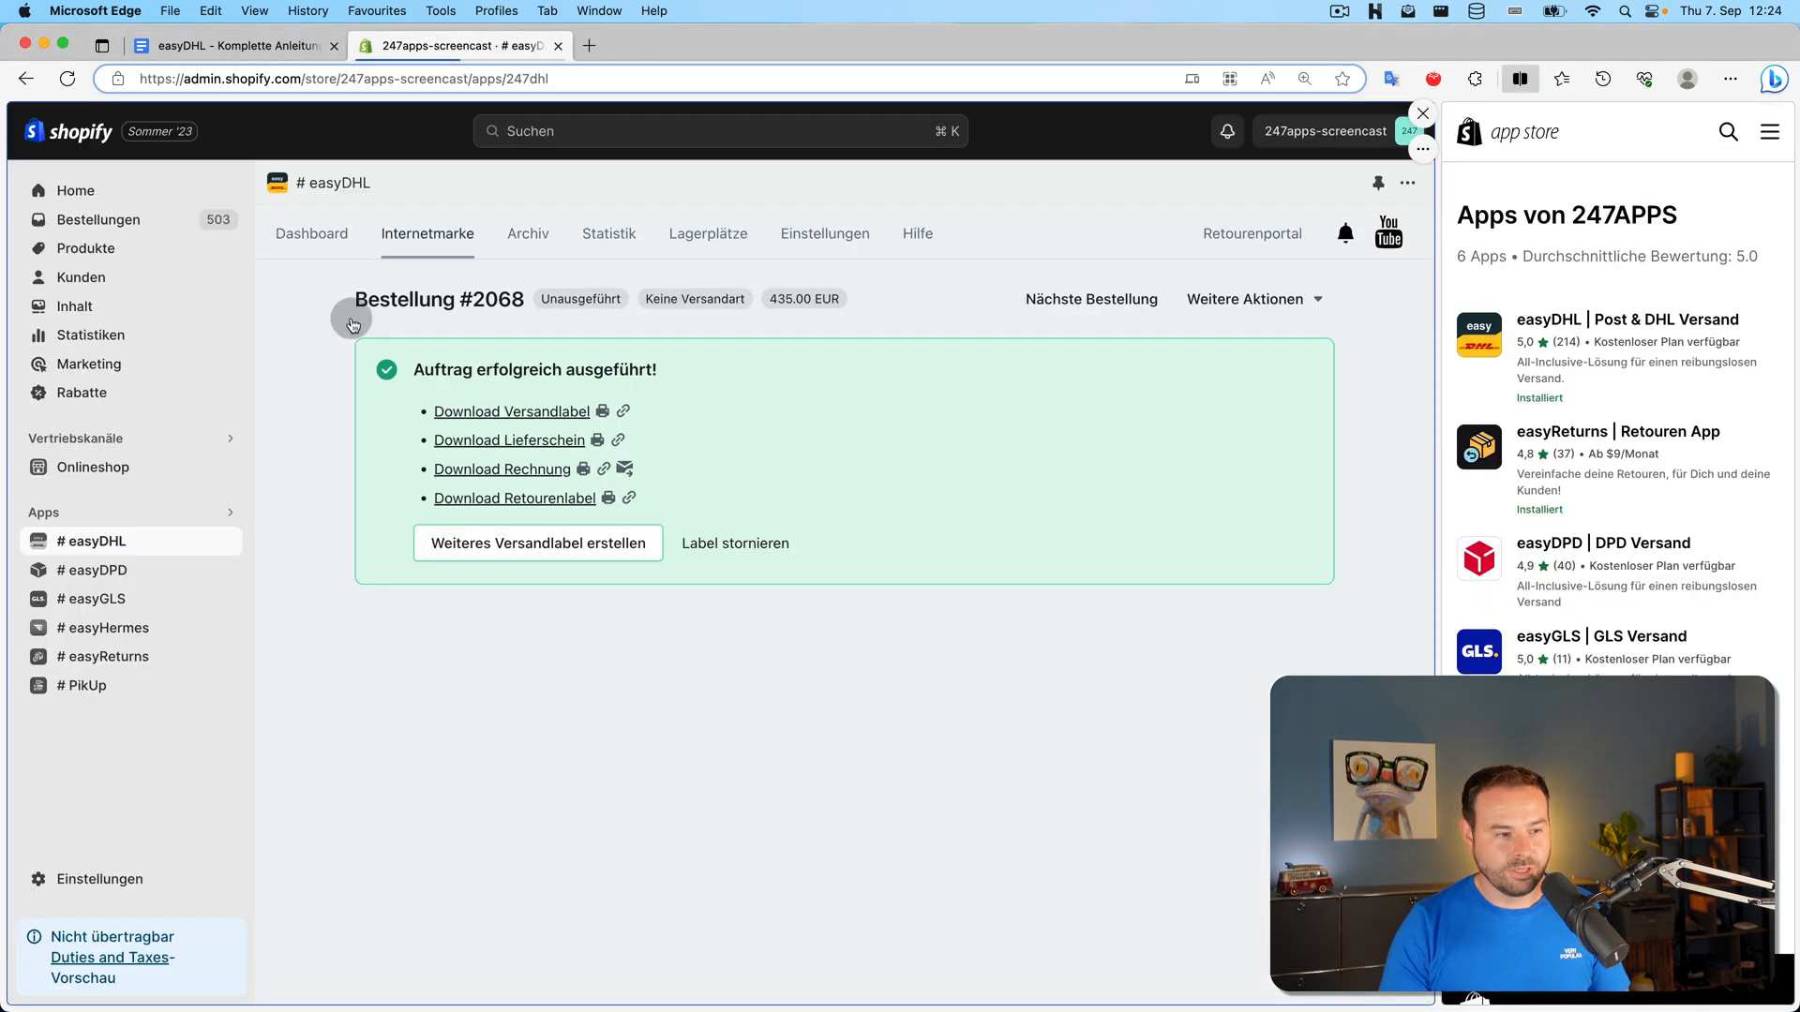
pyautogui.click(101, 536)
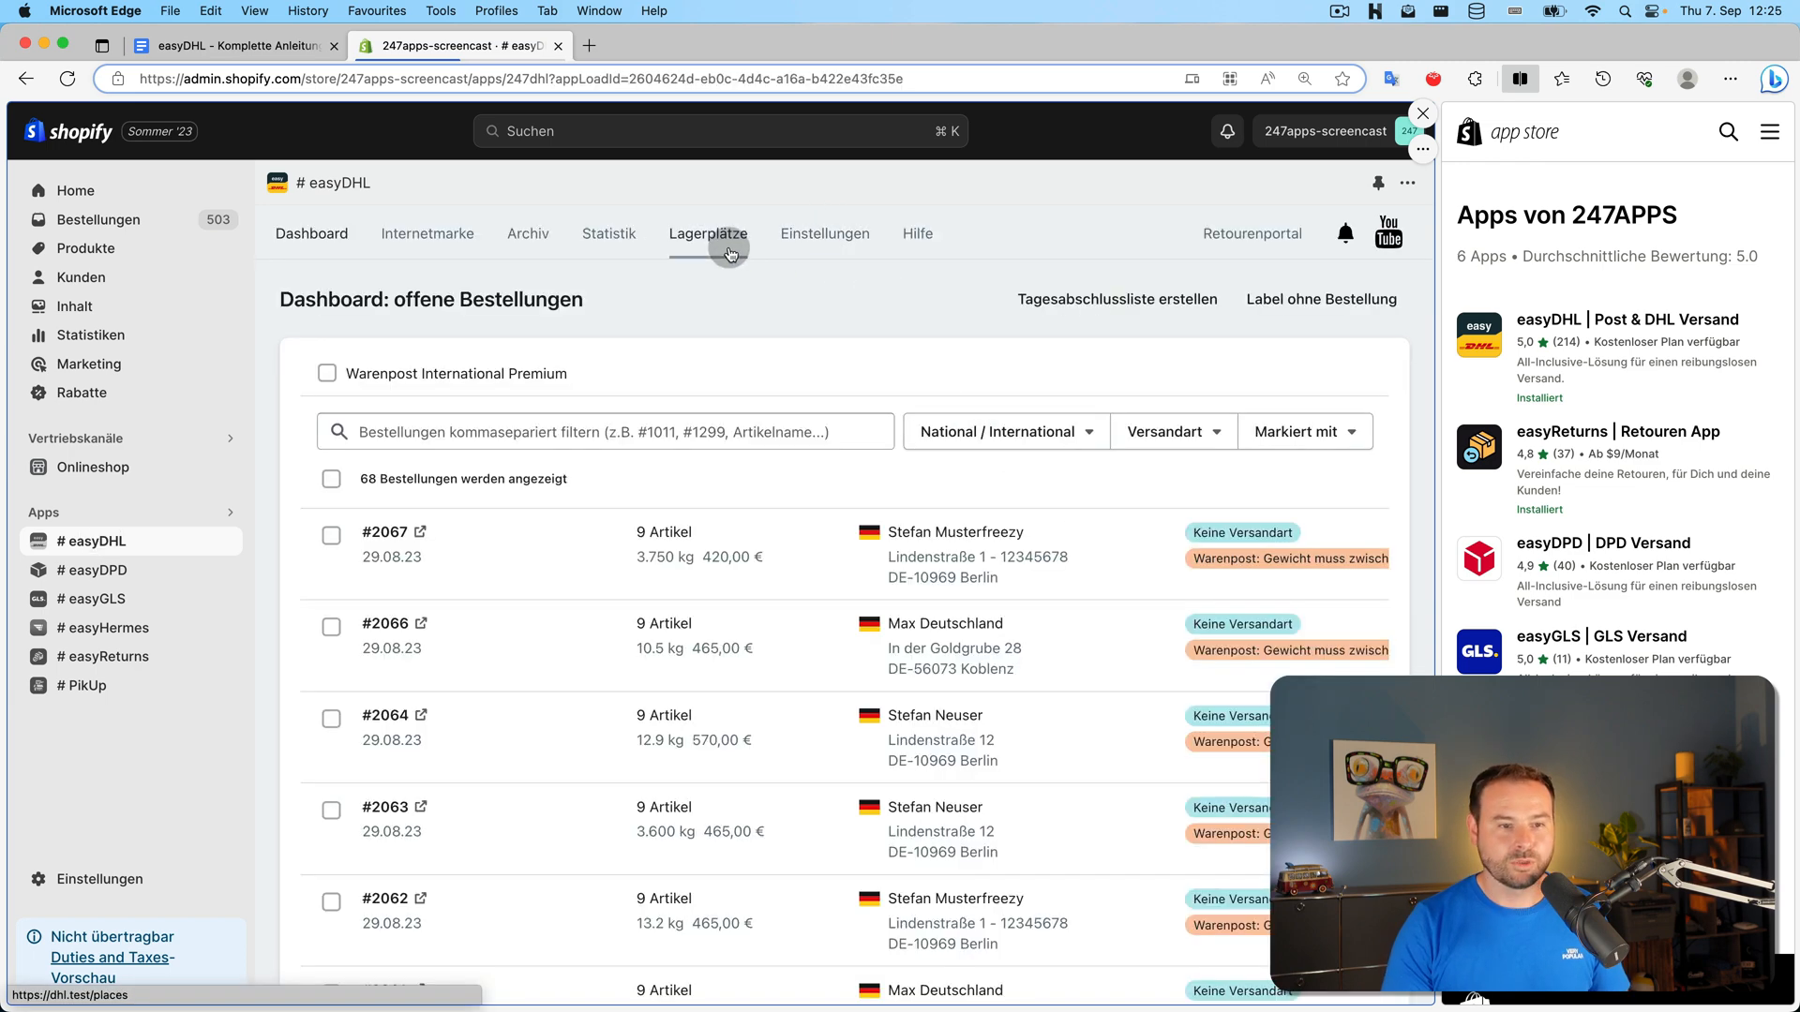
pyautogui.click(806, 245)
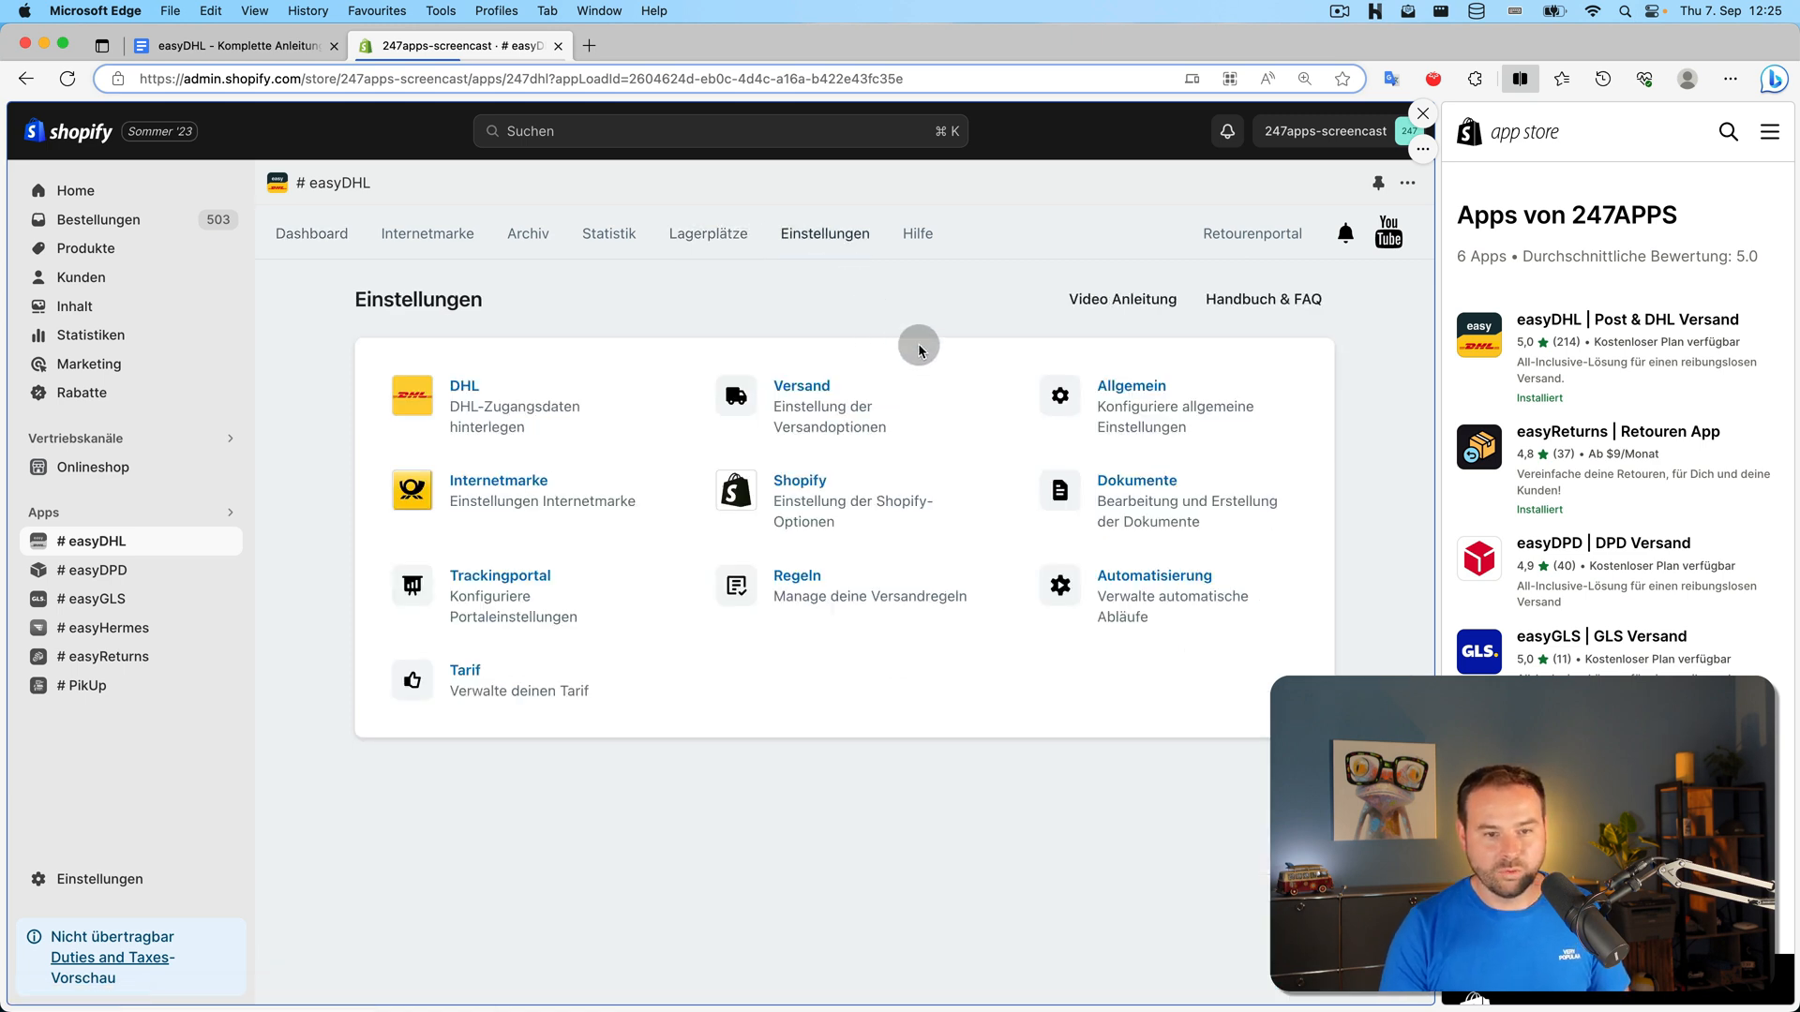
pyautogui.click(1102, 383)
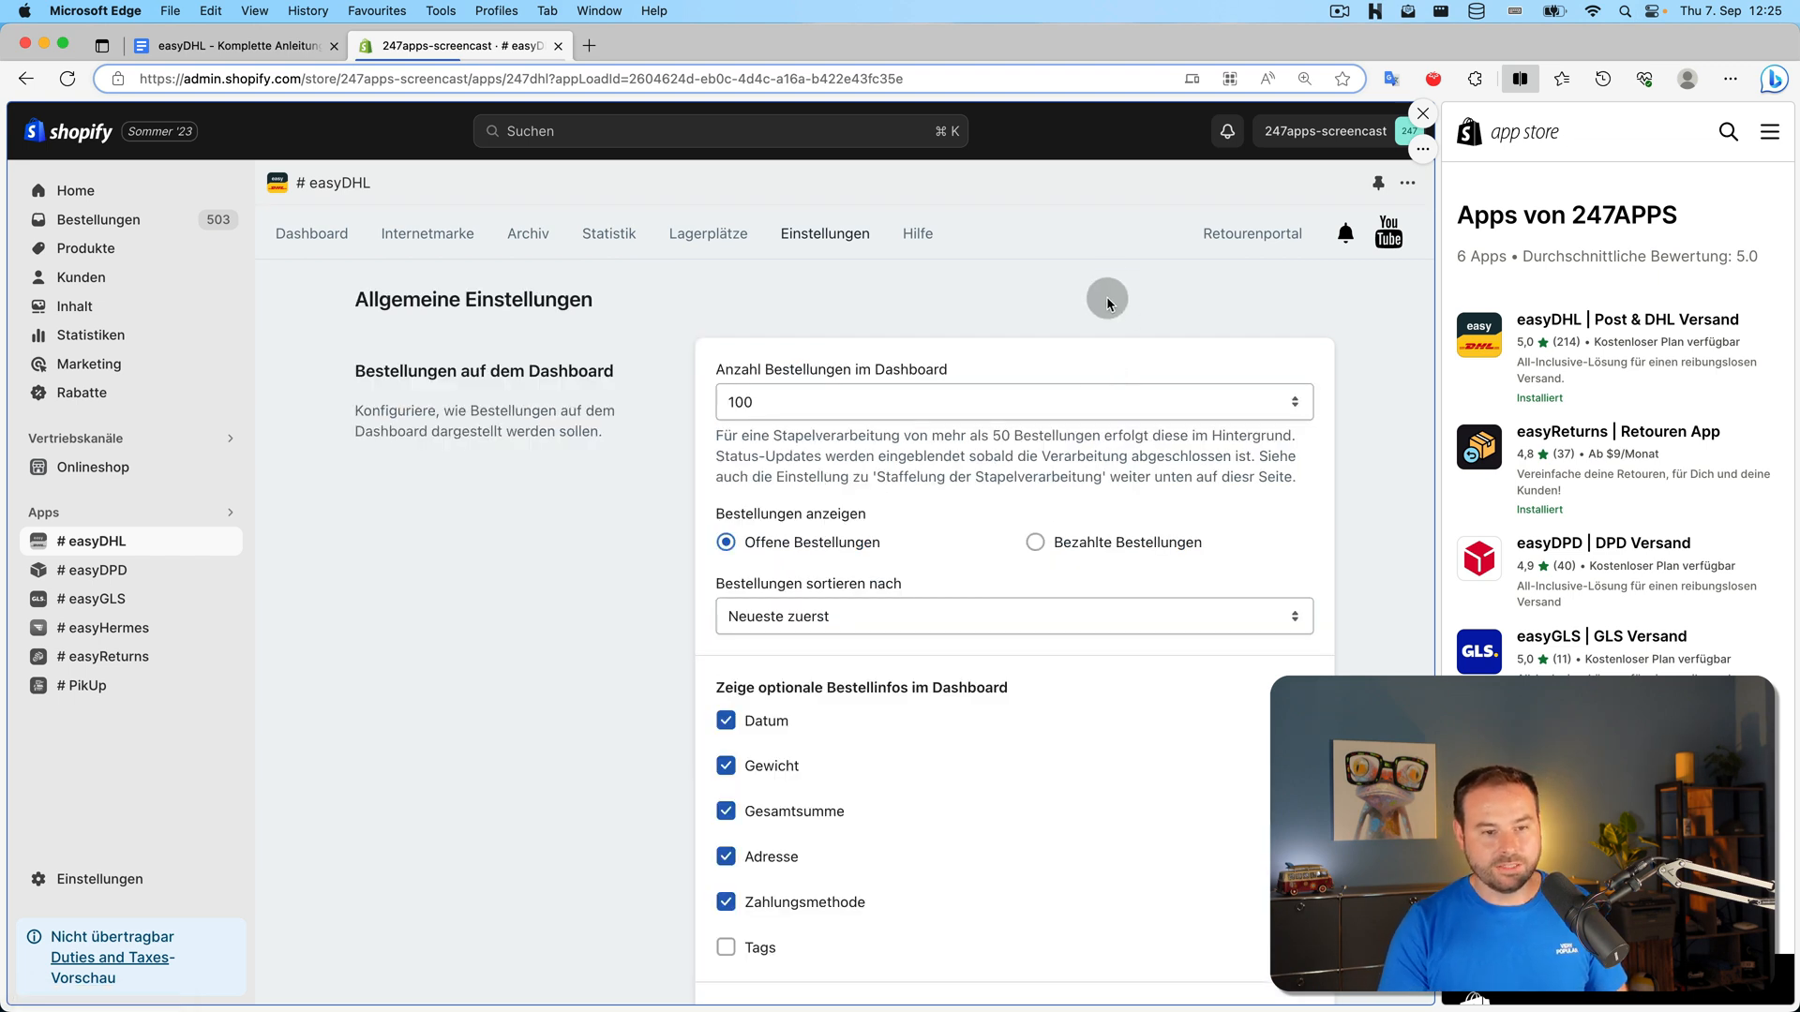
pyautogui.click(1061, 401)
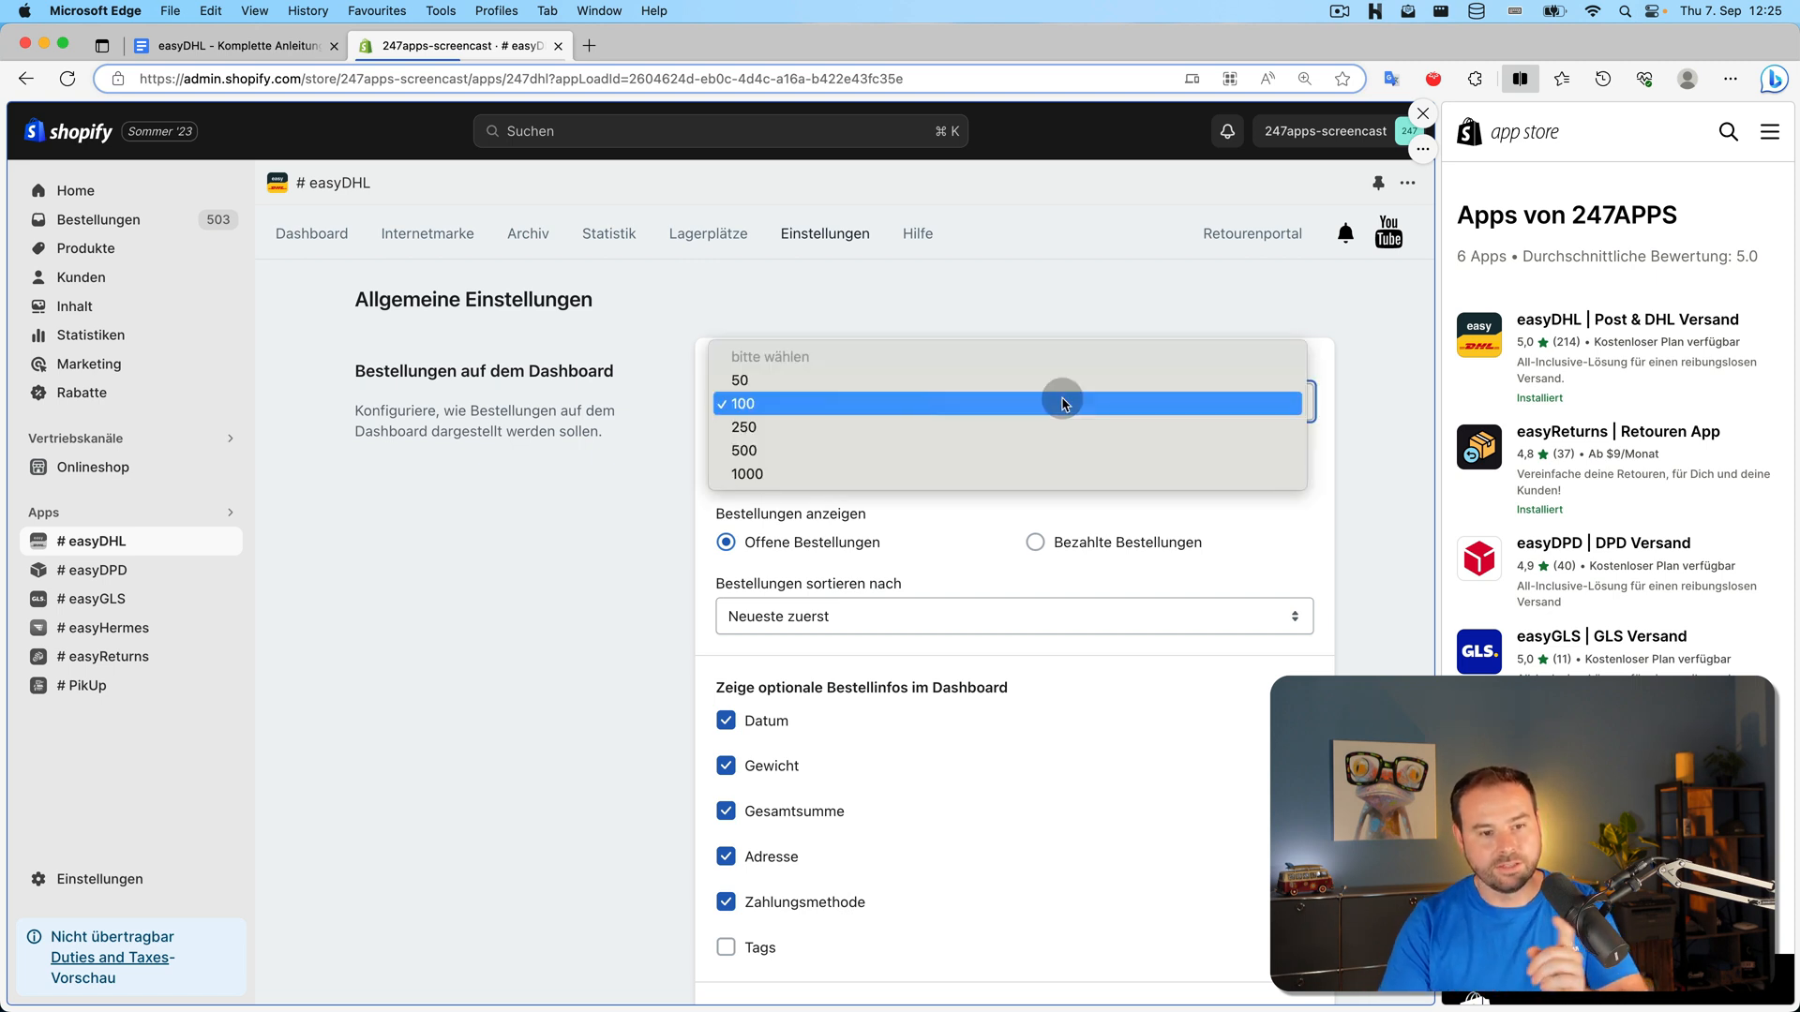
pyautogui.click(1050, 283)
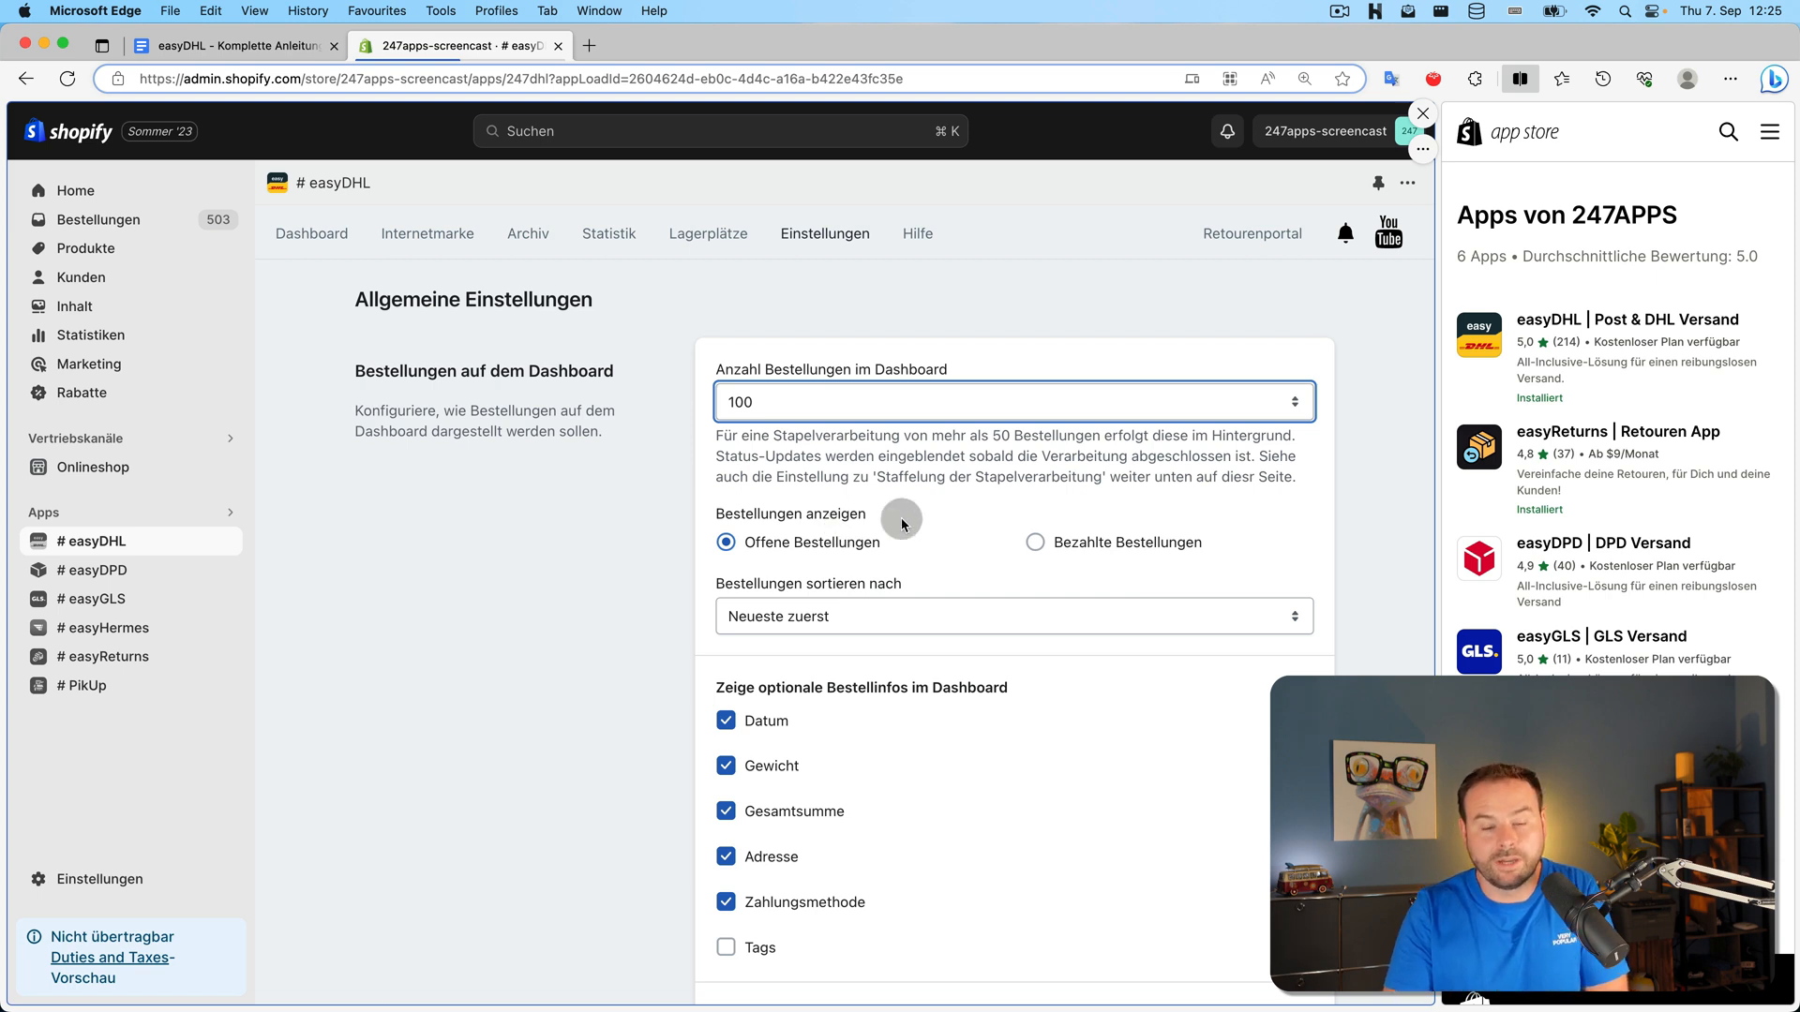
pyautogui.click(1015, 611)
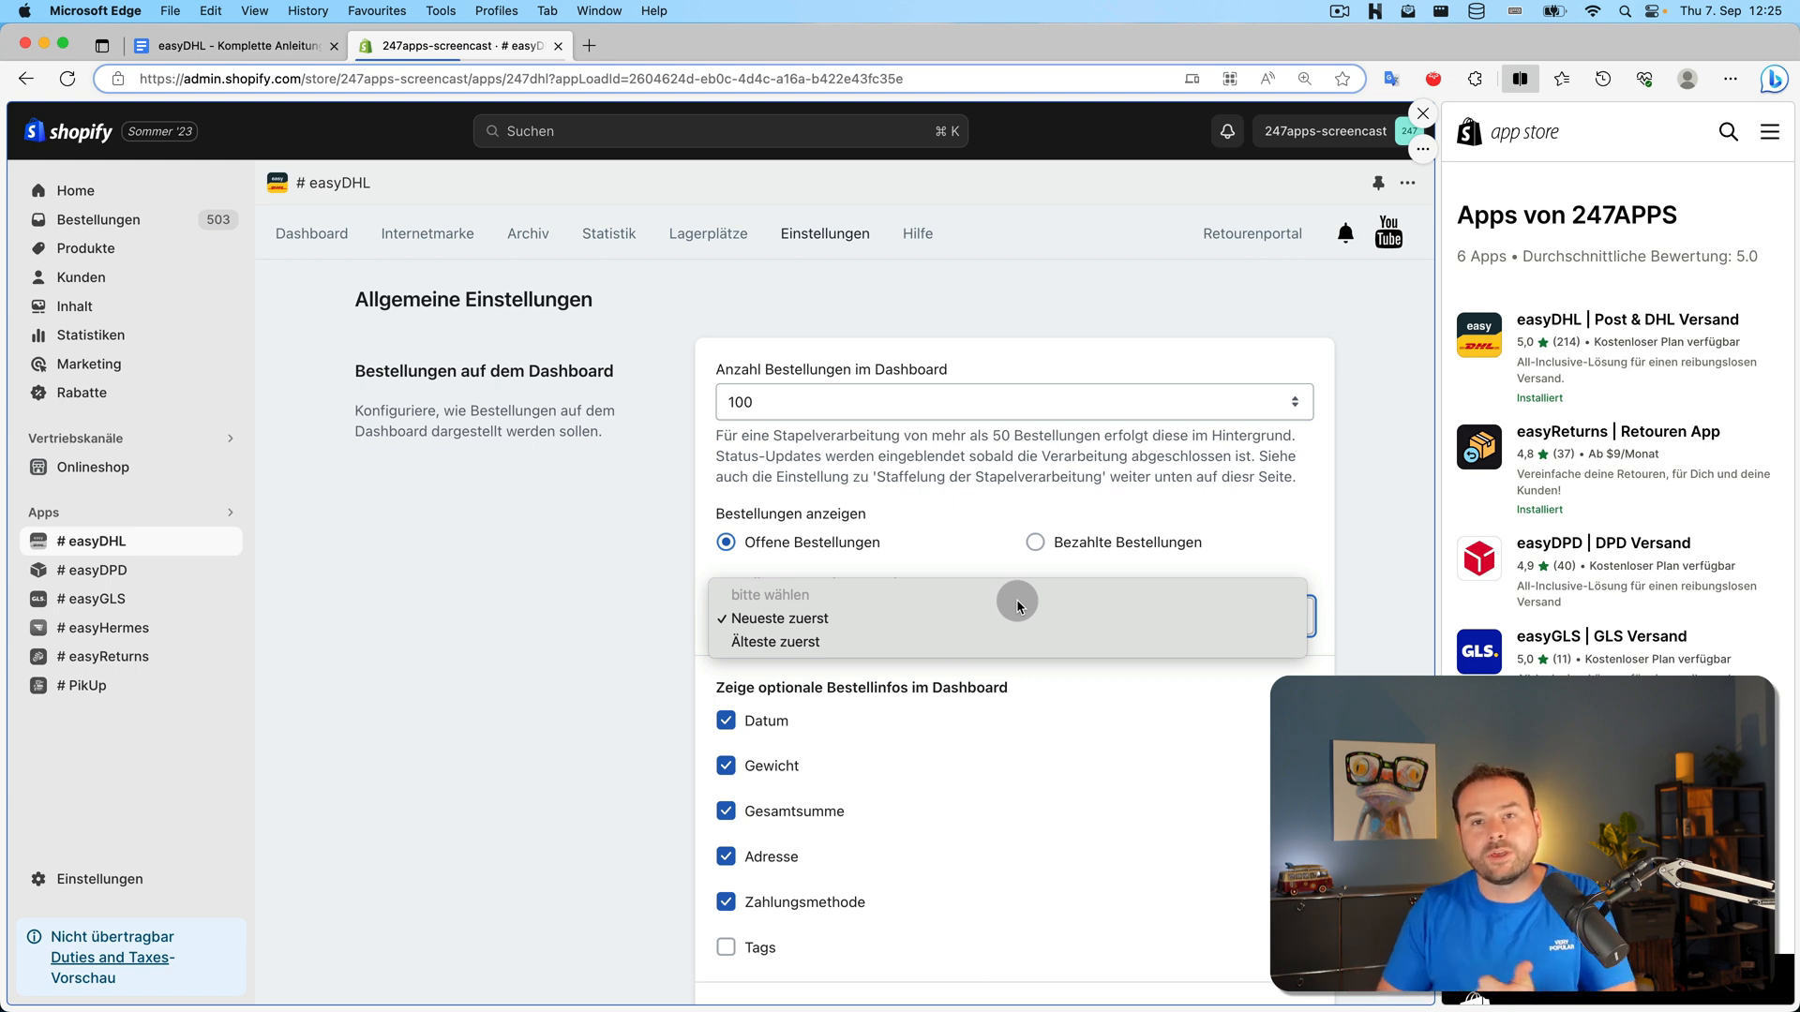
pyautogui.click(670, 619)
# Hide address, order total, weight, date and payment method on the dashboard, and save
pyautogui.scroll(-3, 699, 629)
pyautogui.scroll(-2, 829, 601)
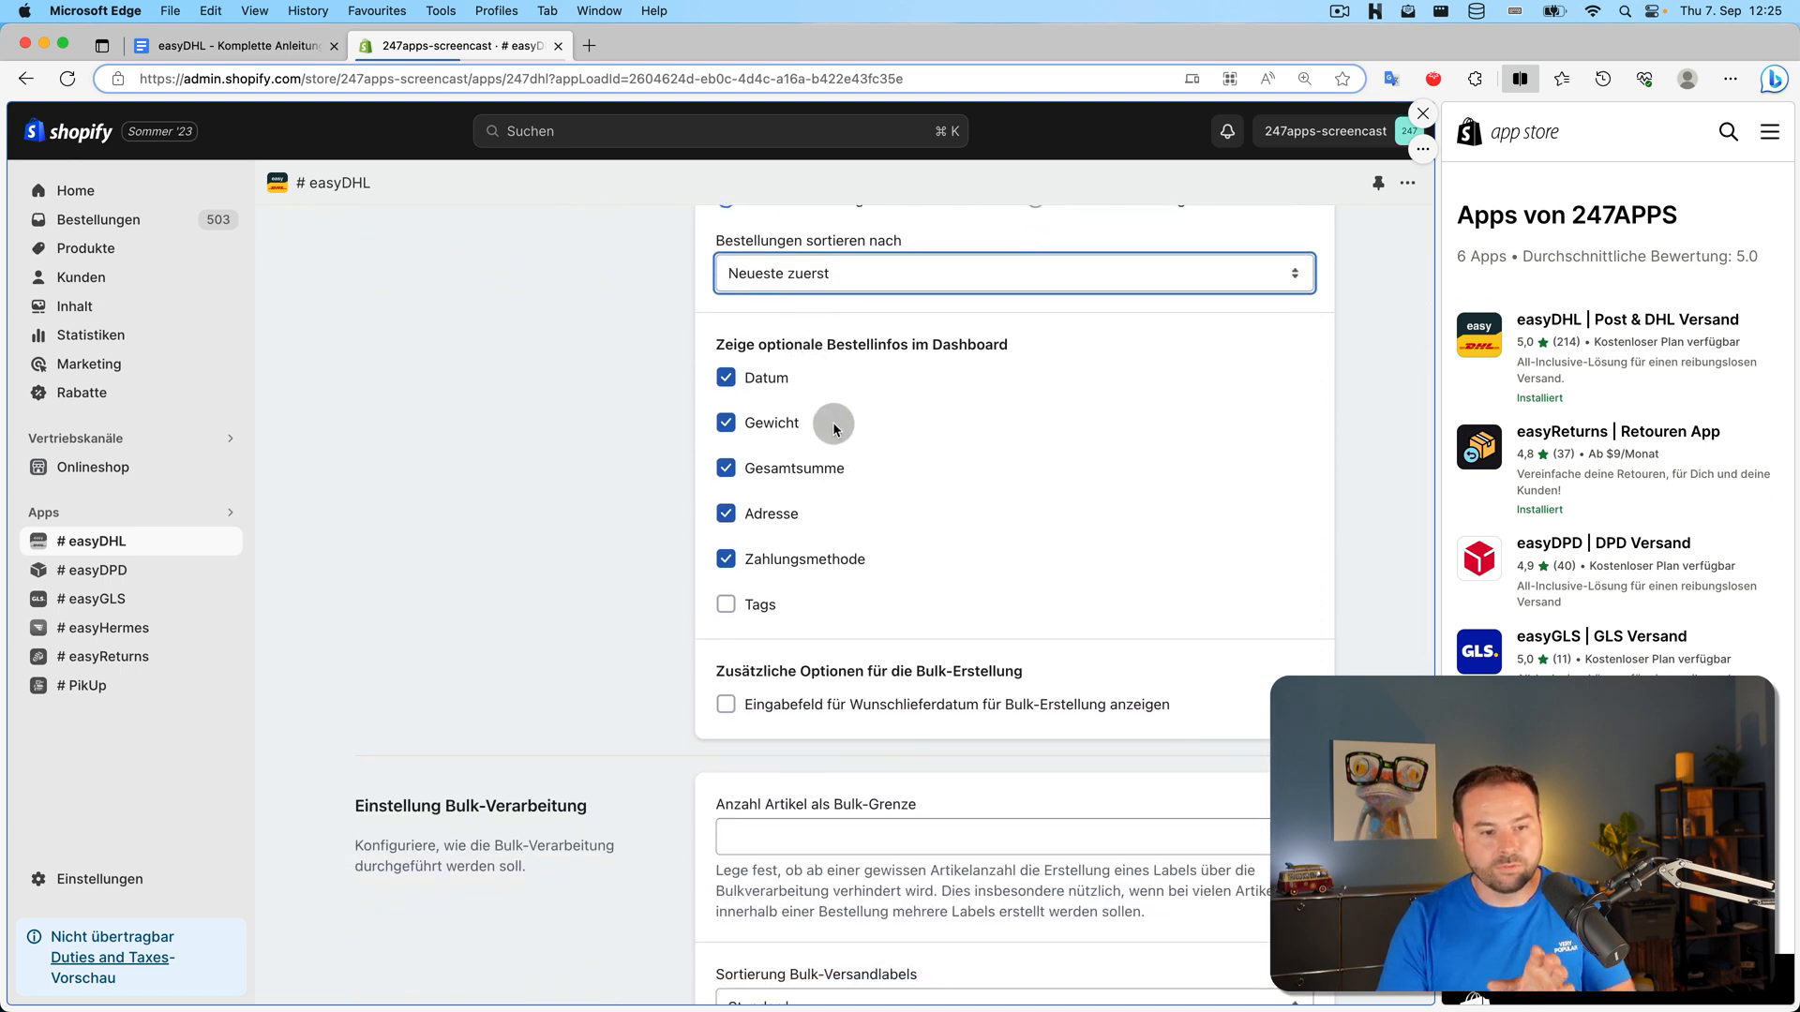
pyautogui.click(795, 514)
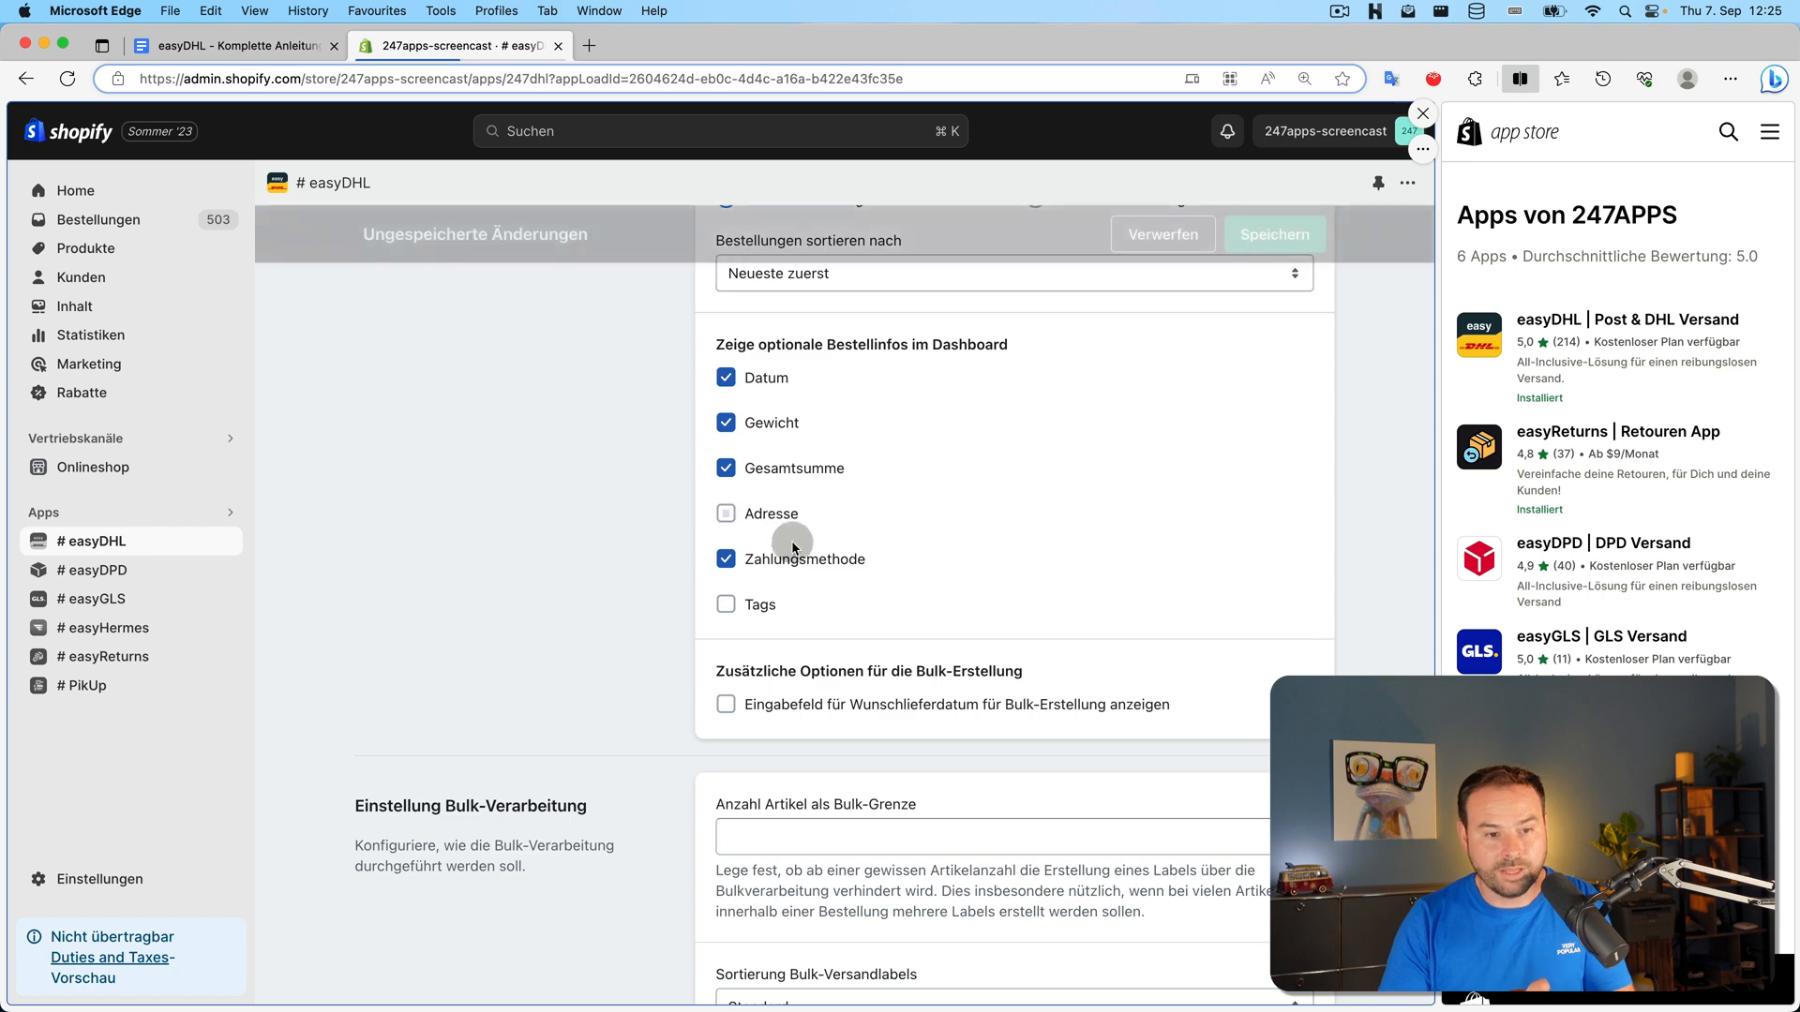
pyautogui.click(802, 469)
pyautogui.click(778, 426)
pyautogui.click(771, 379)
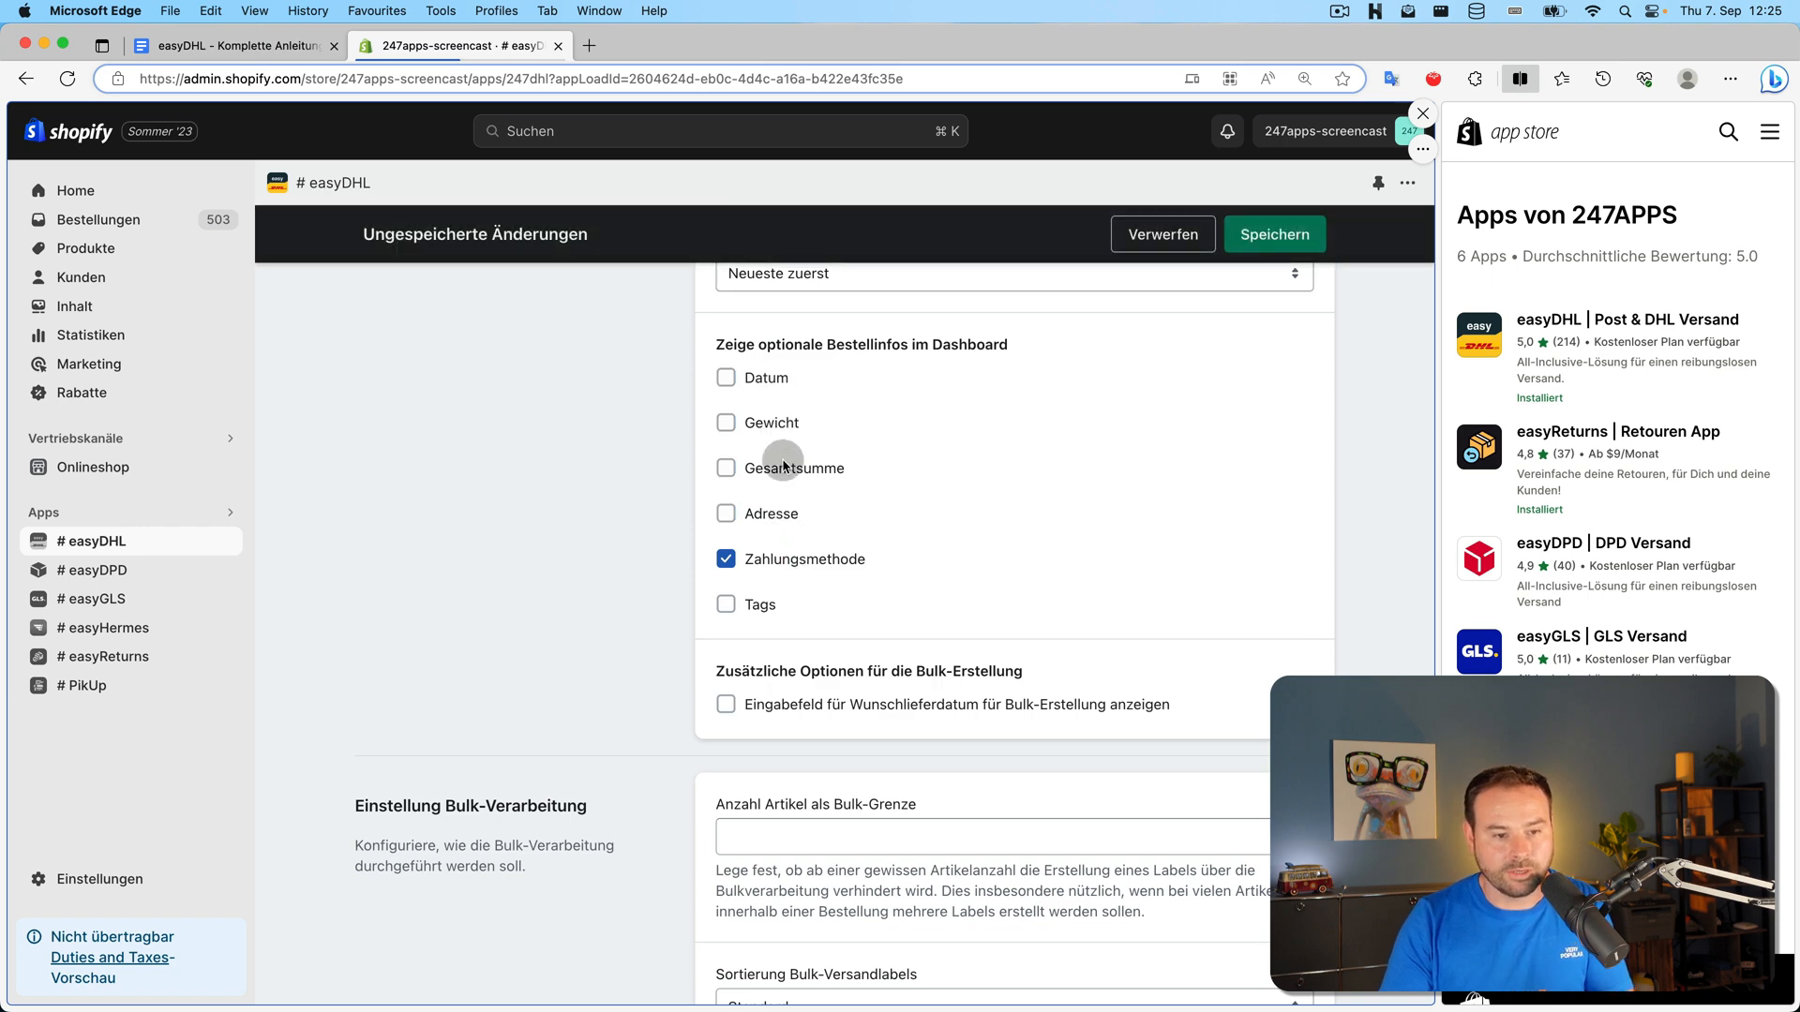
pyautogui.click(788, 559)
pyautogui.click(1276, 235)
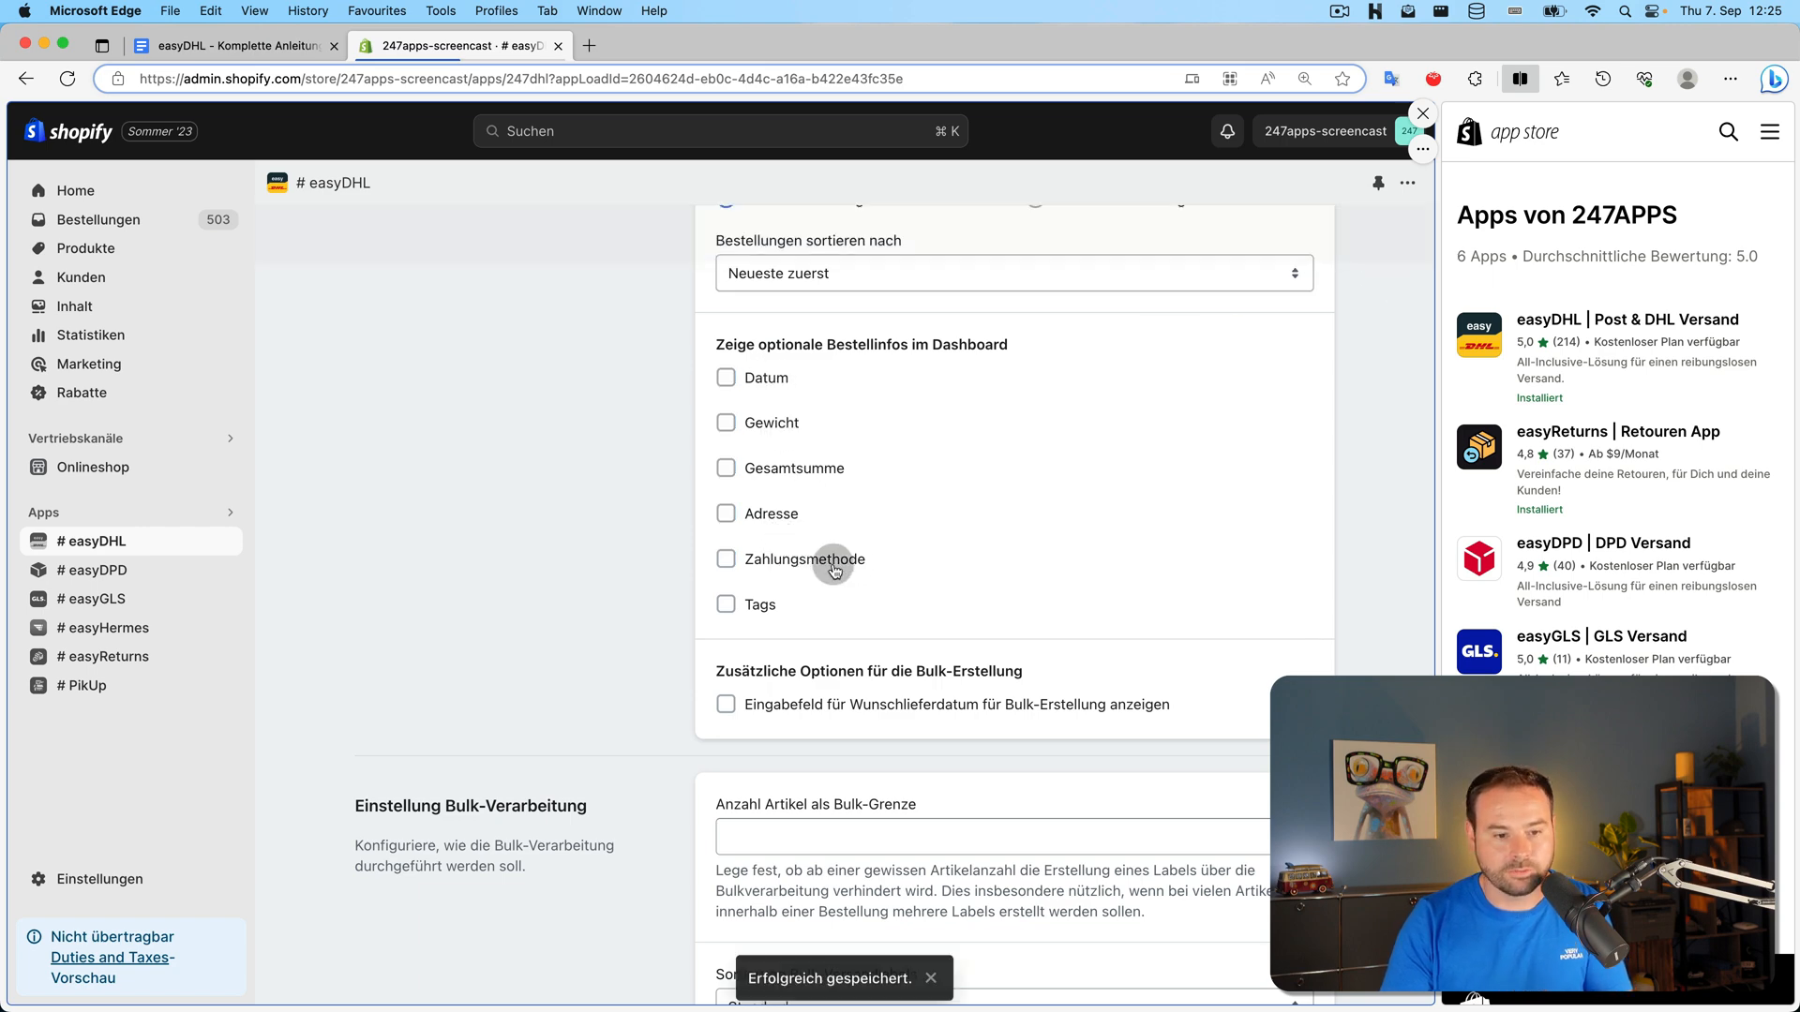
pyautogui.click(308, 229)
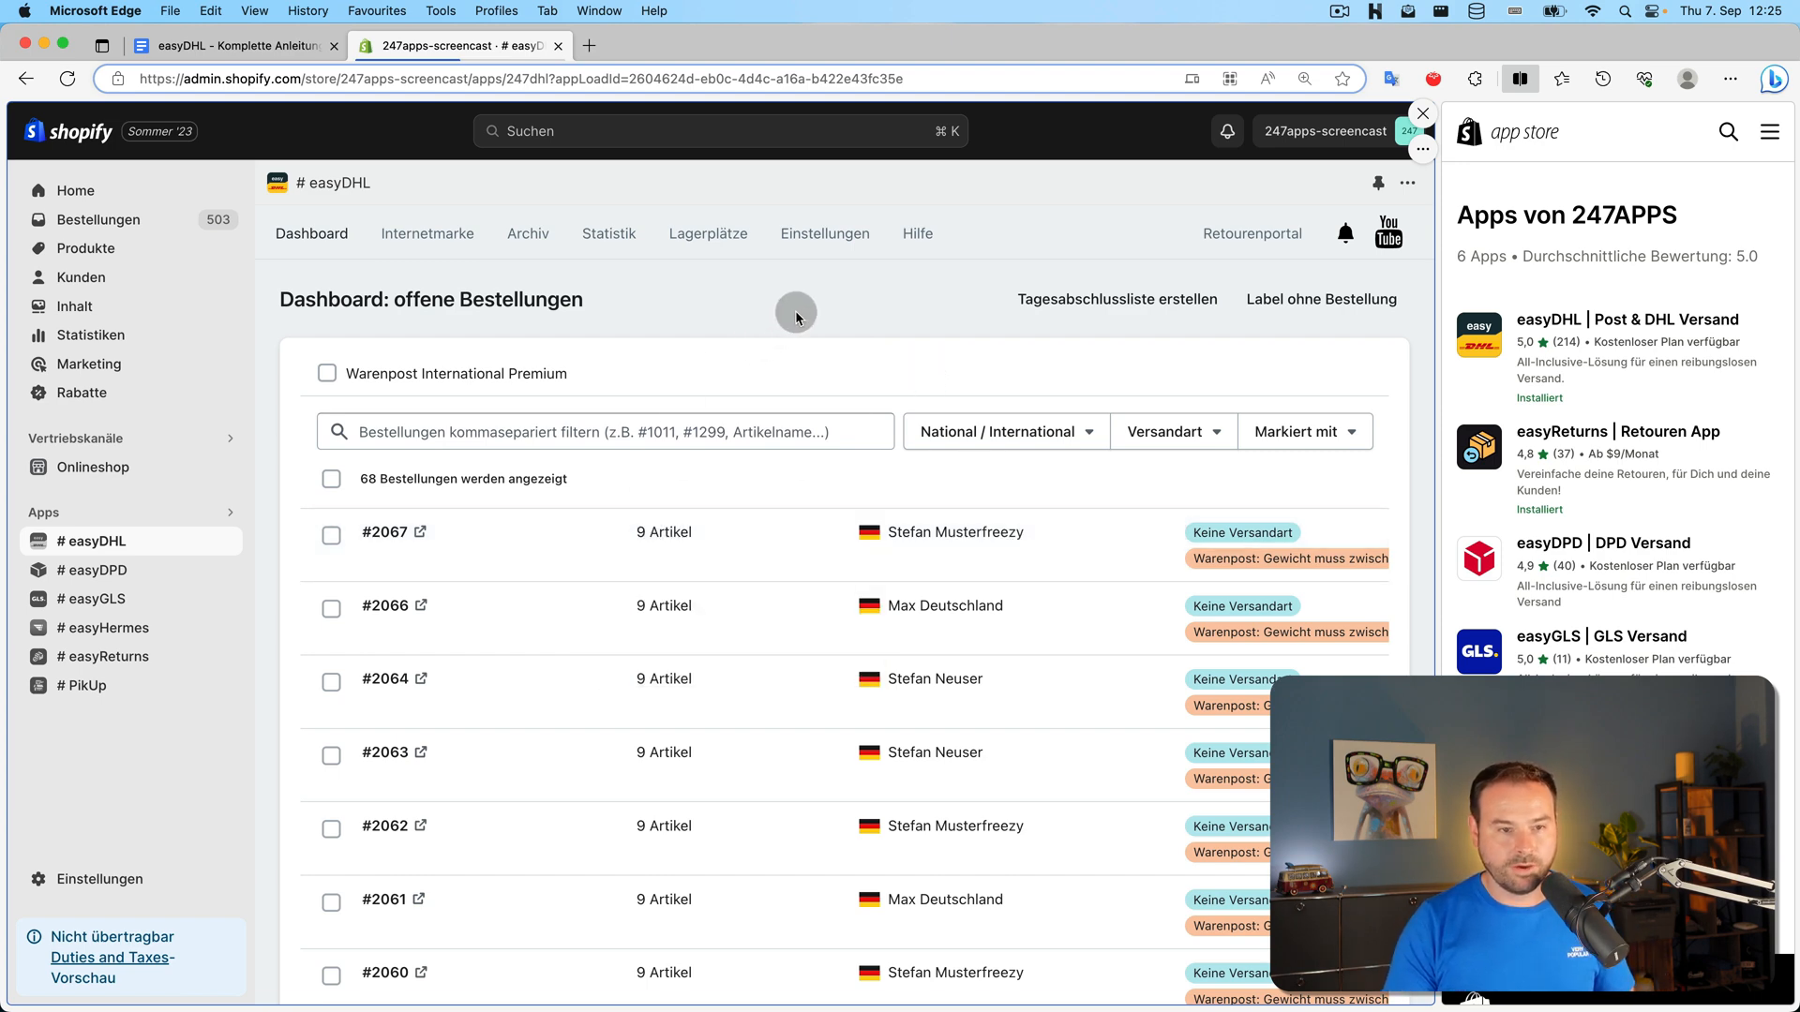
# Show date, weight, total, address, payment method and tags on the dashboard, and save
pyautogui.press('super+minus')
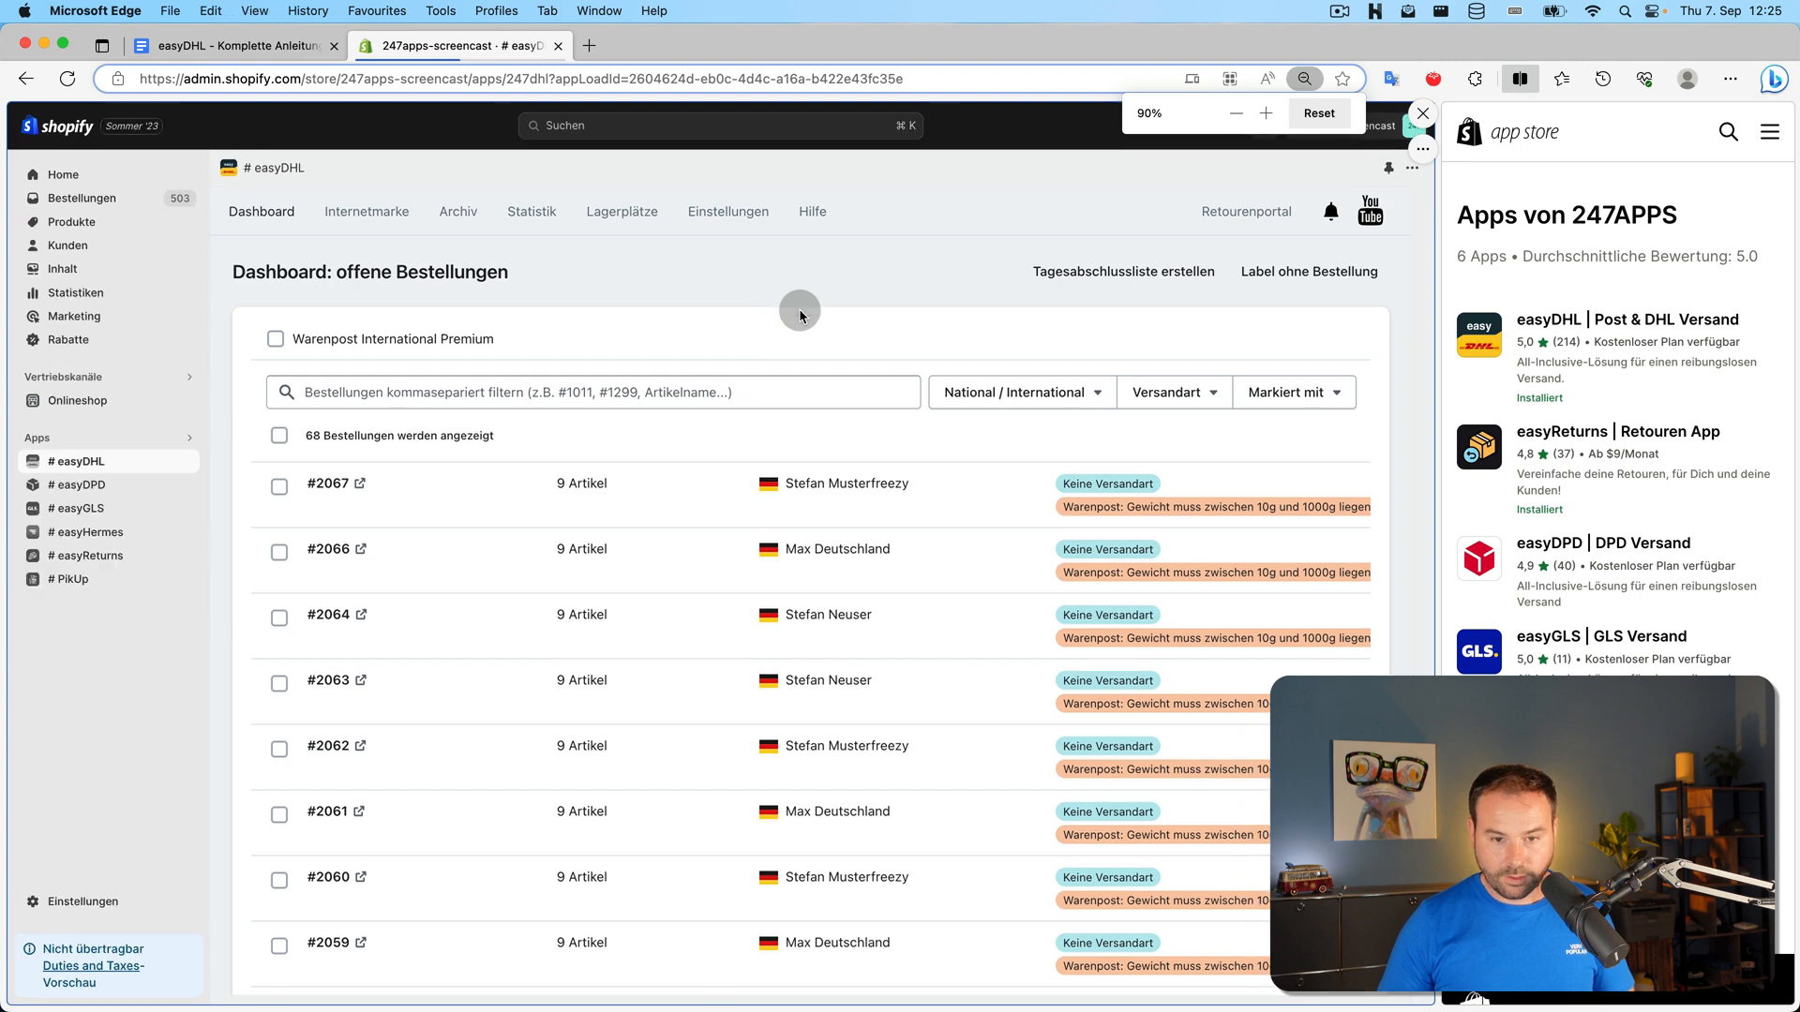
pyautogui.press('super+plus')
pyautogui.press('super+plus')
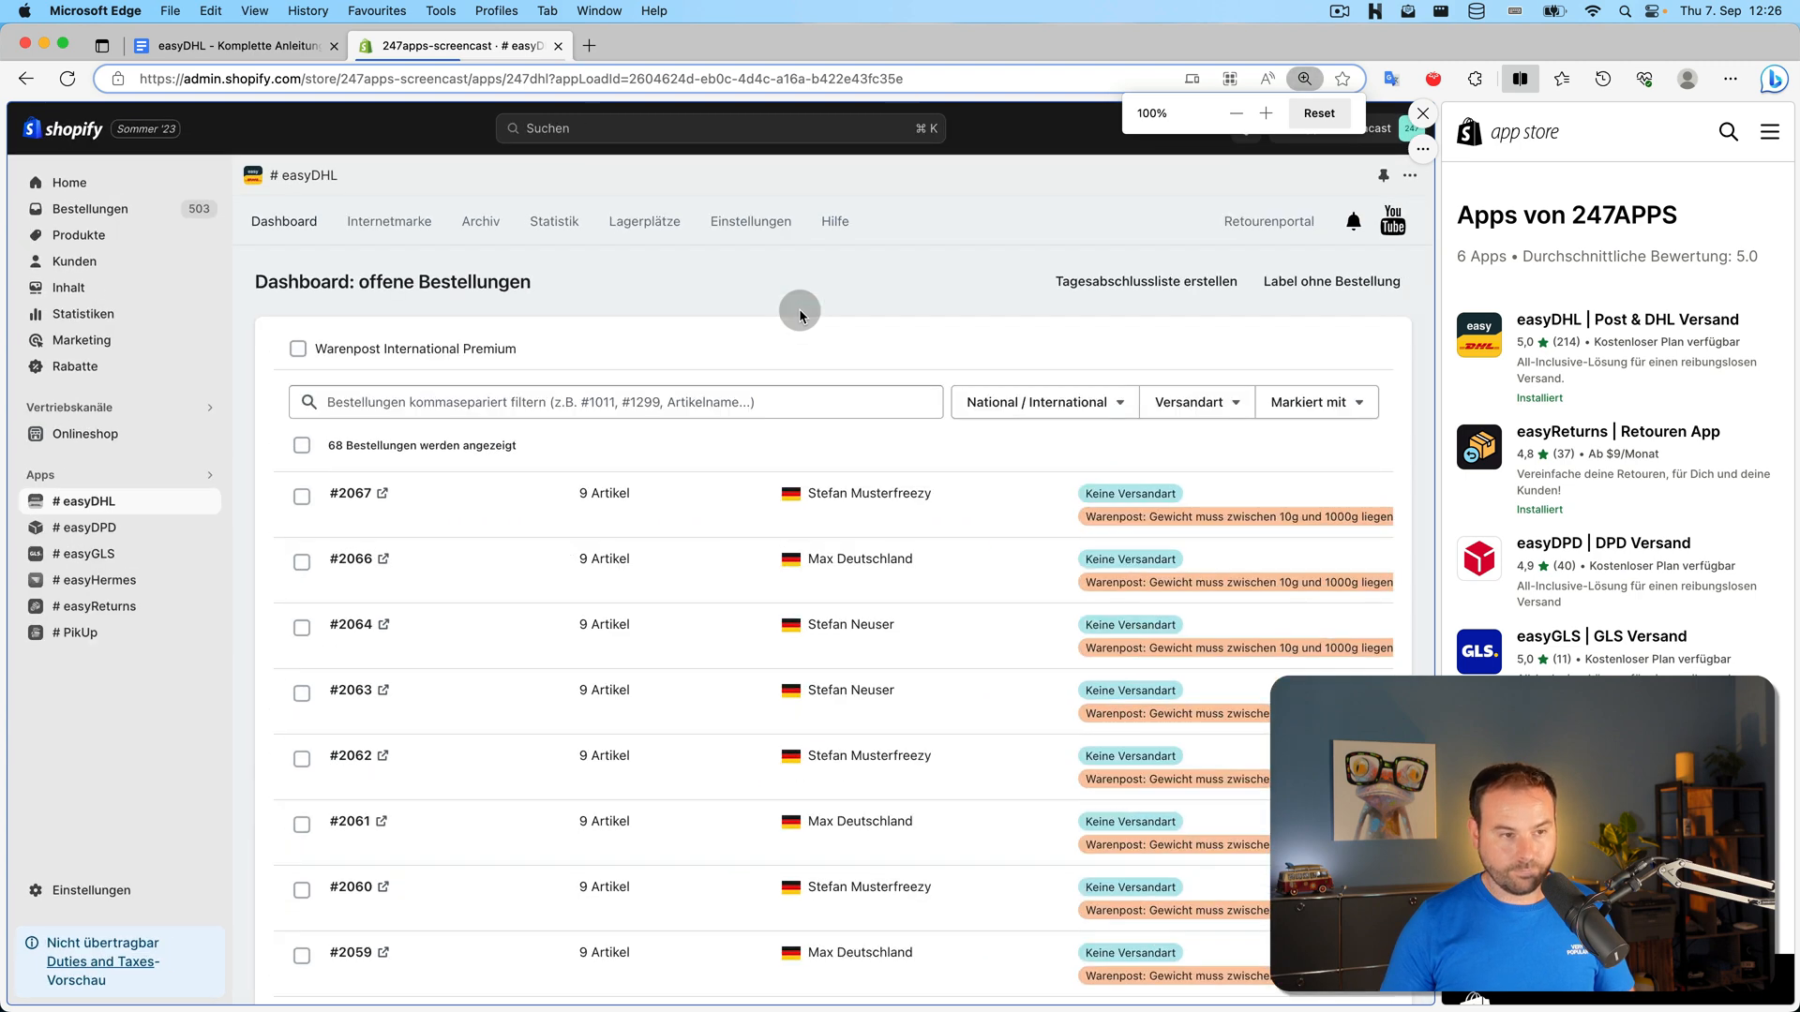
pyautogui.click(806, 245)
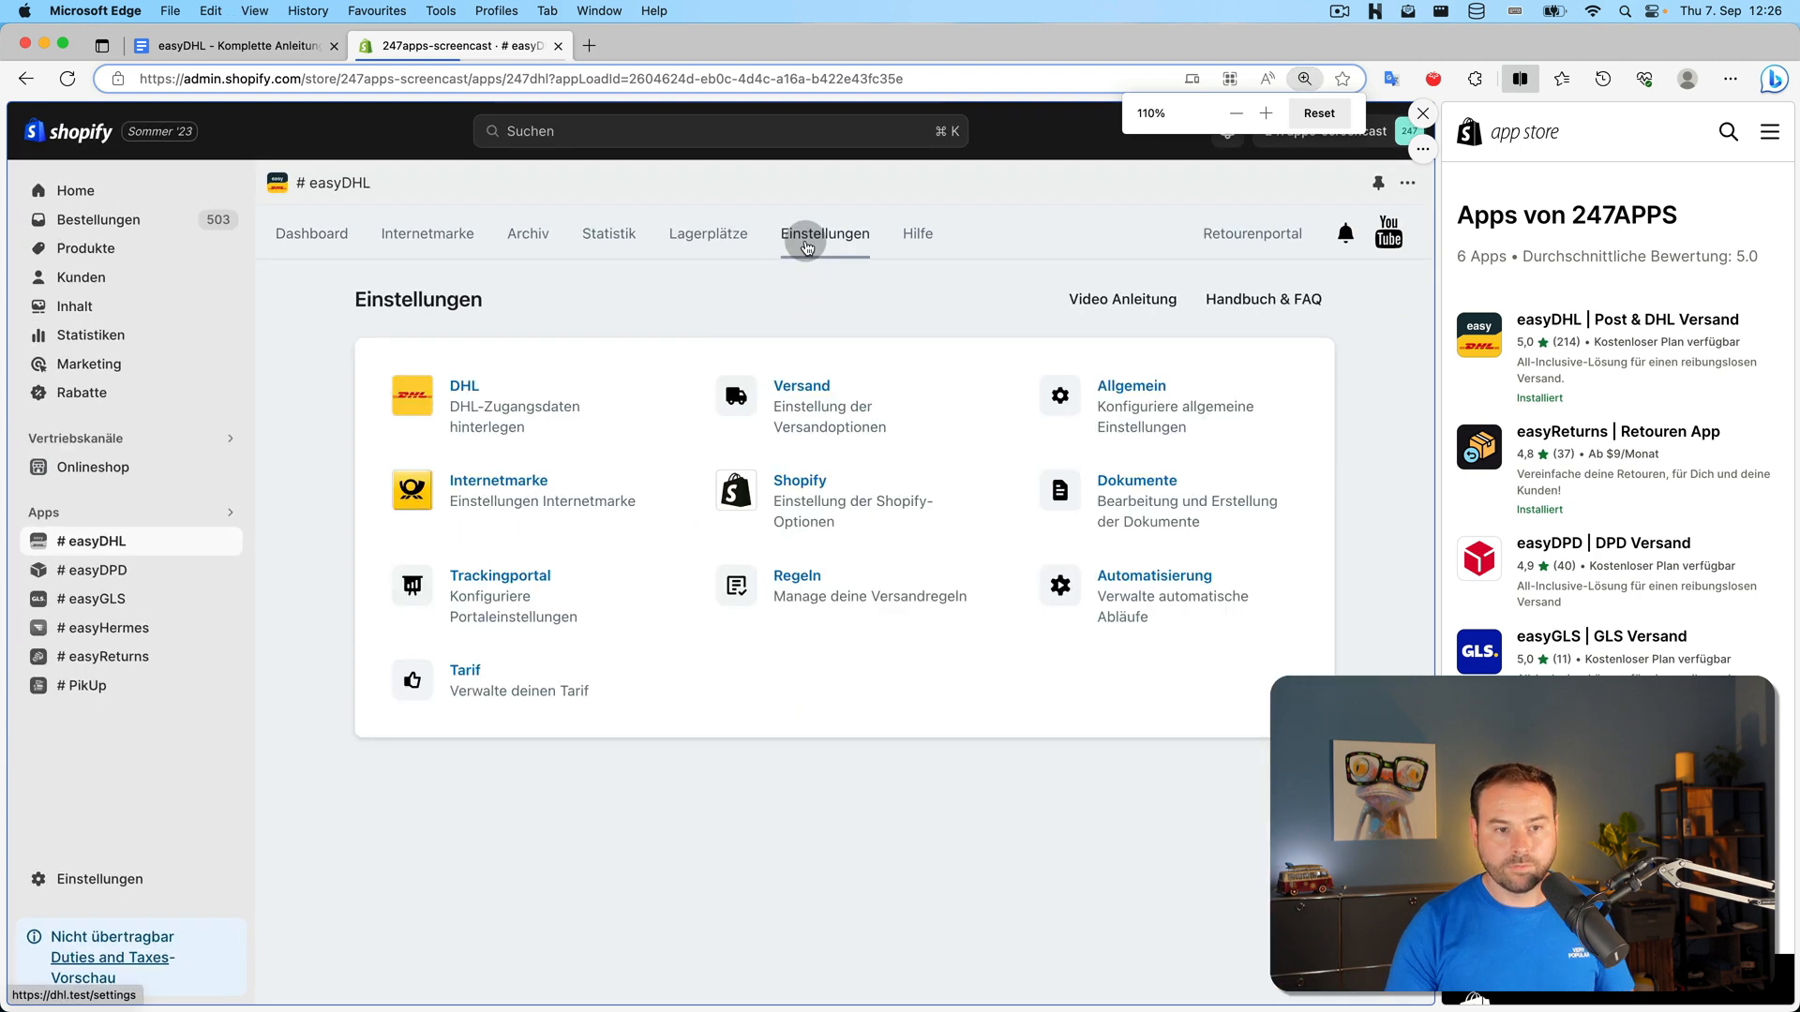
pyautogui.click(1135, 405)
pyautogui.scroll(-5, 864, 435)
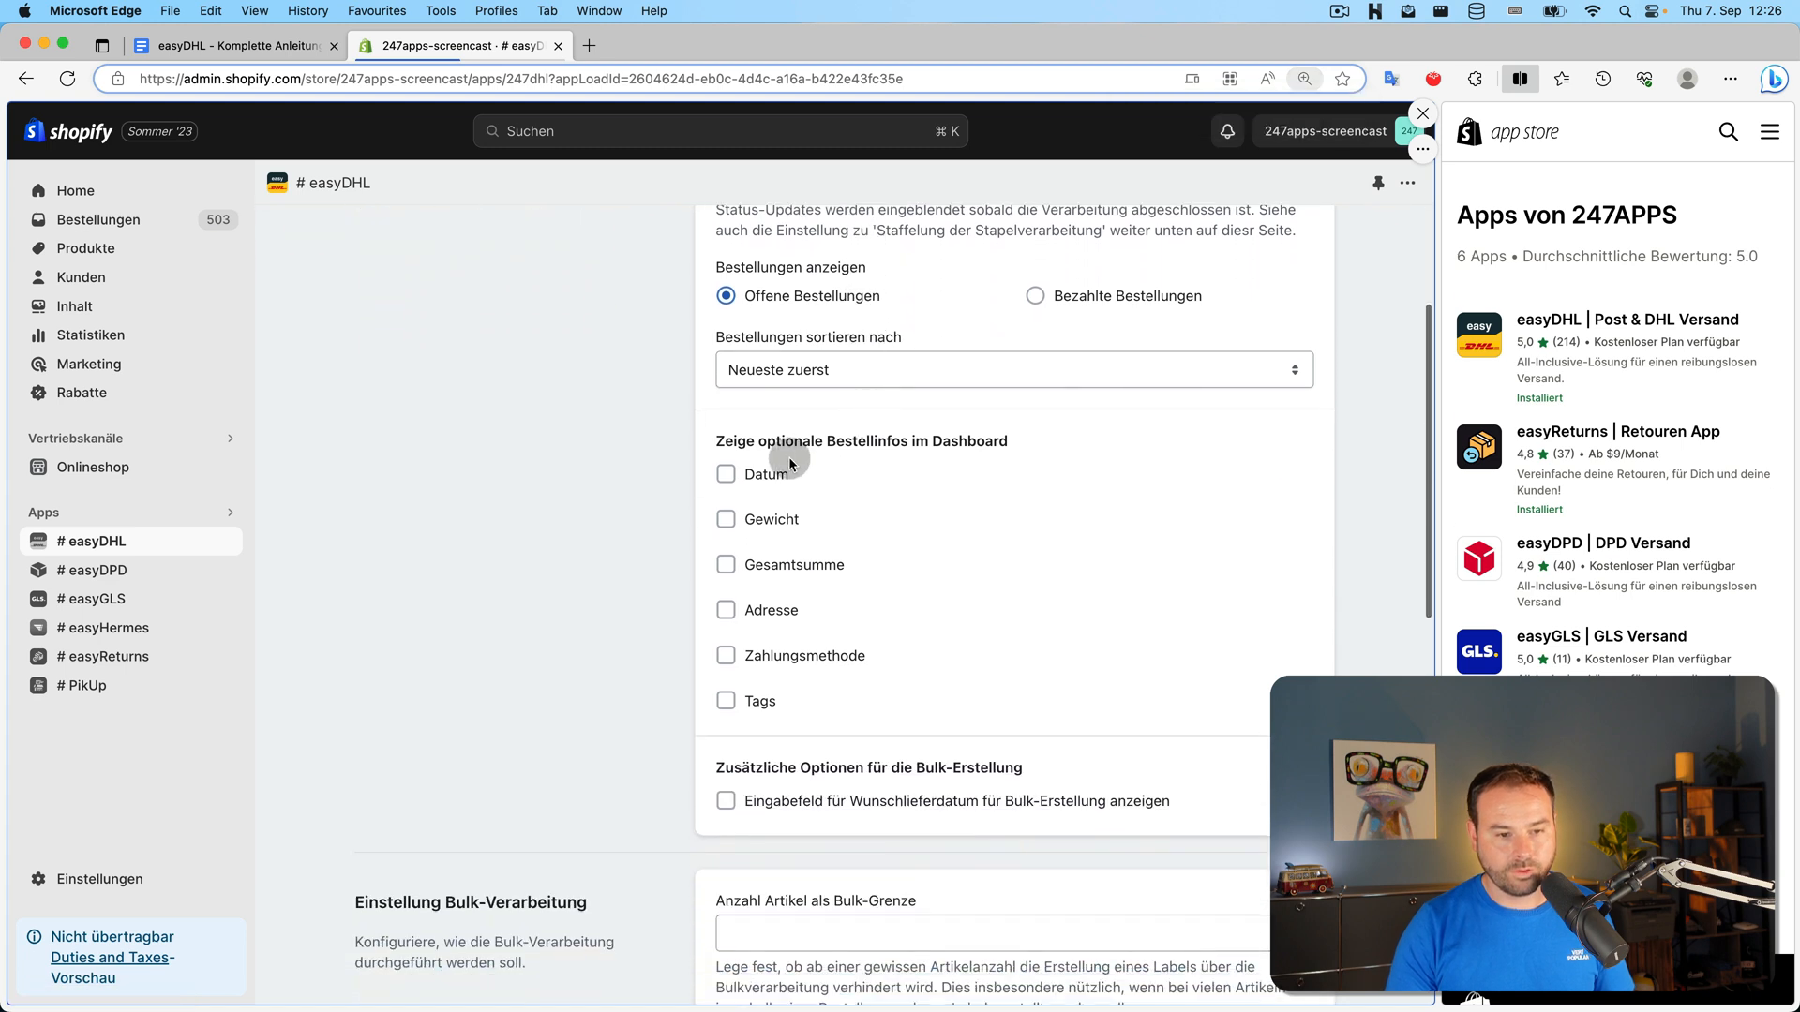
pyautogui.click(764, 475)
pyautogui.click(778, 533)
pyautogui.click(775, 565)
pyautogui.click(772, 612)
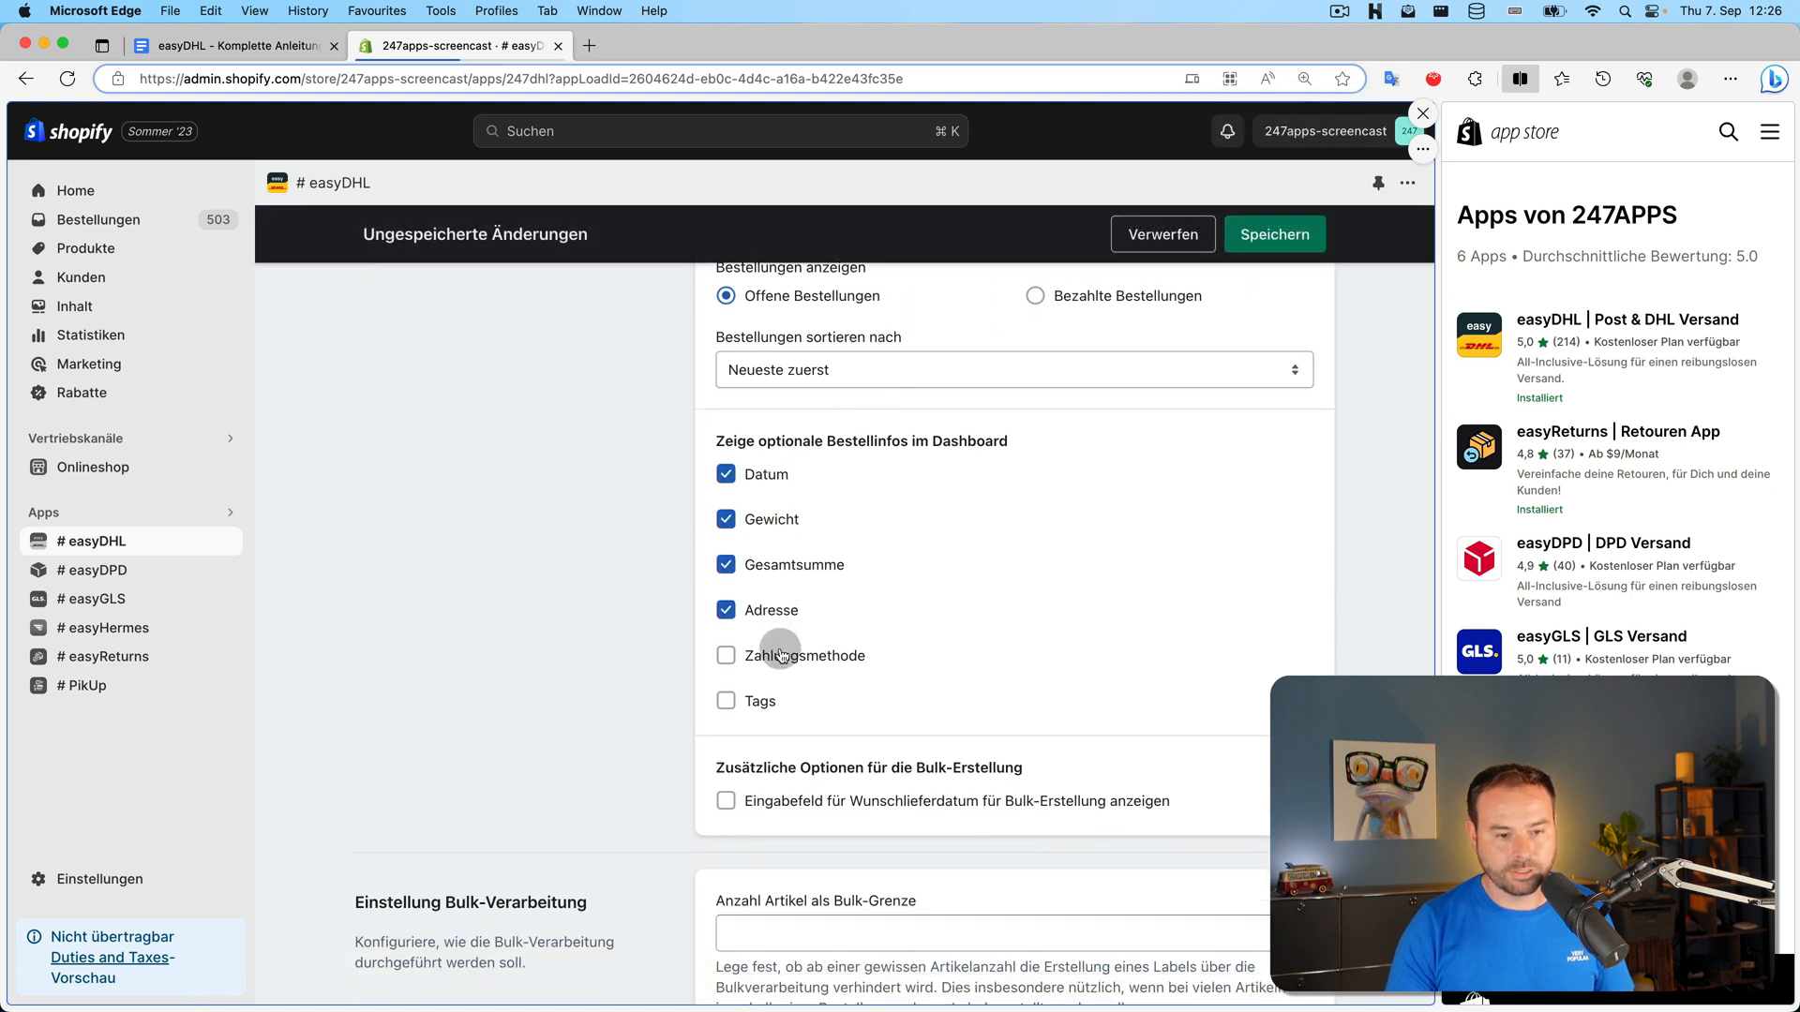
pyautogui.click(775, 656)
pyautogui.click(764, 703)
pyautogui.click(1275, 235)
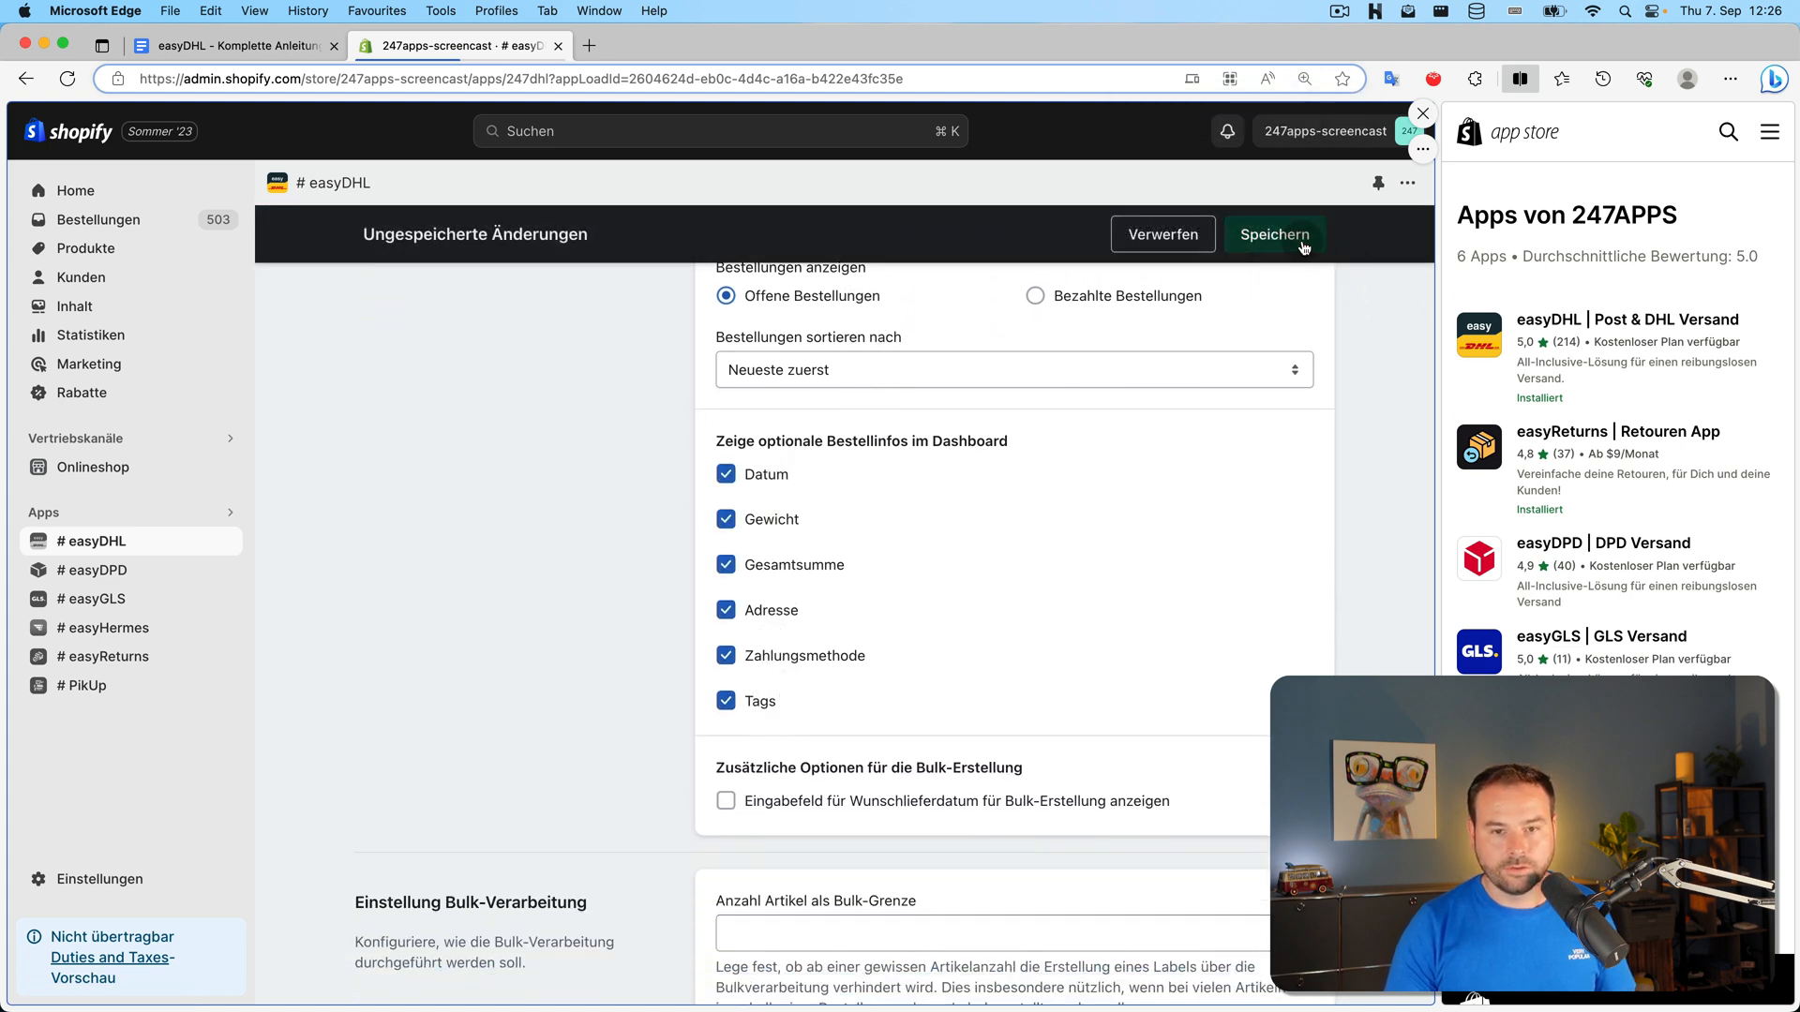
# Enable the Wunschlieferdatum field for bulk creation and save the general settings
pyautogui.scroll(-5, 593, 469)
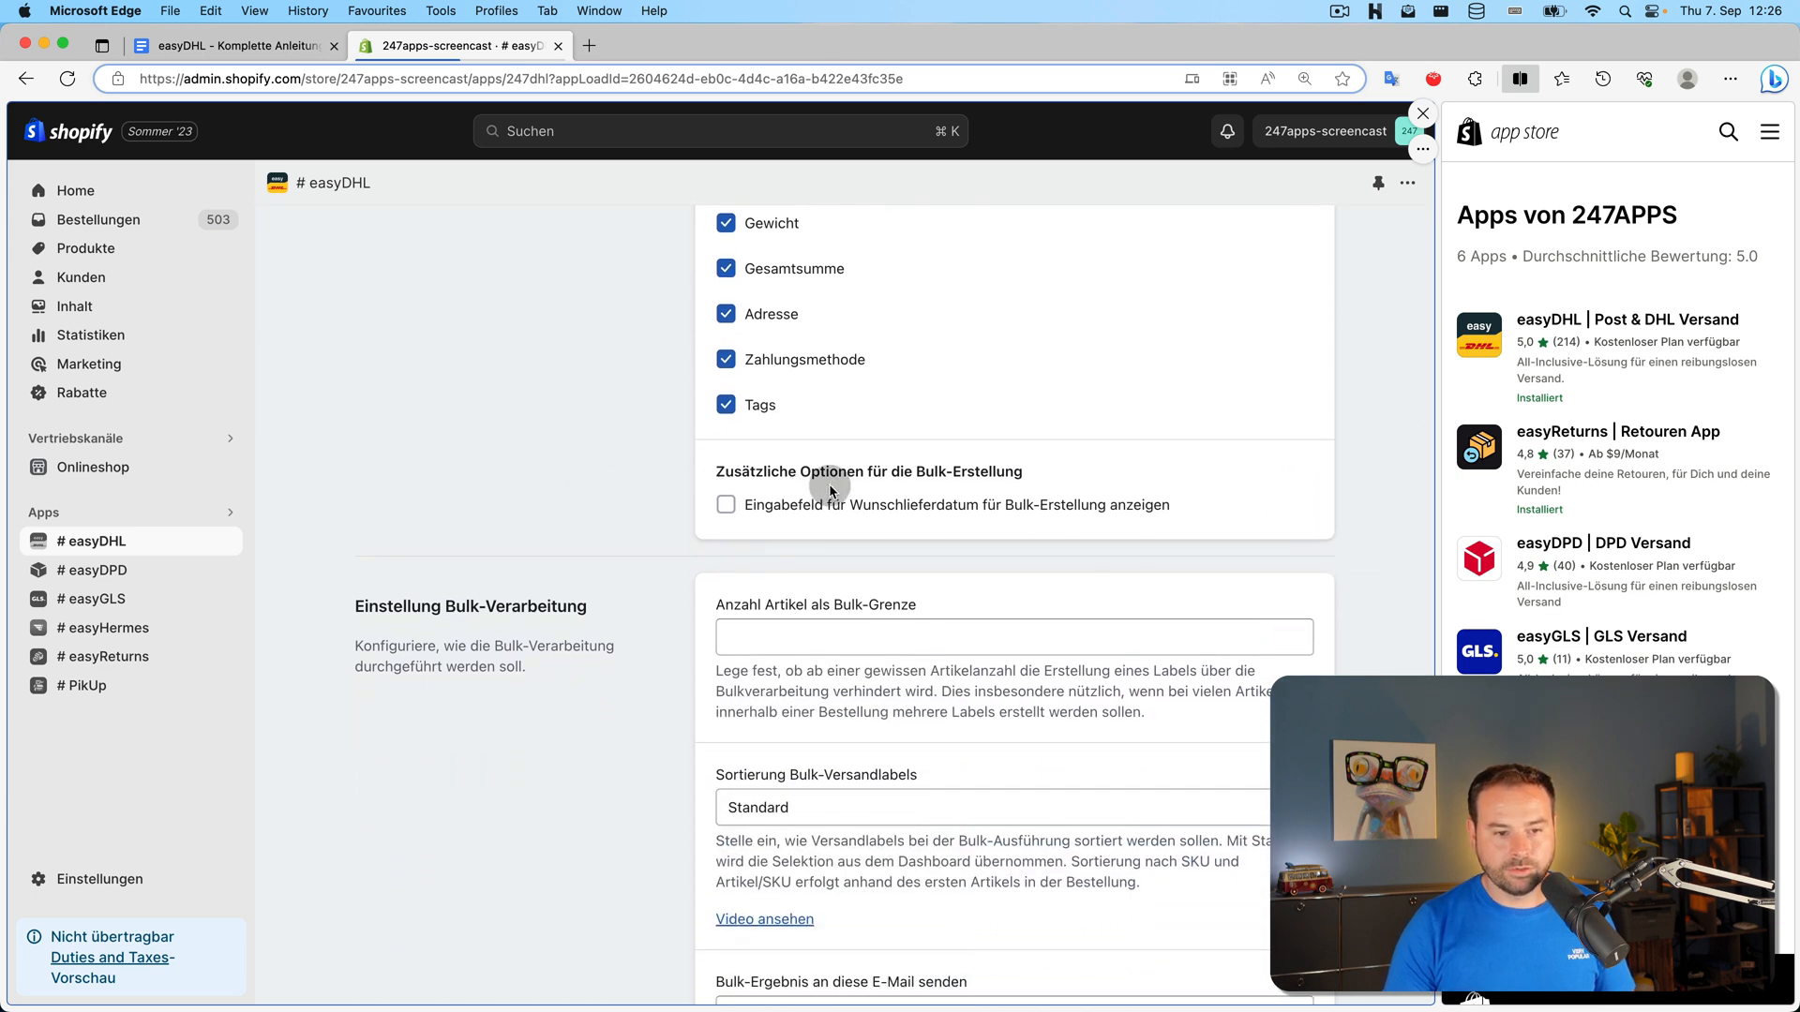
pyautogui.click(725, 506)
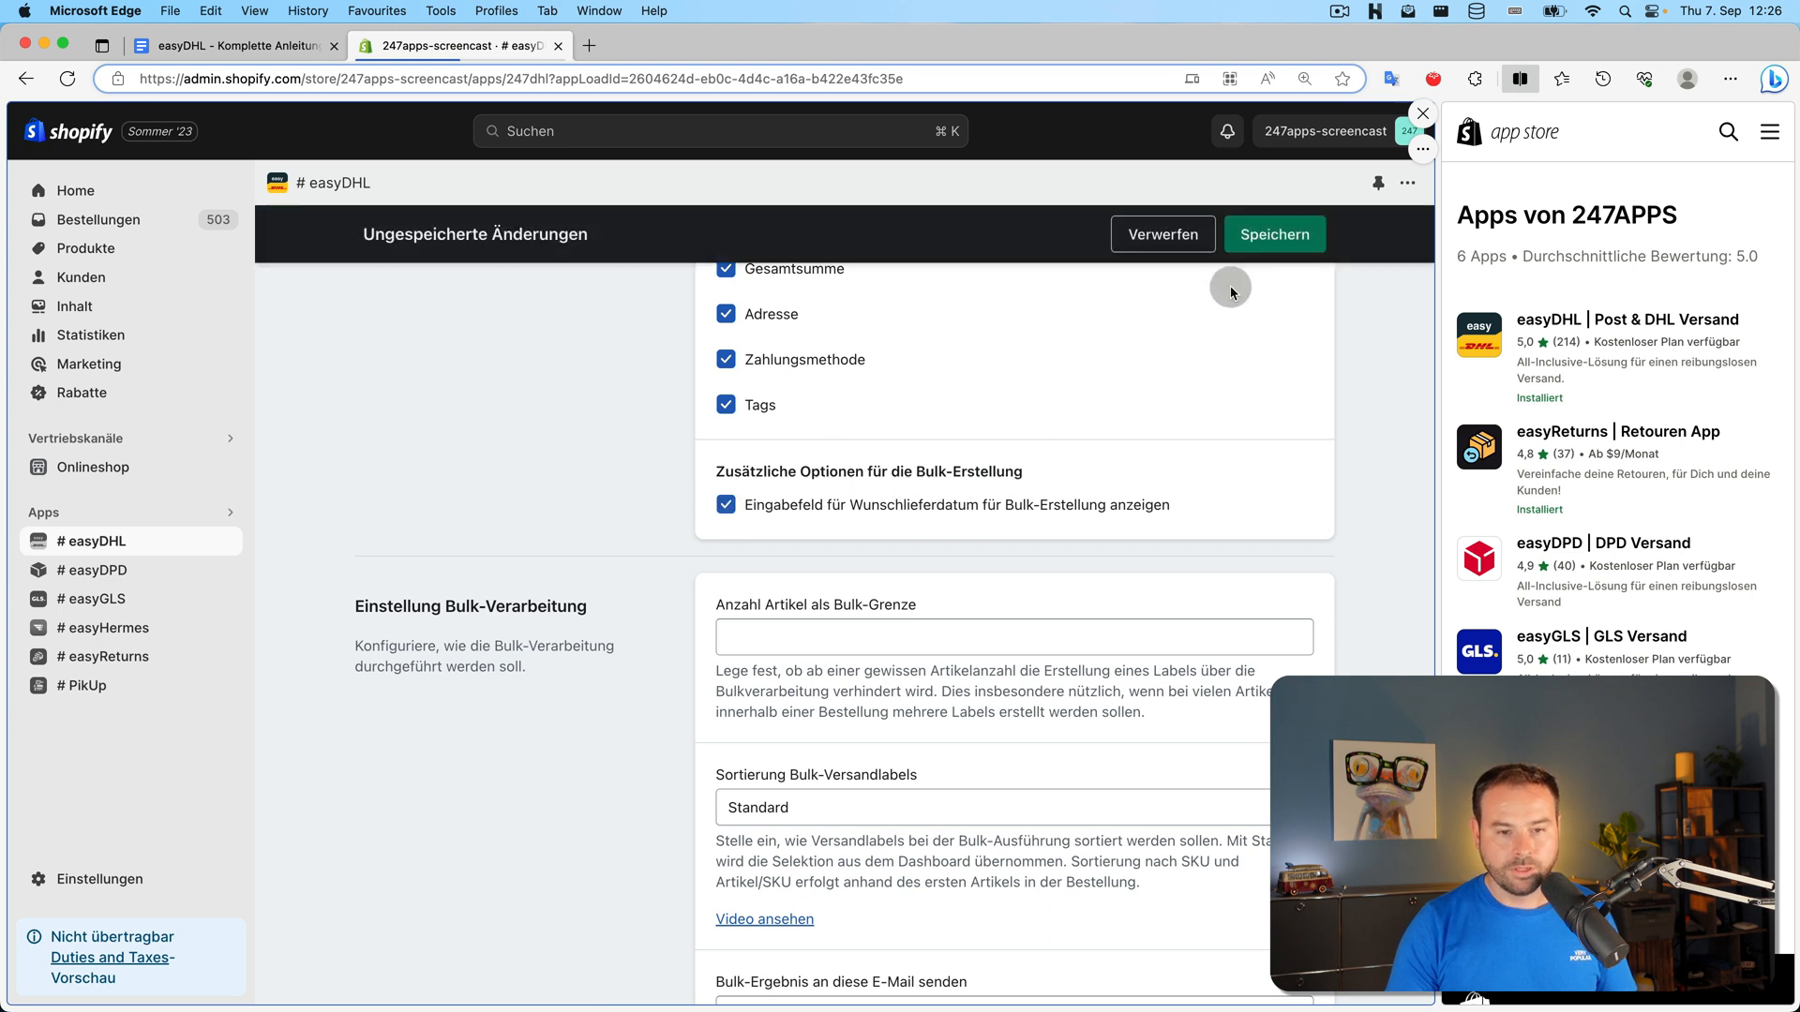
pyautogui.click(1273, 235)
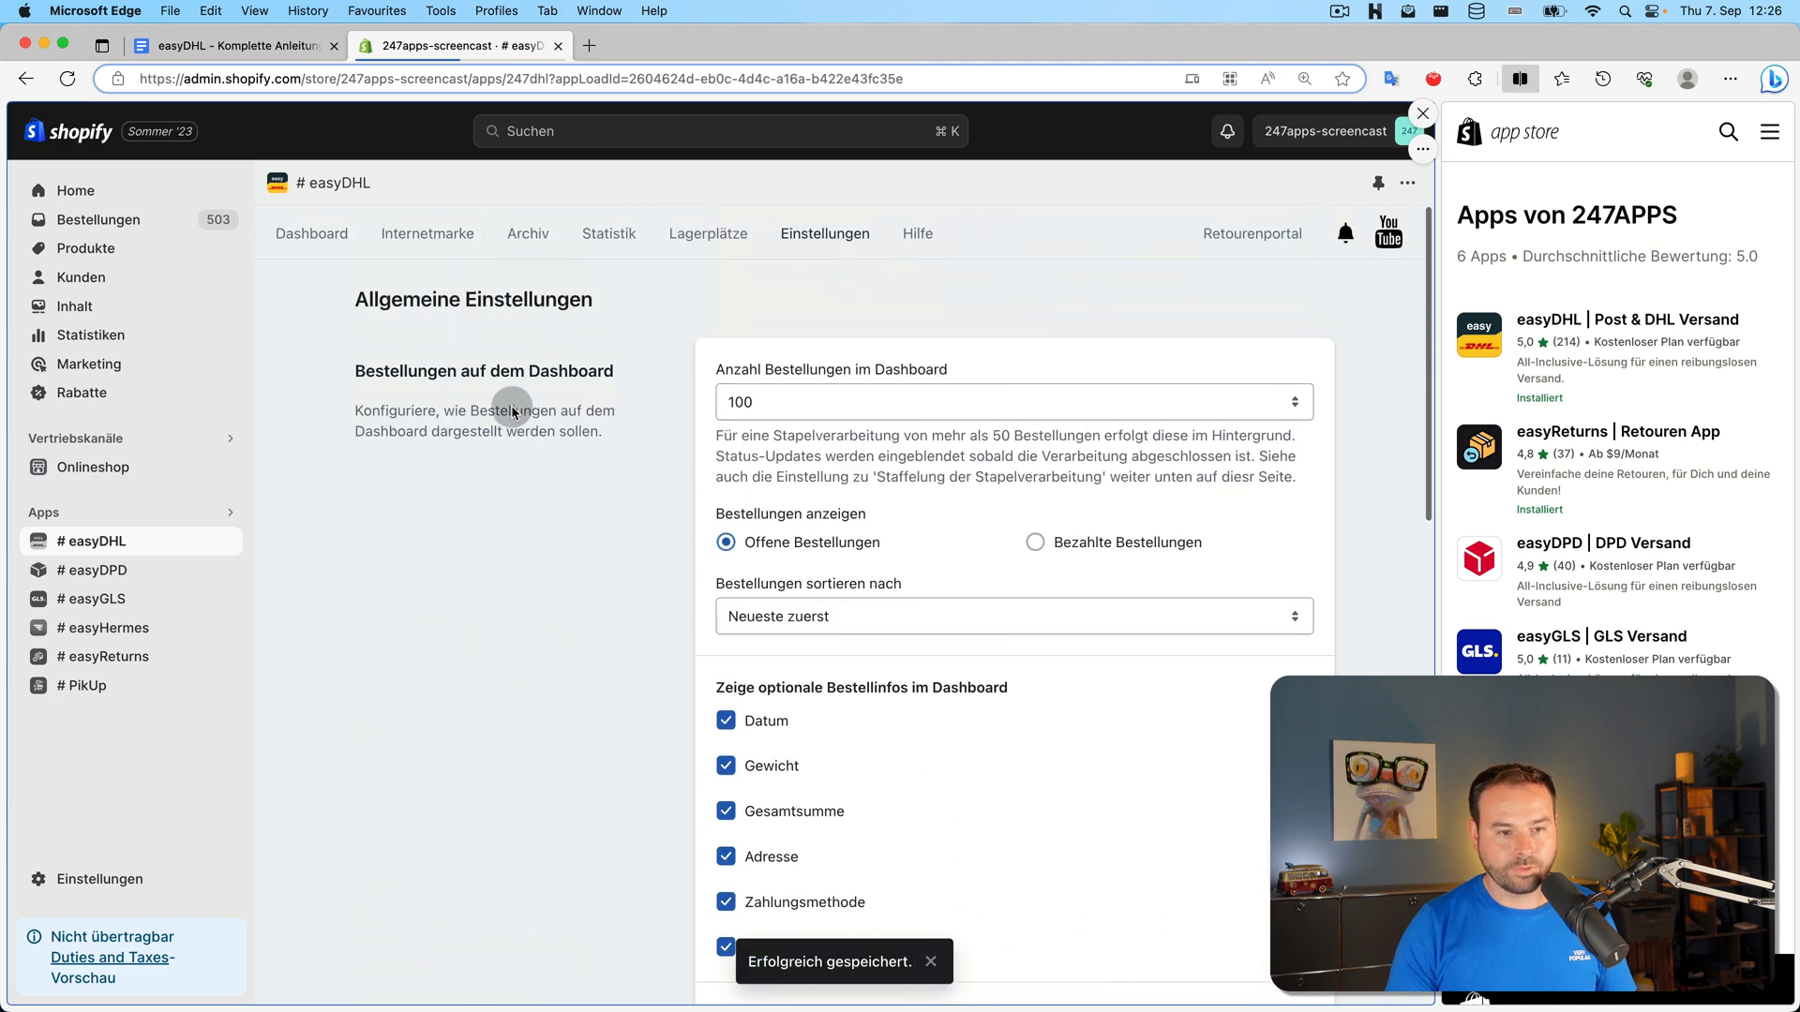
pyautogui.click(314, 234)
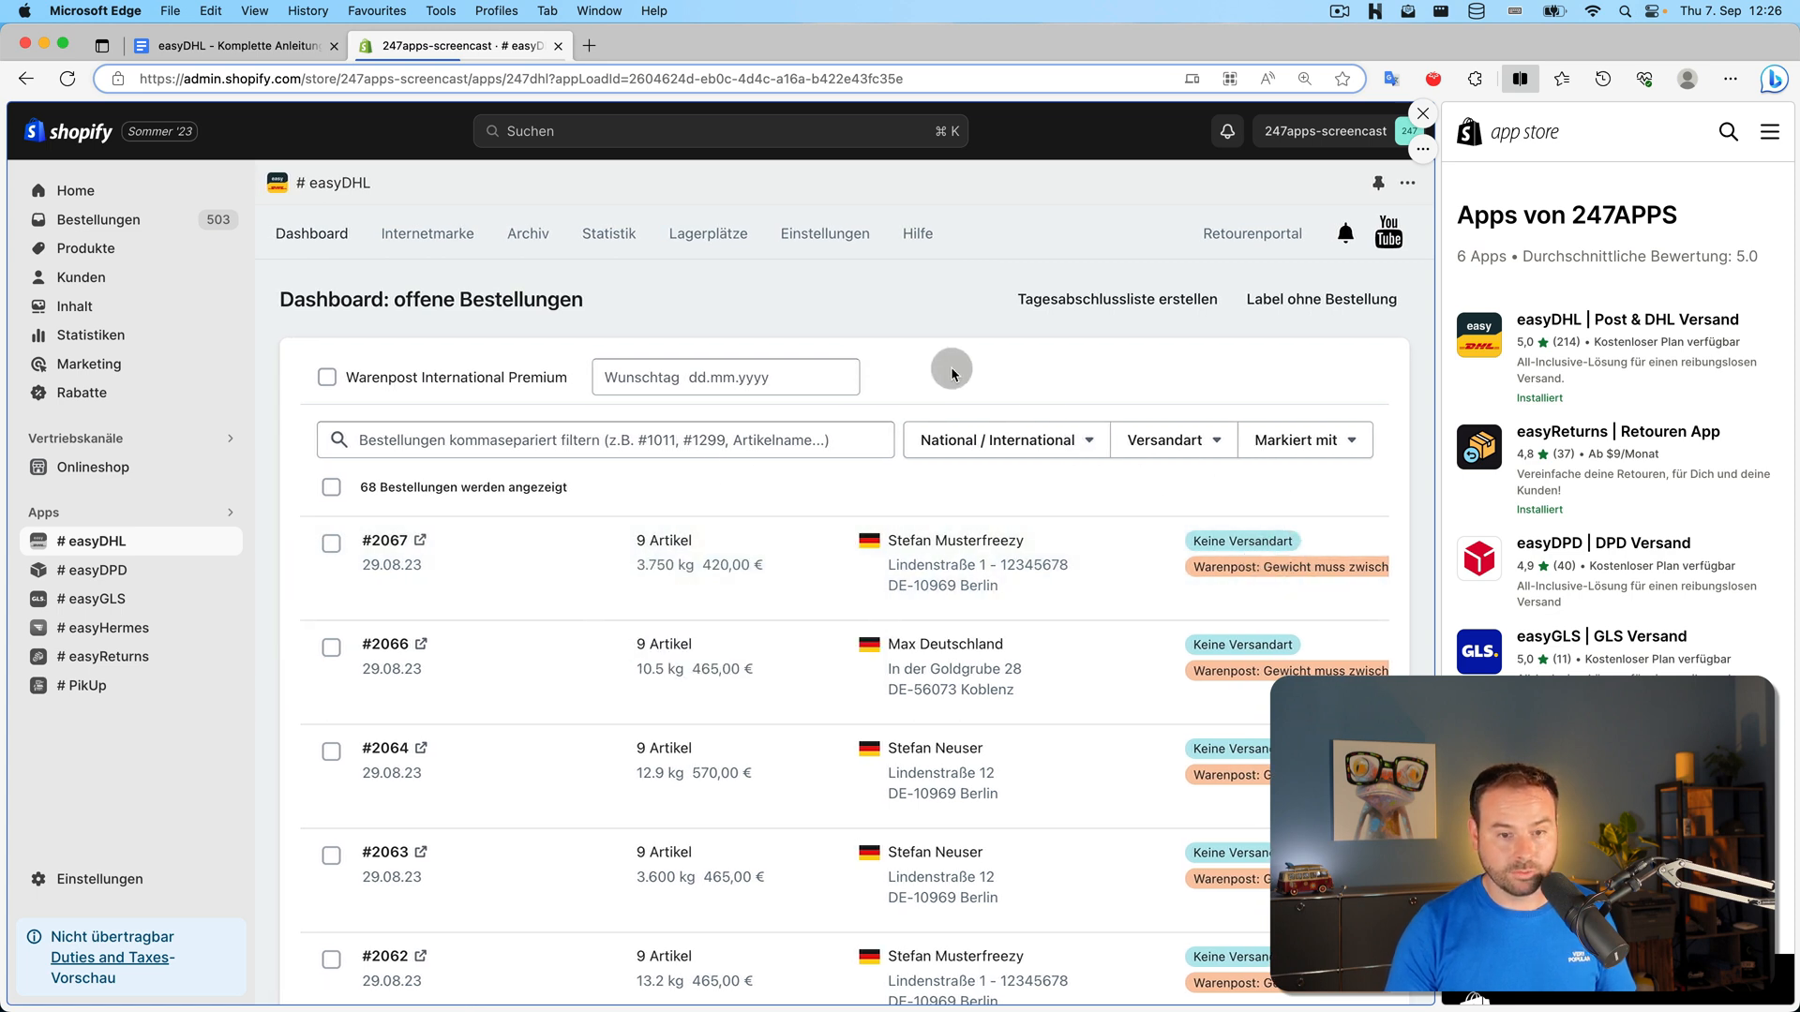
# Try the National/International and Versandart filters, applying then removing Shipping national and Keine Versandart
pyautogui.click(1062, 444)
pyautogui.click(1158, 441)
pyautogui.click(982, 438)
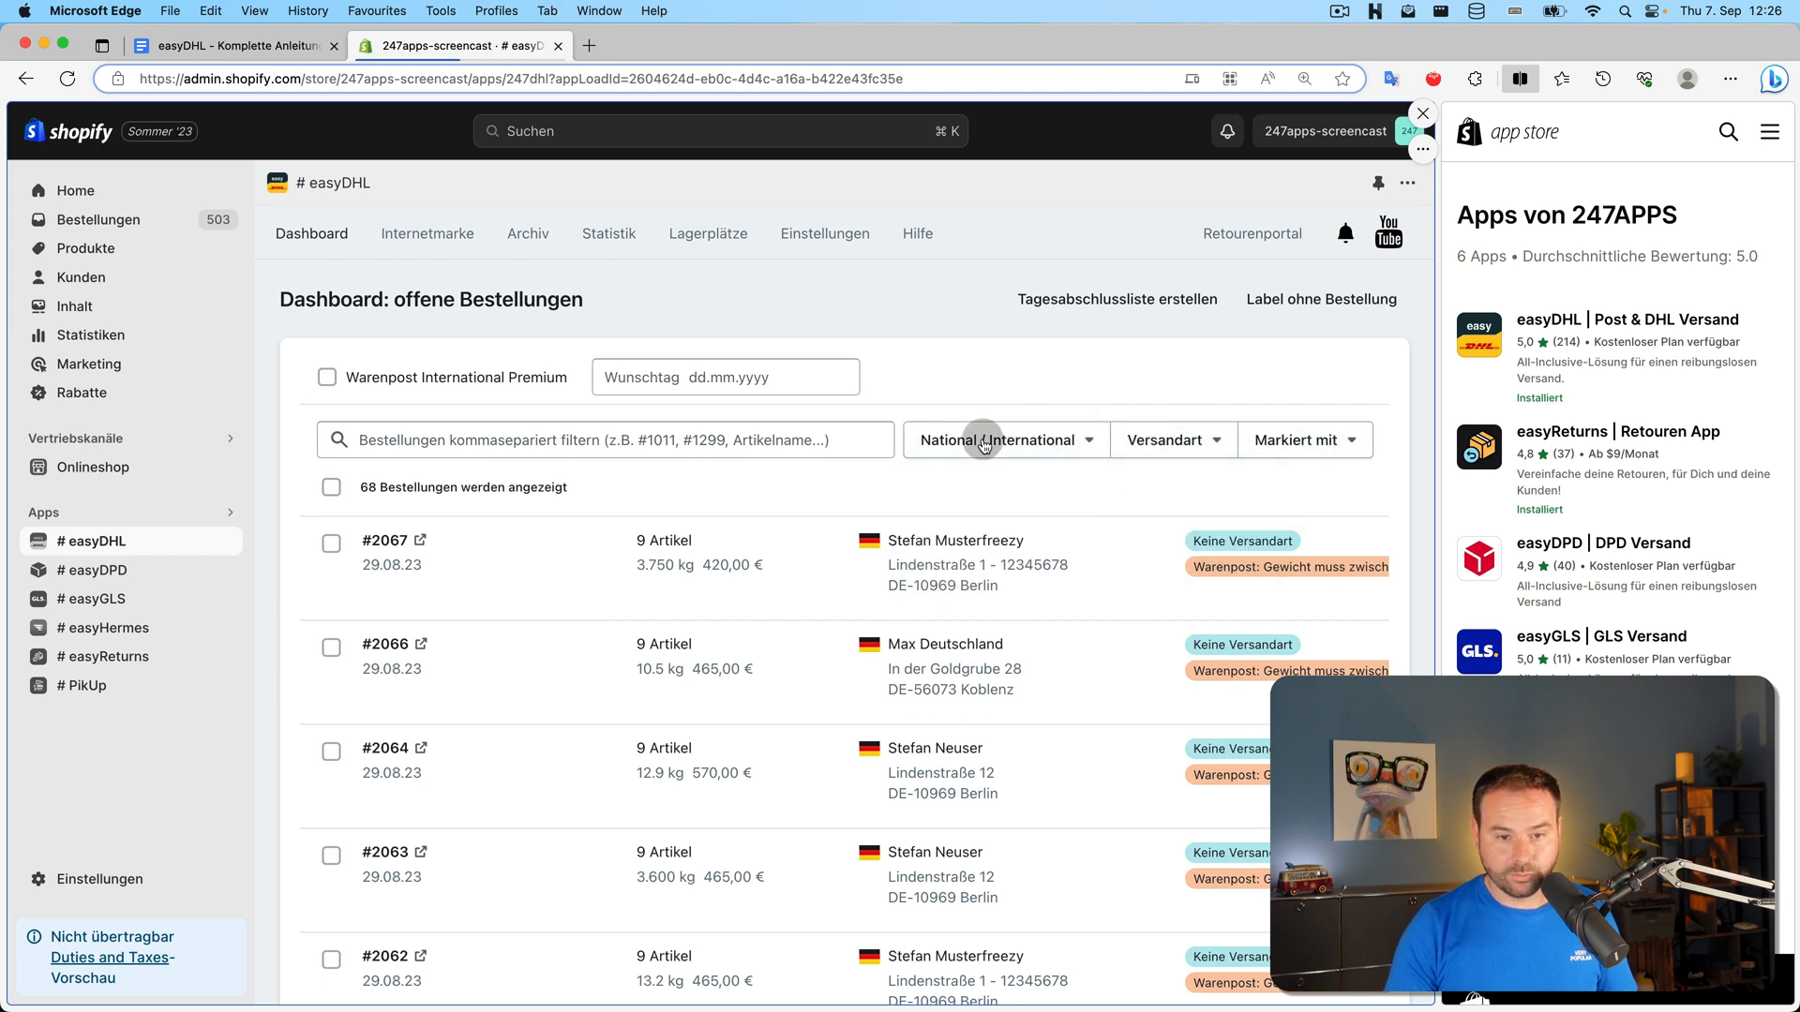
pyautogui.click(620, 436)
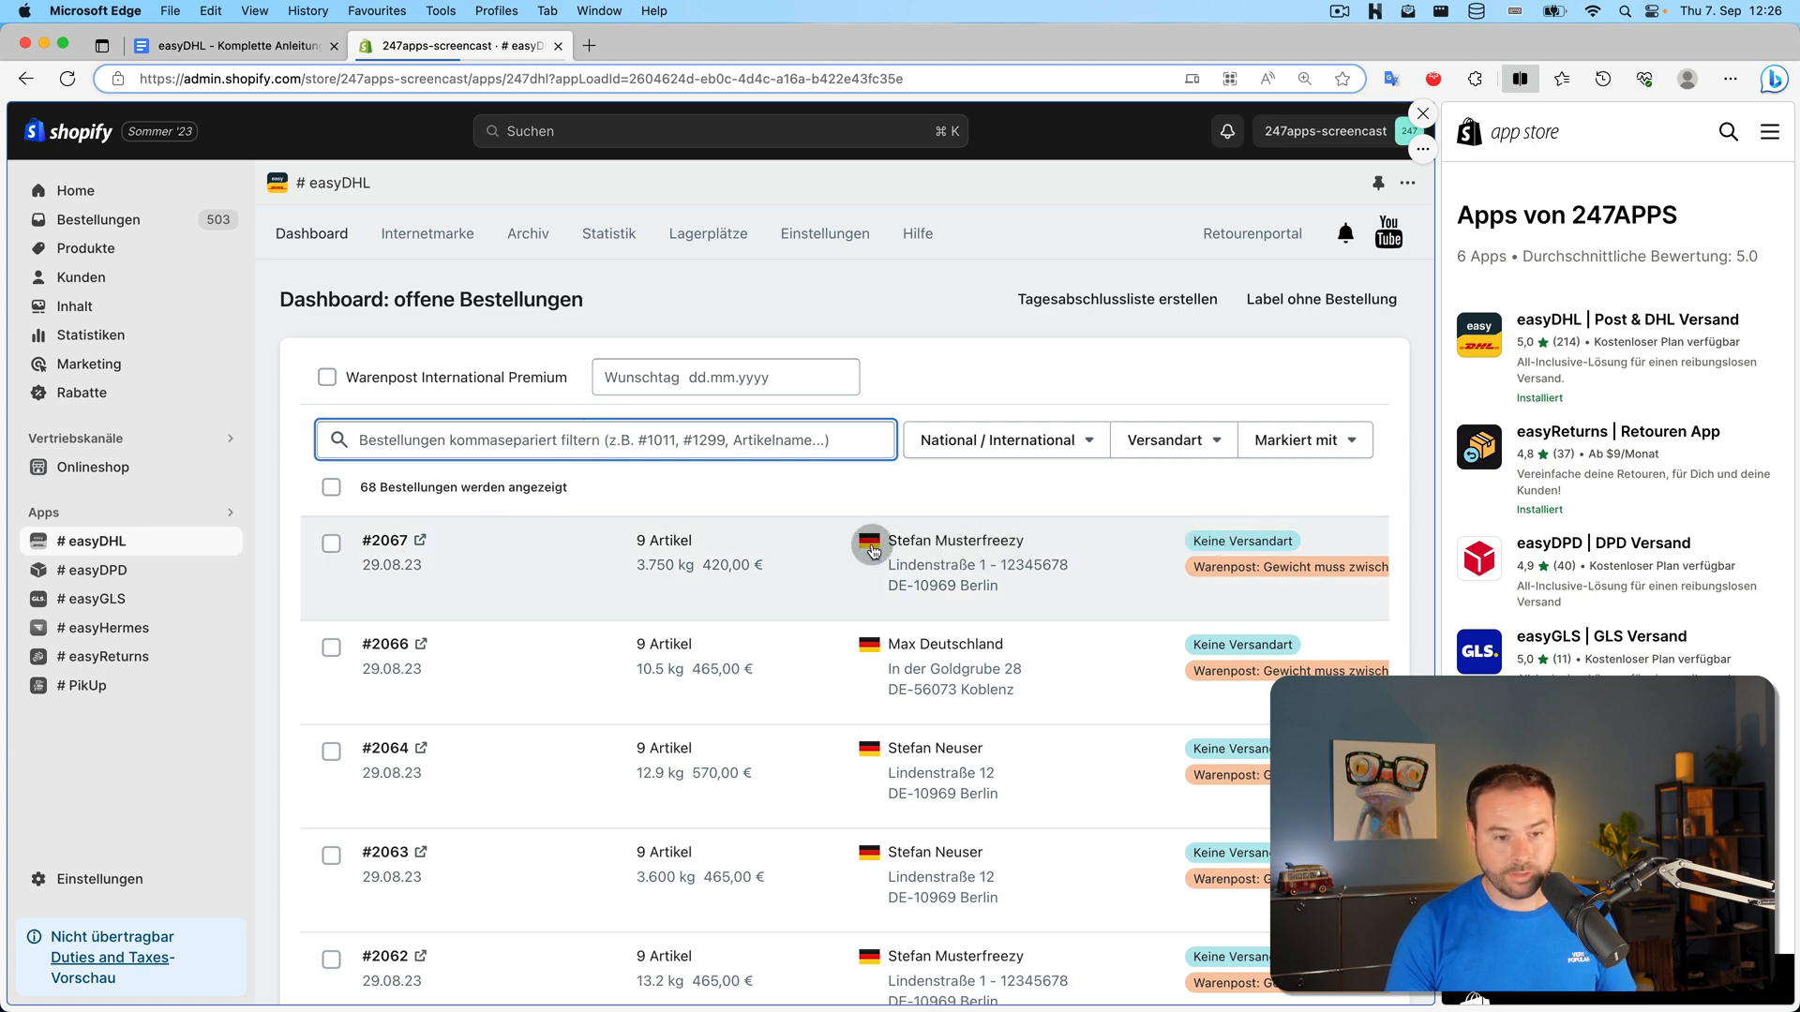
pyautogui.scroll(-20, 869, 548)
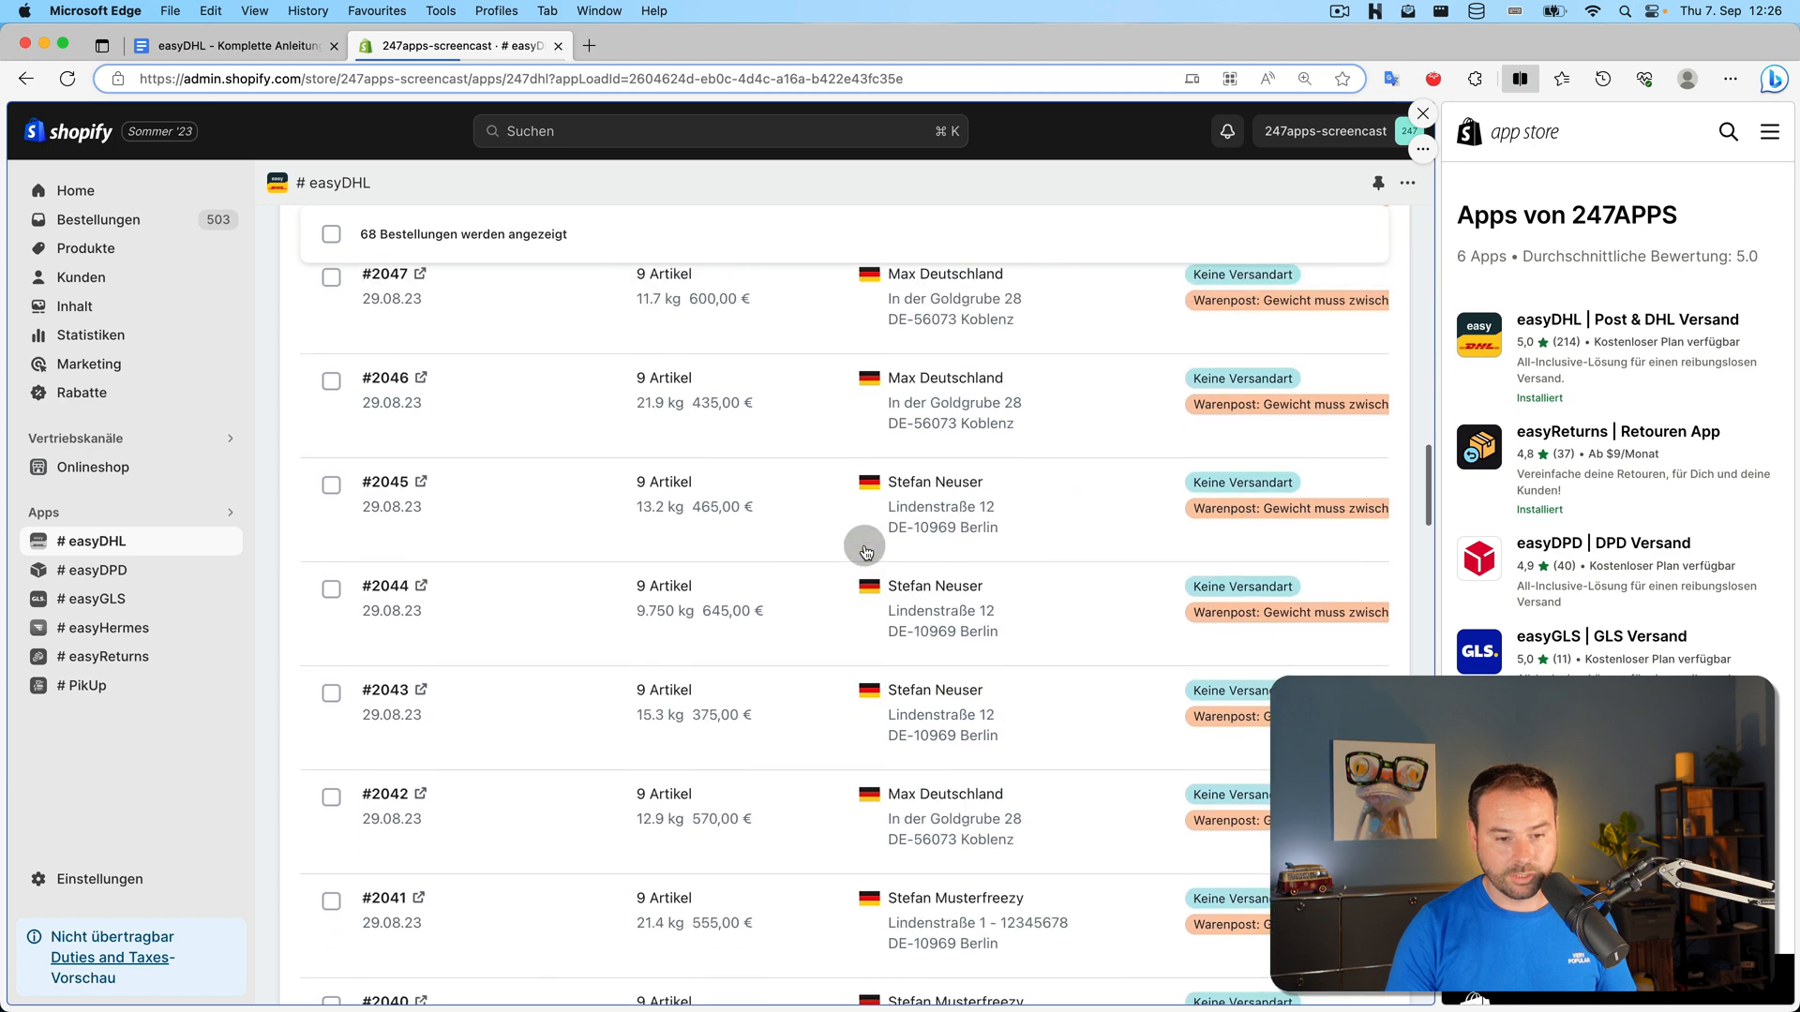
pyautogui.scroll(20, 865, 554)
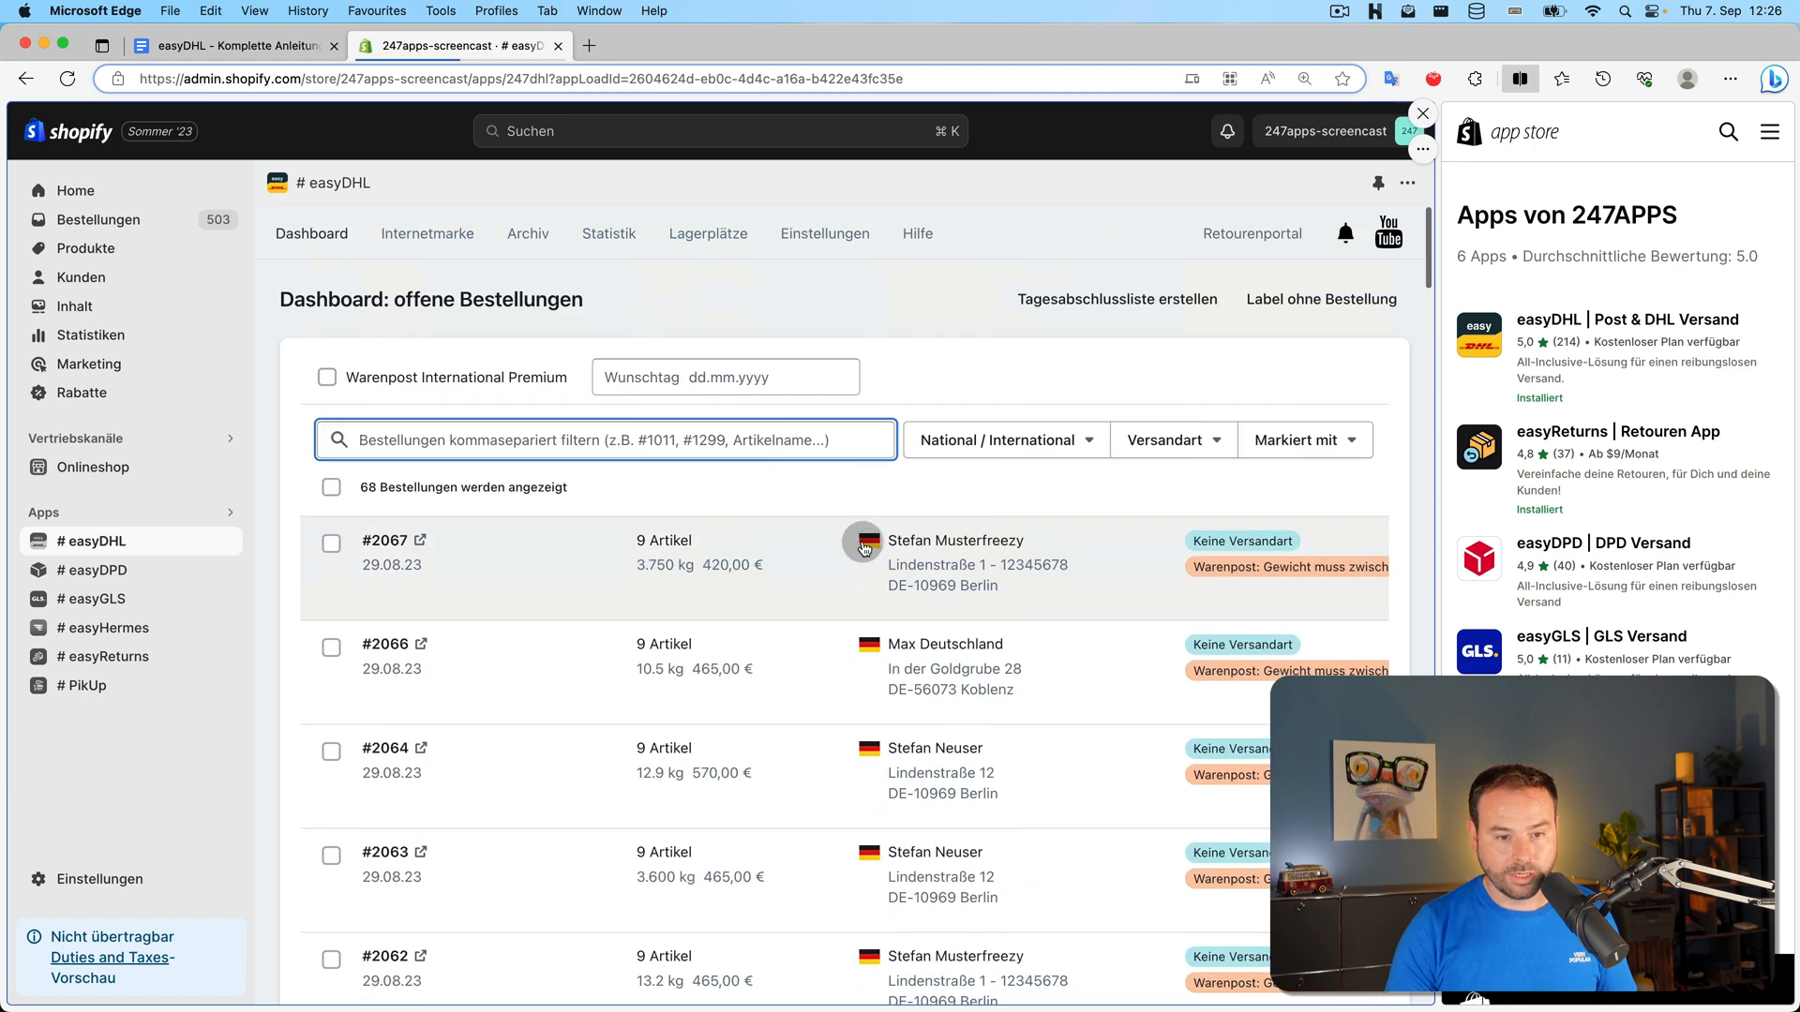
pyautogui.click(869, 545)
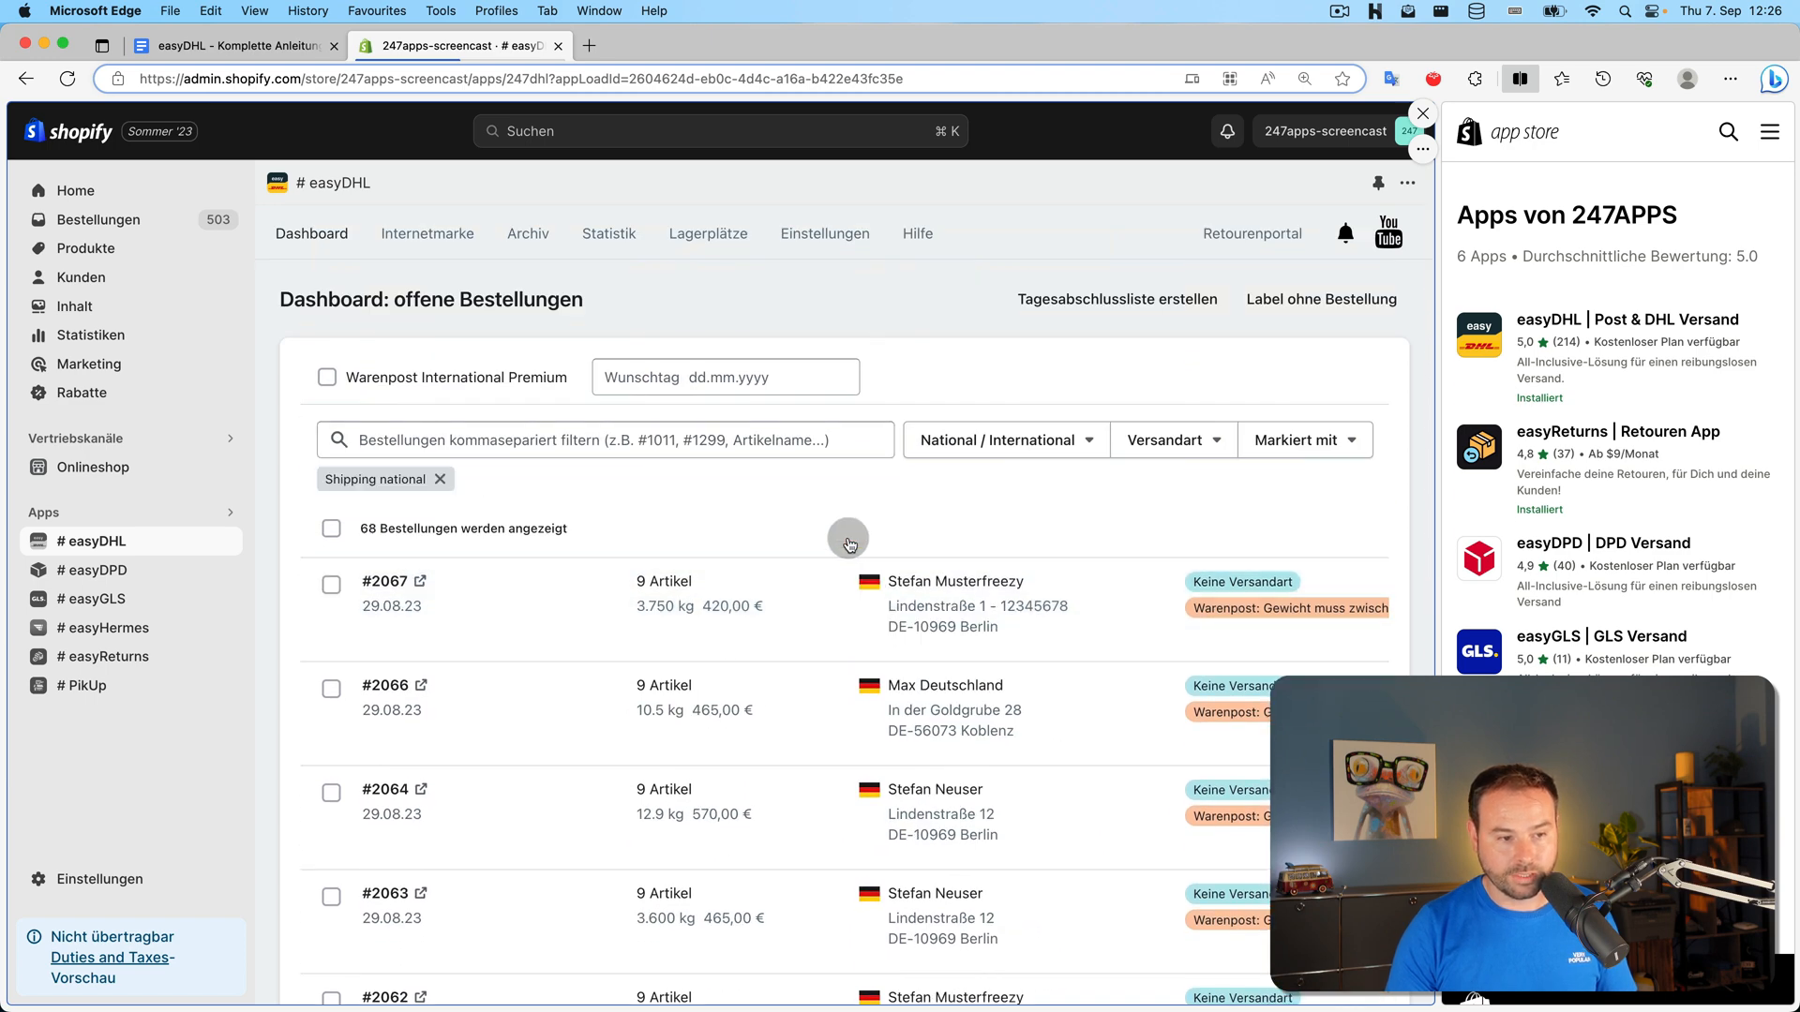
pyautogui.click(440, 482)
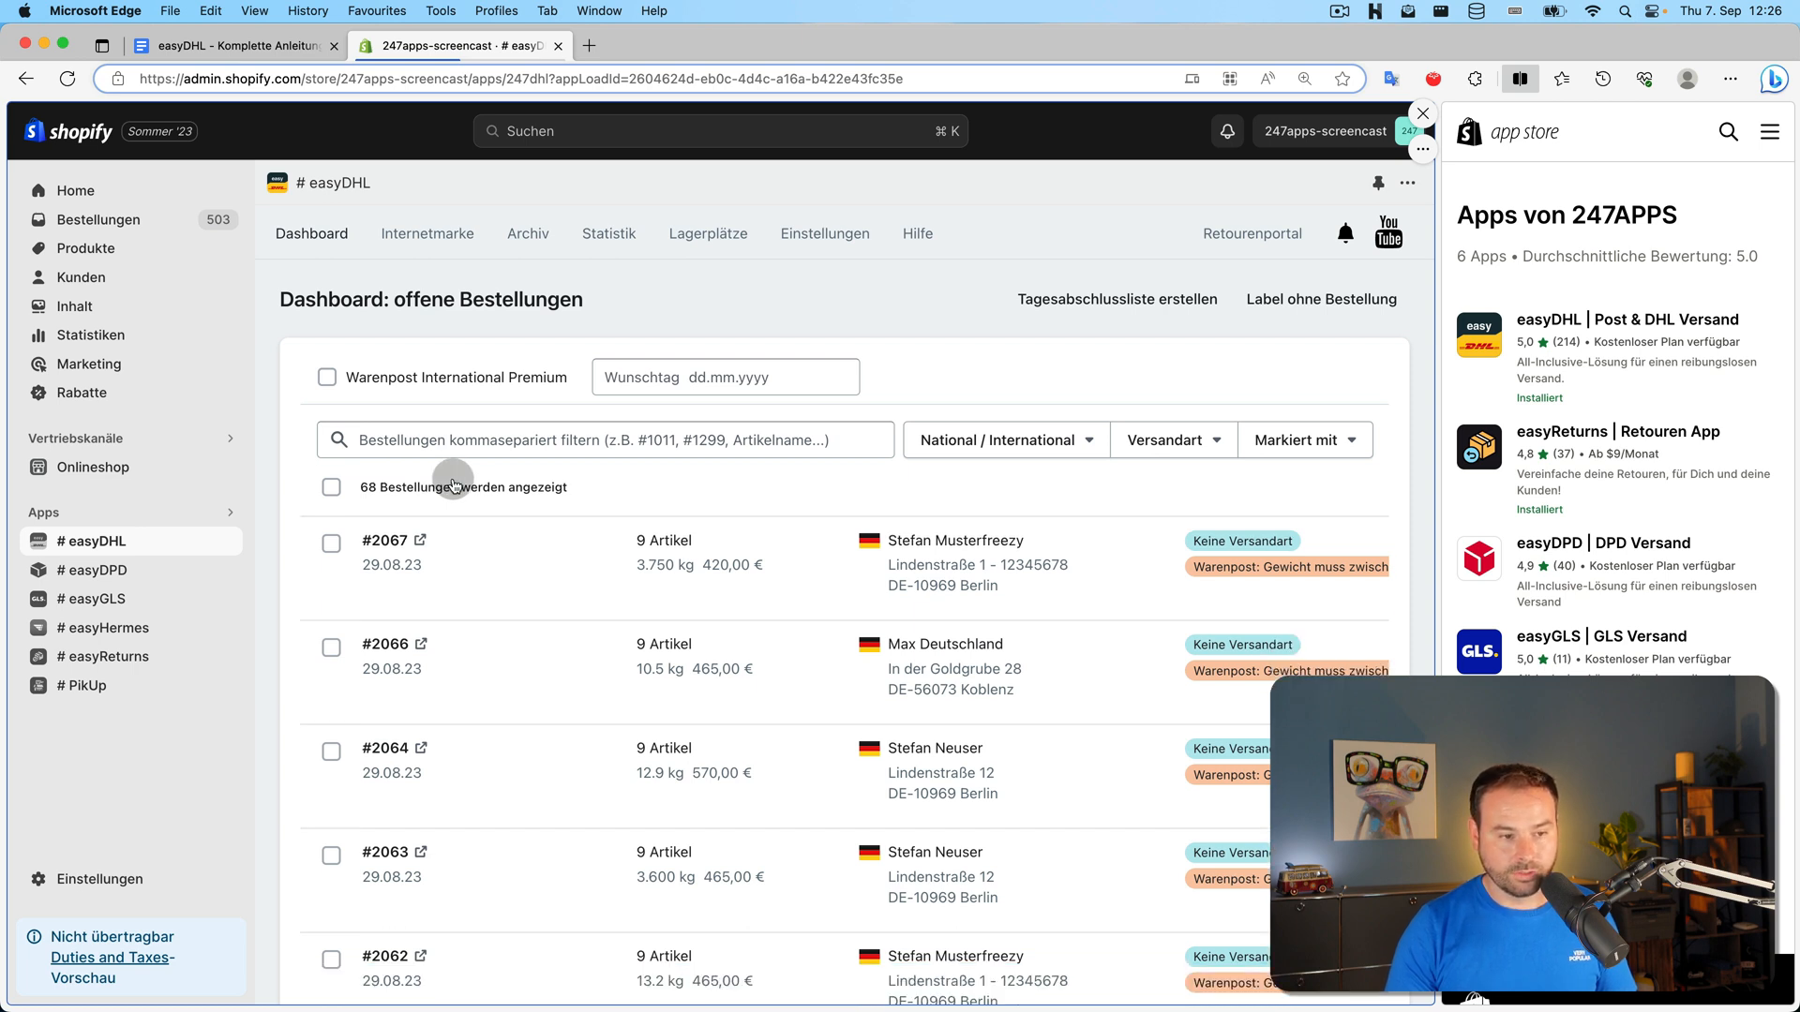
pyautogui.click(1232, 544)
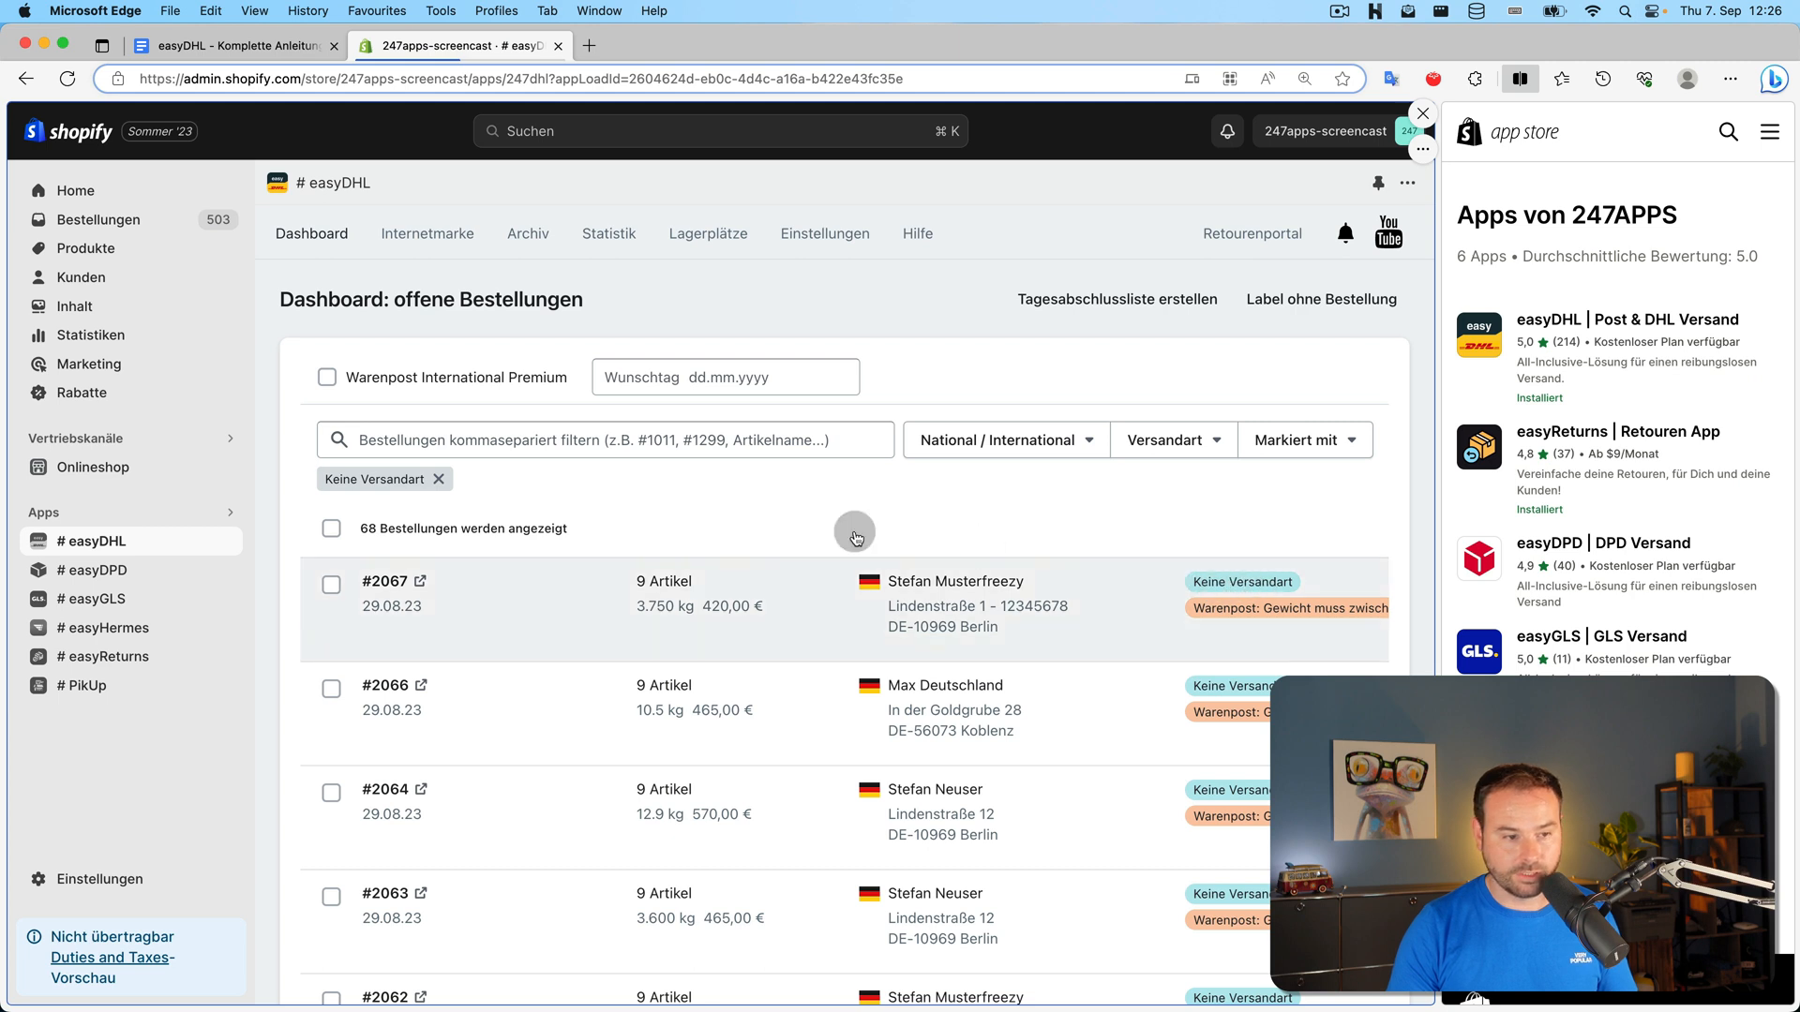
pyautogui.click(439, 479)
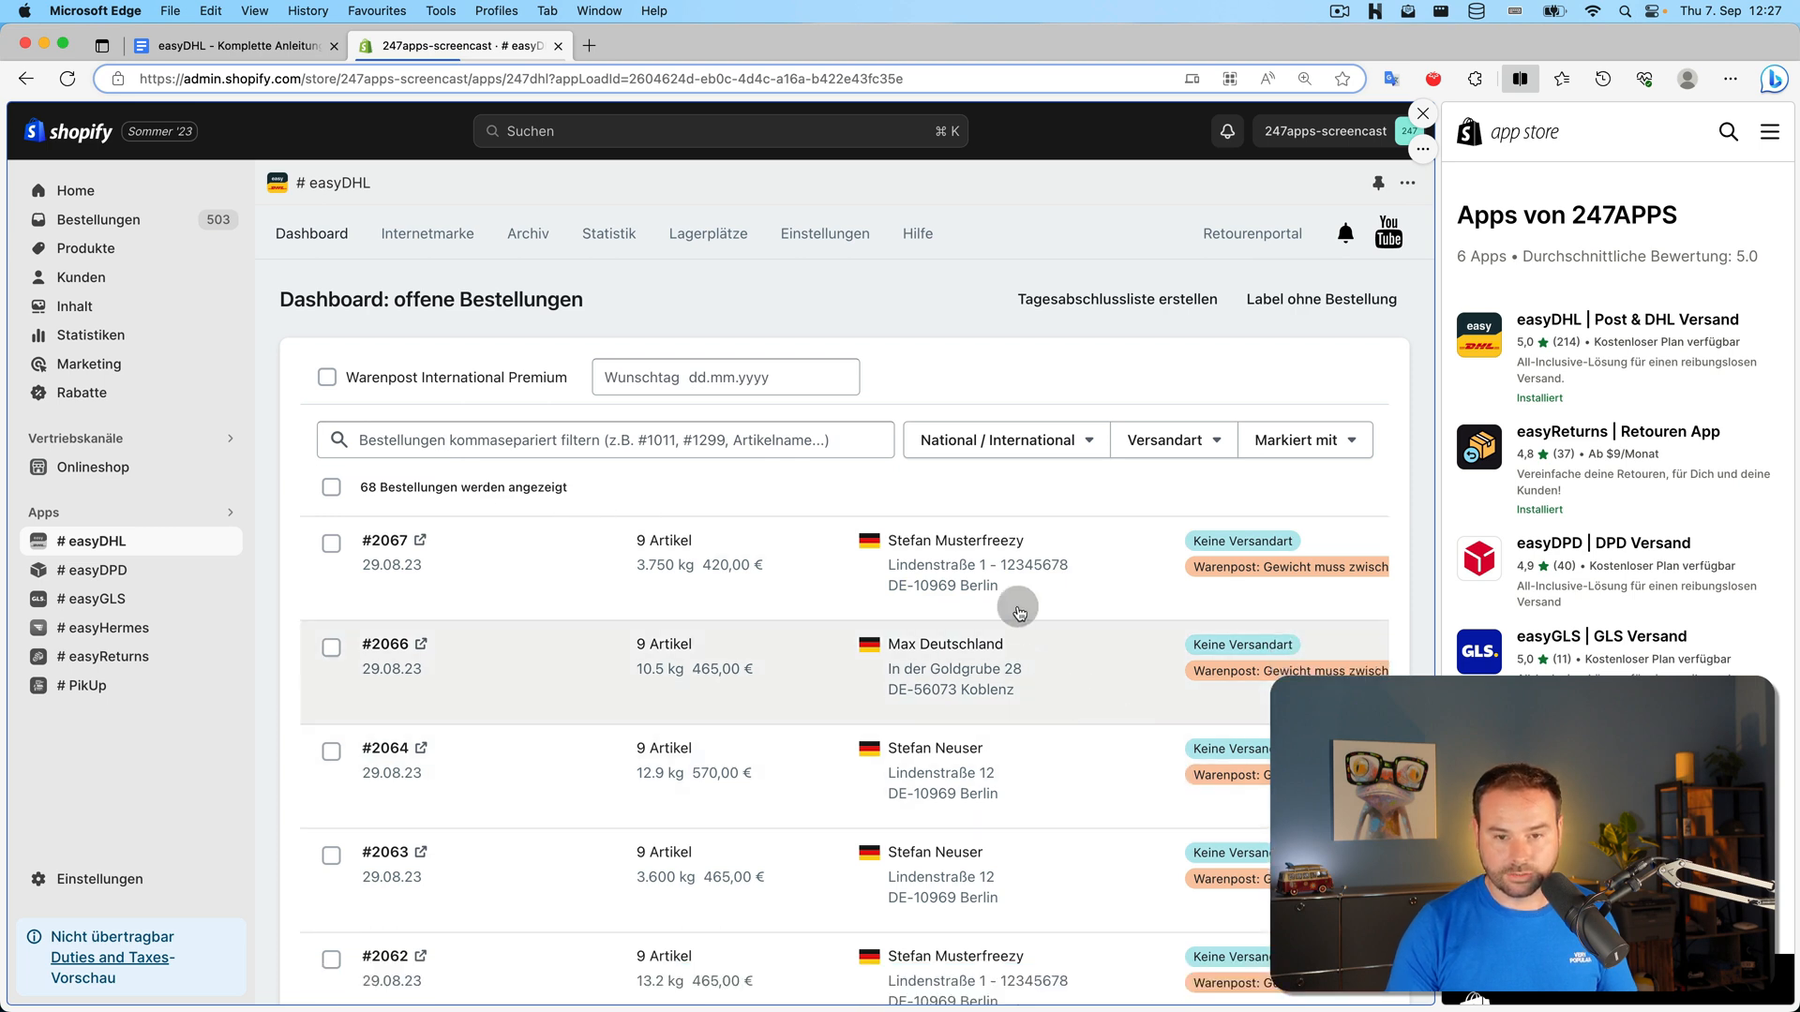
pyautogui.click(808, 235)
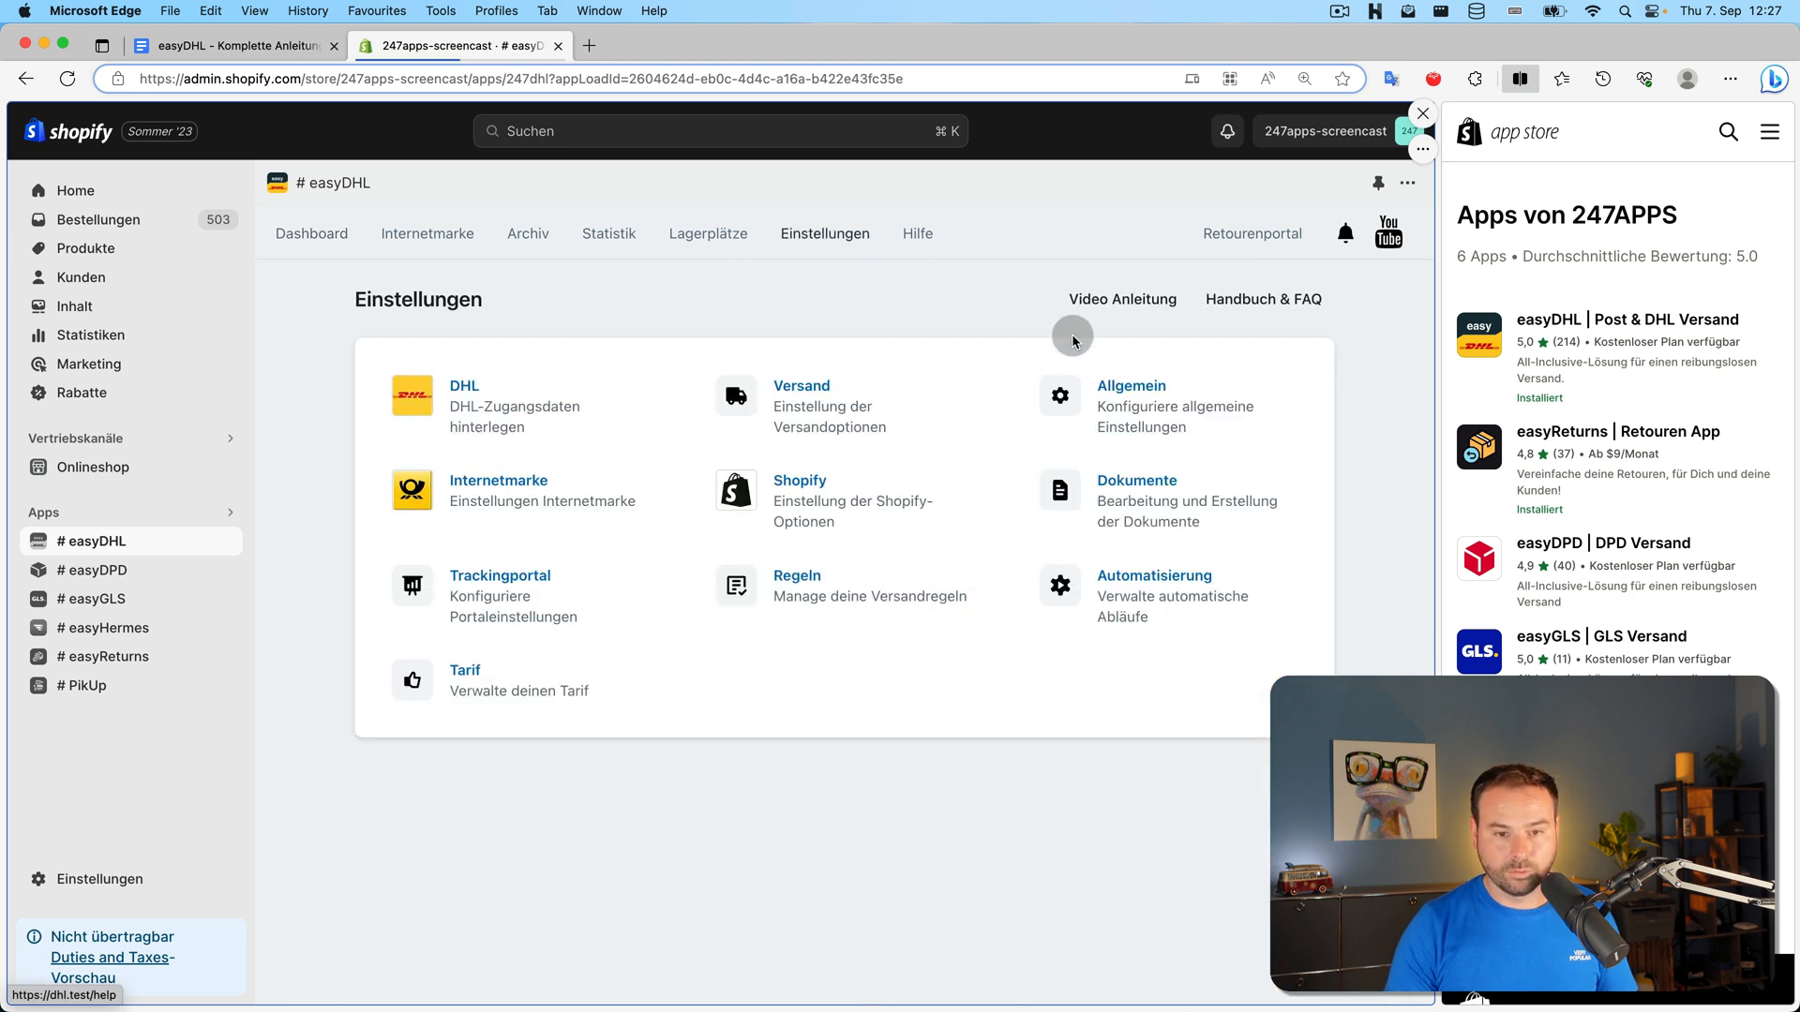
# Open Allgemein at Bulk-Verarbeitung and view the Sortierung Bulk-Versandlabels choices
pyautogui.click(1128, 405)
pyautogui.scroll(-5, 1135, 407)
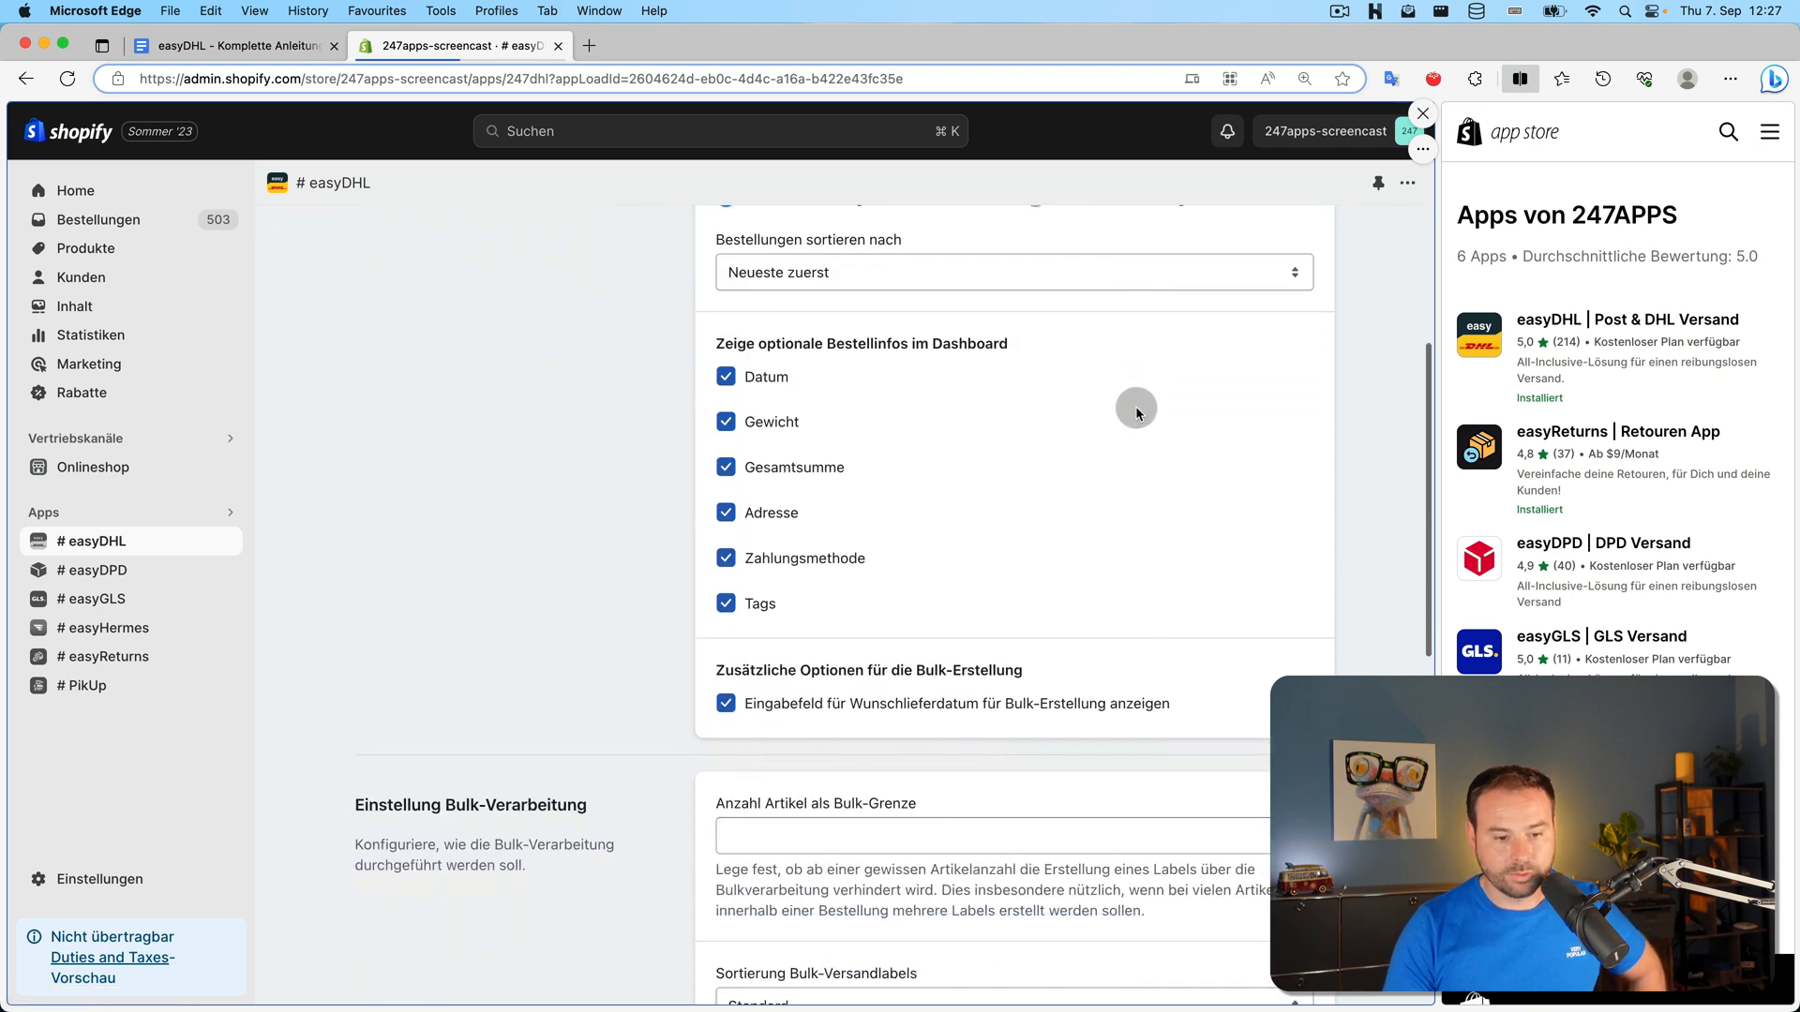
pyautogui.scroll(-5, 1138, 407)
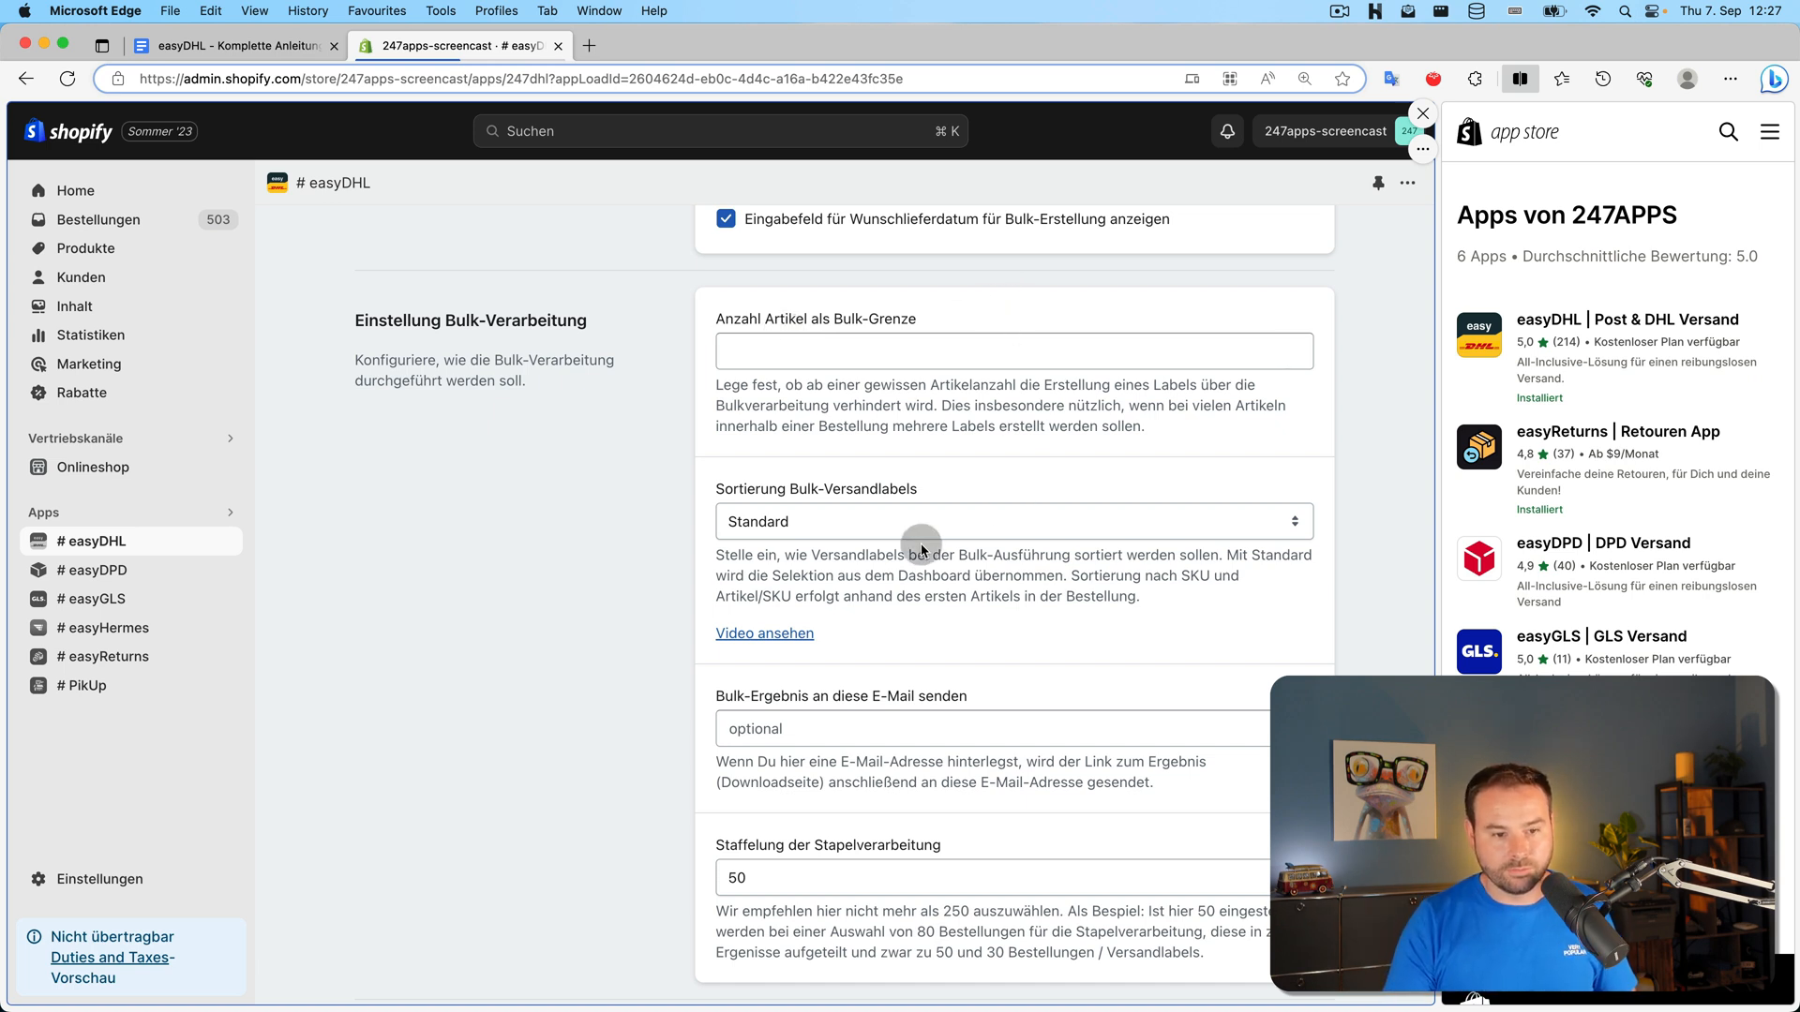
pyautogui.scroll(-2, 600, 419)
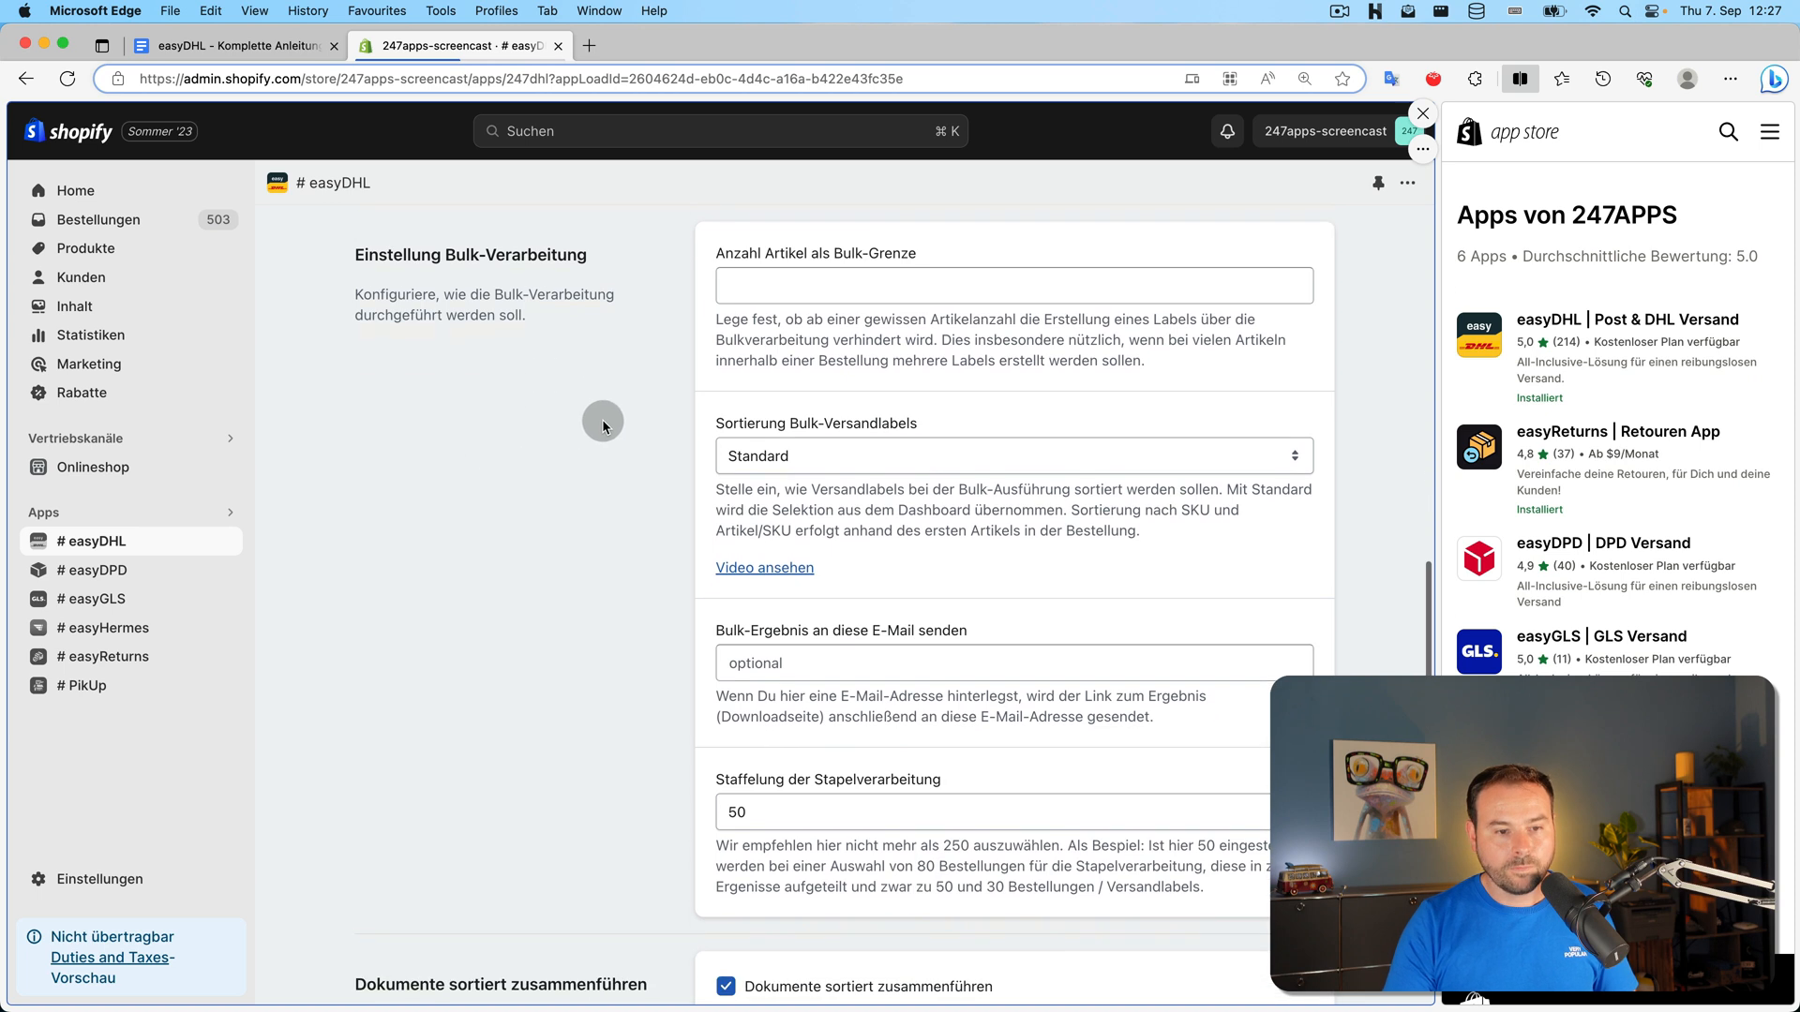
pyautogui.click(860, 458)
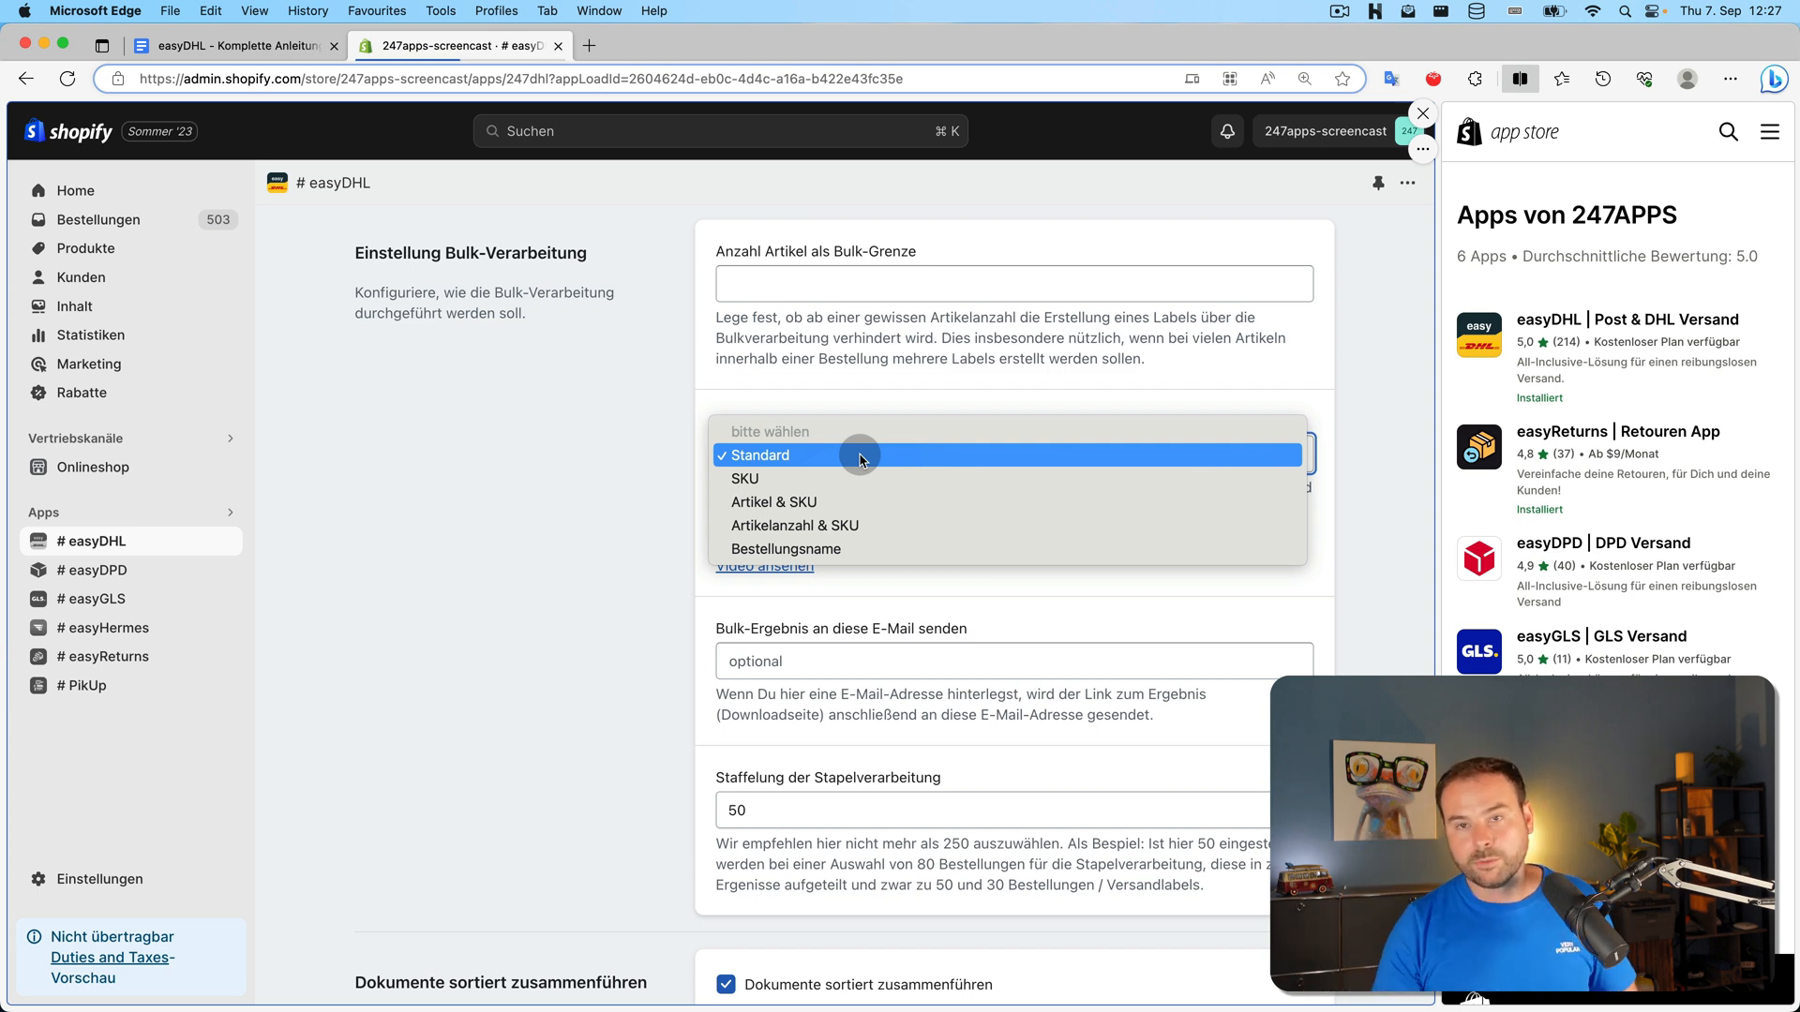
pyautogui.click(588, 476)
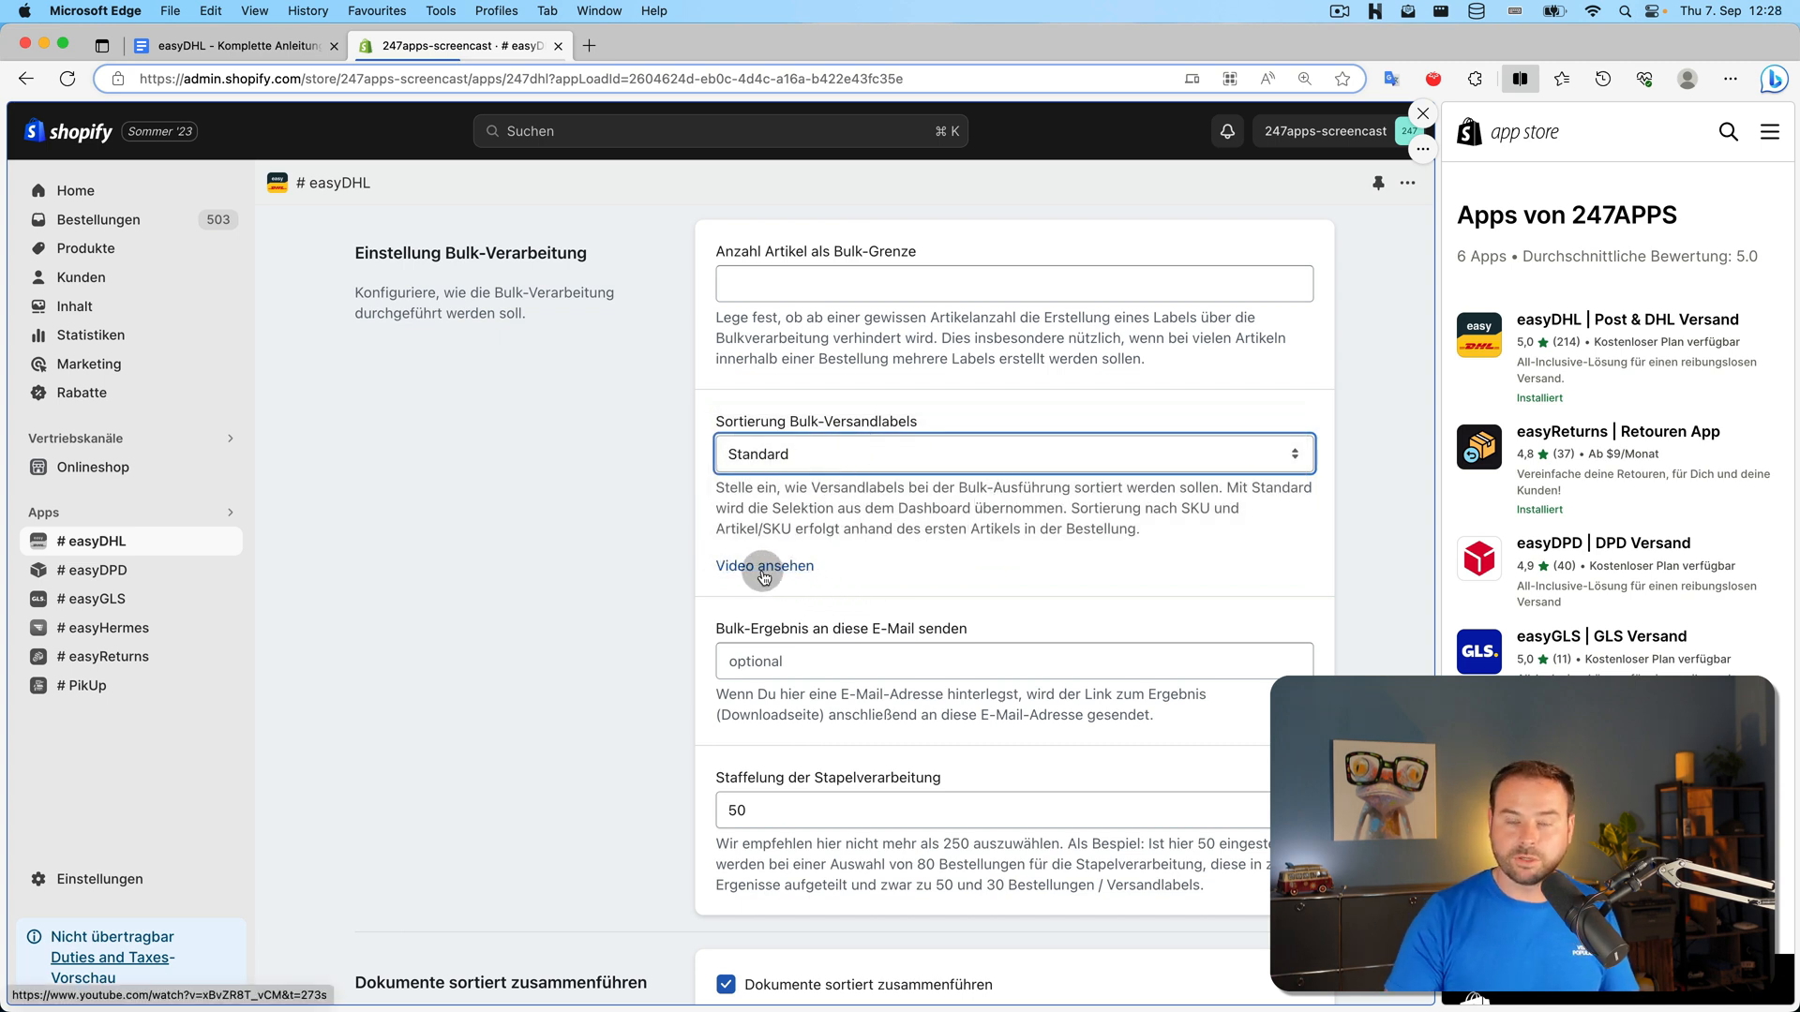
pyautogui.scroll(-3, 656, 525)
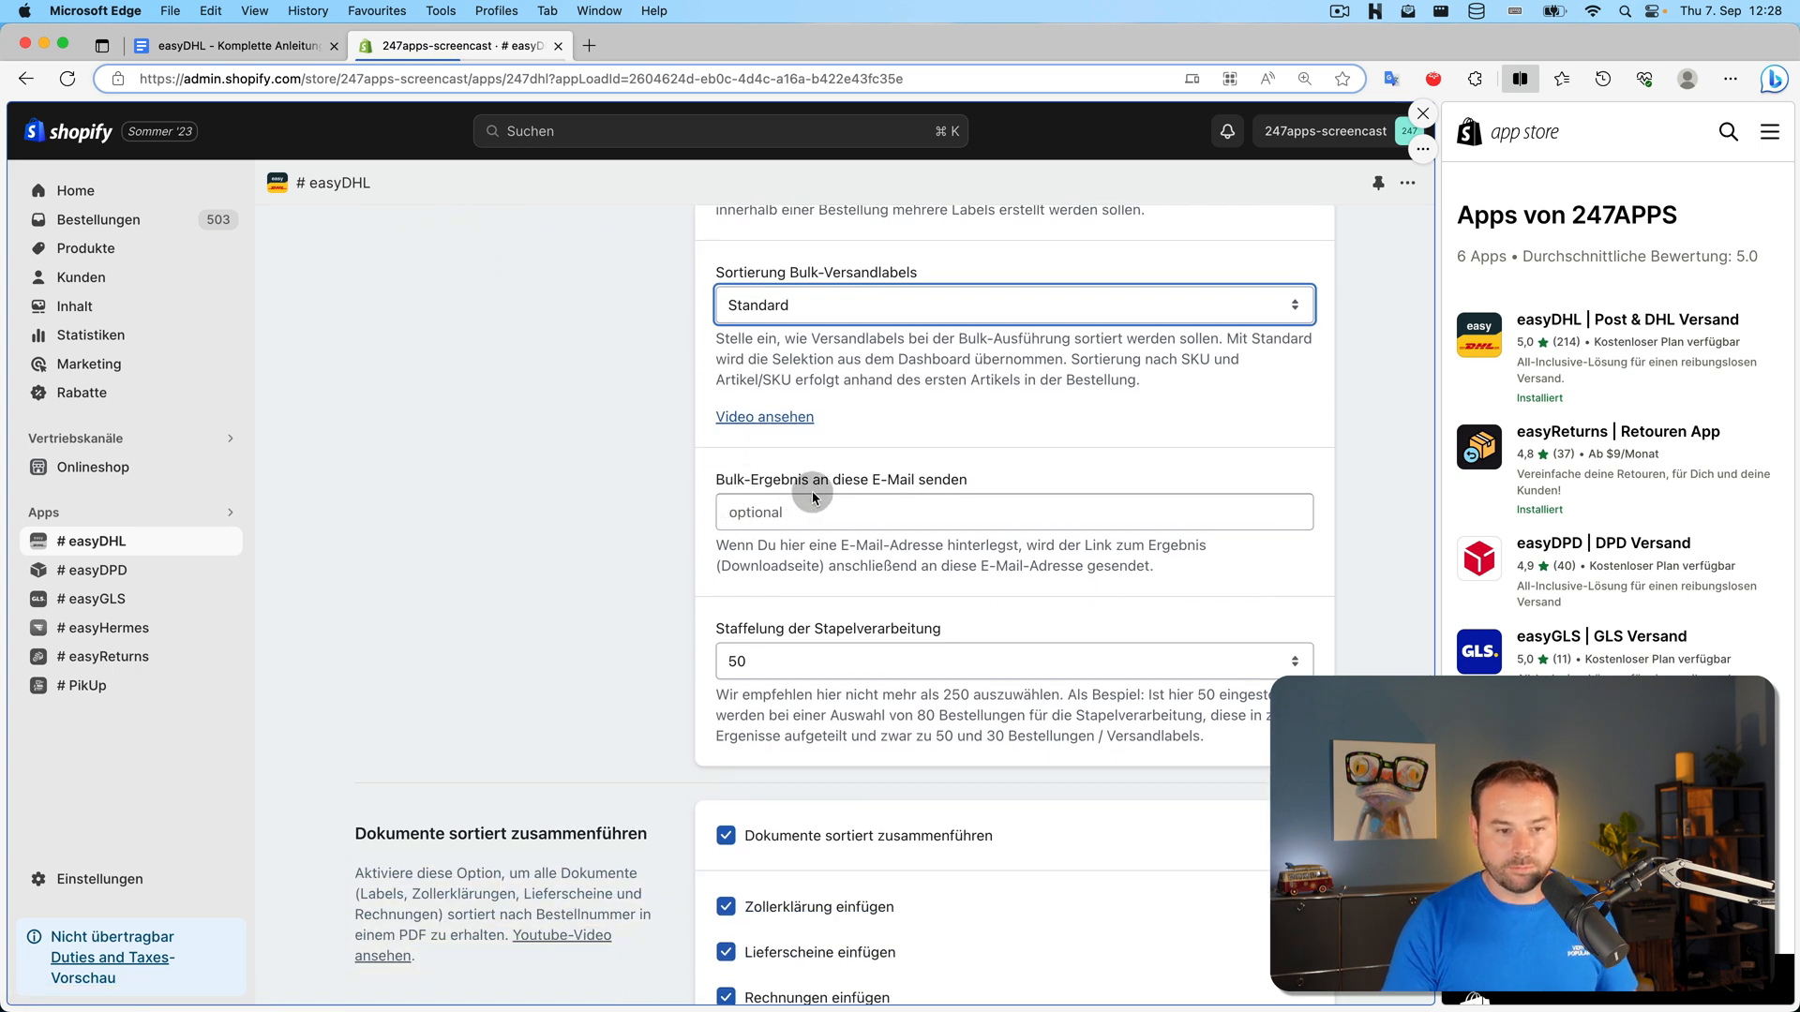
pyautogui.click(557, 457)
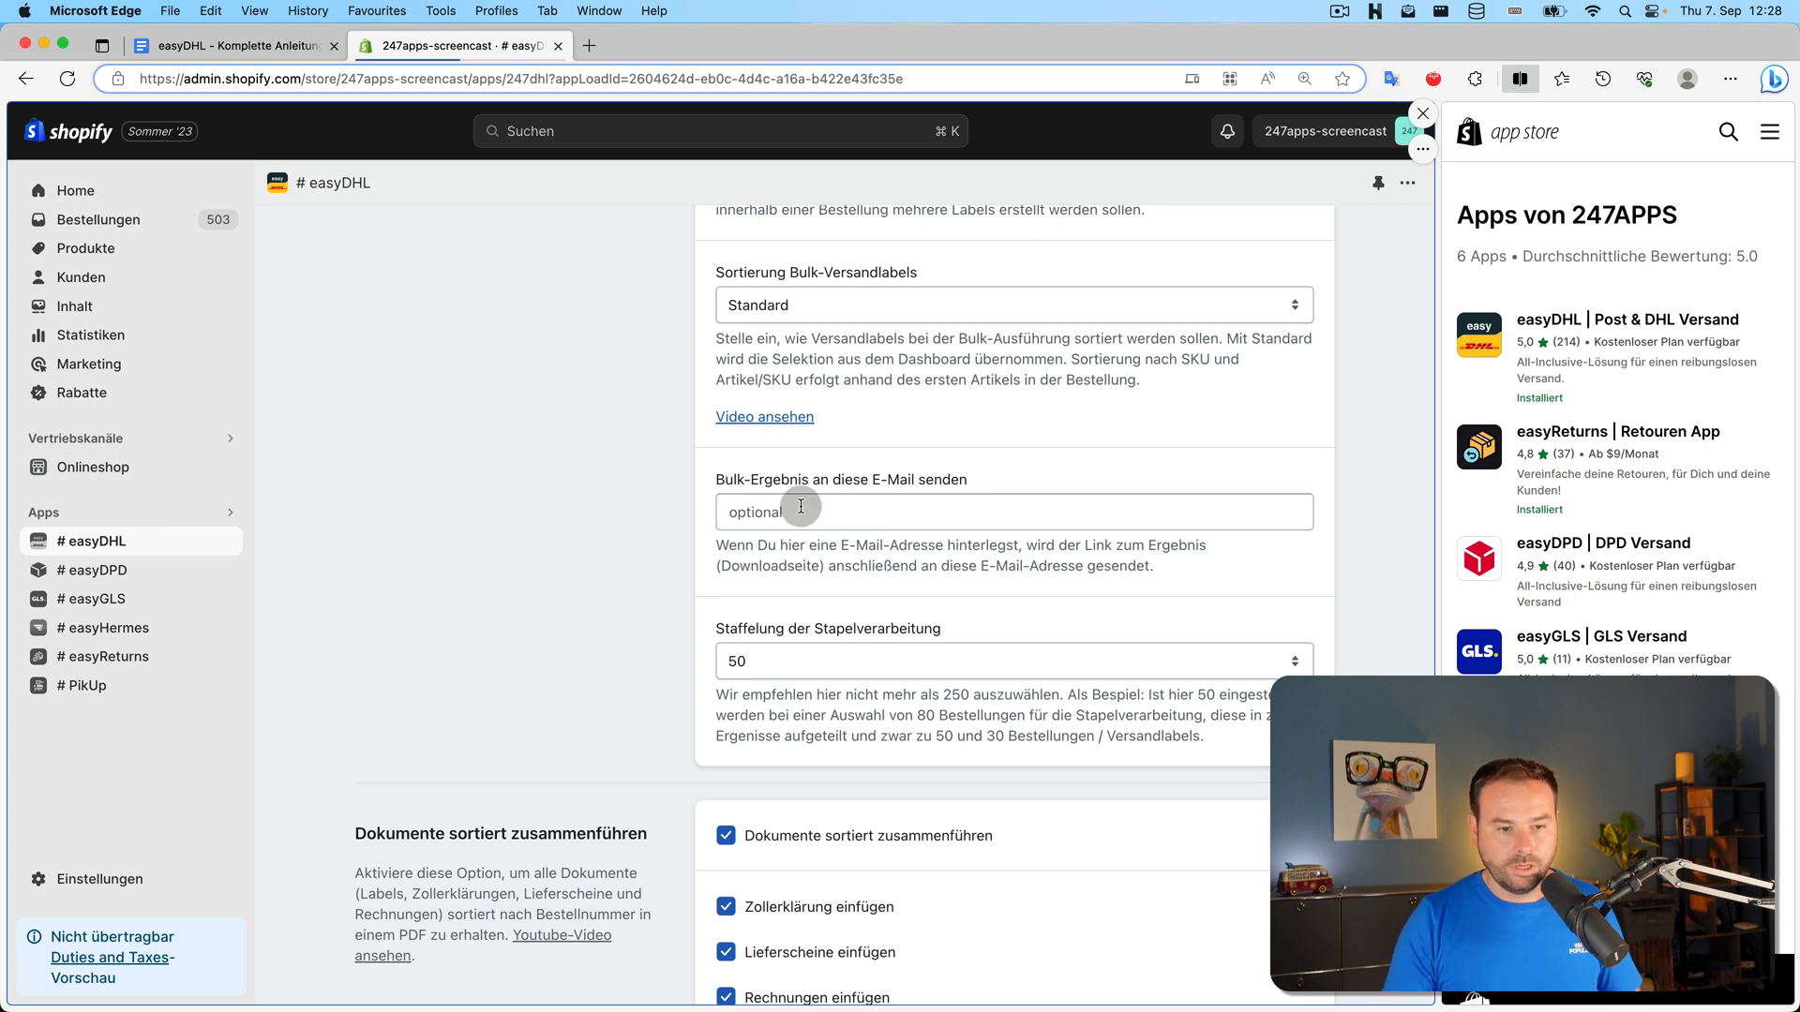
pyautogui.scroll(-3, 655, 478)
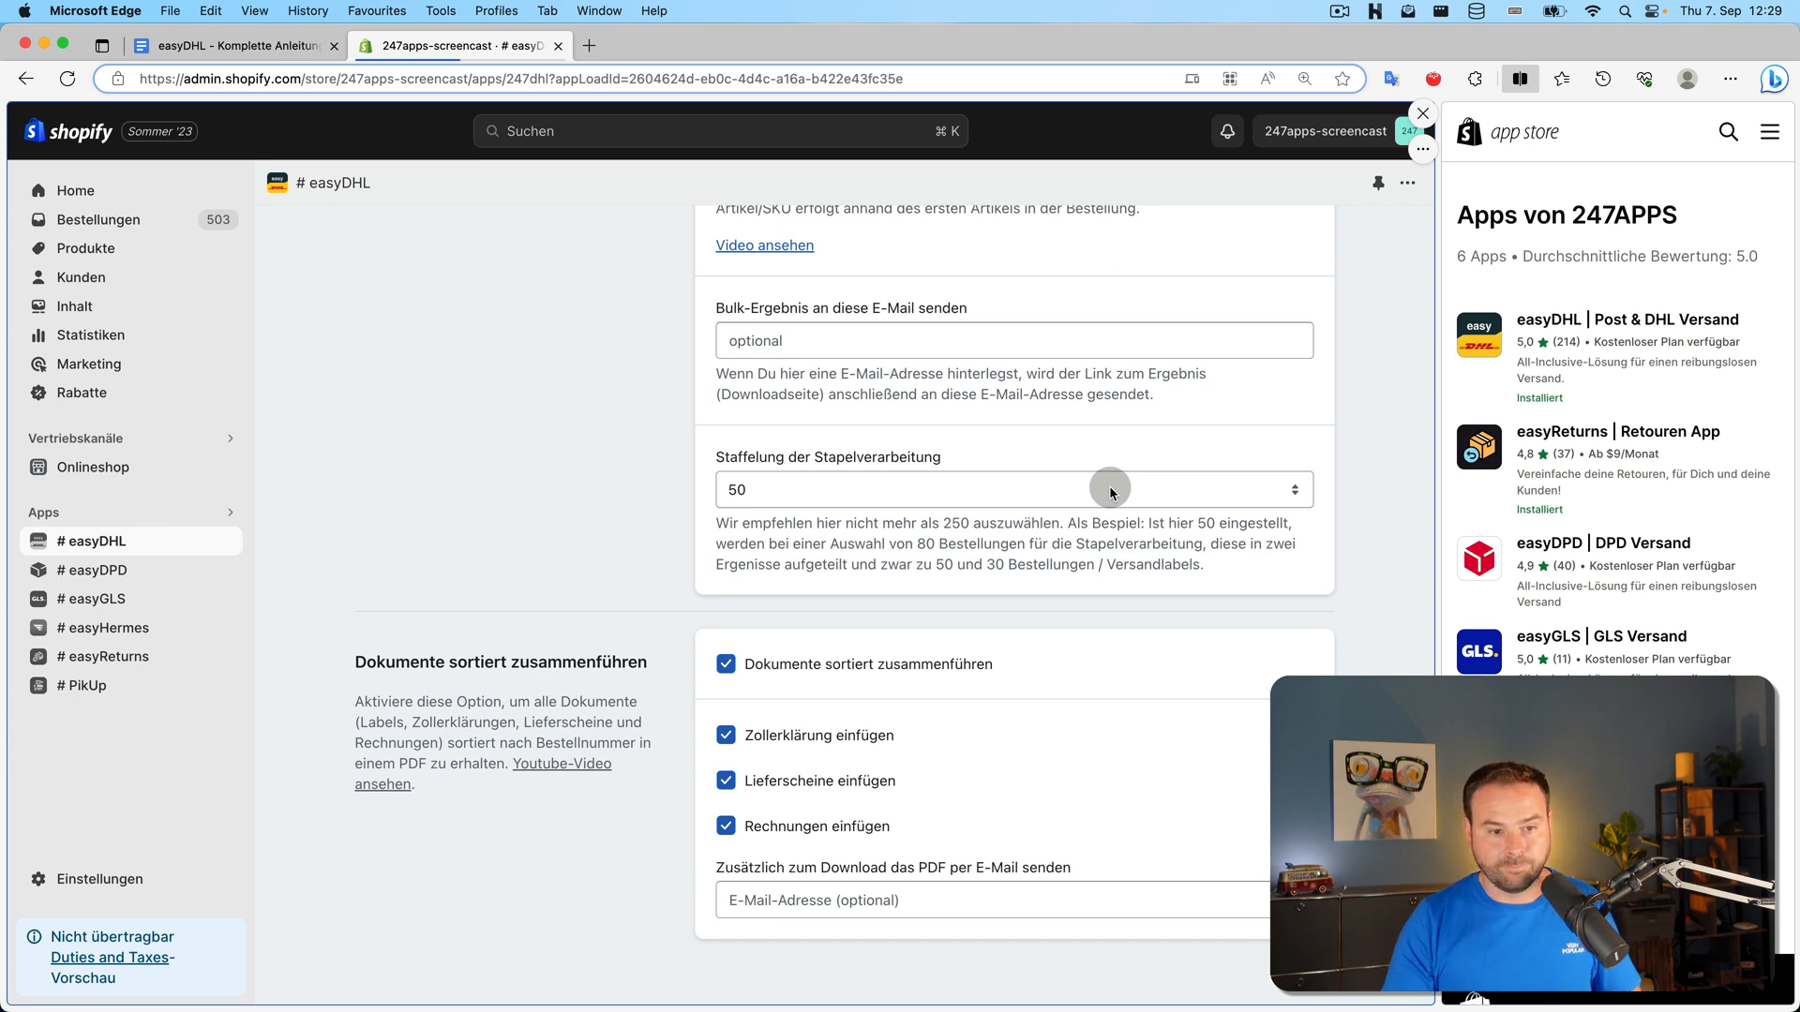
# Set Staffelung der Stapelverarbeitung to 10 and save
pyautogui.click(1111, 492)
pyautogui.click(948, 393)
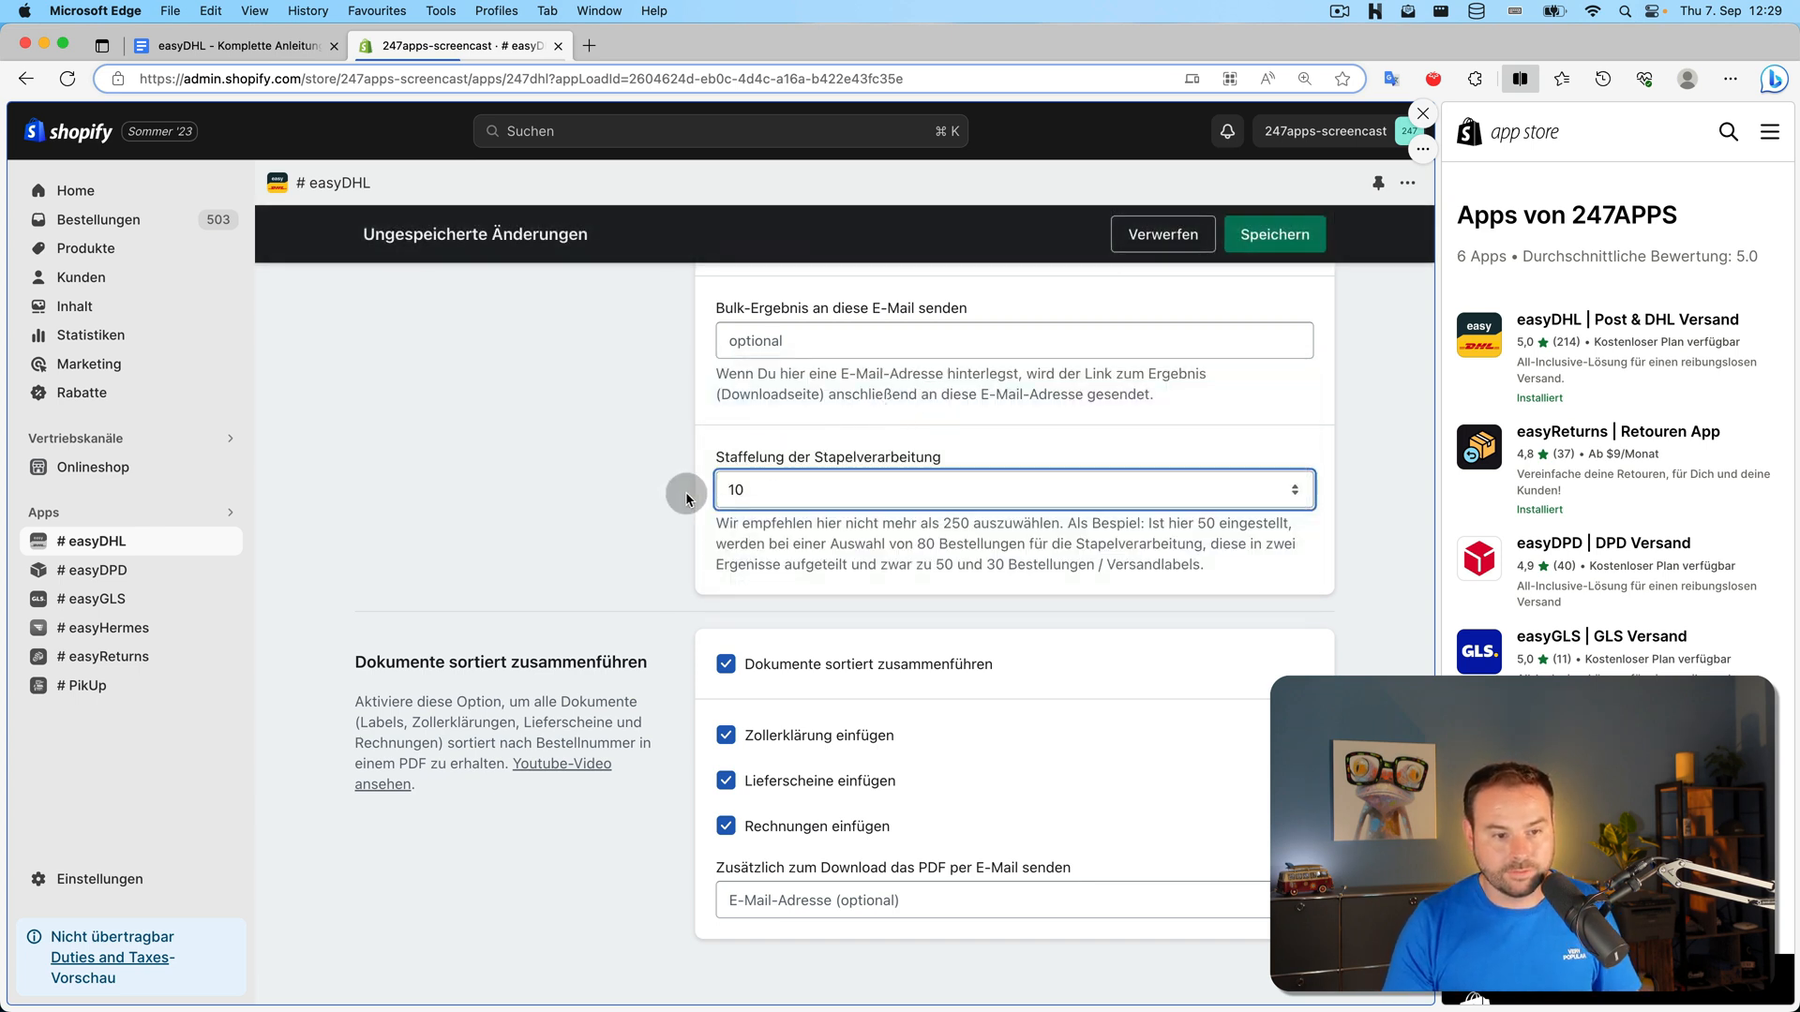
pyautogui.click(1274, 235)
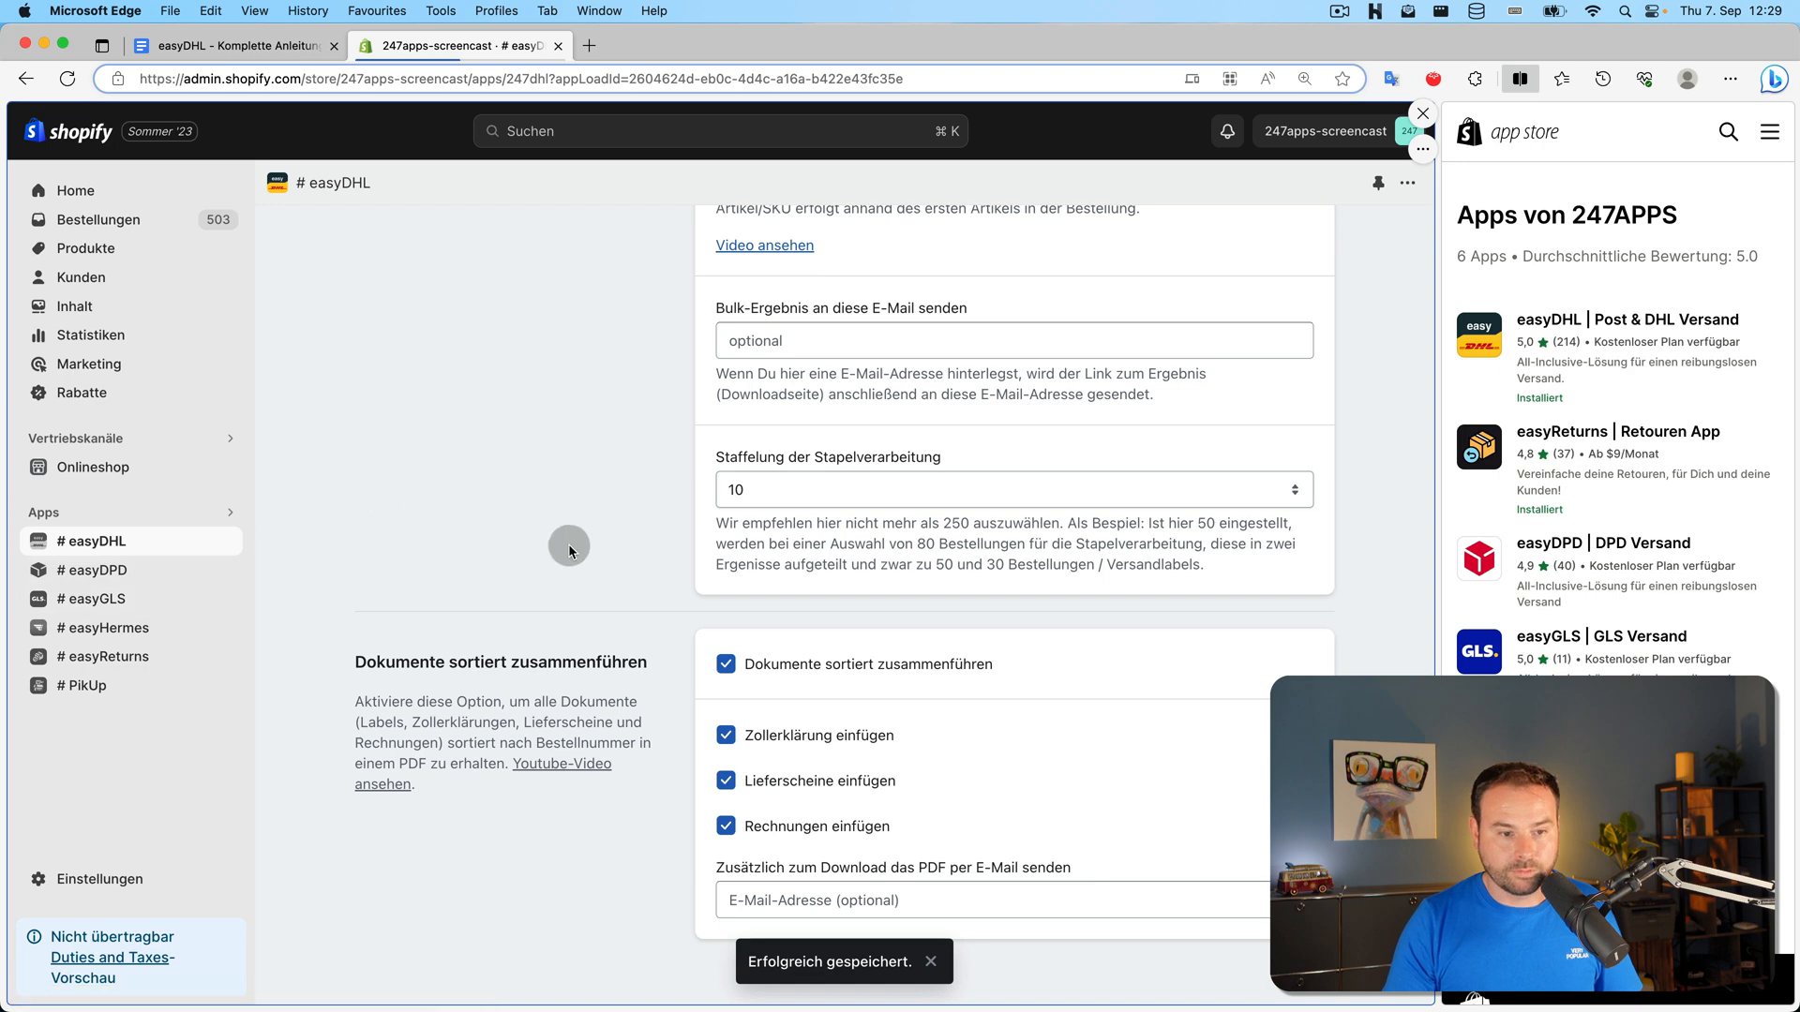
pyautogui.scroll(15, 568, 544)
# Select eleven open orders on the dashboard and create DHL Paket labels for them
pyautogui.click(313, 234)
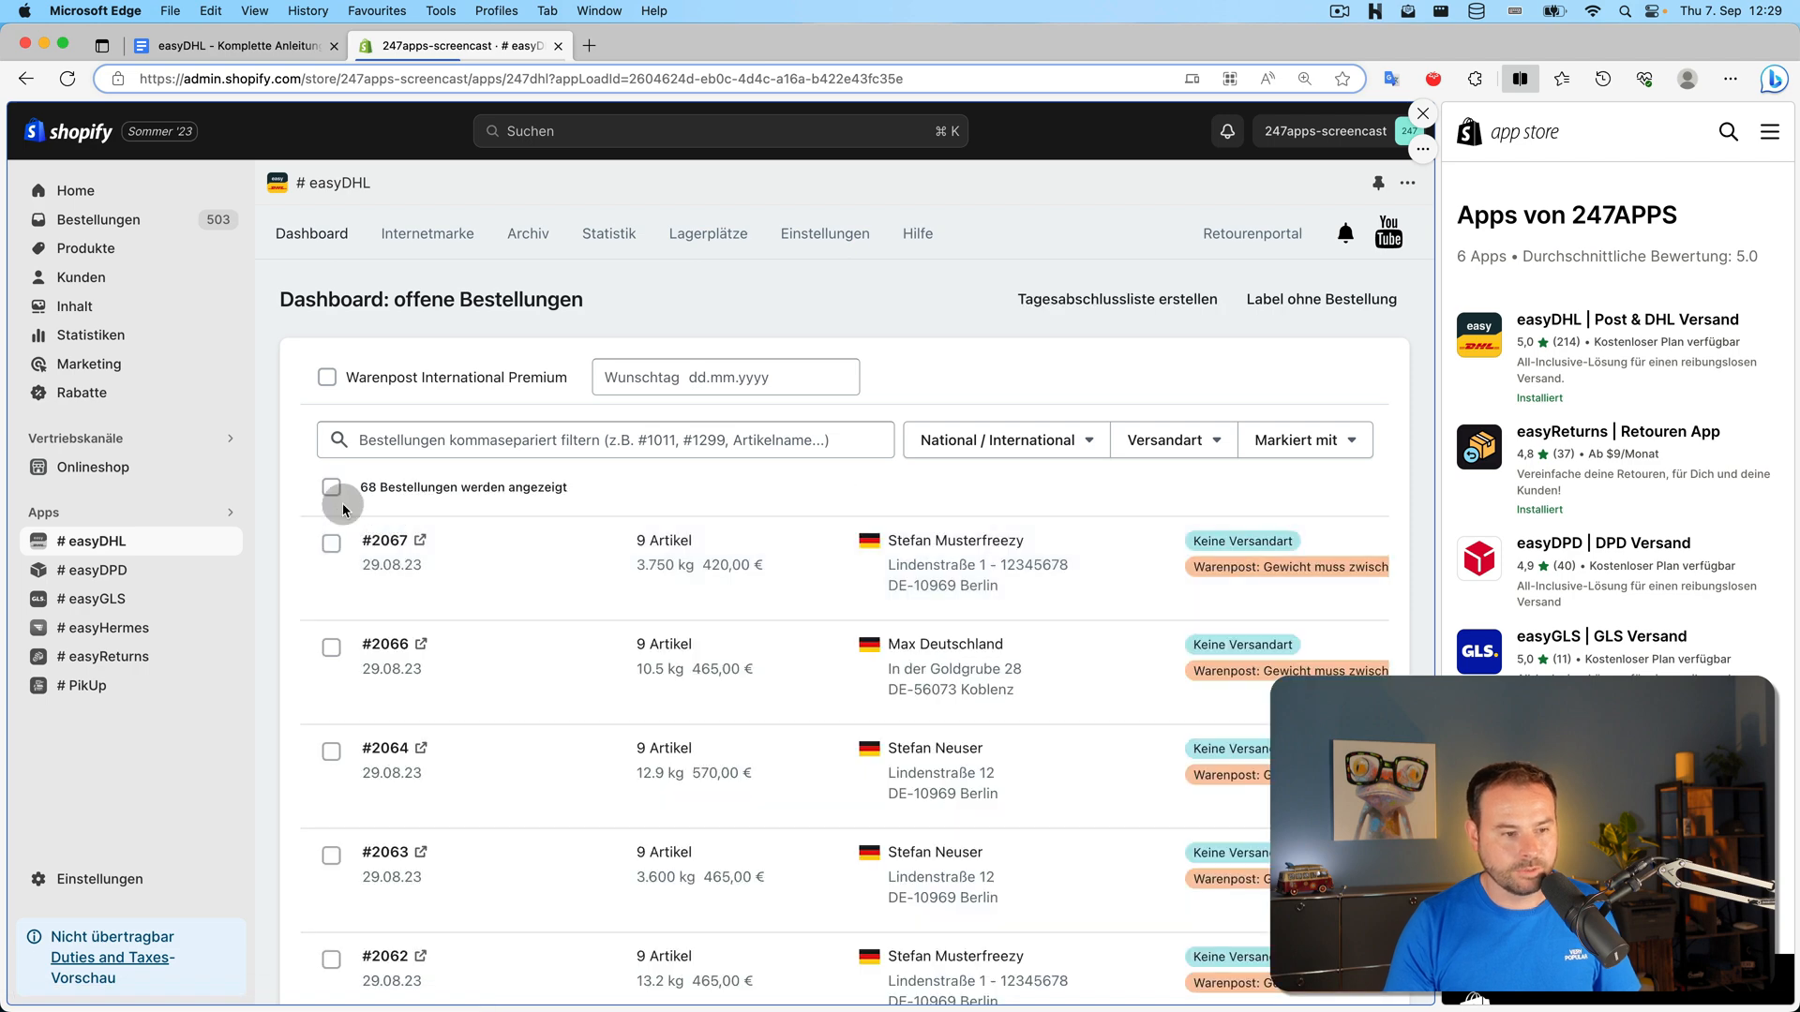
pyautogui.click(331, 544)
pyautogui.click(331, 648)
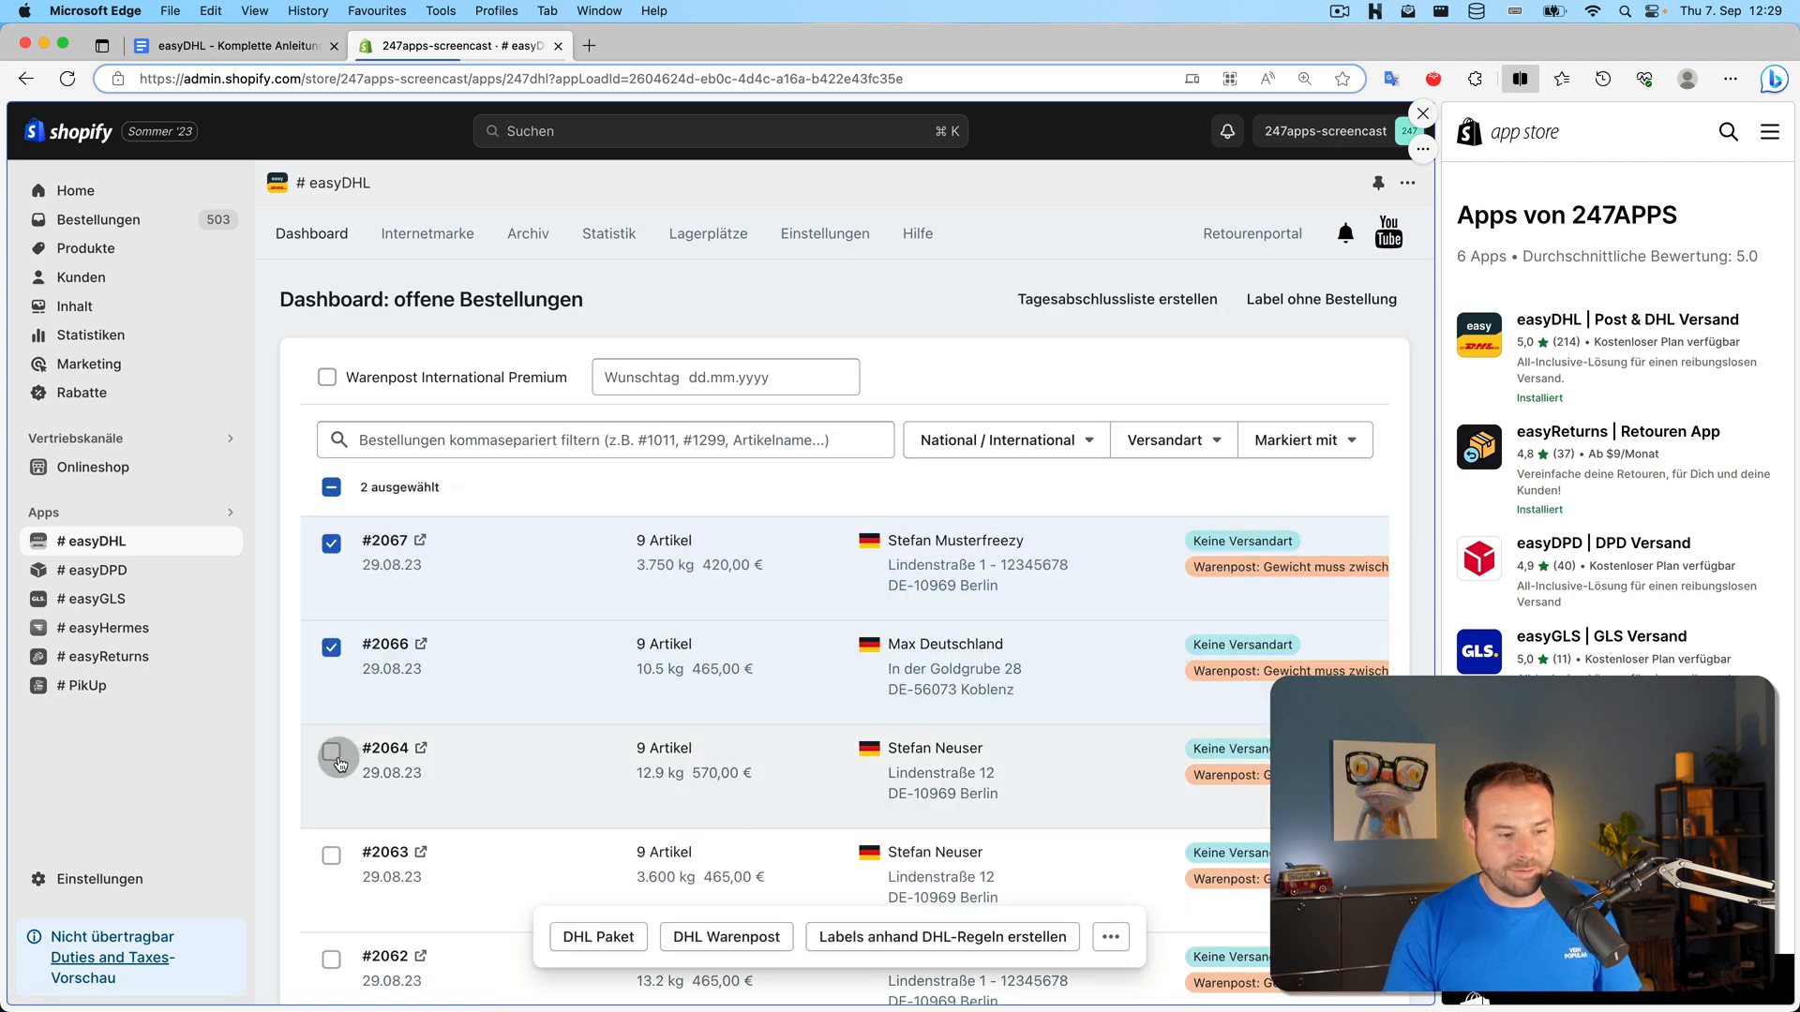
pyautogui.click(331, 752)
pyautogui.click(331, 855)
pyautogui.scroll(-3, 334, 755)
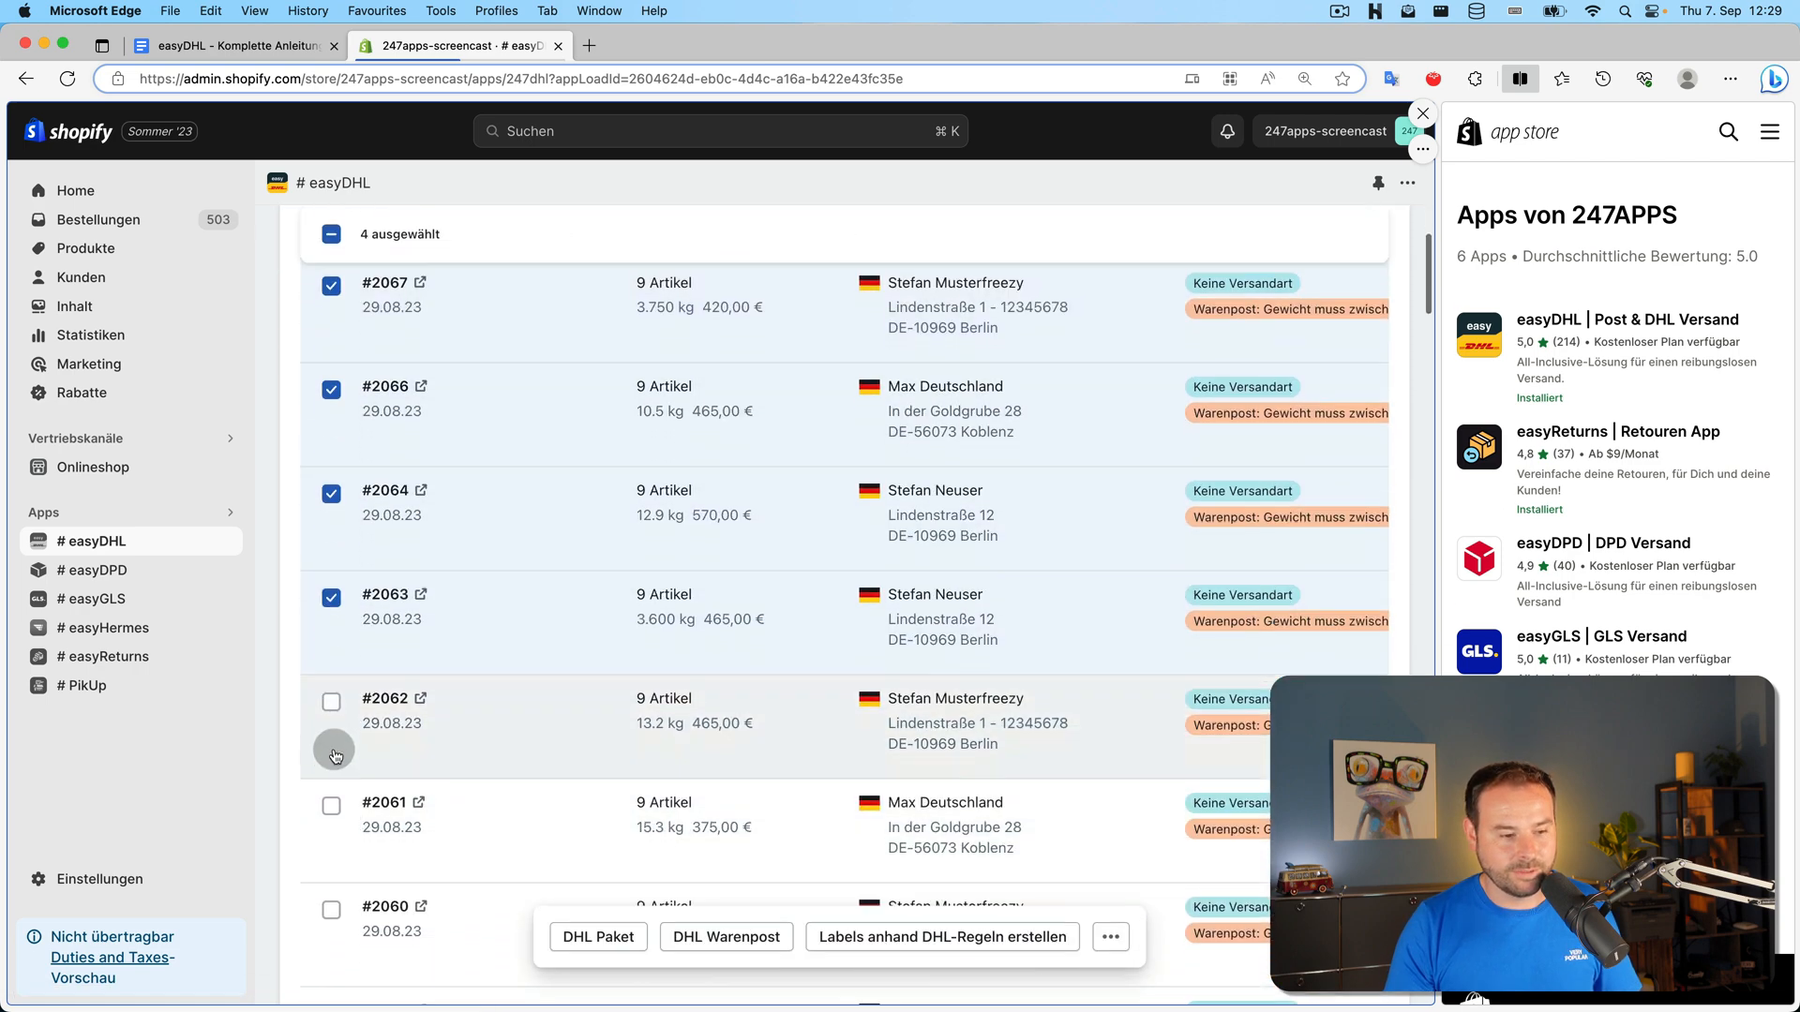
pyautogui.click(331, 701)
pyautogui.click(331, 805)
pyautogui.click(331, 909)
pyautogui.scroll(-4, 342, 905)
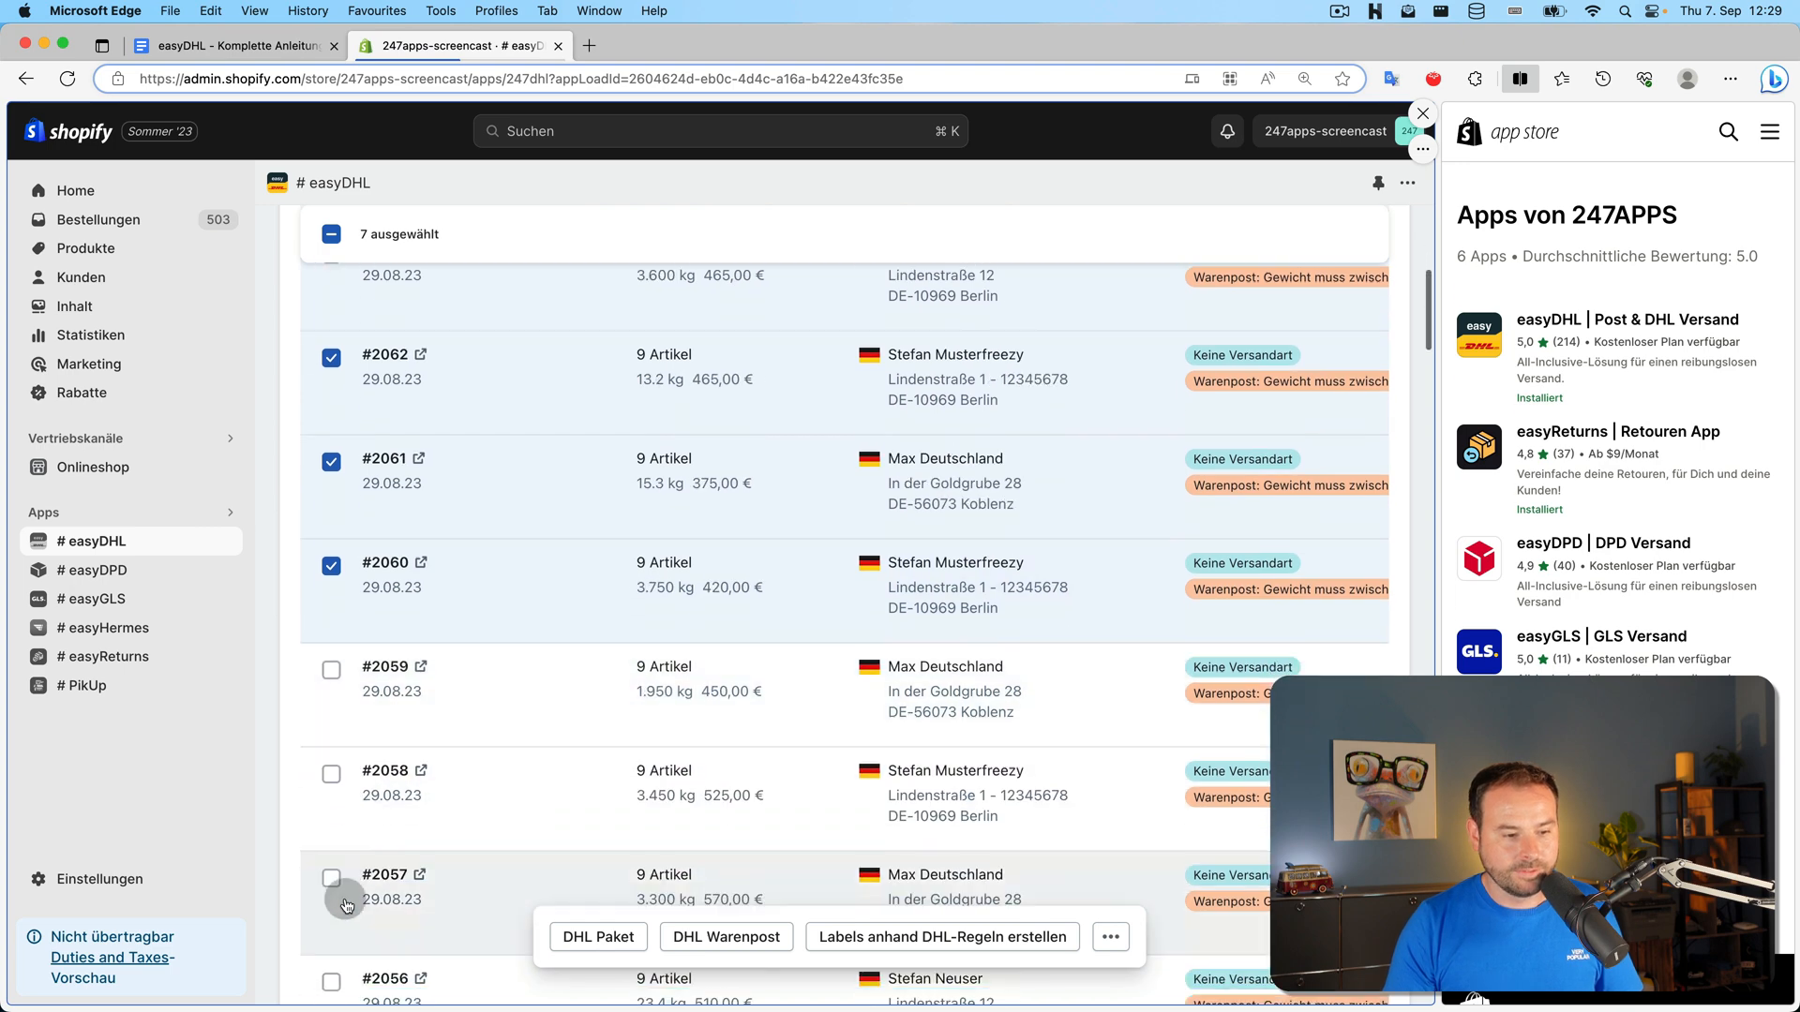
pyautogui.click(332, 628)
pyautogui.click(332, 731)
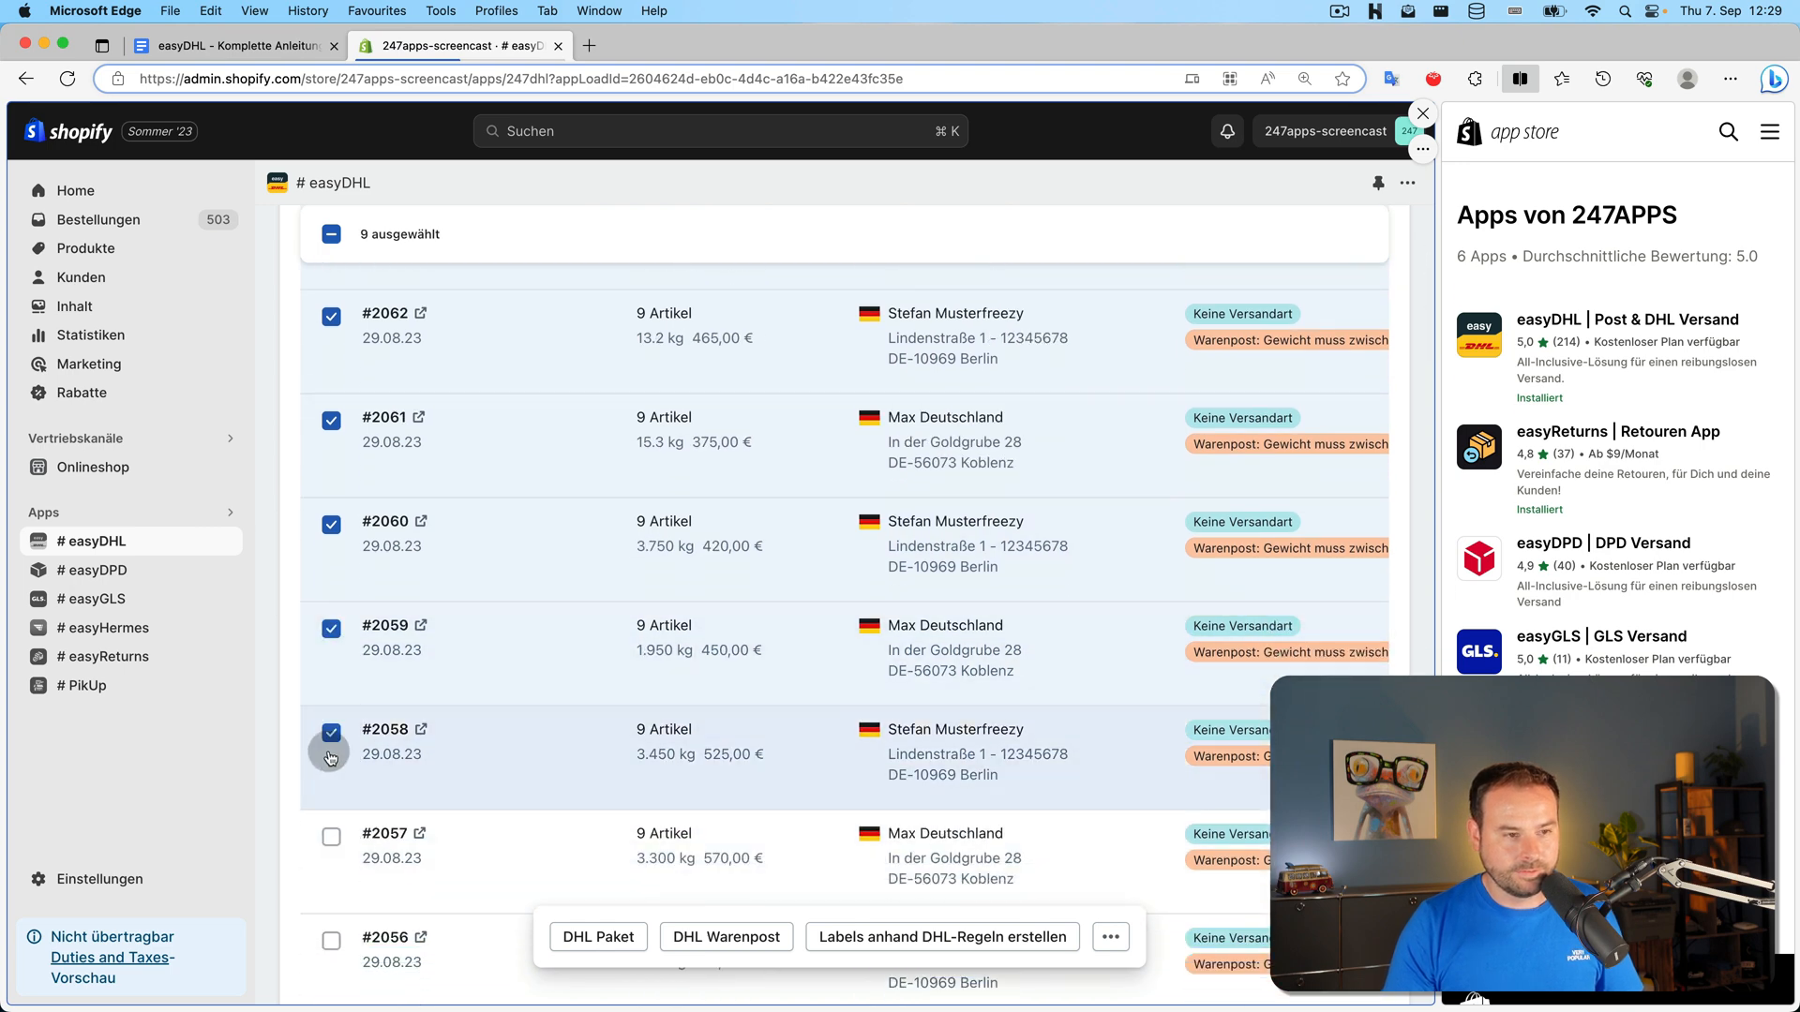
pyautogui.click(334, 833)
pyautogui.click(334, 941)
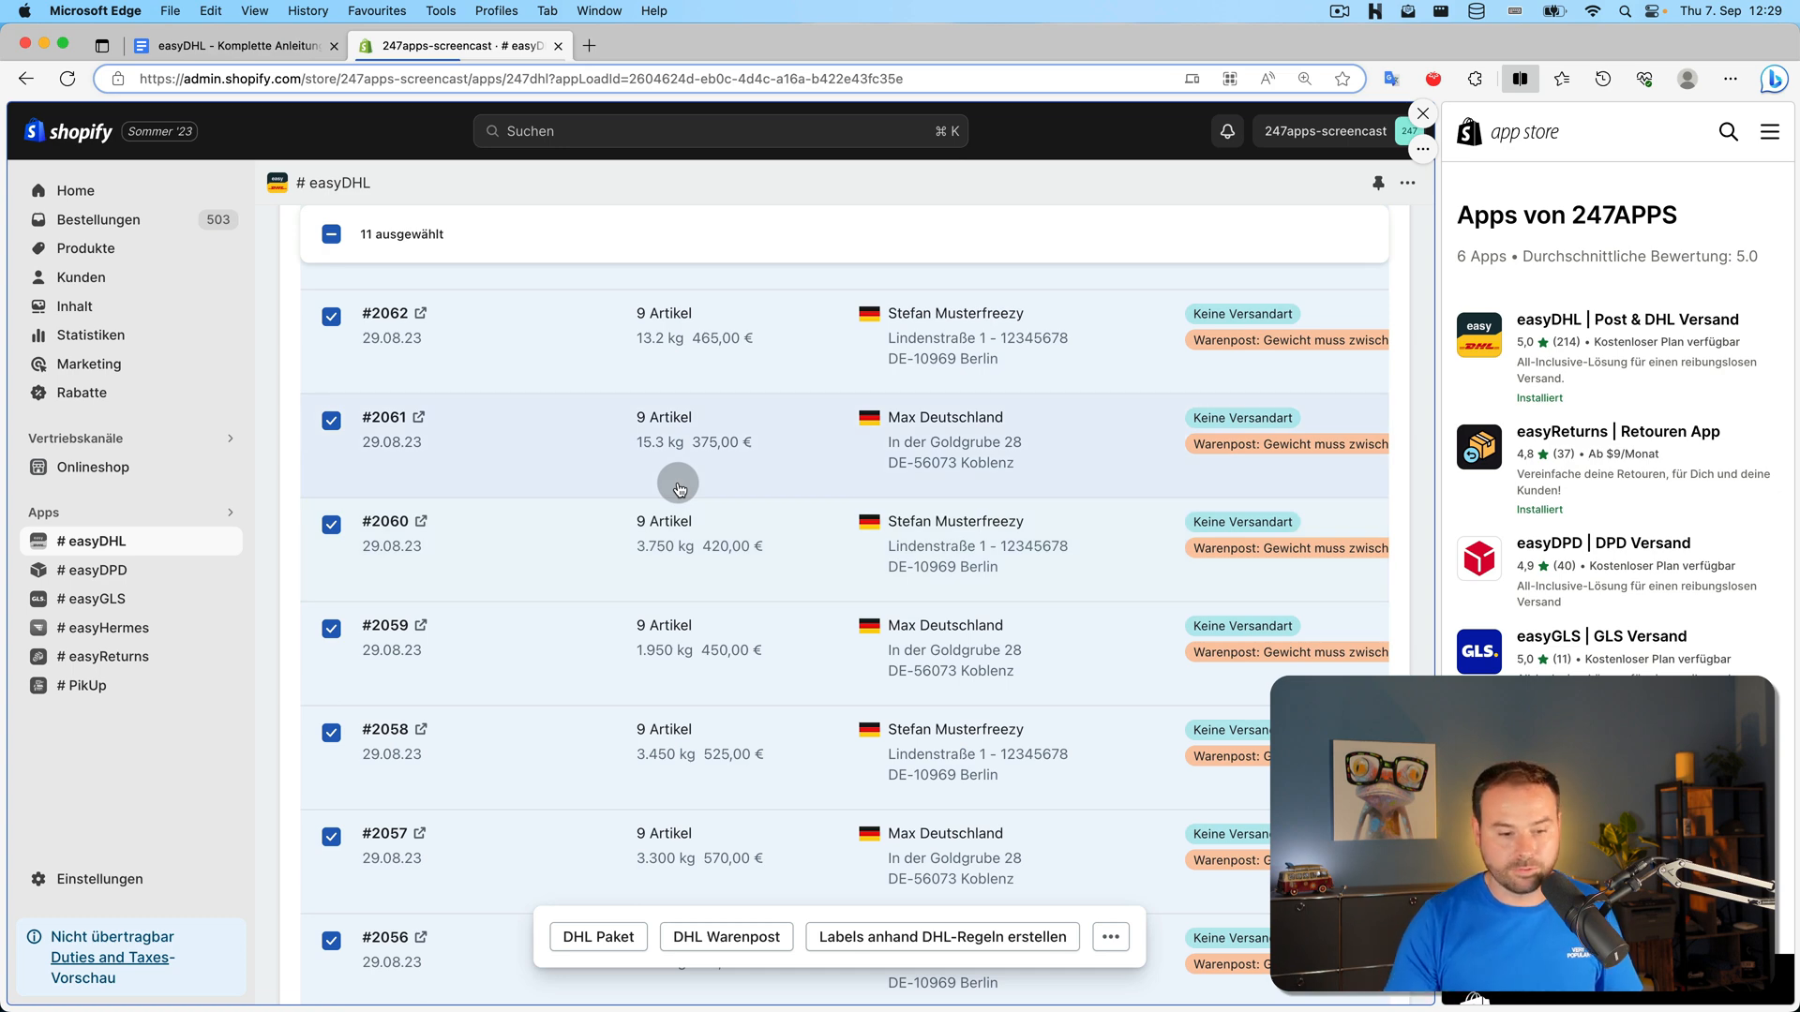
pyautogui.click(586, 938)
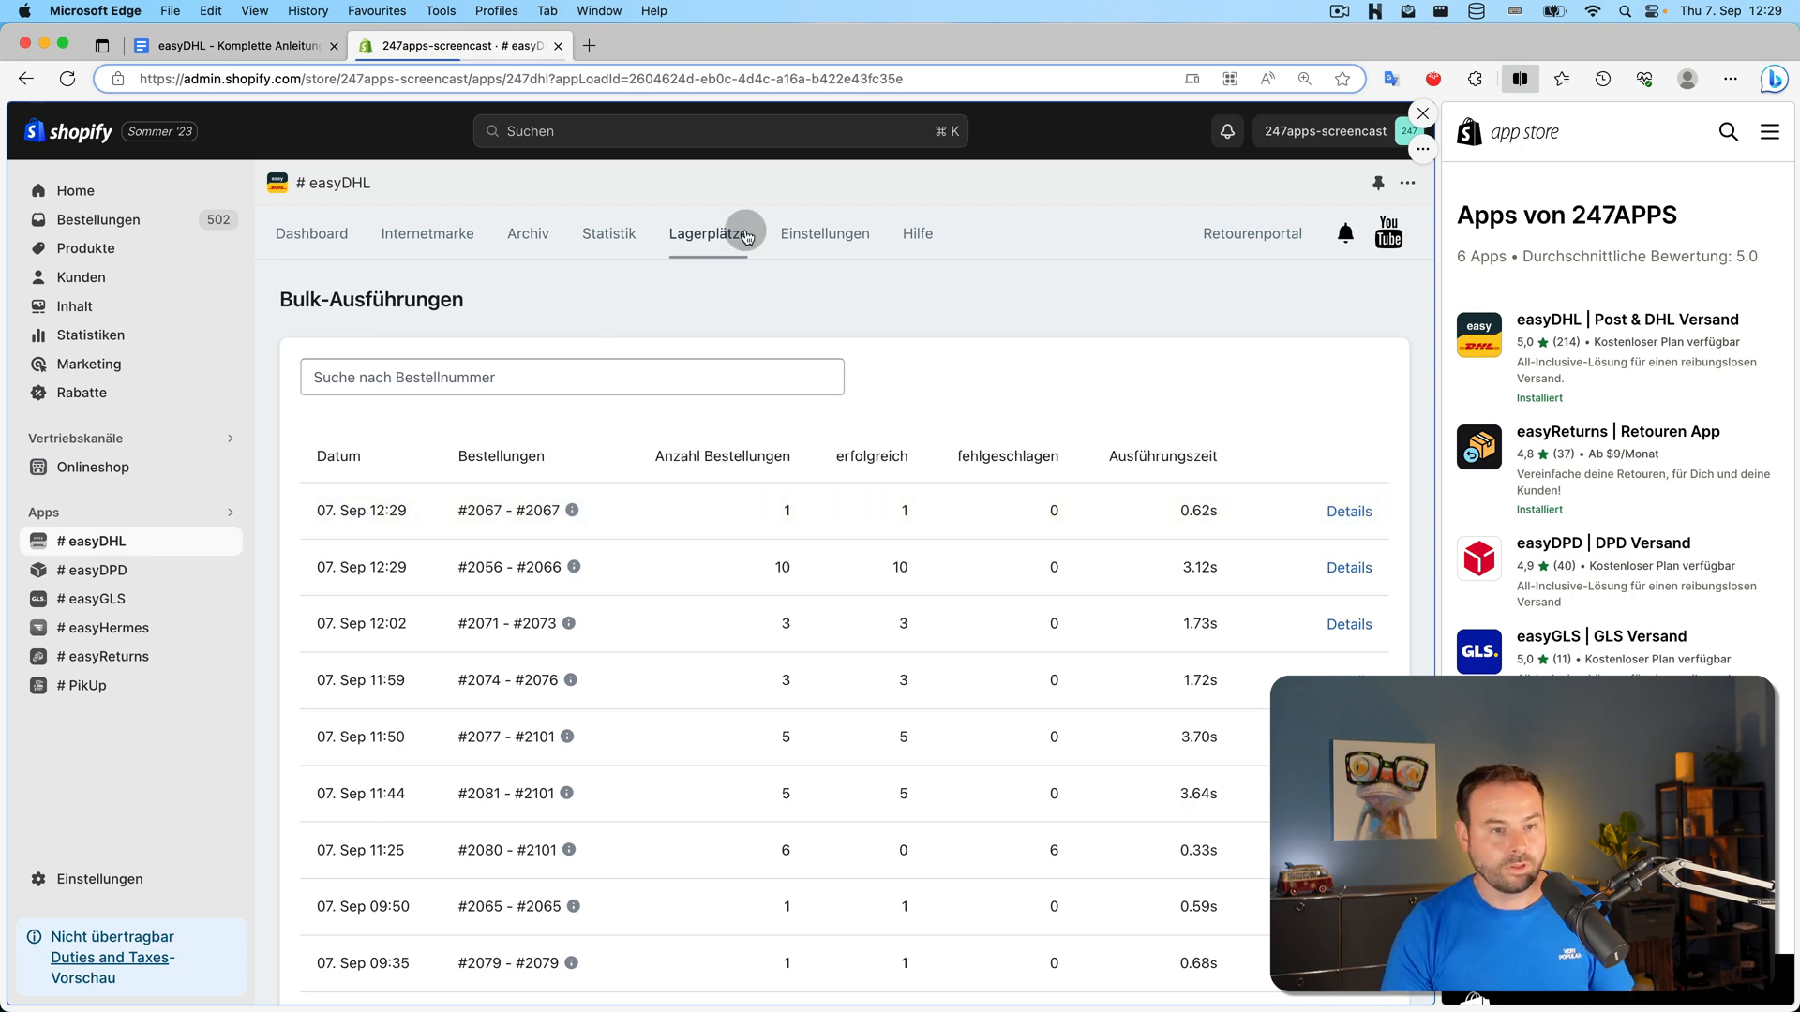
# Set Staffelung der Stapelverarbeitung back to 50 in the general settings
pyautogui.click(863, 255)
pyautogui.click(1087, 397)
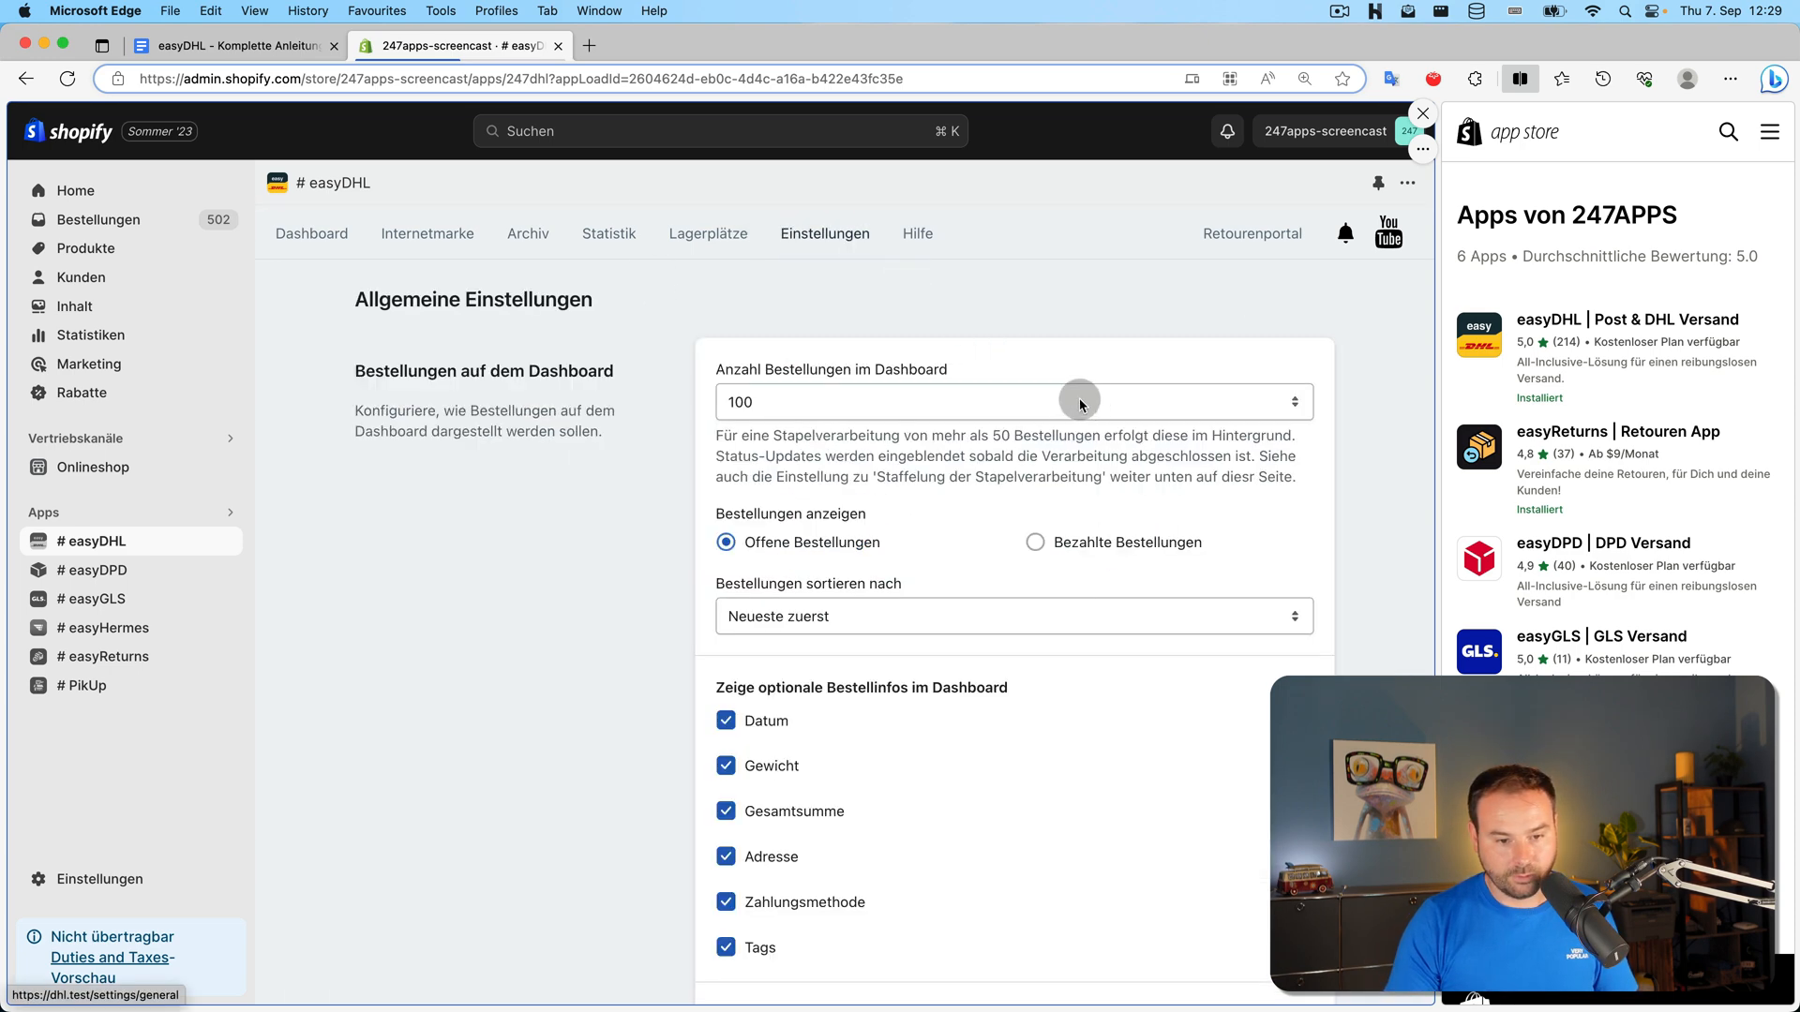
pyautogui.scroll(-8, 1069, 450)
pyautogui.scroll(-5, 1050, 610)
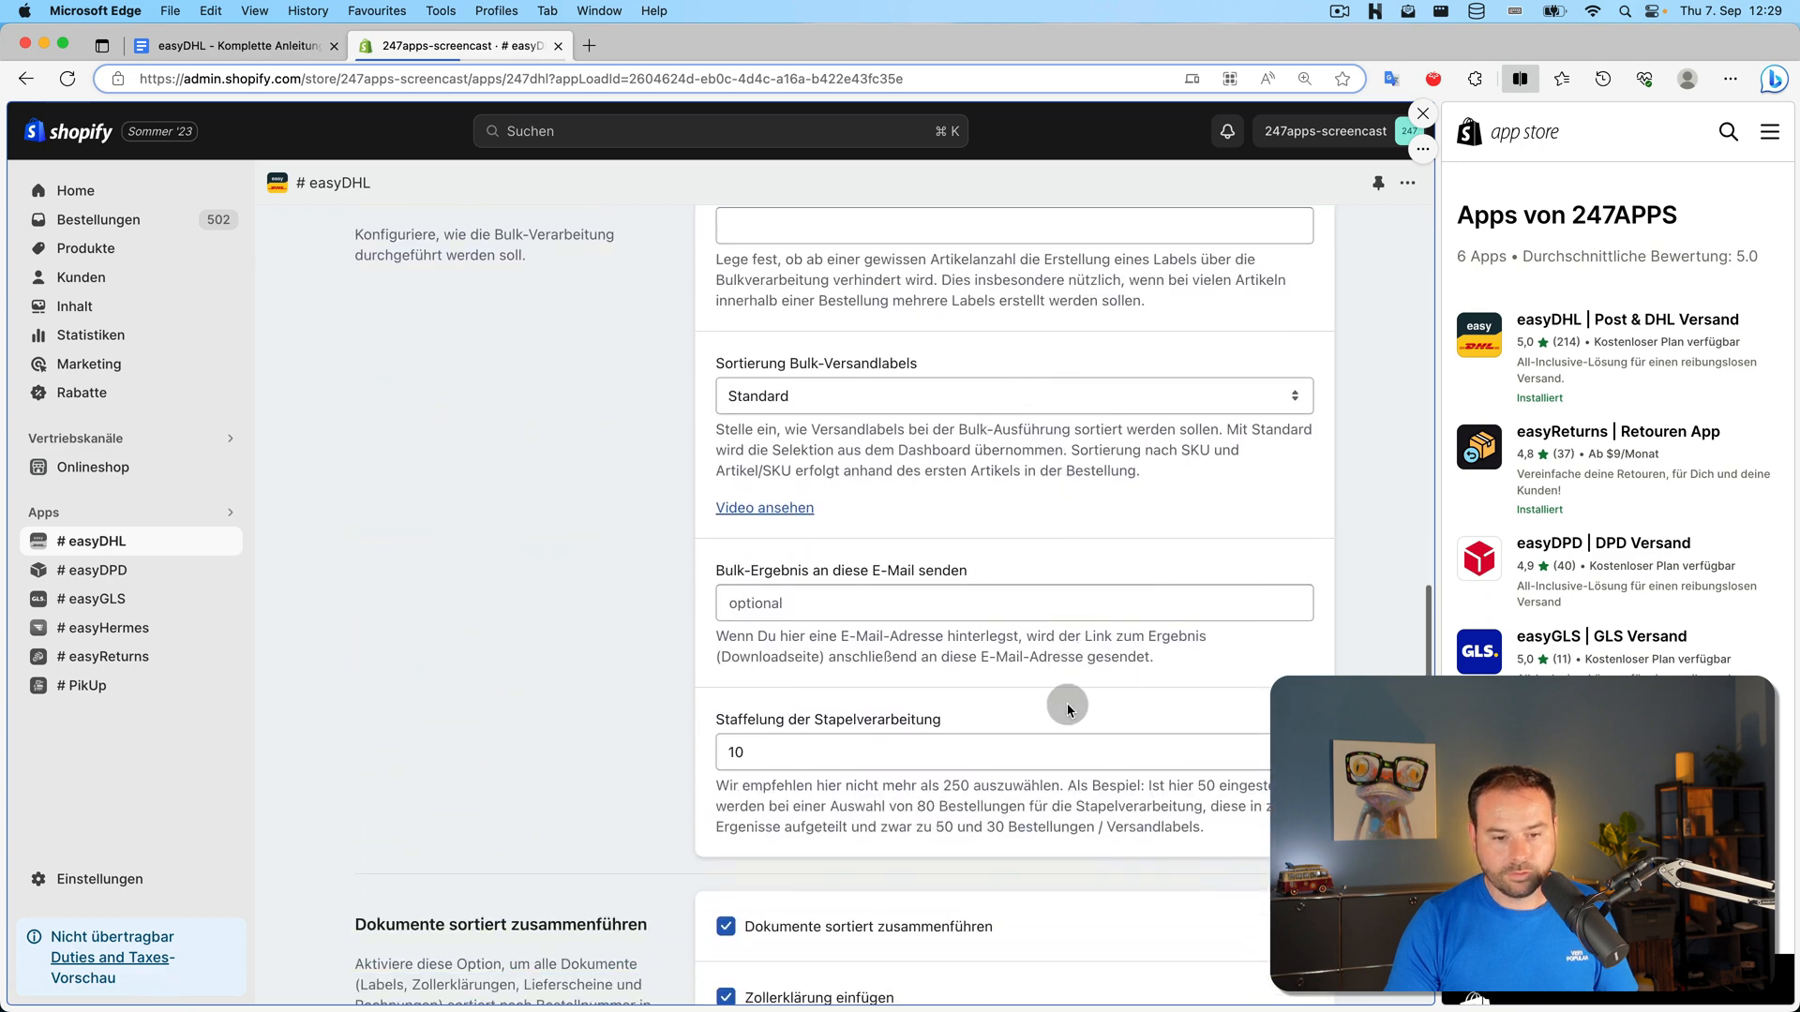
pyautogui.click(1055, 750)
pyautogui.click(1048, 846)
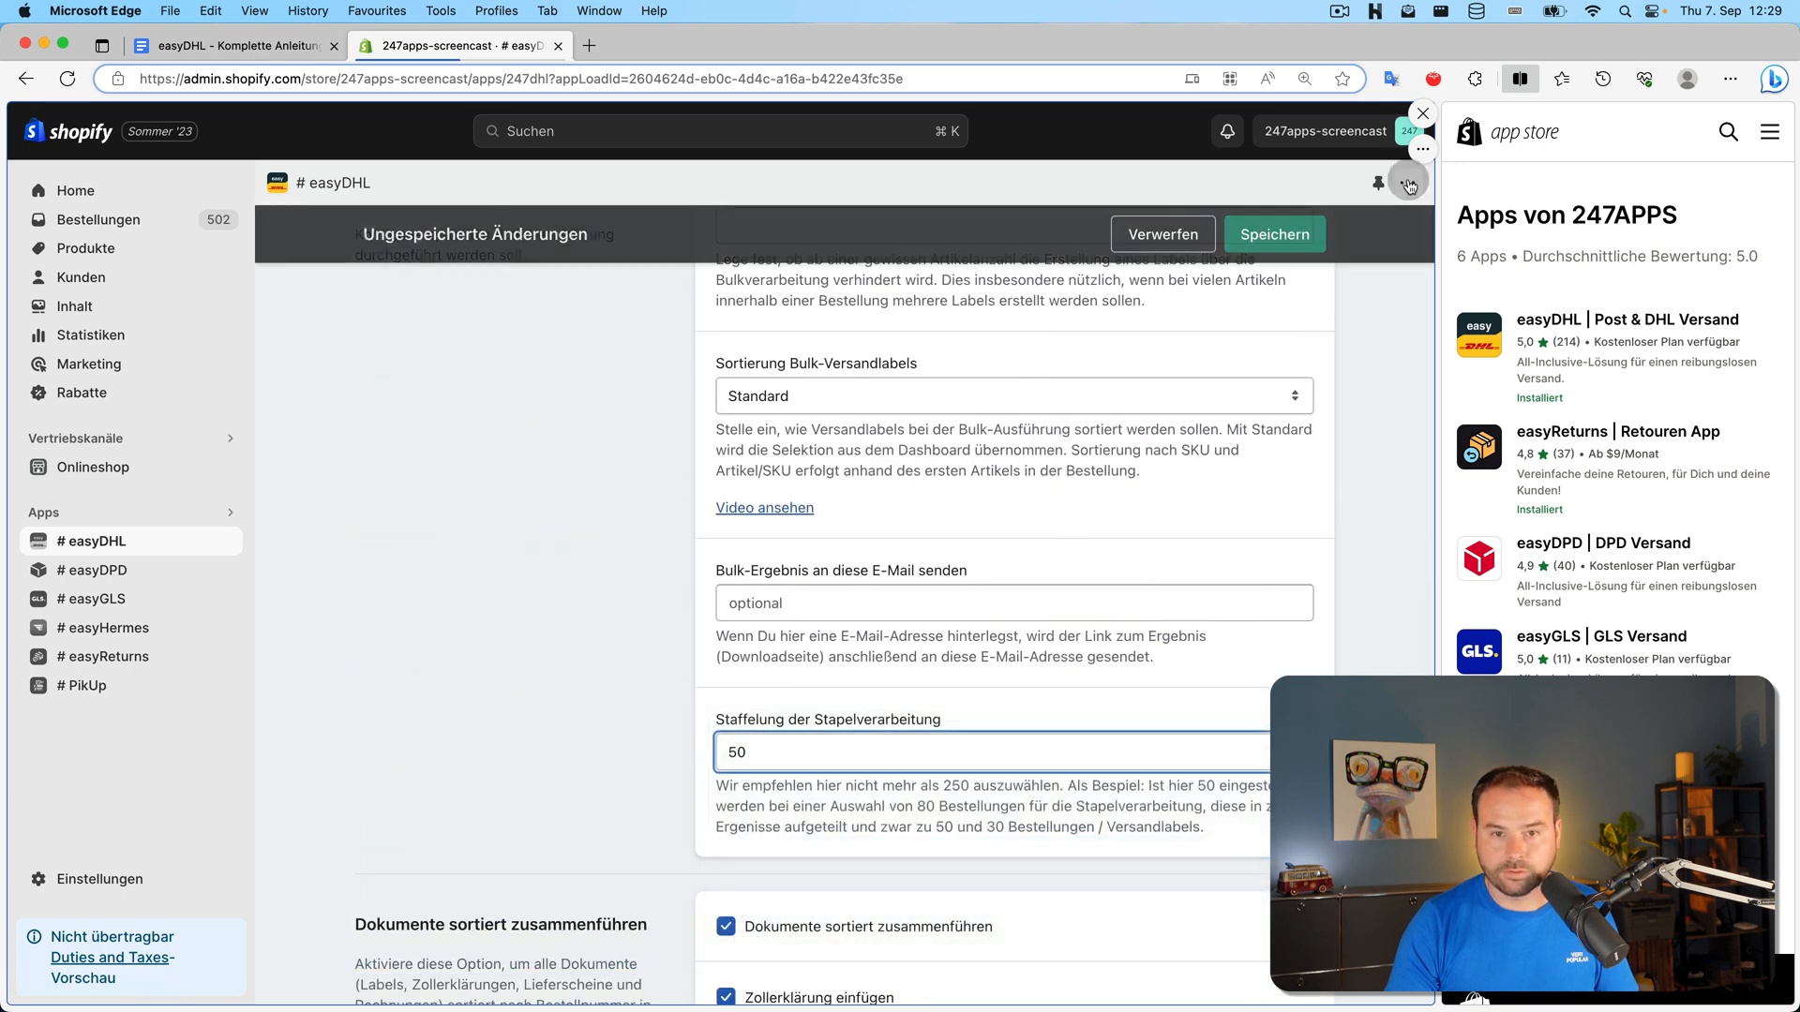
# Check the e-mail field for the merged PDF, then scroll back to the top
pyautogui.scroll(-3, 512, 575)
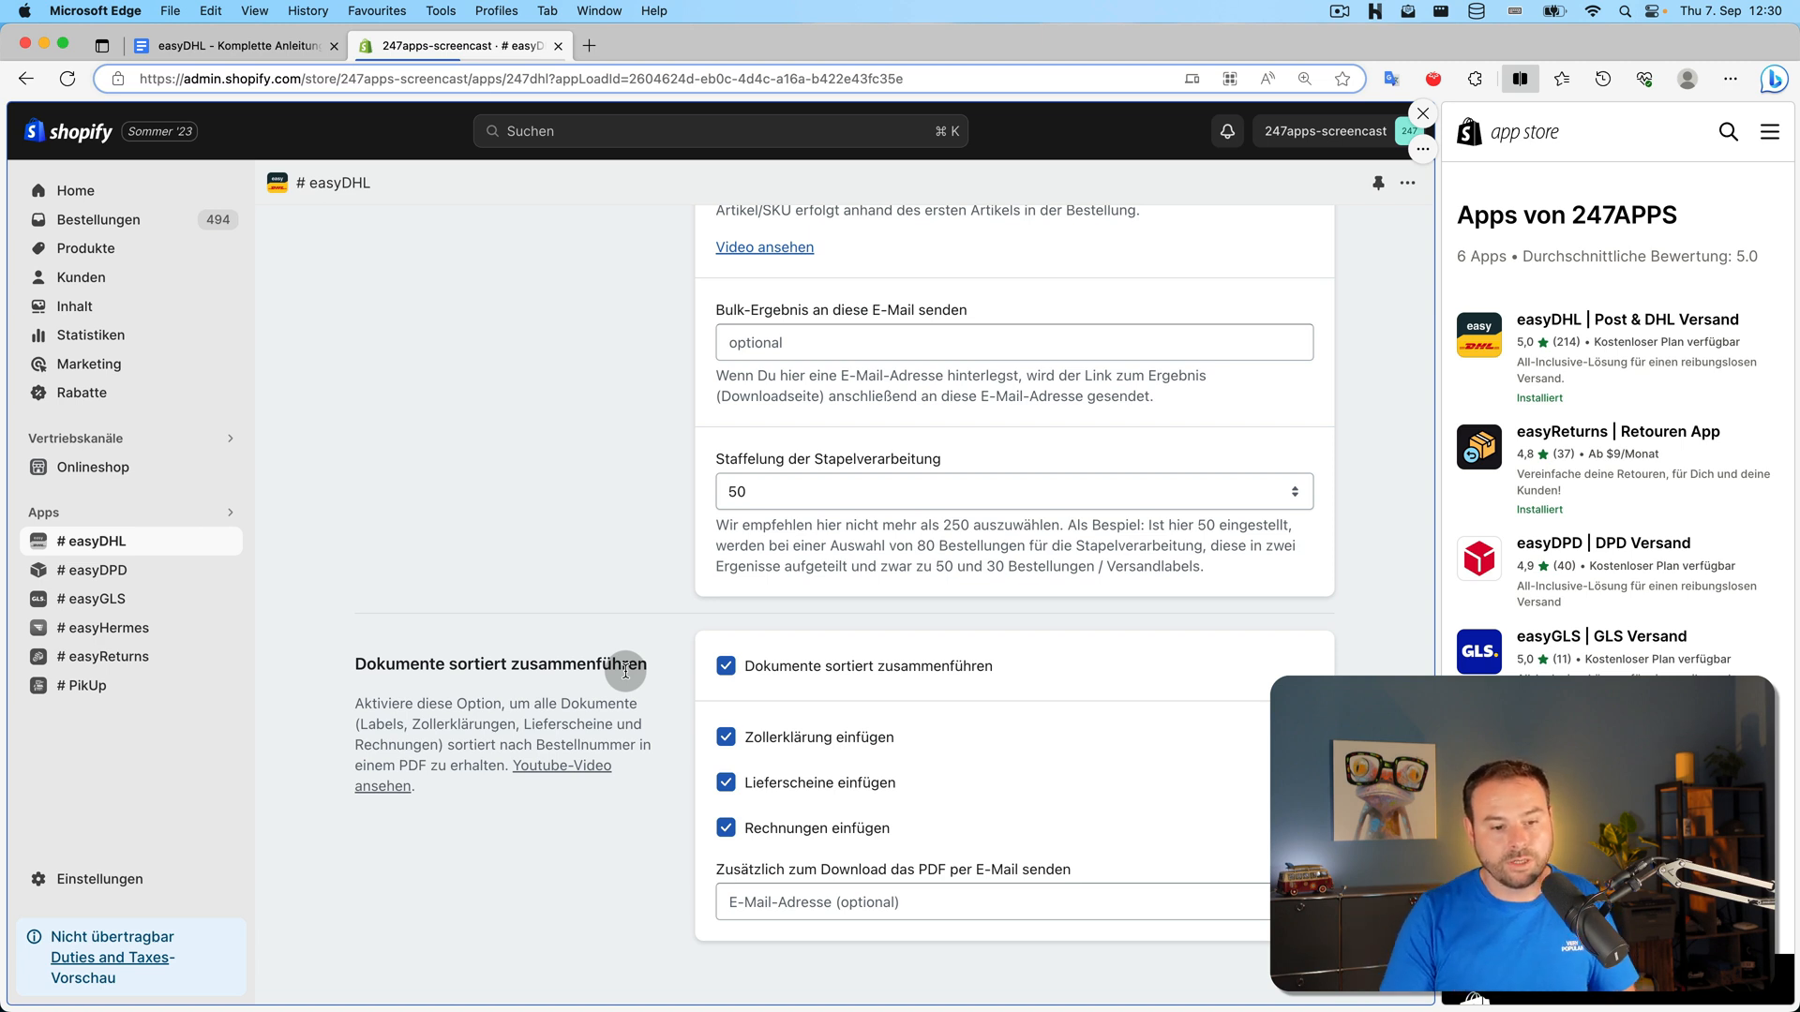
pyautogui.click(910, 904)
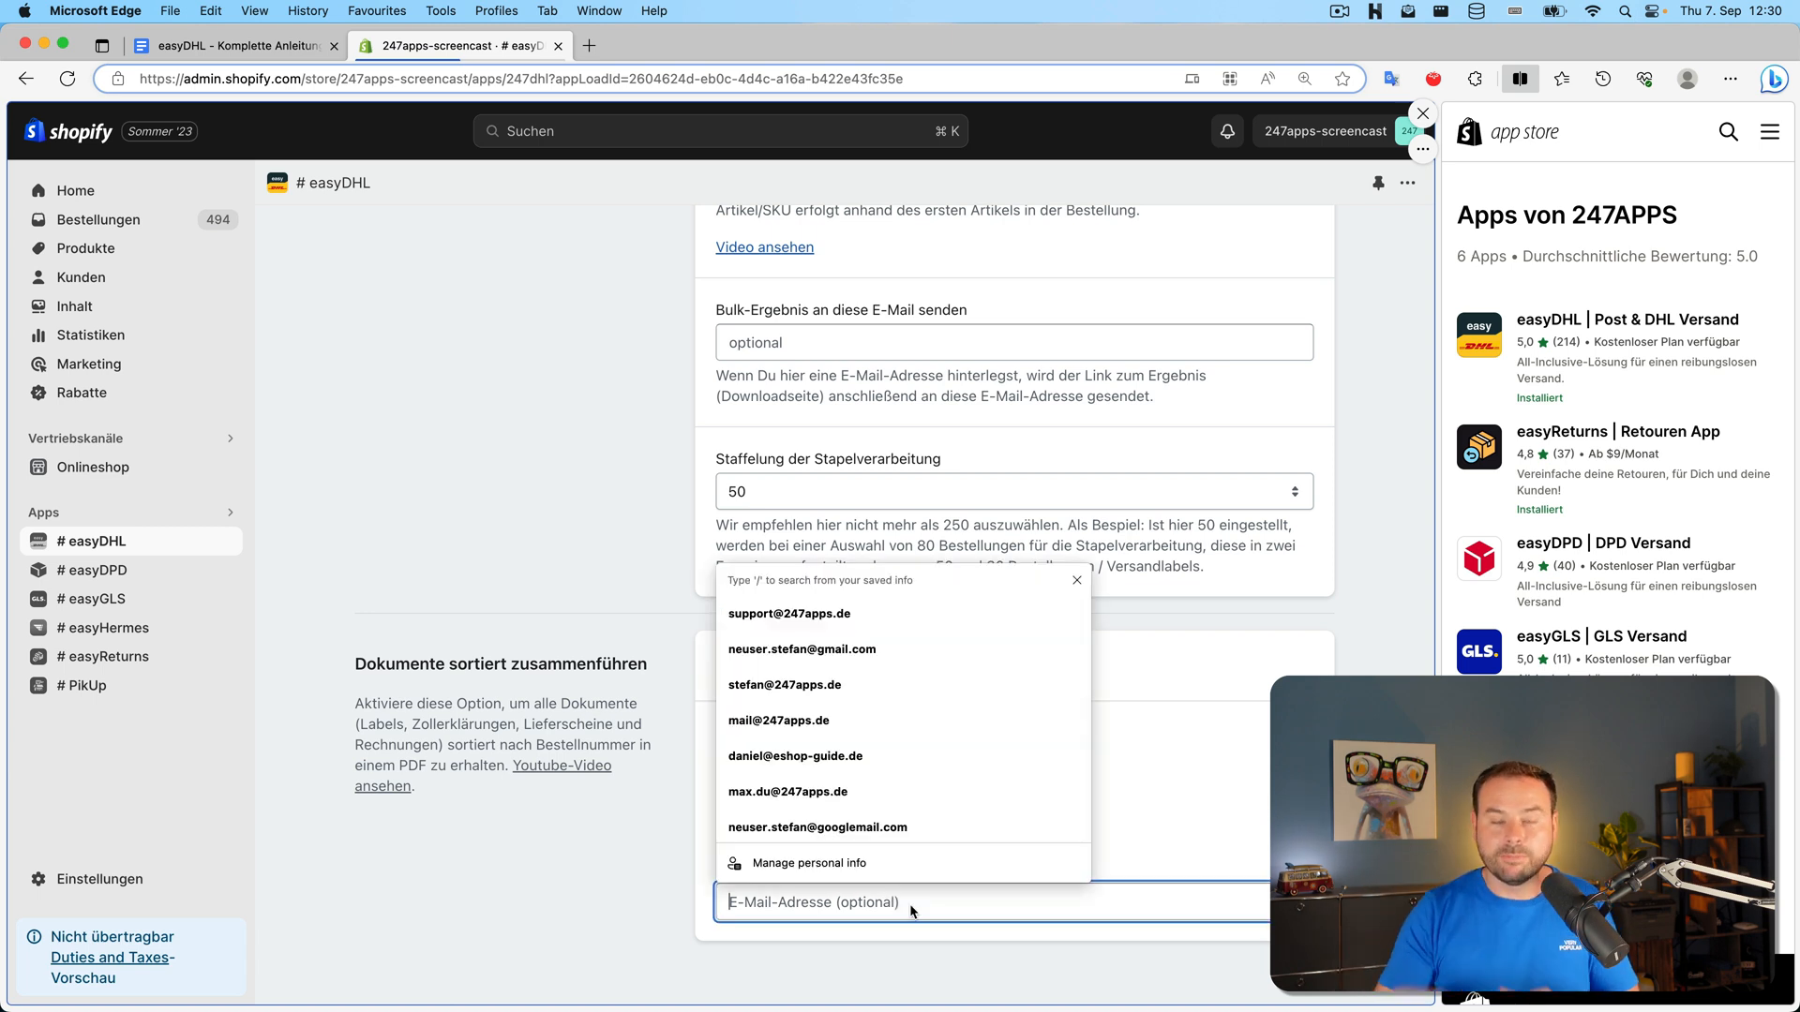
pyautogui.click(559, 600)
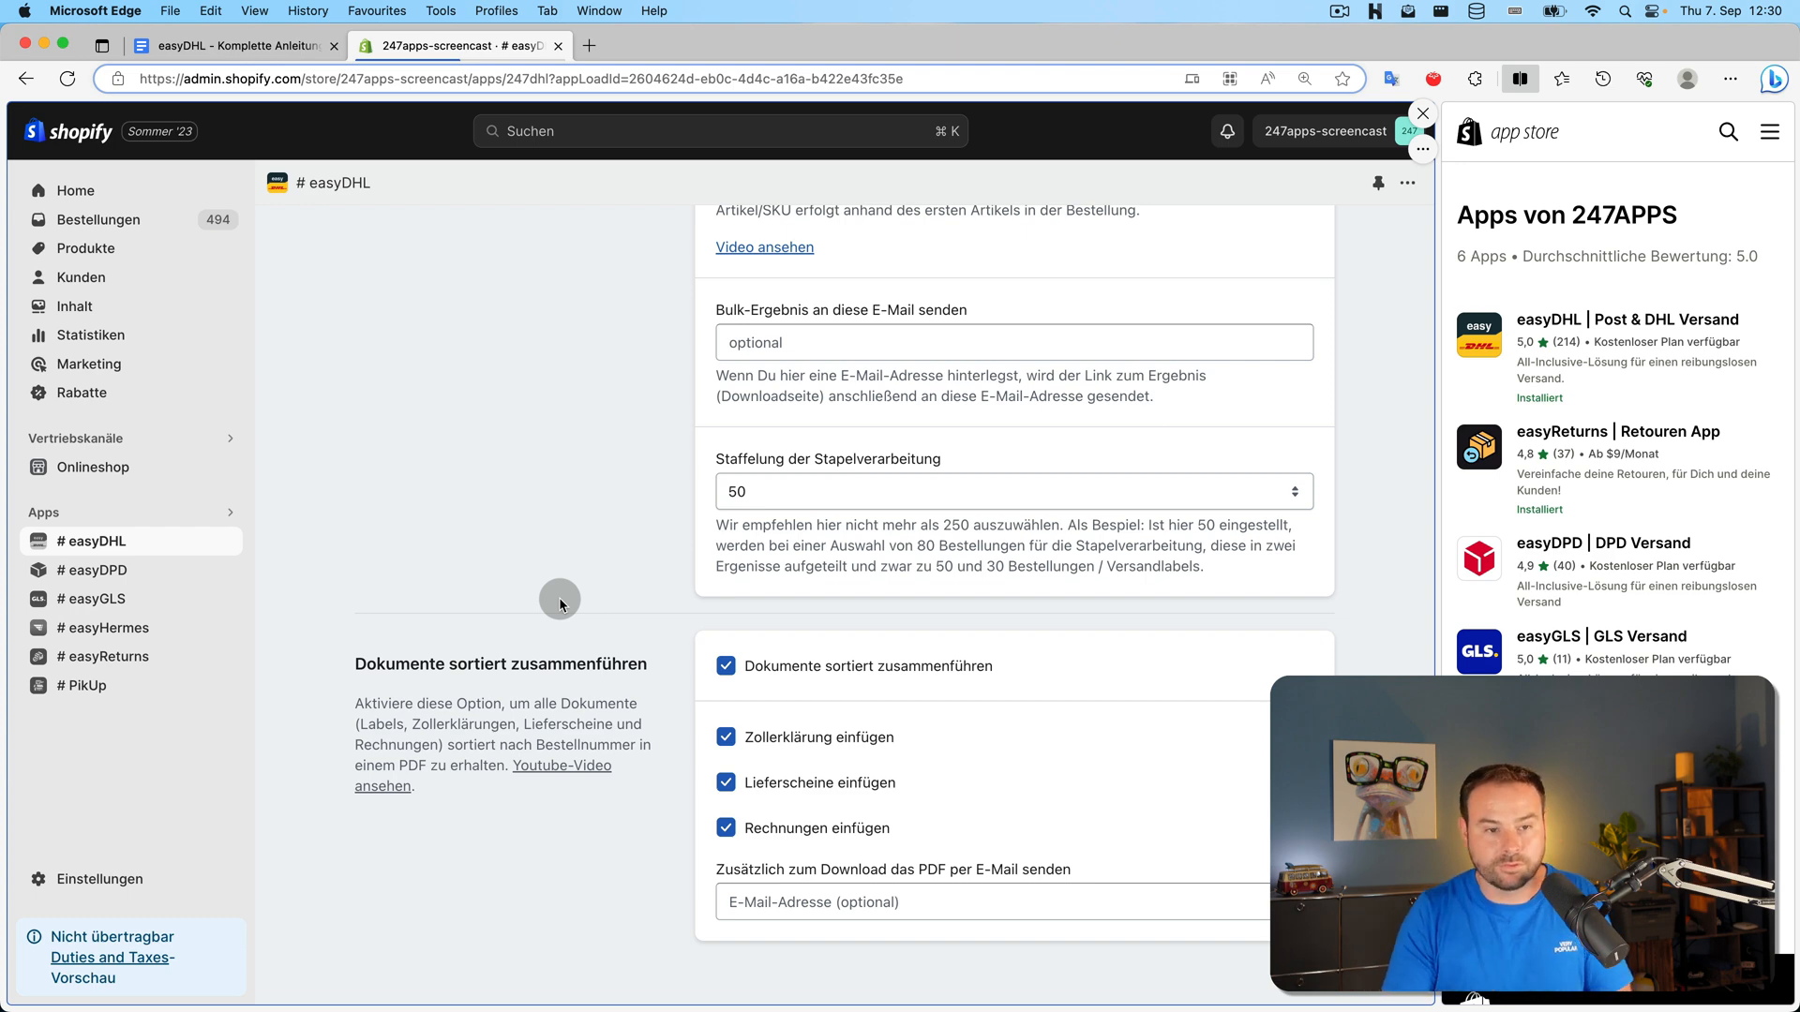
pyautogui.scroll(15, 559, 599)
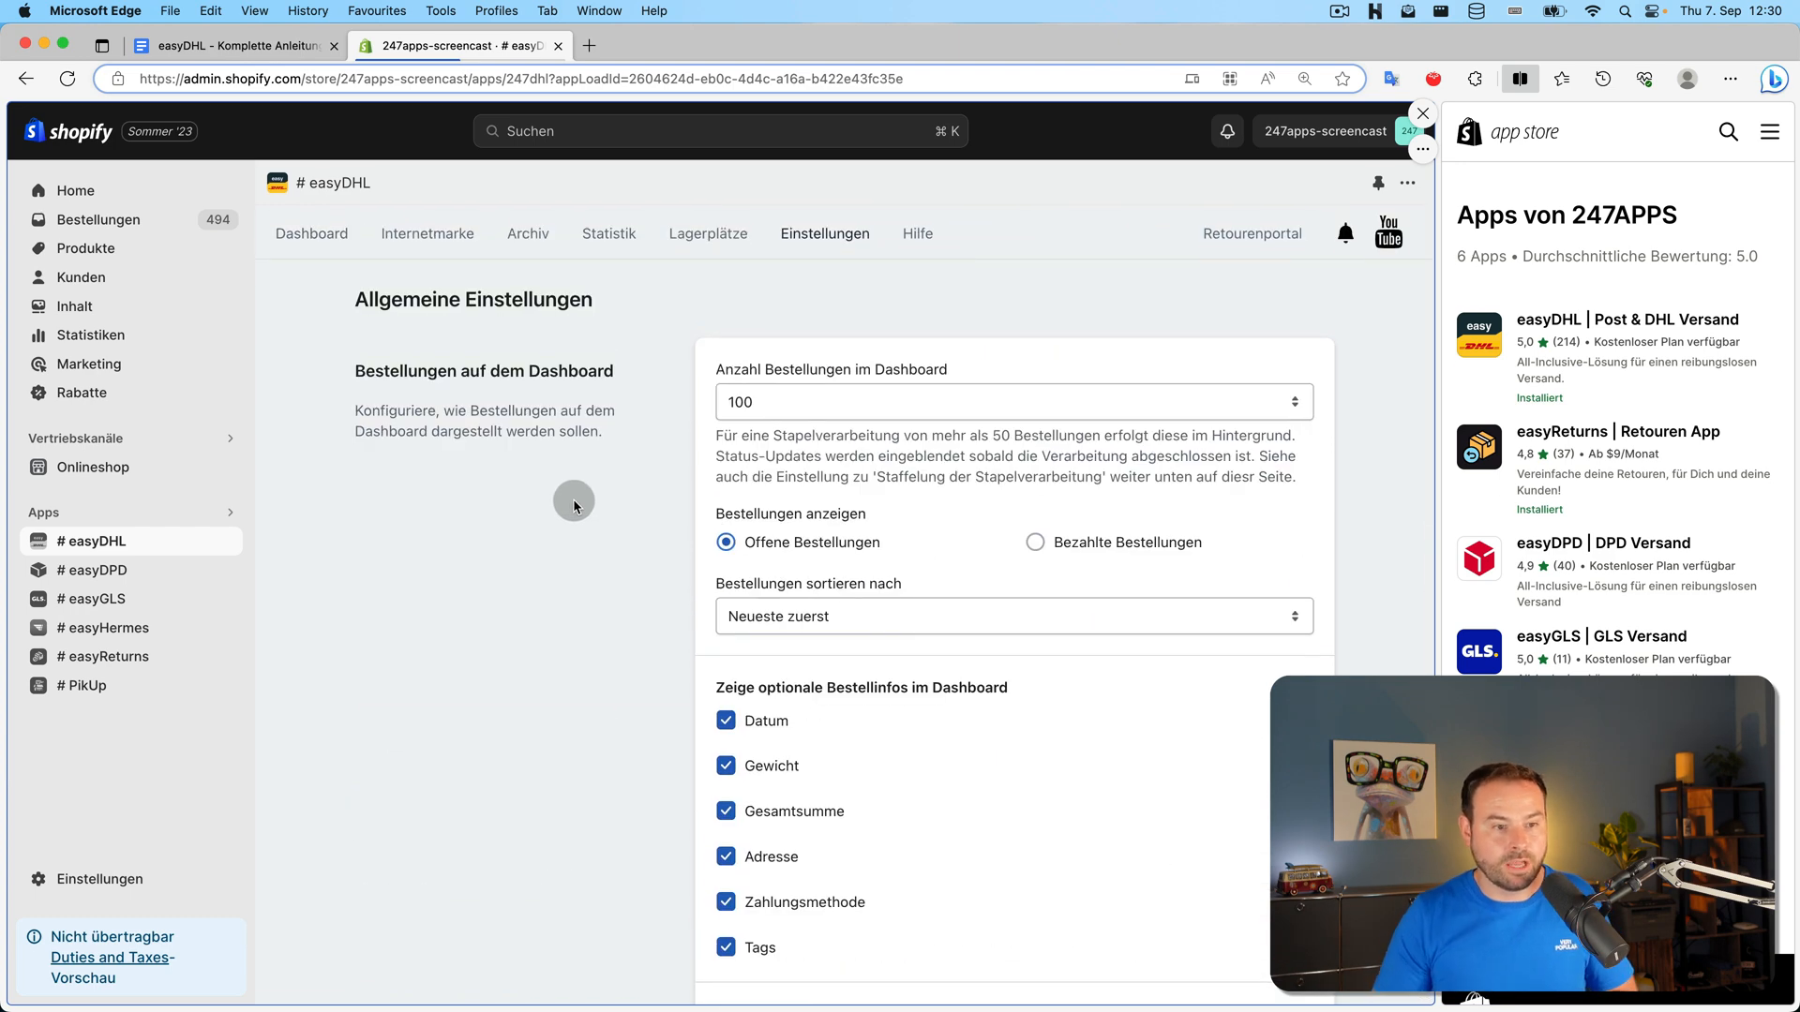
# Italicize 'Allgemeines' in the Google Docs checklist, select 'Versand' next, and go back to easyDHL
pyautogui.click(234, 47)
pyautogui.doubleClick(605, 643)
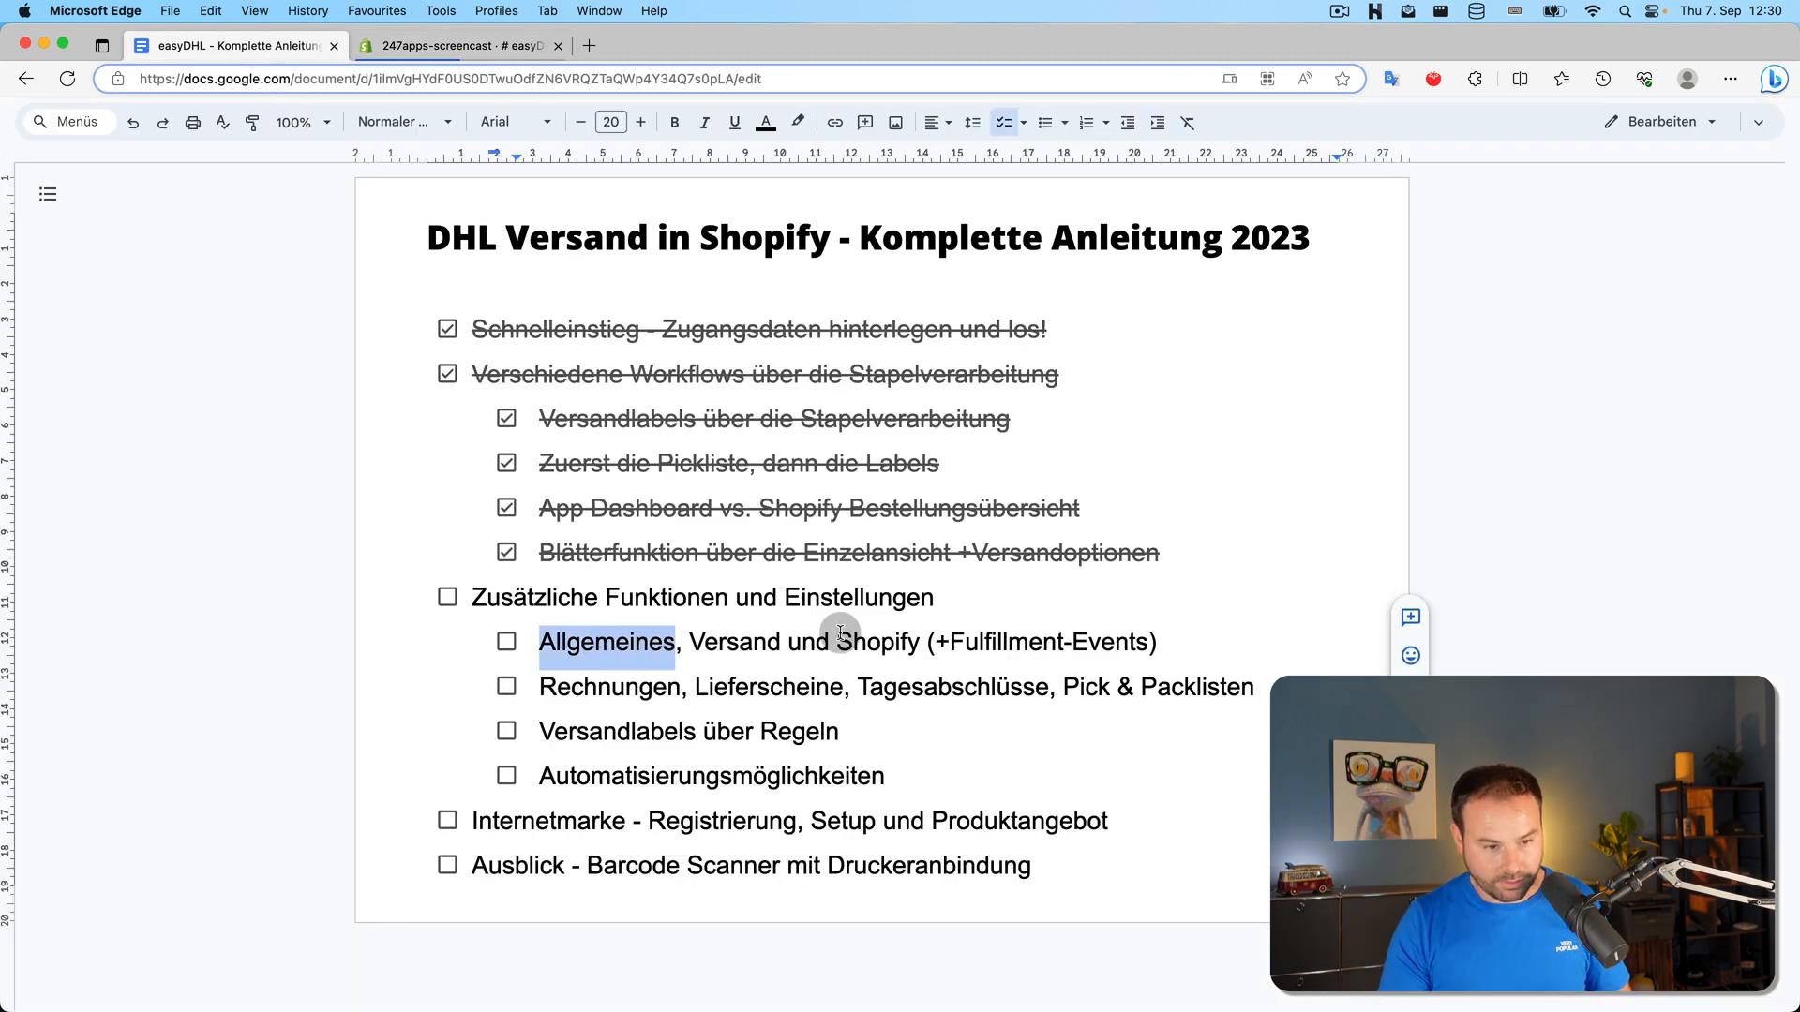
pyautogui.press('cmd+i')
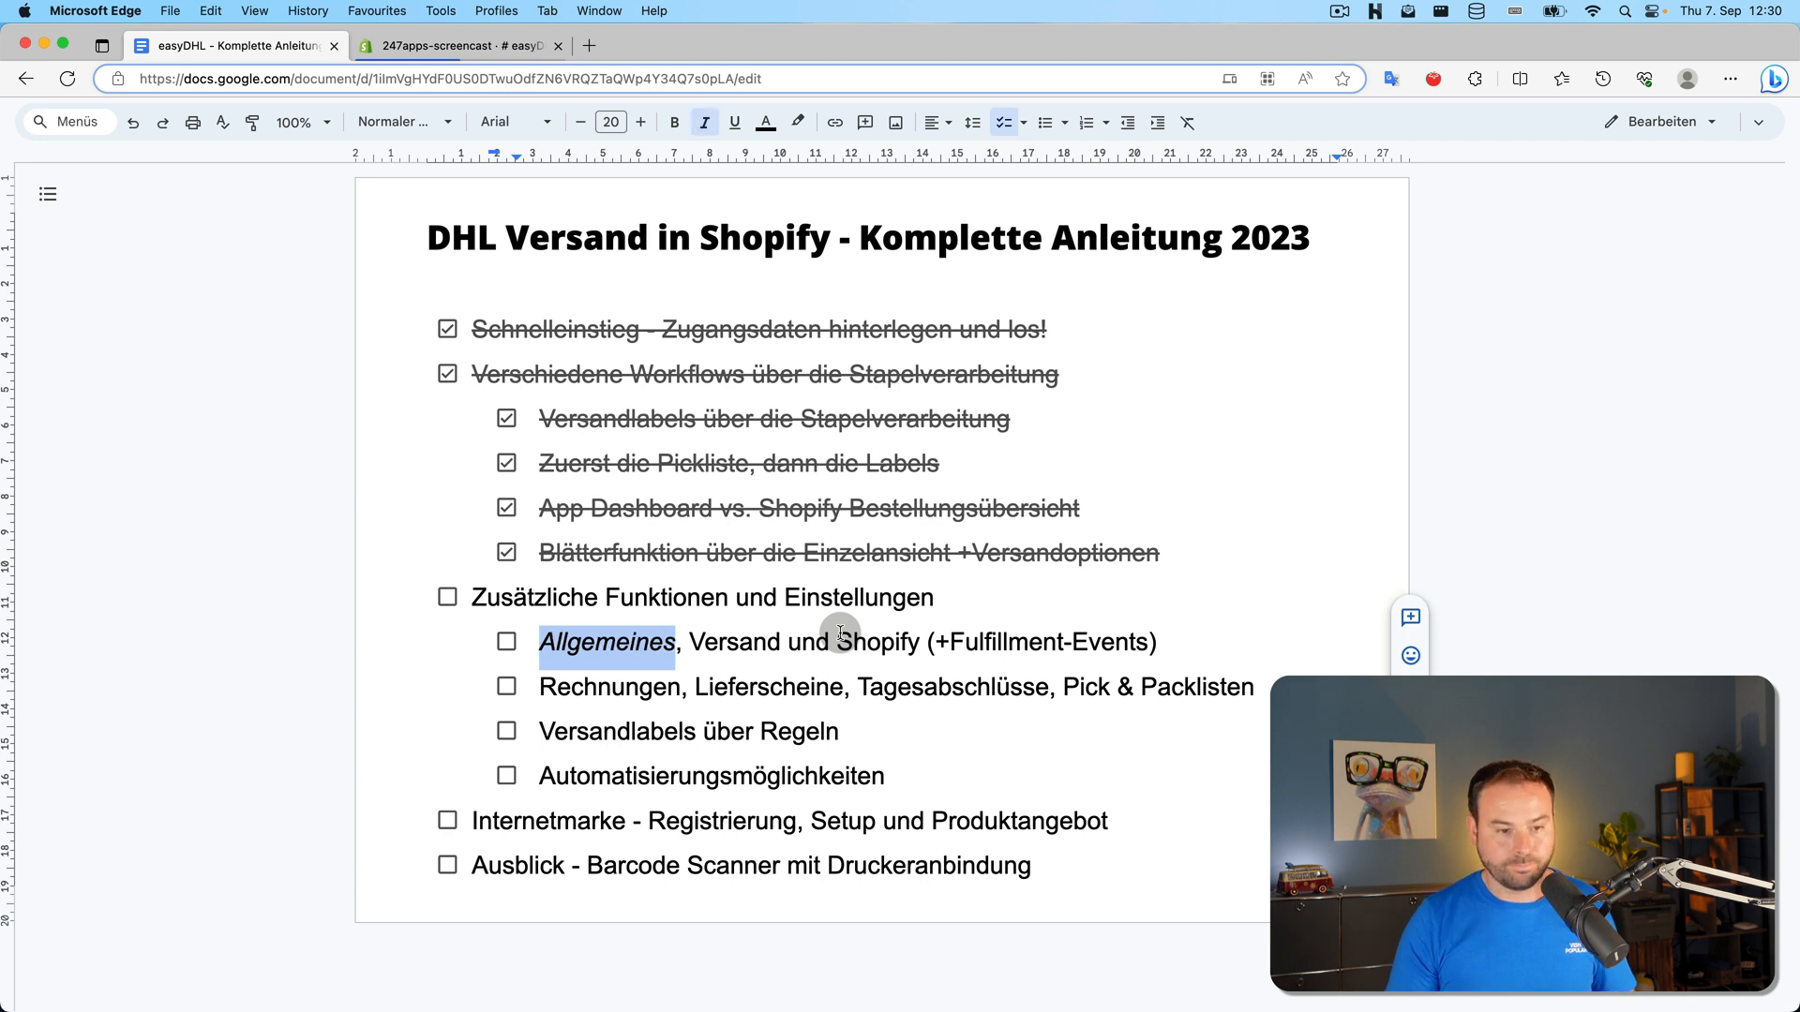
pyautogui.doubleClick(750, 641)
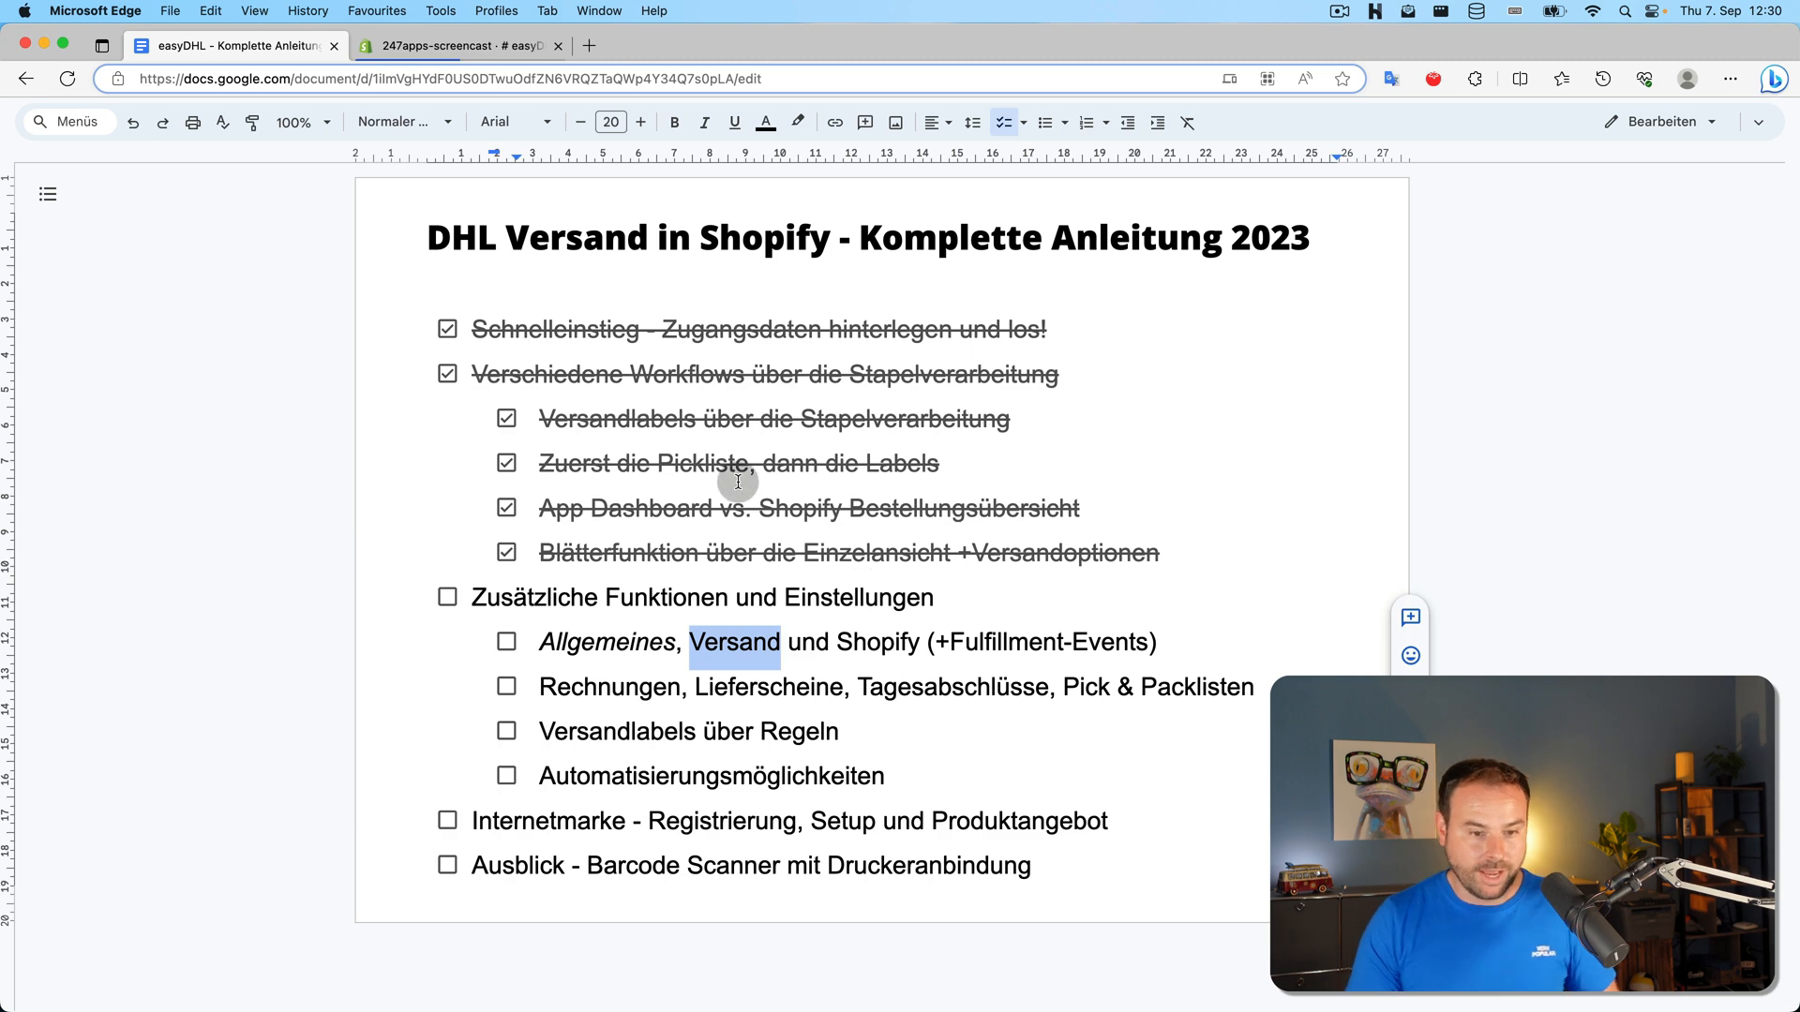
pyautogui.click(483, 47)
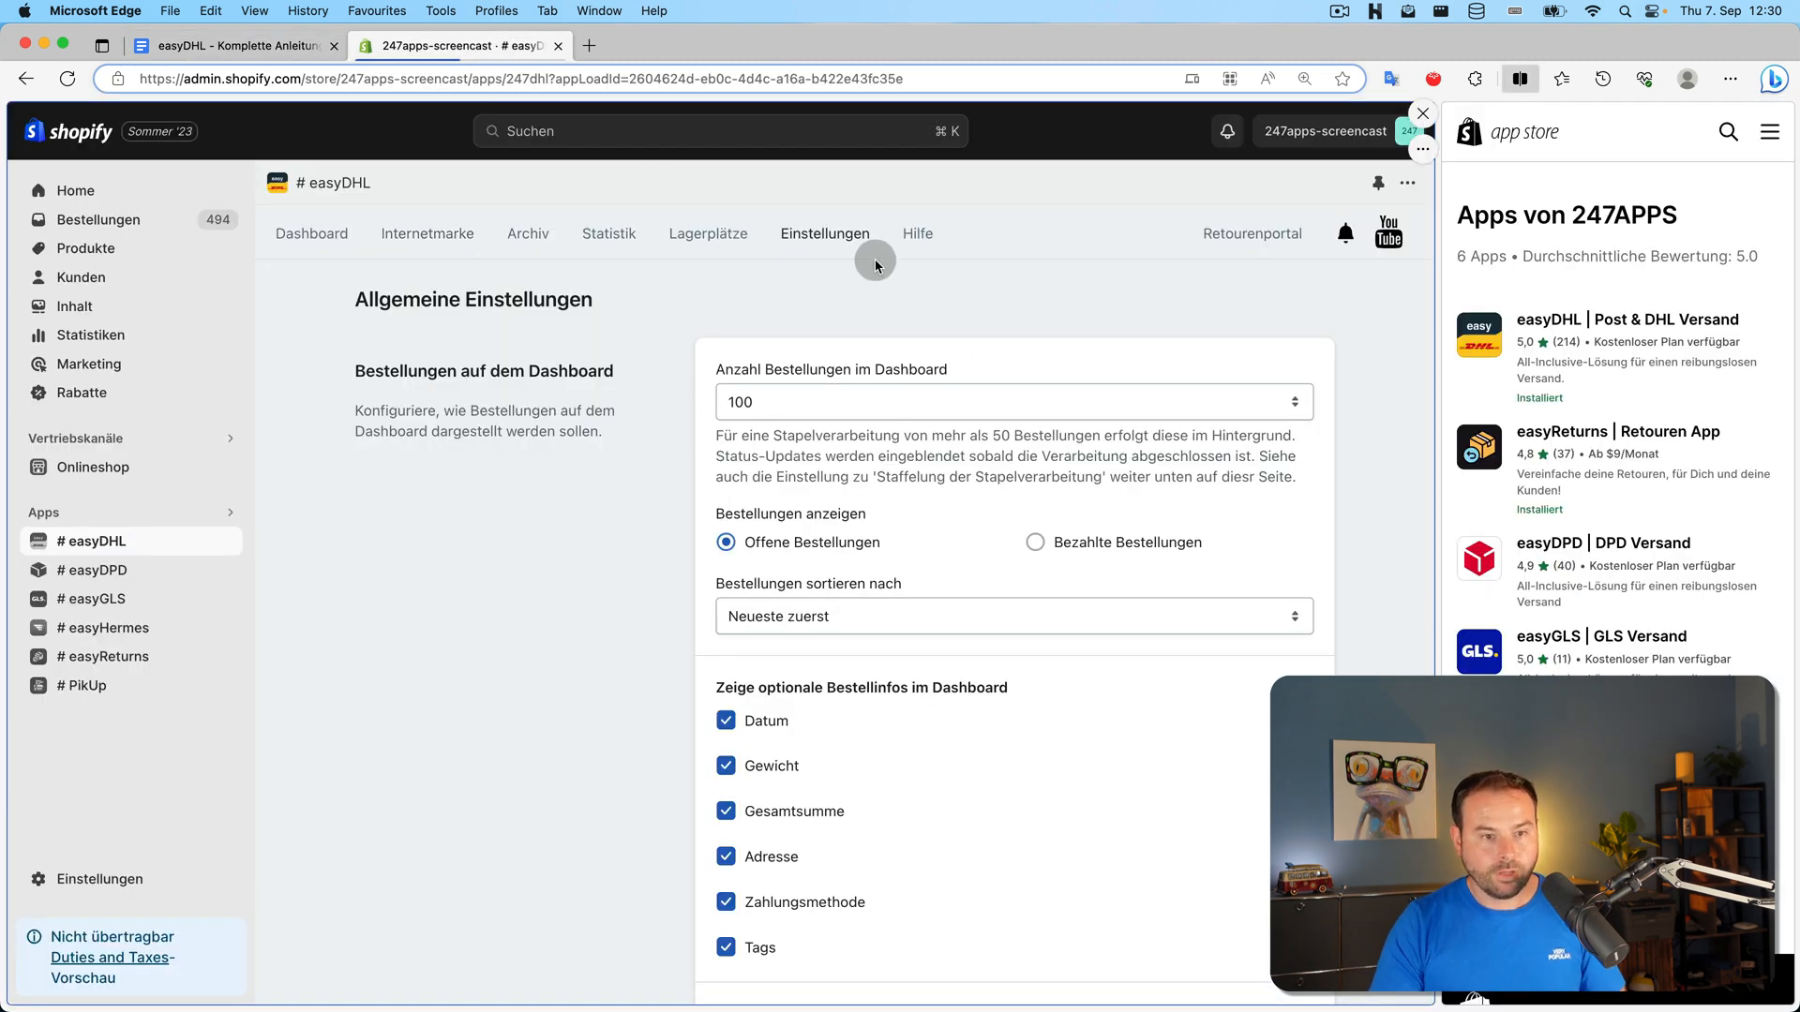
# Go to easyDHL's Einstellungen overview and choose the Versand card
pyautogui.click(825, 233)
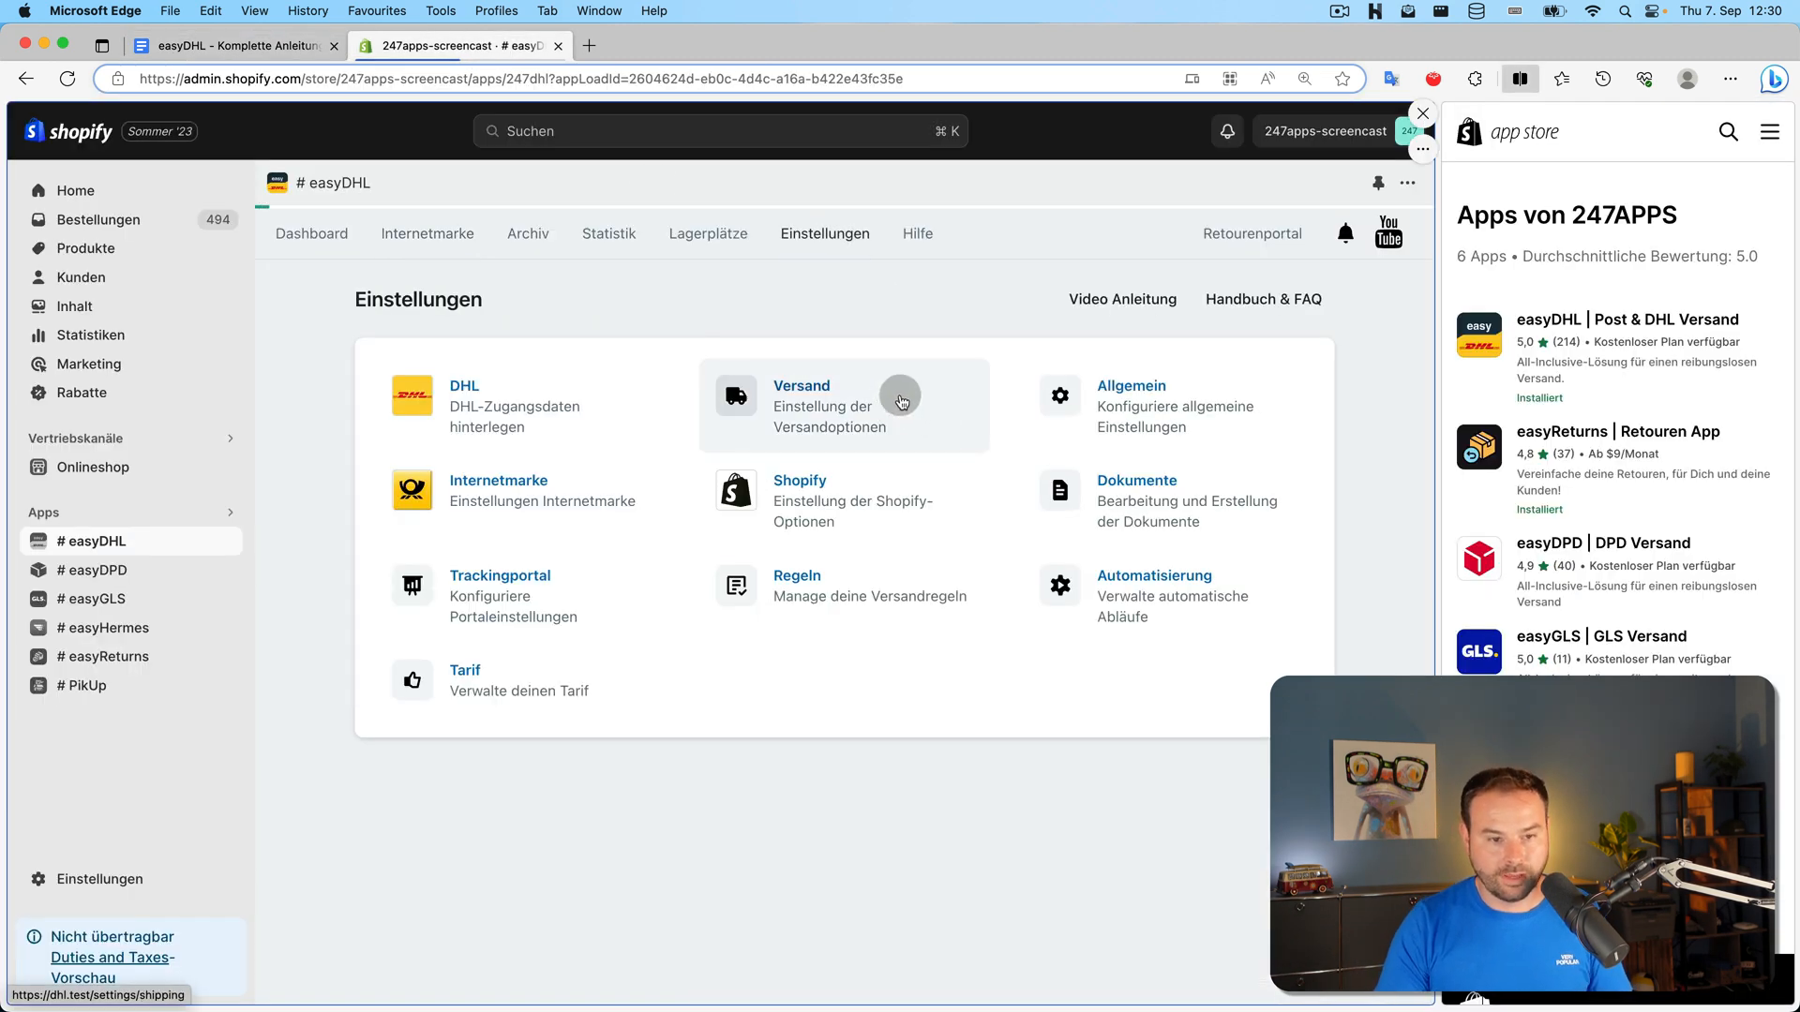
pyautogui.click(901, 402)
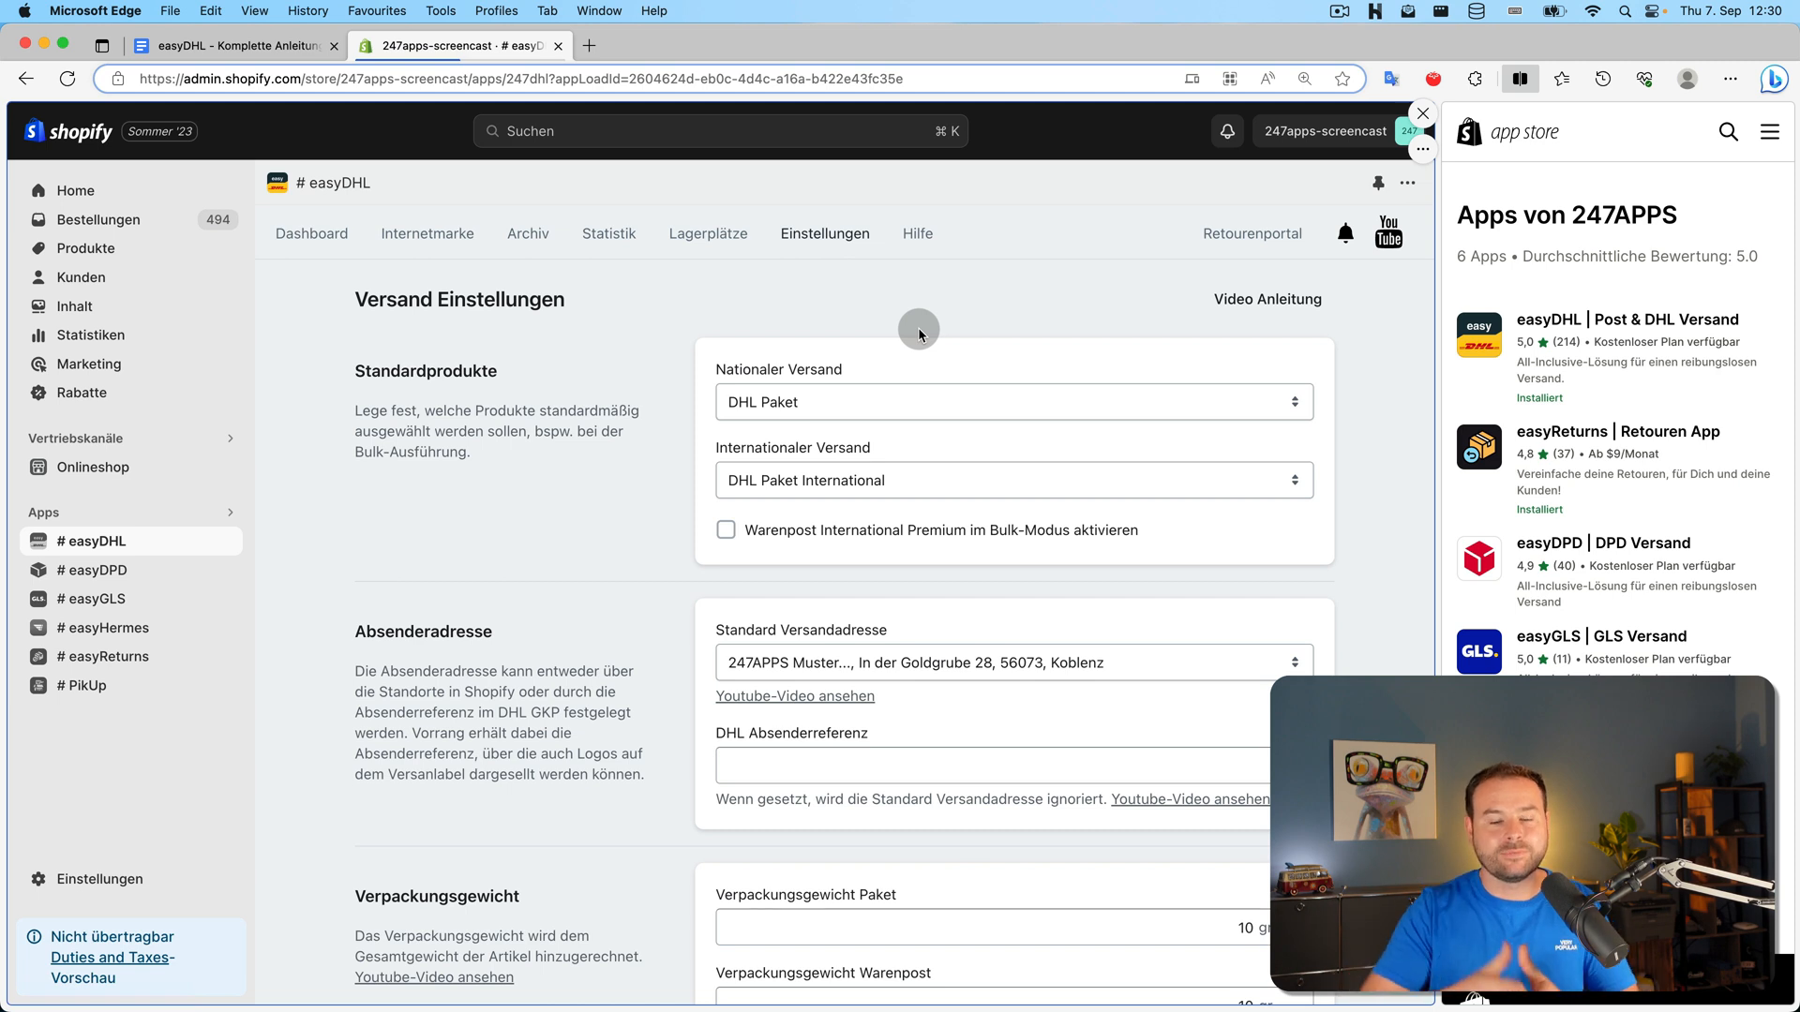
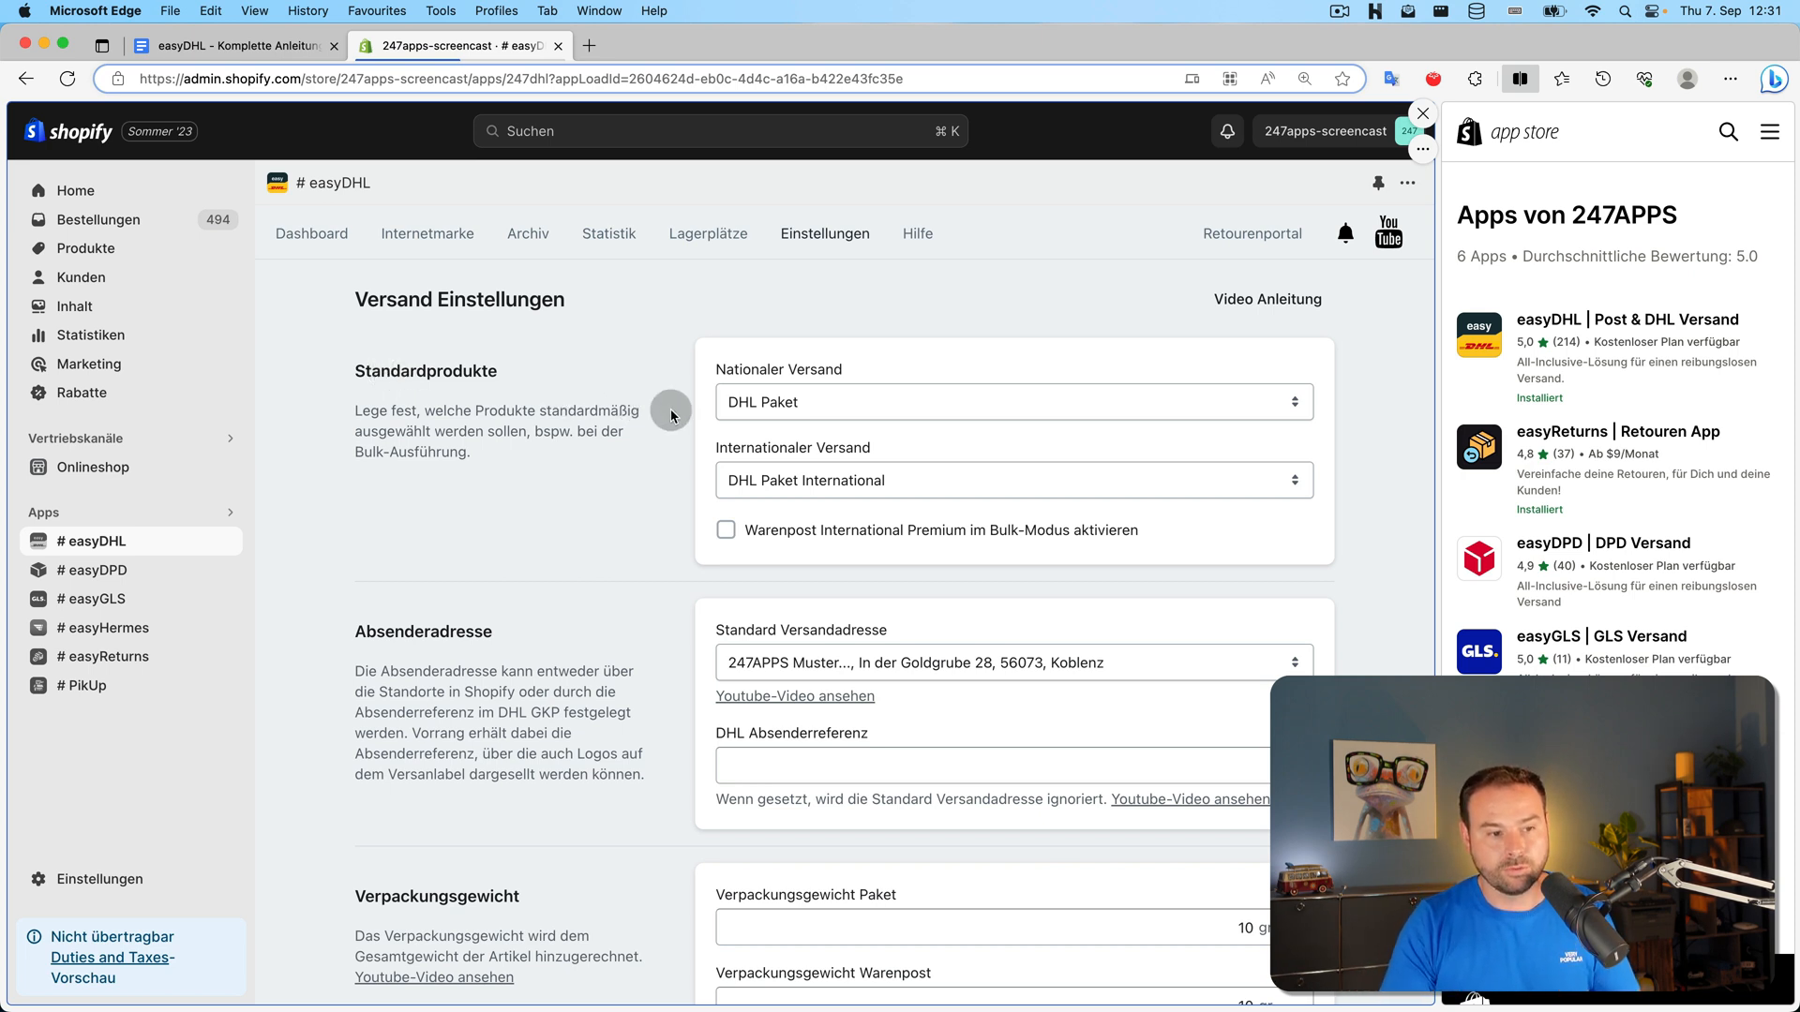
# Keep DHL Paket for national and DHL Paket International for international shipping
pyautogui.click(922, 403)
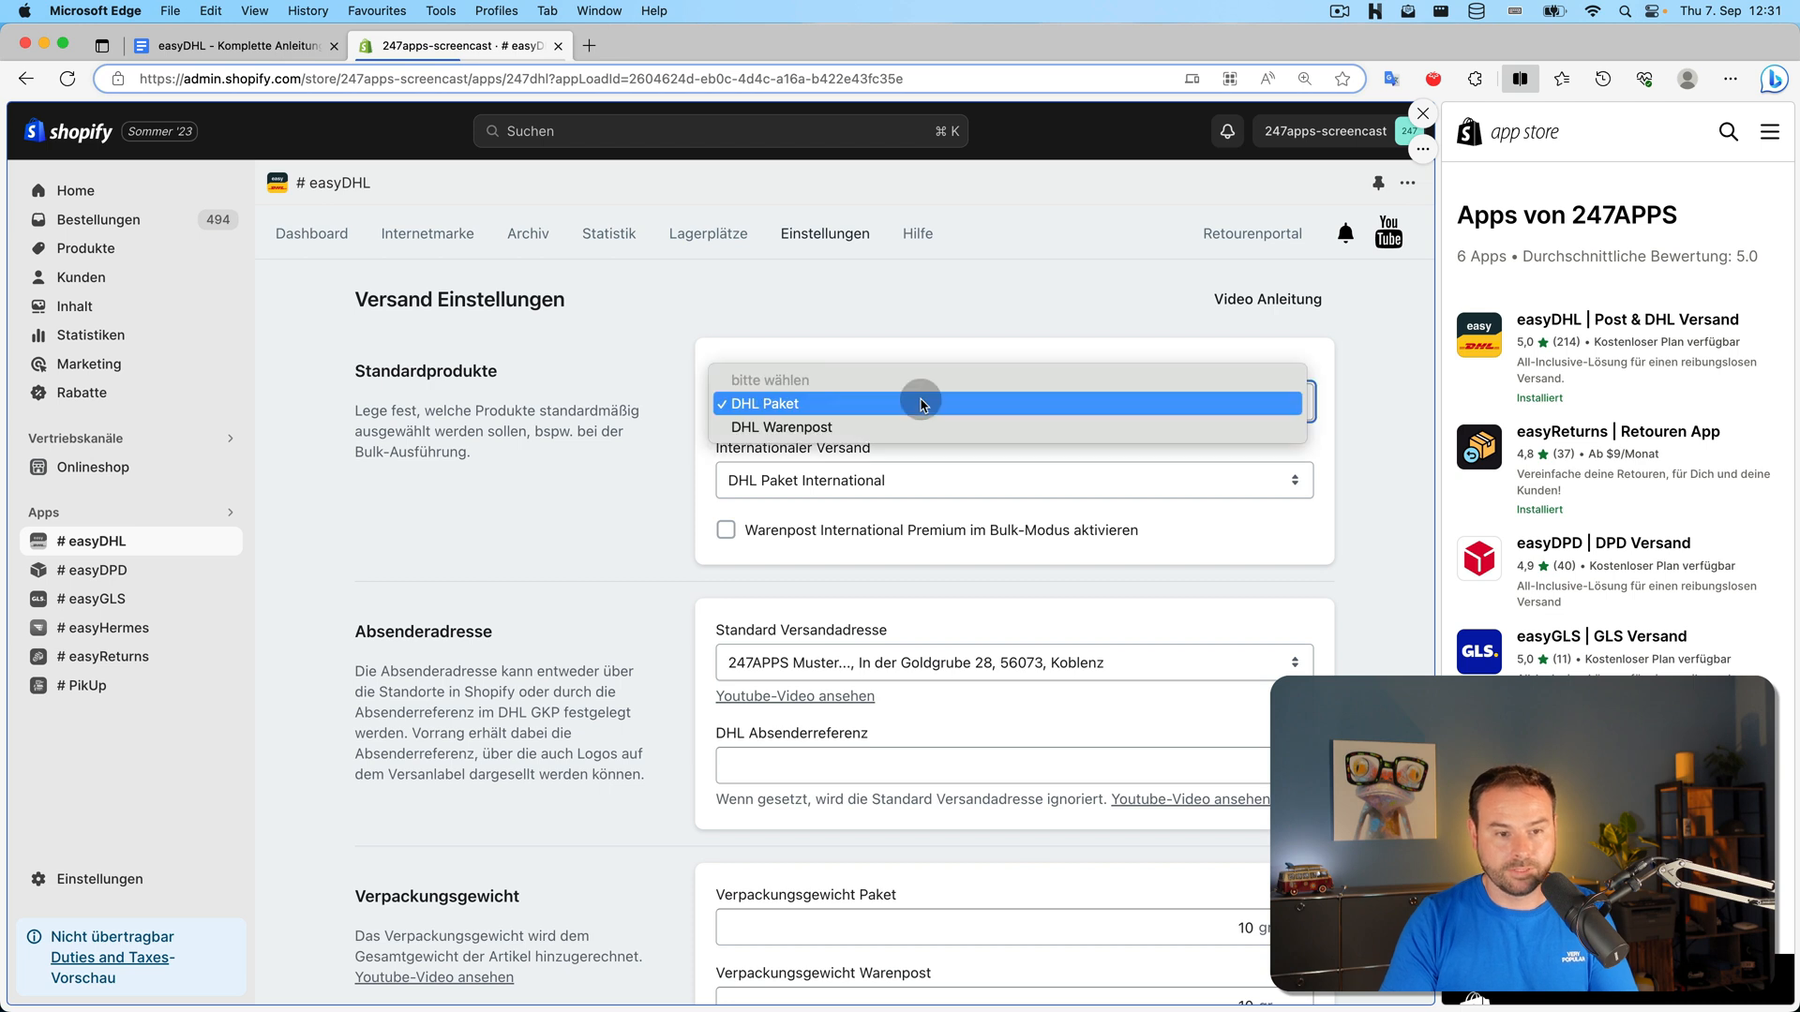
pyautogui.click(922, 403)
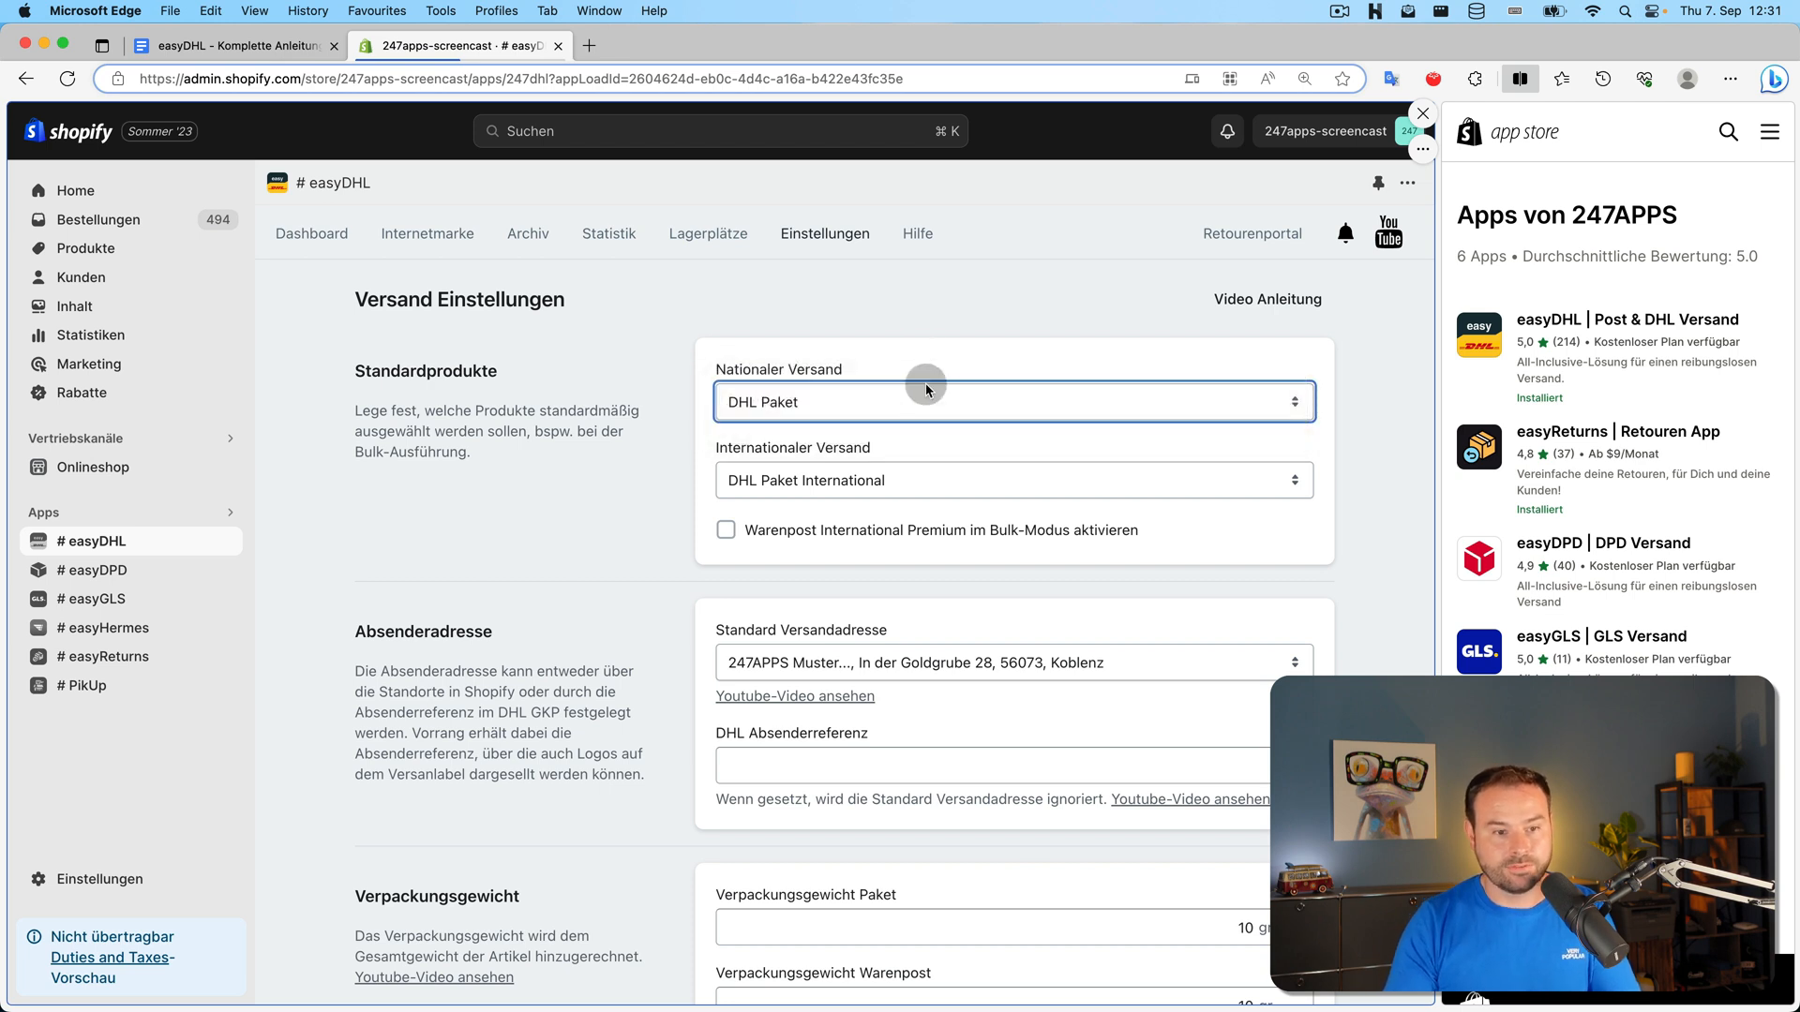
pyautogui.click(940, 400)
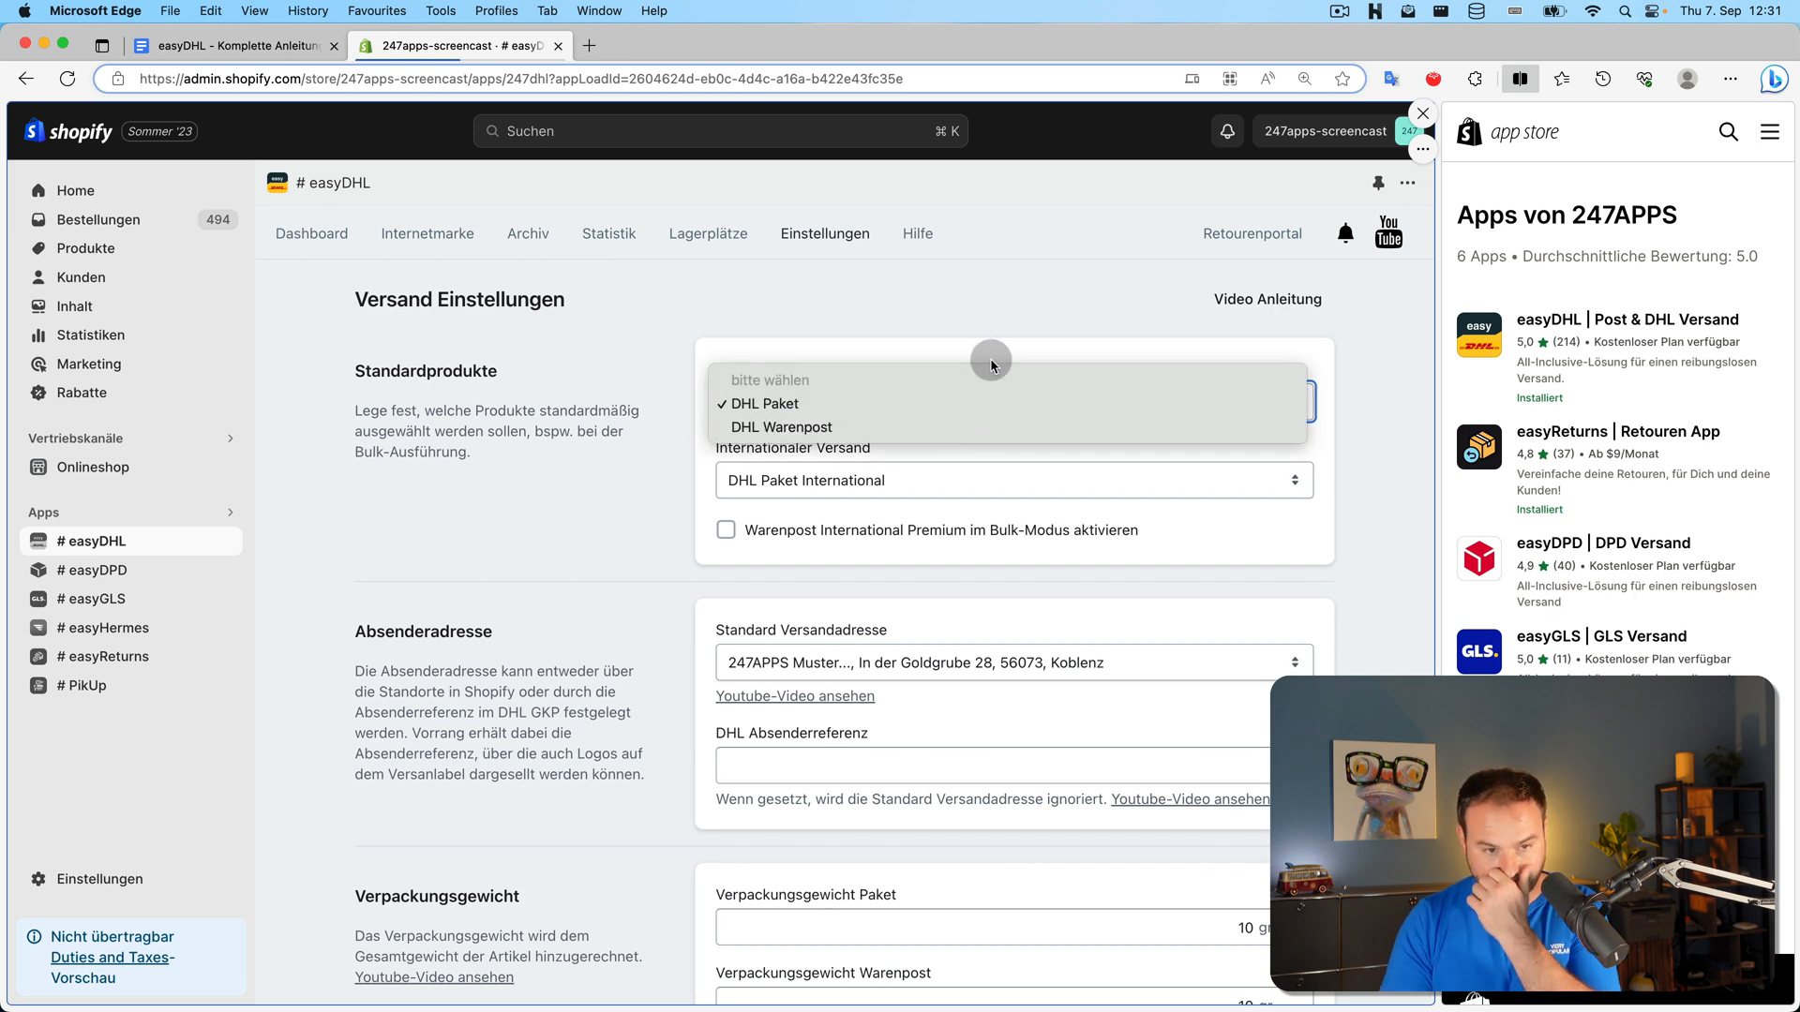
pyautogui.click(941, 325)
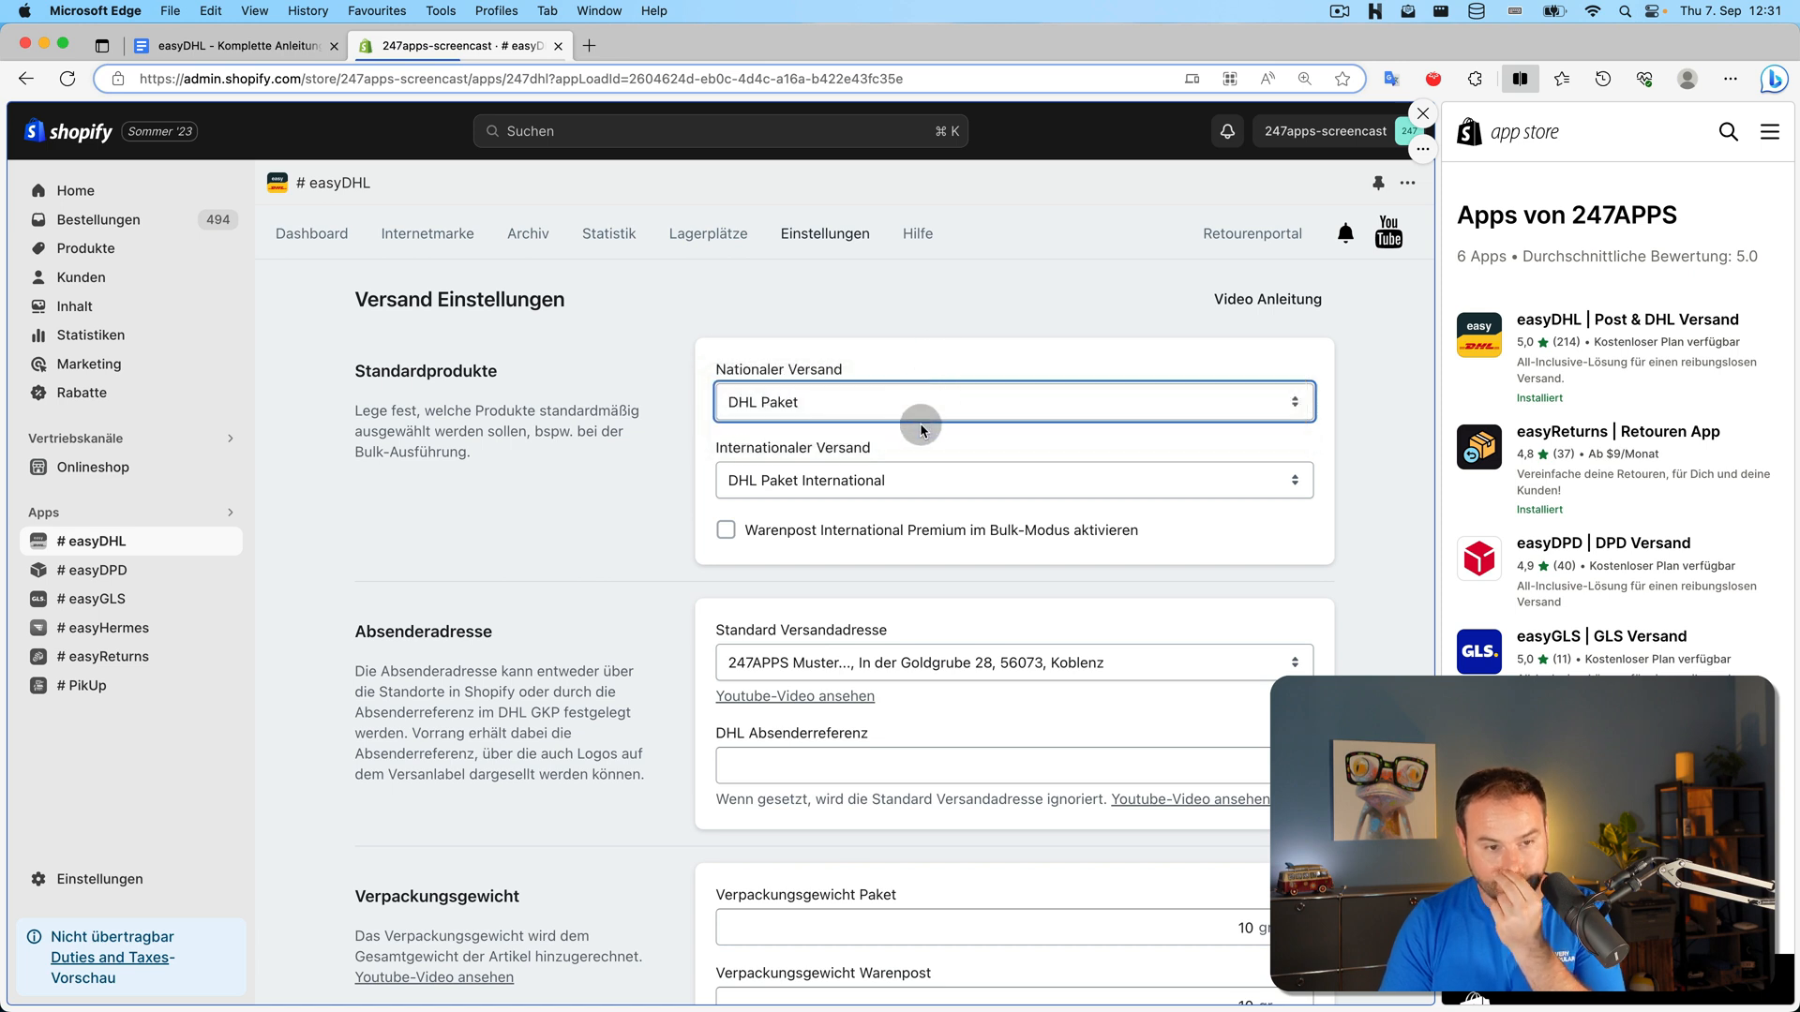
pyautogui.click(847, 480)
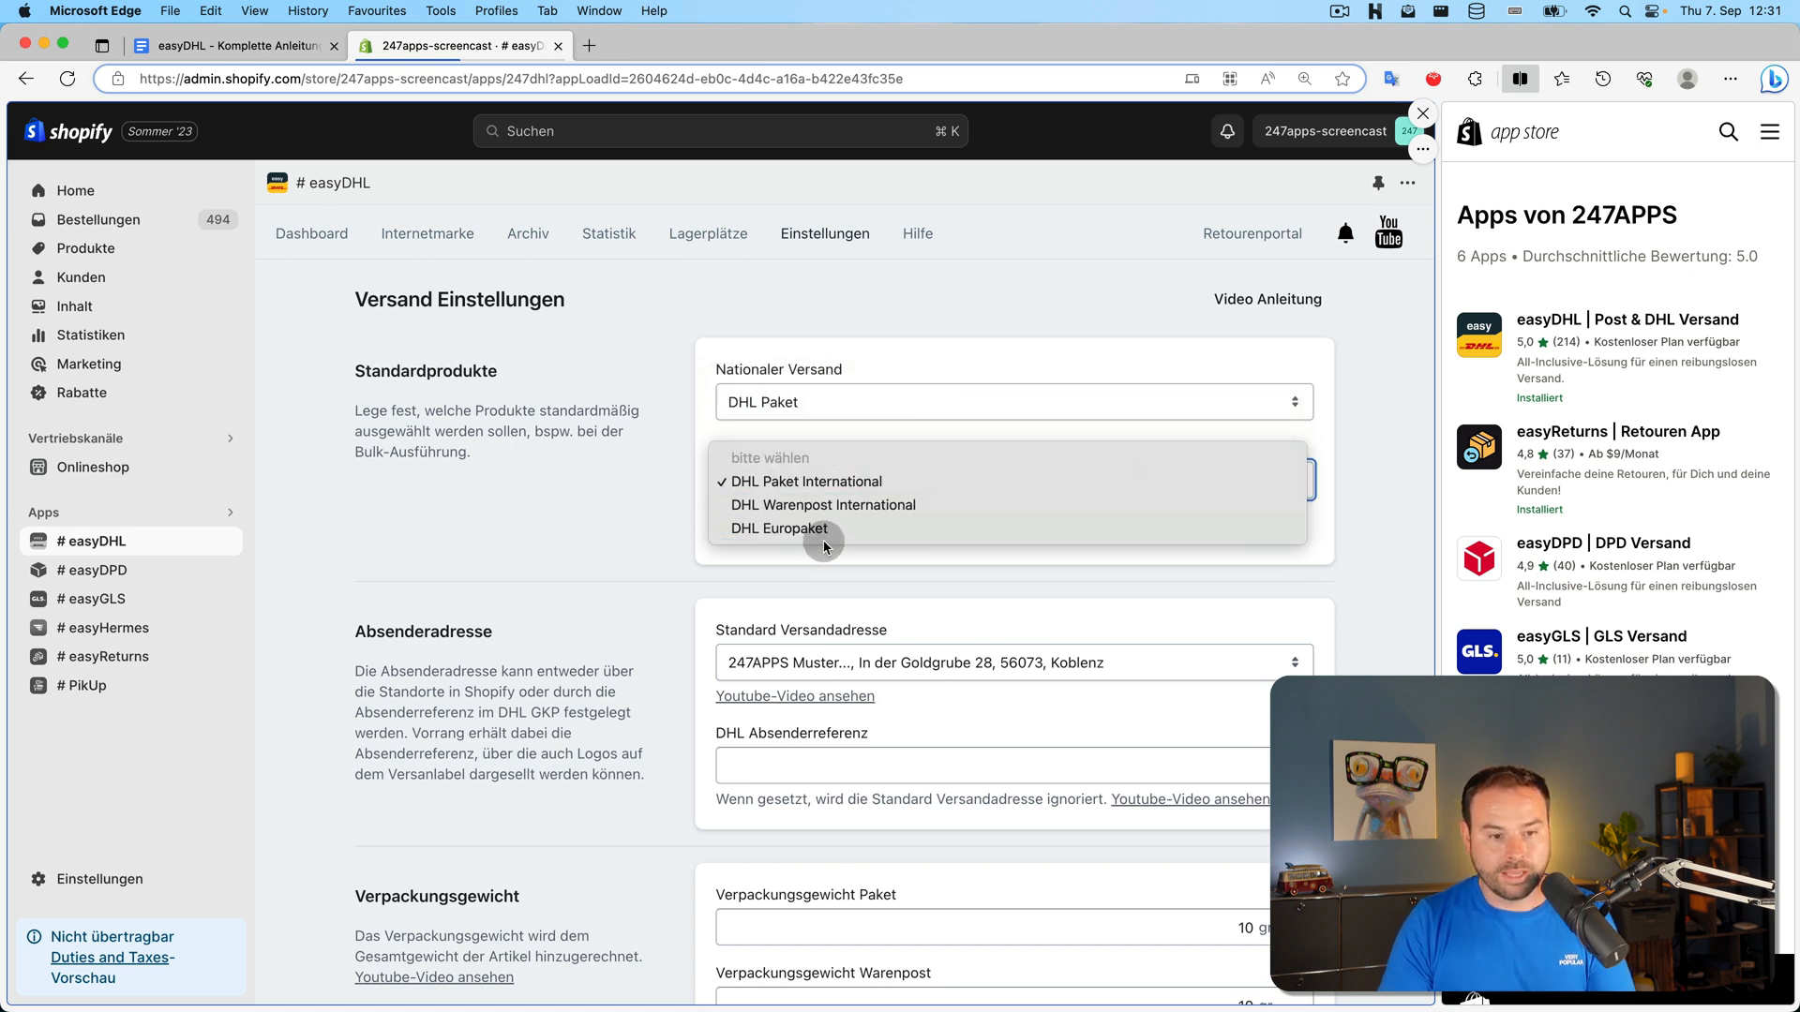
pyautogui.click(882, 488)
pyautogui.click(882, 488)
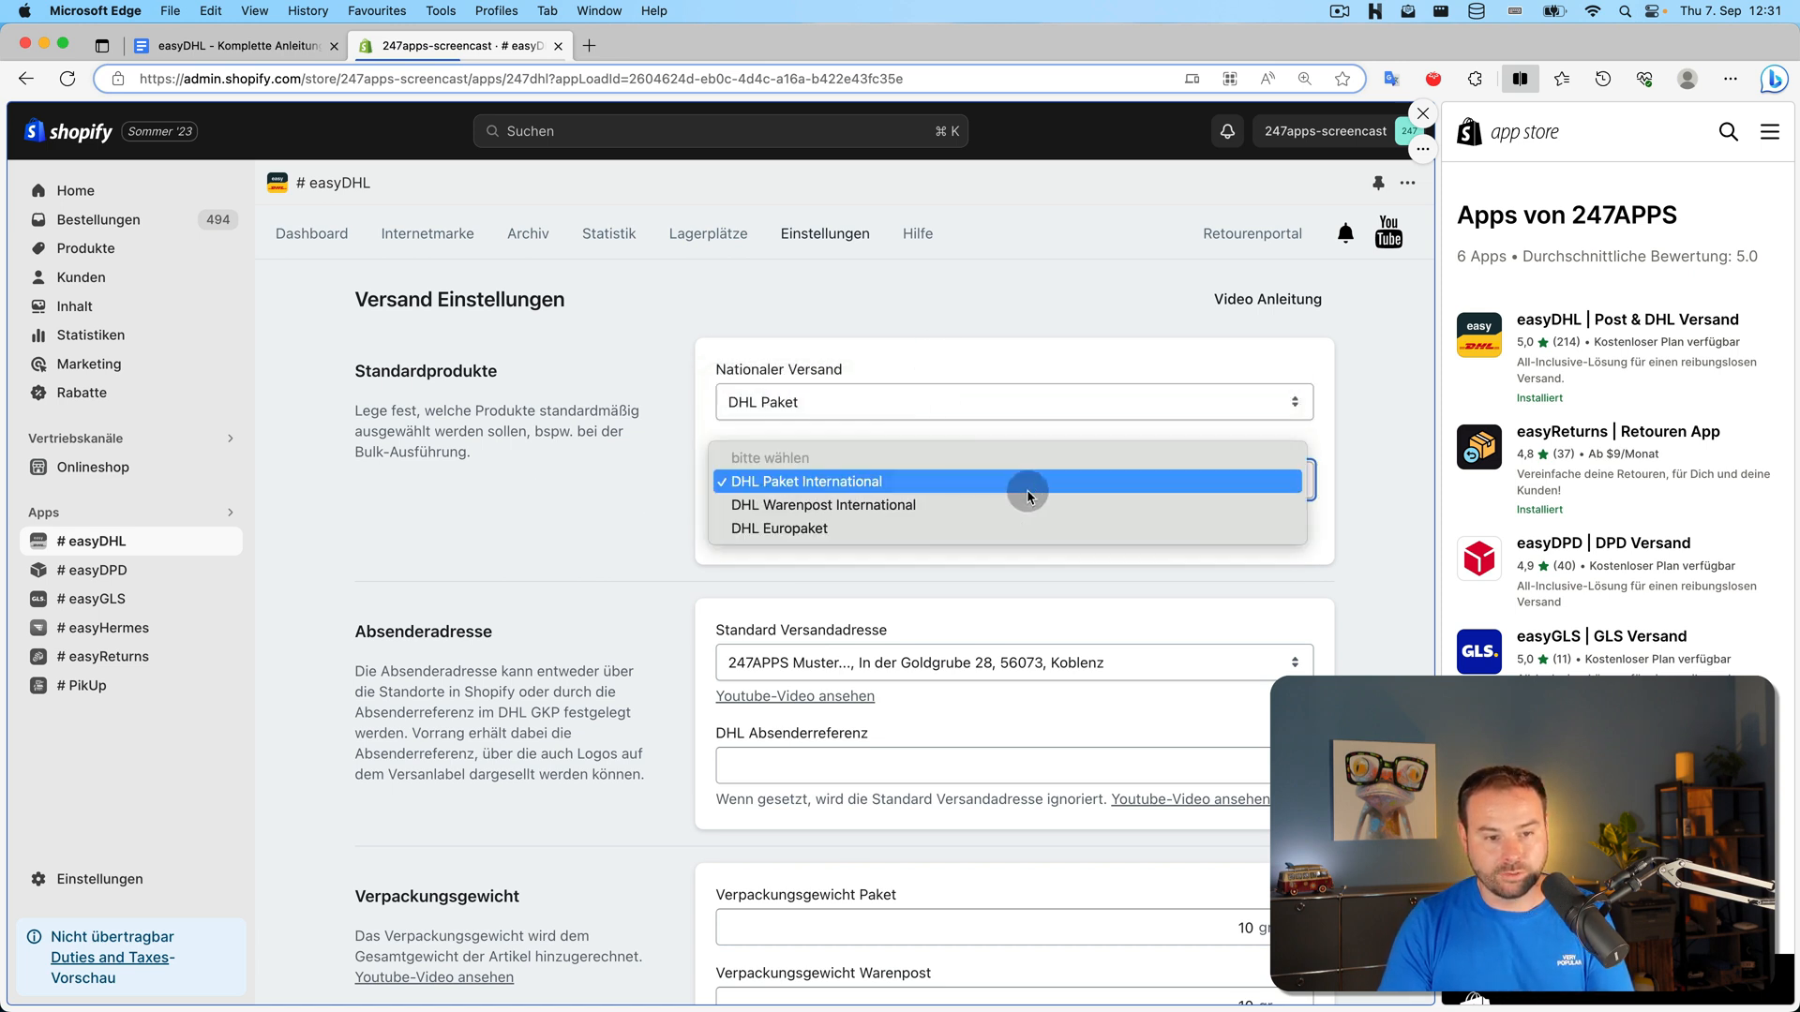
pyautogui.click(1089, 331)
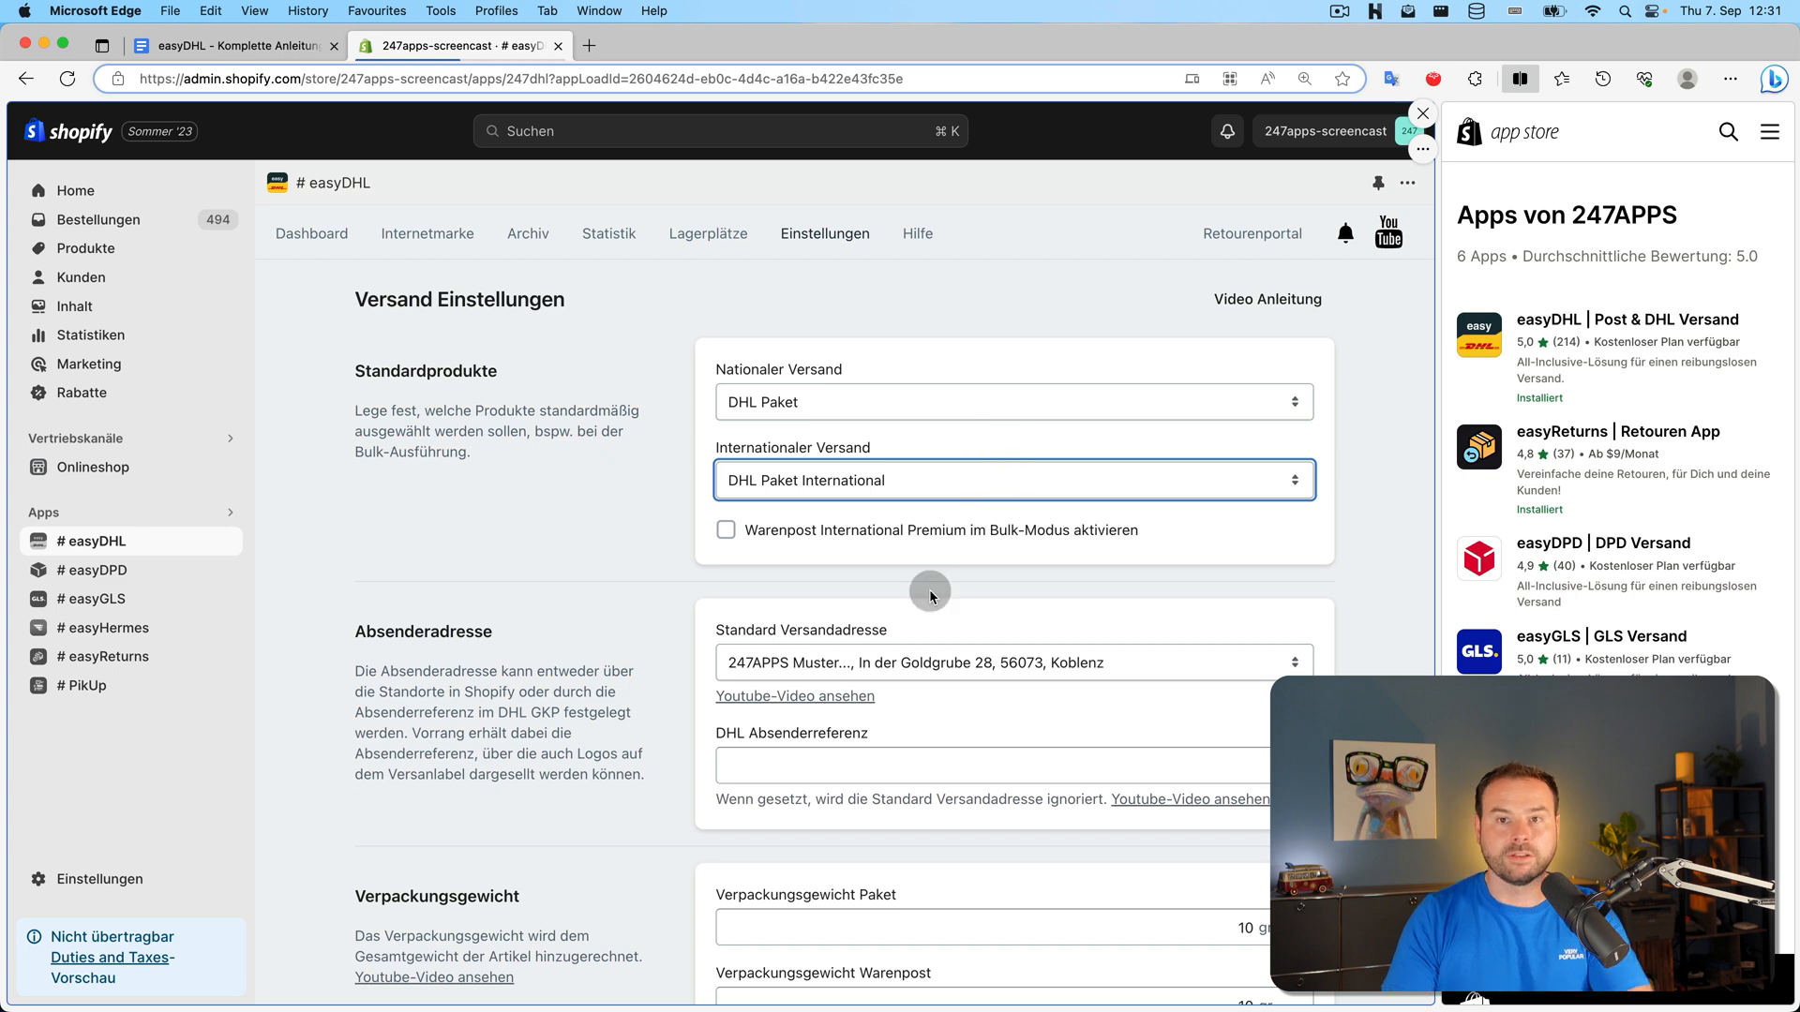
pyautogui.click(693, 553)
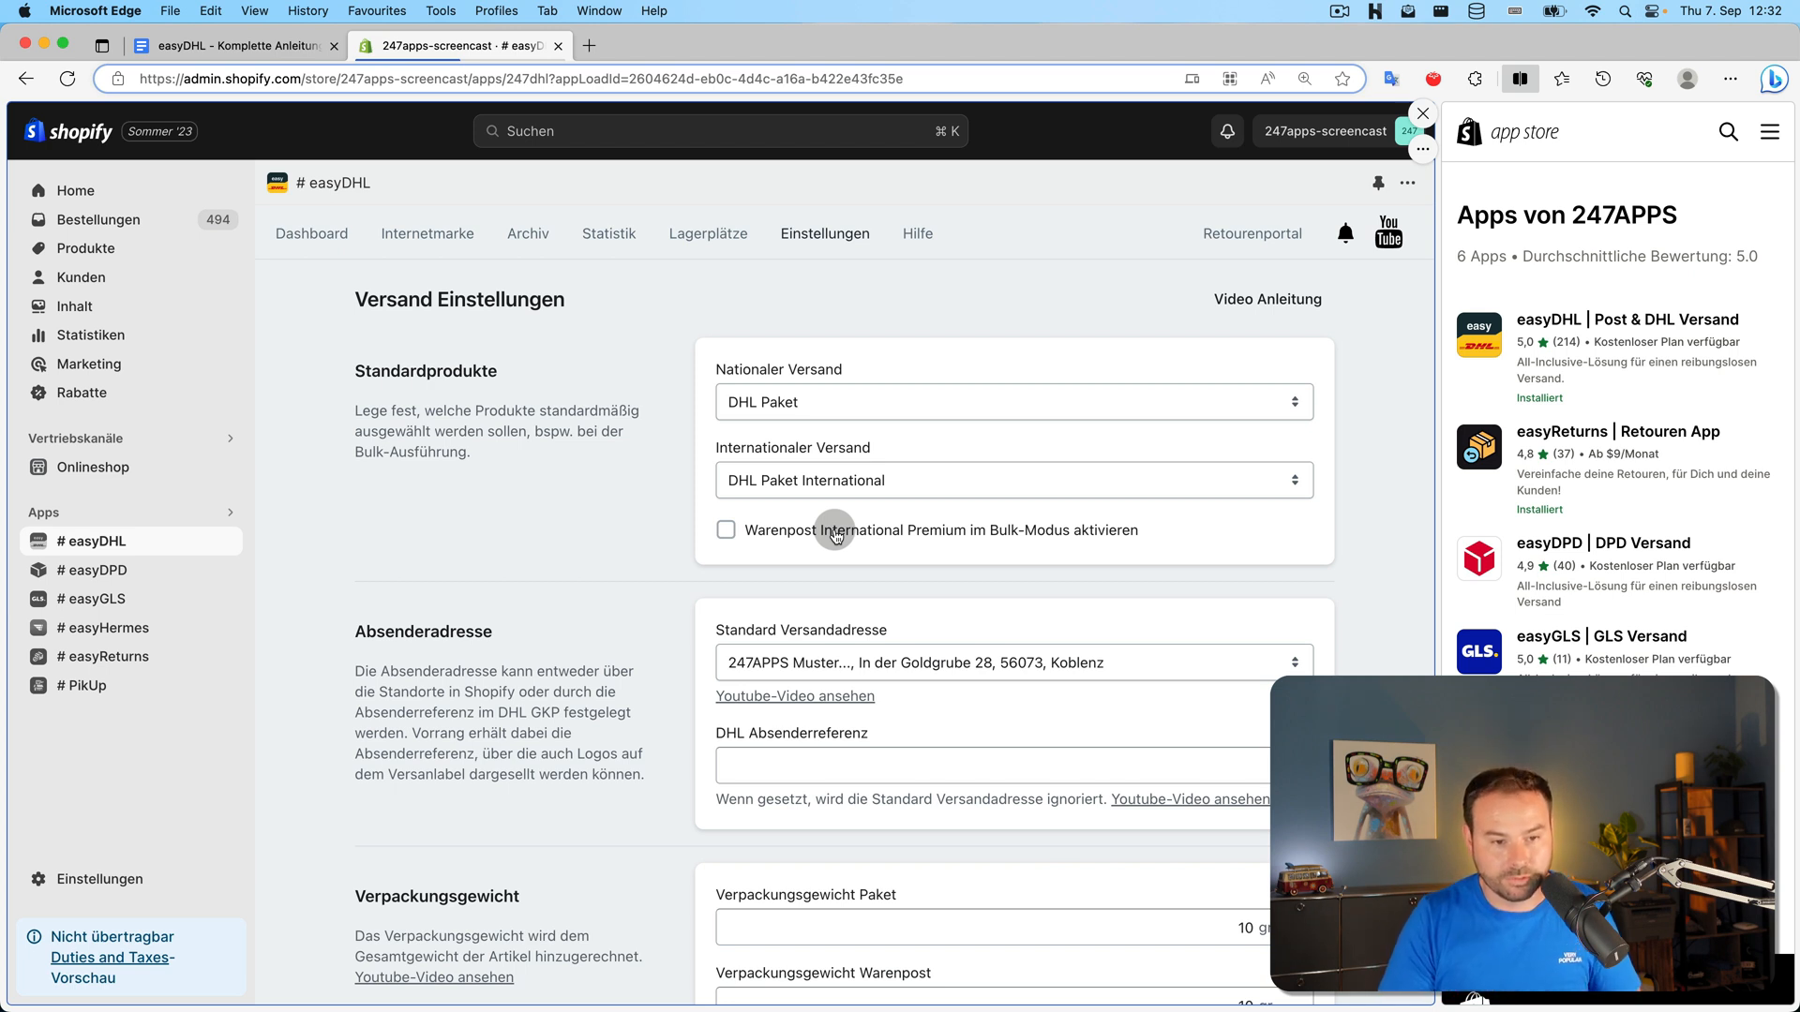
# Leave the Standard Versandadresse unchanged and go to the Shopify store settings
pyautogui.scroll(-4, 591, 441)
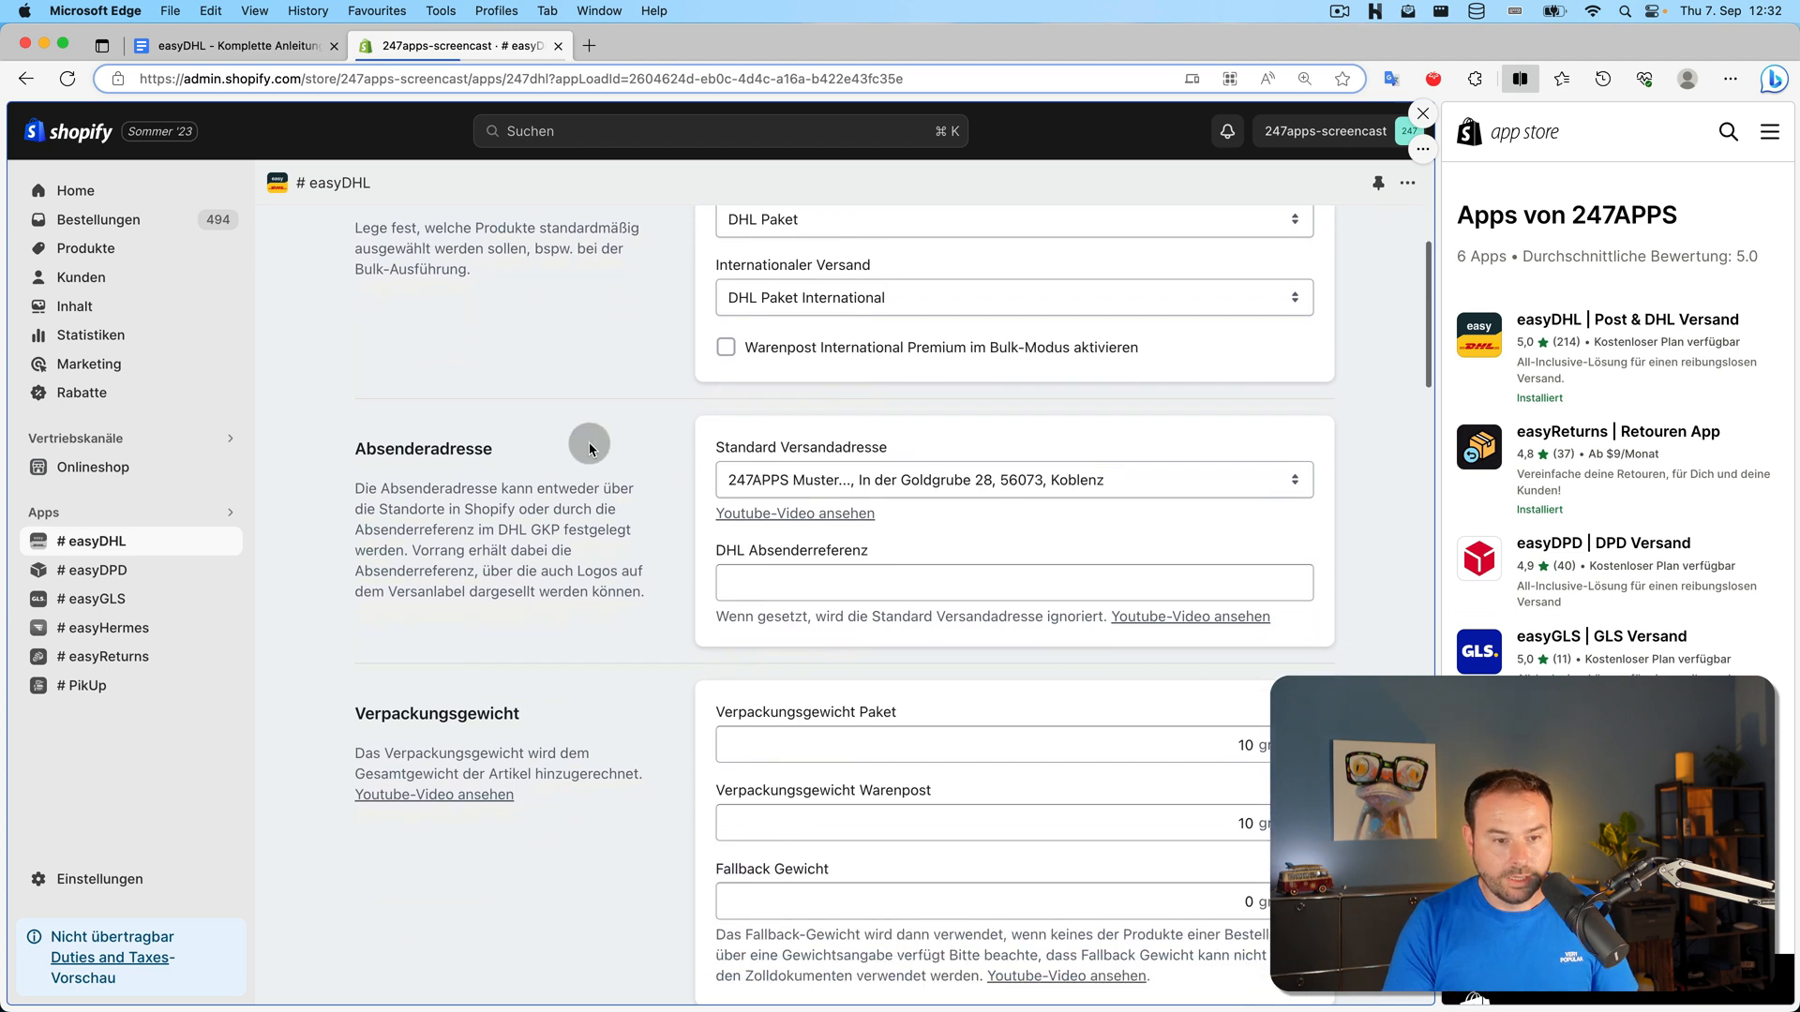
pyautogui.click(1159, 482)
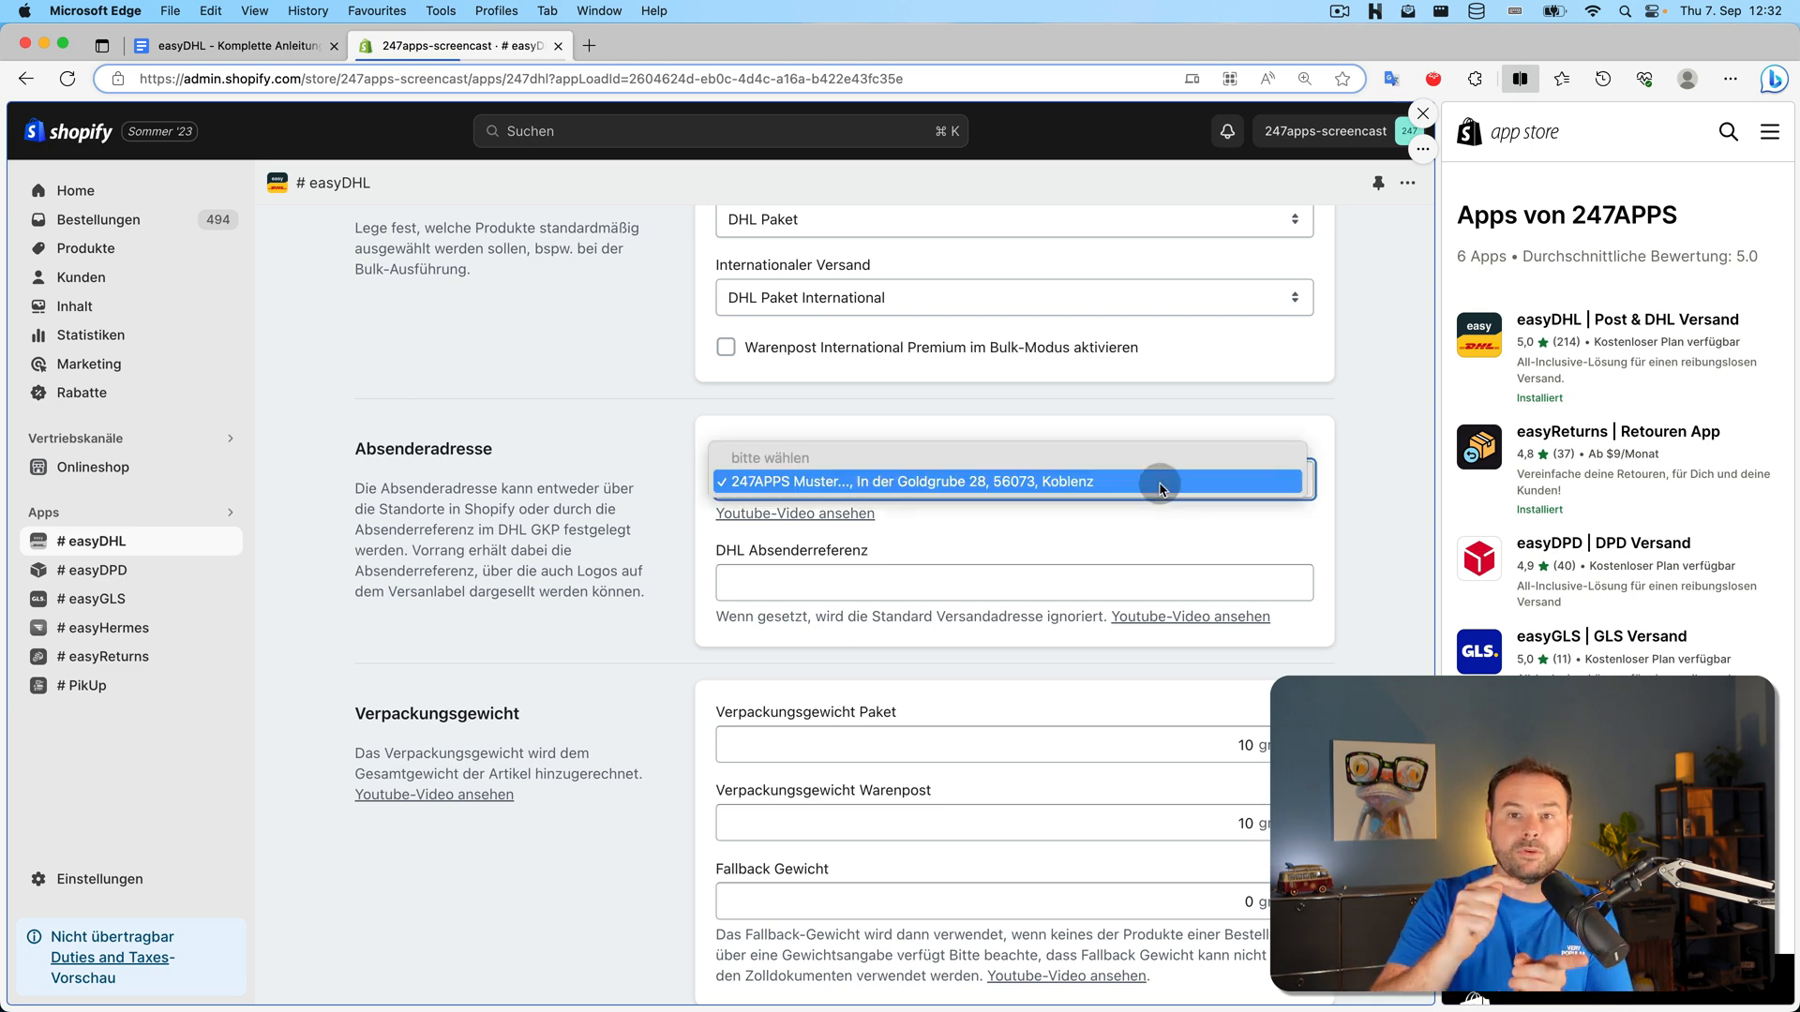
pyautogui.click(100, 879)
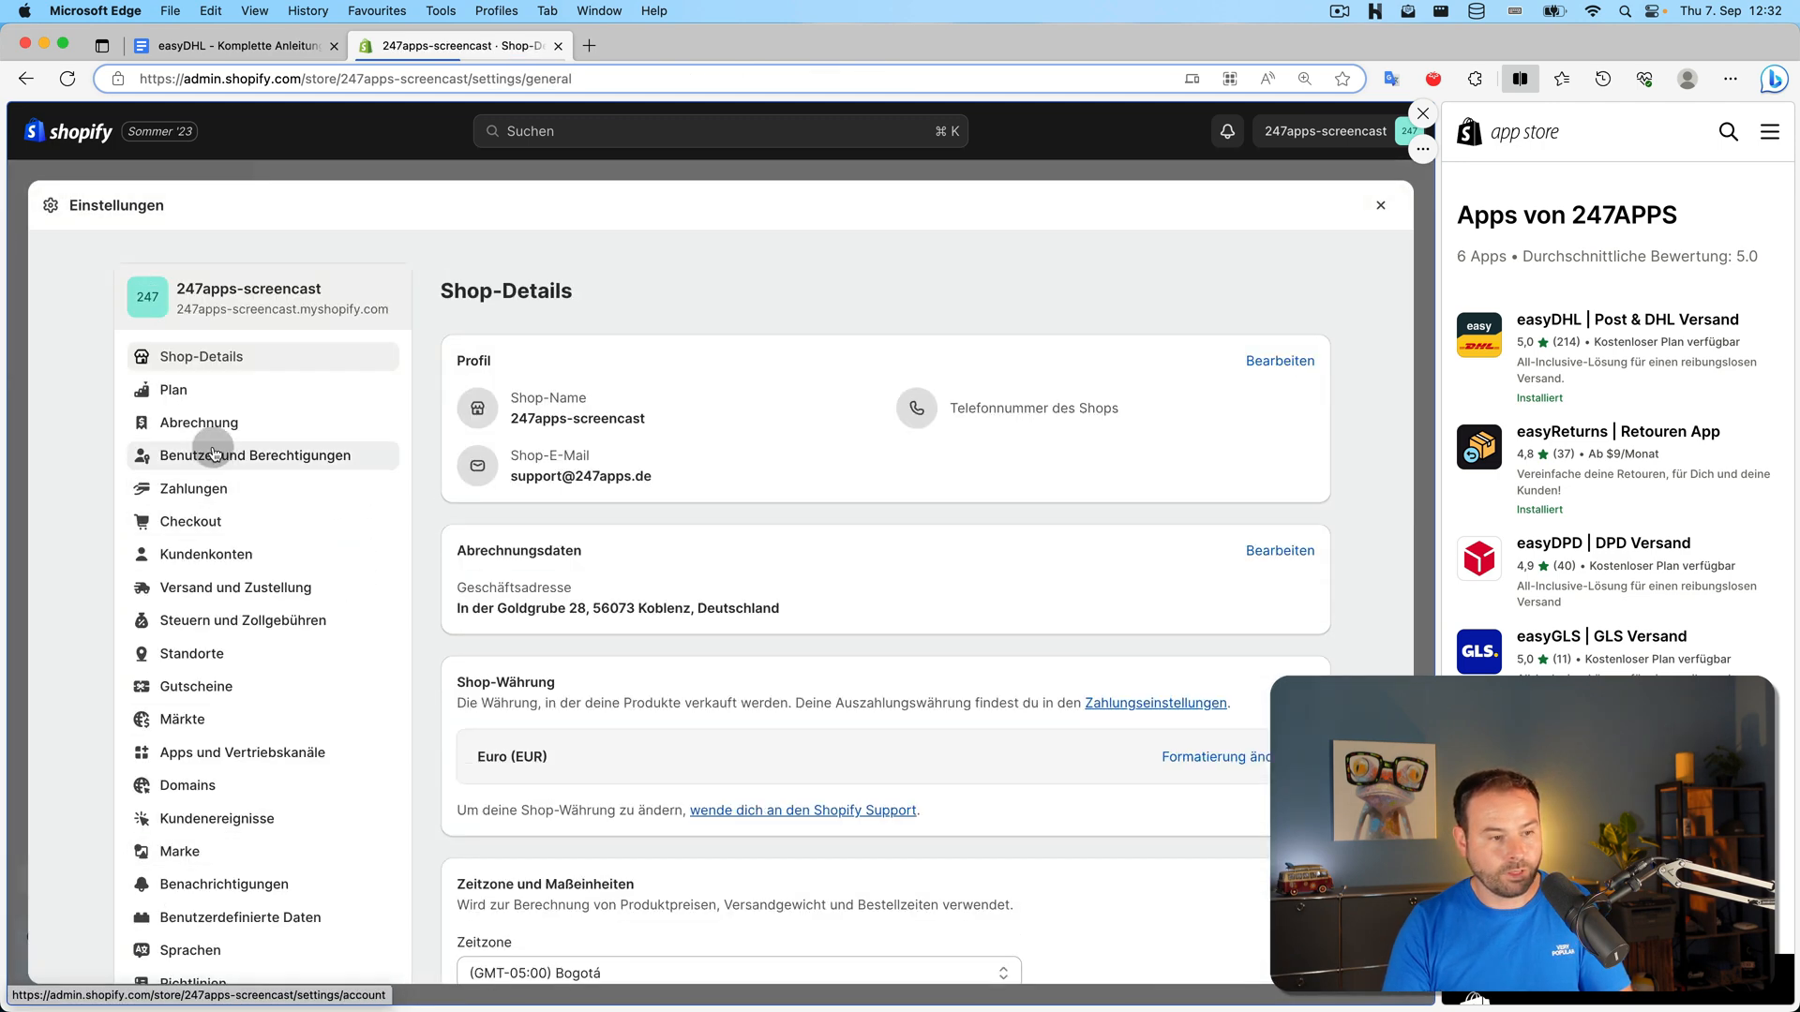
# Check the store's single location under Standorte, then return to easyDHL's settings overview
pyautogui.click(212, 650)
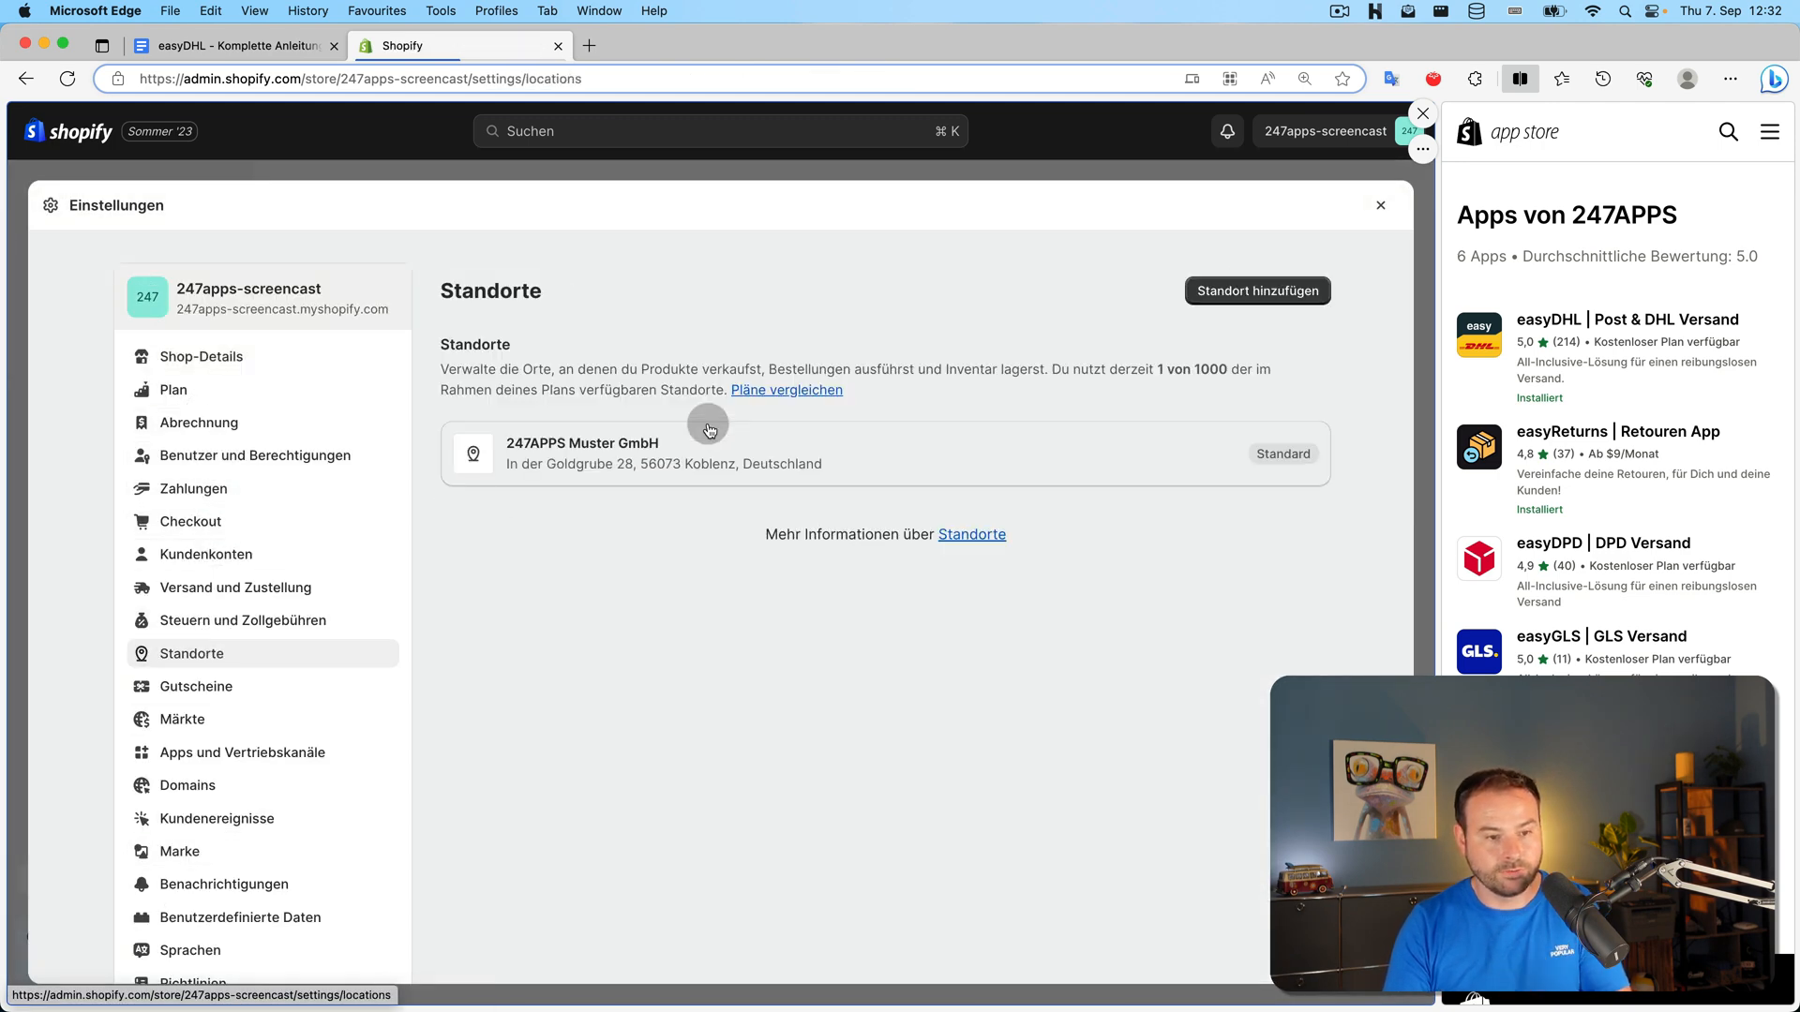
pyautogui.click(1111, 171)
pyautogui.click(111, 541)
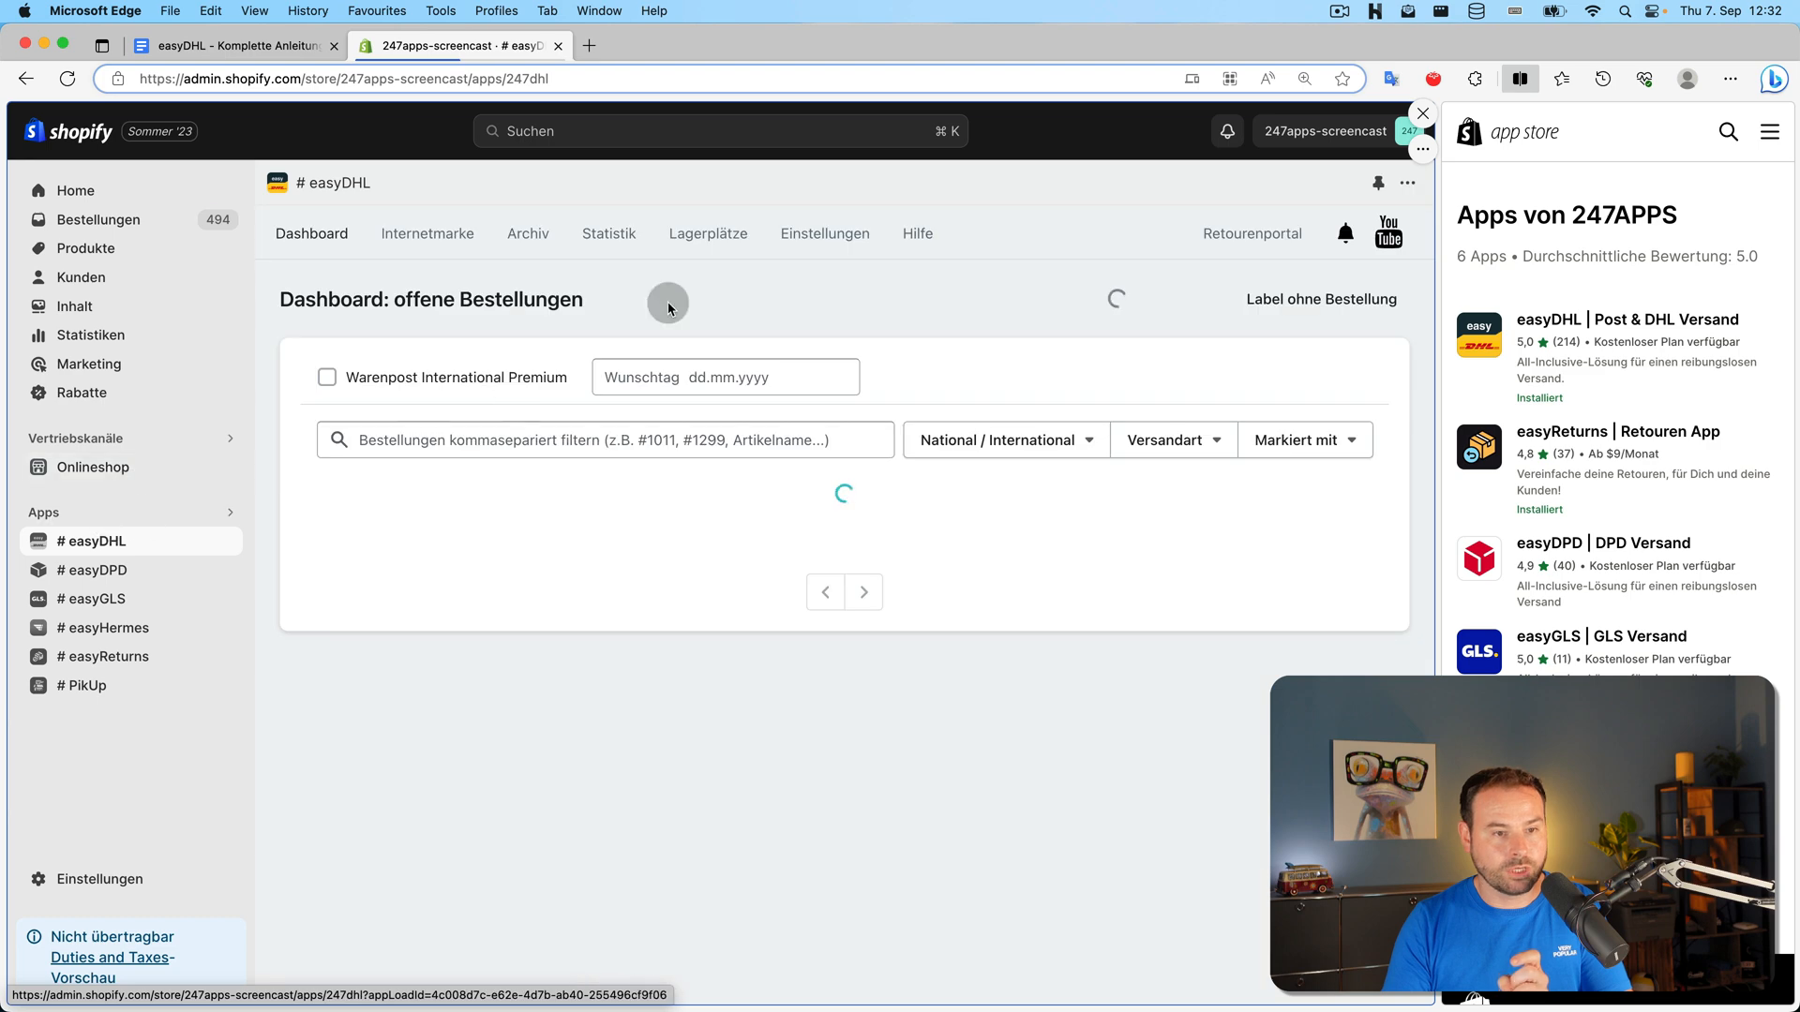
pyautogui.click(804, 221)
# In Versand settings, keep the default sender address and leave DHL Absenderreferenz empty
pyautogui.click(836, 401)
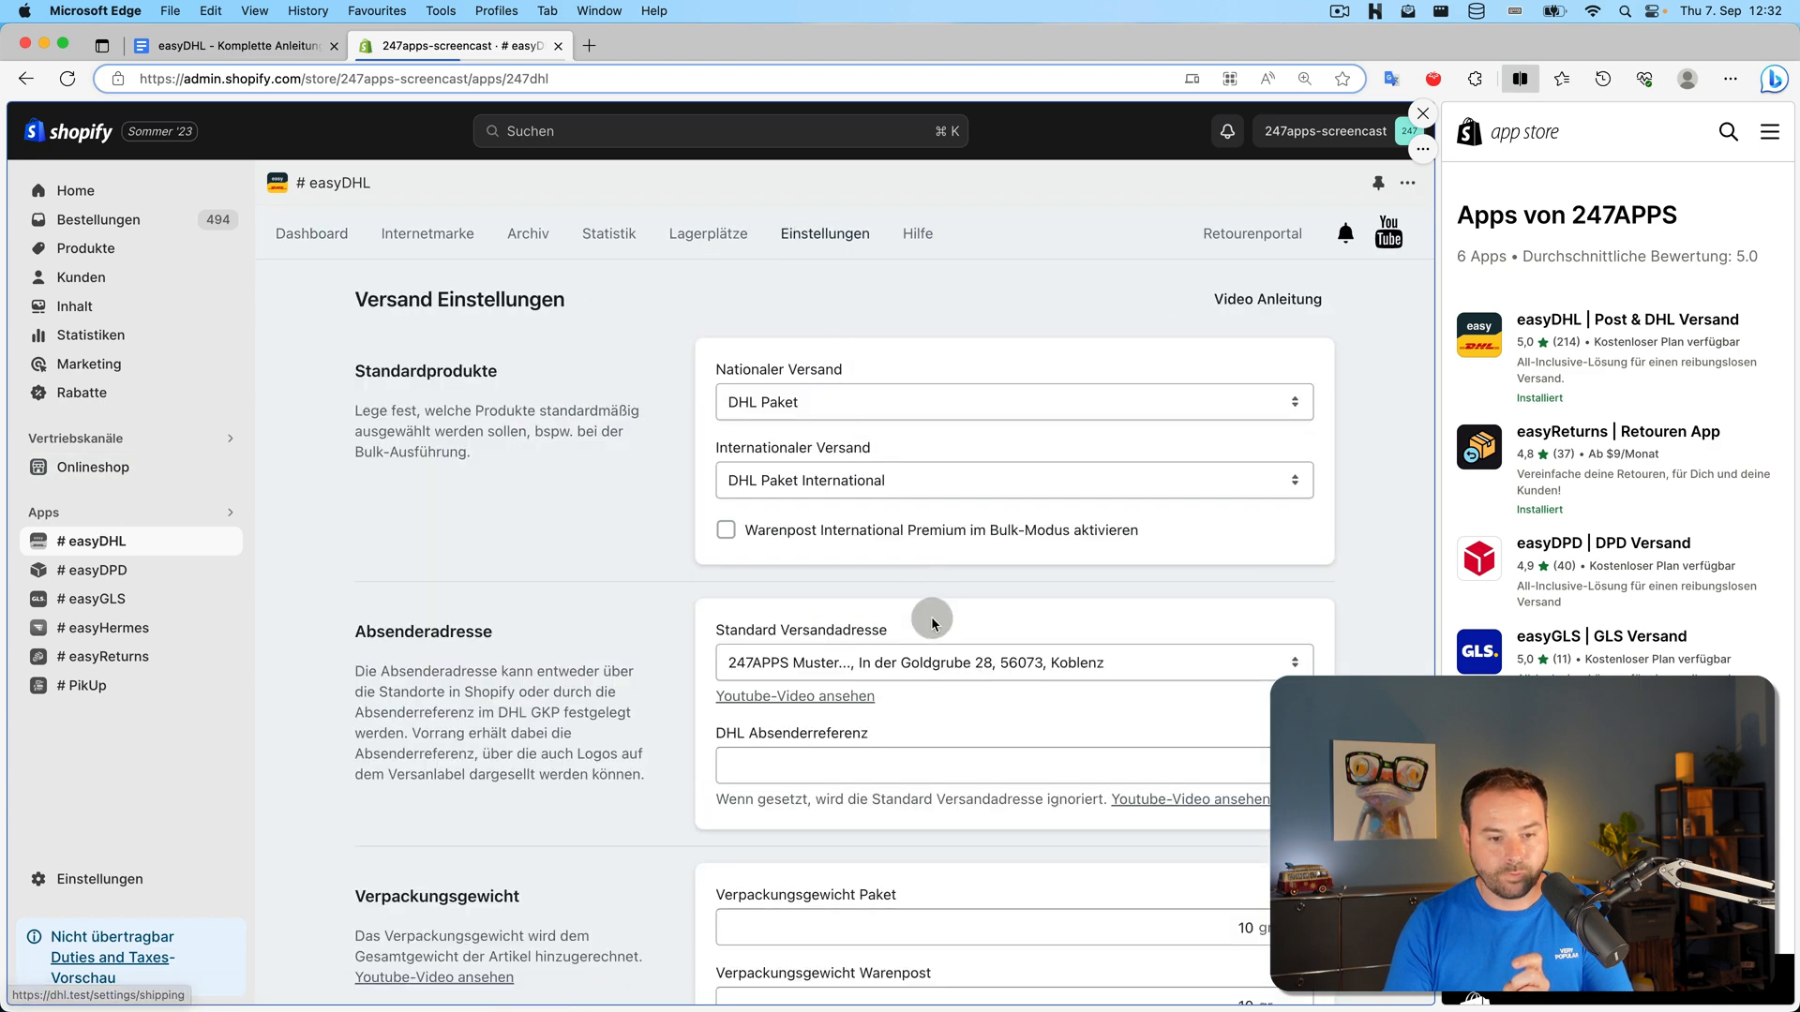
pyautogui.scroll(-2, 933, 609)
pyautogui.click(945, 583)
pyautogui.click(948, 574)
pyautogui.scroll(-2, 905, 611)
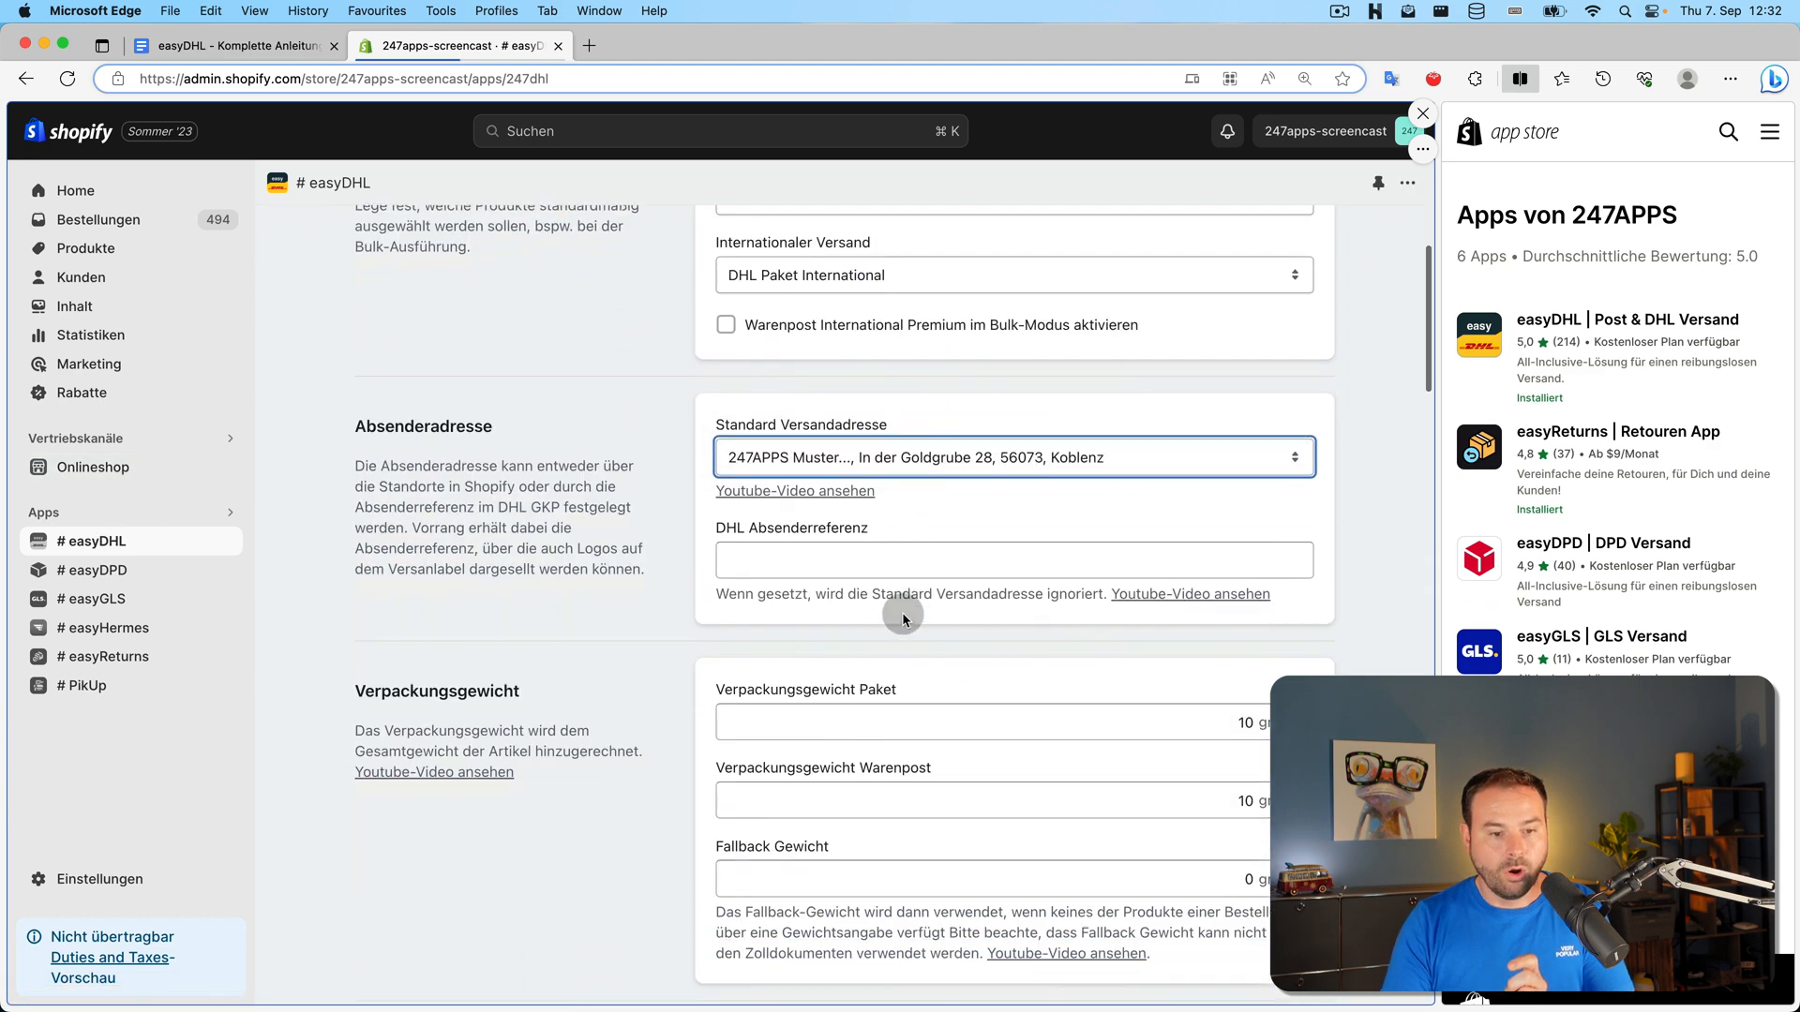
pyautogui.click(855, 557)
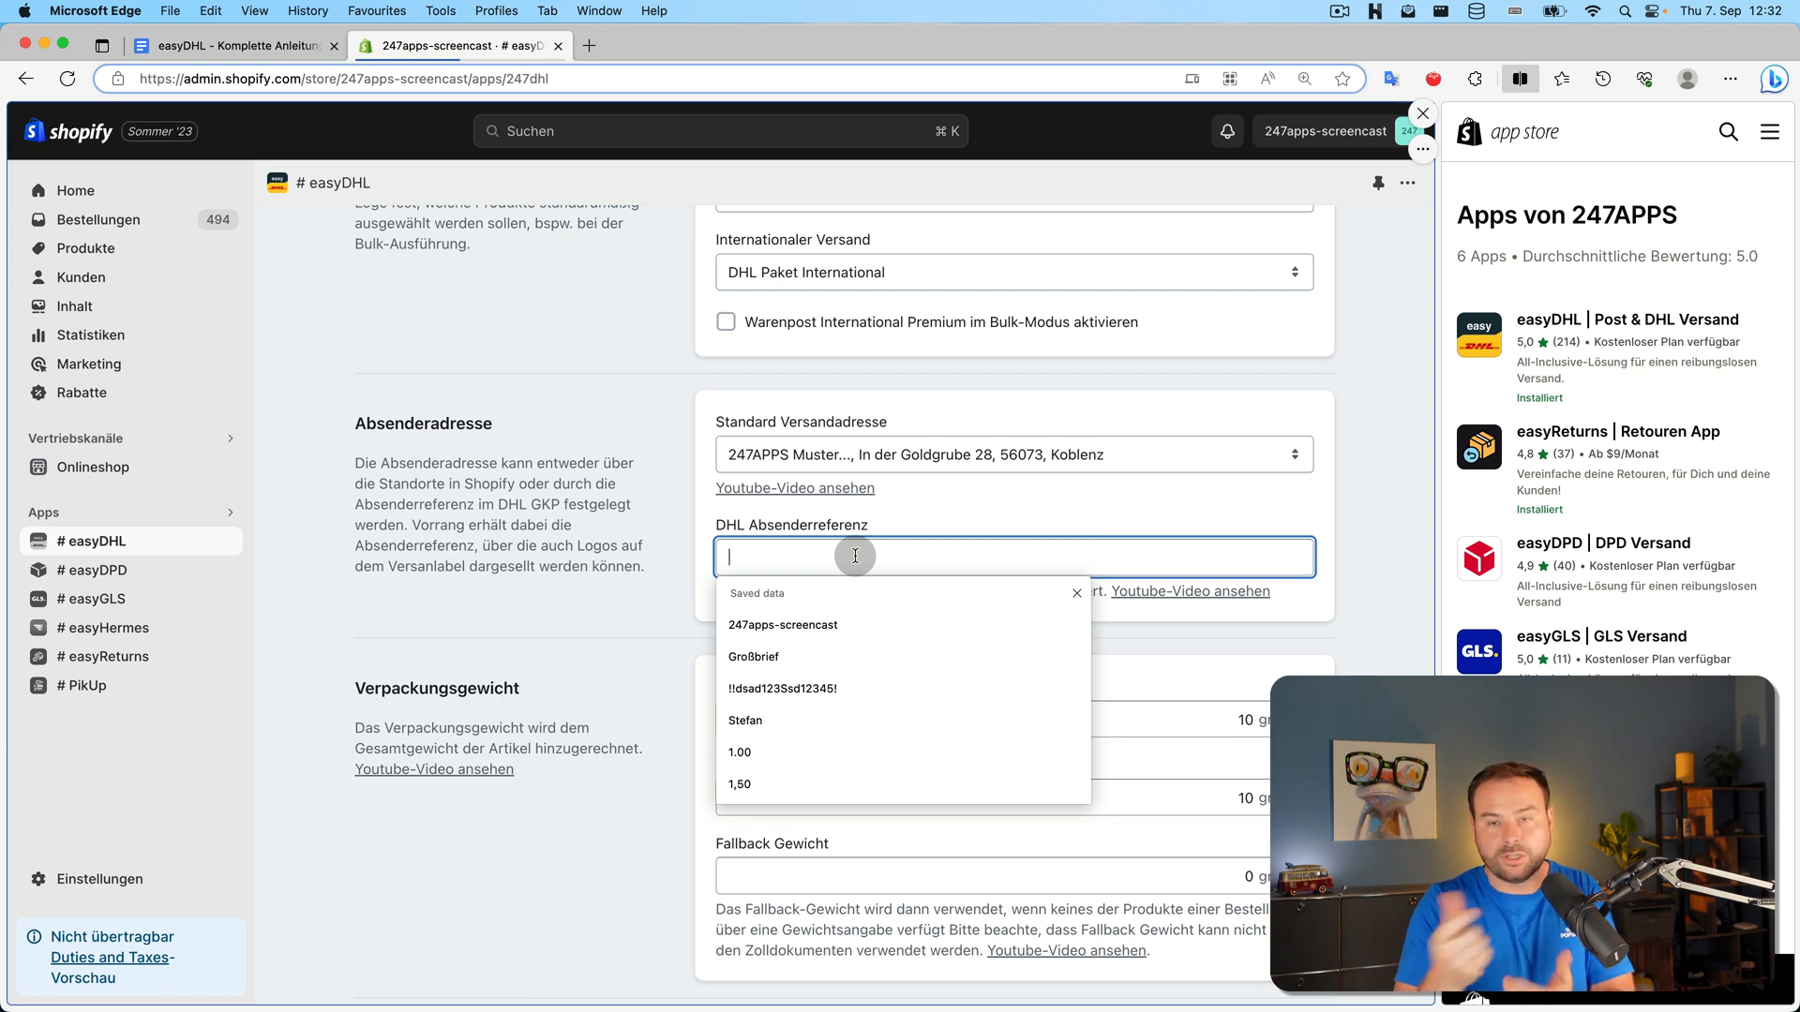
pyautogui.click(660, 574)
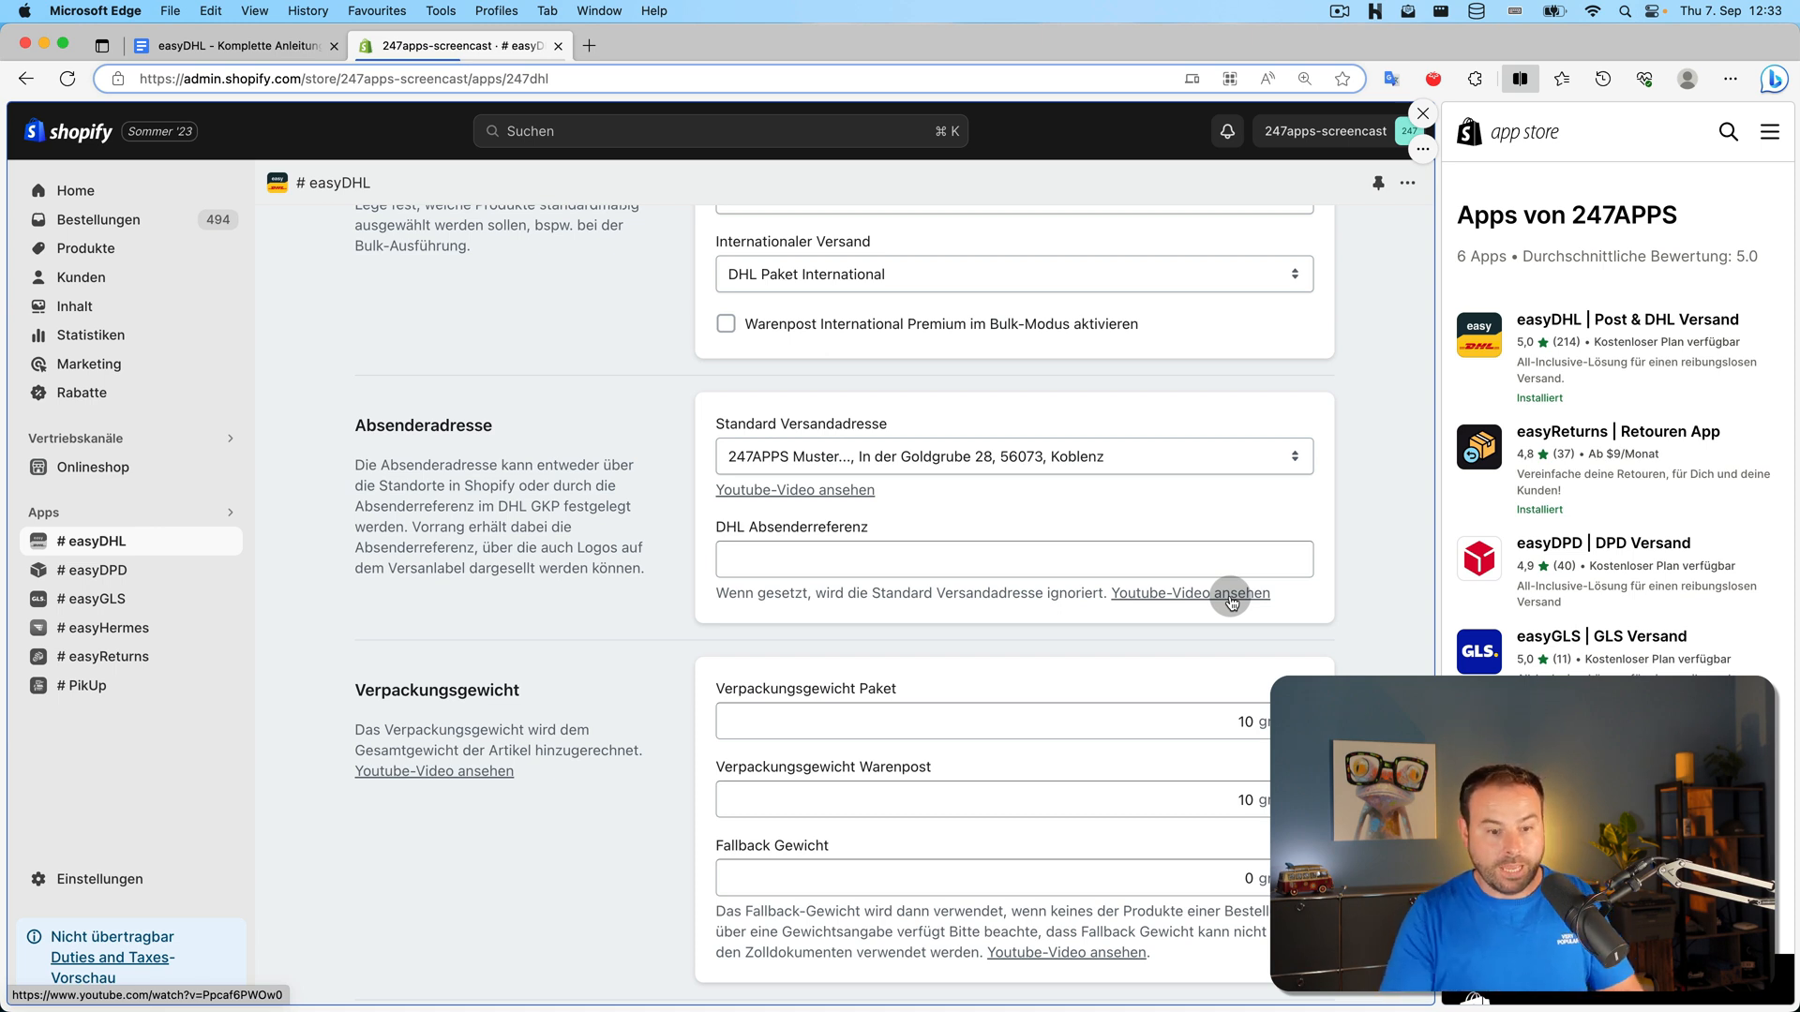
pyautogui.scroll(-4, 447, 615)
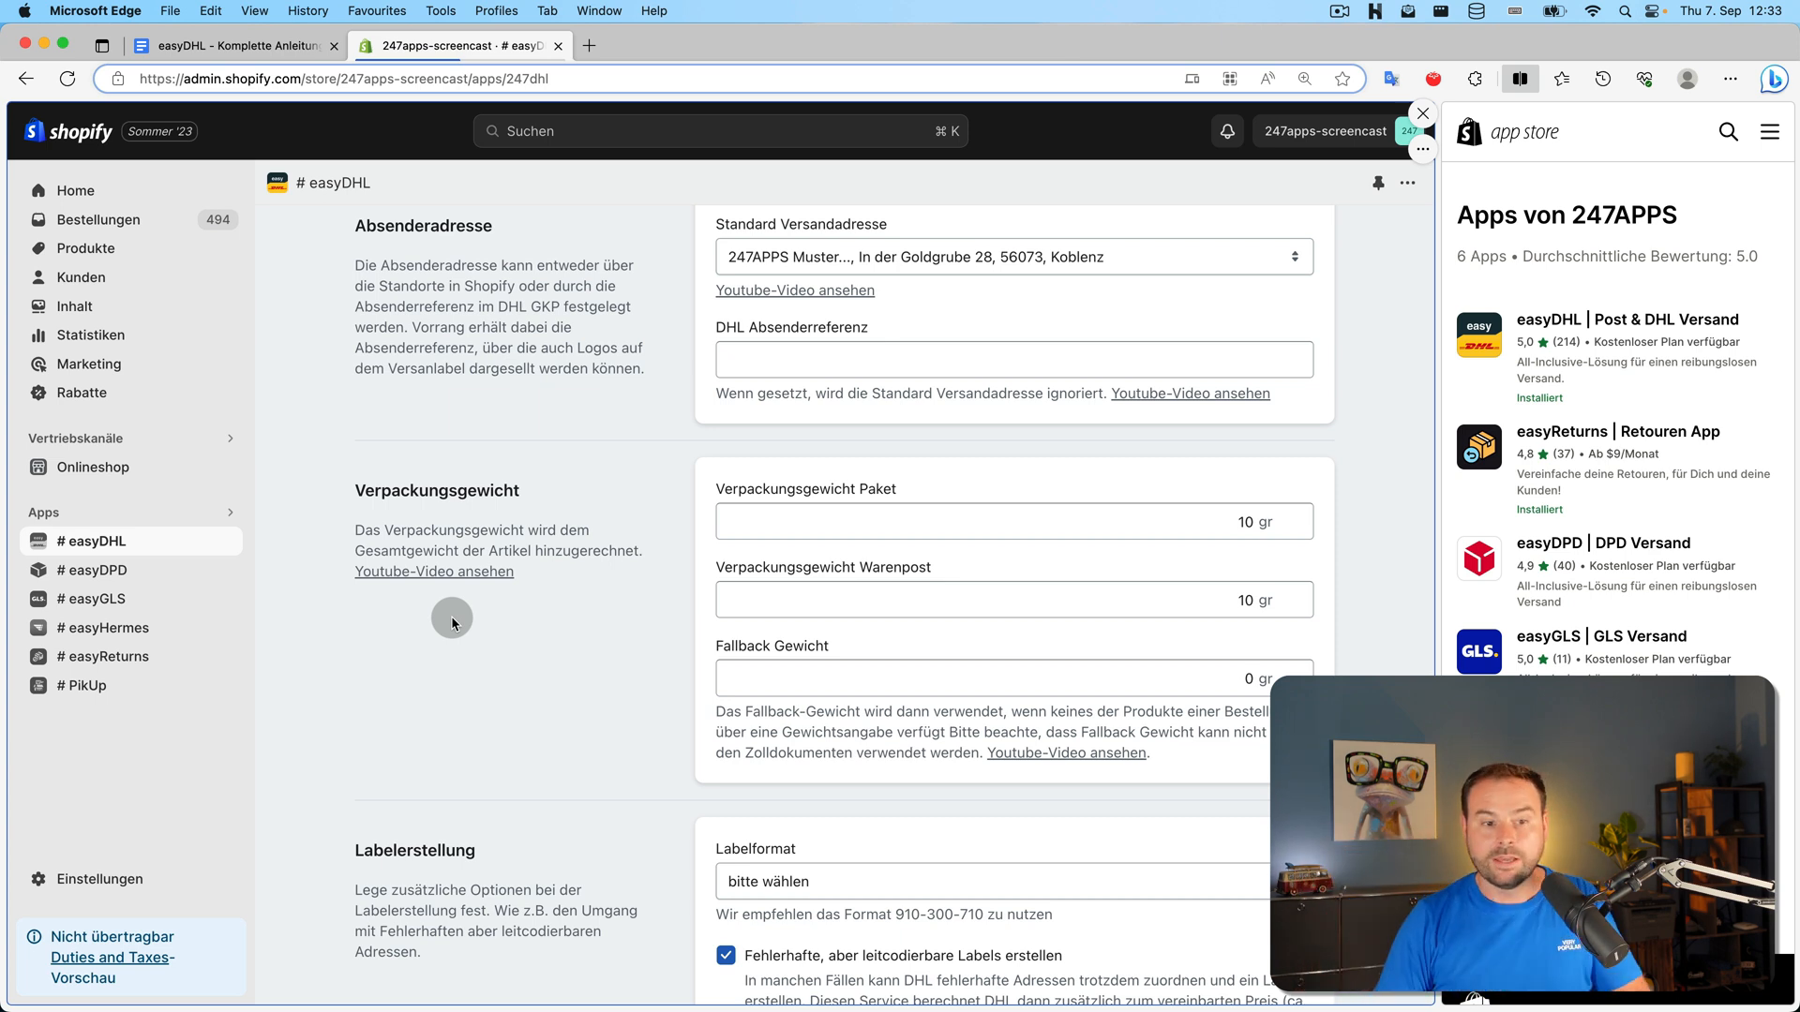
# Enter 500 as the Paket packaging weight, then delete it to leave the field empty
pyautogui.click(1103, 521)
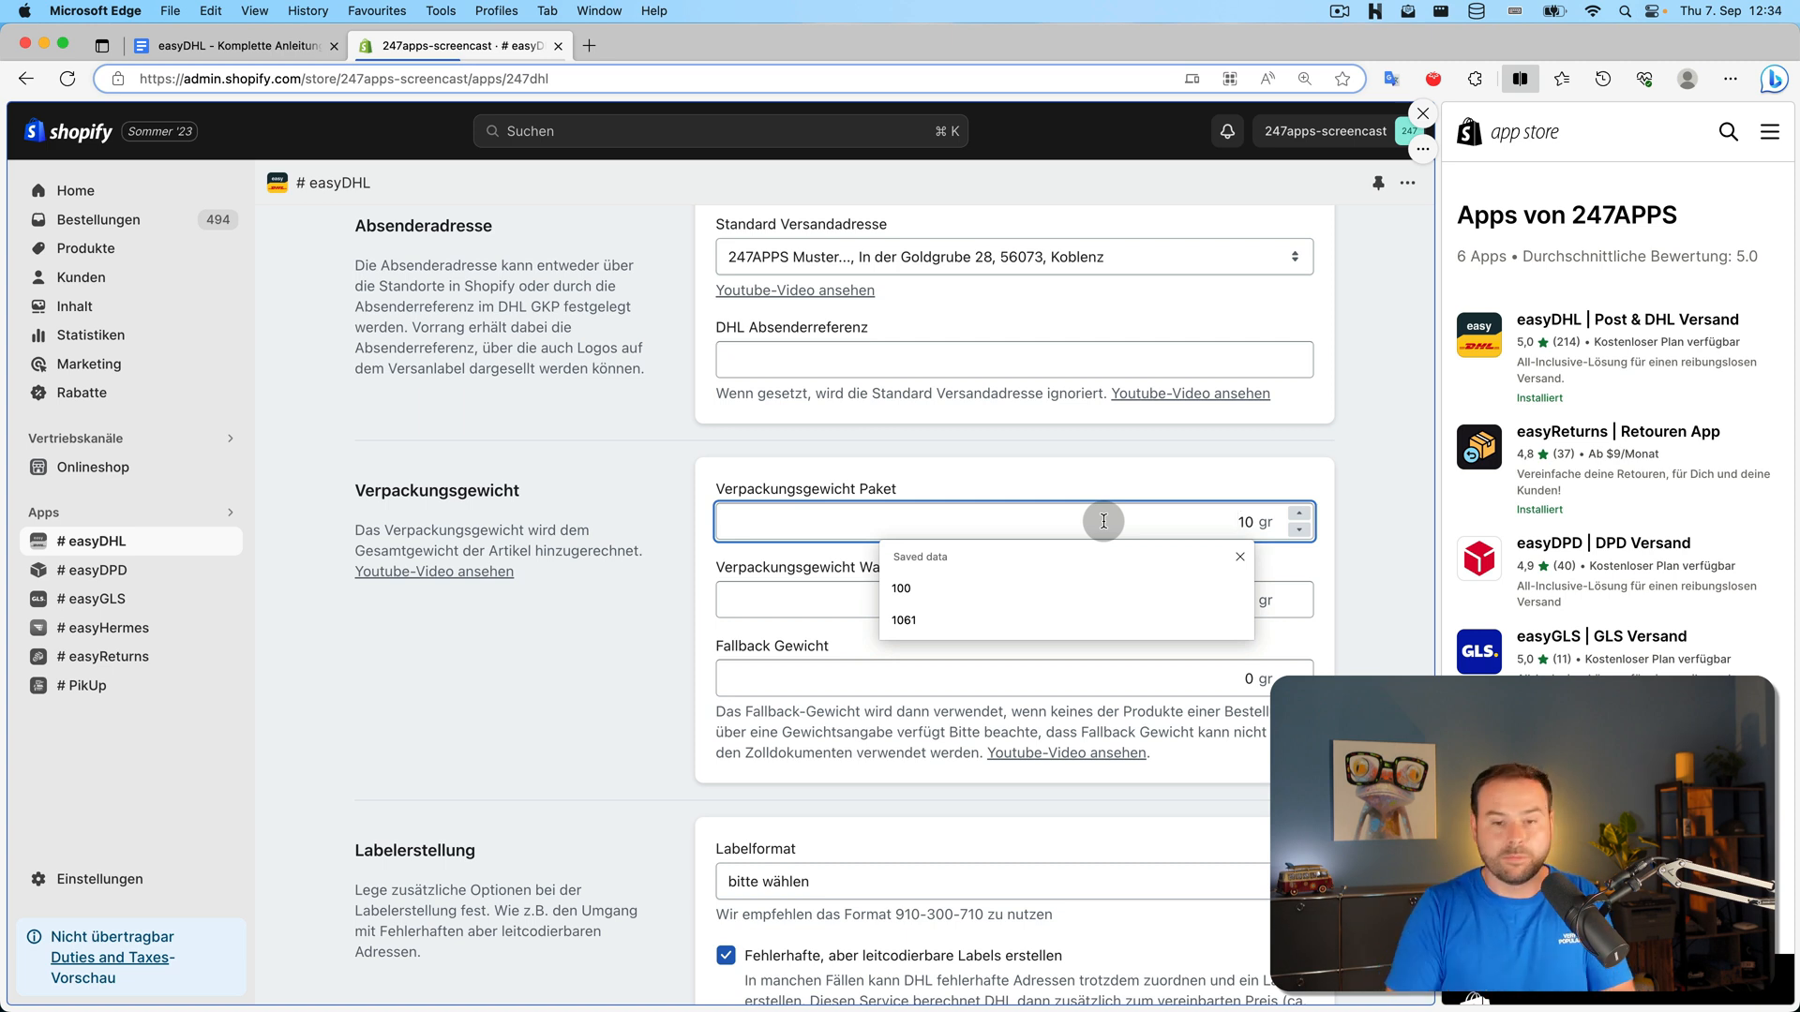
pyautogui.press('Delete')
pyautogui.write('5000')
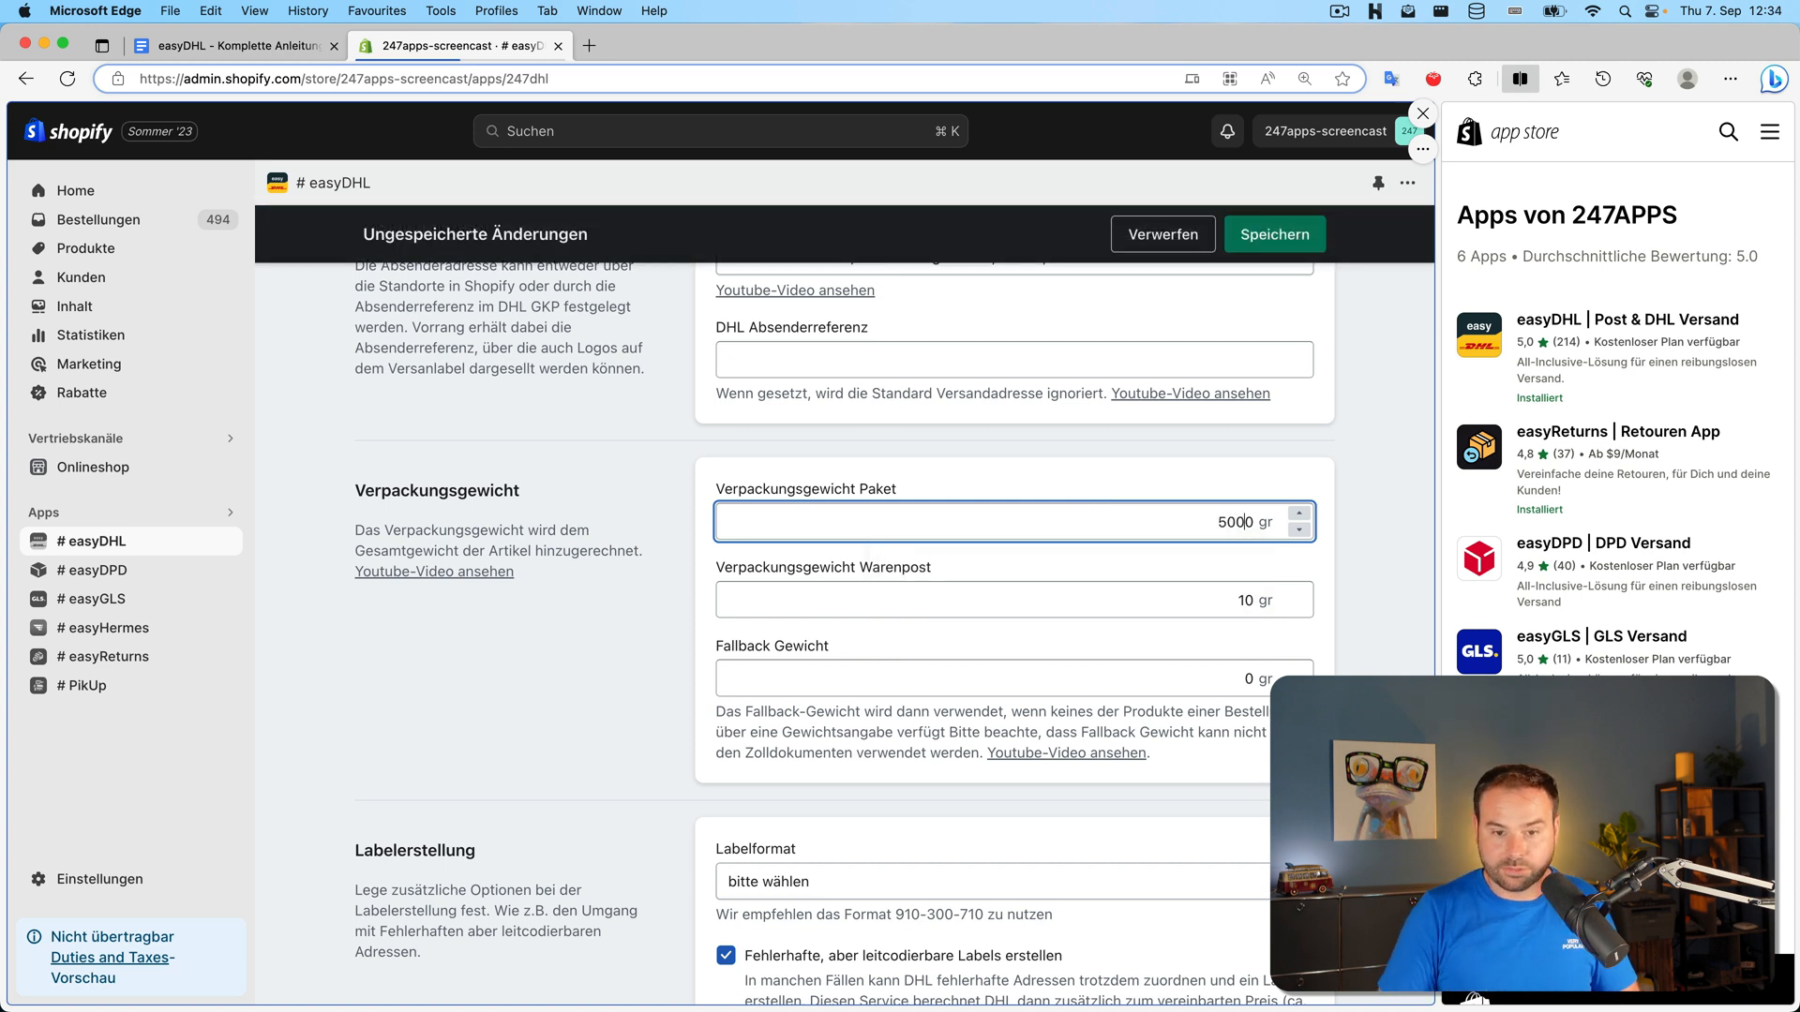
pyautogui.press('BackSpace')
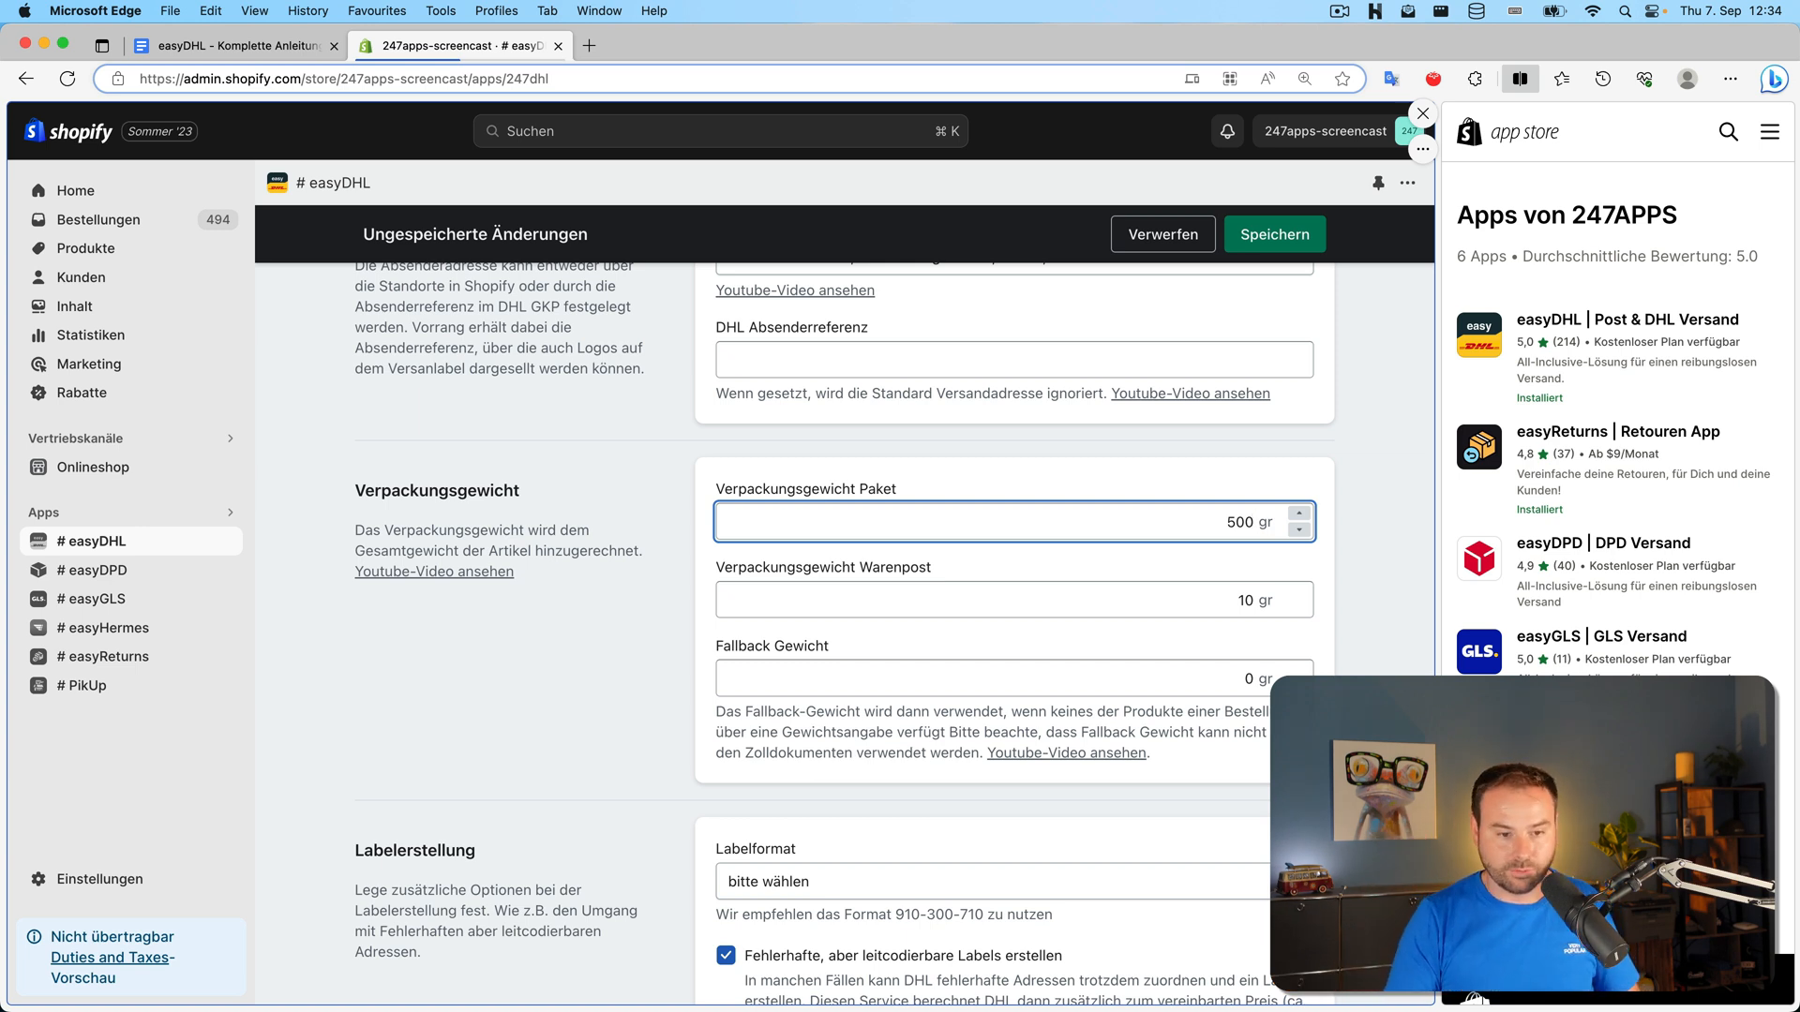
pyautogui.doubleClick(1239, 523)
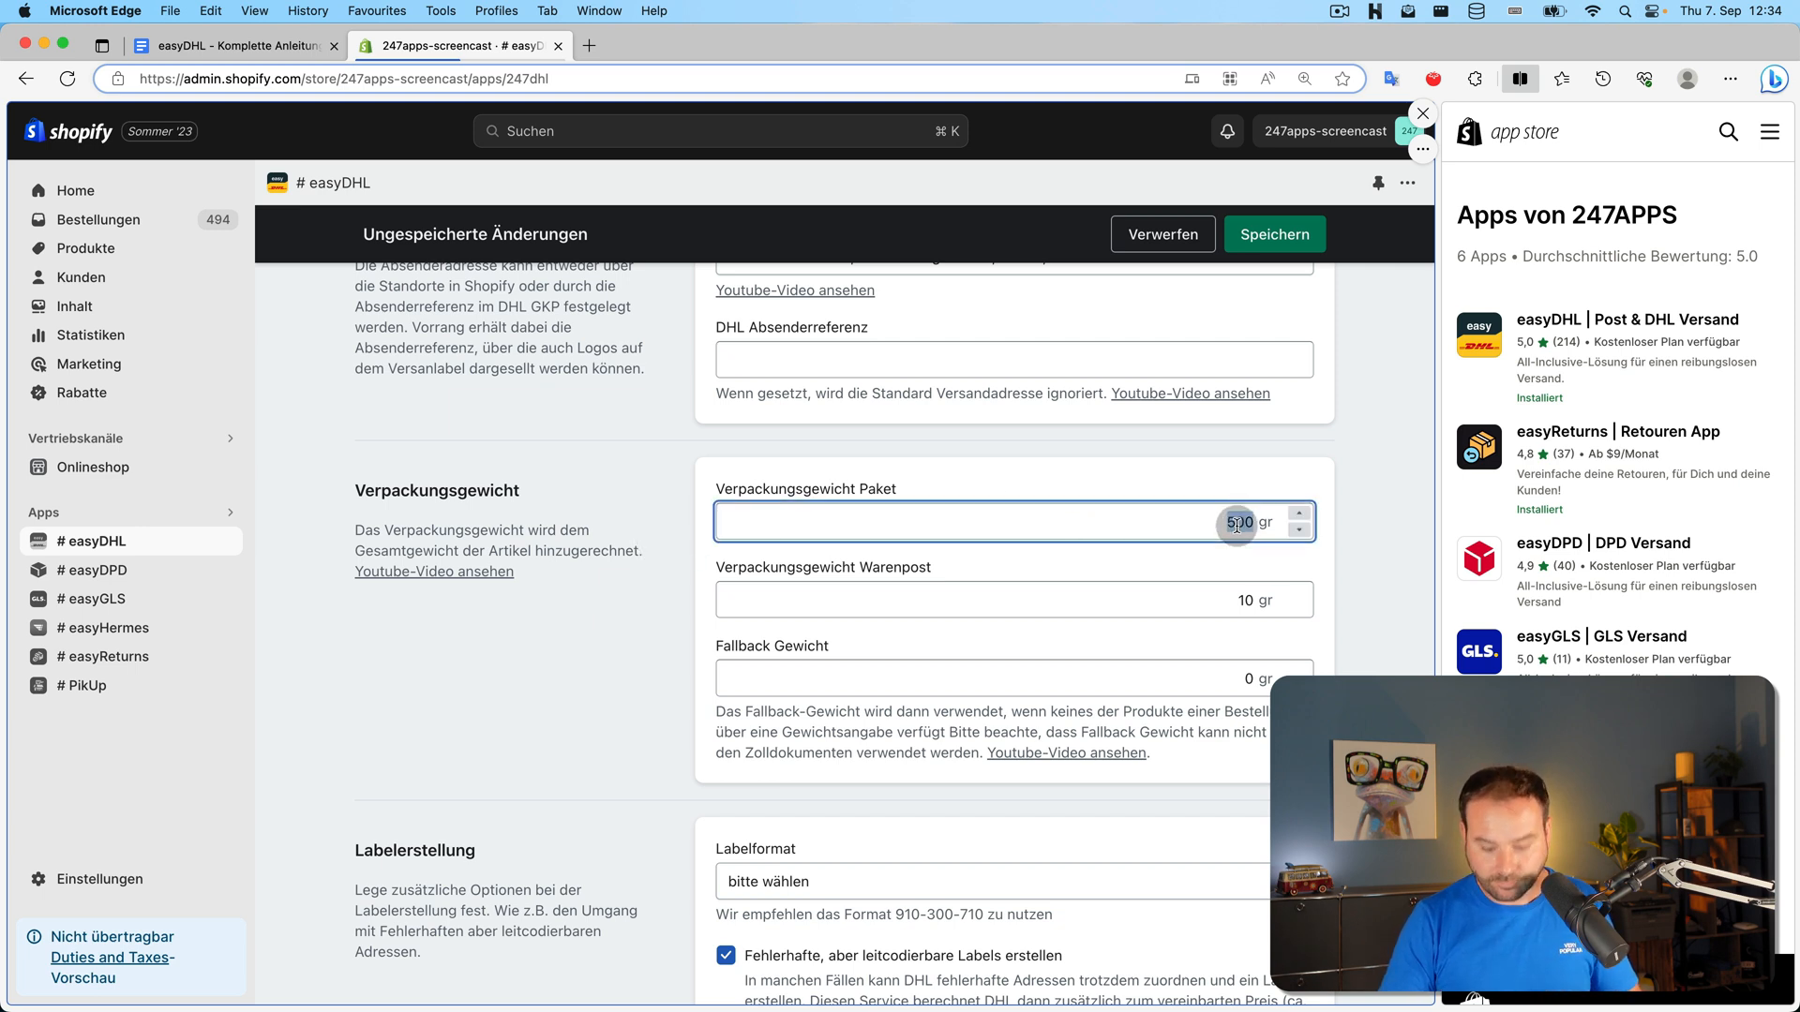
pyautogui.press('BackSpace')
# Review the Warenpost (10 gr) and fallback (0 gr) weight fields without changing them
pyautogui.doubleClick(878, 488)
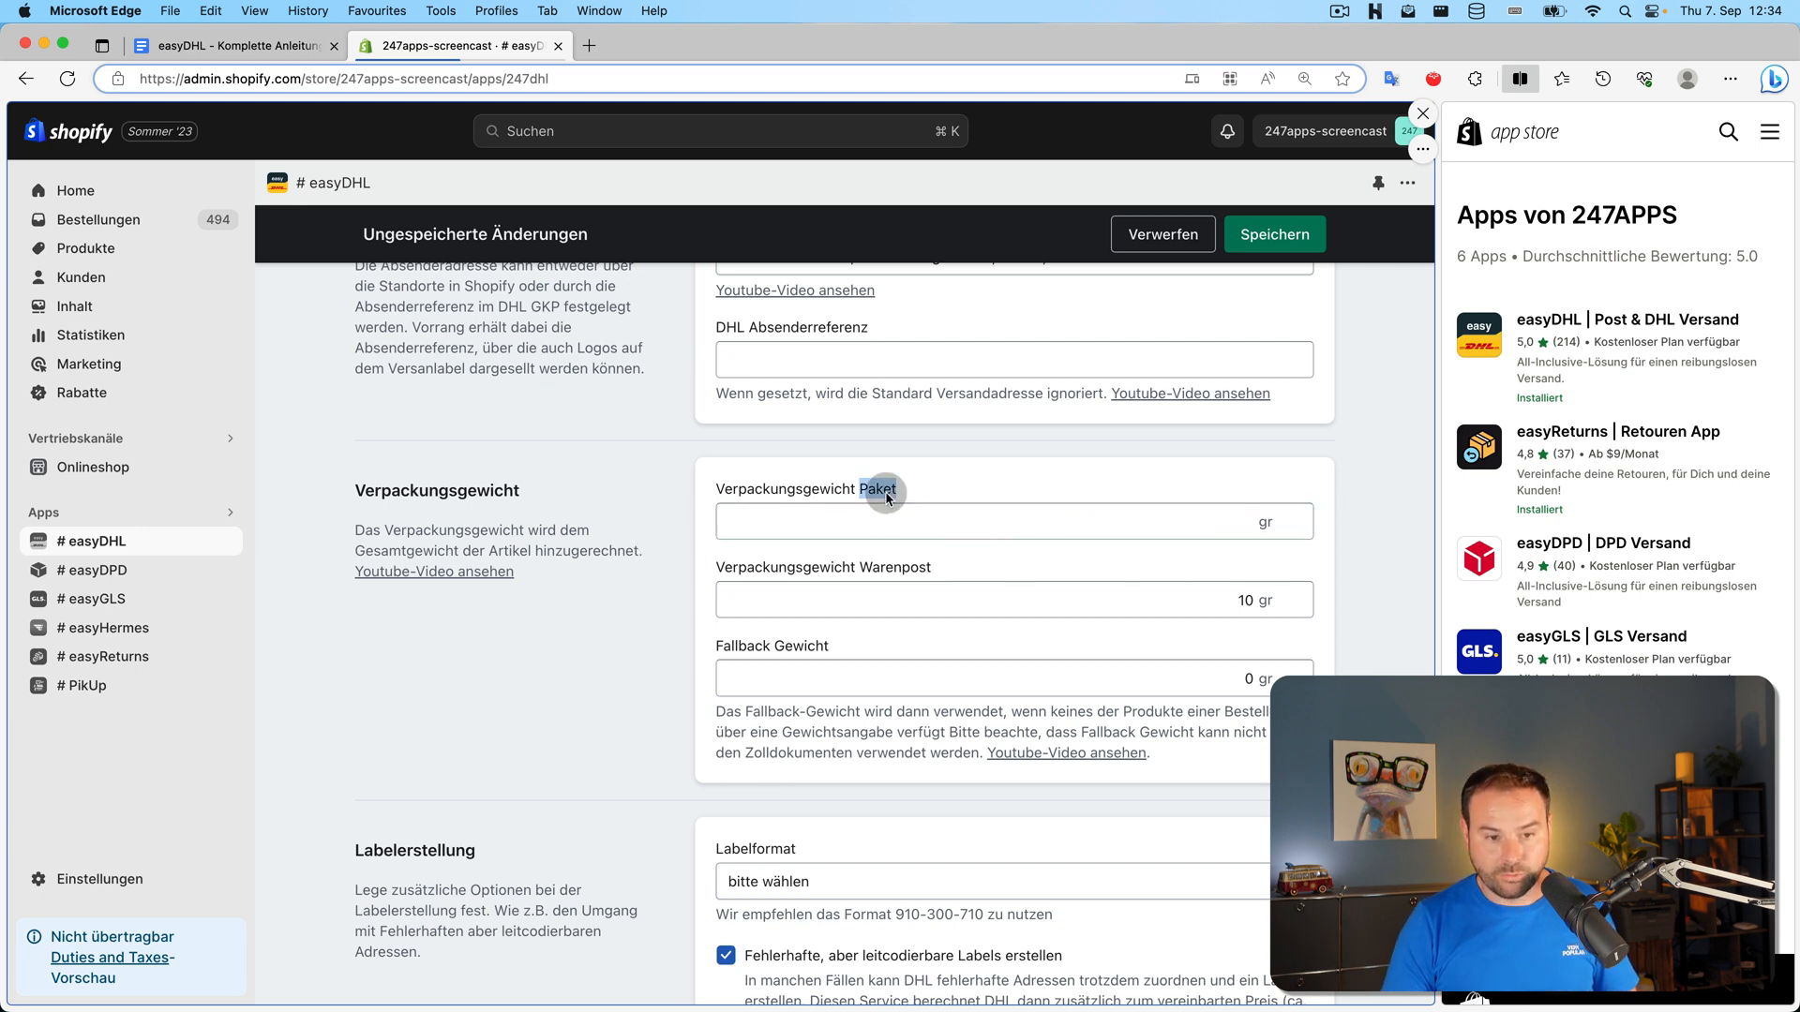
pyautogui.moveTo(878, 488); pyautogui.dragTo(887, 497)
pyautogui.click(922, 567)
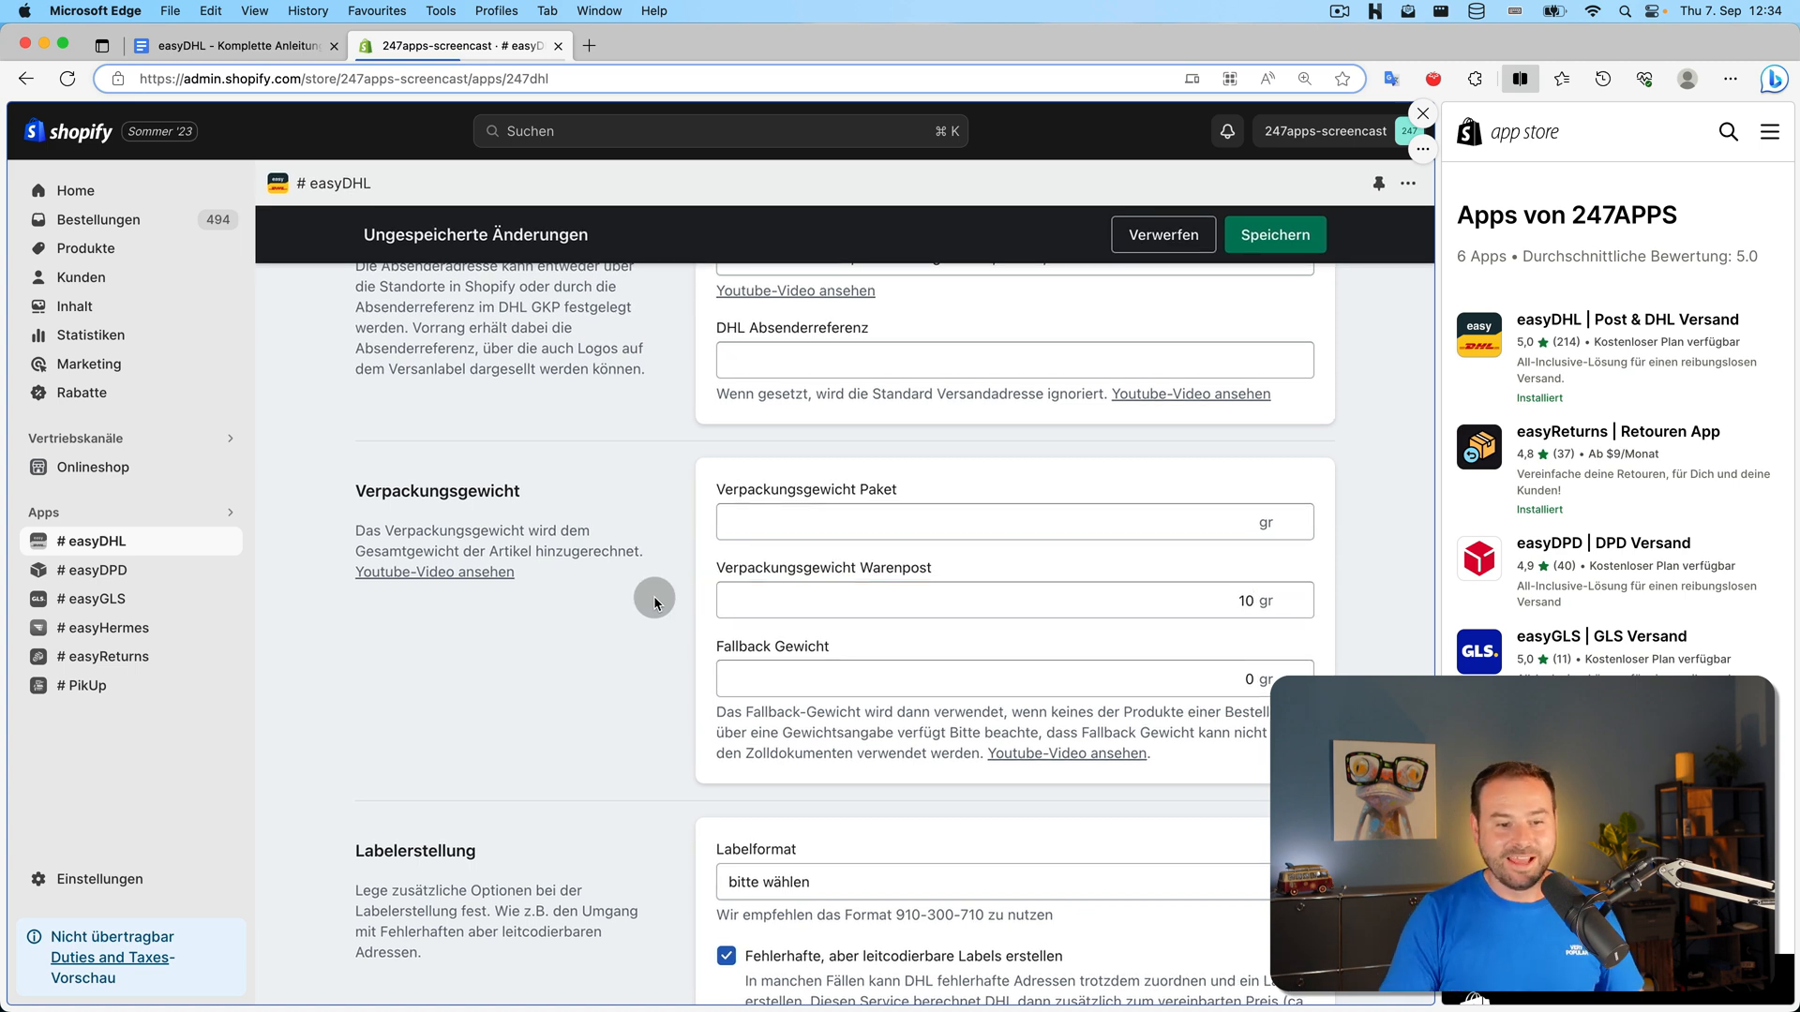
pyautogui.click(795, 670)
pyautogui.click(619, 670)
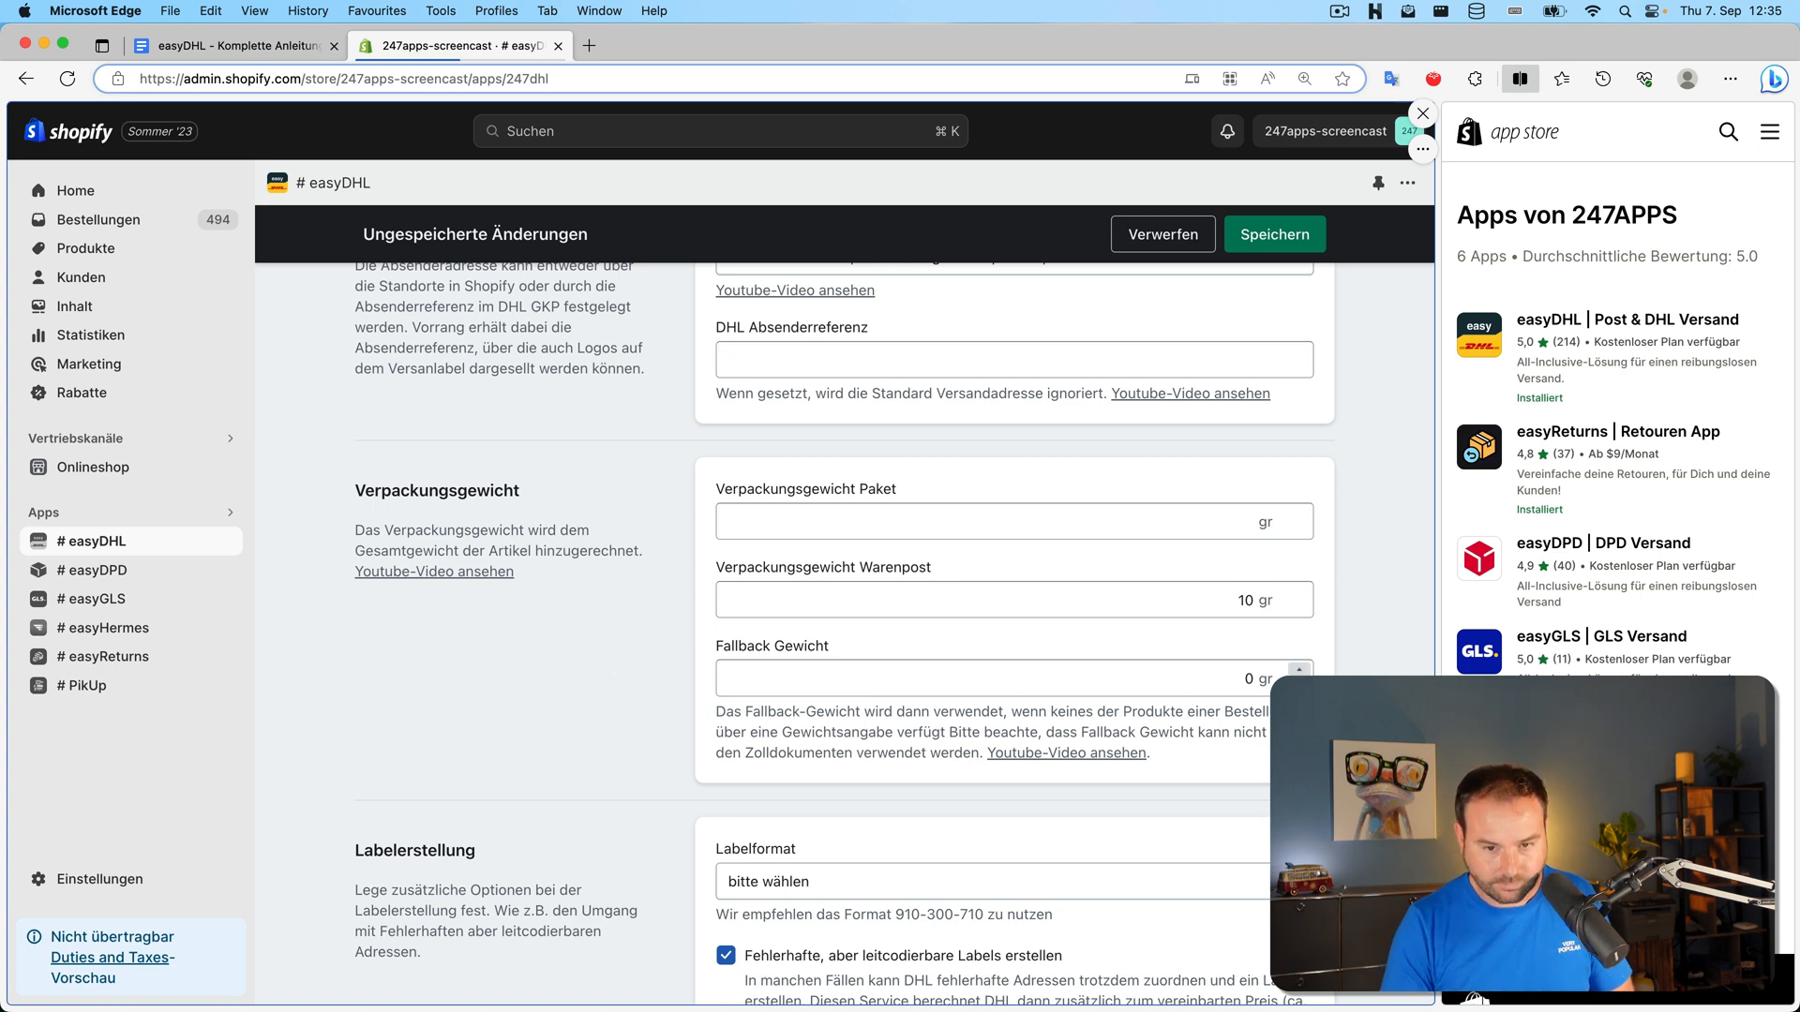
# Choose GKP-Vorgabe as the Labelformat under Labelerstellung
pyautogui.scroll(-1, 611, 549)
pyautogui.scroll(-8, 611, 544)
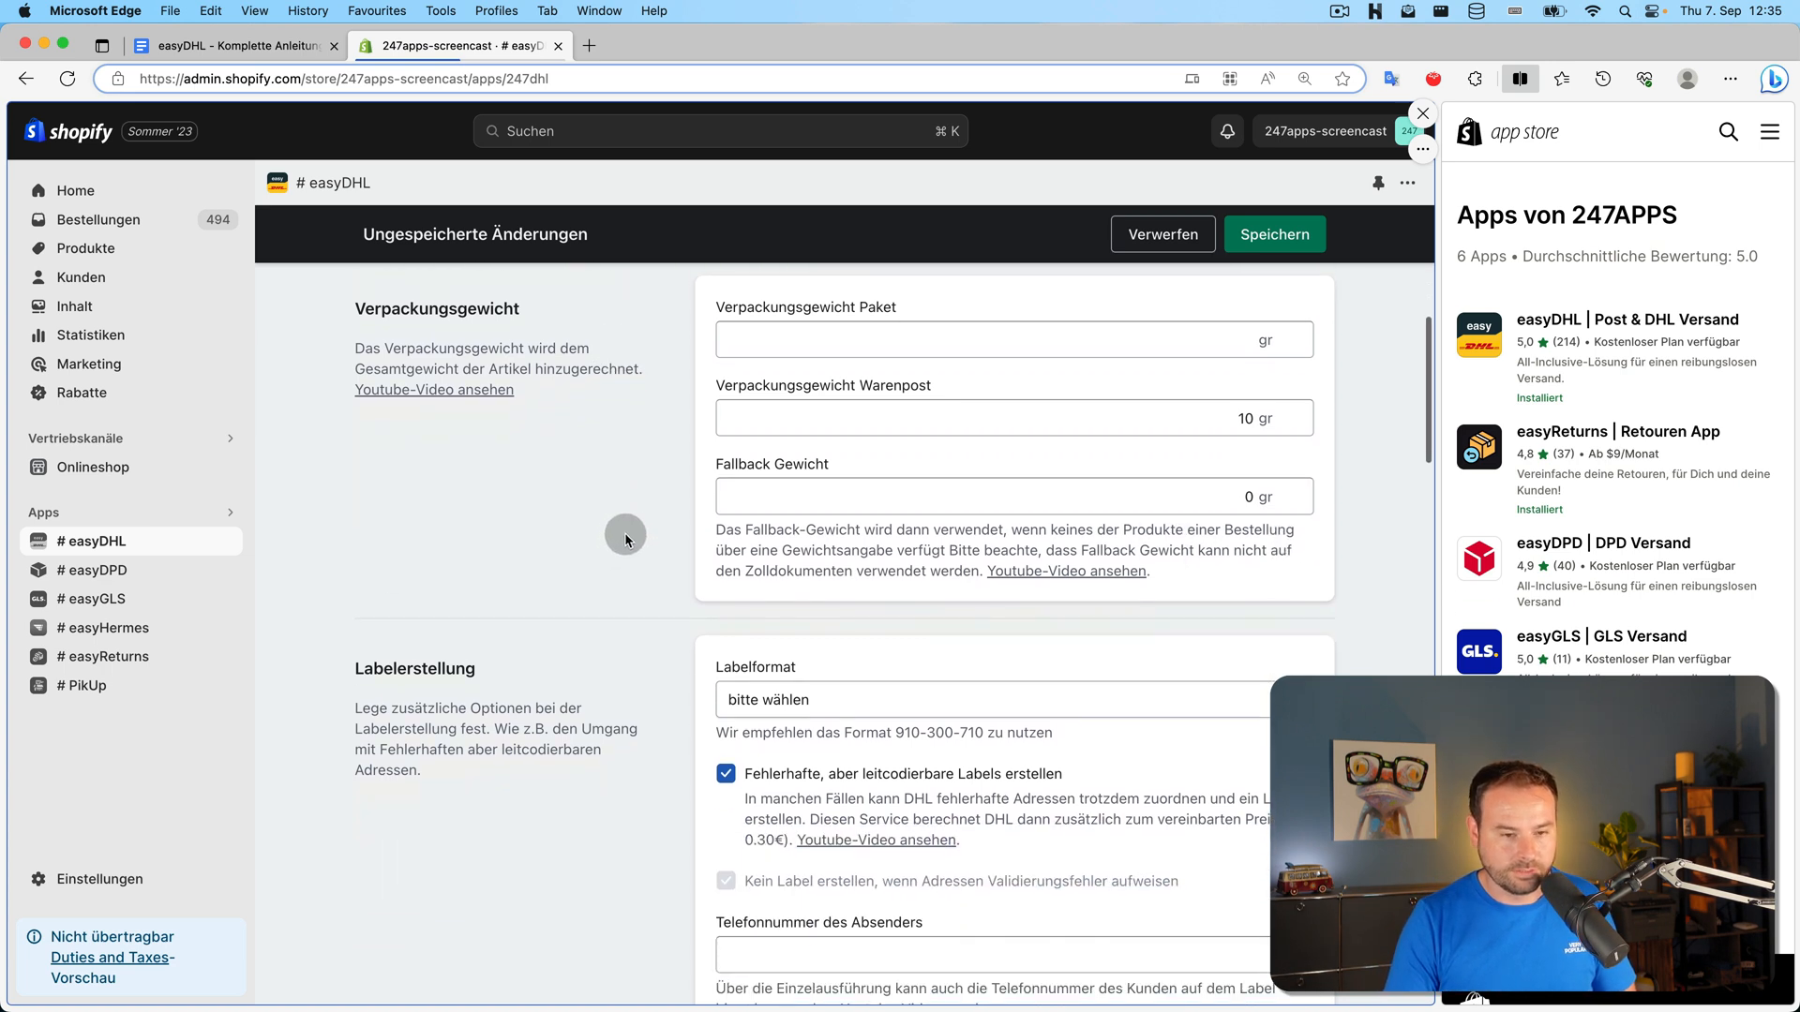
pyautogui.scroll(-3, 626, 530)
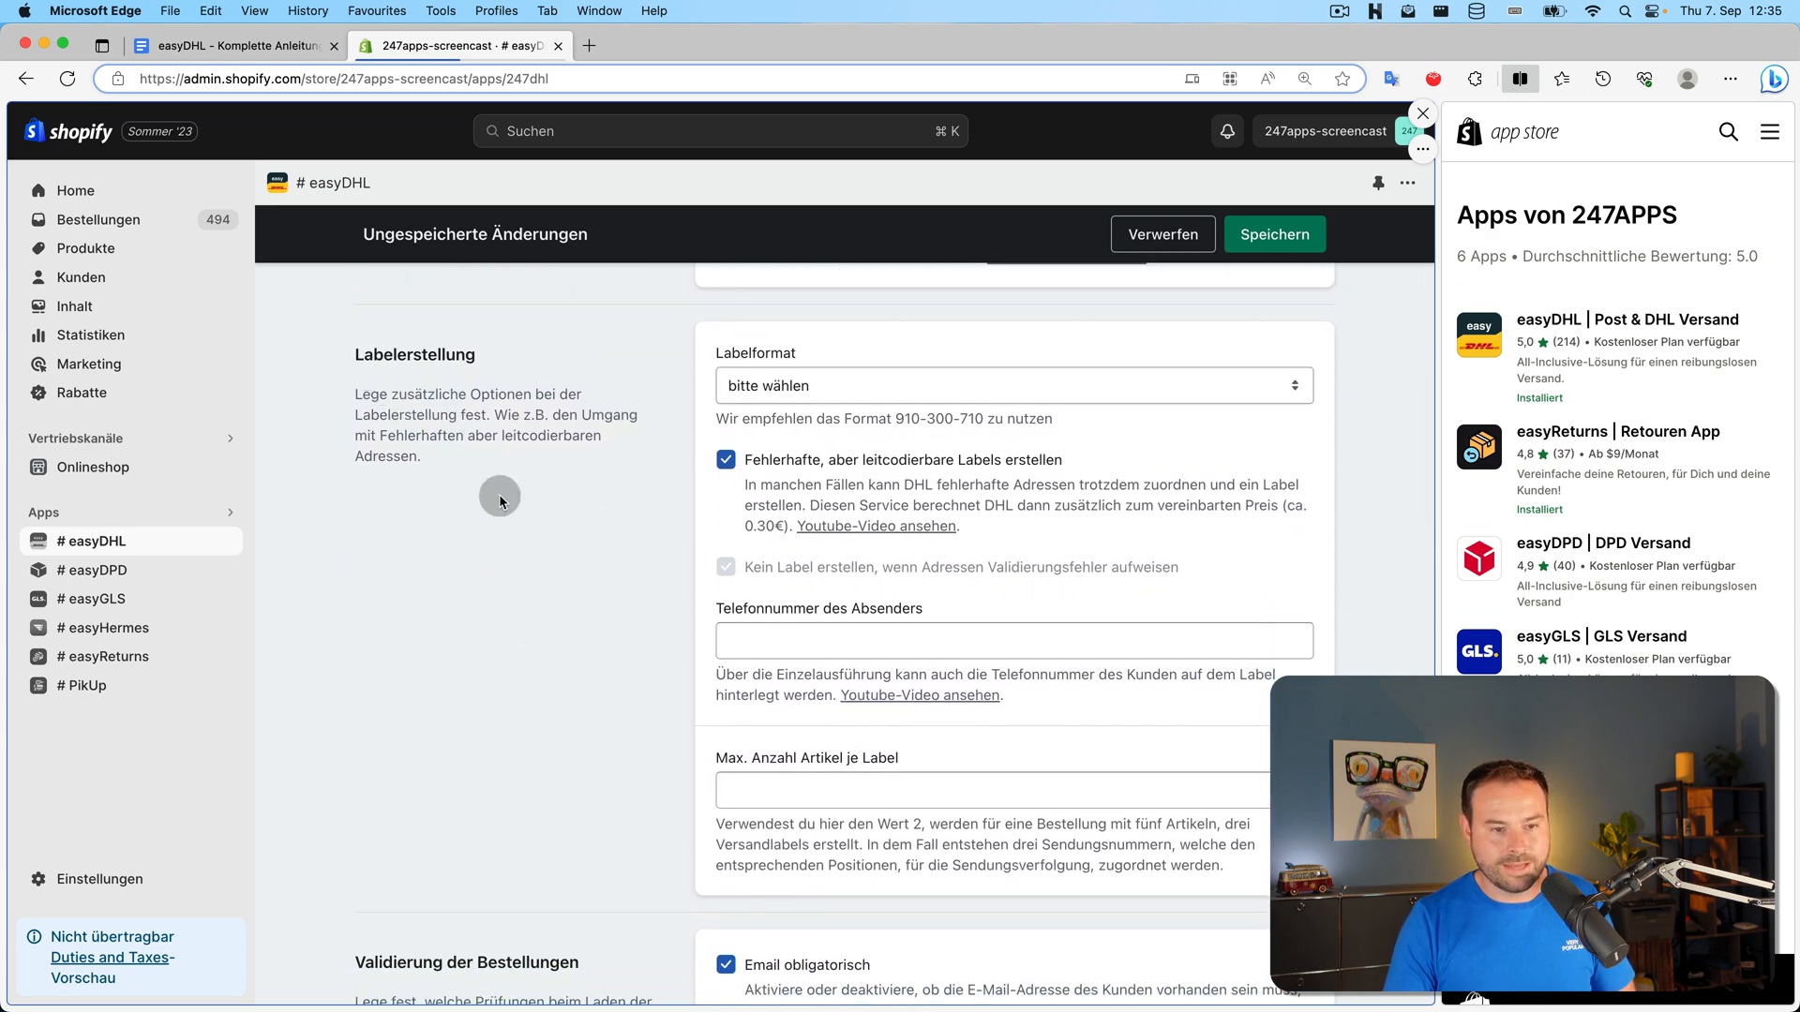
pyautogui.scroll(1, 1142, 365)
pyautogui.click(1149, 385)
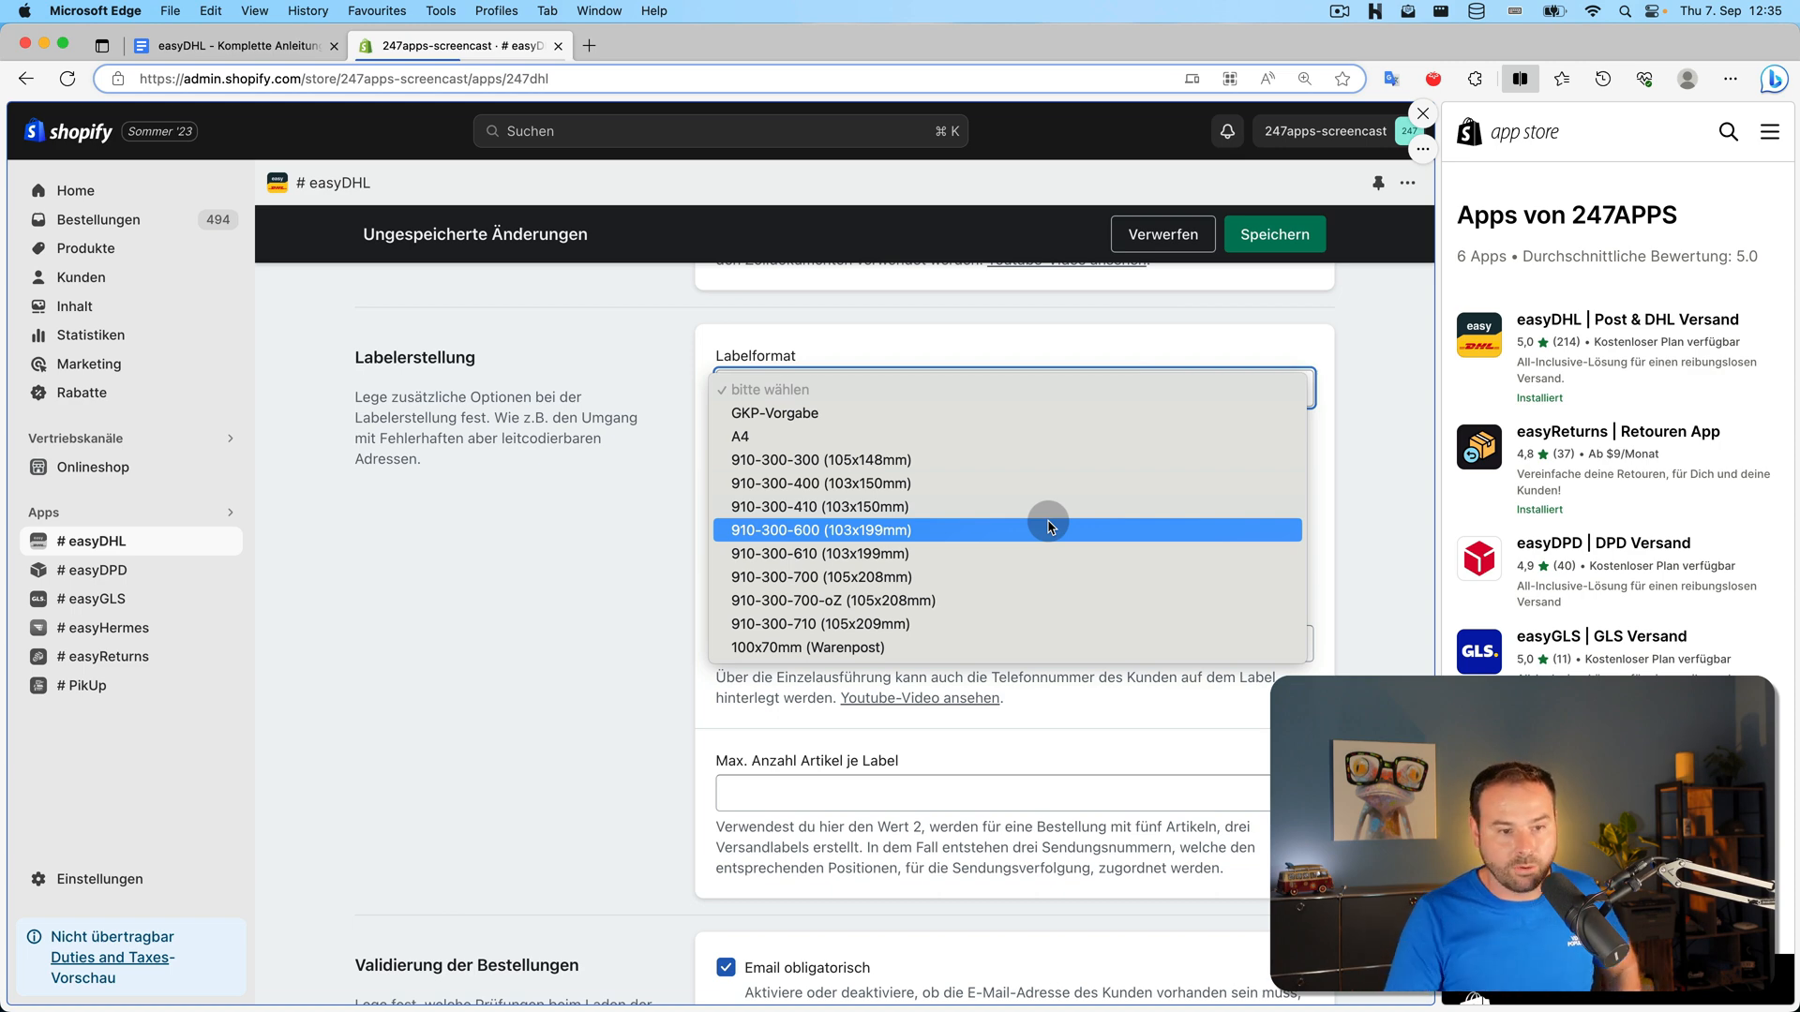
pyautogui.click(943, 413)
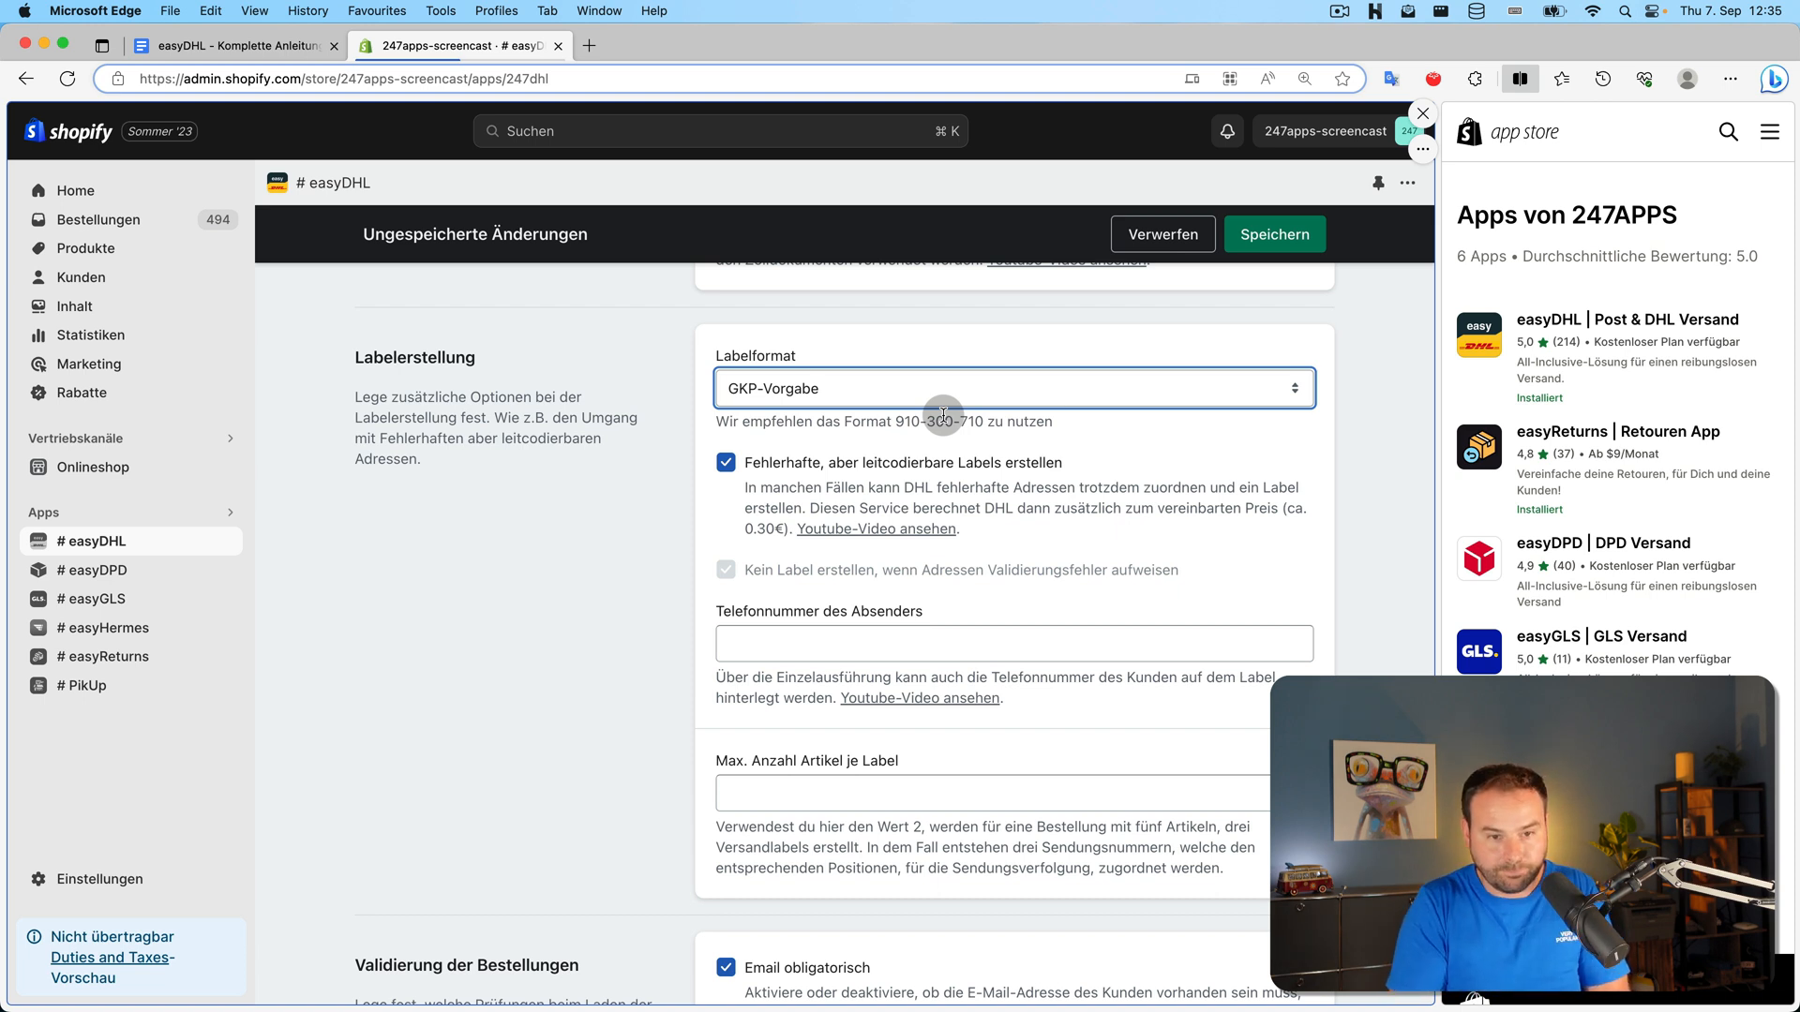
pyautogui.click(559, 498)
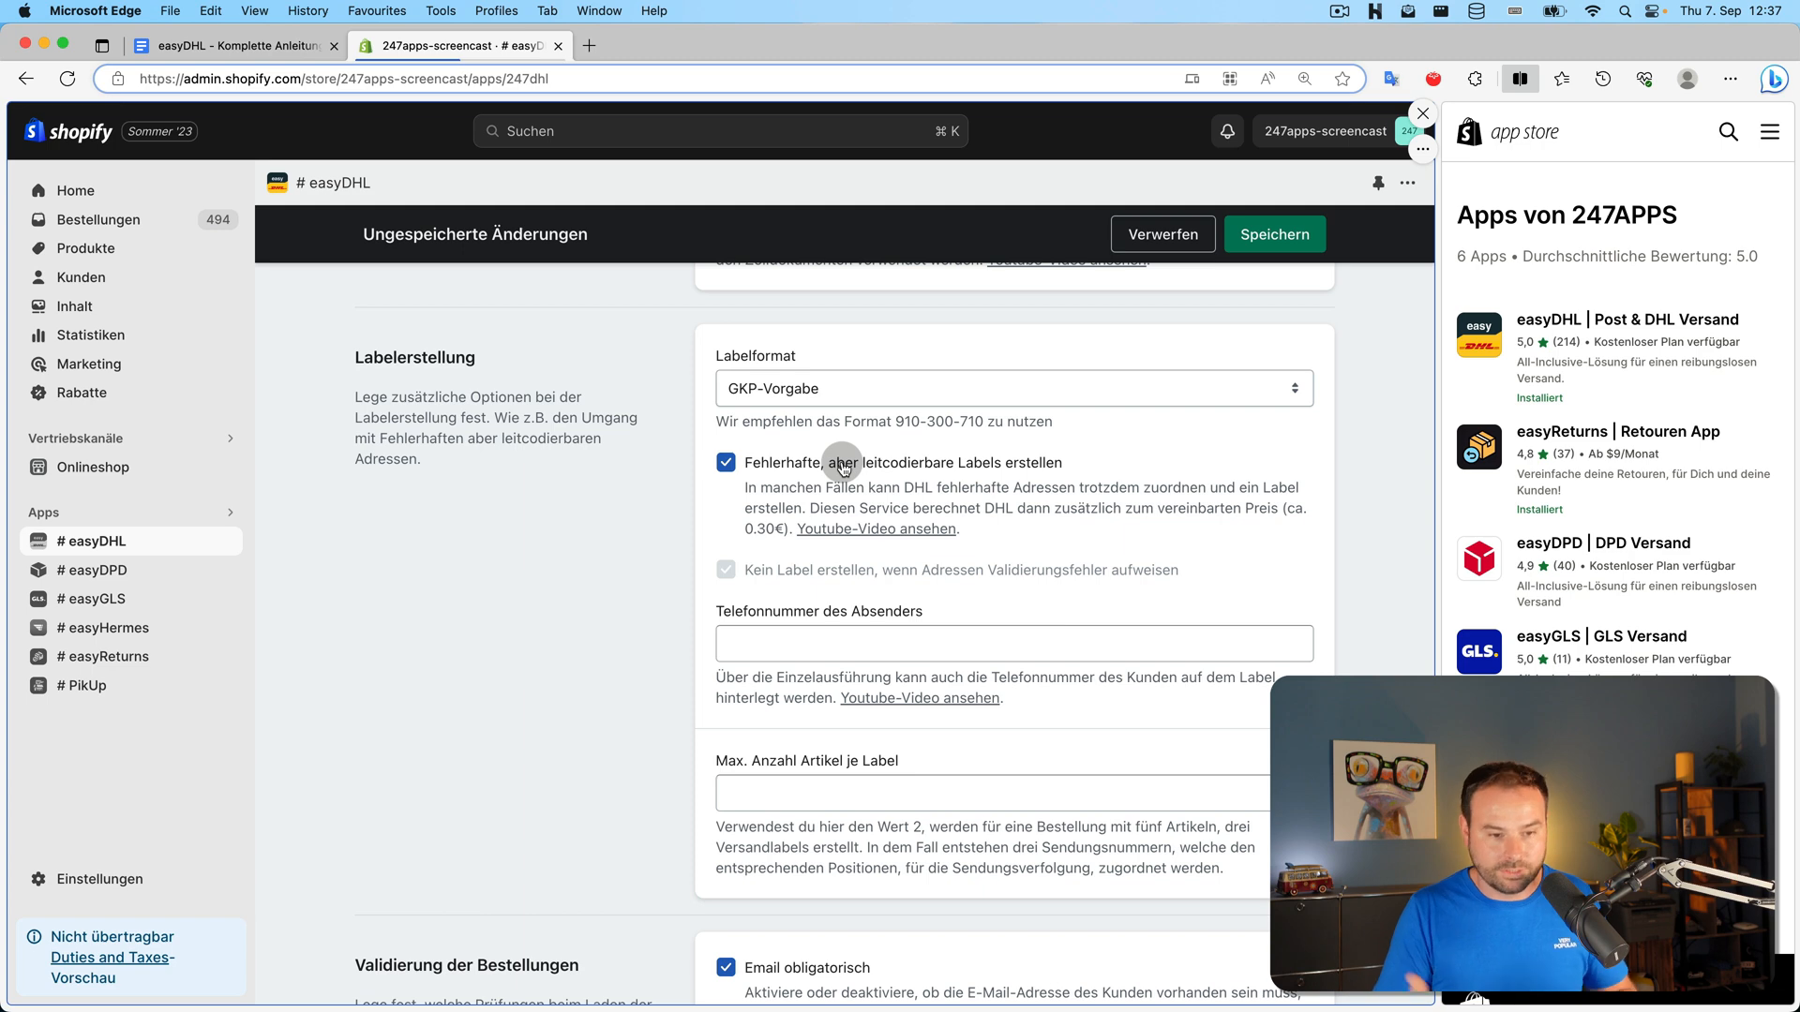
# Leave sender phone empty, keep 'Fehlerhafte, aber leitcodierbare Labels erstellen' checked, and save
pyautogui.scroll(-2, 623, 489)
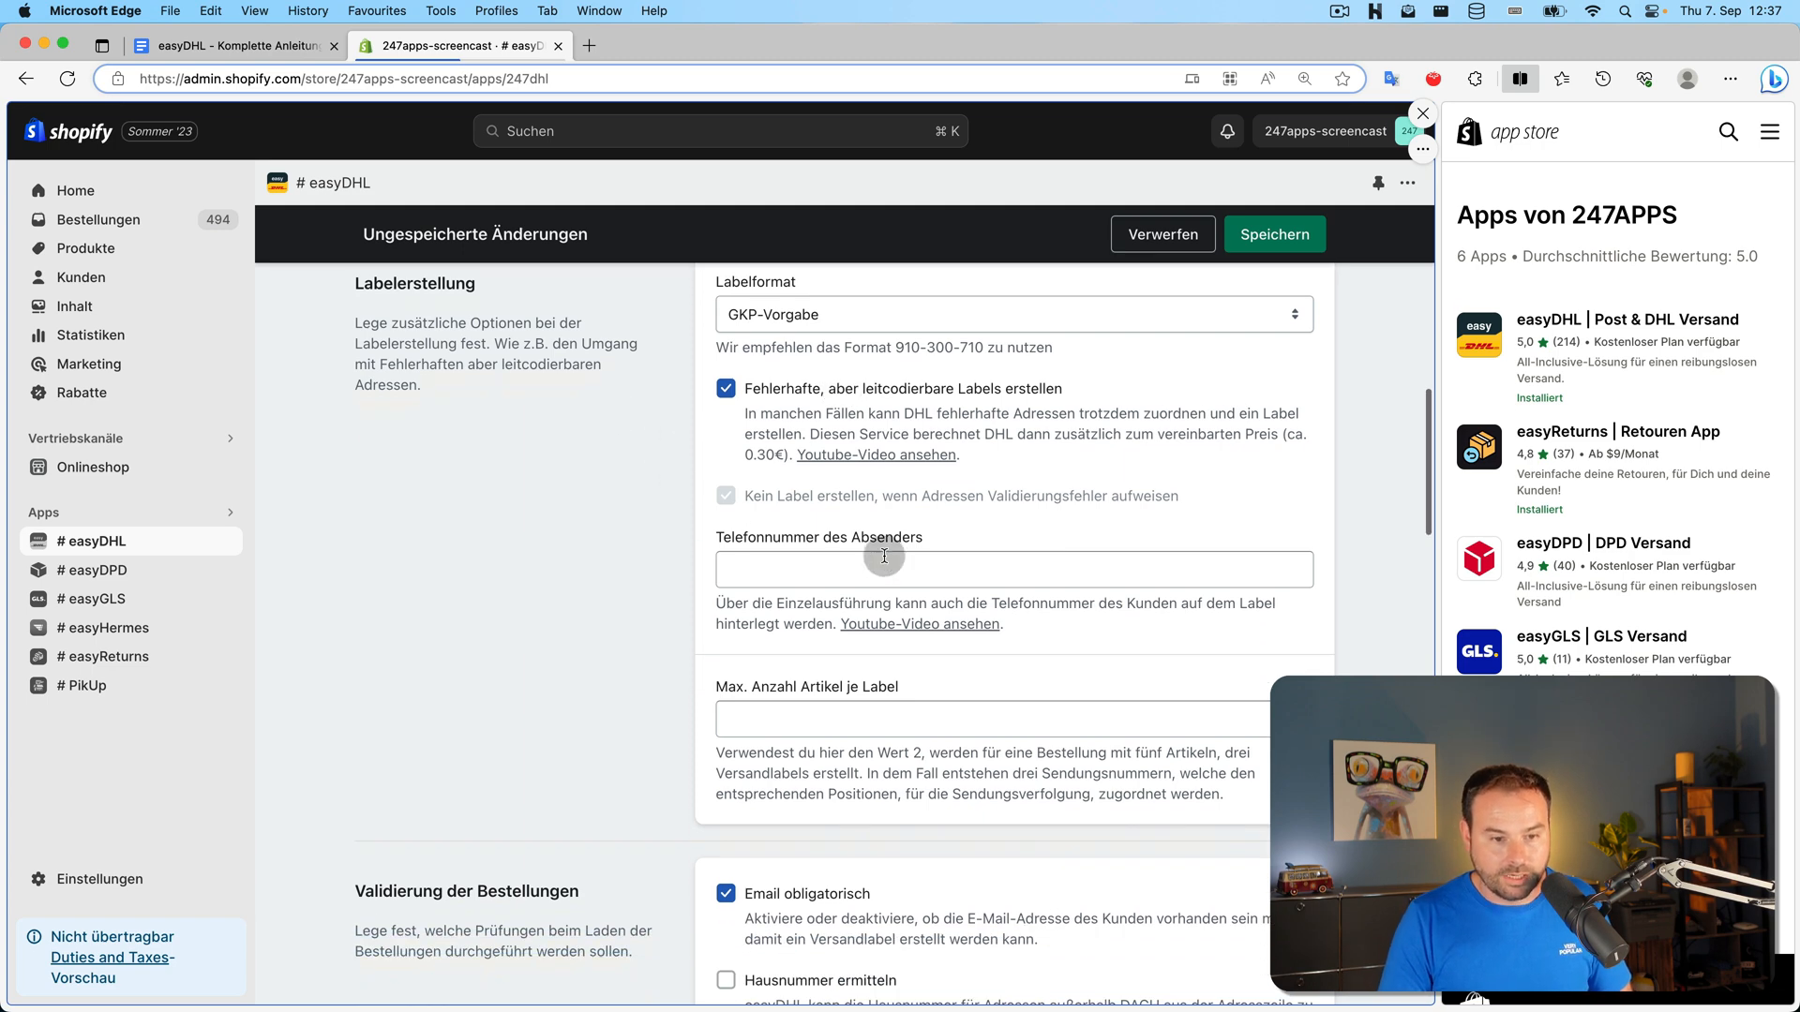
pyautogui.click(888, 554)
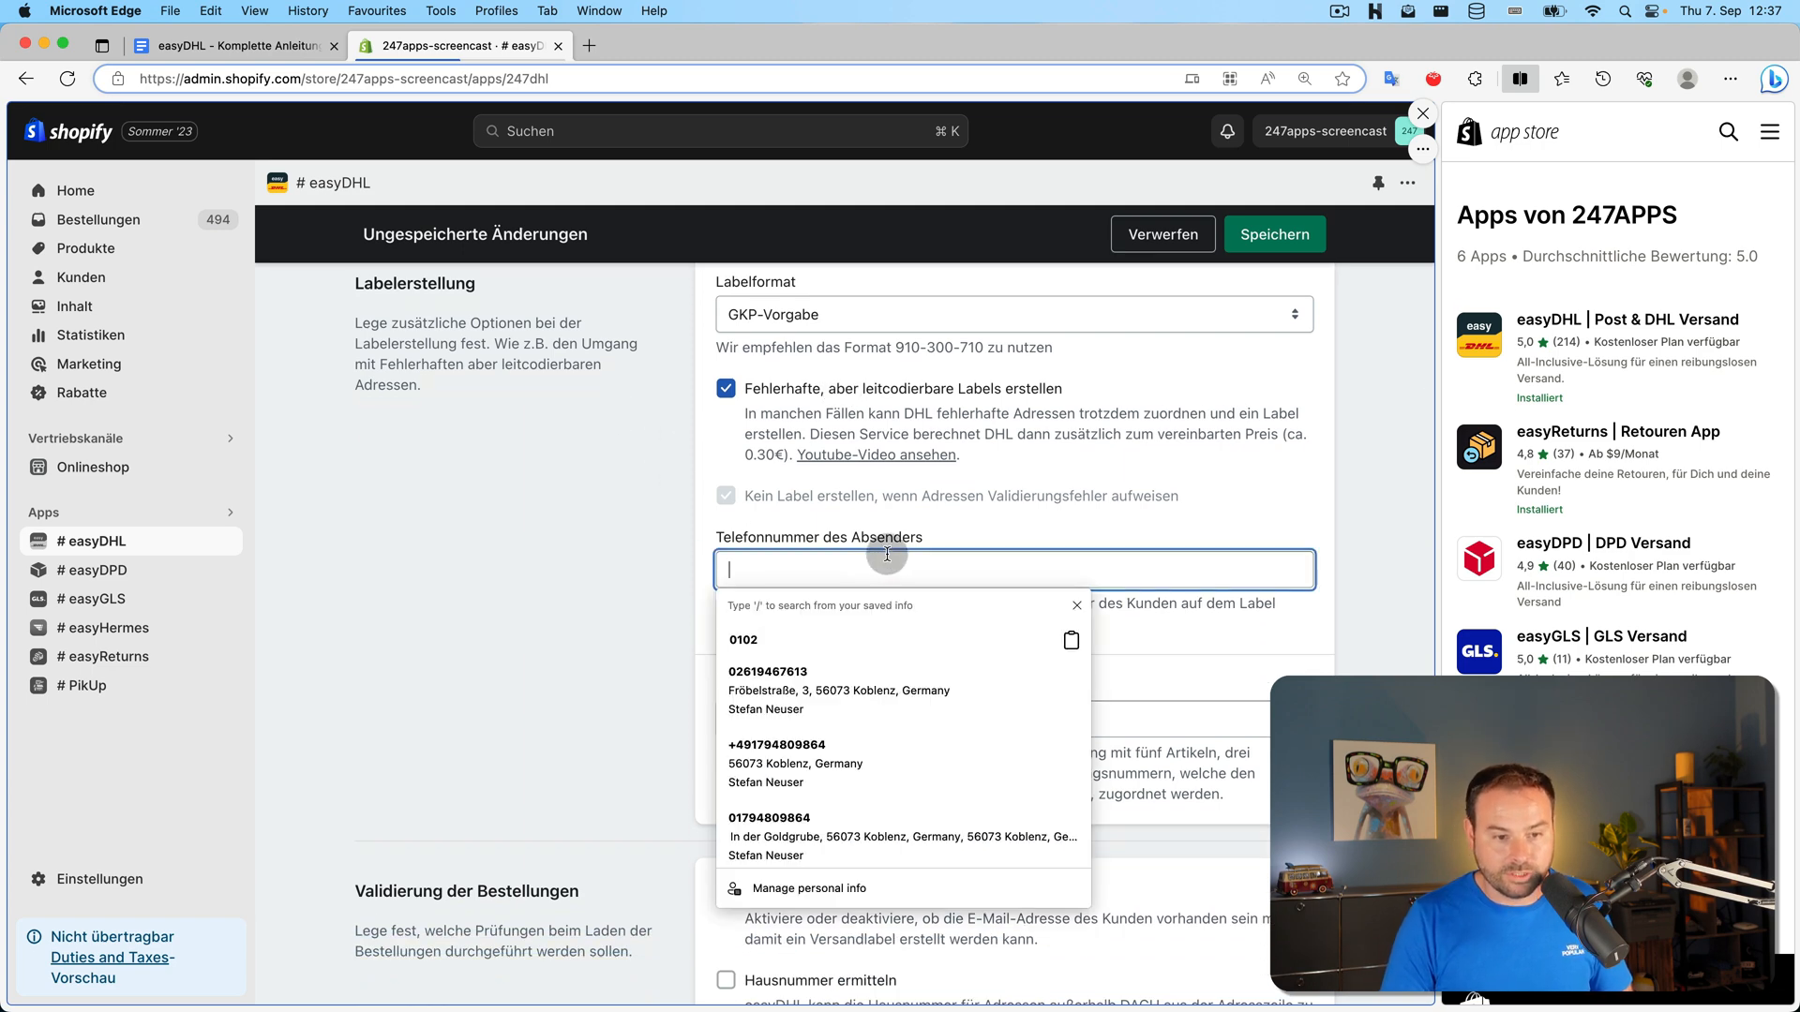
pyautogui.click(595, 536)
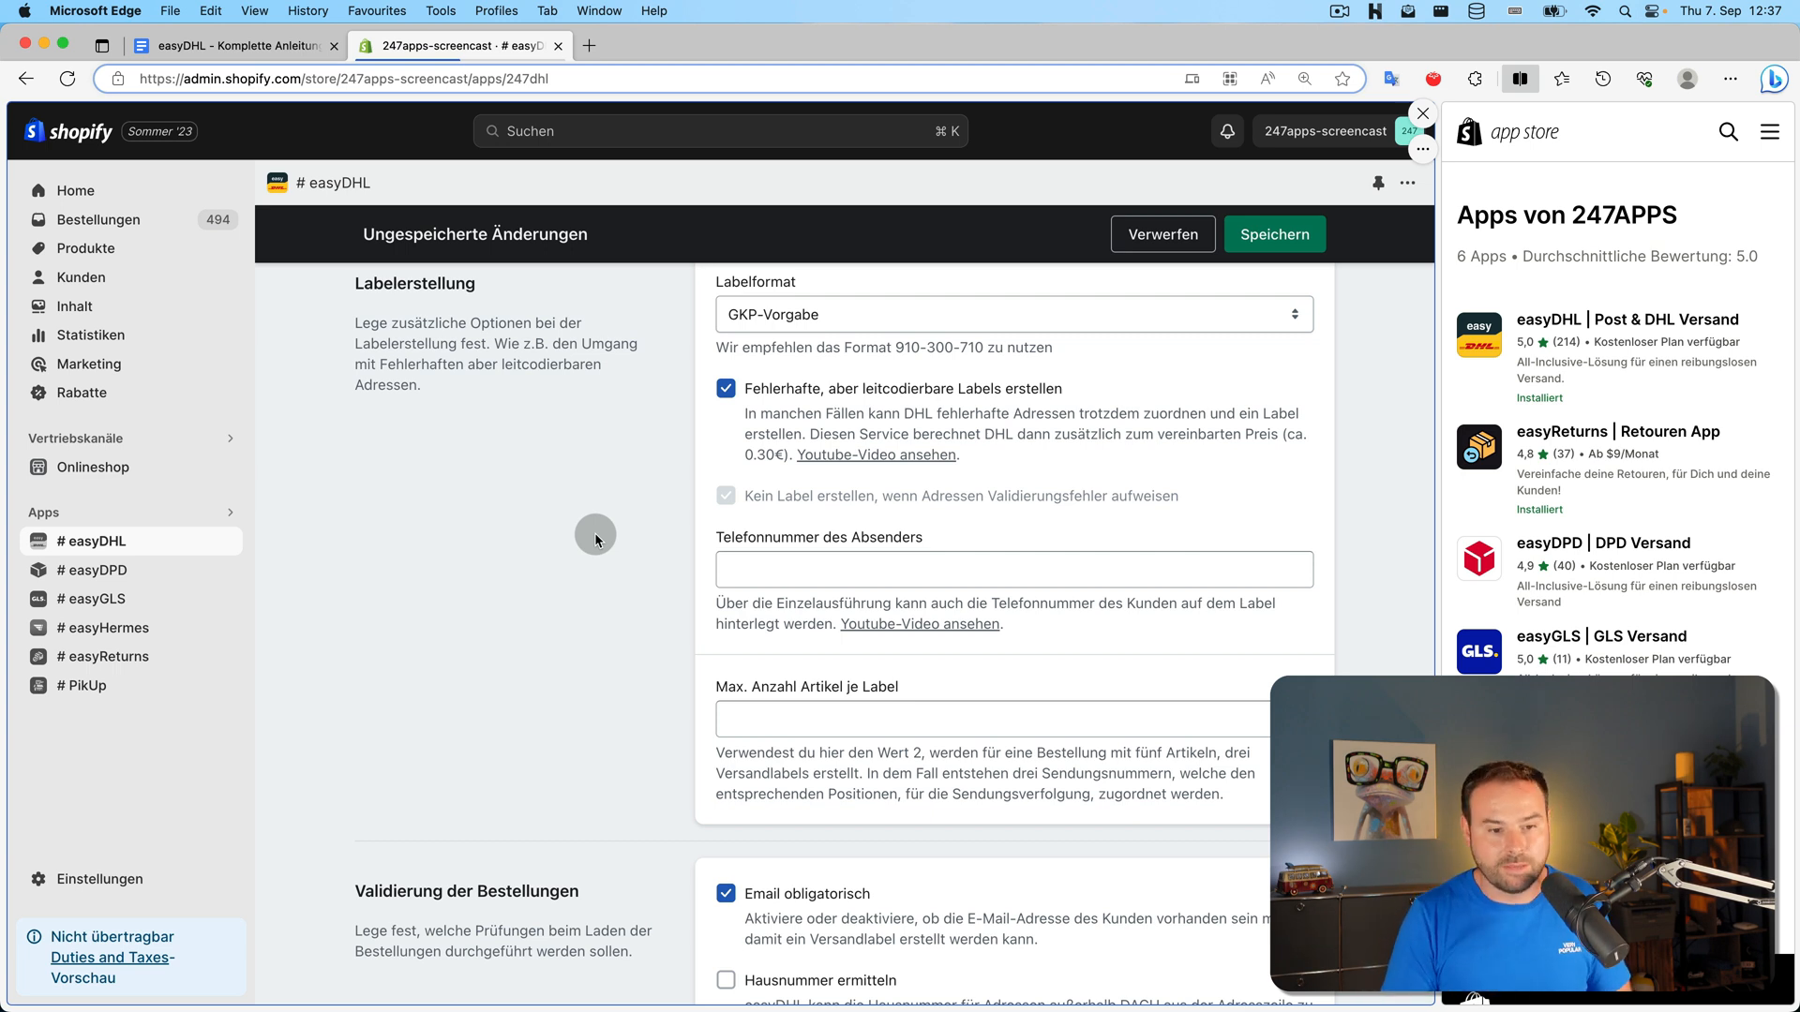
pyautogui.scroll(1, 652, 578)
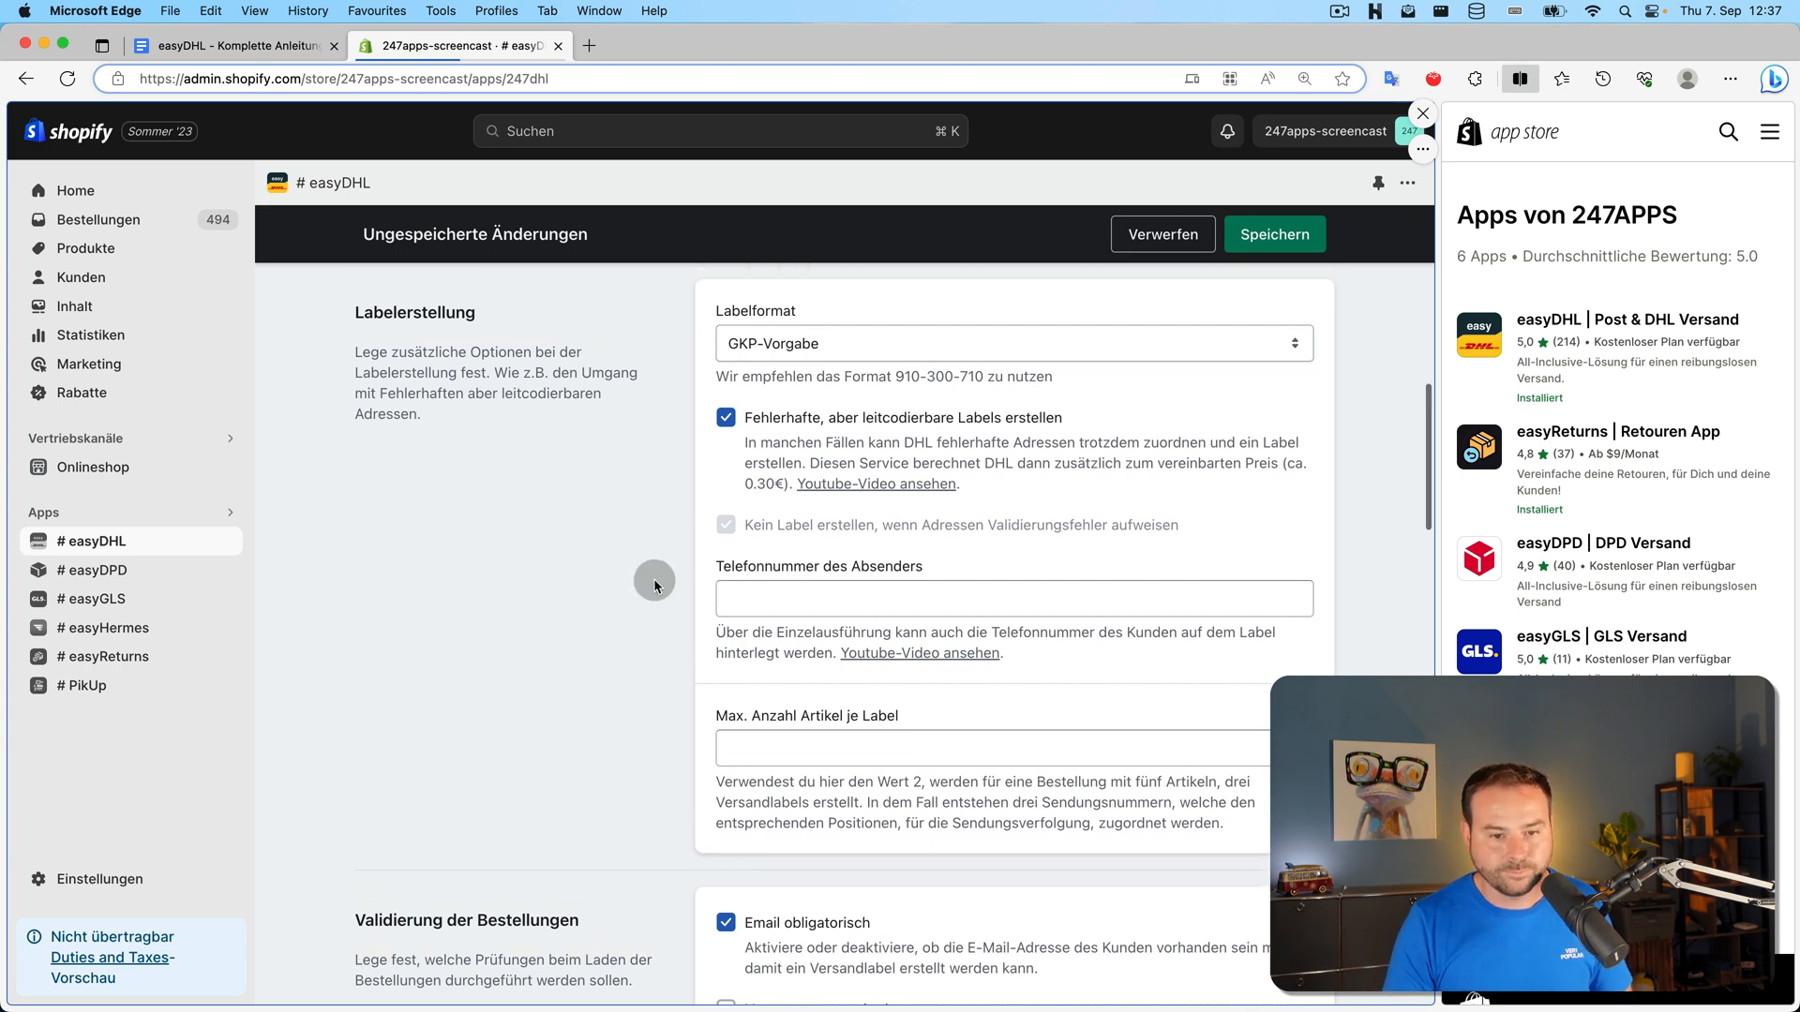
pyautogui.click(739, 421)
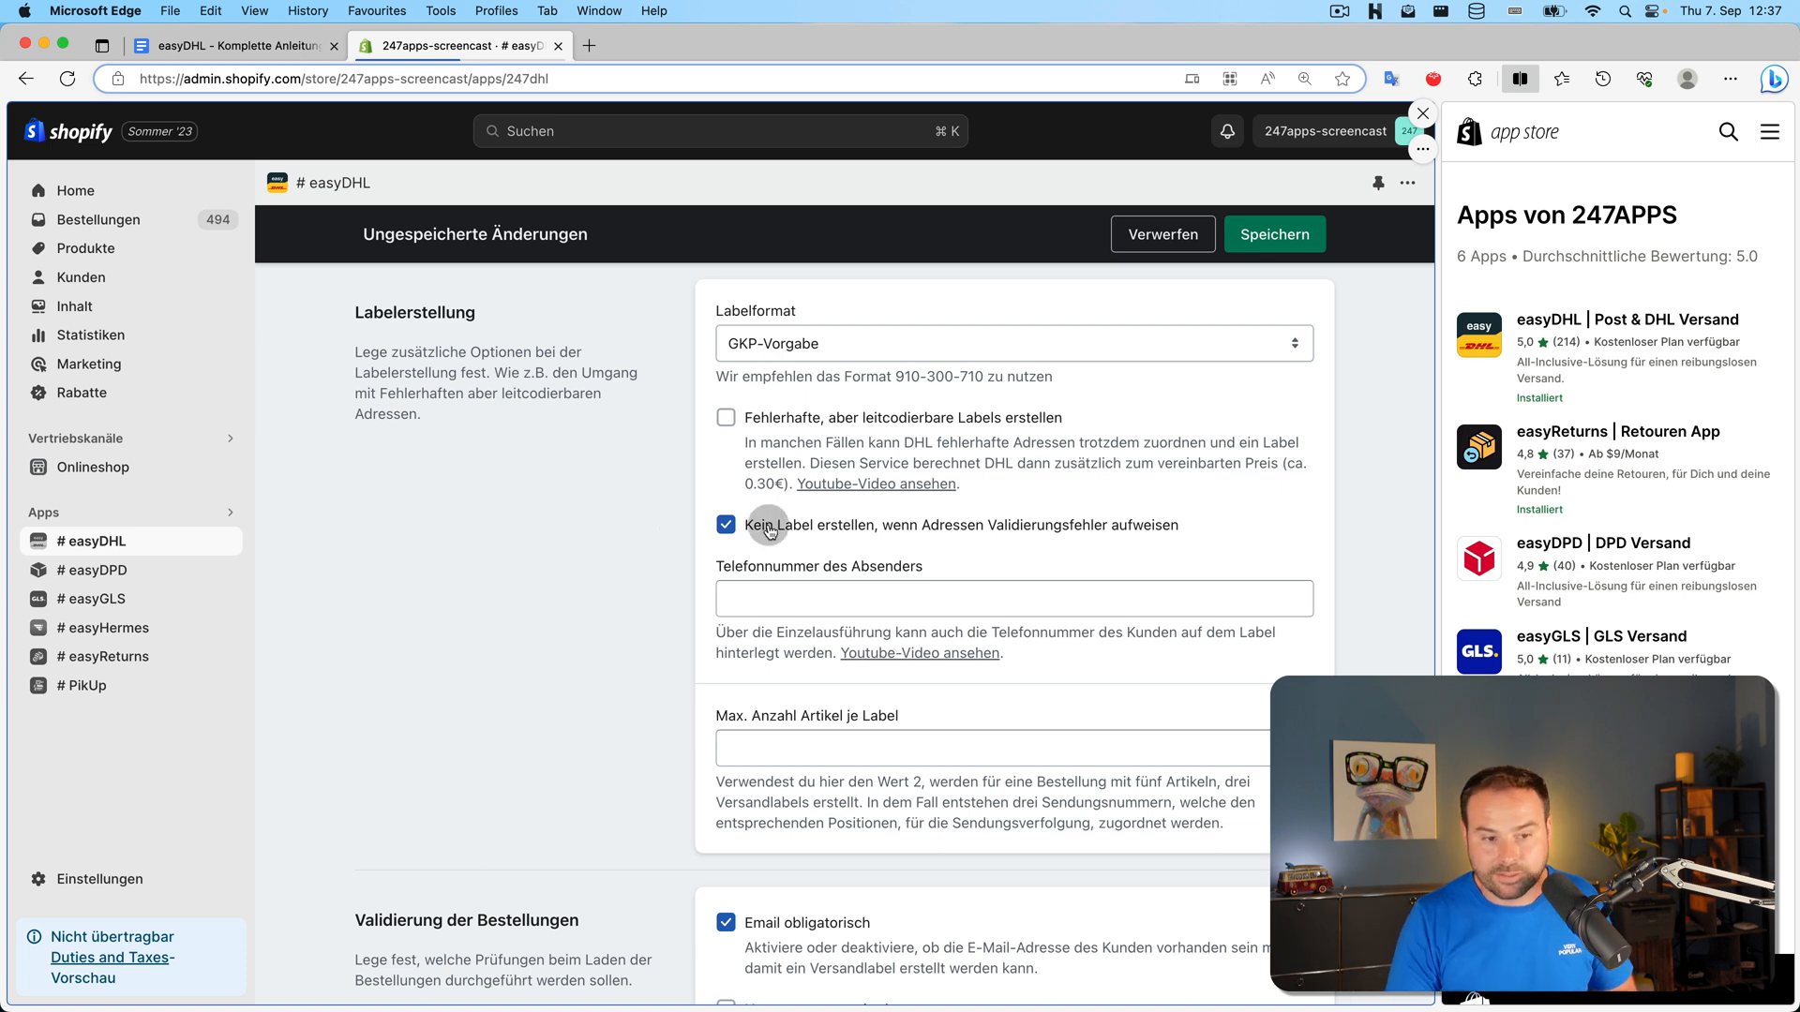
pyautogui.click(767, 423)
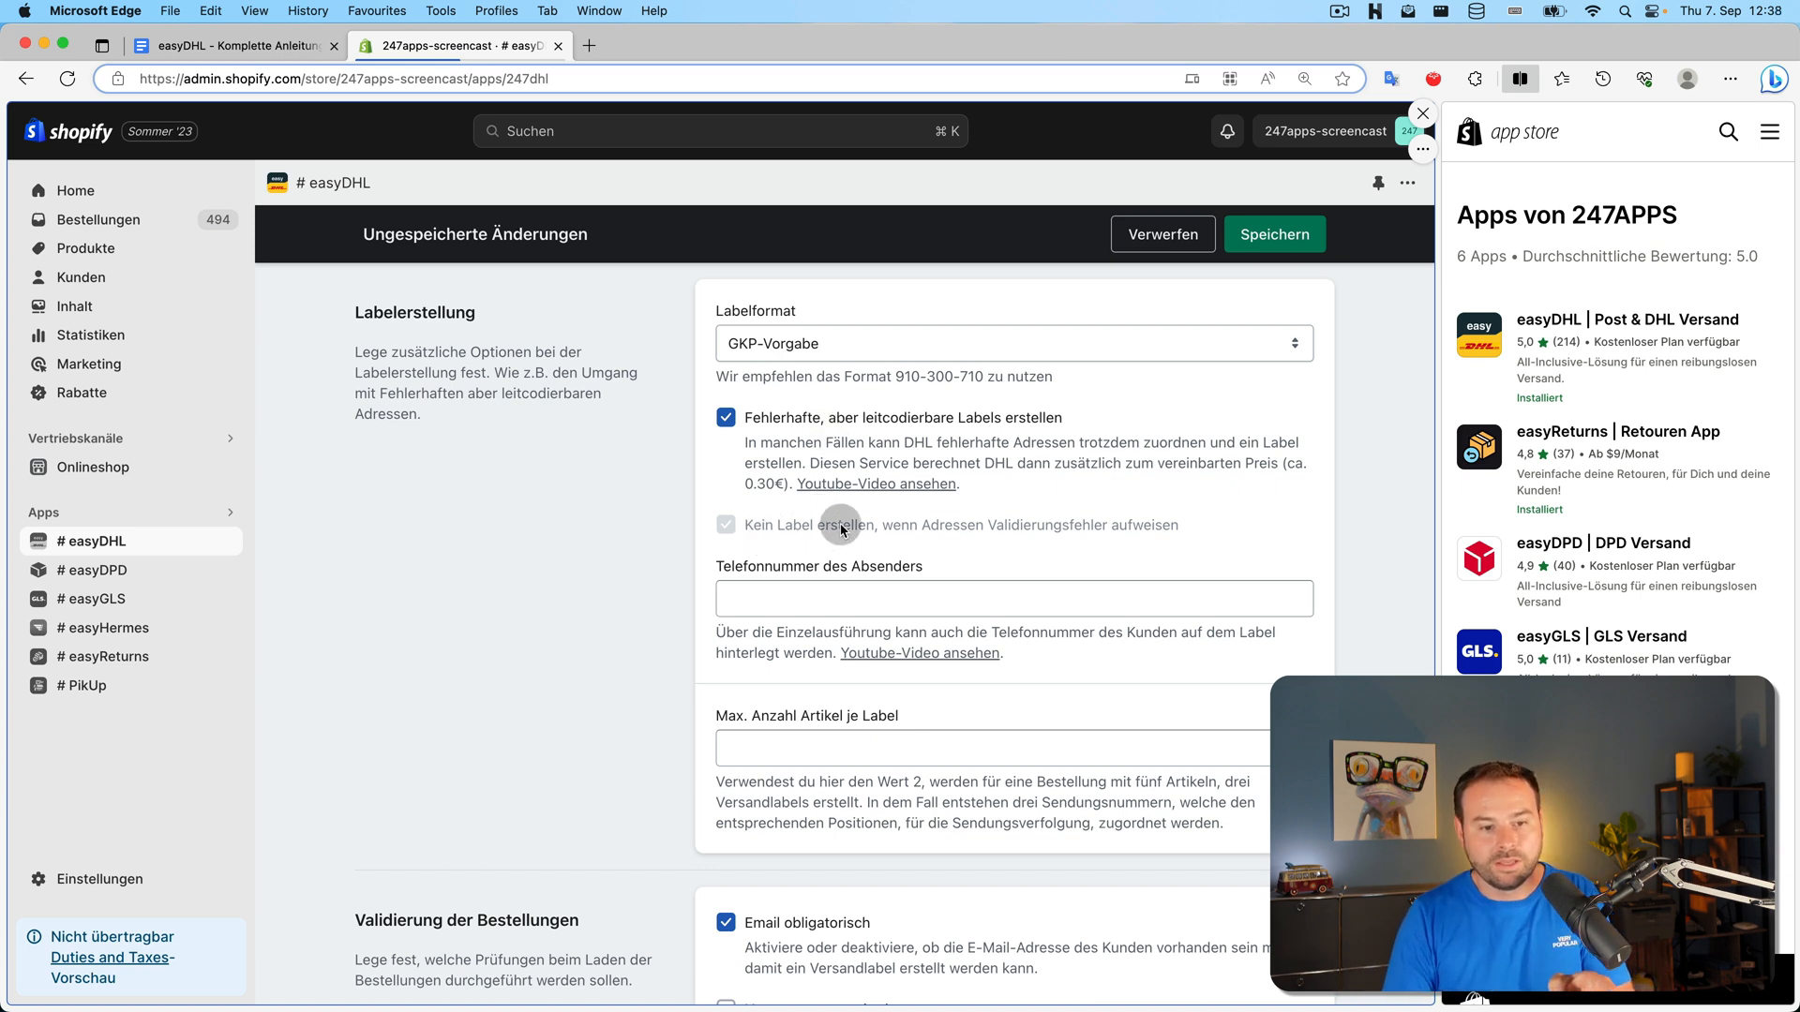
pyautogui.click(1280, 237)
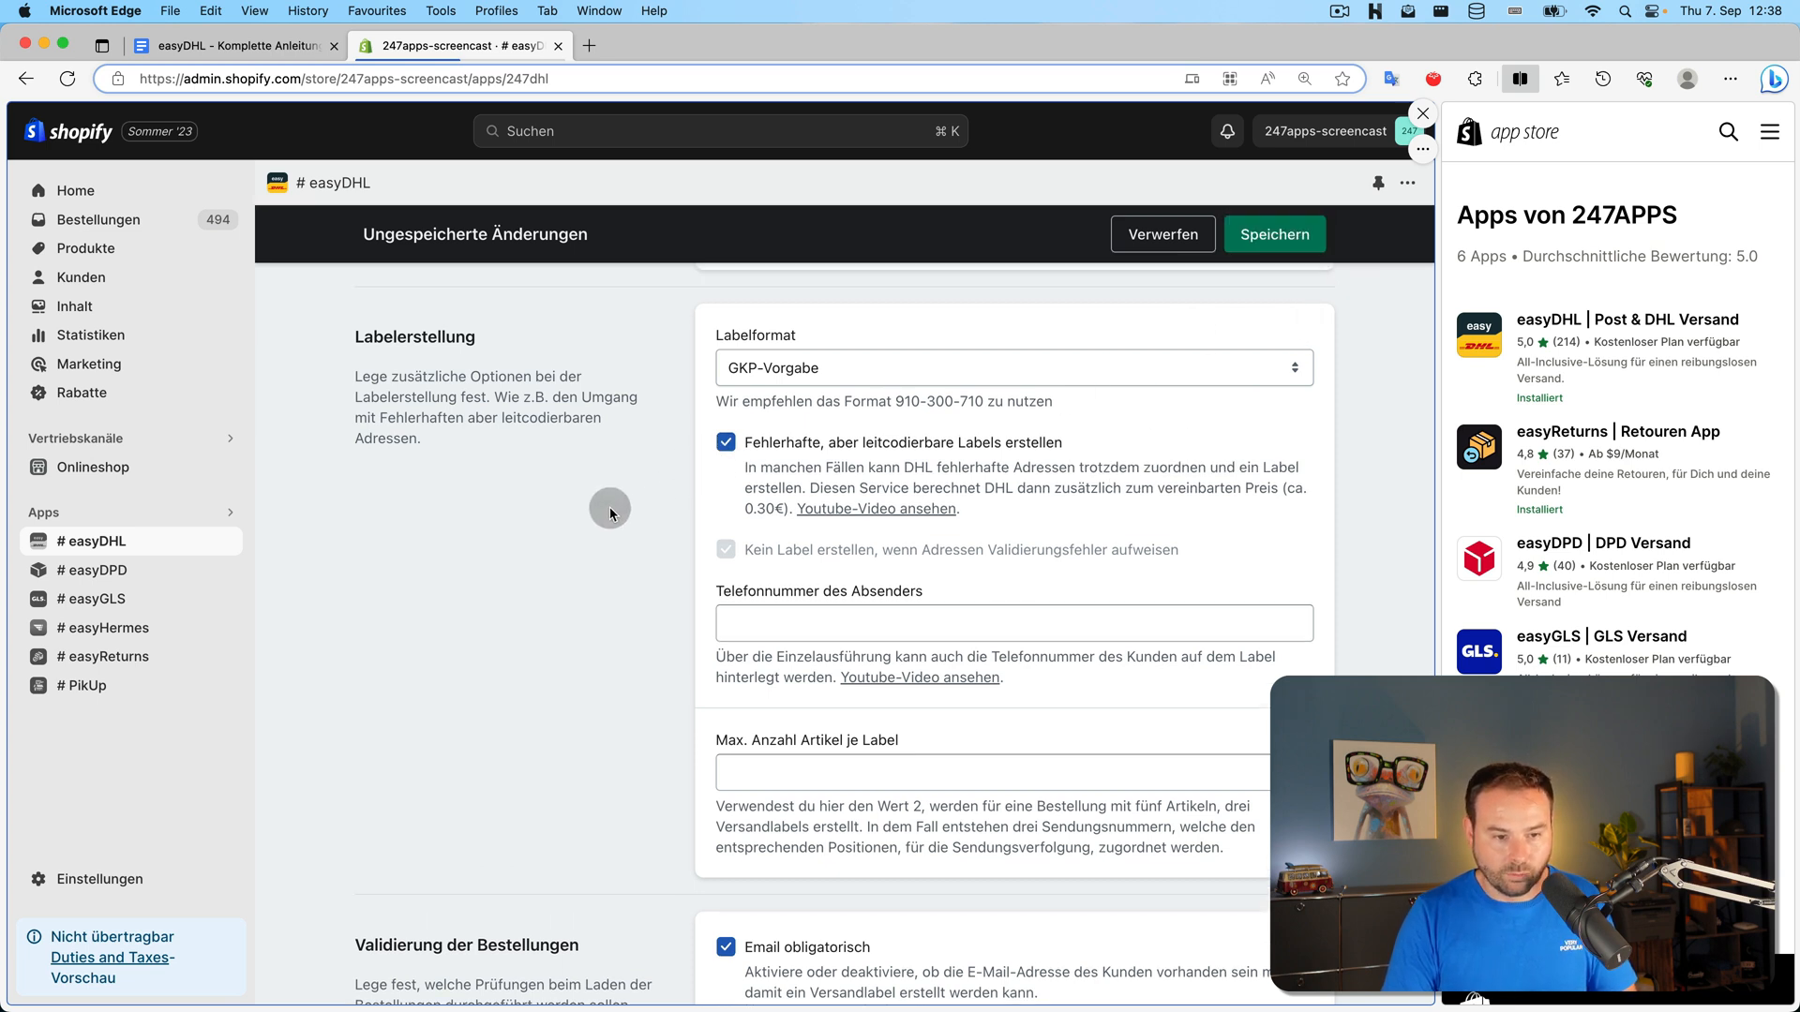
pyautogui.scroll(-1, 611, 507)
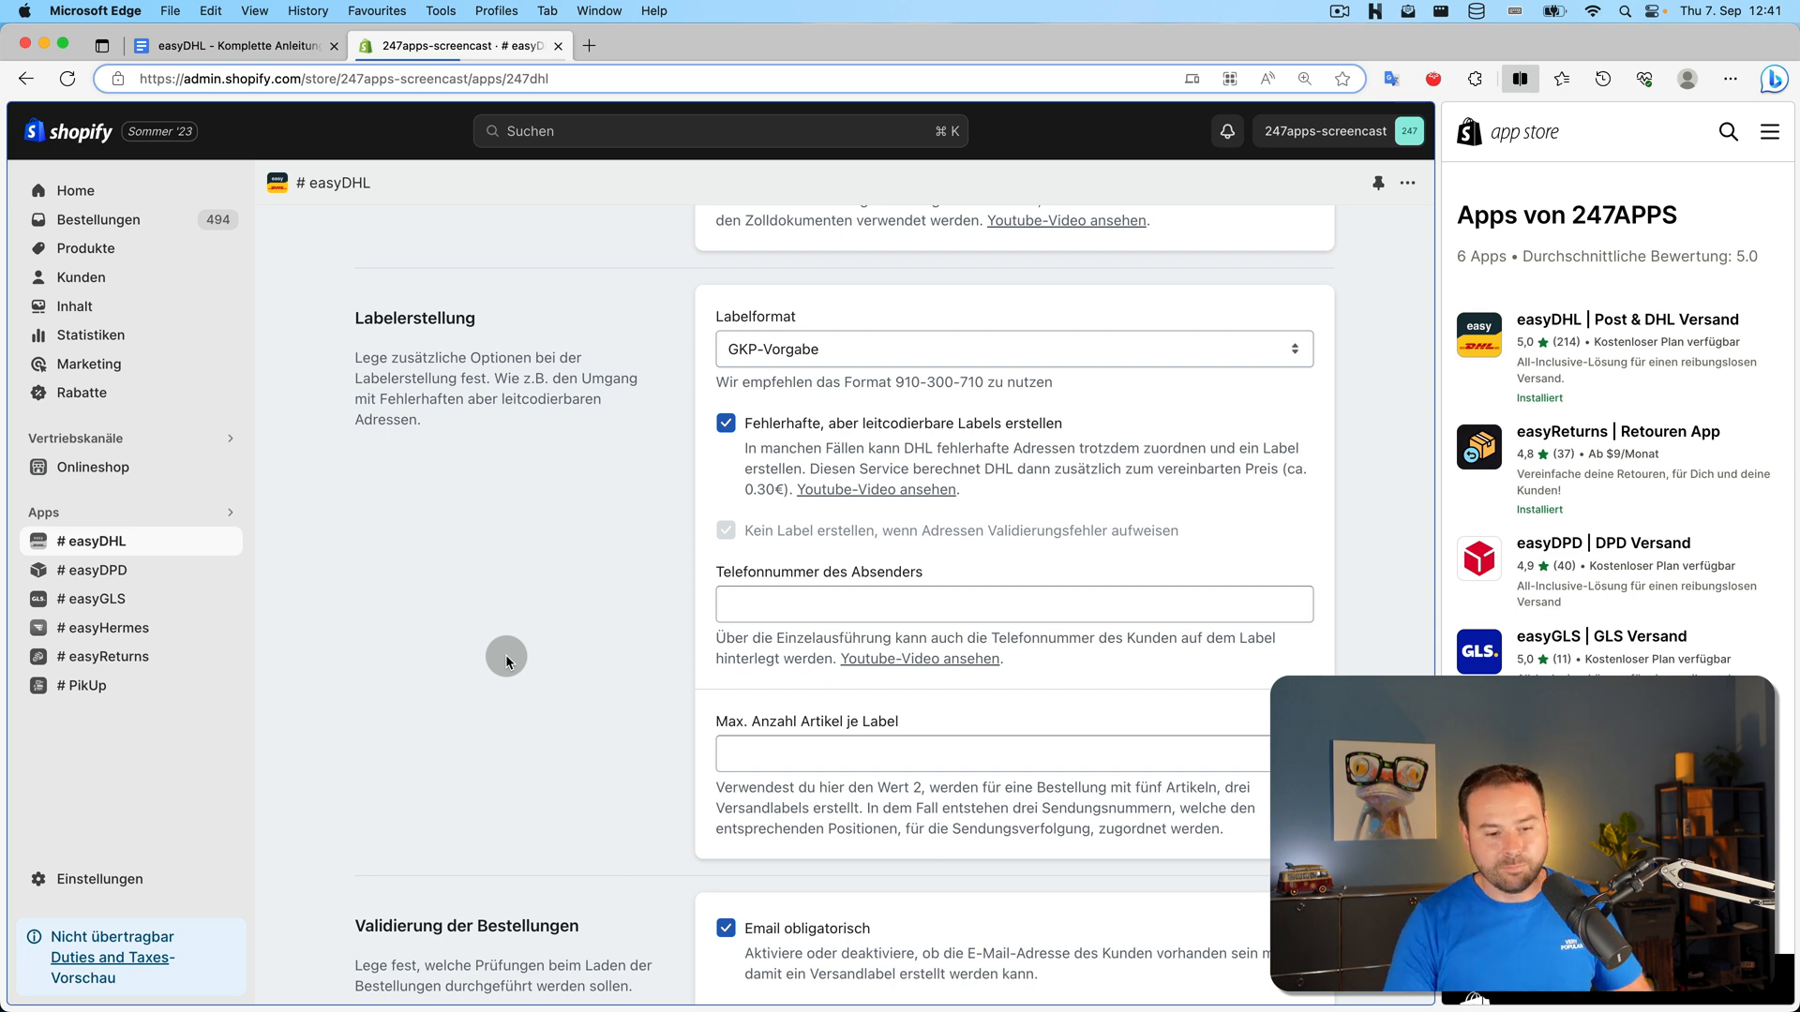
pyautogui.scroll(-5, 541, 639)
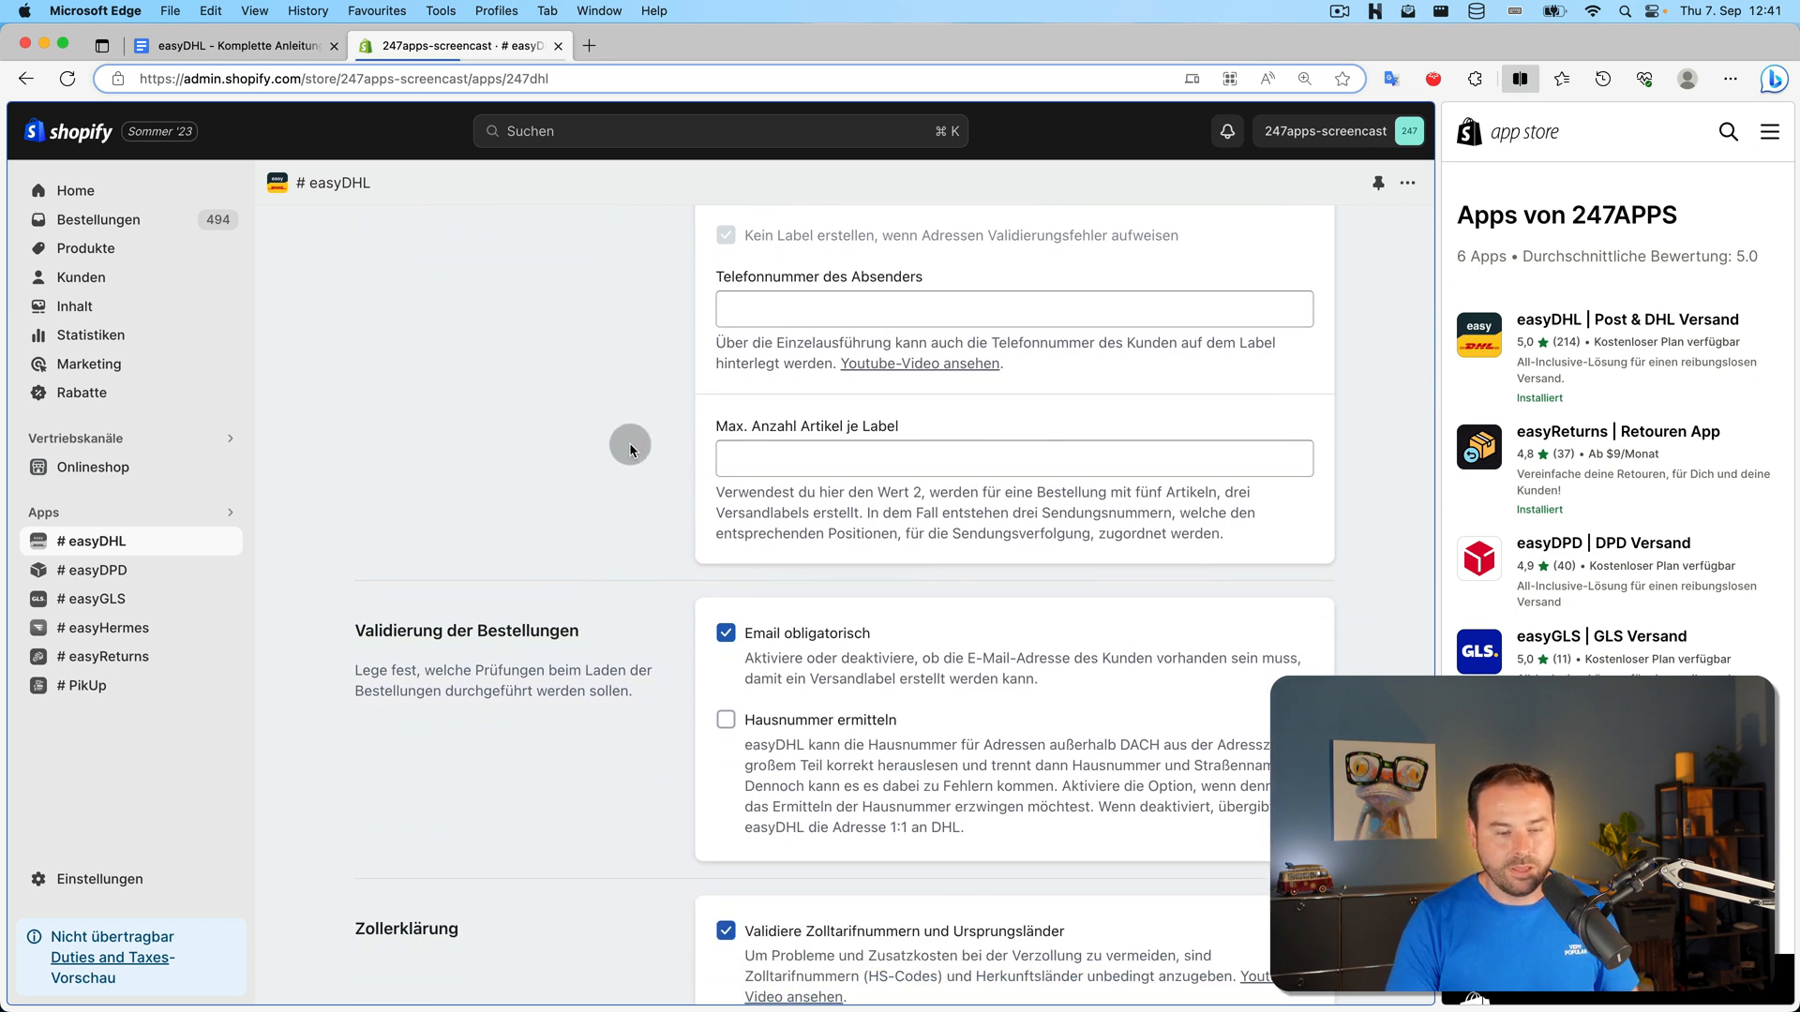
pyautogui.scroll(-5, 630, 449)
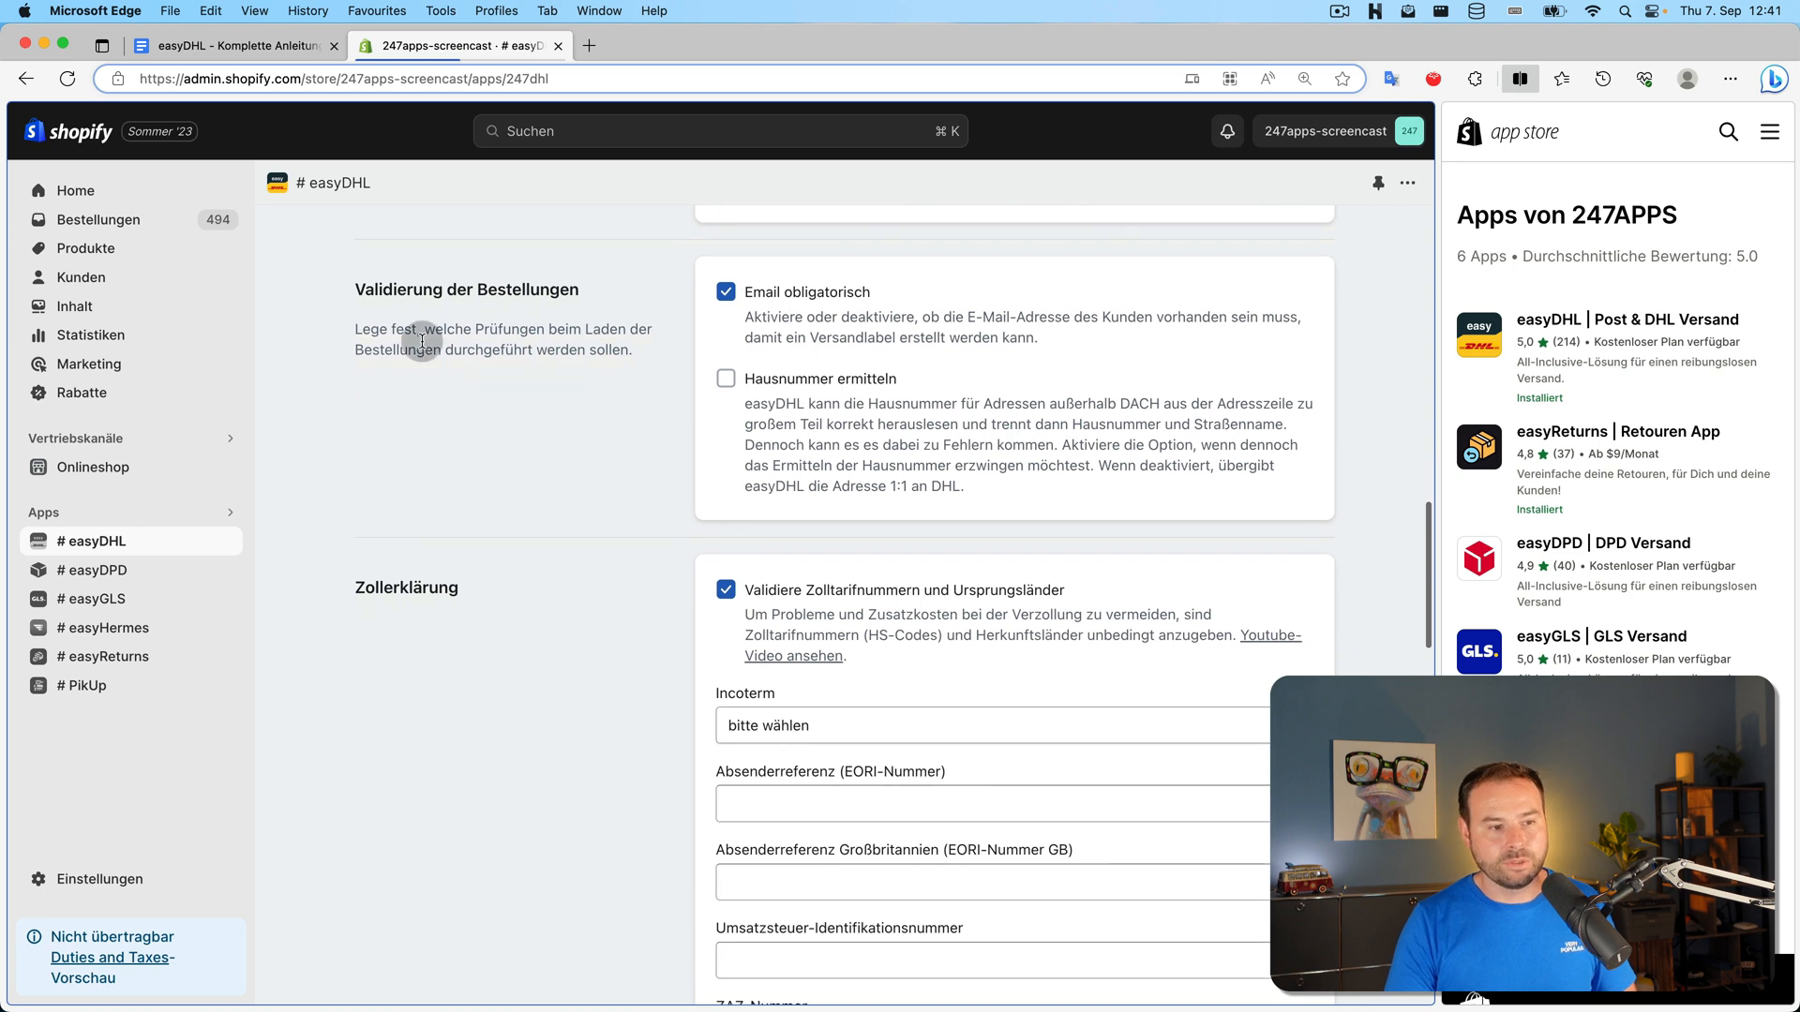
pyautogui.scroll(2, 800, 294)
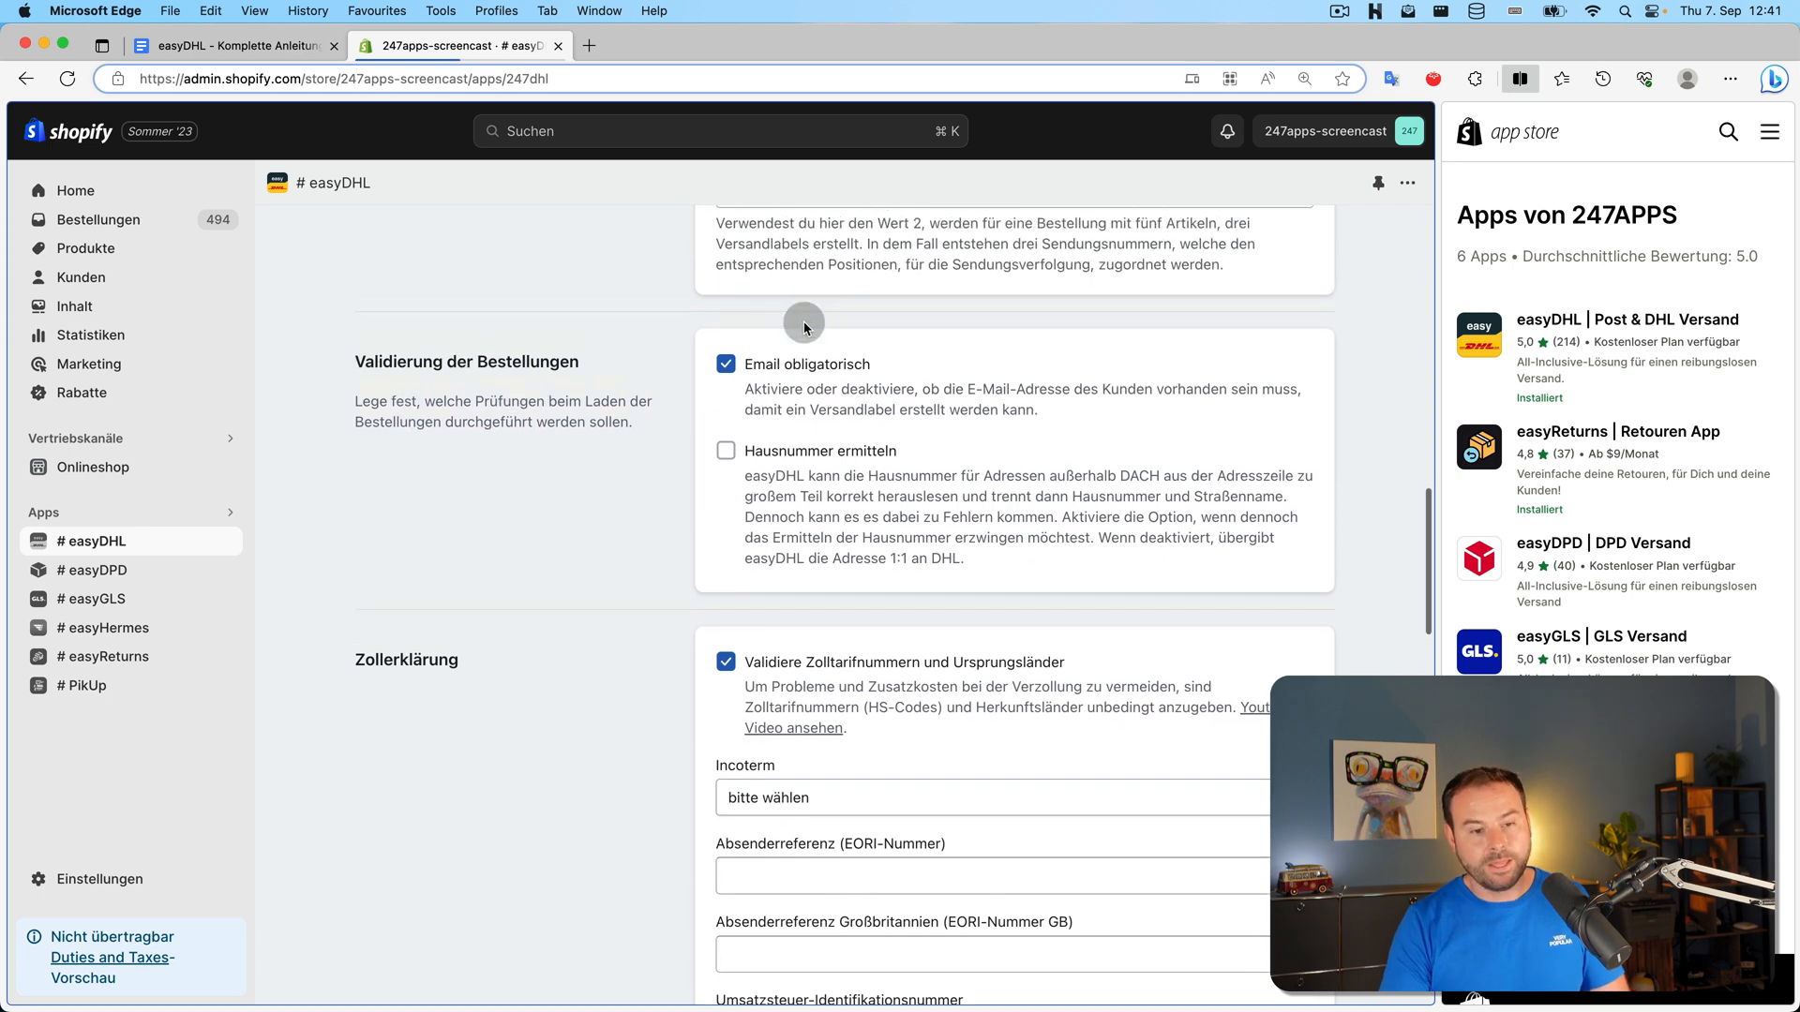
pyautogui.scroll(-2, 787, 309)
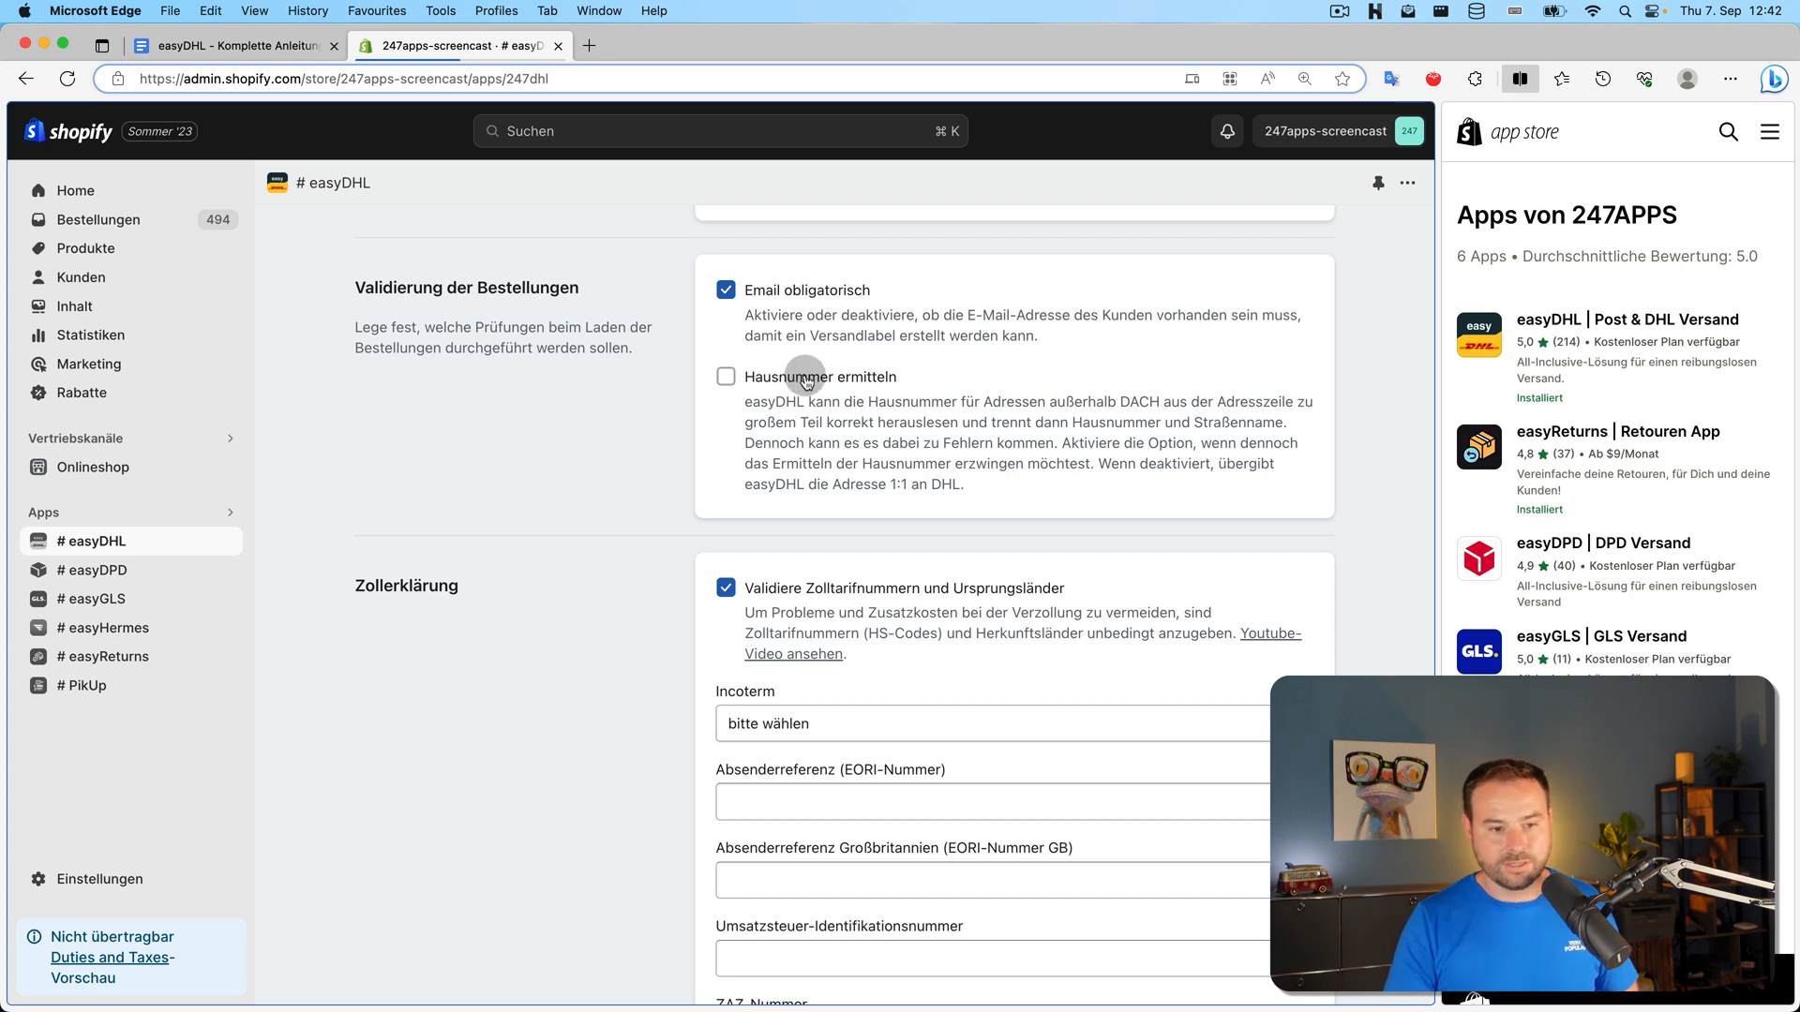
pyautogui.scroll(-5, 703, 403)
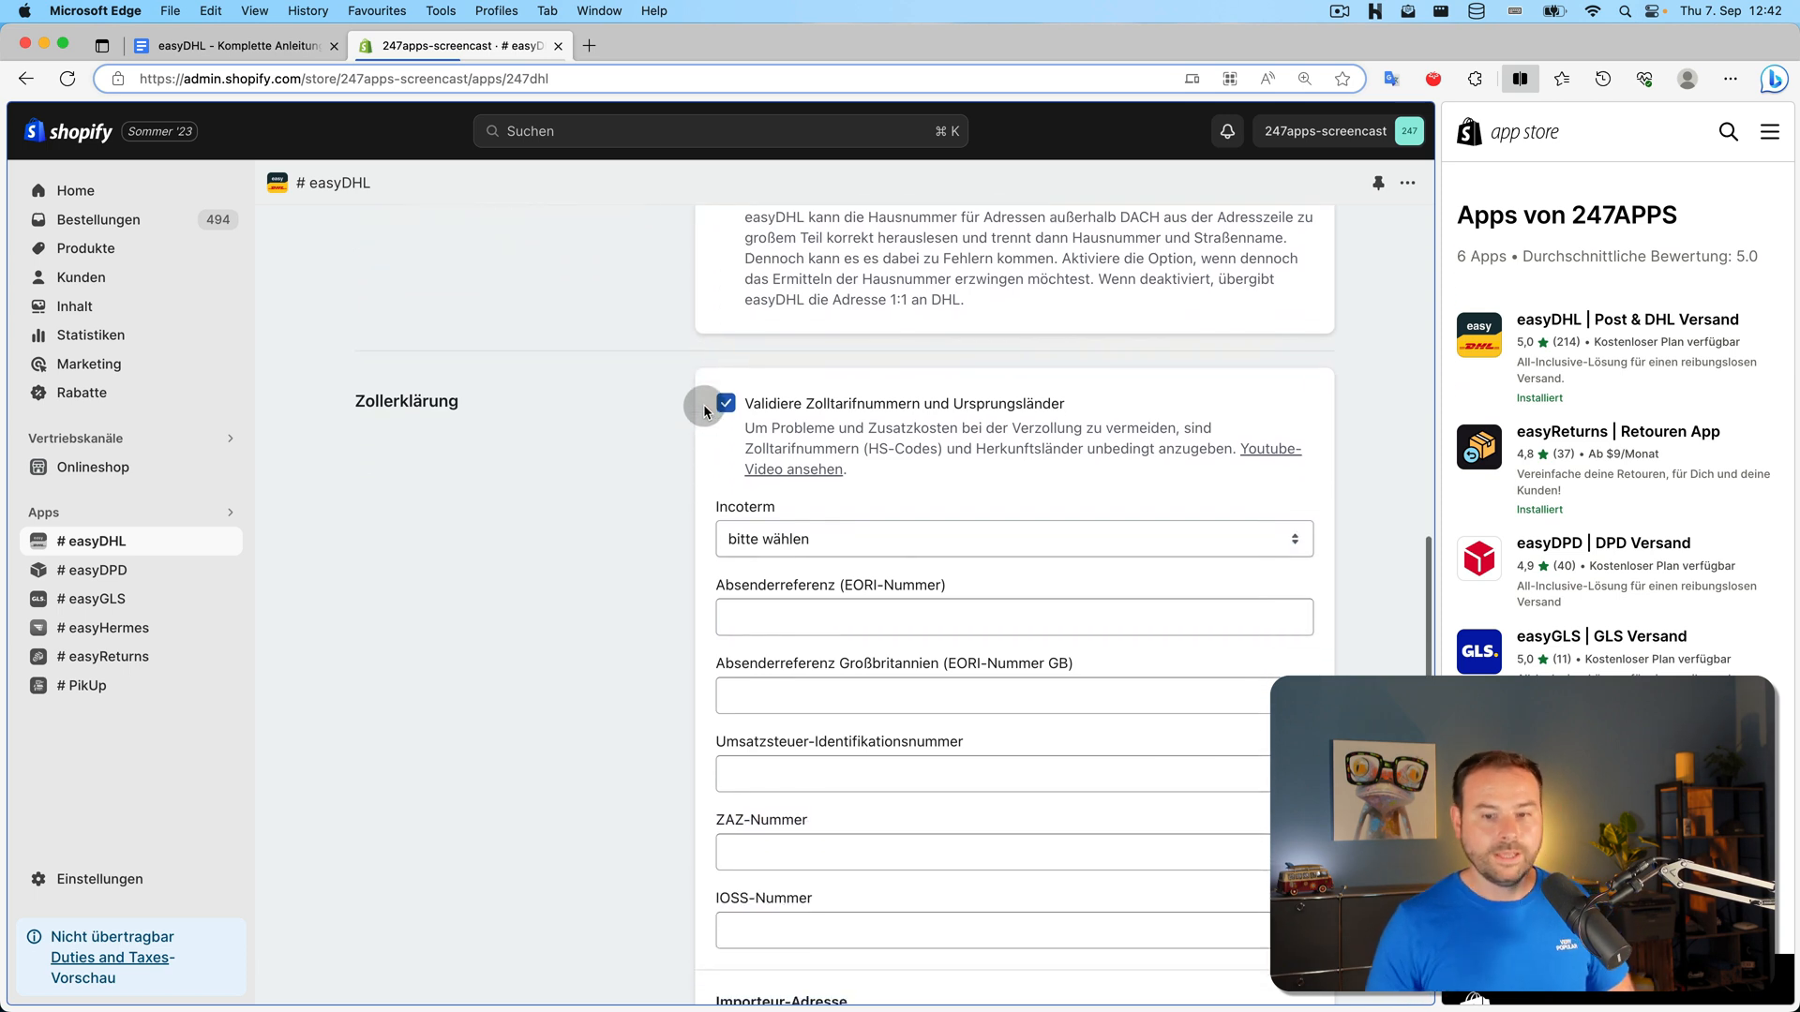
pyautogui.scroll(-1, 707, 403)
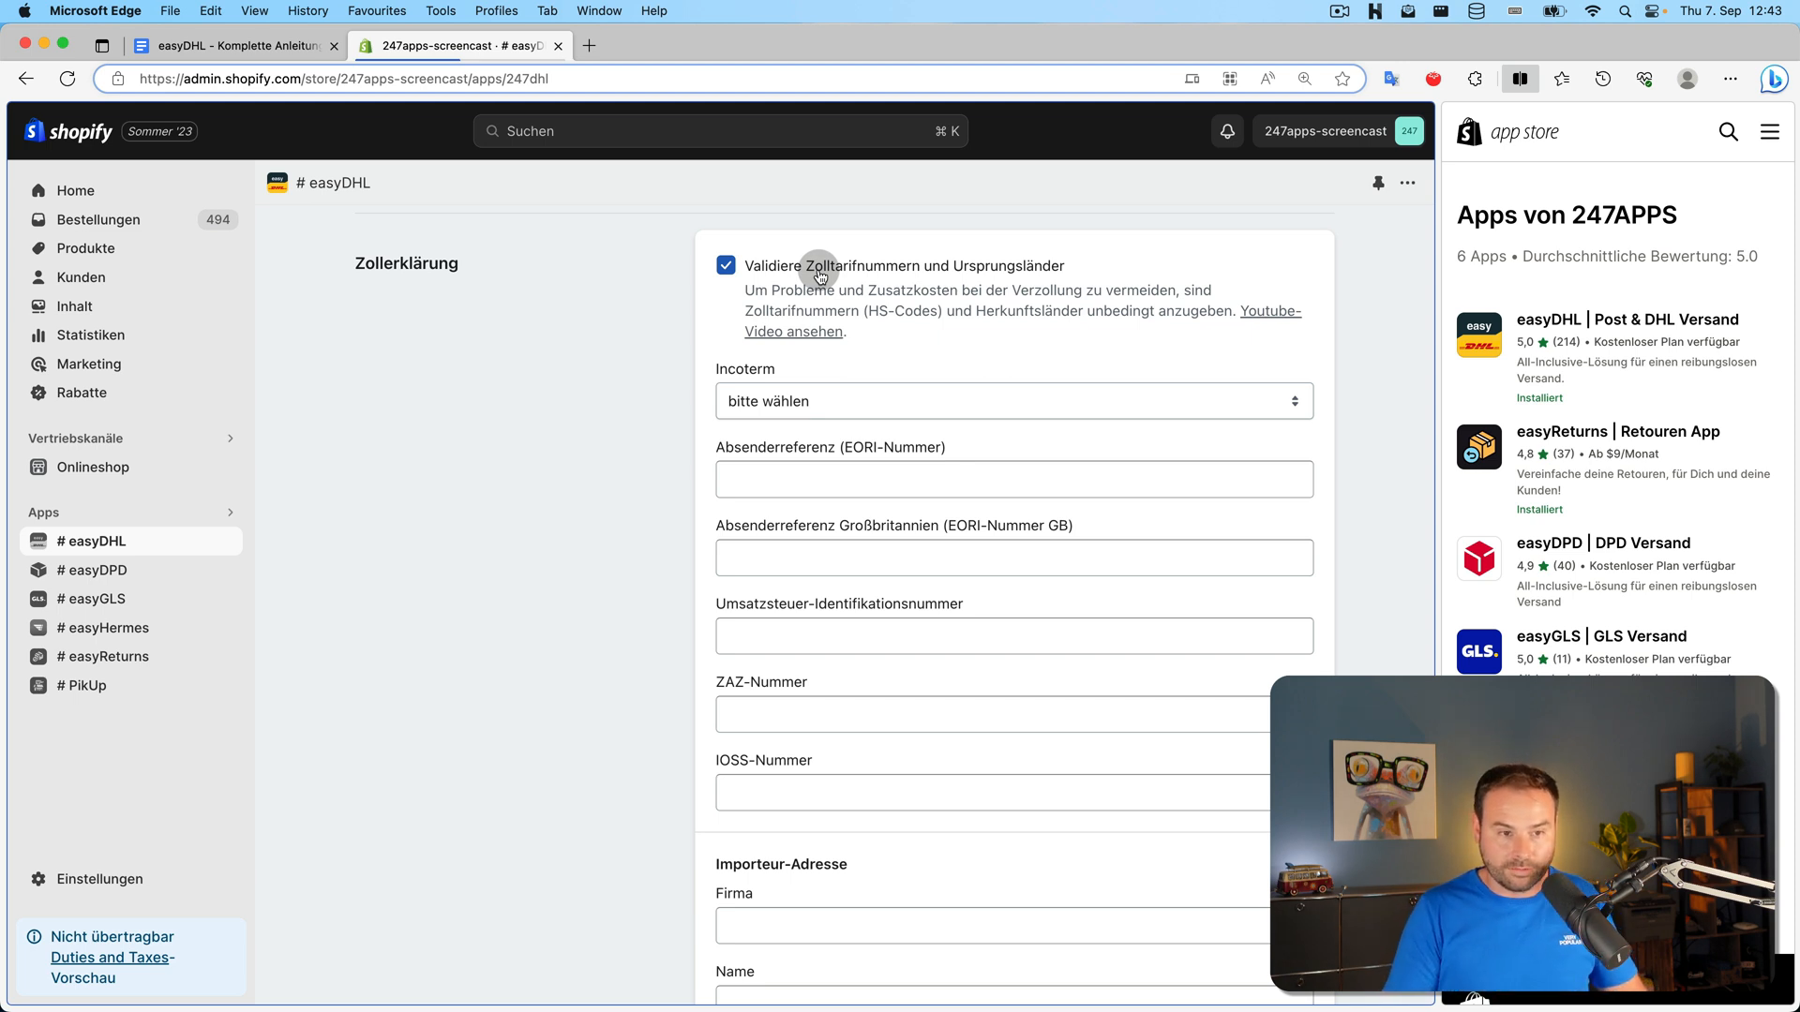
pyautogui.scroll(-2, 806, 300)
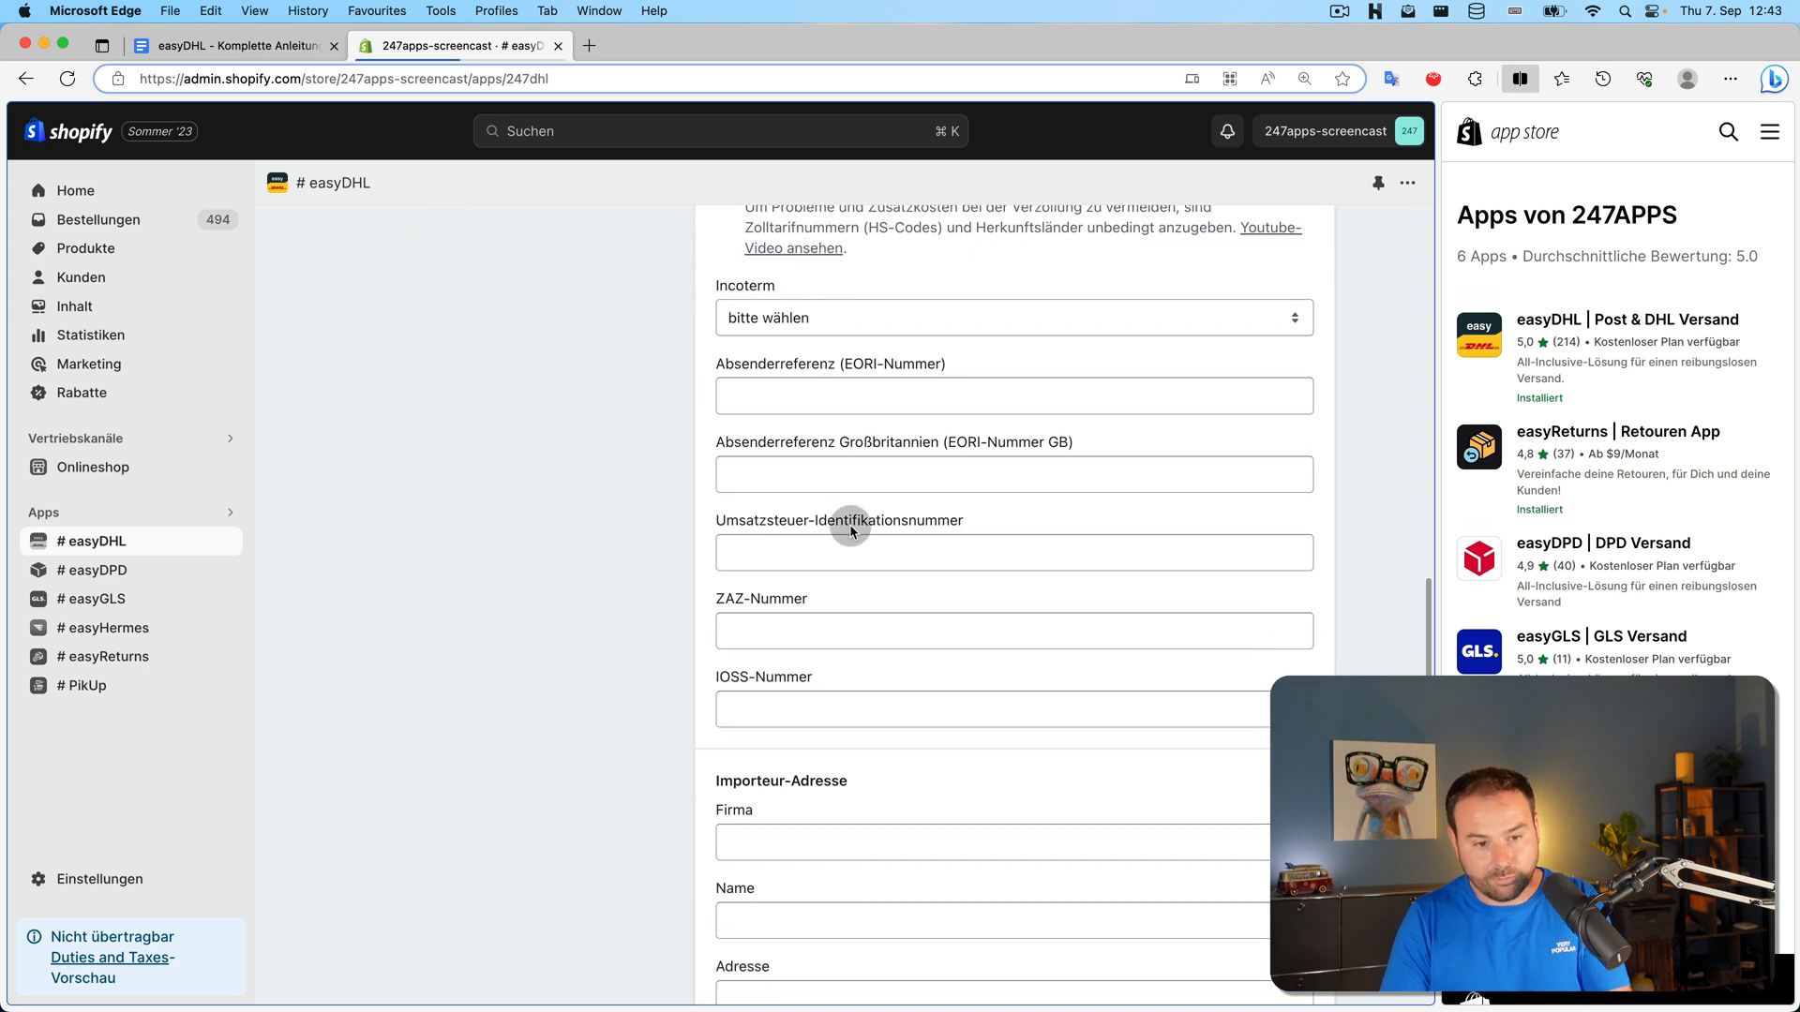
pyautogui.scroll(2, 851, 525)
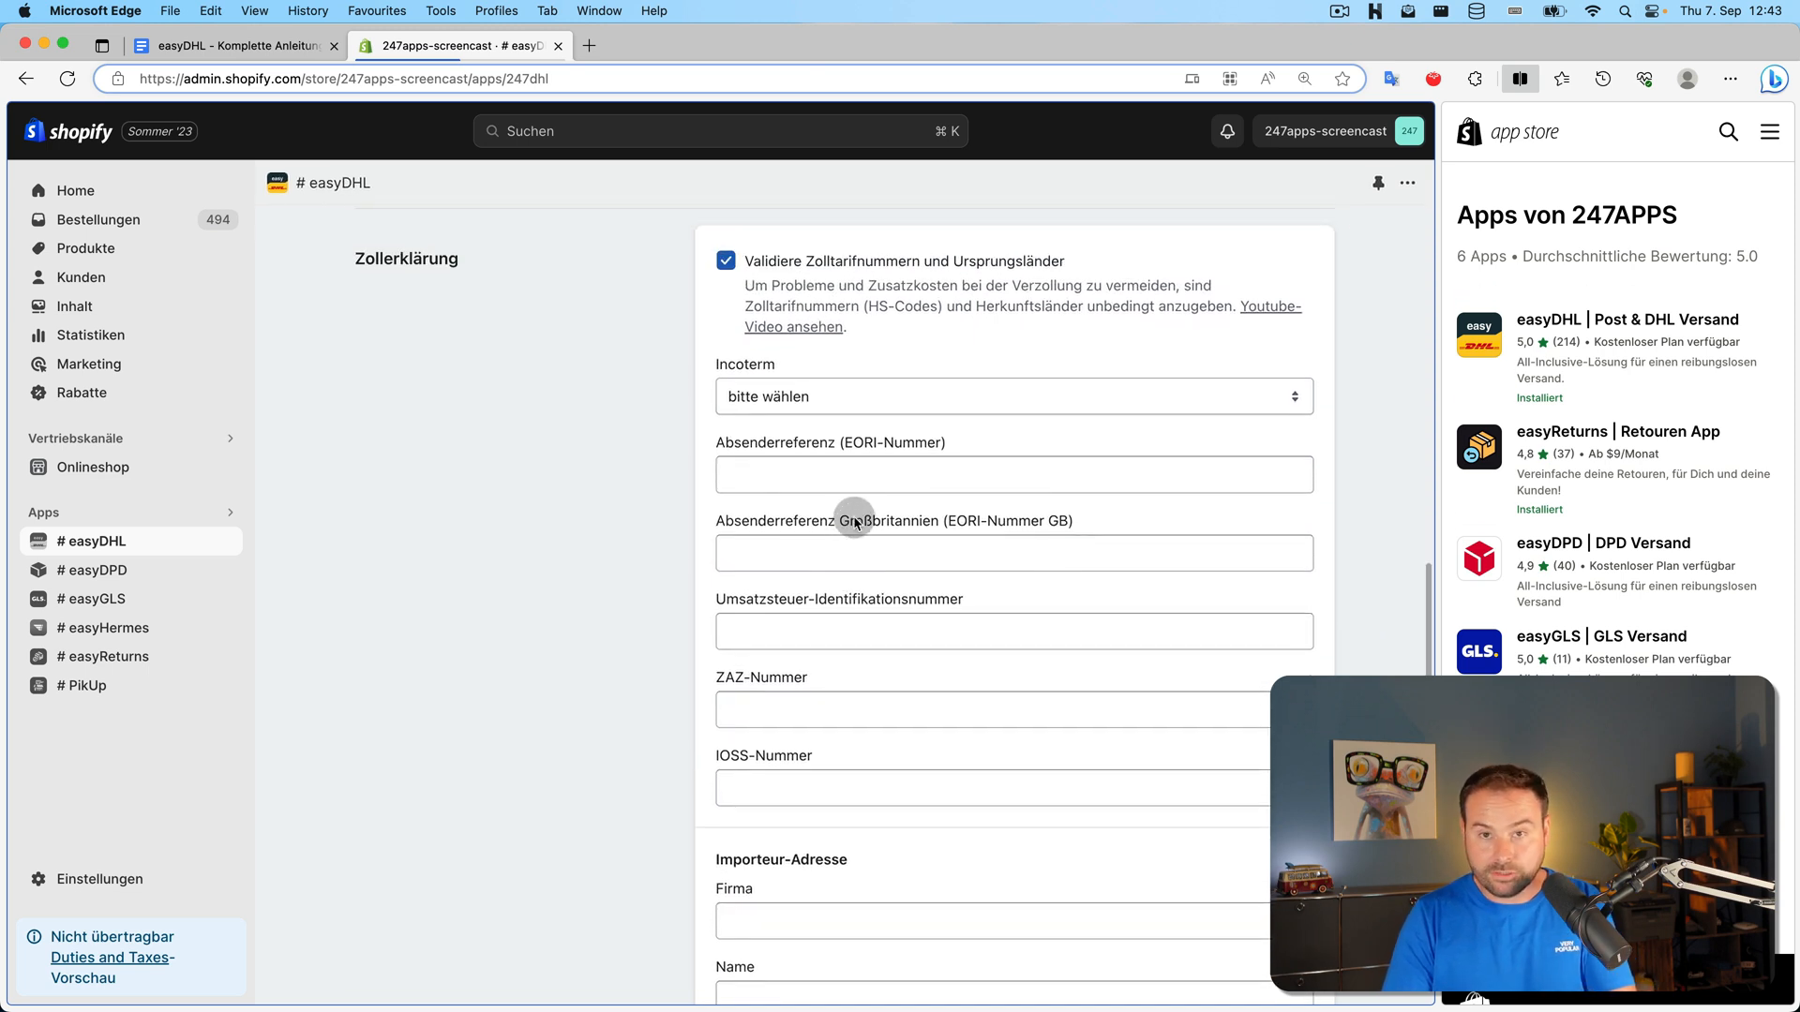
pyautogui.scroll(-2, 852, 477)
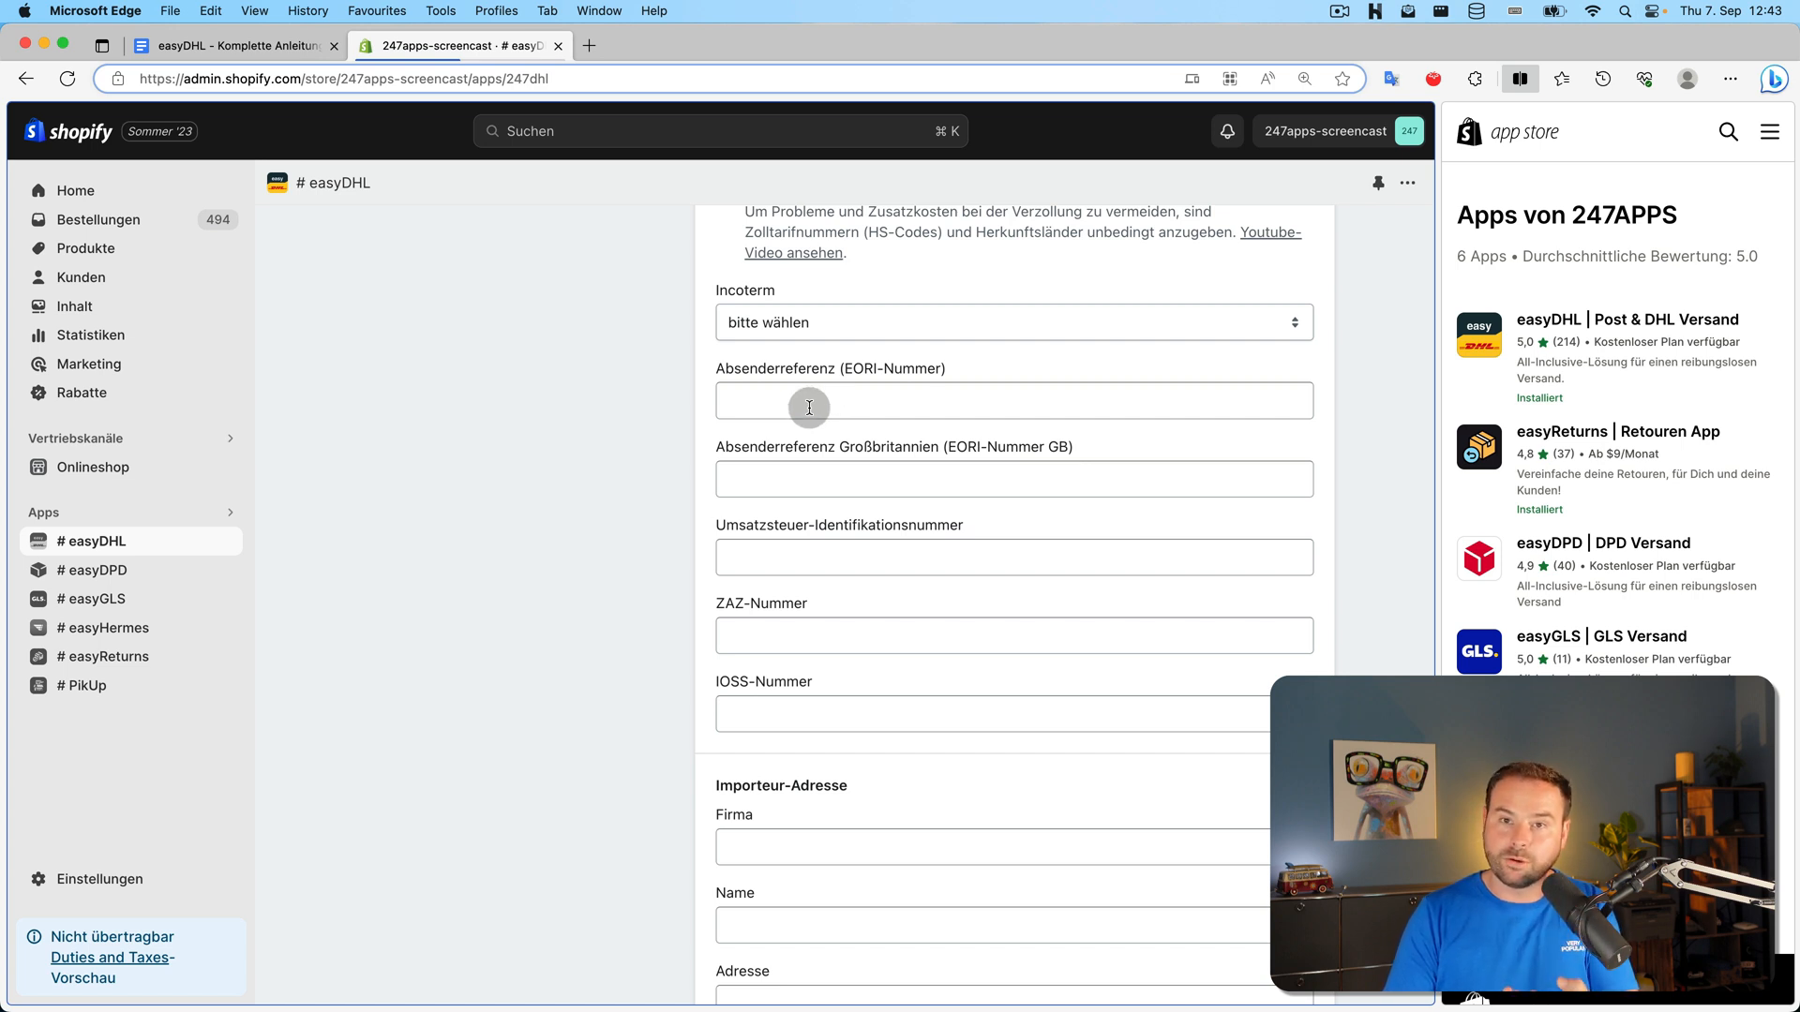
pyautogui.scroll(-1, 692, 447)
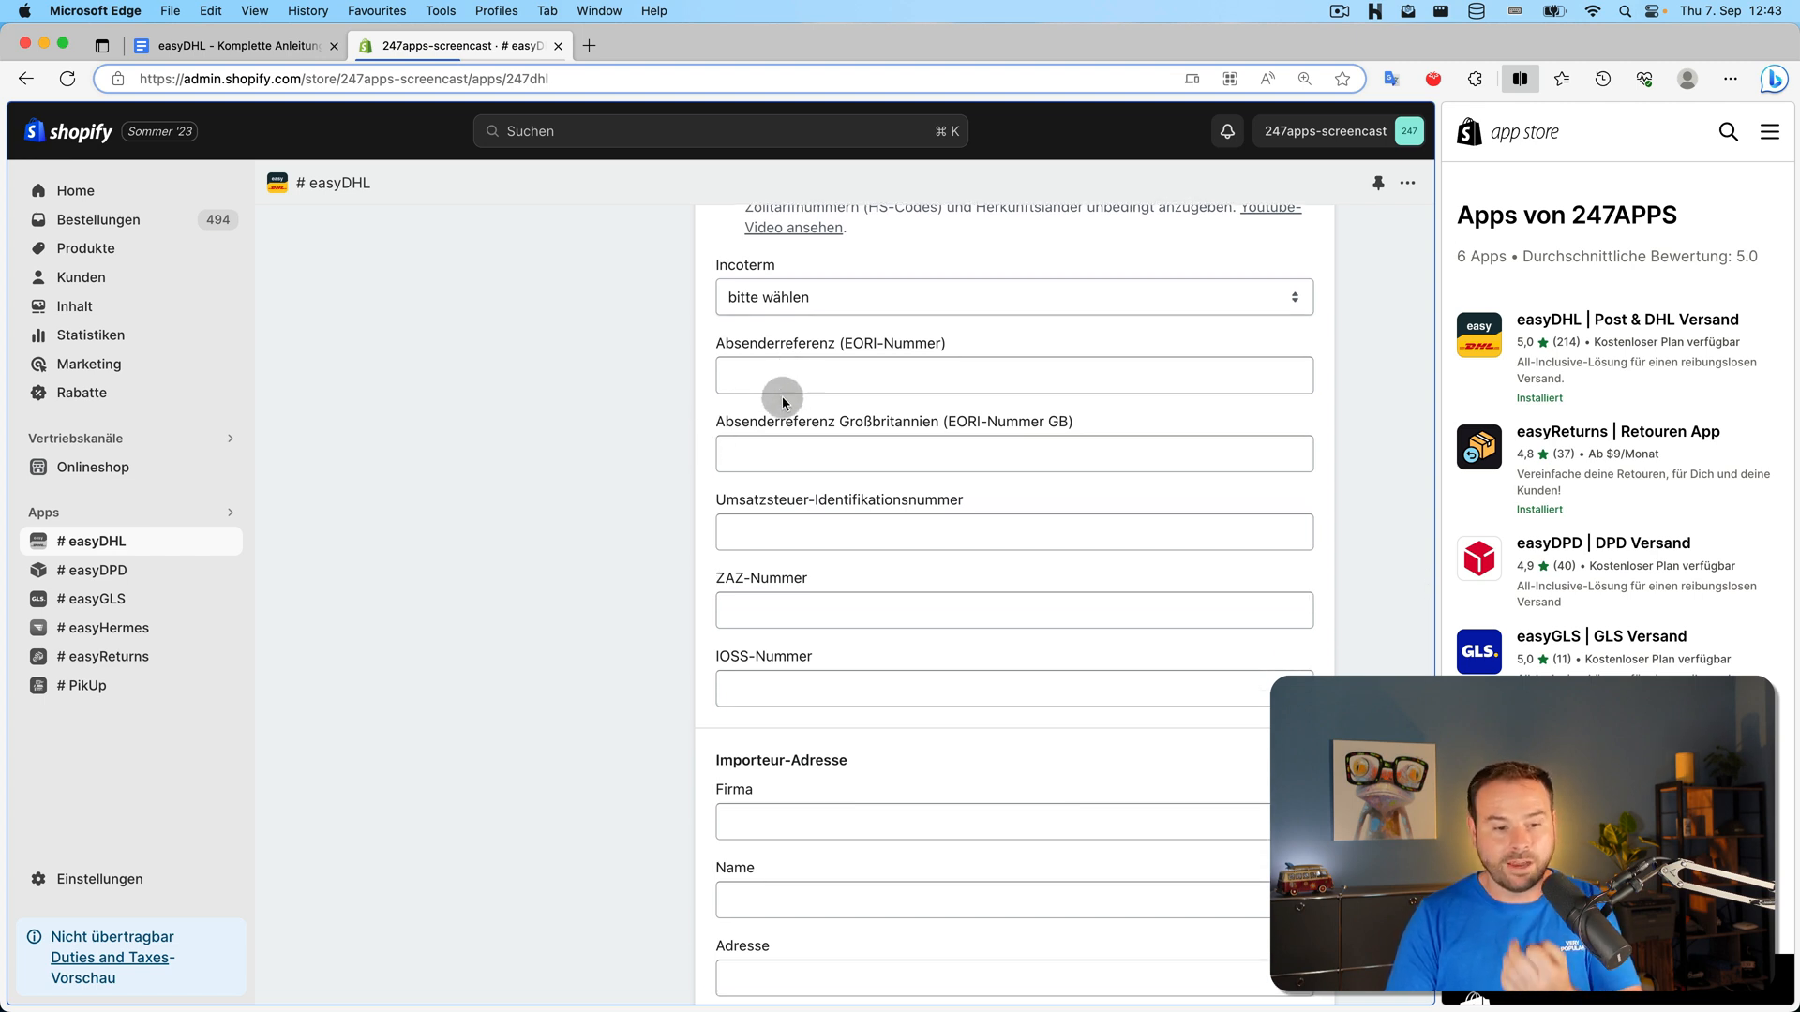
pyautogui.scroll(-6, 707, 379)
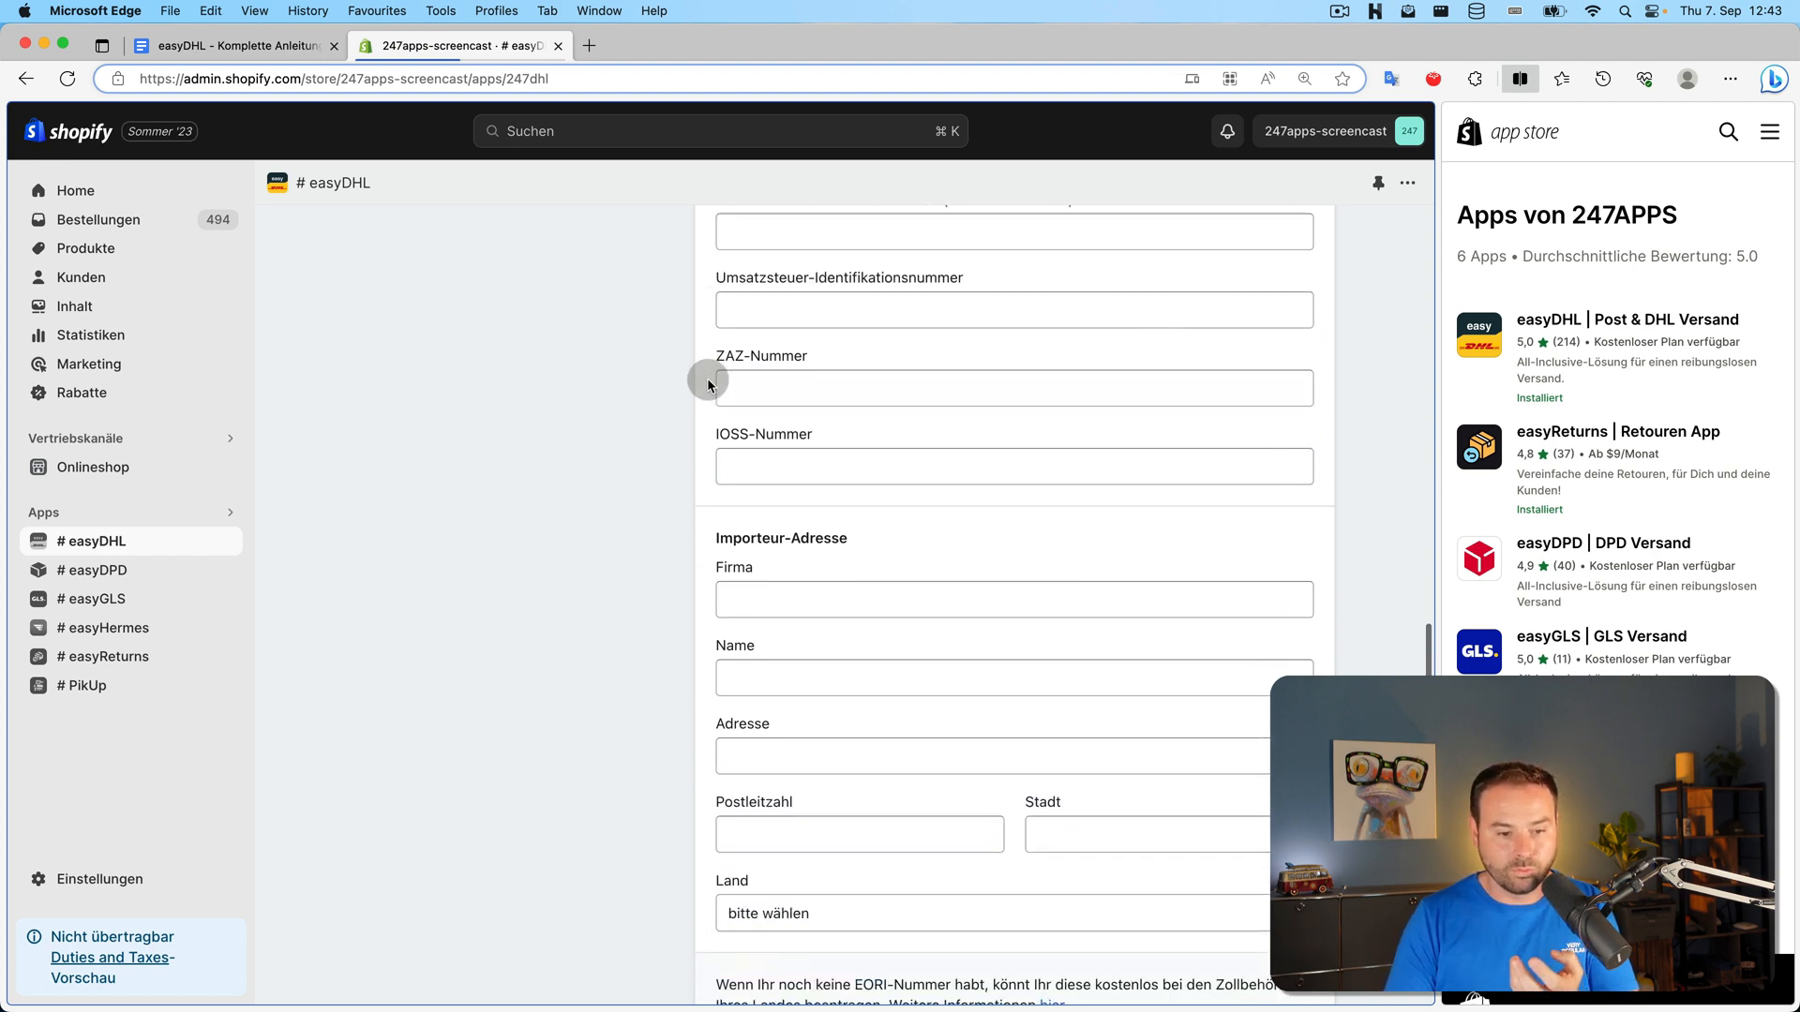
pyautogui.scroll(-4, 709, 379)
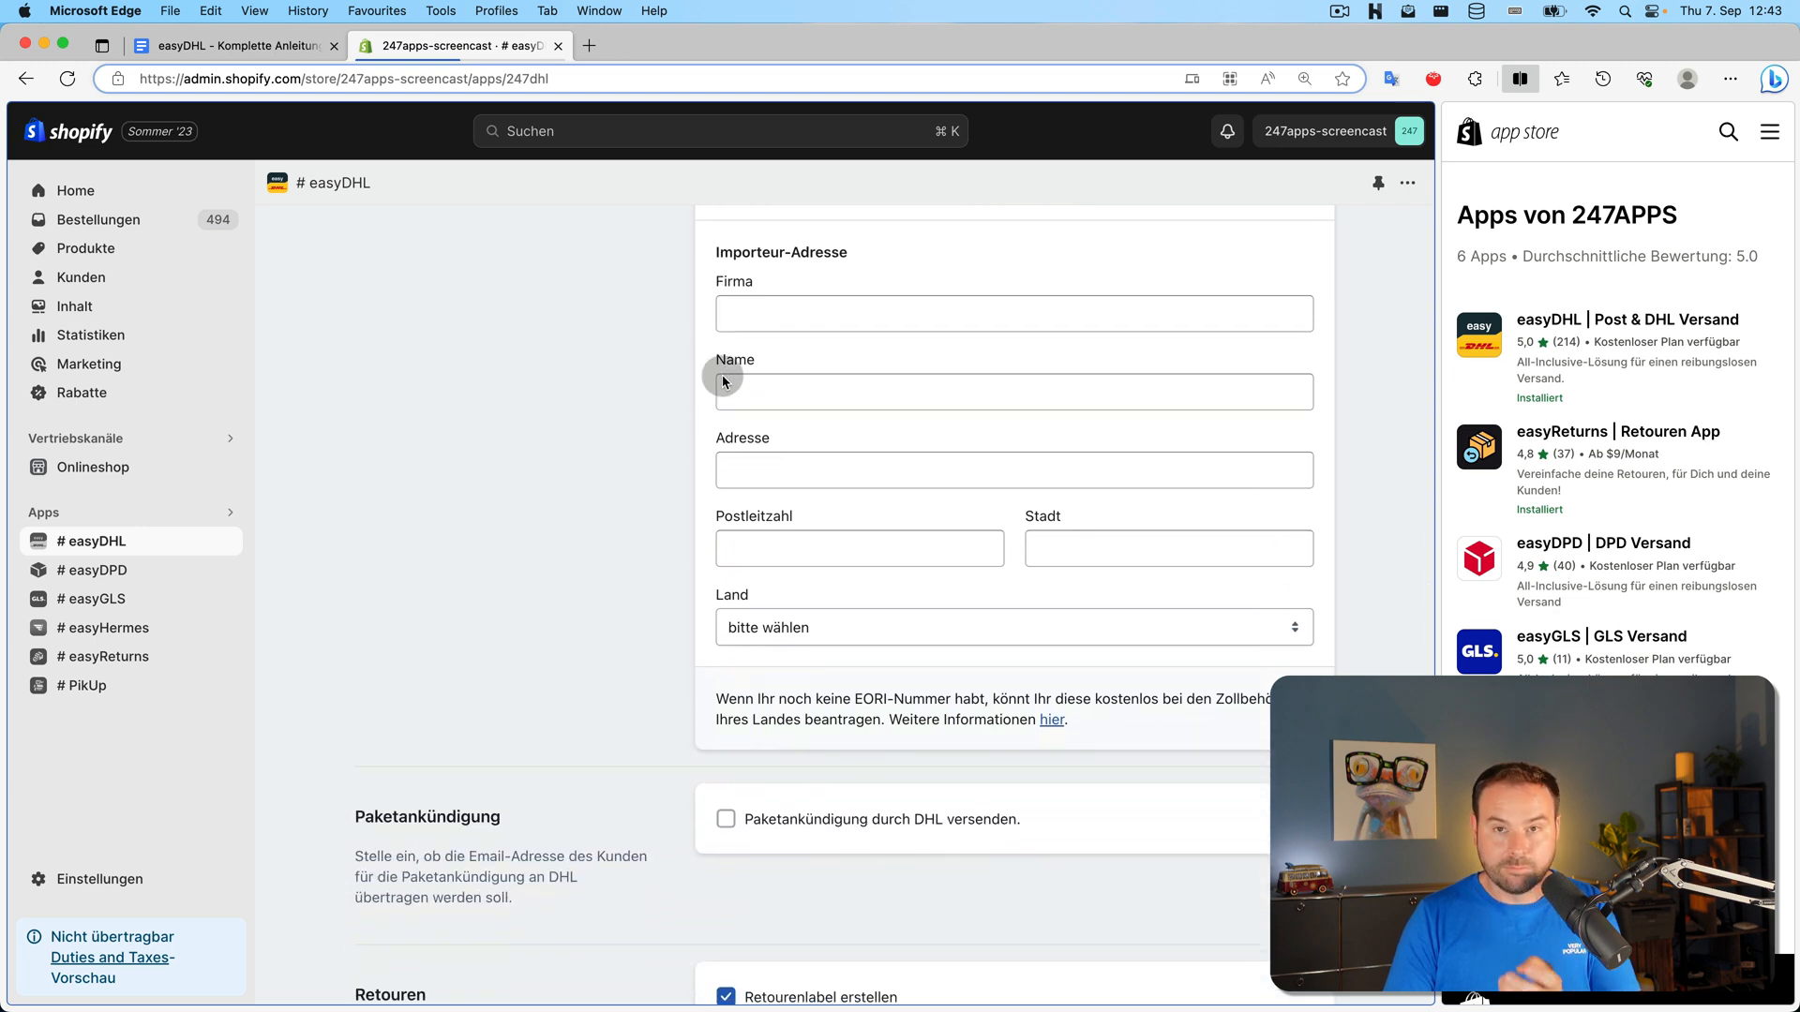
pyautogui.scroll(10, 716, 410)
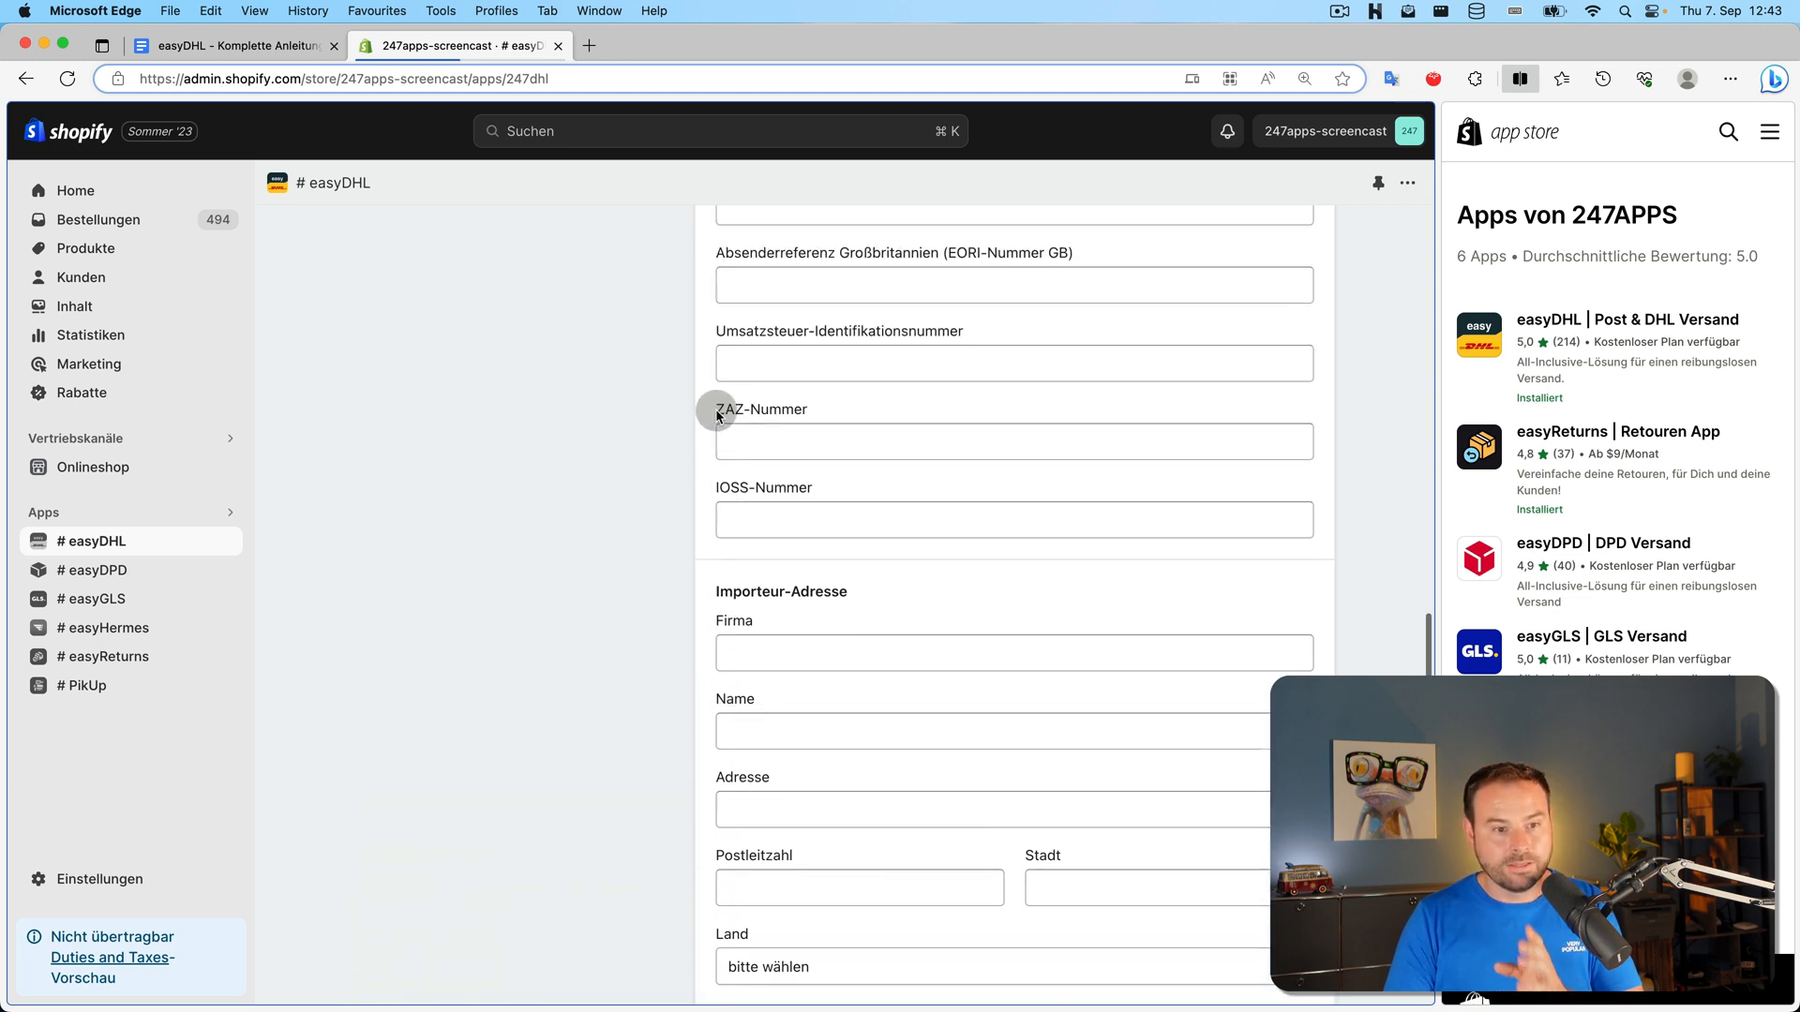
pyautogui.scroll(2, 715, 412)
pyautogui.scroll(-10, 723, 390)
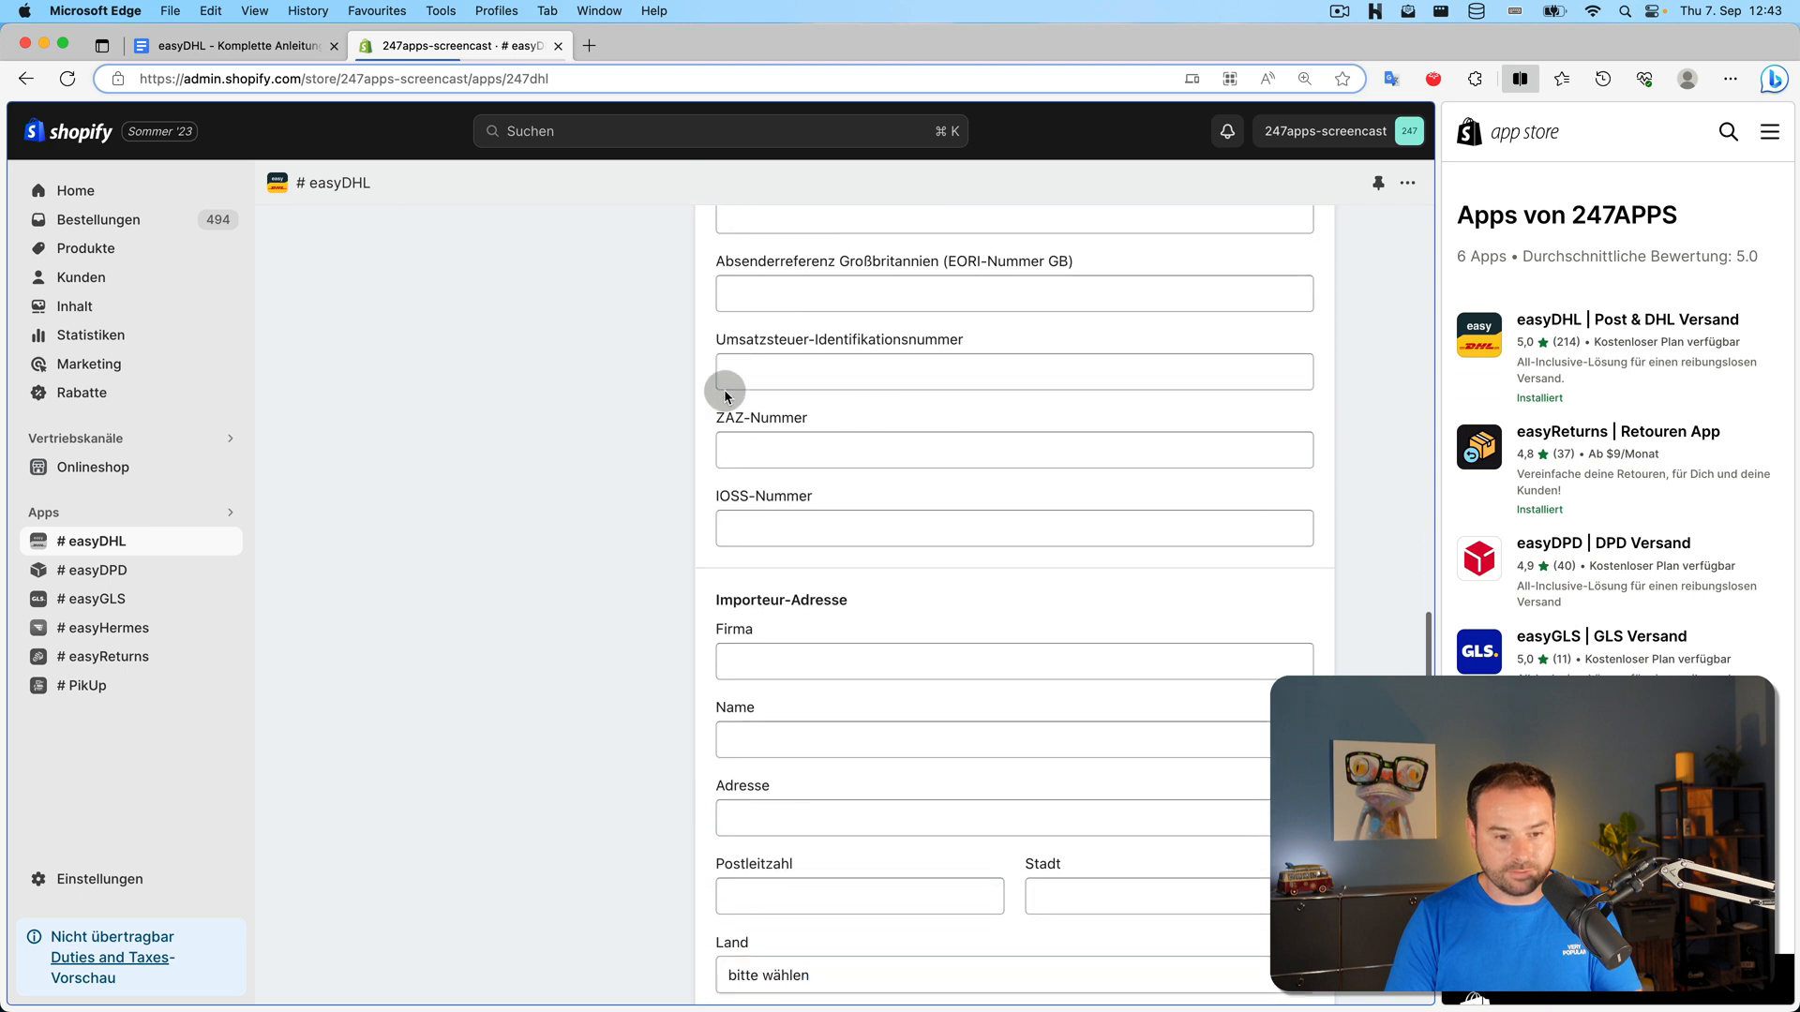
pyautogui.scroll(-4, 723, 390)
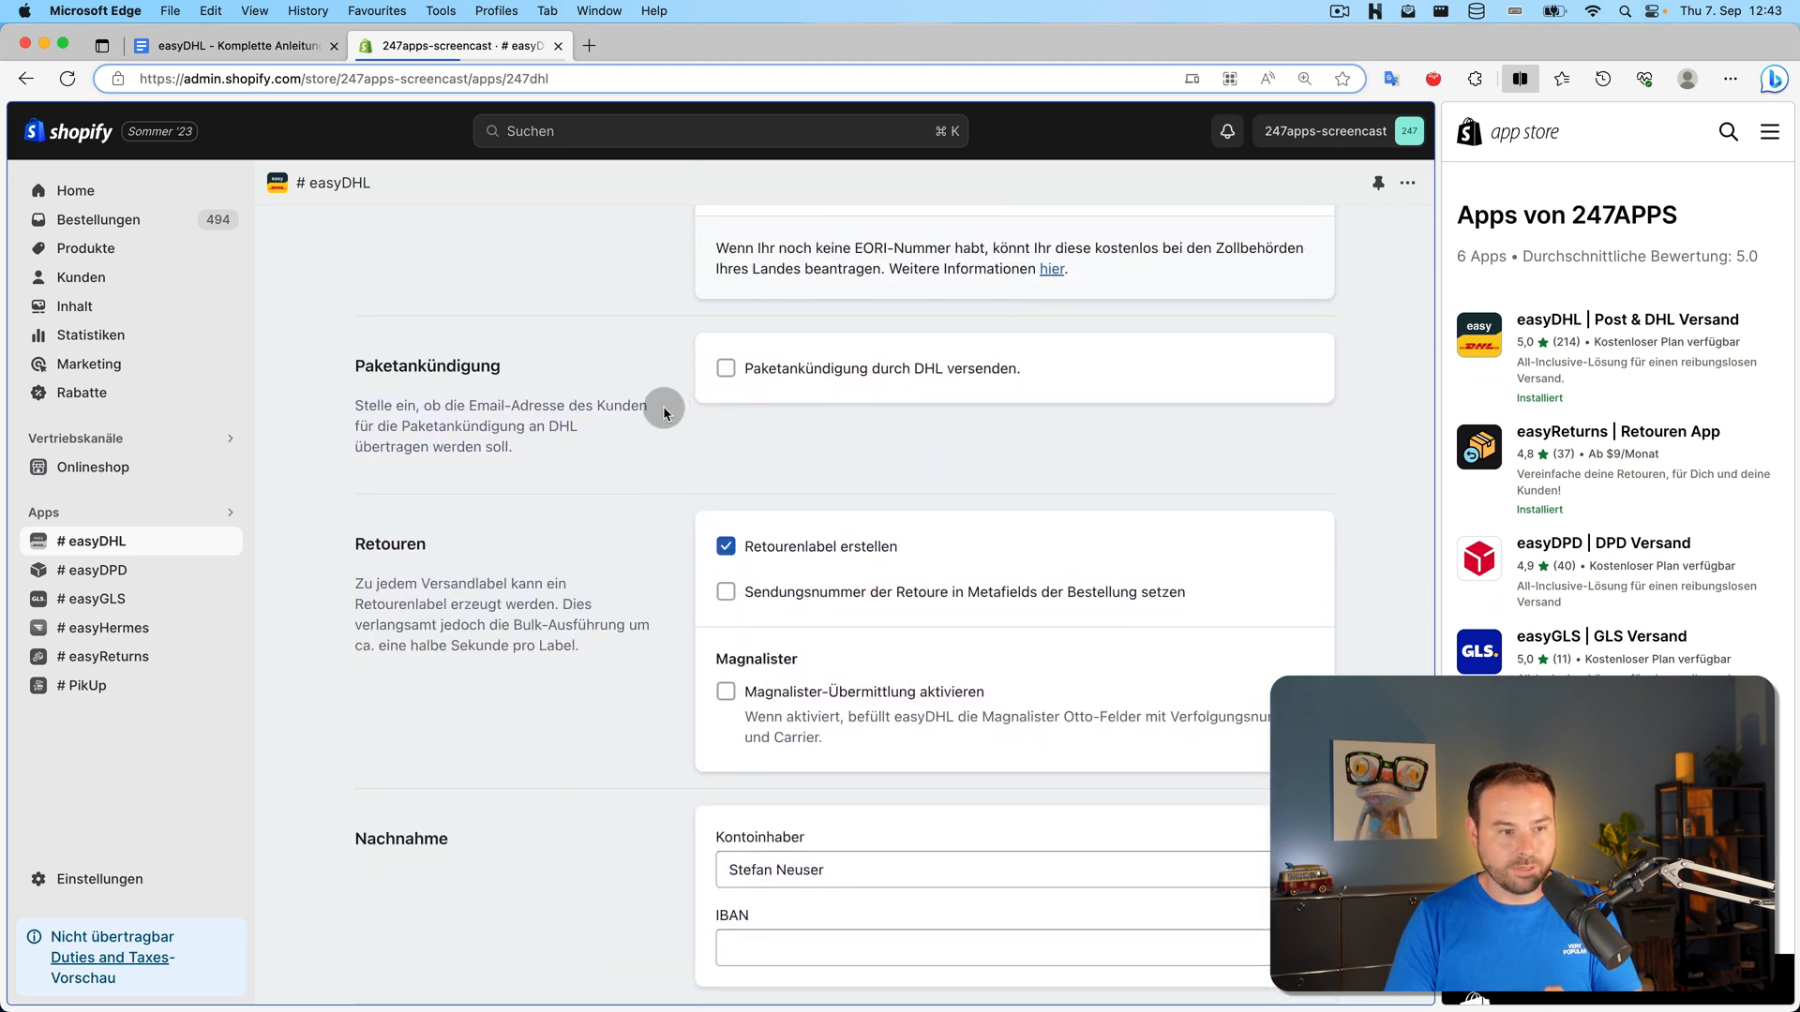
pyautogui.scroll(-1, 663, 410)
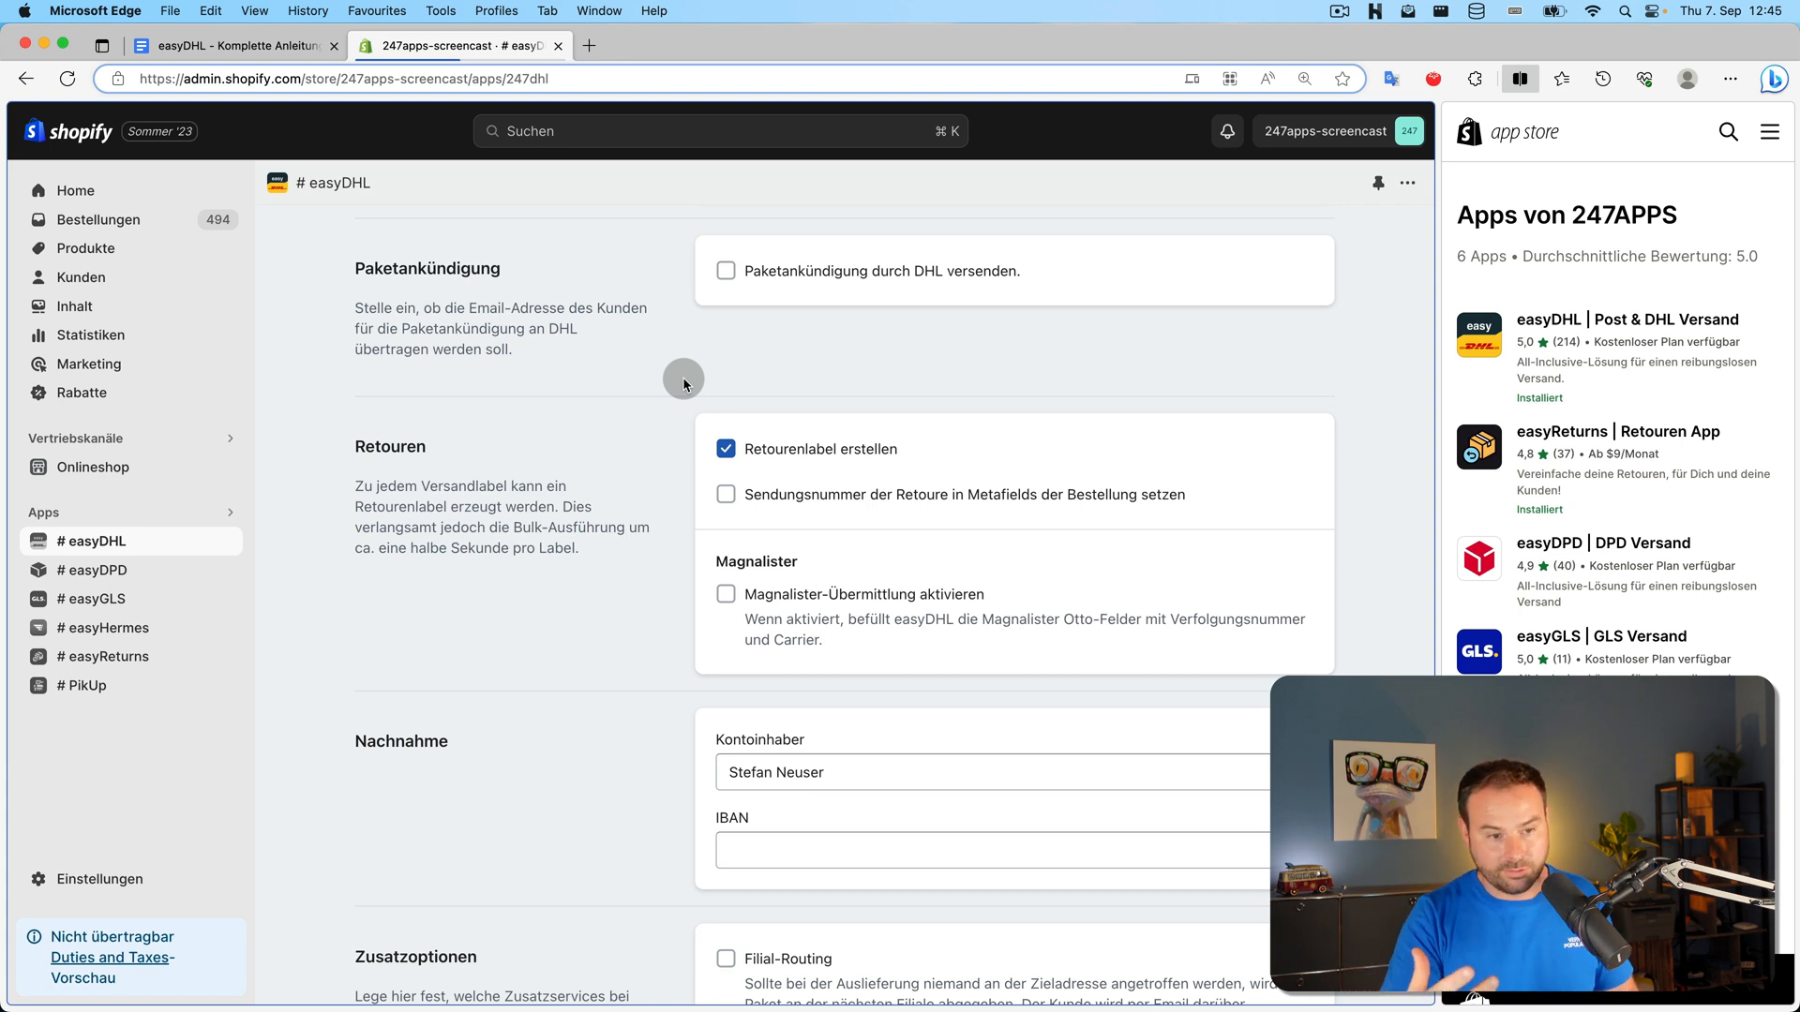
pyautogui.scroll(-3, 657, 357)
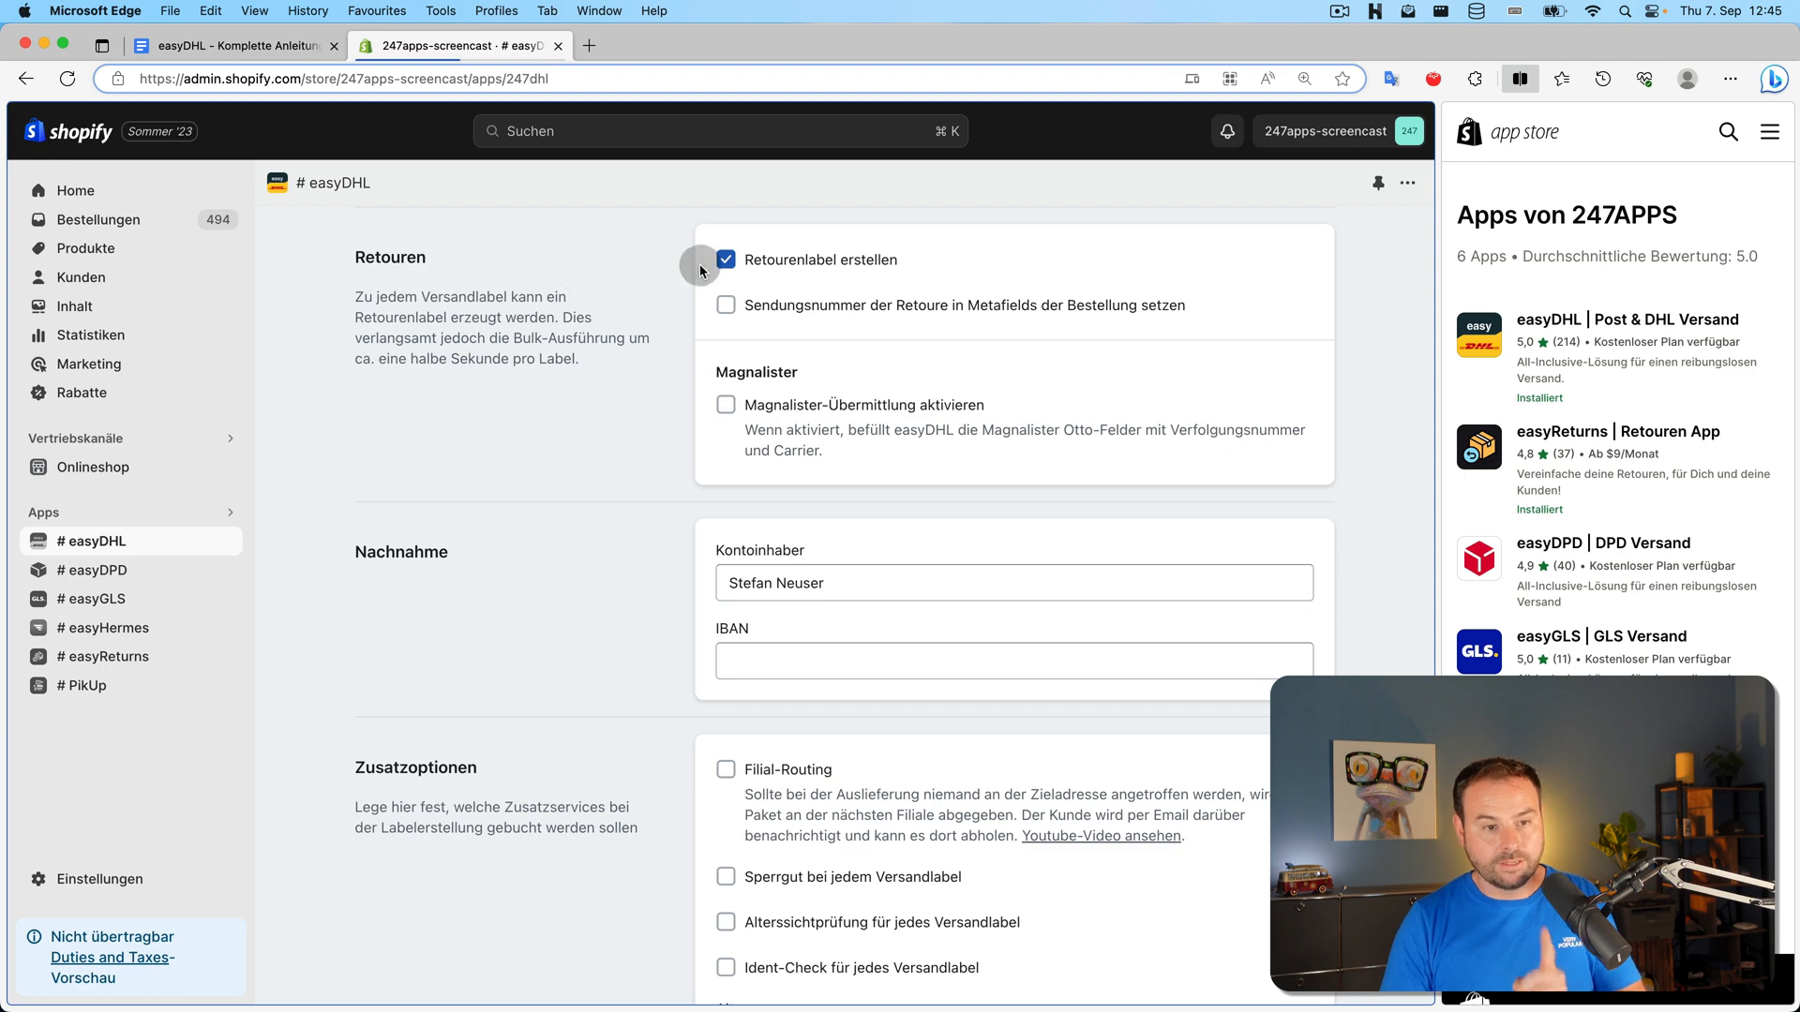
# Stop creating a return label per shipping label, save, and select the newest open order
pyautogui.click(725, 260)
pyautogui.click(1245, 242)
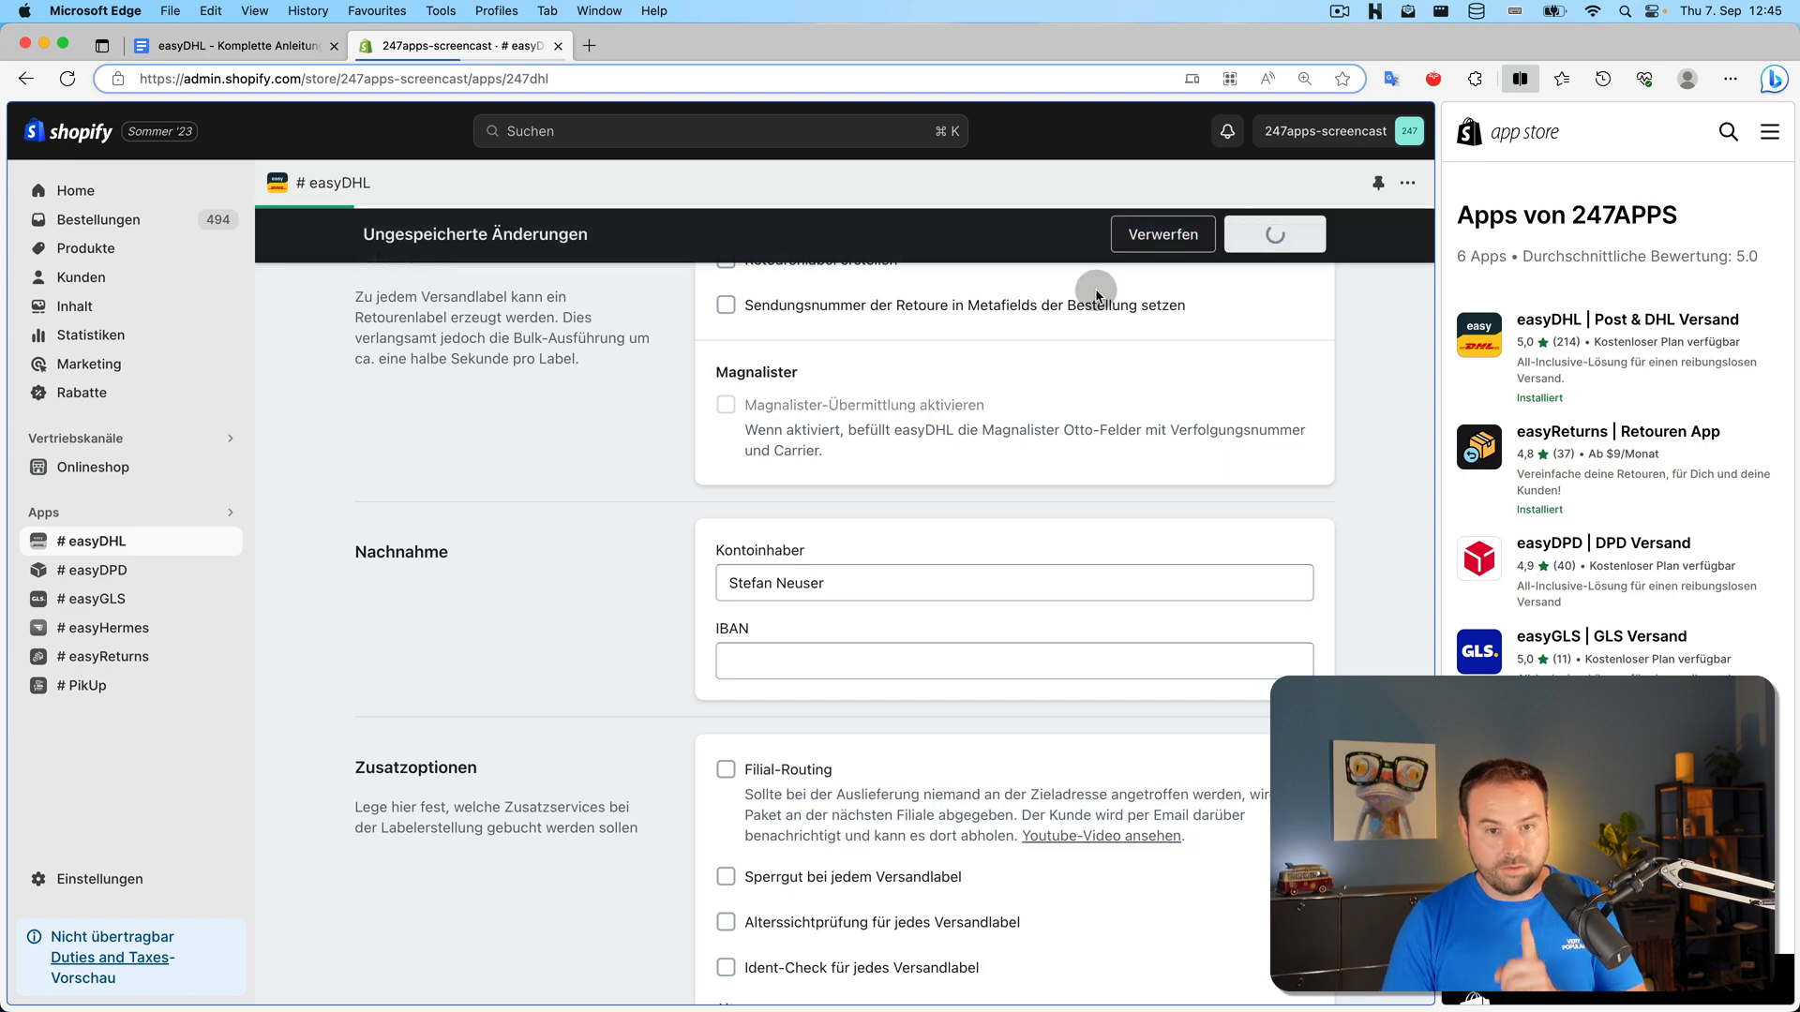
pyautogui.scroll(3, 346, 298)
pyautogui.scroll(10, 346, 298)
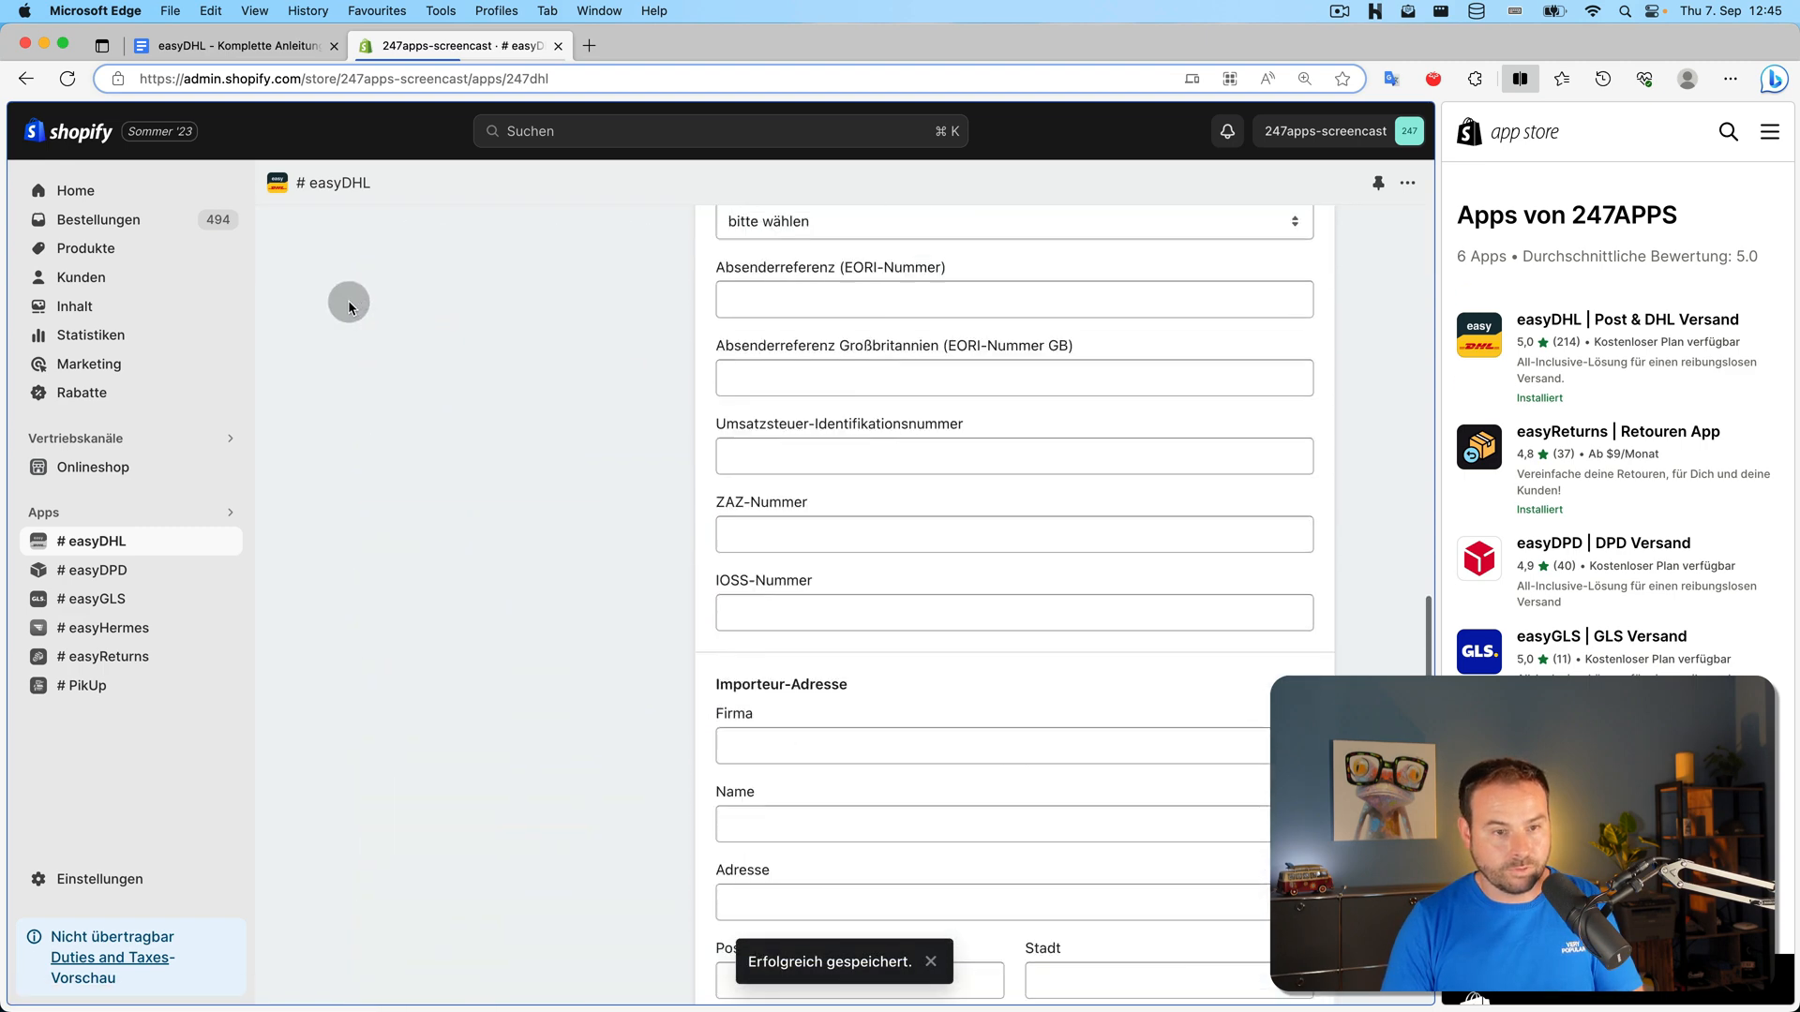
pyautogui.click(307, 233)
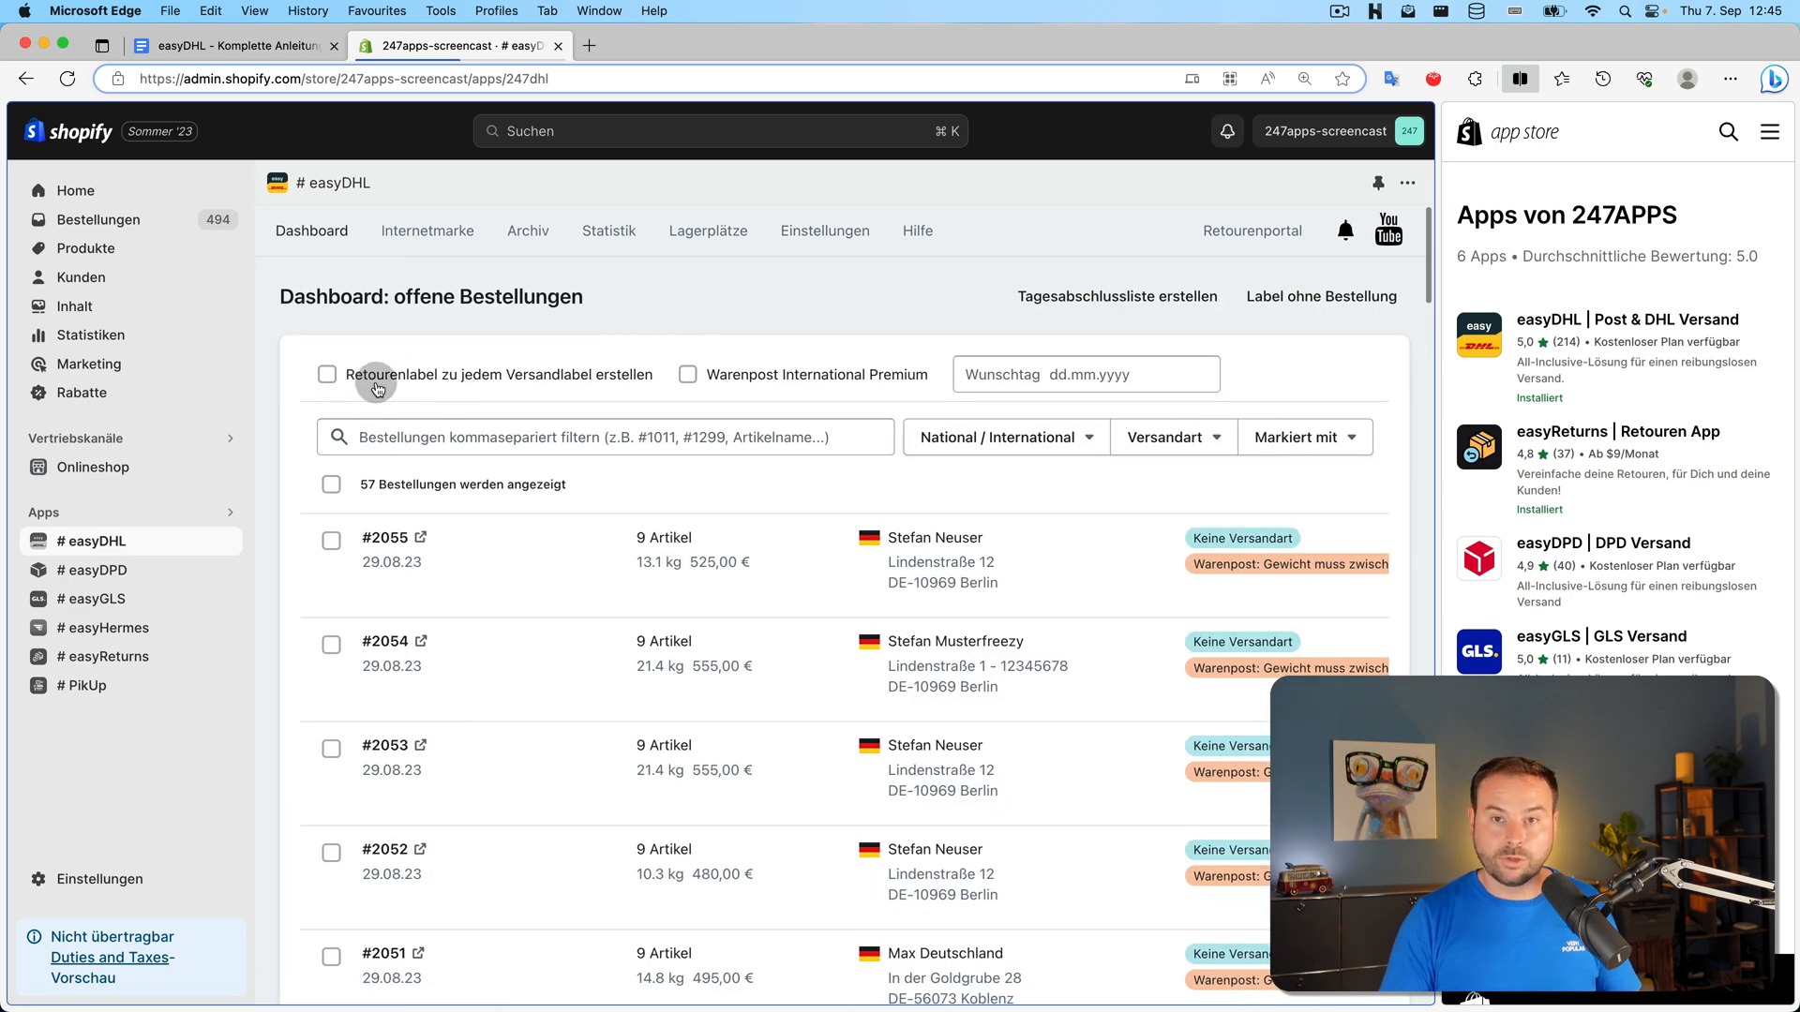
pyautogui.click(333, 540)
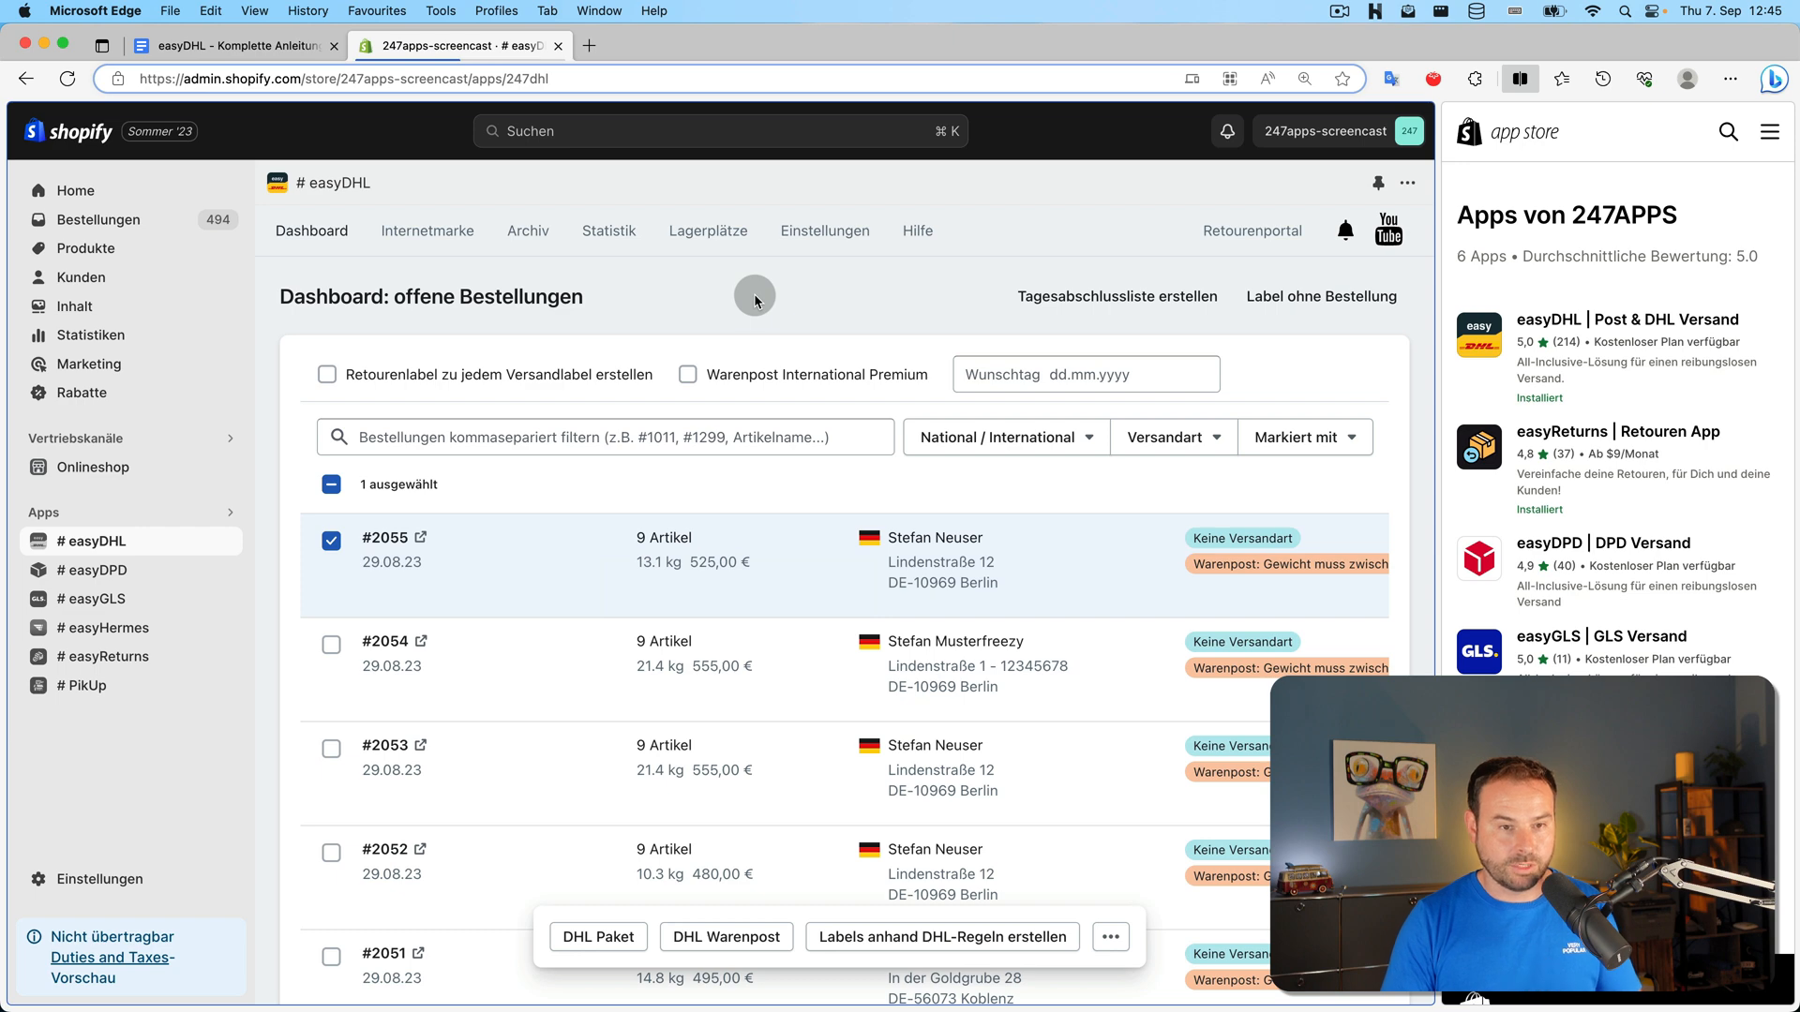
# Enable Warenpost International Premium in bulk mode, save, and return to the settings overview
pyautogui.click(837, 231)
pyautogui.click(821, 443)
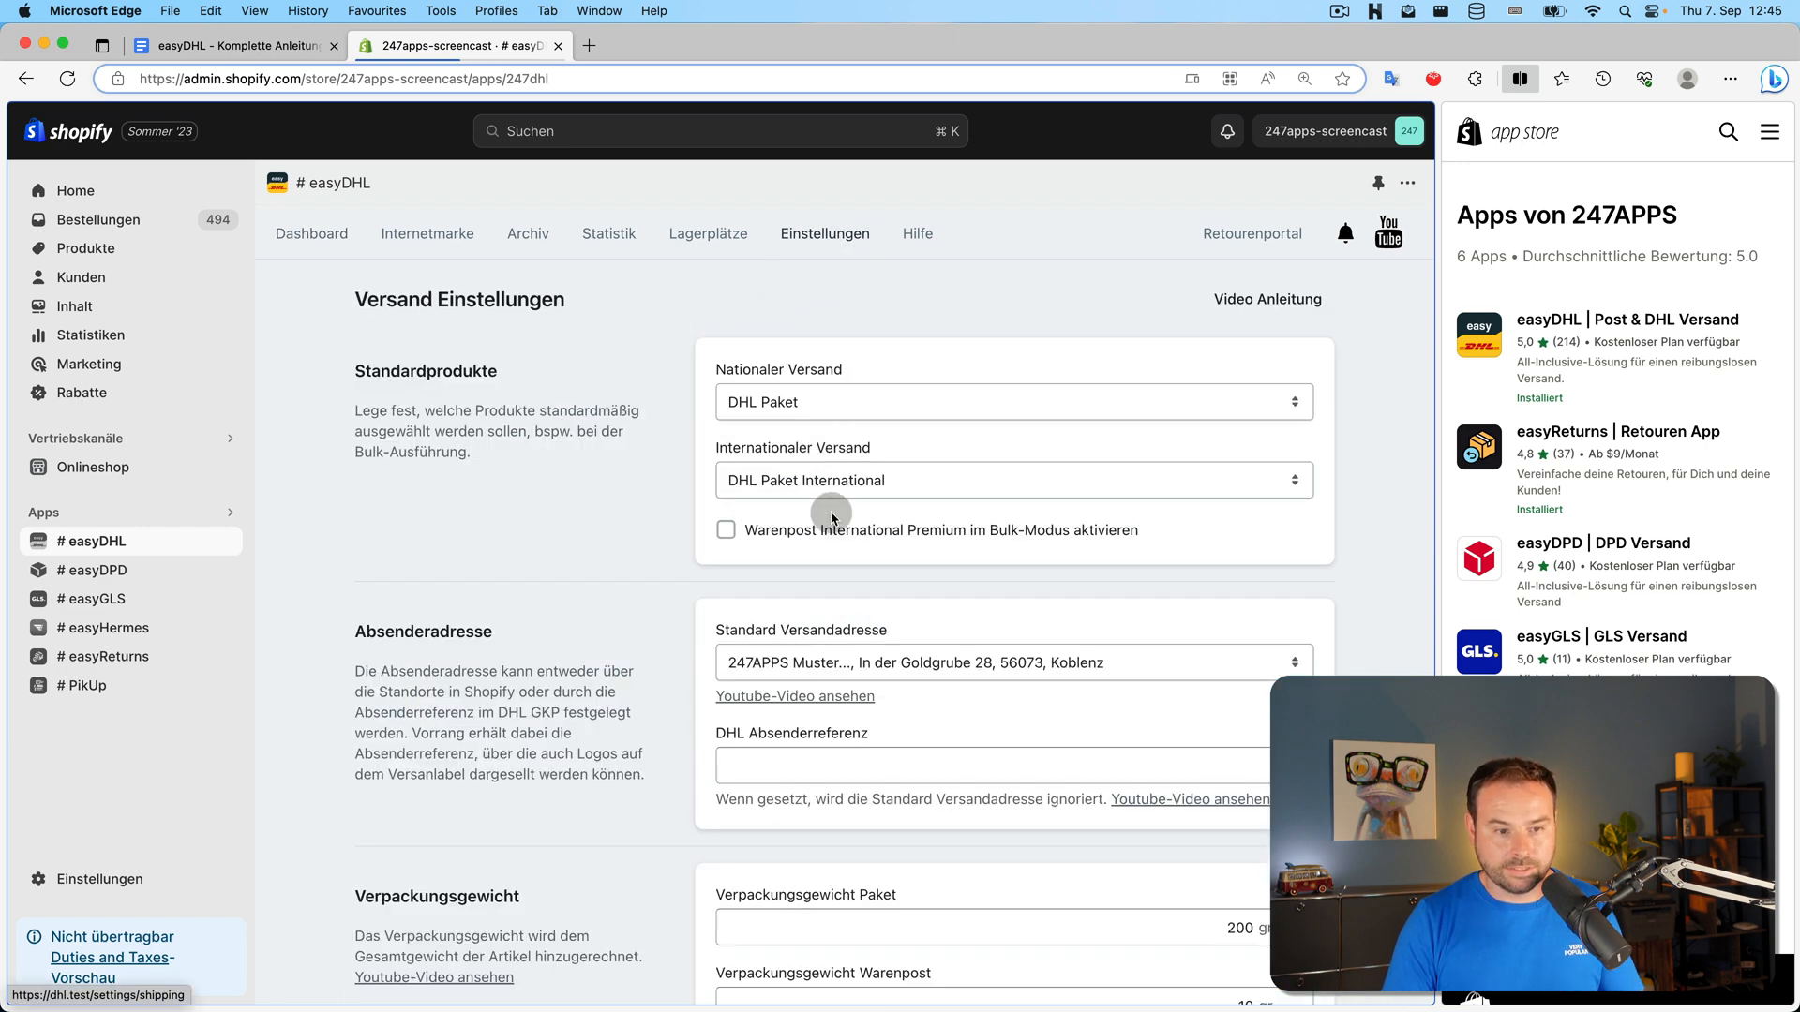
pyautogui.click(727, 529)
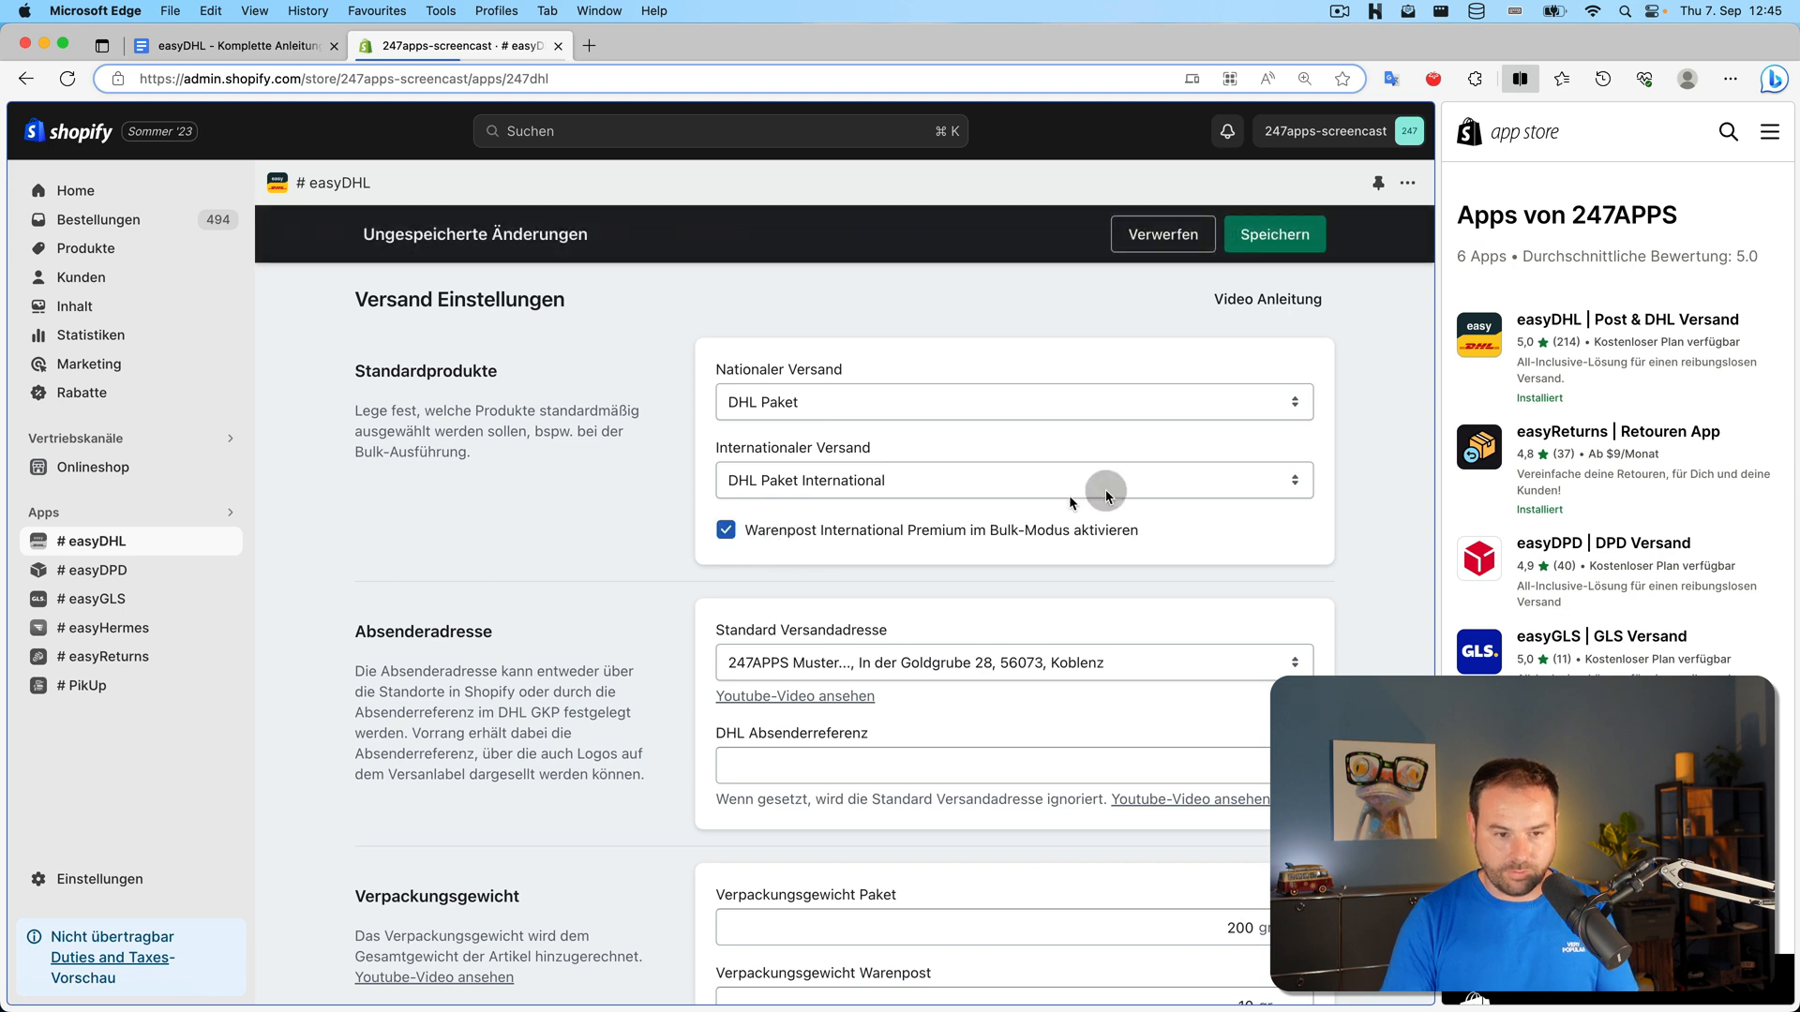
pyautogui.click(1275, 235)
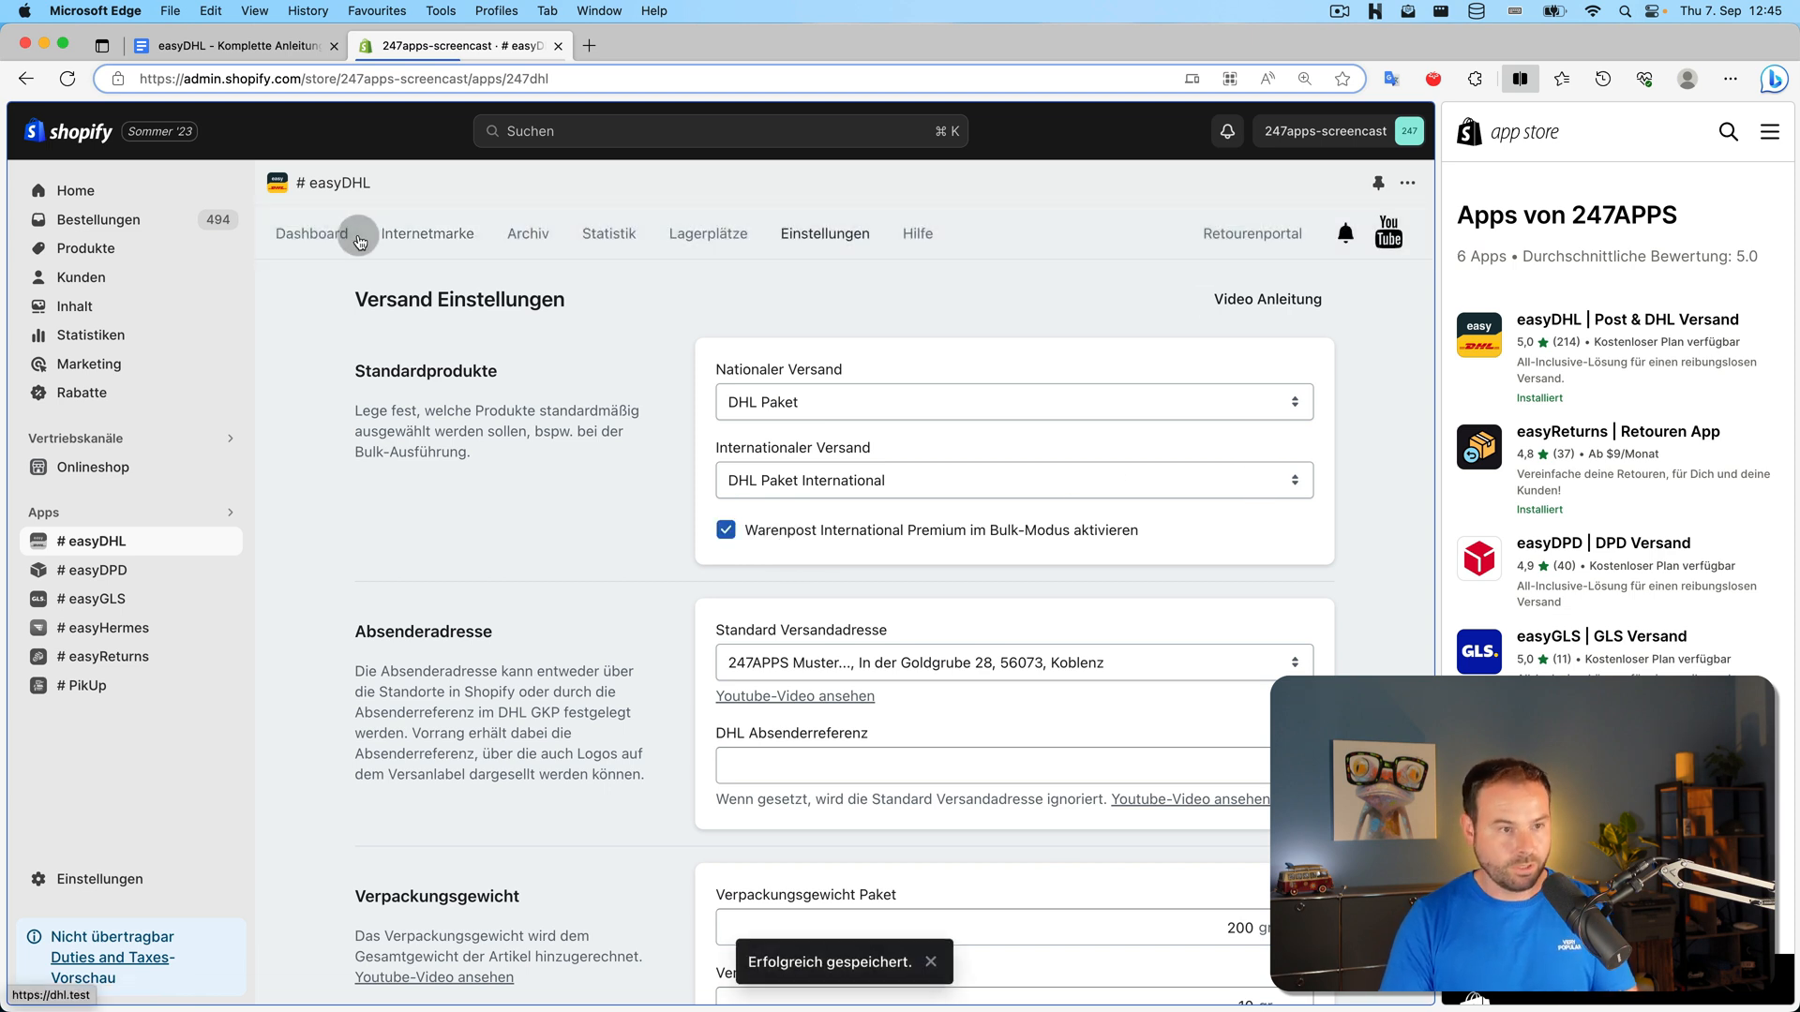
pyautogui.click(359, 240)
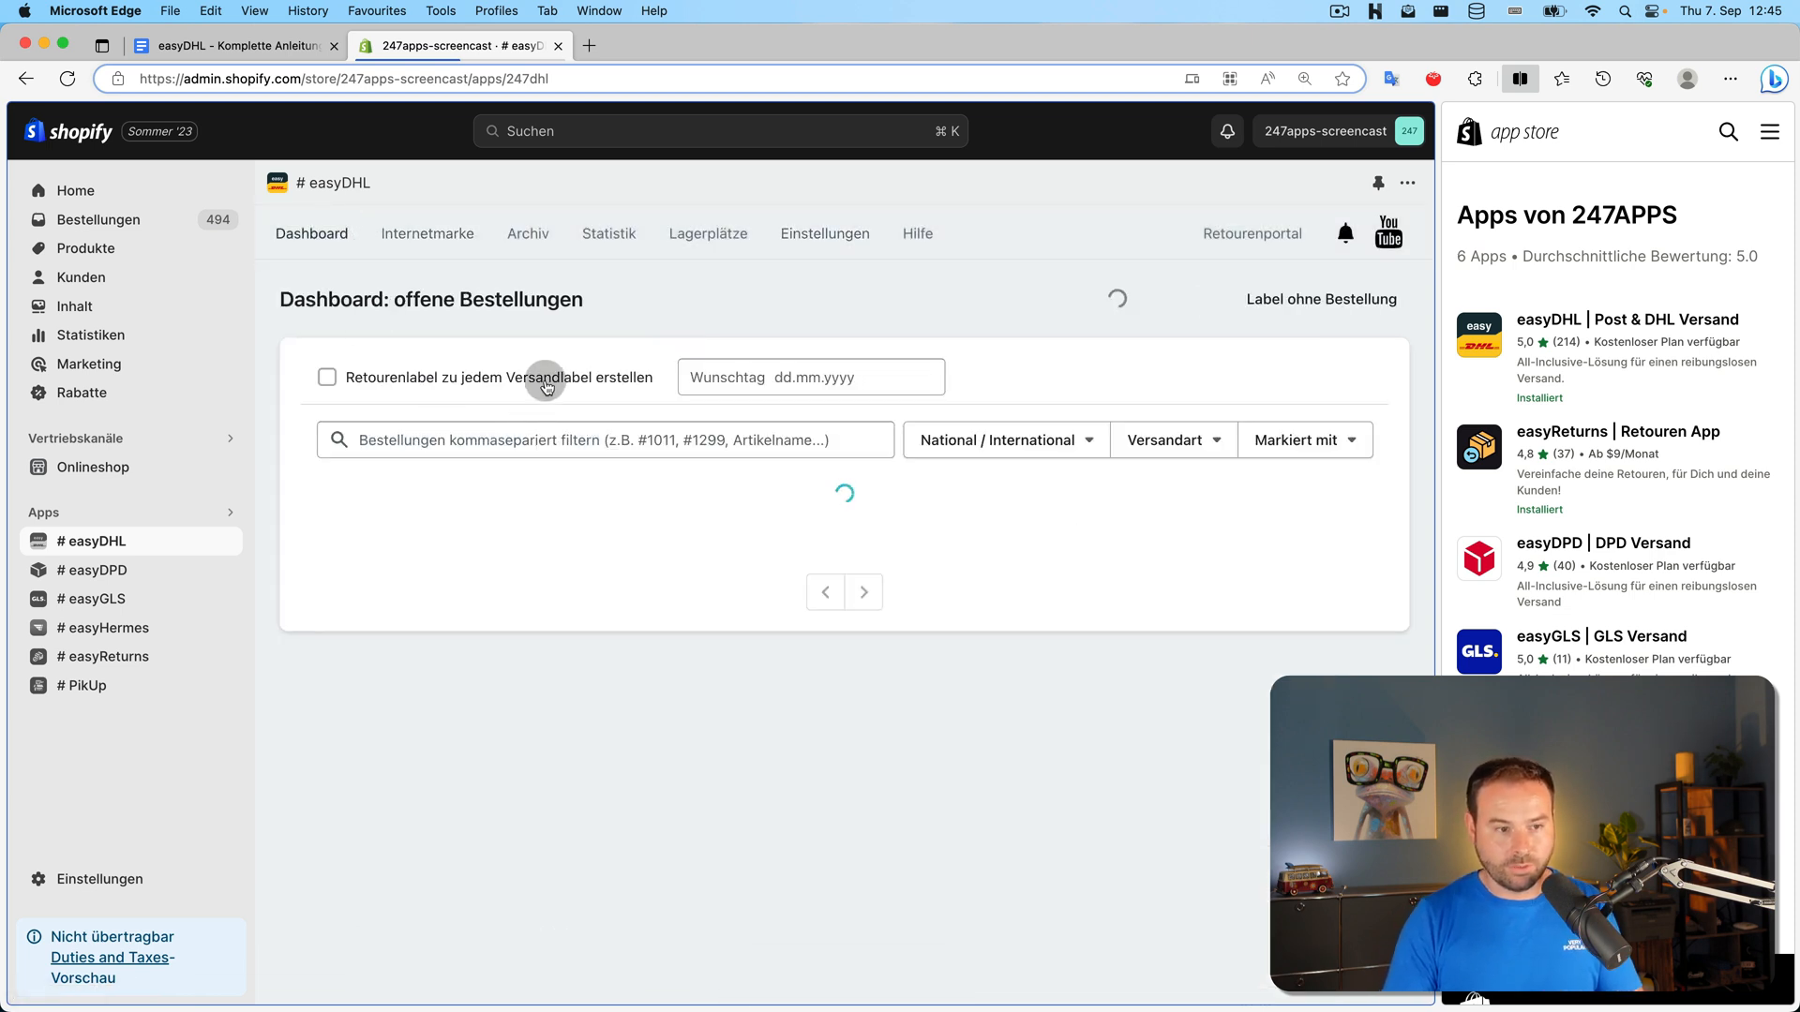
pyautogui.click(825, 234)
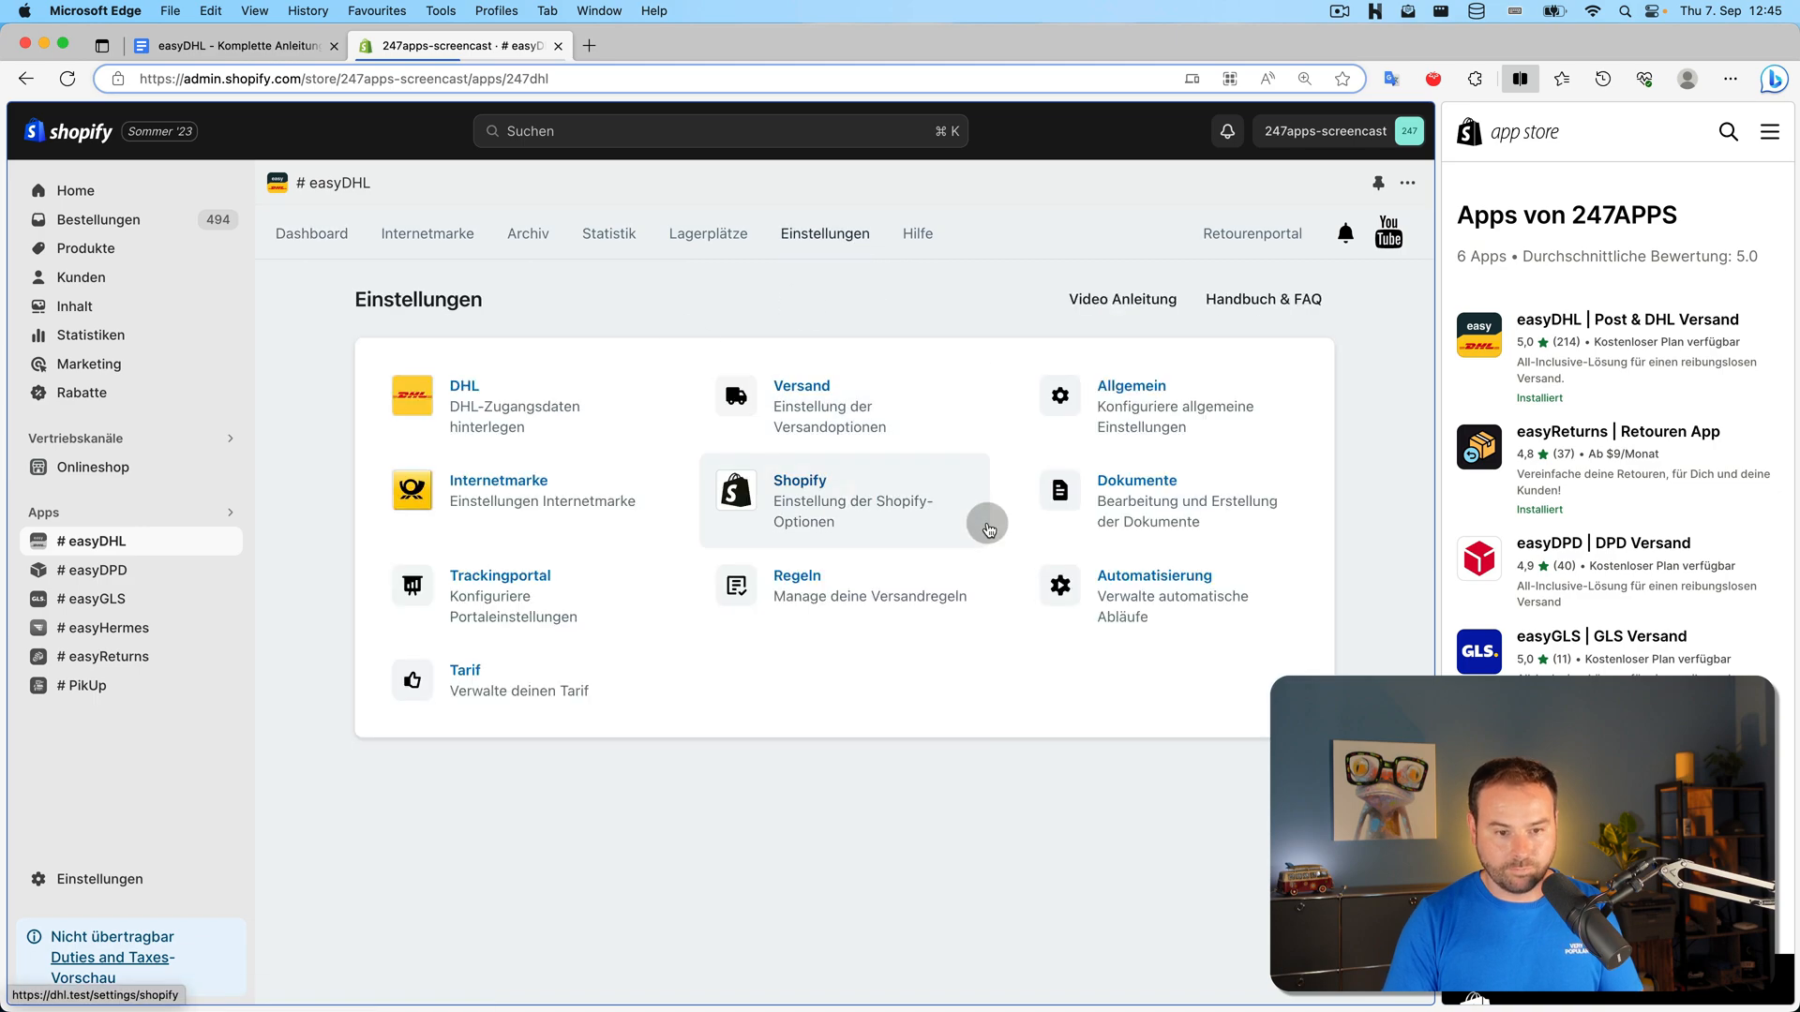
# Tick Retourenlabel erstellen in the Versand settings and save it
pyautogui.click(854, 390)
pyautogui.scroll(-10, 947, 427)
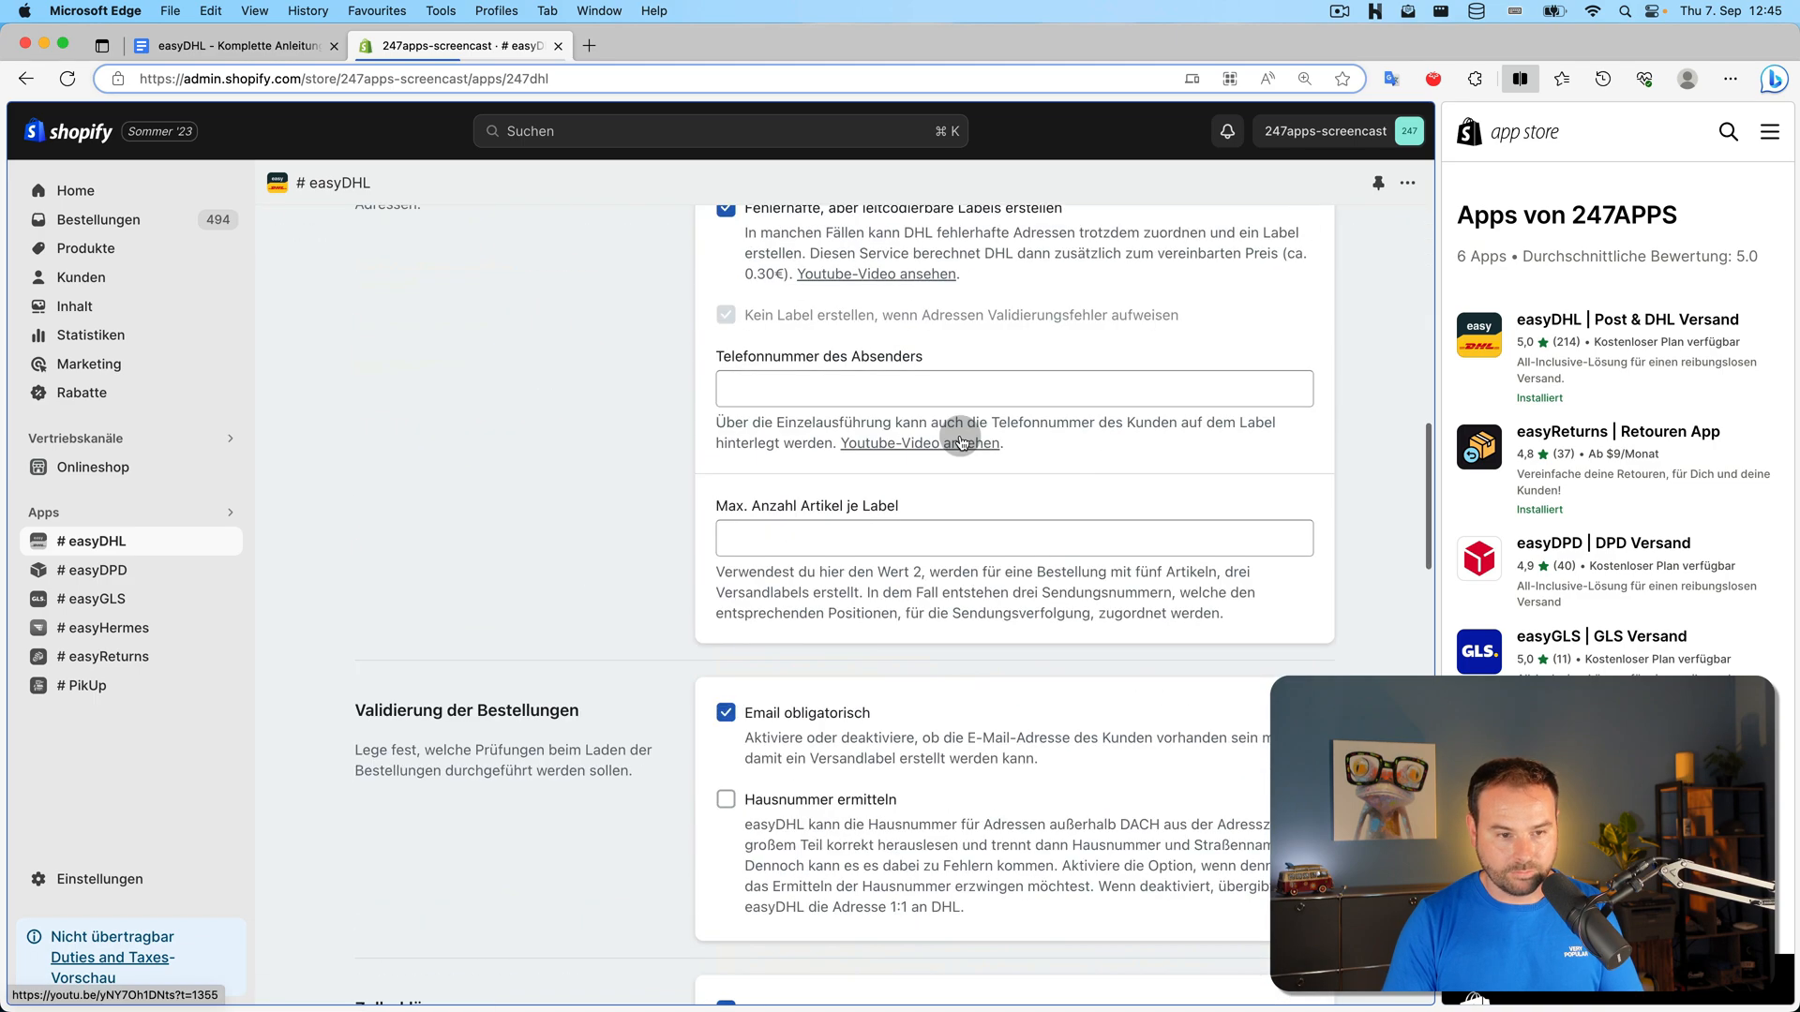
pyautogui.scroll(-15, 959, 440)
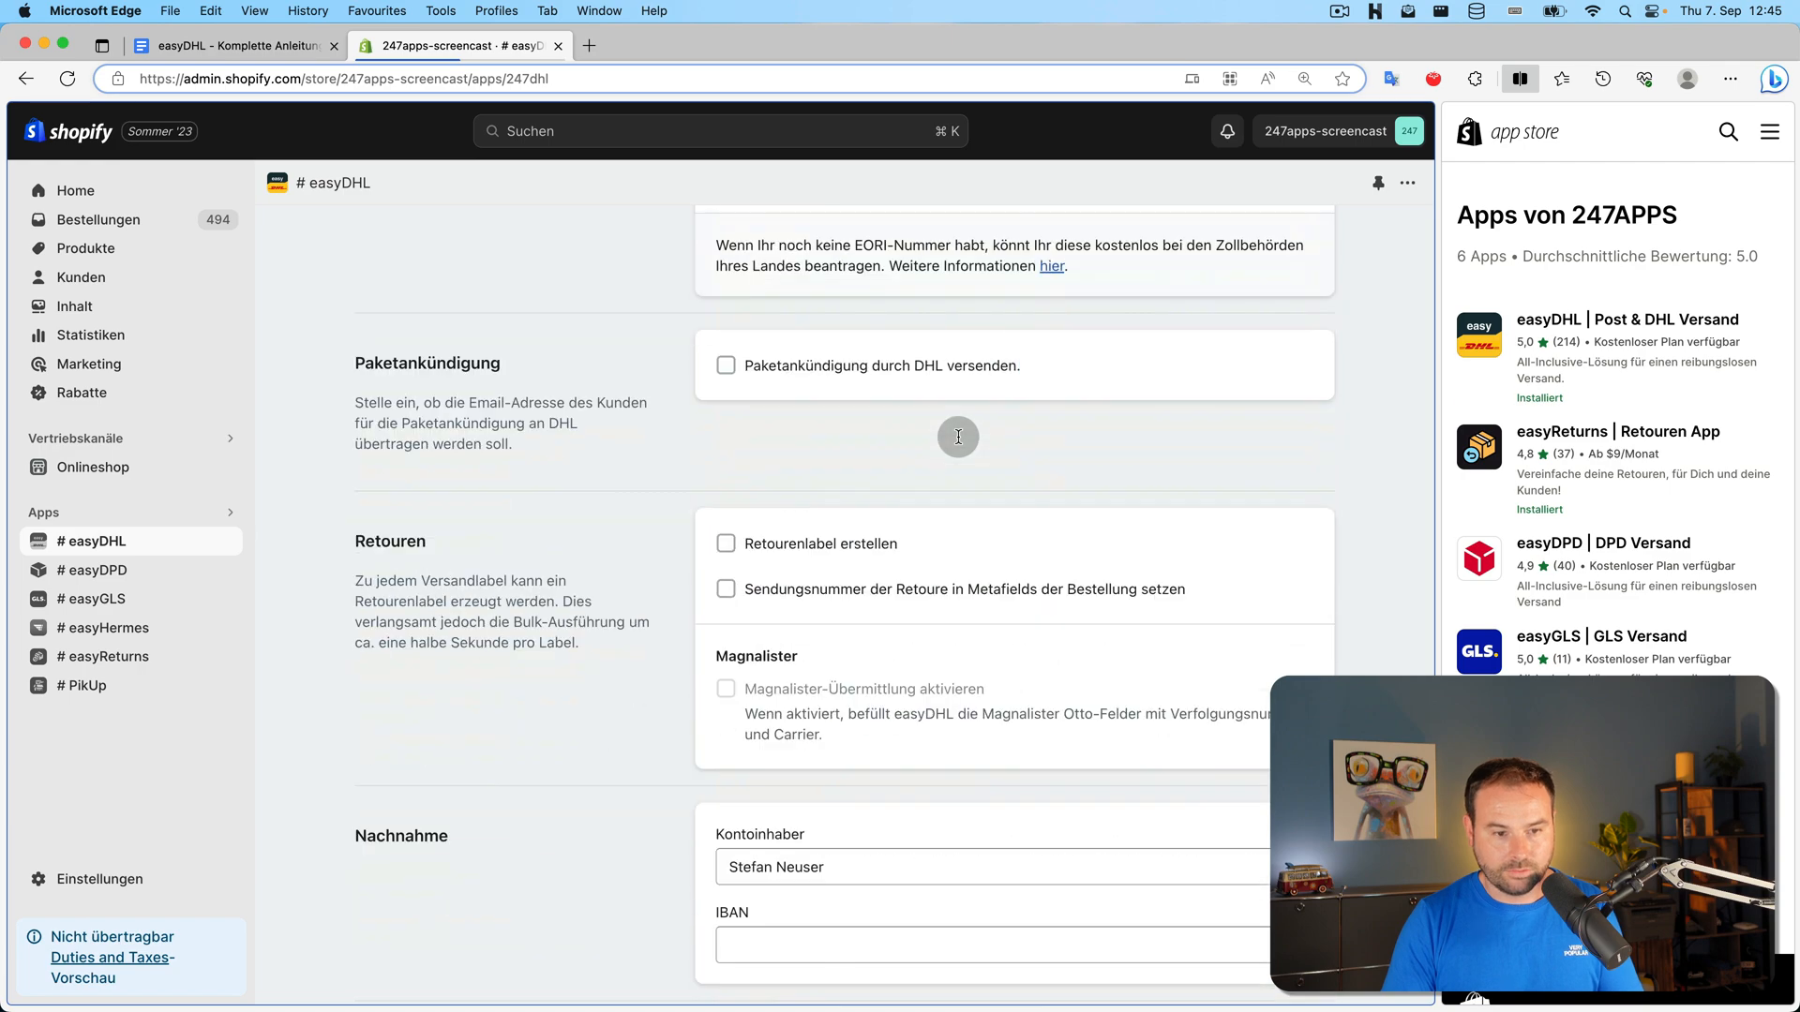
pyautogui.scroll(-1, 958, 436)
pyautogui.click(882, 495)
pyautogui.click(1290, 234)
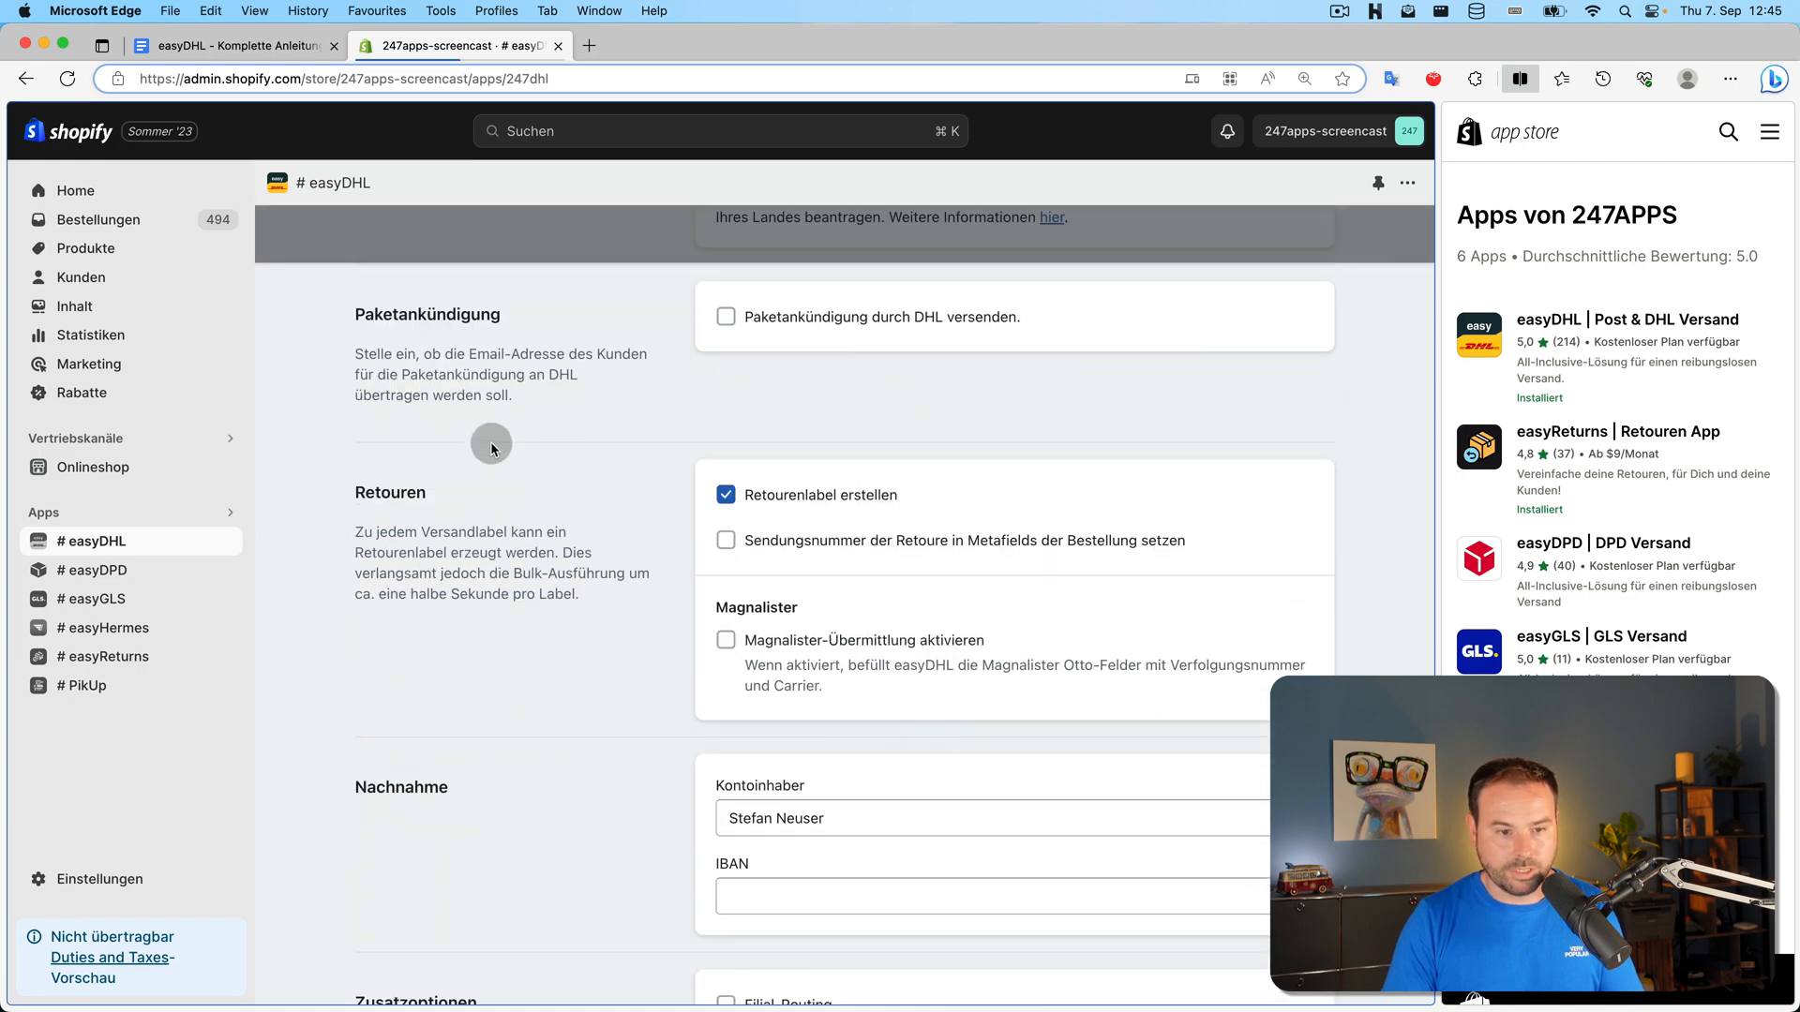
pyautogui.scroll(15, 492, 462)
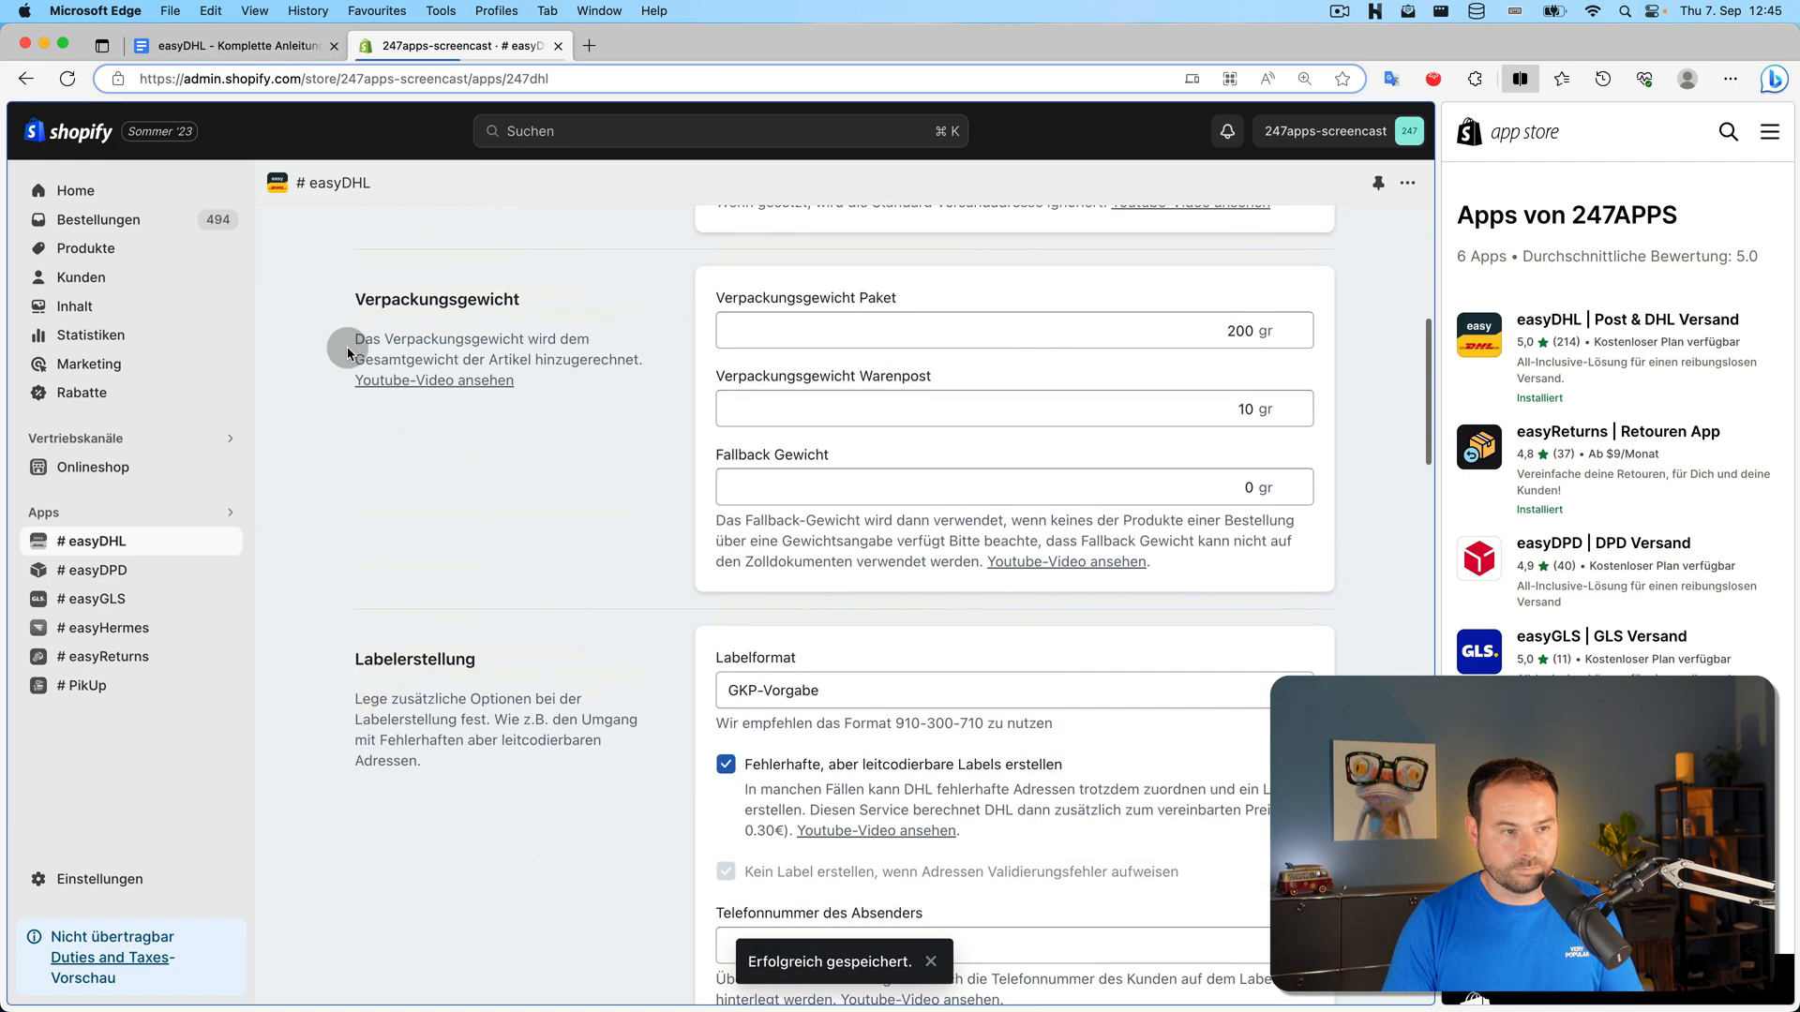
pyautogui.click(318, 237)
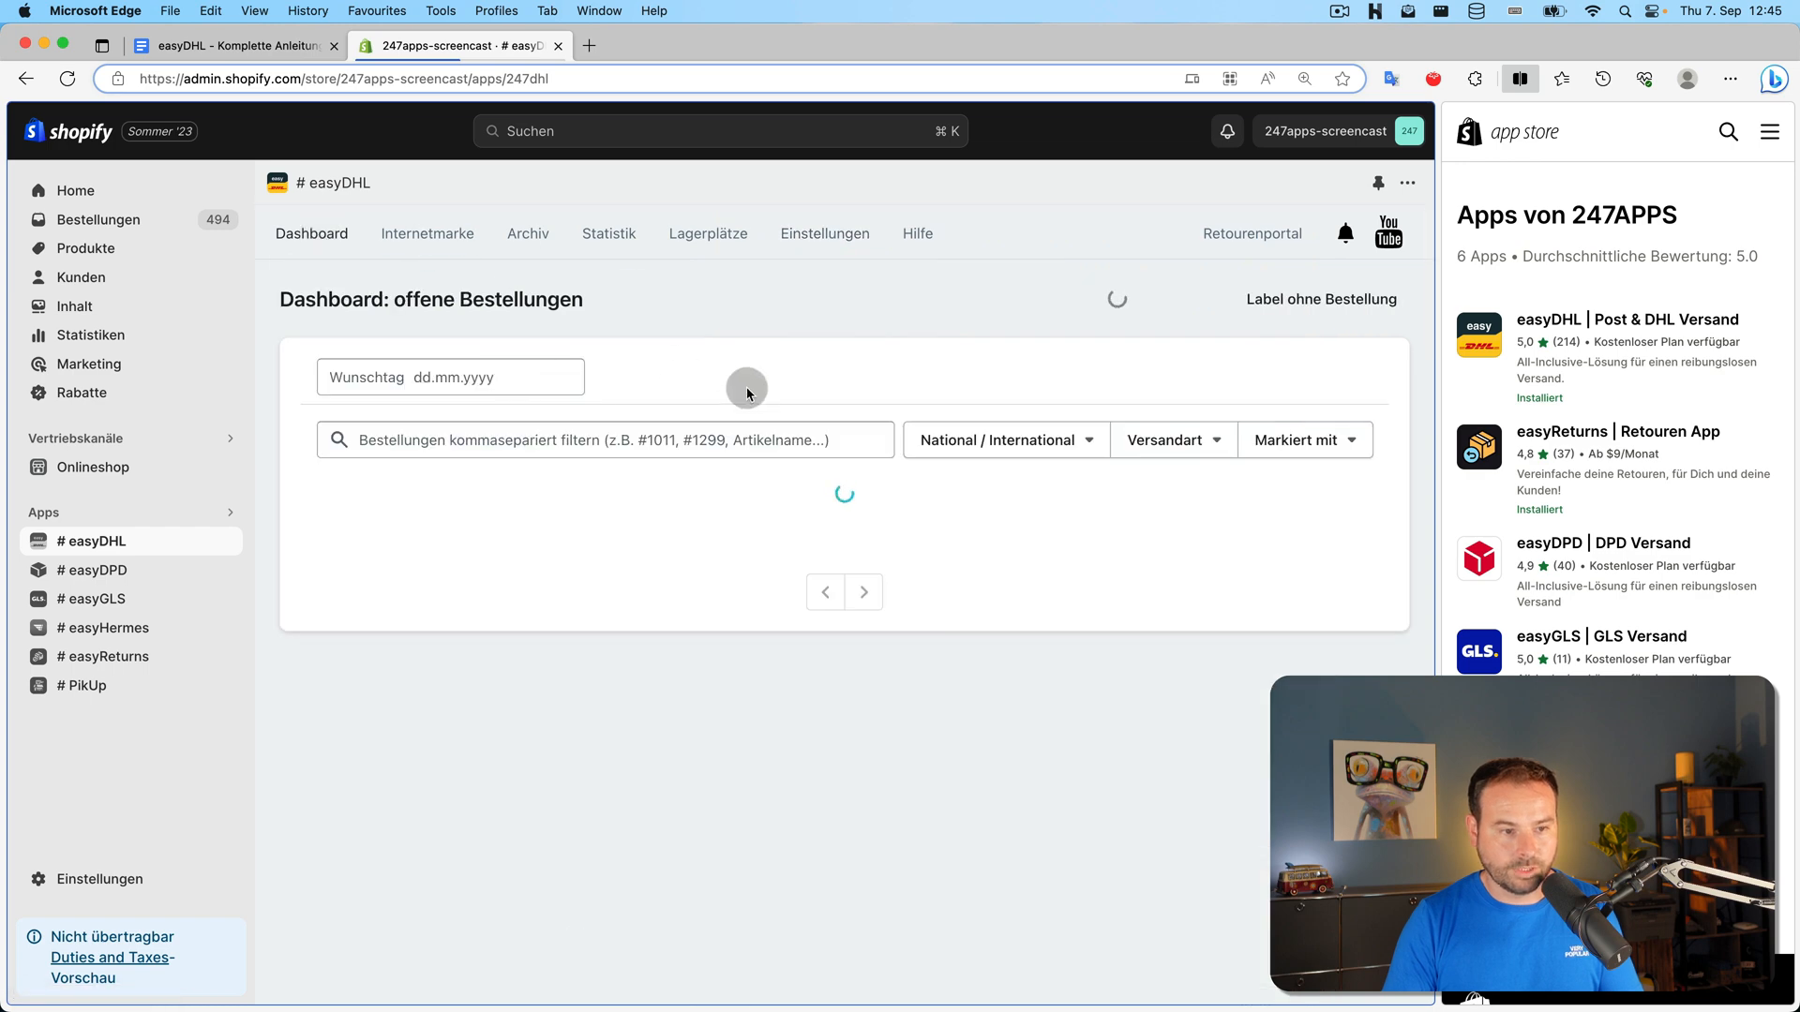
# Reopen the Versand settings to check the return label option
pyautogui.click(784, 232)
pyautogui.click(805, 412)
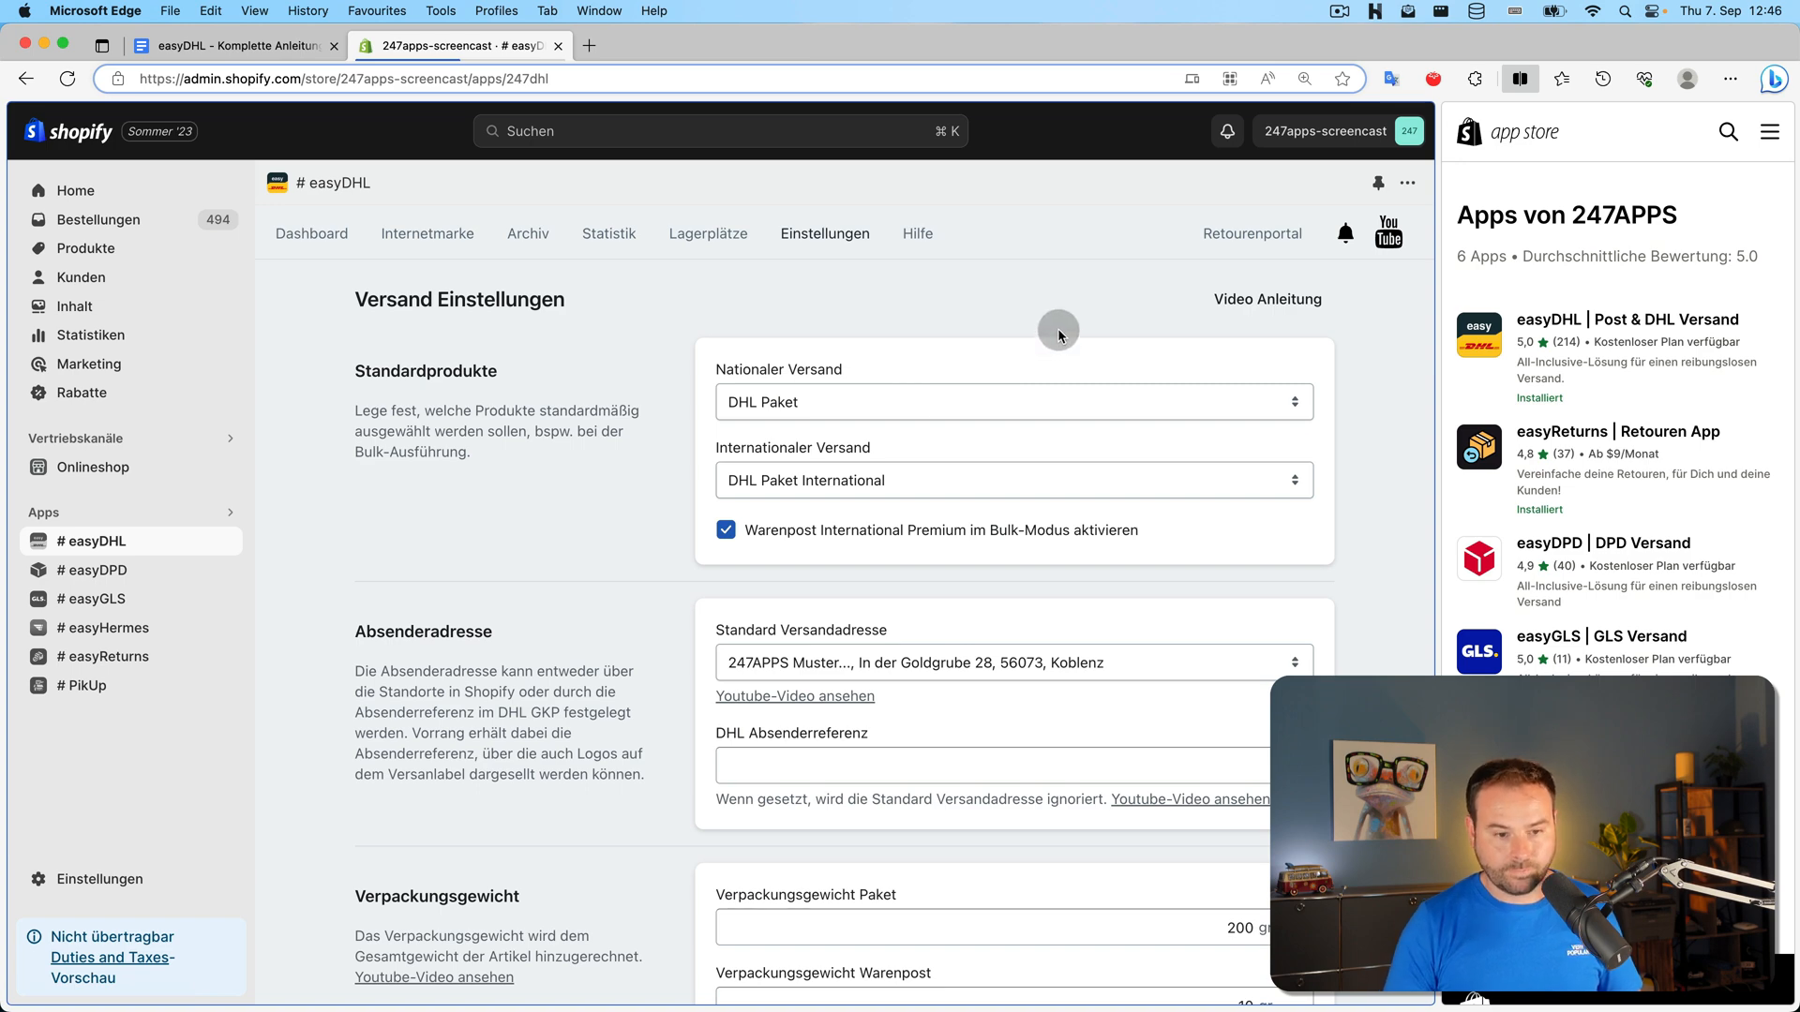
pyautogui.scroll(-6, 1058, 330)
pyautogui.scroll(-8, 1045, 352)
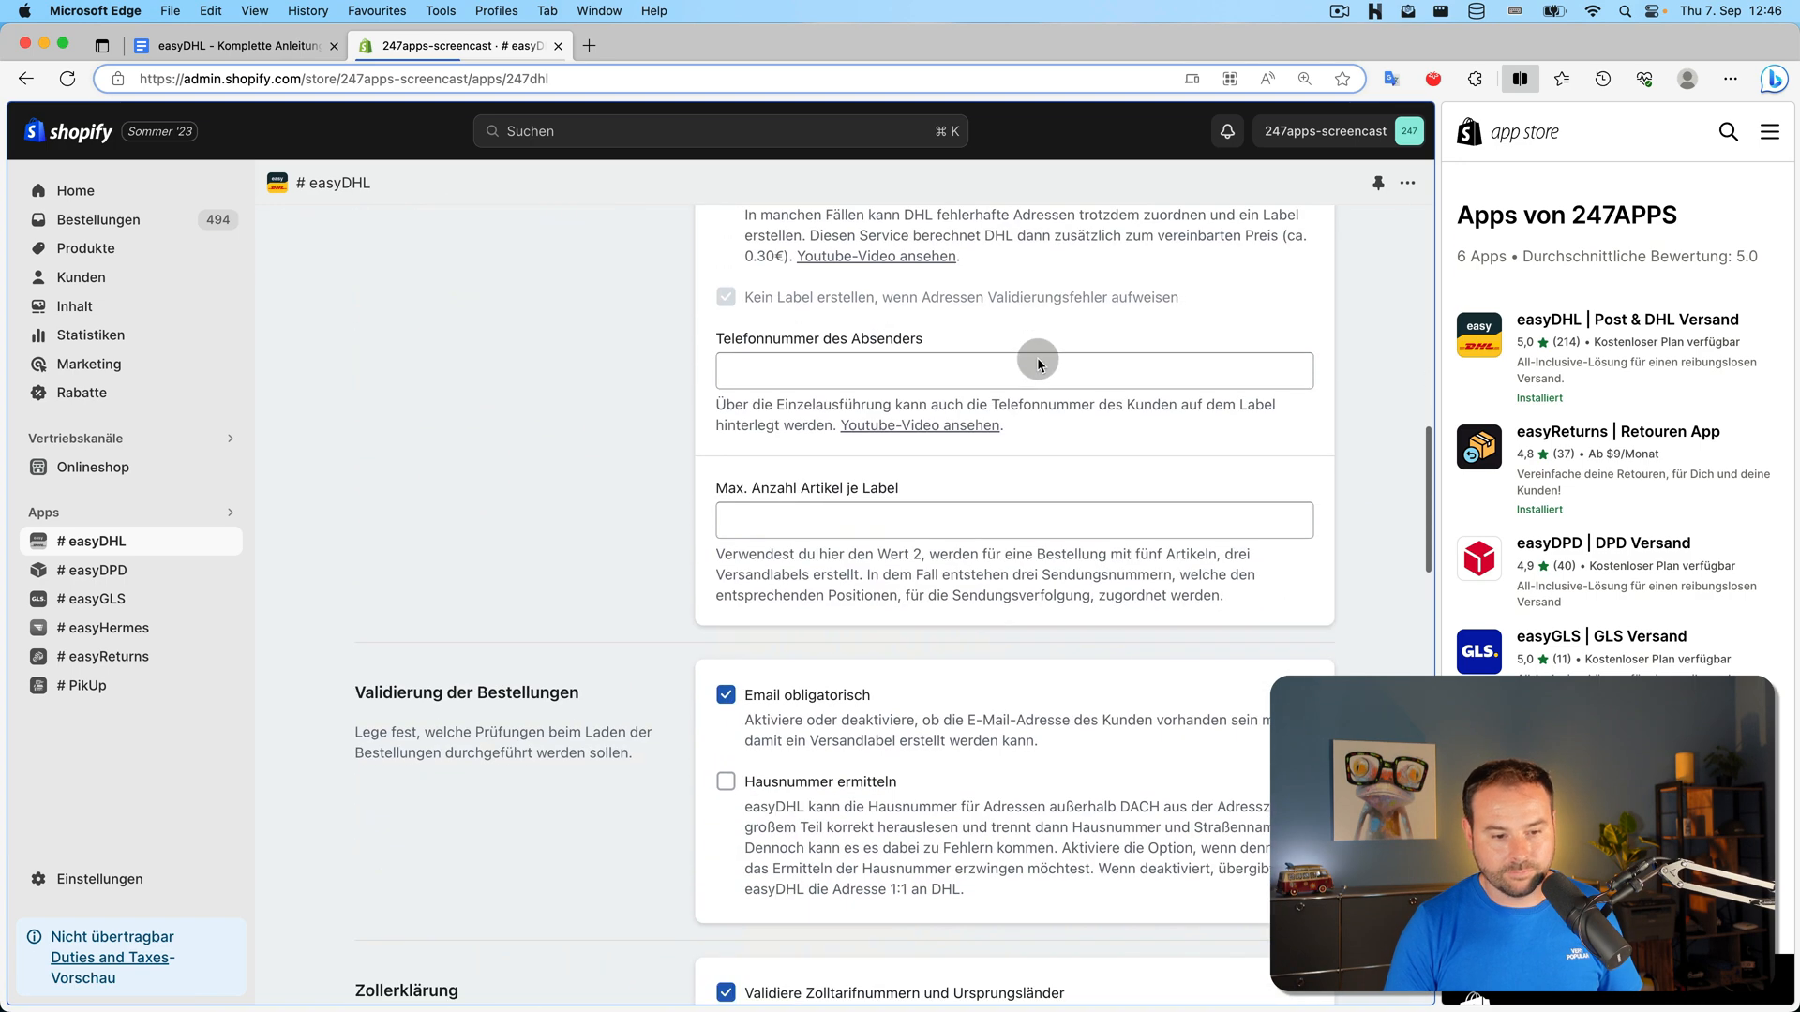
pyautogui.scroll(15, 688, 611)
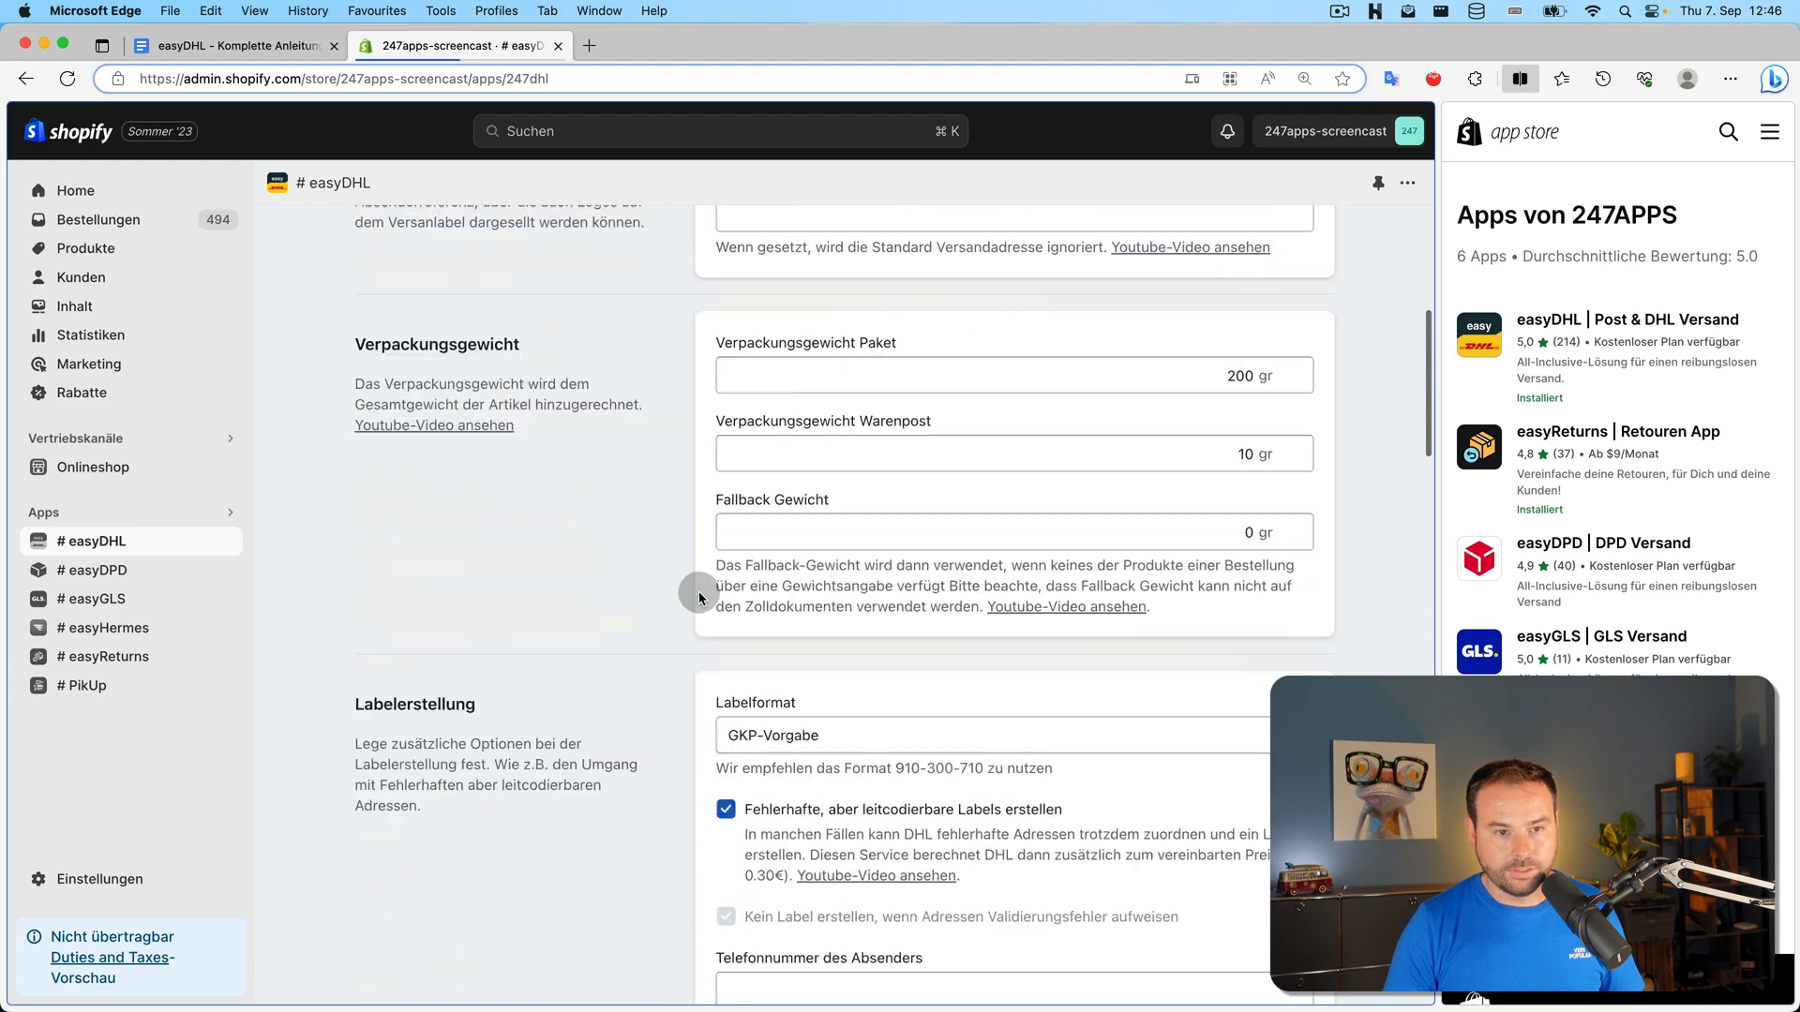
pyautogui.click(825, 233)
# Save the Allgemein settings and return to the open-orders dashboard
pyautogui.click(1173, 403)
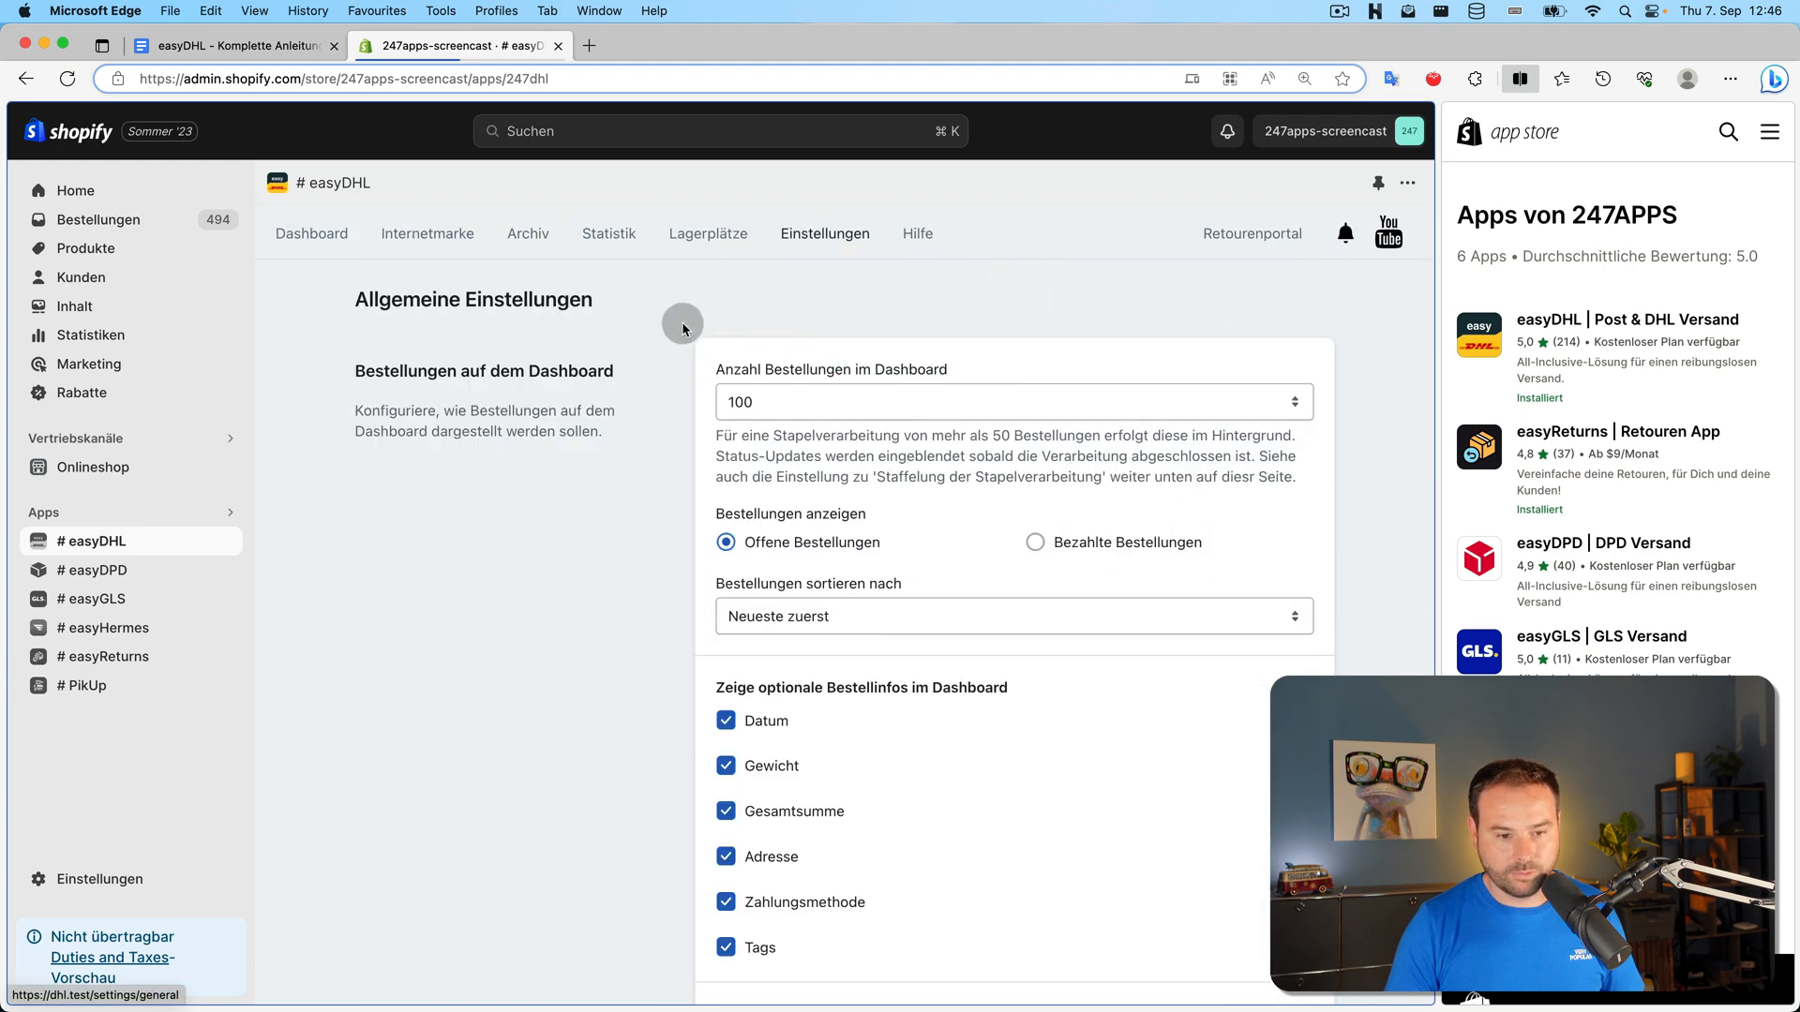
pyautogui.scroll(-5, 716, 390)
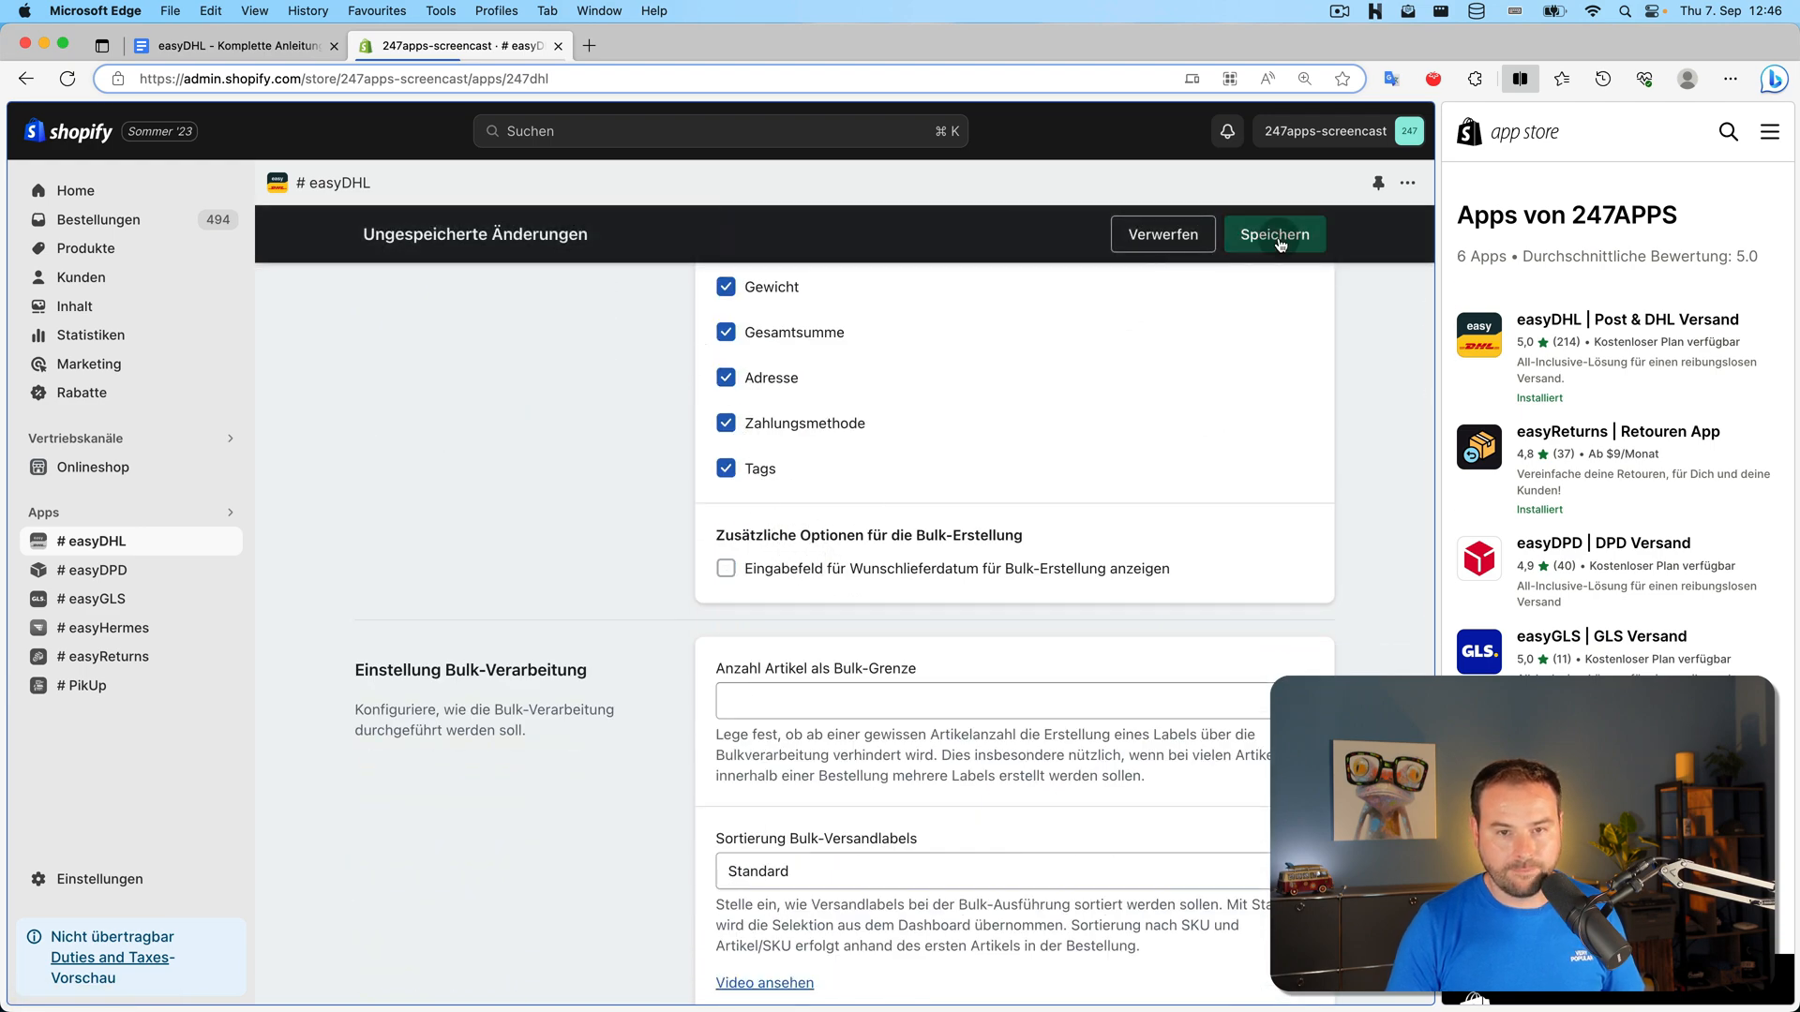
pyautogui.click(1277, 233)
pyautogui.scroll(5, 604, 492)
pyautogui.click(359, 245)
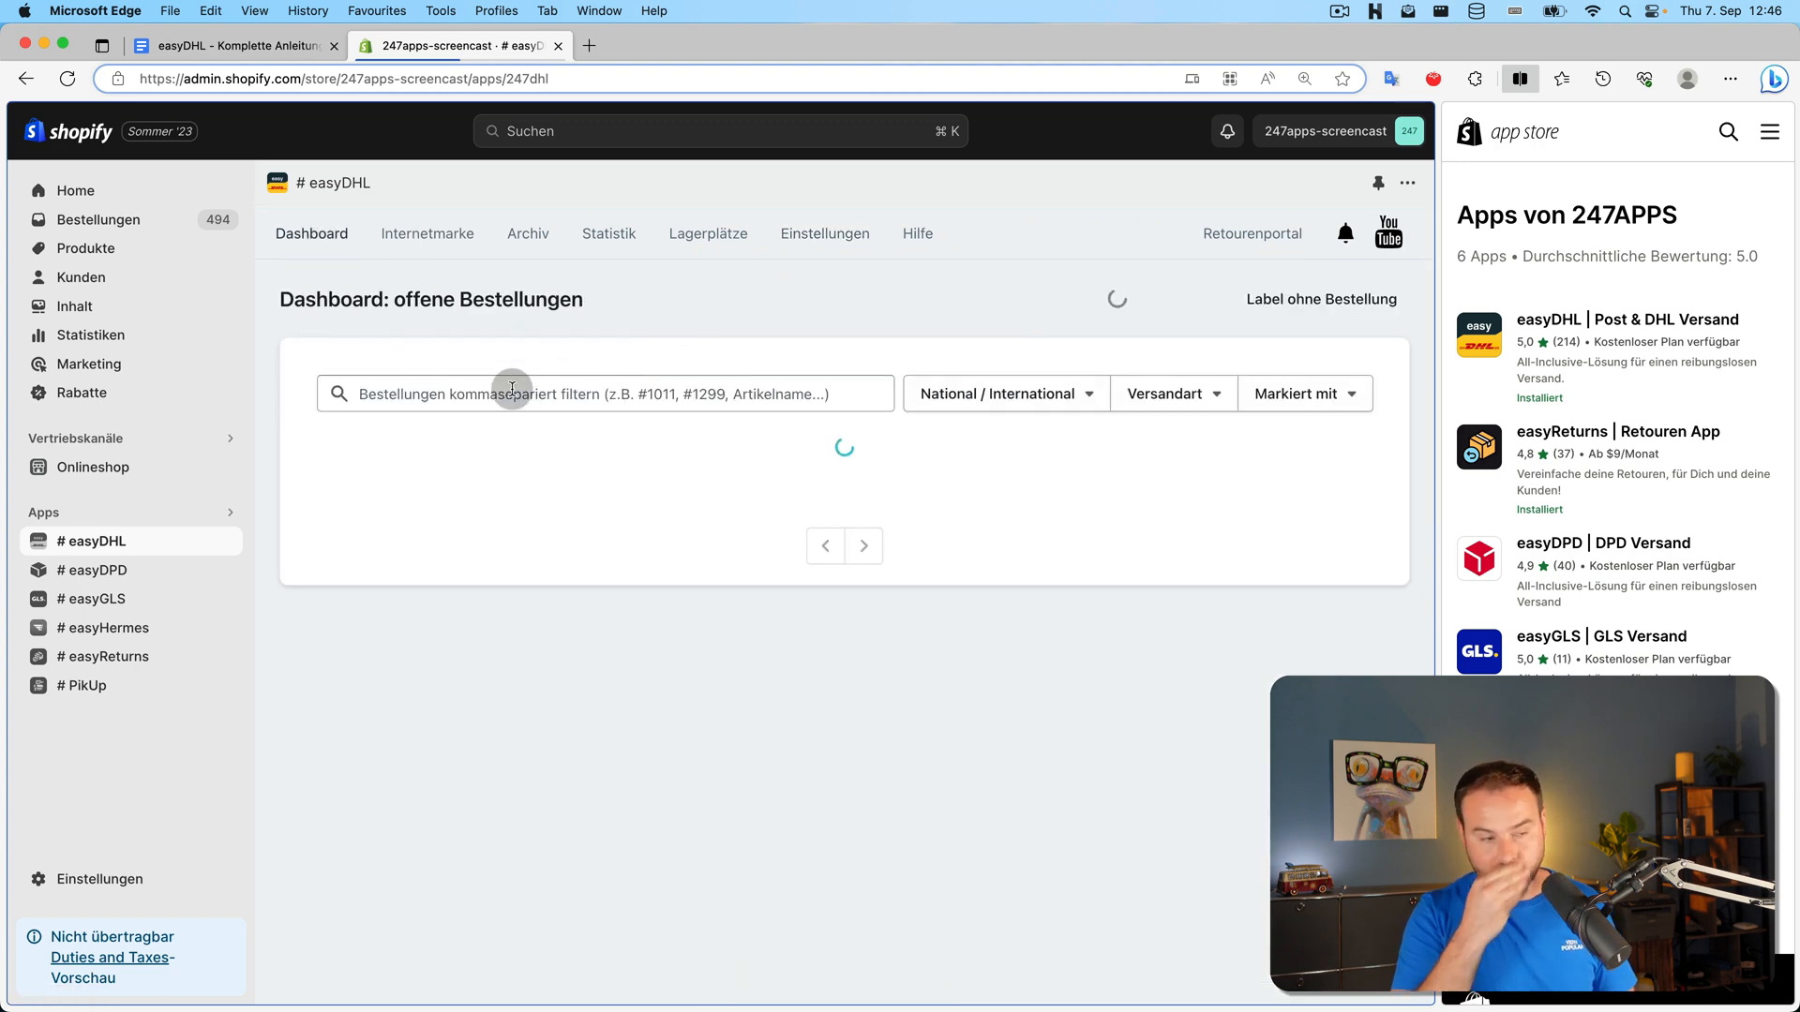
# Tick 'Sendungsnummer der Retoure in Metafields der Bestellung setzen' under Retouren in Versand settings
pyautogui.click(830, 239)
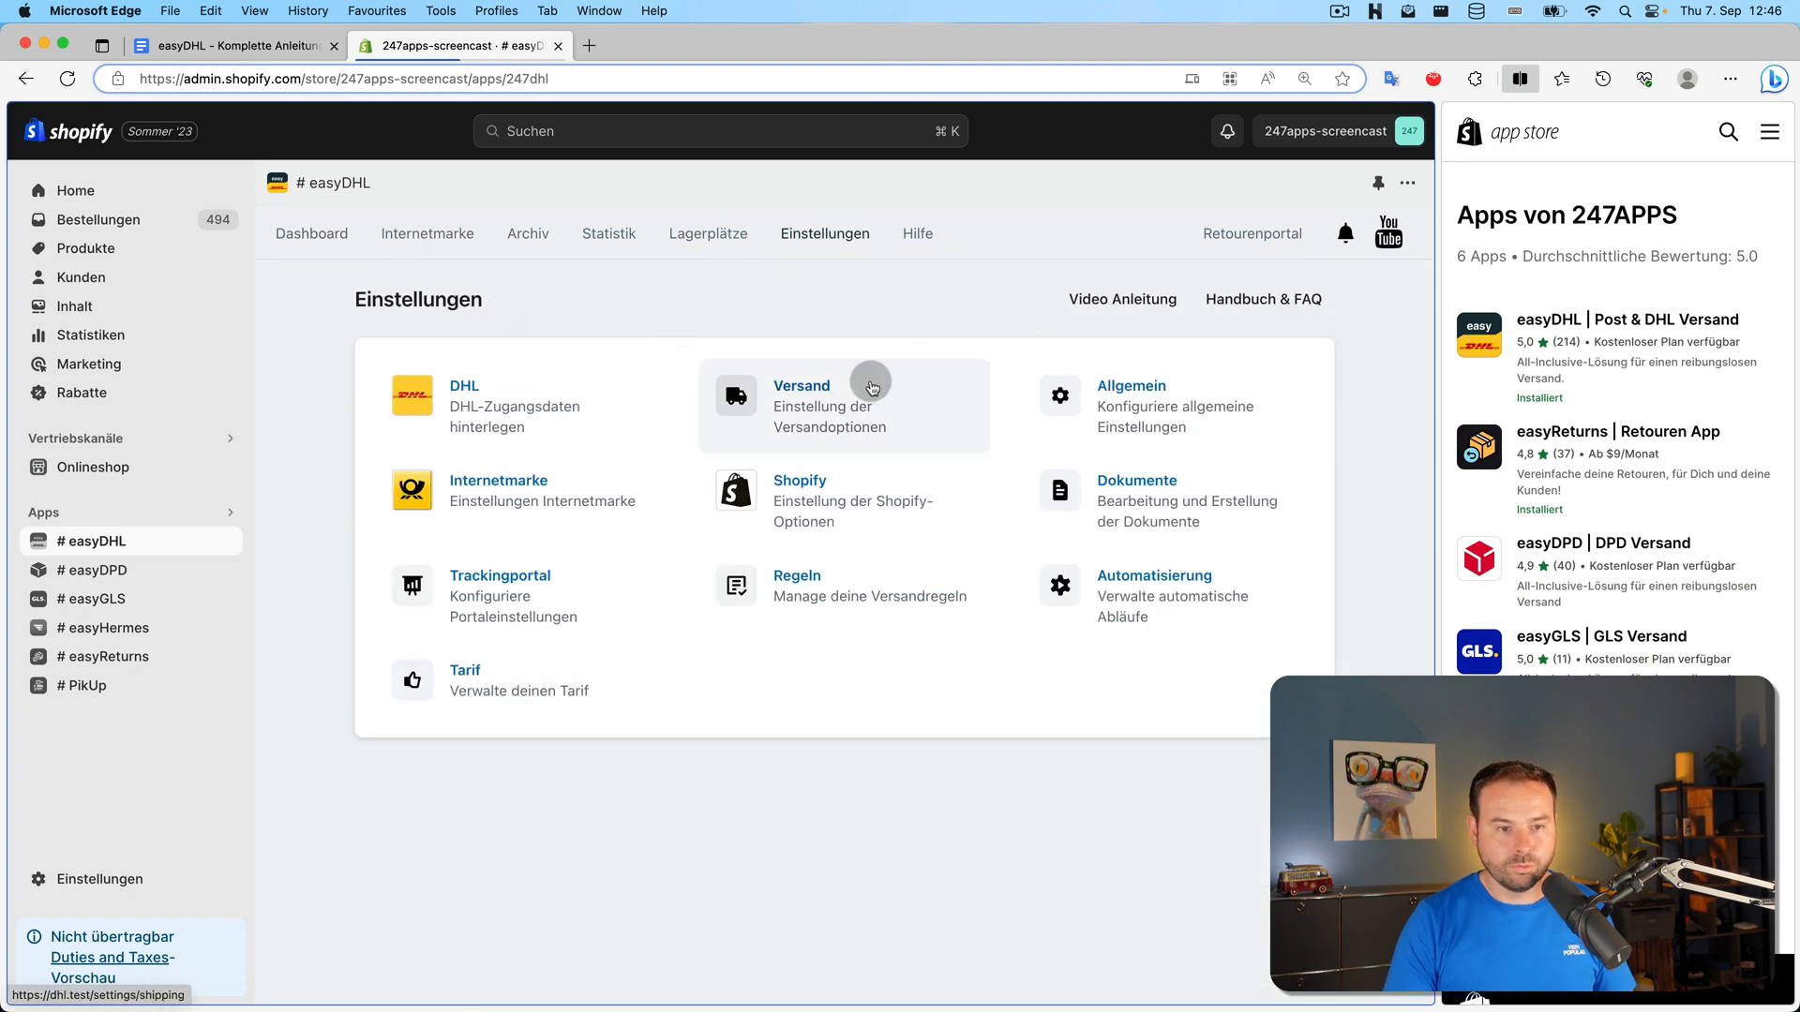
pyautogui.click(868, 385)
pyautogui.scroll(-20, 948, 419)
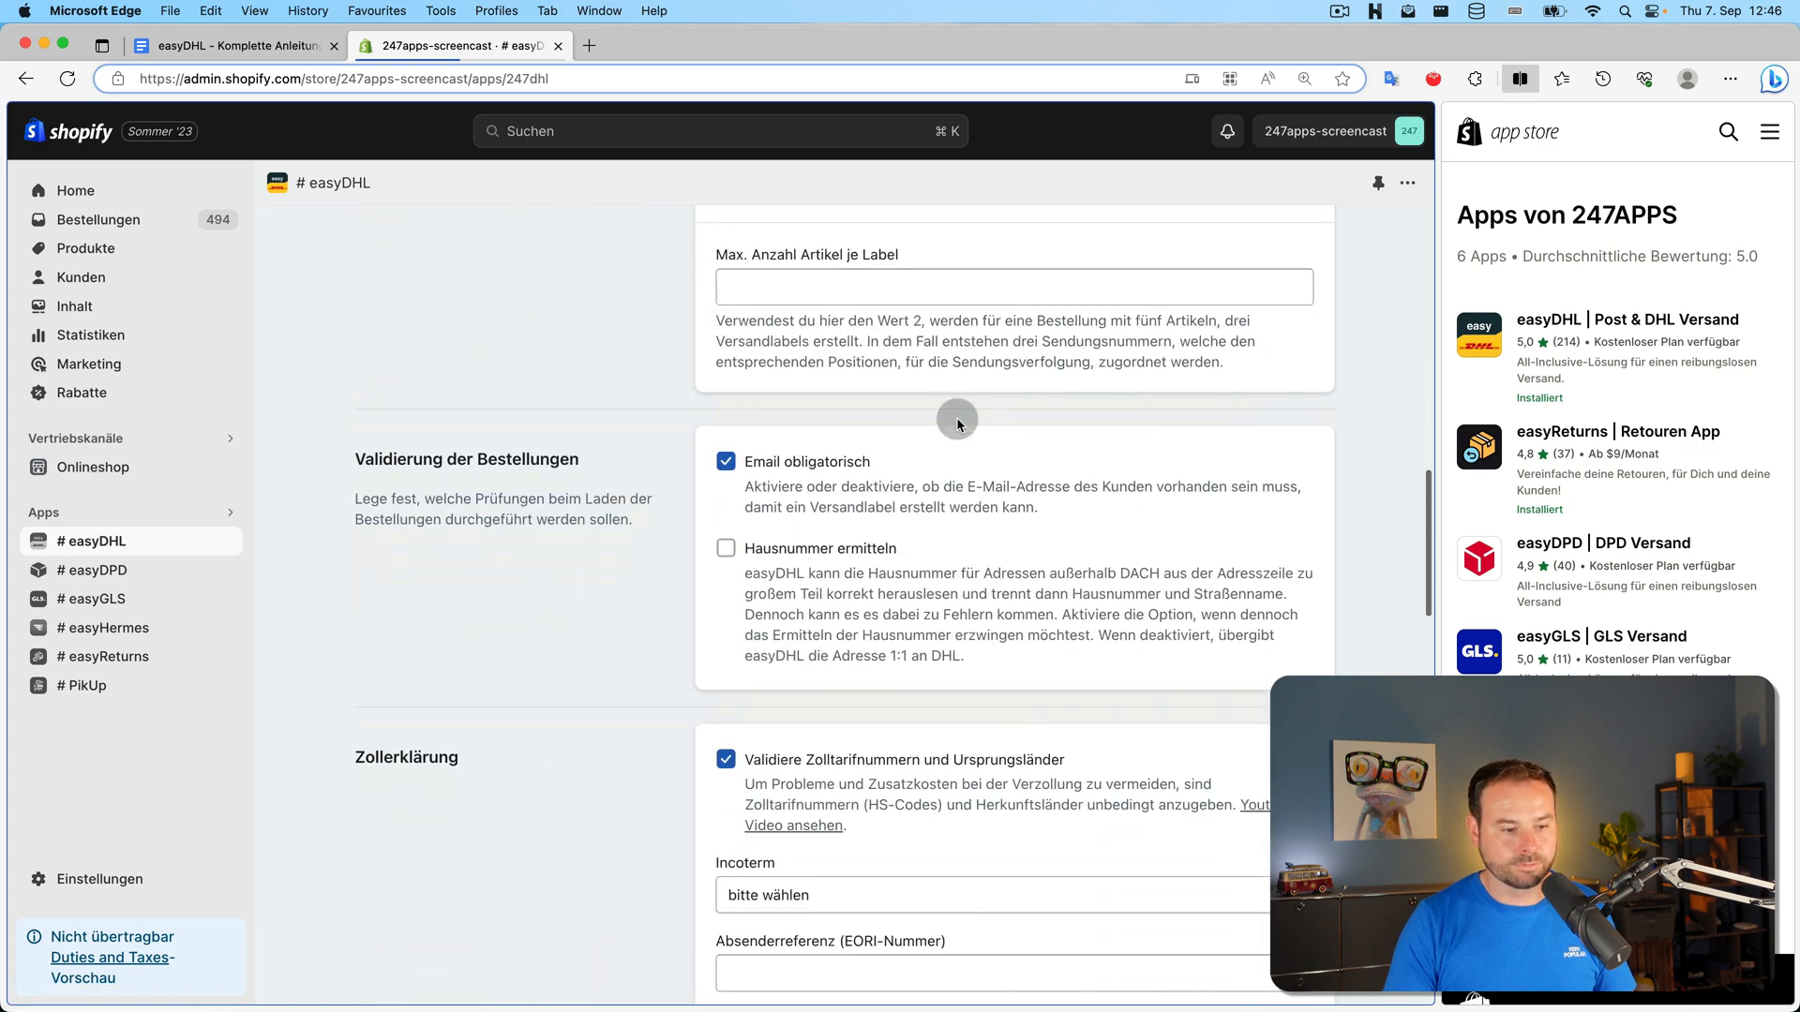
pyautogui.scroll(-6, 955, 416)
pyautogui.scroll(3, 954, 415)
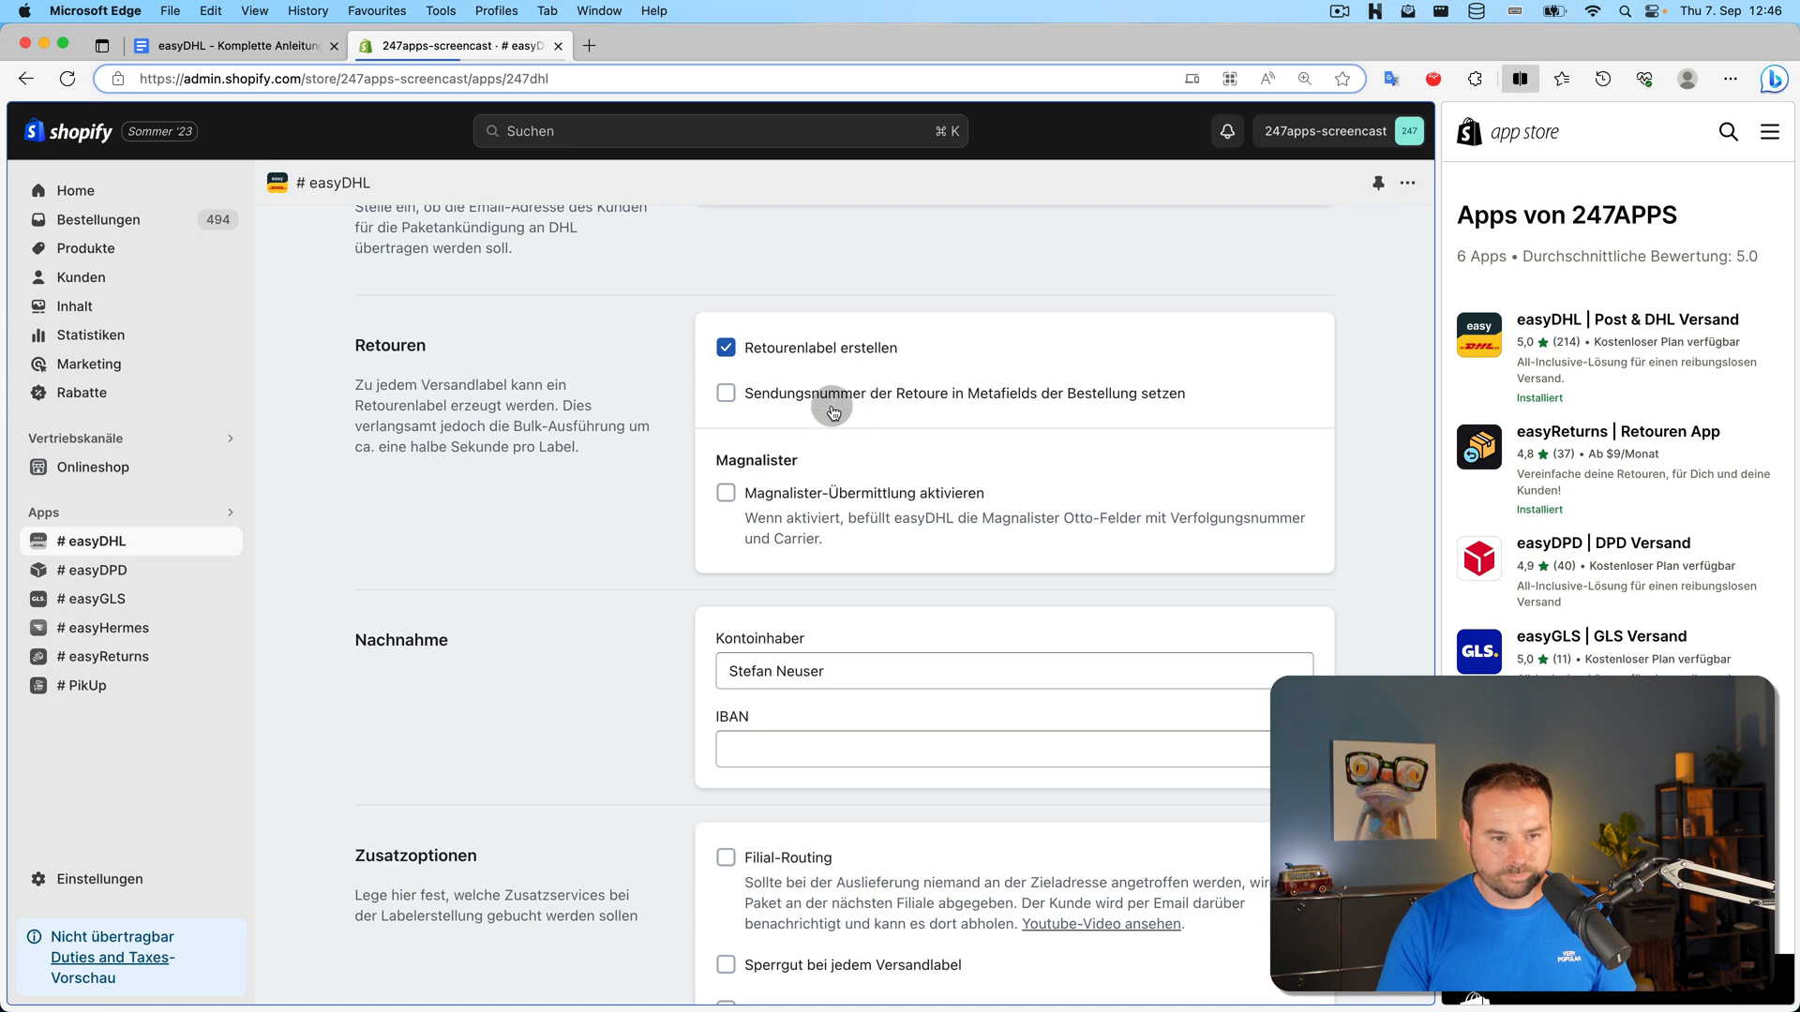
pyautogui.click(800, 394)
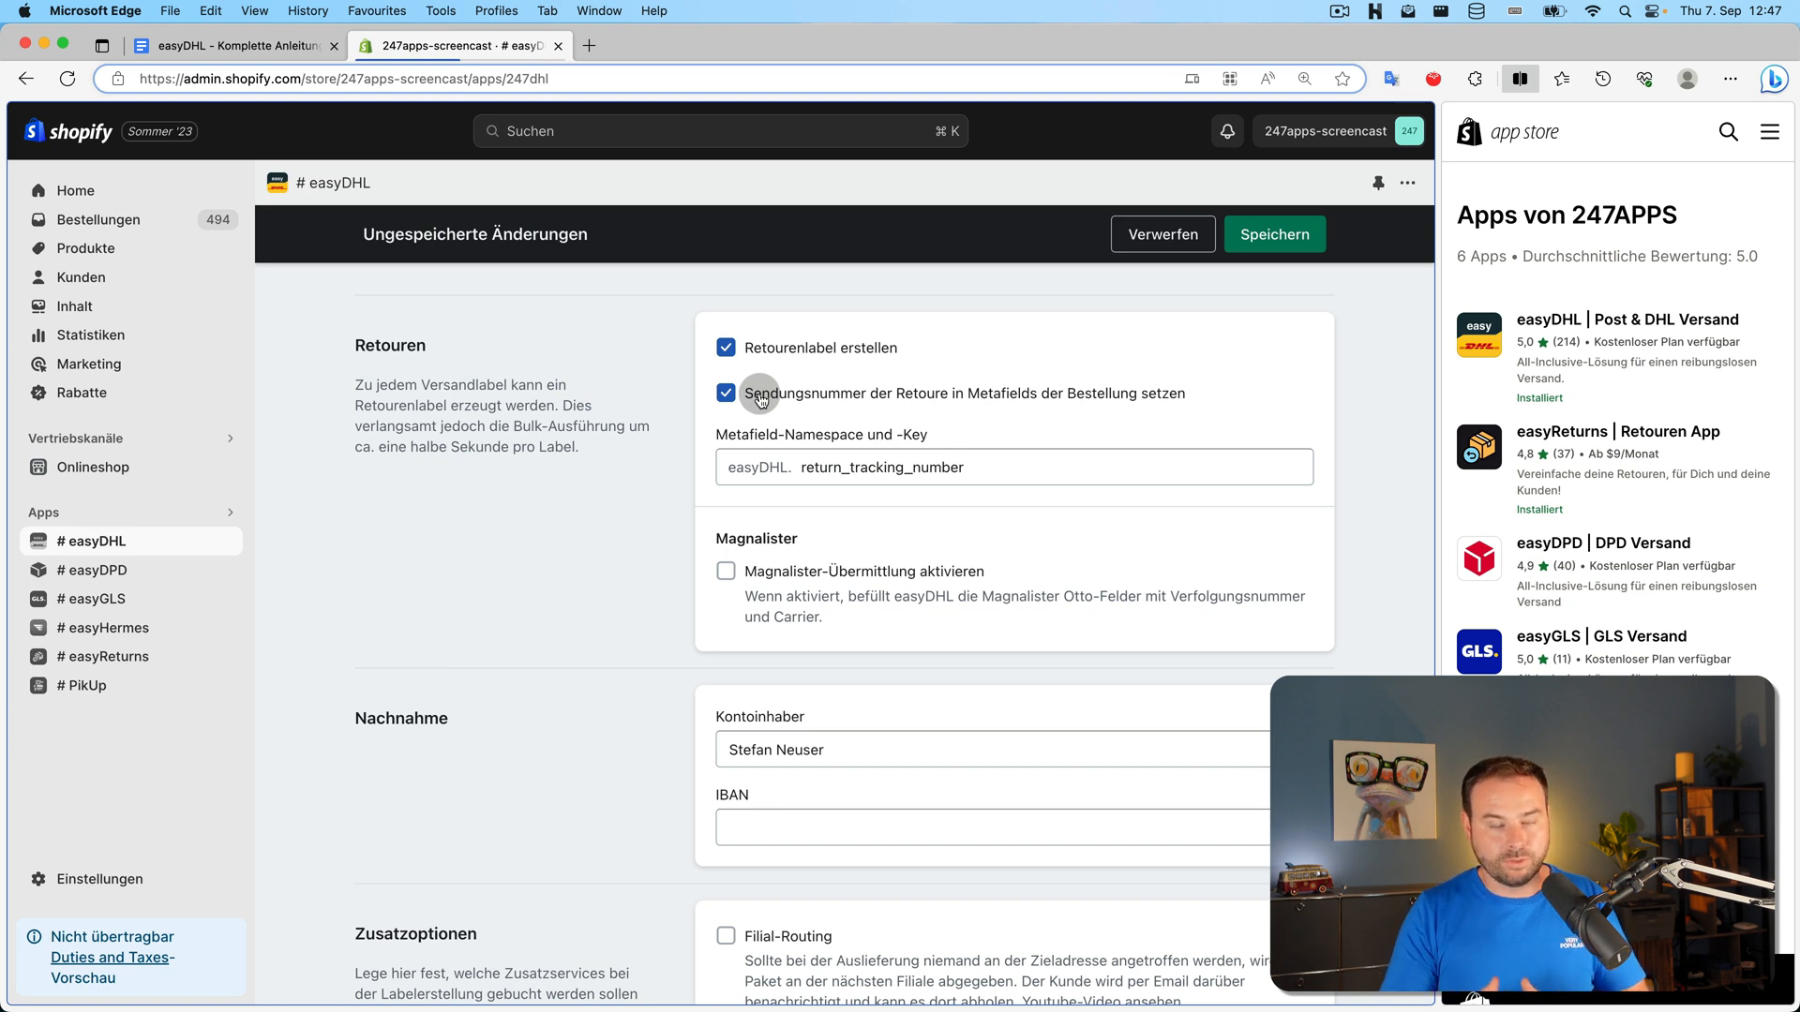
# Untick the return tracking-number metafield option and leave the Nachnahme Kontoinhaber field unchanged
pyautogui.click(761, 401)
pyautogui.scroll(-1, 1178, 277)
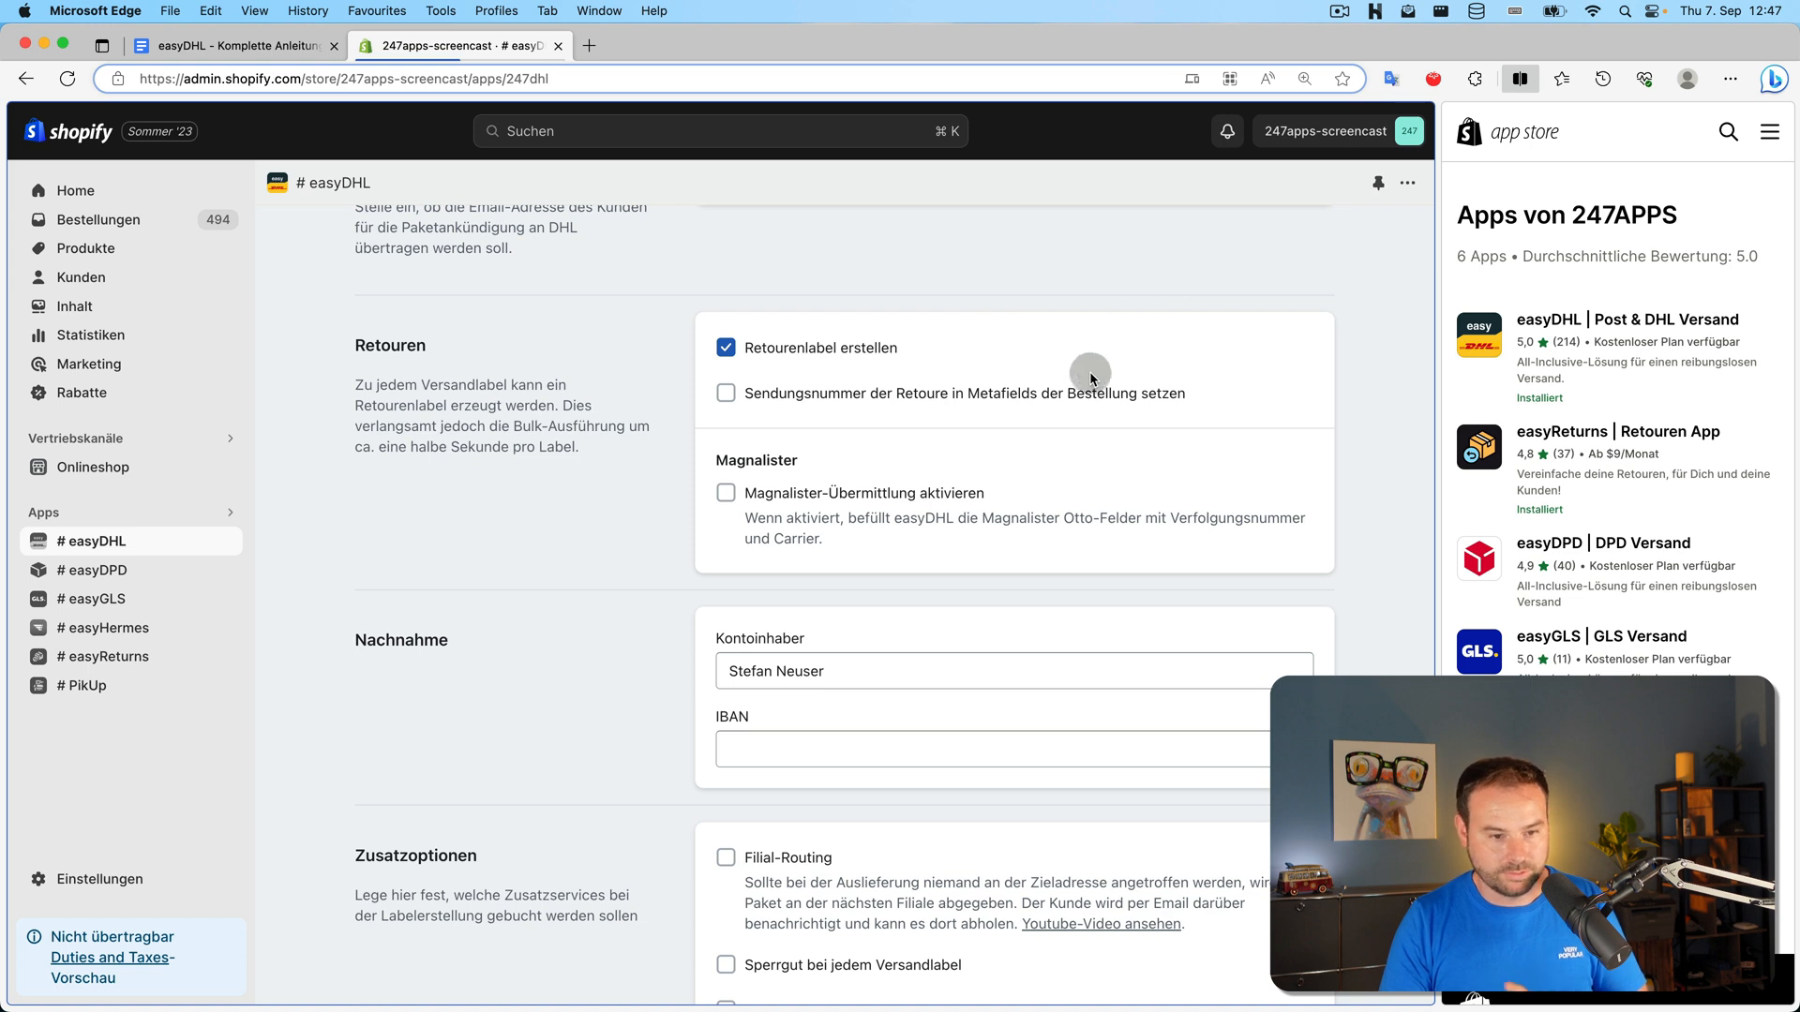
pyautogui.scroll(-5, 1076, 391)
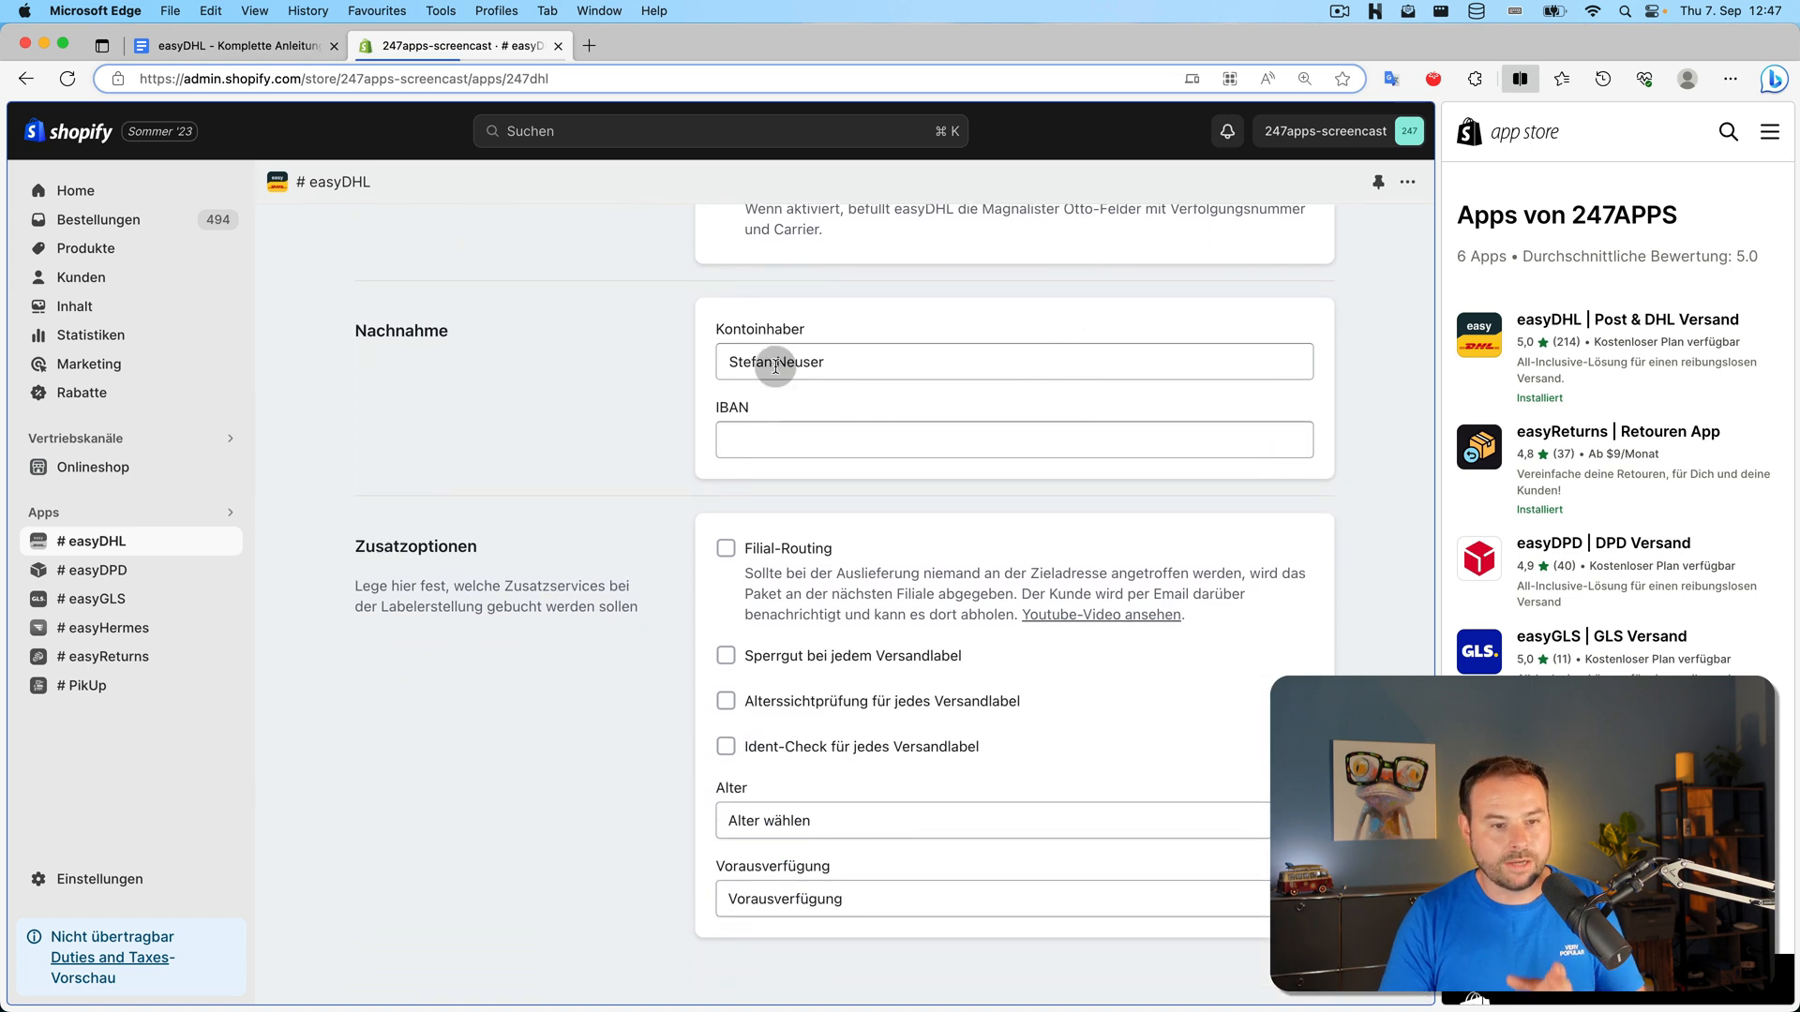
pyautogui.click(863, 362)
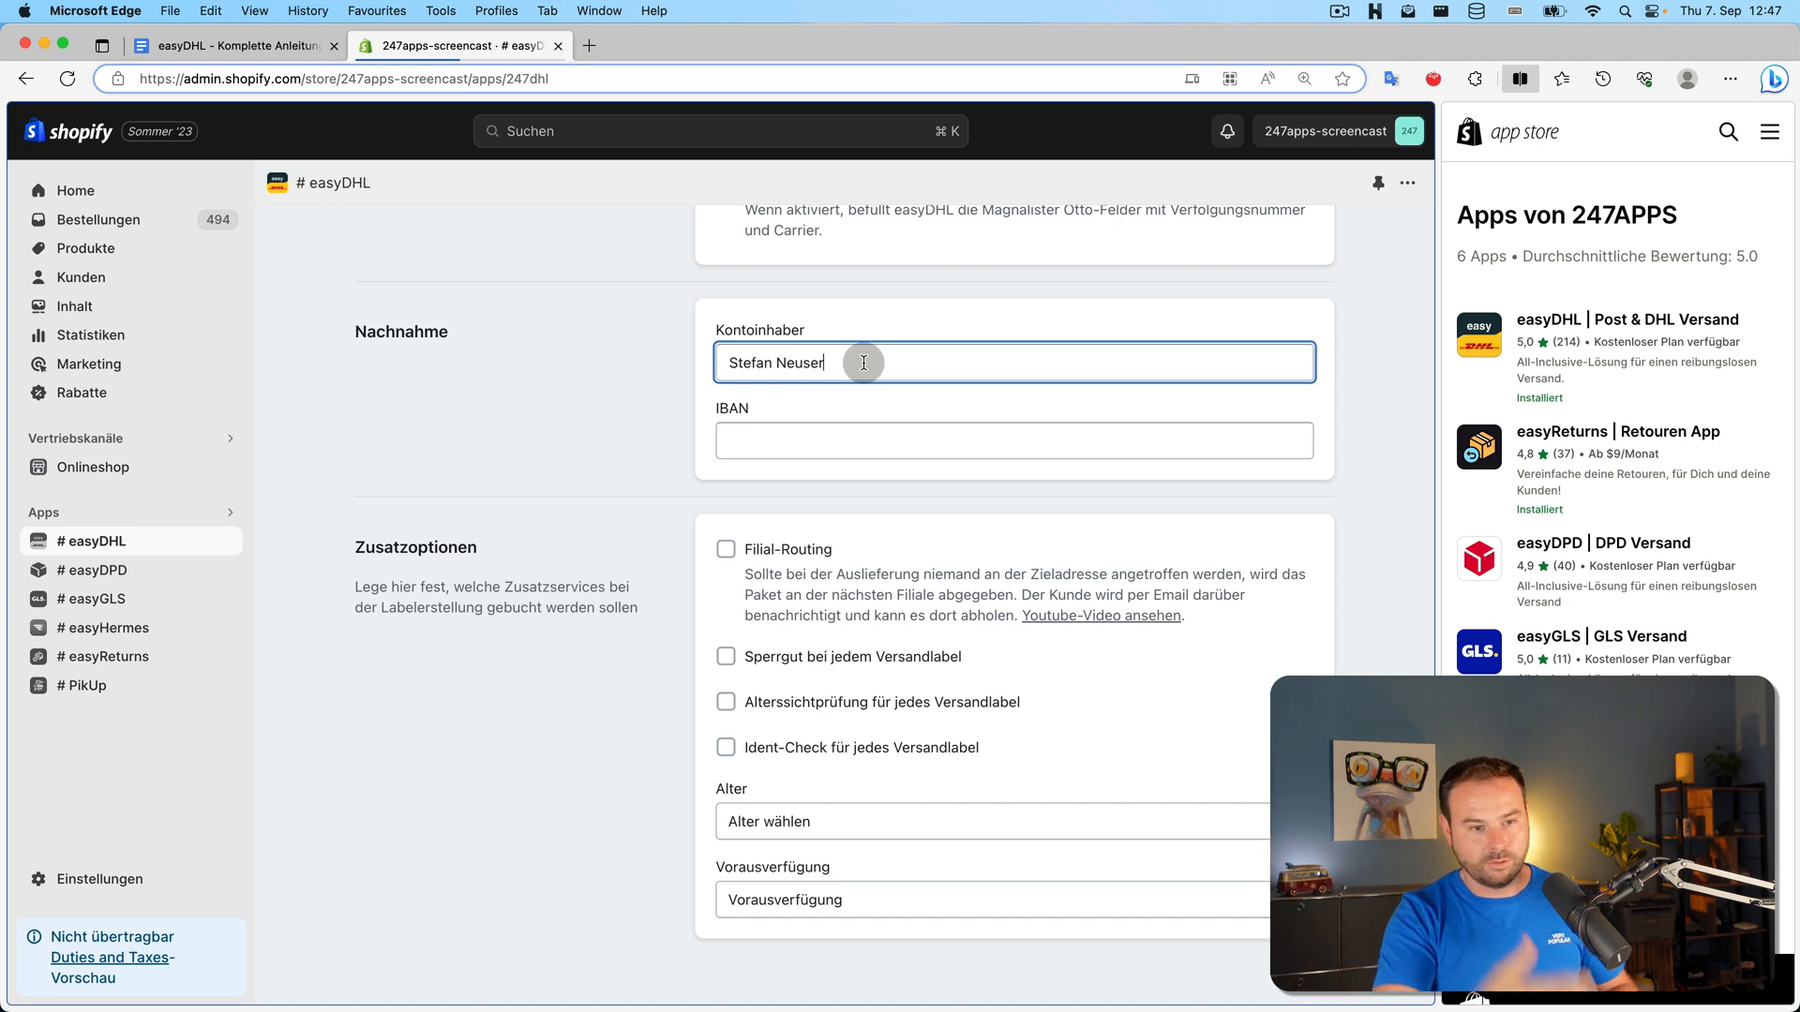
pyautogui.click(600, 404)
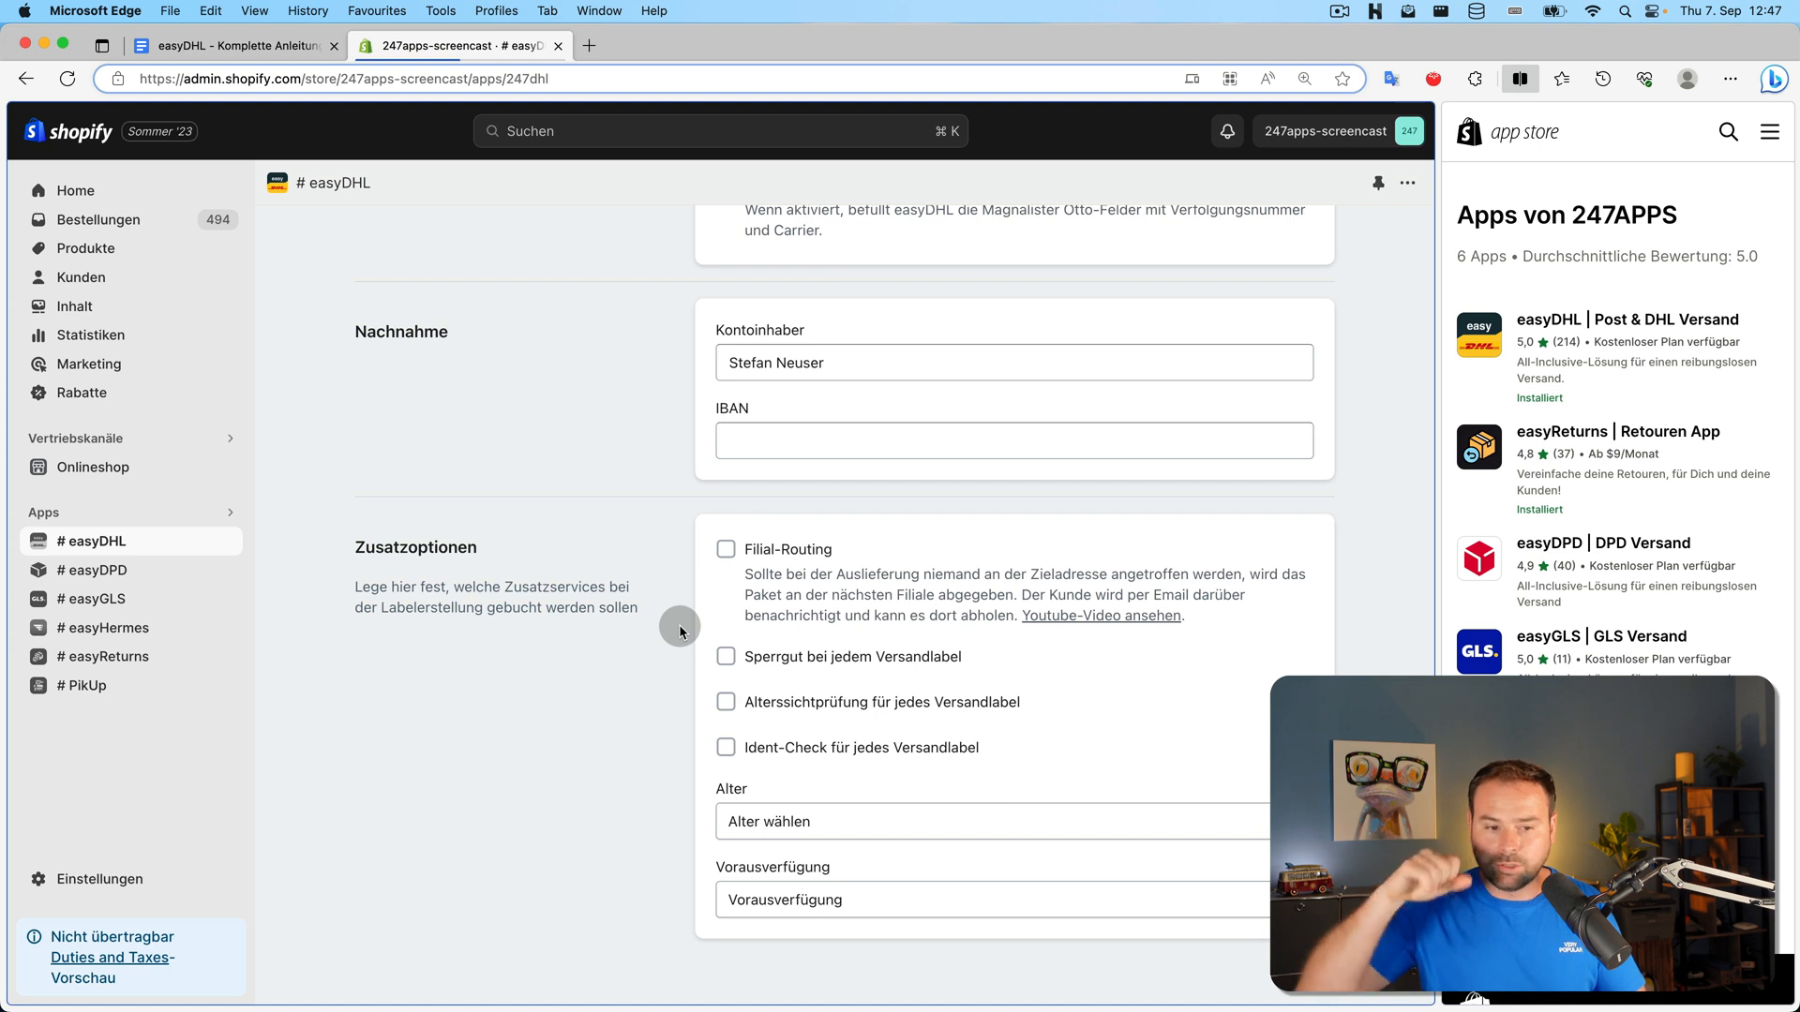
pyautogui.click(813, 705)
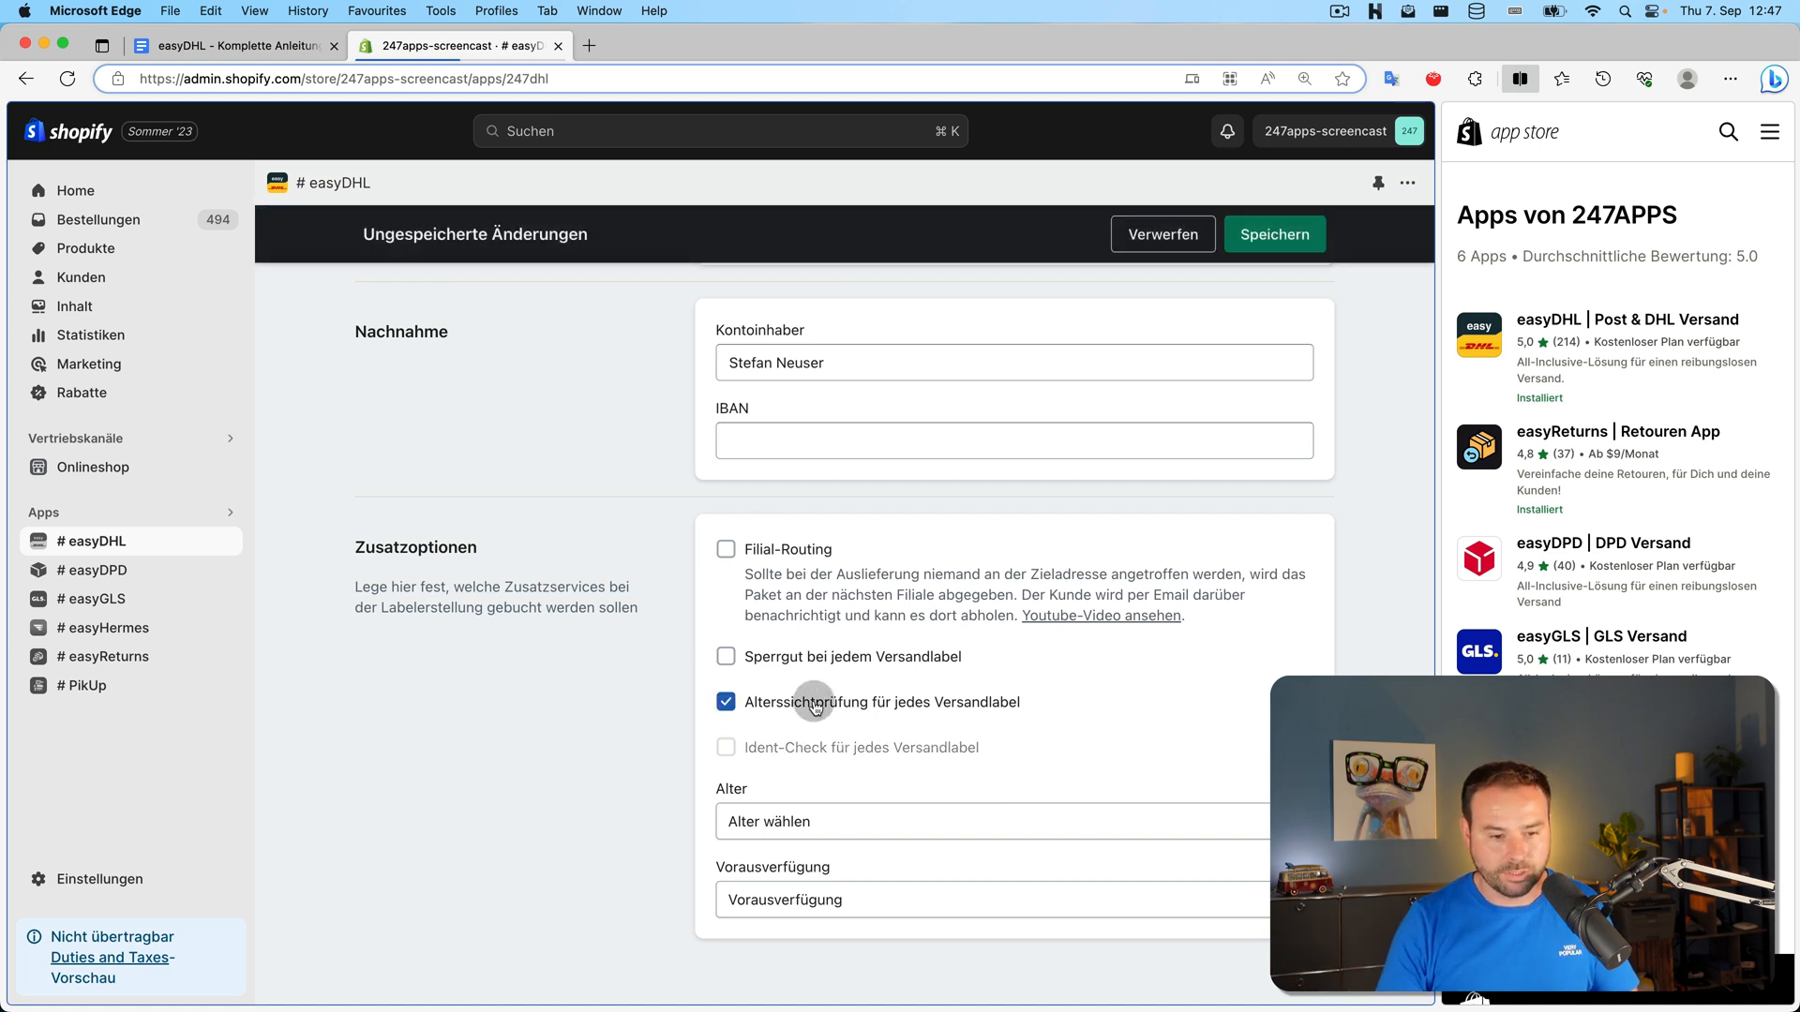
pyautogui.click(812, 707)
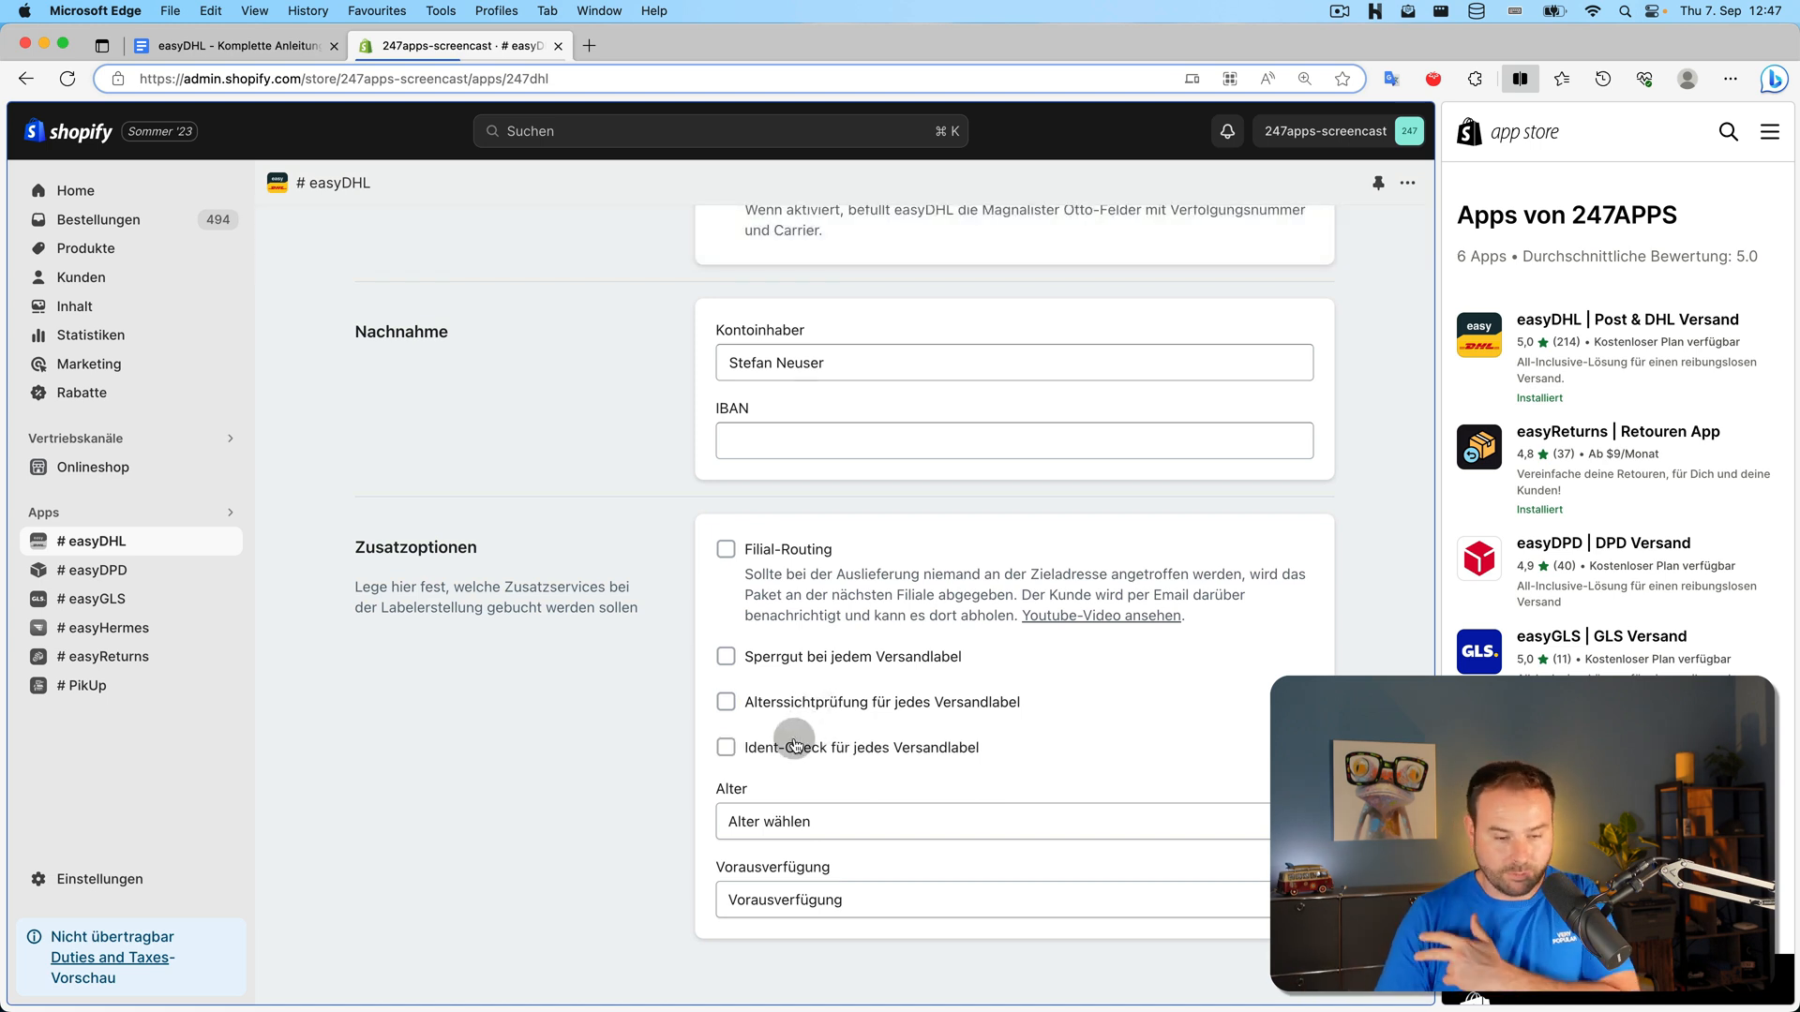
pyautogui.click(794, 746)
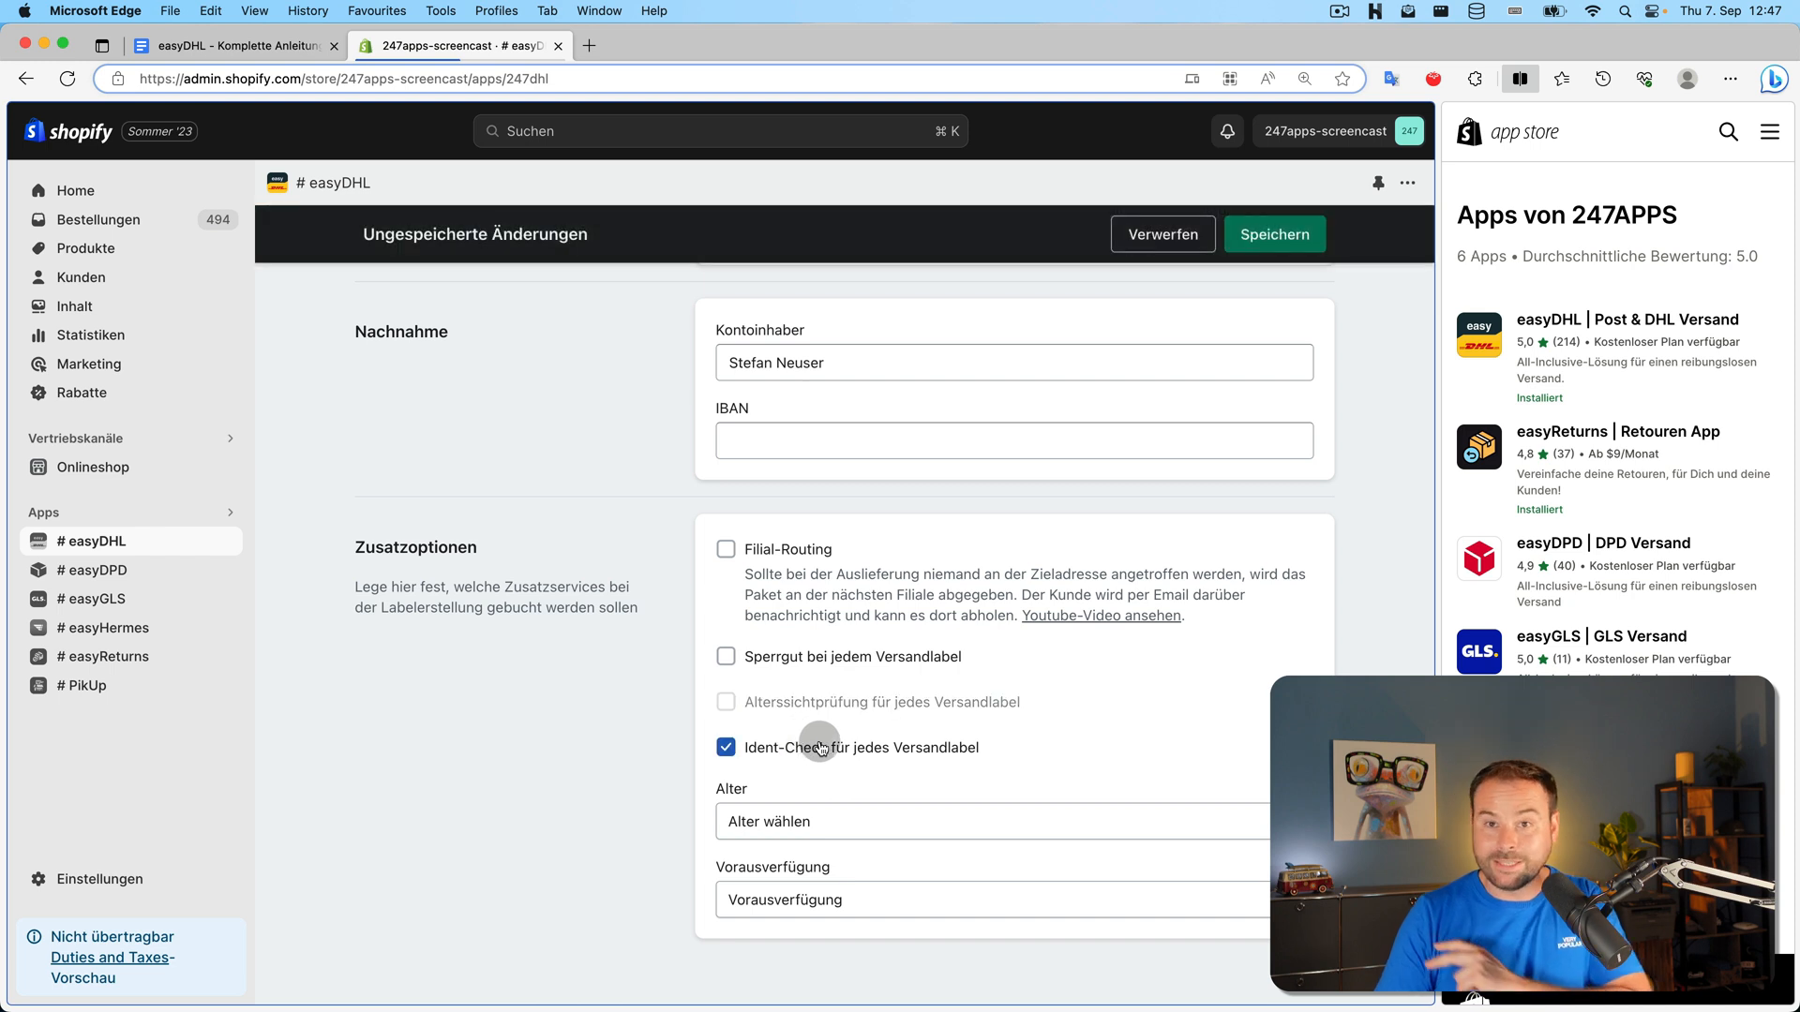
pyautogui.click(821, 747)
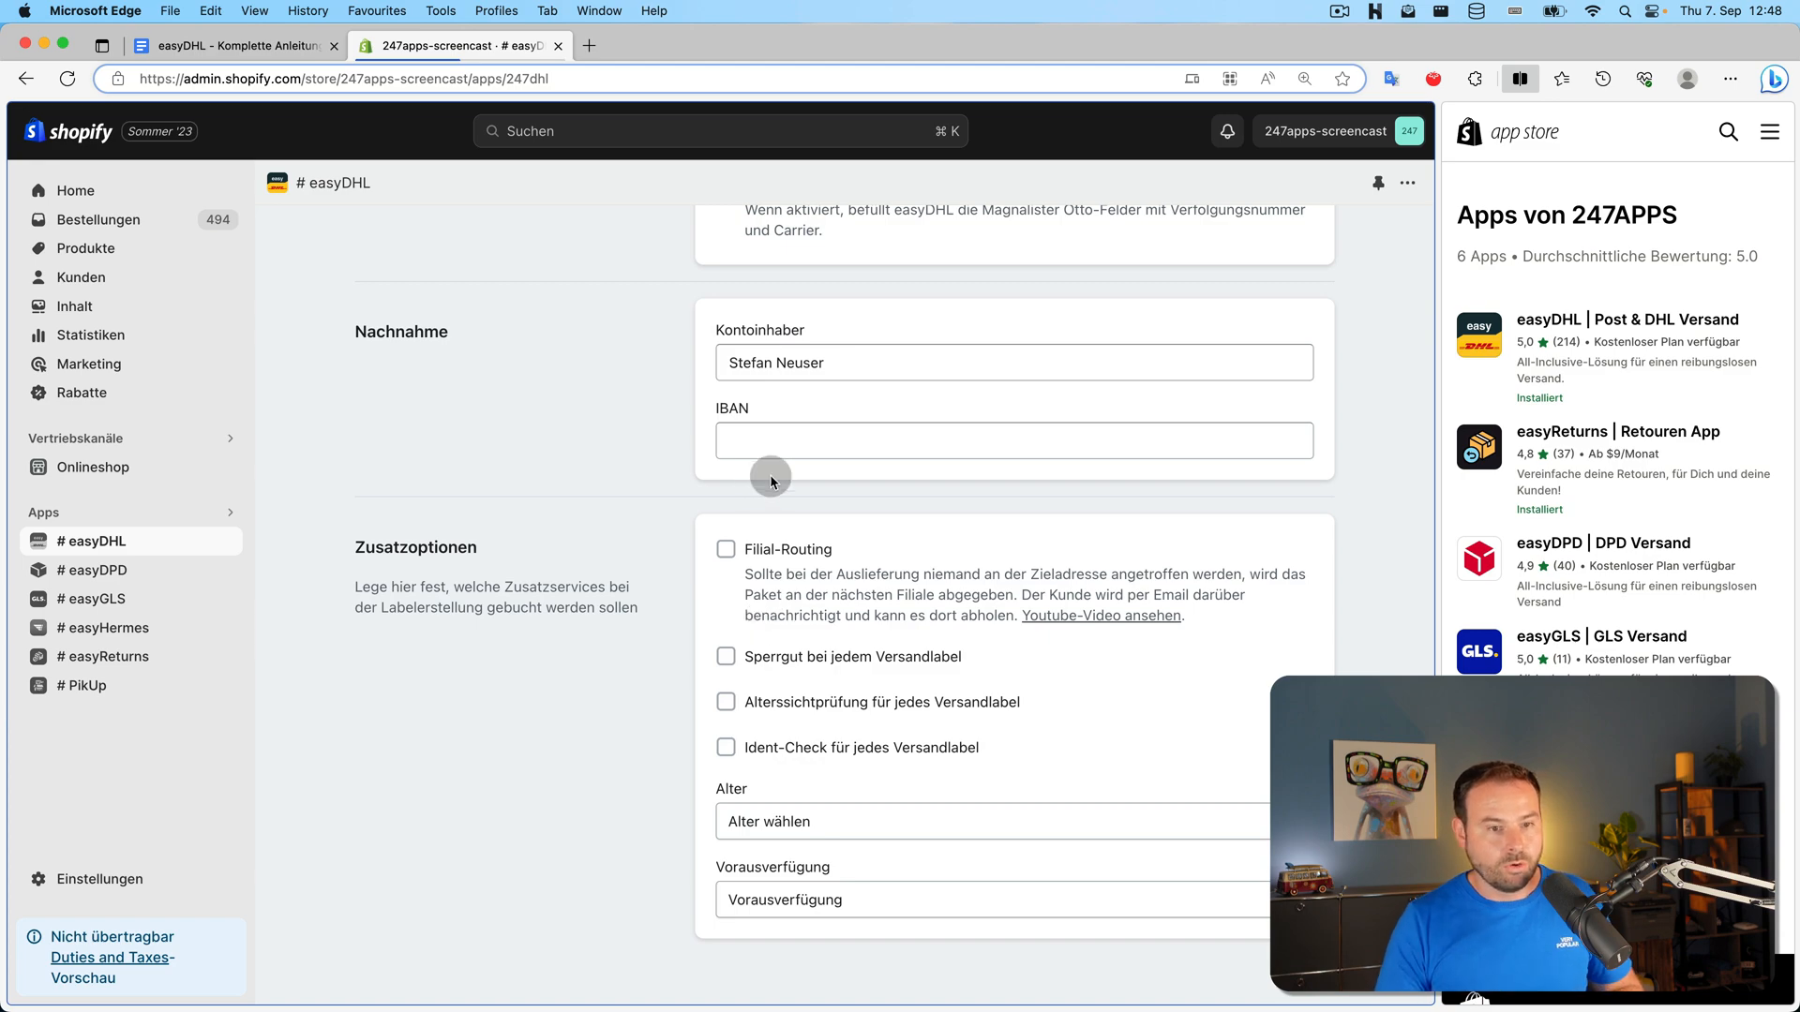
pyautogui.scroll(15, 853, 626)
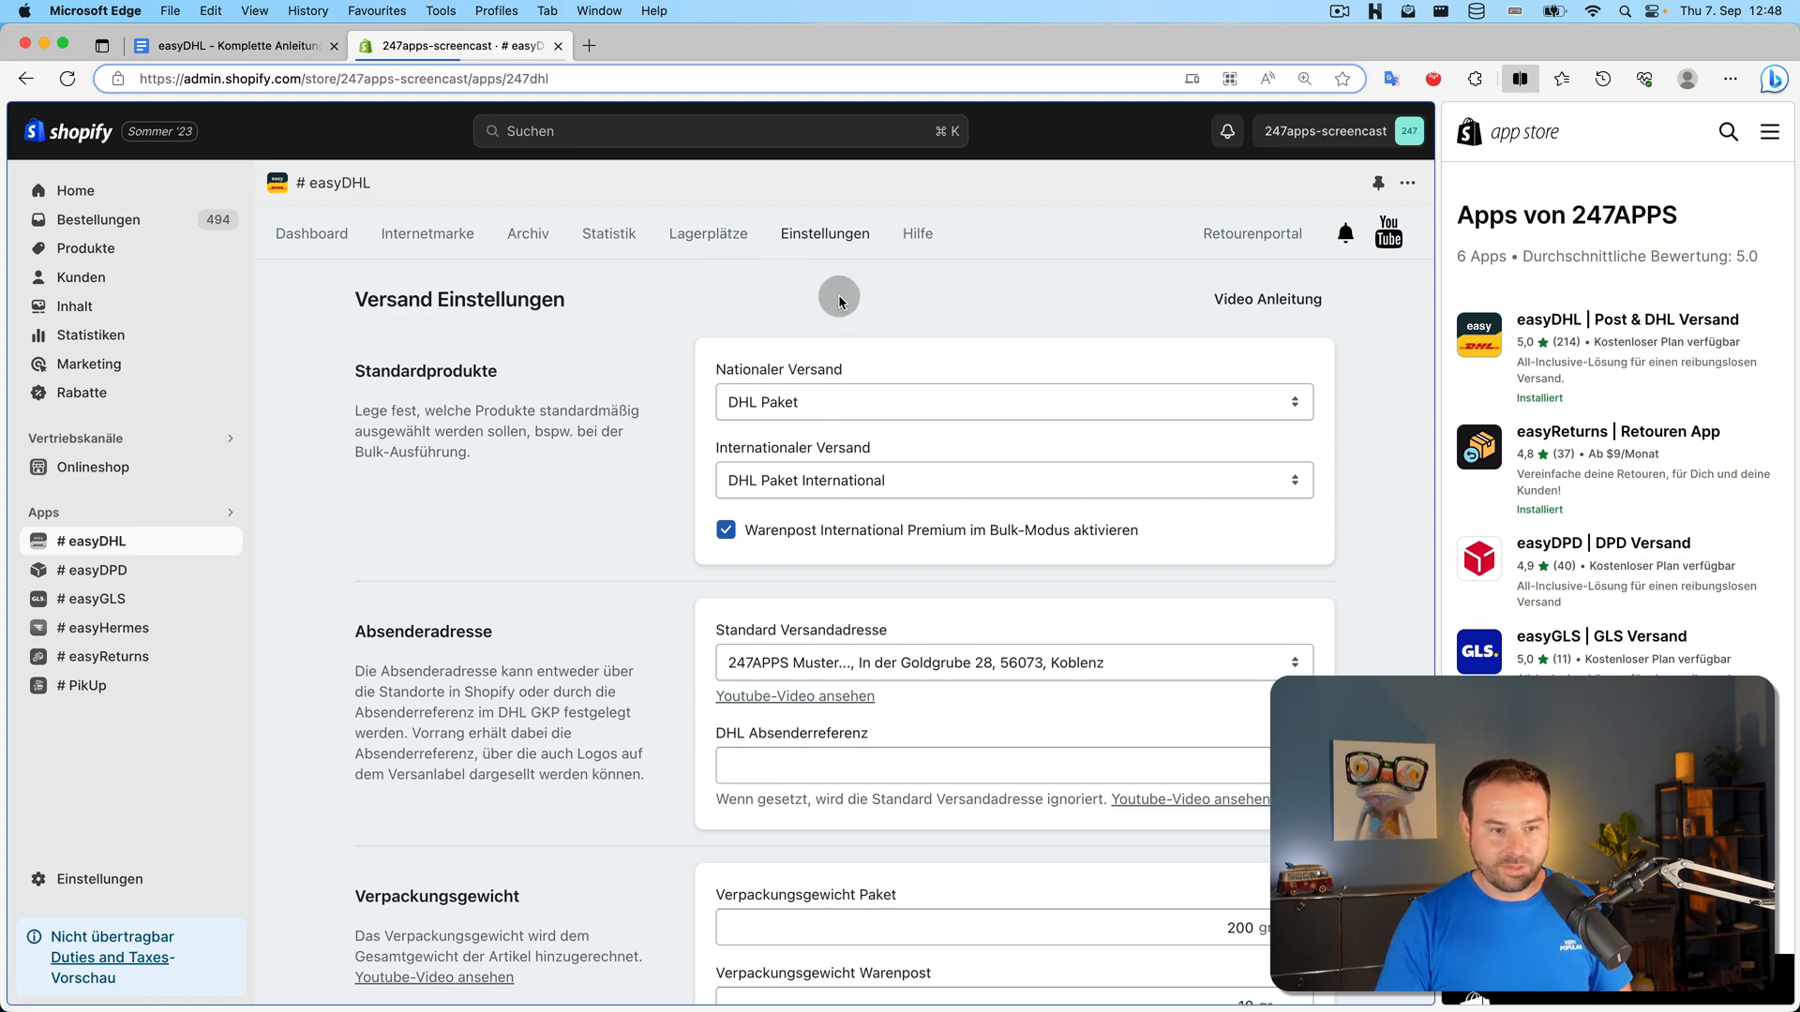
# Italicize 'Versand' in the Google Docs outline, select 'Shopify', then return to easyDHL's settings overview
pyautogui.click(236, 49)
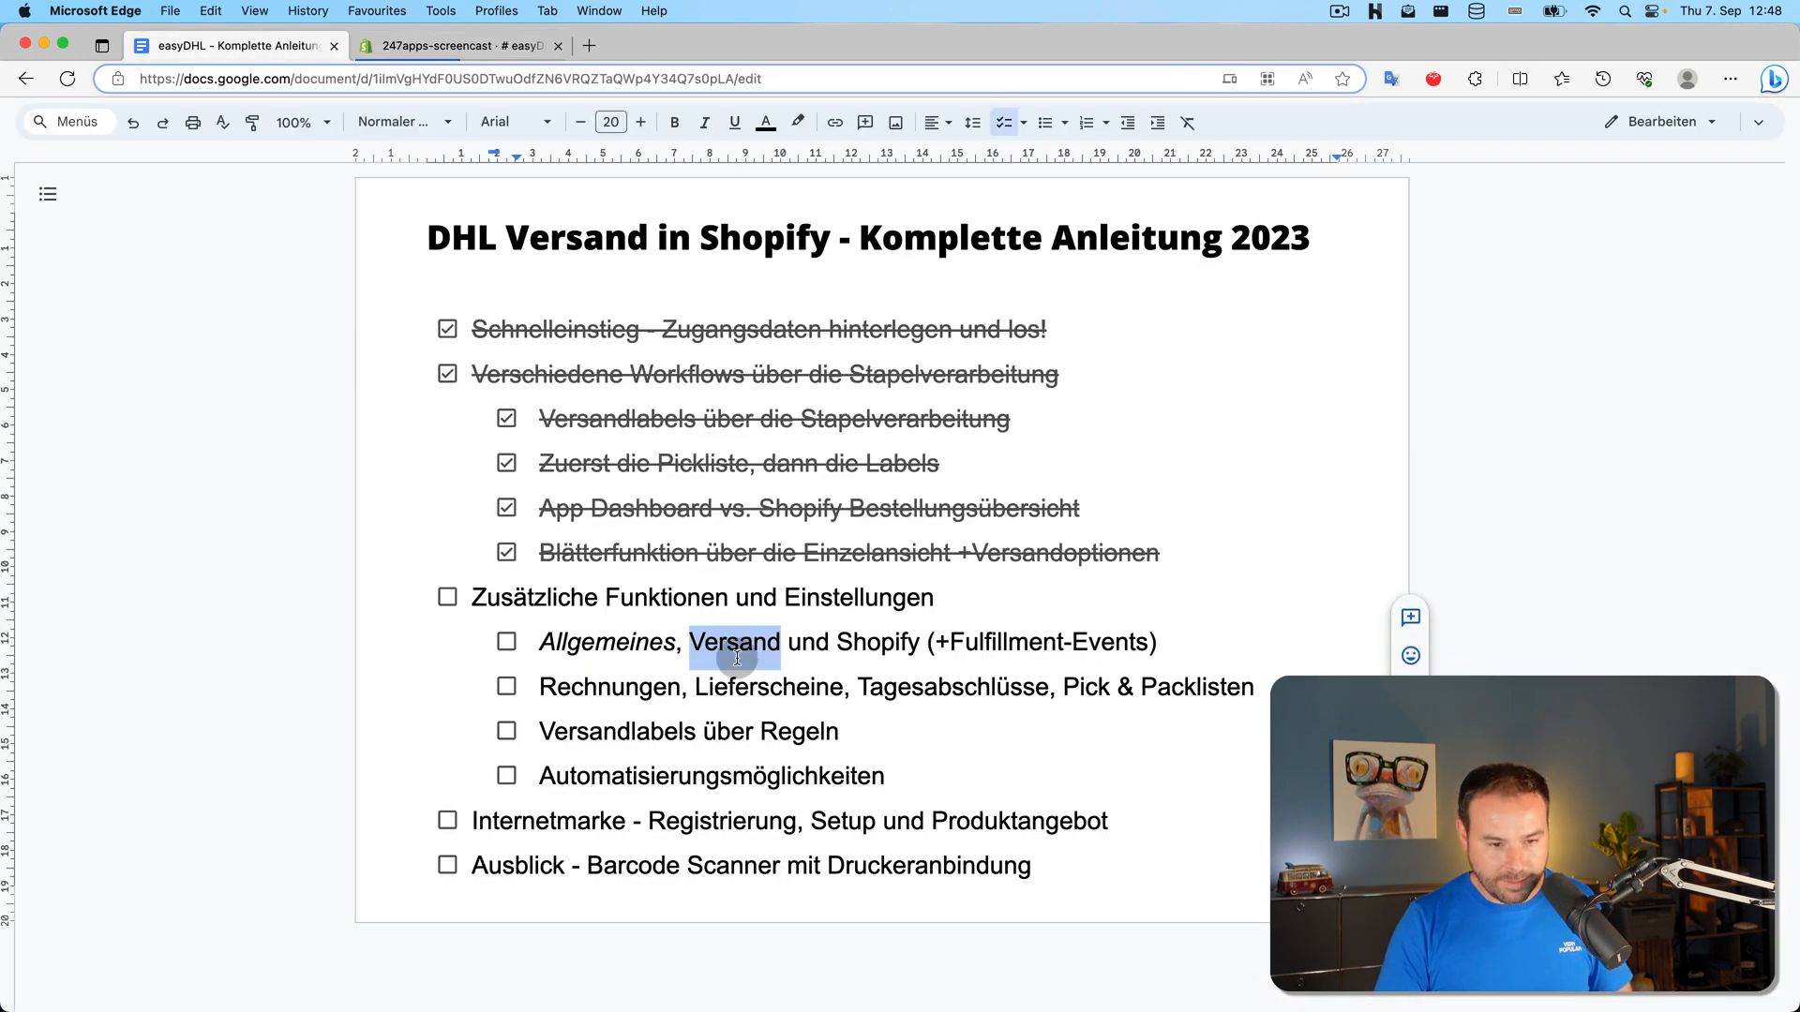
pyautogui.doubleClick(756, 635)
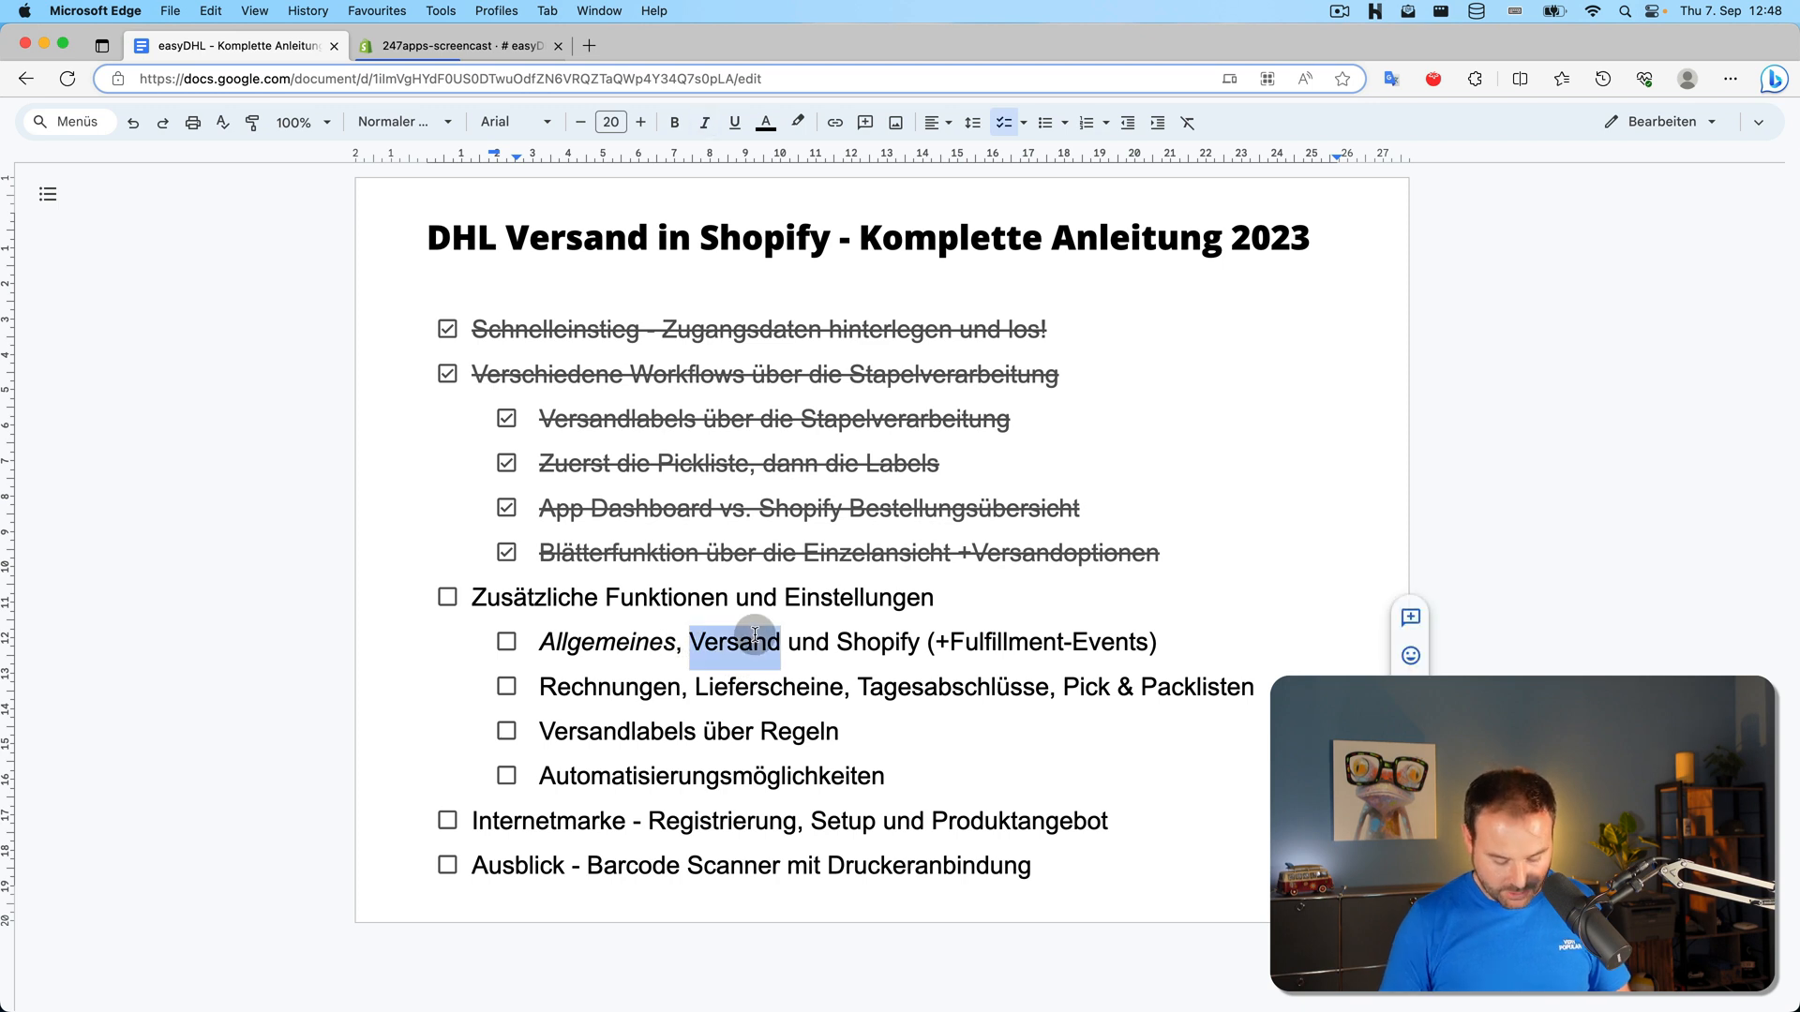
pyautogui.press('super+i')
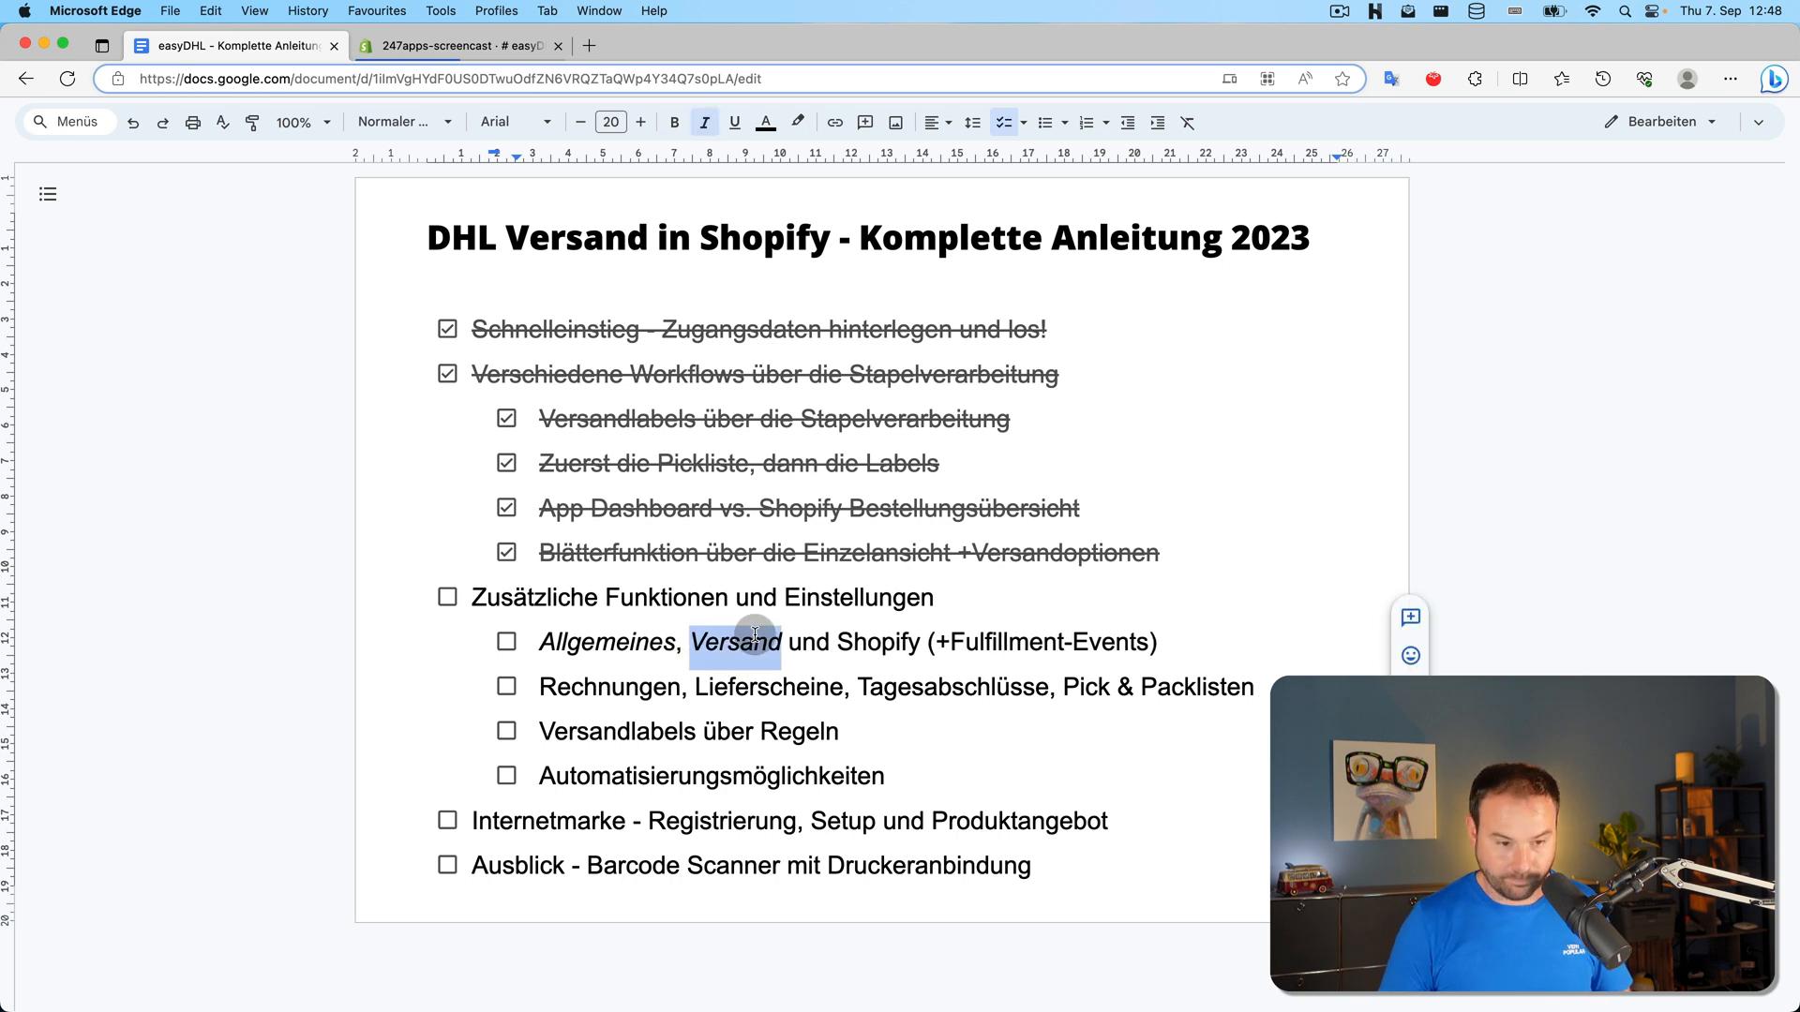
pyautogui.doubleClick(878, 641)
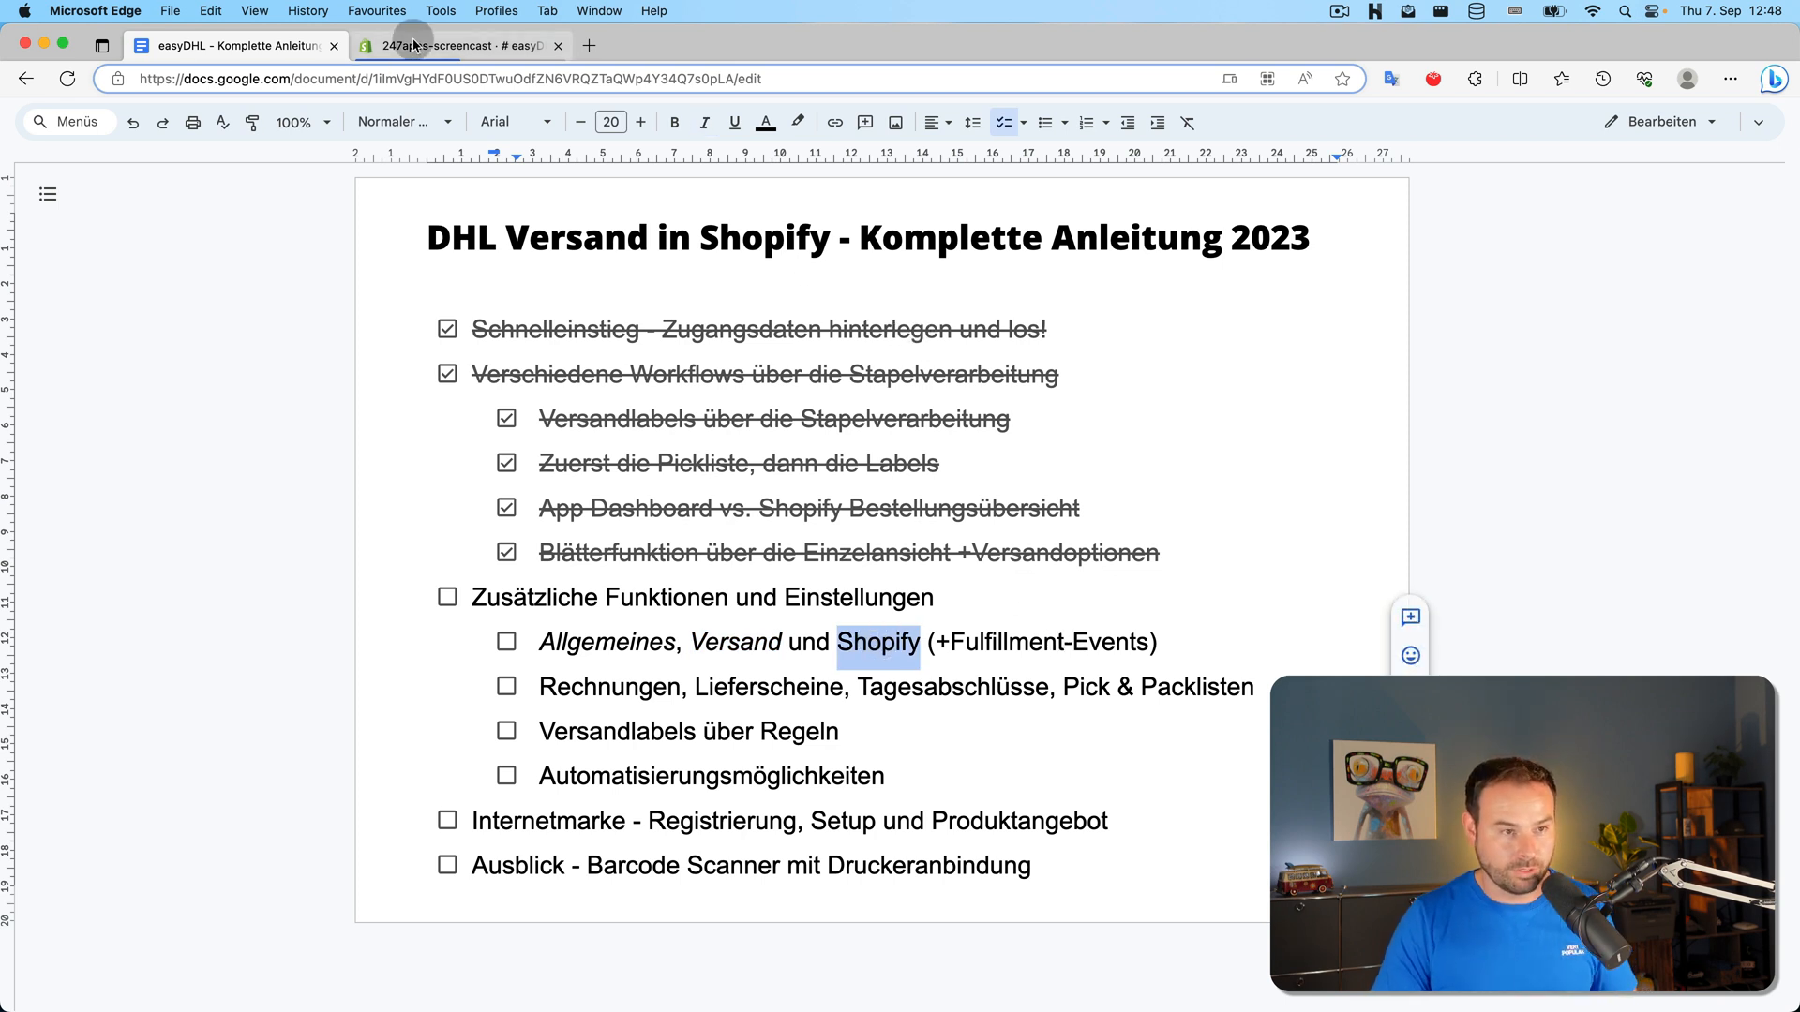
pyautogui.doubleClick(727, 641)
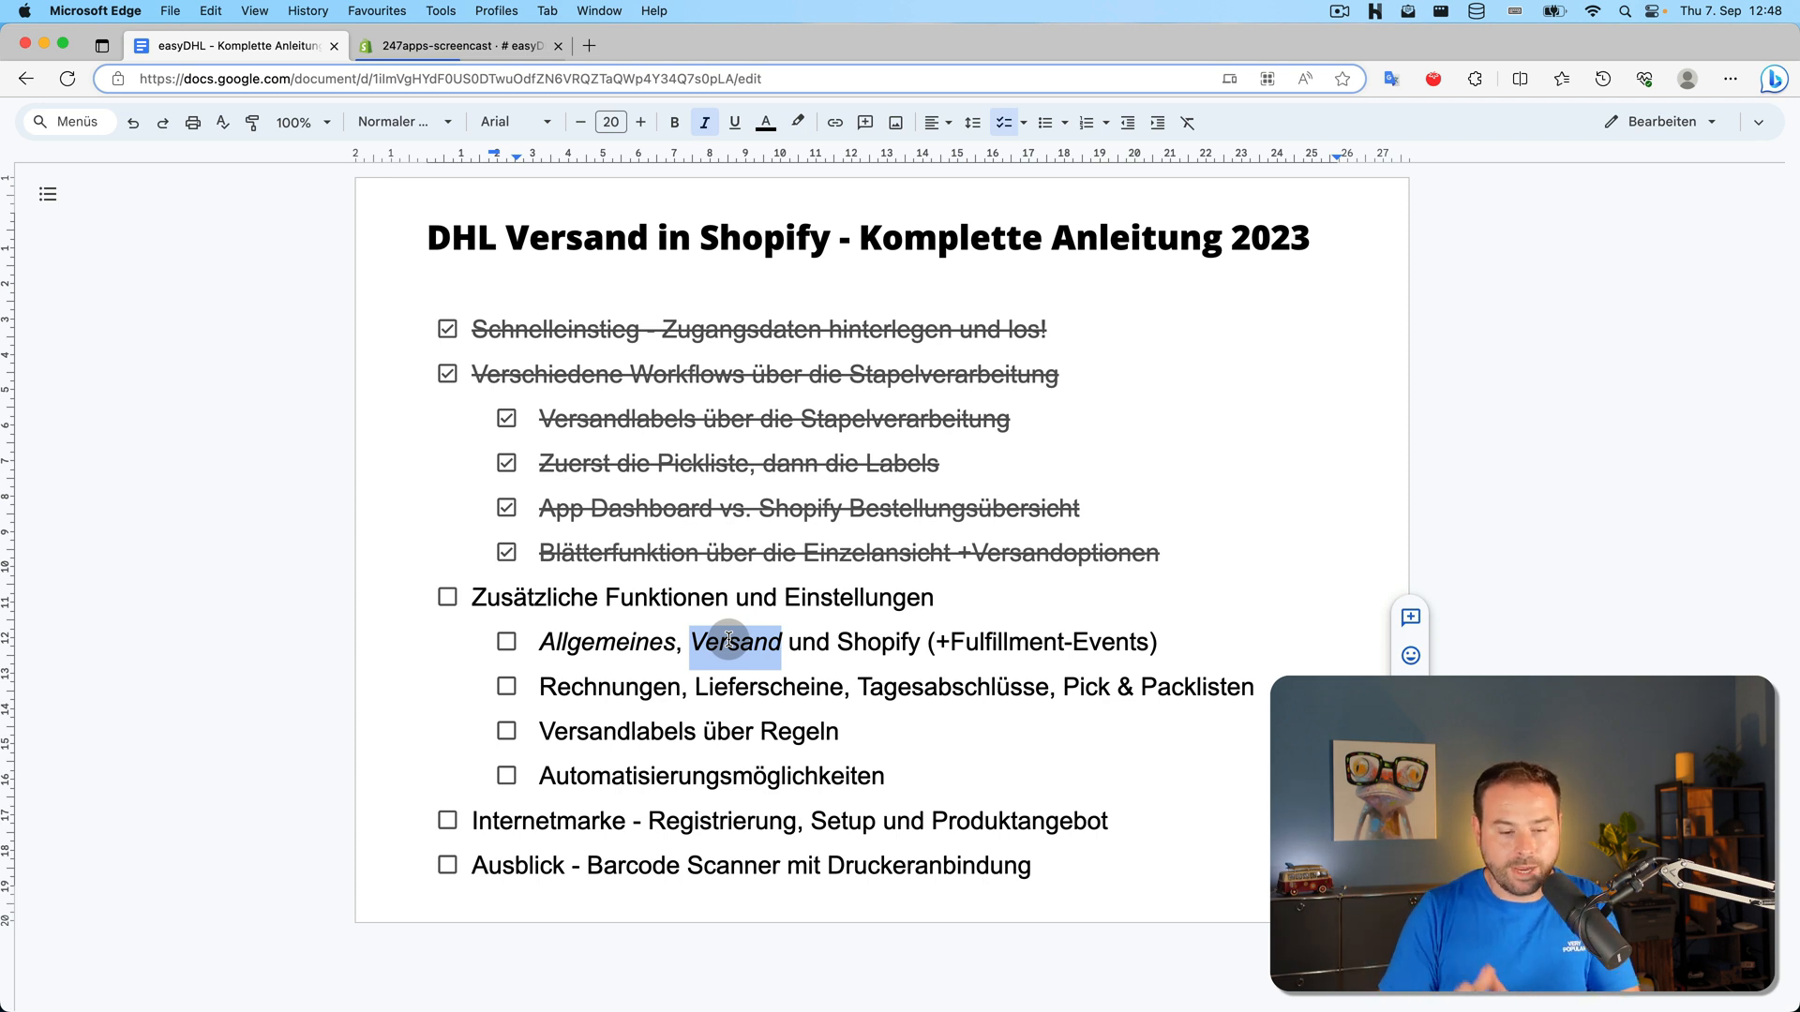
pyautogui.doubleClick(872, 641)
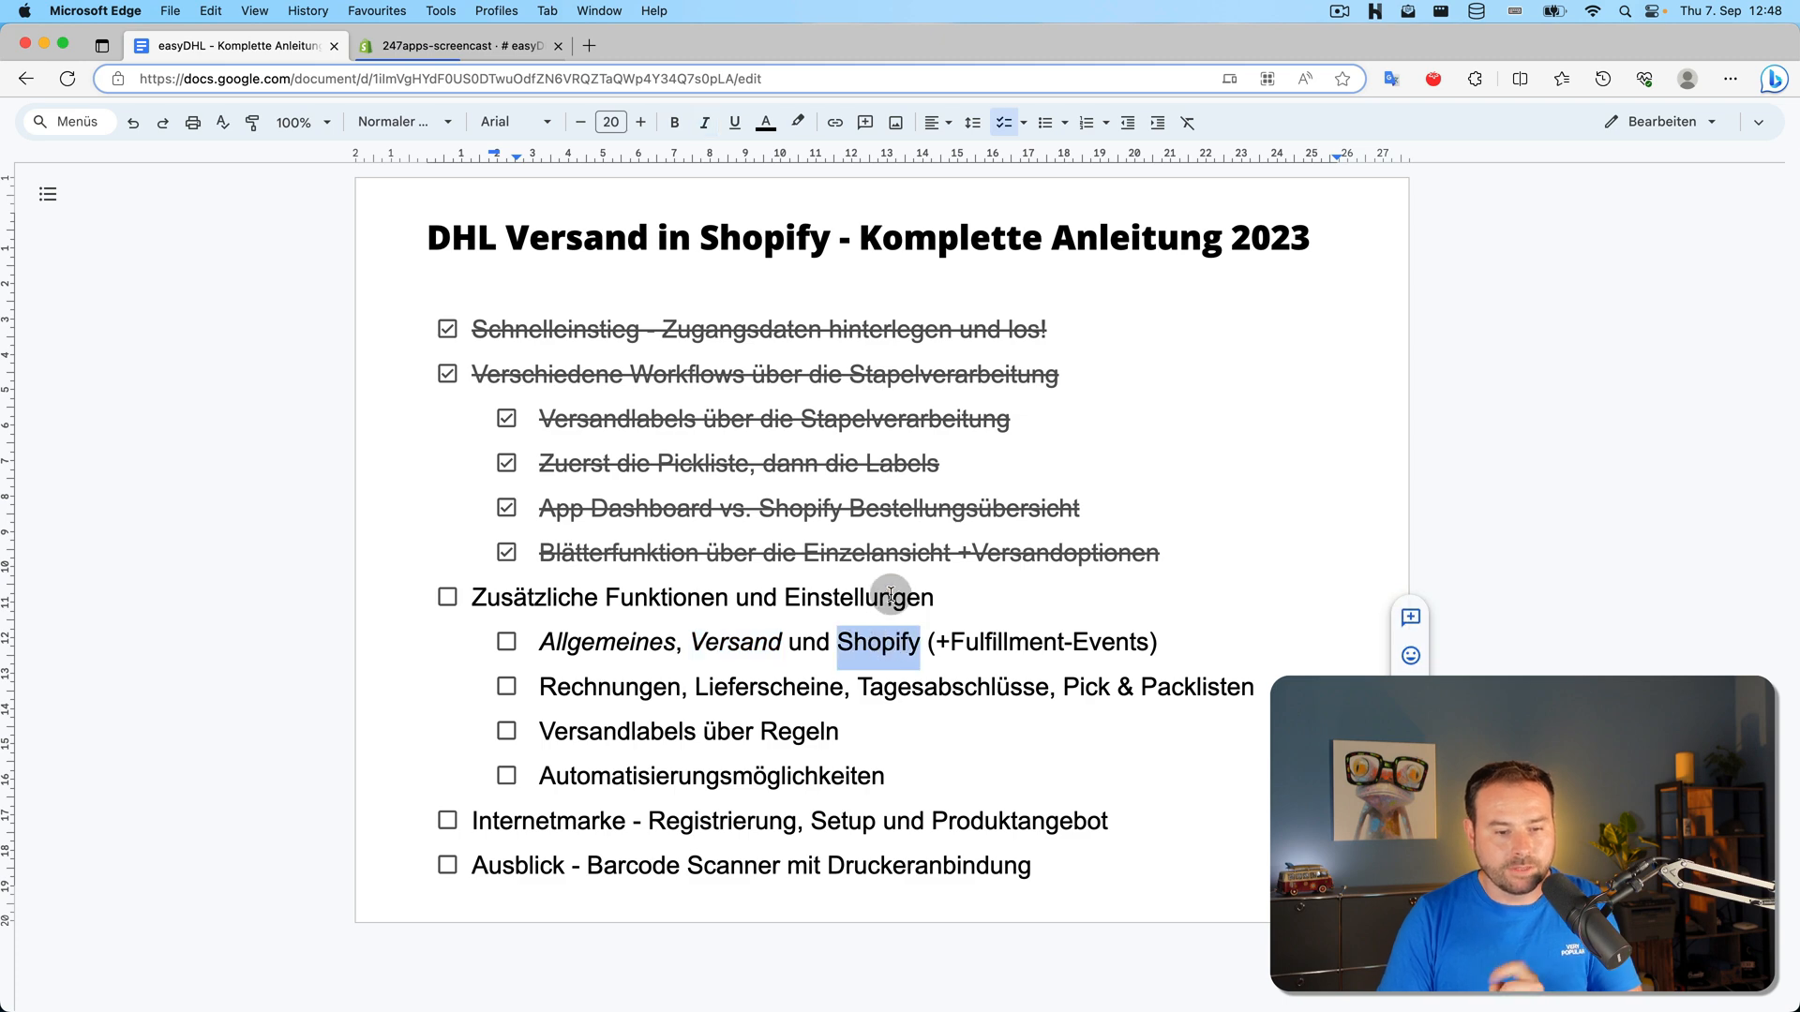
pyautogui.click(461, 45)
pyautogui.click(825, 233)
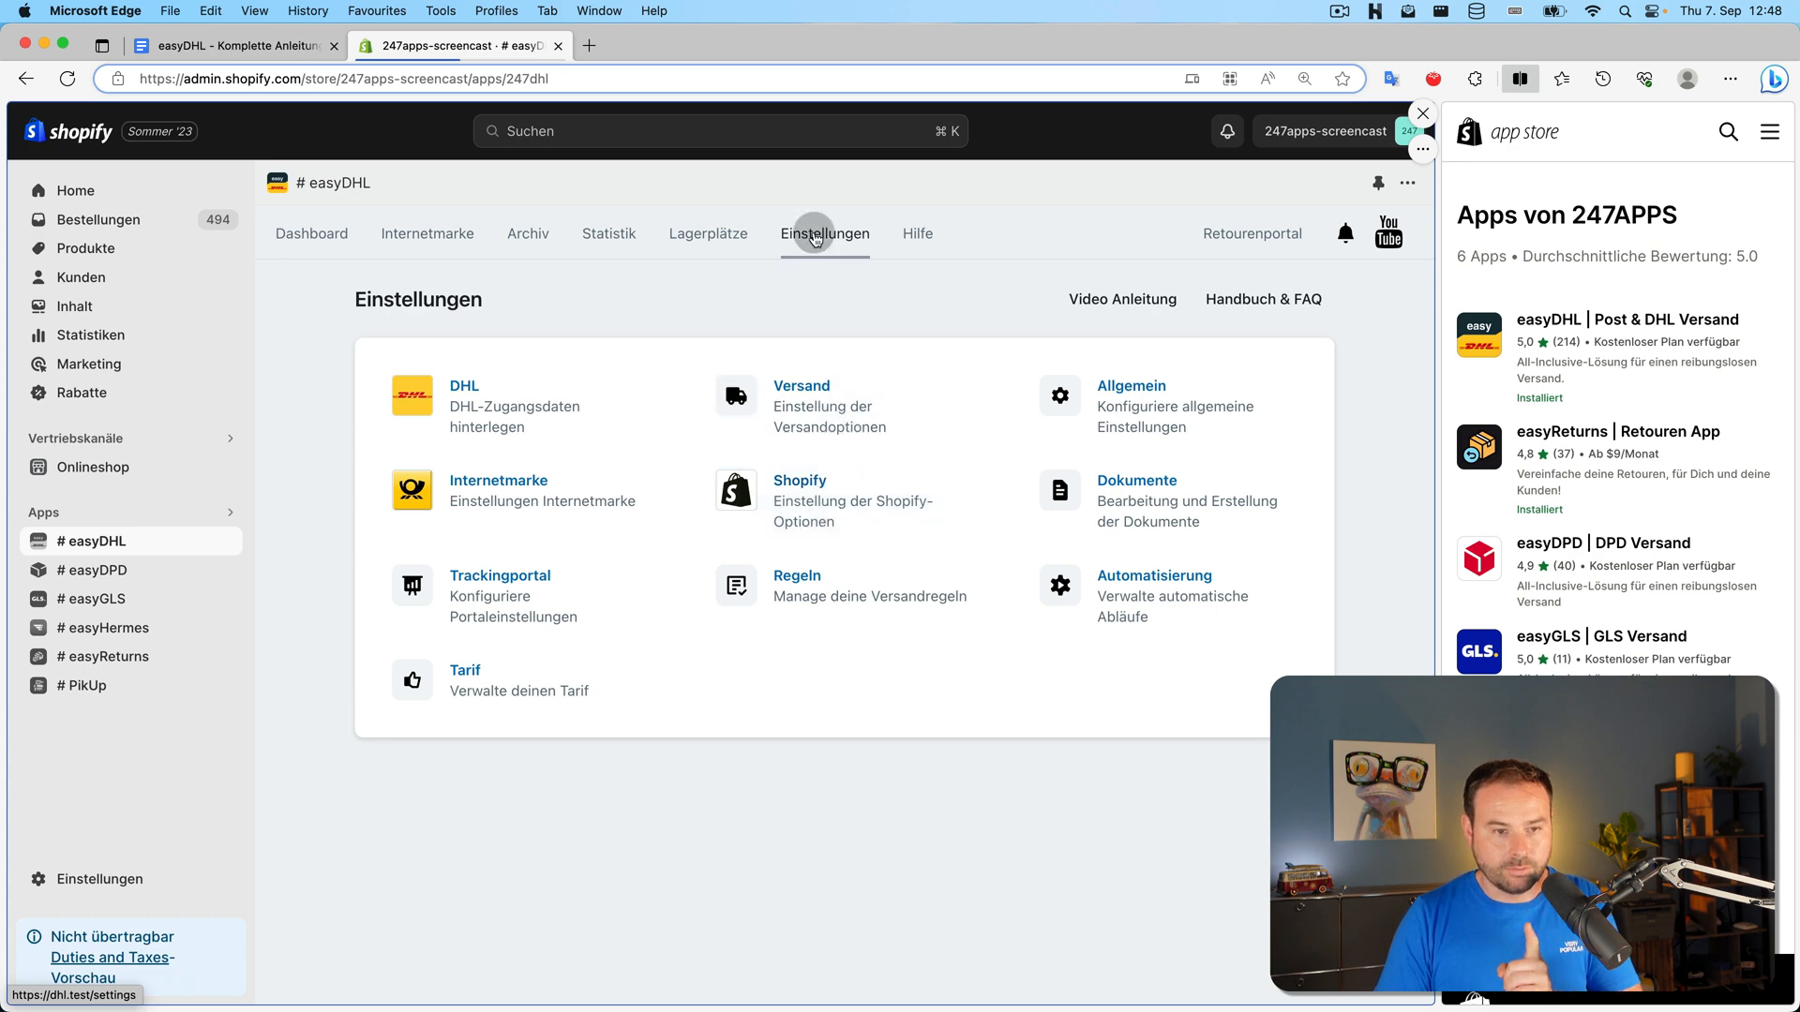
# Open easyDHL's Shopify settings and look over the fulfillment, tags and permissions options
pyautogui.click(826, 484)
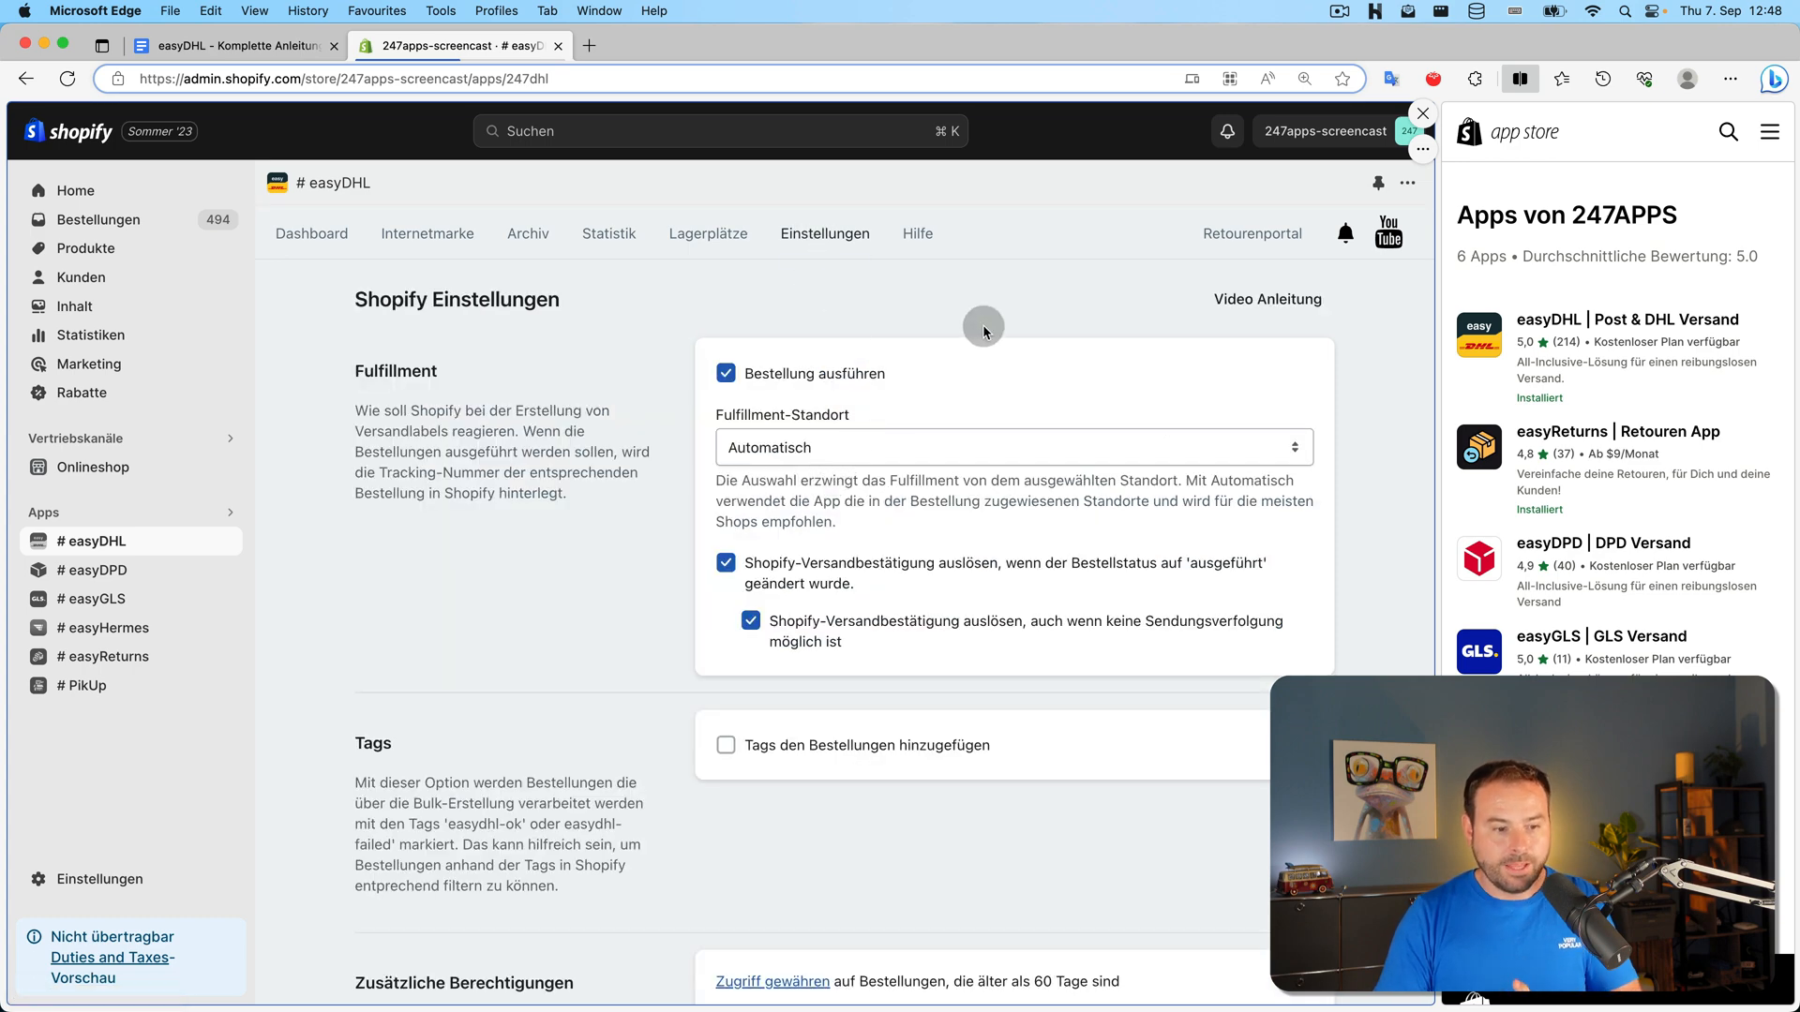
pyautogui.scroll(-5, 988, 339)
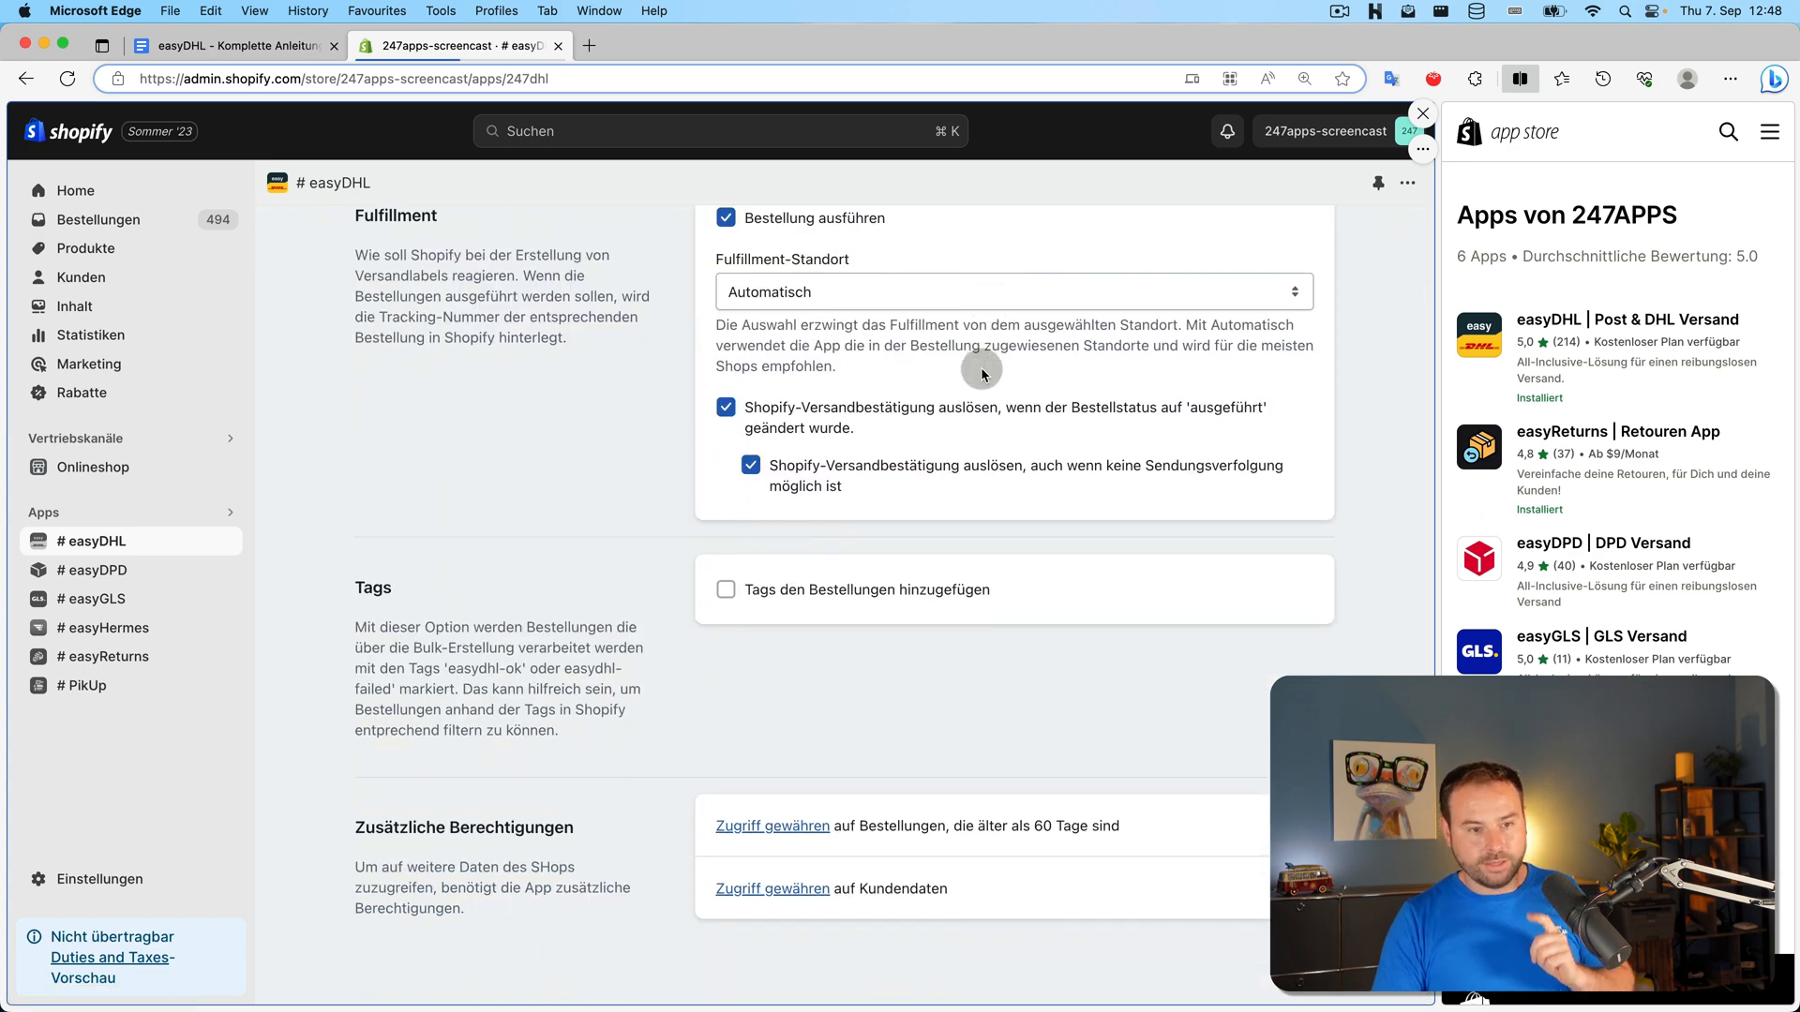
pyautogui.scroll(5, 981, 373)
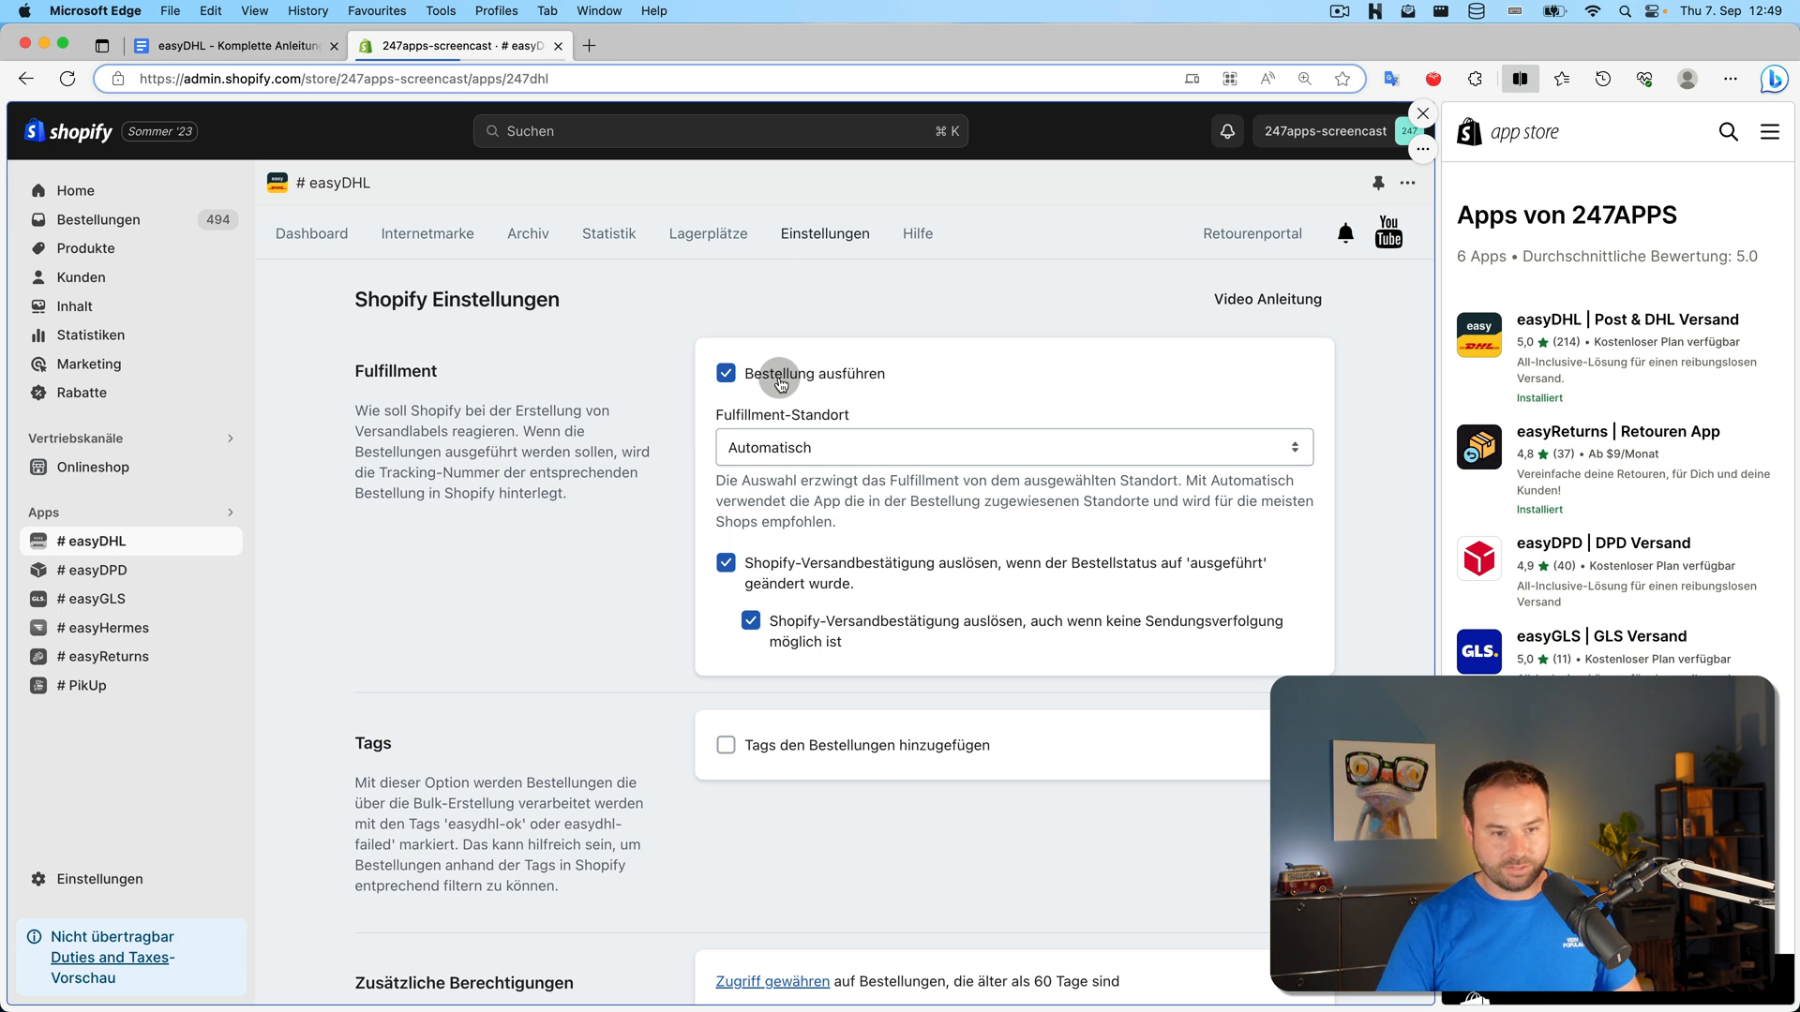
pyautogui.click(908, 447)
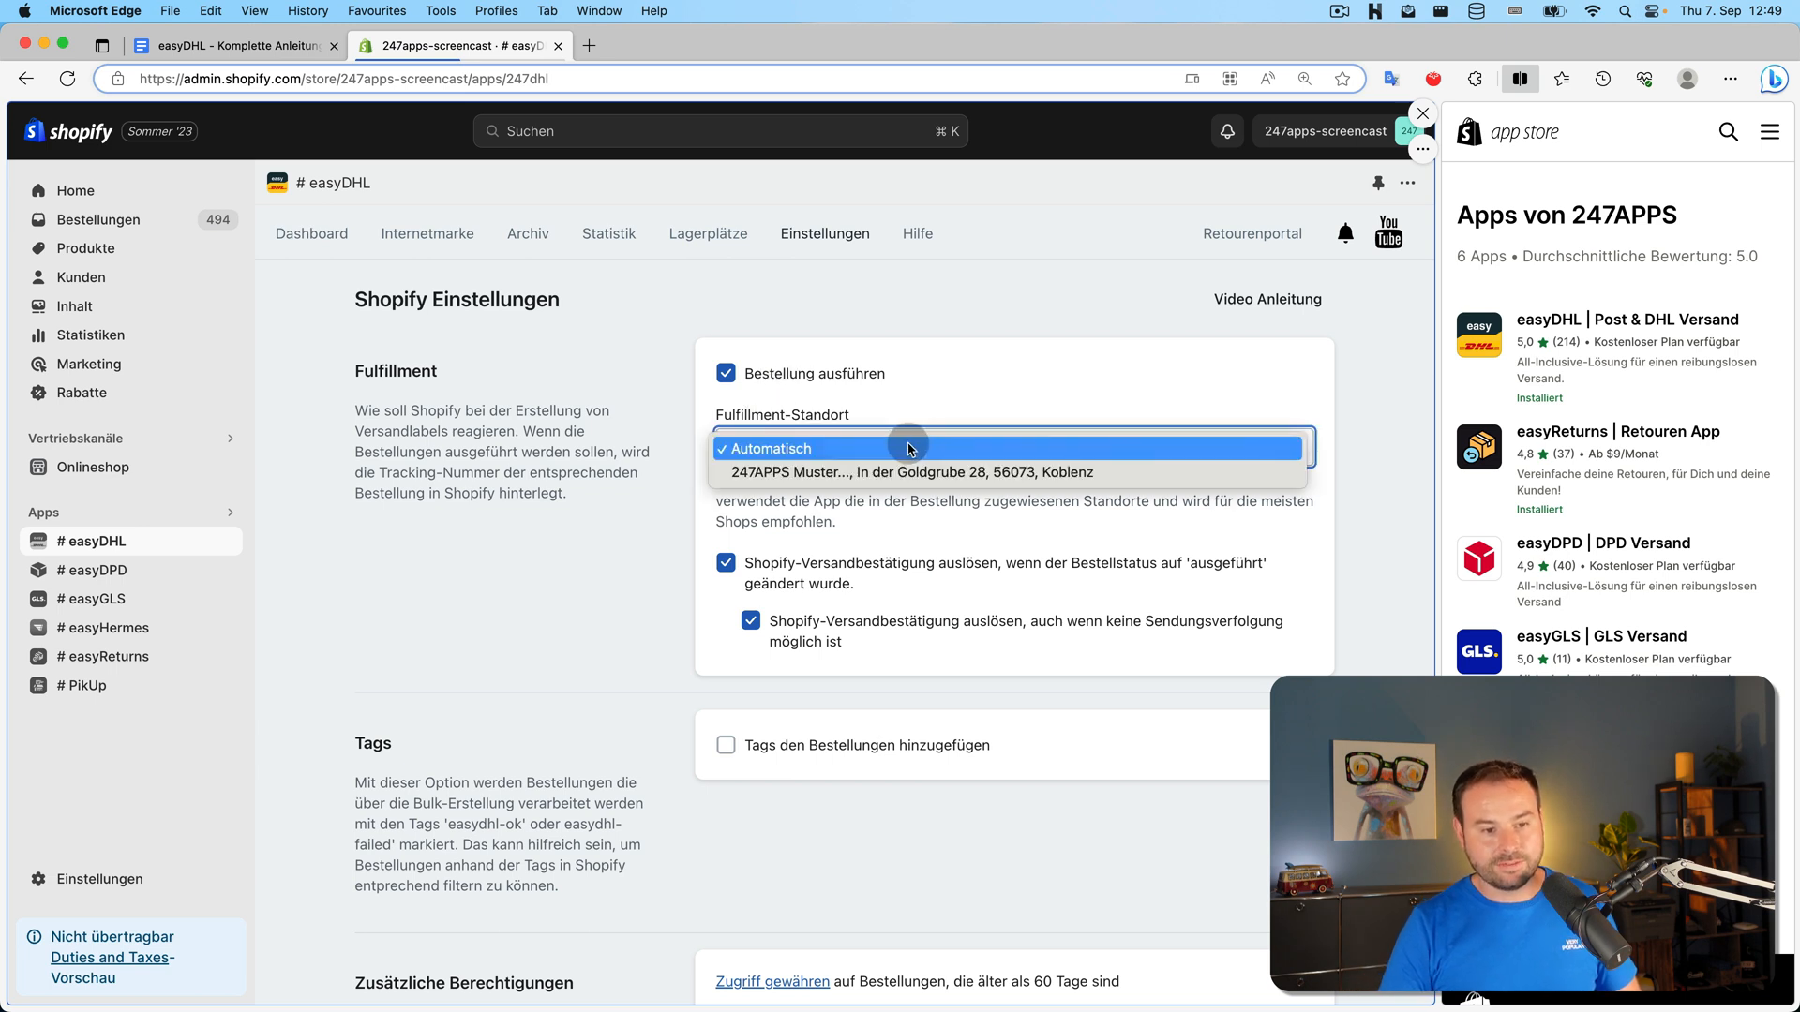
pyautogui.click(831, 448)
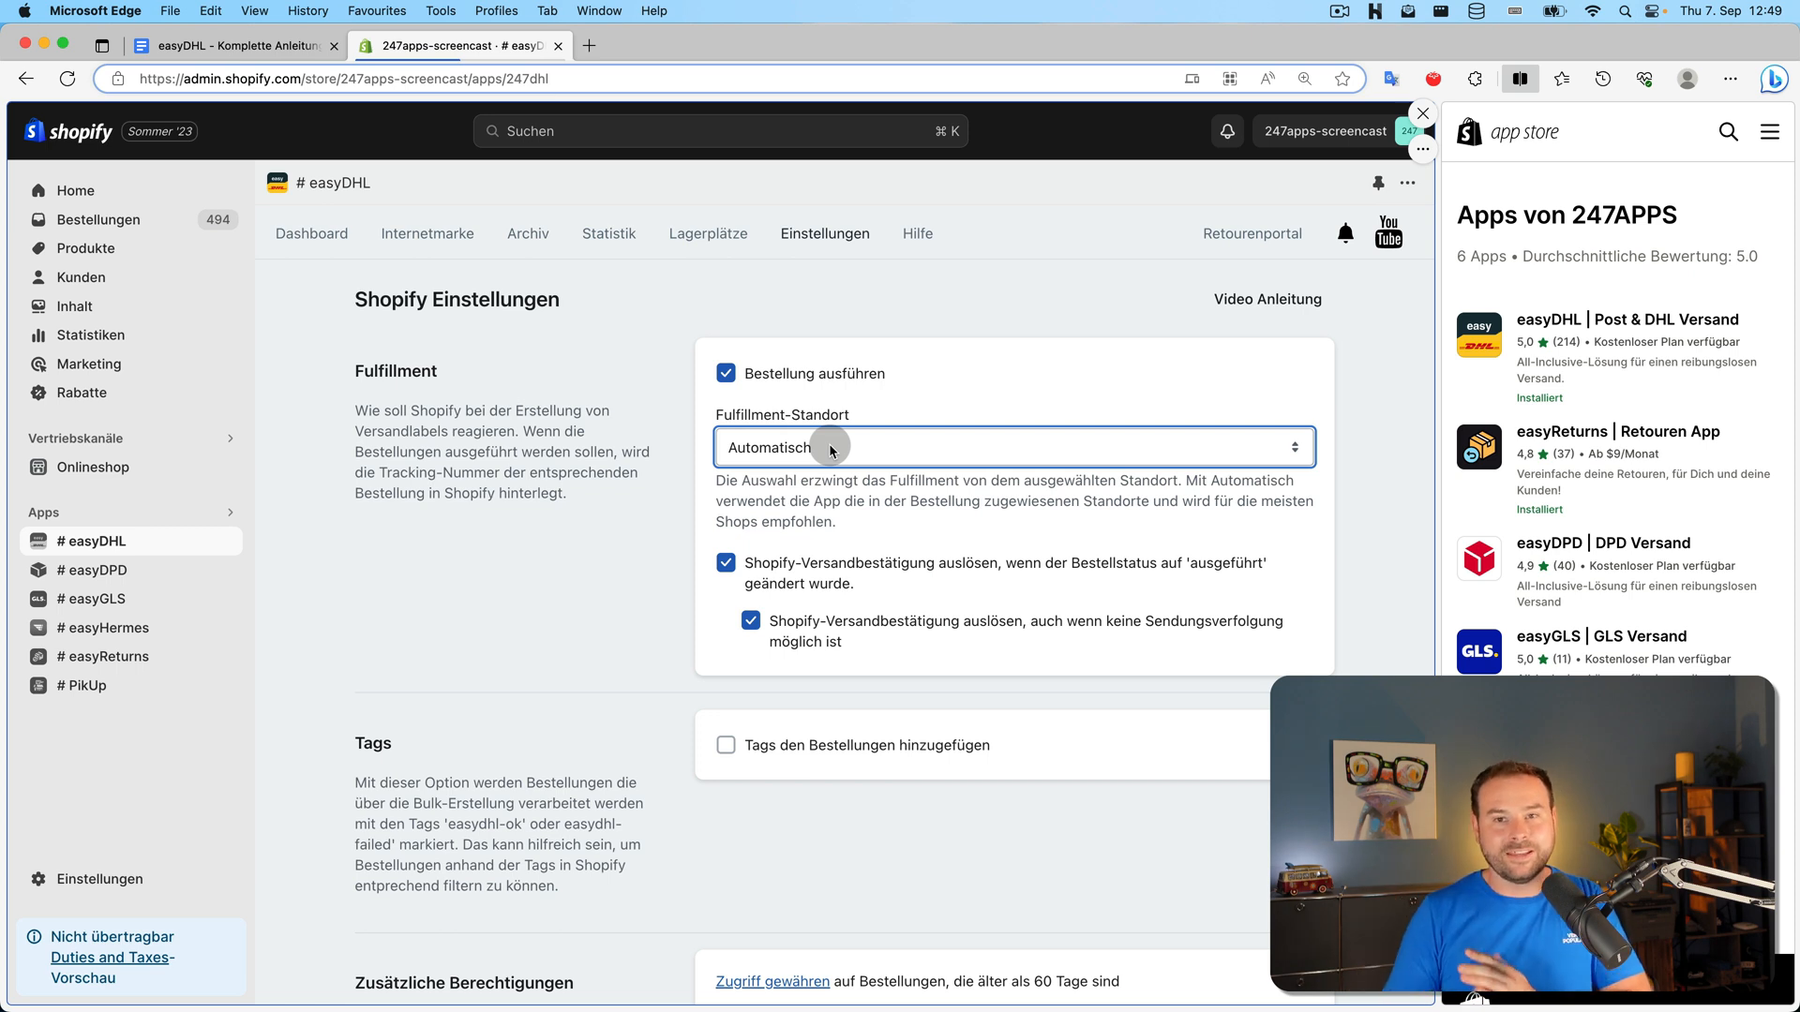
pyautogui.click(831, 450)
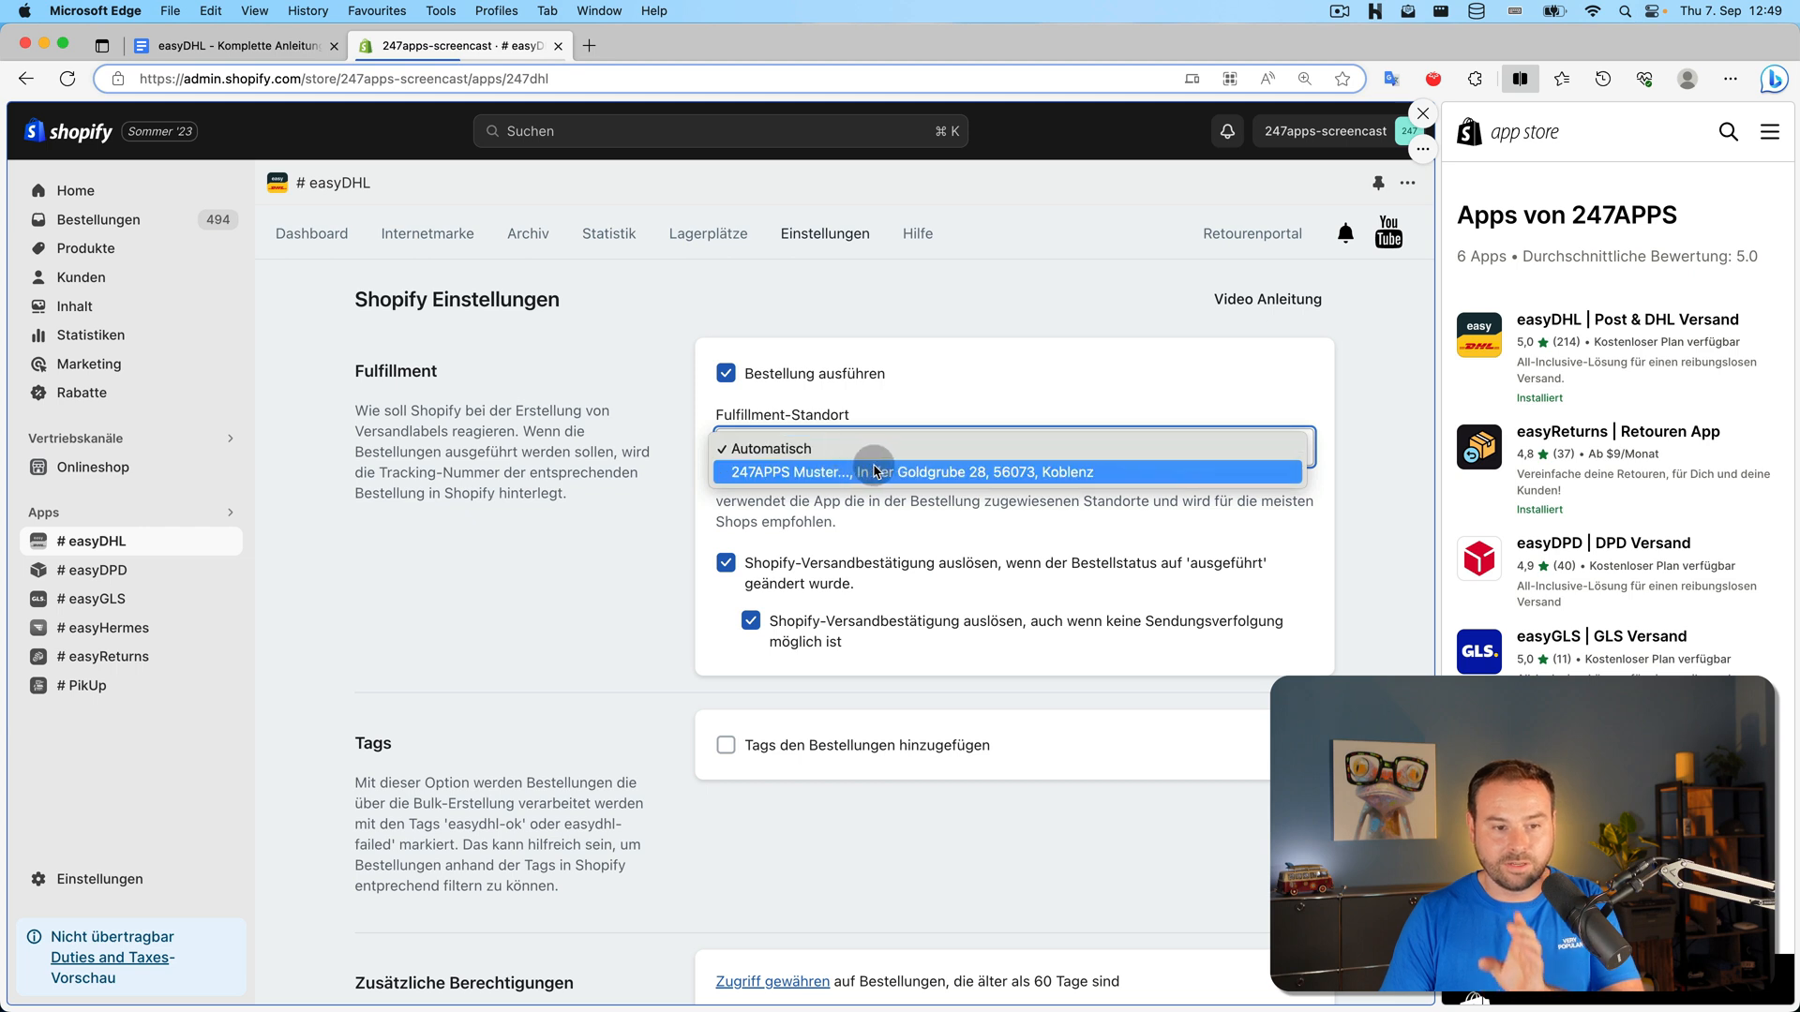
pyautogui.click(981, 360)
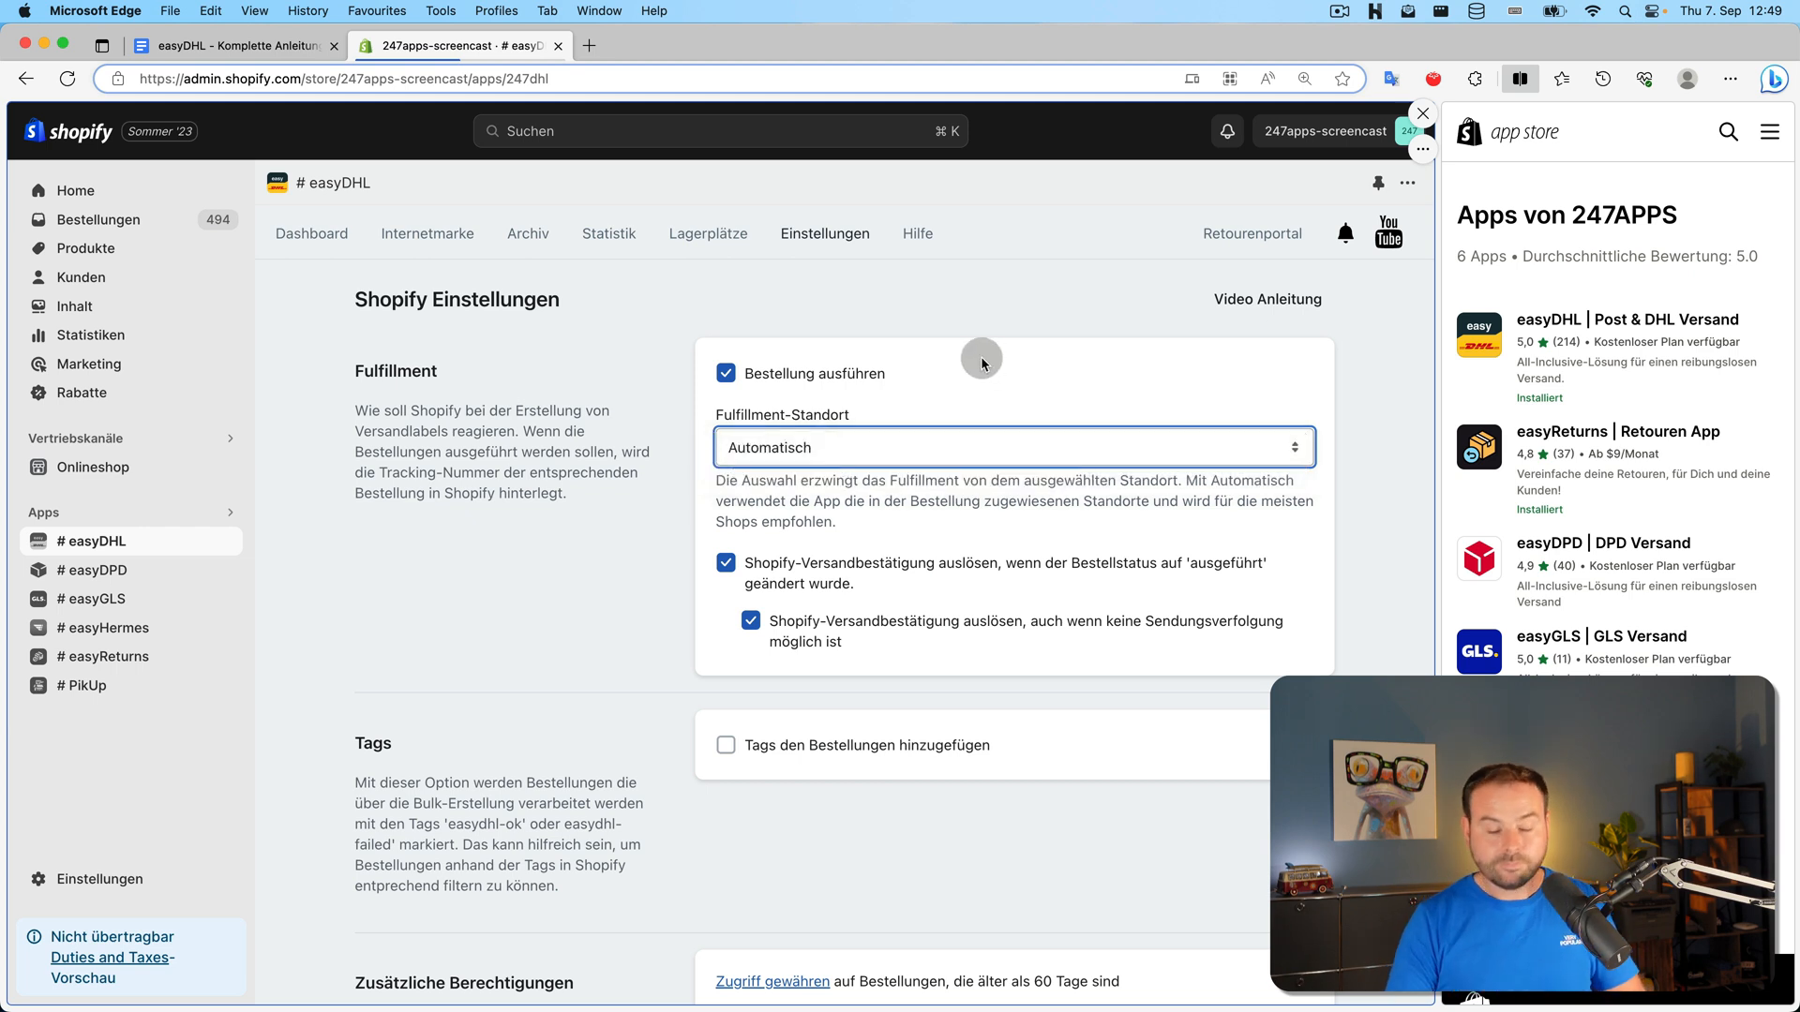
pyautogui.click(812, 572)
pyautogui.click(812, 572)
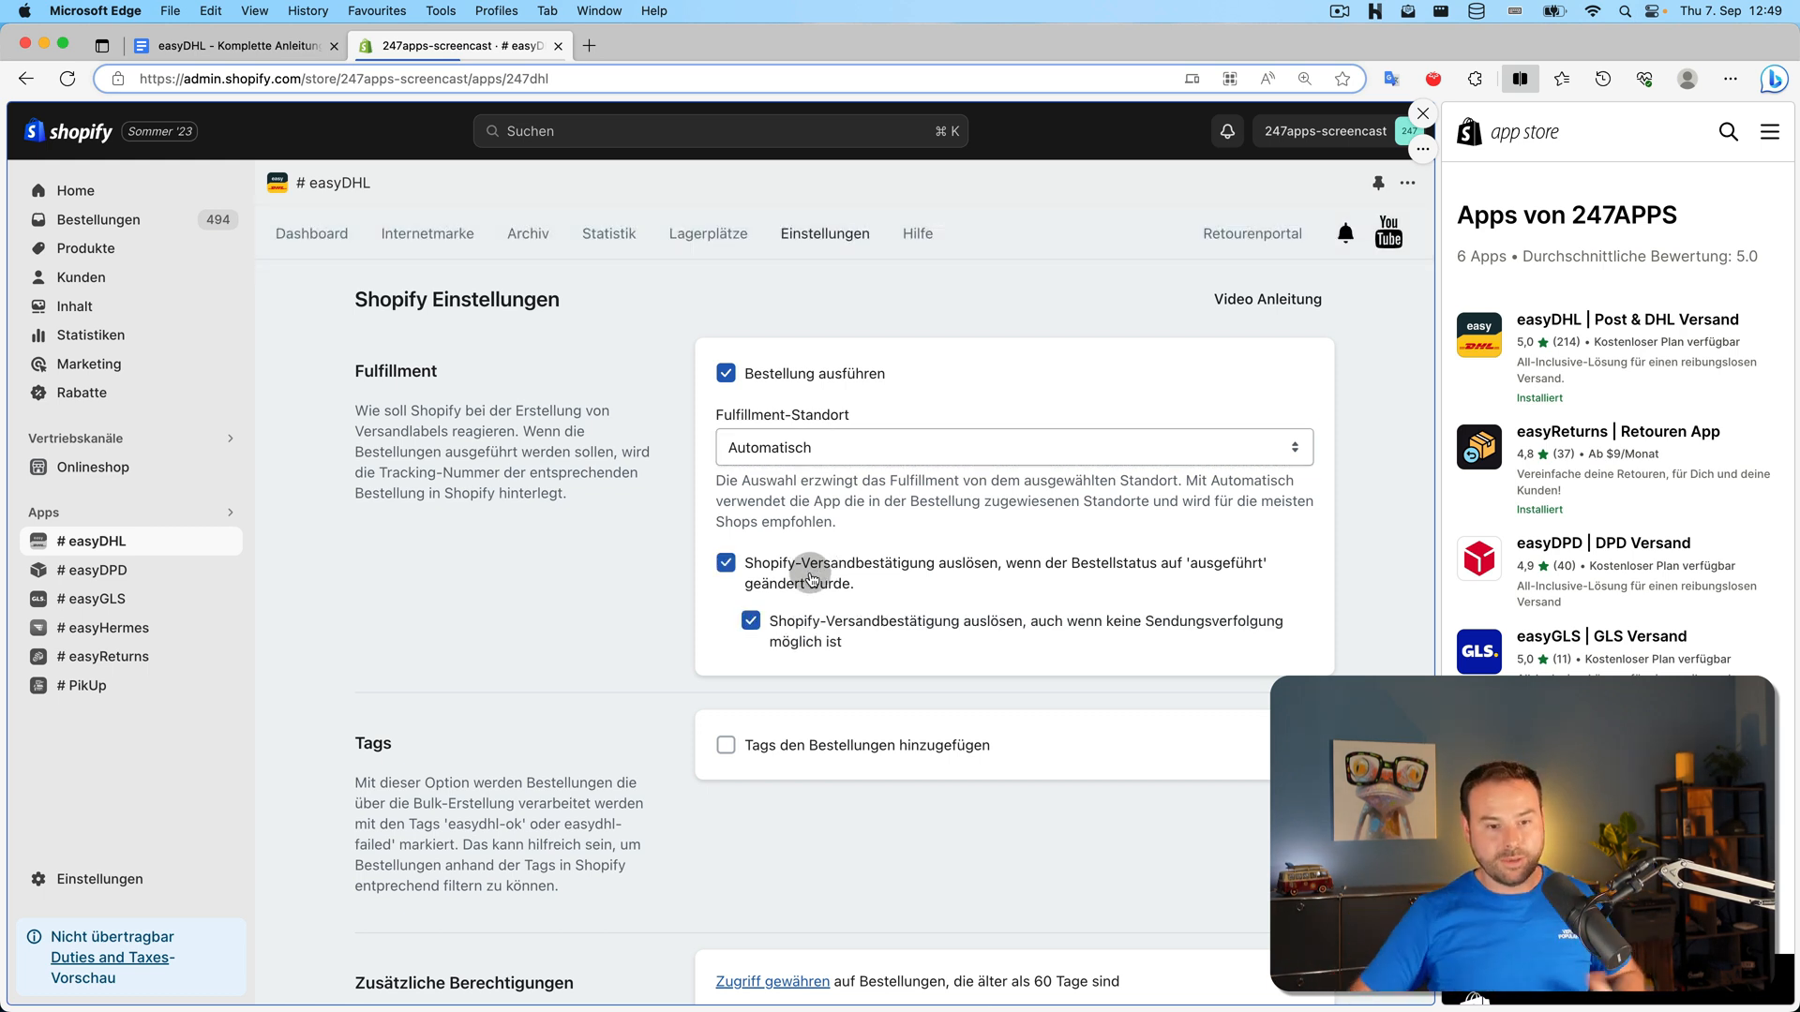
pyautogui.click(812, 576)
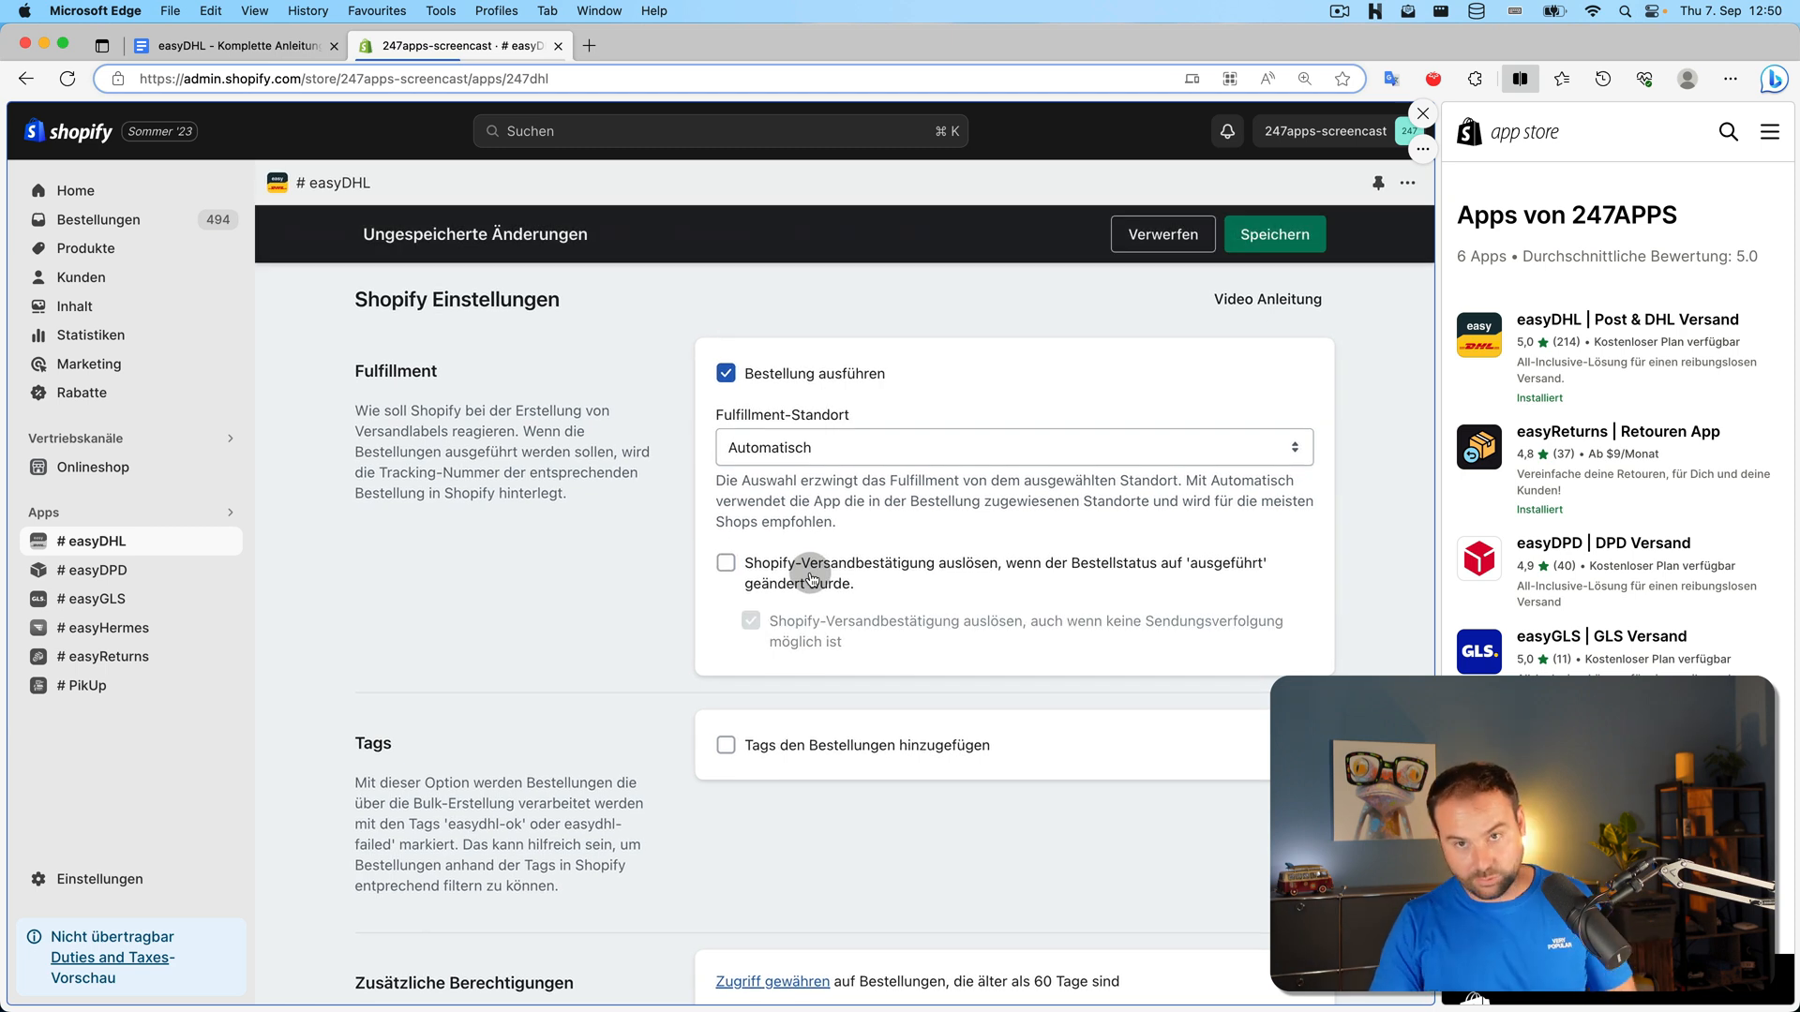
pyautogui.click(812, 576)
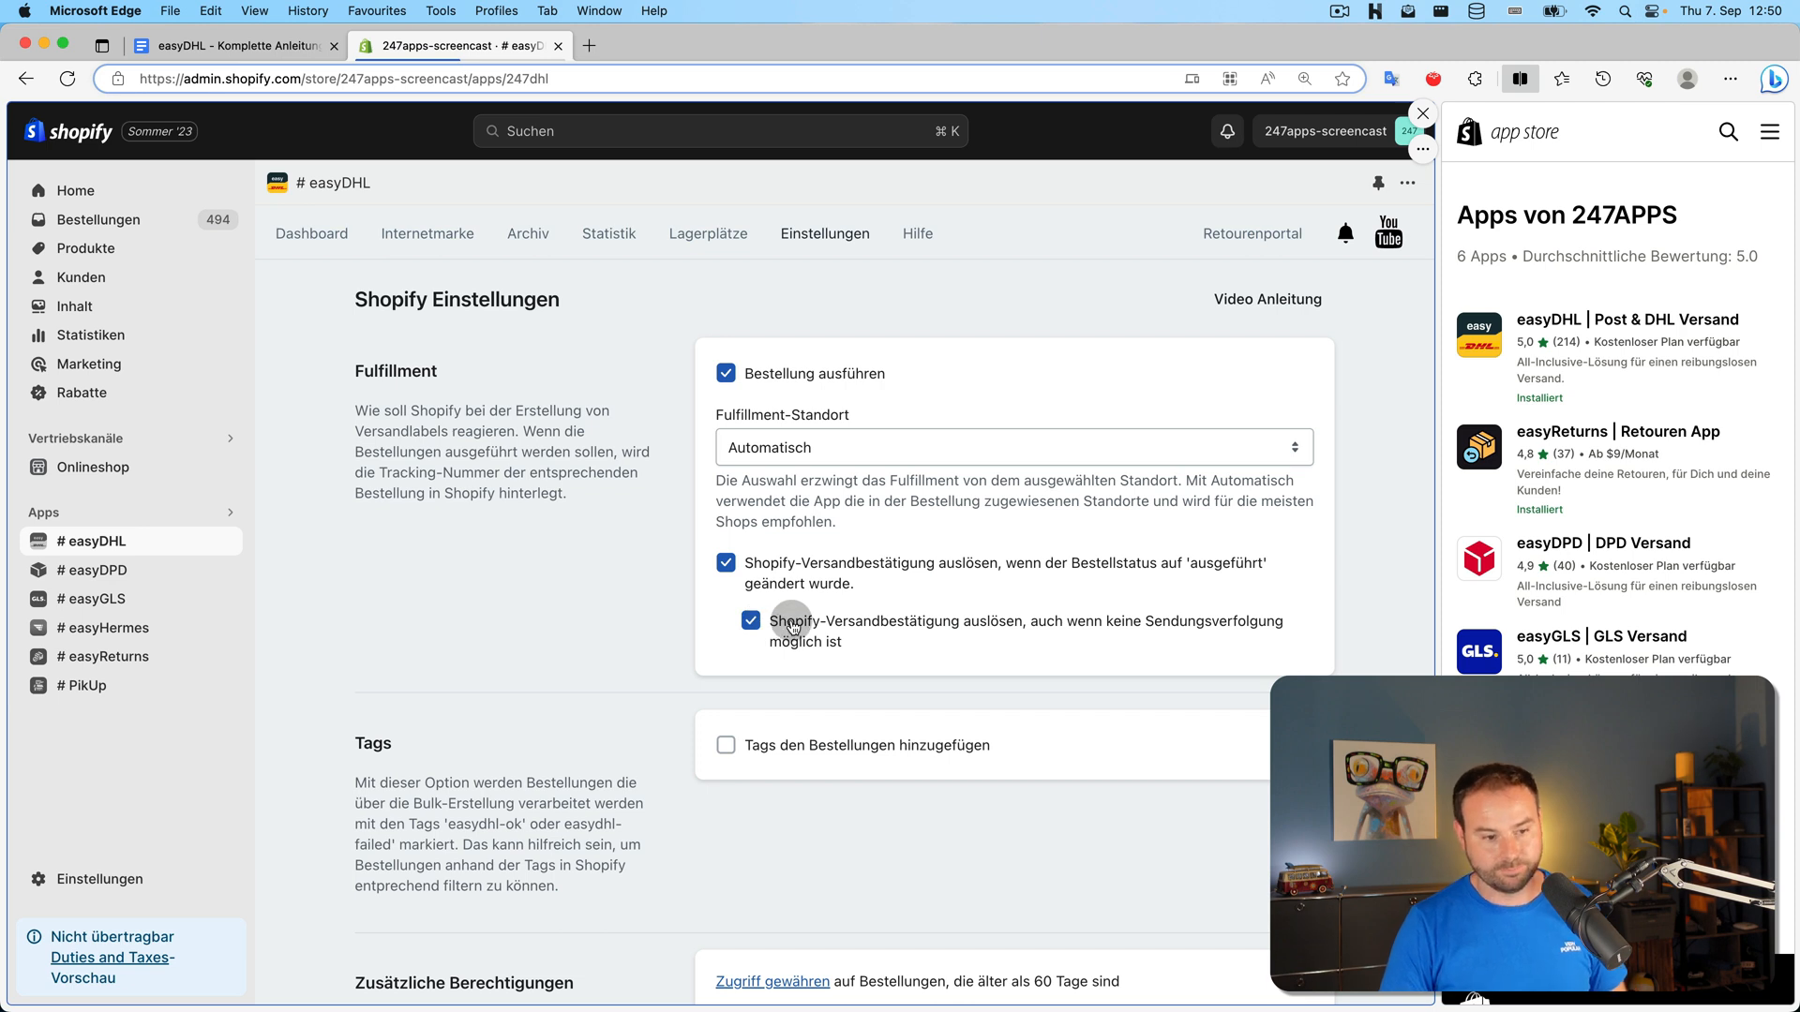
# Enable 'Tags den Bestellungen hinzufügen', save the Shopify settings, and go to the Dashboard
pyautogui.scroll(-3, 949, 405)
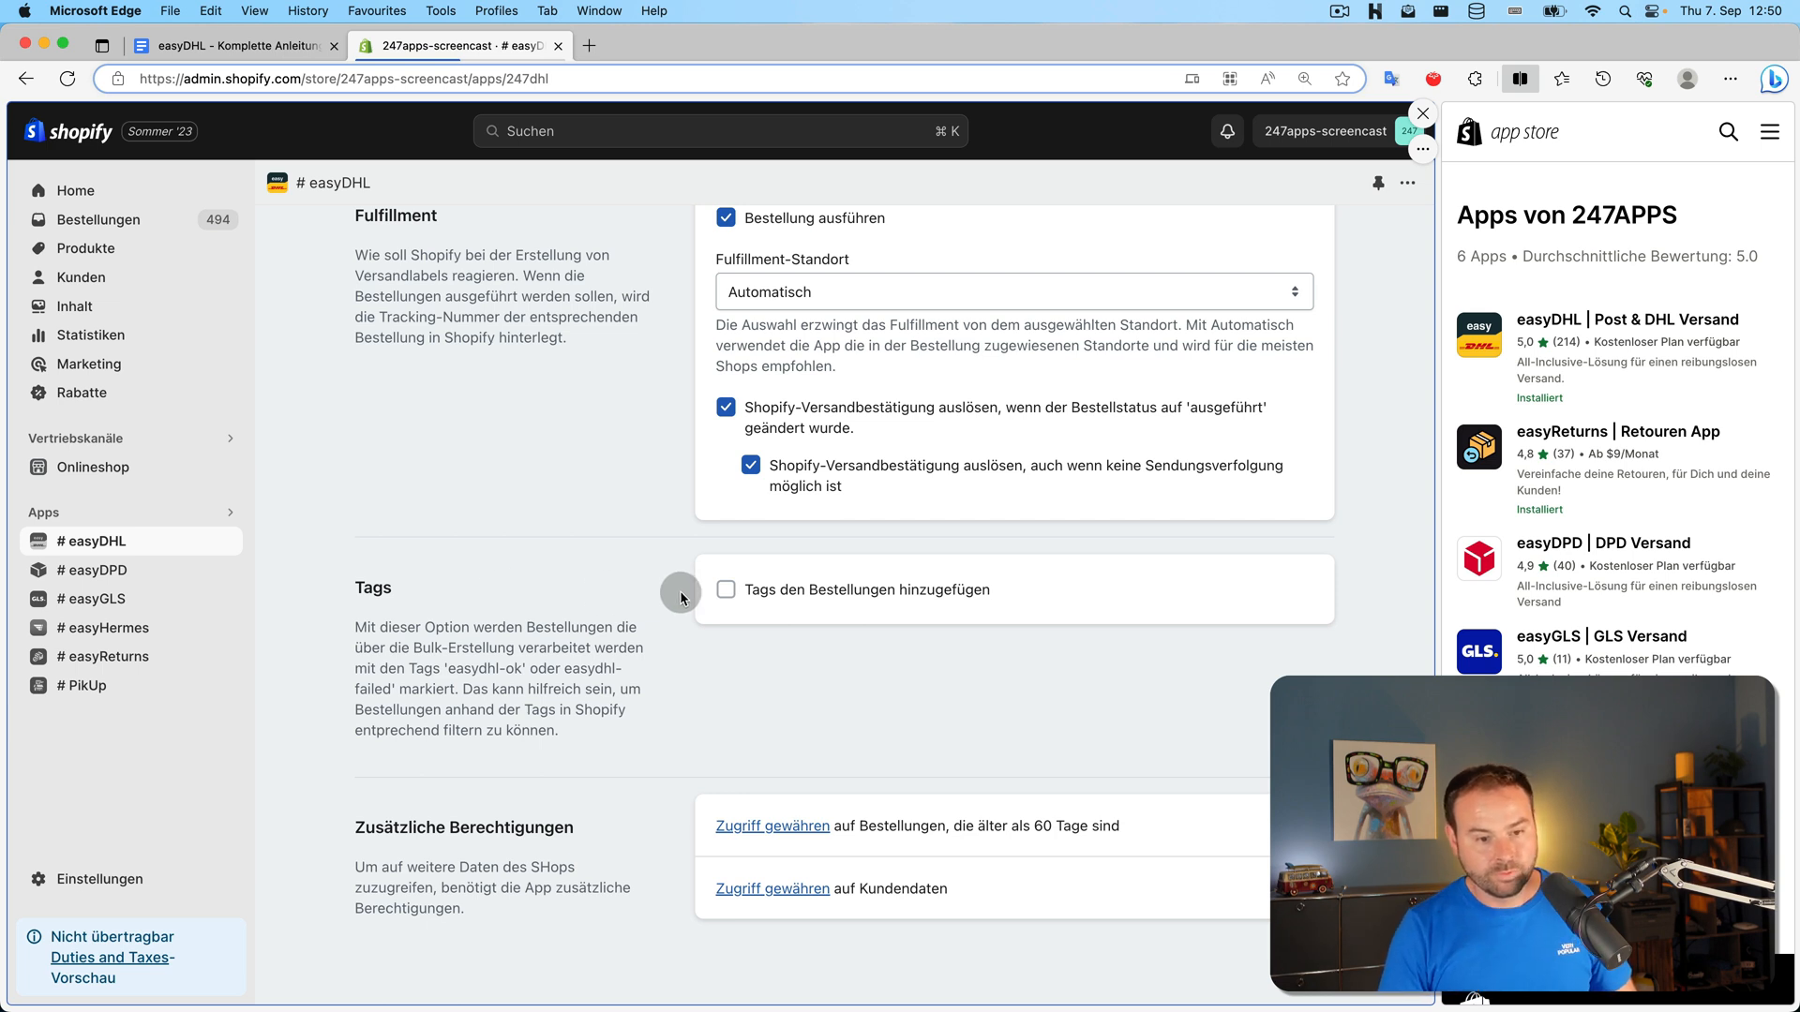
pyautogui.click(877, 590)
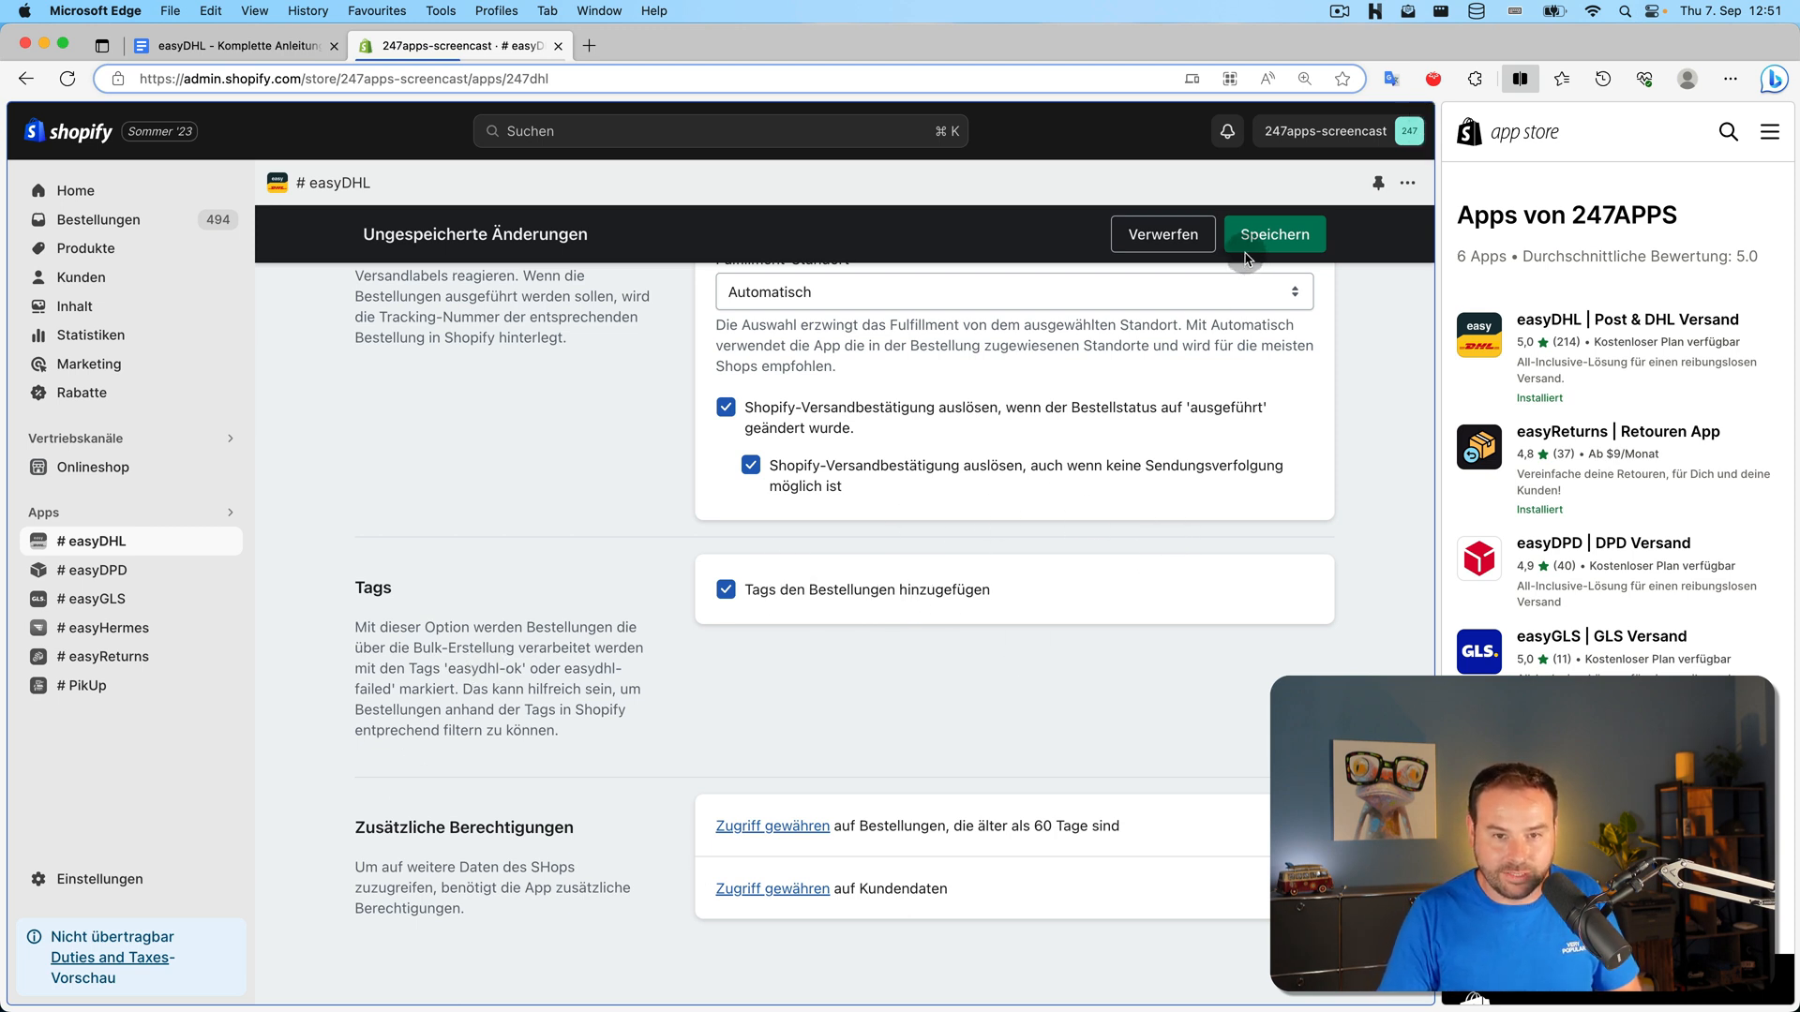
pyautogui.click(1271, 234)
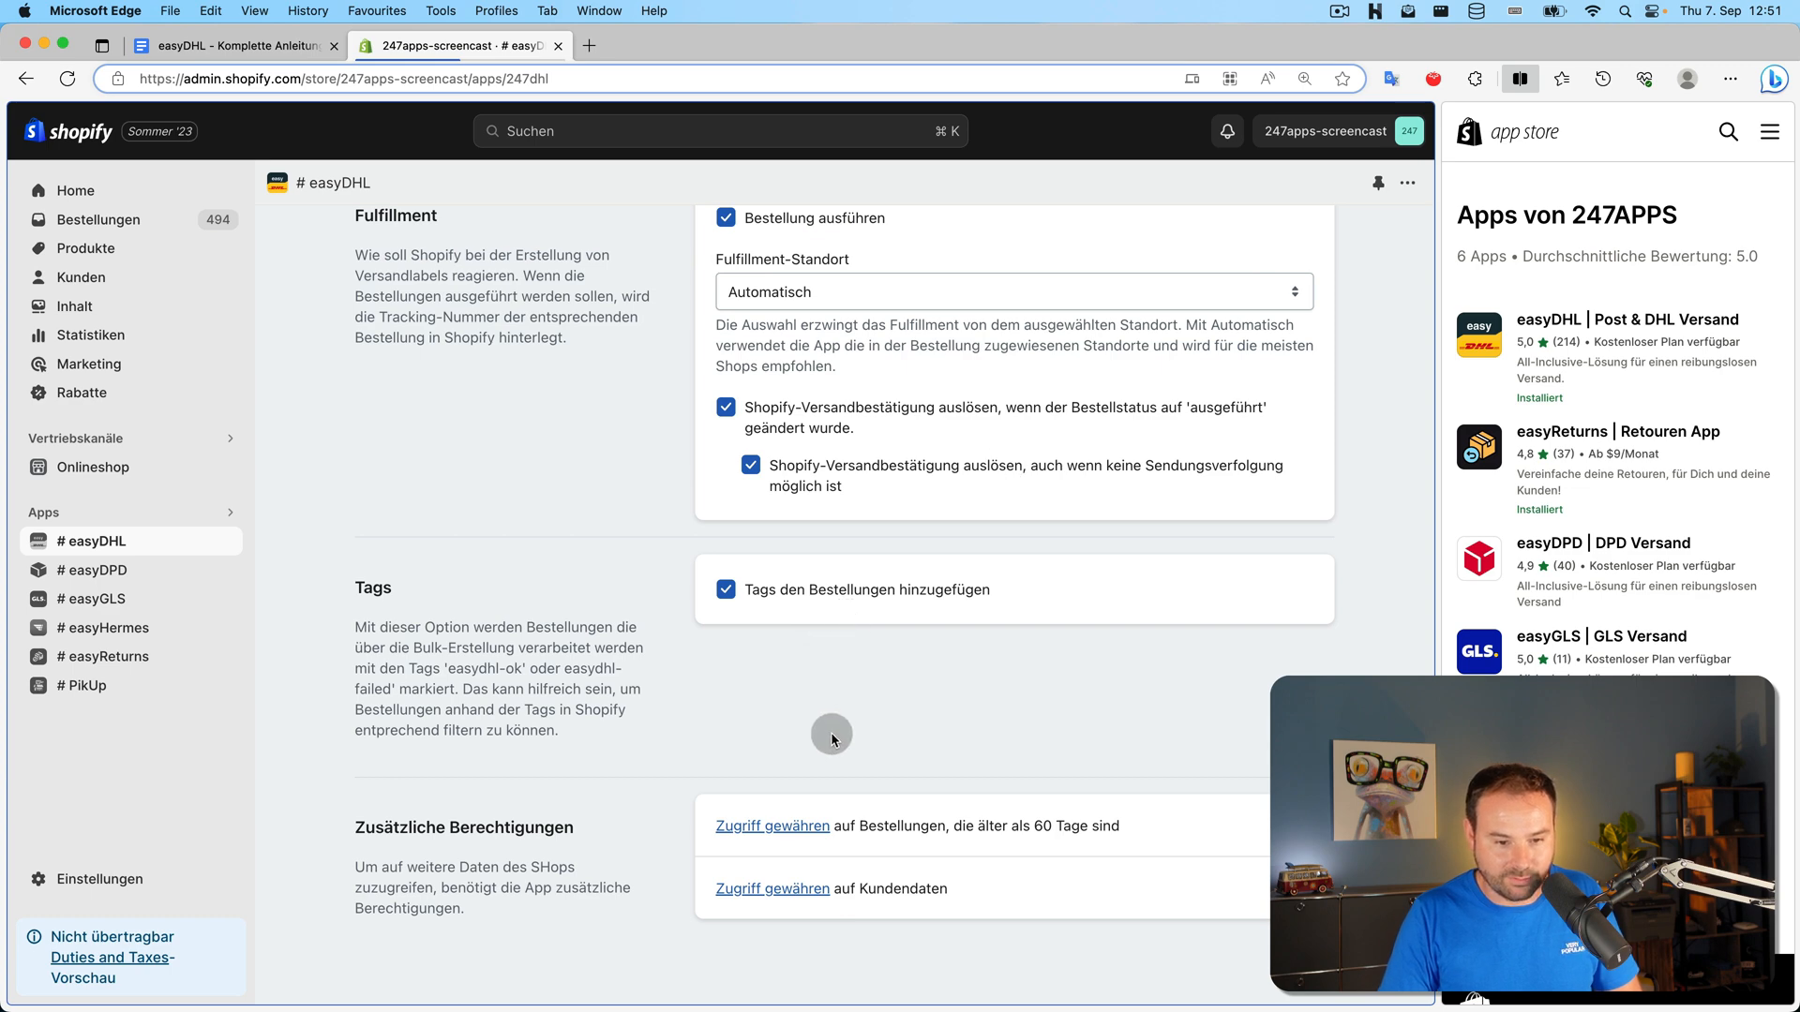
pyautogui.scroll(3, 463, 640)
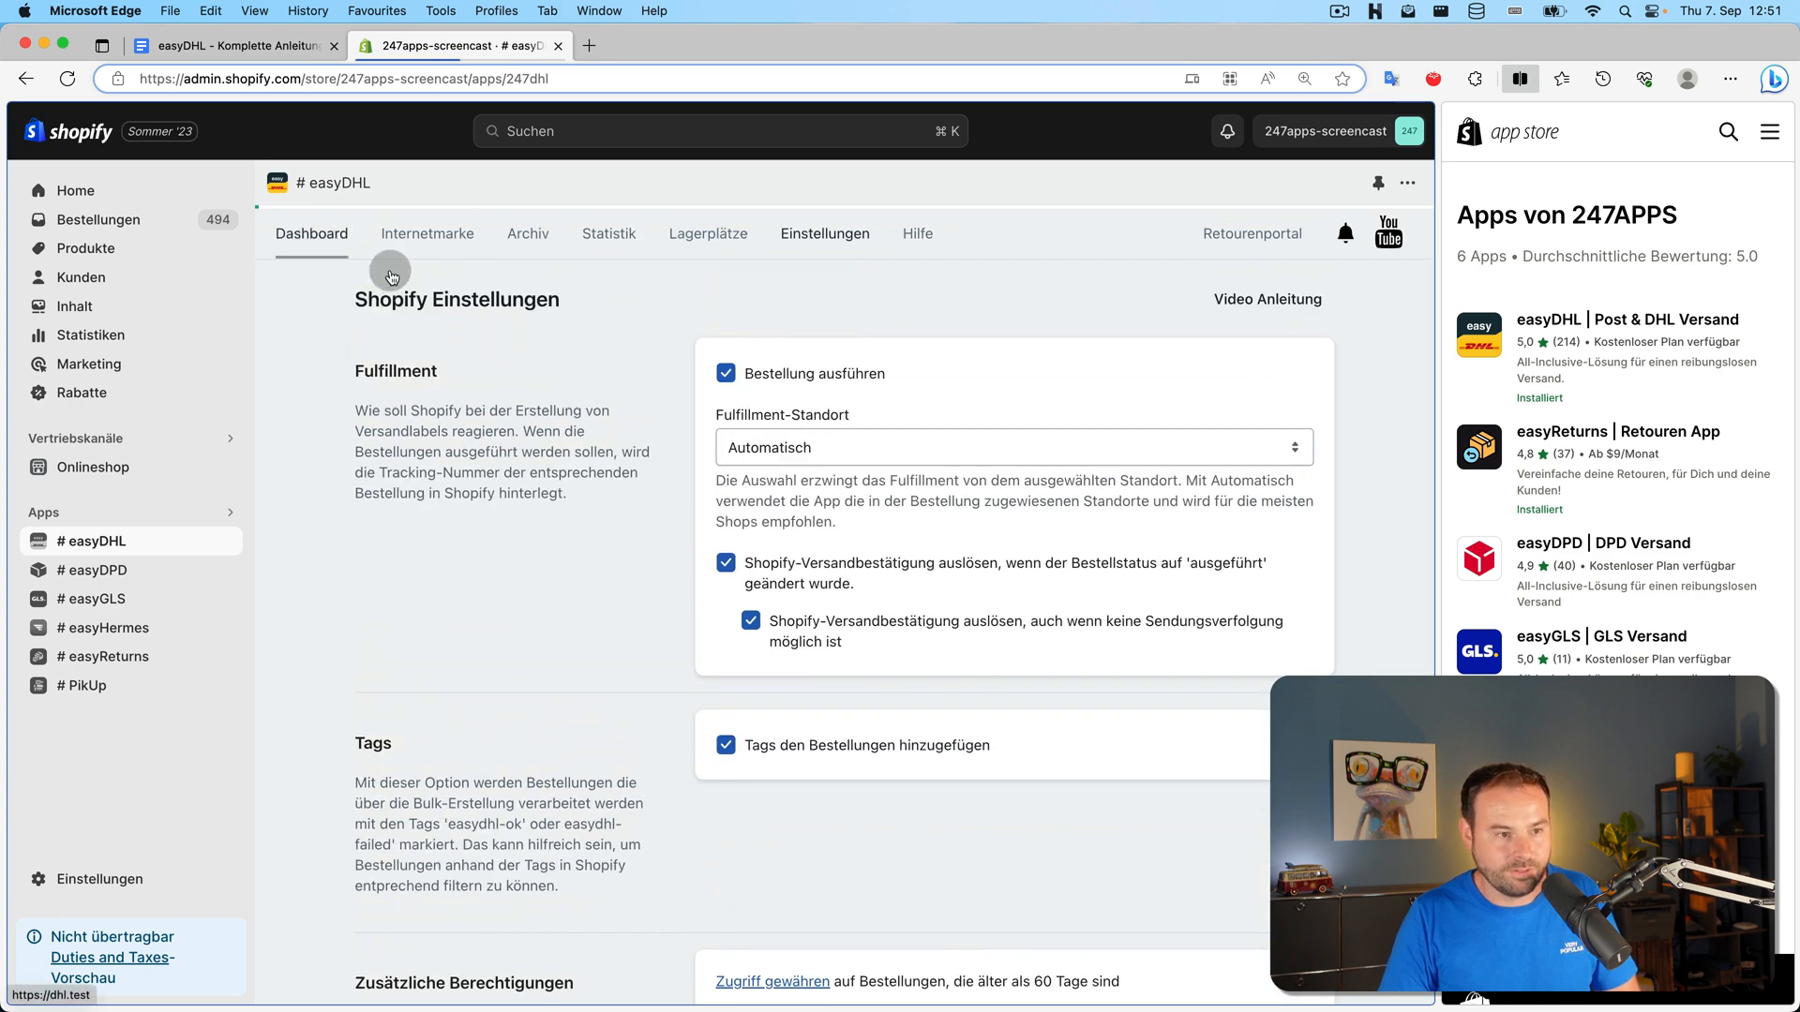
pyautogui.click(308, 233)
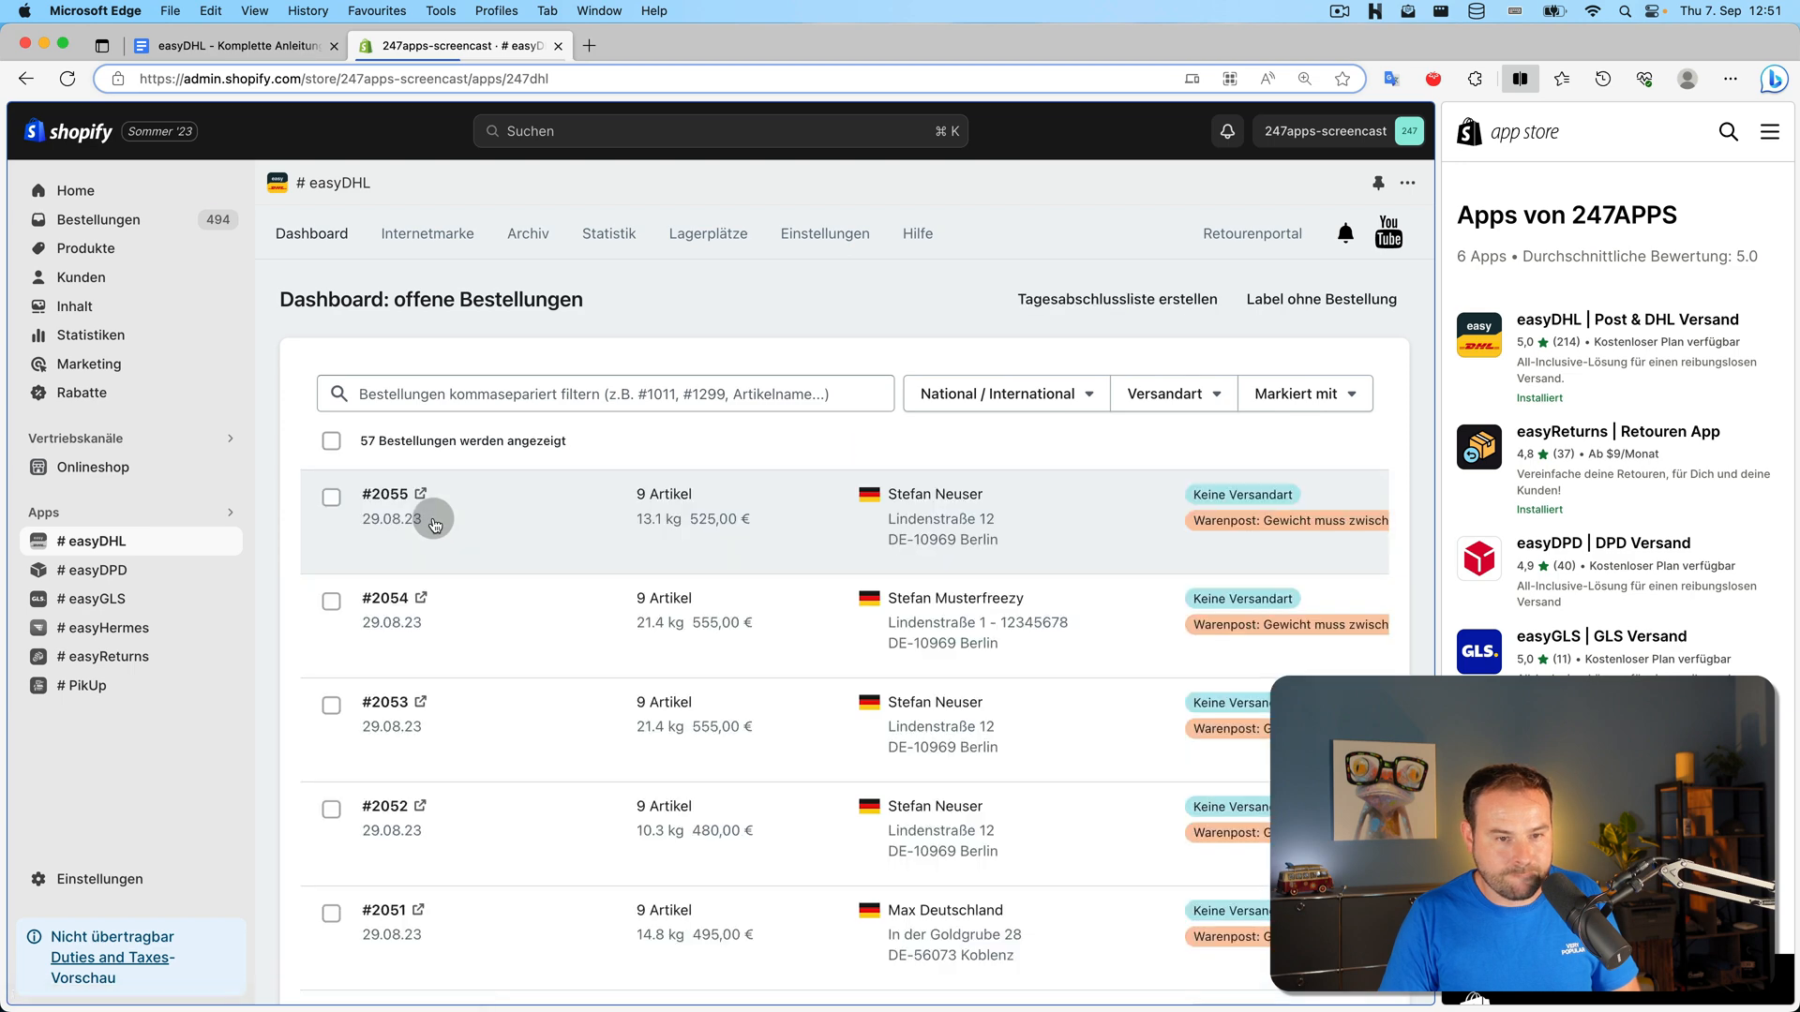
# In order #2055, set Classic Varsity Top and Zipped Jacket to 0, keeping three Chequered Red Shirts
pyautogui.click(427, 506)
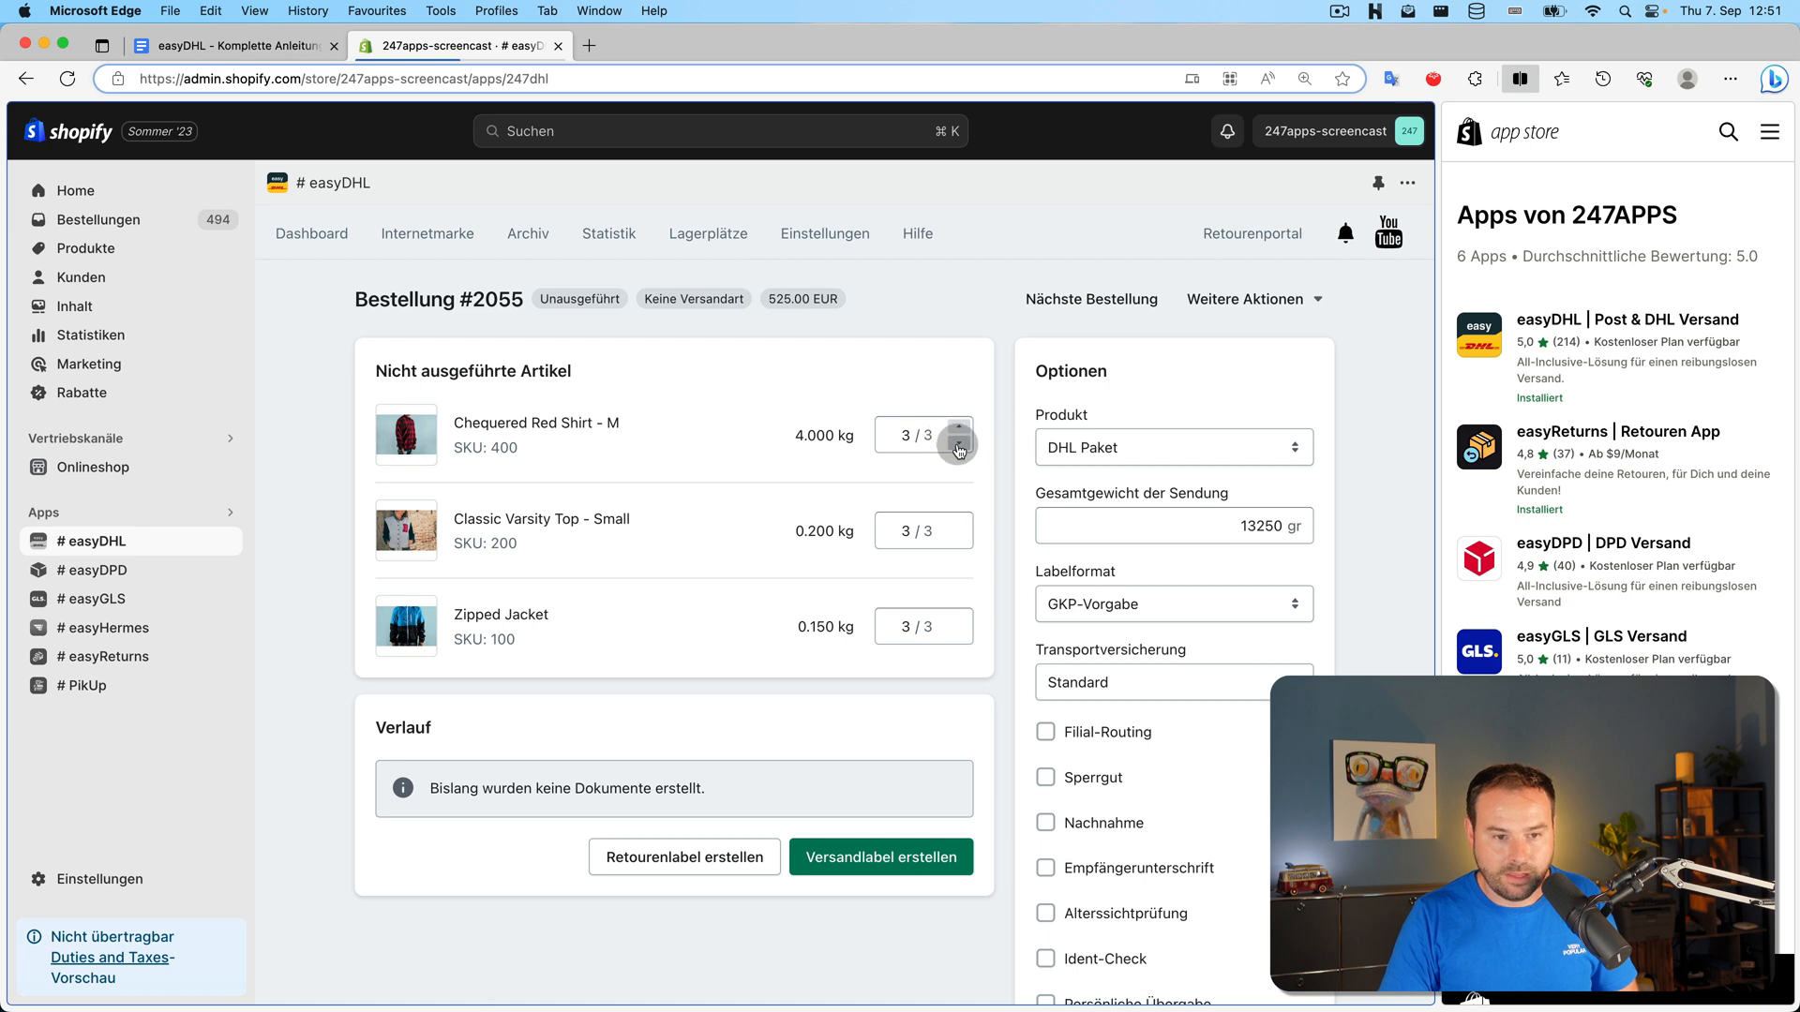
pyautogui.click(958, 443)
pyautogui.click(958, 443)
pyautogui.click(957, 540)
pyautogui.click(957, 542)
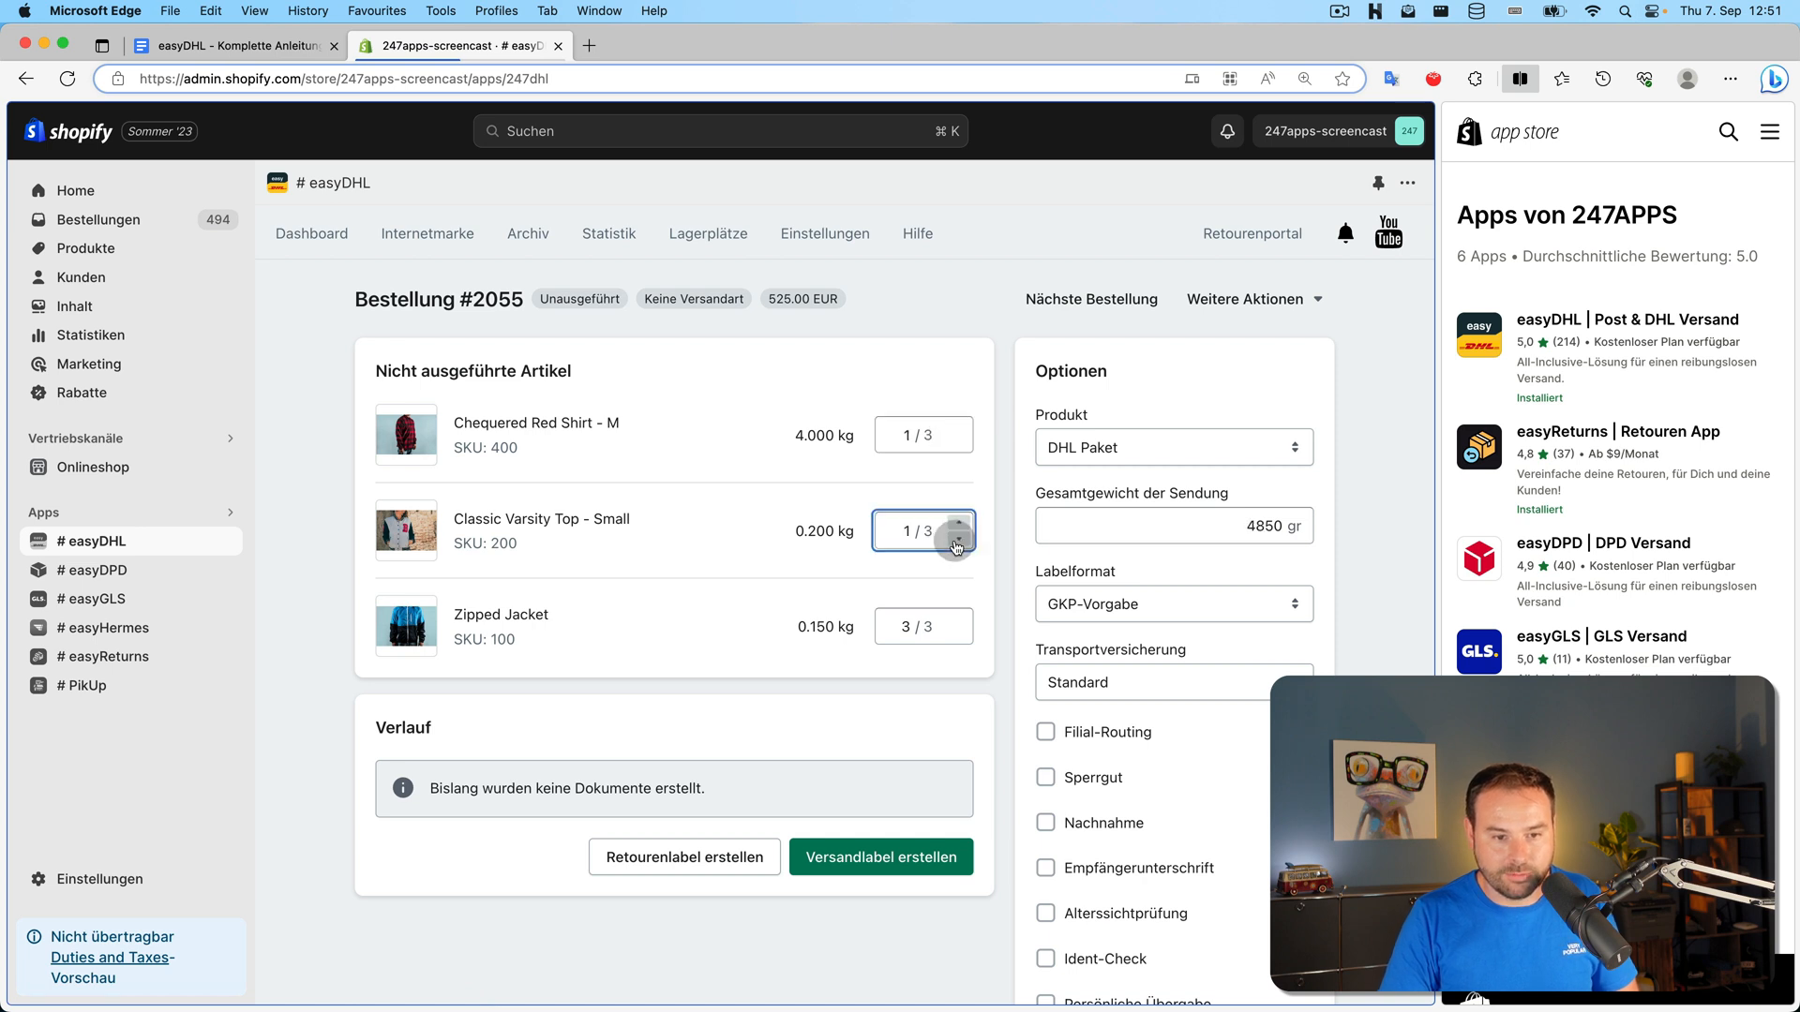
pyautogui.click(957, 542)
pyautogui.click(954, 638)
pyautogui.click(955, 637)
pyautogui.click(955, 637)
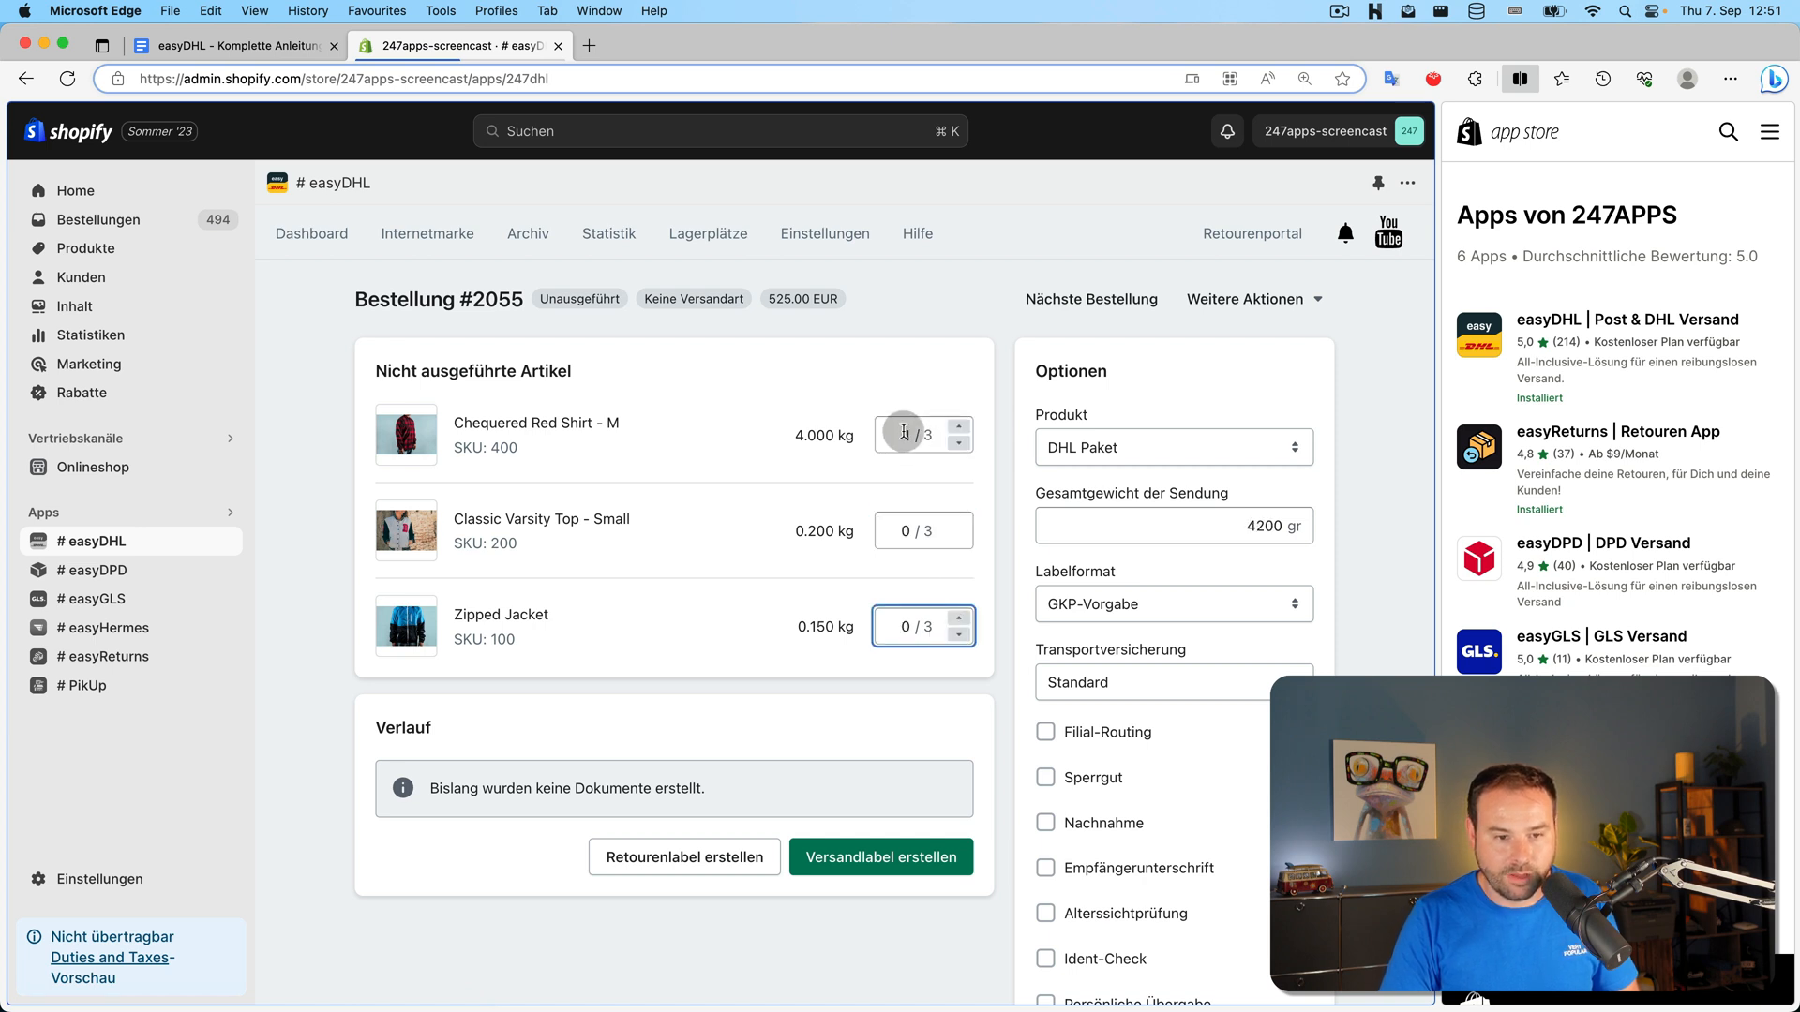
pyautogui.click(964, 433)
pyautogui.click(963, 434)
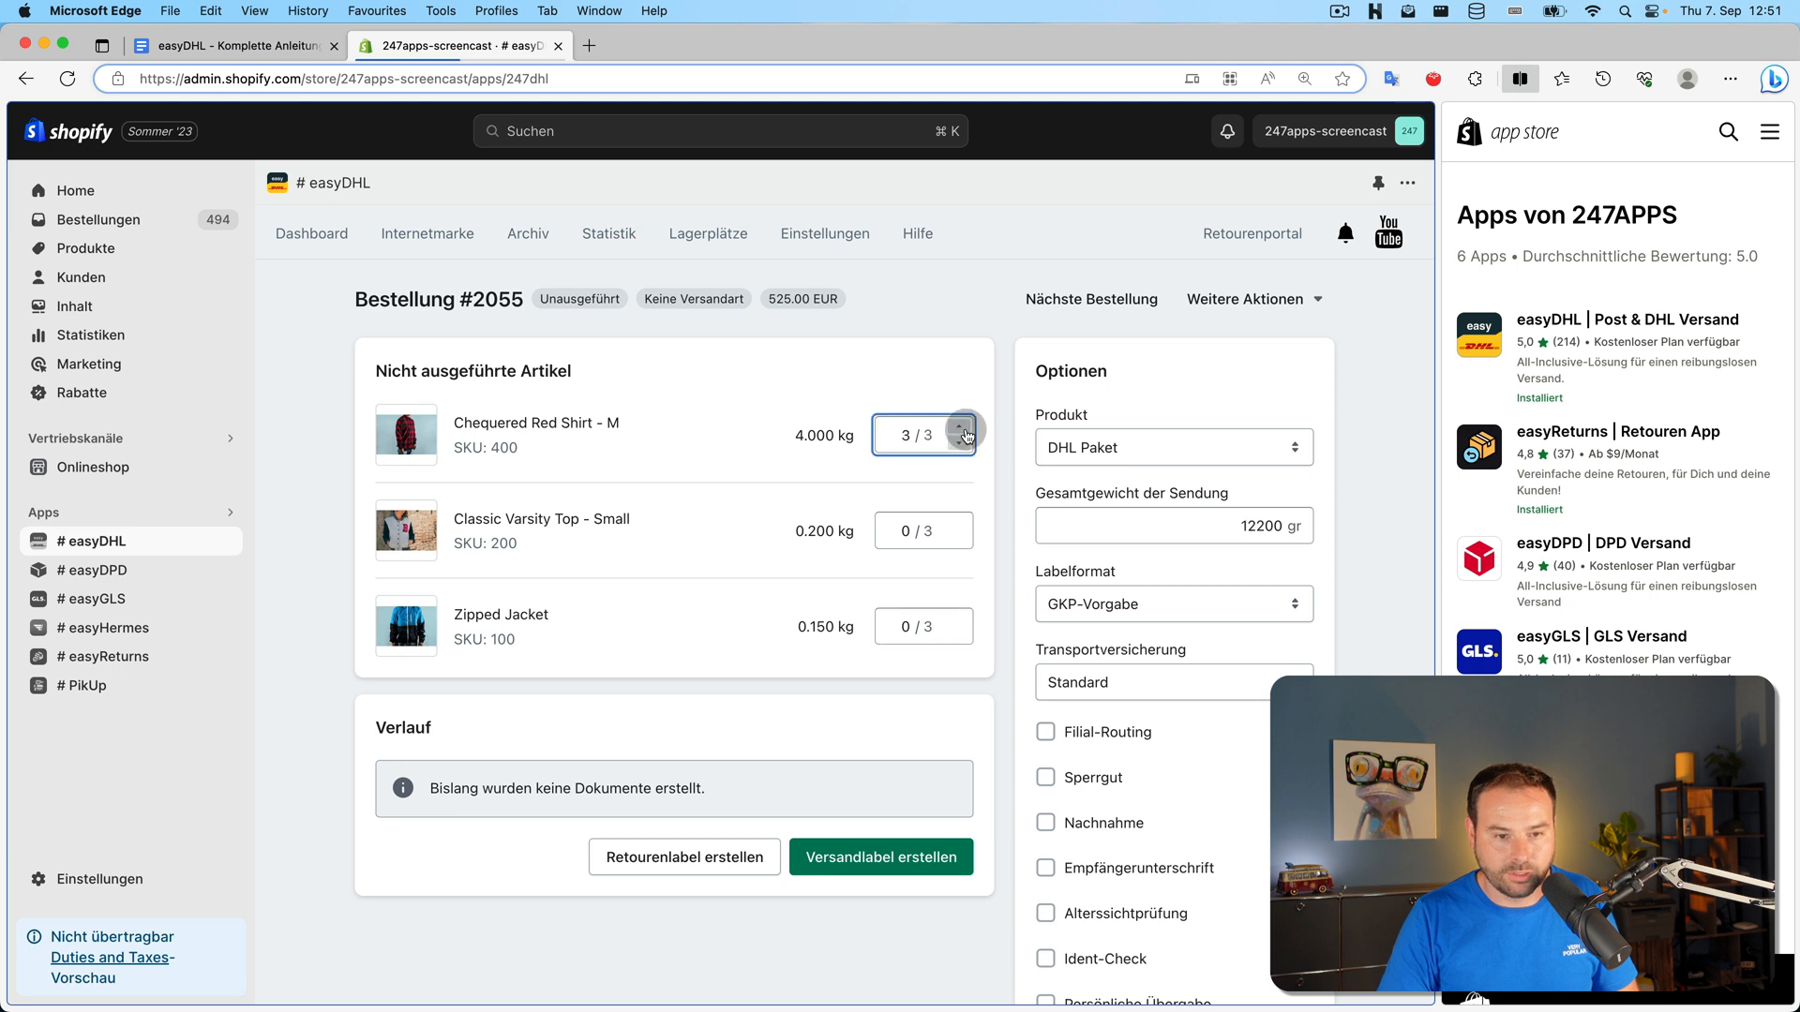
# Create the DHL label for the three shirts and view order #2055 in Shopify
pyautogui.click(855, 853)
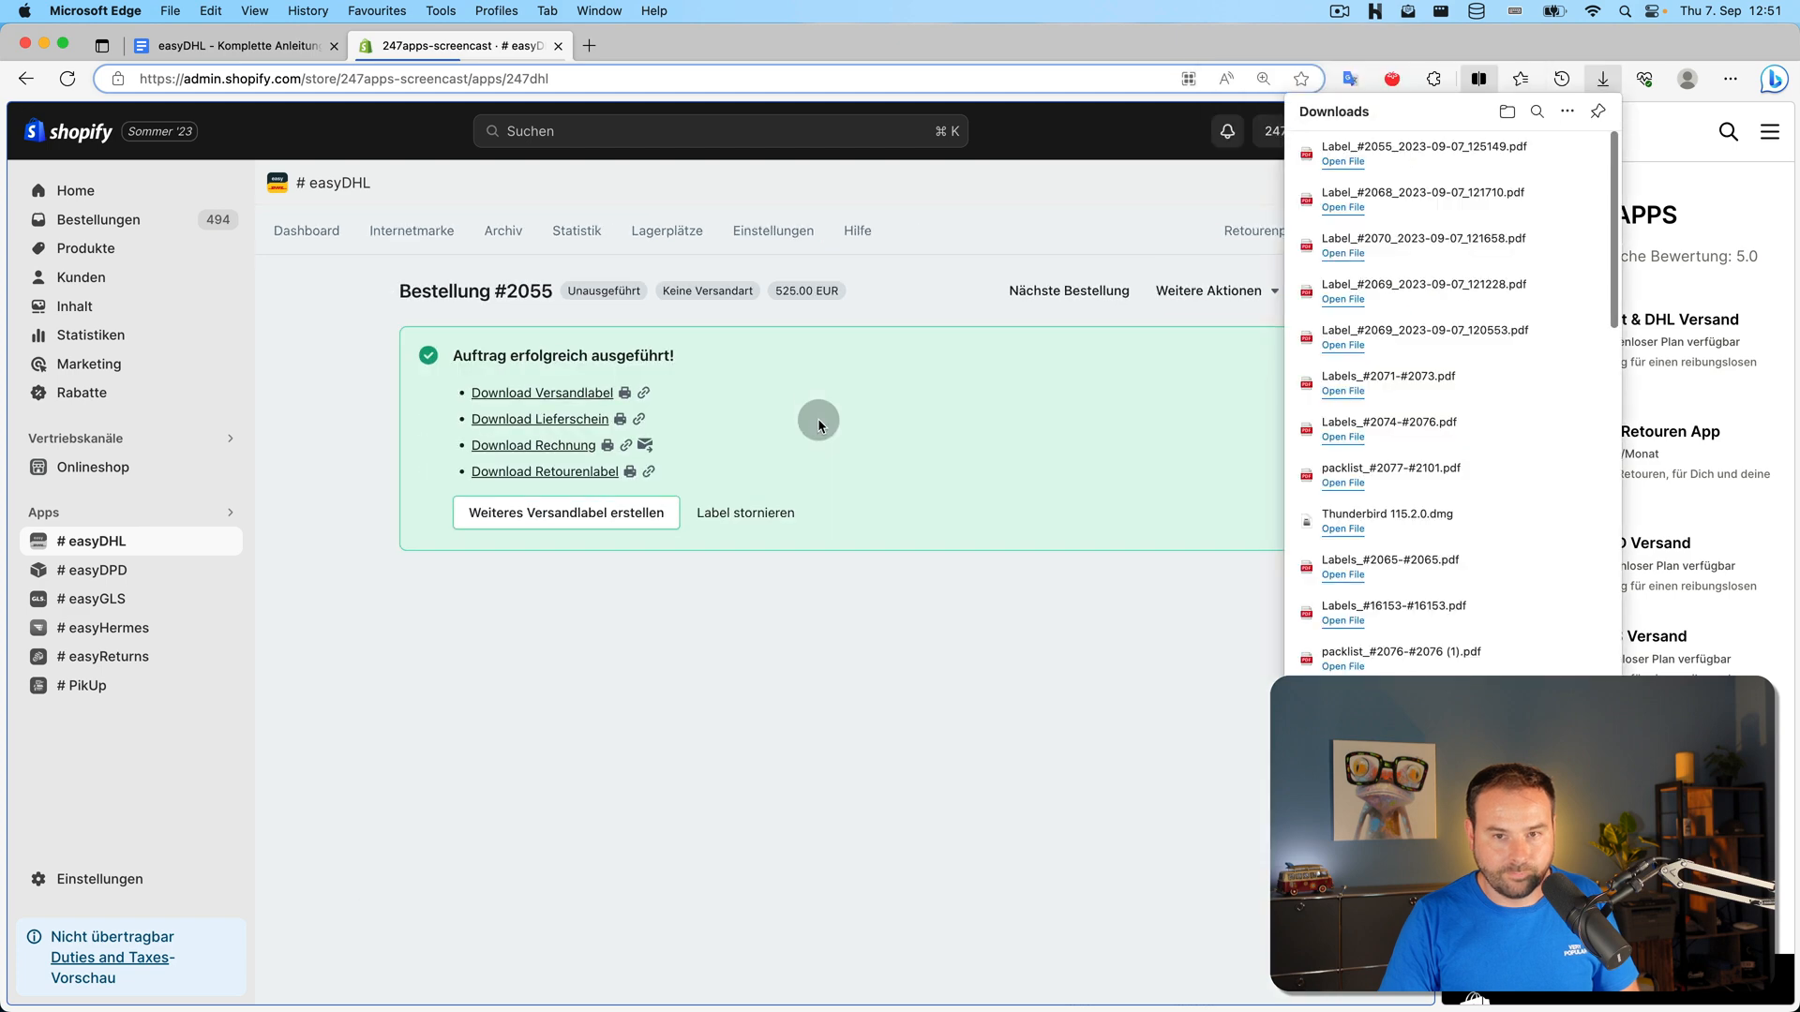
pyautogui.click(577, 515)
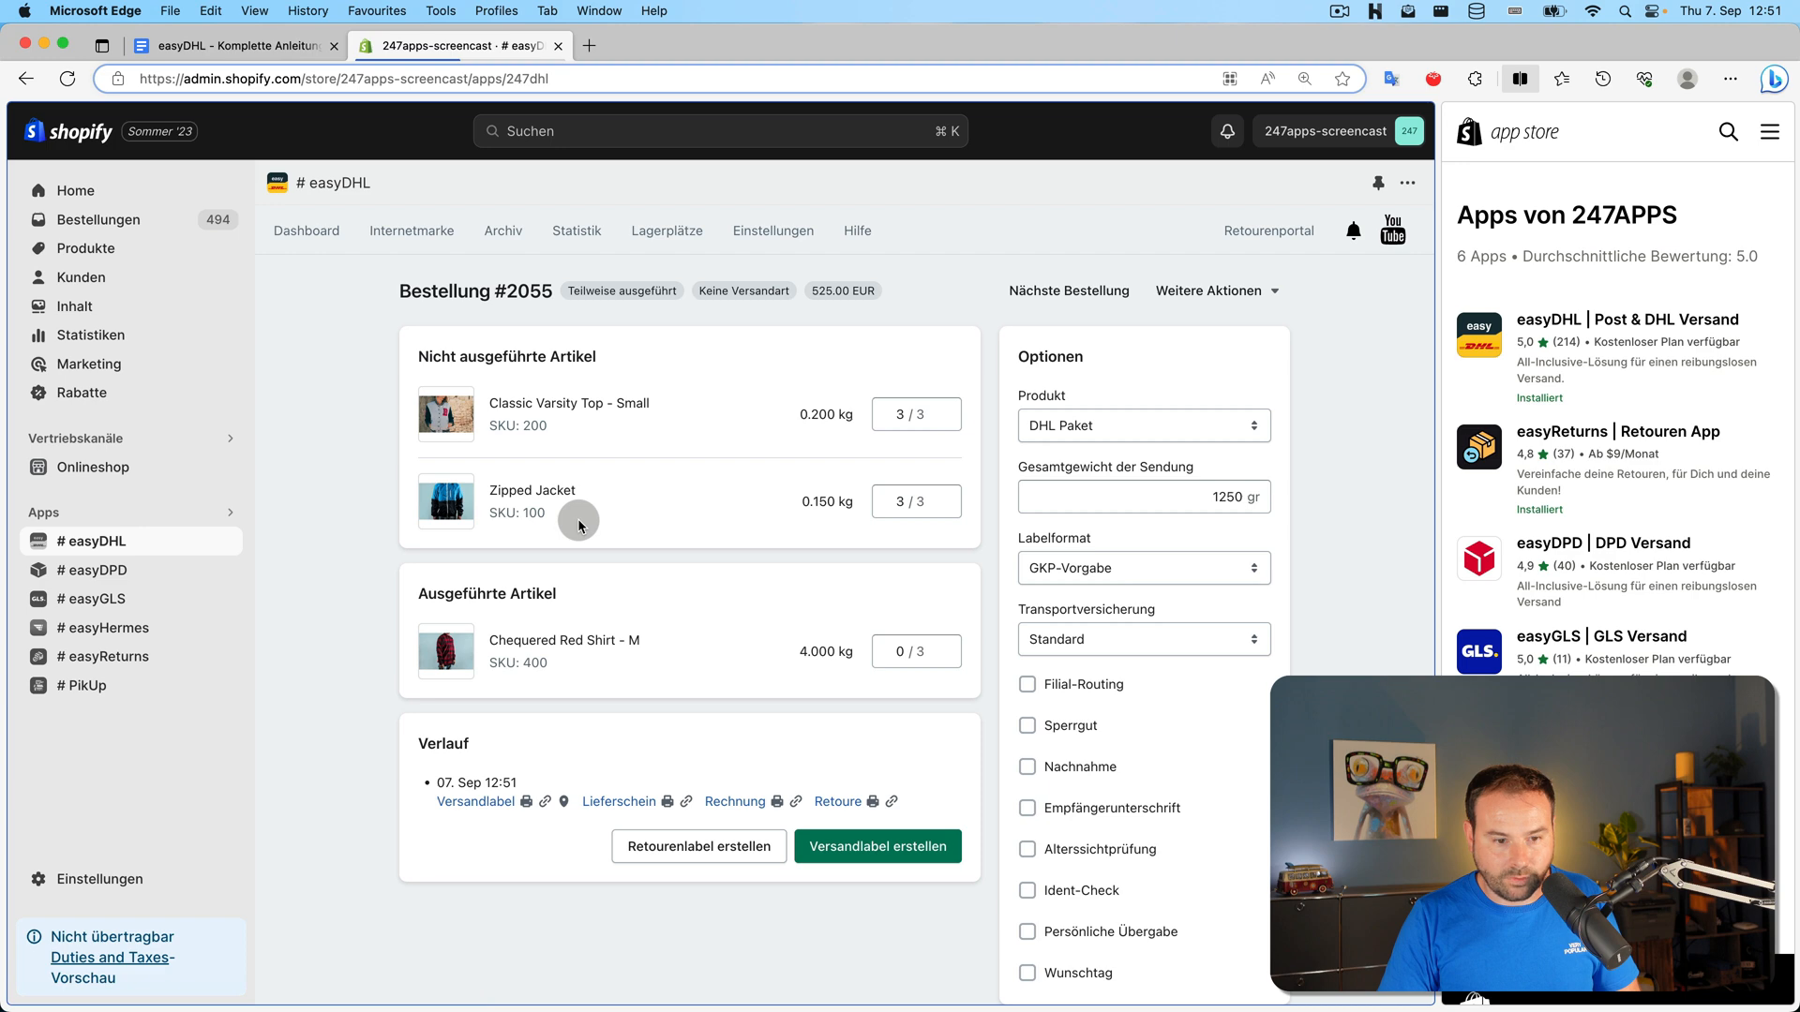
pyautogui.click(488, 294)
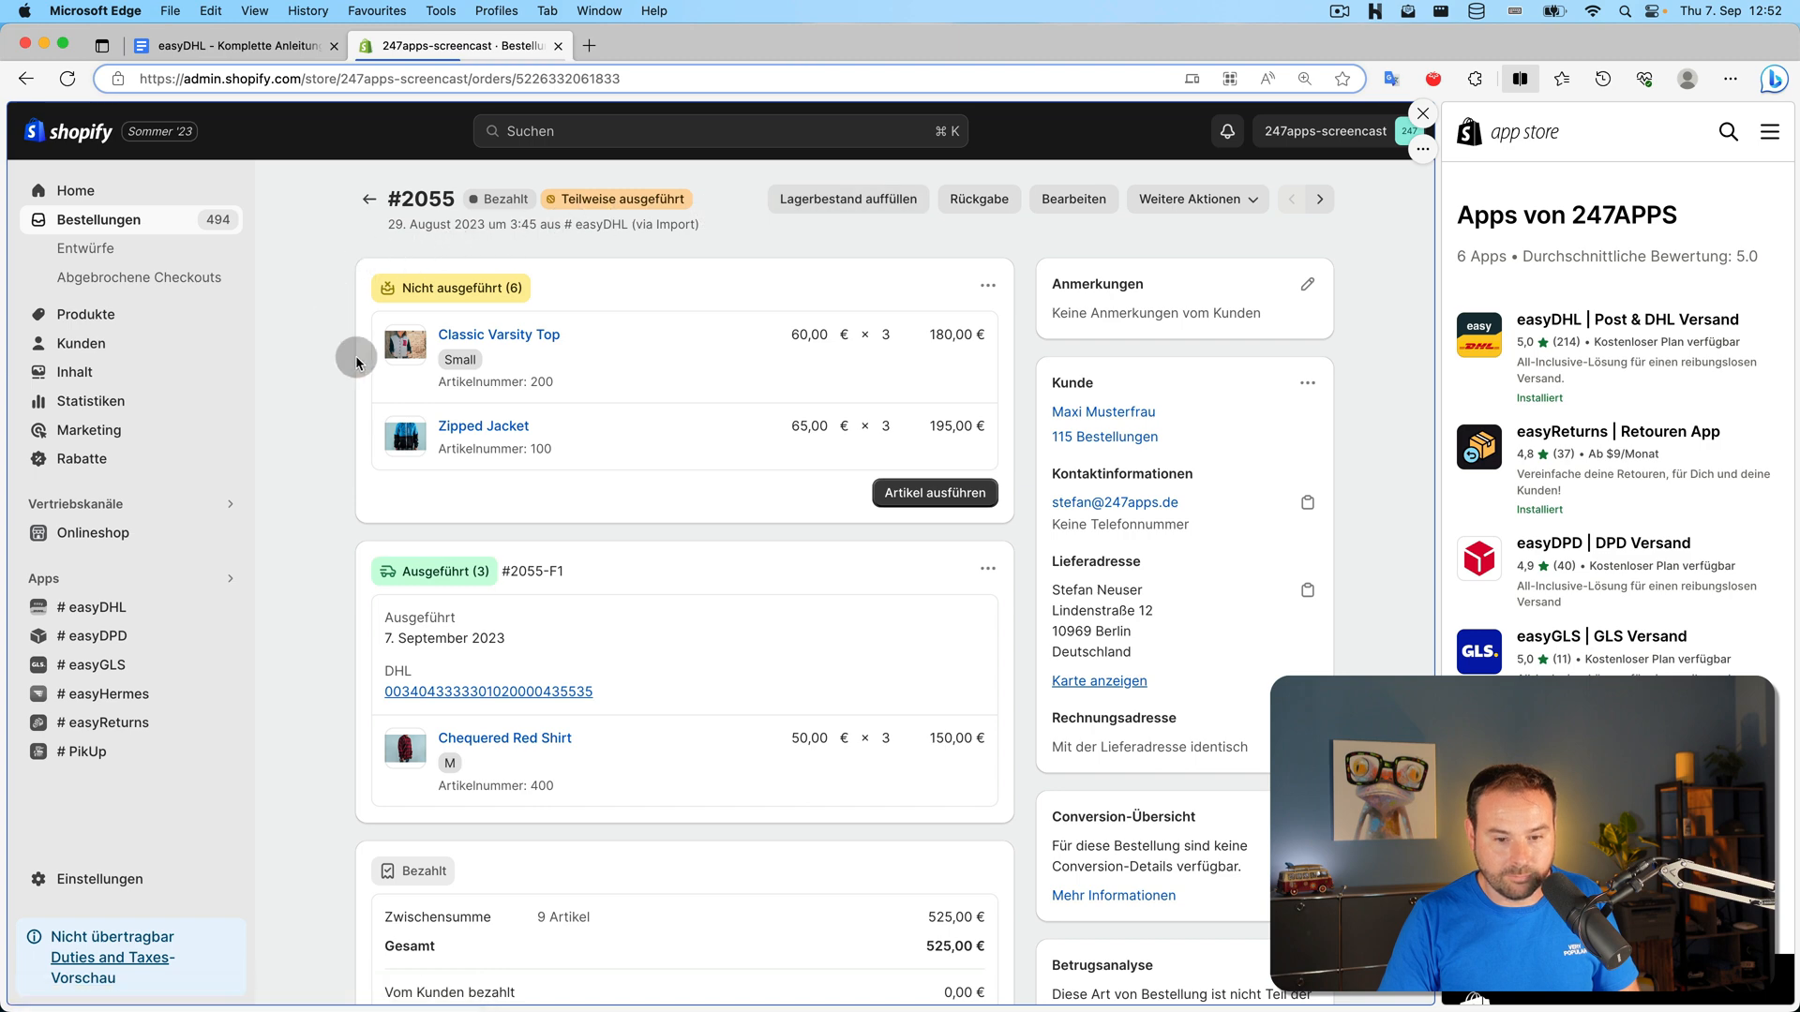
# Reload order #2055 to confirm its easyDHL-ok tag, then return to easyDHL's open-orders dashboard
pyautogui.scroll(-10, 345, 362)
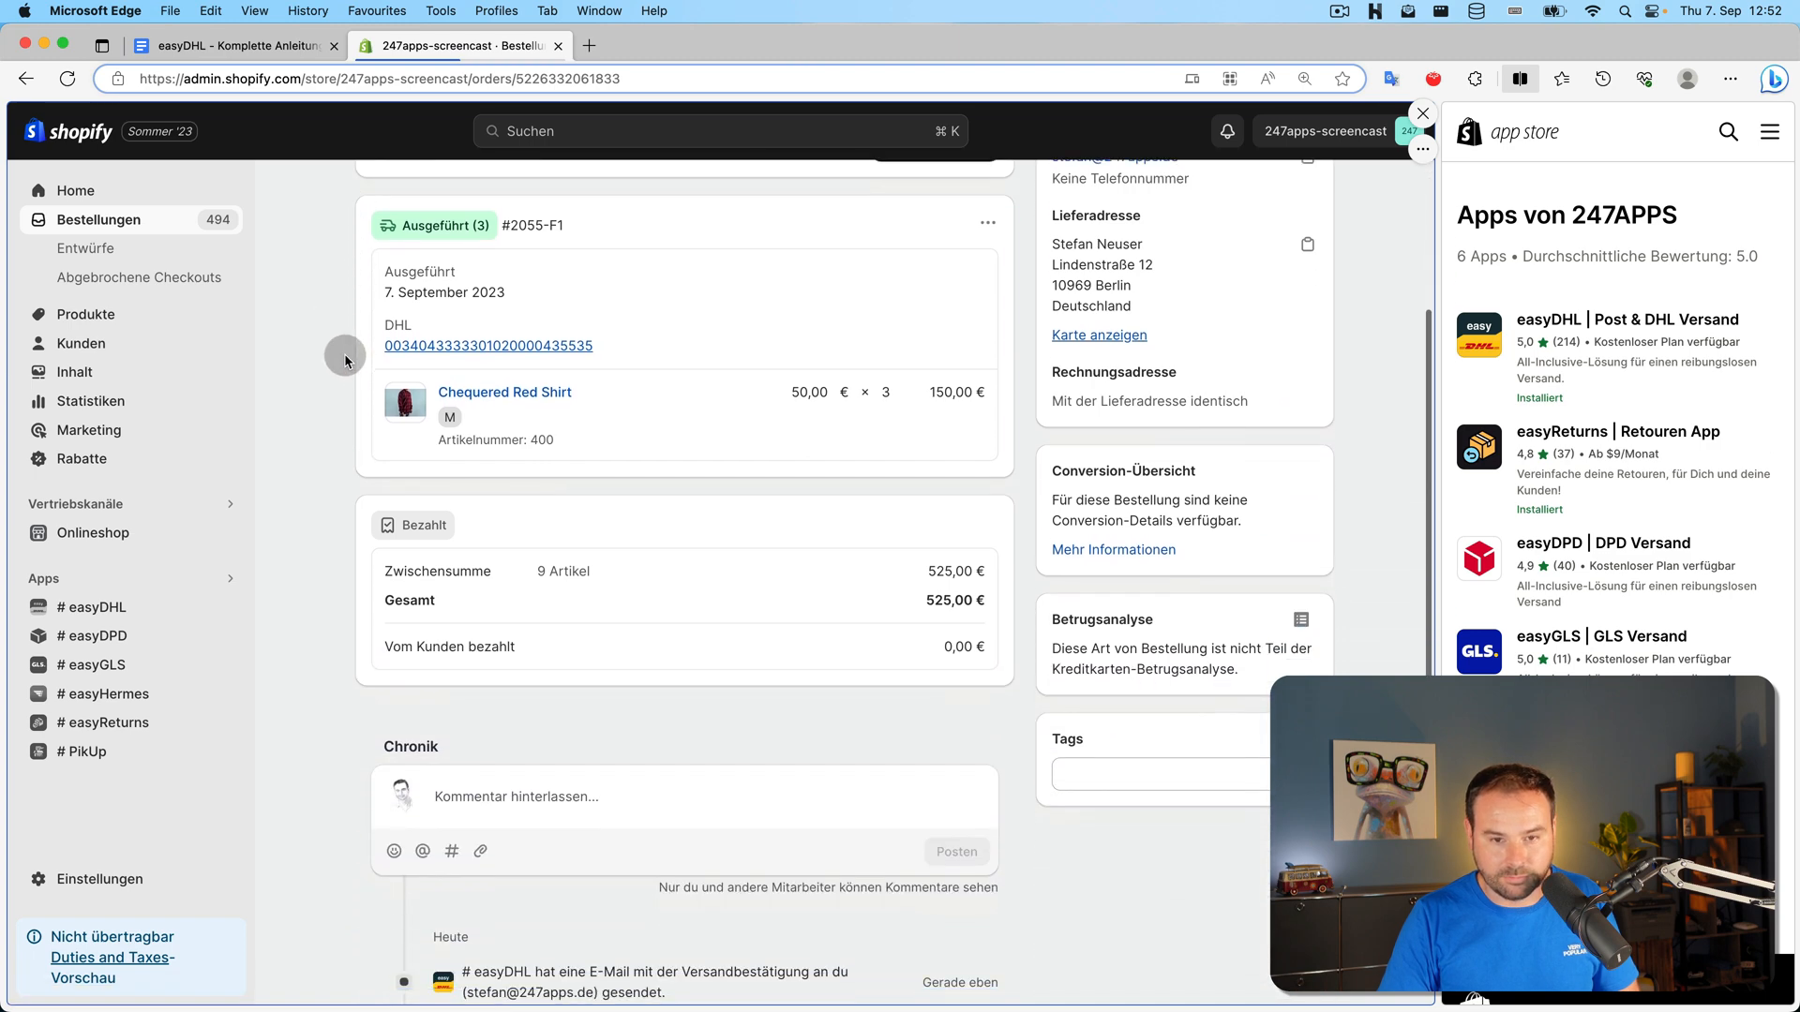
pyautogui.scroll(10, 345, 361)
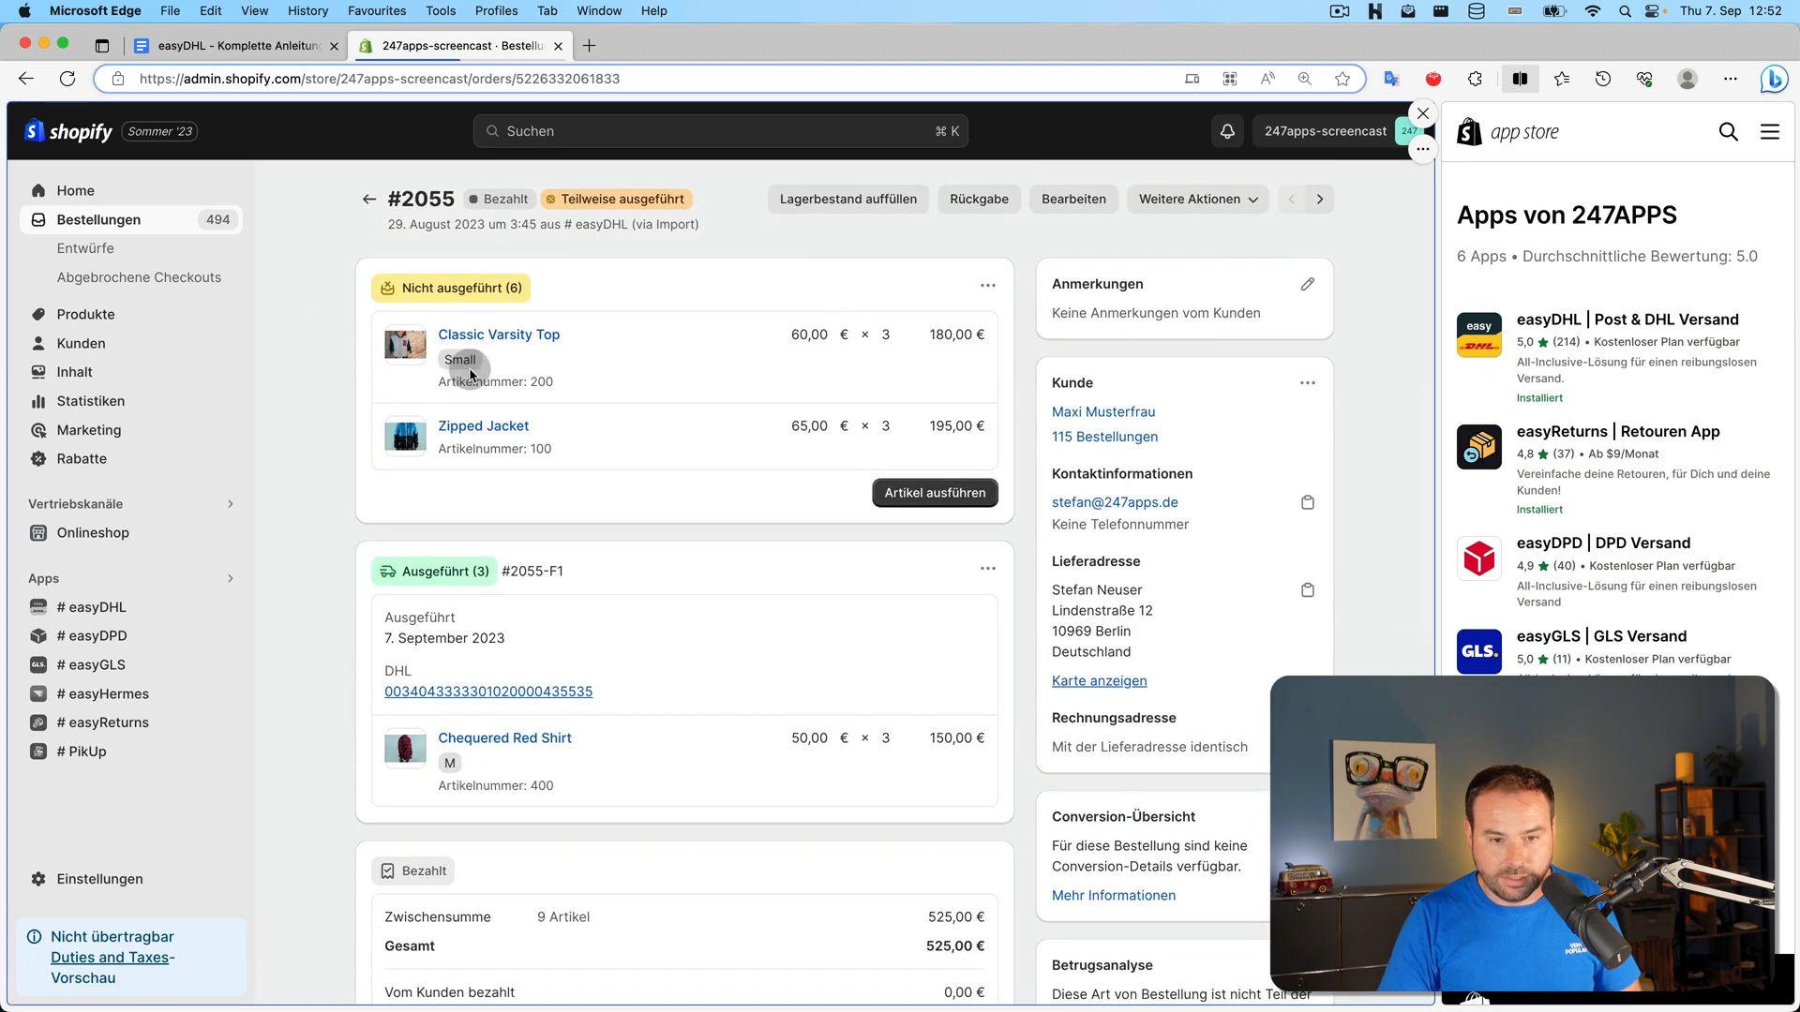
pyautogui.scroll(-2, 662, 480)
pyautogui.scroll(-3, 662, 480)
pyautogui.scroll(5, 263, 281)
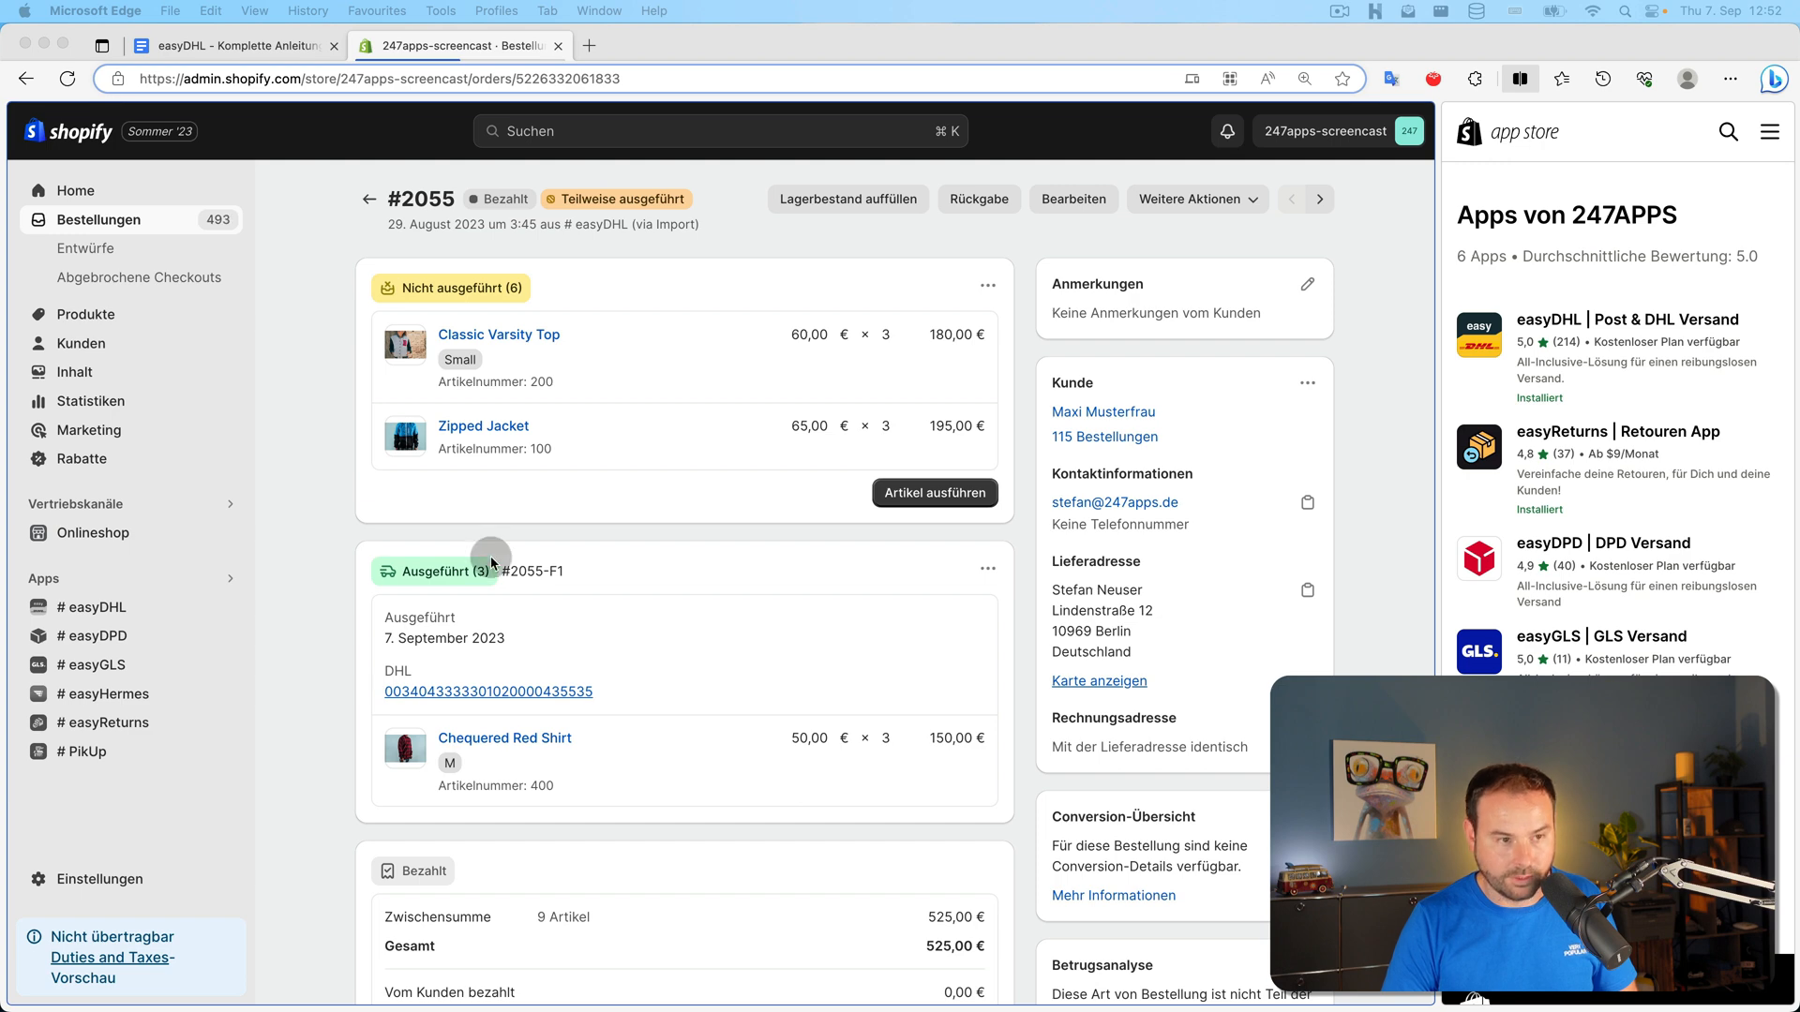
pyautogui.click(301, 421)
pyautogui.press('super+r')
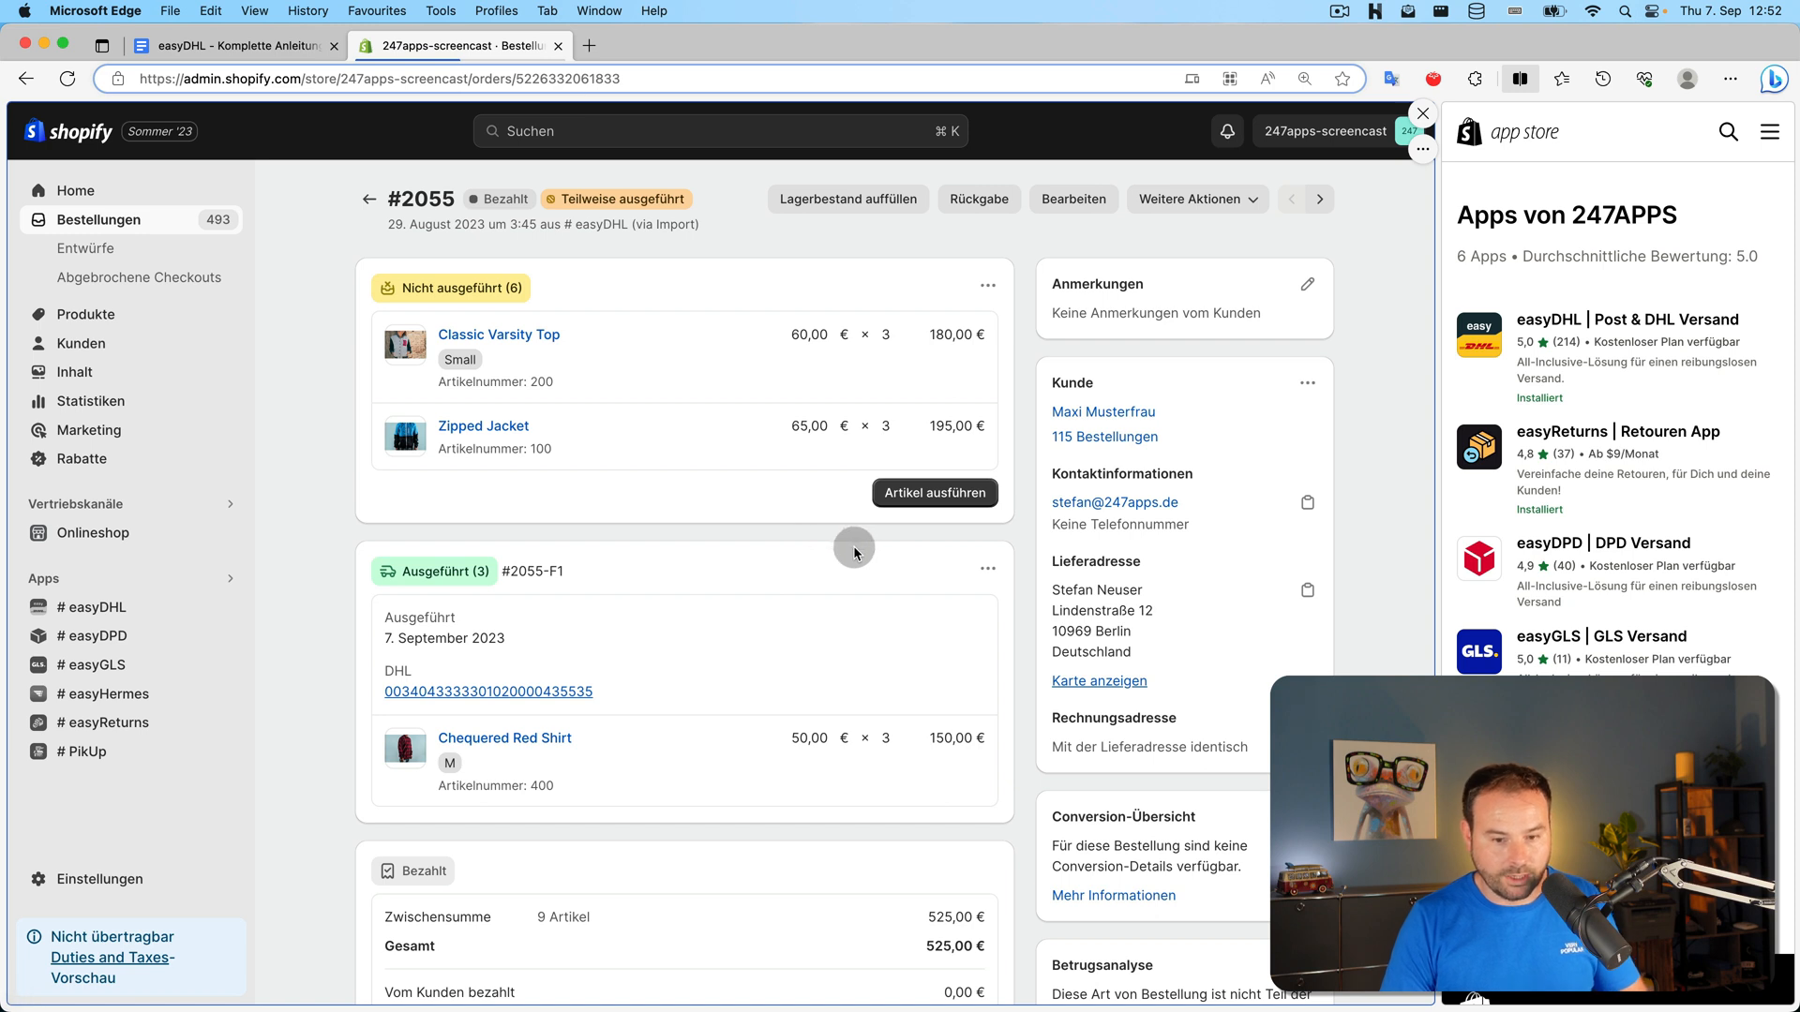
pyautogui.scroll(-5, 843, 558)
pyautogui.scroll(-3, 846, 566)
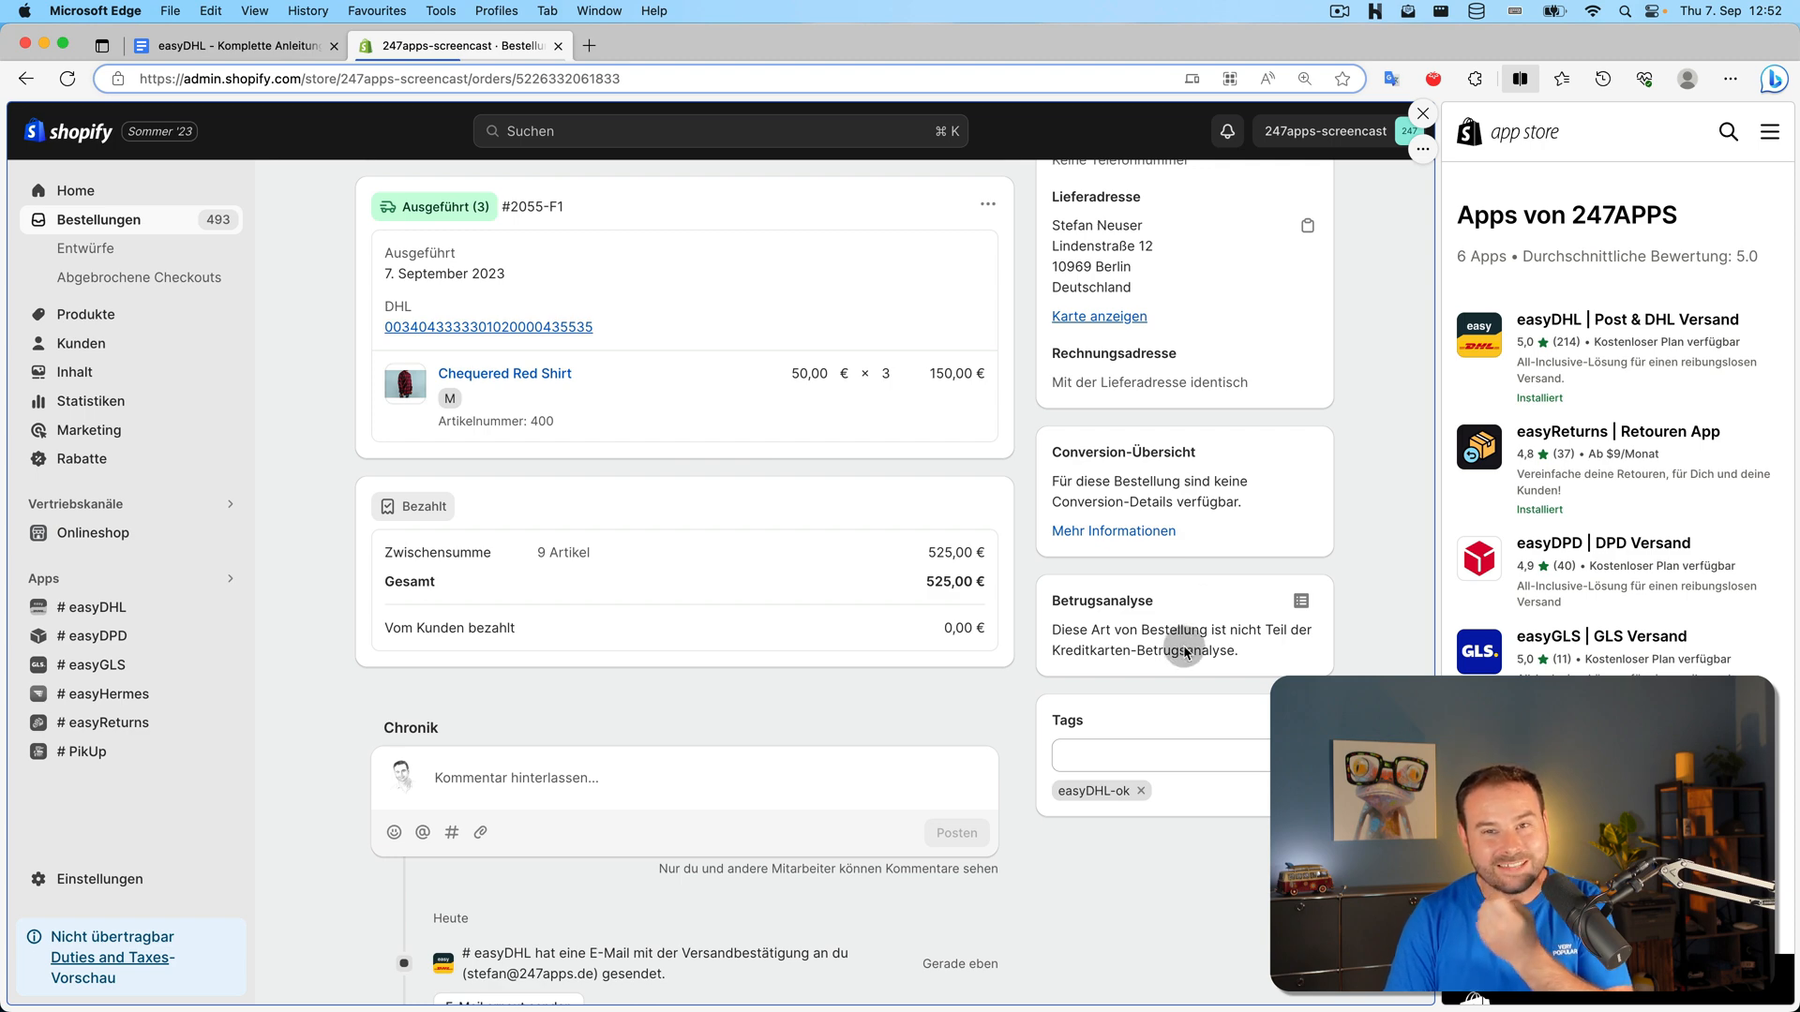
pyautogui.scroll(5, 870, 675)
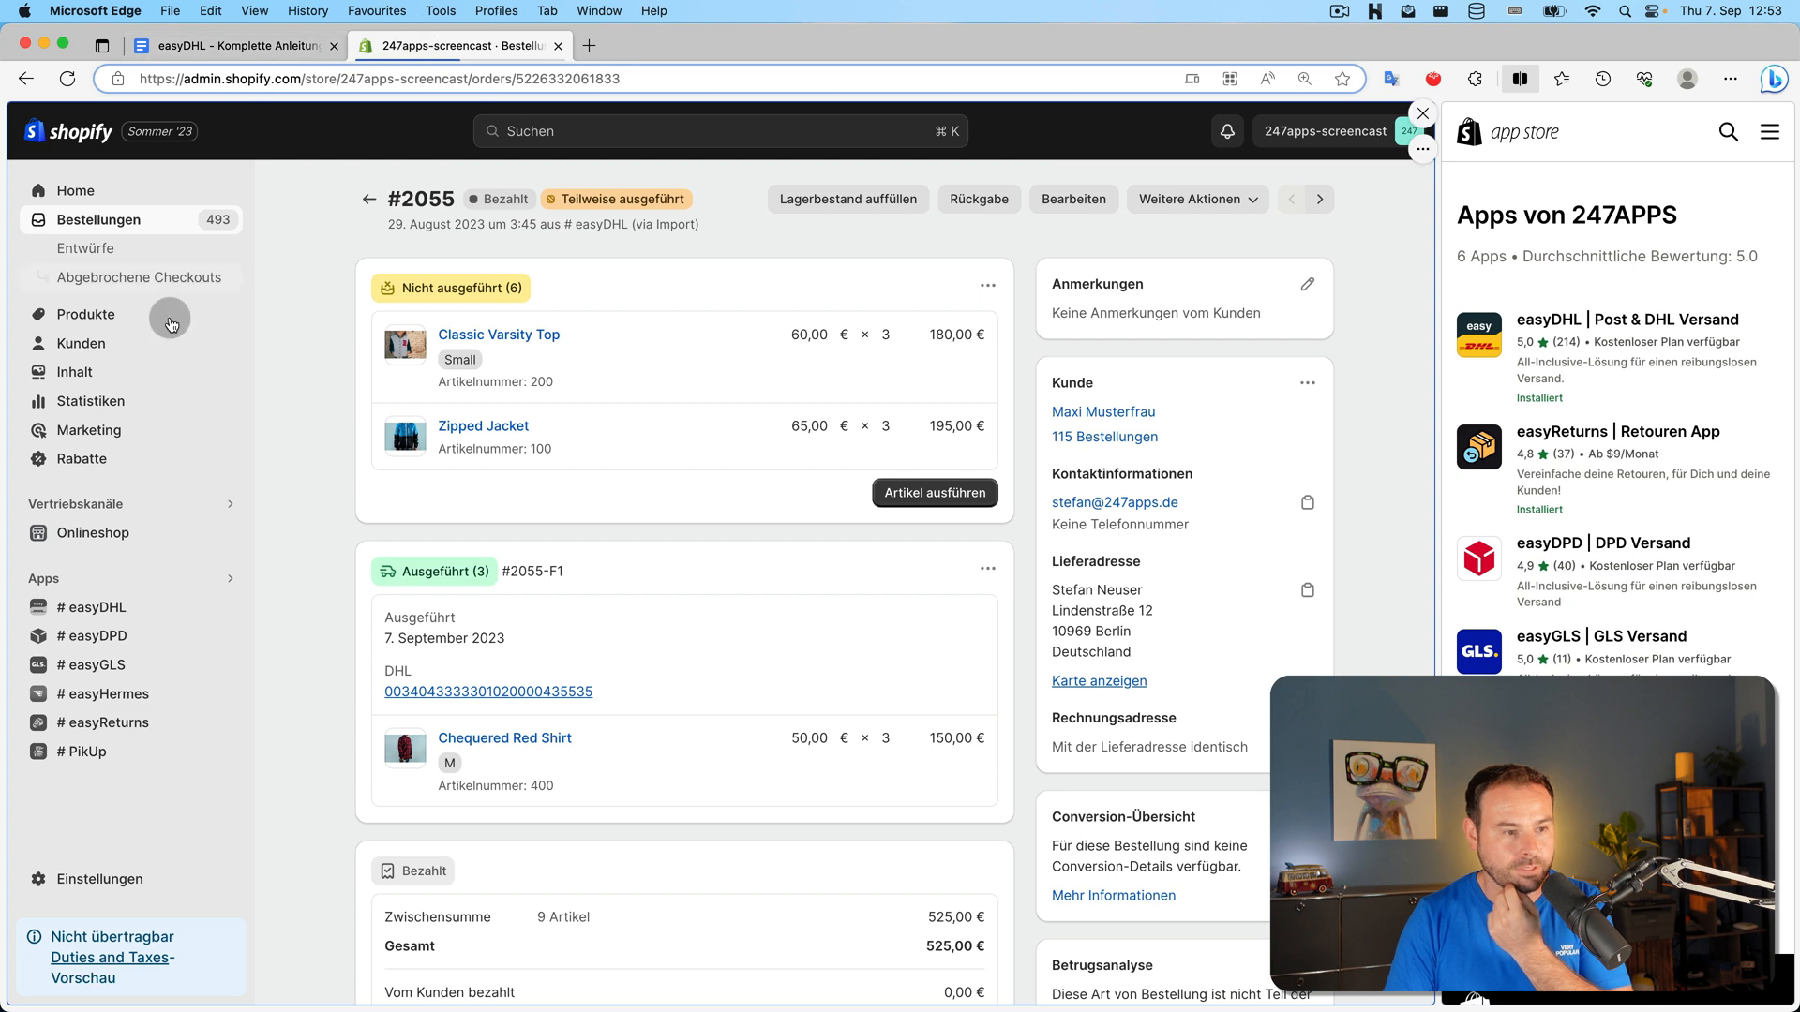
pyautogui.click(91, 607)
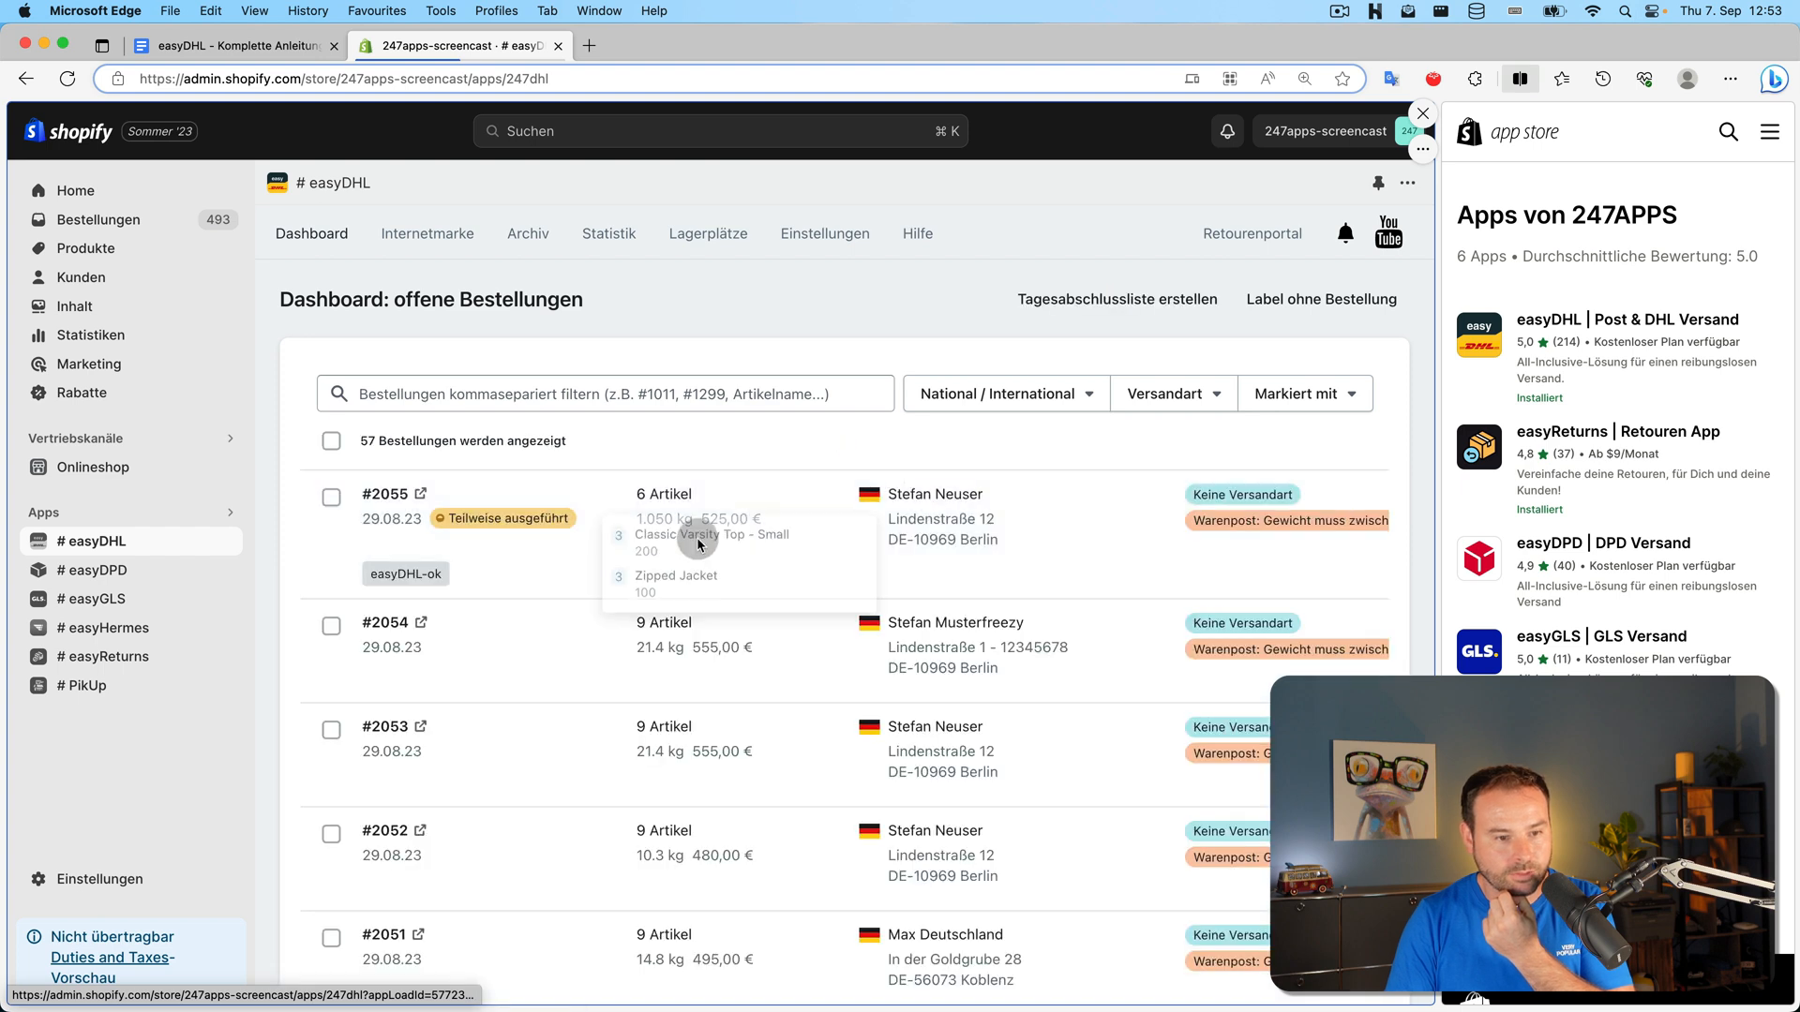
# Filter easyDHL's open orders by the easyDHL-ok tag, then open Shopify's orders list
pyautogui.click(405, 576)
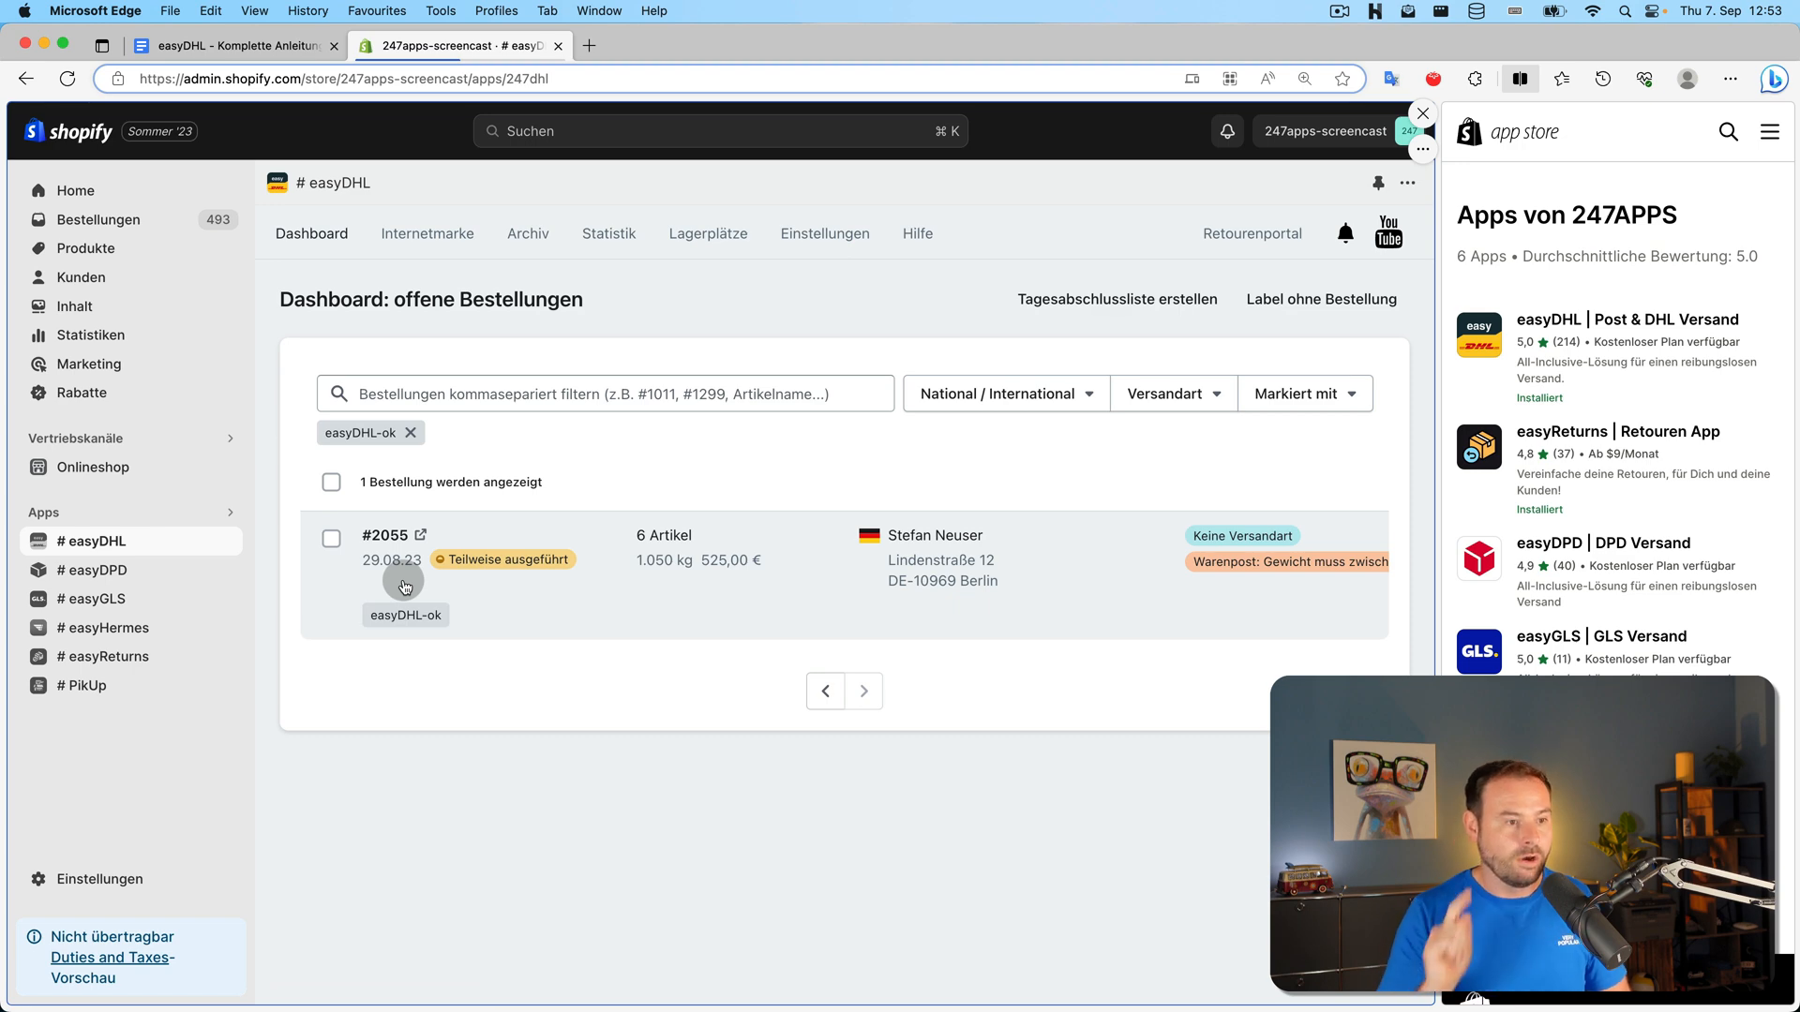
pyautogui.click(155, 221)
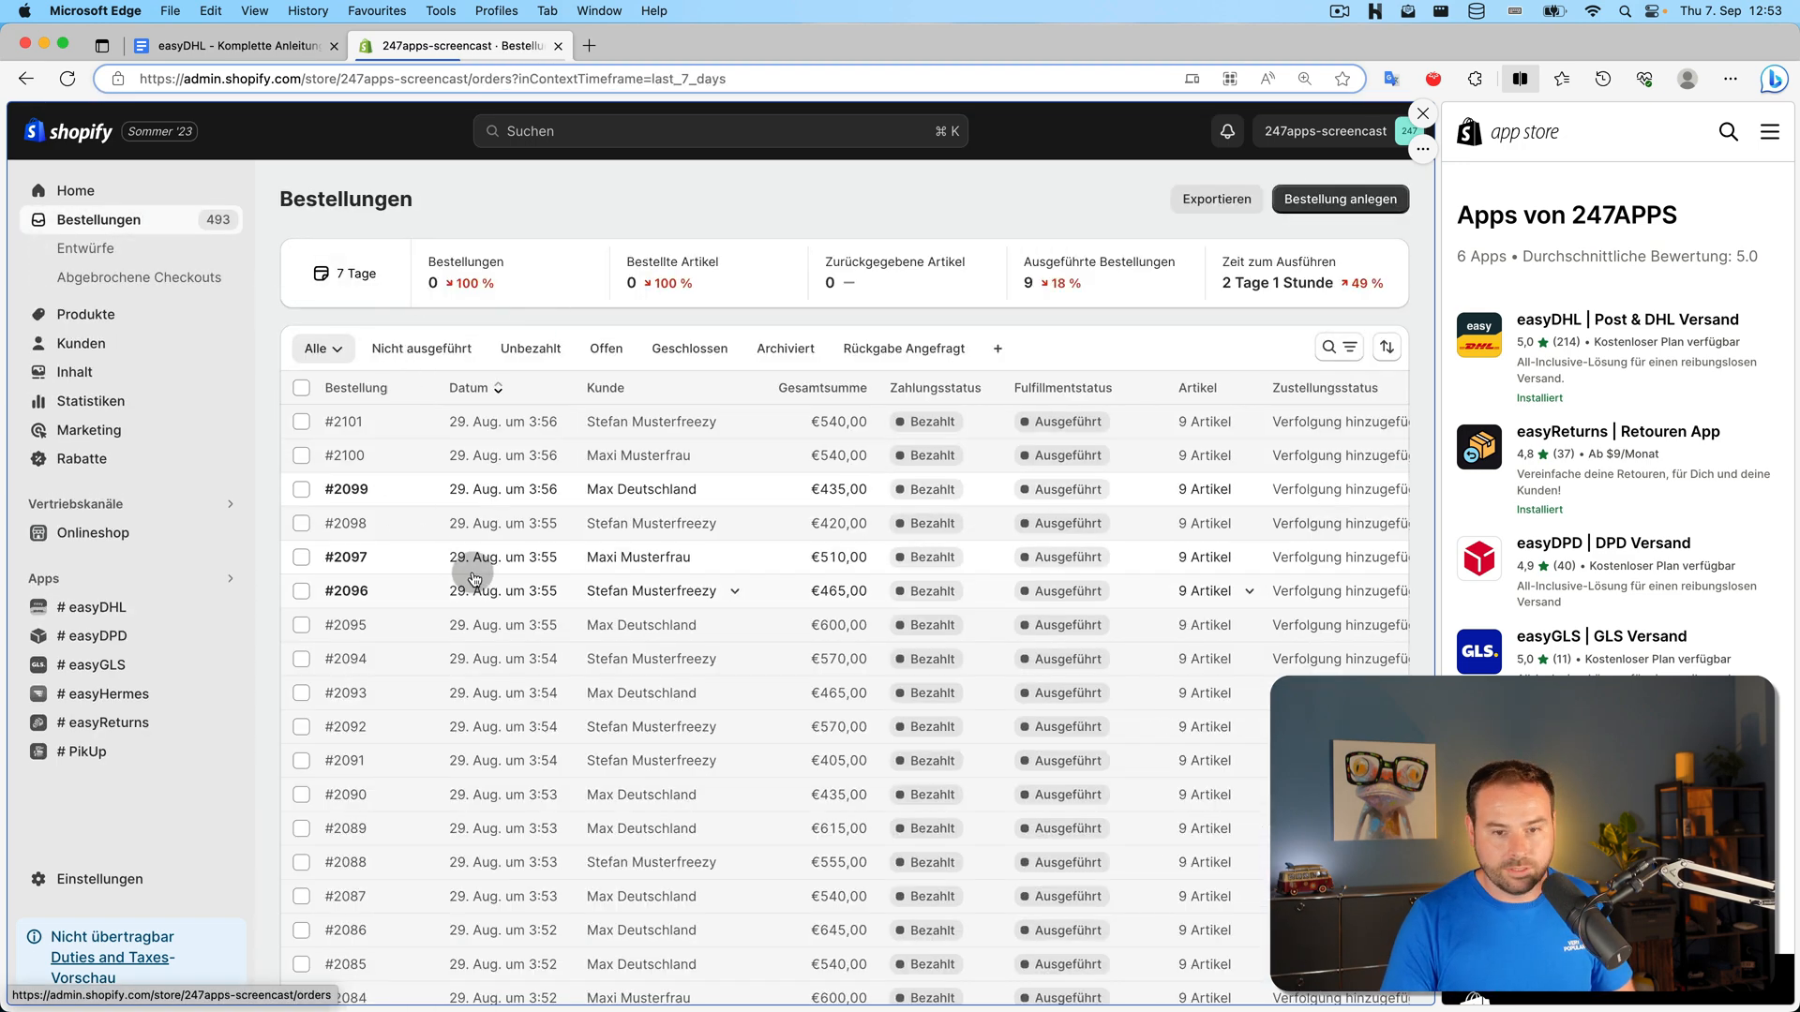
# Filter Shopify's orders list to those tagged easydhl-ok
pyautogui.scroll(-3, 455, 555)
pyautogui.scroll(3, 455, 555)
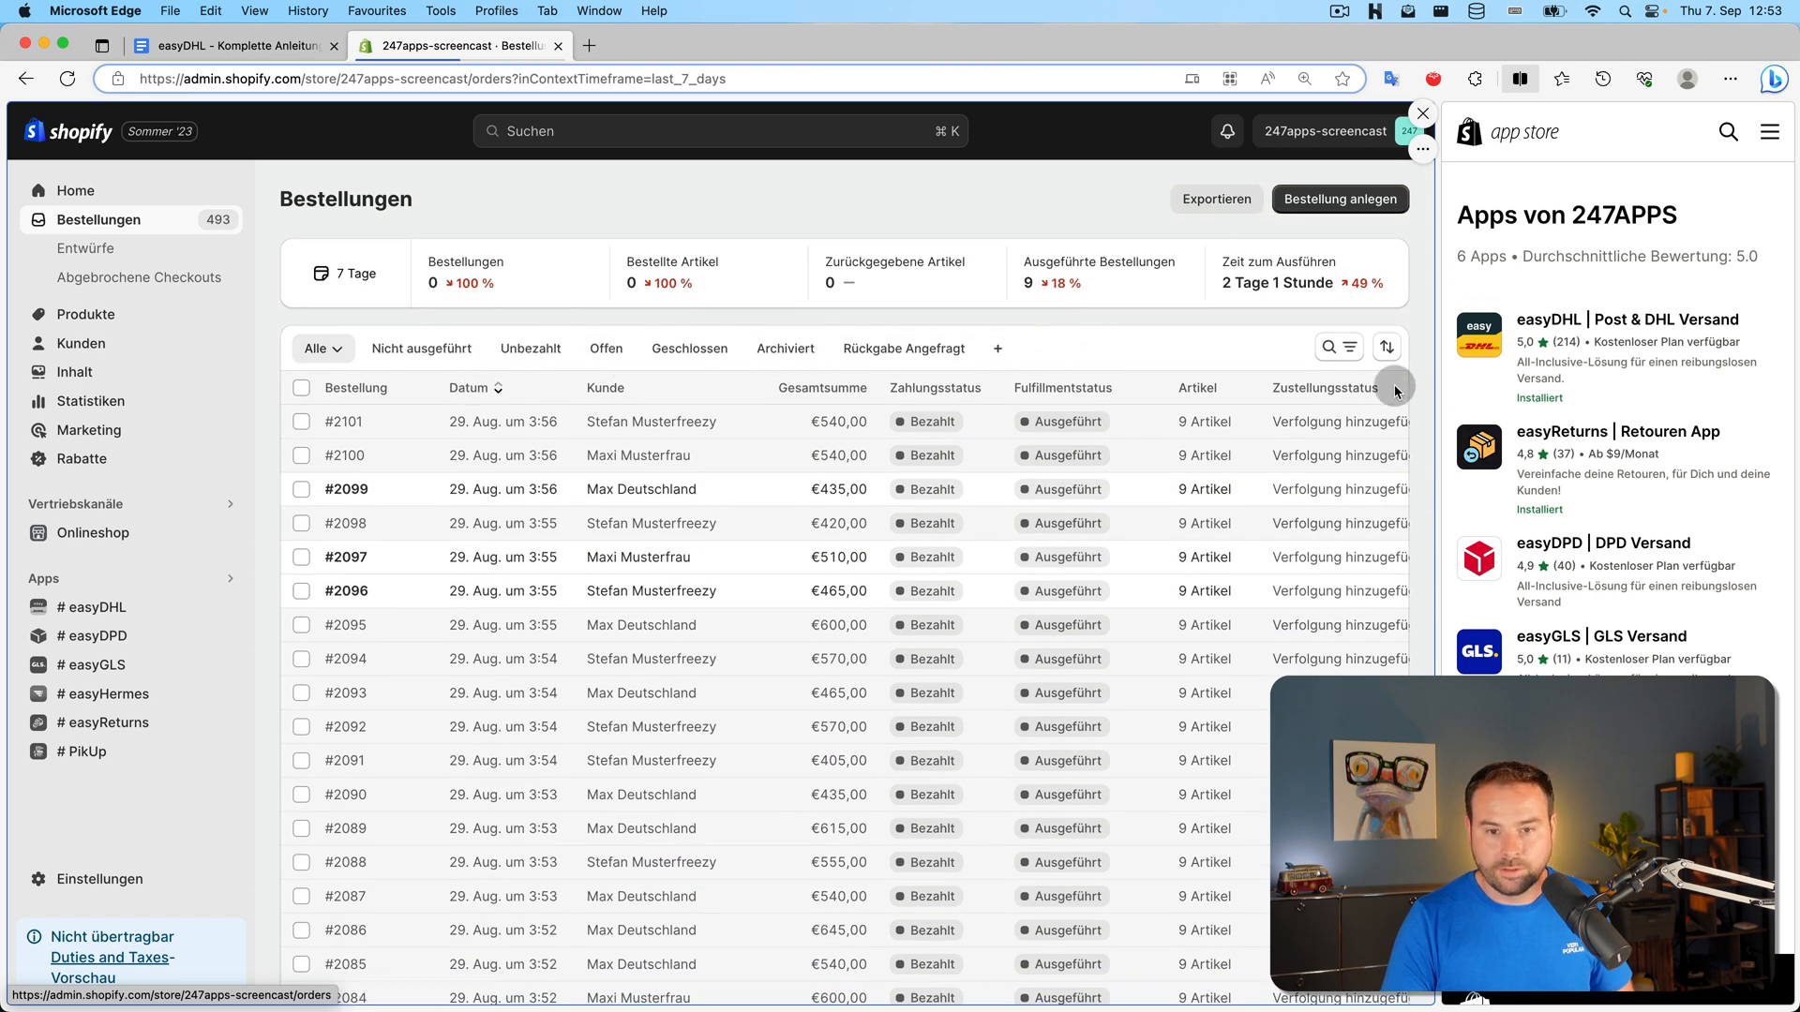
pyautogui.click(1340, 348)
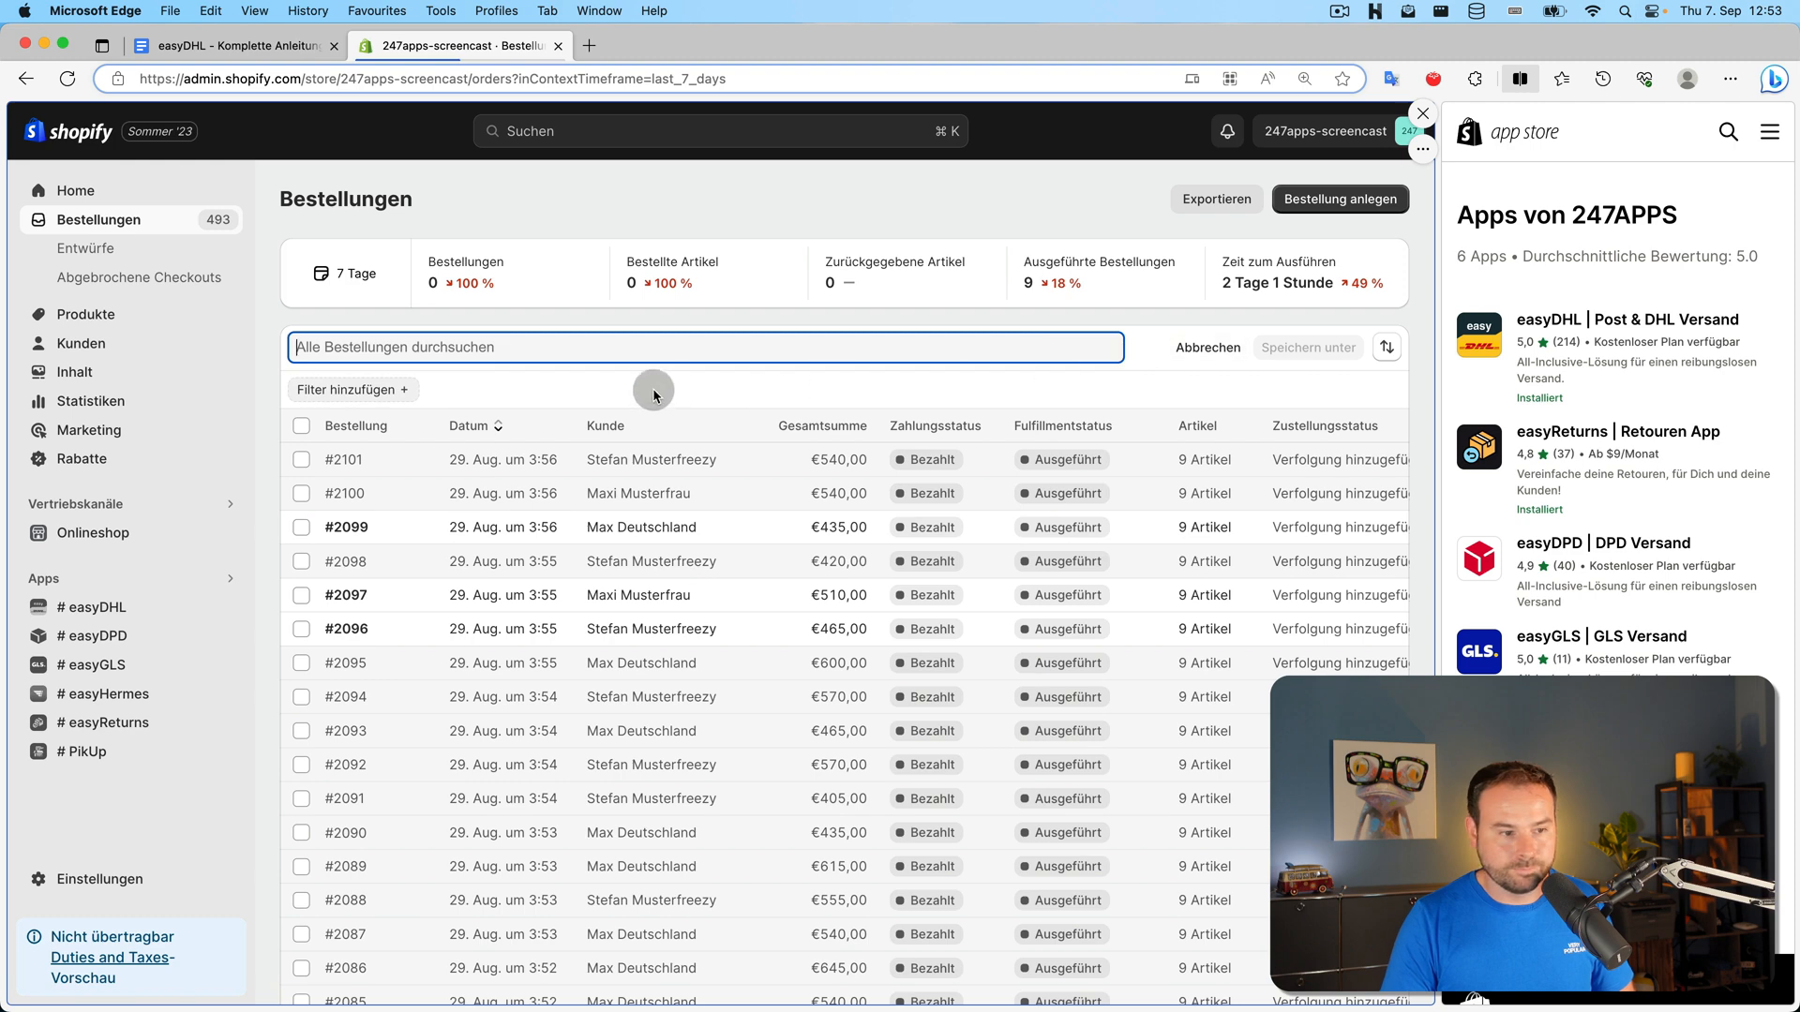
pyautogui.click(401, 387)
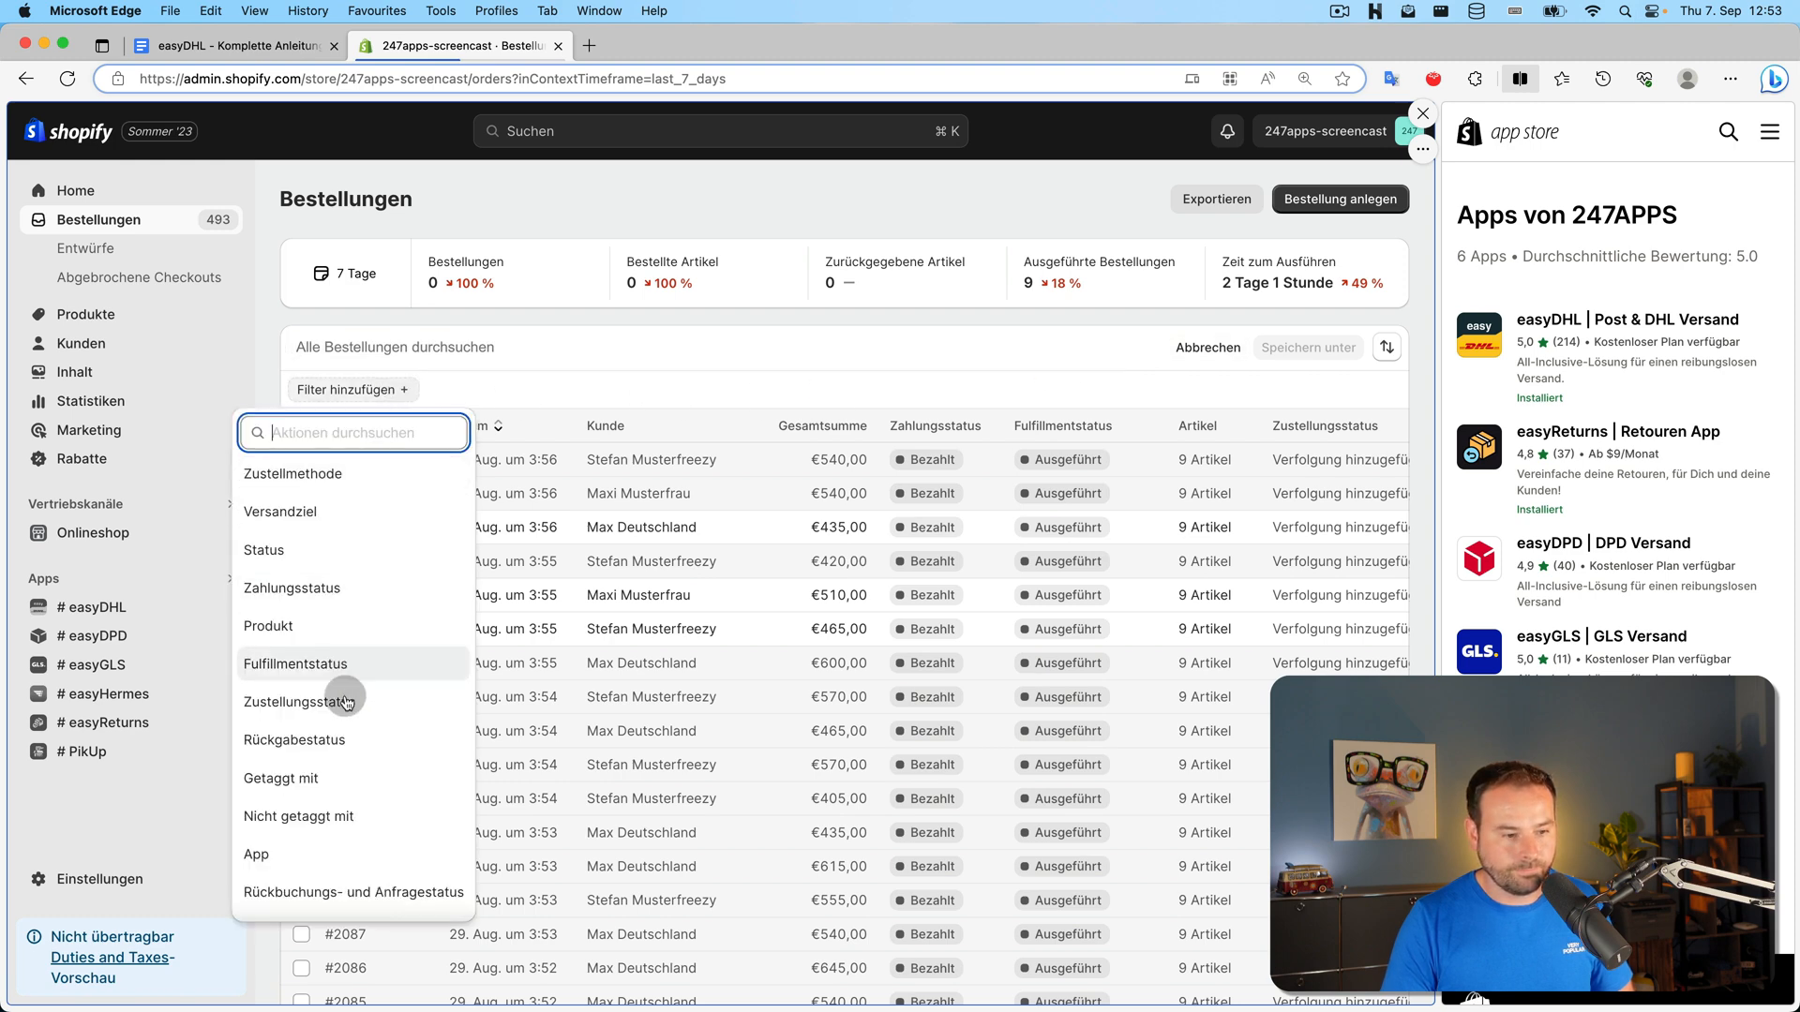
pyautogui.click(340, 776)
pyautogui.click(361, 456)
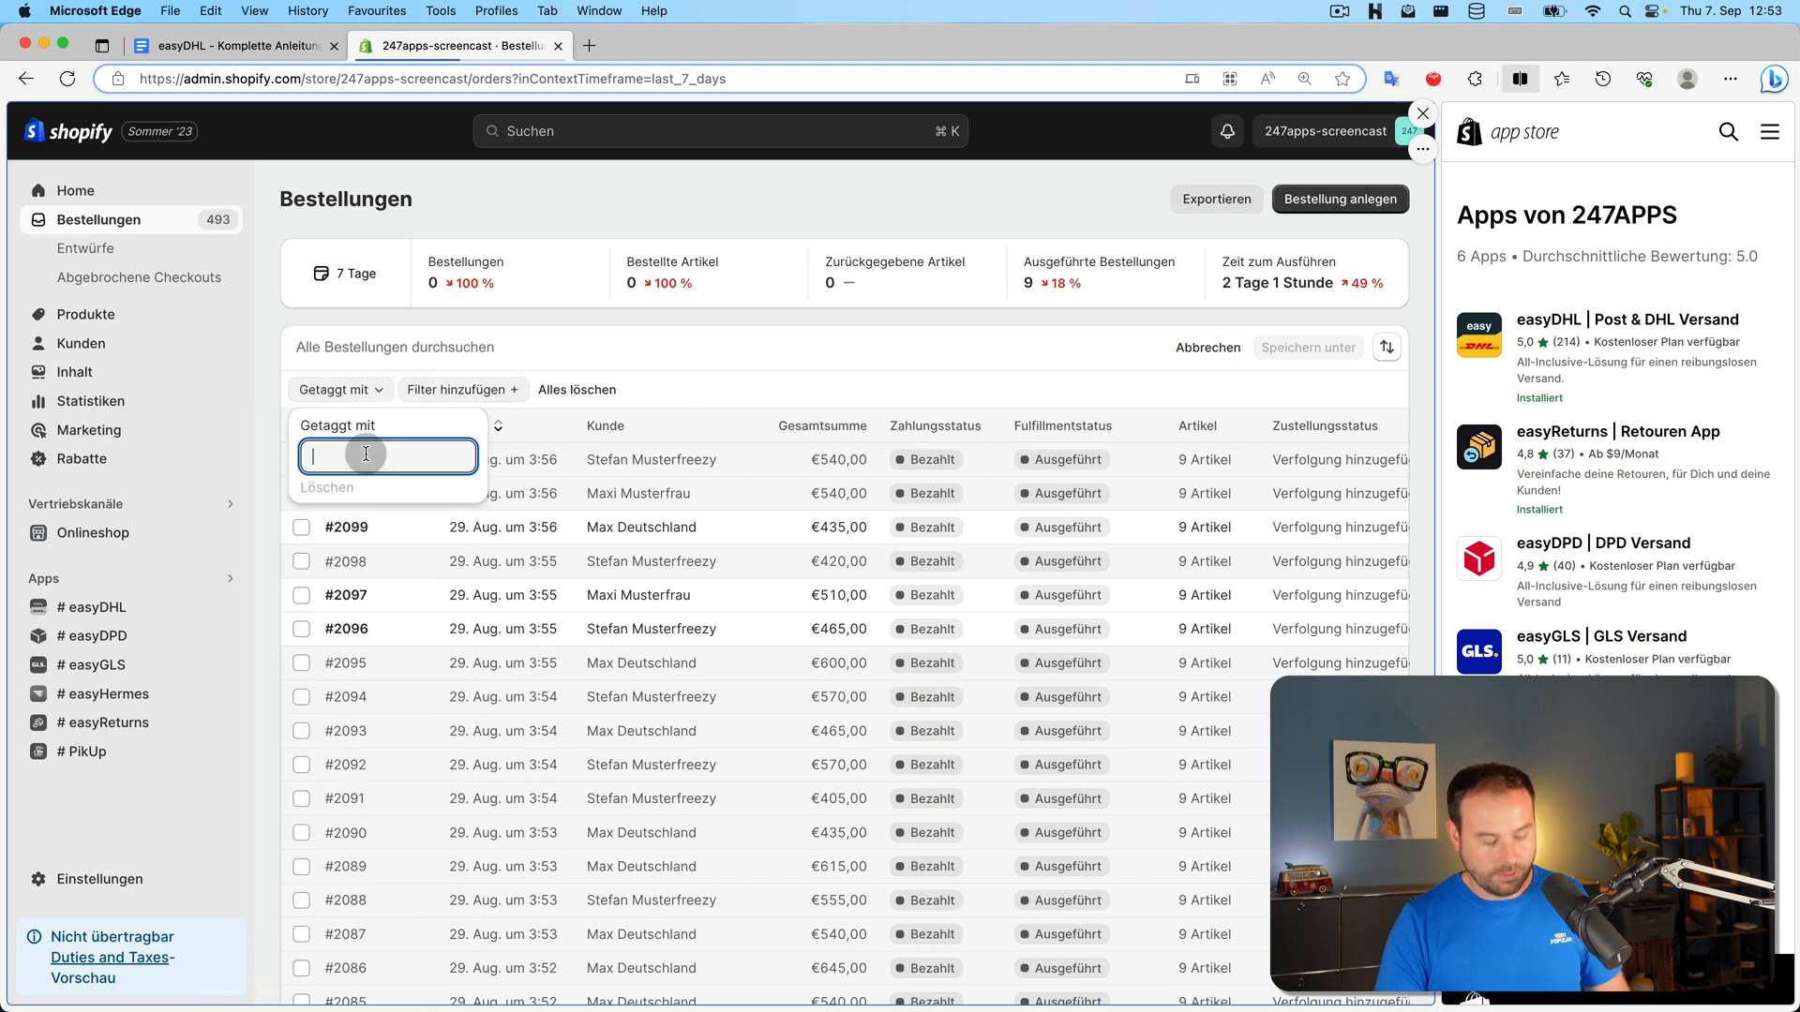
pyautogui.write('w')
pyautogui.press('BackSpace')
pyautogui.write('easy')
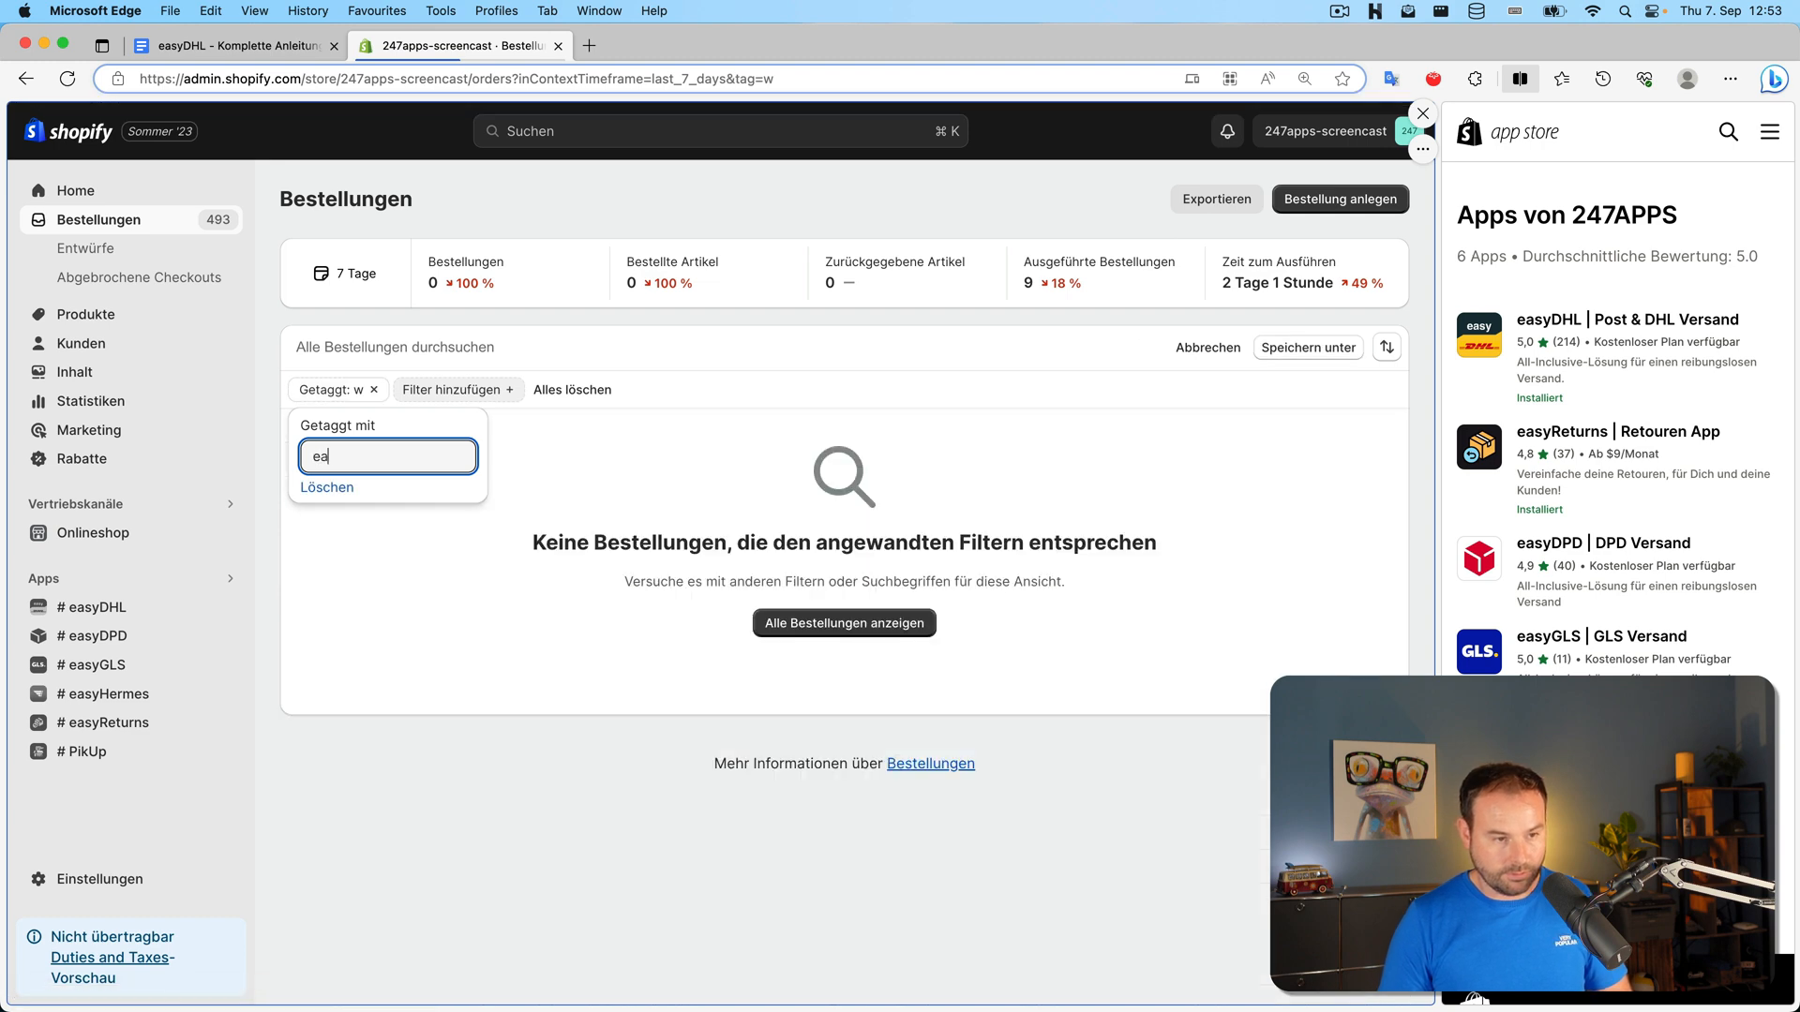
pyautogui.write('l-ok')
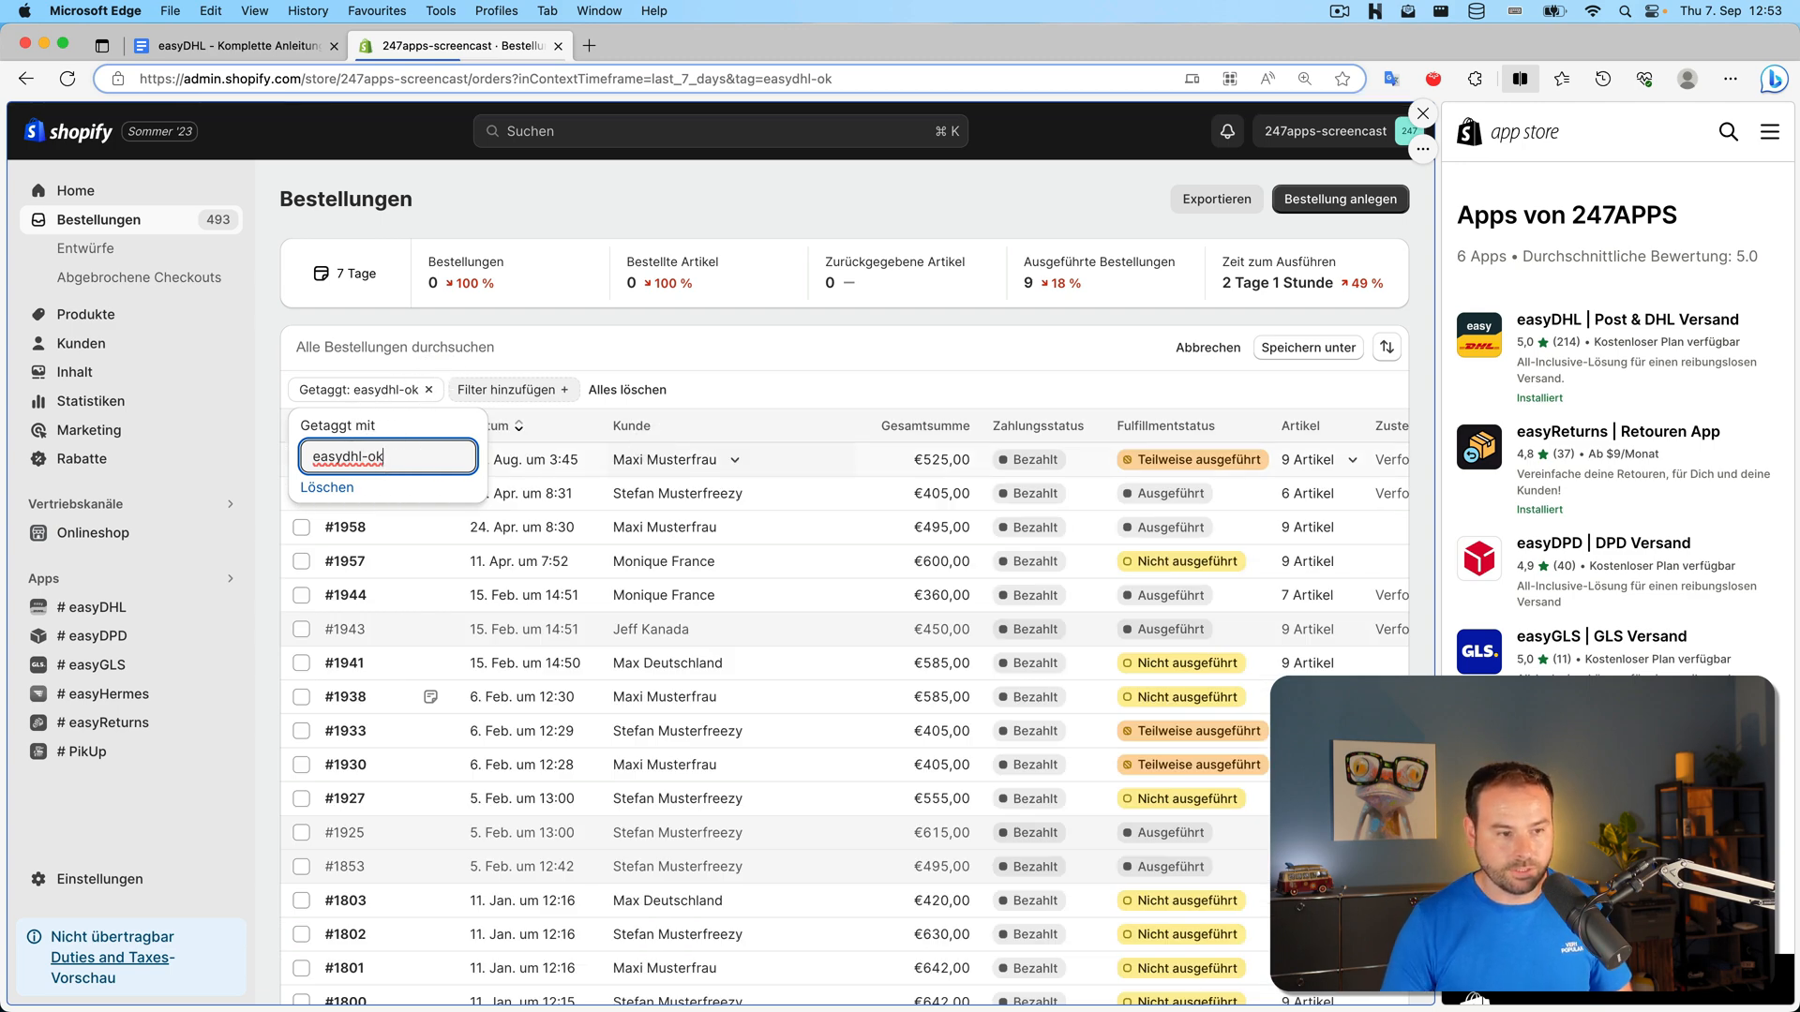
pyautogui.click(801, 346)
# Check order #2055's easyDHL-ok tag, then go back to the easyDHL app
pyautogui.click(345, 461)
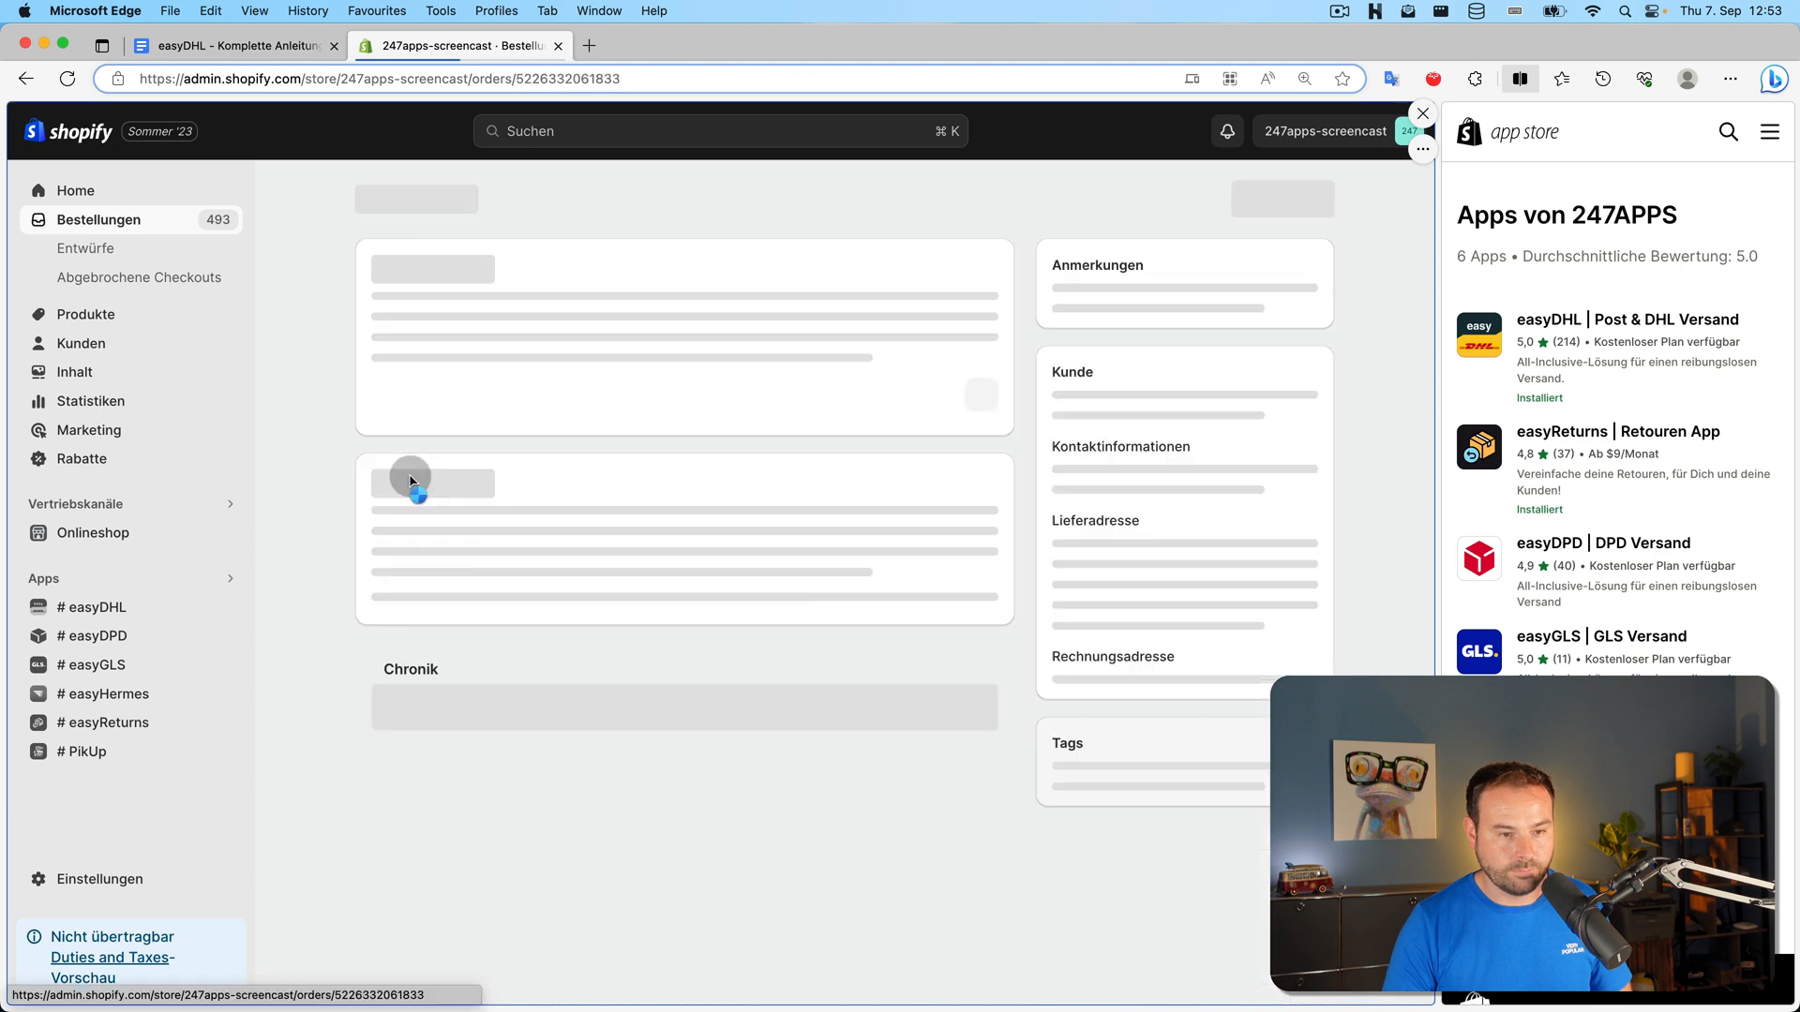
pyautogui.scroll(-3, 792, 544)
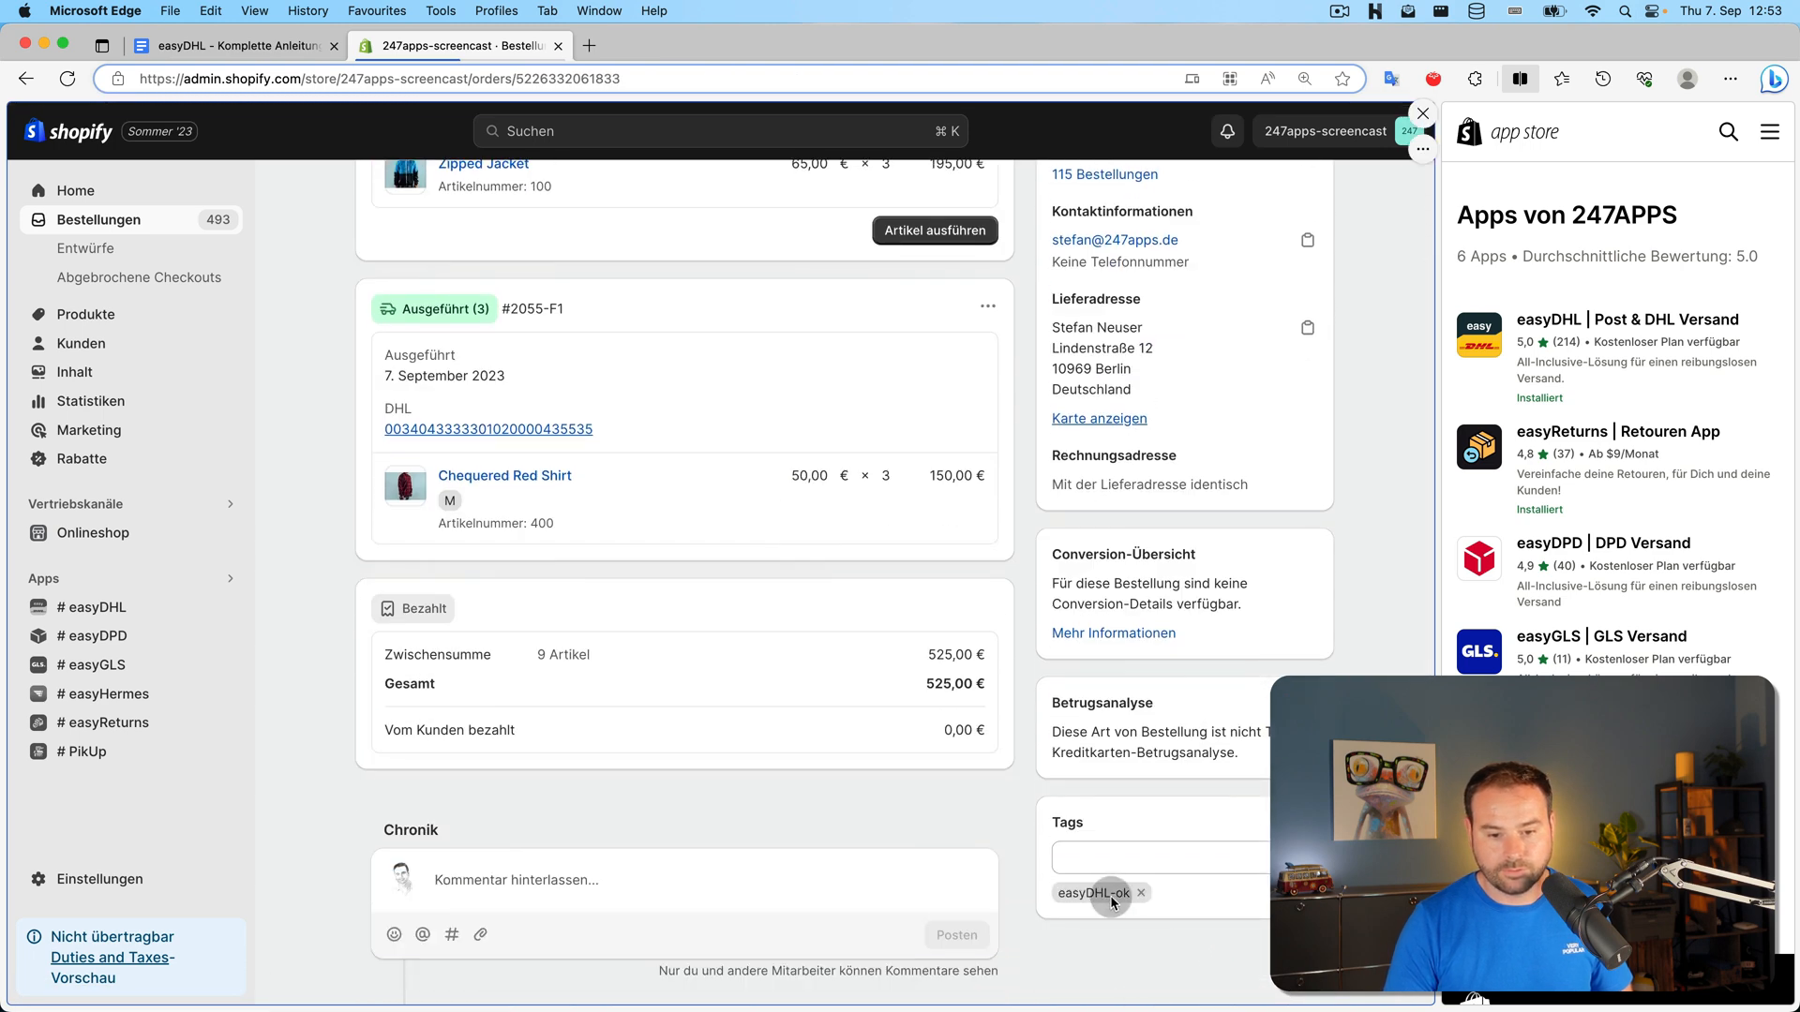
pyautogui.scroll(3, 843, 788)
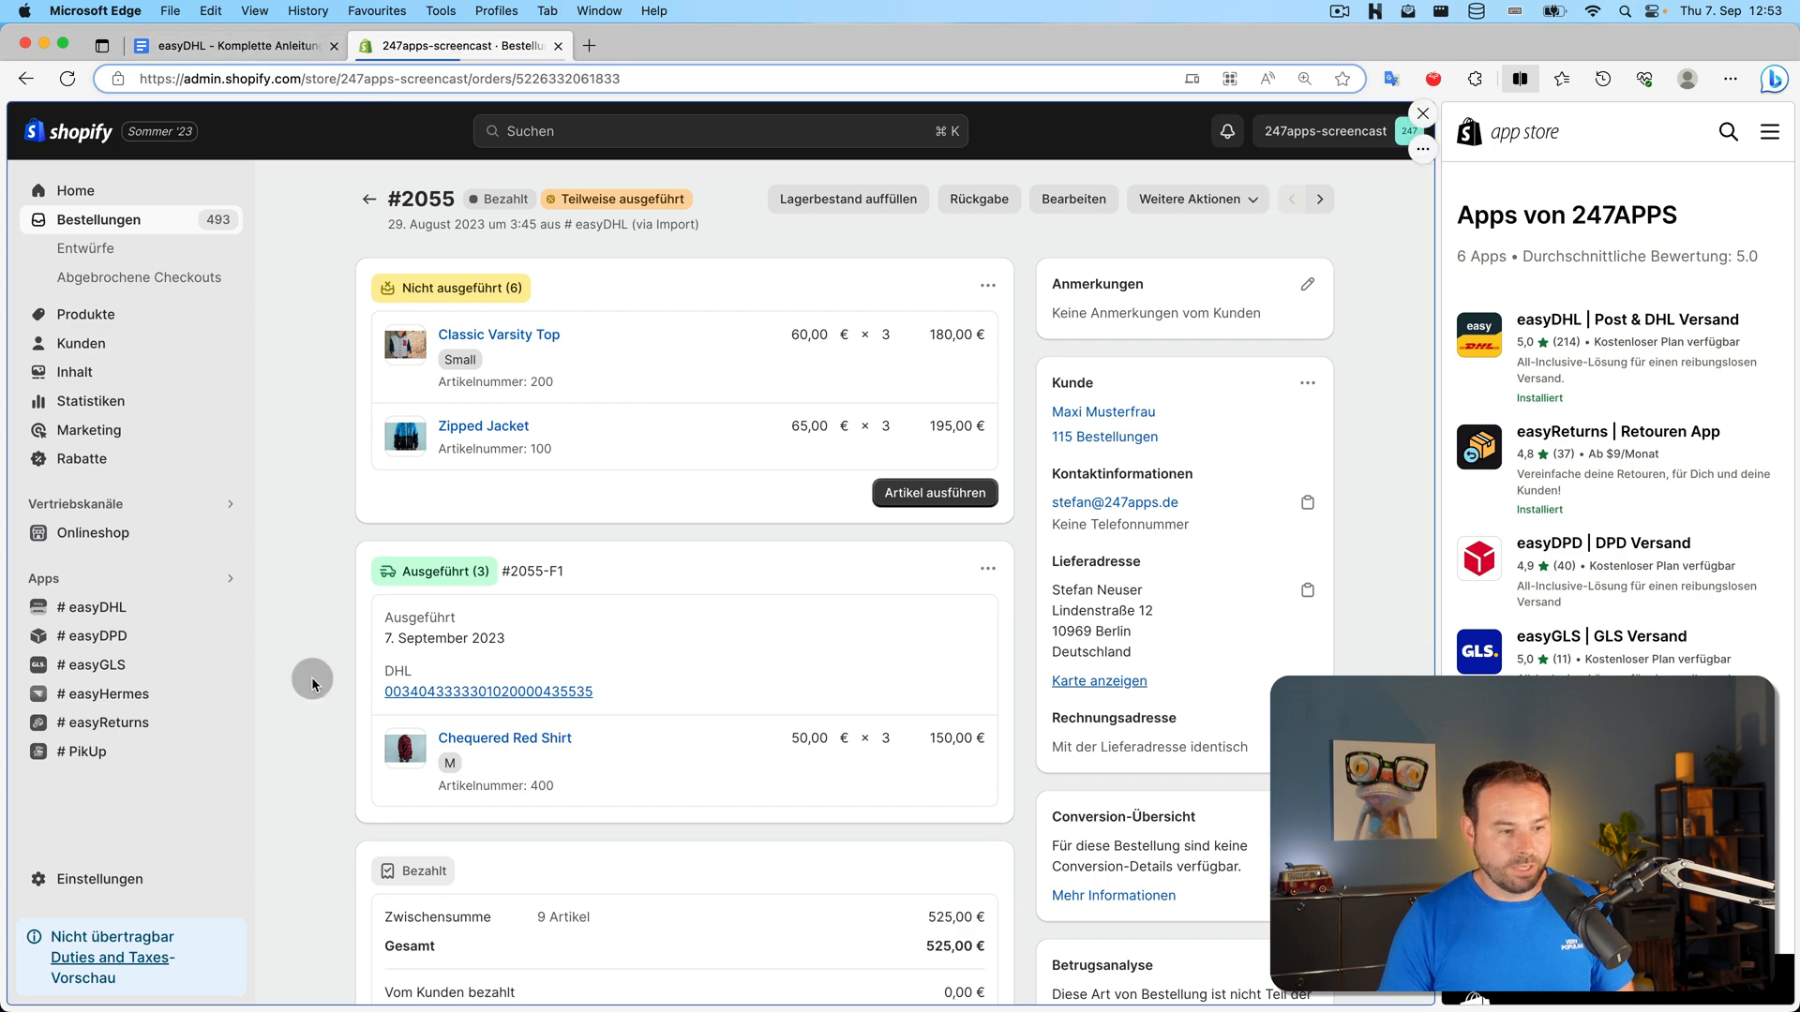
pyautogui.click(132, 609)
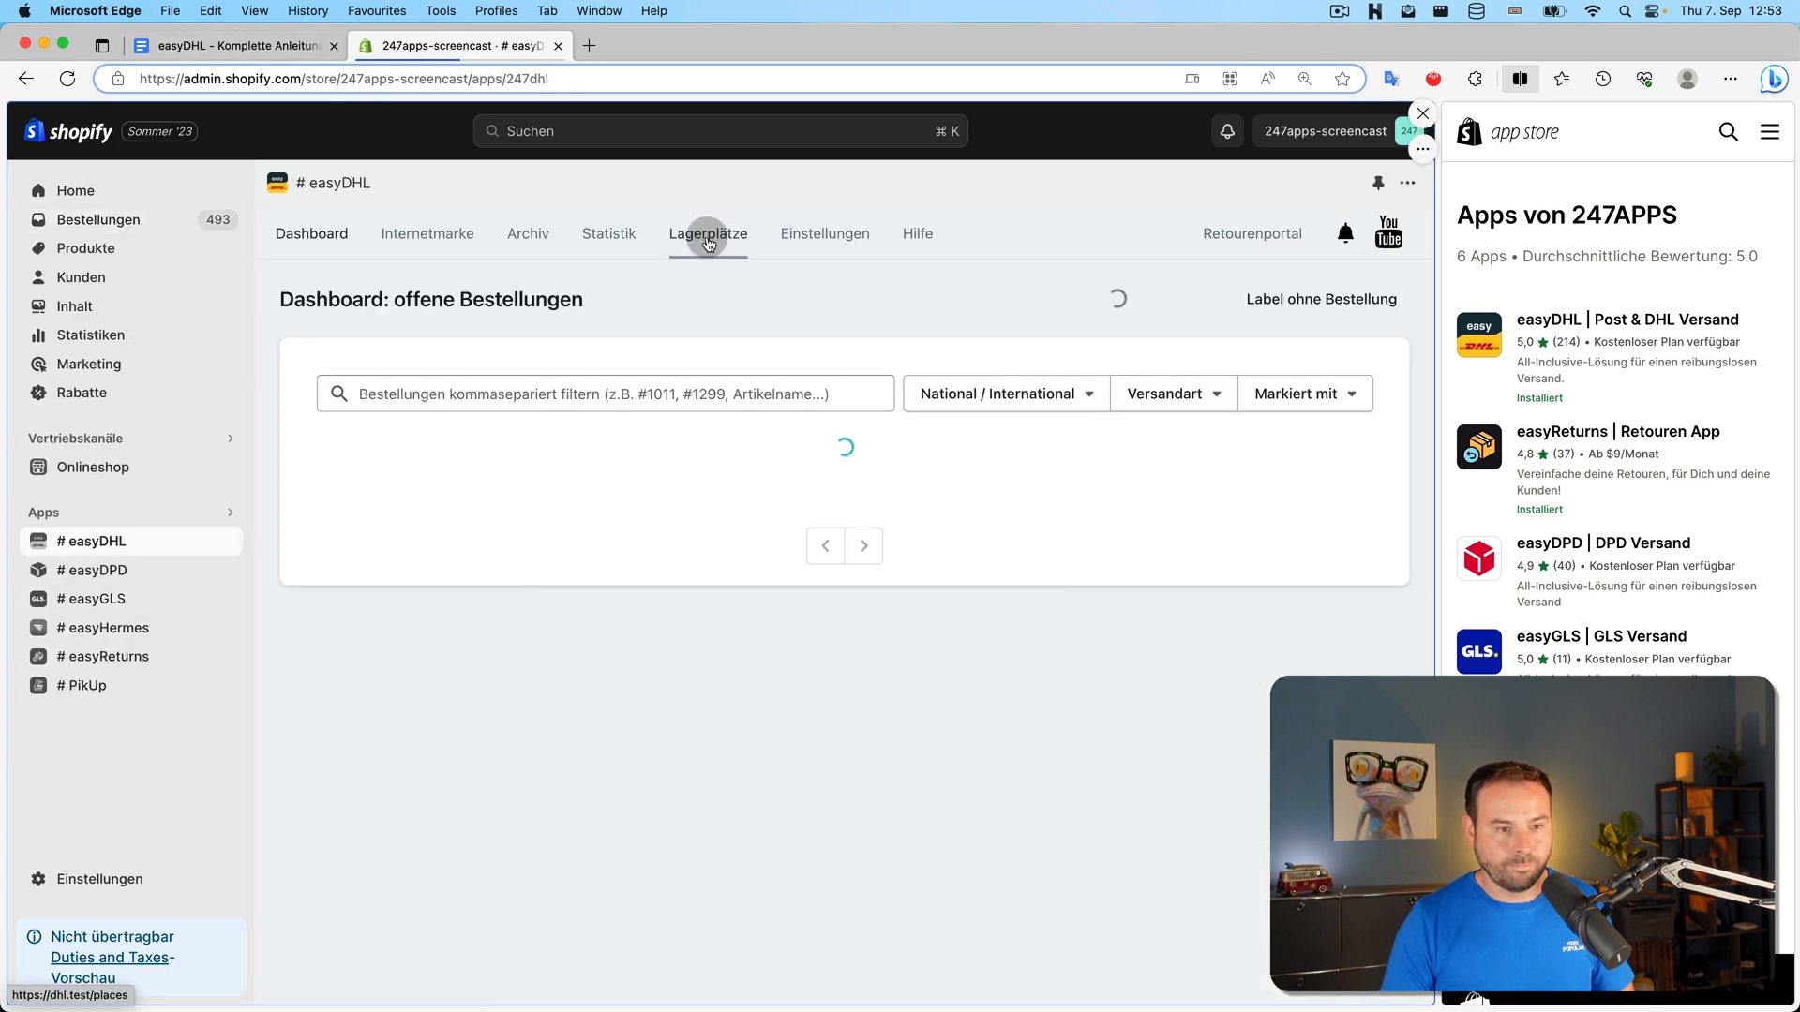
# Open easyDHL's Shopify settings and scroll down to the Tags section
pyautogui.click(818, 234)
pyautogui.click(872, 480)
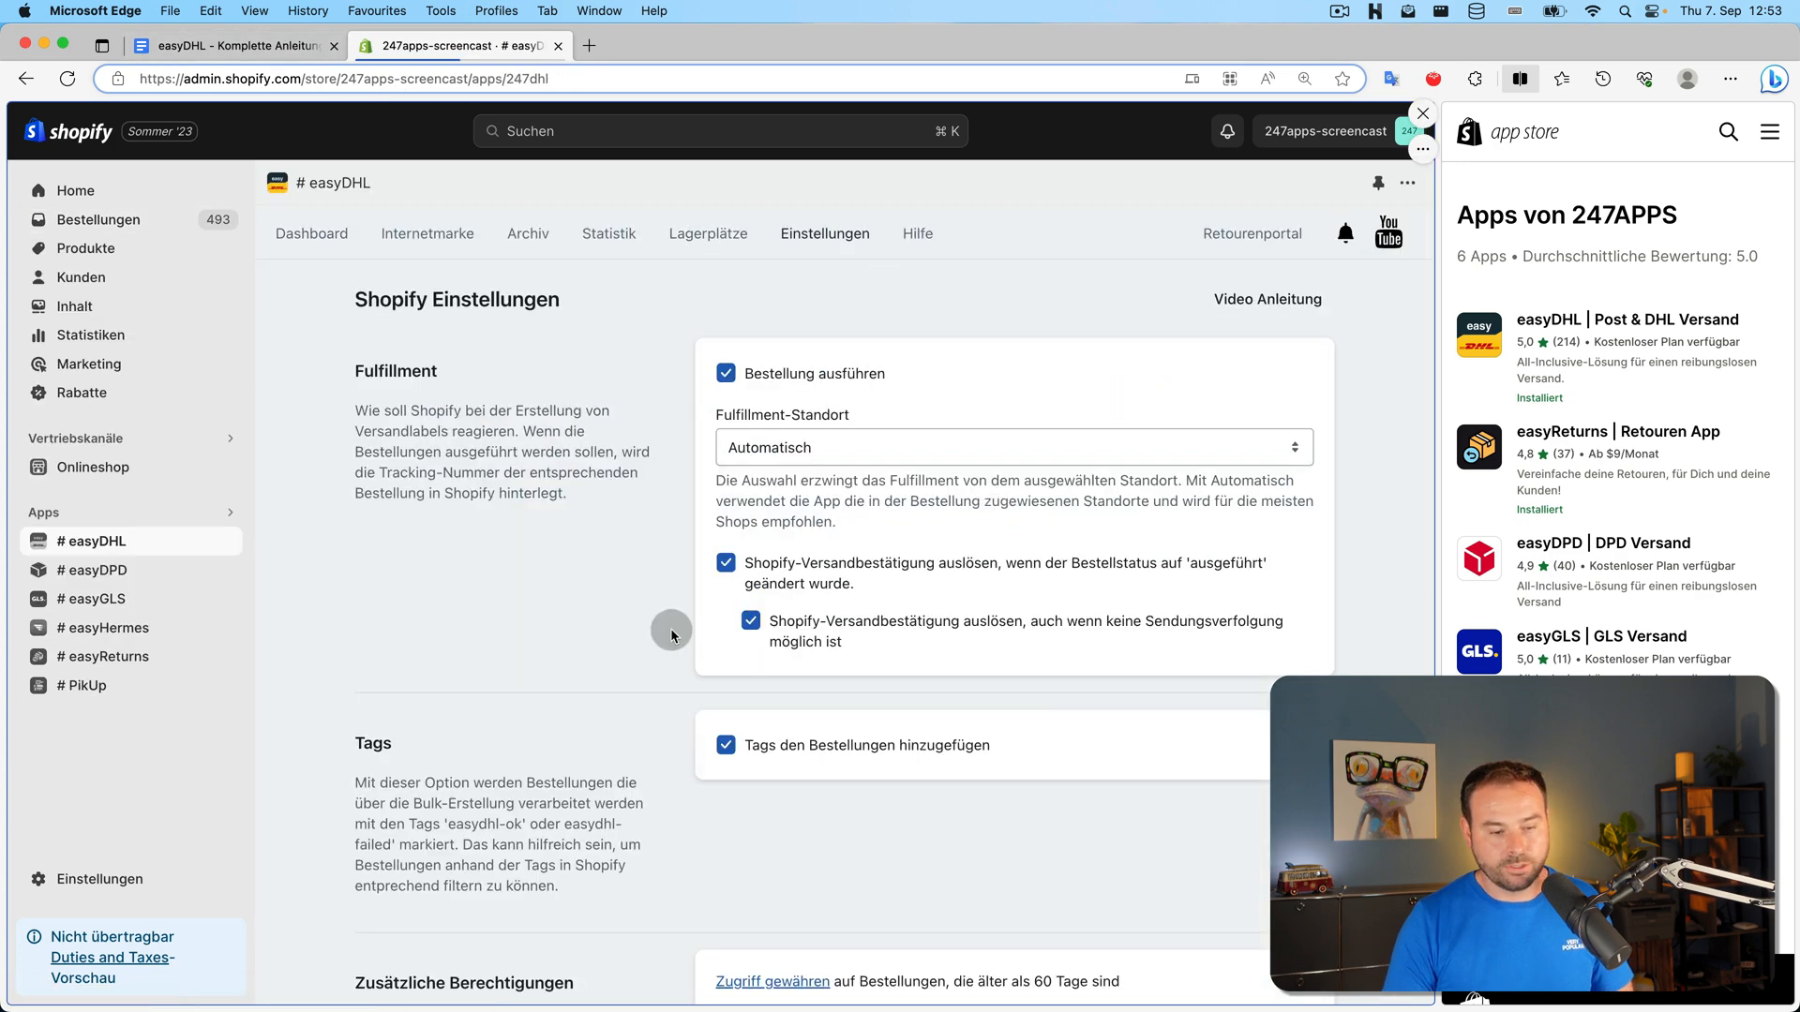
pyautogui.scroll(-3, 976, 675)
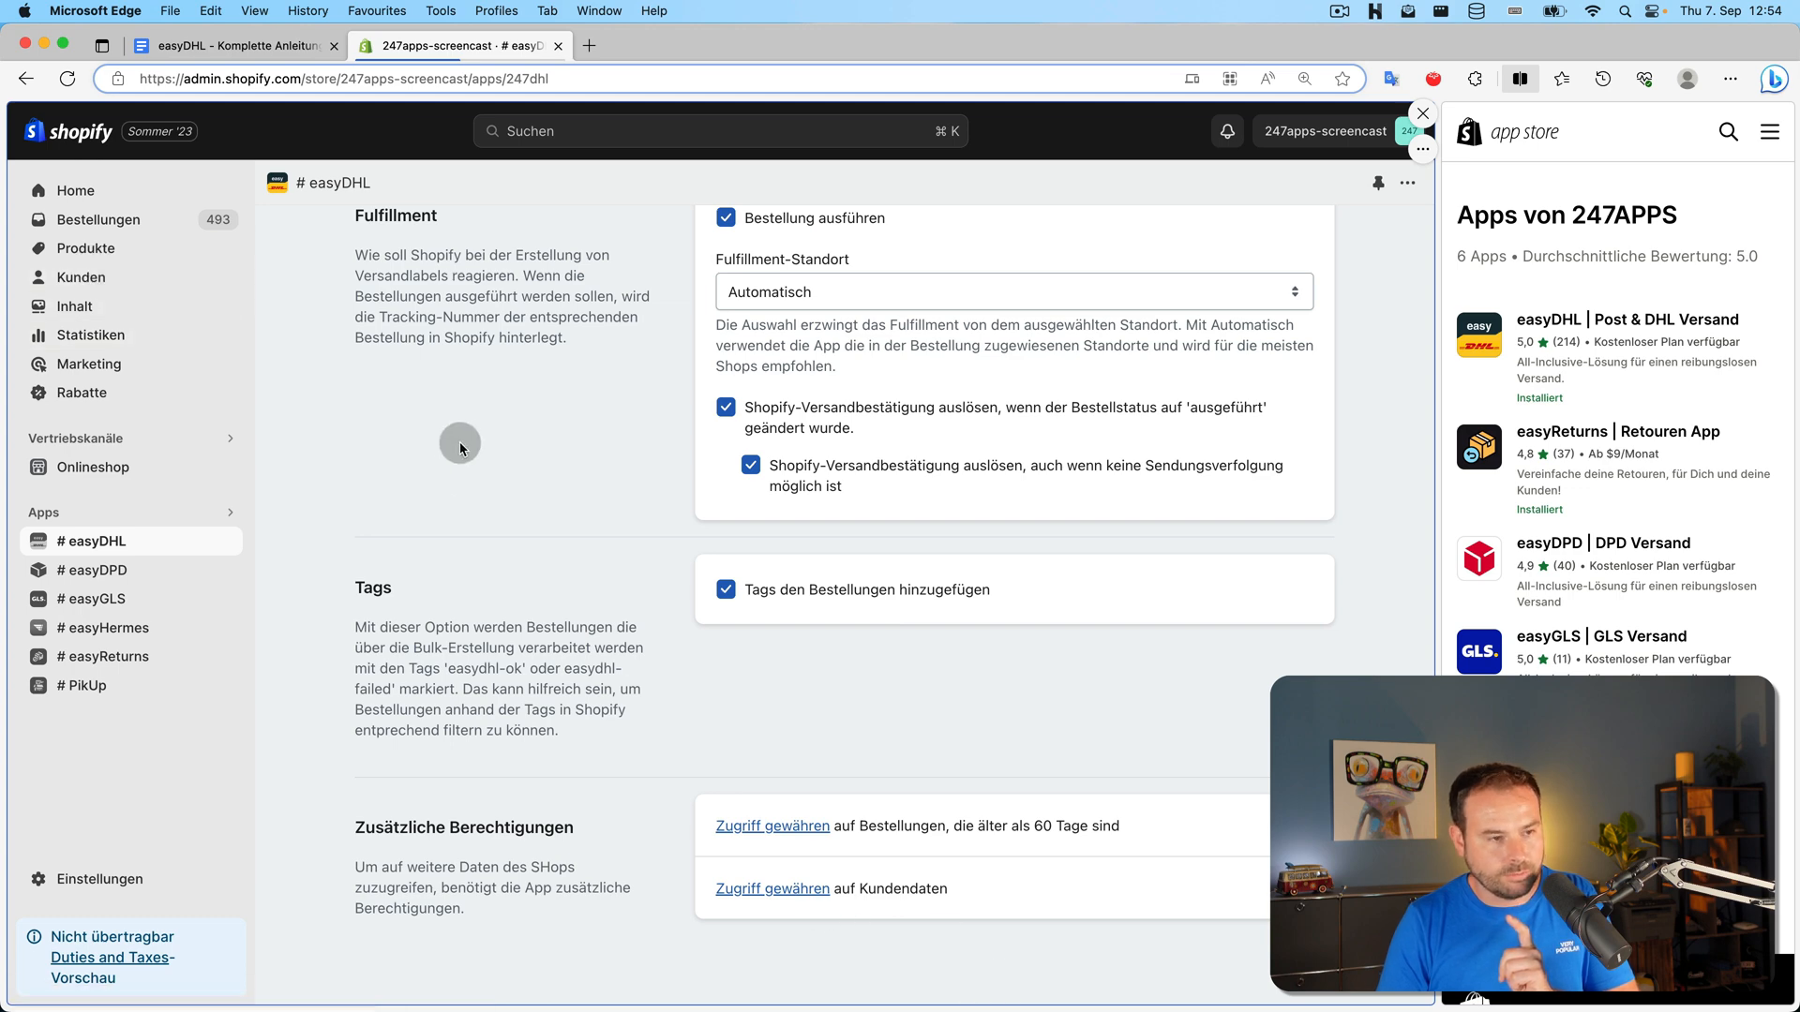
# Start a prefilled DHL shipping label from a customer's page via Weitere Aktionen
pyautogui.click(78, 274)
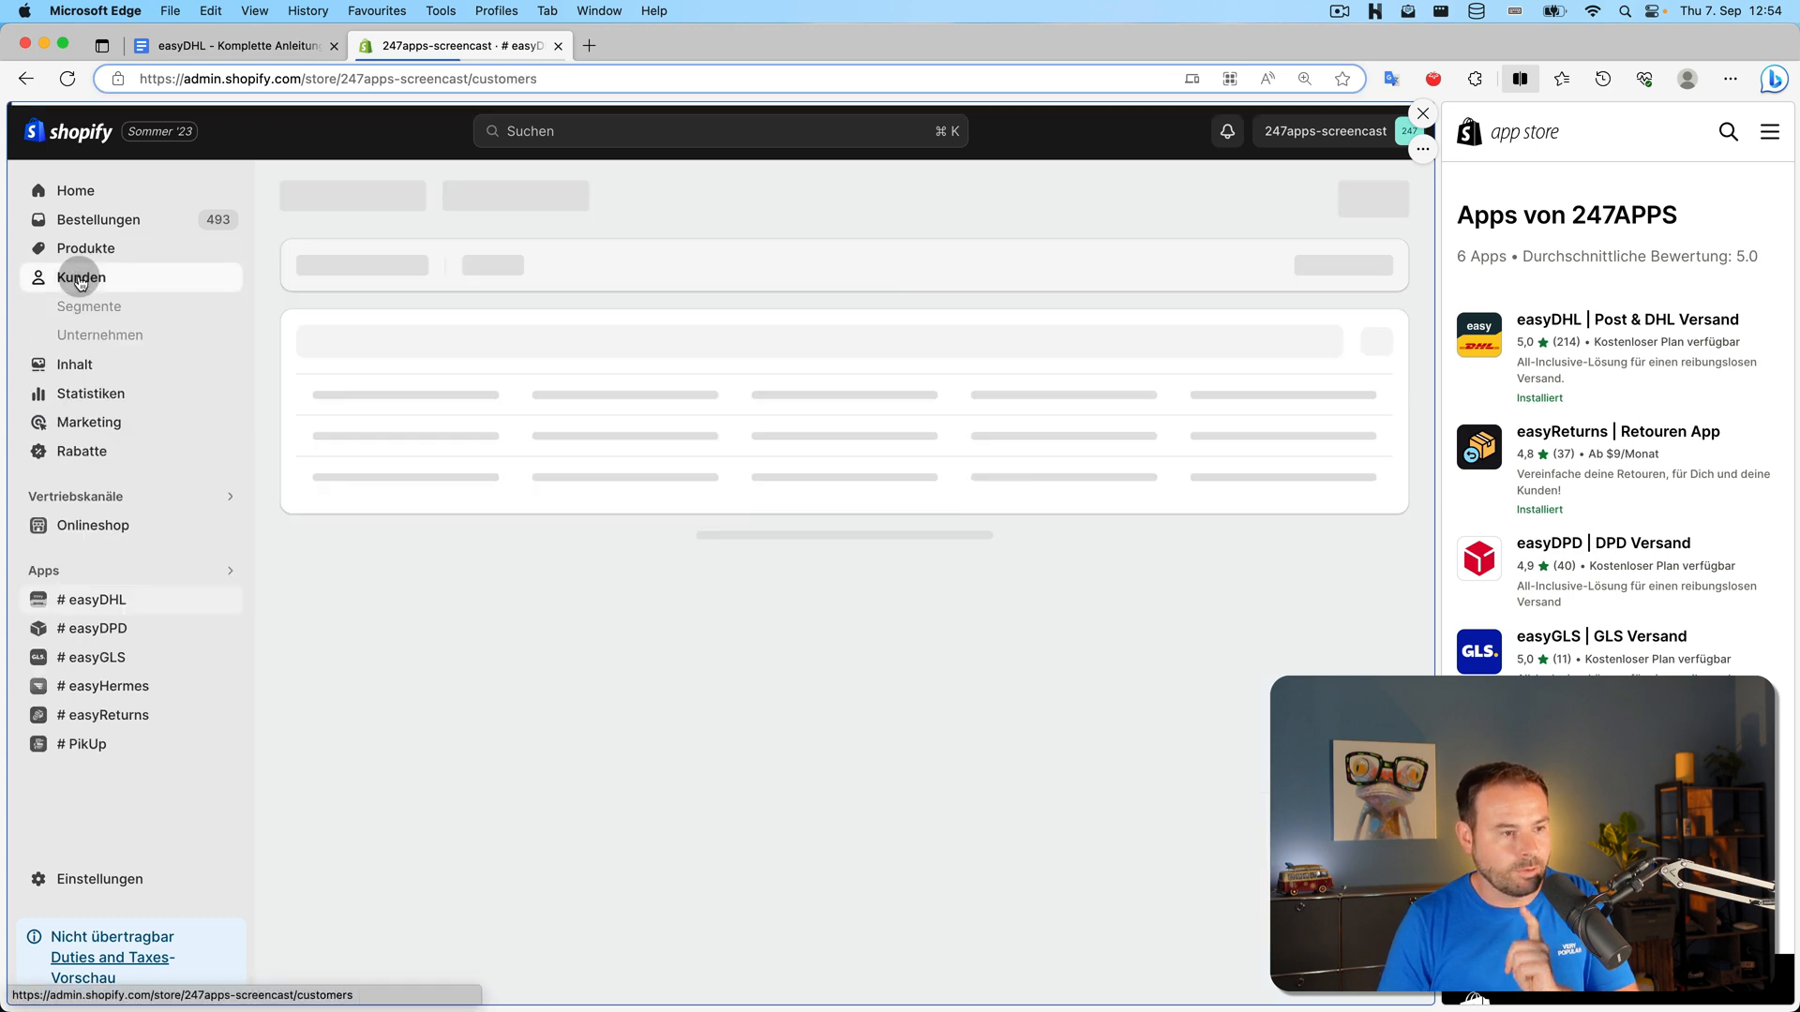
pyautogui.click(441, 409)
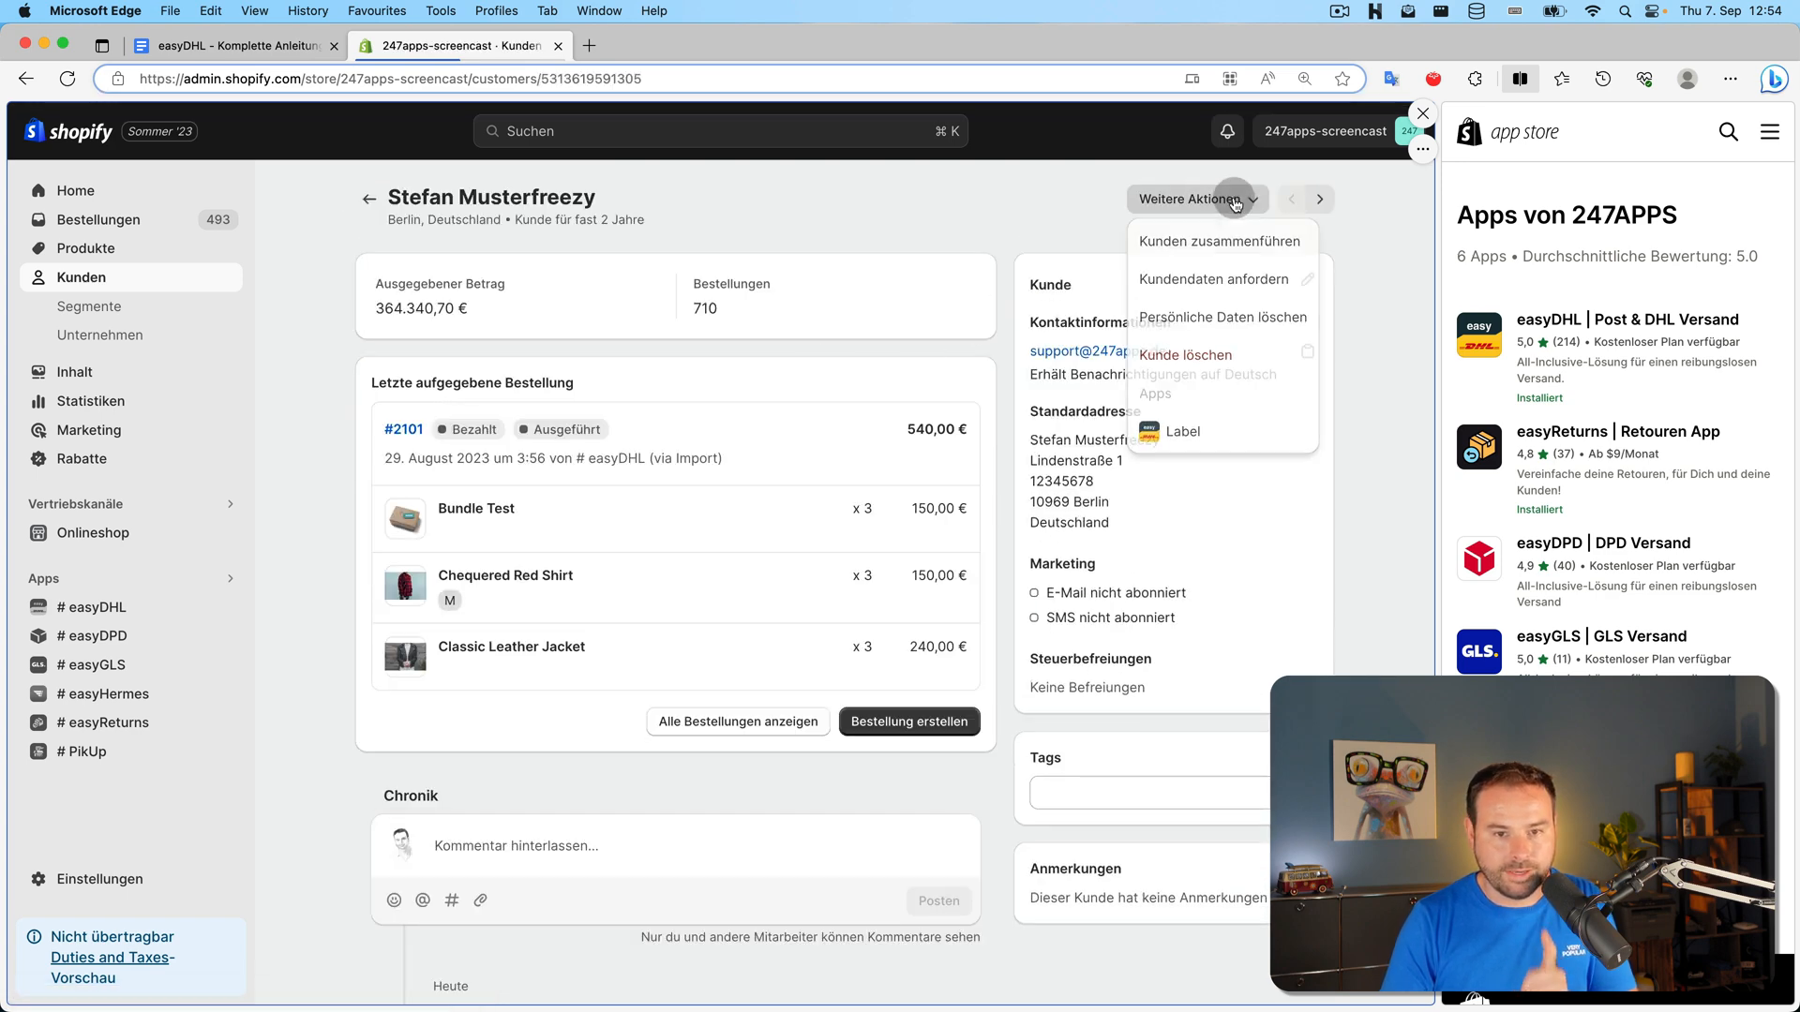
pyautogui.click(1219, 199)
pyautogui.click(1180, 443)
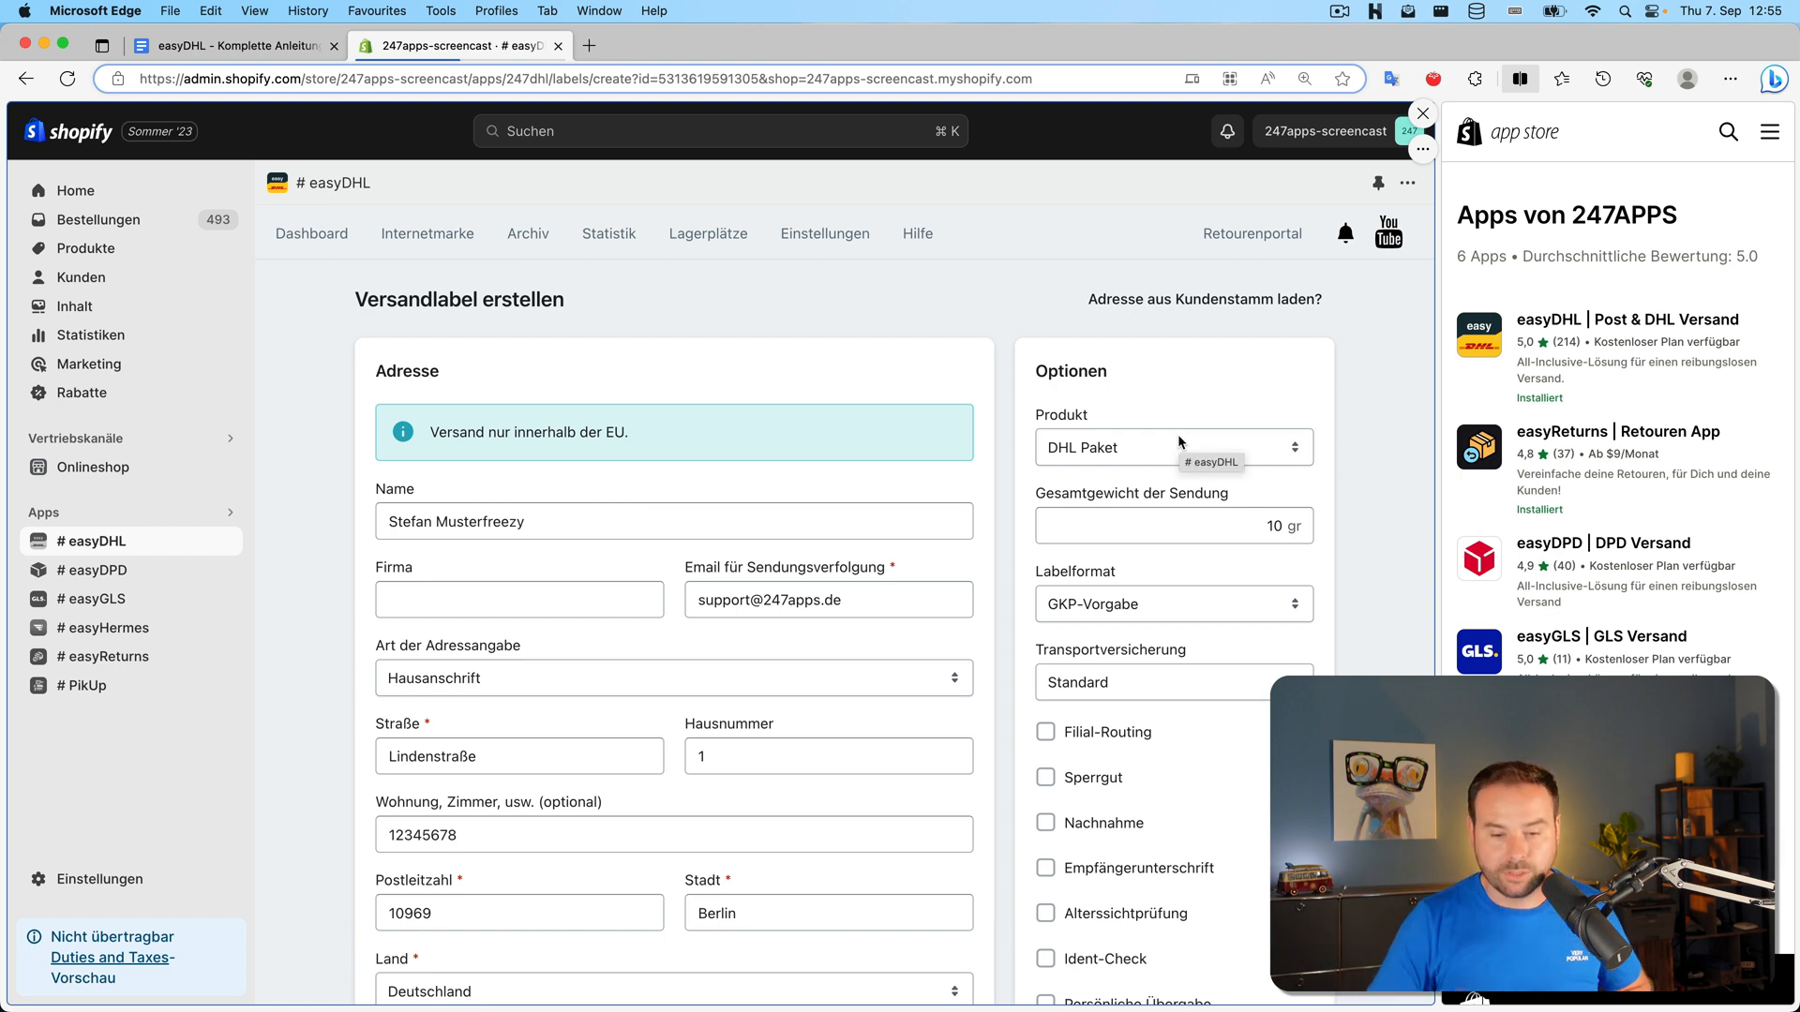
pyautogui.scroll(-3, 902, 513)
pyautogui.scroll(-3, 903, 514)
pyautogui.scroll(3, 446, 454)
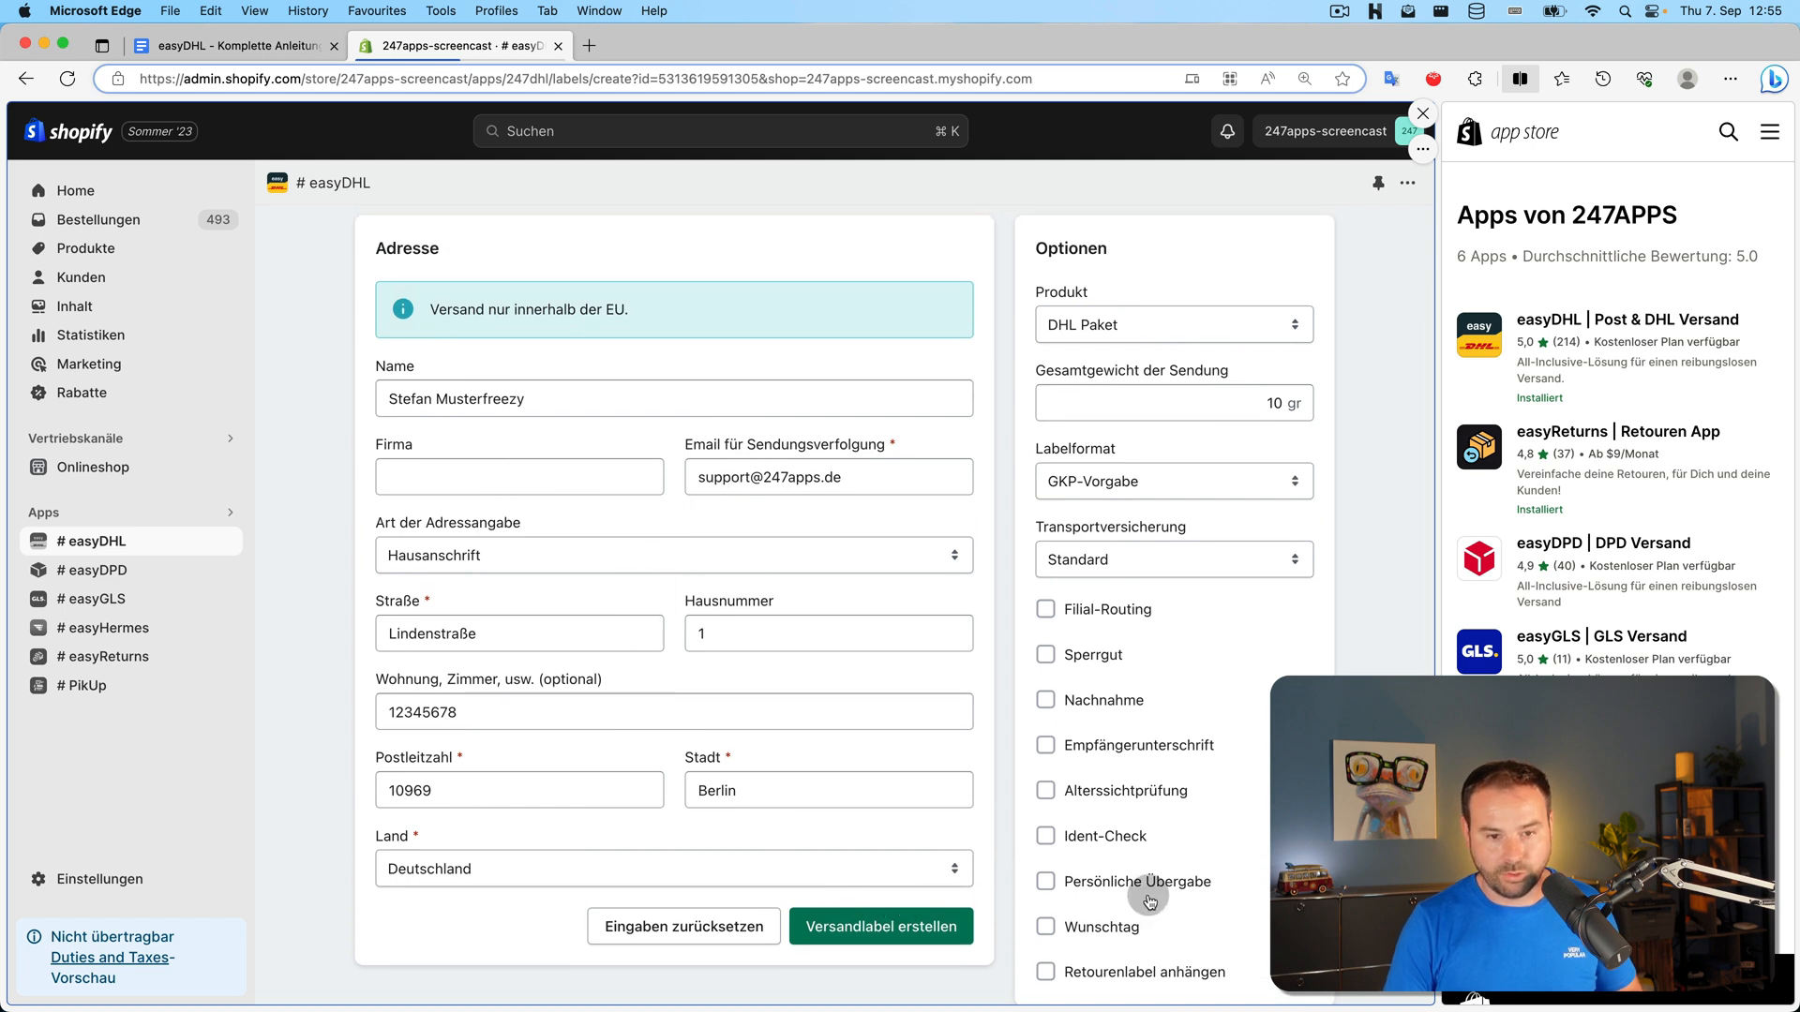
pyautogui.scroll(3, 1152, 874)
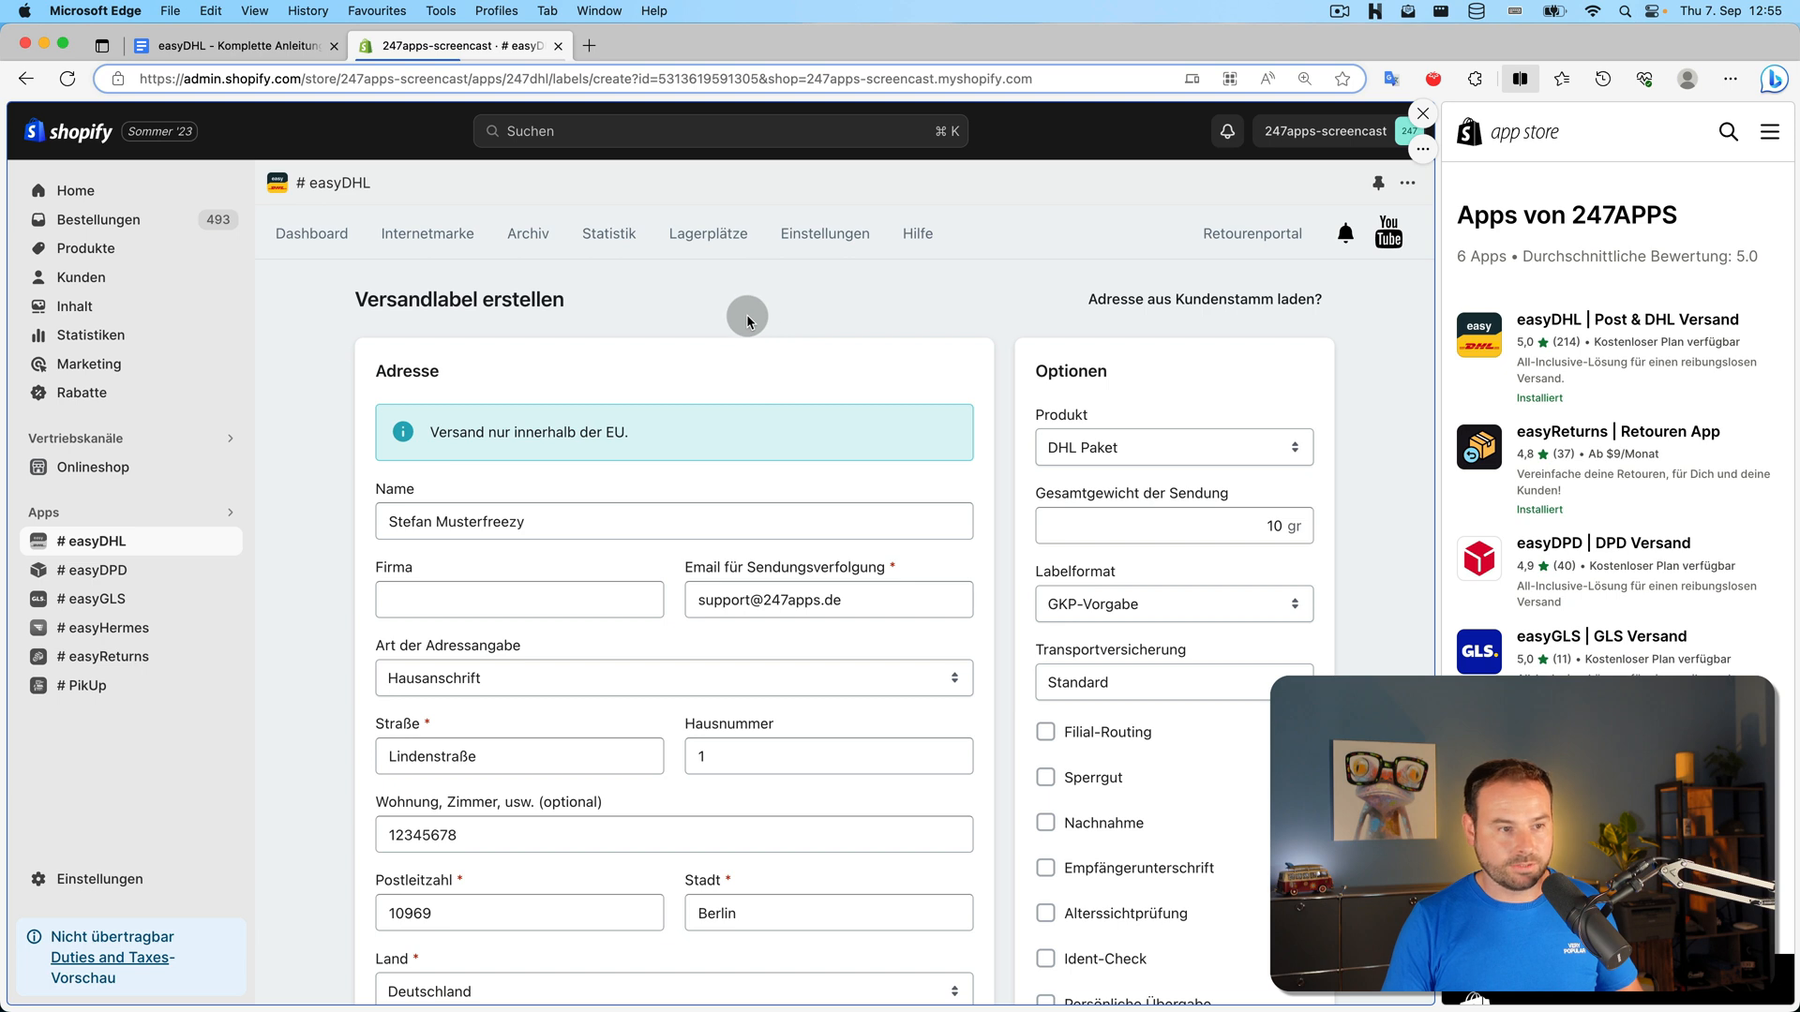
# Open a blank label form with 'Label ohne Bestellung', then reach the Einstellungen overview
pyautogui.click(307, 234)
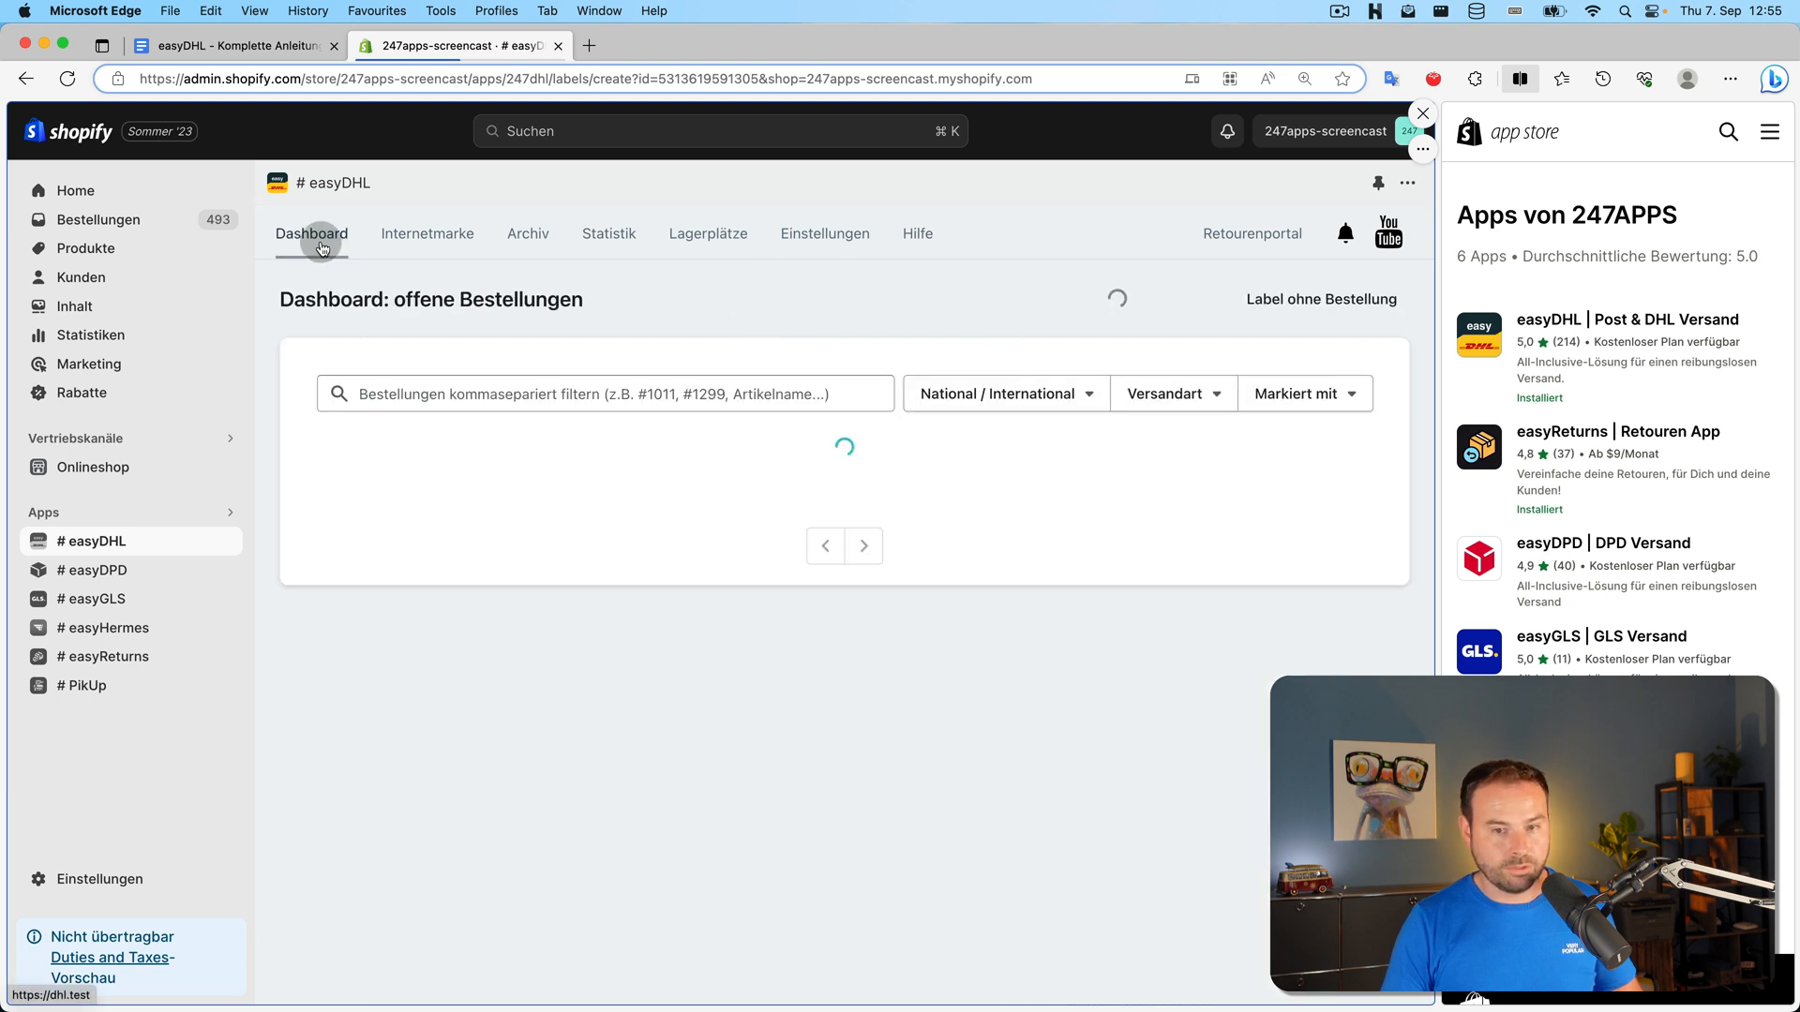
pyautogui.click(1288, 307)
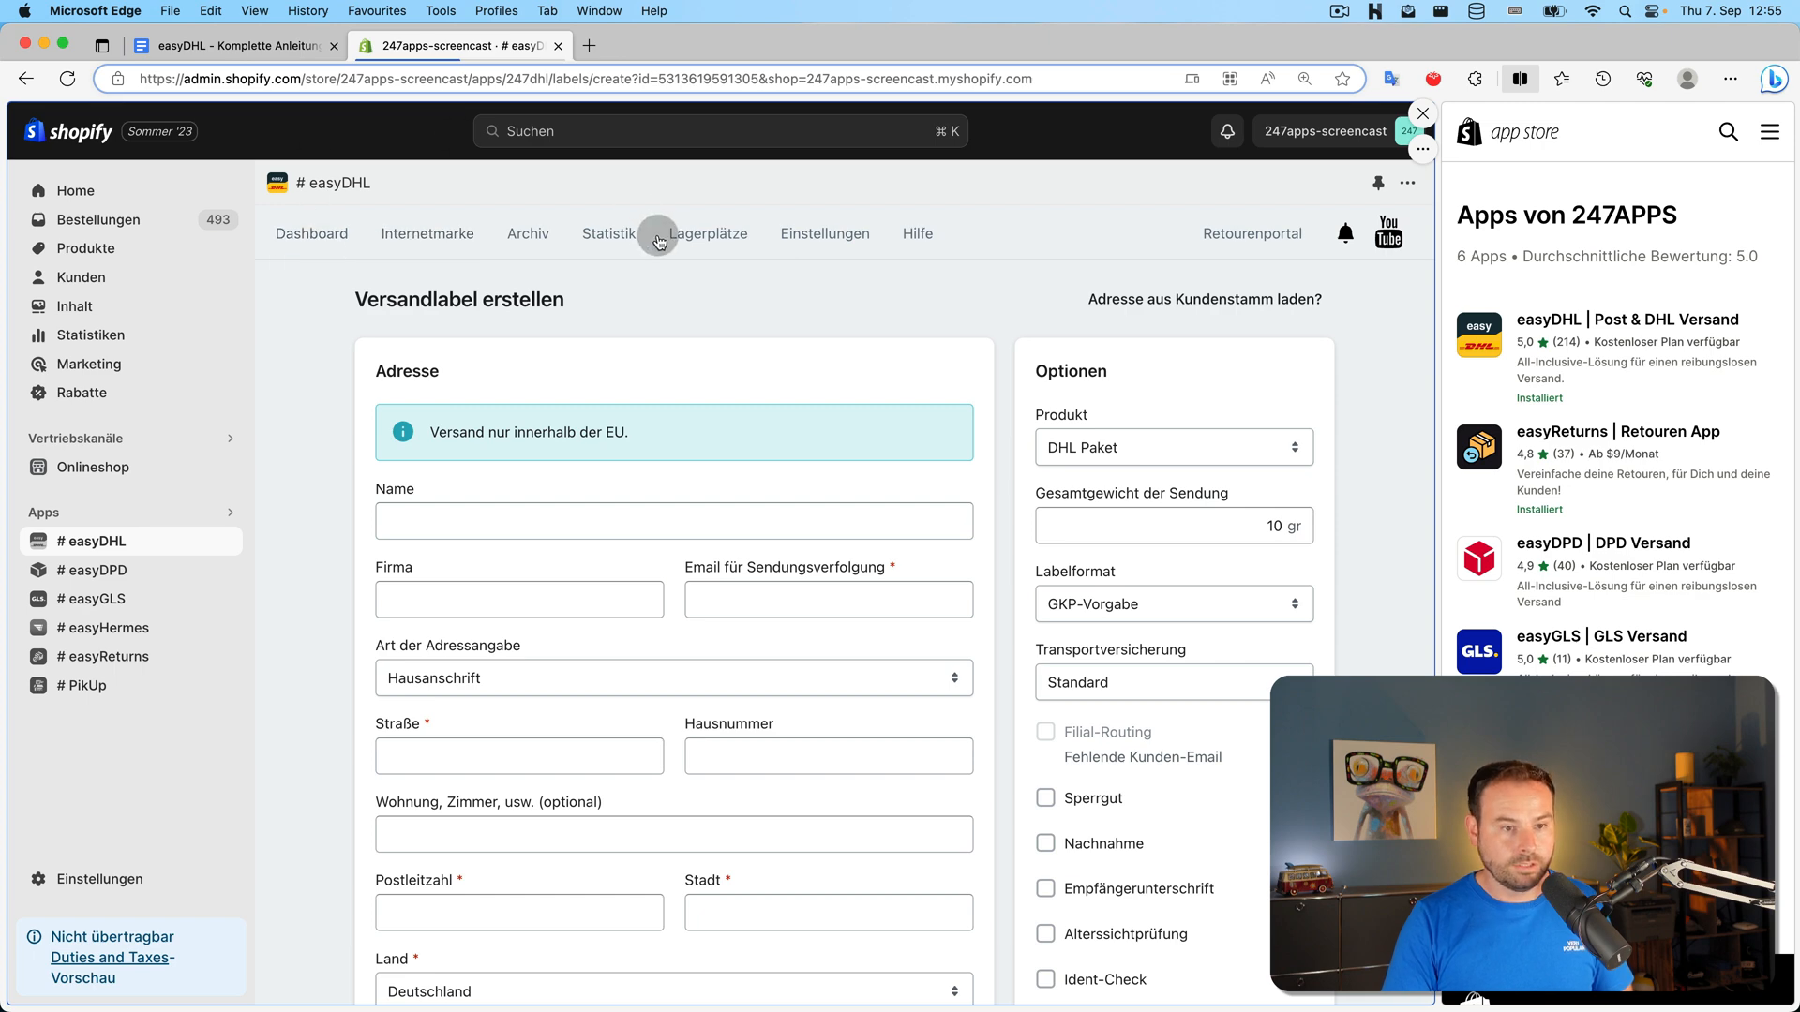
pyautogui.click(825, 234)
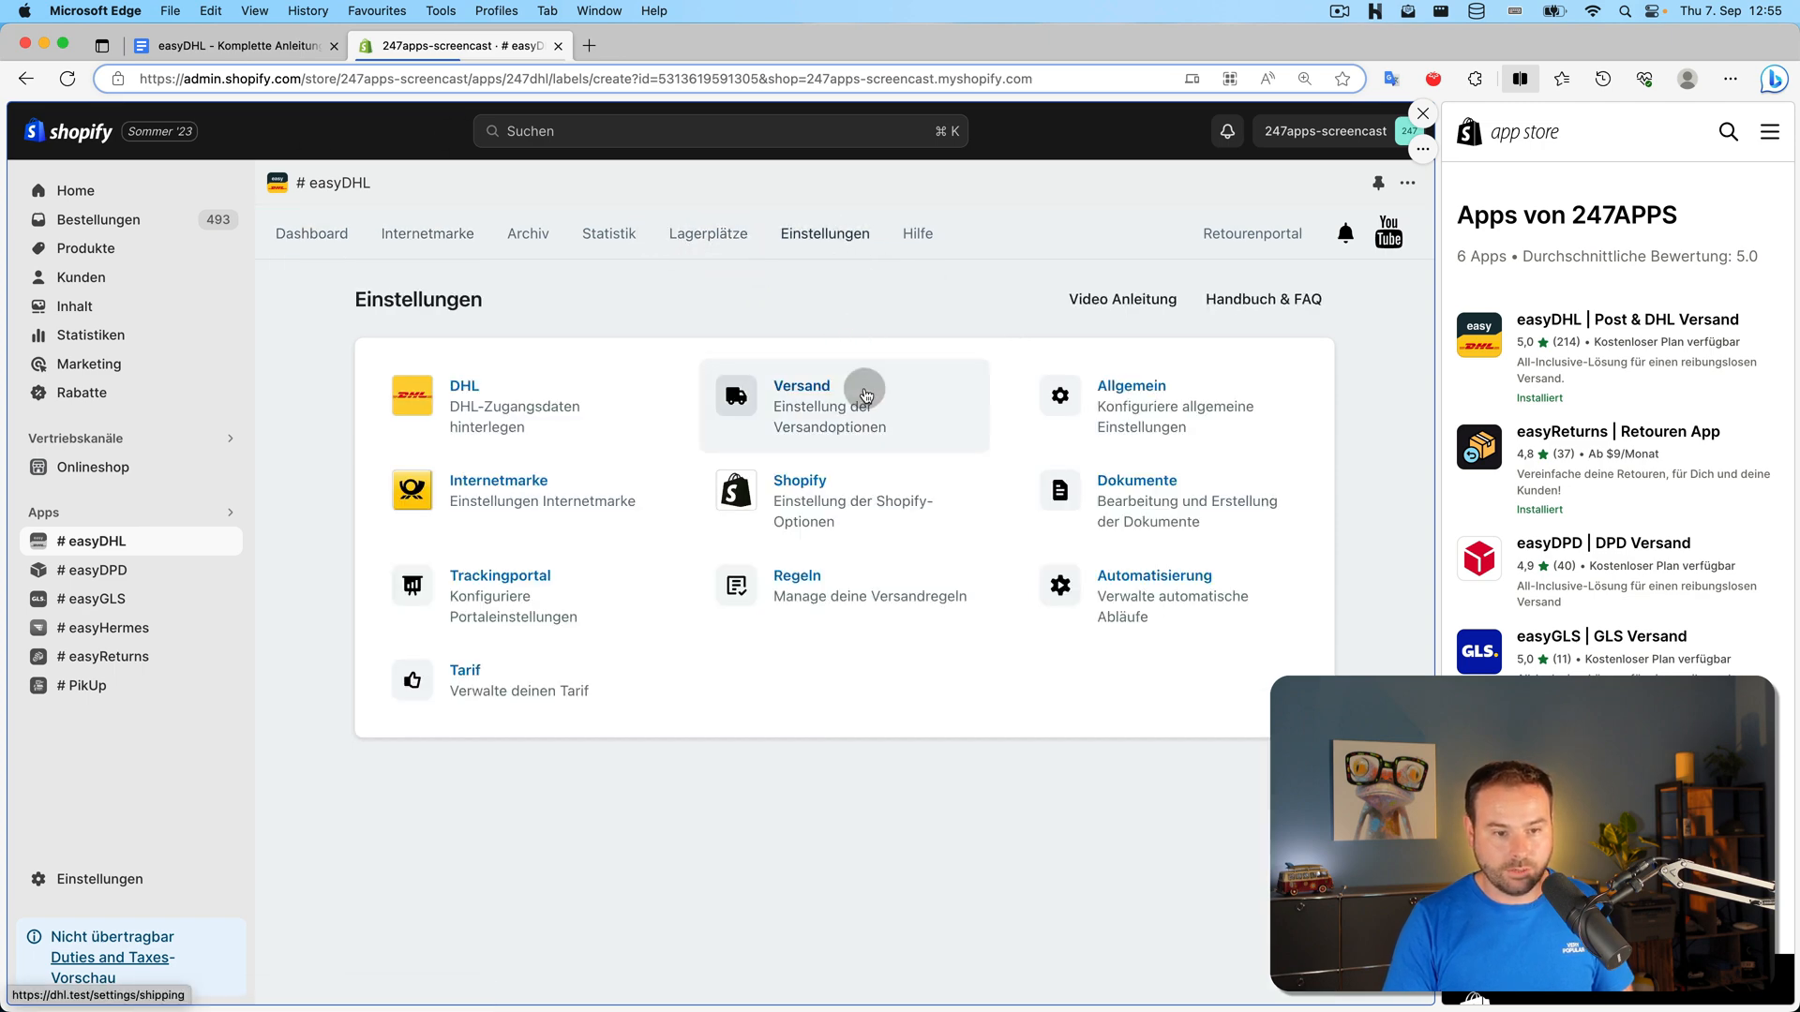
# Review the Shopify settings' Fulfillment, Tags and Zusätzliche Berechtigungen sections
pyautogui.click(836, 482)
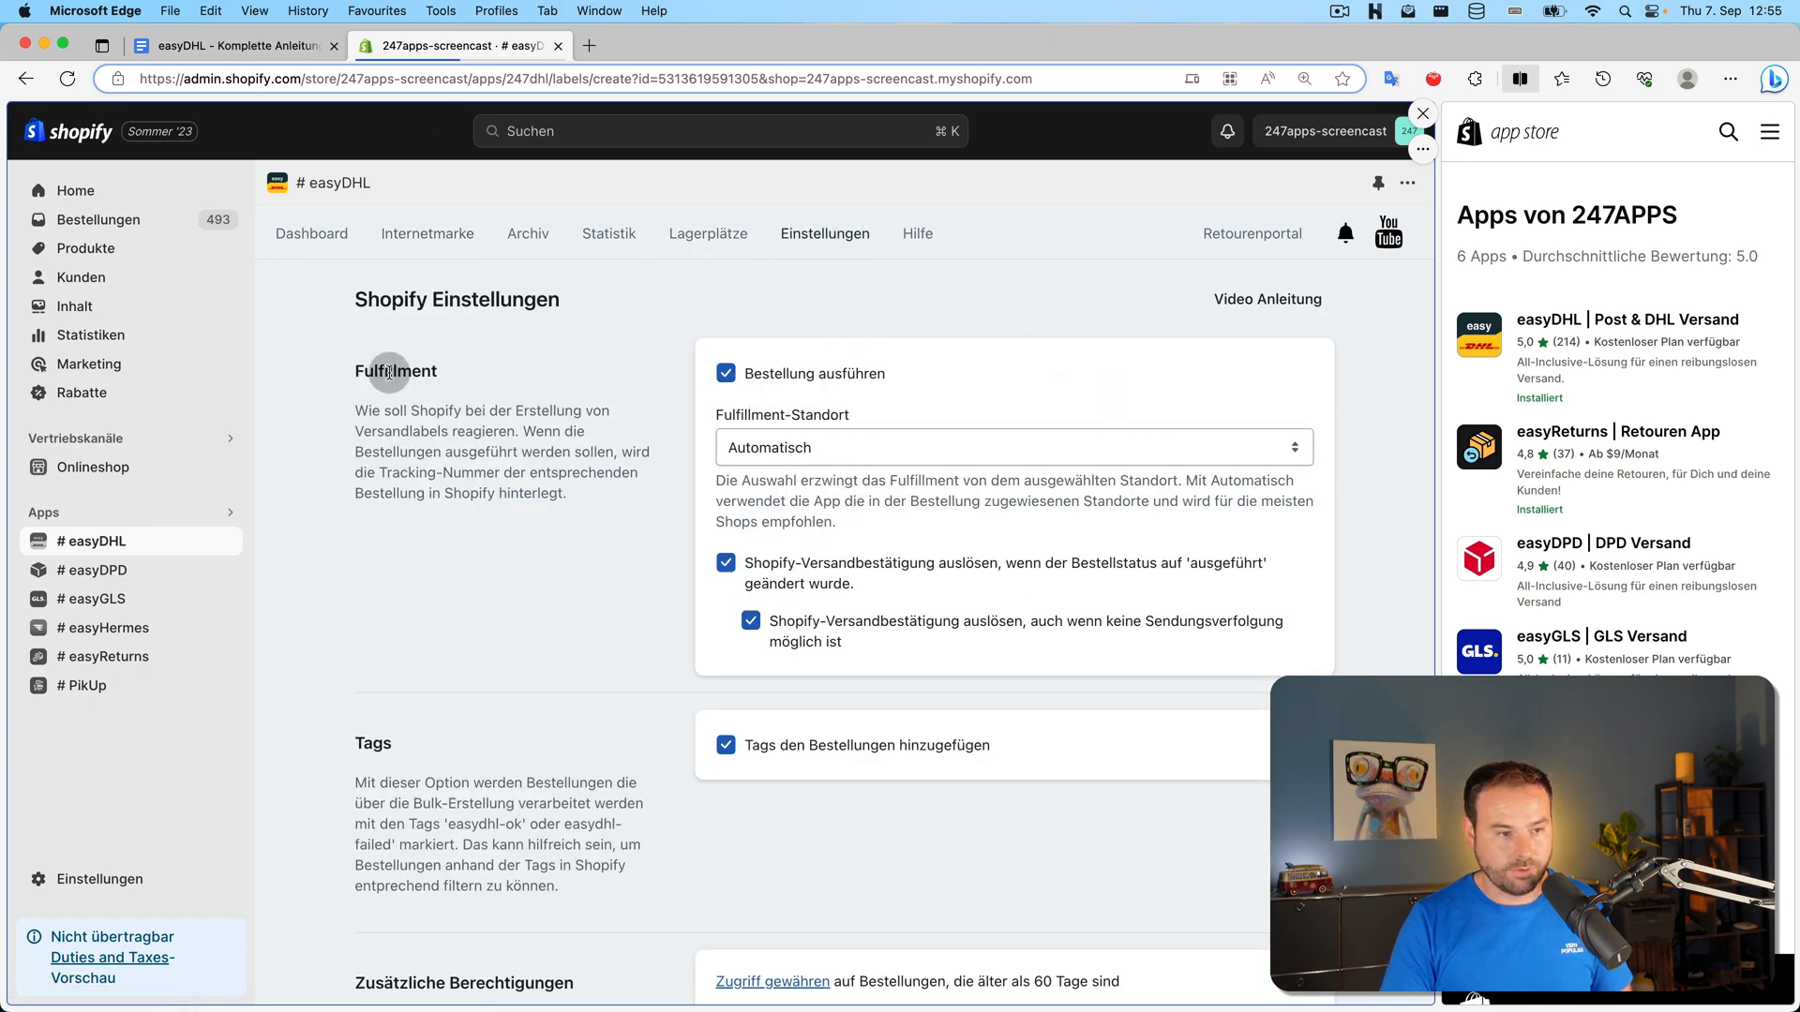
pyautogui.scroll(-3, 422, 666)
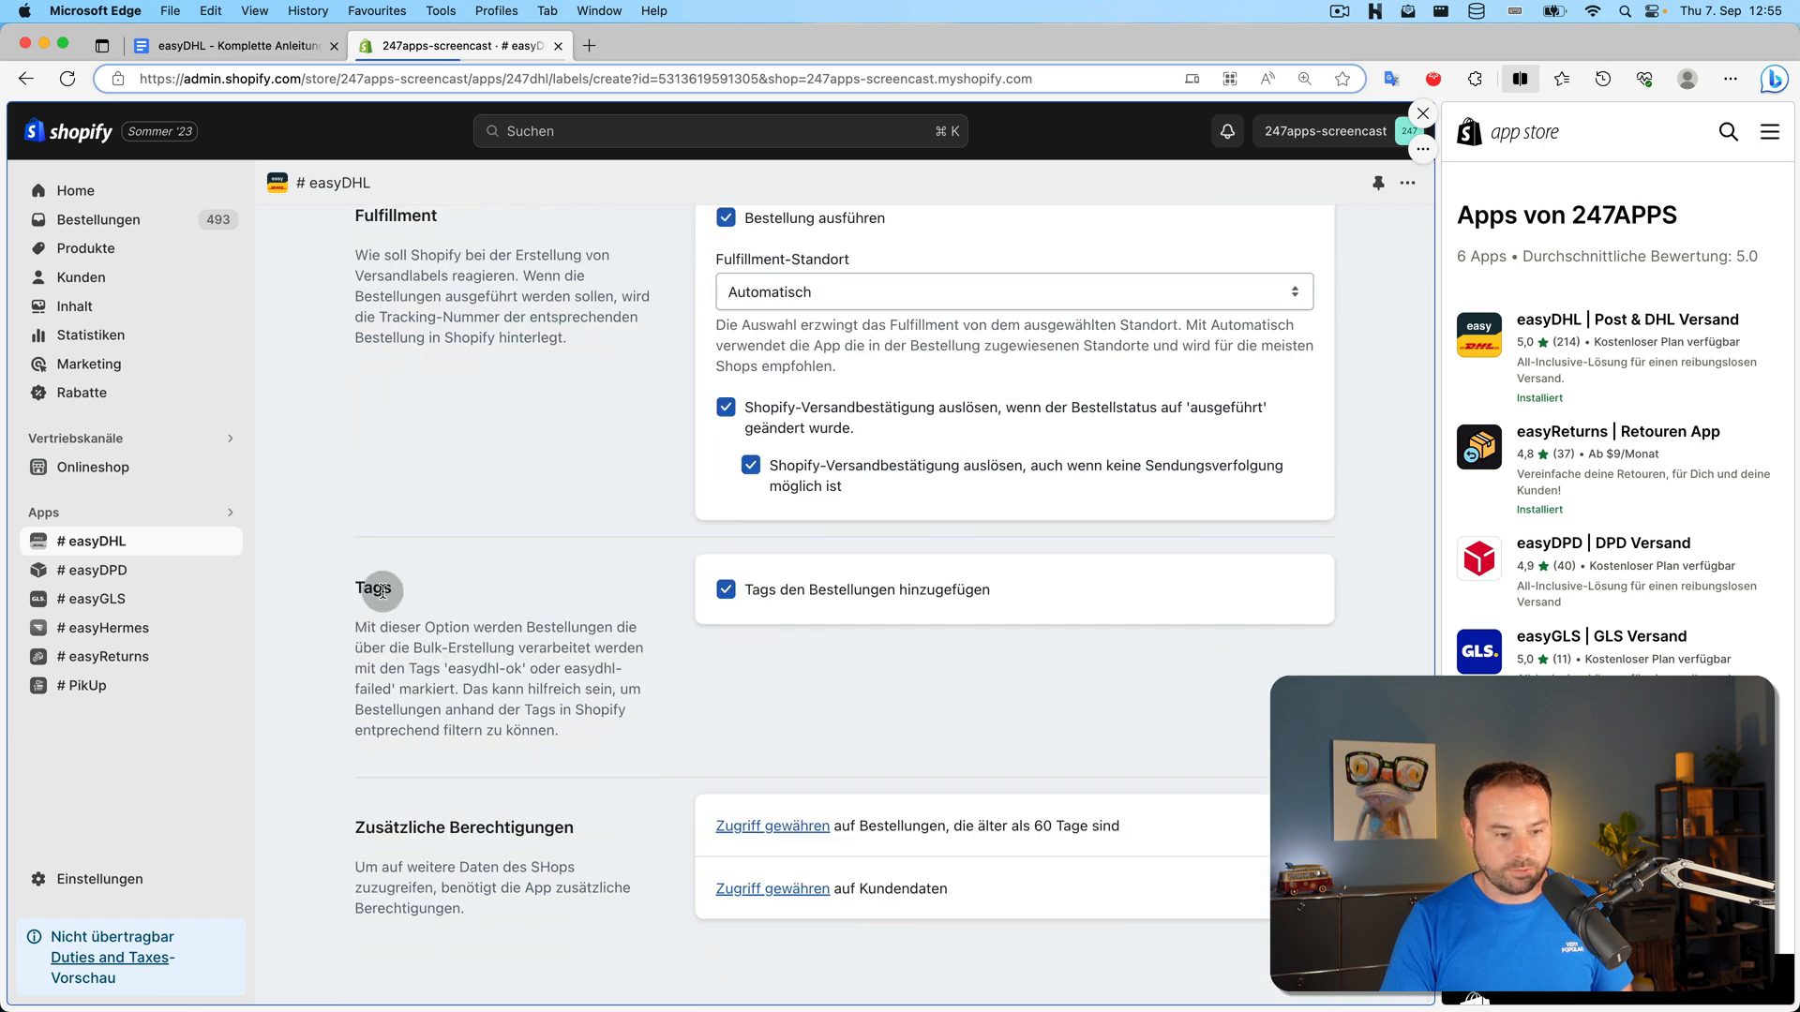
pyautogui.moveTo(354, 829); pyautogui.dragTo(574, 828)
pyautogui.click(664, 764)
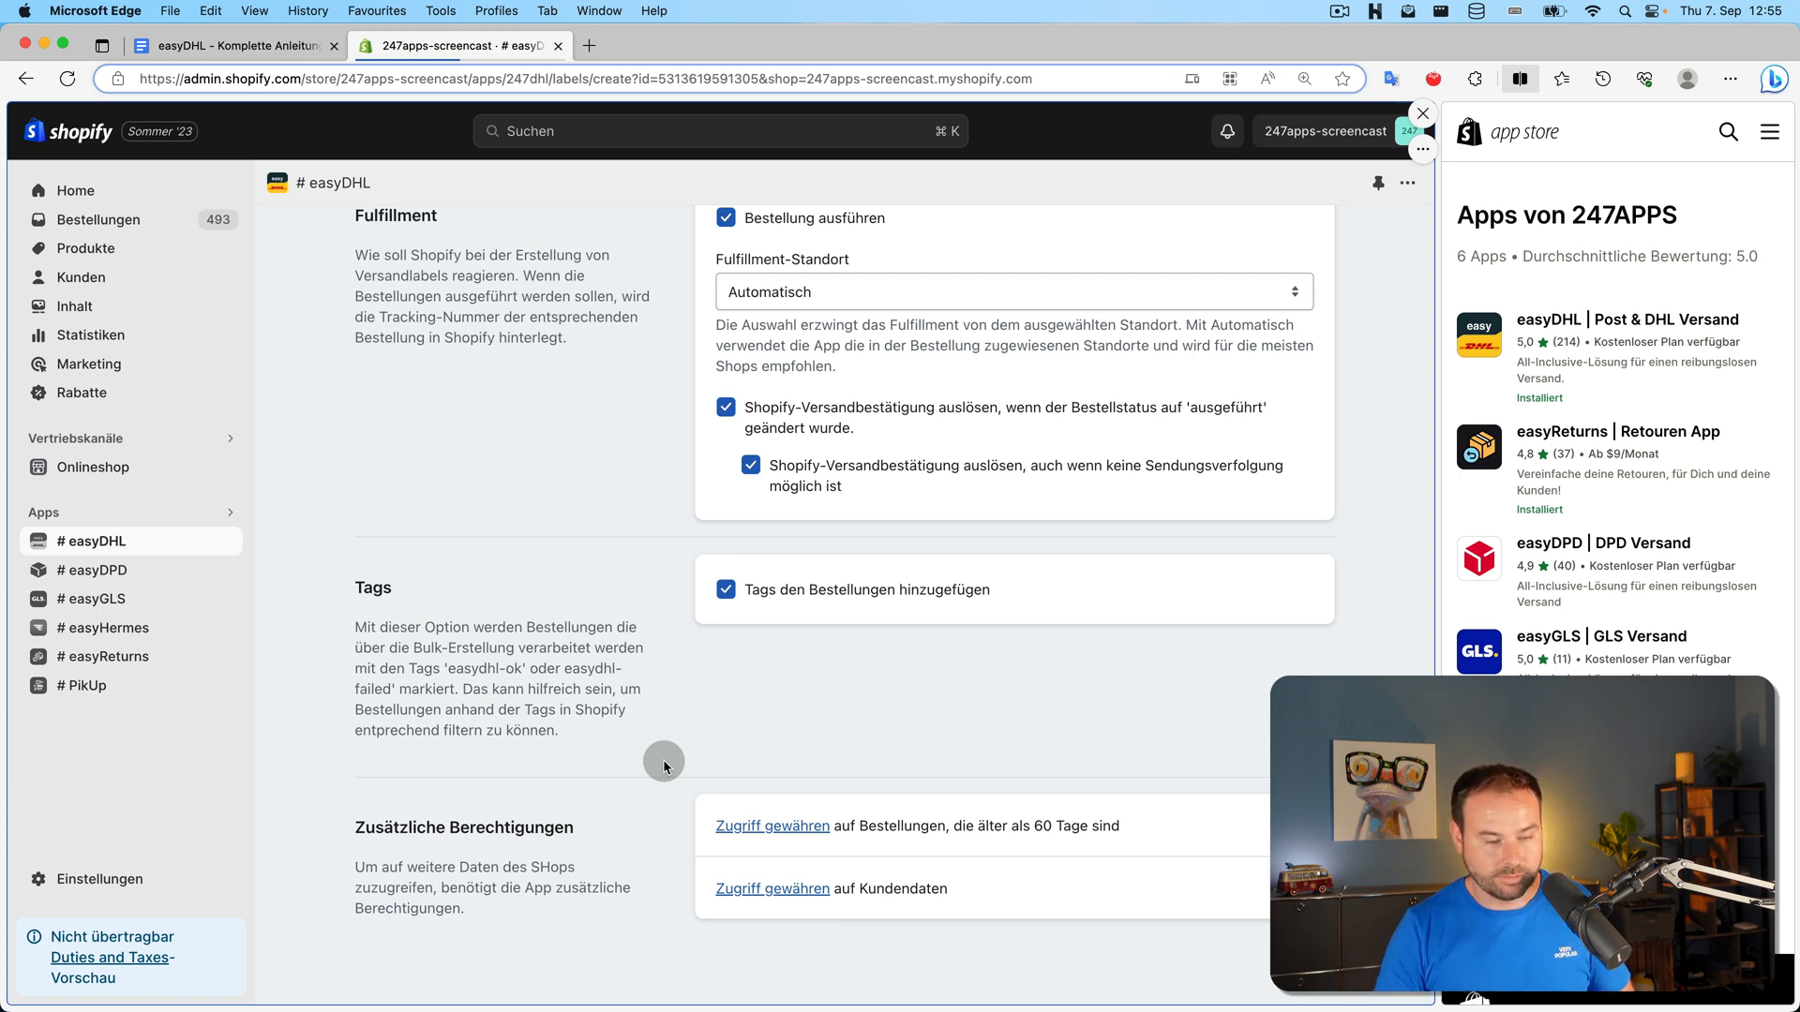
pyautogui.scroll(3, 664, 764)
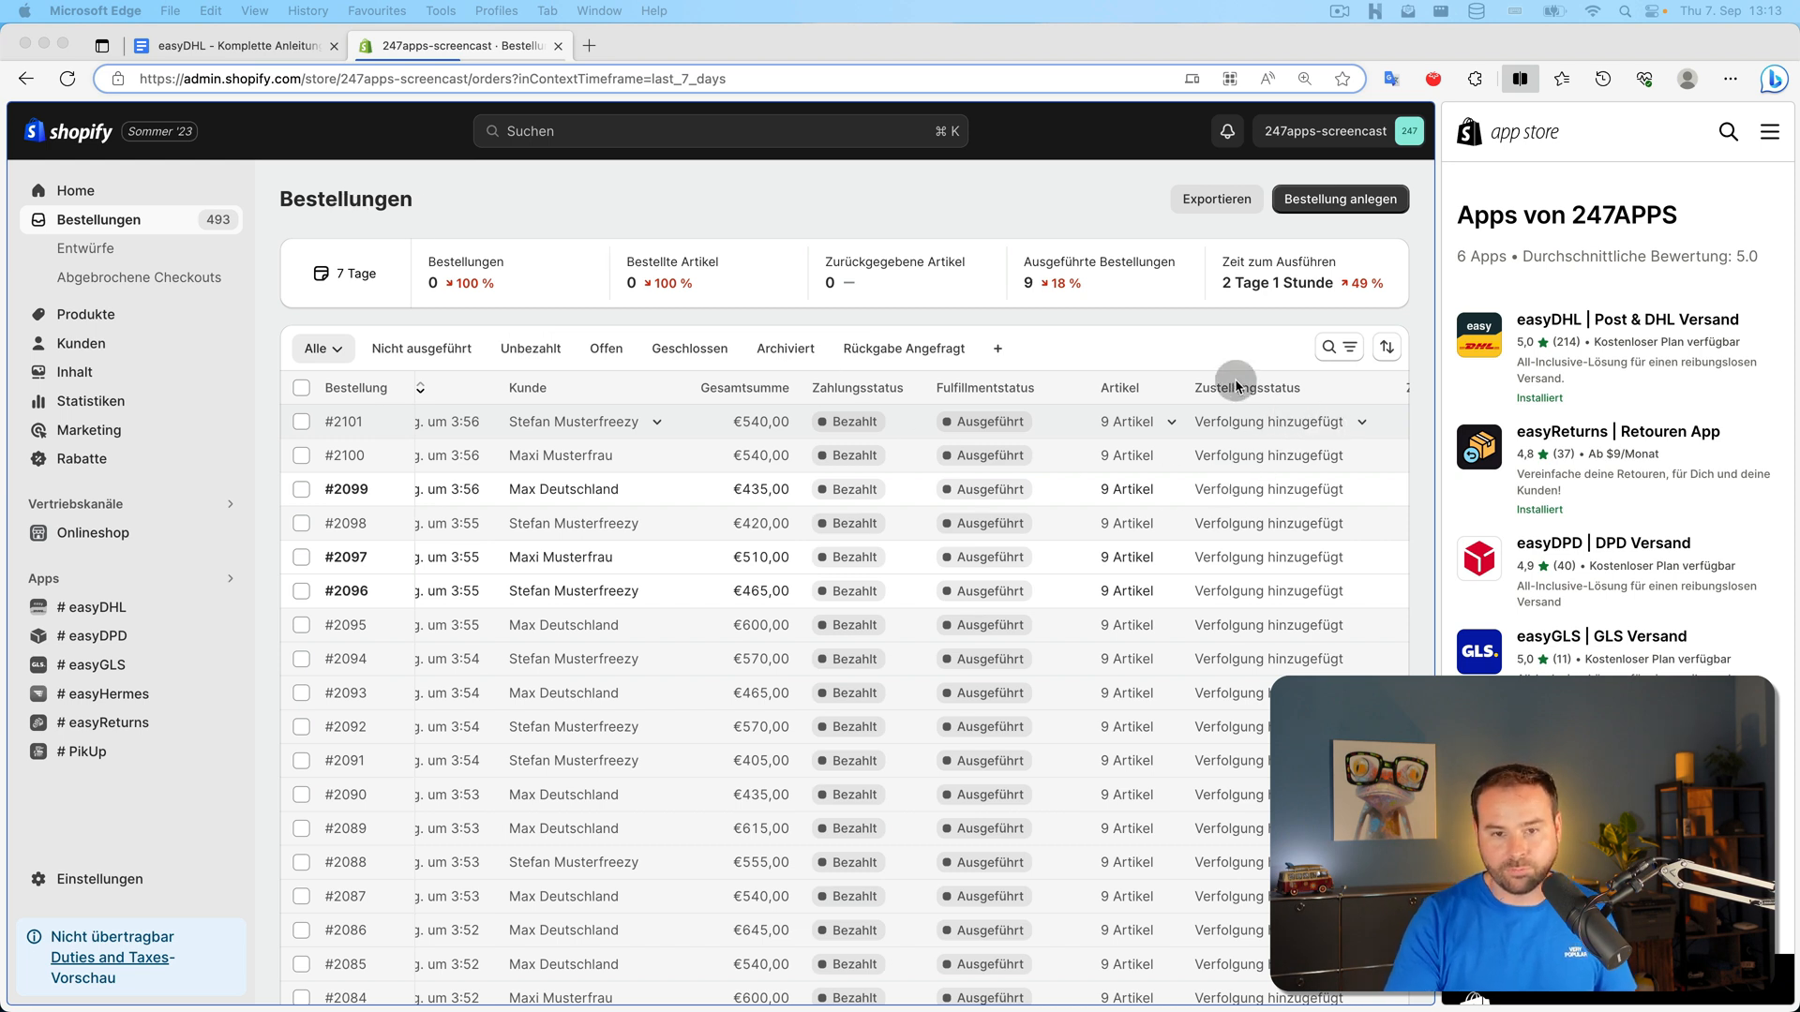
pyautogui.click(1353, 422)
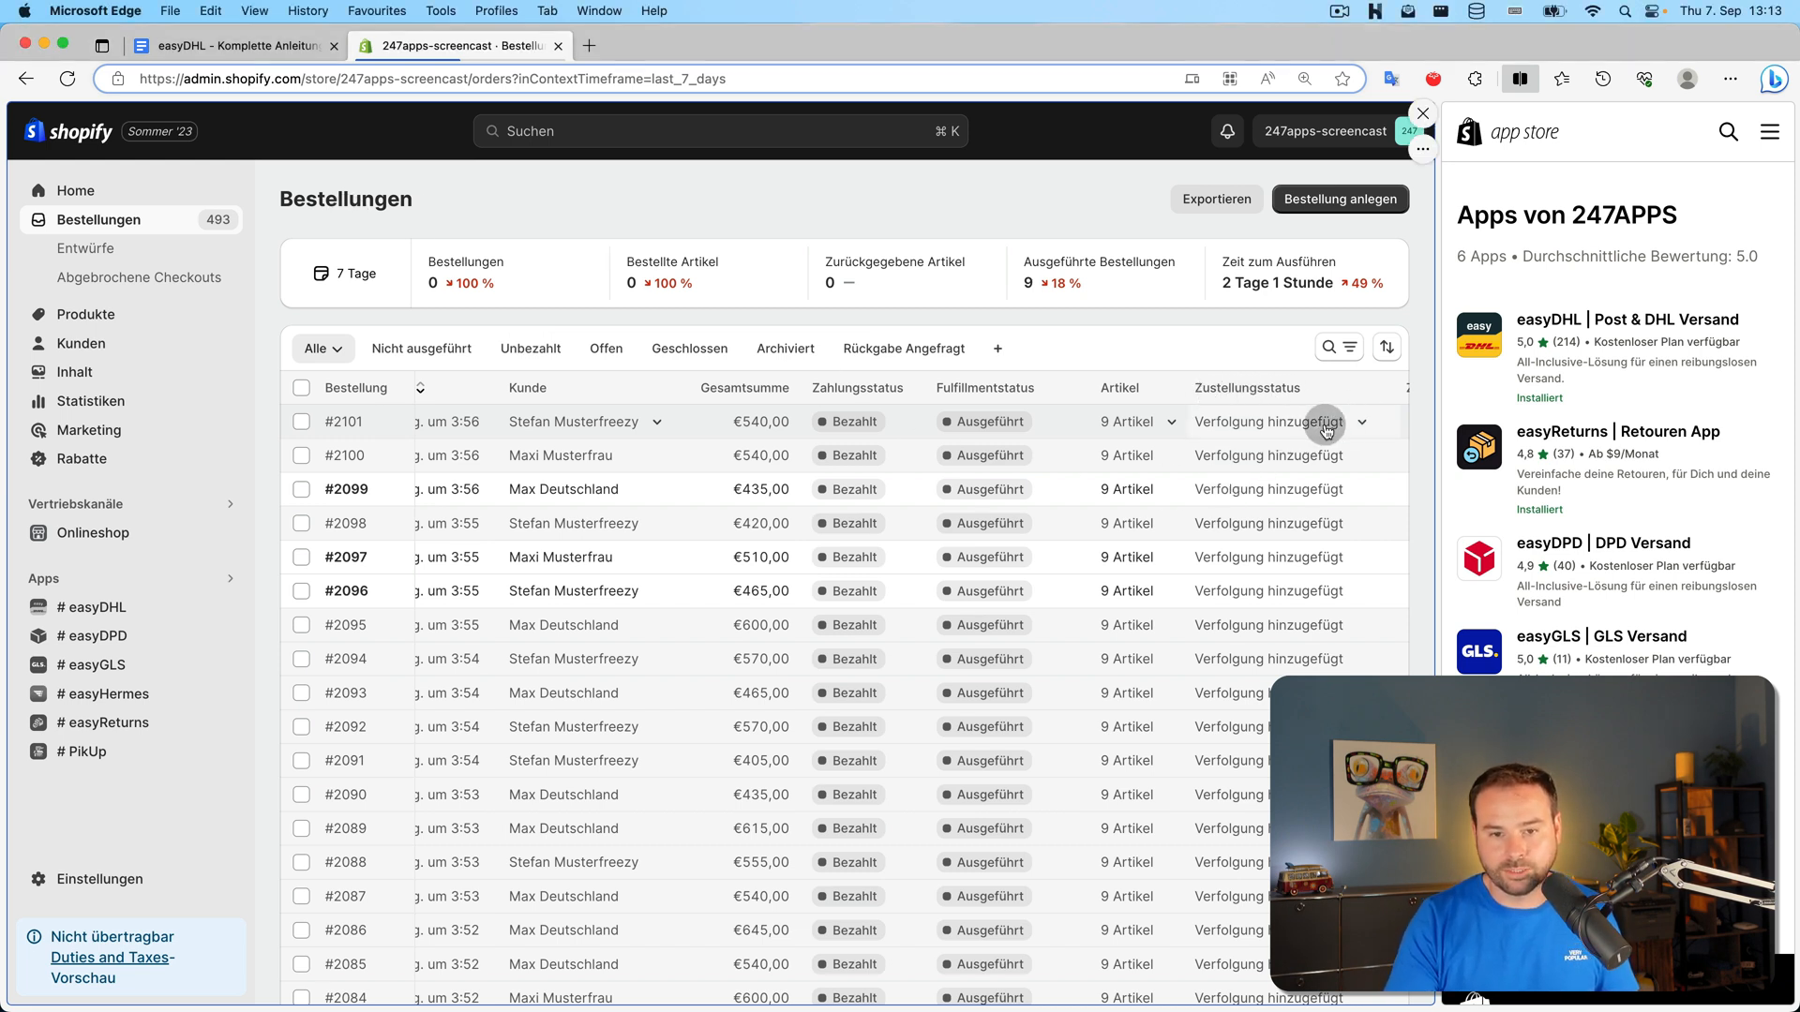
pyautogui.click(1362, 424)
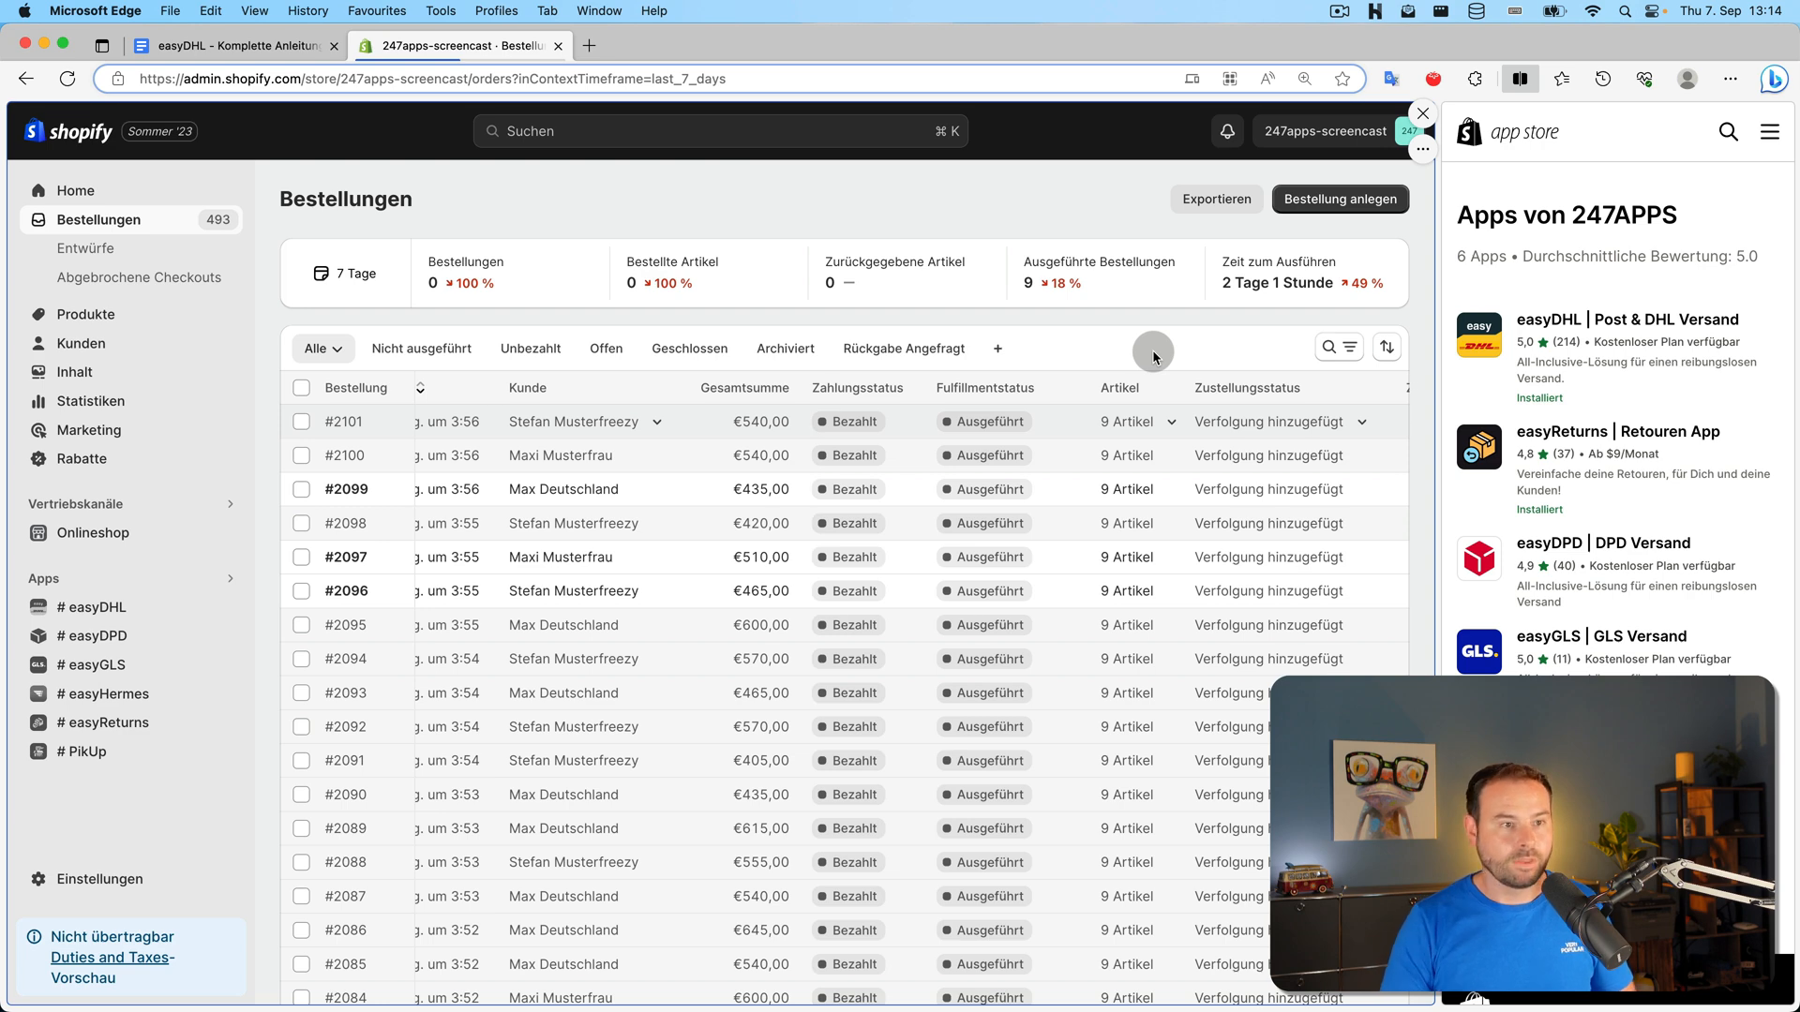
# Check off 'Allgemeines, Versand und Shopify' in the tutorial outline document
pyautogui.click(221, 47)
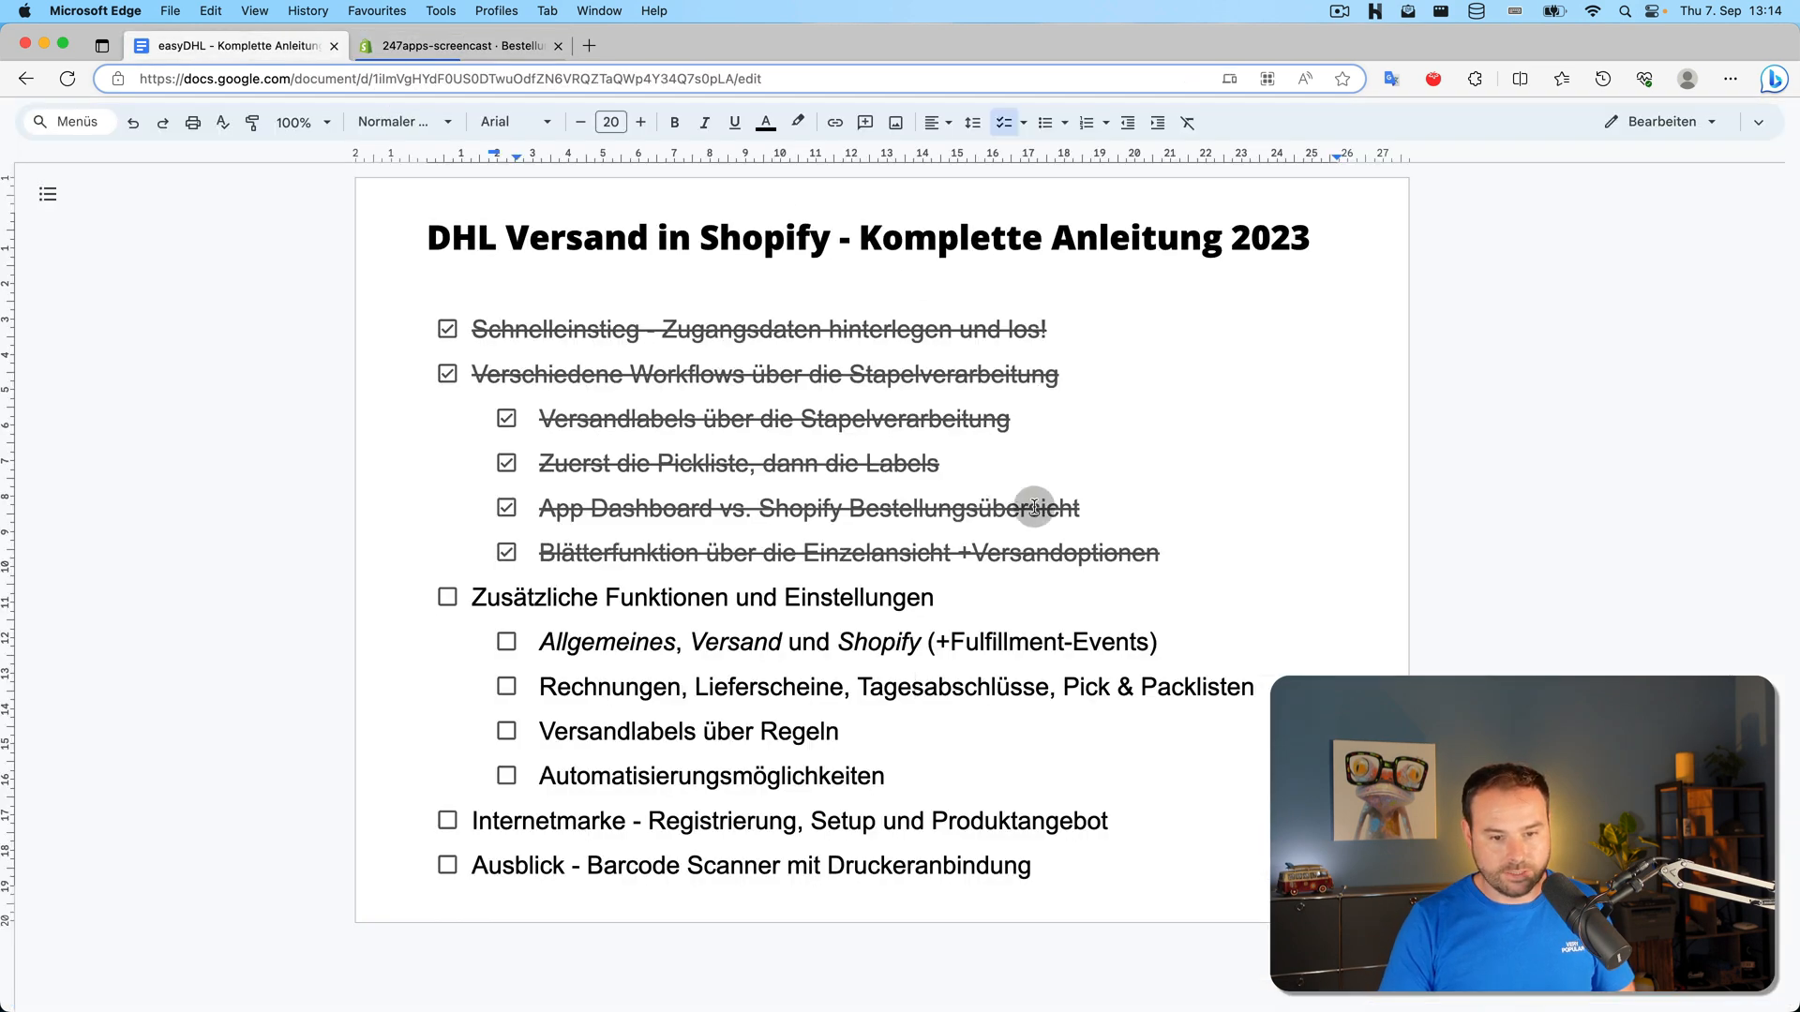
pyautogui.click(507, 643)
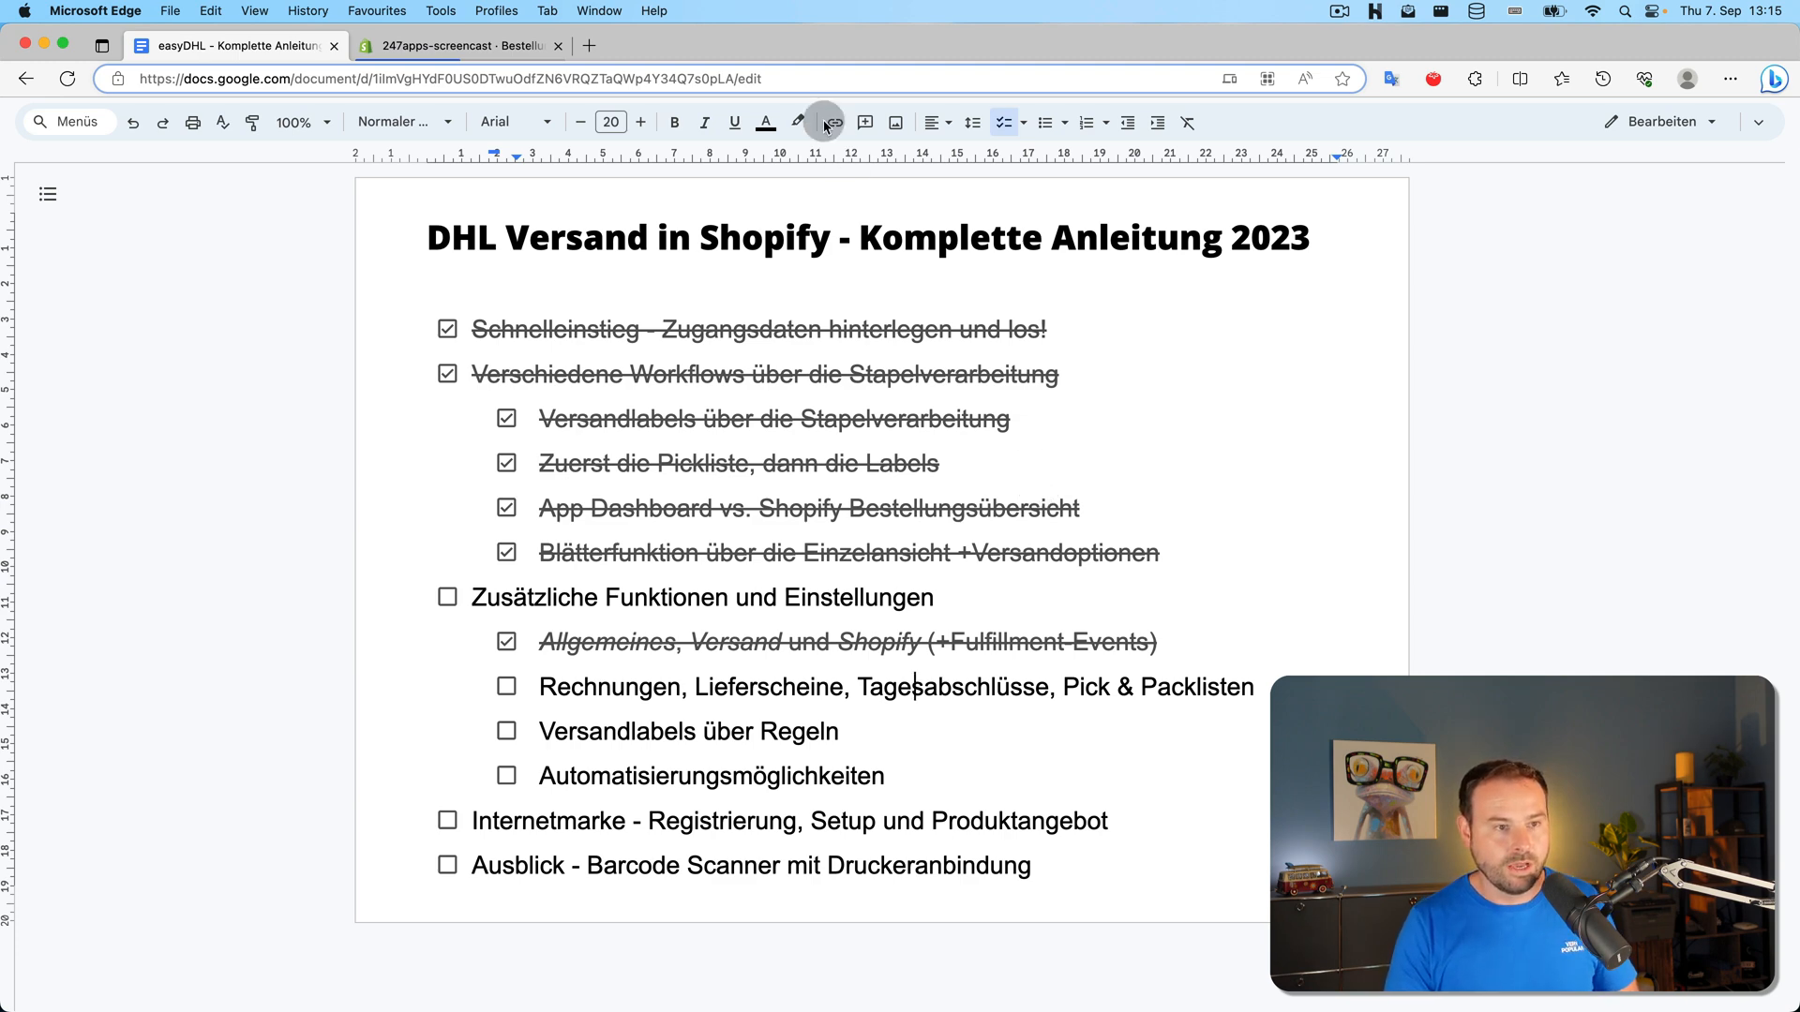
pyautogui.click(476, 47)
# Dismiss easyDHL's support request window and switch back to the tutorial outline
pyautogui.click(98, 607)
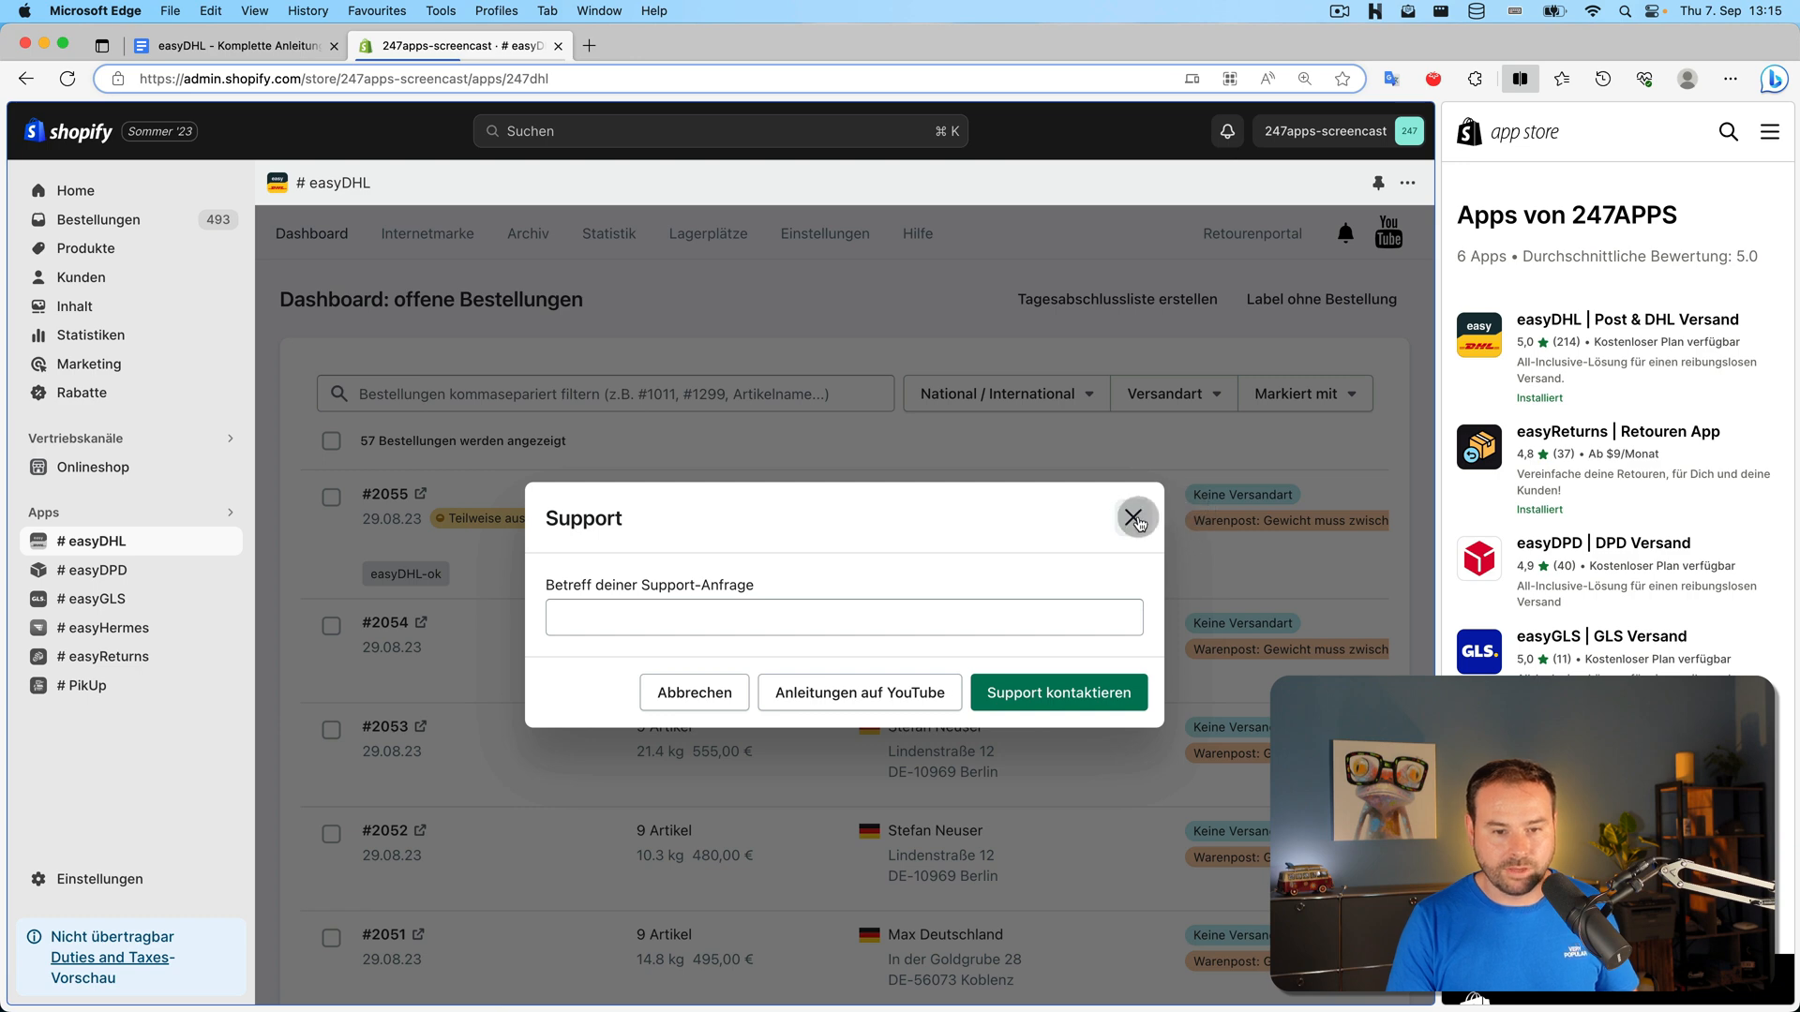
pyautogui.click(662, 615)
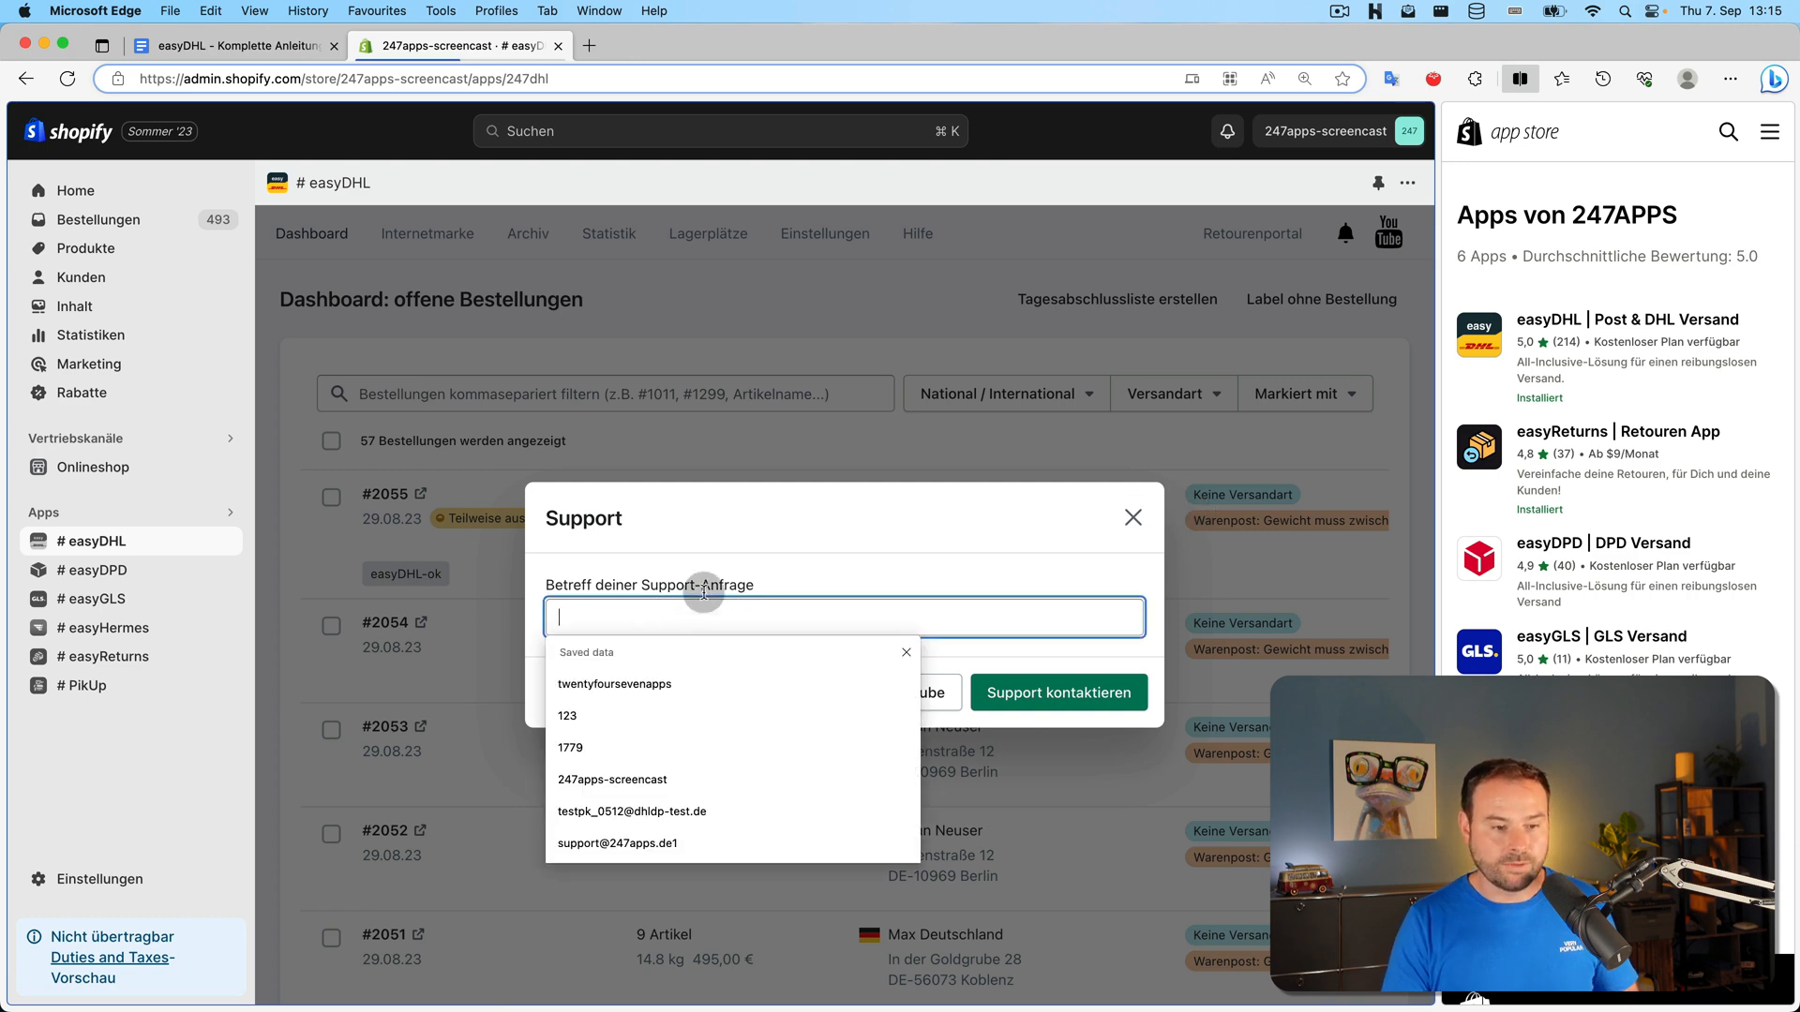
pyautogui.press('Escape')
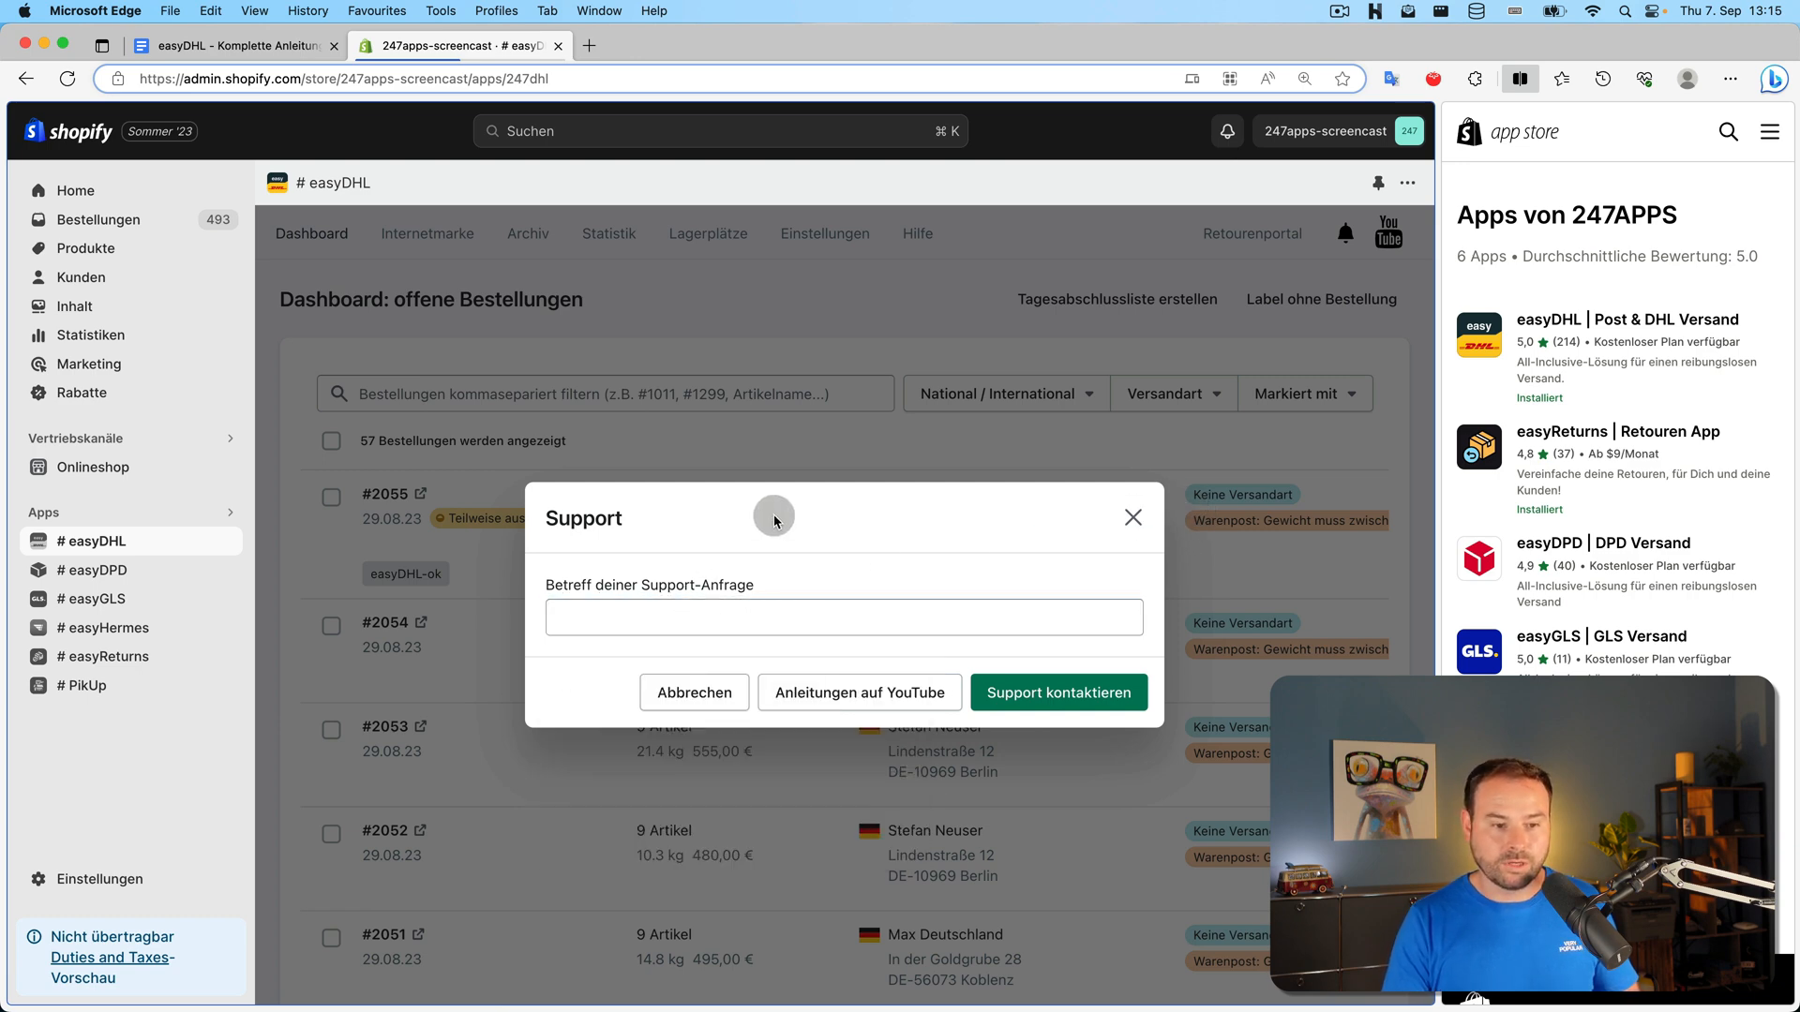
pyautogui.click(1121, 513)
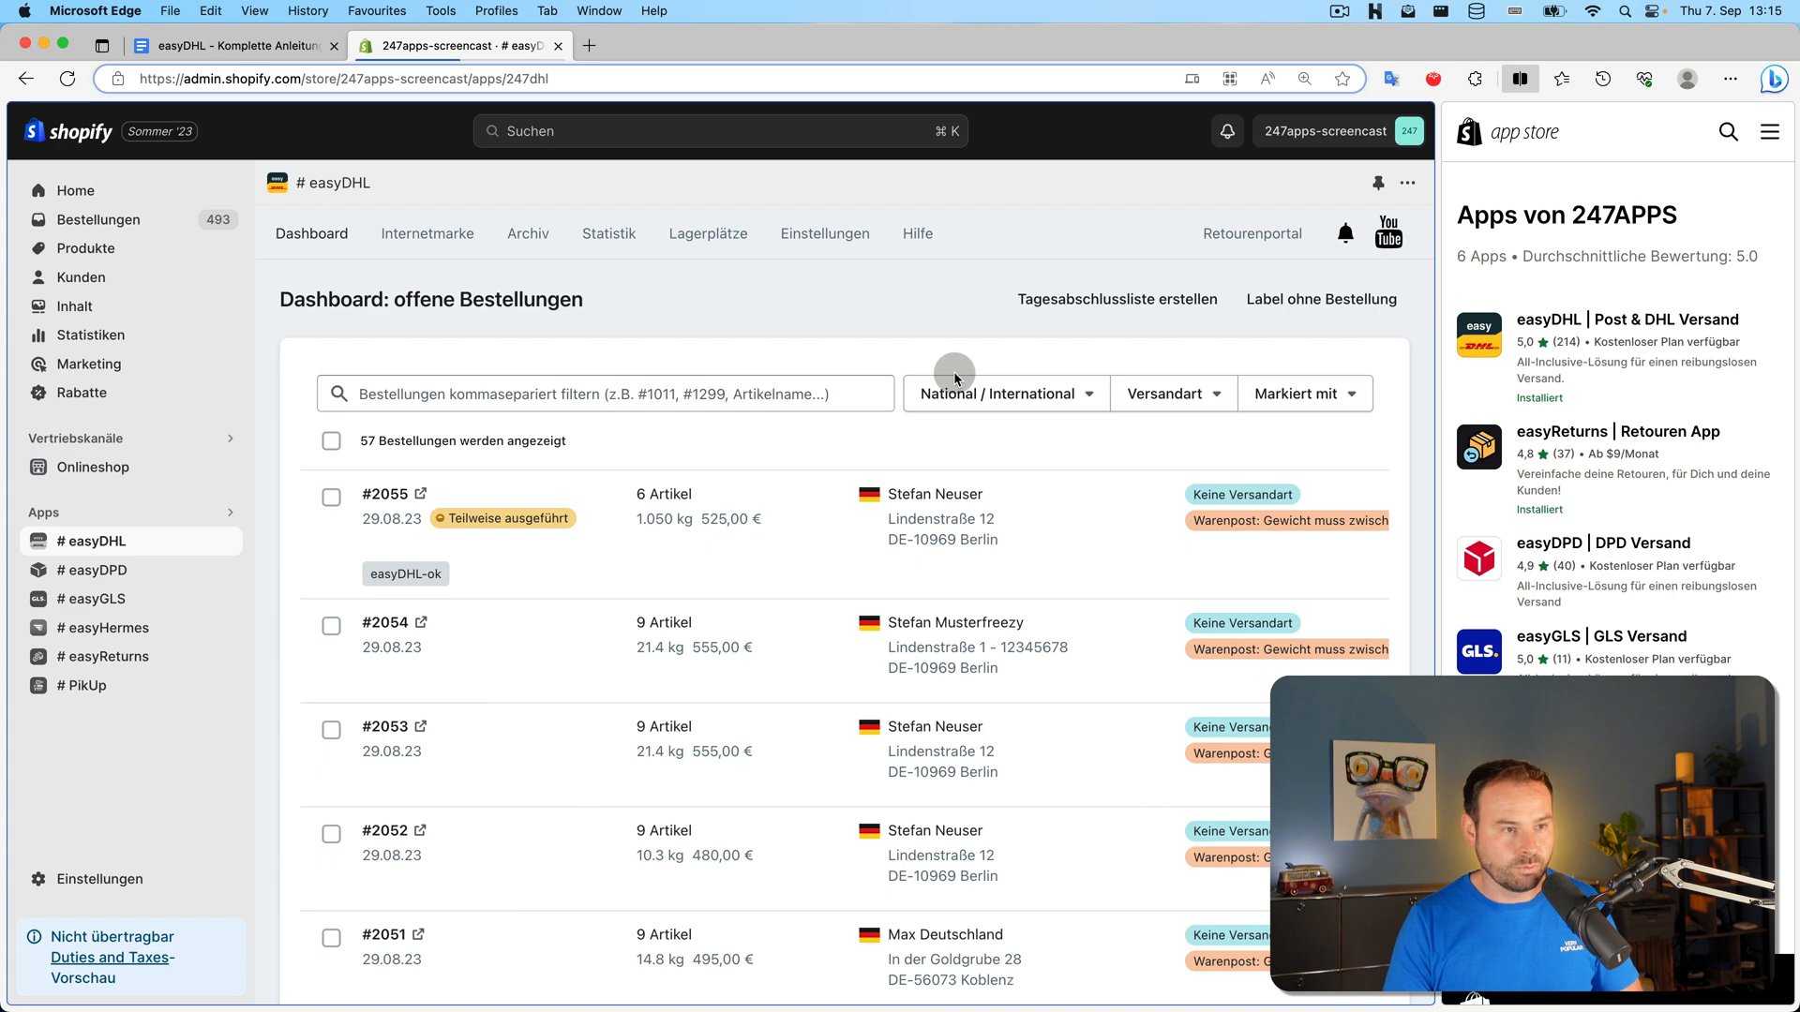
pyautogui.click(265, 52)
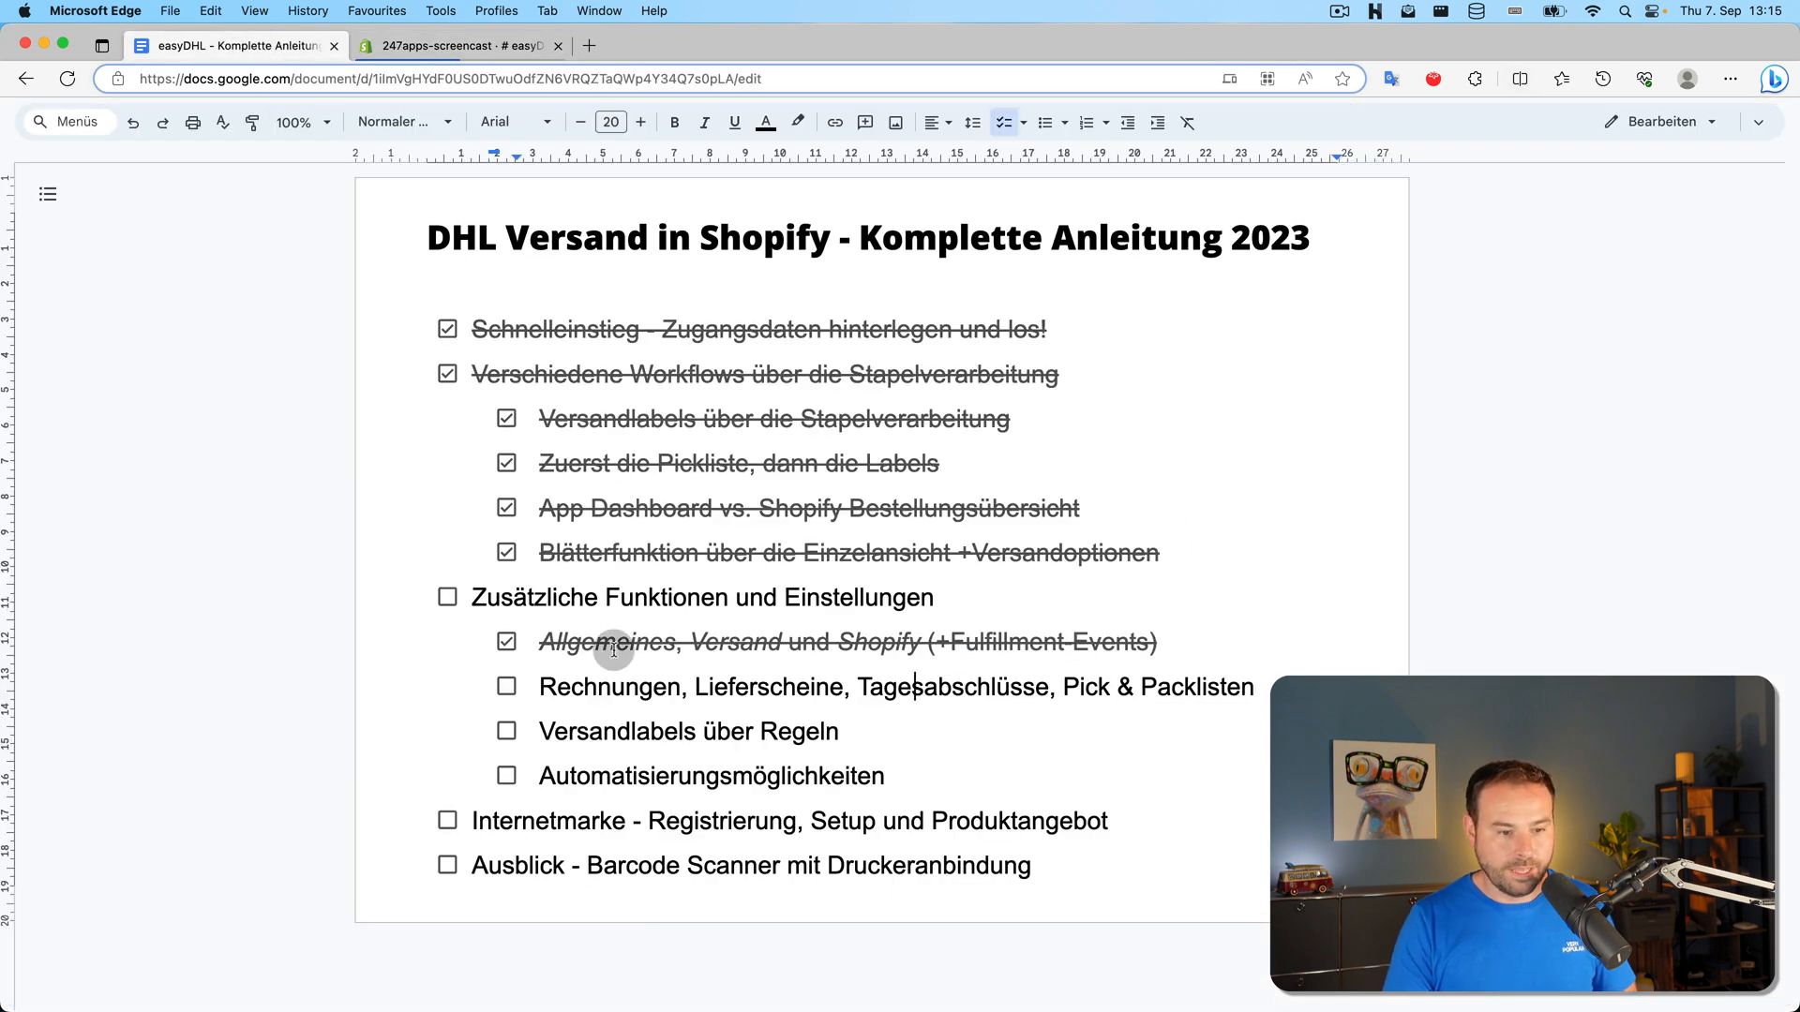
# Highlight the 'Rechnungen, Lieferscheine…' outline line, then return to easyDHL's open-orders dashboard
pyautogui.tripleClick(658, 689)
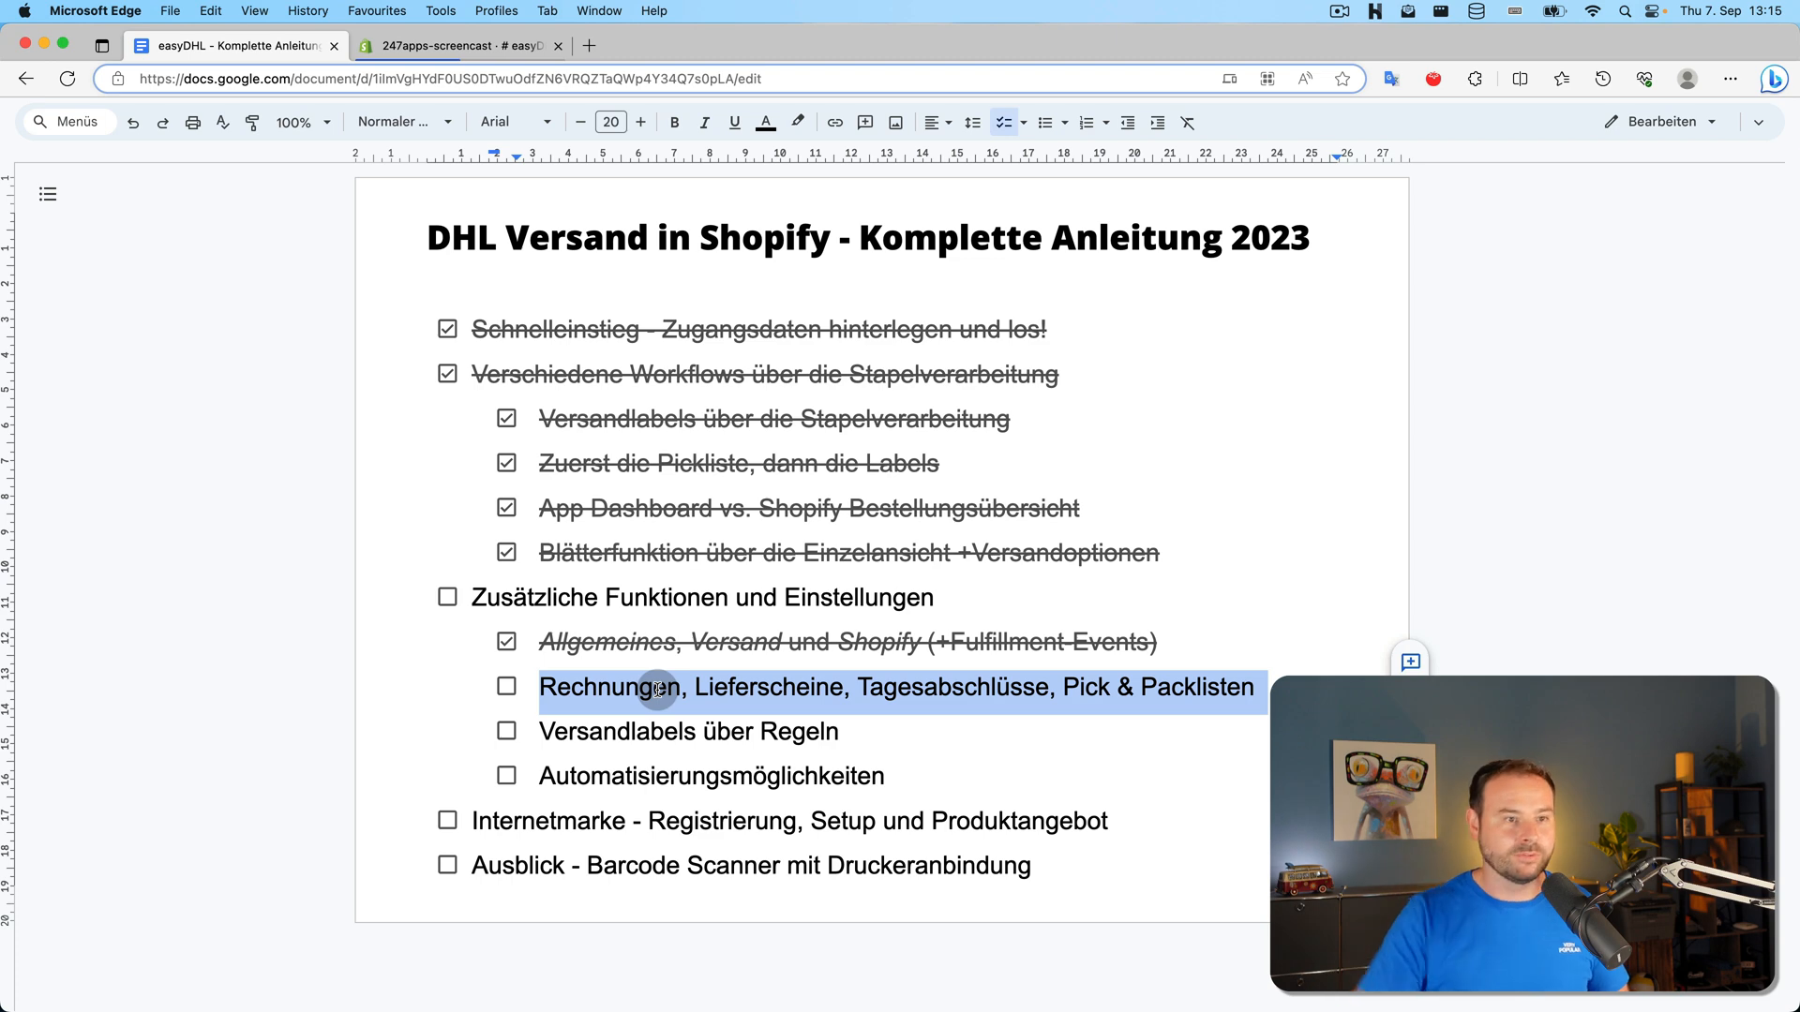
pyautogui.click(506, 45)
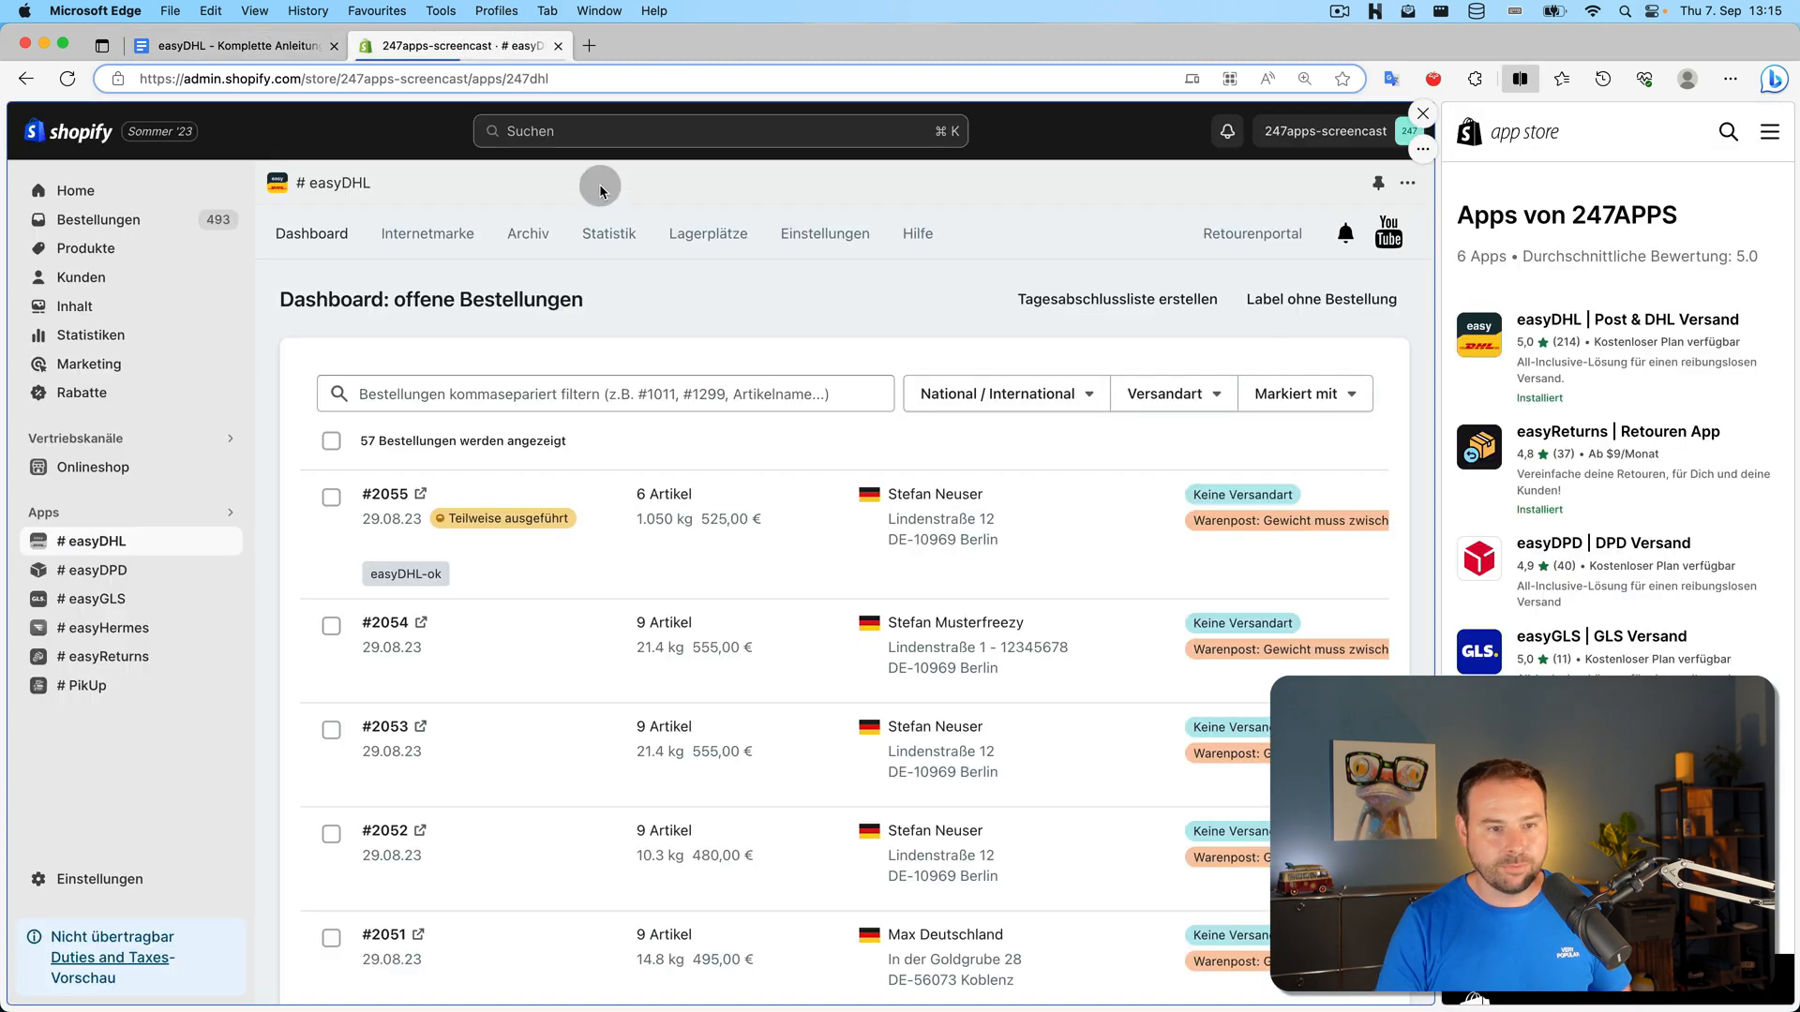
# Upload icon-logo-black.png as the shop logo under Einstellungen > Dokumente
pyautogui.click(811, 248)
pyautogui.click(1173, 502)
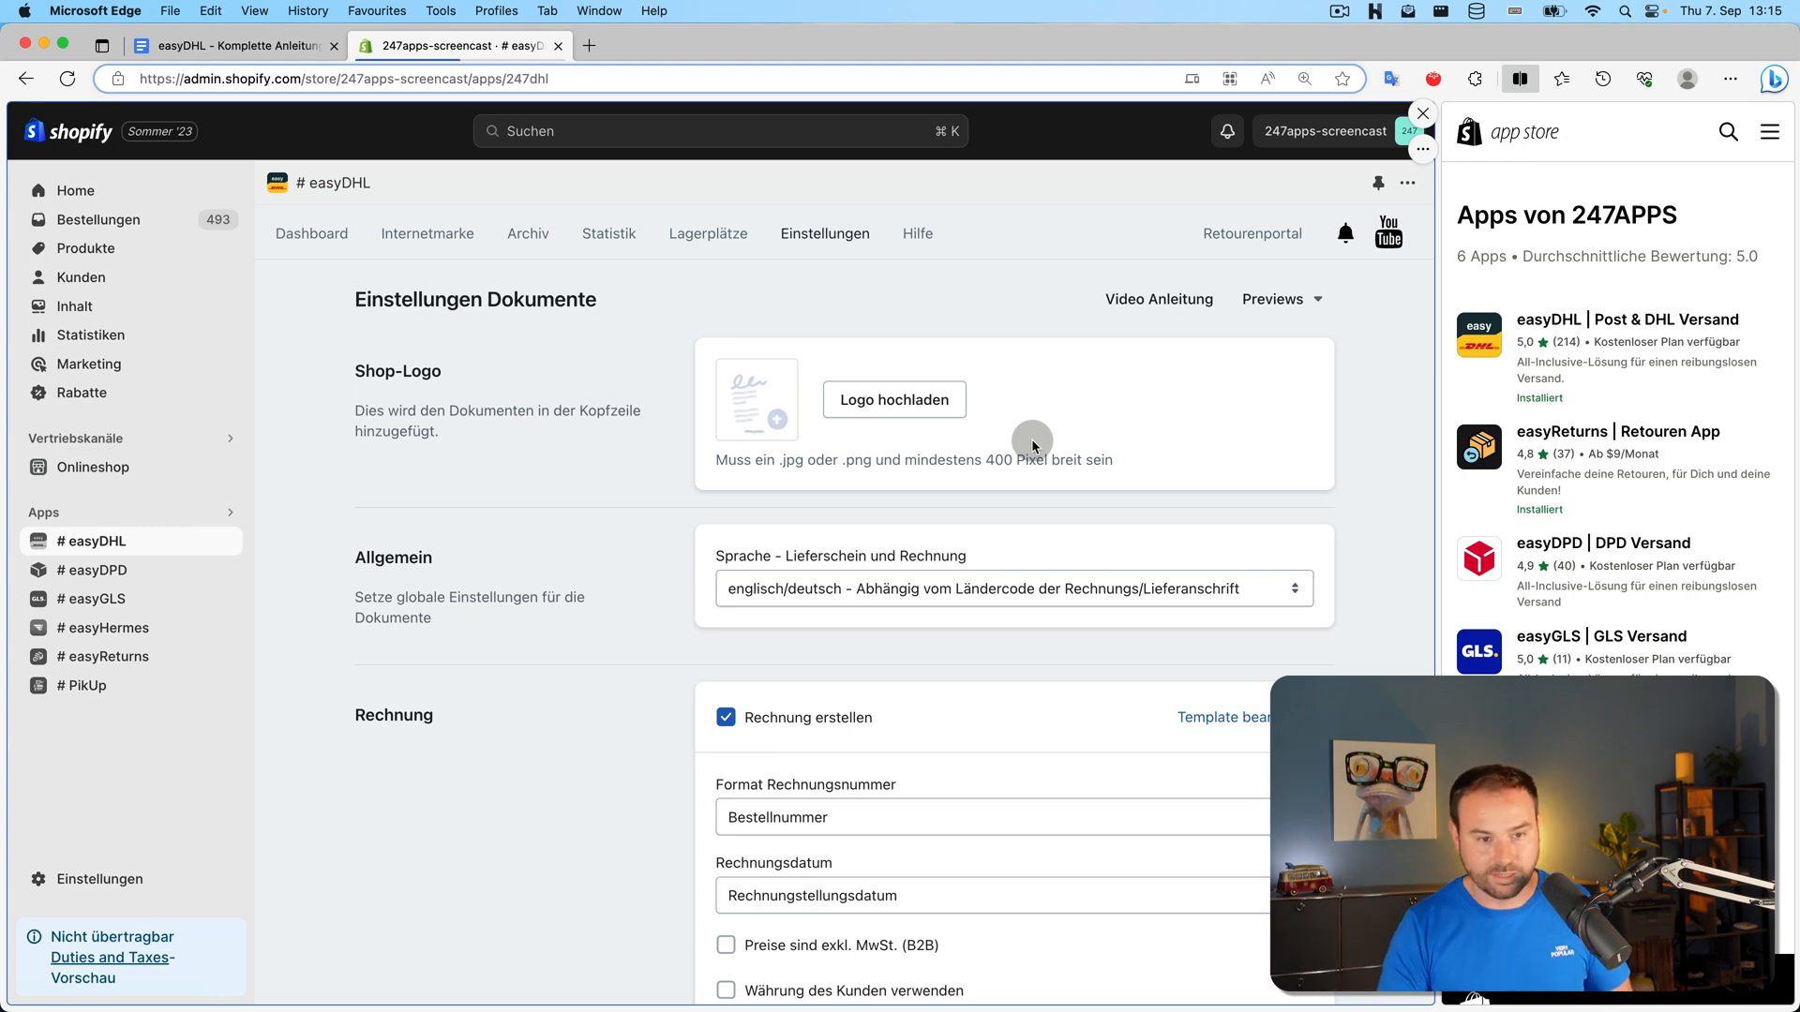
pyautogui.click(942, 411)
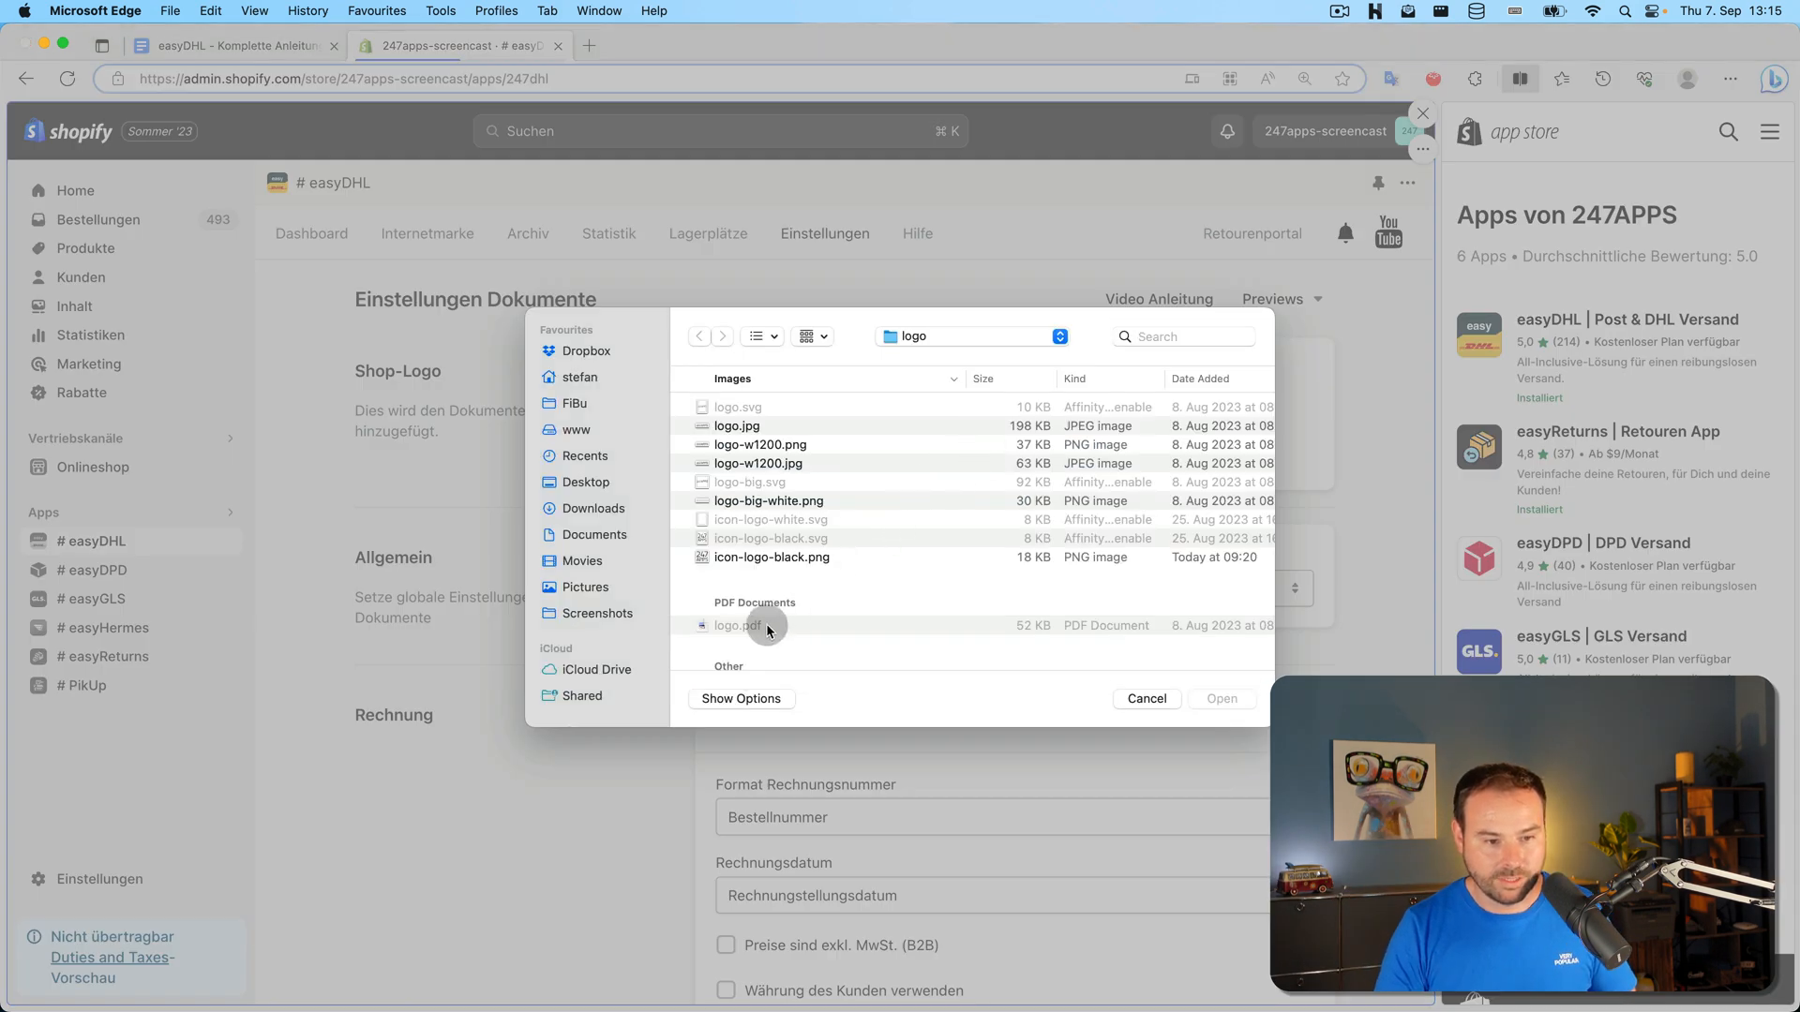
pyautogui.scroll(-2, 769, 624)
pyautogui.scroll(2, 756, 466)
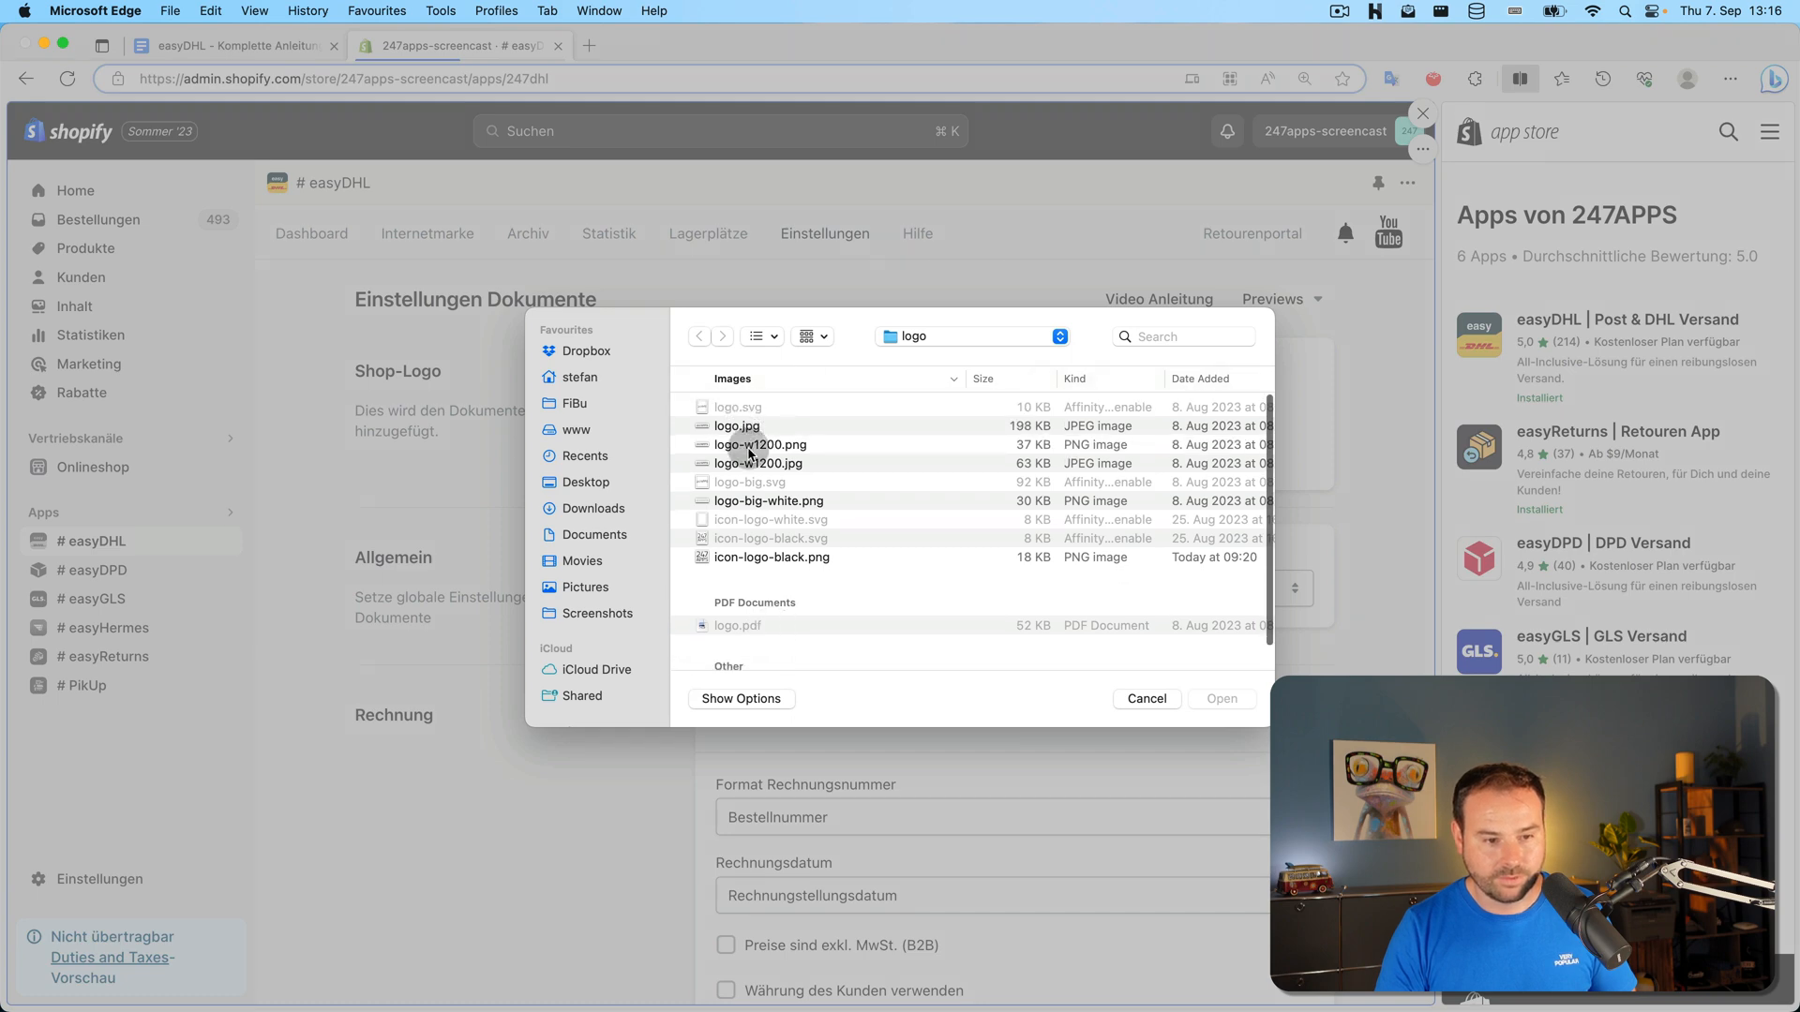
pyautogui.click(760, 560)
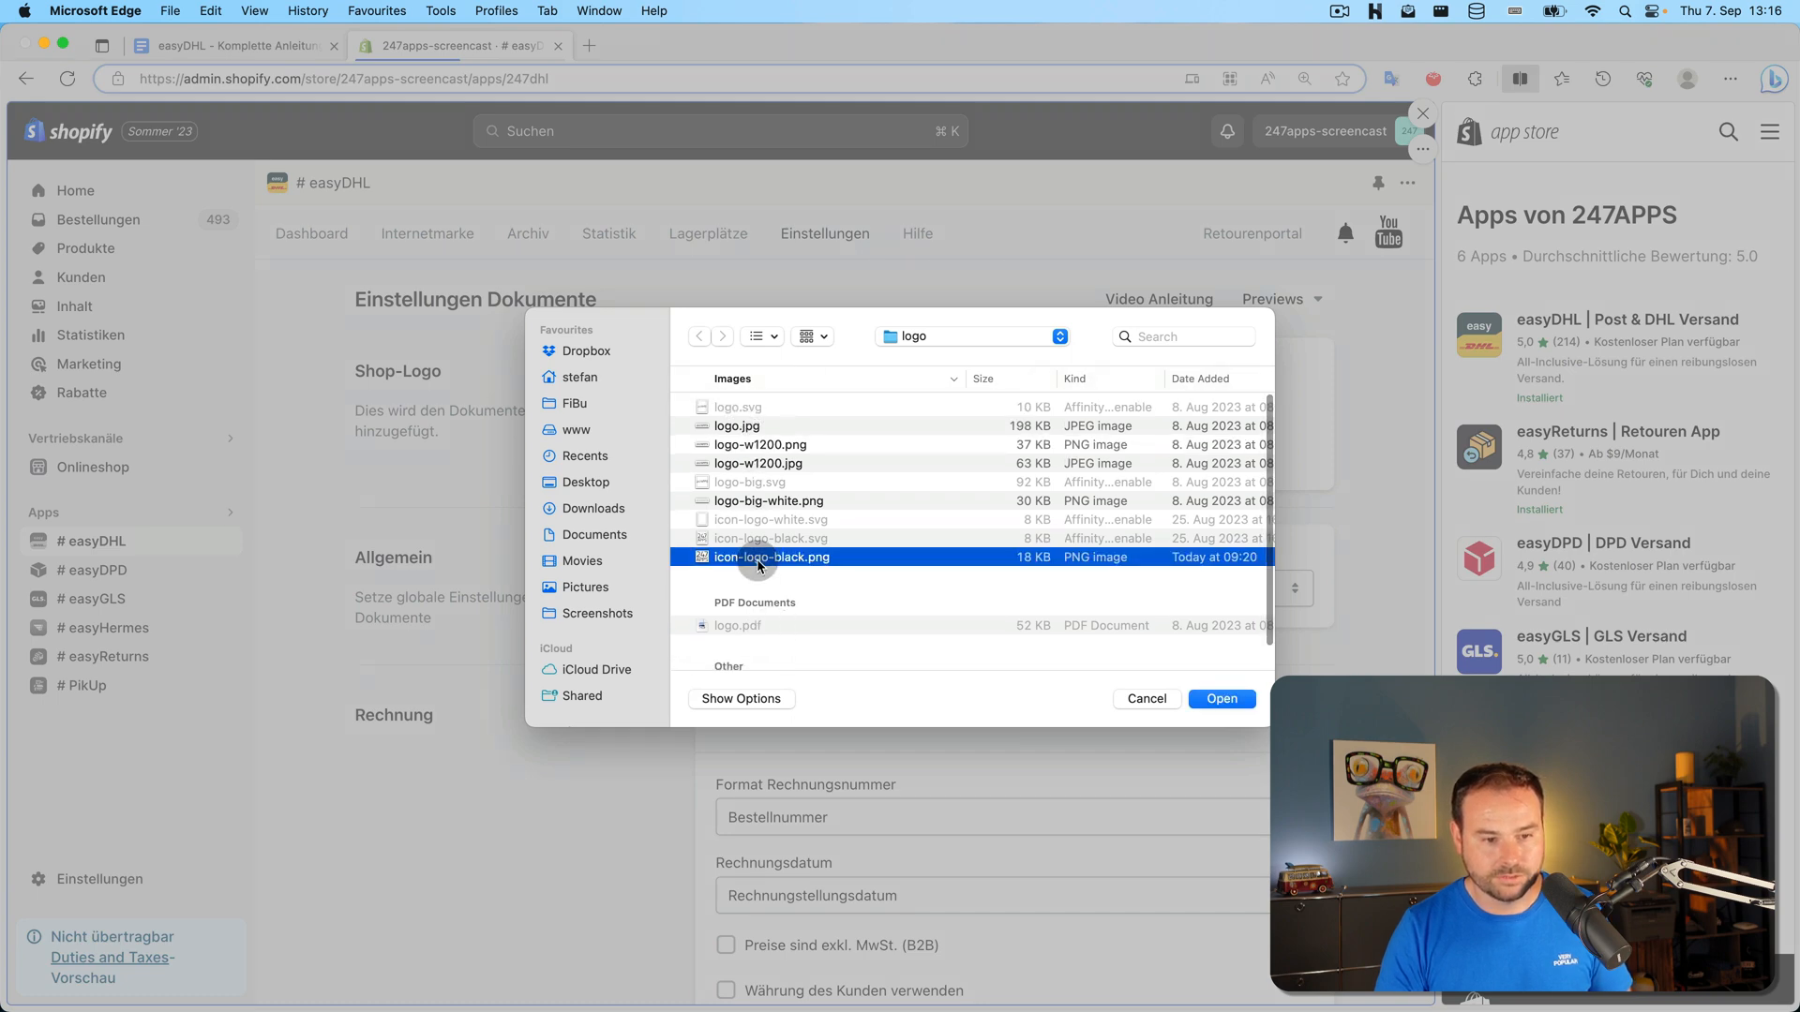
pyautogui.doubleClick(759, 560)
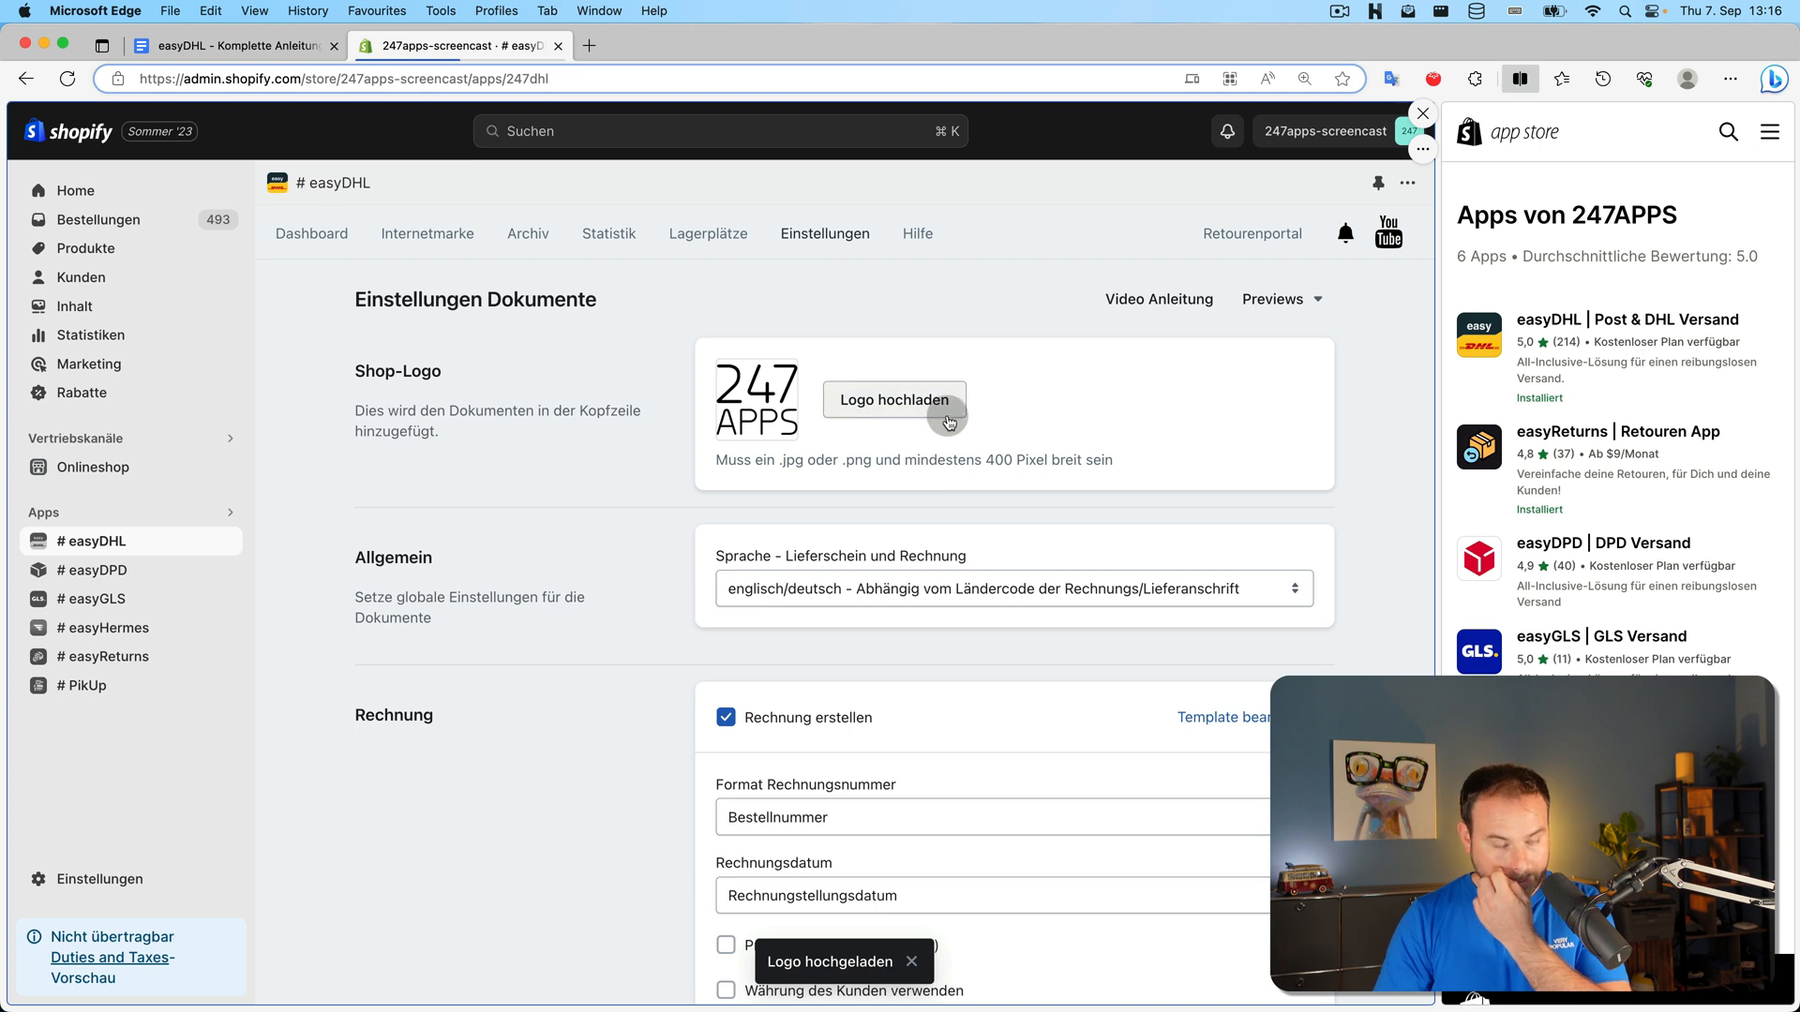
pyautogui.scroll(-3, 987, 446)
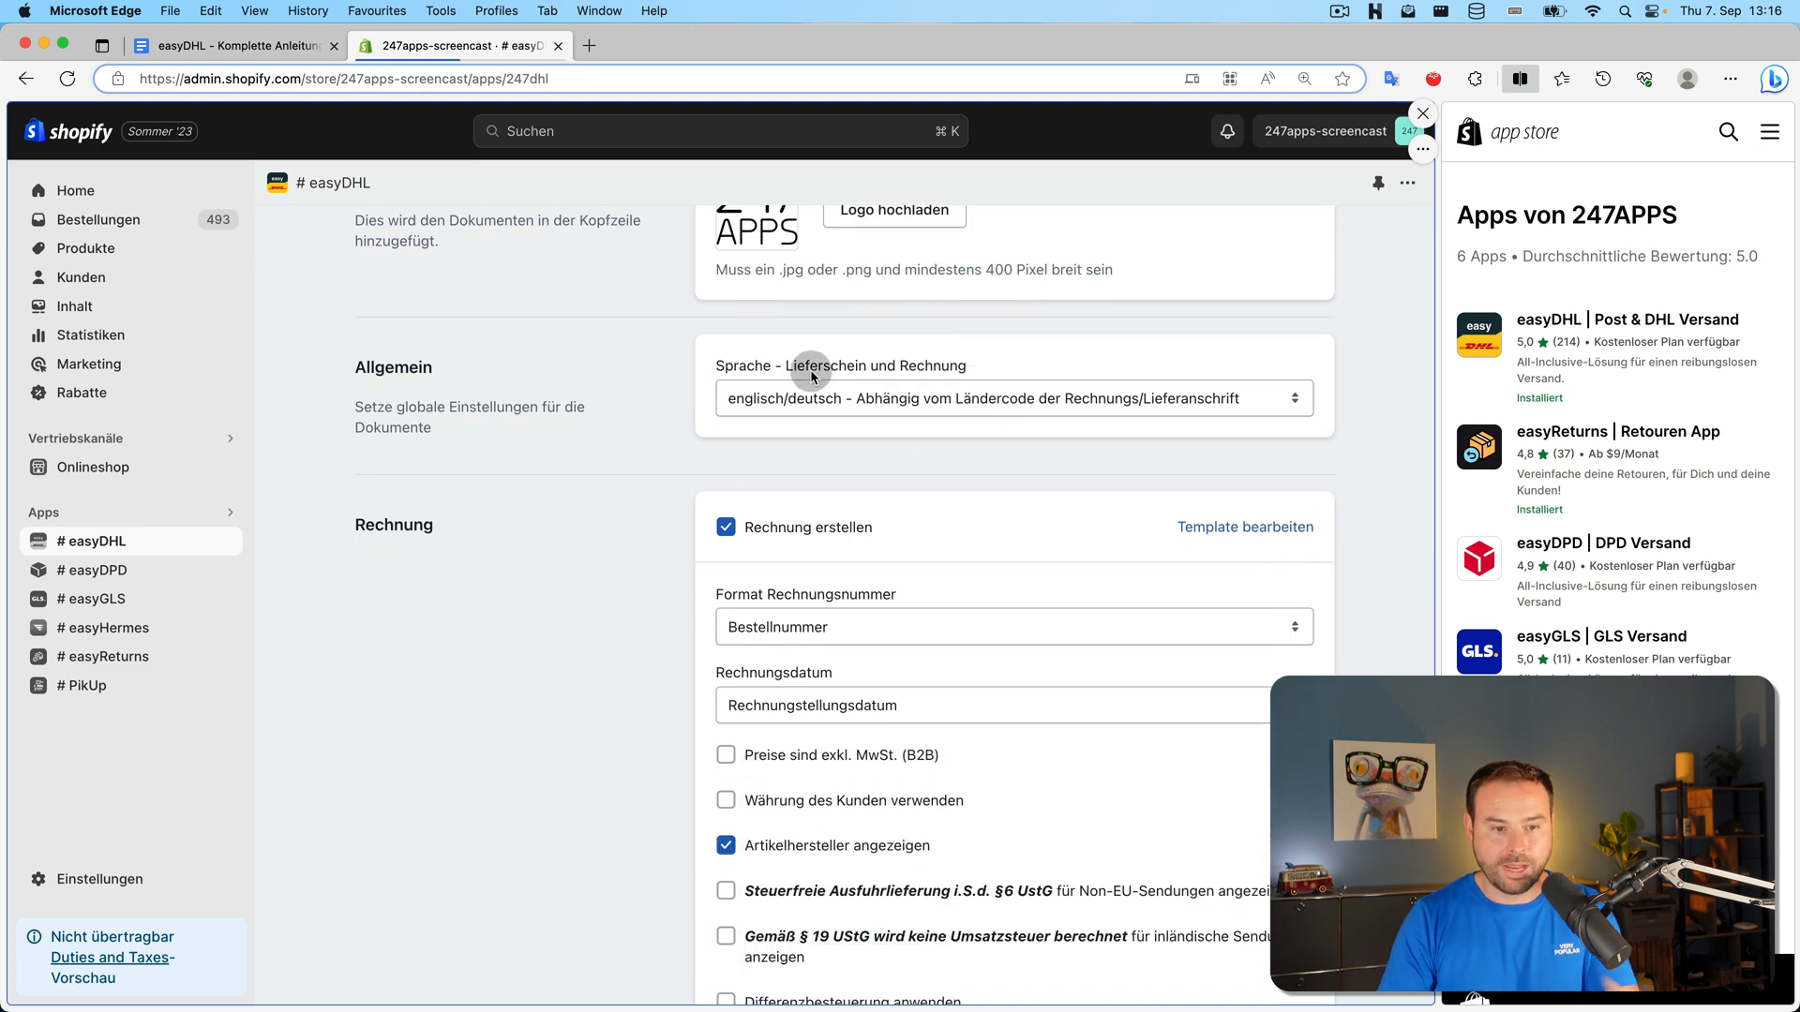
pyautogui.scroll(-1, 959, 514)
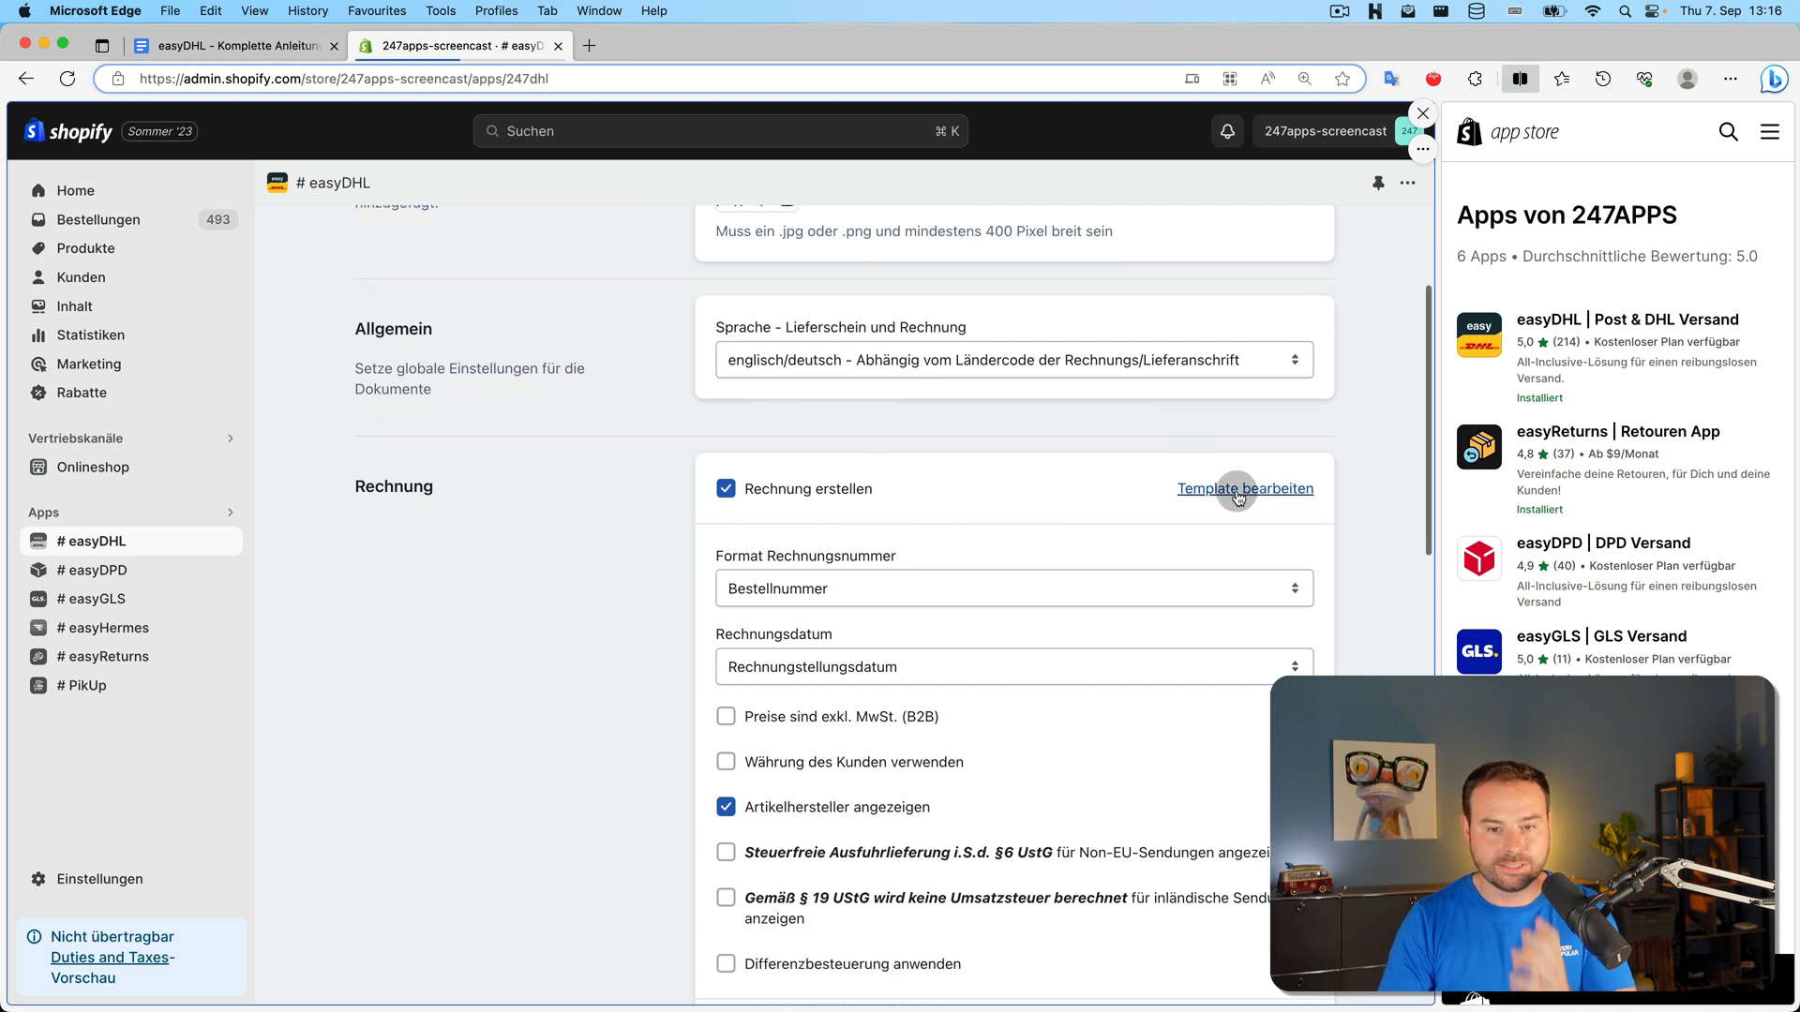
pyautogui.scroll(-3, 1238, 485)
# Review the Rechnung template layout and generate its PDF preview for order #1001
pyautogui.click(1296, 358)
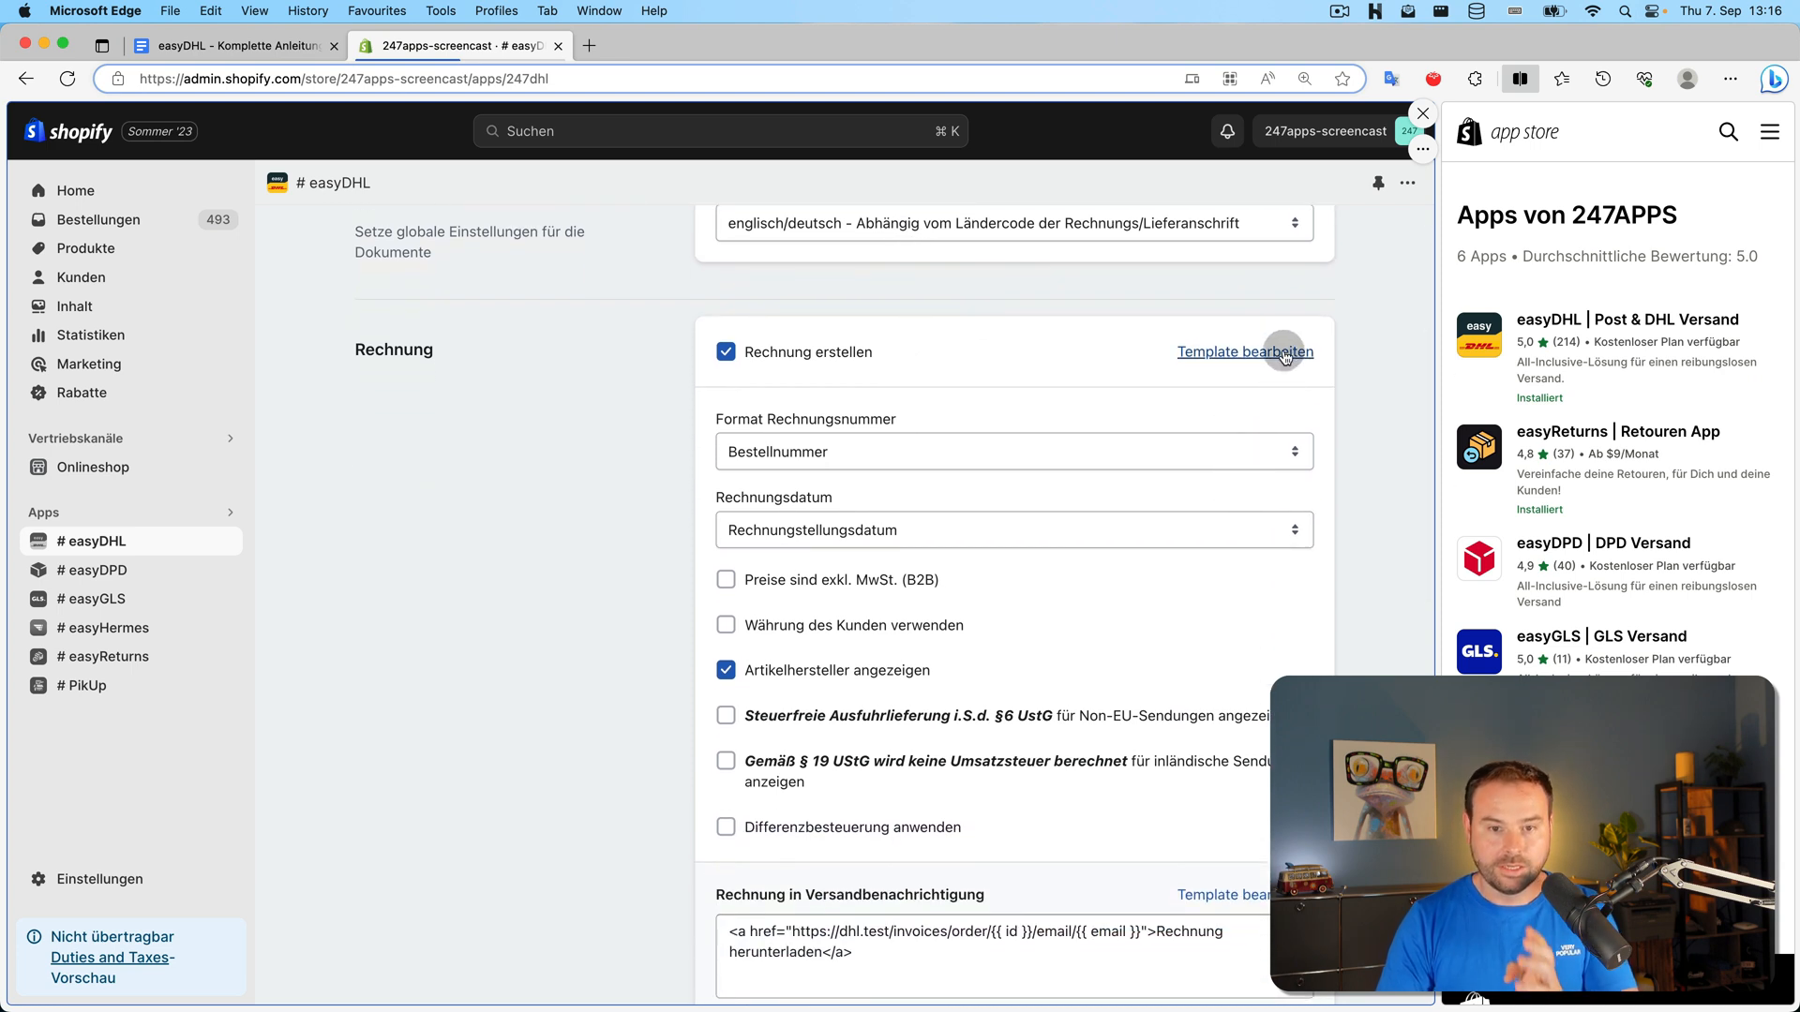
pyautogui.scroll(-5, 1203, 380)
pyautogui.scroll(-5, 740, 438)
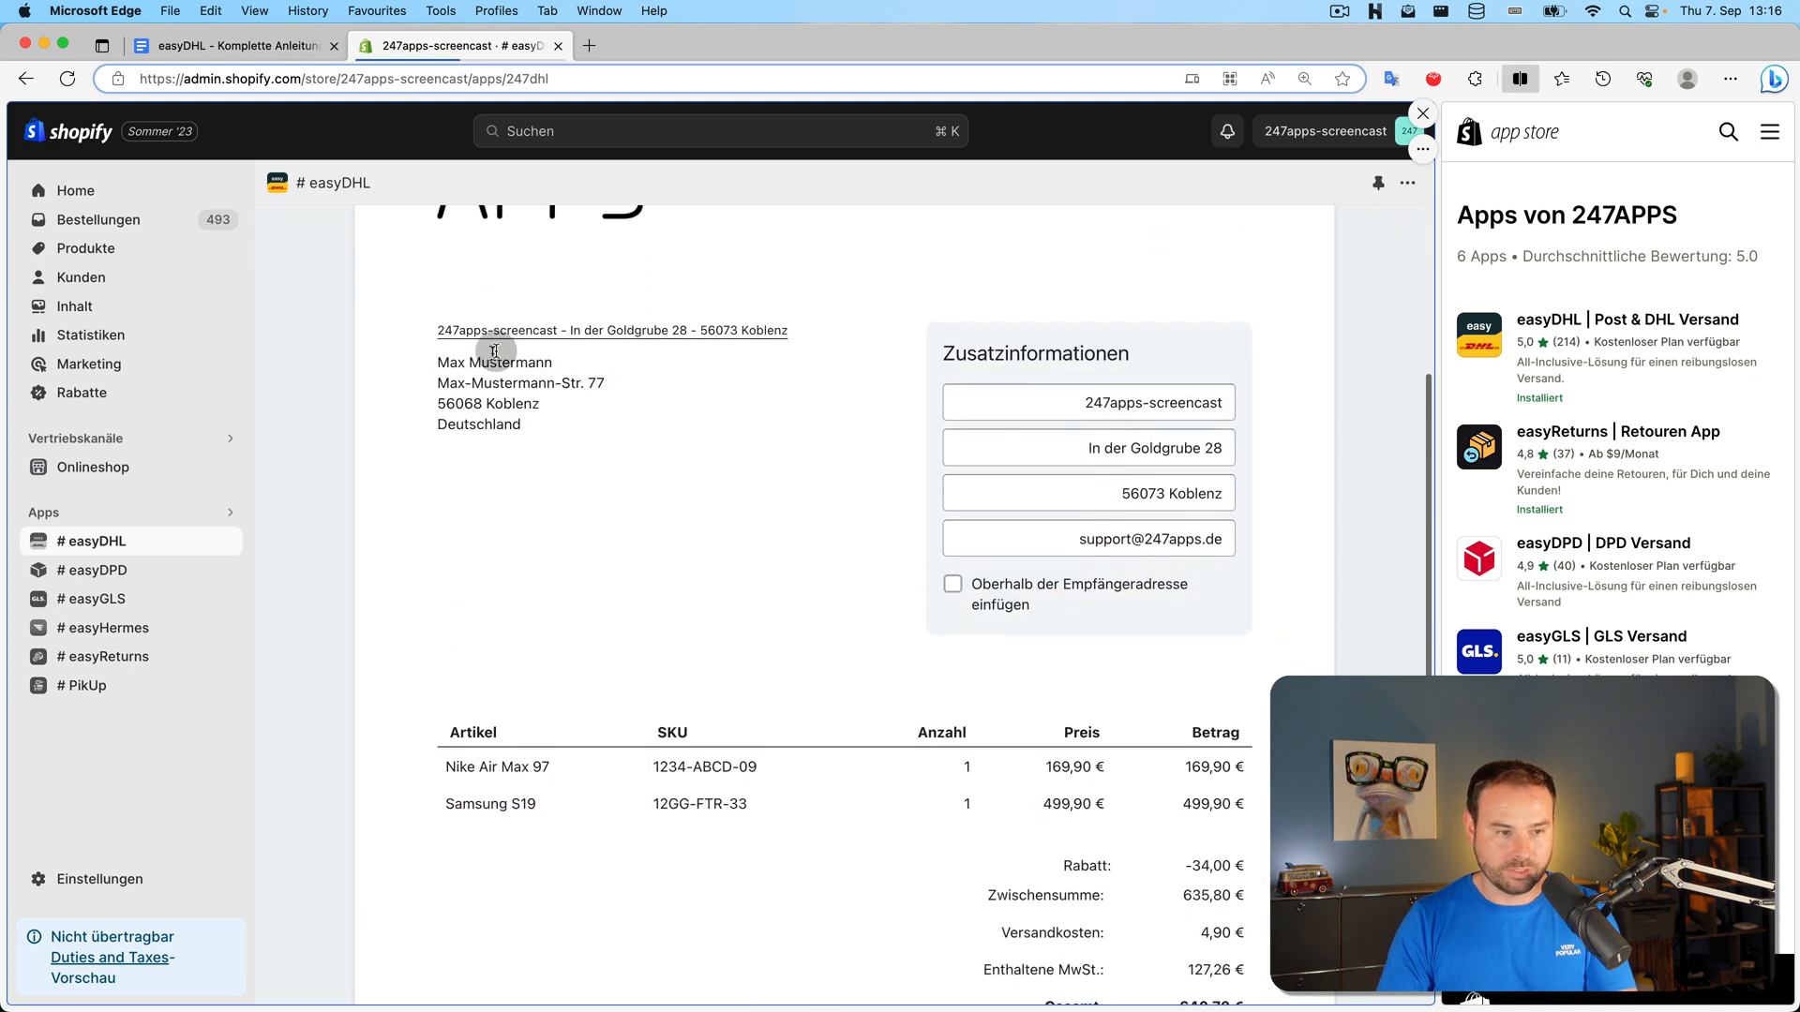
pyautogui.scroll(-3, 615, 819)
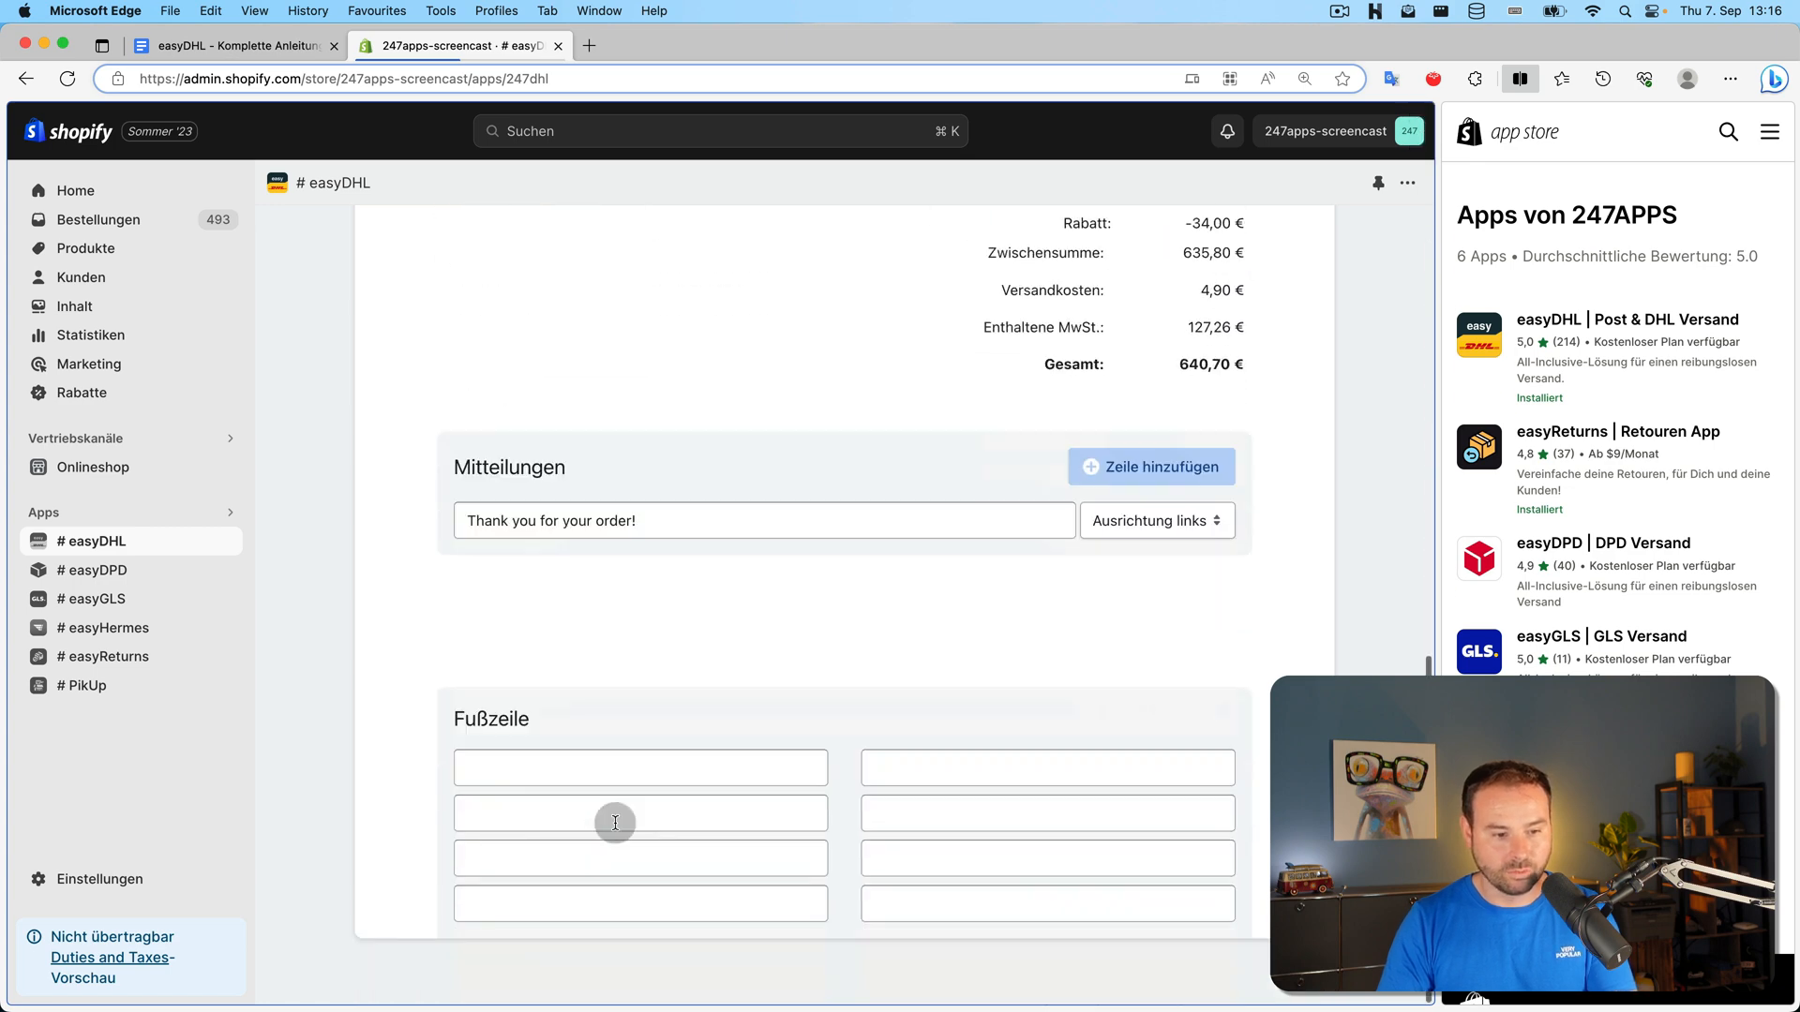
pyautogui.scroll(10, 721, 842)
pyautogui.scroll(-1, 735, 841)
pyautogui.scroll(-4, 735, 842)
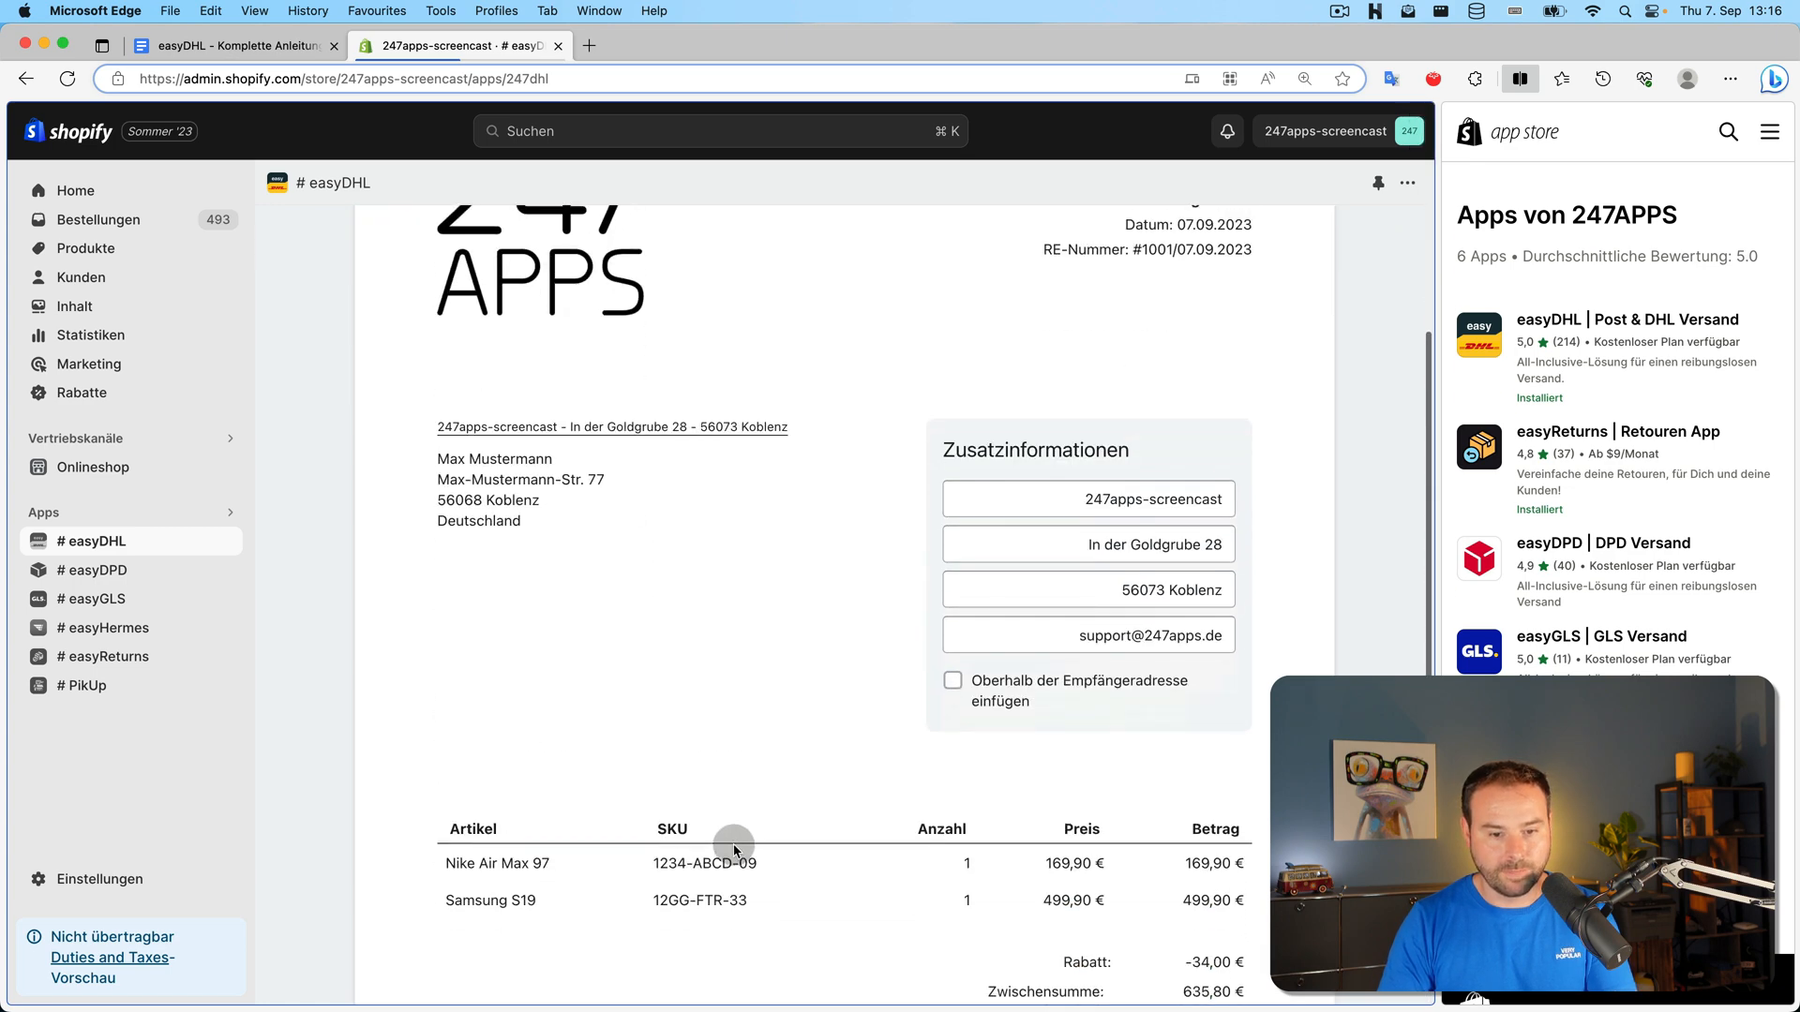
pyautogui.scroll(5, 706, 516)
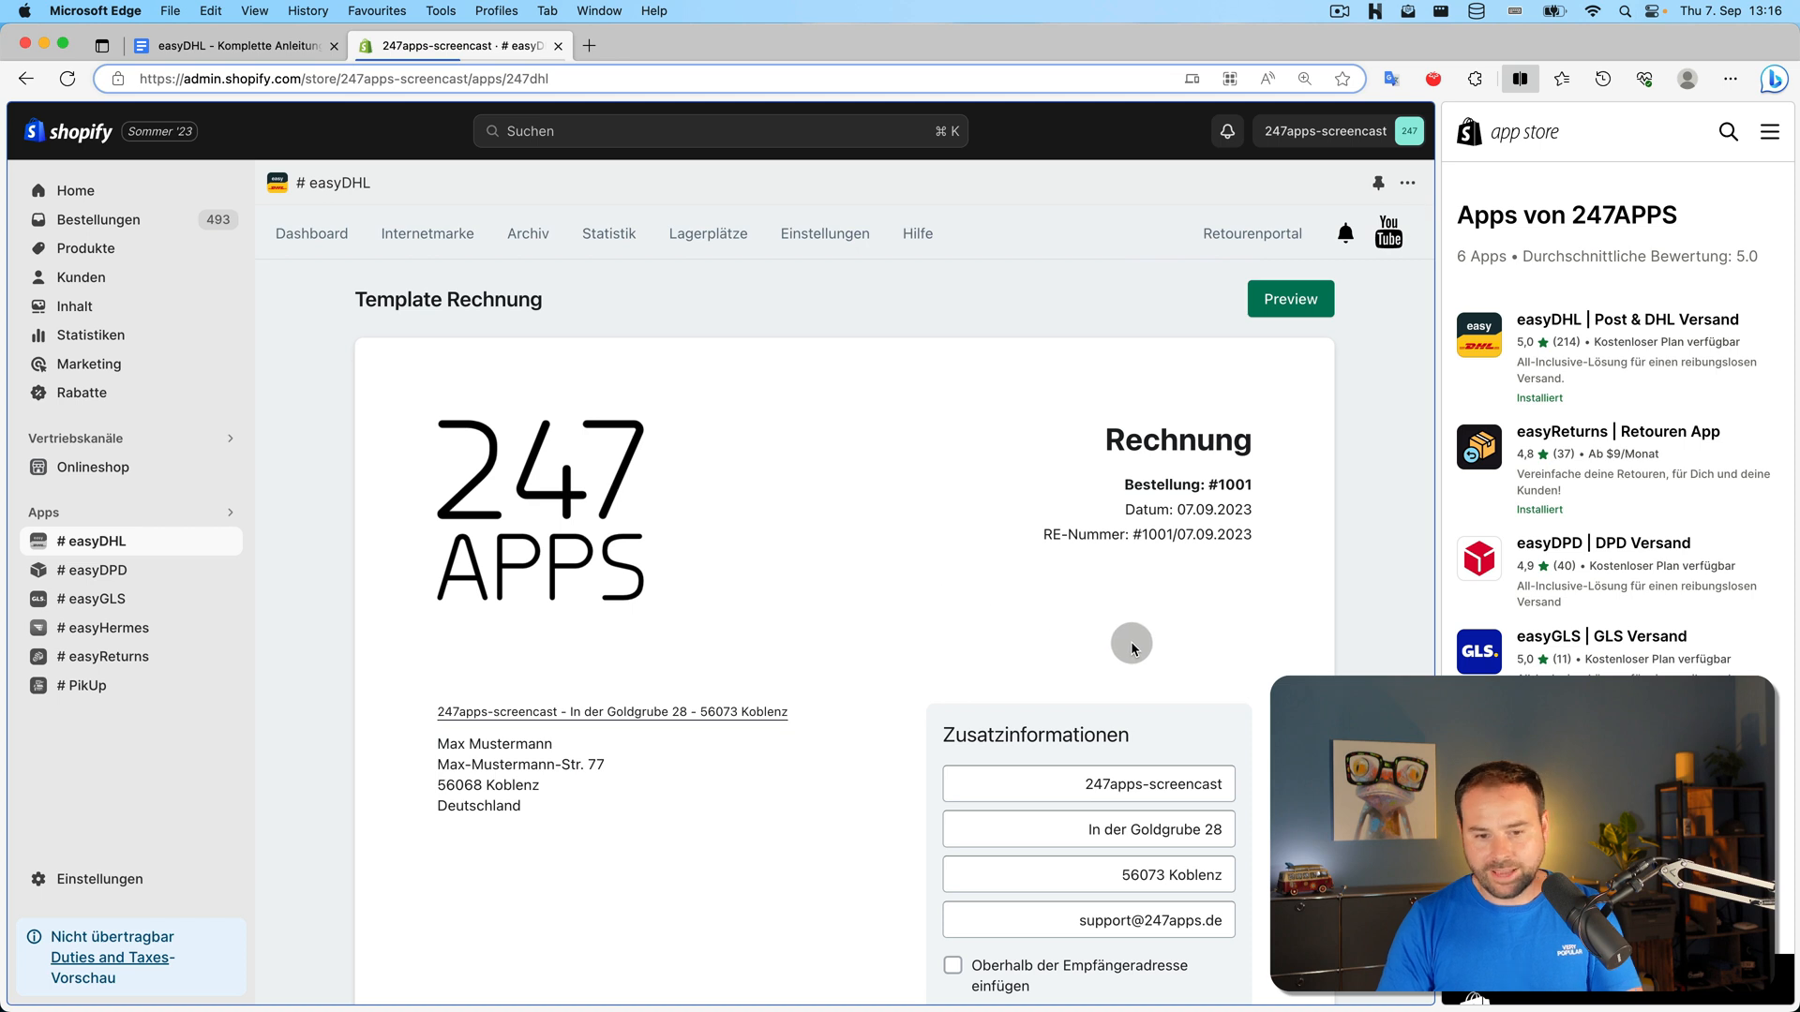
pyautogui.click(1294, 309)
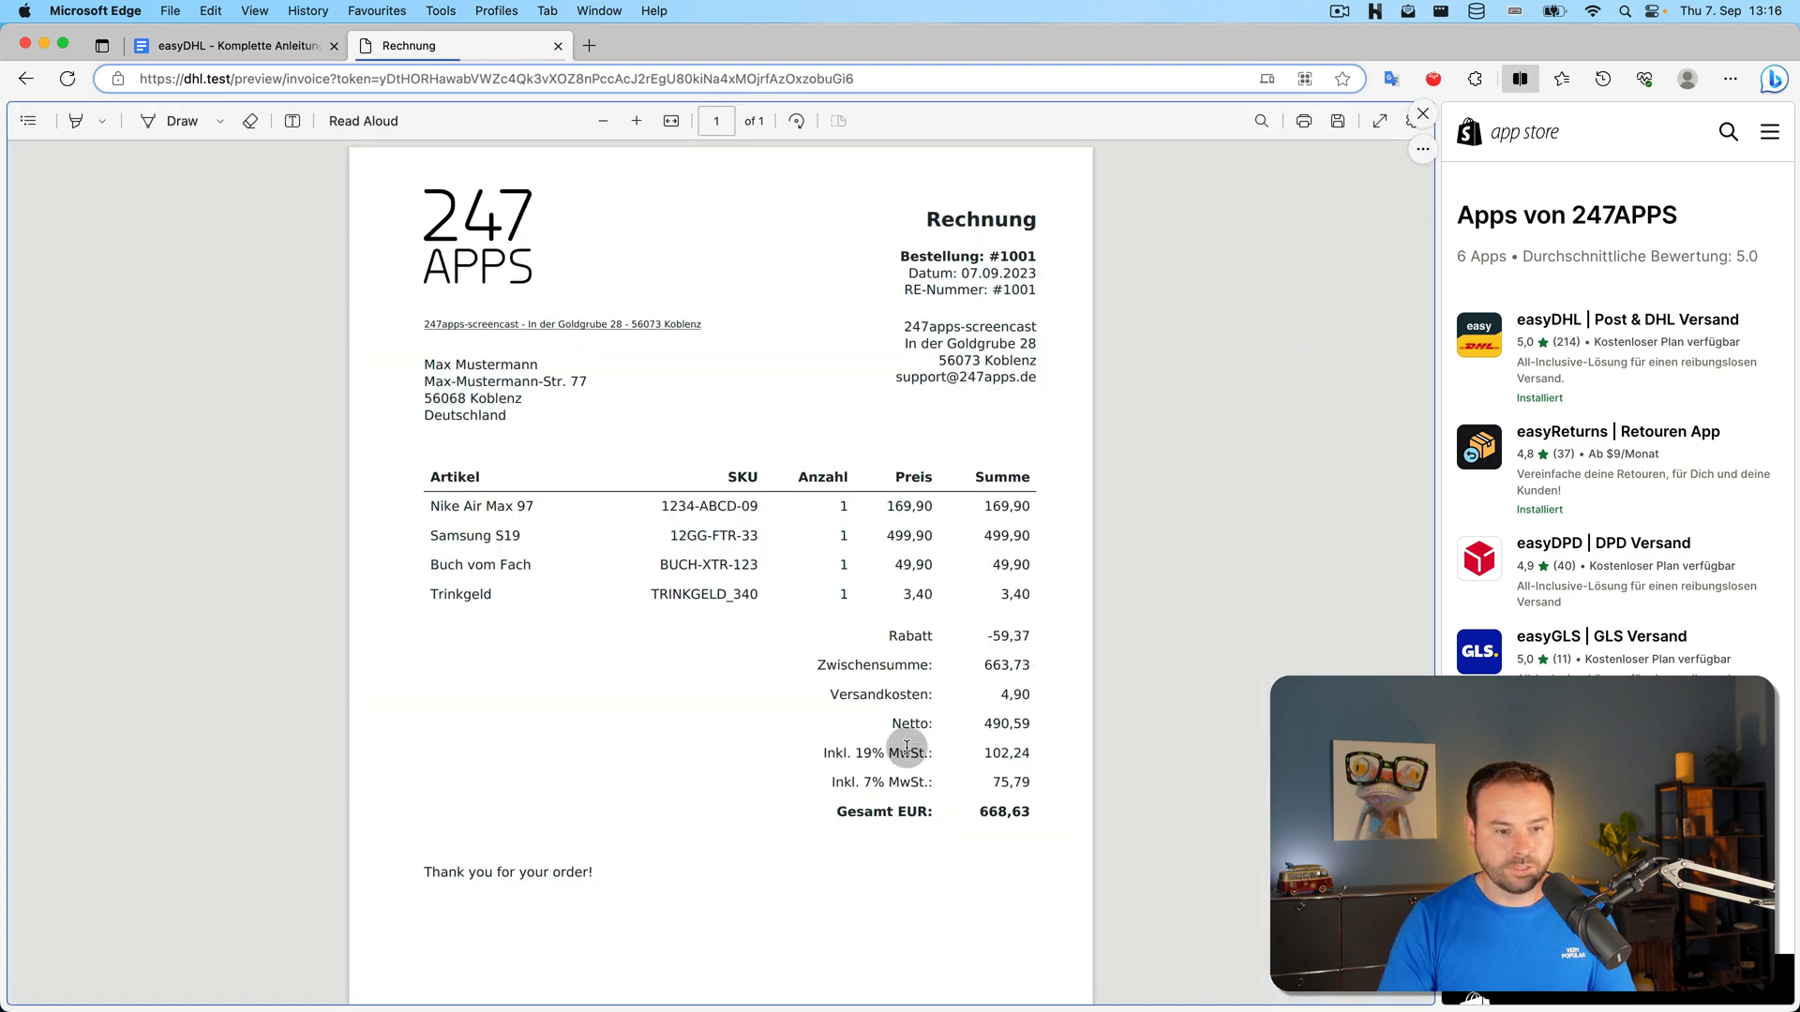
# Check the invoice PDF, then revisit the invoice template and return to the Dokumente settings
pyautogui.scroll(-3, 844, 694)
pyautogui.scroll(5, 737, 518)
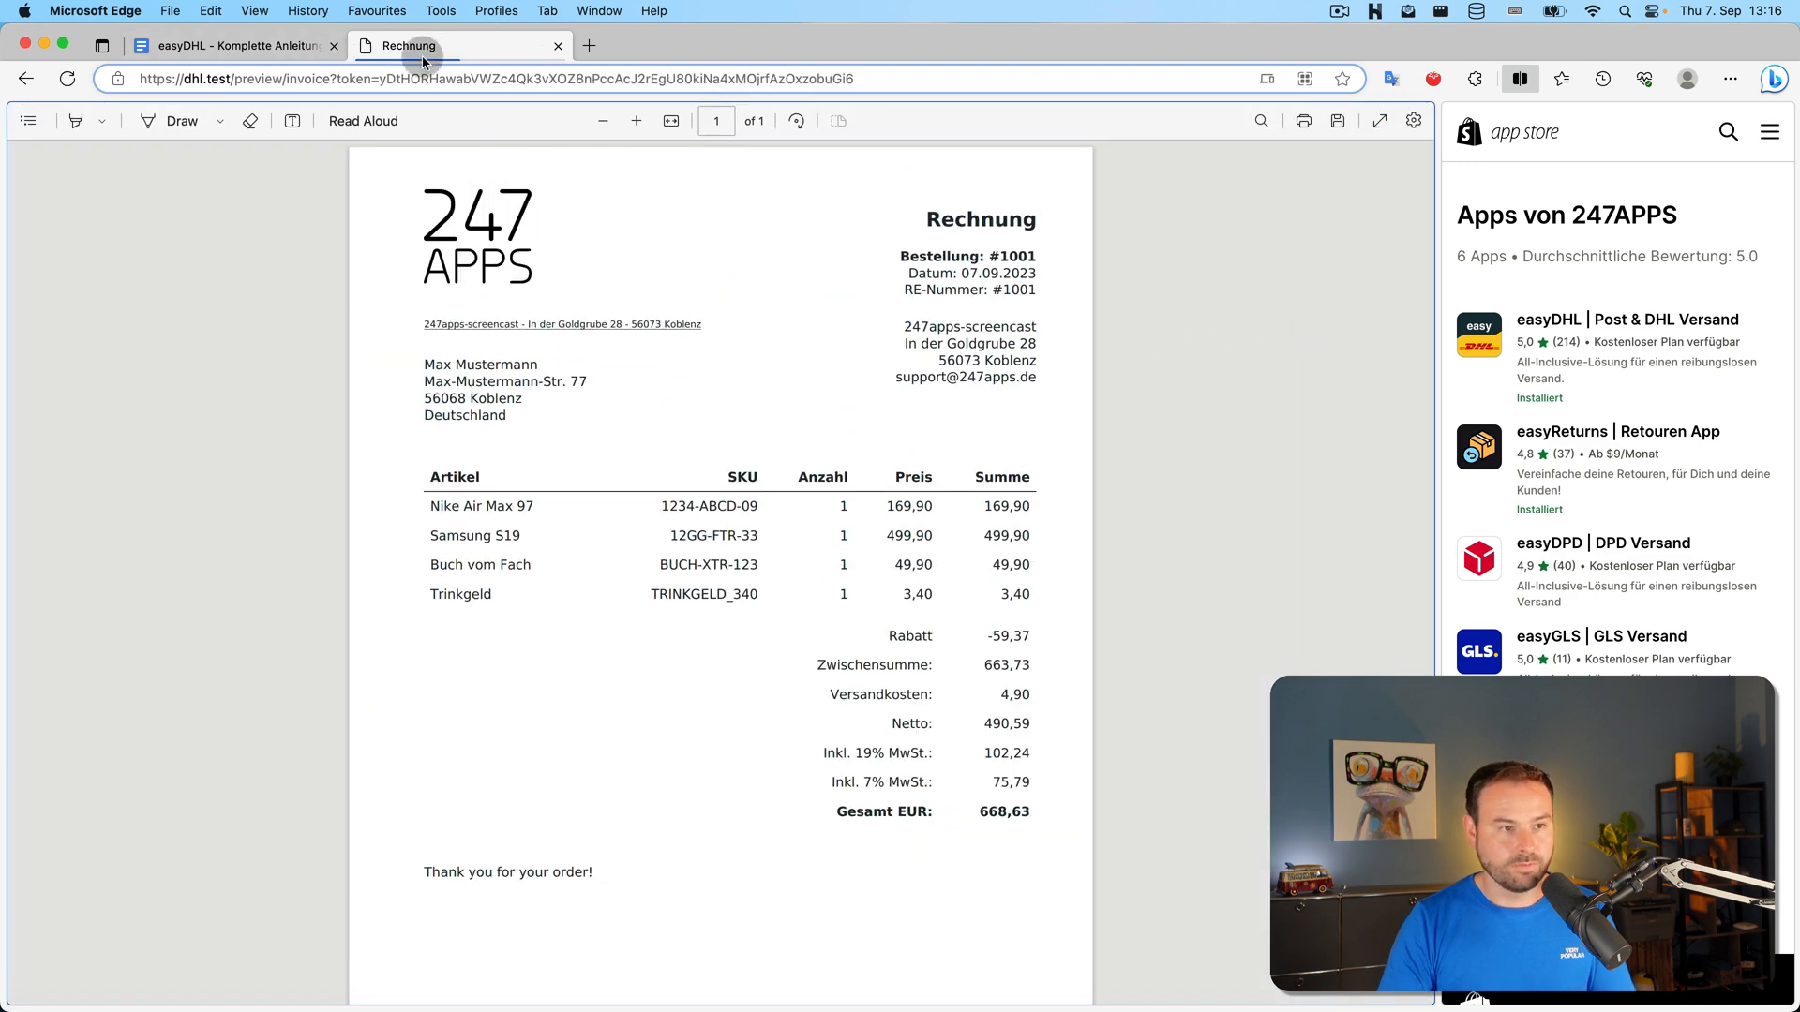
pyautogui.click(33, 93)
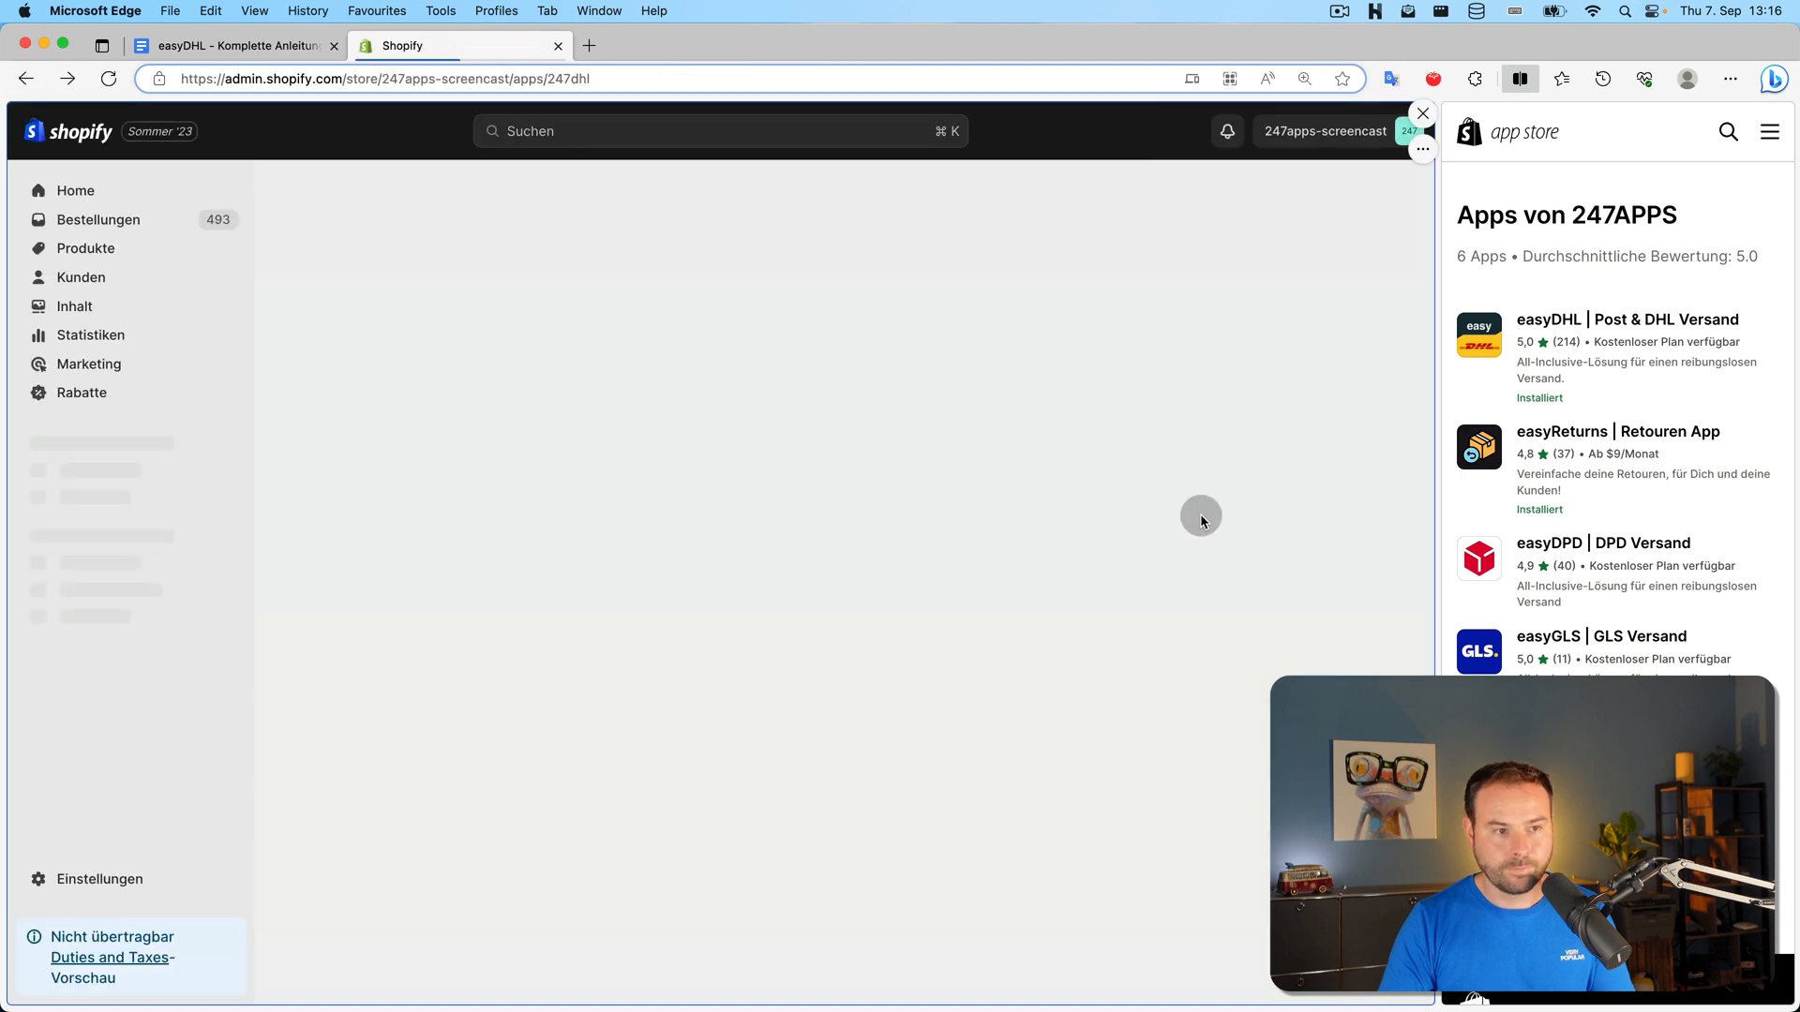
pyautogui.click(826, 237)
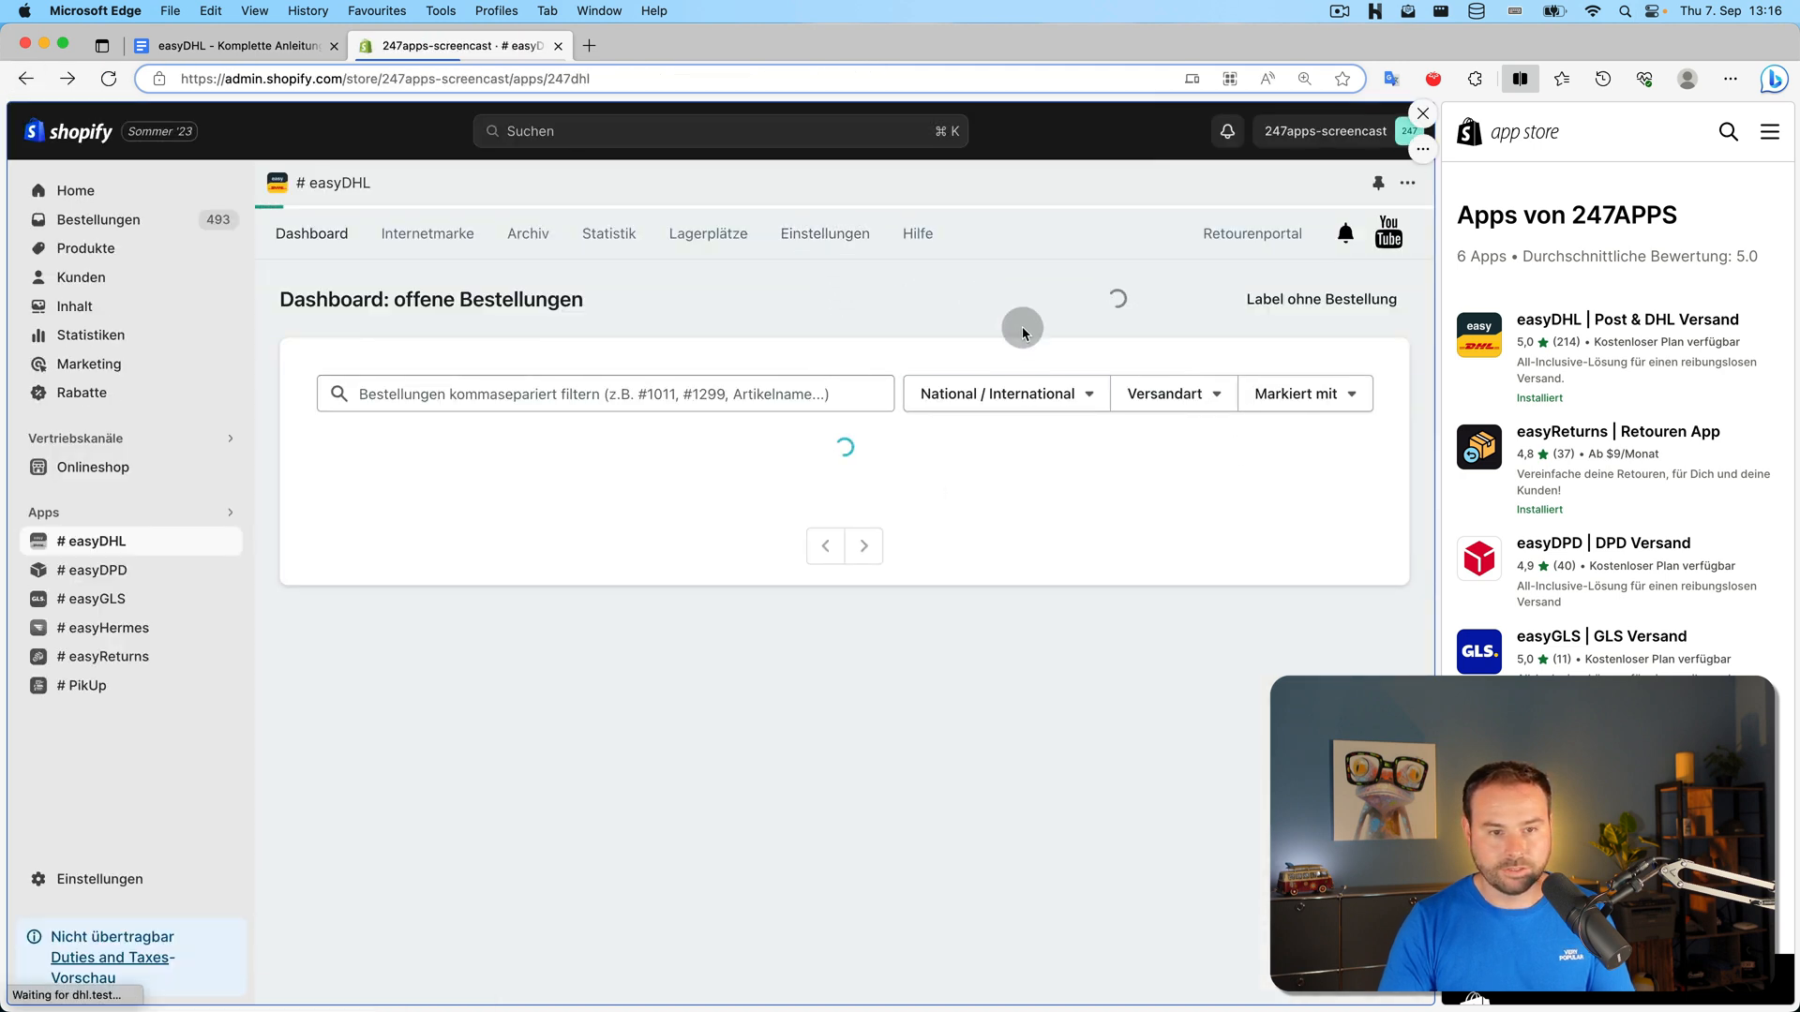
pyautogui.click(1125, 478)
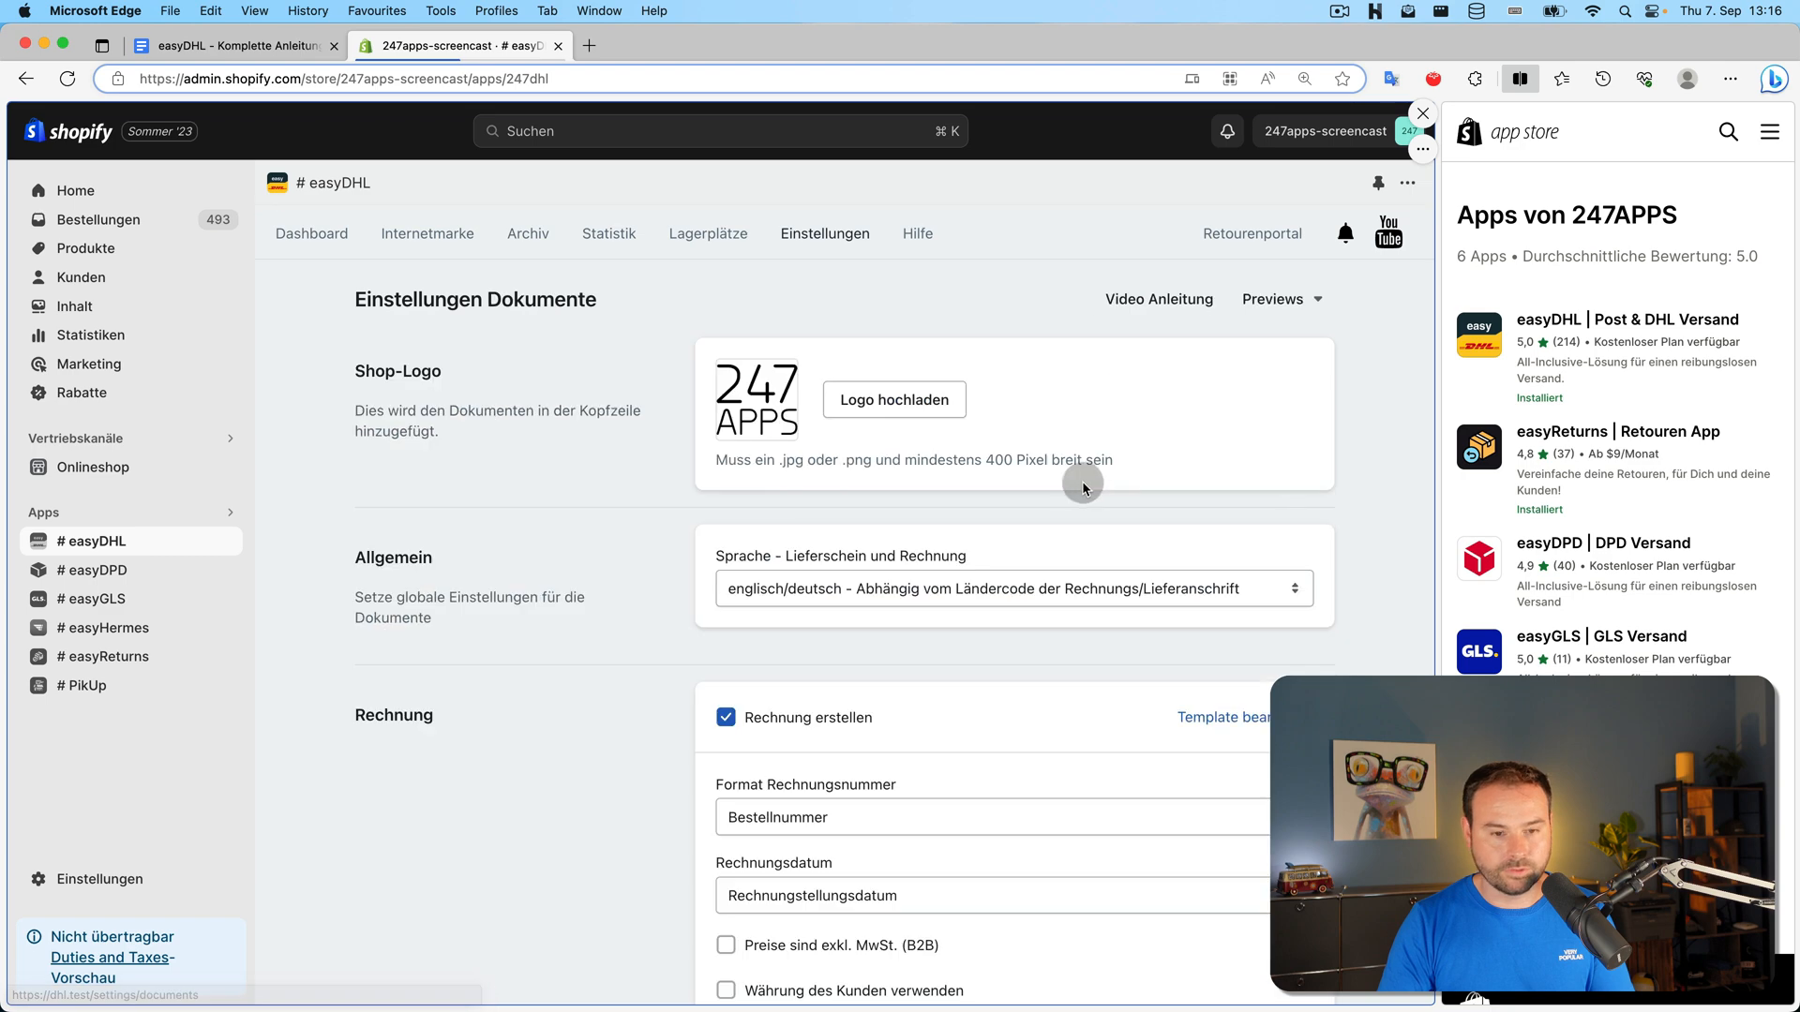
pyautogui.scroll(-3, 953, 491)
pyautogui.click(1240, 430)
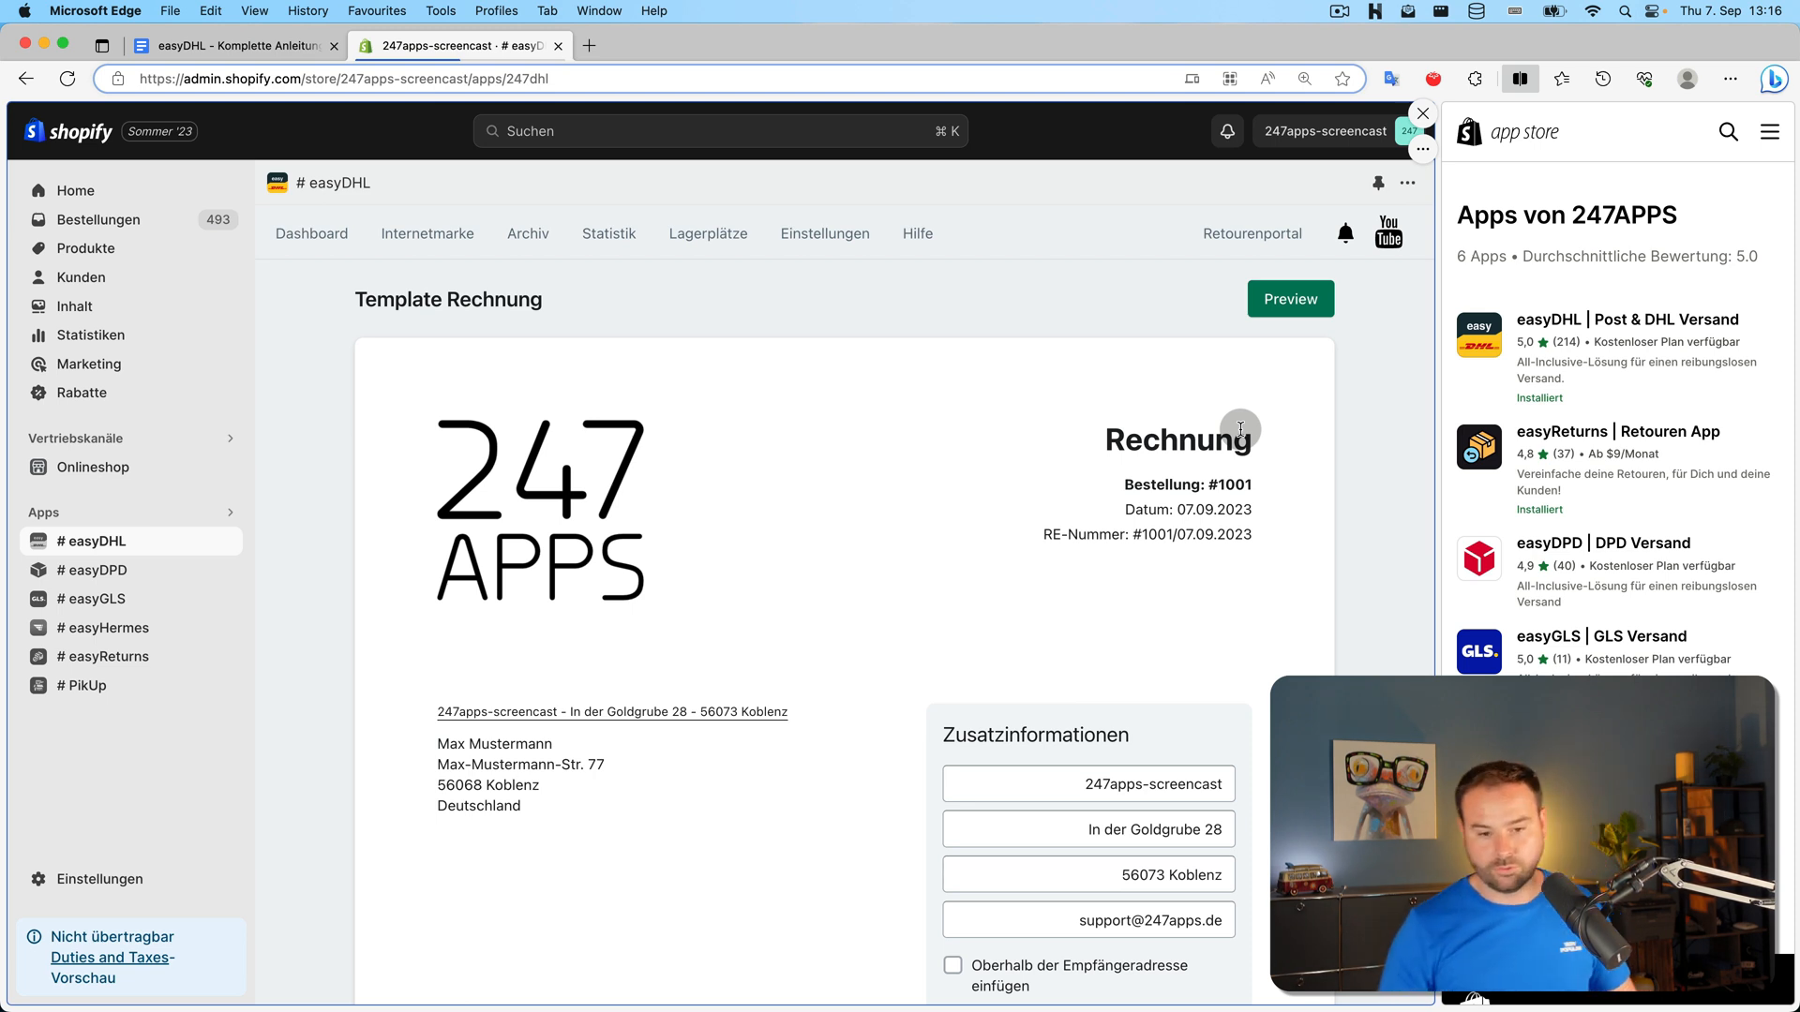
pyautogui.scroll(-10, 865, 379)
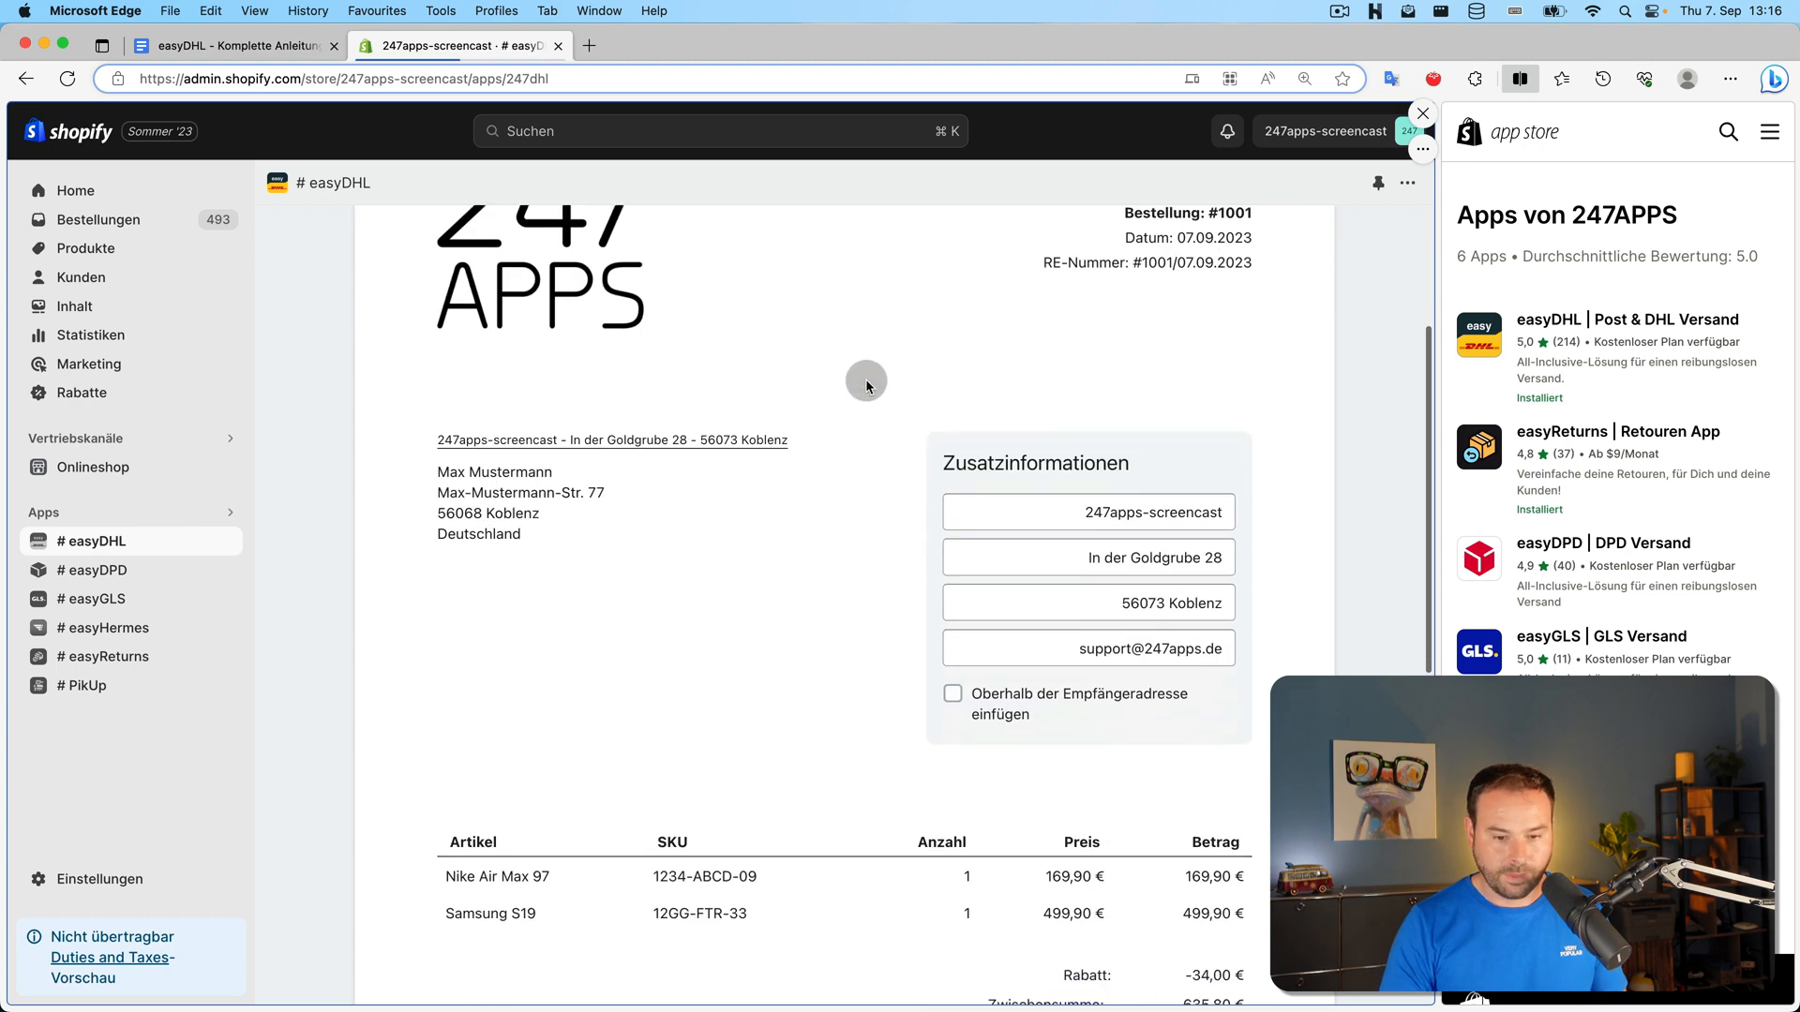
pyautogui.scroll(15, 864, 379)
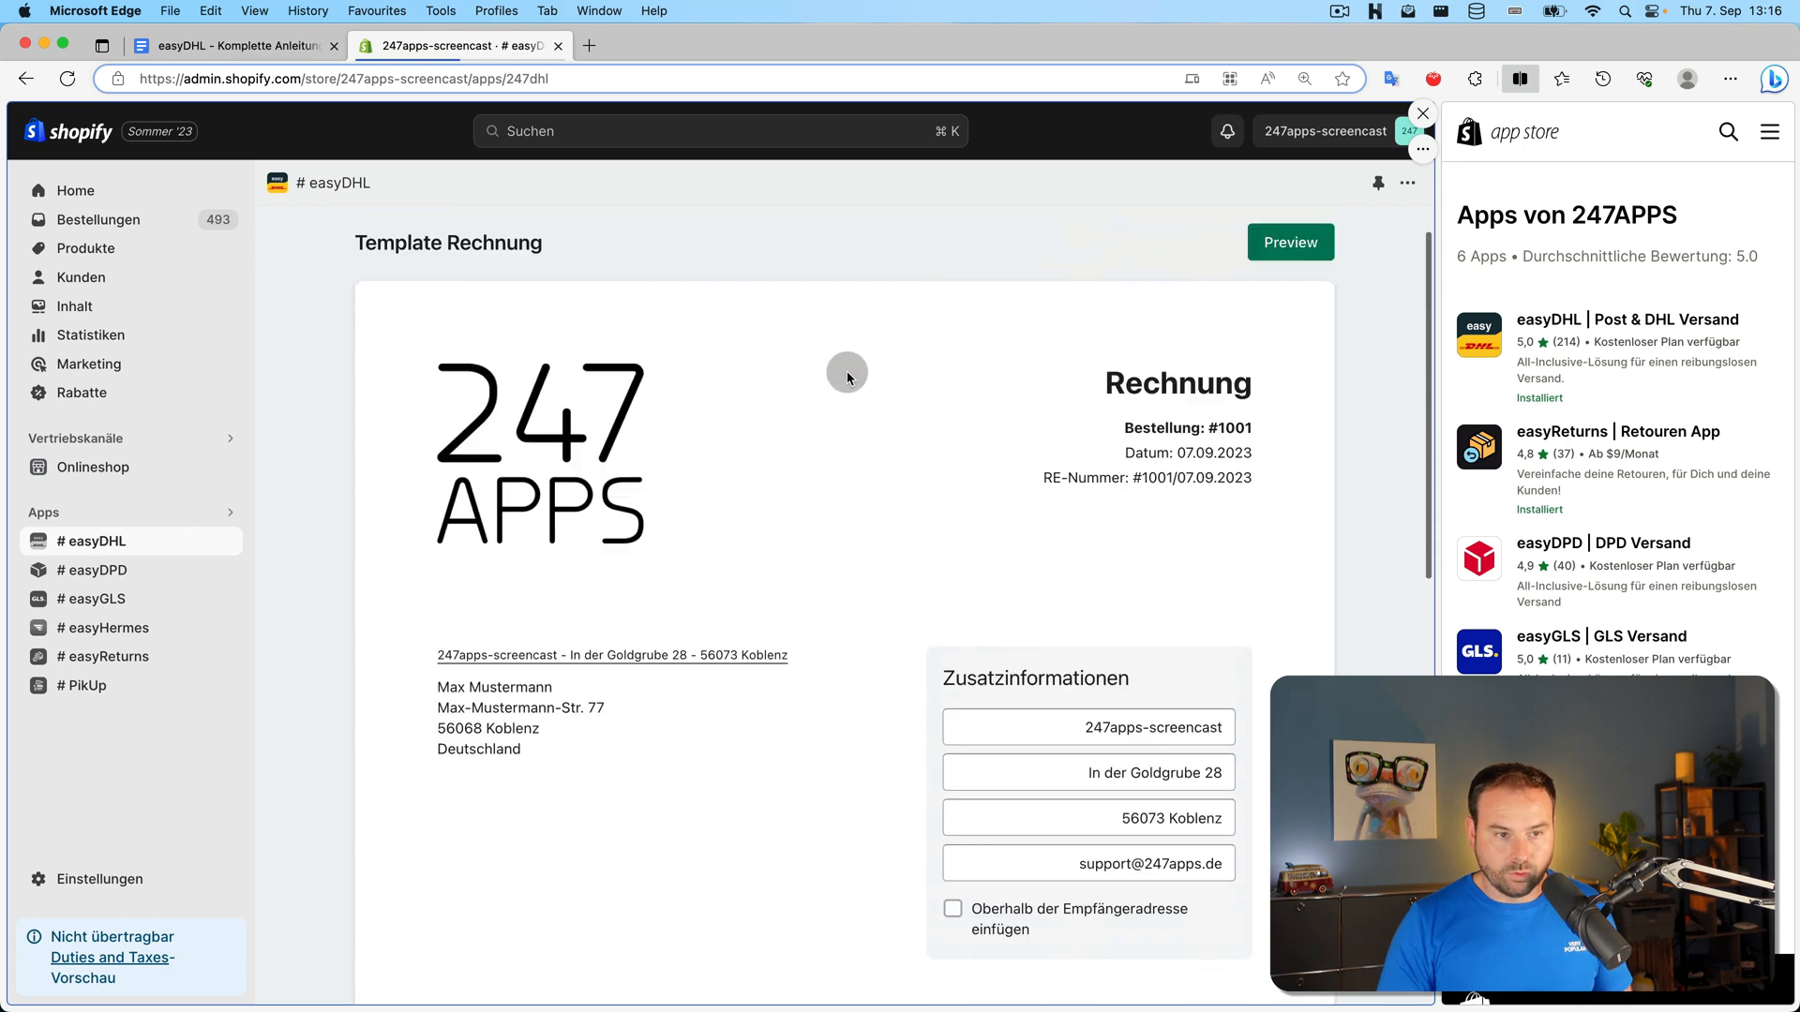
pyautogui.click(16, 82)
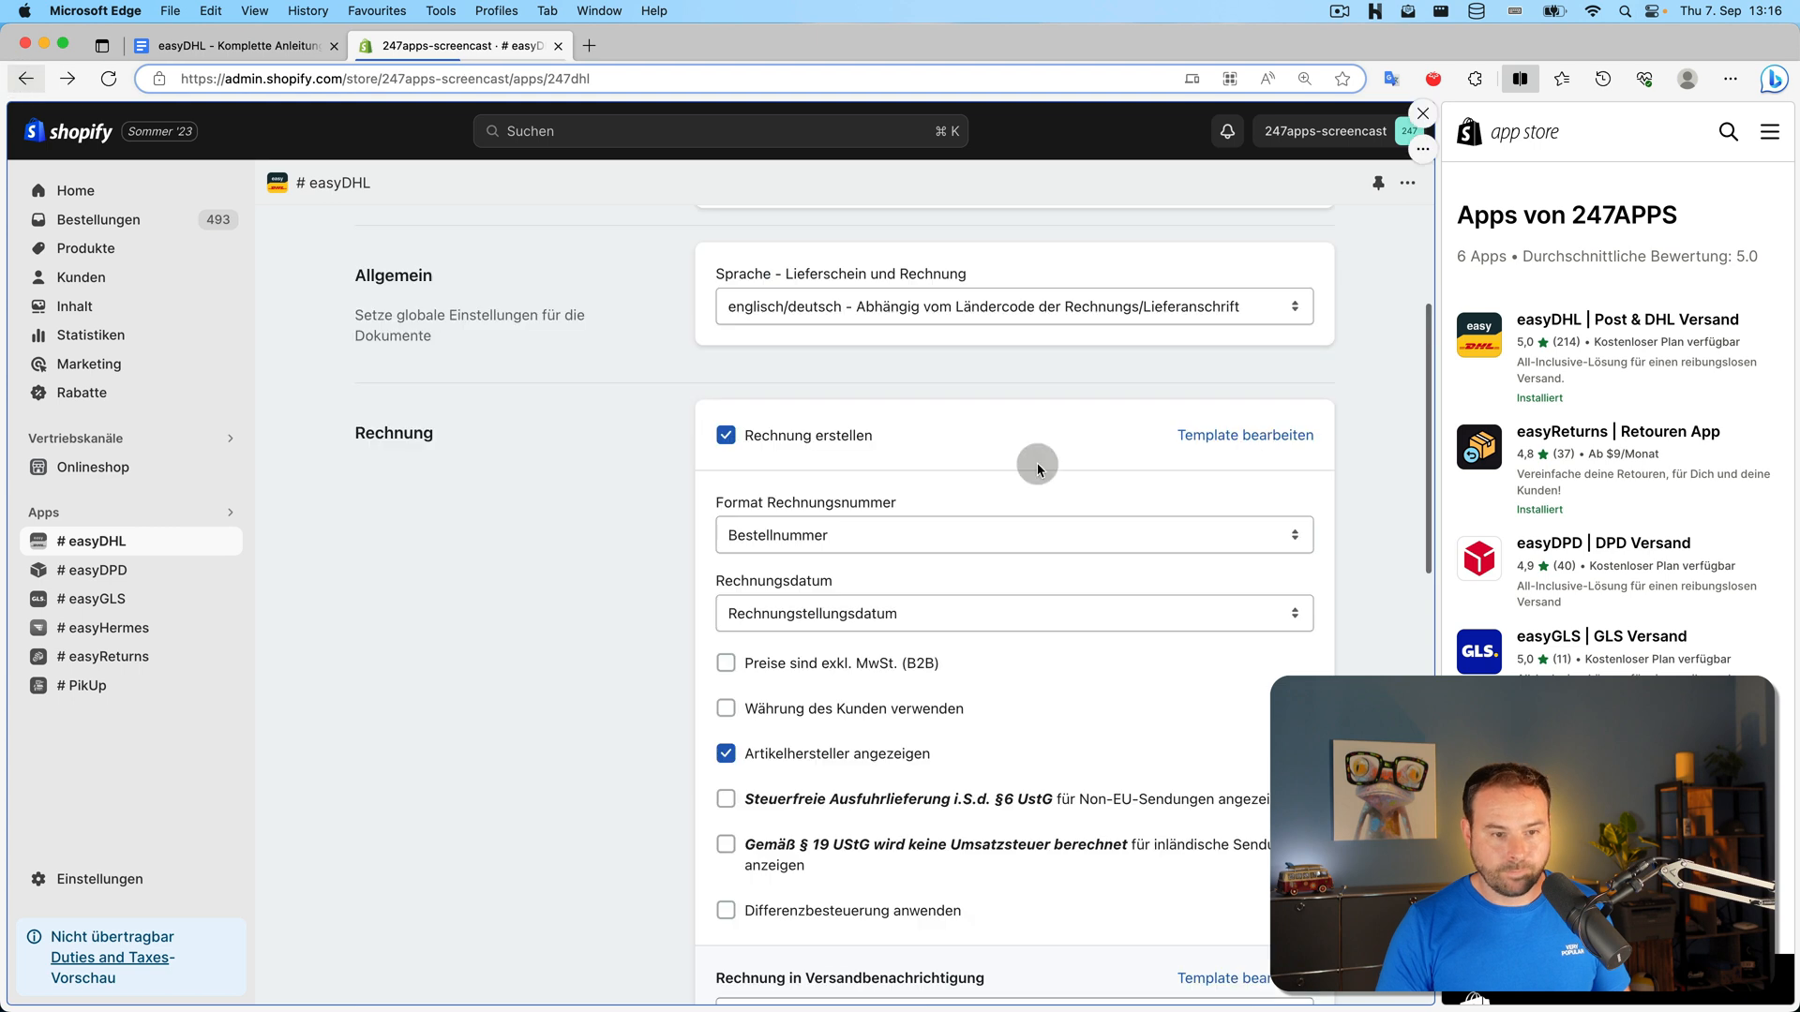
pyautogui.scroll(-3, 1166, 459)
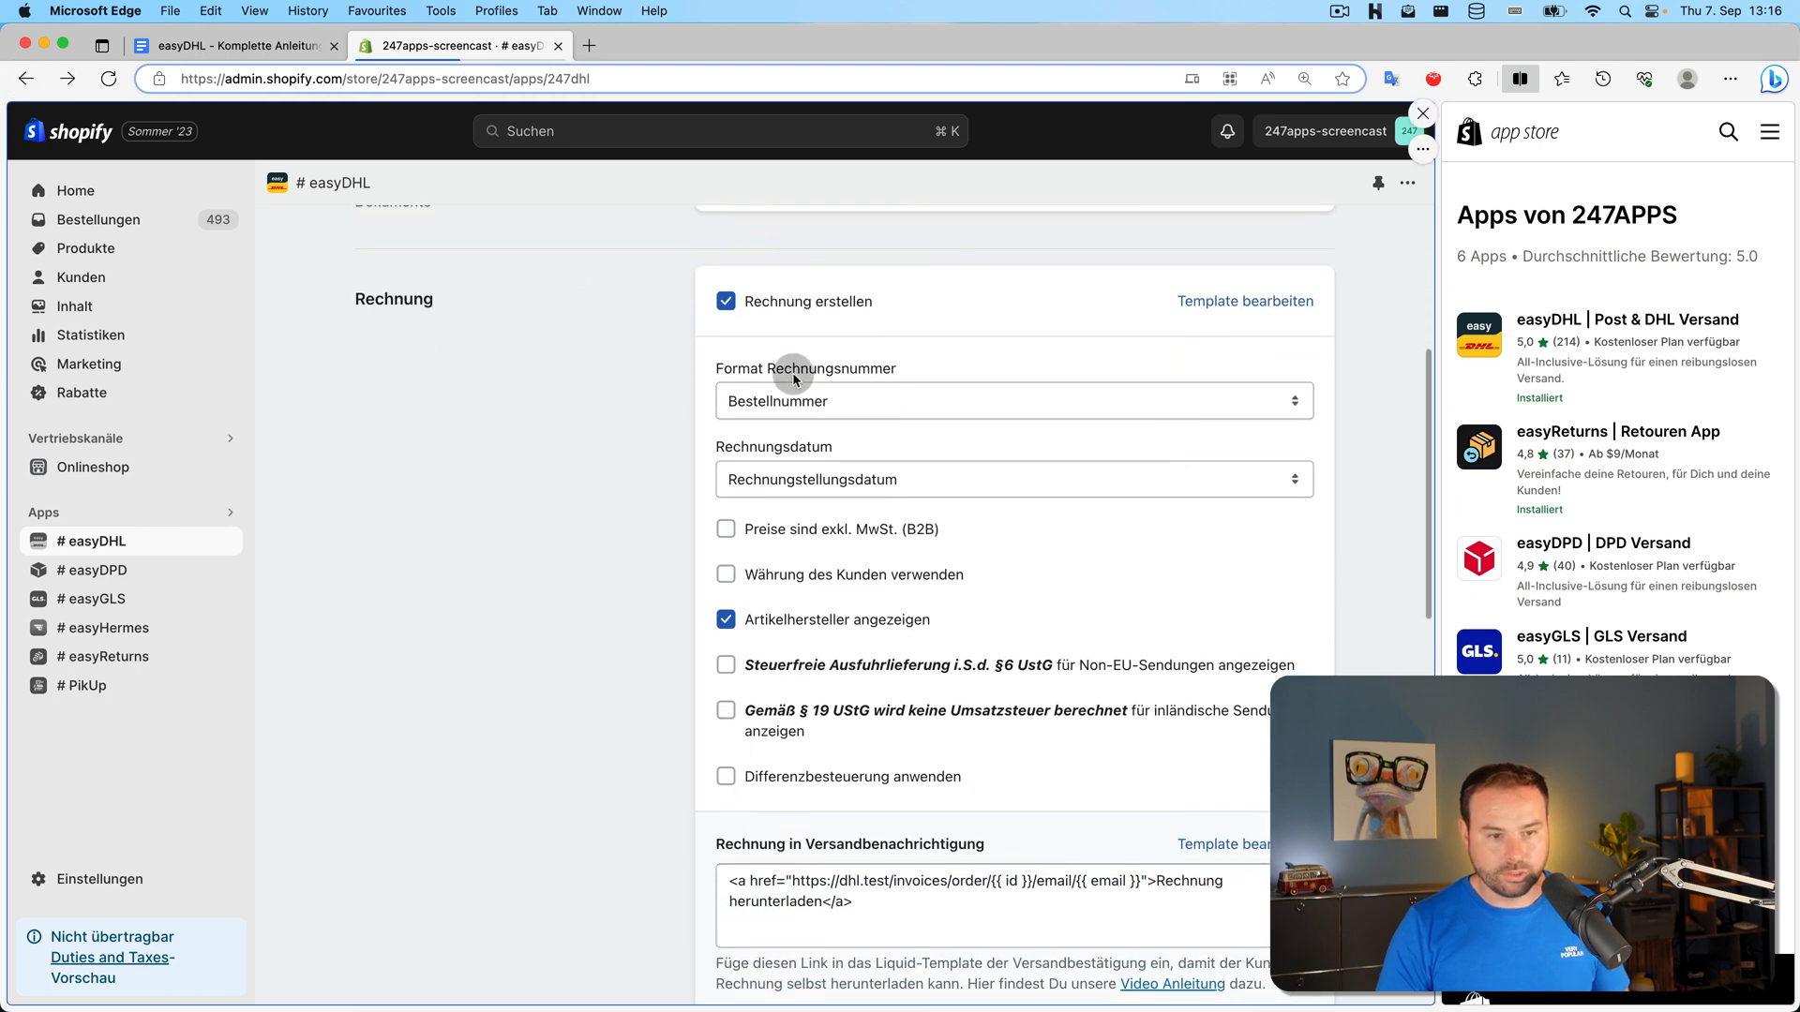
pyautogui.click(842, 392)
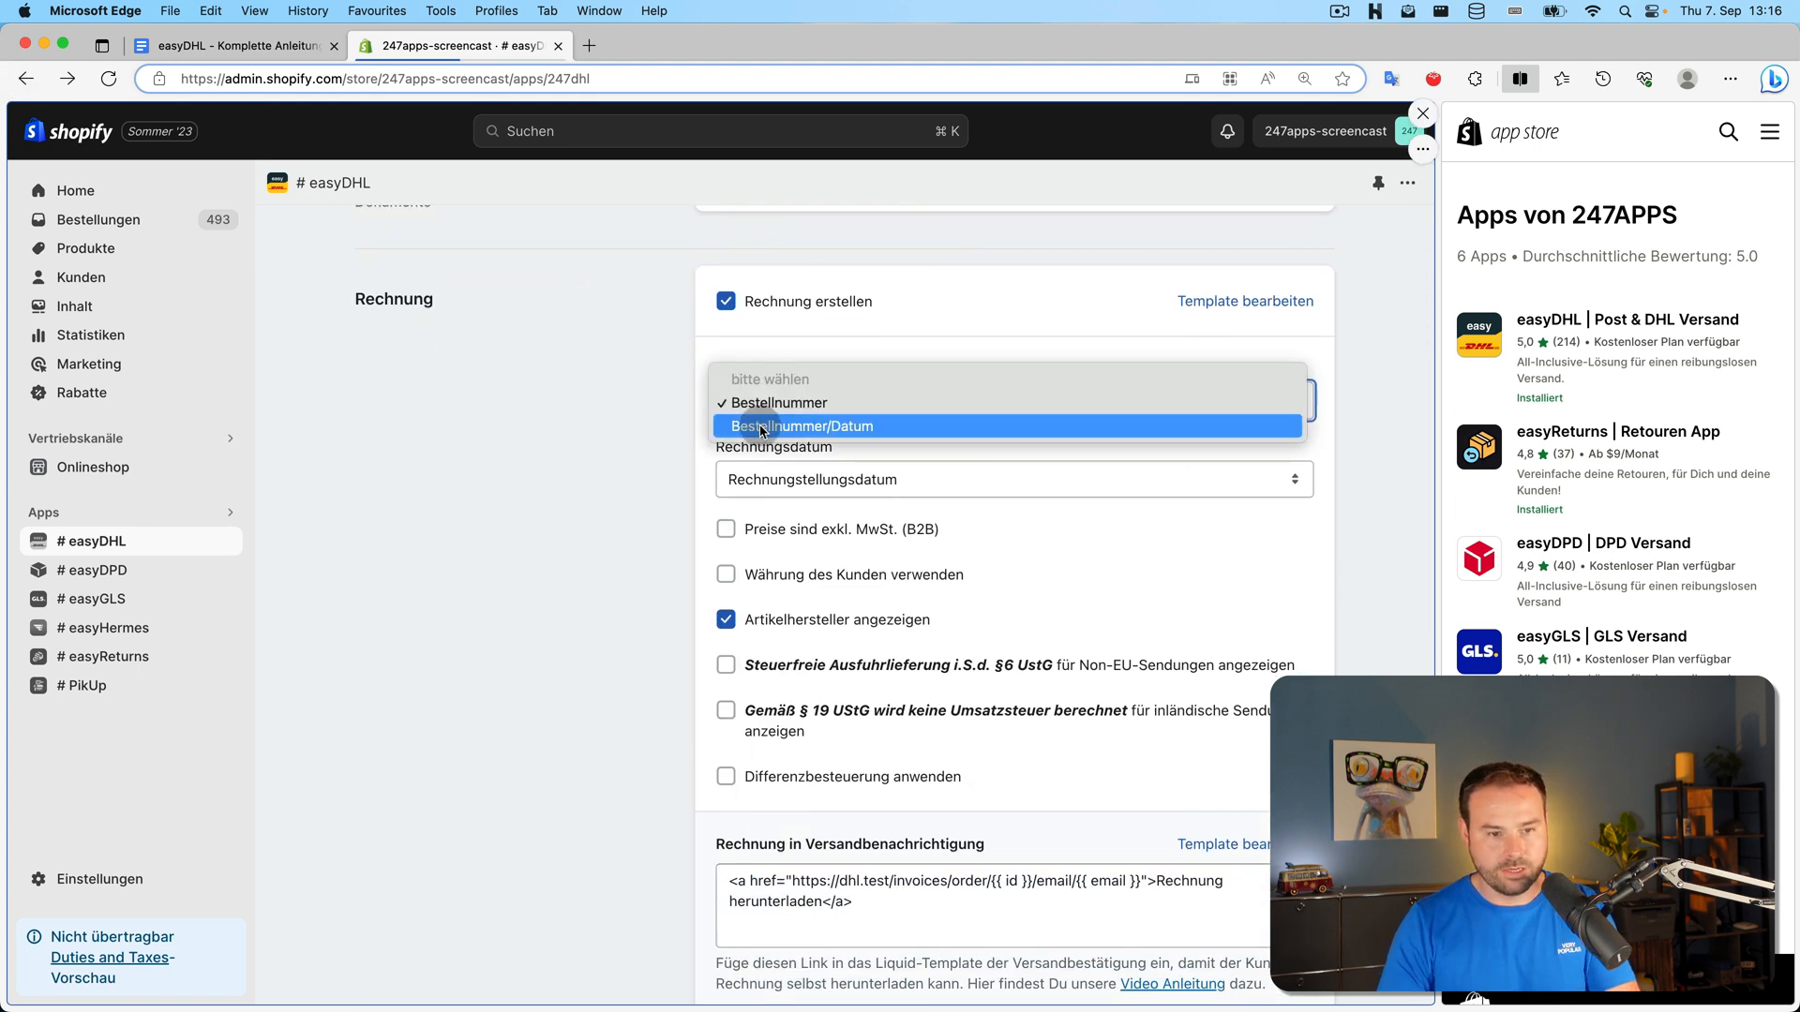
pyautogui.click(796, 493)
pyautogui.scroll(-1, 851, 486)
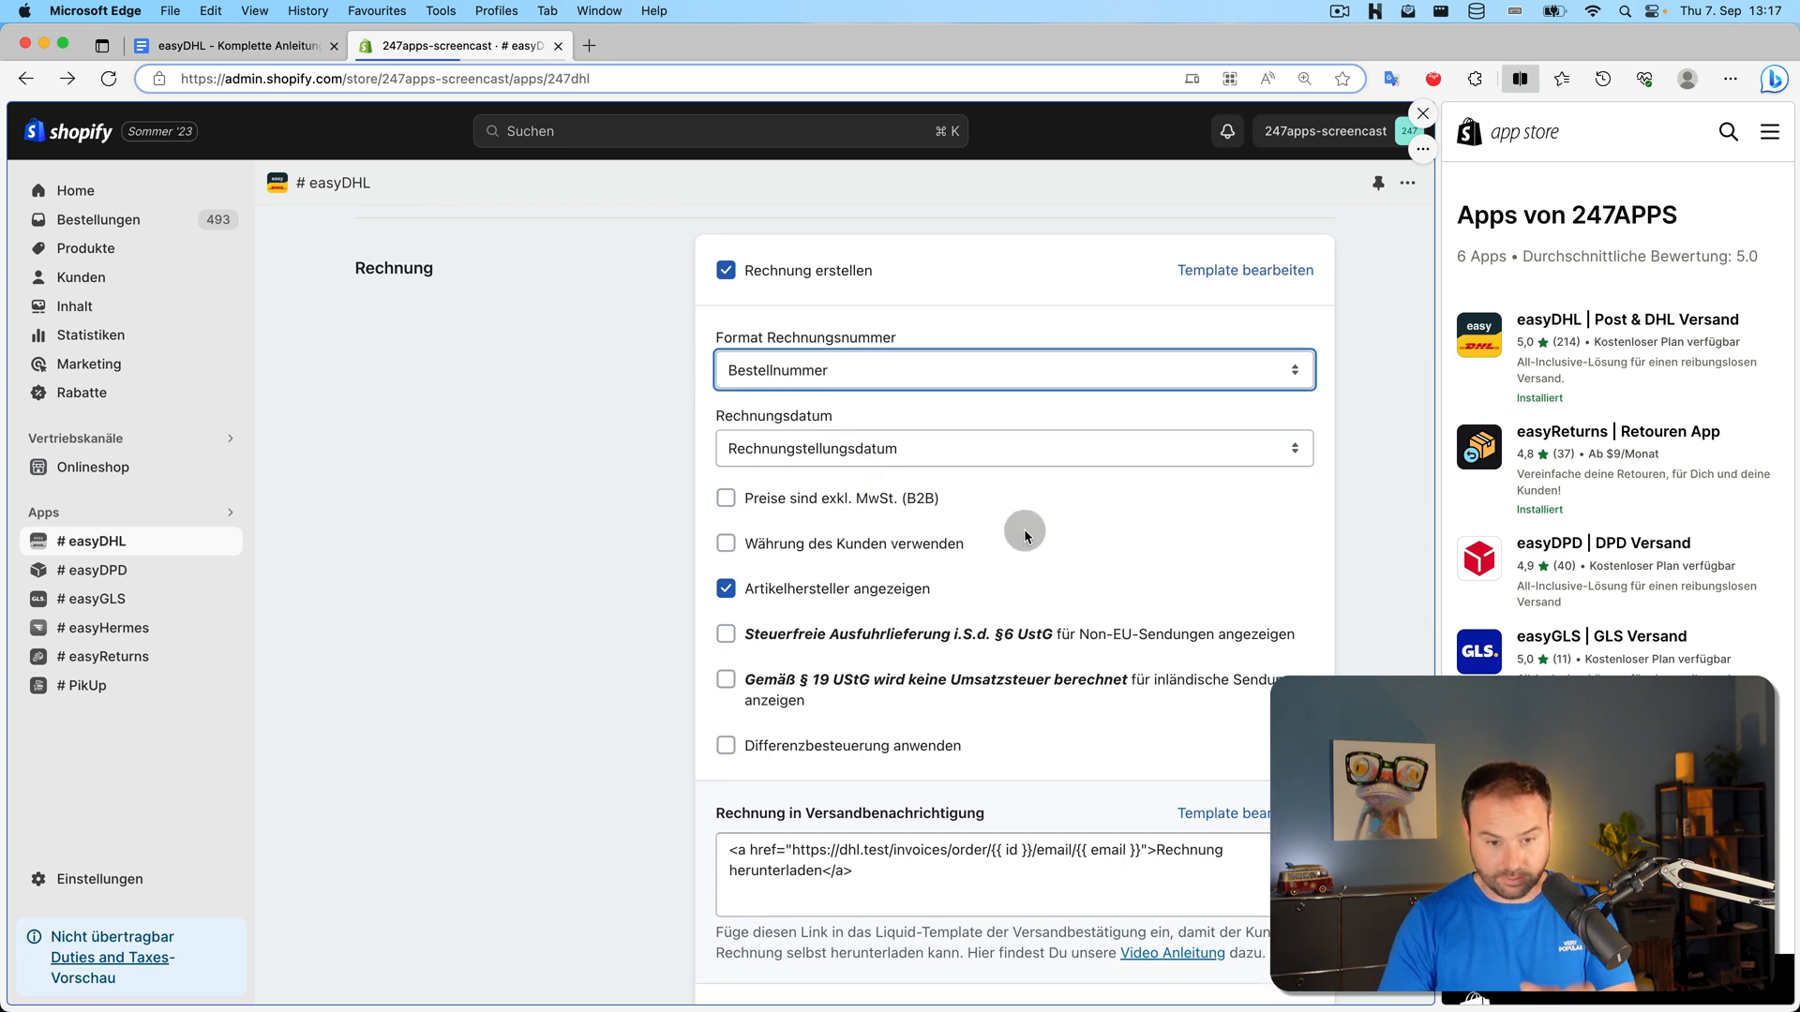
pyautogui.scroll(-1, 1015, 539)
pyautogui.scroll(-5, 1016, 539)
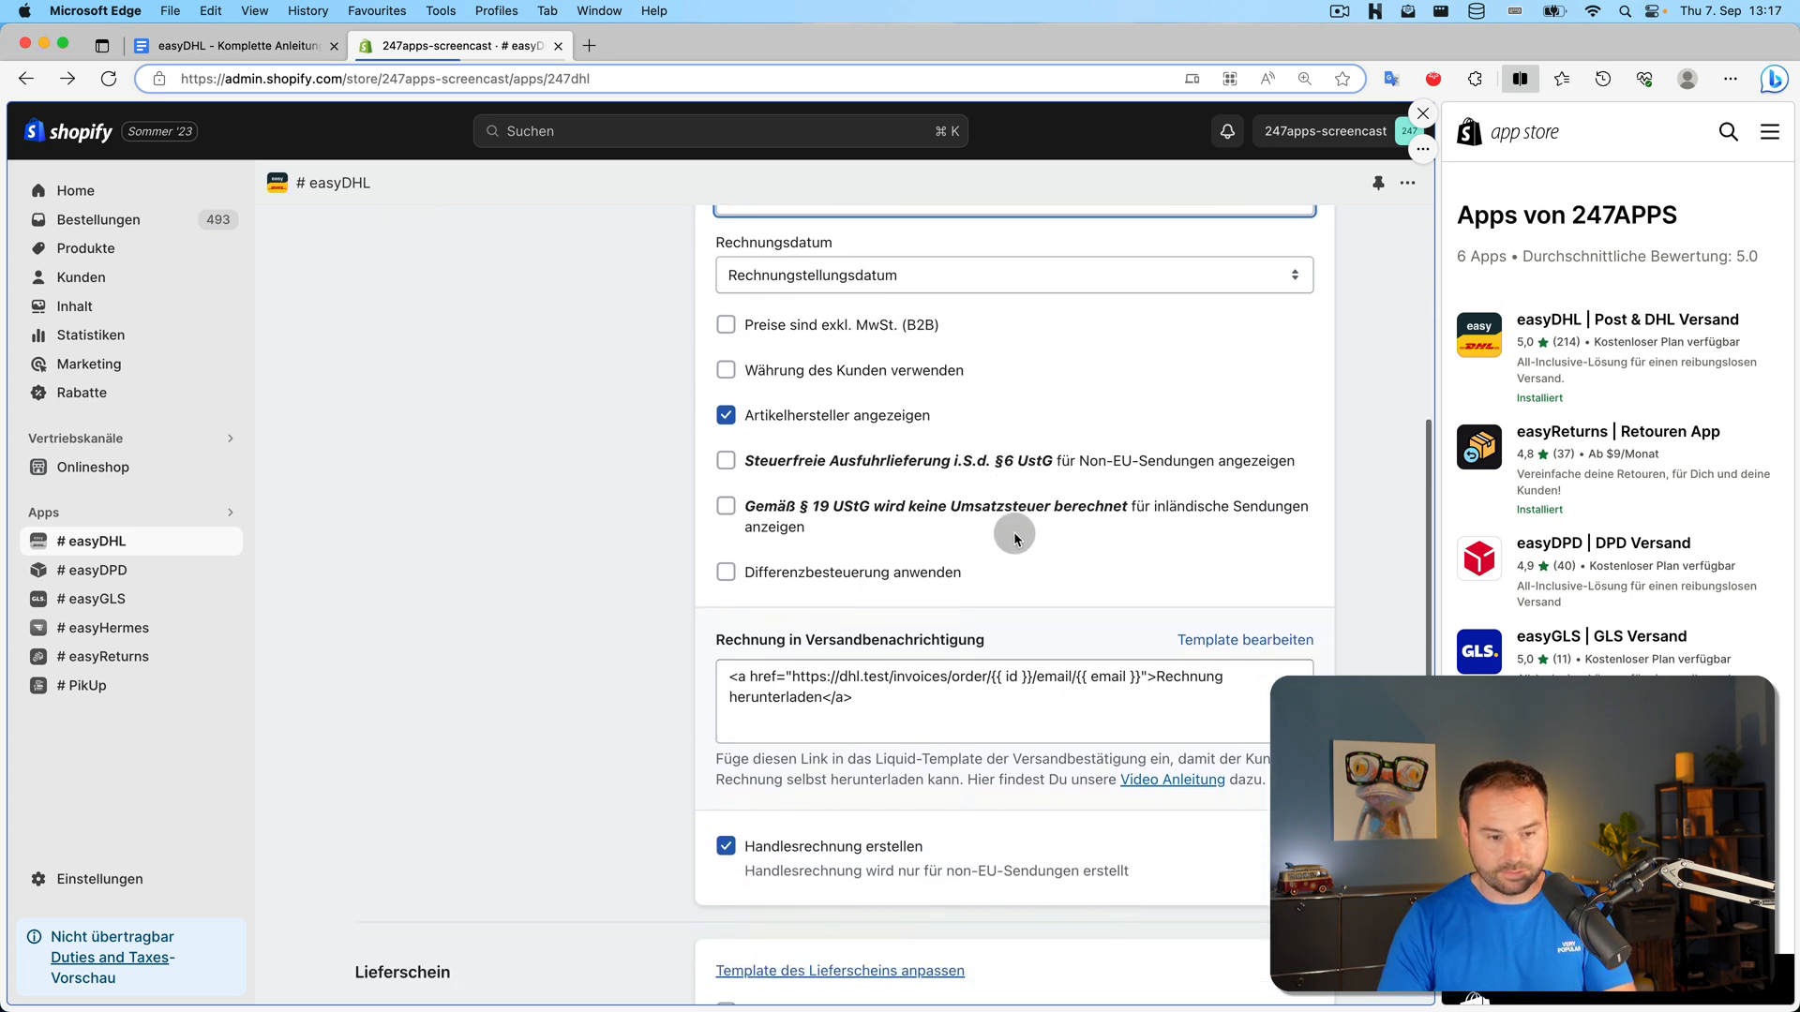
pyautogui.scroll(2, 1016, 539)
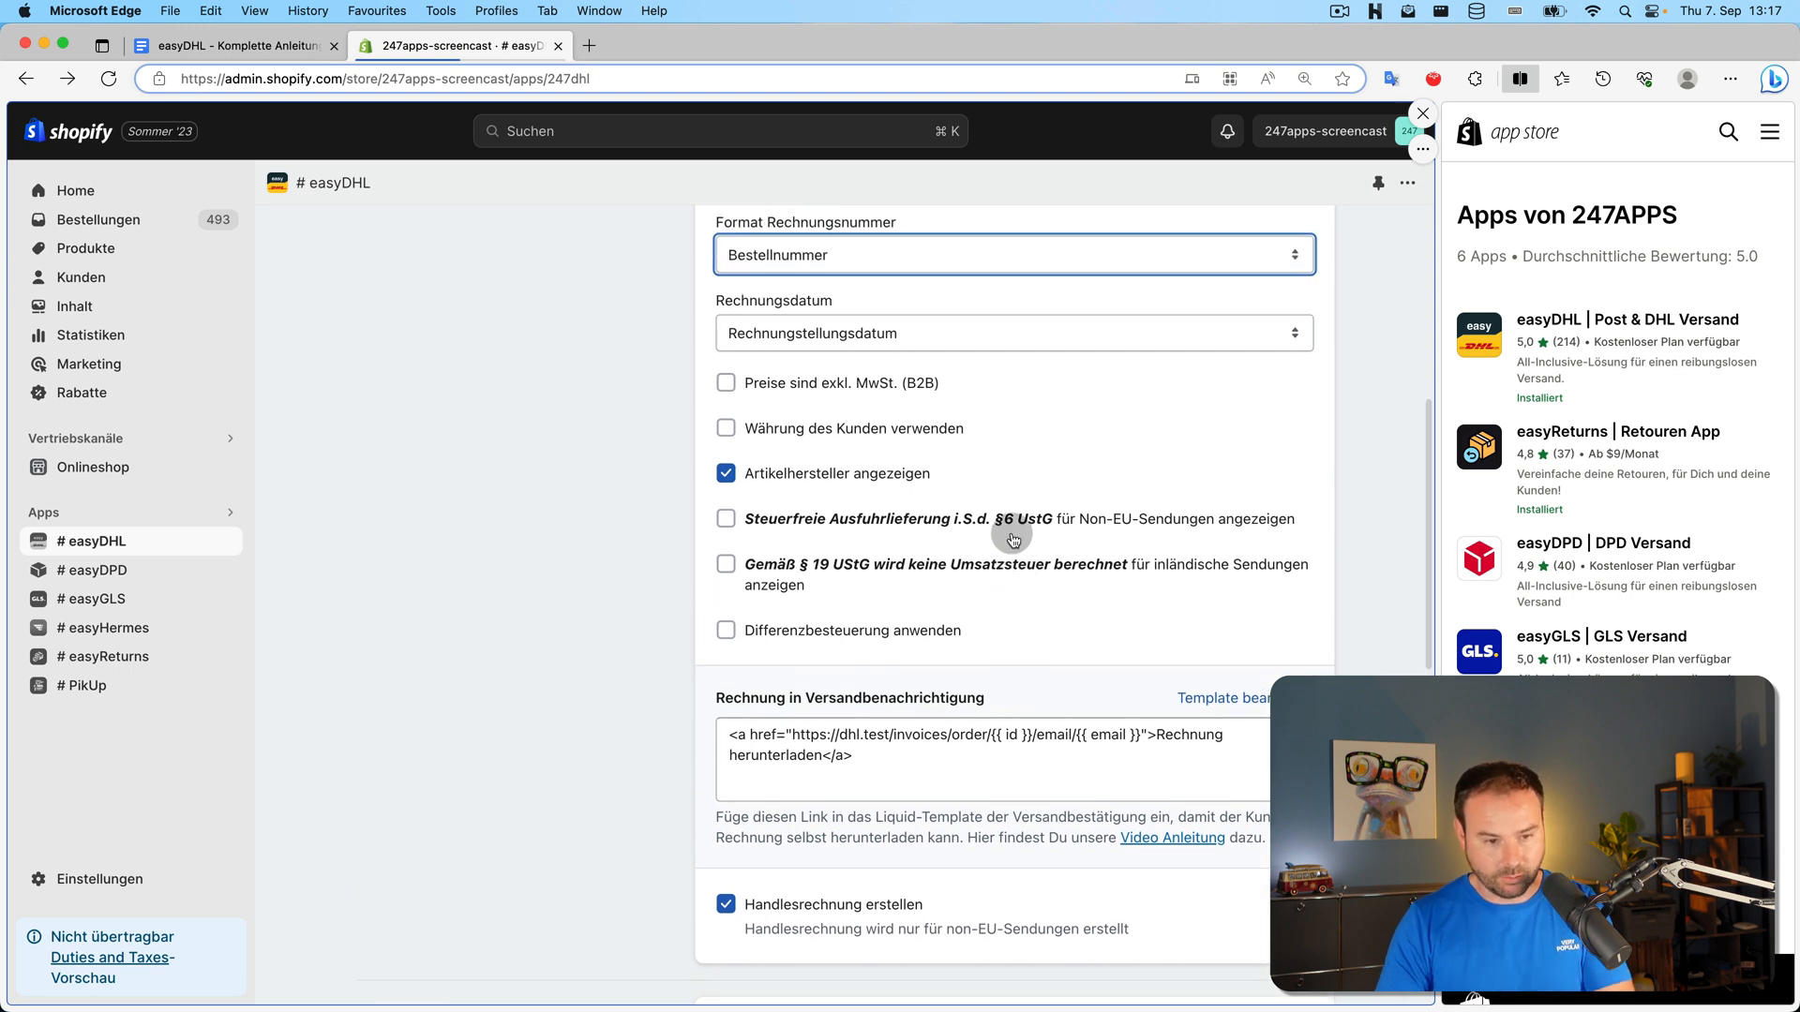
pyautogui.click(934, 758)
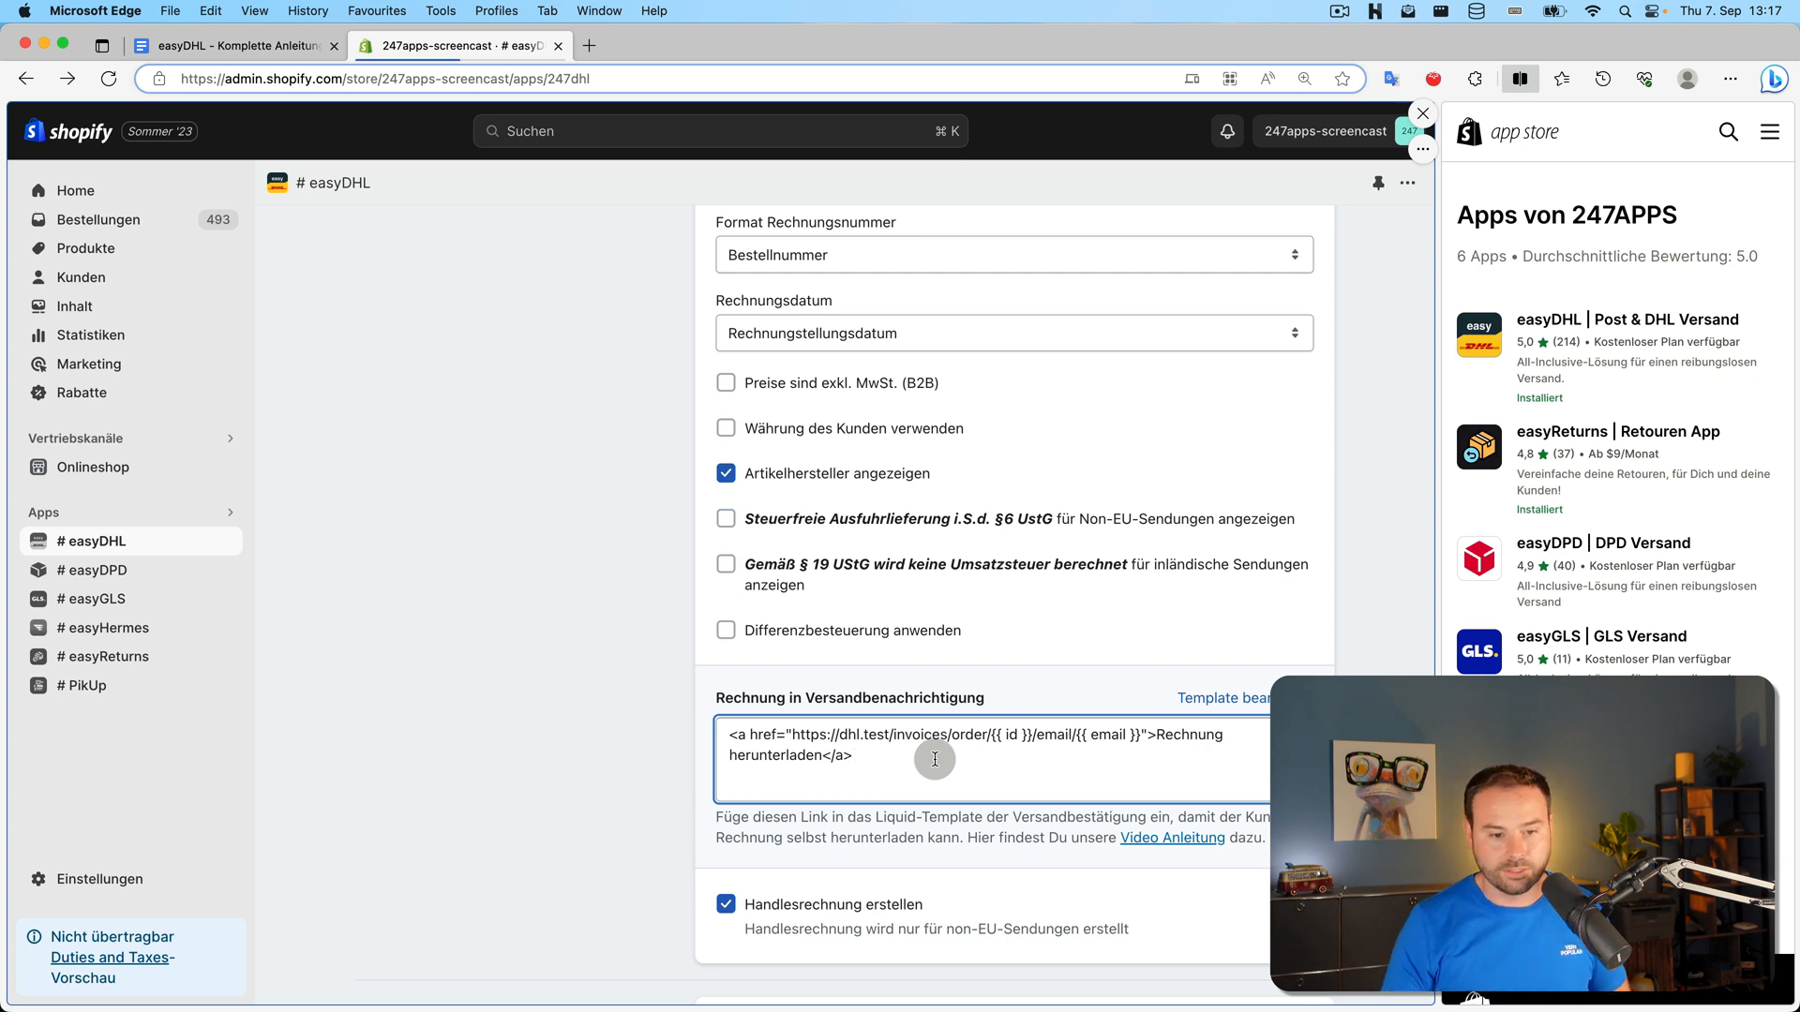
# Copy the invoice download link snippet and open the Versandbestätigung email template
pyautogui.moveTo(935, 759); pyautogui.dragTo(695, 716)
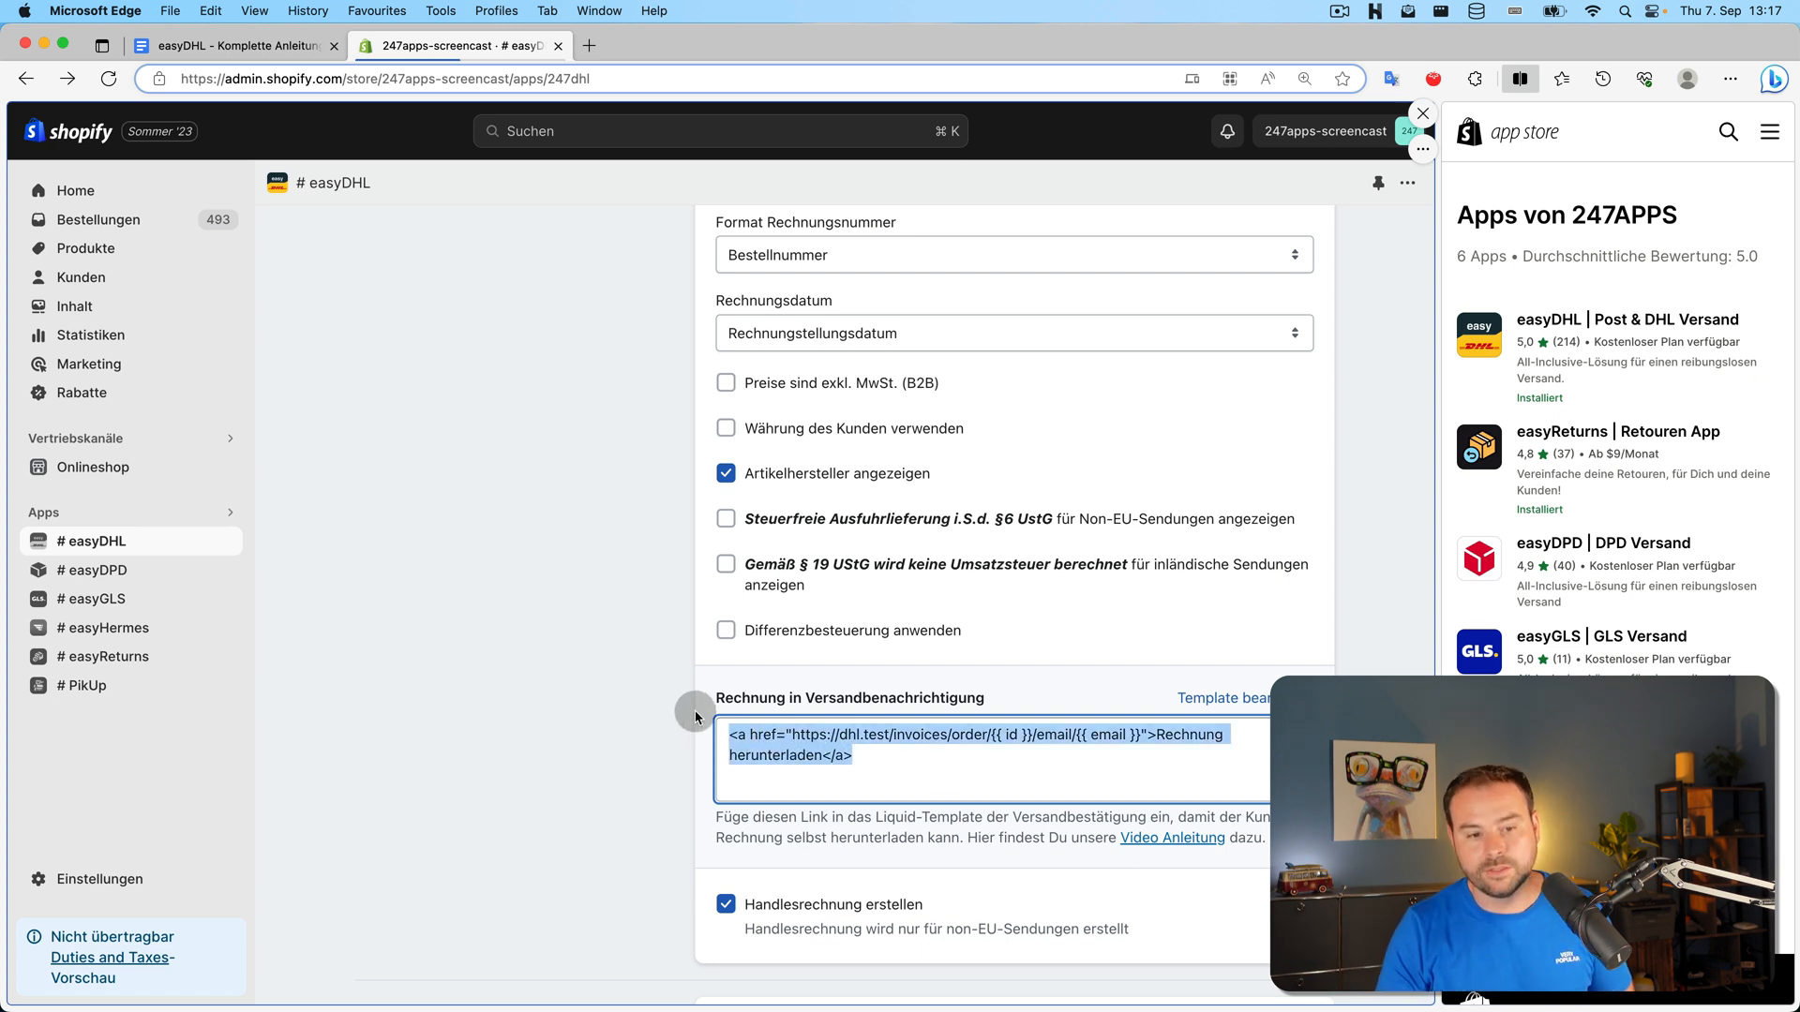
pyautogui.rightClick(917, 737)
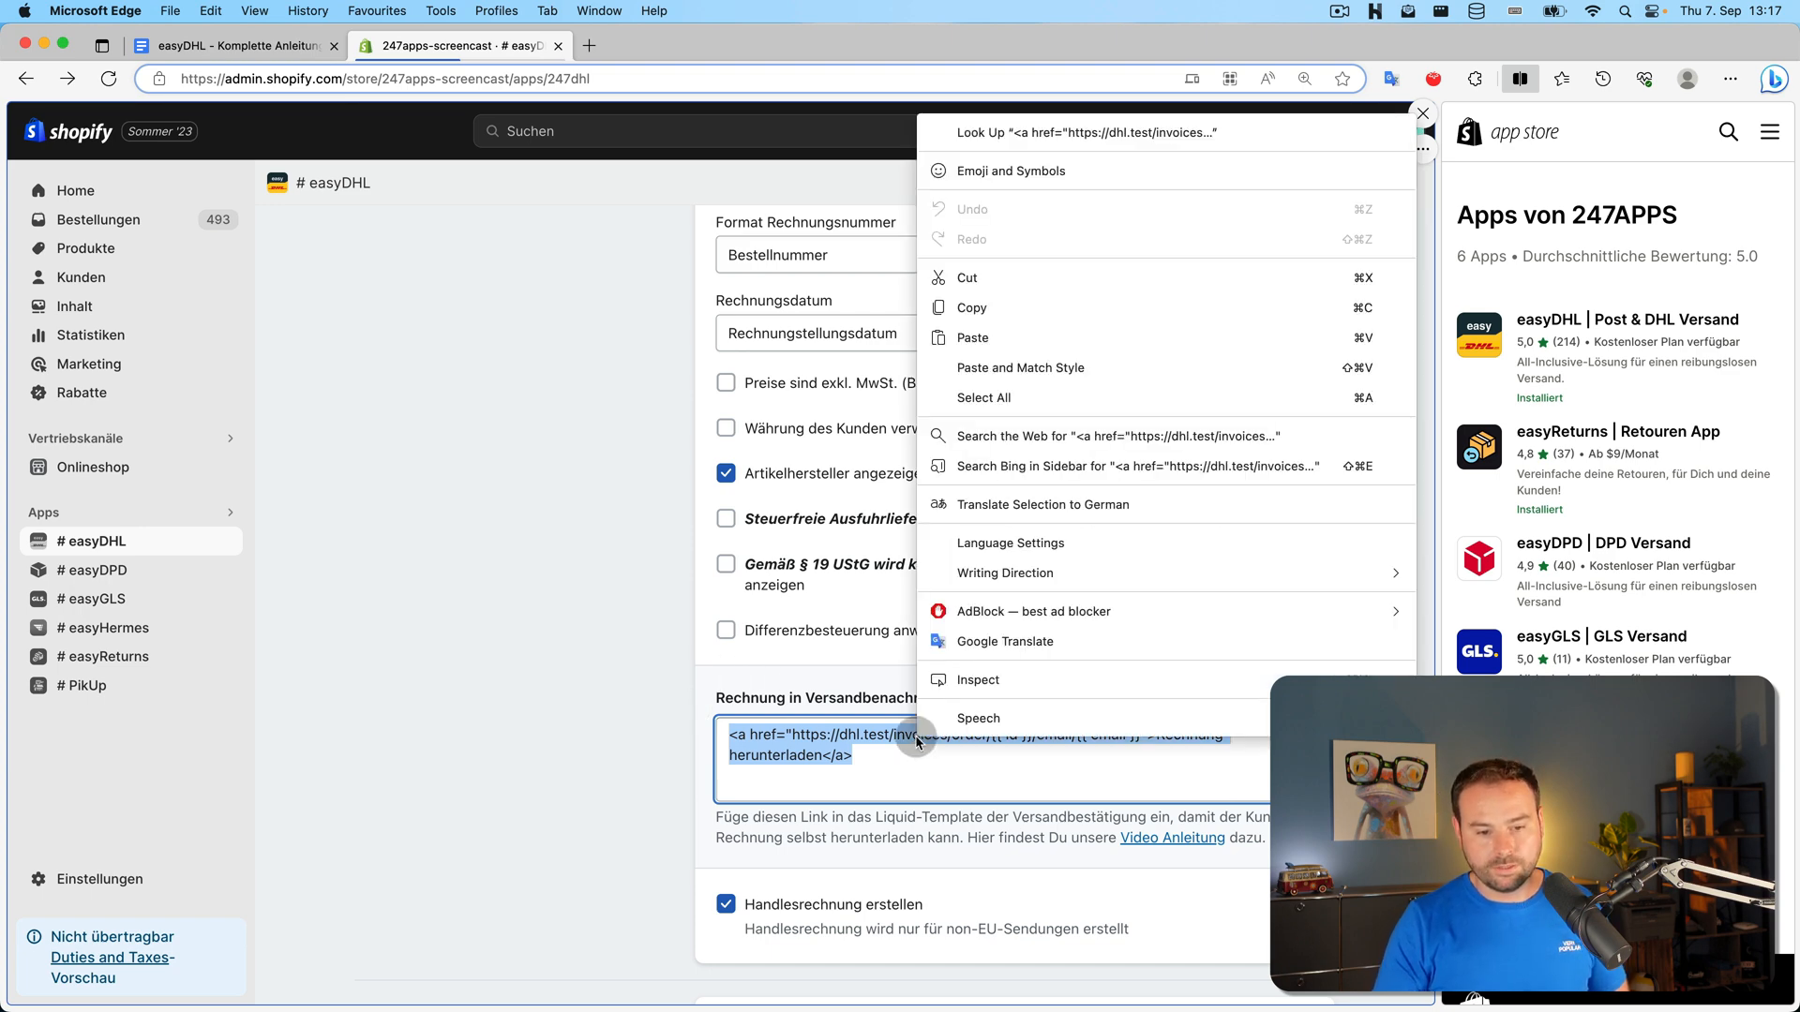
pyautogui.click(971, 307)
pyautogui.click(439, 643)
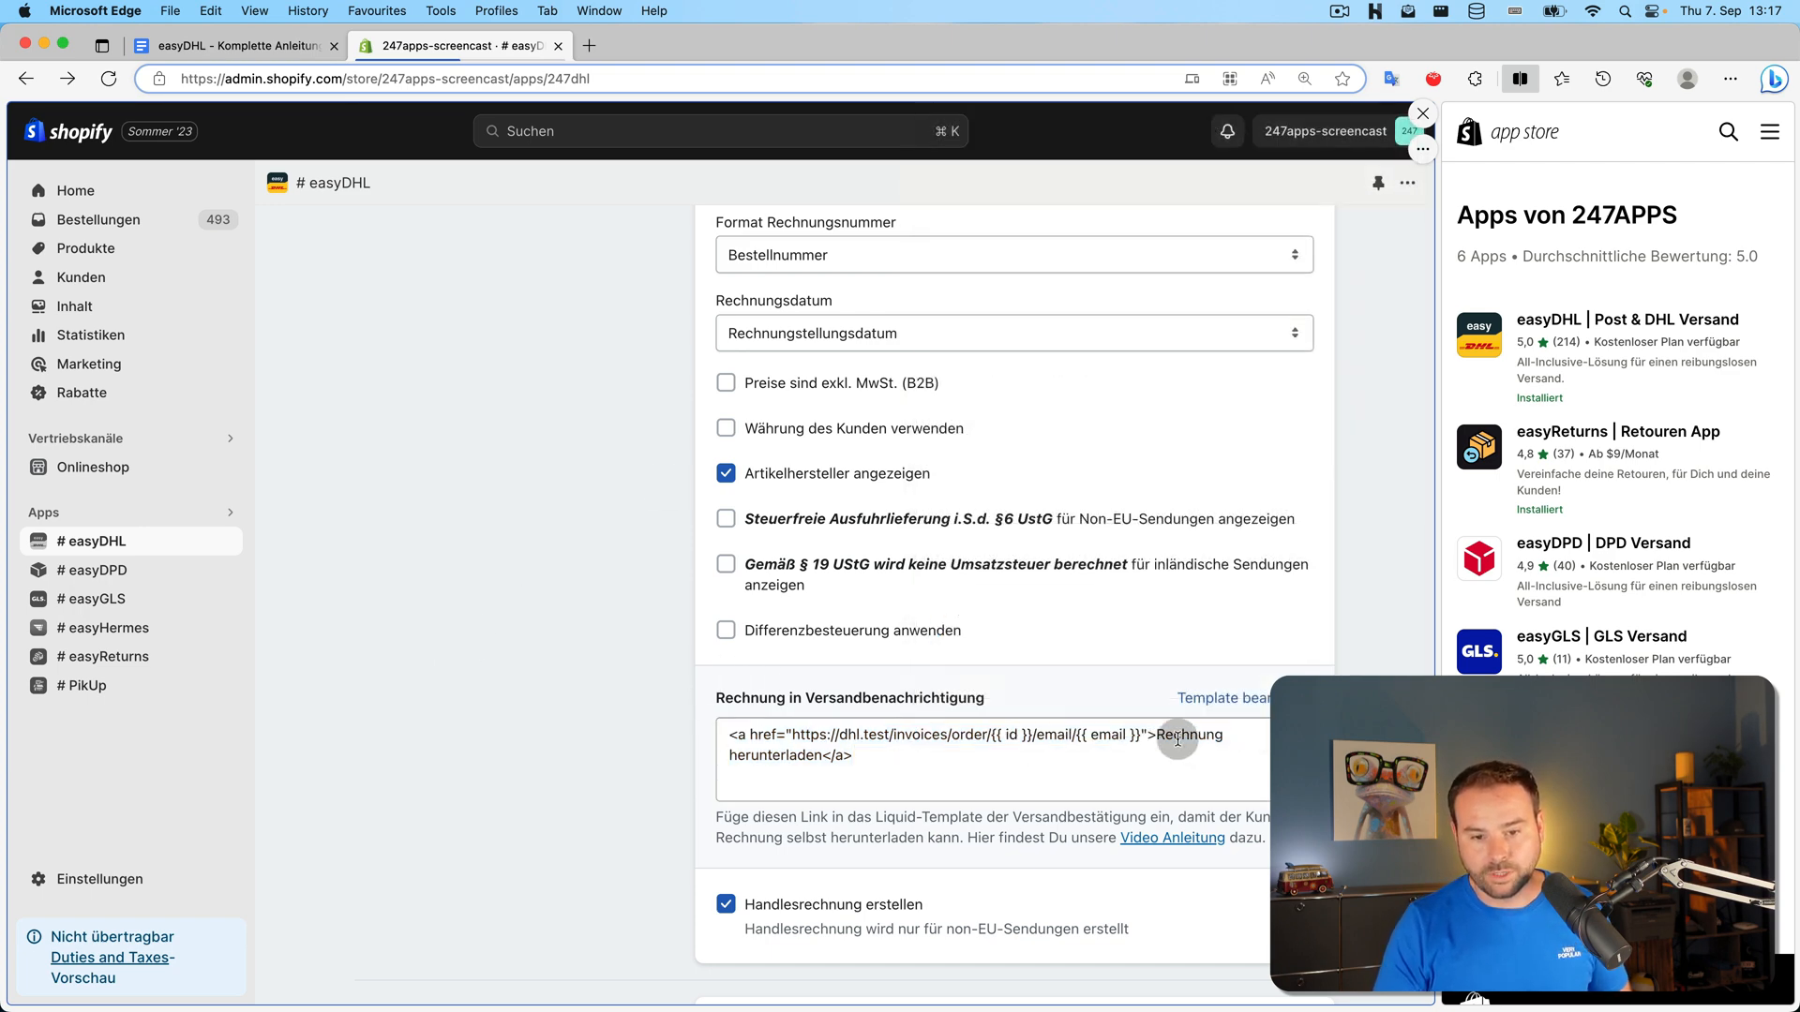
pyautogui.click(1223, 701)
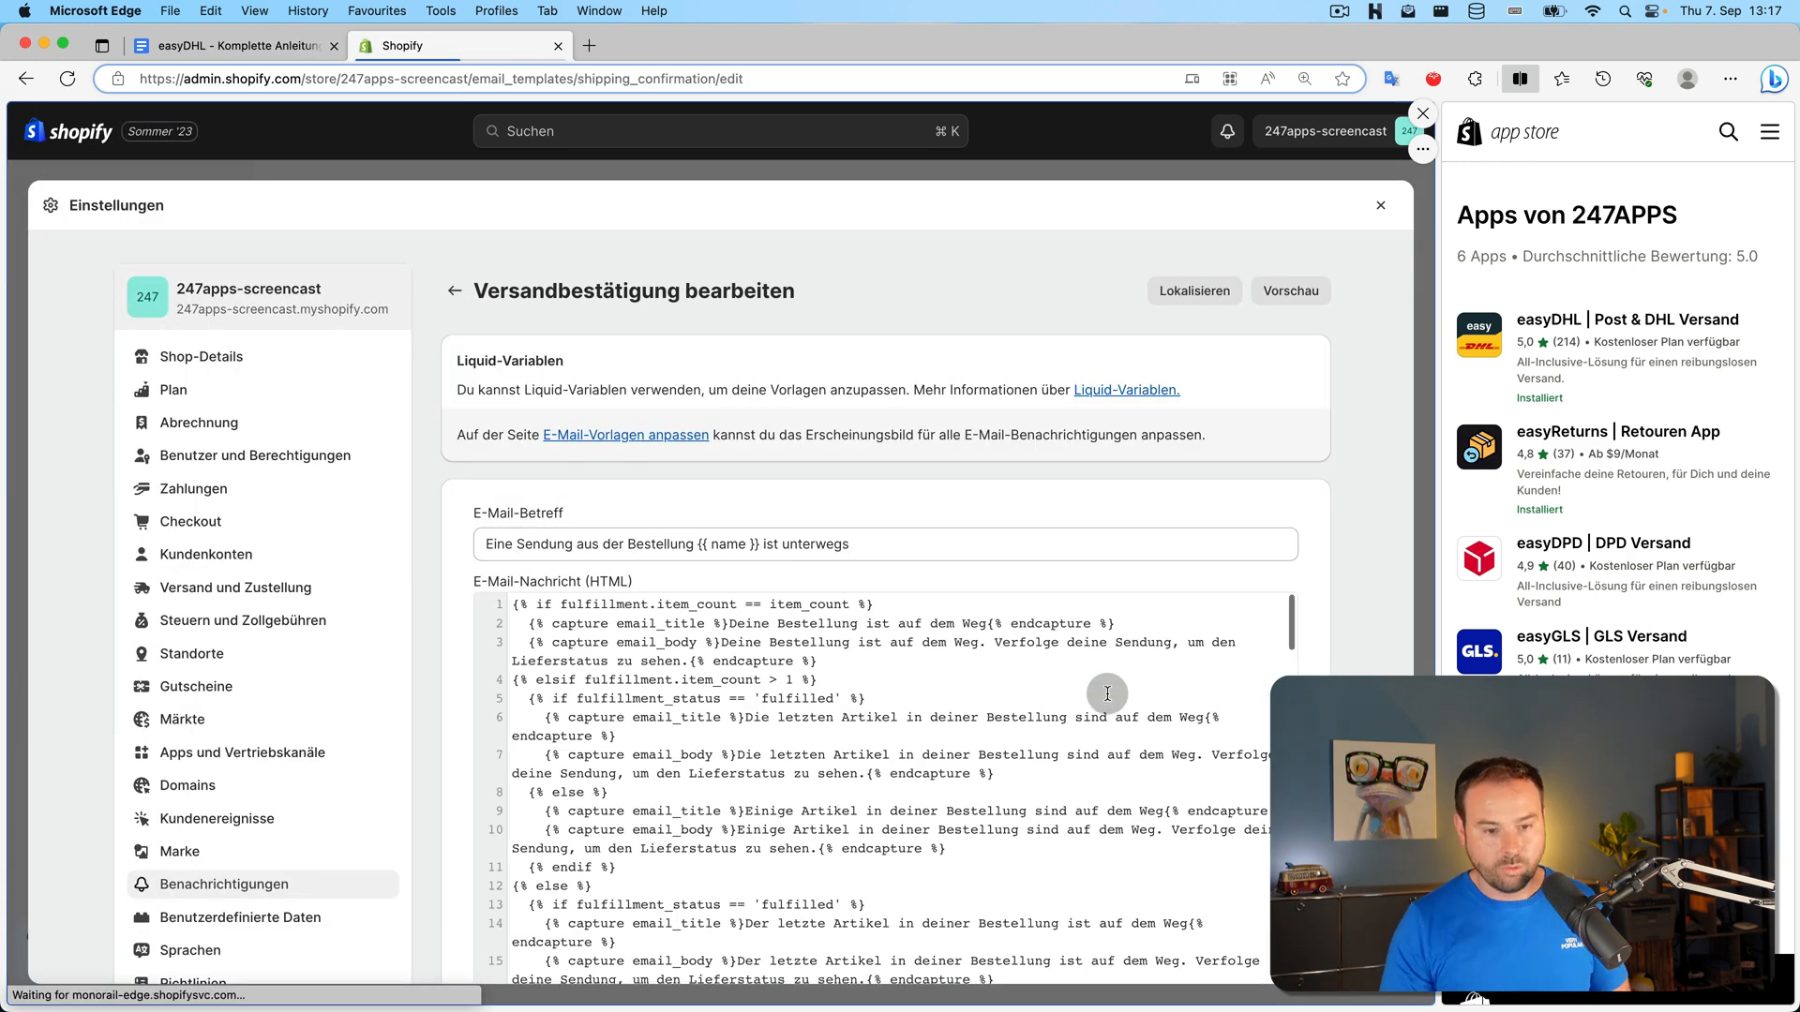
# Look through the Versandbestätigung HTML code, then close settings unchanged to the Home dashboard
pyautogui.scroll(-10, 1097, 693)
pyautogui.scroll(-8, 866, 651)
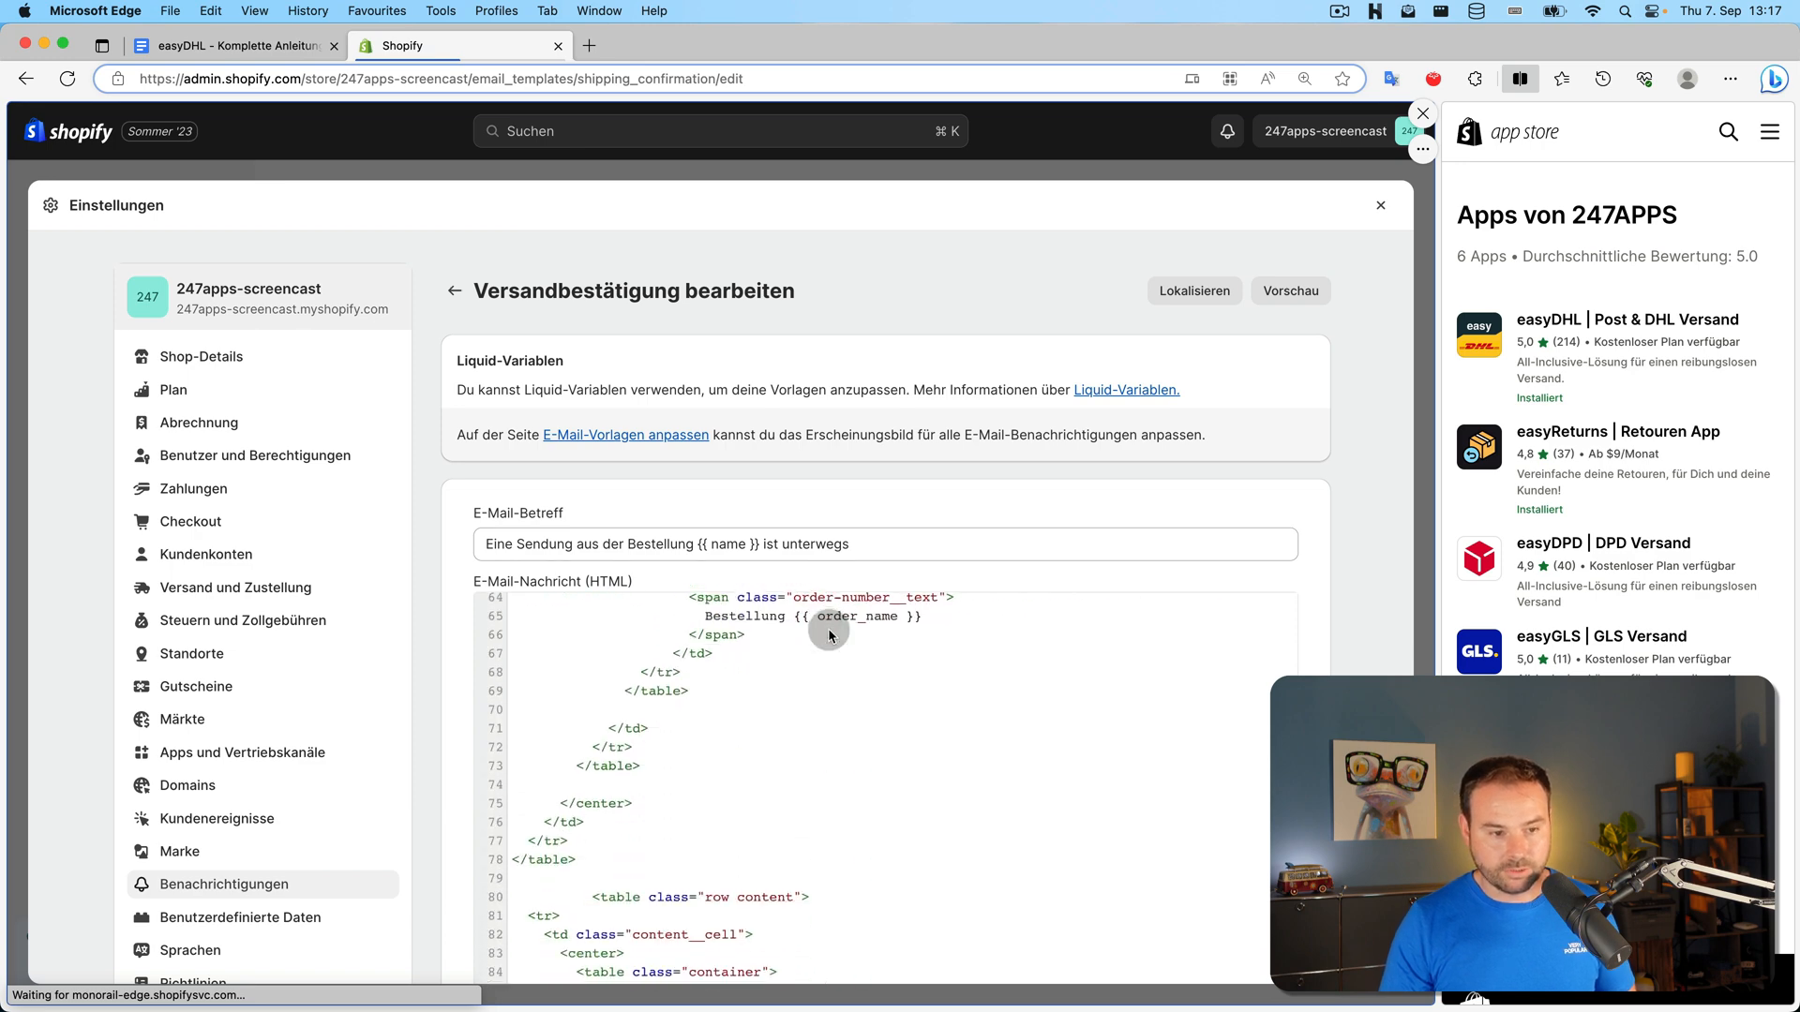
pyautogui.scroll(-3, 1381, 612)
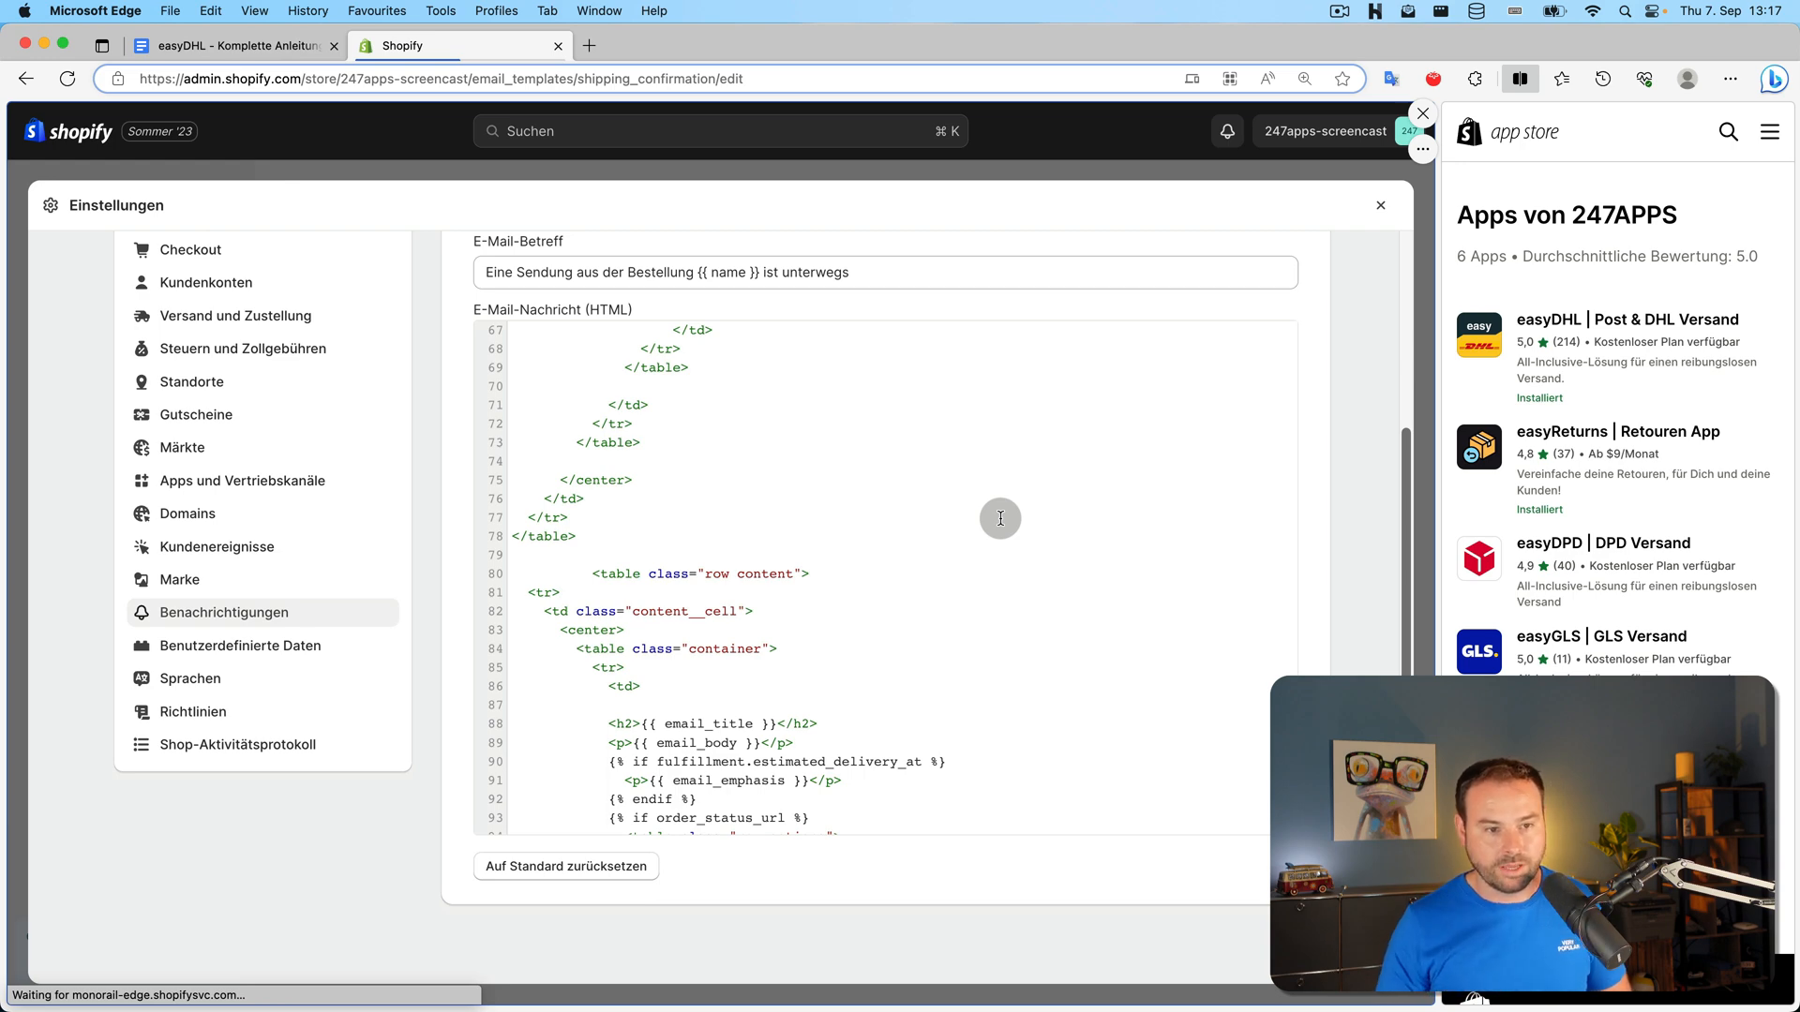
pyautogui.scroll(10, 1185, 453)
pyautogui.scroll(5, 1330, 423)
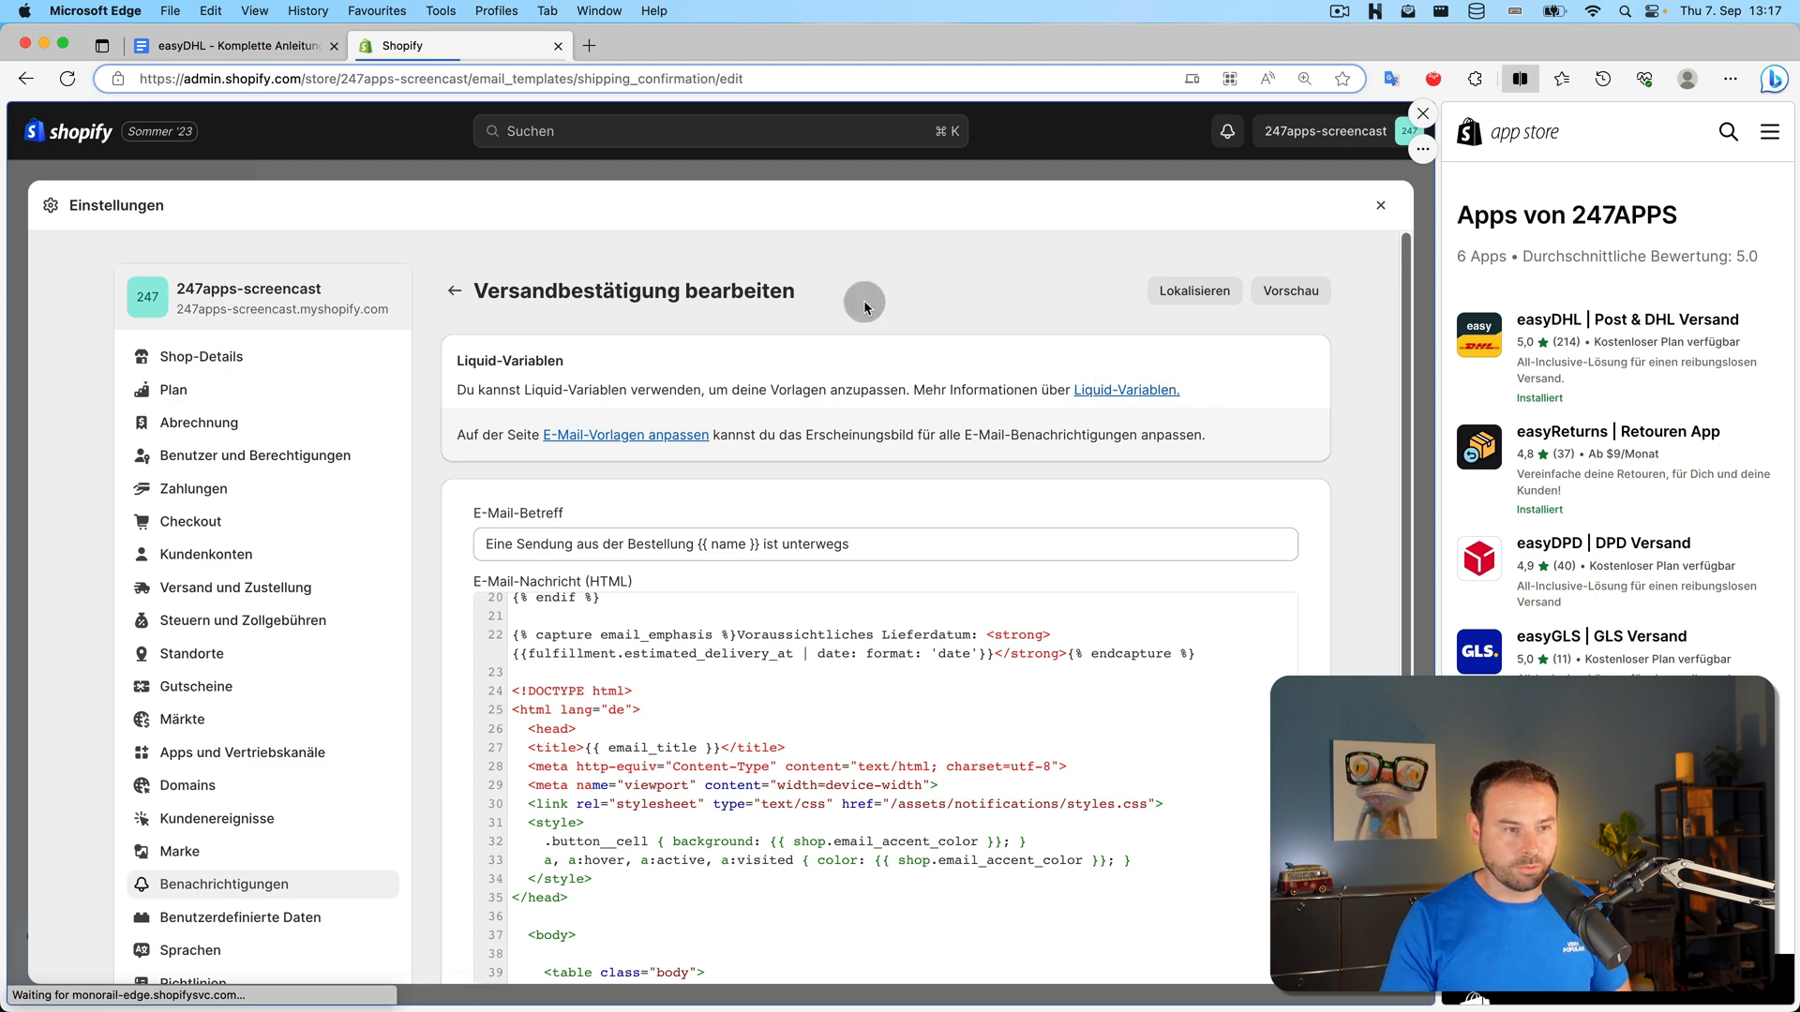
pyautogui.click(1379, 209)
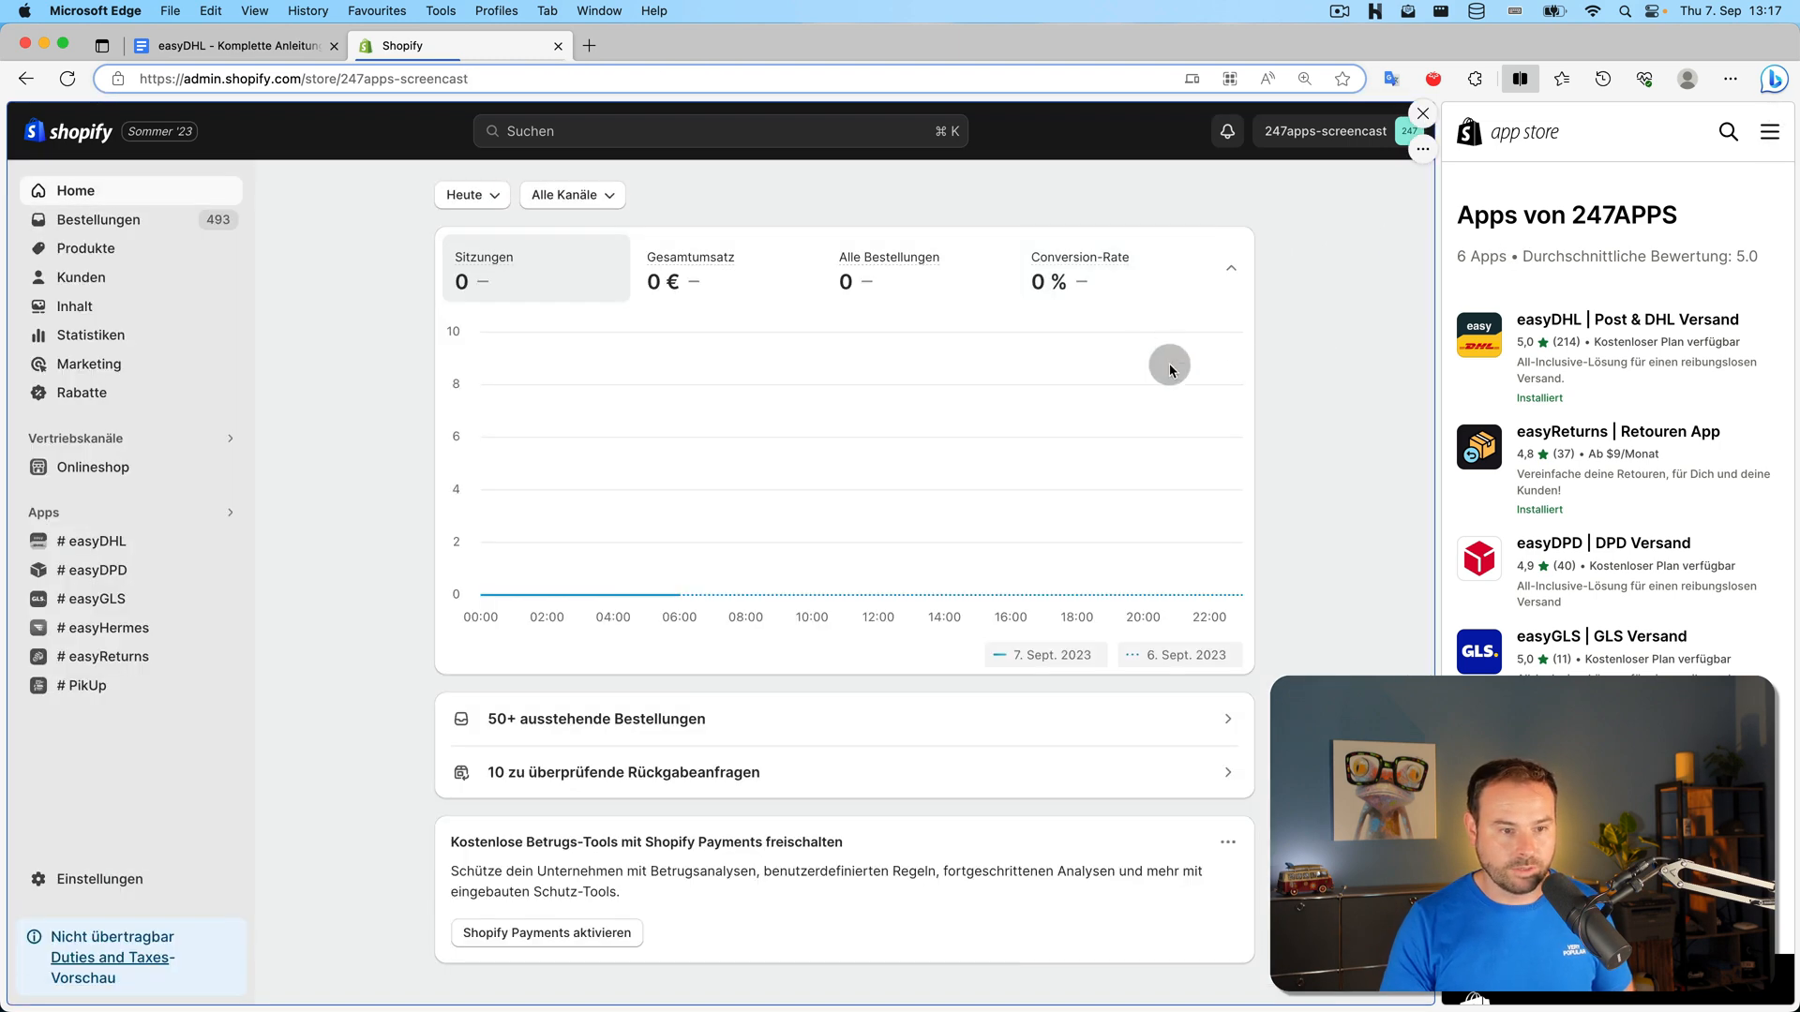
# Navigate back to easyDHL's Einstellungen > Dokumente and scroll to the delivery note and daily closing options
pyautogui.click(25, 79)
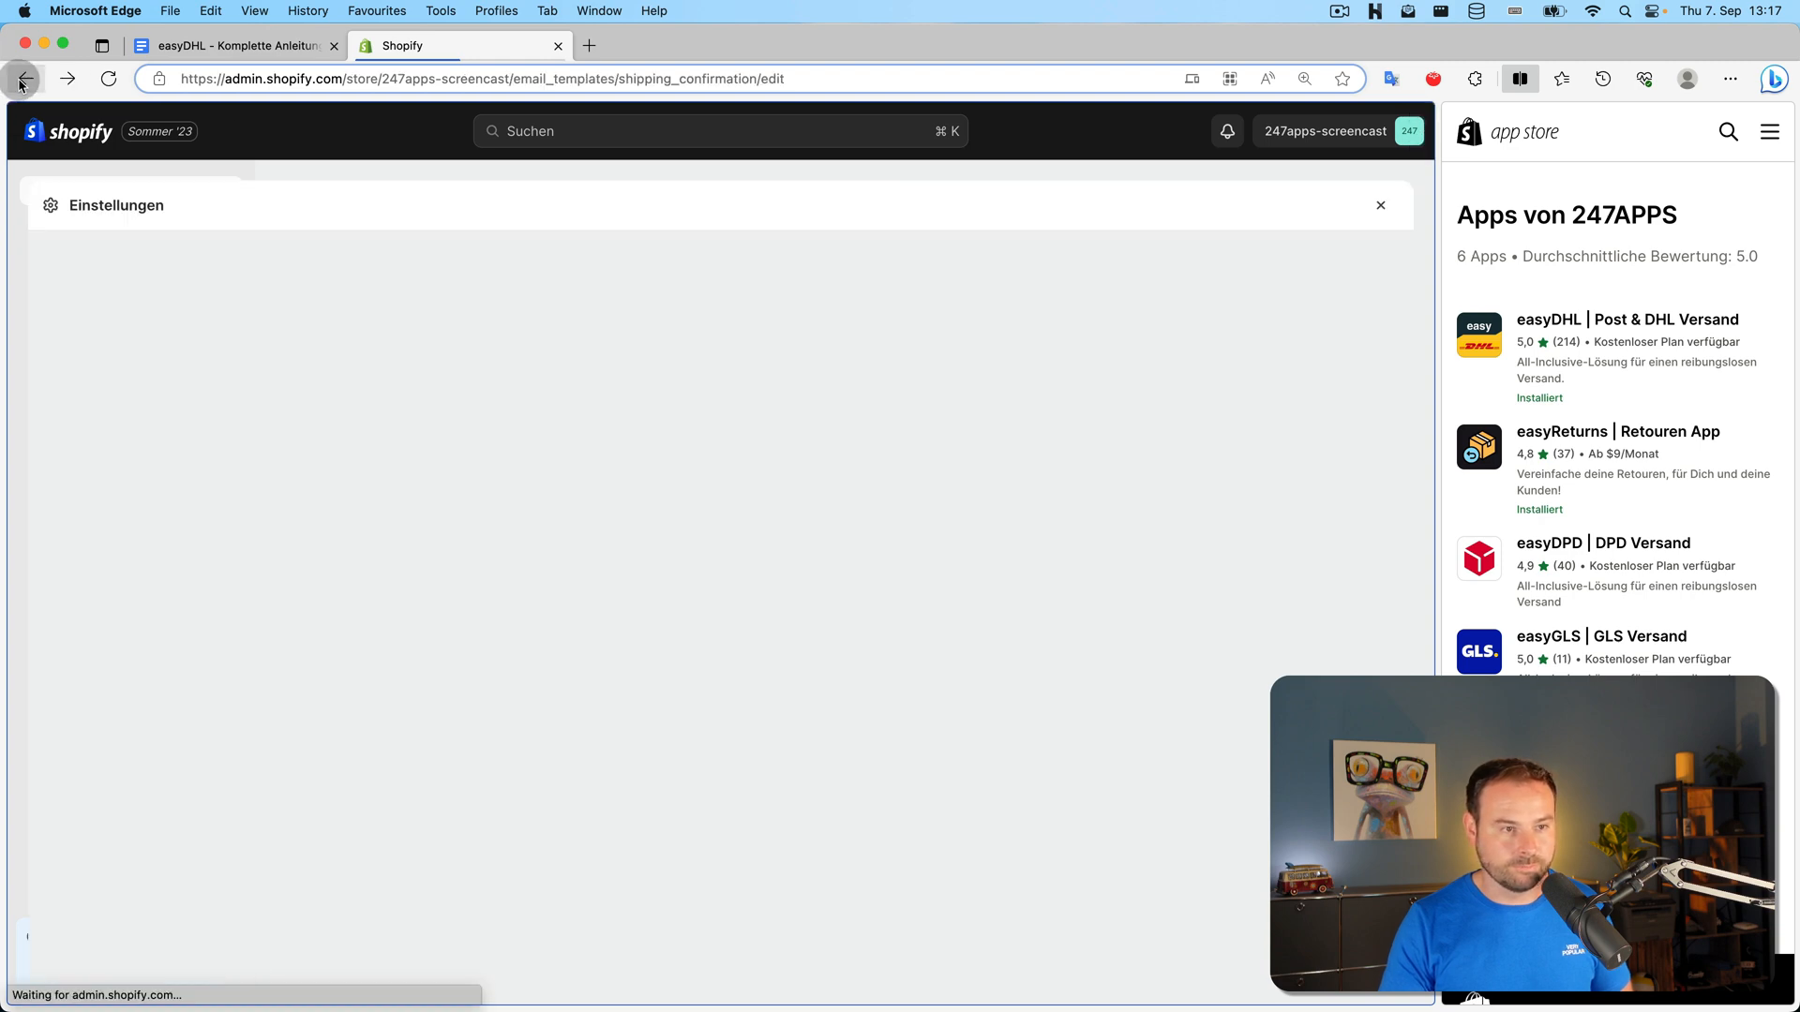
pyautogui.click(28, 81)
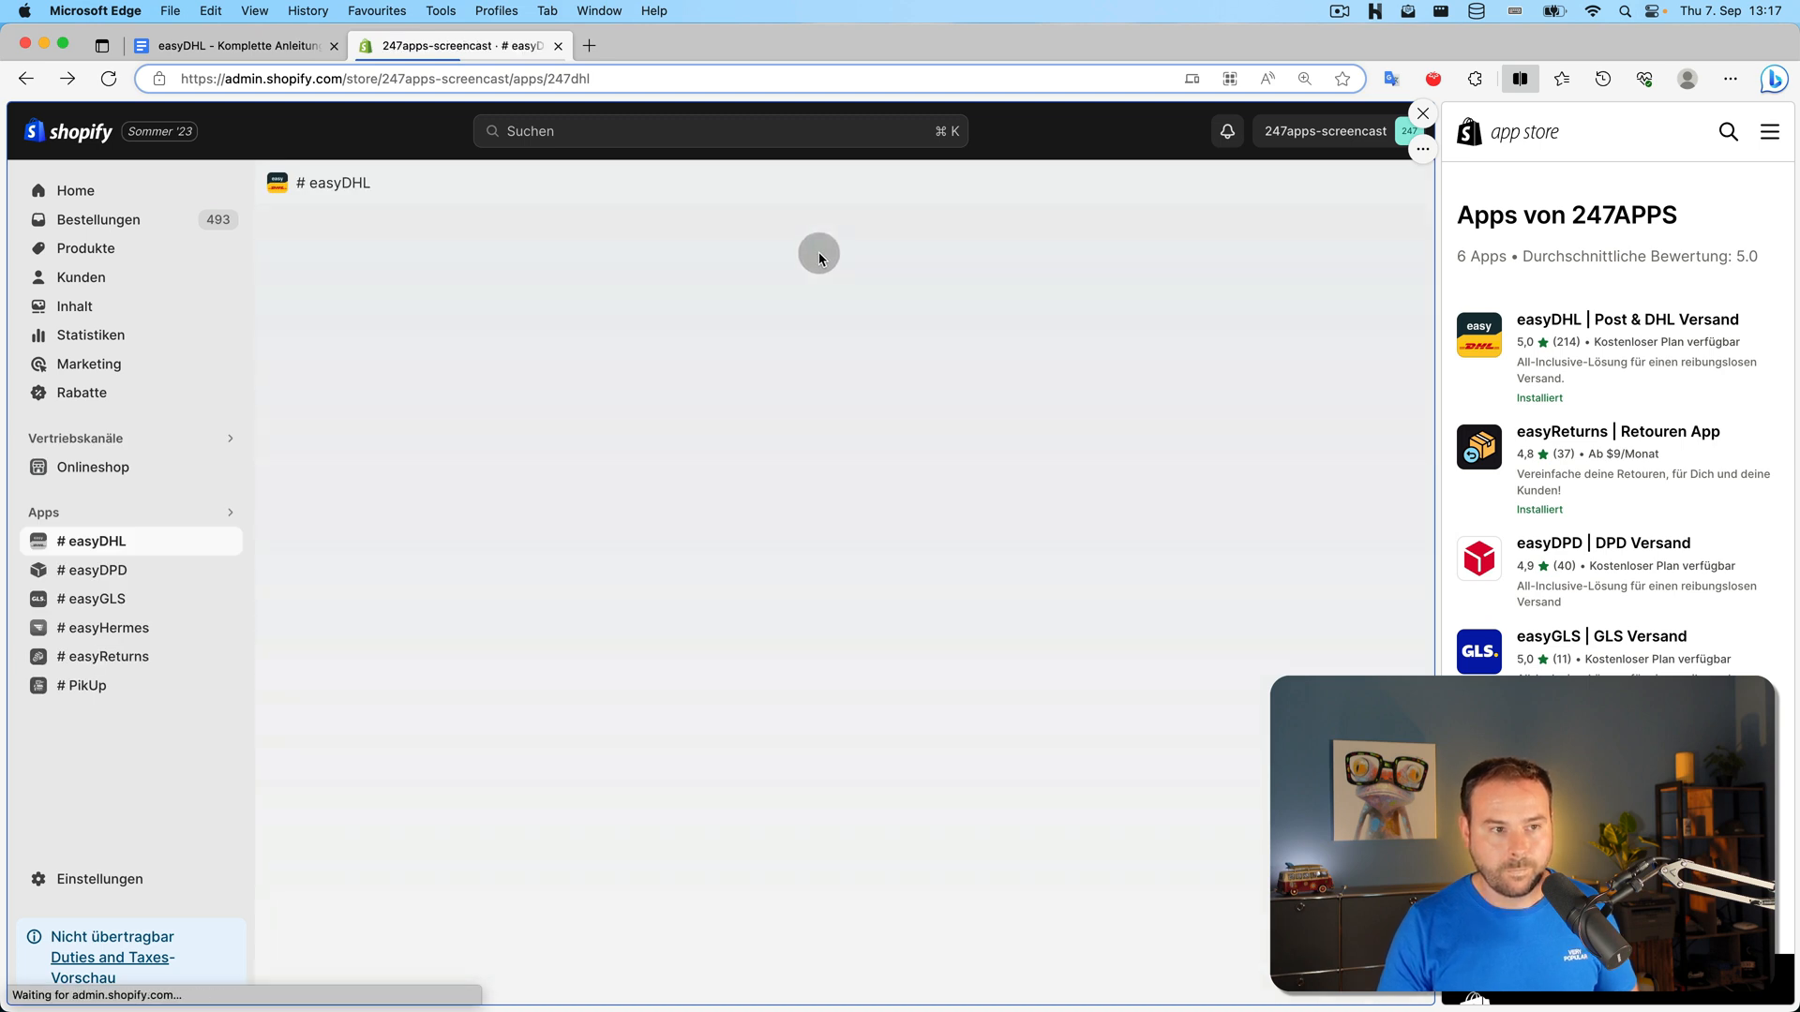
pyautogui.click(135, 533)
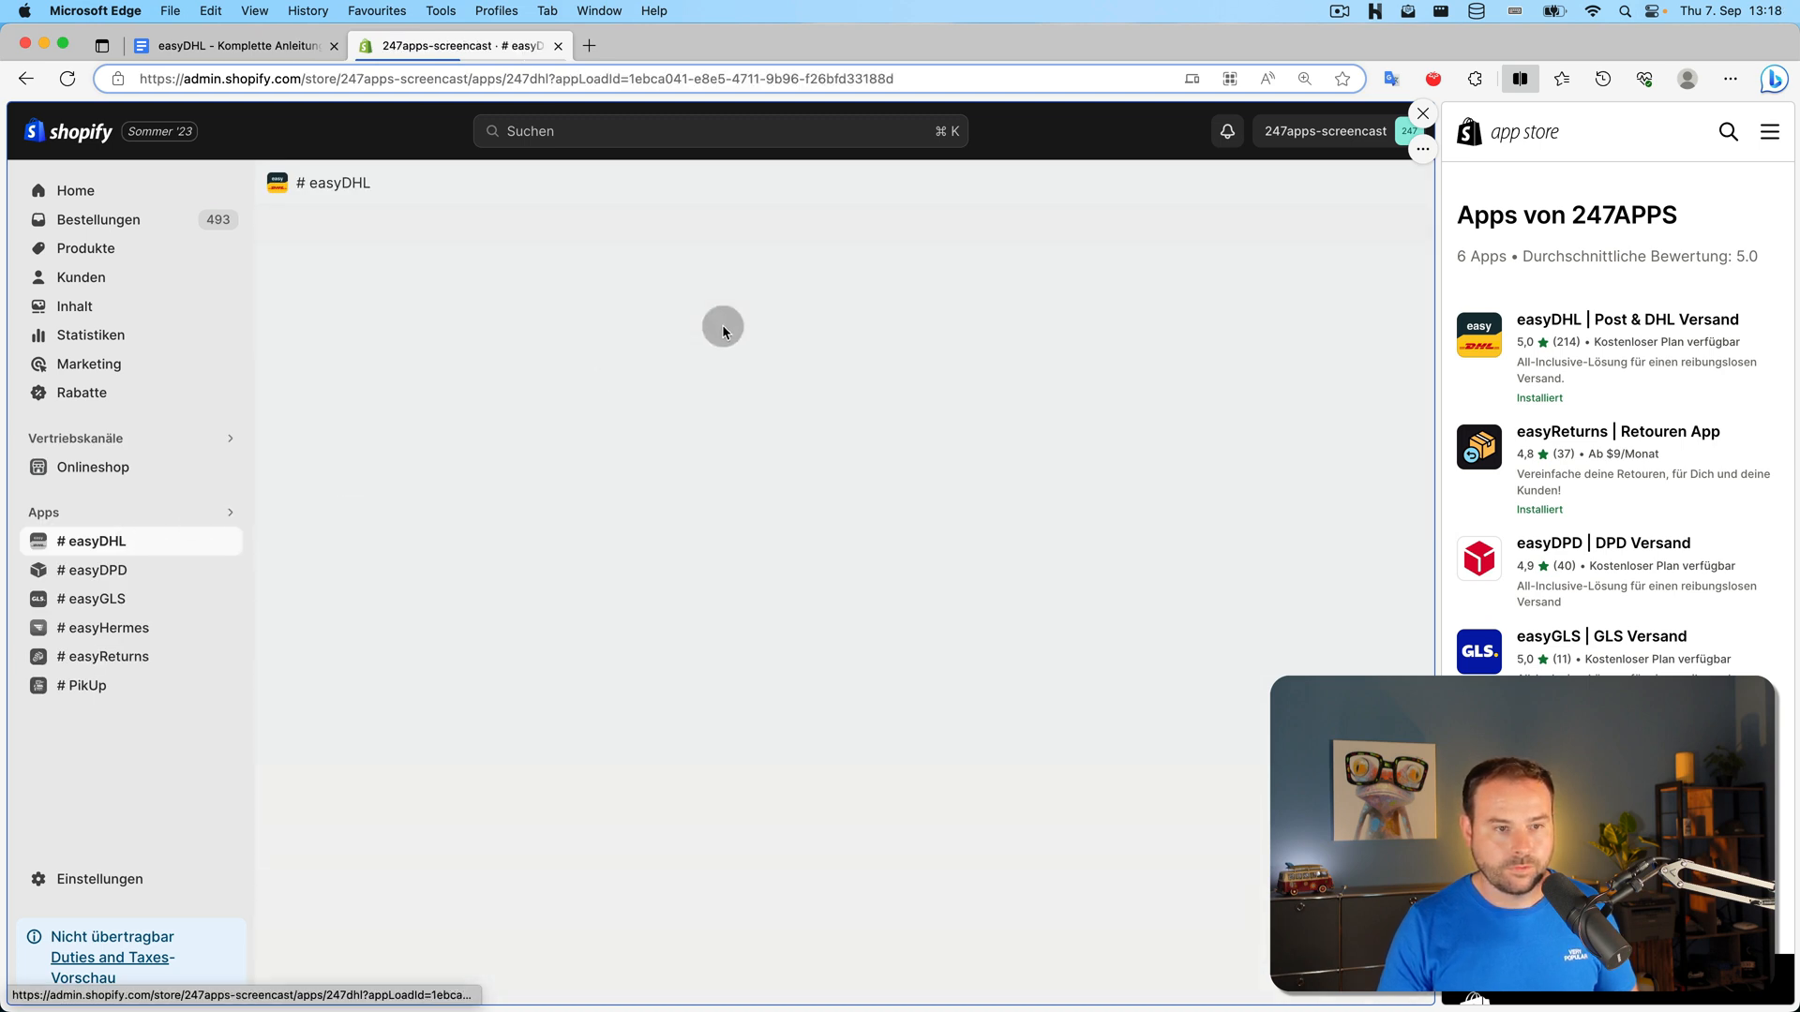
pyautogui.click(825, 234)
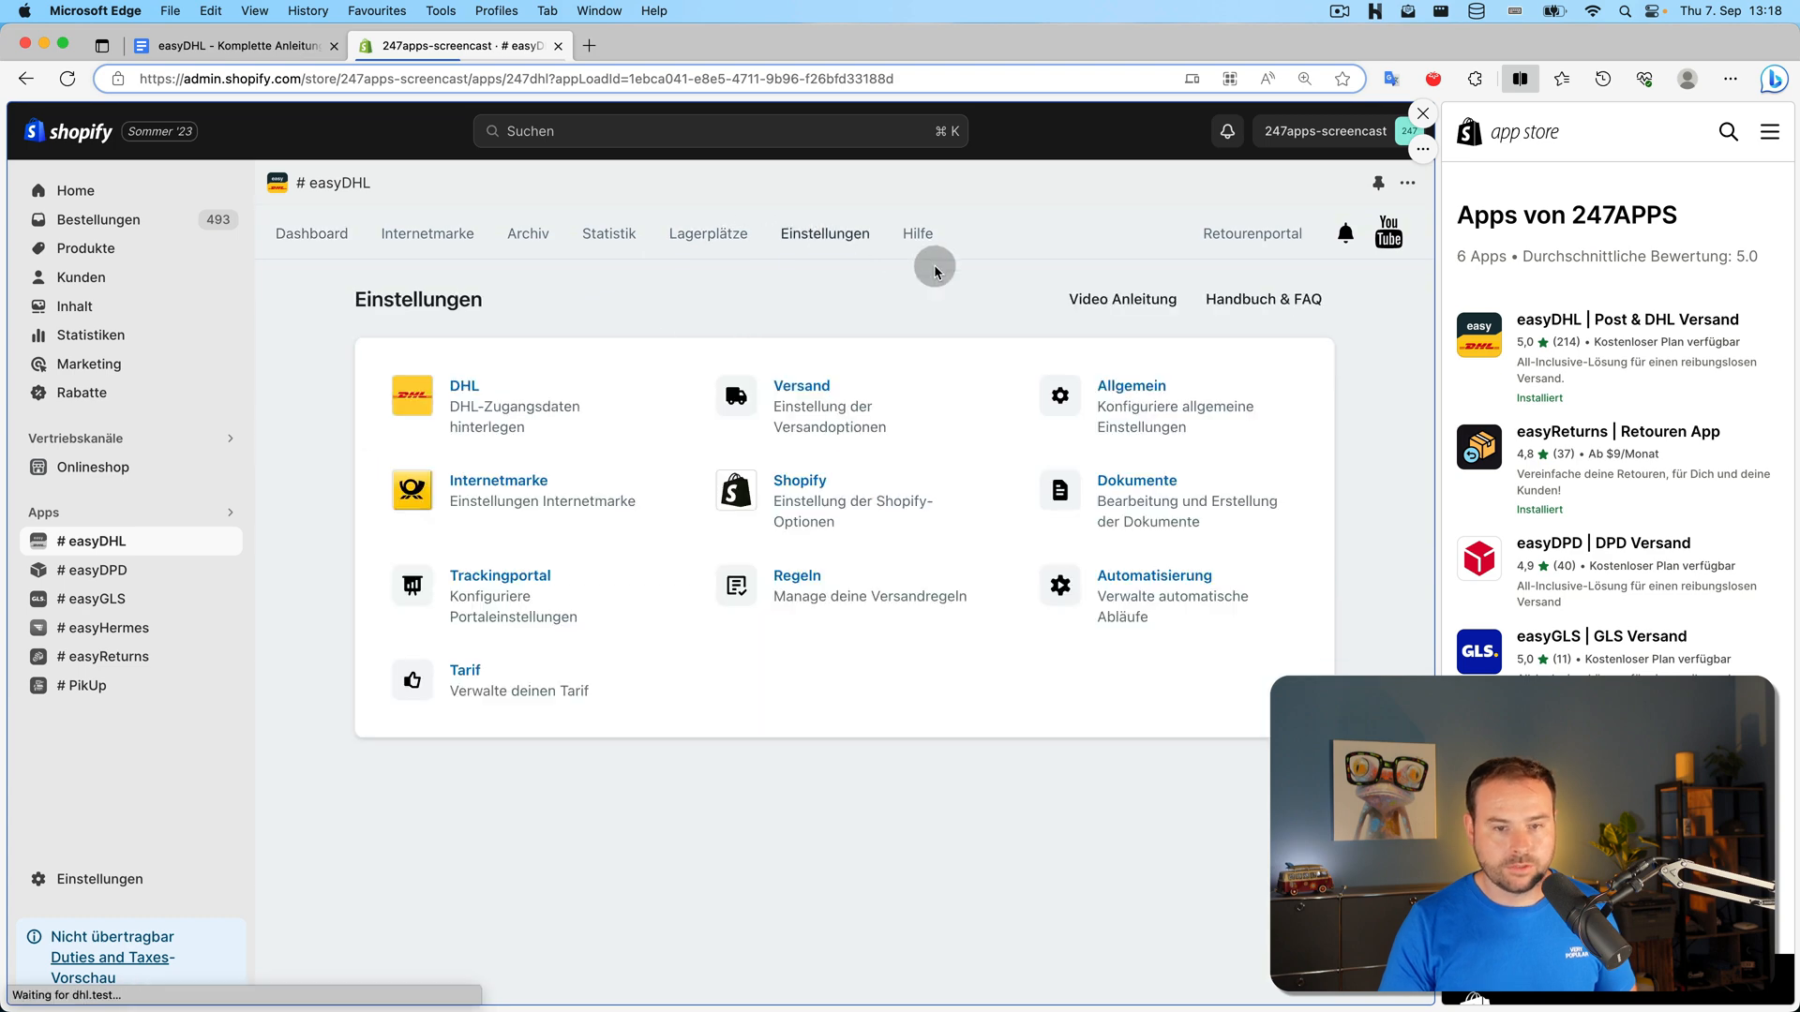
pyautogui.click(1151, 486)
pyautogui.scroll(-5, 1136, 503)
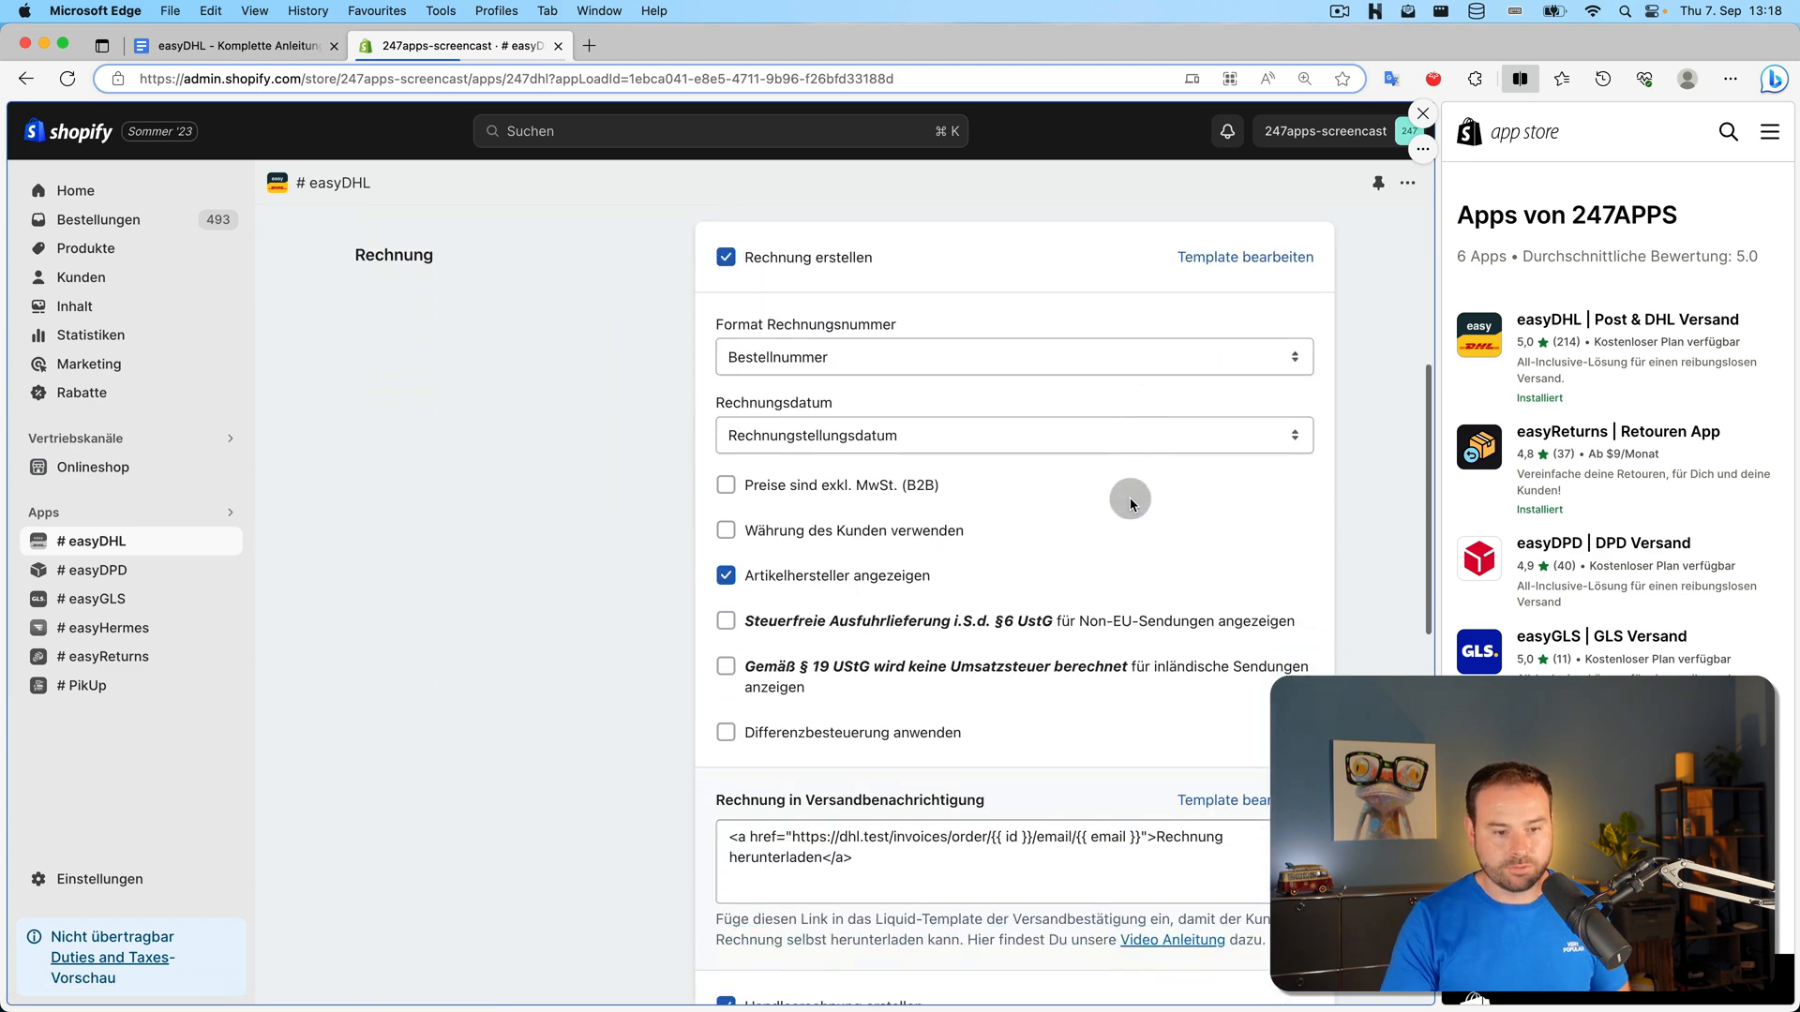
pyautogui.scroll(1, 948, 387)
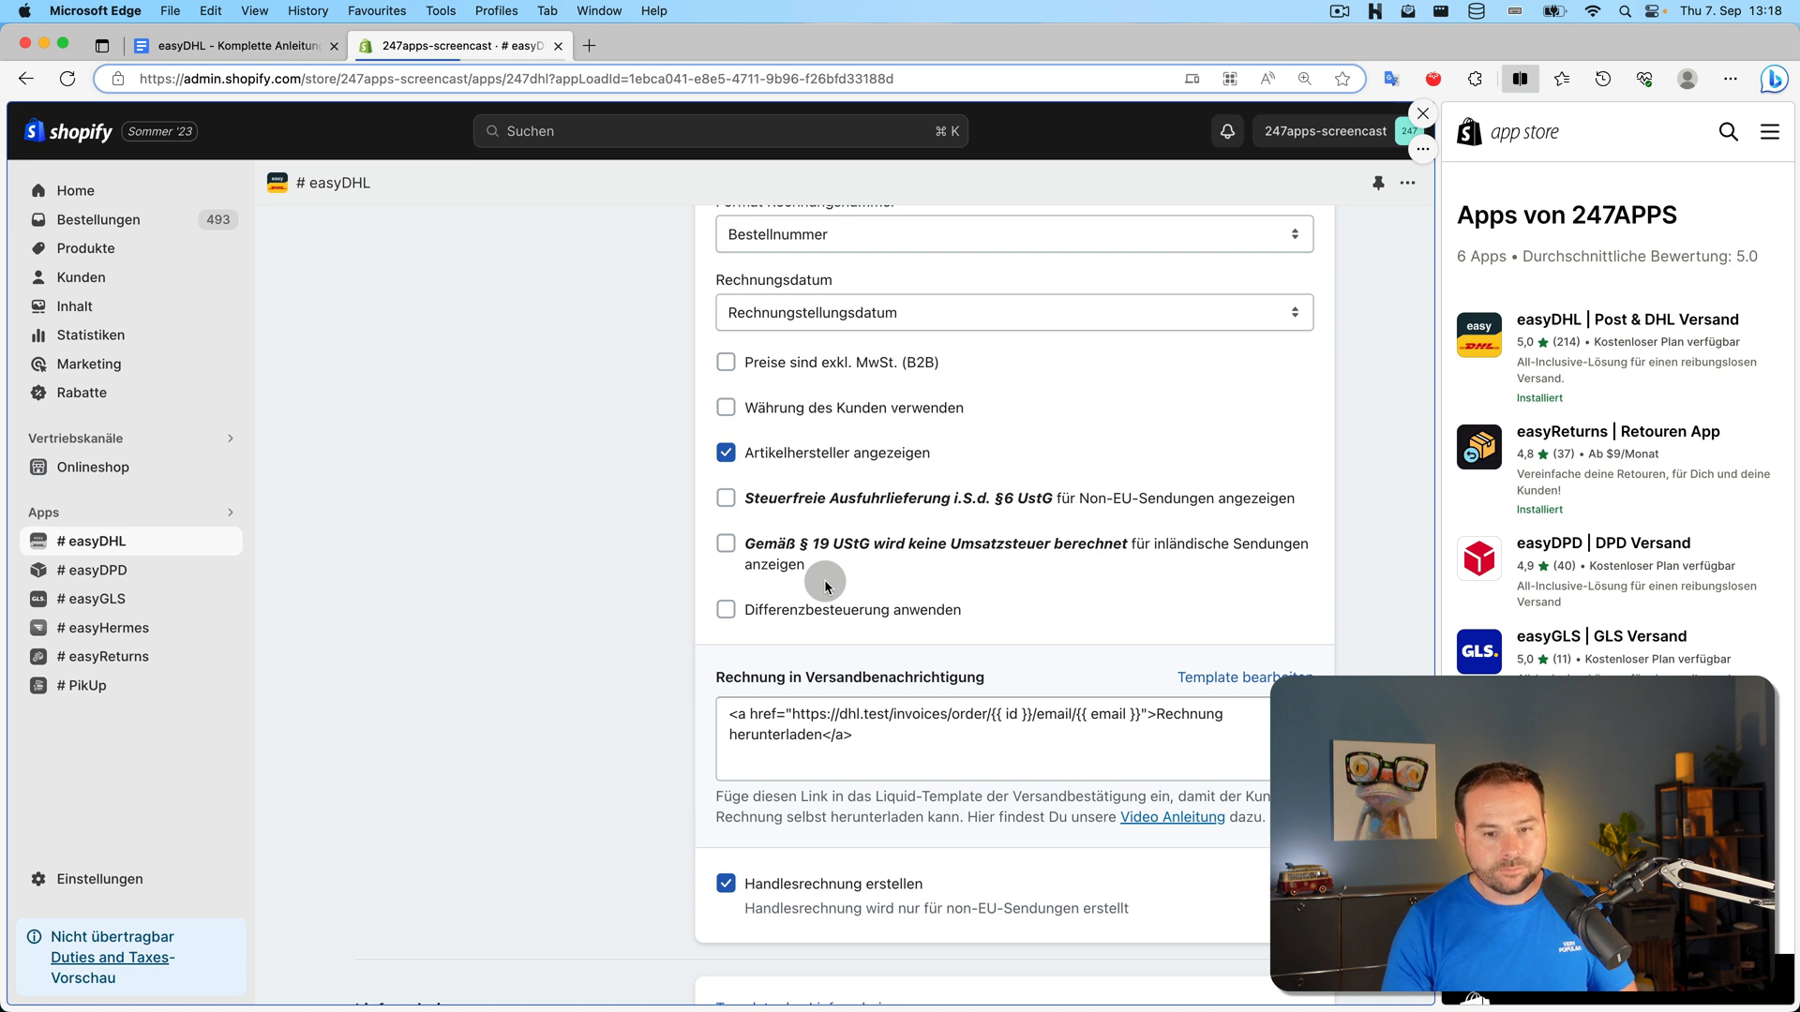
pyautogui.scroll(-5, 730, 497)
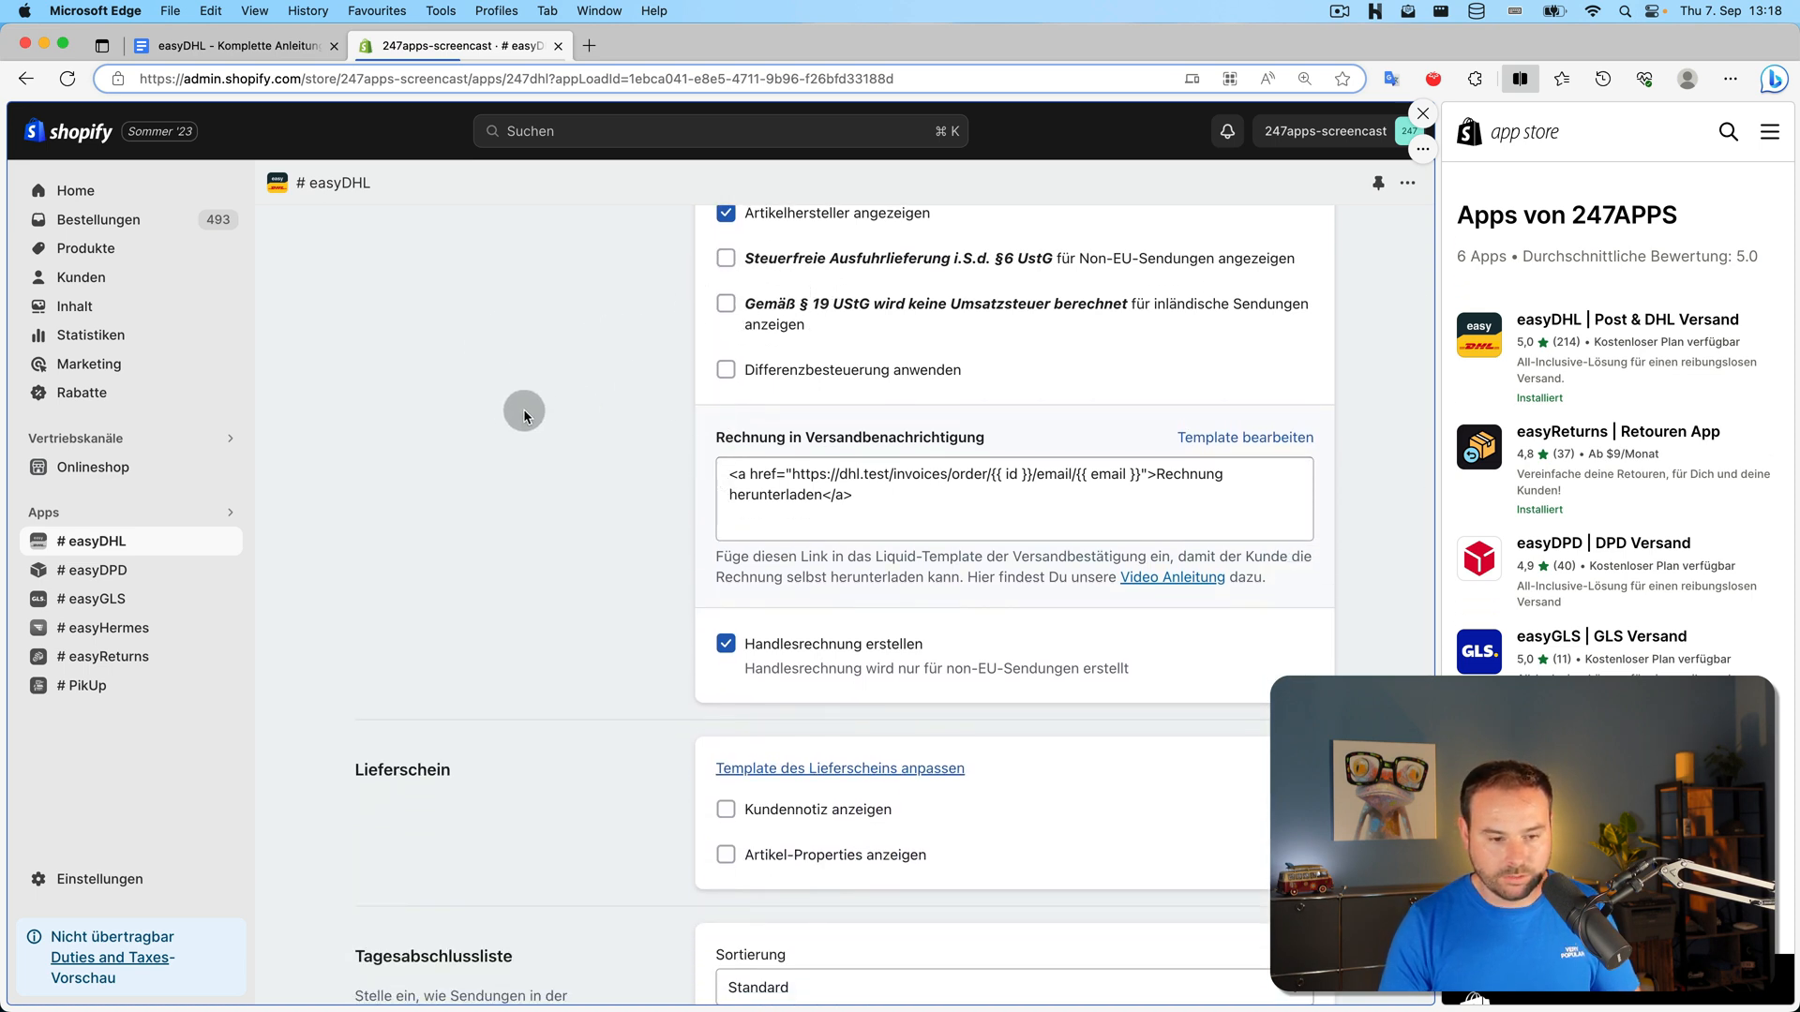
pyautogui.scroll(-4, 525, 413)
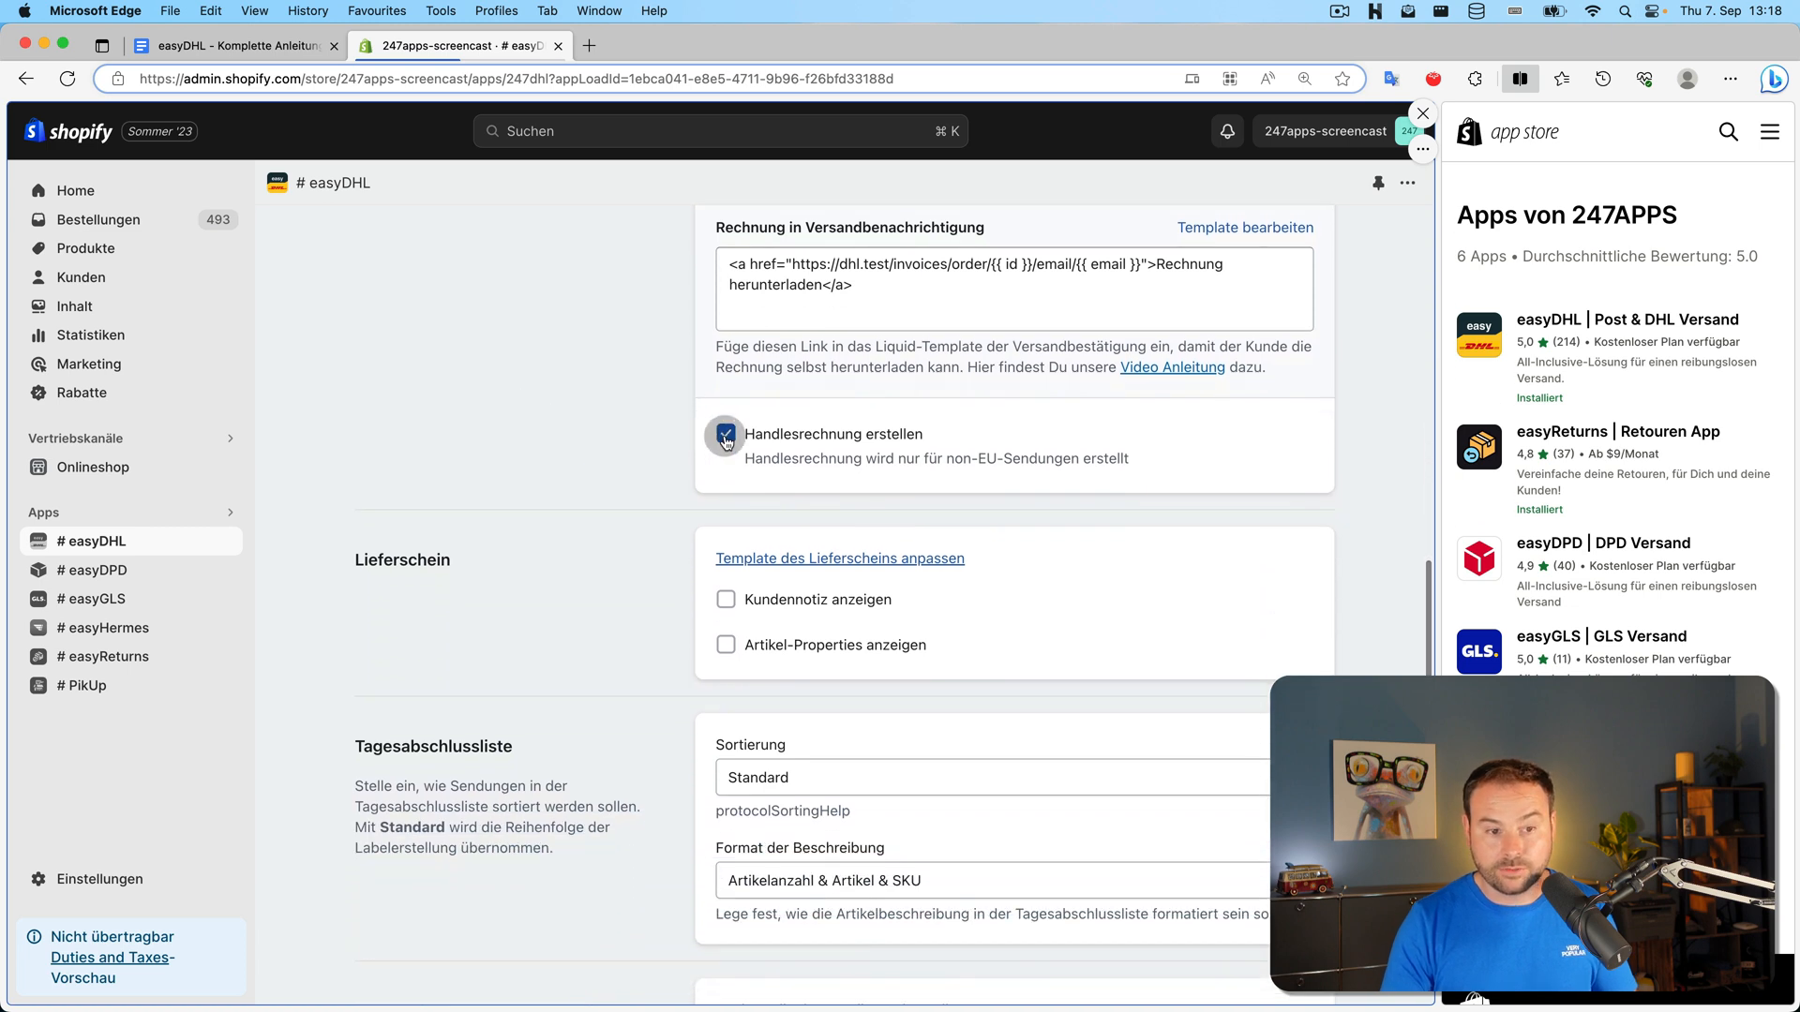
pyautogui.scroll(-3, 713, 437)
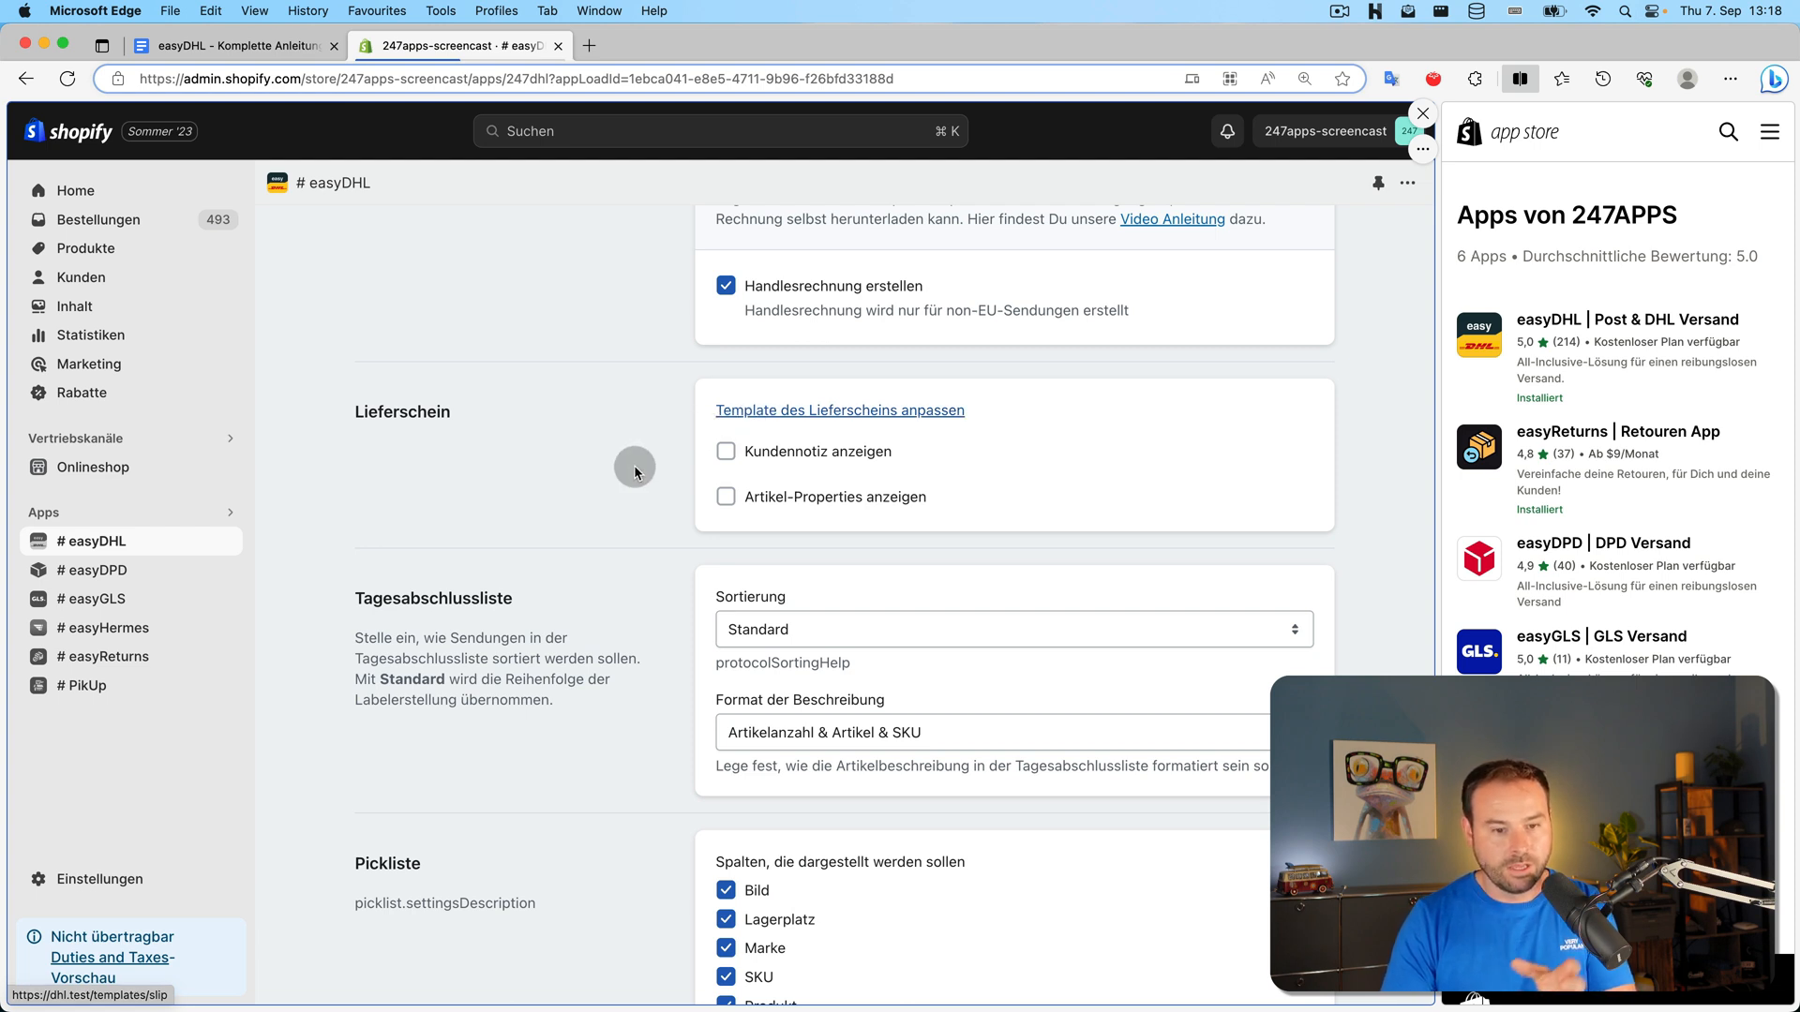
pyautogui.scroll(-1, 633, 465)
pyautogui.click(803, 393)
pyautogui.click(798, 438)
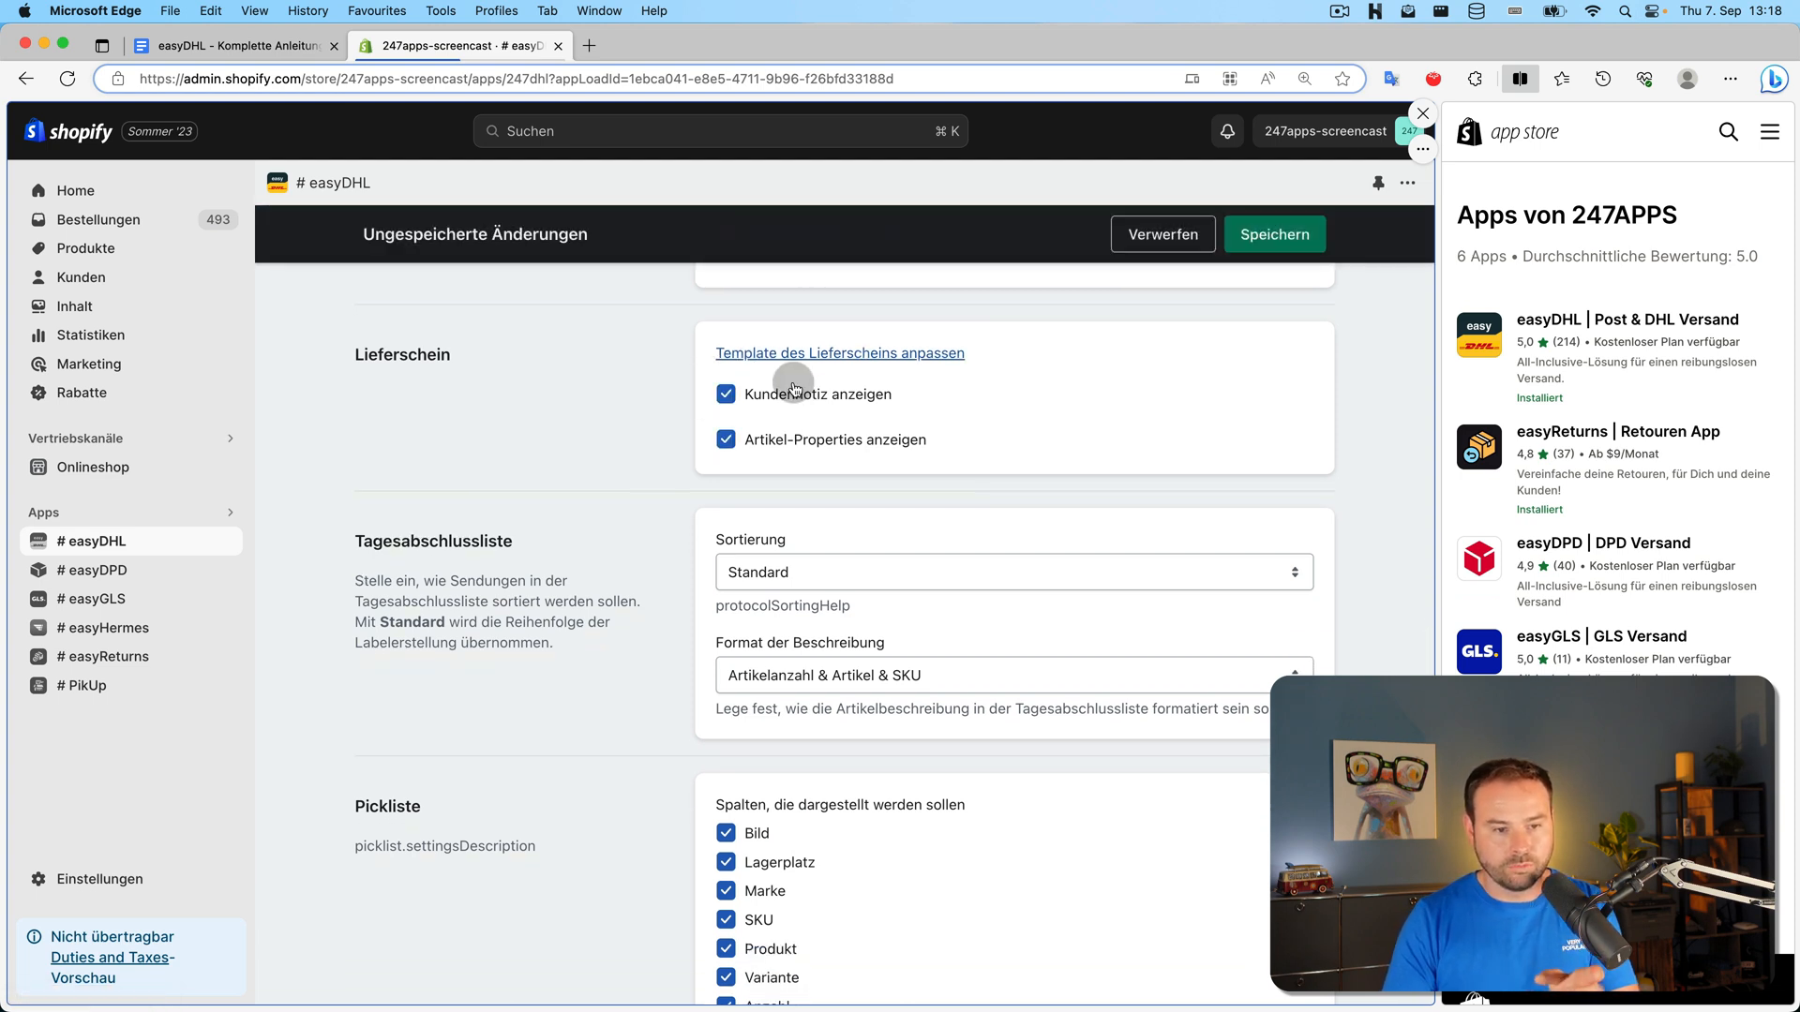
pyautogui.click(794, 411)
pyautogui.click(788, 441)
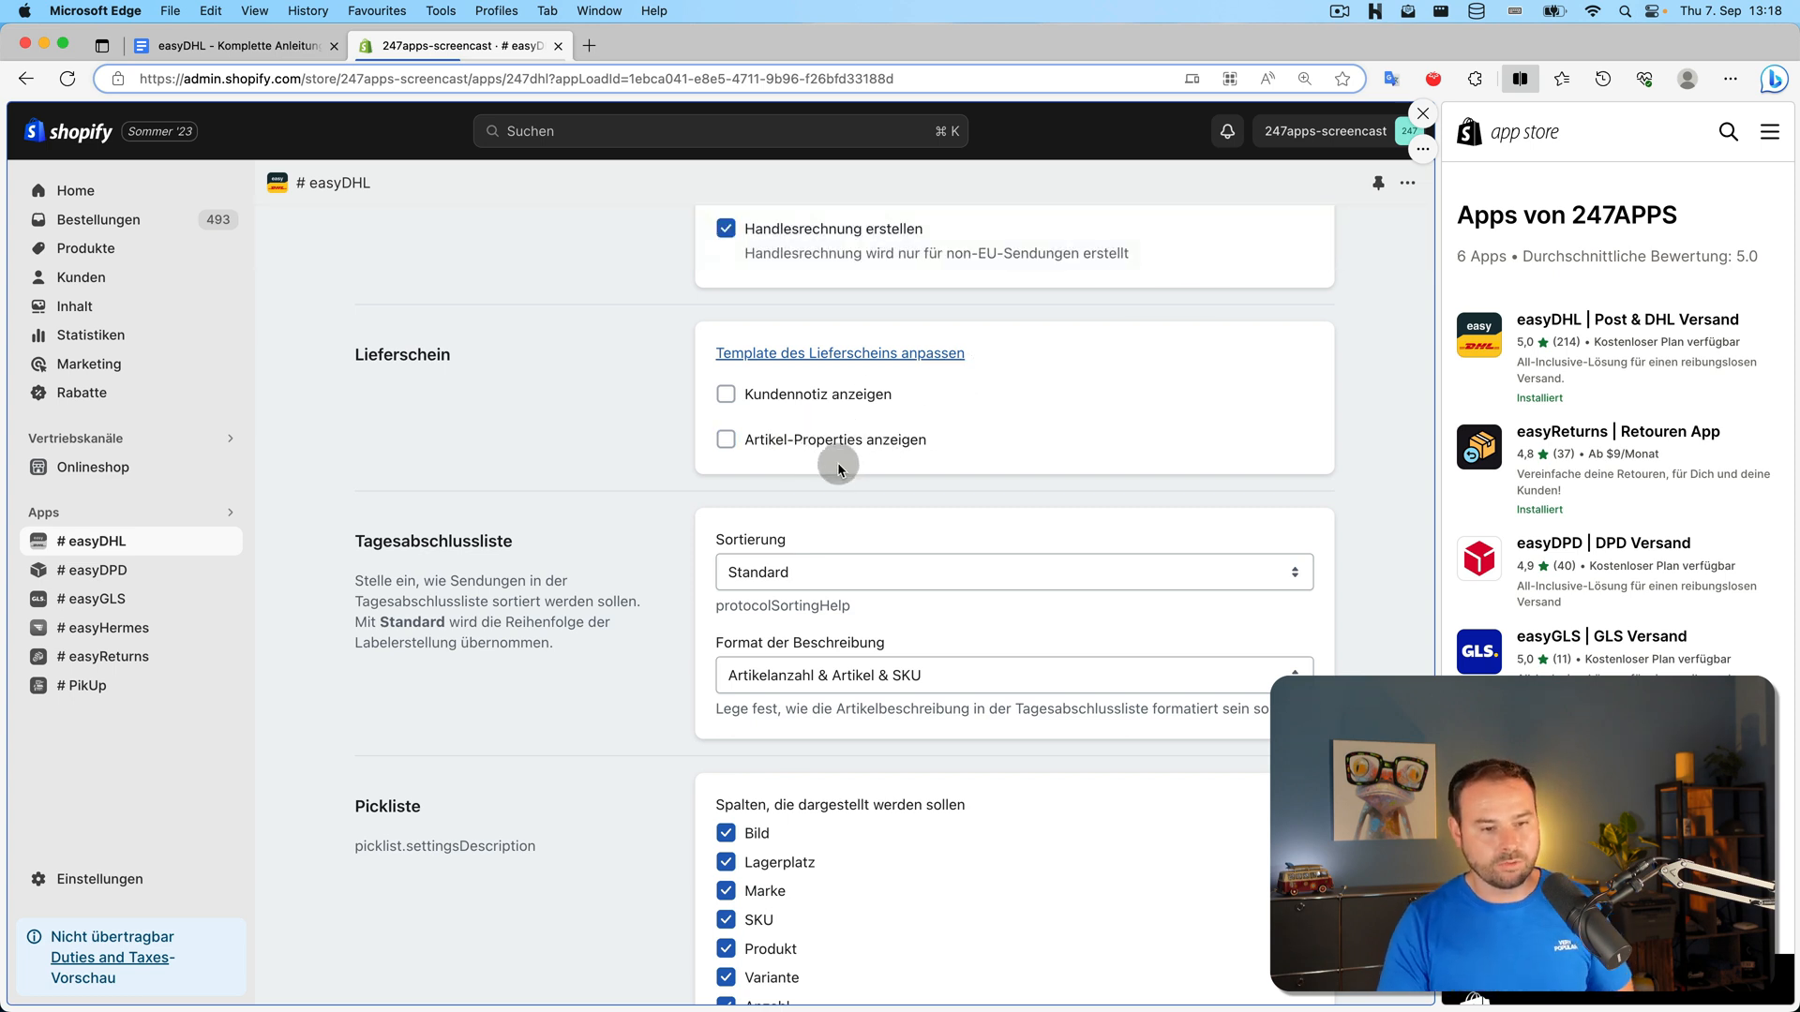
pyautogui.scroll(-2, 836, 463)
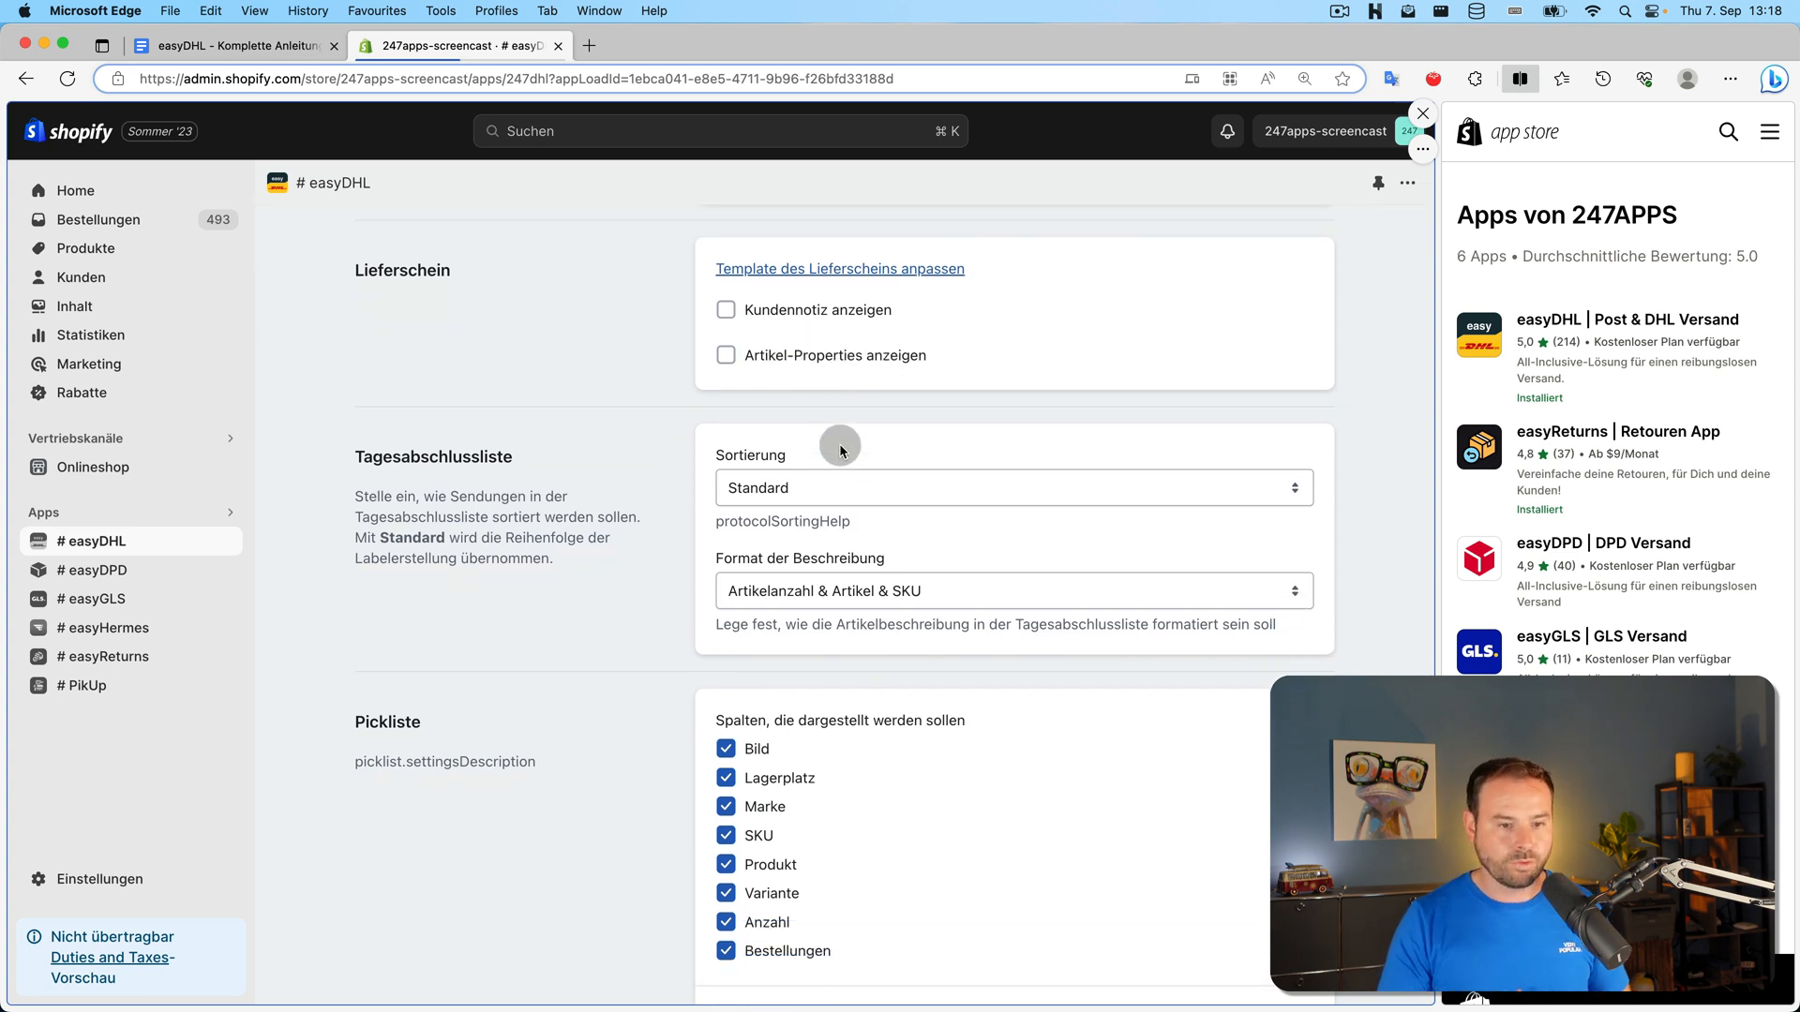
pyautogui.scroll(-2, 657, 441)
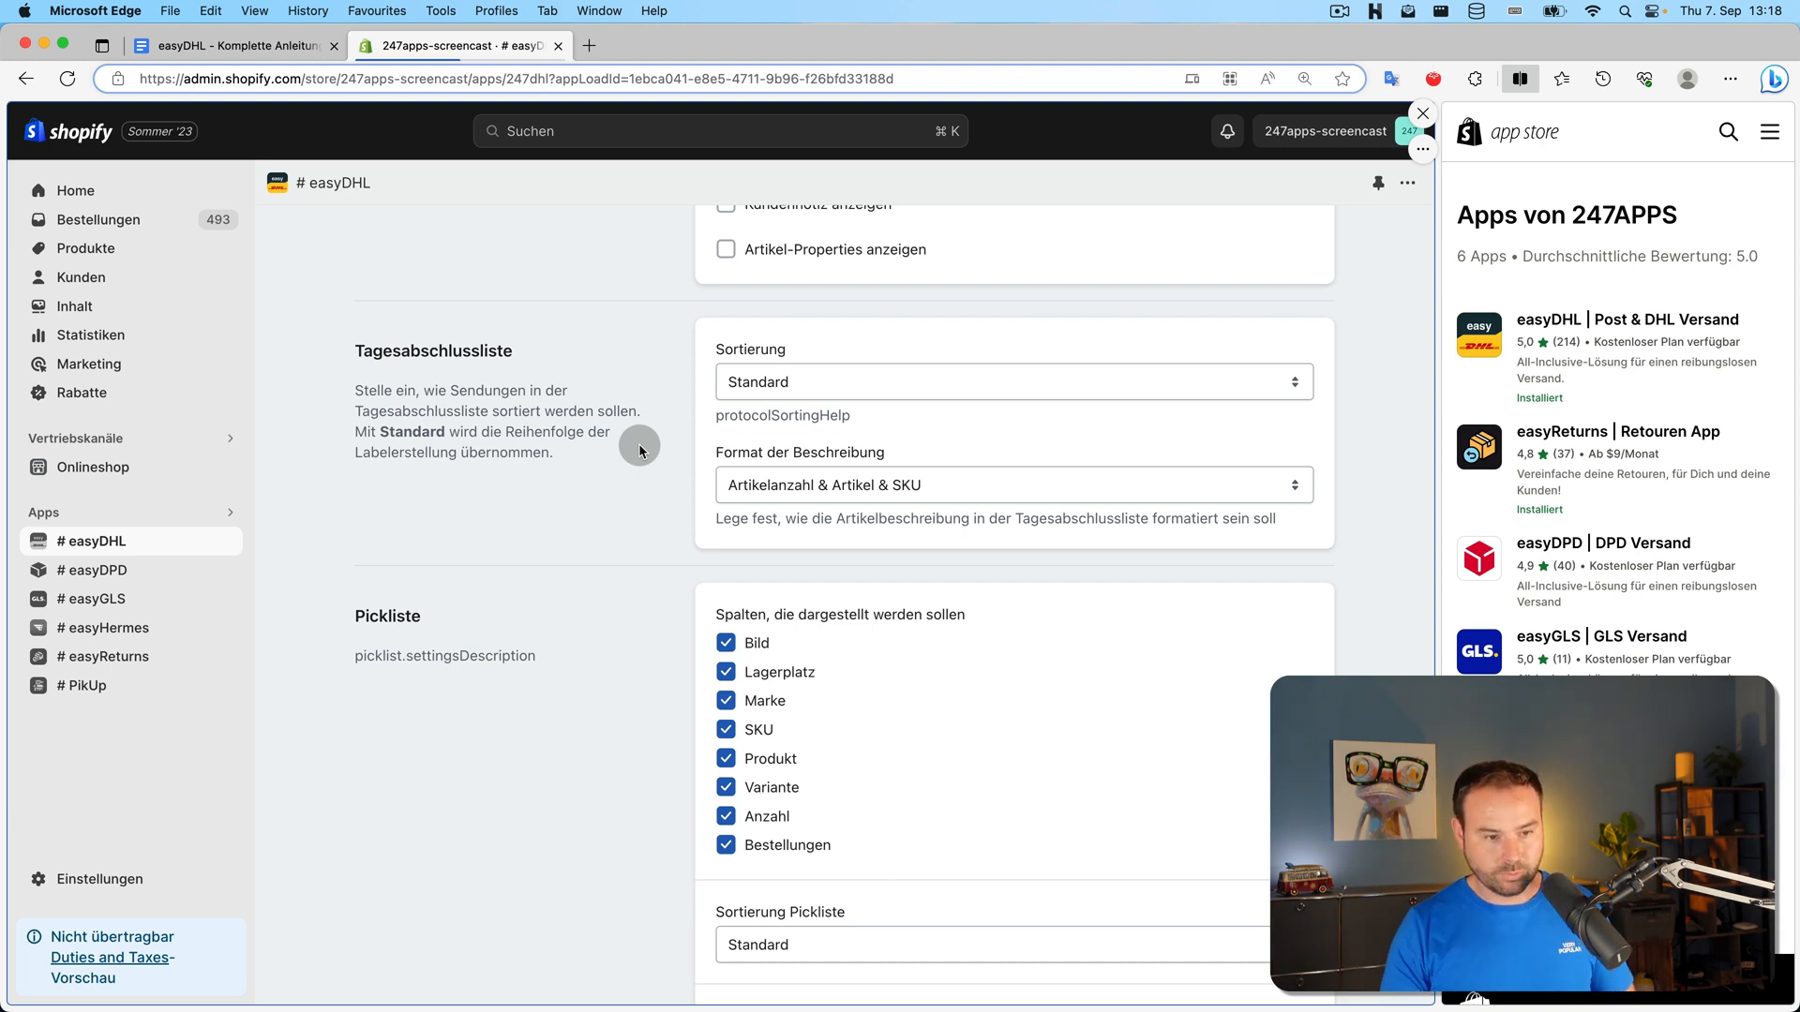
pyautogui.scroll(1, 669, 424)
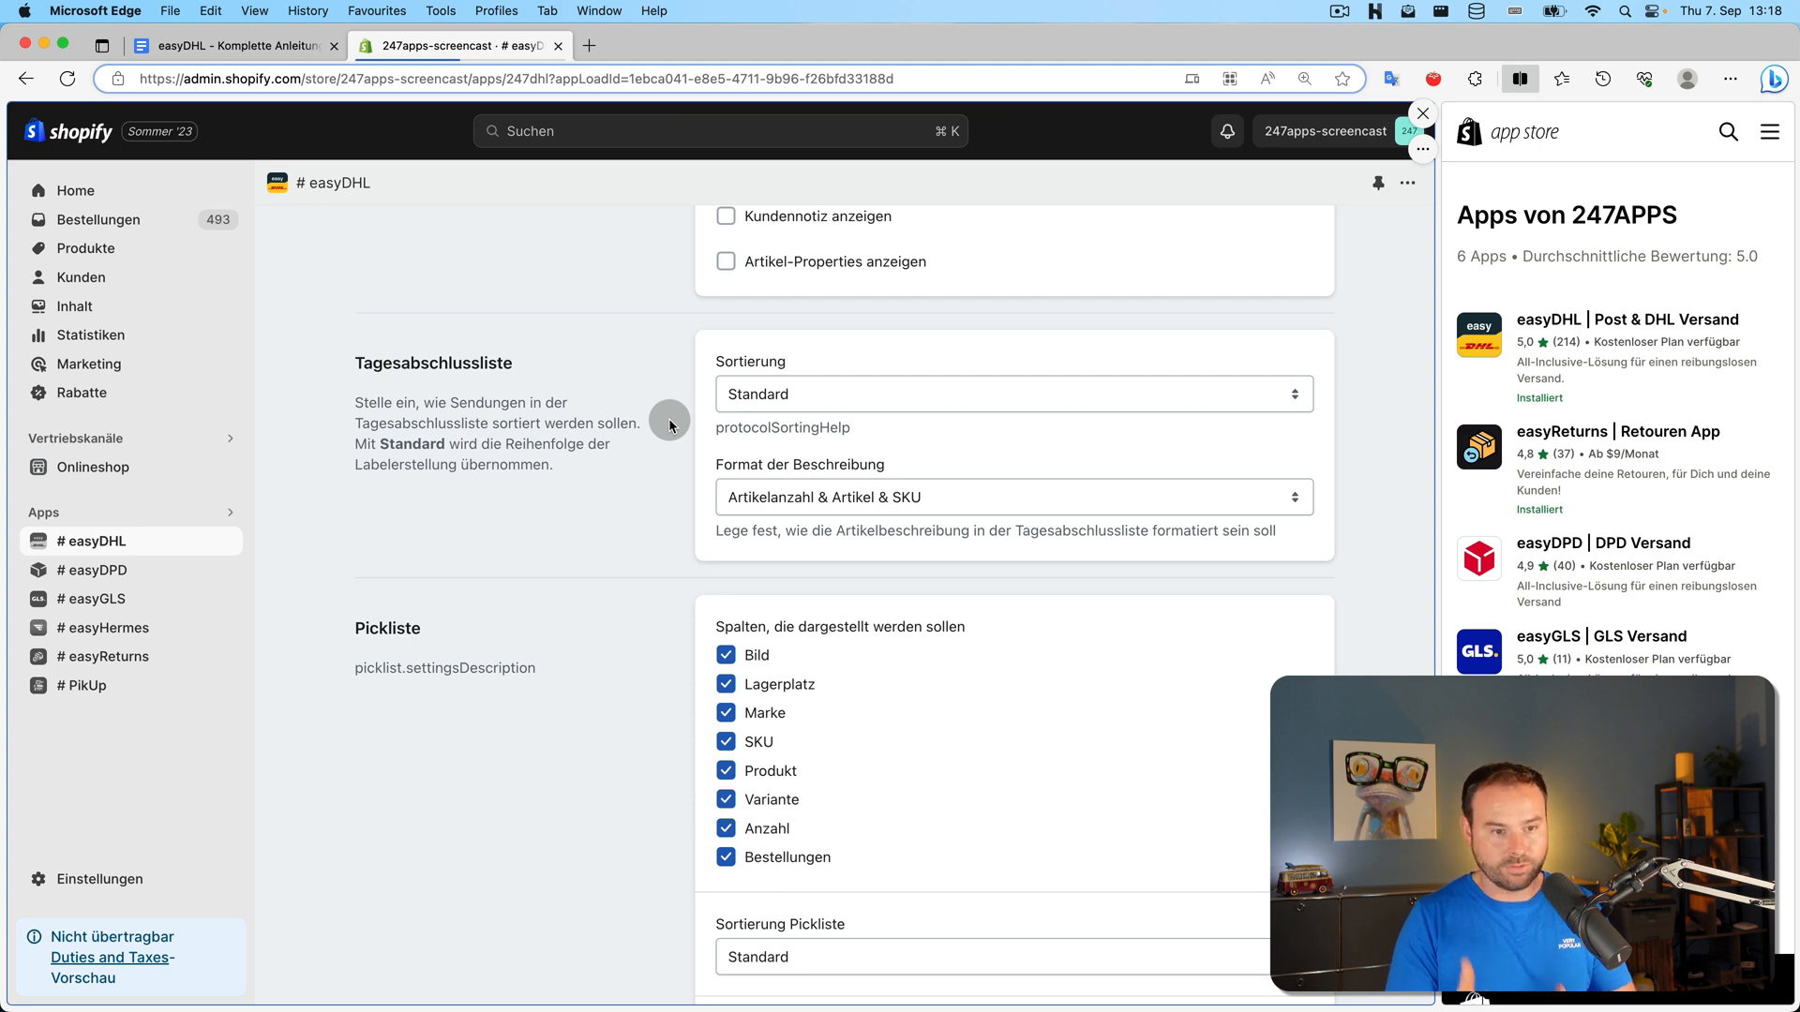
# Keep Standard sorting for the daily closing list and go to the open-orders Dashboard
pyautogui.click(842, 398)
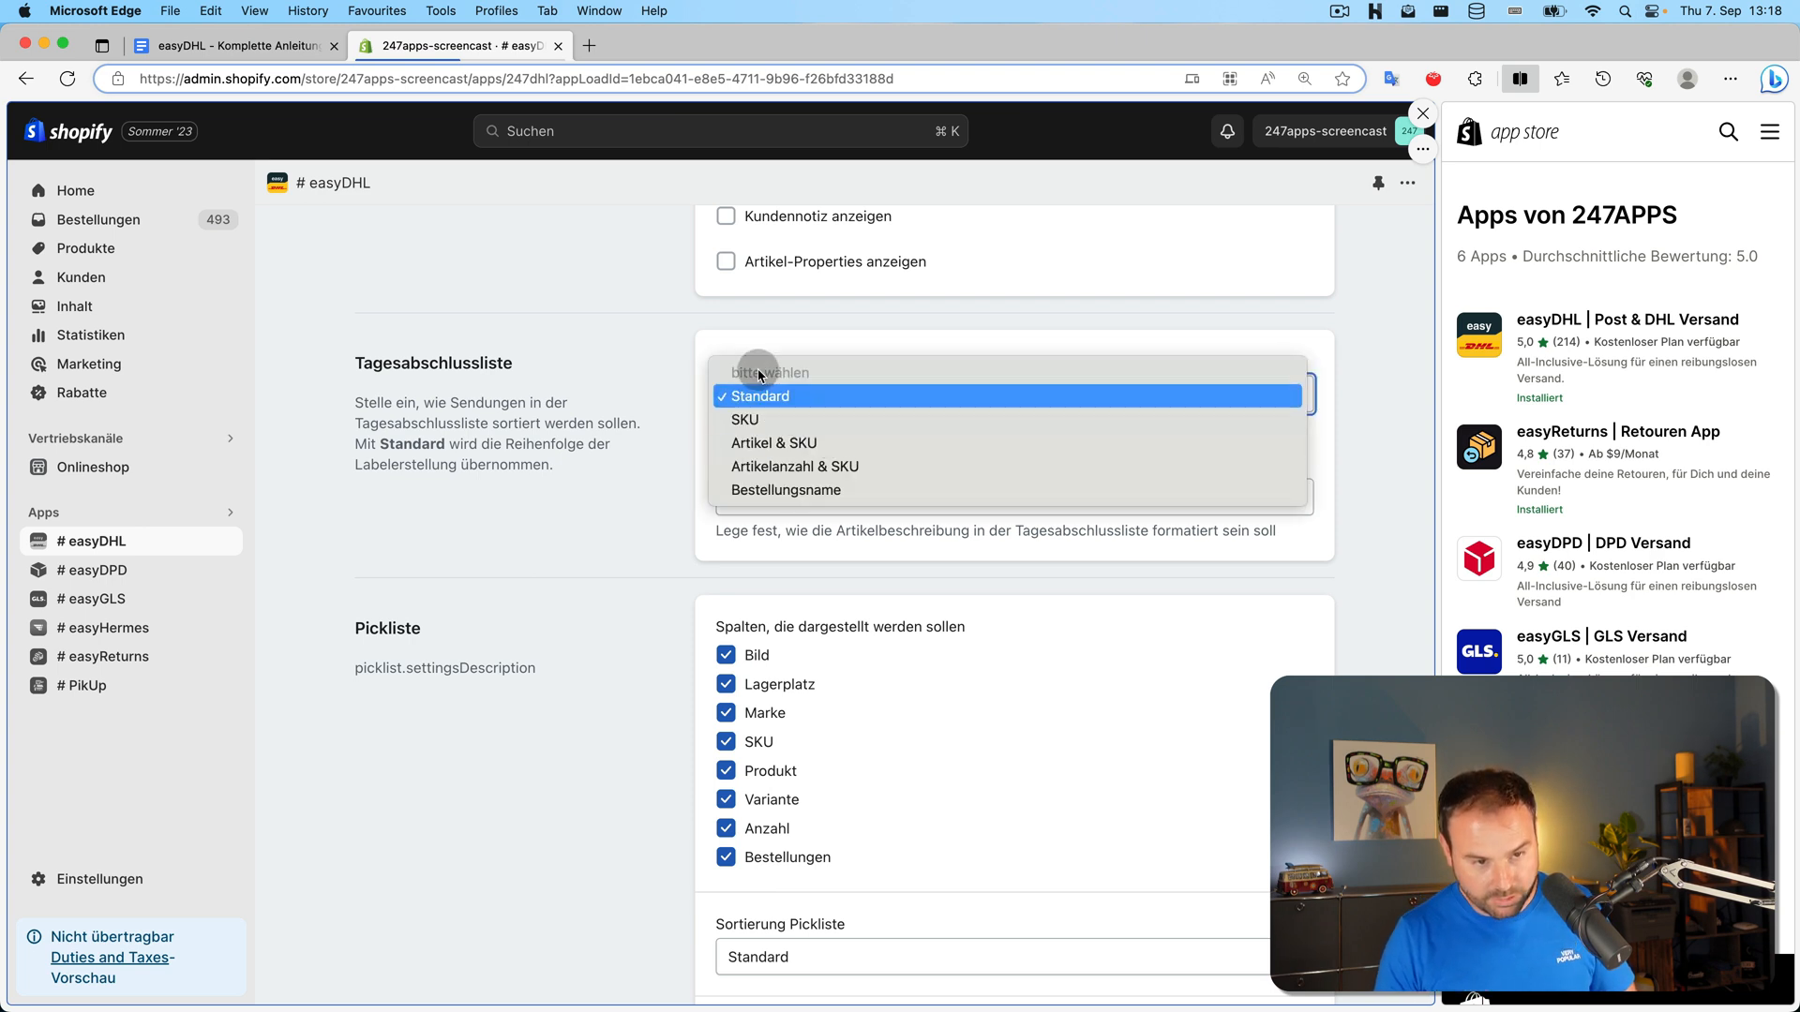
pyautogui.click(732, 366)
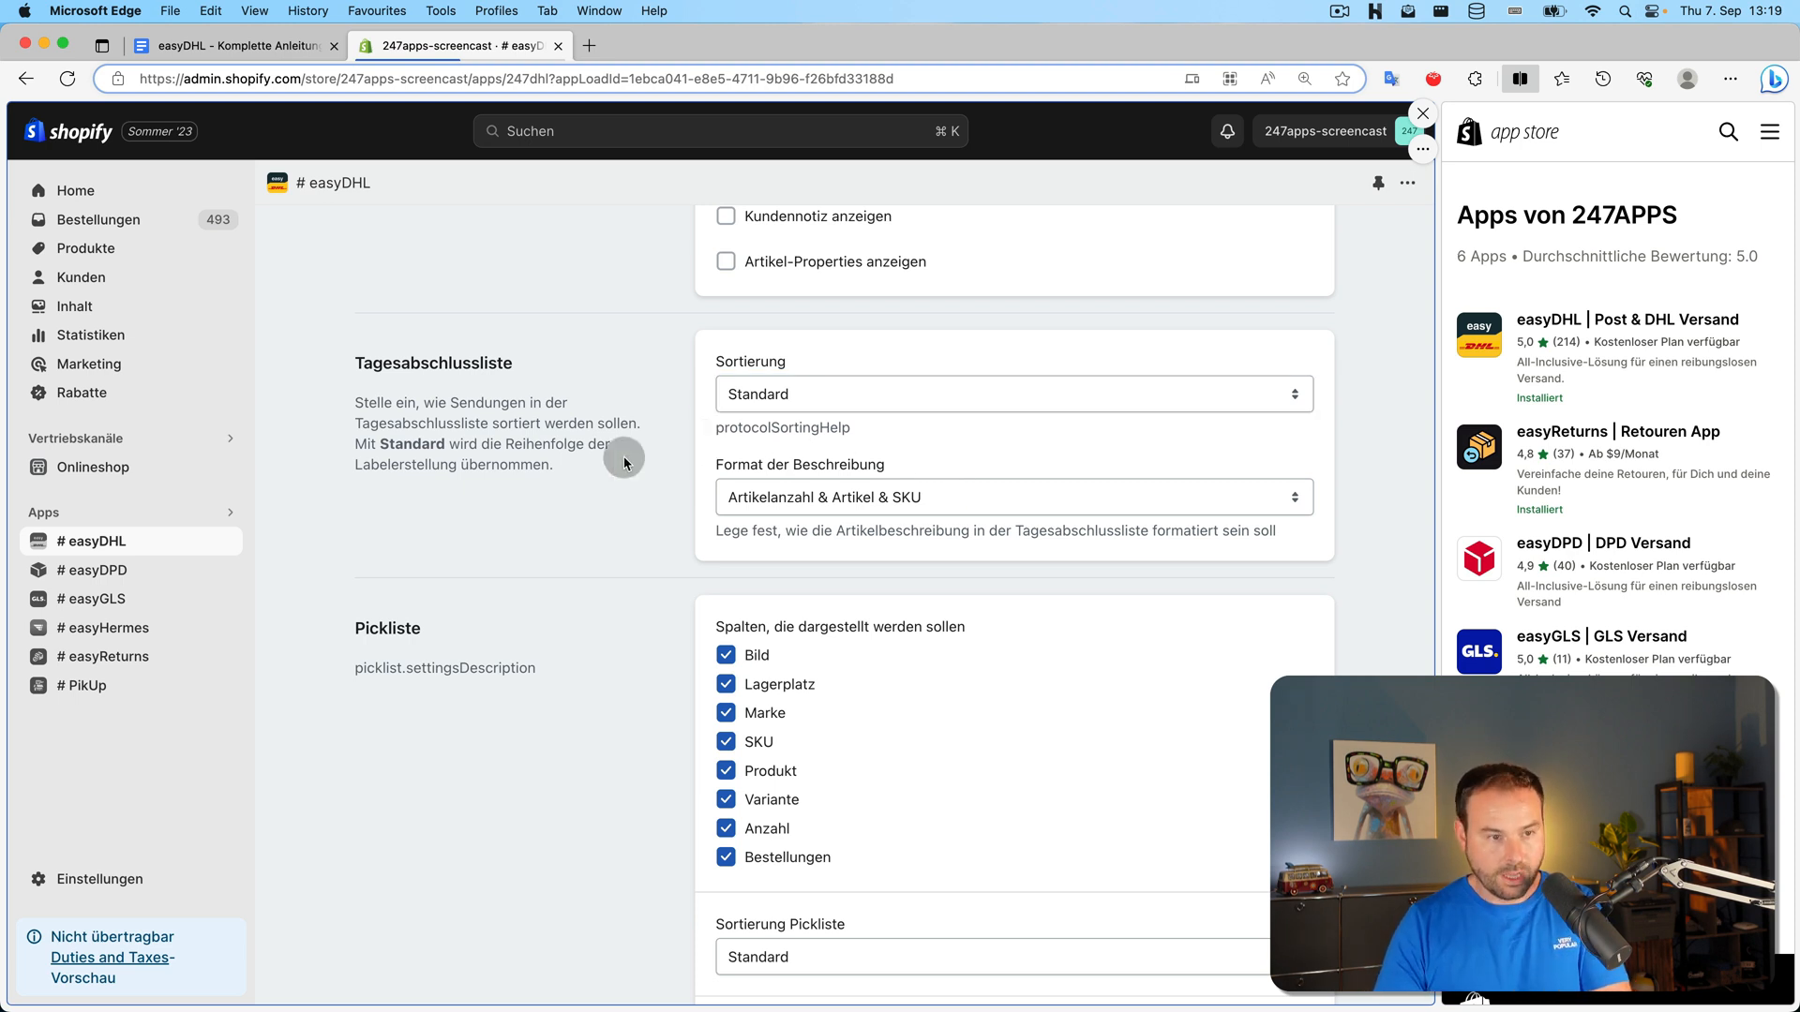
pyautogui.scroll(8, 600, 469)
pyautogui.scroll(6, 600, 469)
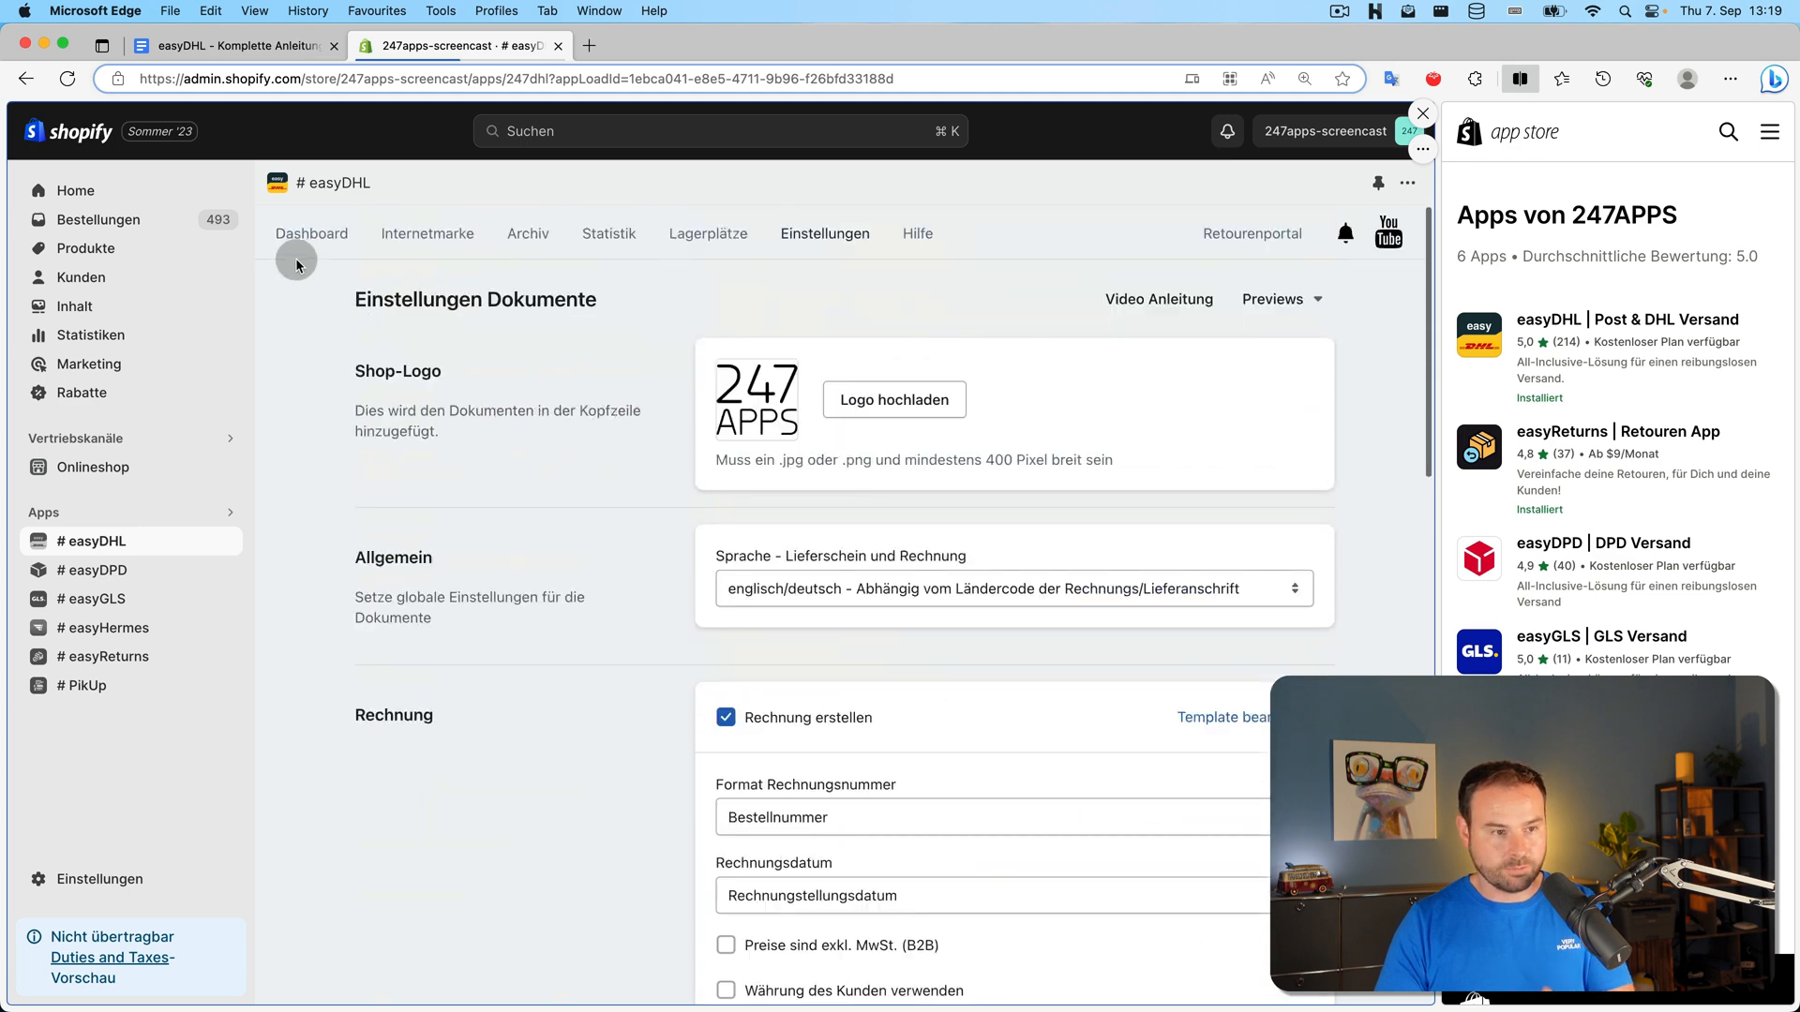
pyautogui.click(312, 232)
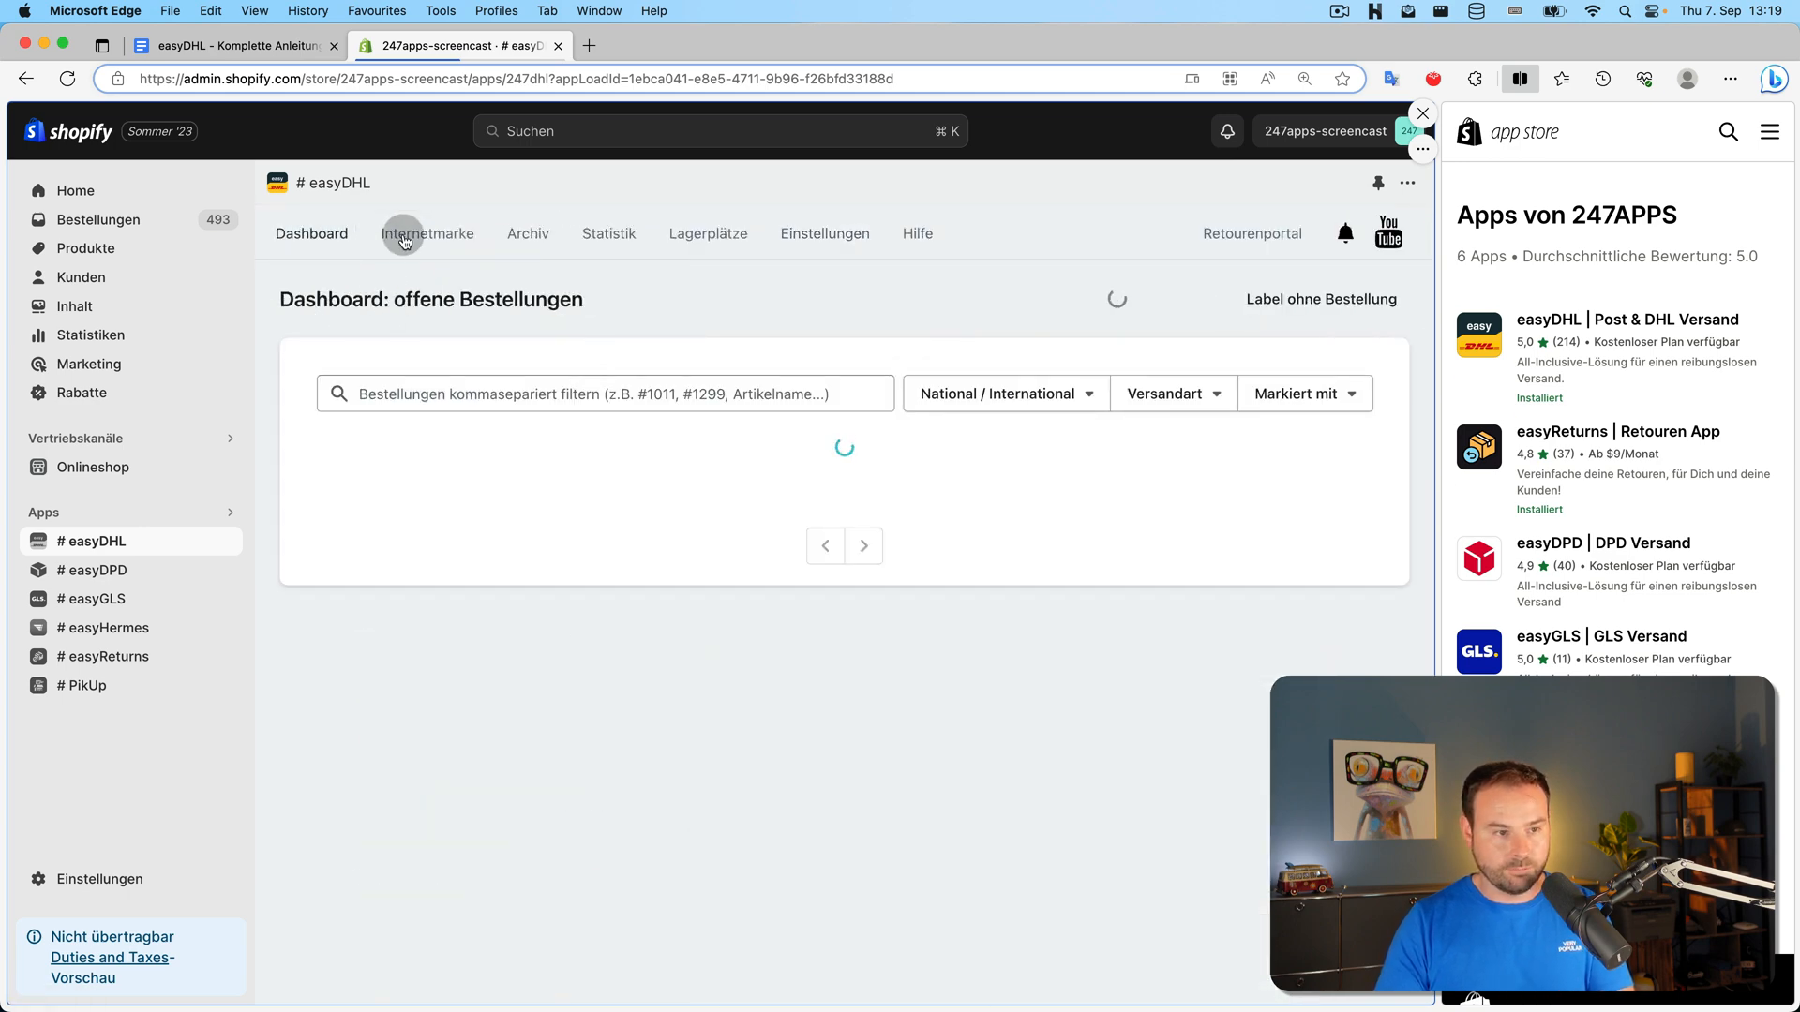
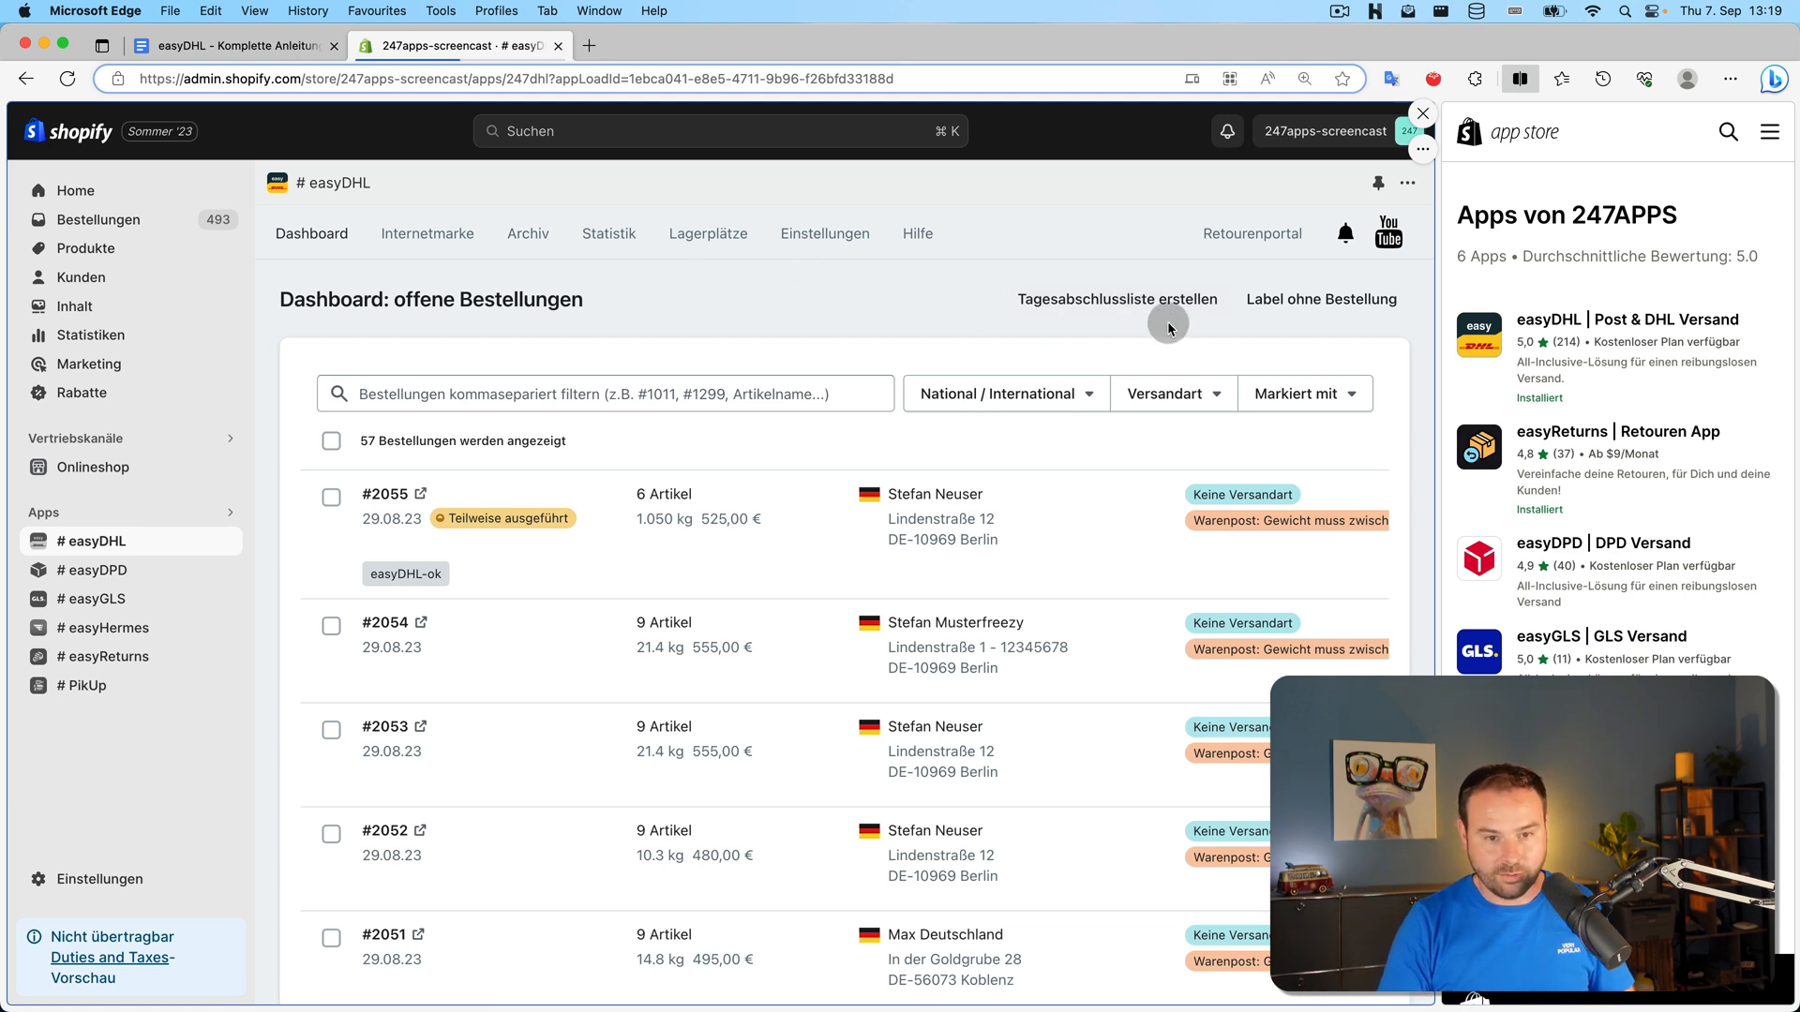
# Create the 07 Sep 2023 daily closing list of 29 shipments and open its PDF
pyautogui.click(1162, 307)
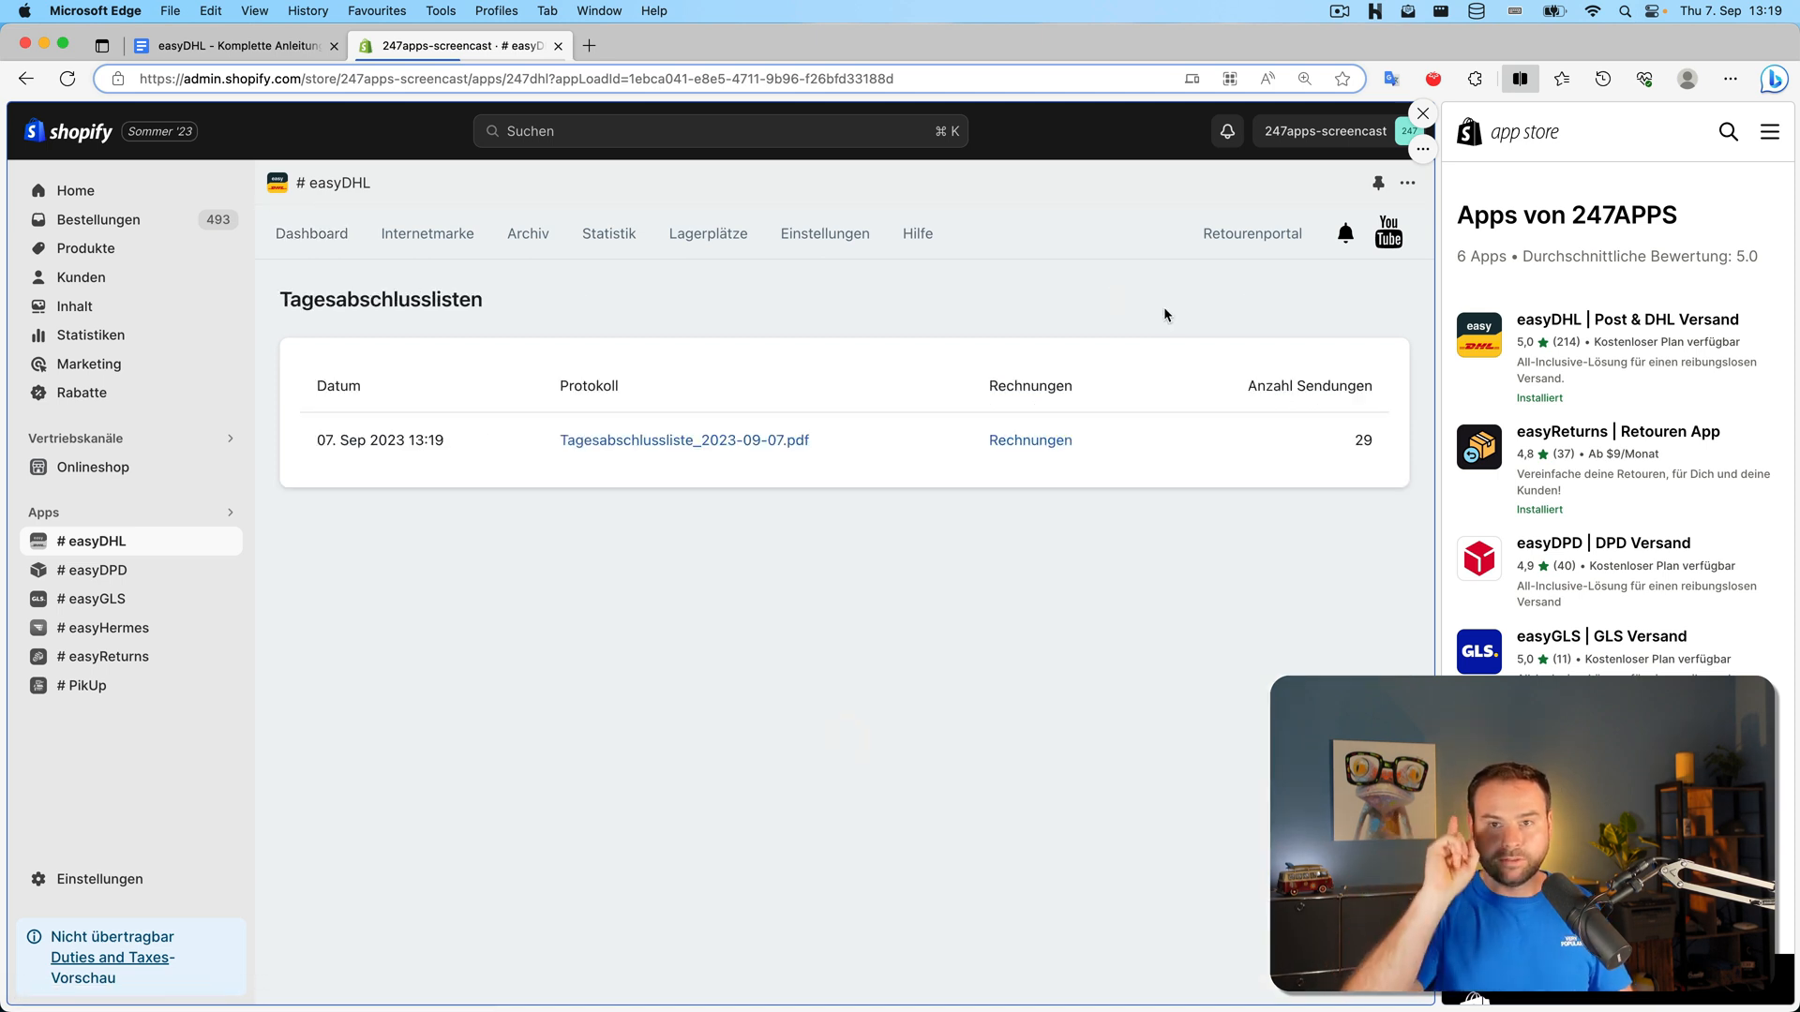
pyautogui.click(729, 440)
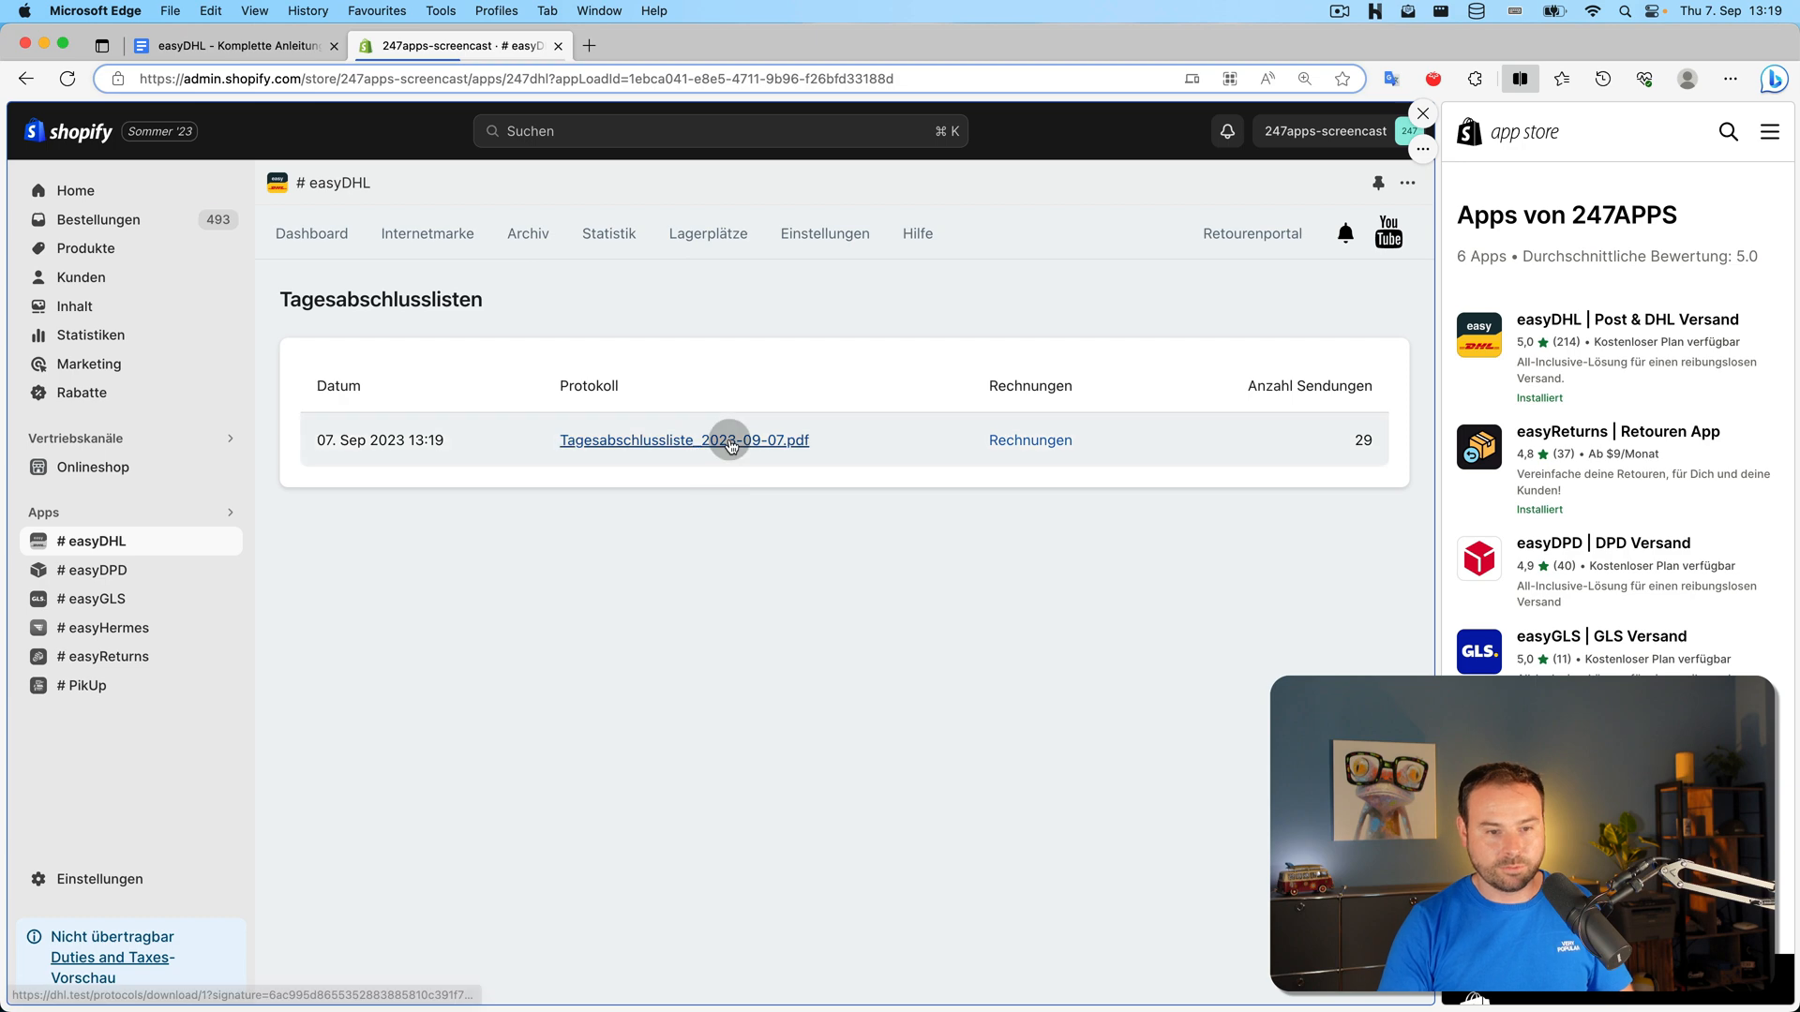
pyautogui.click(1454, 147)
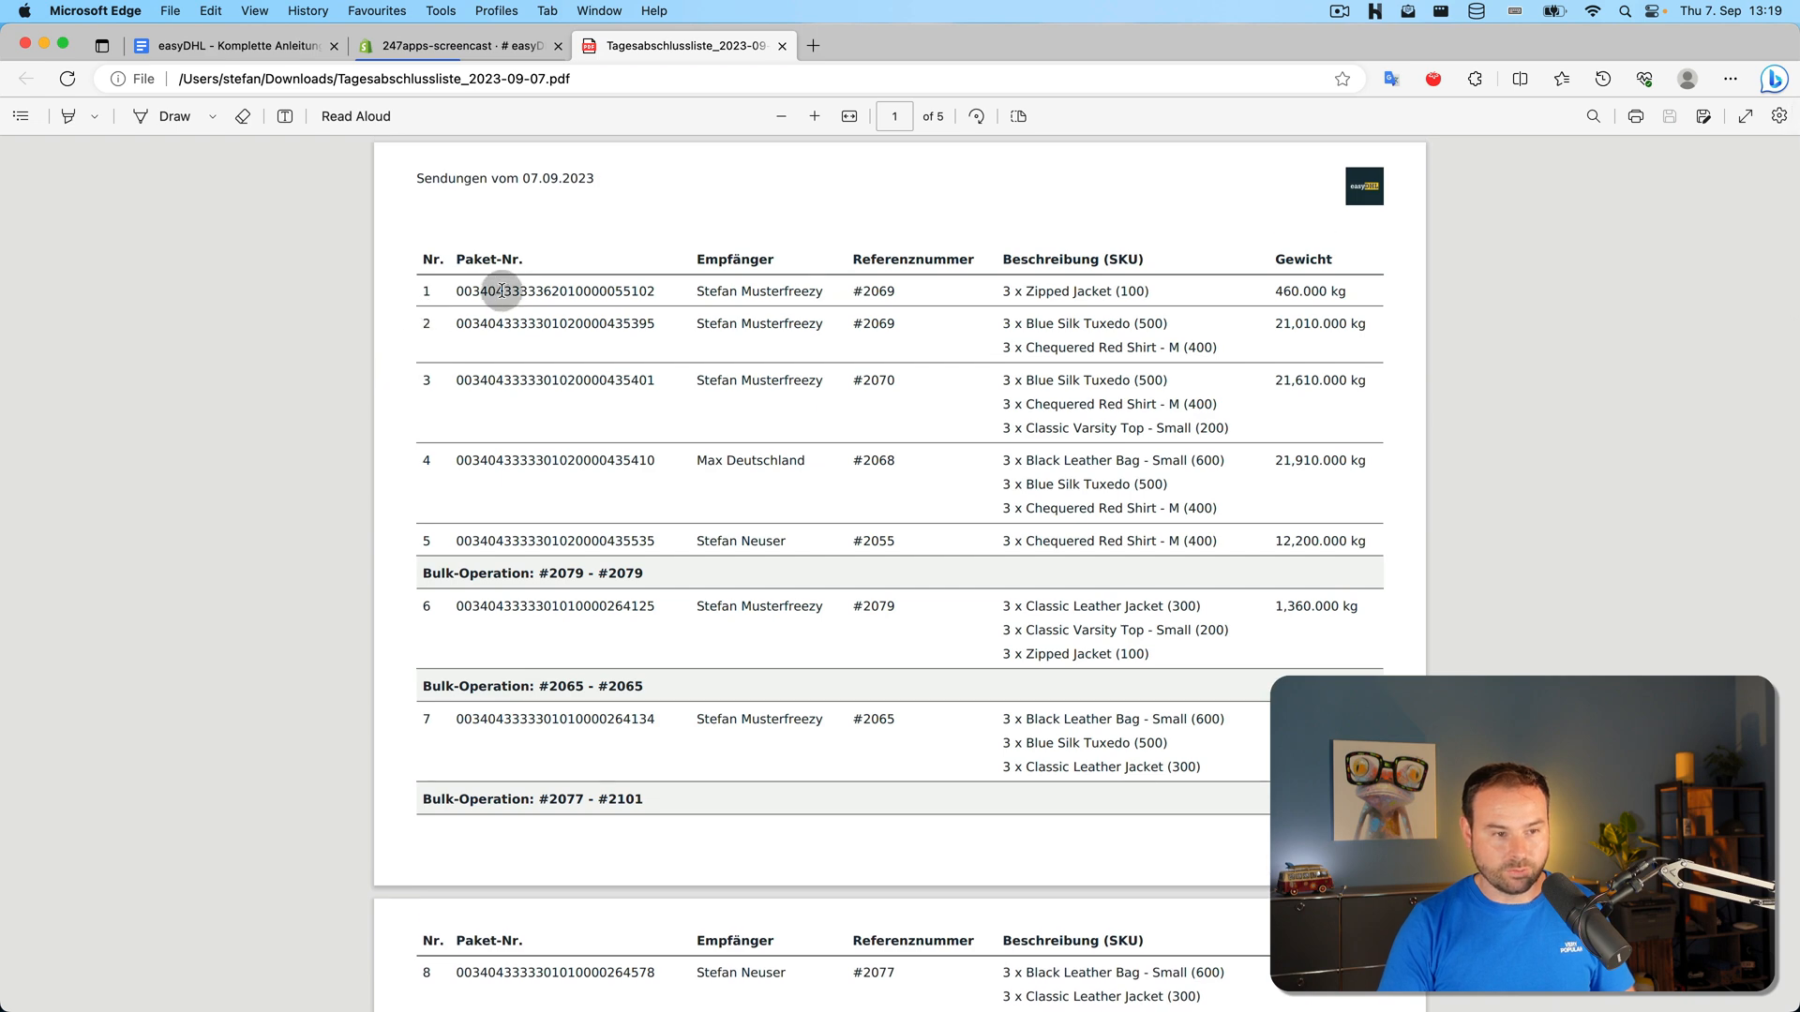
# Review the shipment rows across the 5-page closing list PDF, then close it
pyautogui.moveTo(461, 285); pyautogui.dragTo(798, 537)
pyautogui.click(401, 485)
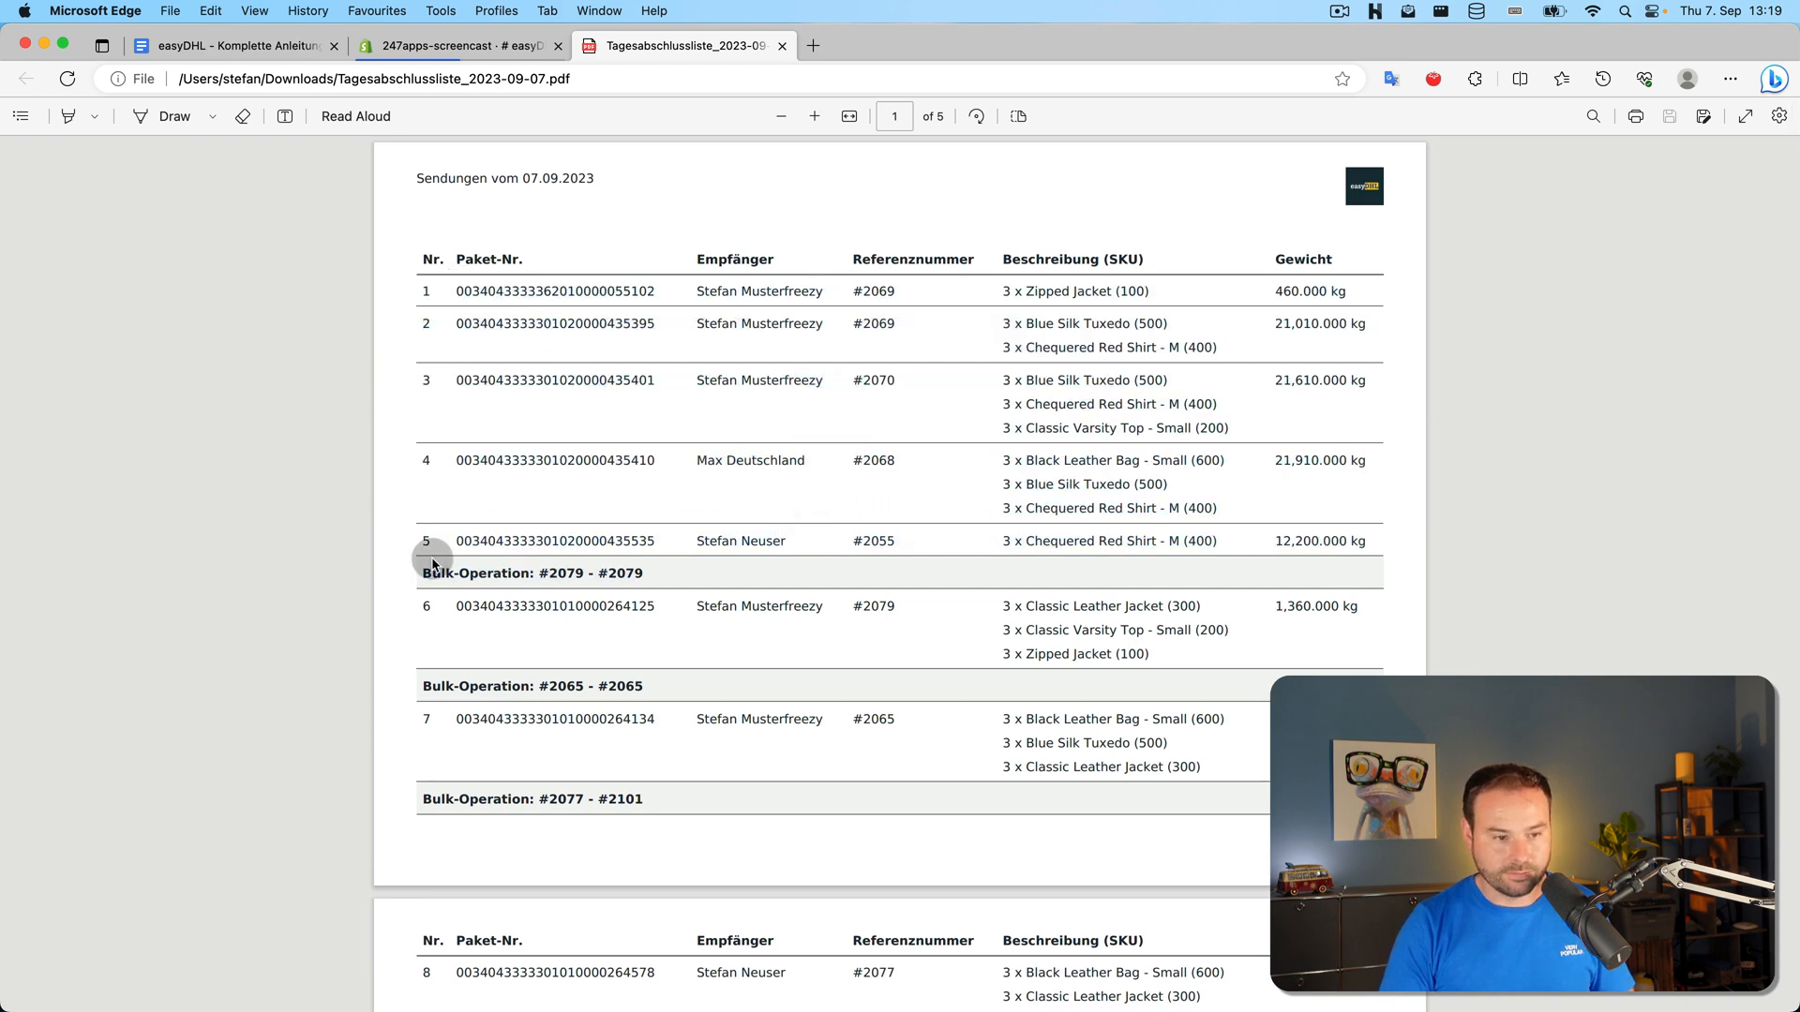
pyautogui.scroll(-3, 469, 562)
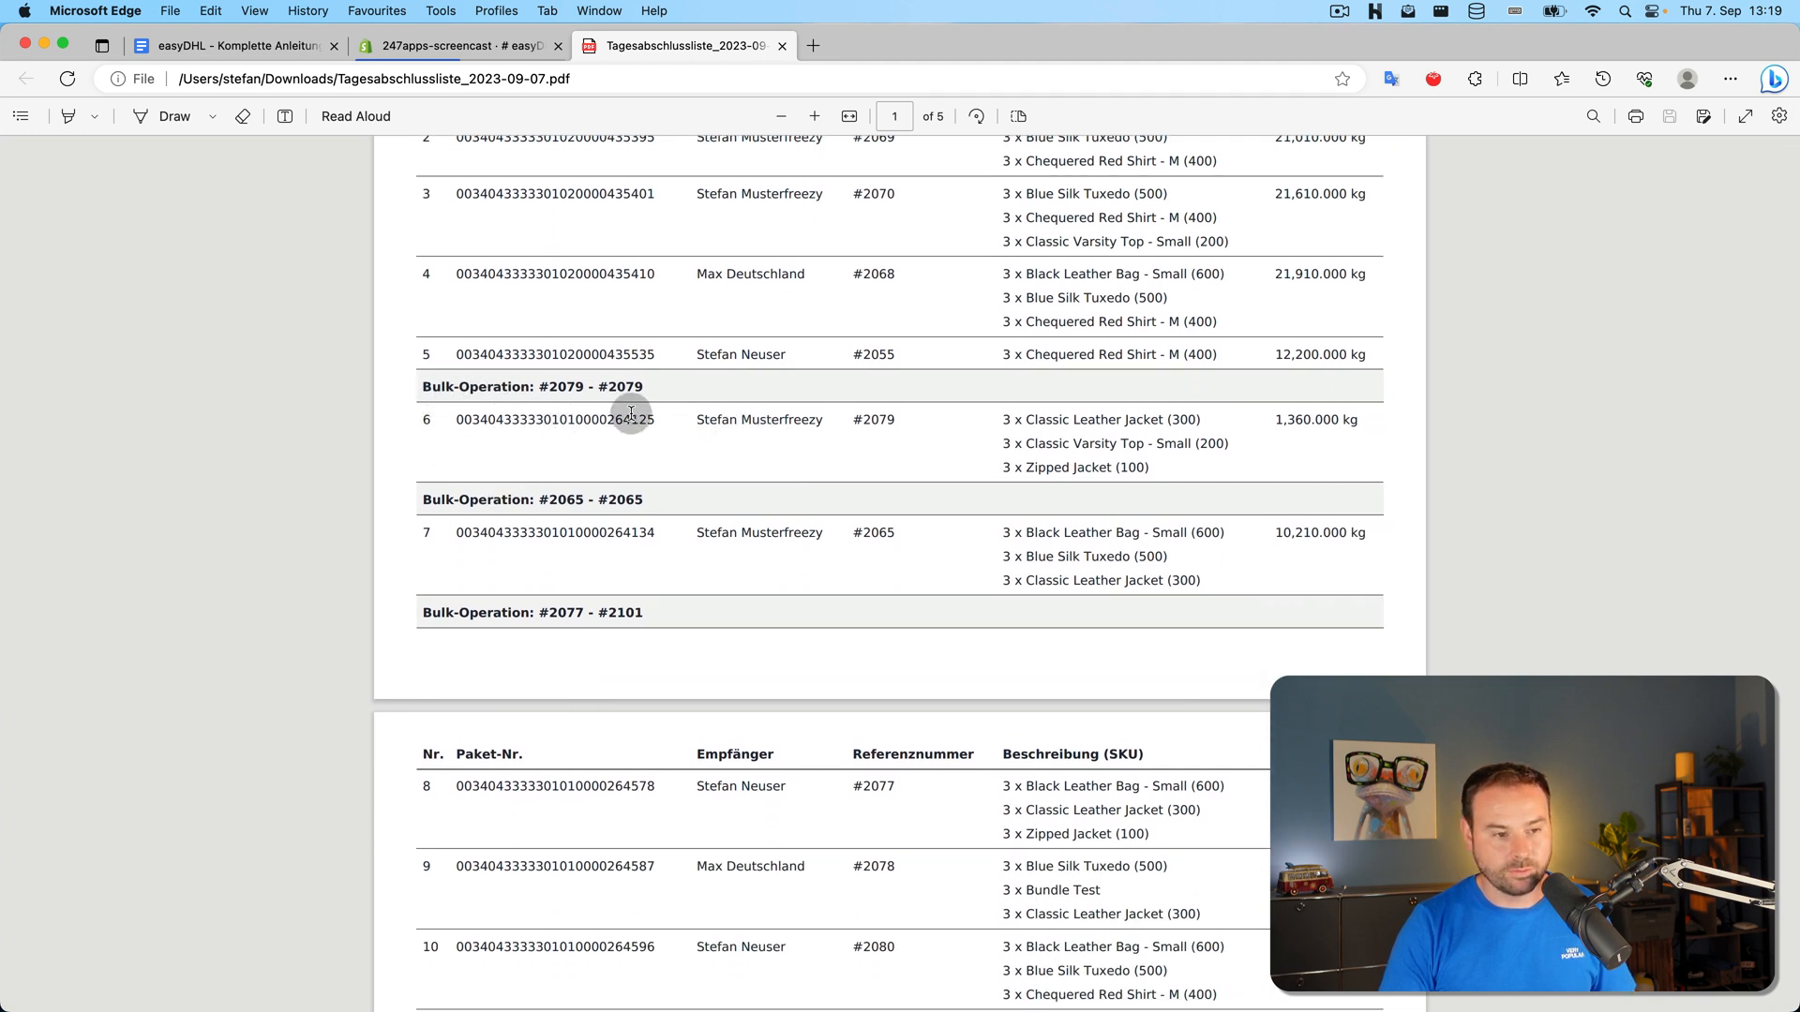
pyautogui.scroll(-2, 533, 402)
pyautogui.scroll(-2, 532, 401)
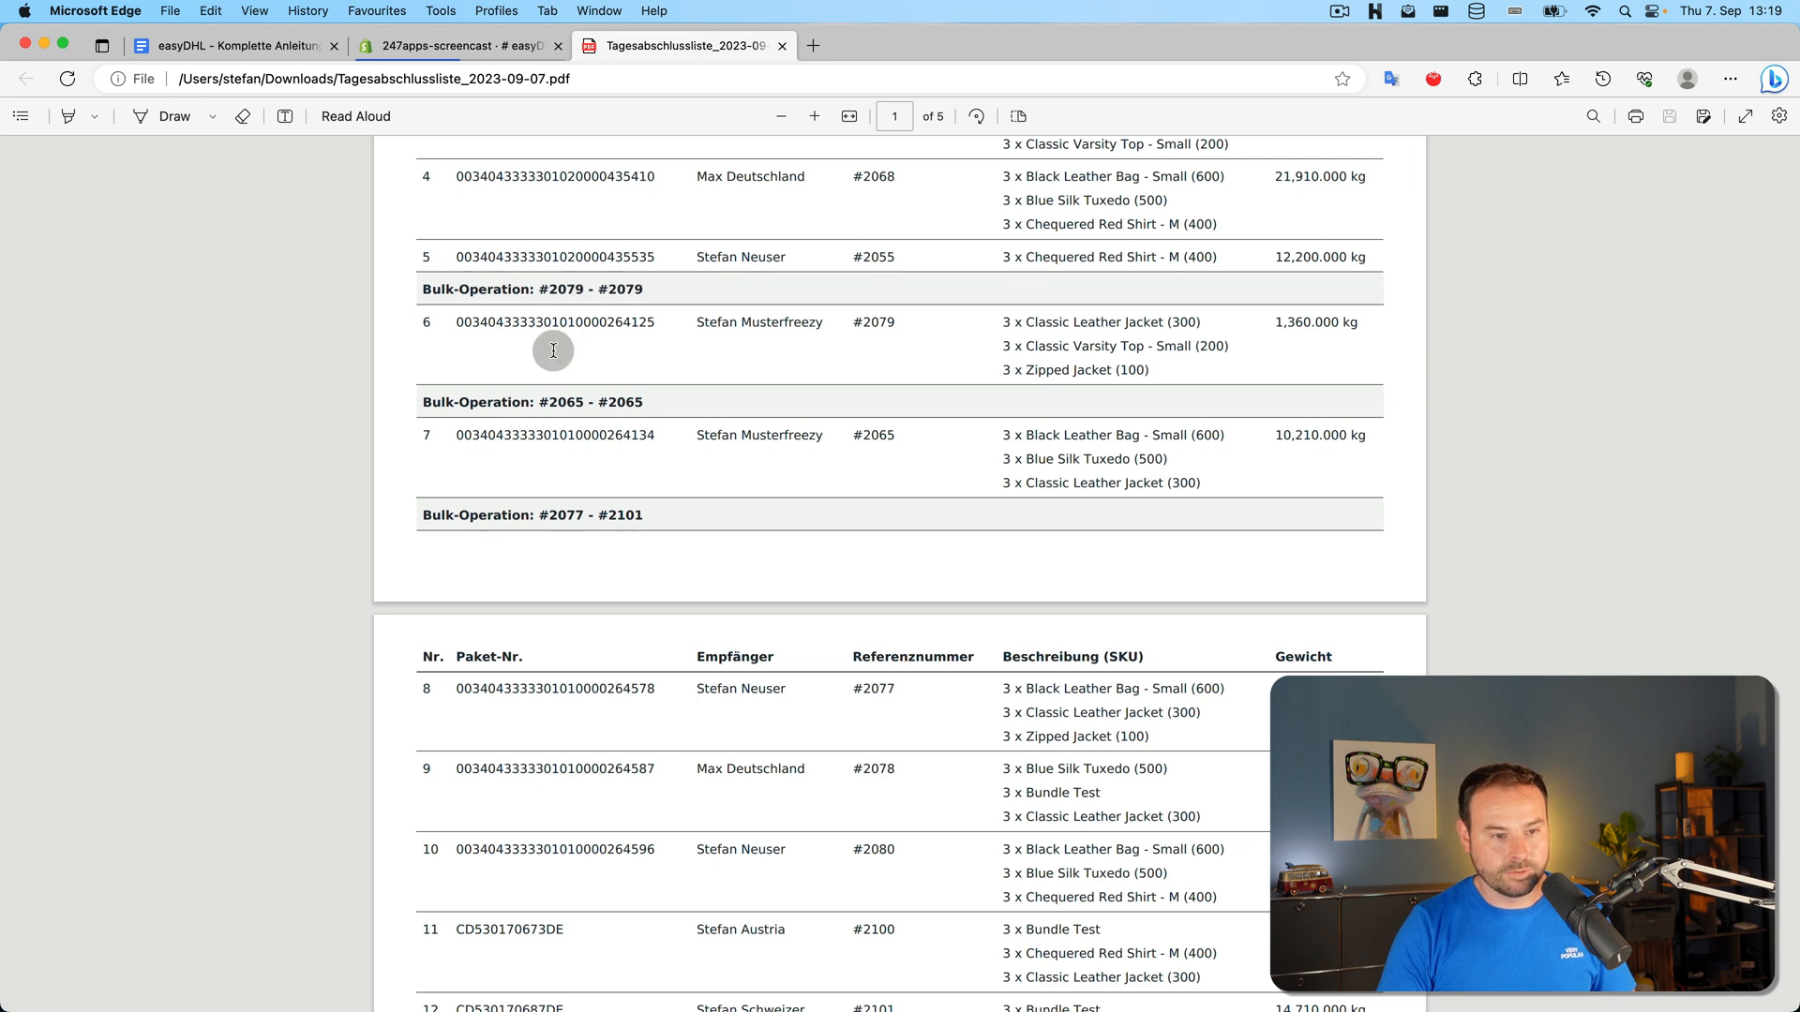
pyautogui.scroll(-5, 563, 506)
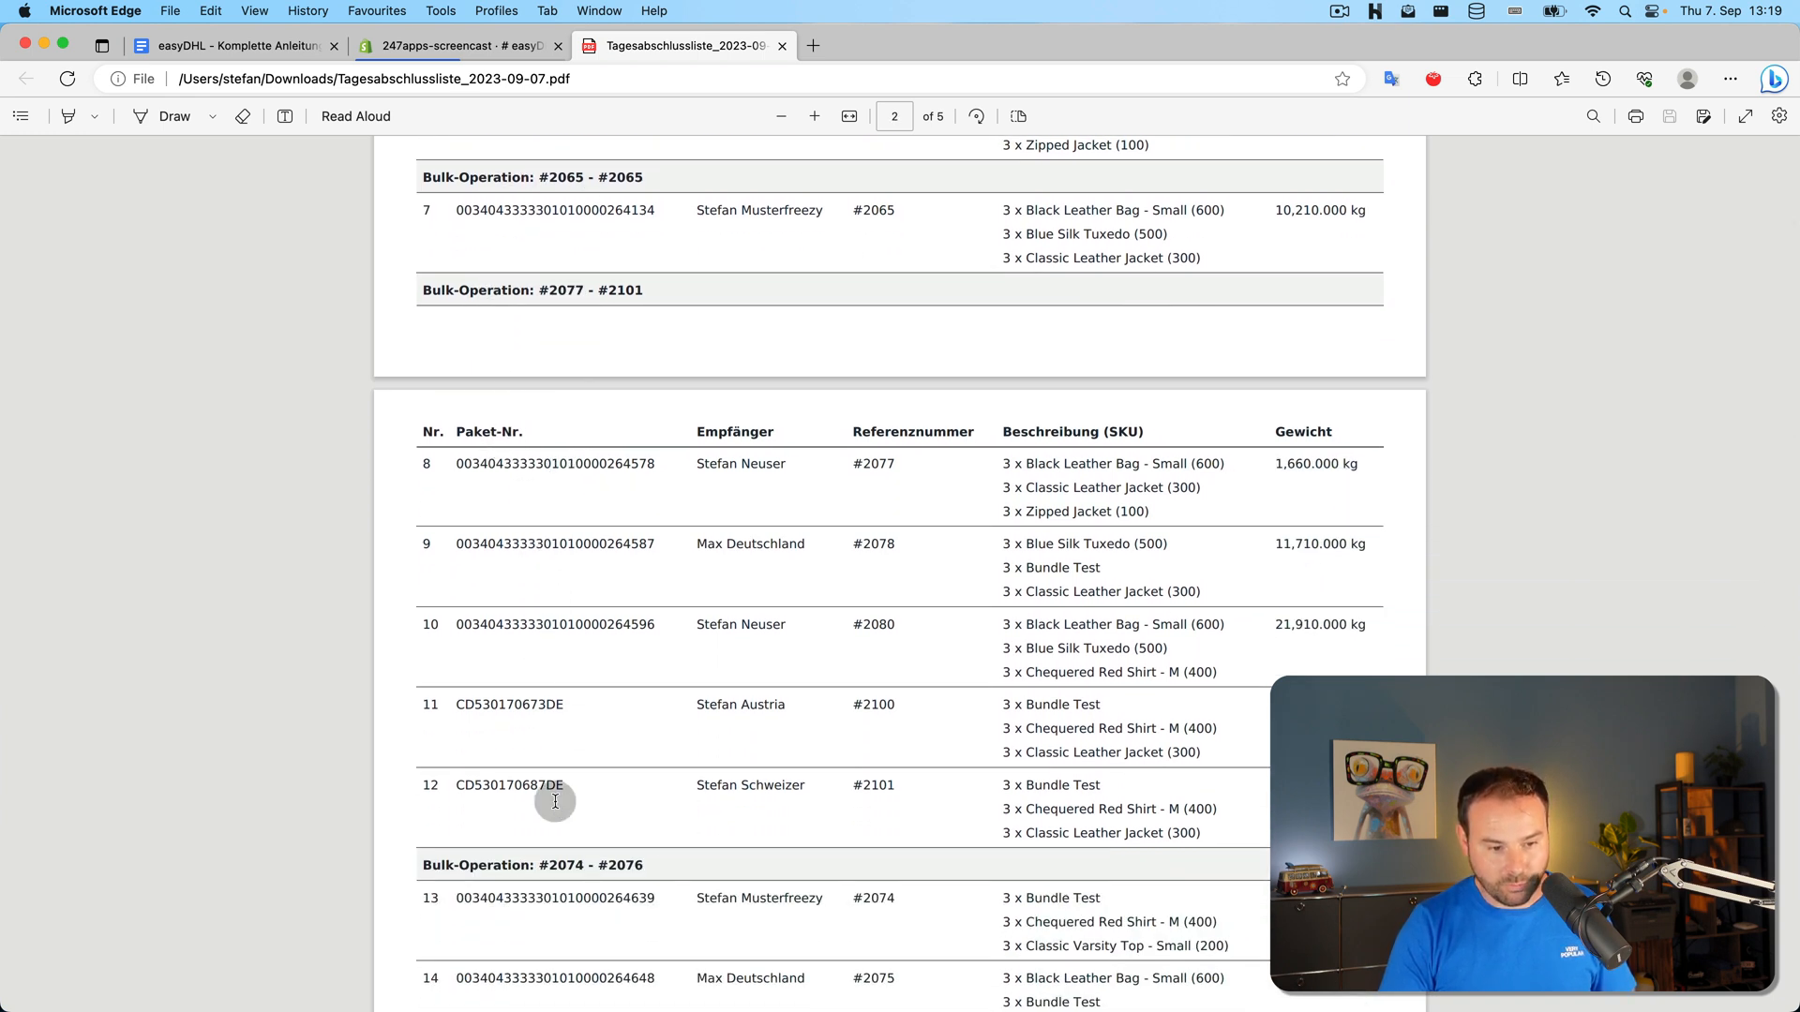
pyautogui.scroll(-3, 564, 795)
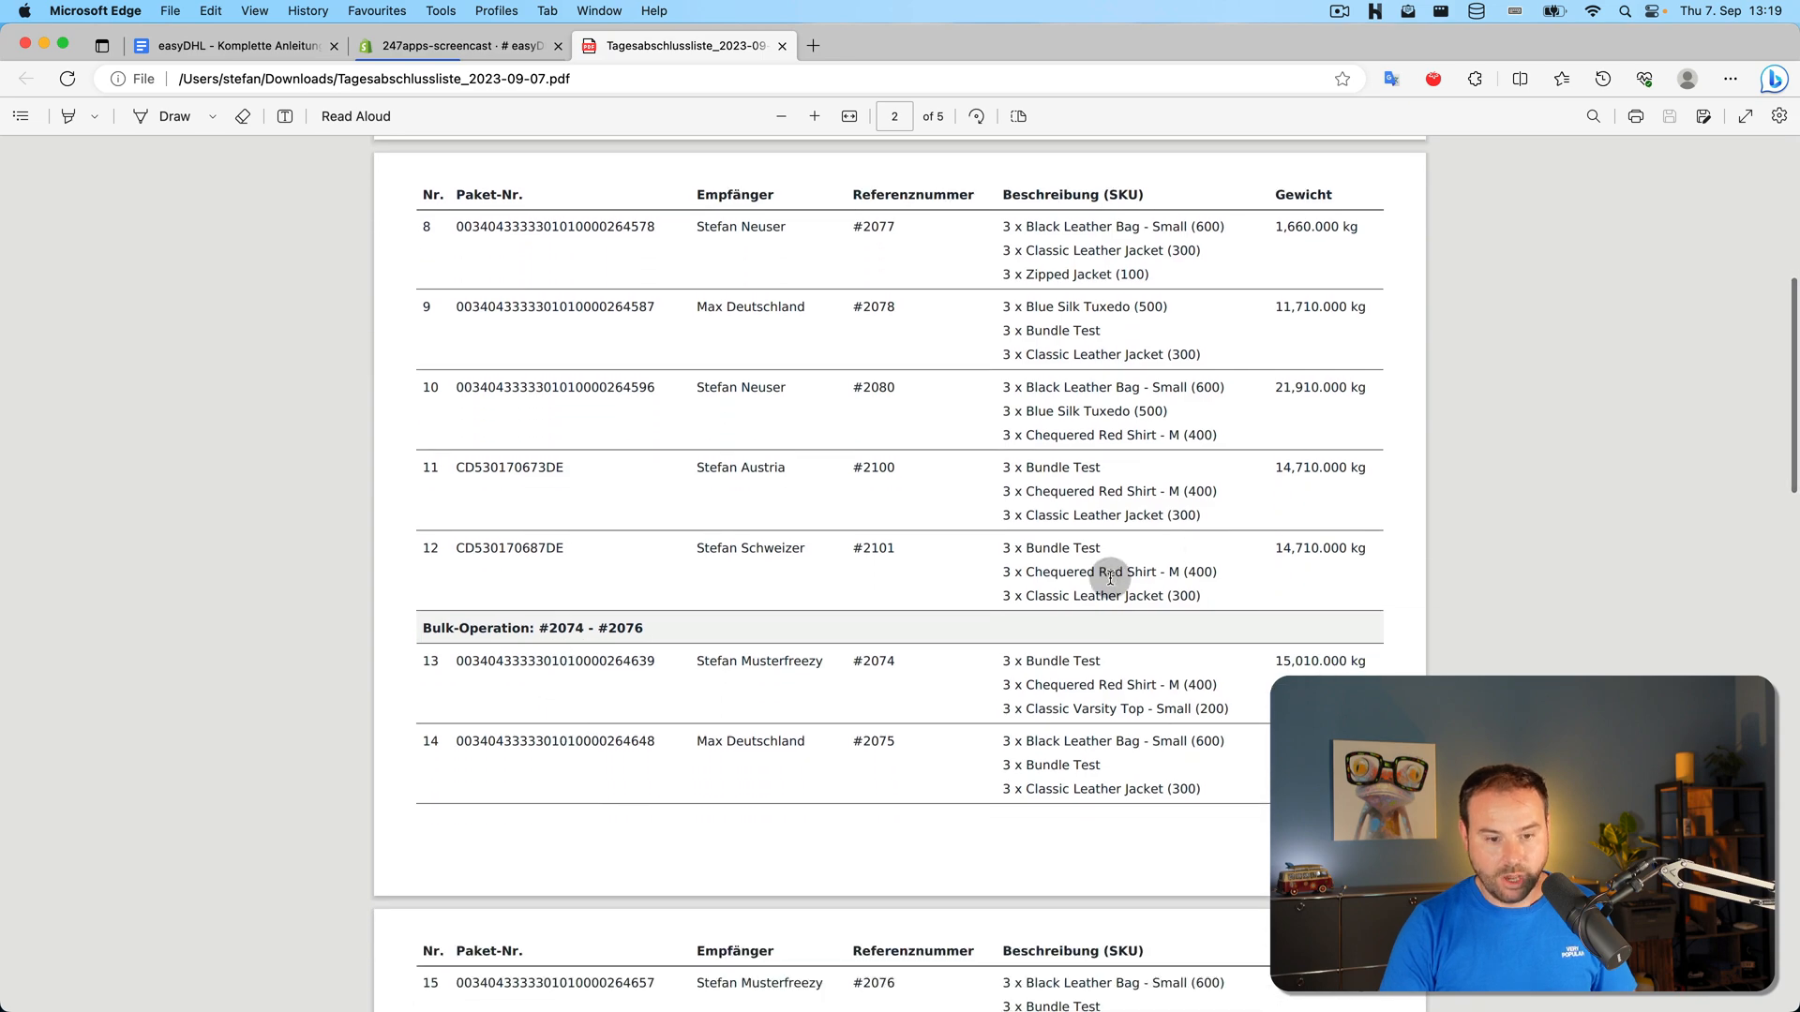
pyautogui.scroll(-12, 1088, 591)
pyautogui.scroll(-20, 1036, 650)
pyautogui.scroll(20, 1036, 735)
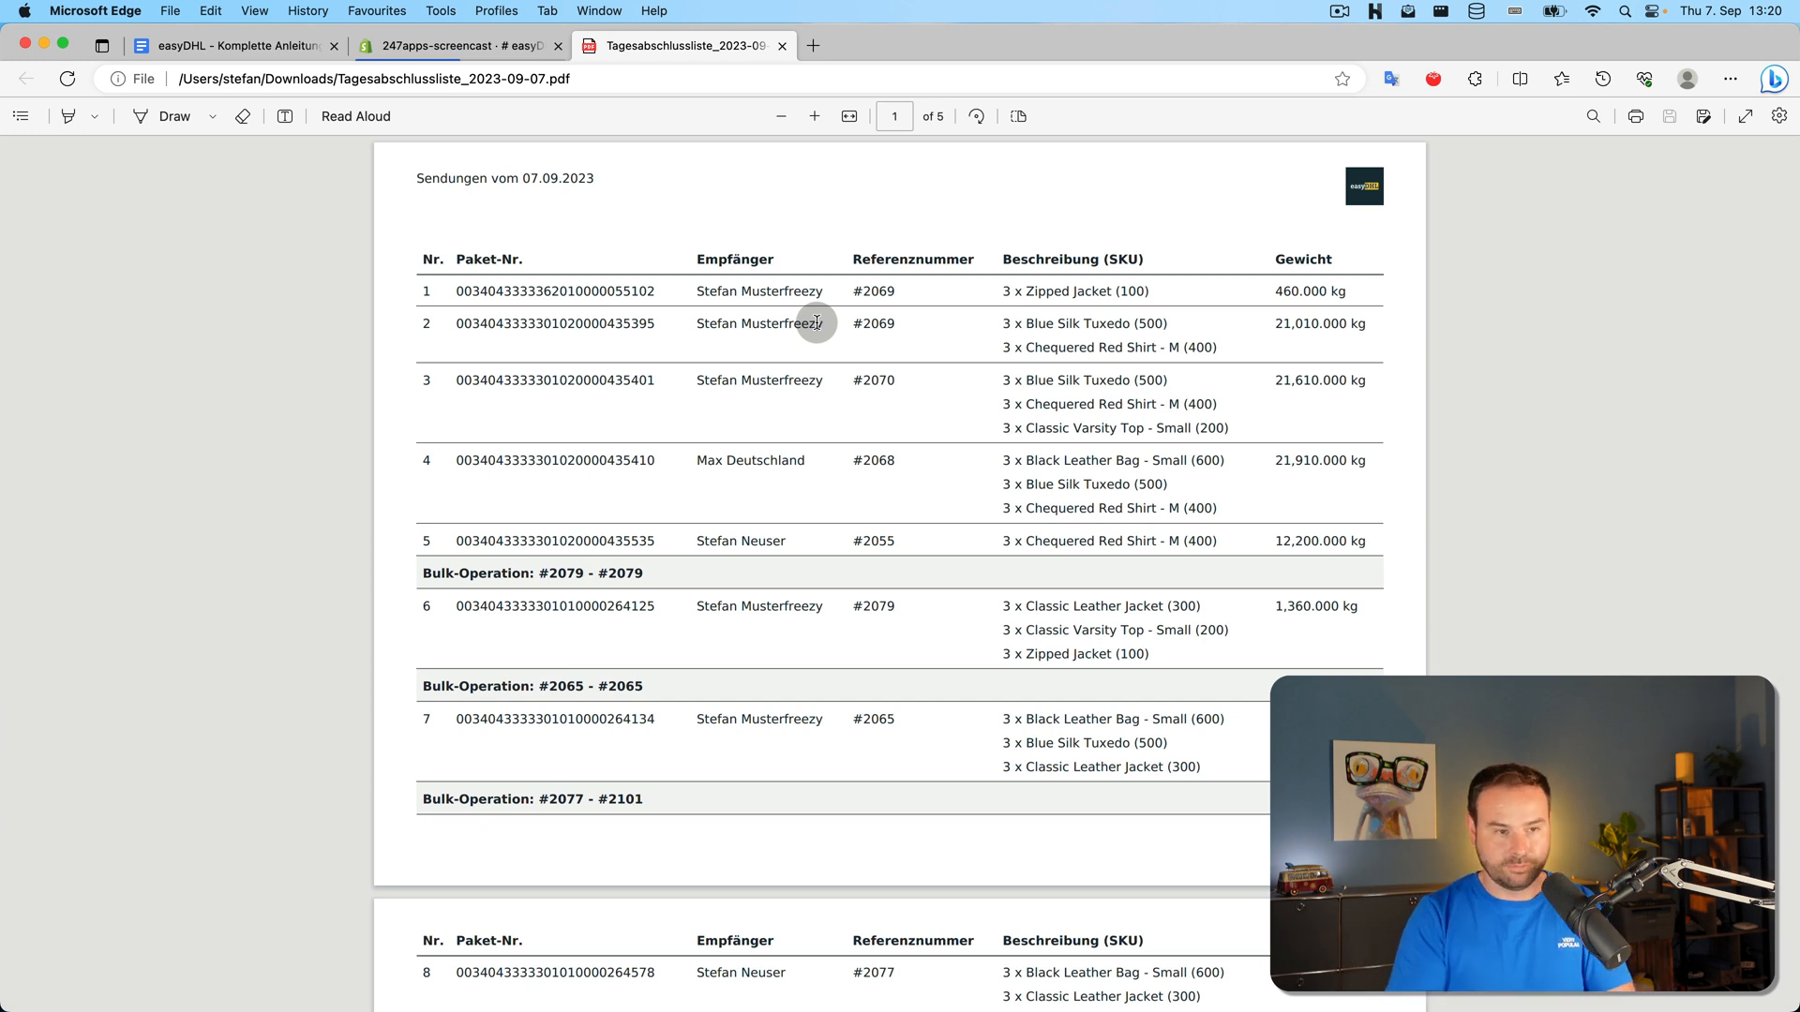
pyautogui.click(782, 45)
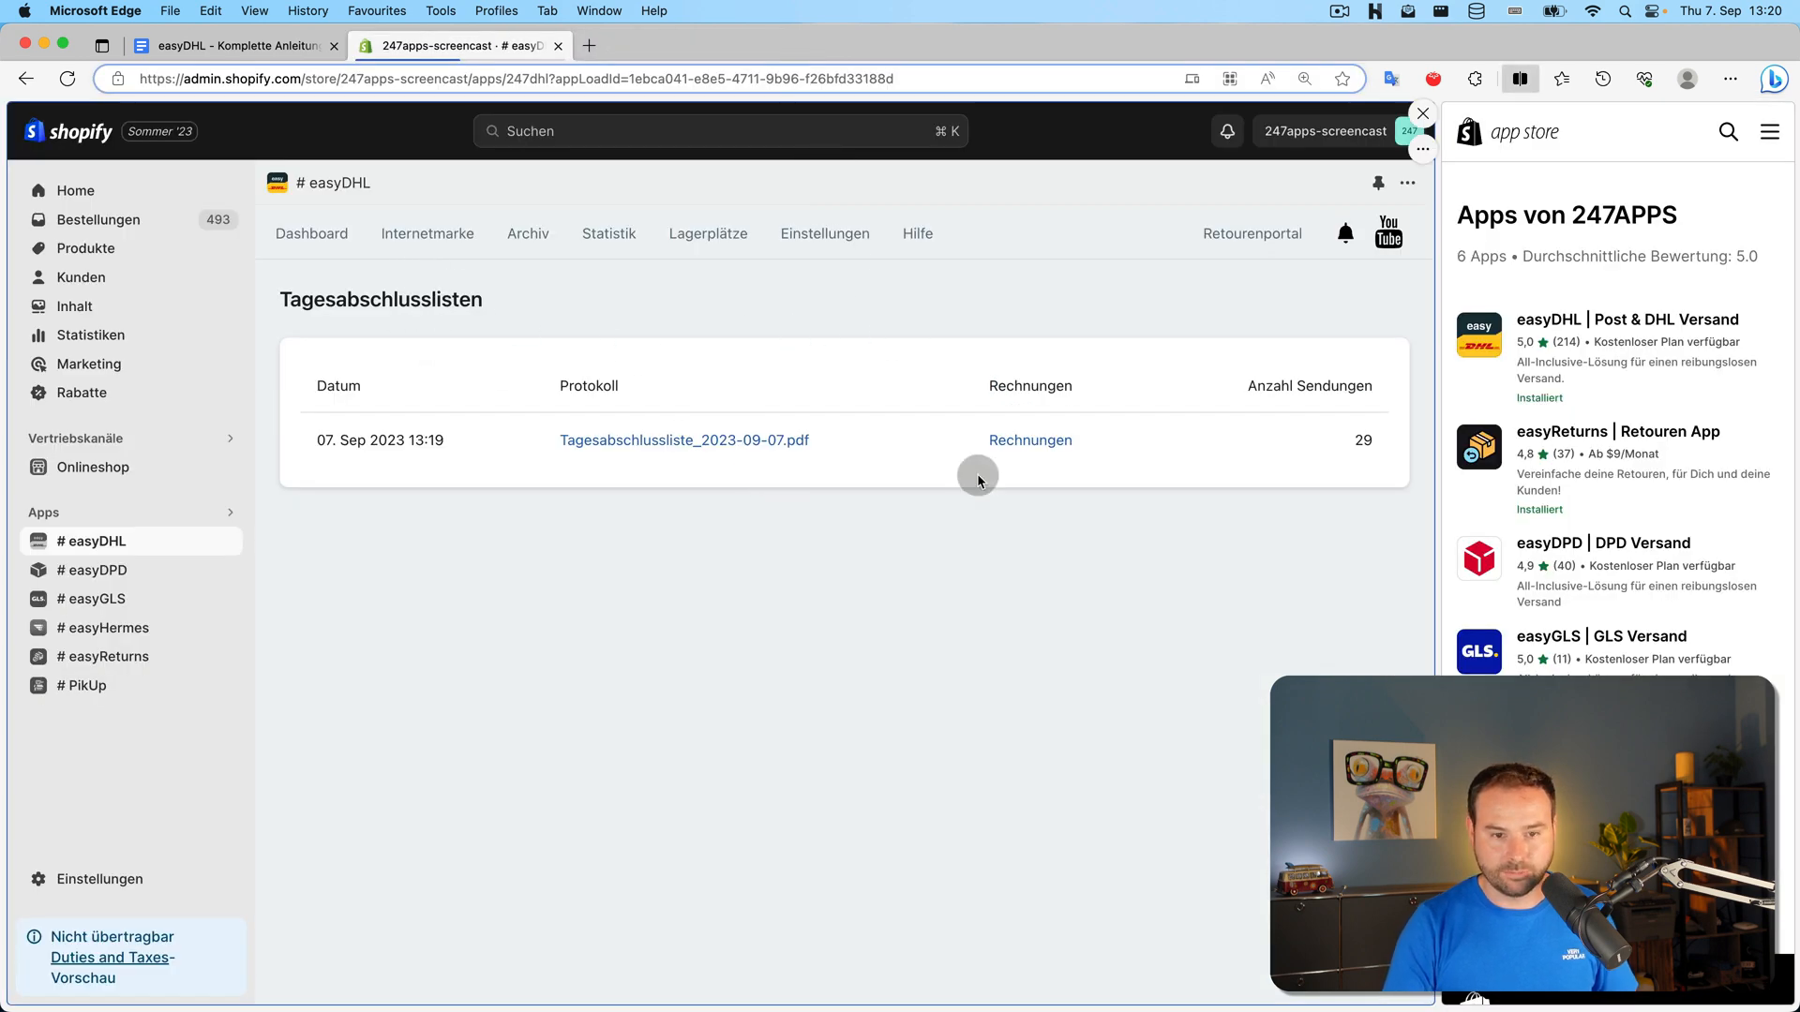
# Show the Archiv page listing 50 of 115 archived shipments with labels, returns and invoices
pyautogui.click(1028, 450)
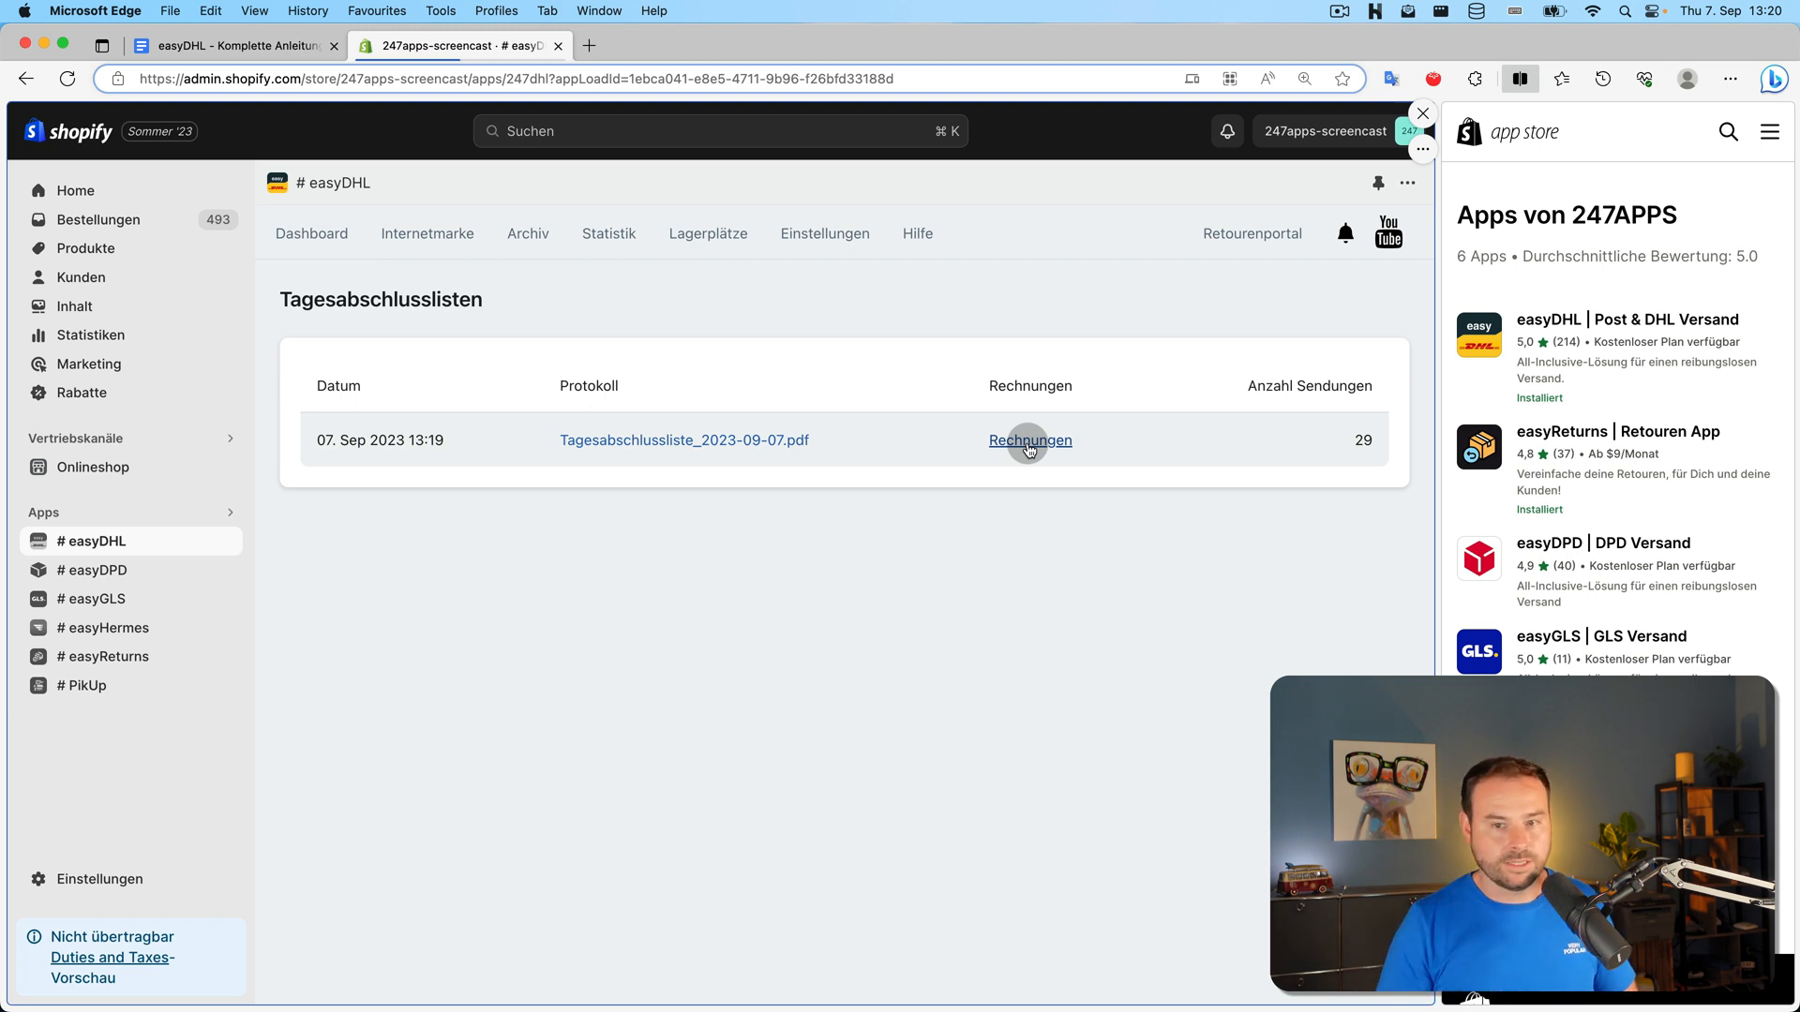
pyautogui.click(530, 240)
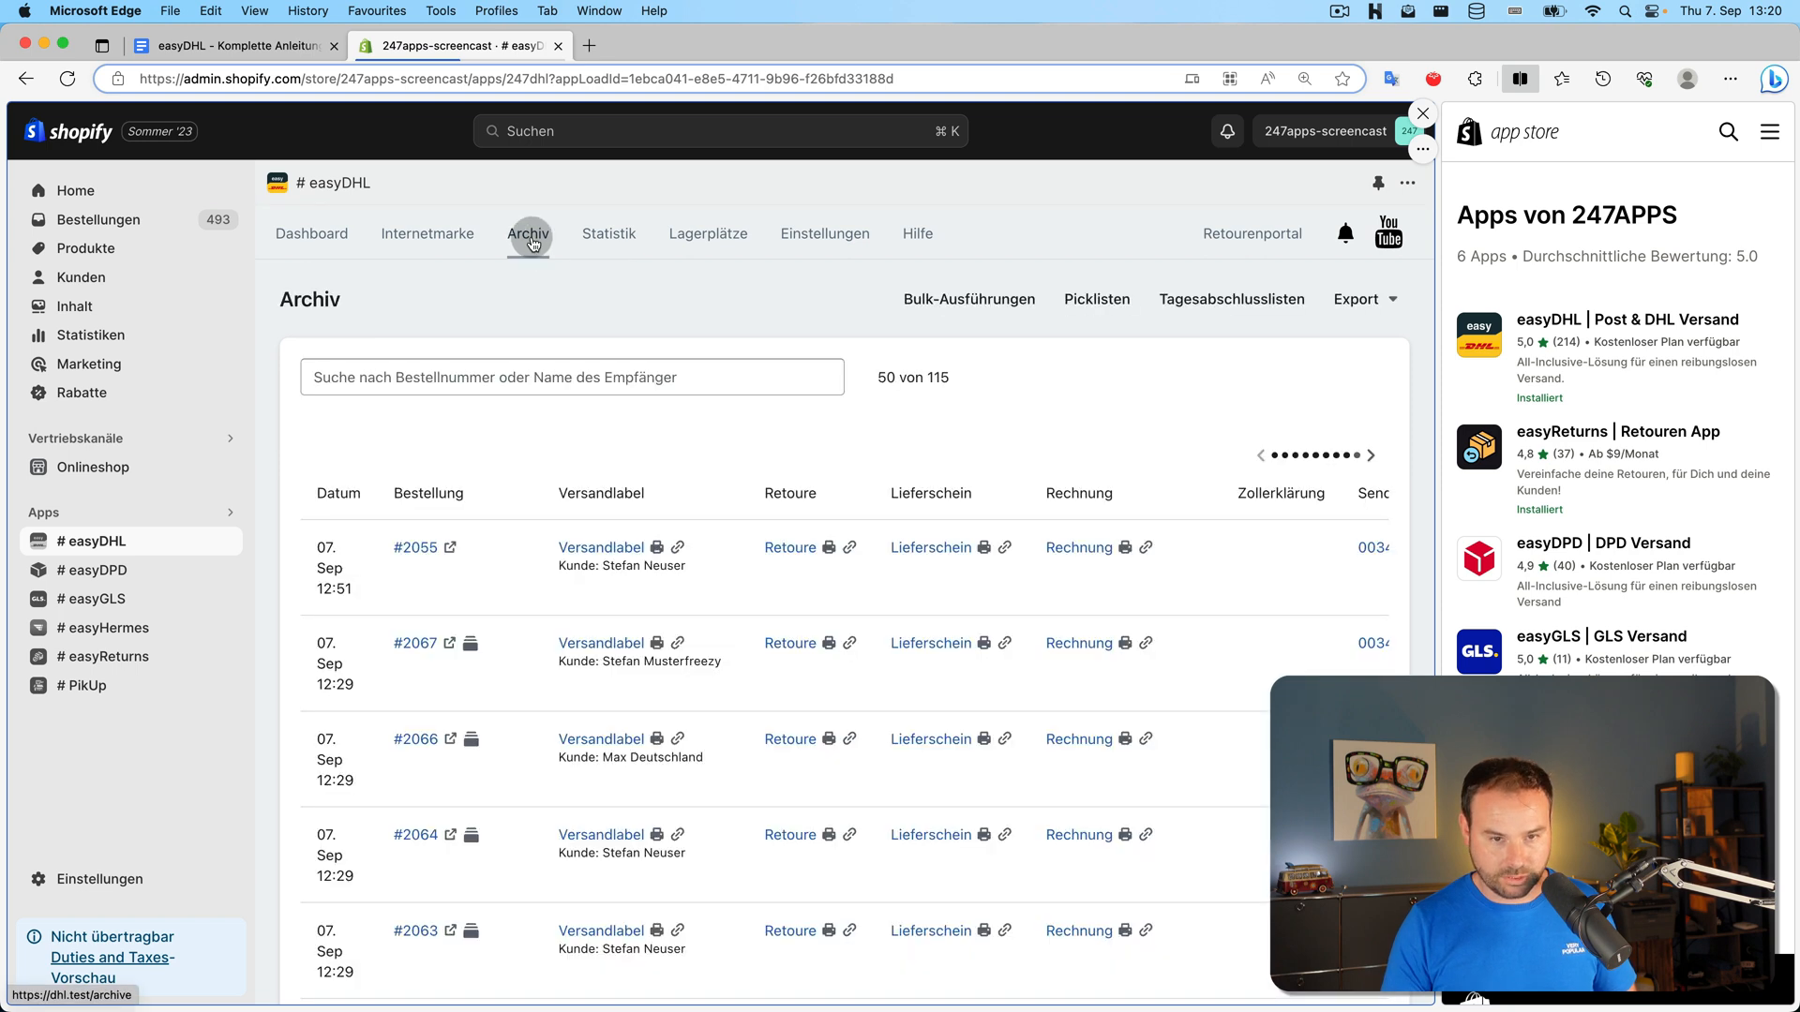
pyautogui.click(1262, 301)
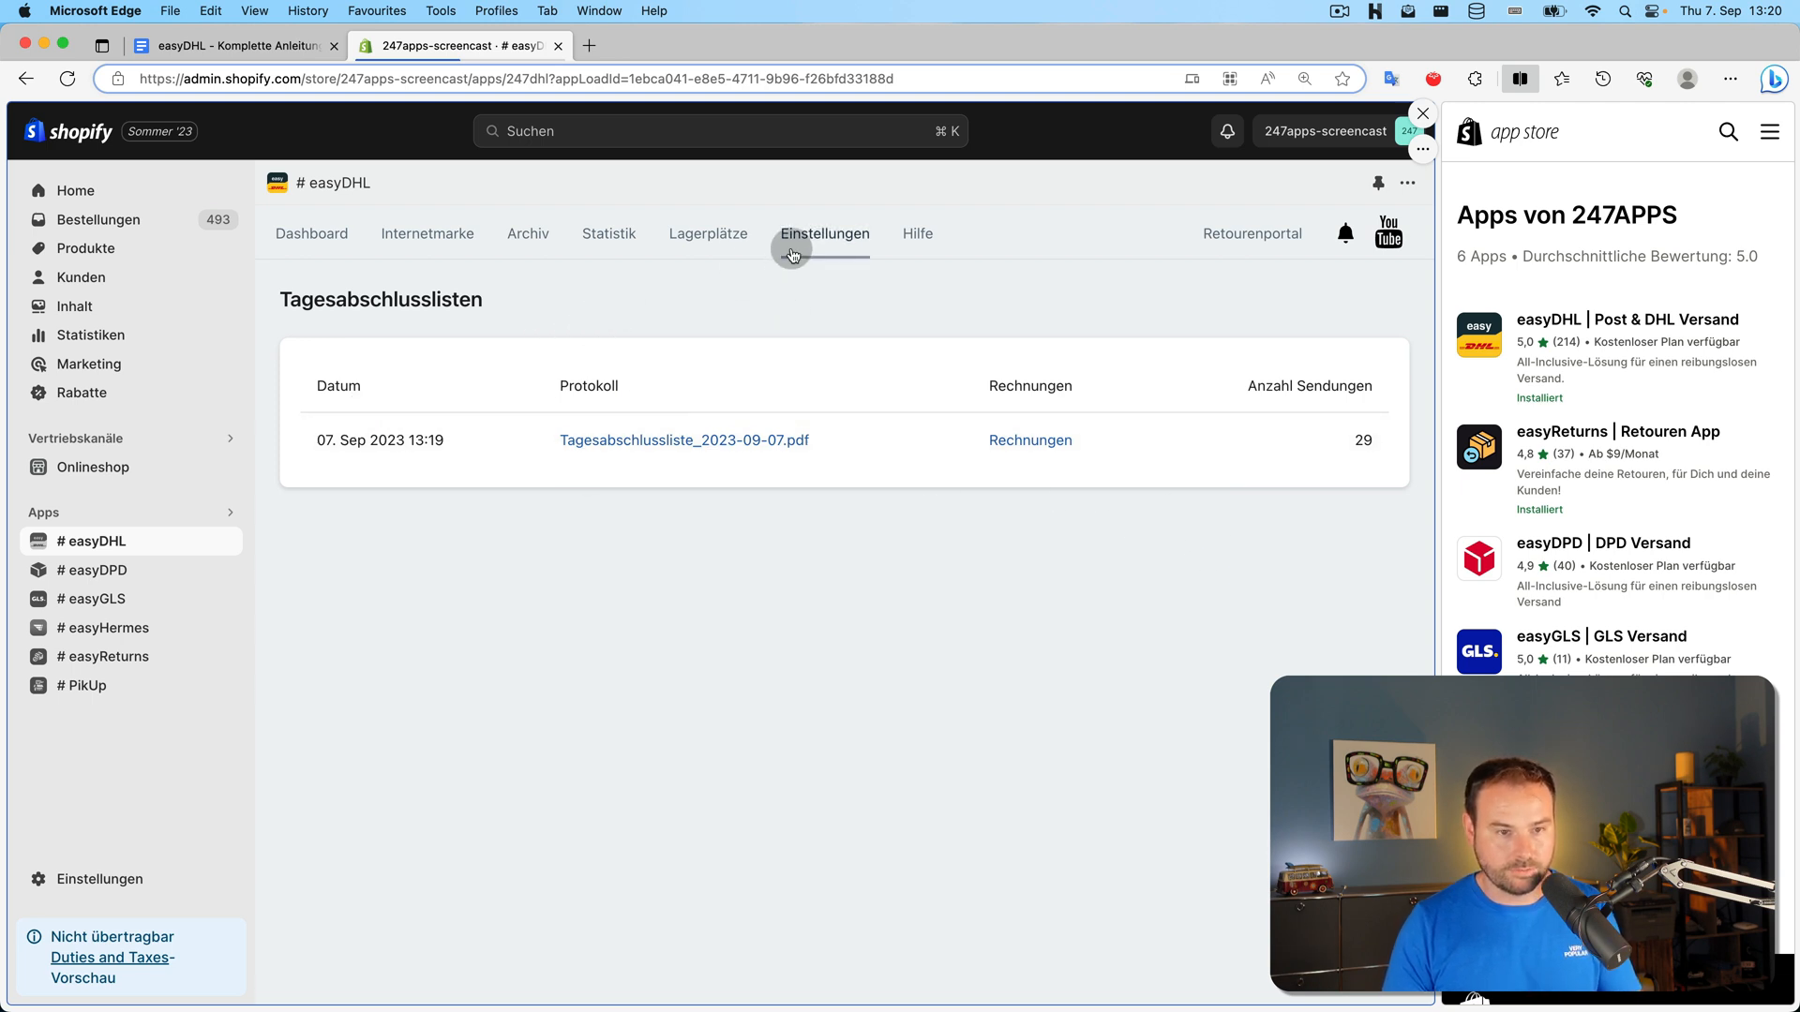
pyautogui.click(530, 251)
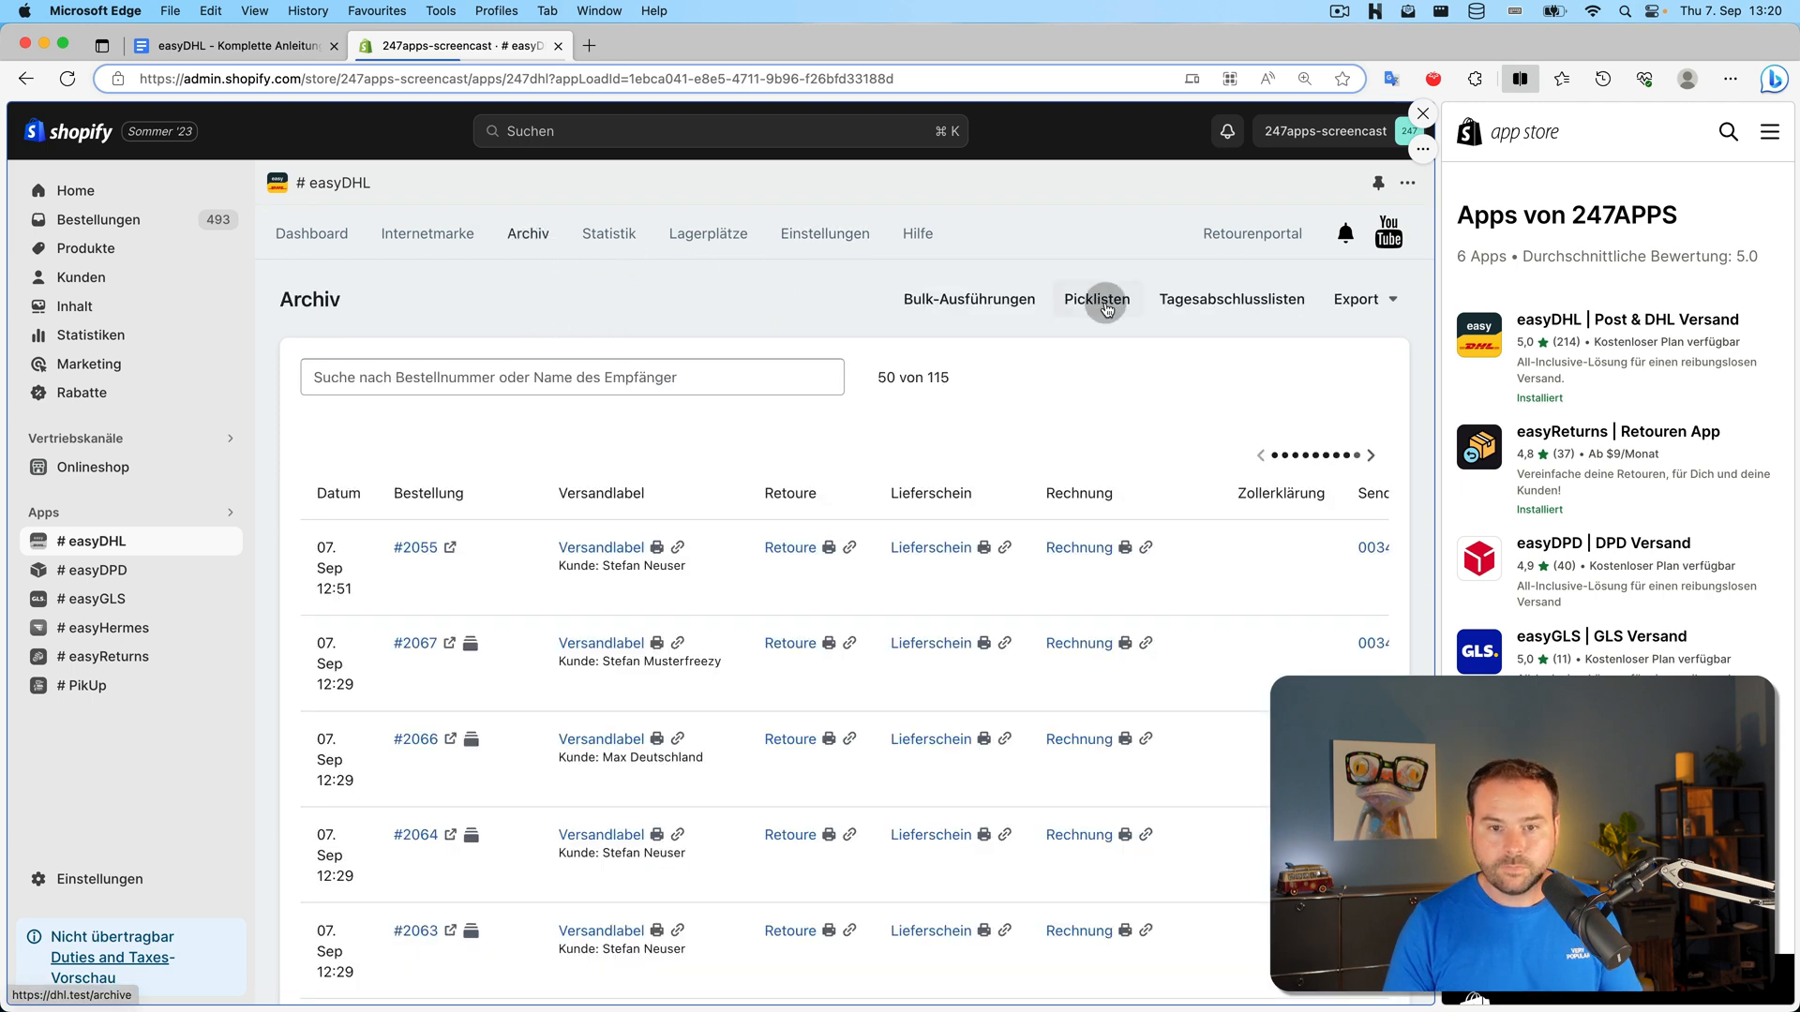
pyautogui.click(1360, 300)
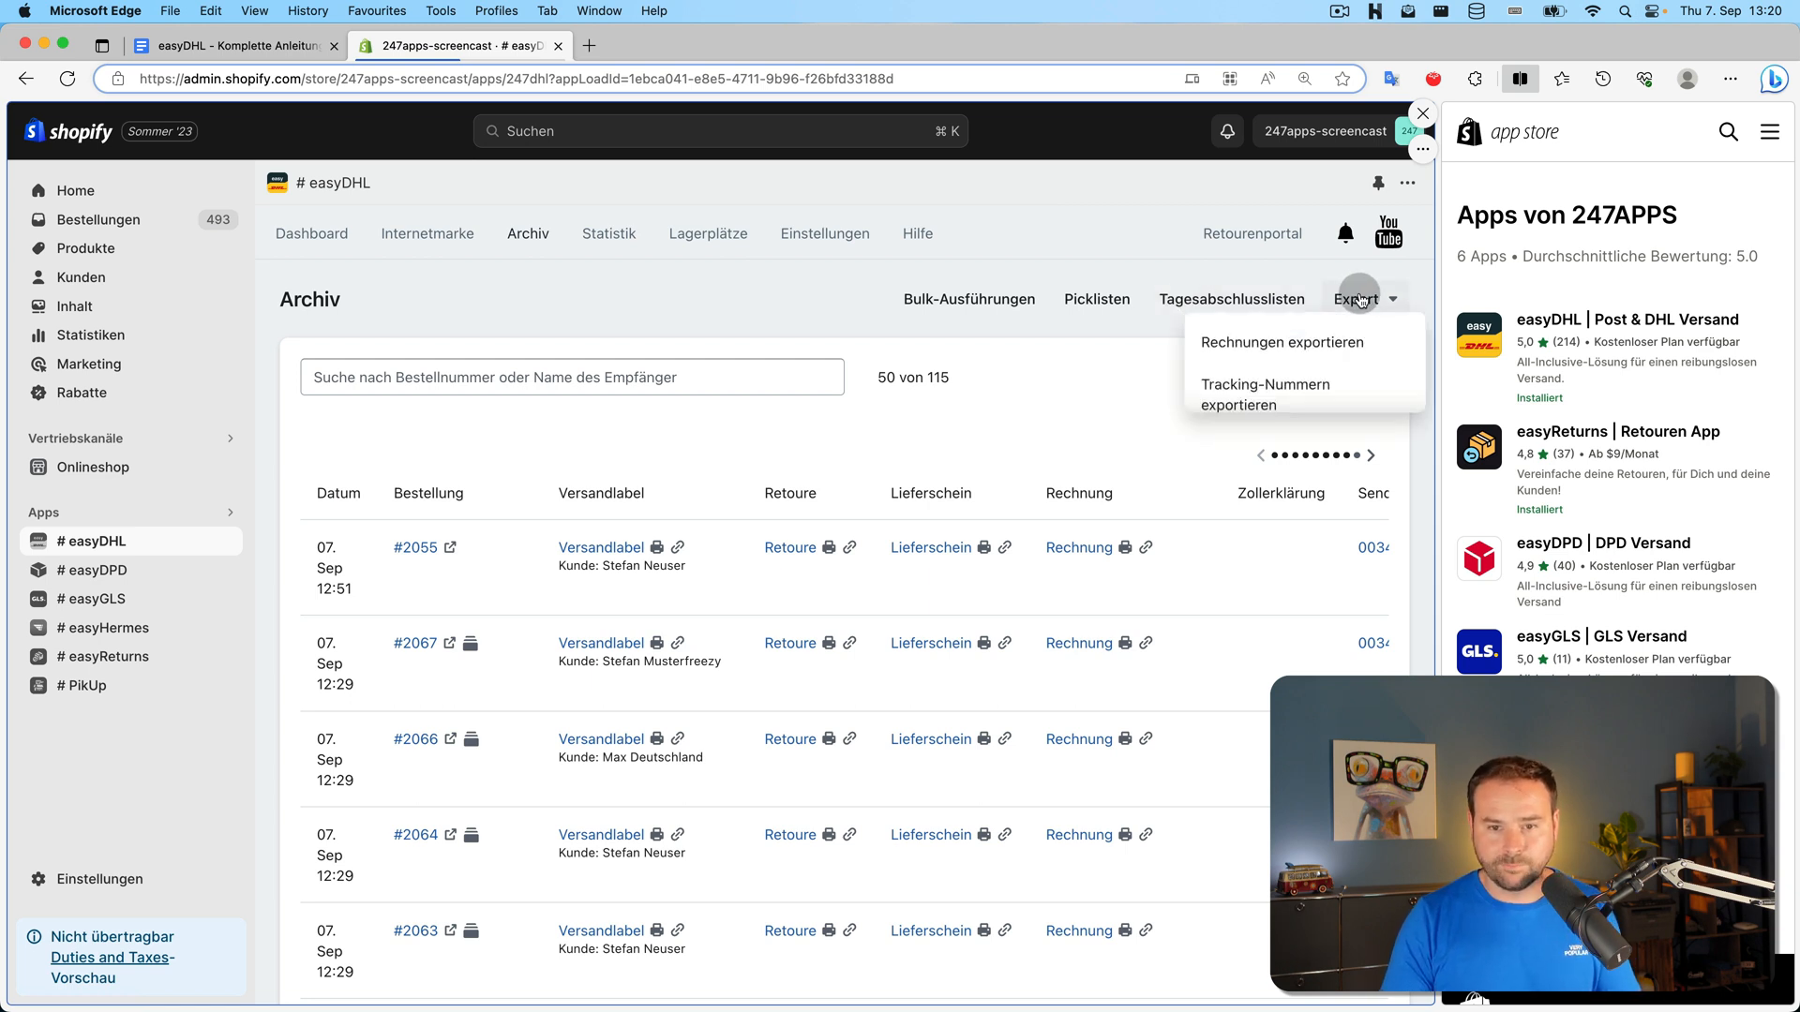
pyautogui.click(1355, 342)
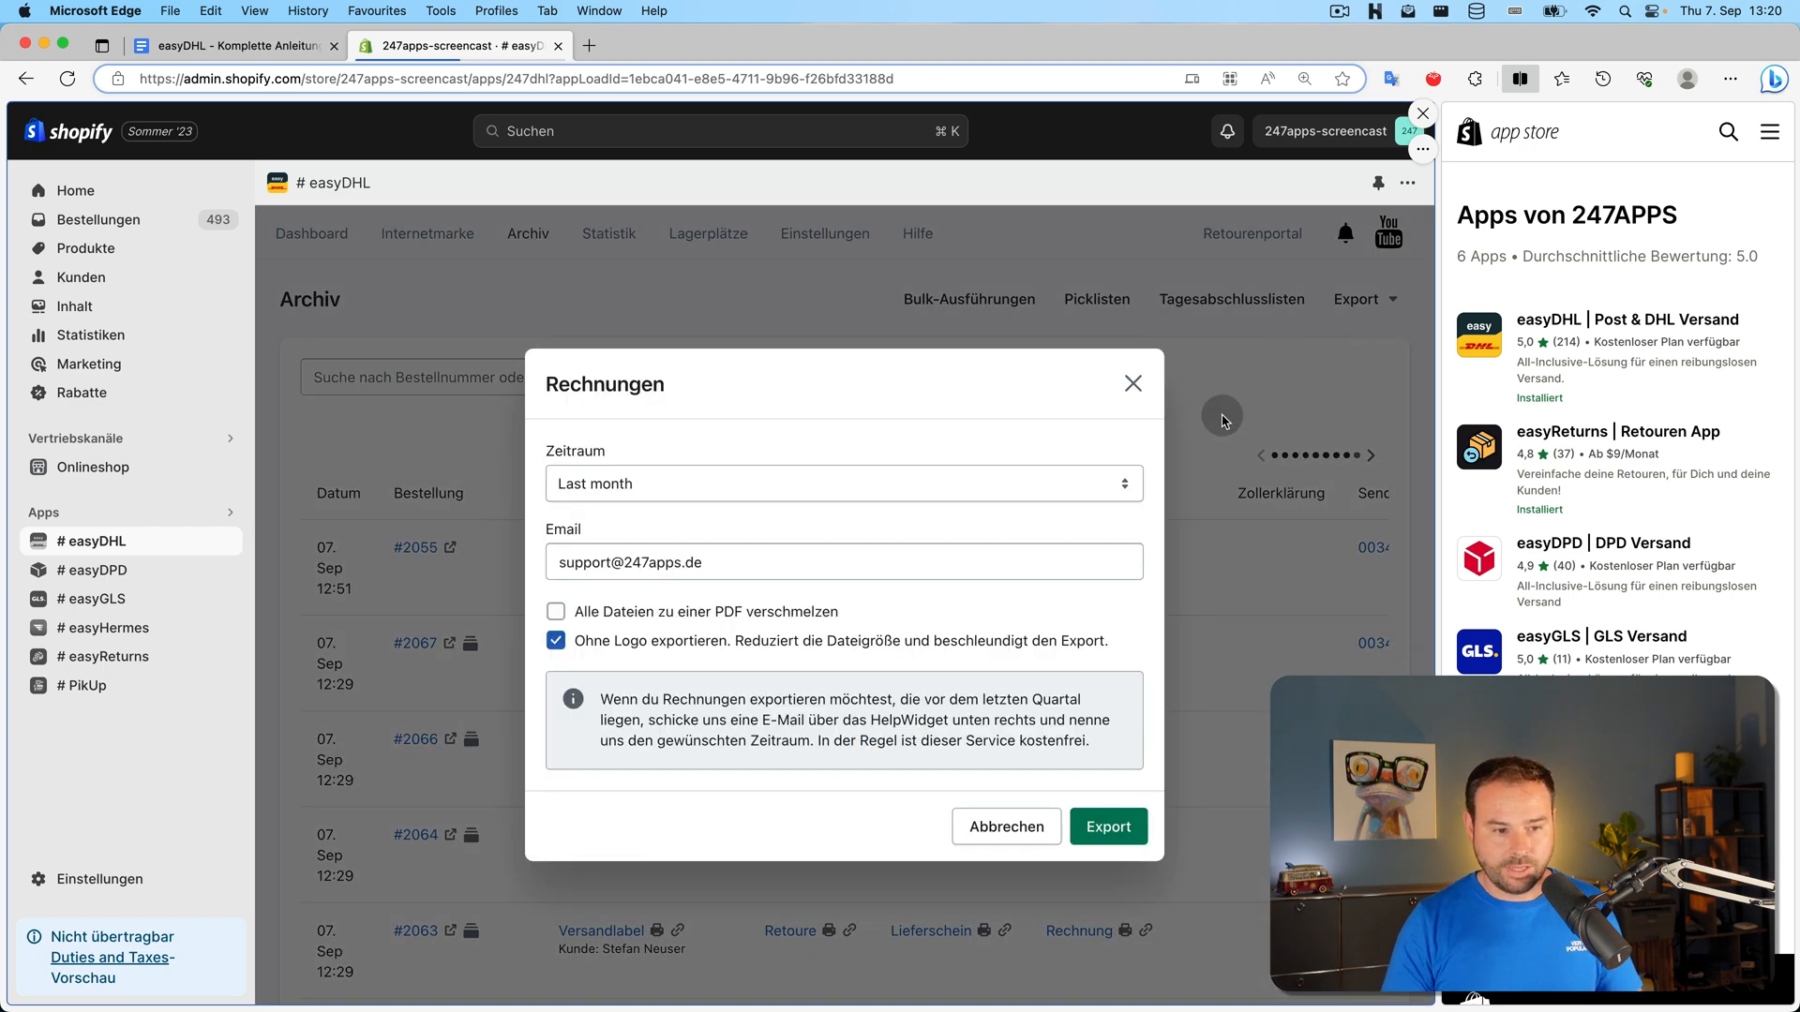
pyautogui.click(944, 485)
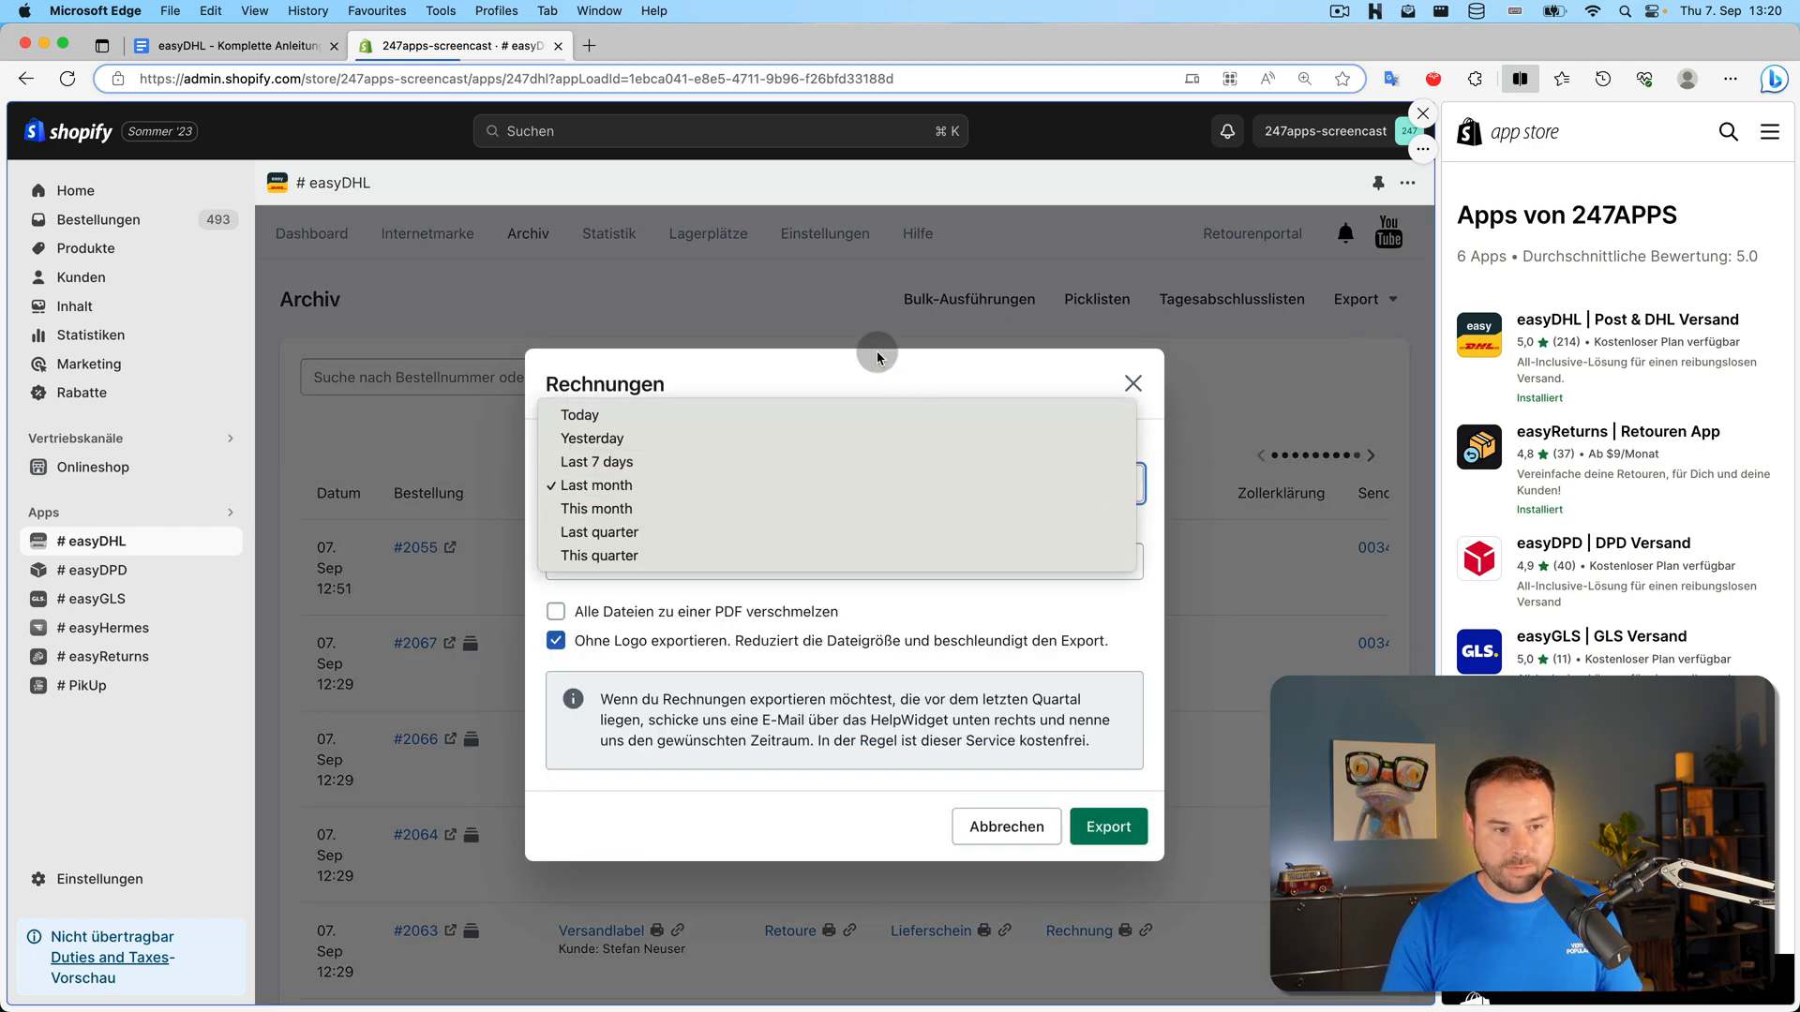
pyautogui.click(850, 314)
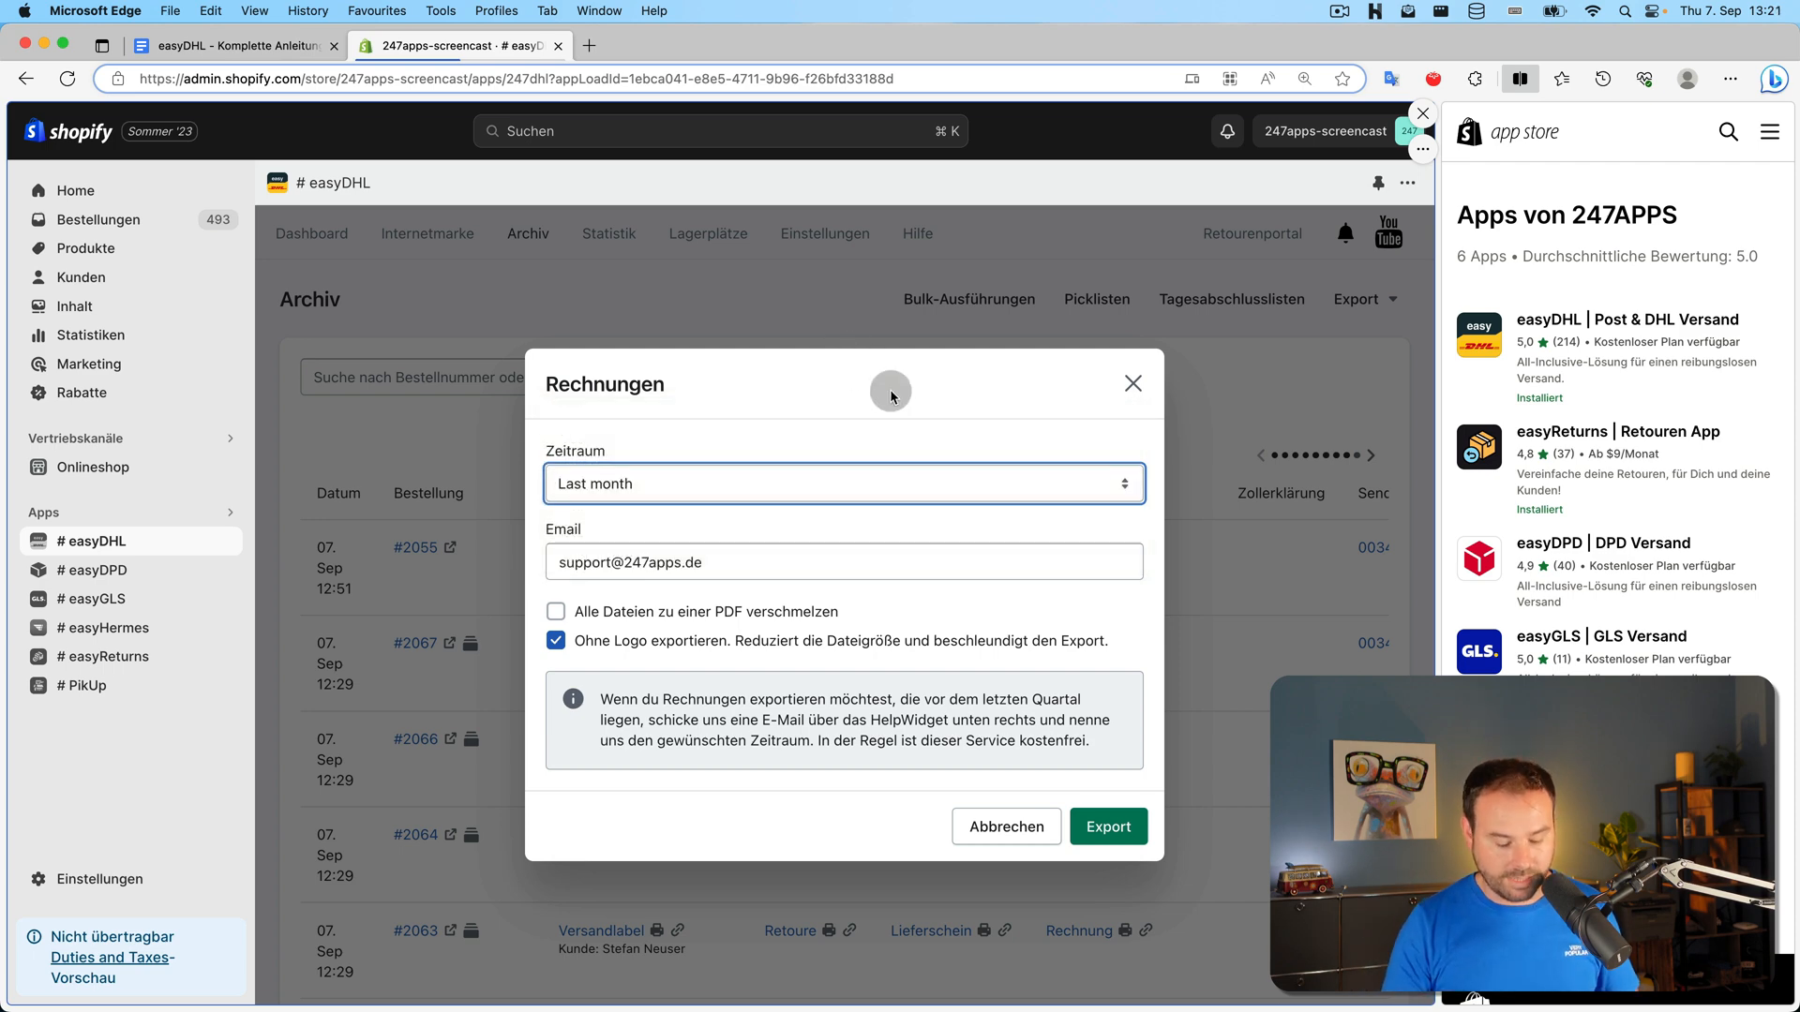
pyautogui.click(942, 332)
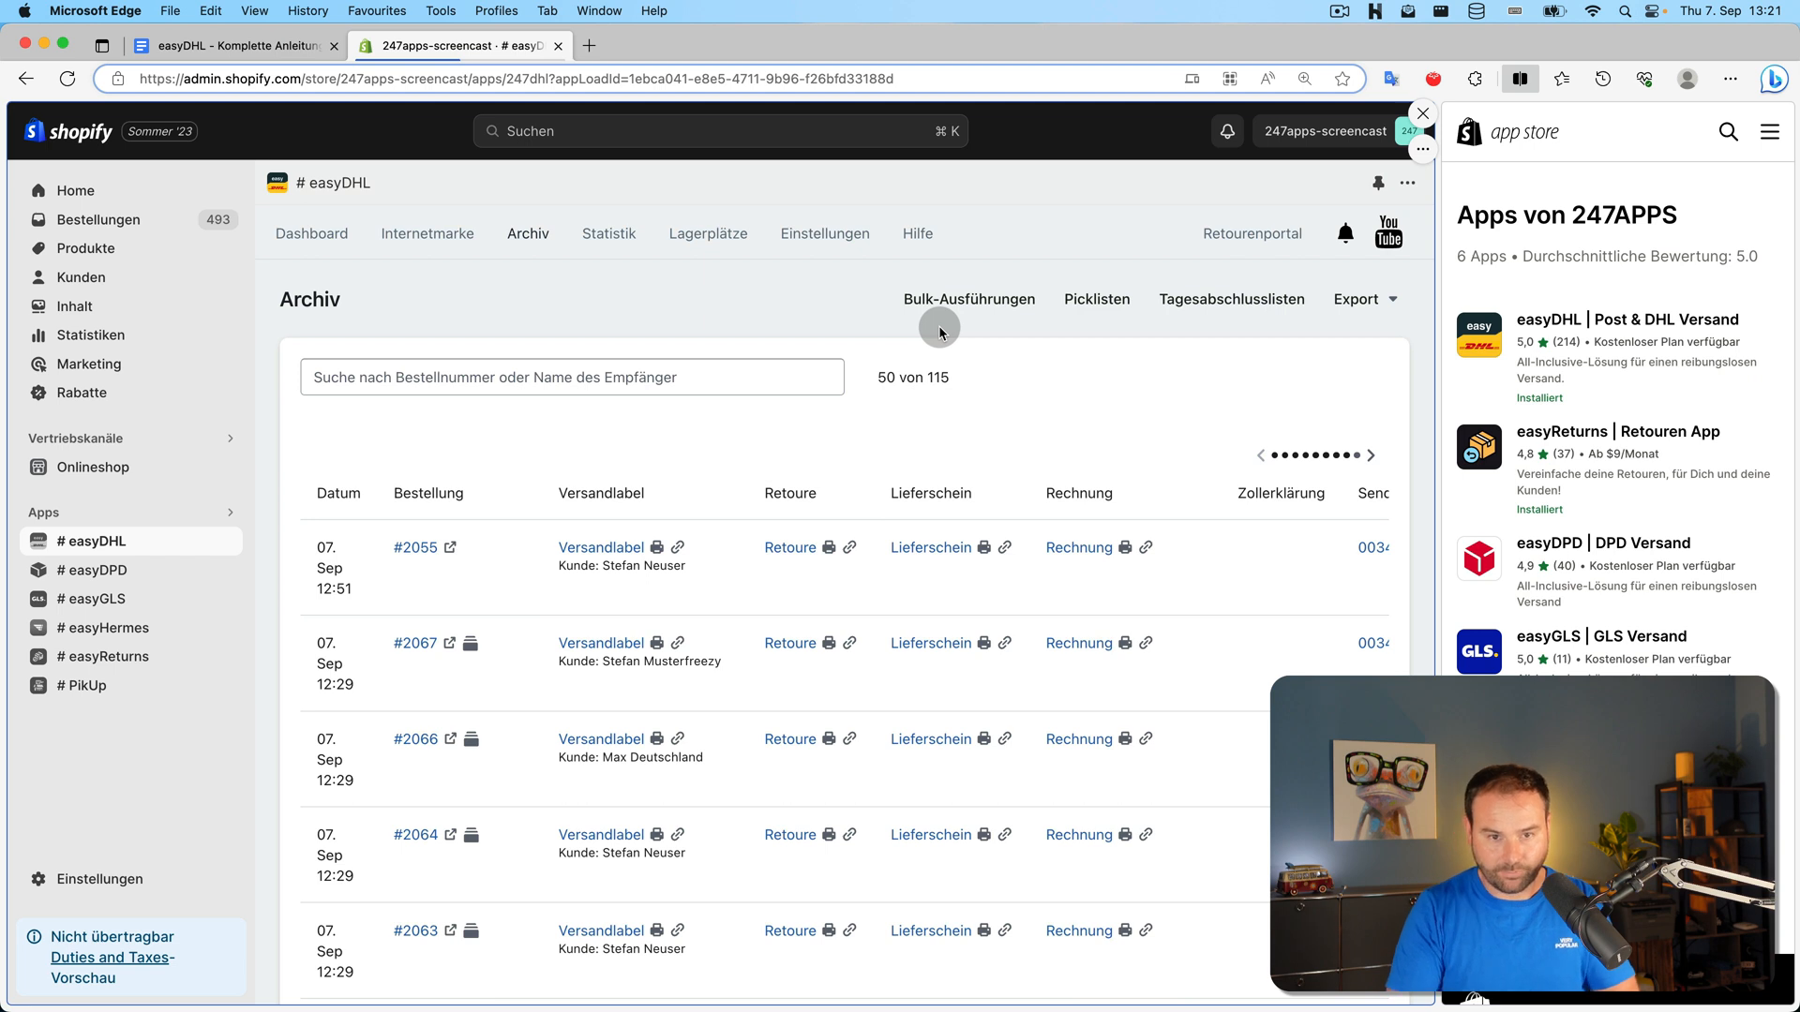
pyautogui.click(1342, 298)
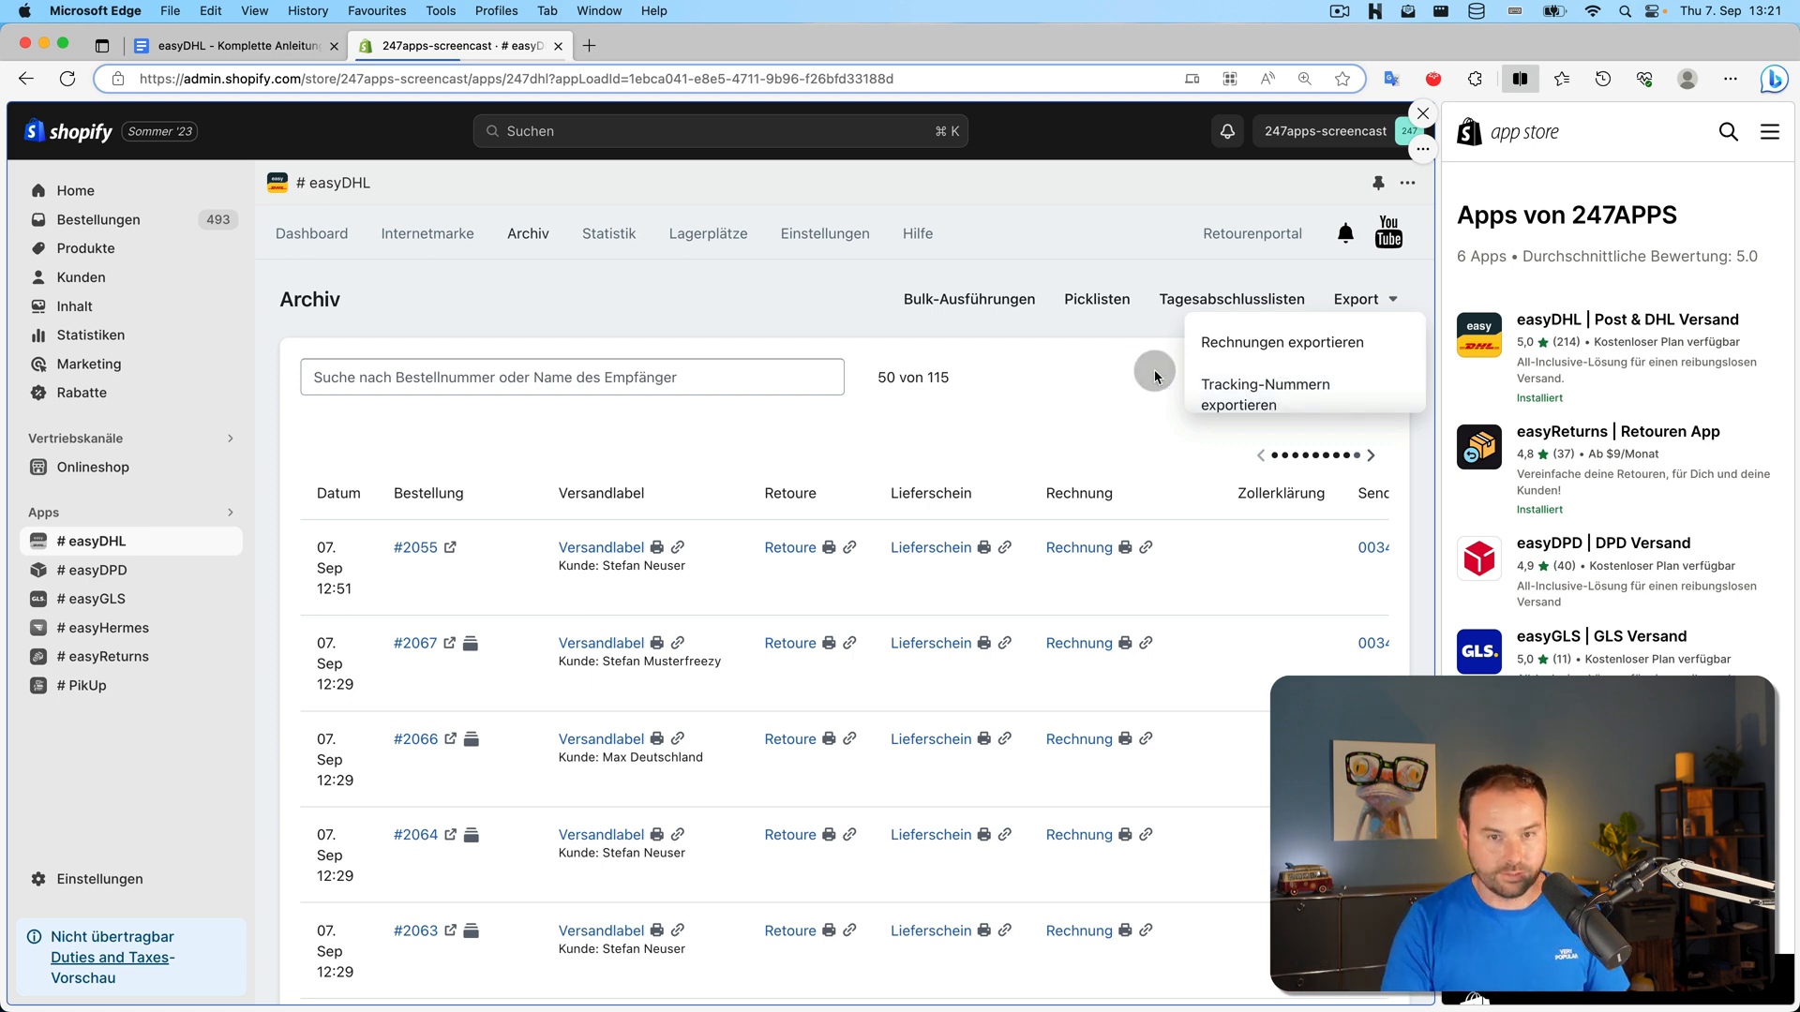
pyautogui.click(571, 298)
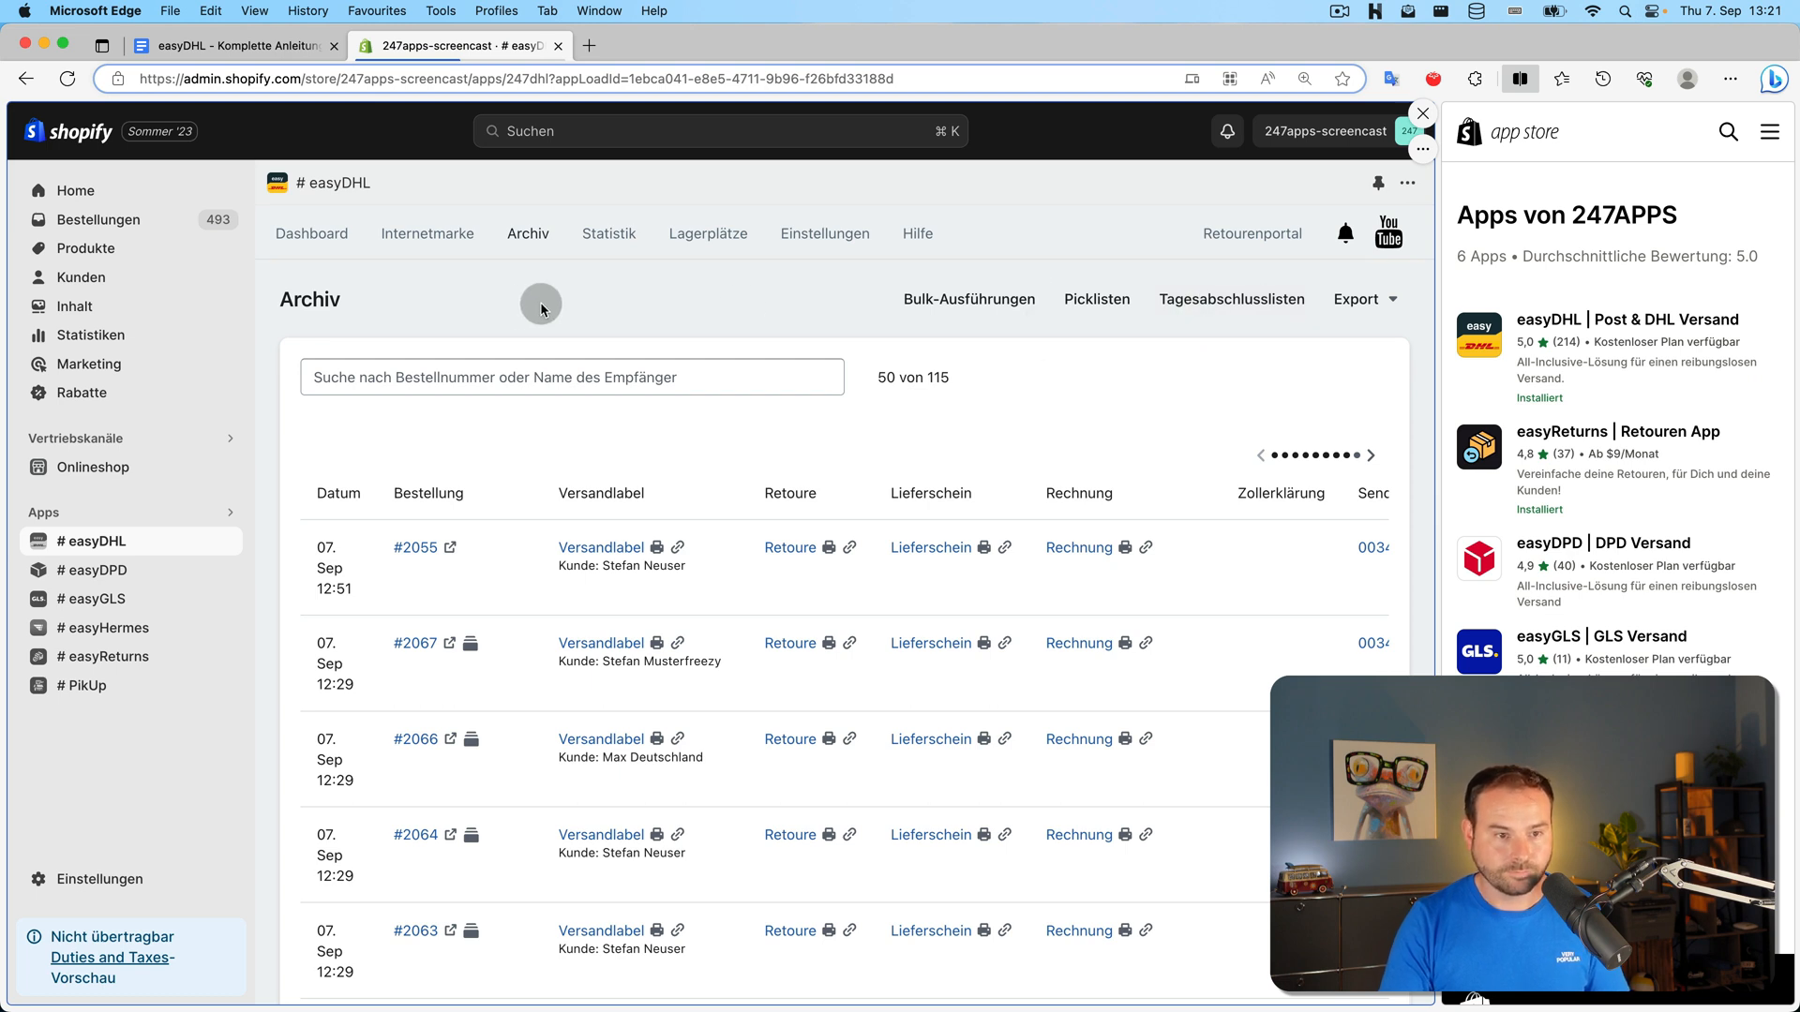
# Keep Standard pick list sorting under Dokumente and bring up the Lagerplätze table of SKUs
pyautogui.click(869, 257)
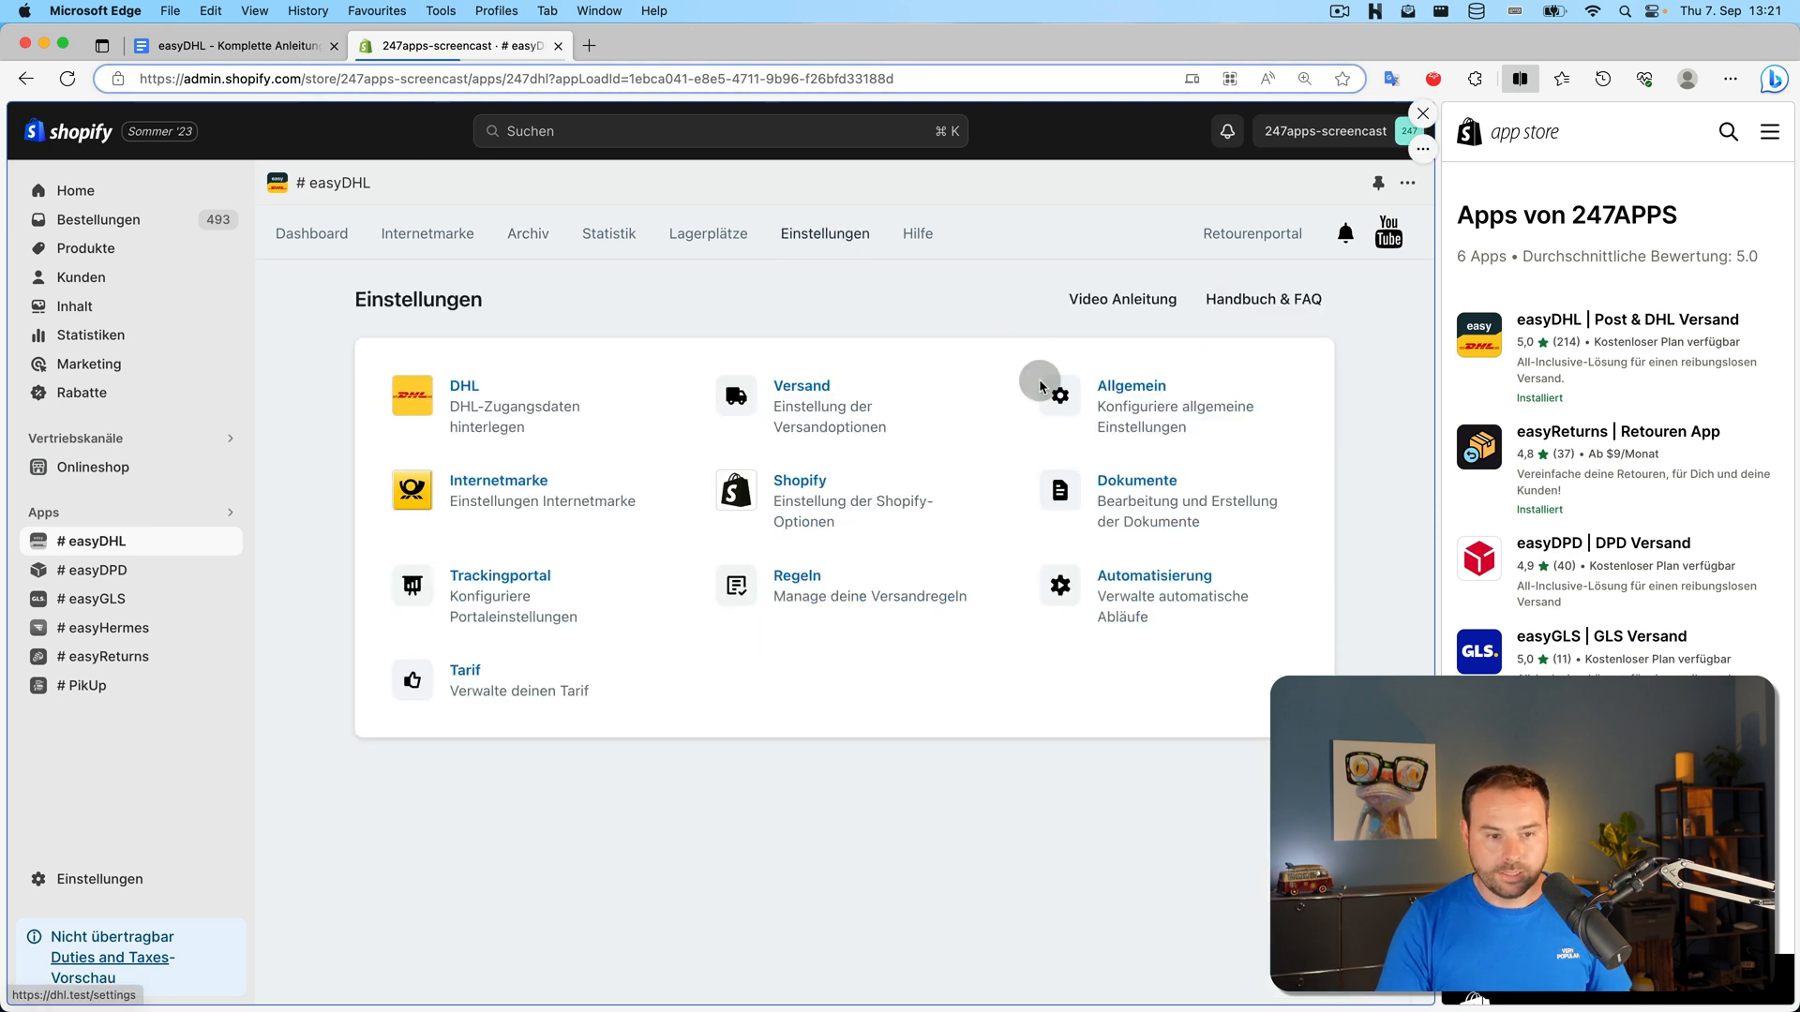
pyautogui.click(1170, 505)
pyautogui.scroll(-10, 1168, 506)
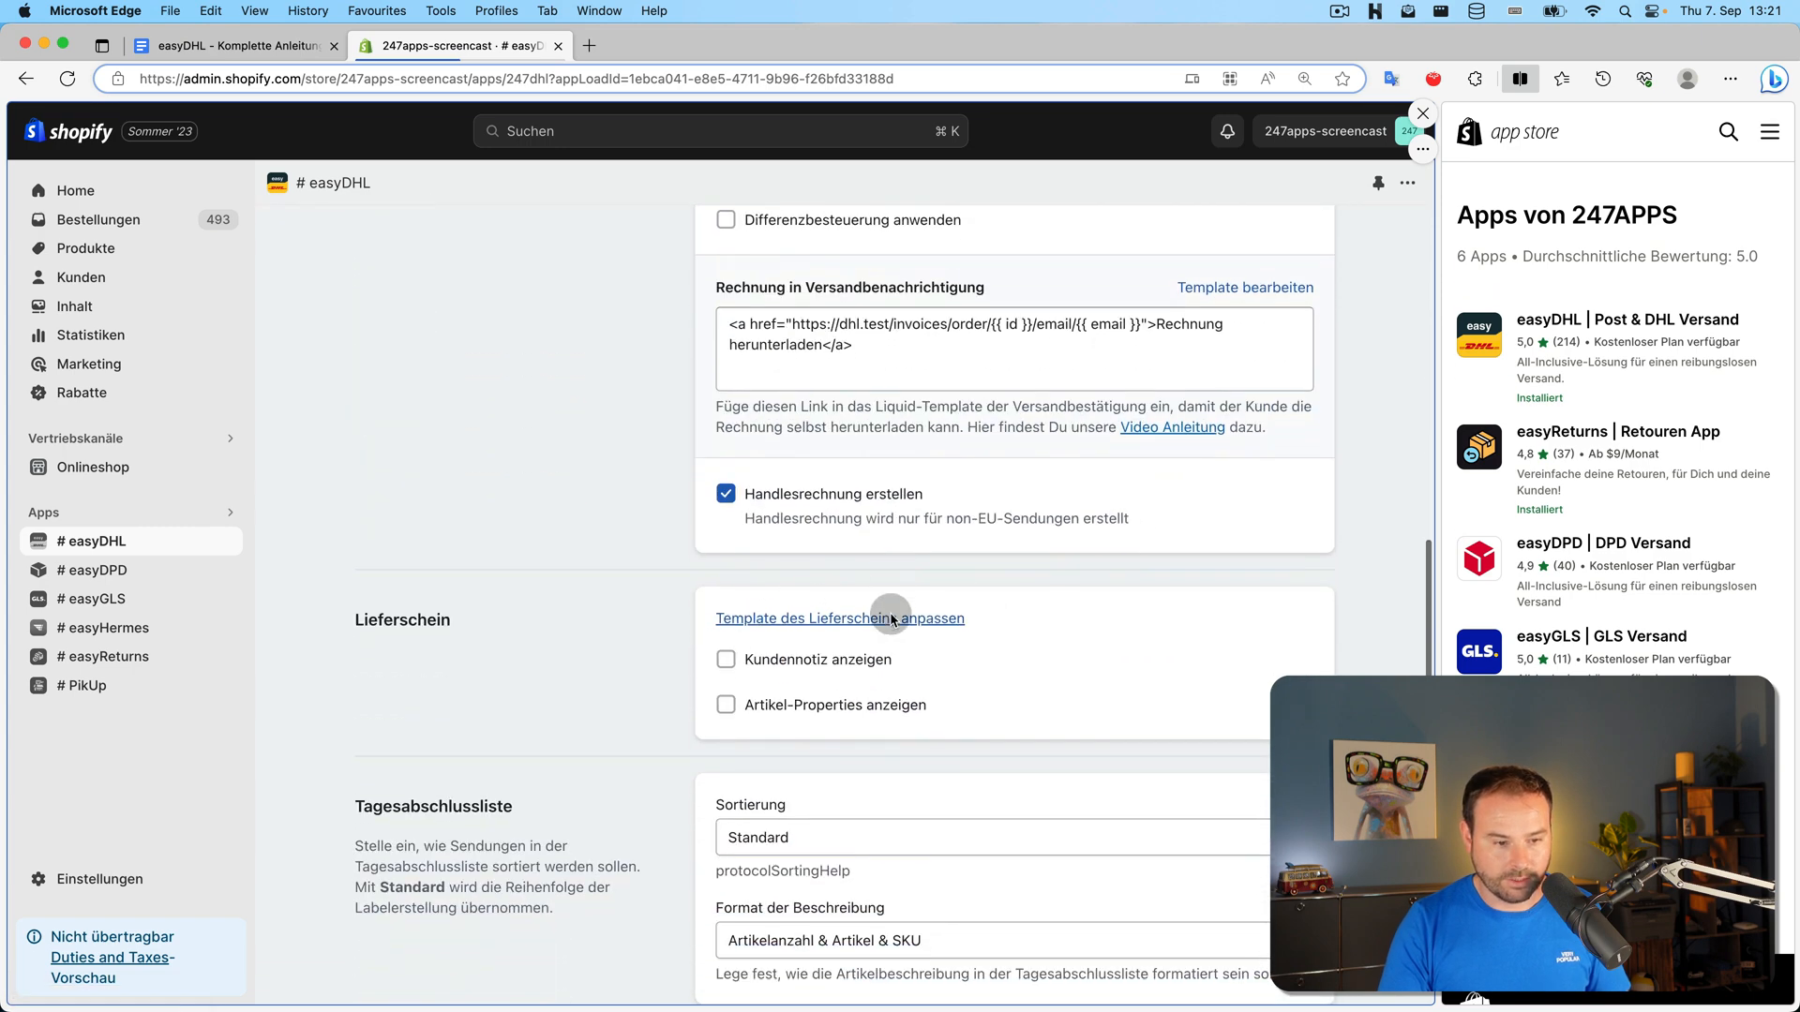
pyautogui.scroll(-10, 892, 619)
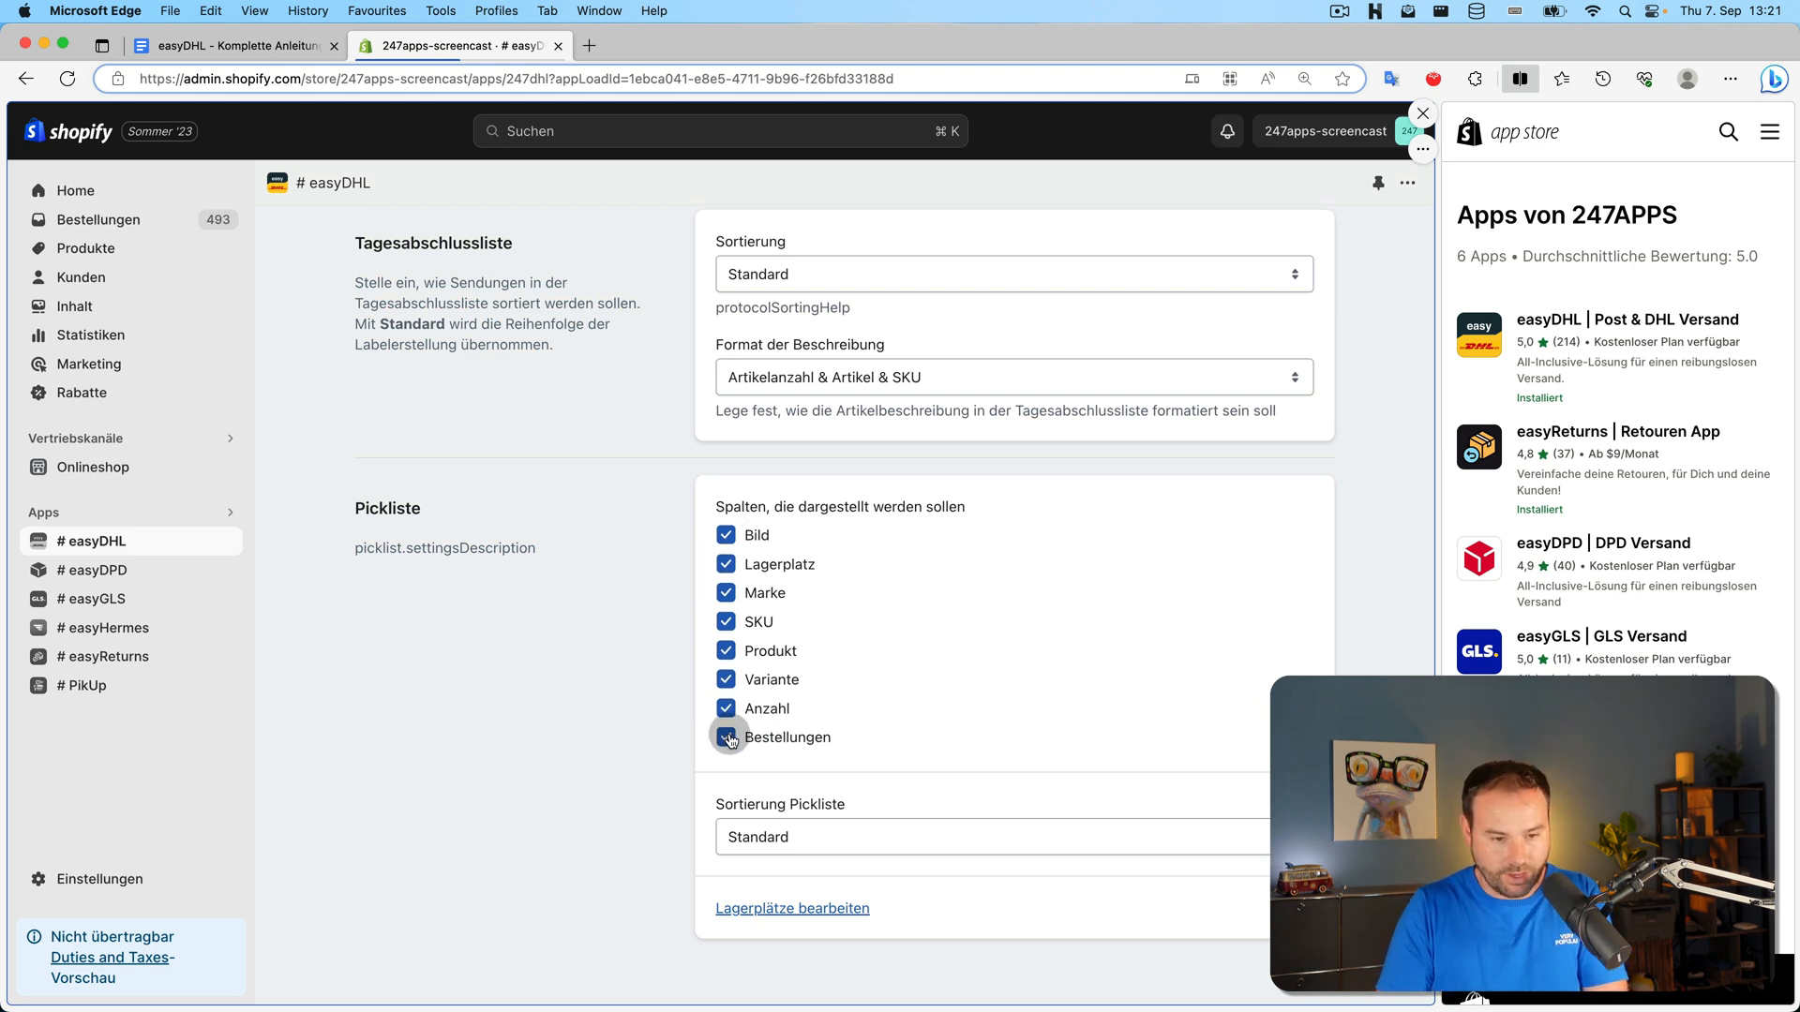
pyautogui.click(1065, 837)
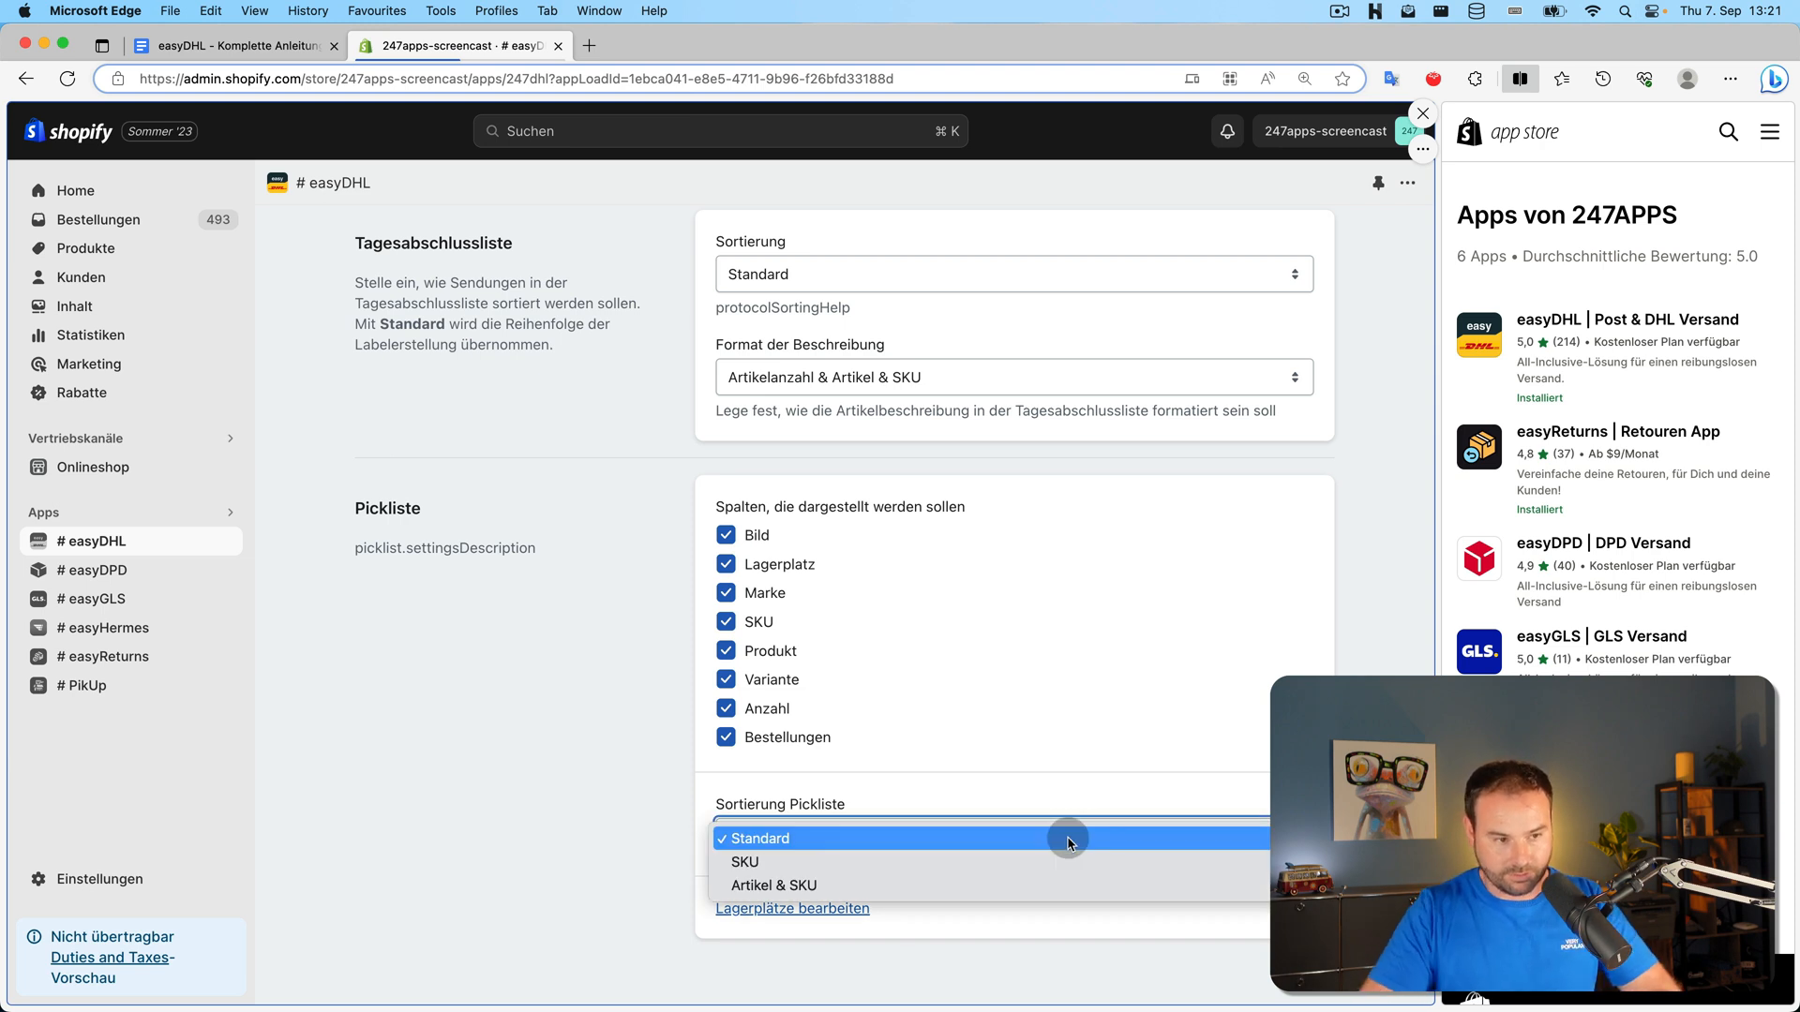
pyautogui.click(623, 754)
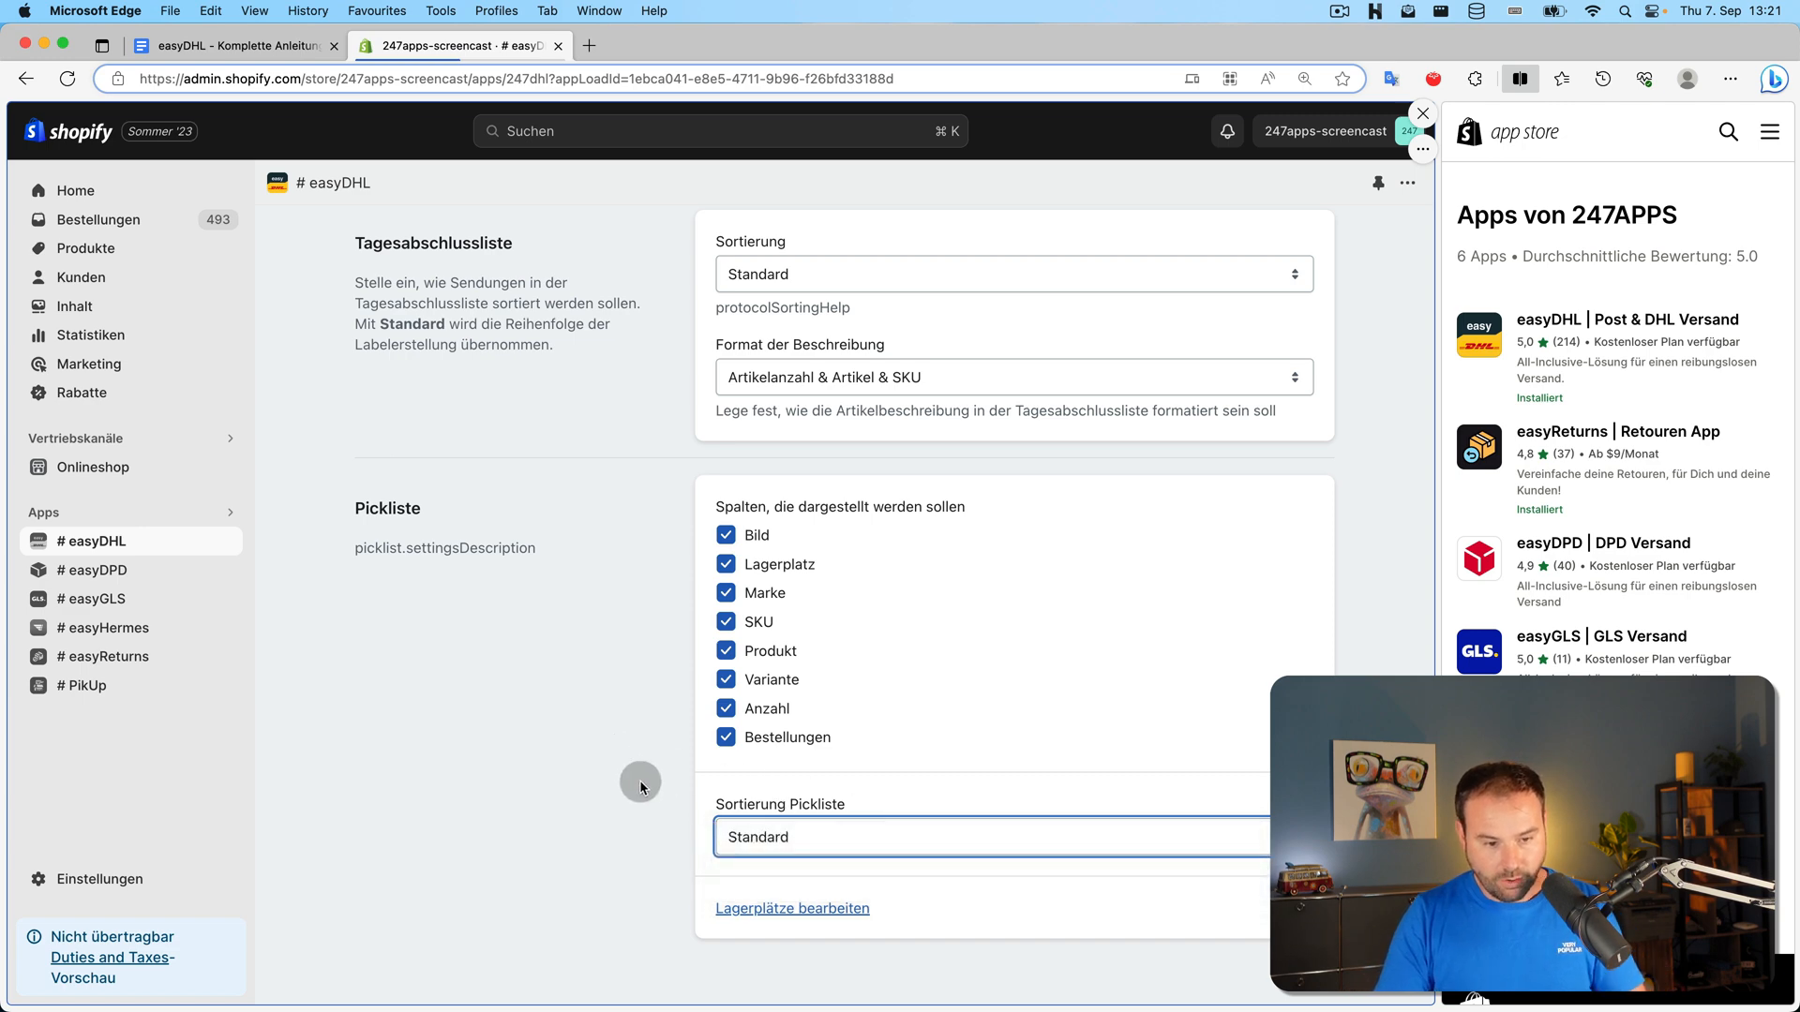
pyautogui.click(825, 912)
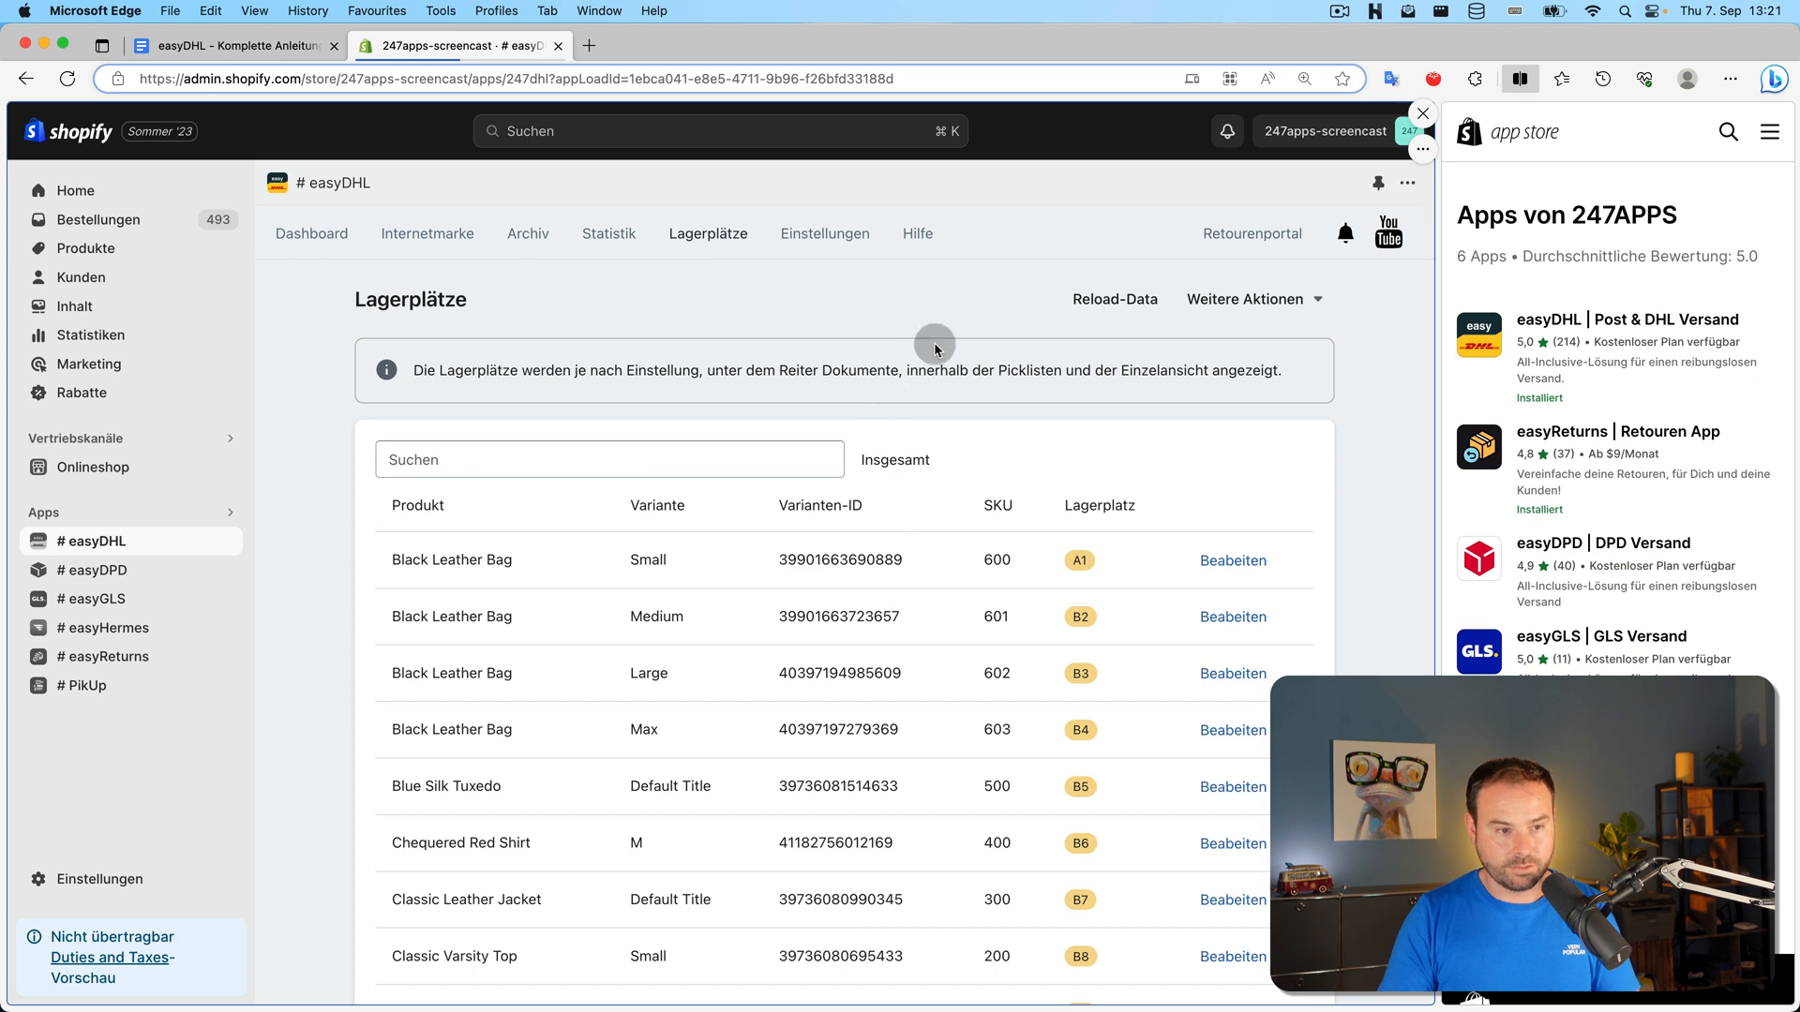
# Look at the storage-location xlsx export and import options without importing, then return to Dokumente
pyautogui.click(1288, 302)
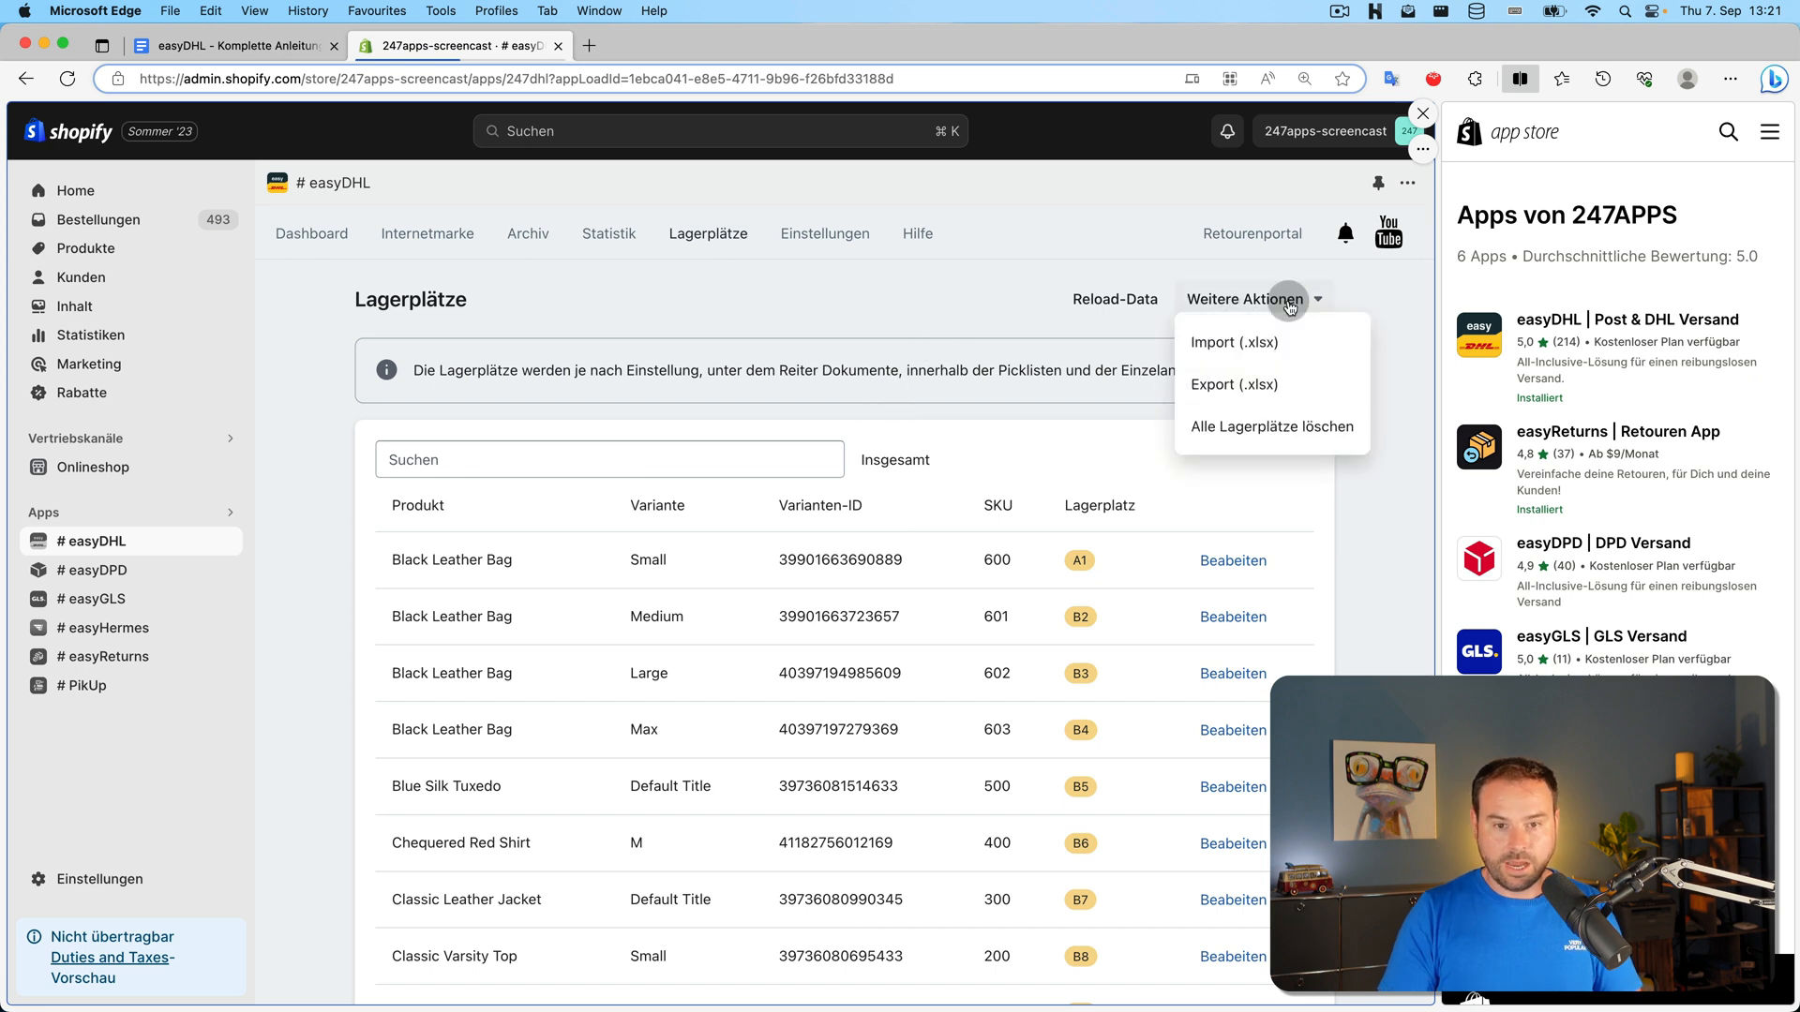
pyautogui.click(1294, 388)
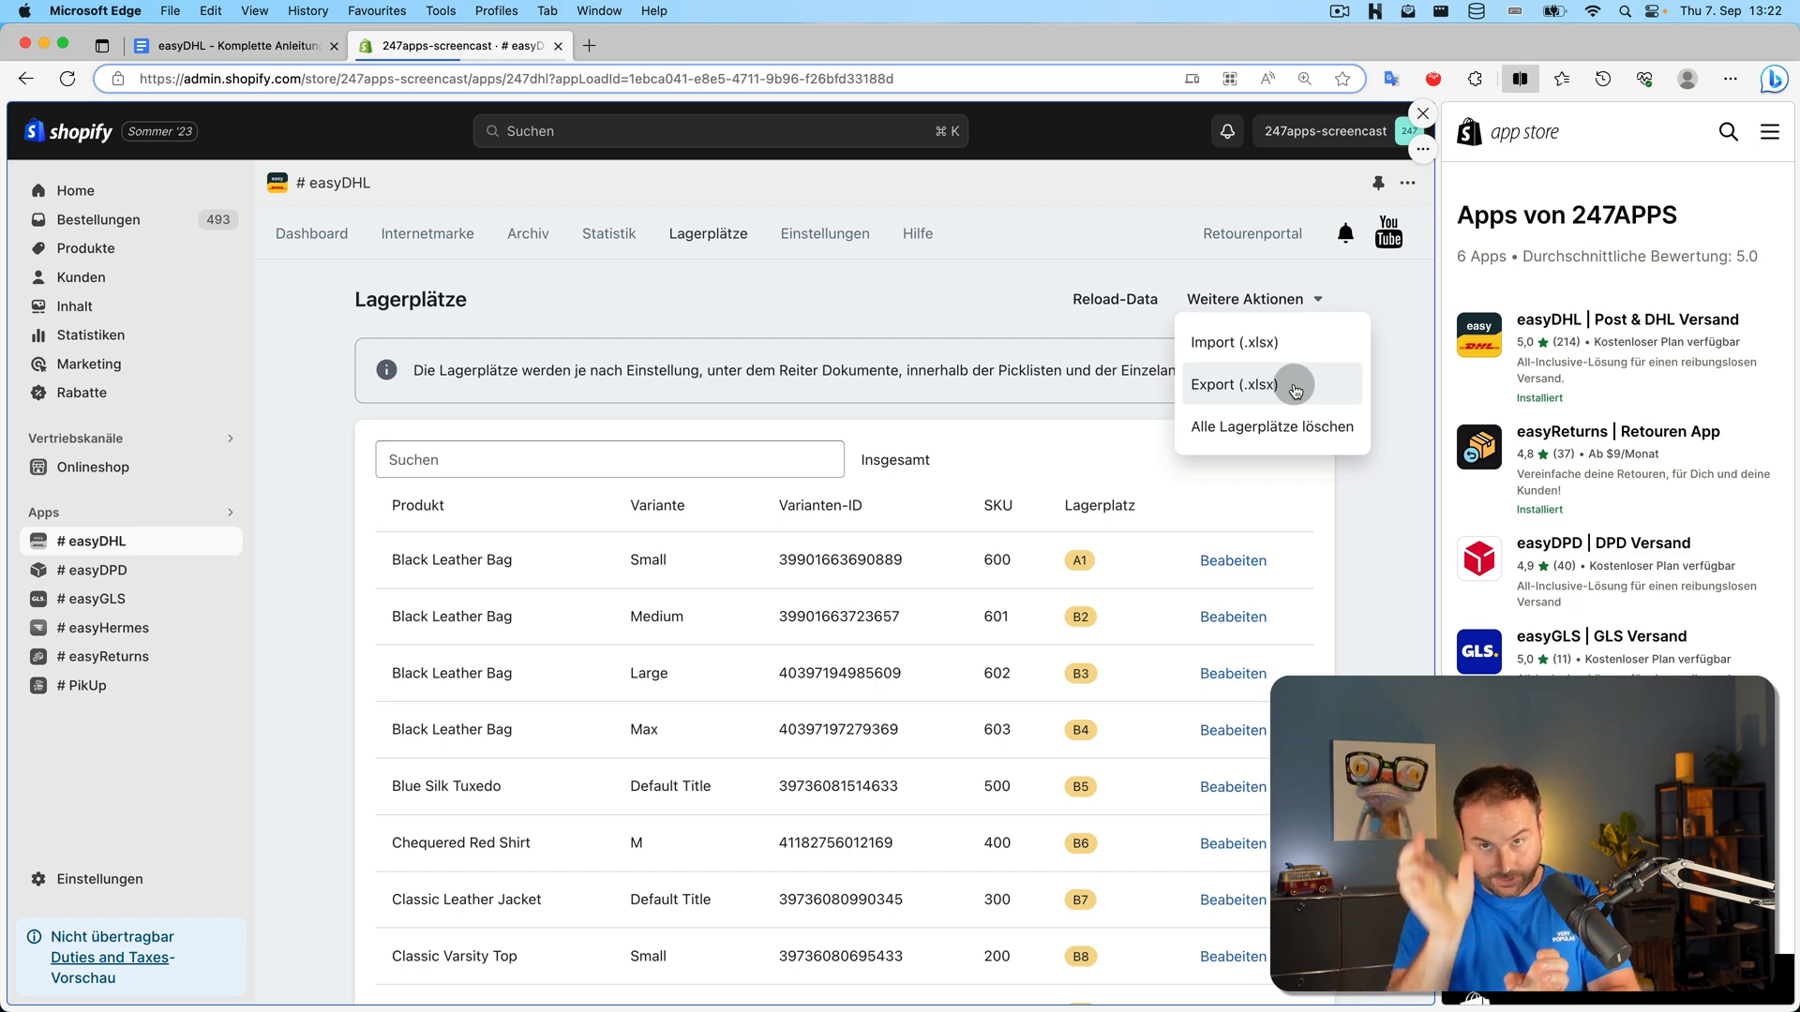
pyautogui.click(1247, 342)
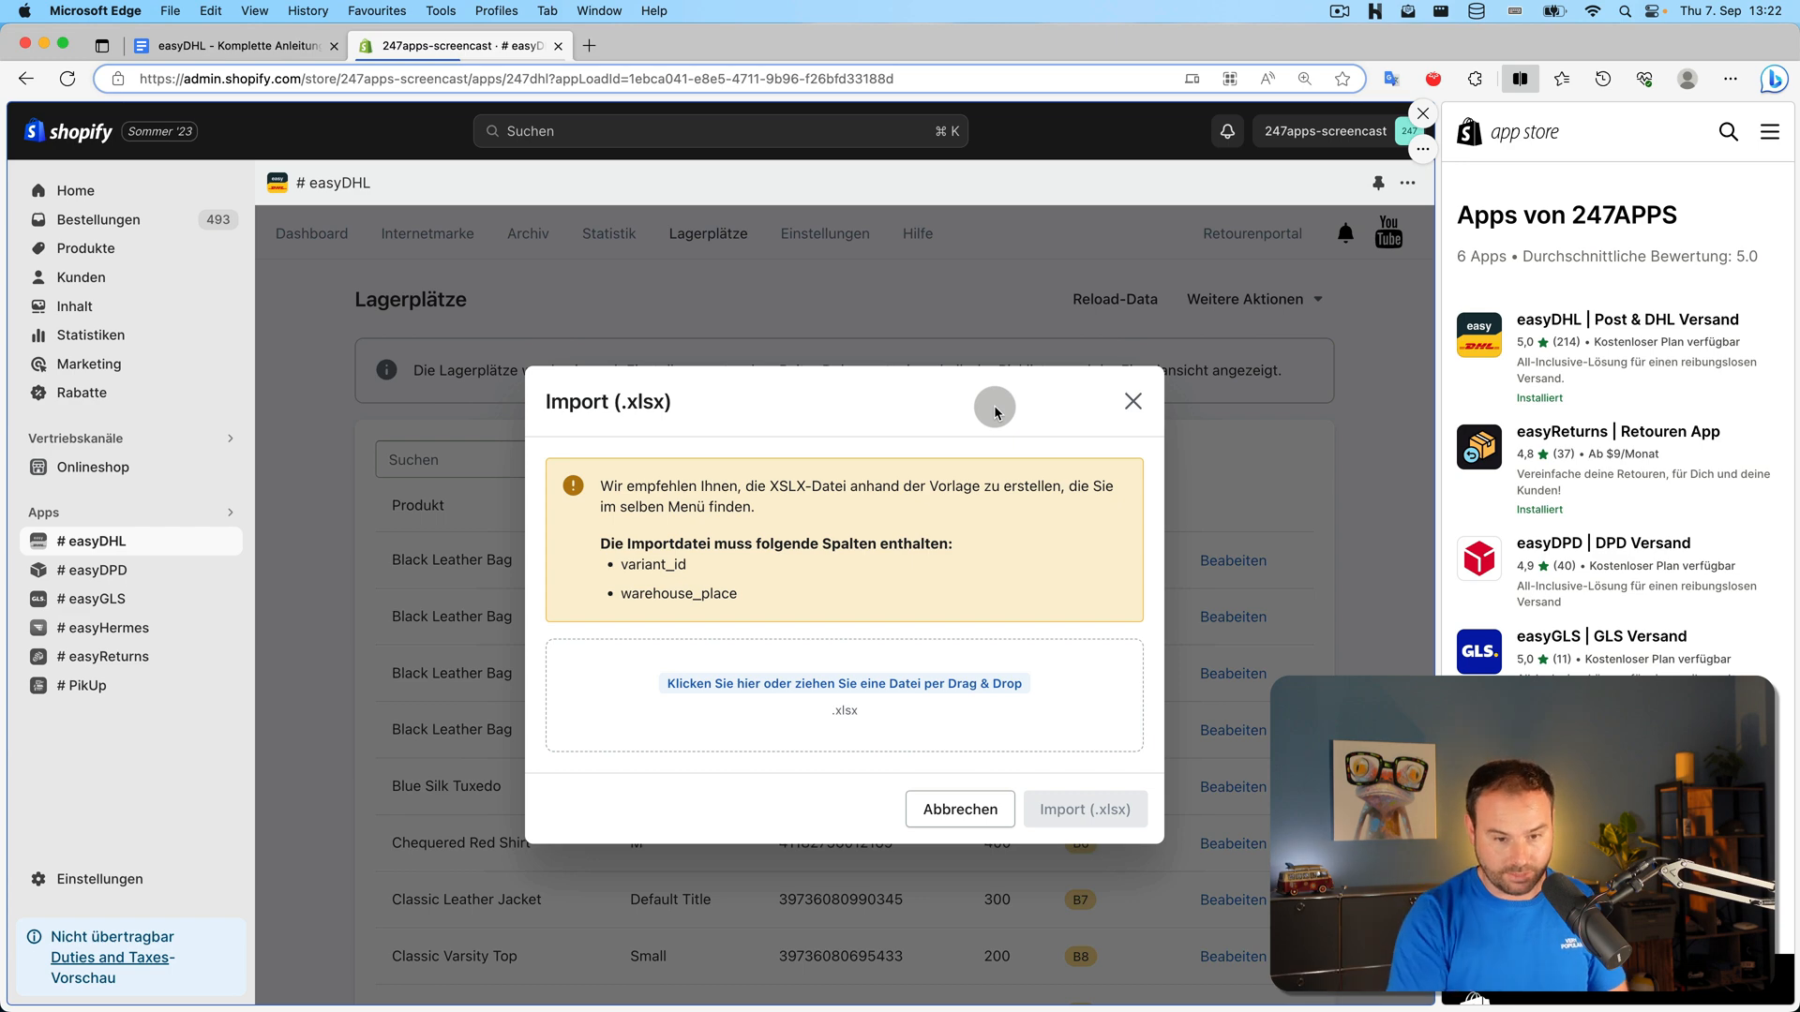
pyautogui.press('Escape')
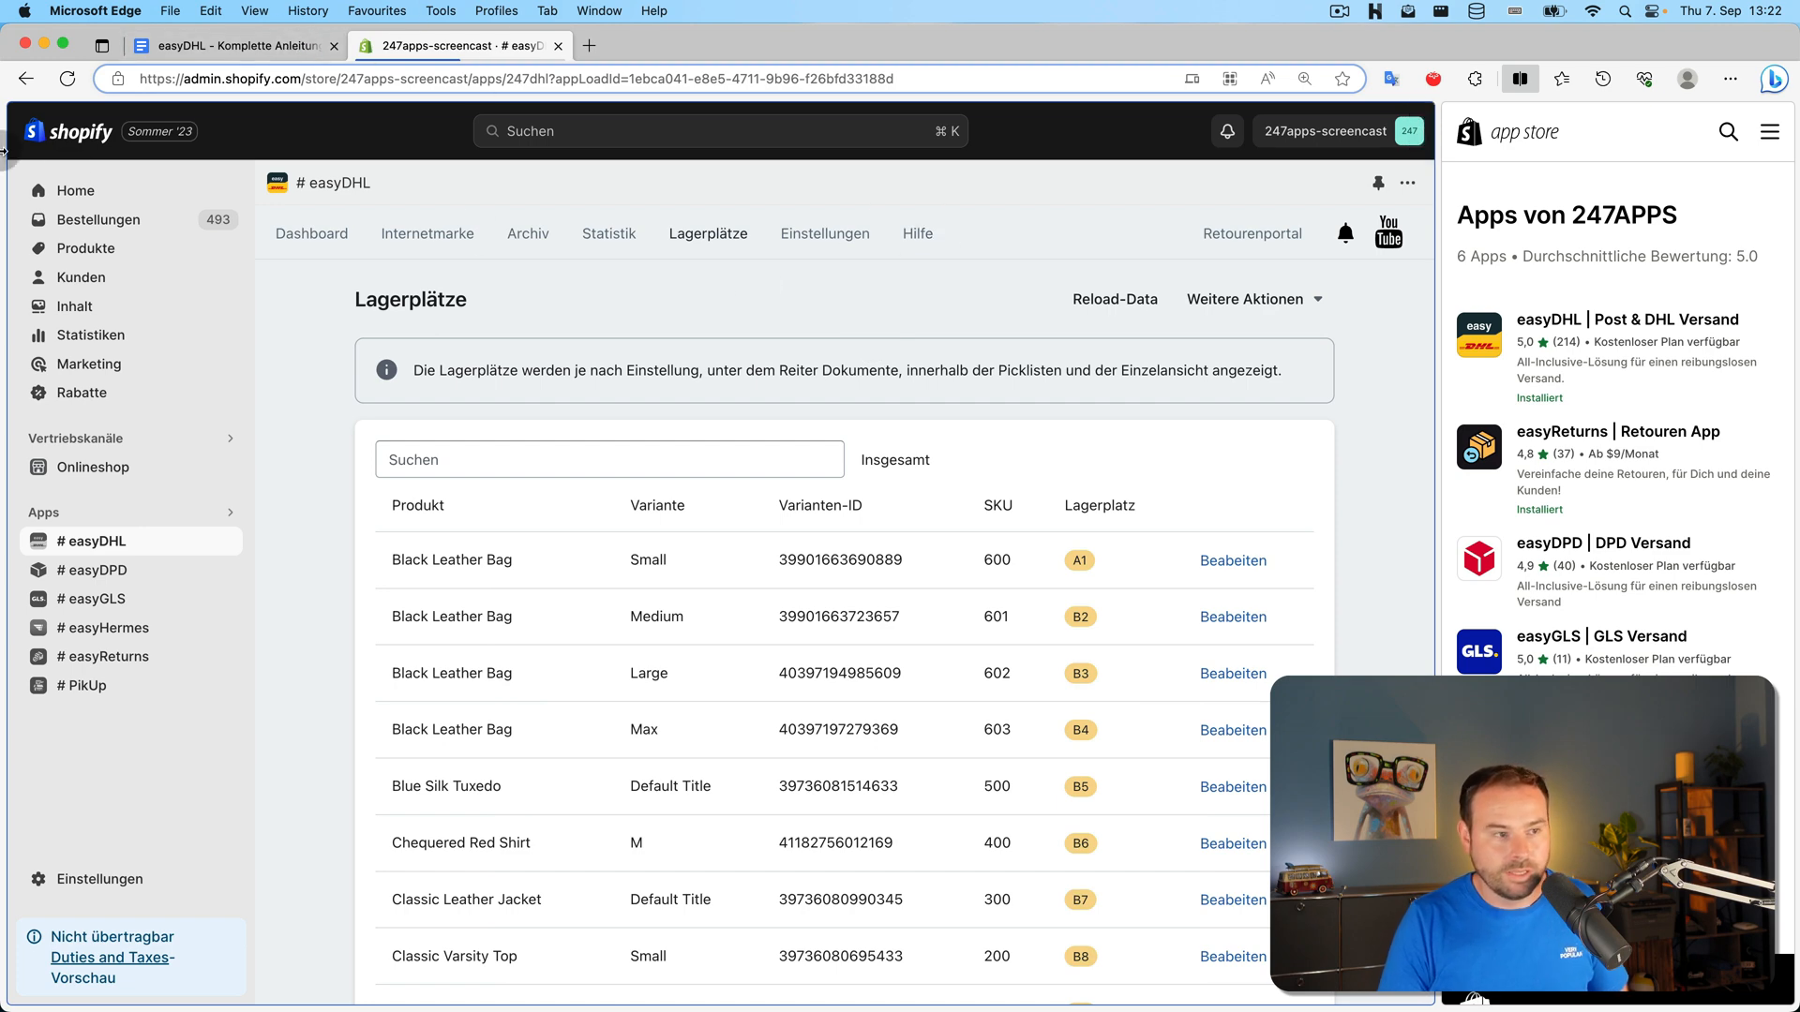
pyautogui.click(25, 78)
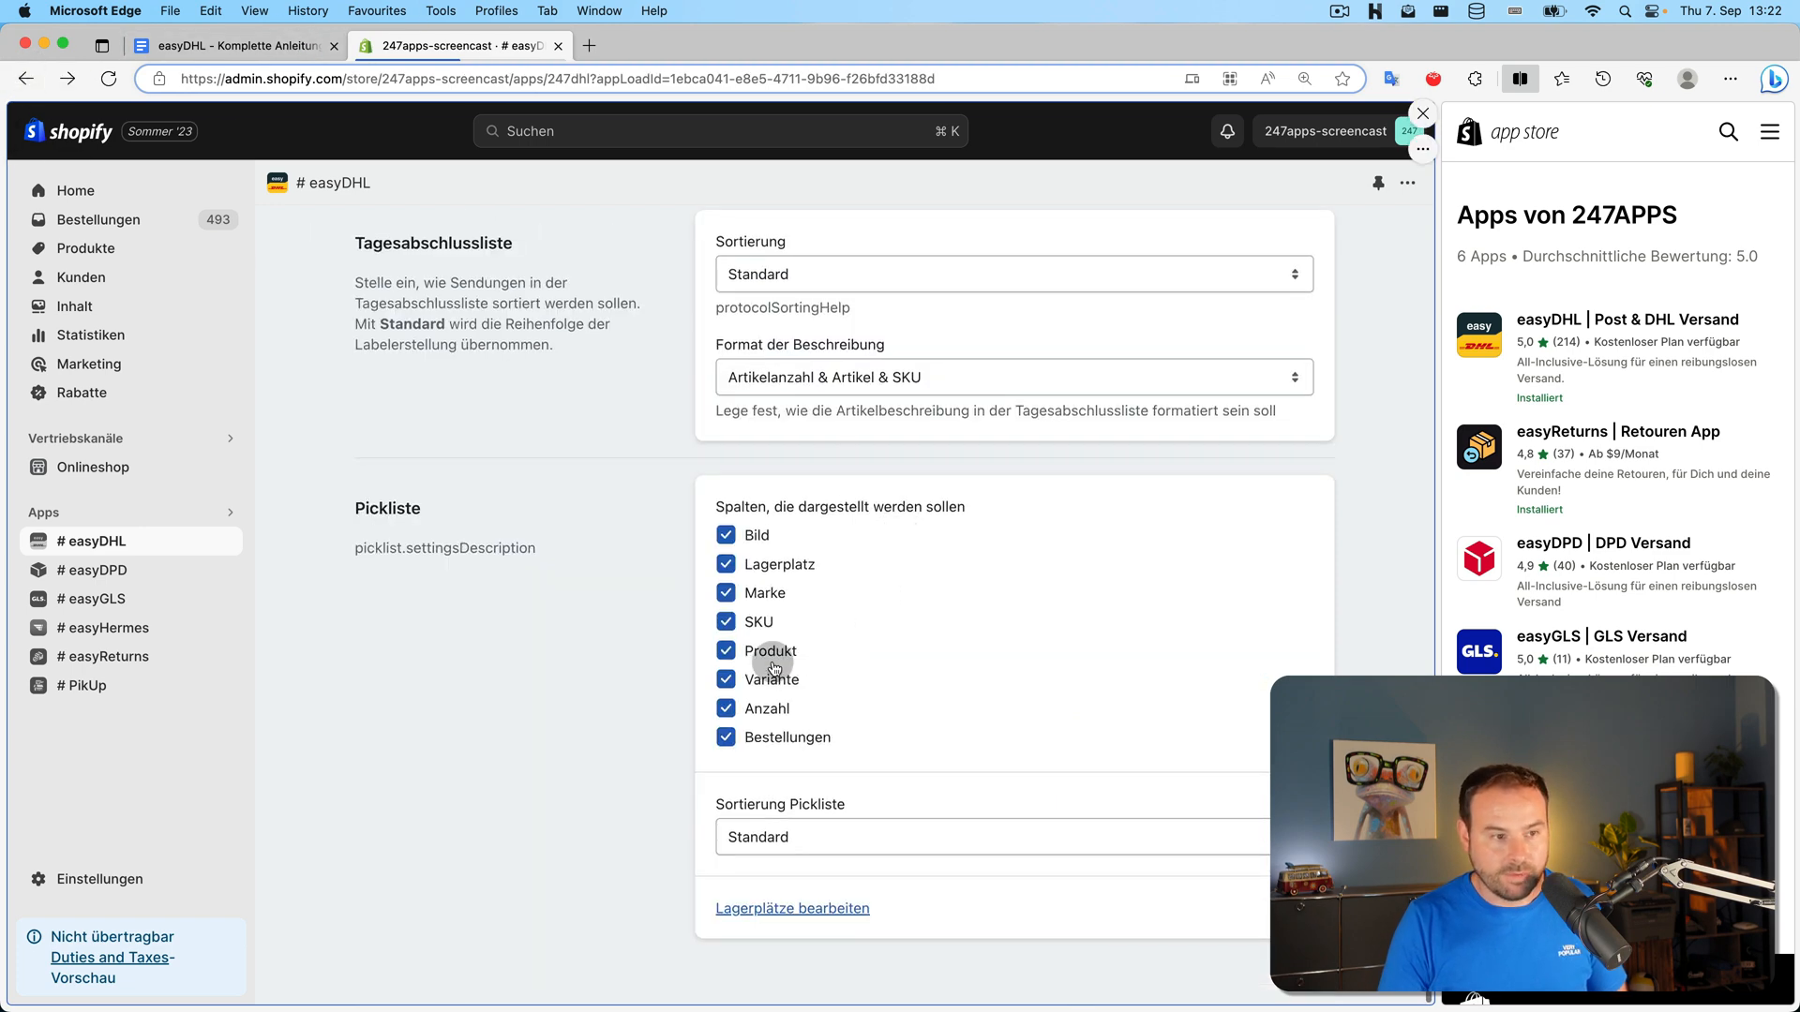
# Scroll to the top of the document settings and check the Previews dropdown options
pyautogui.scroll(15, 631, 587)
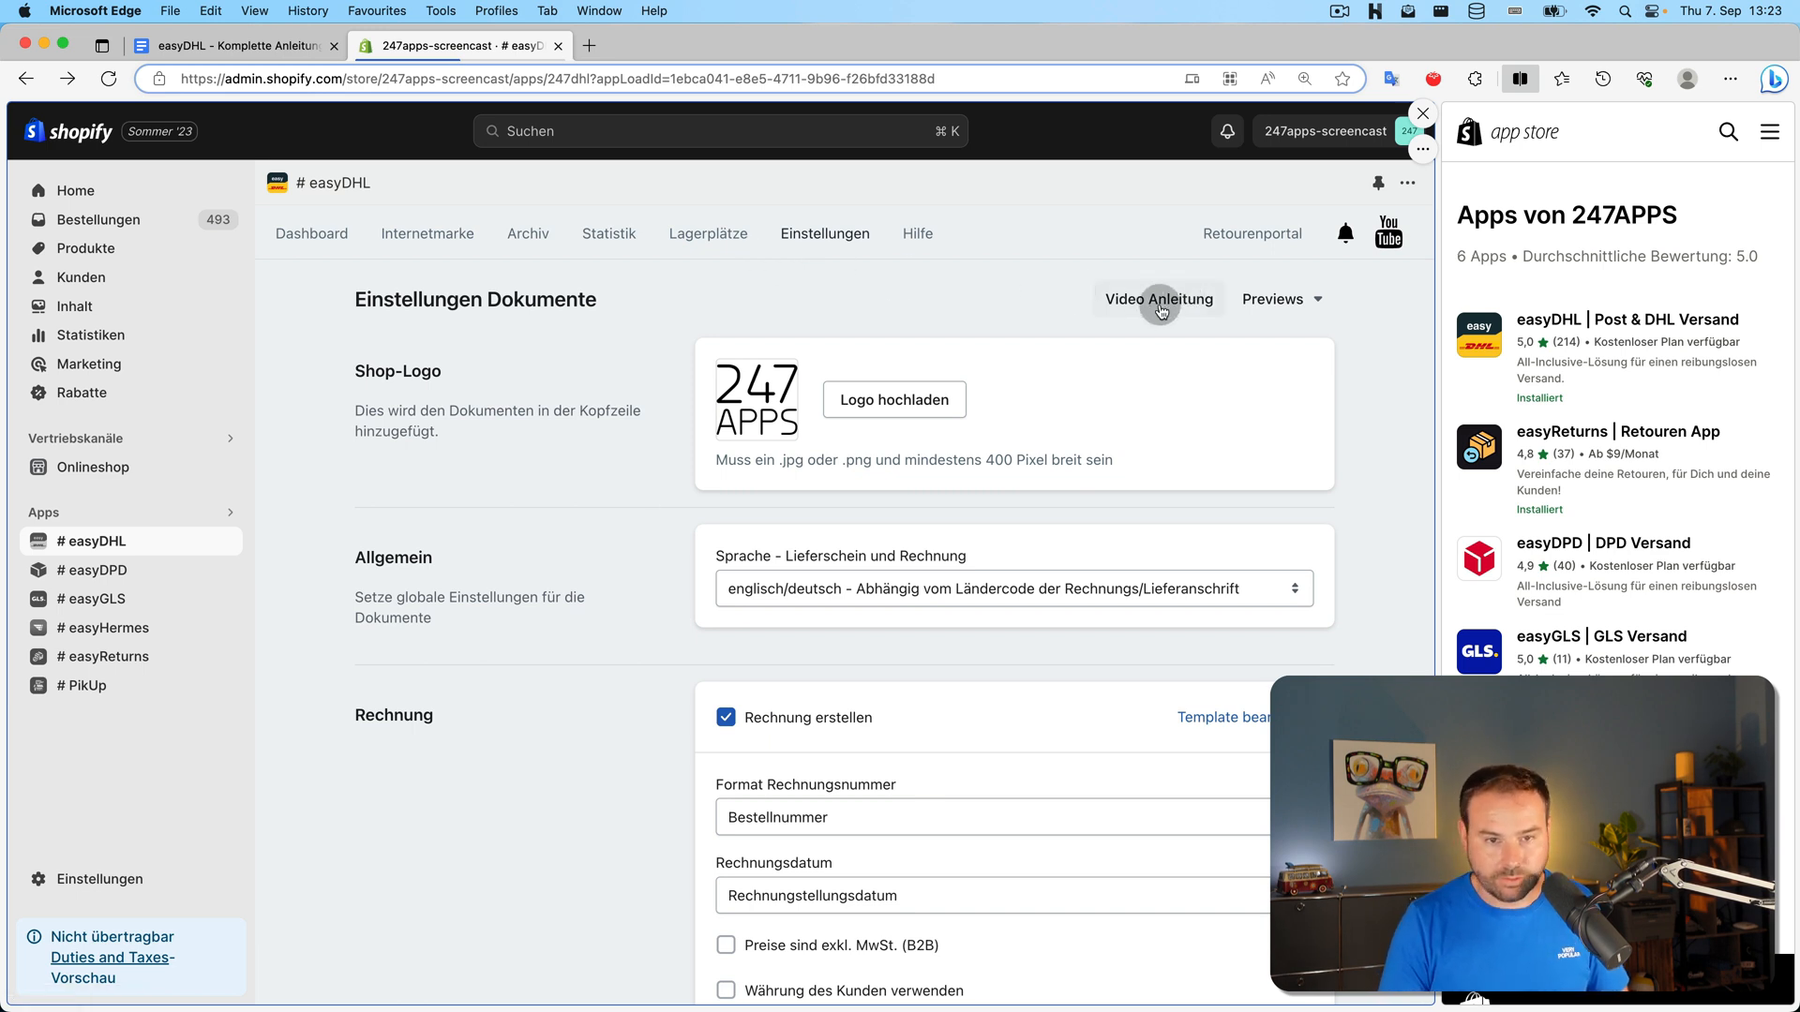
pyautogui.click(1277, 301)
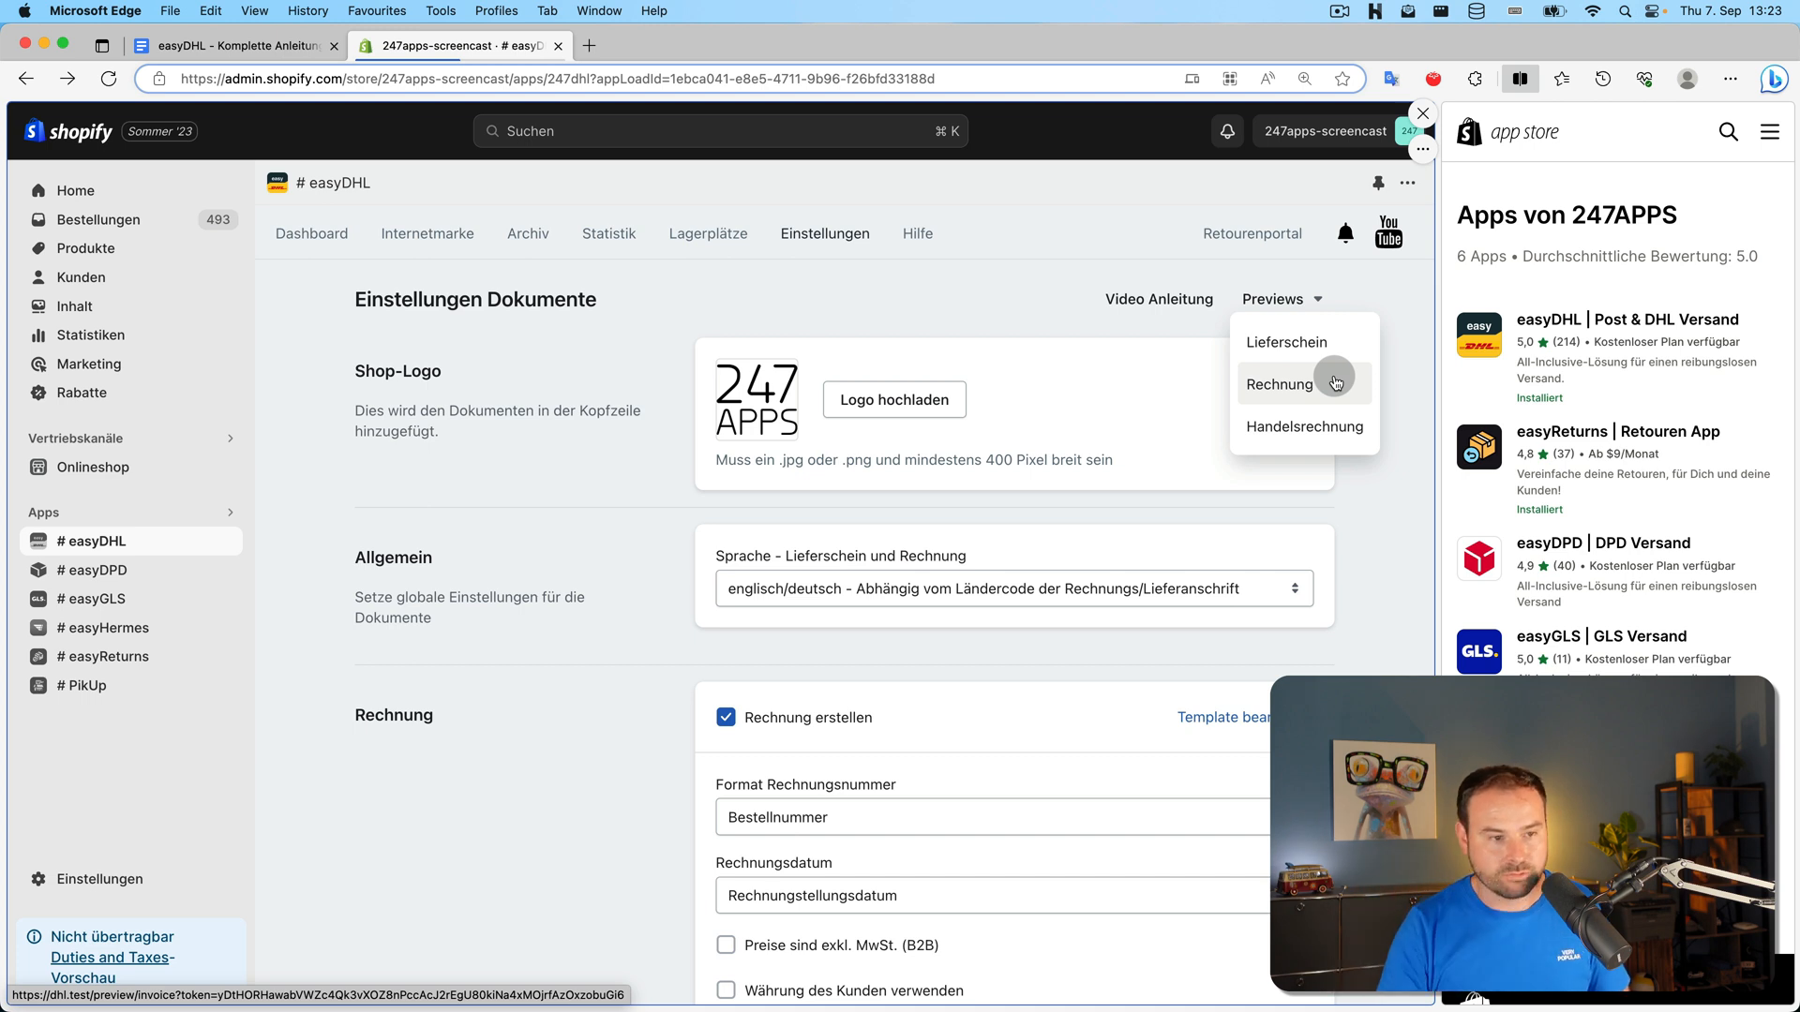
pyautogui.click(979, 301)
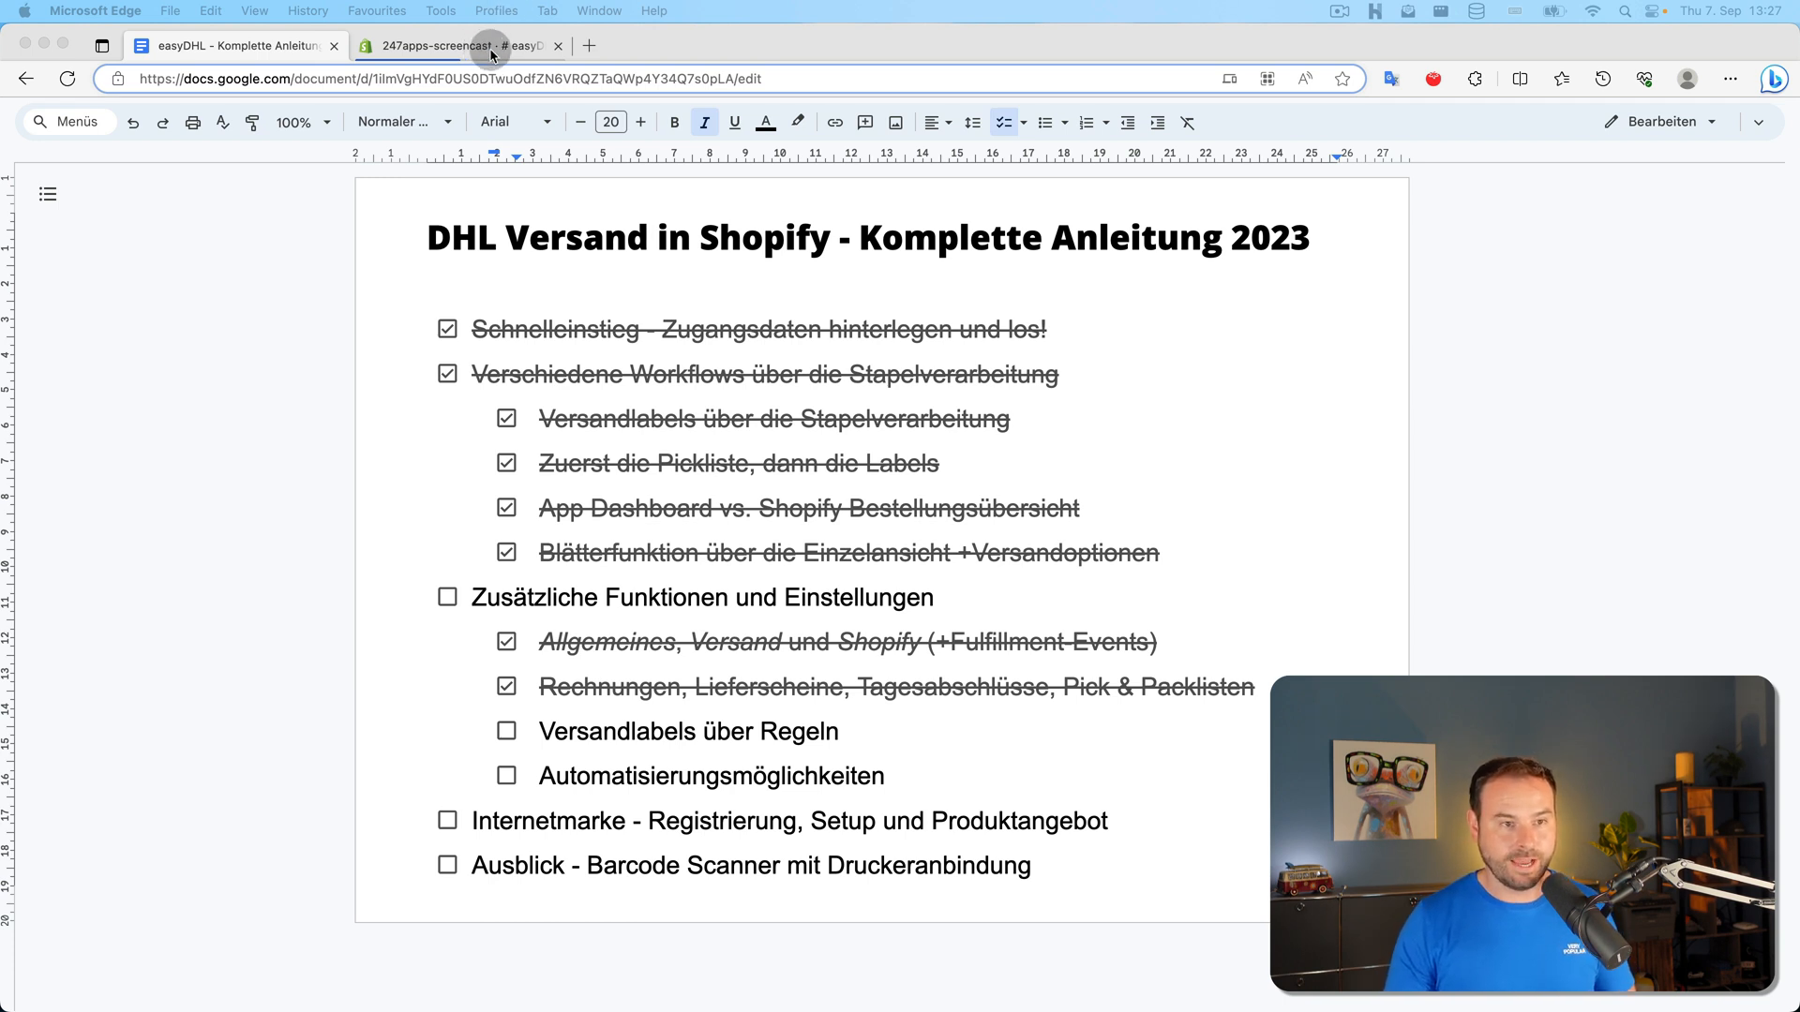
# Reopen the bulk label rules video paused at the start and go to the 247APPS channel
pyautogui.click(650, 34)
pyautogui.press('super+shift+t')
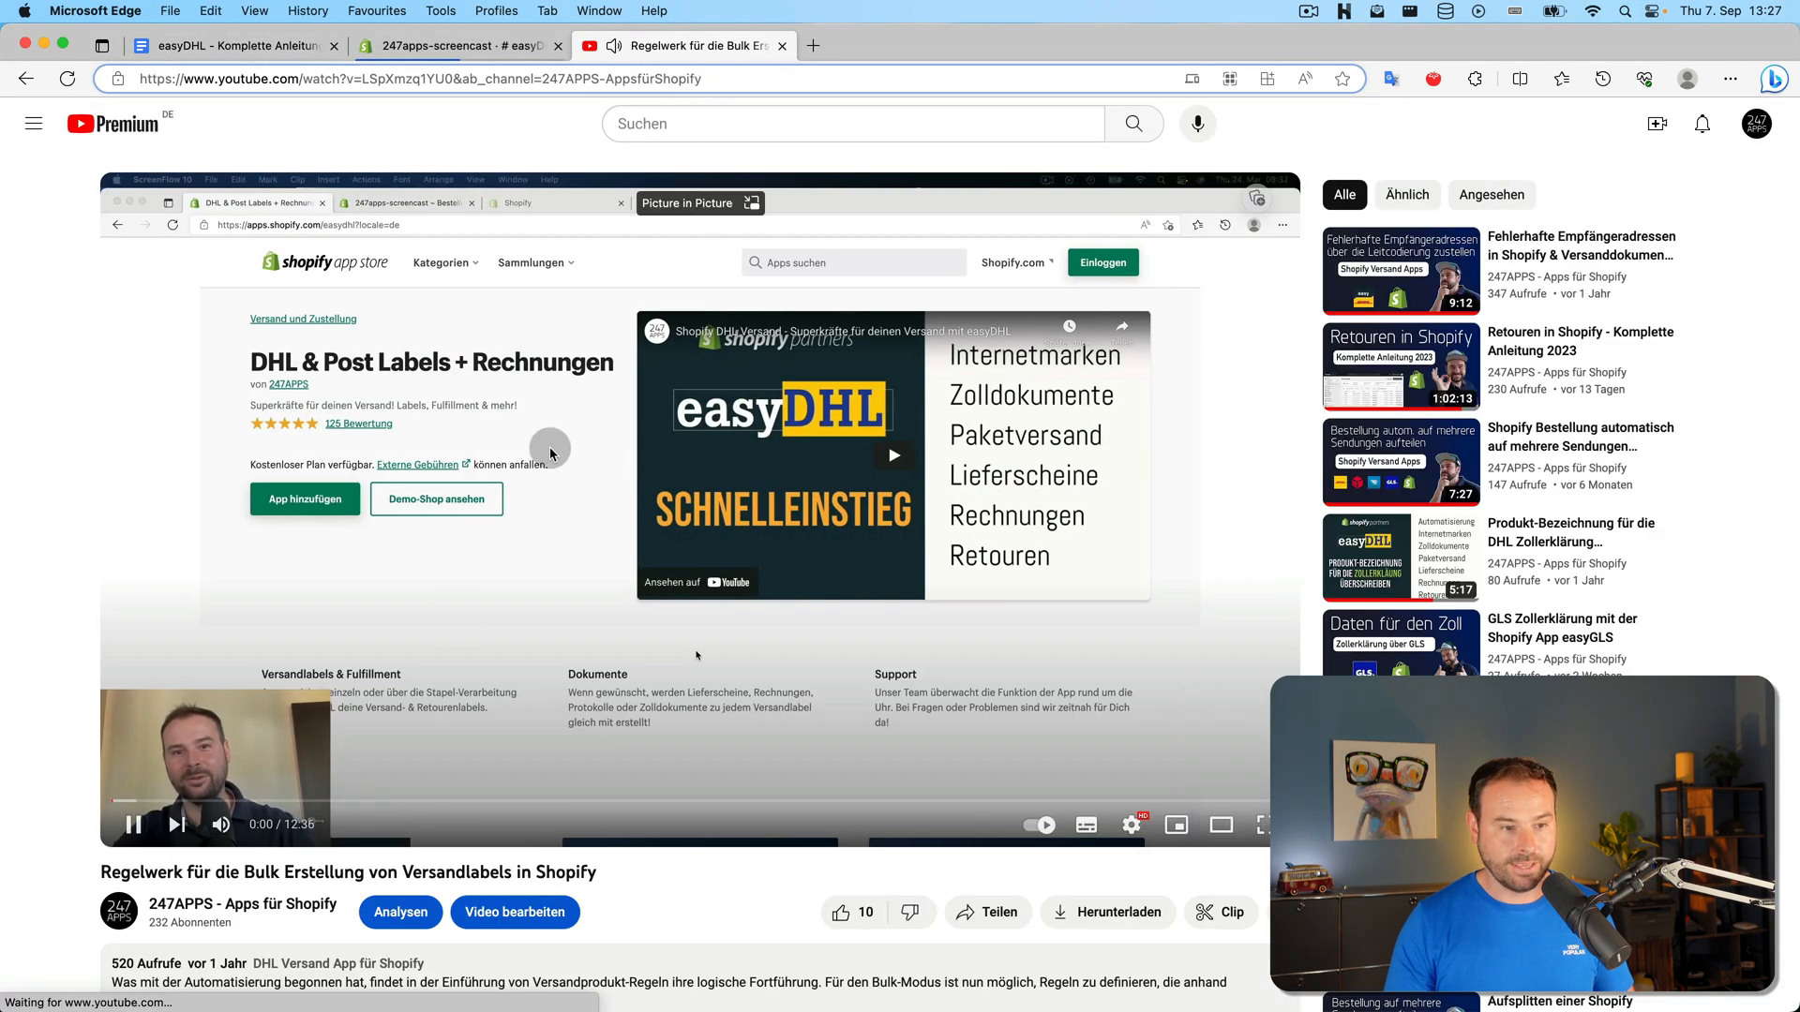
pyautogui.click(550, 450)
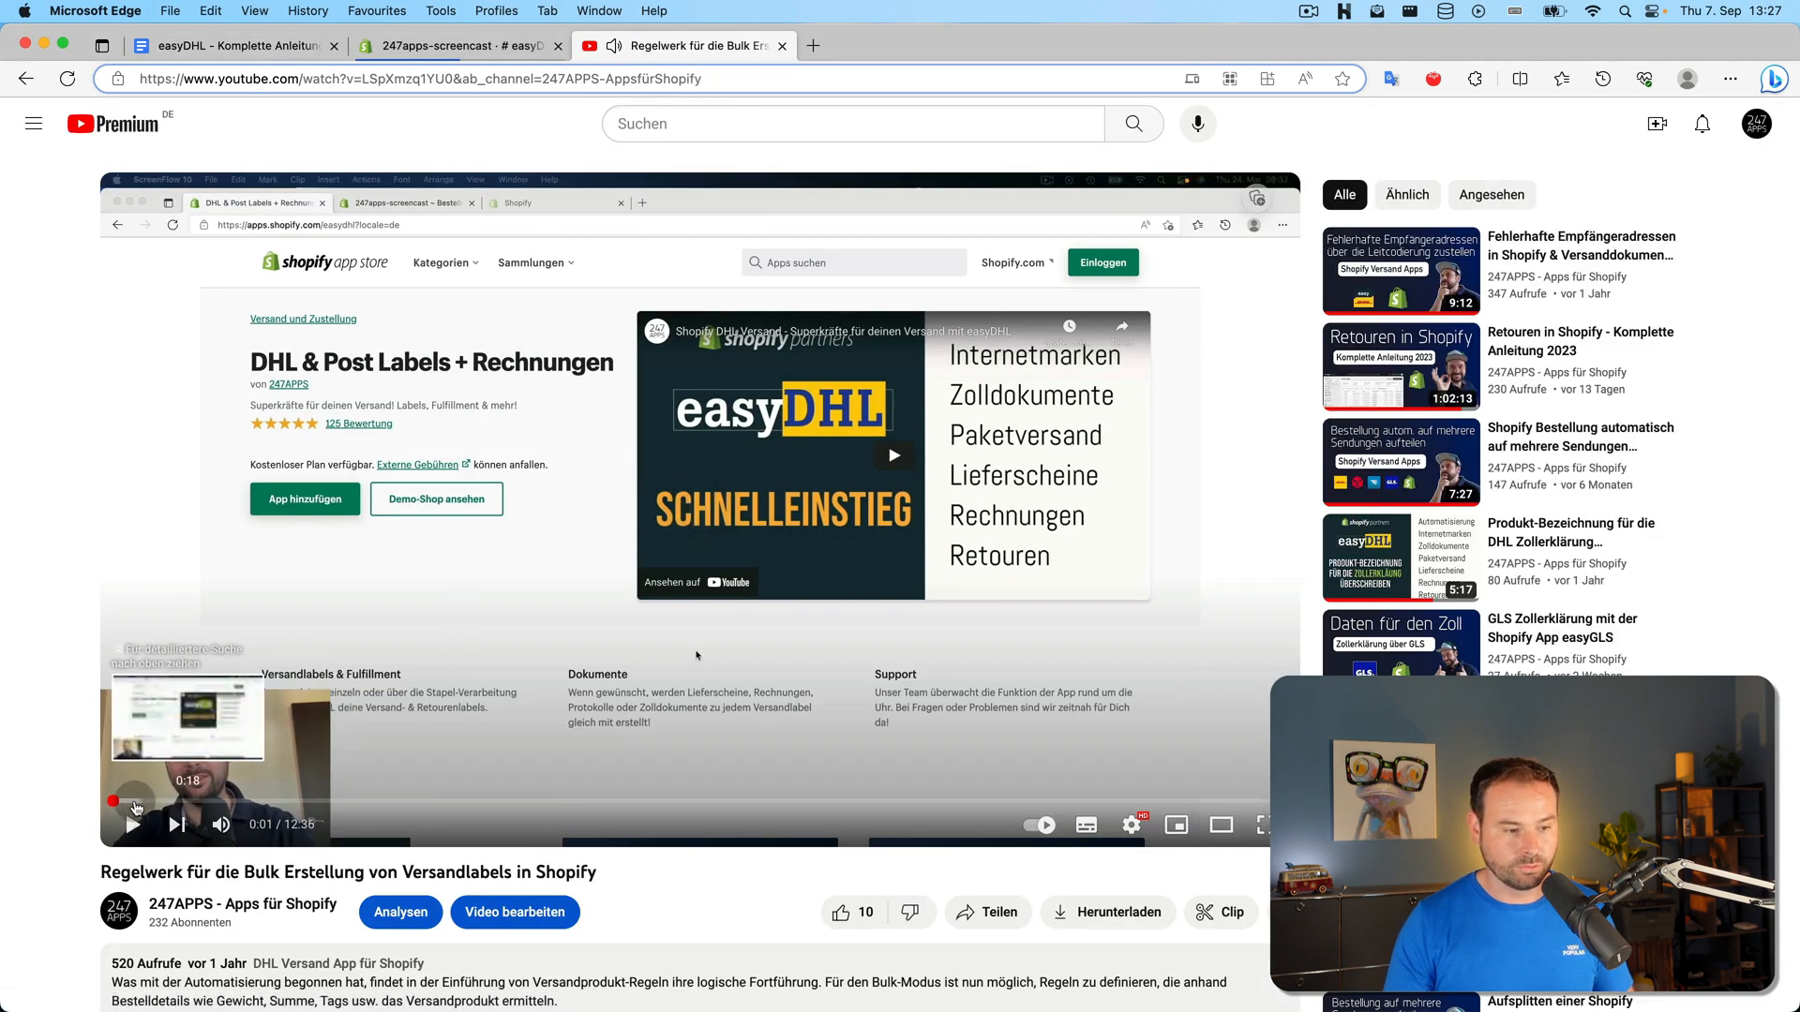
pyautogui.click(105, 803)
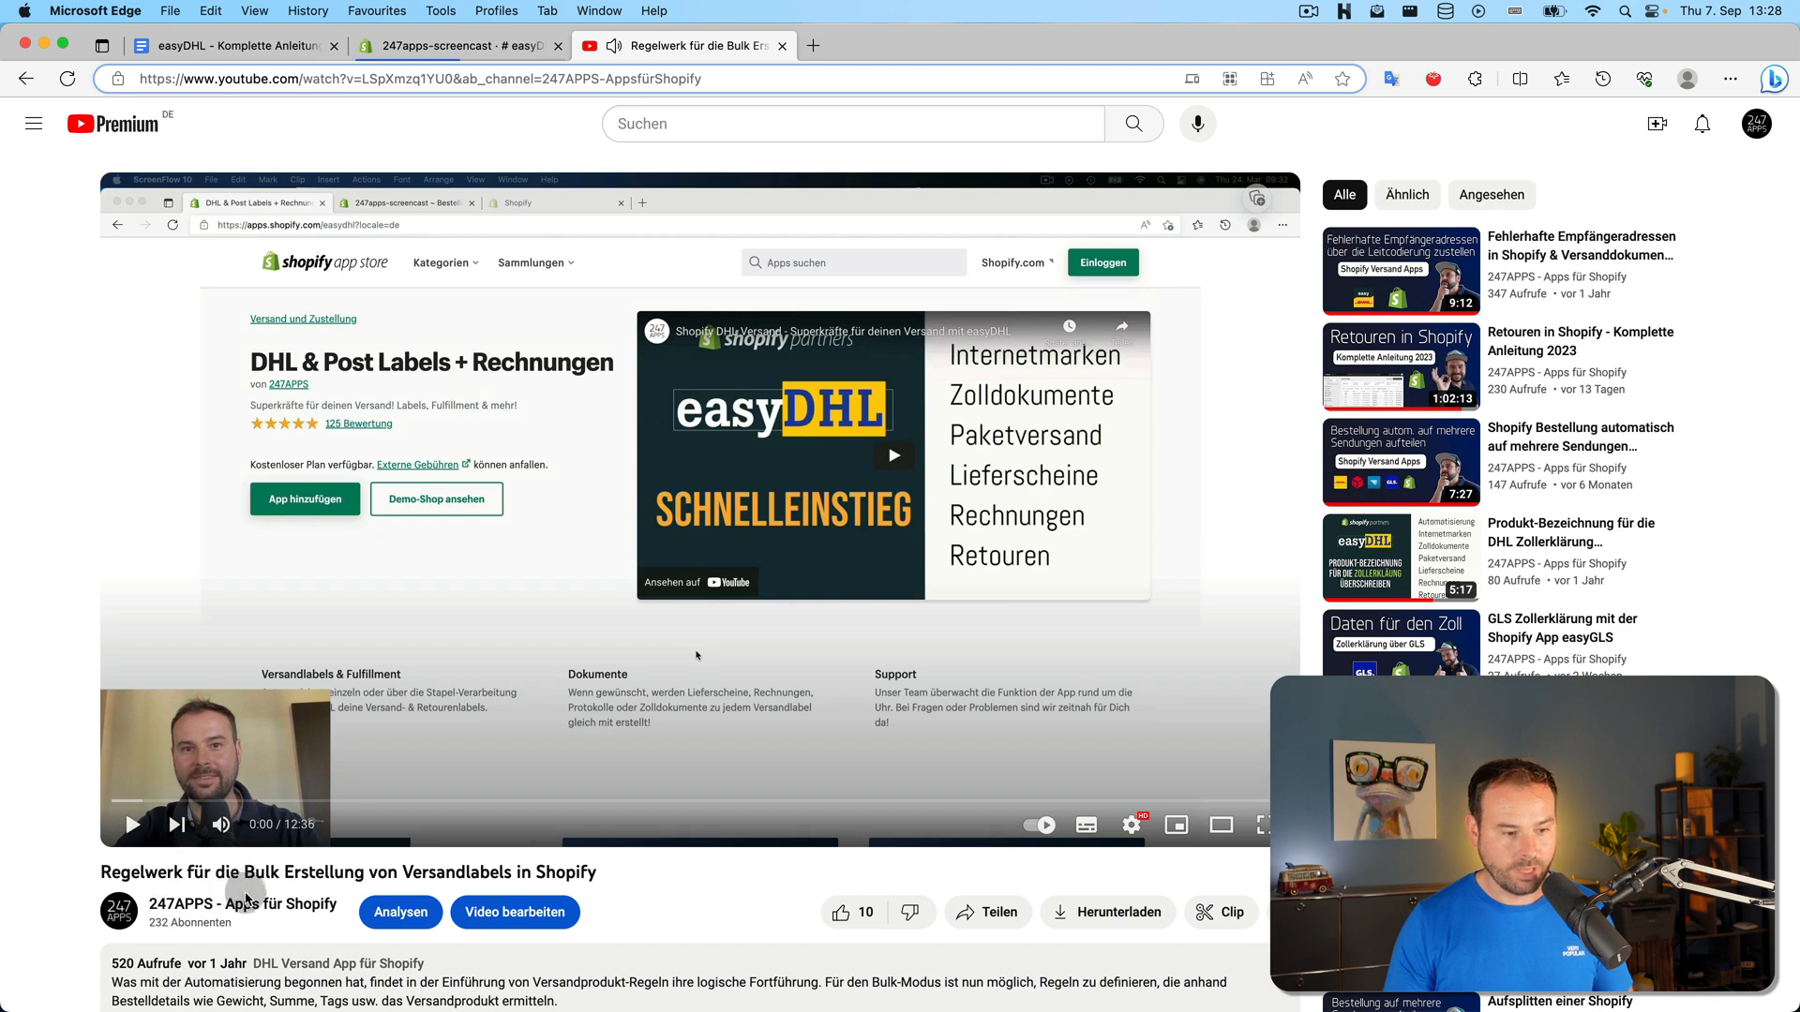
pyautogui.click(171, 903)
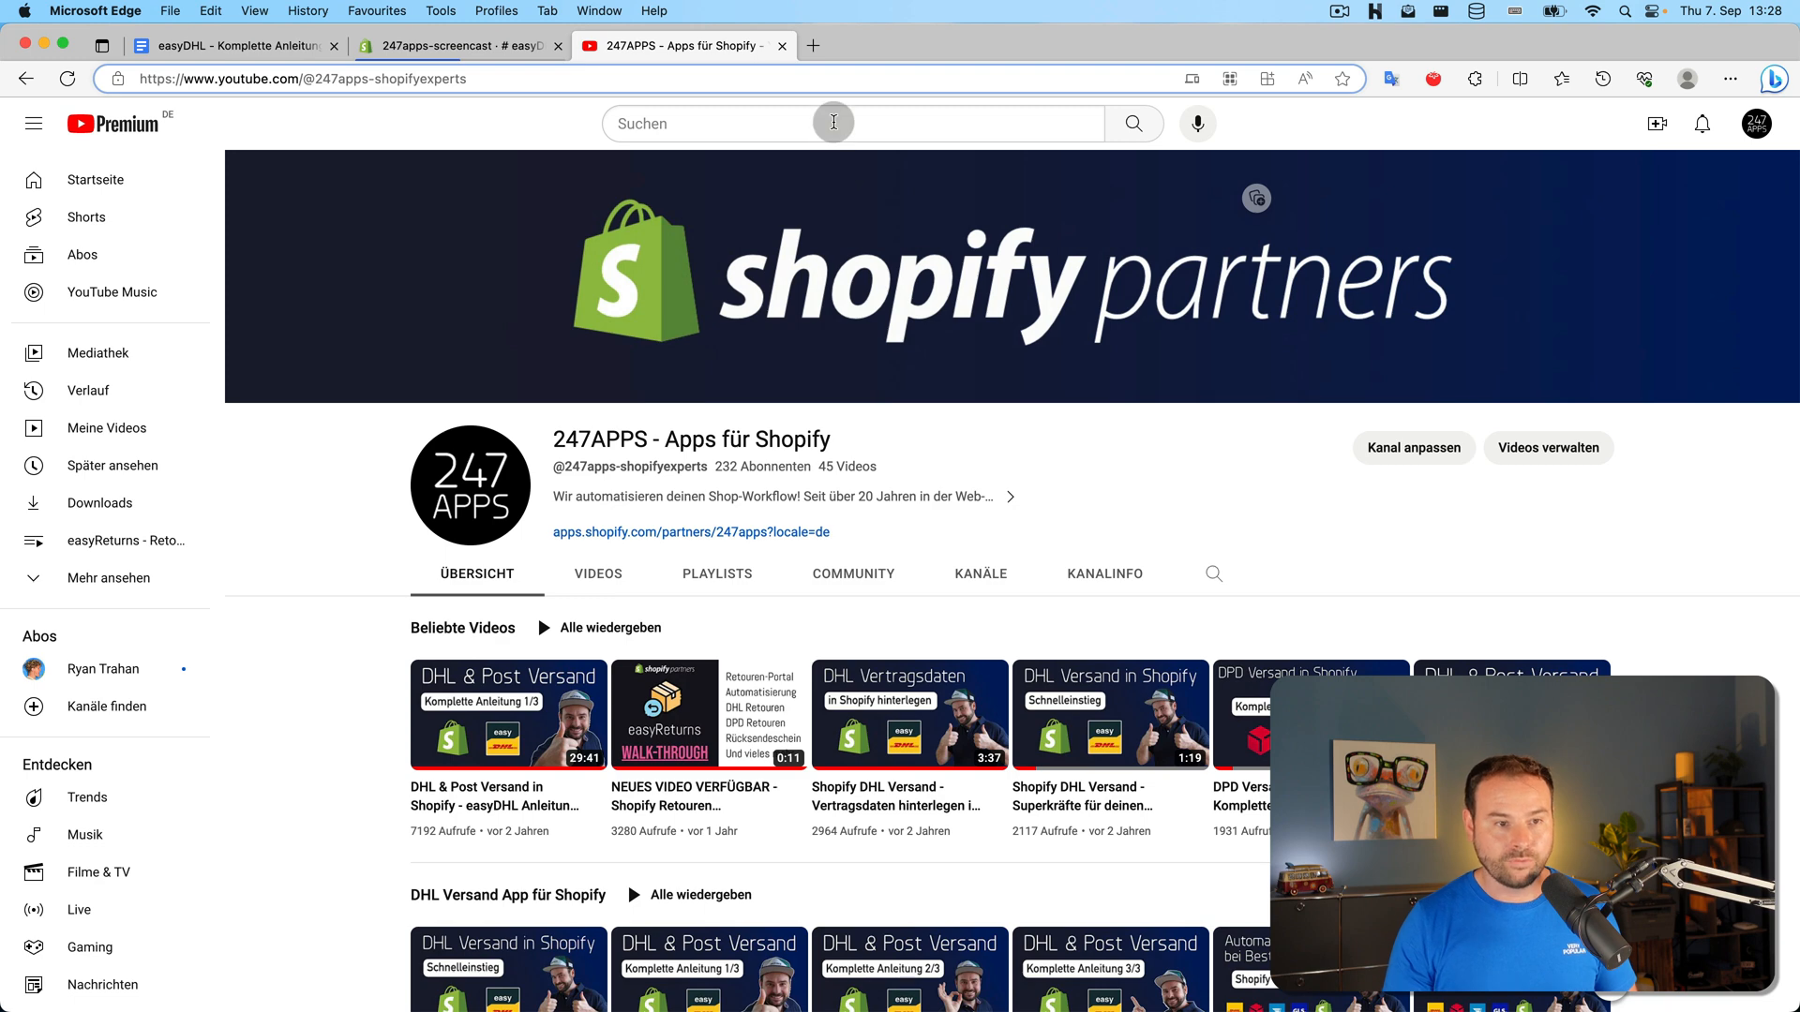
# Search the 247APPS channel for 'regeln', then return to the easyDHL settings
pyautogui.click(835, 124)
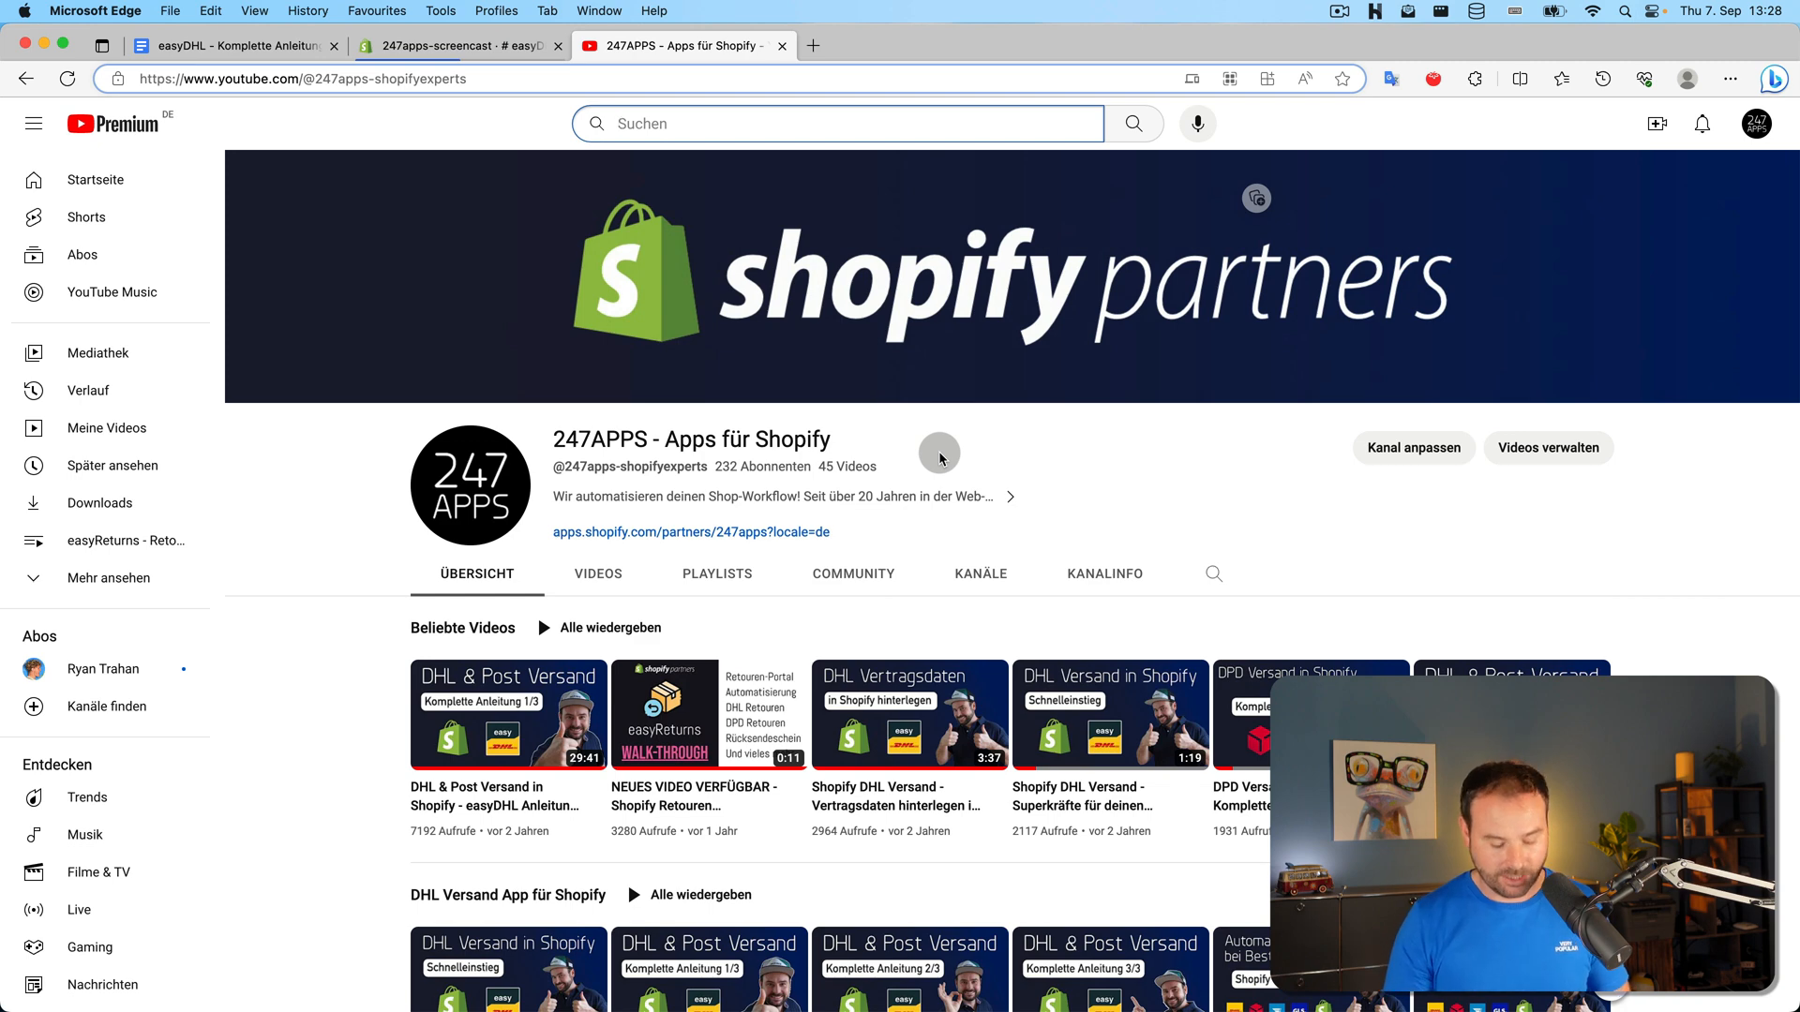
pyautogui.write('reg')
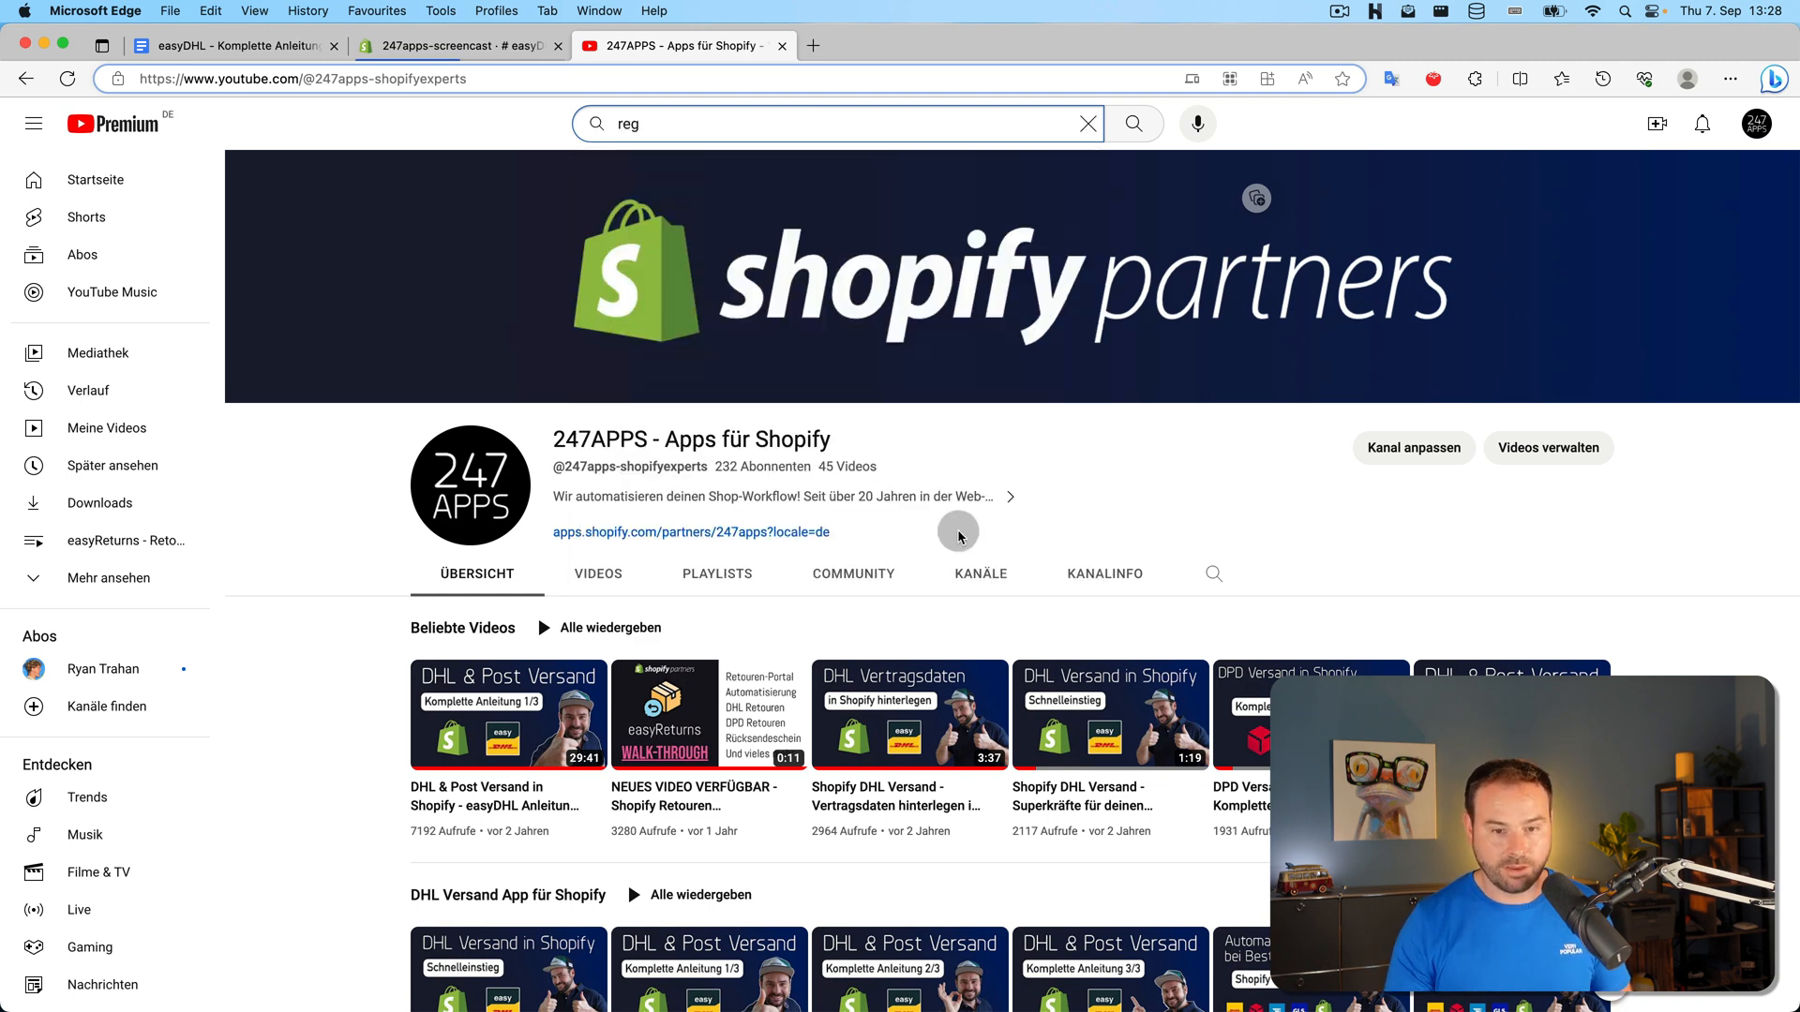
pyautogui.click(1214, 573)
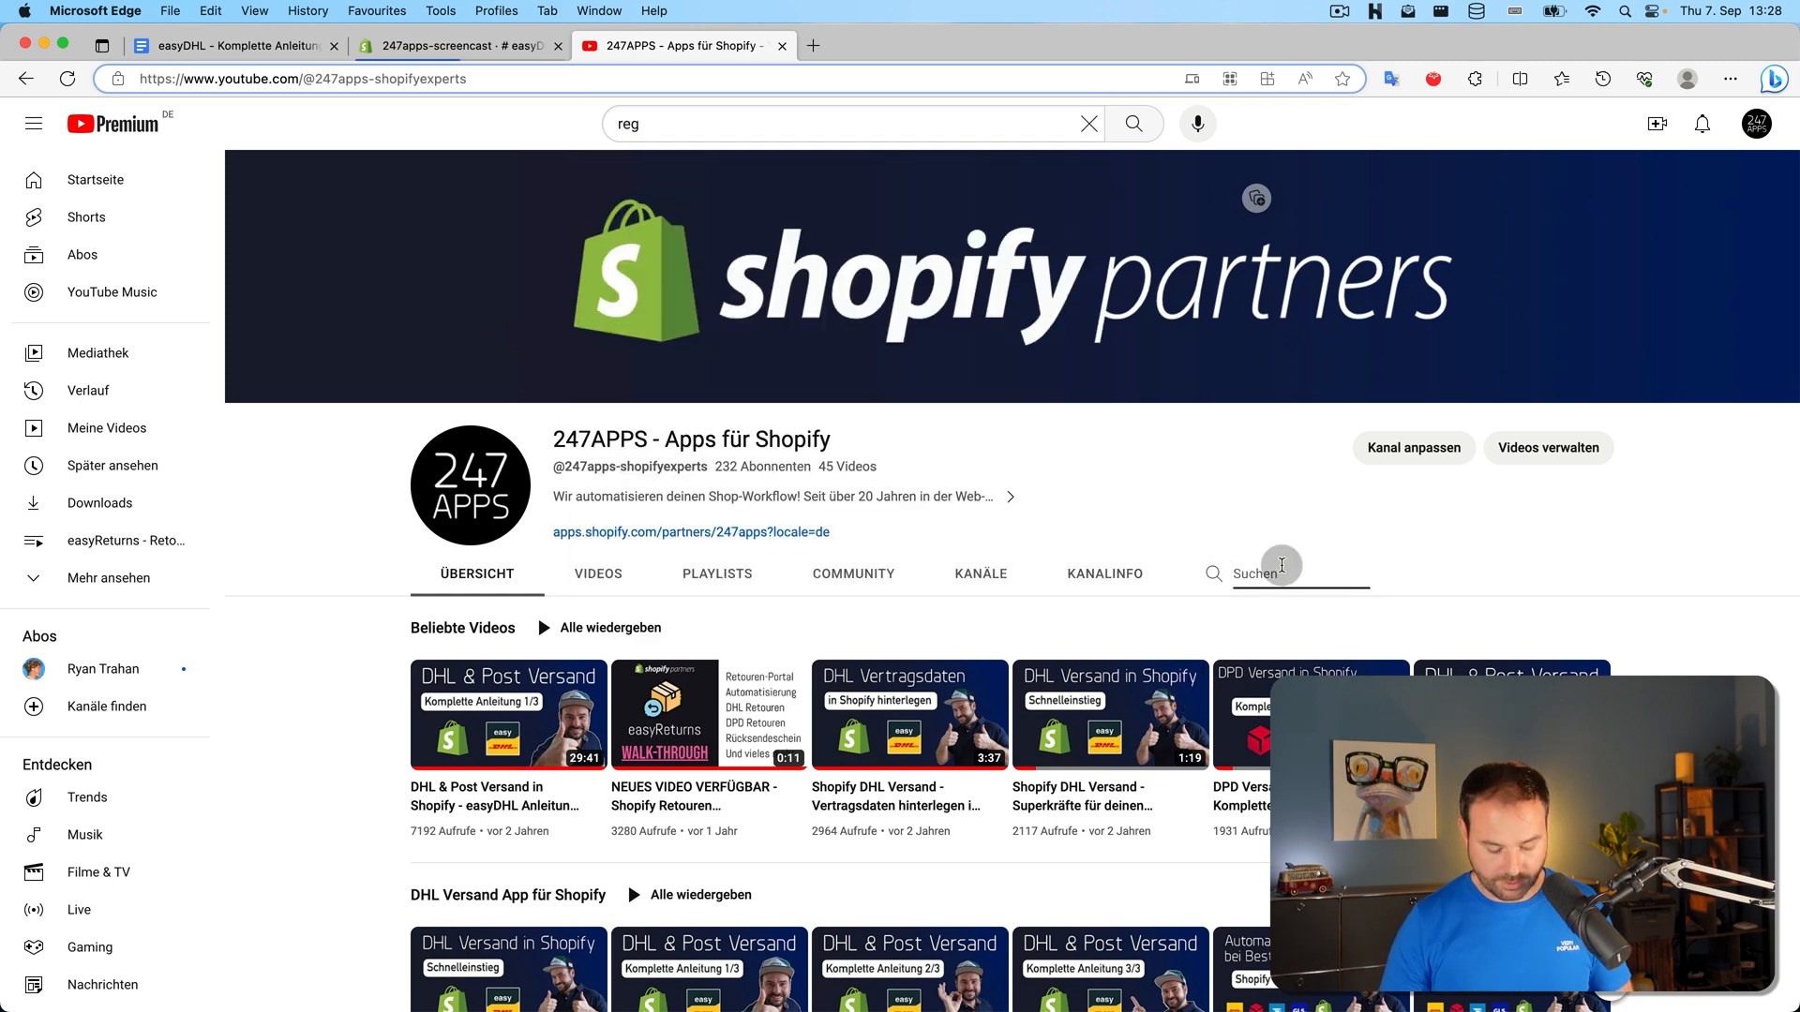
pyautogui.write('regeln')
pyautogui.press('Return')
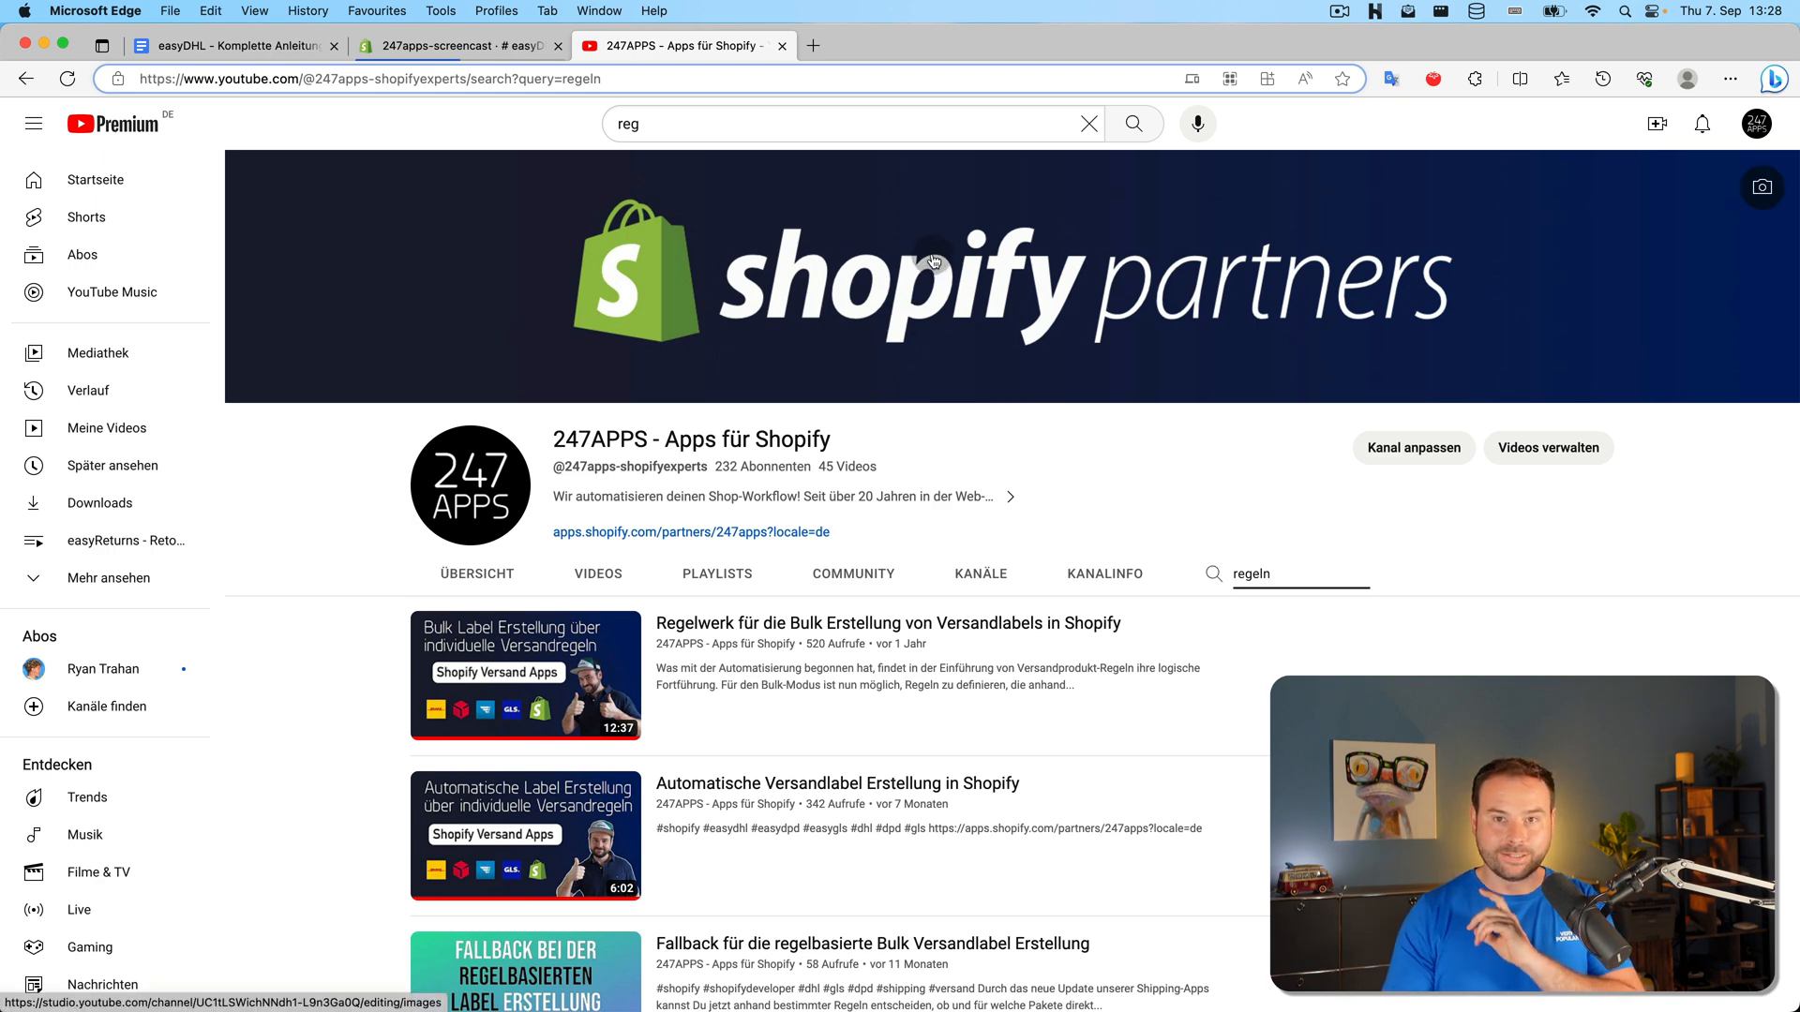
pyautogui.click(464, 51)
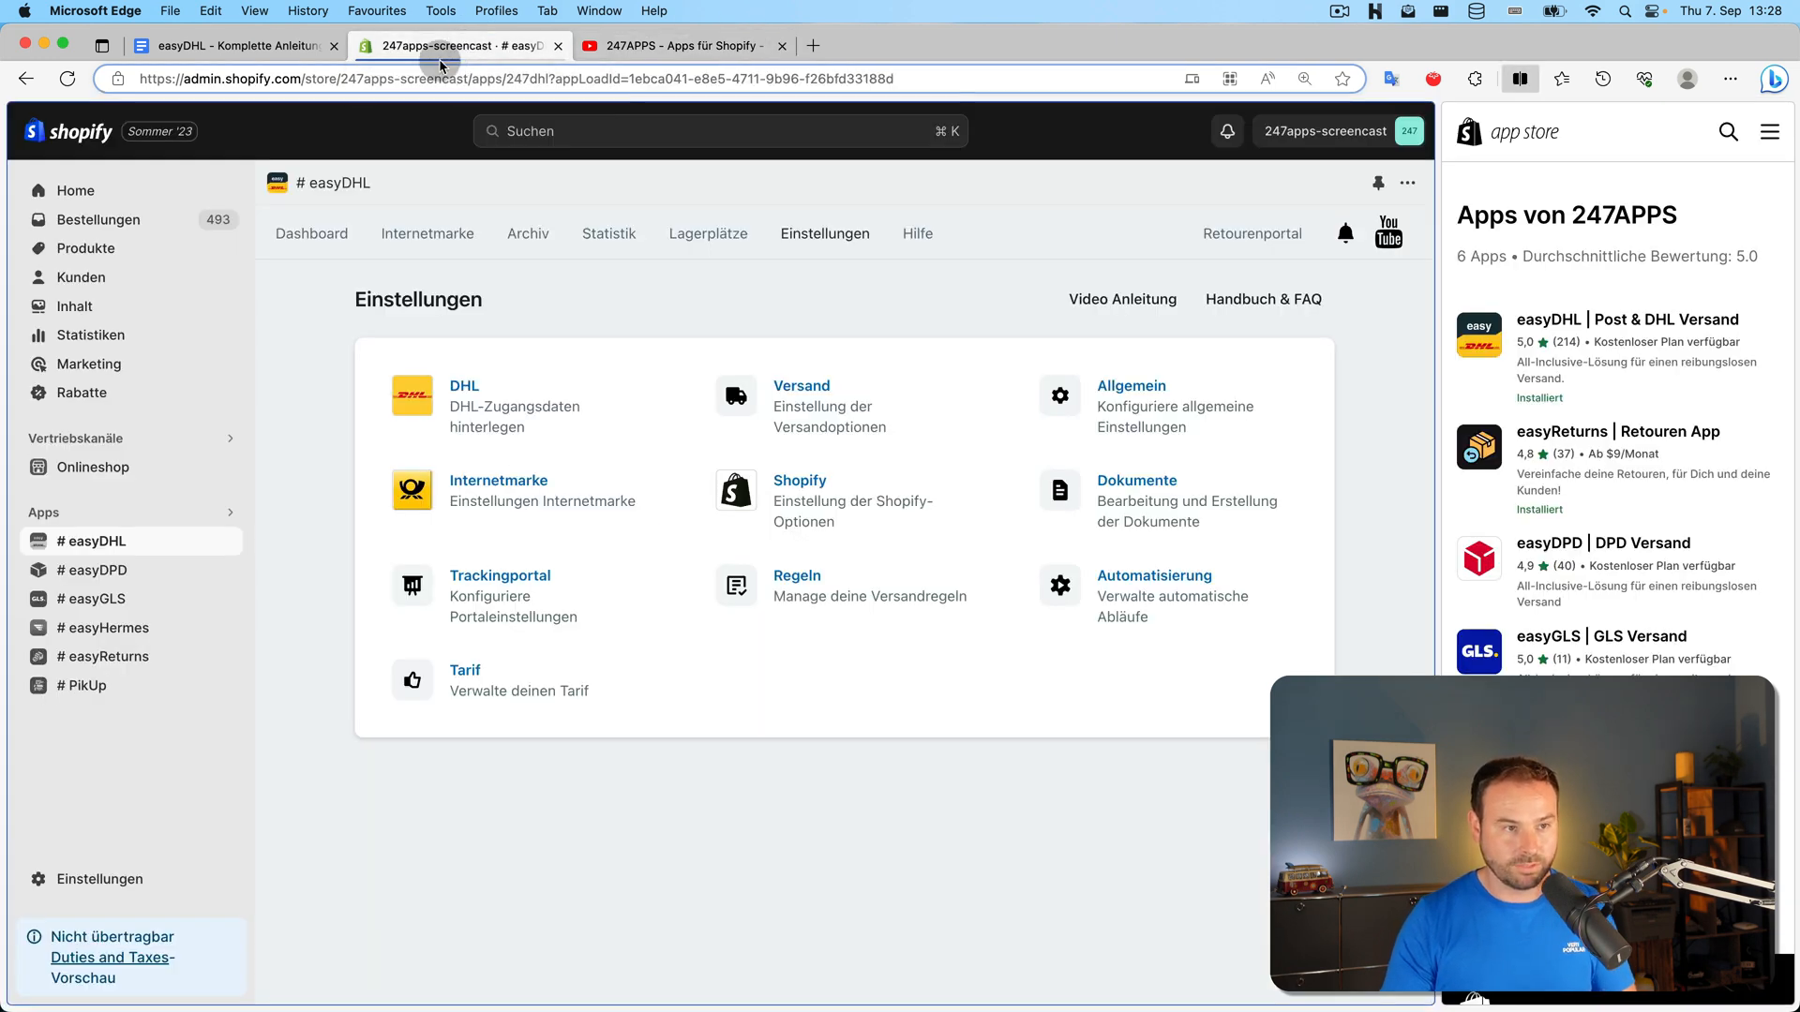
# On the Regeln page, choose 'Standard-Produkte aus Einstellungen nutzen' as the fallback and save
pyautogui.click(795, 602)
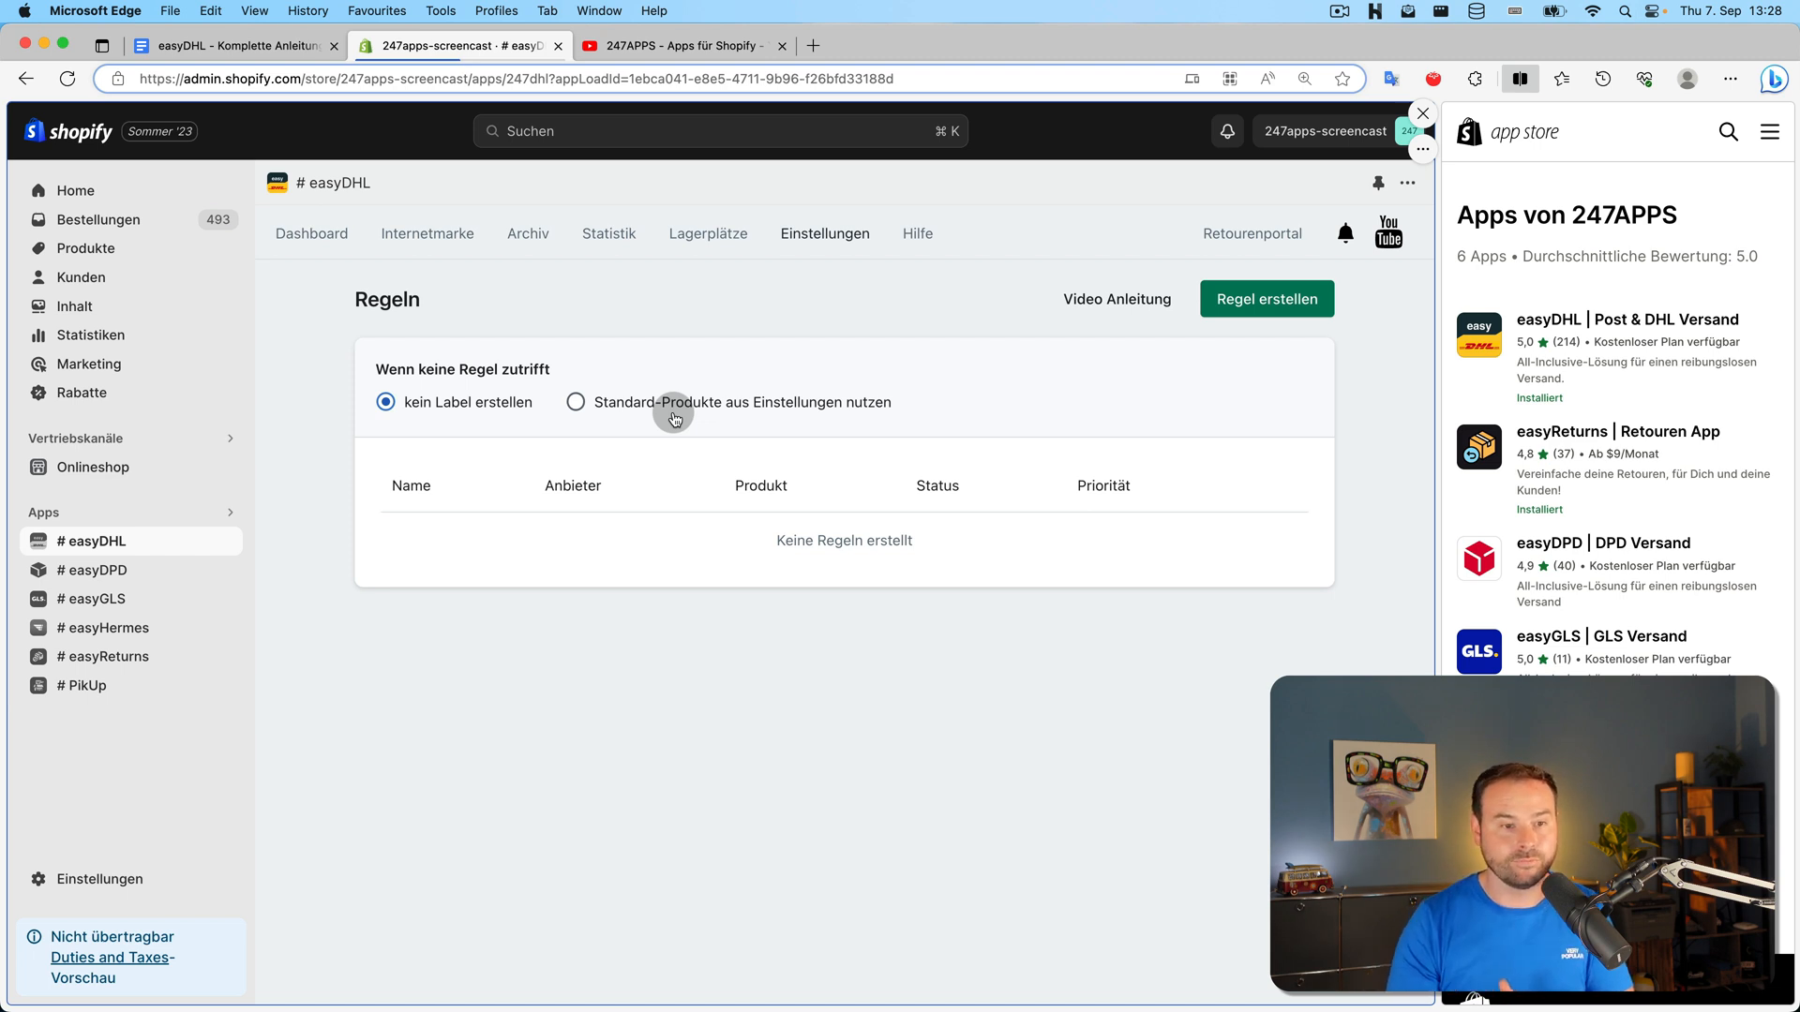
pyautogui.click(576, 402)
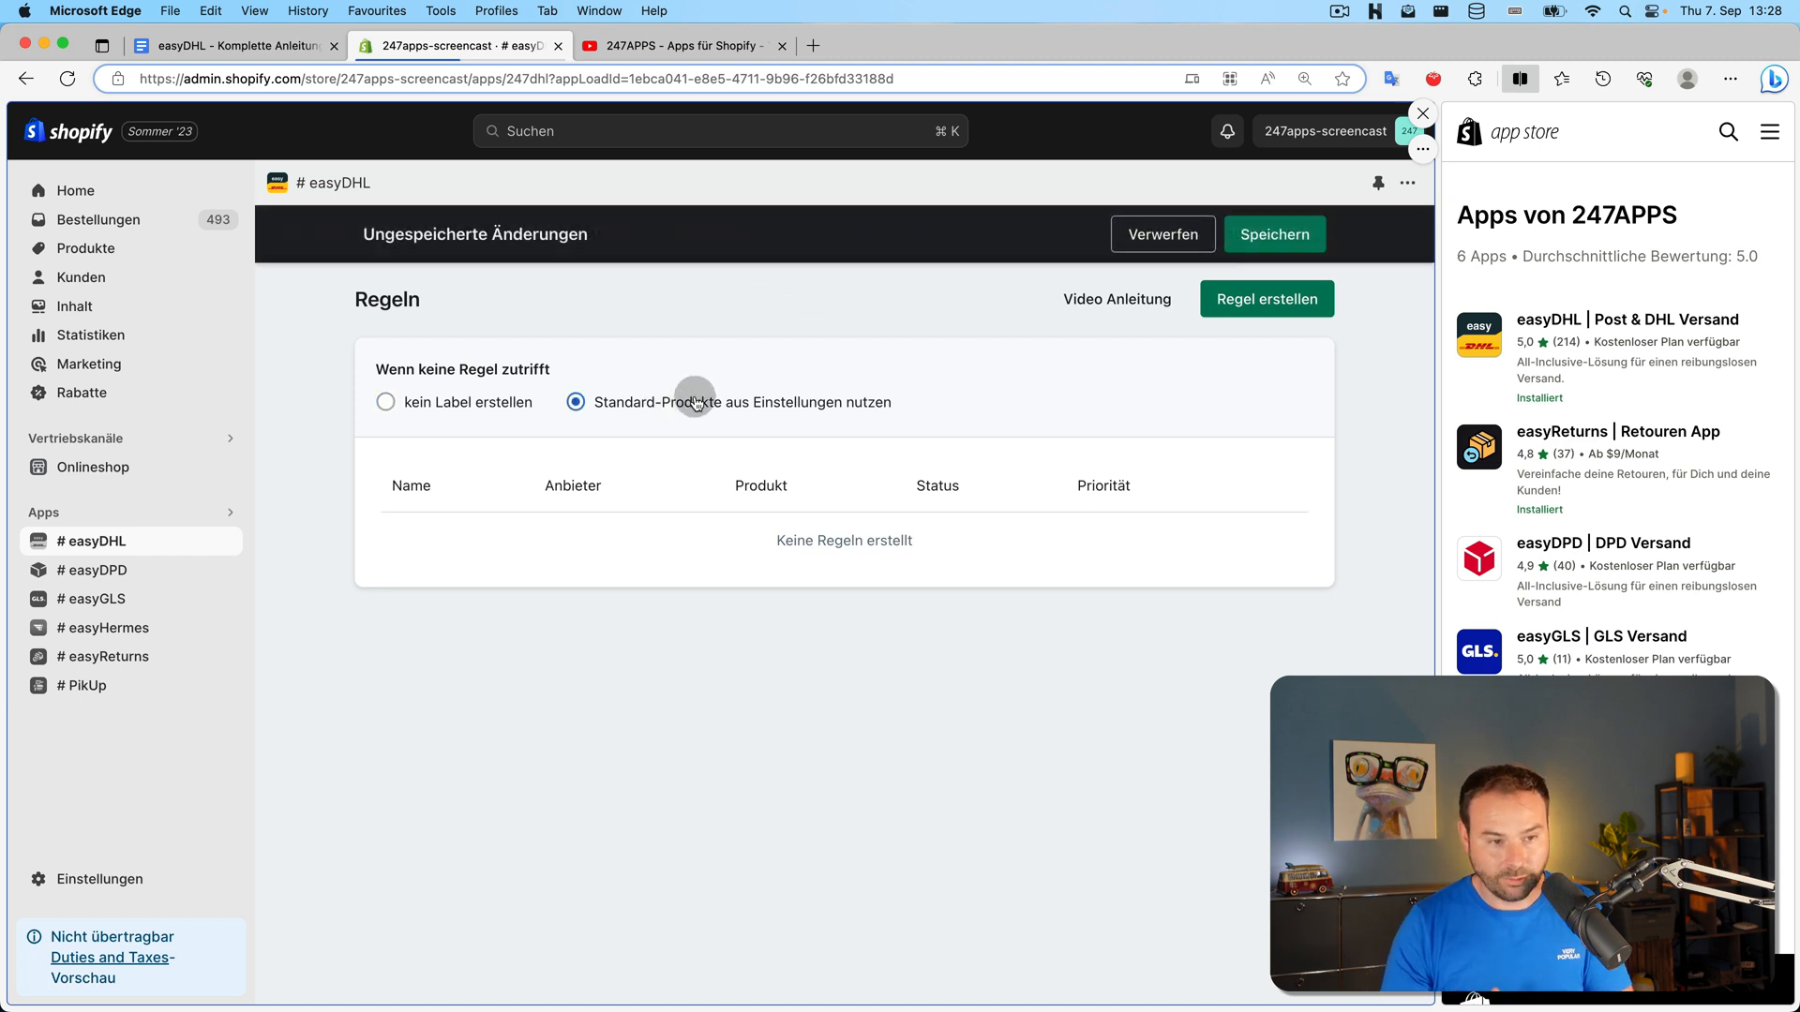
pyautogui.click(1289, 251)
# Confirm DHL Paket International as the international default product, then start a new shipping rule
pyautogui.click(848, 244)
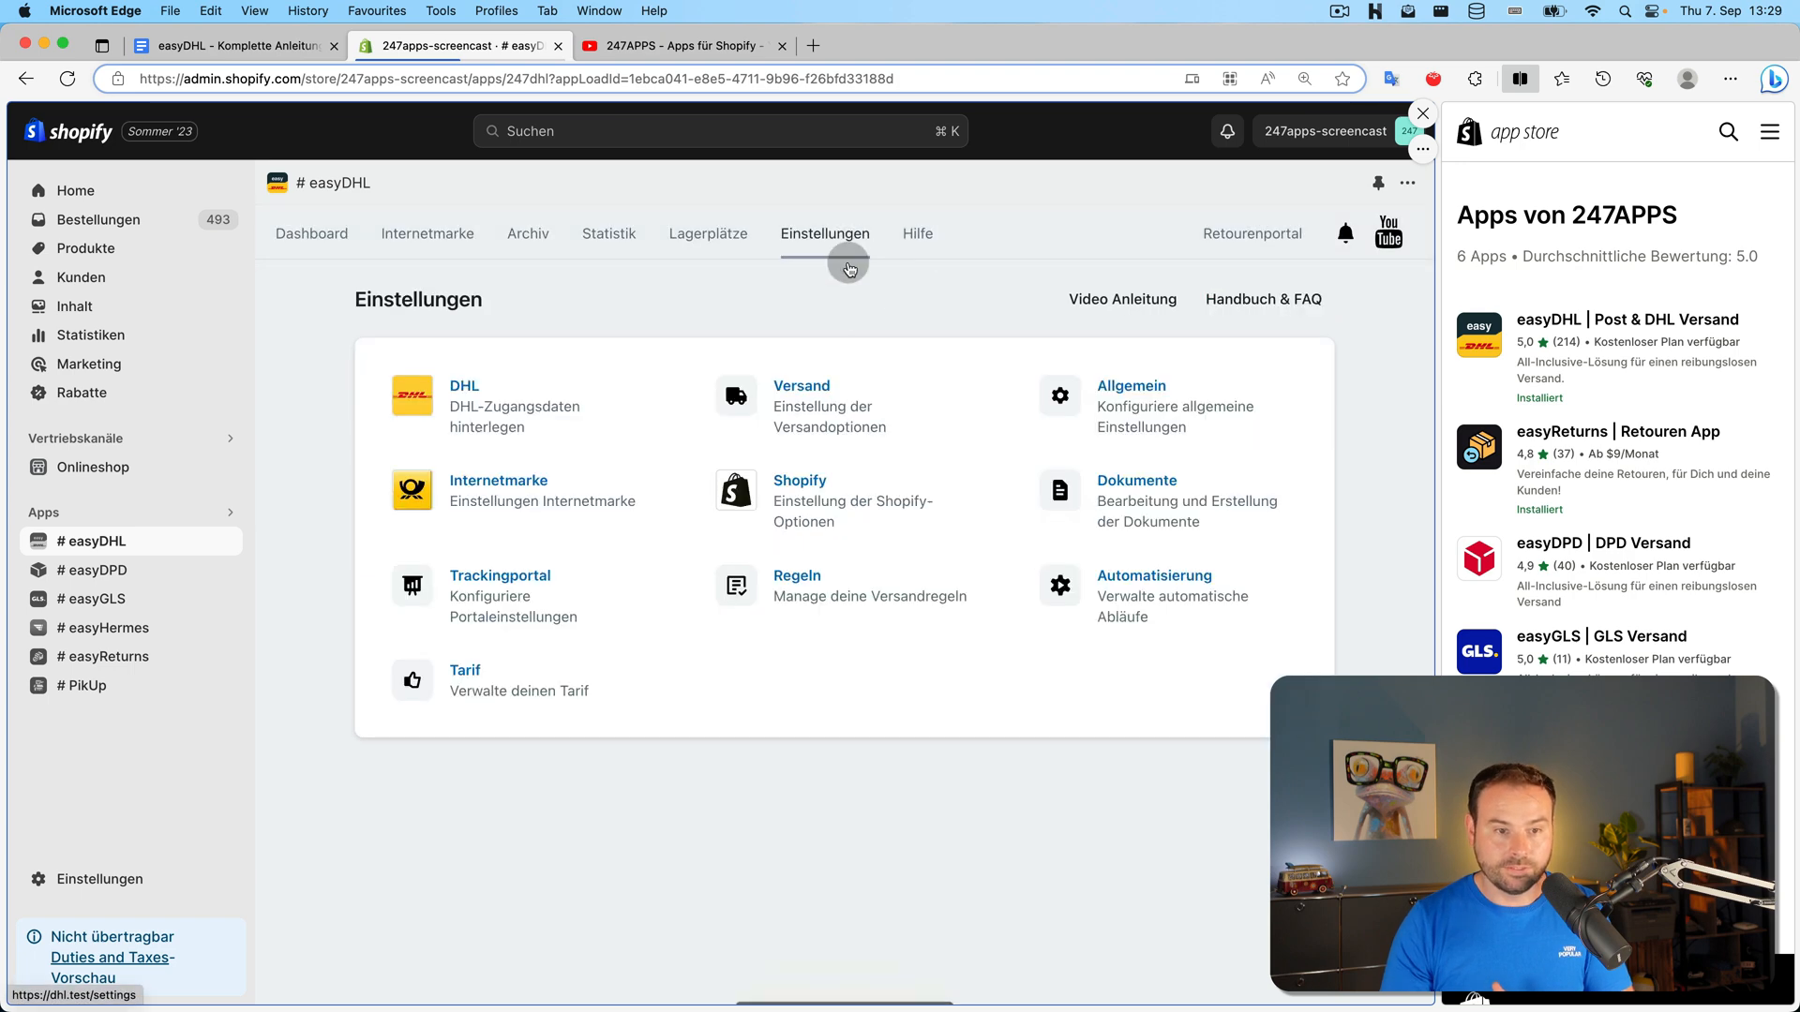
pyautogui.click(863, 388)
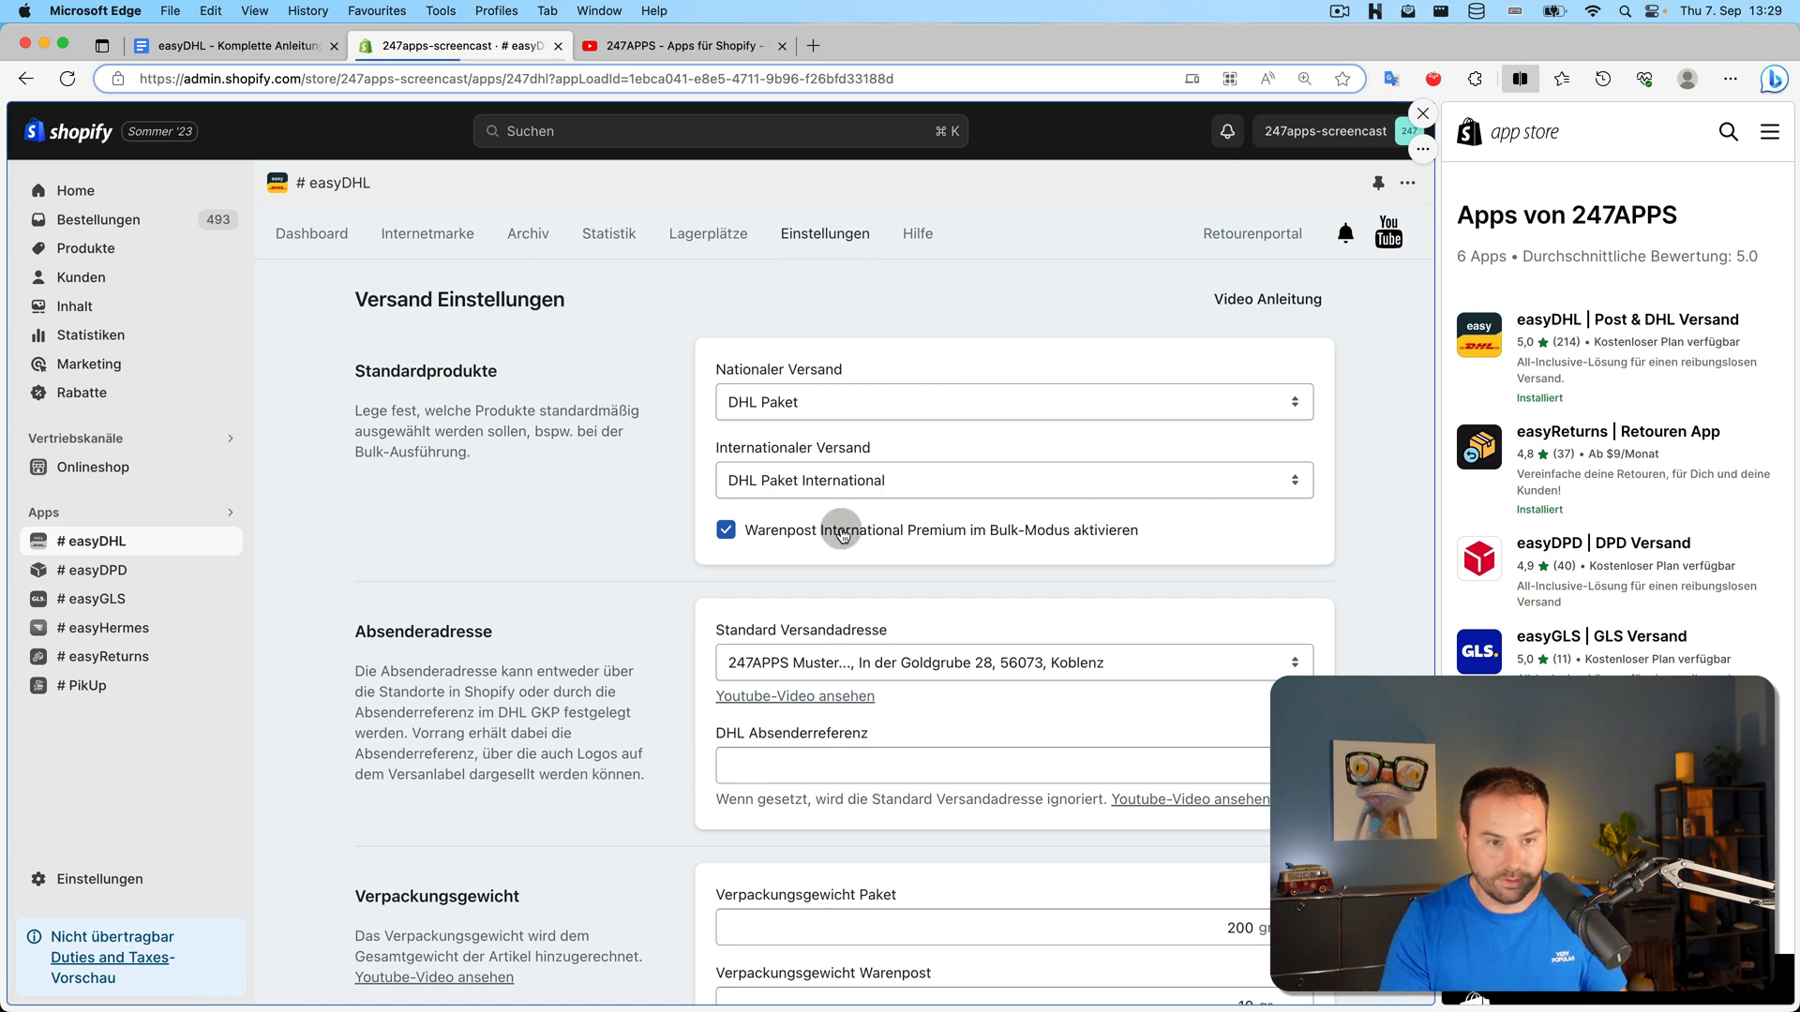
pyautogui.click(868, 481)
pyautogui.click(975, 262)
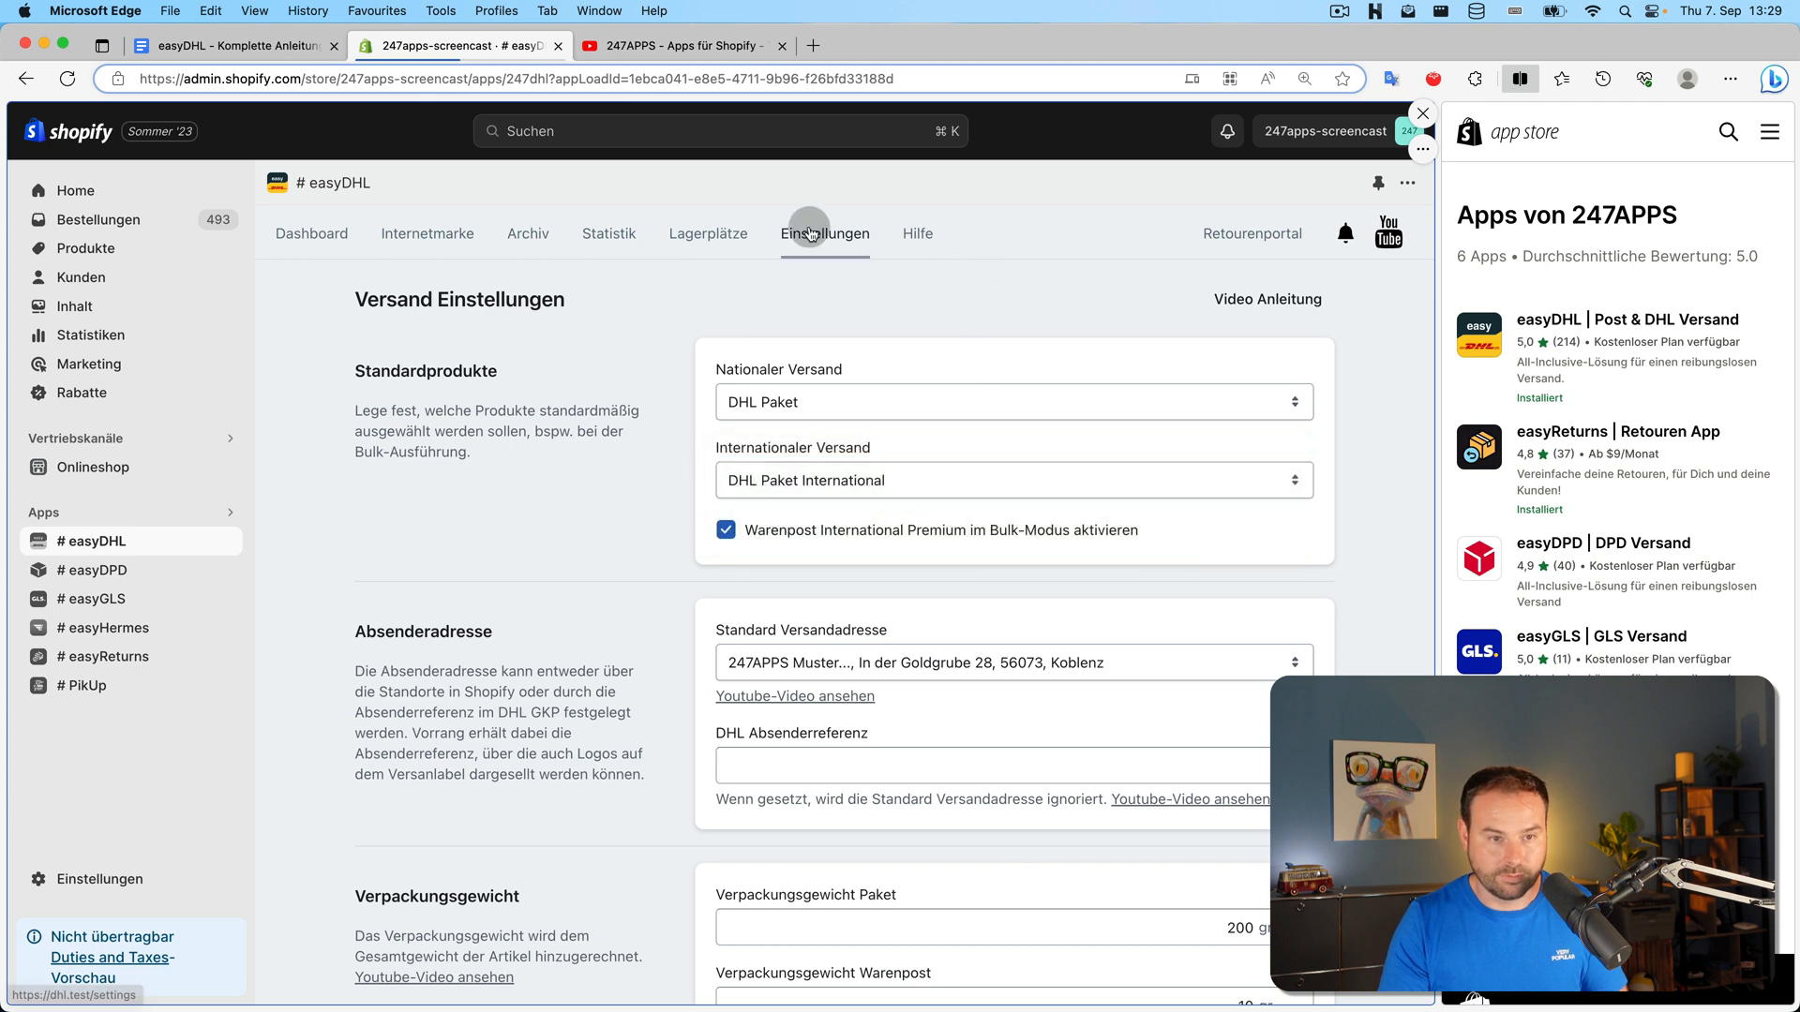
pyautogui.click(807, 232)
pyautogui.click(812, 581)
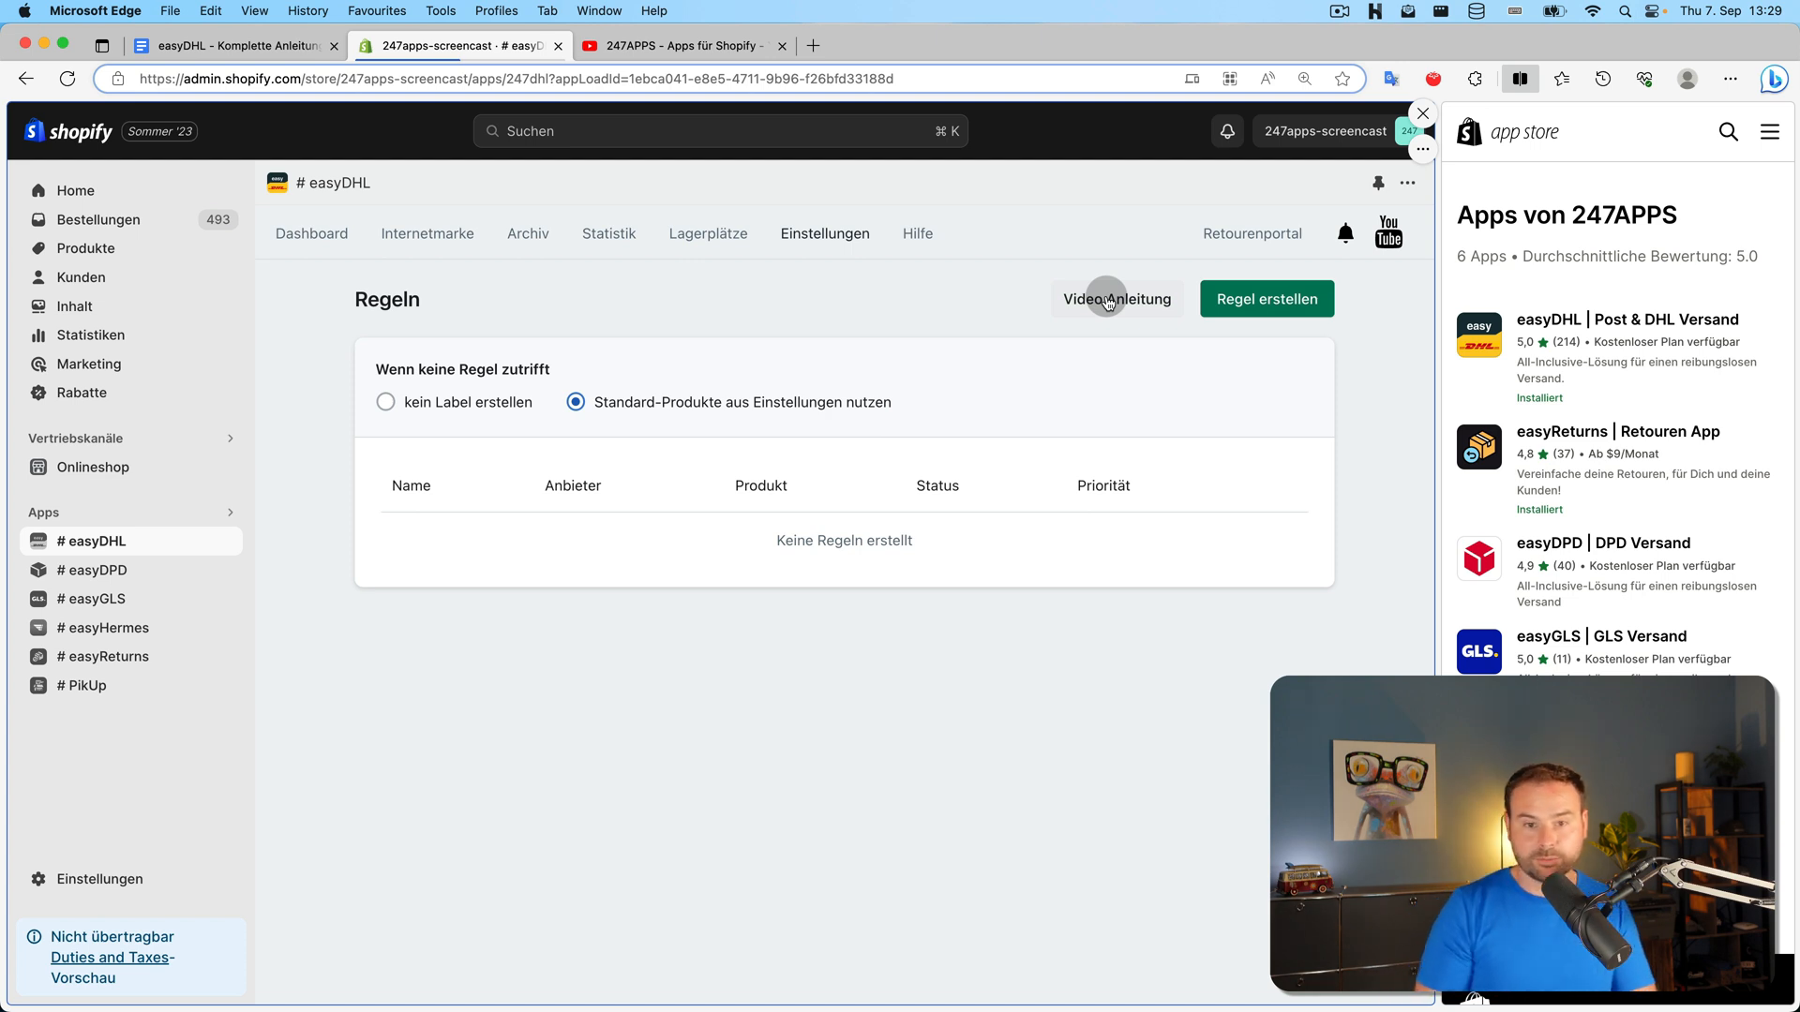
pyautogui.click(1276, 314)
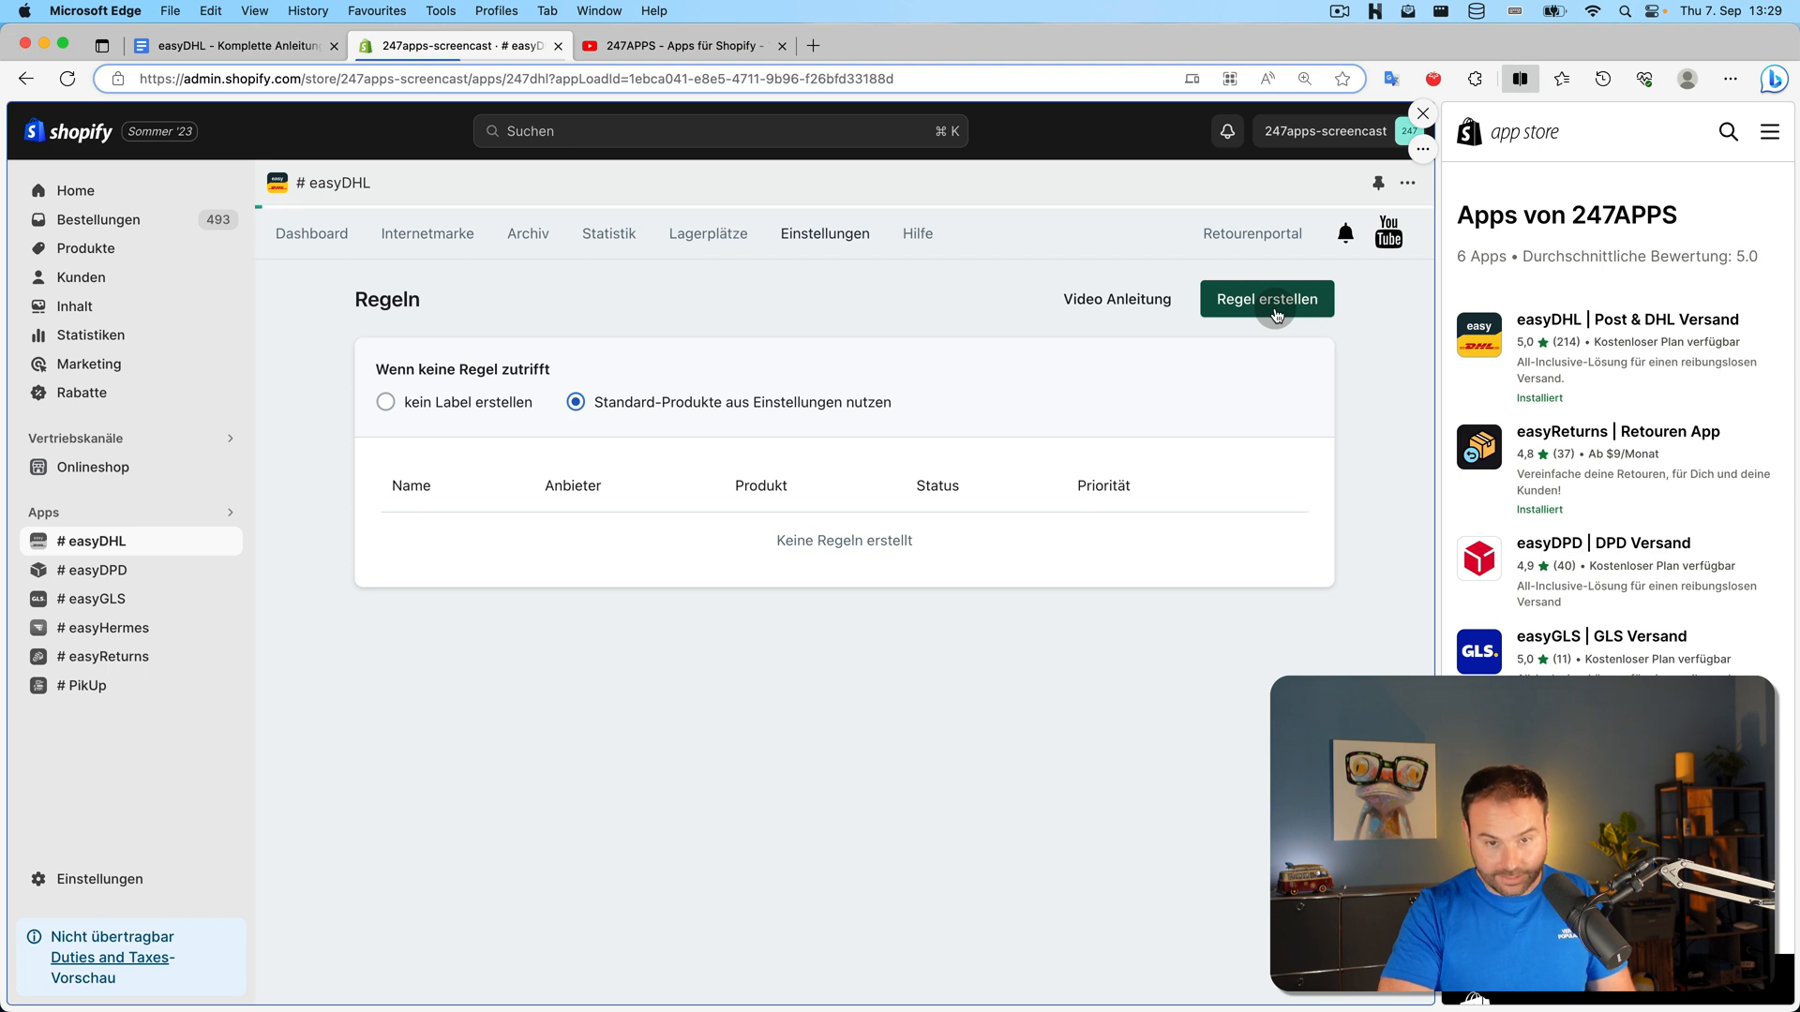
# Name the rule 'DHL Paket ab 2kg' and choose DHL Paket as its product
pyautogui.click(1090, 391)
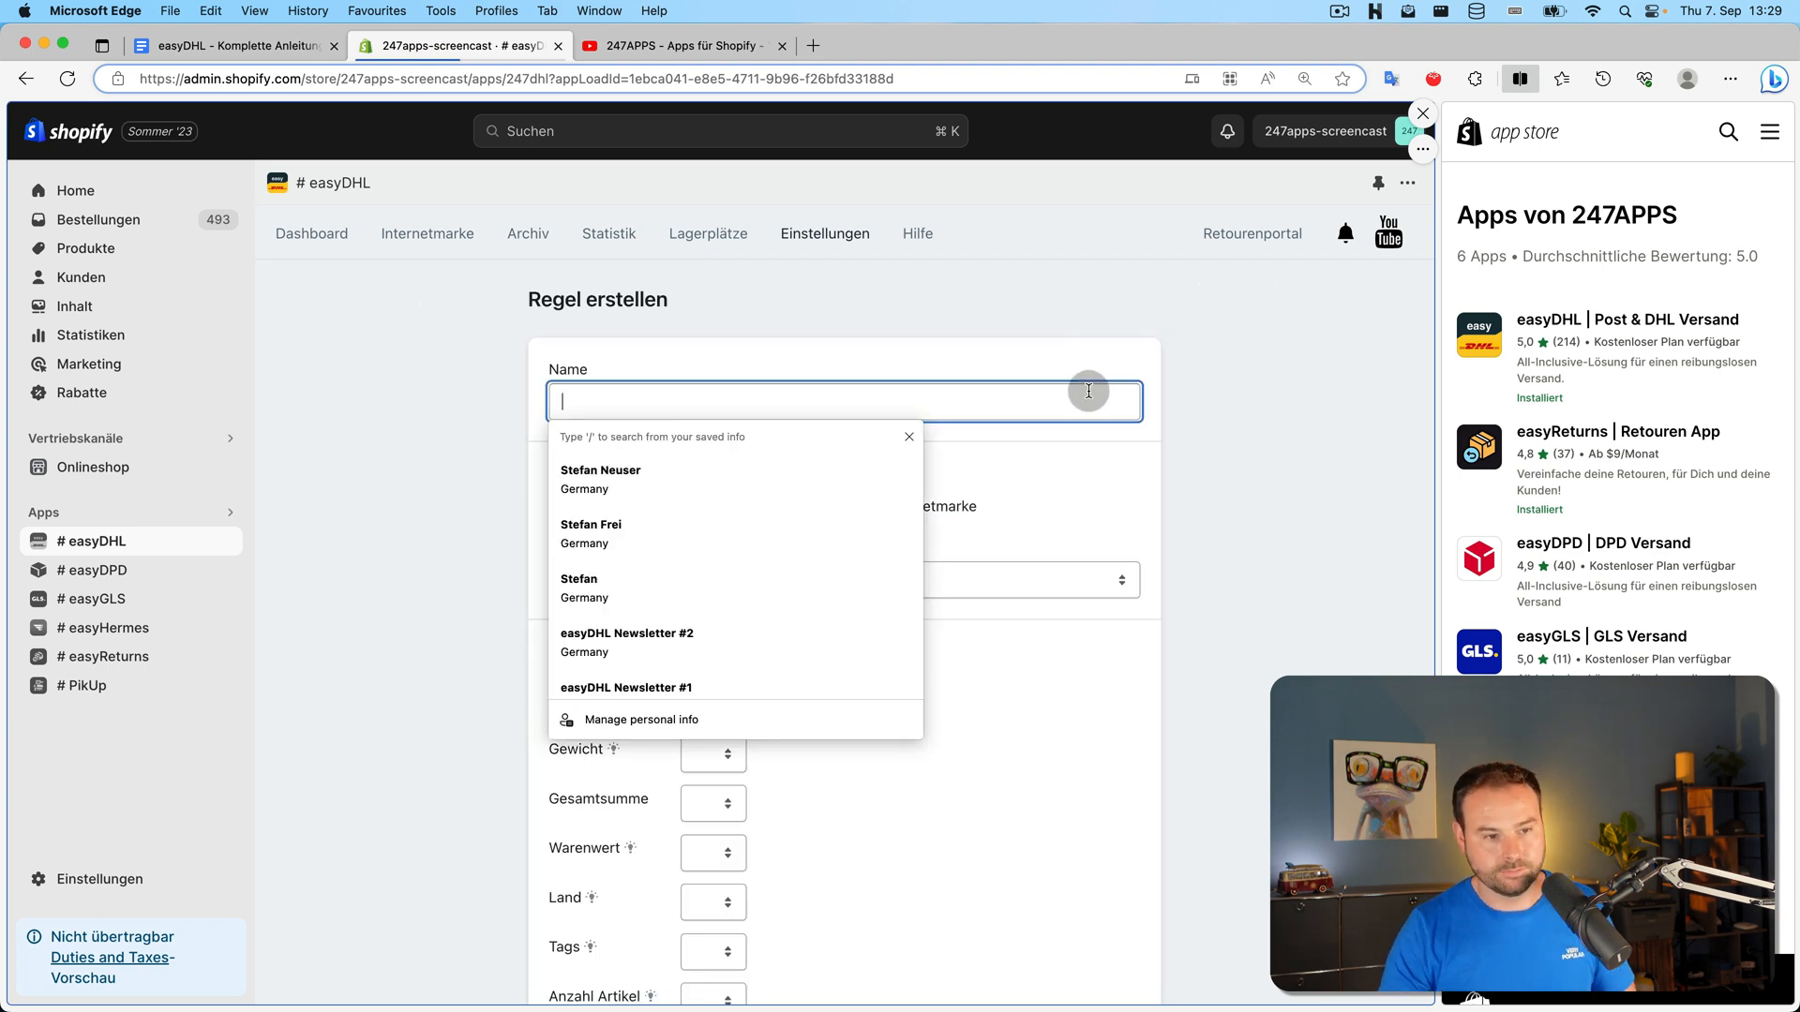
pyautogui.click(1030, 338)
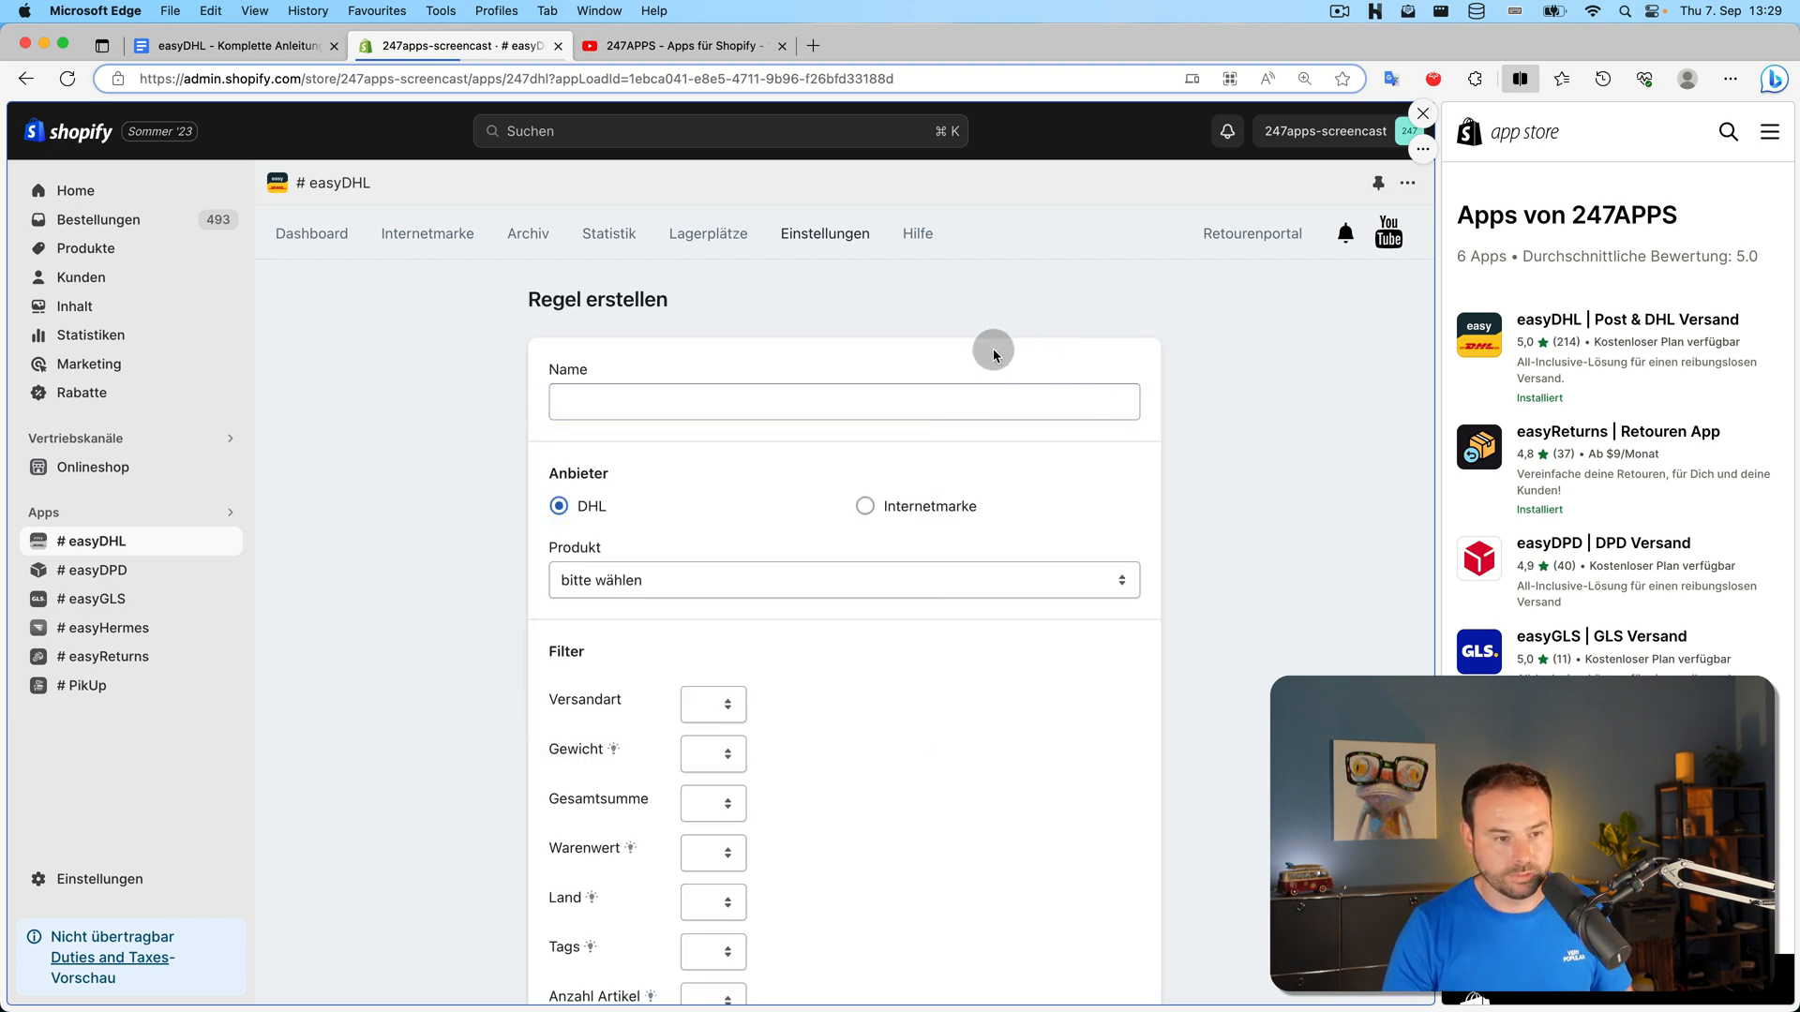
pyautogui.click(955, 391)
pyautogui.write('DHL Paket ab 2kg')
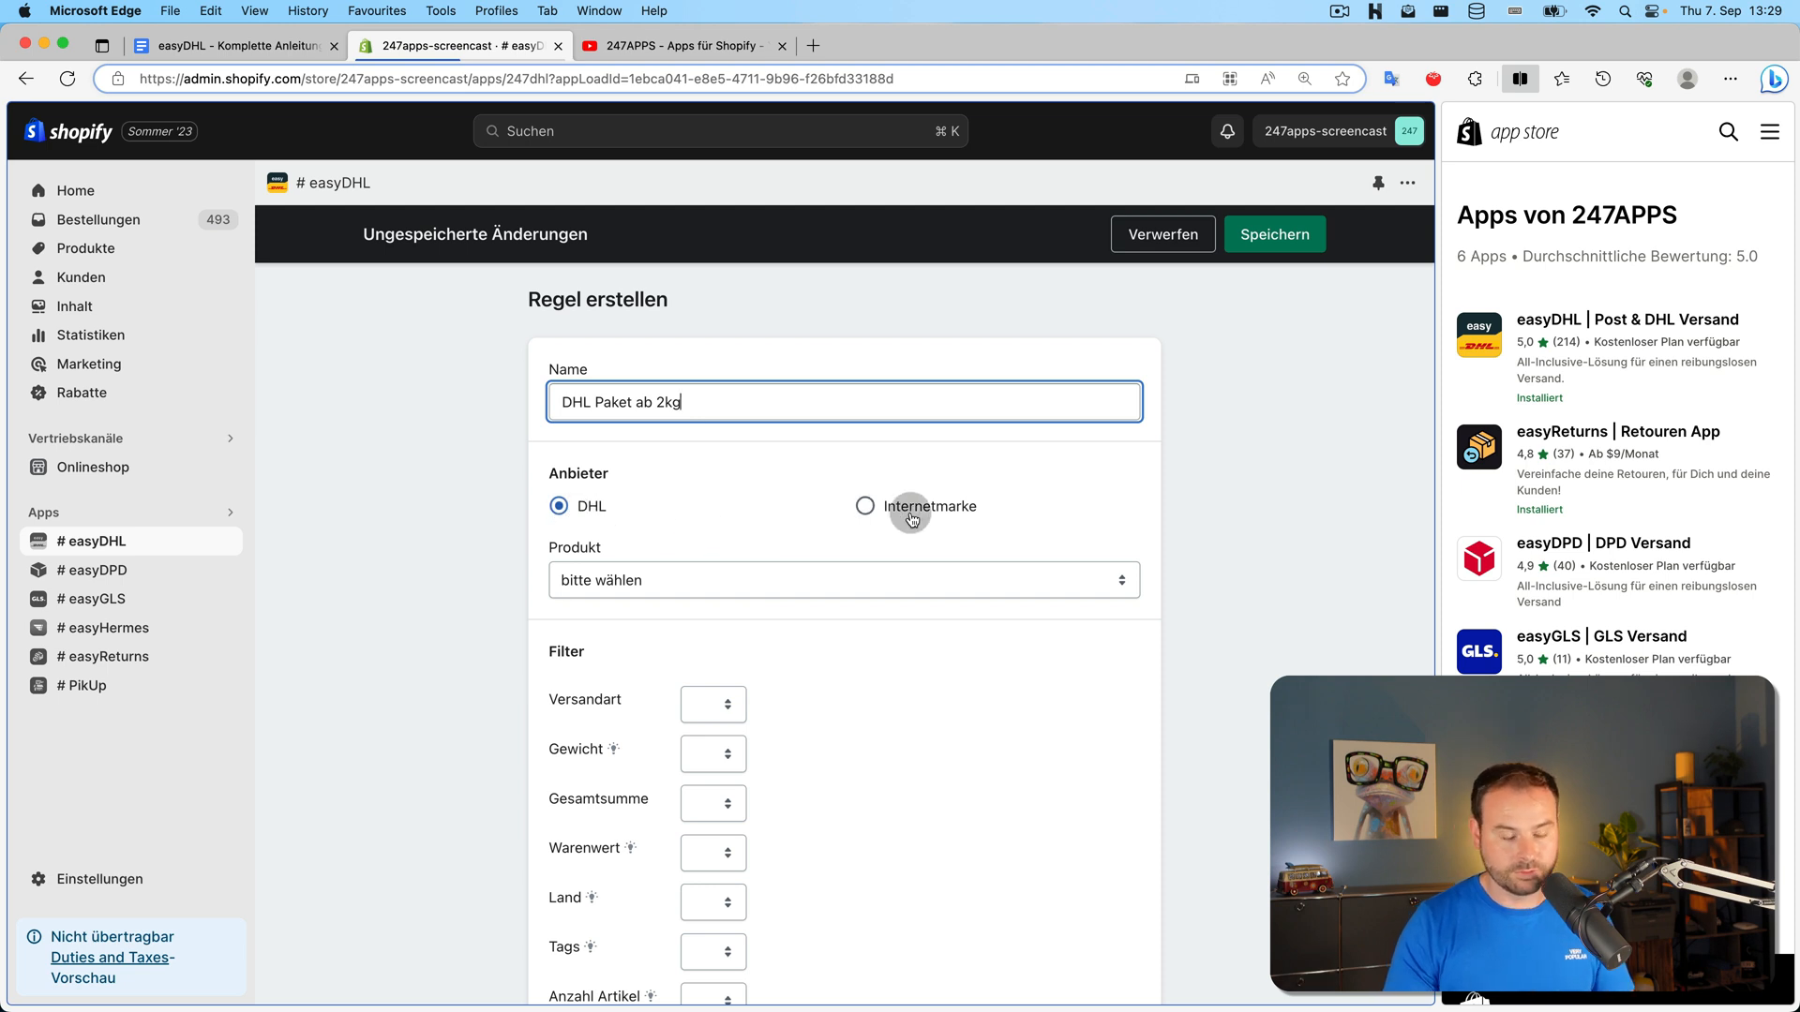
pyautogui.click(803, 579)
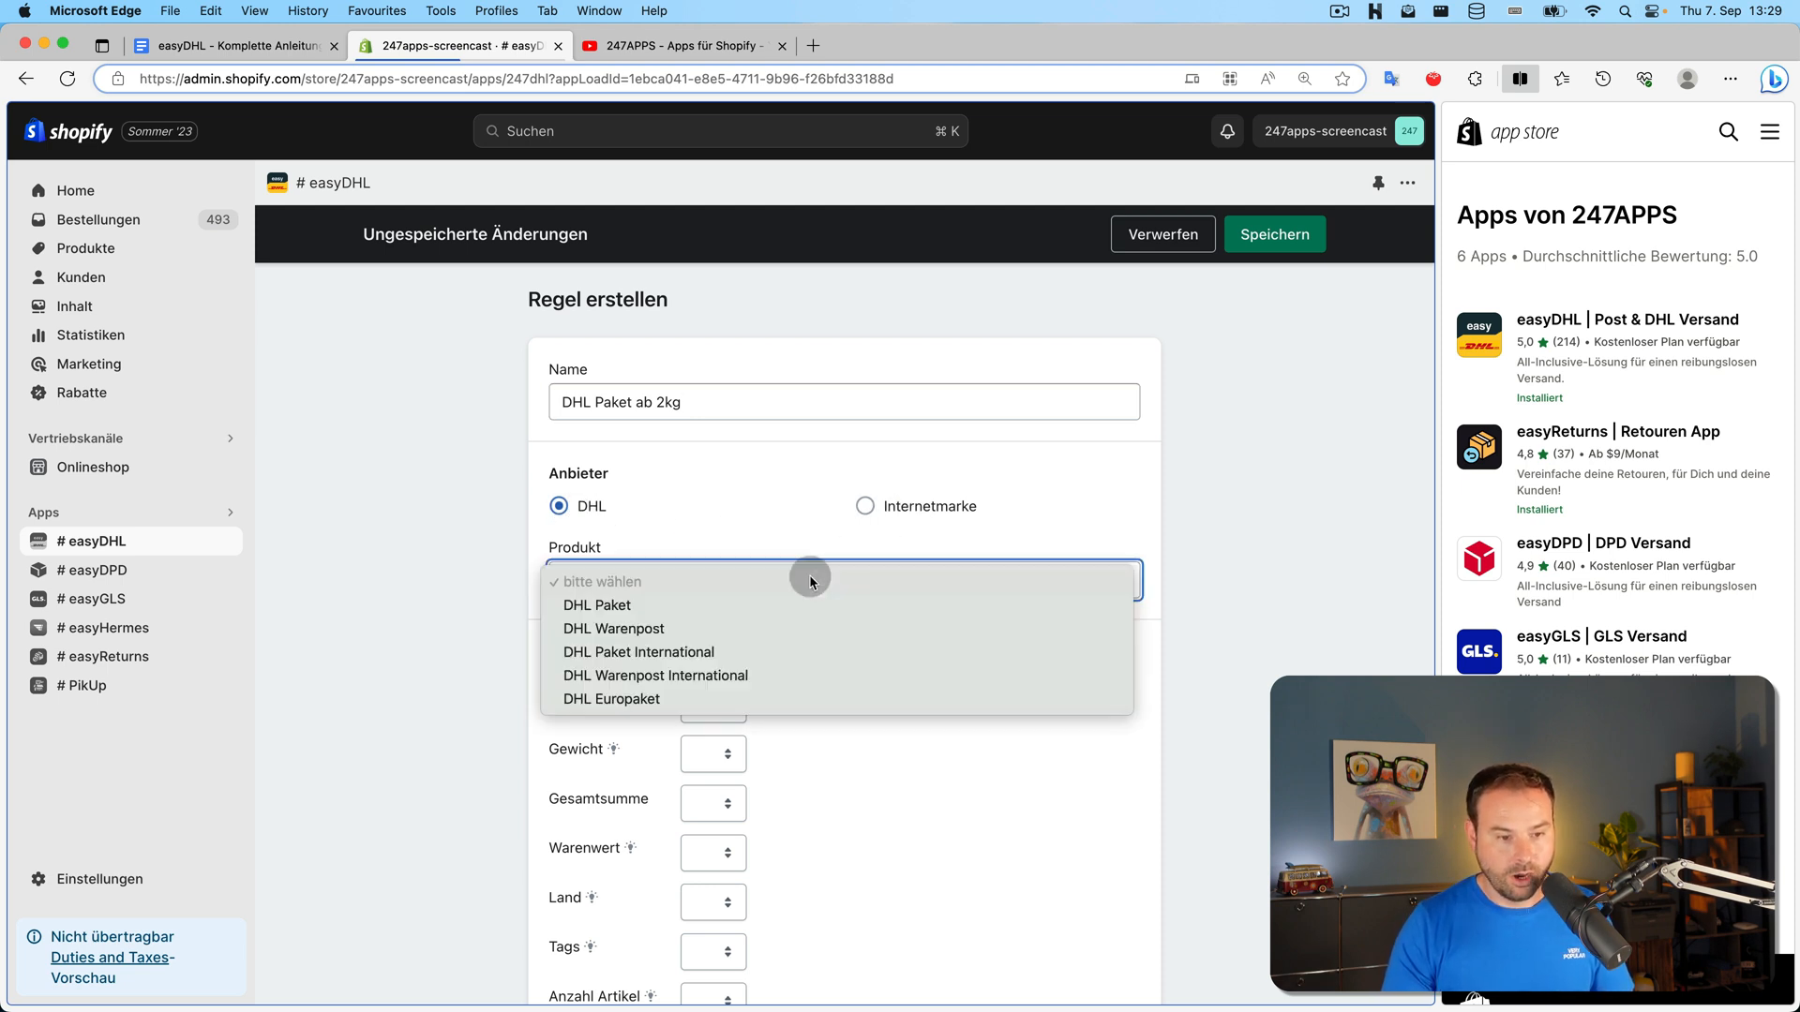
pyautogui.click(783, 607)
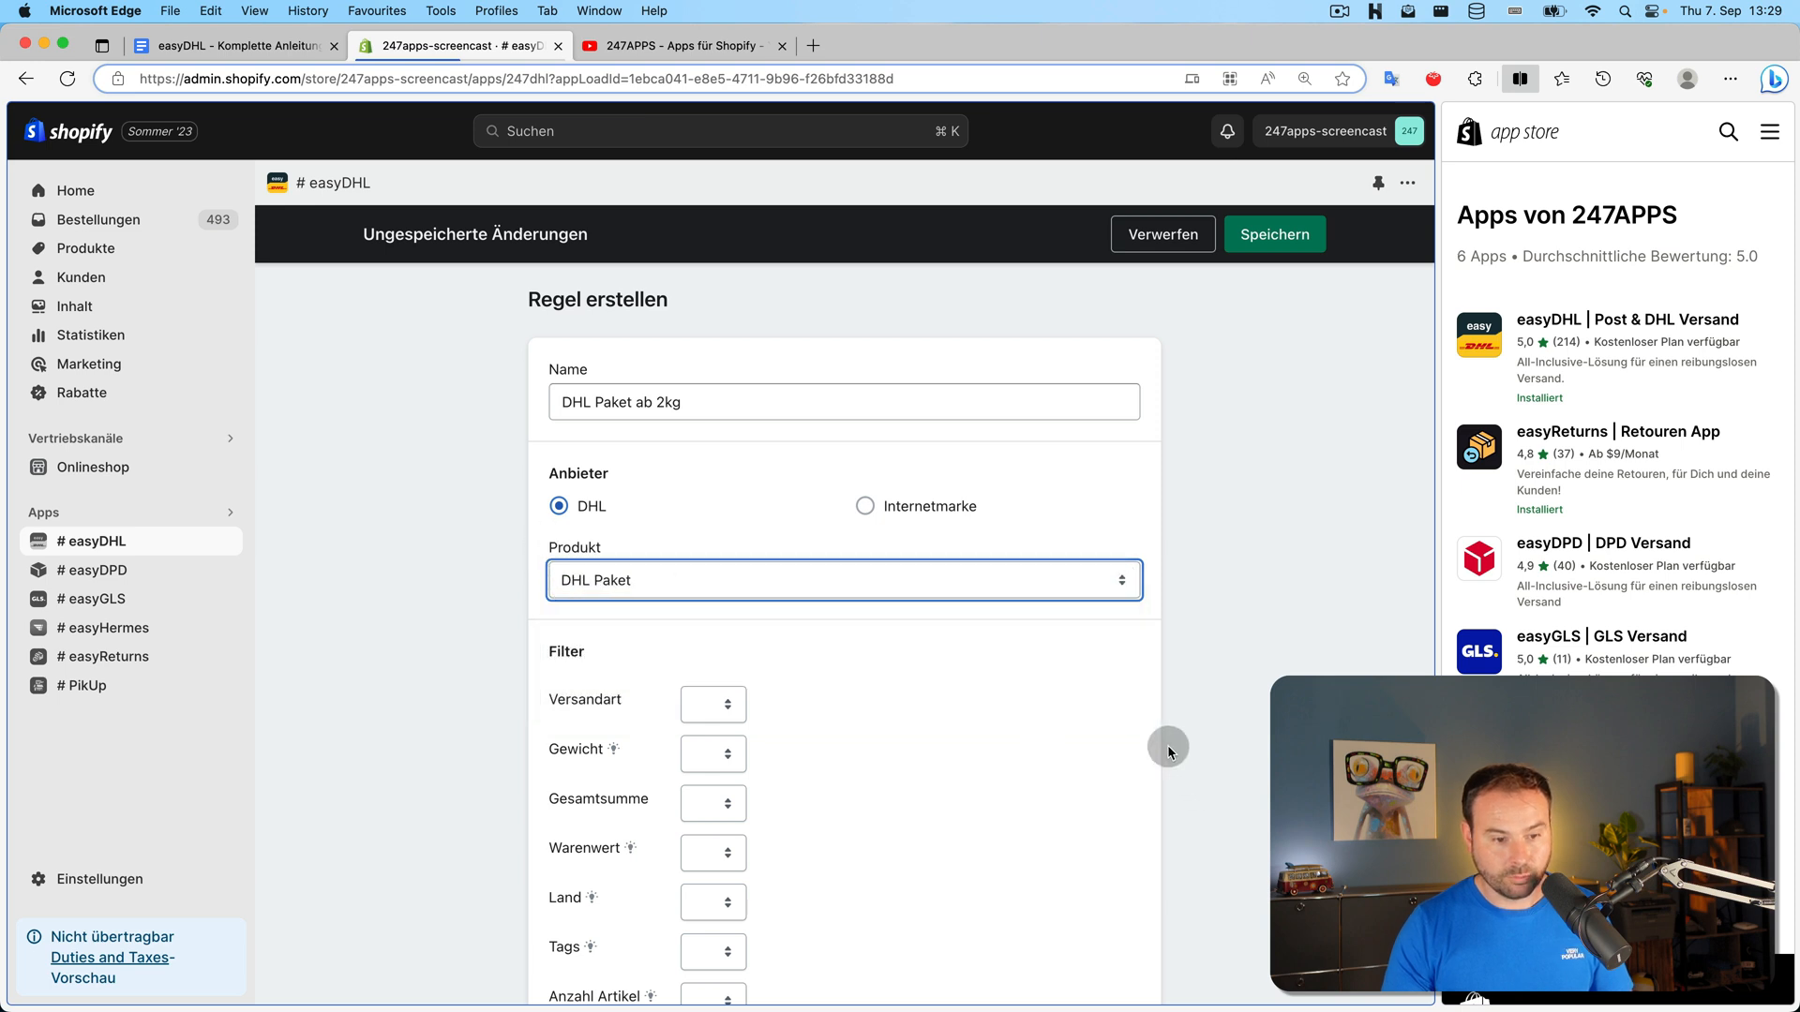
# Add a weight filter of >= 2 kg and save the rule
pyautogui.scroll(-2, 1104, 712)
pyautogui.click(709, 635)
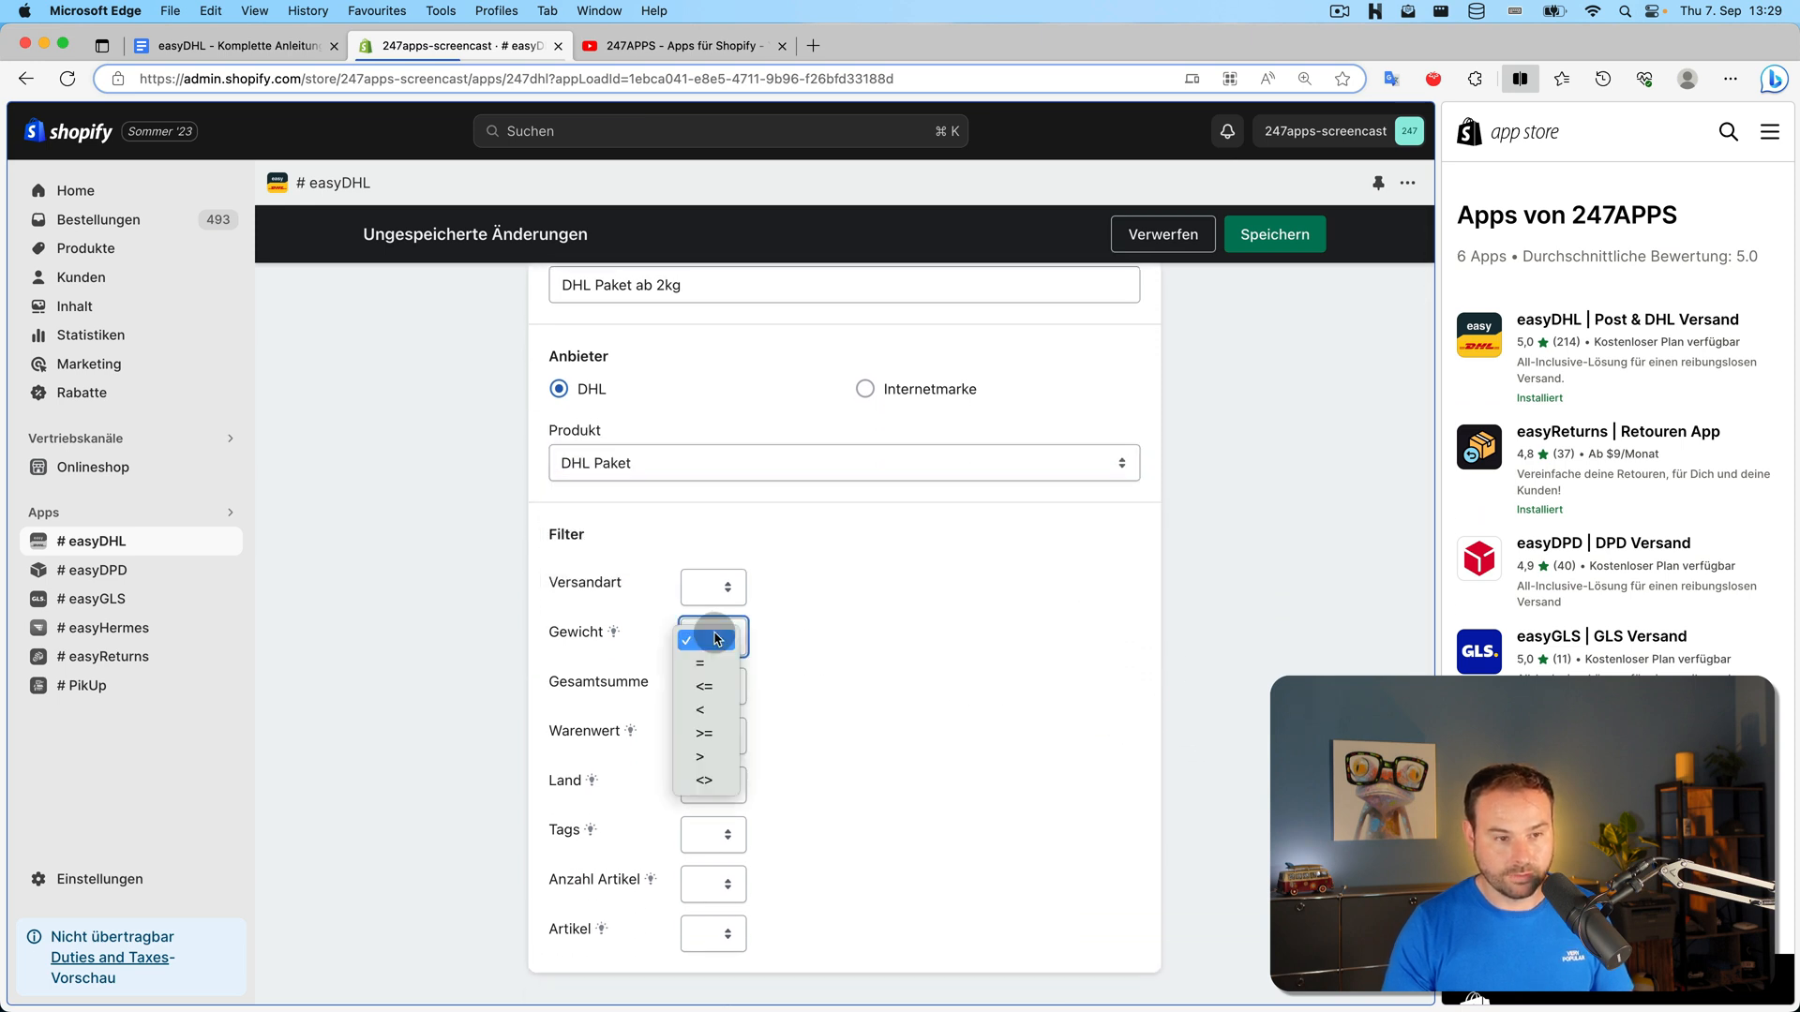
pyautogui.click(727, 733)
pyautogui.click(802, 643)
pyautogui.write('w')
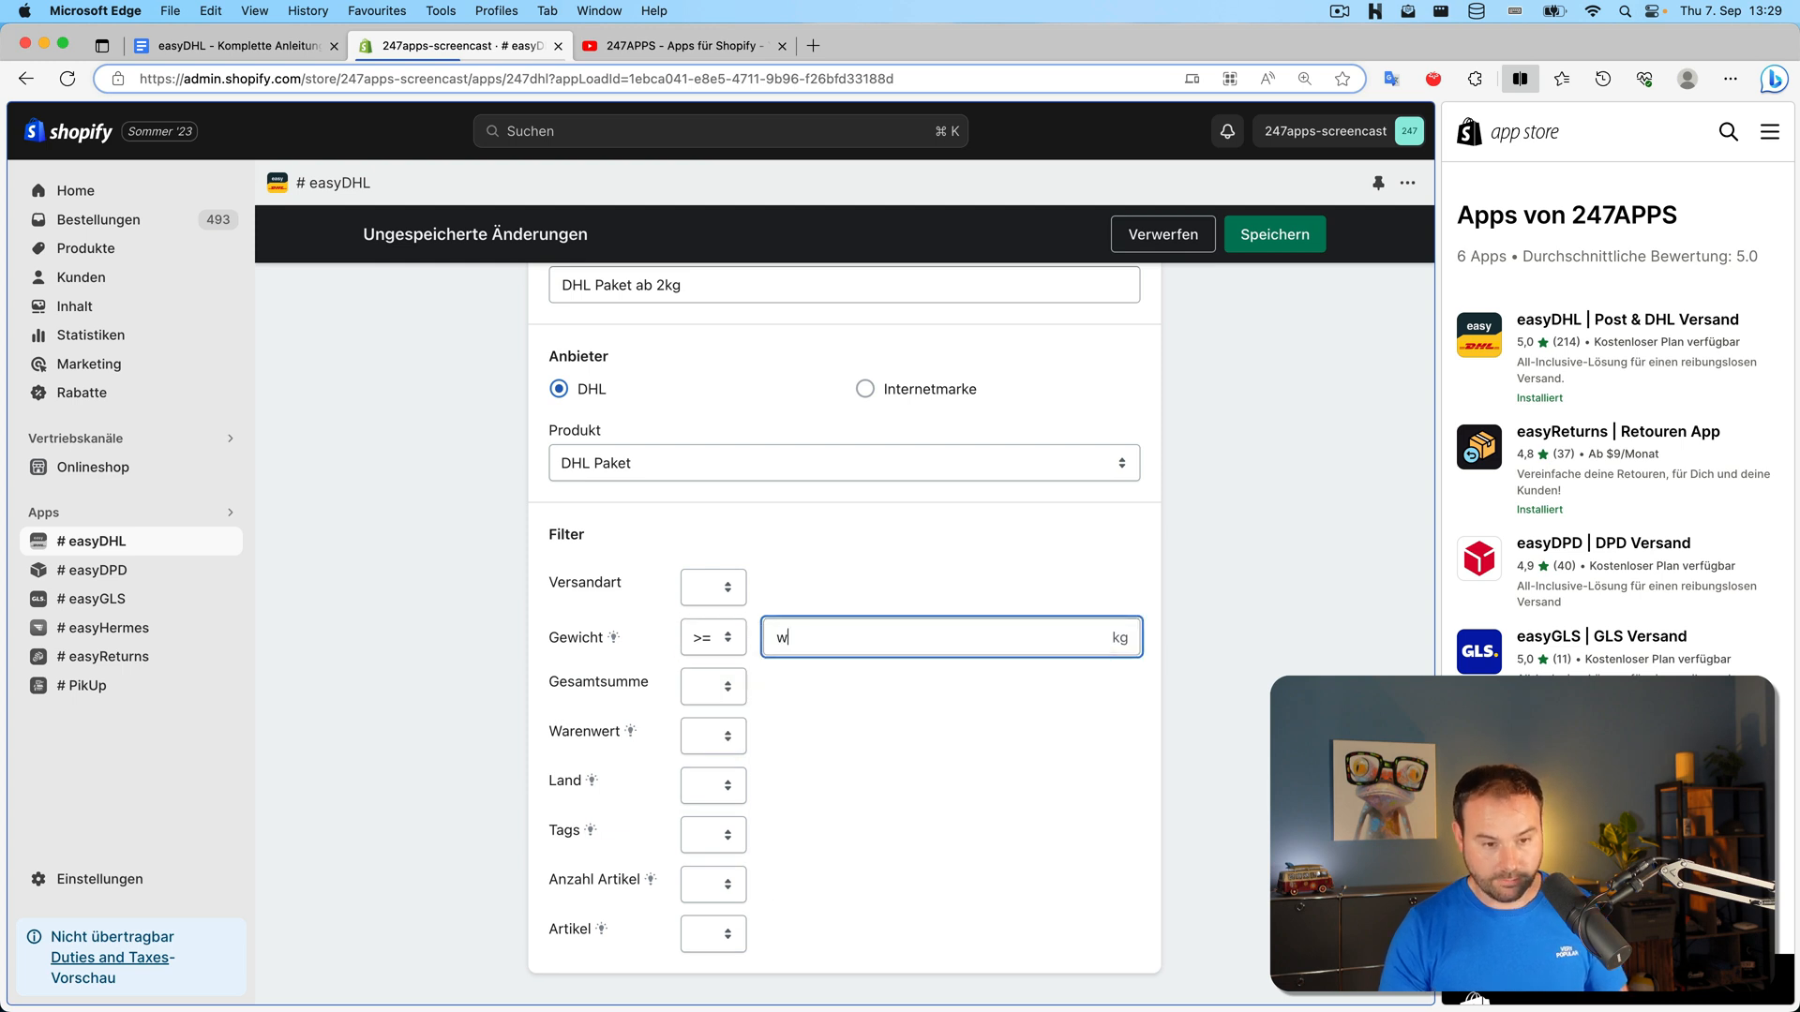
pyautogui.press('BackSpace')
pyautogui.write('2')
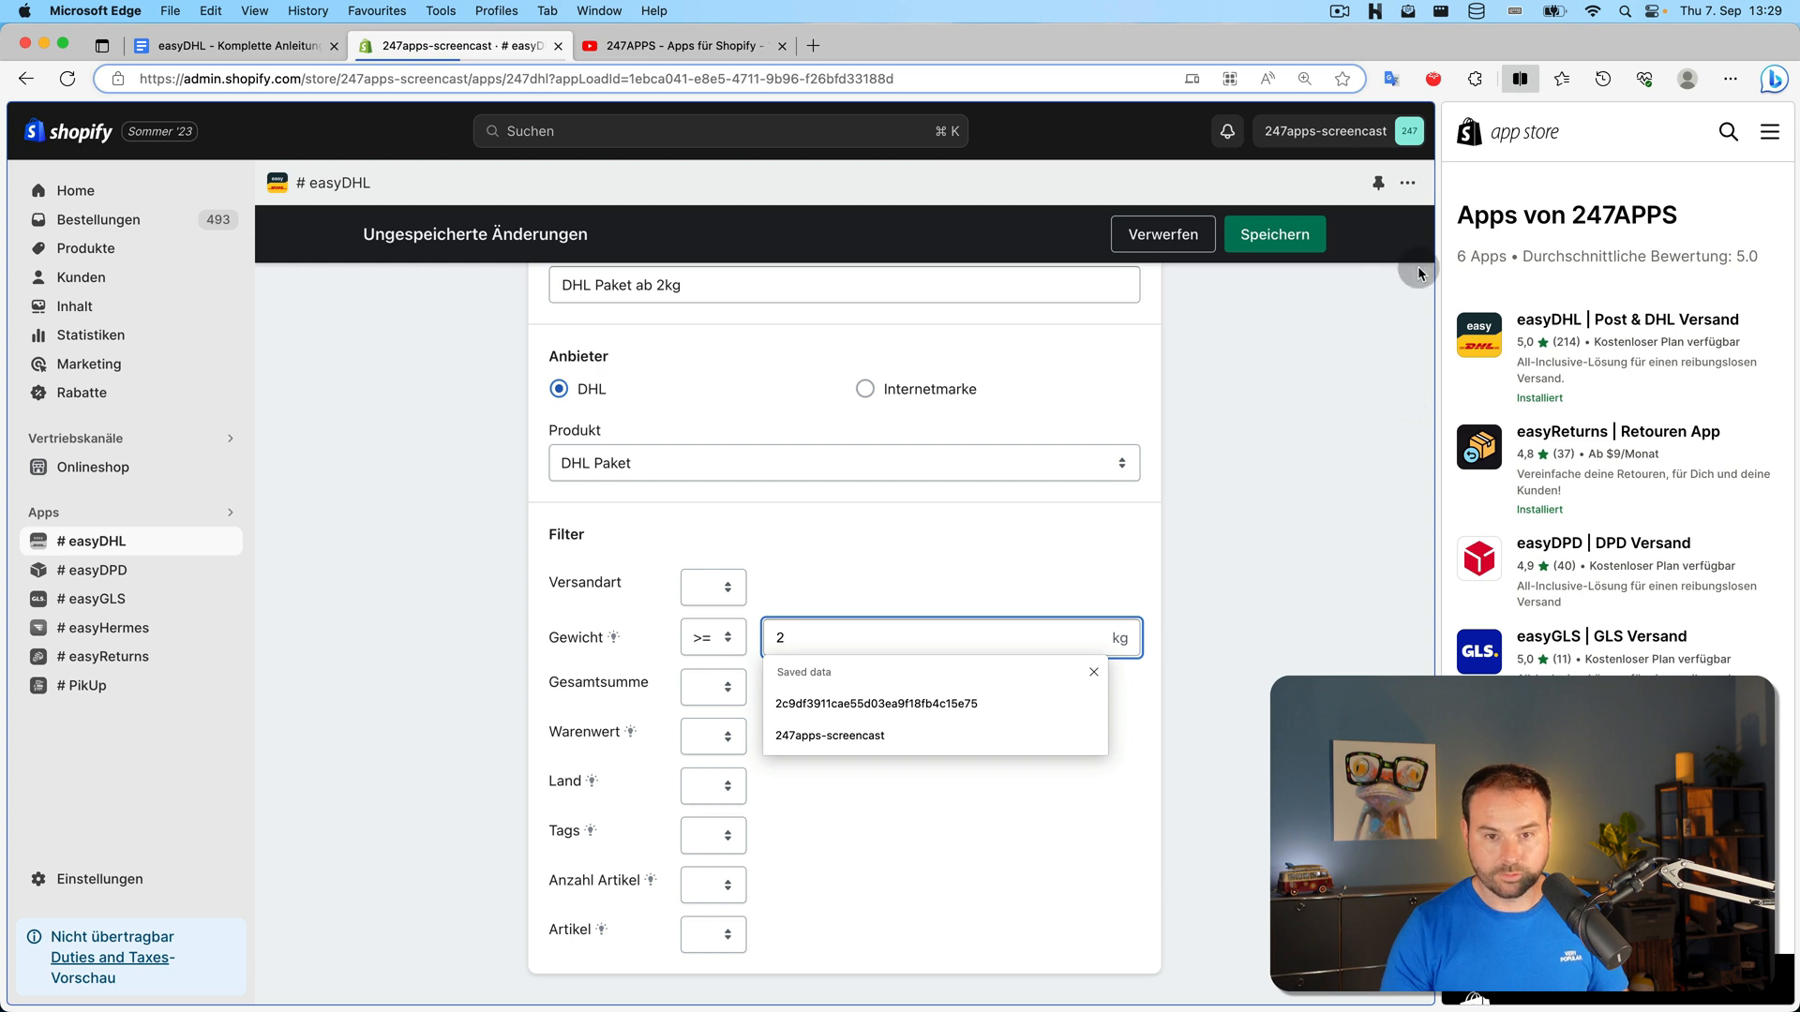
pyautogui.click(1317, 234)
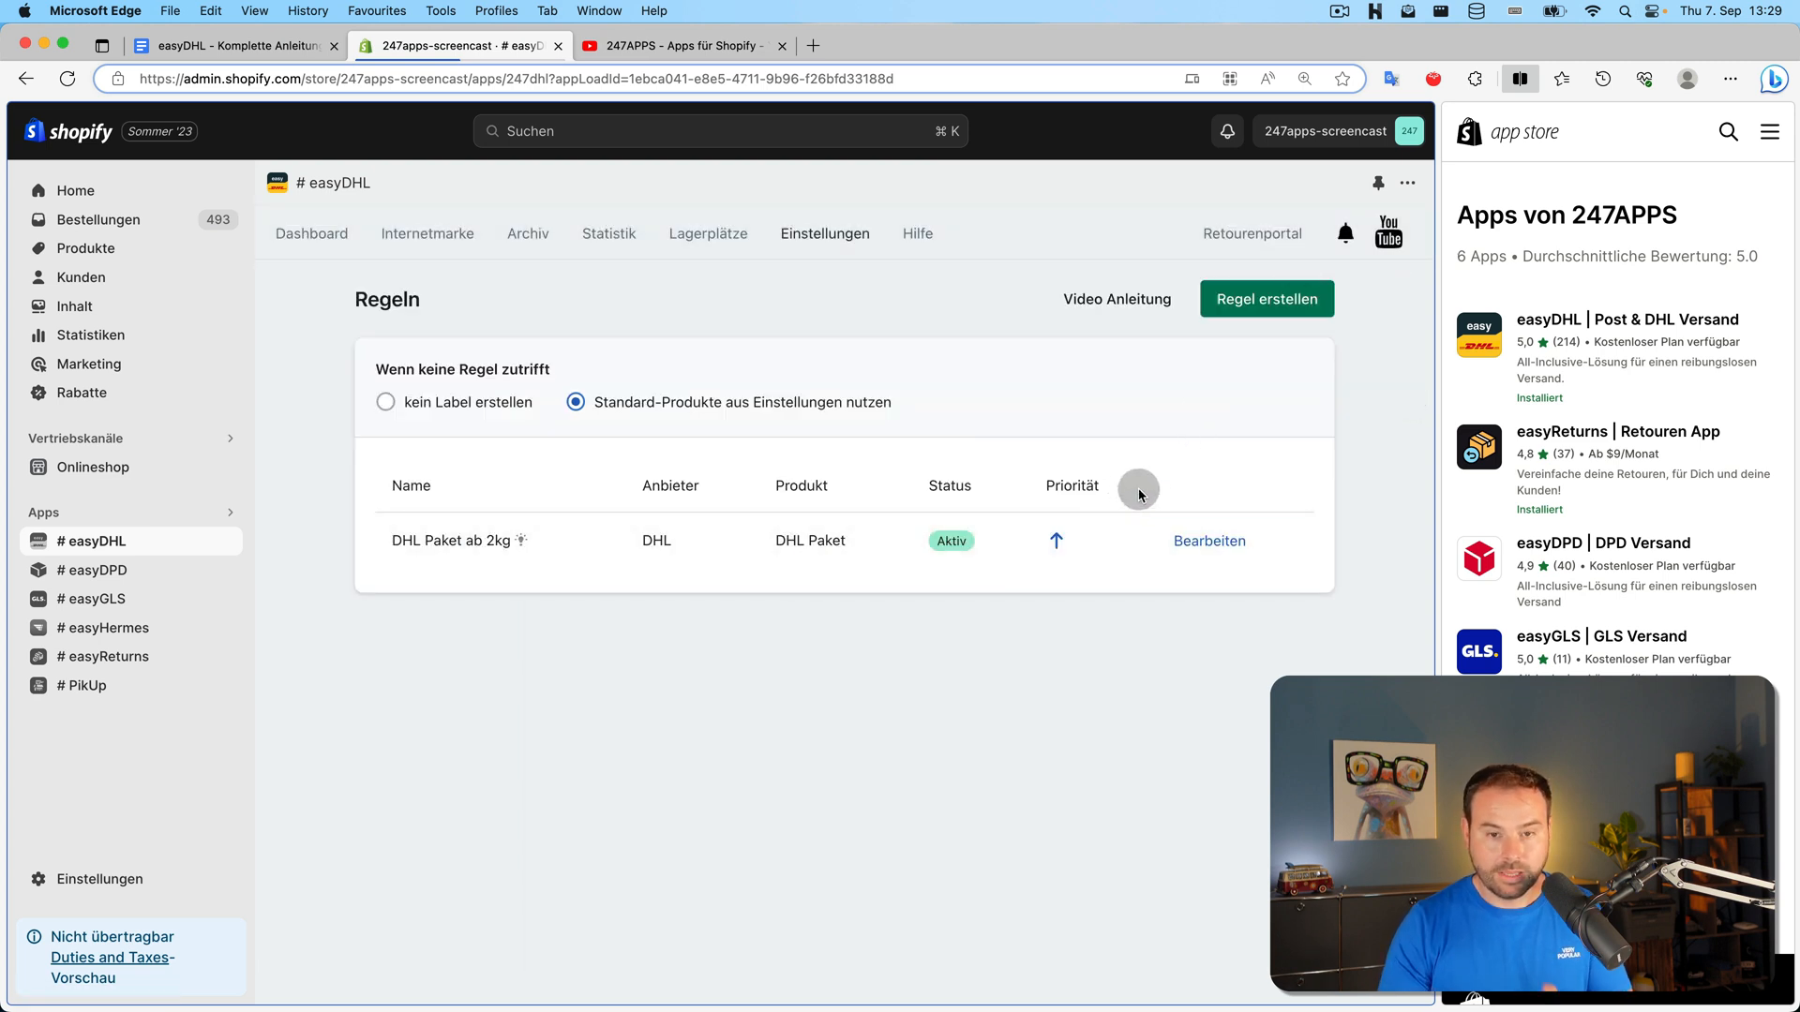
# Start a new rule named 'National Warenpost bis 1kg' with DHL Warenpost as its product
pyautogui.click(1262, 311)
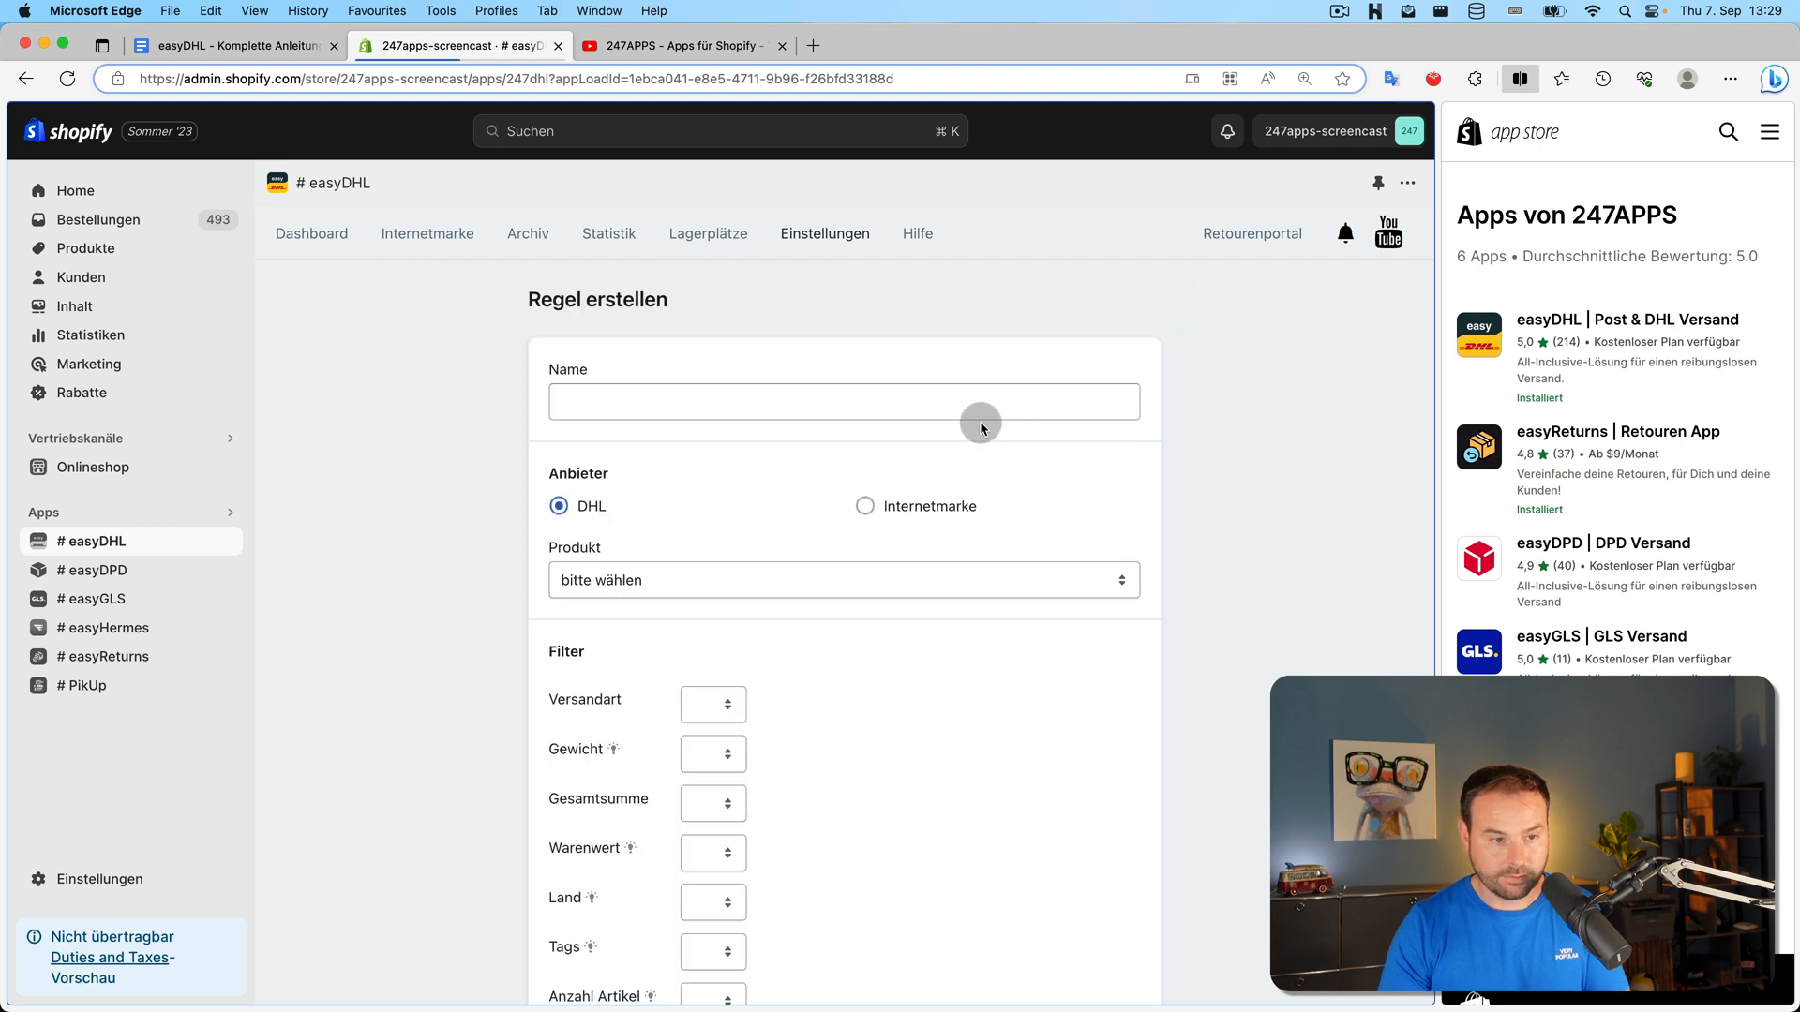
pyautogui.click(984, 410)
pyautogui.write('Warenpost bis 1k')
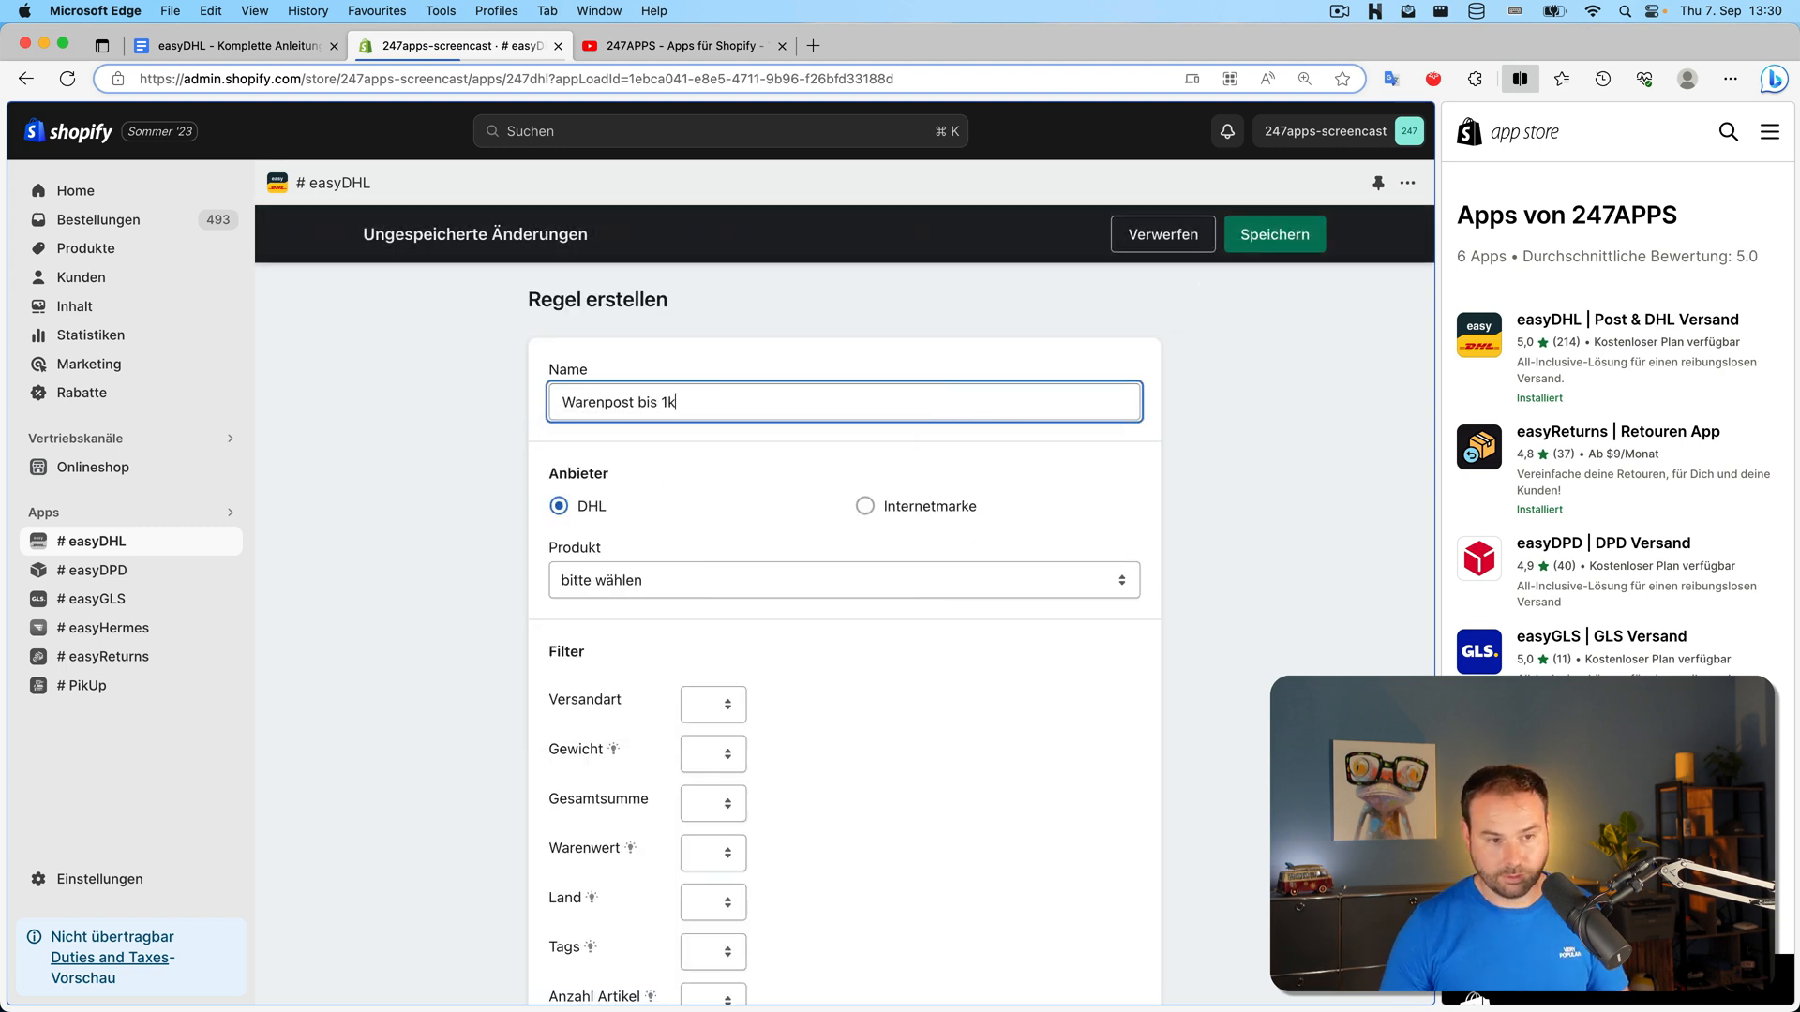
pyautogui.write('b')
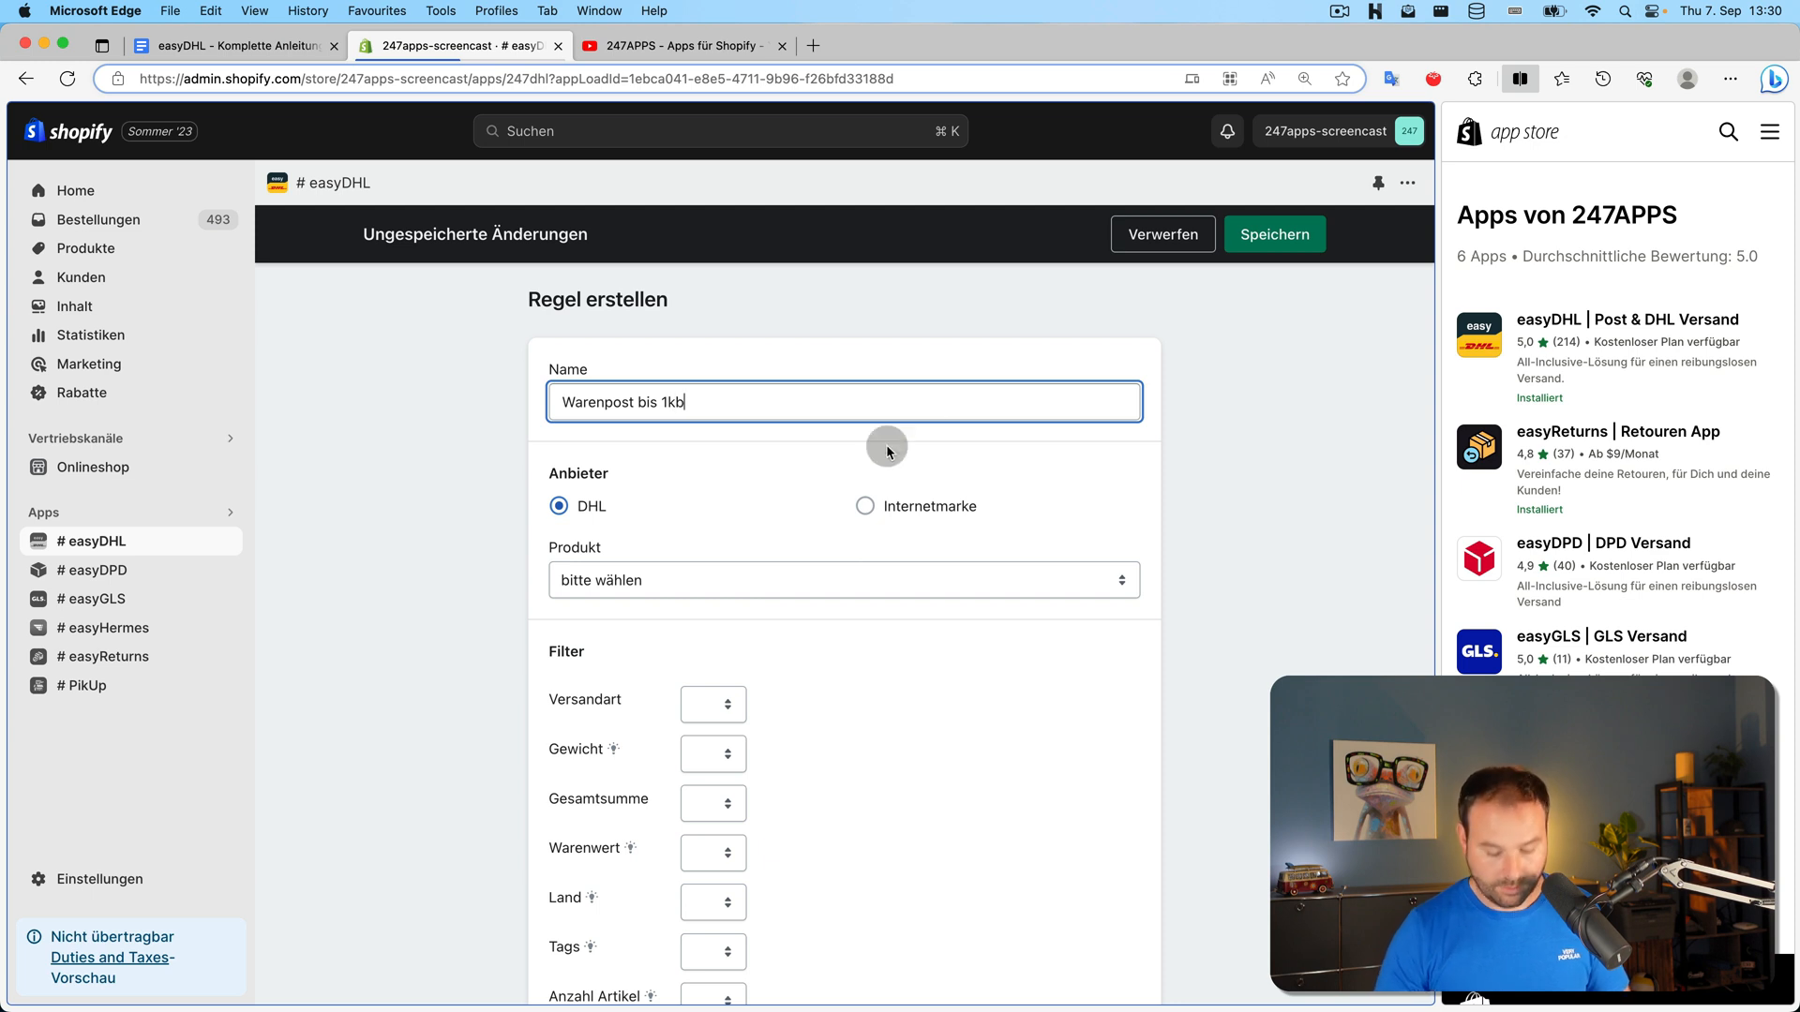
pyautogui.press('BackSpace')
pyautogui.click(684, 579)
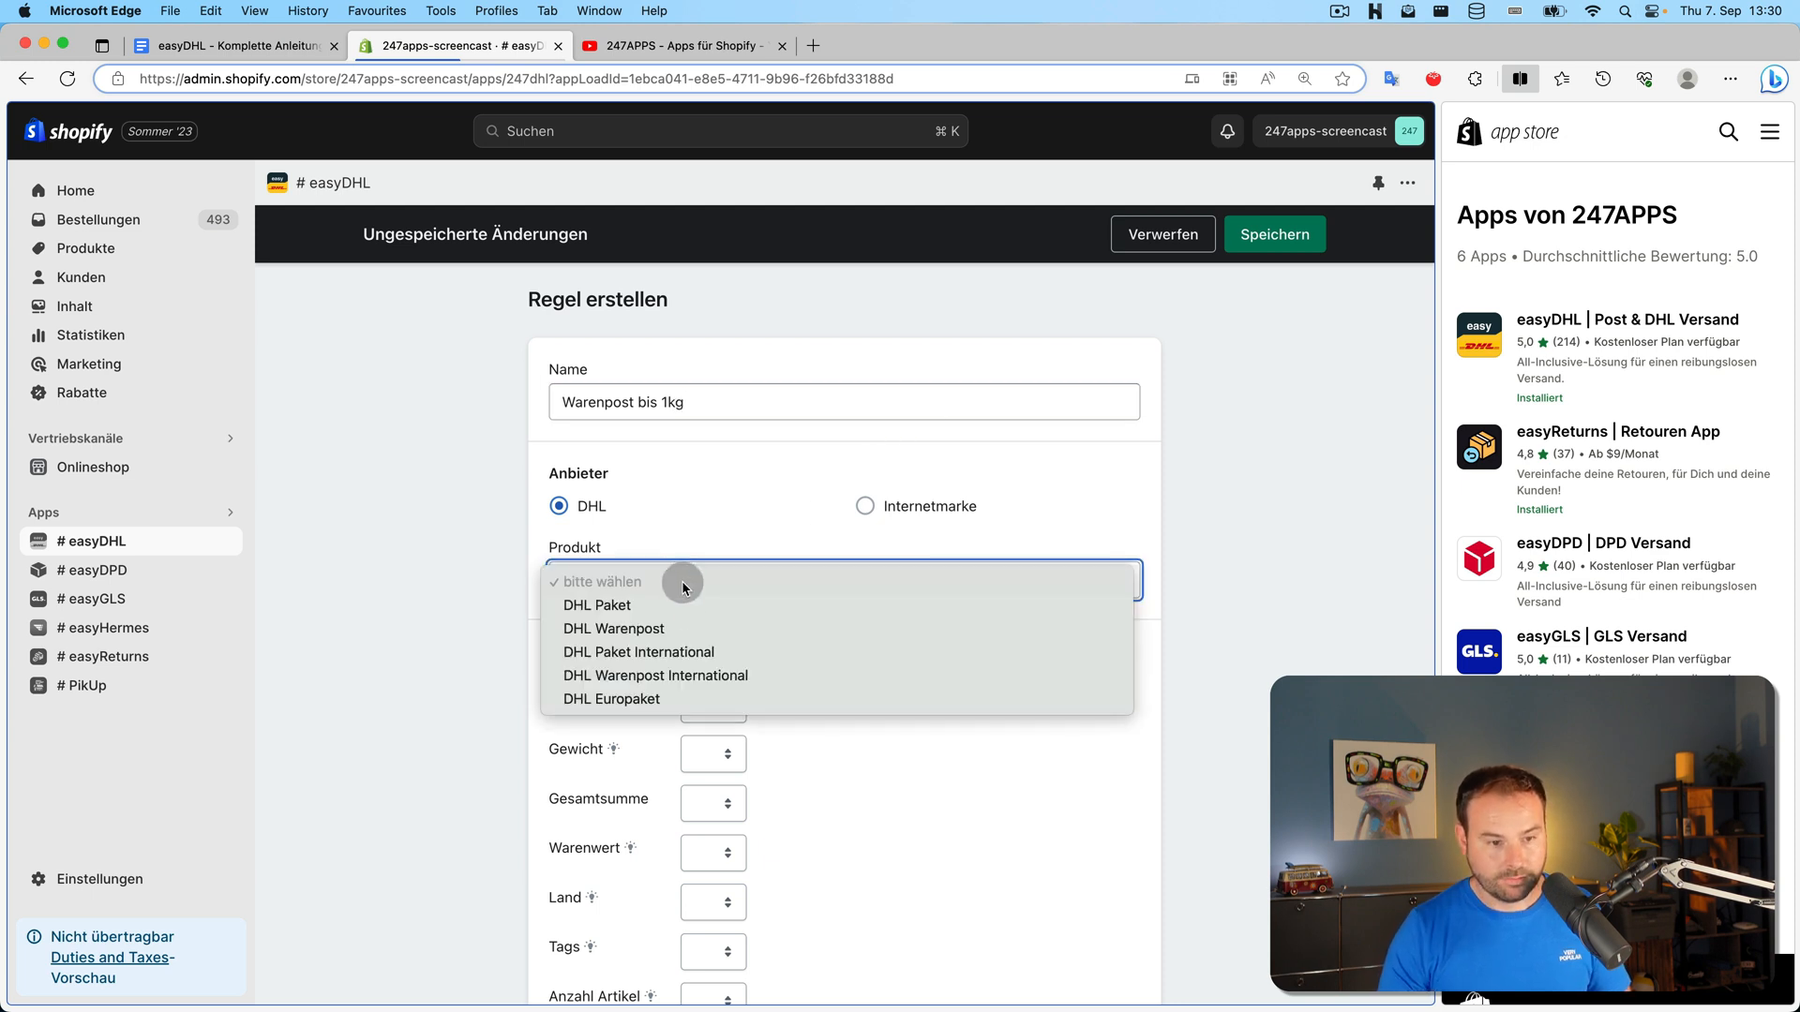
pyautogui.click(710, 625)
pyautogui.scroll(-3, 462, 638)
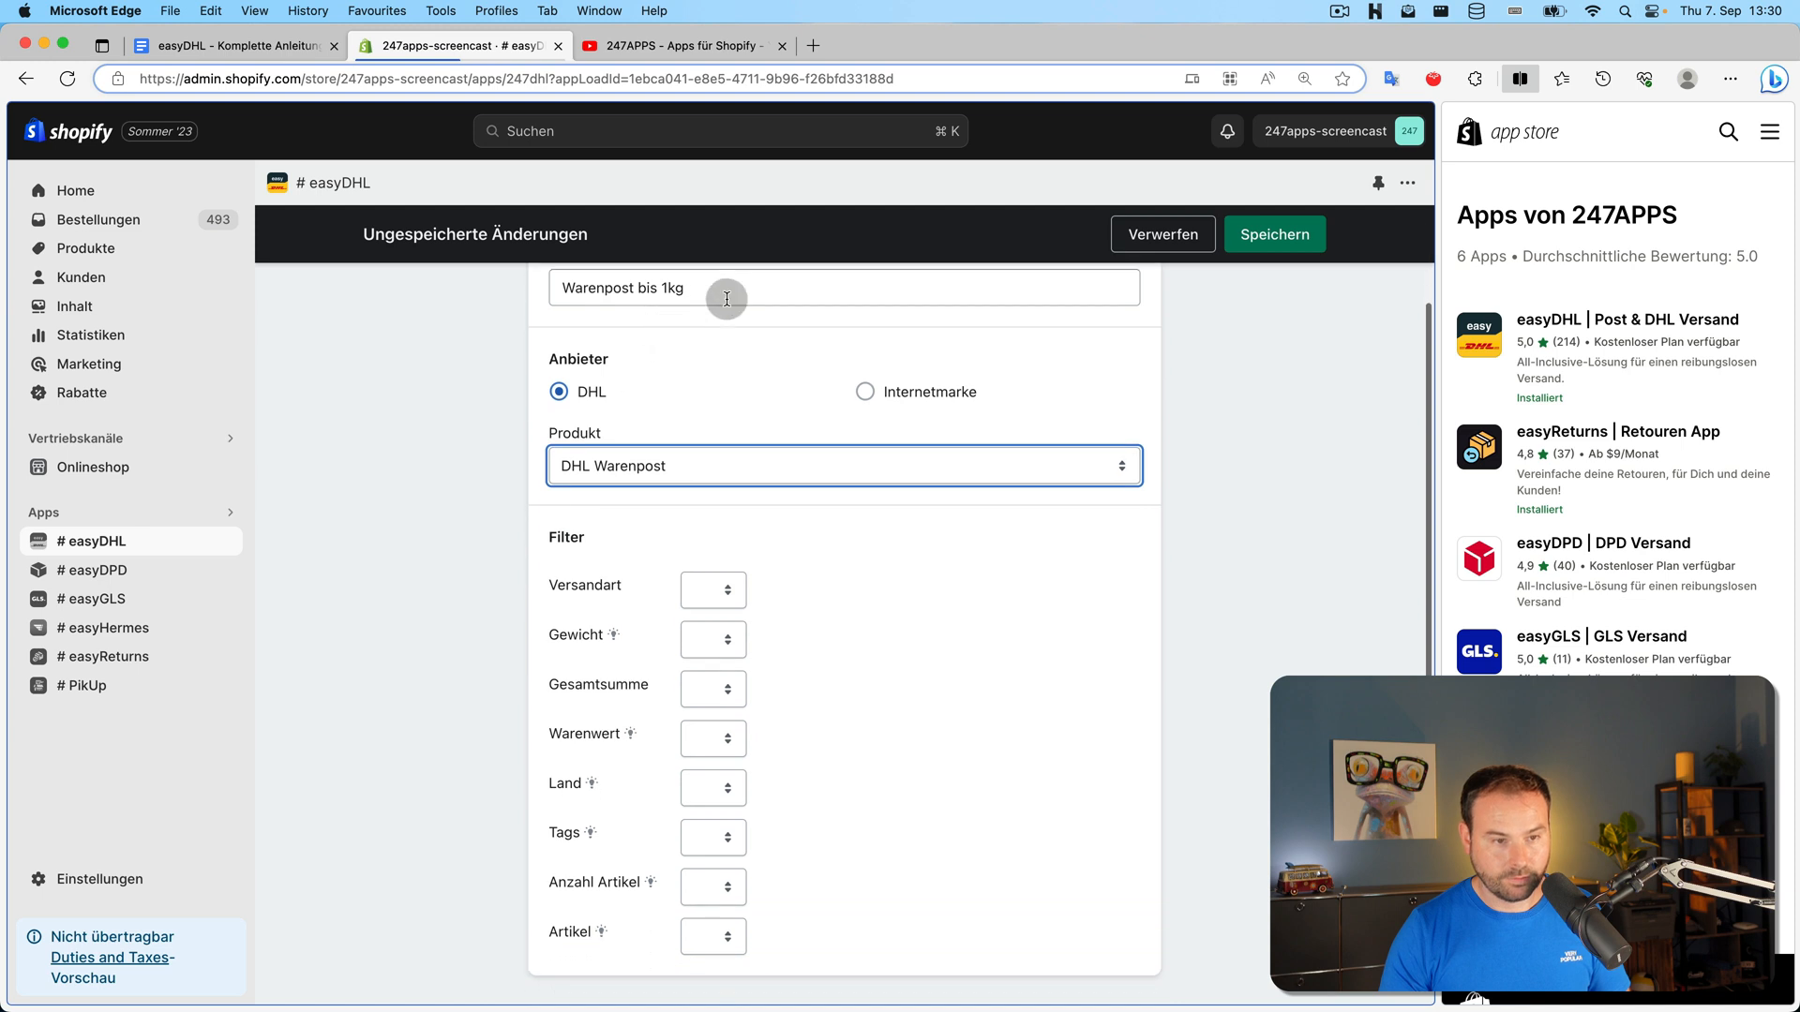
pyautogui.click(727, 299)
pyautogui.write('National')
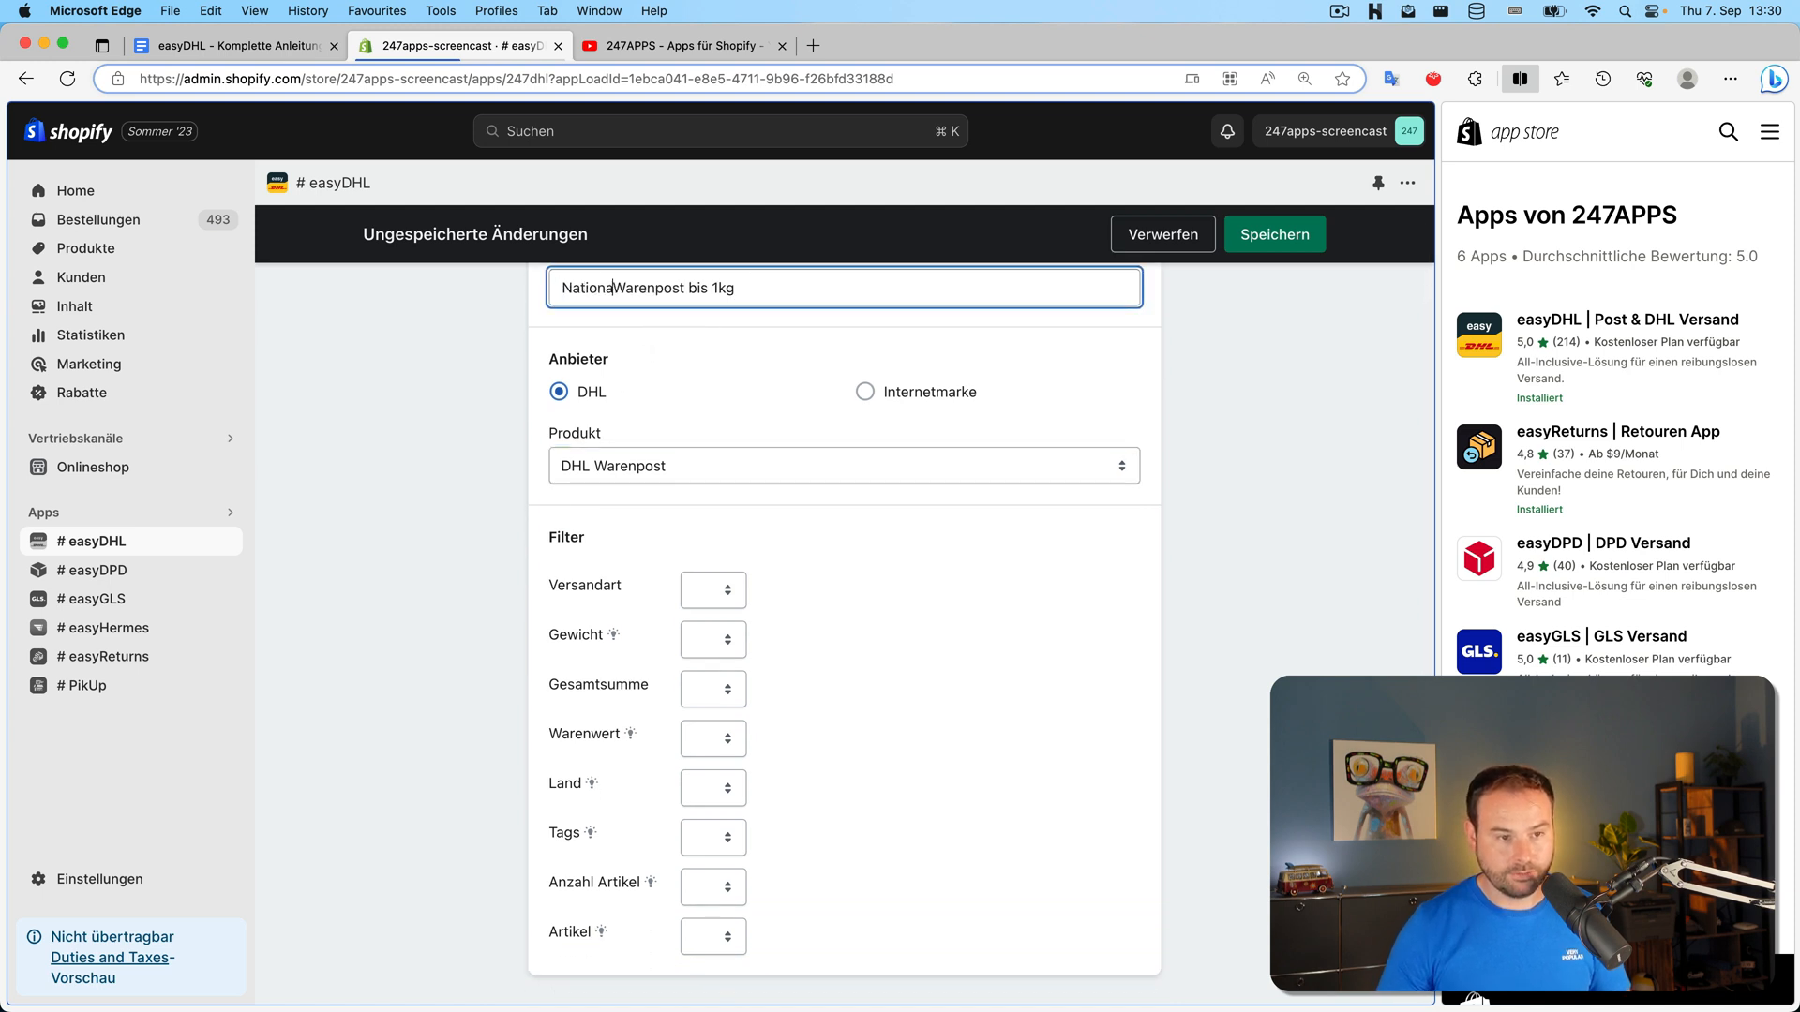
pyautogui.scroll(2, 719, 456)
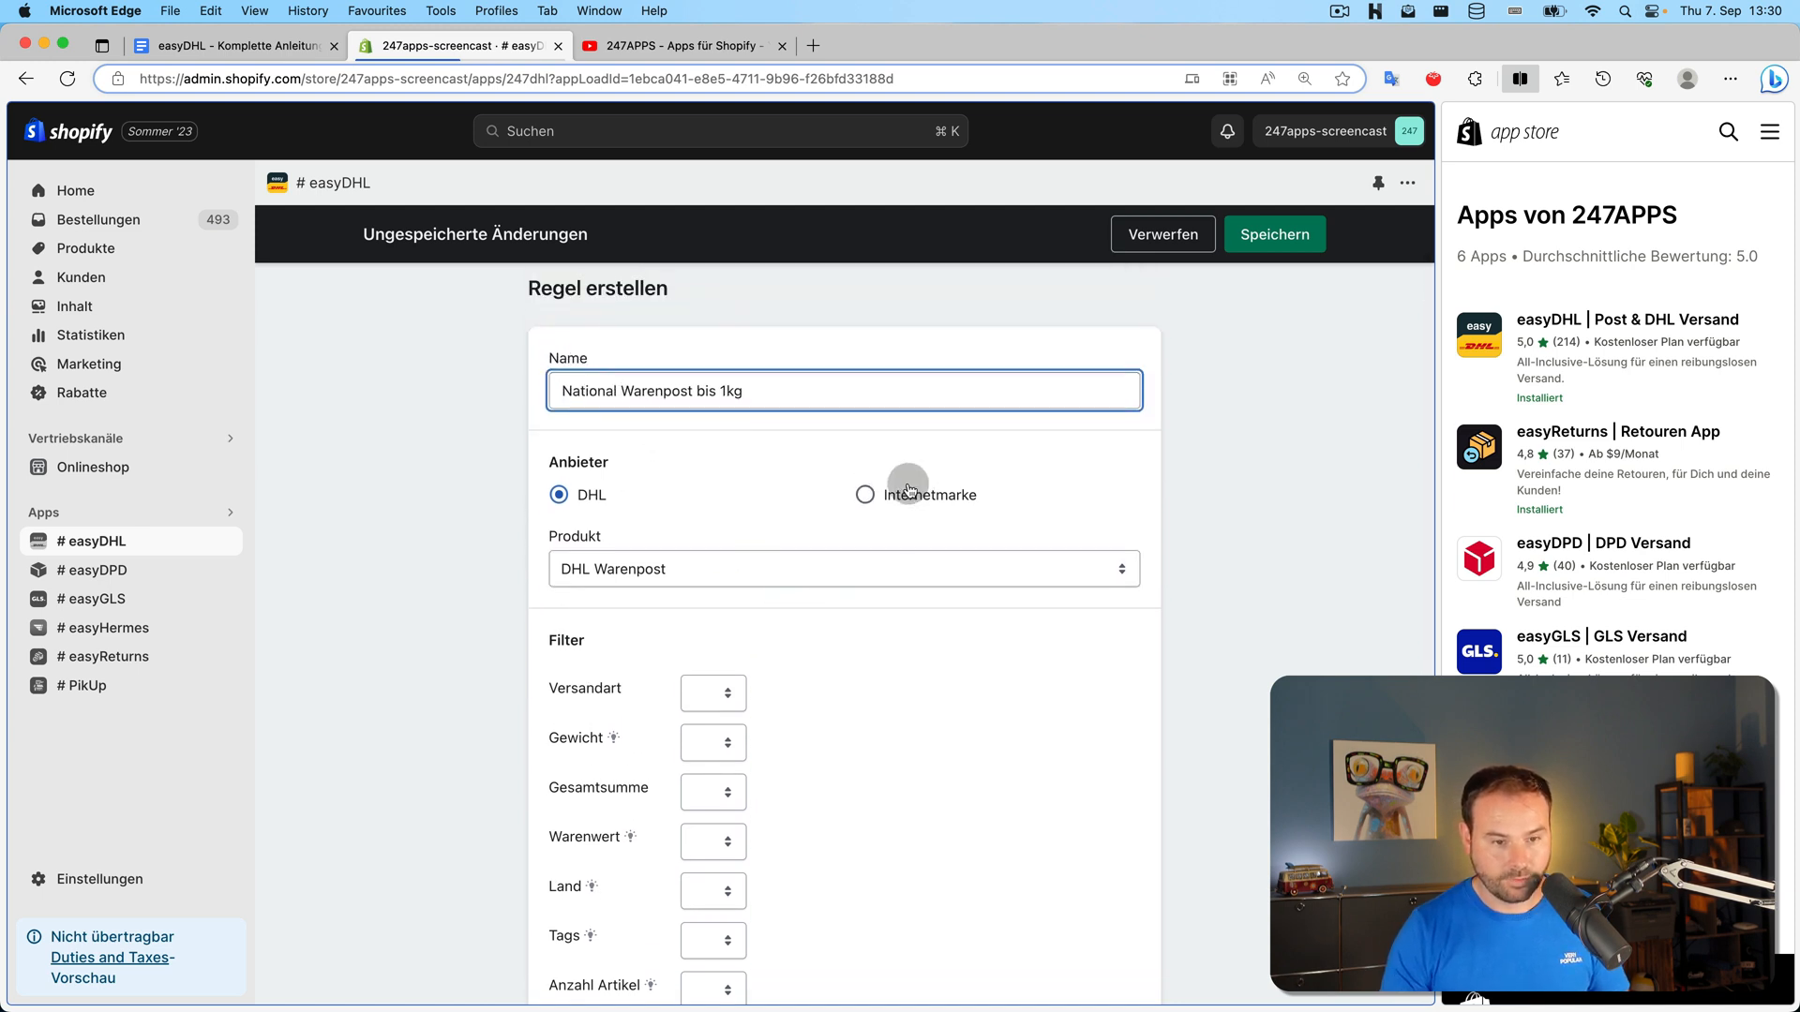
pyautogui.scroll(-2, 896, 486)
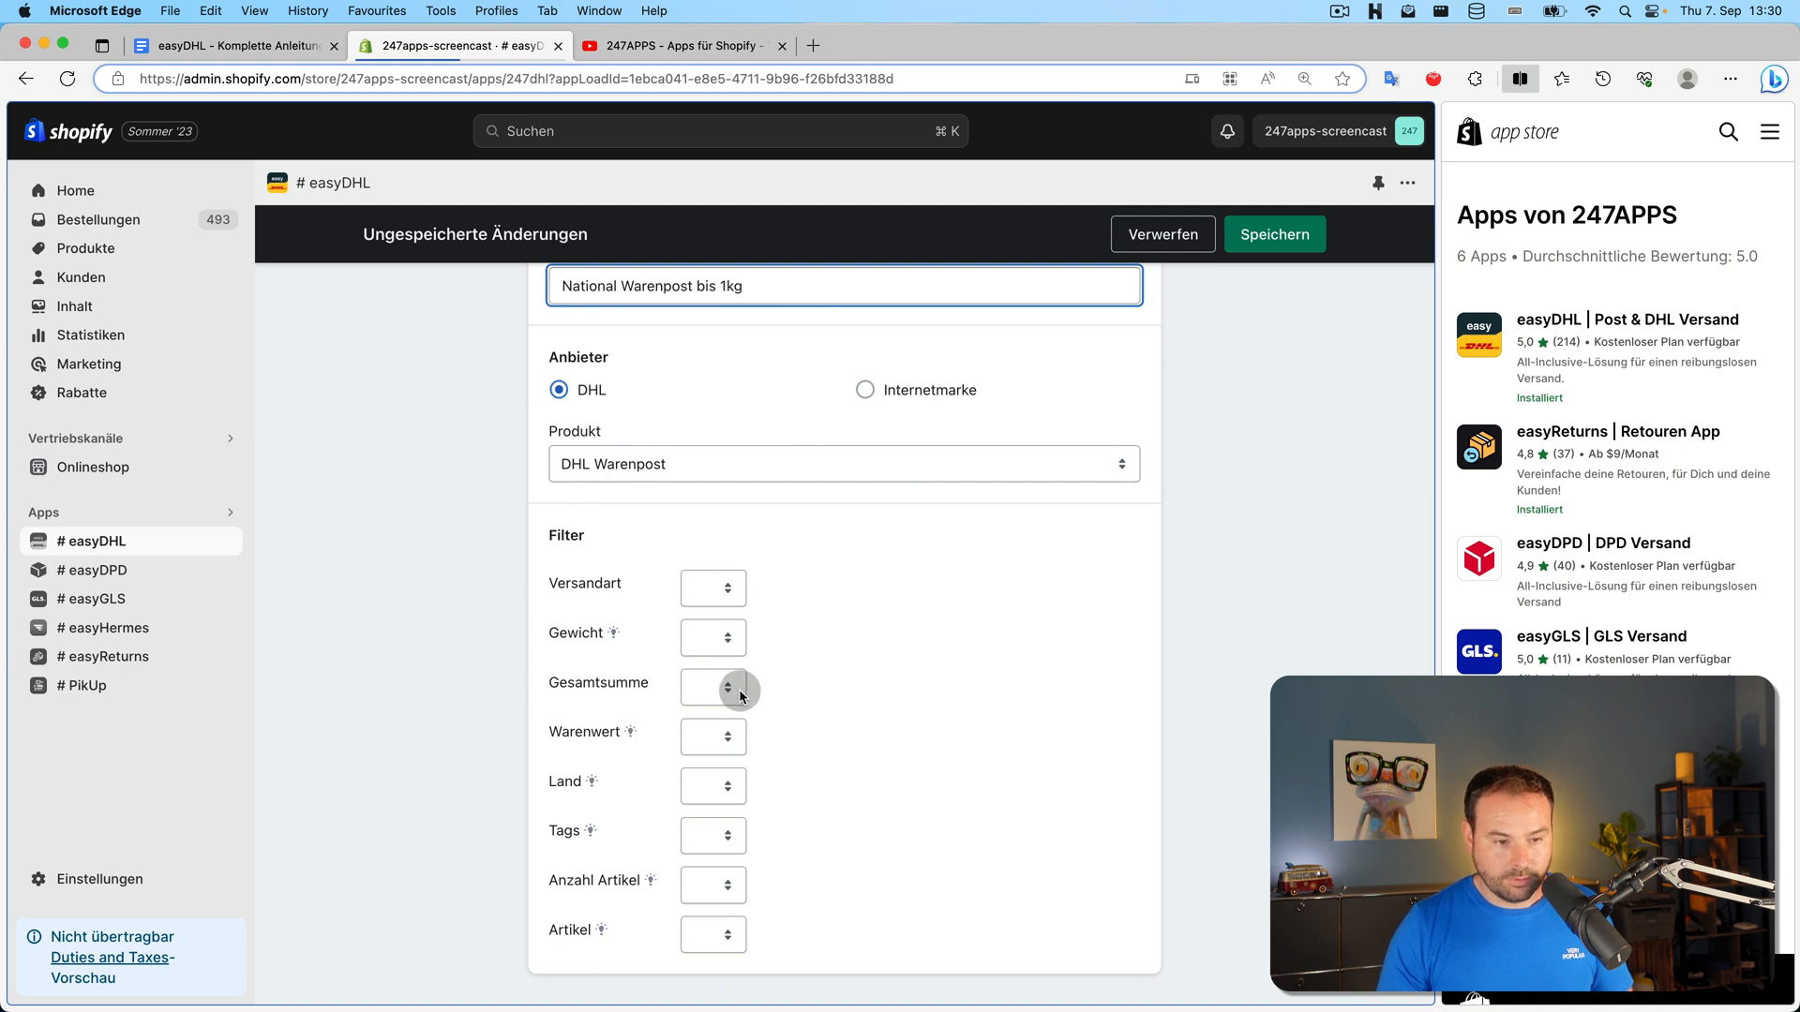
# Add the weight condition Gewicht <= 1 kg
pyautogui.click(725, 658)
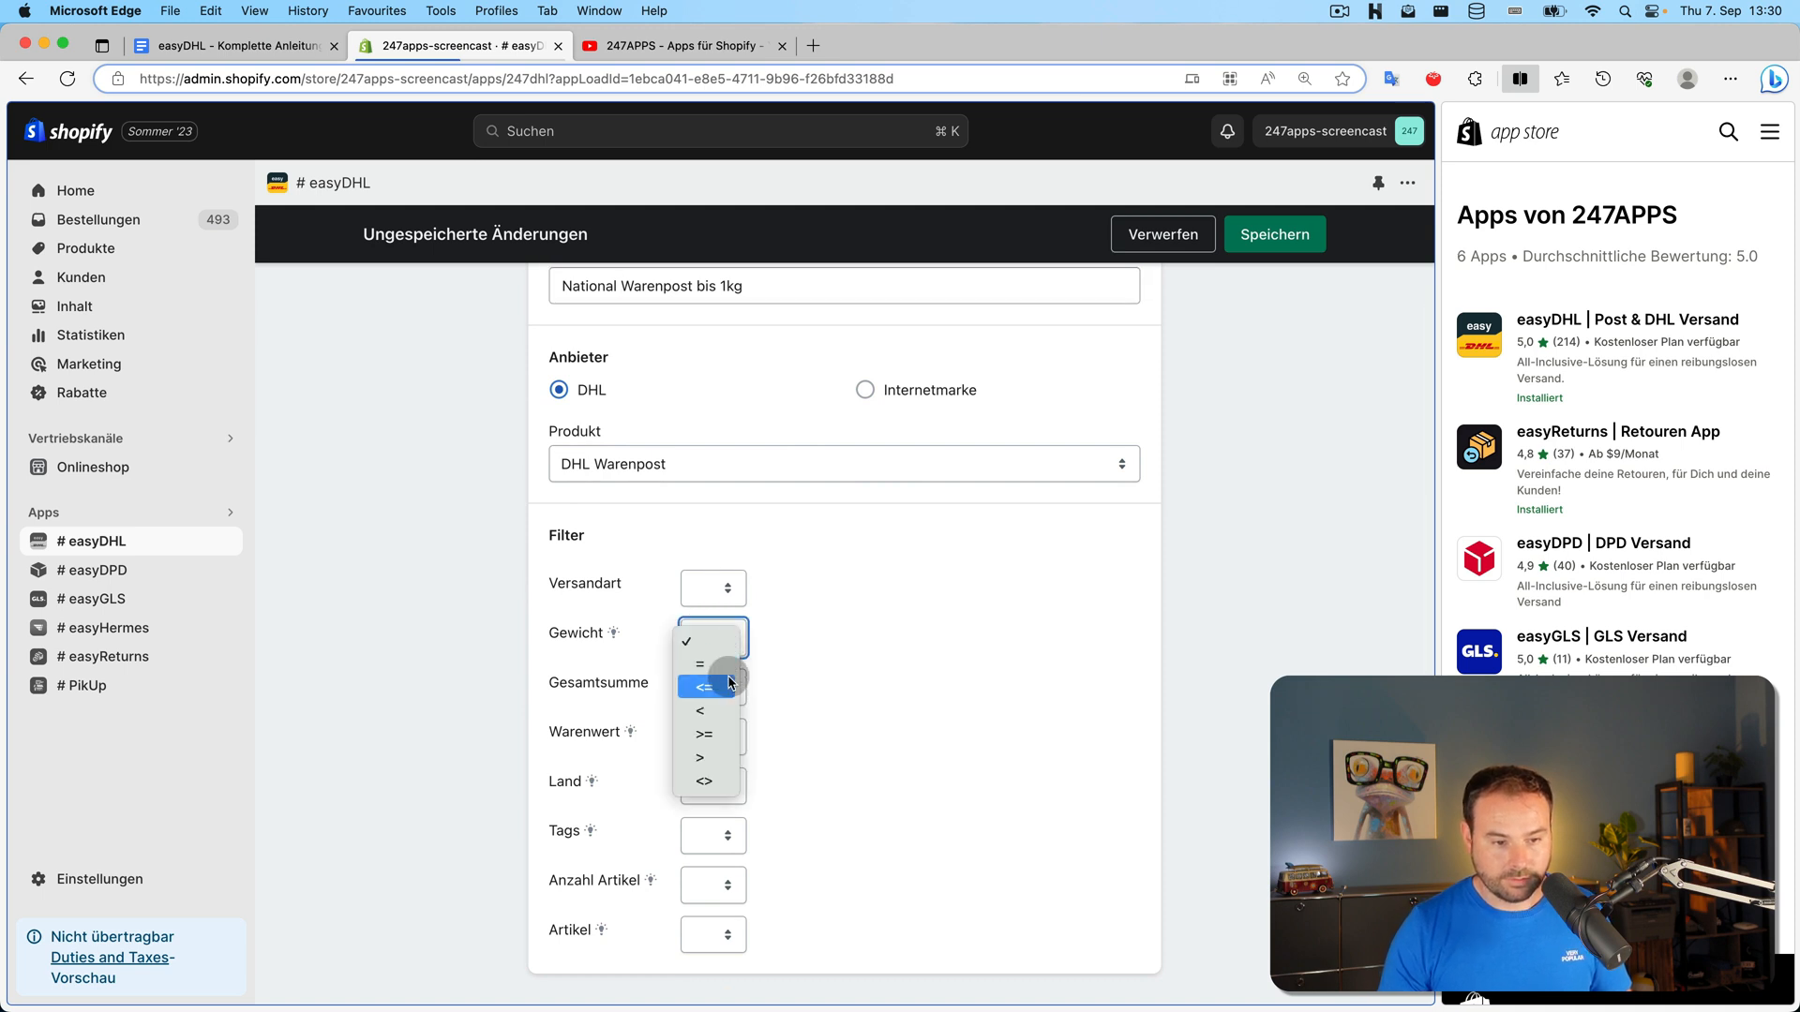
pyautogui.click(746, 667)
pyautogui.click(877, 641)
pyautogui.write('100')
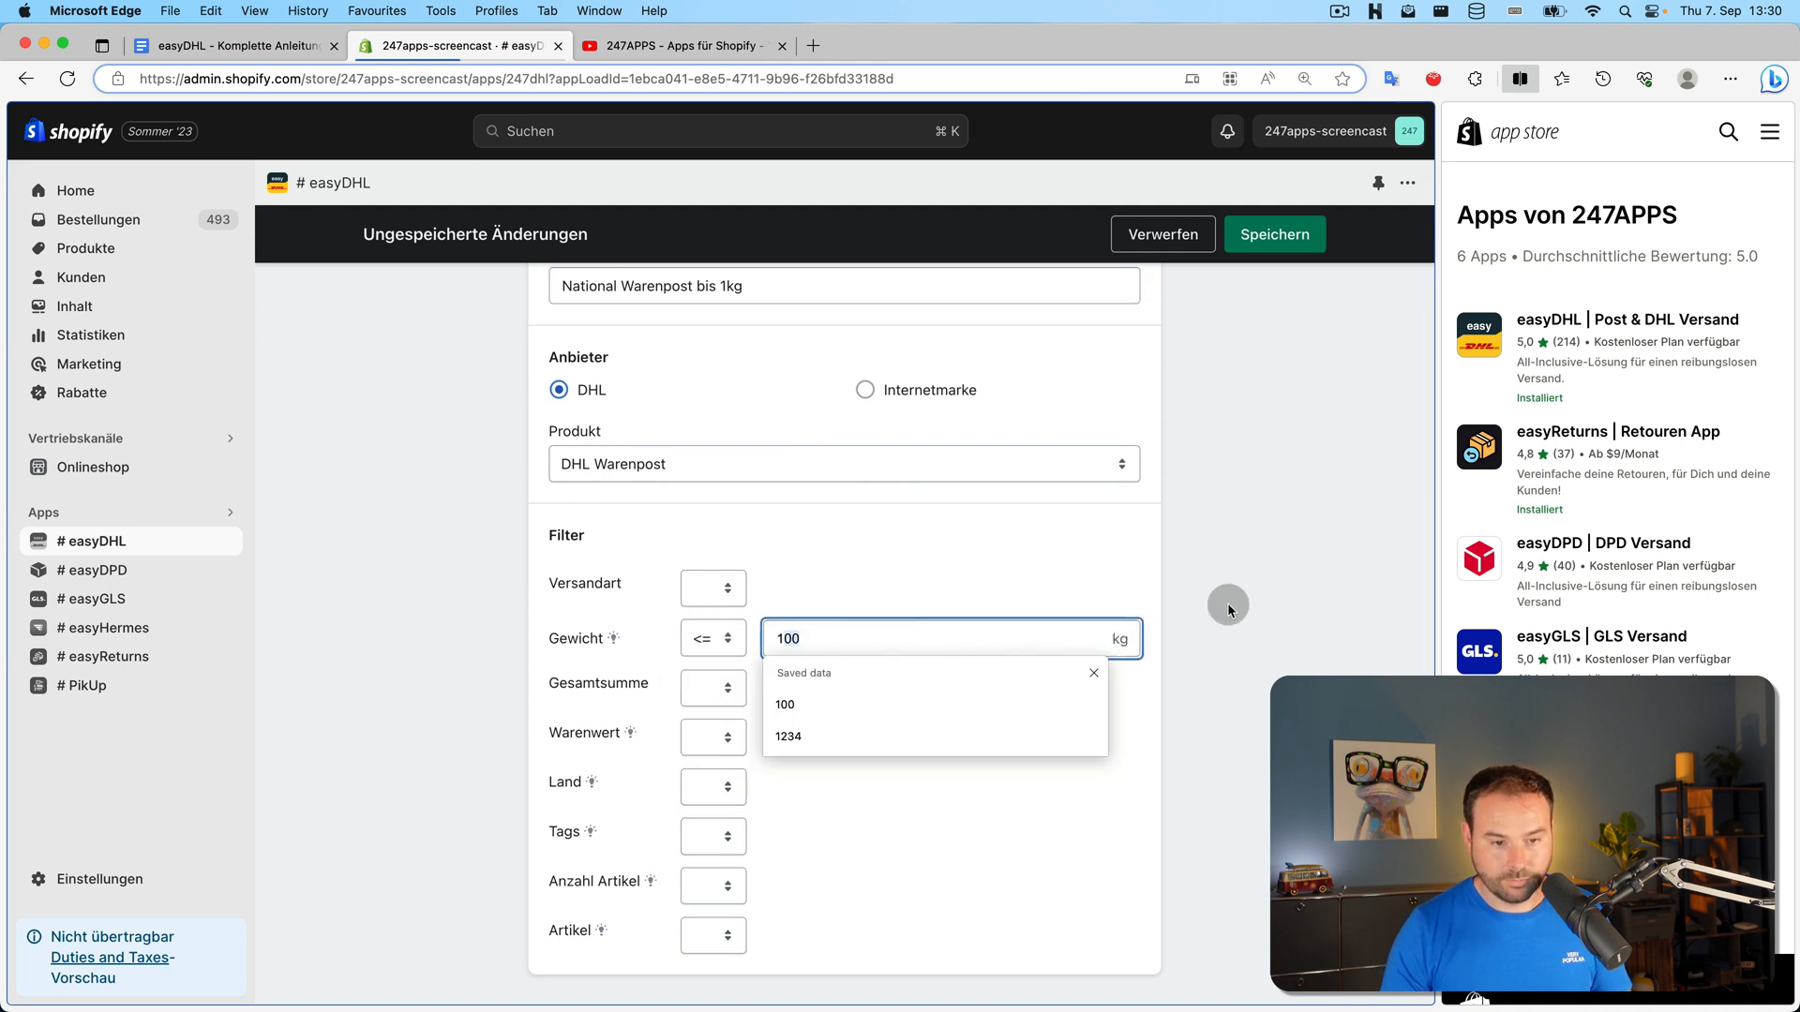
pyautogui.press('BackSpace')
pyautogui.press('BackSpace')
pyautogui.click(1244, 523)
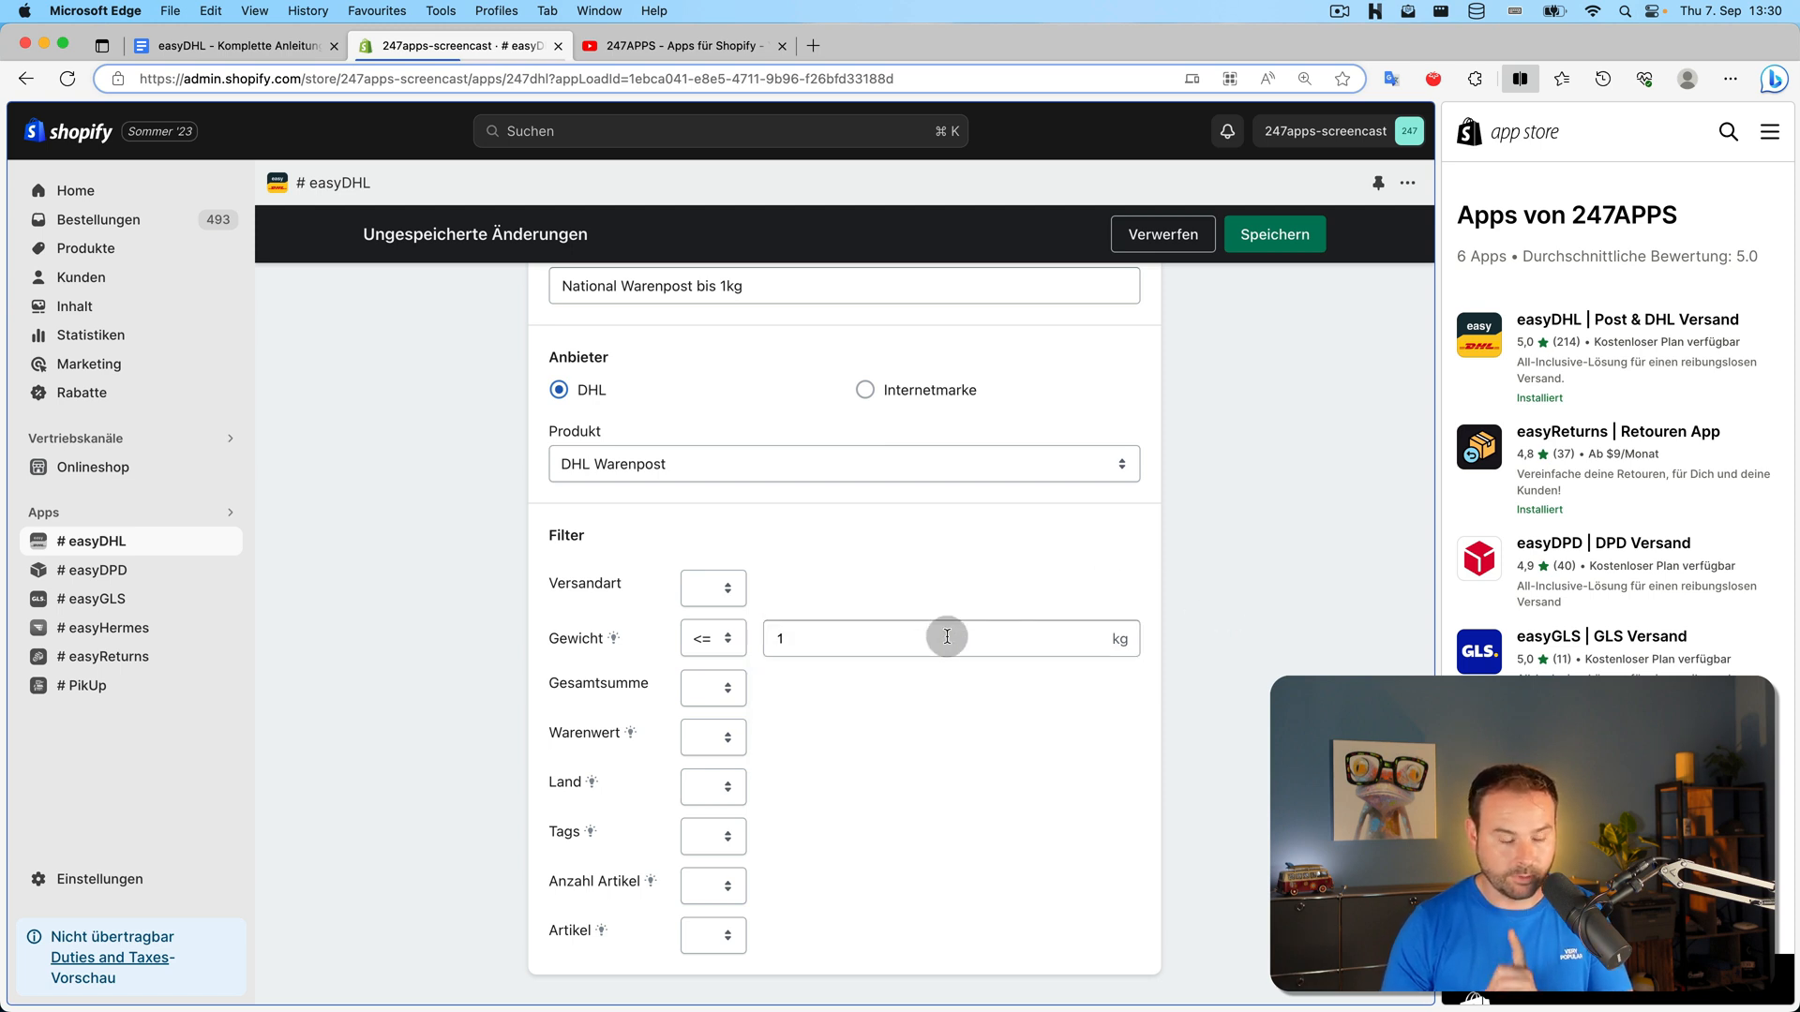
# Limit the rule to Land in Deutschland and save it
pyautogui.scroll(2, 941, 627)
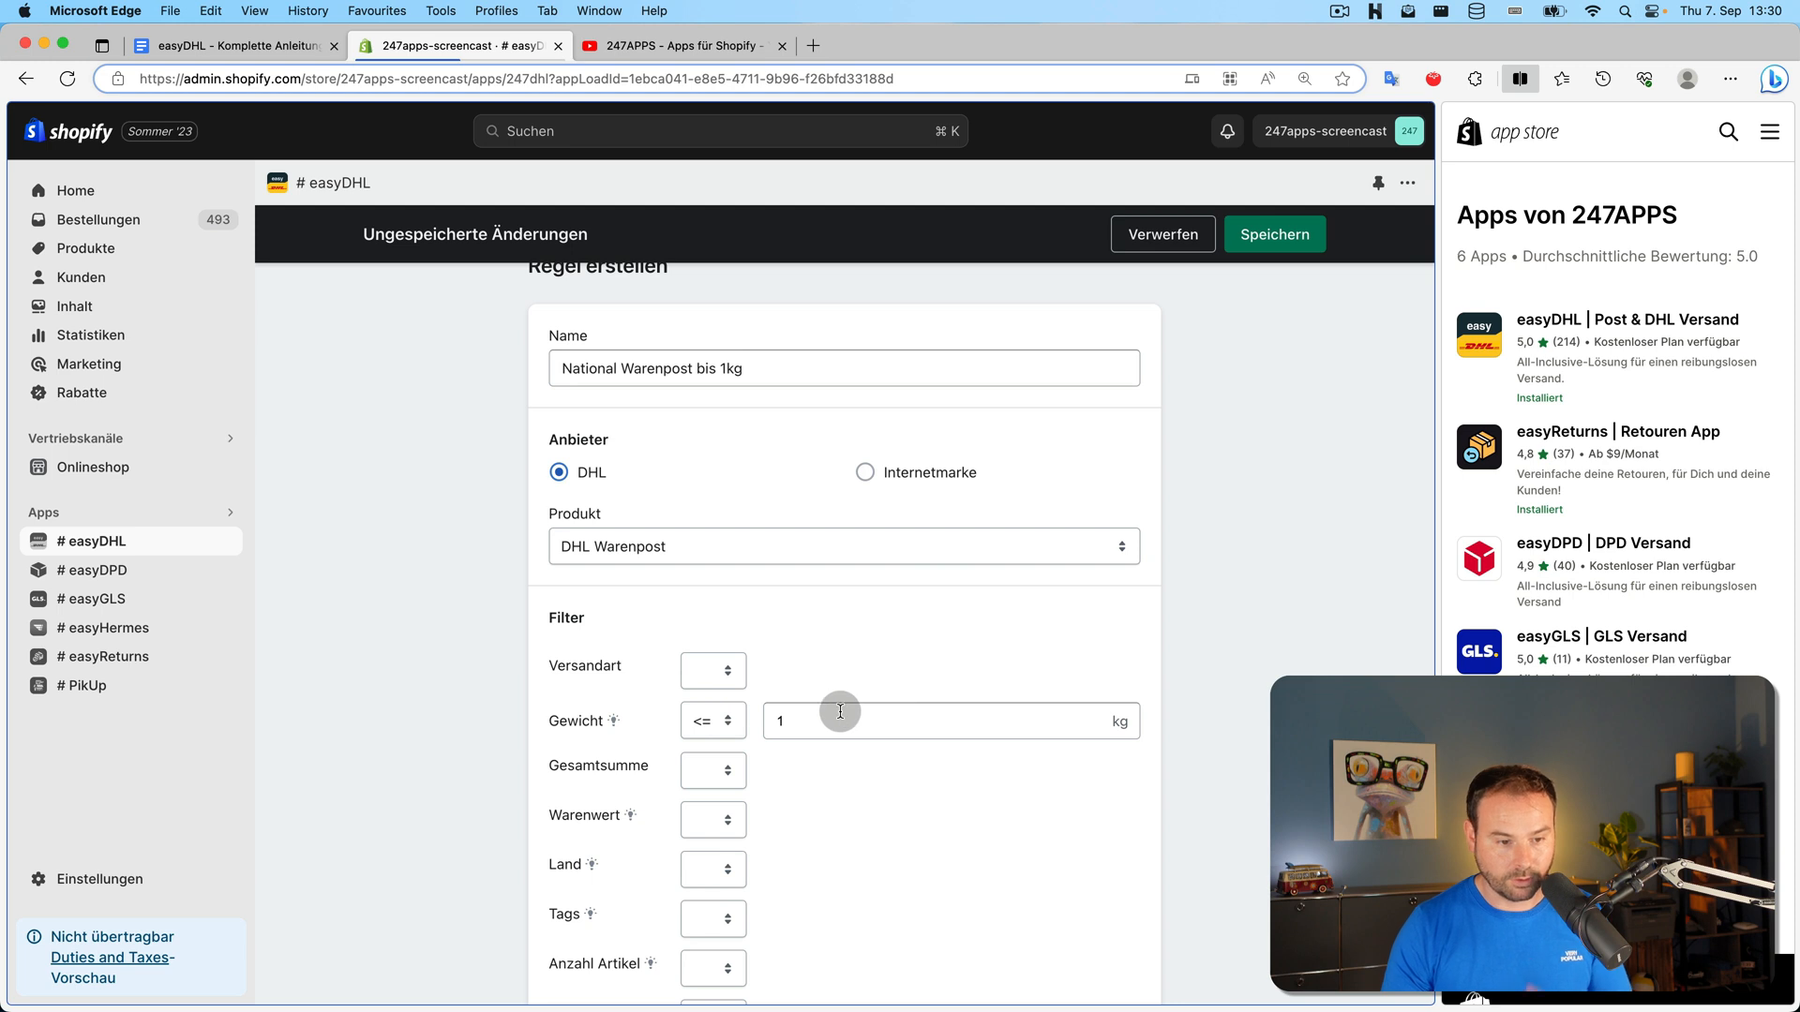
pyautogui.scroll(-2, 835, 792)
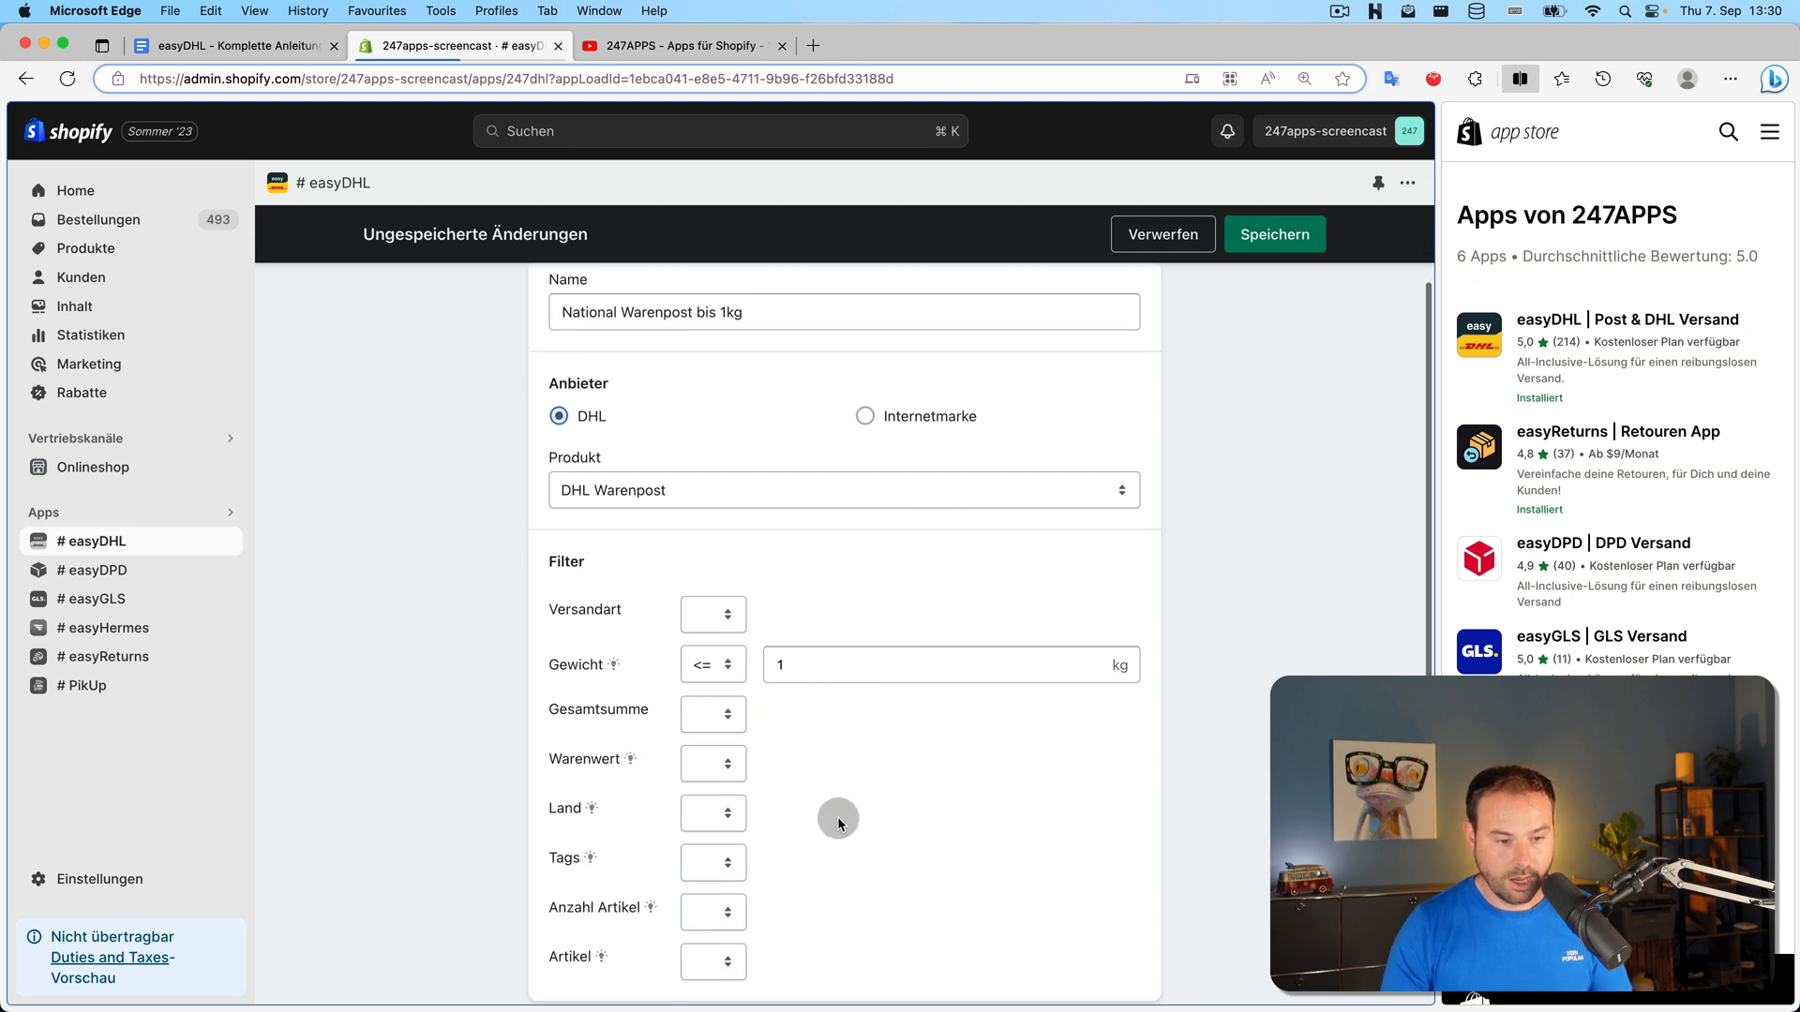
pyautogui.click(722, 805)
pyautogui.click(704, 853)
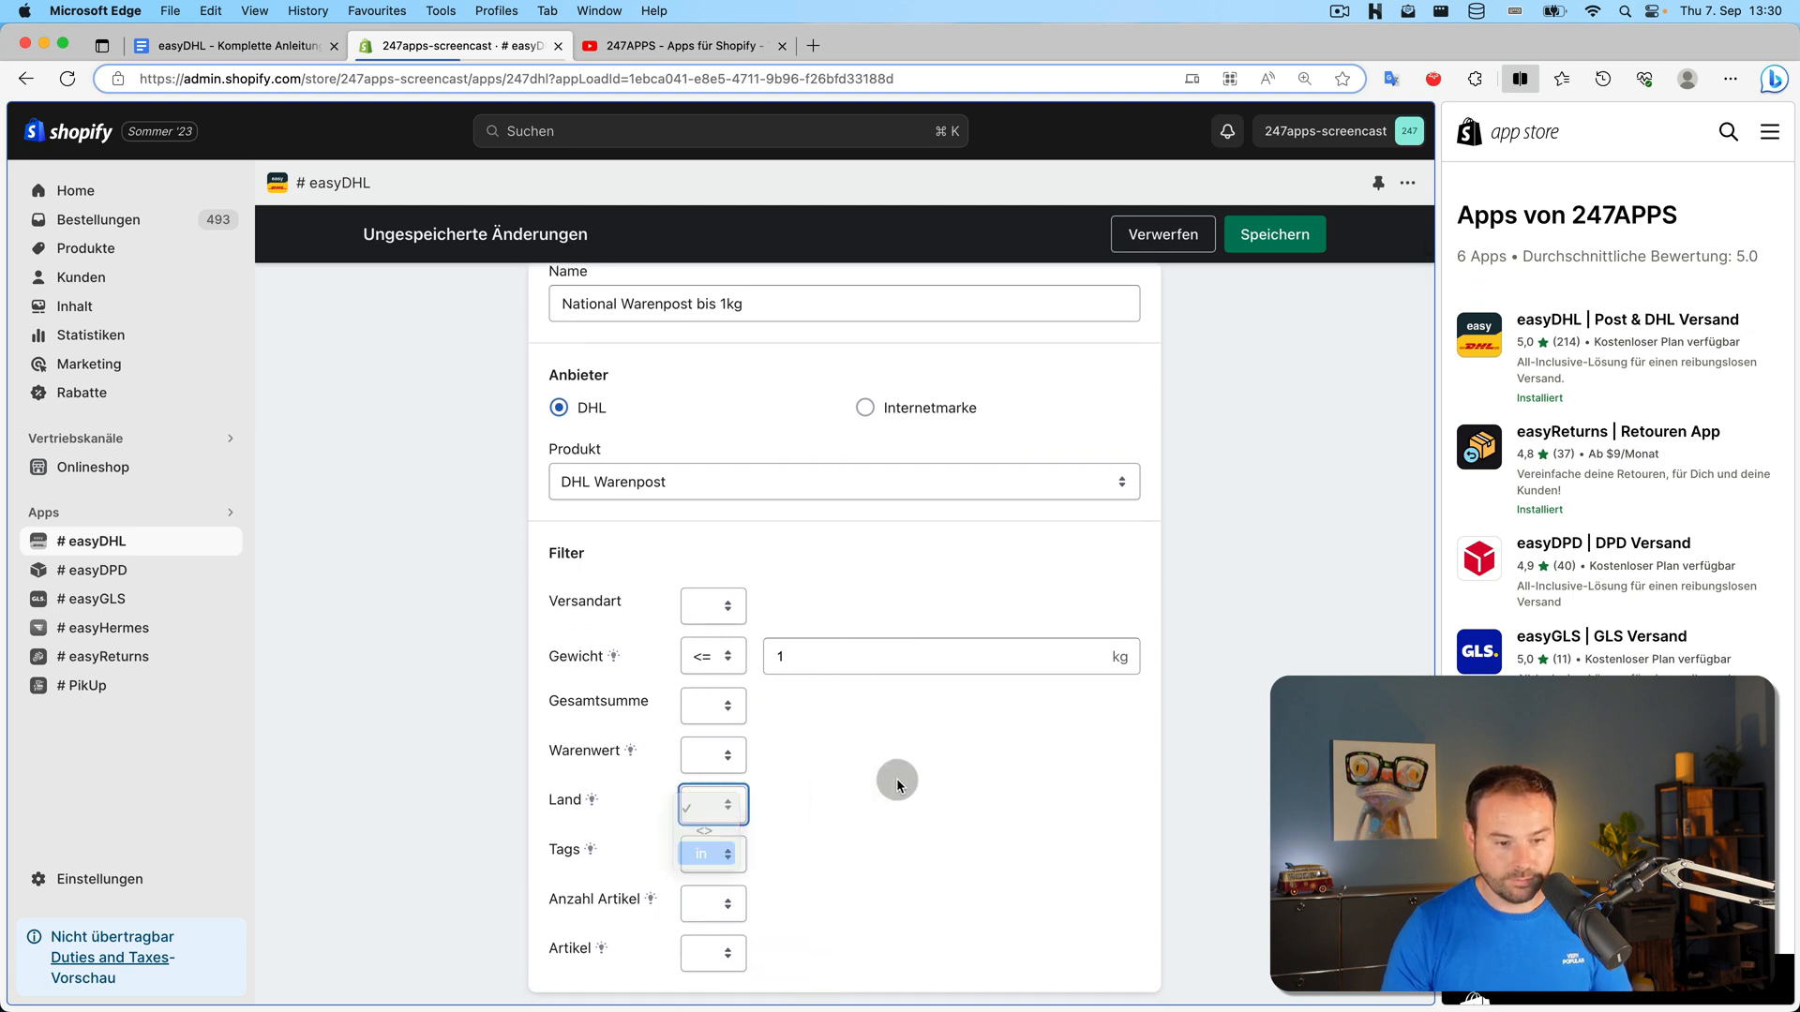
pyautogui.click(863, 803)
pyautogui.write('de')
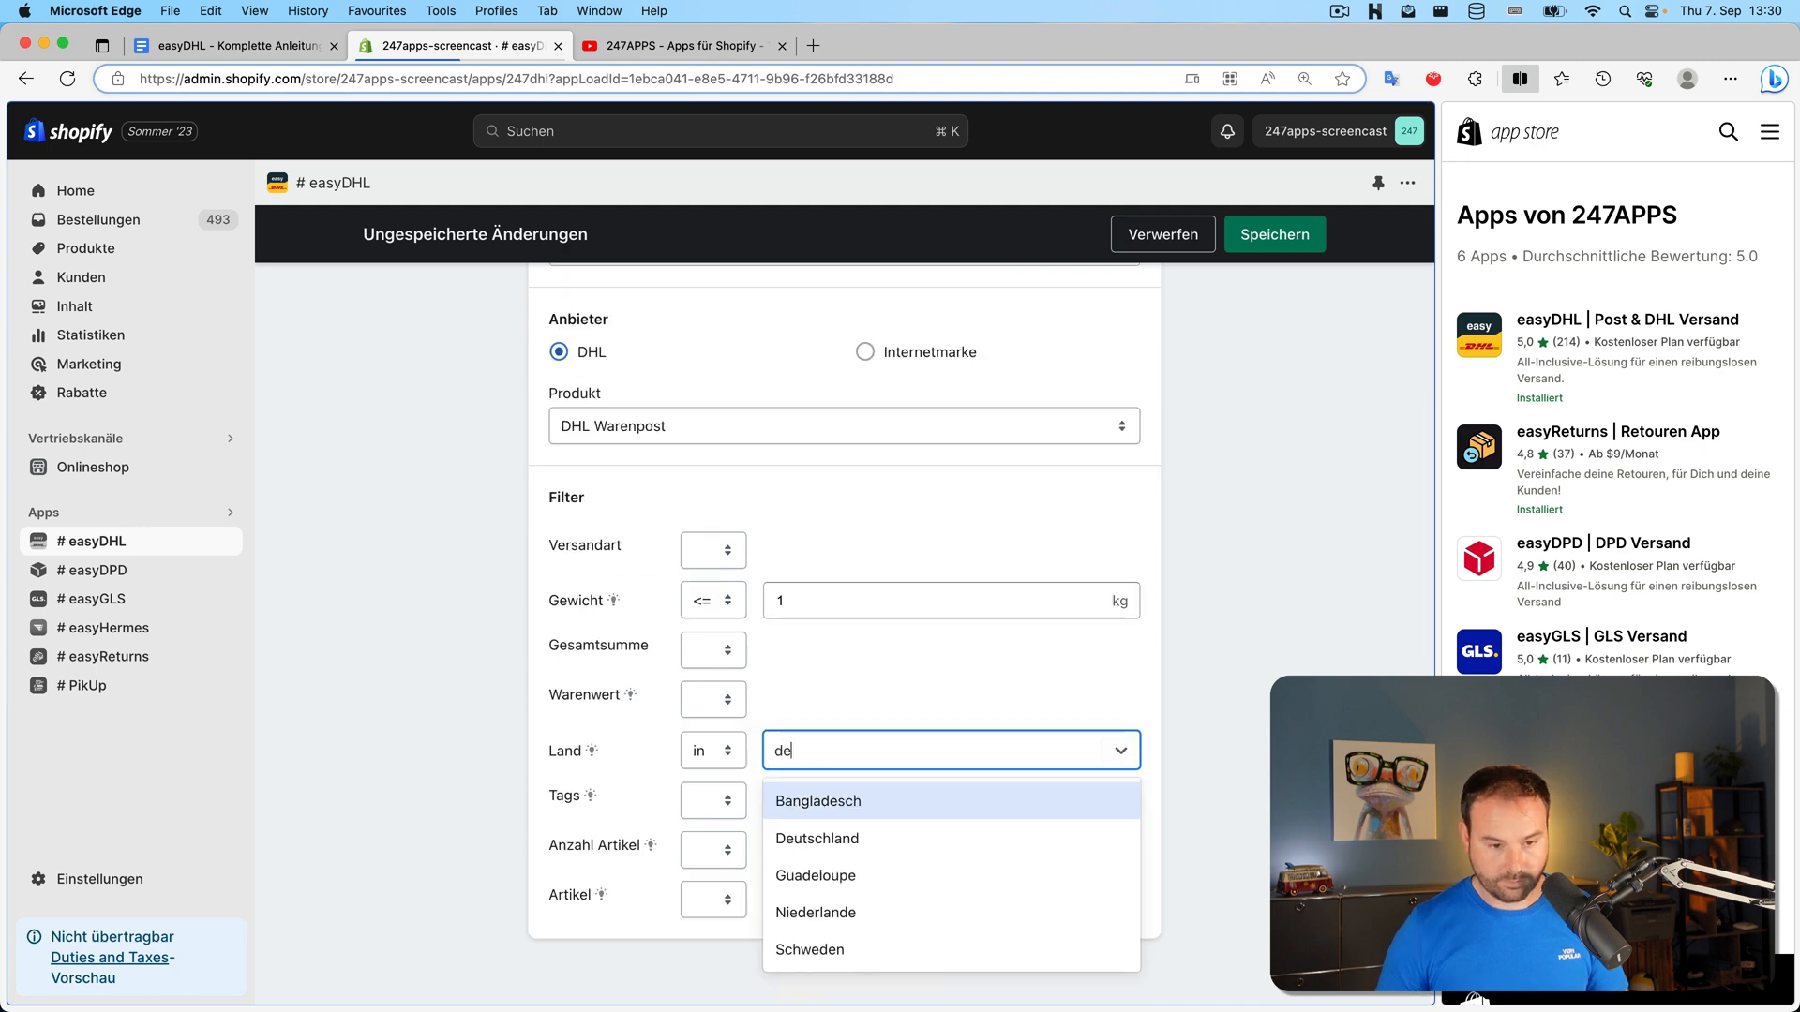
pyautogui.click(858, 837)
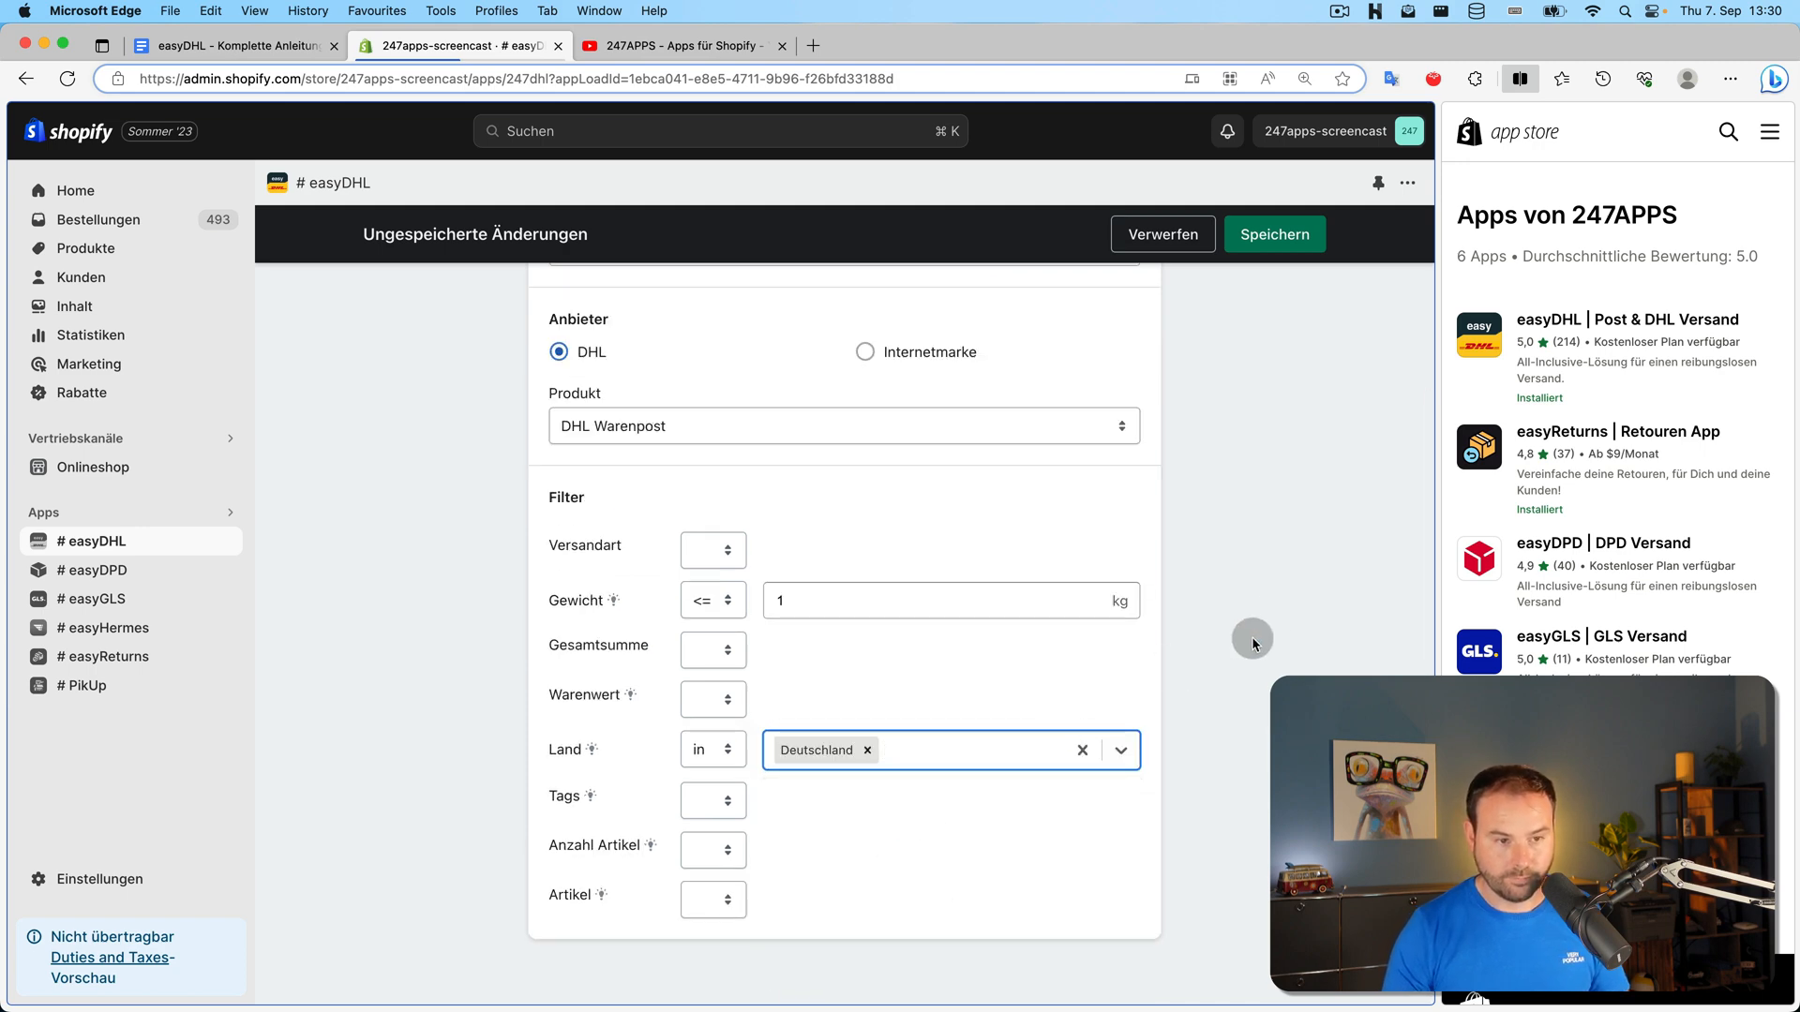
pyautogui.scroll(3, 1209, 626)
pyautogui.click(1274, 236)
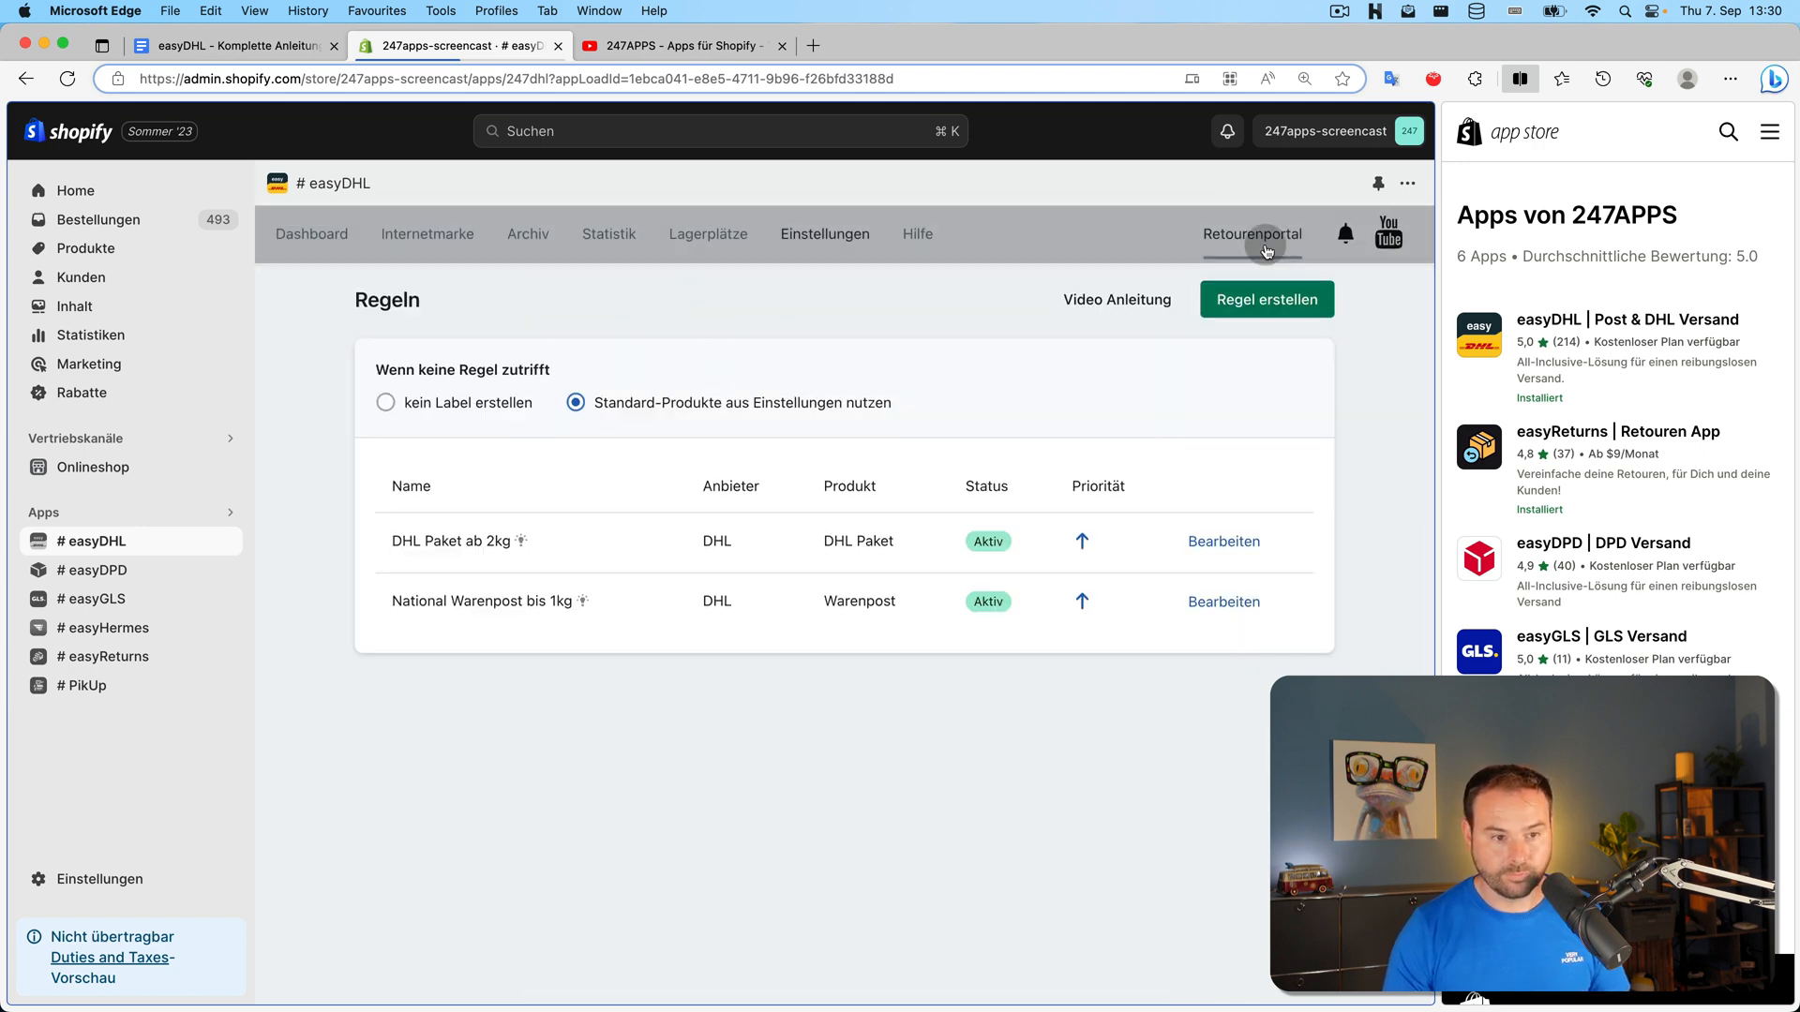
pyautogui.click(1223, 541)
# Rename the rule from 'DHL Paket ab 2kg' to 'DHL Paket über 1kg'
pyautogui.click(763, 415)
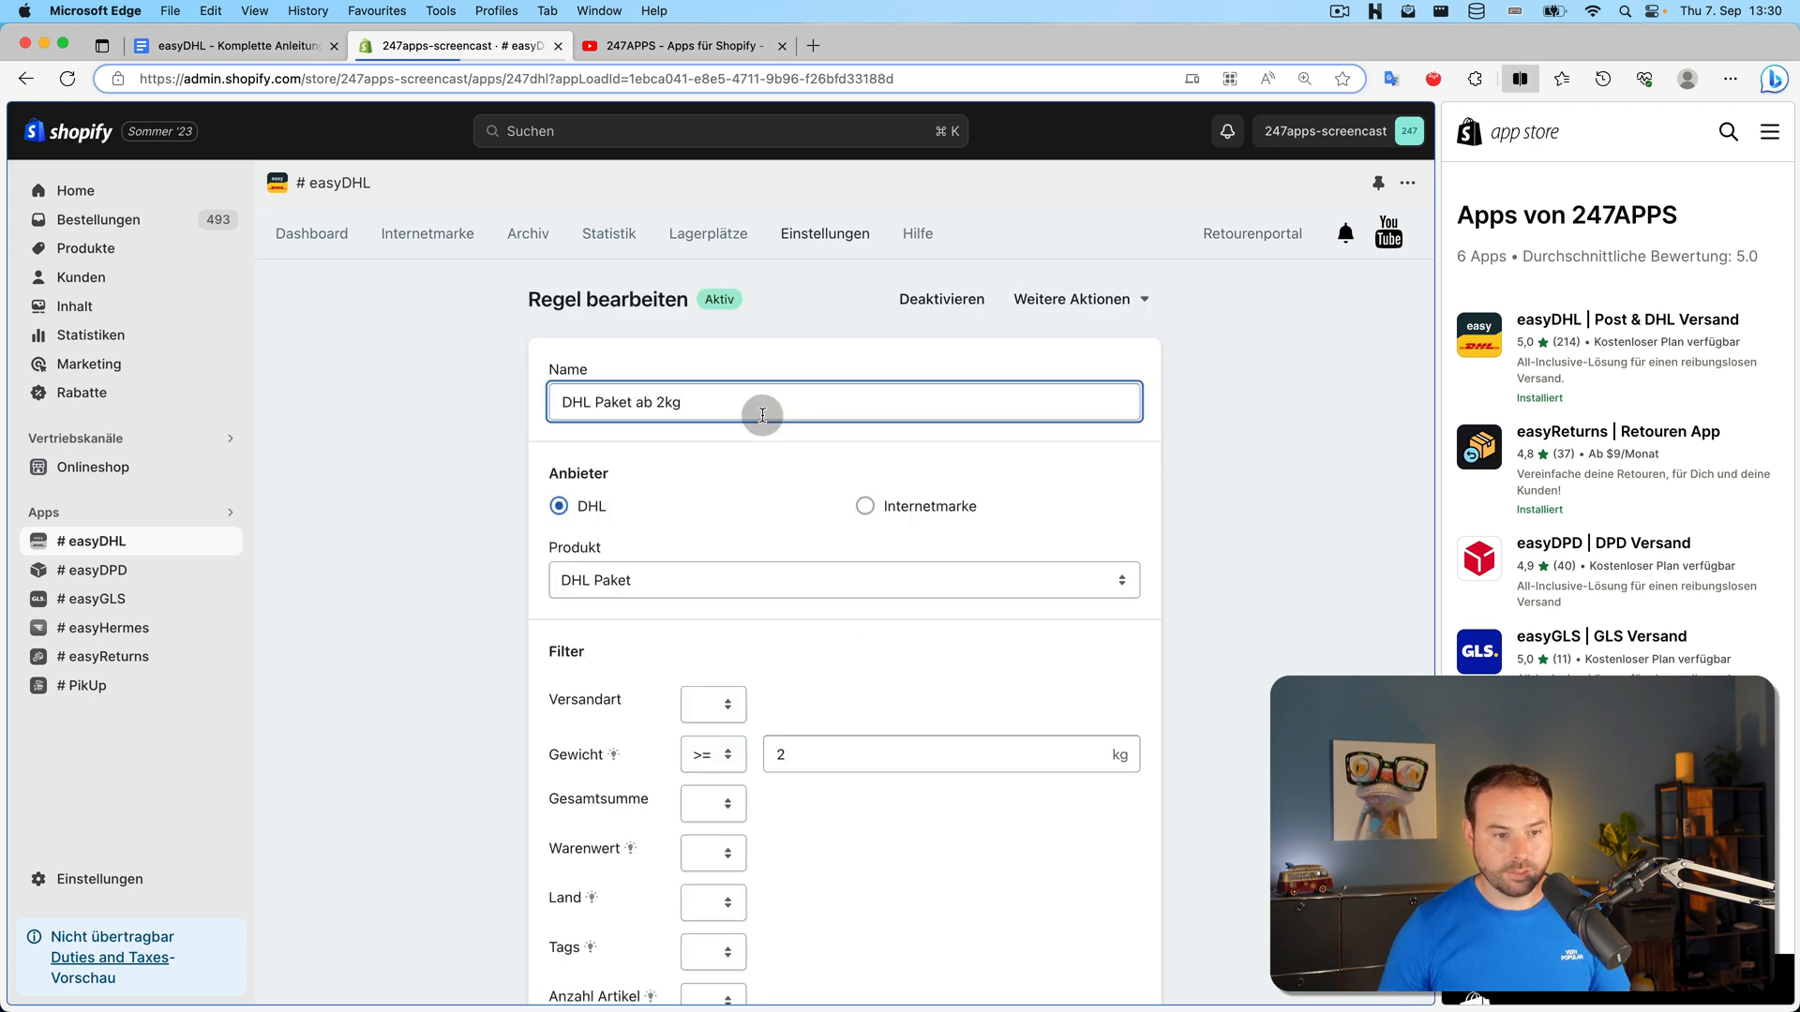
pyautogui.press('Left')
pyautogui.press('Left')
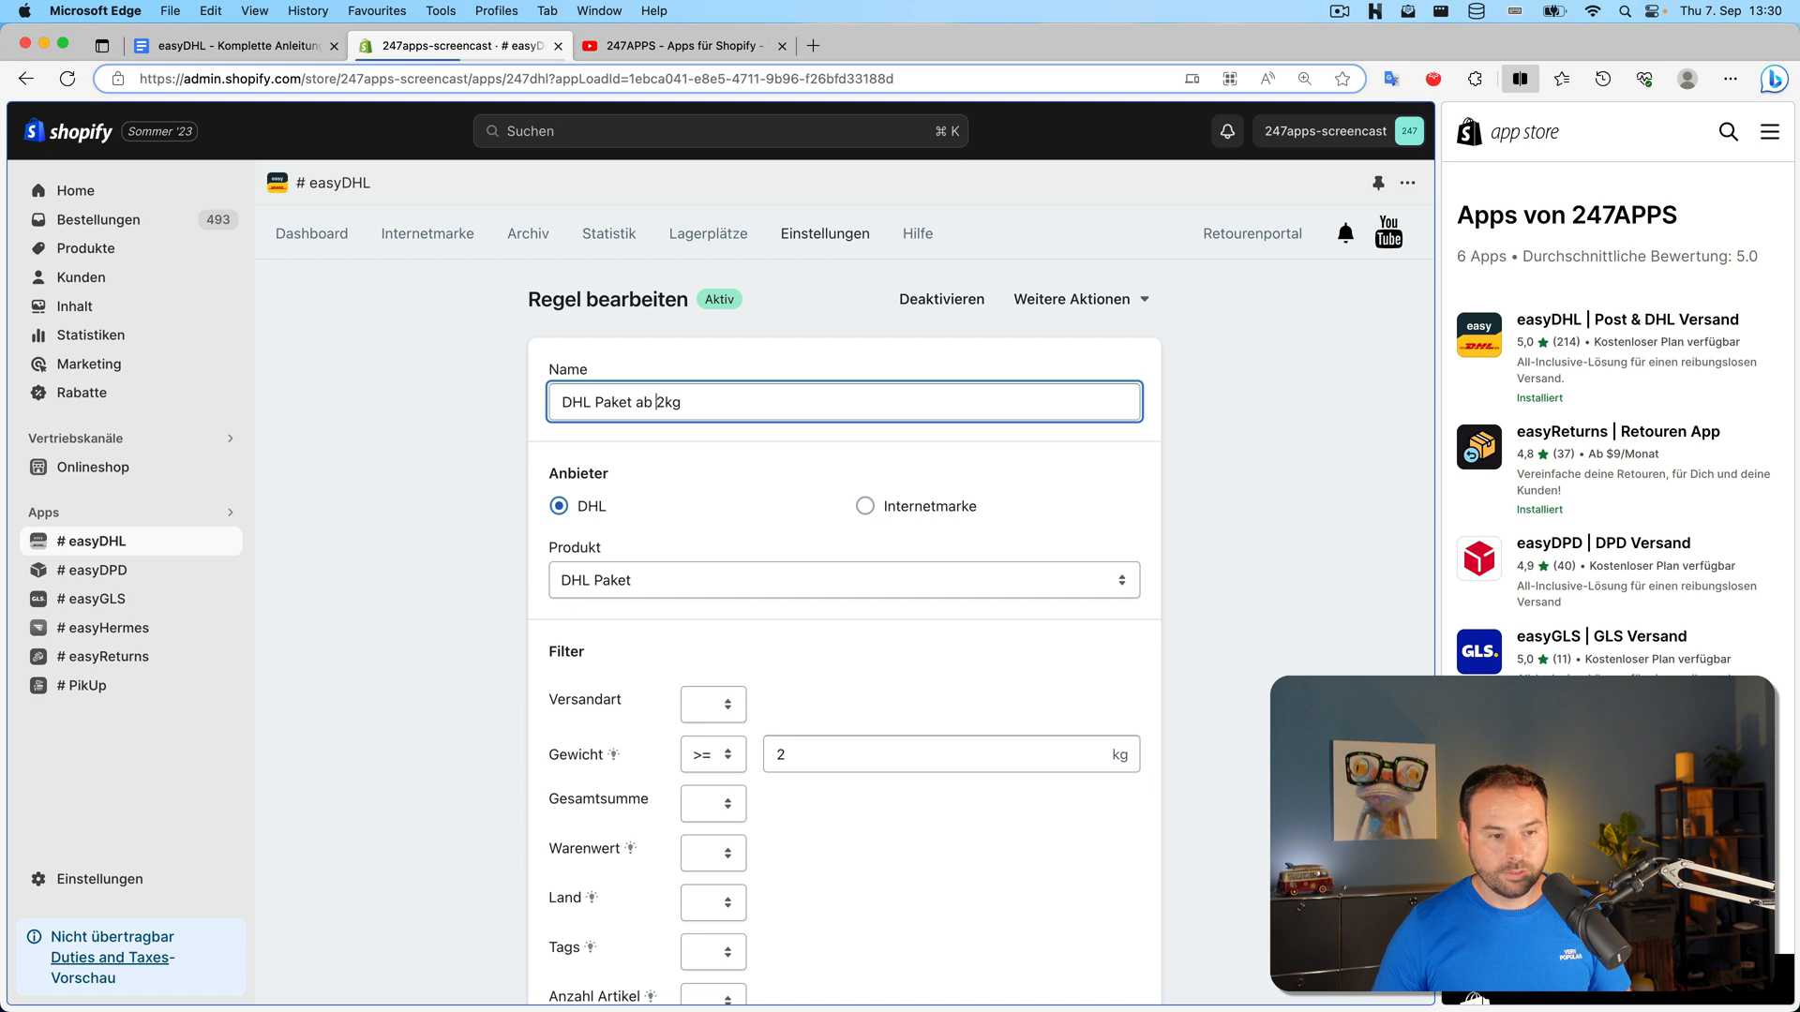
pyautogui.press('Left')
pyautogui.press('BackSpace')
pyautogui.press('BackSpace')
pyautogui.write('üb')
pyautogui.press('BackSpace')
pyautogui.write('1')
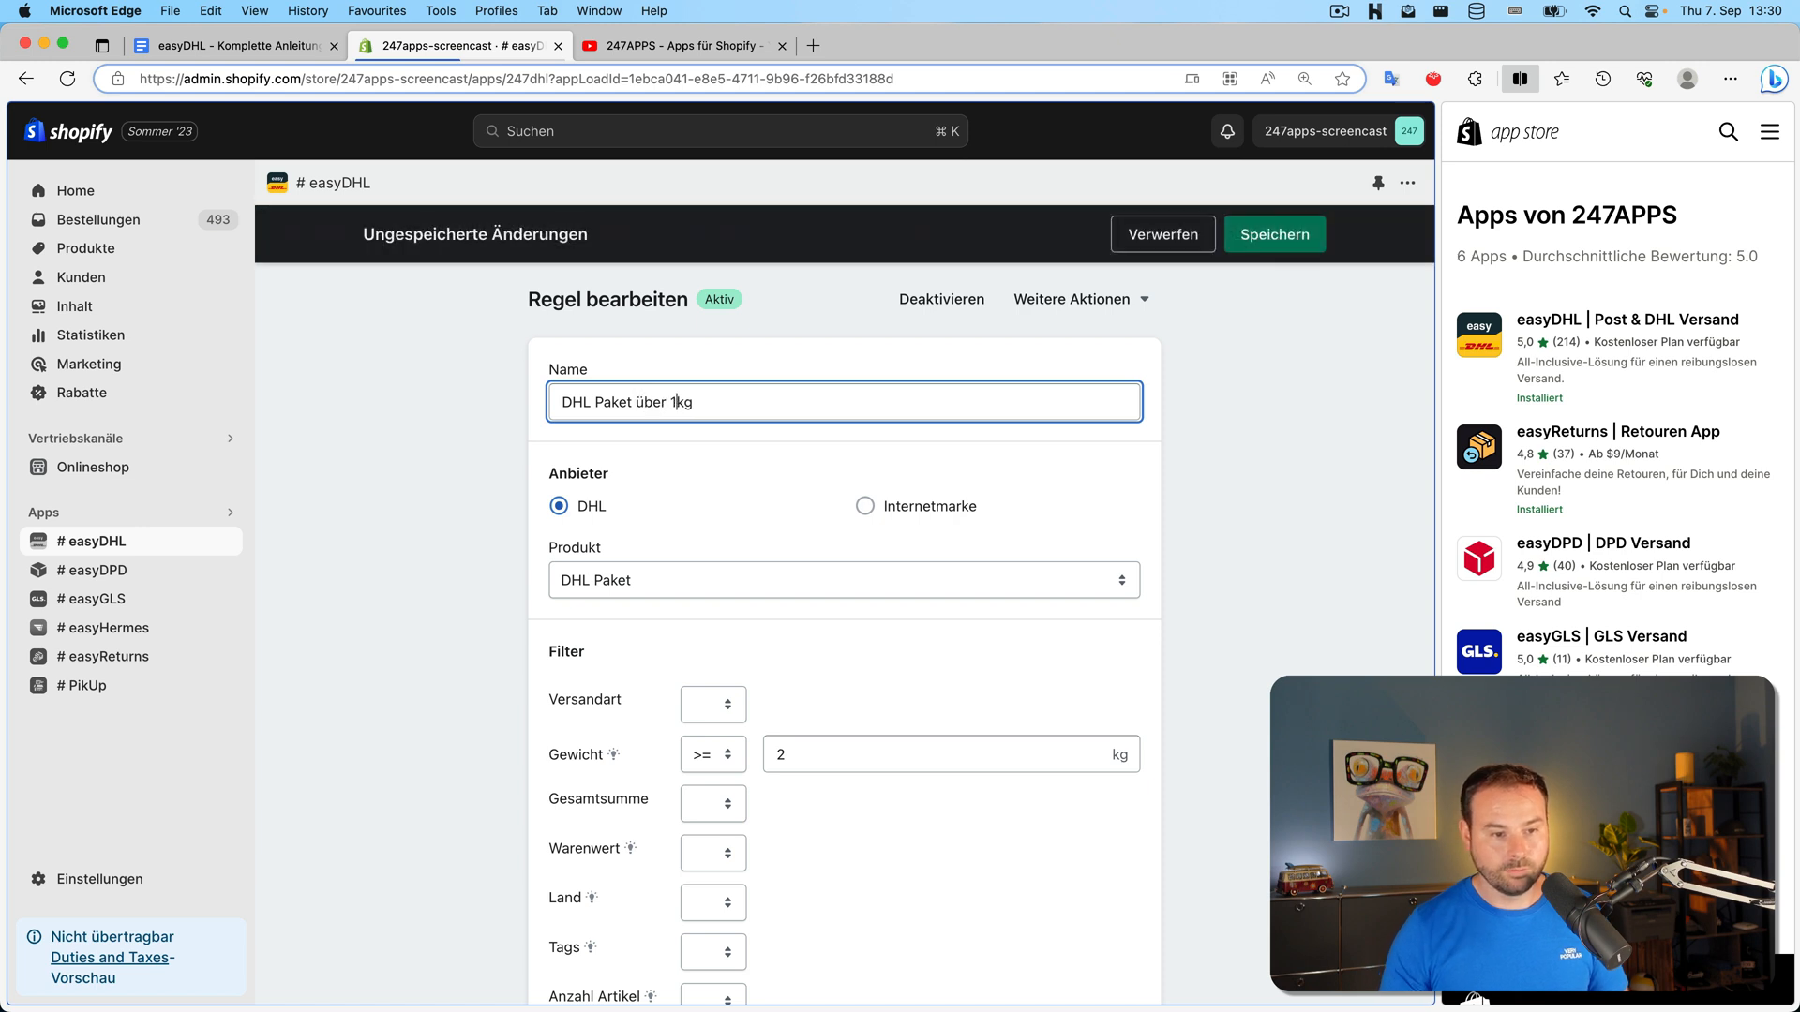
# Change the weight condition to greater than 1 kg
pyautogui.click(837, 750)
pyautogui.click(712, 755)
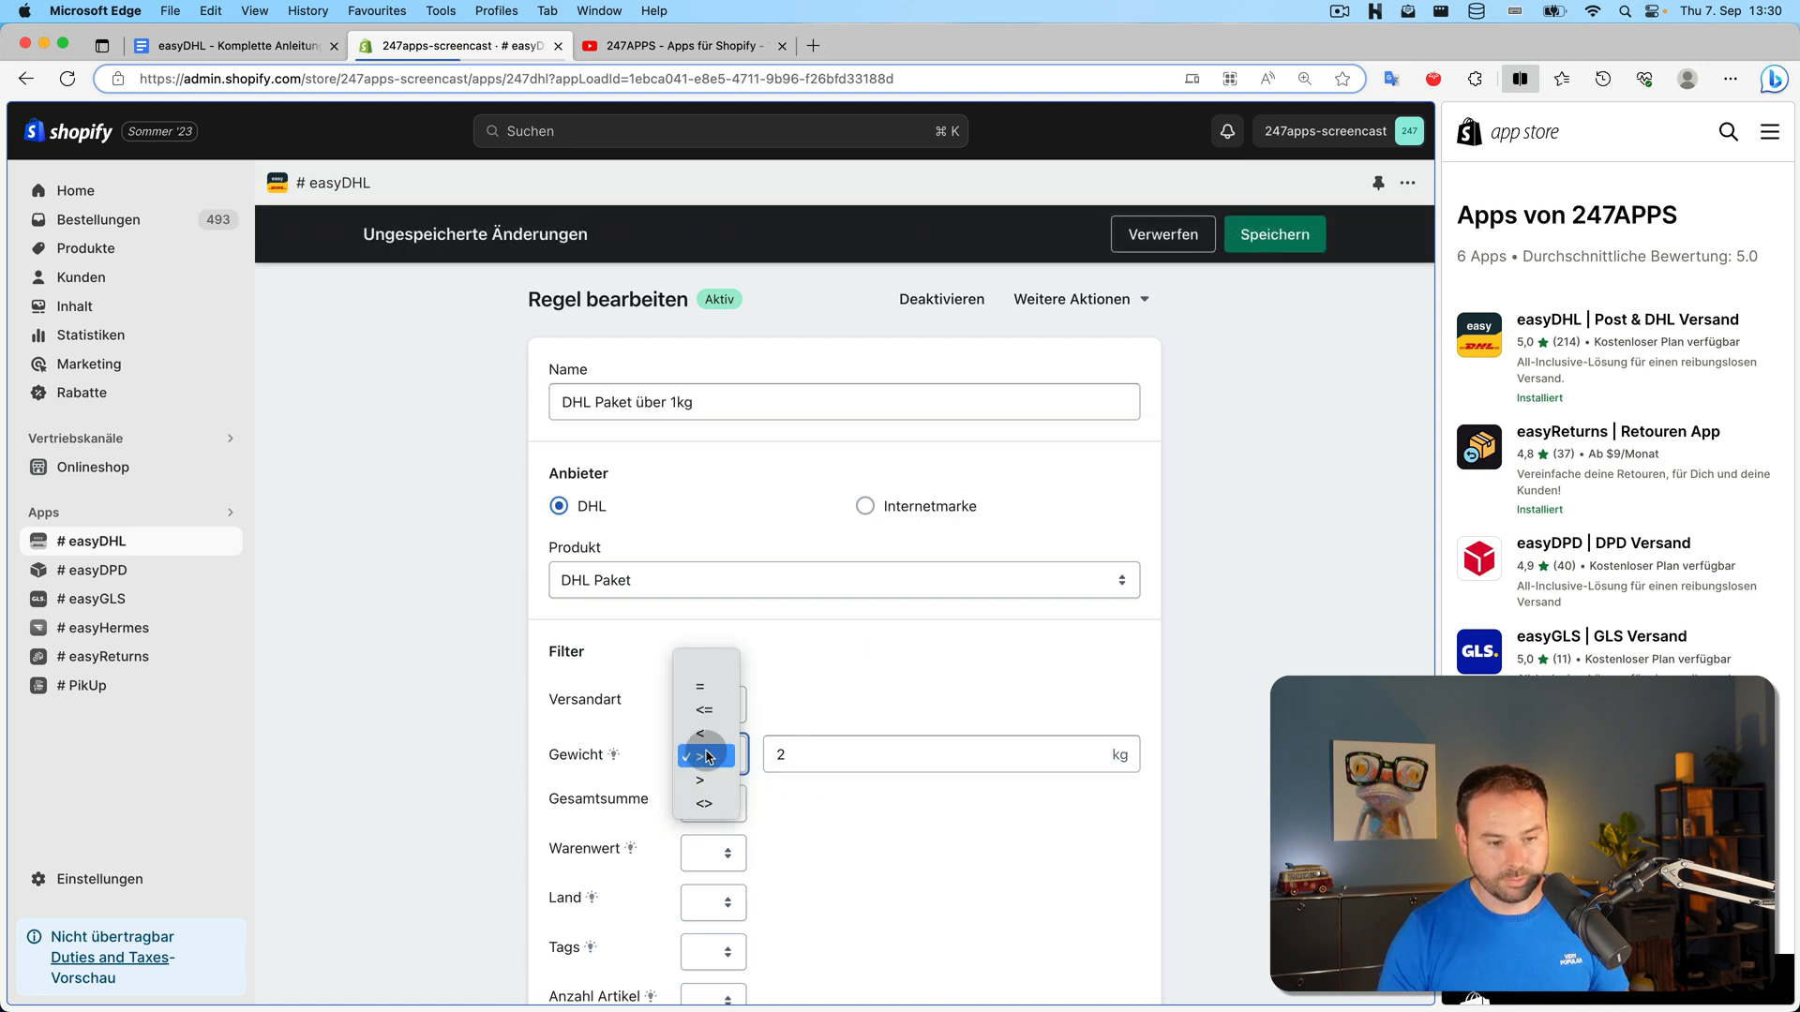
pyautogui.click(743, 755)
pyautogui.write('10')
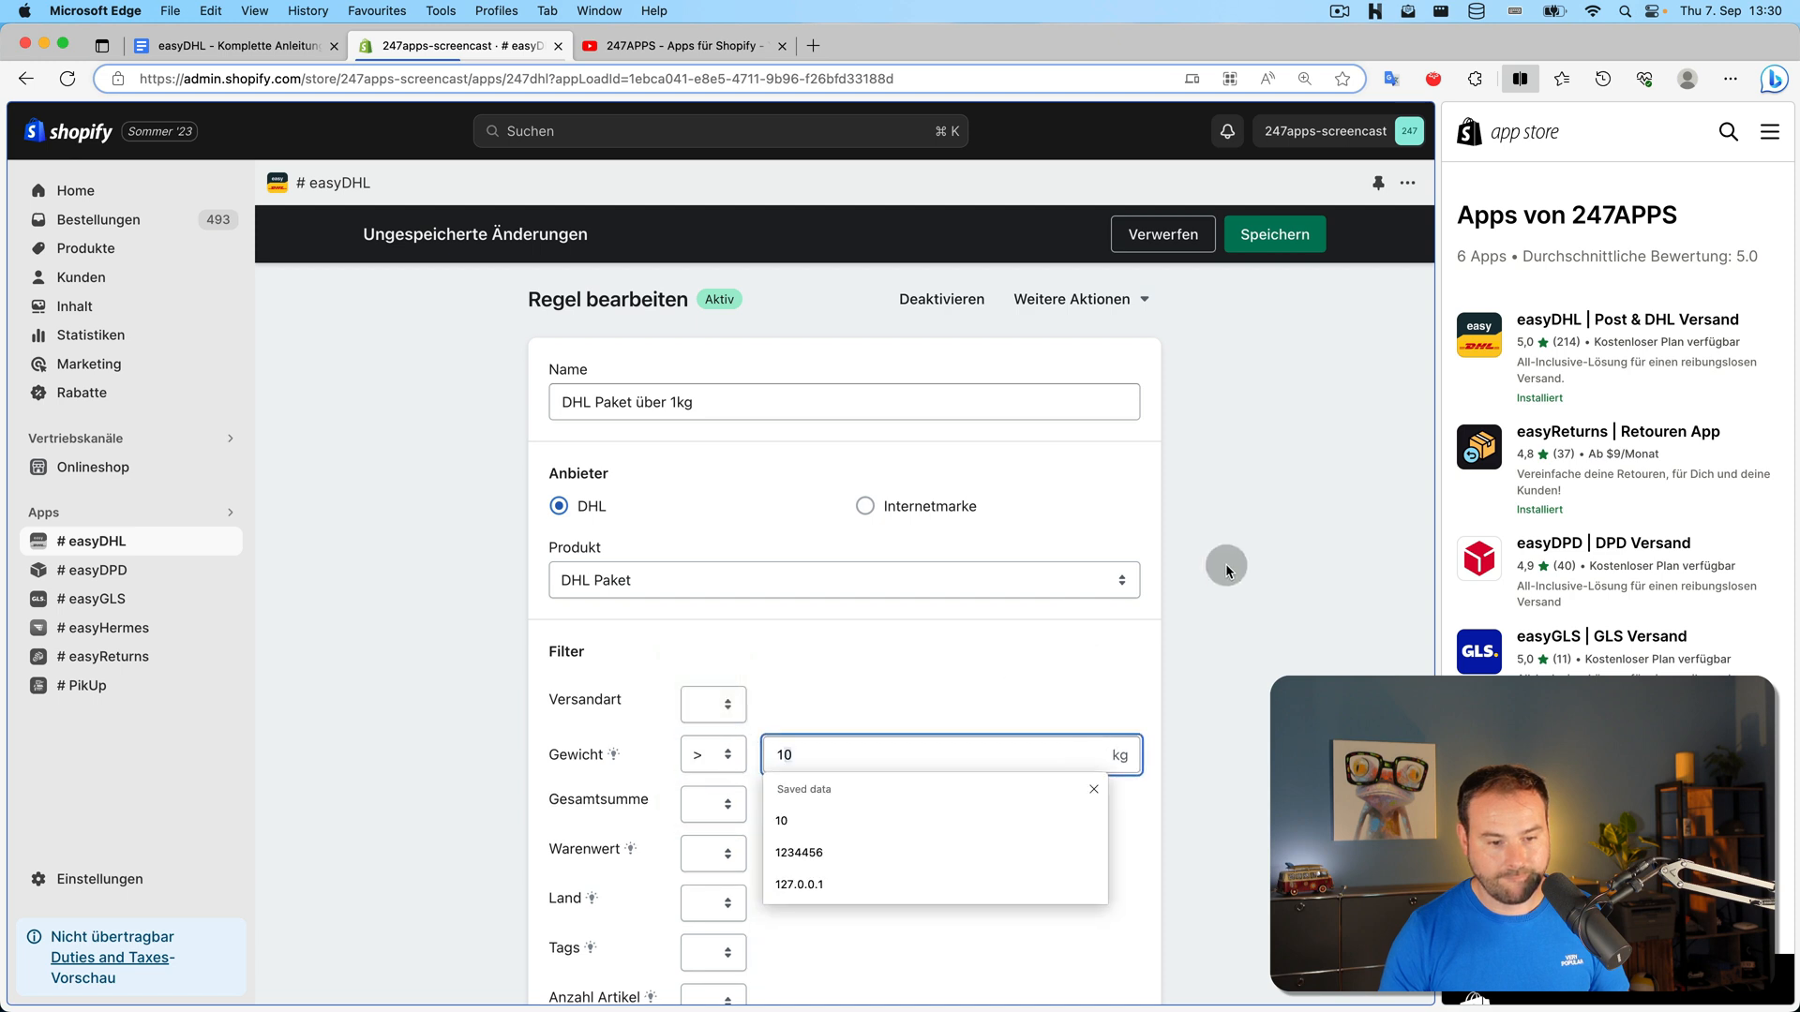
pyautogui.click(1228, 564)
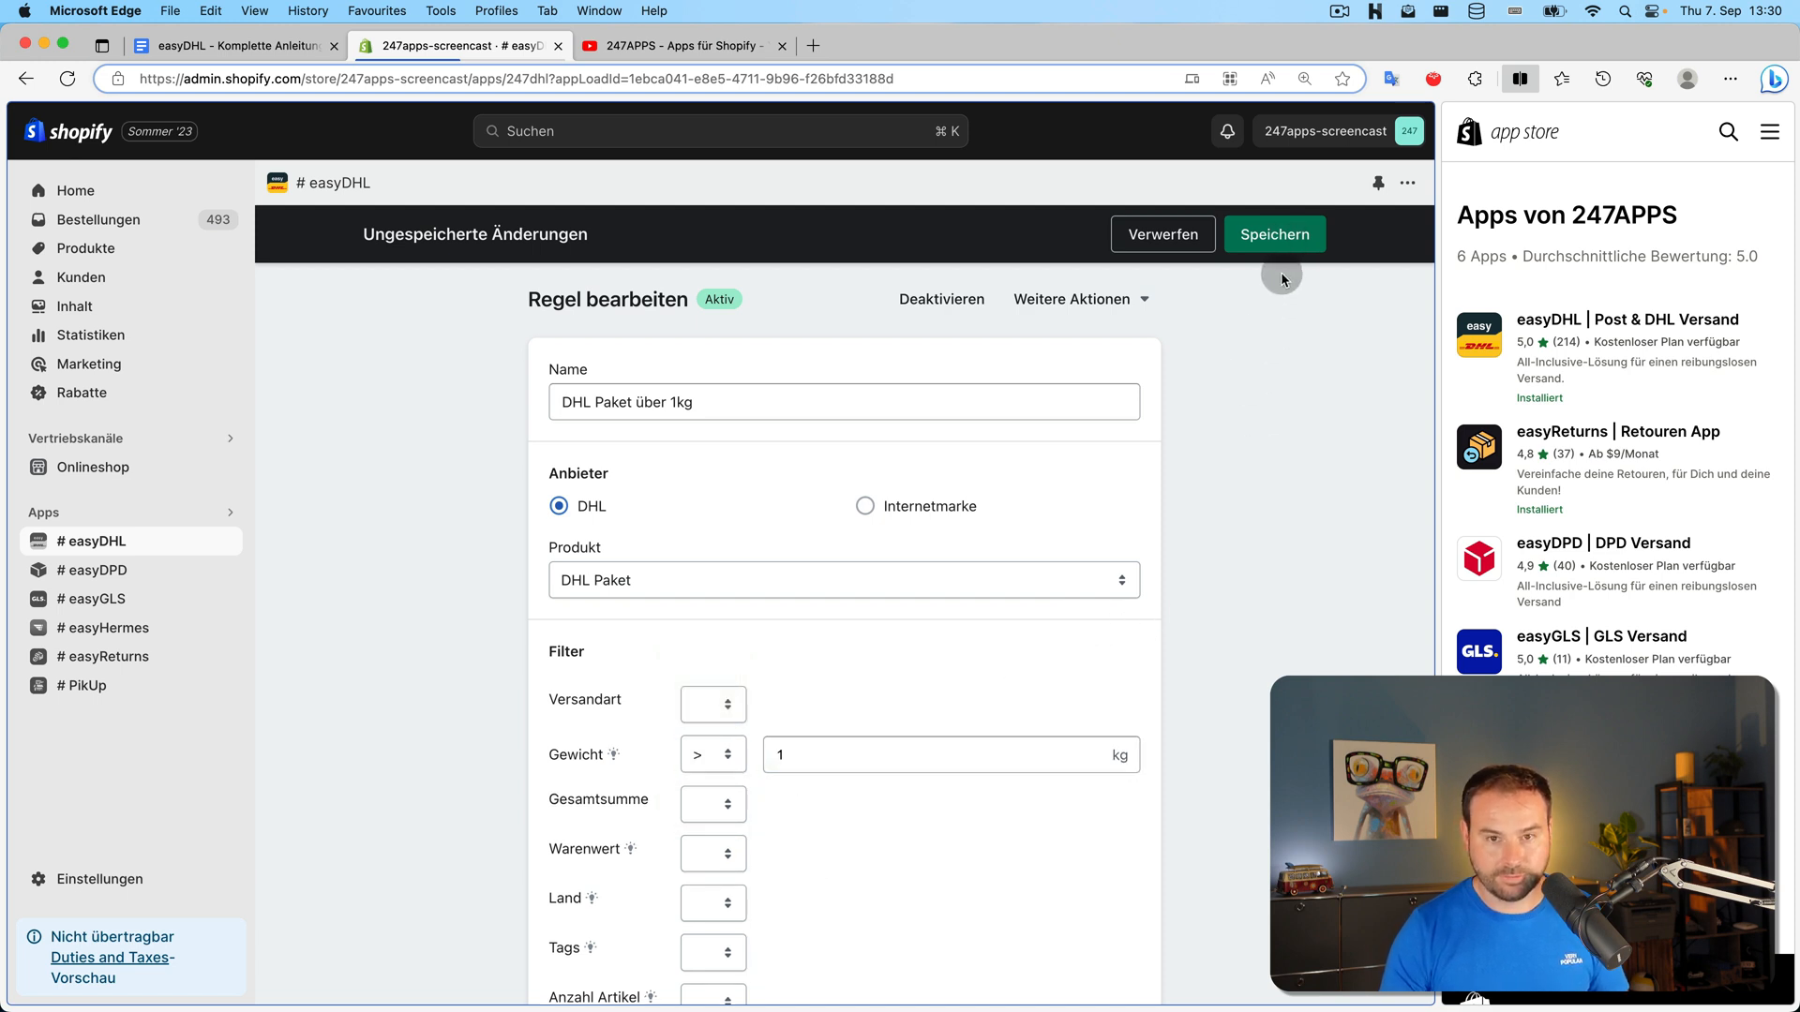
# Restrict the rule to Land in Deutschland and save it
pyautogui.scroll(-2, 1069, 554)
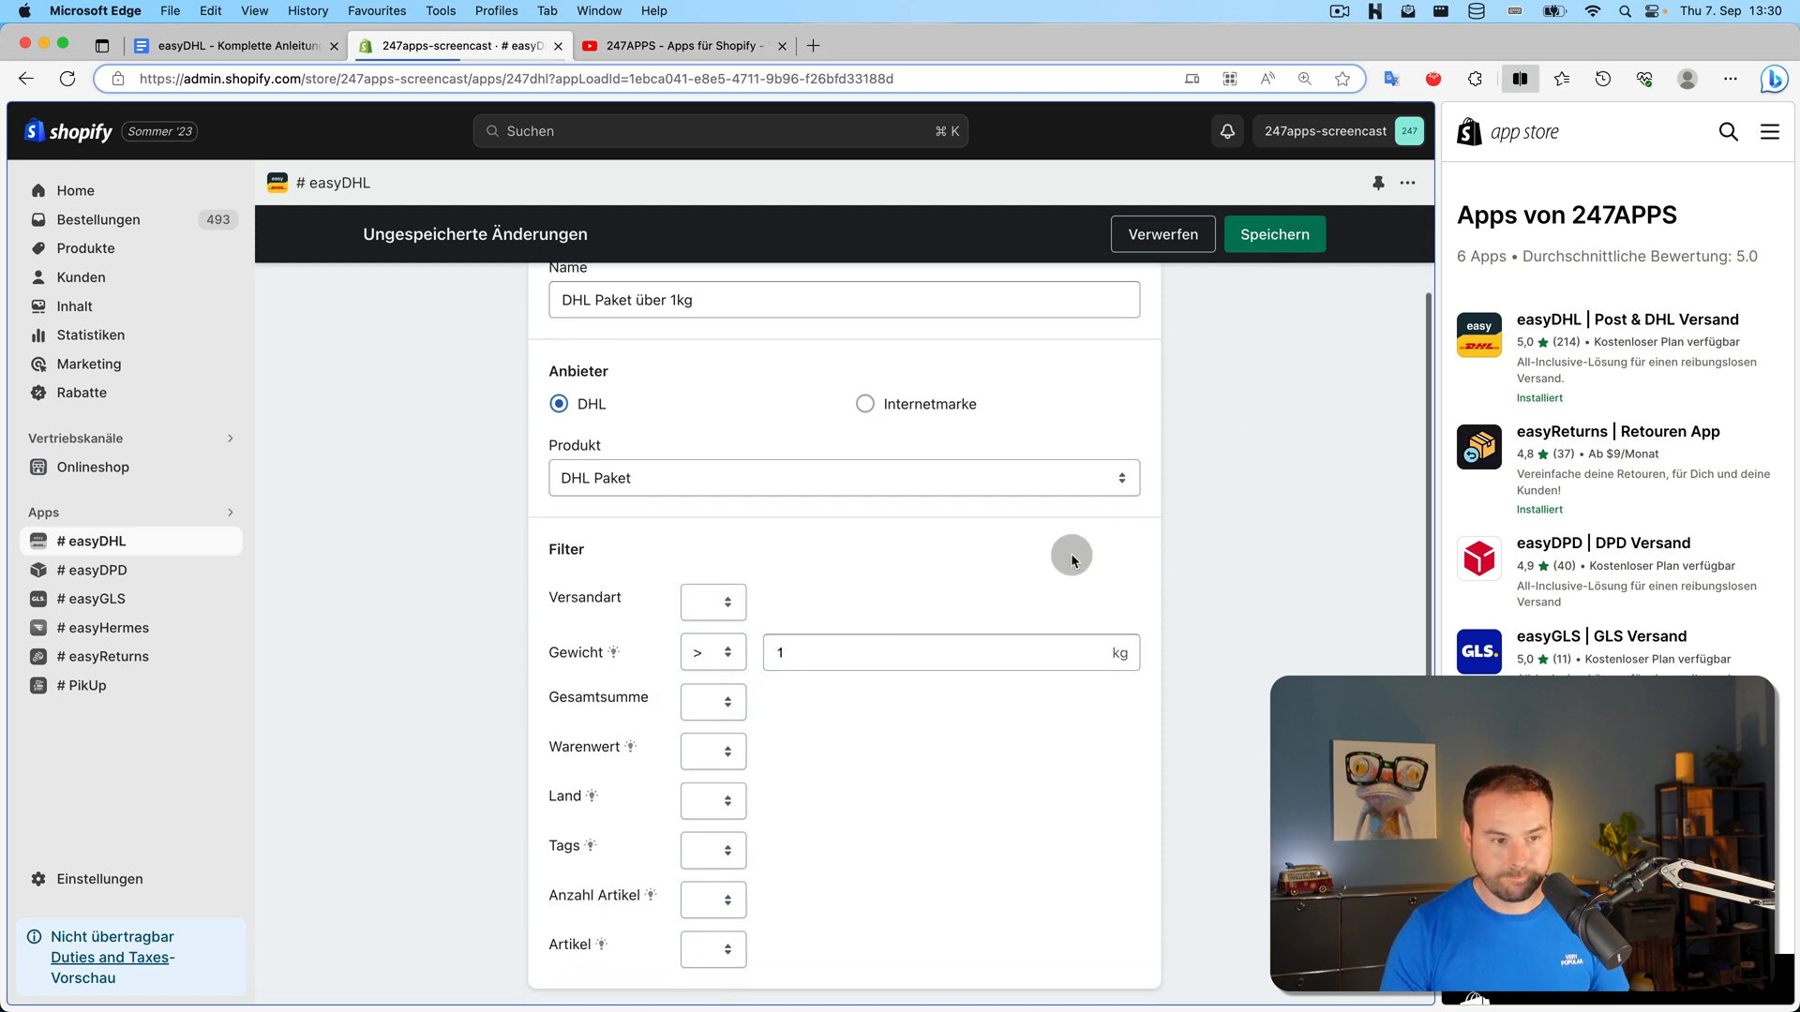
pyautogui.click(723, 799)
pyautogui.click(717, 835)
pyautogui.click(849, 806)
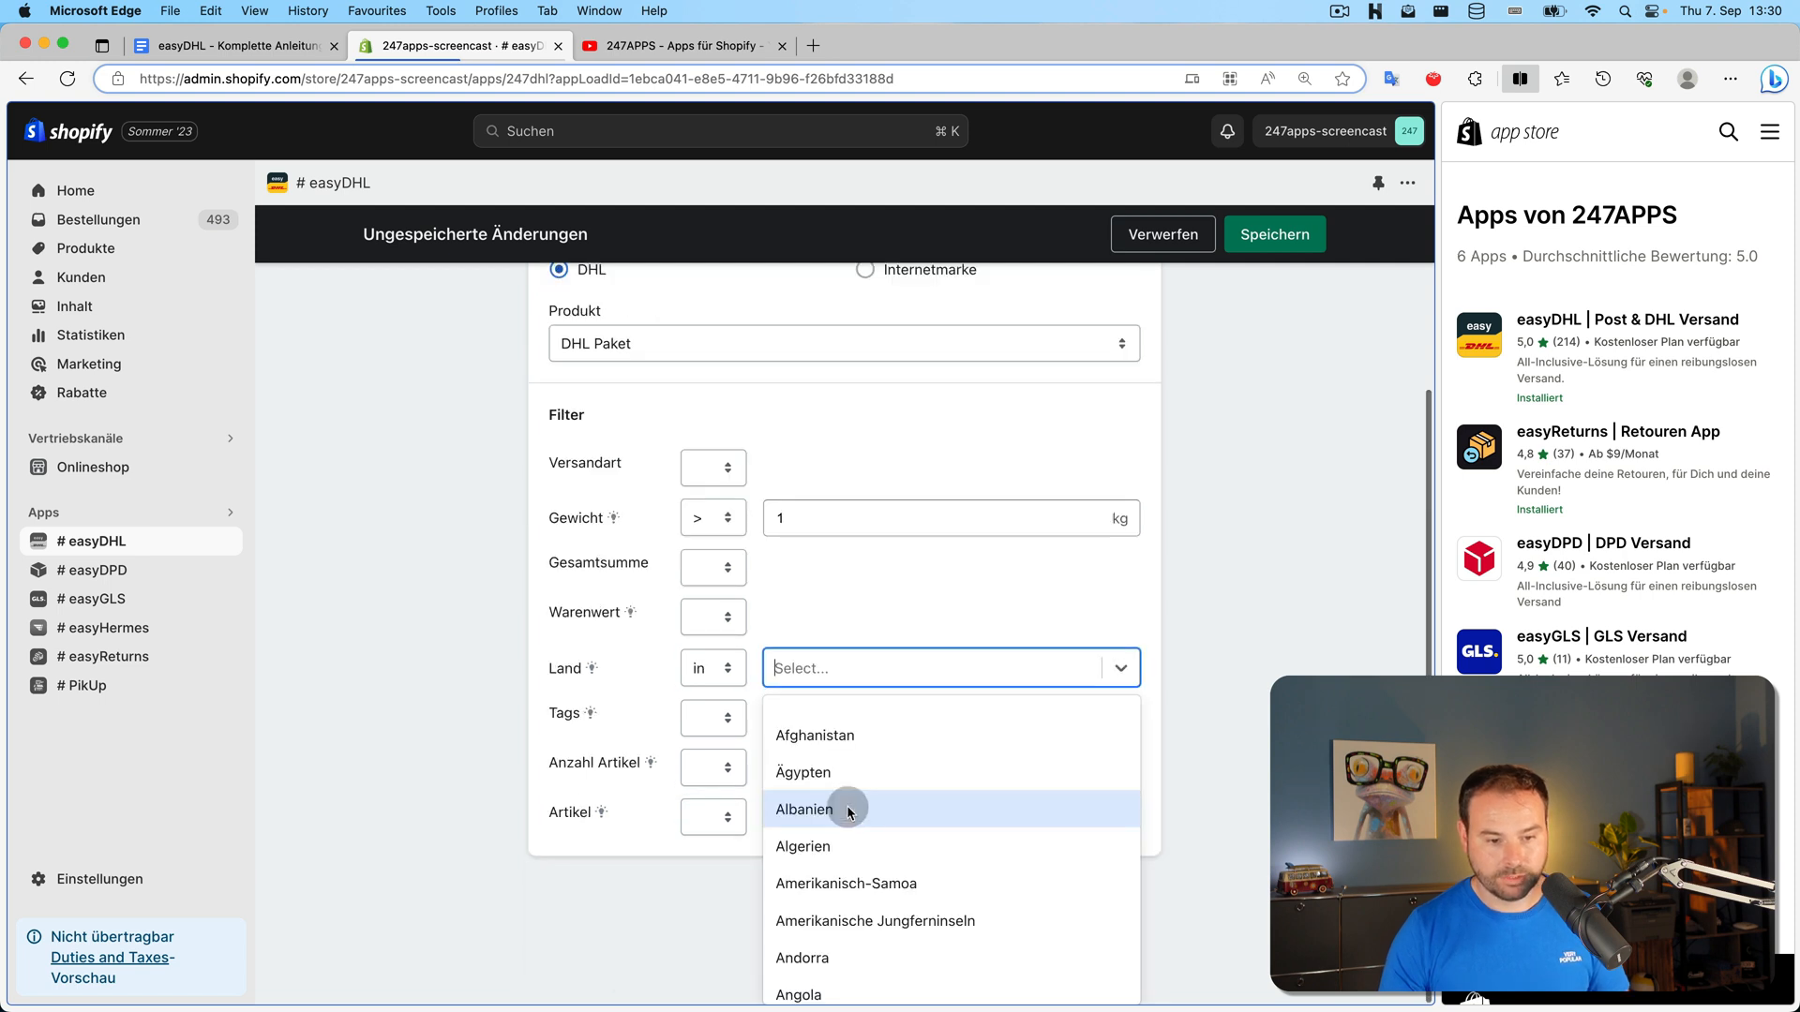
pyautogui.write('Det')
pyautogui.press('BackSpace')
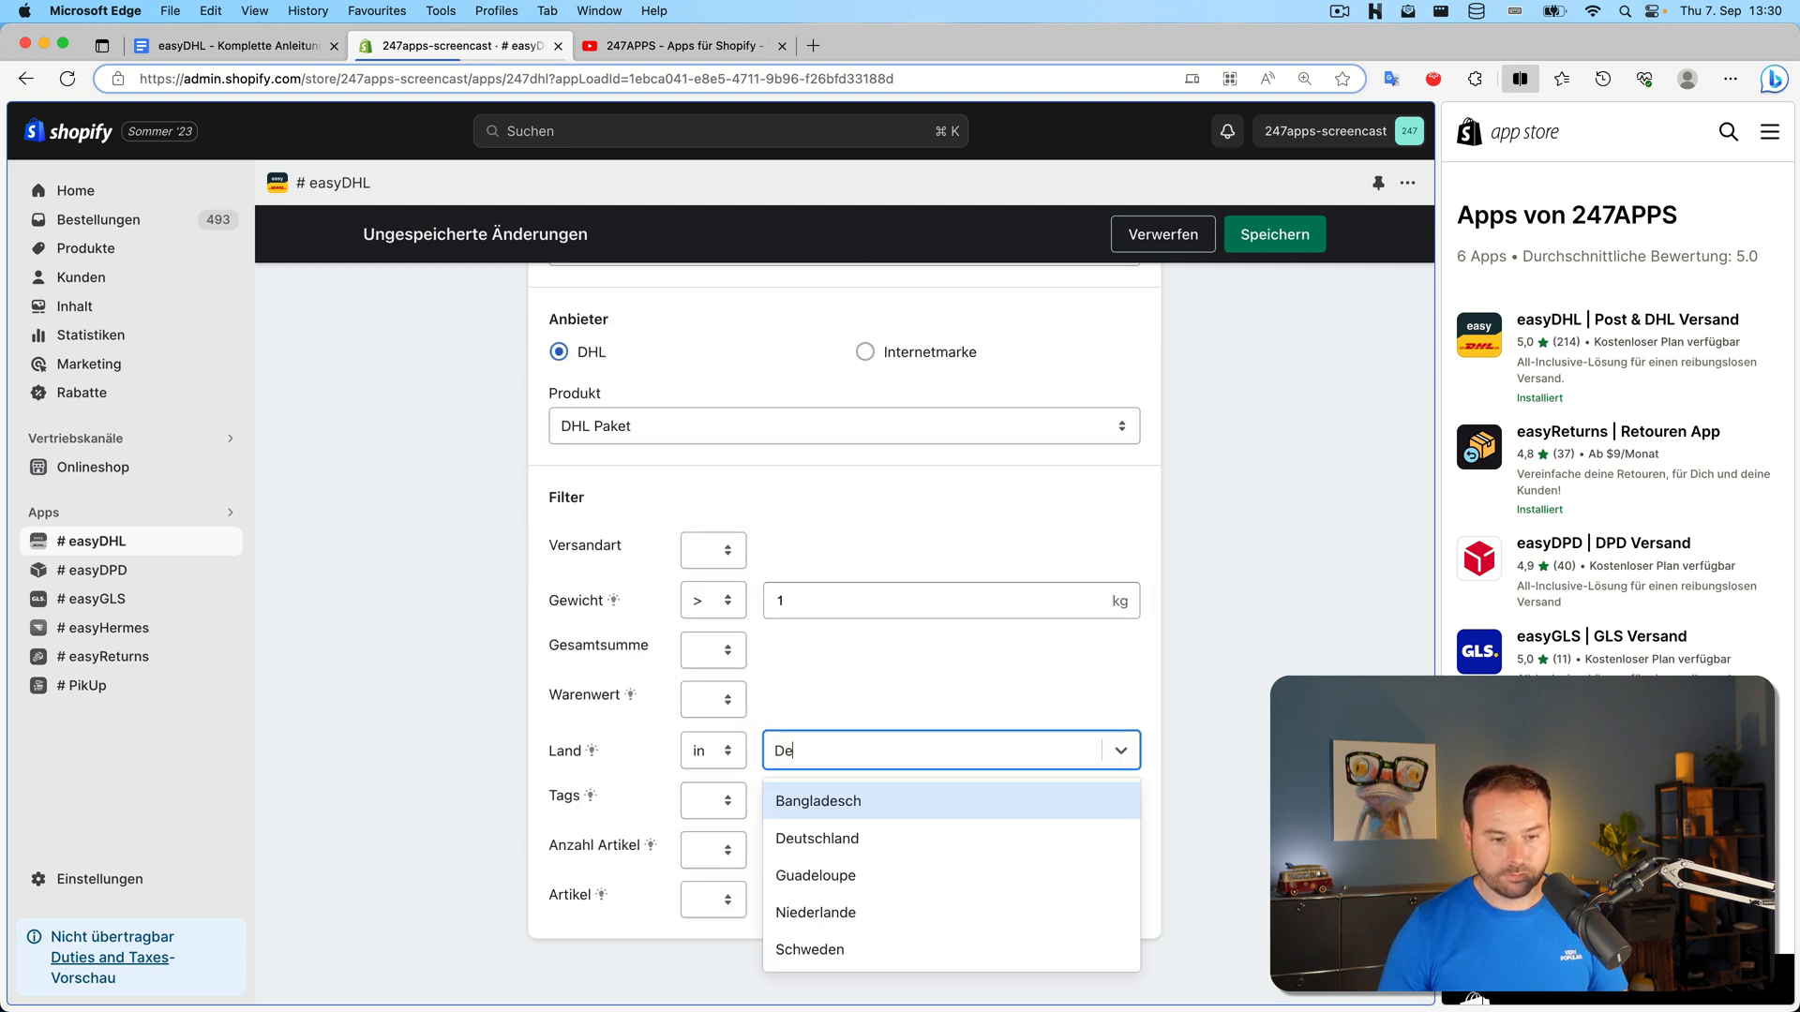
pyautogui.press('Down')
pyautogui.press('Return')
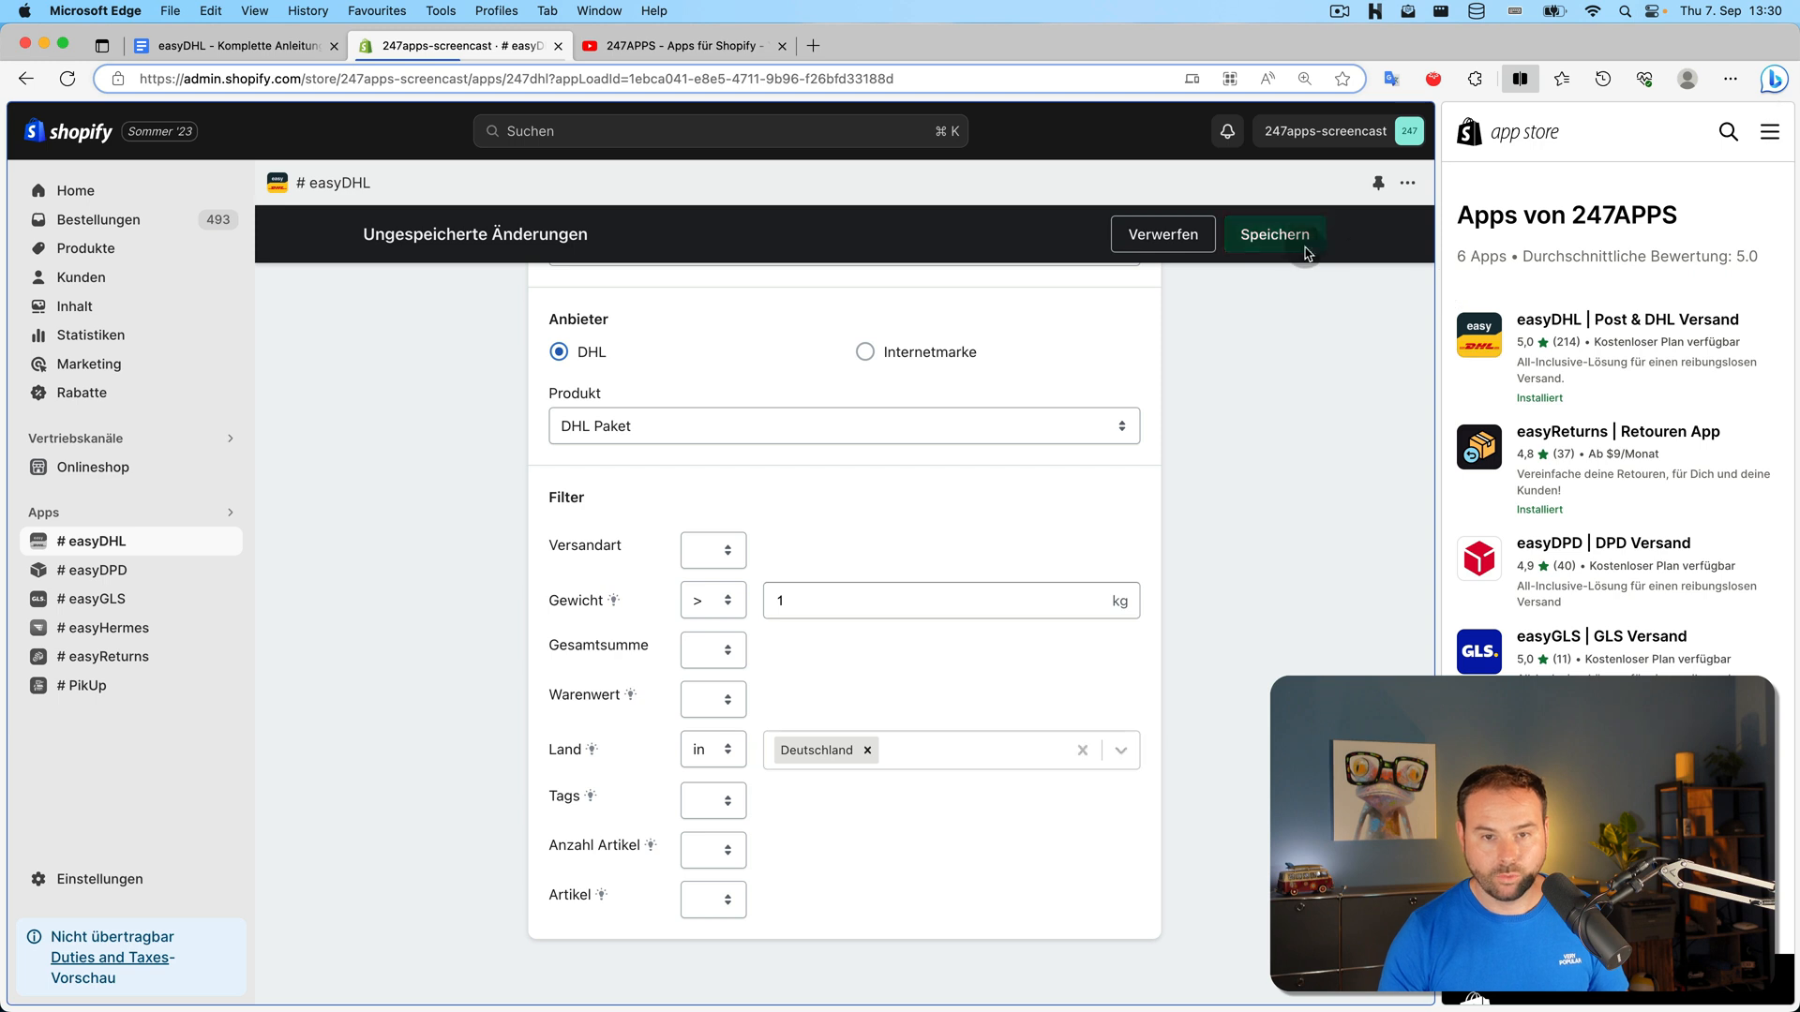
pyautogui.click(1305, 251)
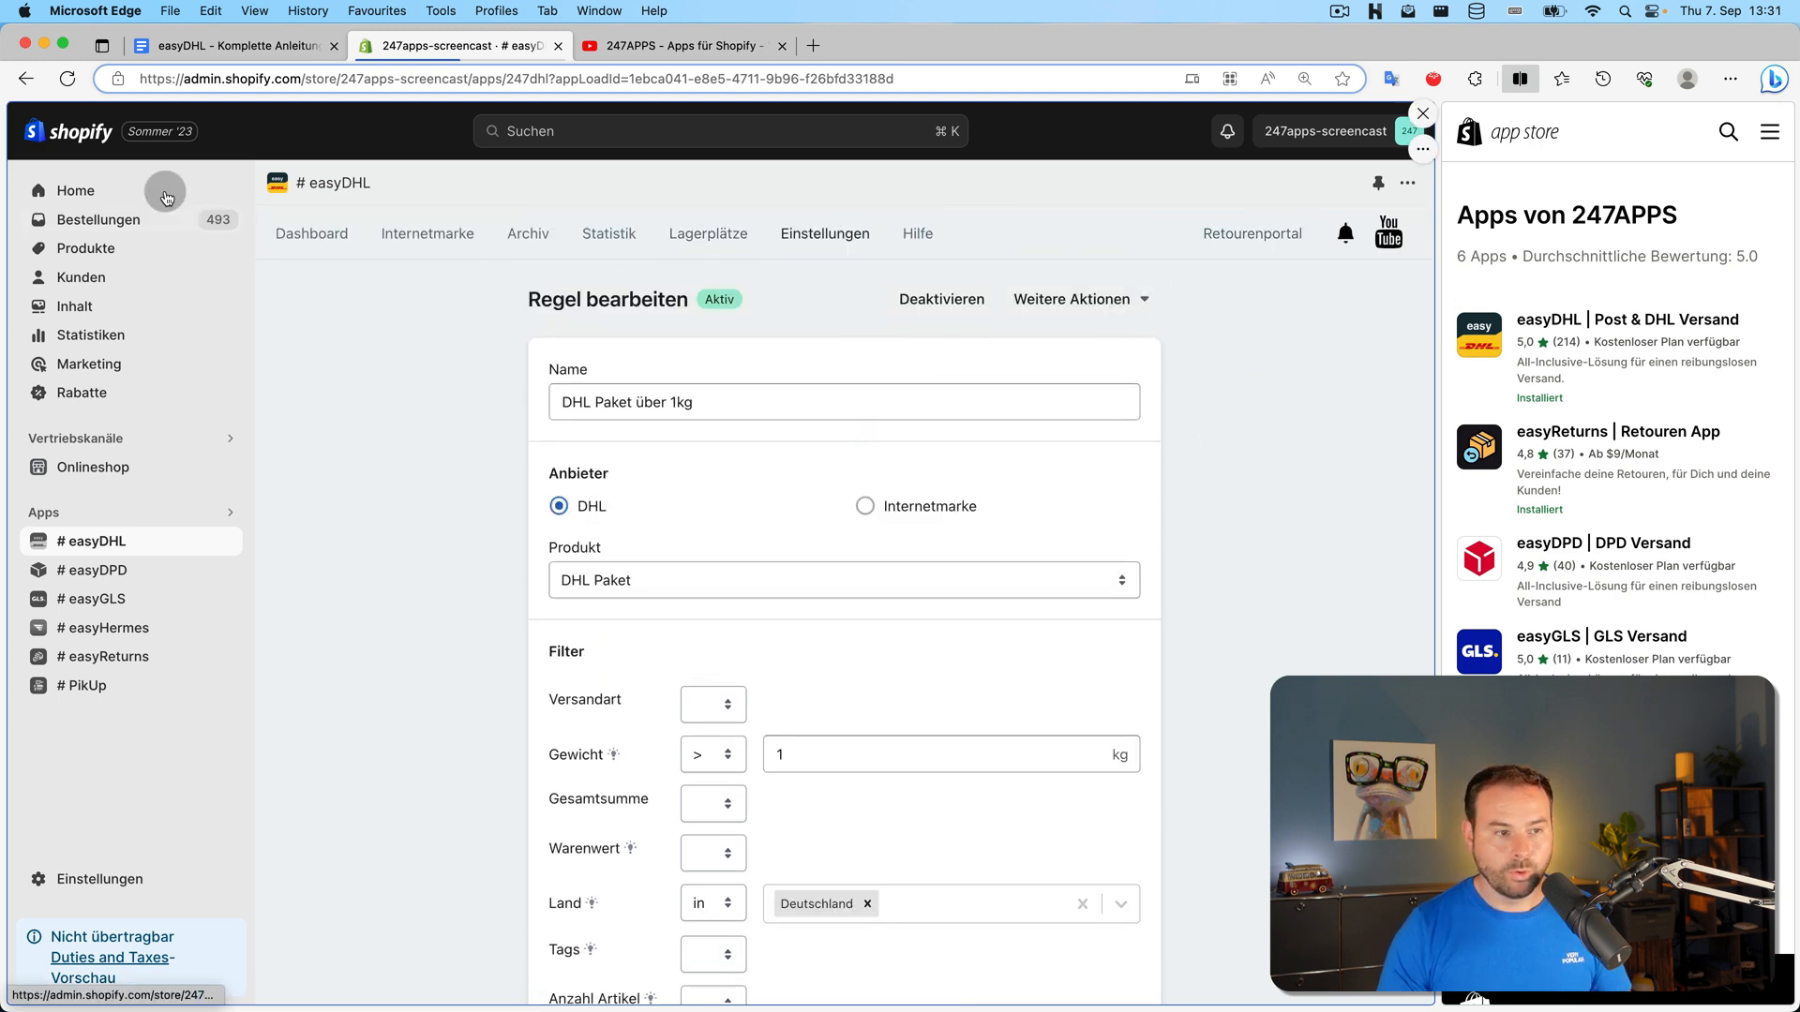
# Move National Warenpost to top priority, set the no-match fallback to 'kein Label erstellen', save, and return to the dashboard
pyautogui.click(42, 94)
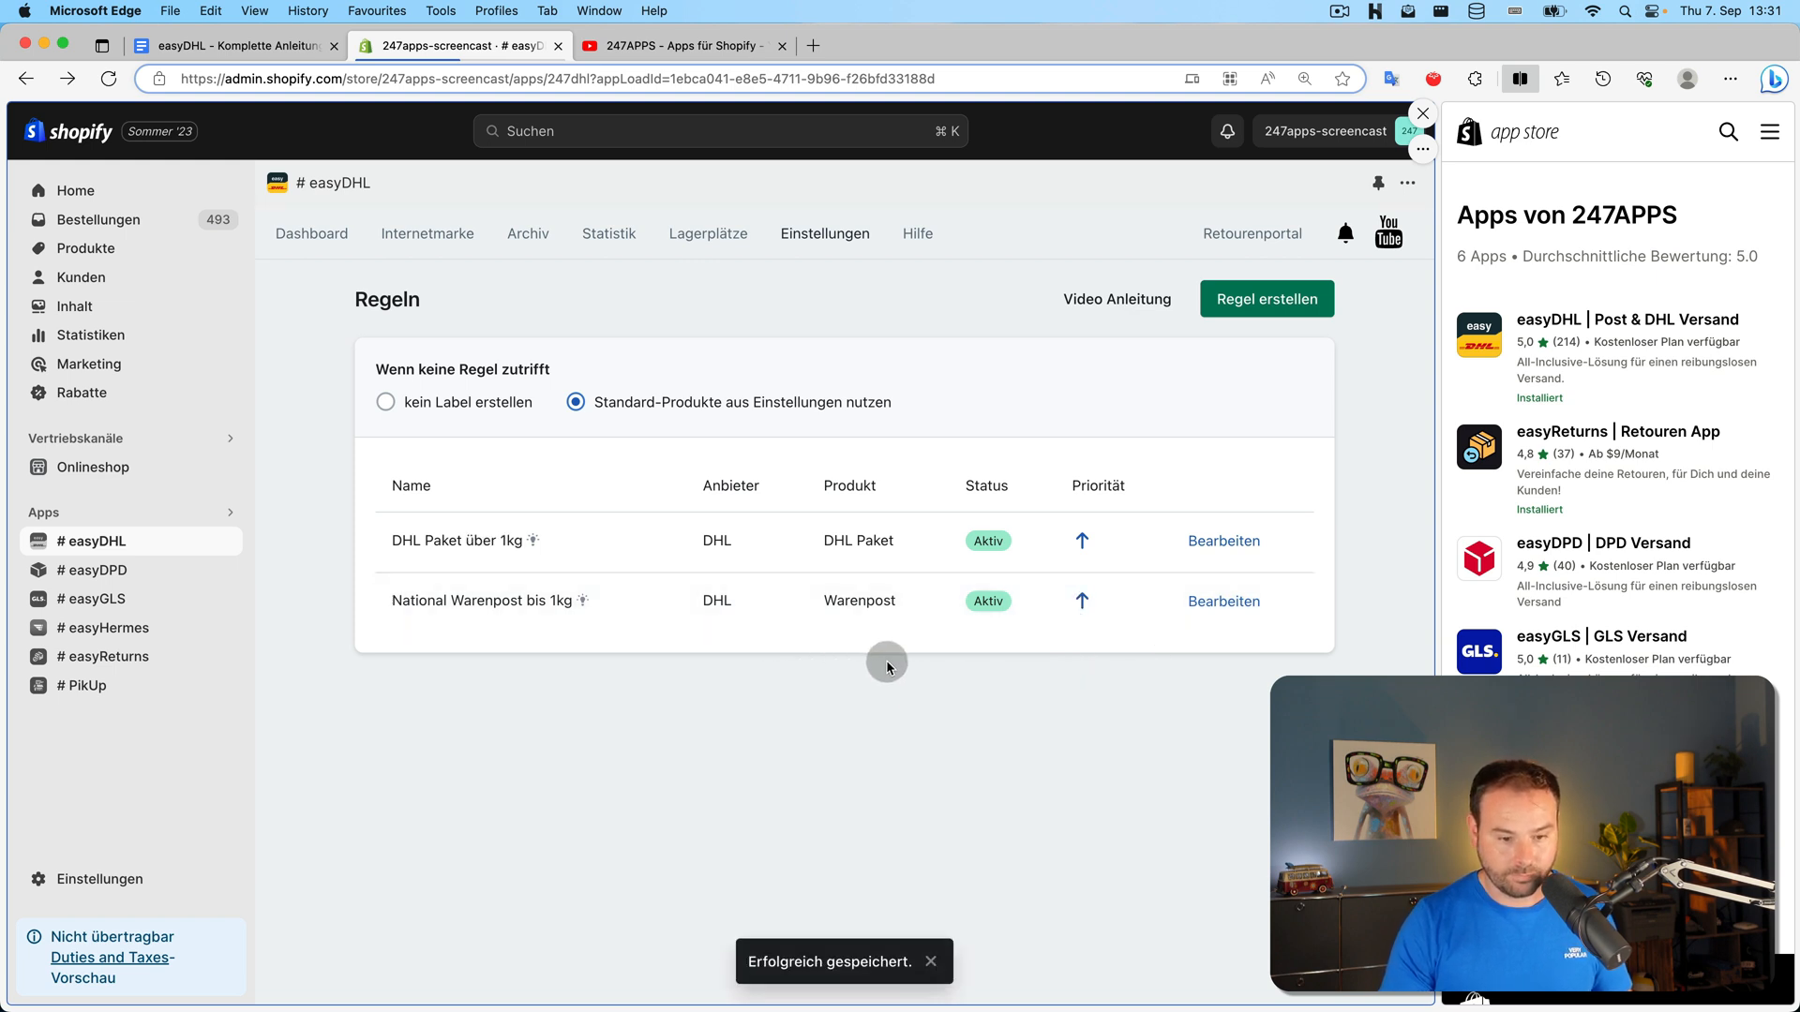
pyautogui.click(1083, 601)
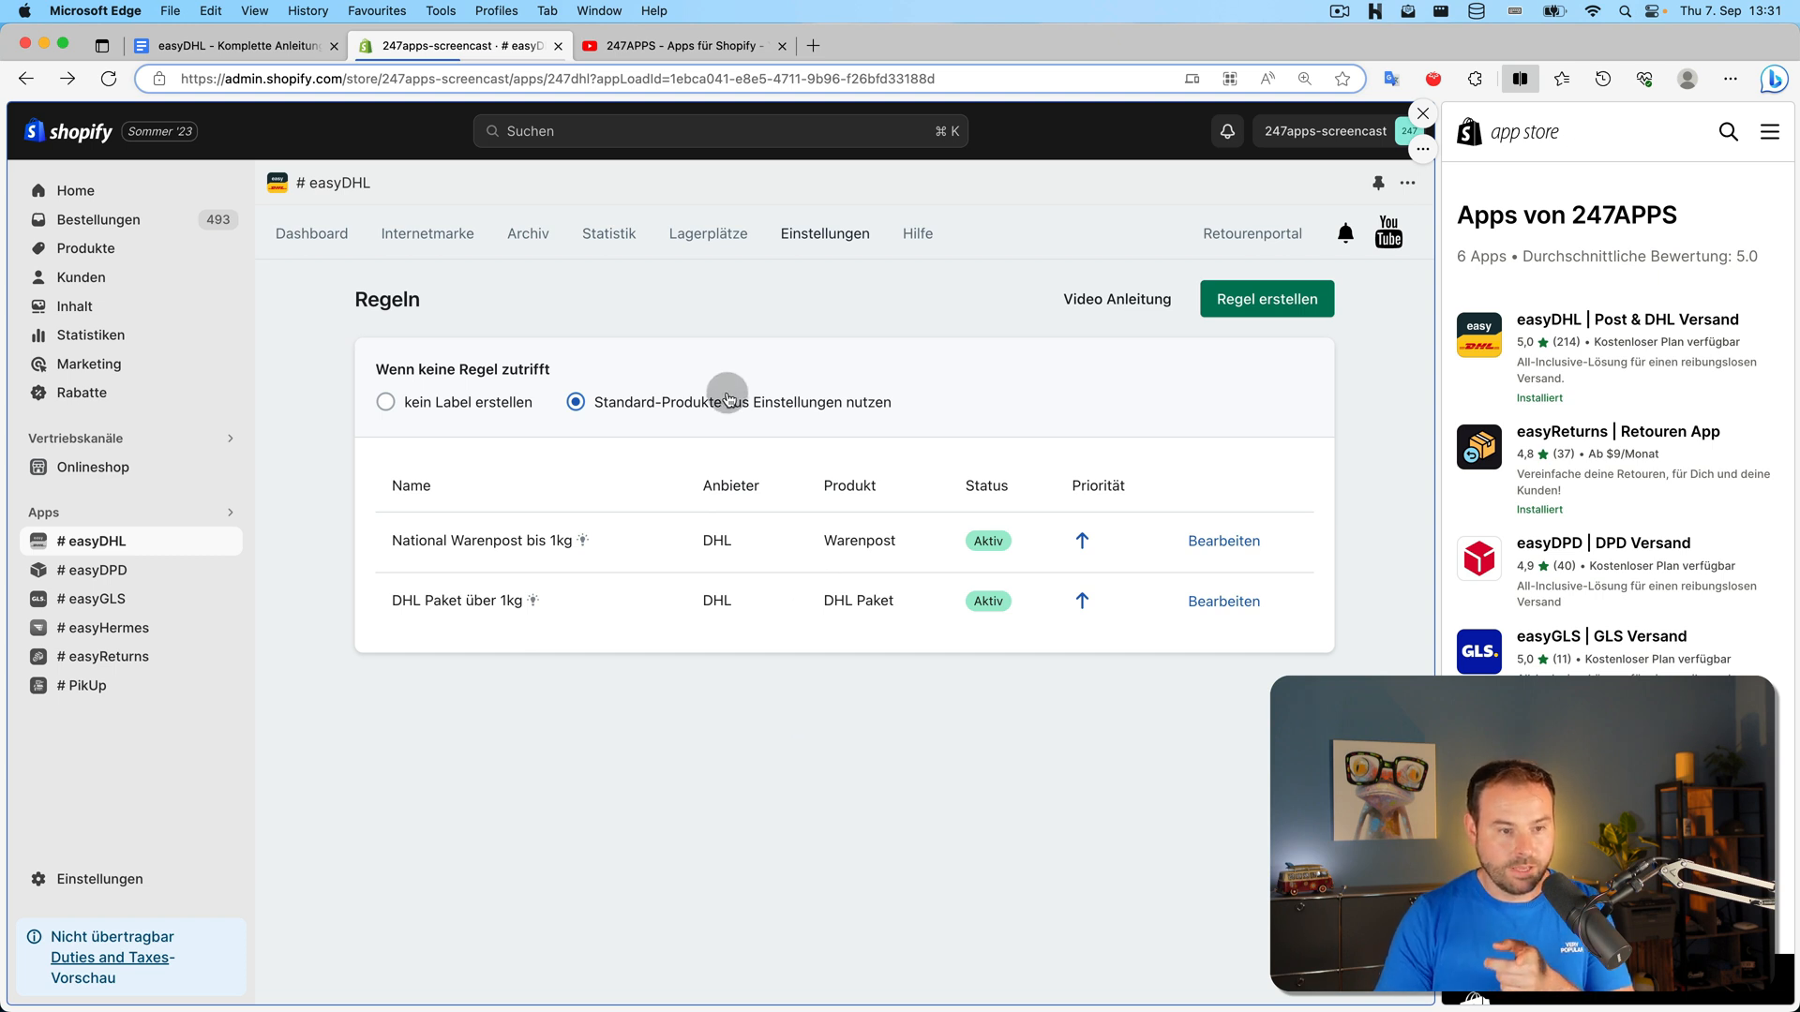
pyautogui.click(412, 402)
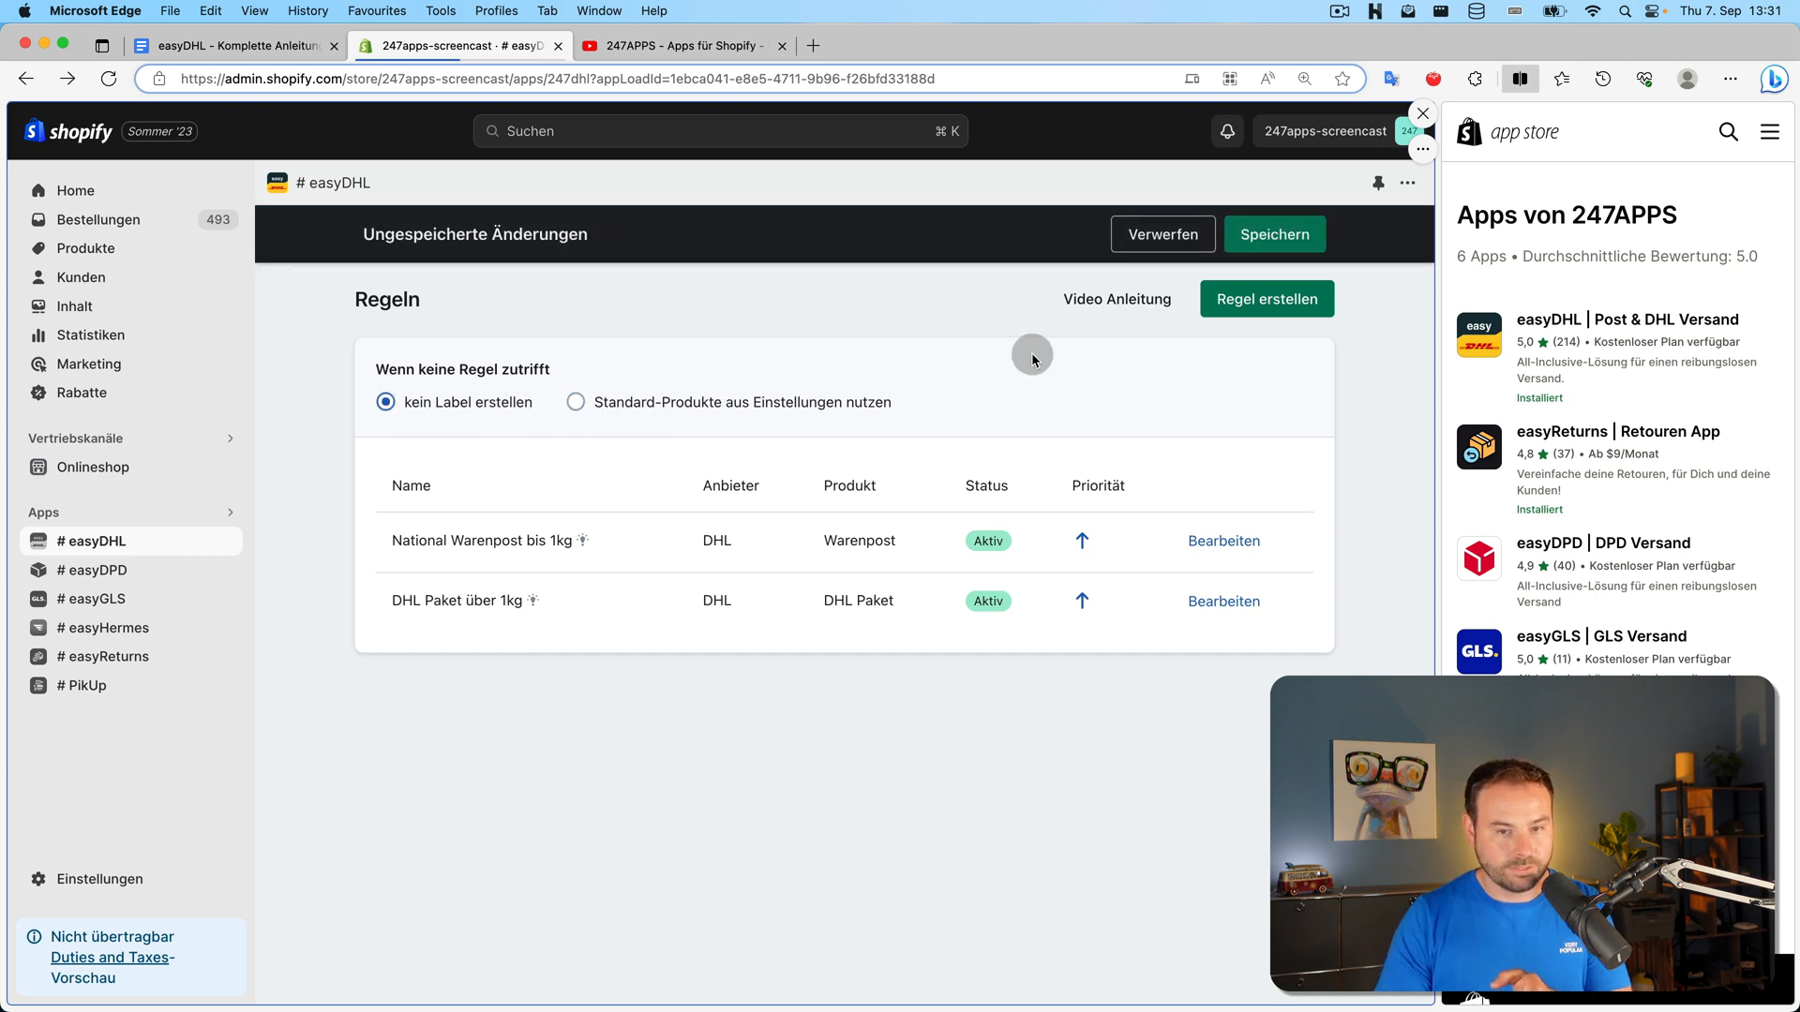
pyautogui.click(1267, 236)
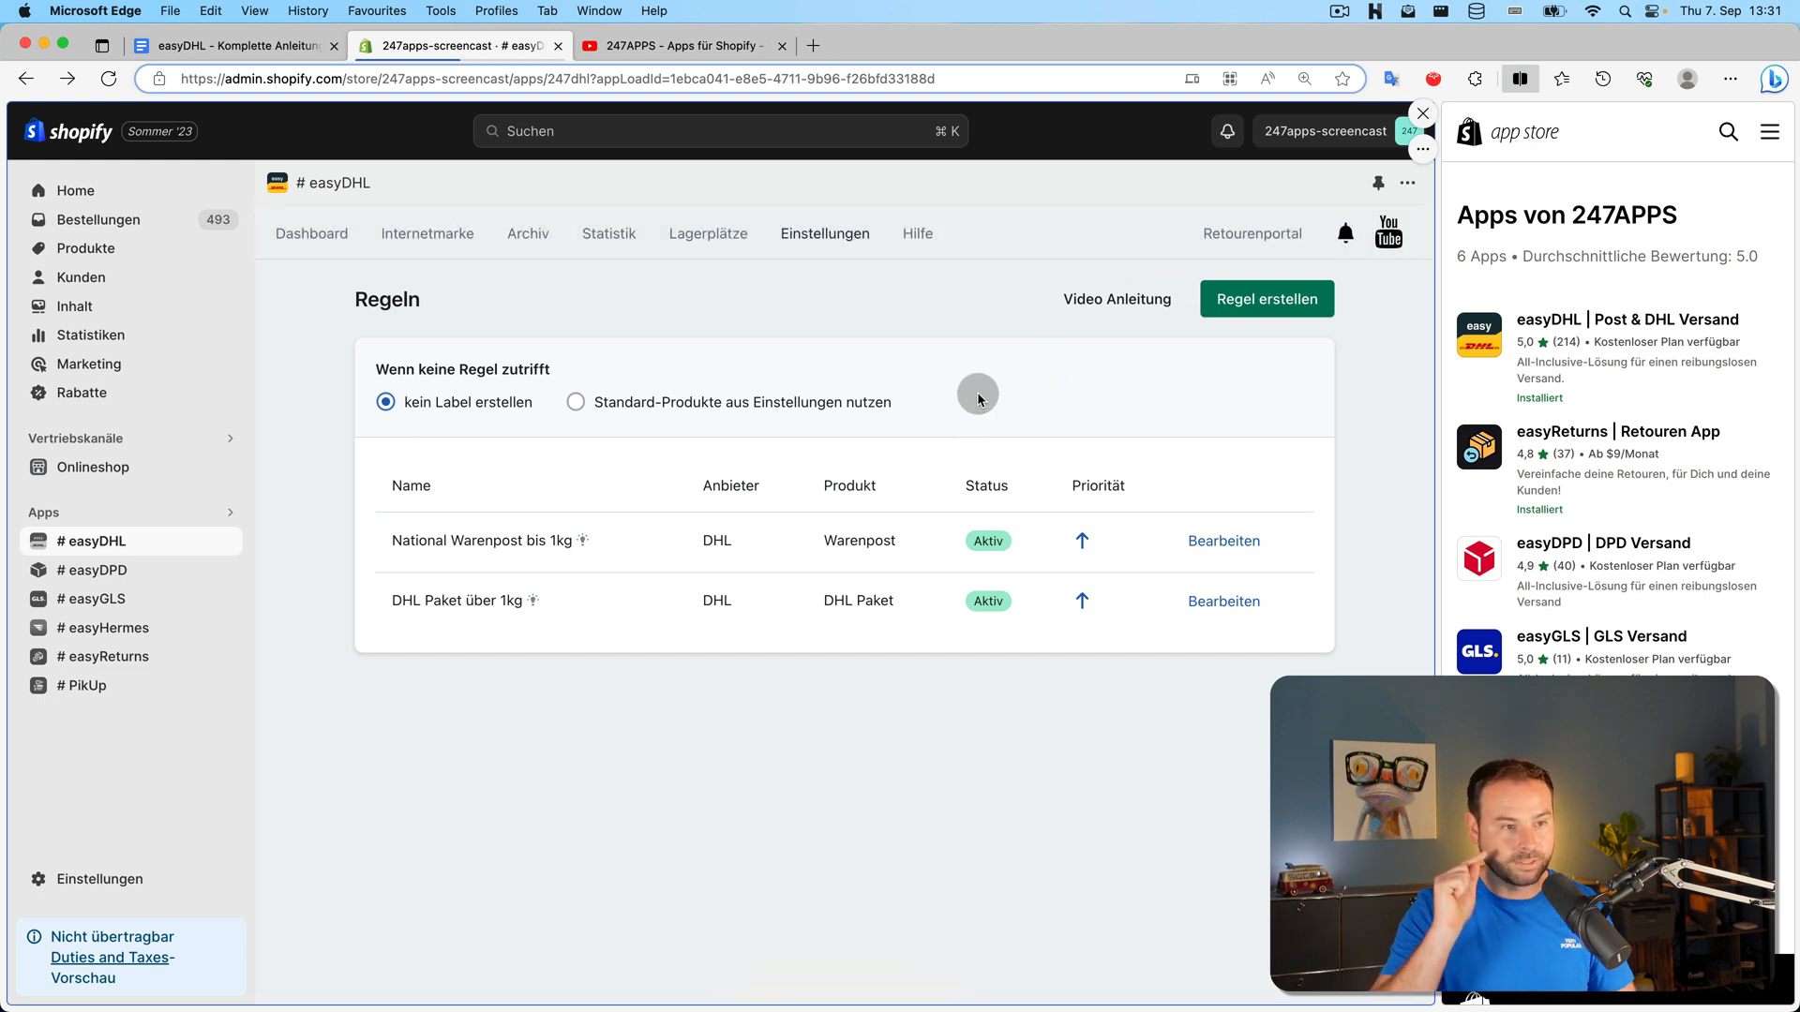
pyautogui.click(317, 251)
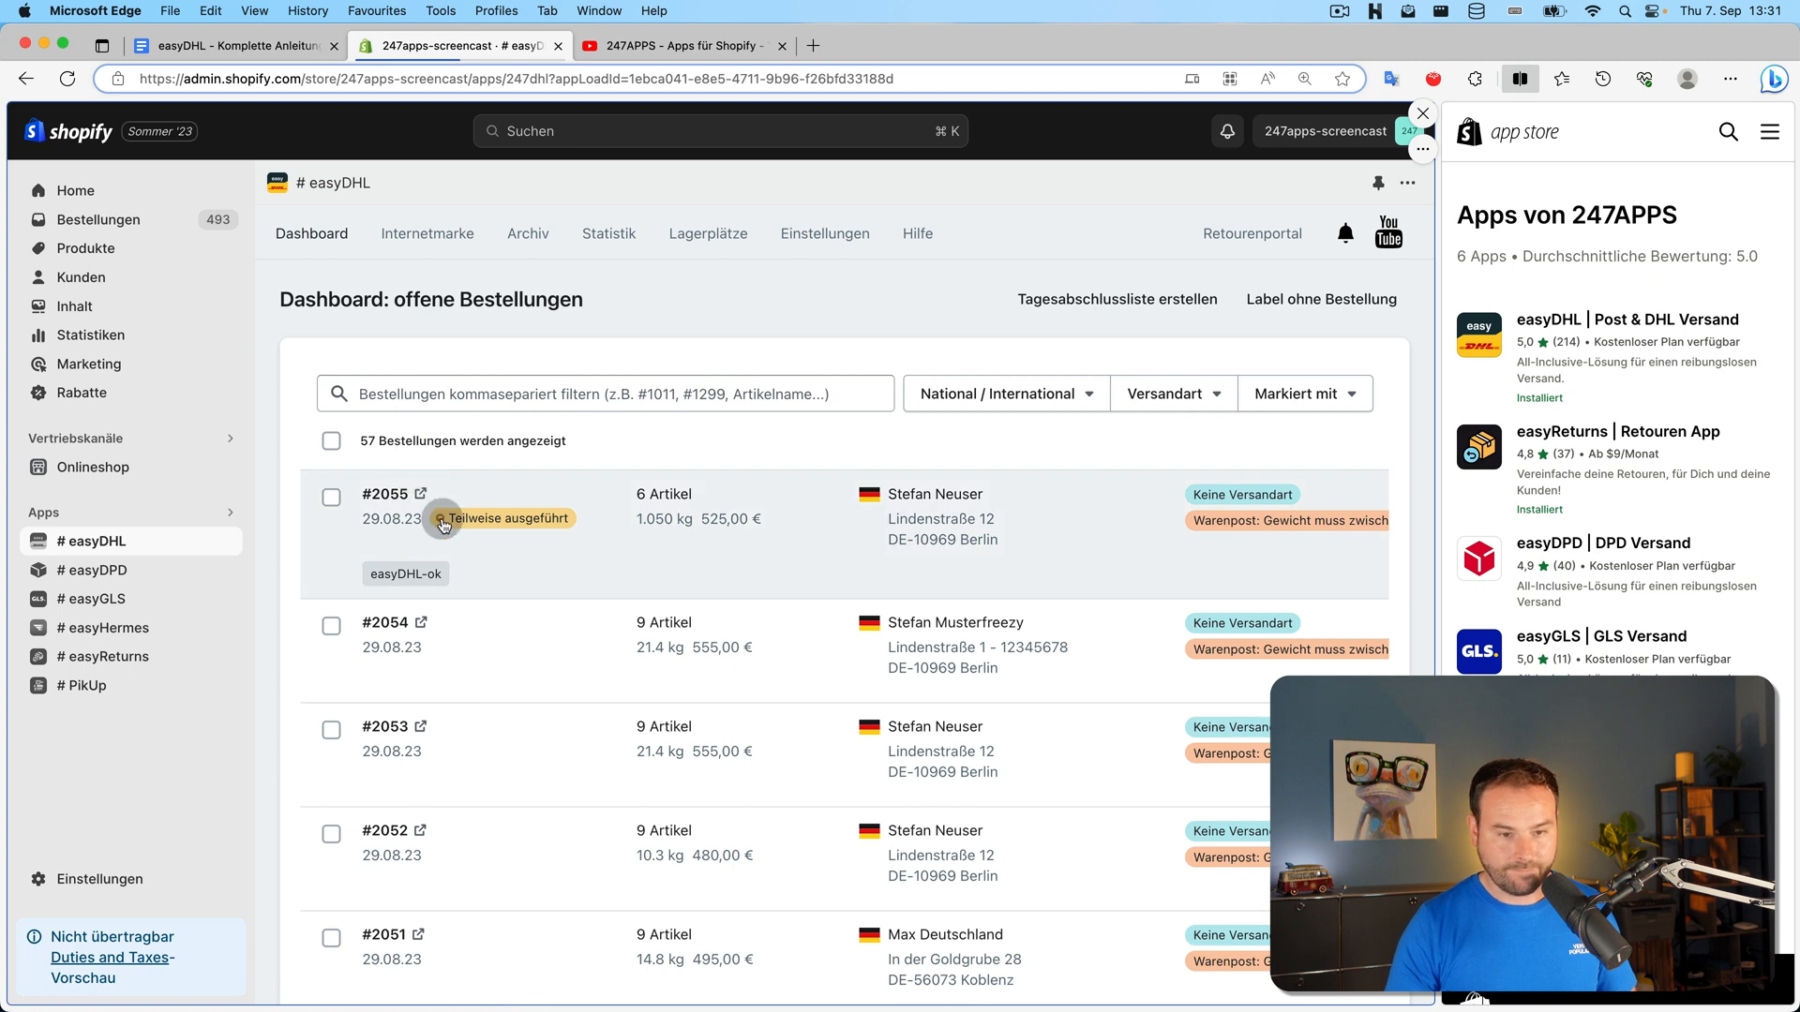
pyautogui.click(667, 537)
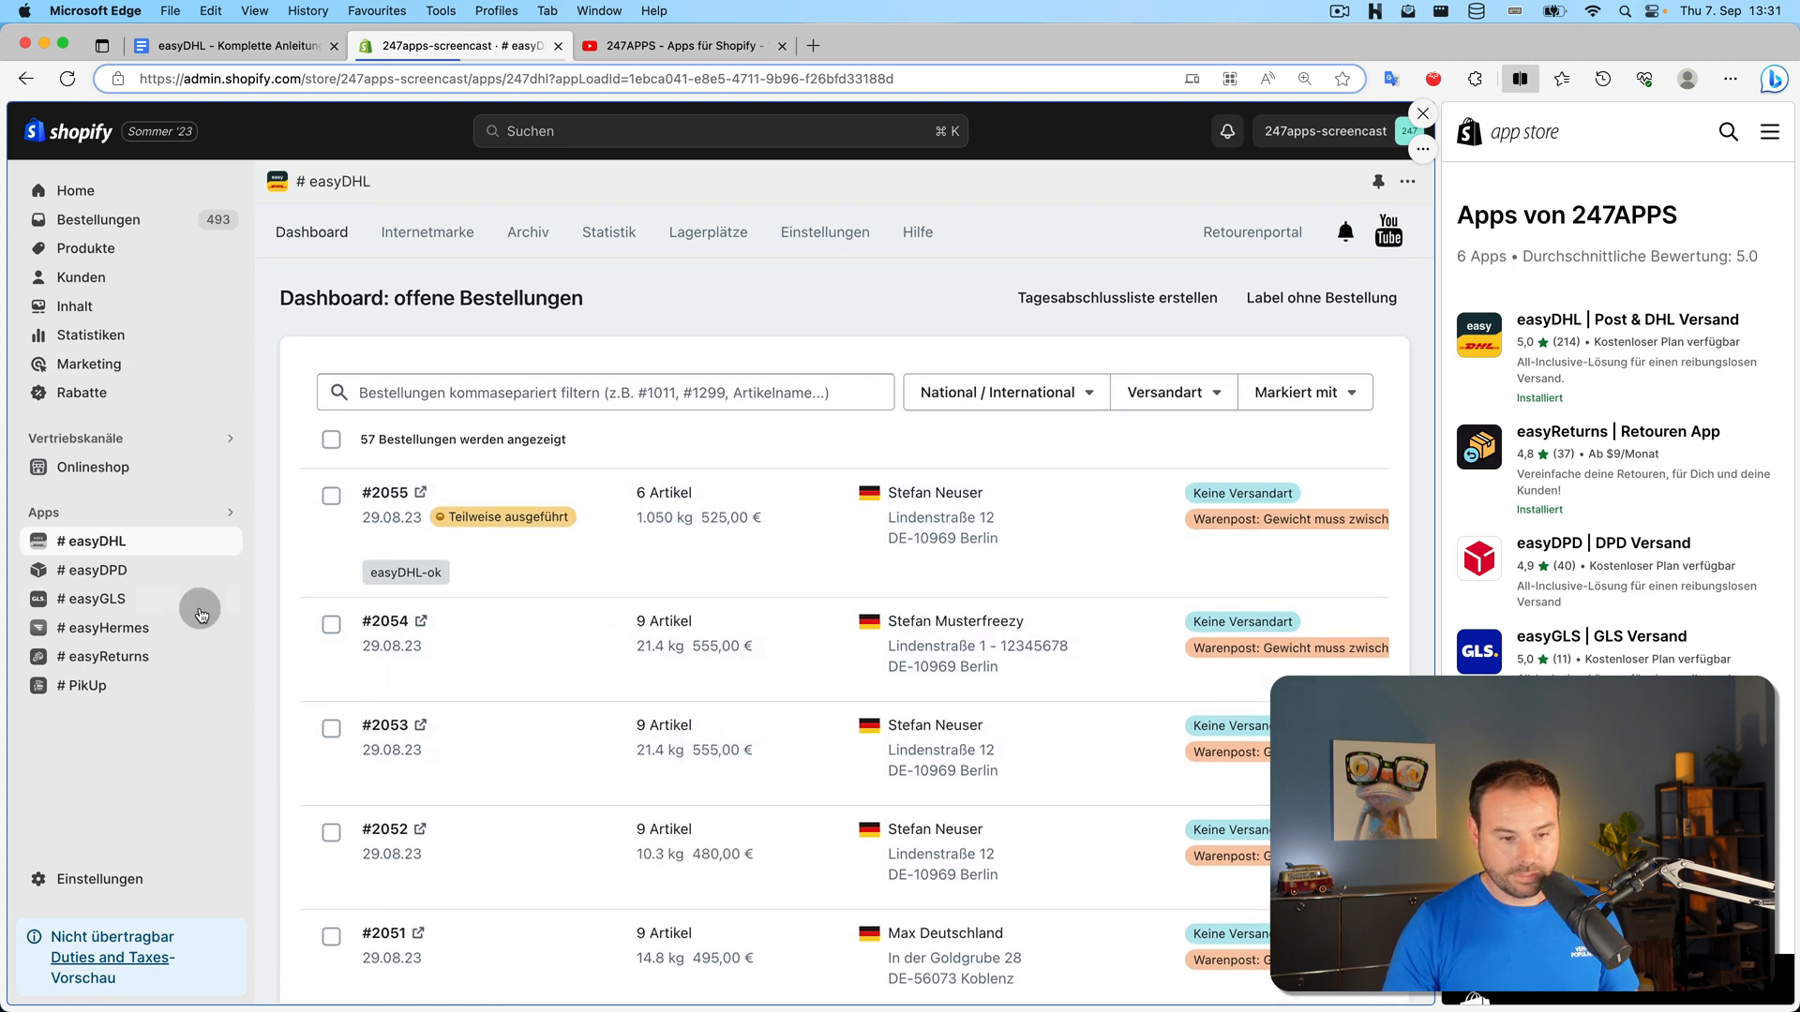
pyautogui.scroll(-3, 422, 560)
pyautogui.scroll(-10, 422, 561)
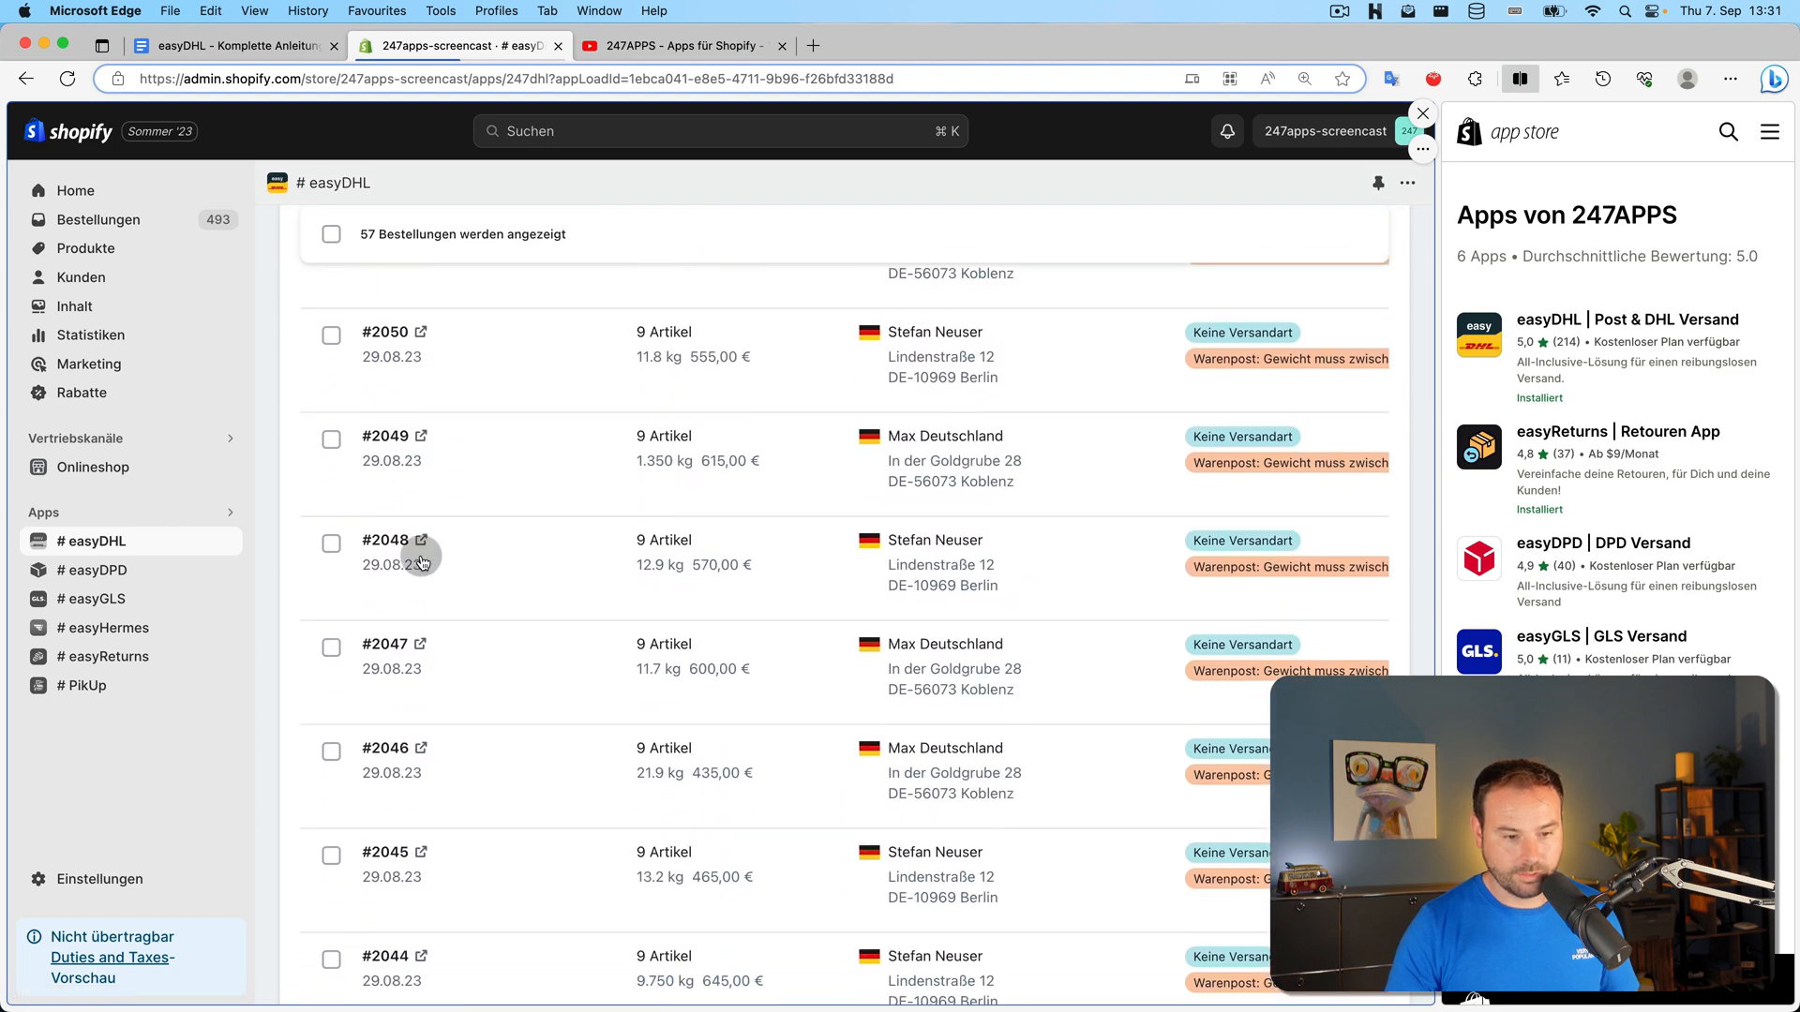
pyautogui.scroll(-12, 422, 560)
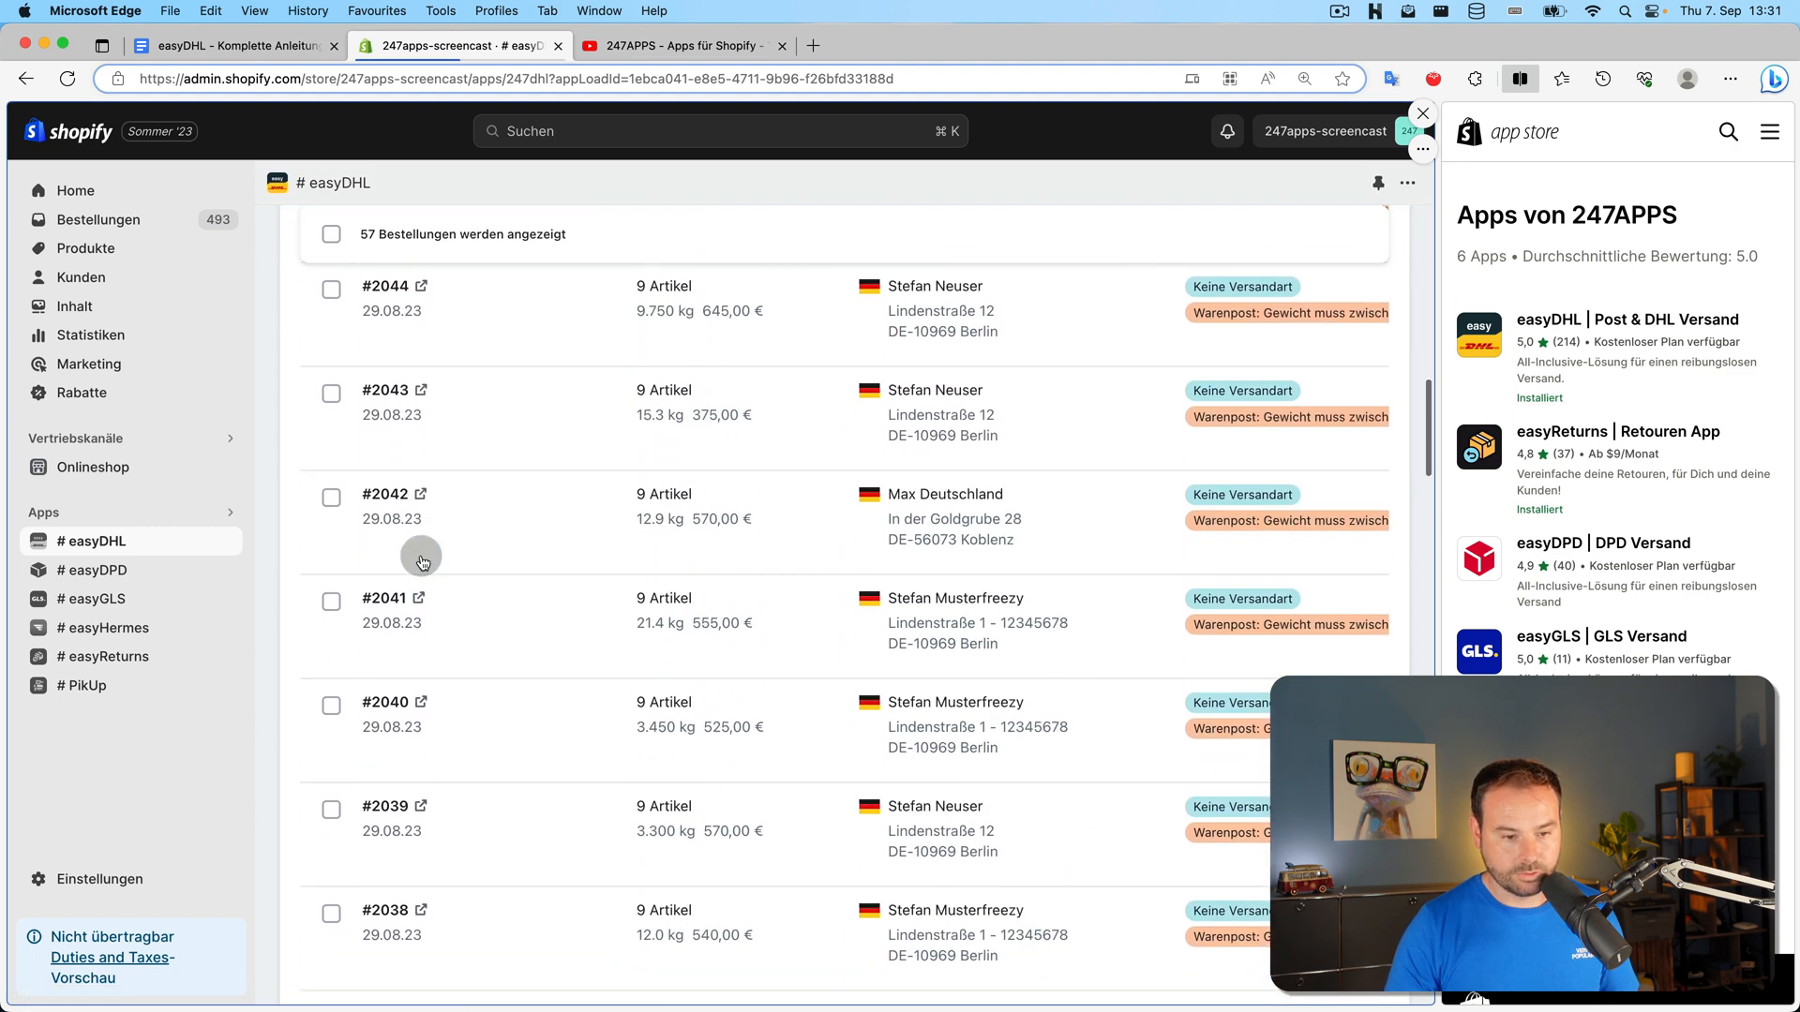
pyautogui.scroll(-14, 421, 561)
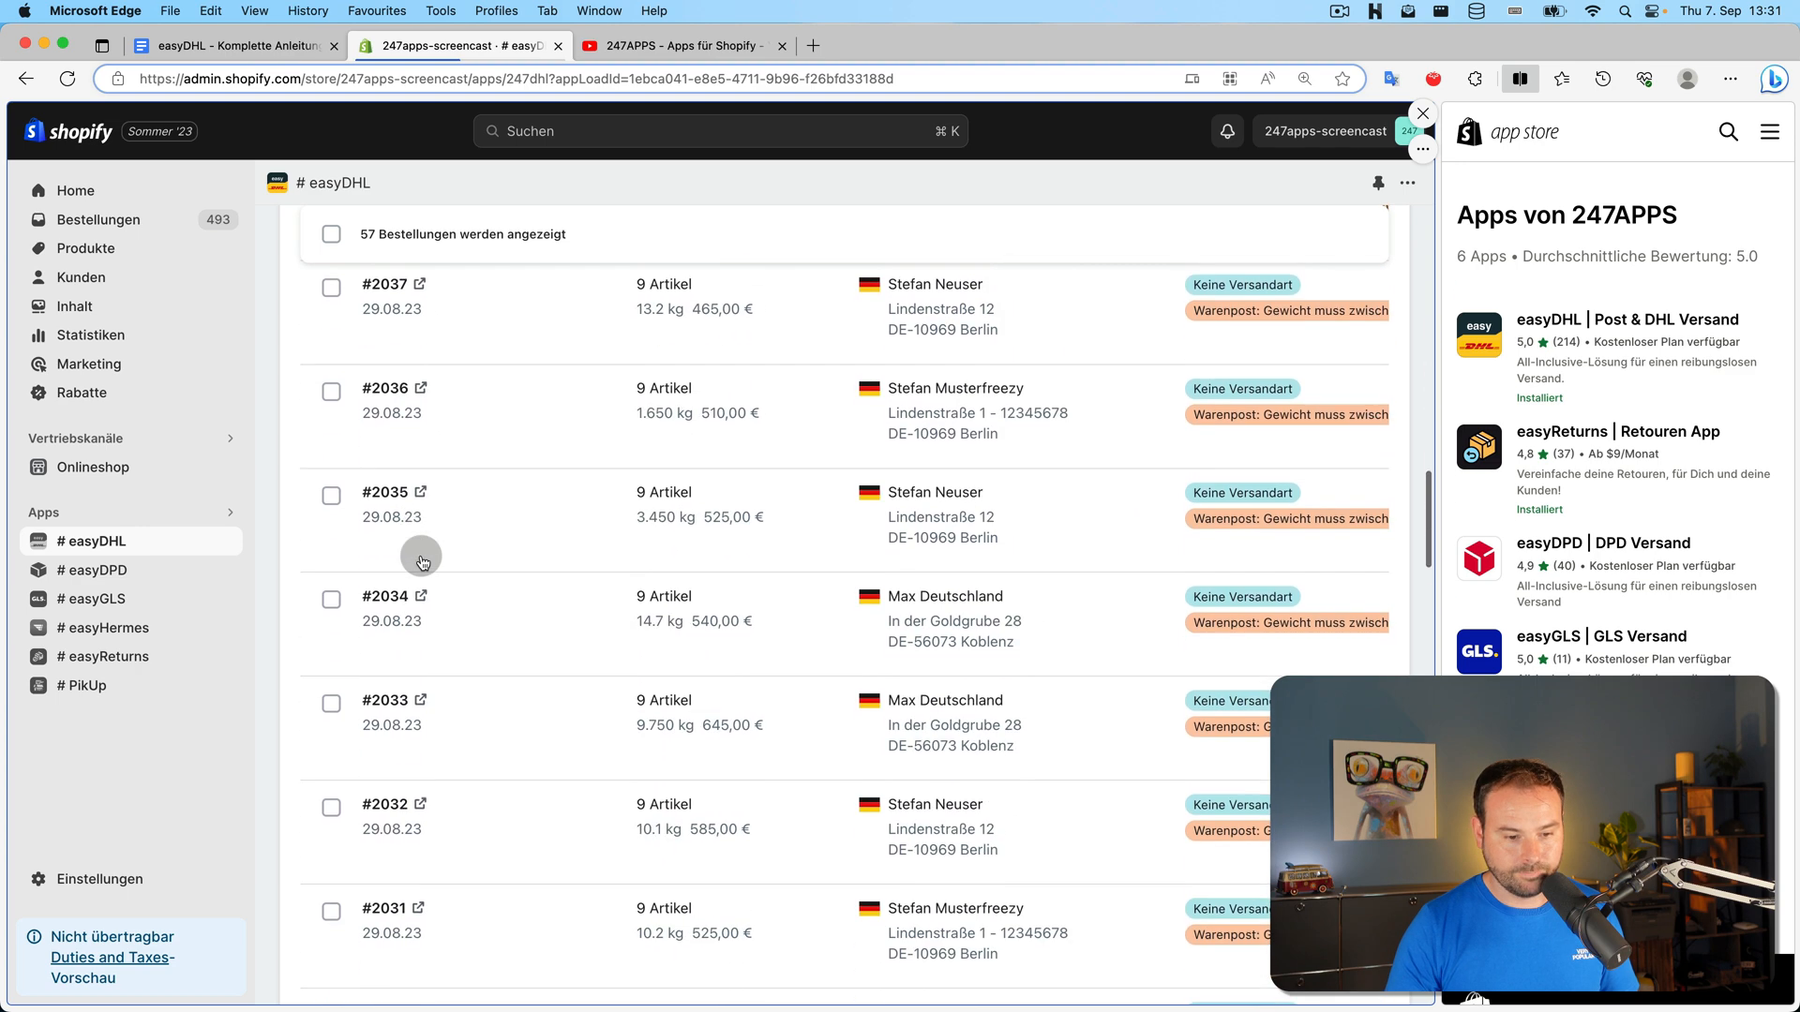
pyautogui.scroll(-10, 422, 561)
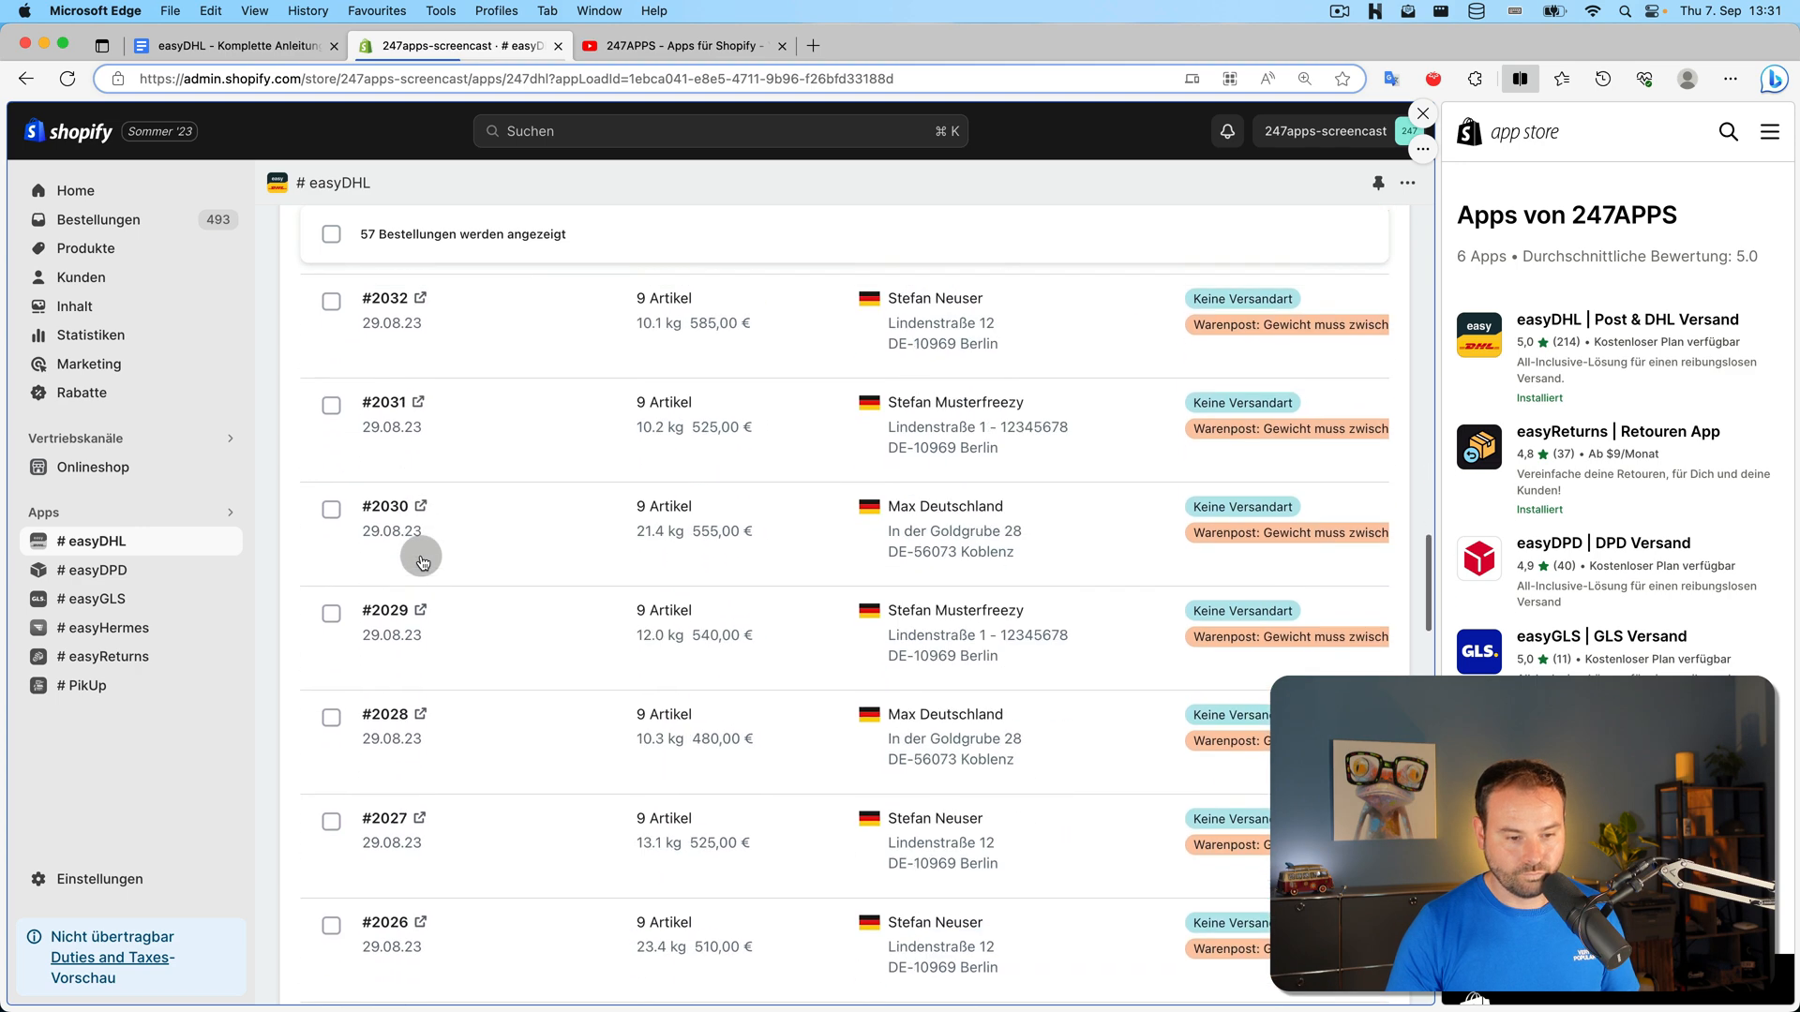
pyautogui.scroll(-14, 422, 561)
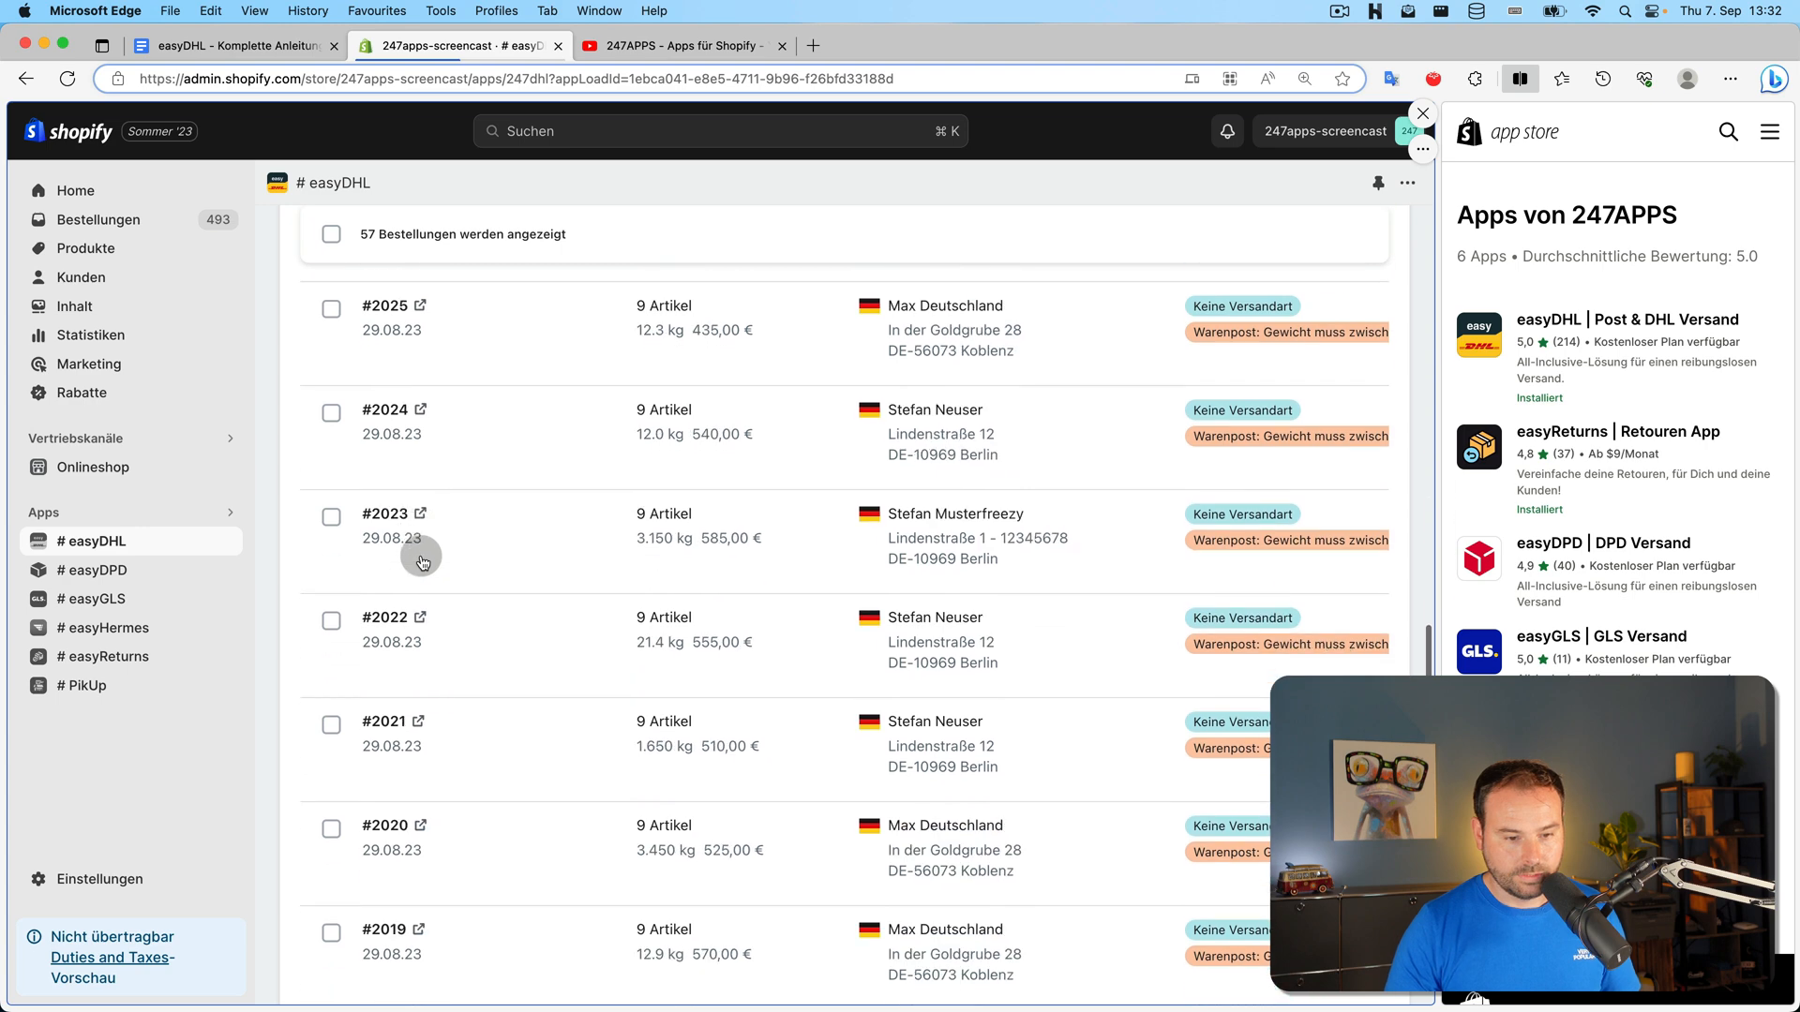
pyautogui.scroll(-9, 422, 560)
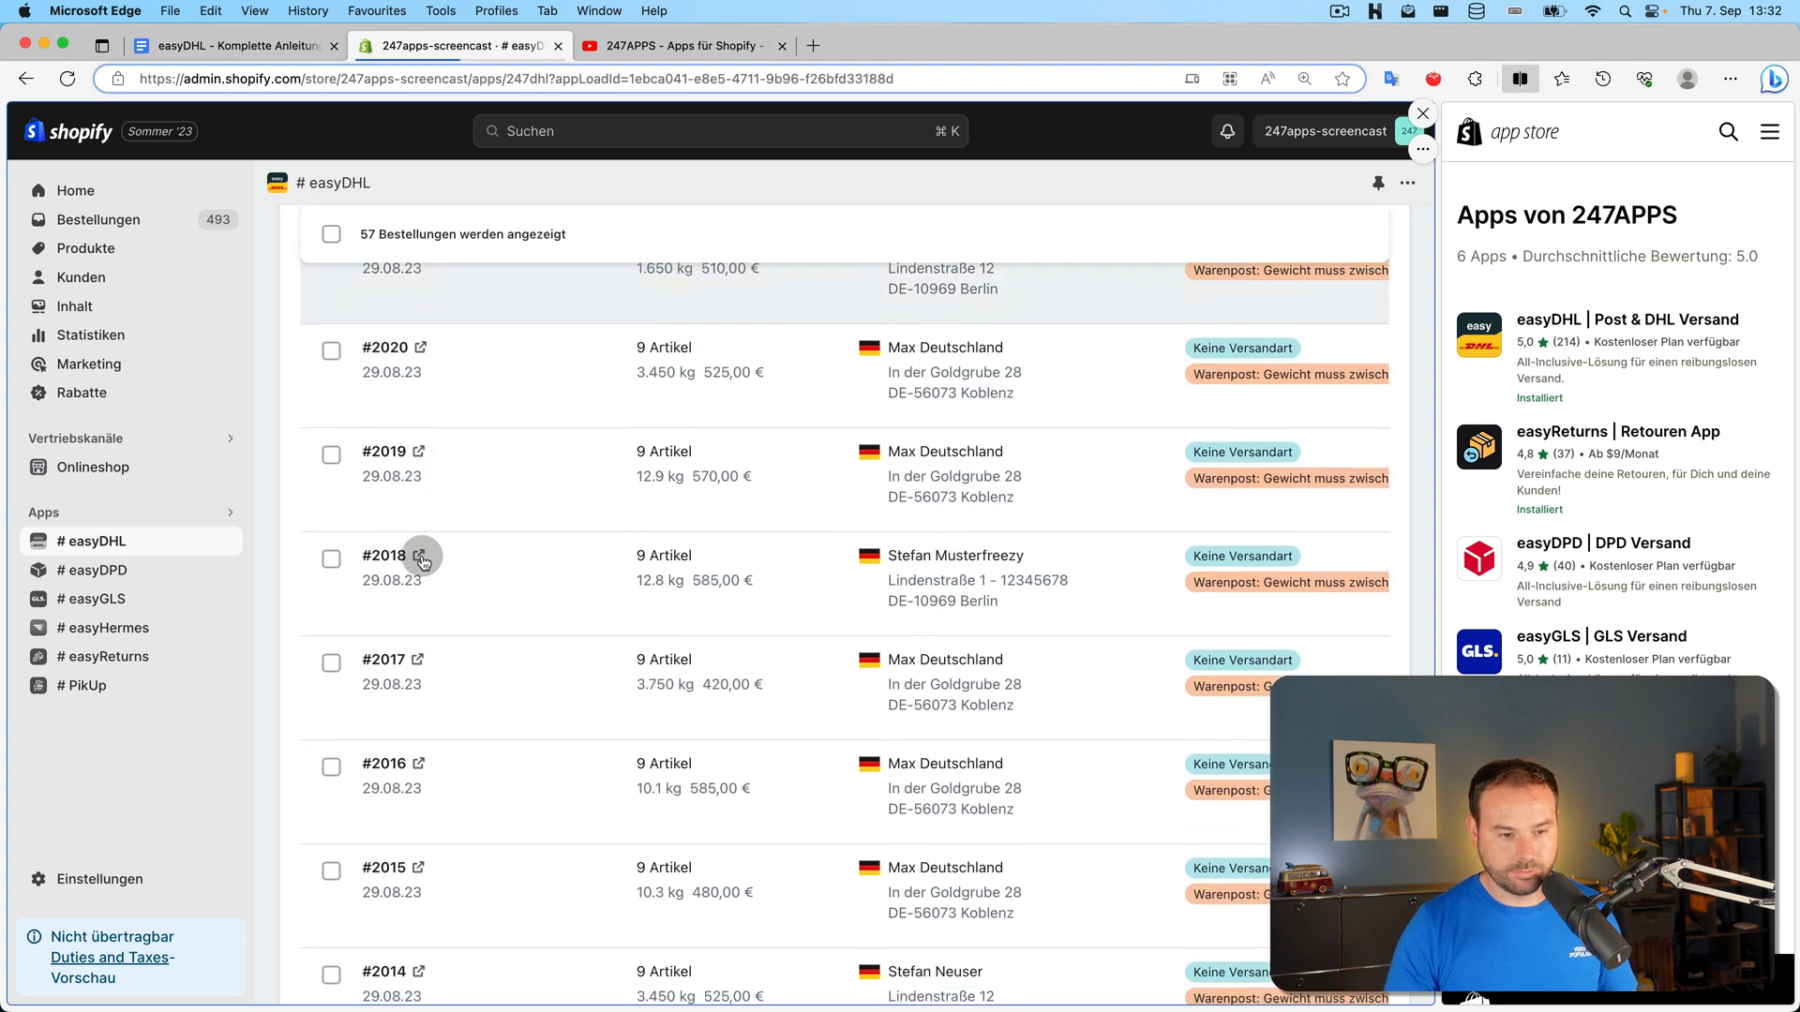
pyautogui.scroll(20, 422, 560)
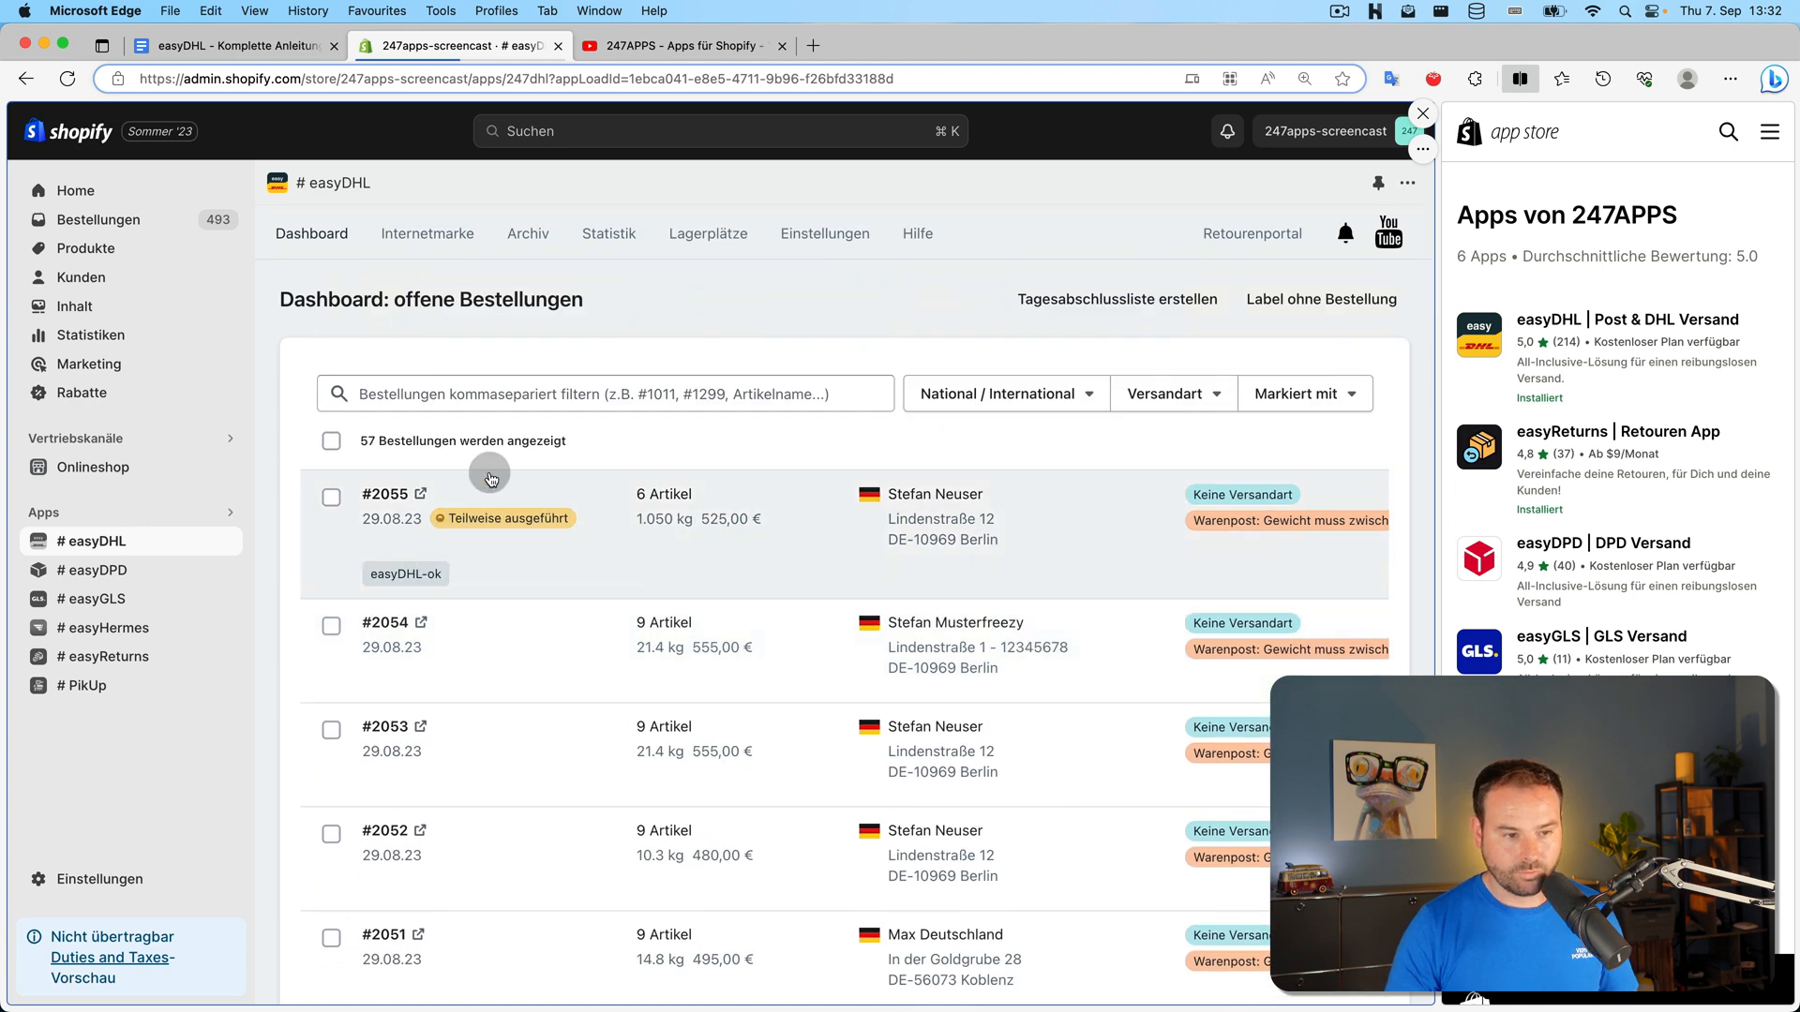
# Create a label for order #2055 shipping 1 of 3 Classic Varsity Tops plus three Zipped Jackets
pyautogui.click(381, 496)
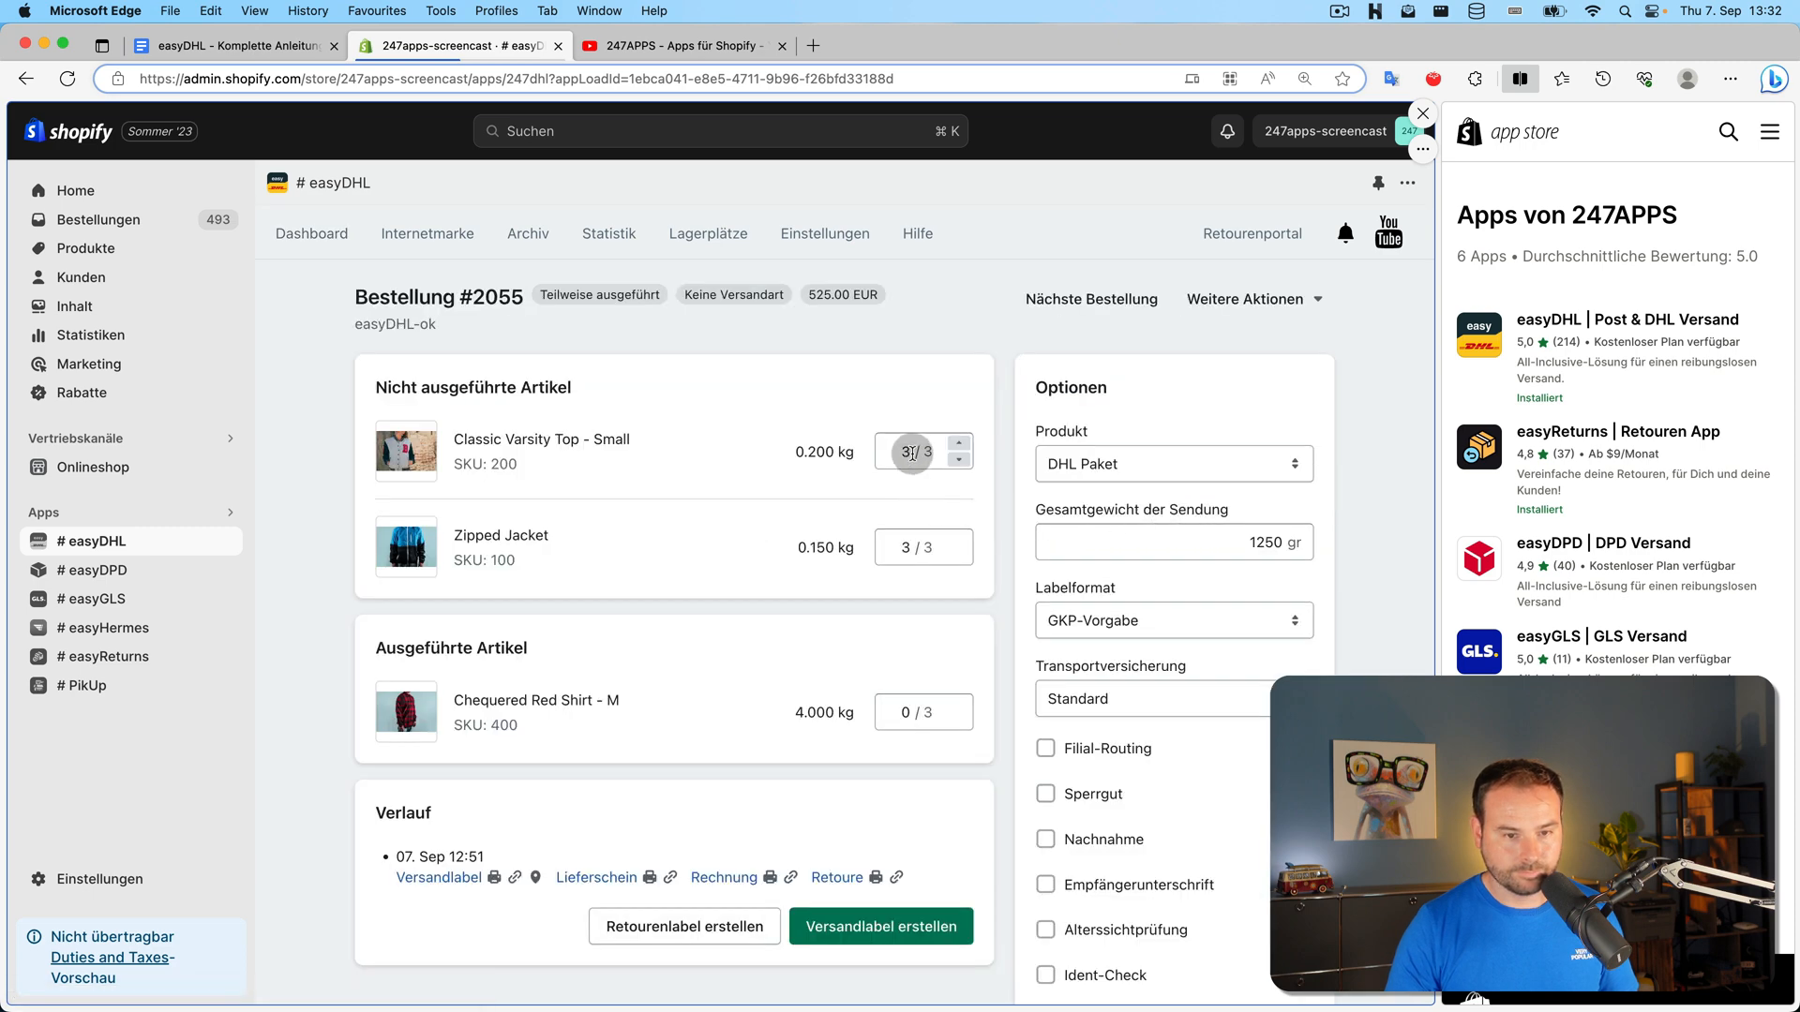
pyautogui.click(960, 459)
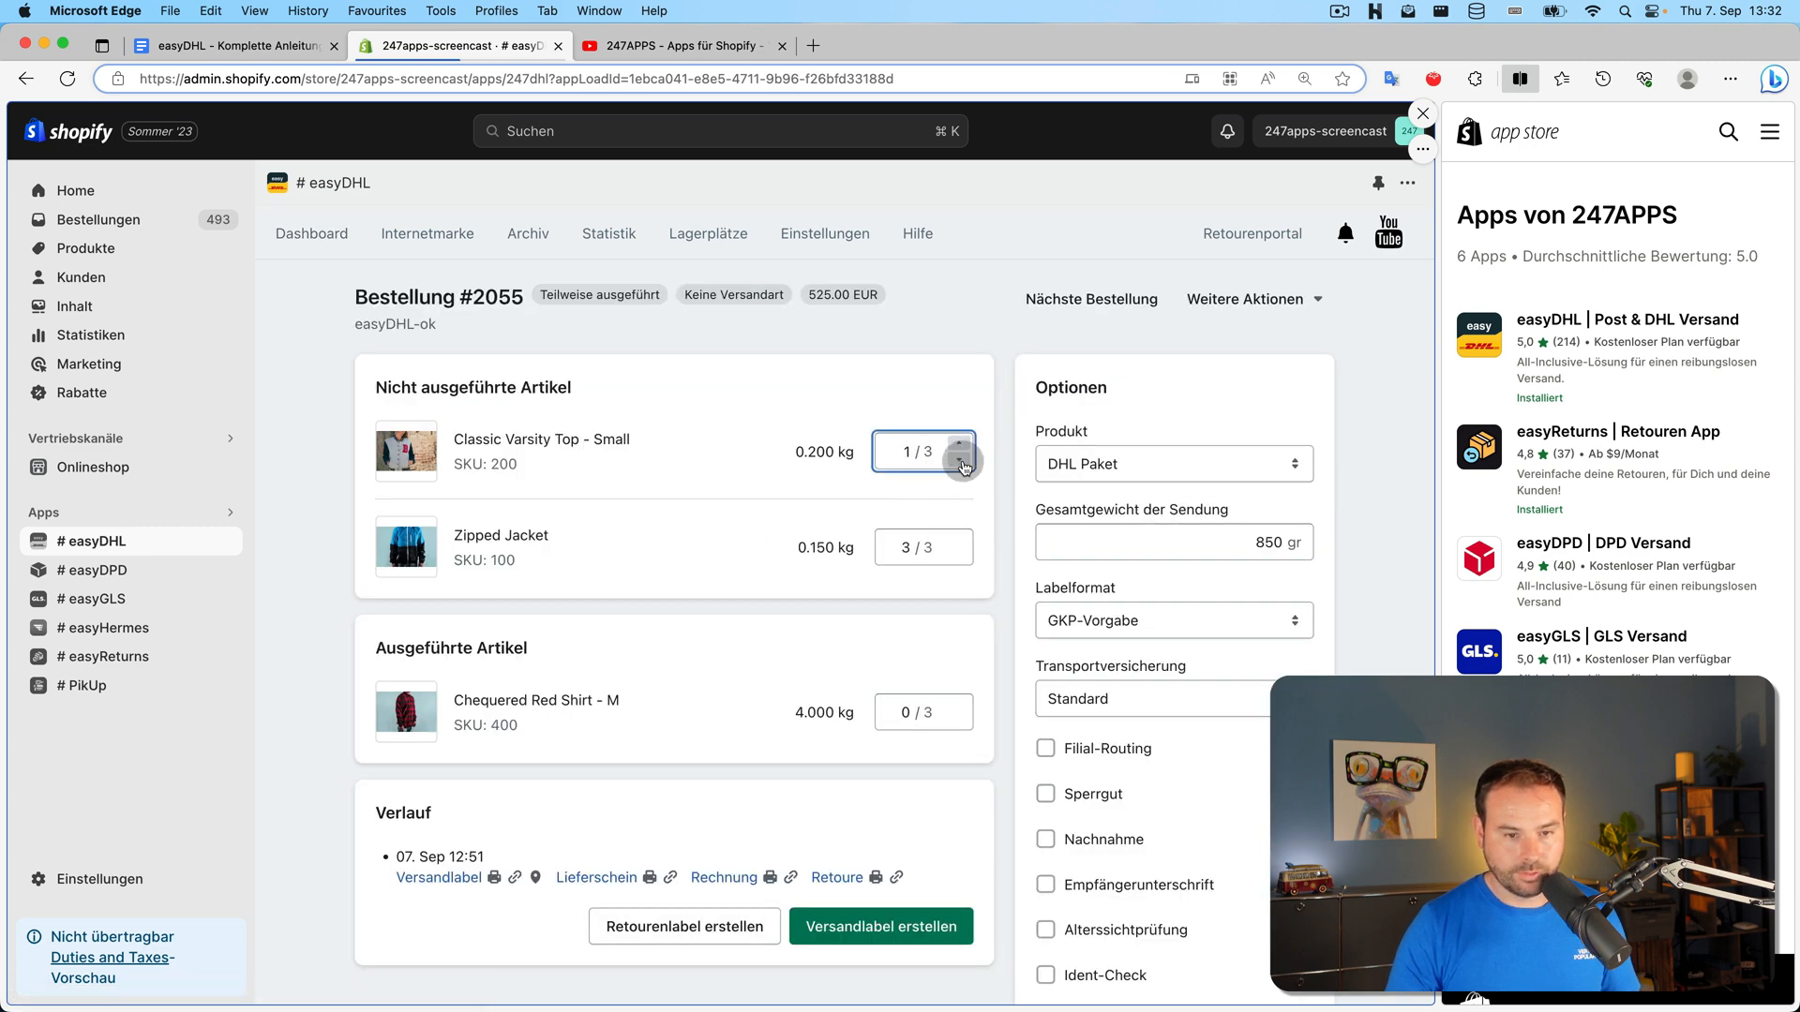
pyautogui.click(914, 924)
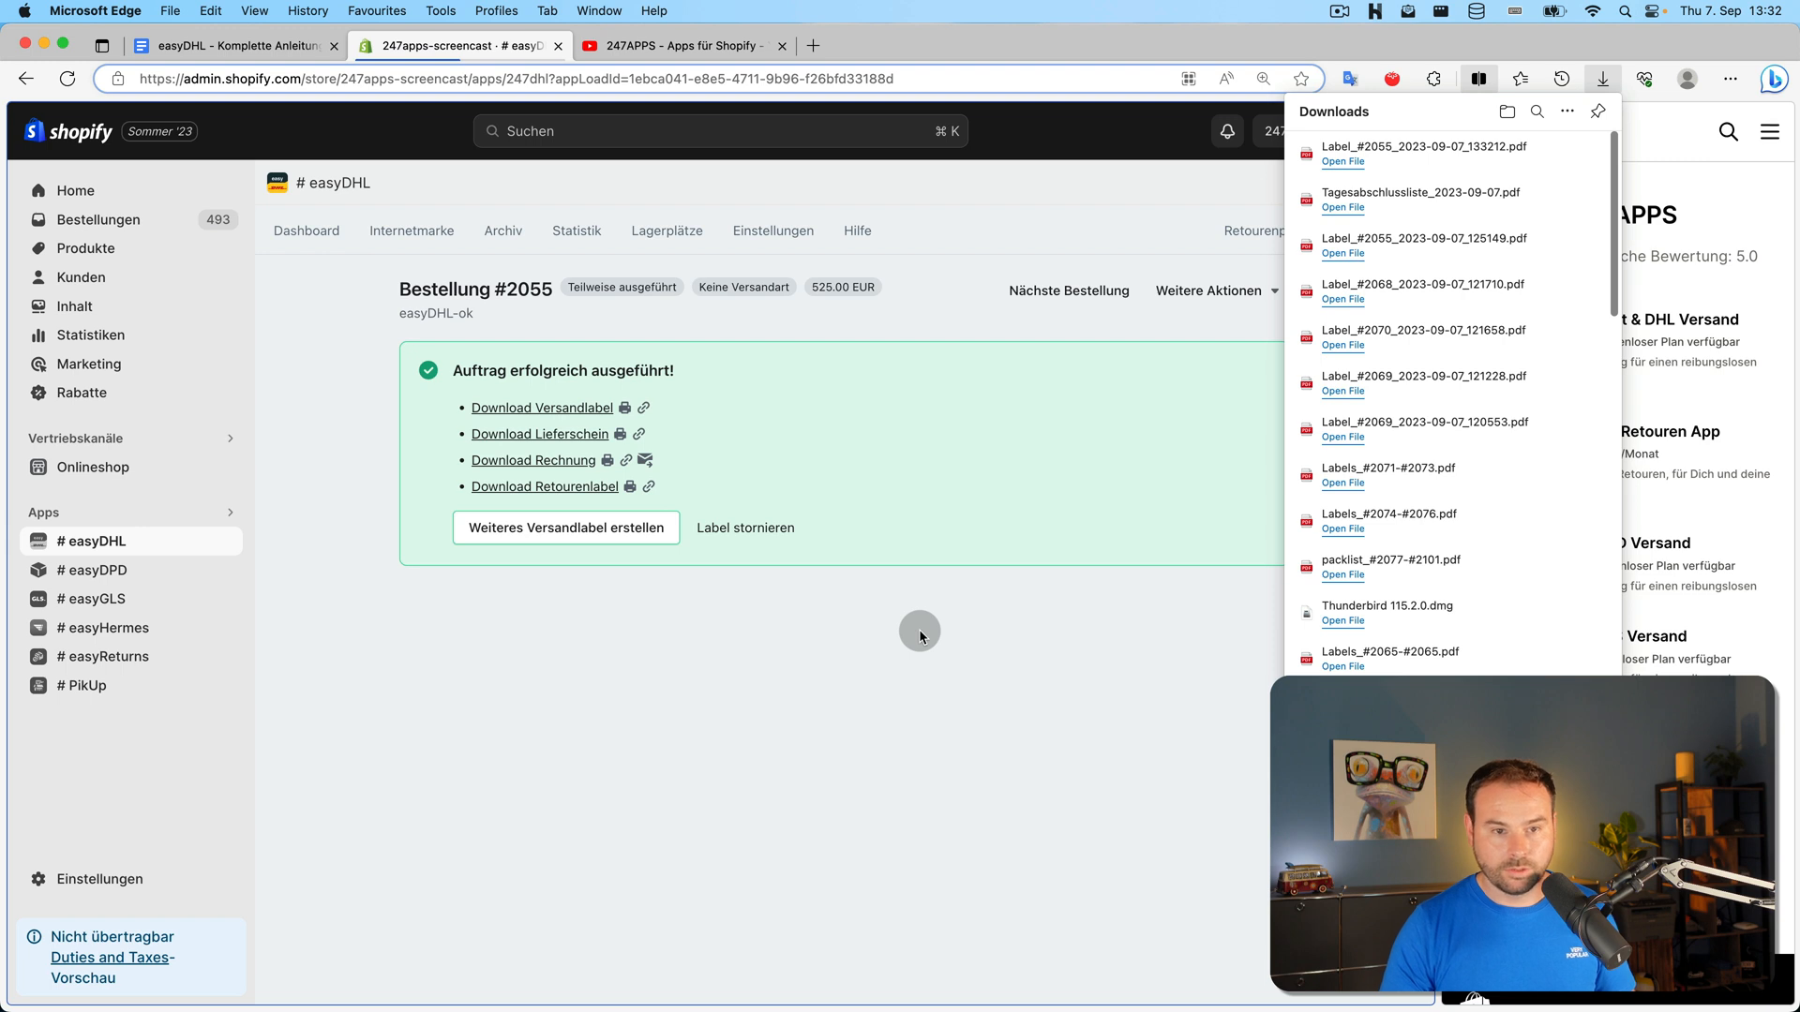
pyautogui.click(309, 232)
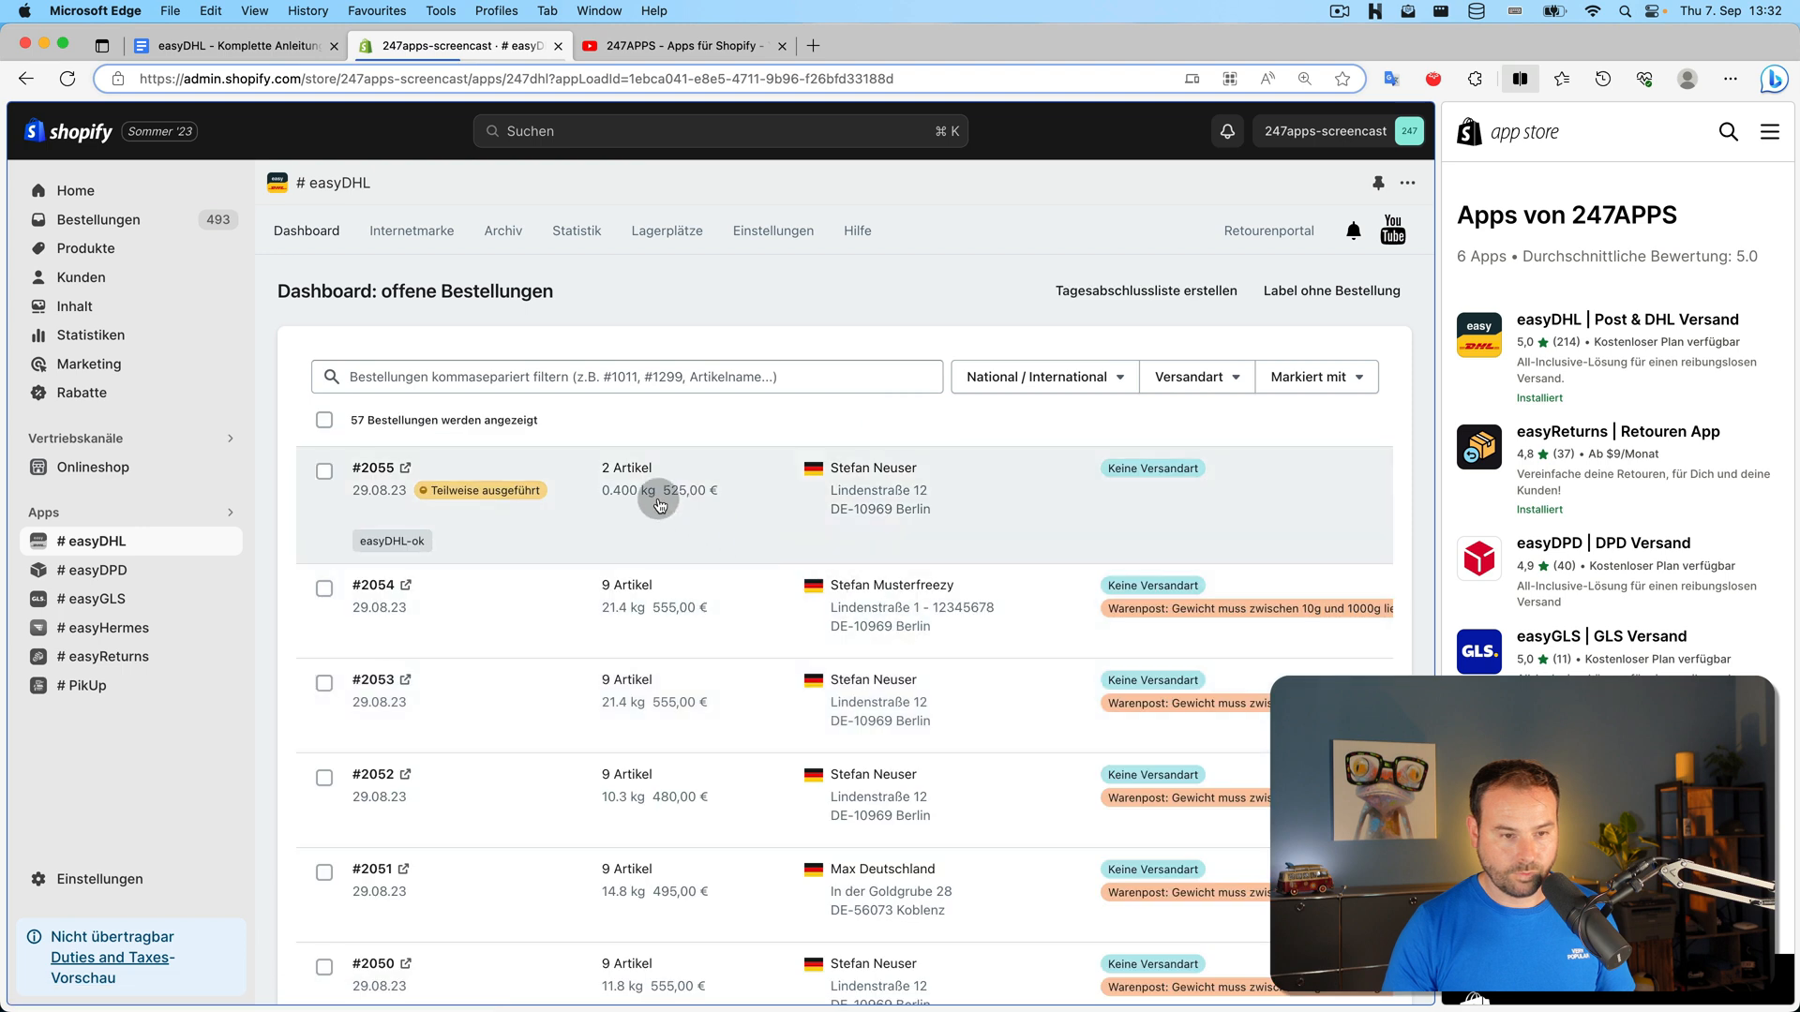
pyautogui.moveTo(623, 504)
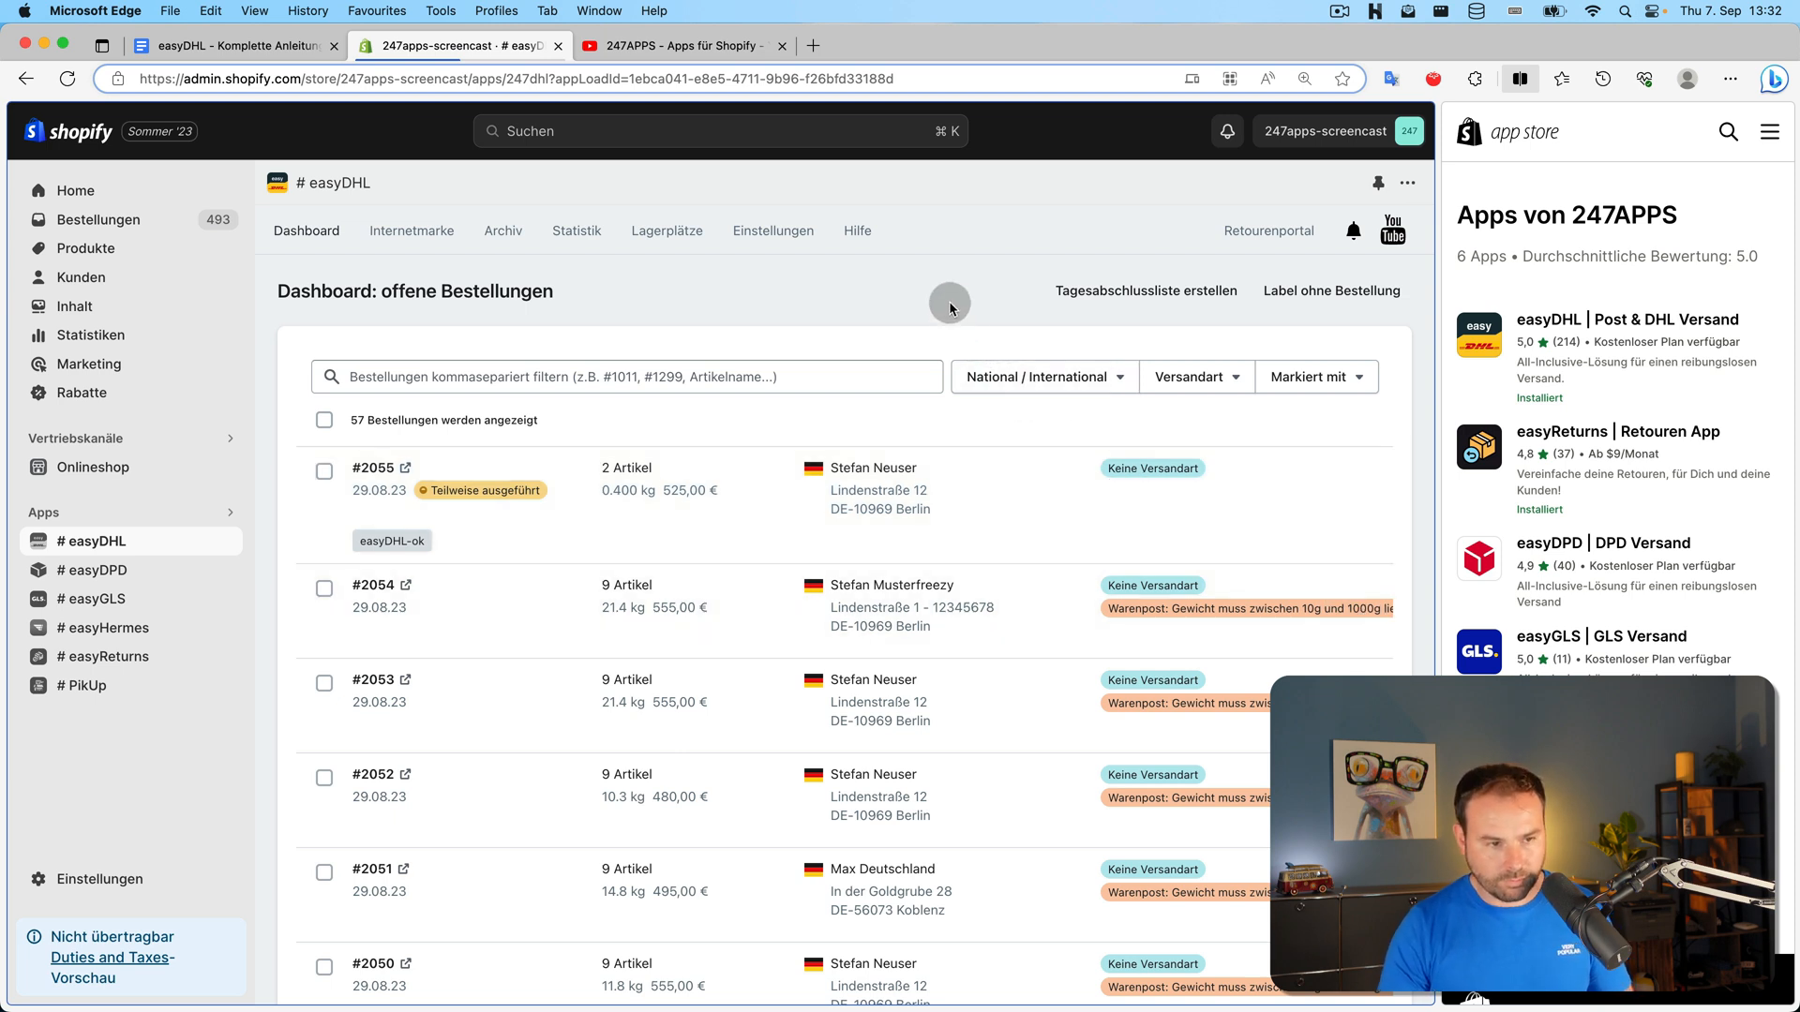
# Tick orders #2055 and #2054, then clear the selection again
pyautogui.click(326, 479)
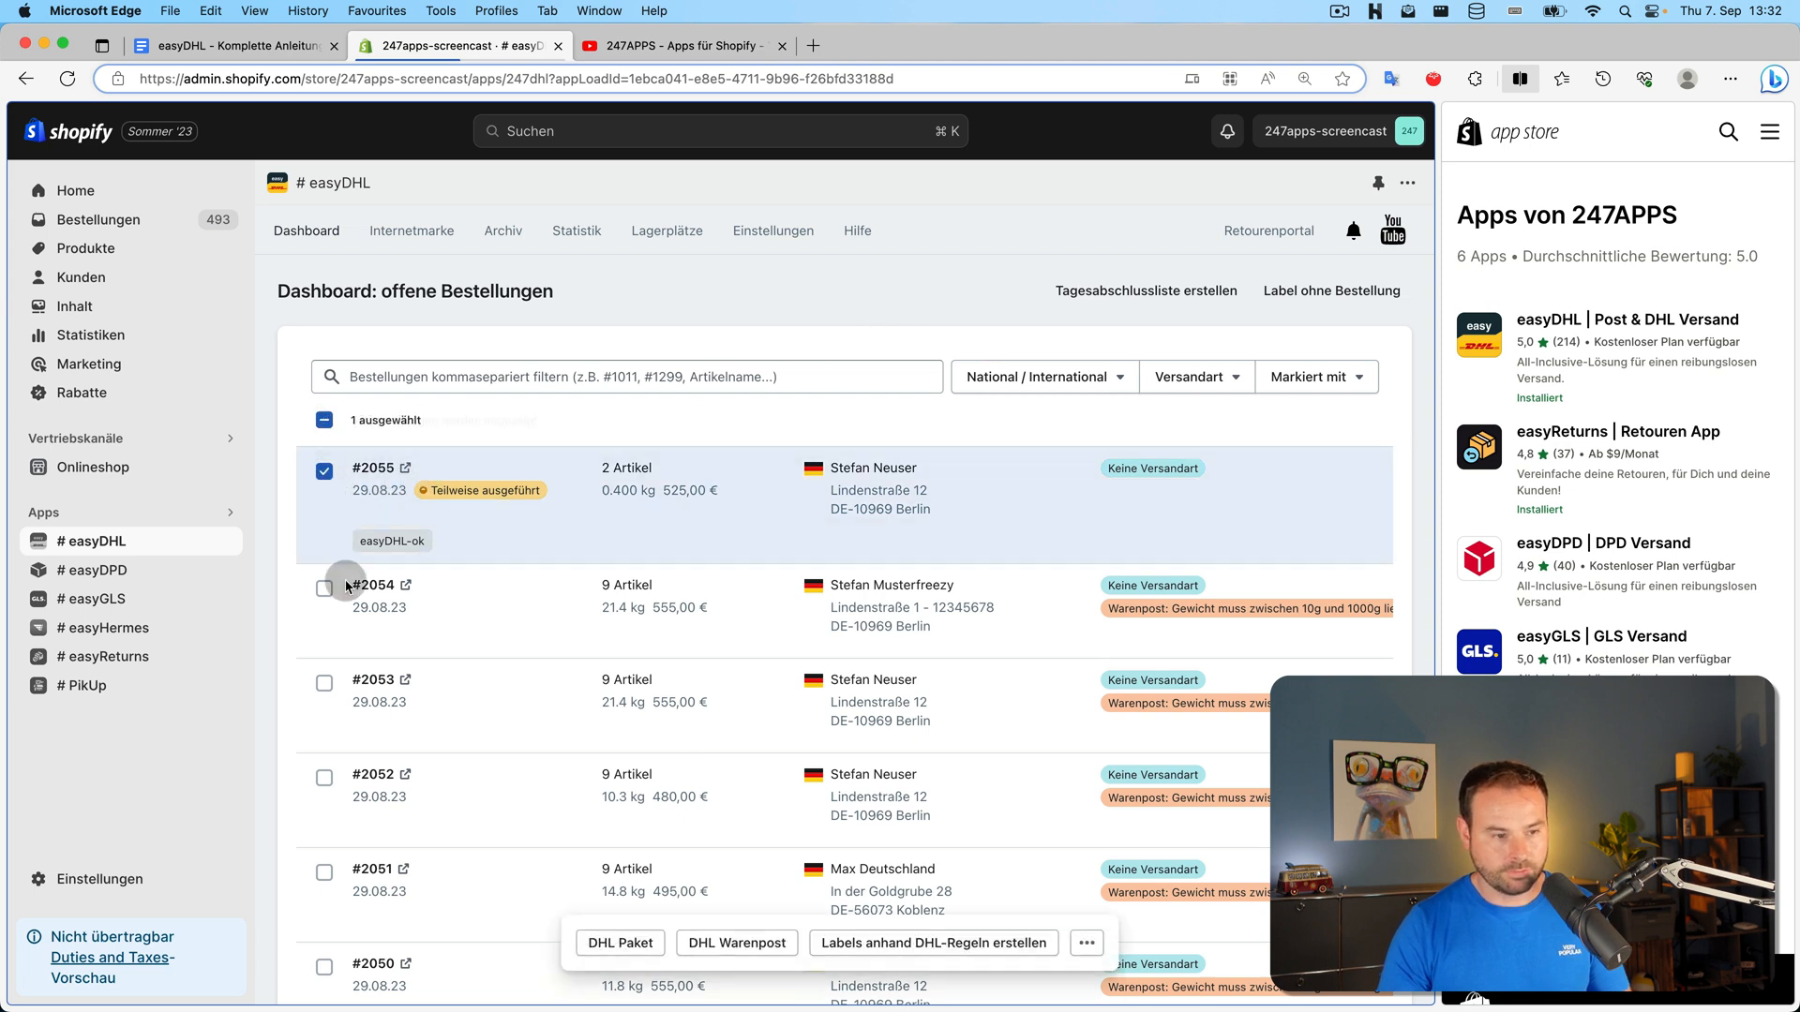
pyautogui.click(326, 590)
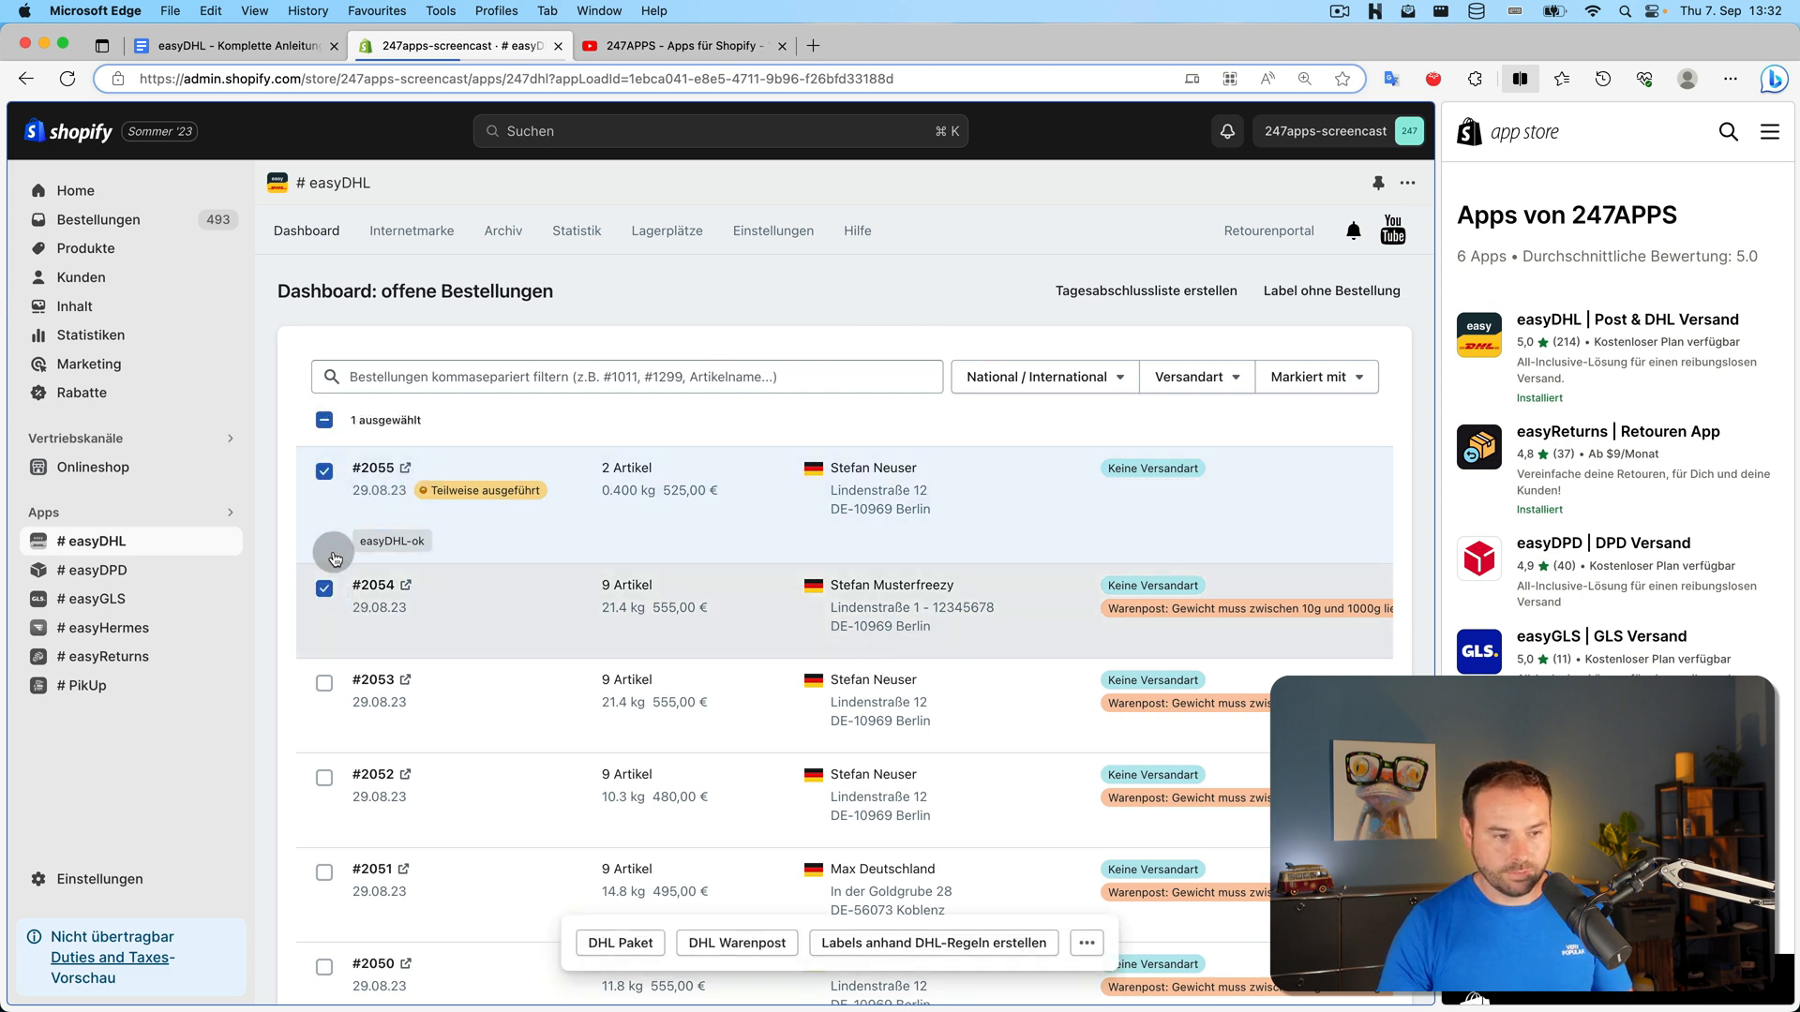
pyautogui.click(325, 472)
pyautogui.click(324, 589)
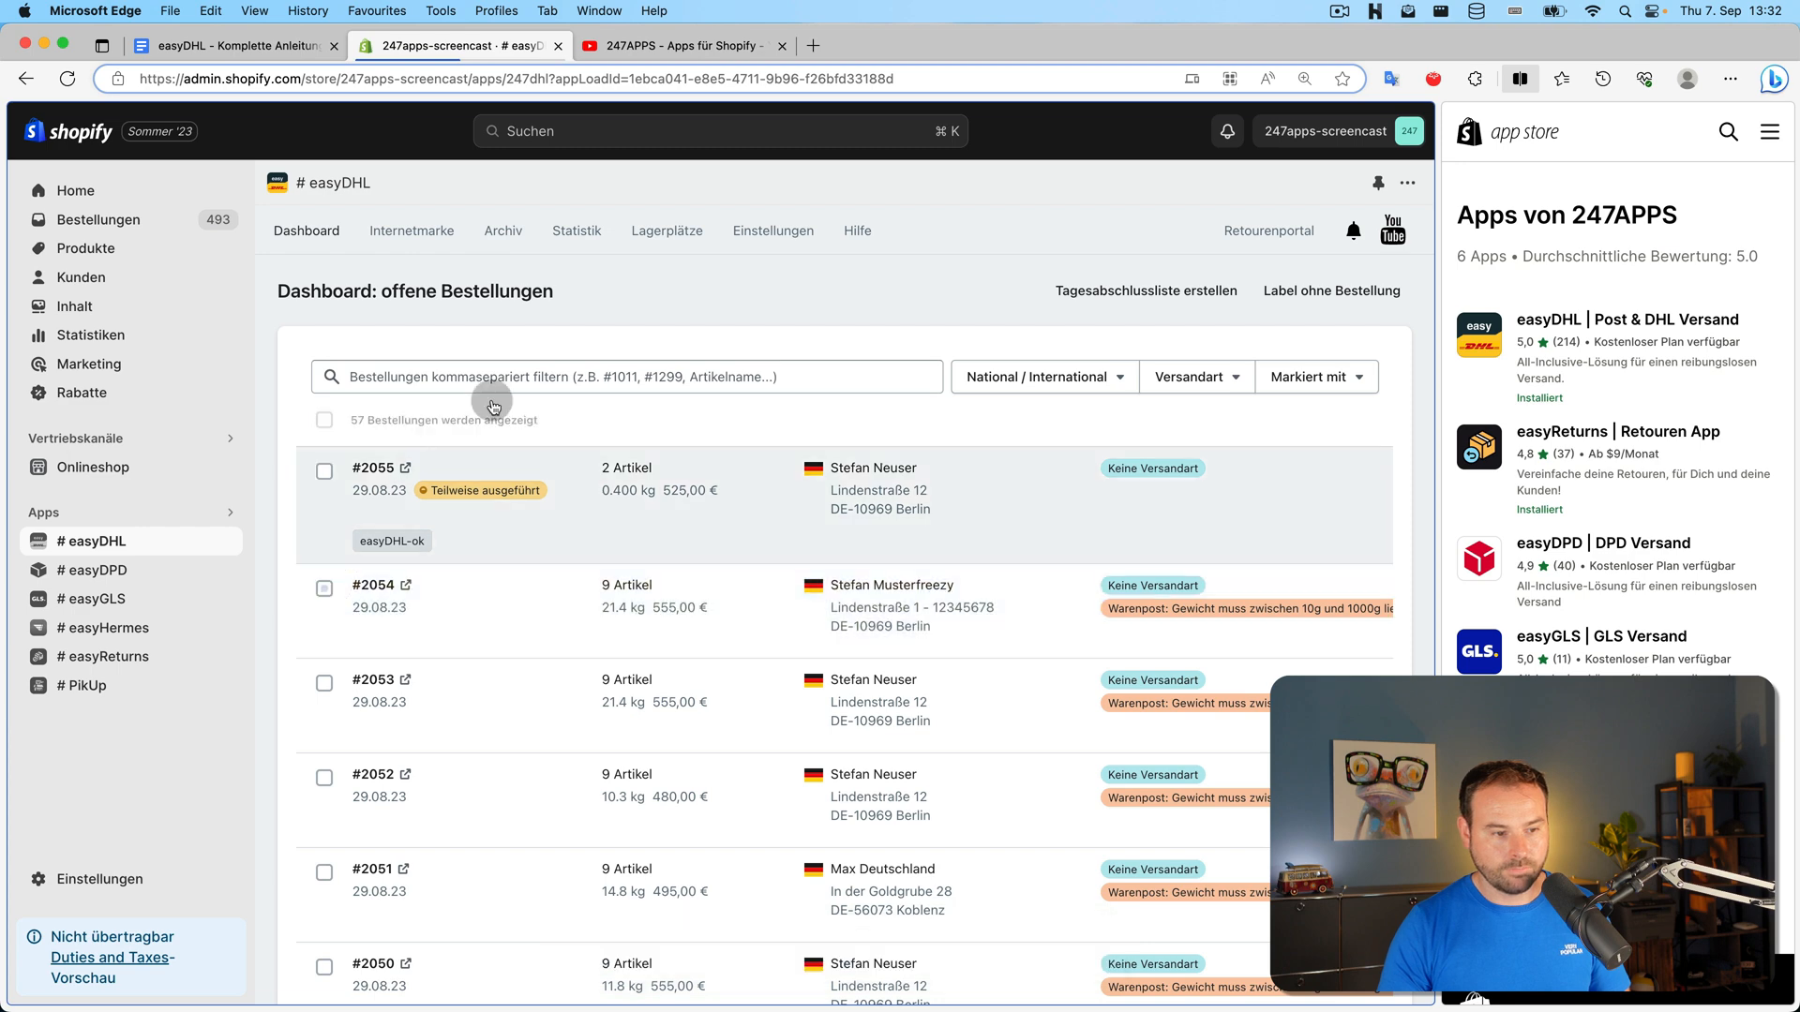
# Trim 'bis 10kg' from the DHL Paket über 1kg rule name, save, and return to the dashboard
pyautogui.click(777, 251)
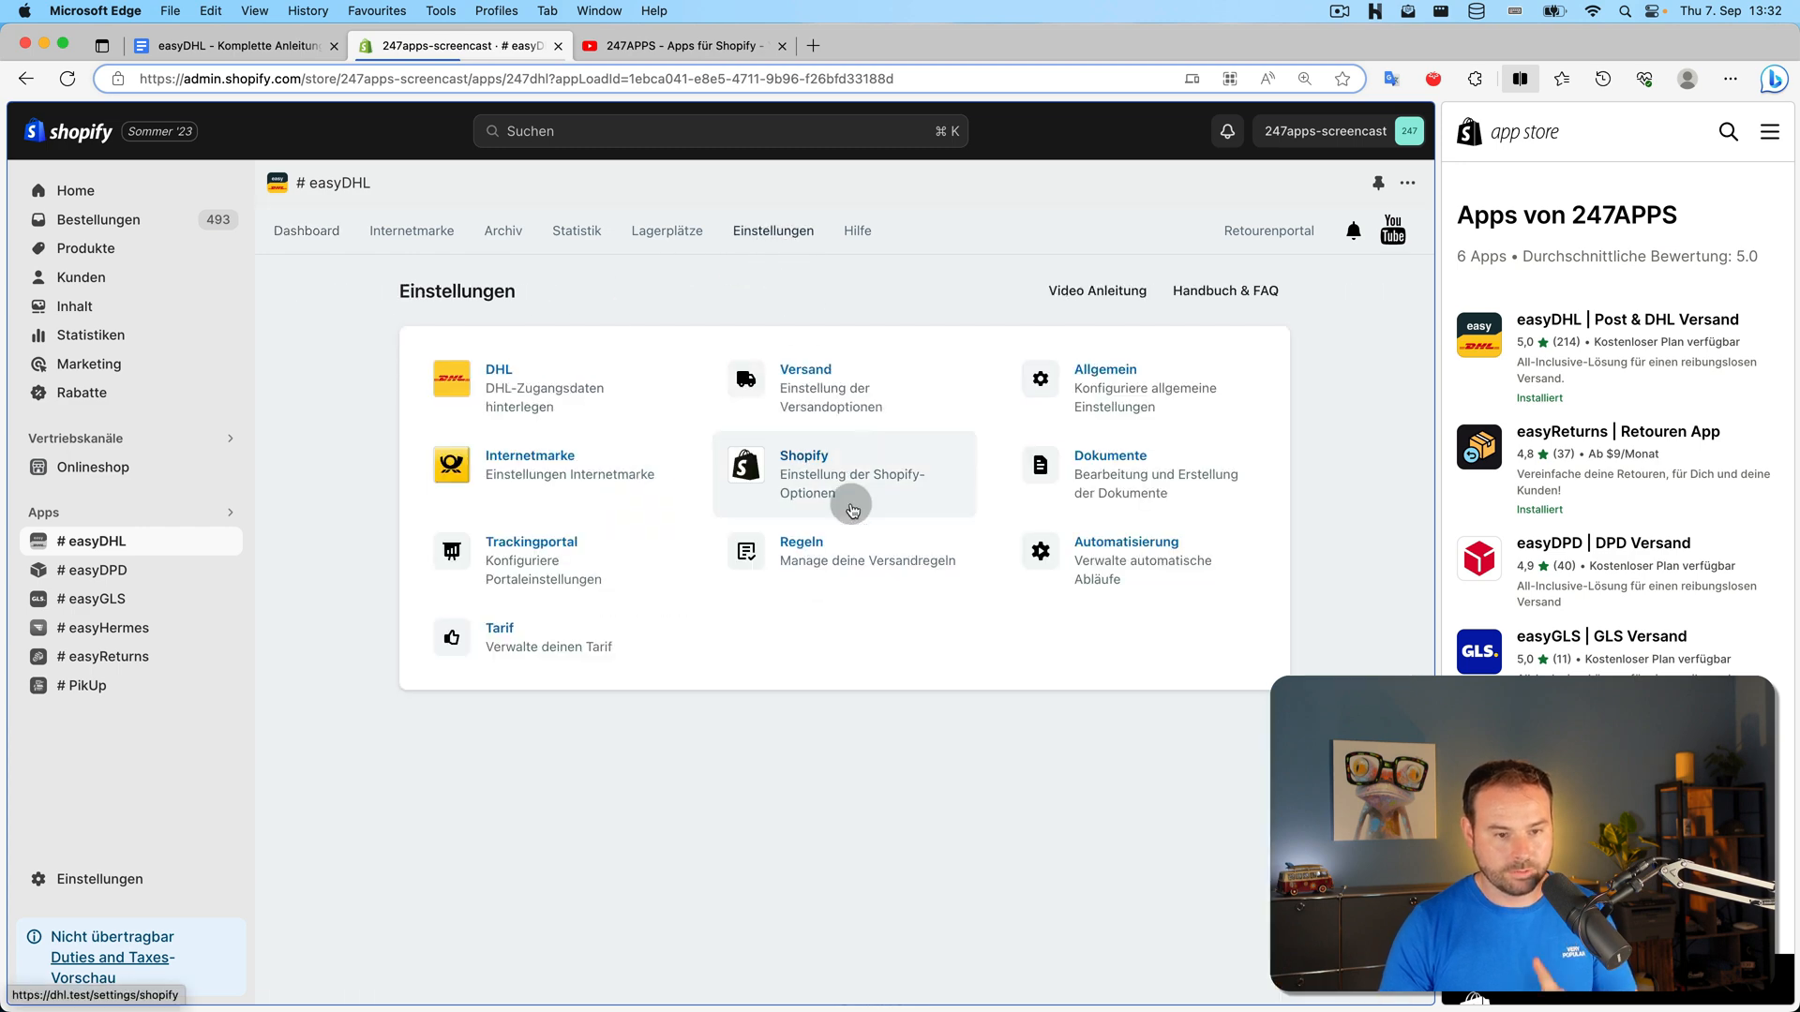
pyautogui.click(844, 543)
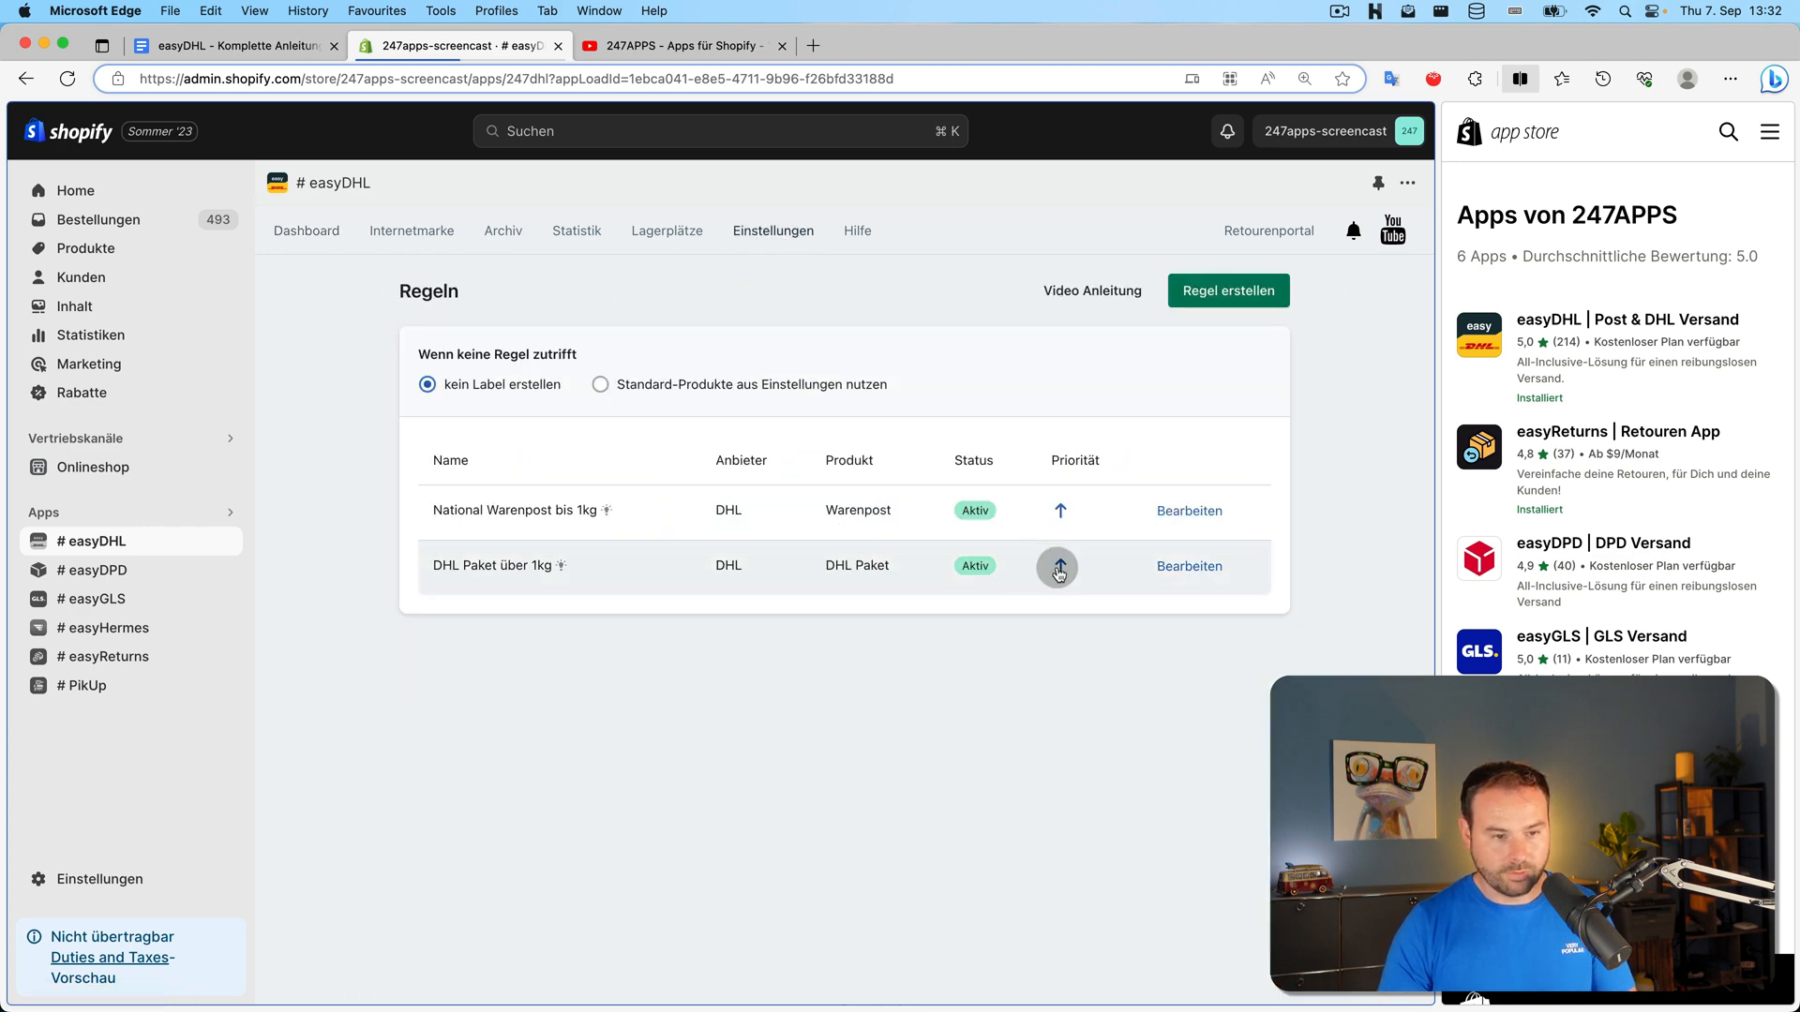
pyautogui.click(1178, 576)
pyautogui.click(801, 386)
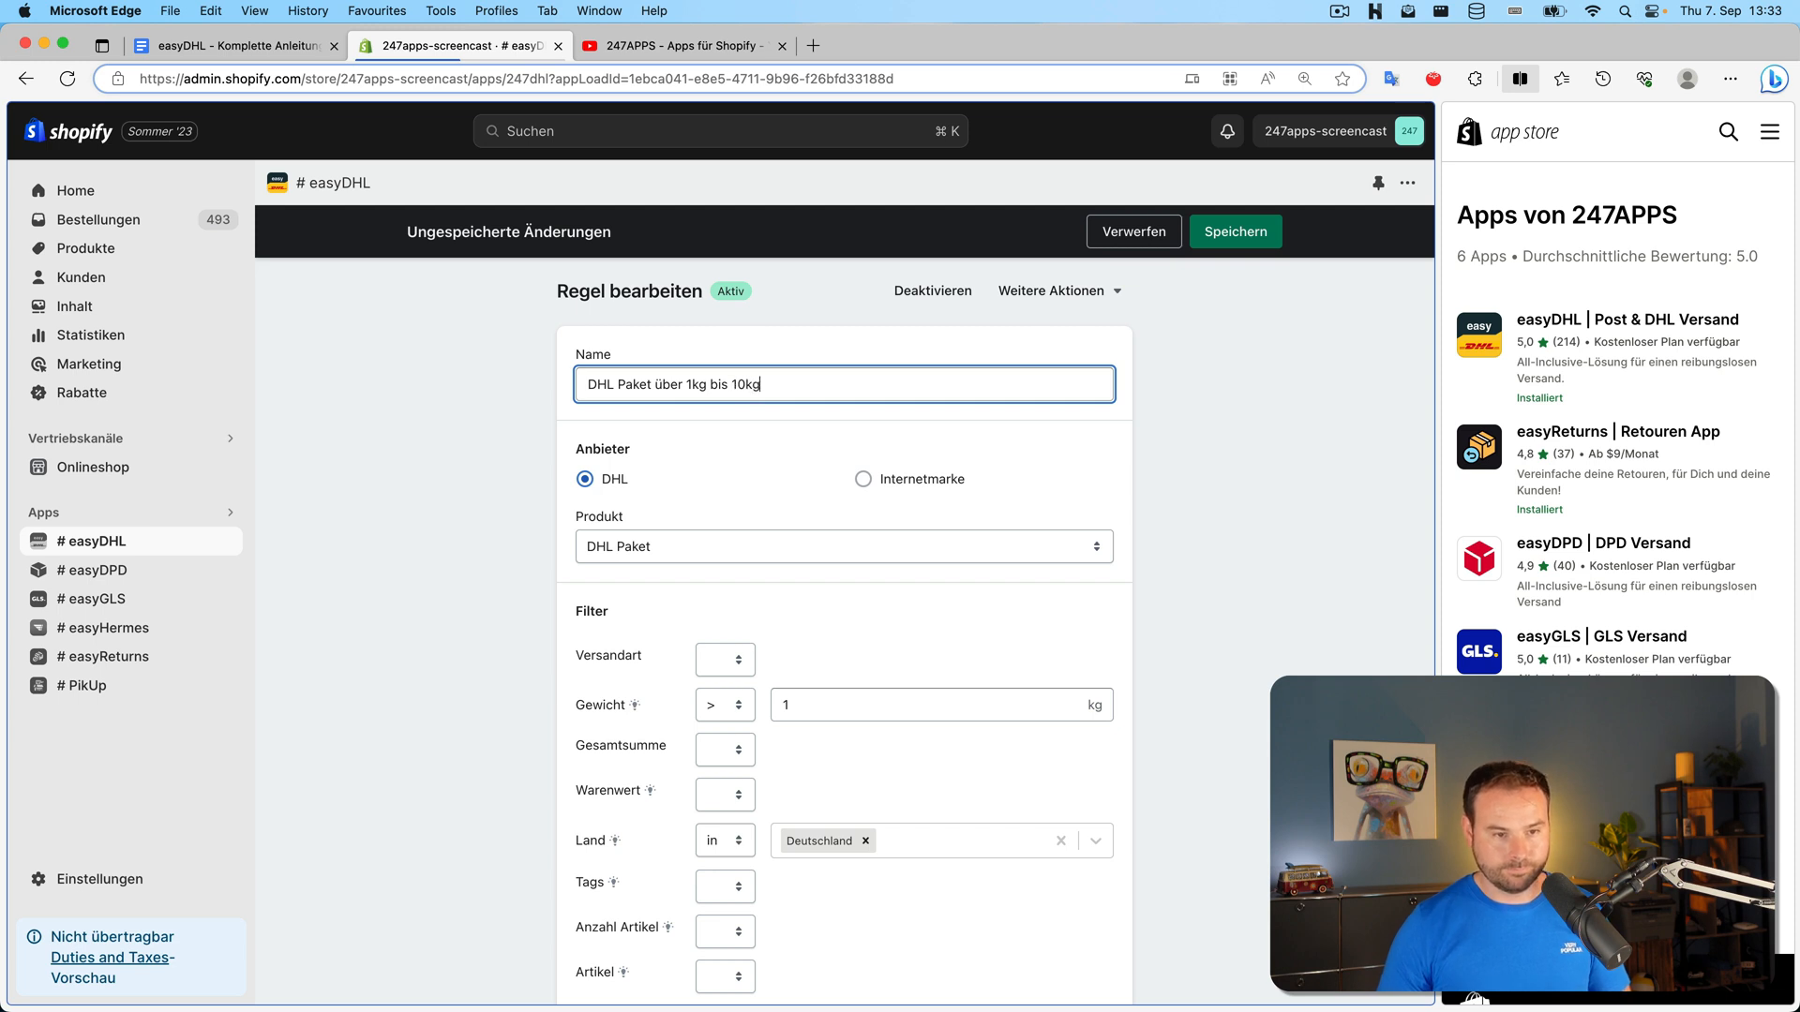
pyautogui.scroll(-2, 707, 610)
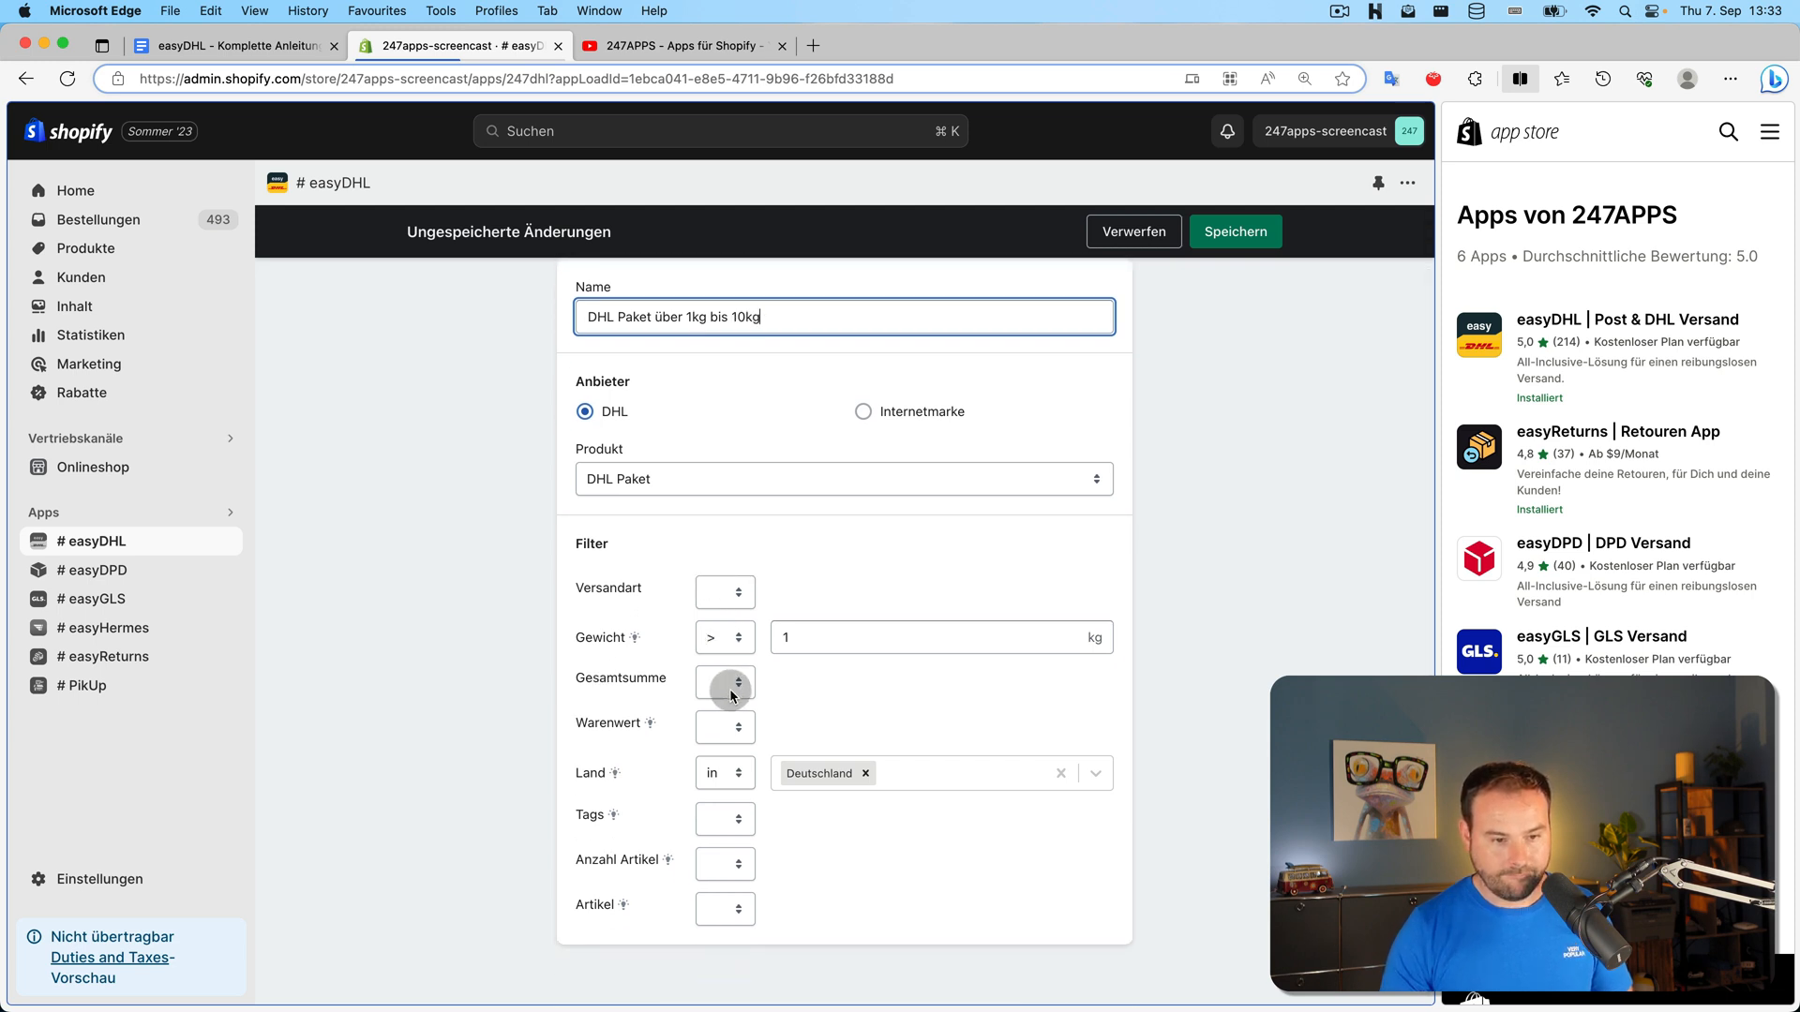
pyautogui.press('BackSpace')
pyautogui.press('BackSpace')
pyautogui.press('BackSpace')
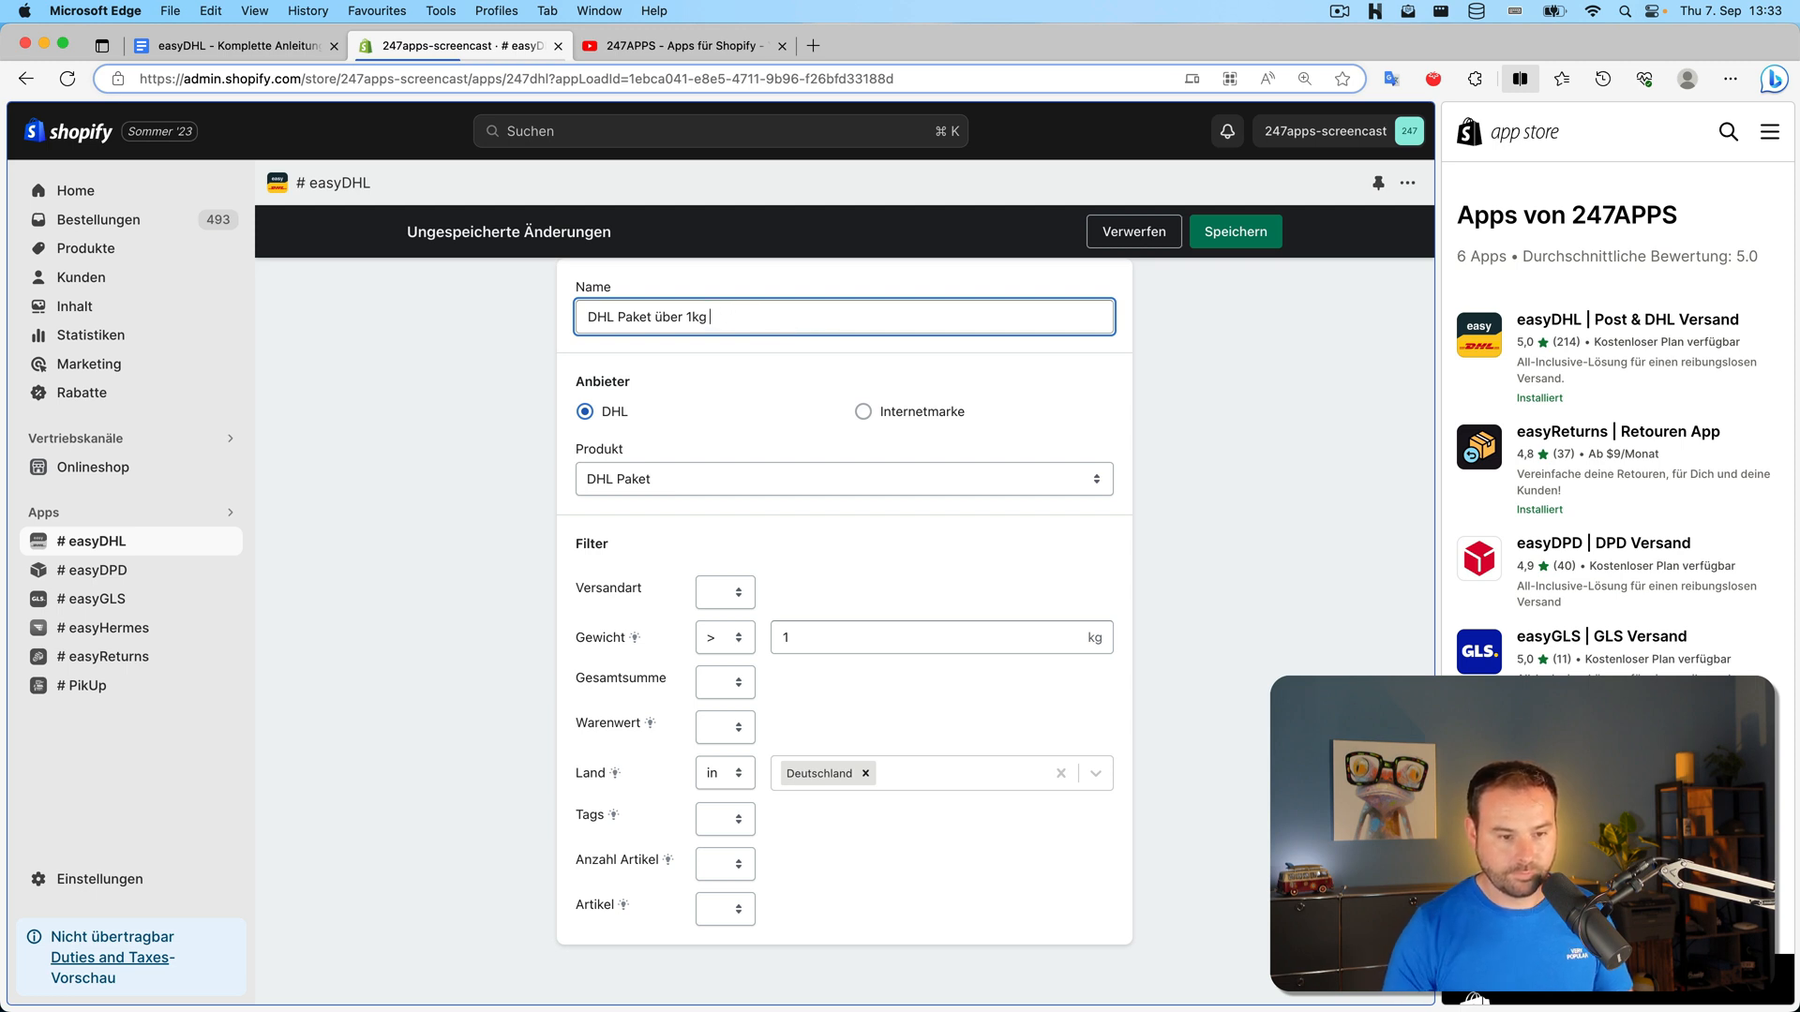
pyautogui.scroll(2, 744, 643)
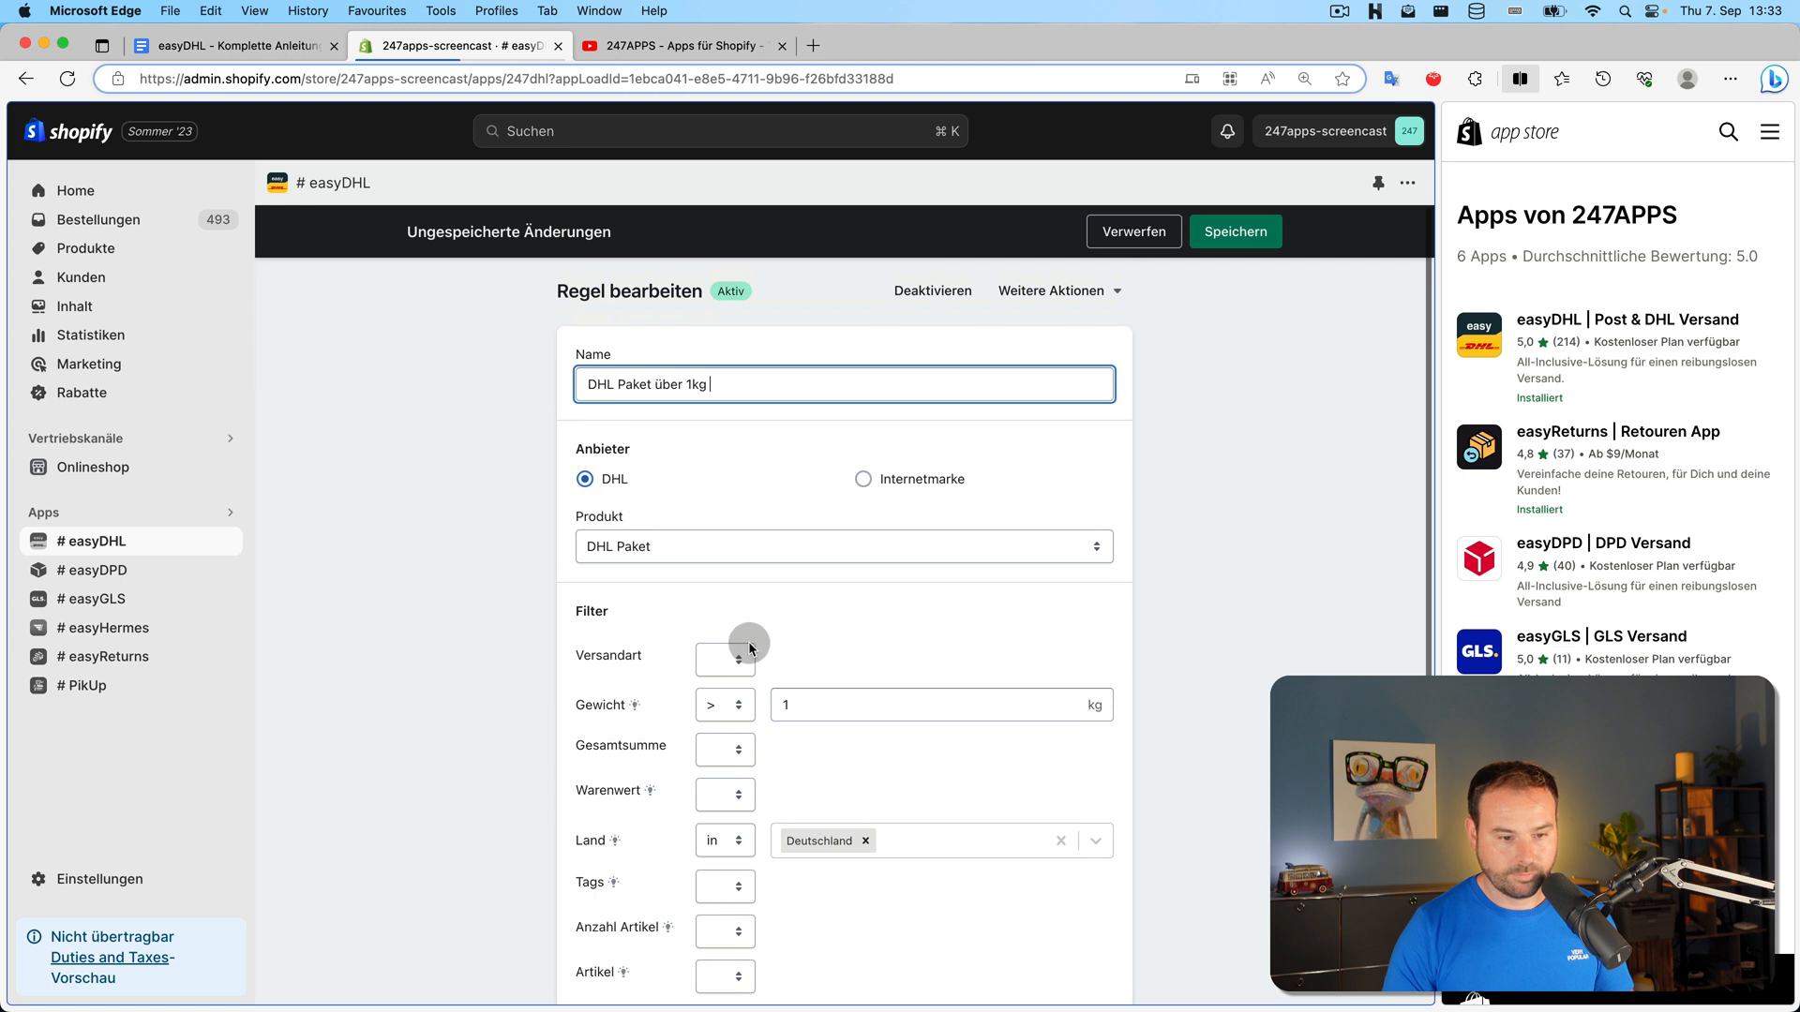
pyautogui.click(1230, 239)
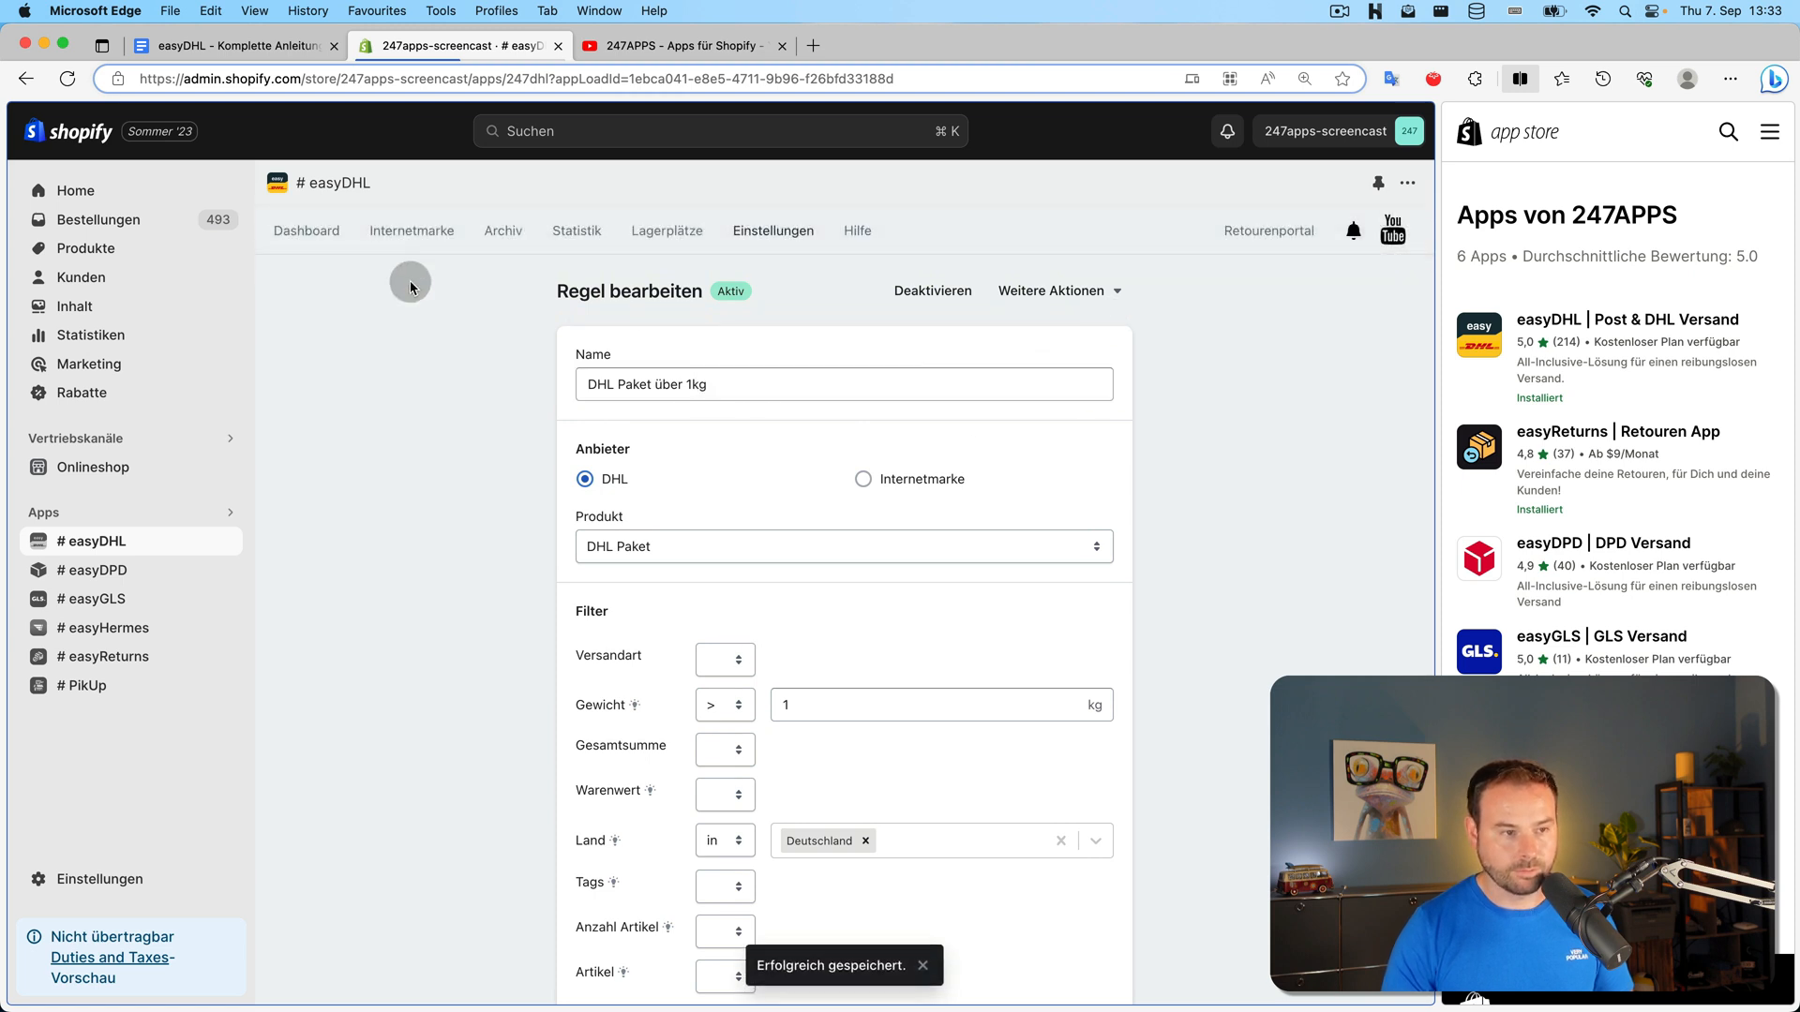
pyautogui.click(310, 233)
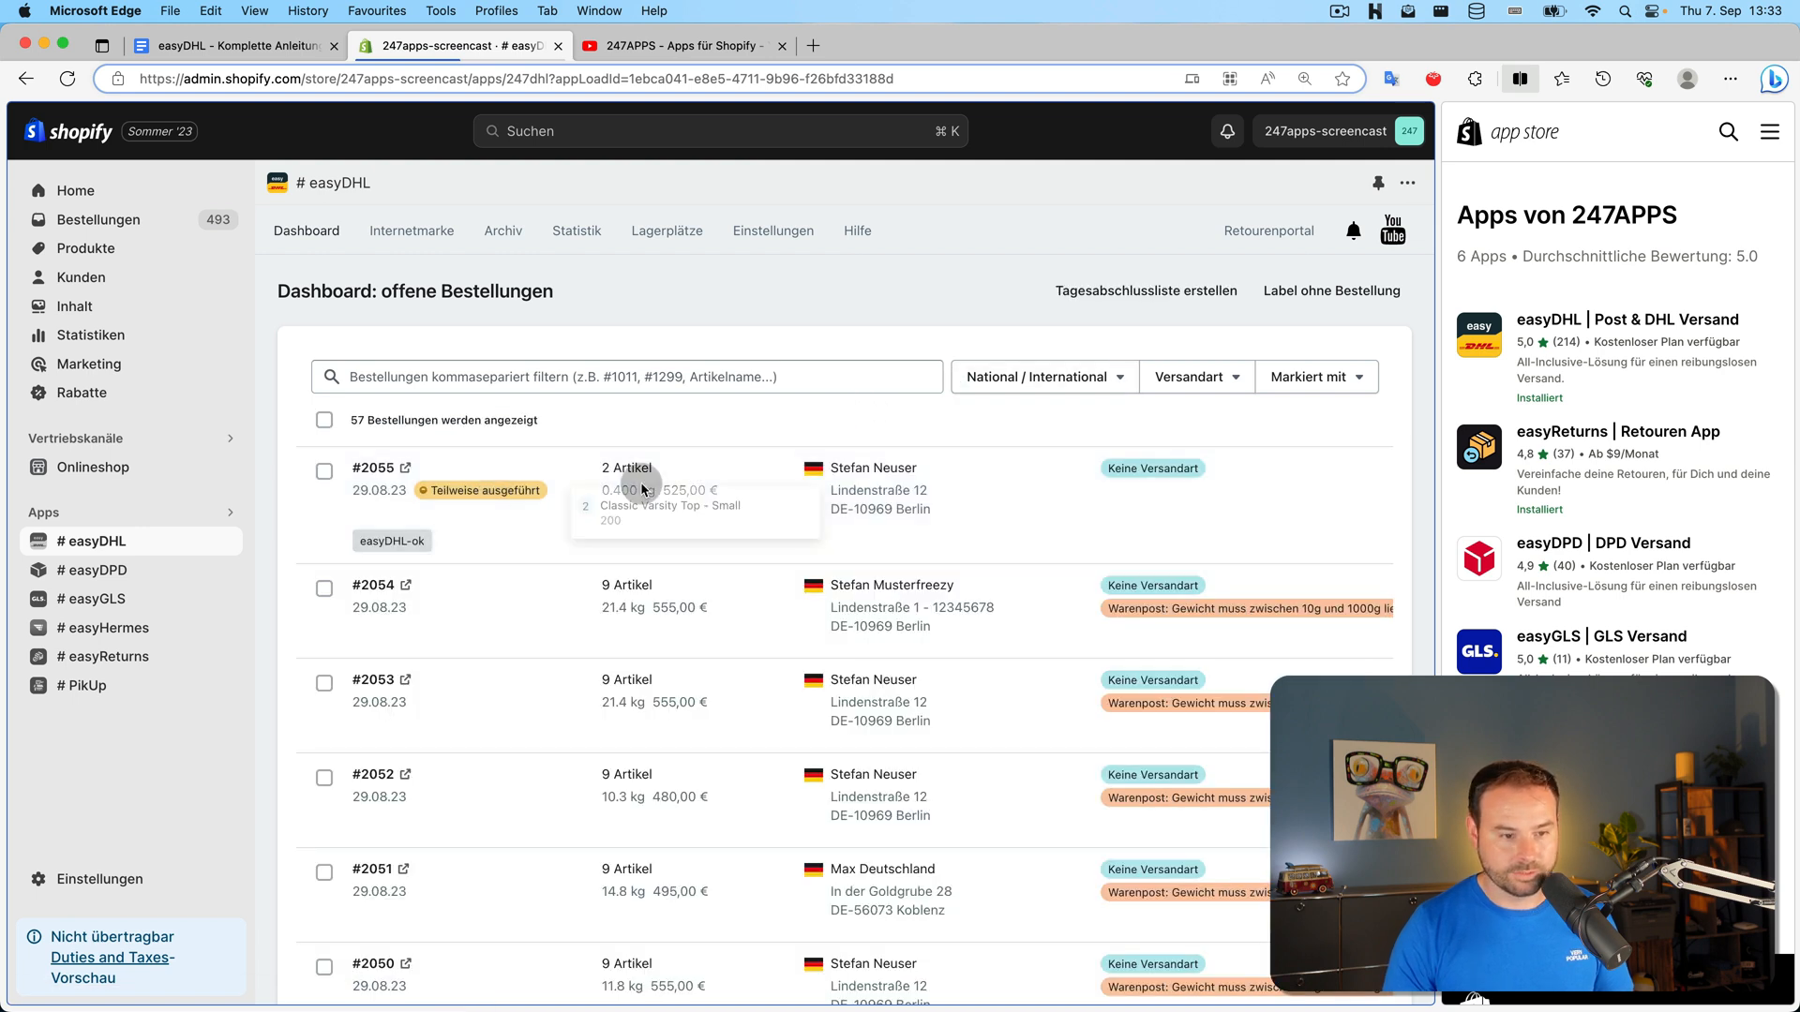
# Select orders #2054 and #2055 and create their labels from the DHL rules
pyautogui.click(323, 470)
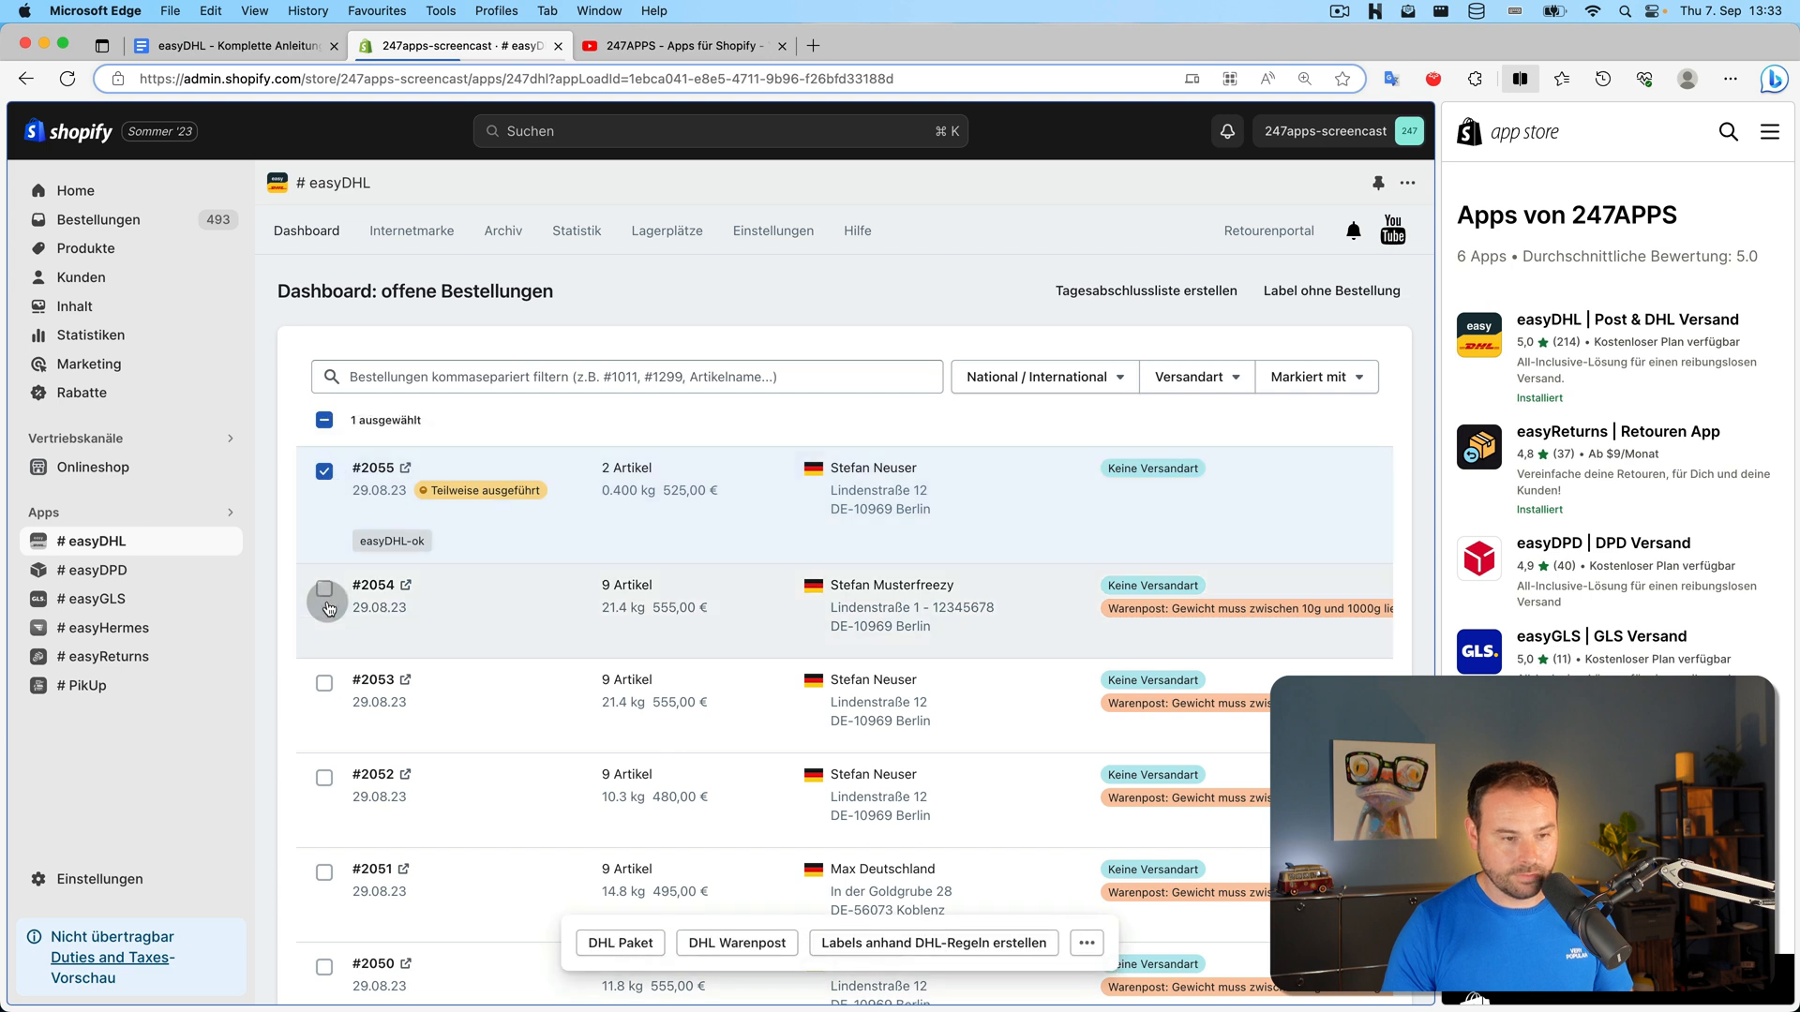
pyautogui.click(325, 598)
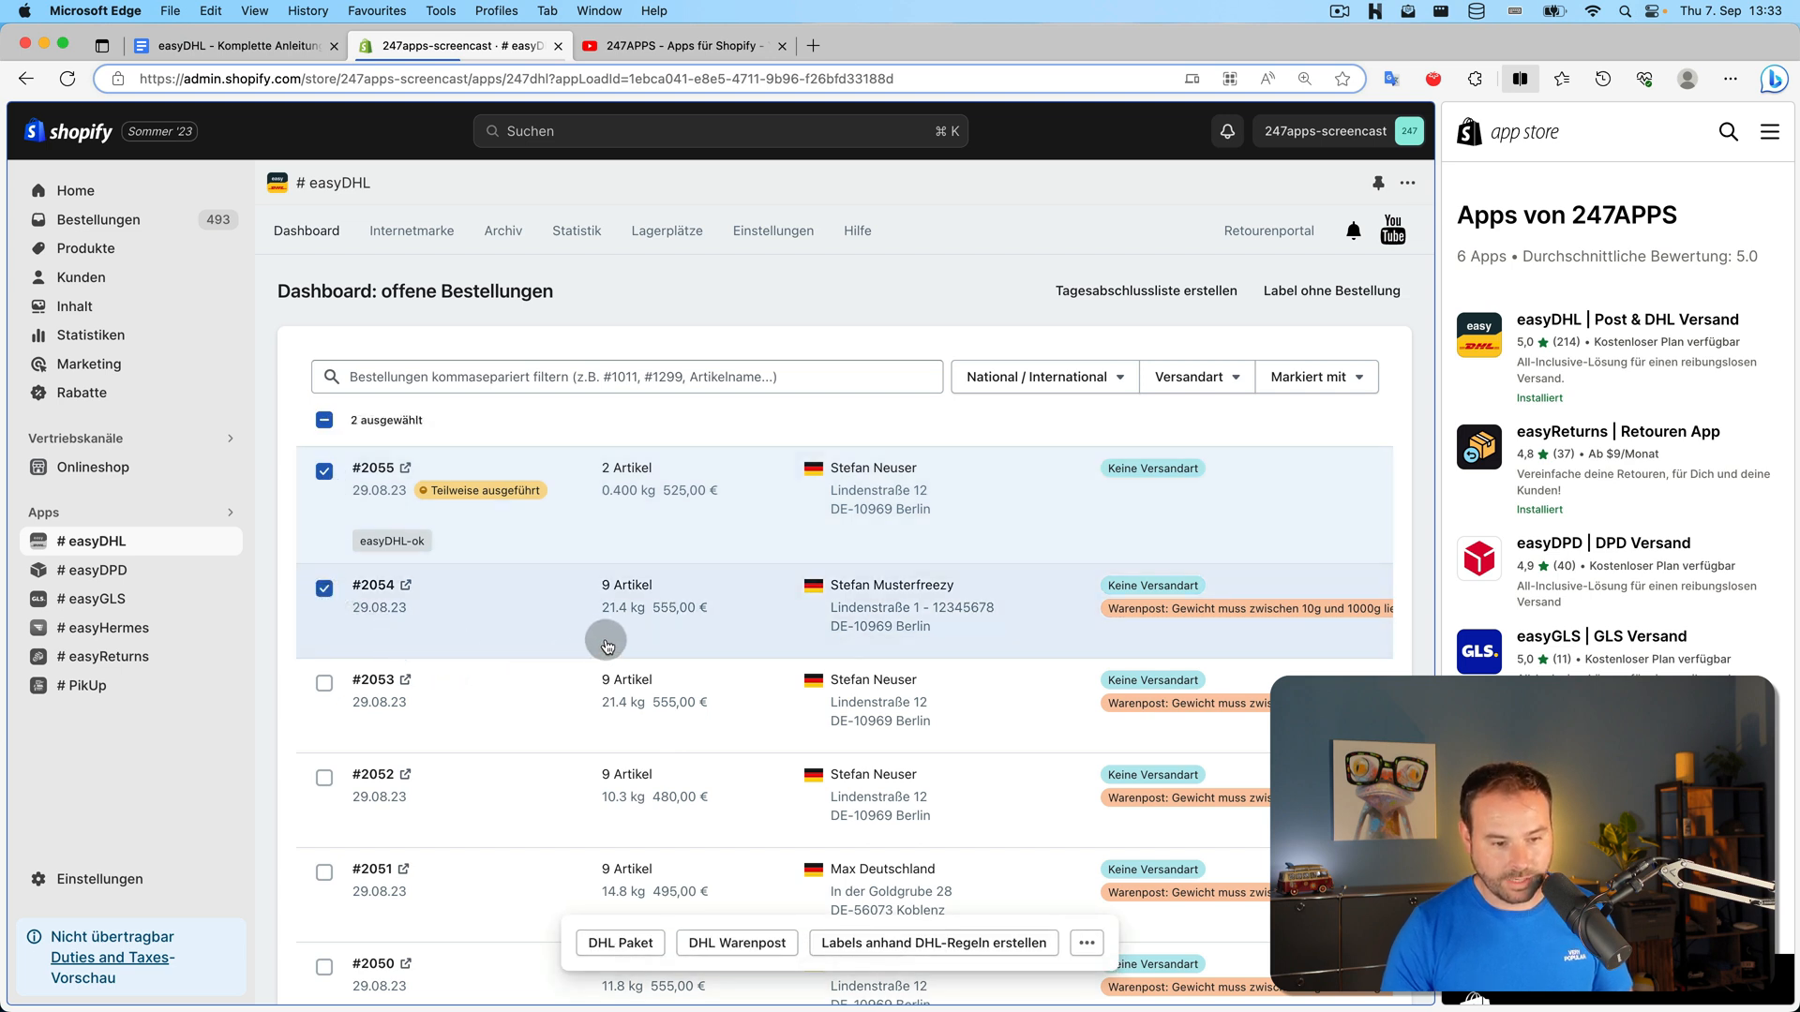
pyautogui.click(940, 947)
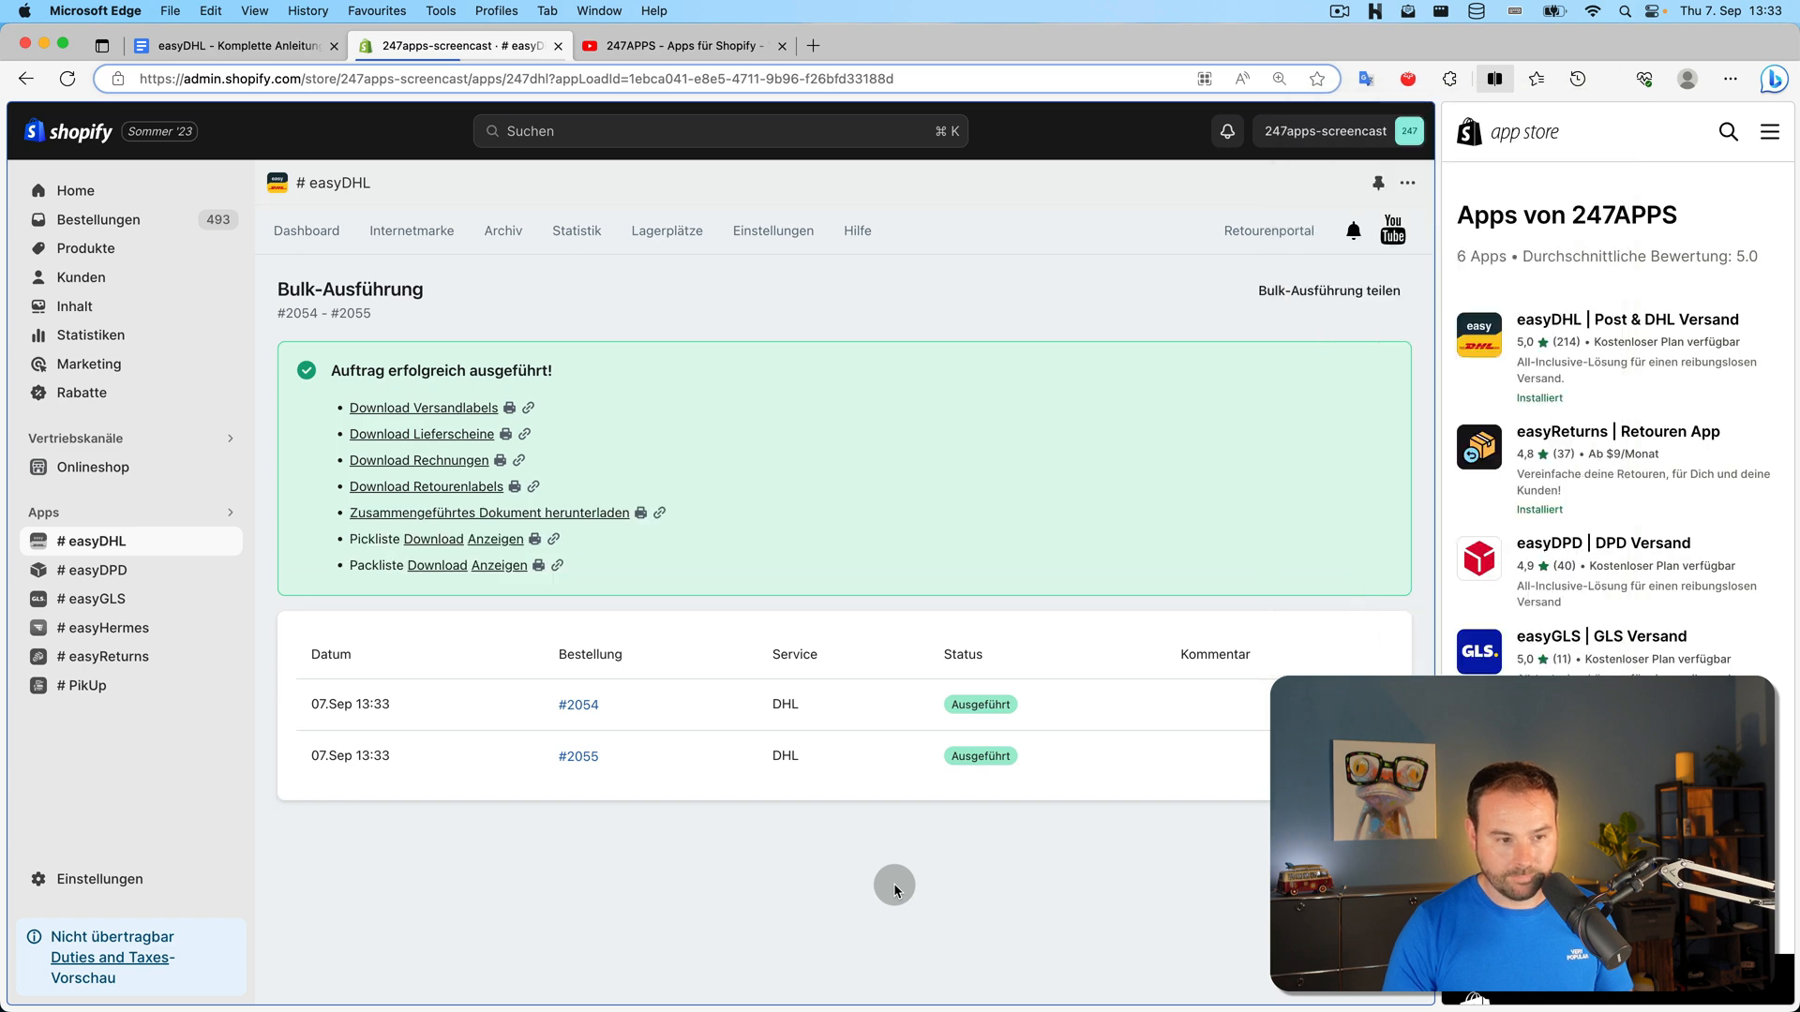
# Review the generated labels in the print preview, checking the Warenpost label's weight, then close it
pyautogui.click(509, 408)
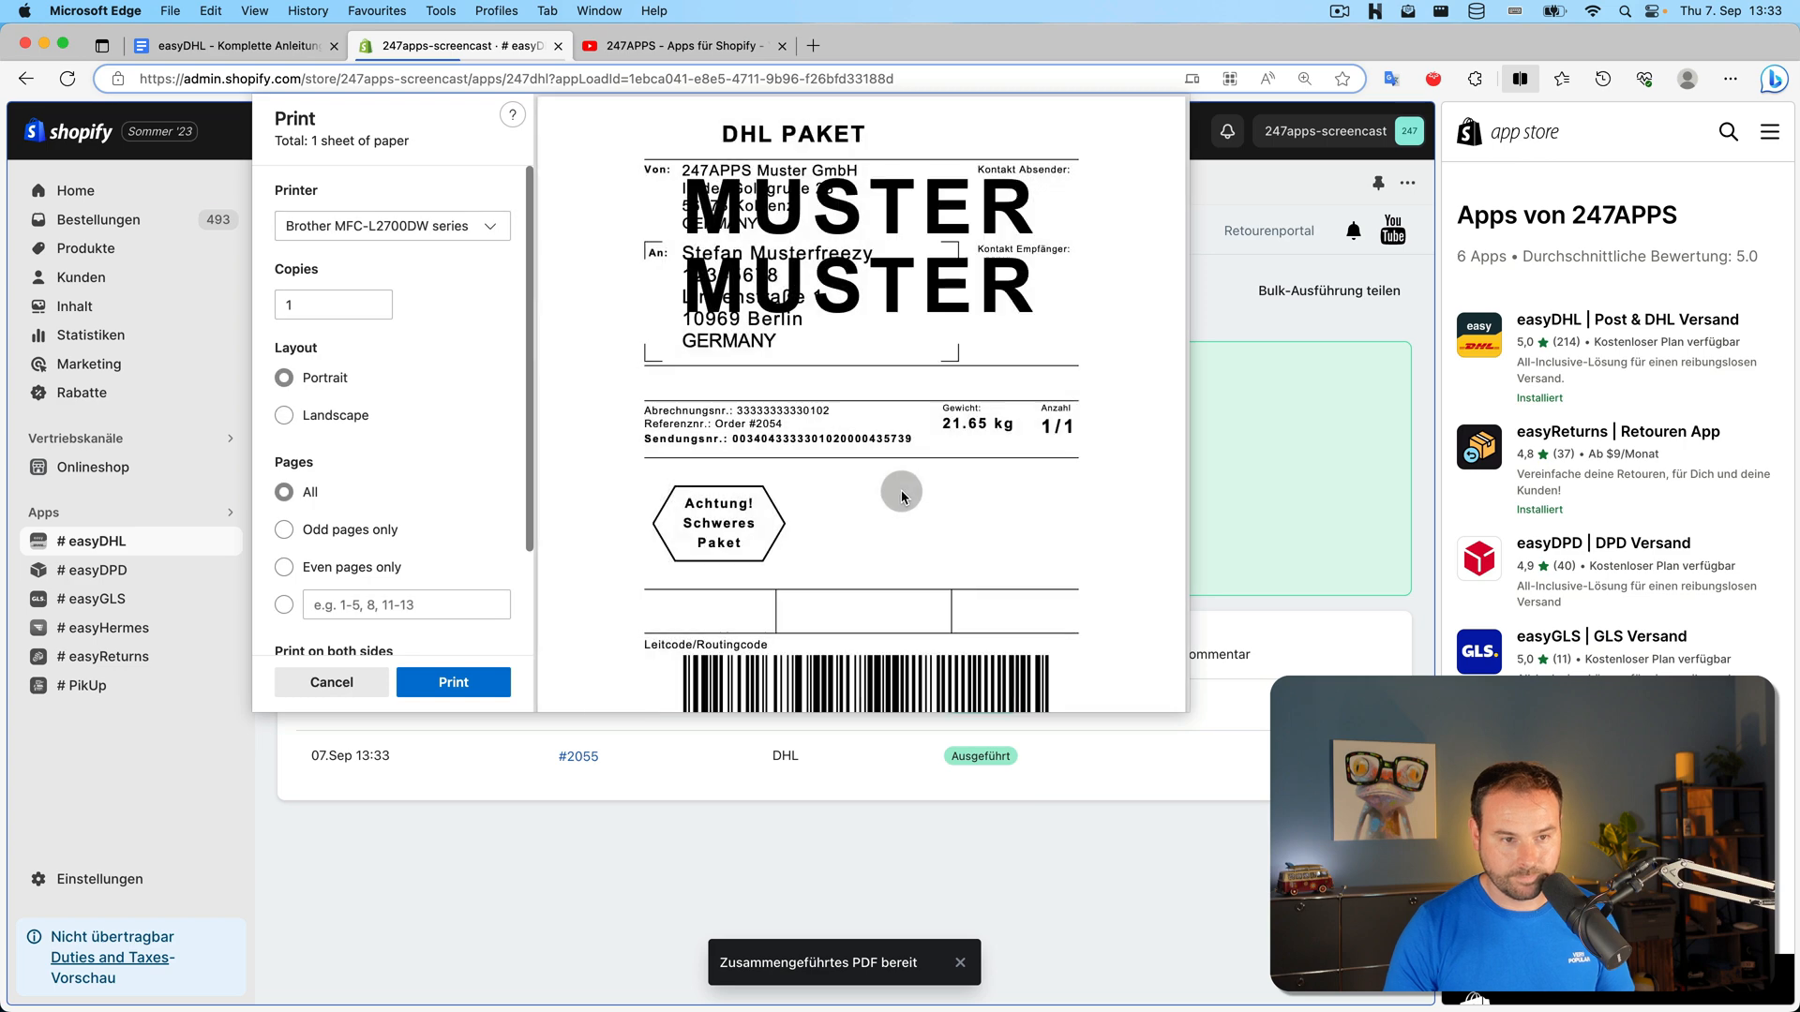
pyautogui.click(904, 487)
pyautogui.scroll(-10, 904, 485)
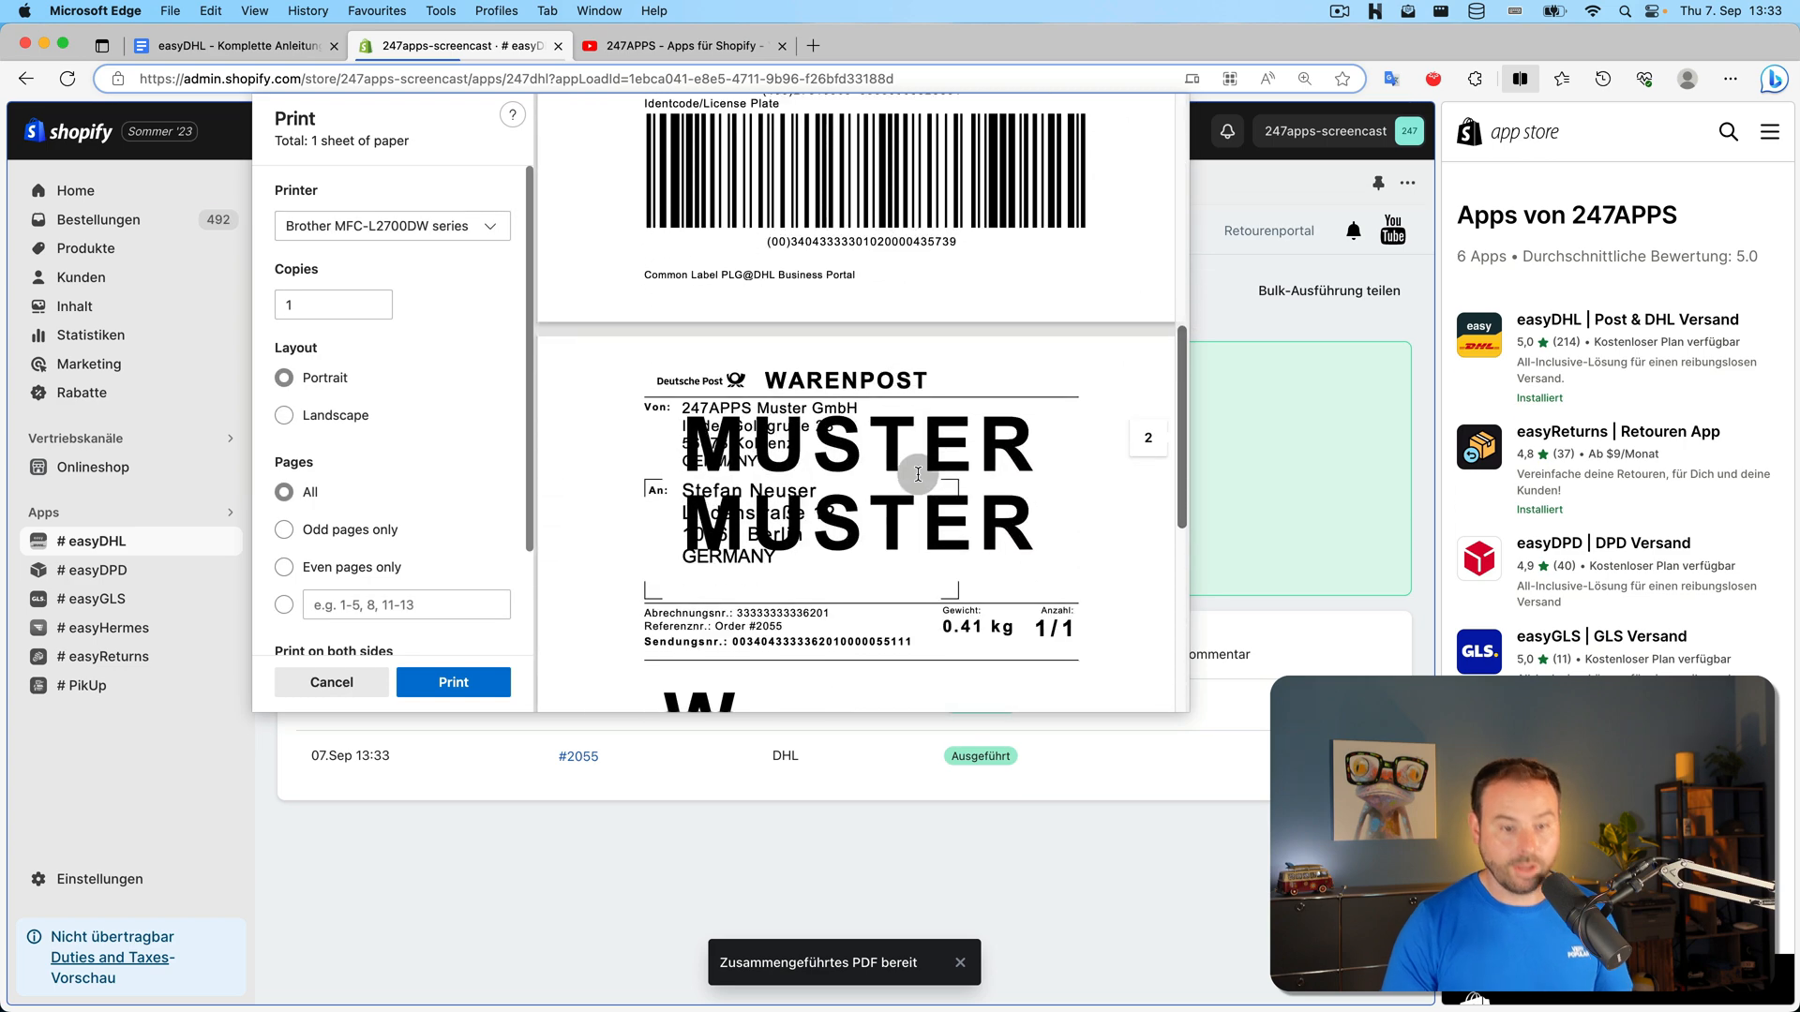
pyautogui.scroll(8, 902, 450)
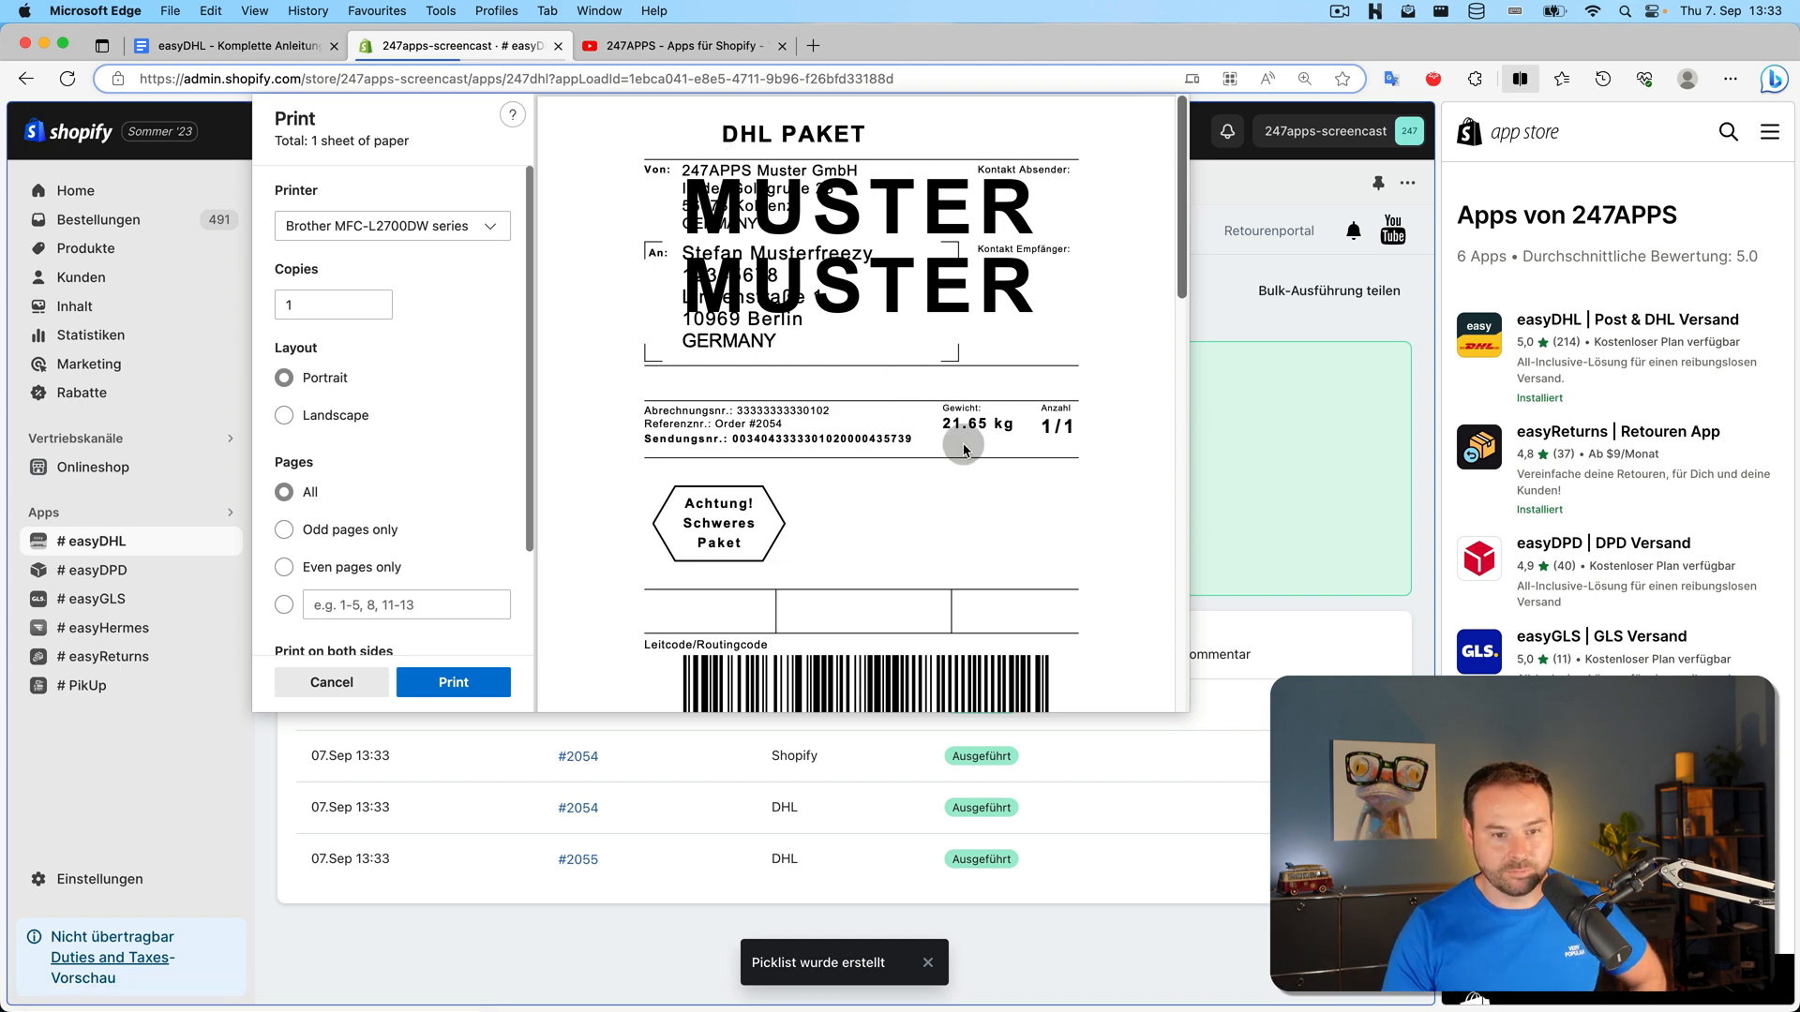
pyautogui.scroll(-8, 919, 502)
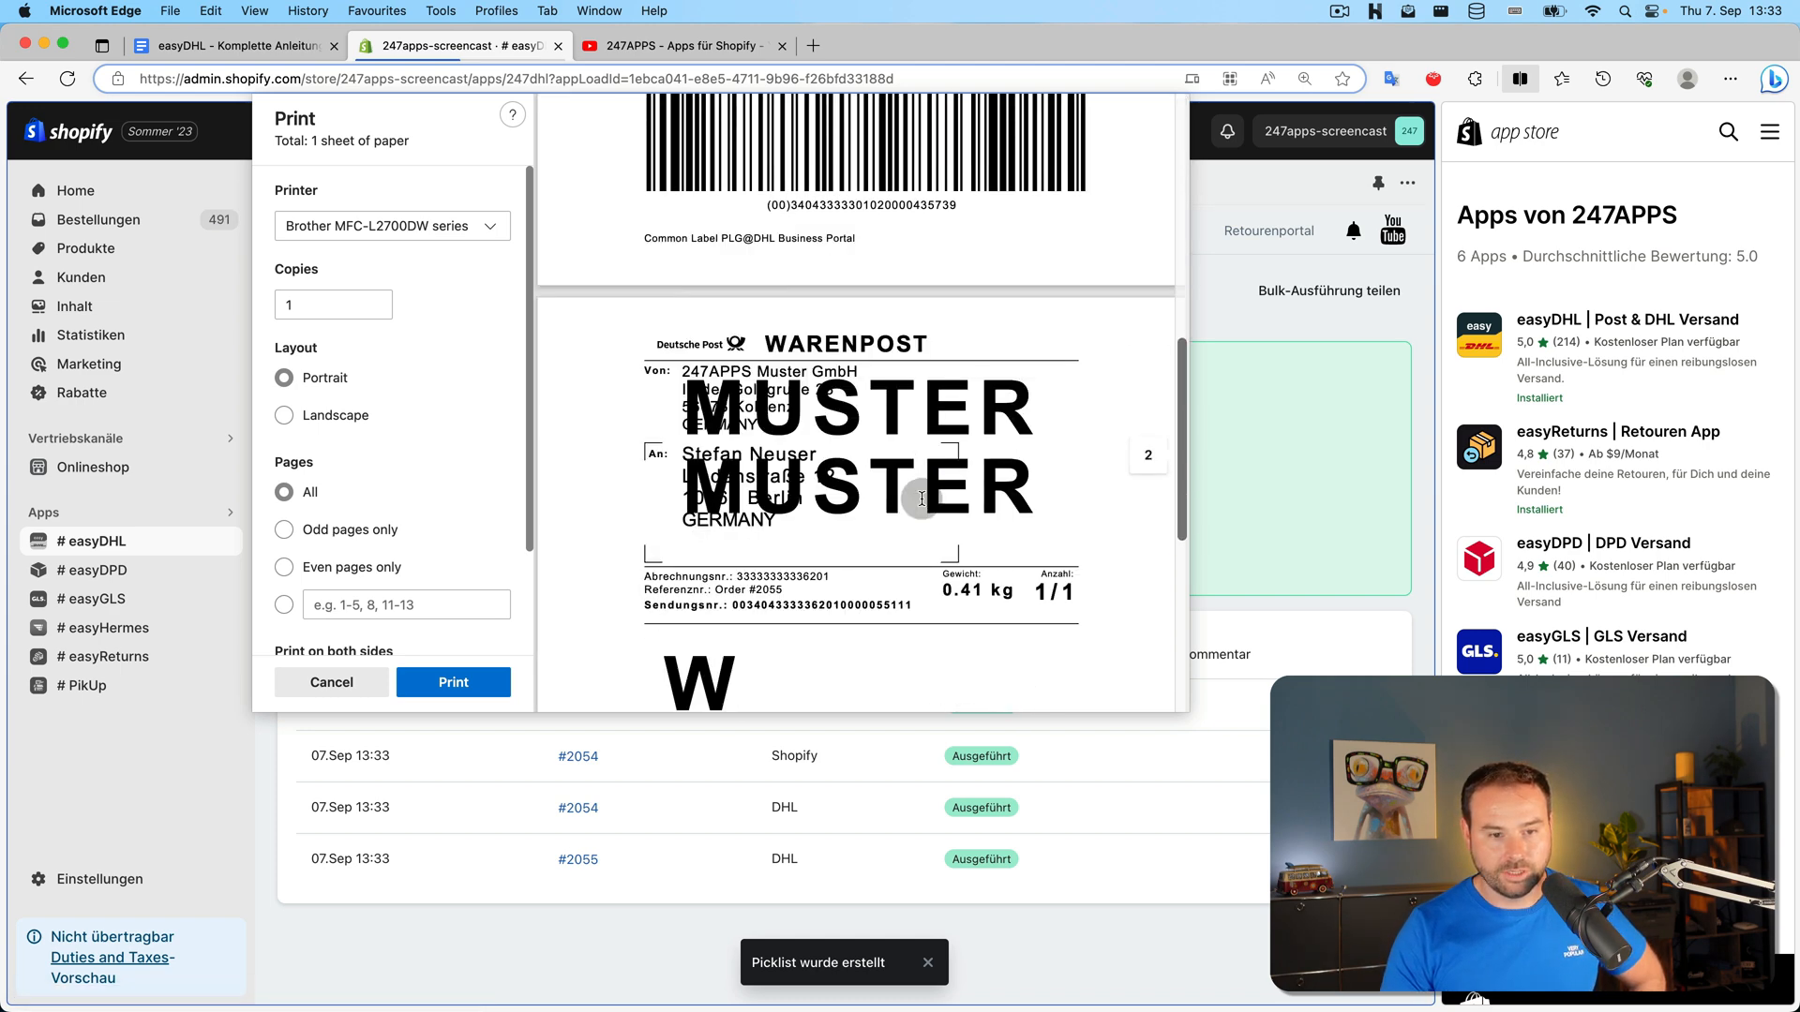
pyautogui.doubleClick(958, 457)
pyautogui.click(962, 535)
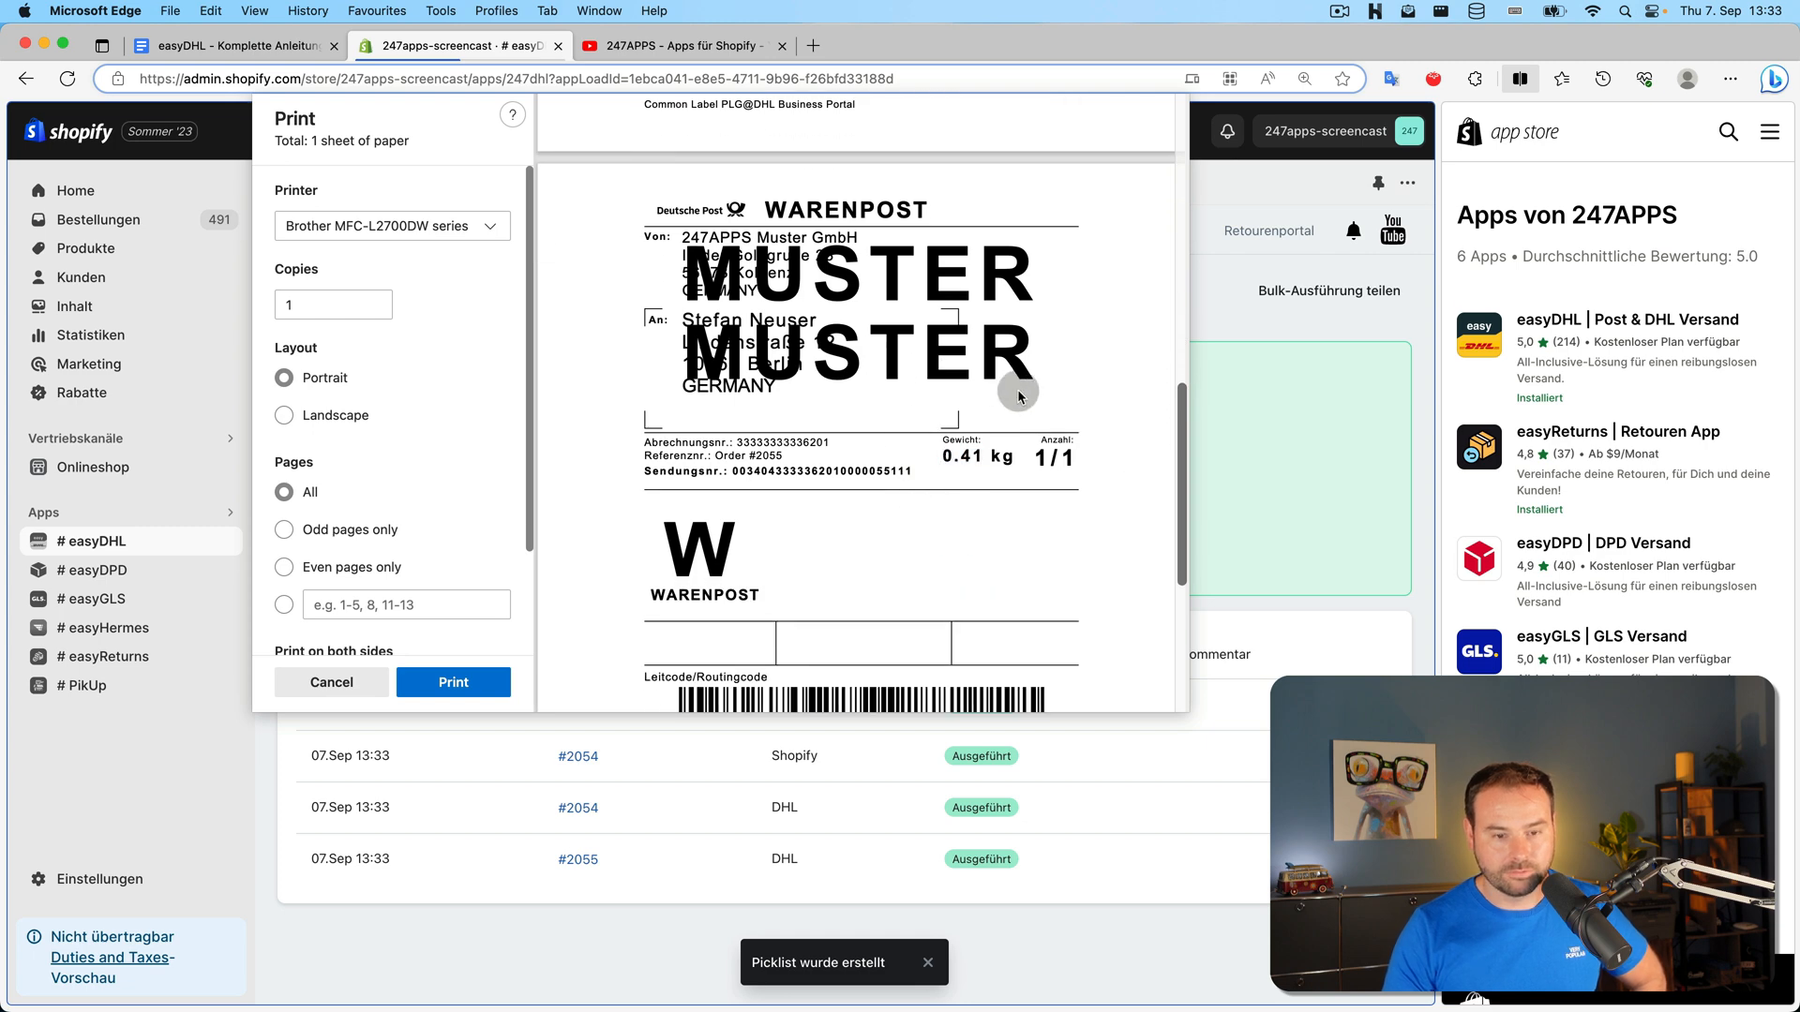
pyautogui.press('Escape')
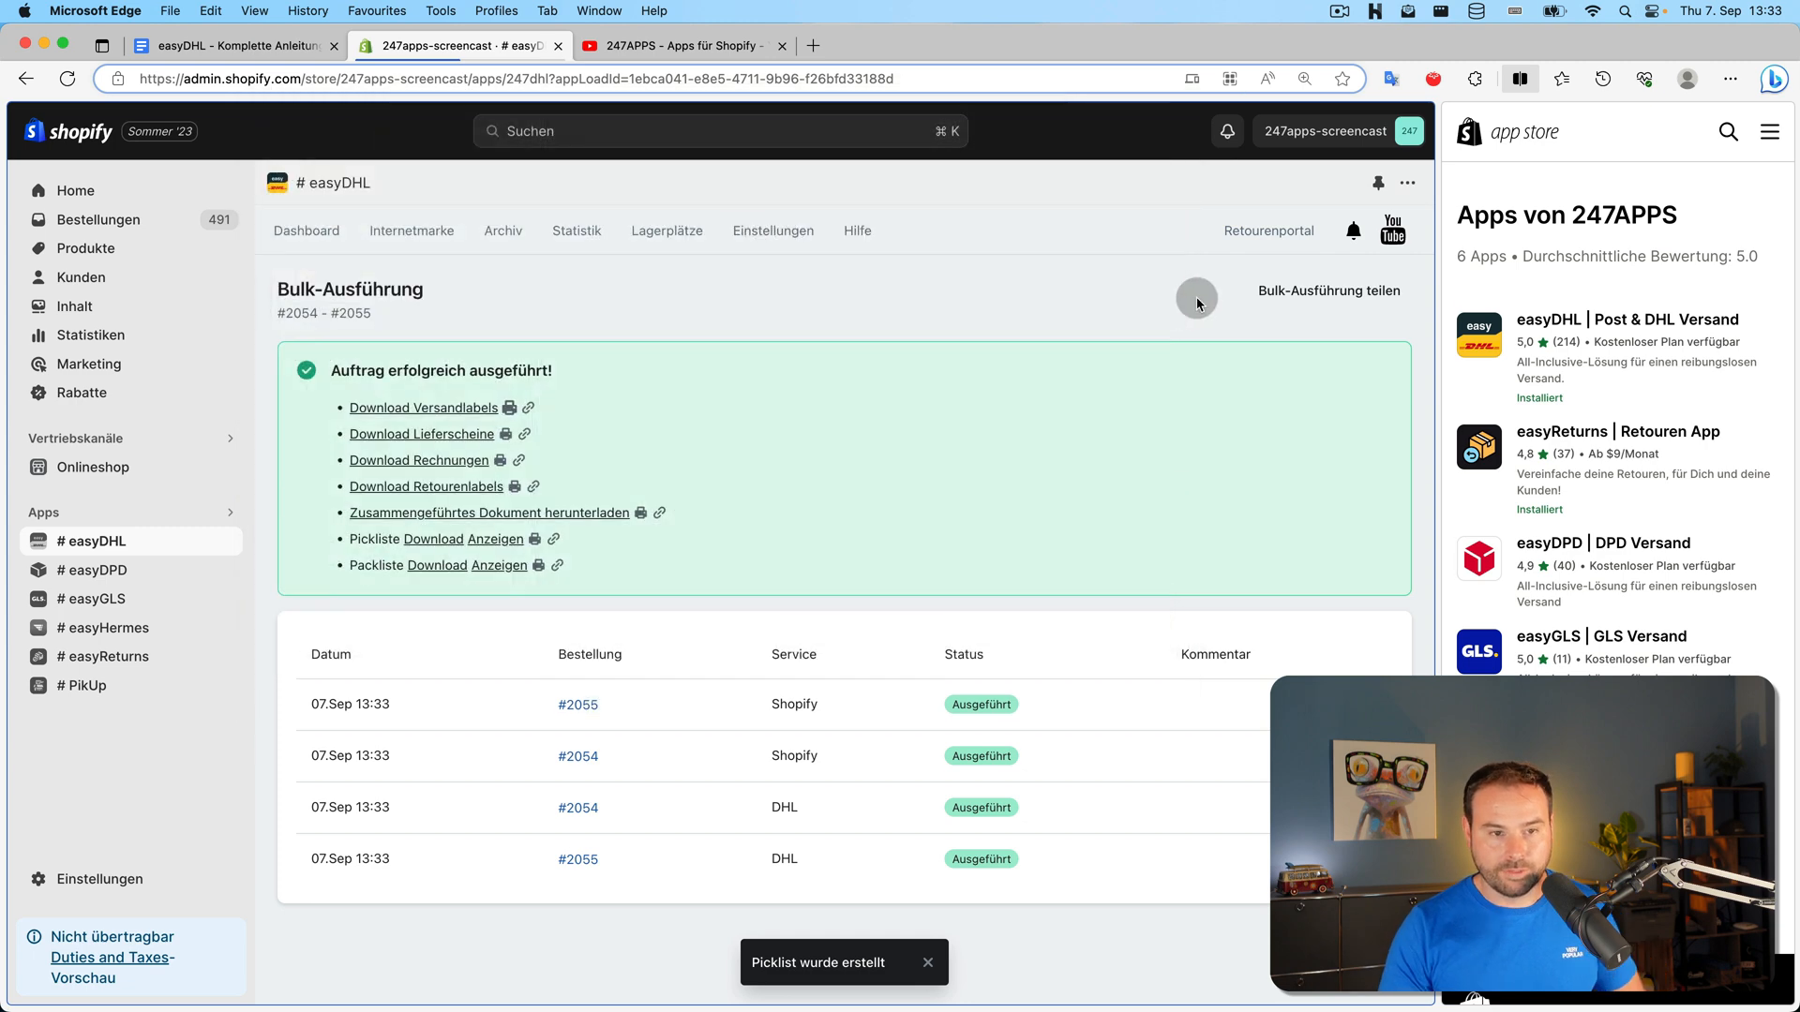
pyautogui.click(770, 233)
# Inspect the National Warenpost bis 1kg rule's Artikel condition choices without changes, then return to the dashboard
pyautogui.click(881, 583)
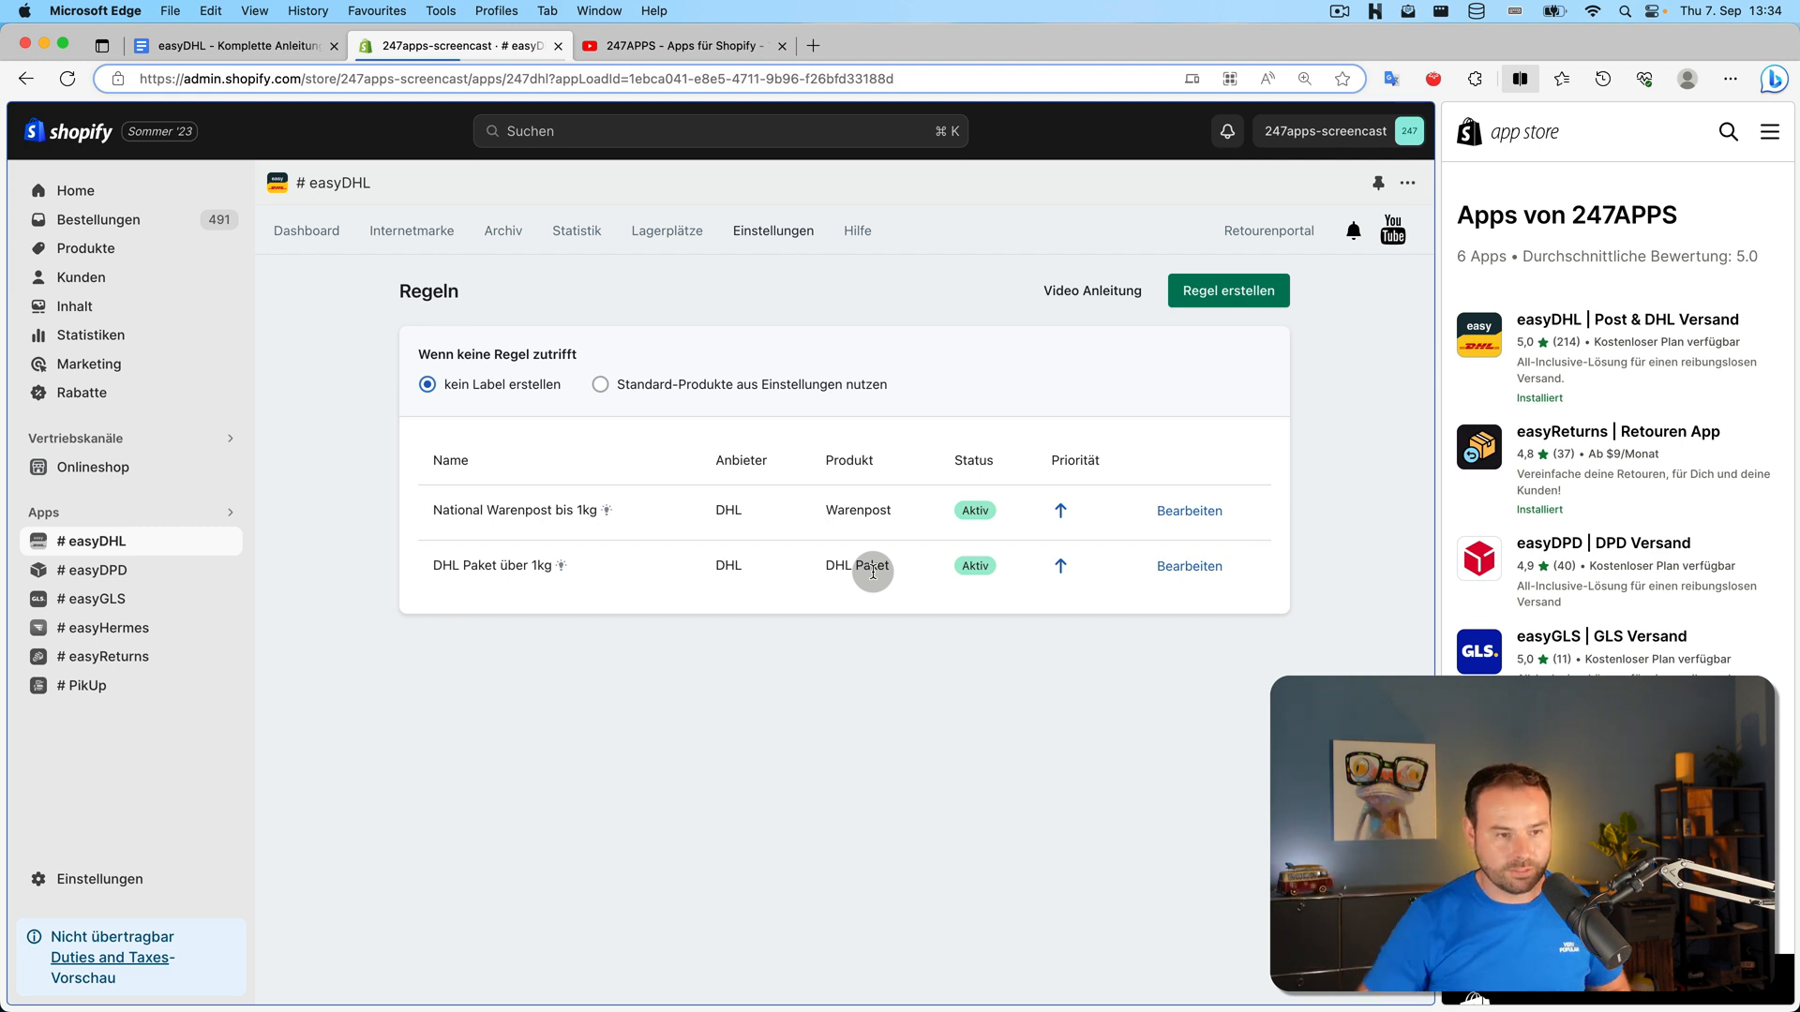
pyautogui.click(1187, 510)
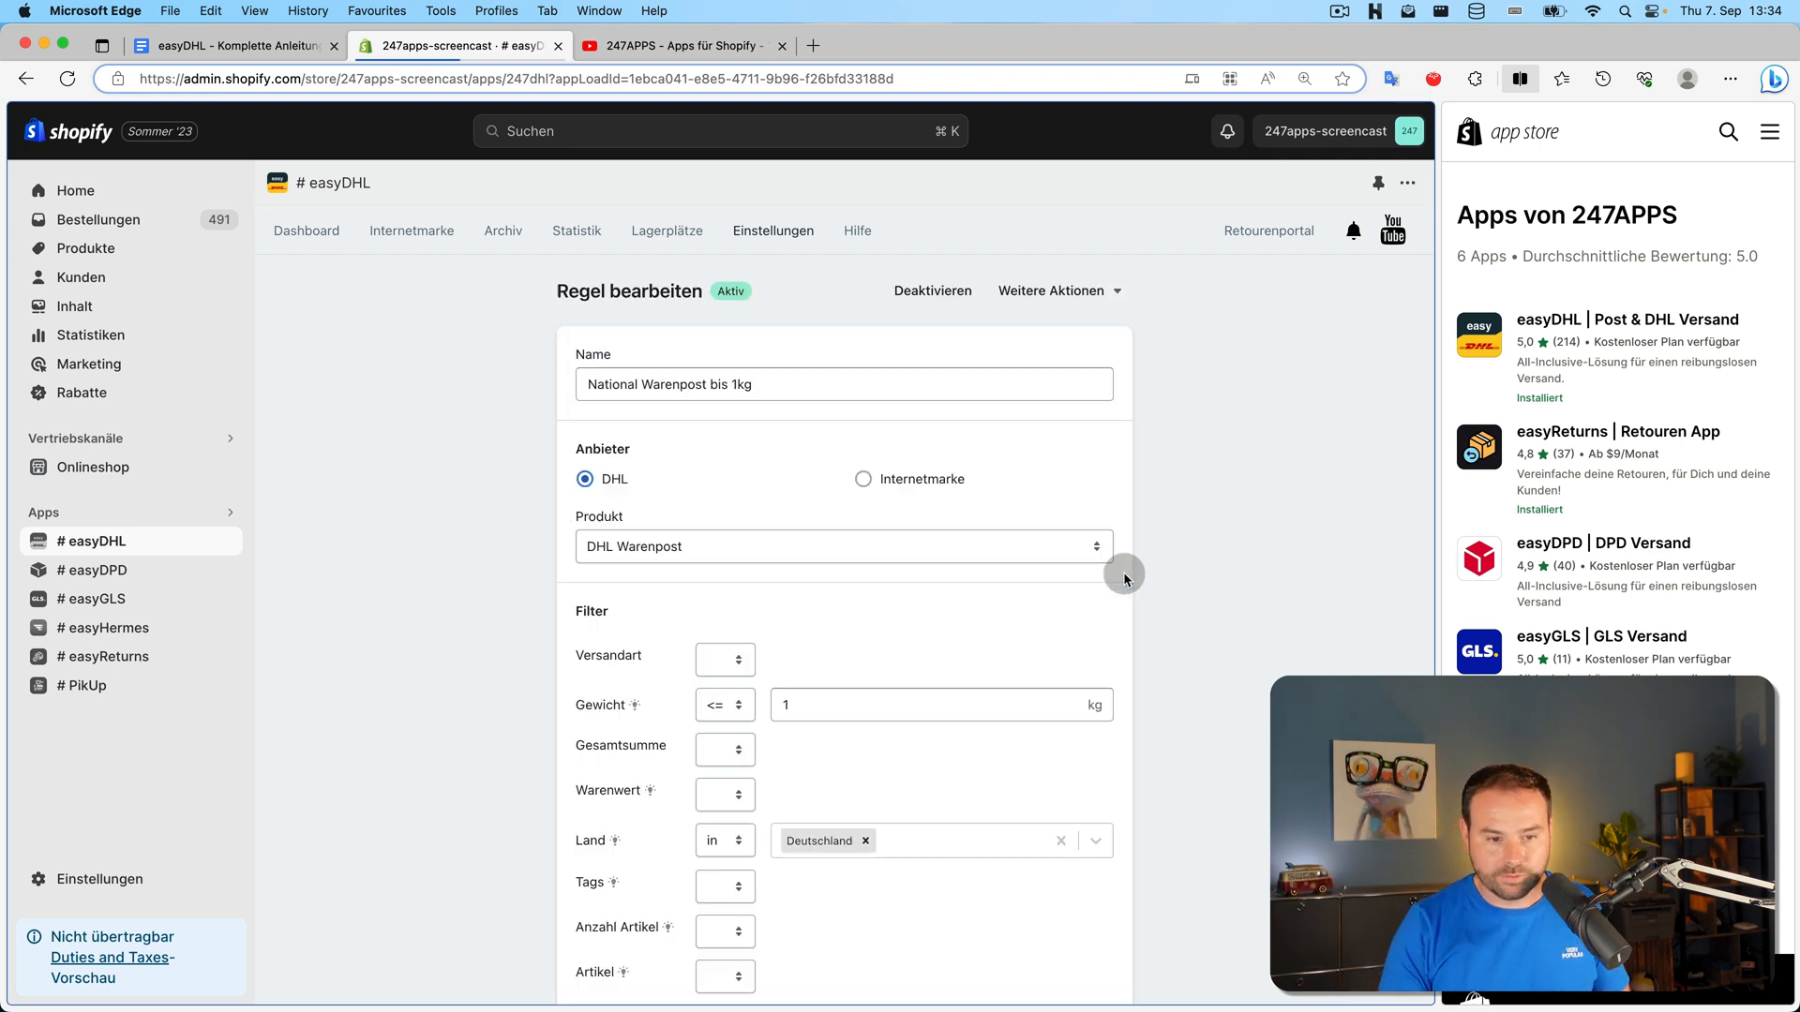
pyautogui.scroll(-2, 971, 689)
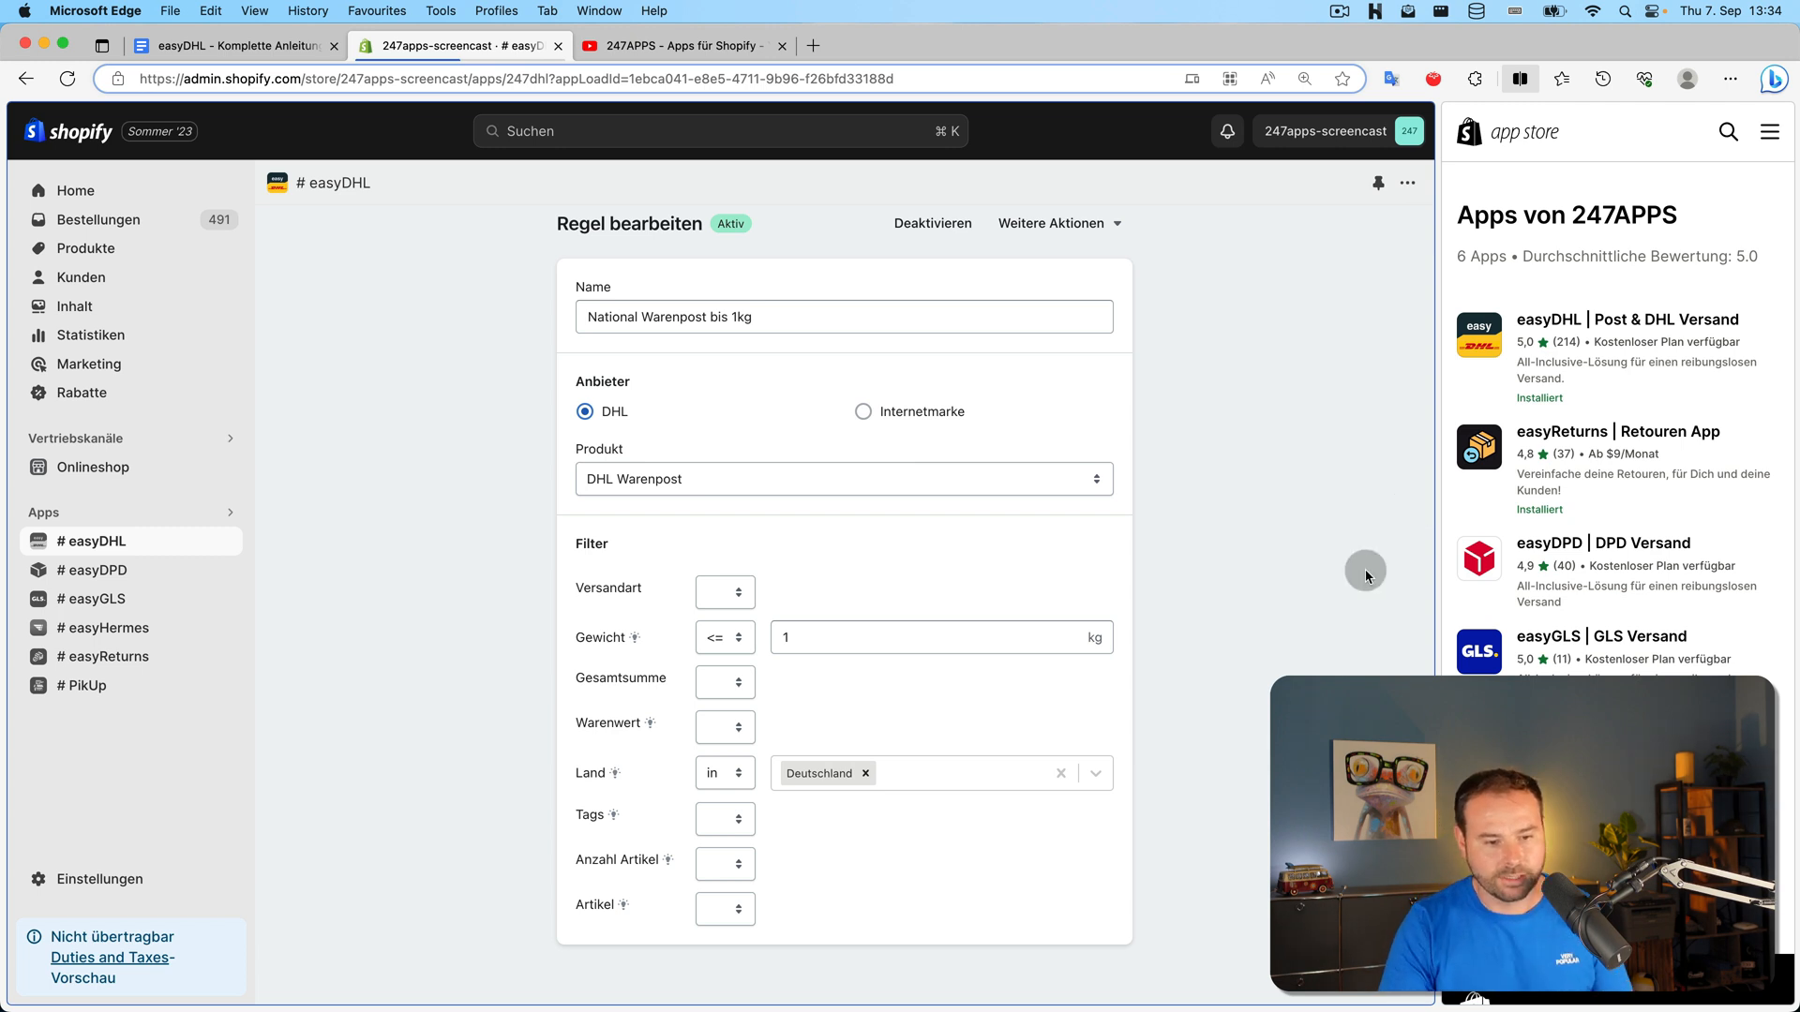
pyautogui.click(717, 907)
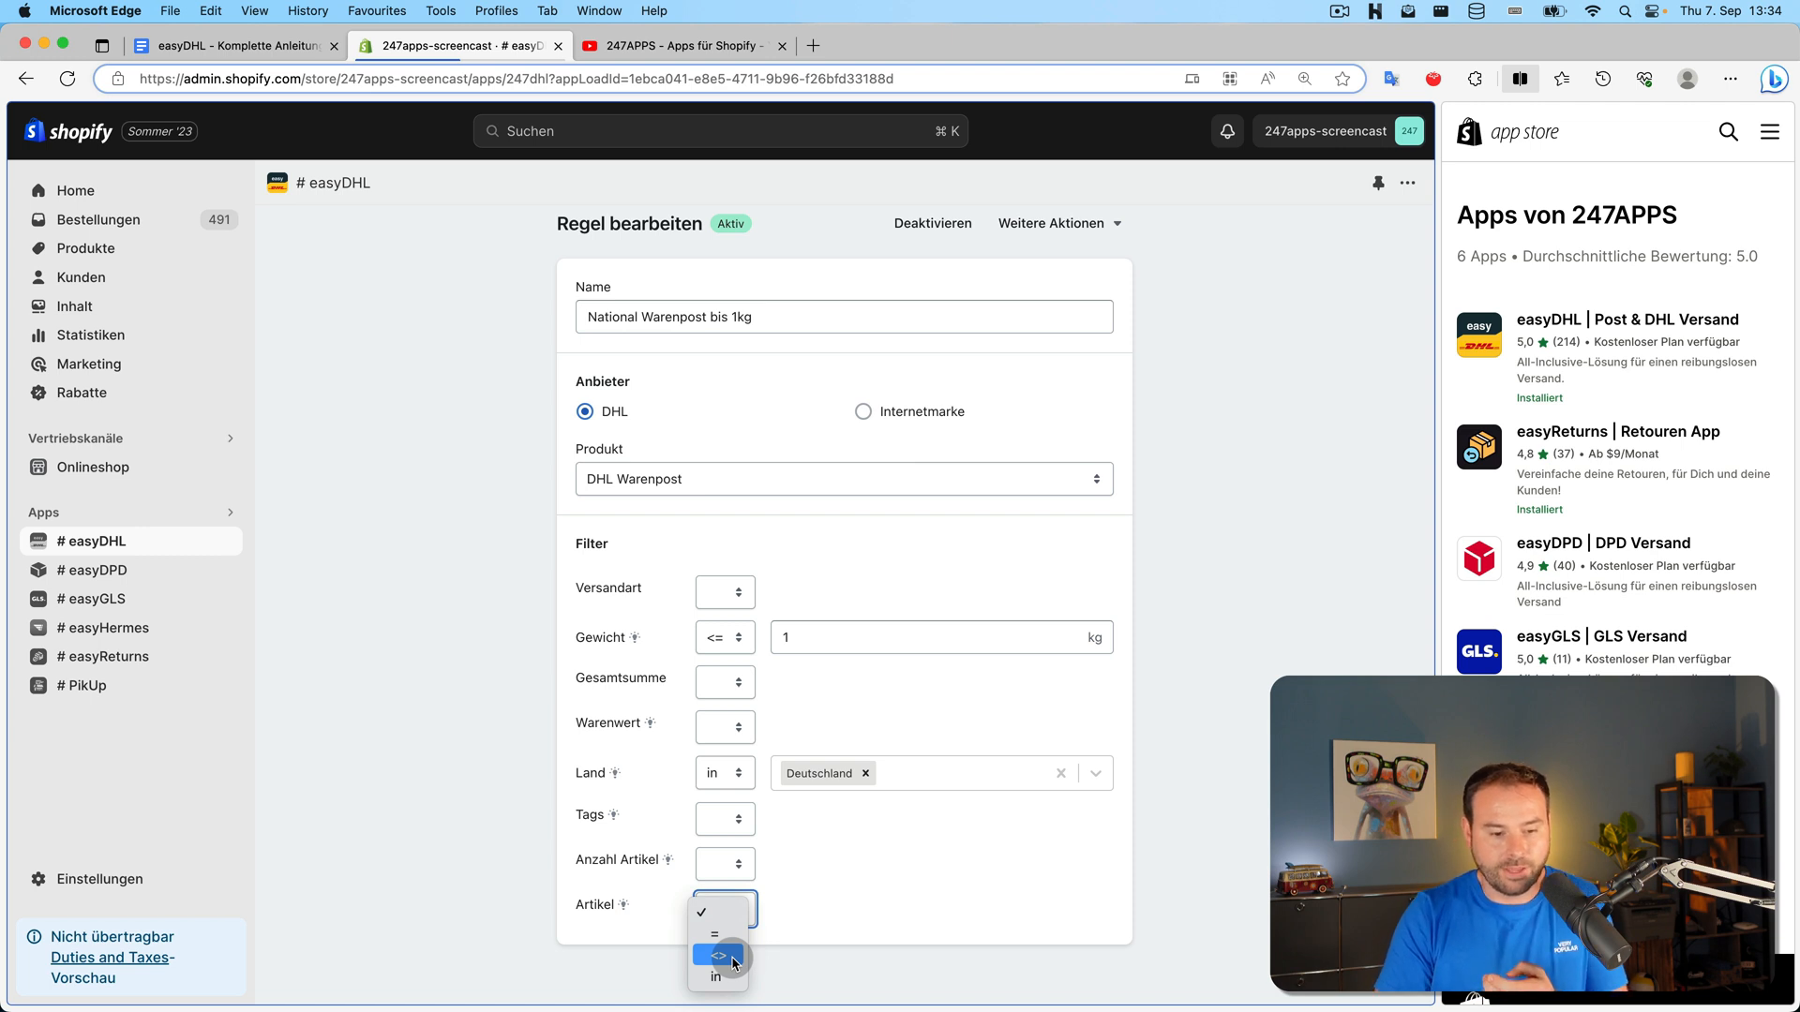
pyautogui.click(858, 902)
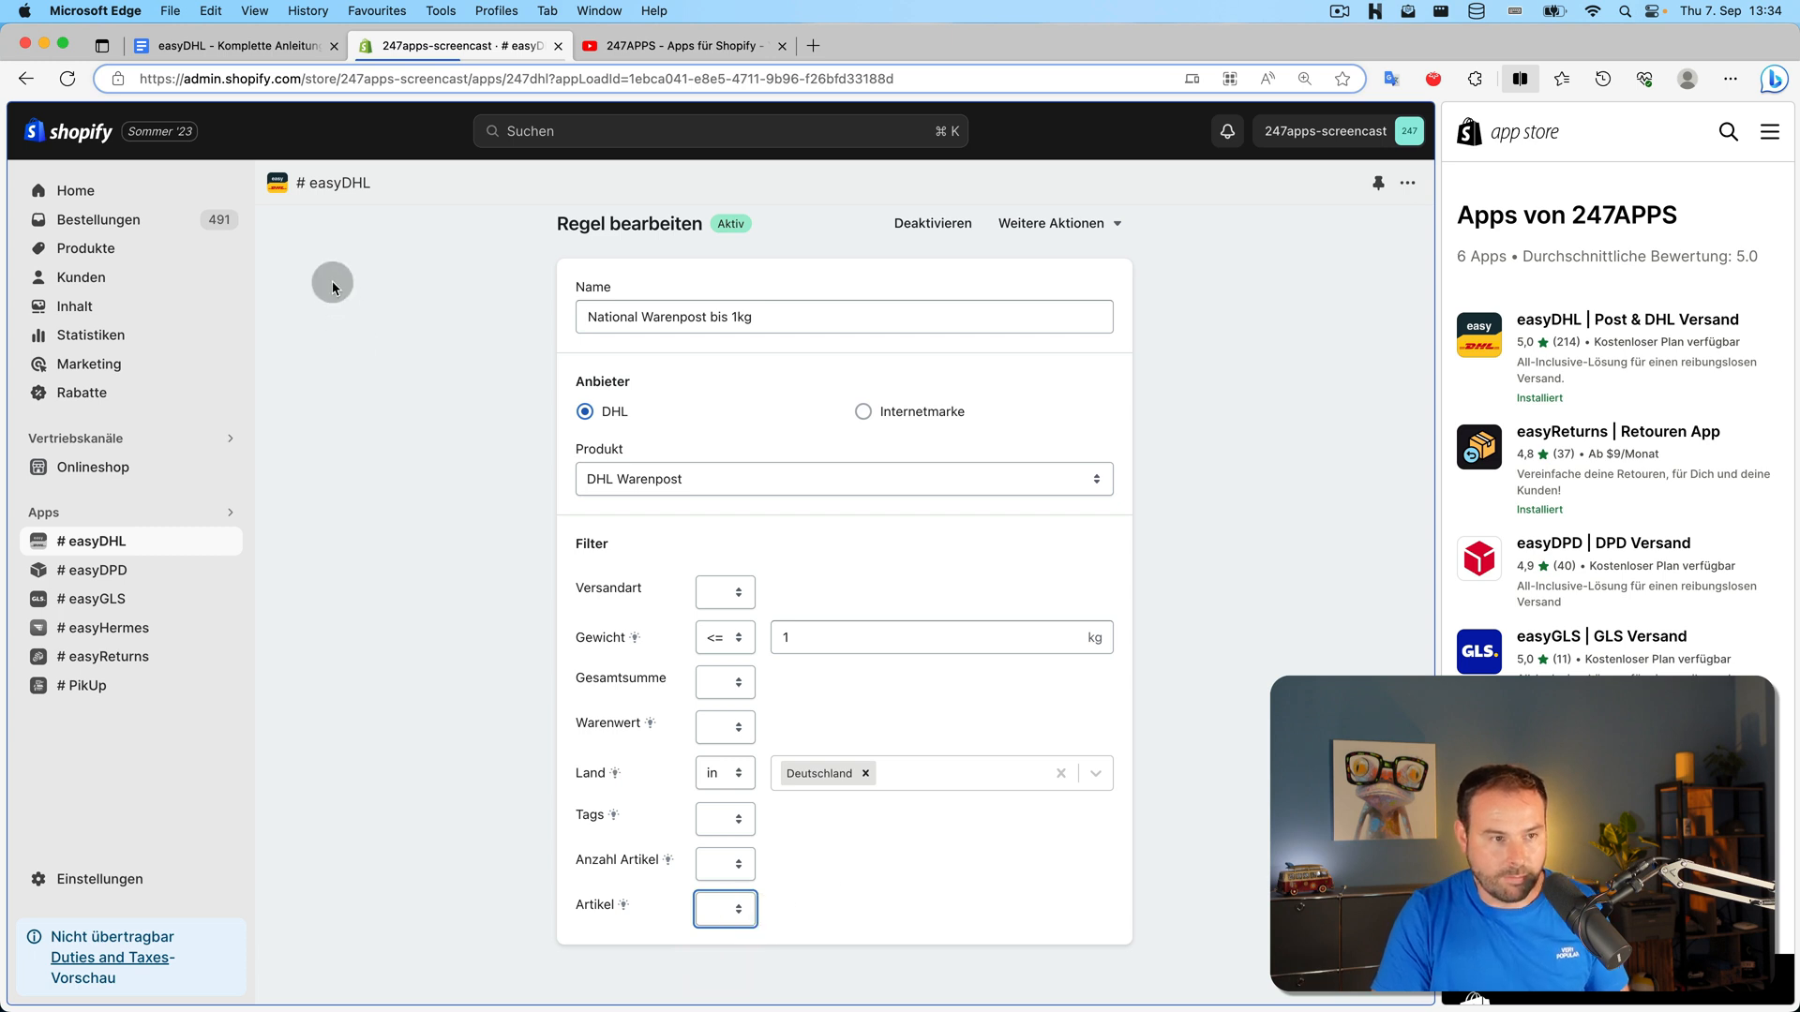
pyautogui.scroll(2, 300, 279)
pyautogui.click(302, 231)
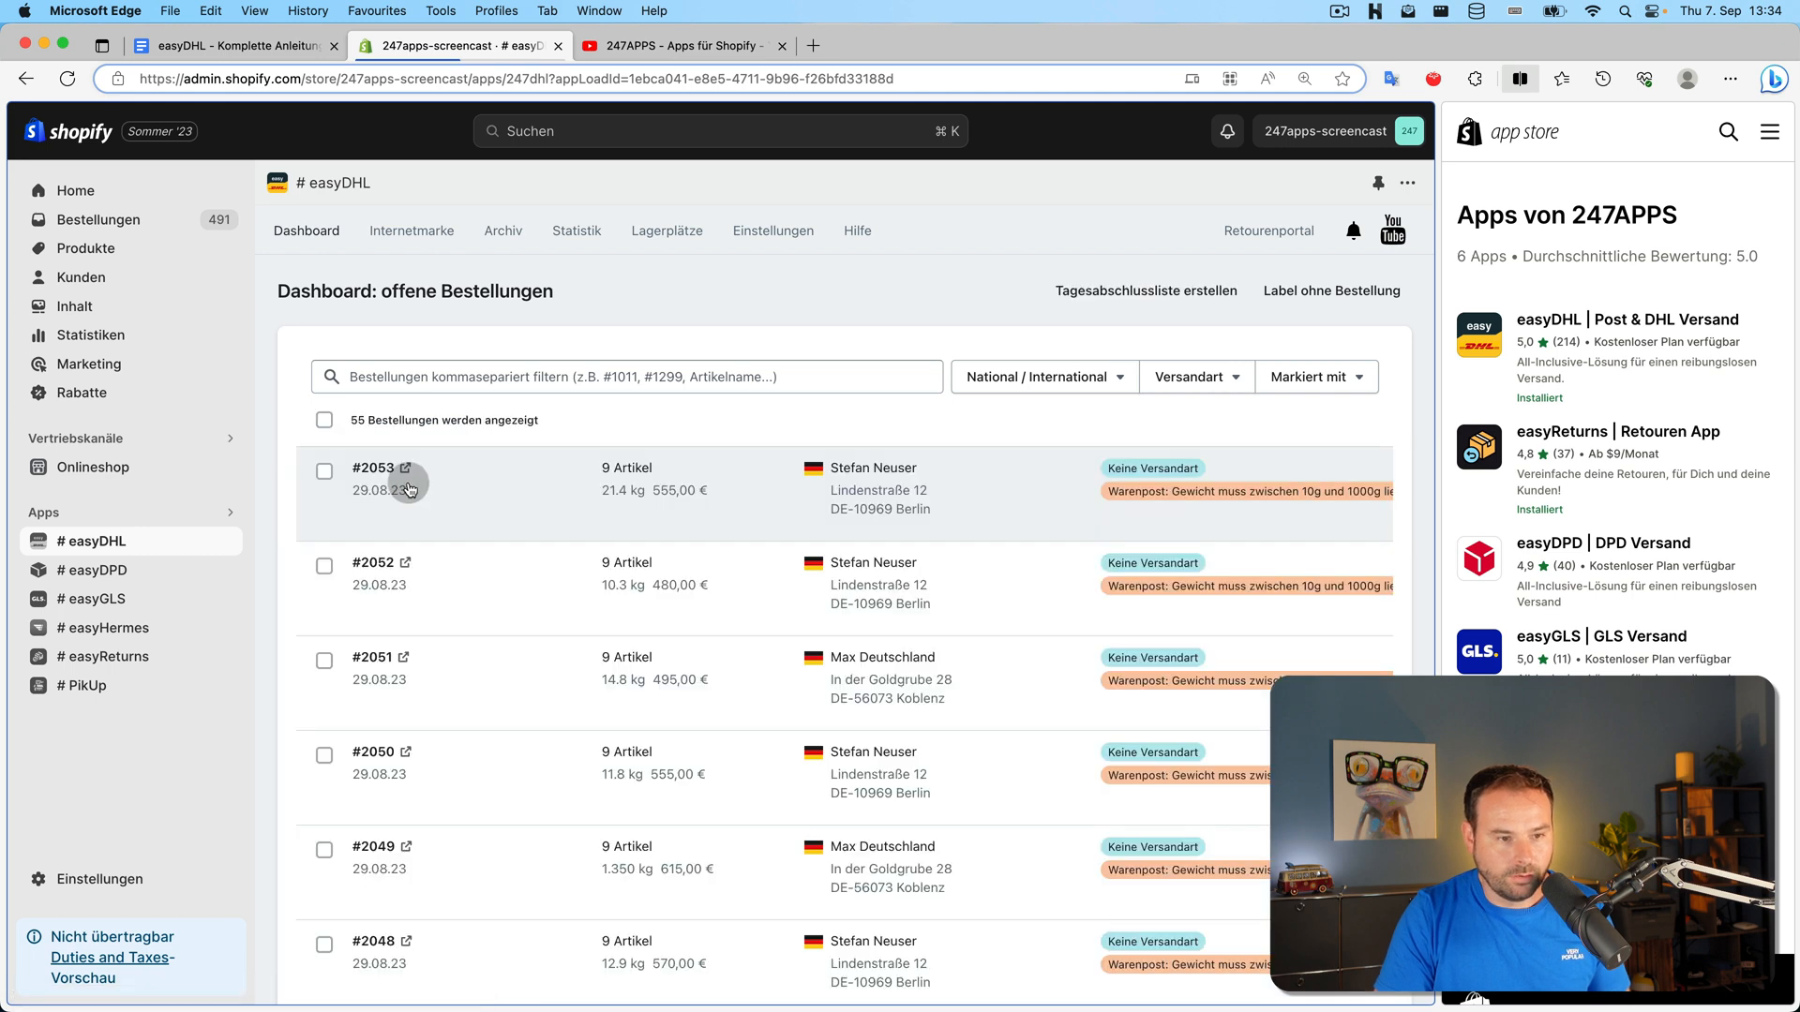
pyautogui.moveTo(699, 483)
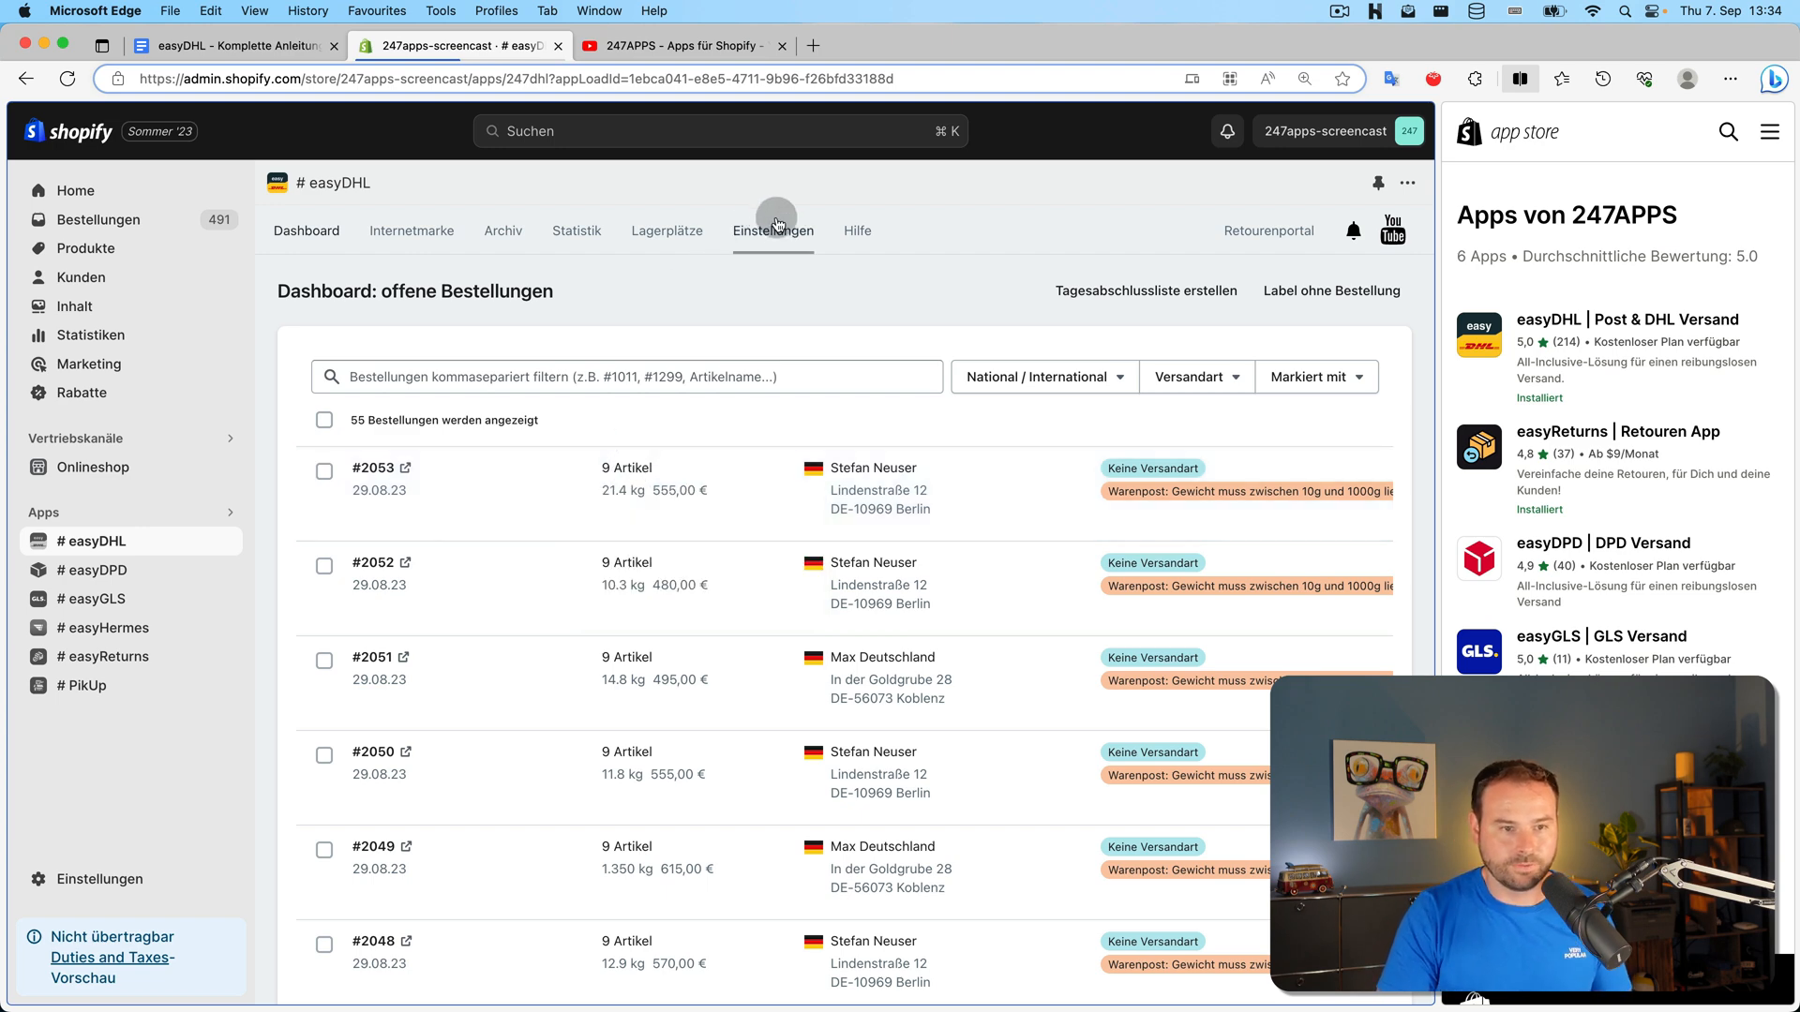
# Set the DHL Paket über 1kg rule's Artikel filter to <> Blue Silk Tuxedo and save it
pyautogui.click(774, 229)
pyautogui.click(799, 538)
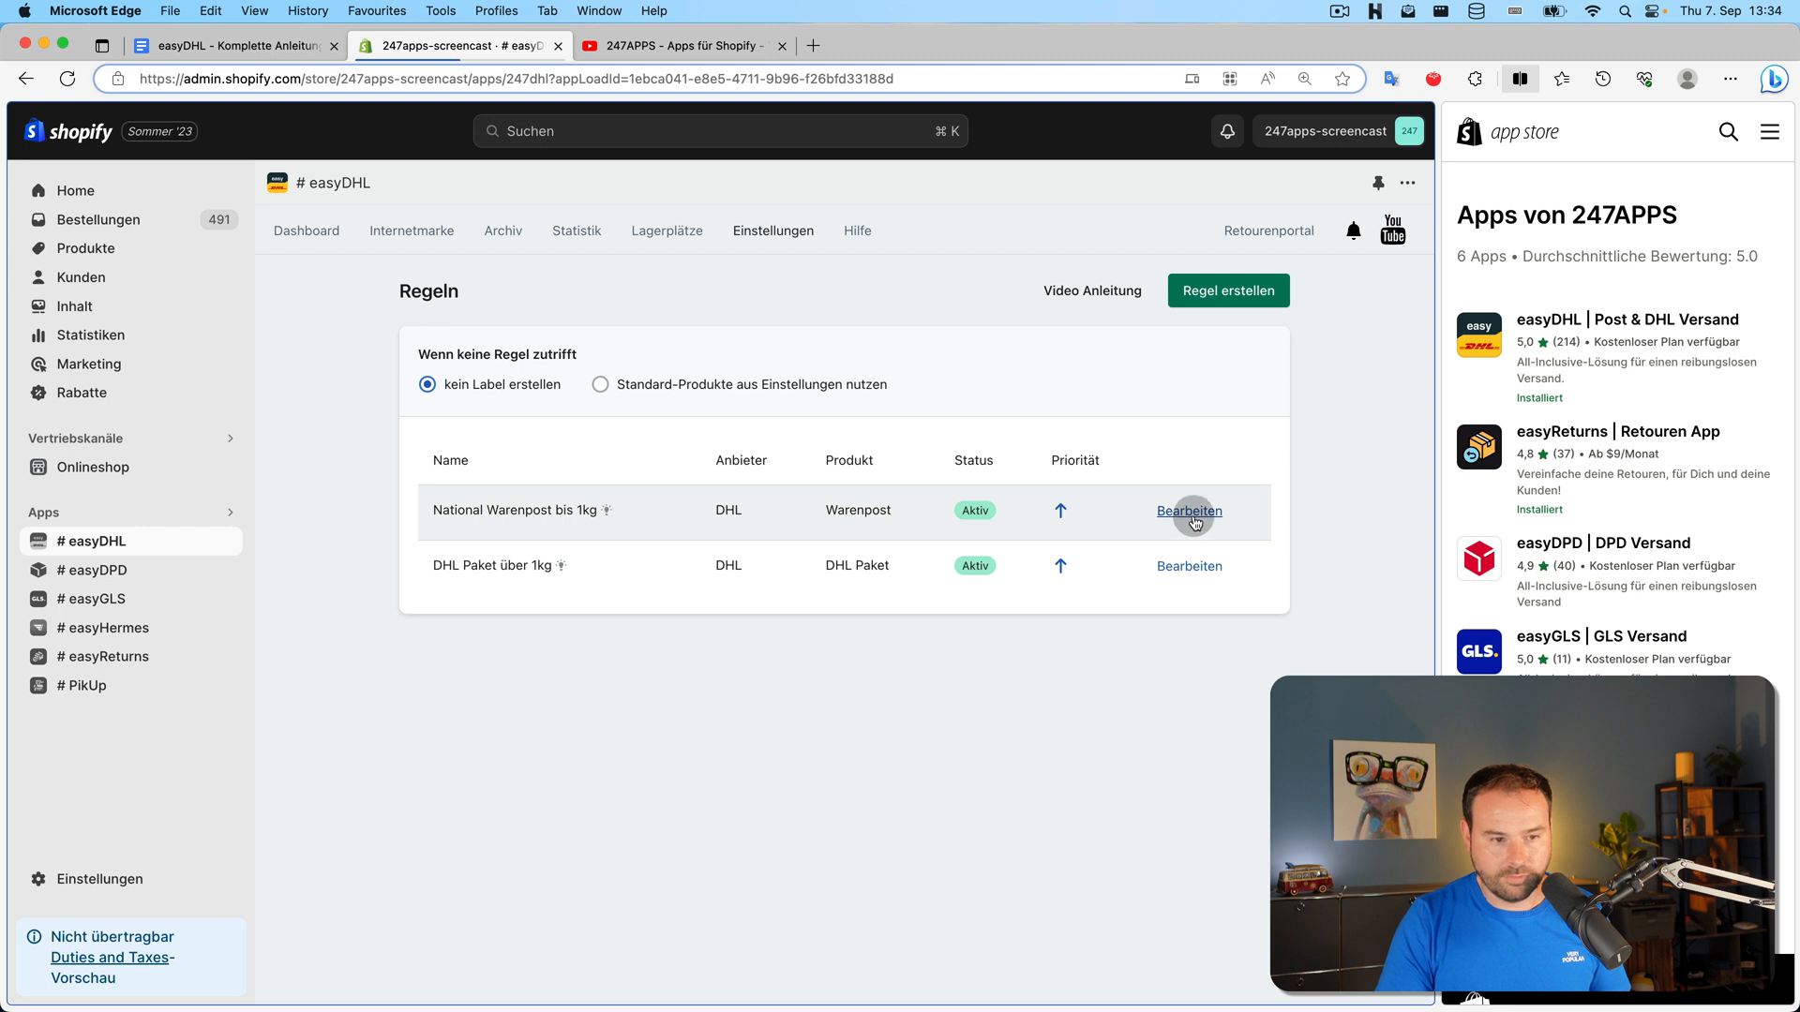
pyautogui.click(1191, 568)
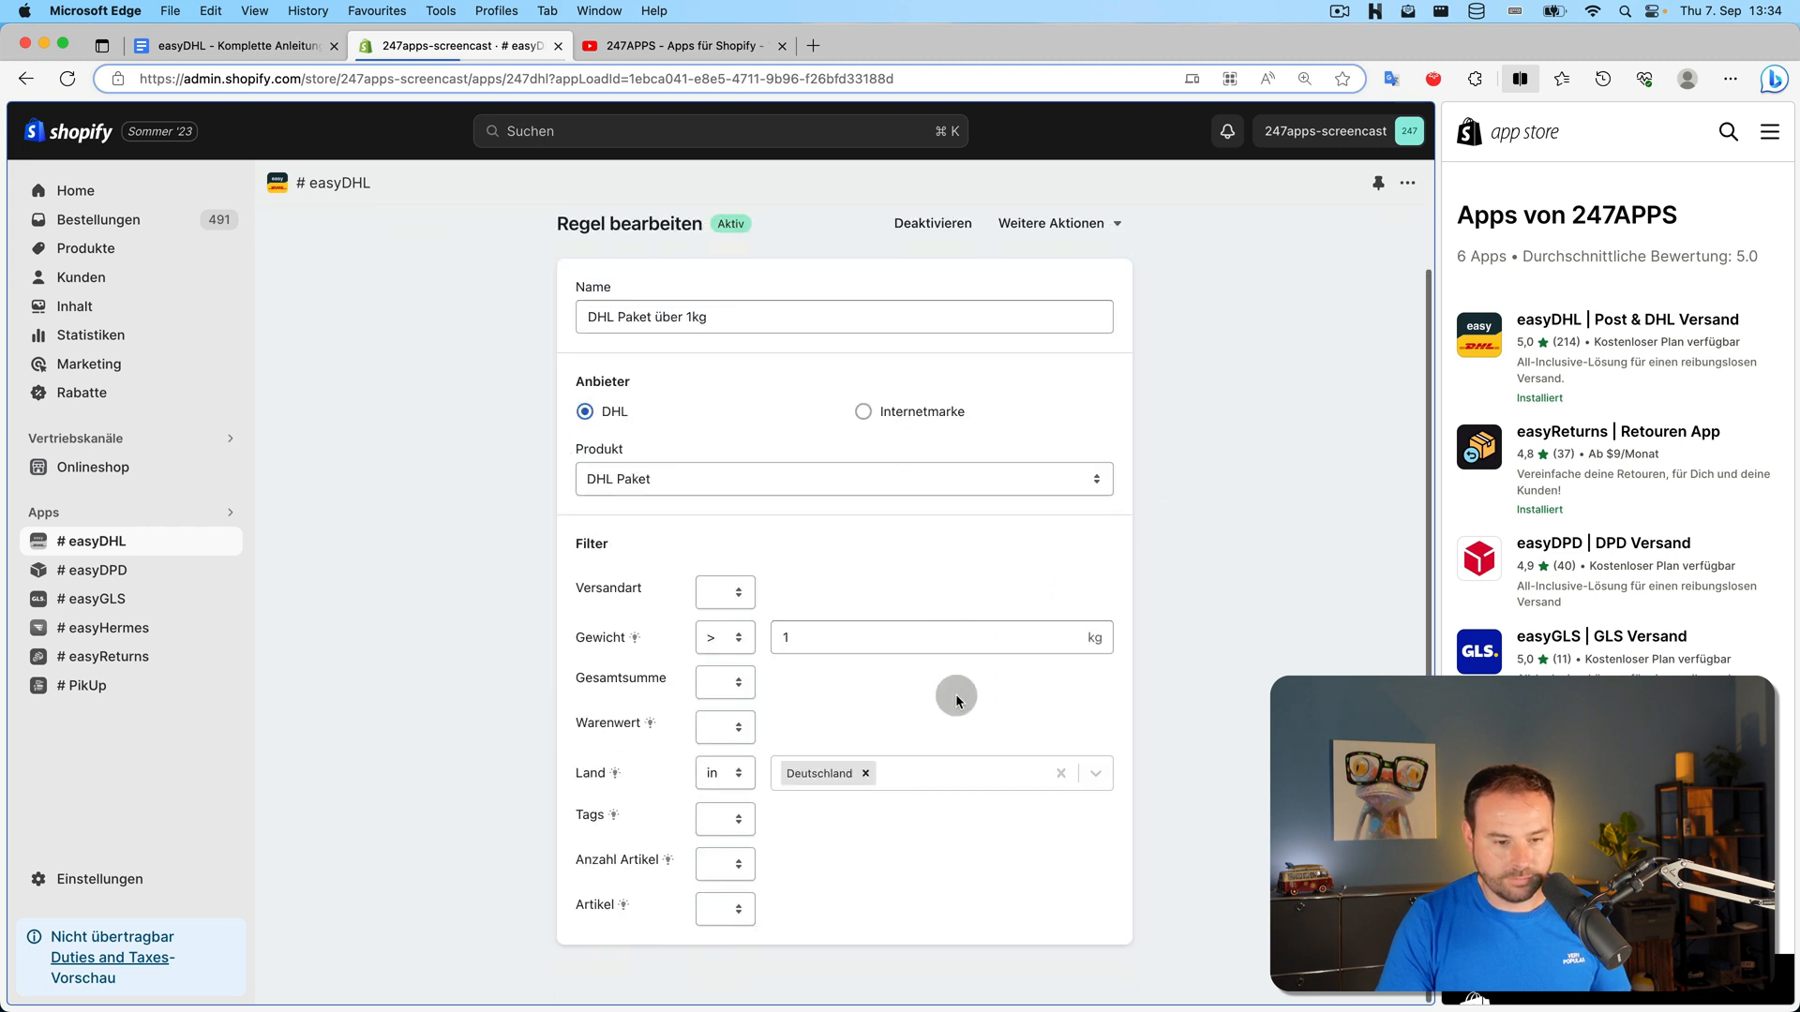
pyautogui.click(745, 902)
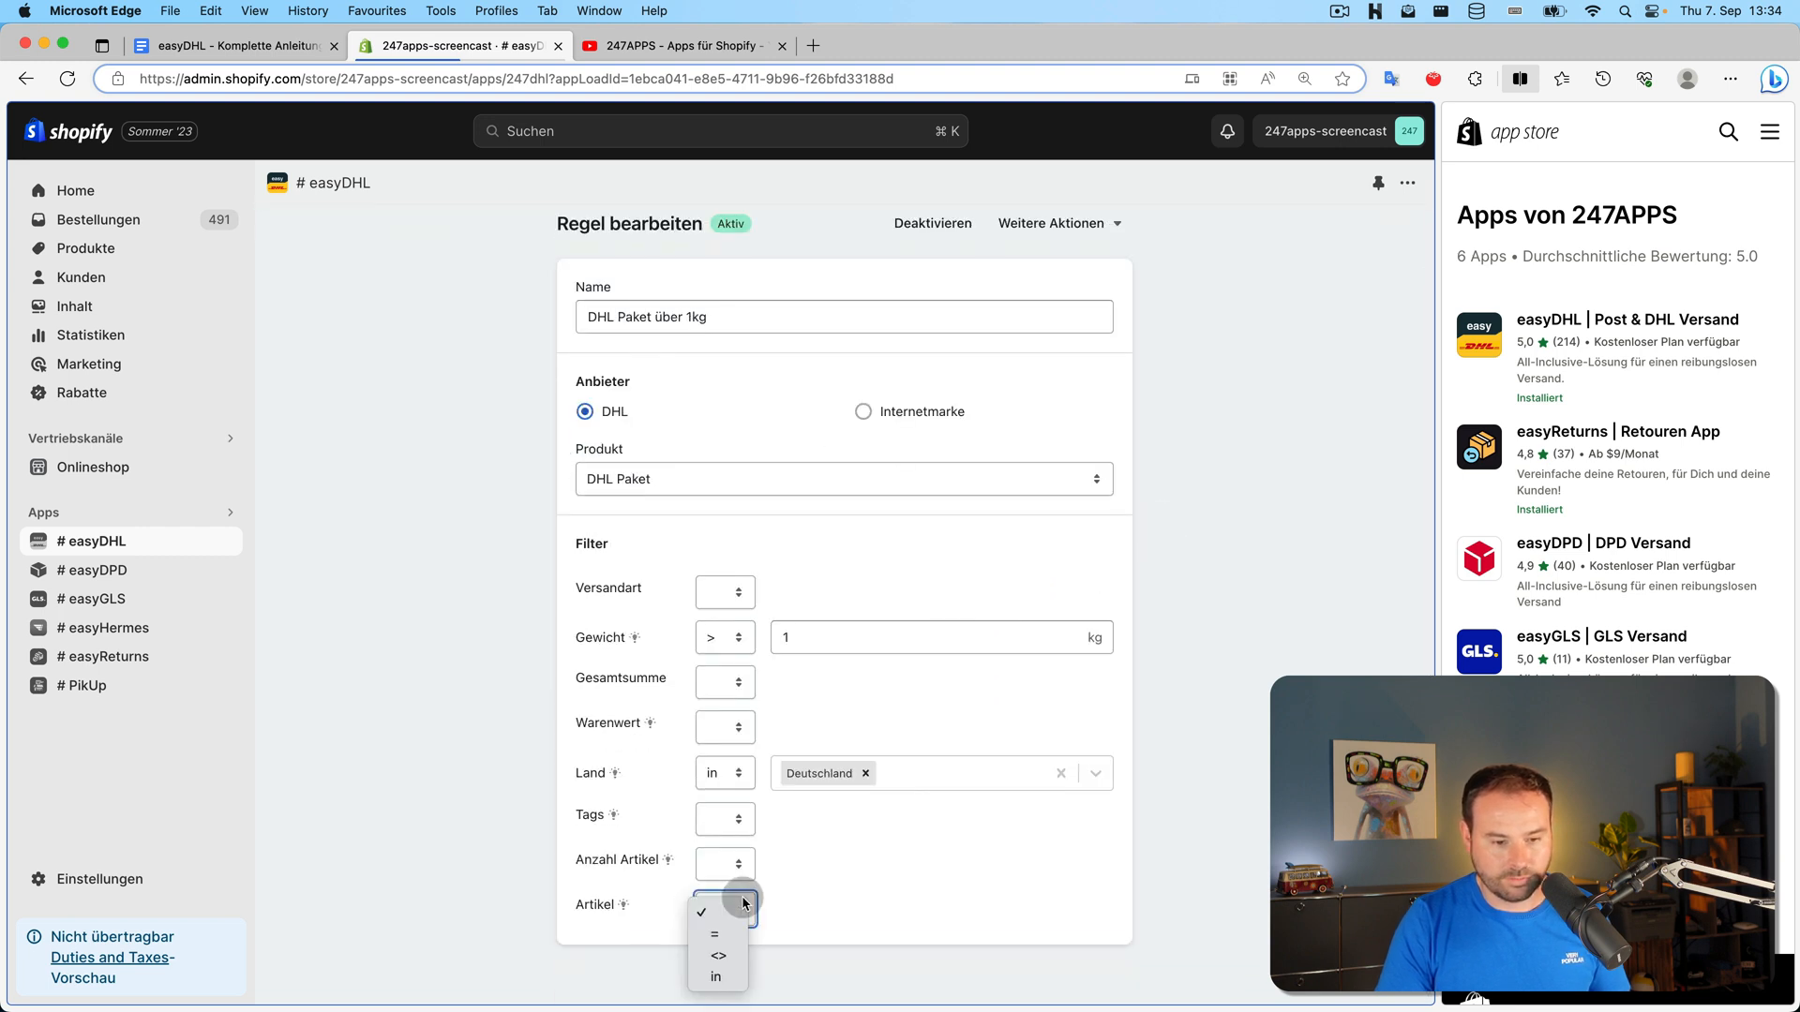
pyautogui.click(729, 958)
pyautogui.click(813, 910)
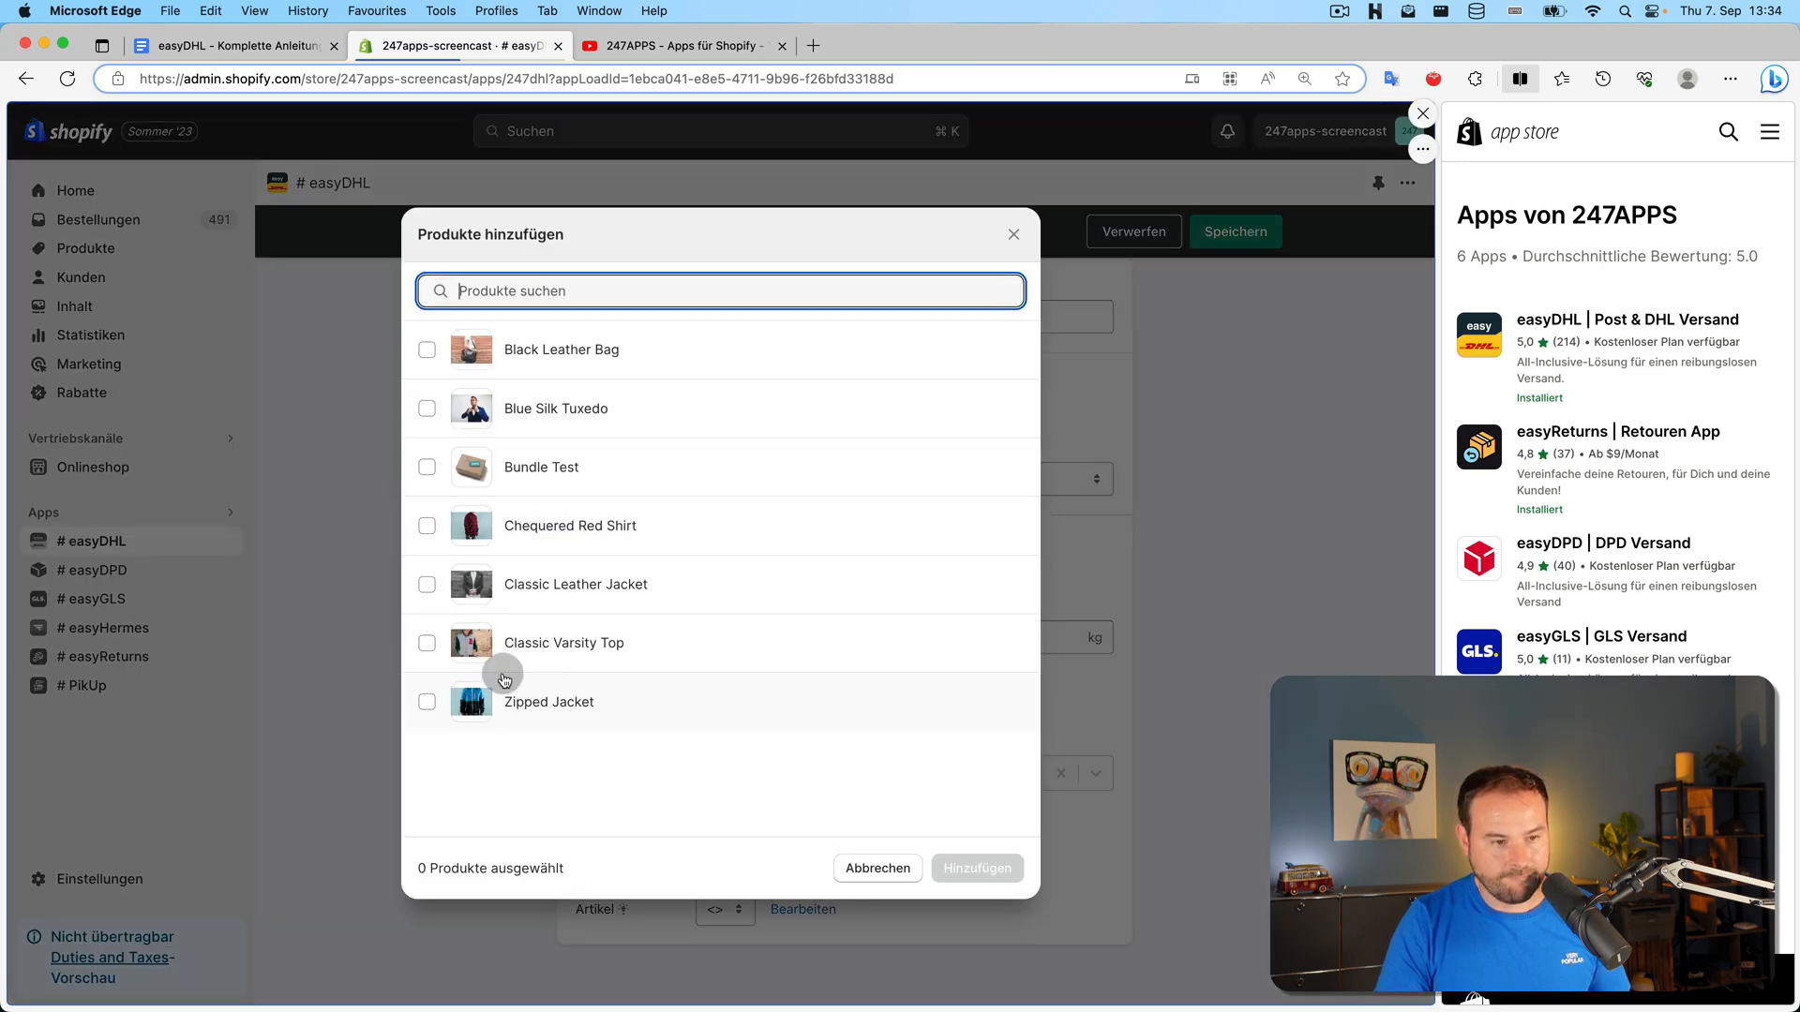
pyautogui.click(427, 410)
pyautogui.click(980, 868)
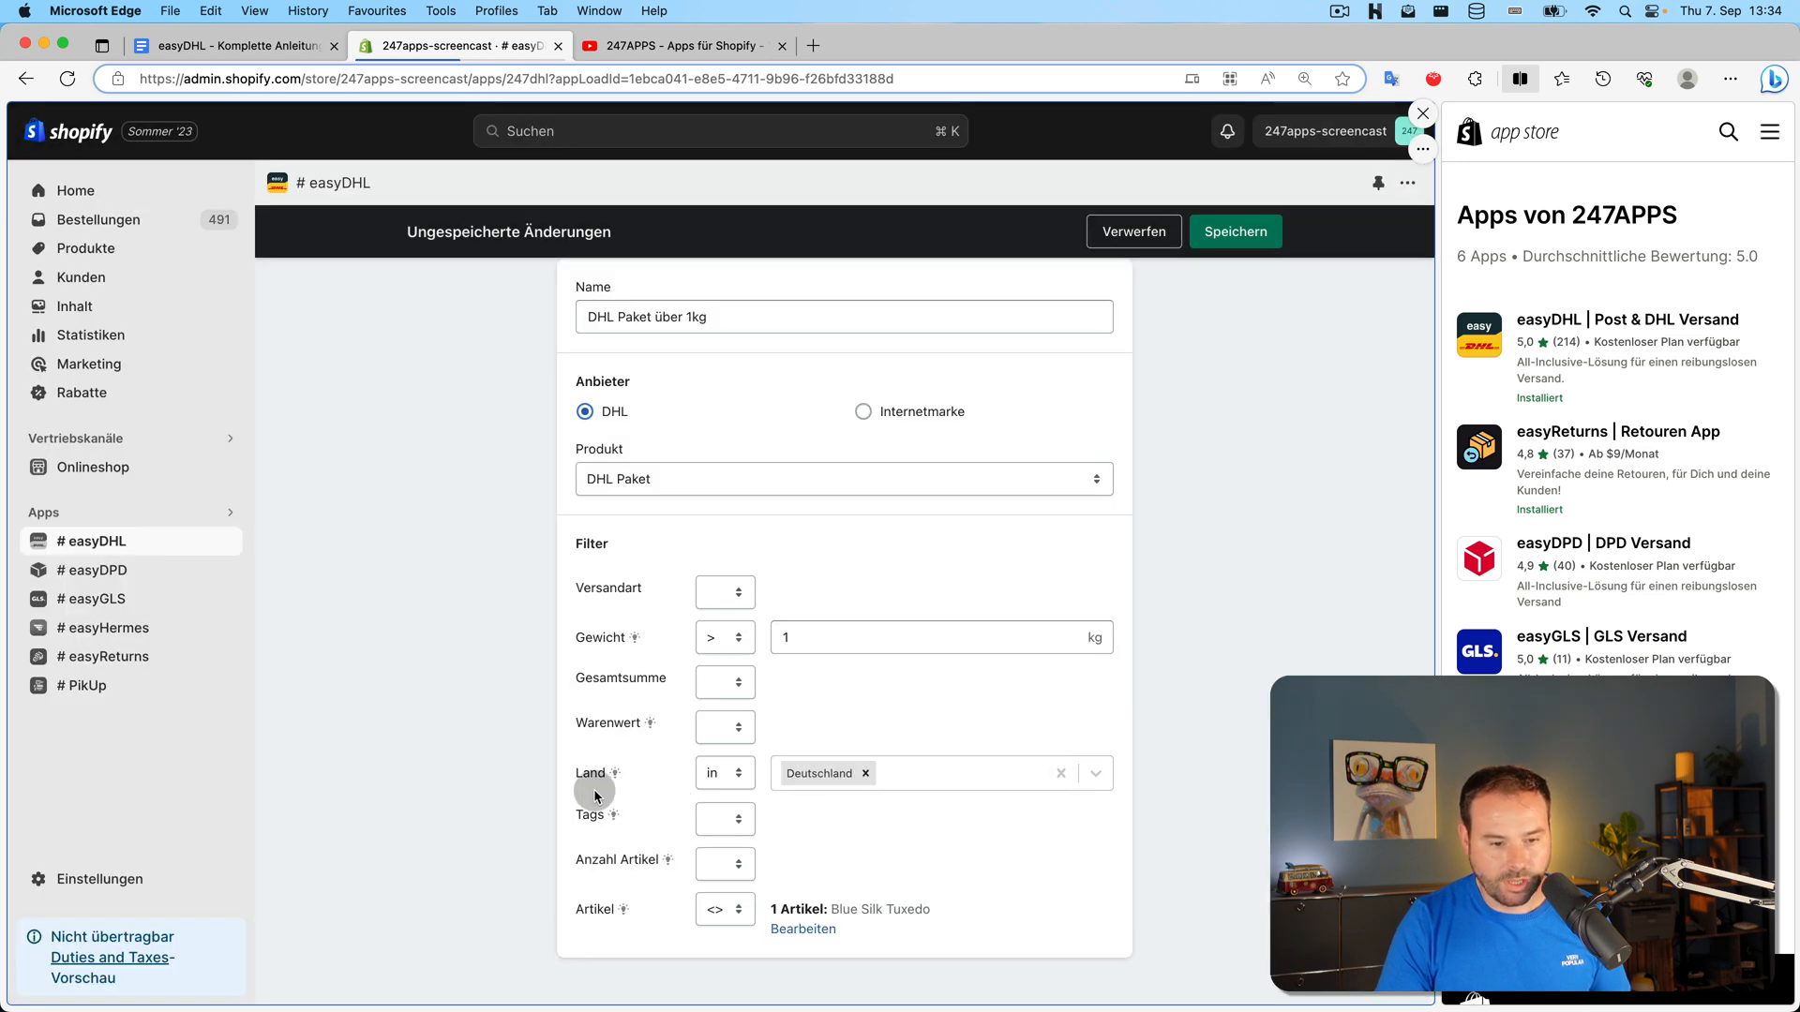
pyautogui.click(1234, 235)
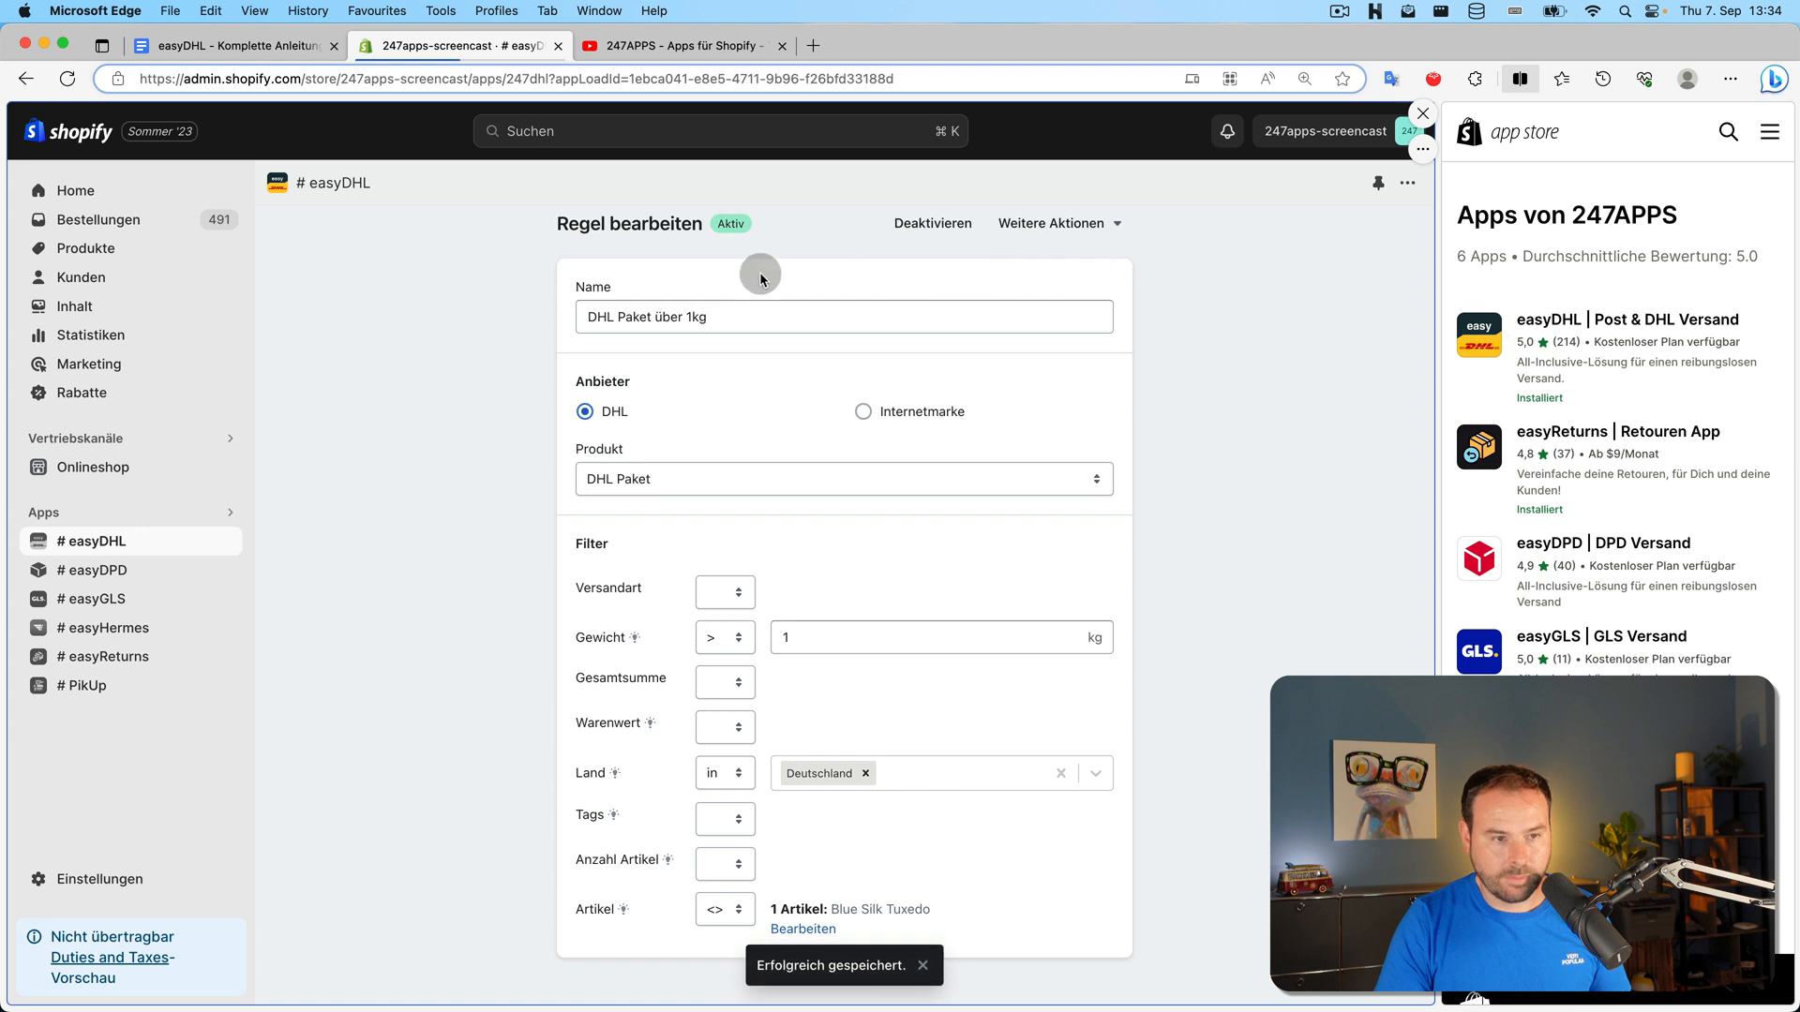
pyautogui.click(35, 78)
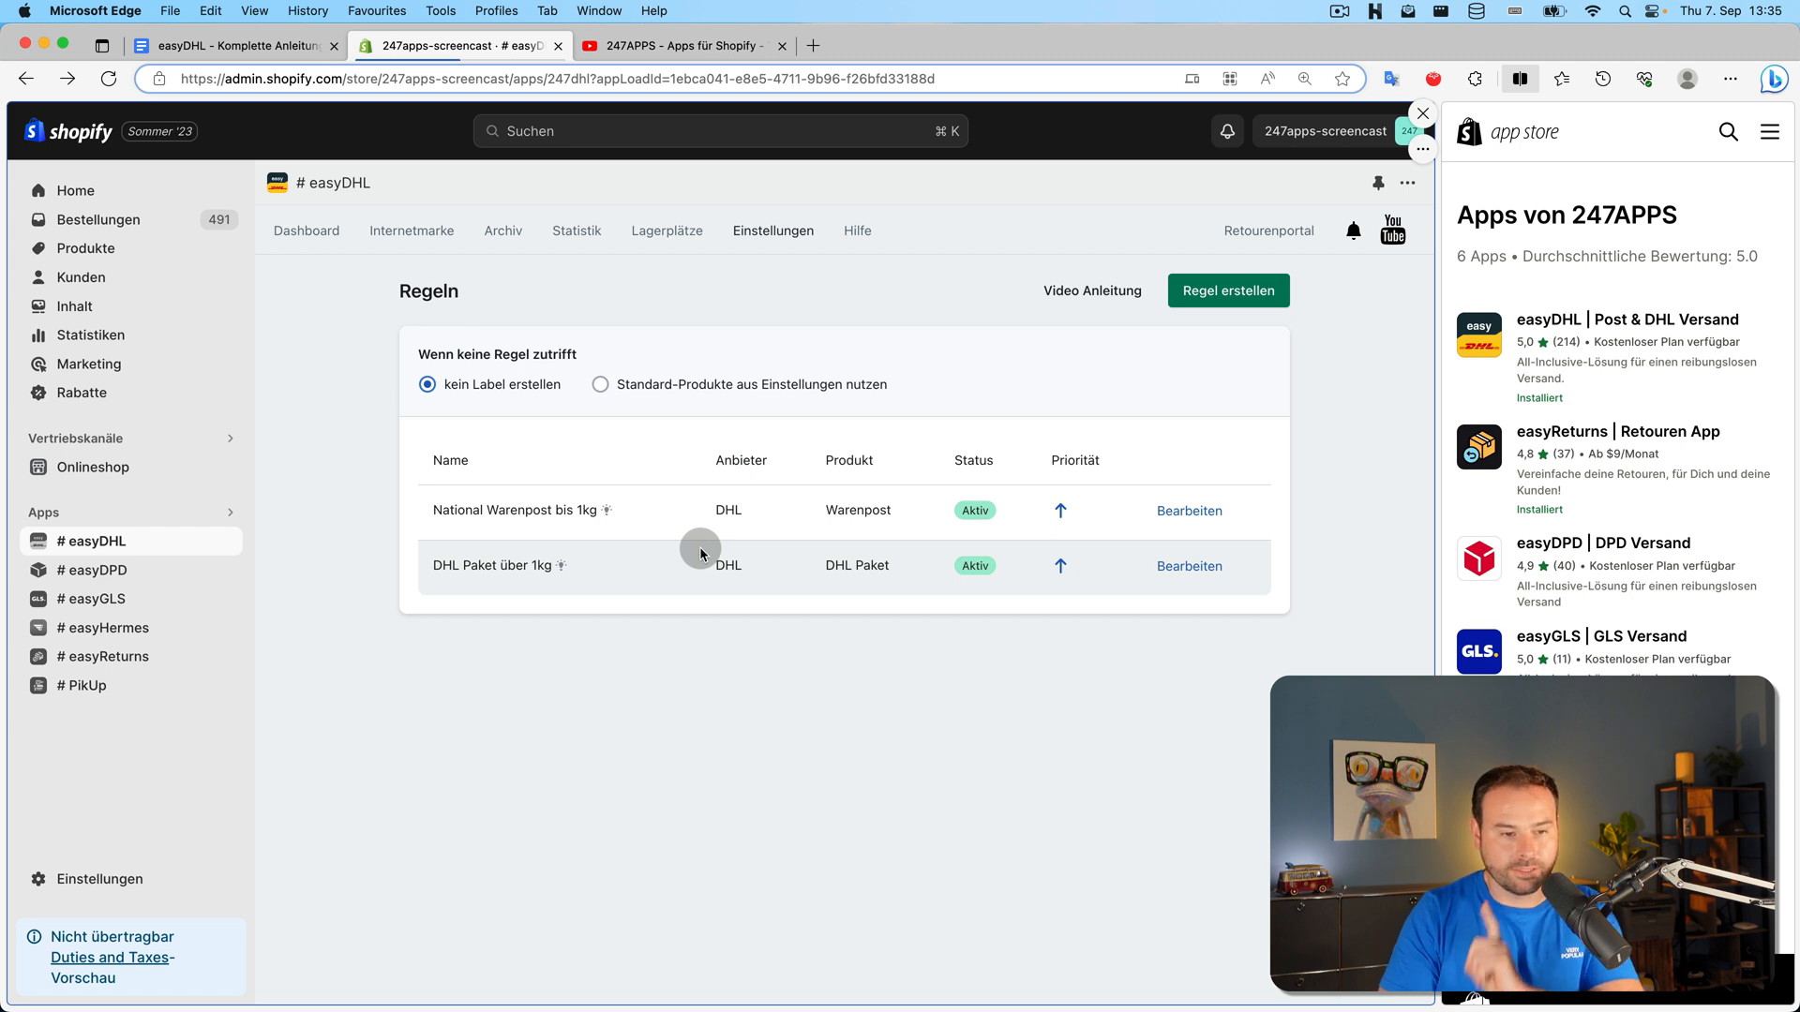
# Select the top three open orders on the dashboard
pyautogui.click(285, 223)
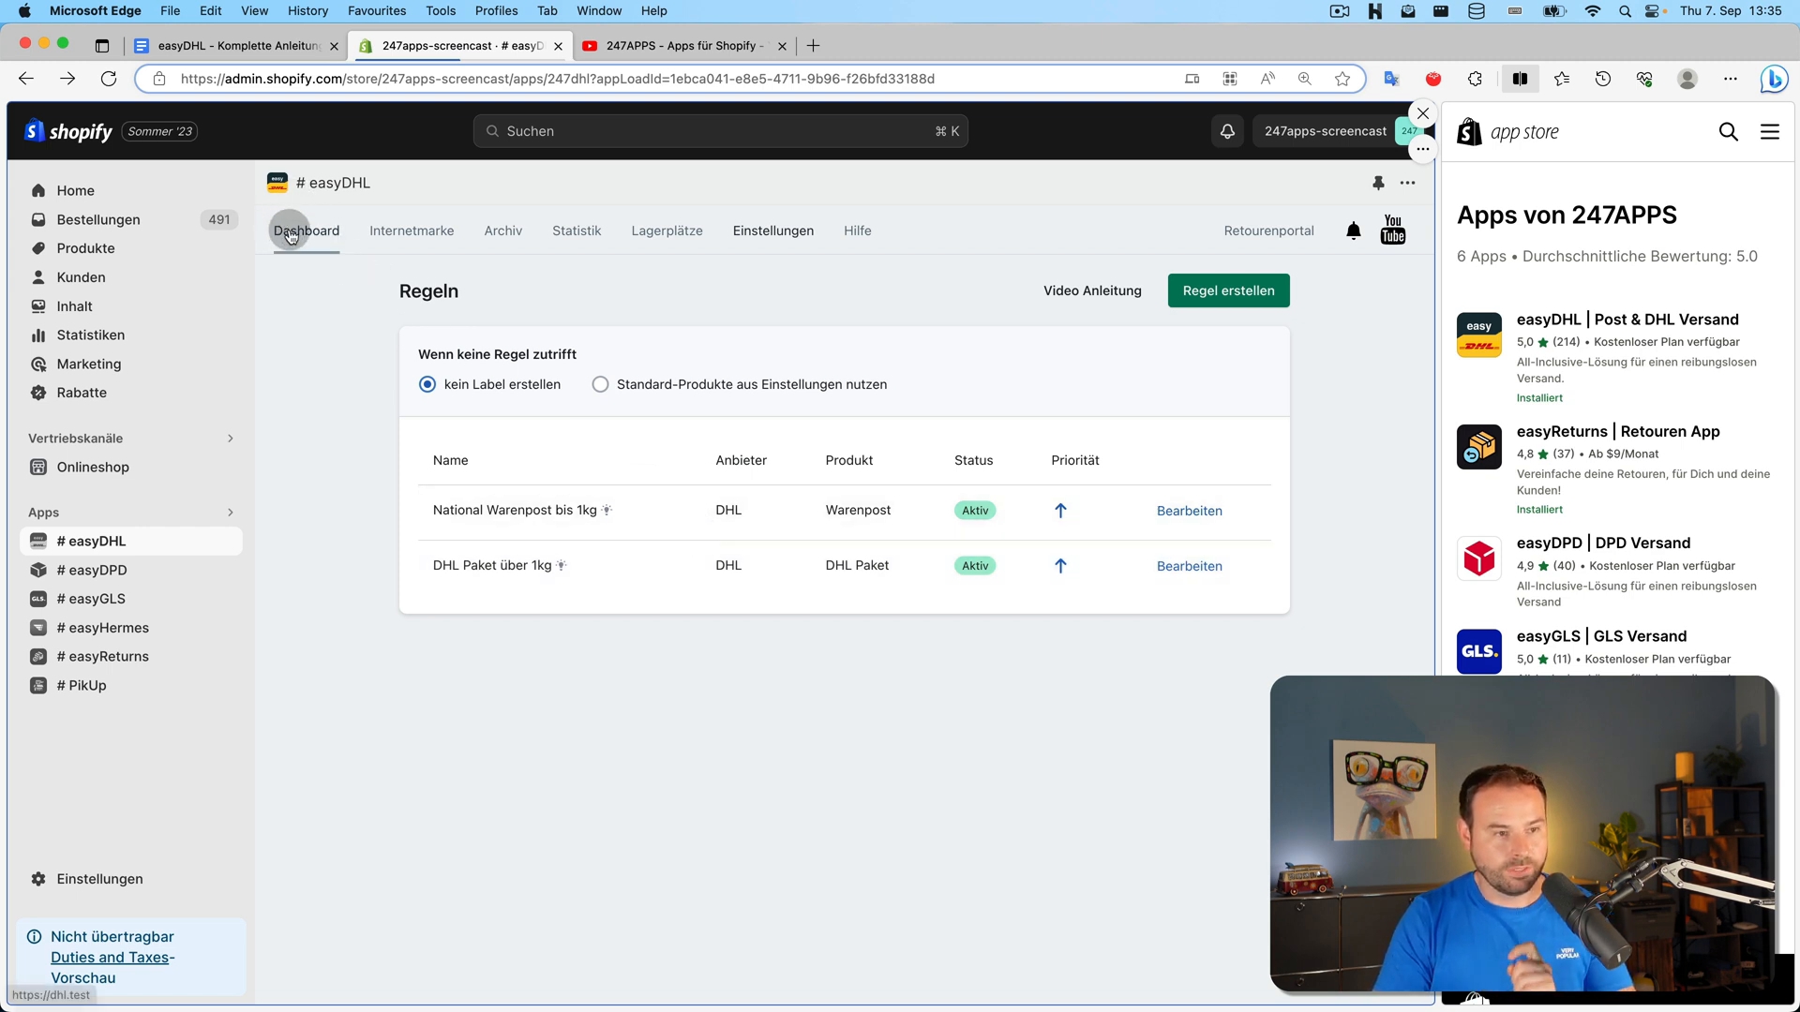
pyautogui.click(429, 384)
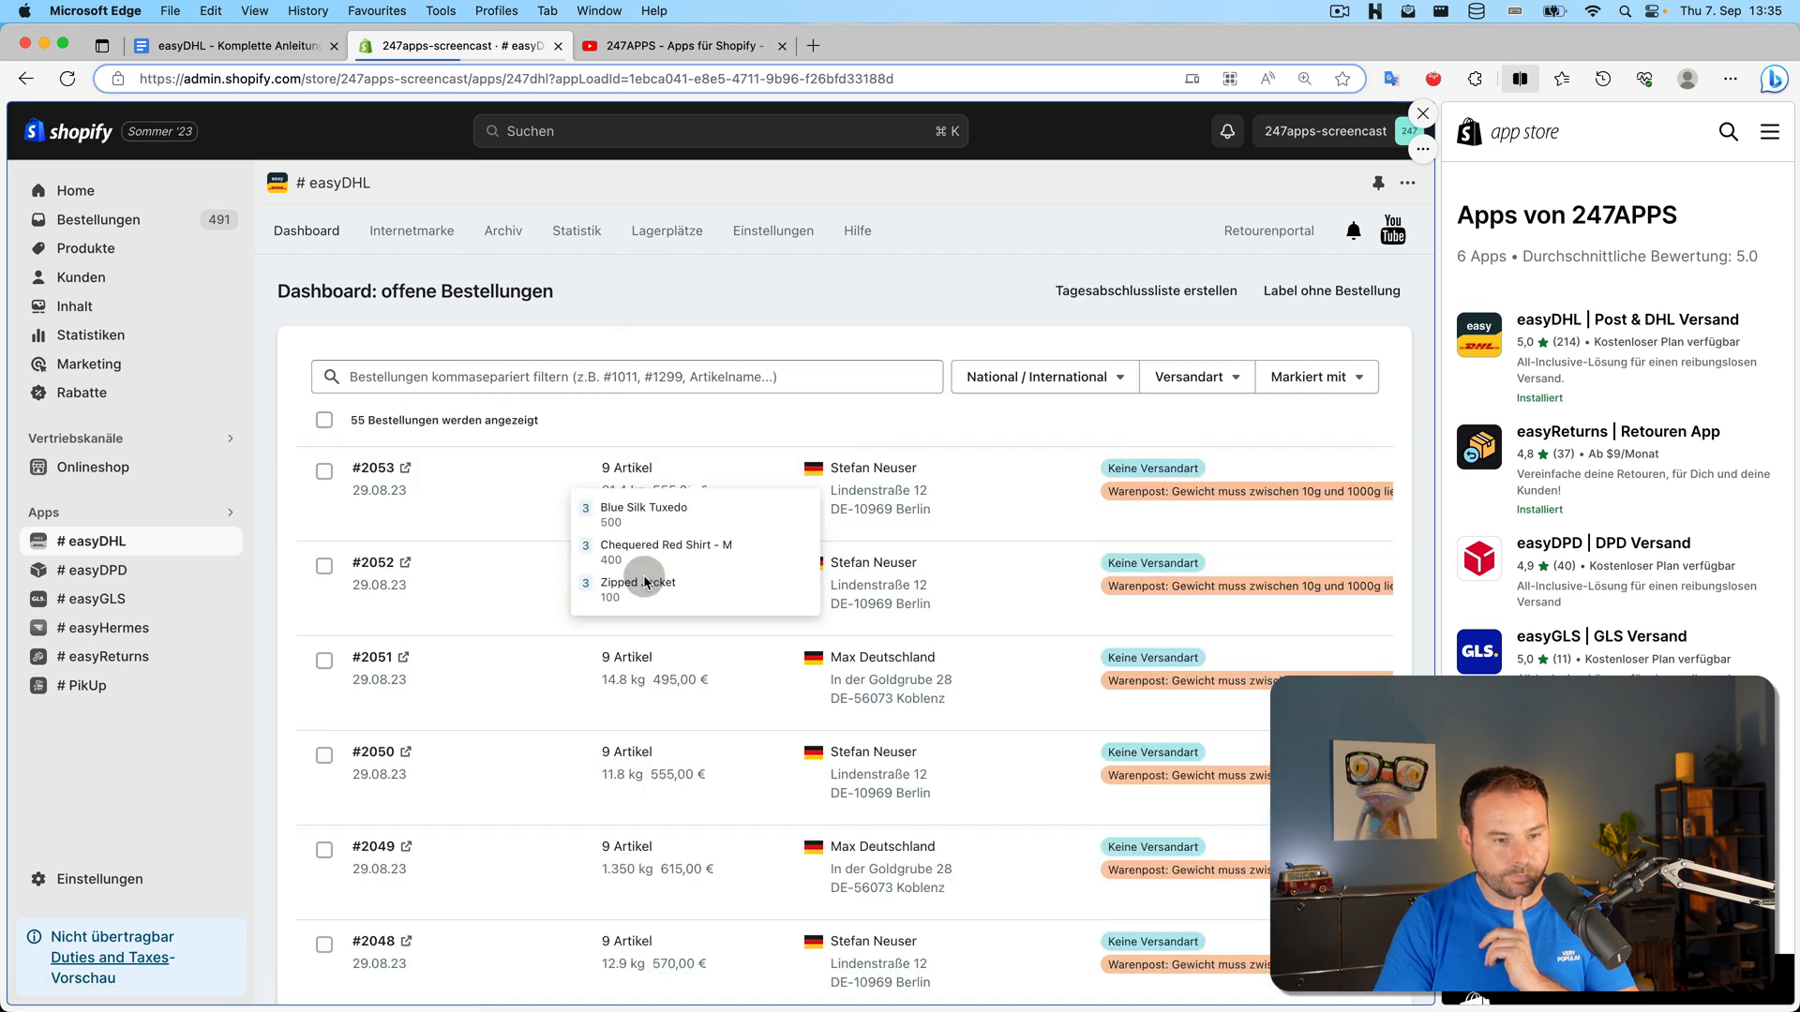
pyautogui.moveTo(634, 662)
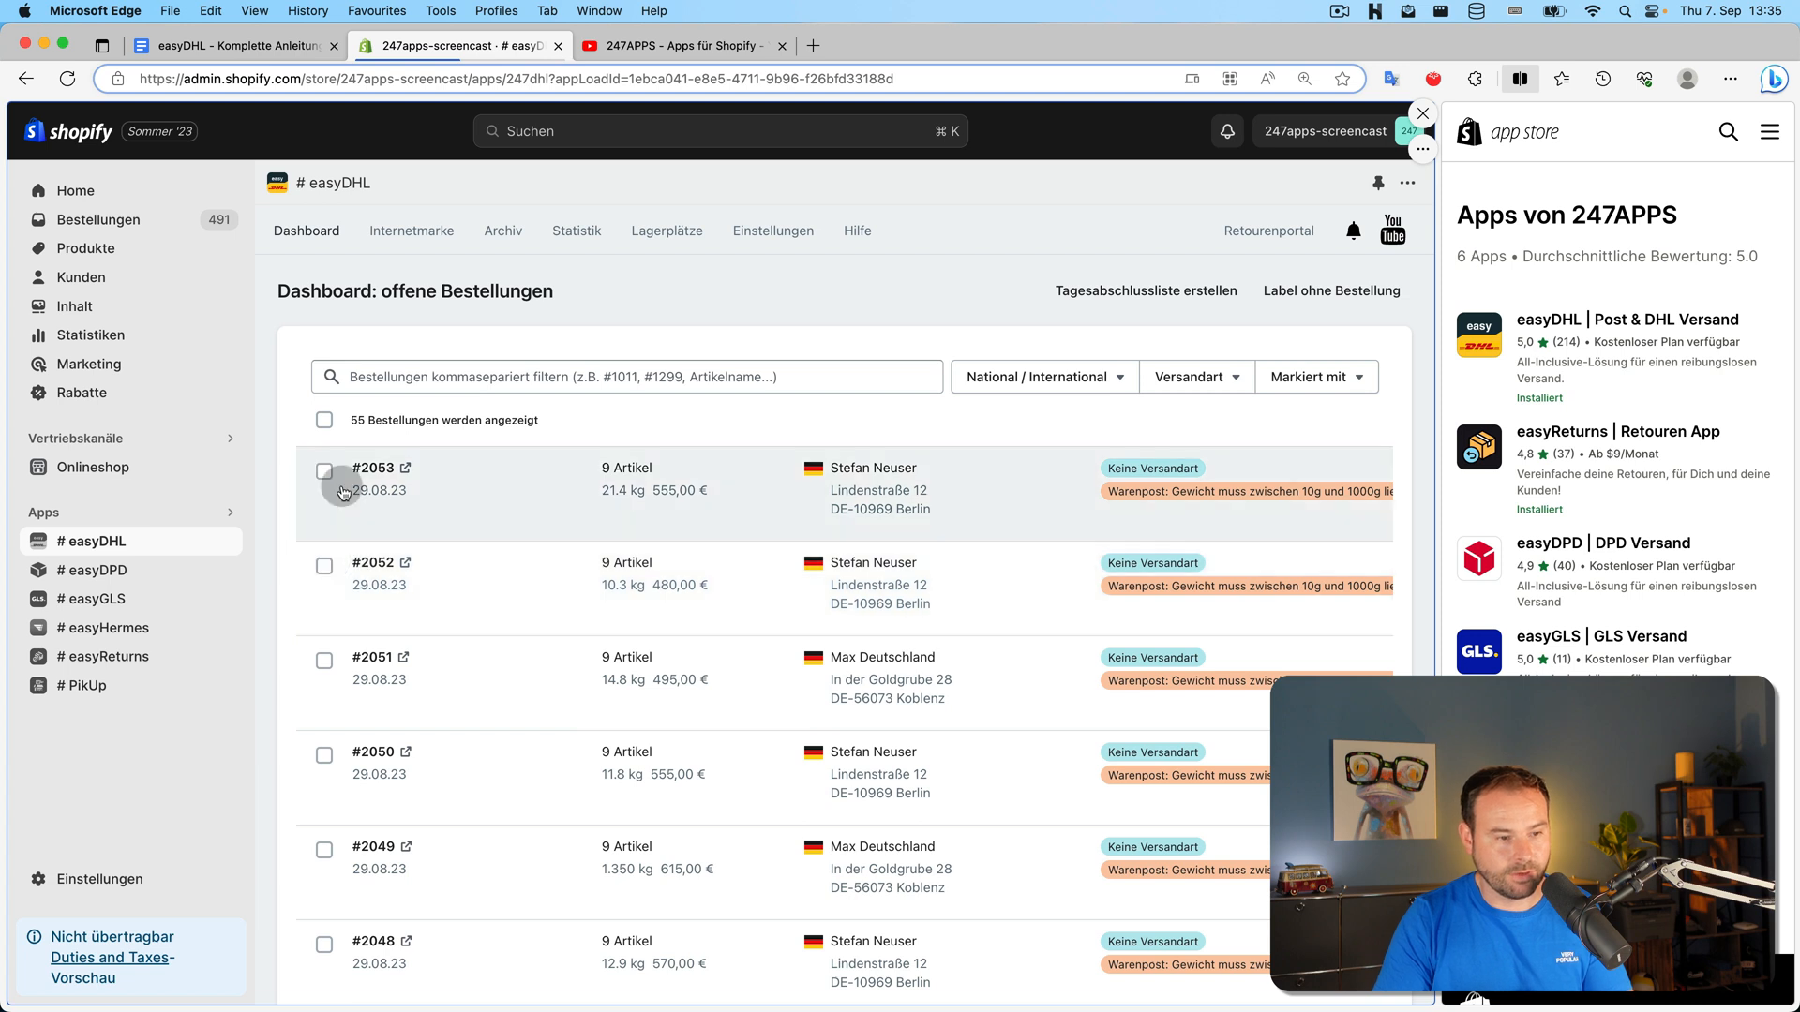
pyautogui.click(325, 471)
pyautogui.click(324, 566)
pyautogui.click(324, 661)
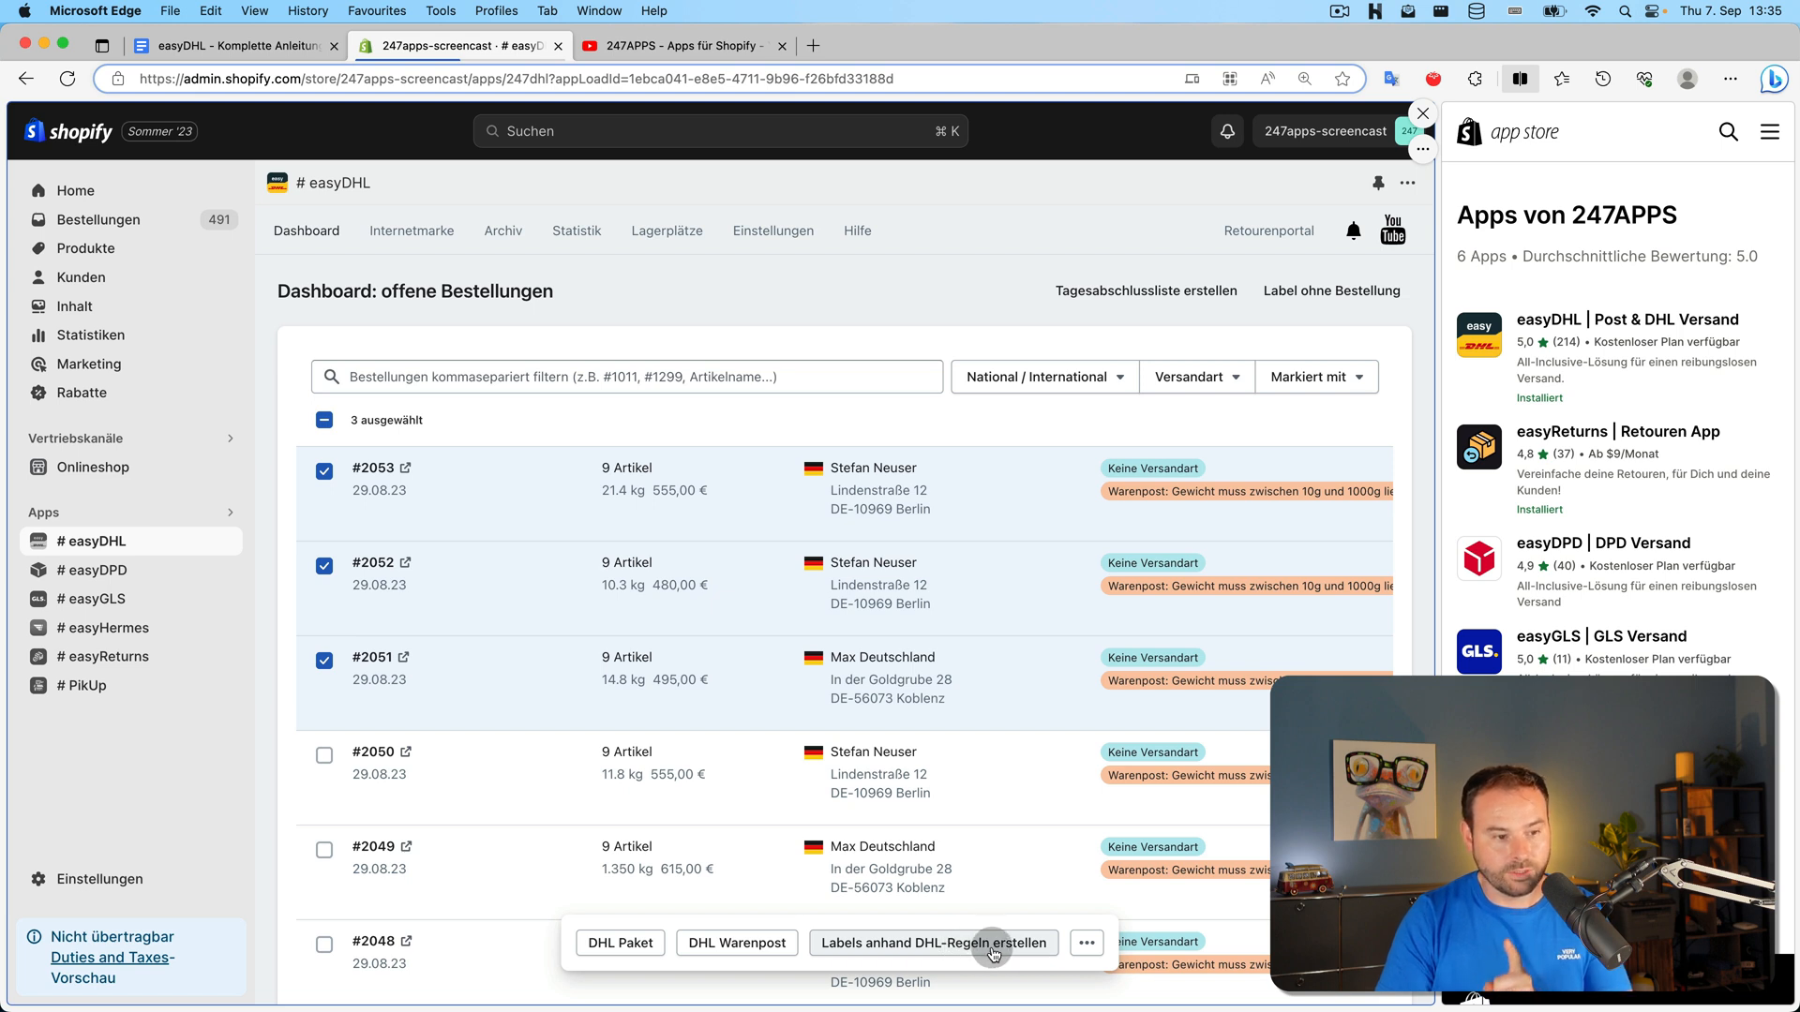
pyautogui.moveTo(645, 468)
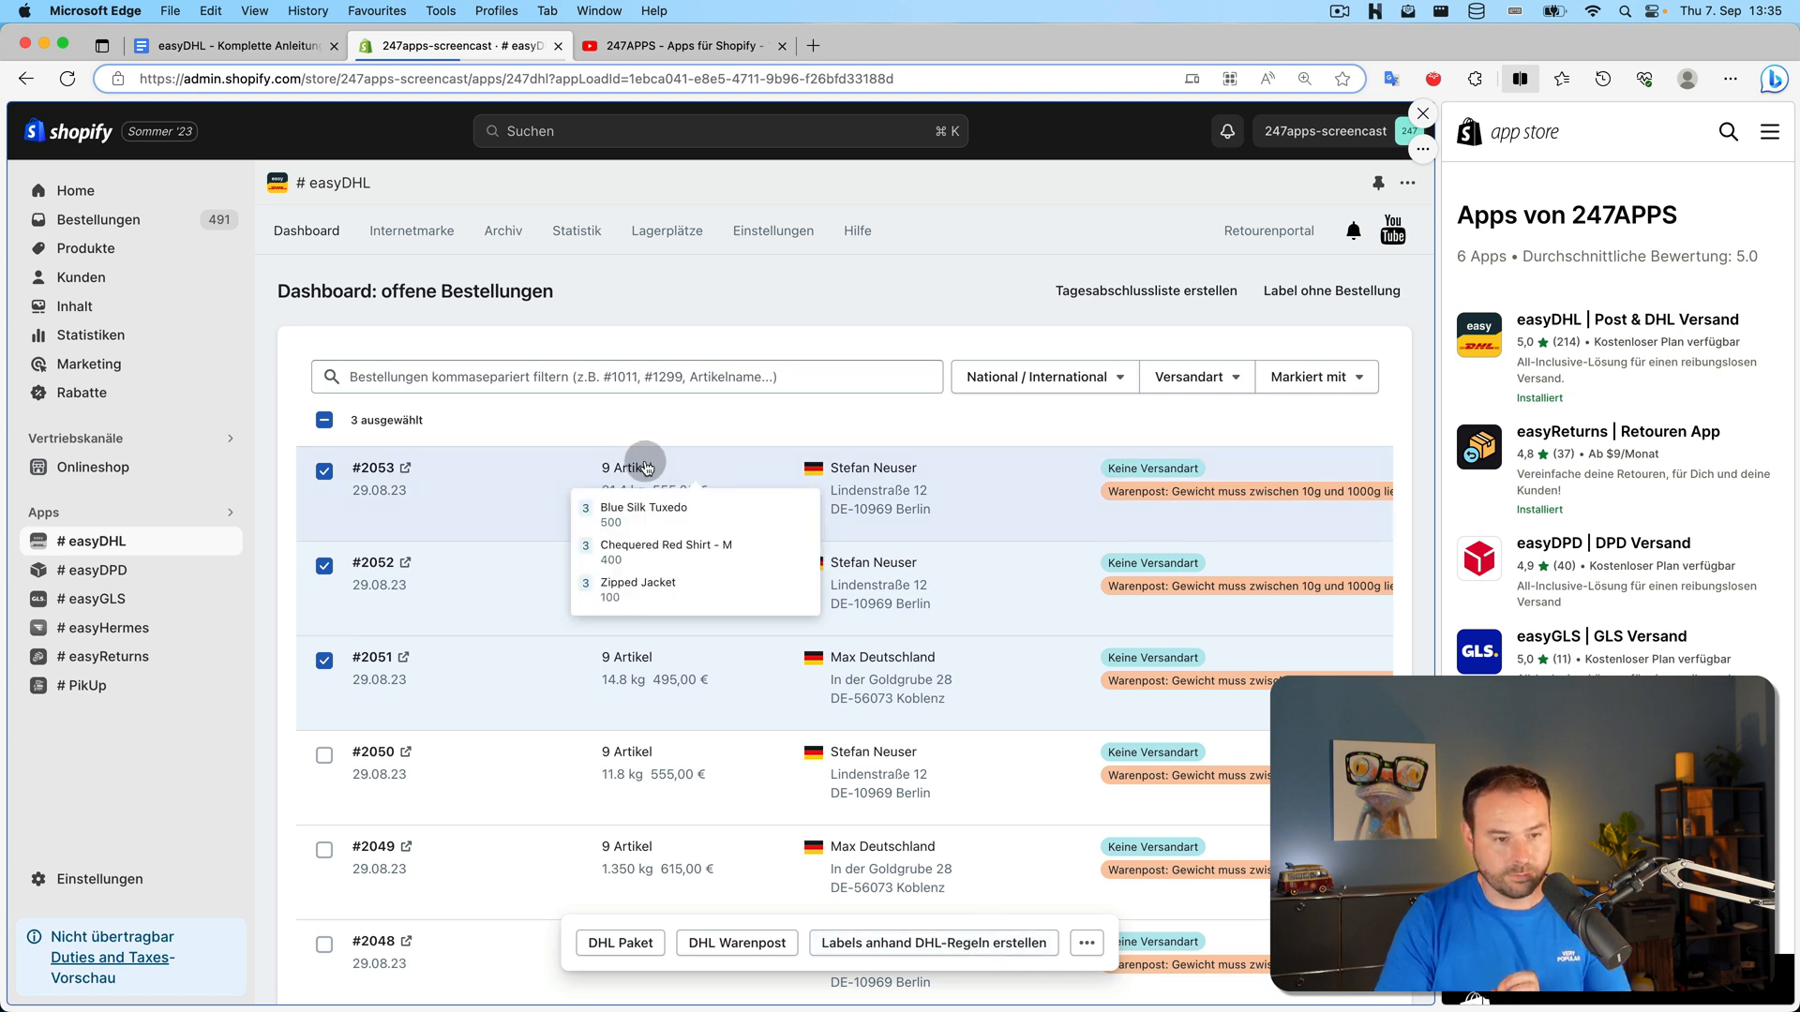
pyautogui.moveTo(619, 569)
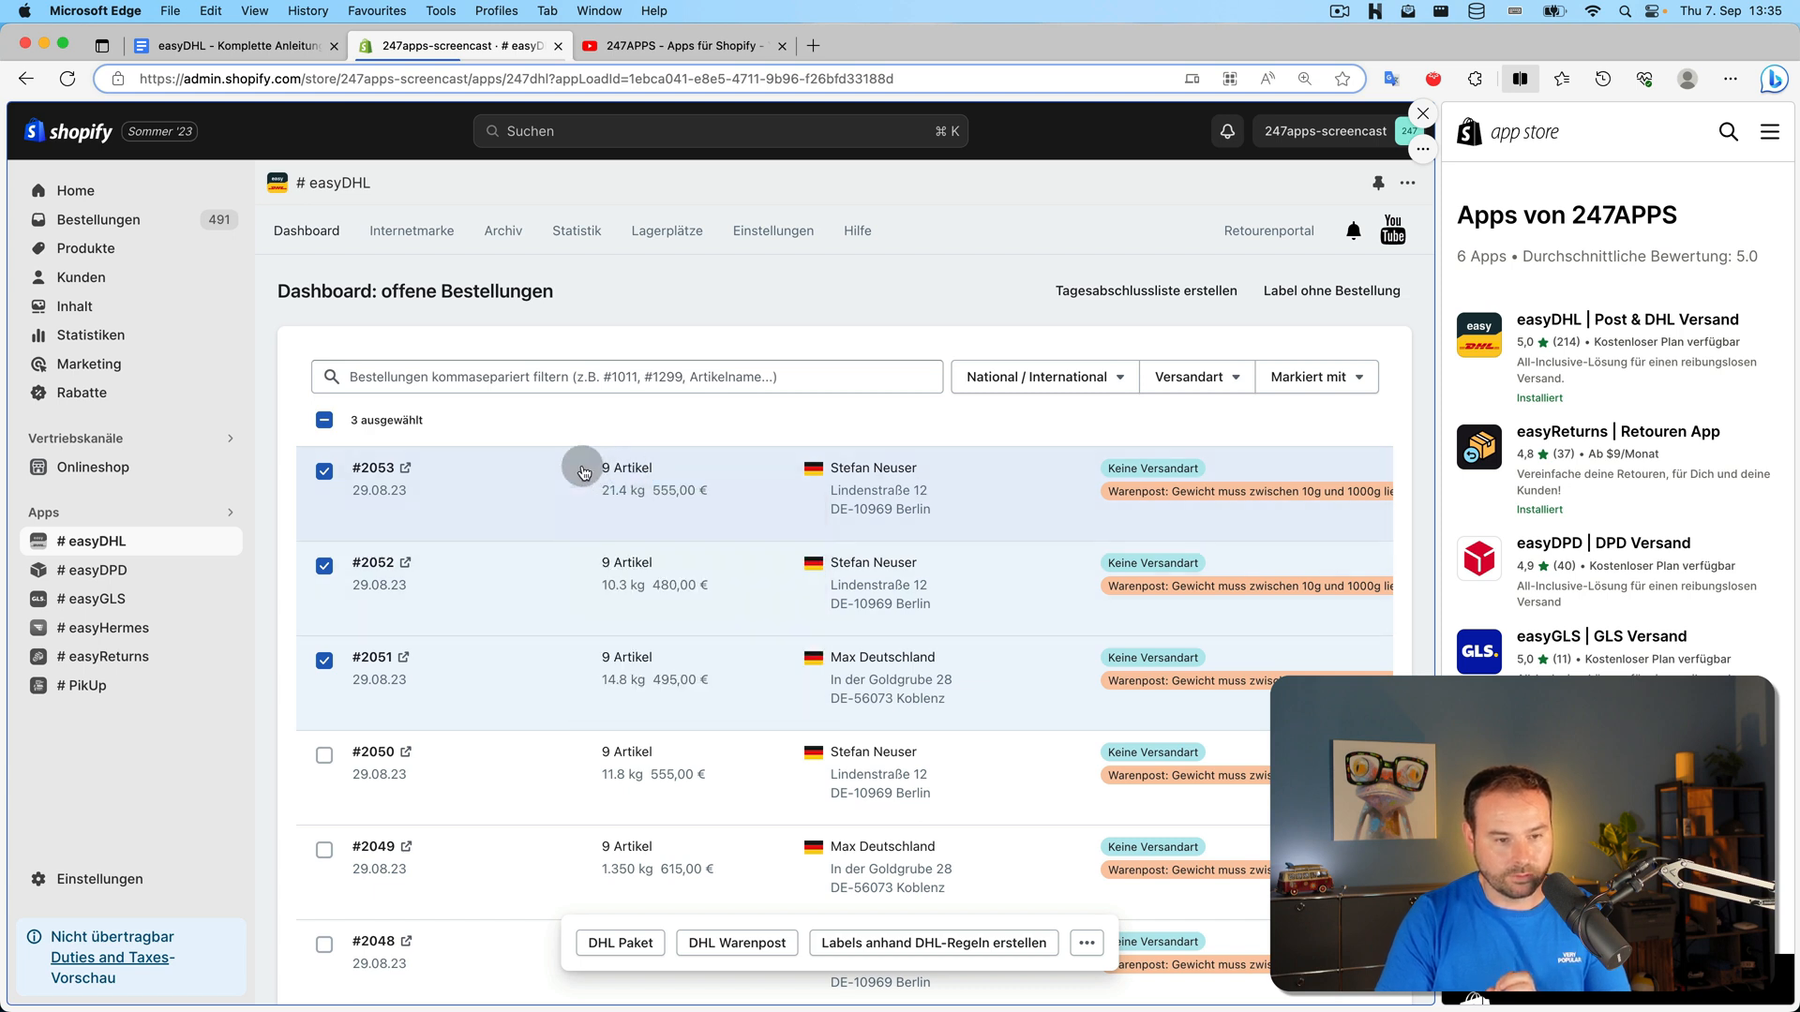
# Create rule-based labels for them and check the #2051 DHL Paket label in print preview
pyautogui.click(954, 945)
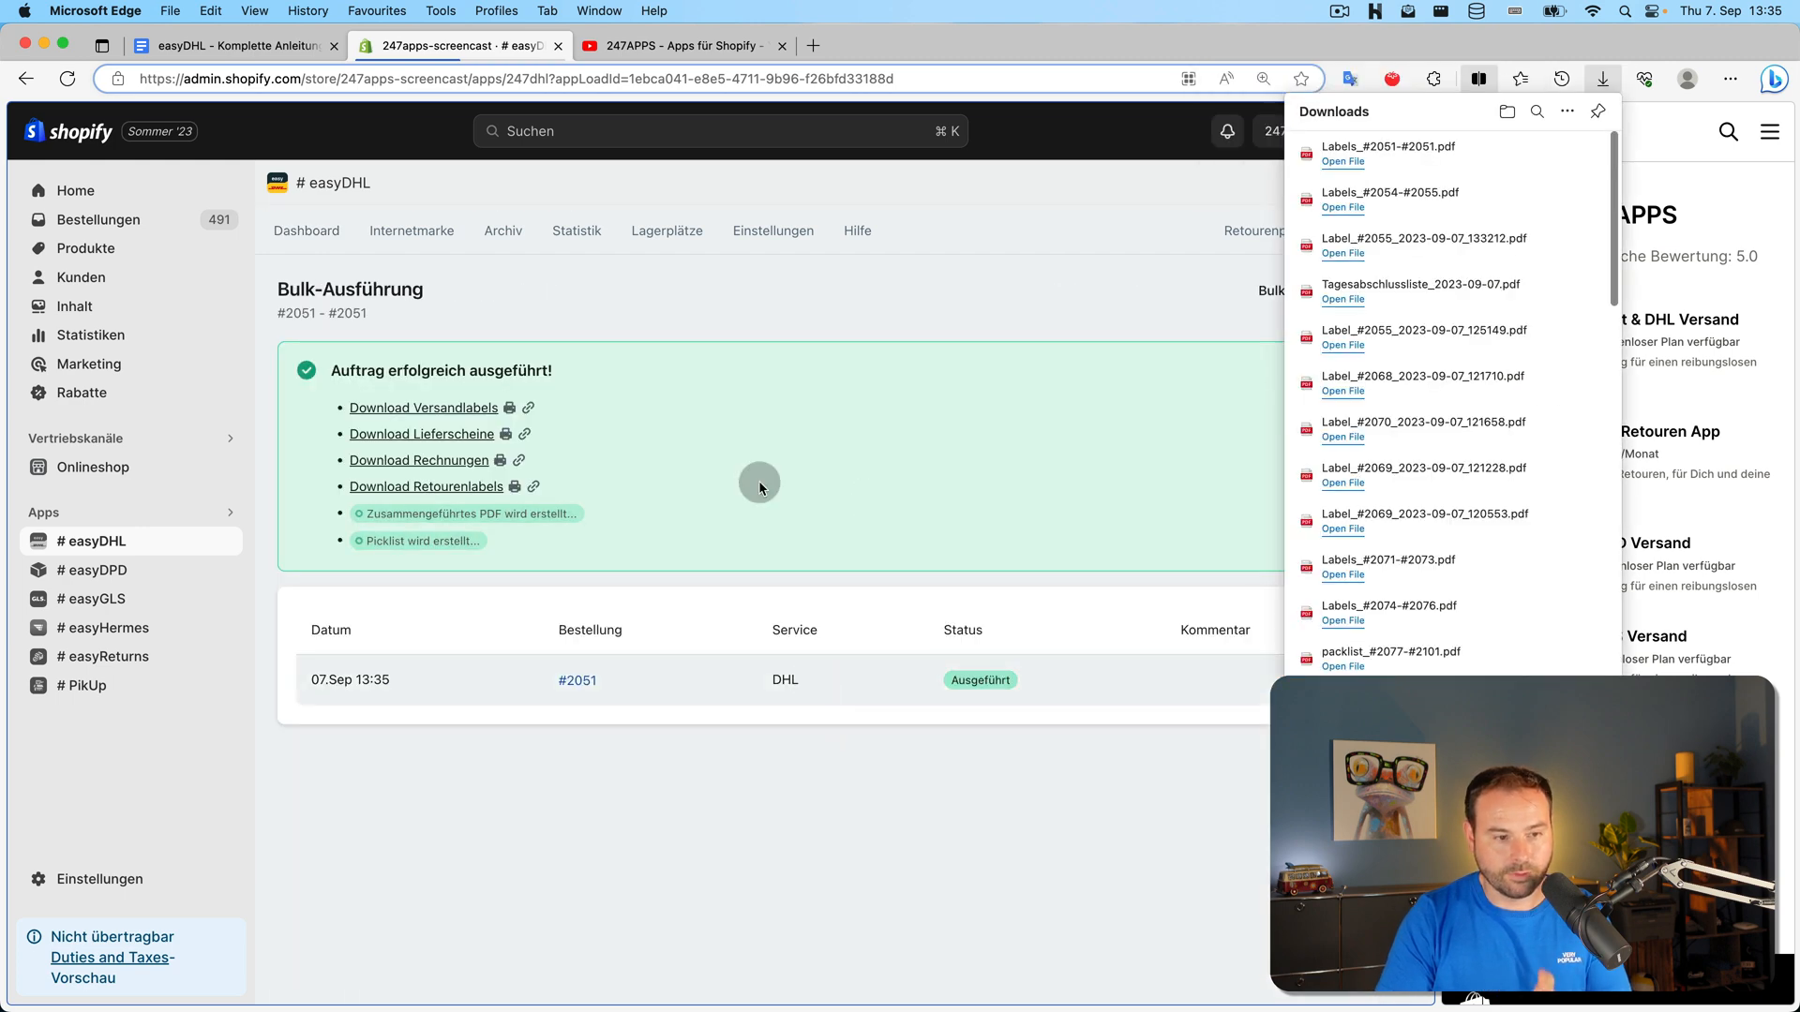
pyautogui.click(509, 409)
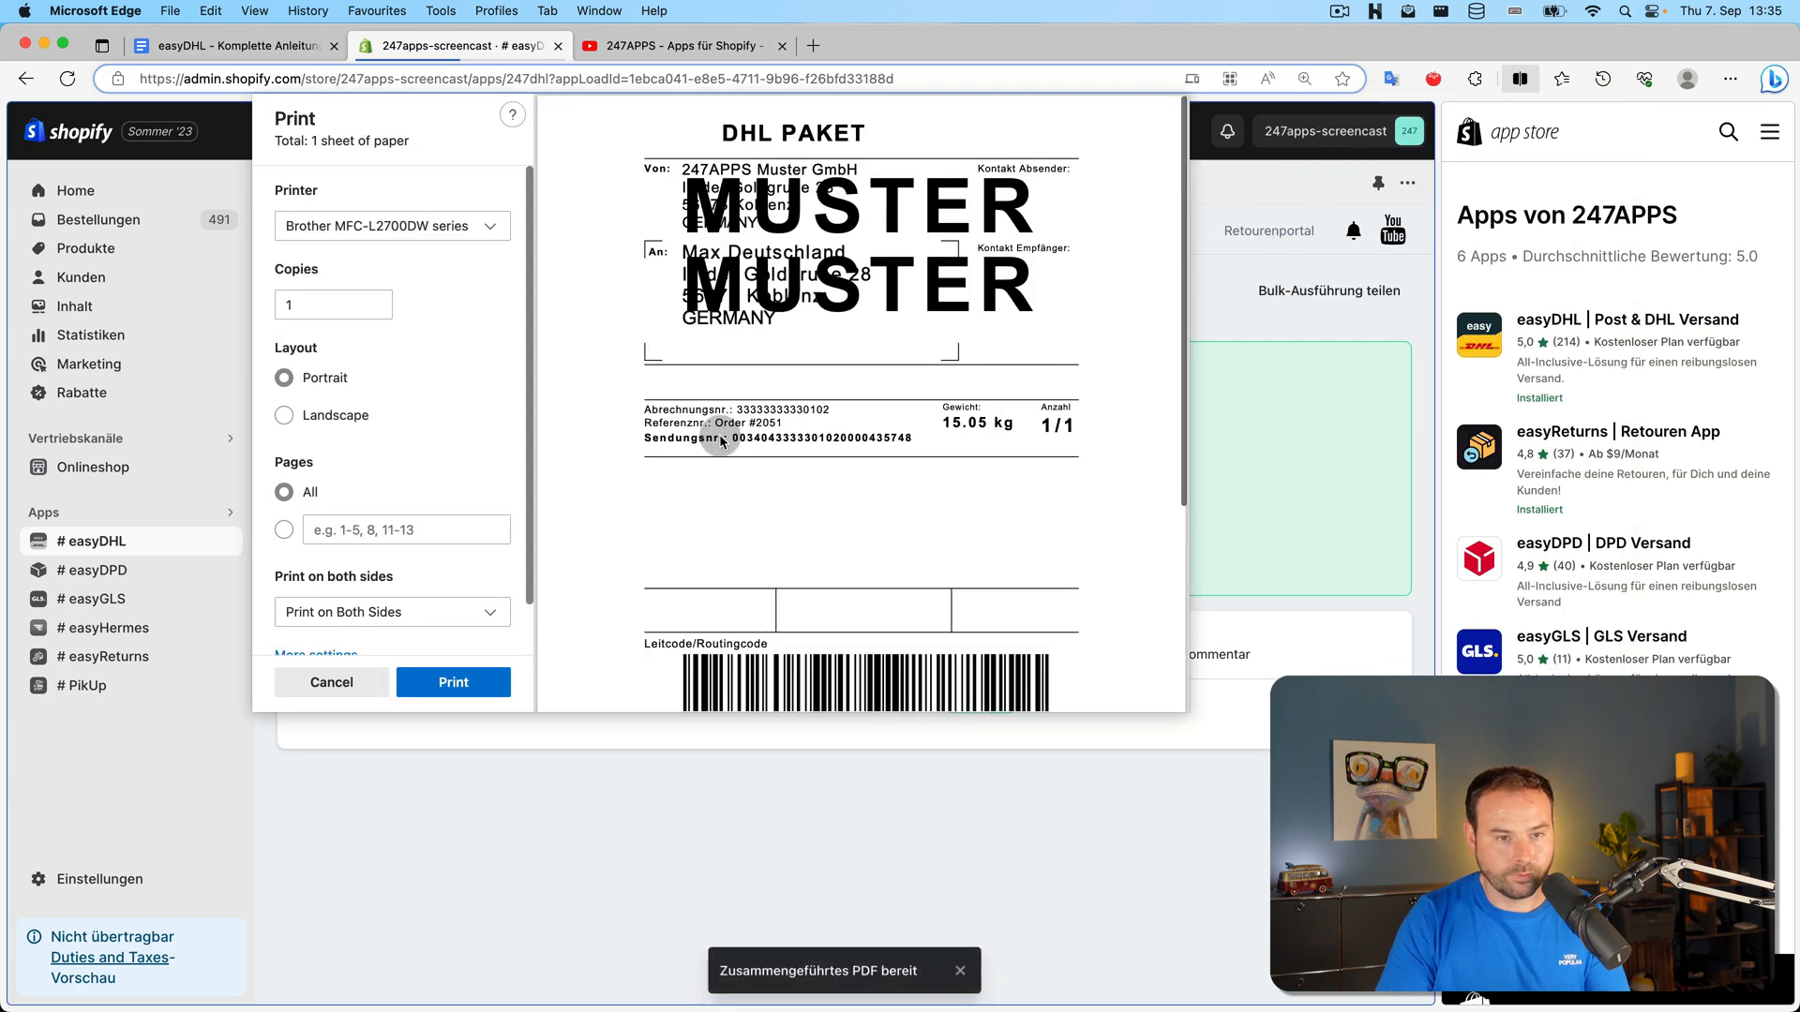
pyautogui.press('Escape')
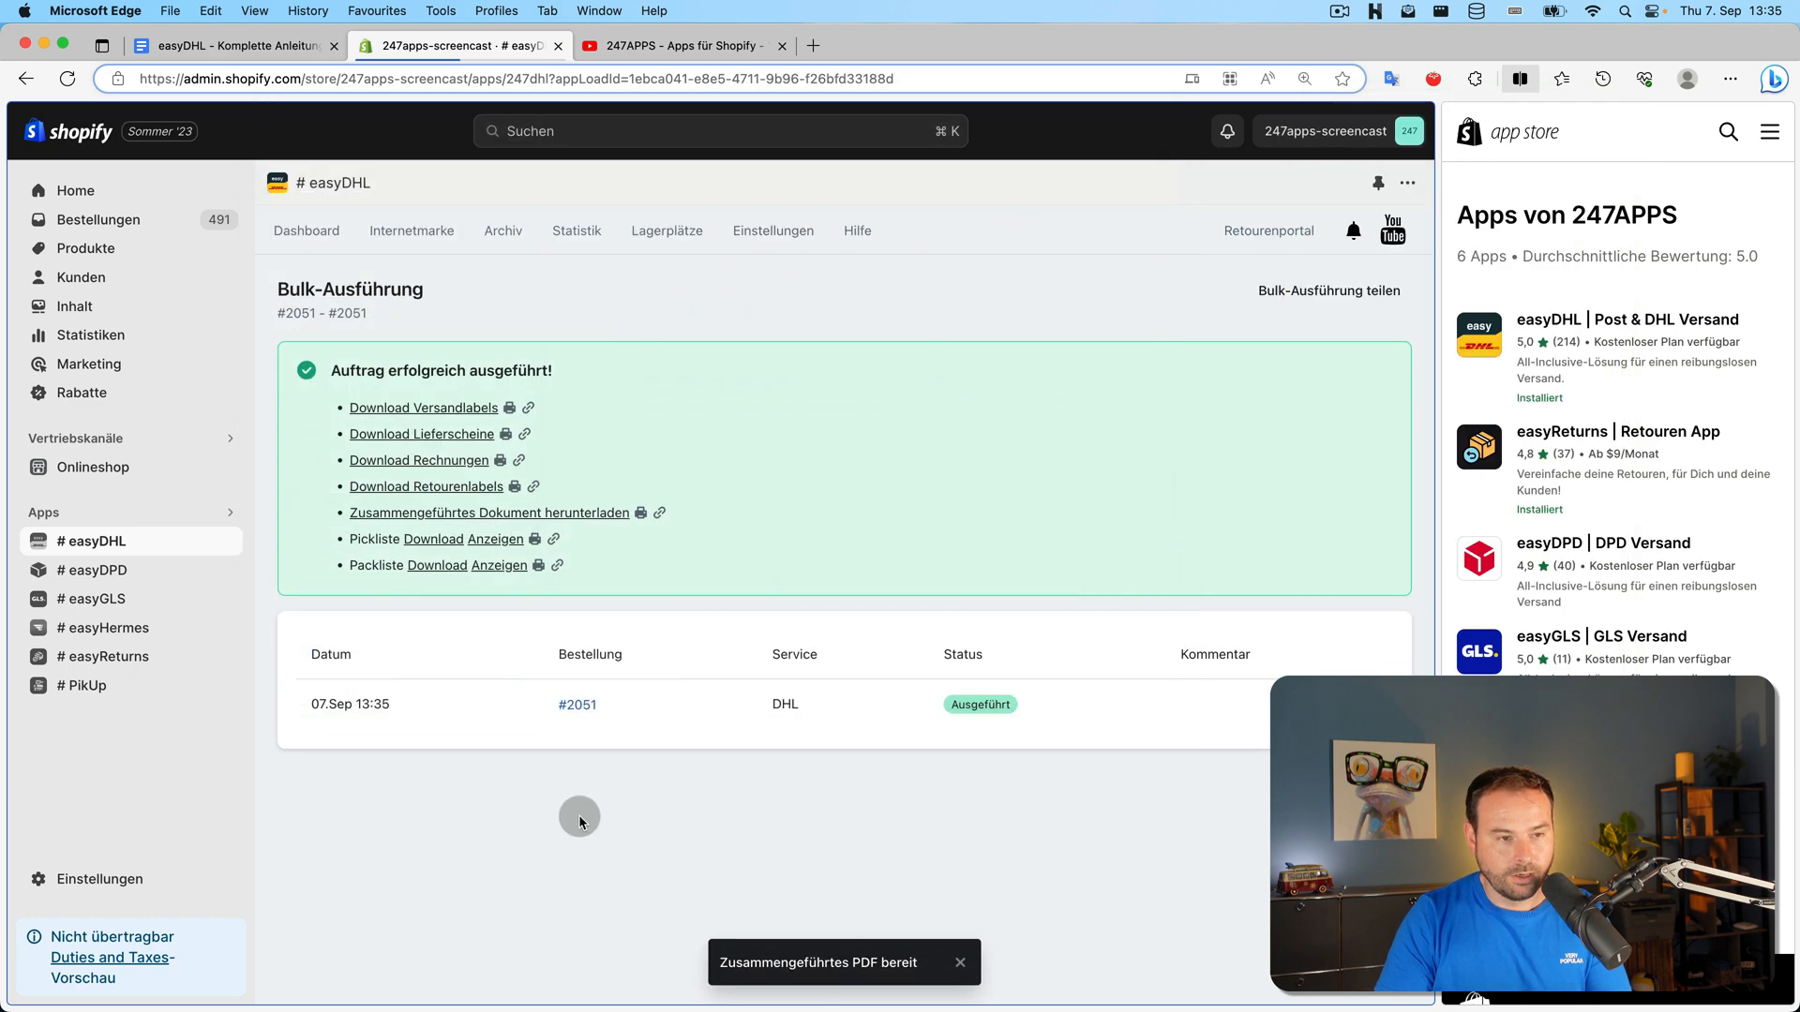
pyautogui.click(773, 231)
# Switch the no-match fallback to 'Standard-Produkte aus Einstellungen nutzen', save, and return to the dashboard
pyautogui.click(844, 555)
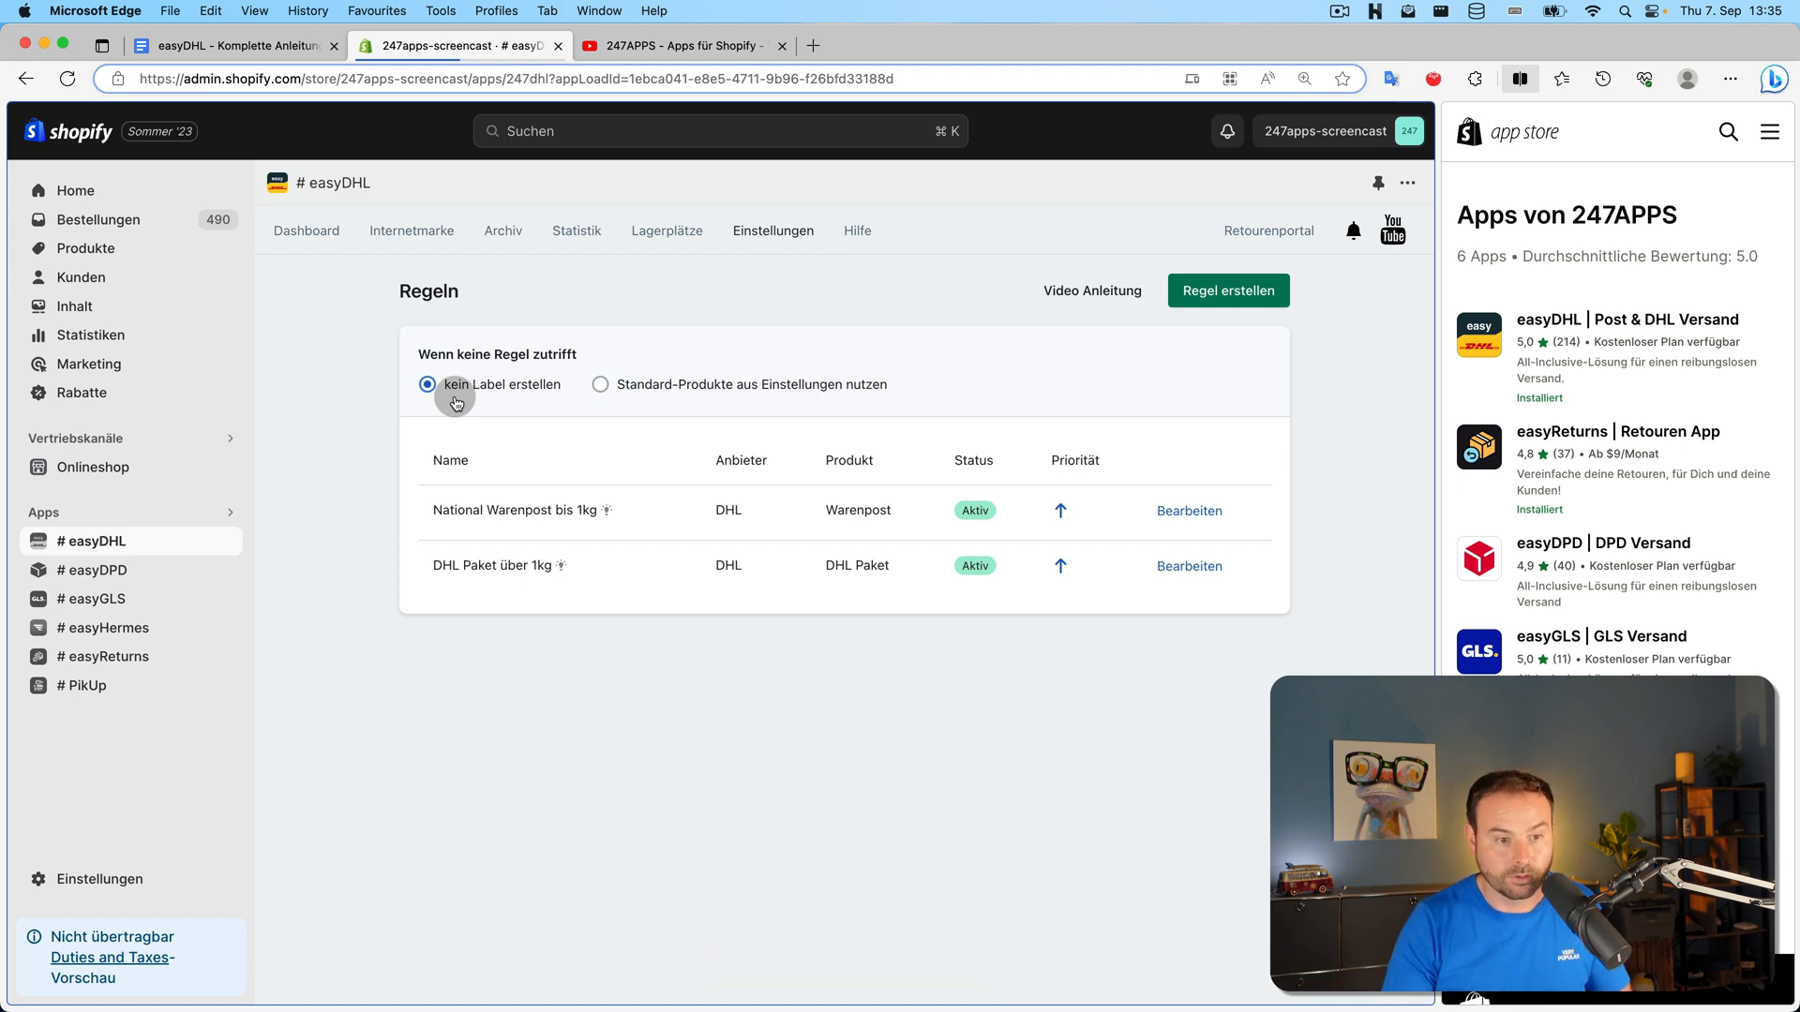
pyautogui.click(650, 386)
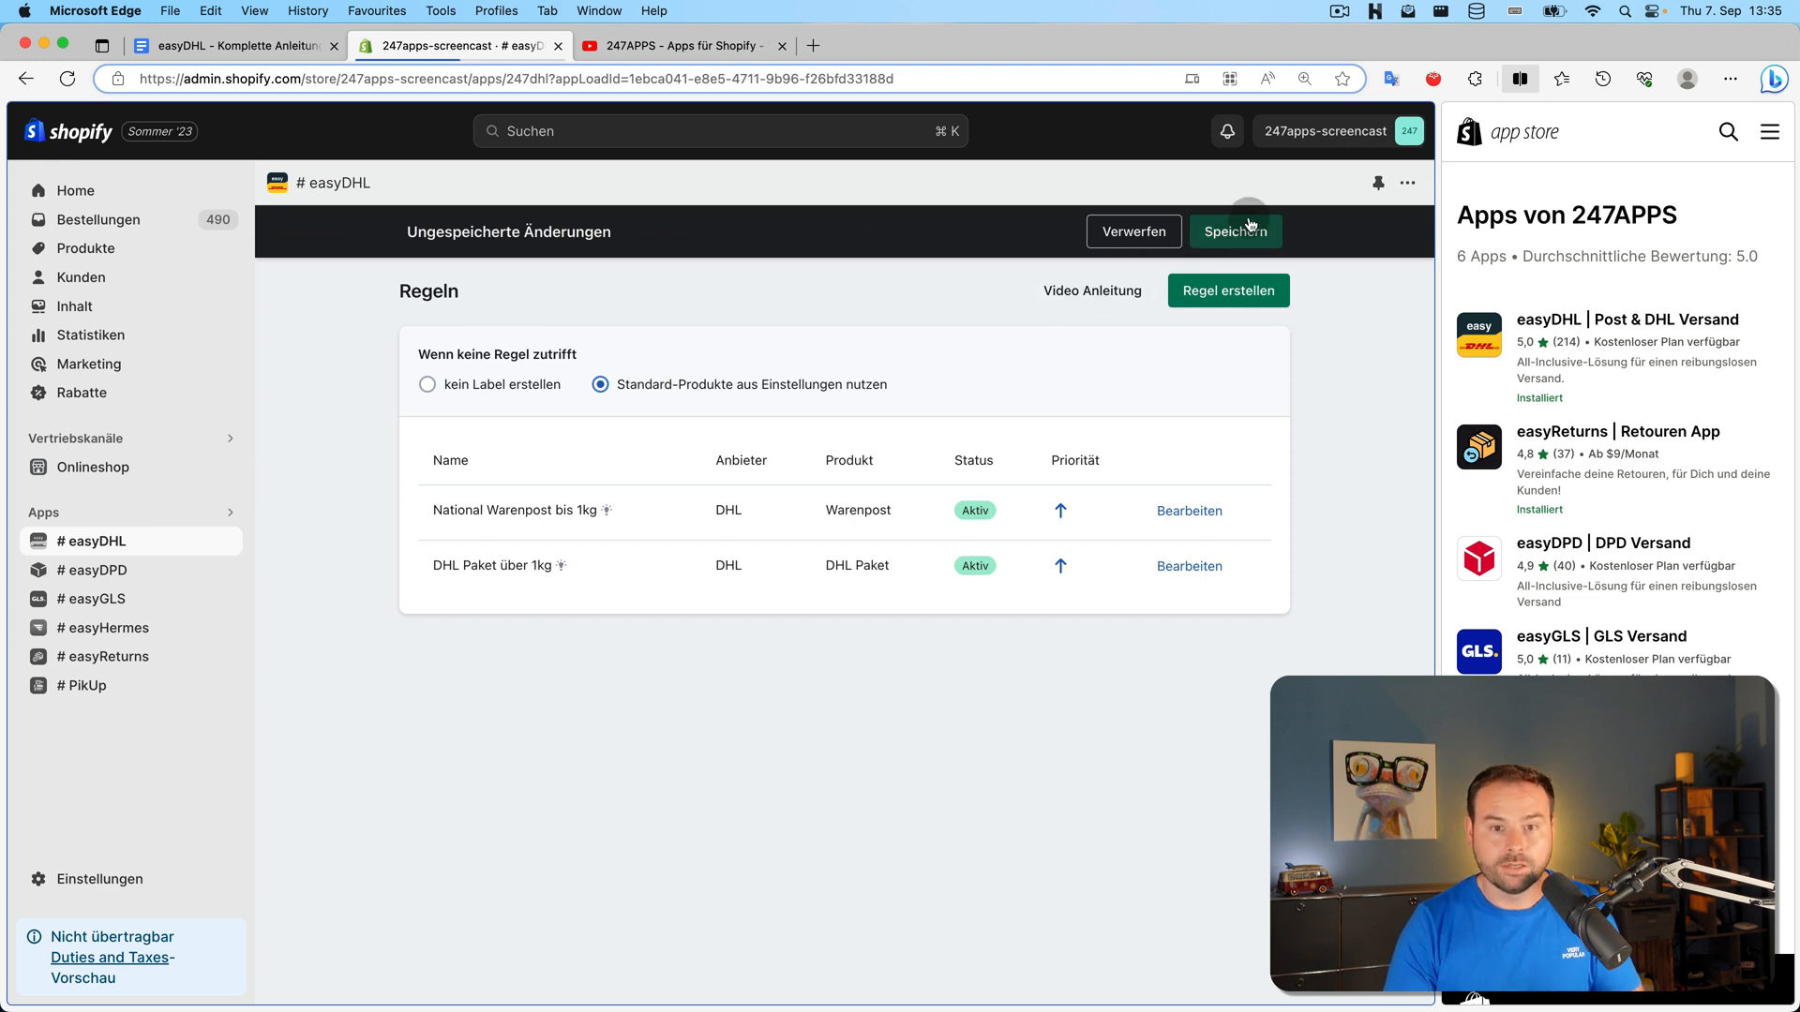
pyautogui.click(1234, 232)
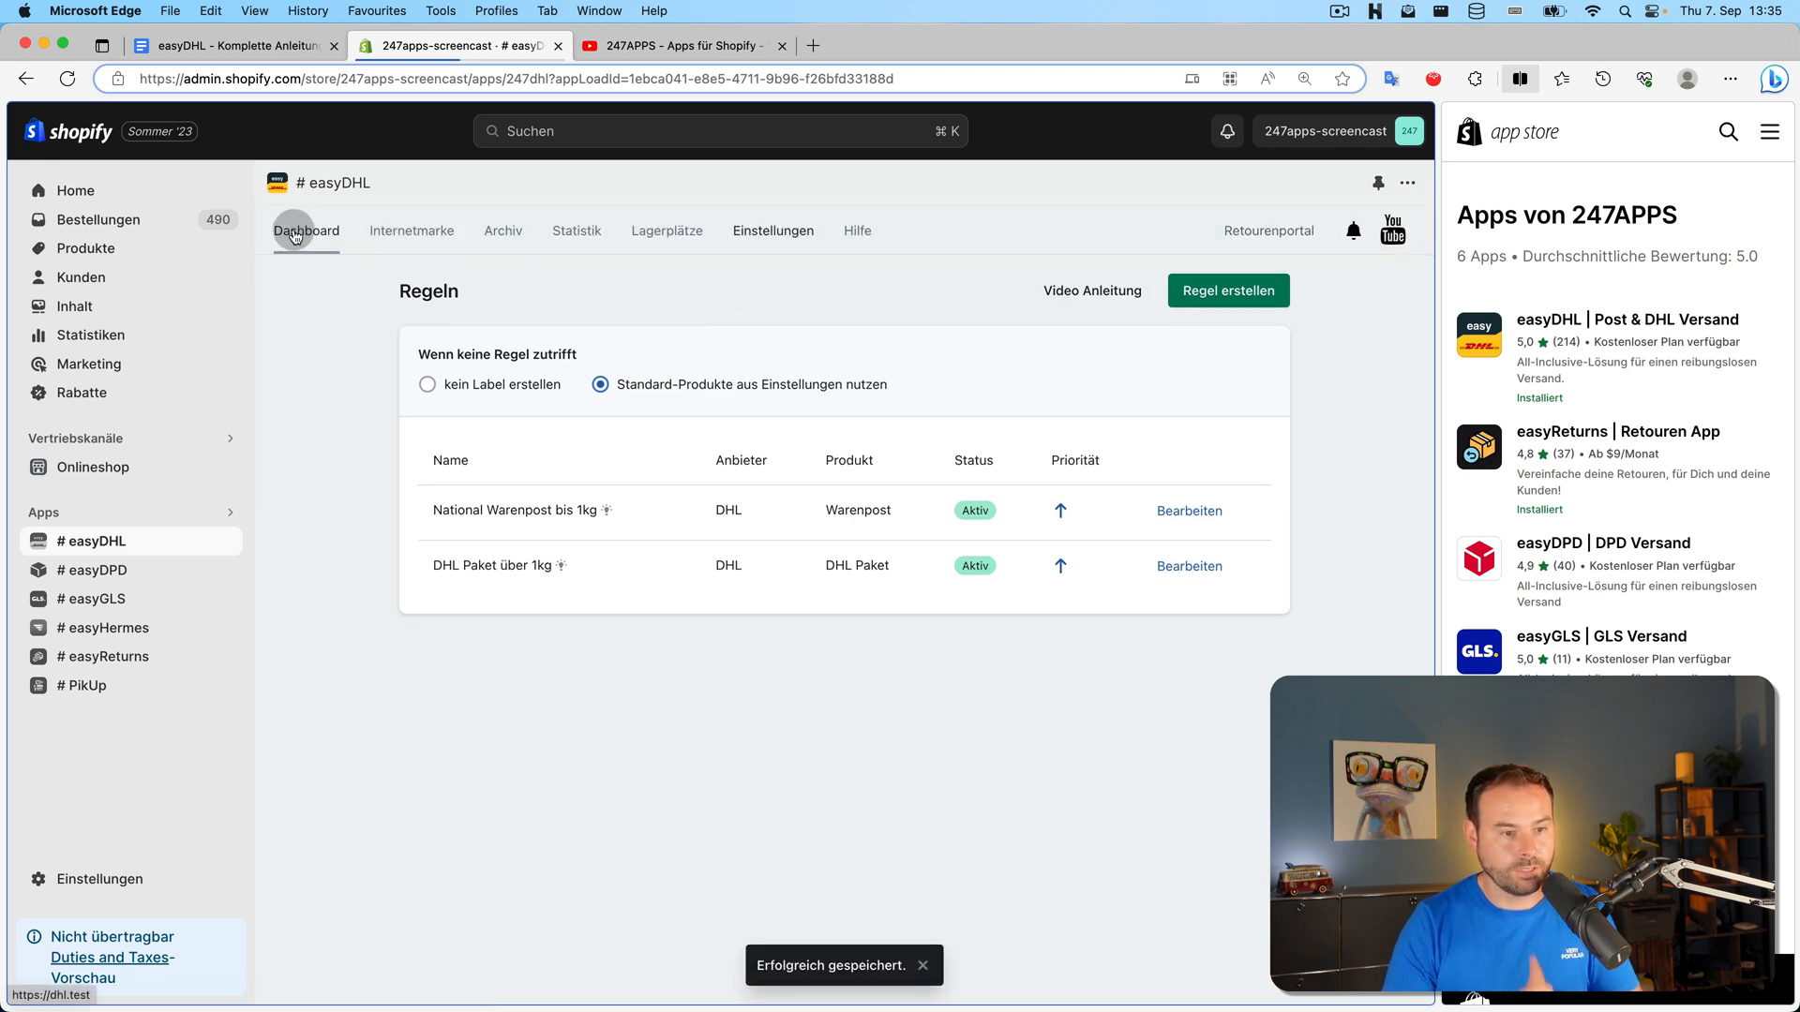
pyautogui.click(293, 231)
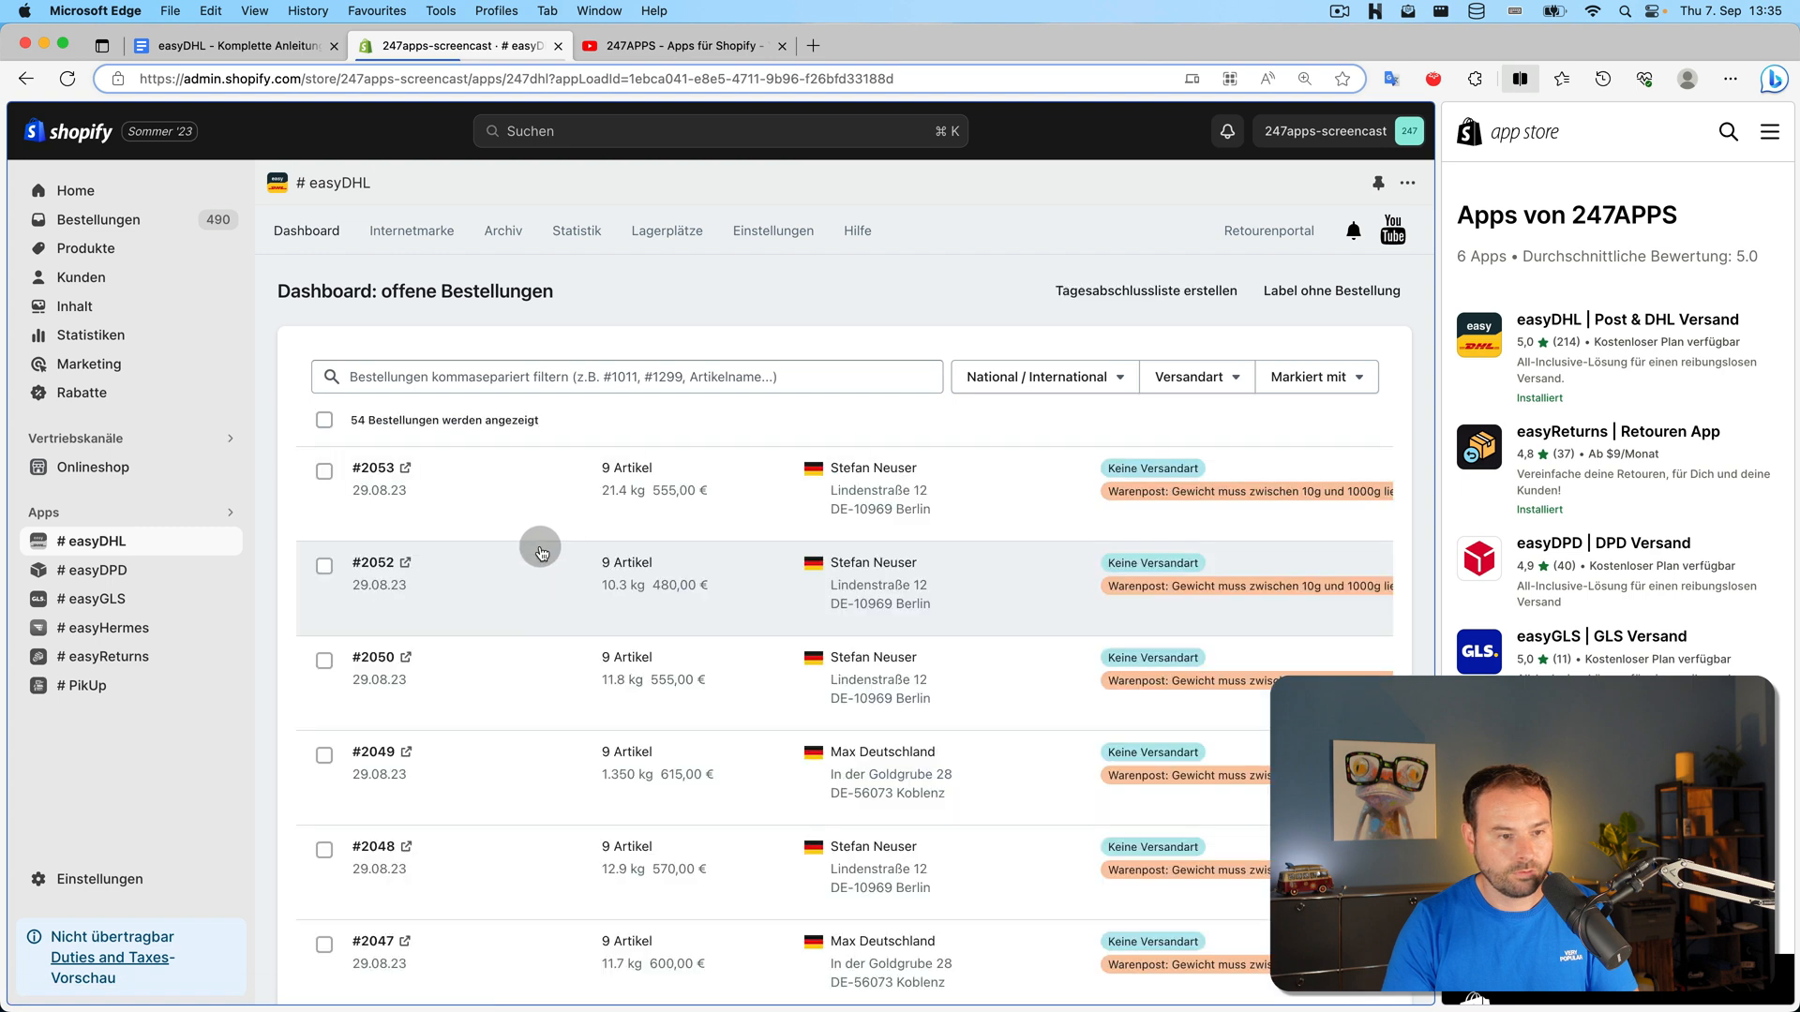
# Create the rule-based DHL Paket label for order #2053 and preview the 21.65 kg label without printing
pyautogui.moveTo(614, 472)
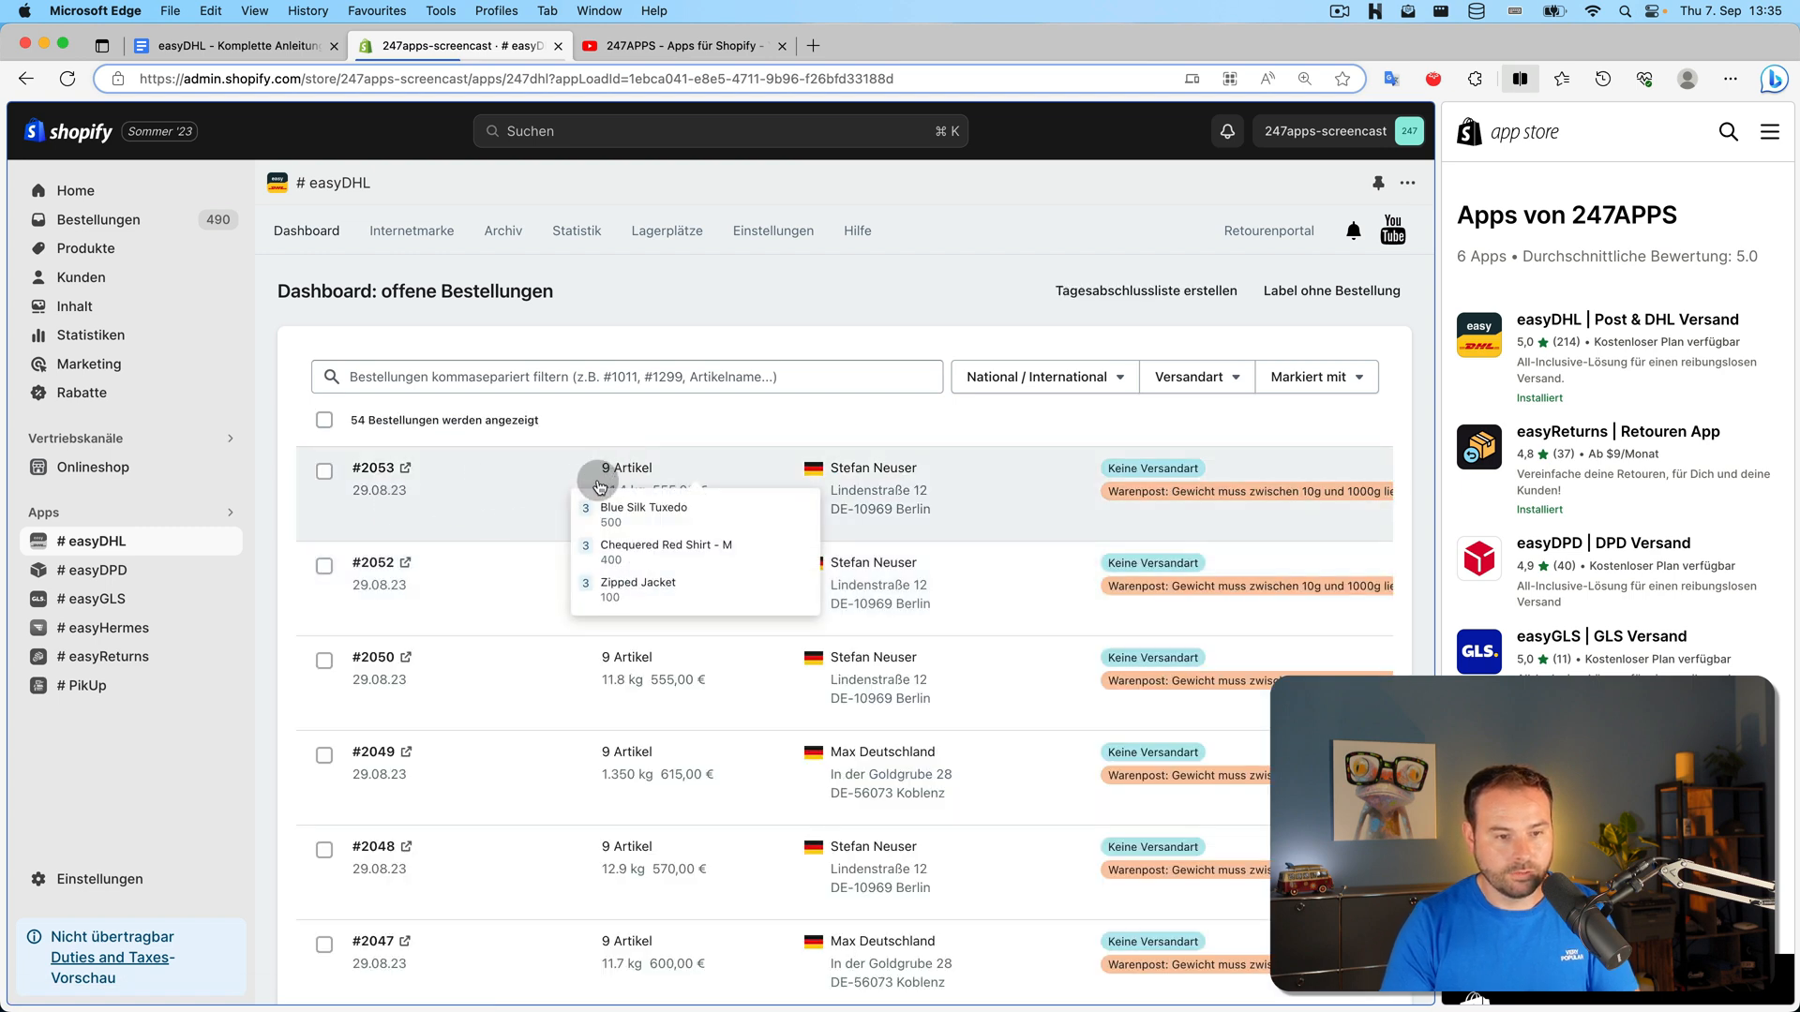
pyautogui.moveTo(643, 562)
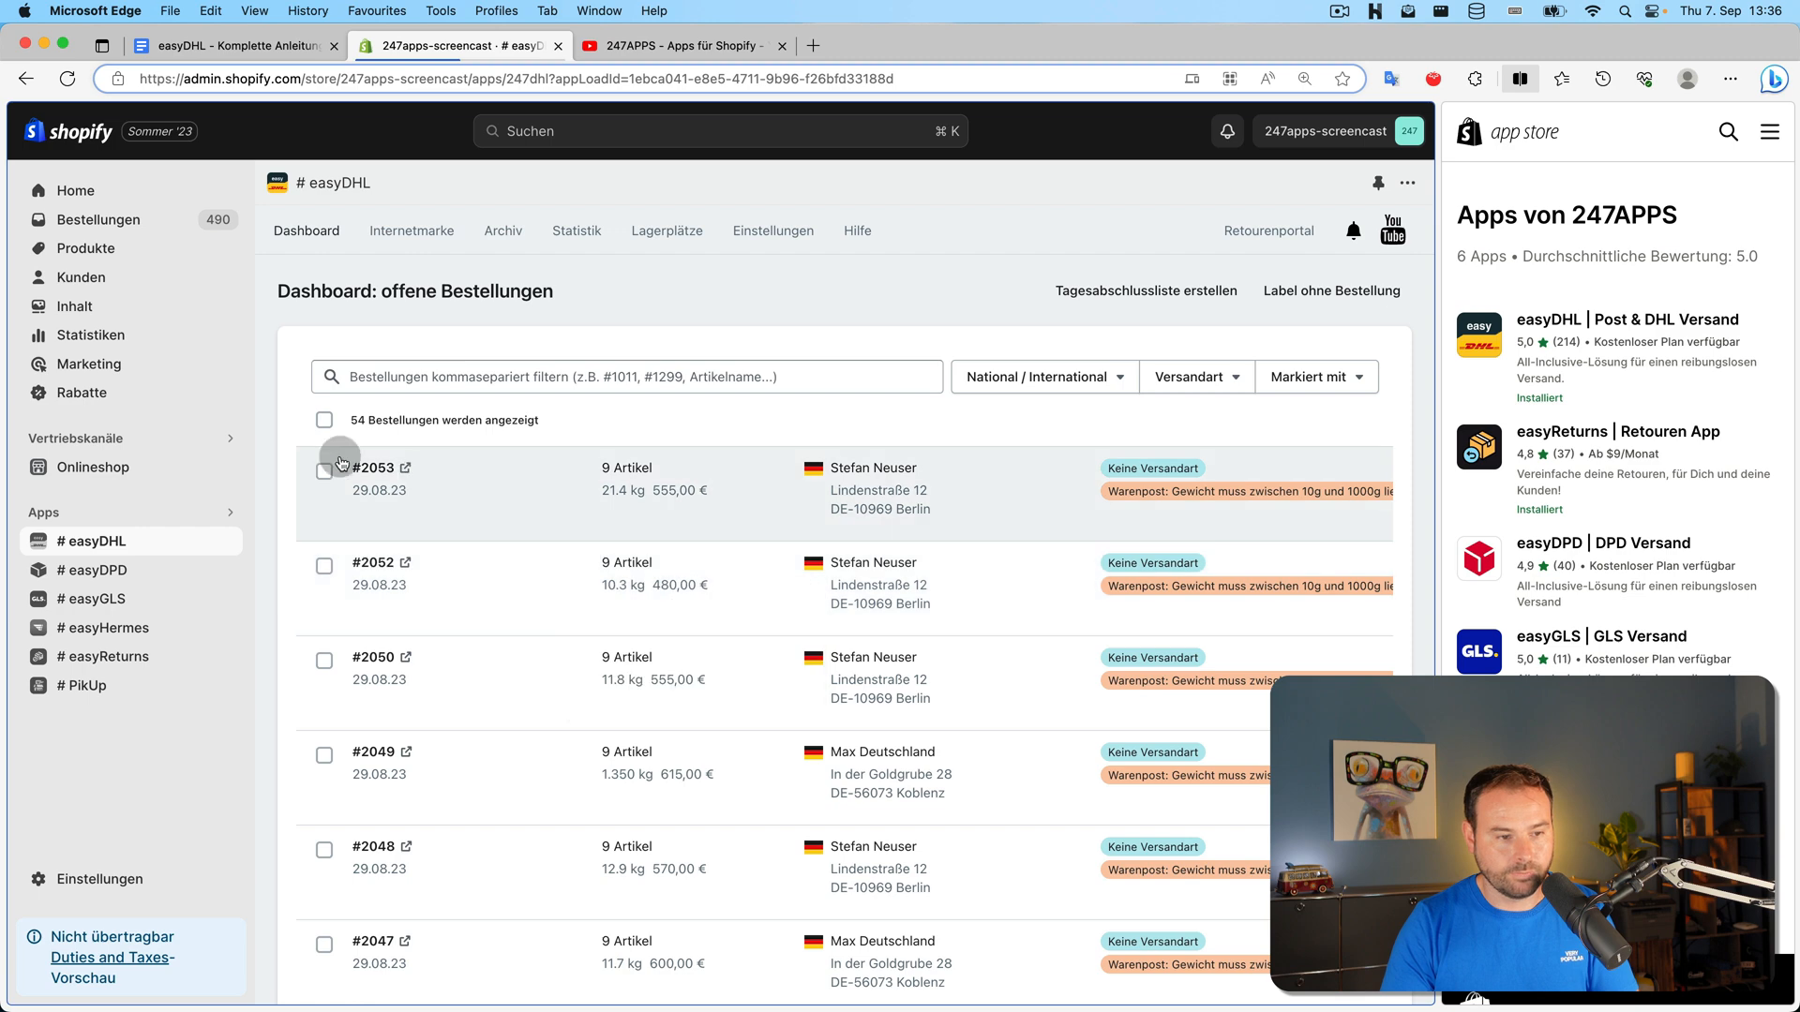
pyautogui.click(325, 471)
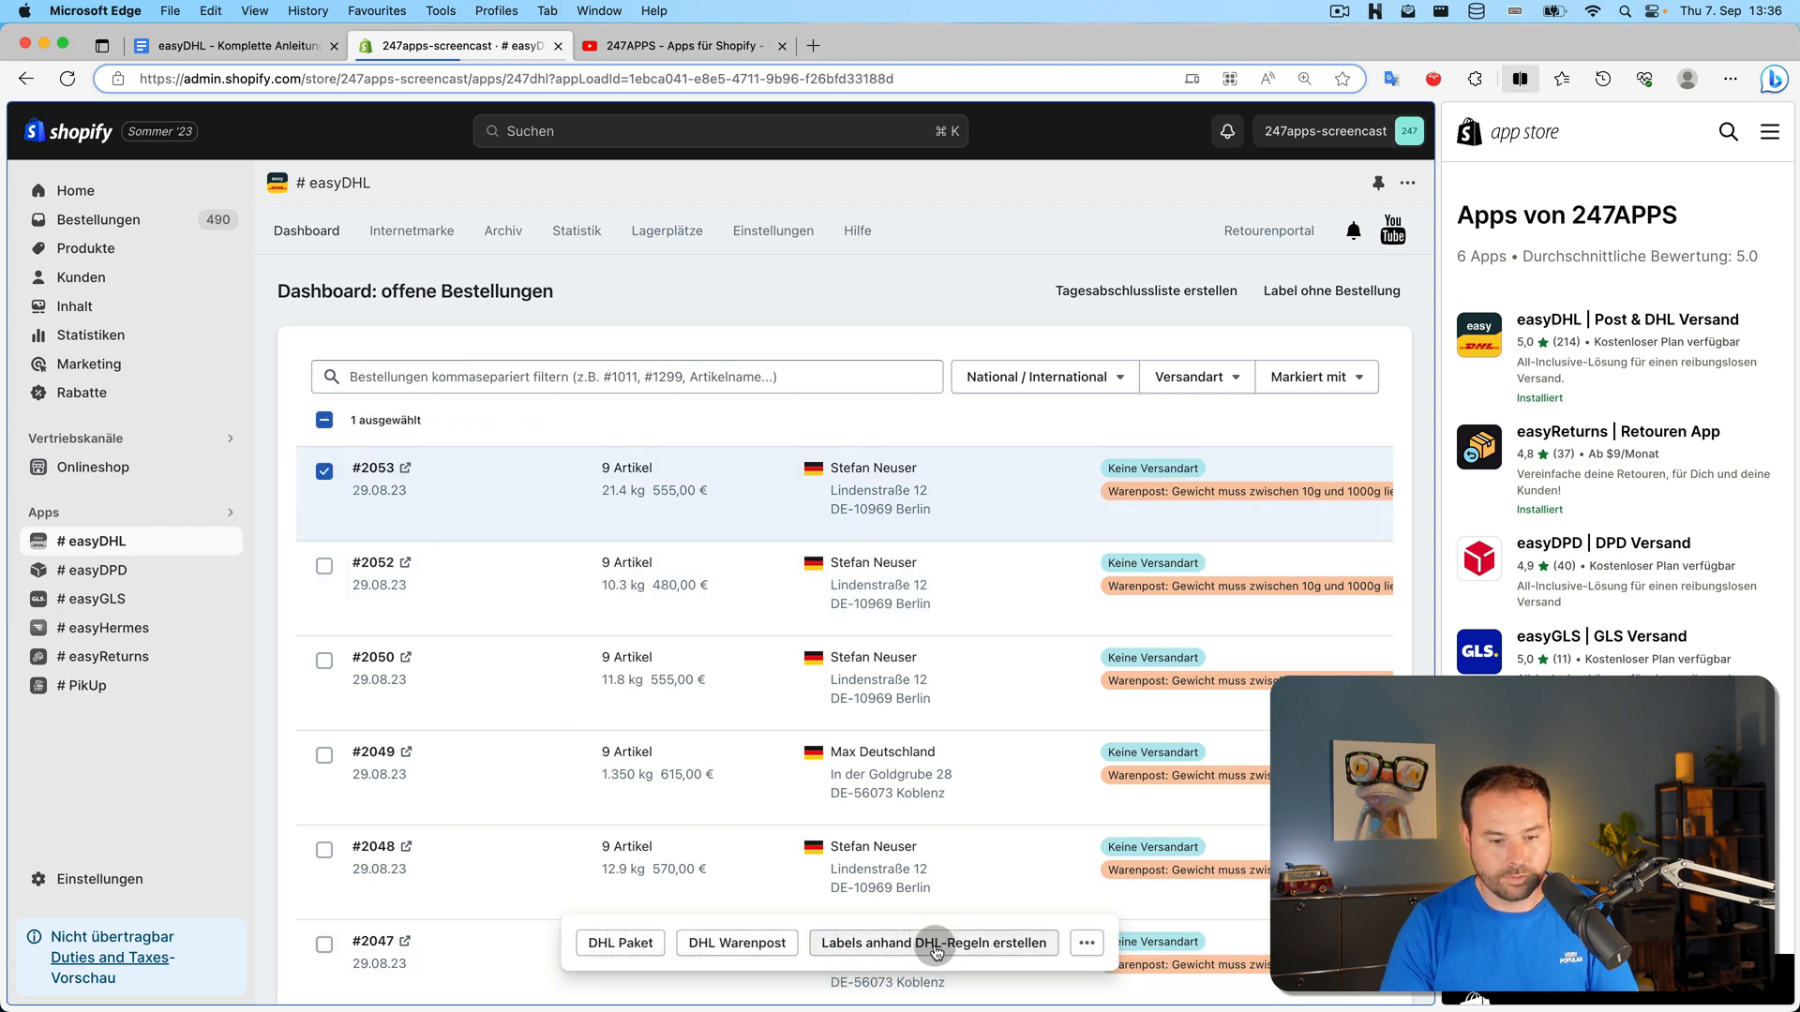
pyautogui.click(935, 945)
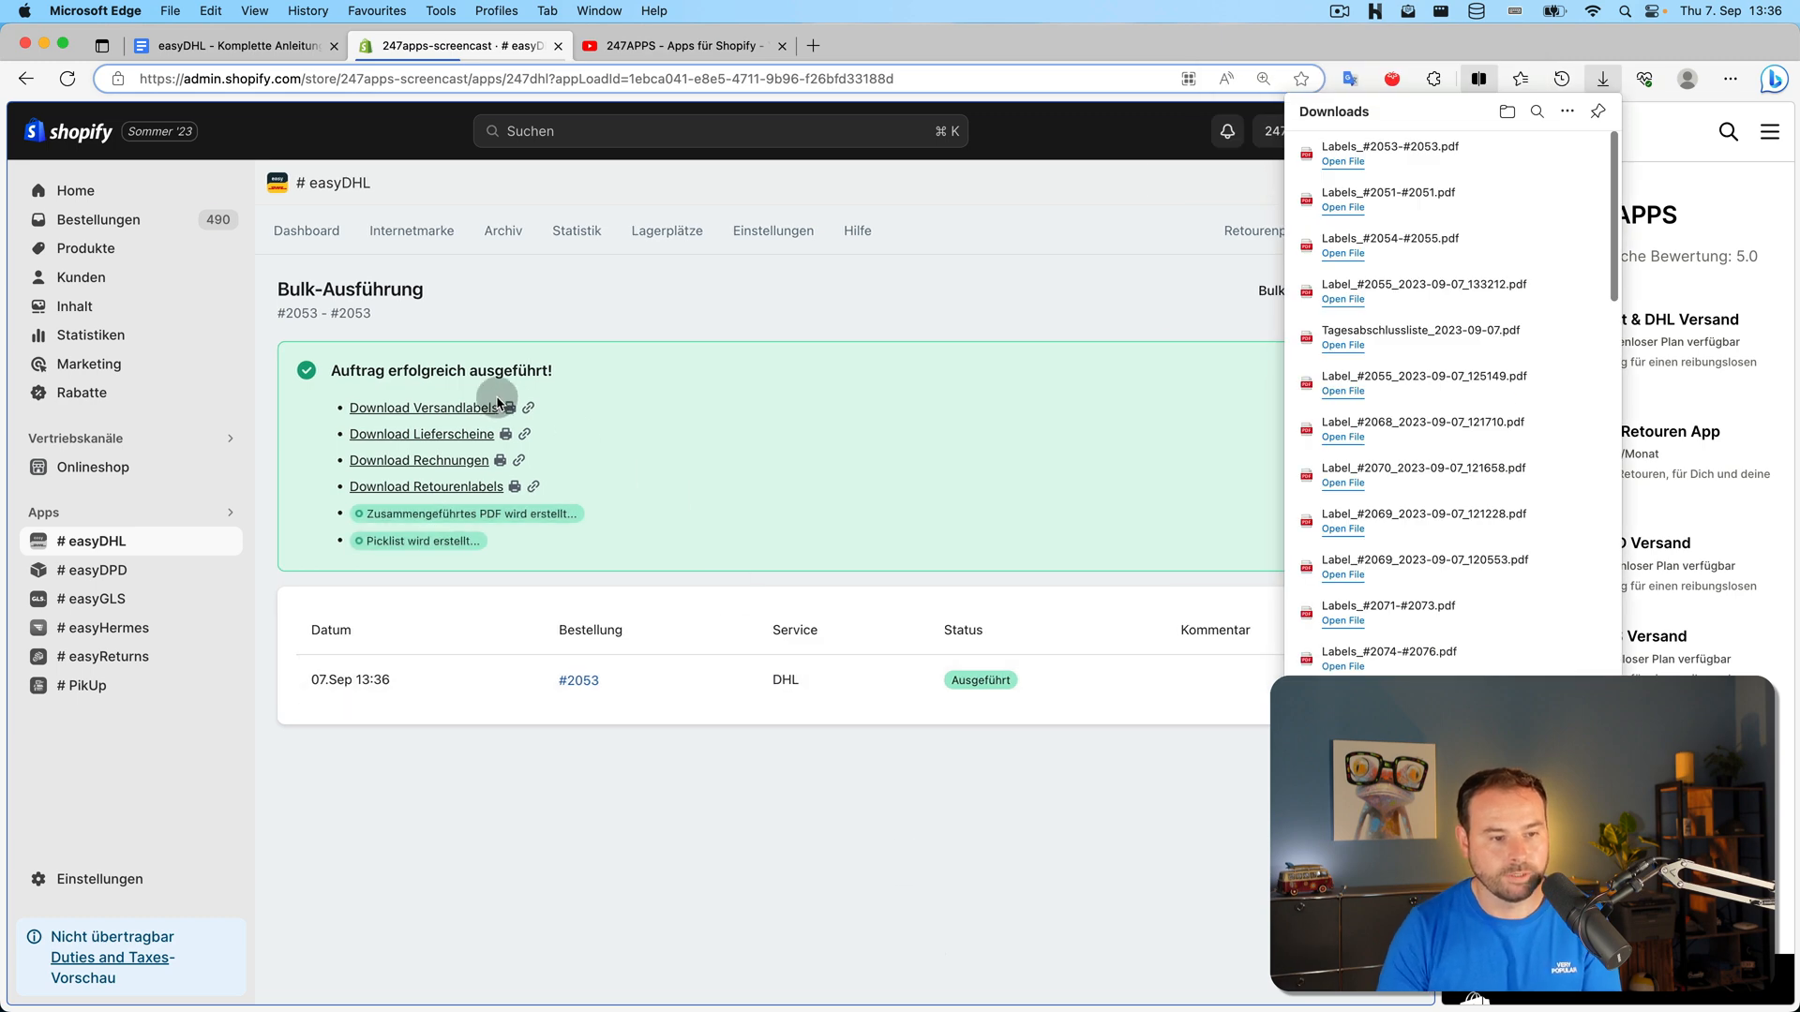
pyautogui.click(508, 408)
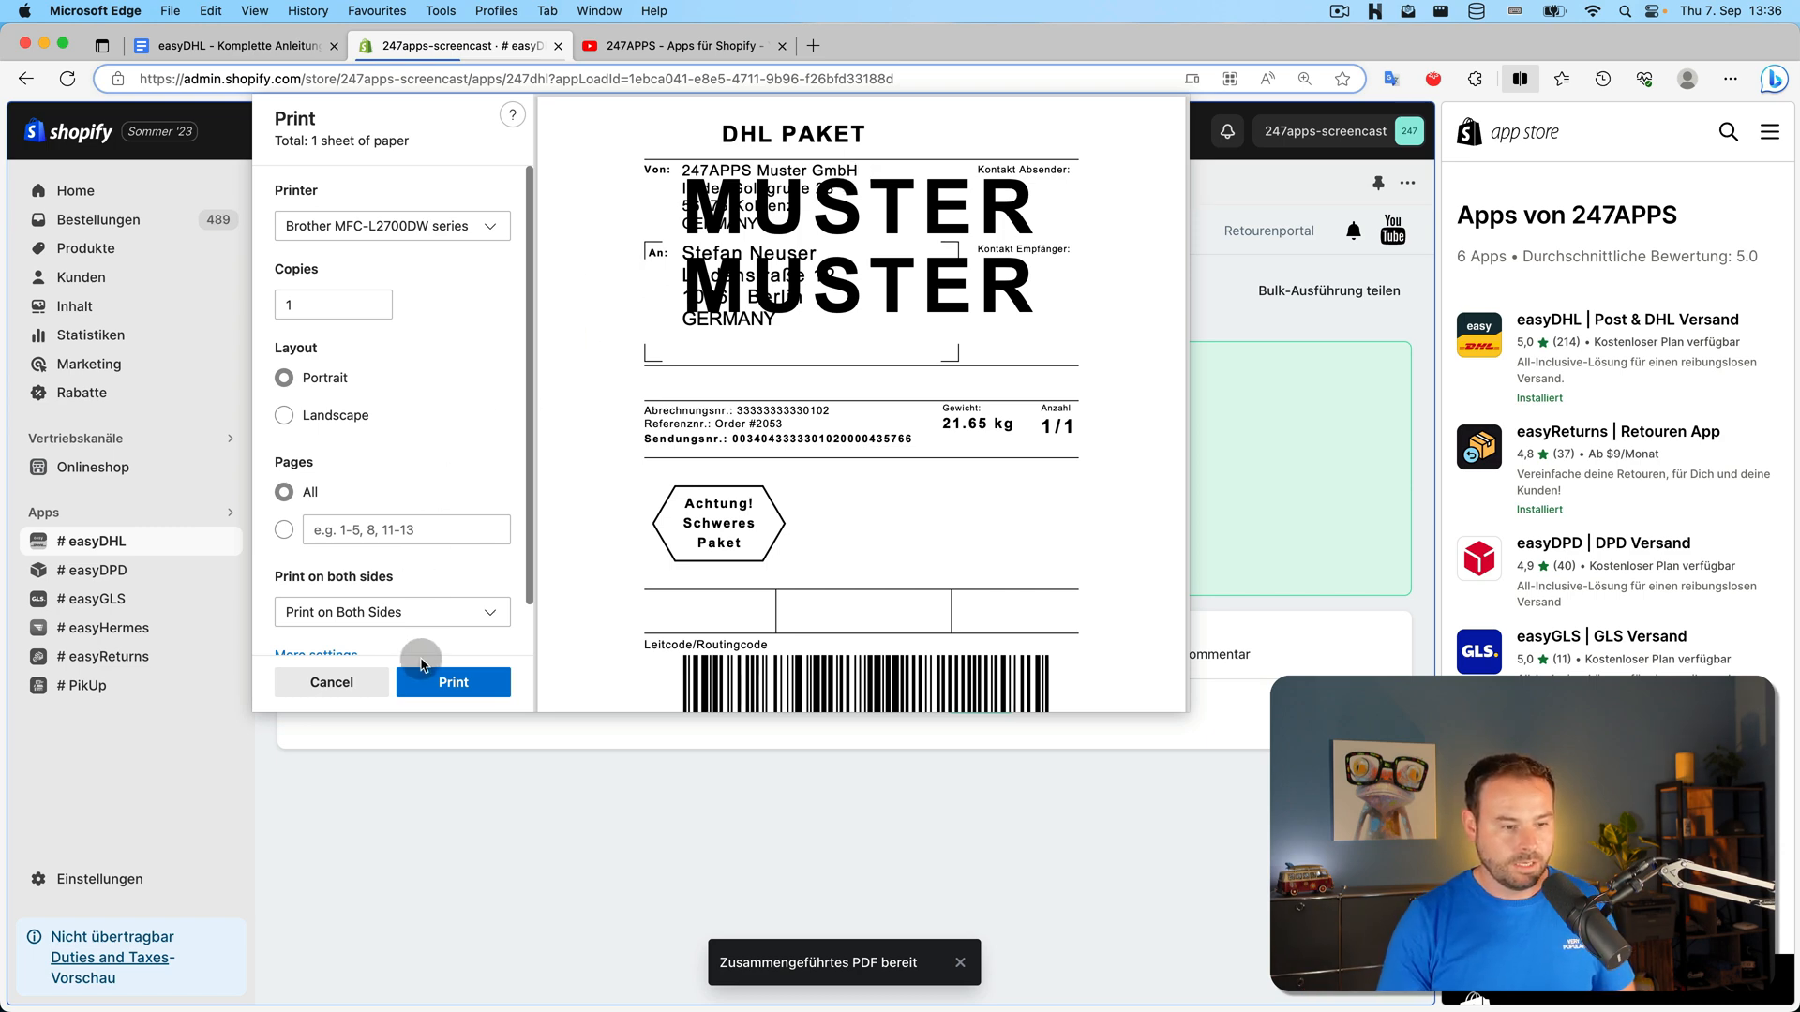
pyautogui.click(347, 682)
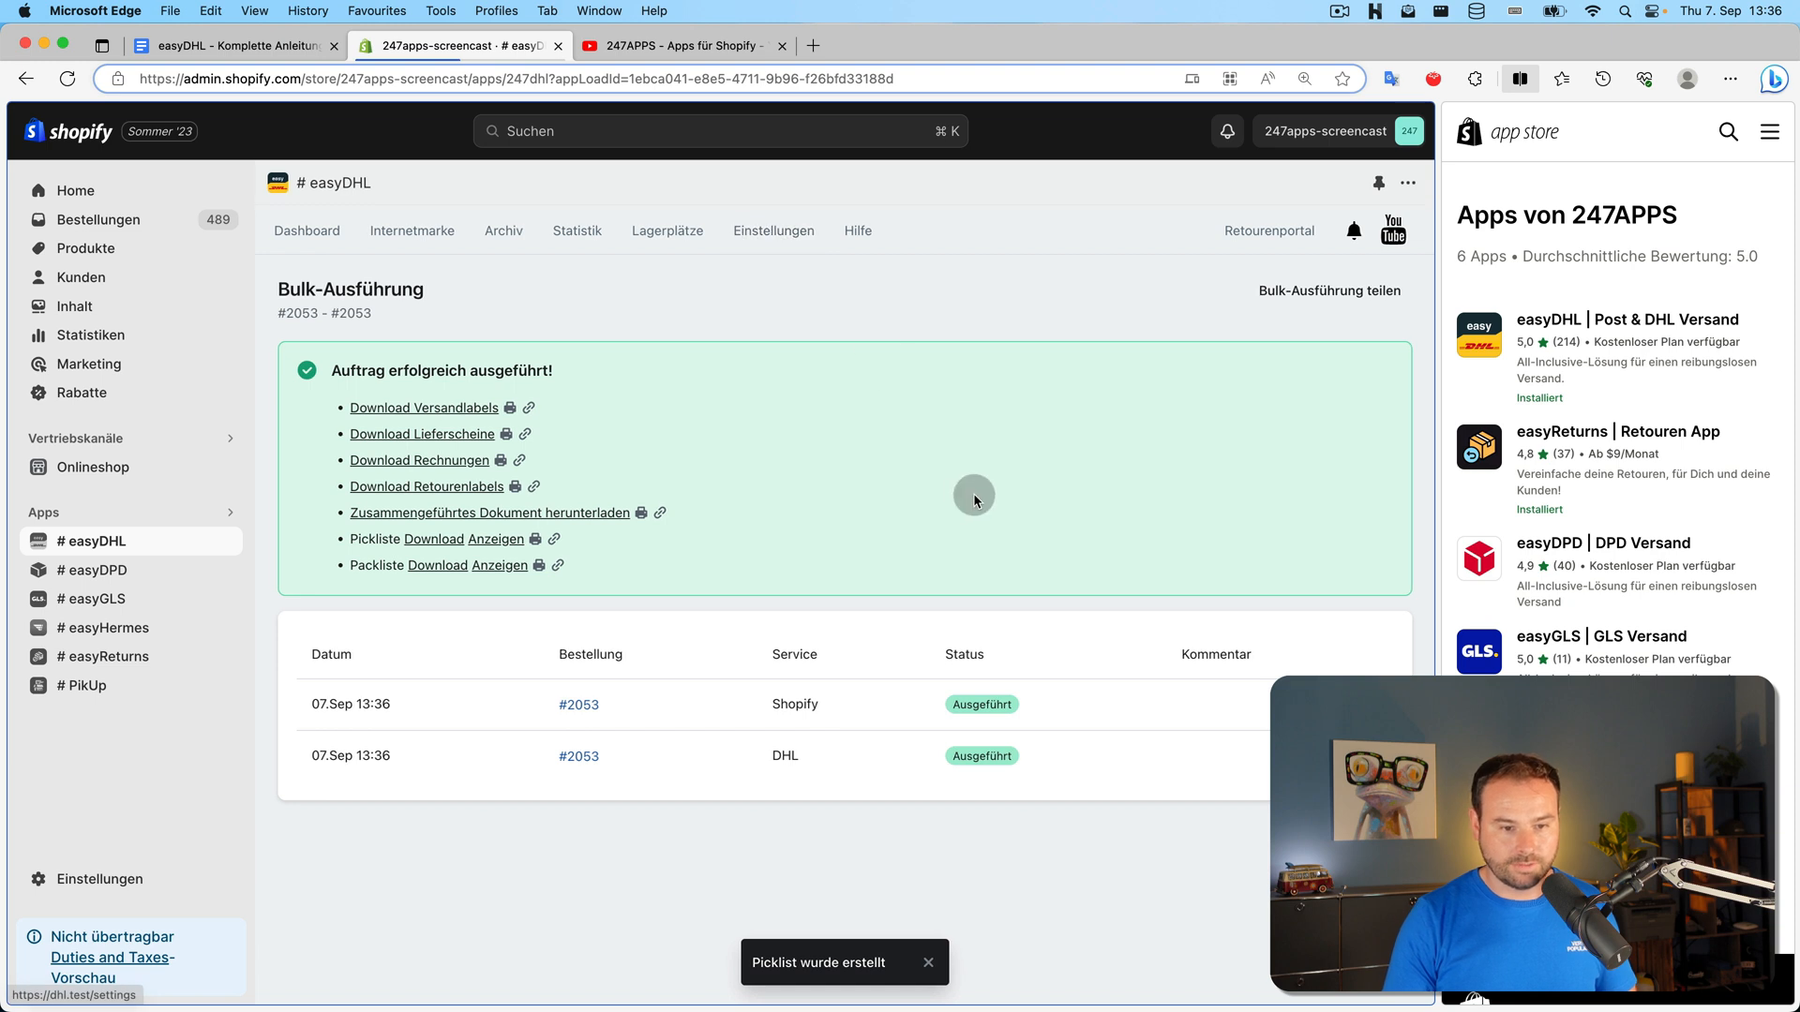
# Start a new shipping rule with provider Internetmarke, then discard the draft
pyautogui.click(788, 242)
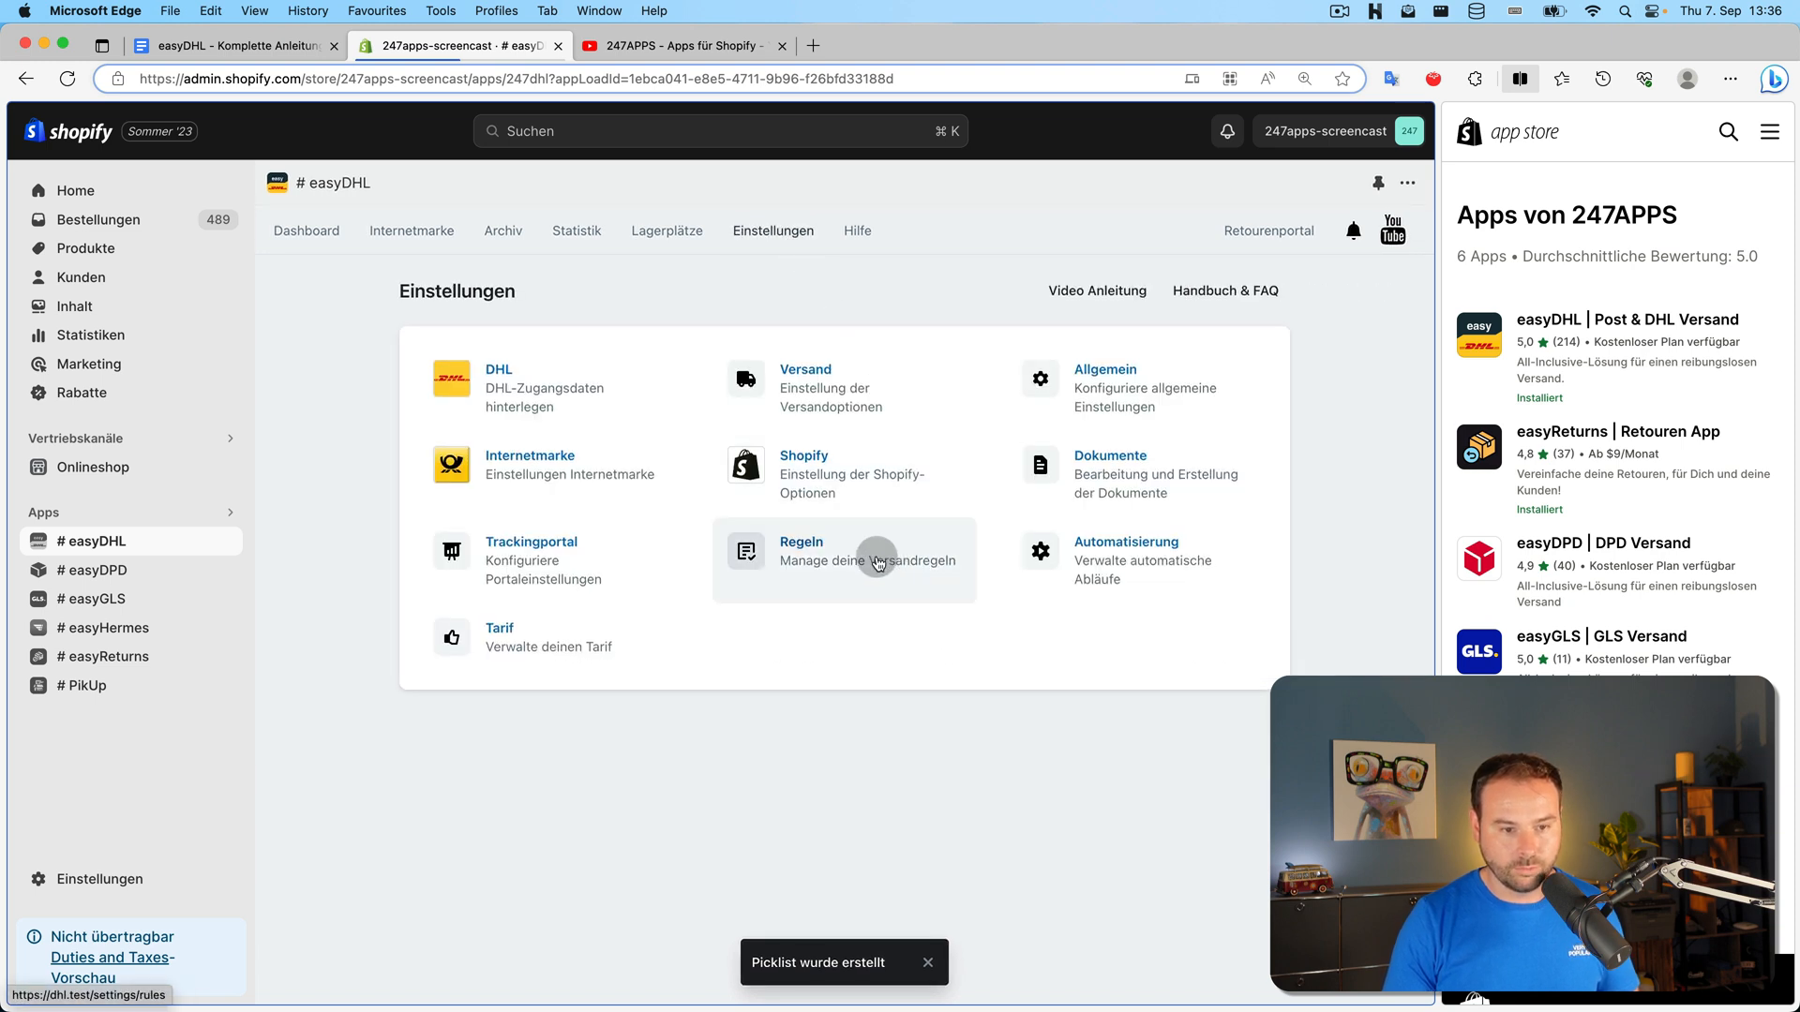
pyautogui.click(763, 554)
pyautogui.click(1209, 291)
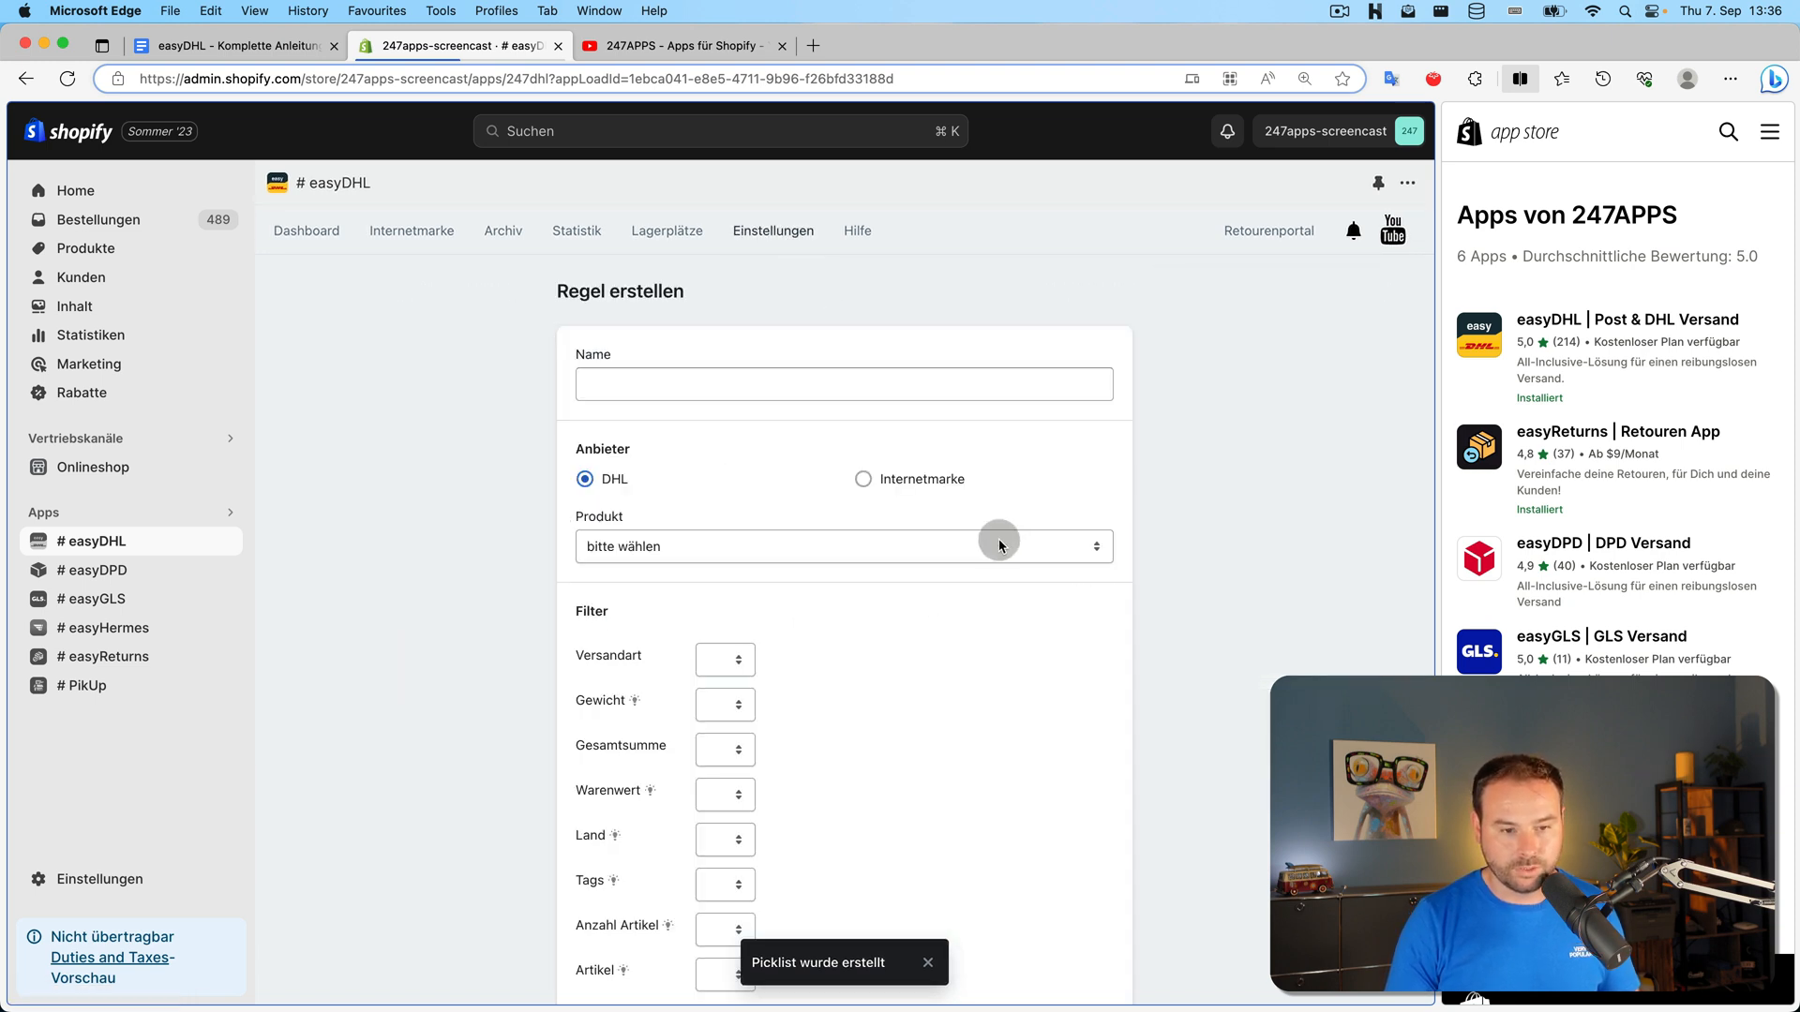
pyautogui.click(931, 480)
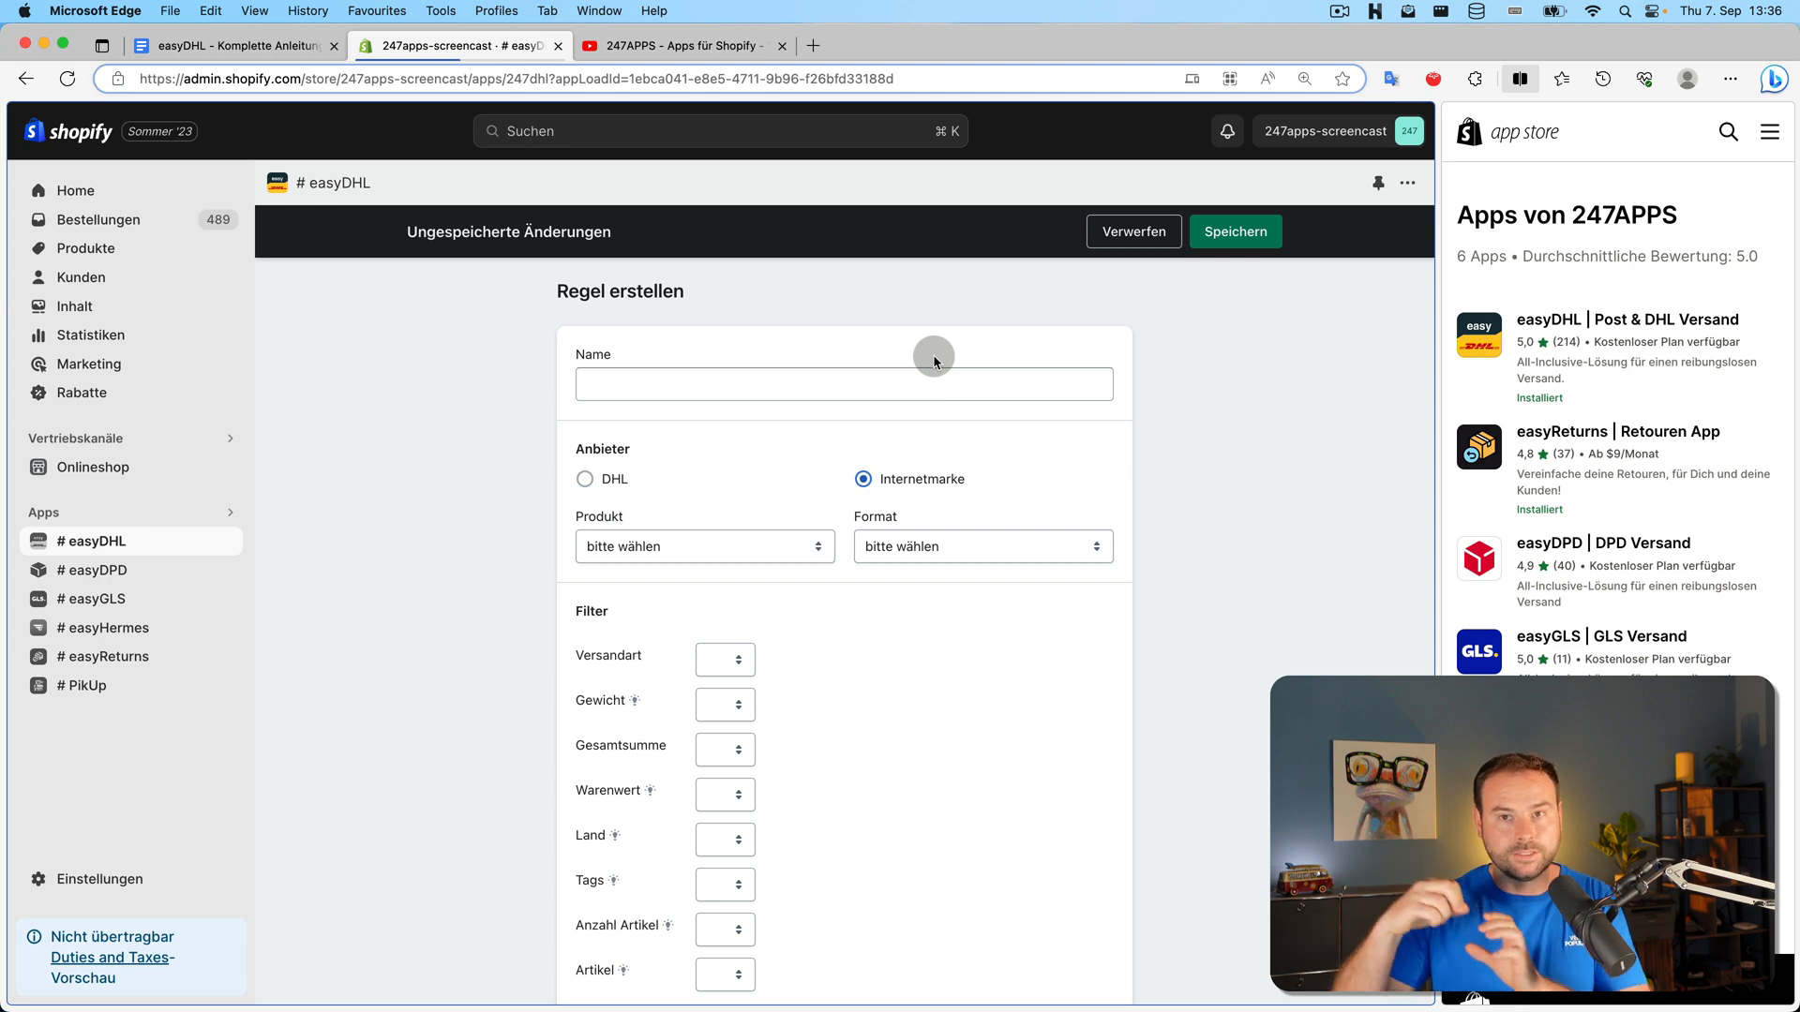
pyautogui.click(1133, 231)
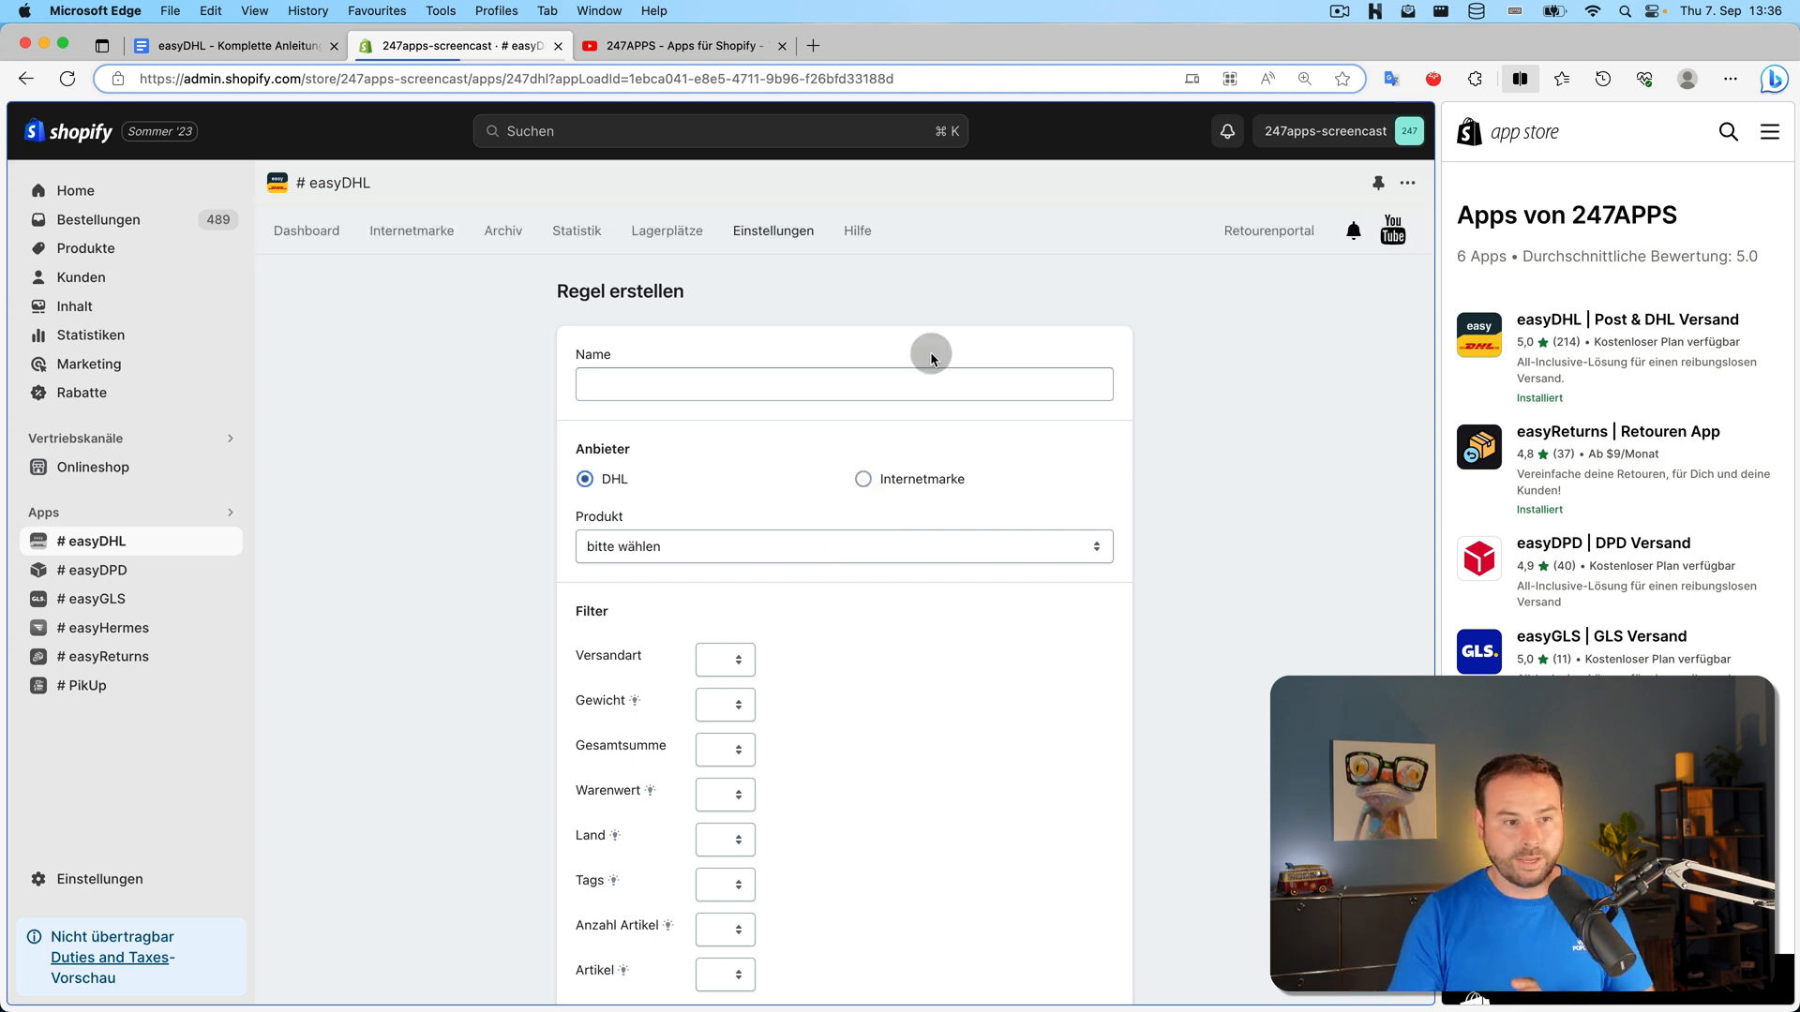
# Go back to the open orders dashboard, then reopen the Regeln settings page
pyautogui.click(324, 245)
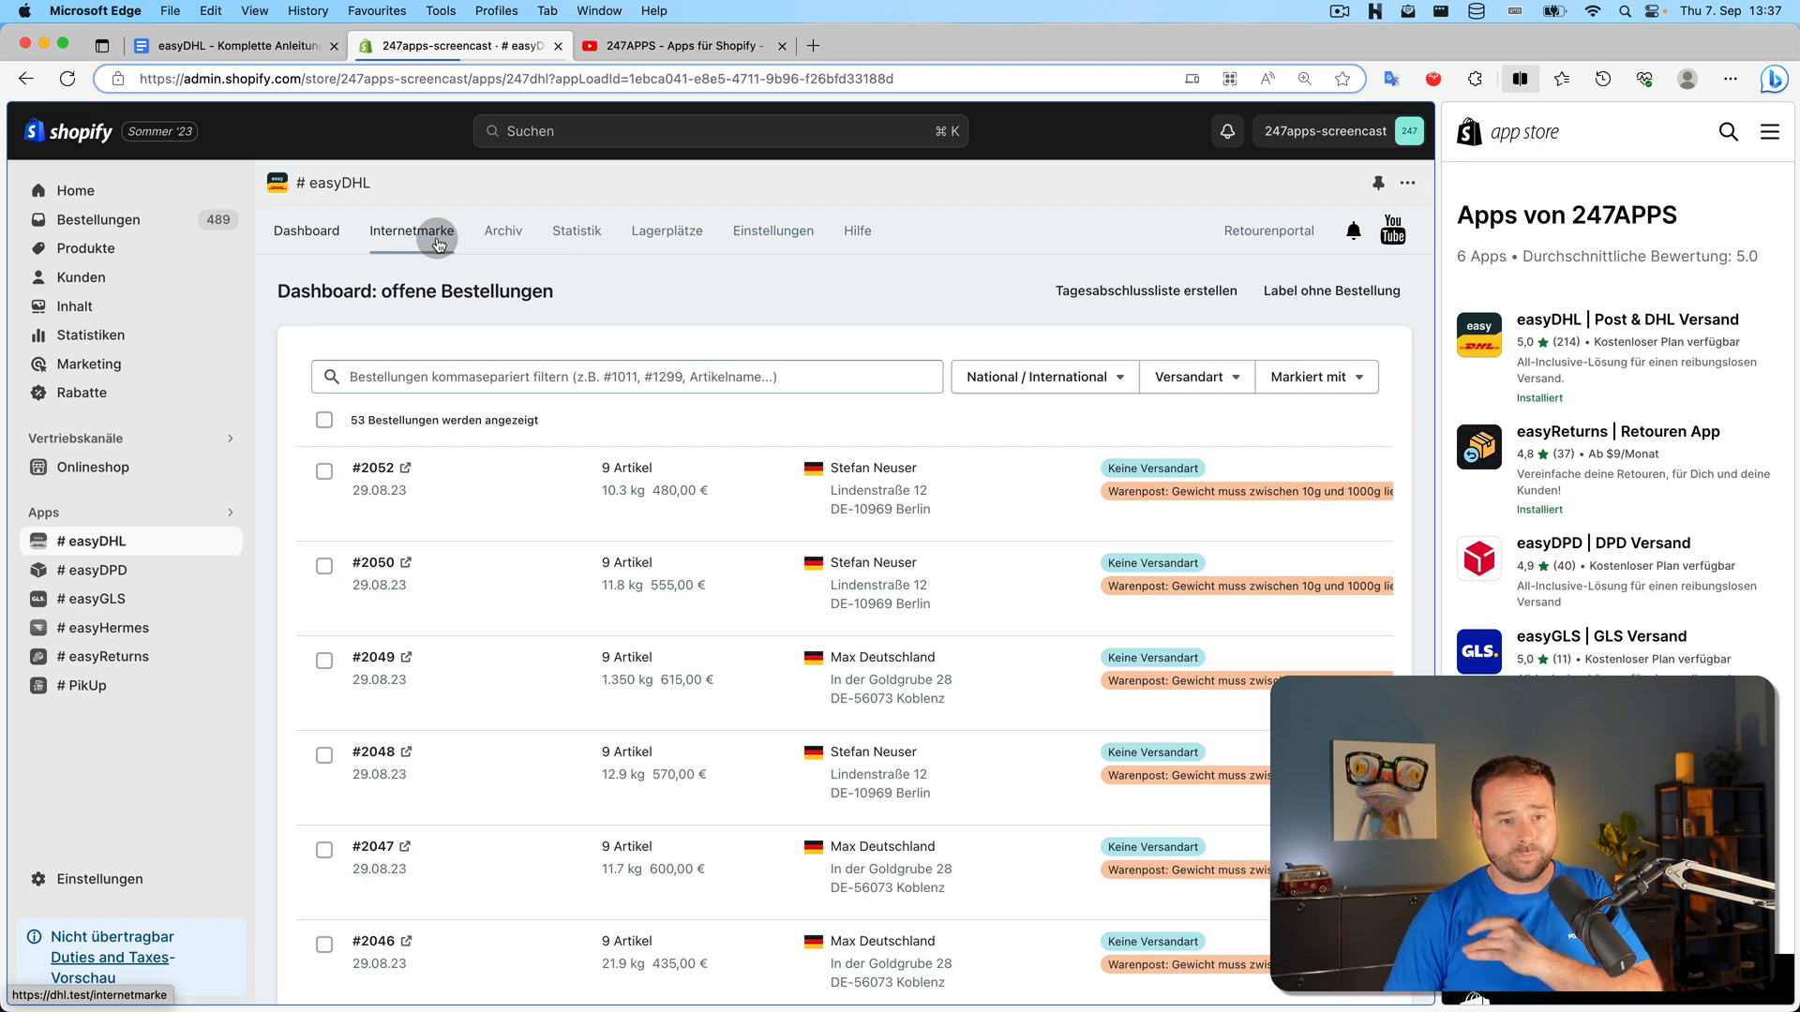
pyautogui.click(808, 230)
pyautogui.click(834, 568)
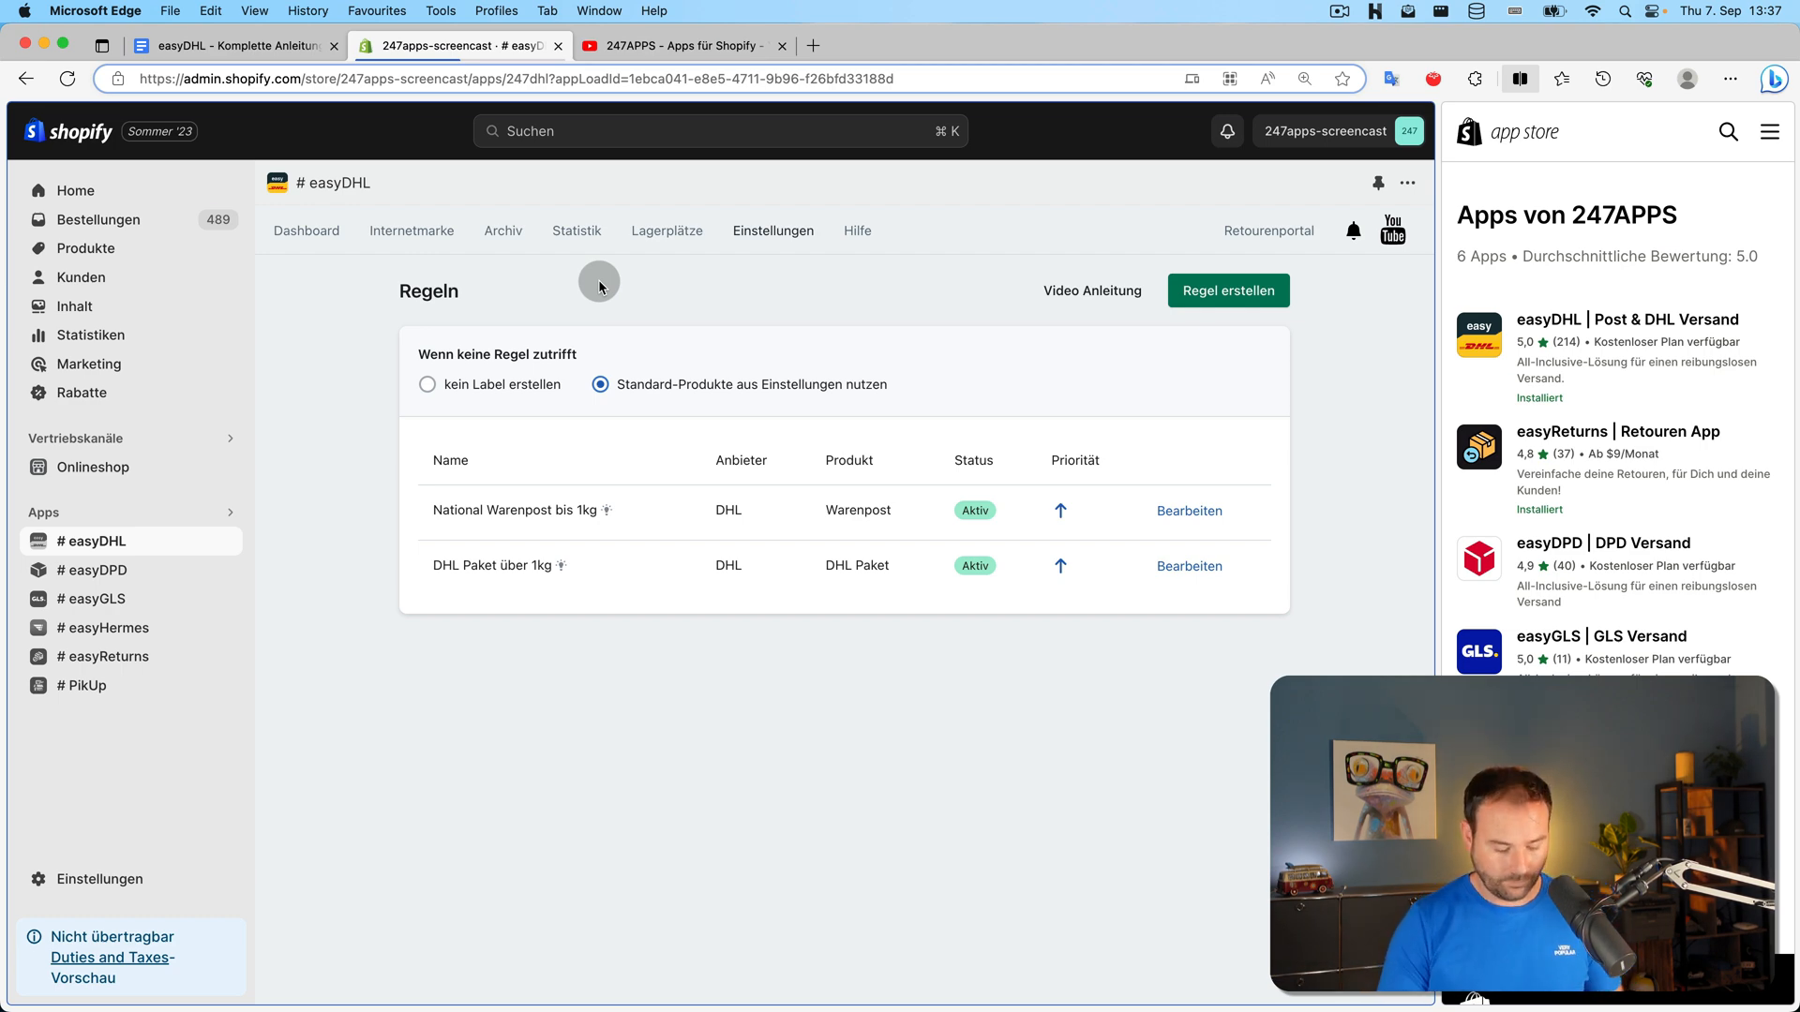
# Tick off 'Versandlabels über Regeln' in the Google Docs checklist and return to easyDHL
pyautogui.click(267, 46)
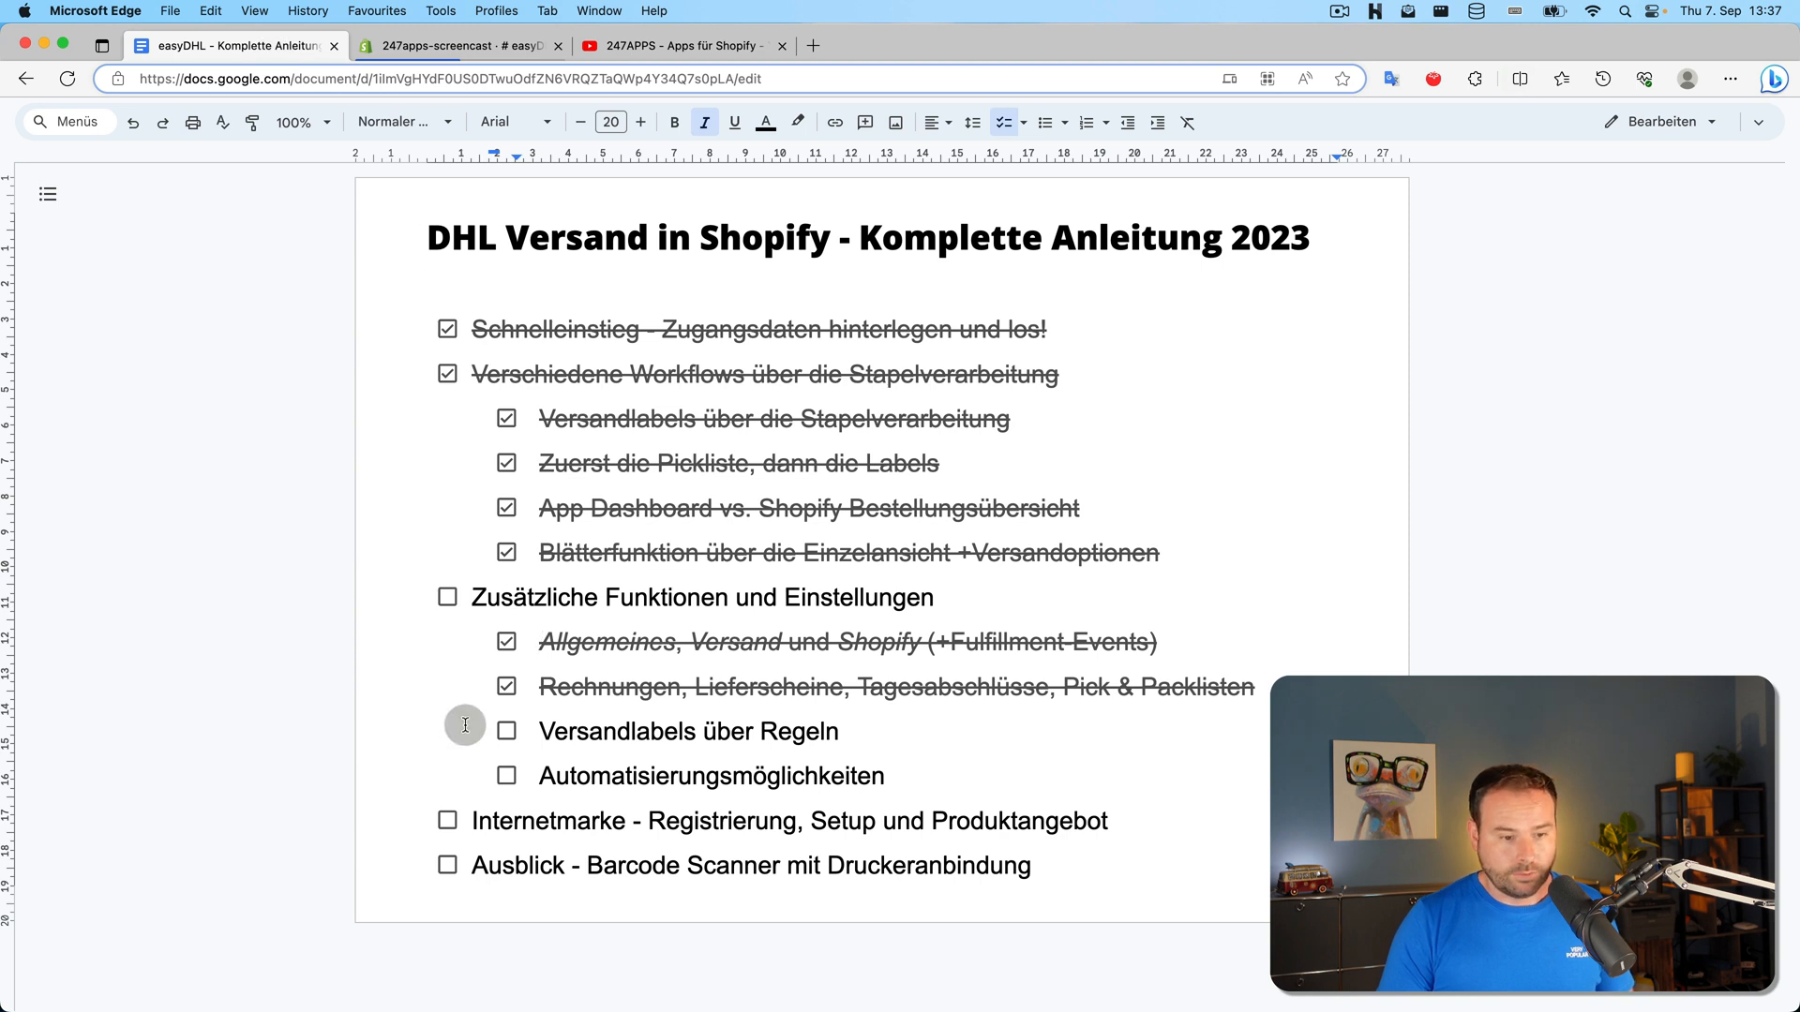
pyautogui.click(506, 730)
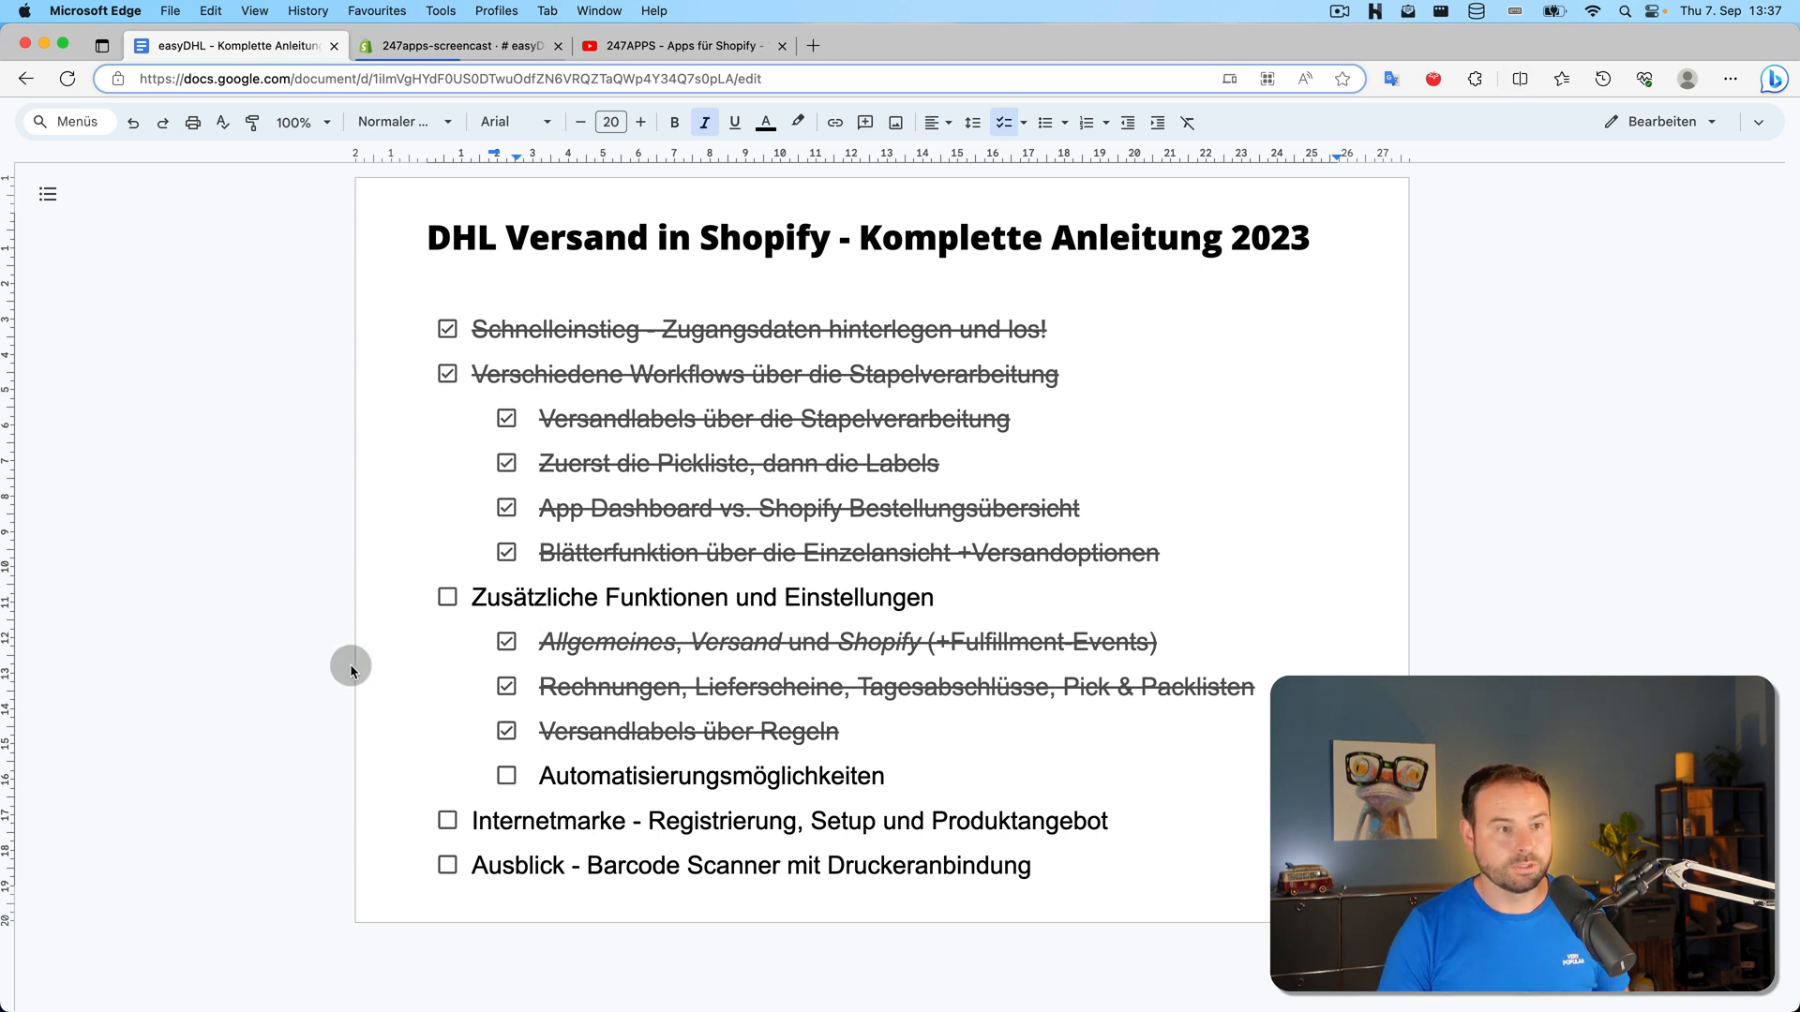
pyautogui.click(455, 46)
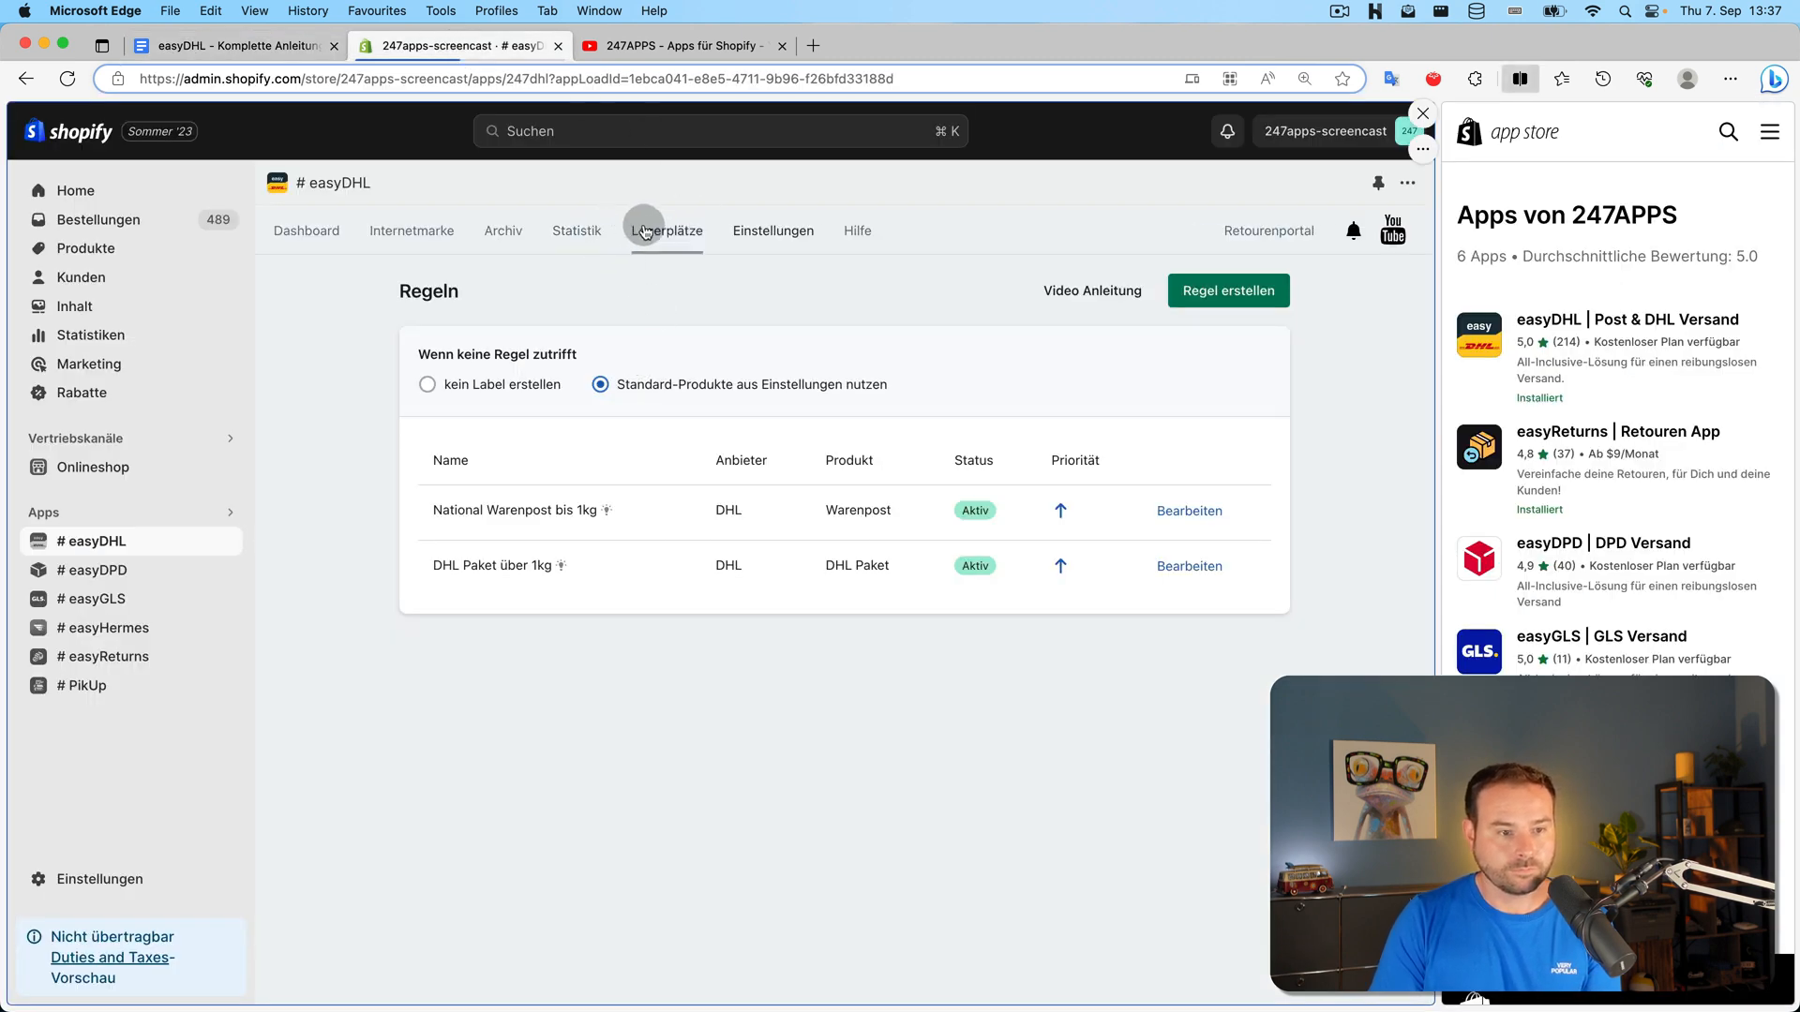
# Tick 'Automatisierung aktivieren' in the Automatisierung settings, with Bestellungseingang as the trigger
pyautogui.click(751, 230)
pyautogui.click(1078, 567)
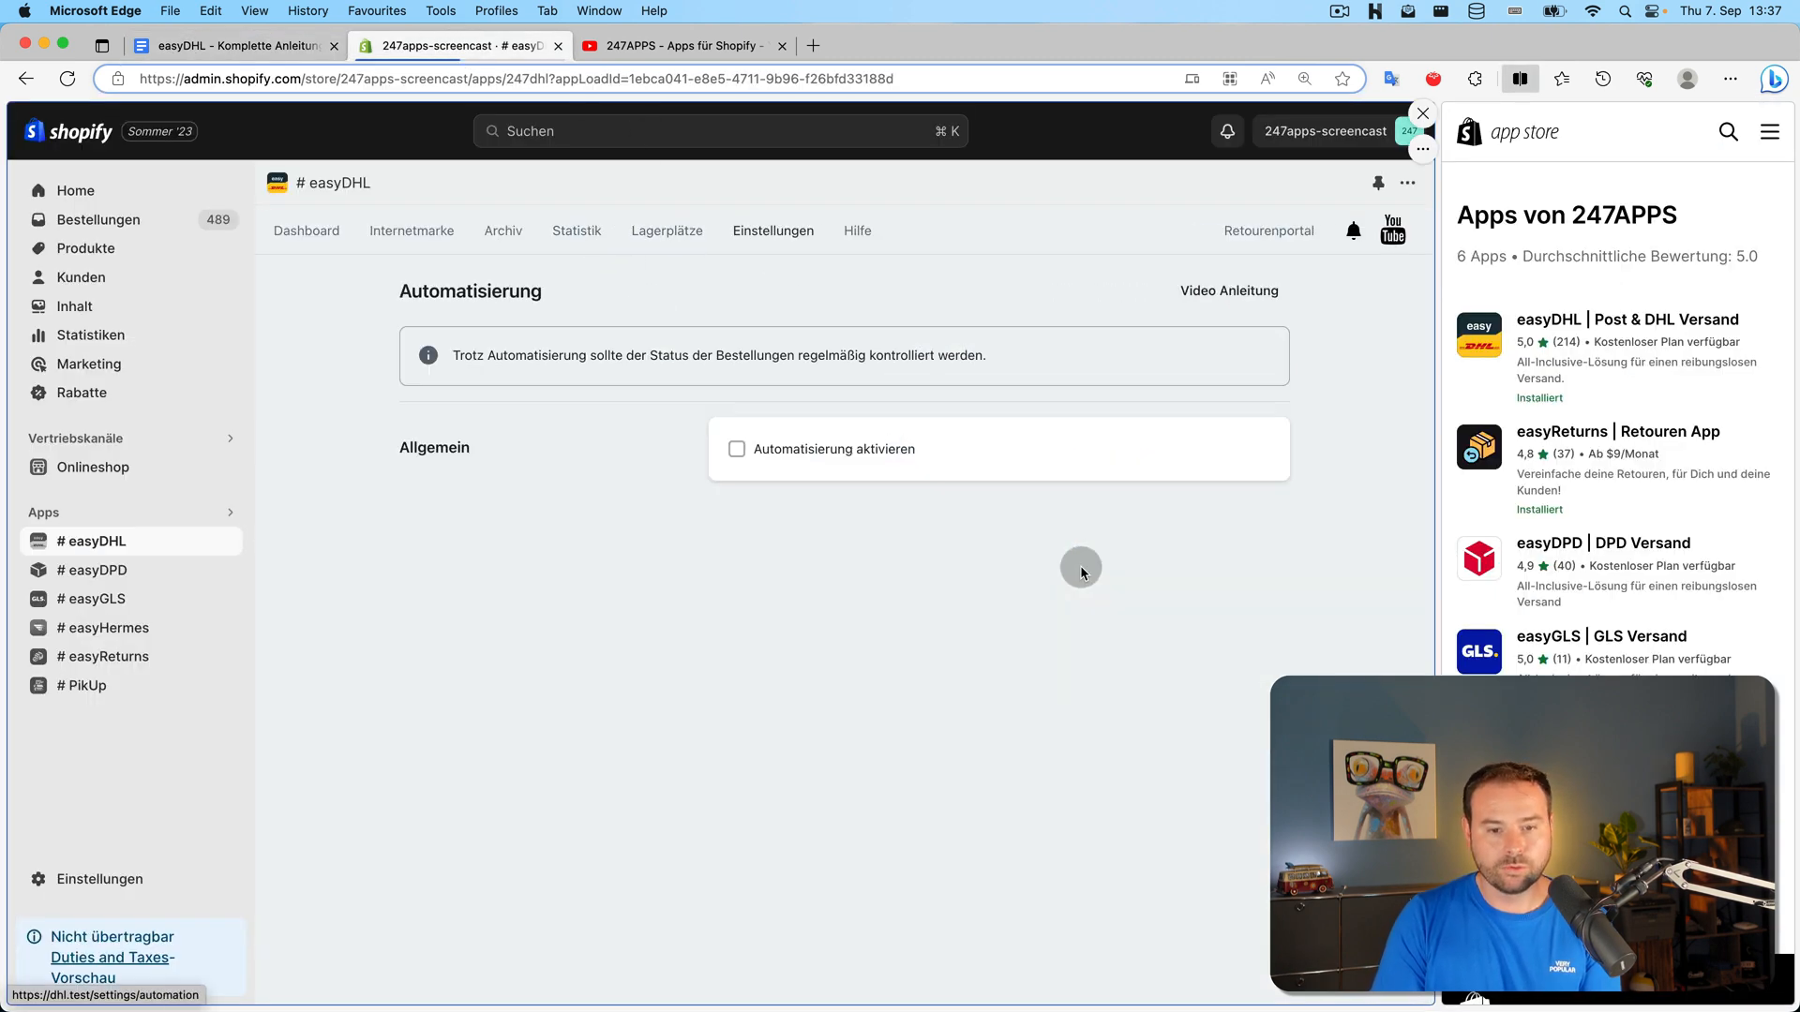
pyautogui.click(915, 452)
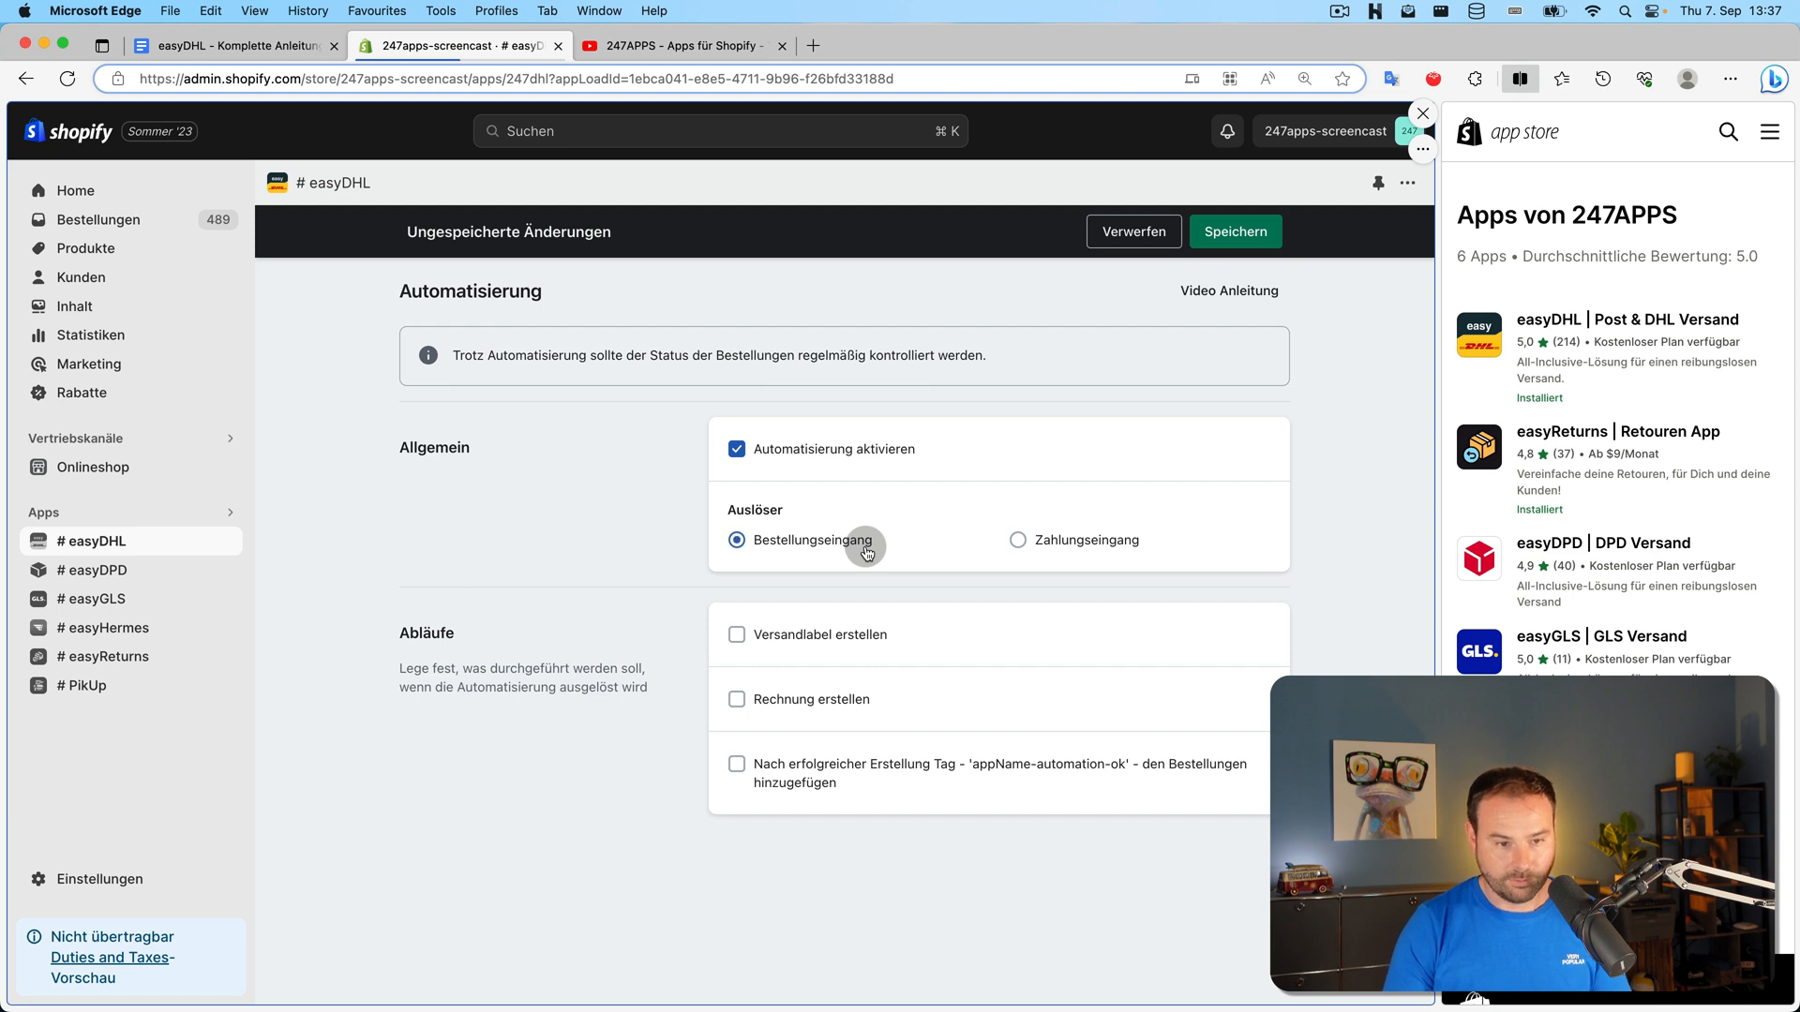
# Tick 'Versandlabel erstellen' and 'Regeln anwenden' in the automation workflow
pyautogui.click(857, 635)
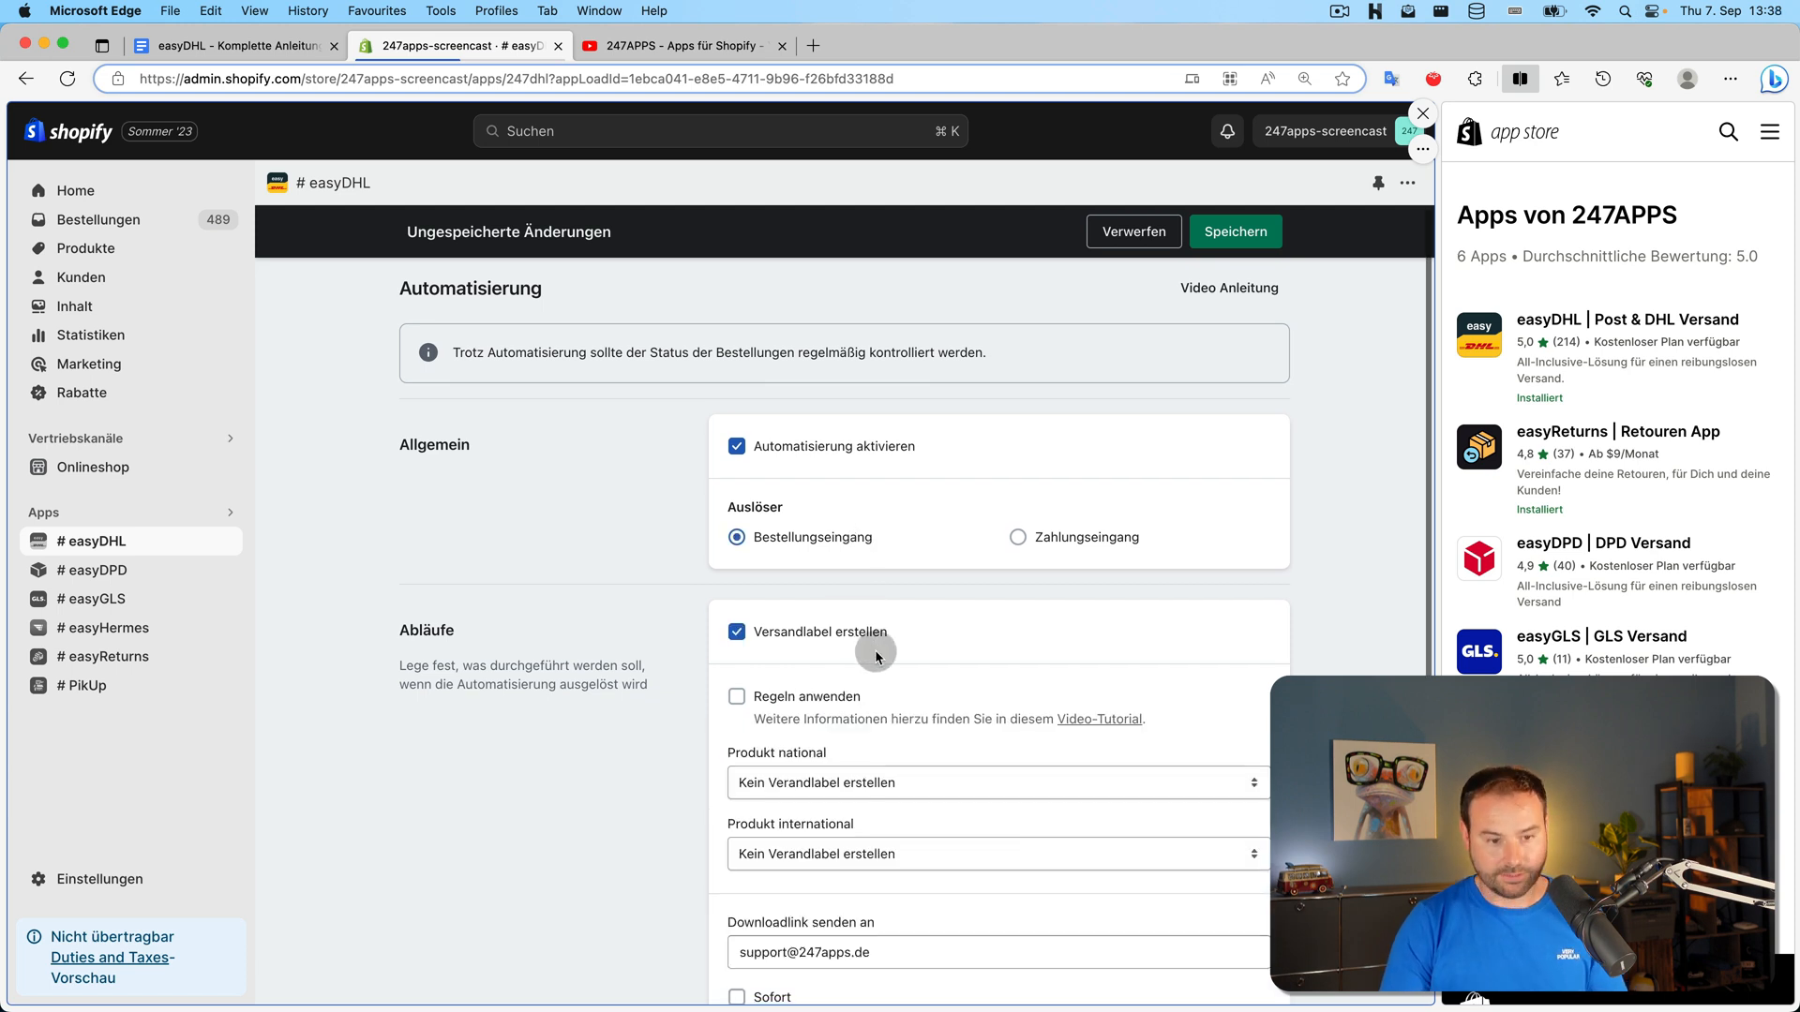
pyautogui.click(858, 627)
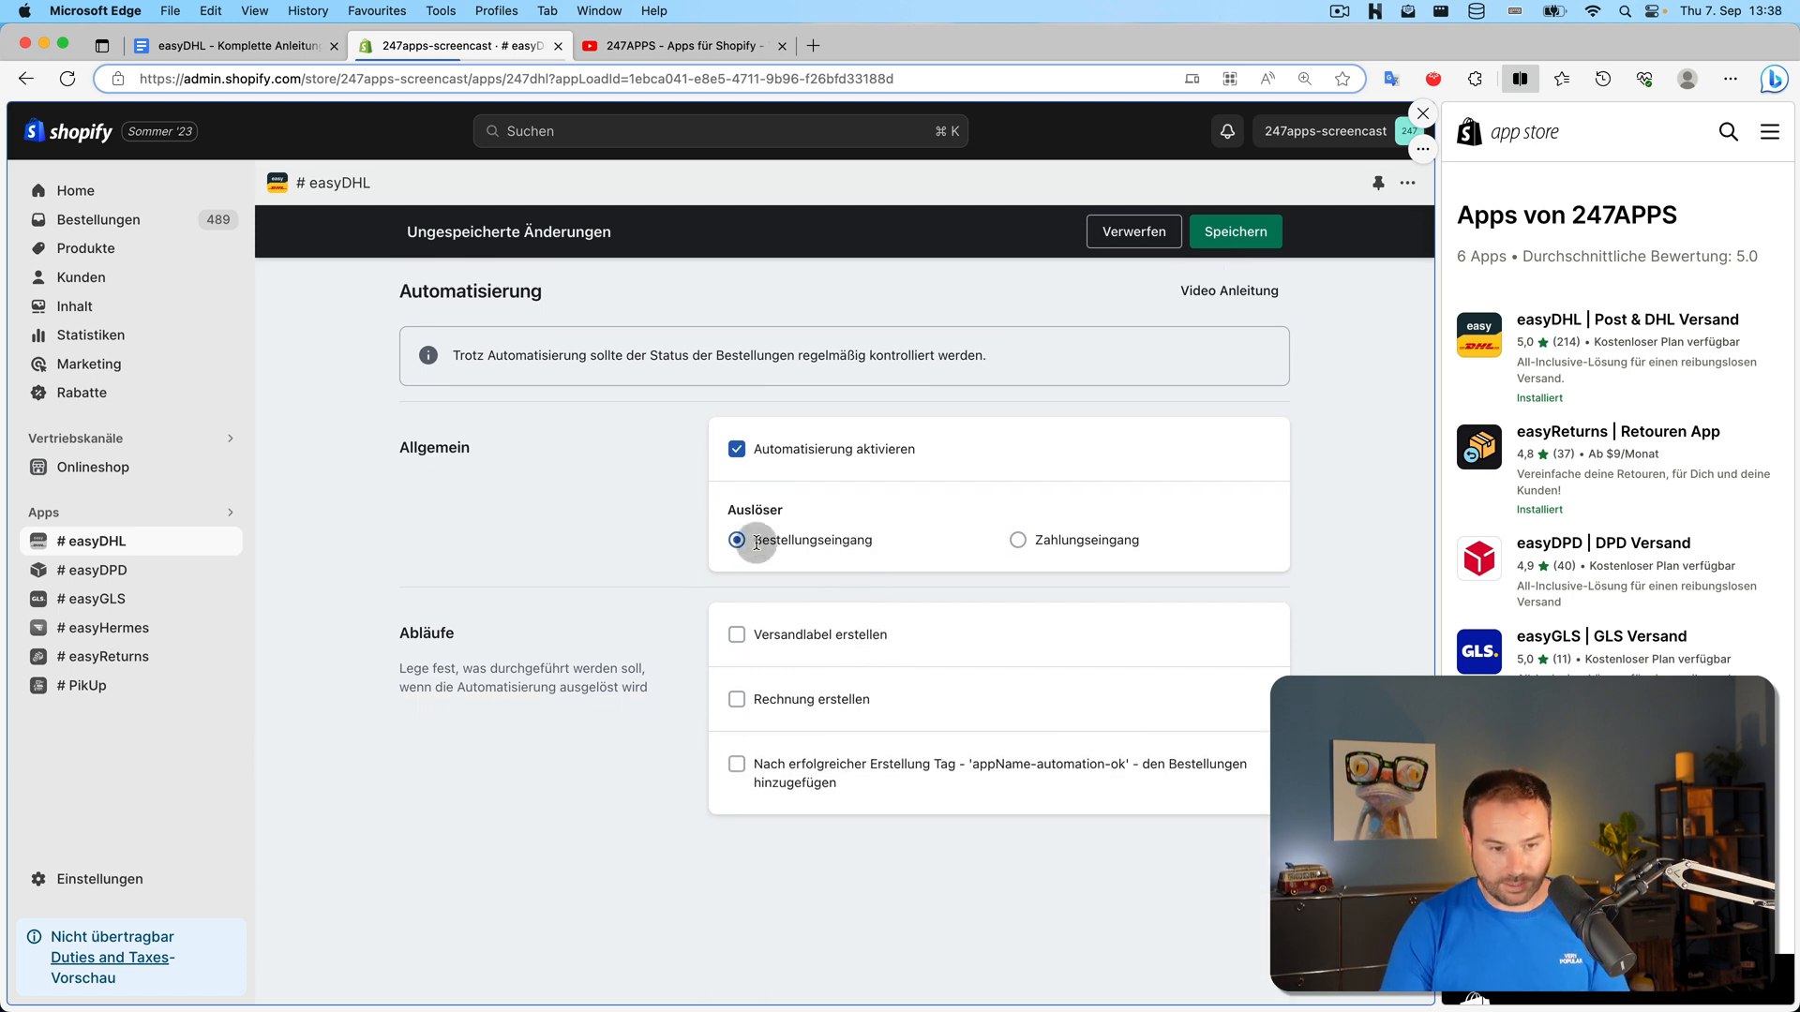
pyautogui.click(827, 700)
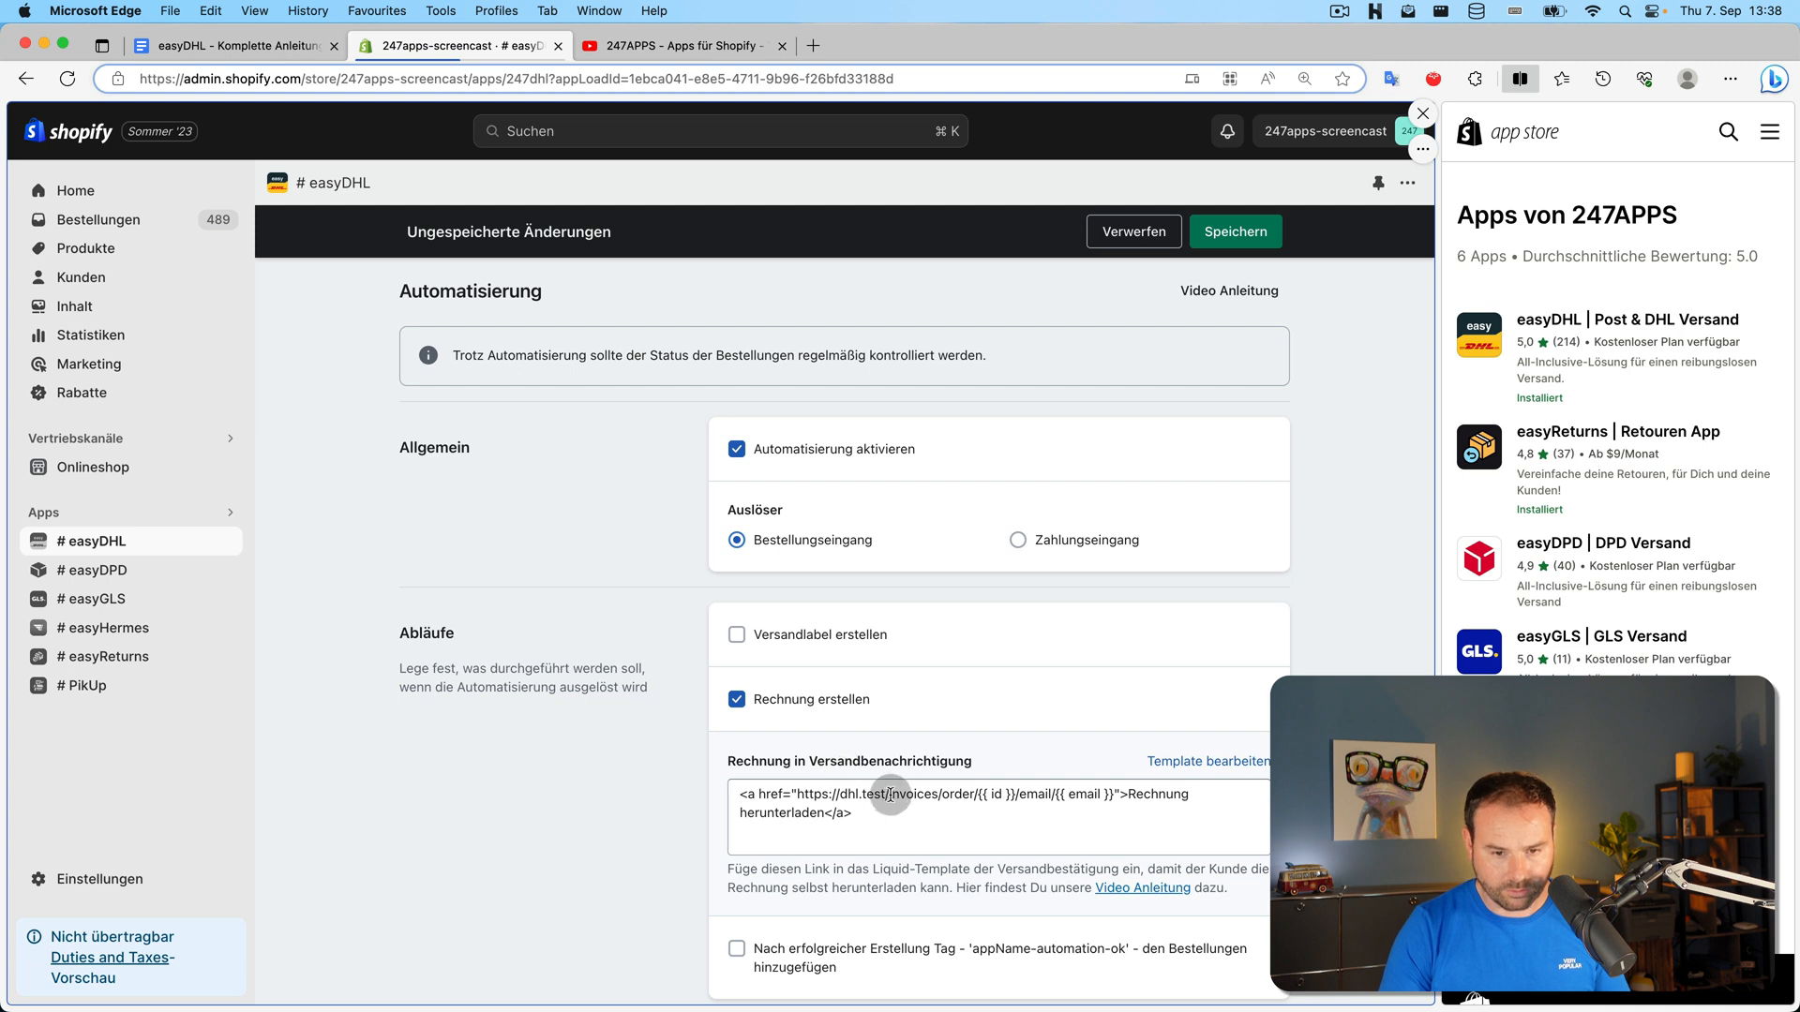
pyautogui.scroll(-1, 906, 797)
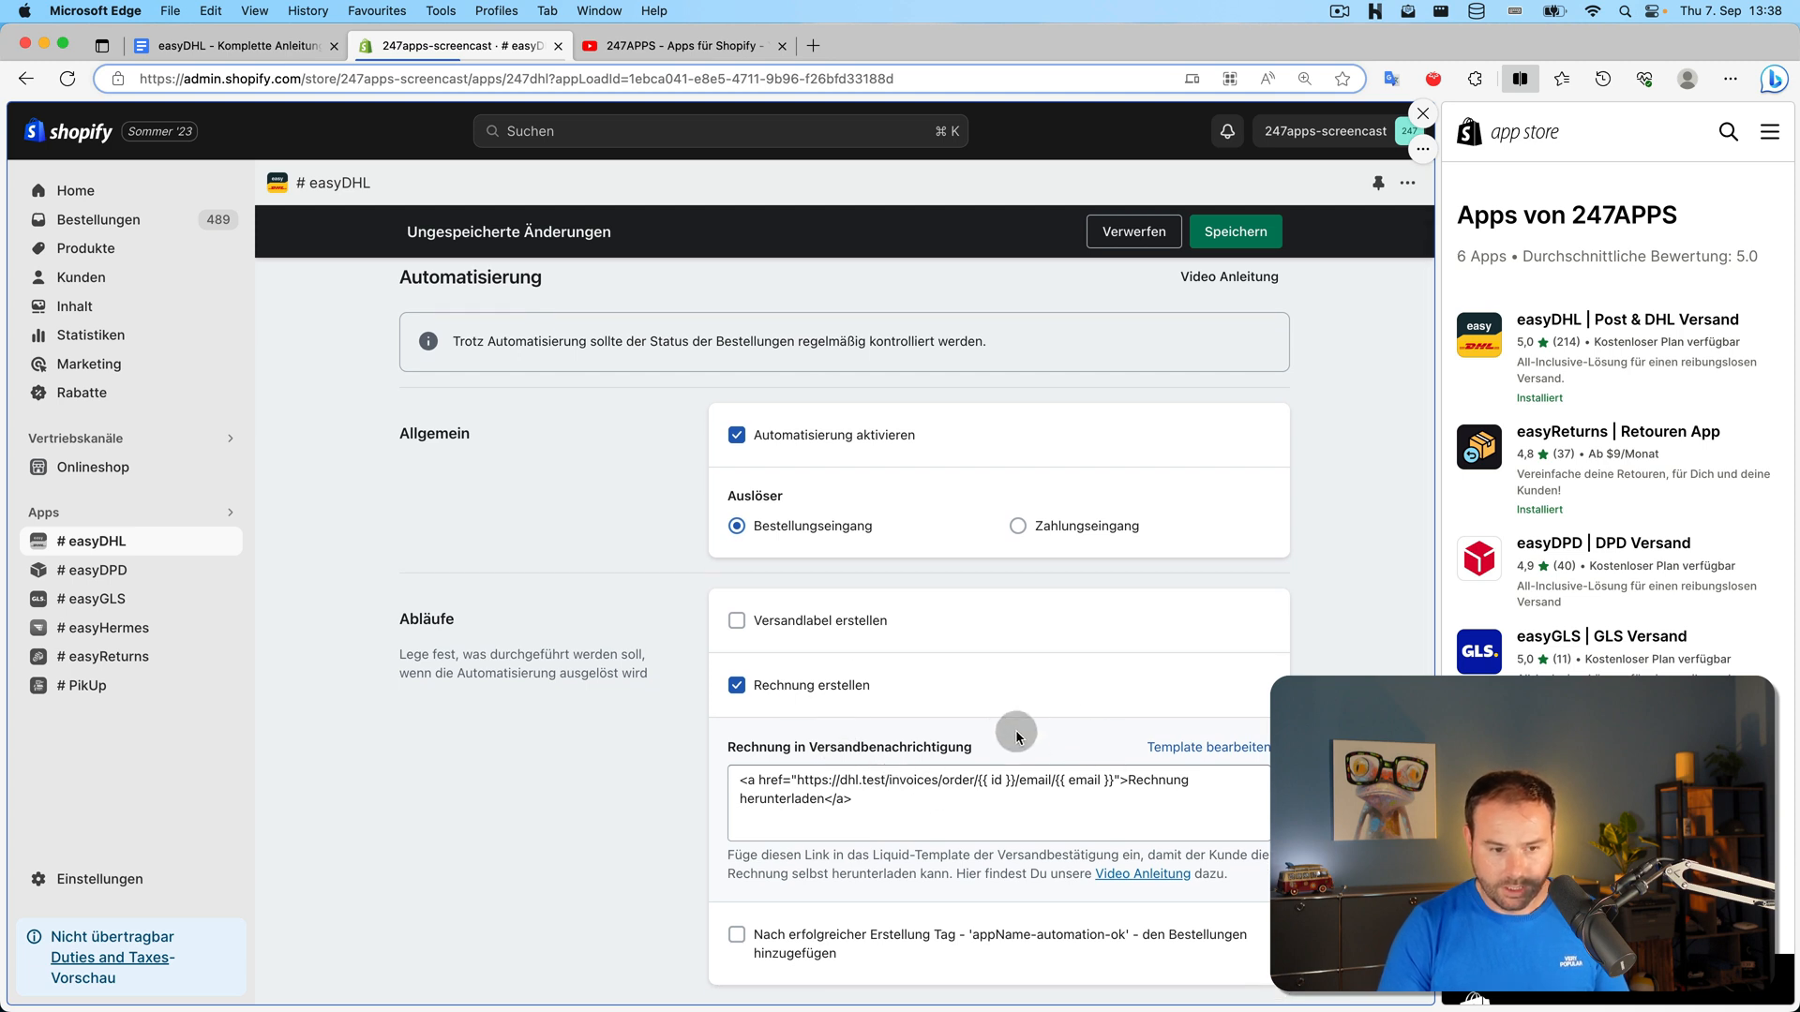
pyautogui.scroll(1, 829, 637)
pyautogui.click(839, 640)
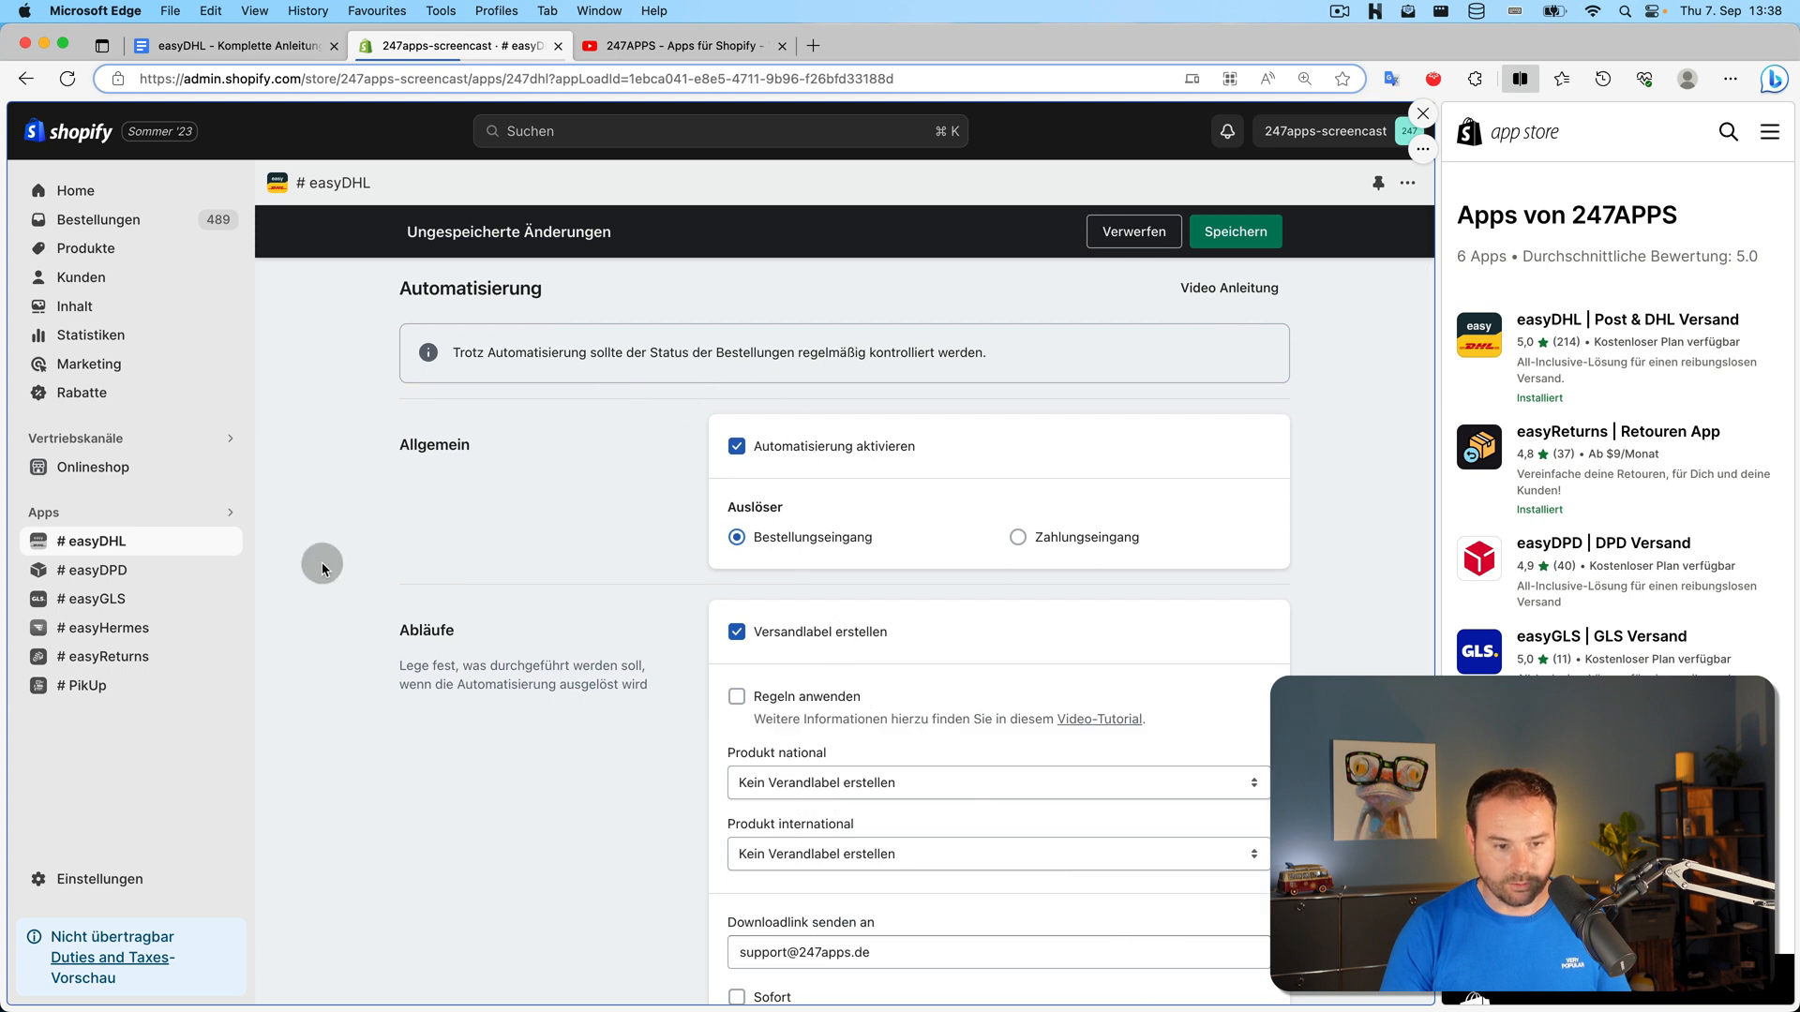
pyautogui.scroll(-3, 422, 562)
pyautogui.scroll(-1, 1012, 654)
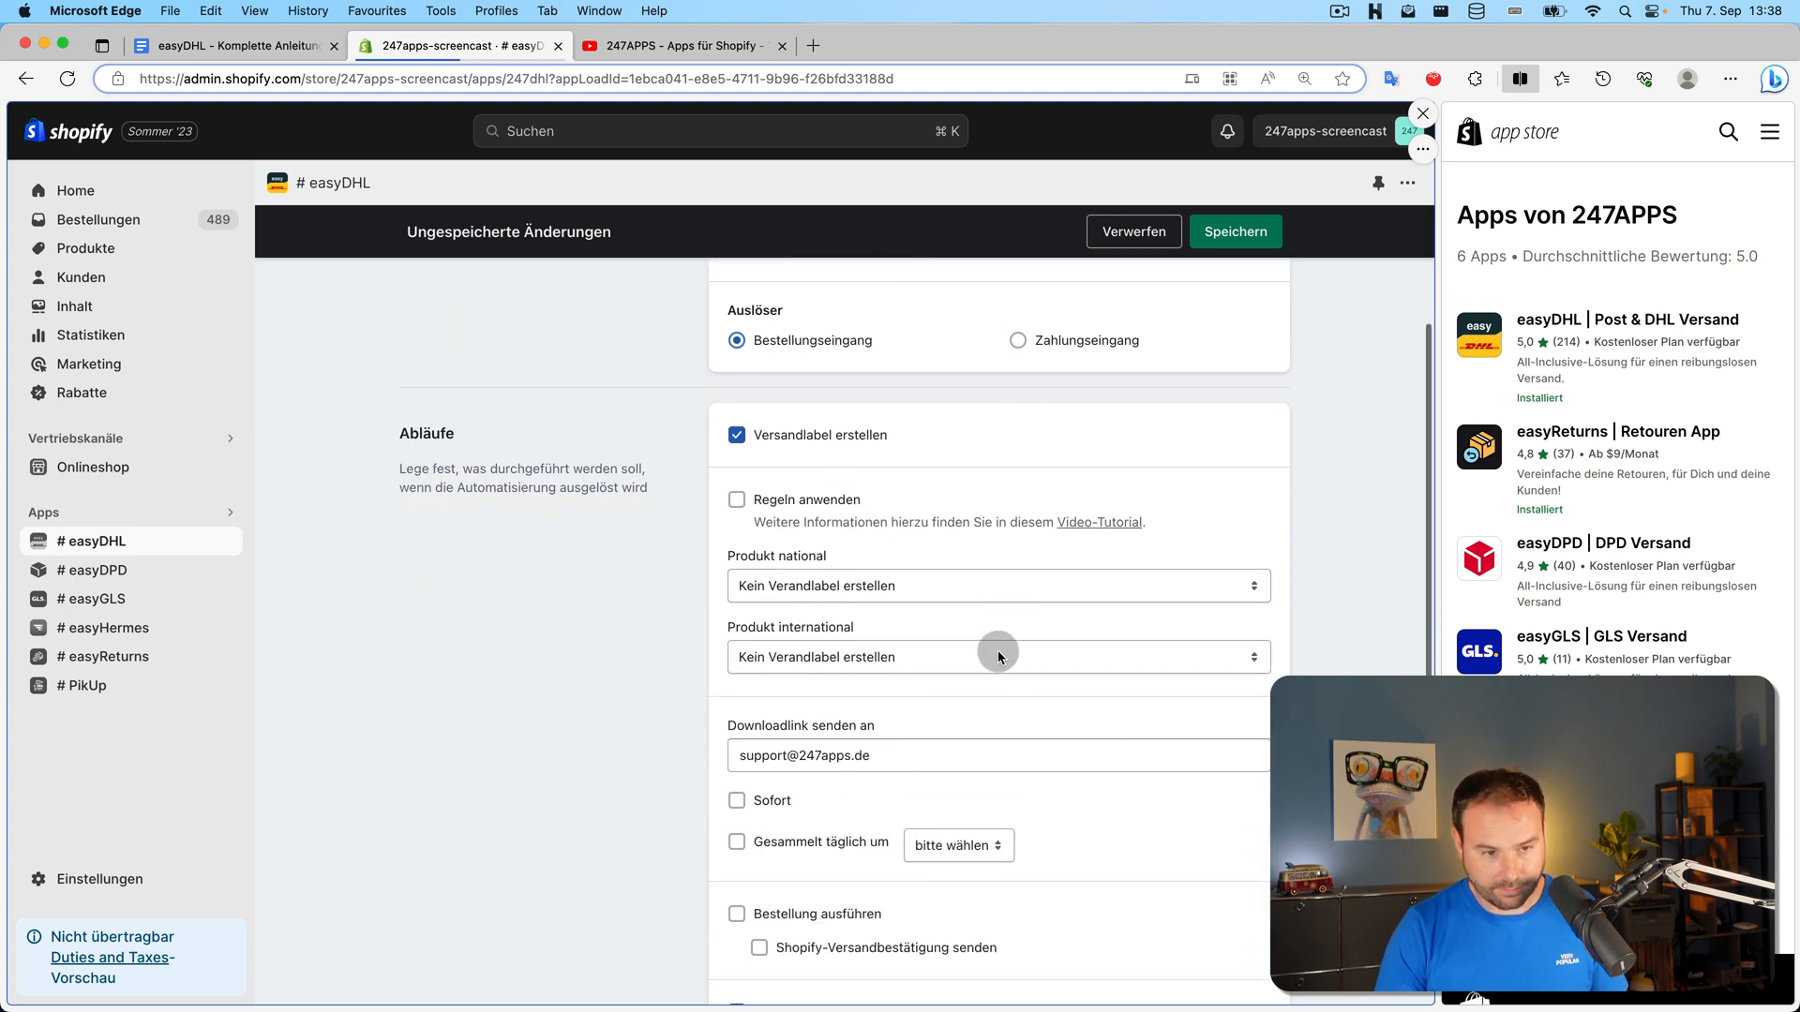
pyautogui.click(738, 504)
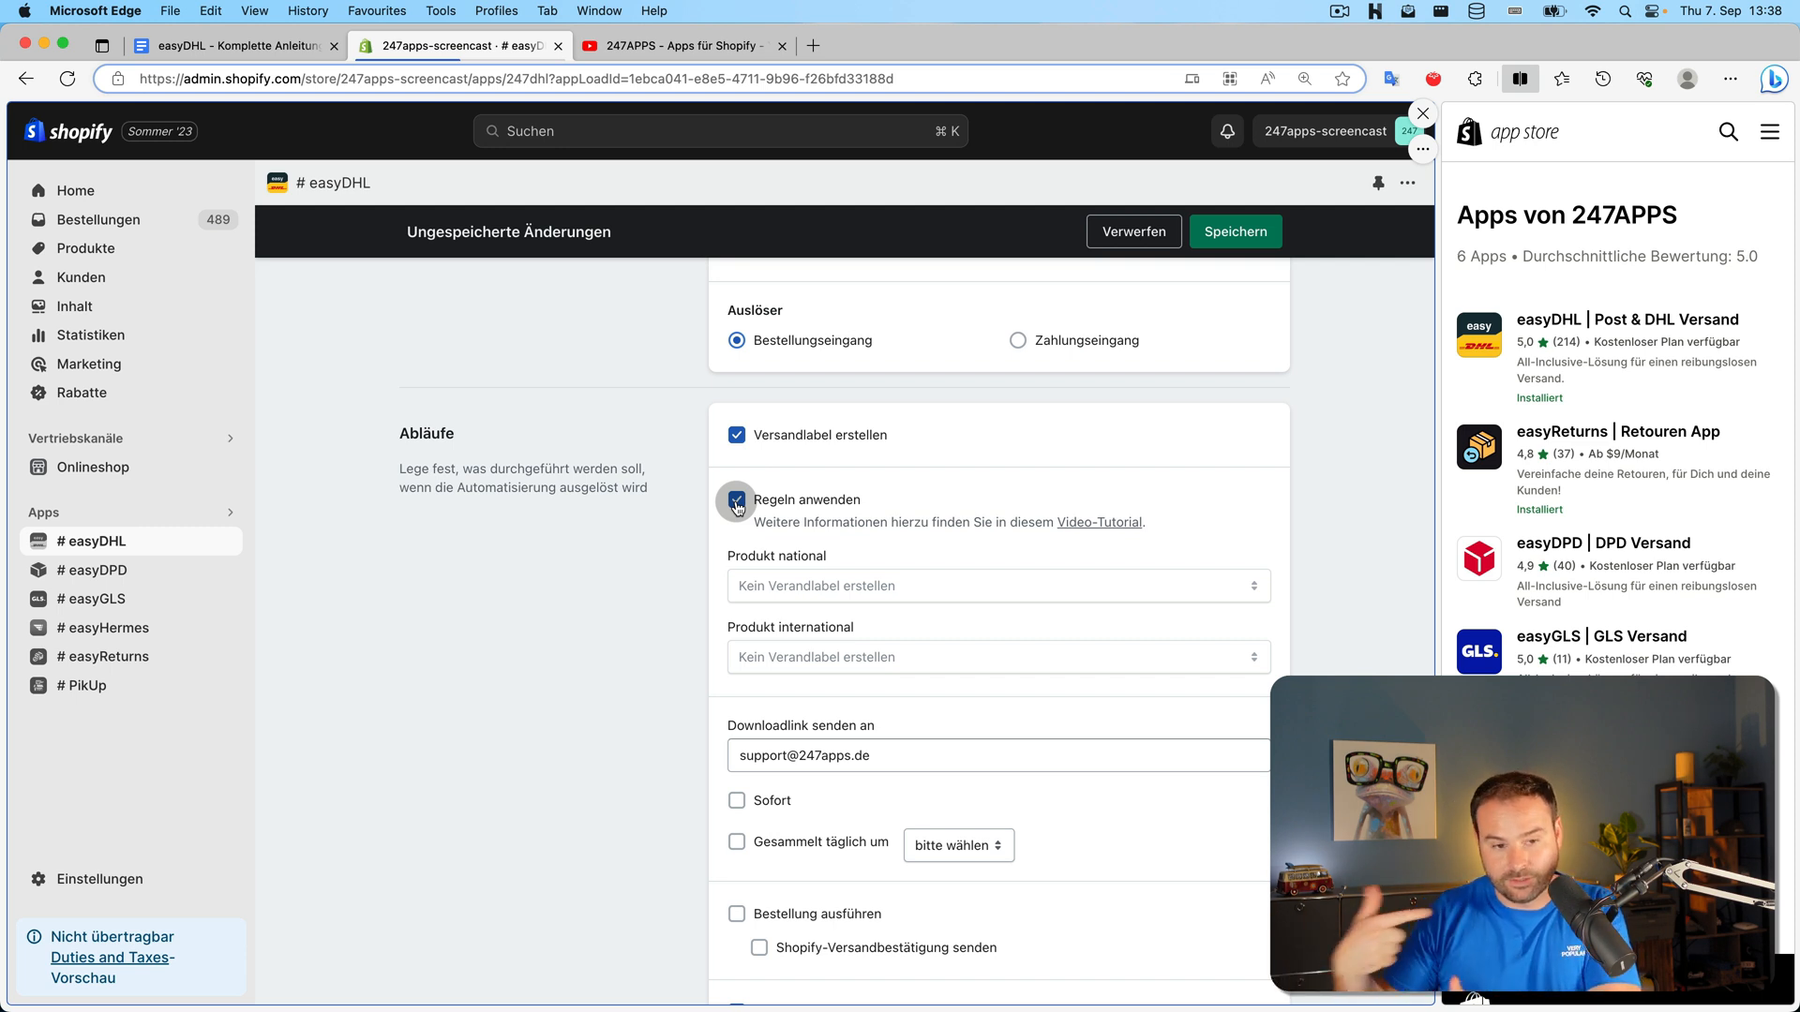
# Untick rules; set national DHL Paket with Warenpost under 1 kg, international Warenpost International Premium, and save
pyautogui.click(737, 503)
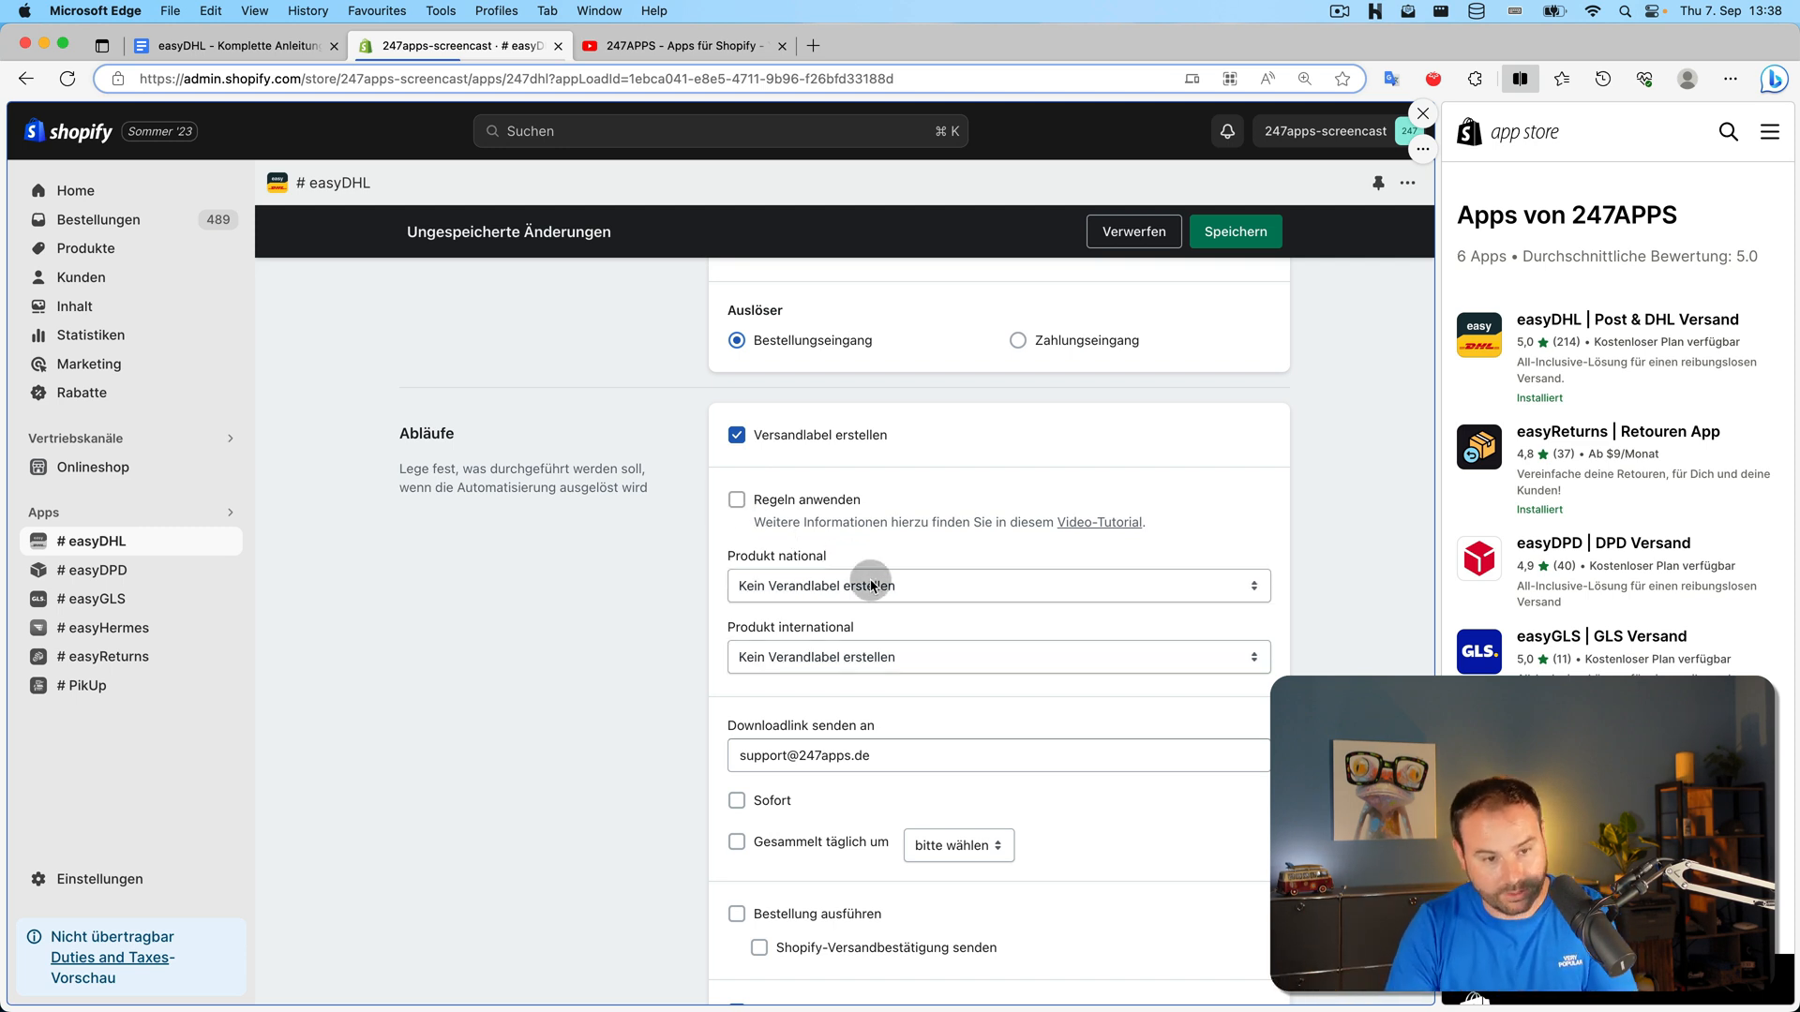
pyautogui.click(873, 585)
pyautogui.click(878, 604)
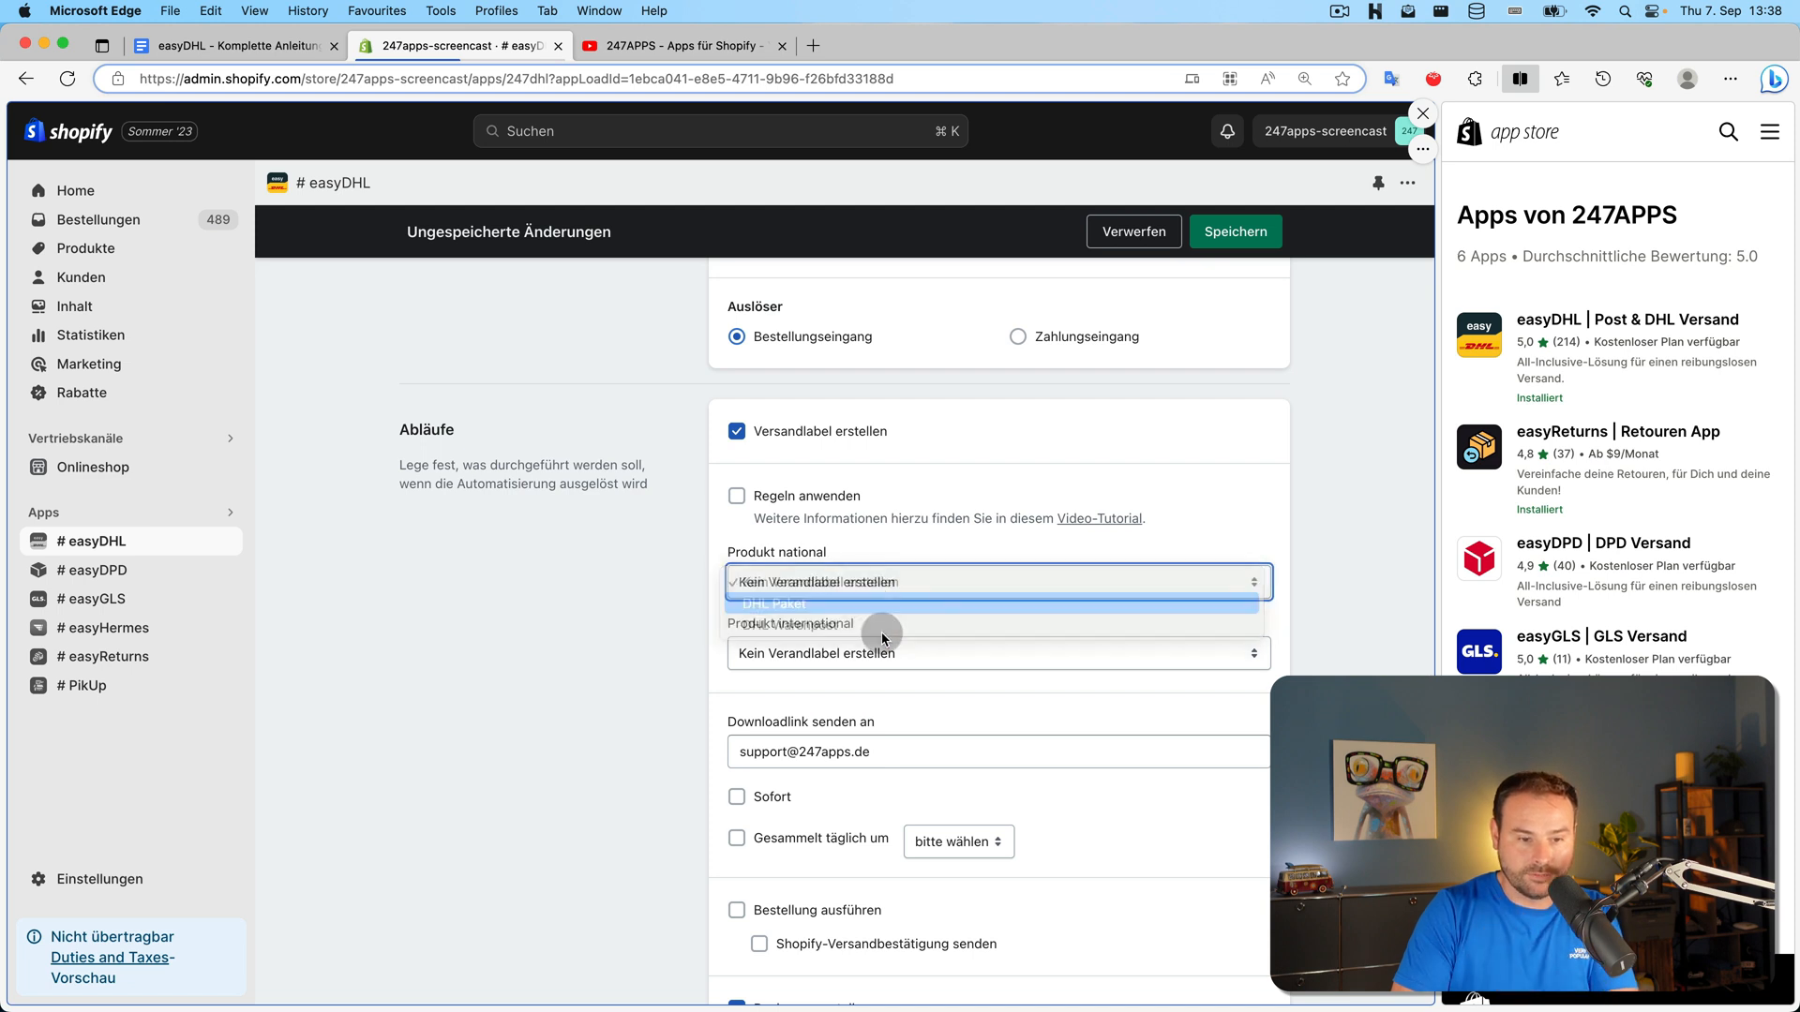
pyautogui.click(898, 684)
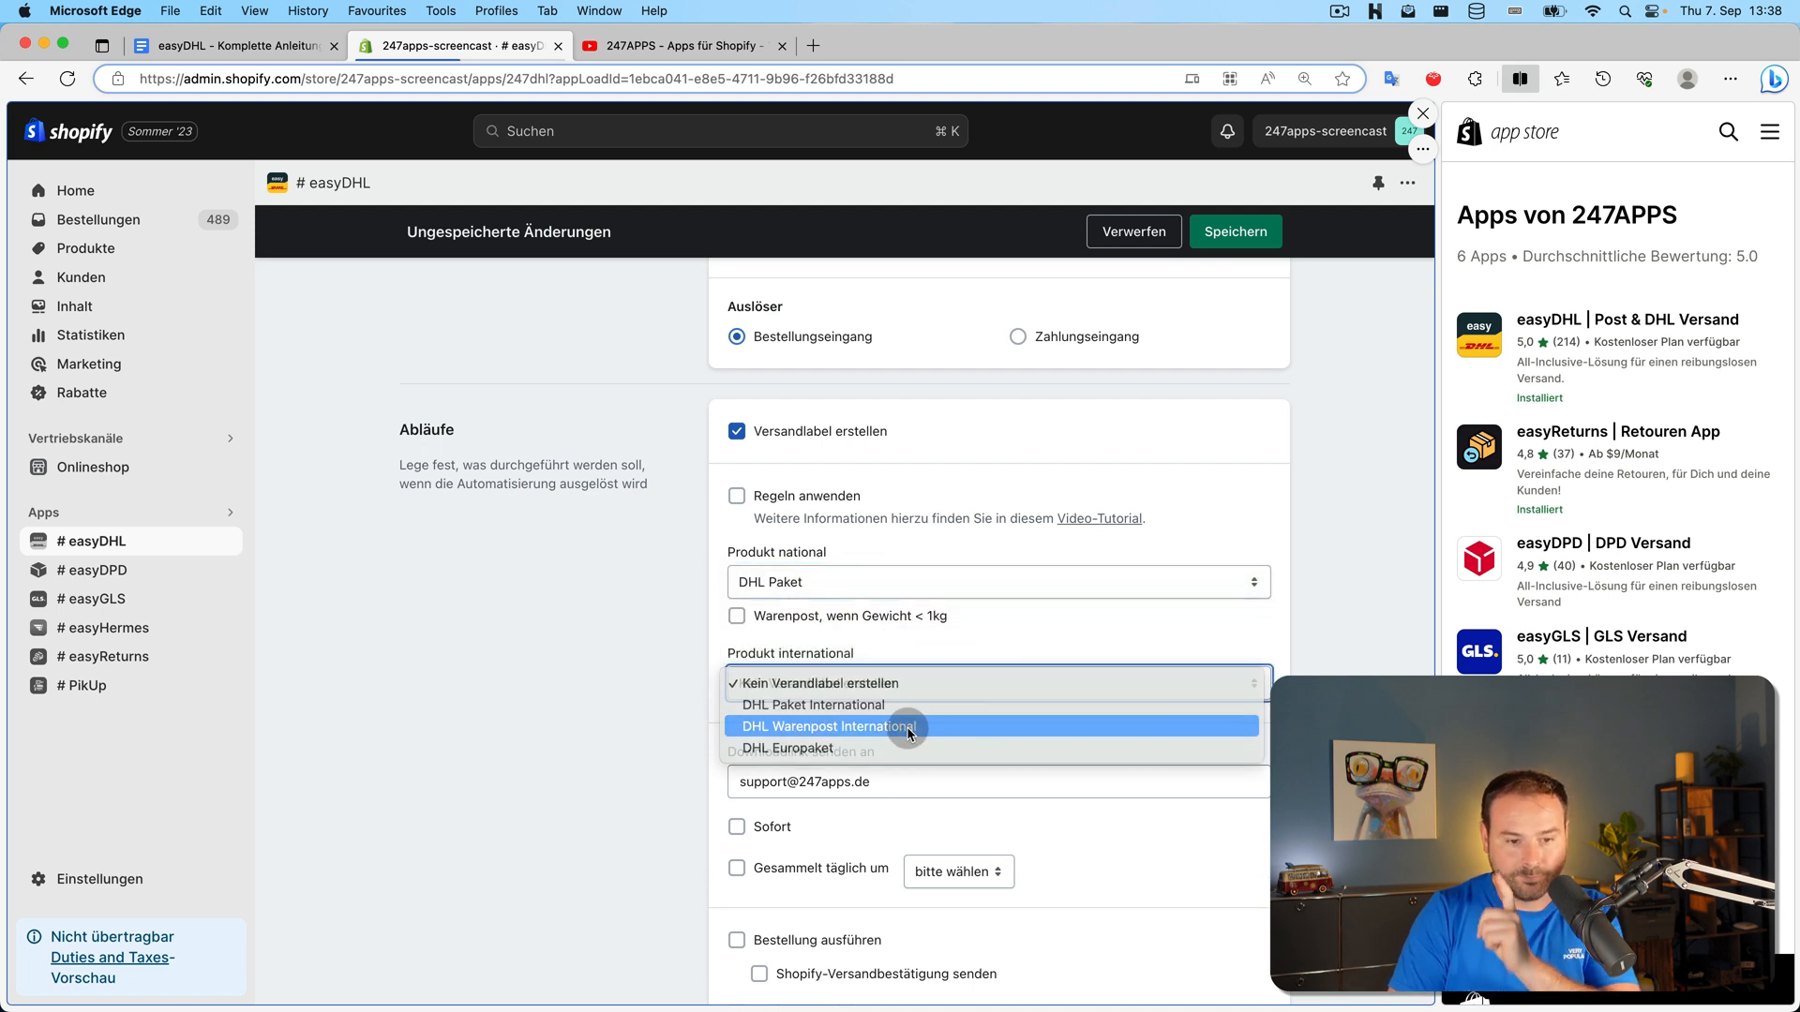
pyautogui.click(907, 728)
pyautogui.scroll(-1, 610, 637)
pyautogui.click(736, 583)
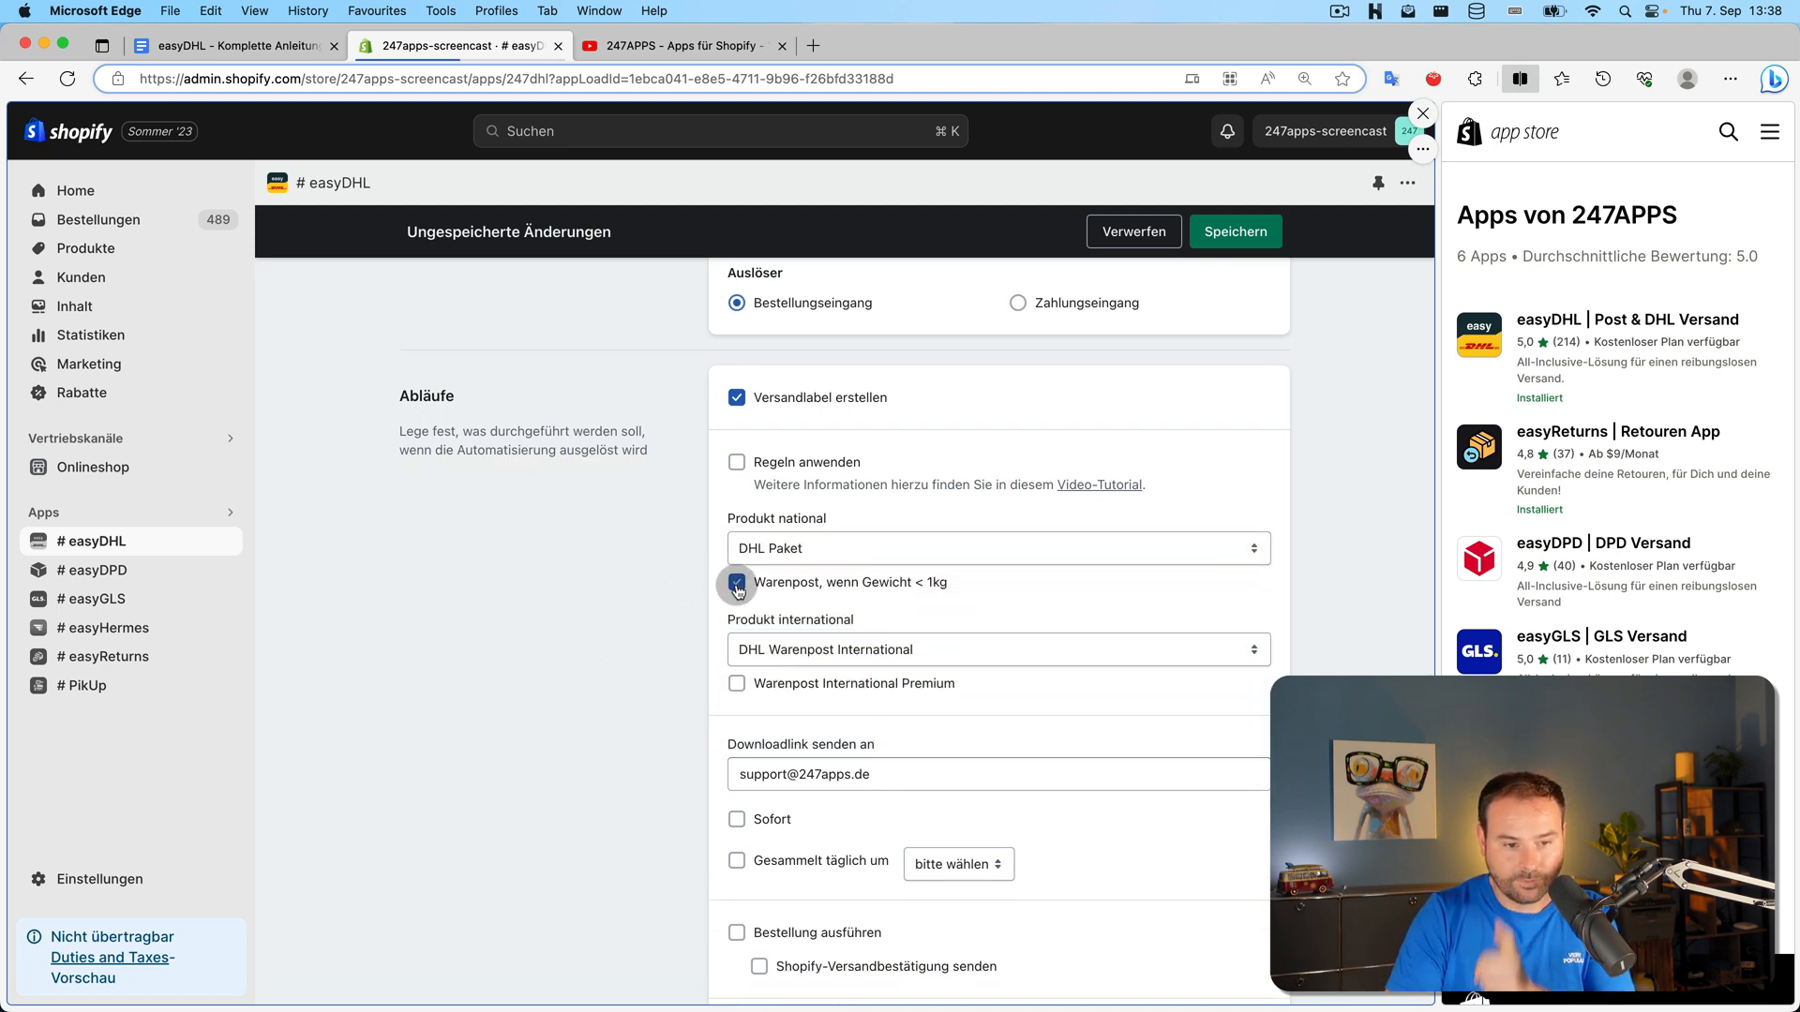
pyautogui.click(744, 694)
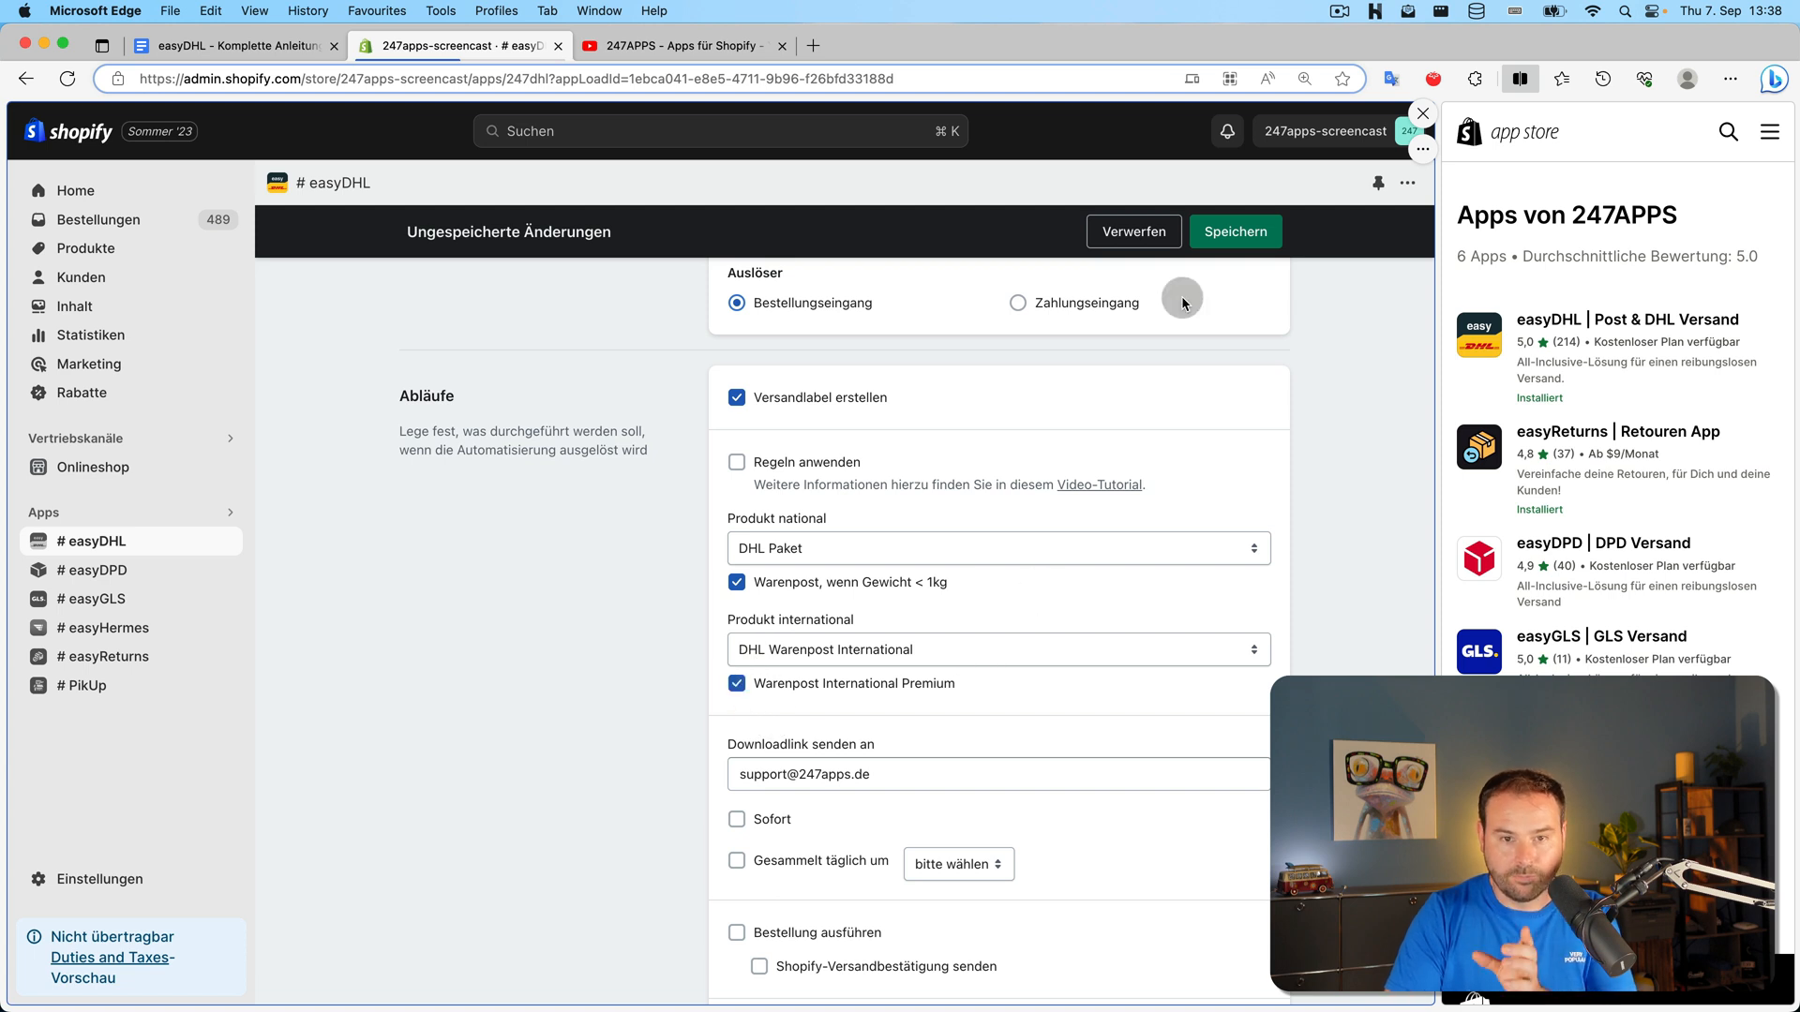
pyautogui.click(1212, 235)
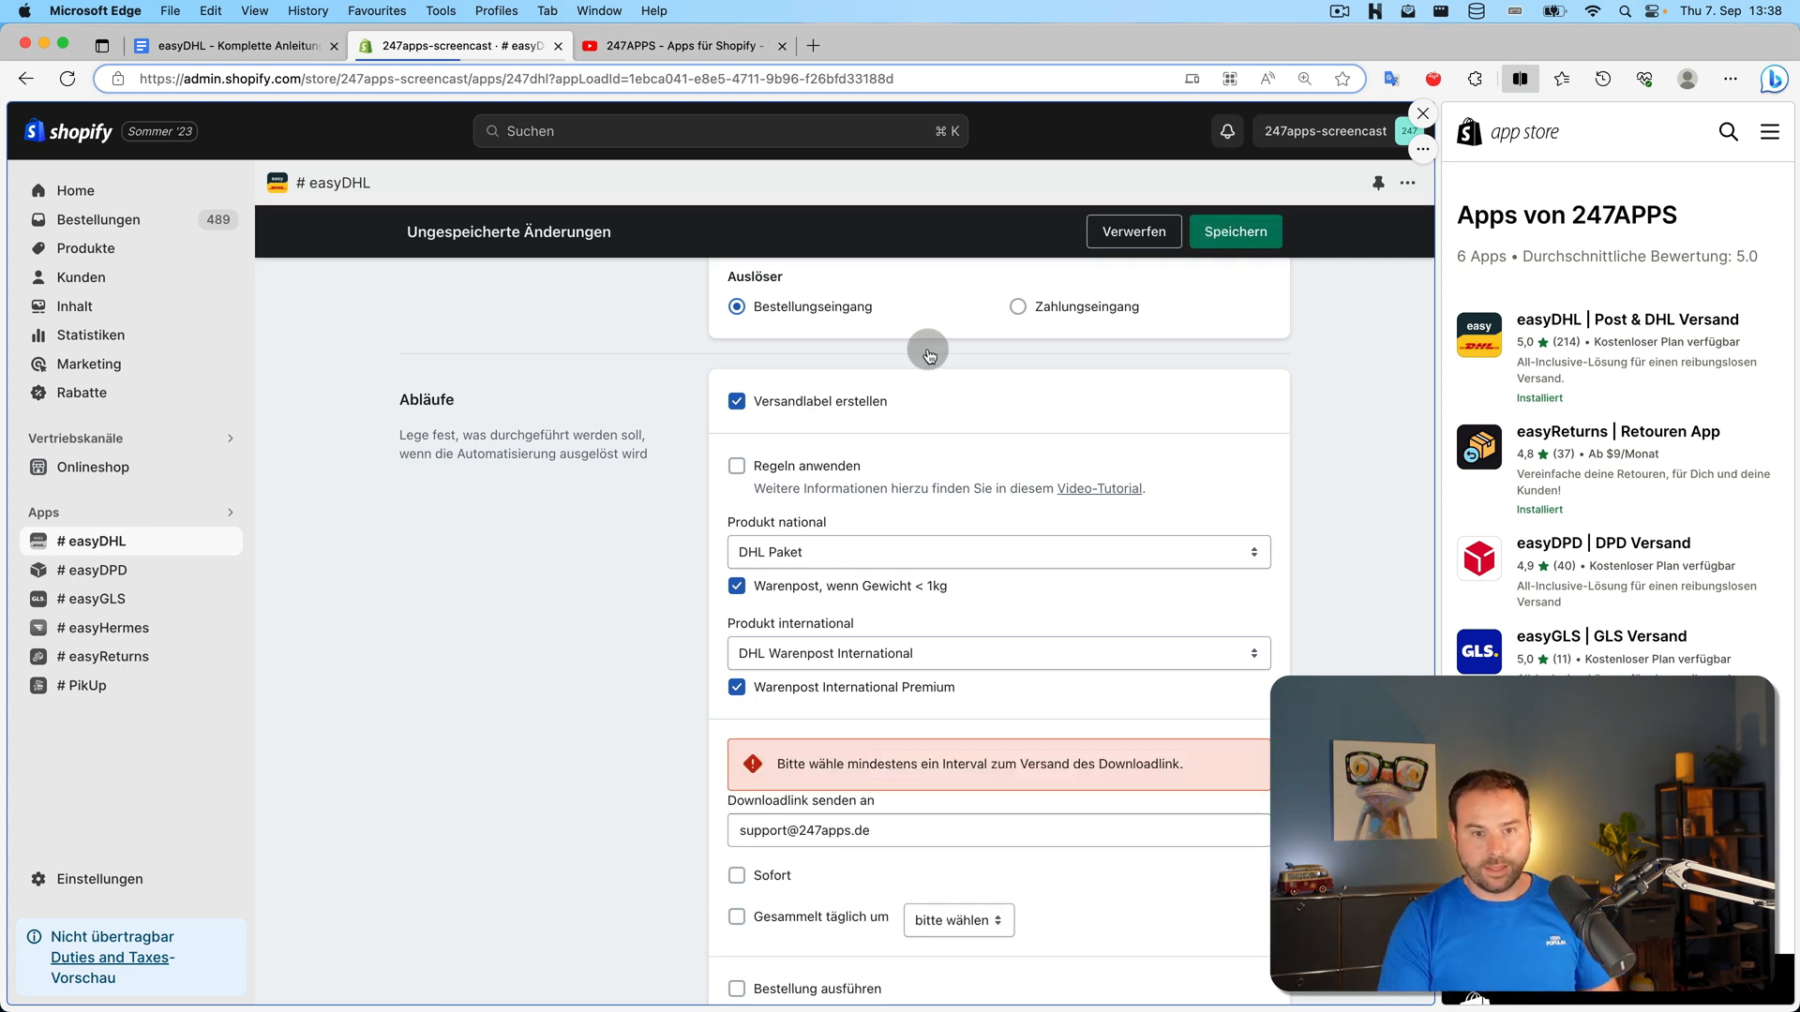
# Send the label download link collected daily at 14:00 instead of immediately
pyautogui.scroll(-2, 621, 583)
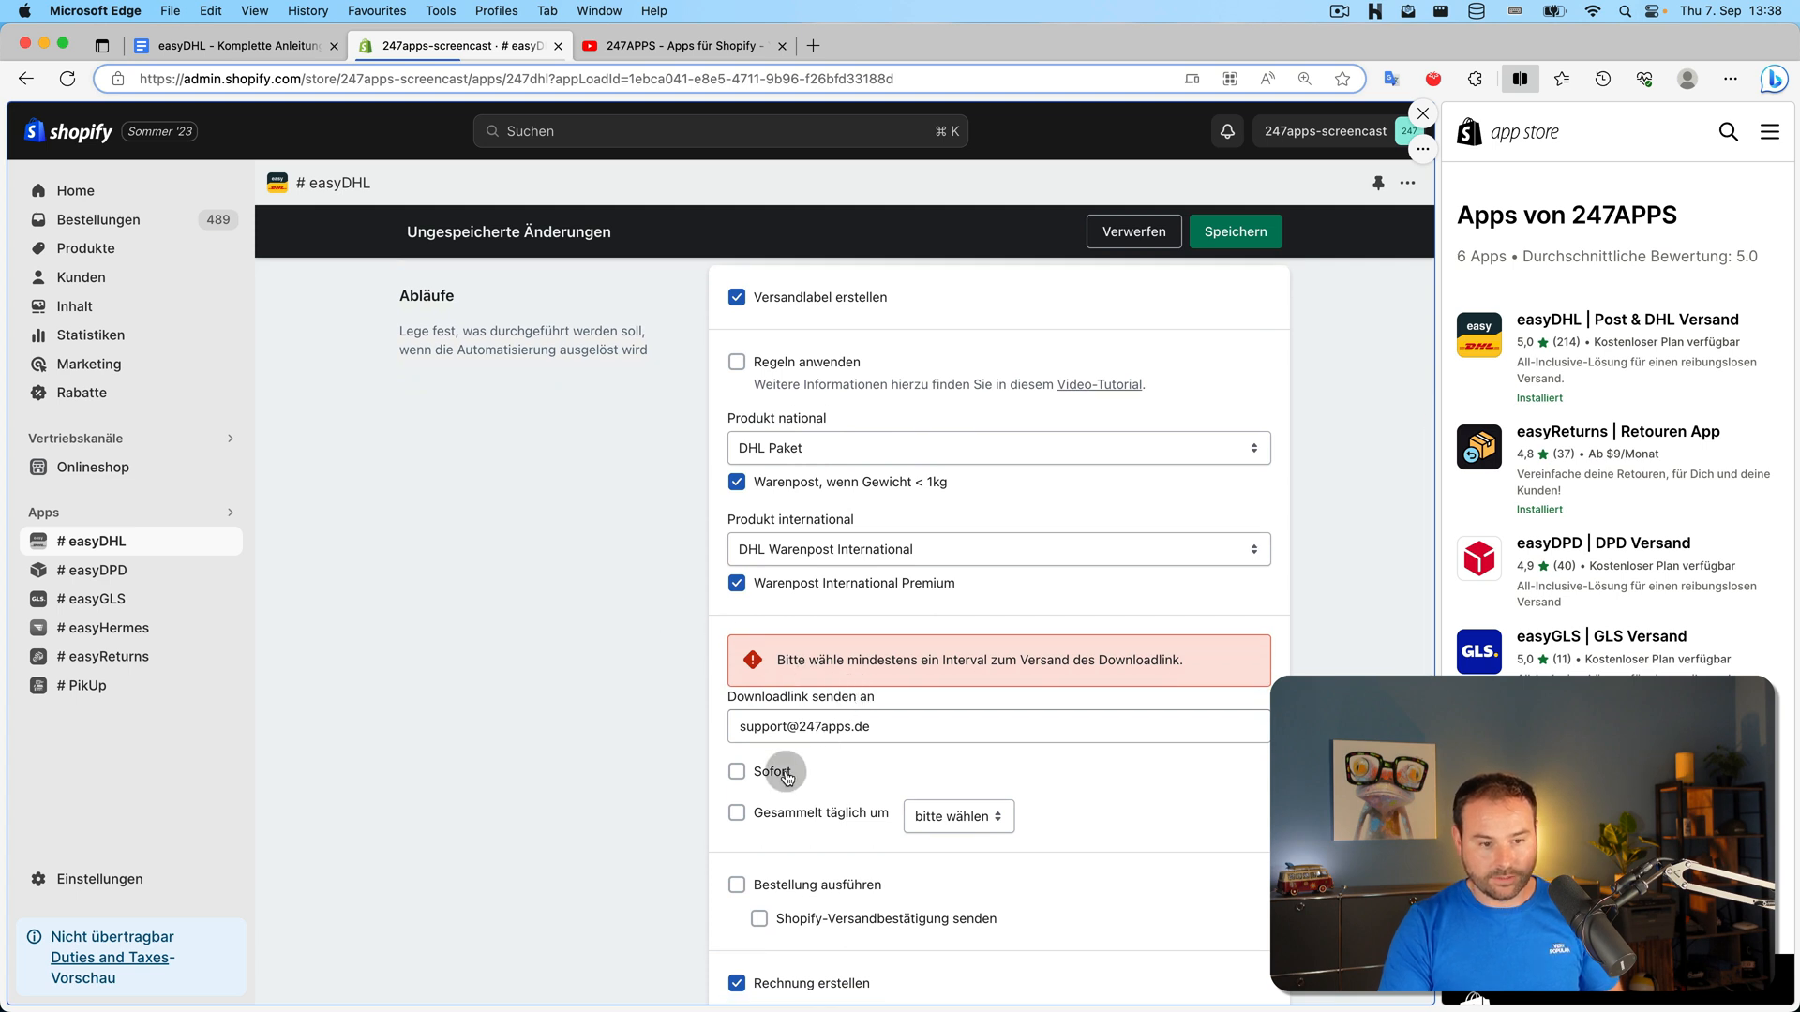
pyautogui.scroll(1, 786, 773)
pyautogui.scroll(-1, 772, 812)
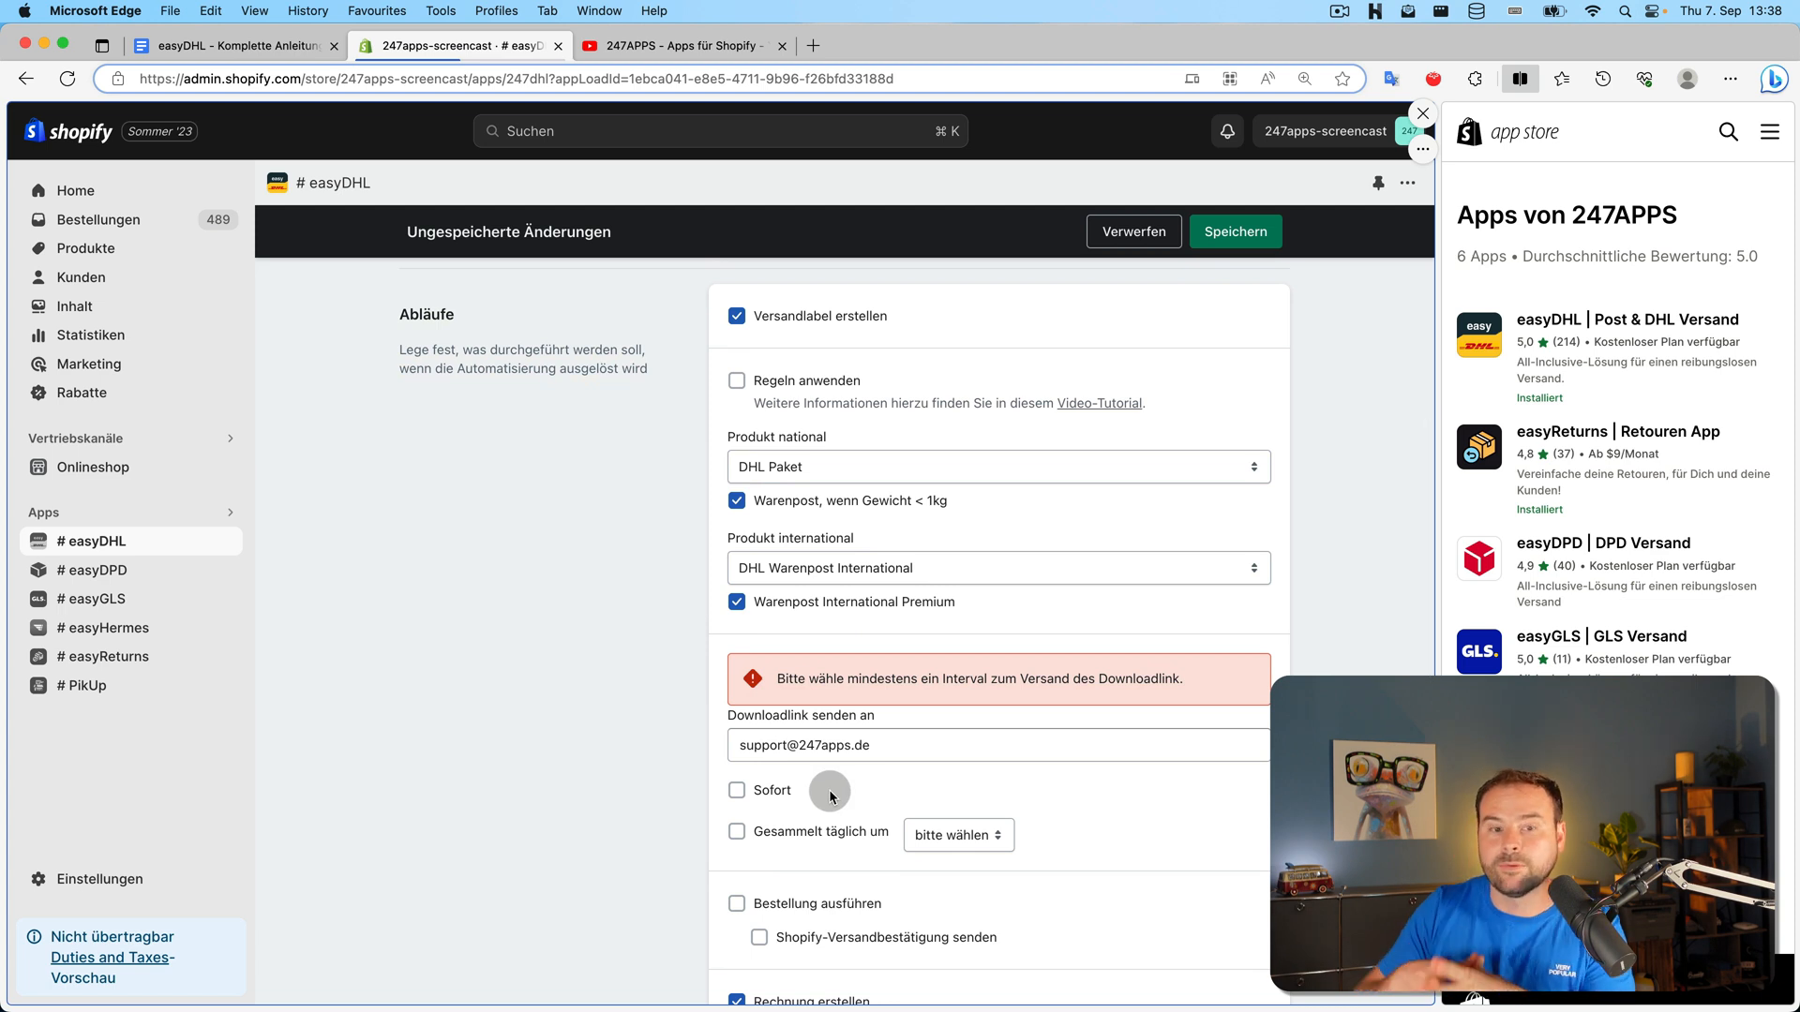
pyautogui.click(741, 790)
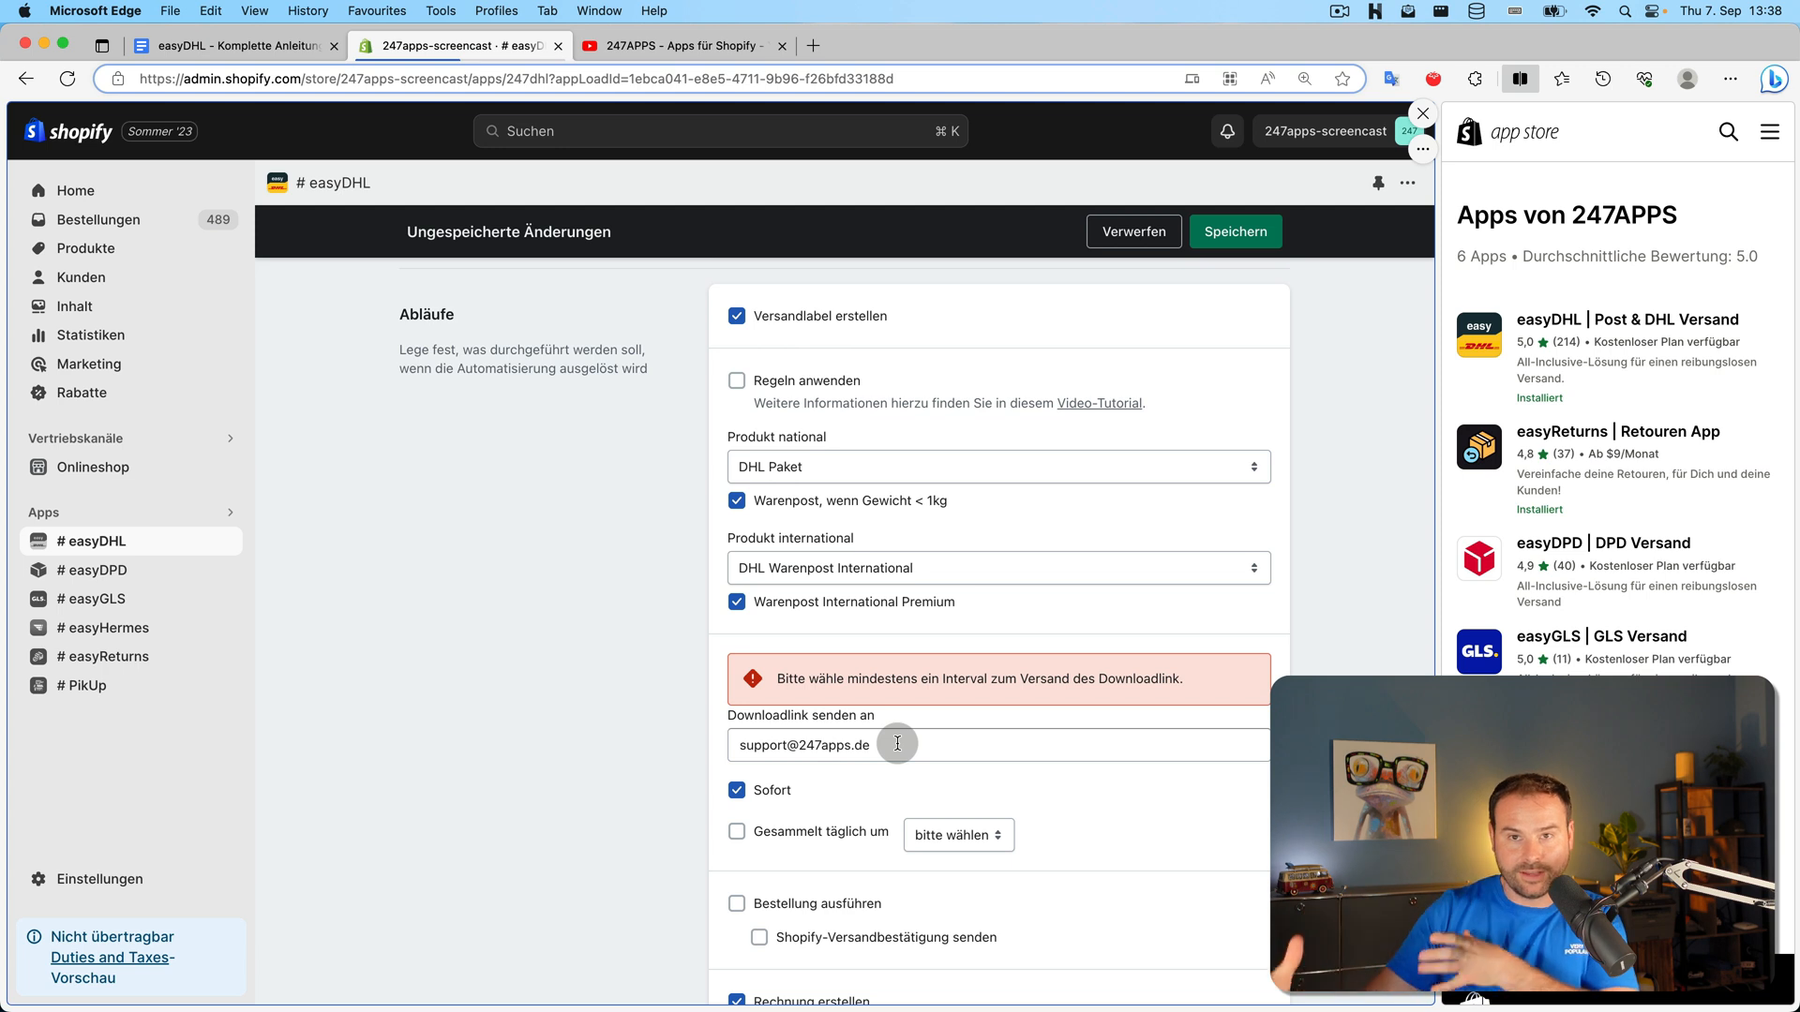
pyautogui.click(784, 812)
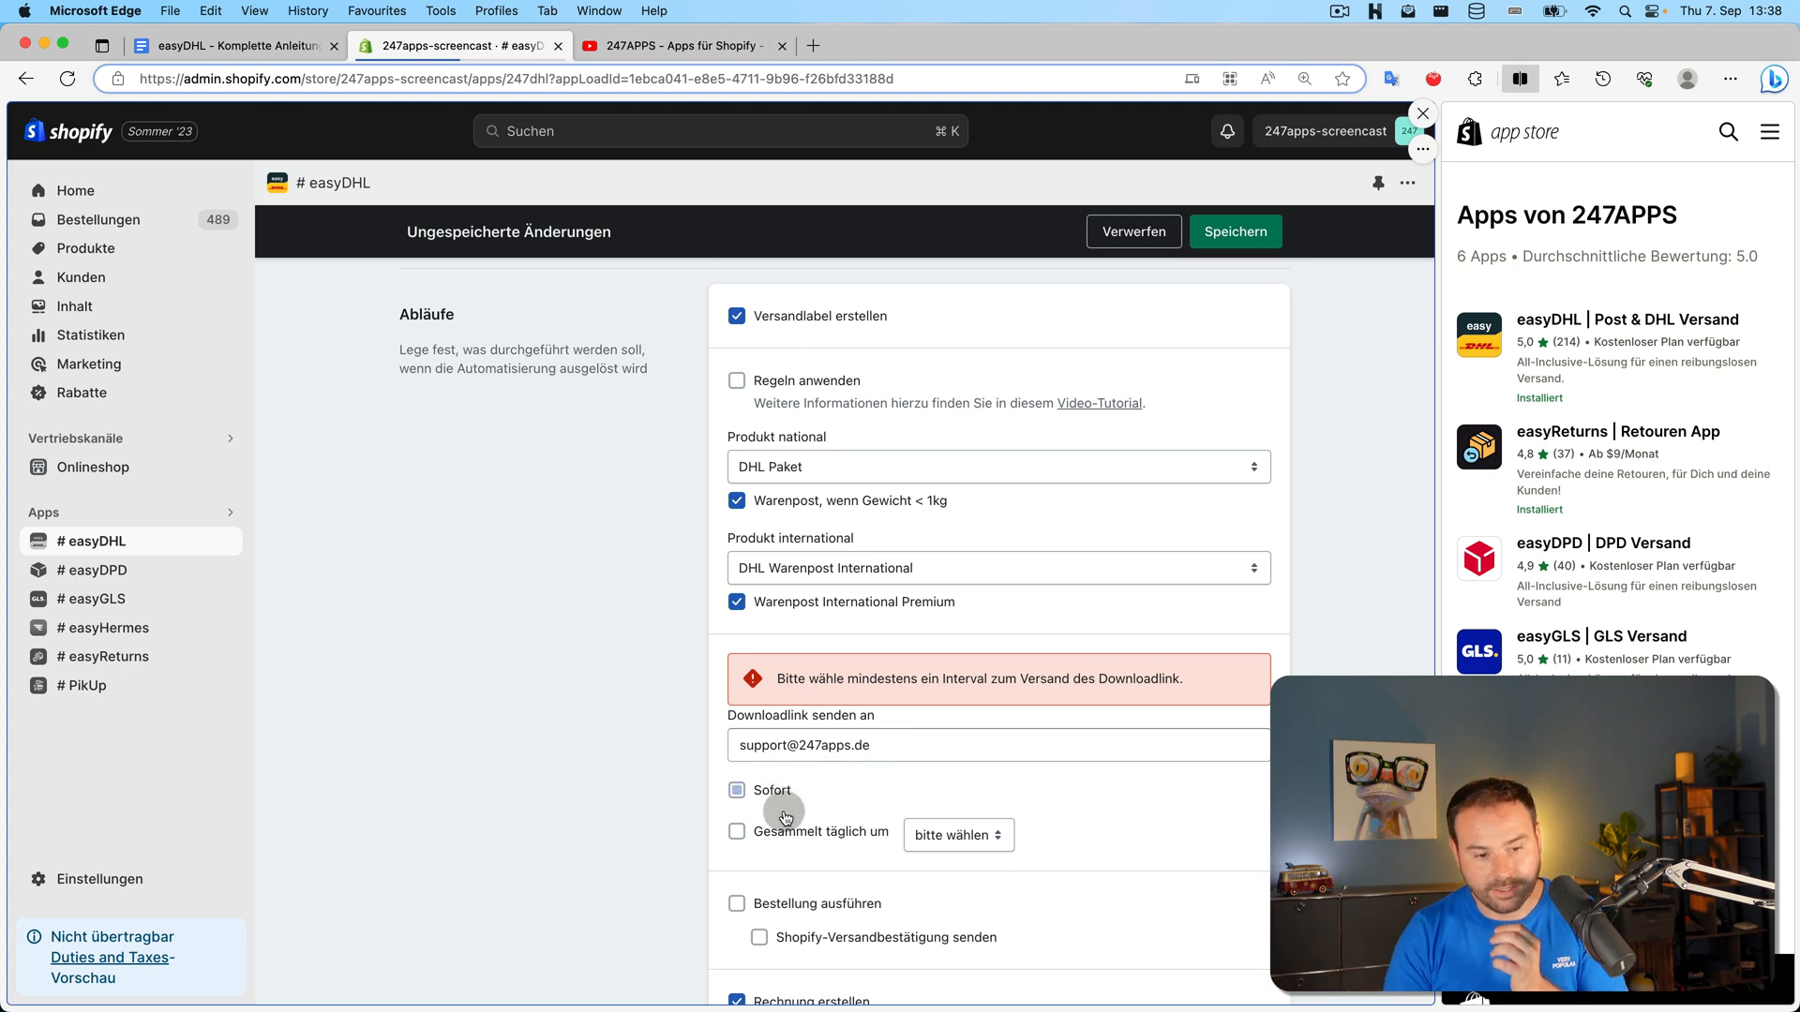
pyautogui.click(964, 833)
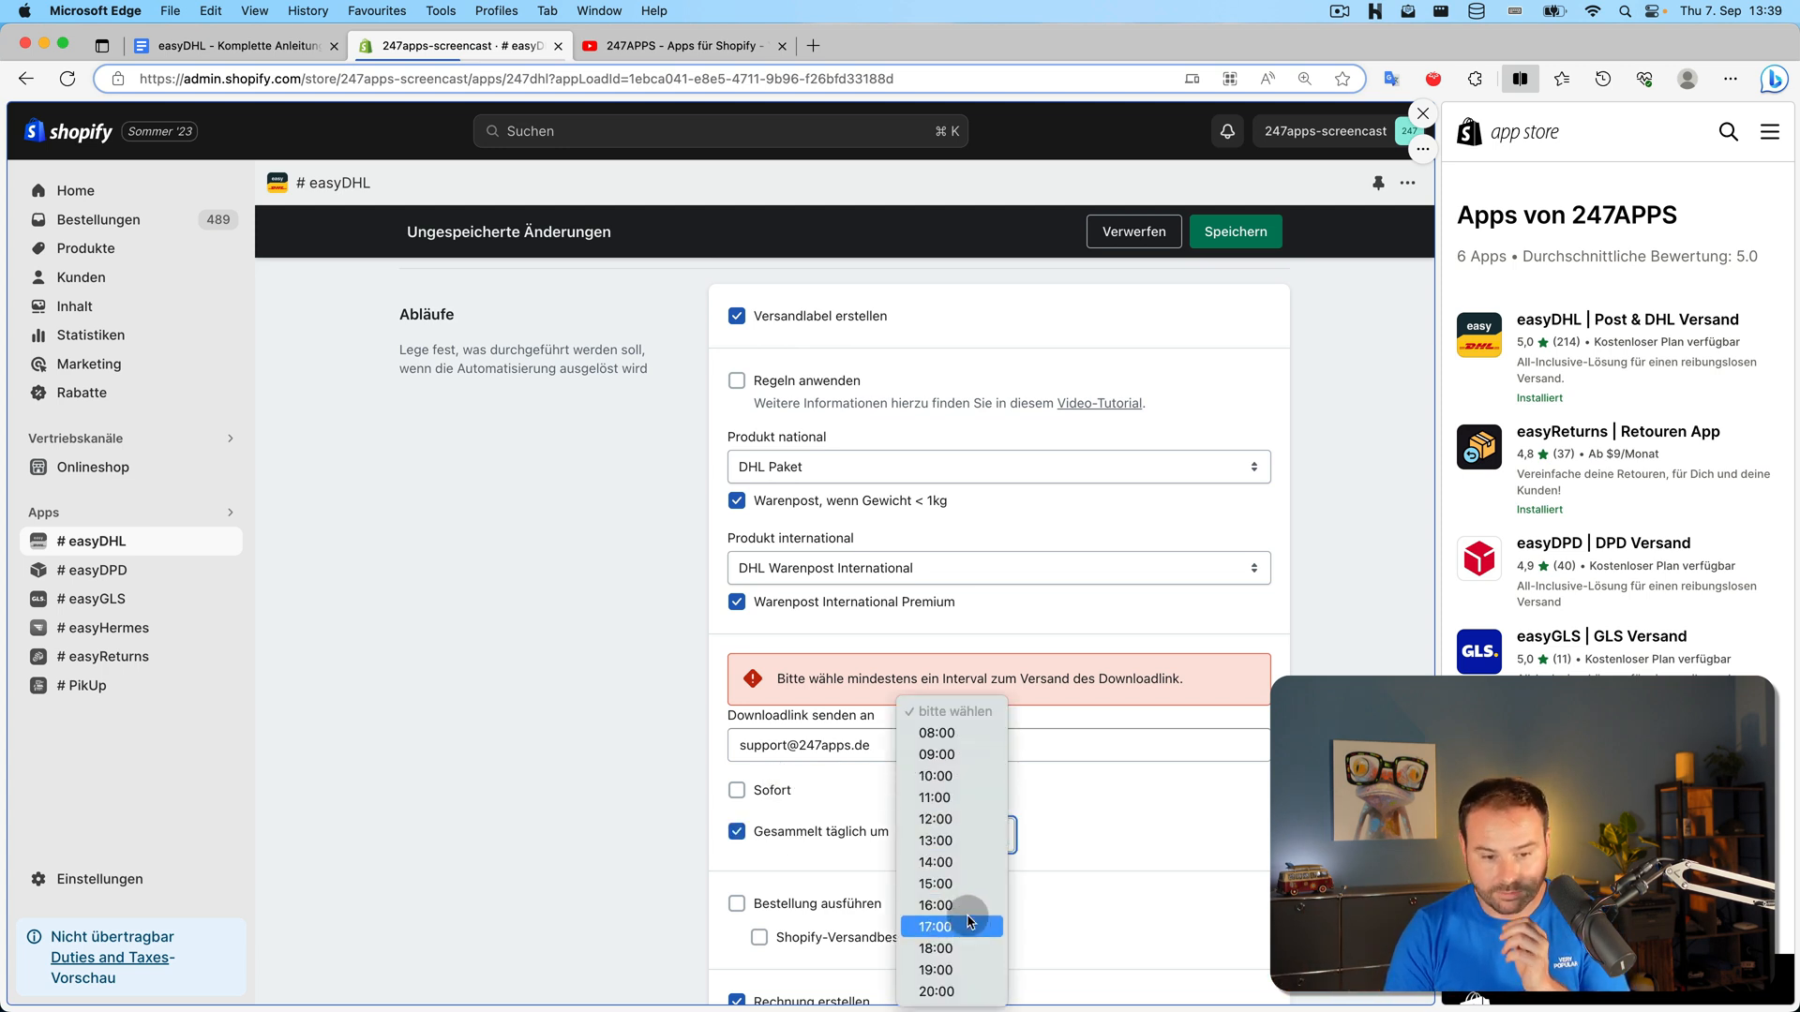
pyautogui.click(947, 863)
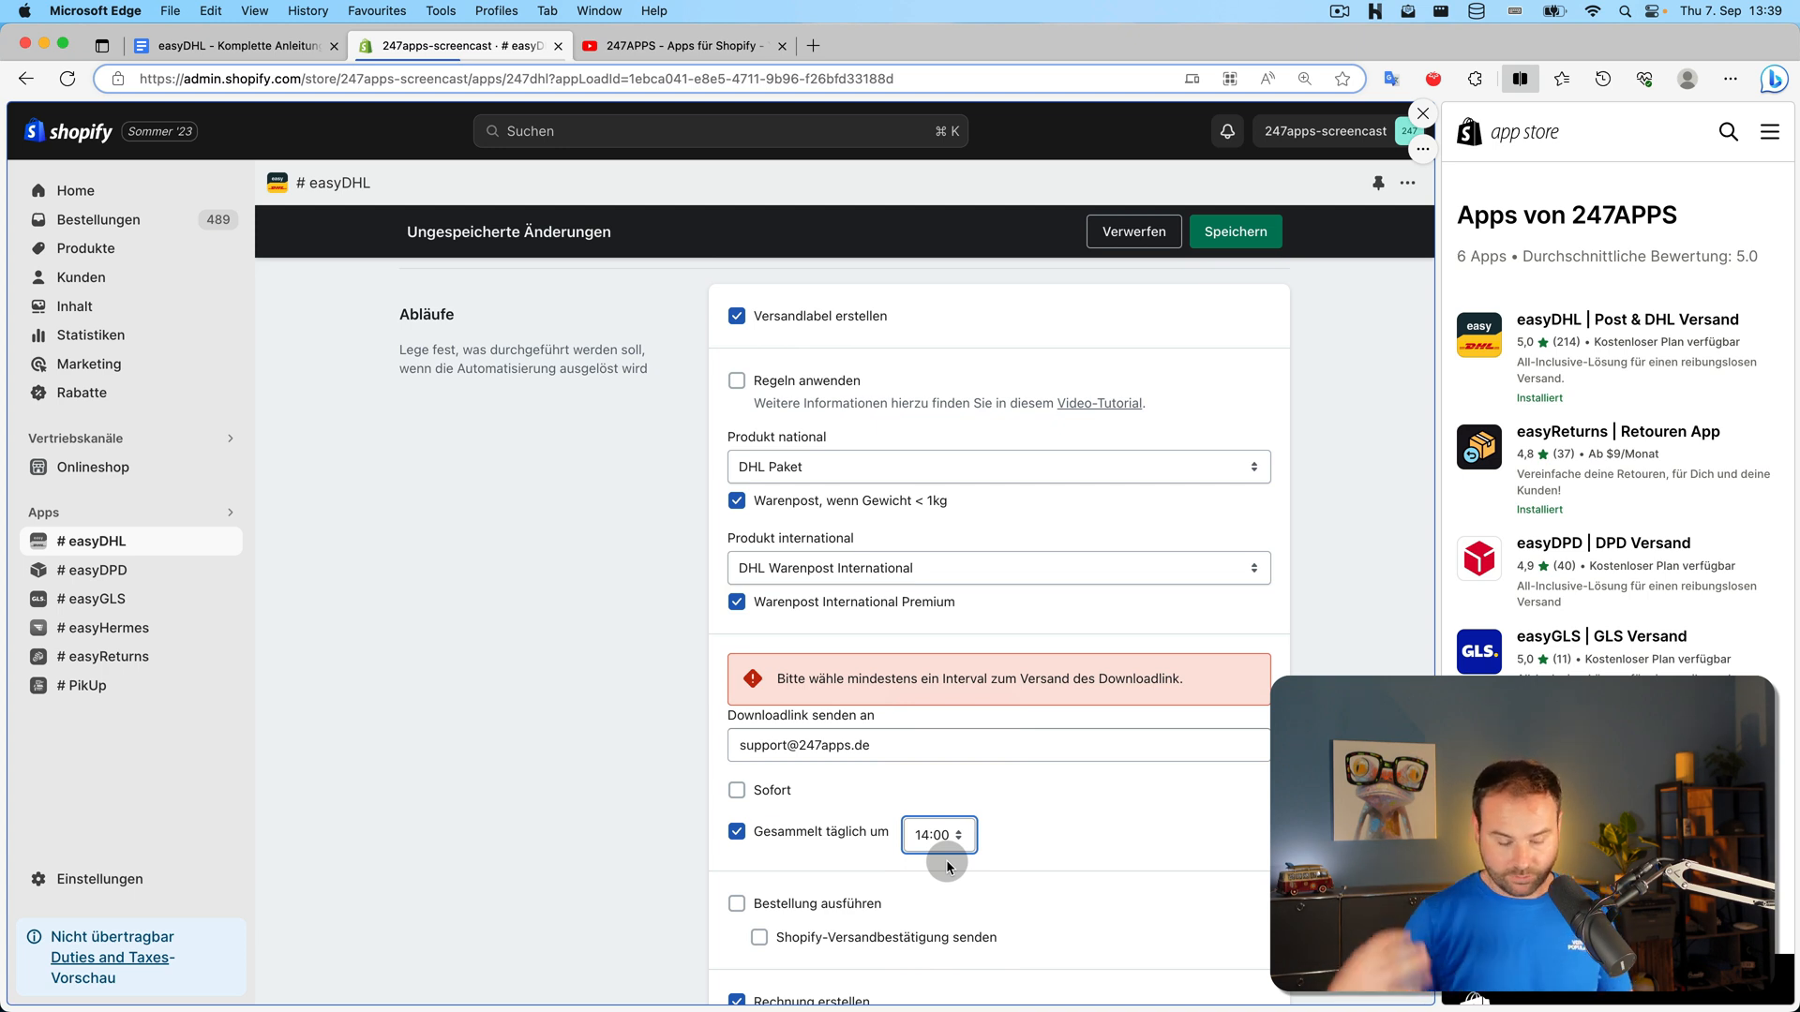
pyautogui.scroll(-2, 1072, 763)
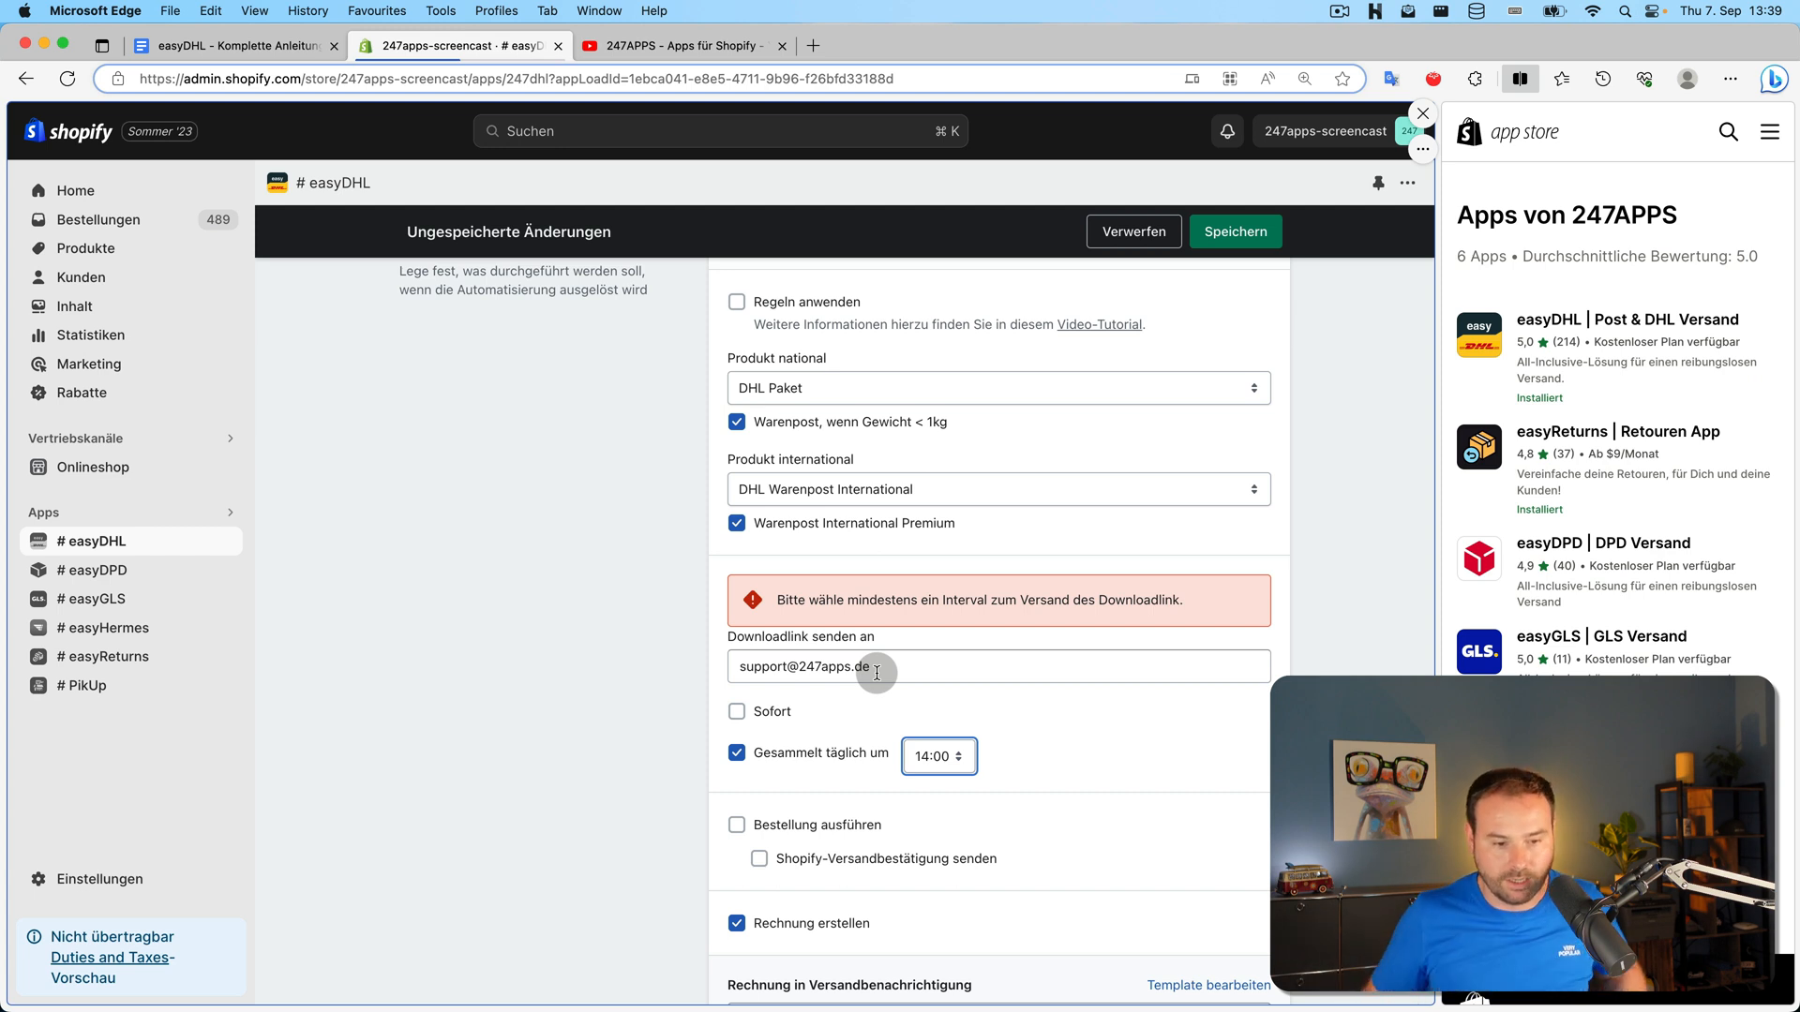
pyautogui.scroll(-3, 876, 673)
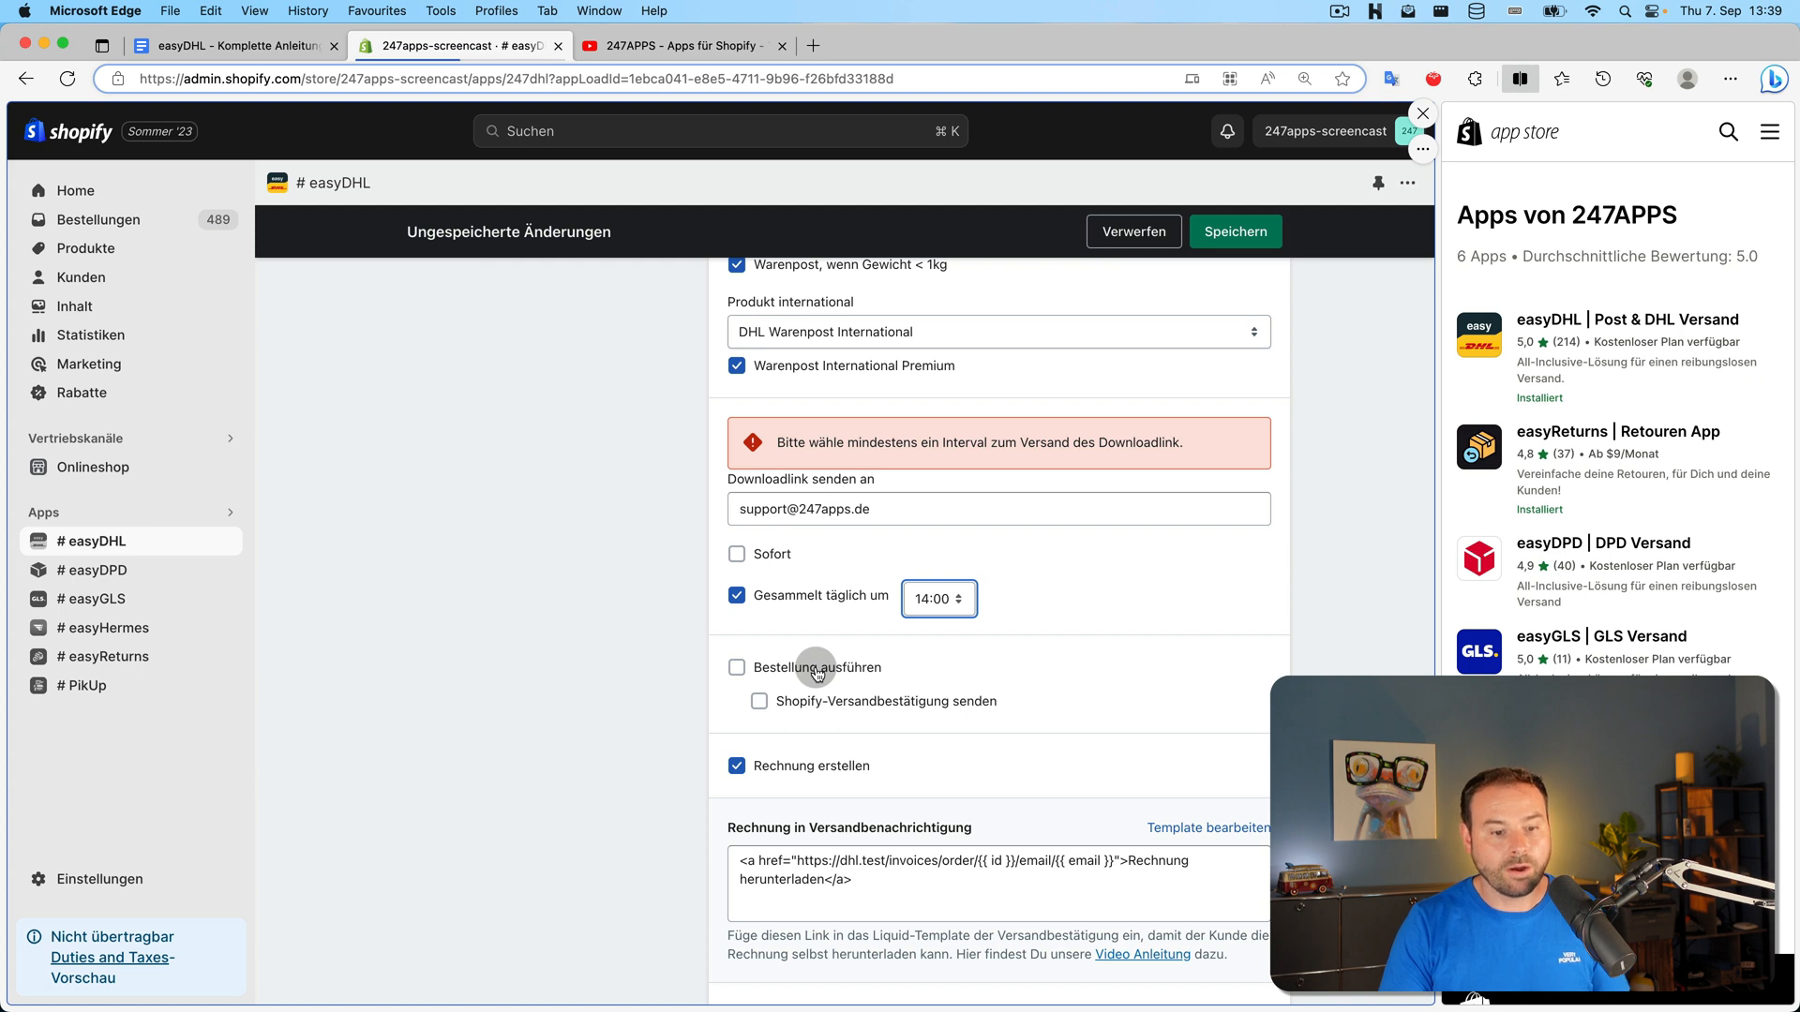
# Tick 'Bestellung ausführen' and 'Shopify-Versandbestätigung senden', save, then switch to YouTube
pyautogui.click(817, 671)
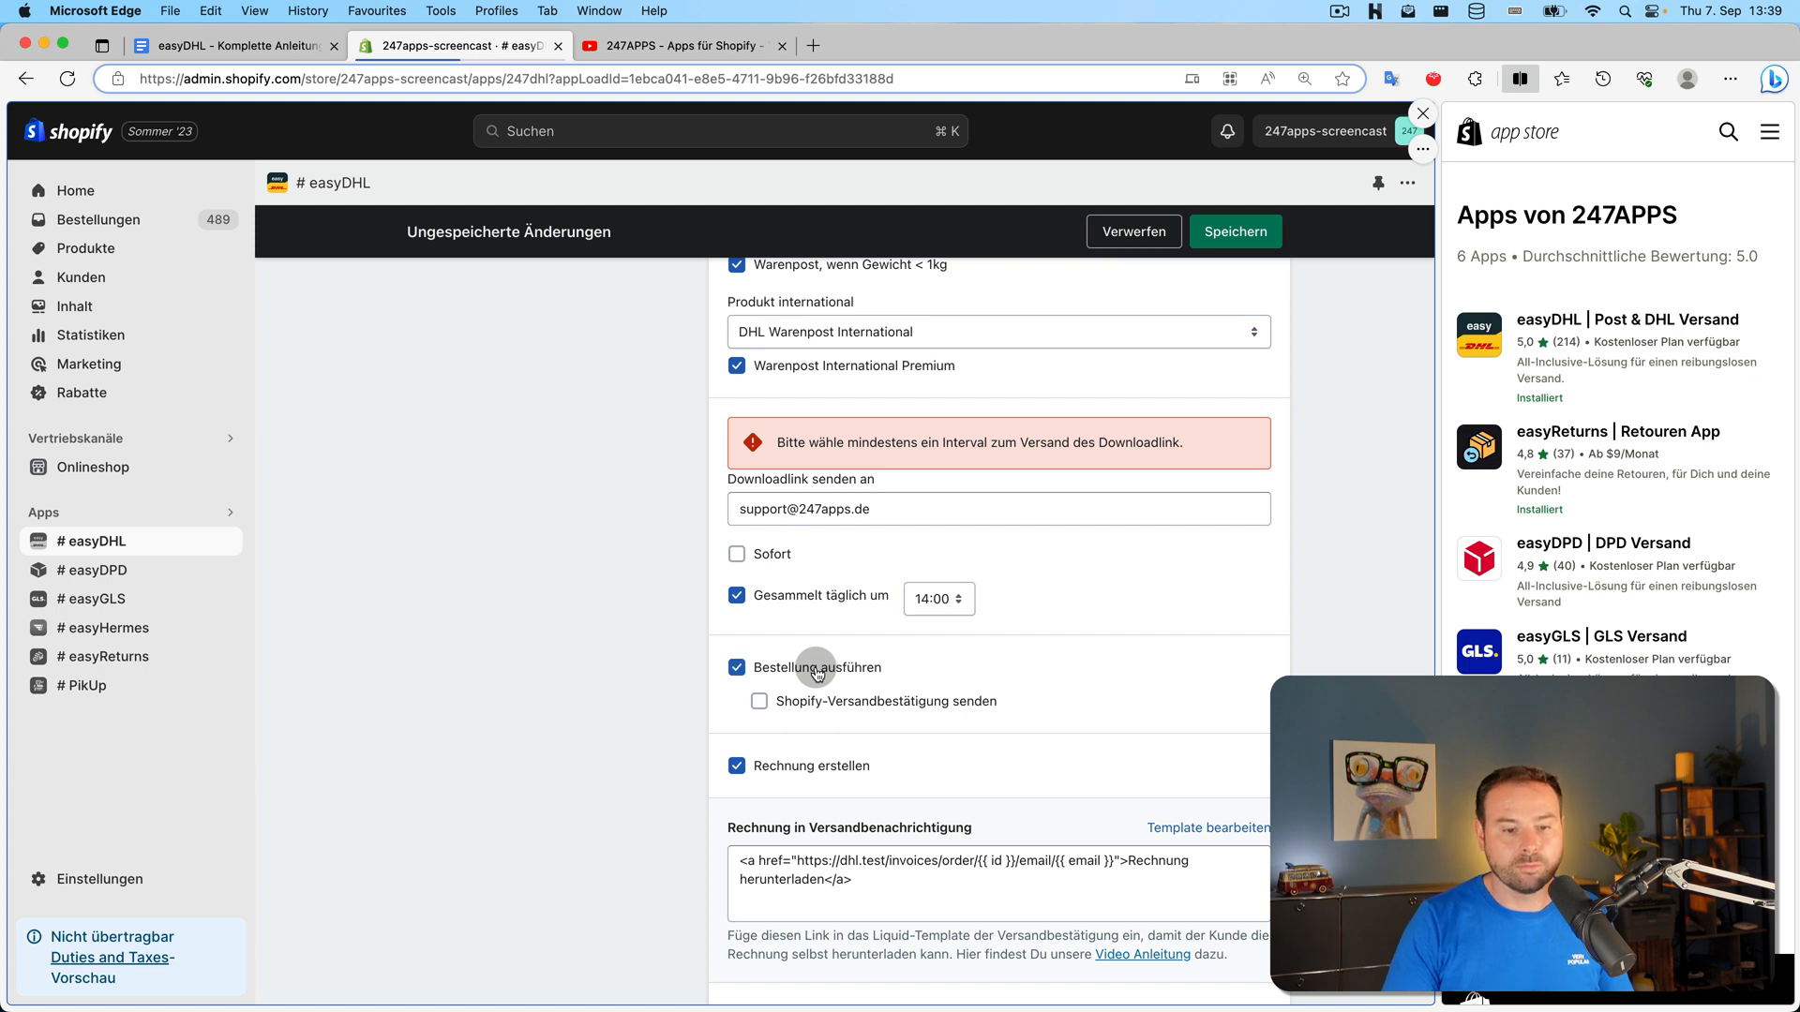
pyautogui.click(924, 712)
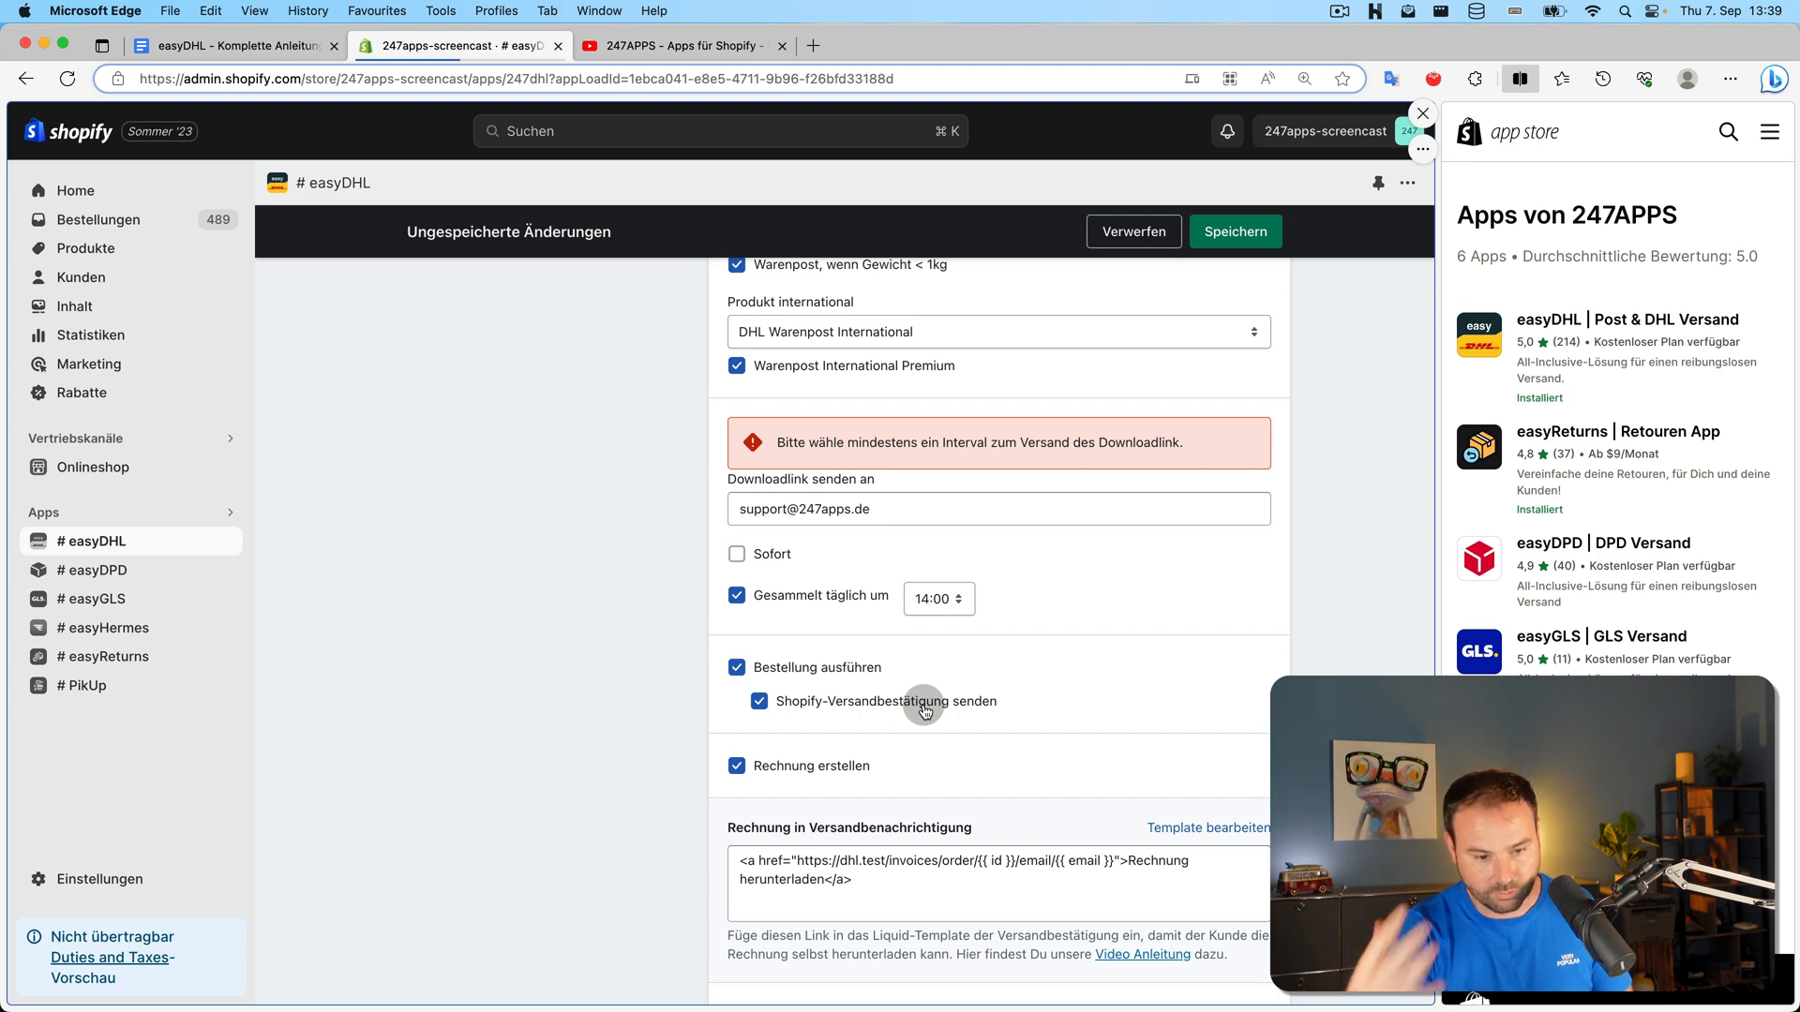
pyautogui.scroll(-3, 924, 712)
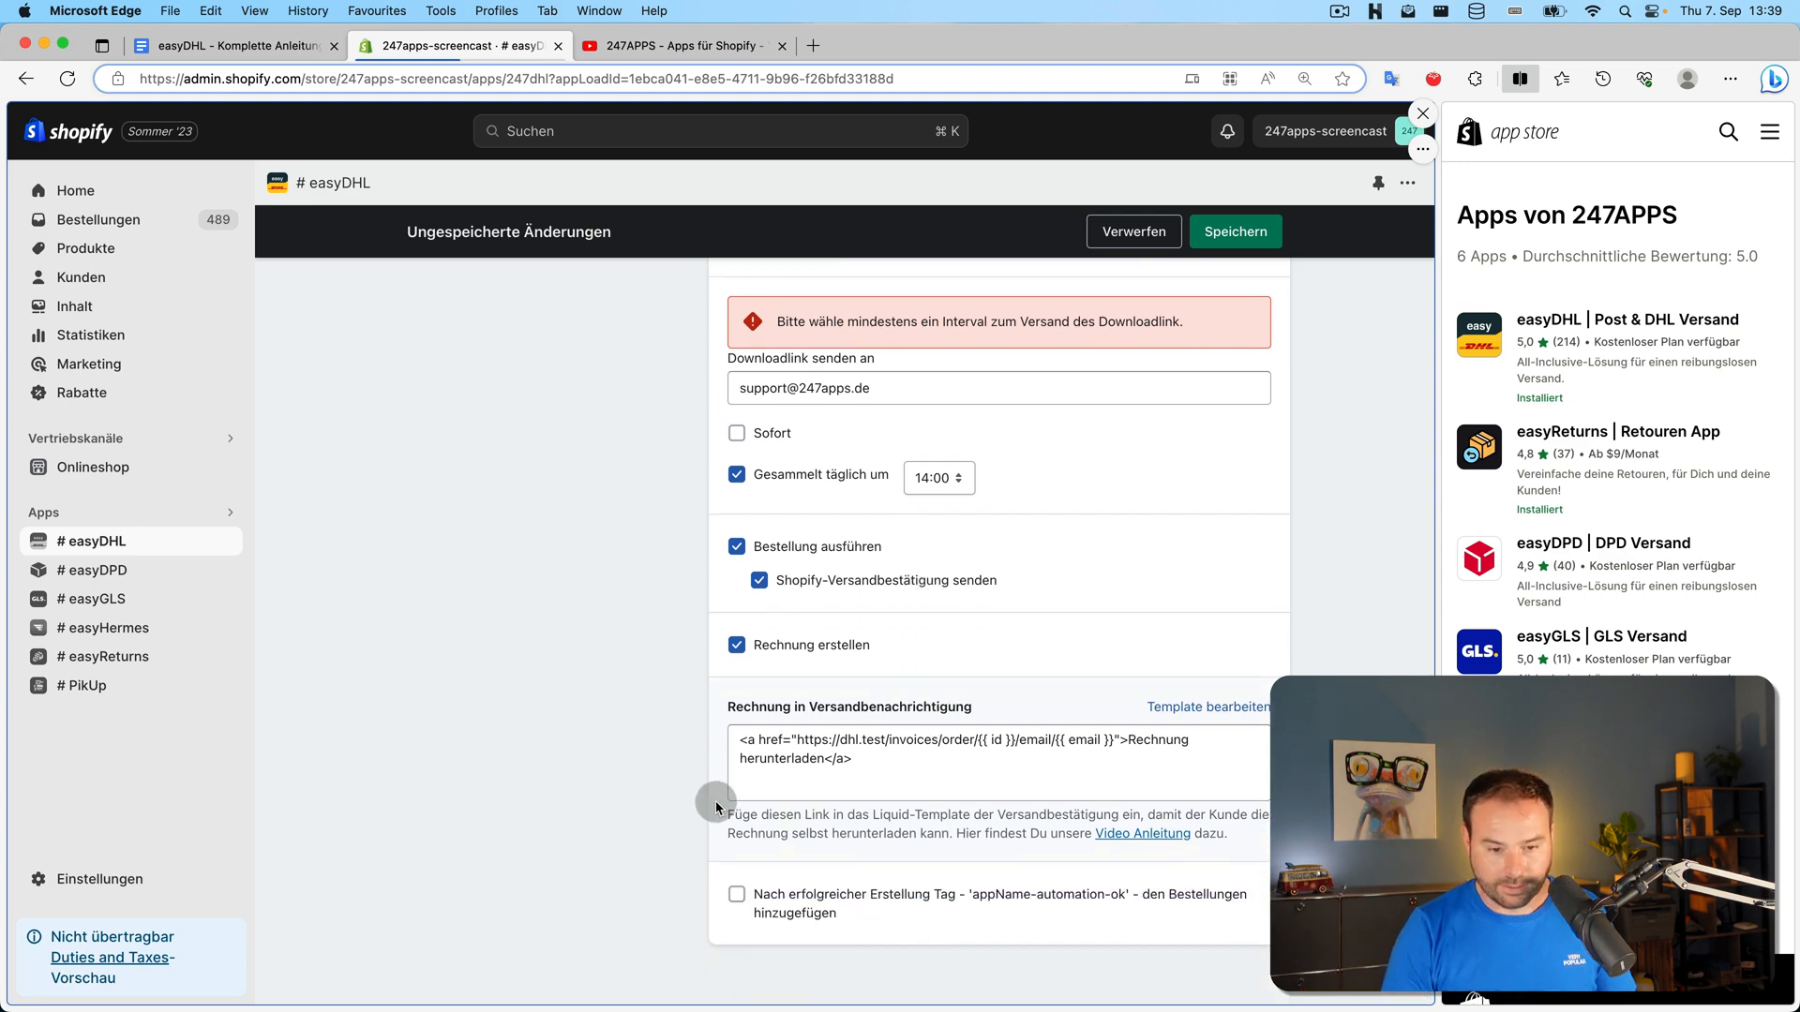
pyautogui.click(1236, 232)
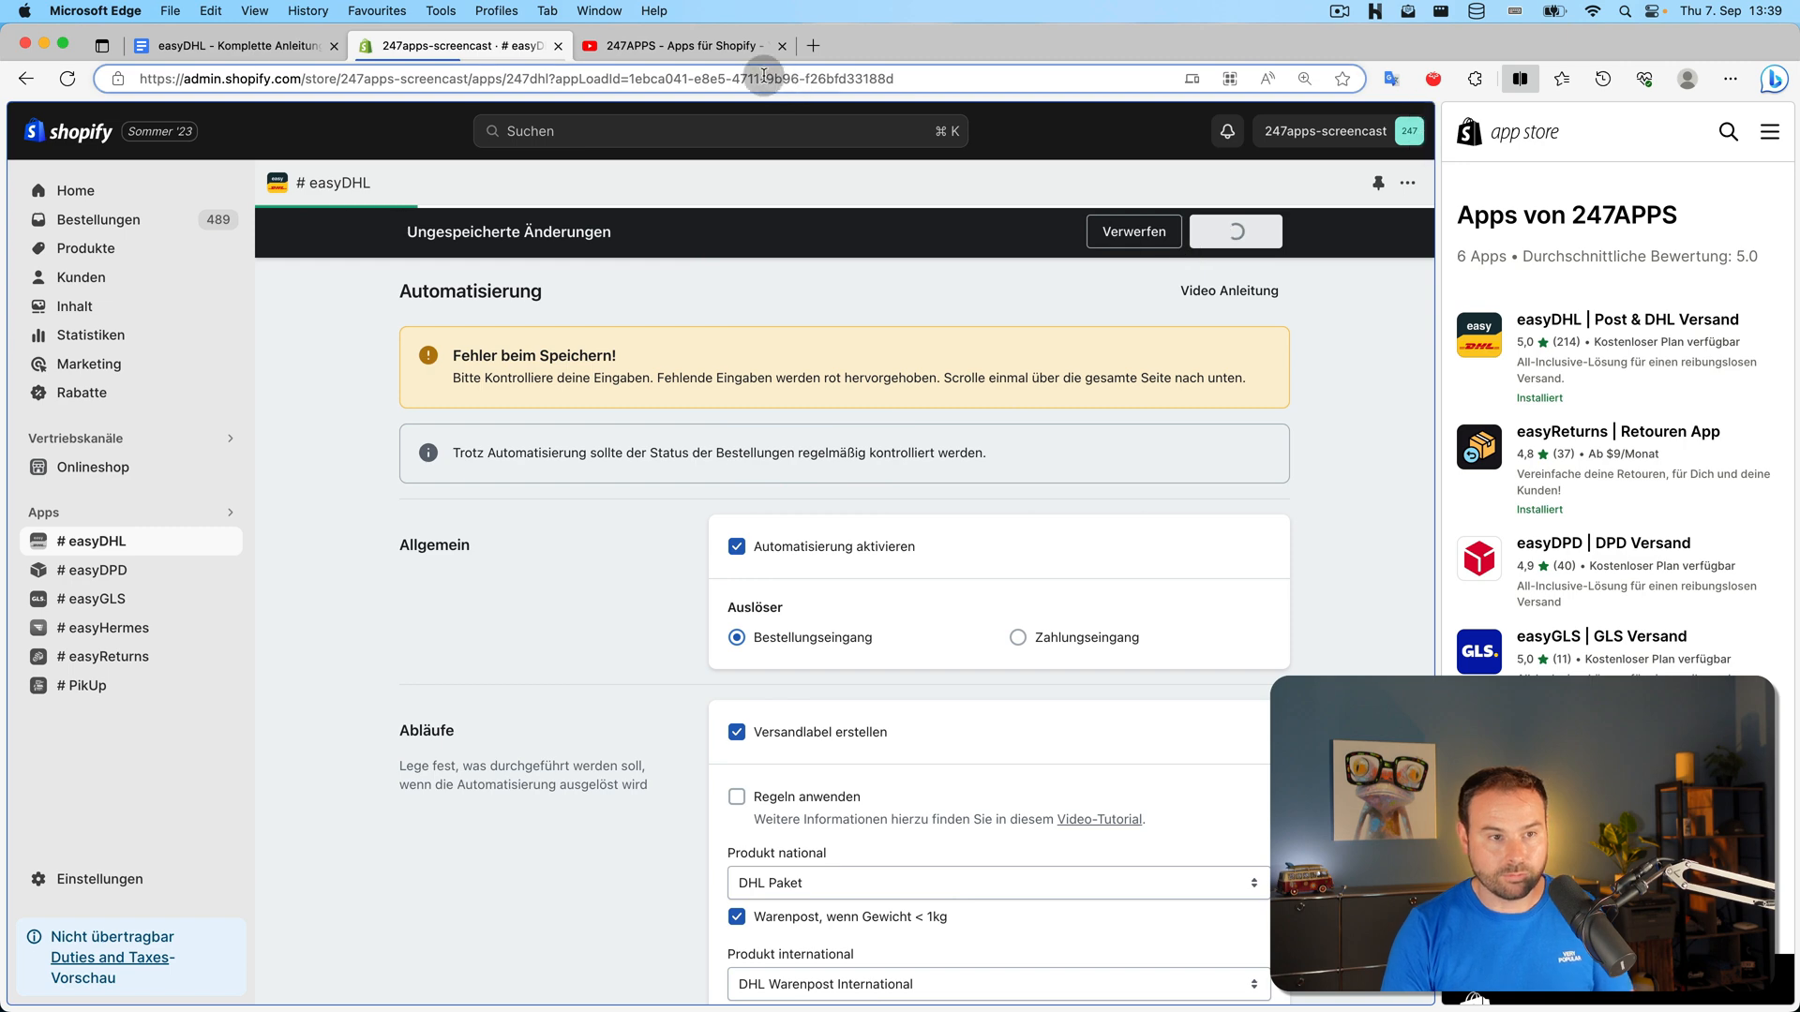
pyautogui.click(689, 48)
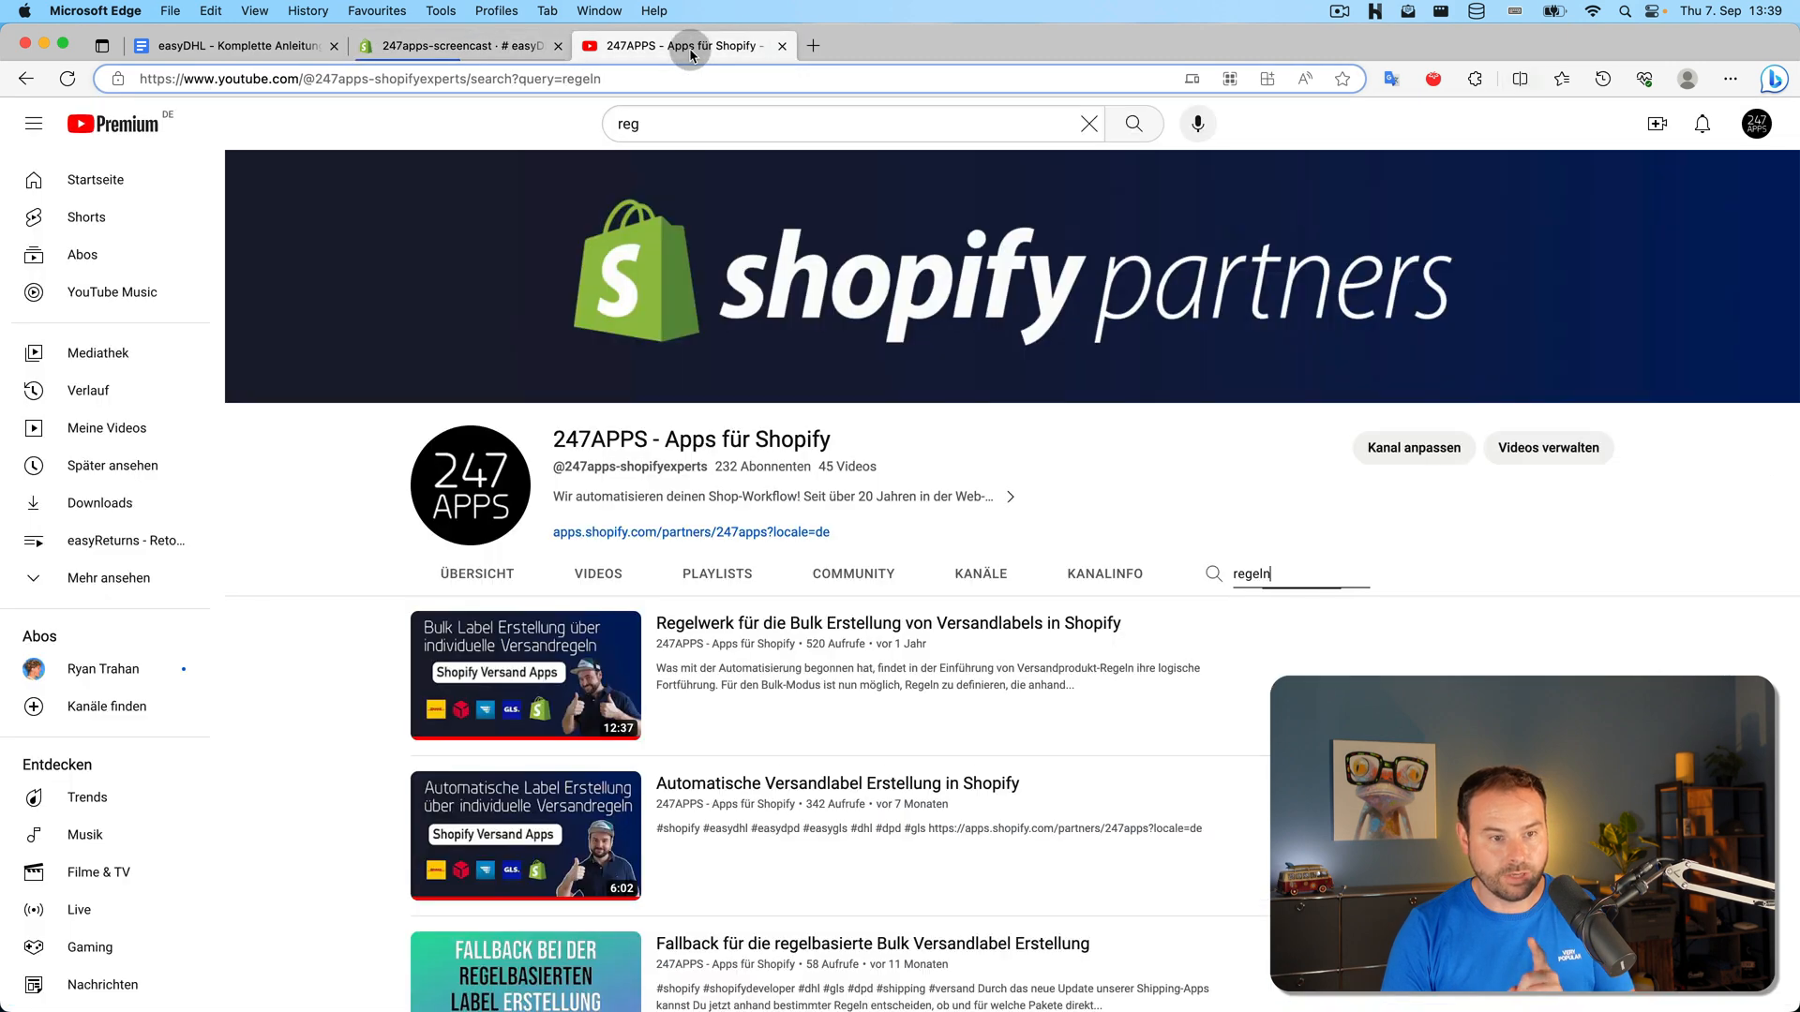
# Search the 247APPS YouTube channel for 'automatisierung'
pyautogui.doubleClick(1313, 578)
pyautogui.write('automat')
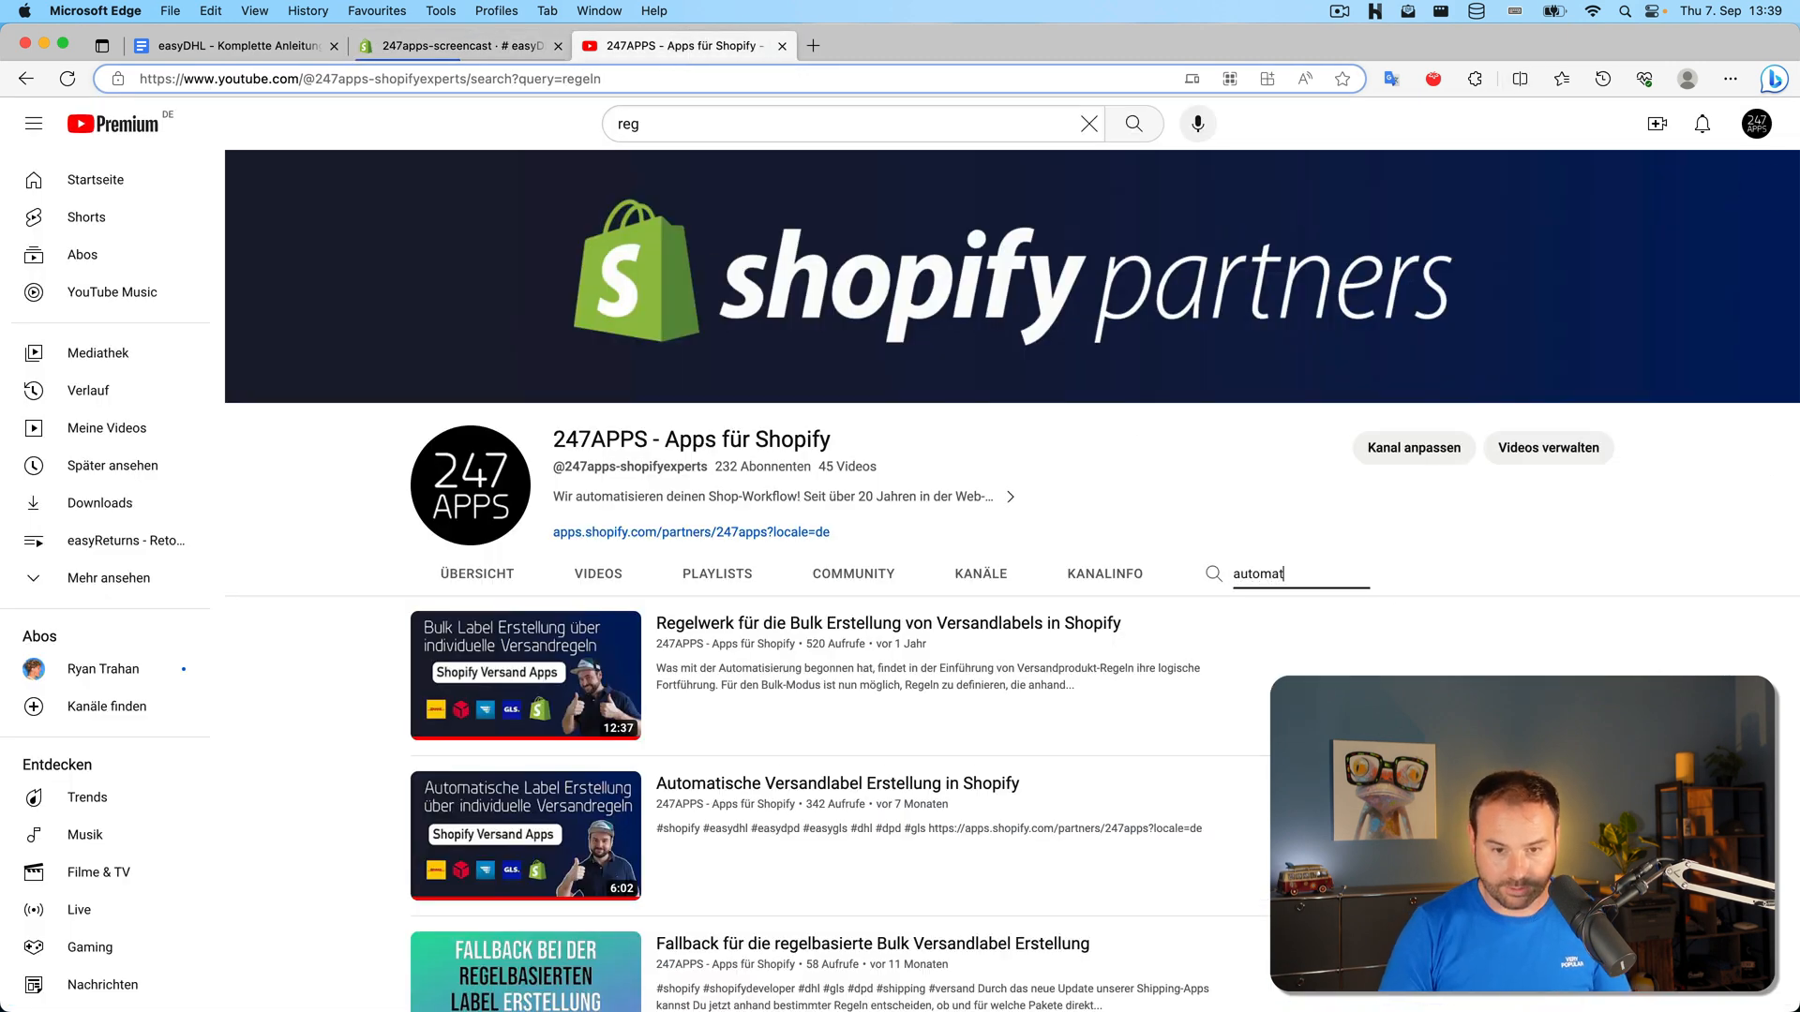
pyautogui.write('isierug')
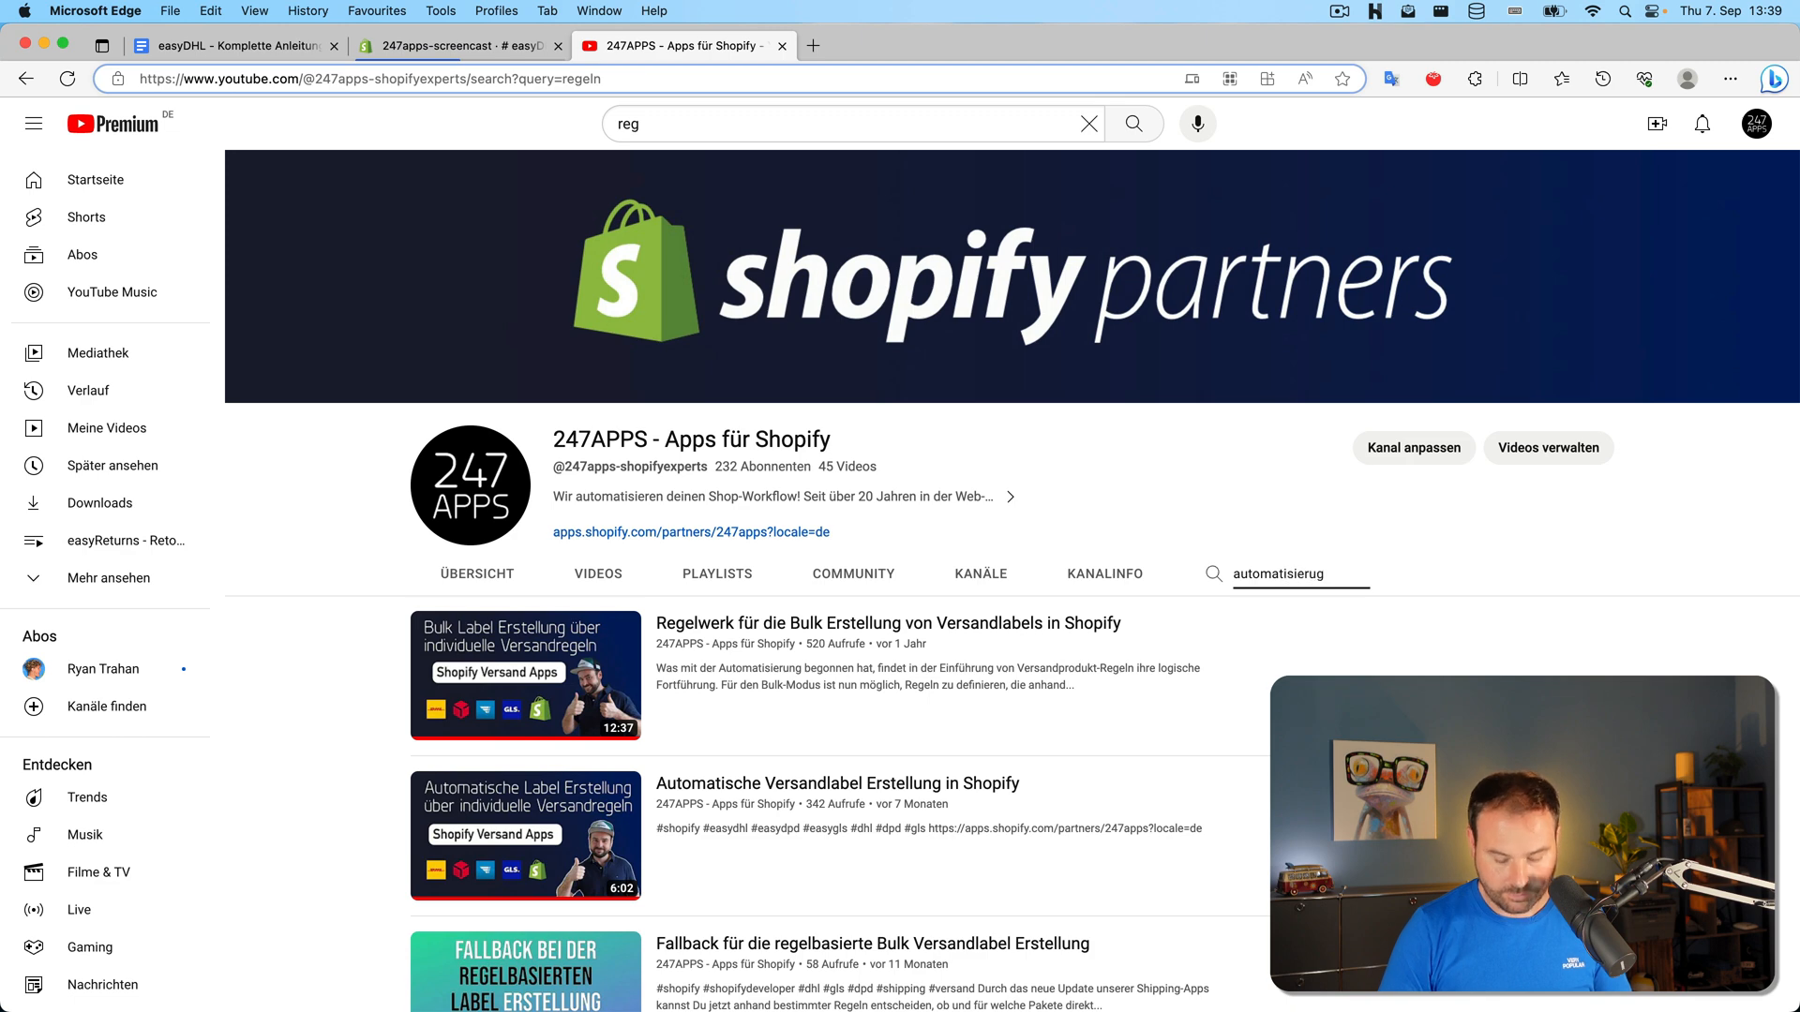
pyautogui.press('BackSpace')
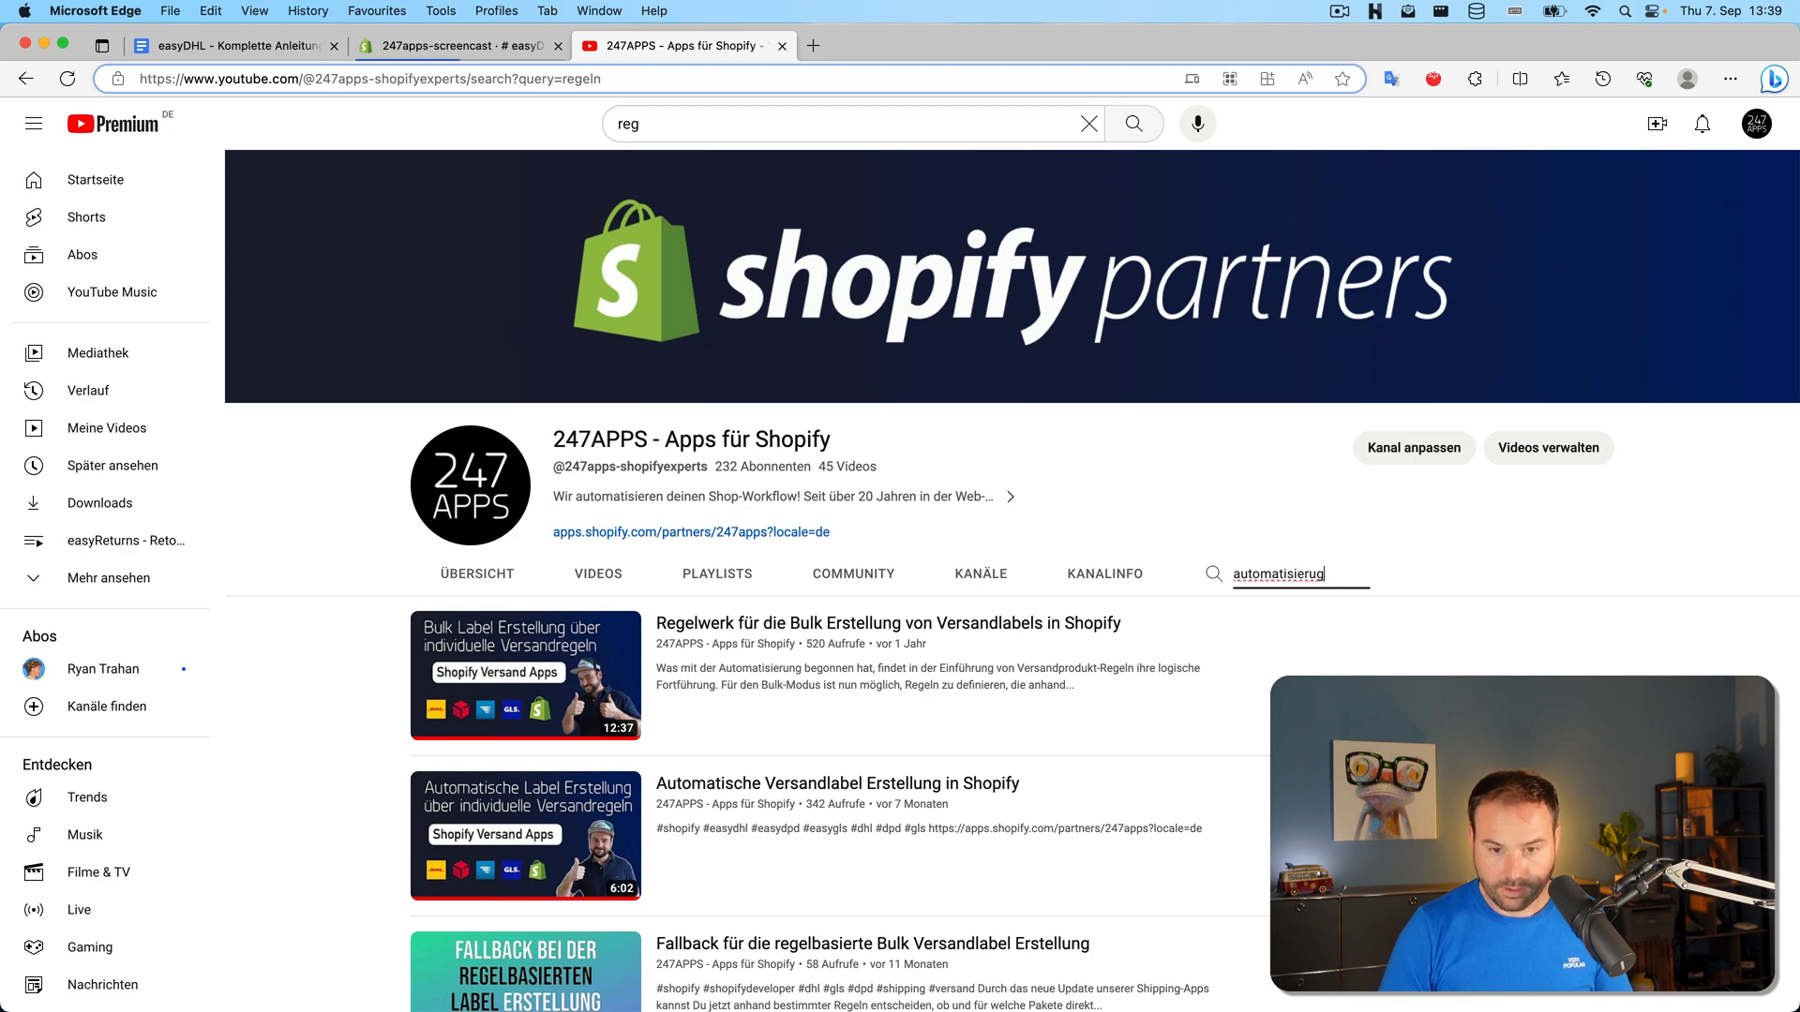
pyautogui.write('ng')
pyautogui.press('Return')
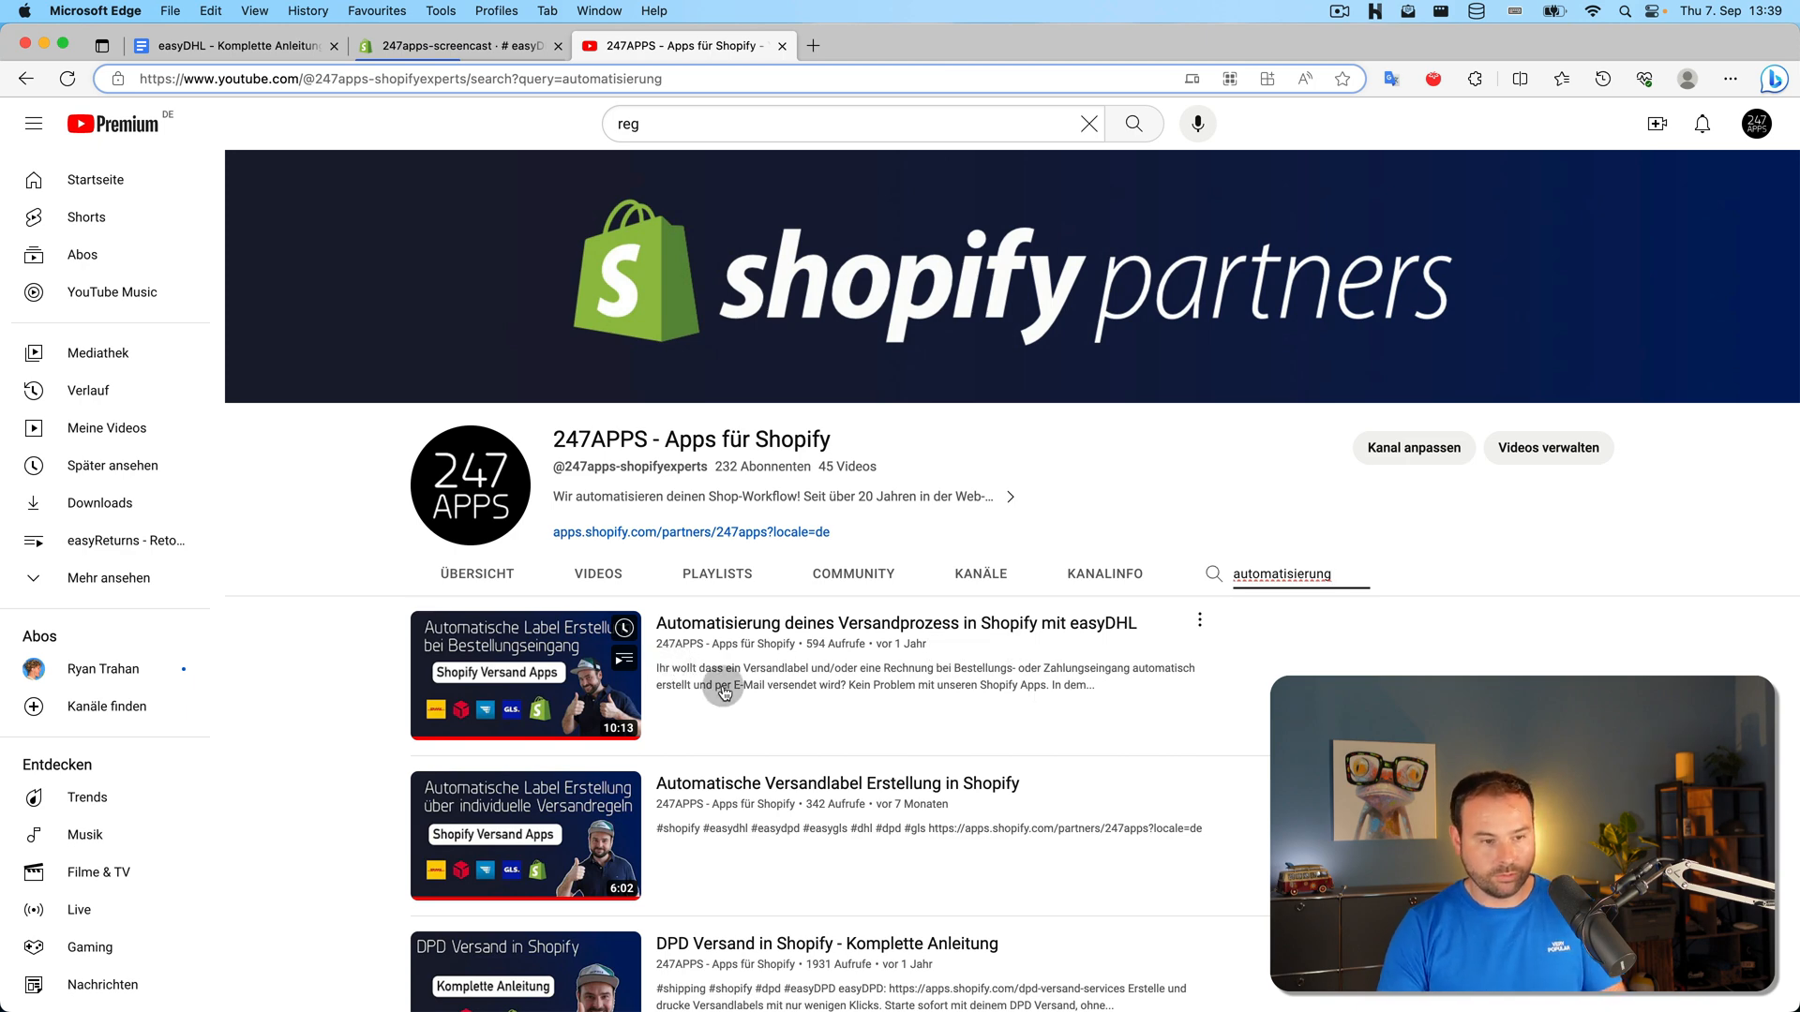
# Re-run the channel search as 'auto', then 'automat', then 'automatisierung'
pyautogui.press('super+a')
pyautogui.write('auto')
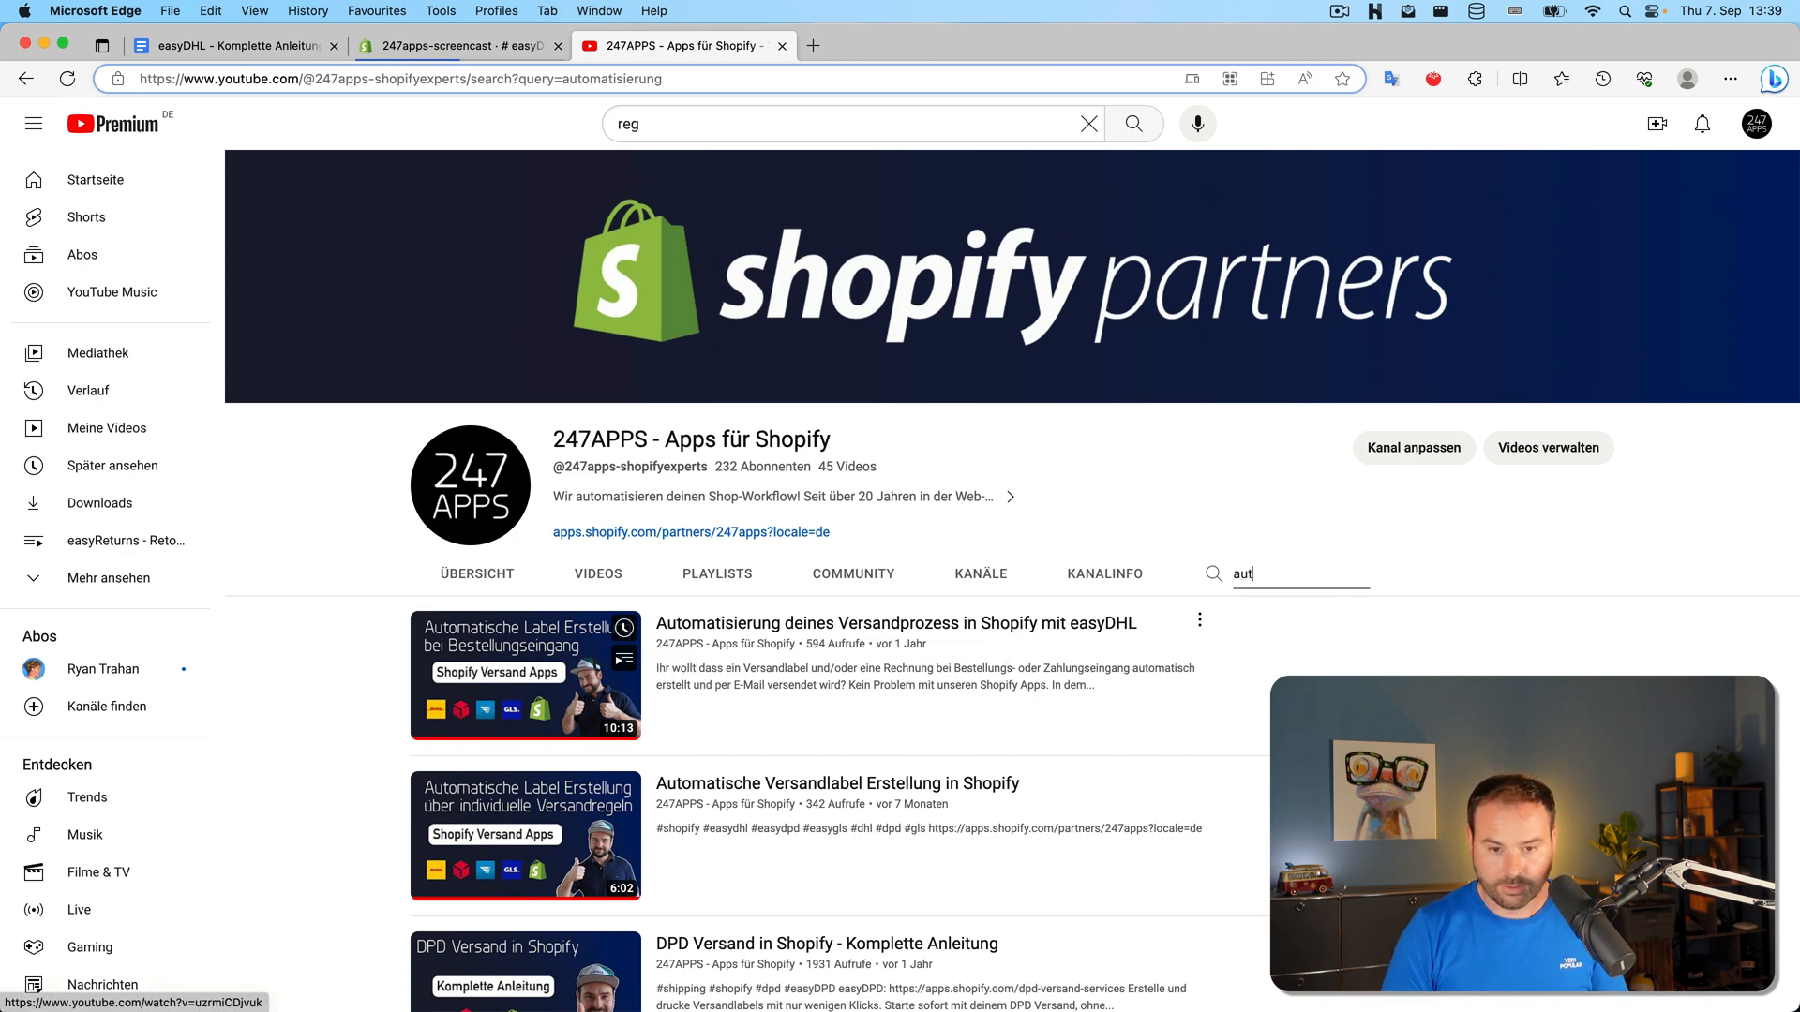
pyautogui.press('Return')
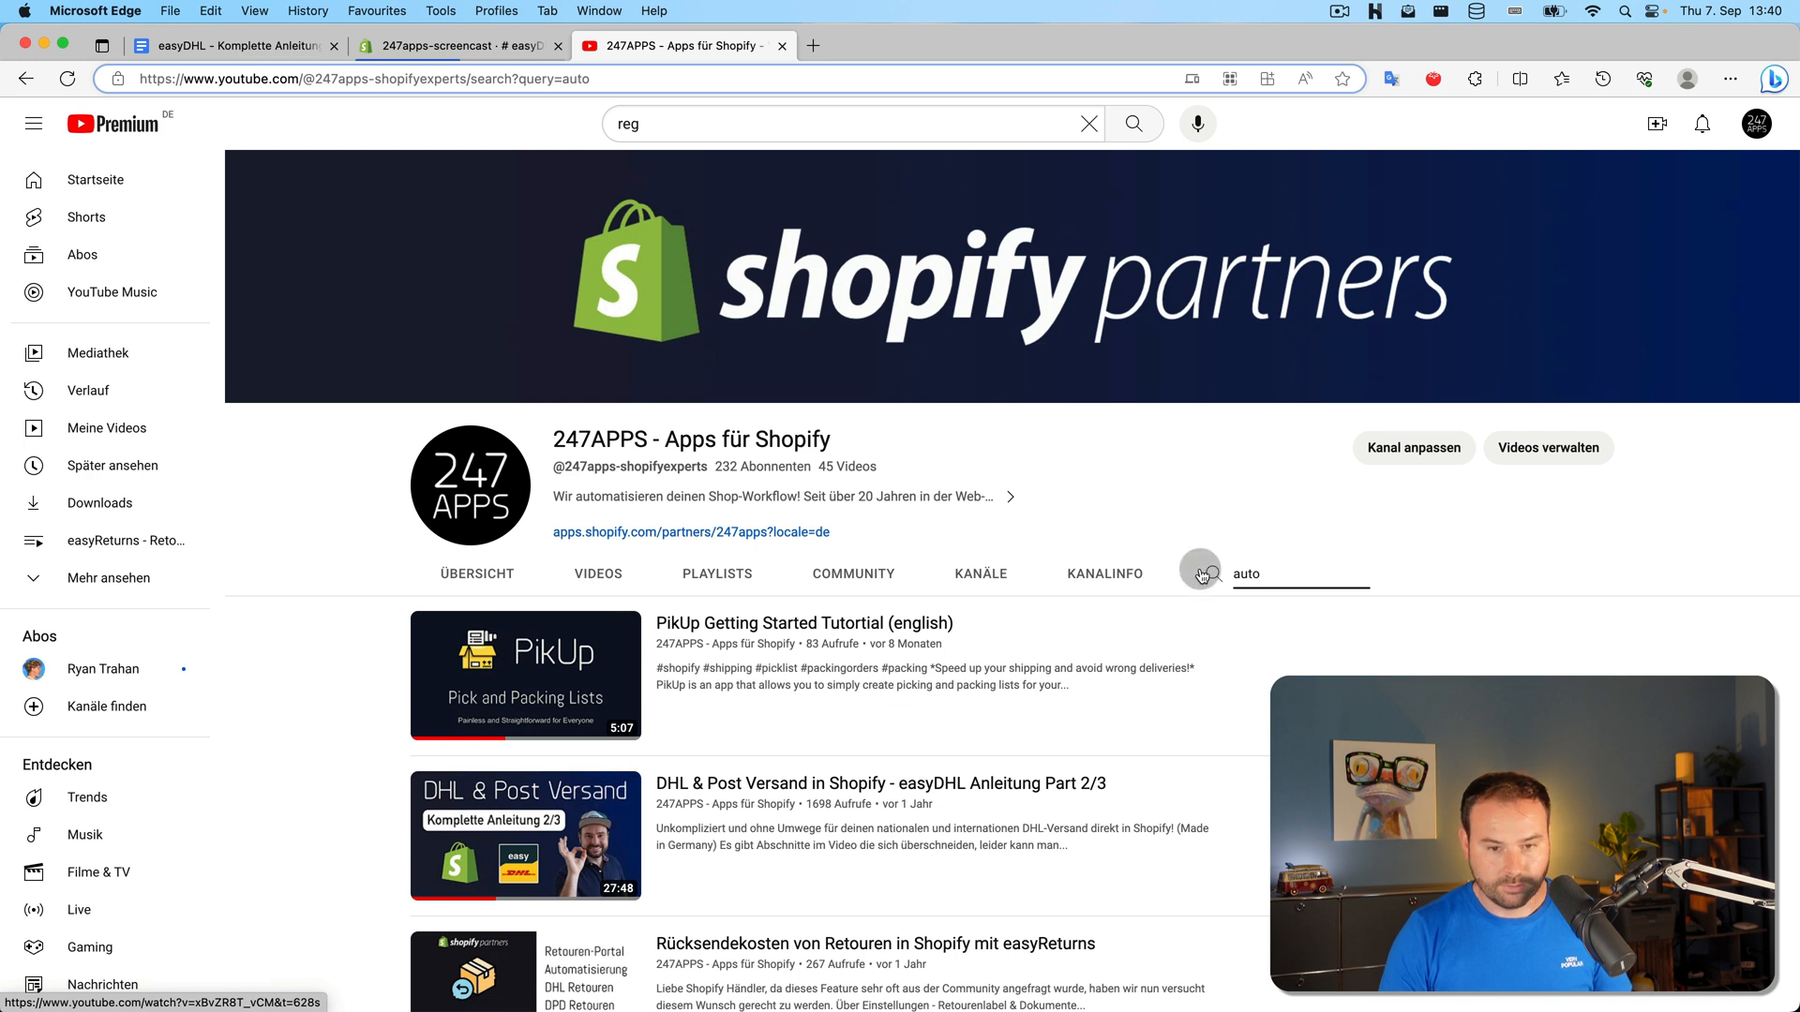
pyautogui.write('mat')
pyautogui.press('Return')
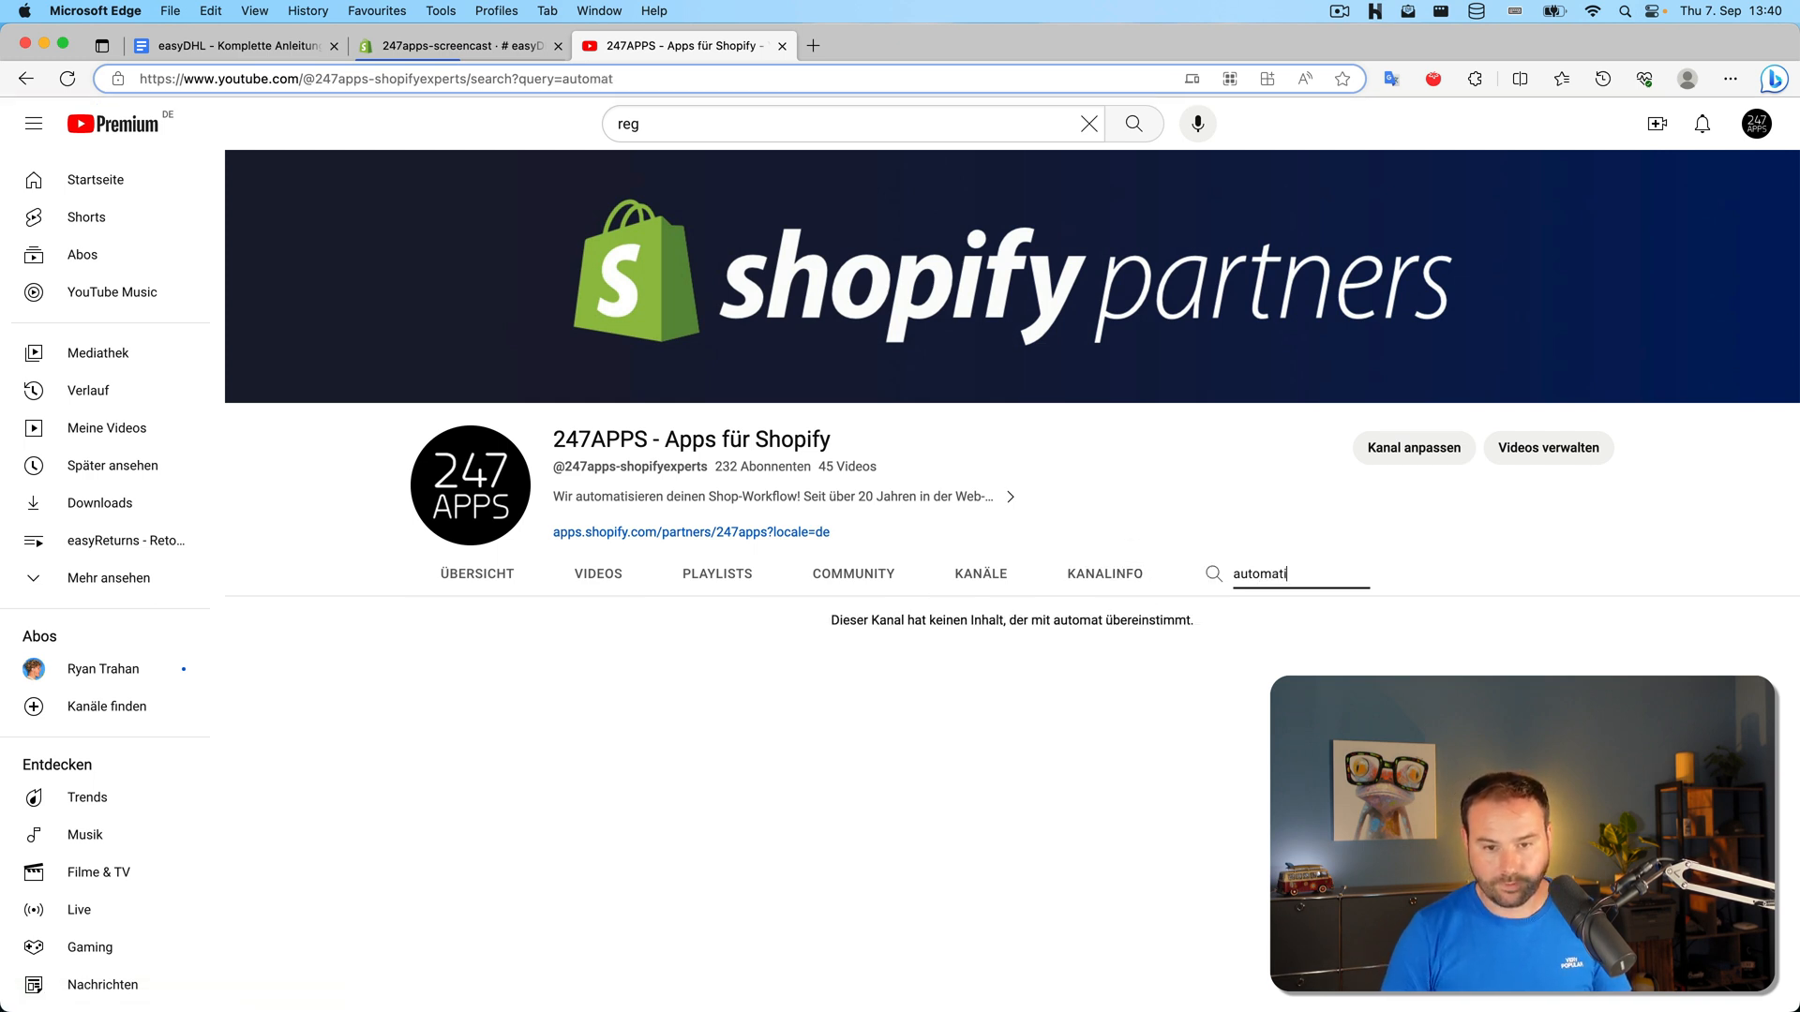
pyautogui.write('isierung')
pyautogui.press('Return')
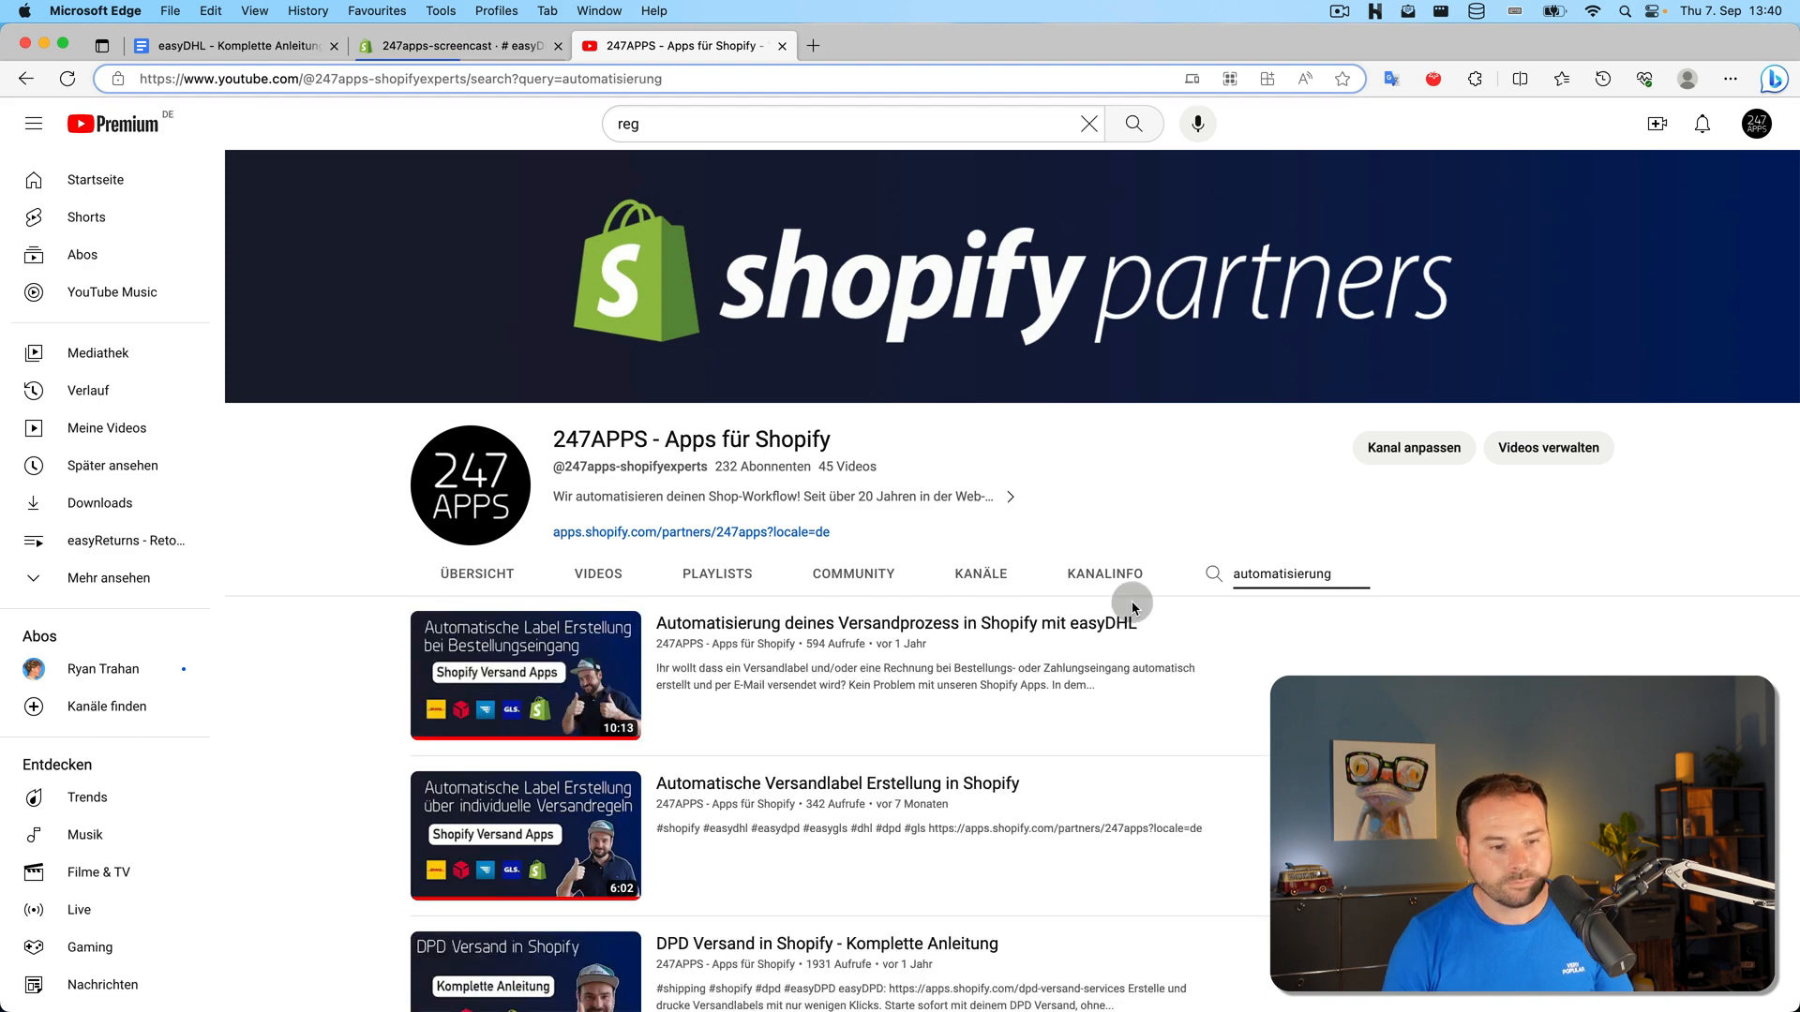
pyautogui.scroll(-3, 683, 684)
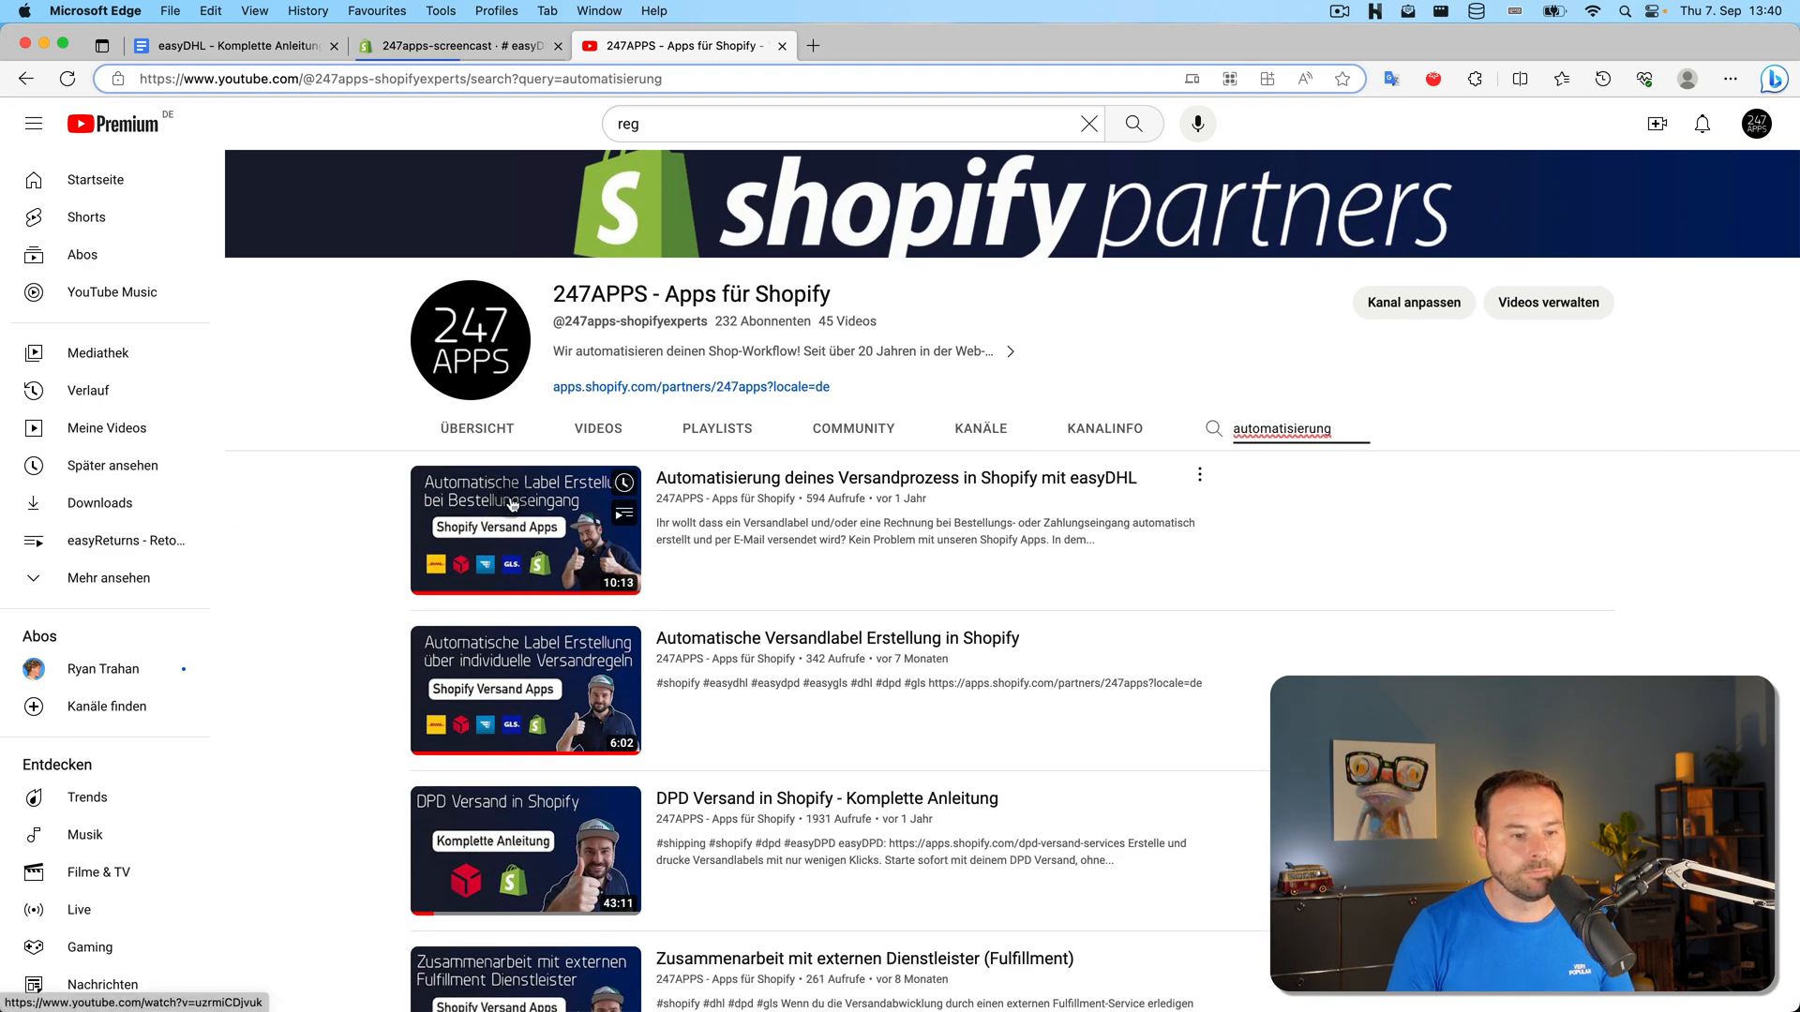
# Browse the automation video results, then return to the easyDHL Automatisierung settings
pyautogui.click(546, 740)
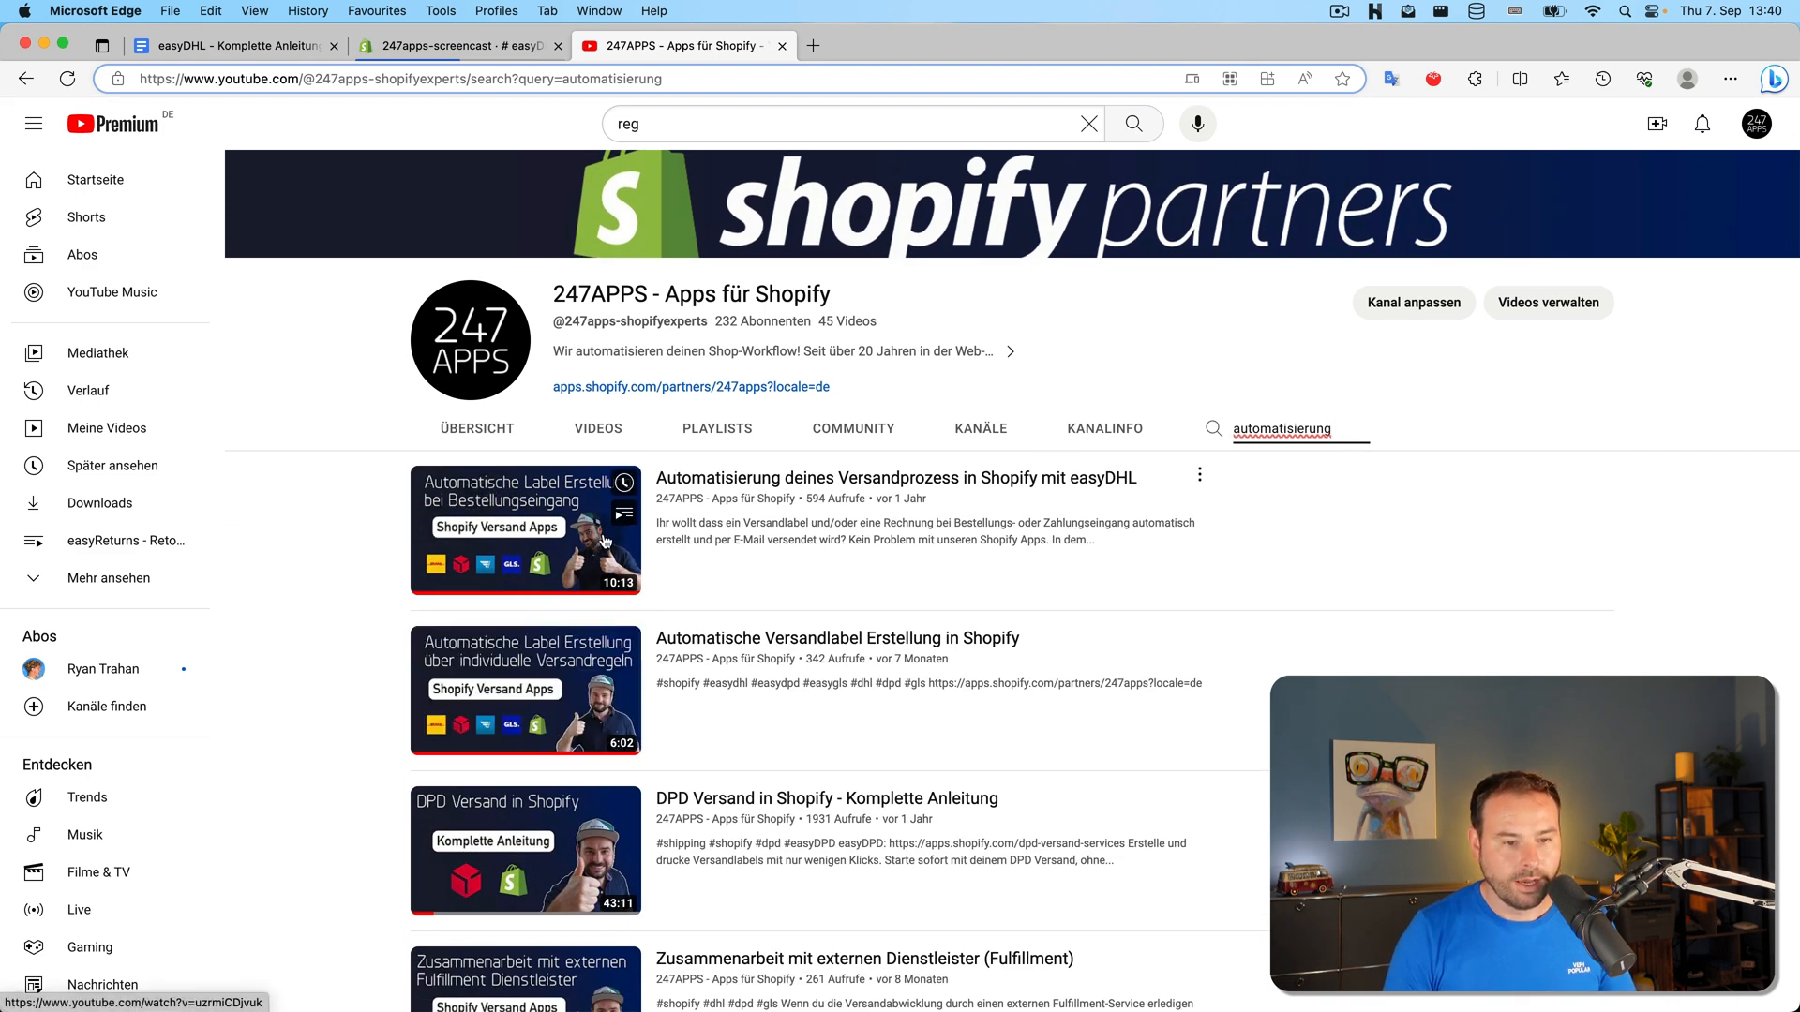
pyautogui.click(784, 653)
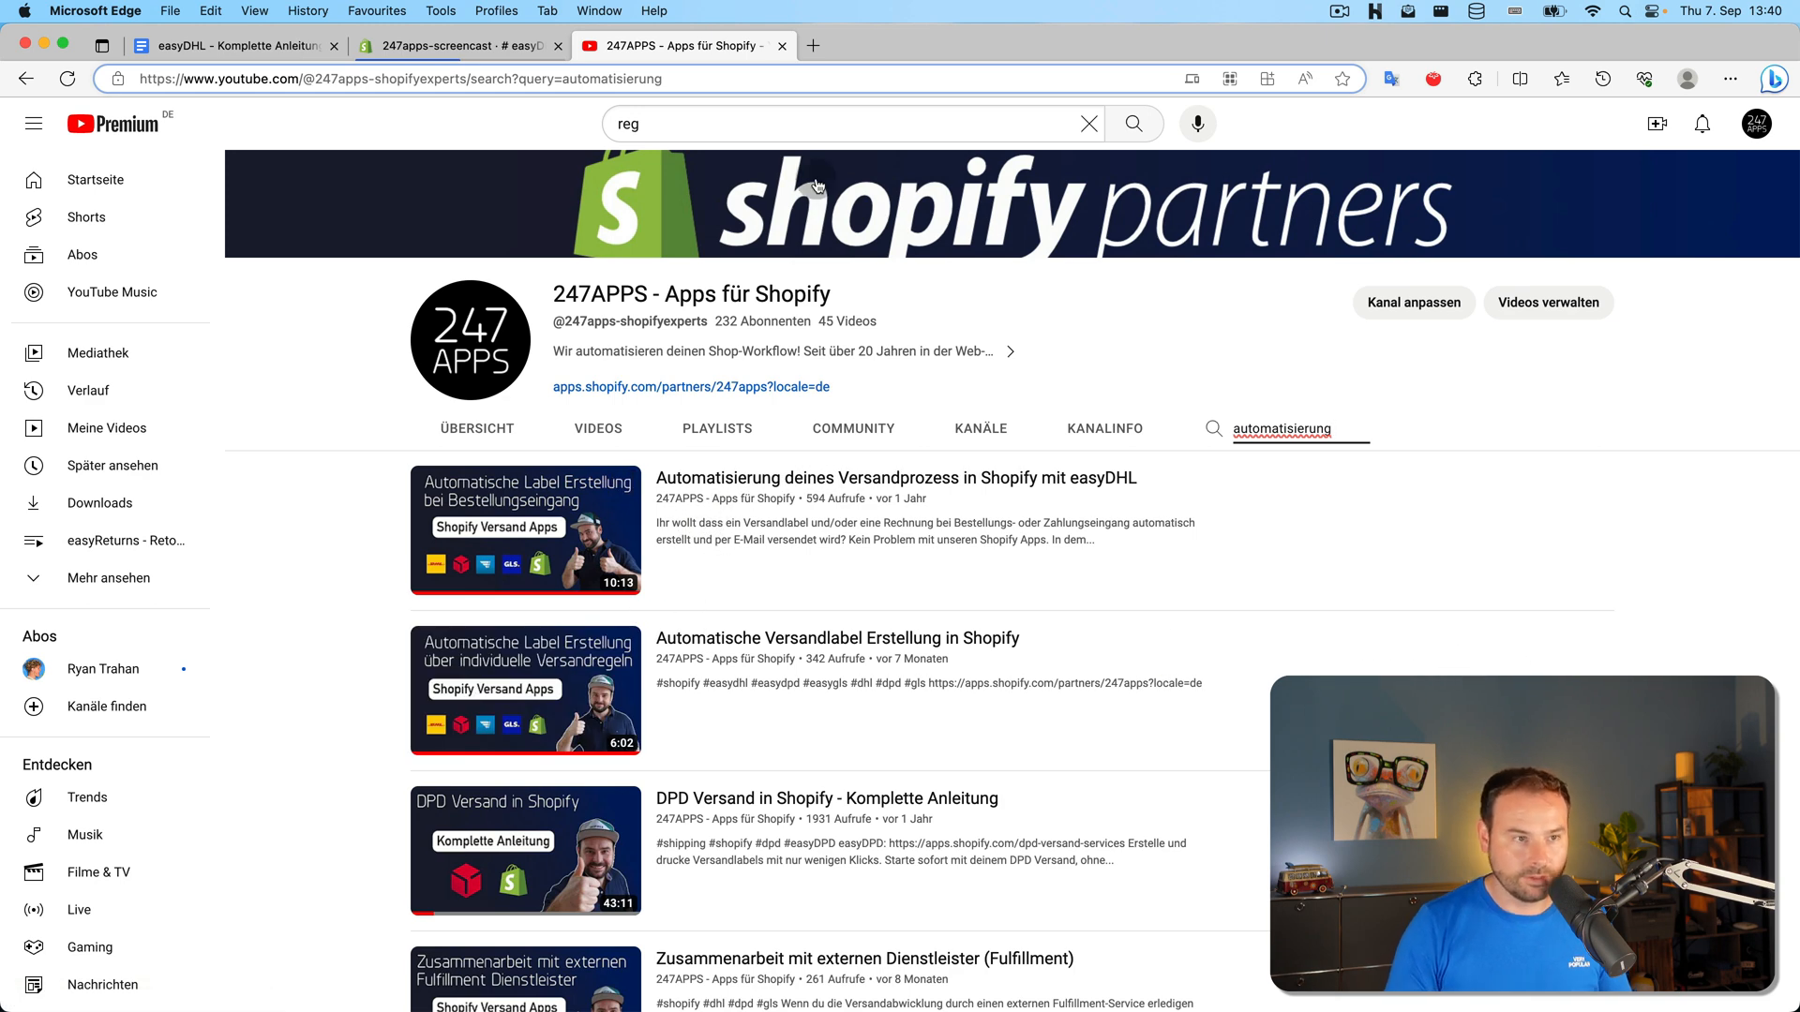
pyautogui.click(427, 45)
pyautogui.scroll(-3, 886, 477)
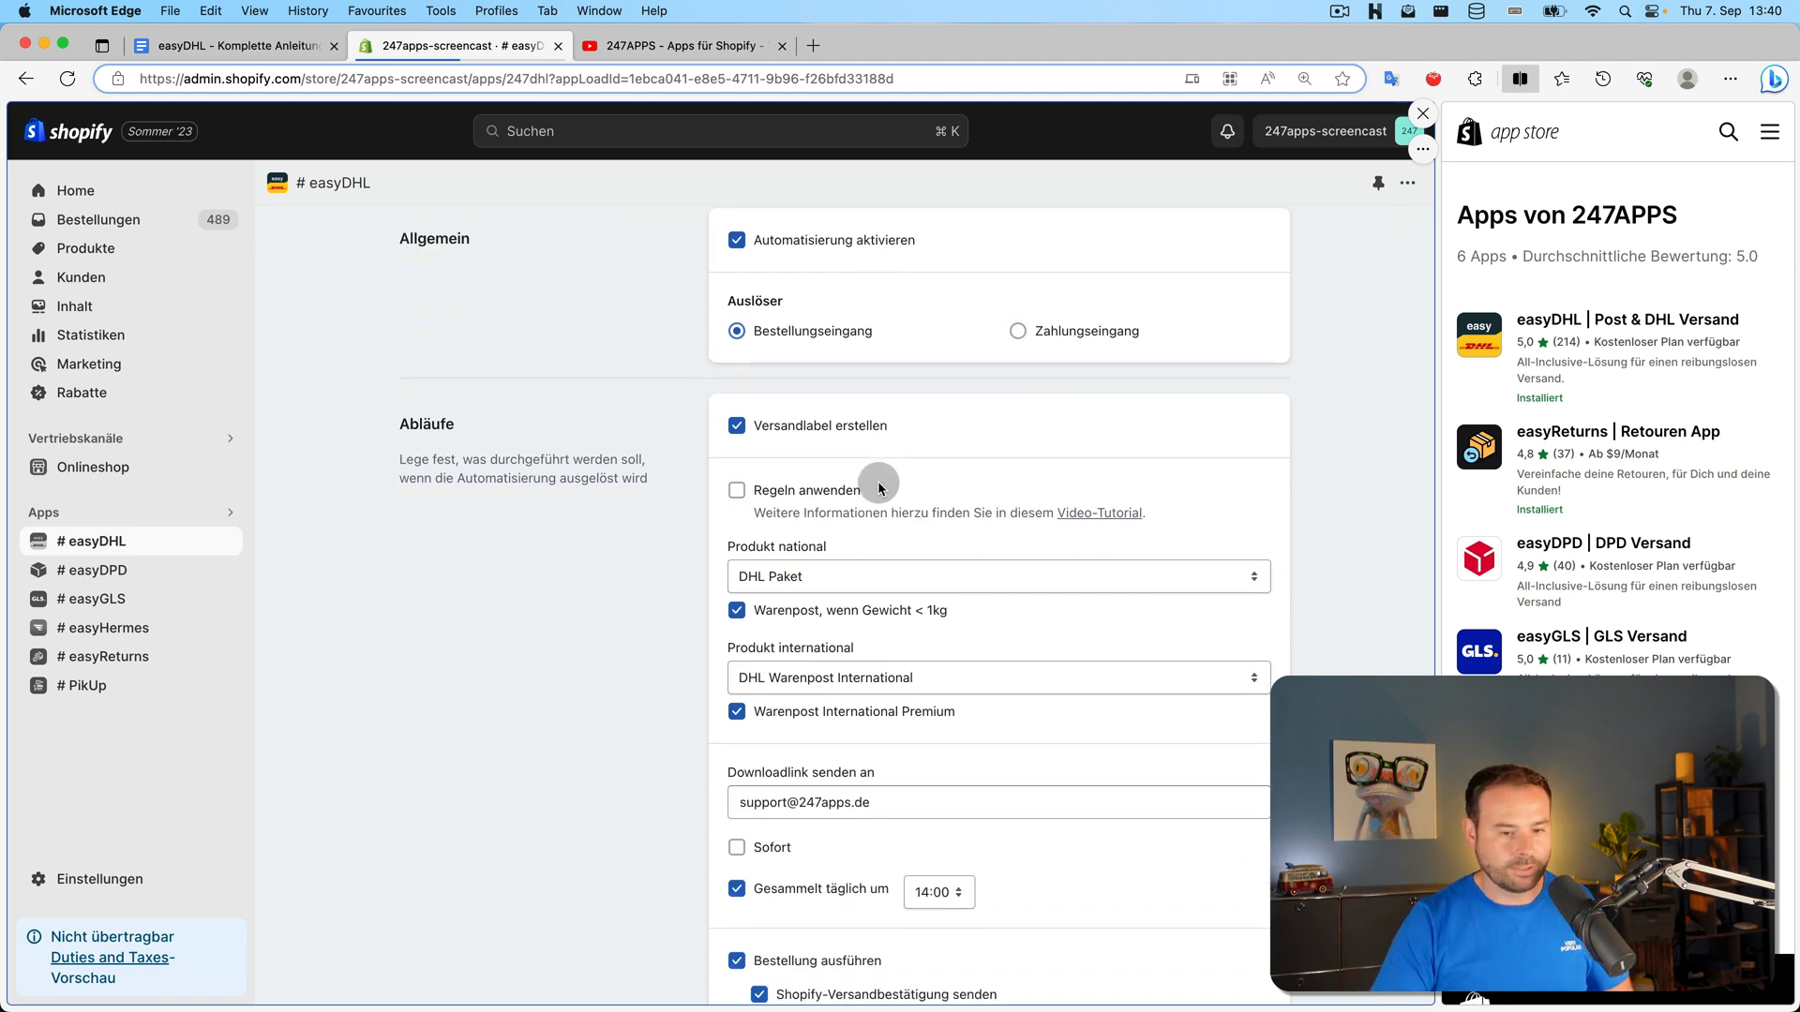
# Scroll through the Automatisierung page, then go back to the Einstellungen overview
pyautogui.scroll(-6, 878, 481)
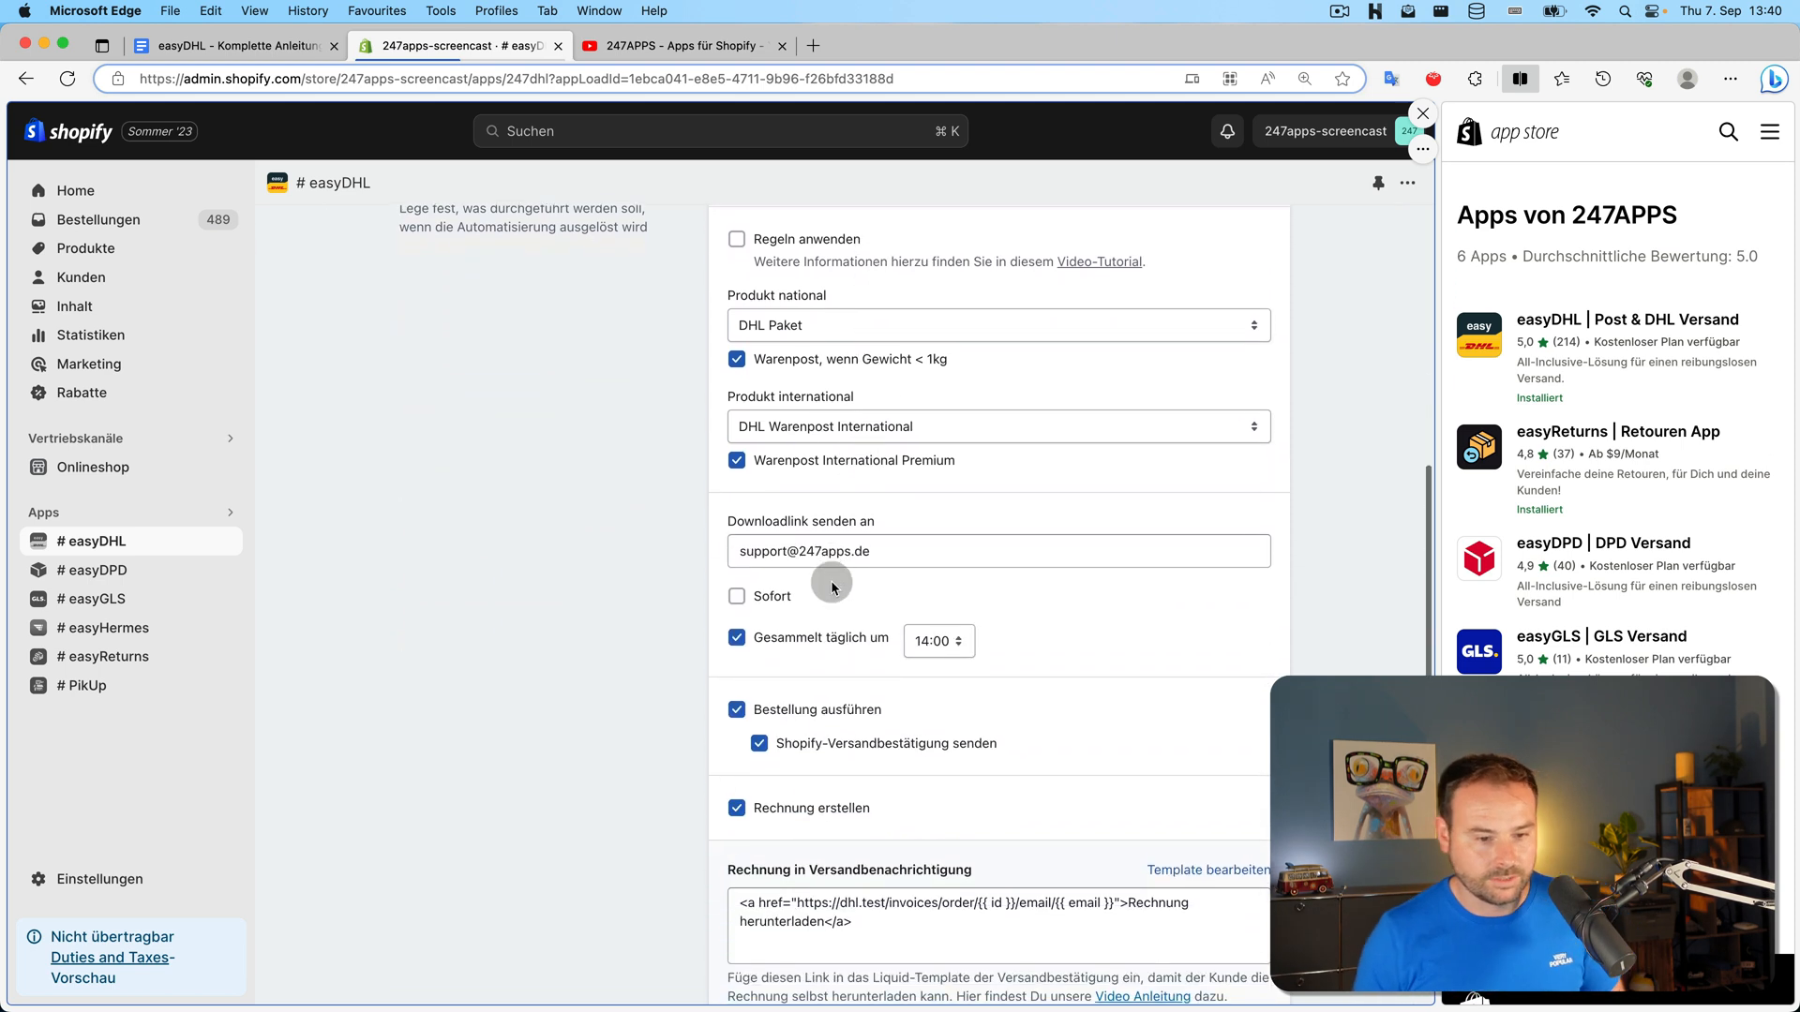
pyautogui.scroll(10, 699, 591)
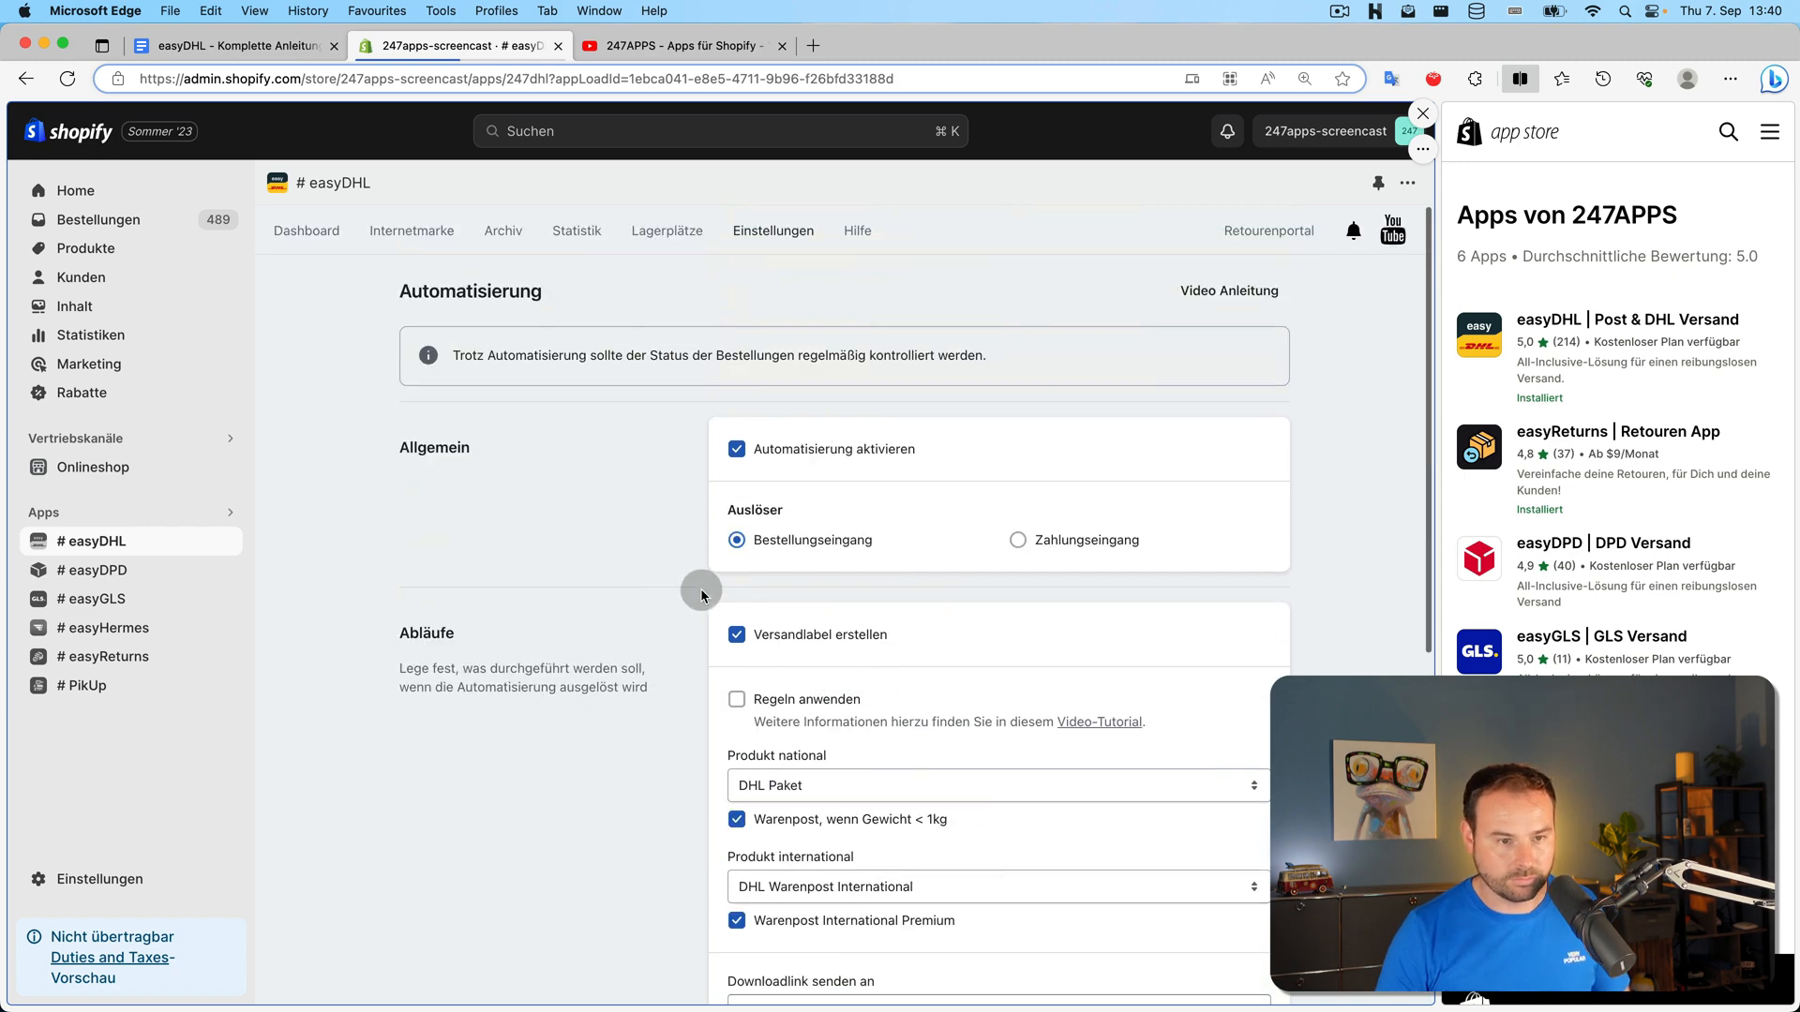
pyautogui.click(772, 231)
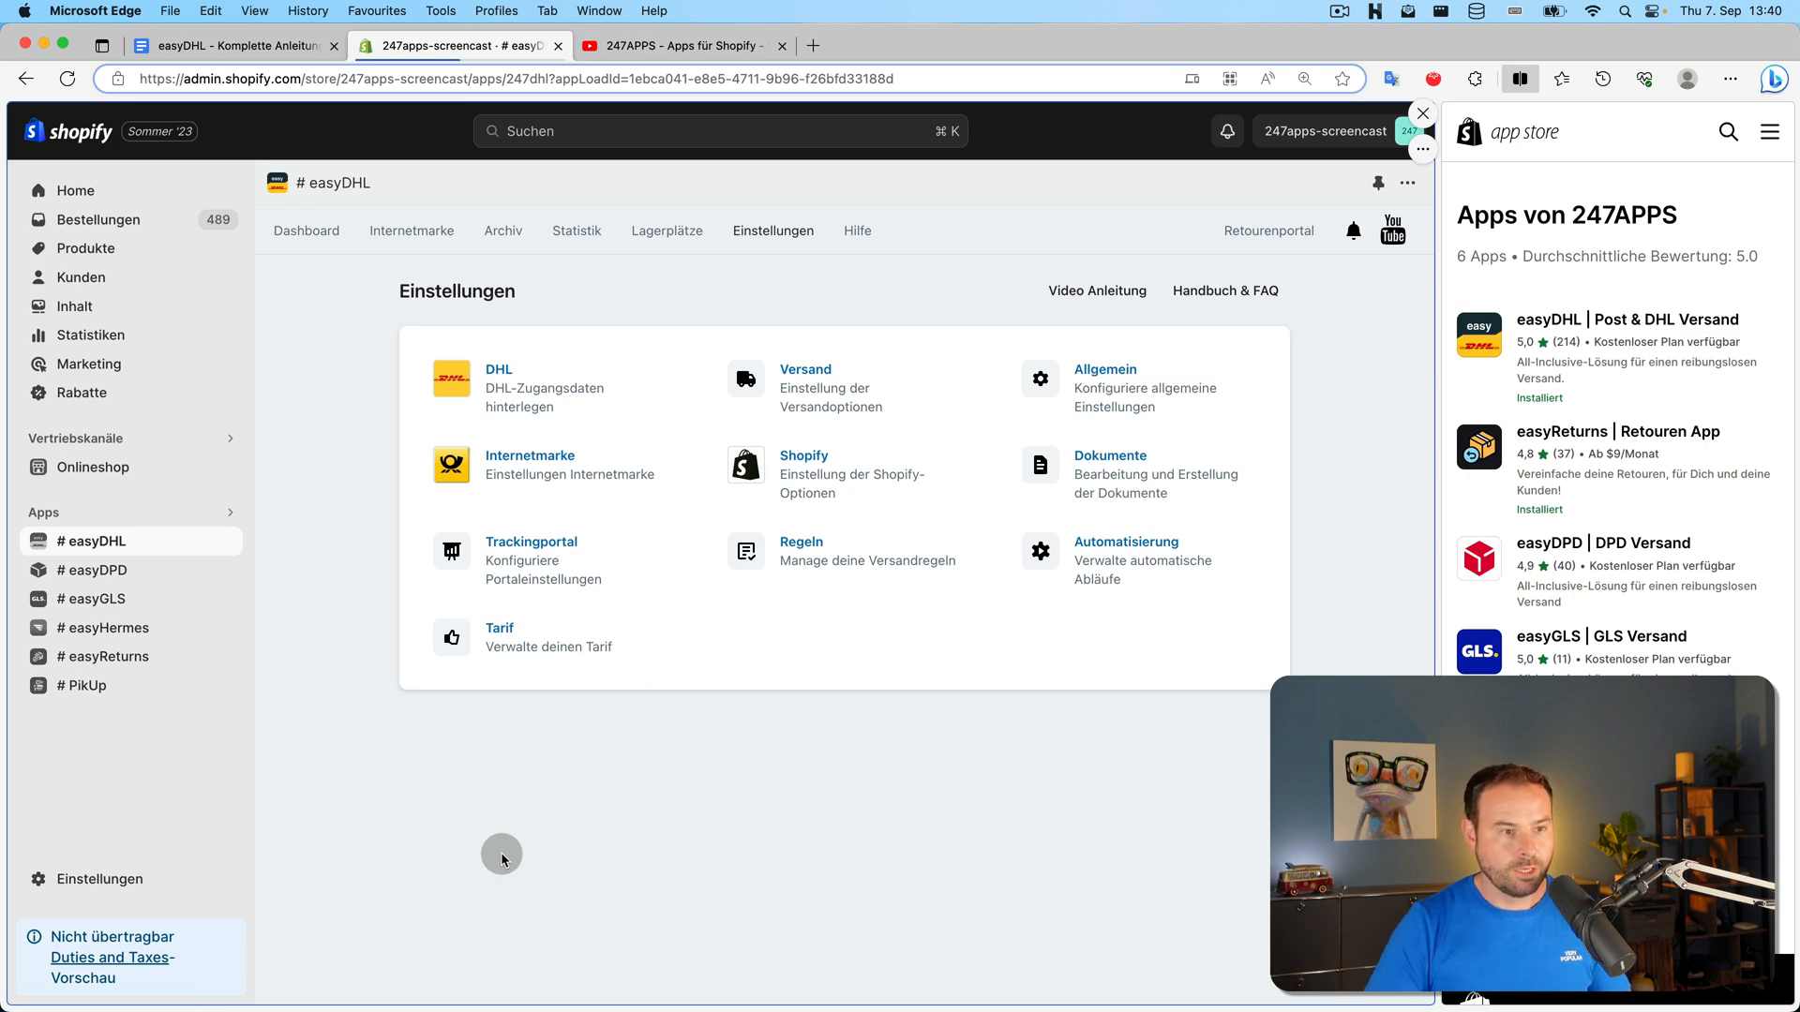
# Check off 'Automatisierungsmöglichkeiten' in the Google Docs outline and return to the Shopify admin
pyautogui.click(282, 45)
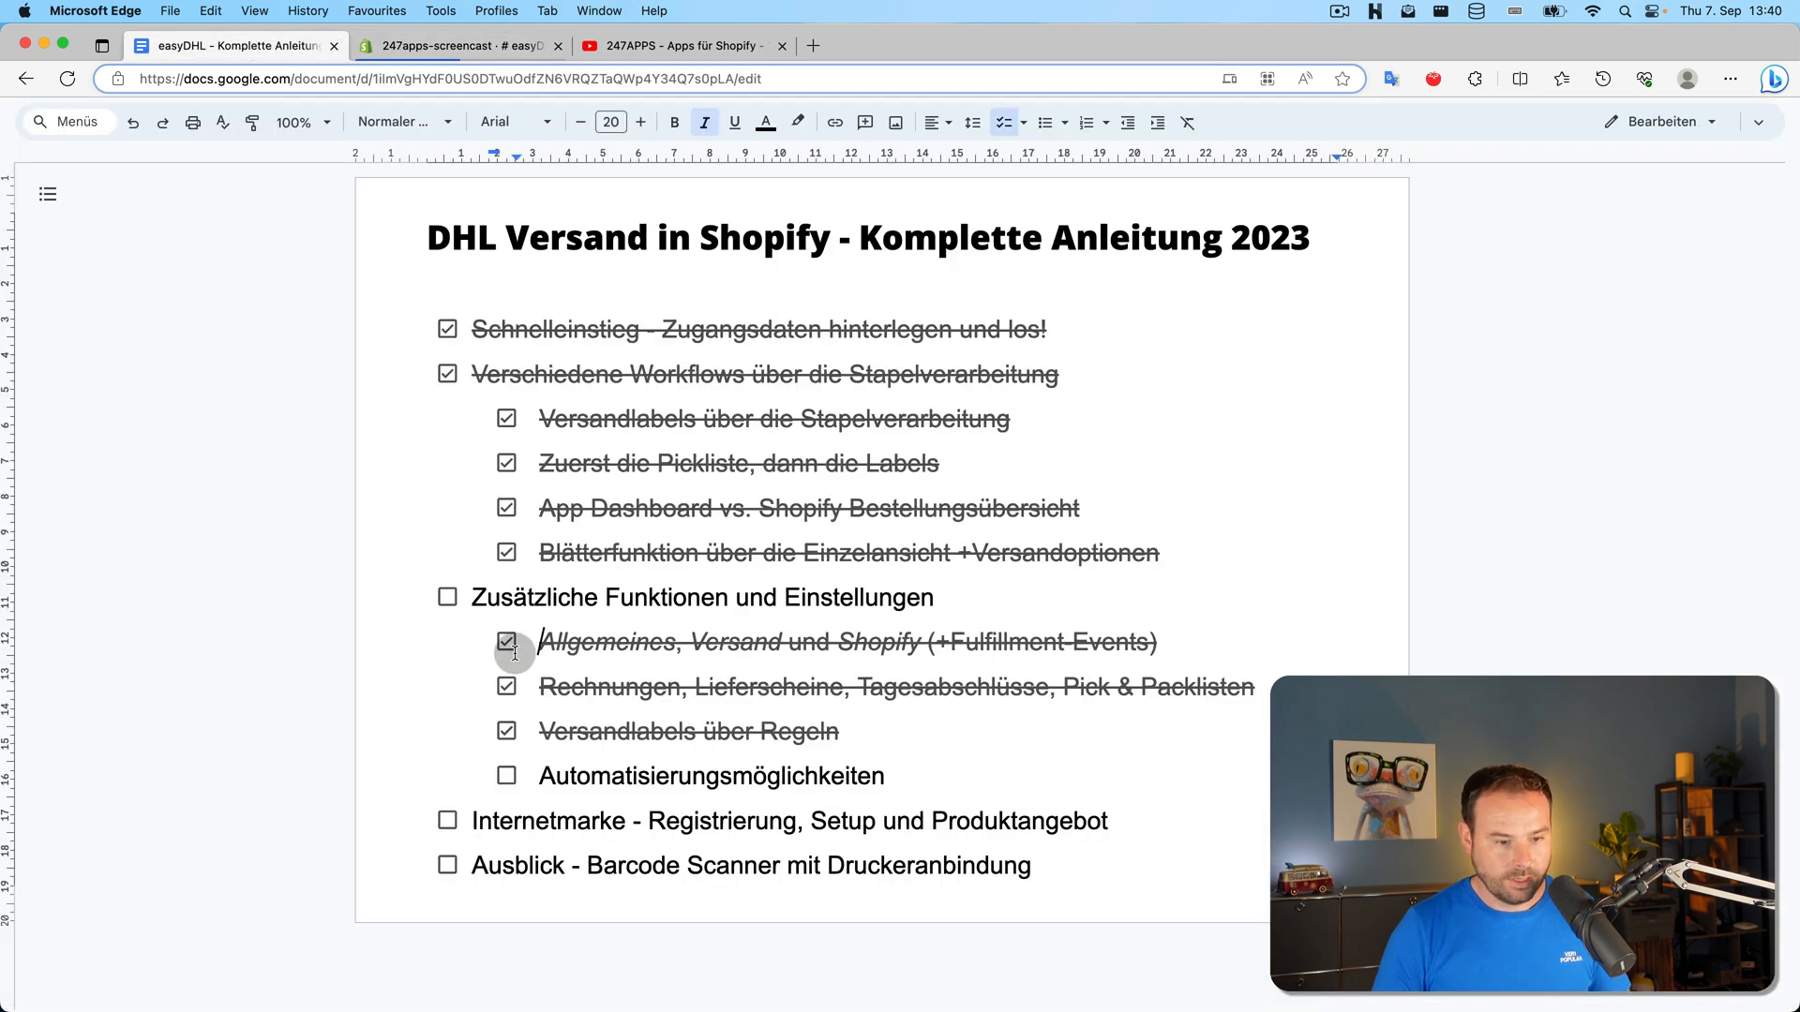
pyautogui.click(508, 776)
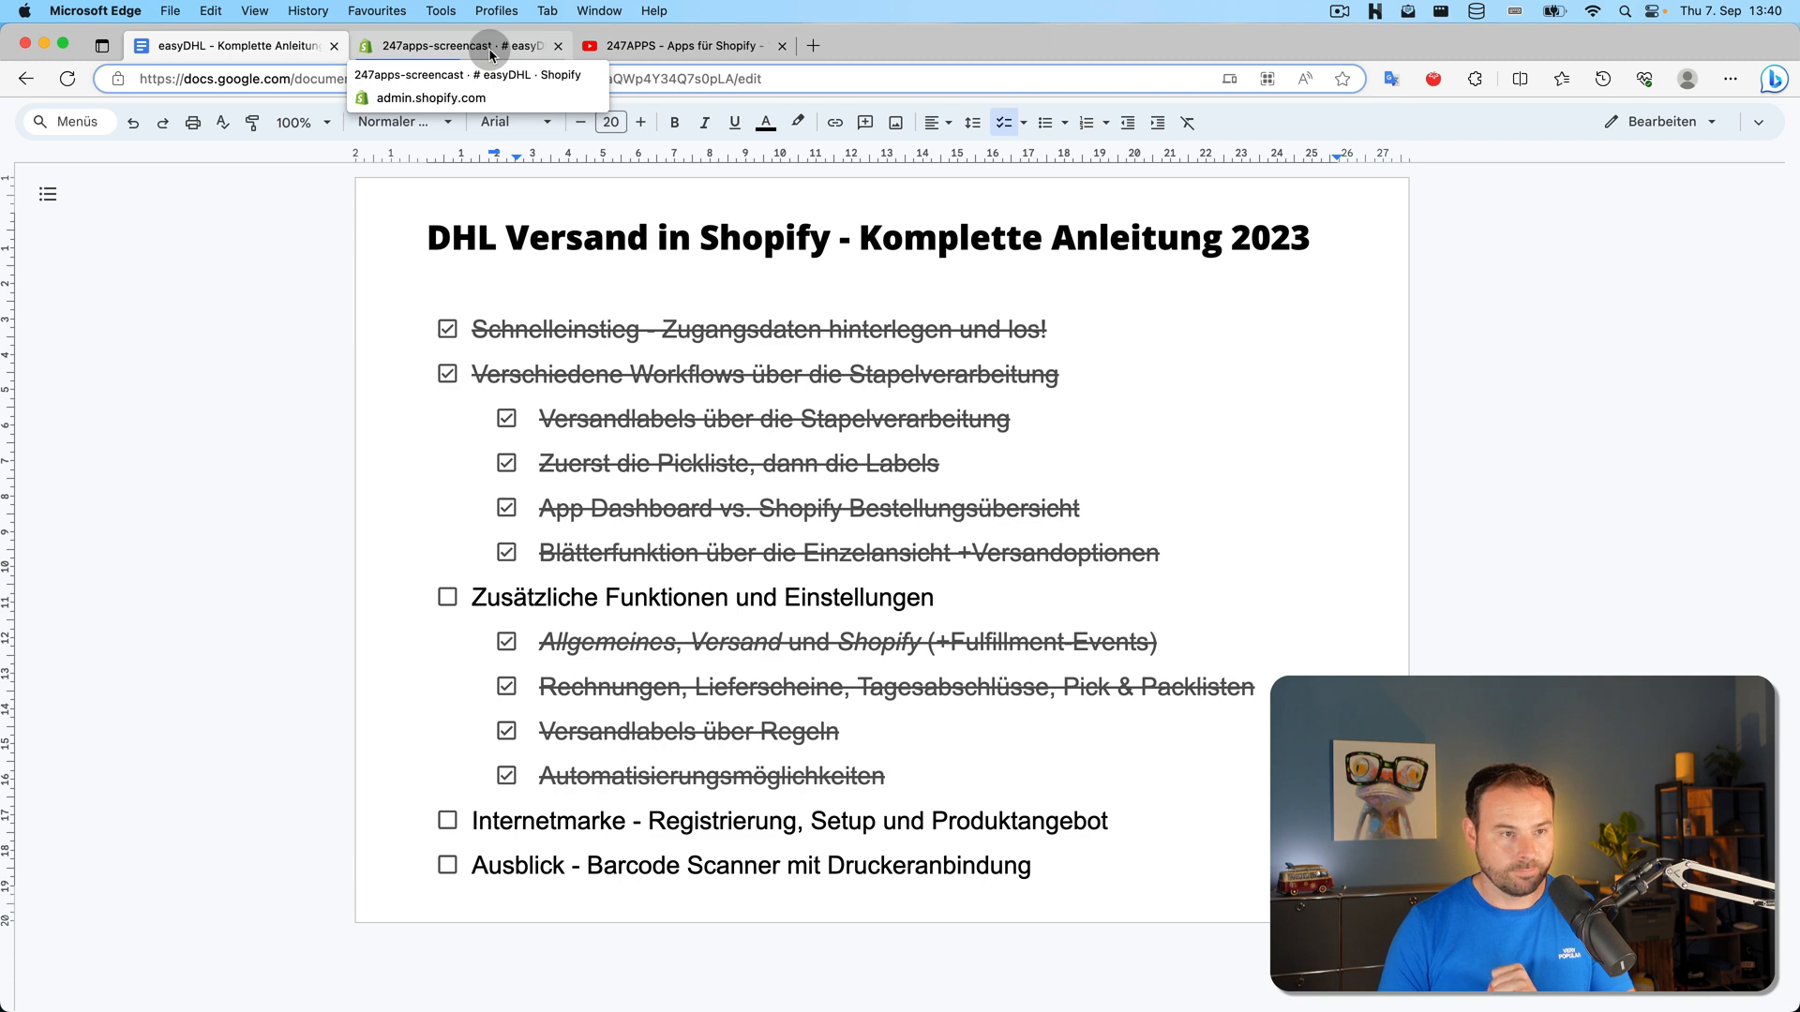
pyautogui.click(487, 48)
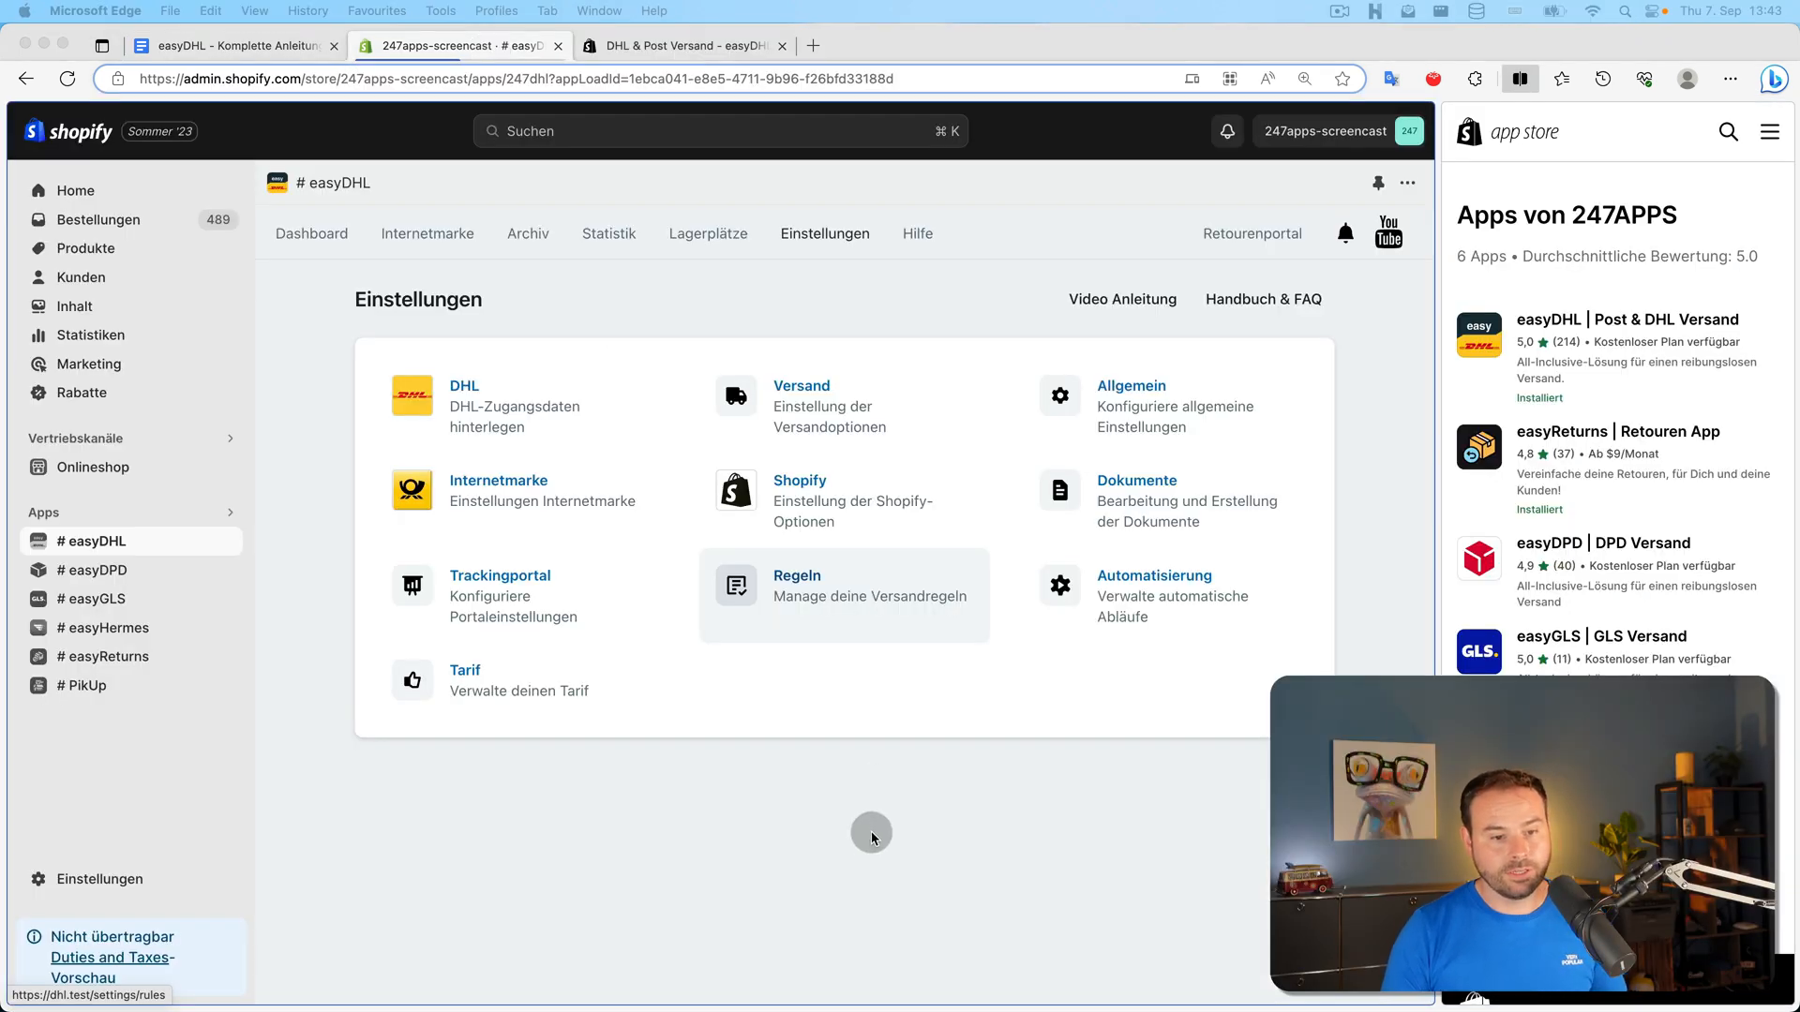
# Open the Trackingportal settings and highlight 'apps/tracking' in the portal URL
pyautogui.click(485, 595)
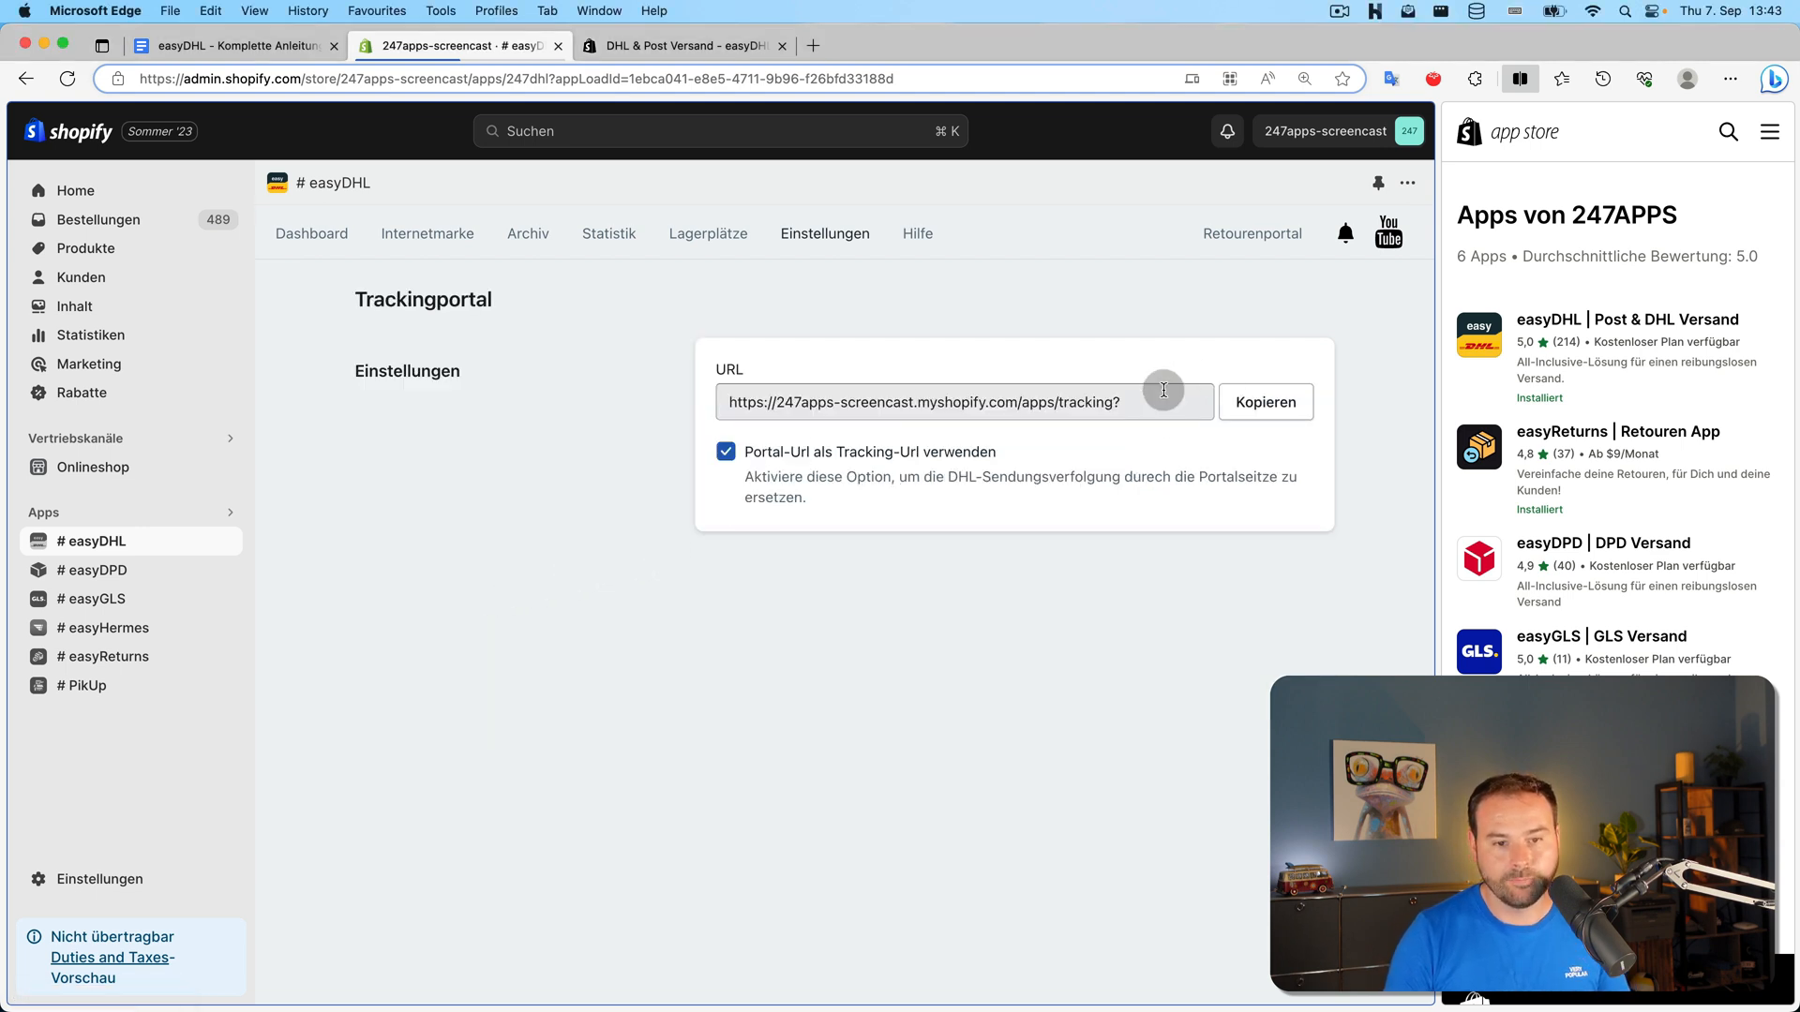
pyautogui.moveTo(1114, 404); pyautogui.dragTo(1019, 403)
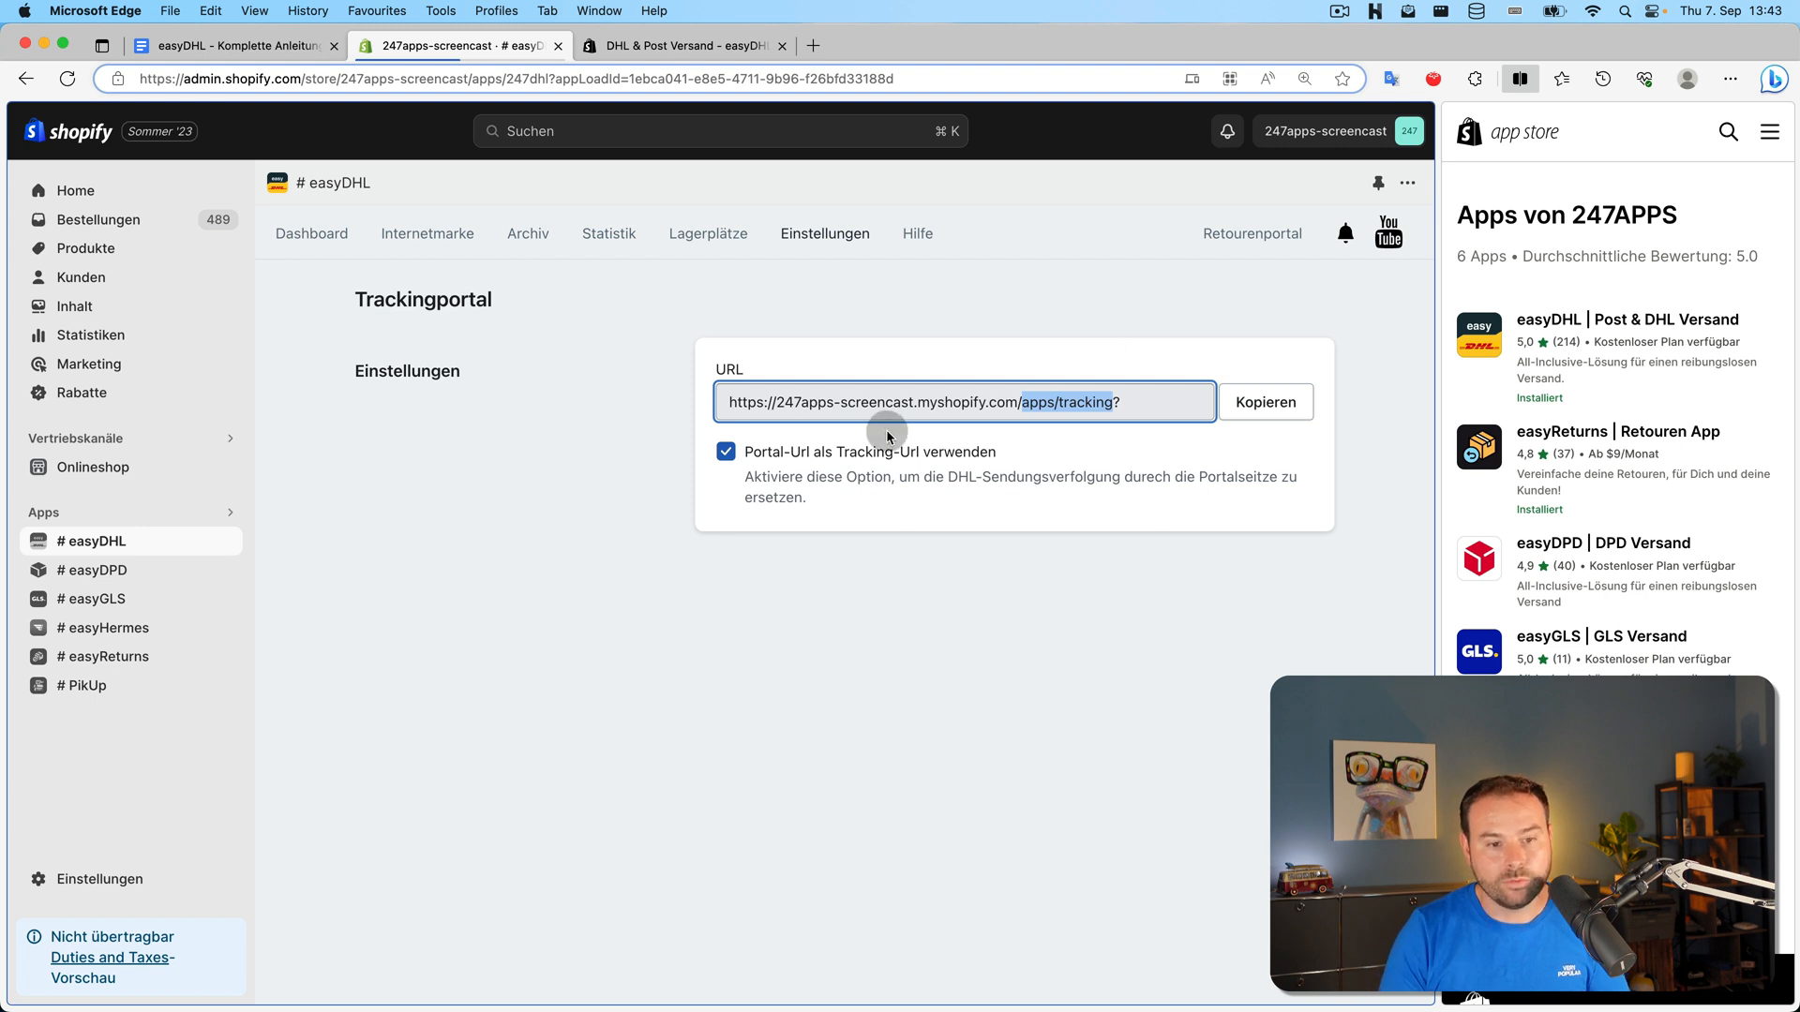
# Turn 'Portal-Url als Tracking-Url verwenden' off and back on, keeping the portal URL as tracking link
pyautogui.click(843, 452)
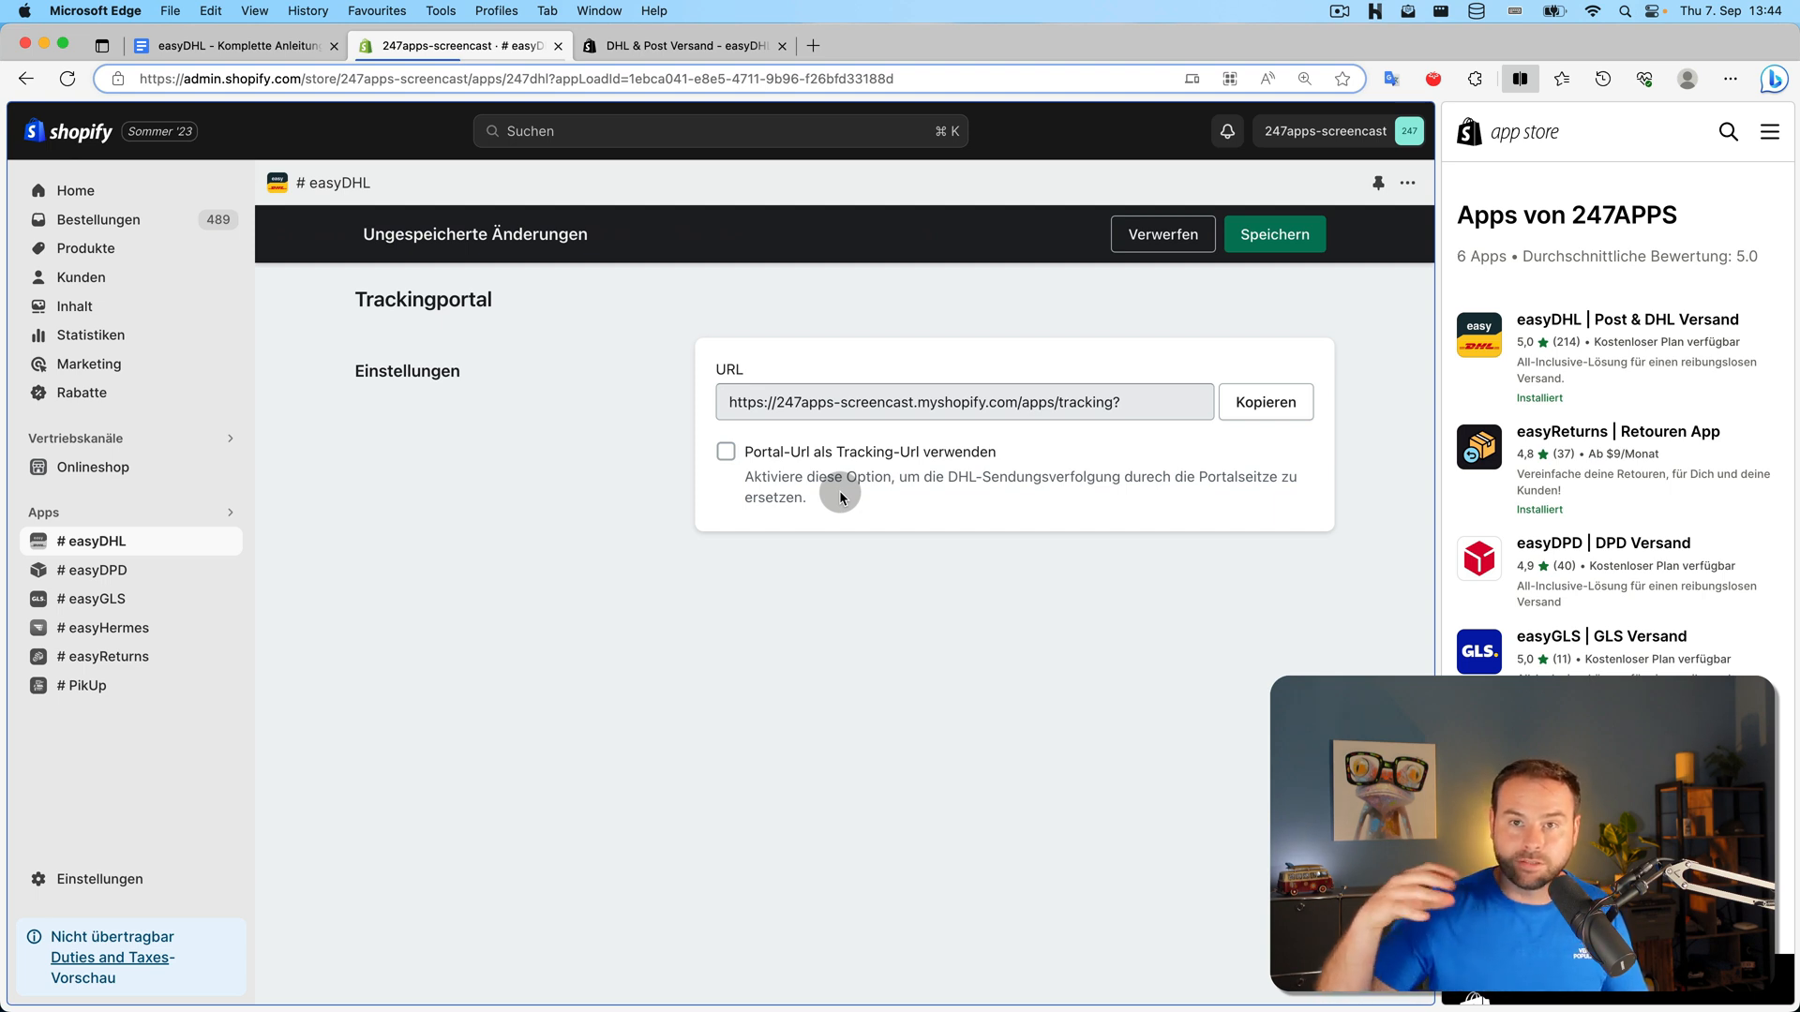
pyautogui.click(843, 457)
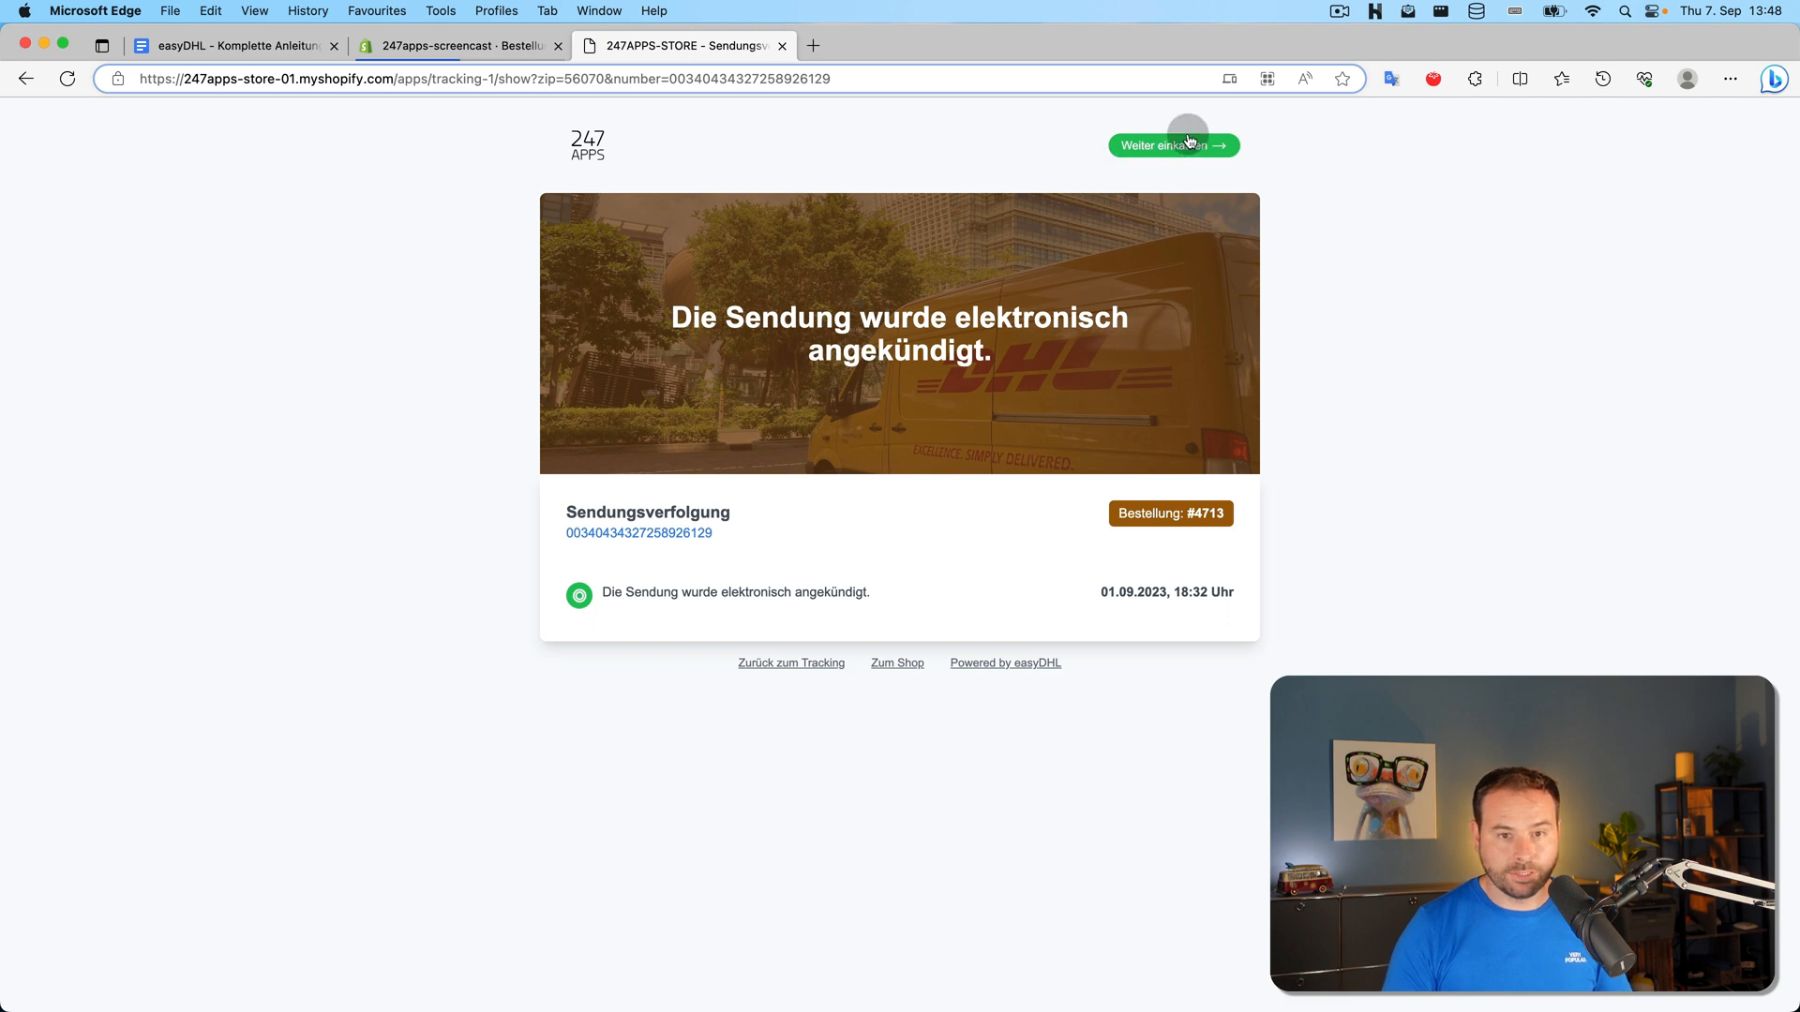
# Search the tracking portal using the pasted tracking number and the recipient's postcode
pyautogui.click(807, 665)
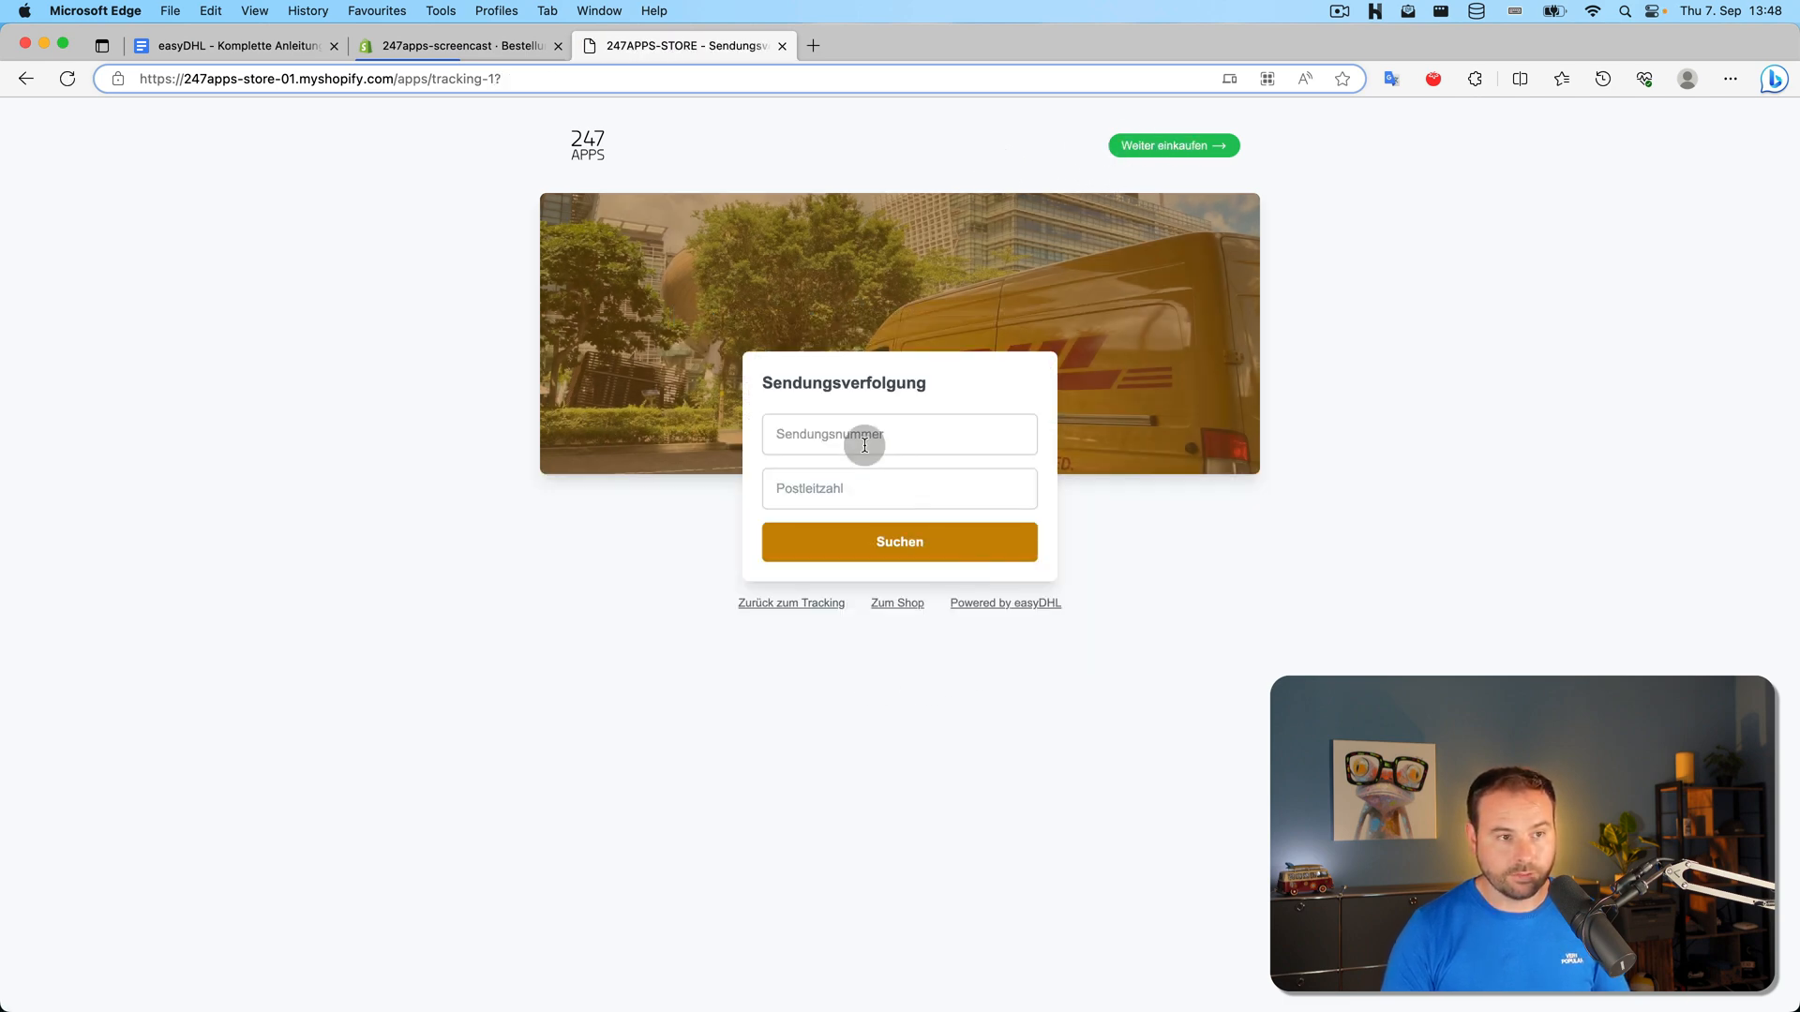
pyautogui.click(865, 445)
pyautogui.press('super+v')
pyautogui.click(866, 487)
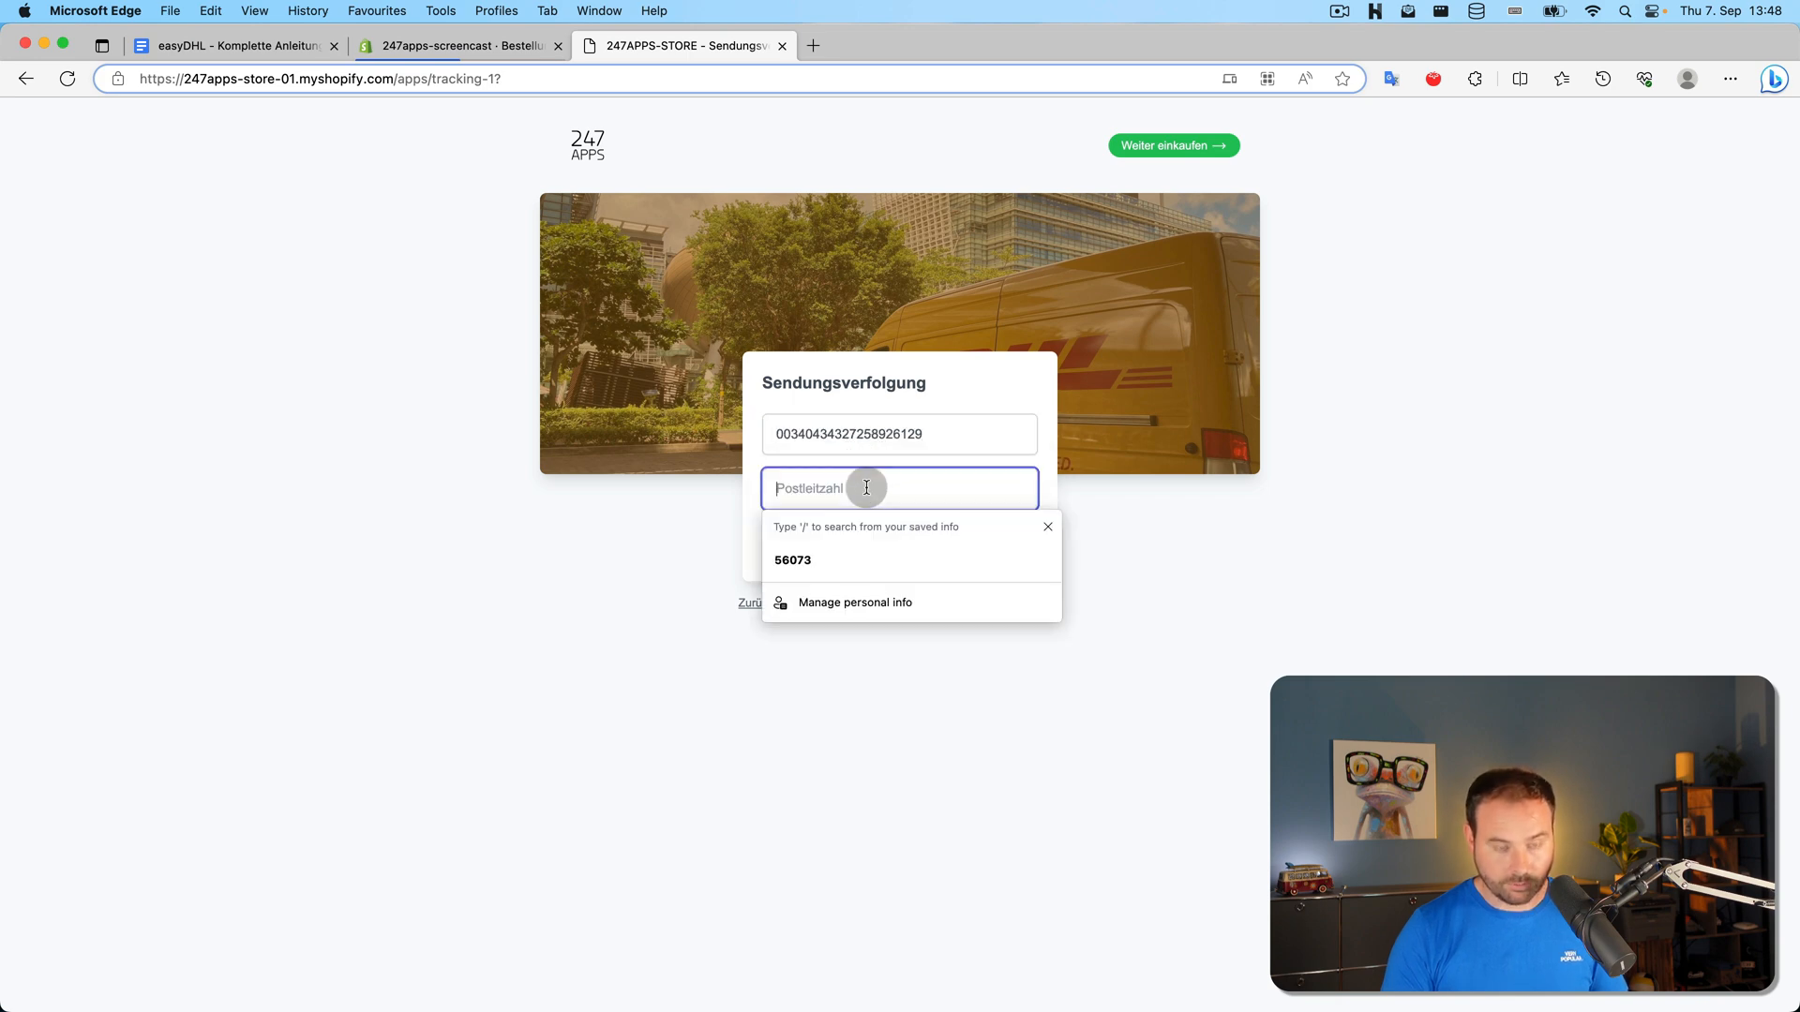
pyautogui.write('56070')
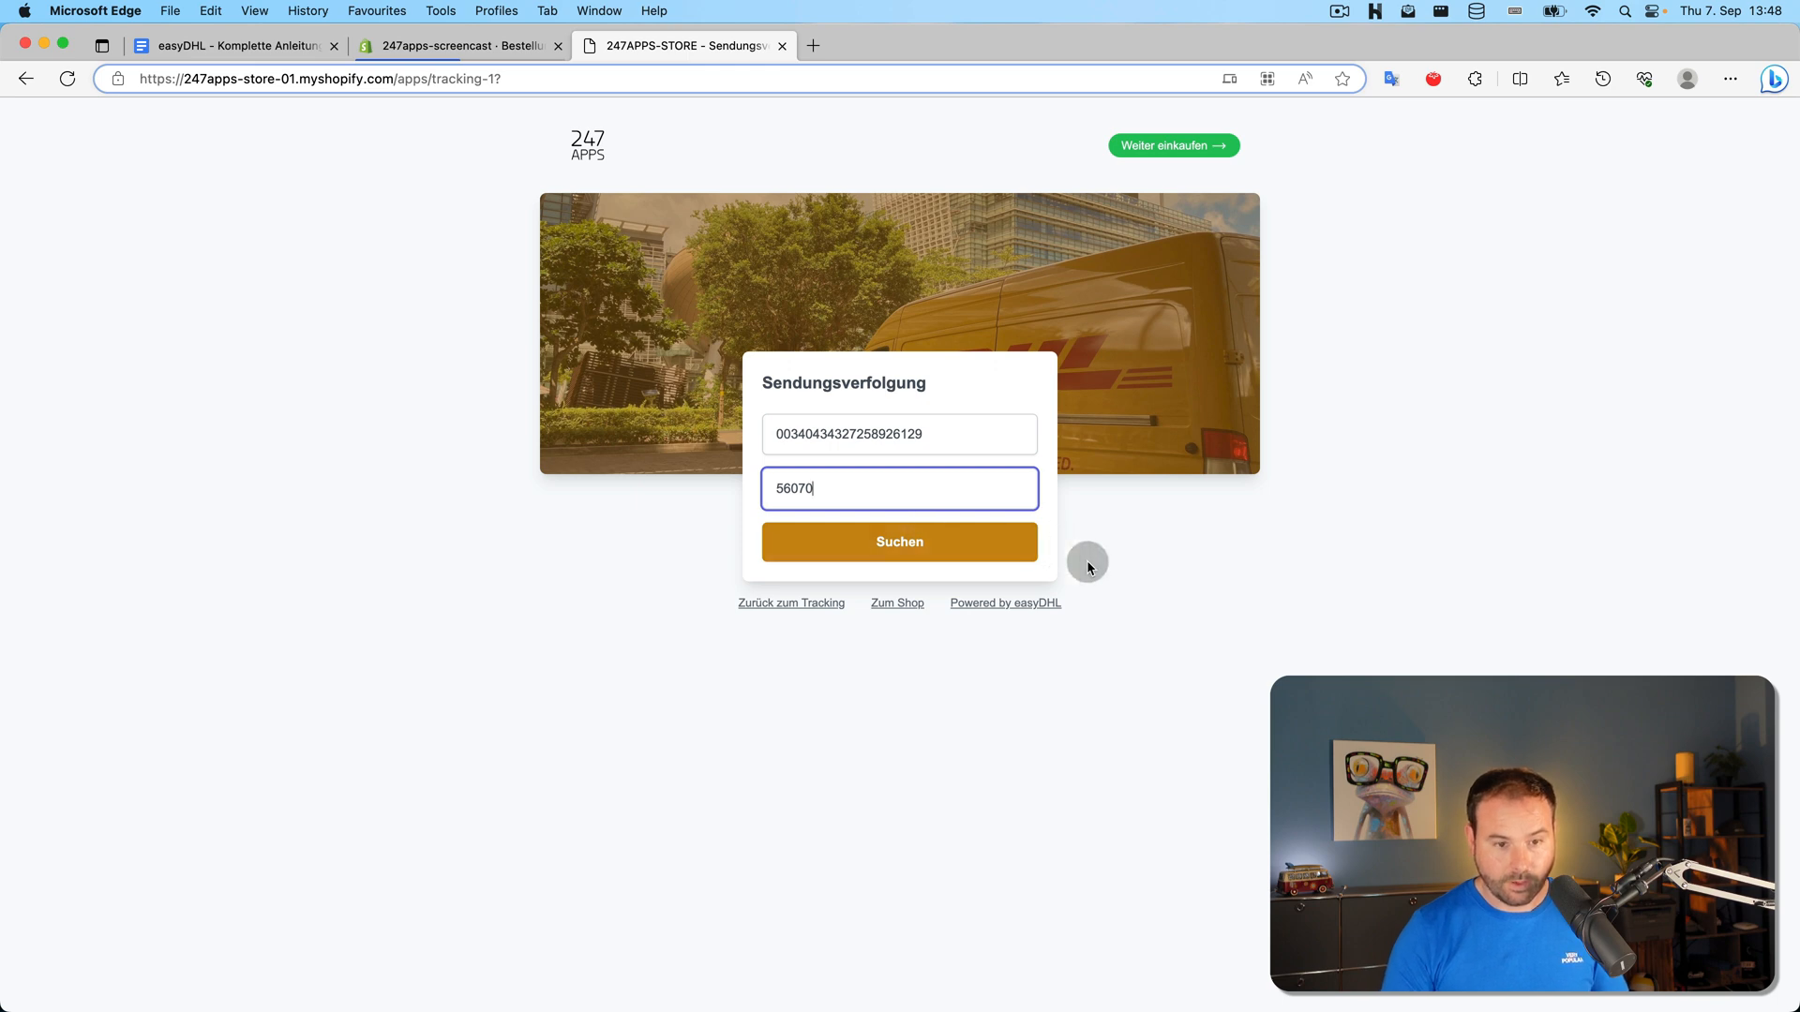
pyautogui.click(1026, 545)
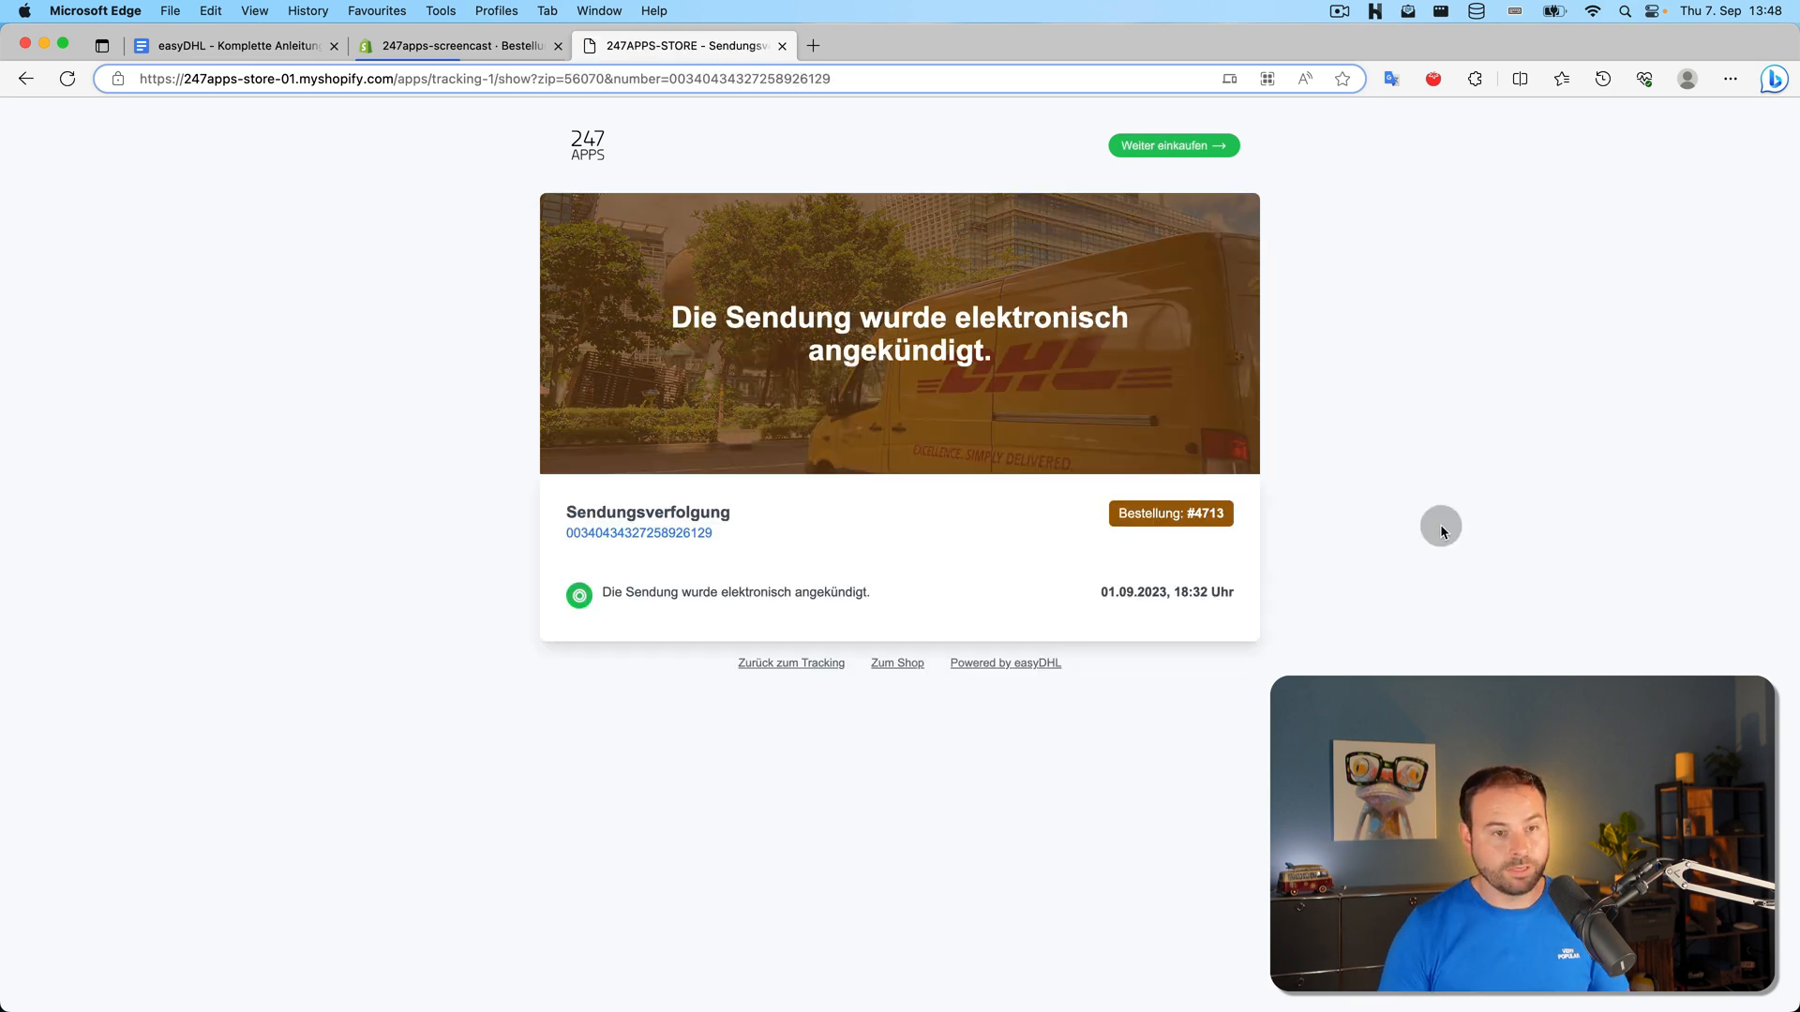
# Select the shop's domain within the result page's web address
pyautogui.click(154, 81)
pyautogui.press('Right')
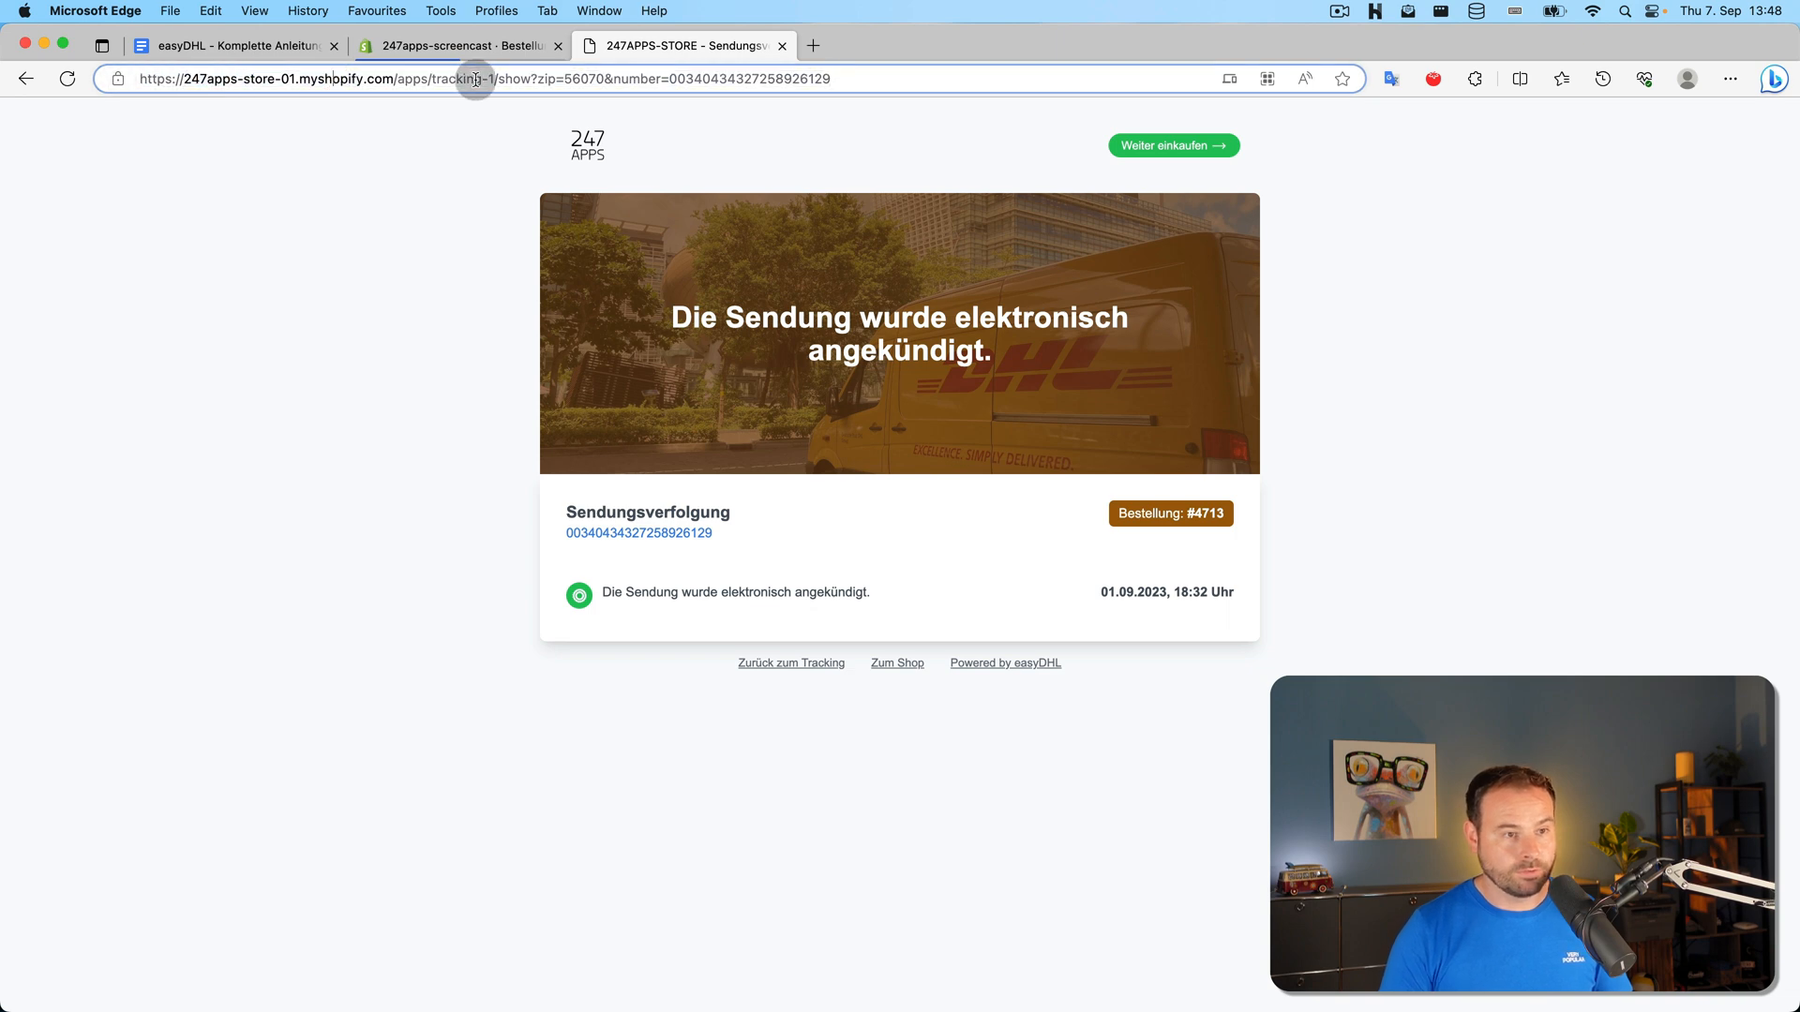
pyautogui.click(480, 80)
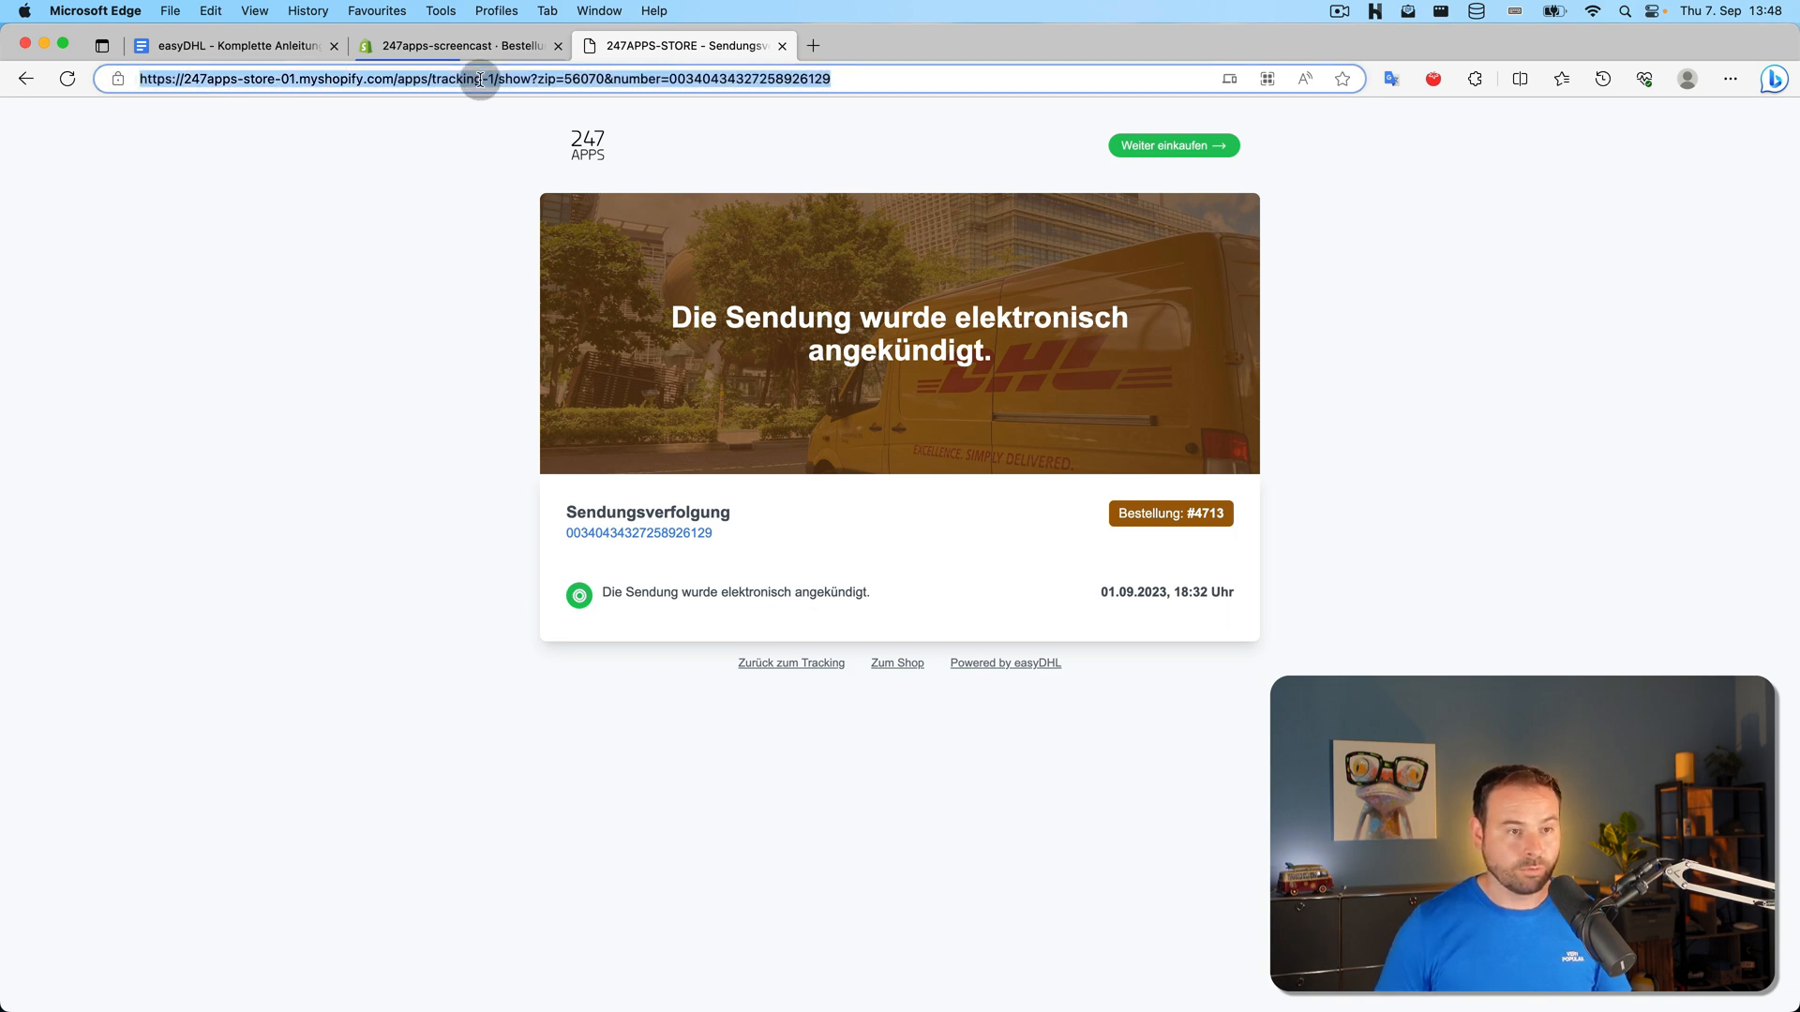
pyautogui.click(483, 79)
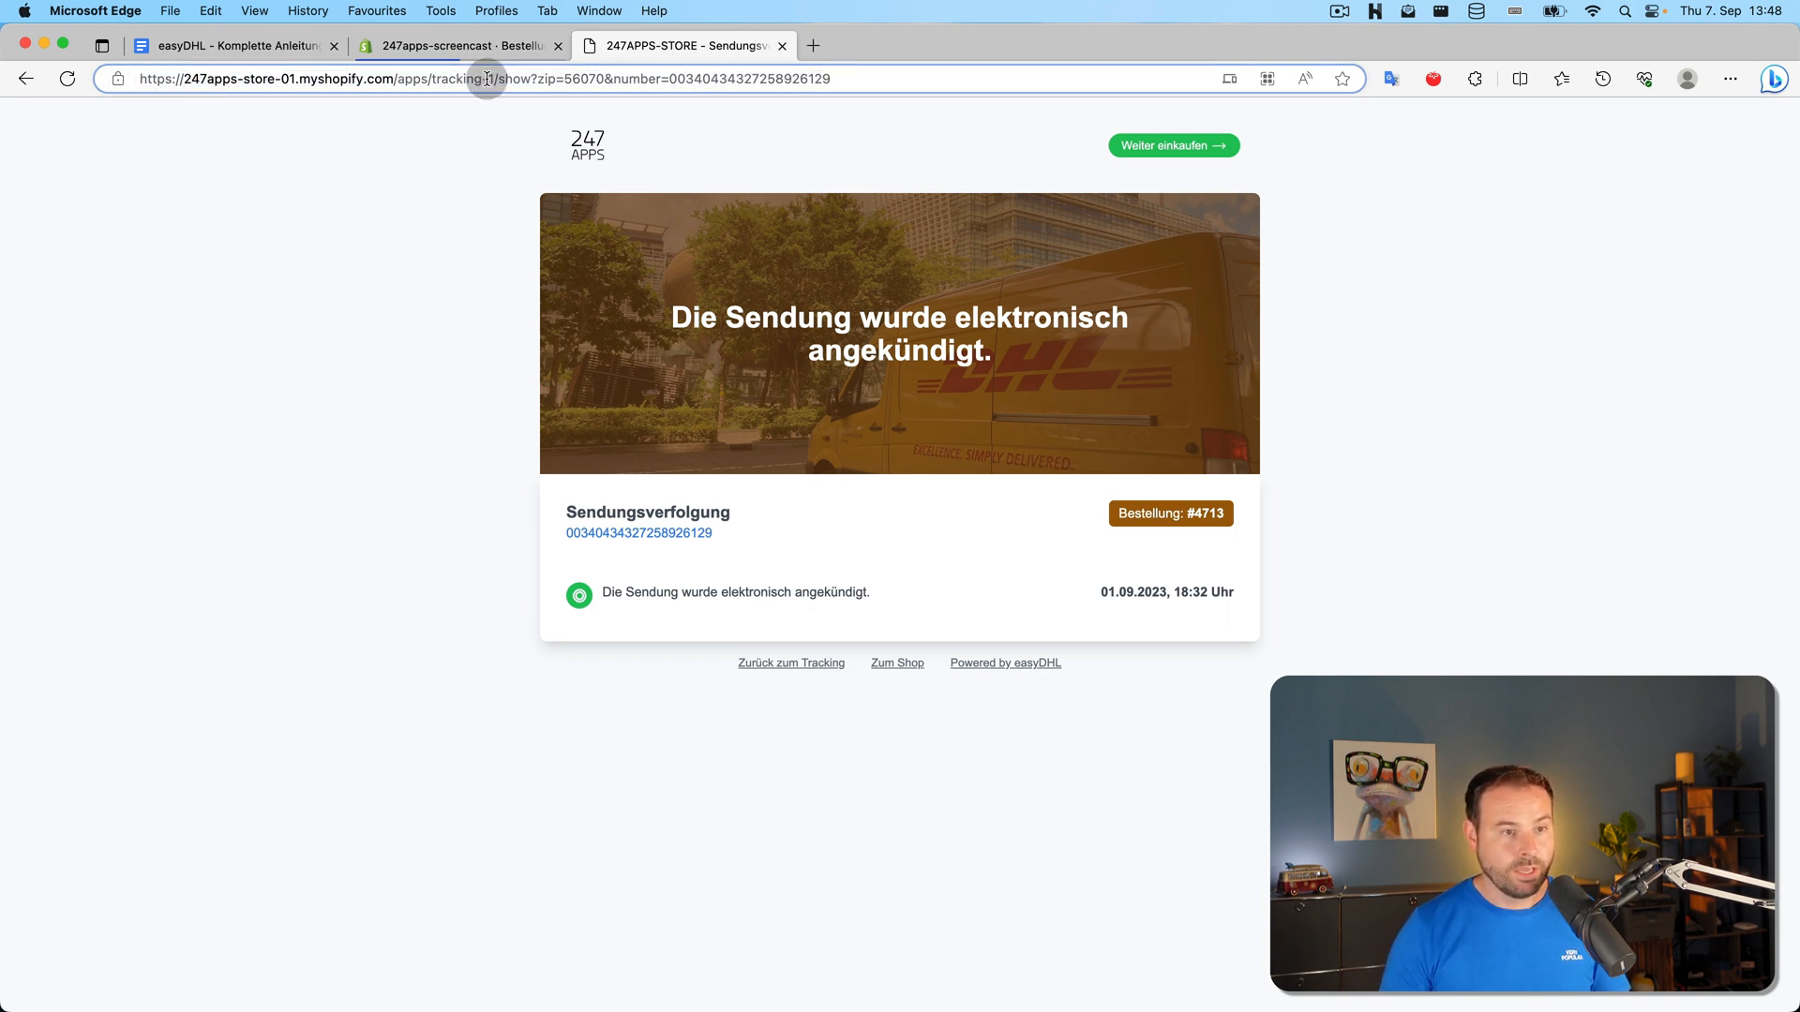
pyautogui.moveTo(394, 80); pyautogui.dragTo(186, 85)
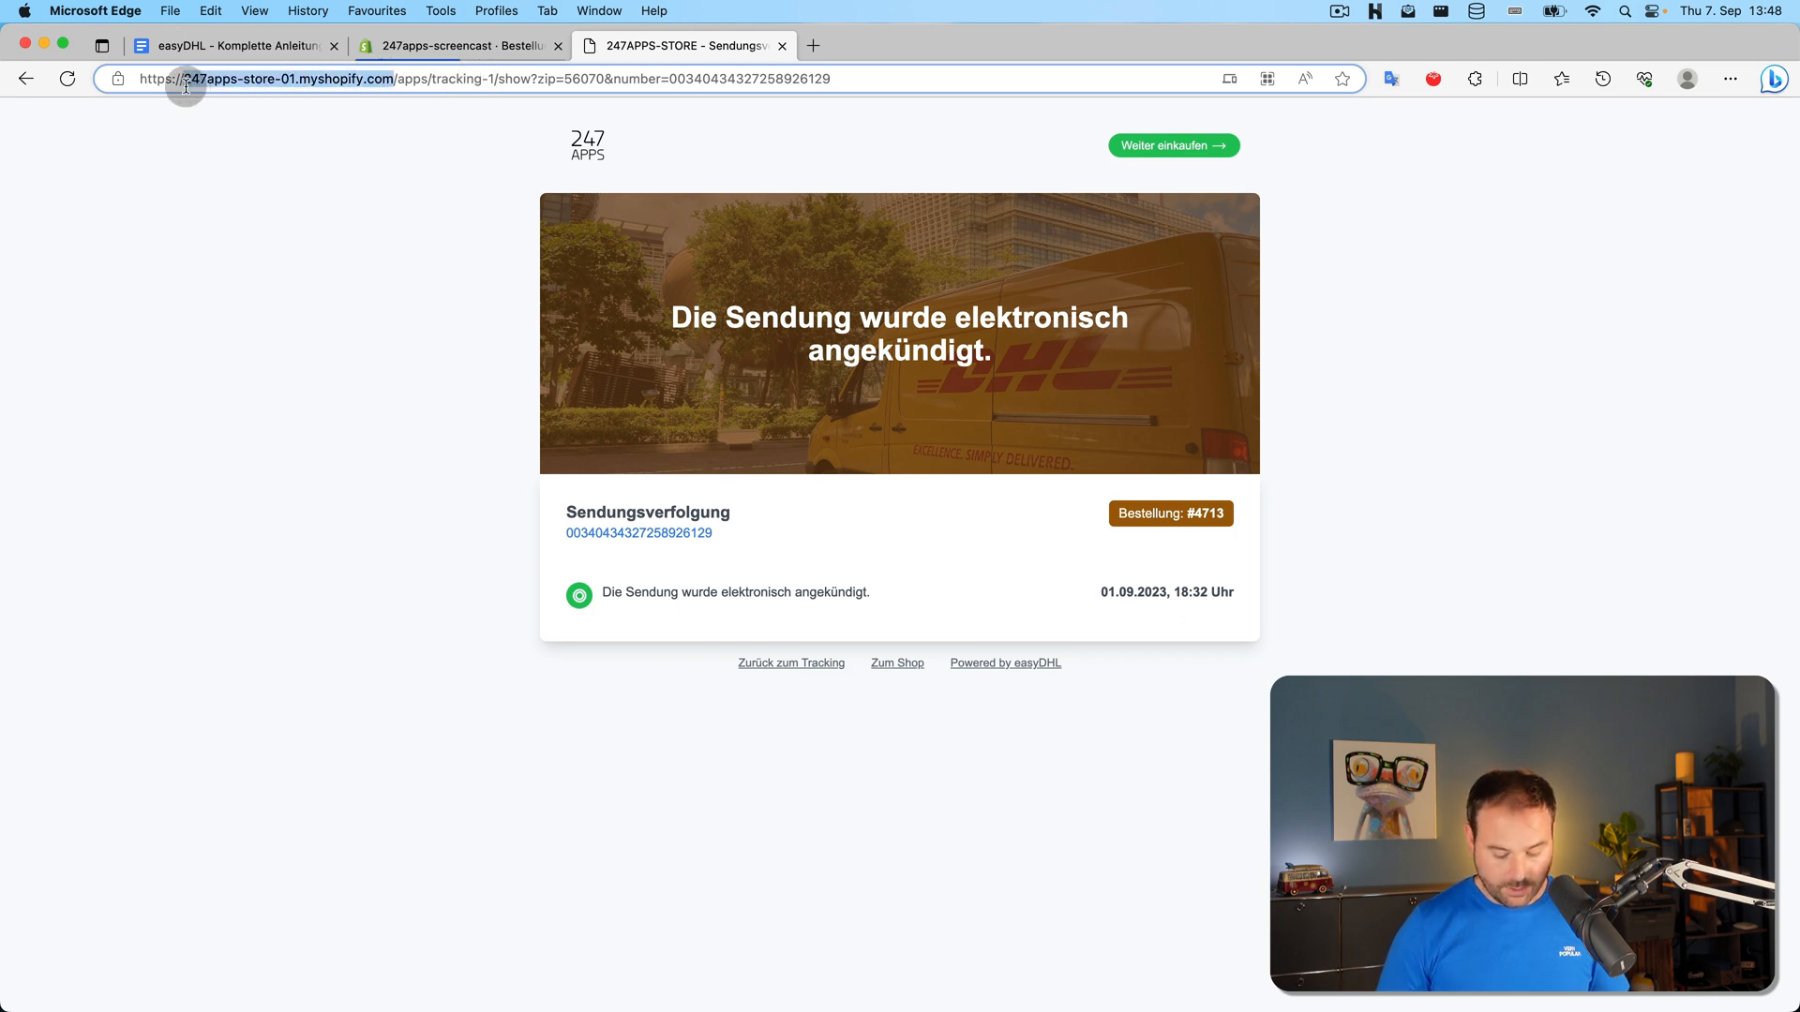
pyautogui.write('shopdoma')
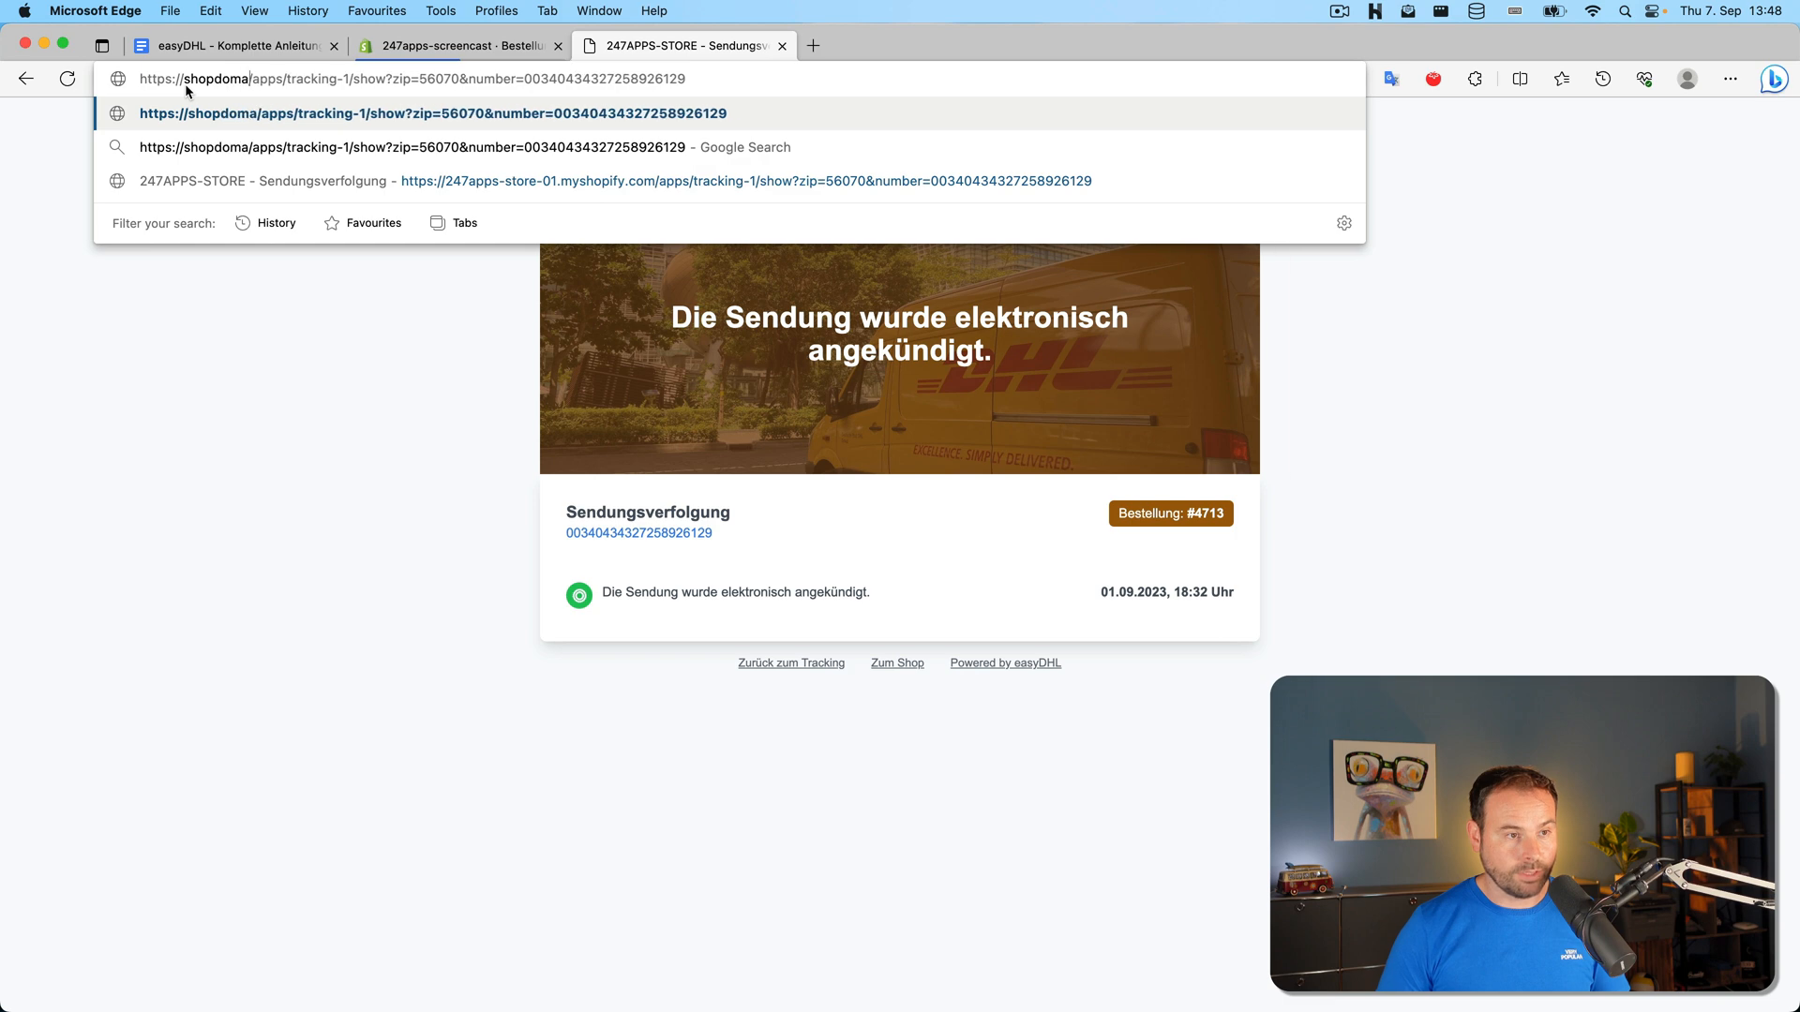
pyautogui.write('in.de')
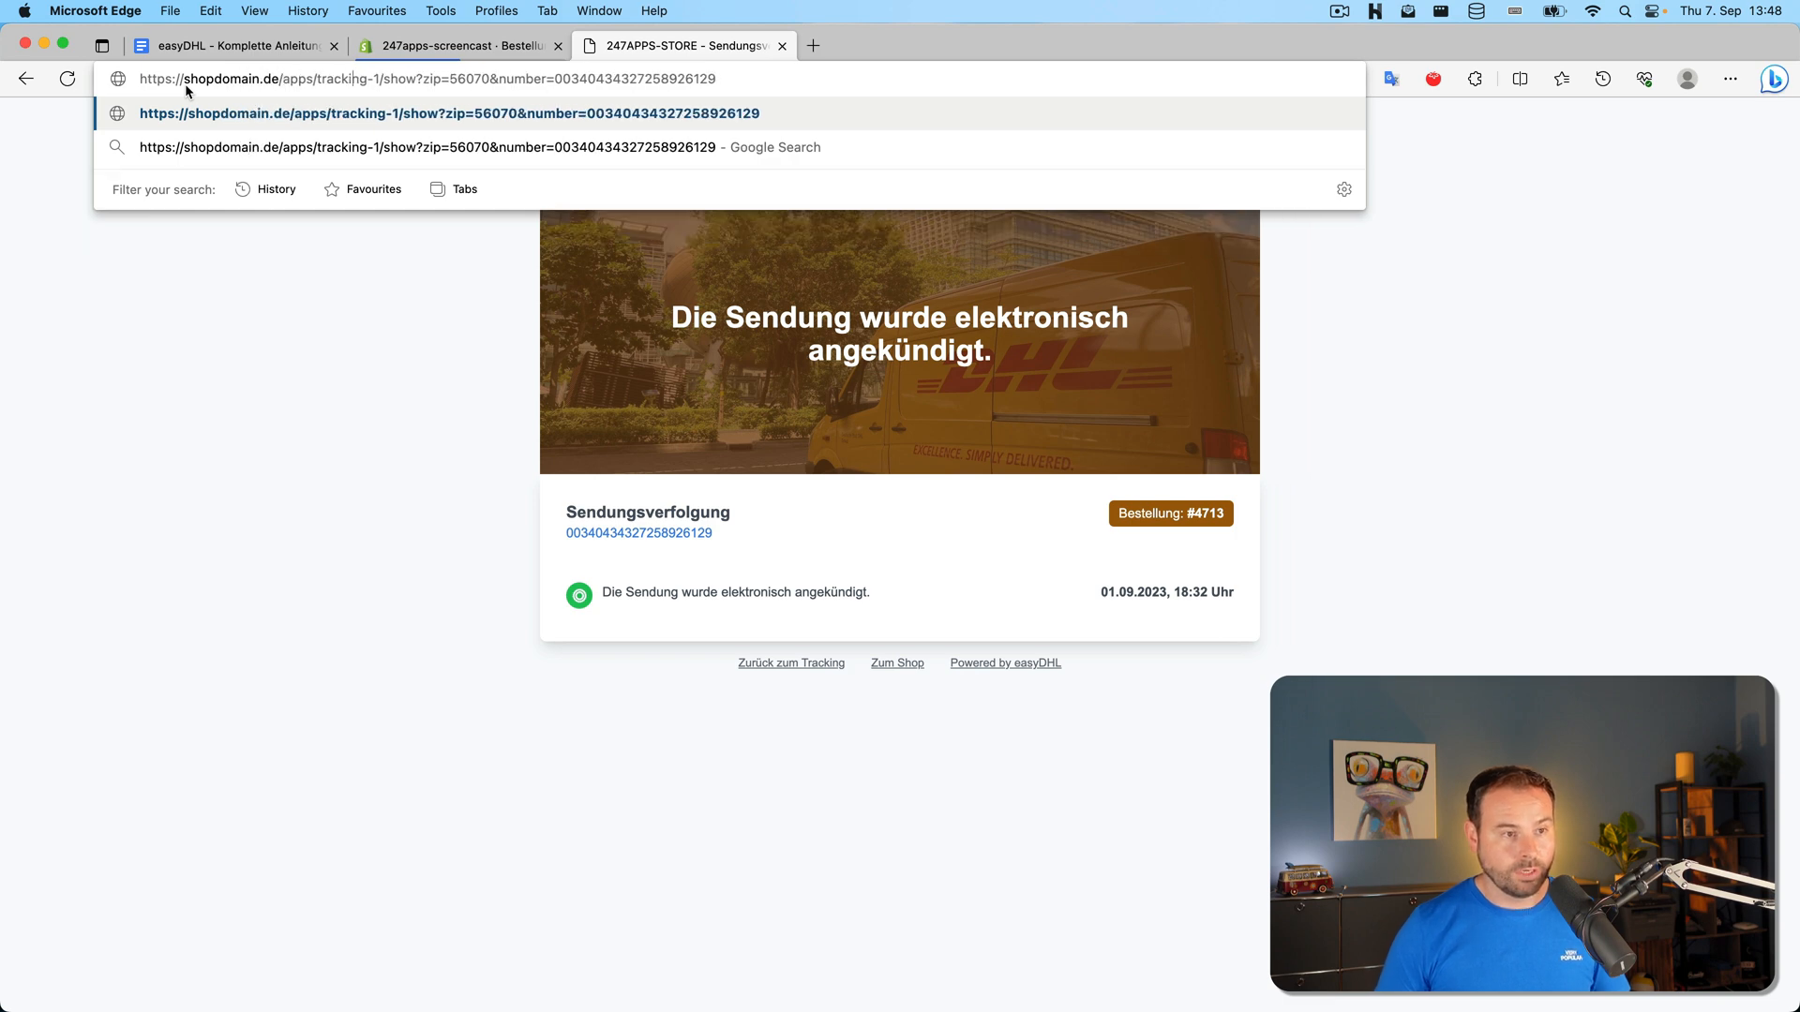
pyautogui.hotkey('shift', 'Right')
pyautogui.hotkey('shift', 'Right')
pyautogui.press('super+shift+Right')
pyautogui.press('BackSpace')
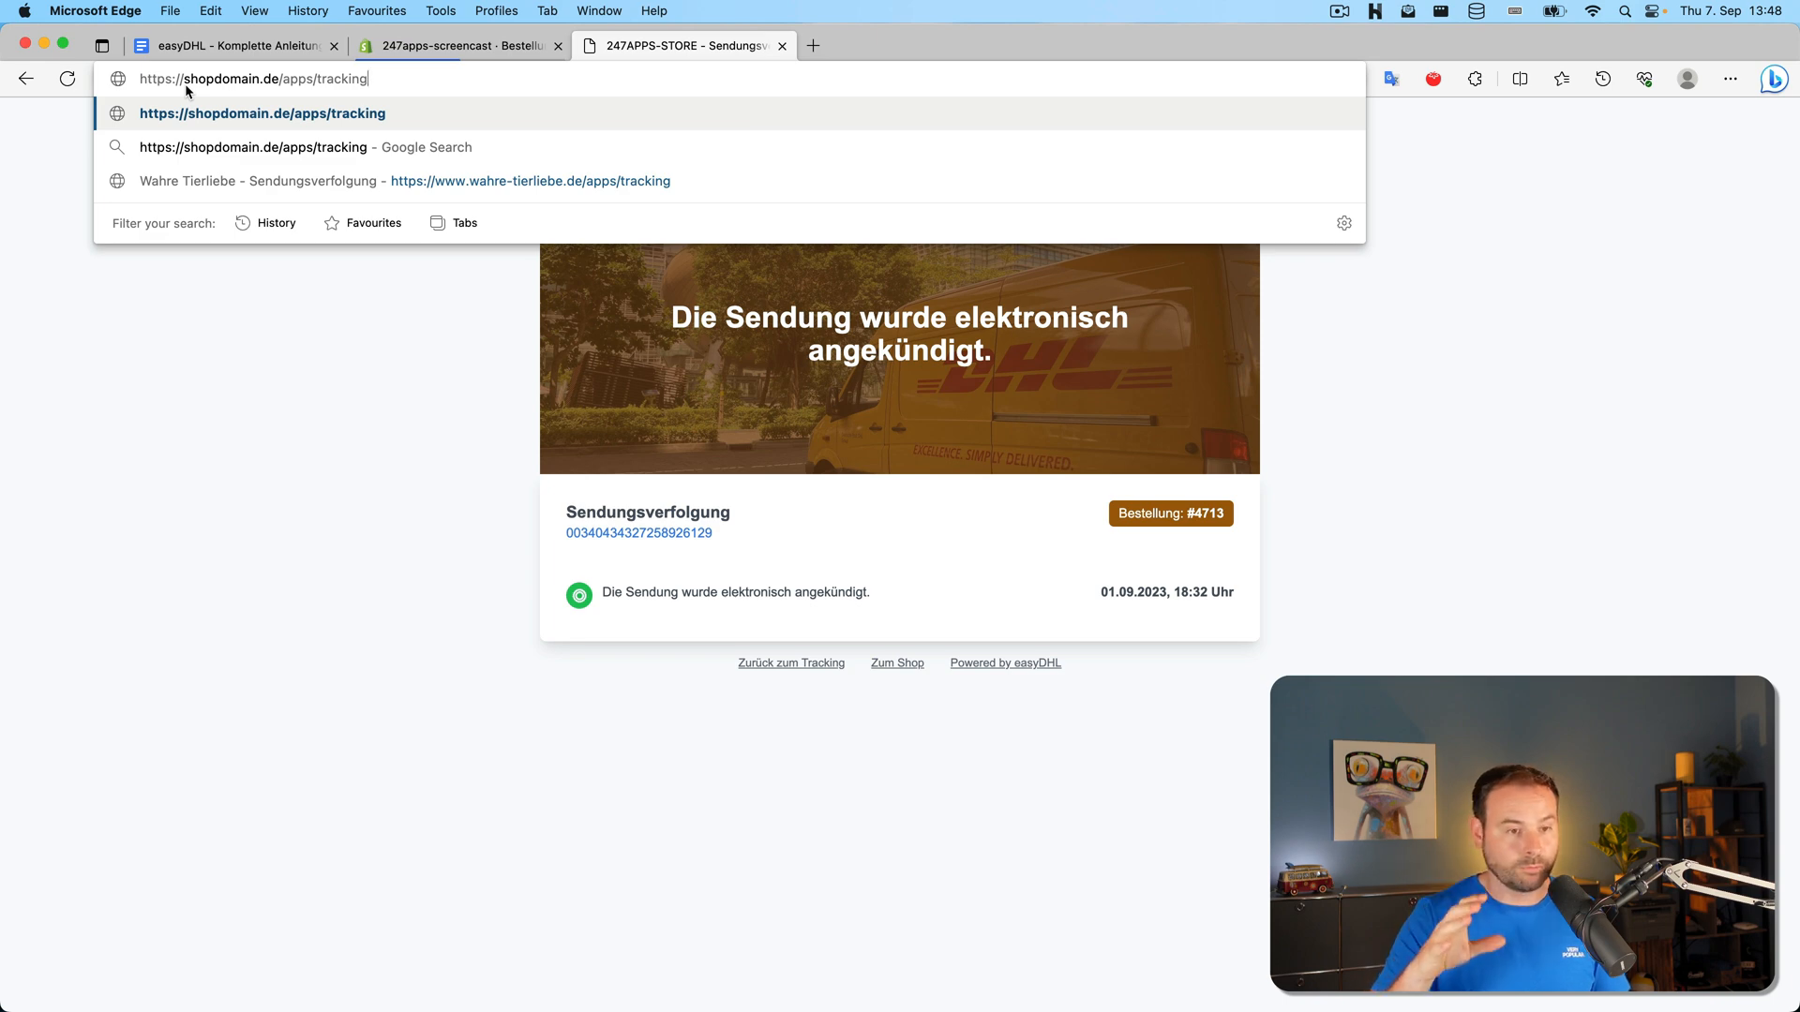
pyautogui.click(301, 288)
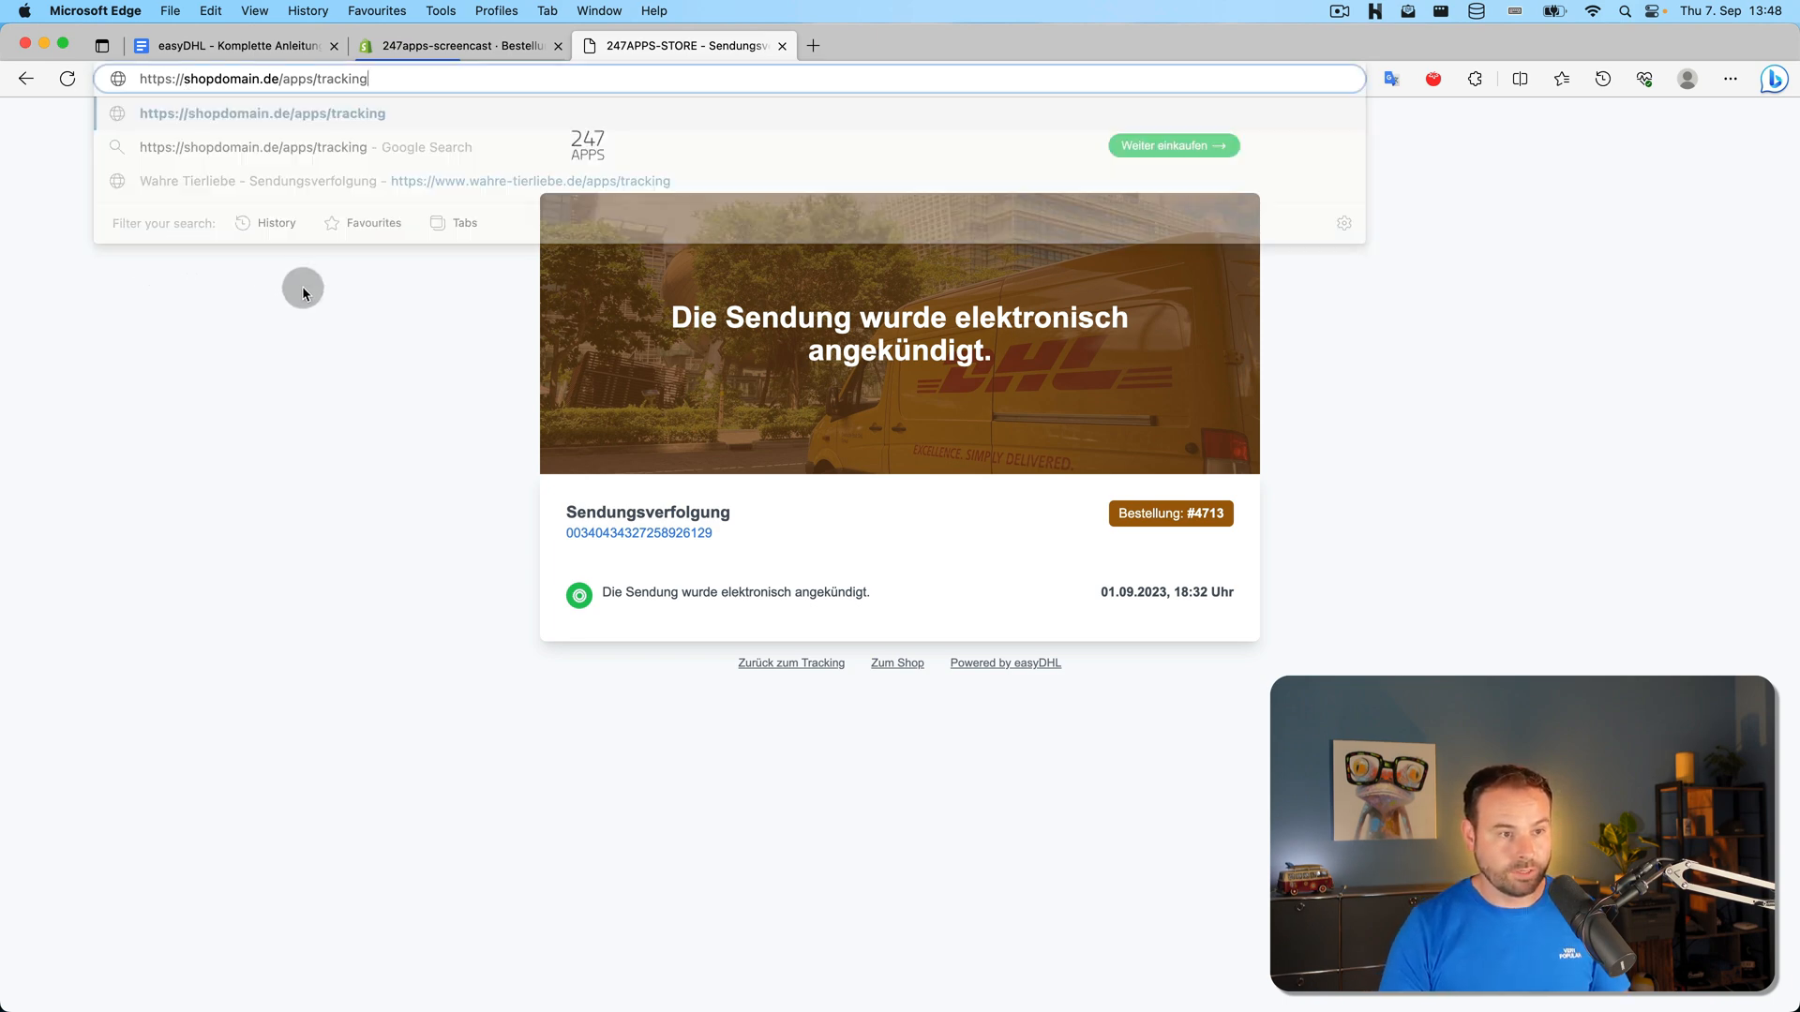
pyautogui.click(503, 83)
pyautogui.click(401, 269)
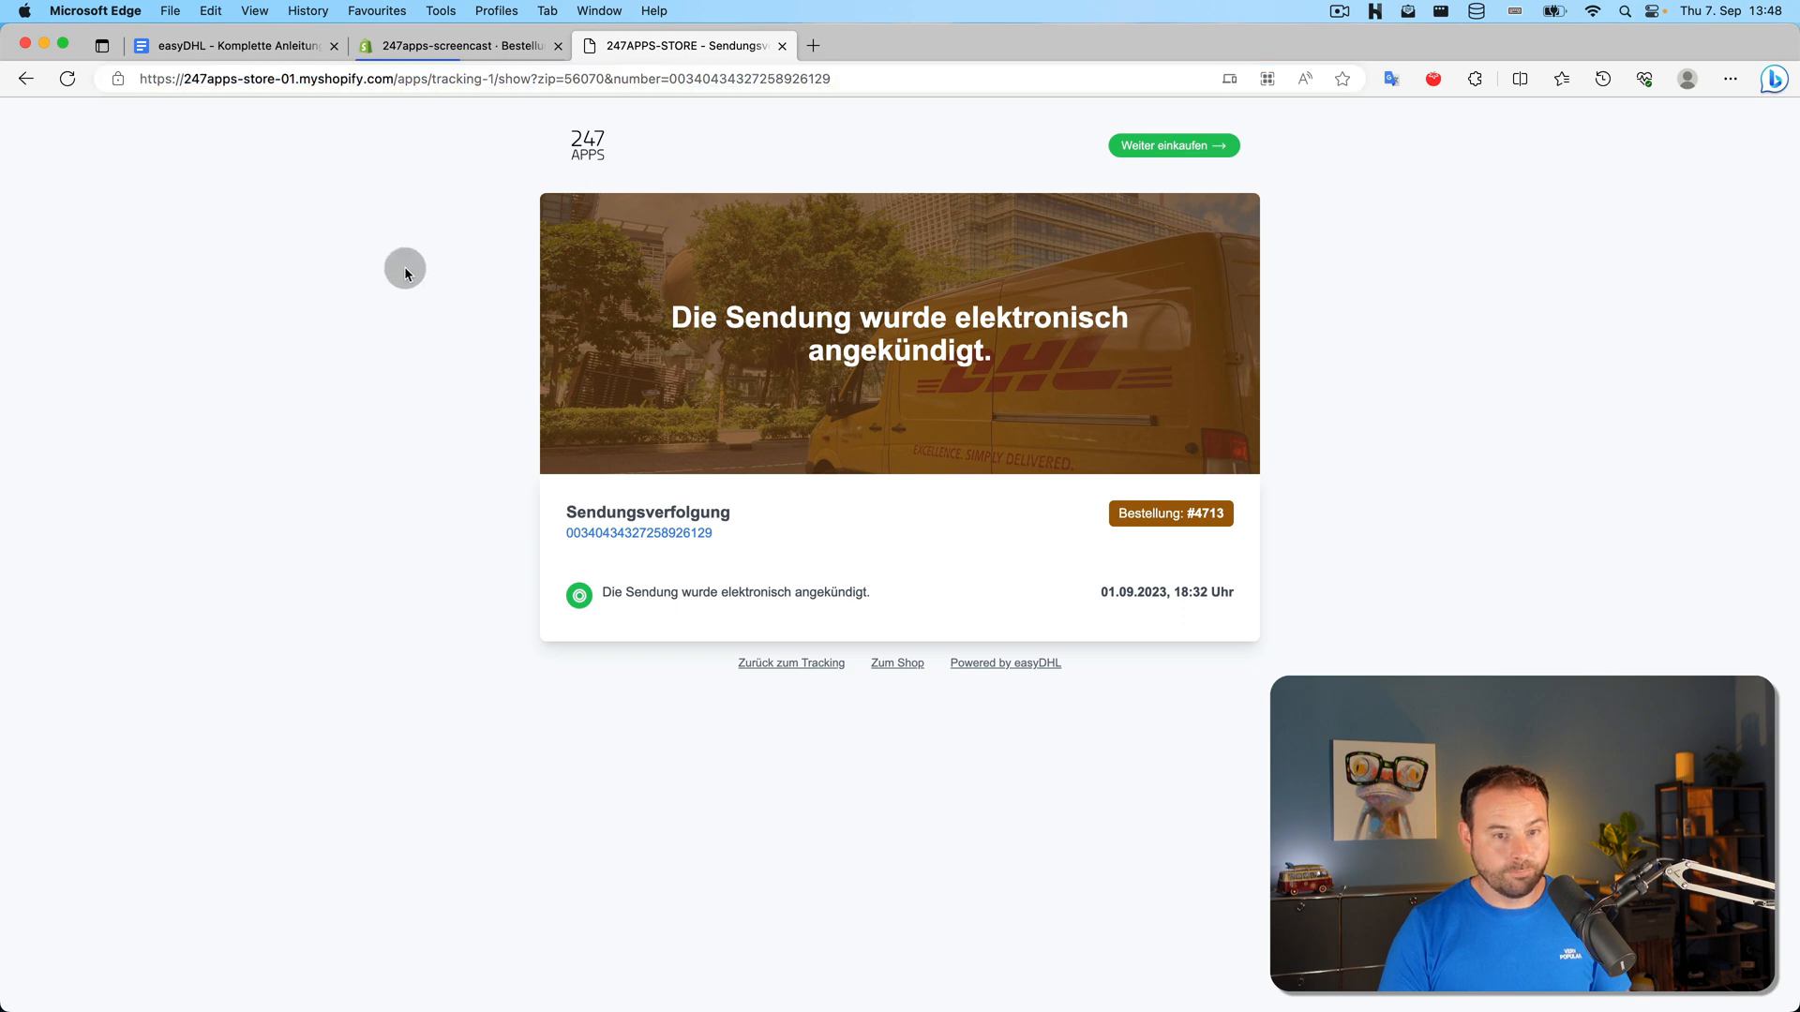
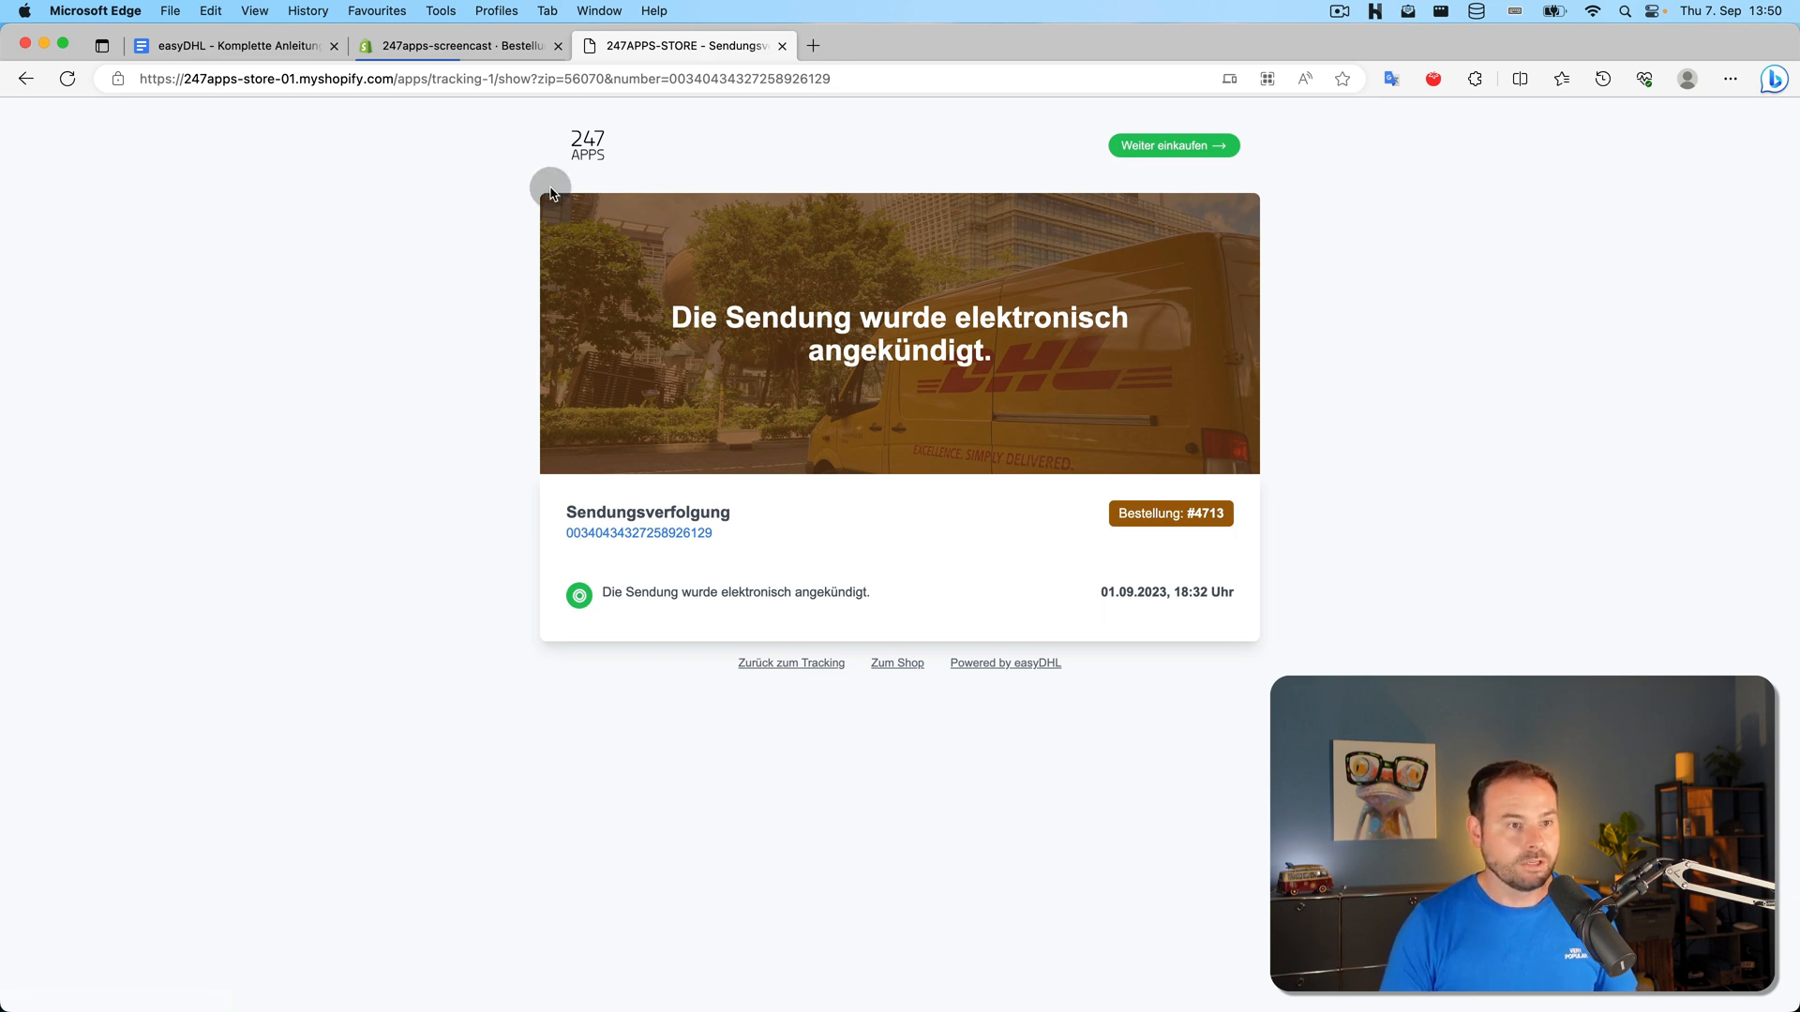
# Switch back to the 'easyDHL - Komplette Anleitung' Google Docs tutorial checklist
pyautogui.click(261, 47)
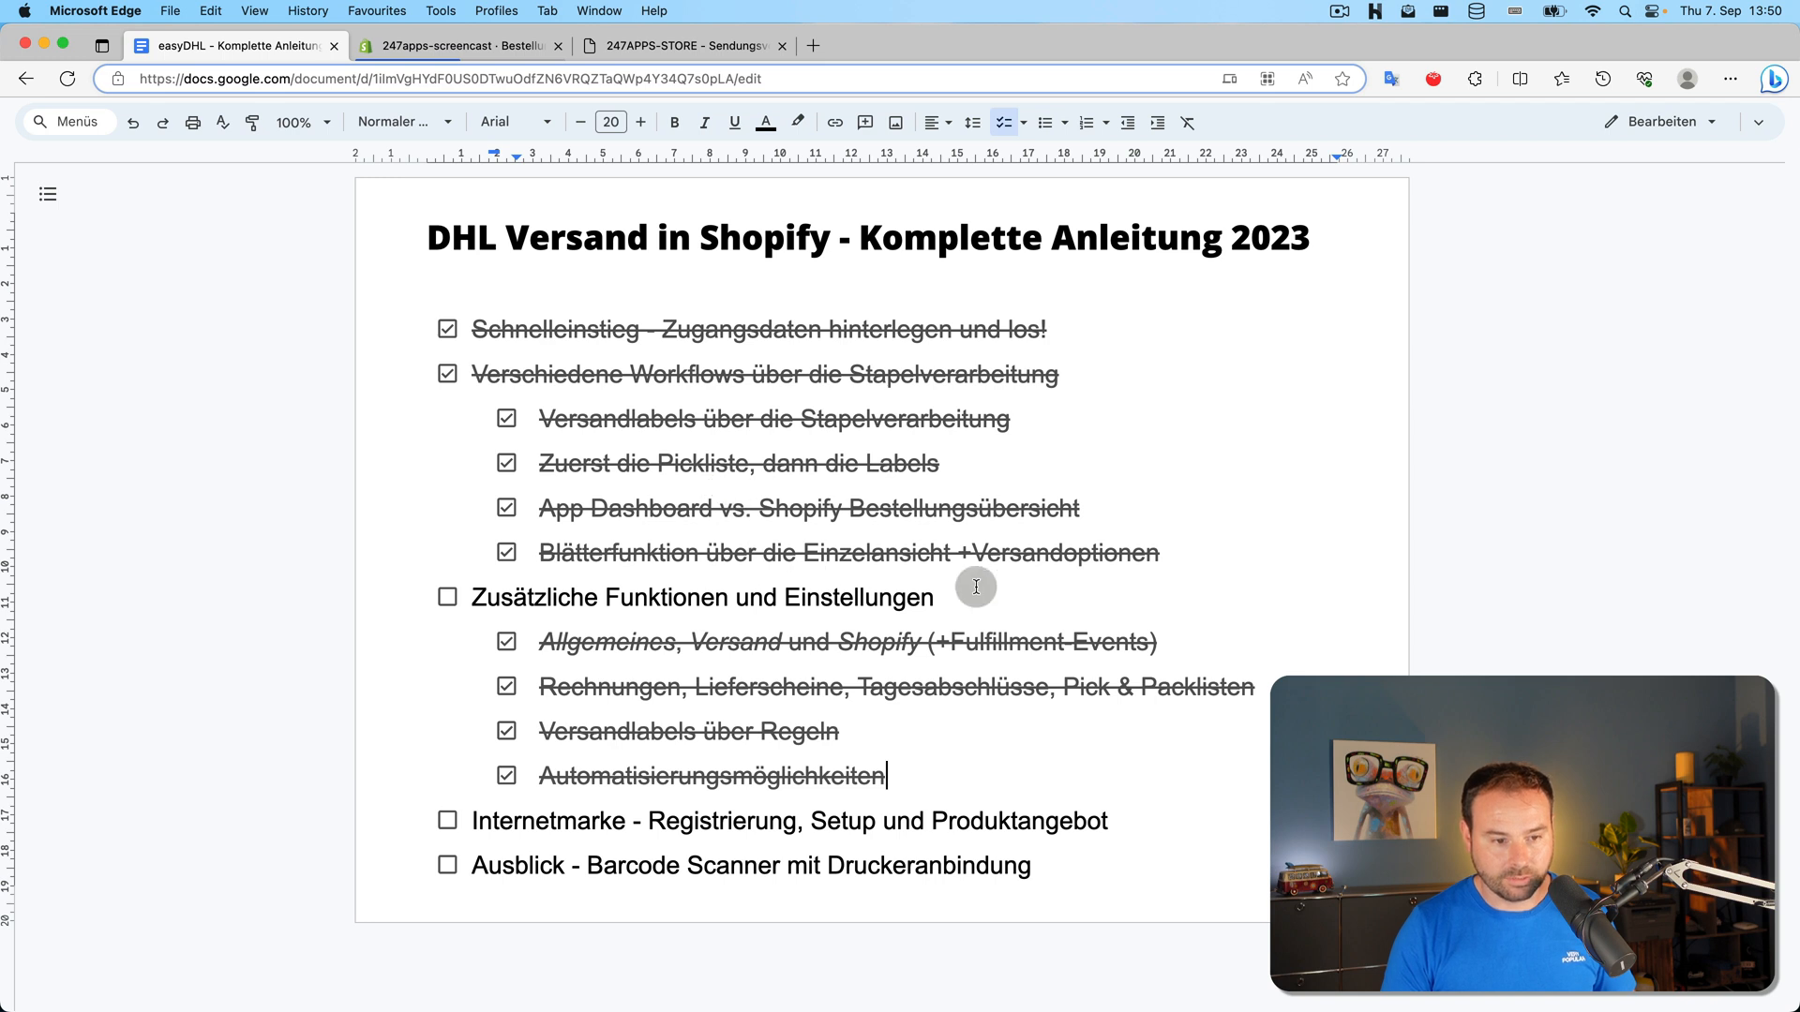
# Check off 'Zusätzliche Funktionen und Einstellungen', highlight the next topic 'Internetmarke', and go to Shopify Bestellungen
pyautogui.click(448, 598)
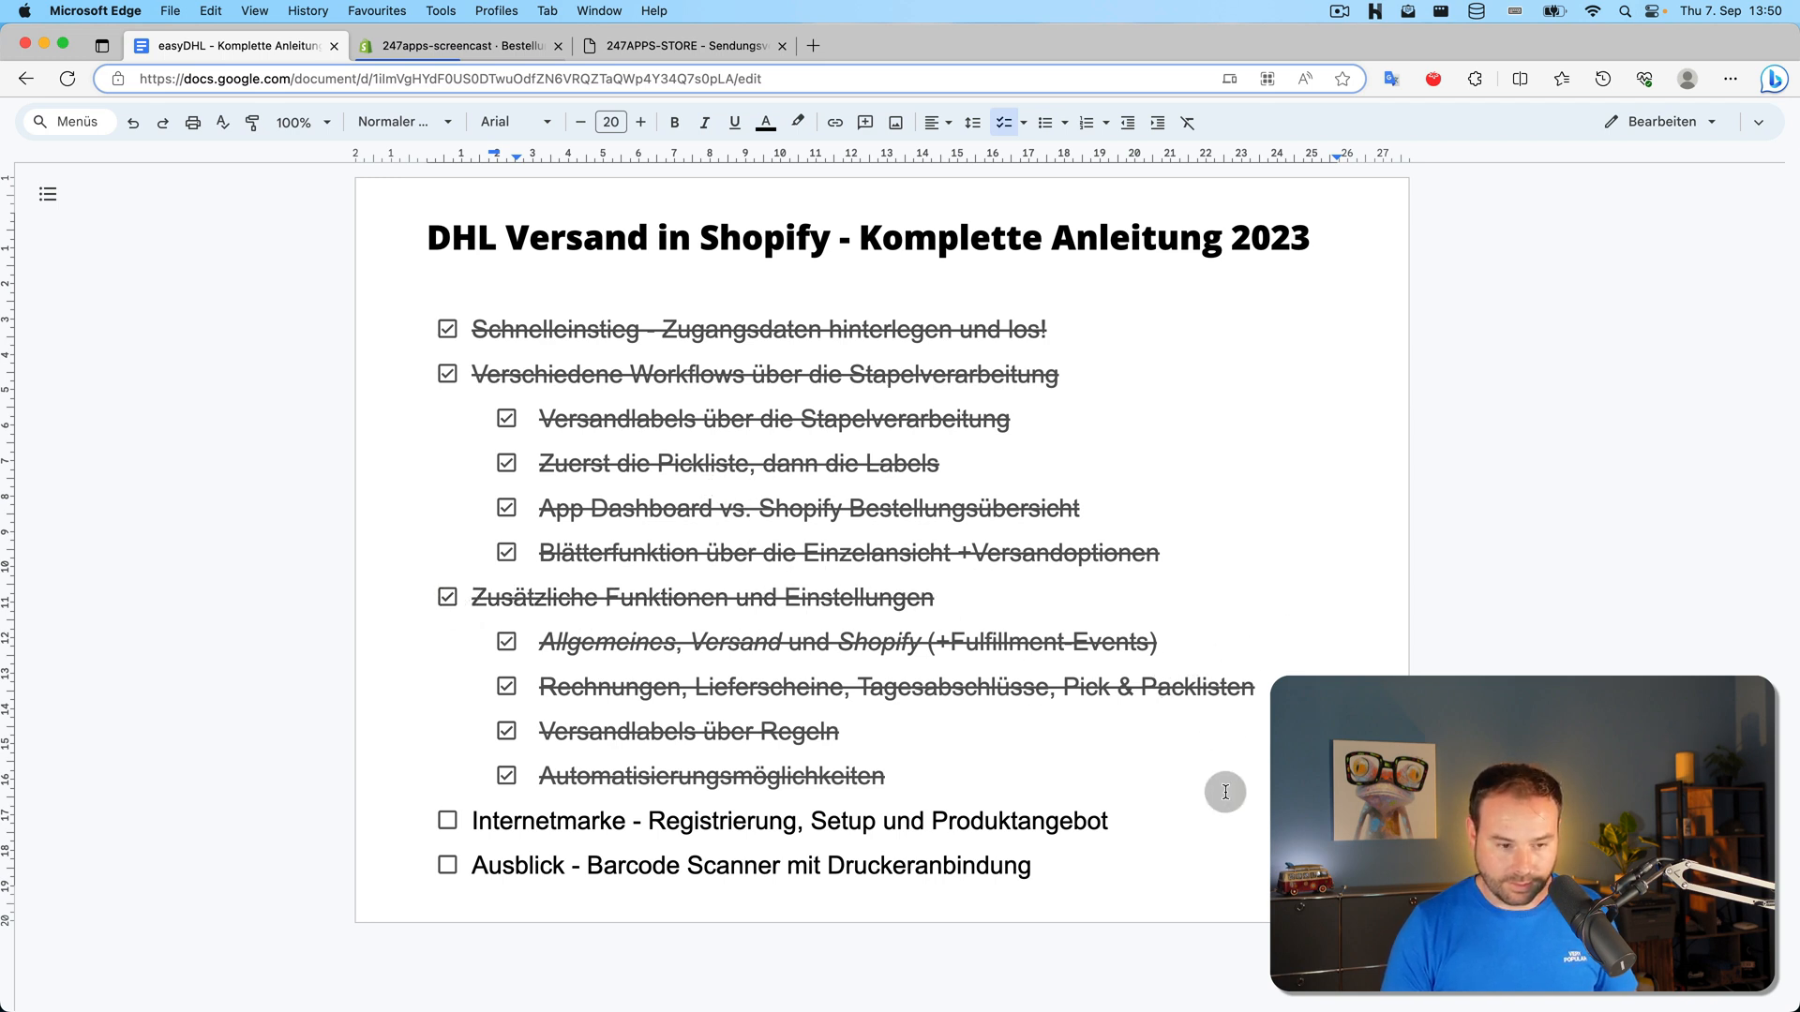
pyautogui.click(1043, 792)
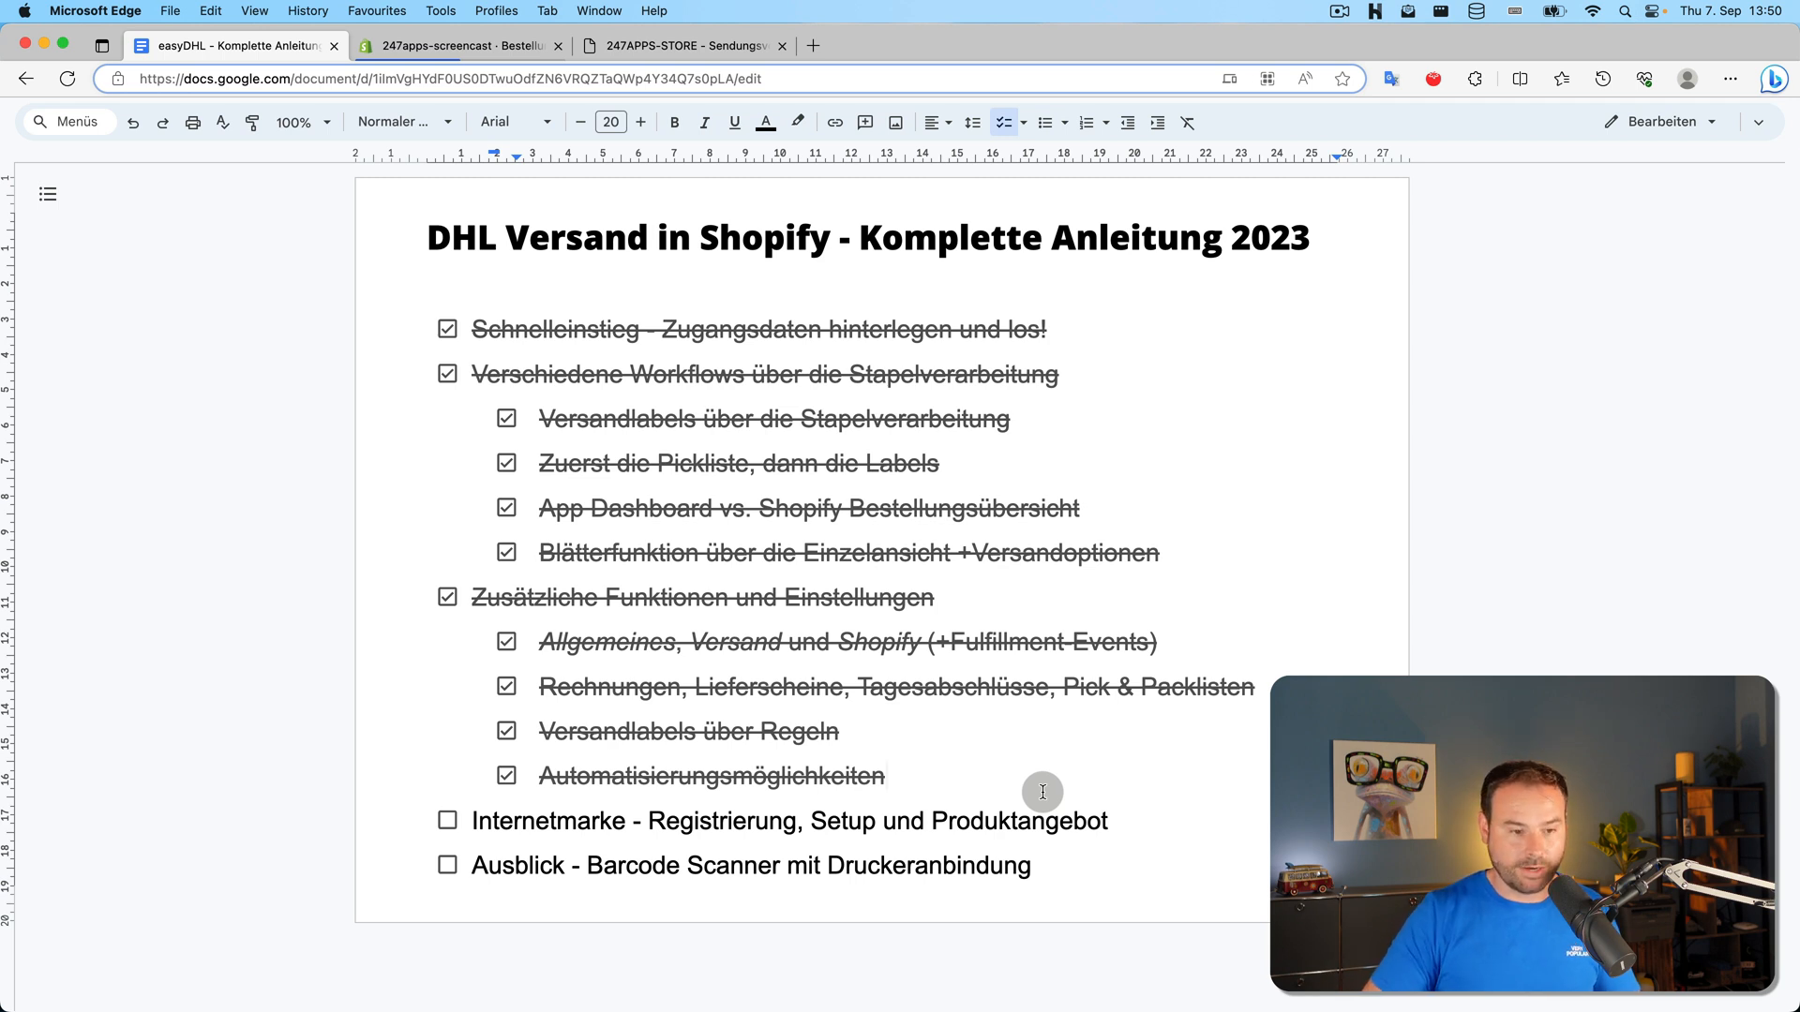
pyautogui.doubleClick(604, 823)
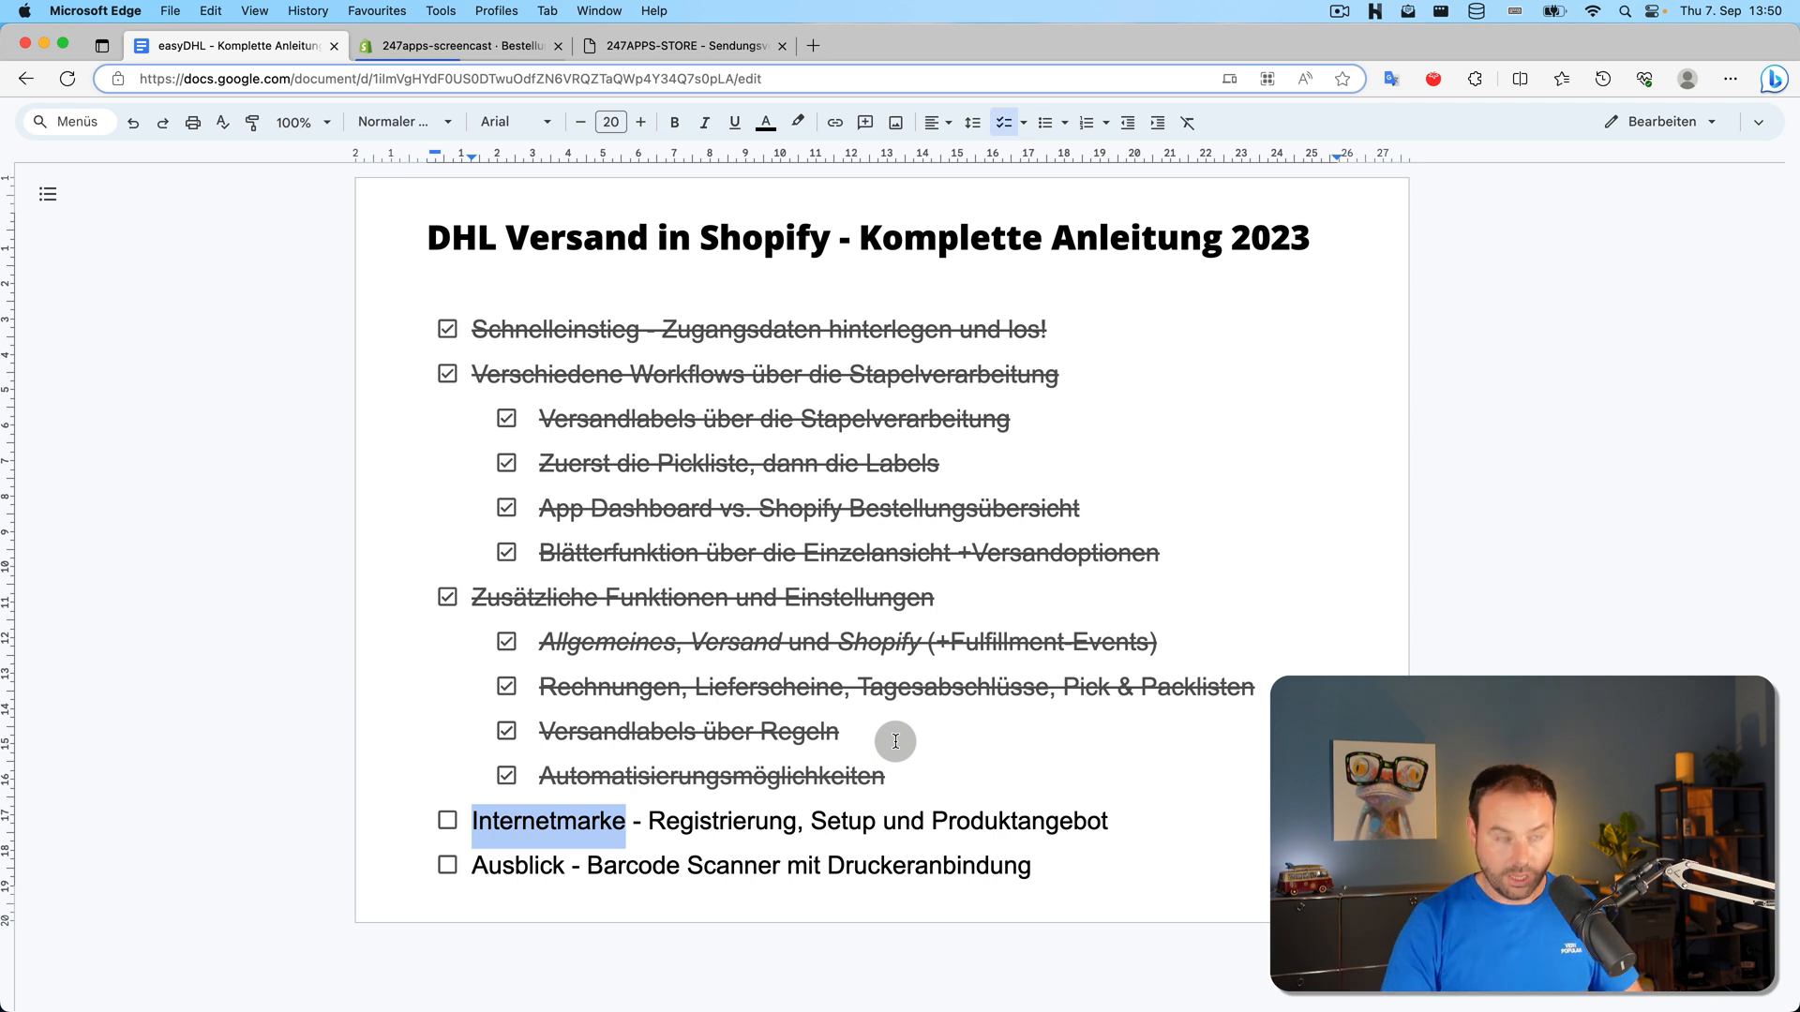
pyautogui.click(486, 55)
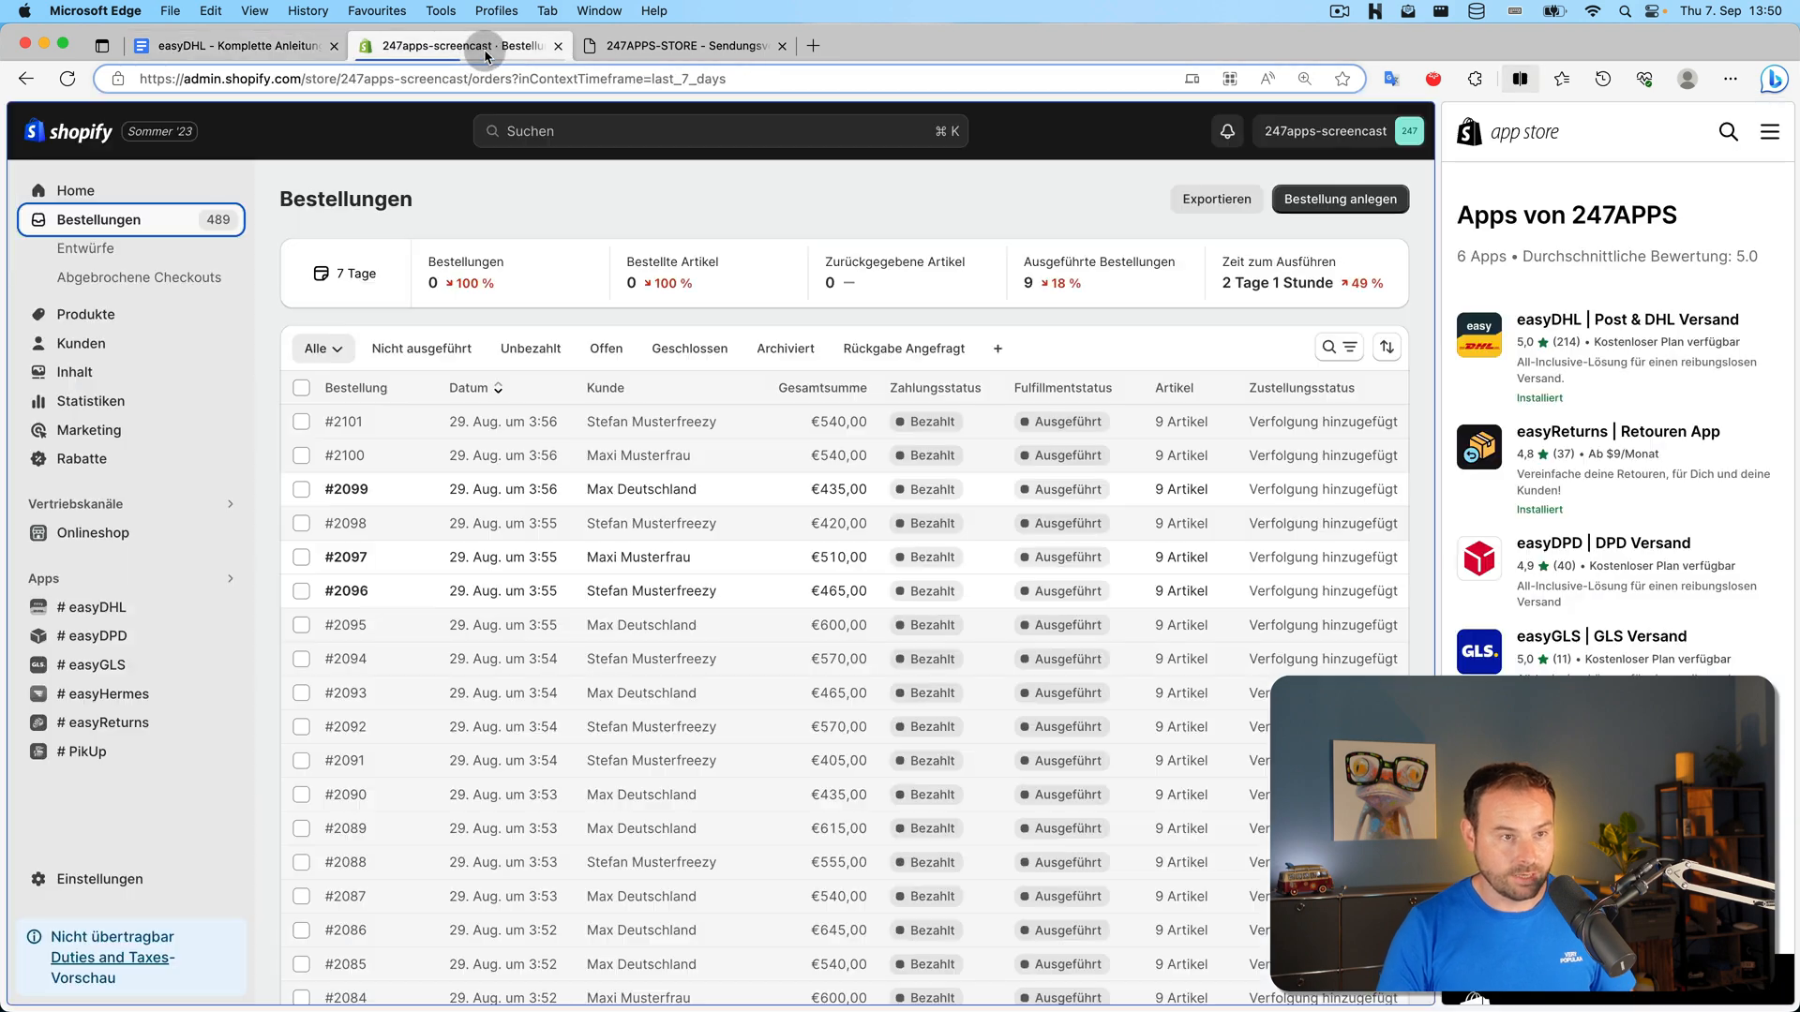
# Go to easyDHL's Einstellungen and open the Internetmarke settings card
pyautogui.click(116, 608)
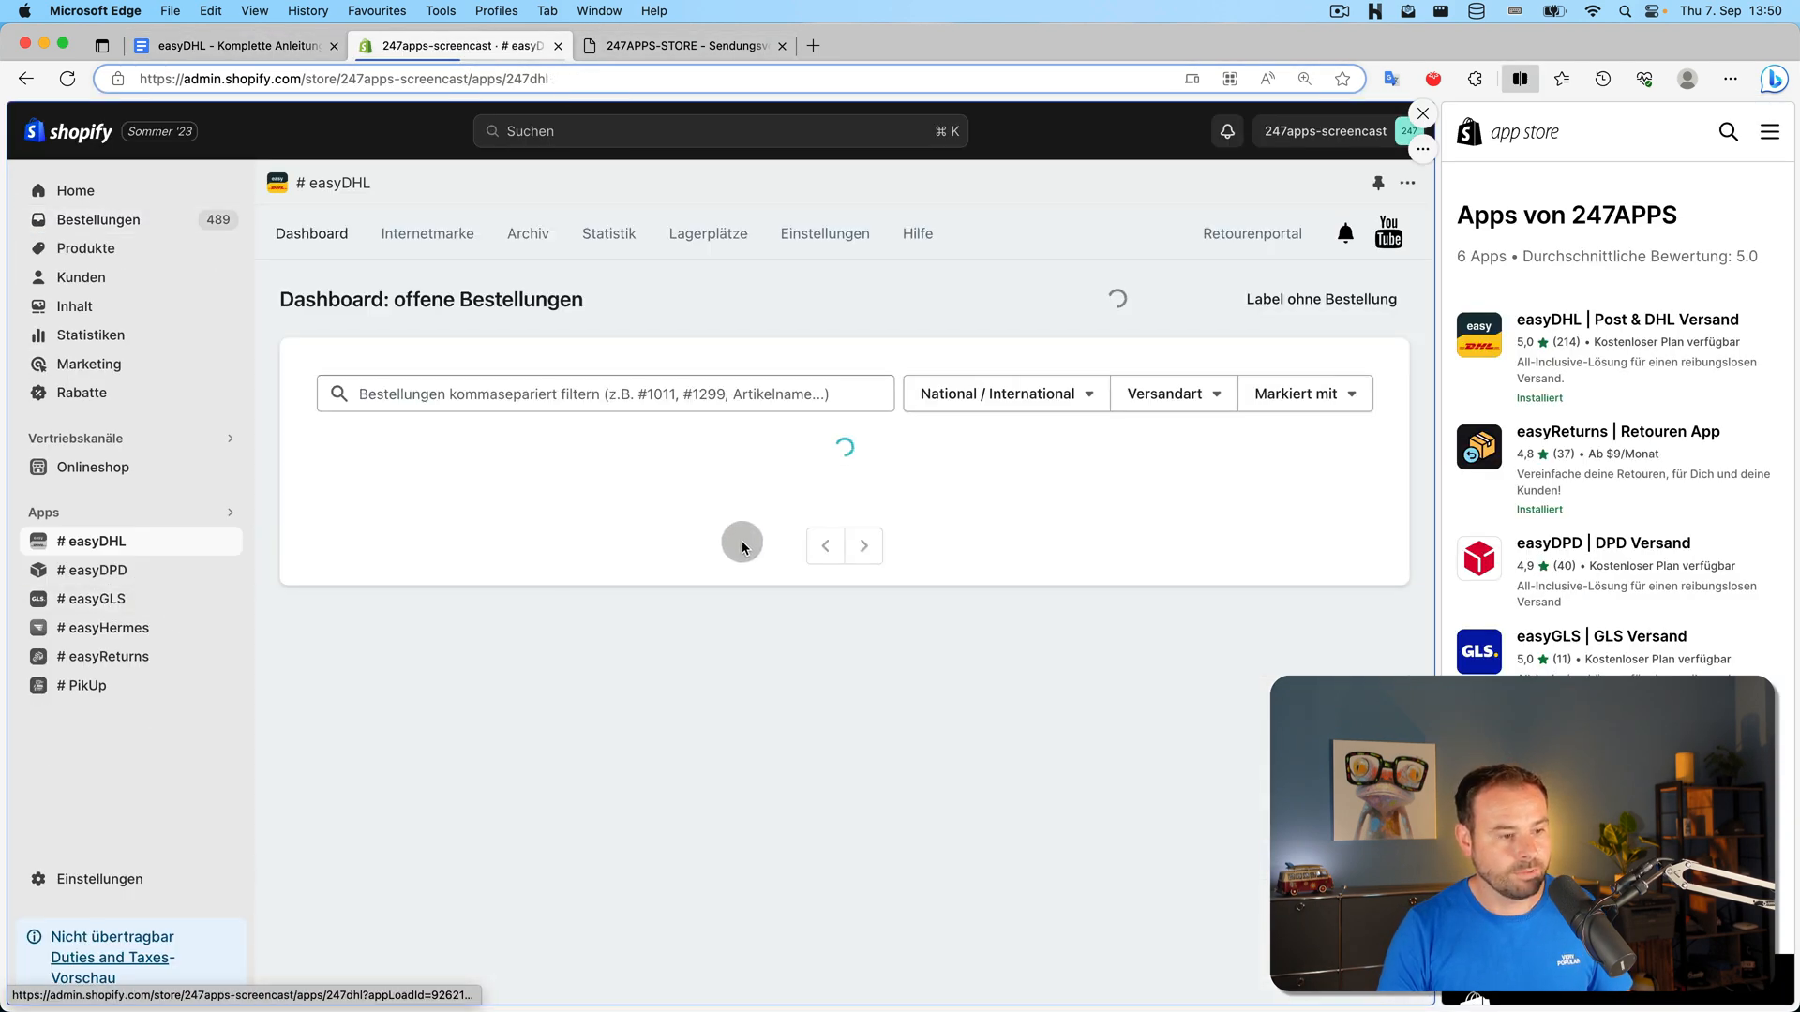
pyautogui.click(811, 239)
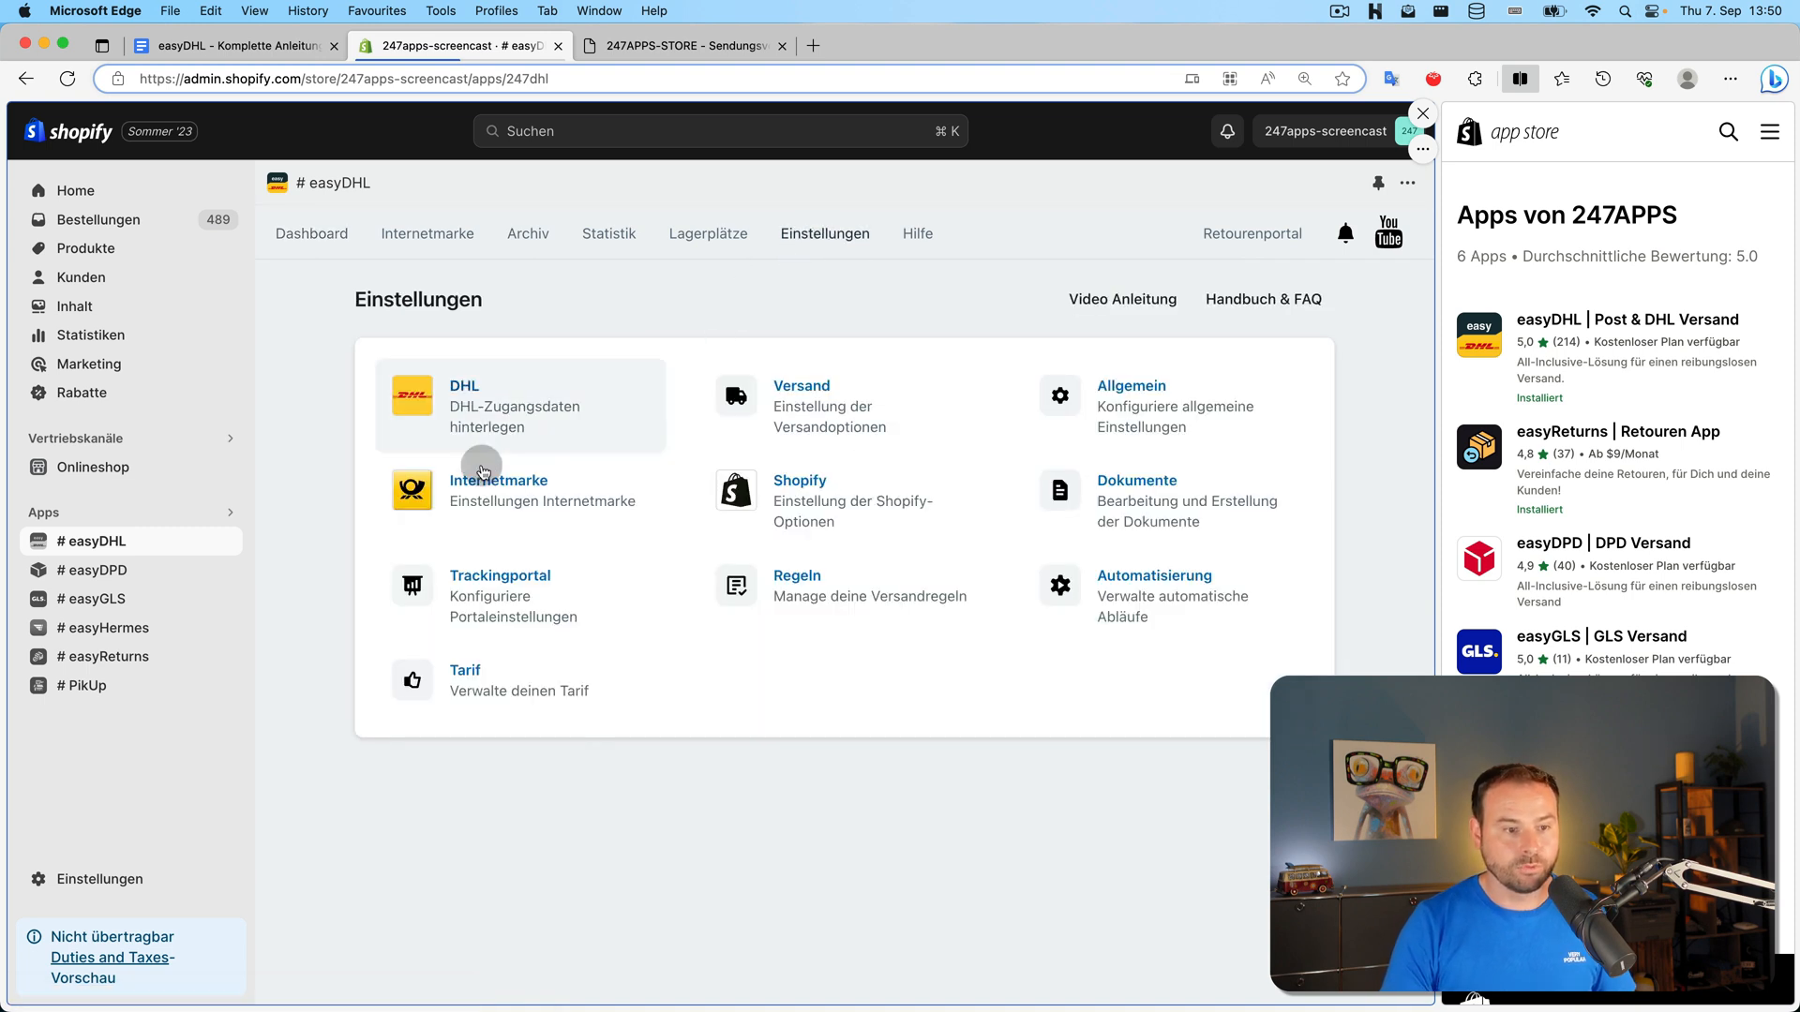
pyautogui.click(563, 511)
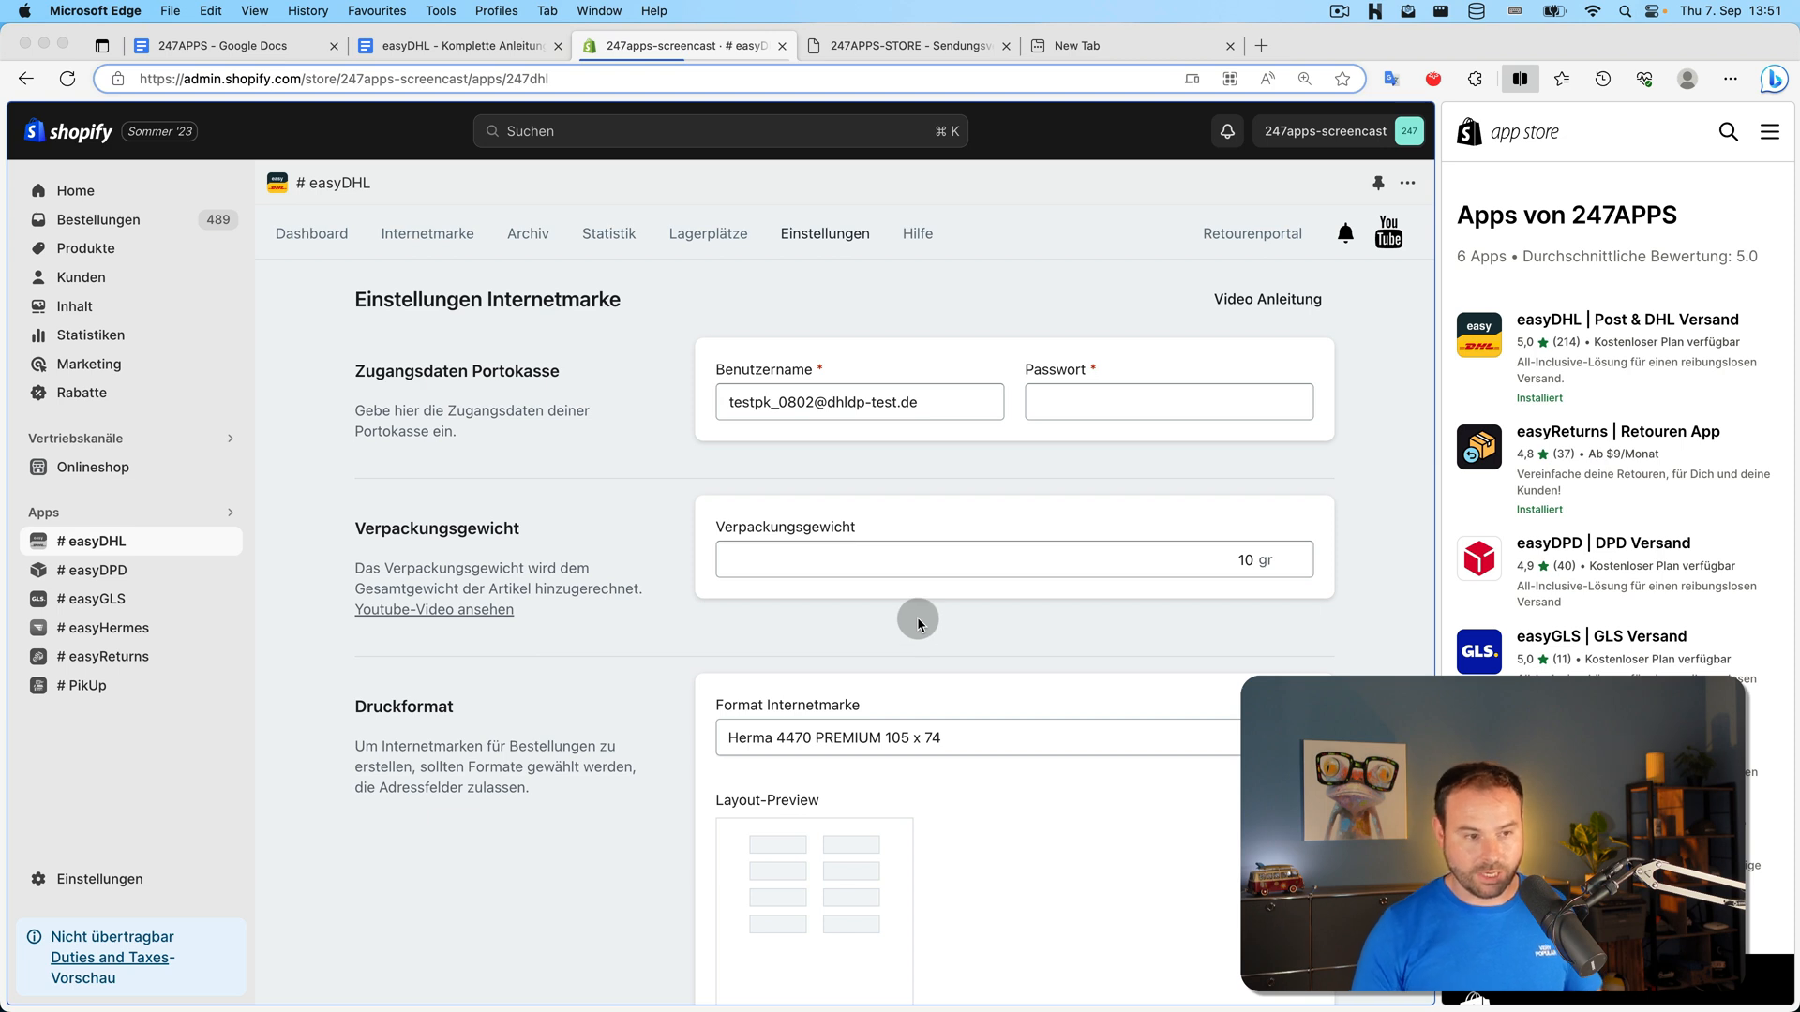
# Try the Herma 4626, Herma 4667 and Zweckform 3427 options in the Format Internetmarke list
pyautogui.scroll(-5, 921, 576)
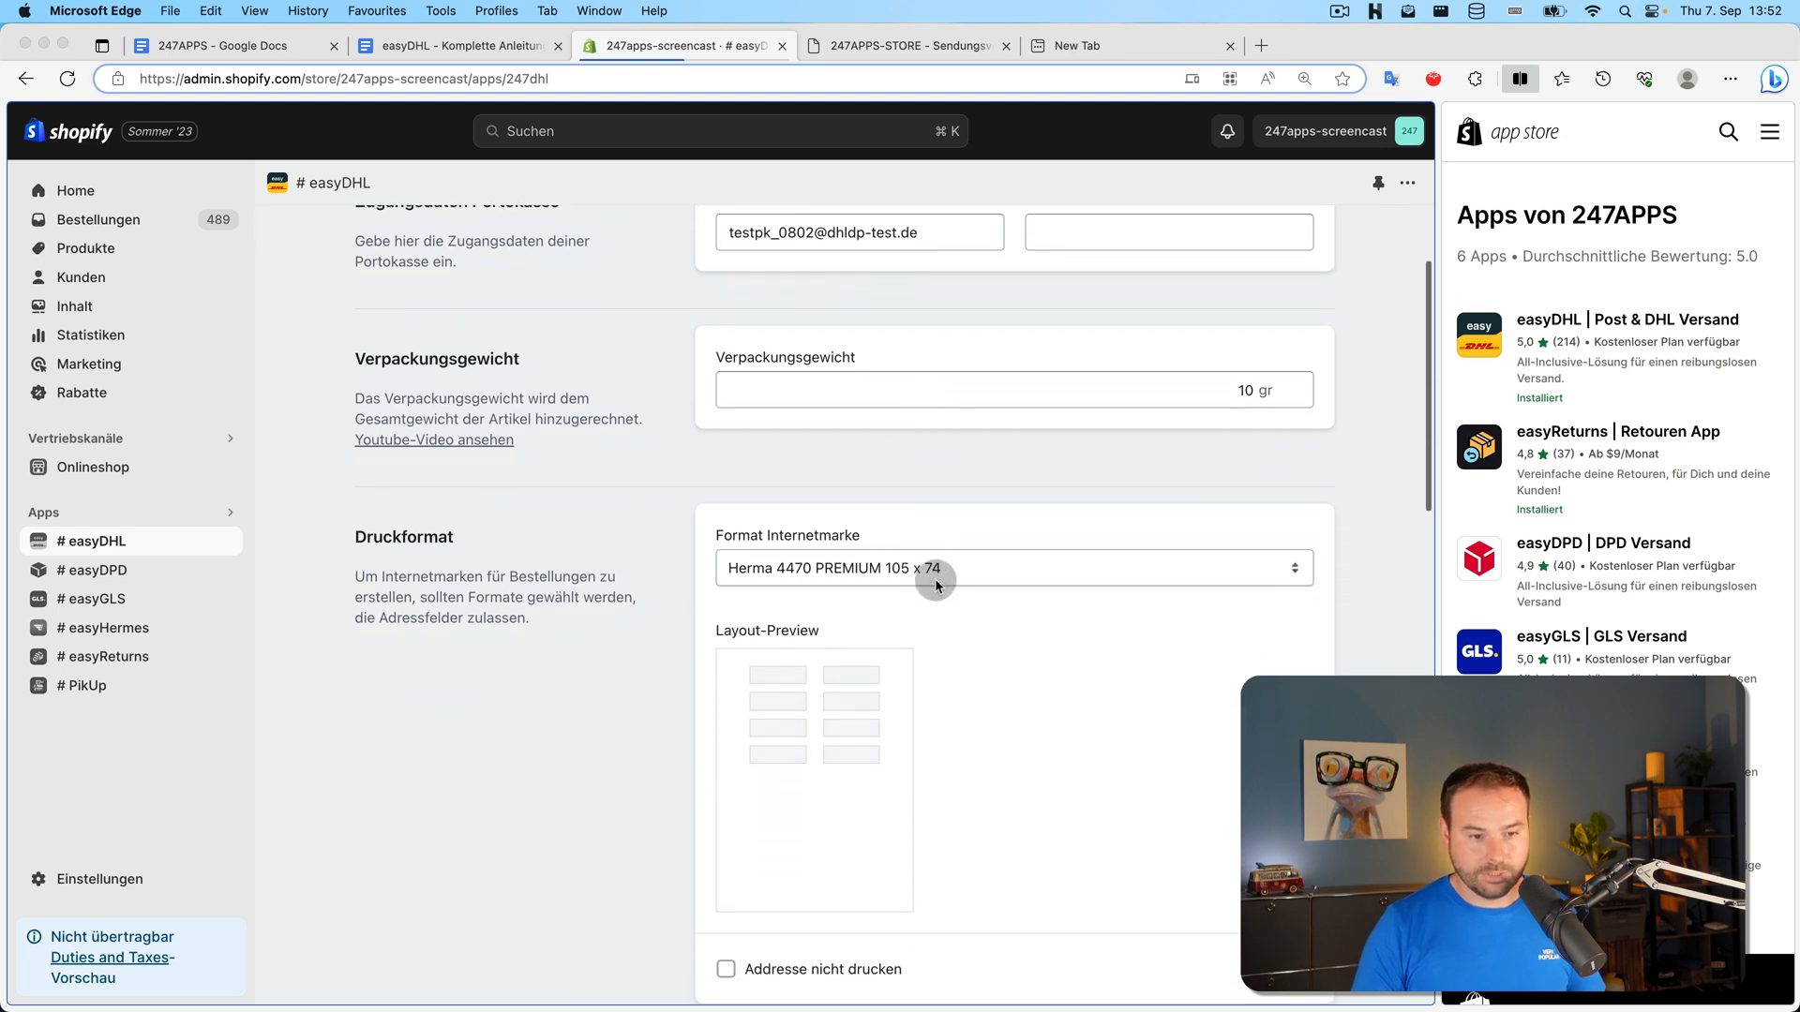
pyautogui.scroll(-1, 938, 577)
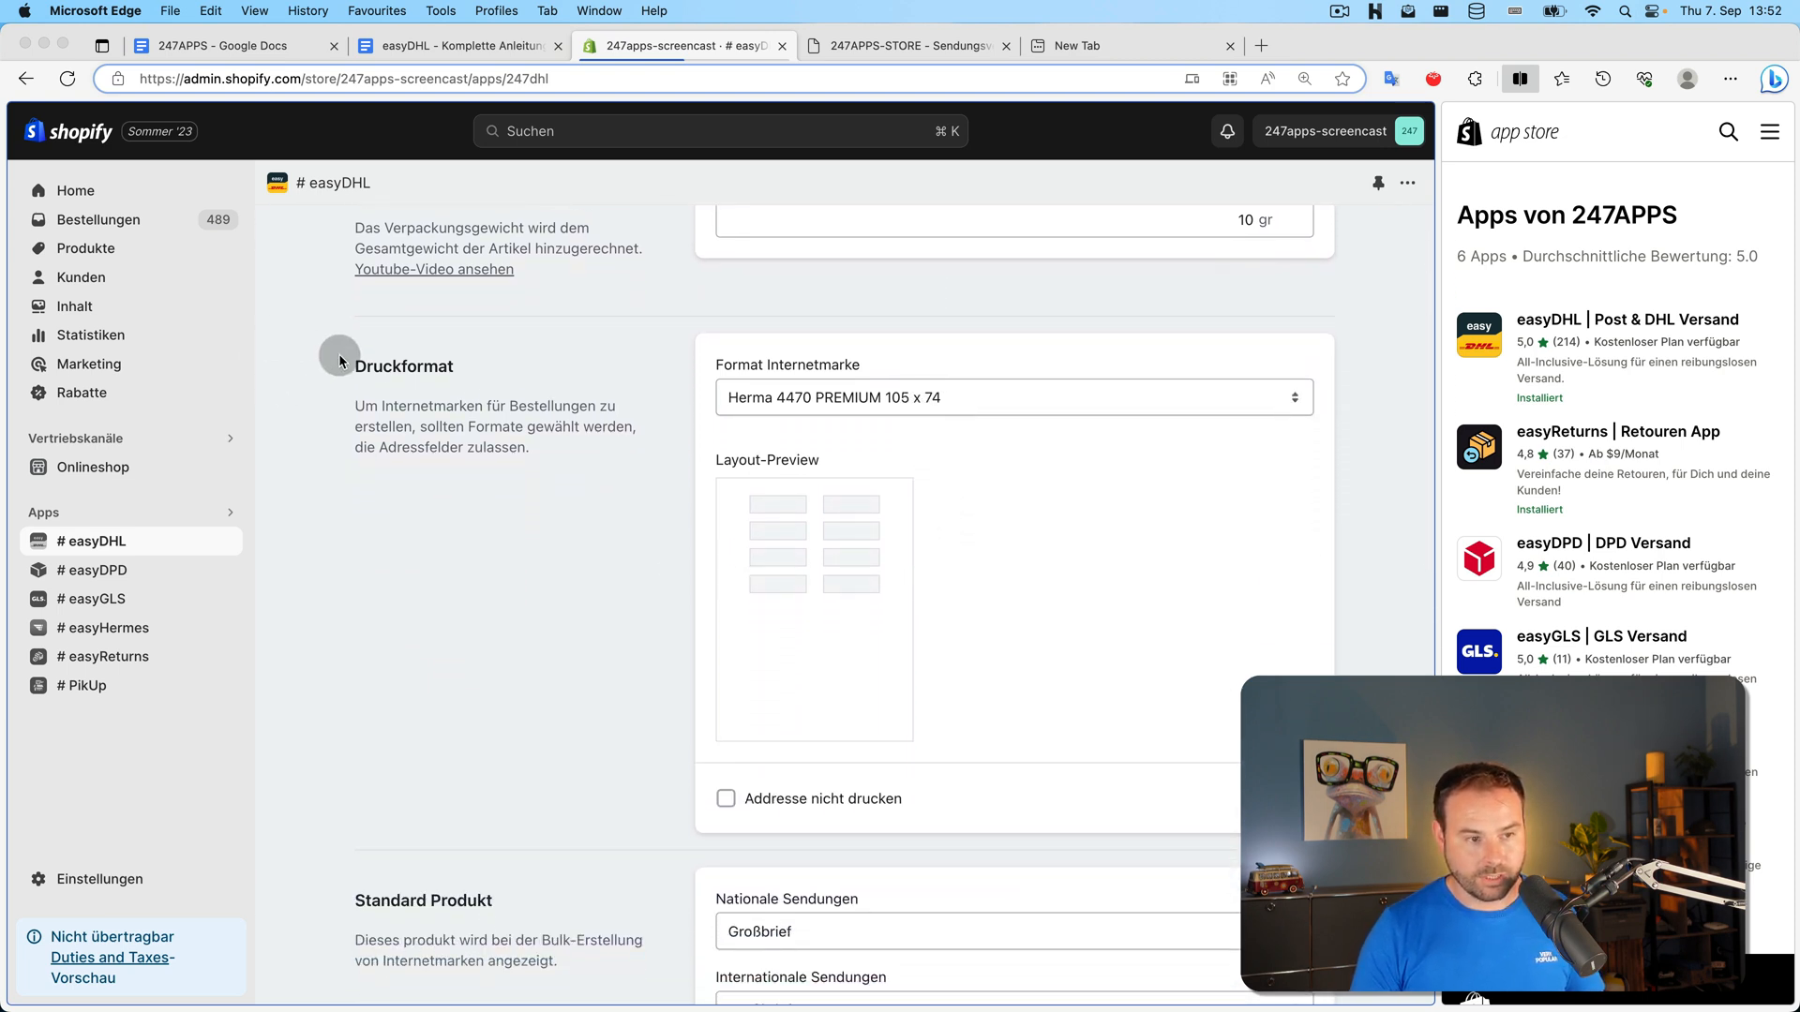
pyautogui.scroll(-1, 644, 393)
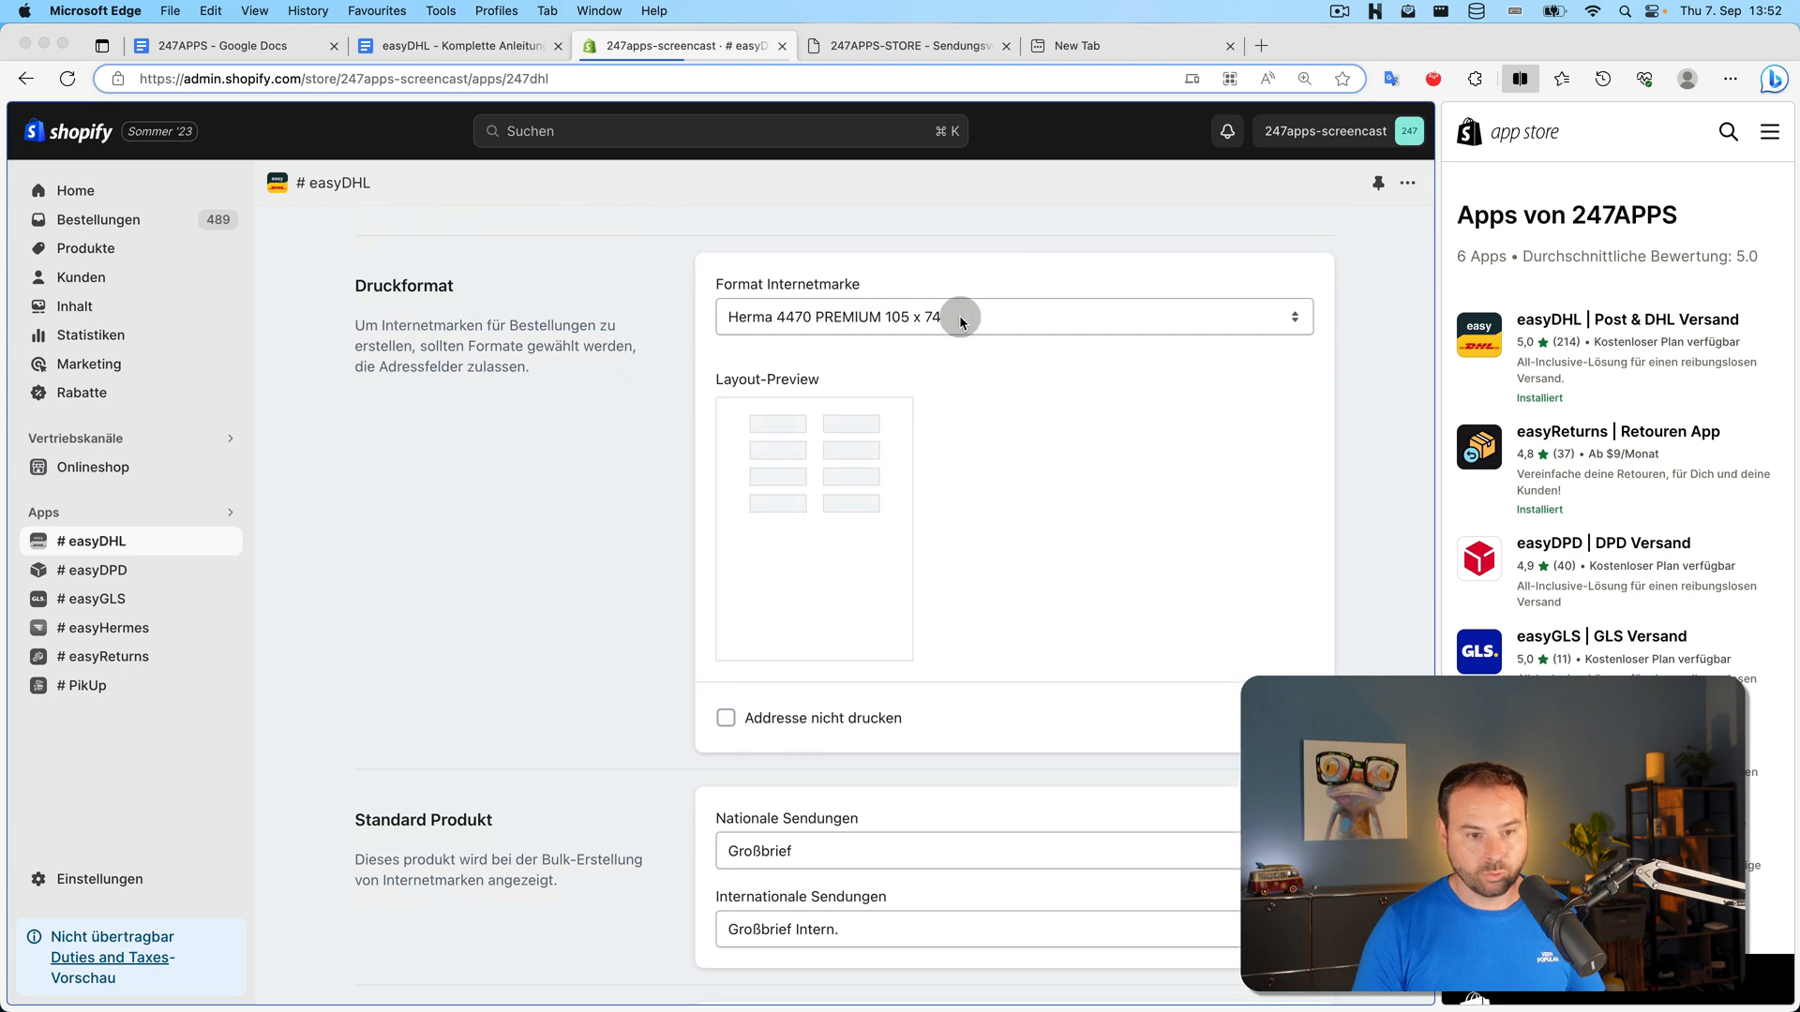
pyautogui.click(958, 318)
pyautogui.click(916, 459)
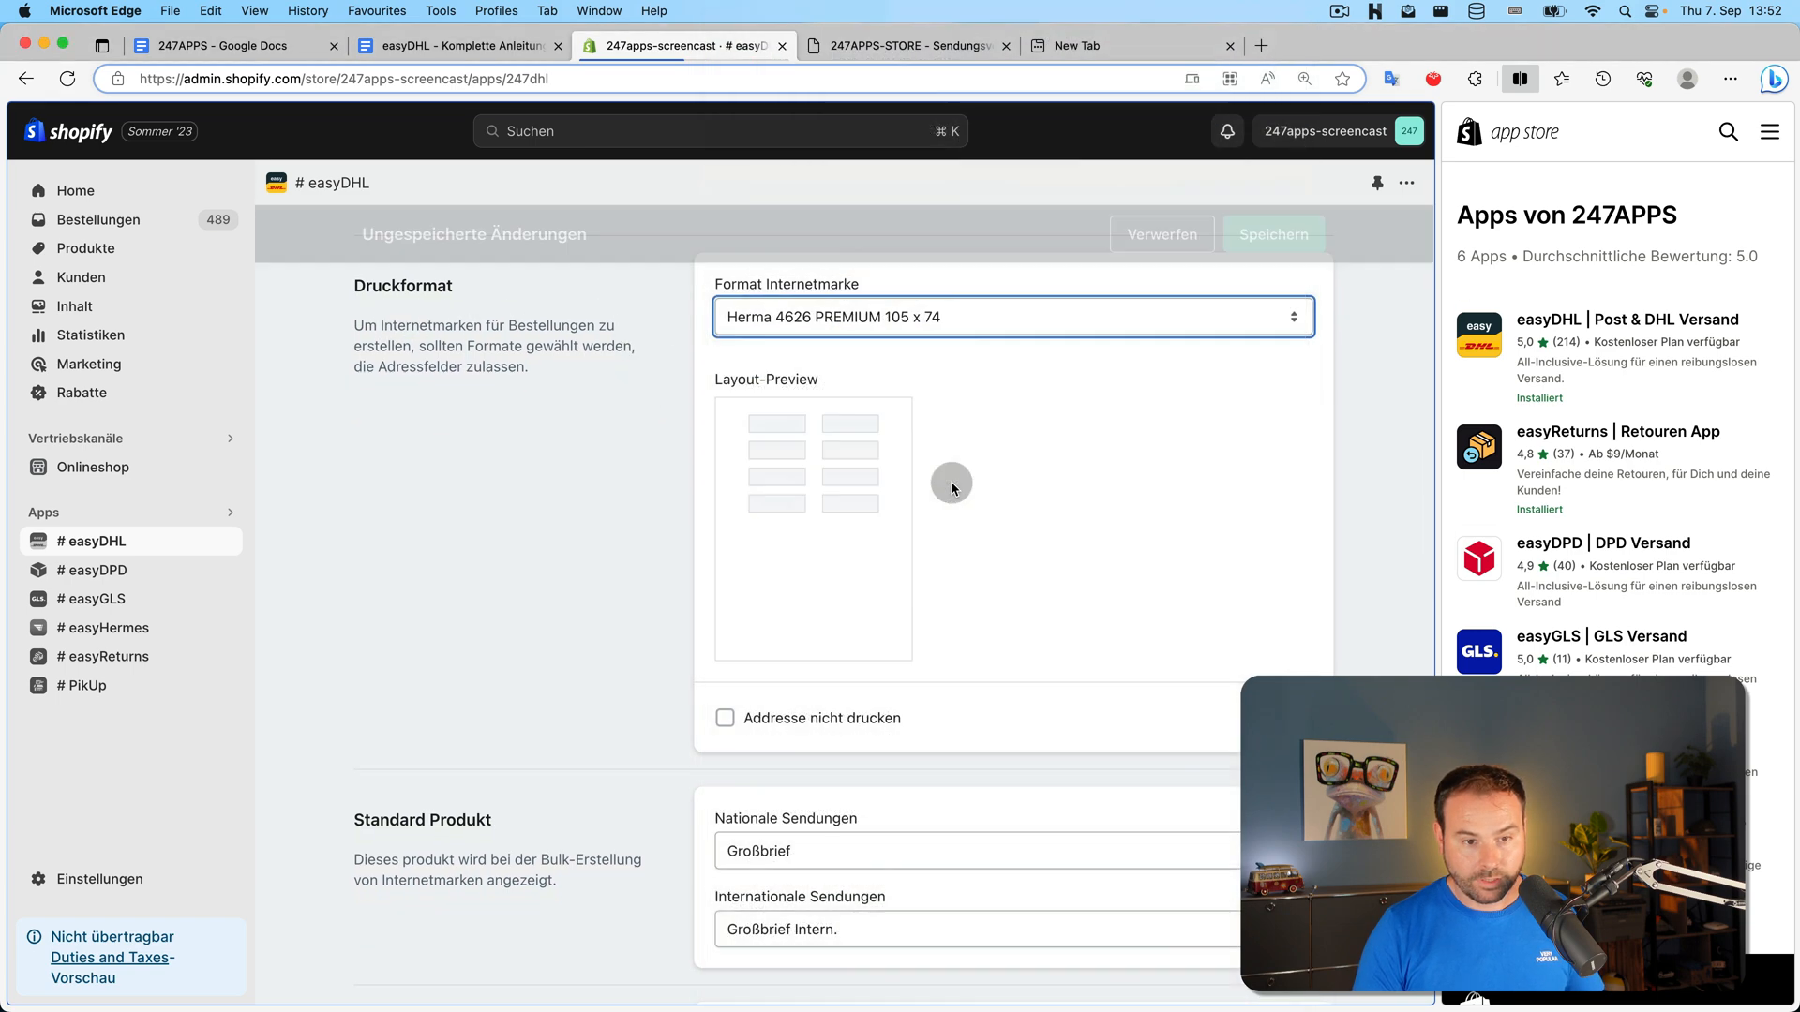
pyautogui.click(935, 319)
pyautogui.click(987, 553)
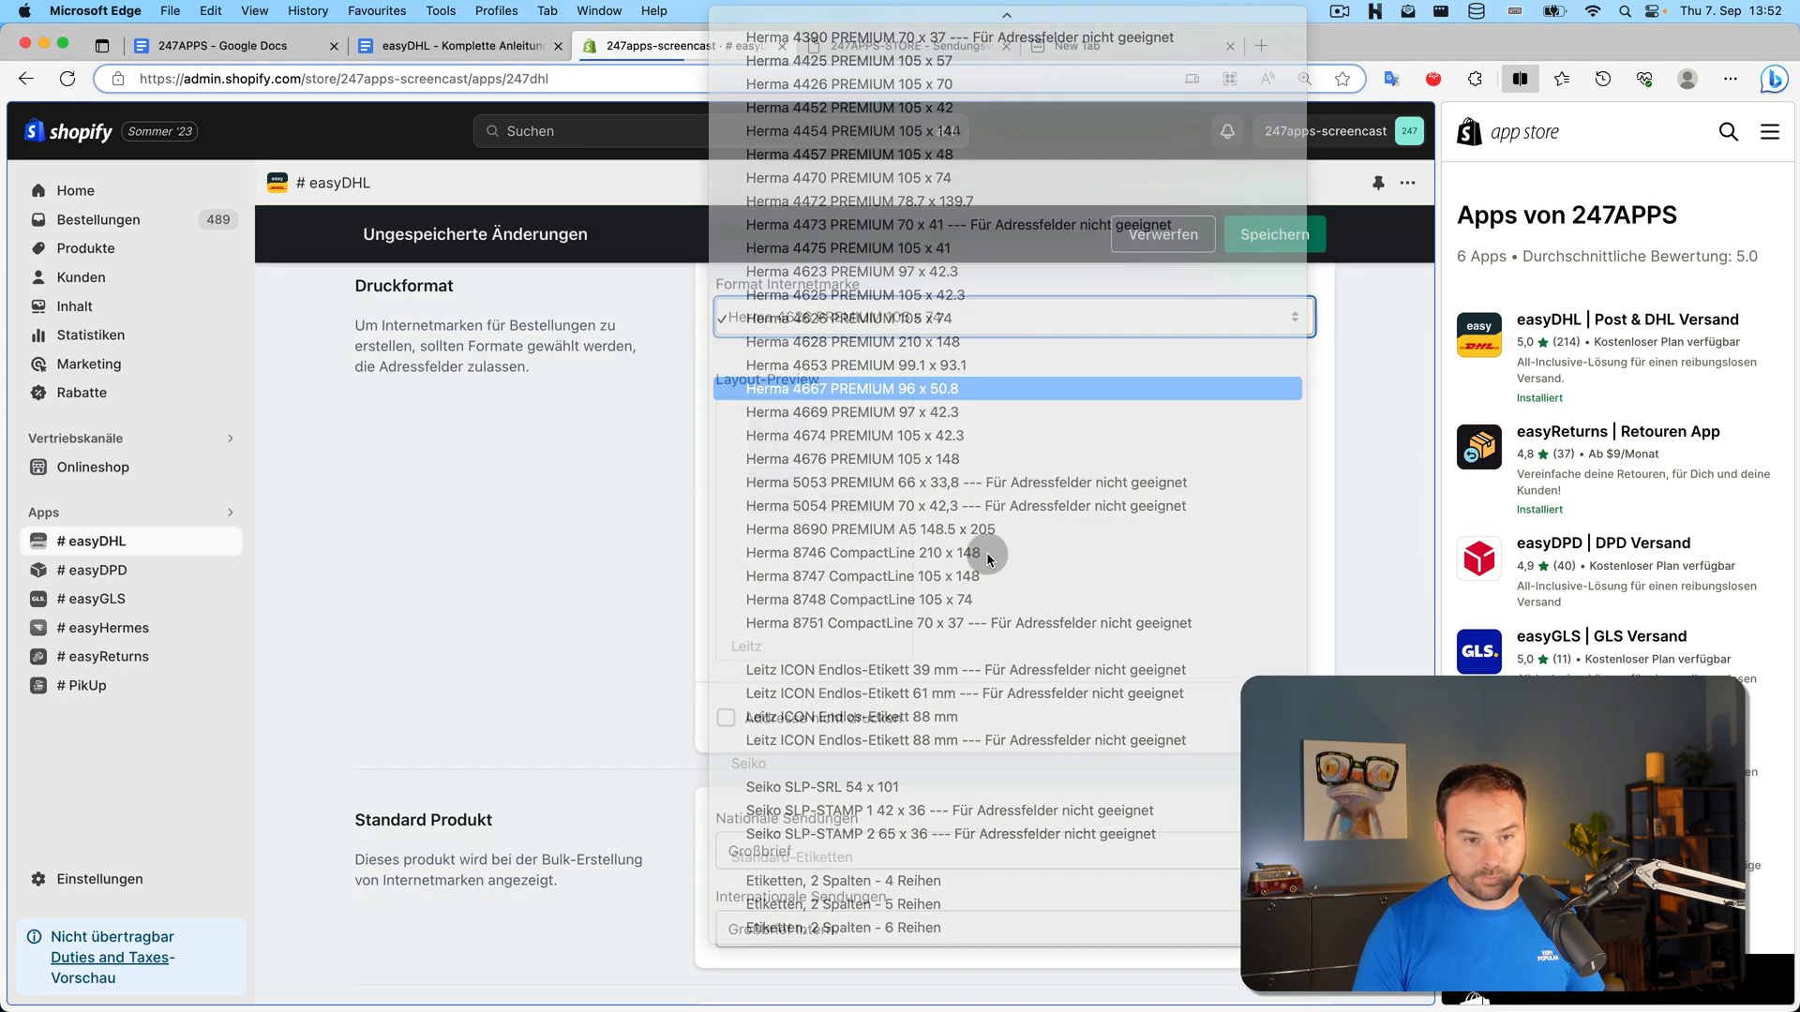
pyautogui.click(929, 311)
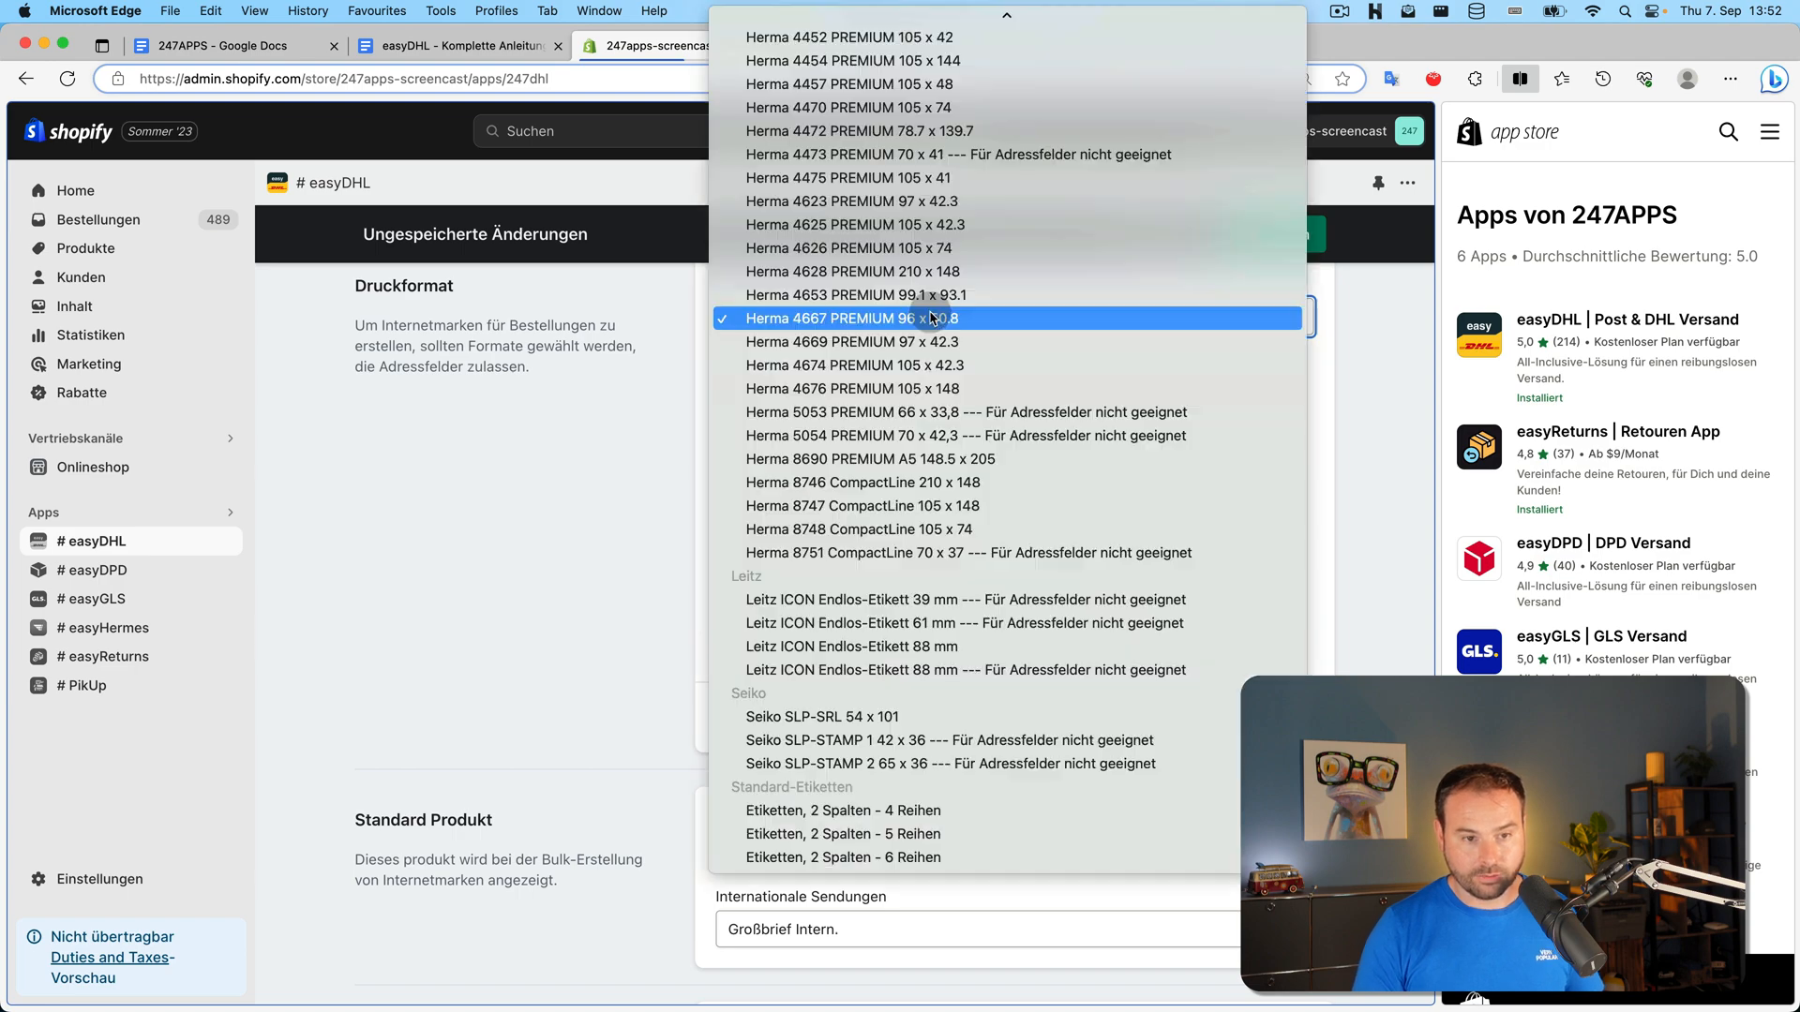
pyautogui.scroll(10, 937, 390)
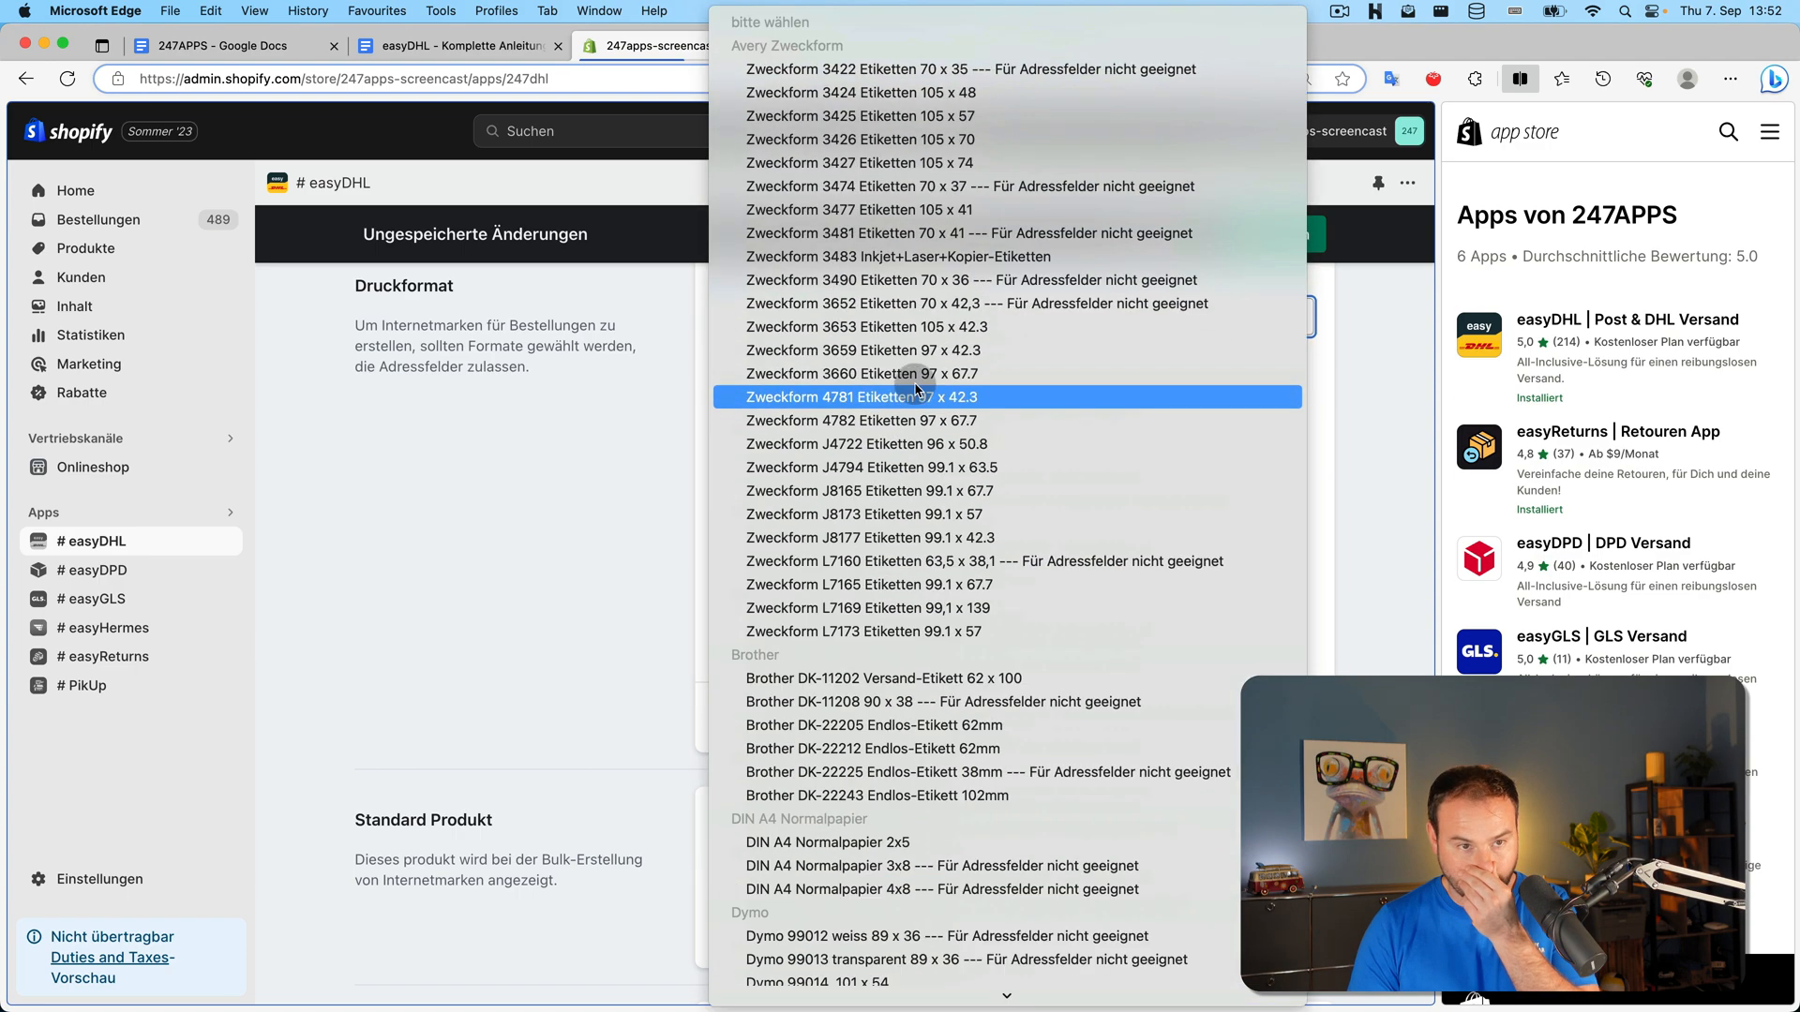
pyautogui.click(882, 164)
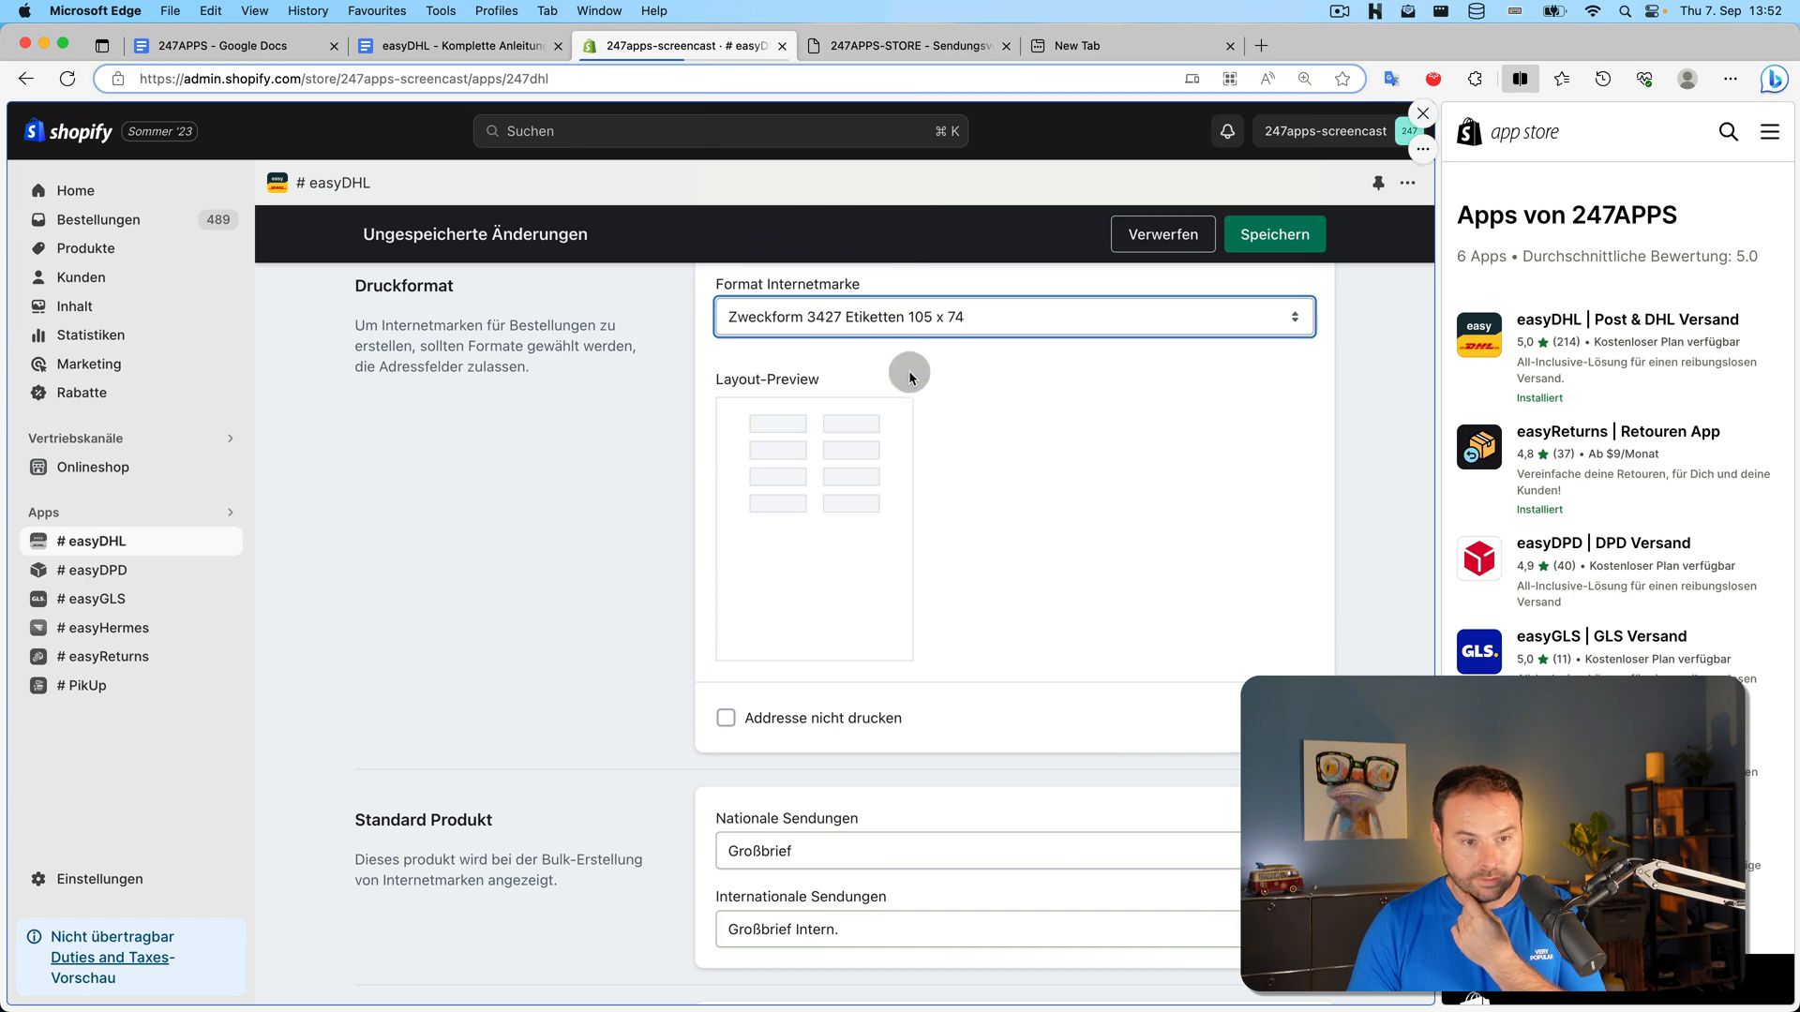
pyautogui.click(1004, 321)
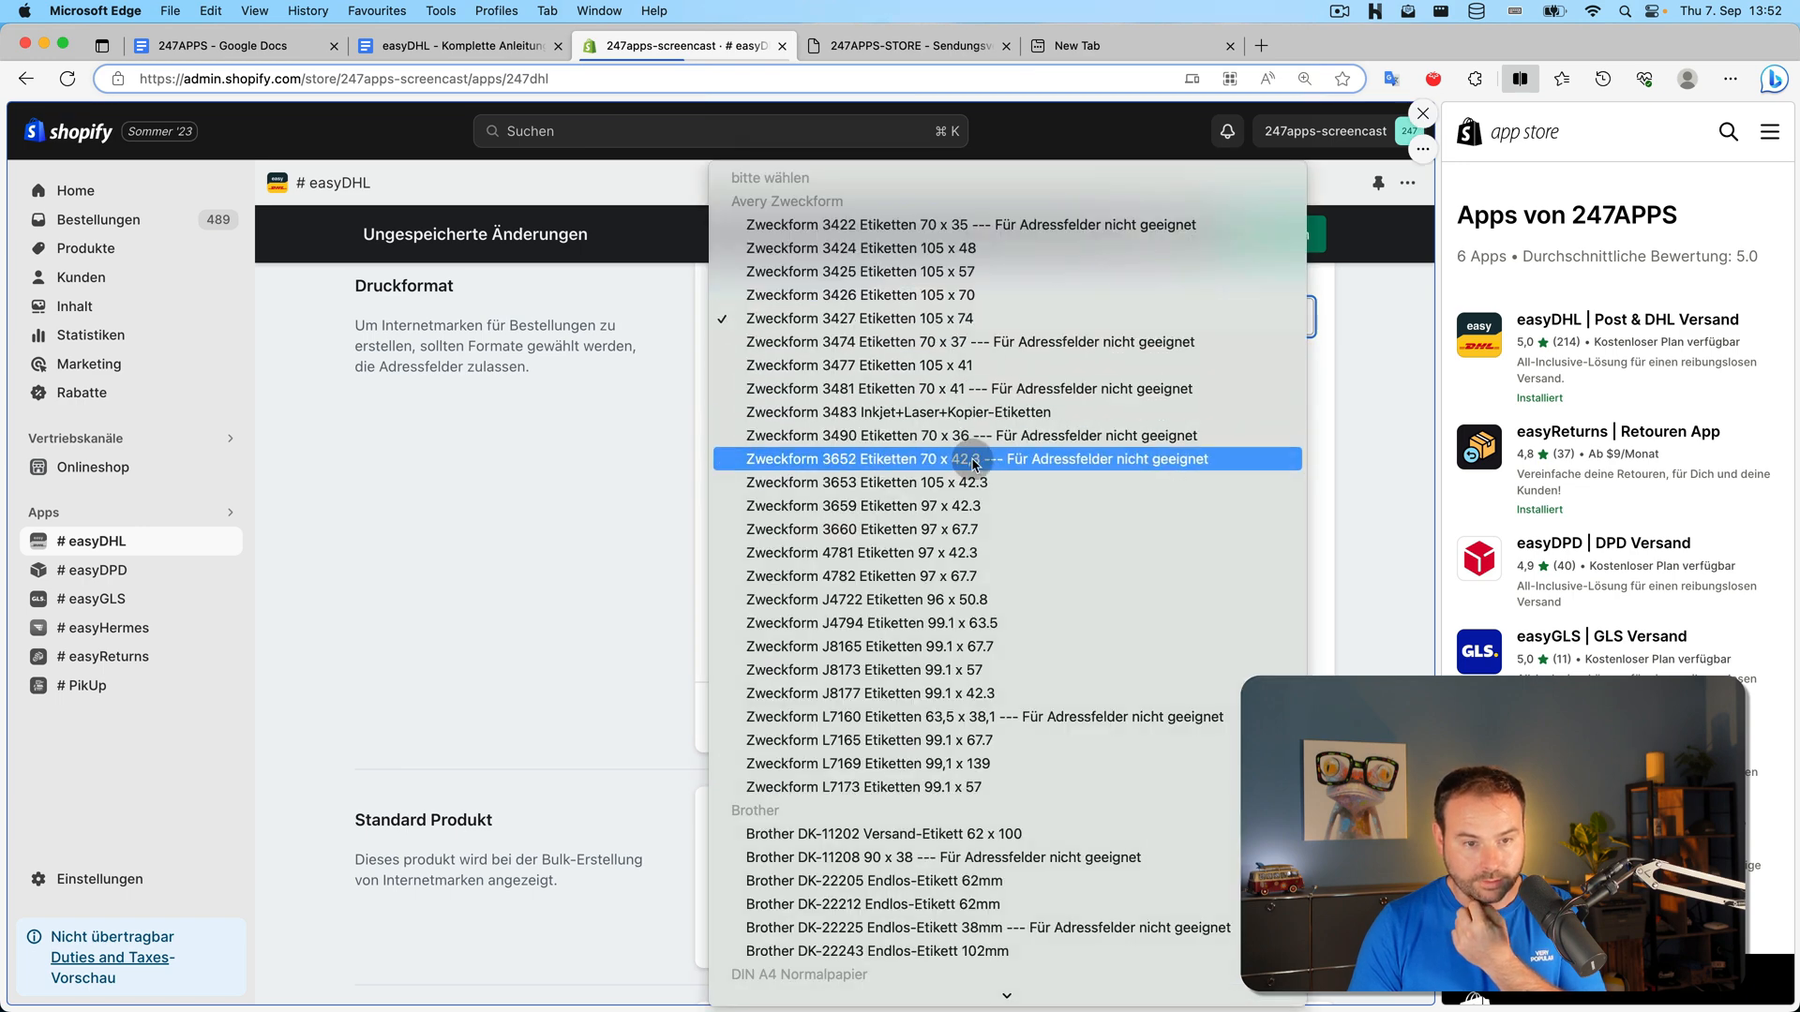
pyautogui.click(1003, 494)
# Choose Zweckform 3660 Etiketten 97 x 67.7, keep addresses printed, and save
pyautogui.click(1065, 319)
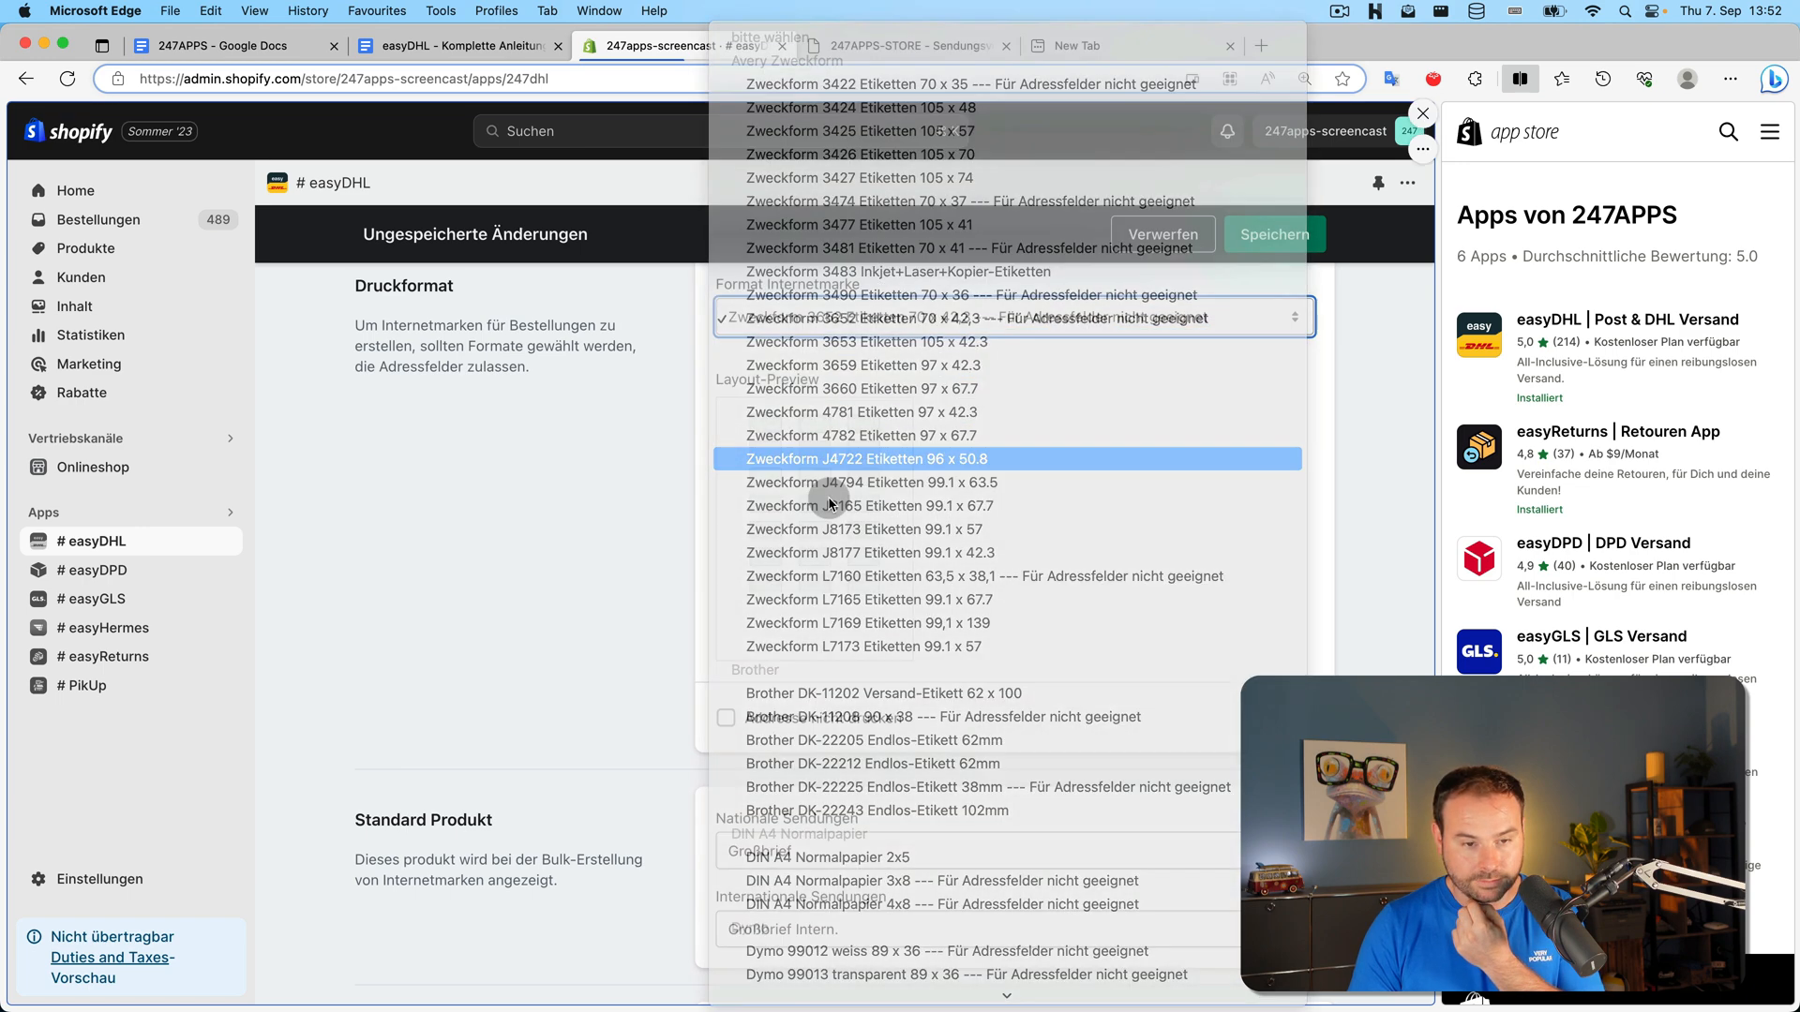
pyautogui.click(835, 454)
pyautogui.click(836, 319)
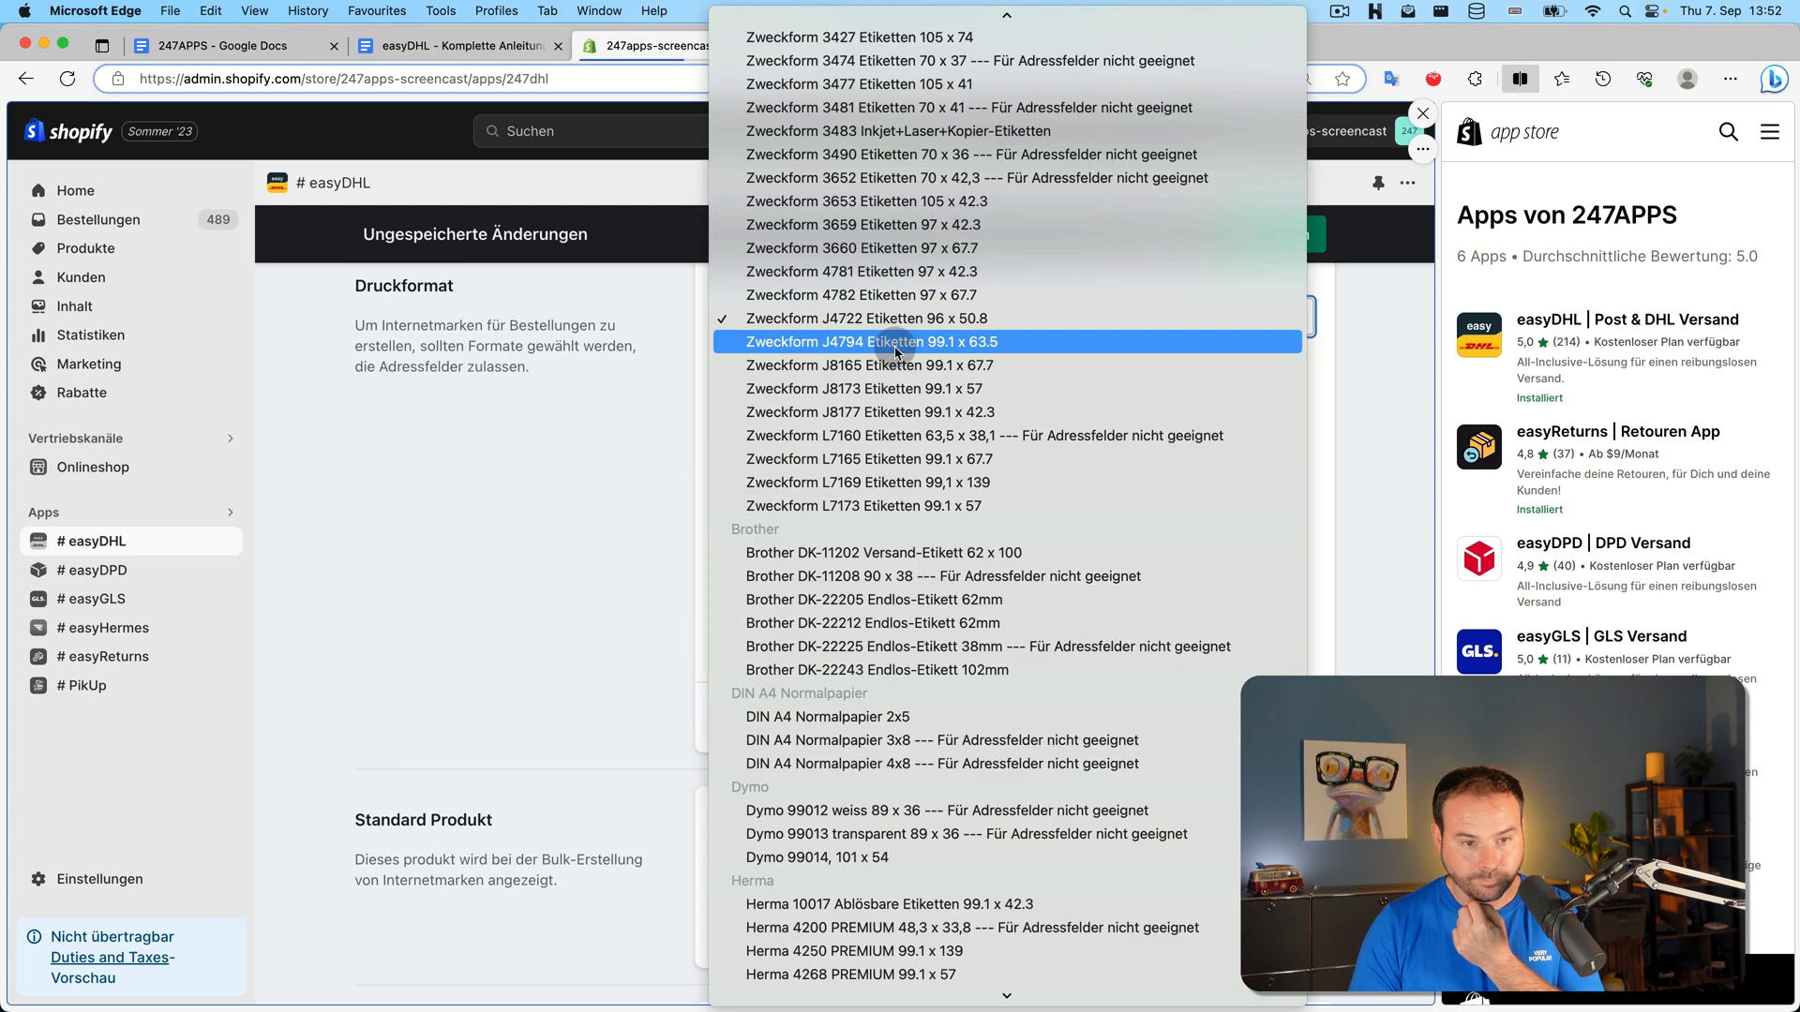
pyautogui.click(970, 249)
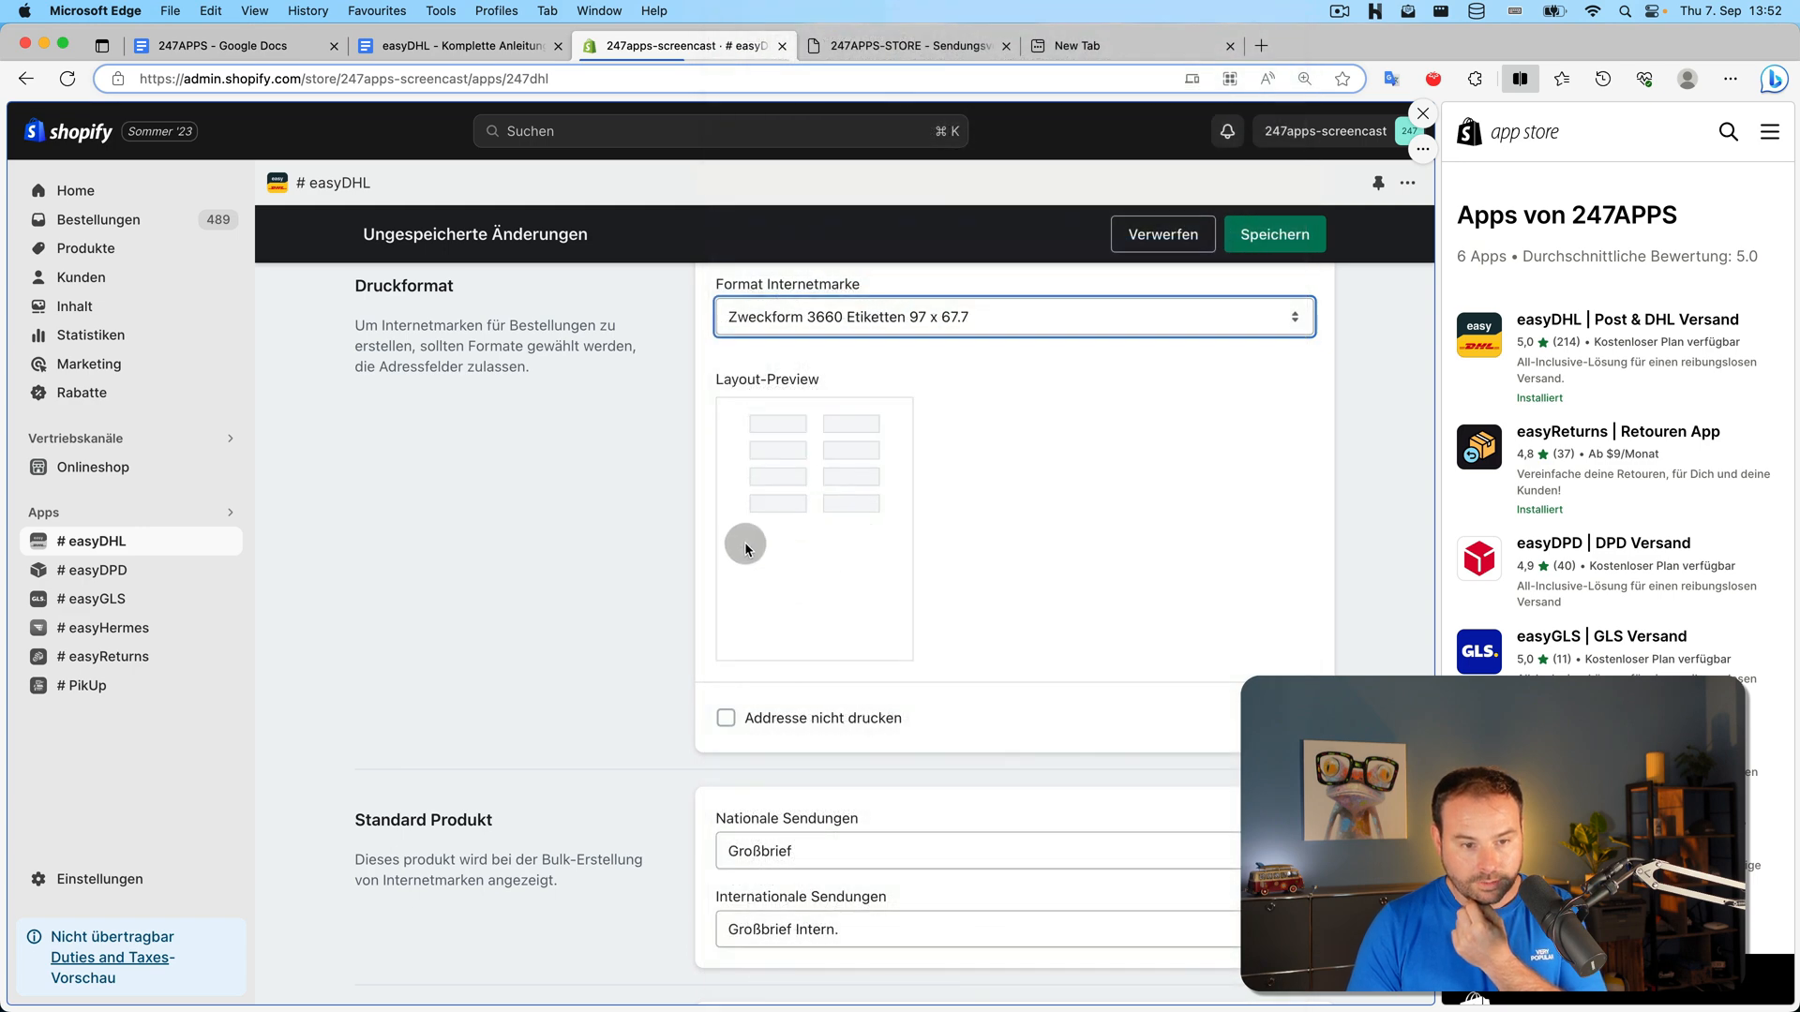
pyautogui.click(867, 728)
pyautogui.click(851, 725)
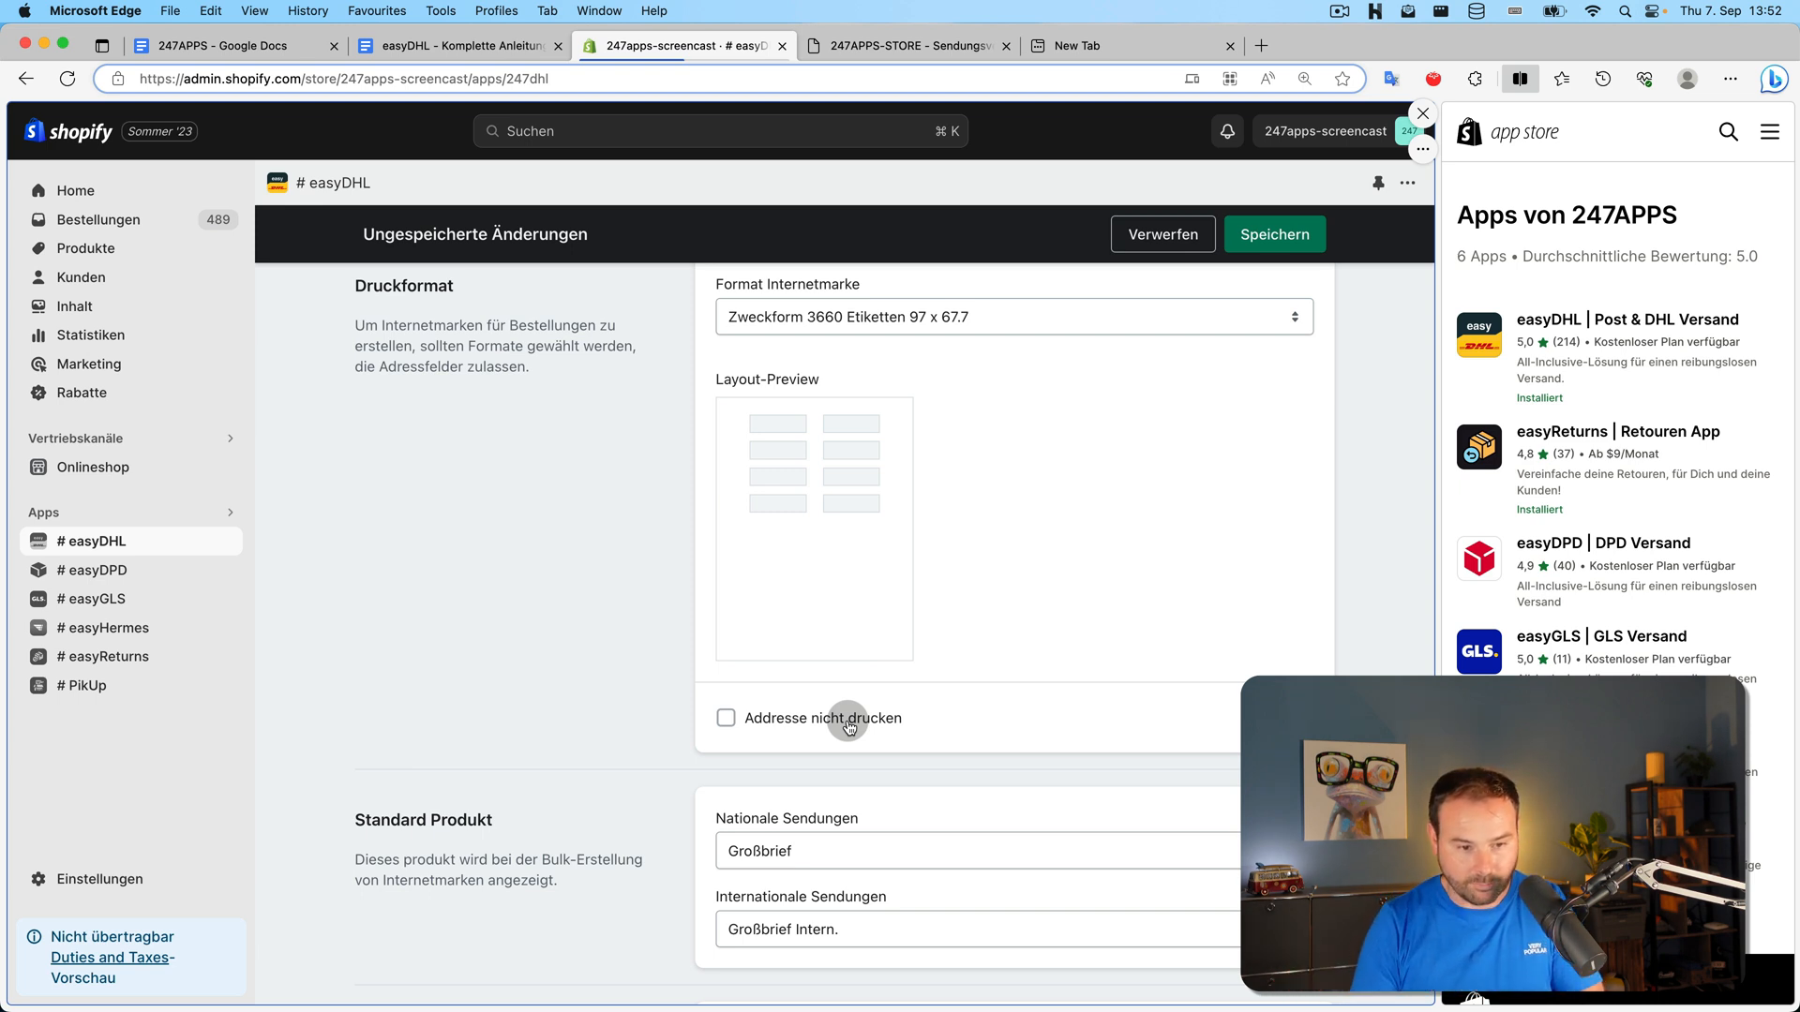
pyautogui.click(1271, 233)
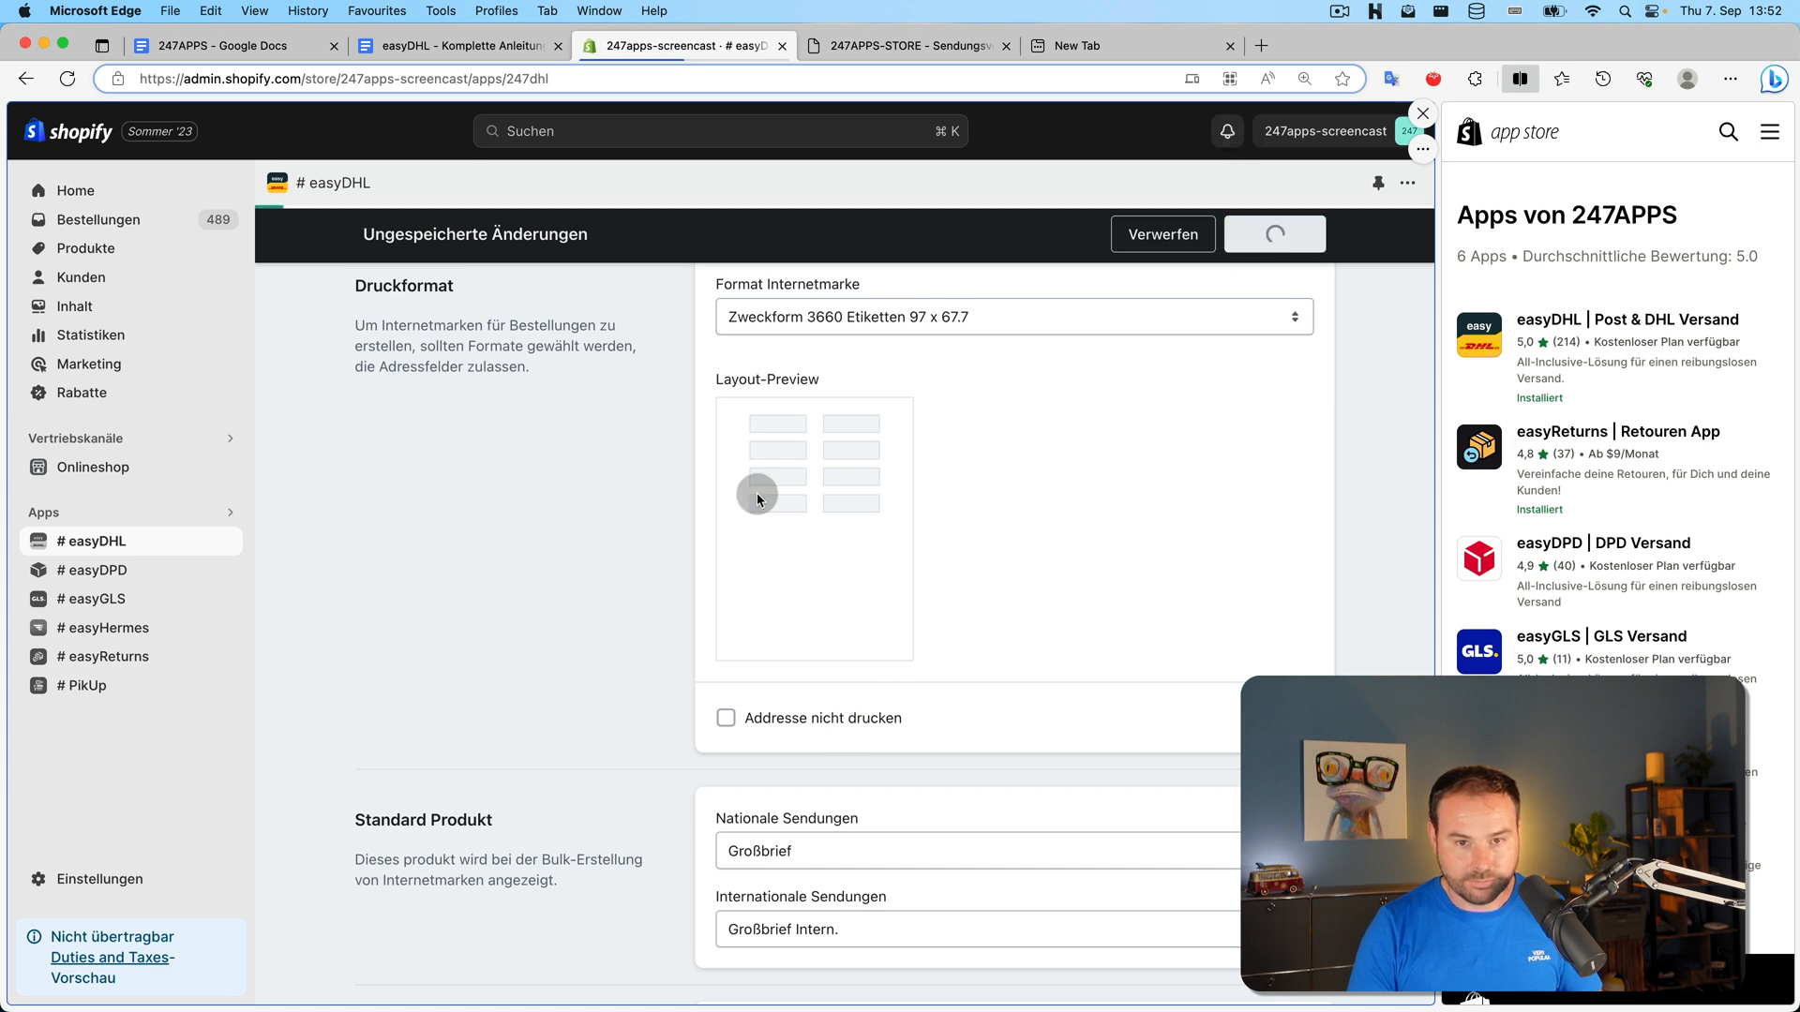
# Select all Aktive Produkte with the Produkt header checkbox and save the Internetmarke settings
pyautogui.scroll(-10, 581, 506)
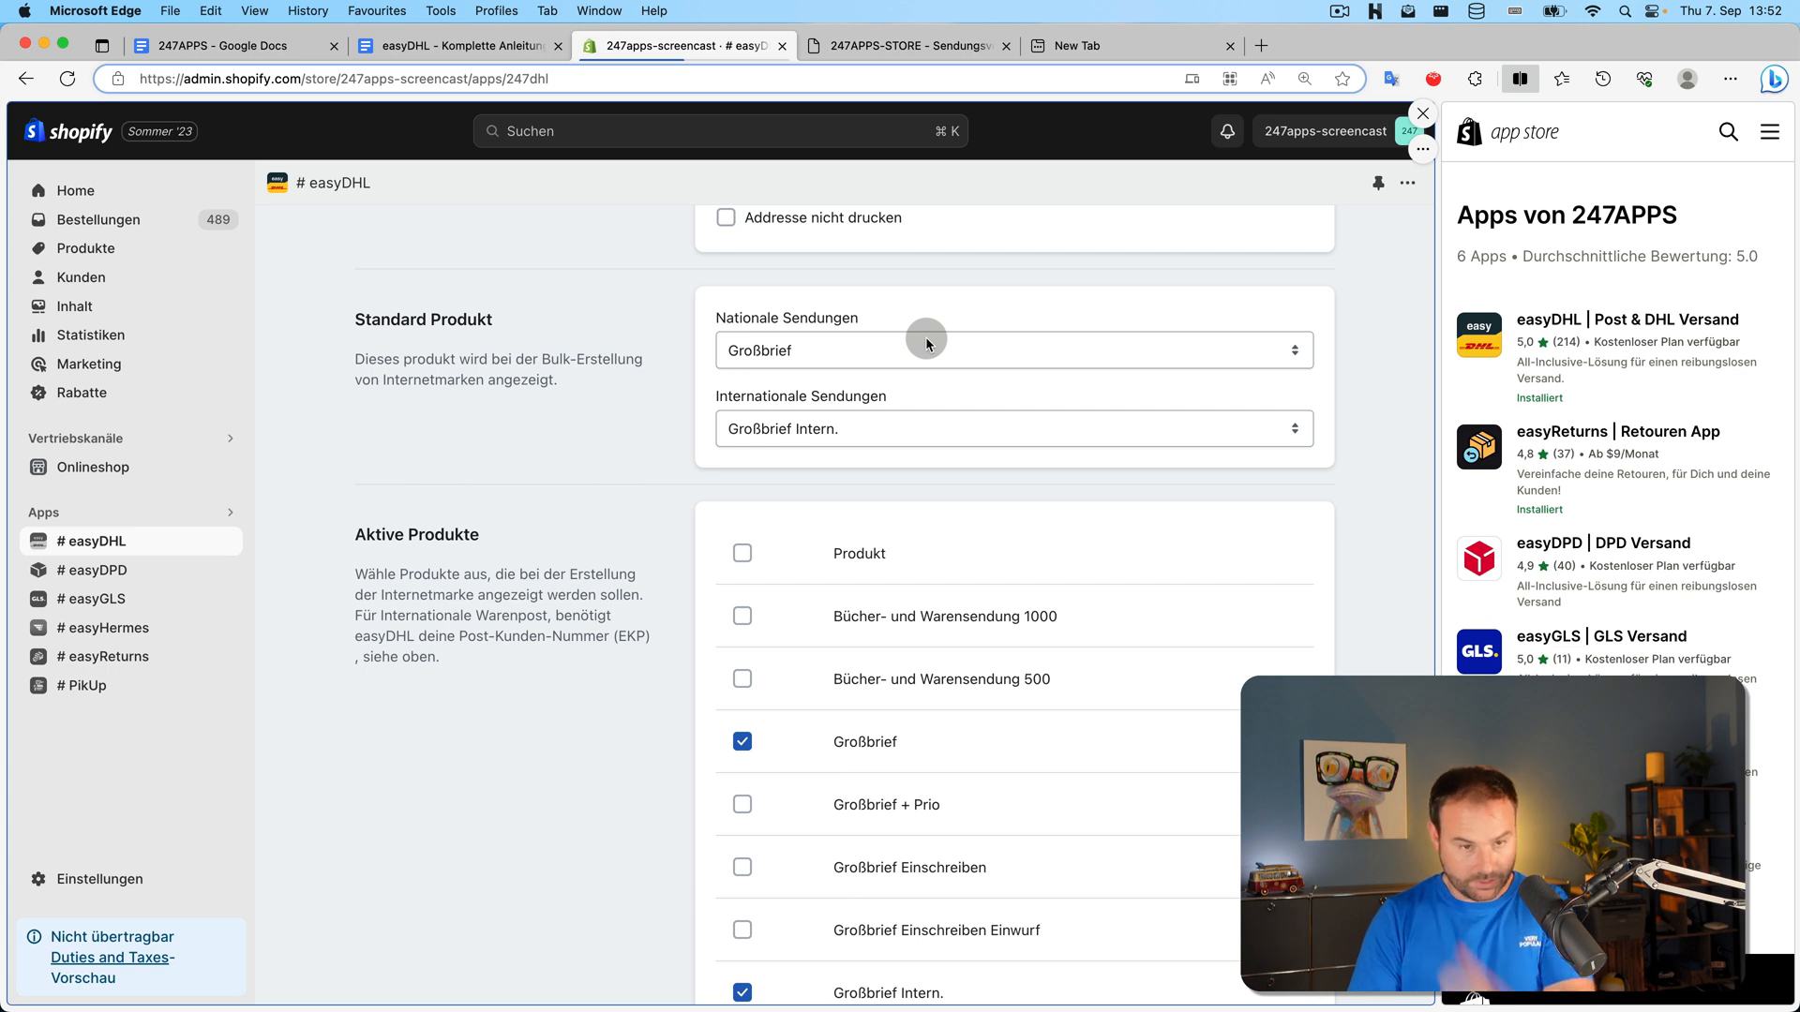
pyautogui.scroll(-3, 900, 401)
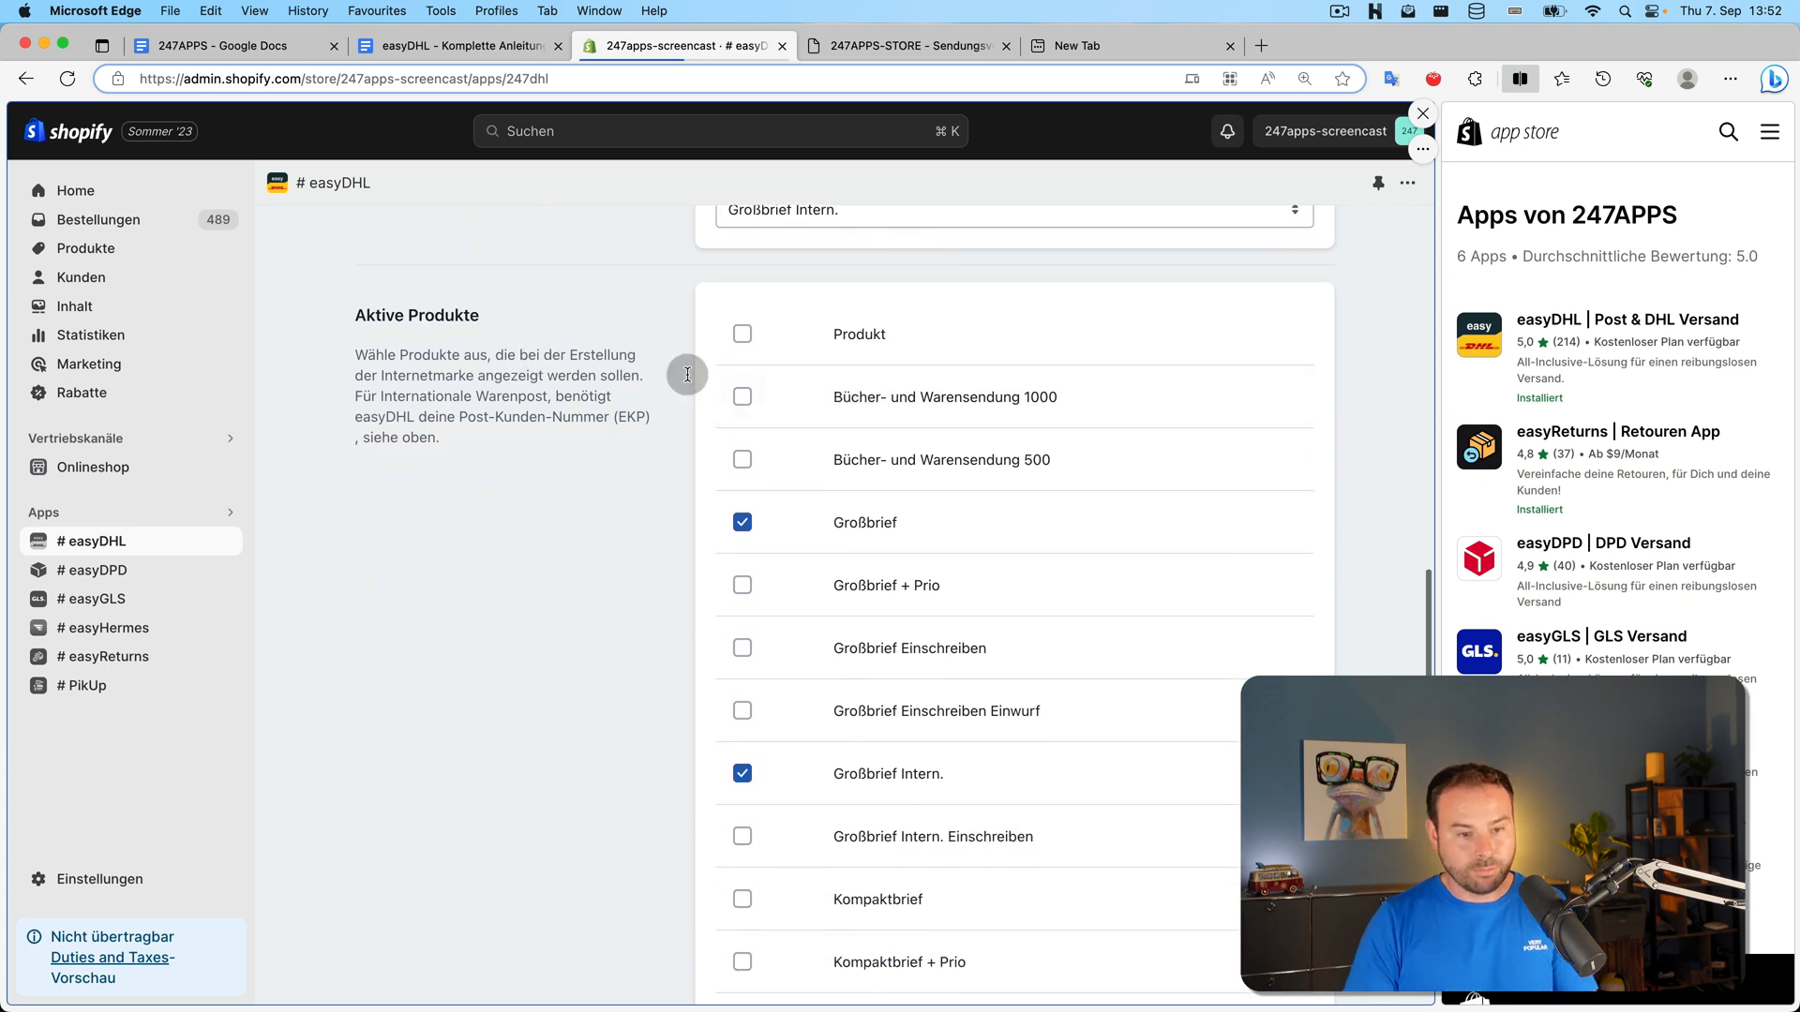
pyautogui.scroll(-5, 787, 418)
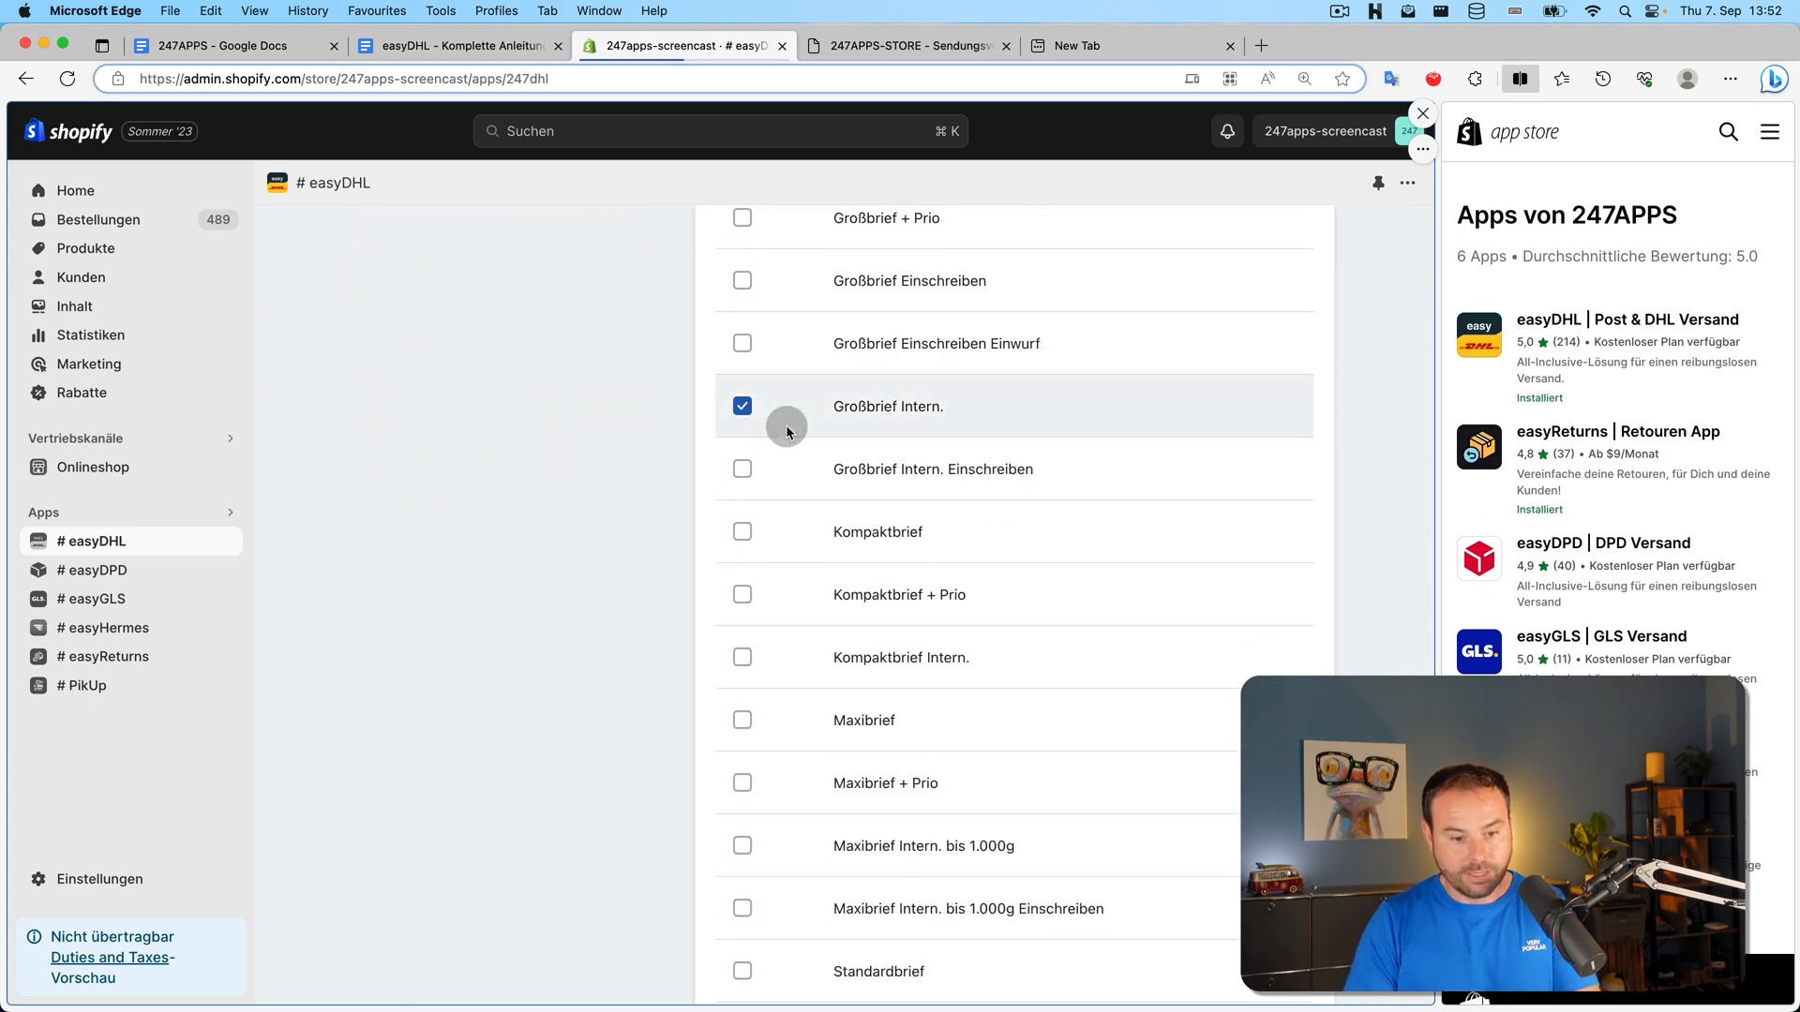
pyautogui.scroll(-4, 785, 426)
pyautogui.scroll(10, 769, 477)
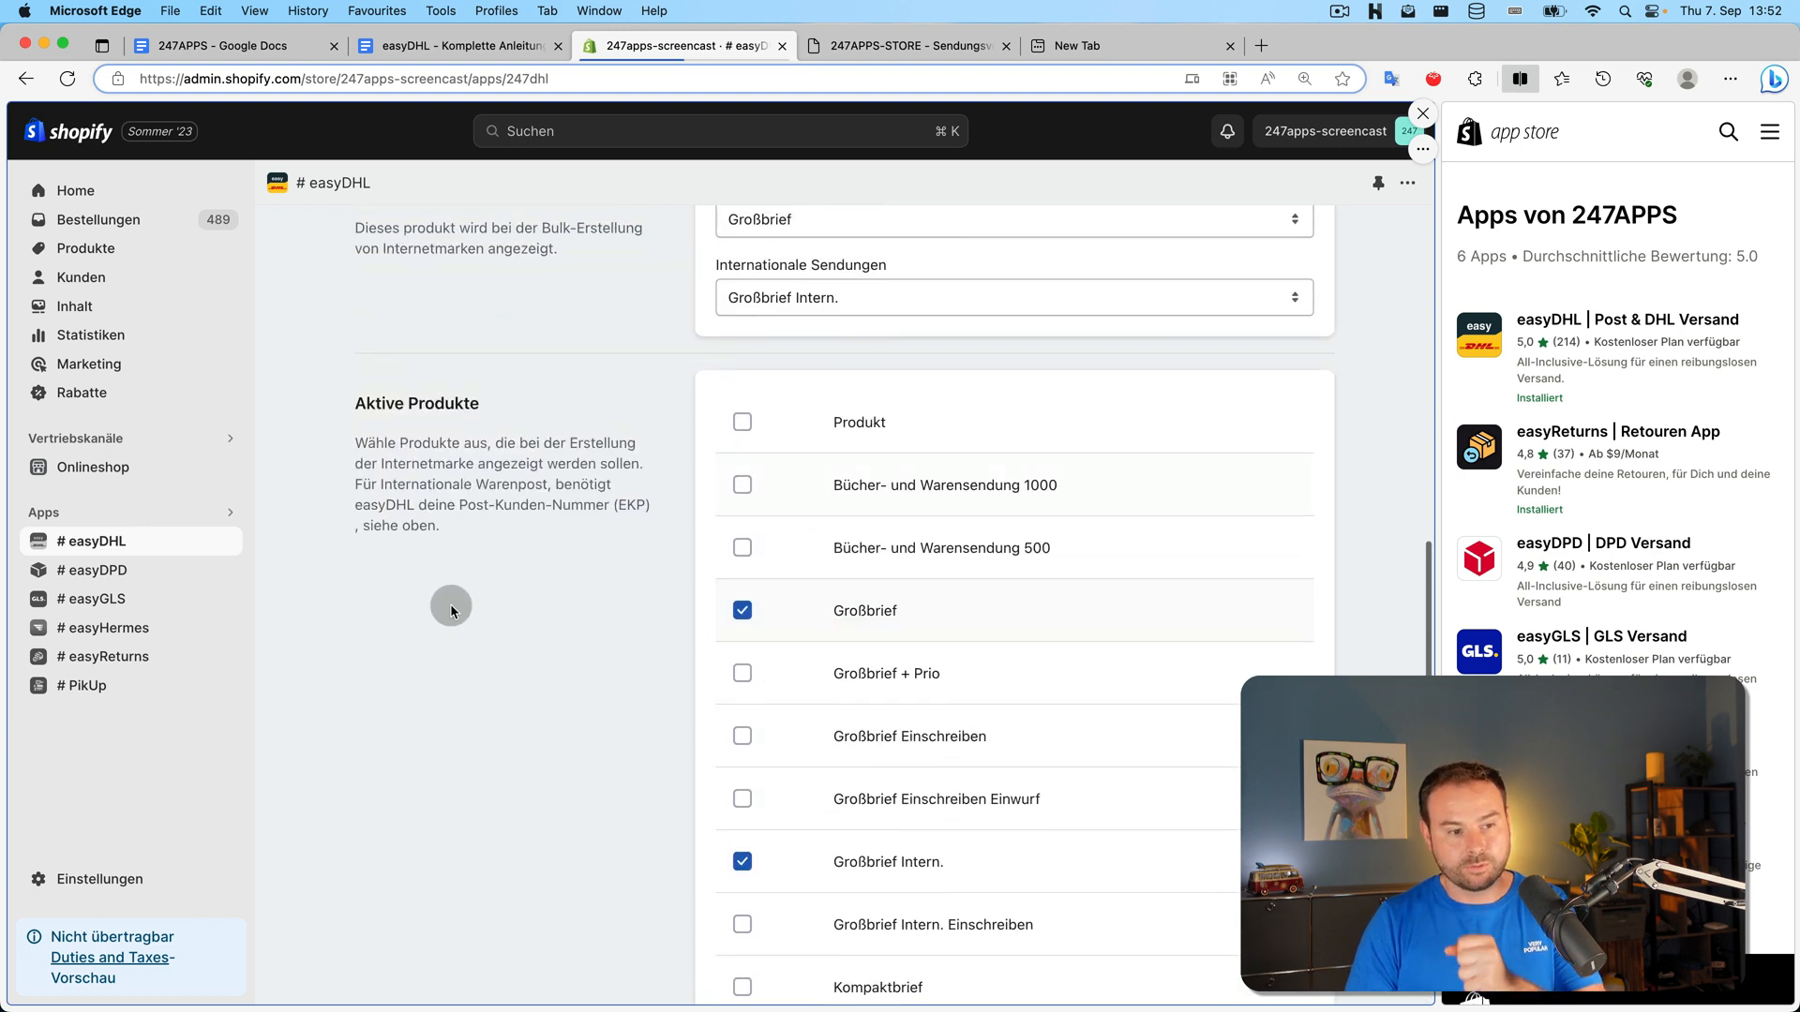
pyautogui.scroll(1, 399, 672)
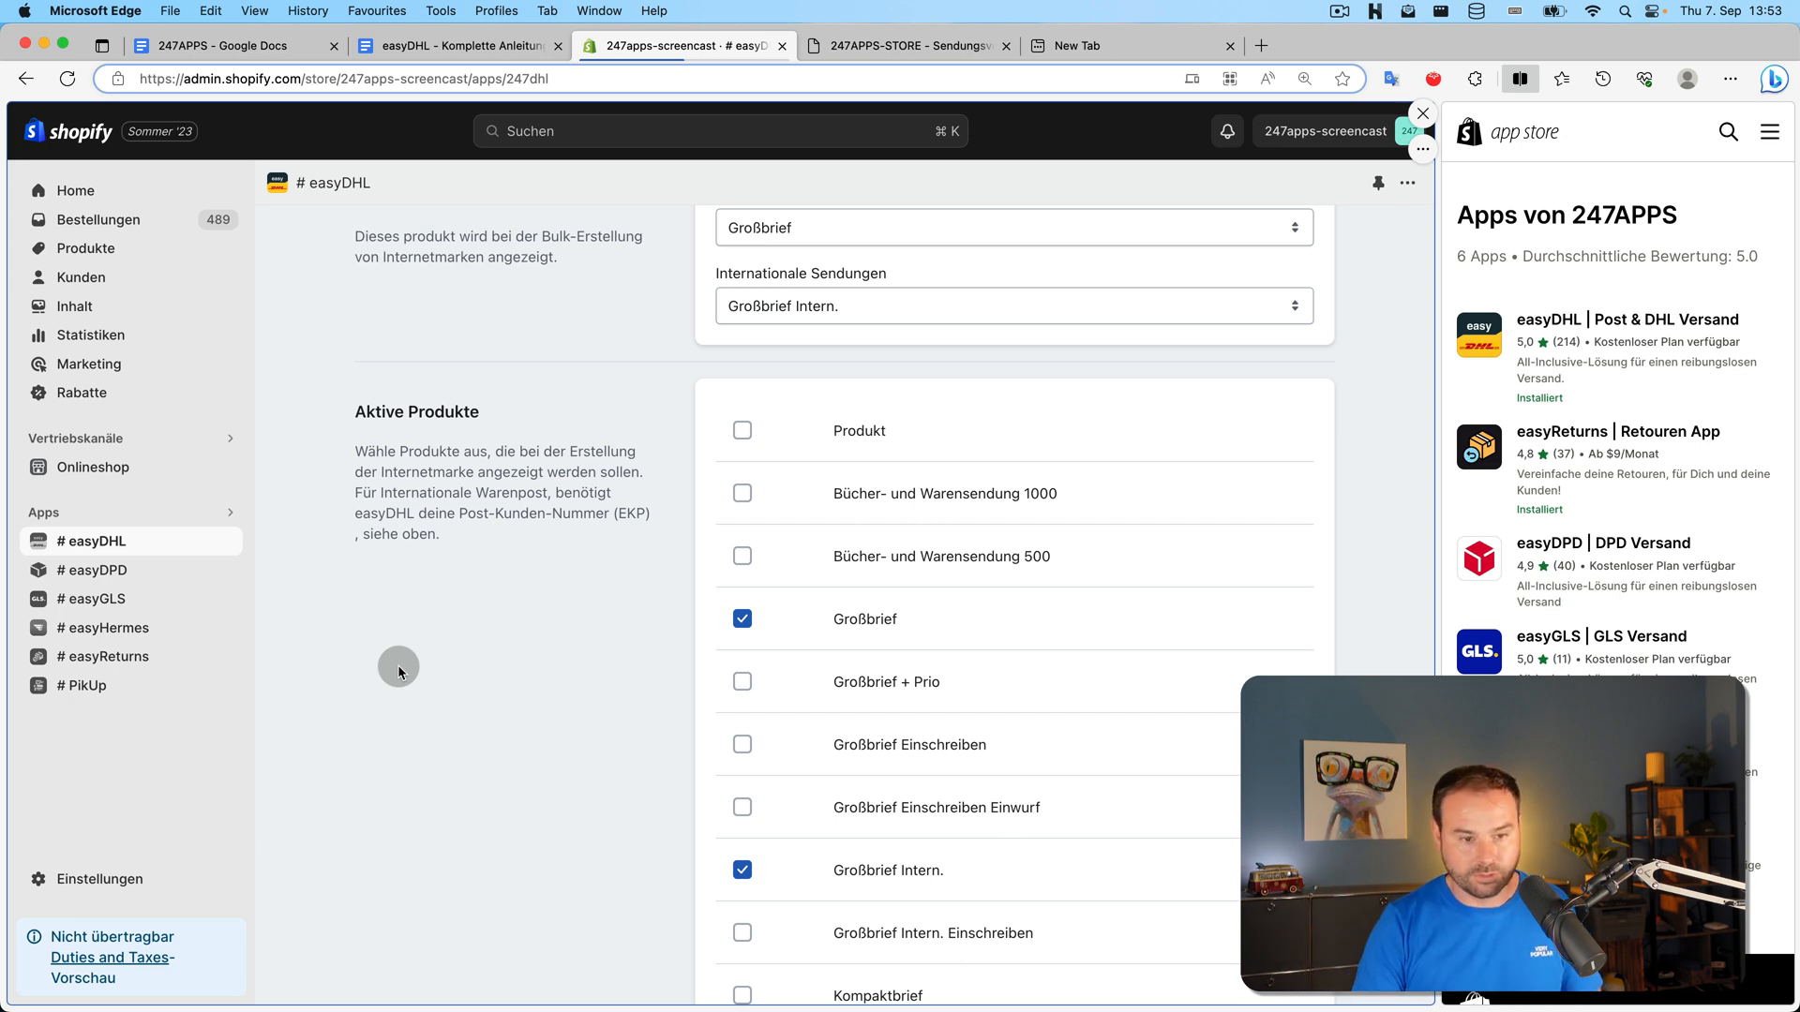
pyautogui.click(762, 448)
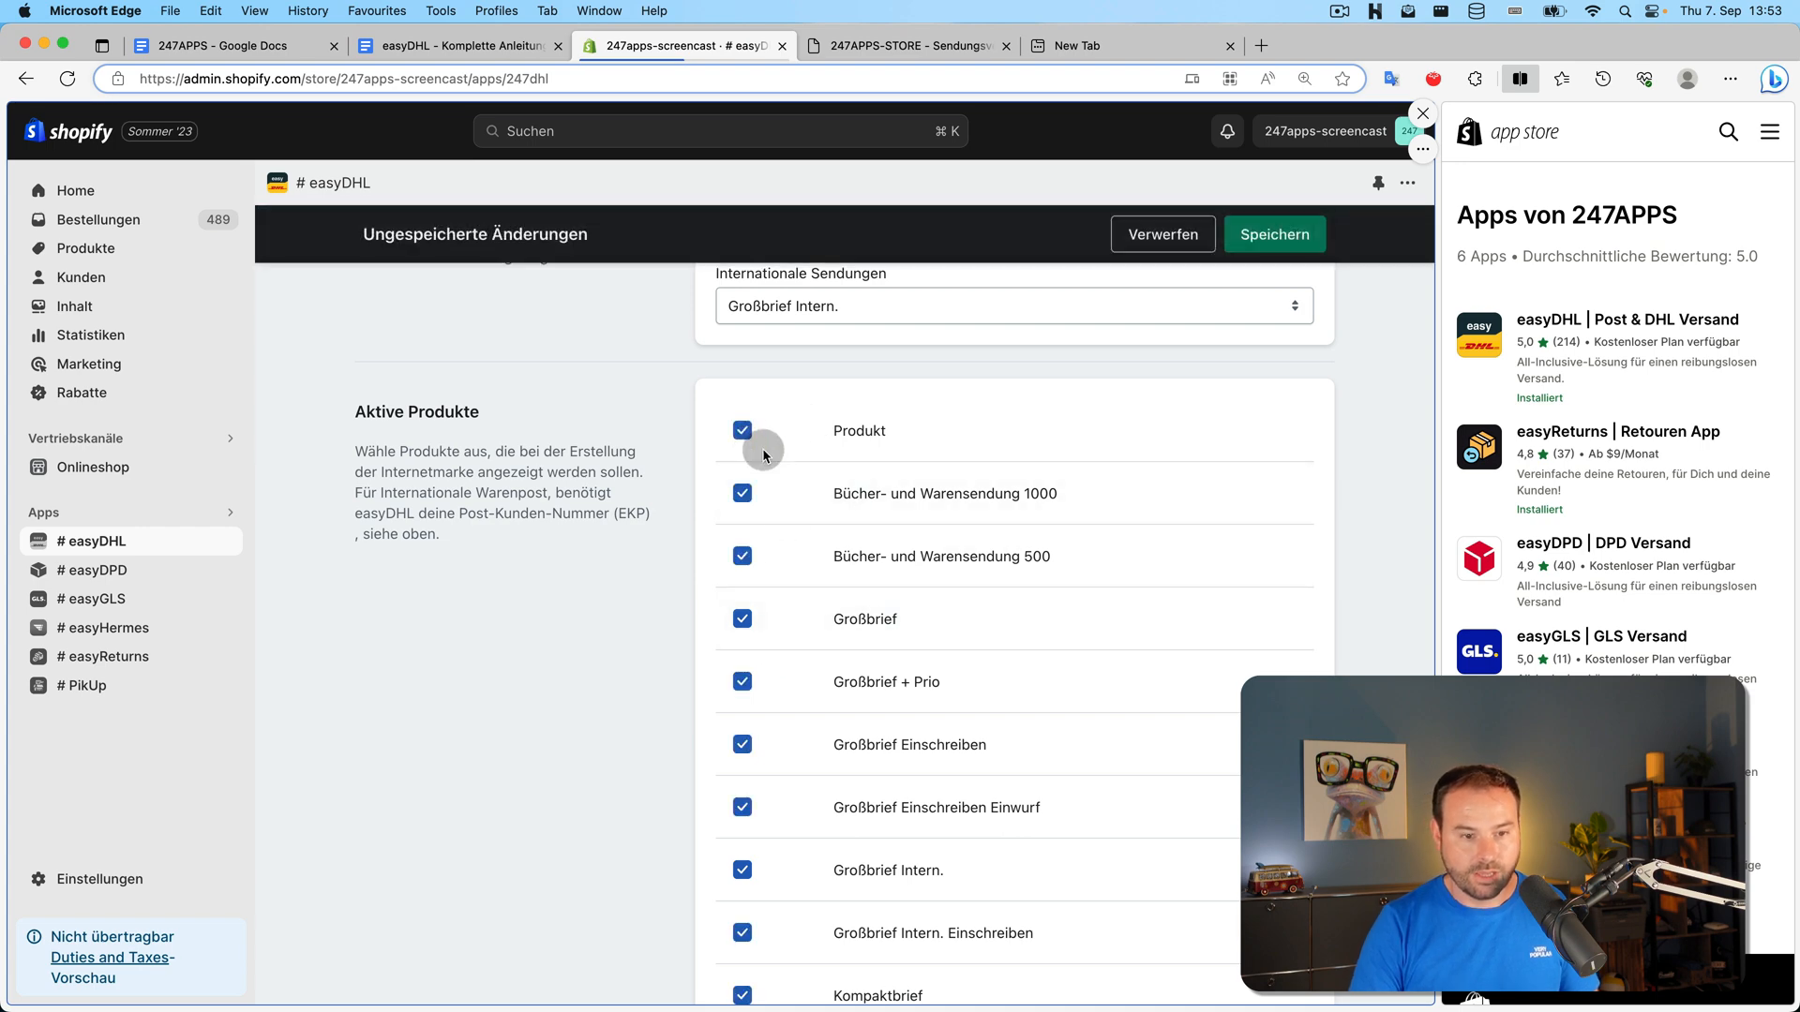
pyautogui.scroll(-7, 792, 487)
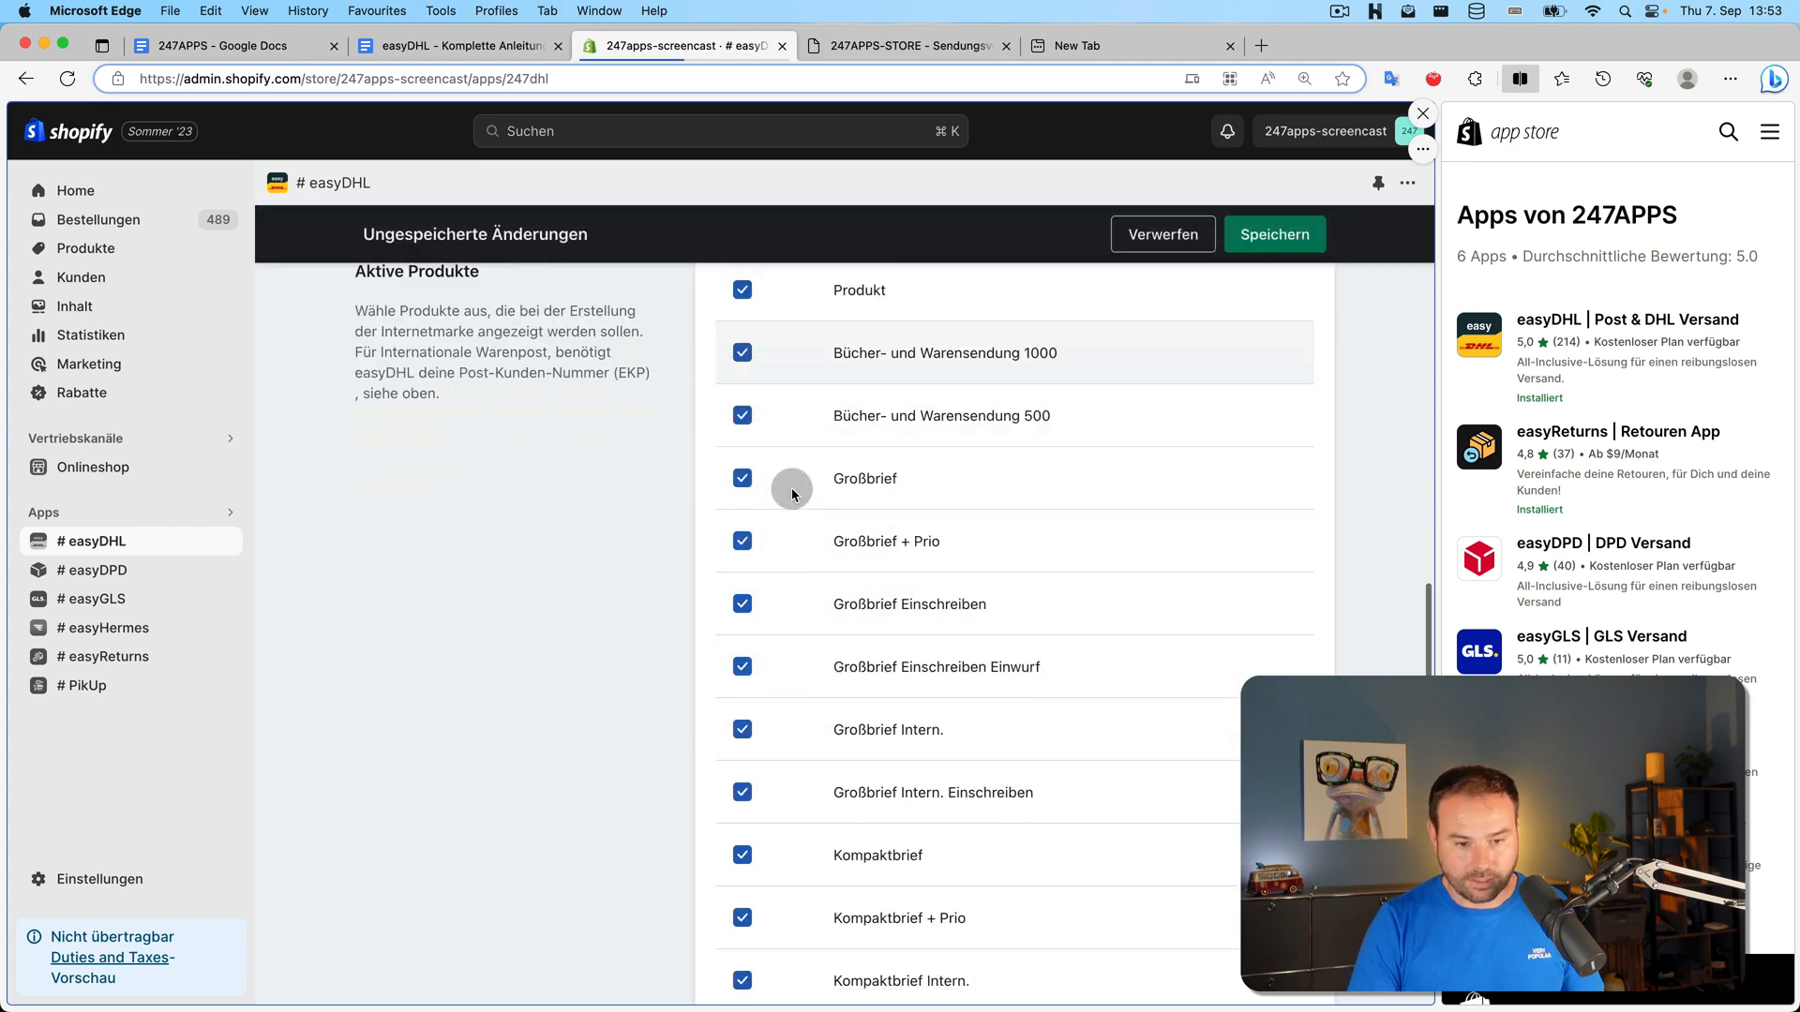
pyautogui.scroll(10, 877, 762)
pyautogui.click(1275, 234)
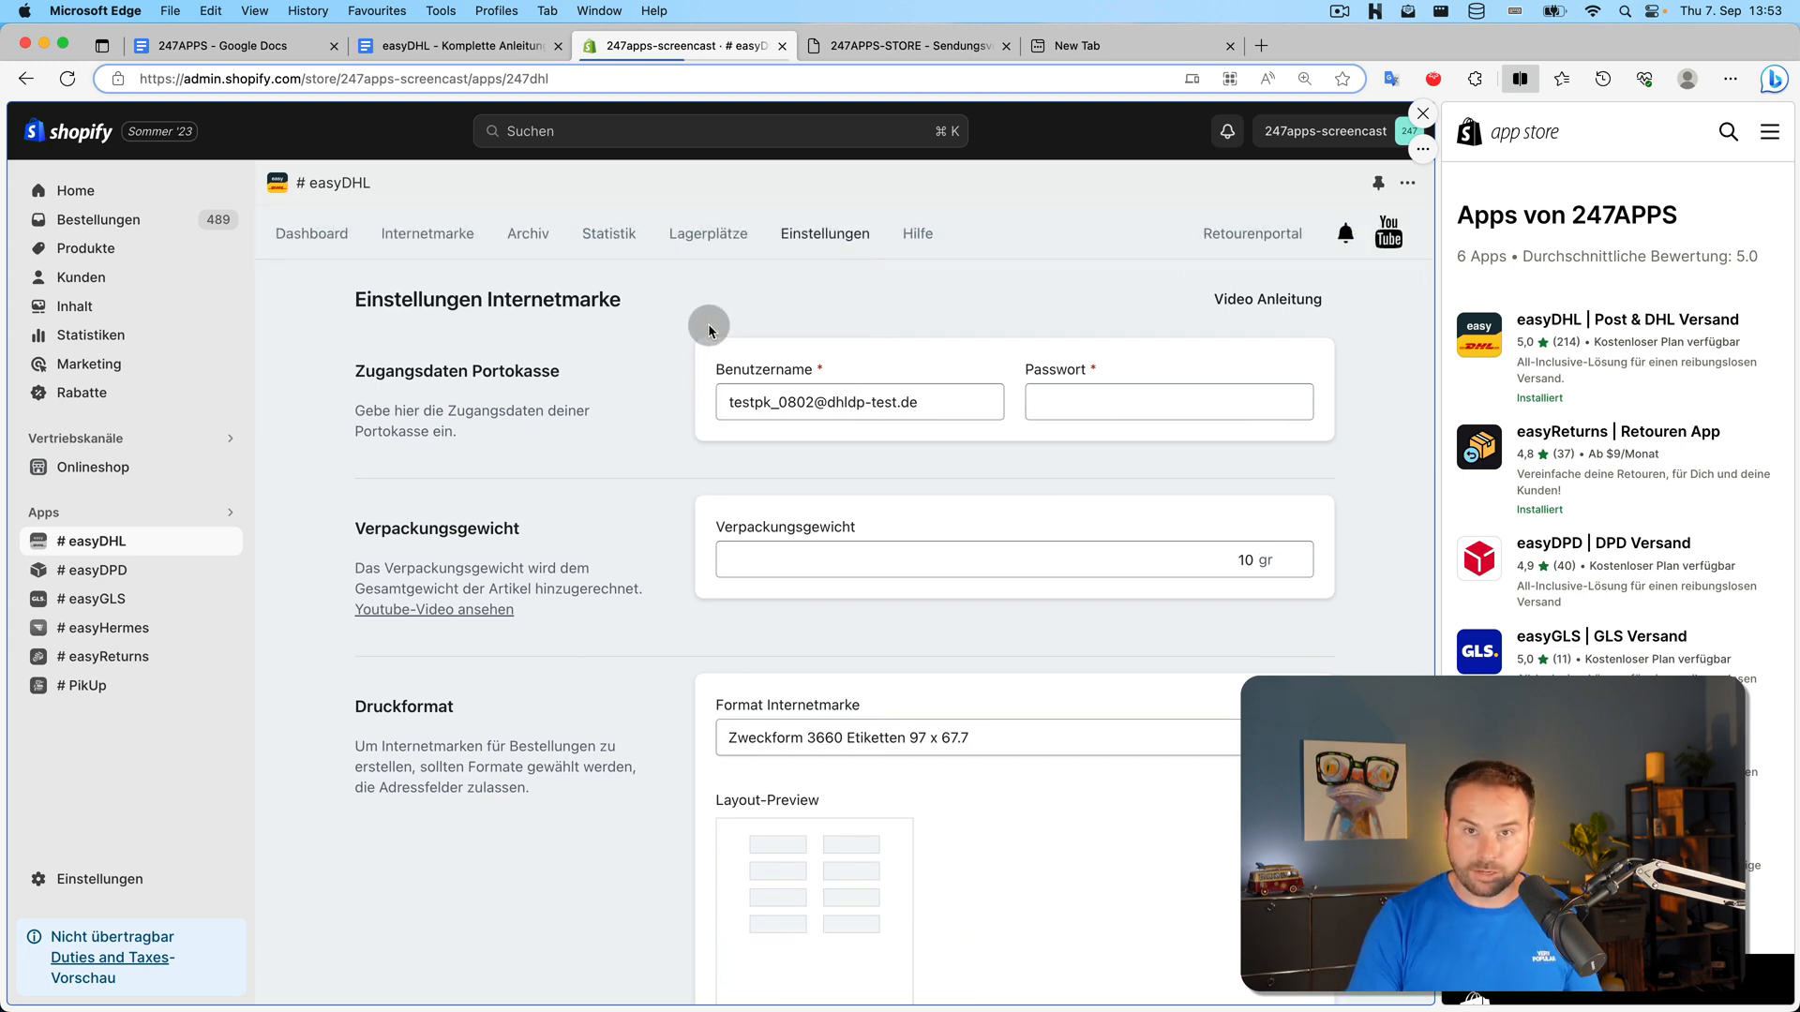
# Open the Internetmarke creation page and select orders #2052, #2050 and #2049
pyautogui.click(409, 251)
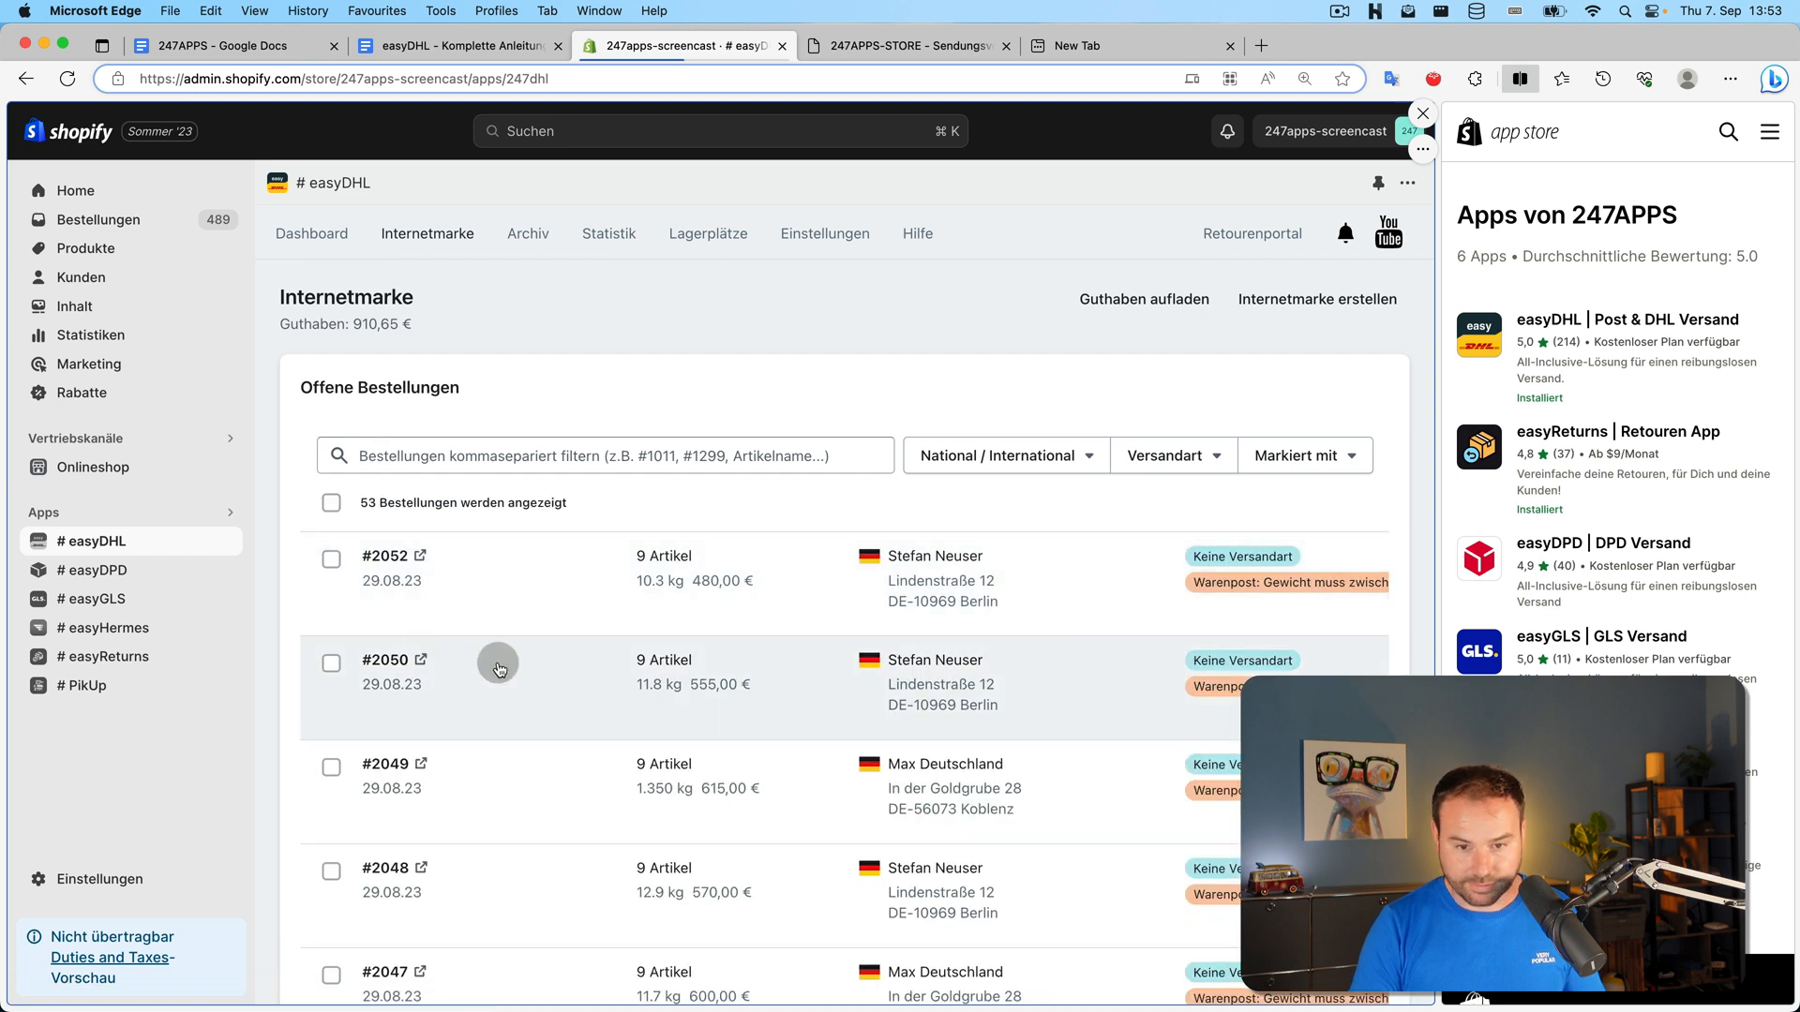
pyautogui.scroll(-2, 494, 656)
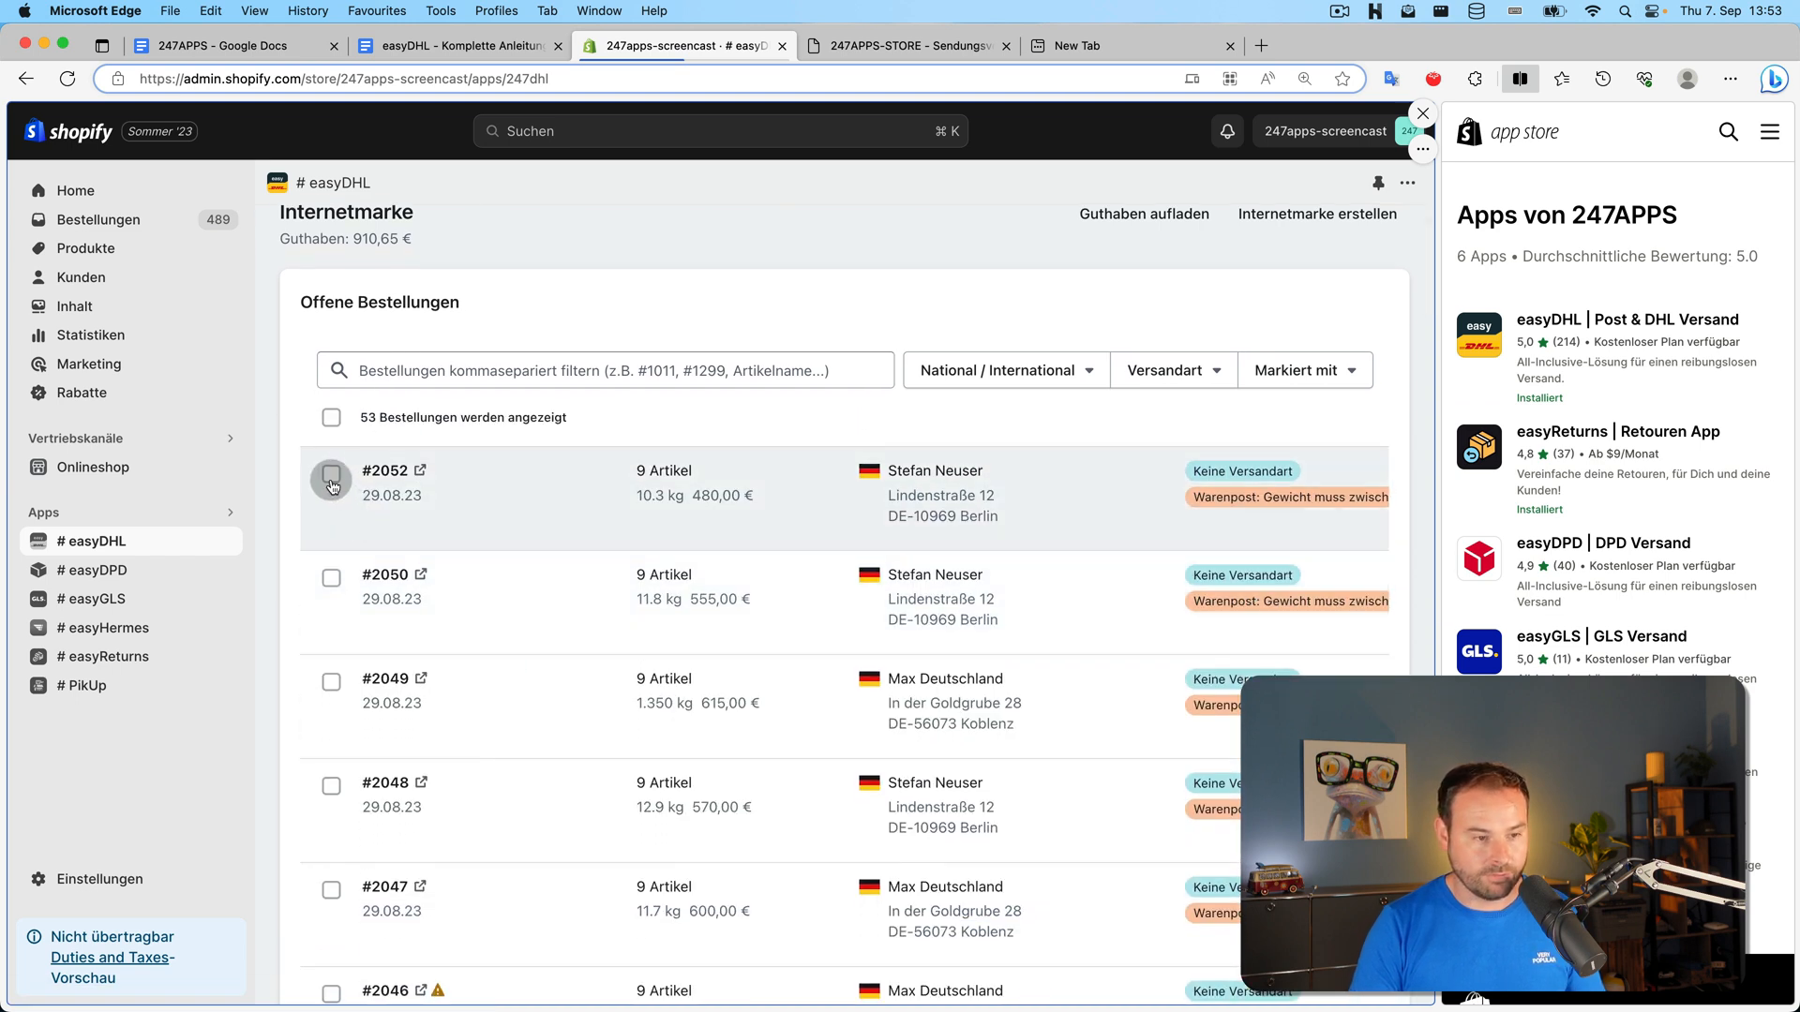
pyautogui.click(331, 476)
pyautogui.click(331, 579)
pyautogui.click(331, 683)
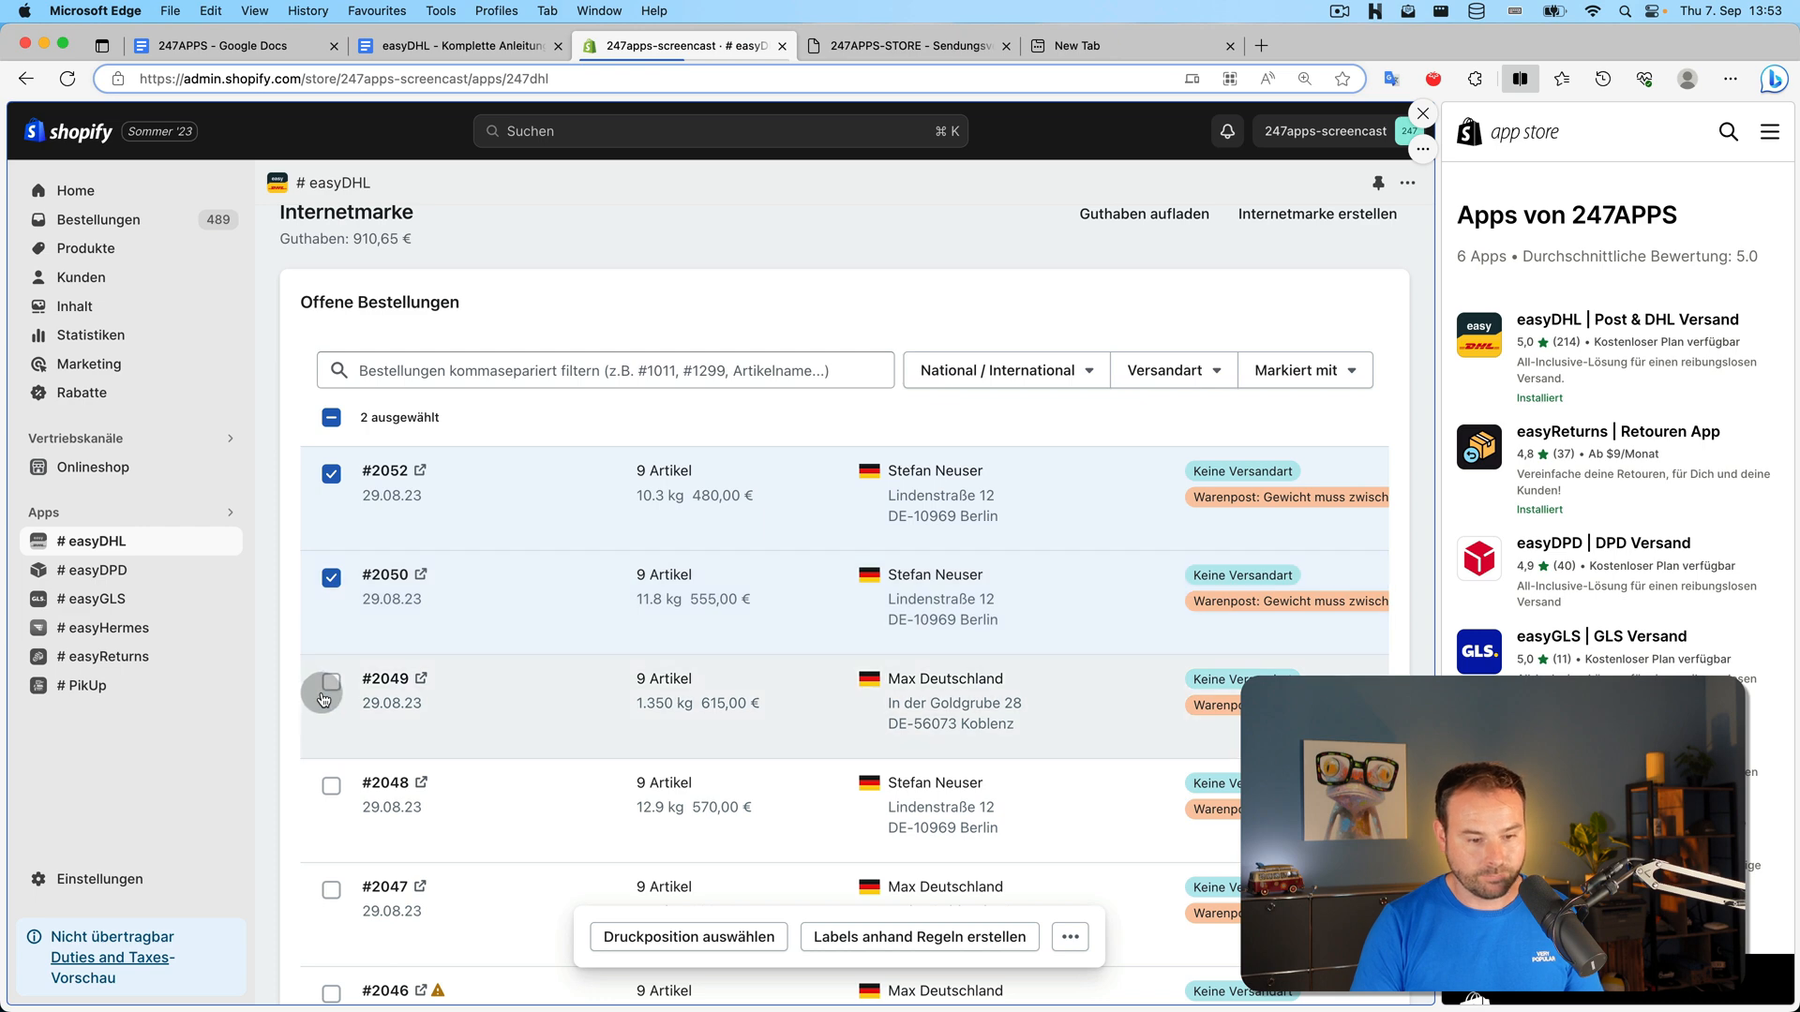
# Try several label print start positions, settling on printing from the first slot
pyautogui.scroll(-3, 623, 683)
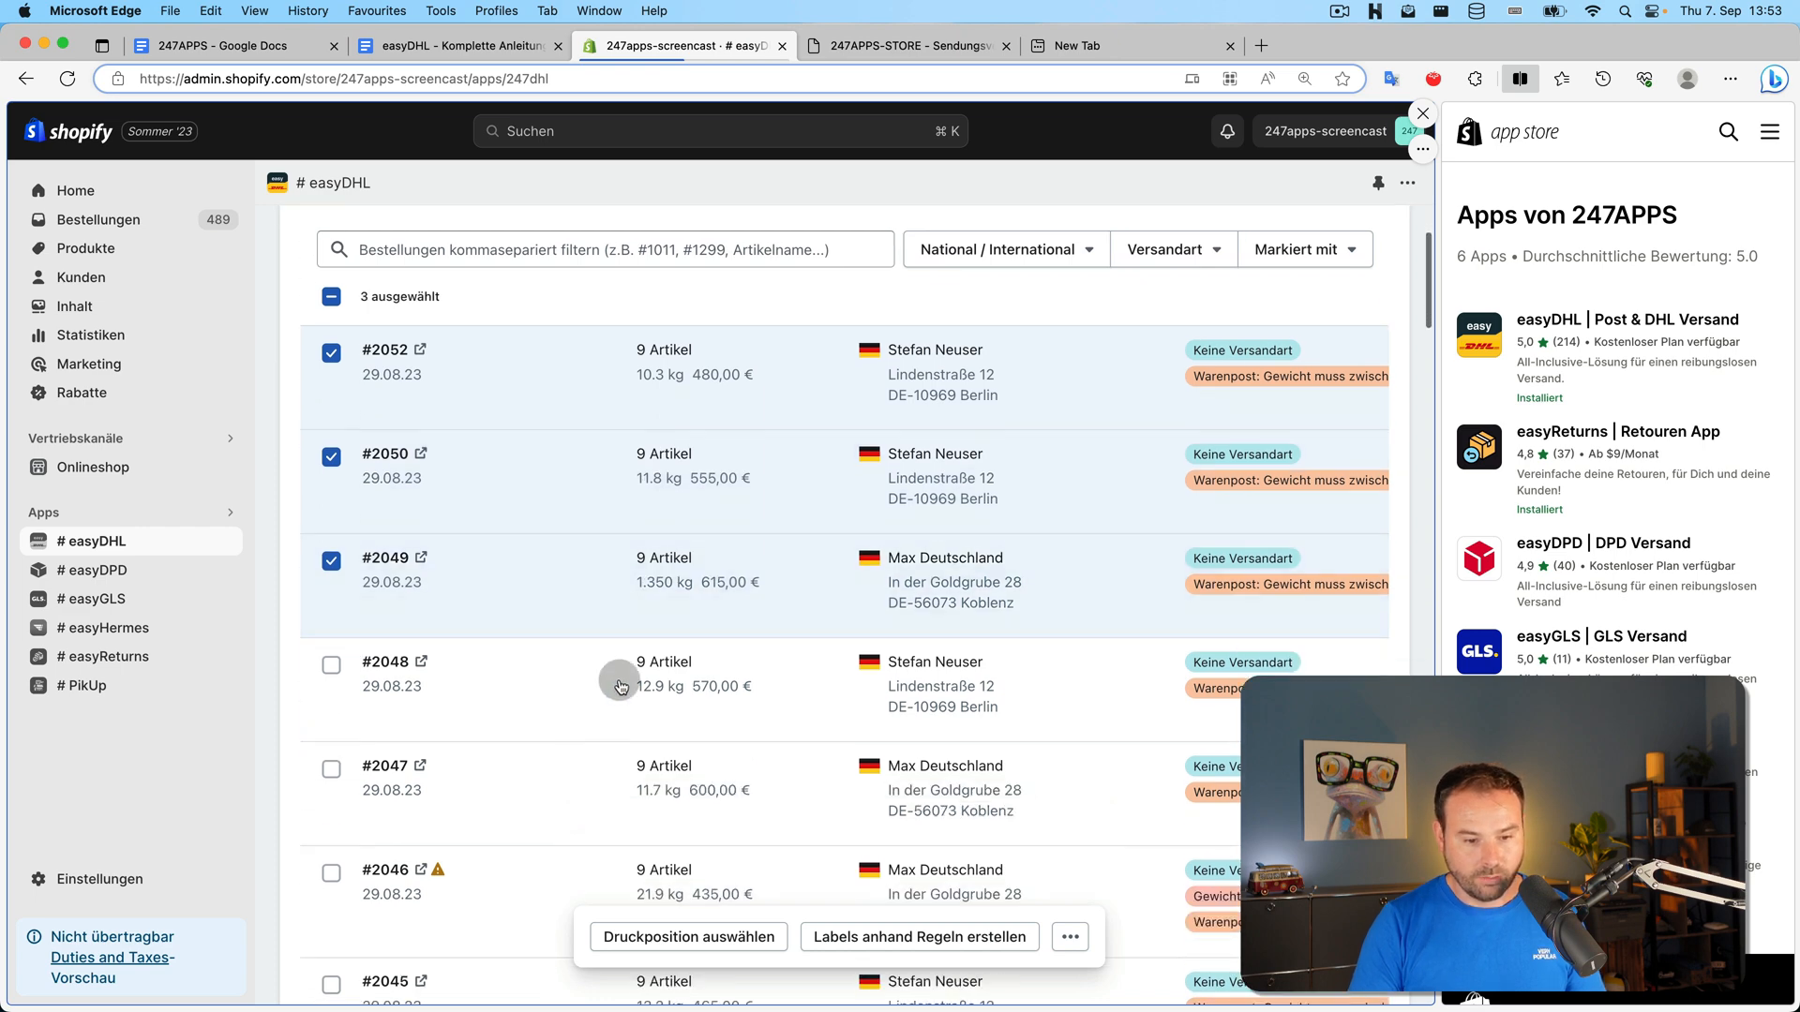
pyautogui.click(716, 938)
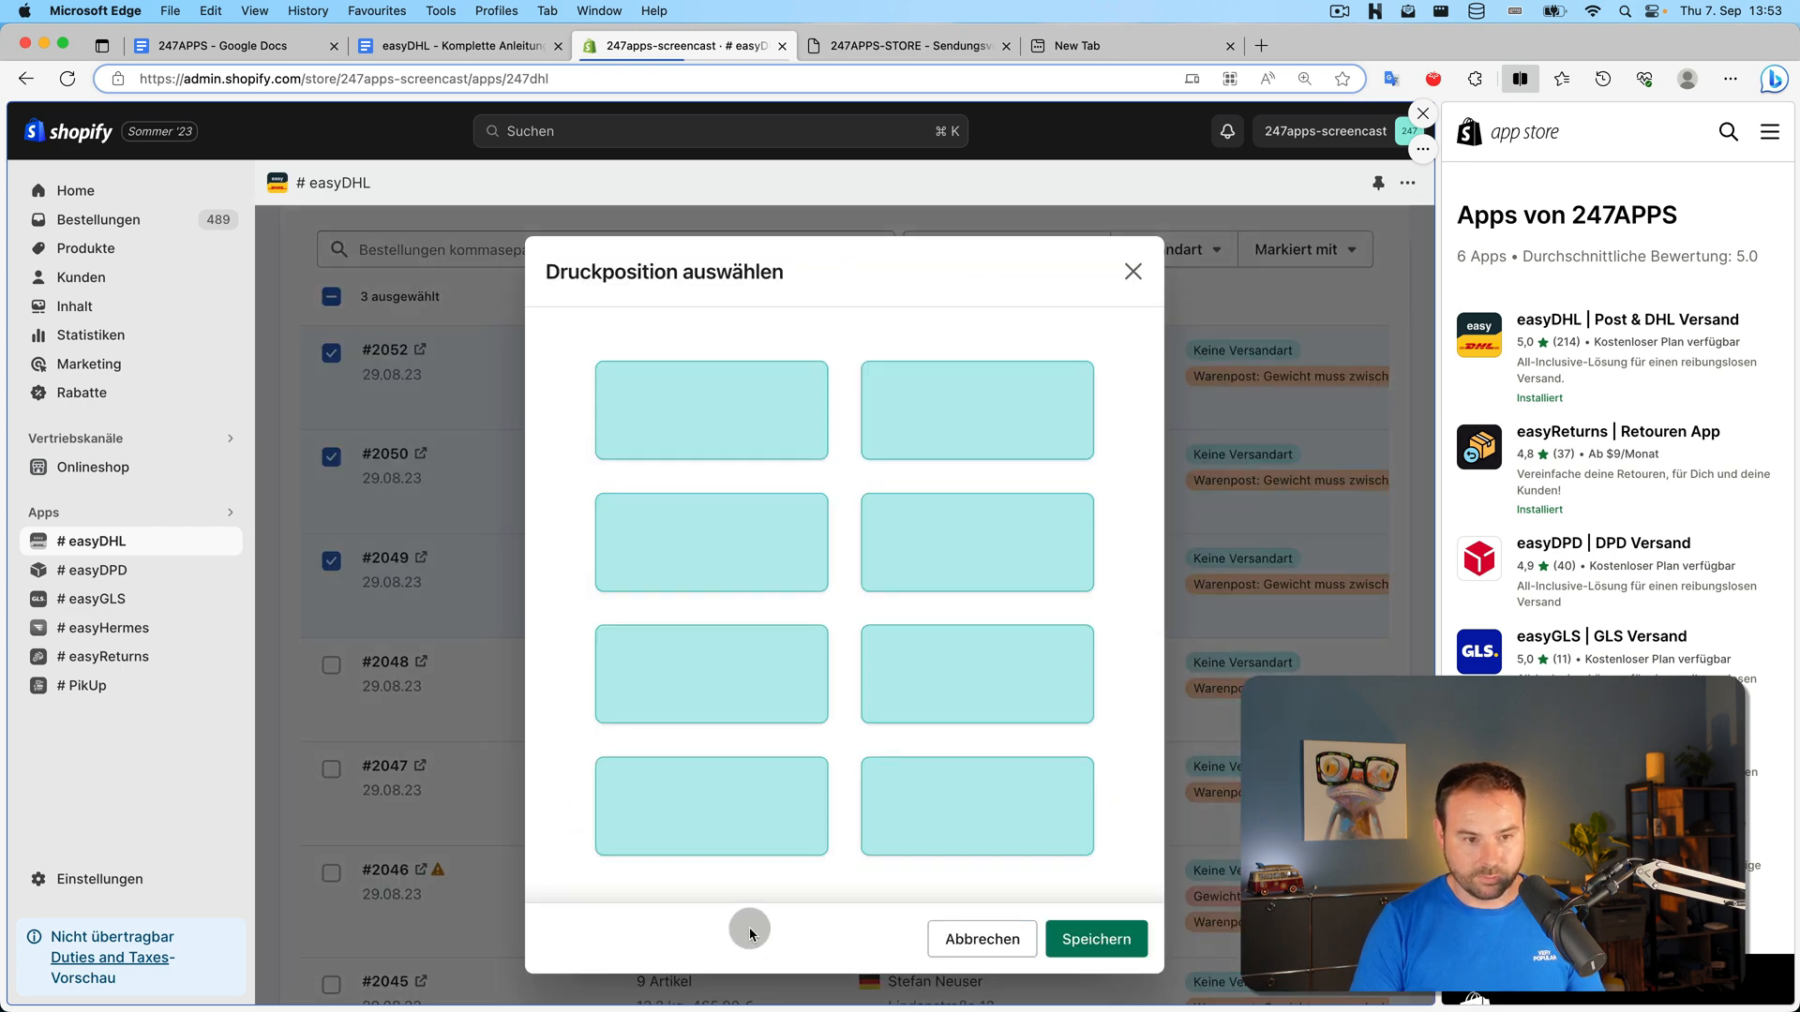
pyautogui.click(715, 803)
pyautogui.click(715, 454)
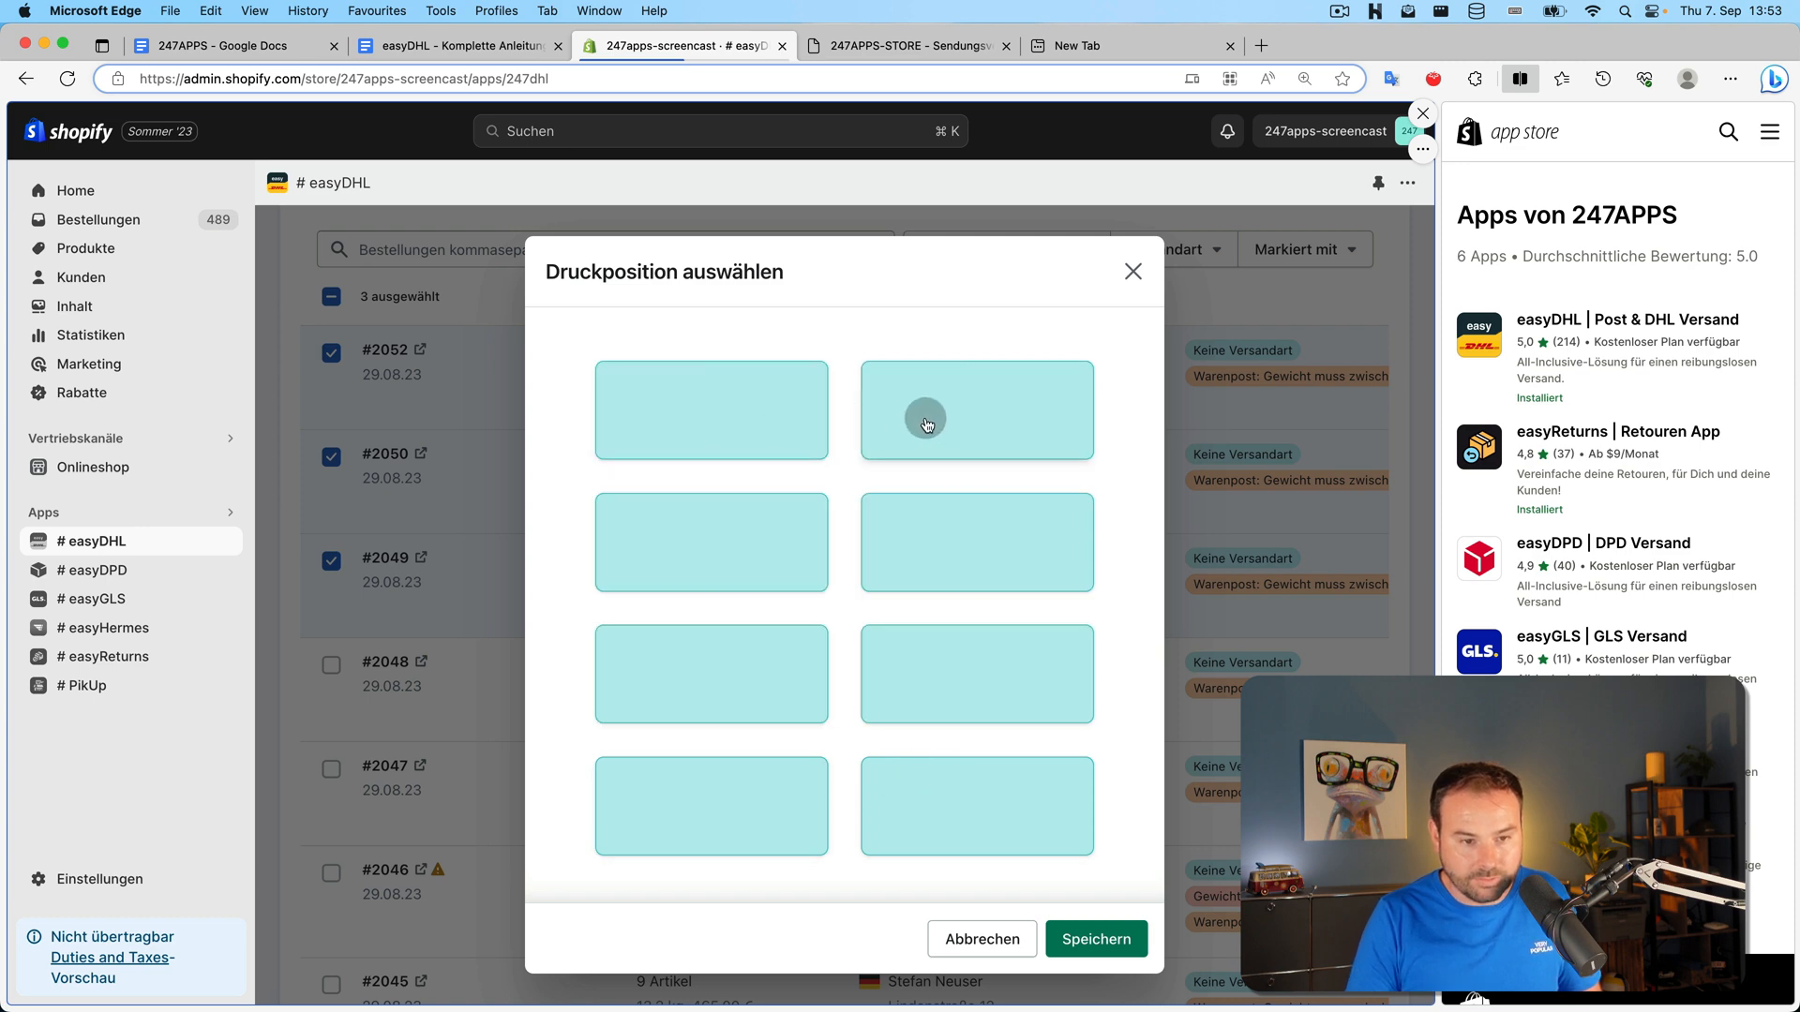
pyautogui.click(924, 419)
pyautogui.click(956, 515)
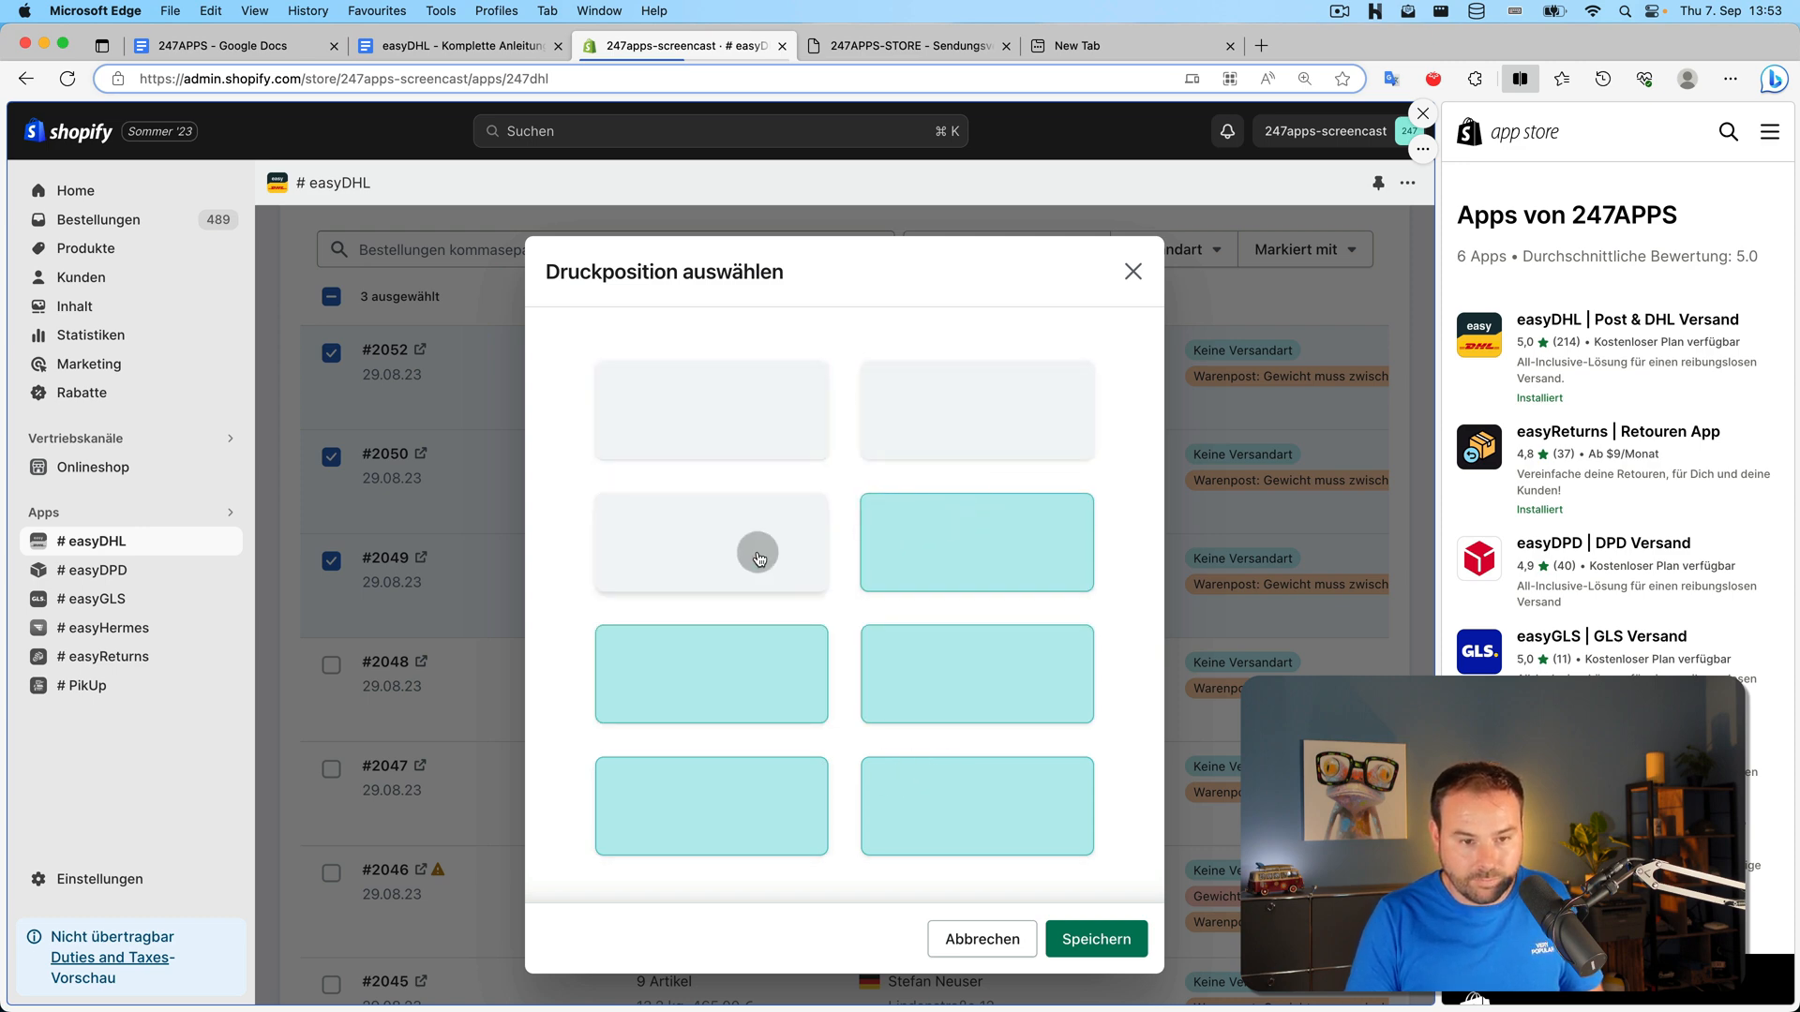
pyautogui.click(751, 551)
pyautogui.click(759, 707)
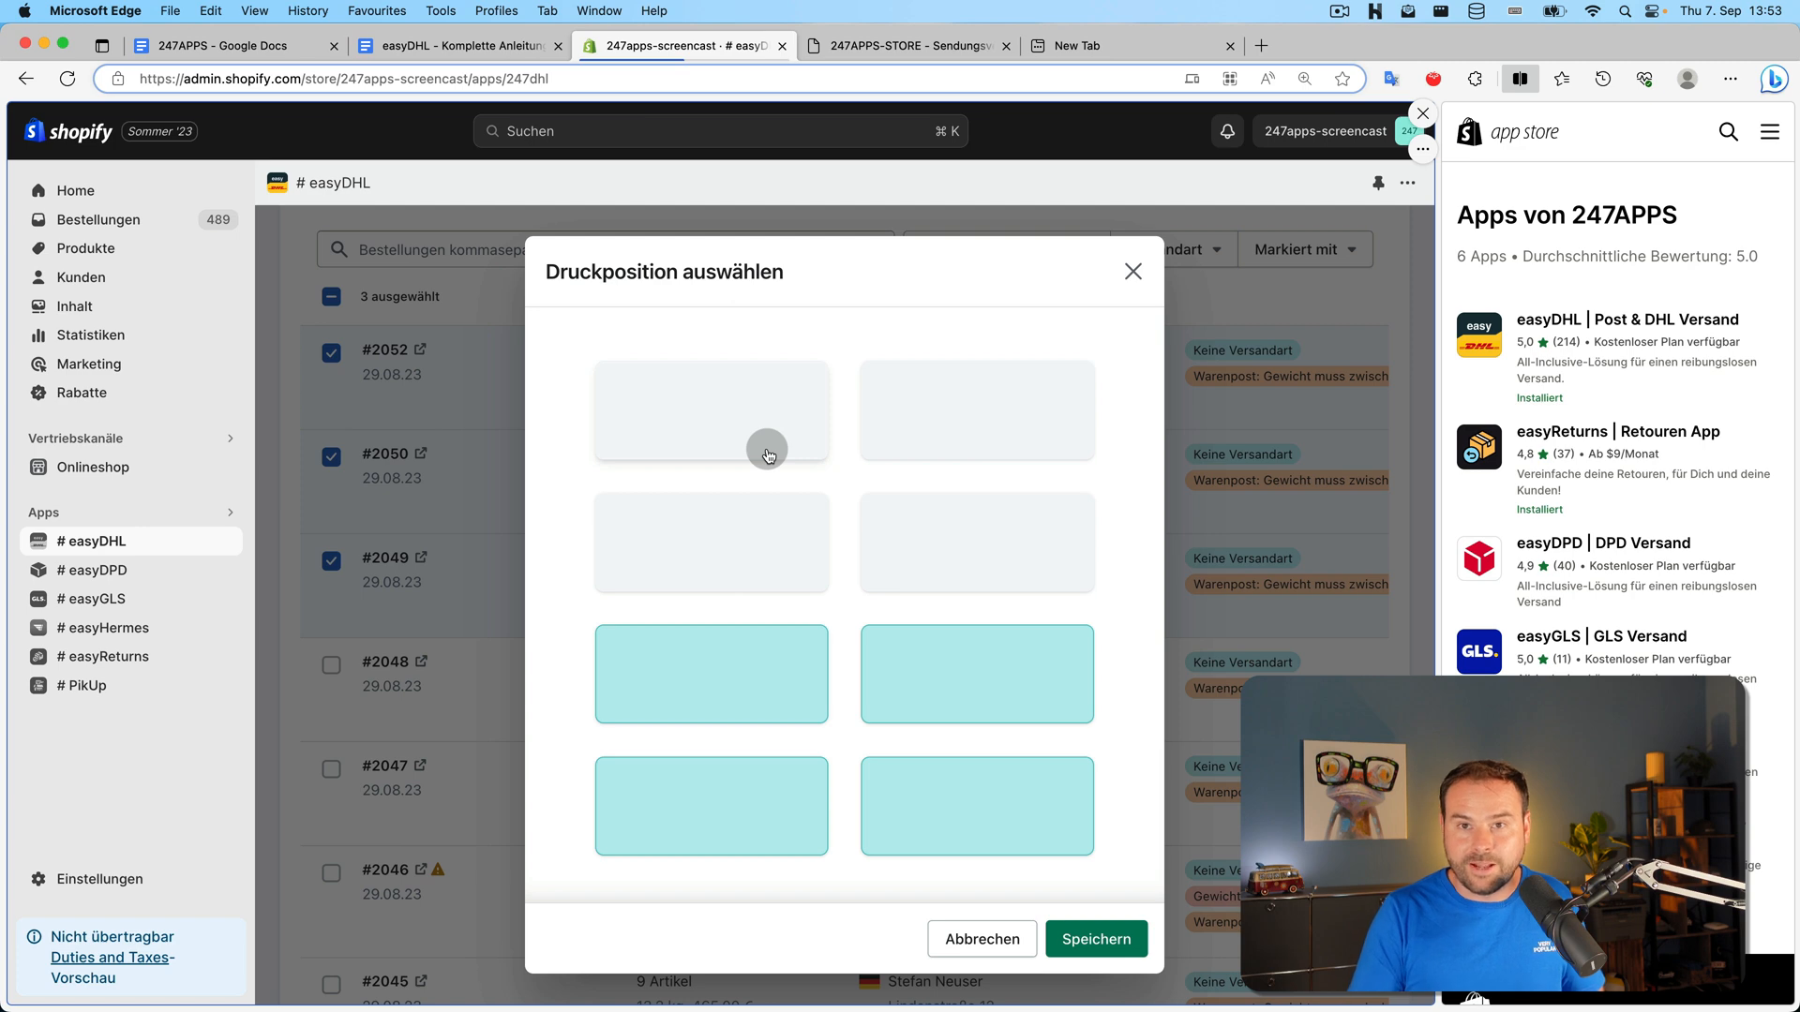
pyautogui.click(768, 456)
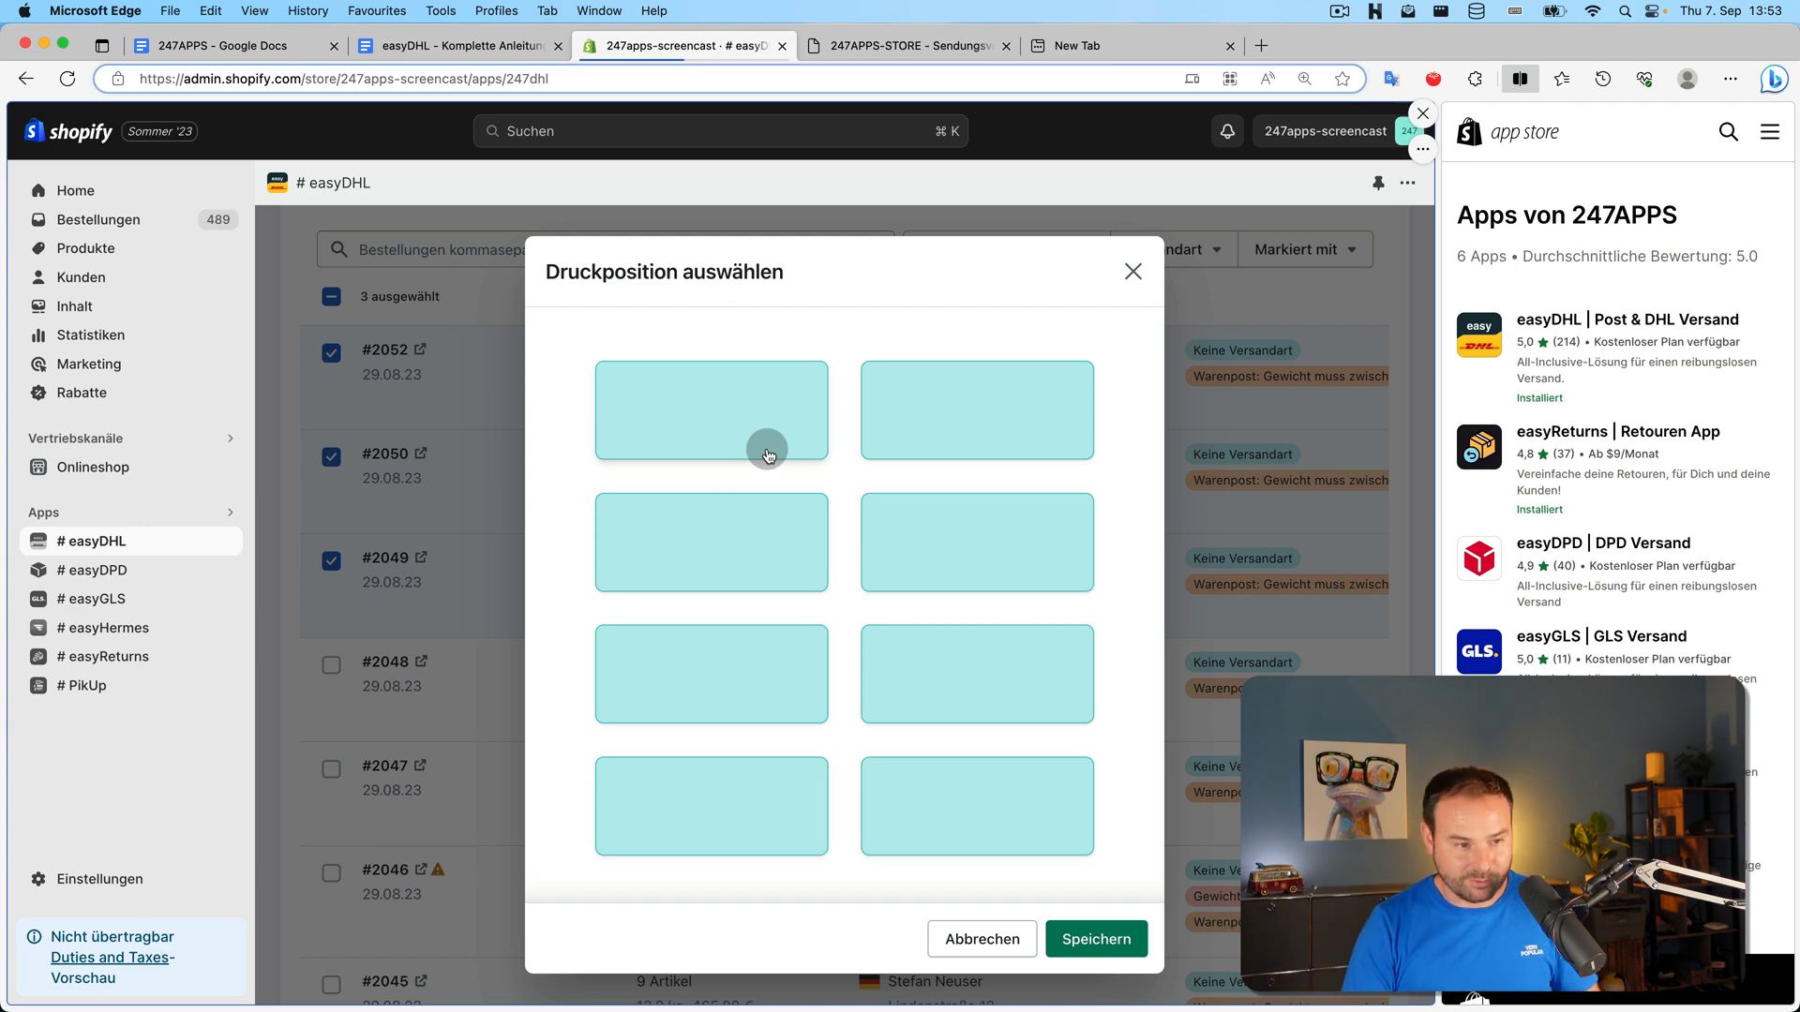
pyautogui.click(1095, 941)
pyautogui.click(760, 945)
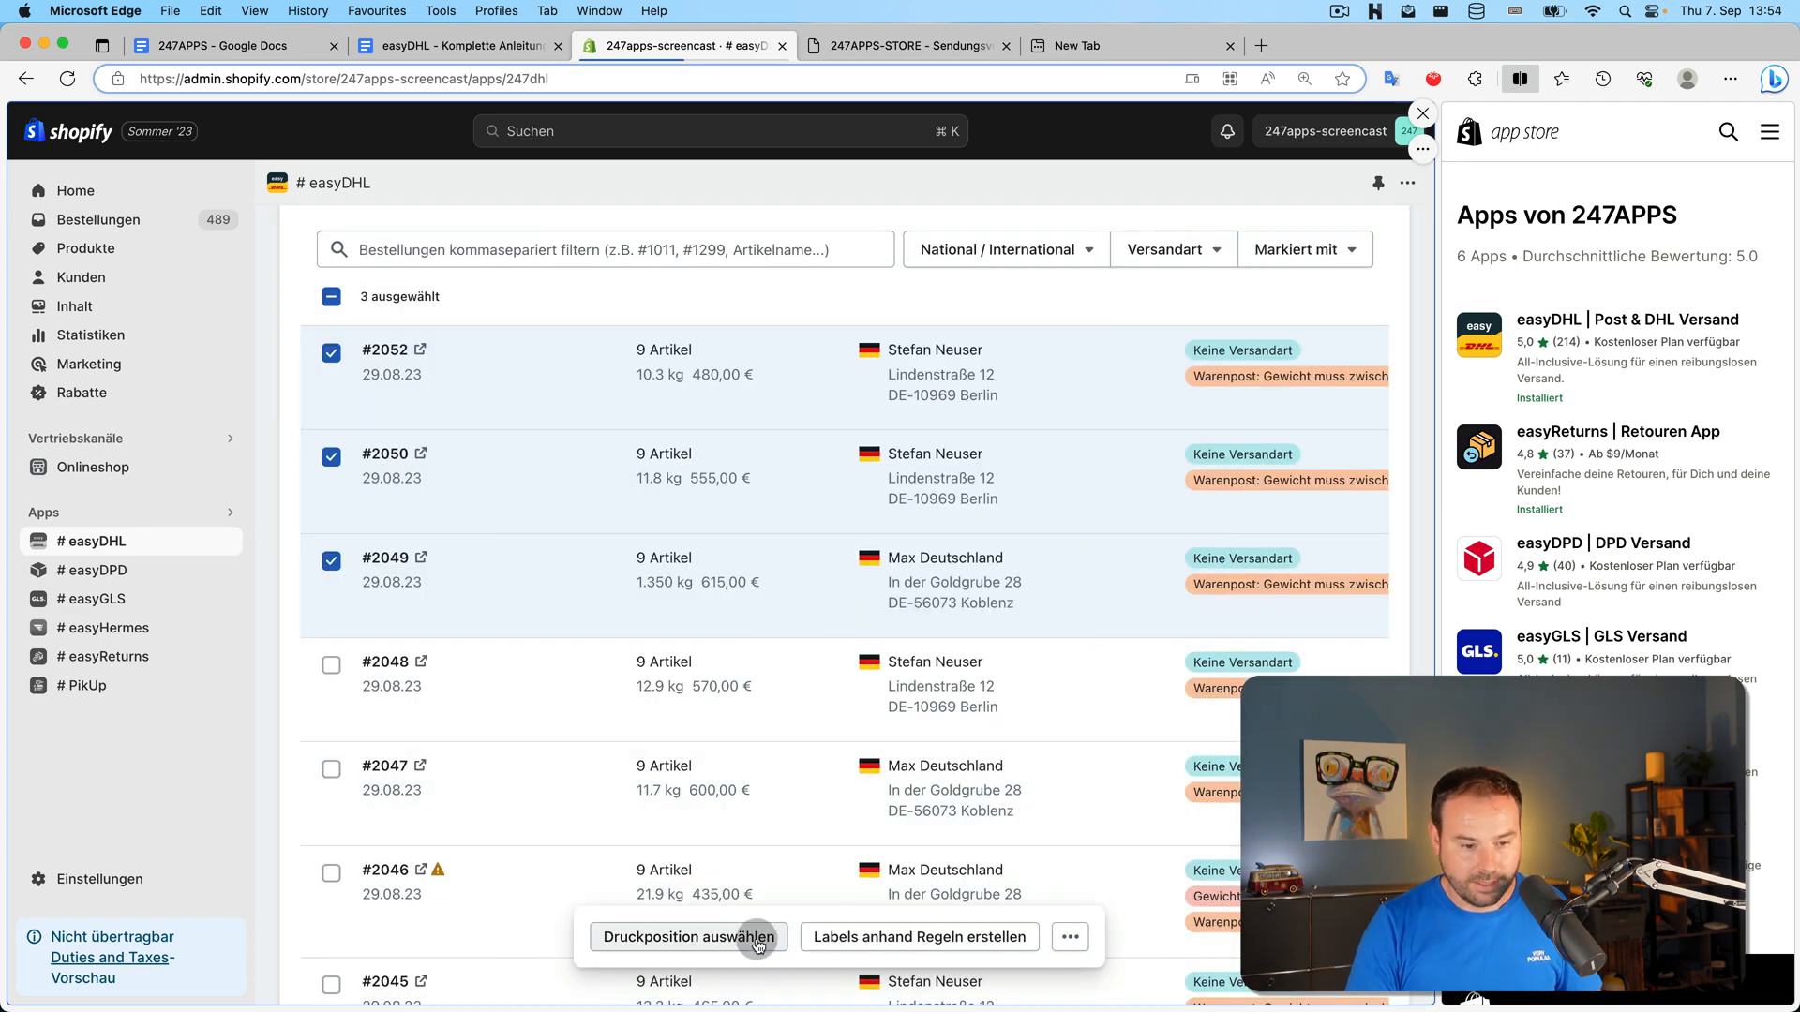
pyautogui.click(1058, 937)
pyautogui.click(985, 945)
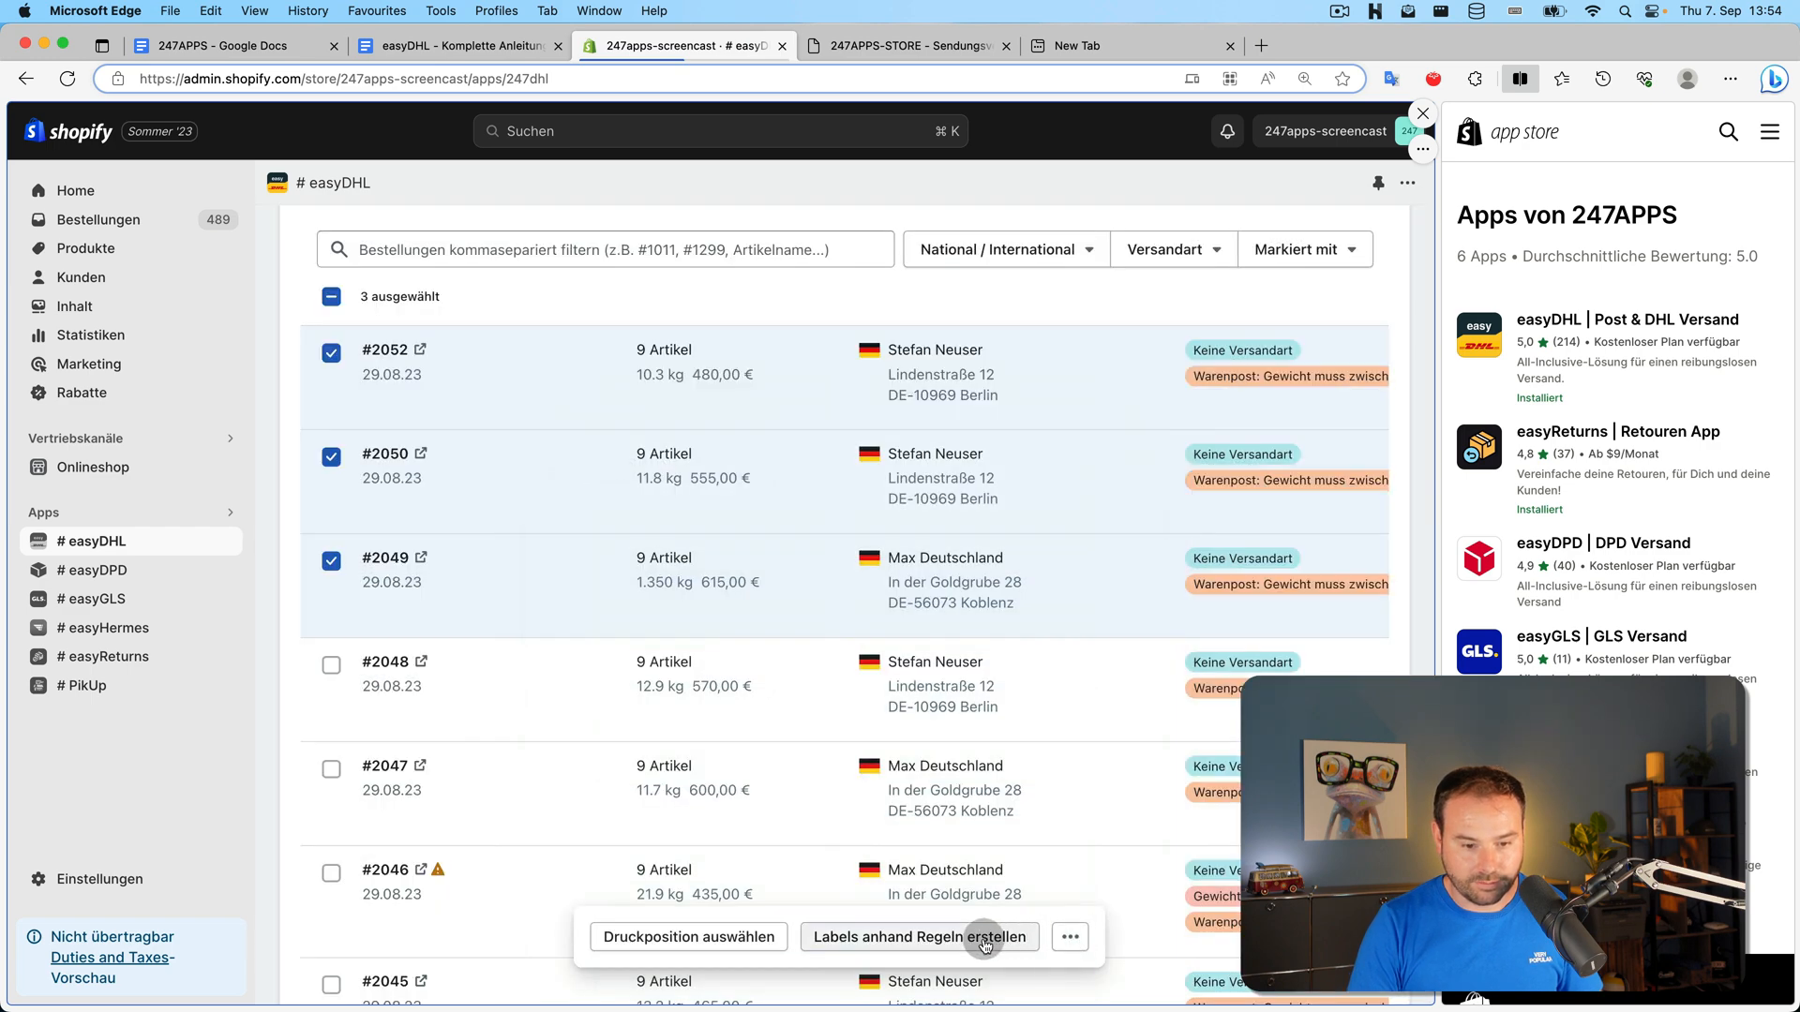
# Create Großbrief stamps for the three orders, then download and open the Internetmarken PDF
pyautogui.click(1070, 938)
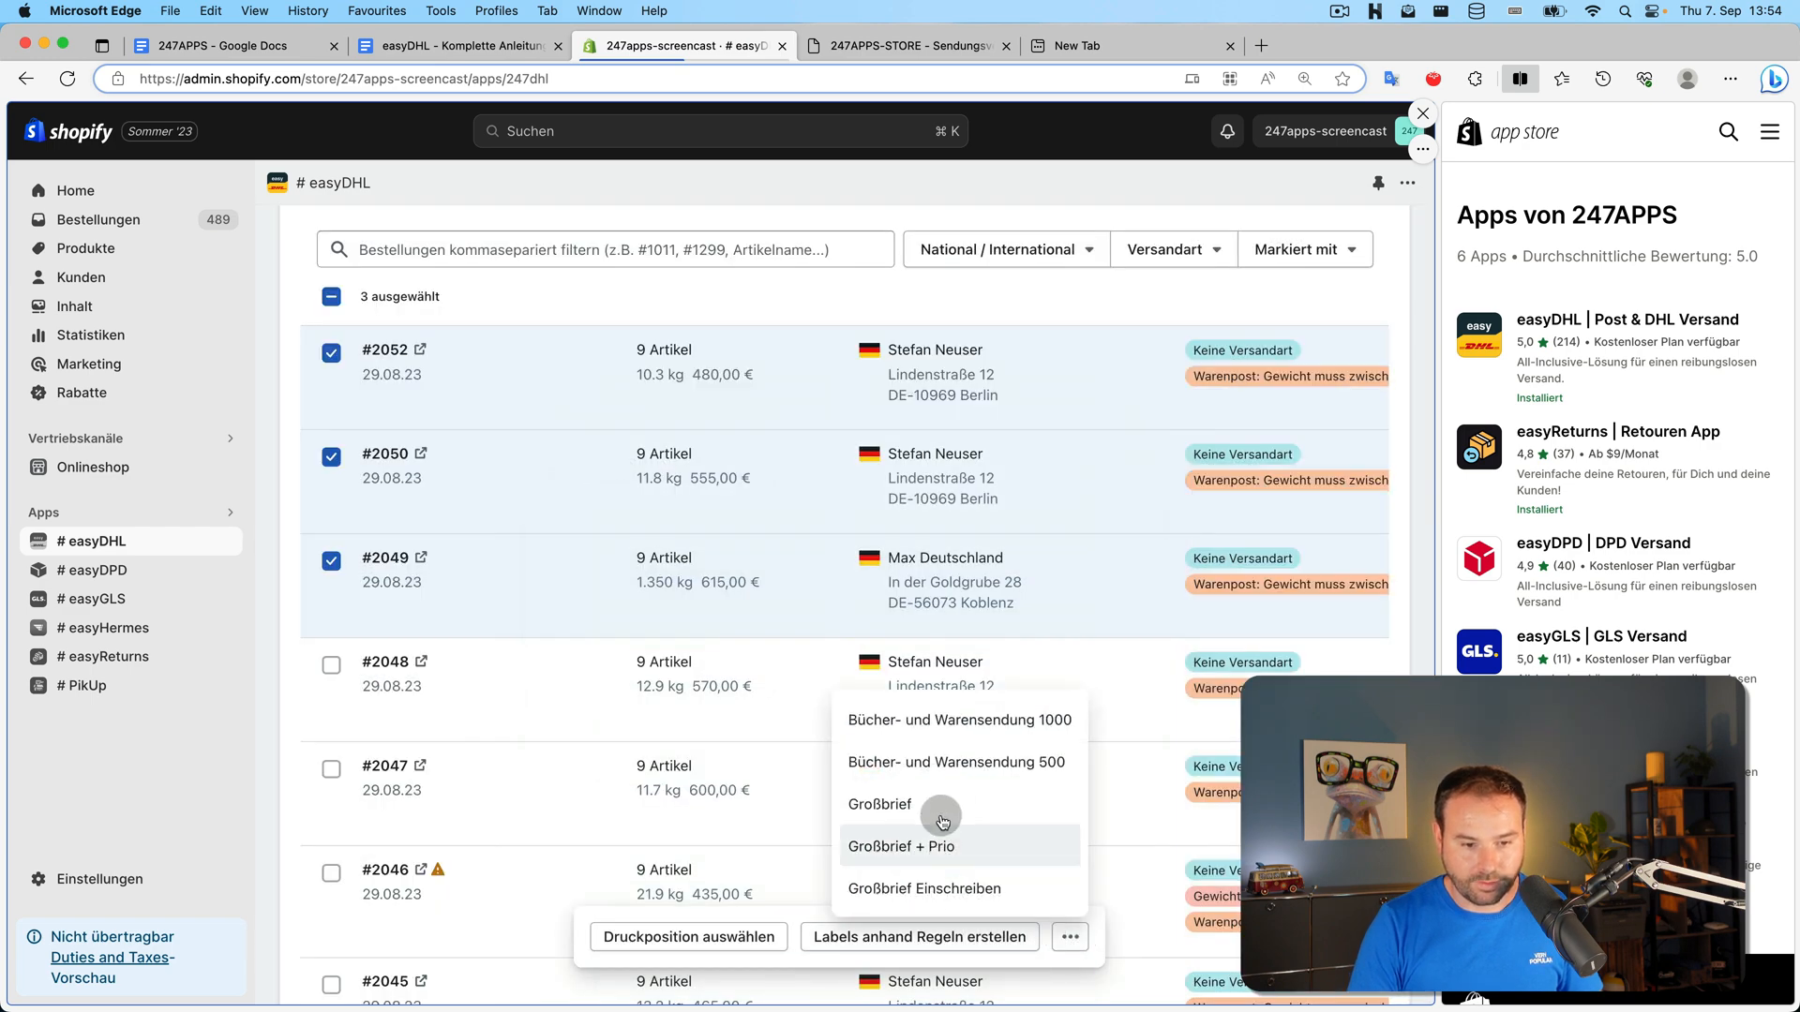
pyautogui.click(1070, 938)
pyautogui.click(1076, 945)
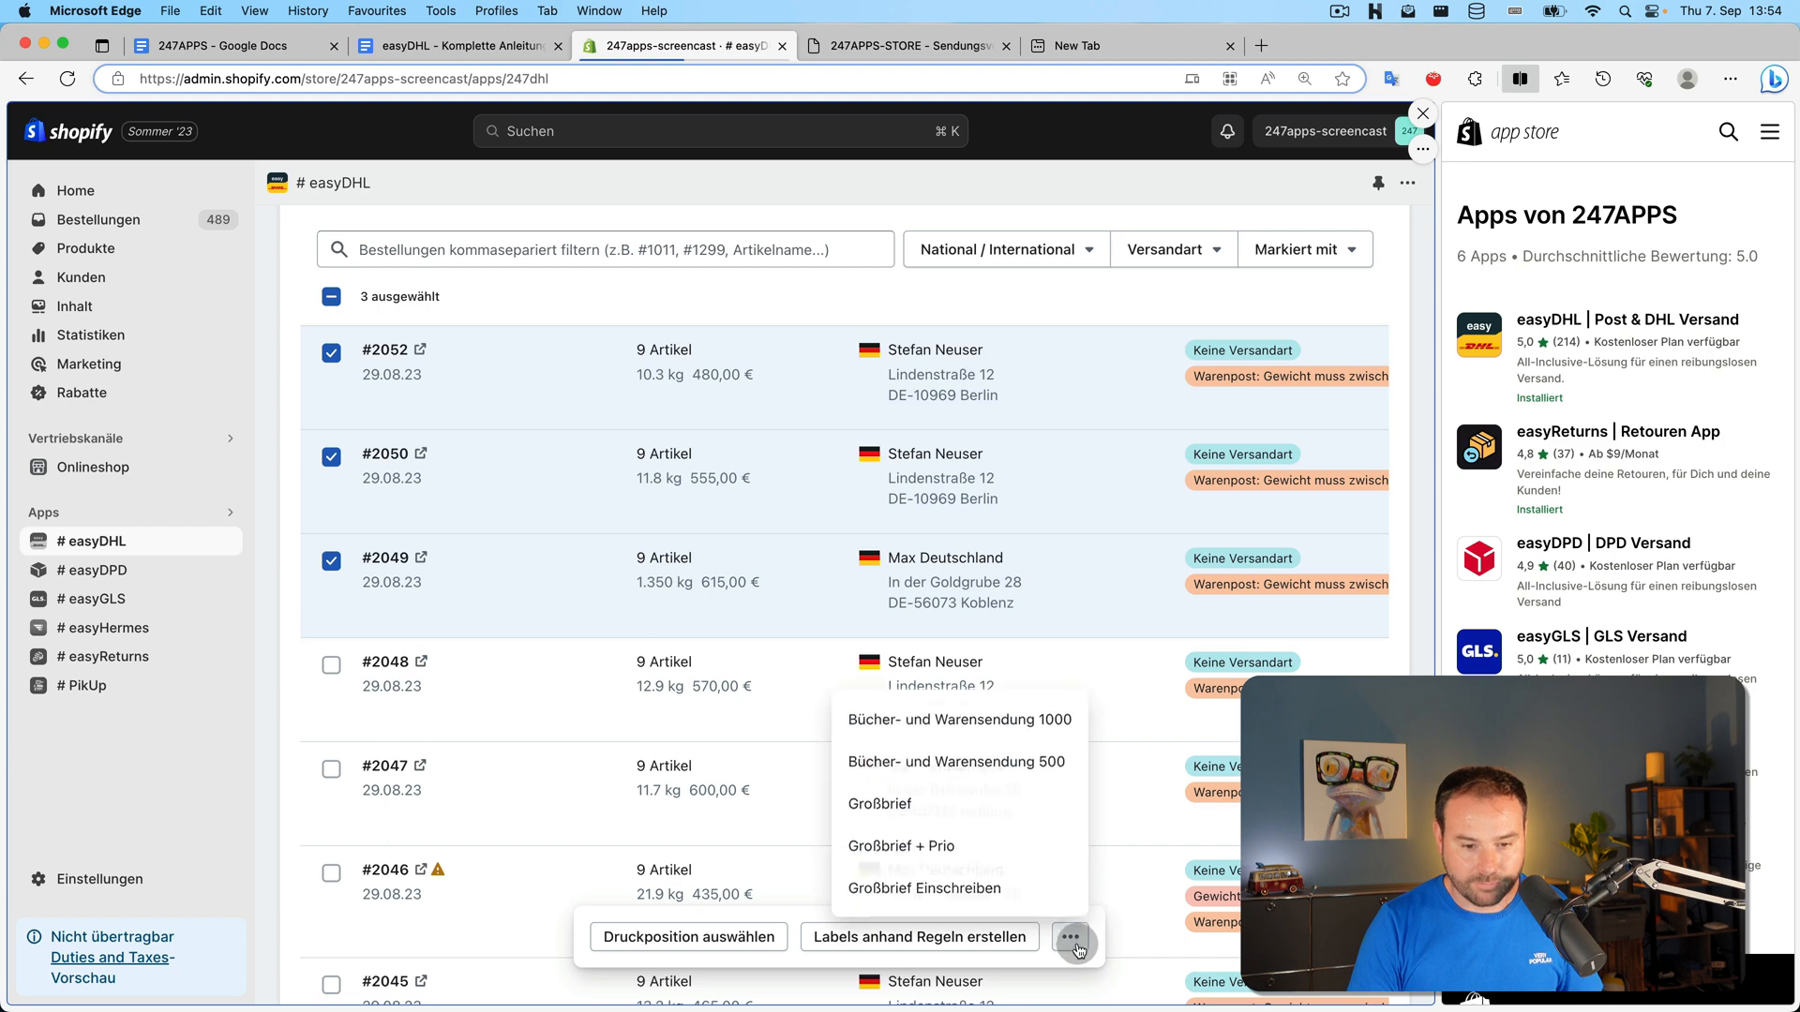
pyautogui.click(755, 937)
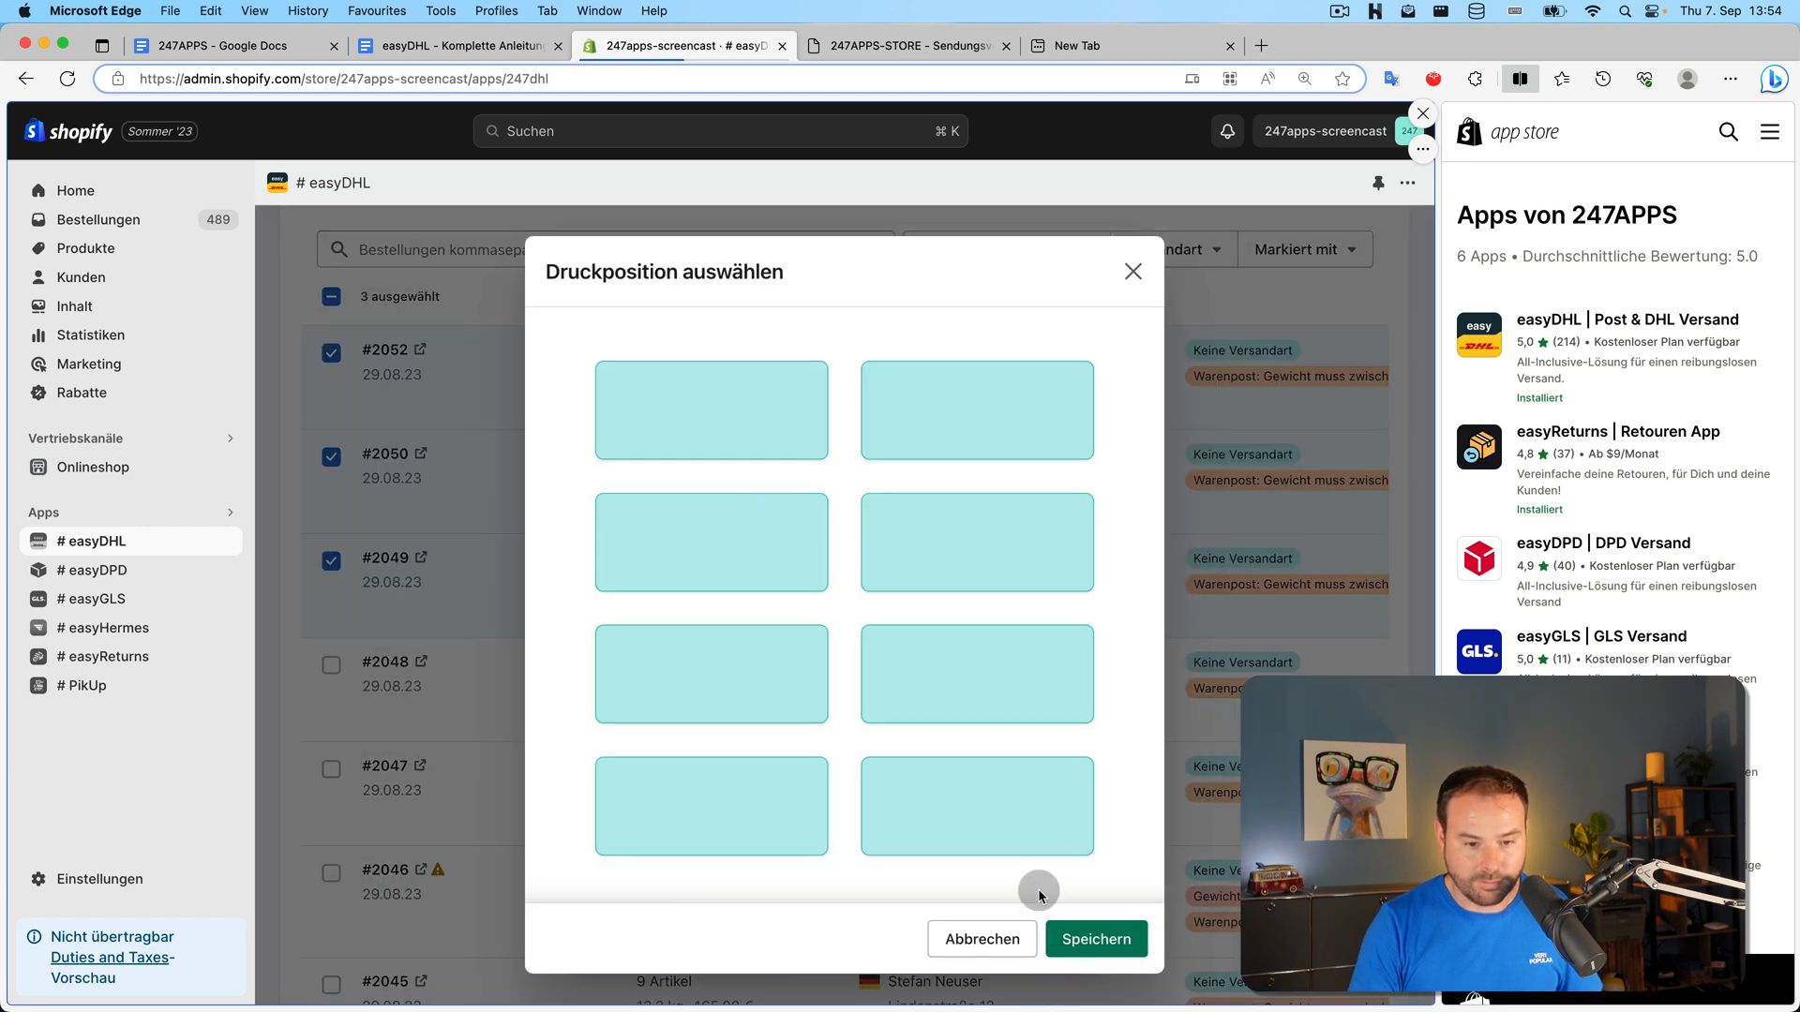
pyautogui.click(983, 935)
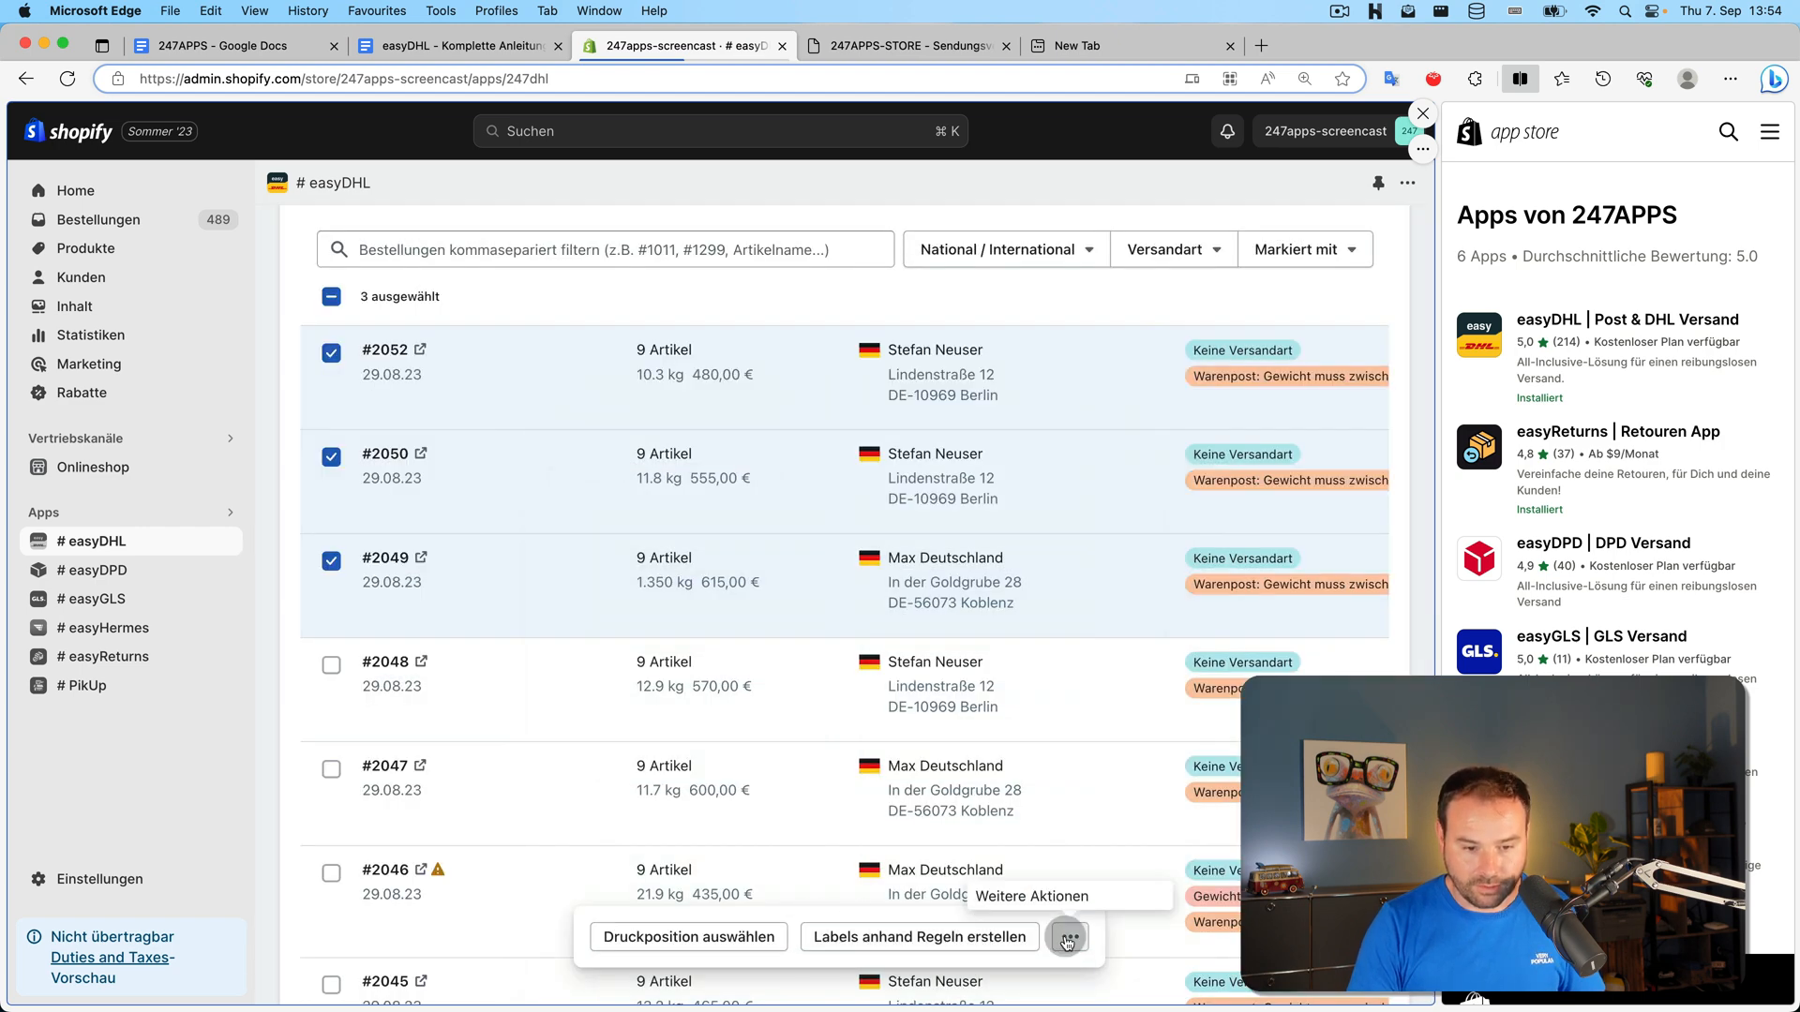
pyautogui.click(1067, 940)
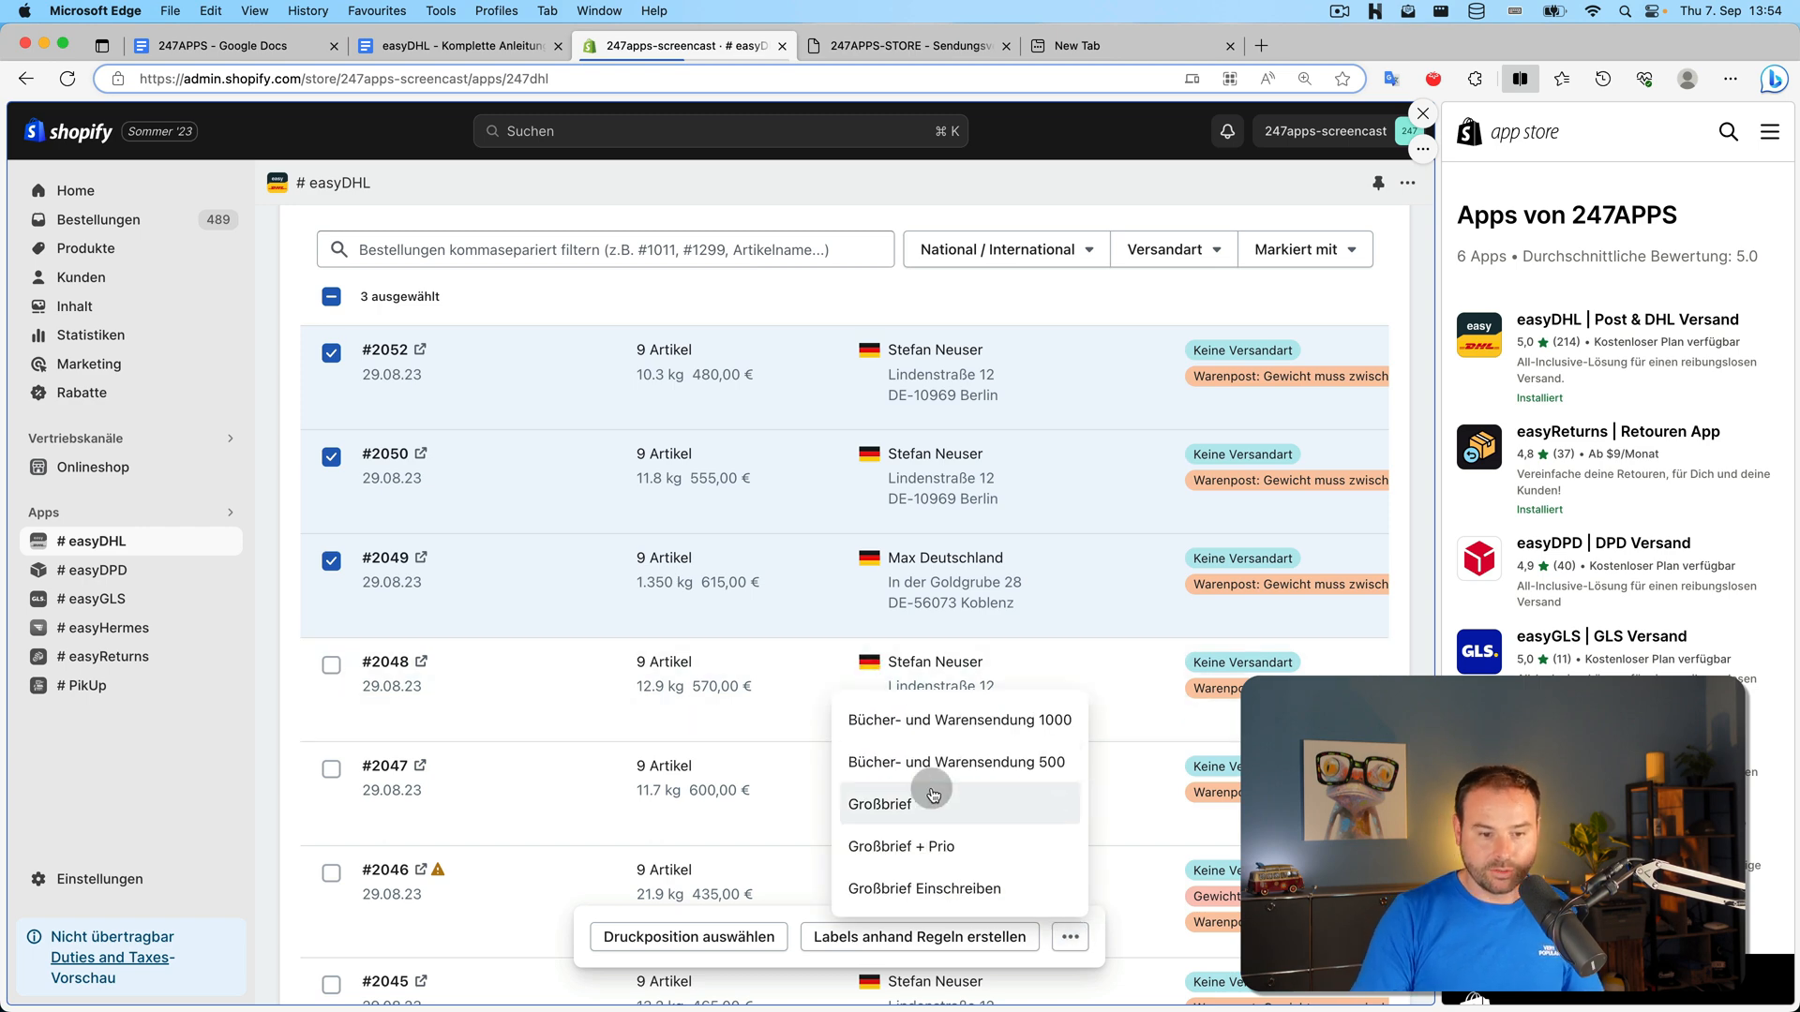
pyautogui.click(558, 512)
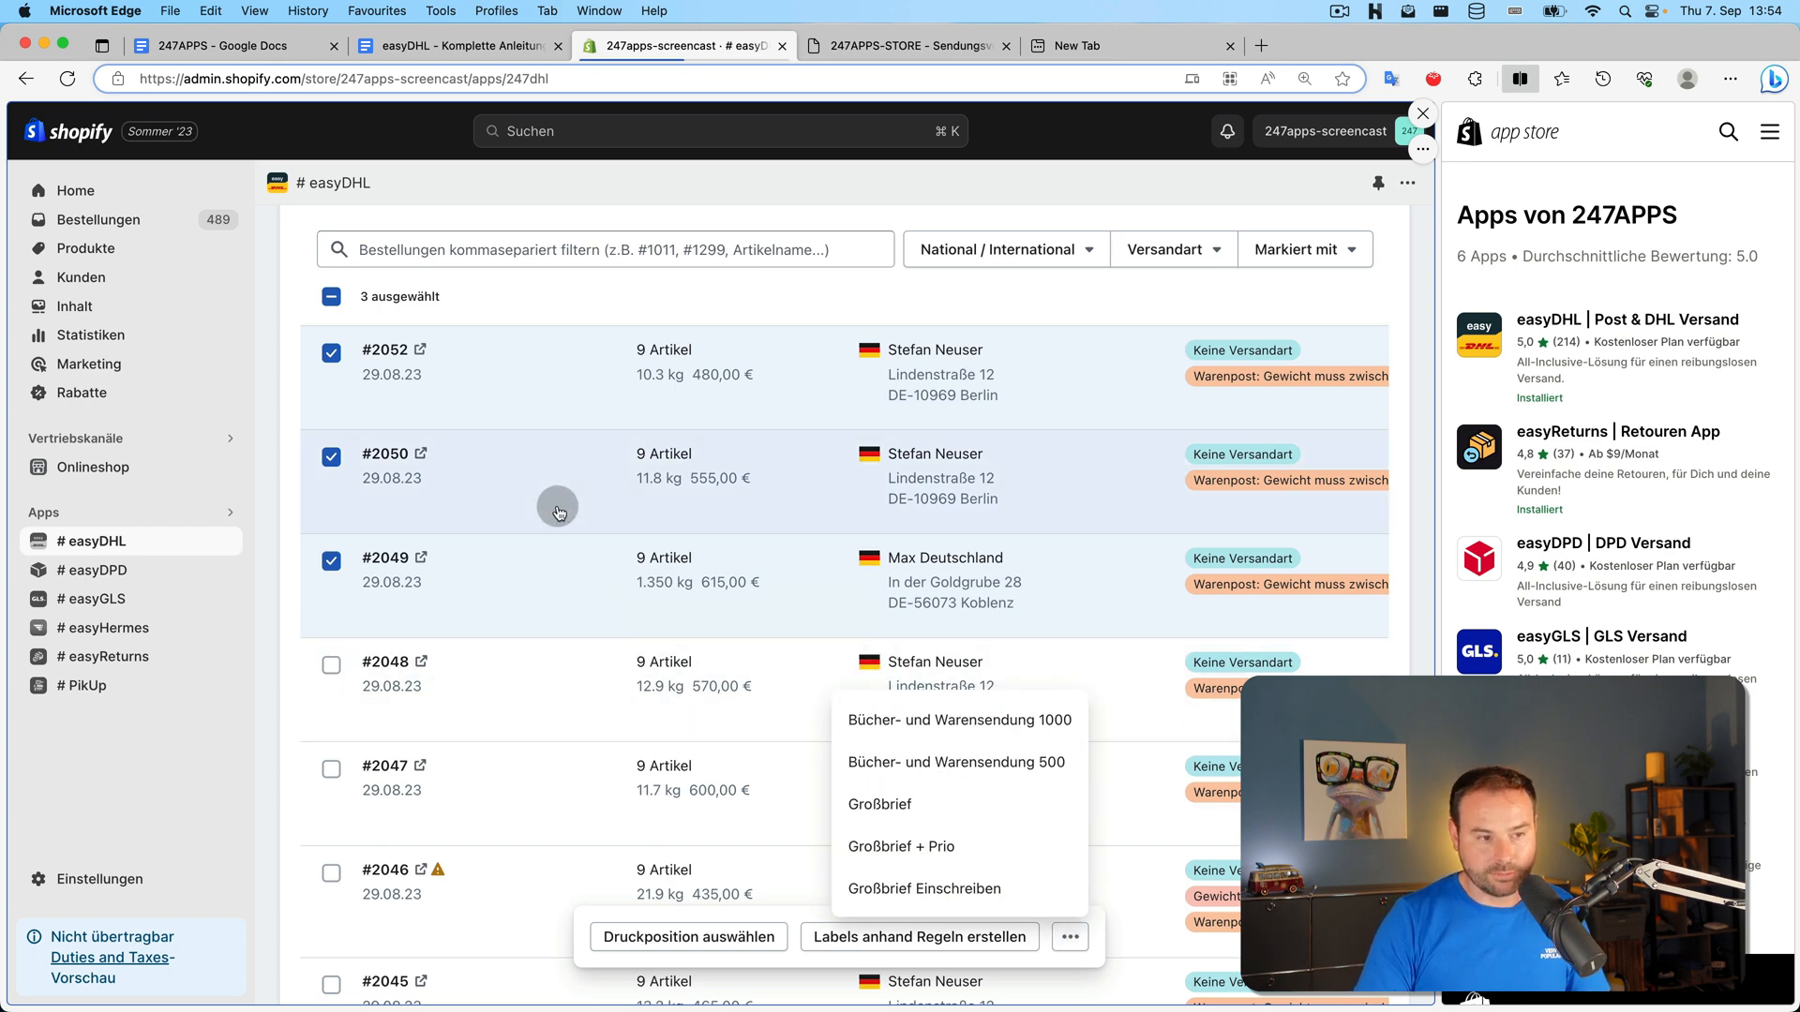
pyautogui.click(911, 804)
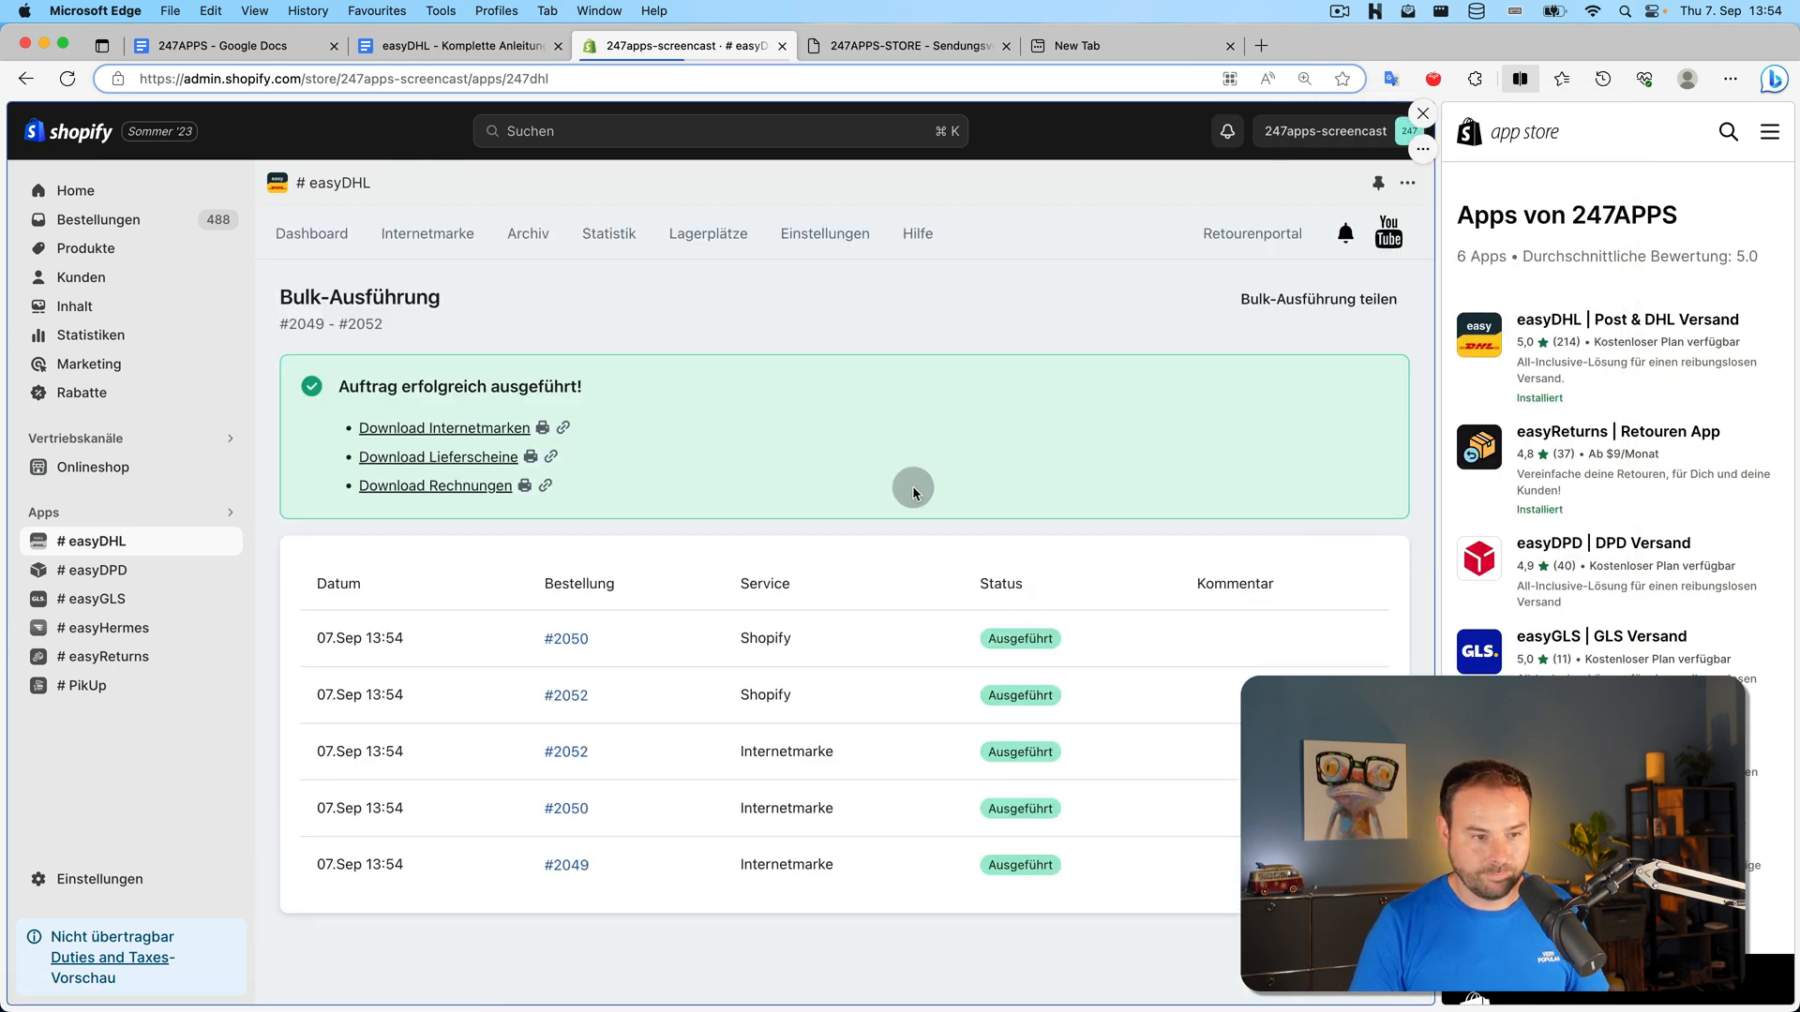
pyautogui.click(542, 429)
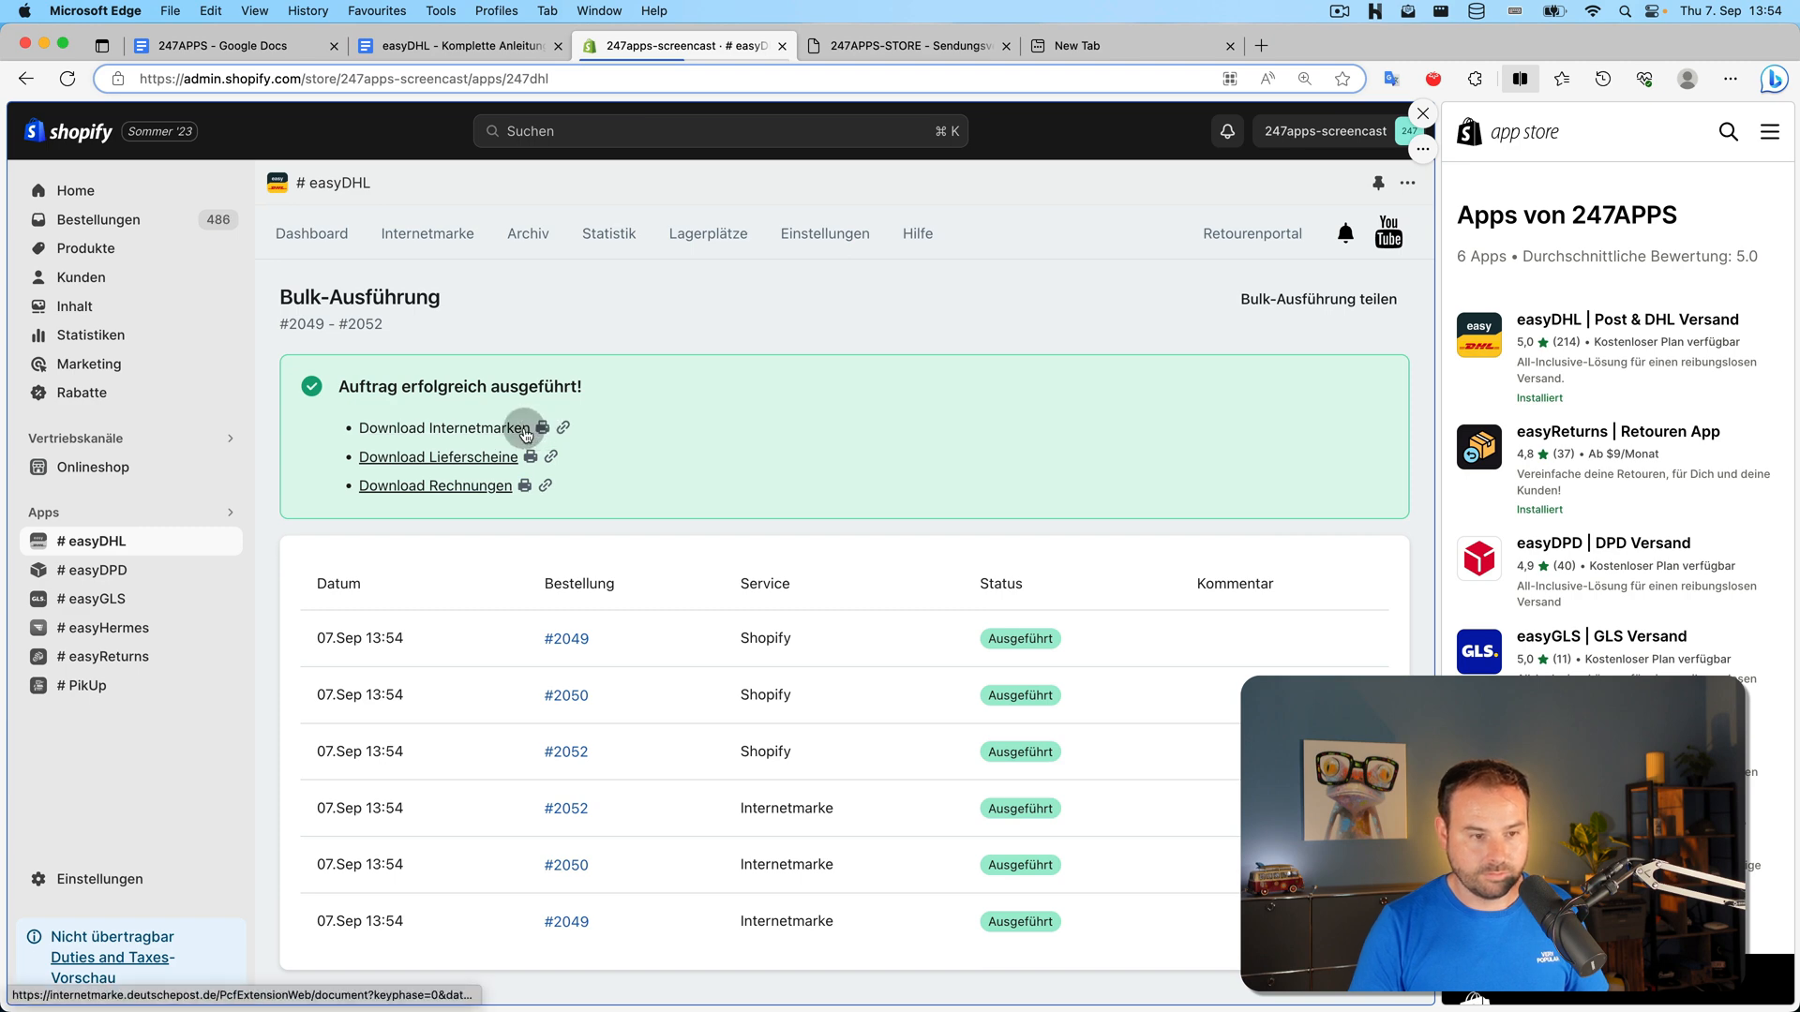
pyautogui.click(1425, 150)
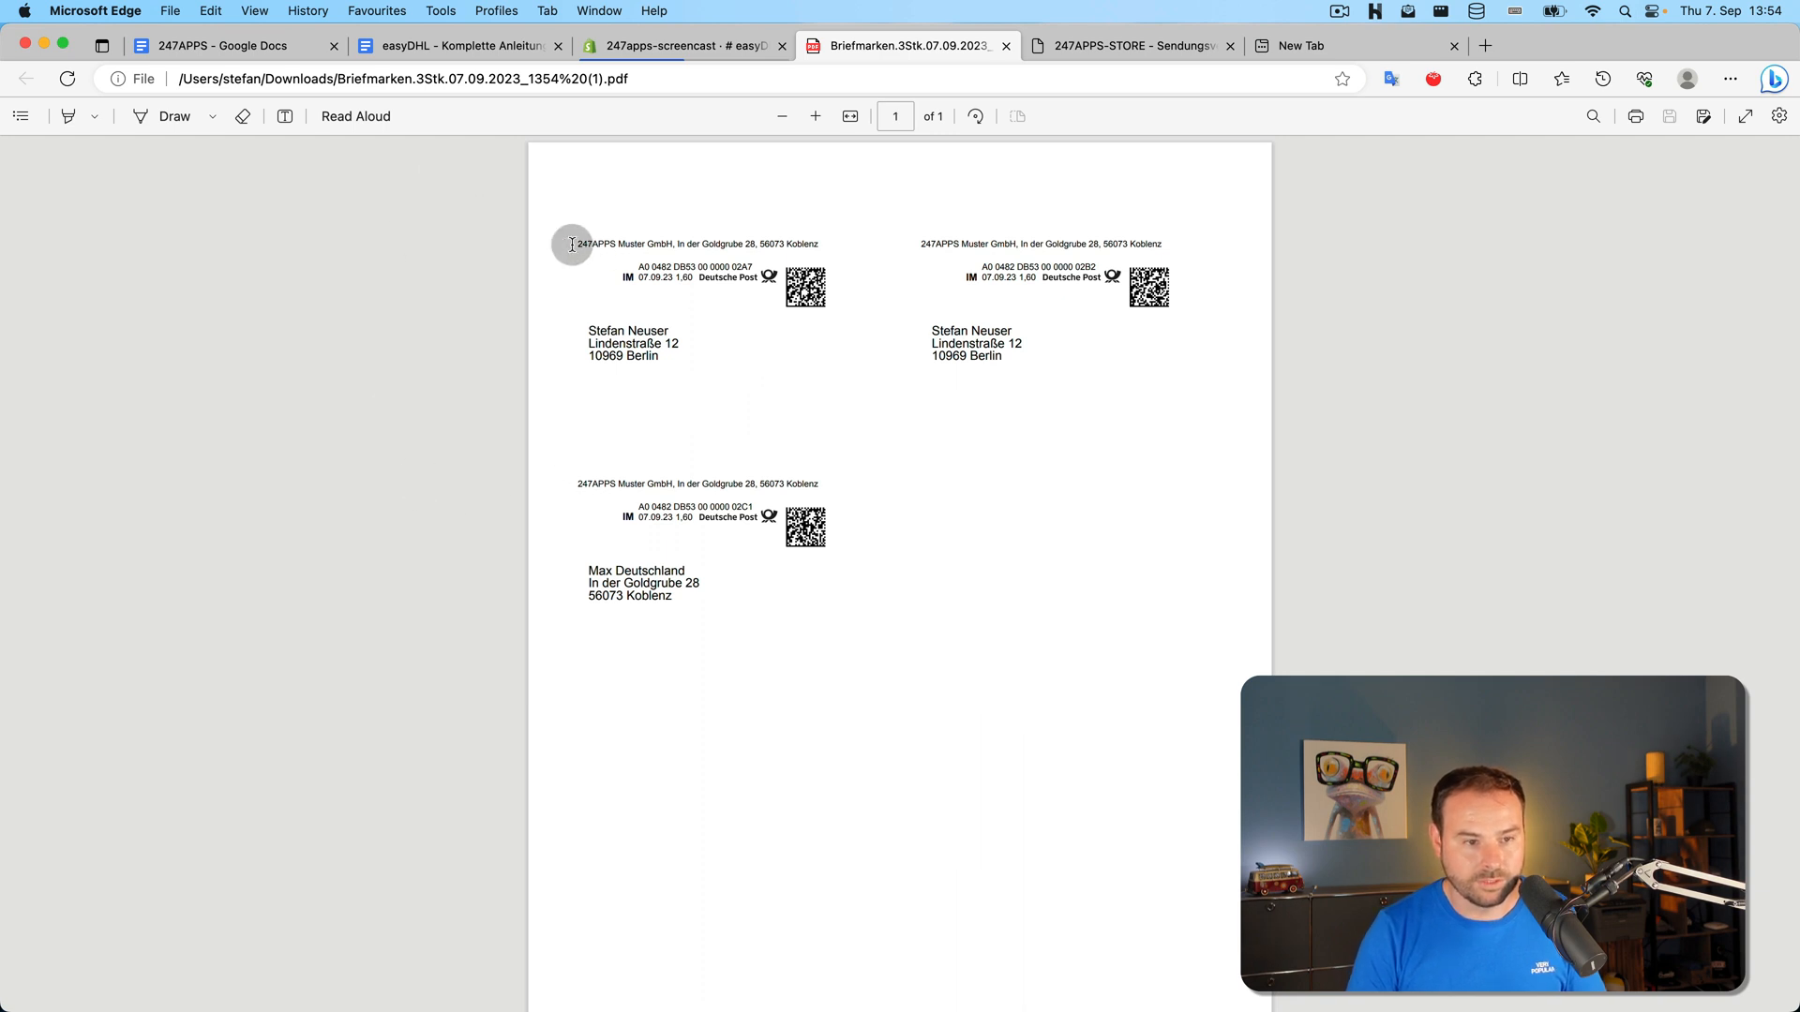
# Inspect the first stamp's sender line, then open order #2049 from the Bulk-Ausführung results
pyautogui.moveTo(574, 245); pyautogui.dragTo(926, 244)
pyautogui.click(840, 235)
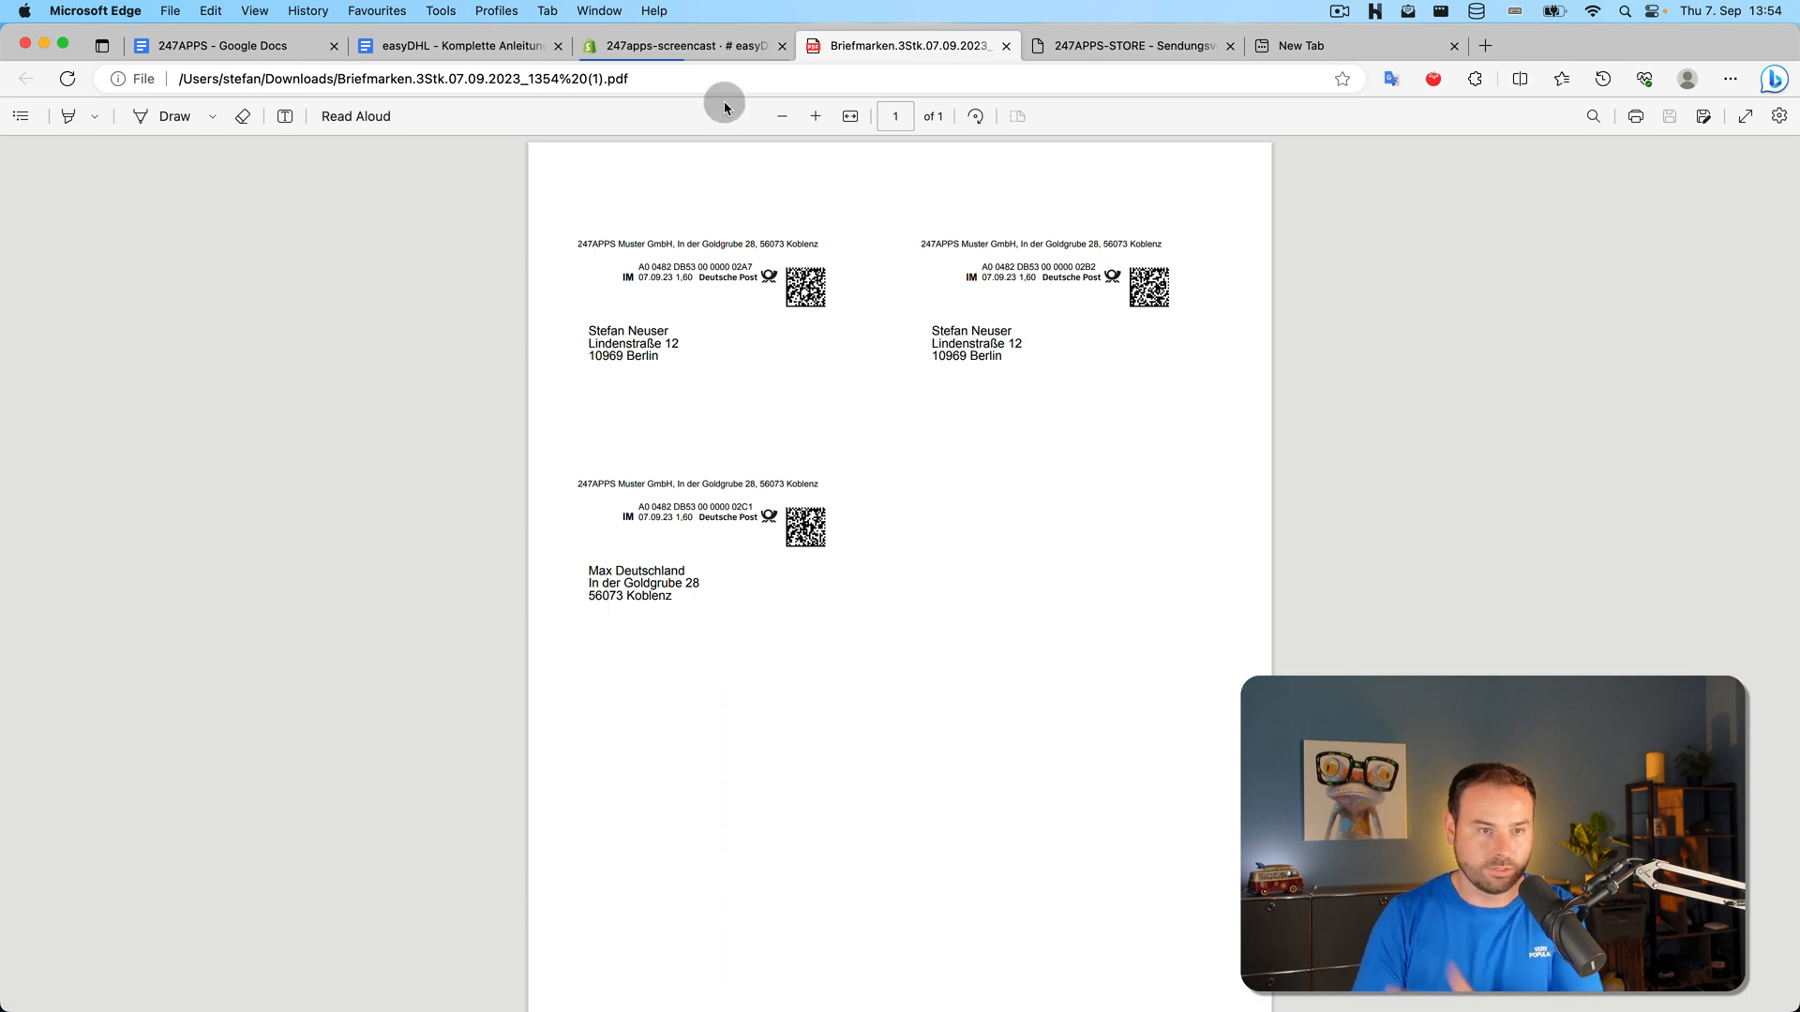
pyautogui.click(702, 48)
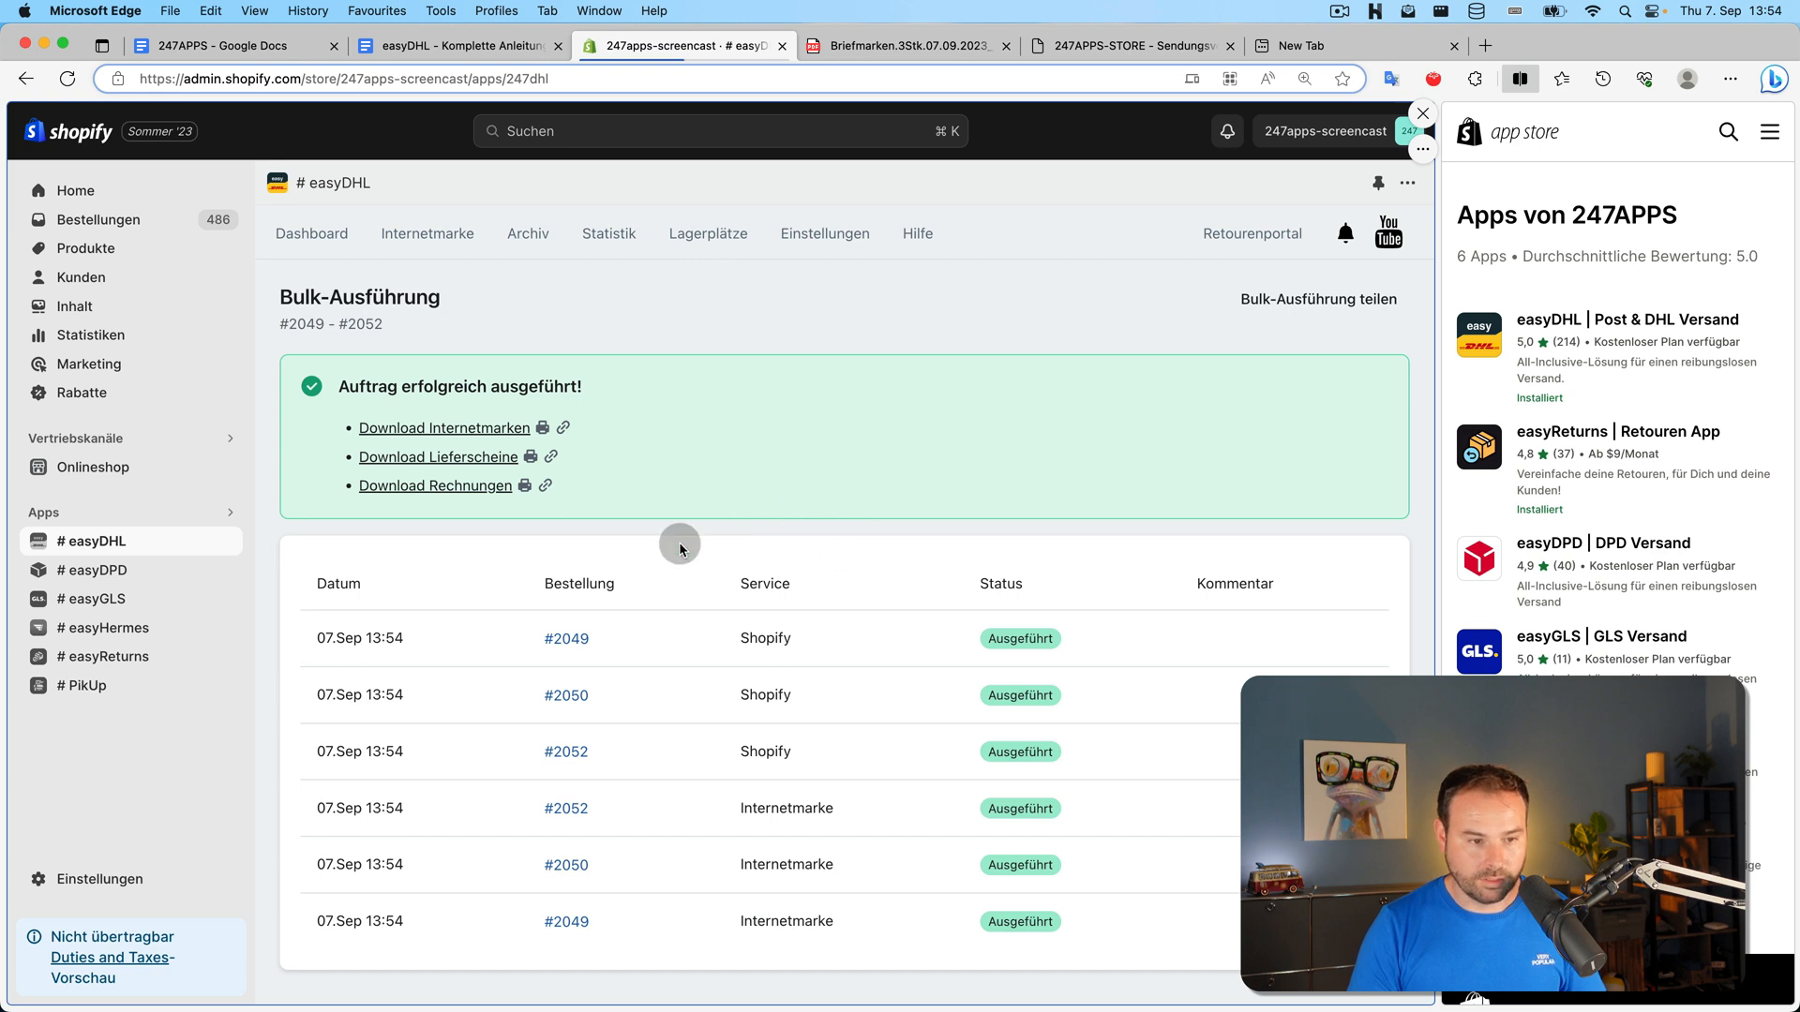
pyautogui.click(567, 641)
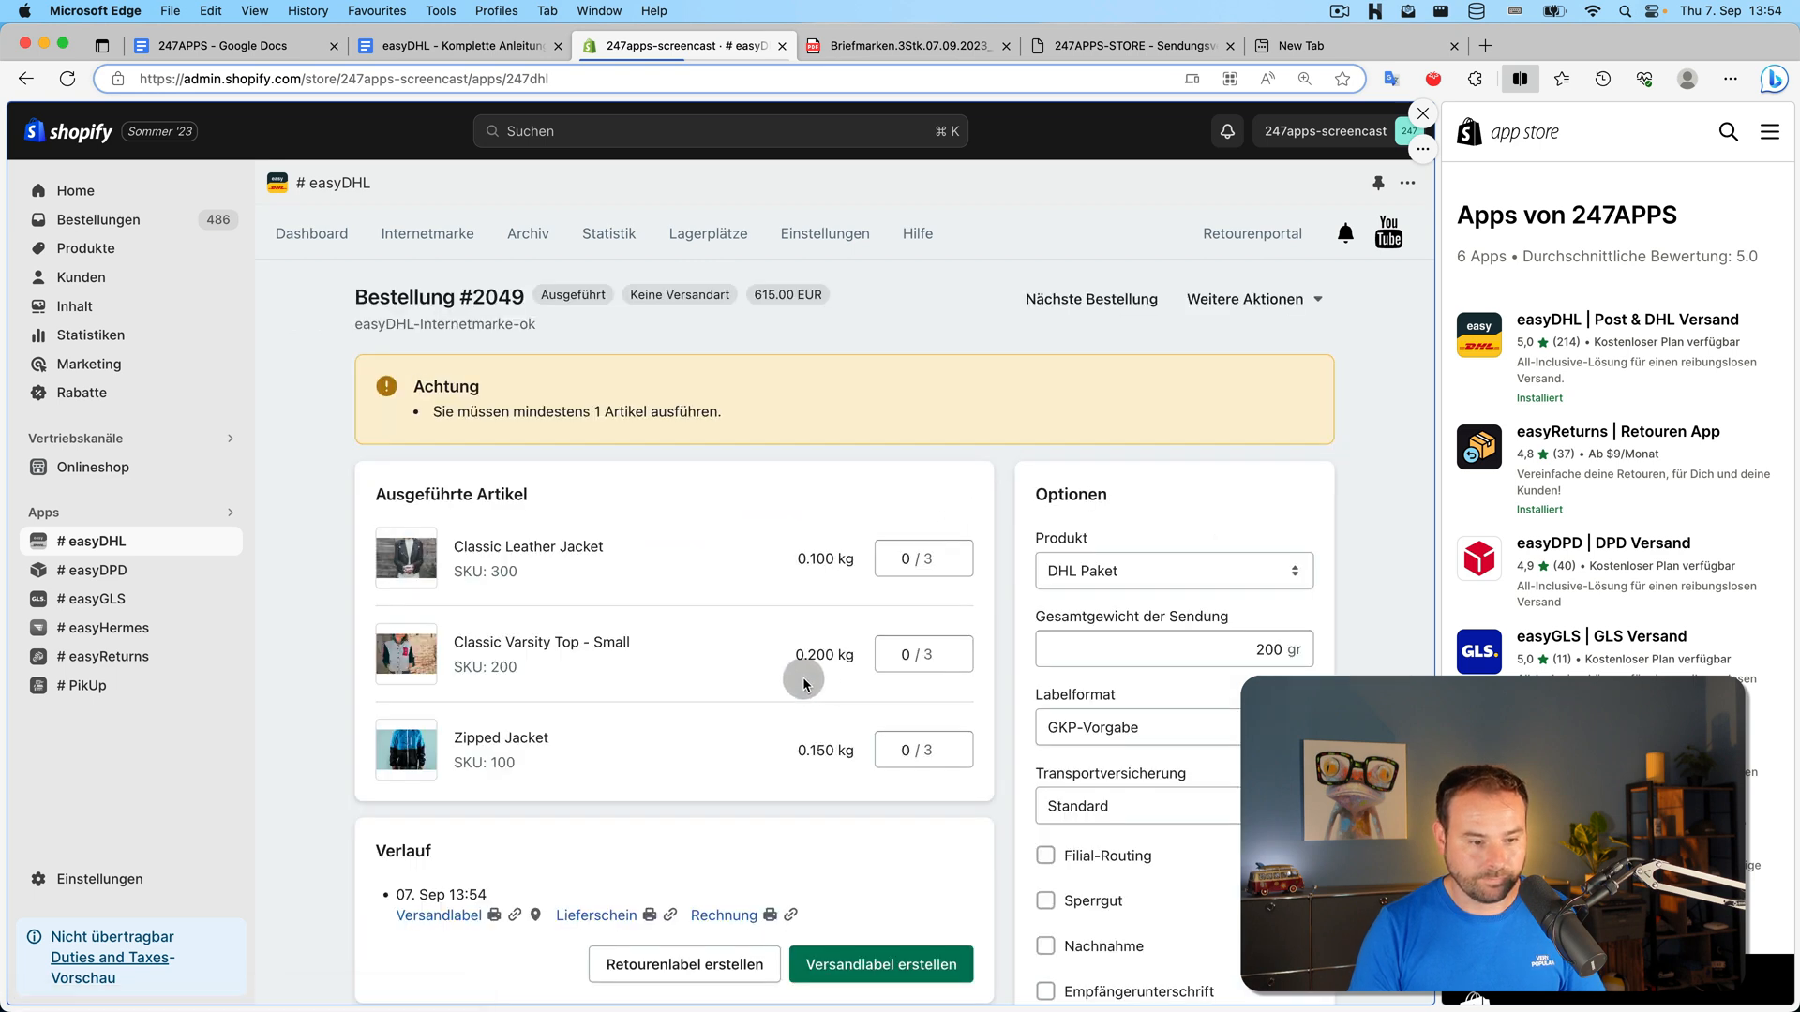
# Open Shopify order #2049, check its Deutsche Post tracking number, then return to easyDHL
pyautogui.click(484, 298)
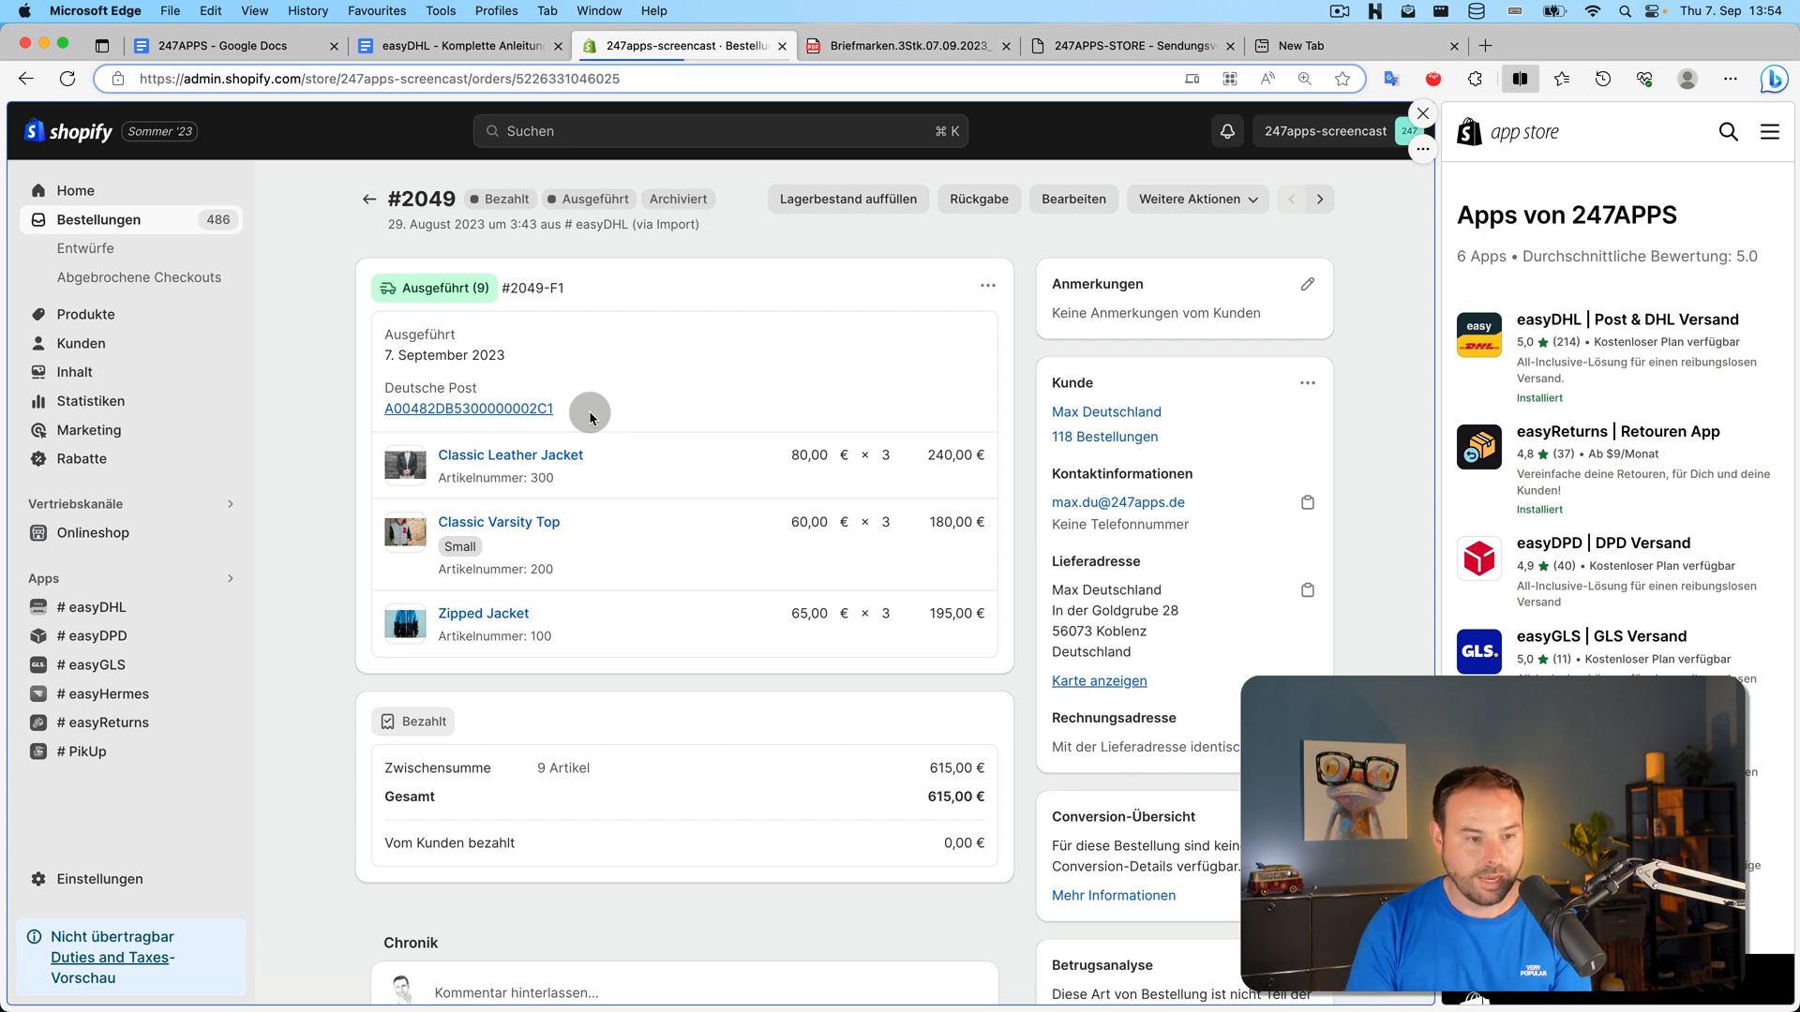
pyautogui.moveTo(553, 410); pyautogui.dragTo(383, 410)
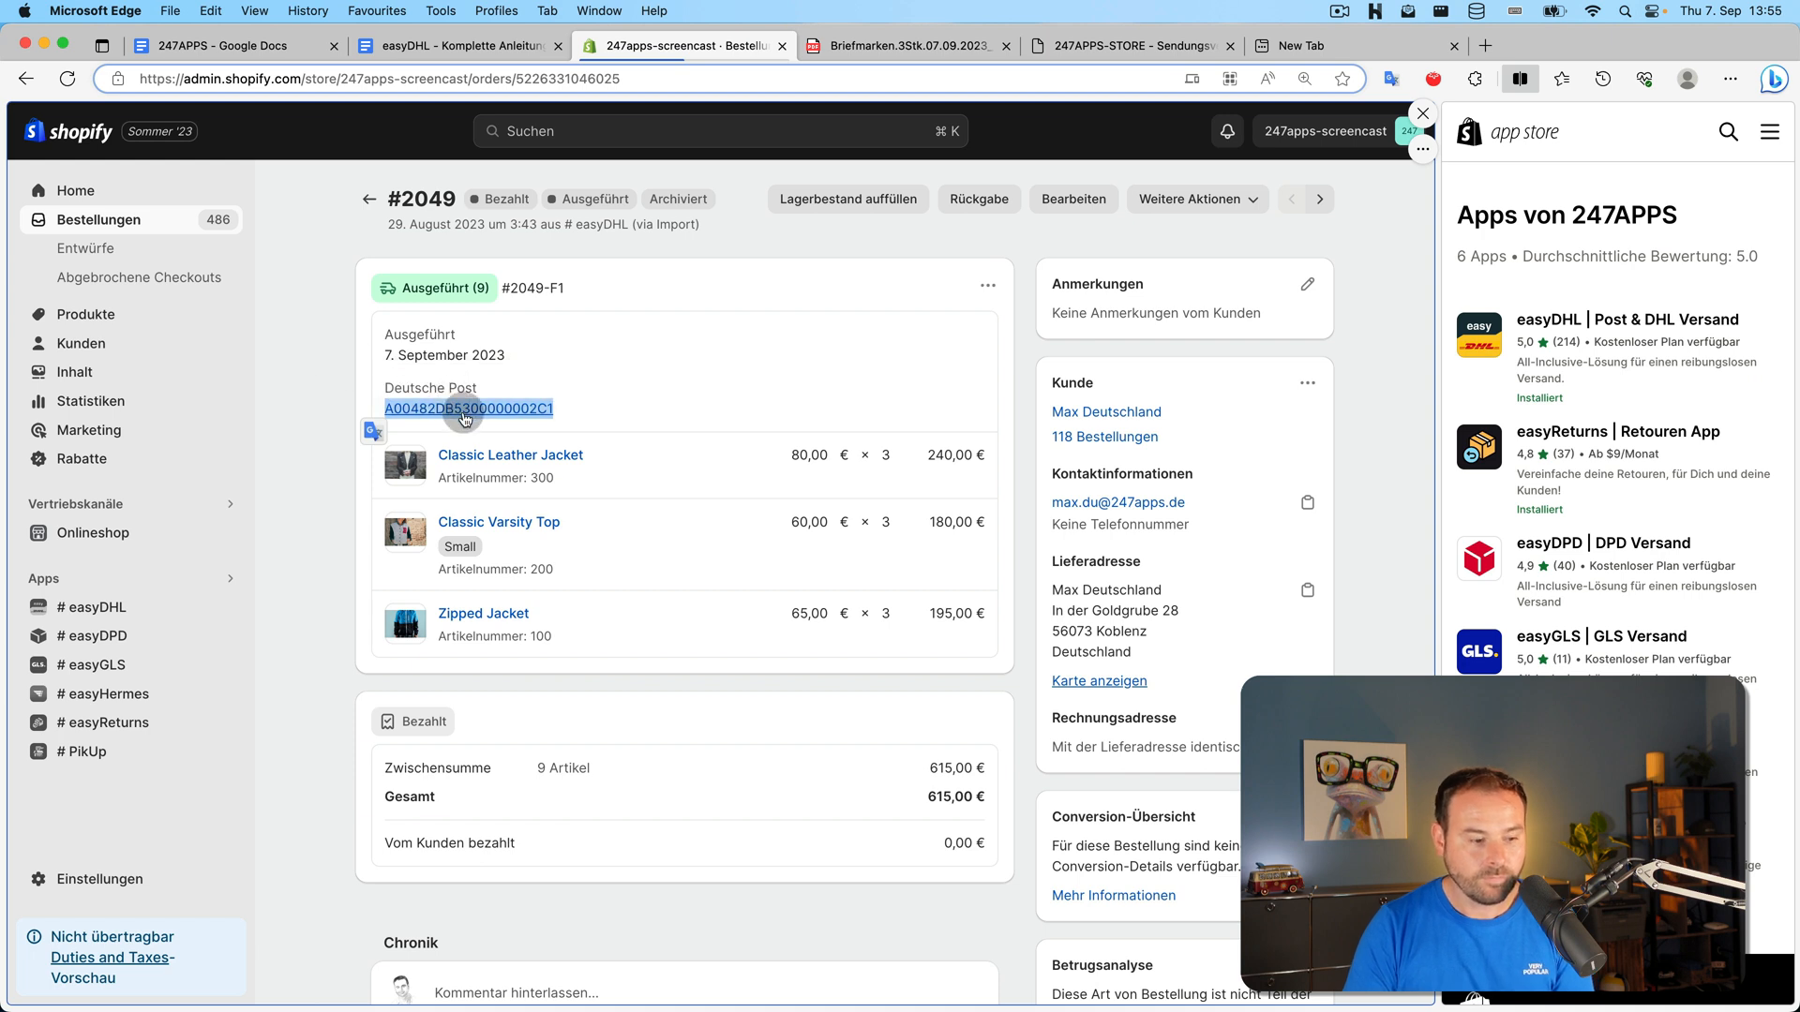
pyautogui.click(346, 330)
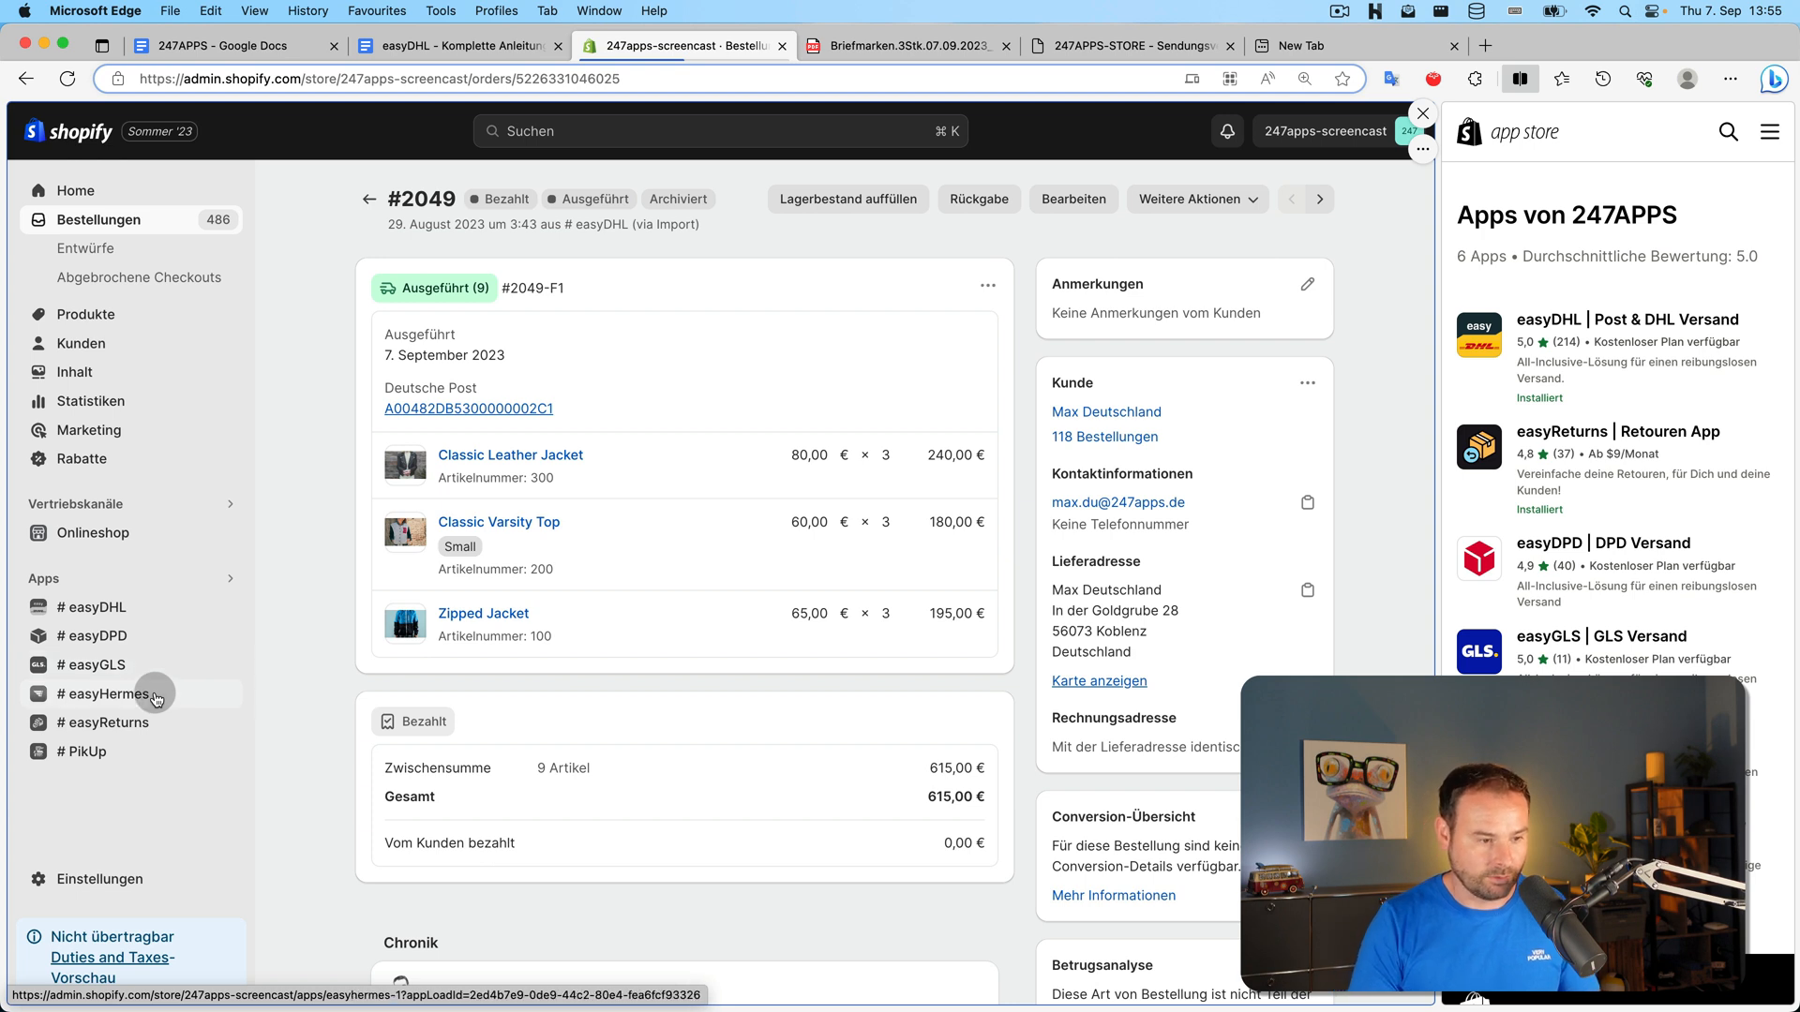
pyautogui.click(105, 608)
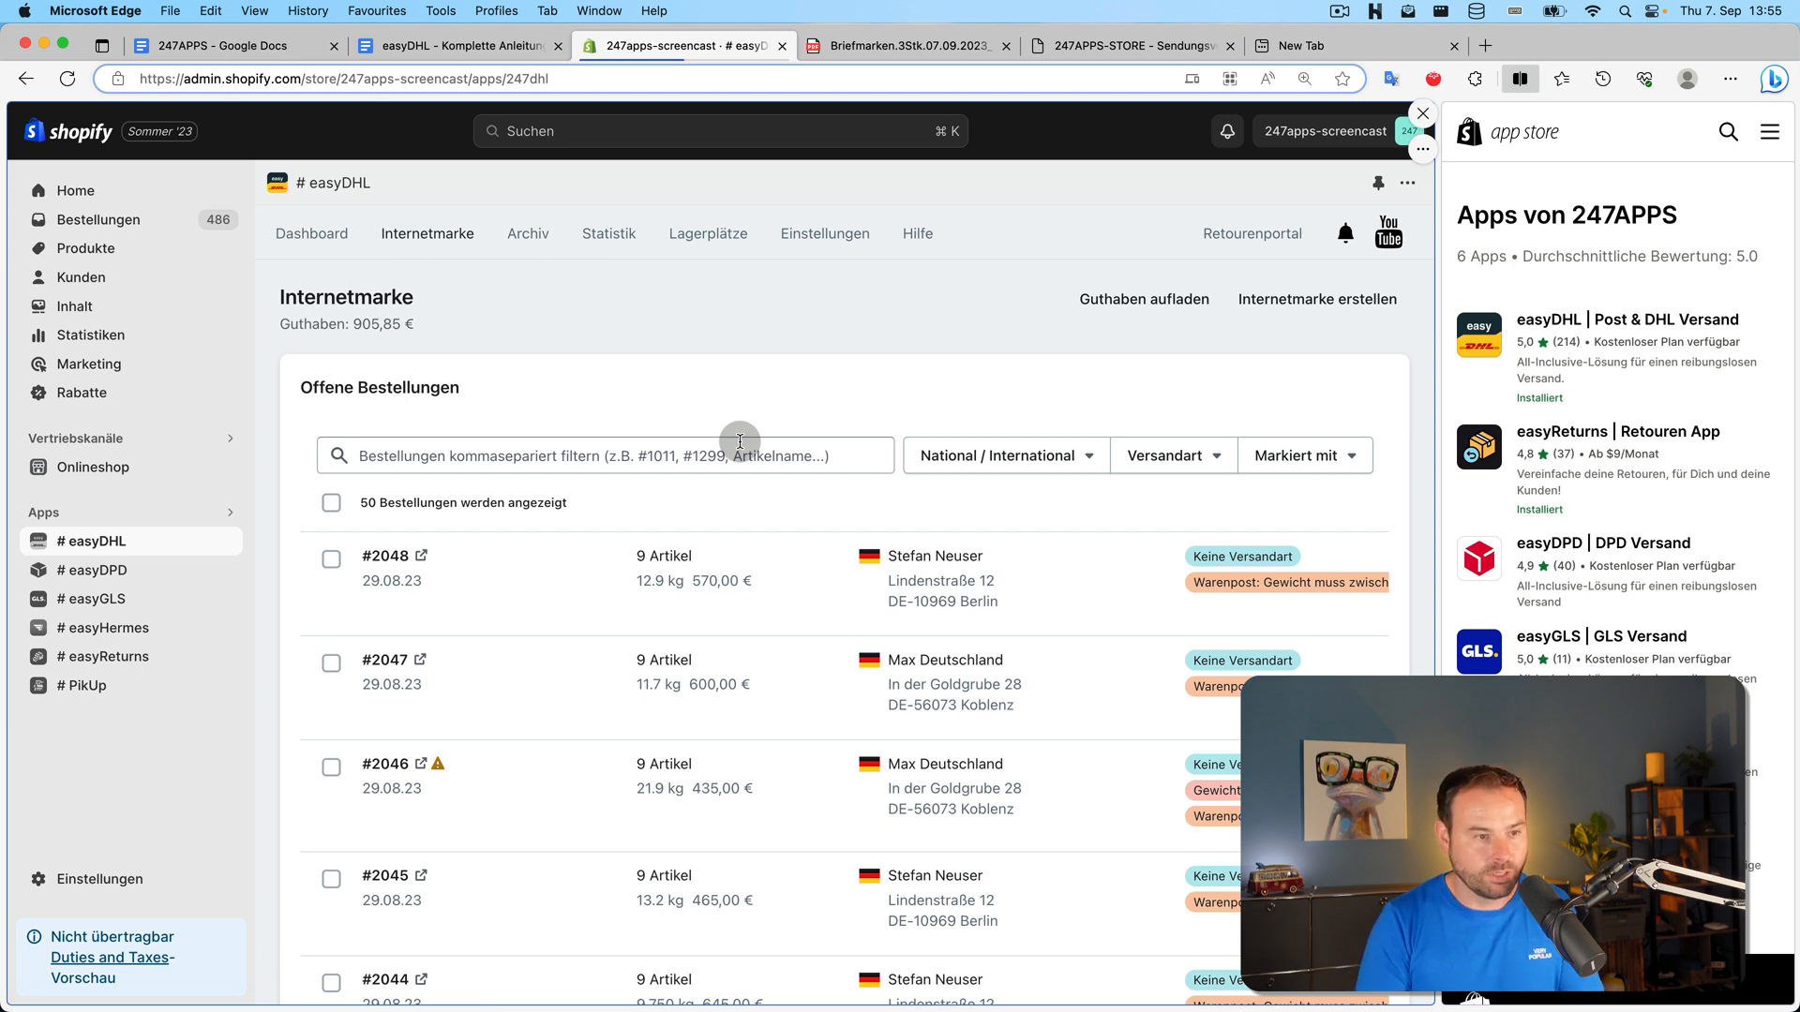
# Note the 905,85 € balance and start buying Internetmarke stamps by quantity
pyautogui.moveTo(352, 324); pyautogui.dragTo(416, 325)
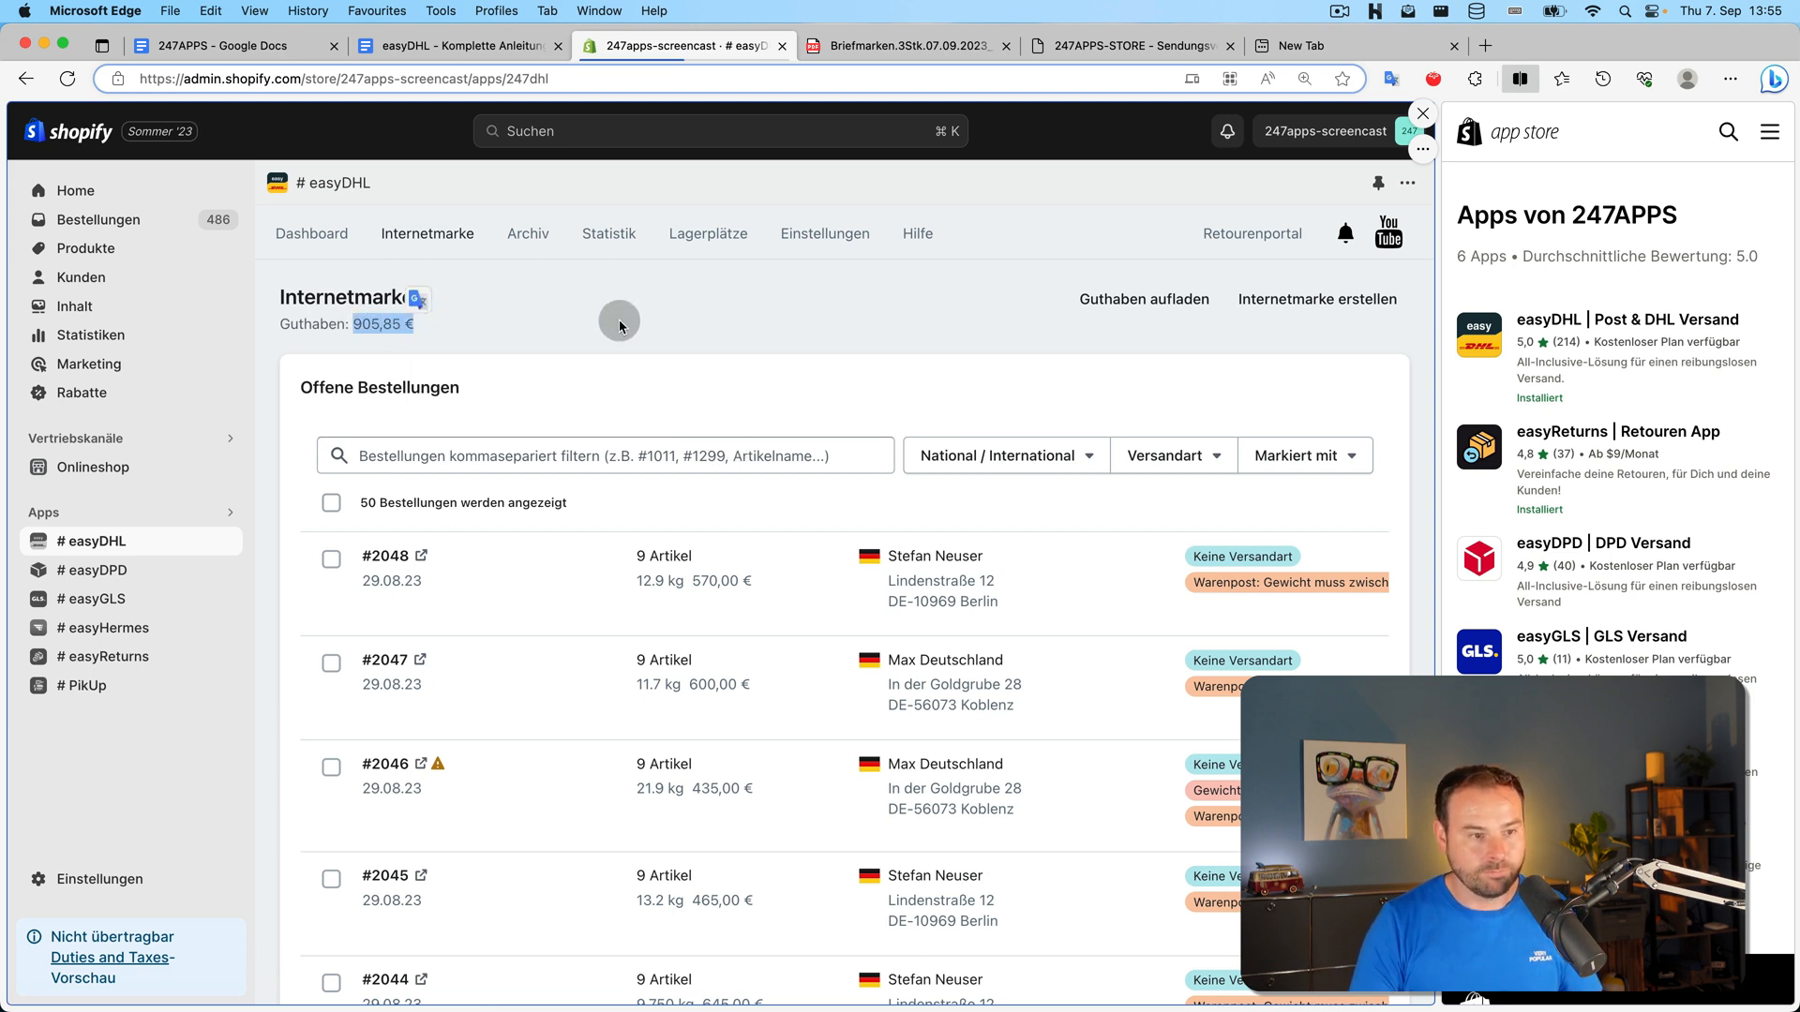
pyautogui.click(619, 326)
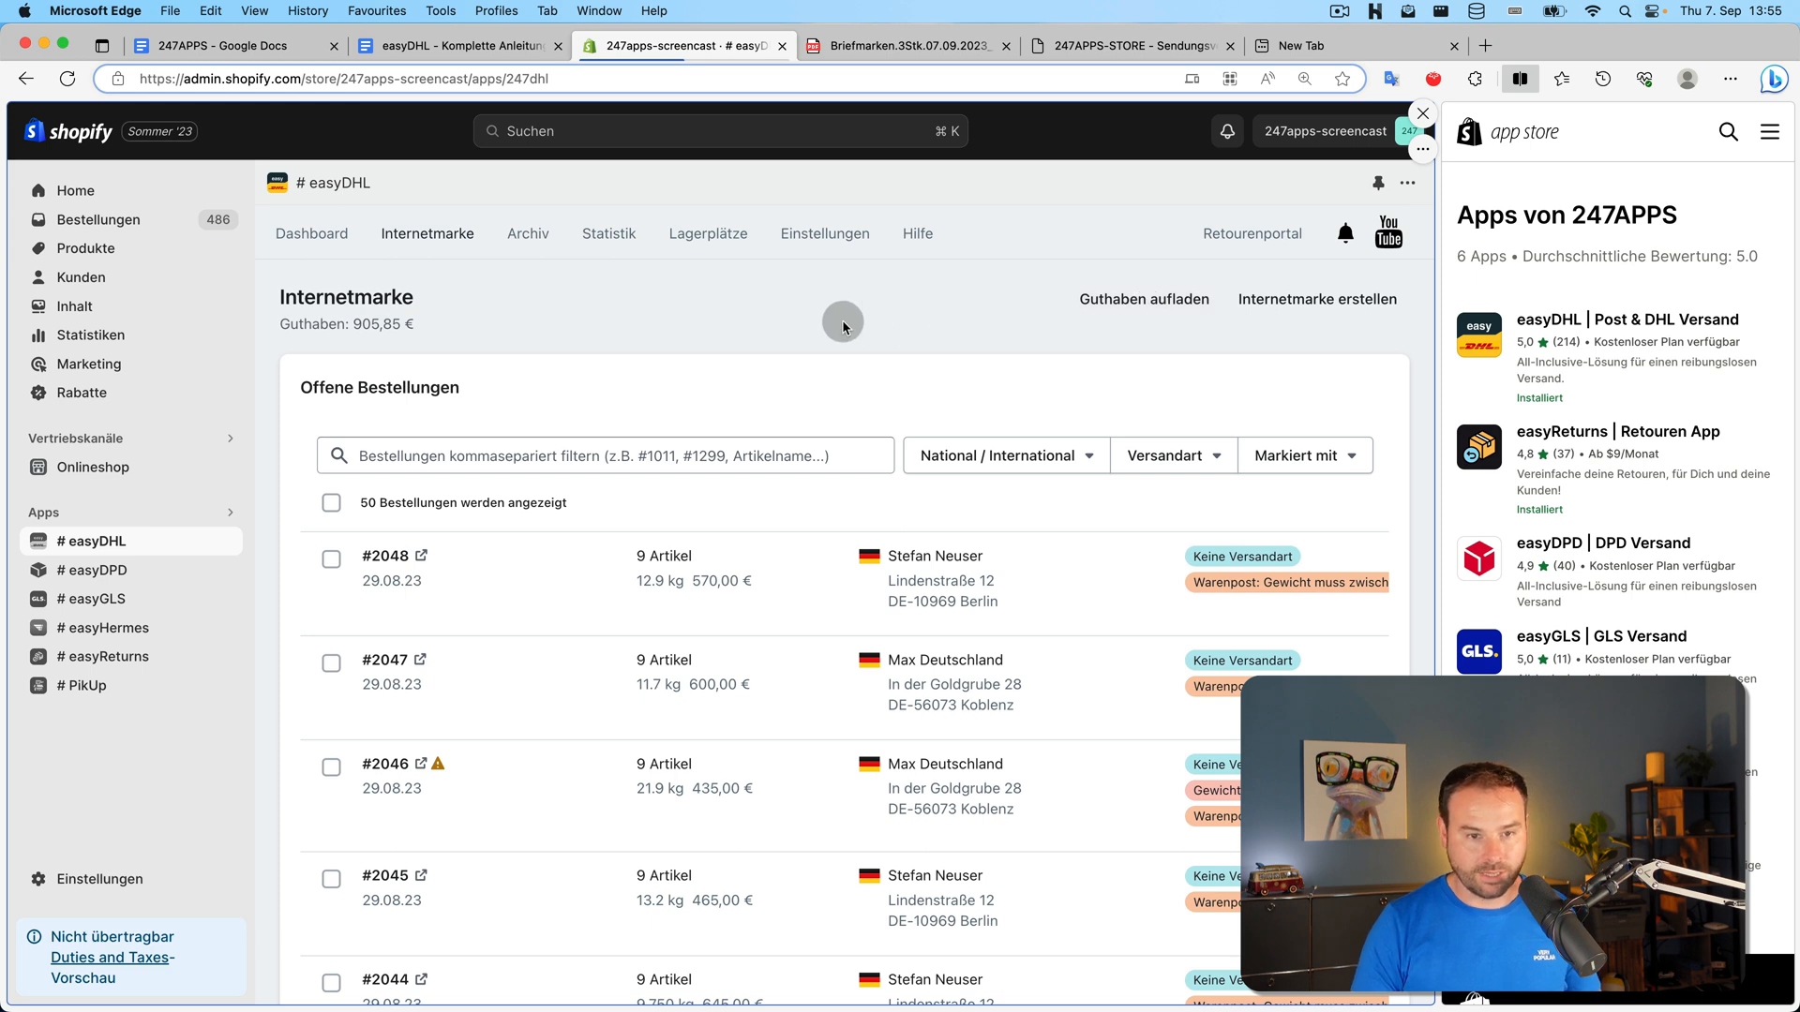
pyautogui.click(1292, 309)
pyautogui.scroll(-2, 874, 386)
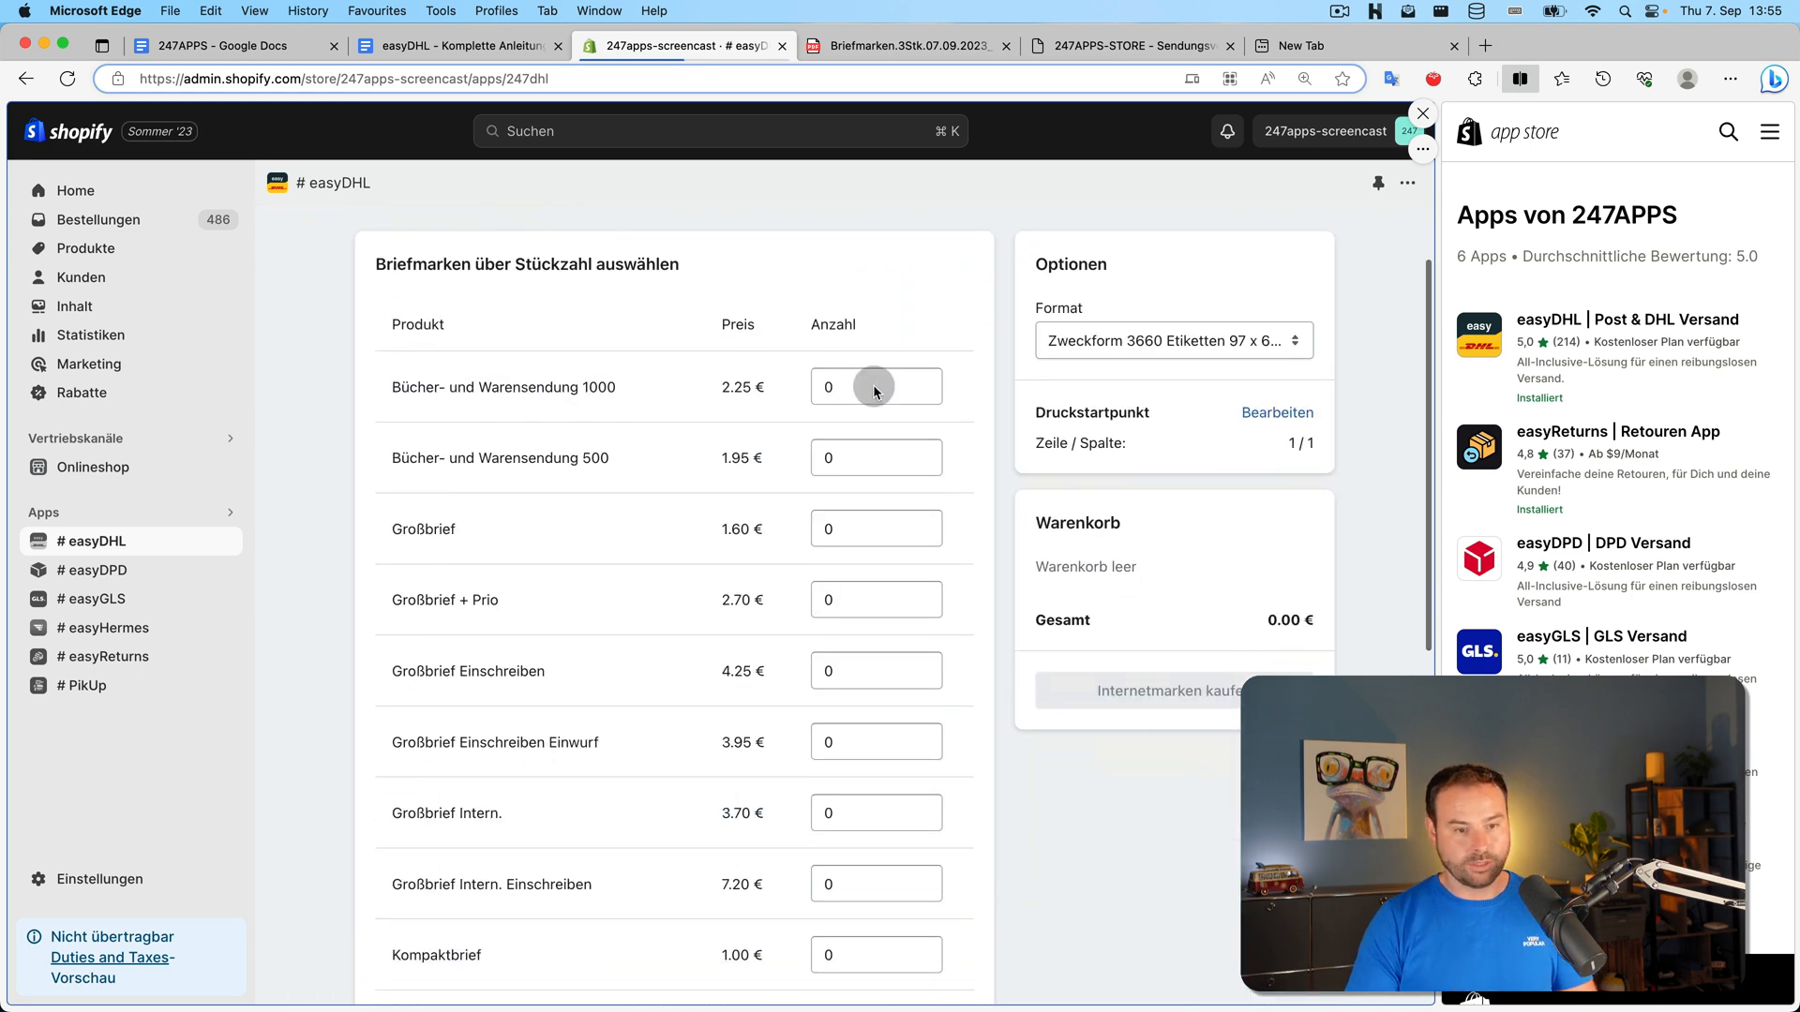
pyautogui.scroll(-10, 873, 389)
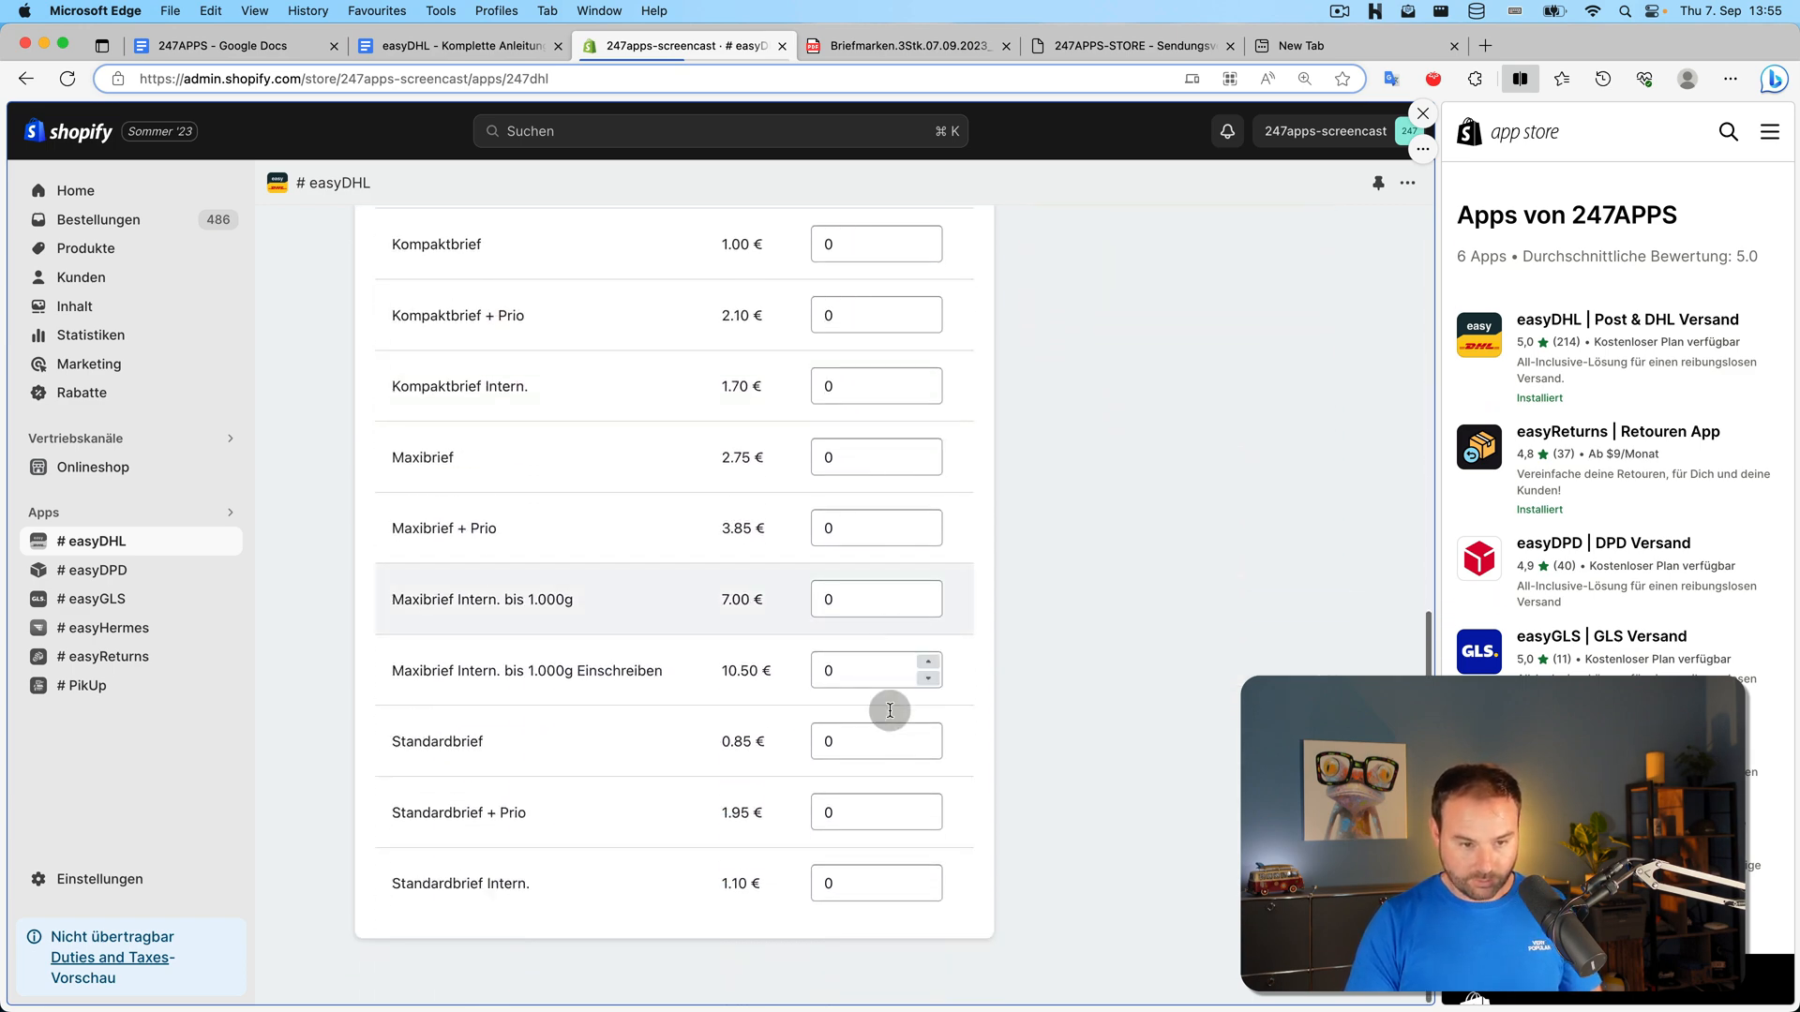
pyautogui.scroll(12, 728, 666)
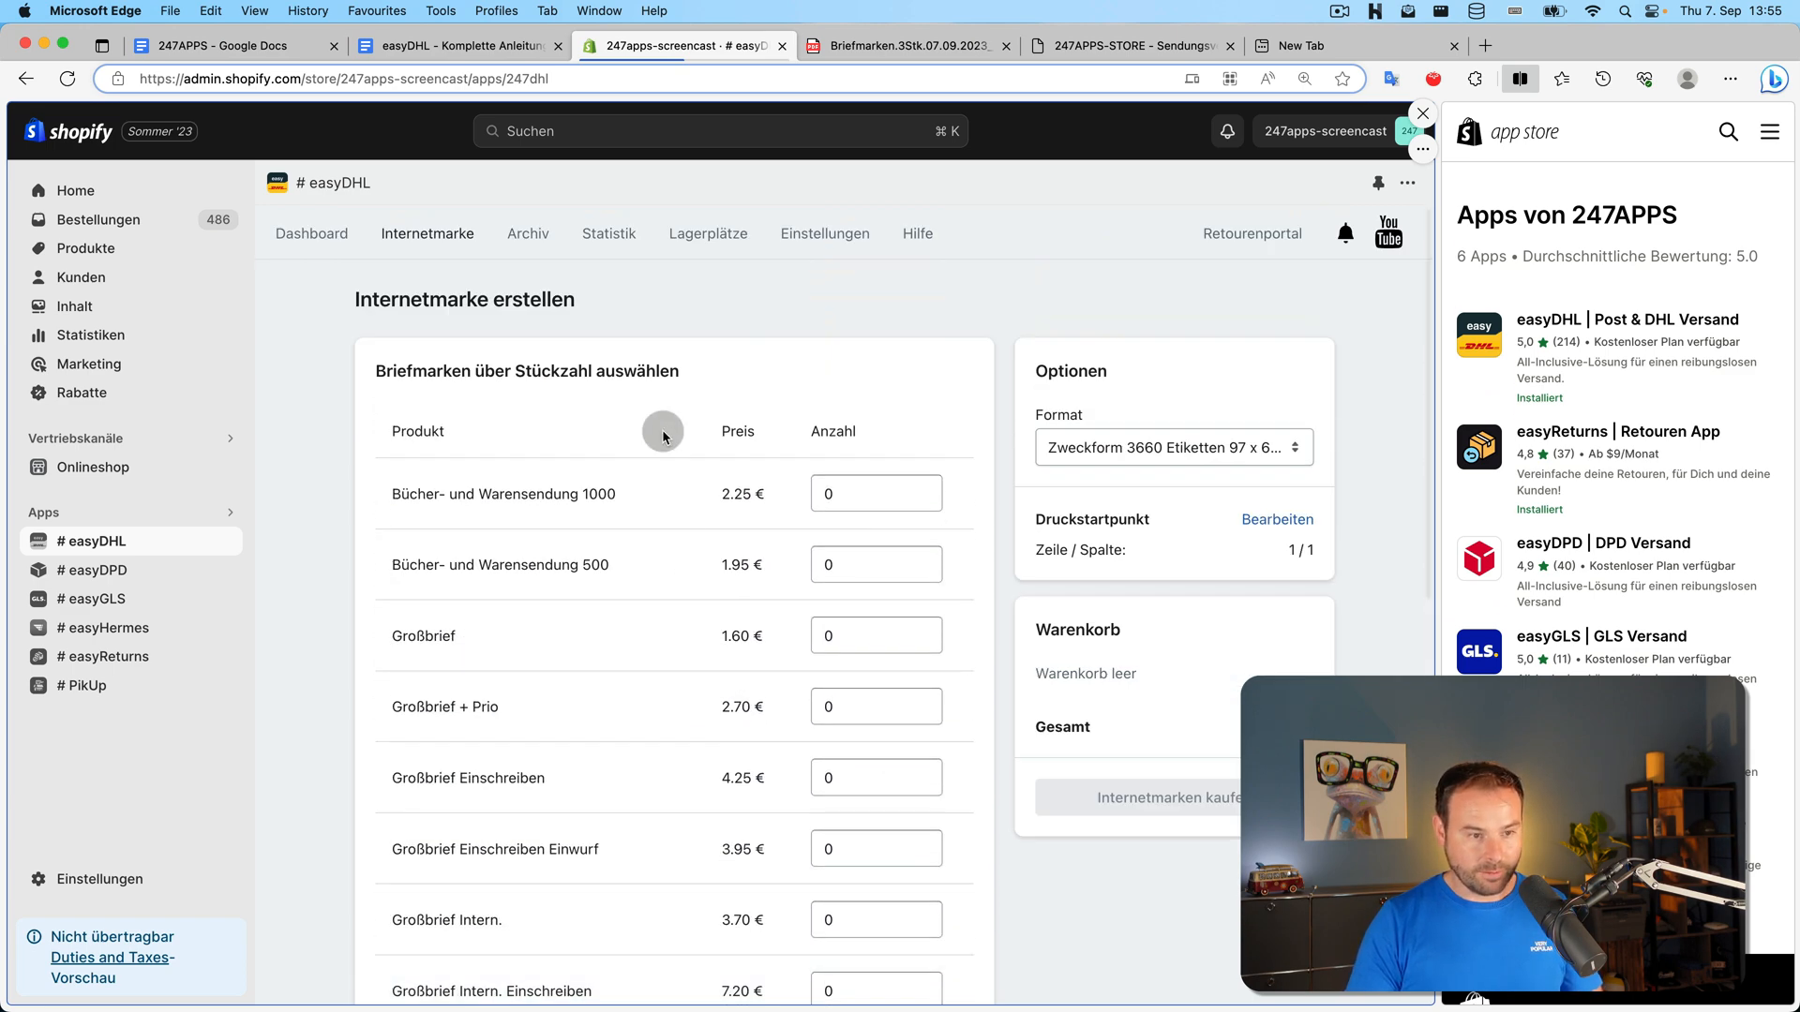
# Set quantity 1 for seven stamp types, from Bücher- und Warensendung 1000 to Großbrief Intern
pyautogui.click(930, 487)
pyautogui.click(928, 558)
pyautogui.click(928, 629)
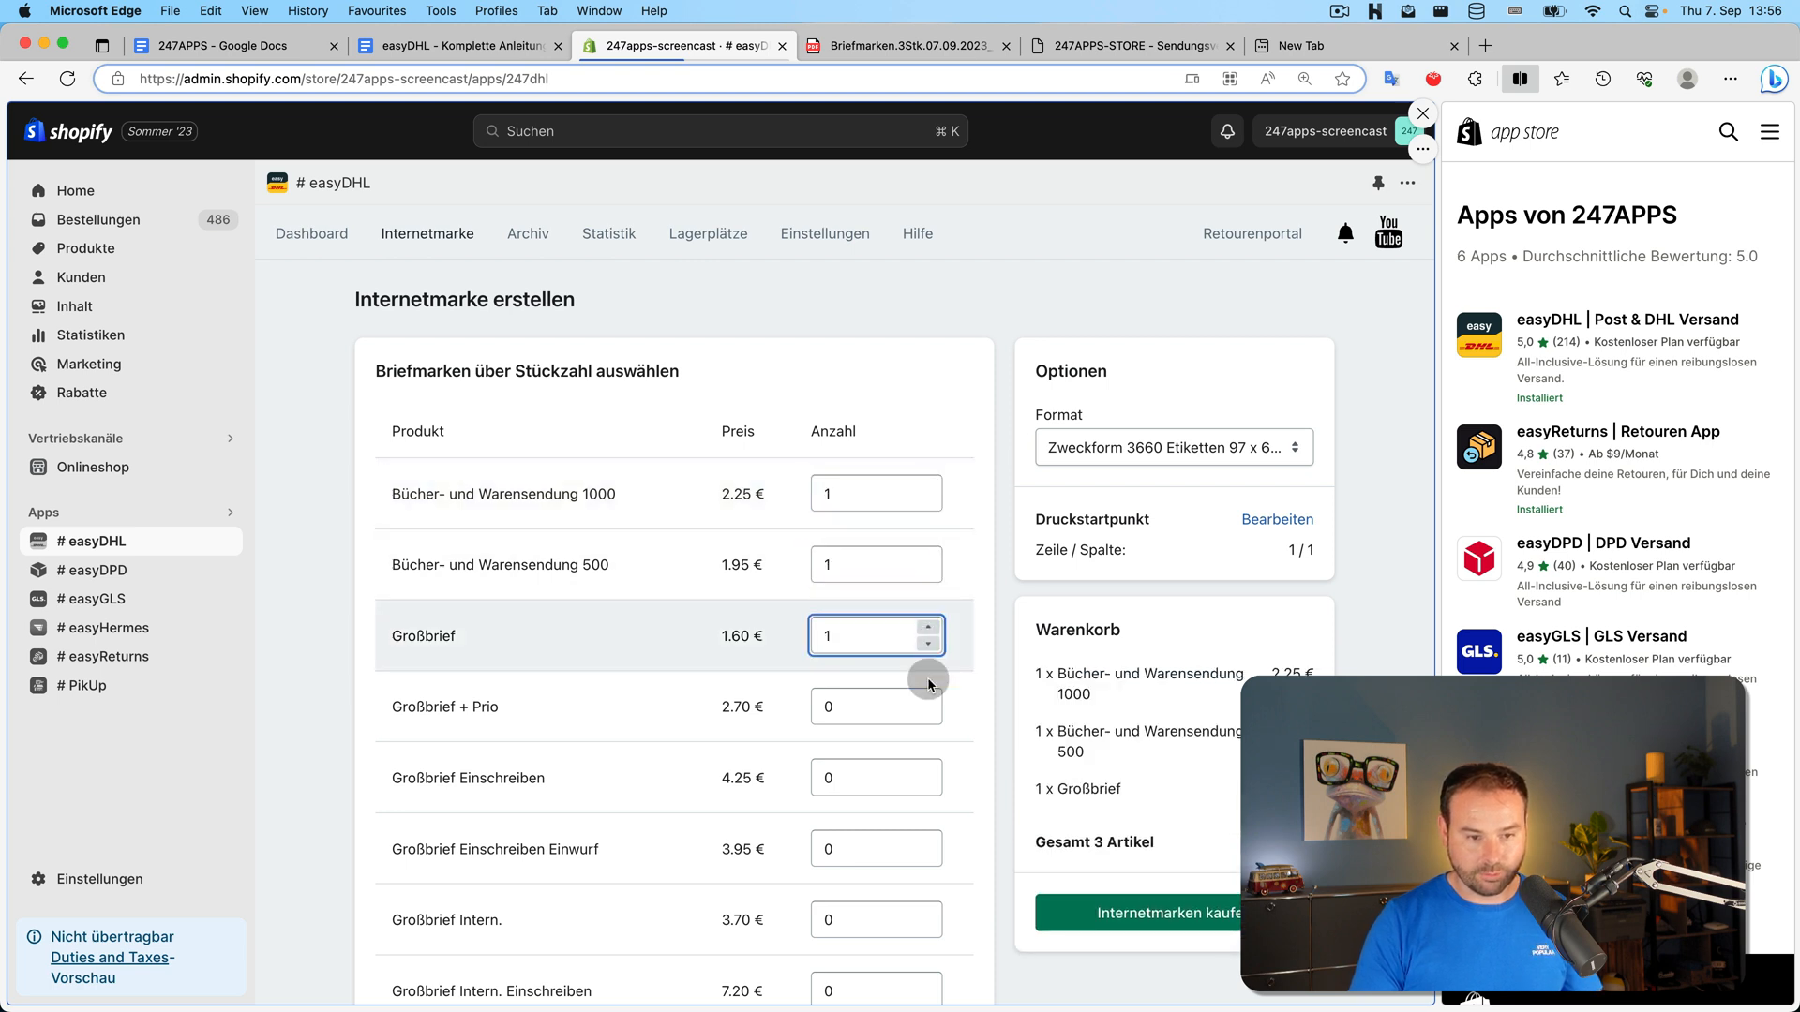
pyautogui.scroll(-1, 928, 684)
pyautogui.click(928, 677)
pyautogui.click(914, 756)
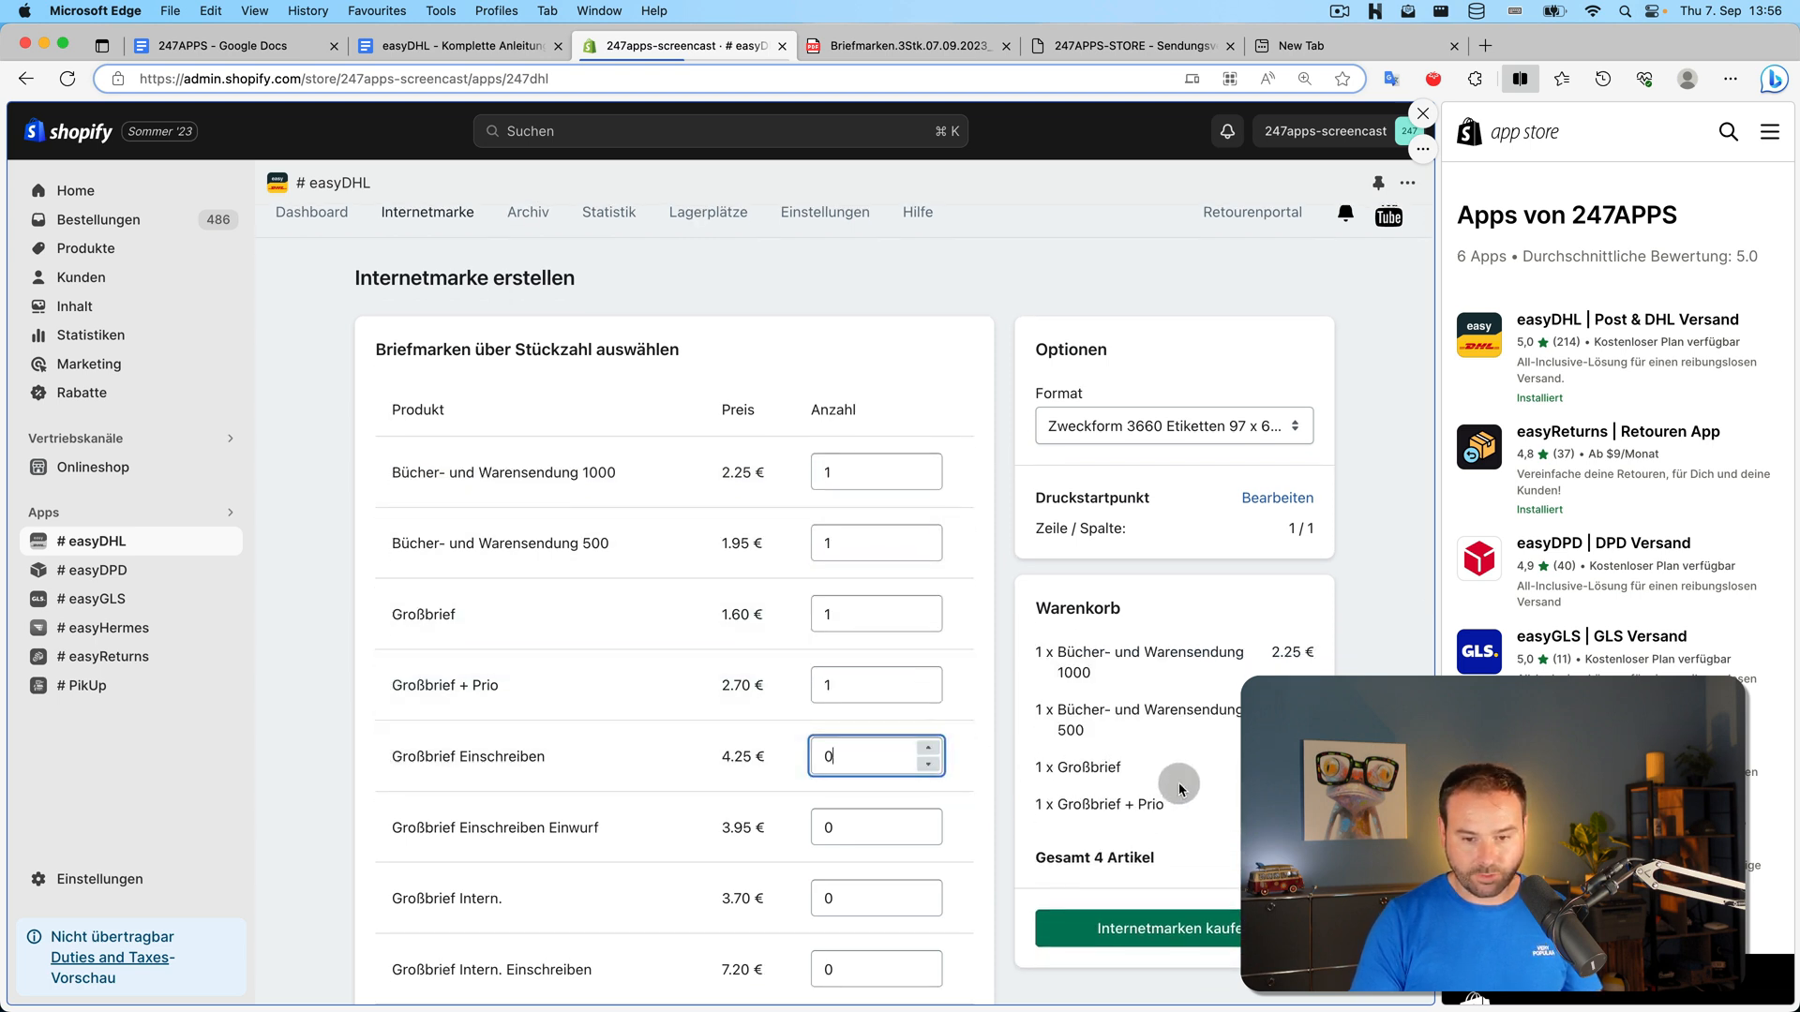
pyautogui.click(928, 748)
pyautogui.scroll(-2, 929, 750)
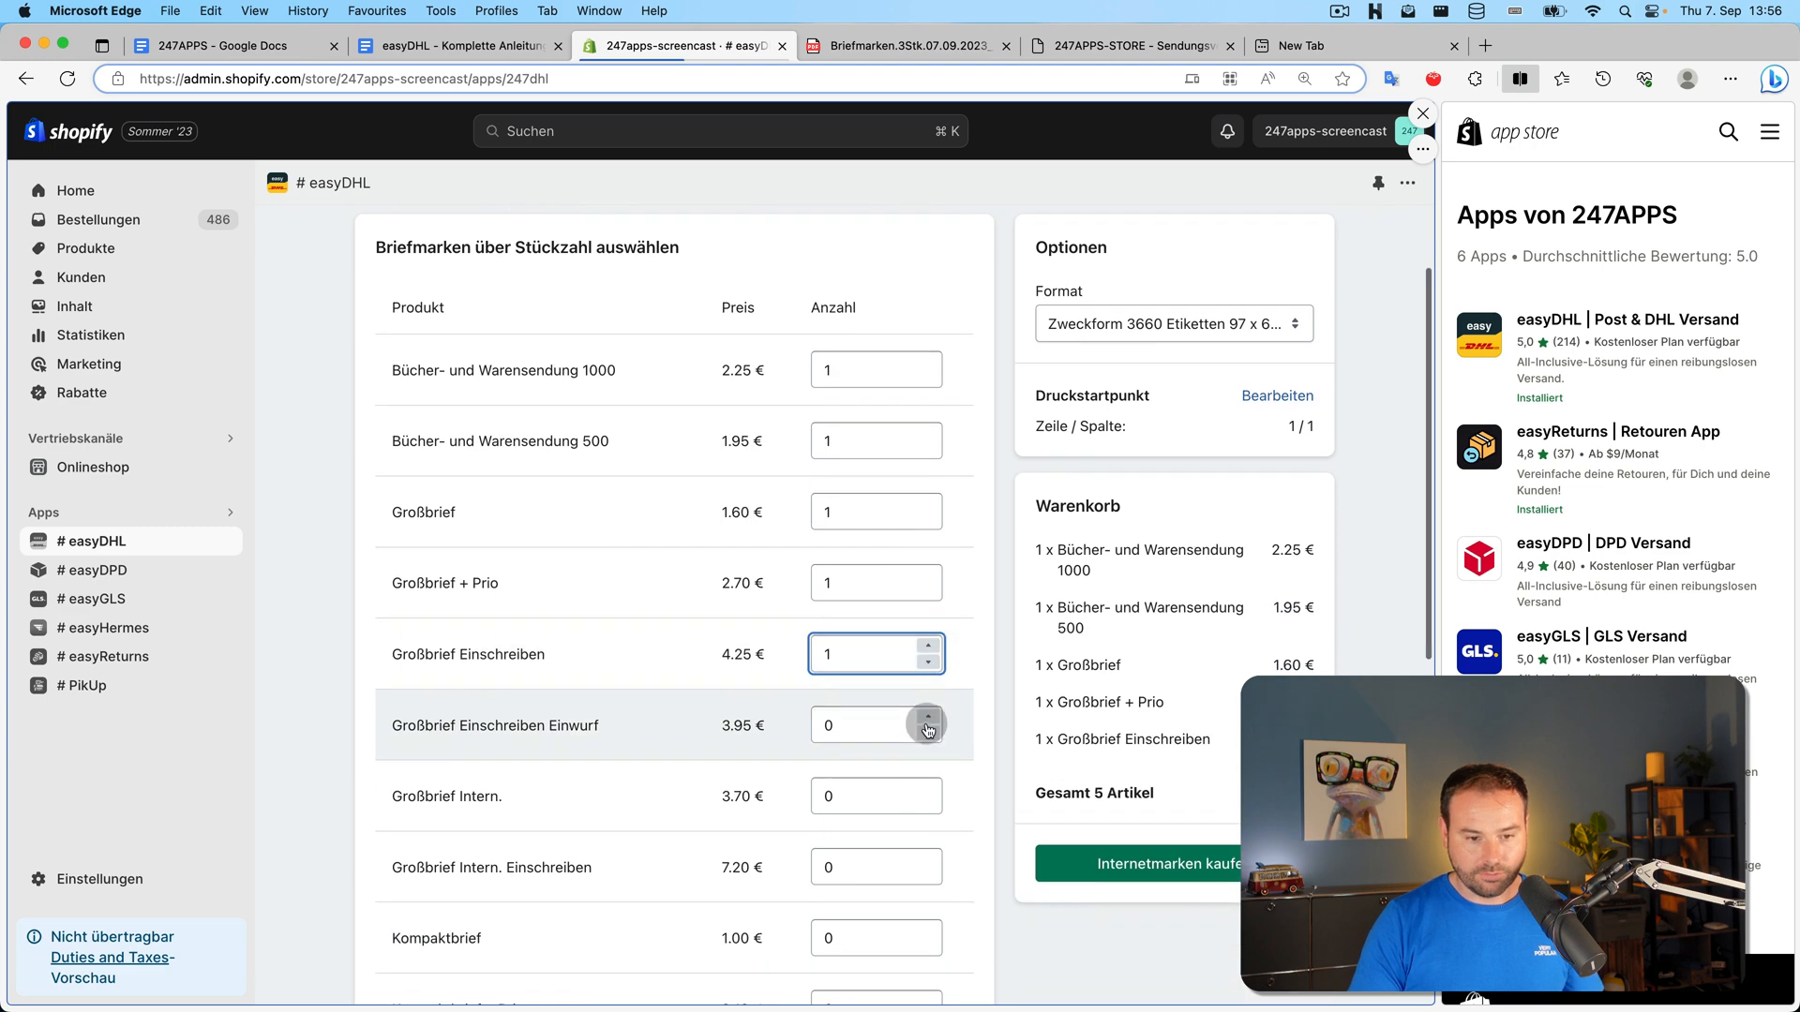
pyautogui.click(928, 719)
pyautogui.click(928, 788)
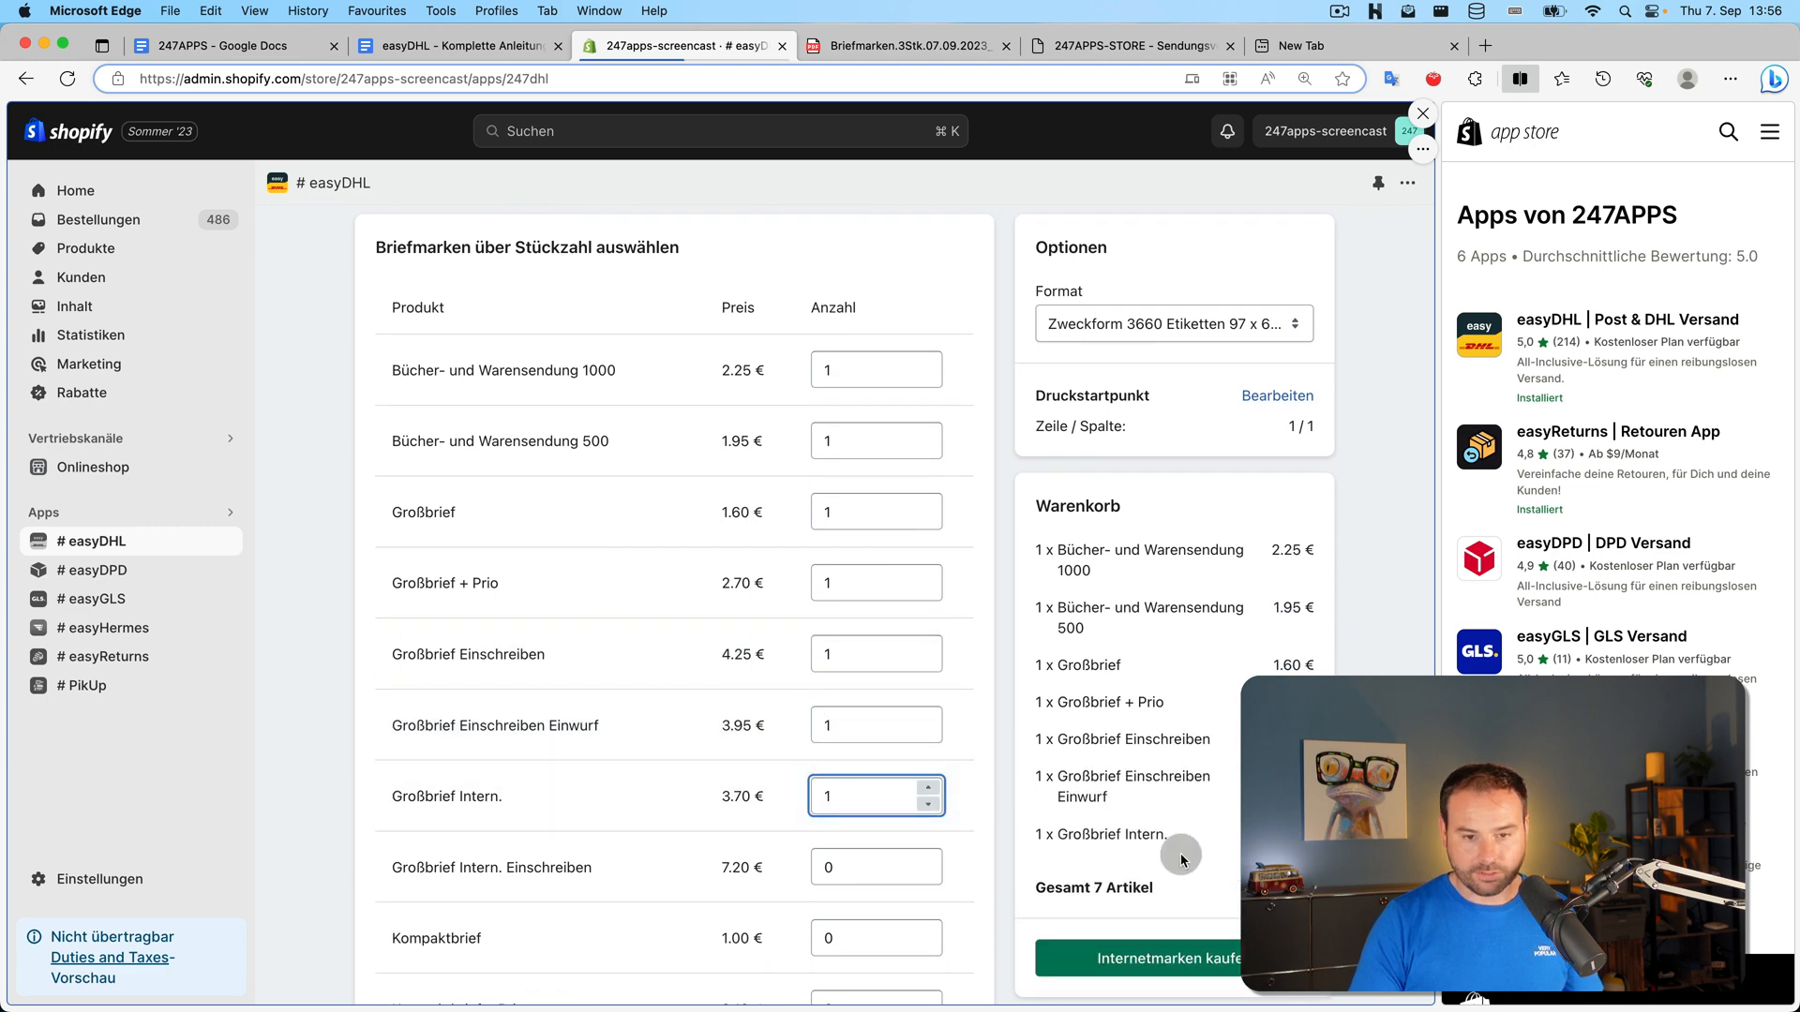
# Keep the Zweckform 3660 label format, buy the seven stamps, and download their PDF
pyautogui.click(1218, 319)
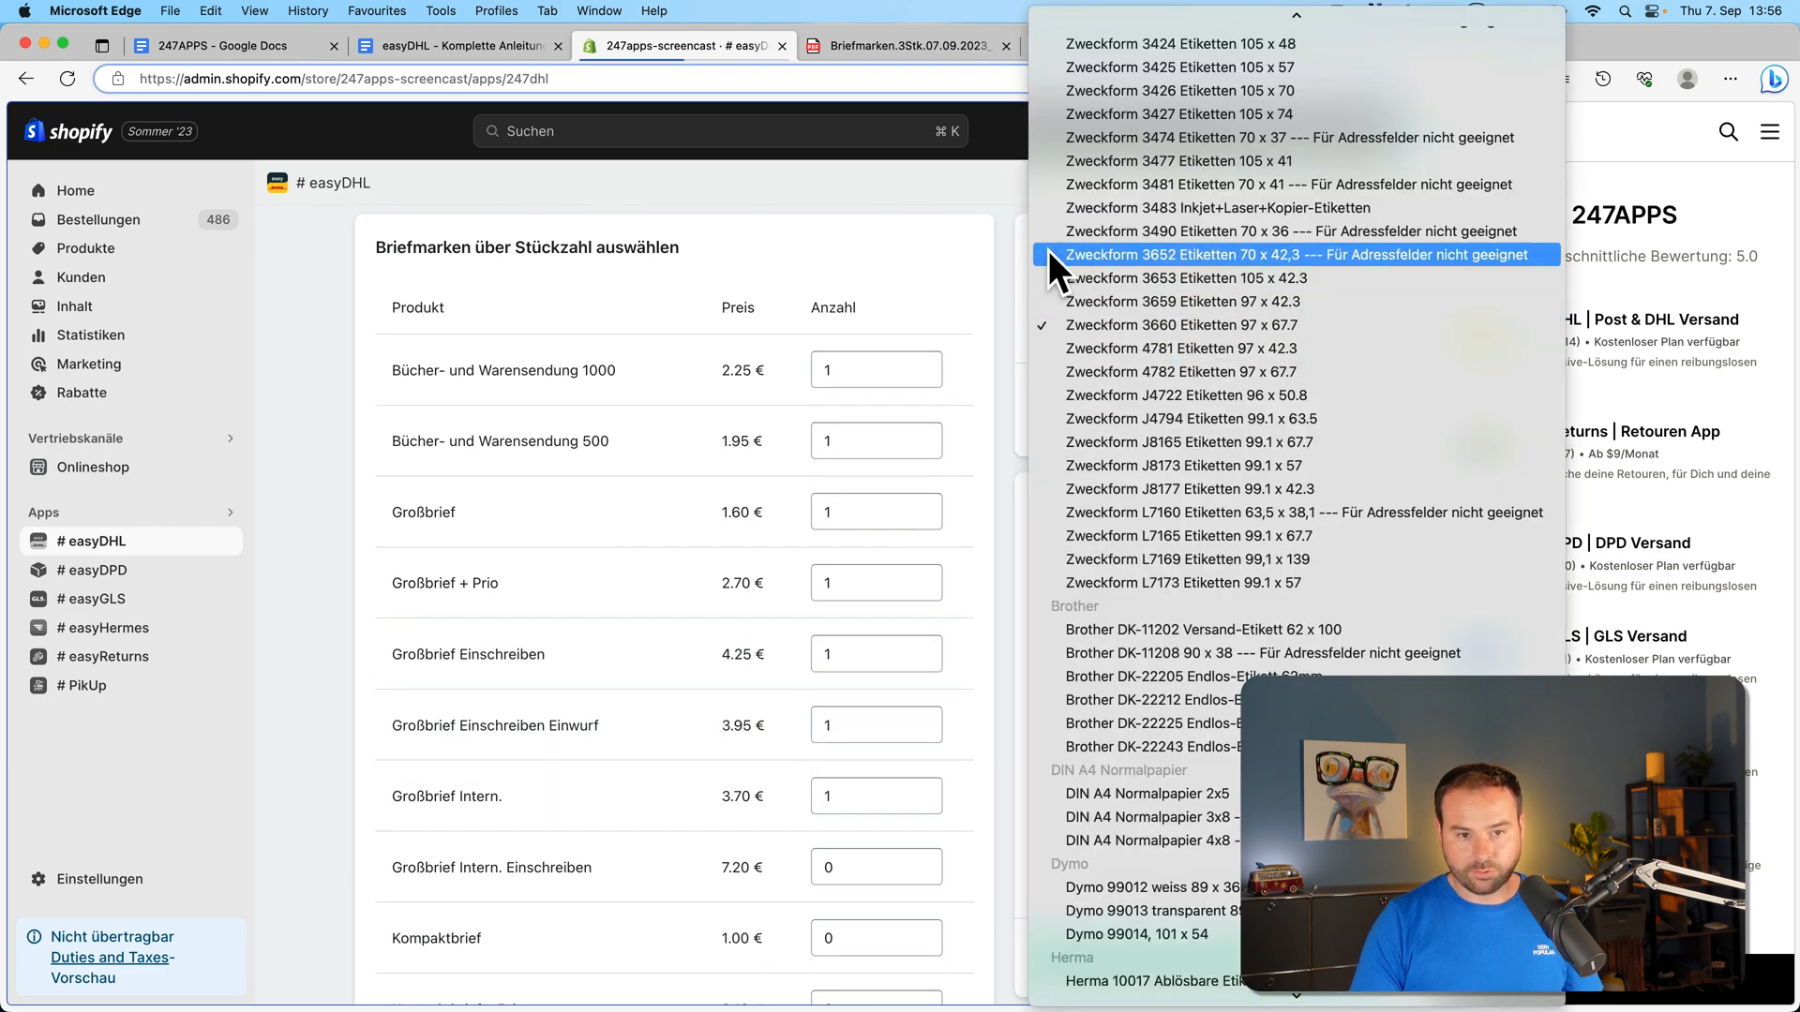
pyautogui.moveTo(912, 198); pyautogui.dragTo(953, 212)
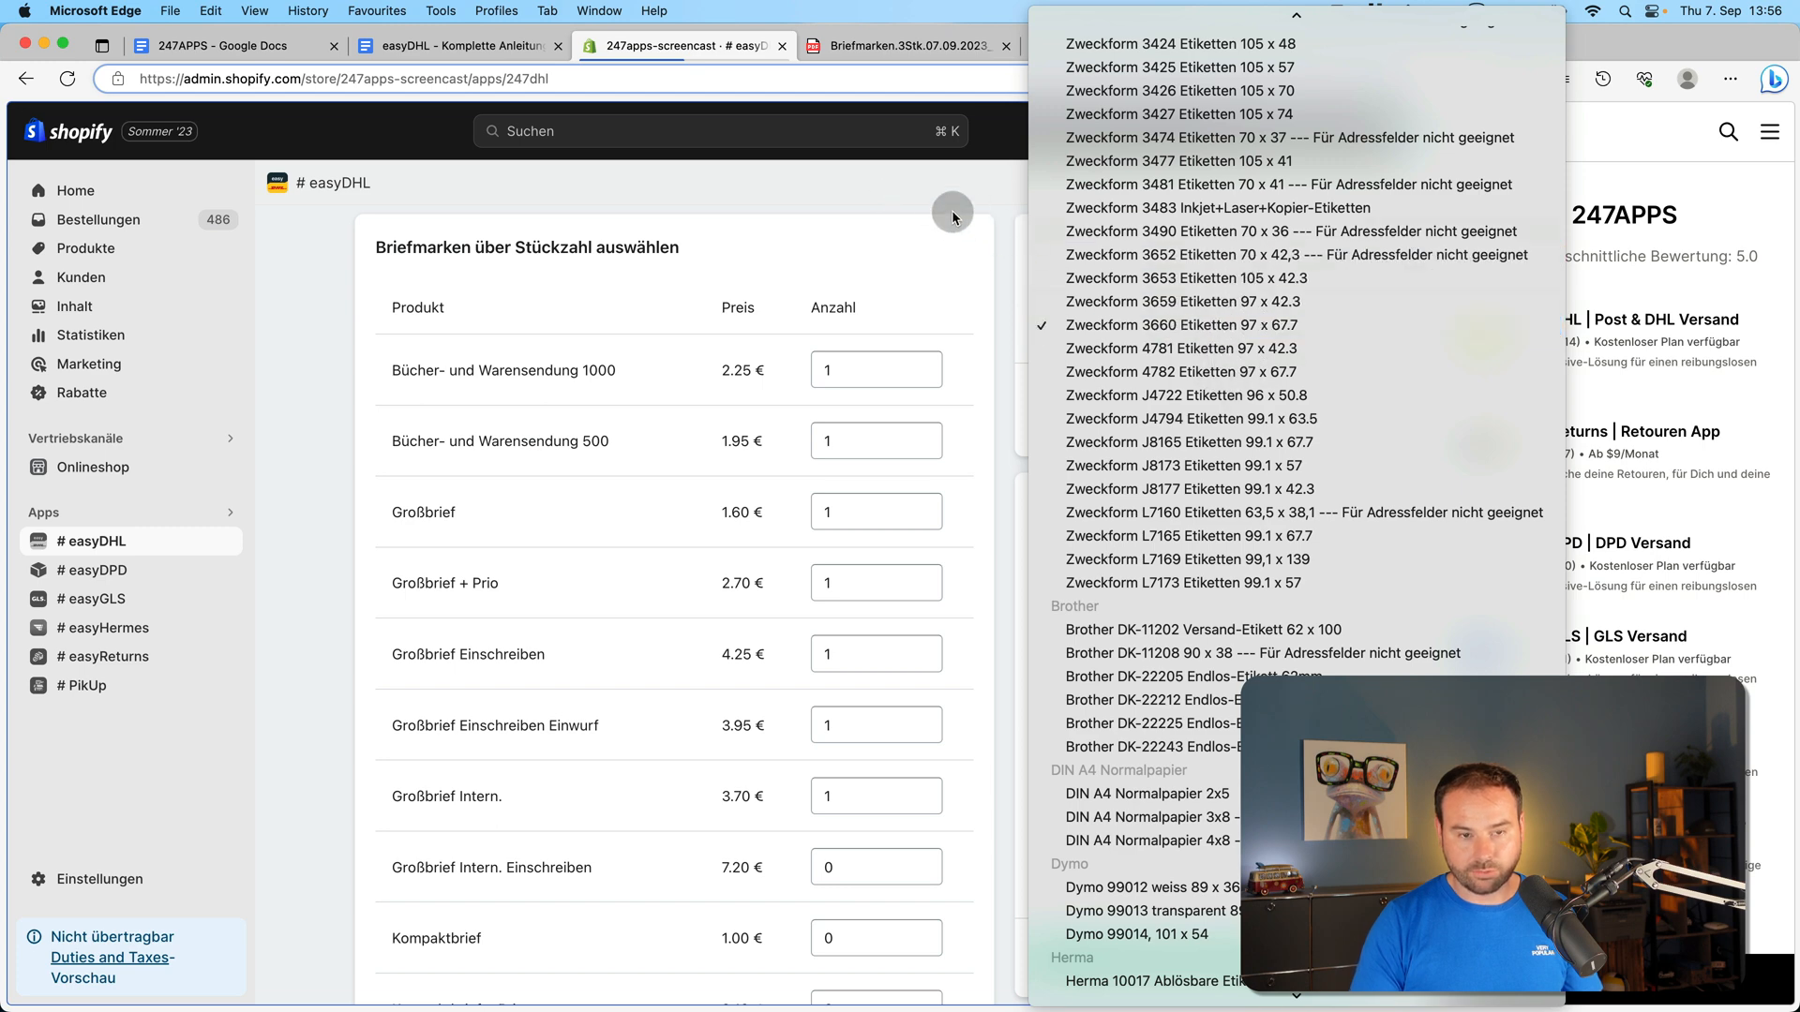
pyautogui.click(952, 212)
pyautogui.scroll(-4, 1080, 812)
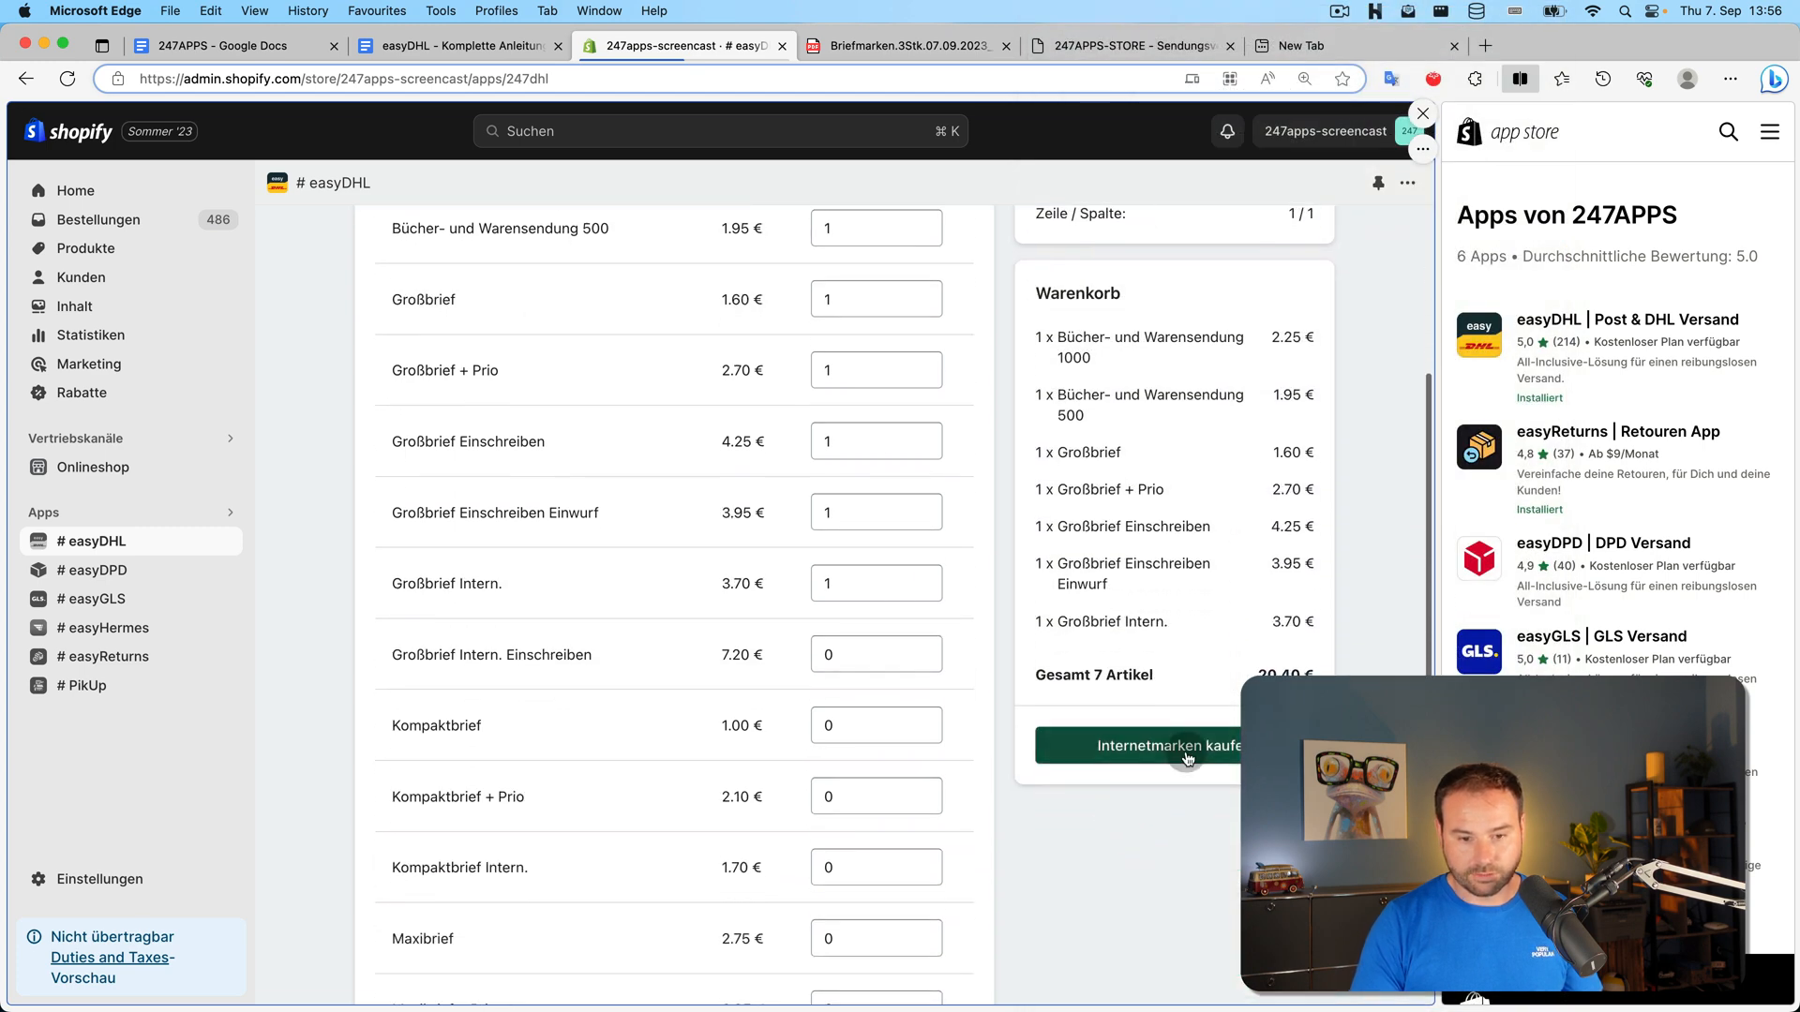
pyautogui.click(1186, 757)
pyautogui.click(602, 414)
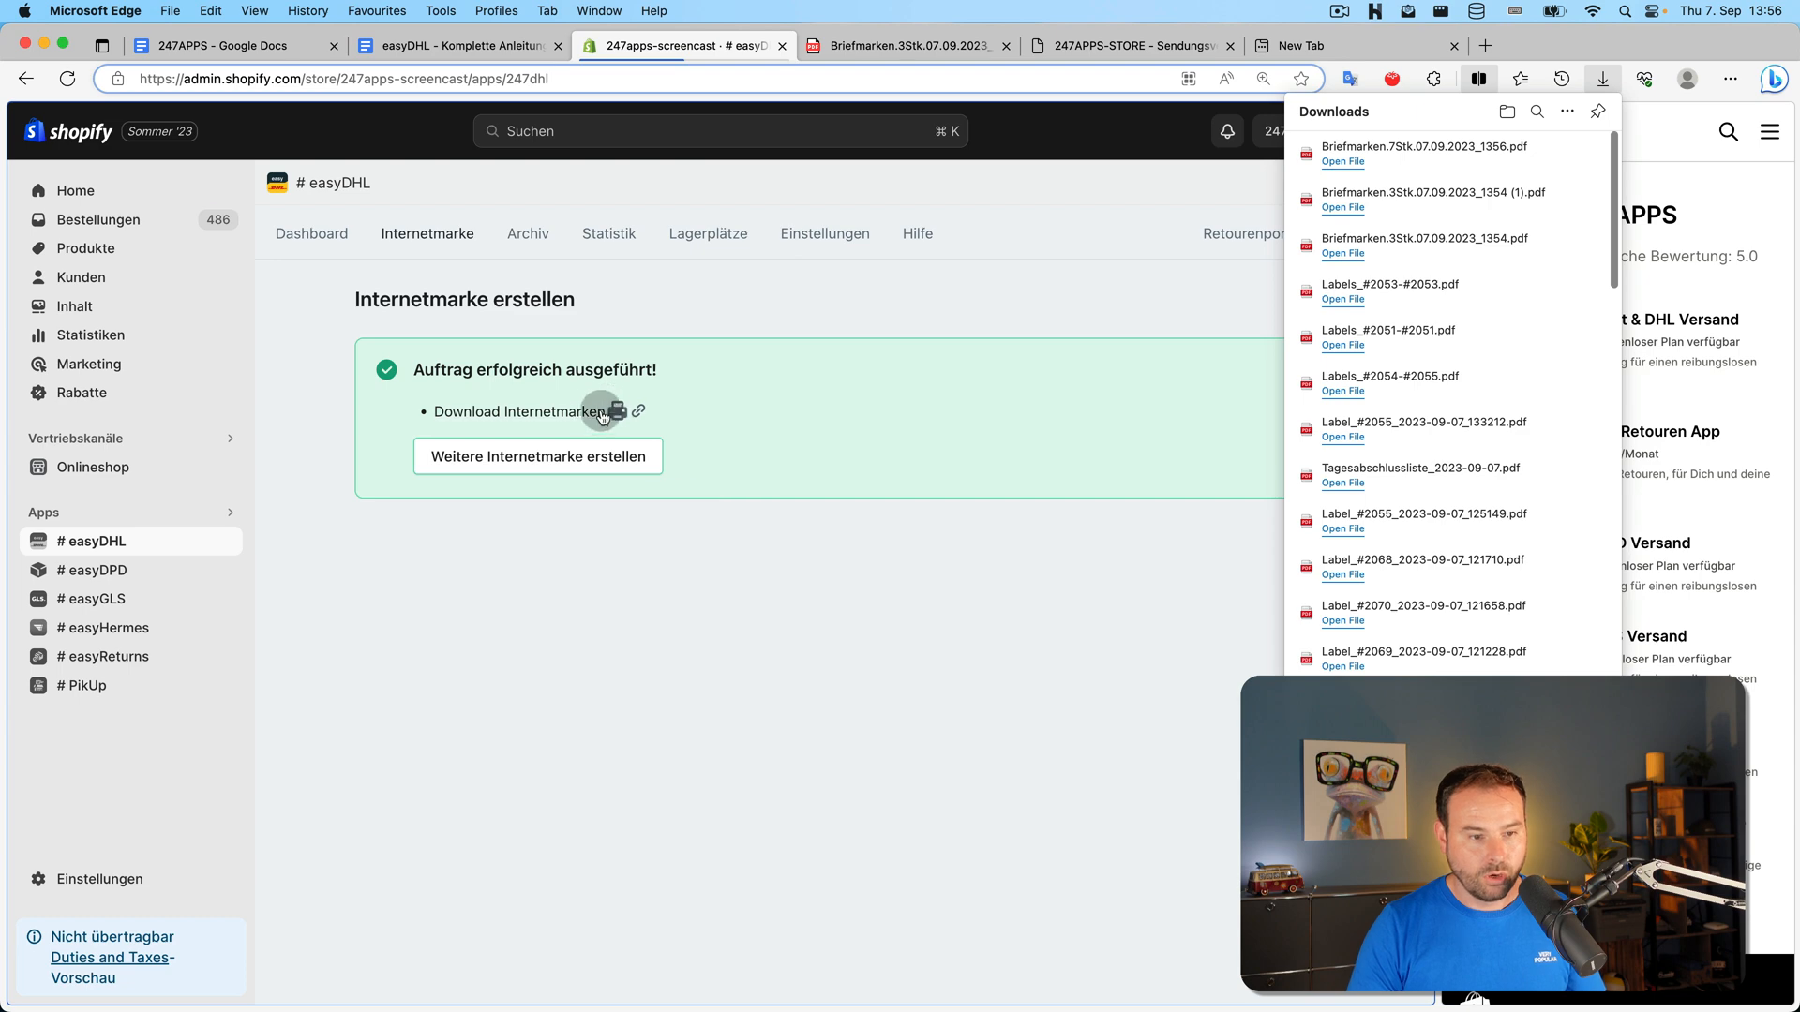
# Scroll through the seven stamps in the Briefmarken.7Stk PDF, then return to the 247apps-screencast tab
pyautogui.click(1449, 150)
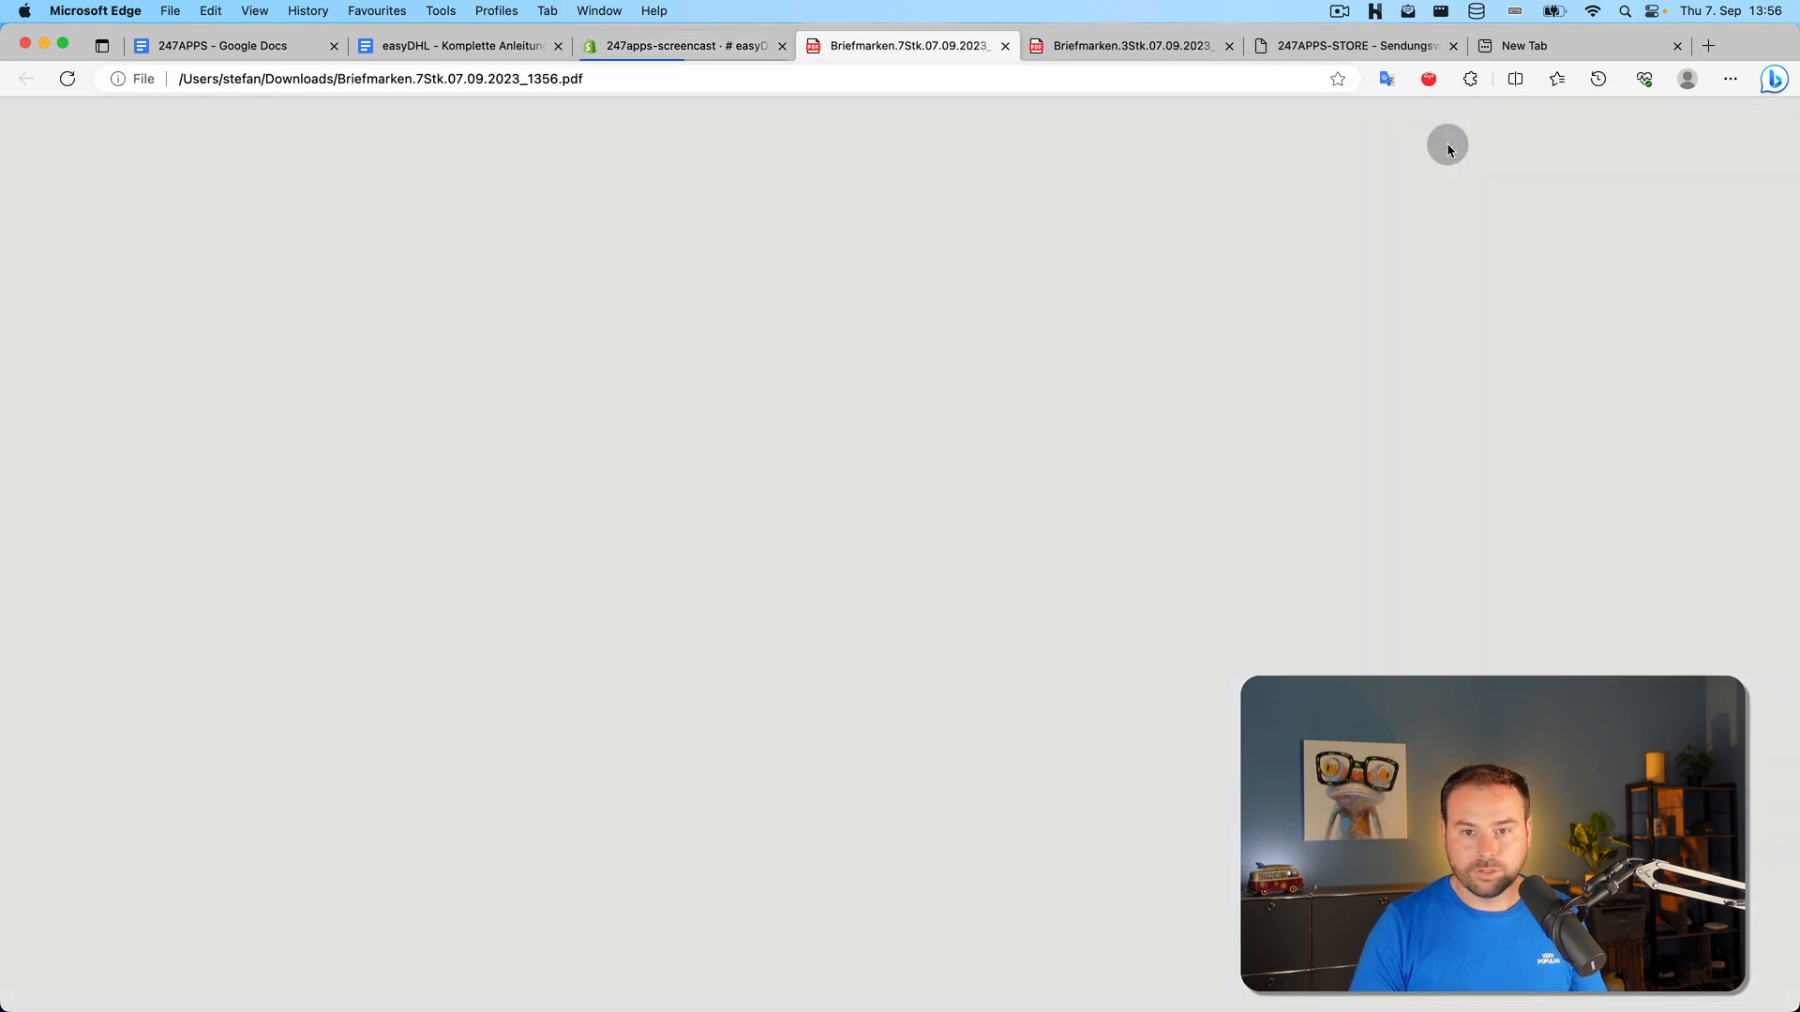
pyautogui.scroll(-3, 764, 754)
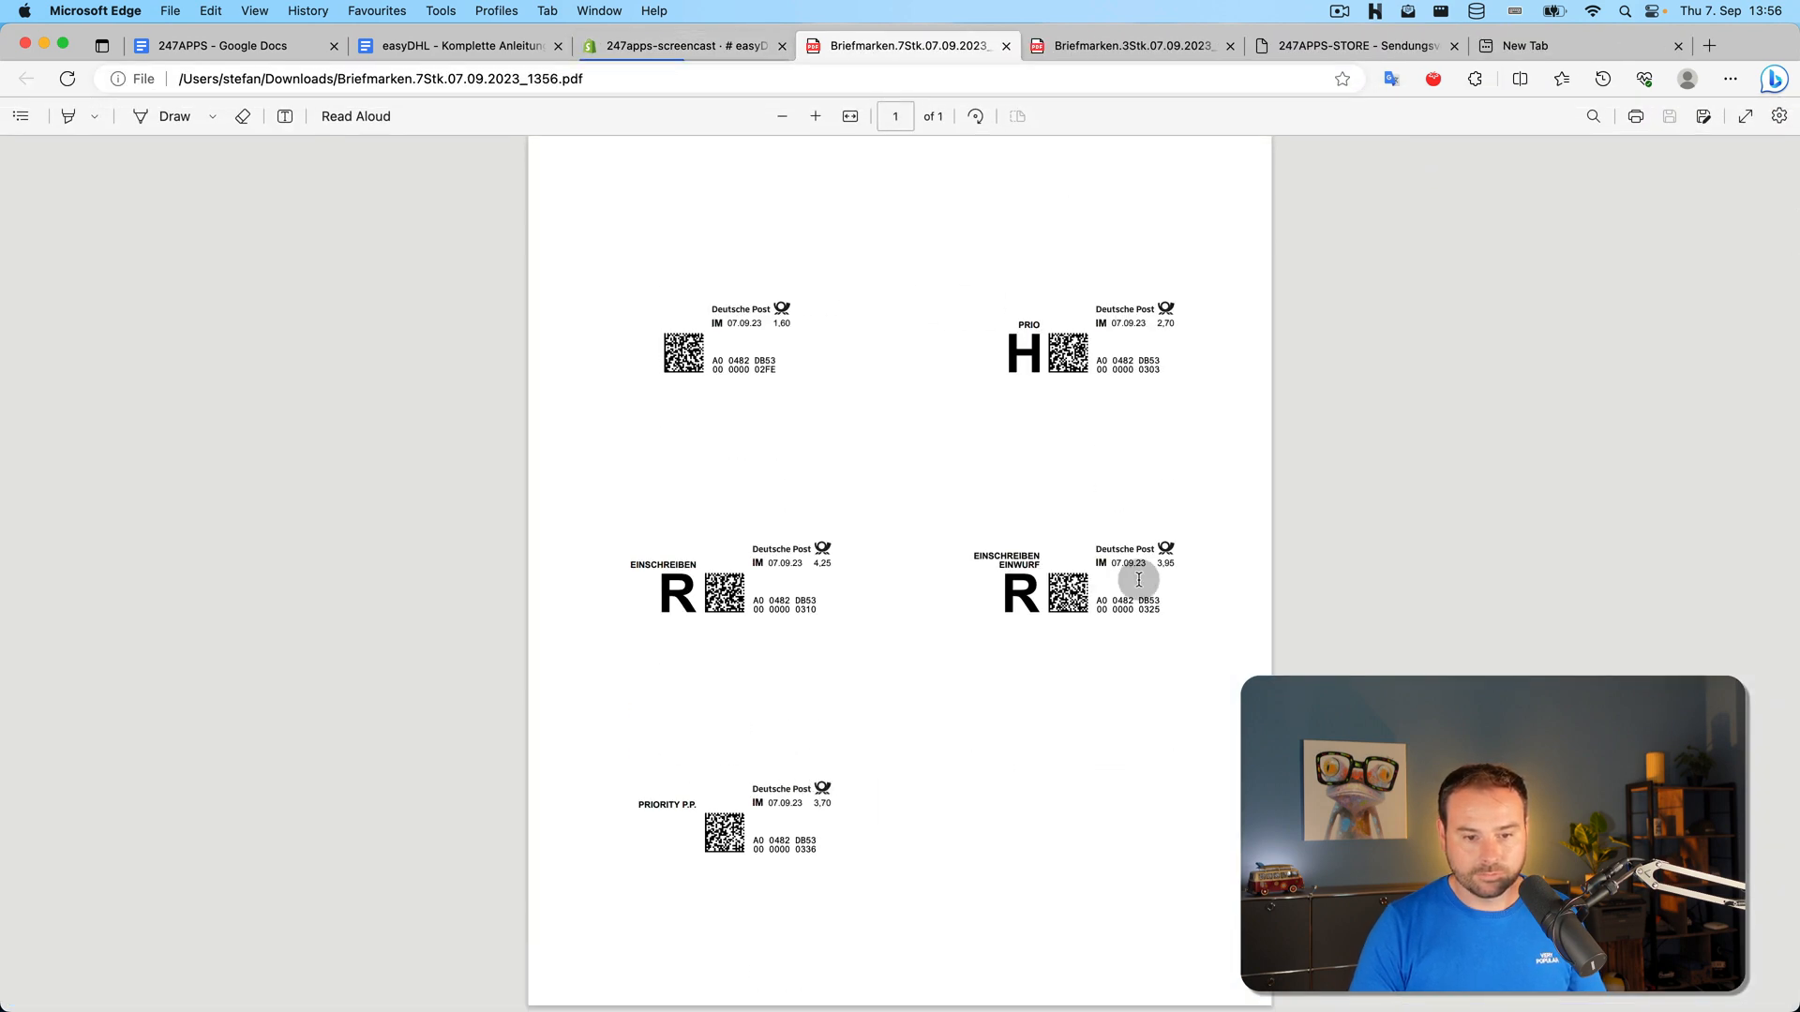
pyautogui.scroll(3, 683, 695)
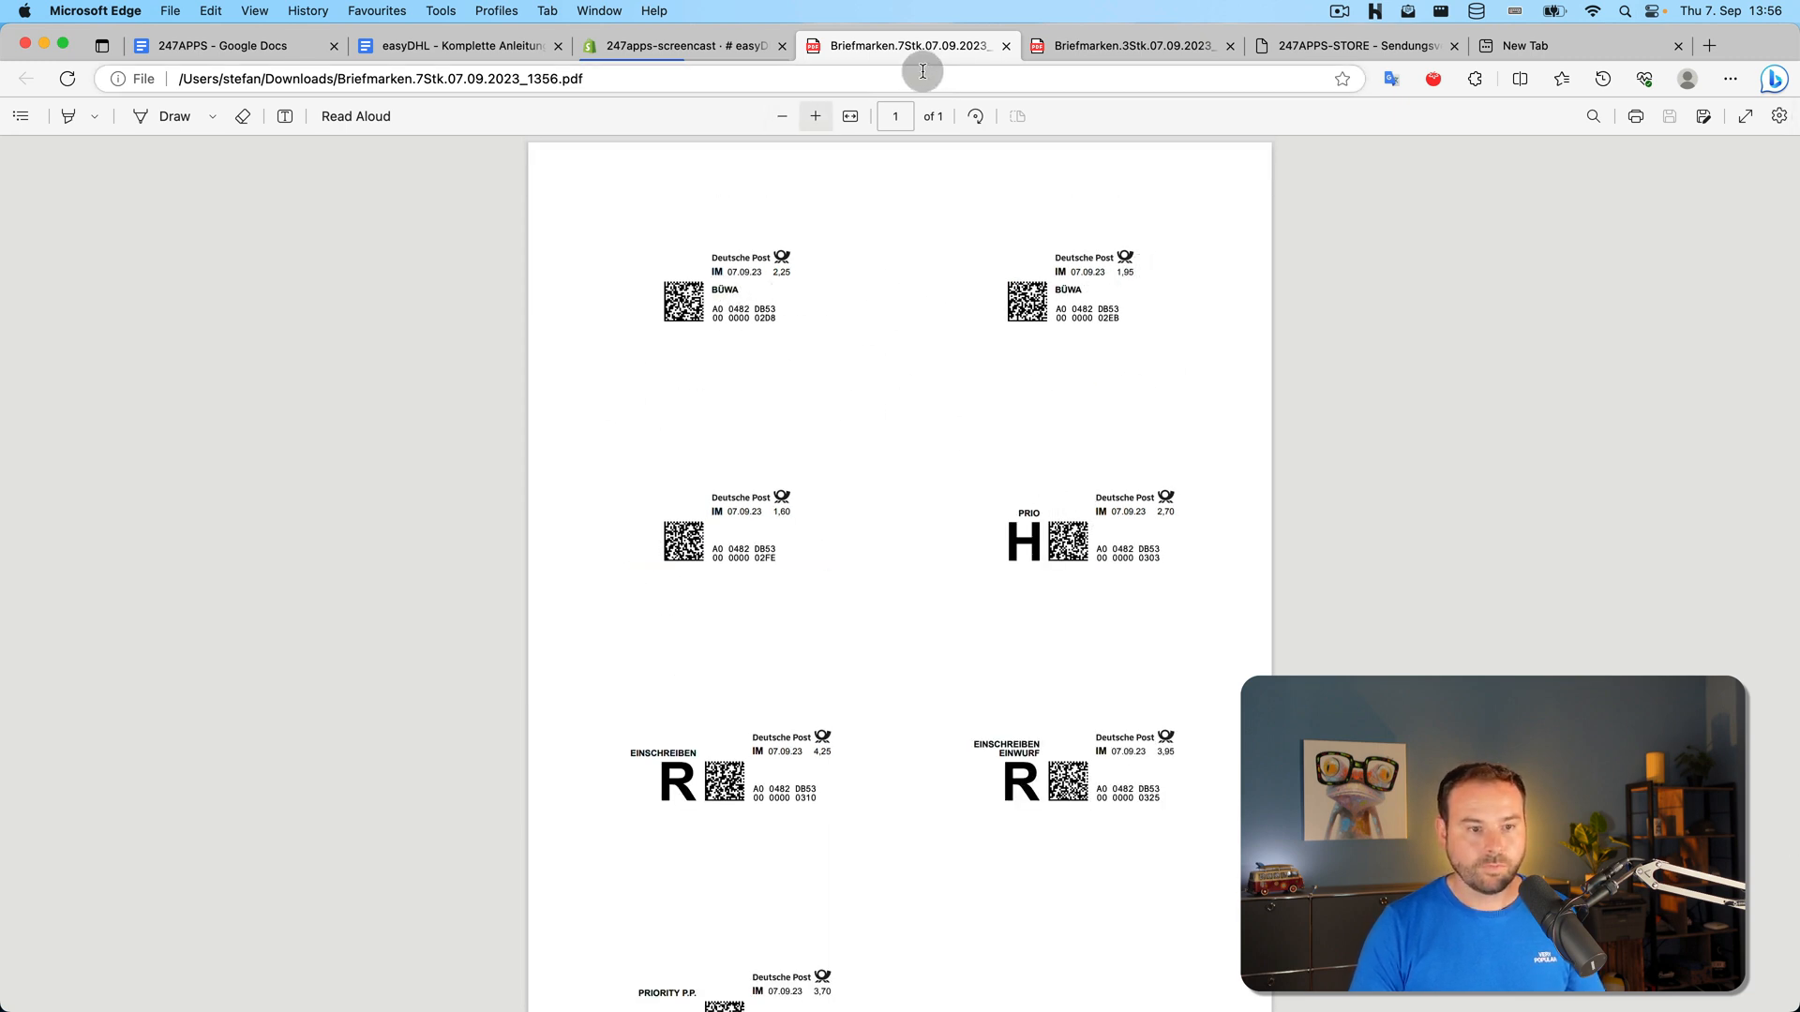
pyautogui.click(736, 31)
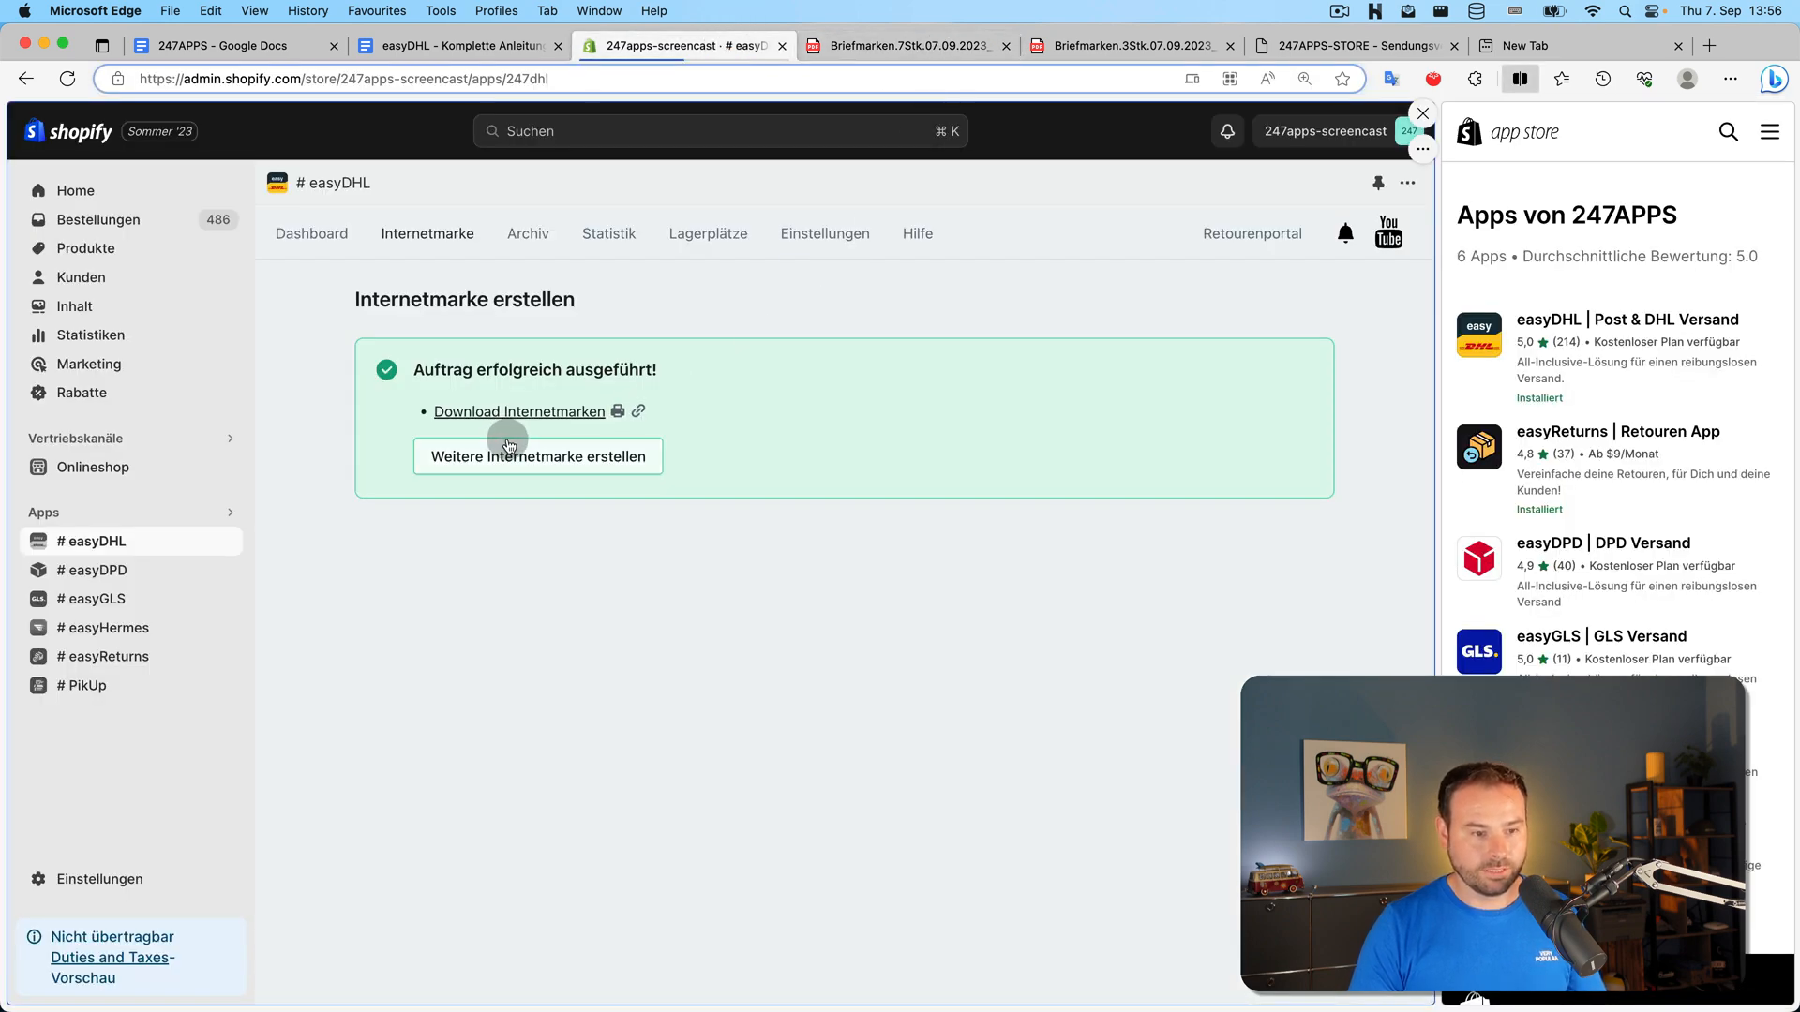
# Start another Internetmarke and open the top open order, #2048, from the overview
pyautogui.click(509, 447)
pyautogui.click(424, 233)
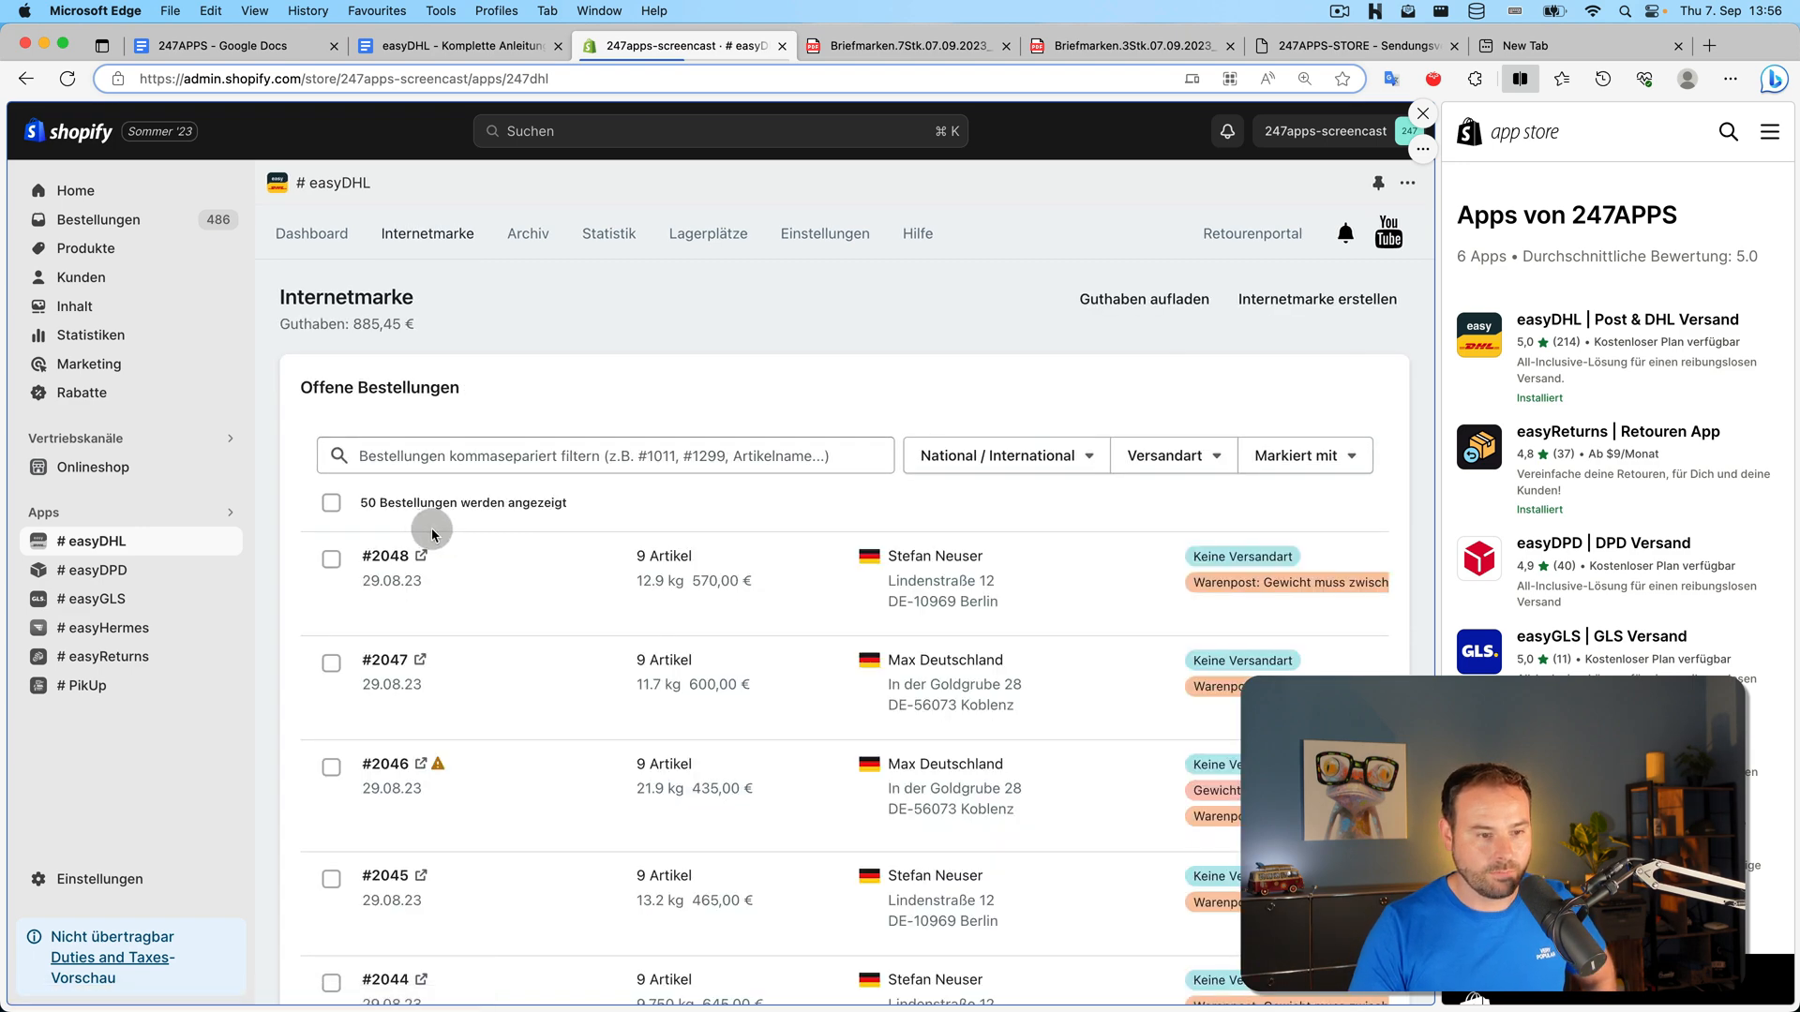
pyautogui.click(388, 553)
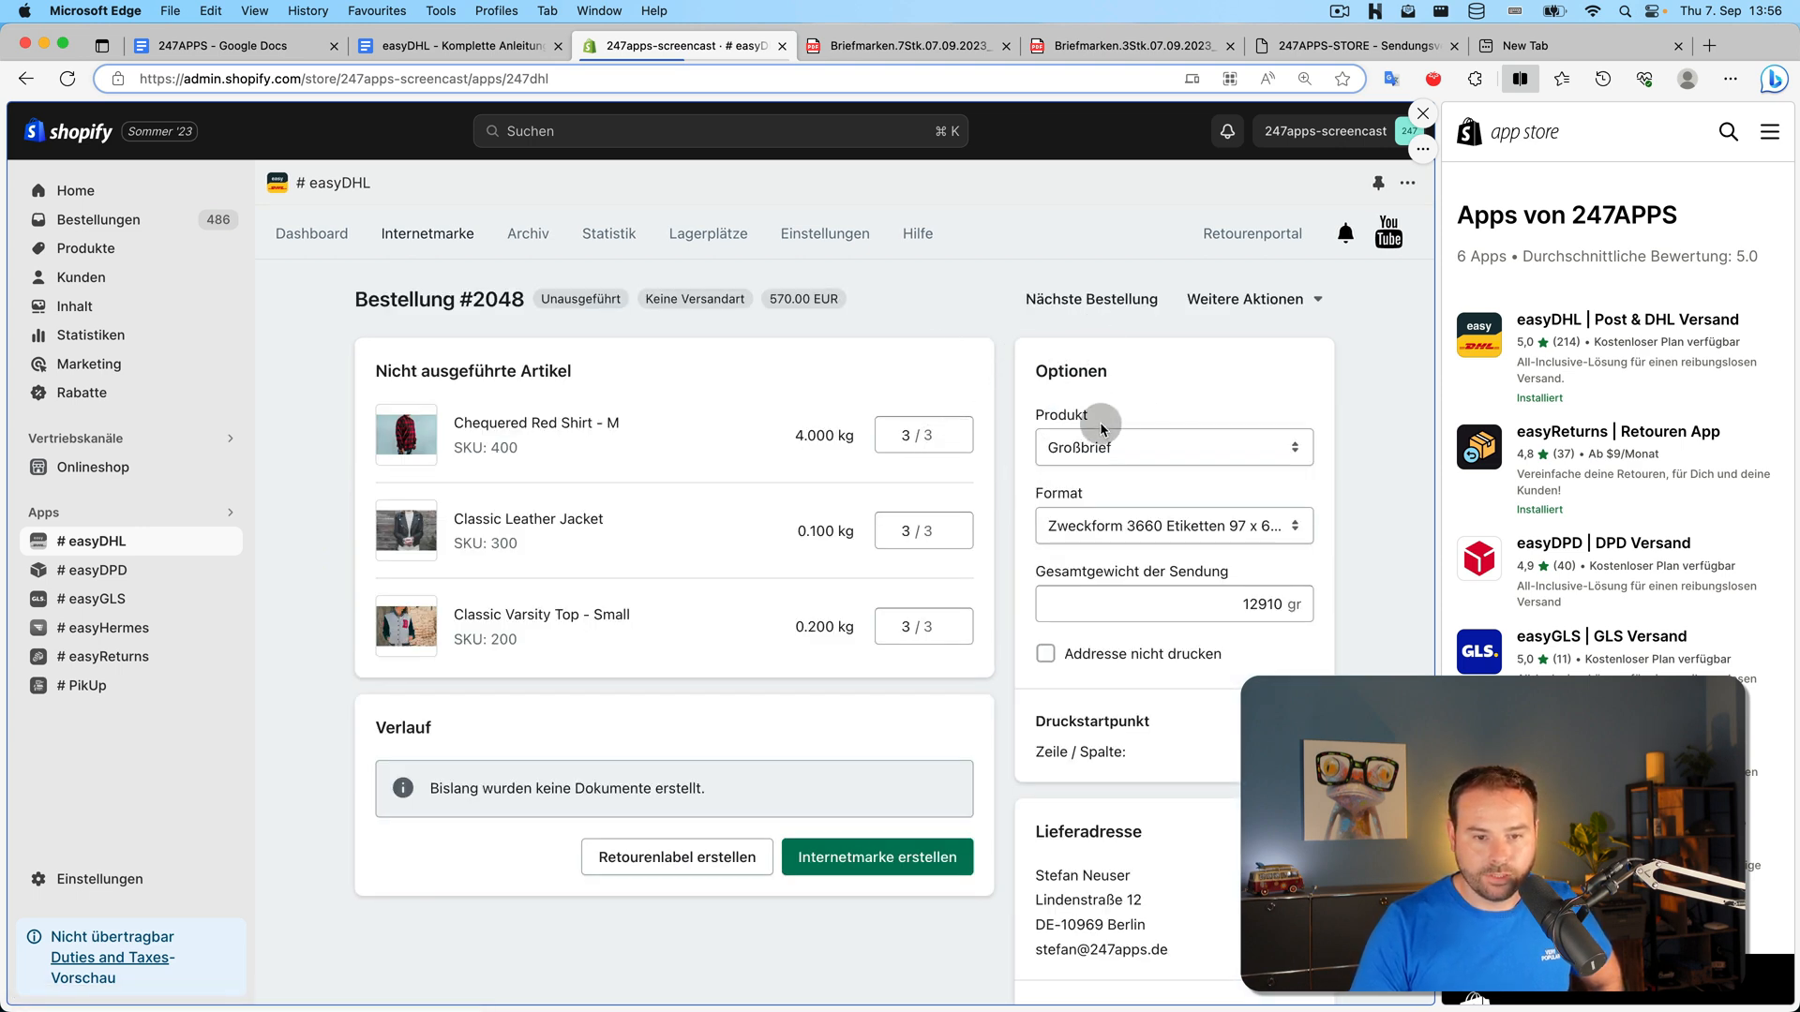
# Create a Bücher- und Warensendung 1000 stamp covering only one Classic Varsity Top, other items at 0
pyautogui.click(1129, 449)
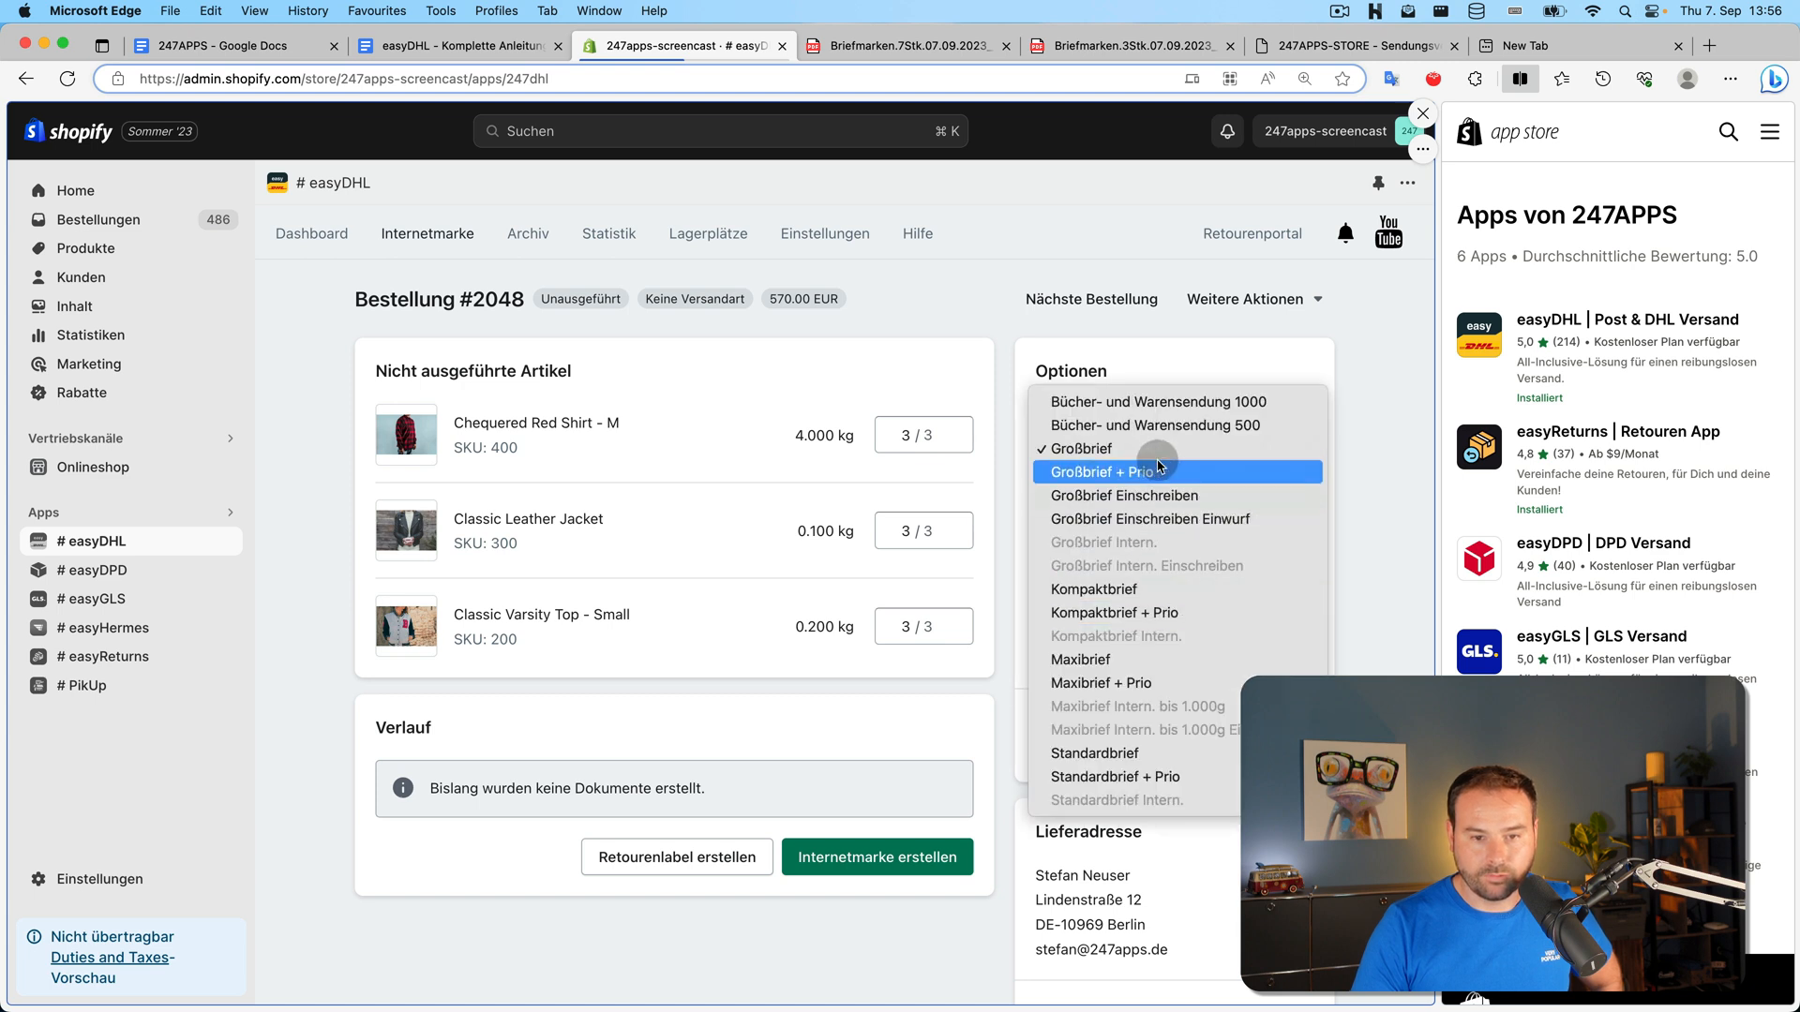
pyautogui.click(1162, 402)
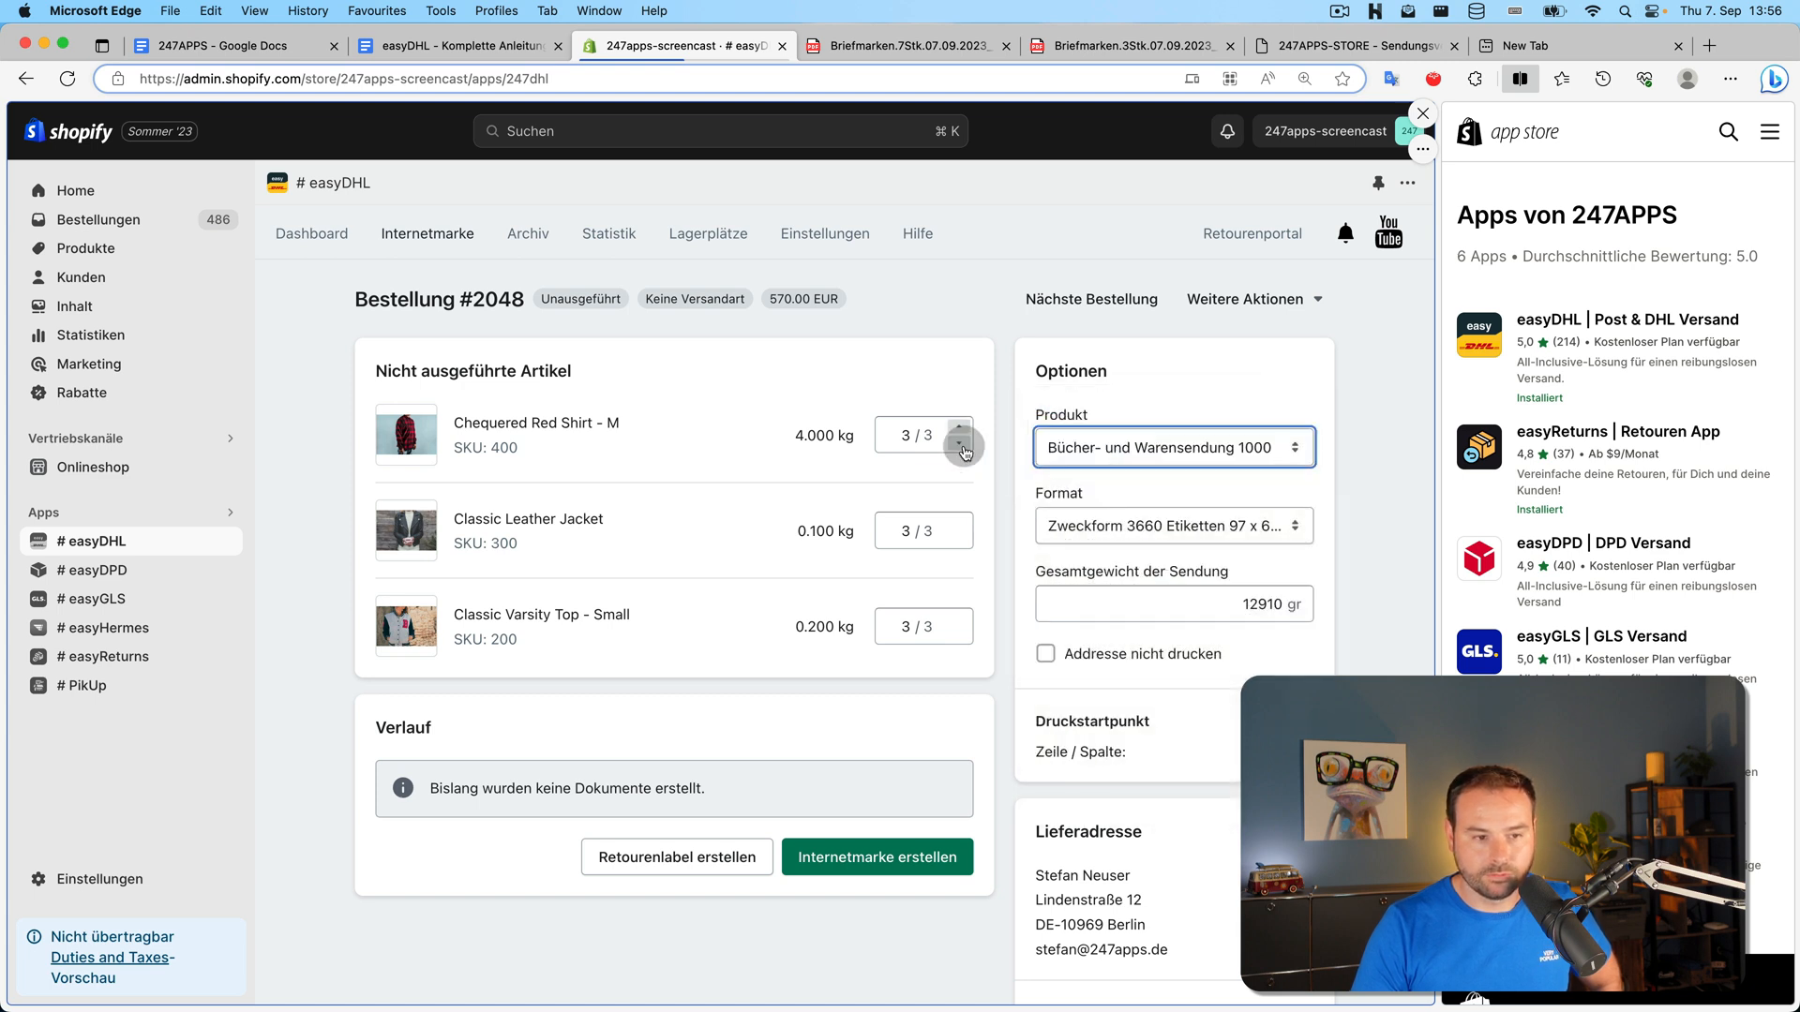
pyautogui.click(960, 445)
pyautogui.click(960, 445)
pyautogui.click(960, 445)
pyautogui.click(959, 539)
pyautogui.click(959, 539)
pyautogui.click(959, 539)
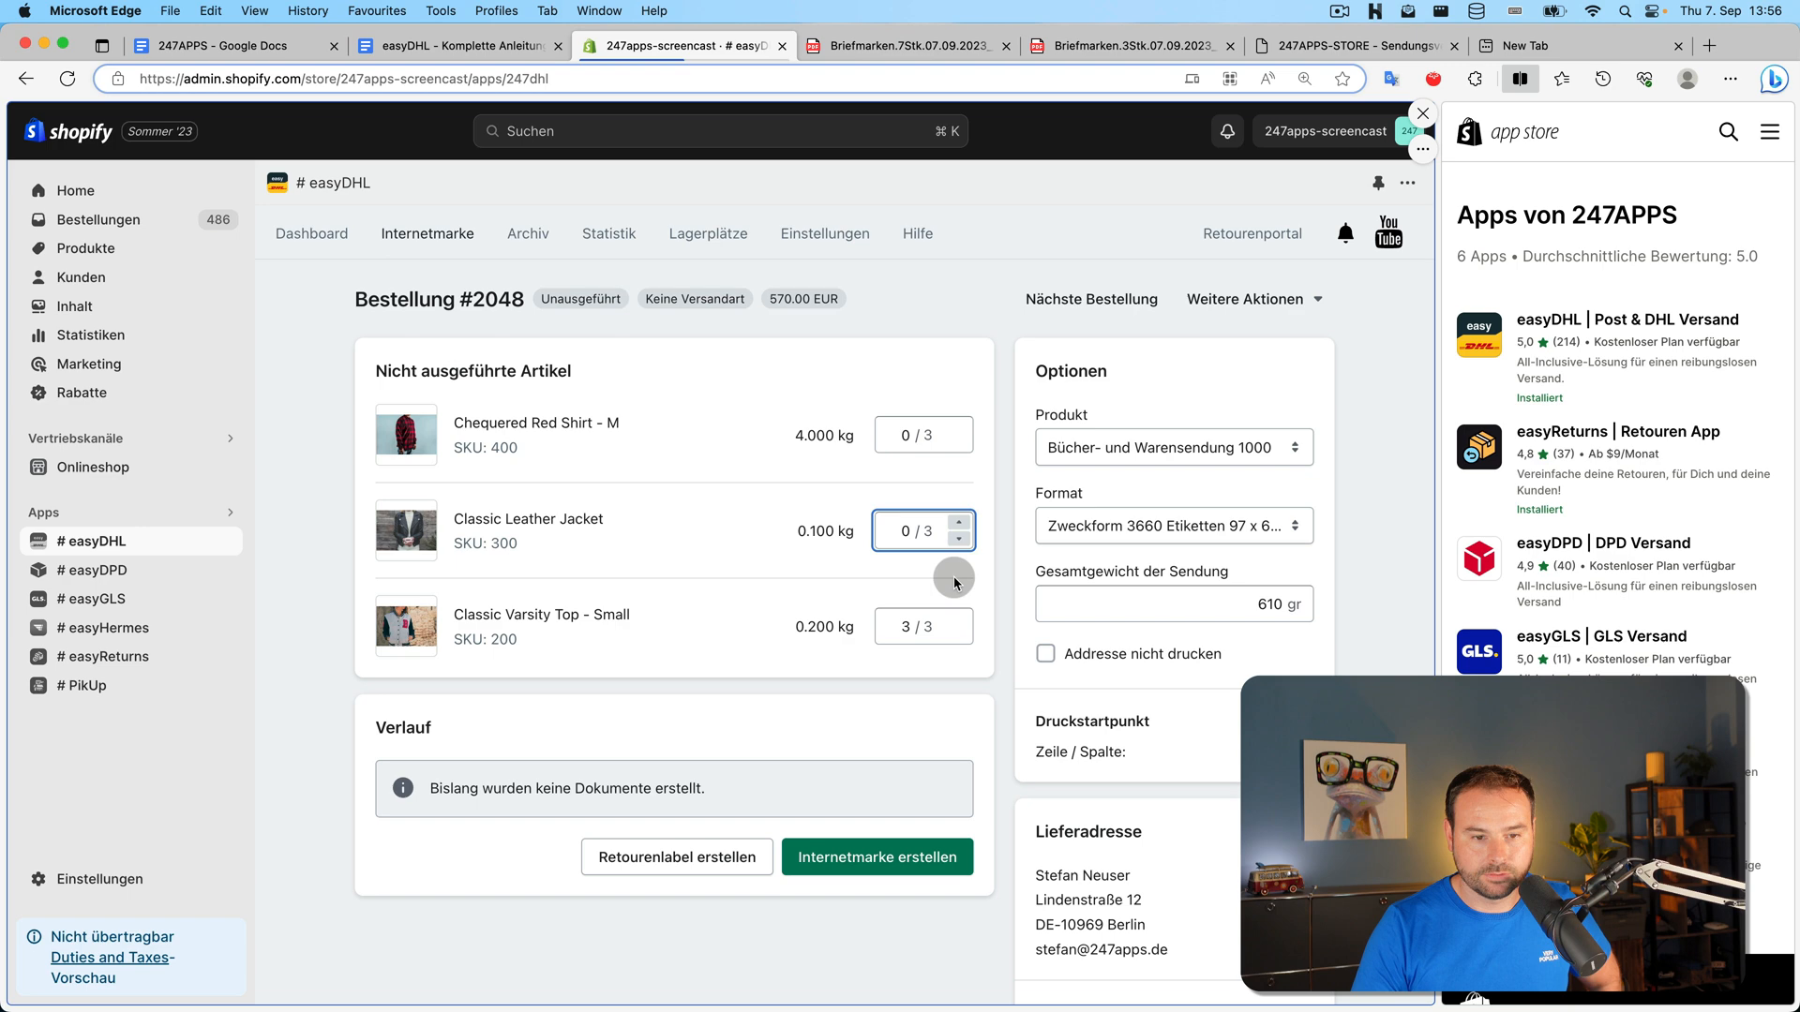
pyautogui.click(958, 640)
pyautogui.click(959, 640)
pyautogui.click(958, 641)
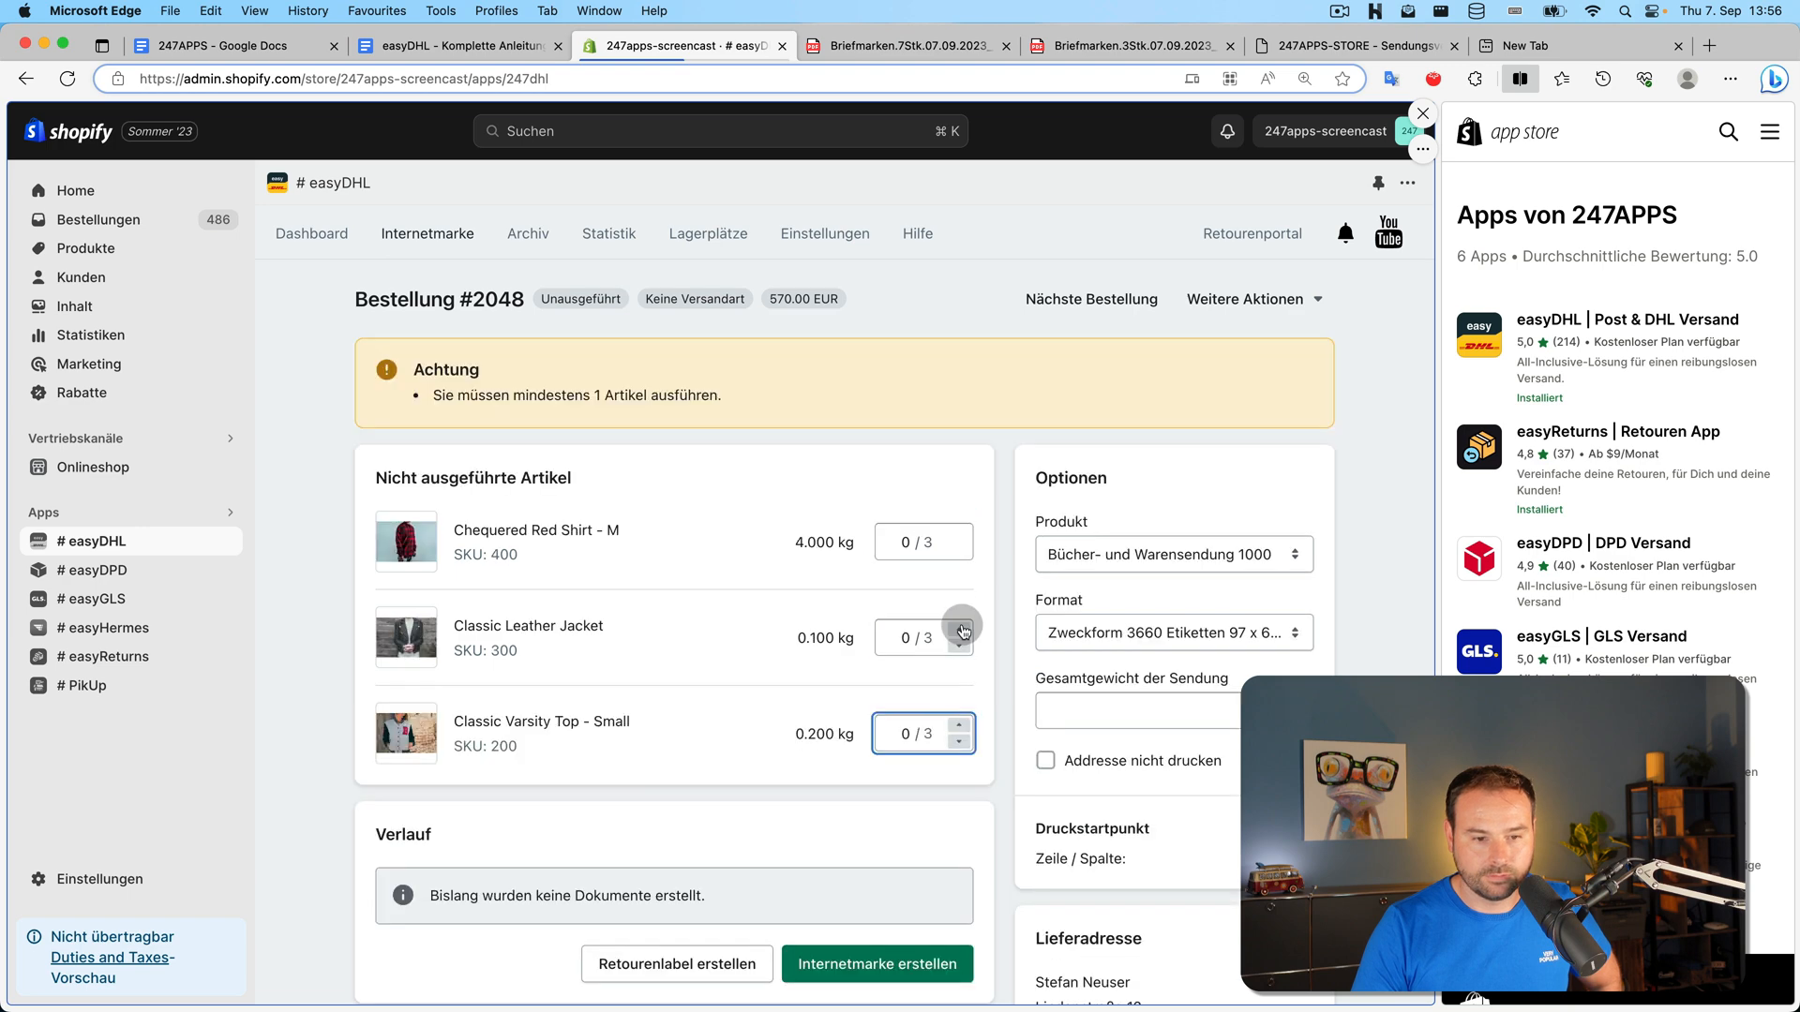
pyautogui.click(959, 720)
pyautogui.click(931, 857)
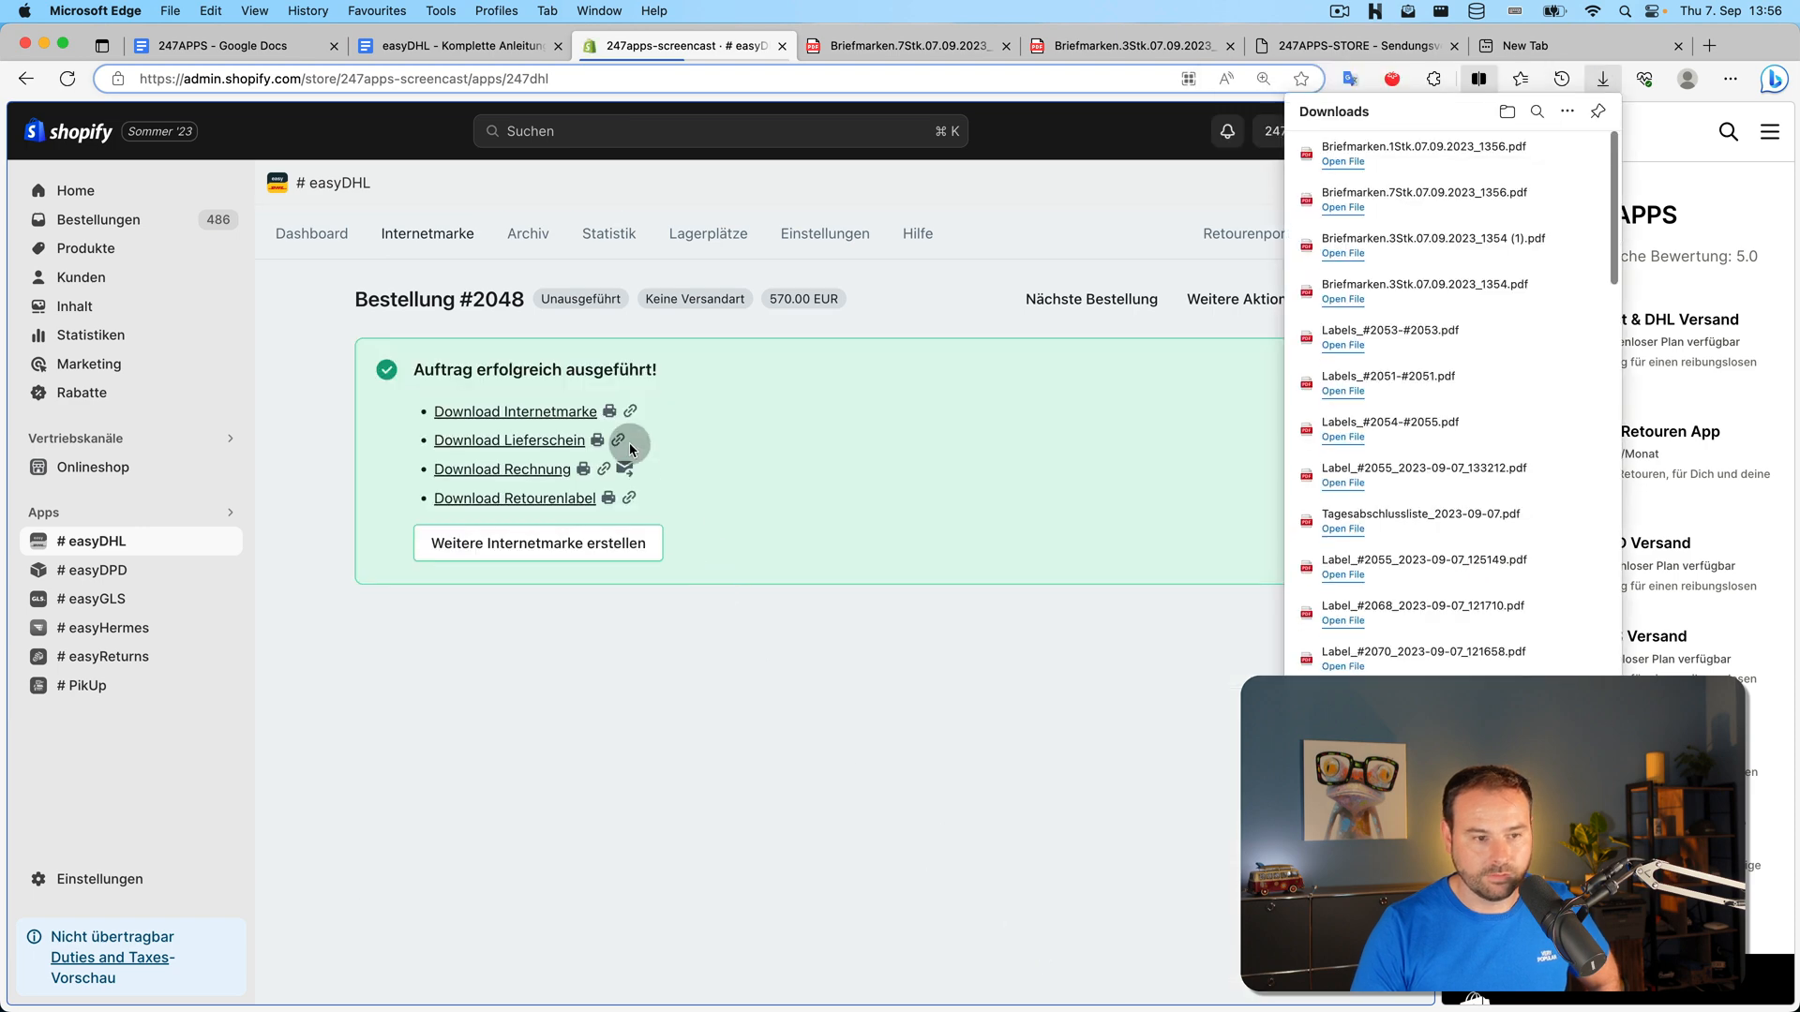
# View the one-stamp PDF, then download and view the order's return label PDF
pyautogui.click(1448, 148)
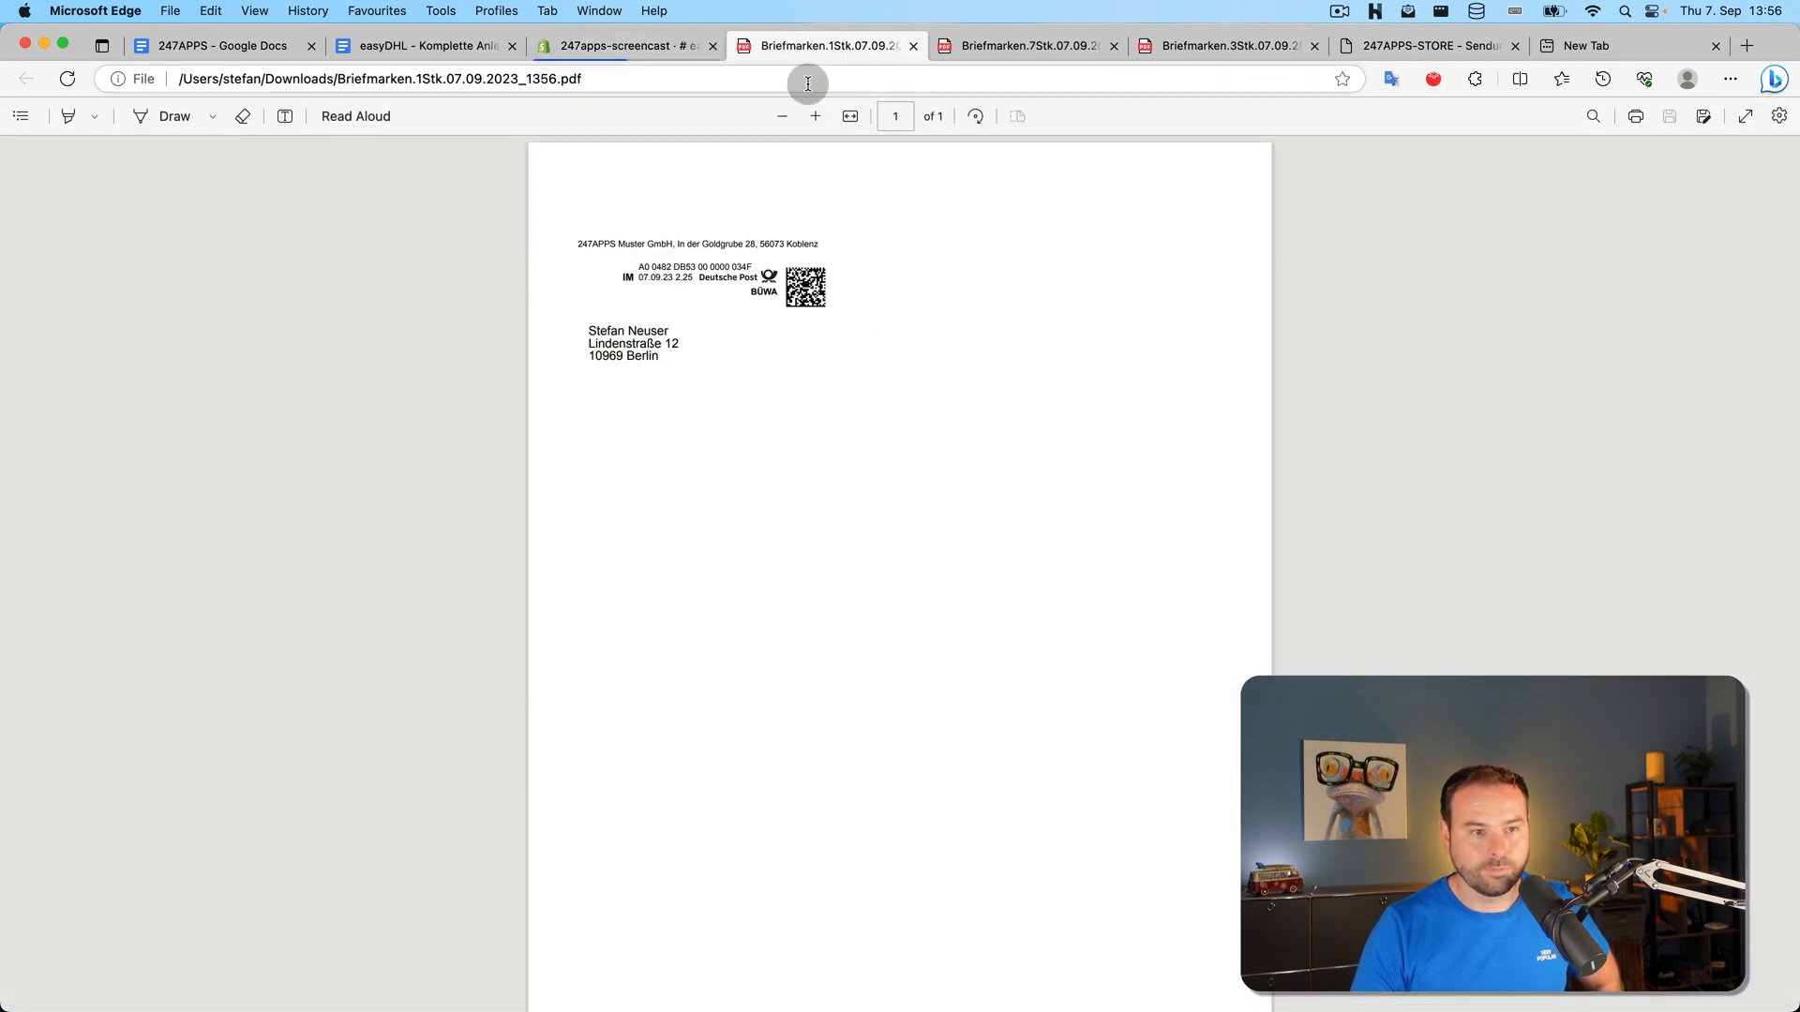
pyautogui.click(665, 49)
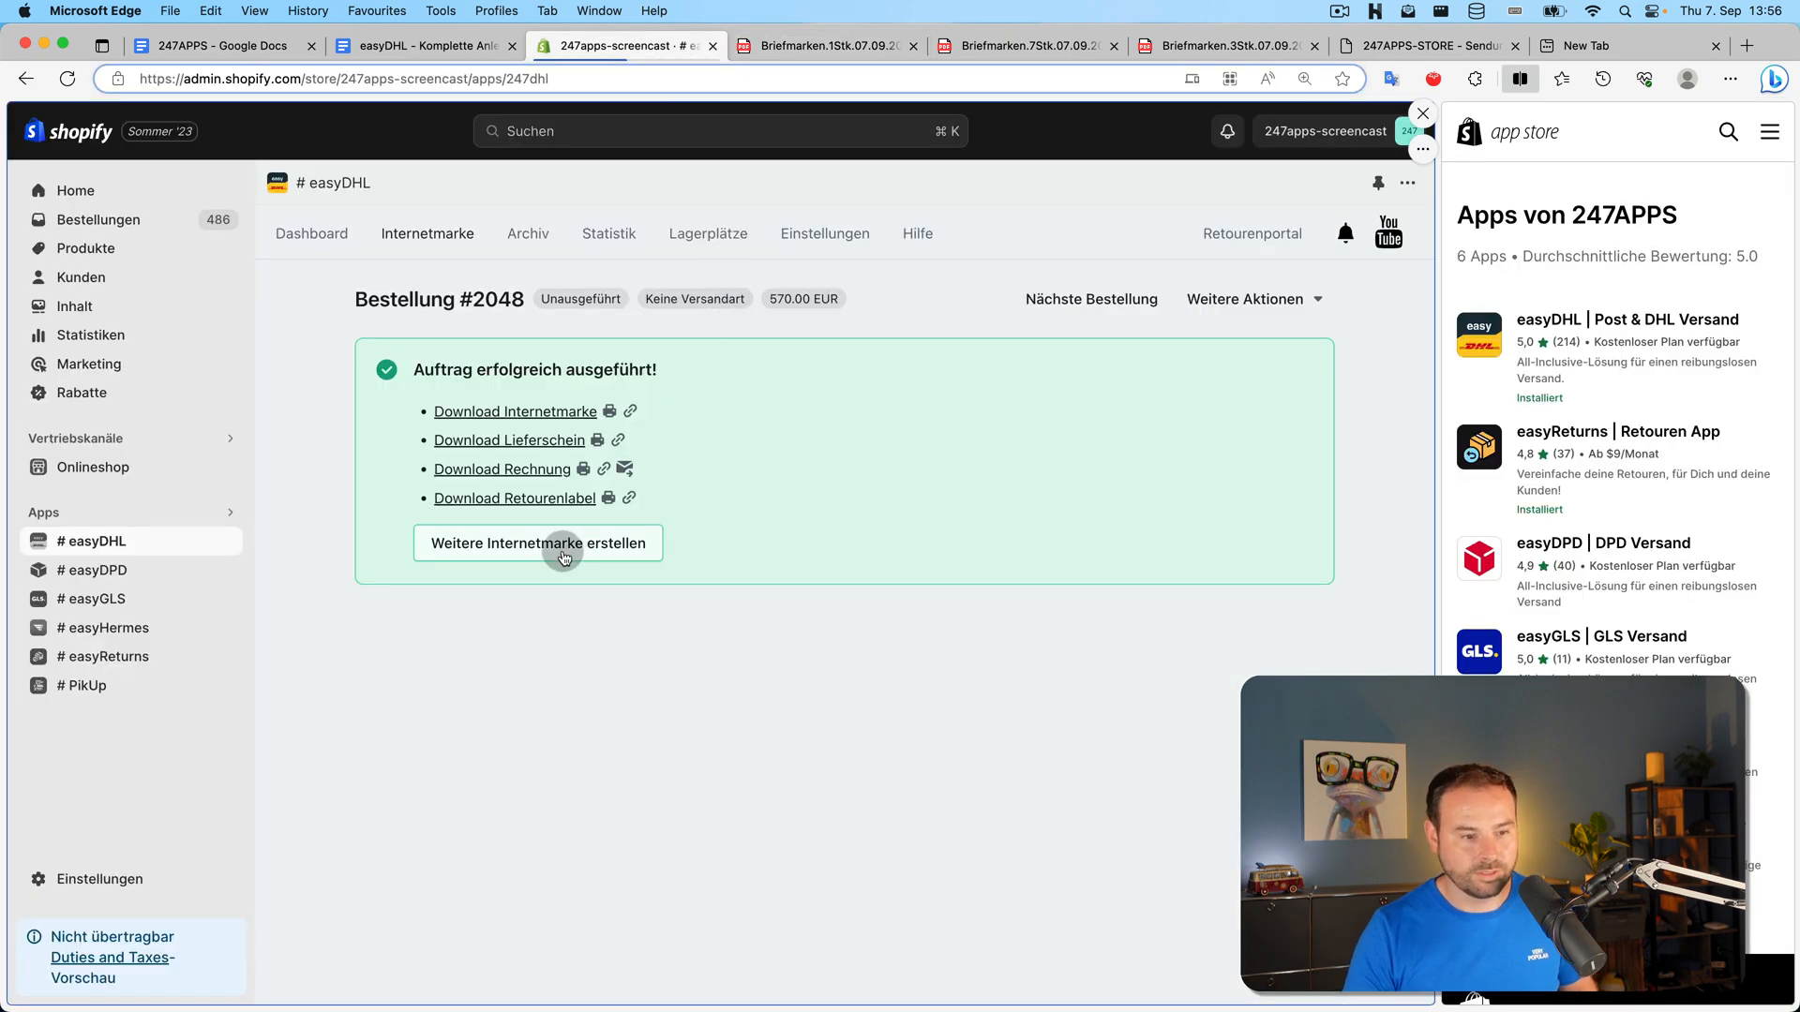
pyautogui.click(556, 506)
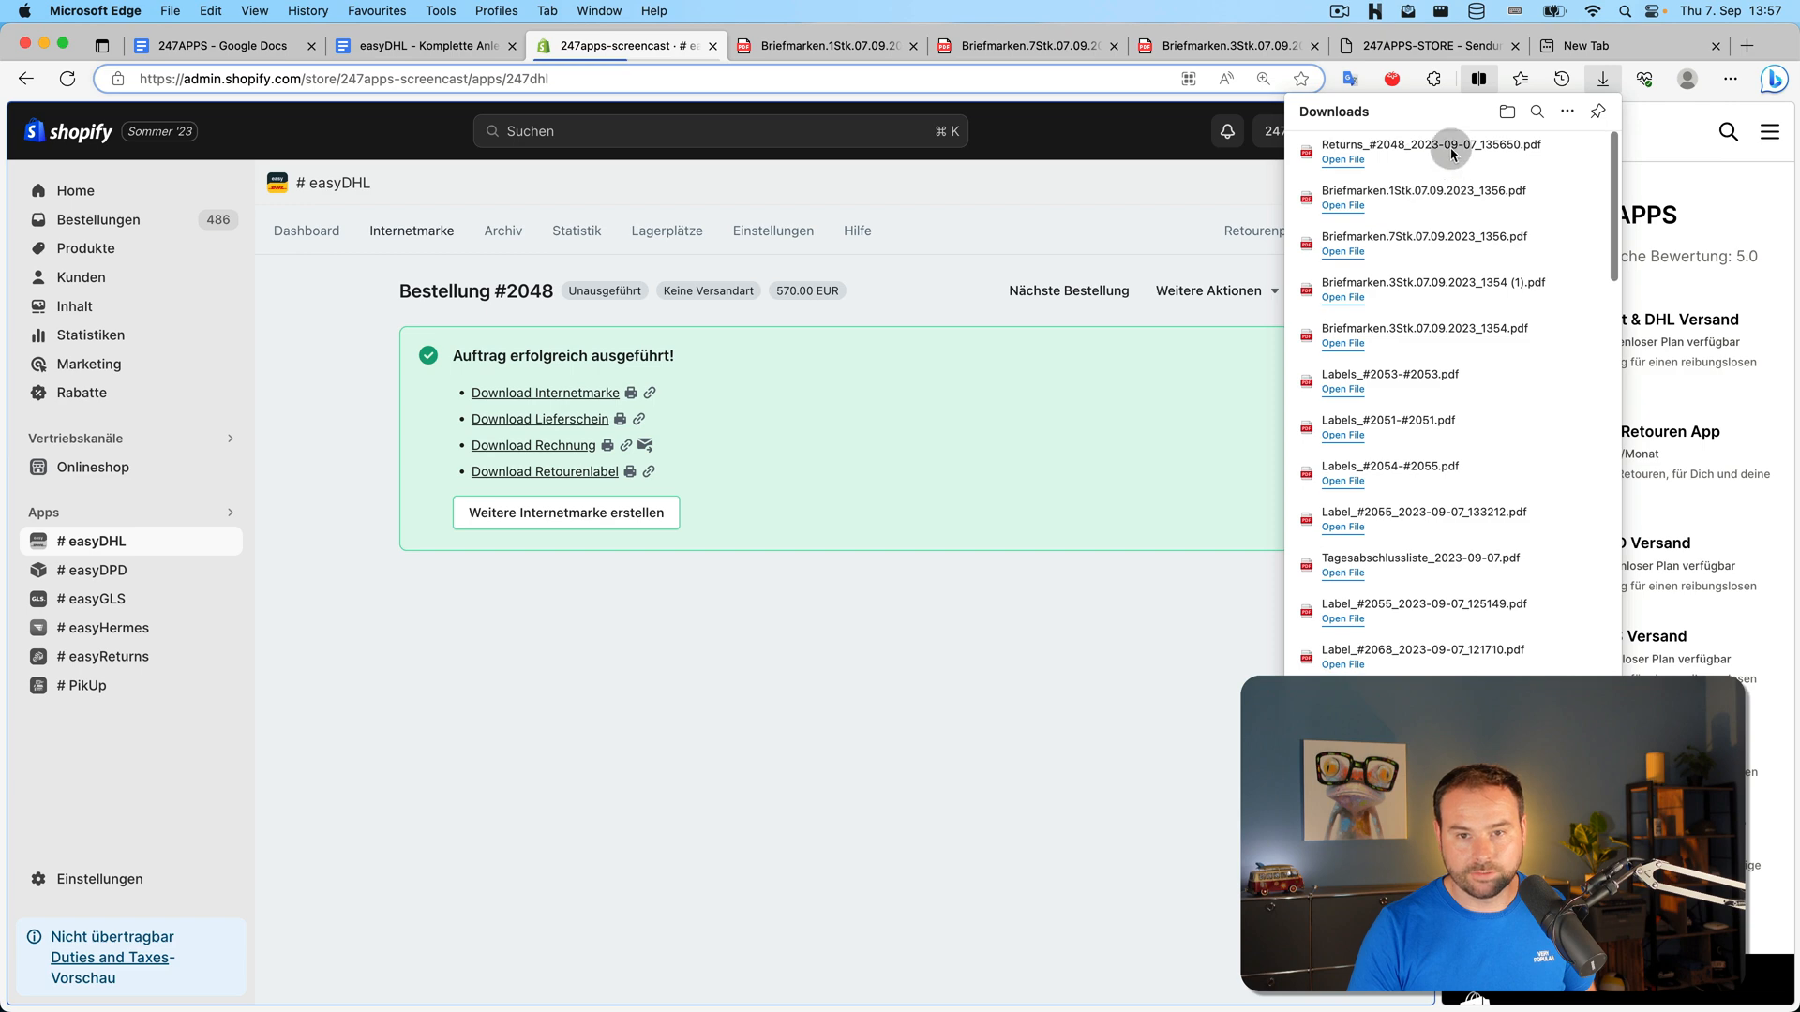
pyautogui.scroll(-1, 1449, 151)
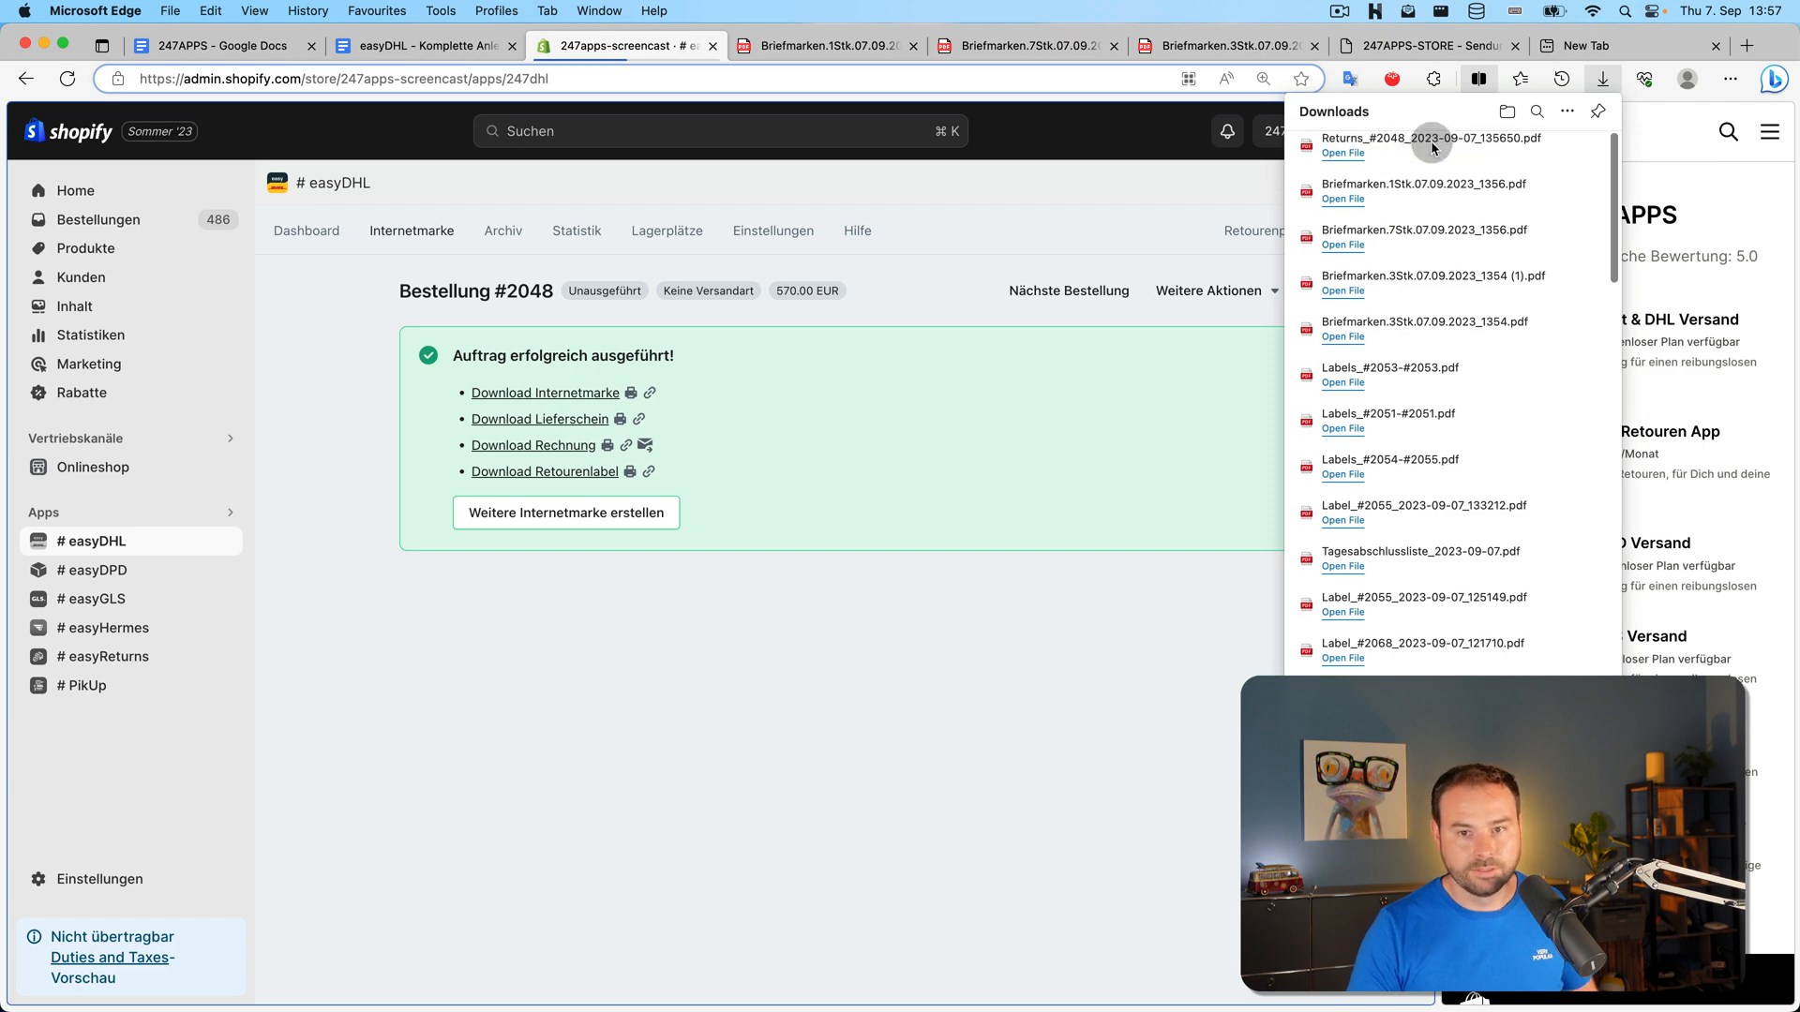
pyautogui.click(1411, 154)
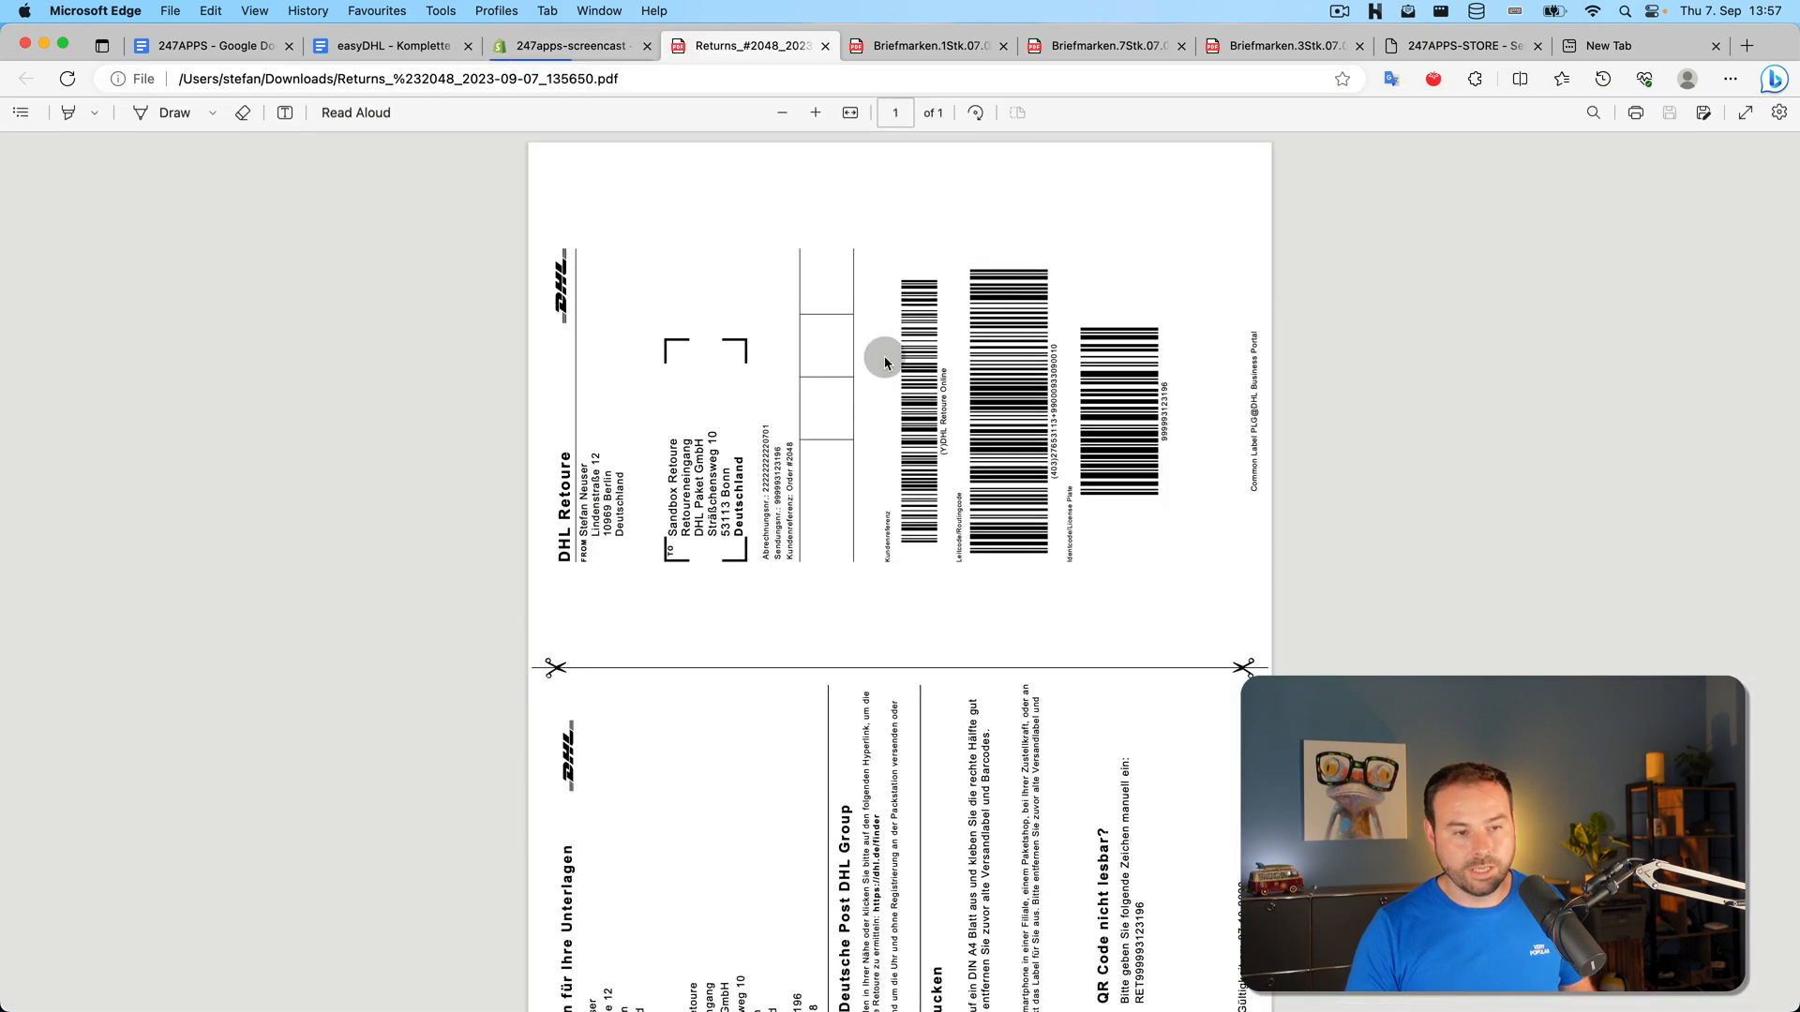
pyautogui.click(604, 54)
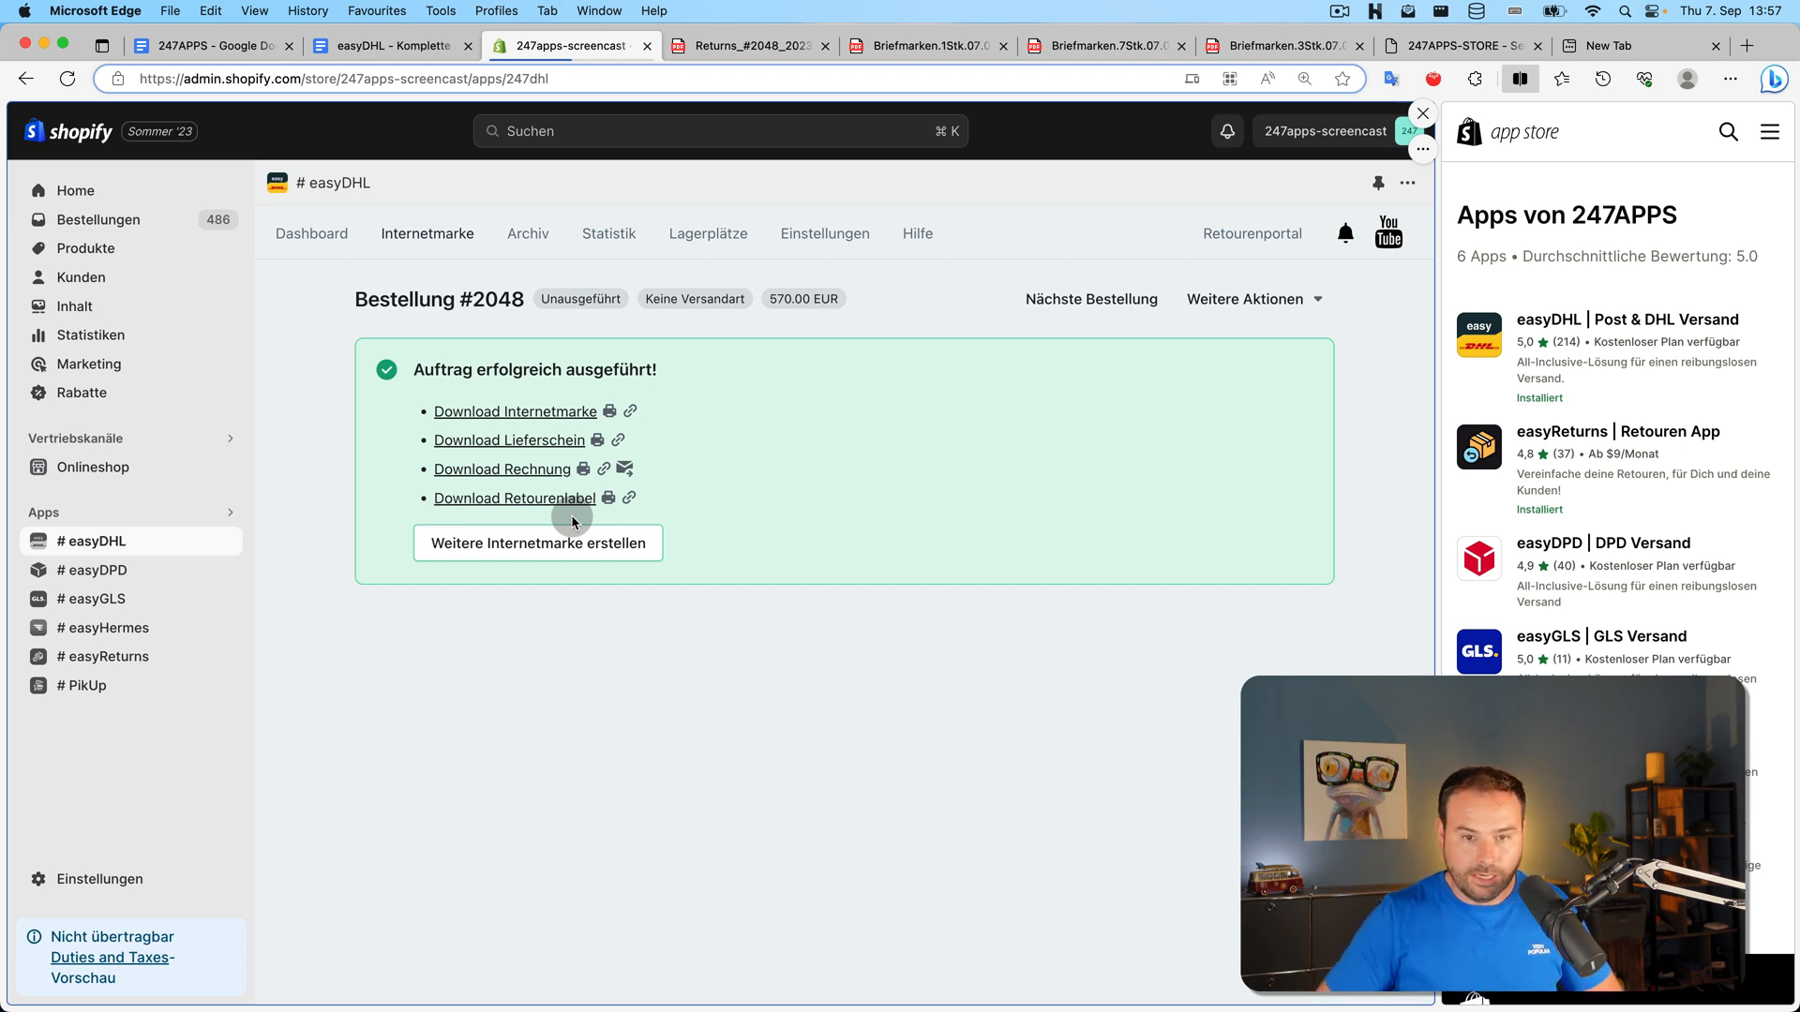
# Move to the next order and tick the Internetmarke item in the tutorial checklist document
pyautogui.click(1090, 300)
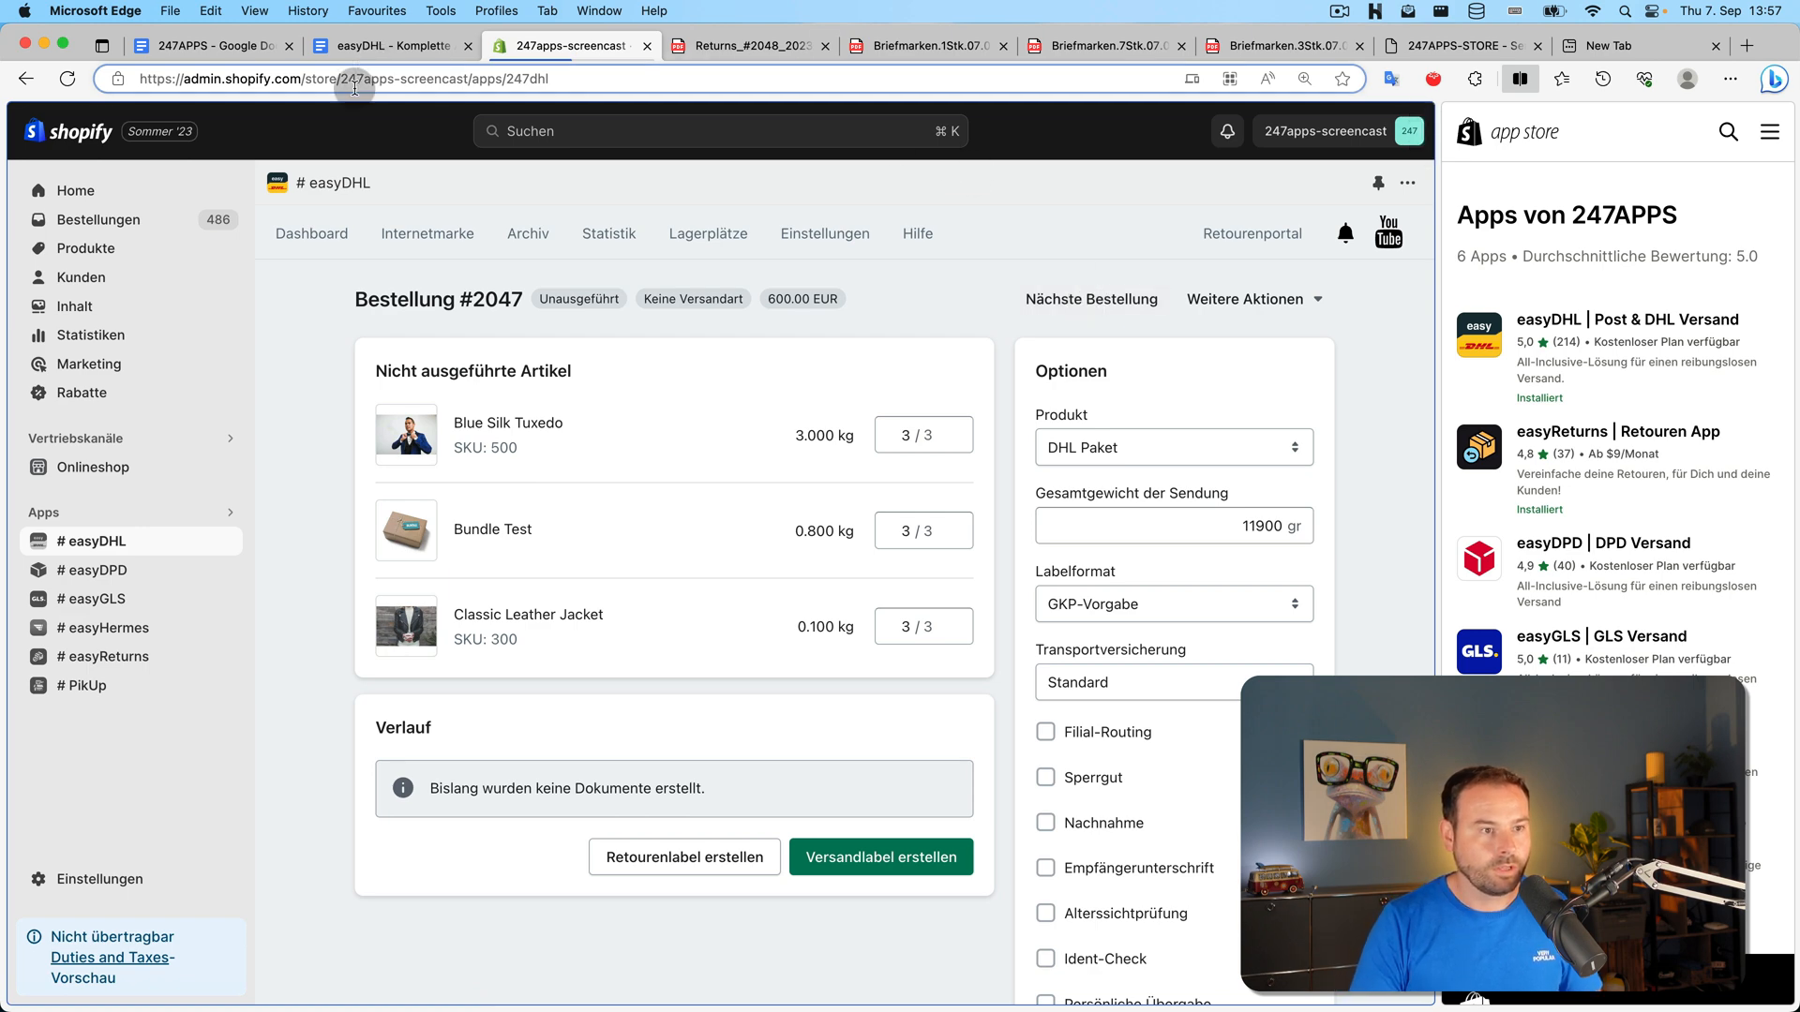
pyautogui.click(203, 49)
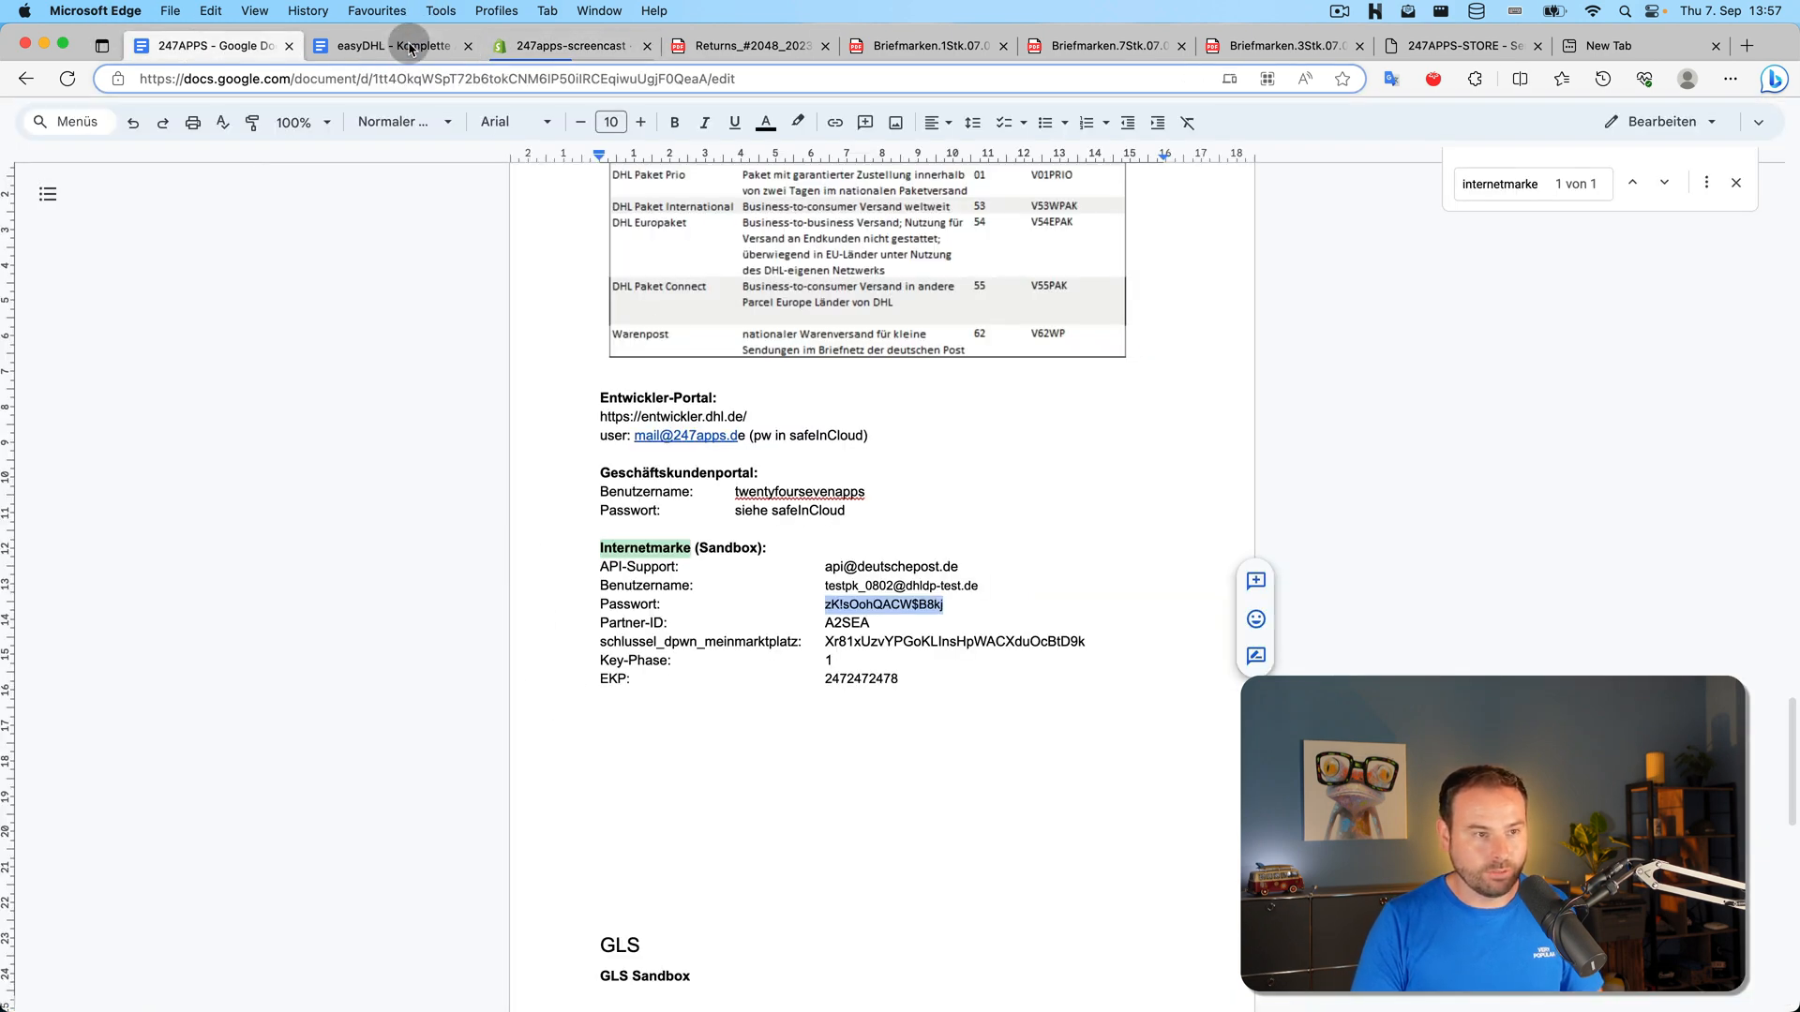
pyautogui.click(408, 44)
pyautogui.click(447, 821)
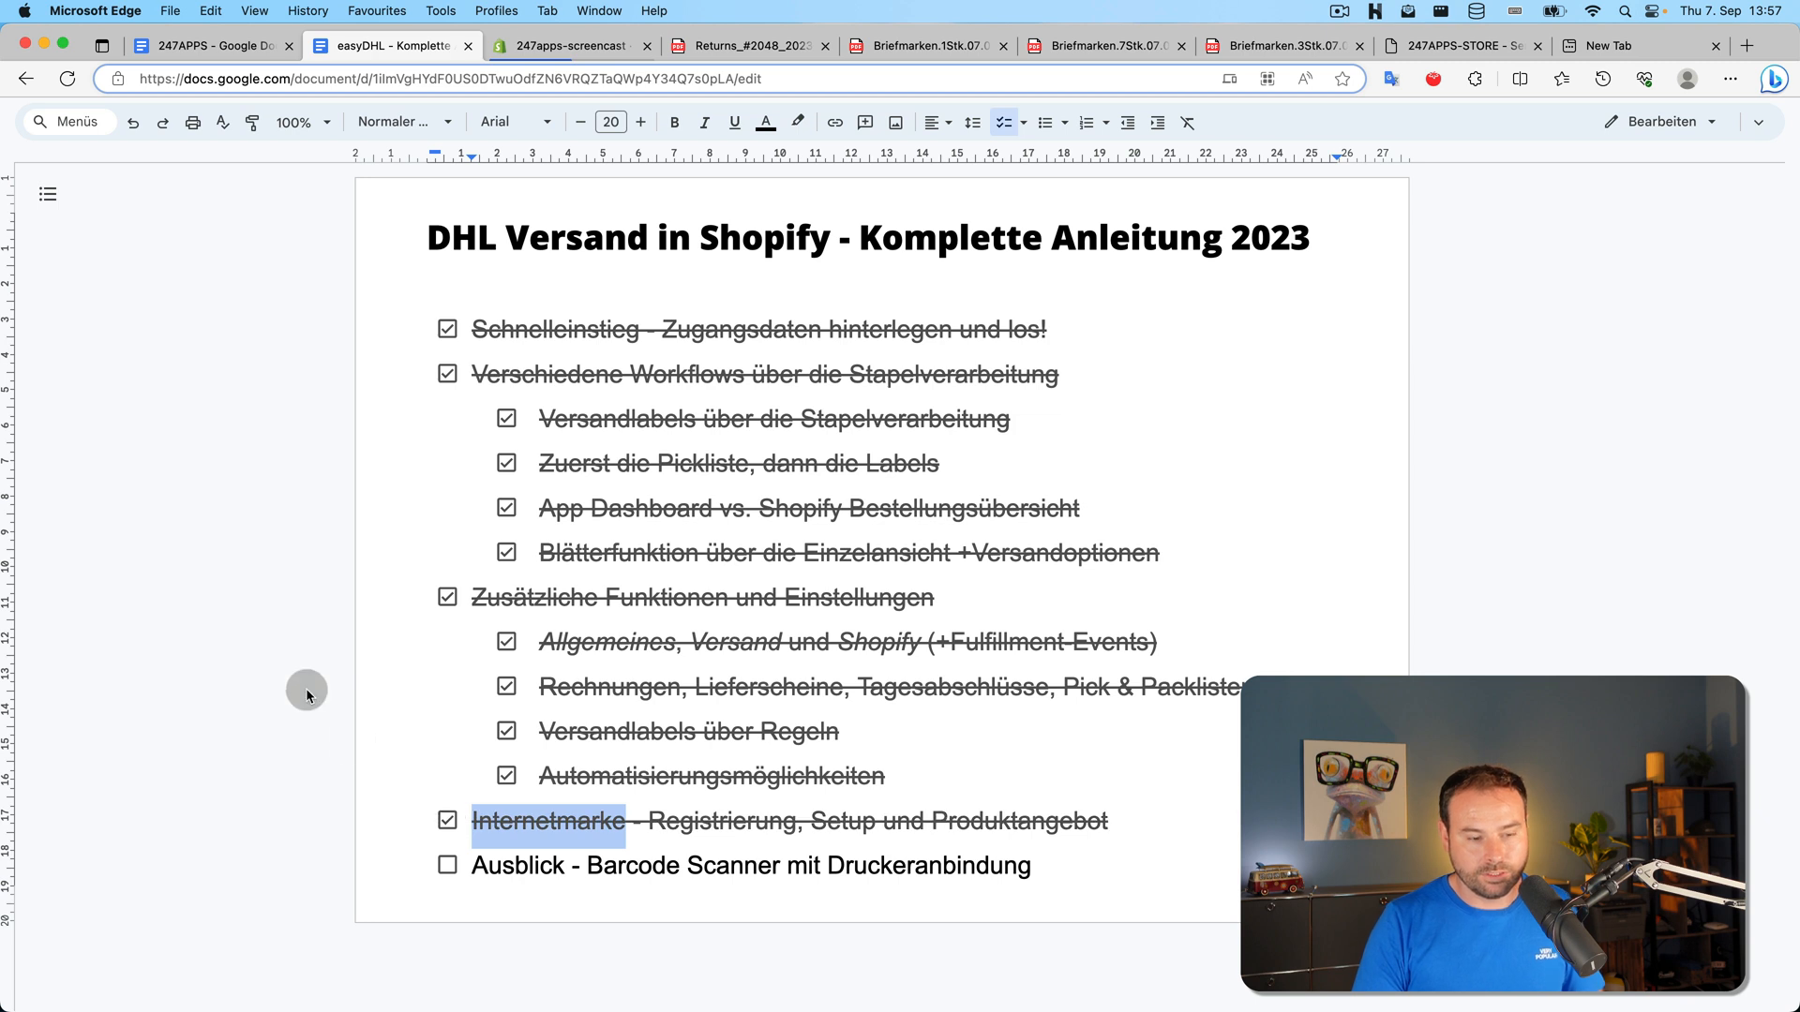